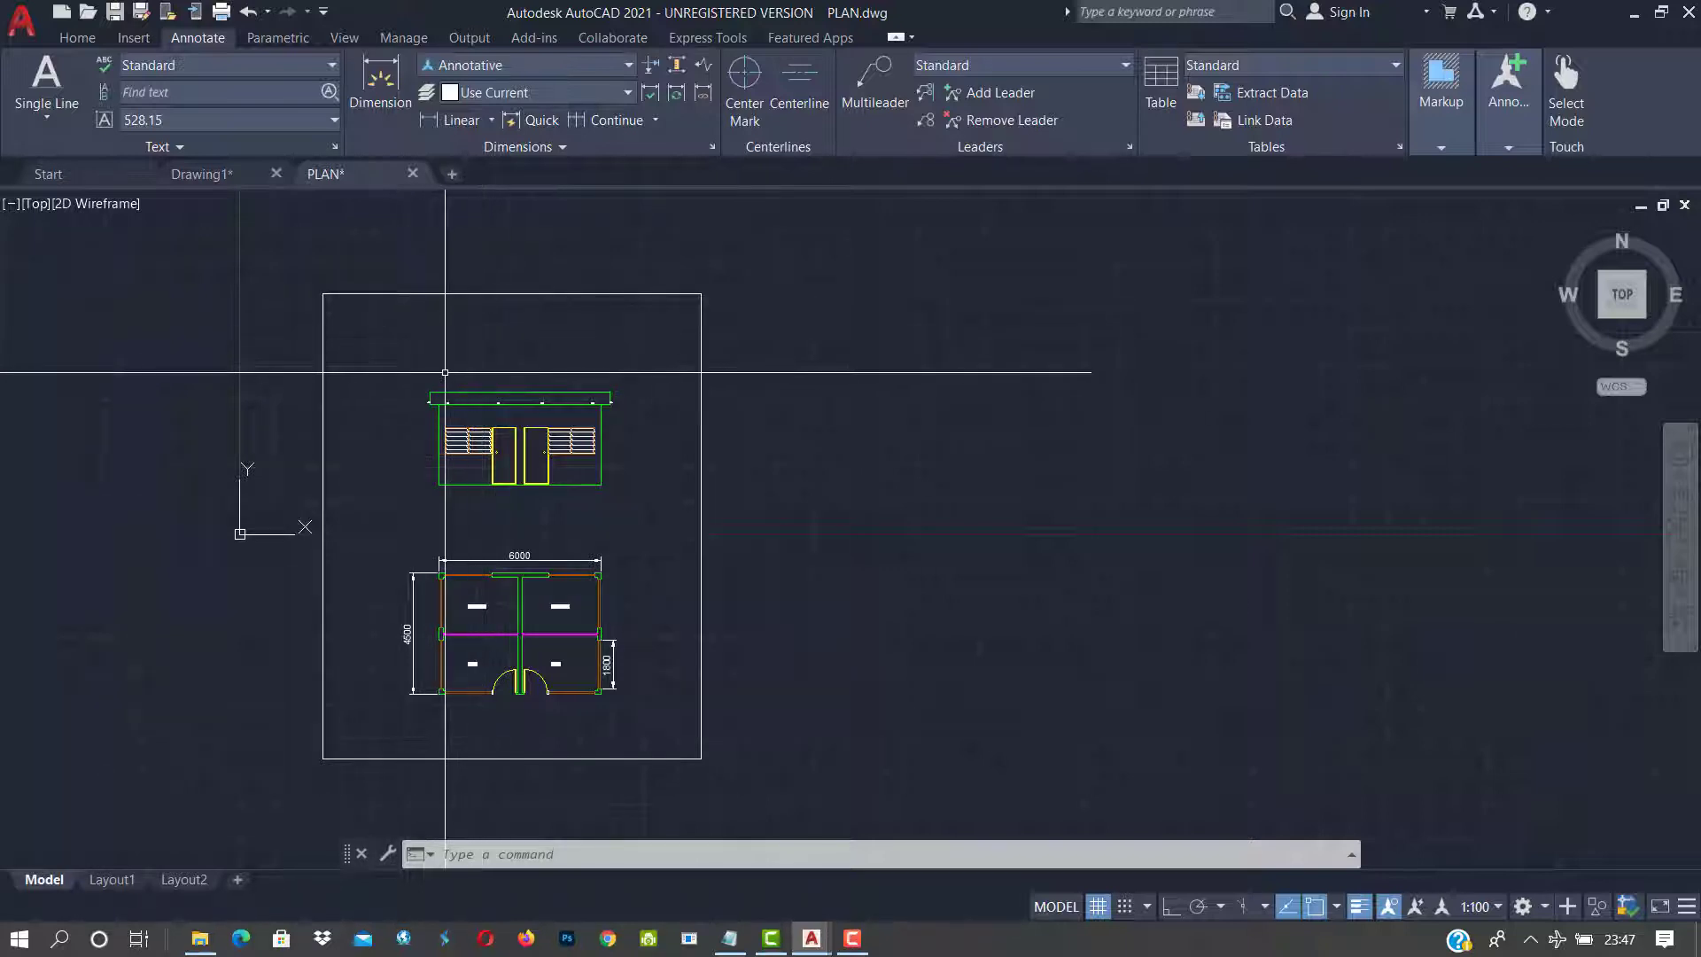
Examine the building elevation and the floor plan, including the chambers, halls, doors and windows
left_click(77, 37)
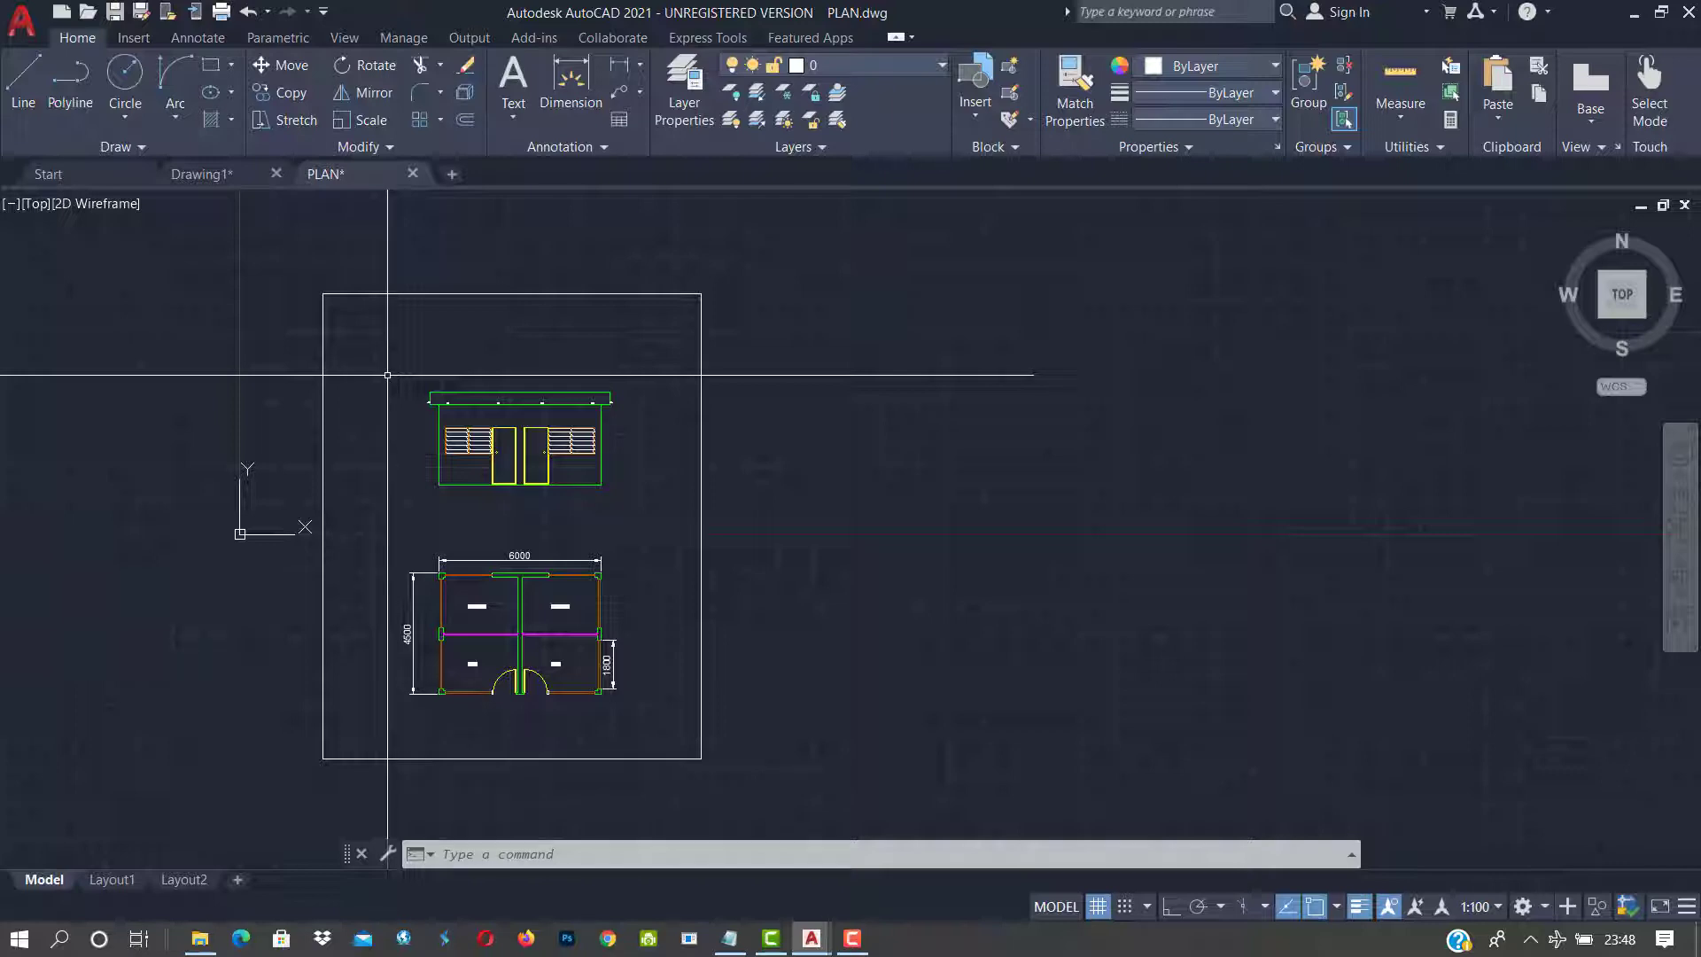
scroll(399, 445, "up", 2)
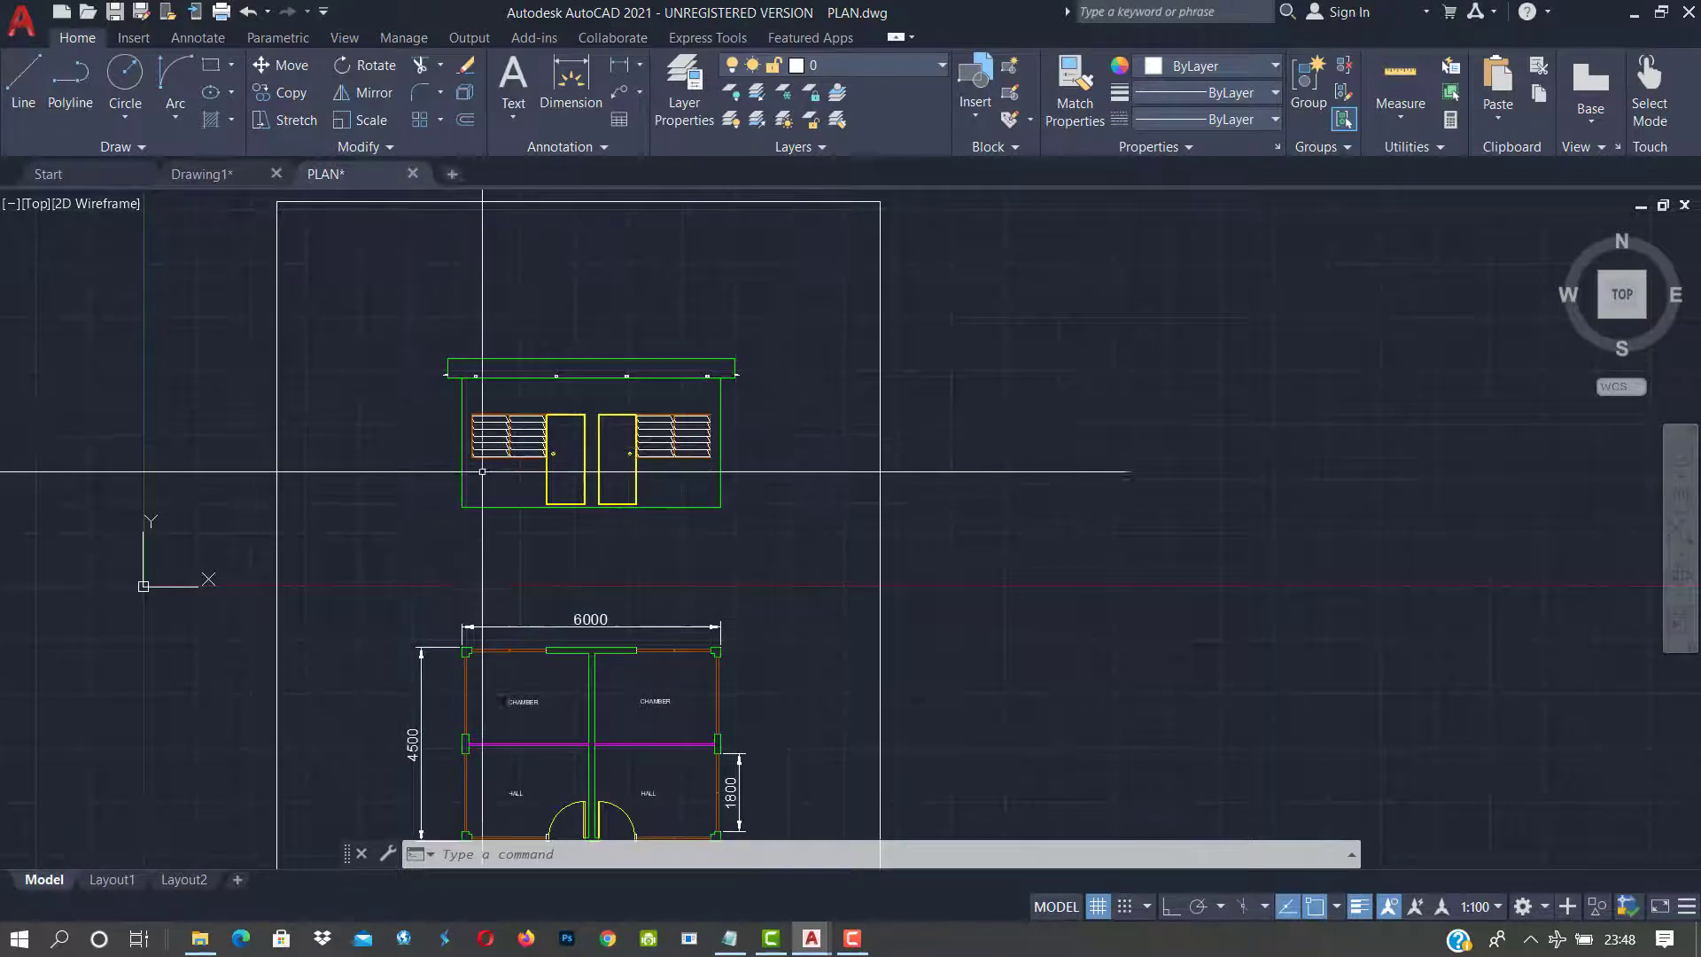
middle_click_drag(550, 496, 676, 377)
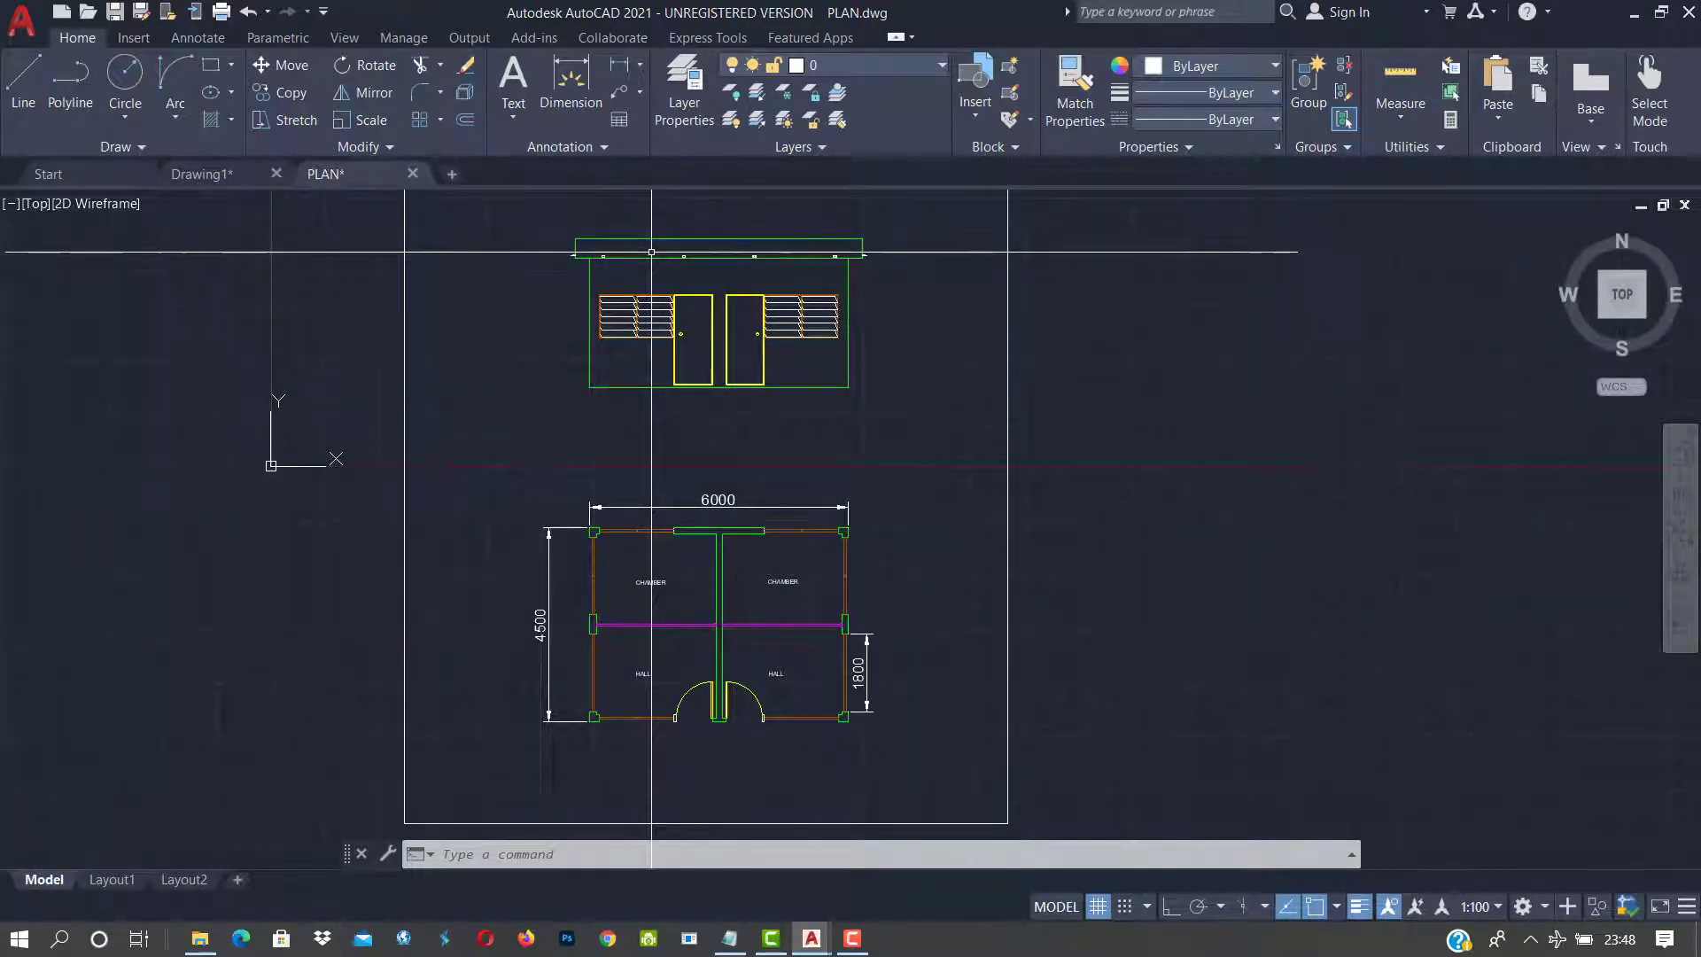
scroll(648, 550, "up", 4)
scroll(656, 594, "down", 5)
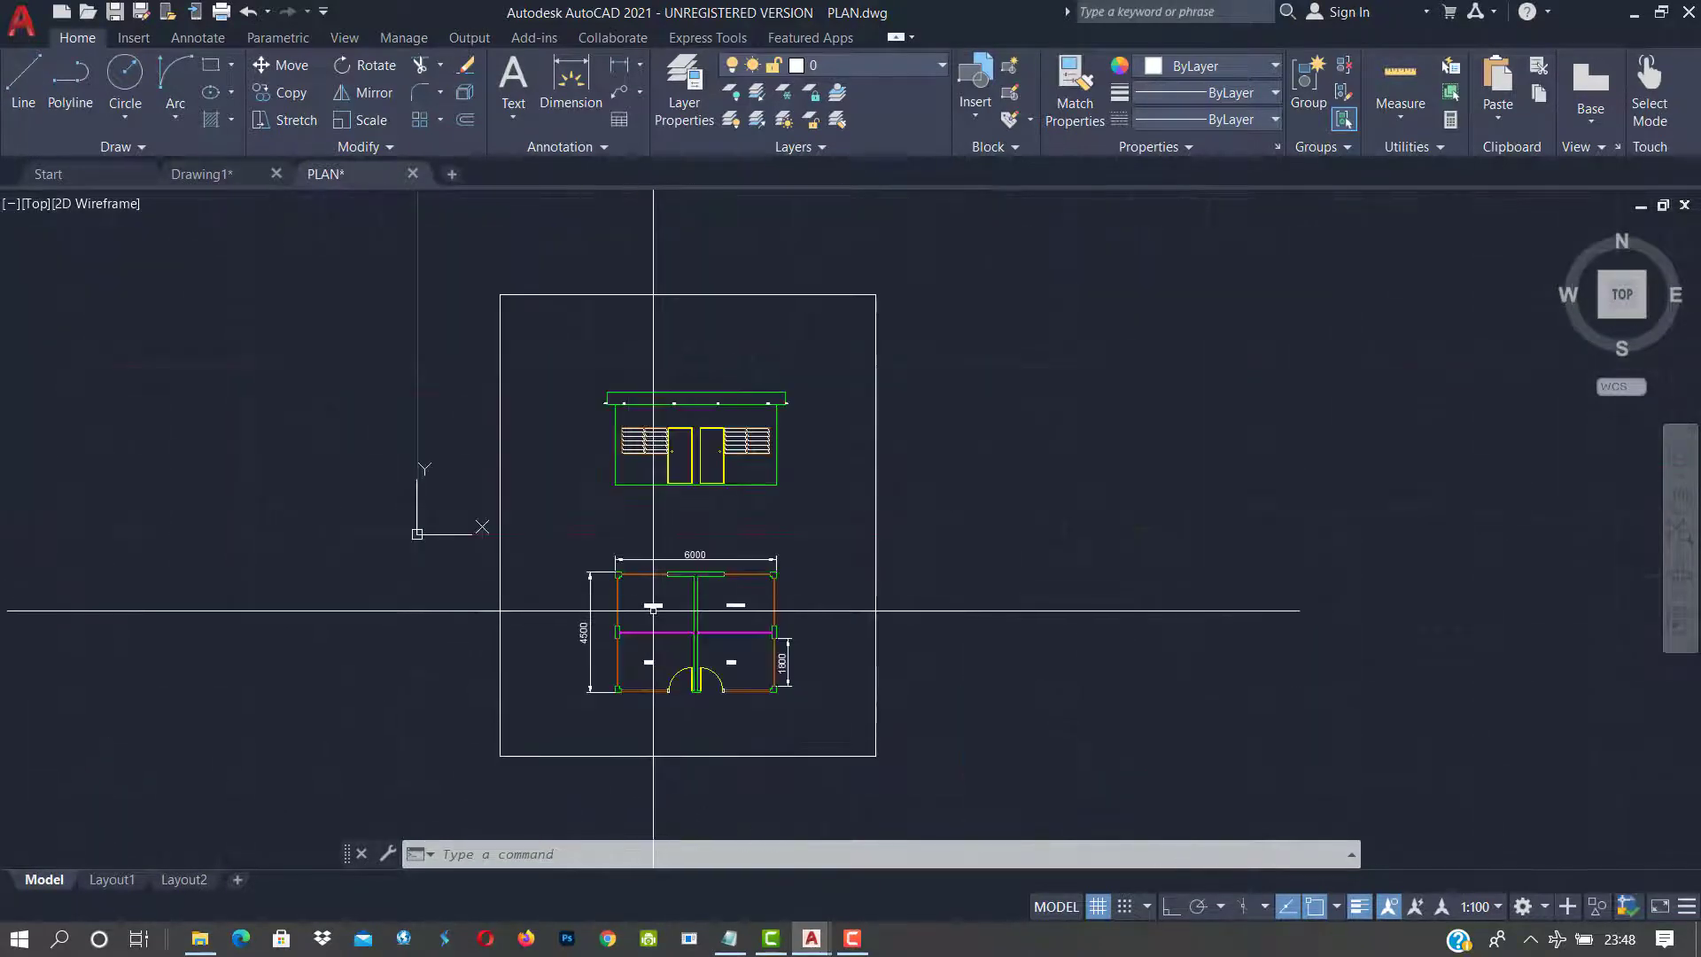
scroll(665, 608, "up", 3)
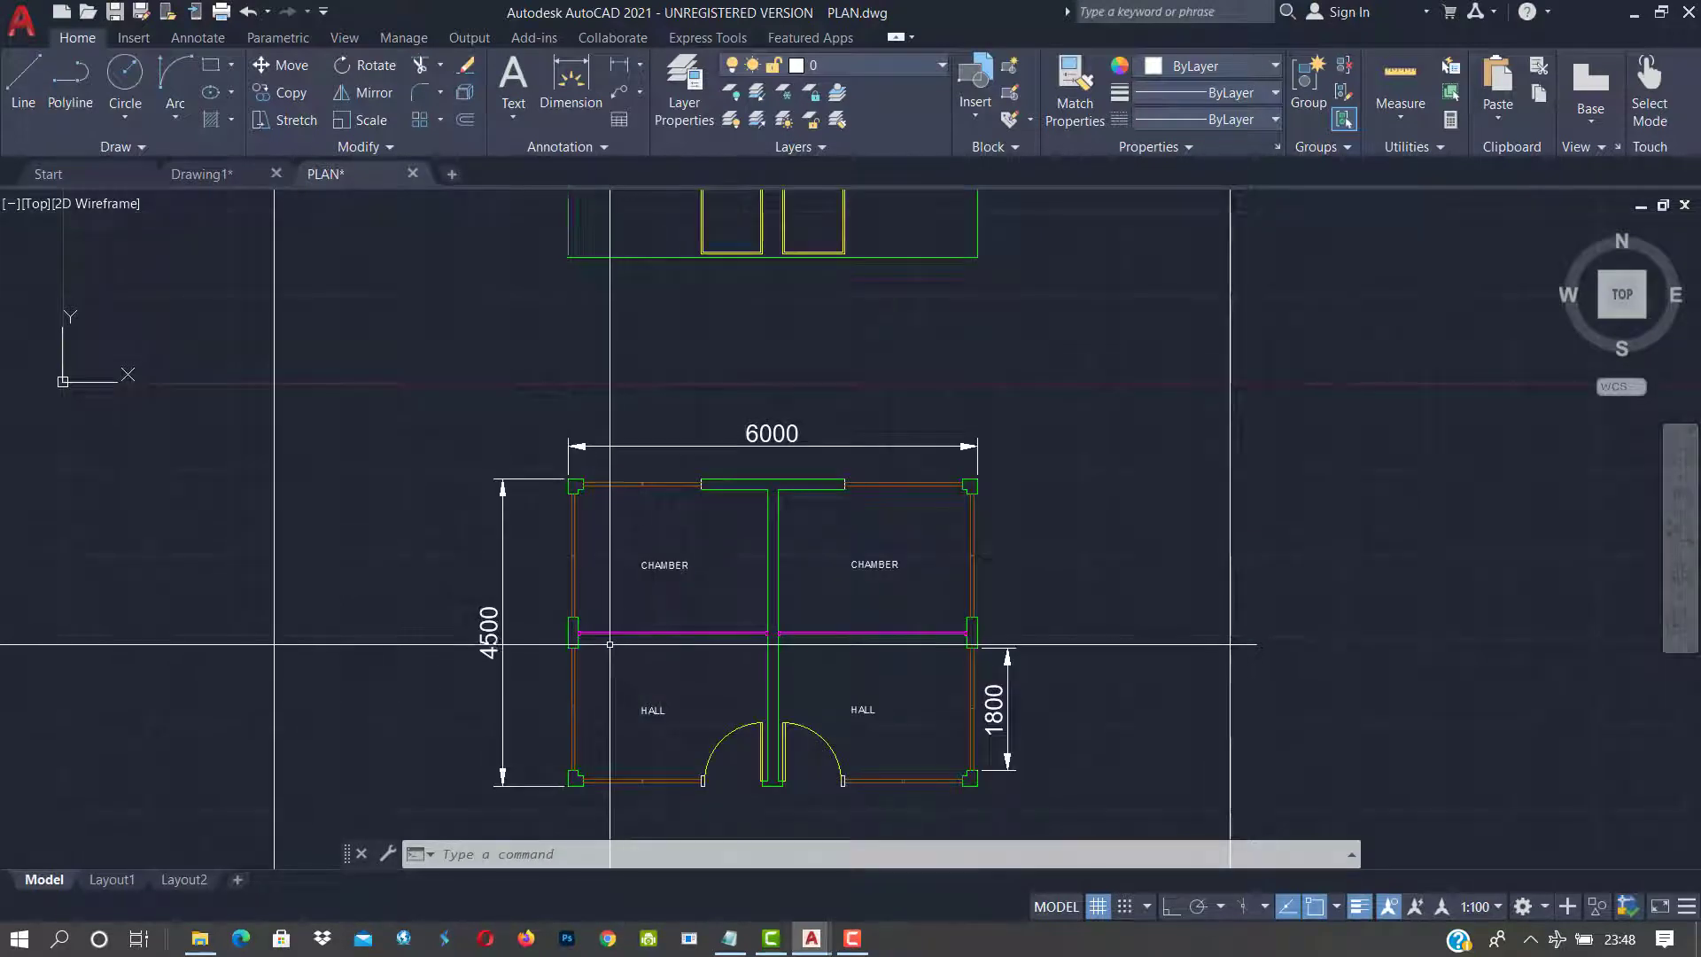
scroll(602, 676, "up", 2)
scroll(601, 676, "down", 2)
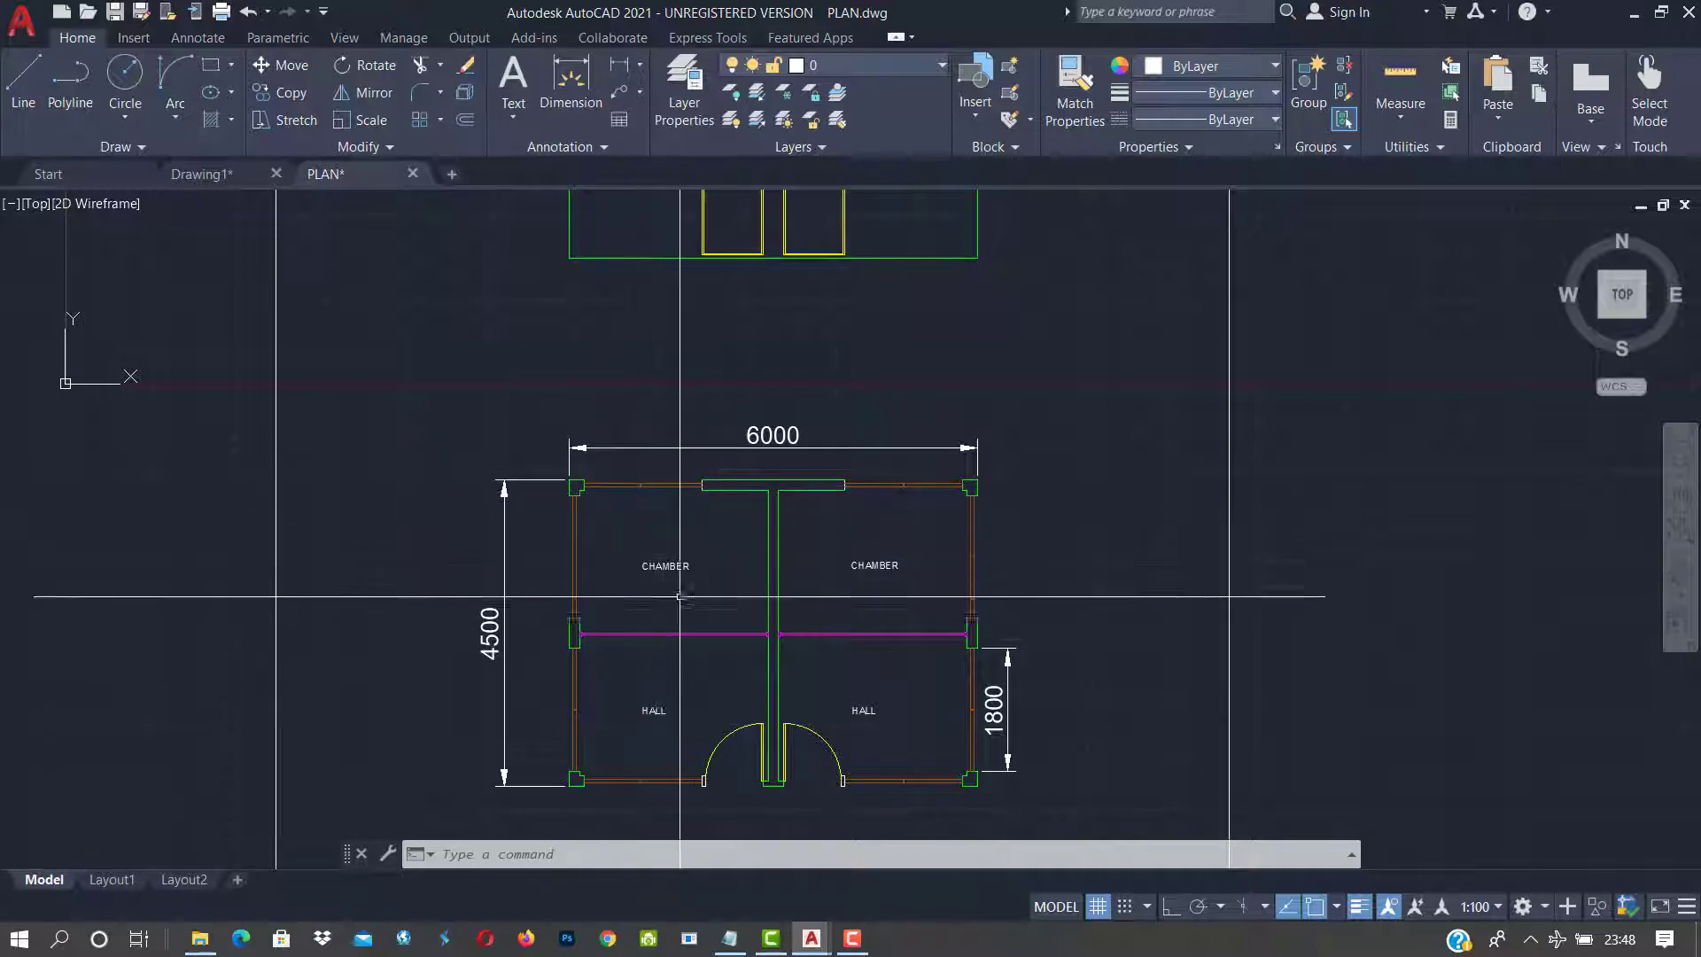
Check which layers the window and the door of the plan's left-hand hall are on
left_click(576, 727)
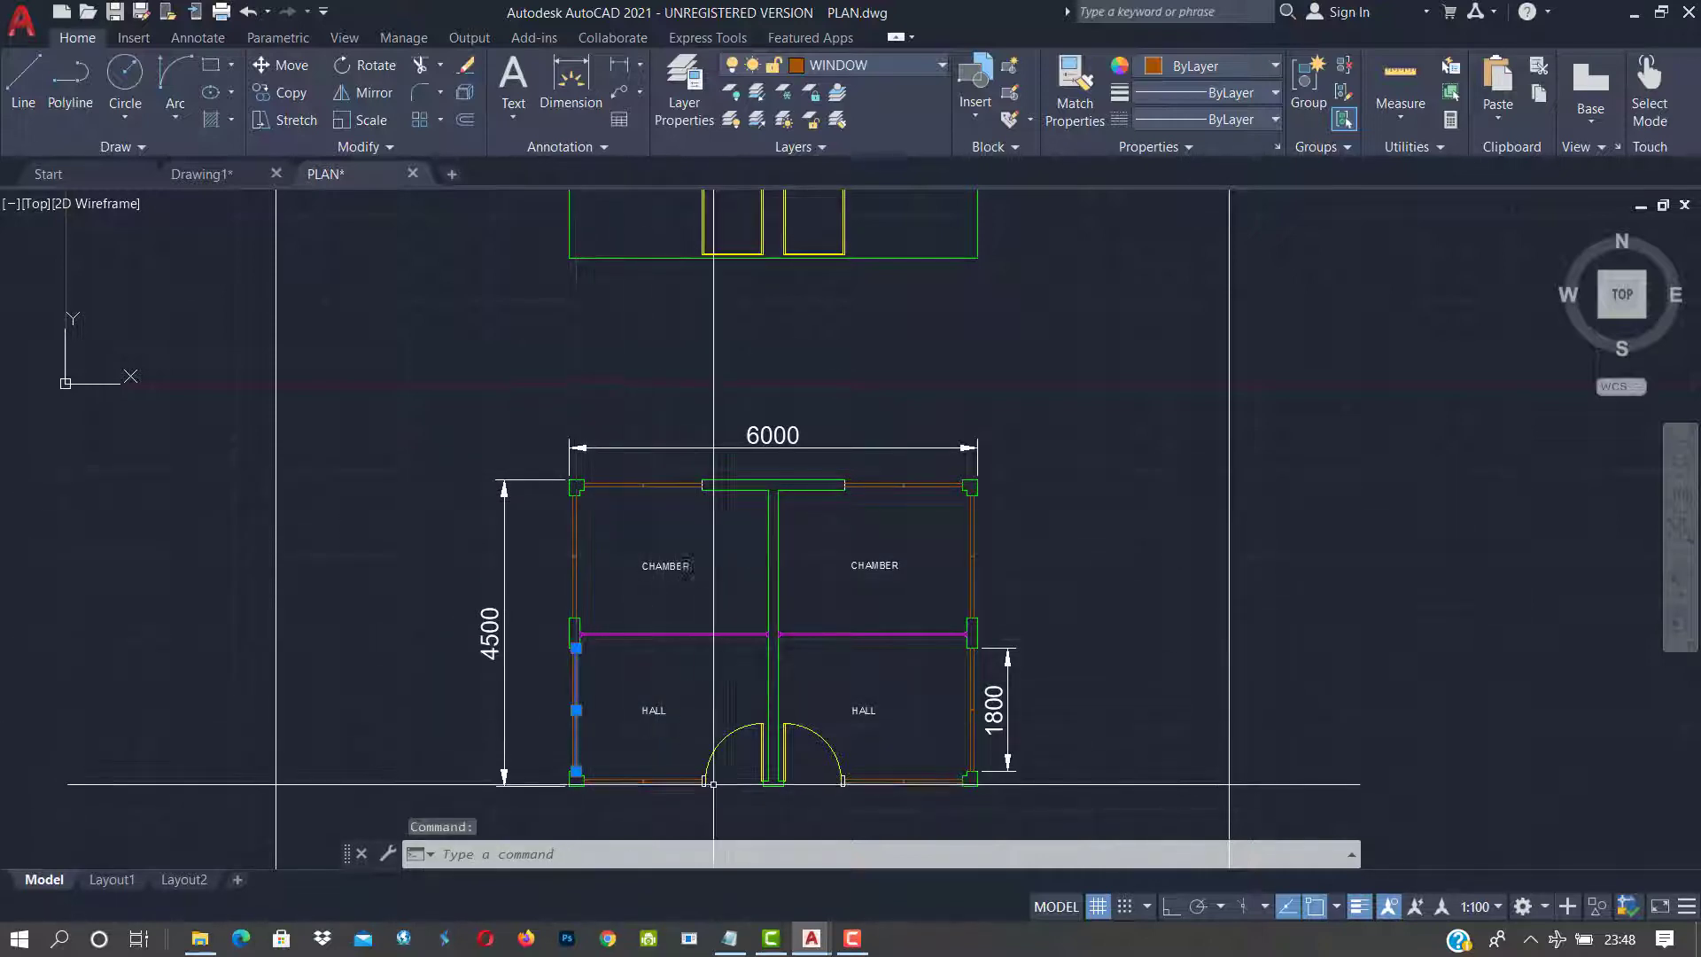
key("Escape")
left_click(714, 744)
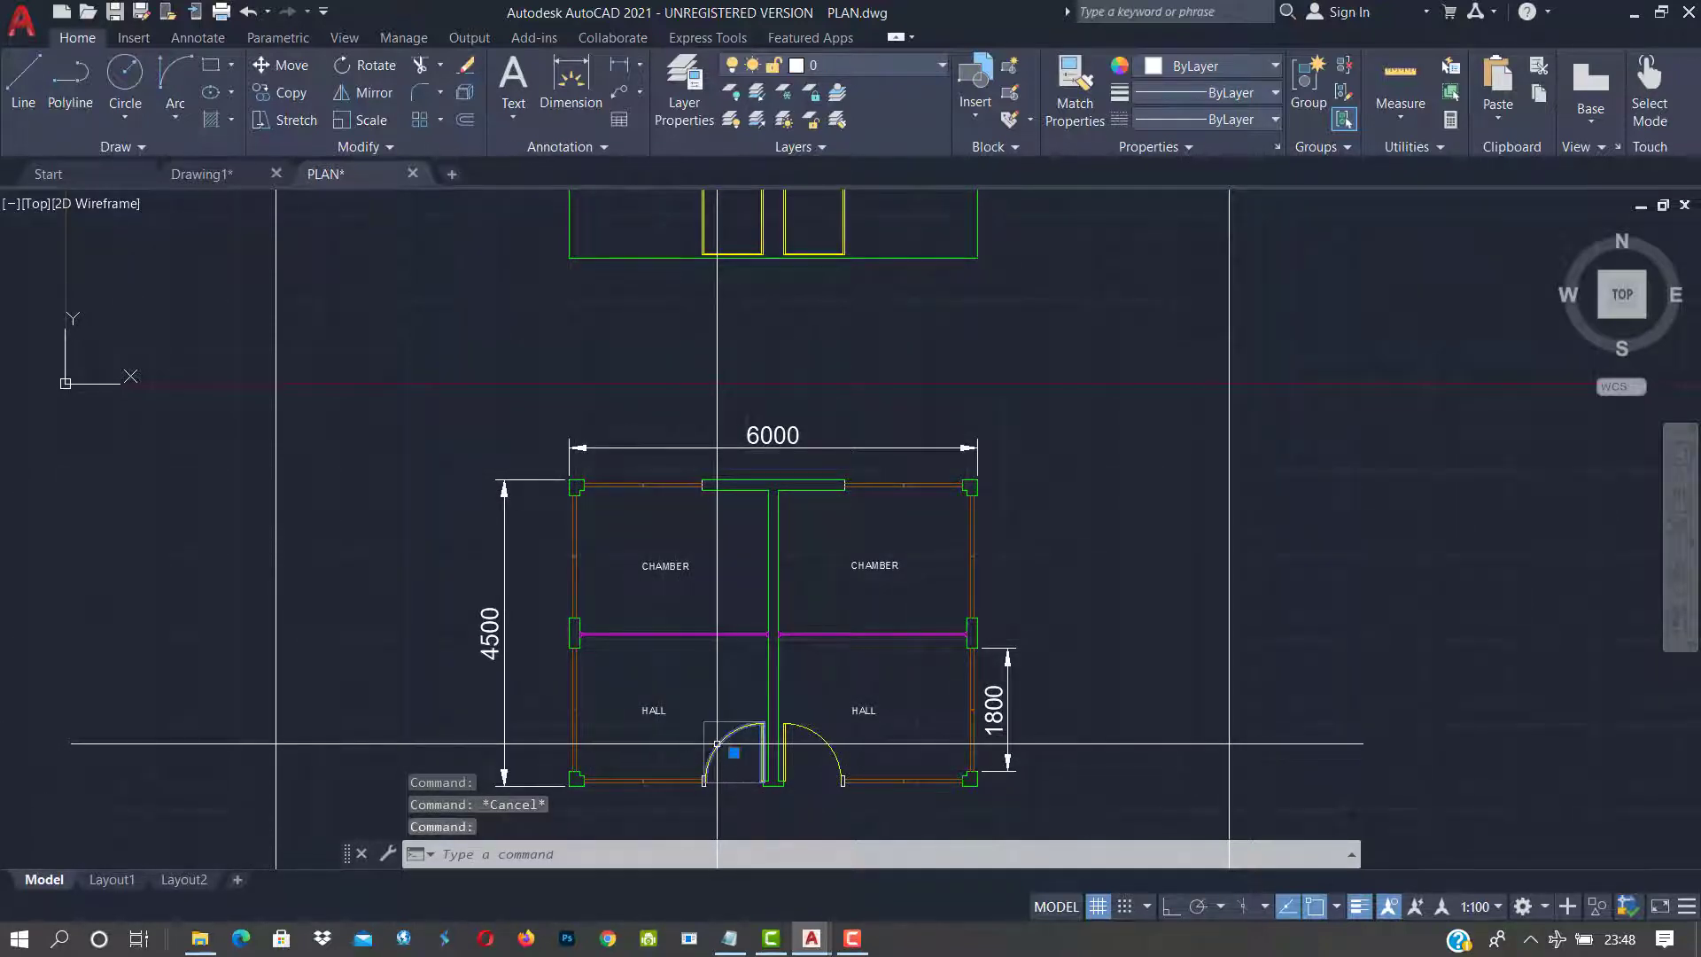
scroll(753, 764, "up", 2)
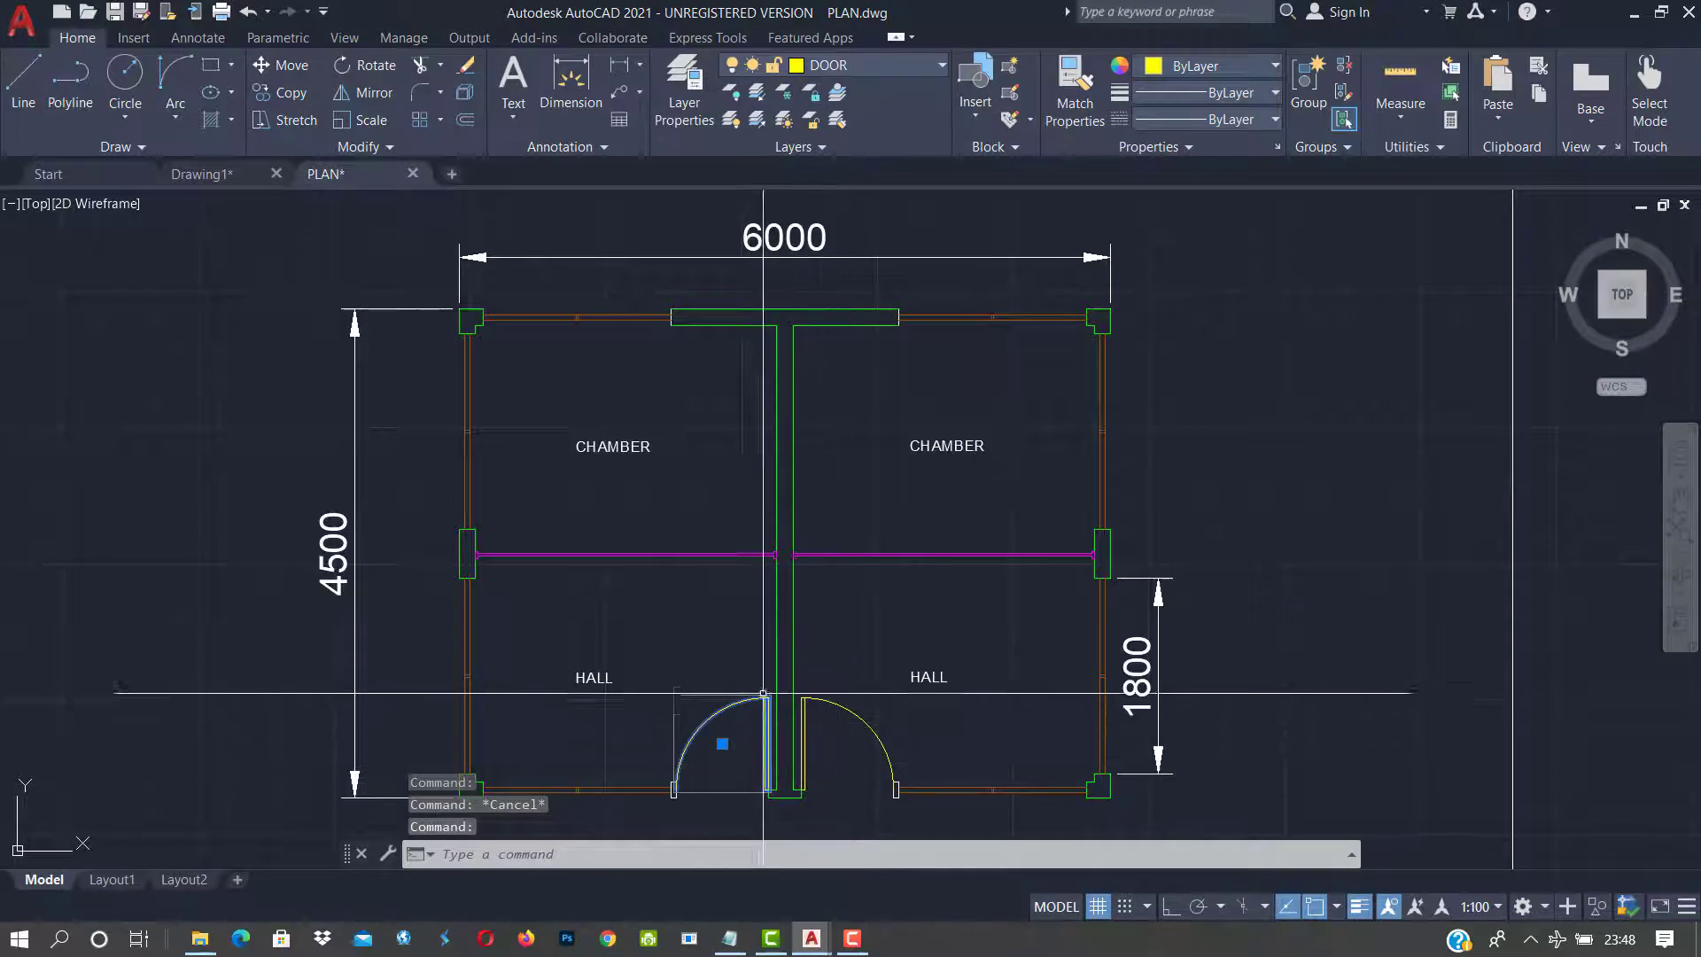
key("Escape")
left_click(537, 632)
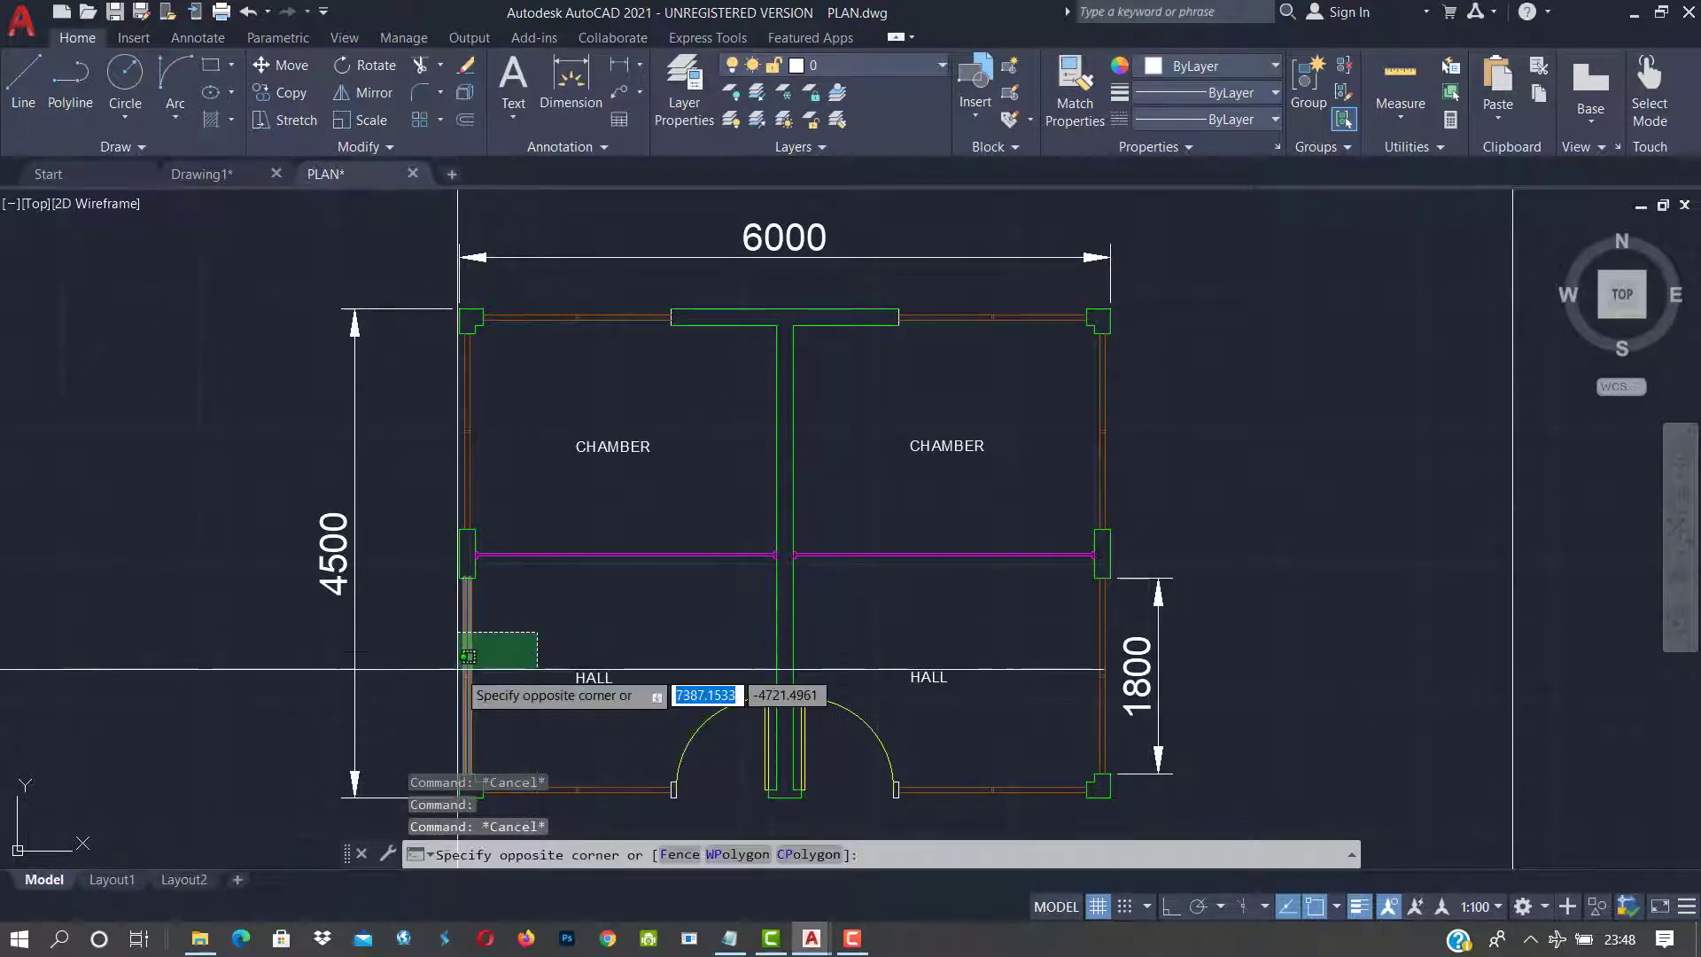
left_click(464, 694)
key("Escape")
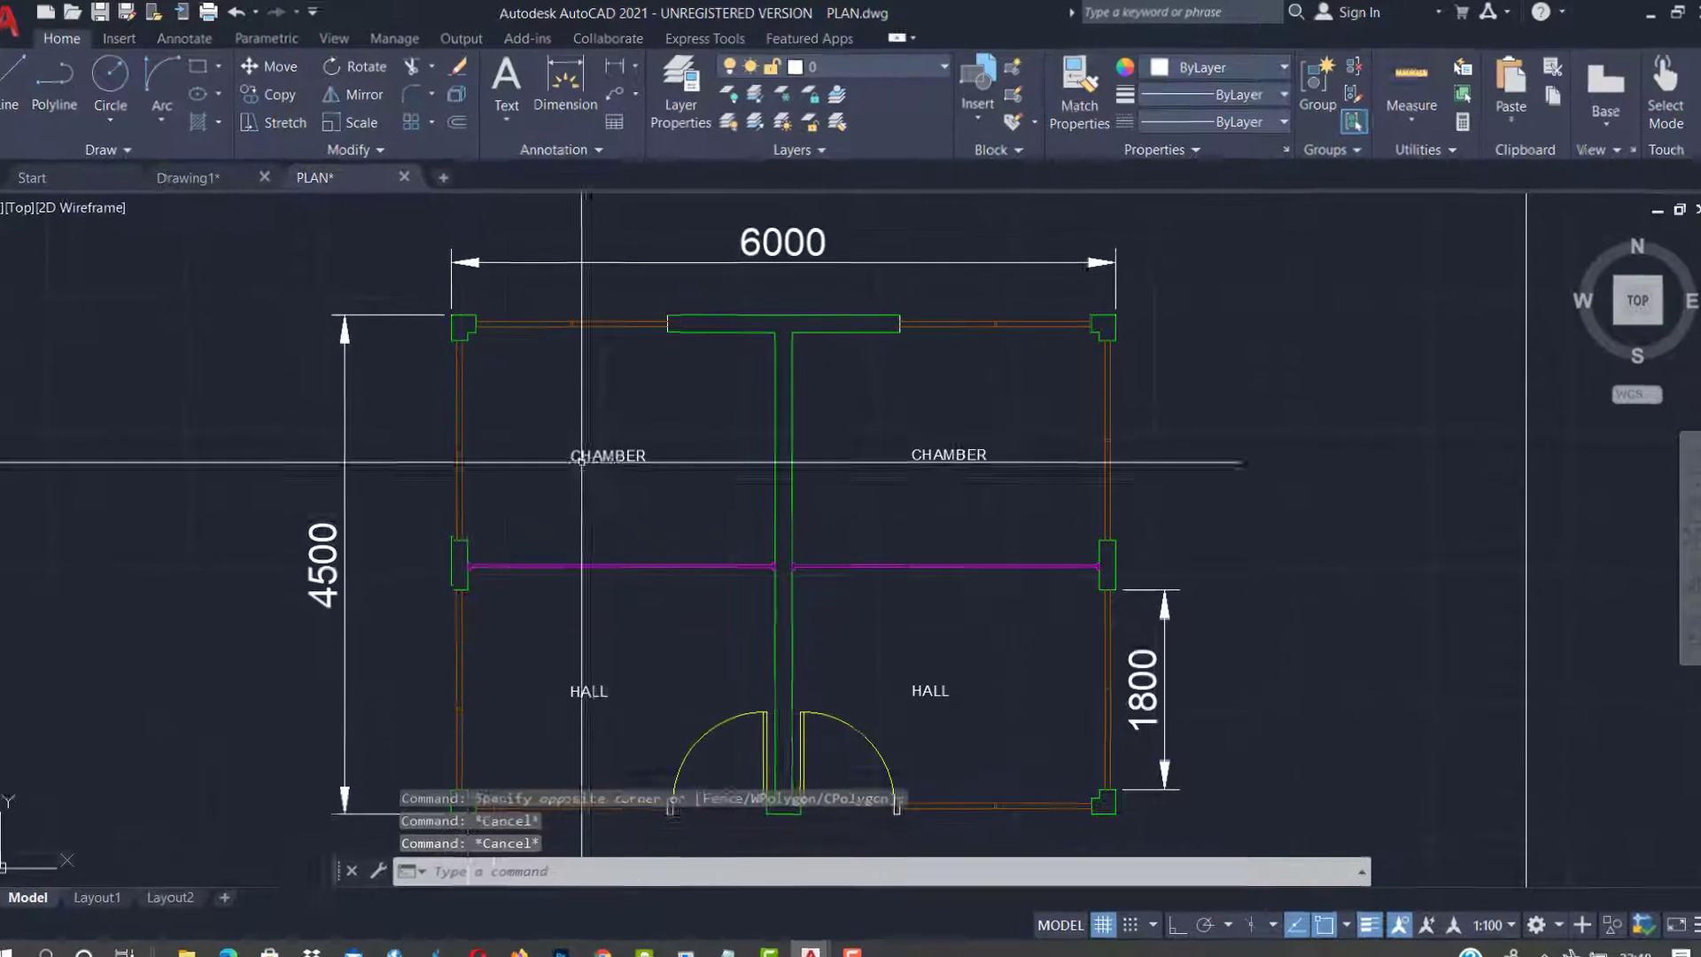
Freeze the WINDOW layer and inspect its effect on the floor plan and the elevation
left_click(848, 86)
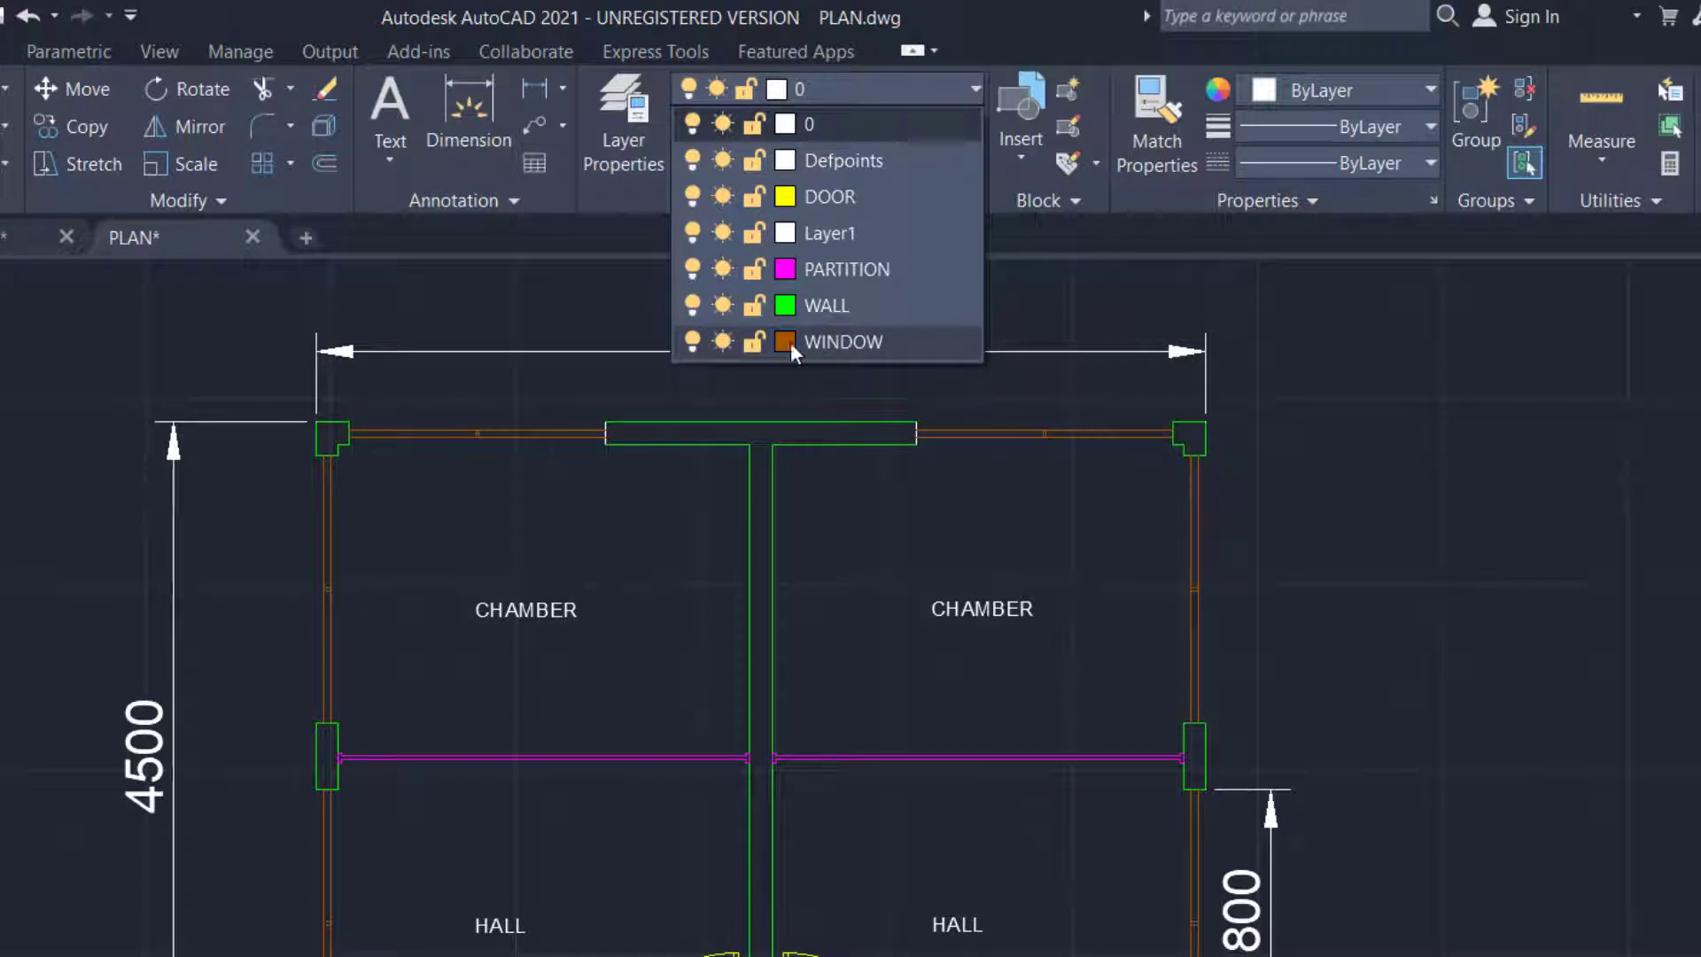
left_click(723, 342)
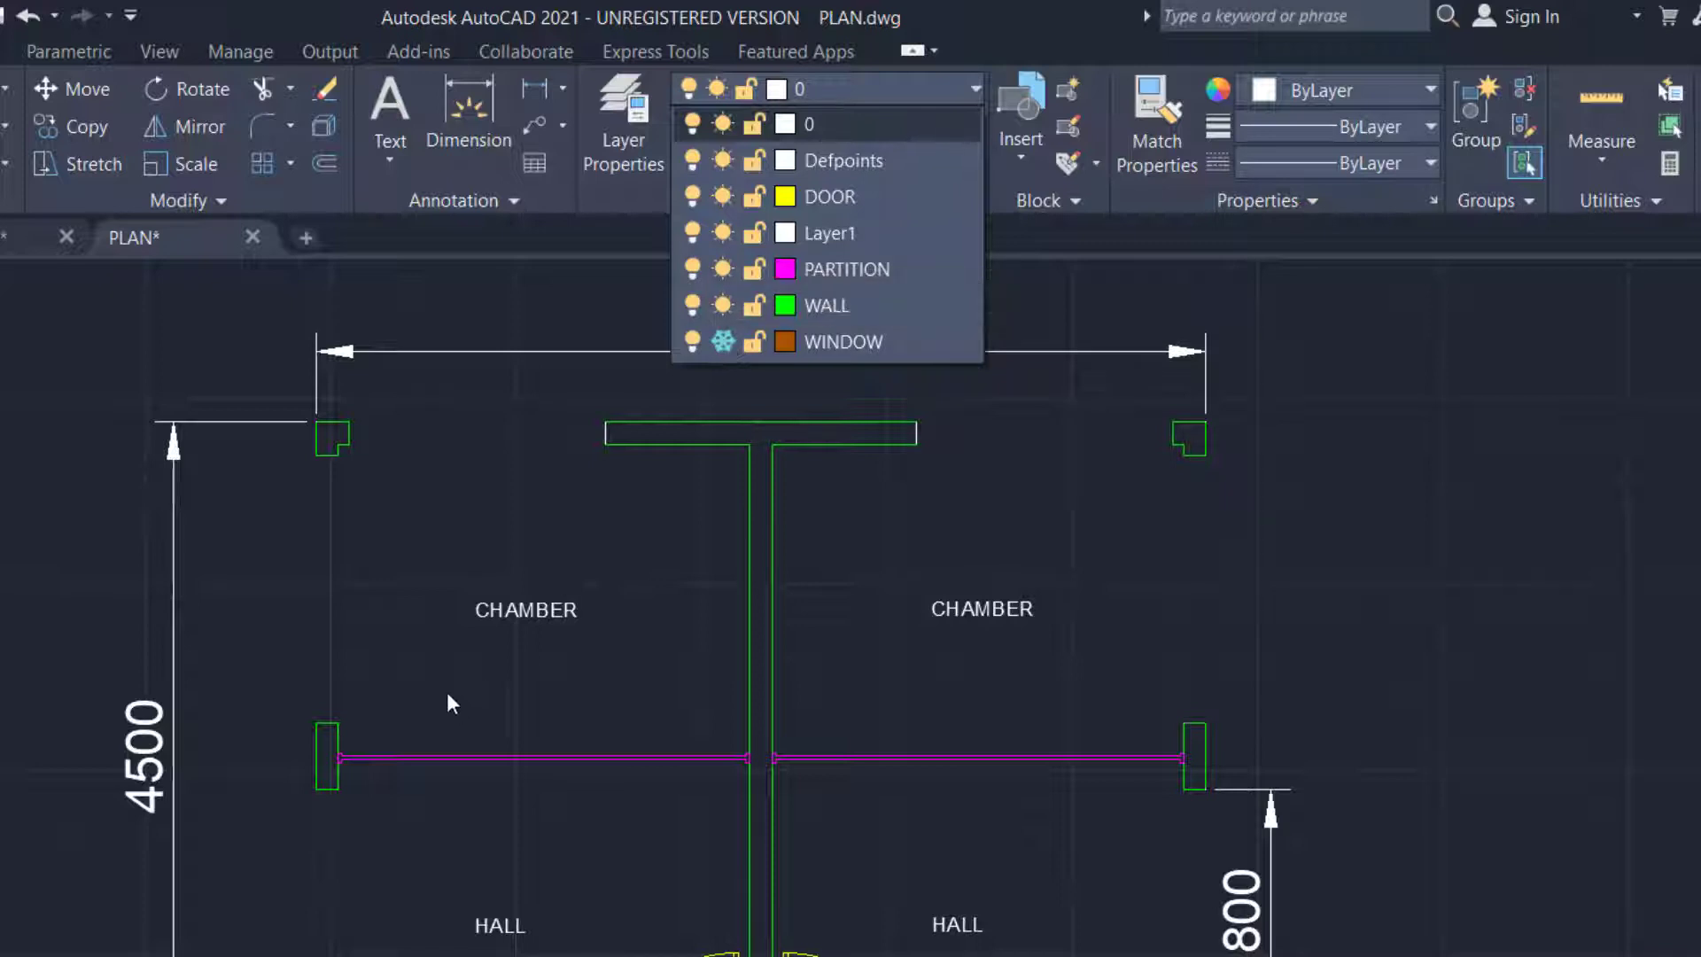
scroll(446, 691, "down", 4)
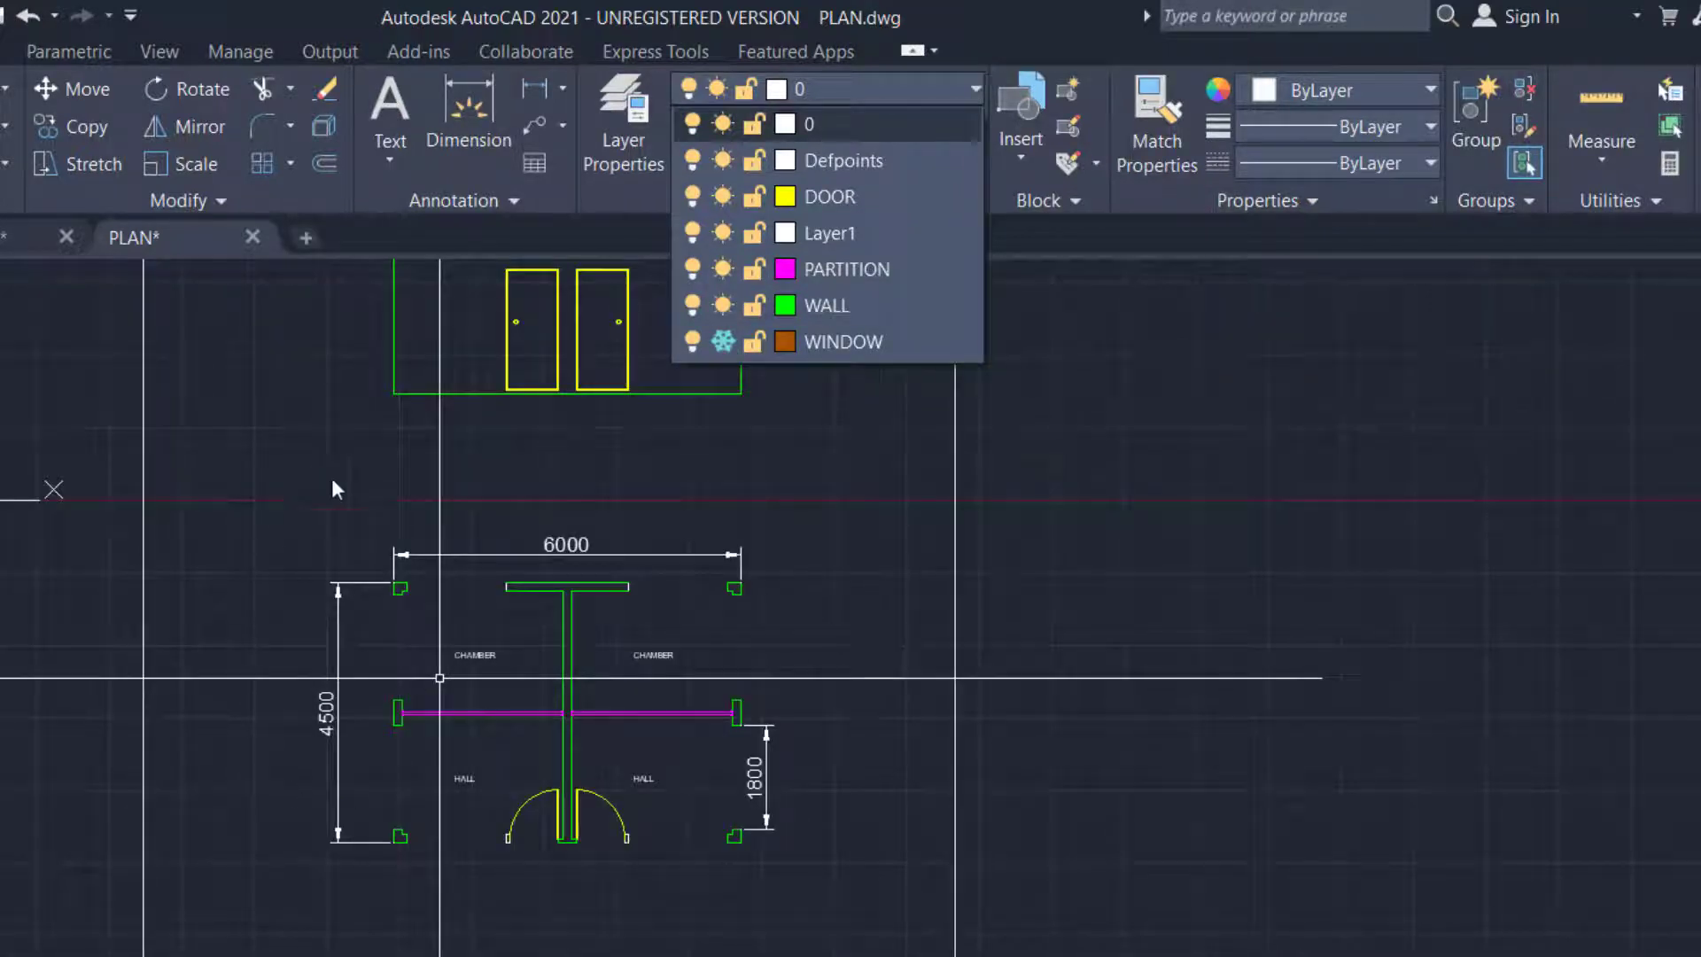
scroll(533, 690, "down", 4)
scroll(554, 610, "up", 2)
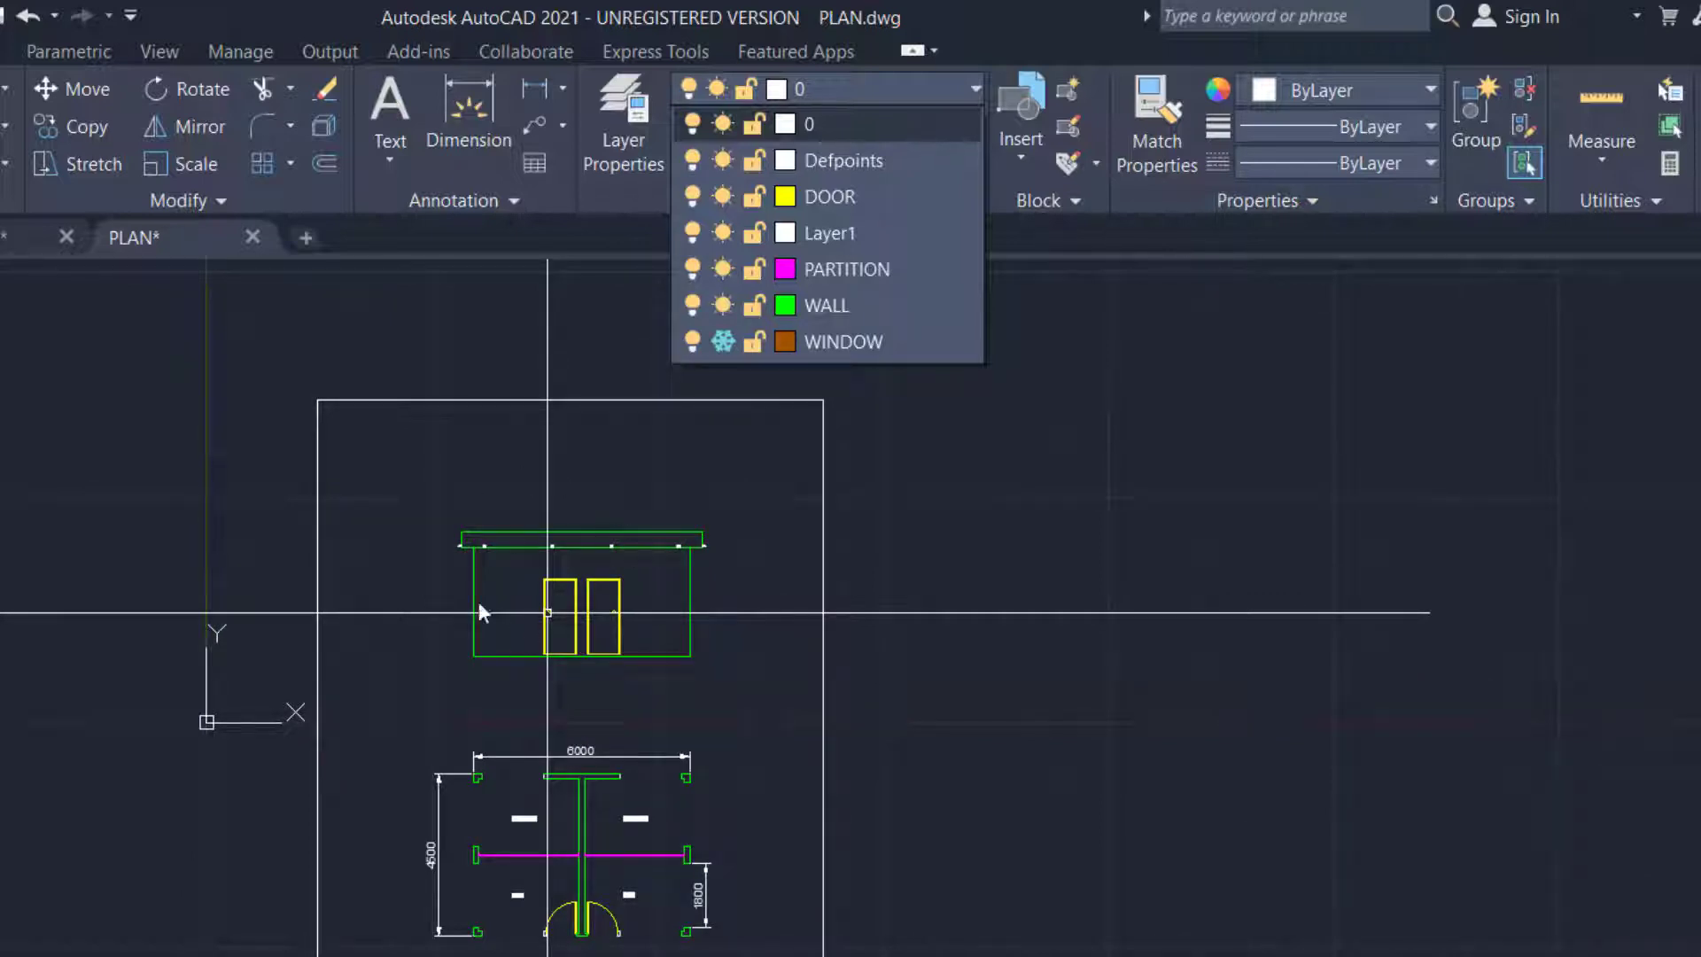
Thaw the WINDOW layer
left_click(725, 341)
left_click(852, 576)
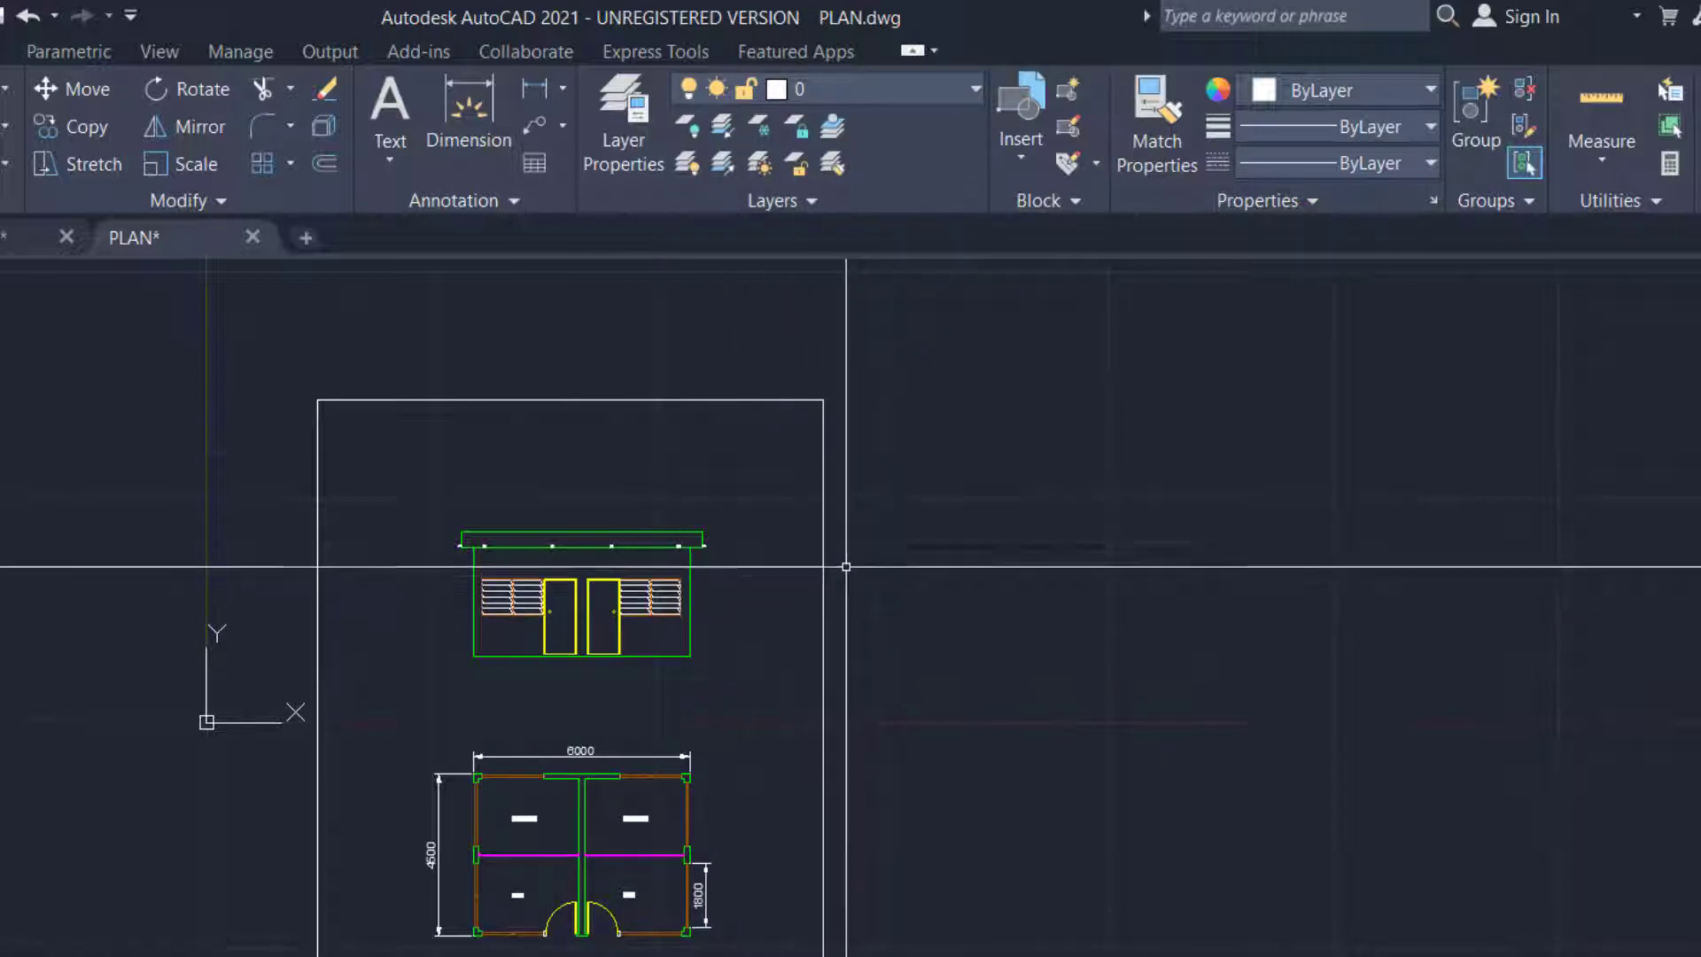
scroll(913, 596, "down", 2)
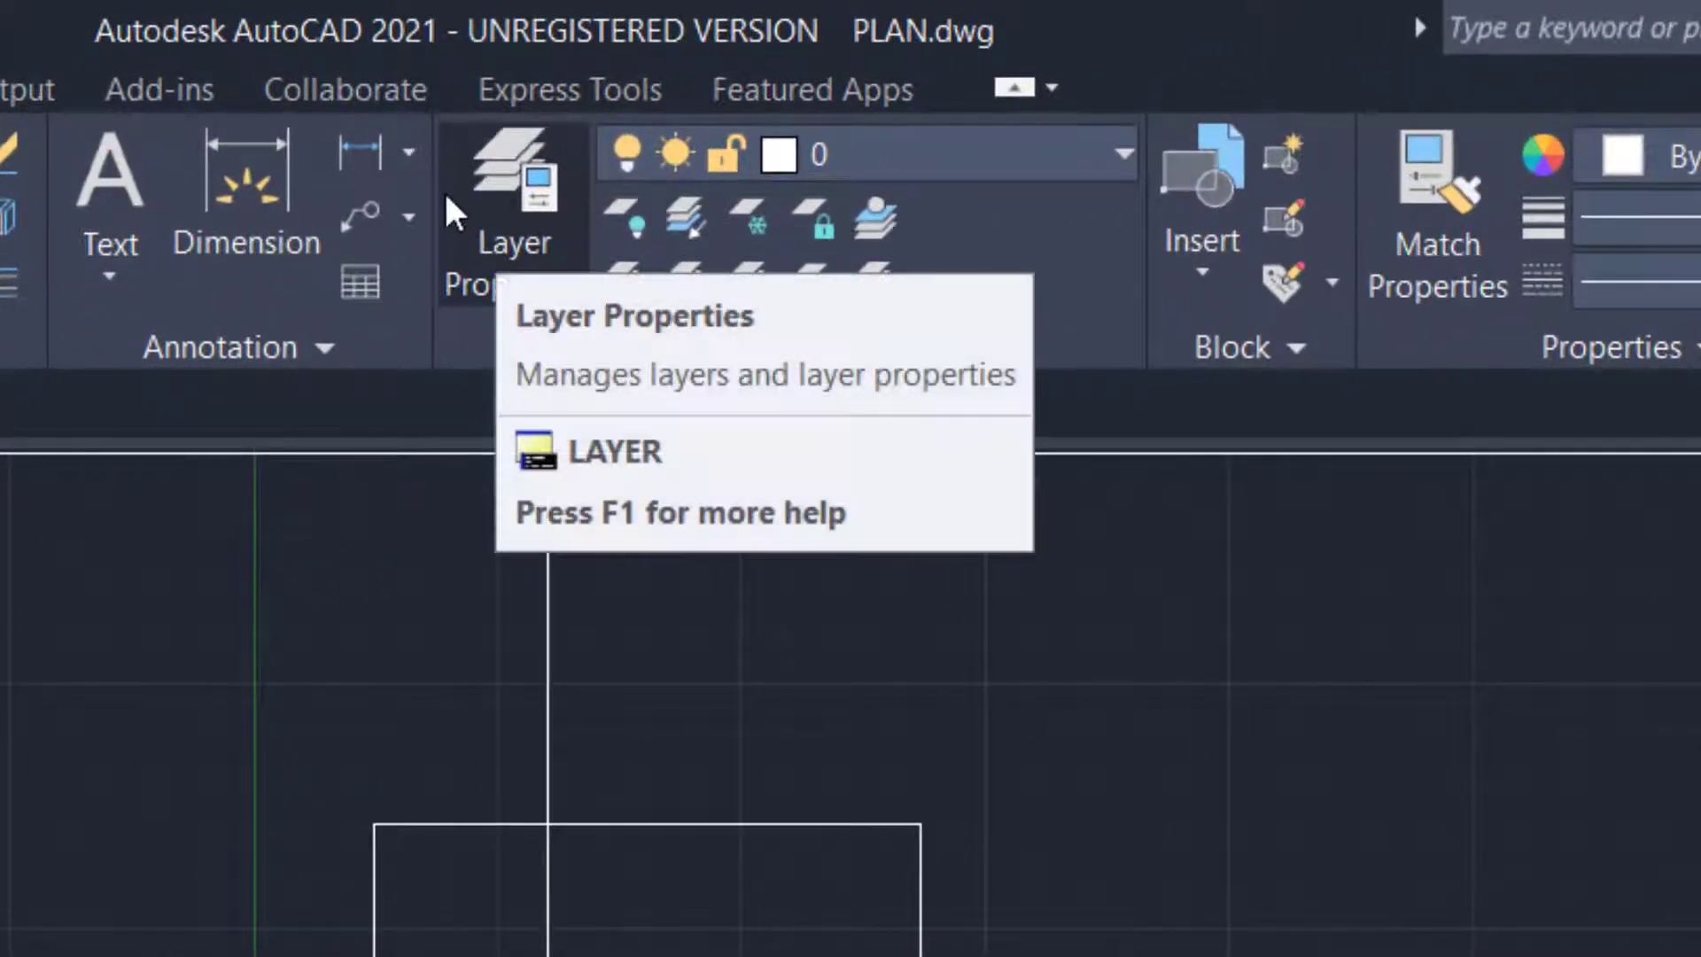
Open the layer manager and create a new layer named A-DOOR
left_click(497, 230)
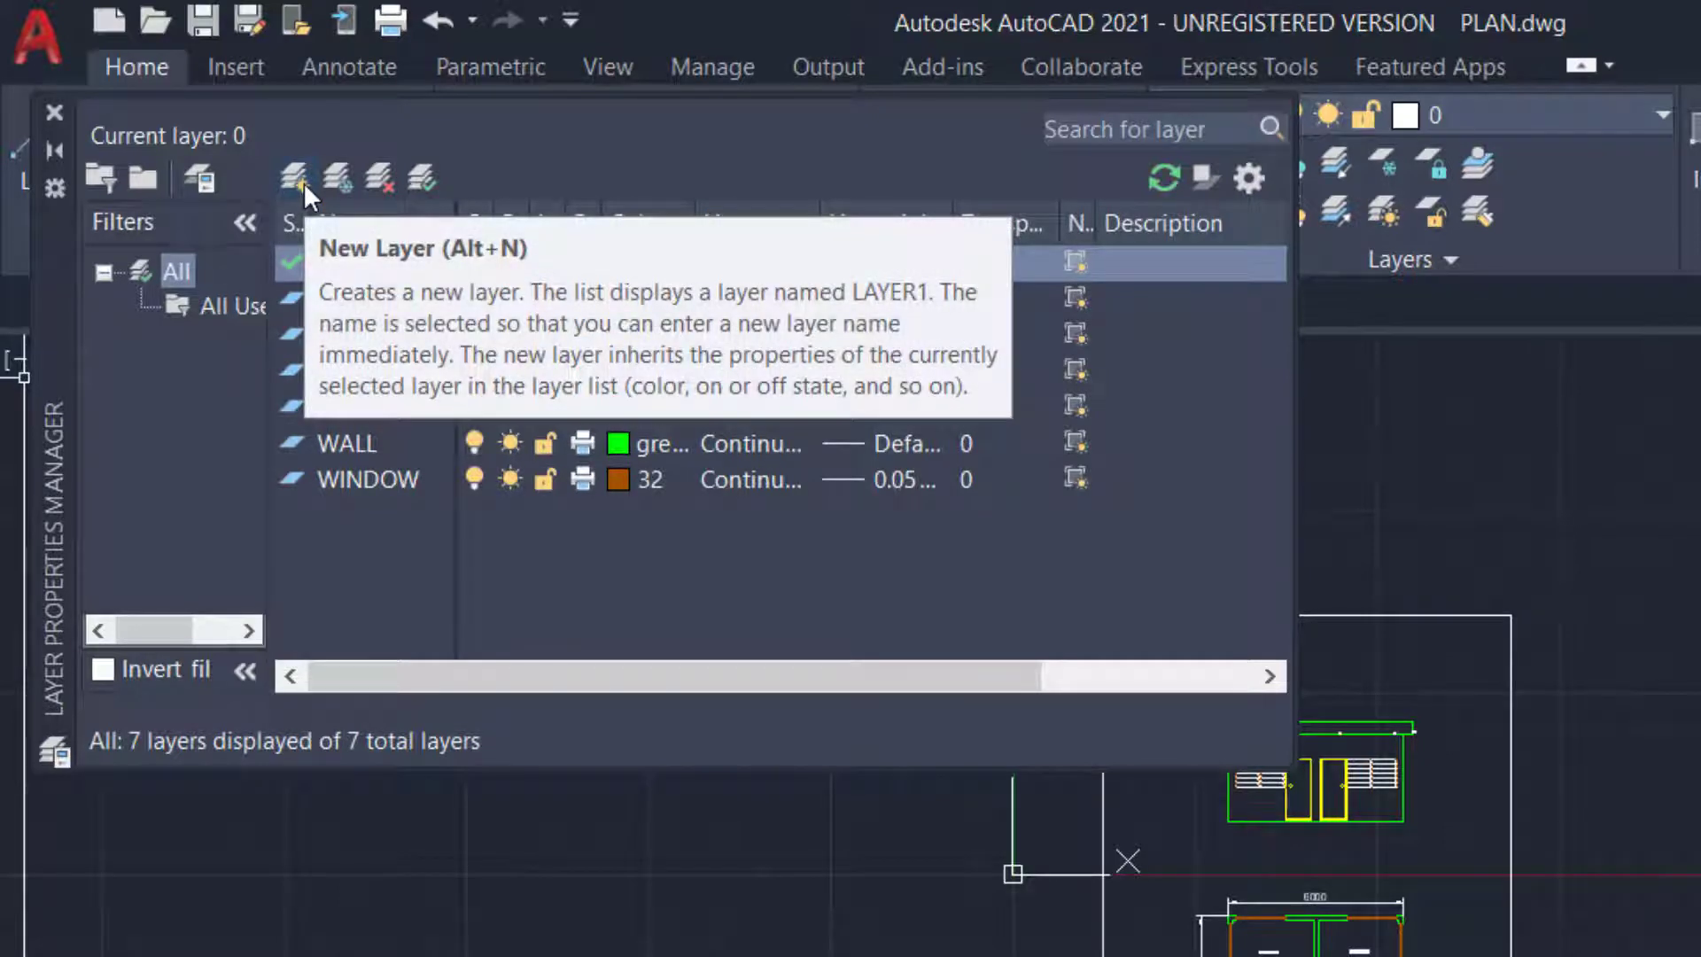
left_click(295, 176)
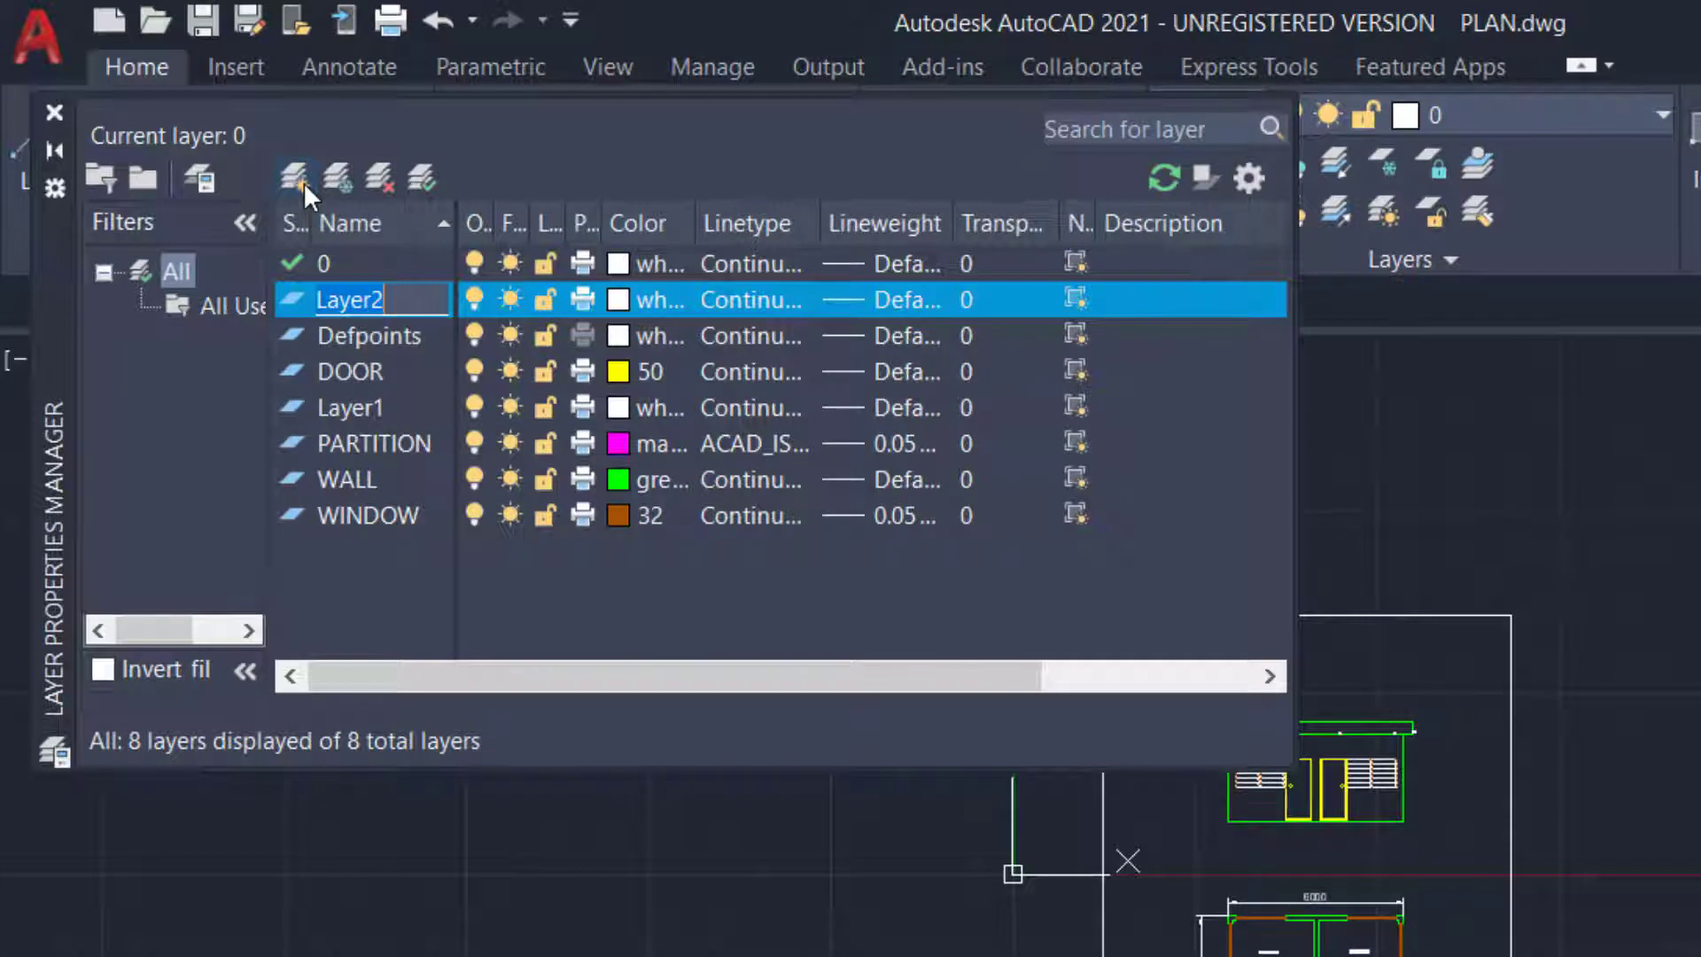
type("A-DOOR")
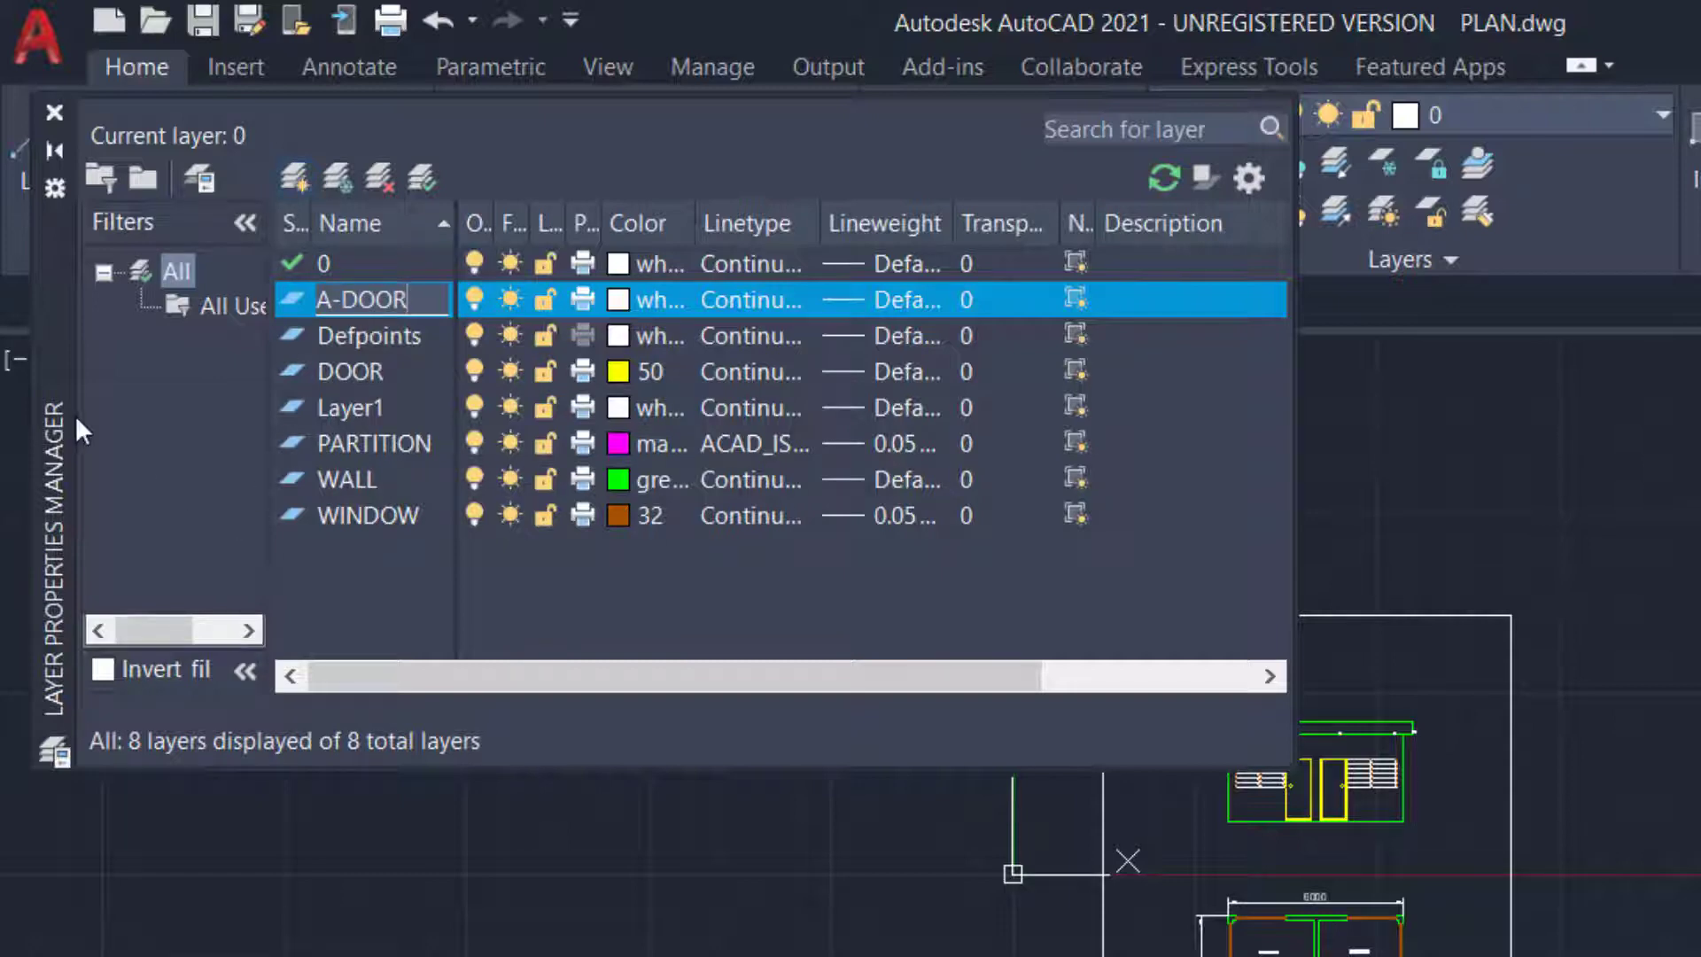
key("Return")
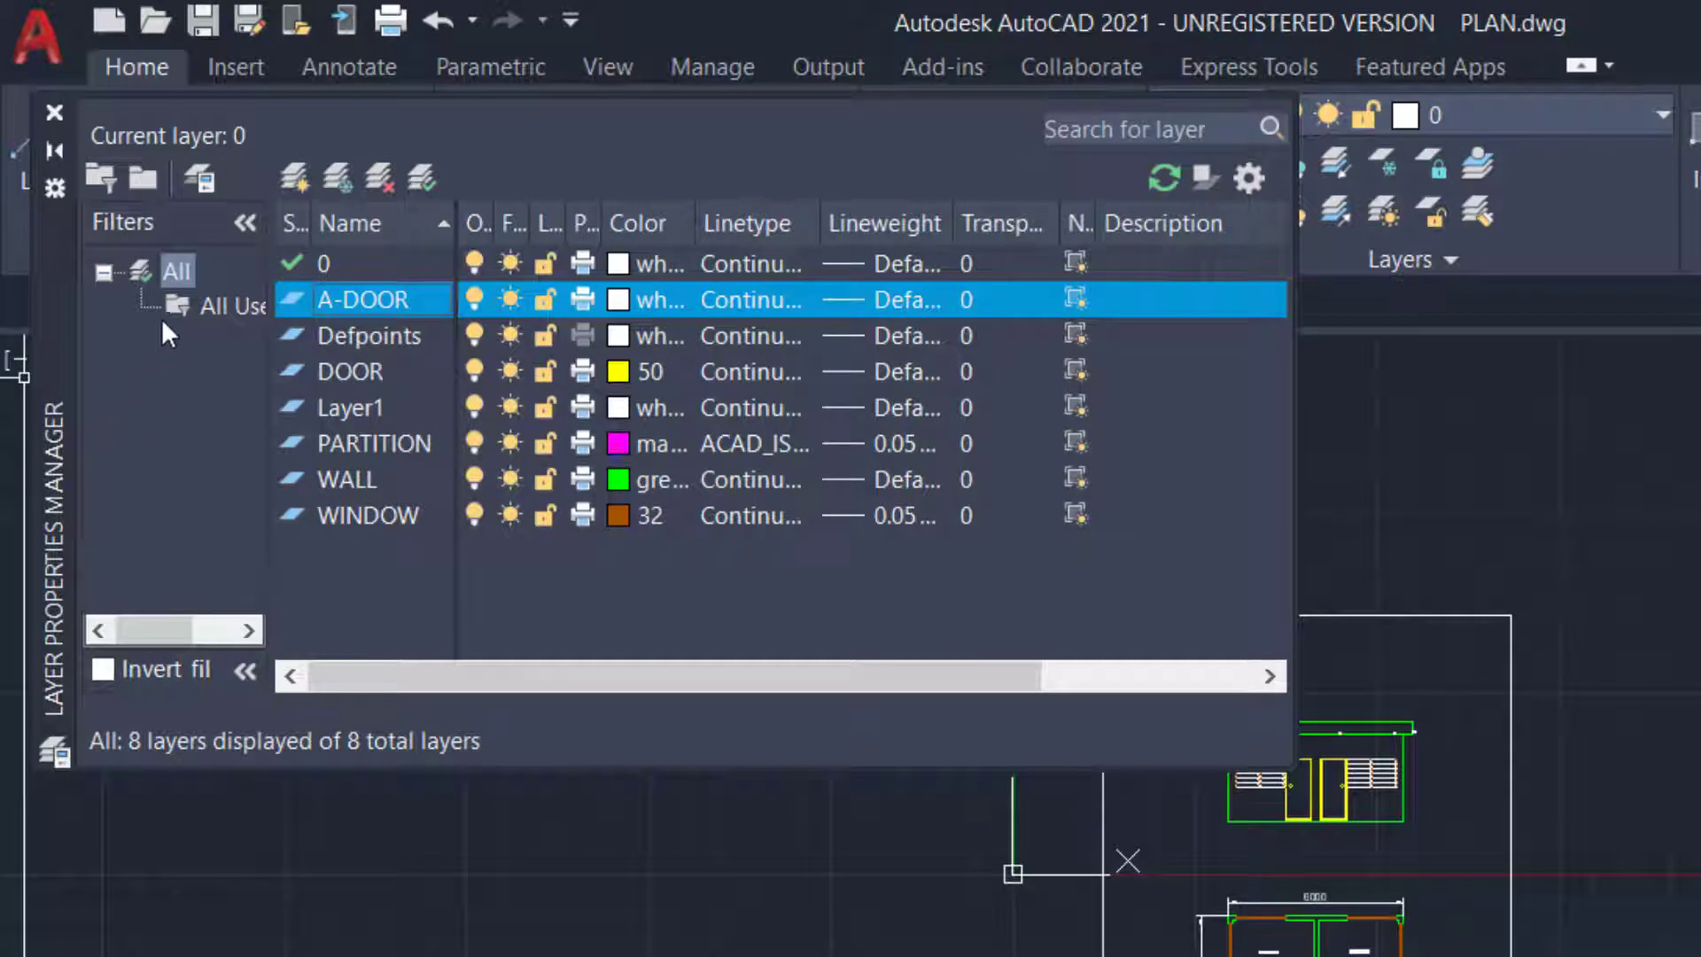
Create another new layer named A-WALL
left_click(293, 178)
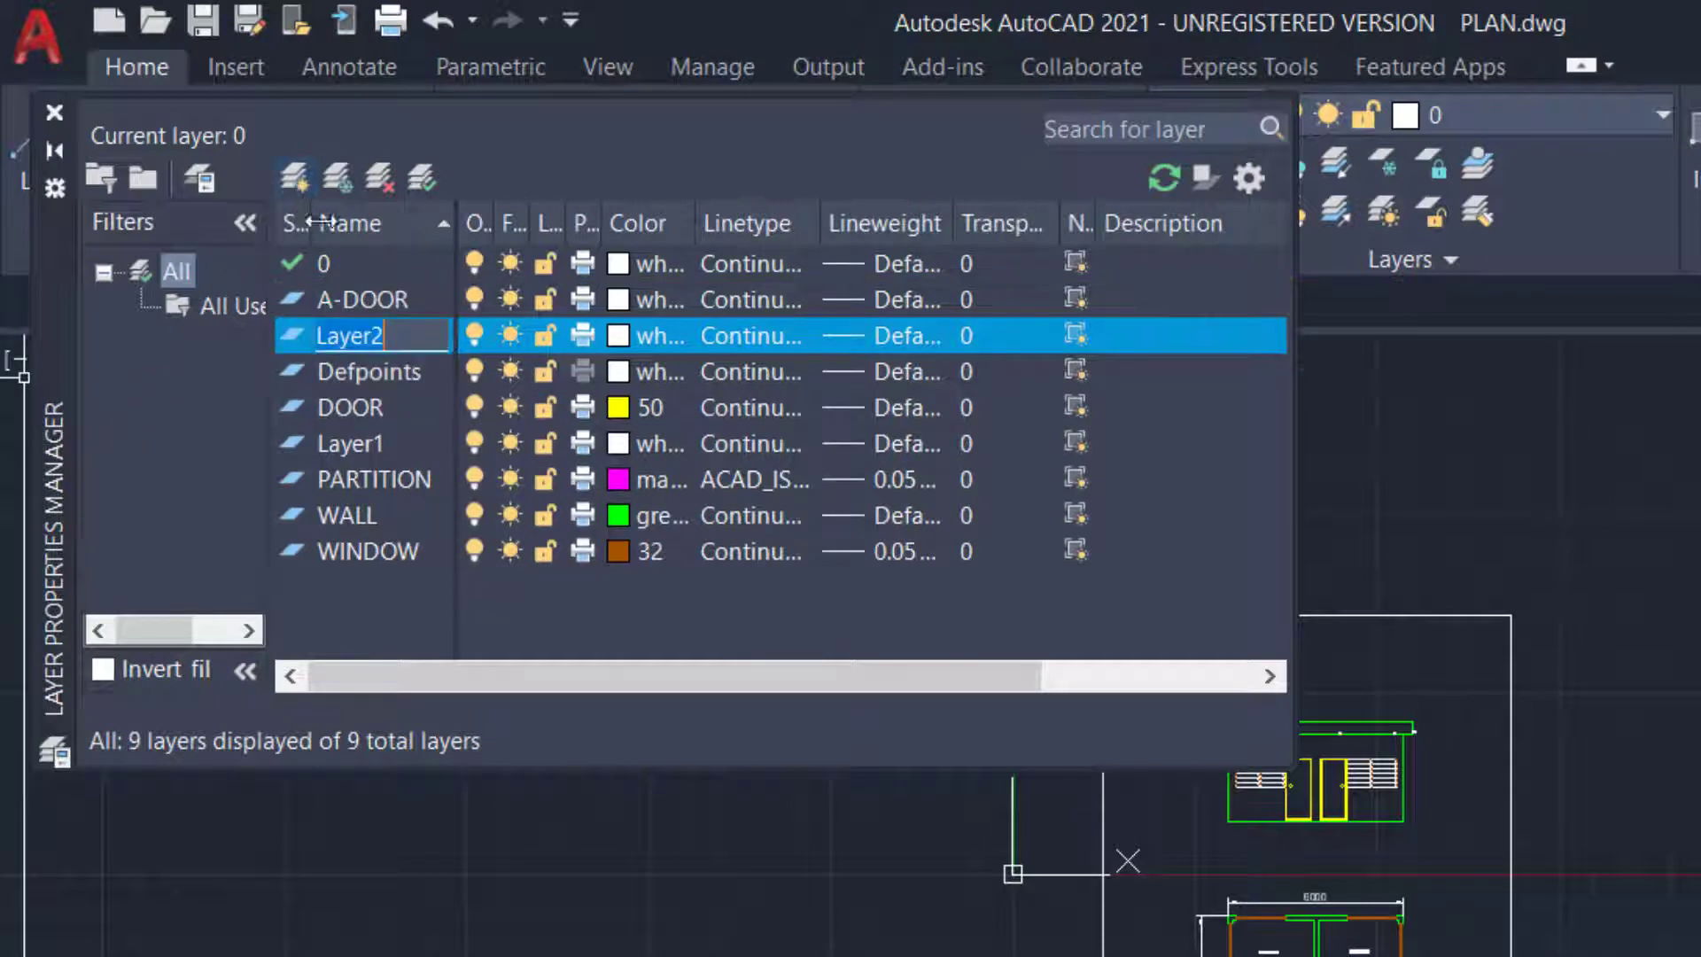
type("A-")
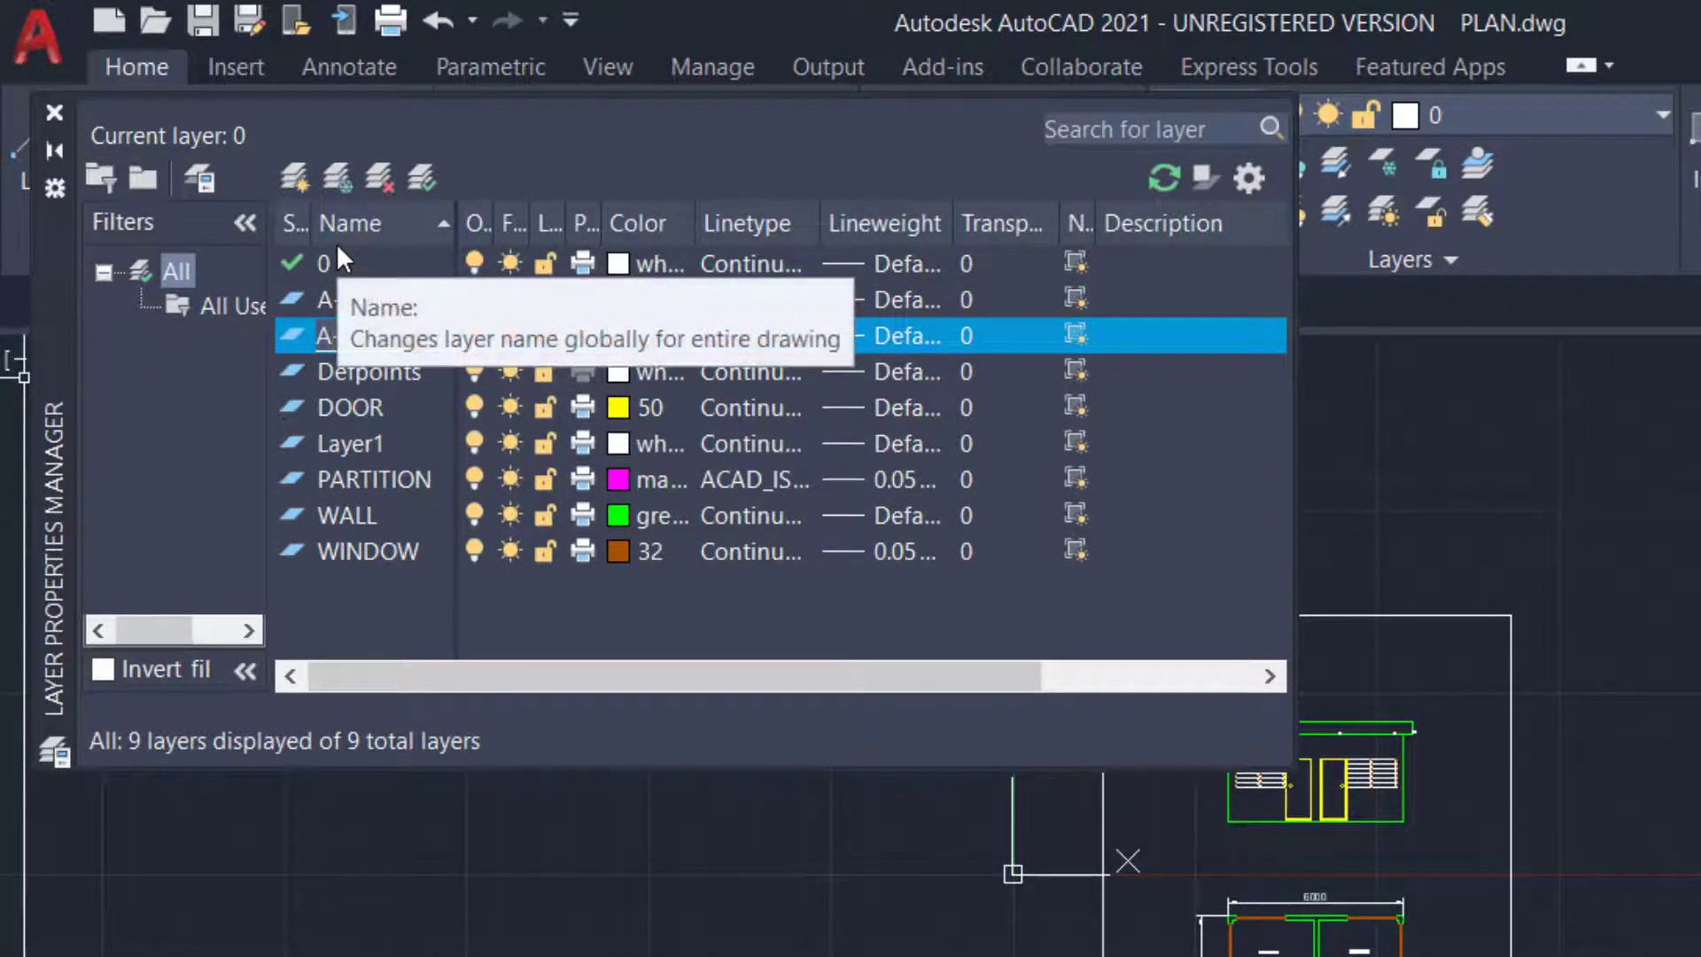
type("WALL")
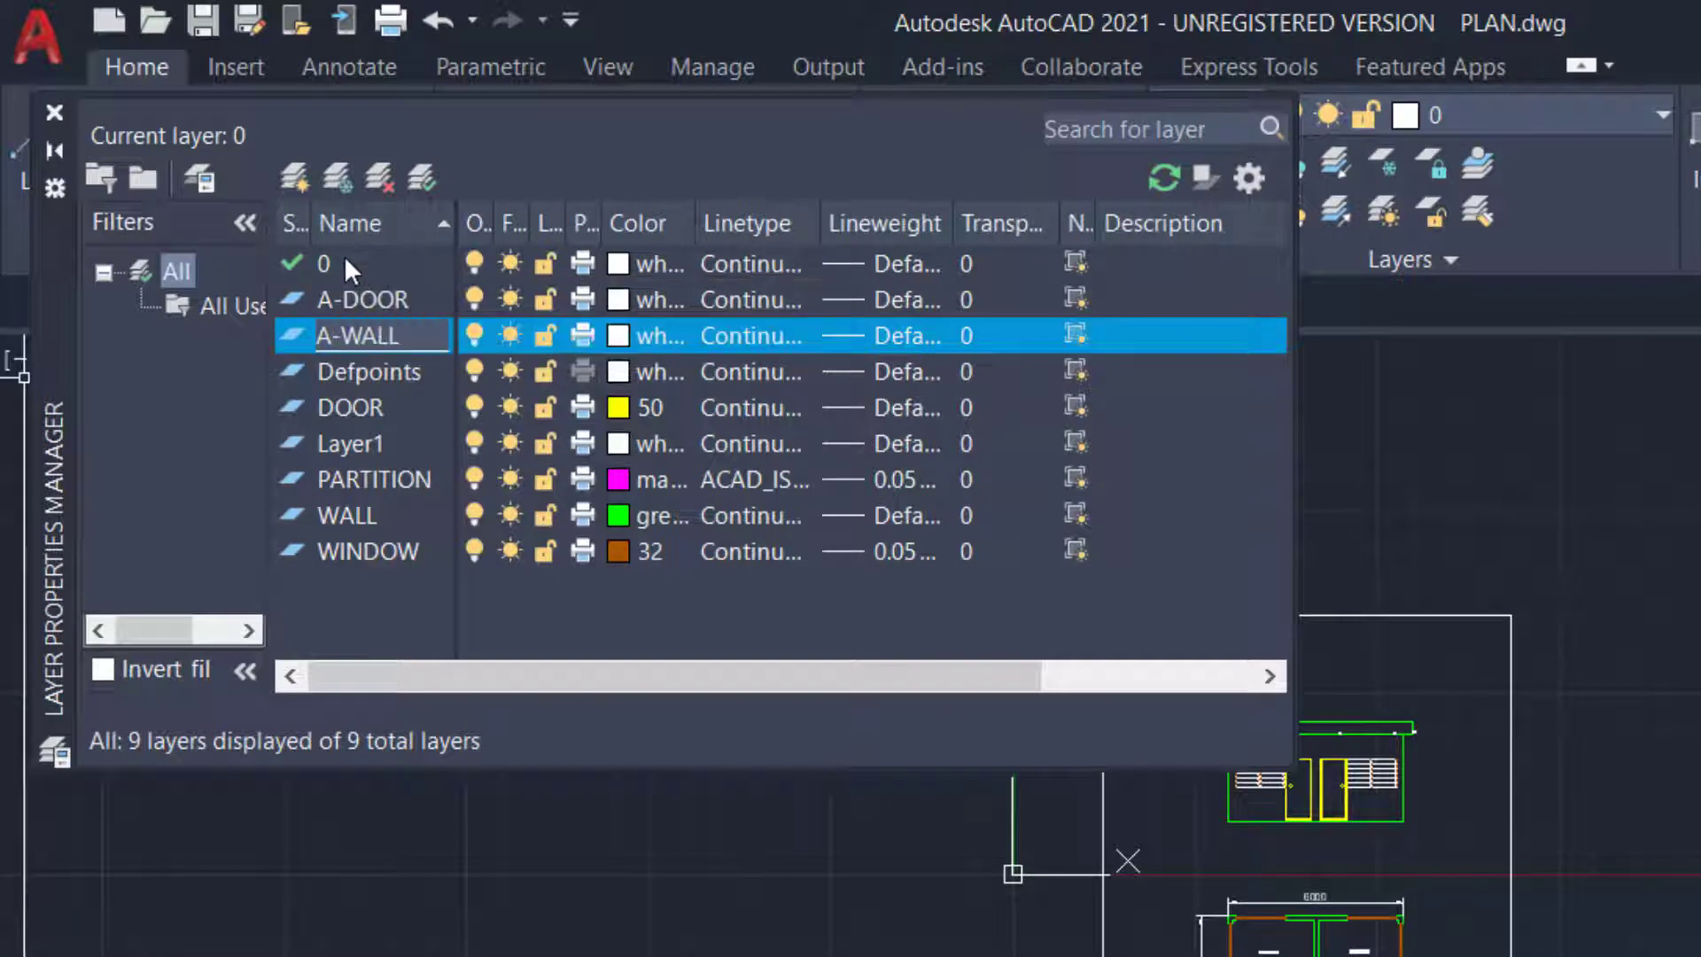
key("Return")
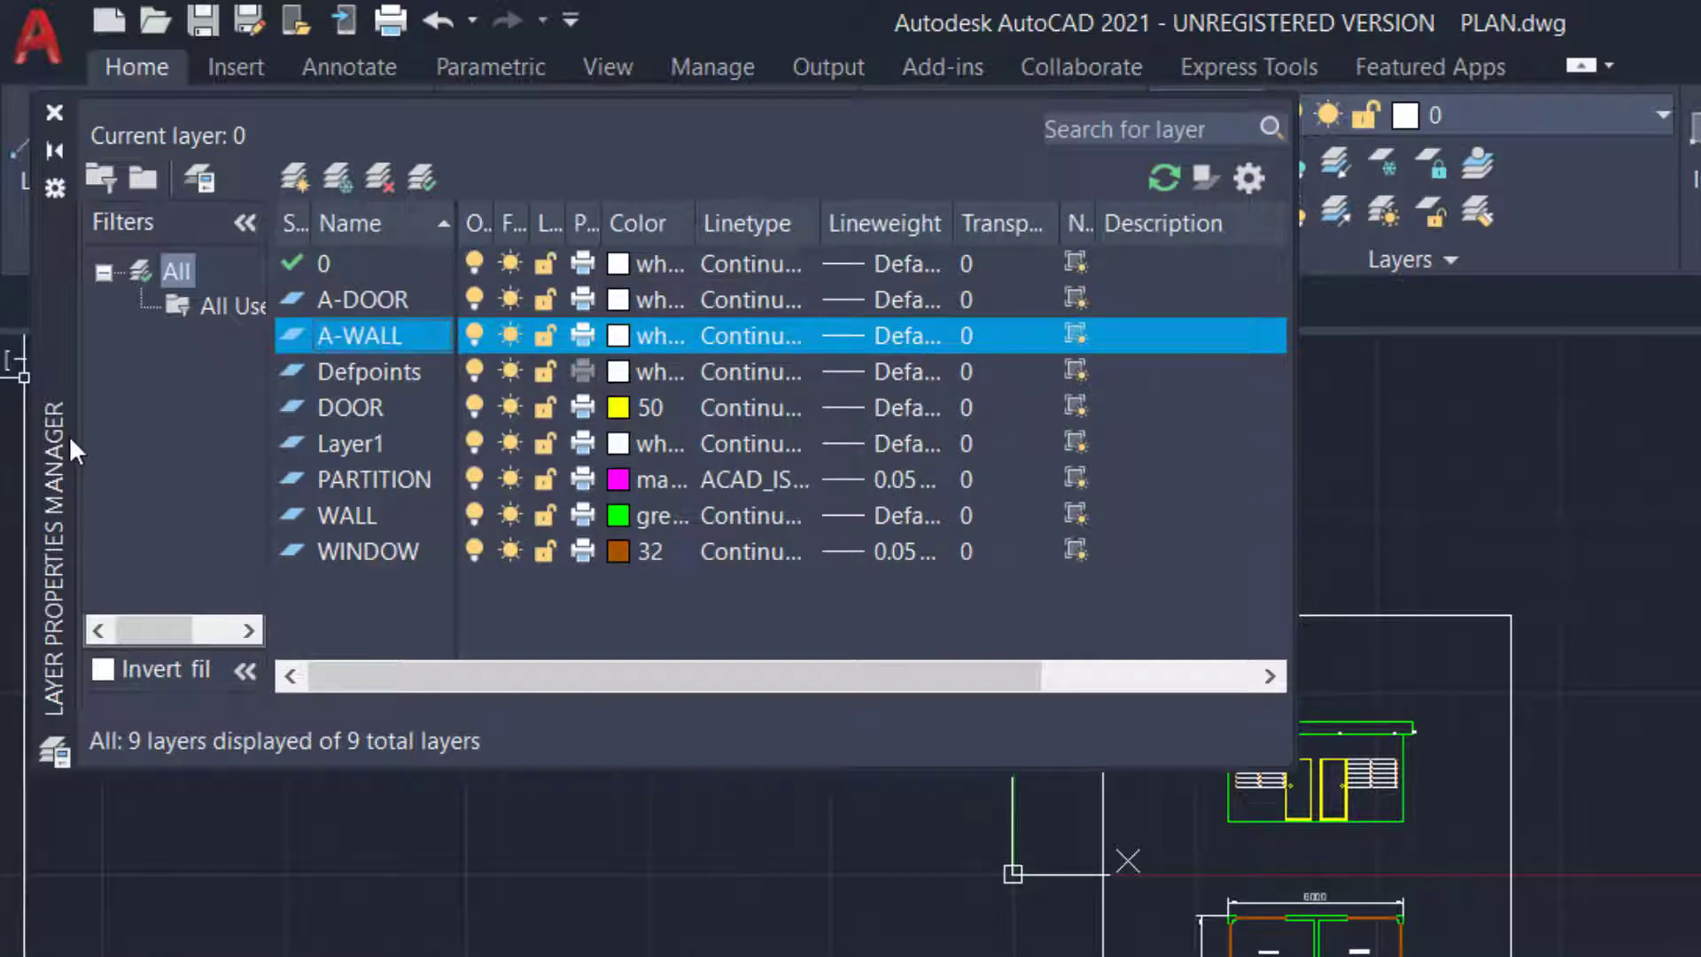
Add a new layer named A-WINDOW to the drawing
left_click(294, 180)
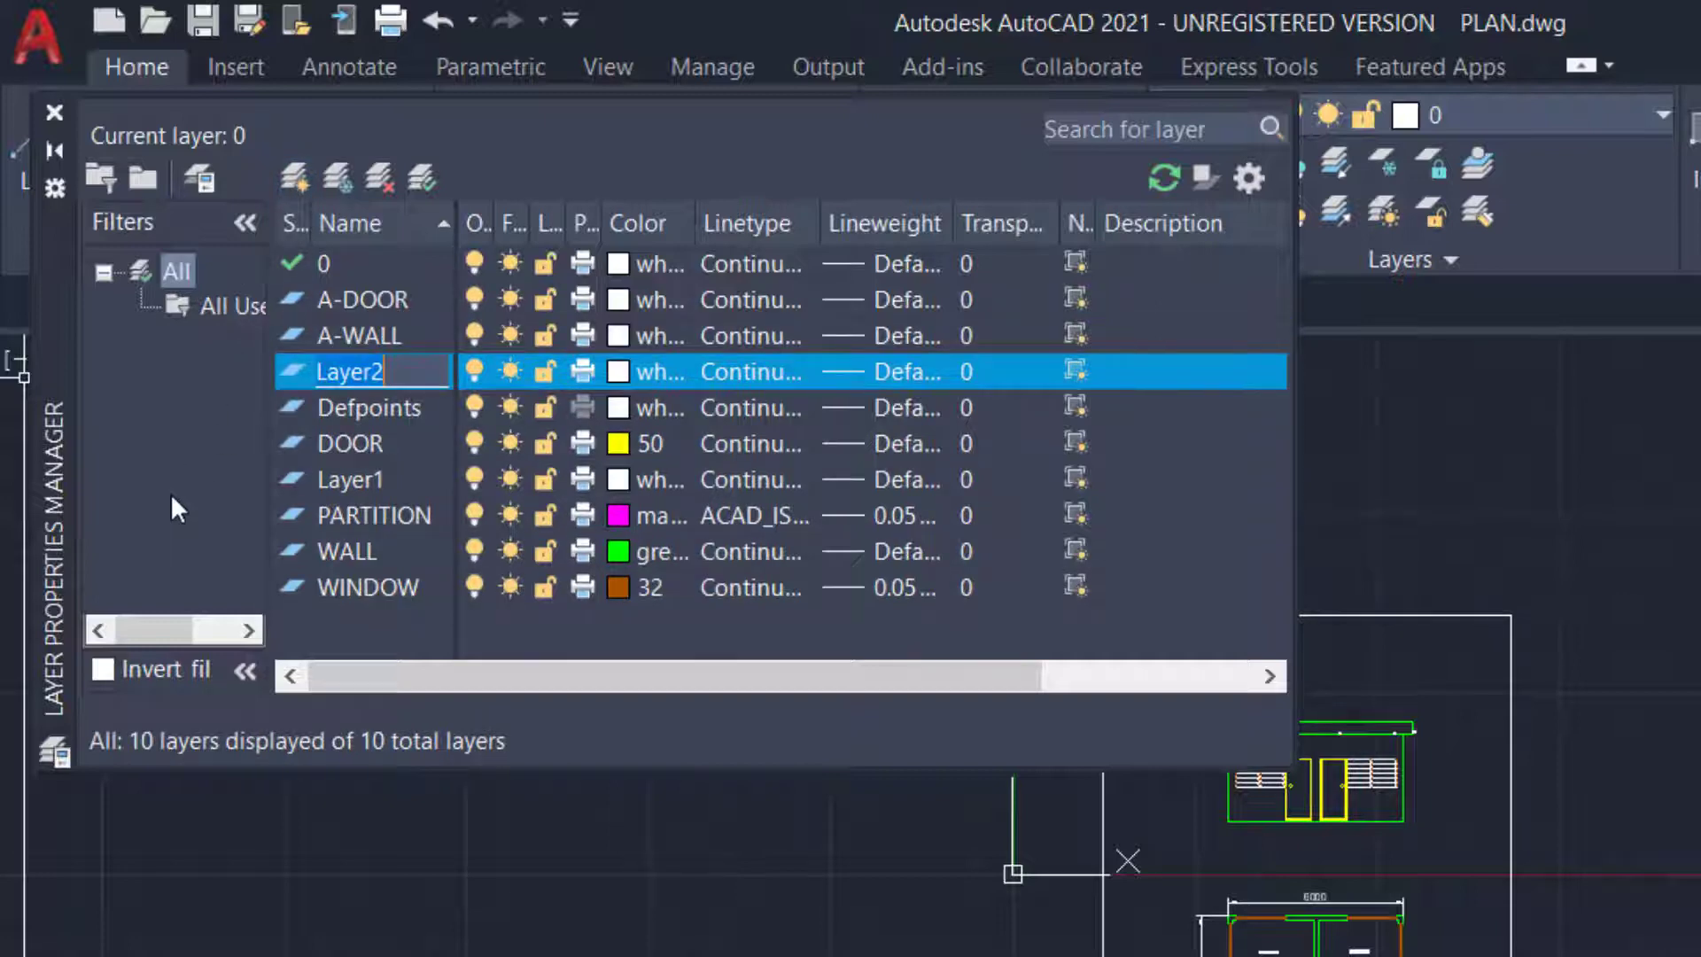
type("A-")
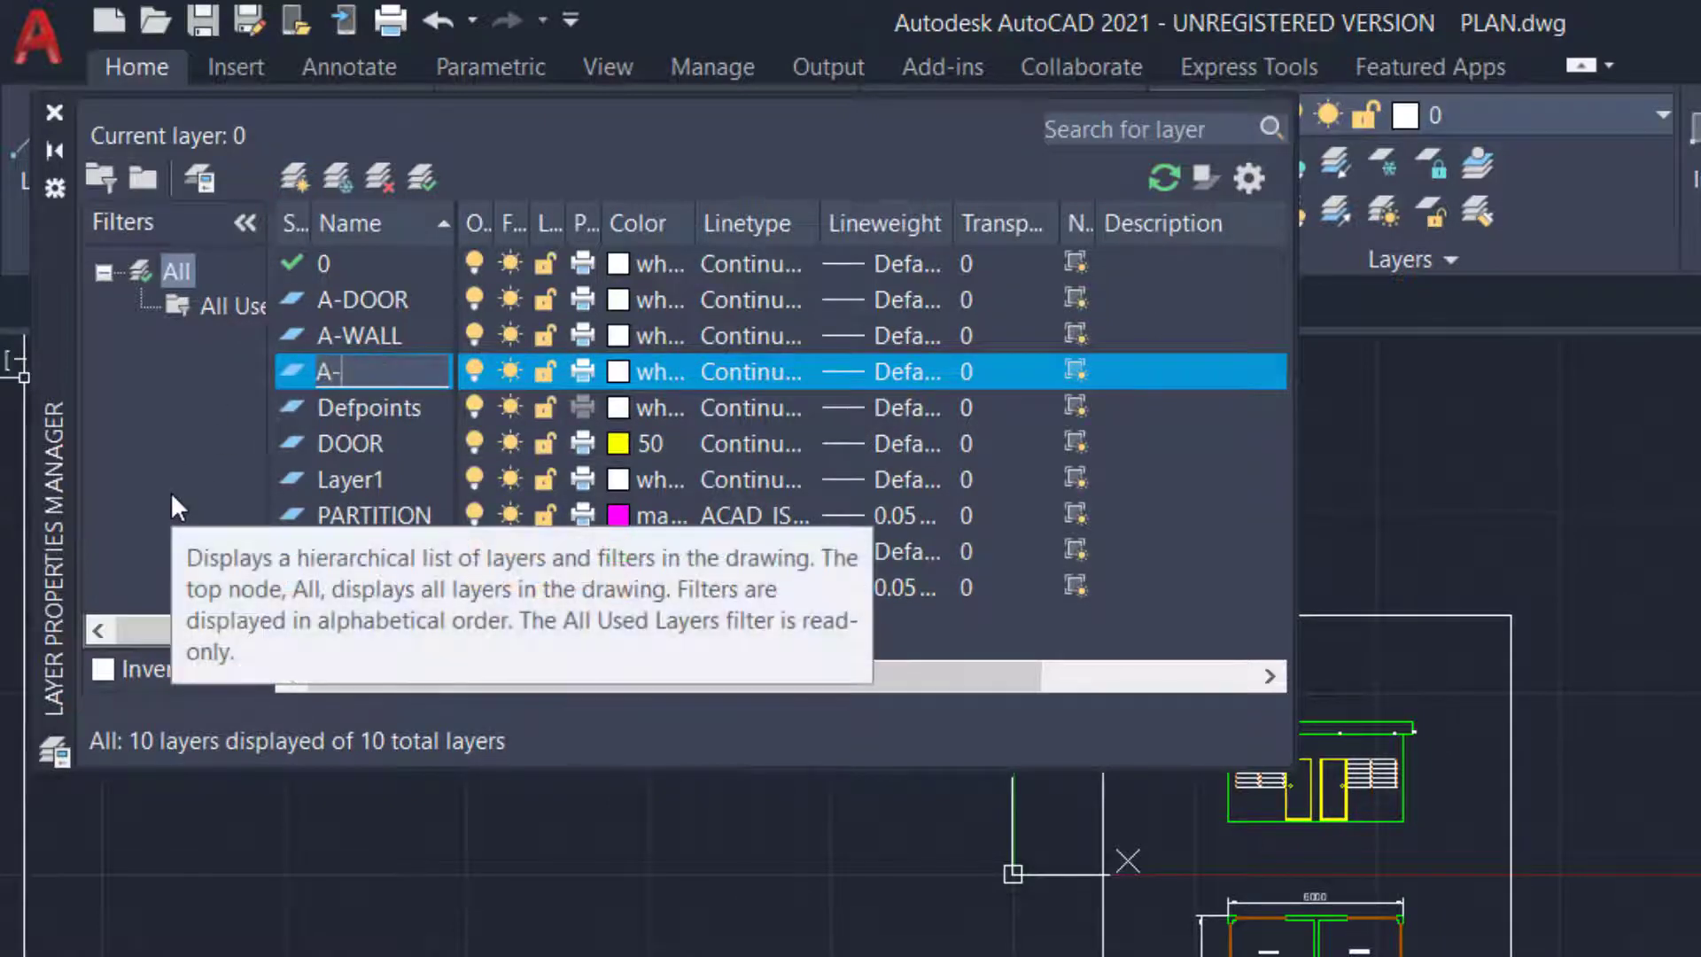
type("WINDOW")
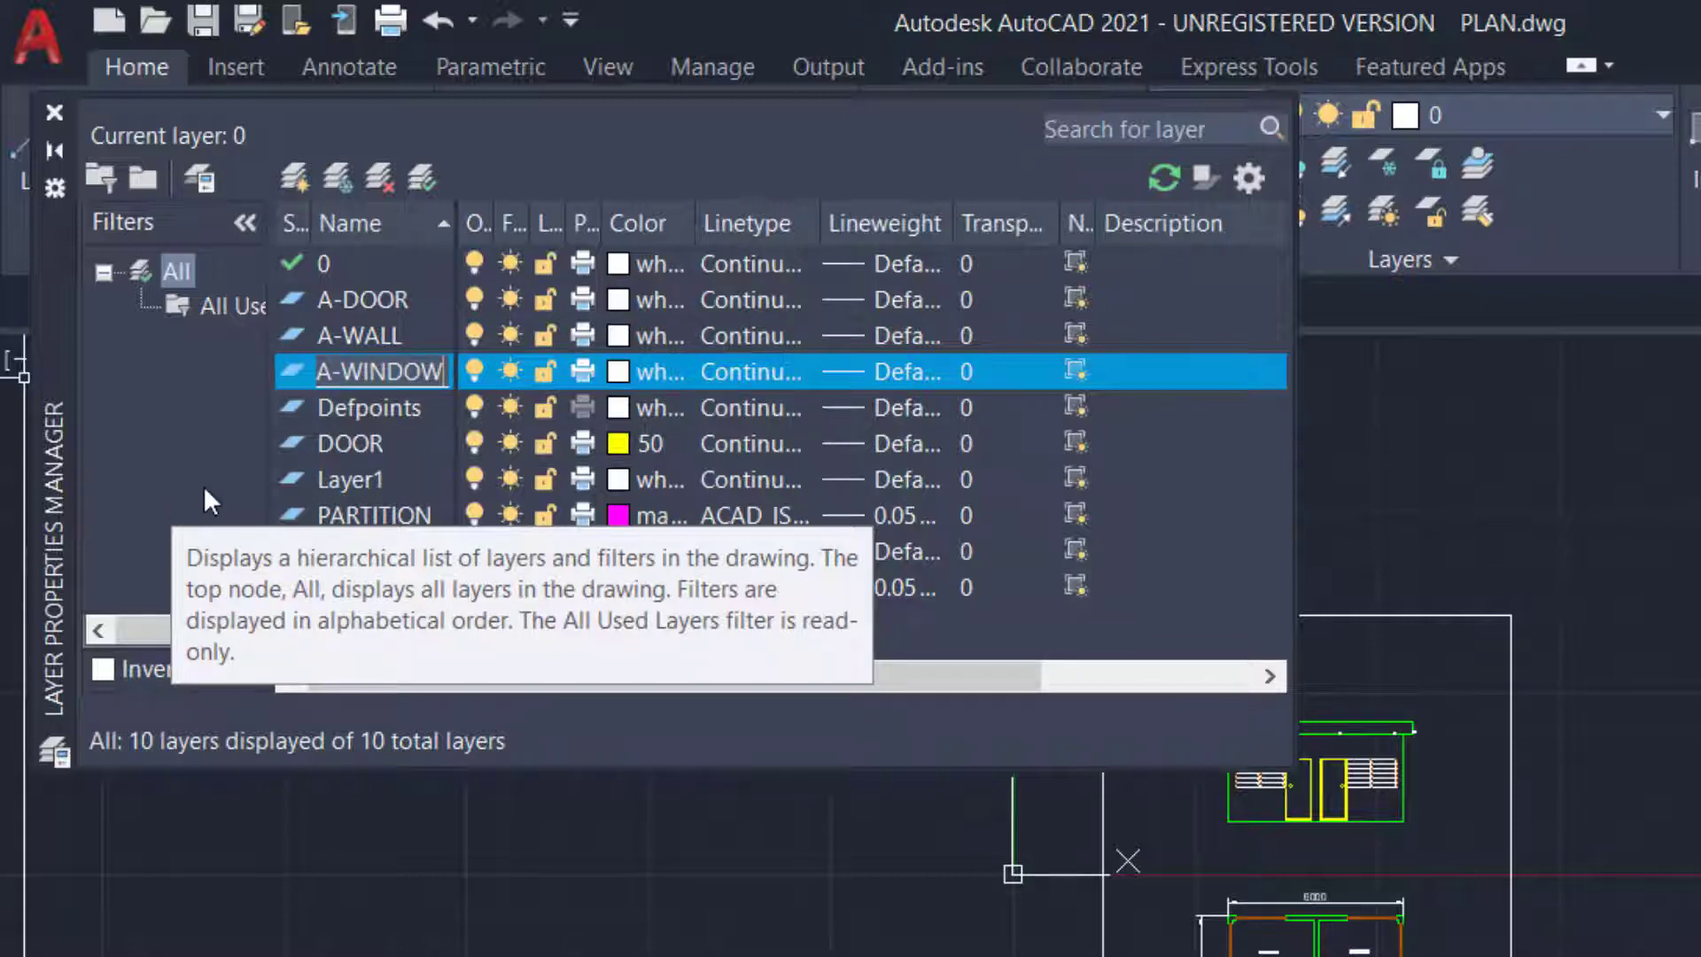
key("Return")
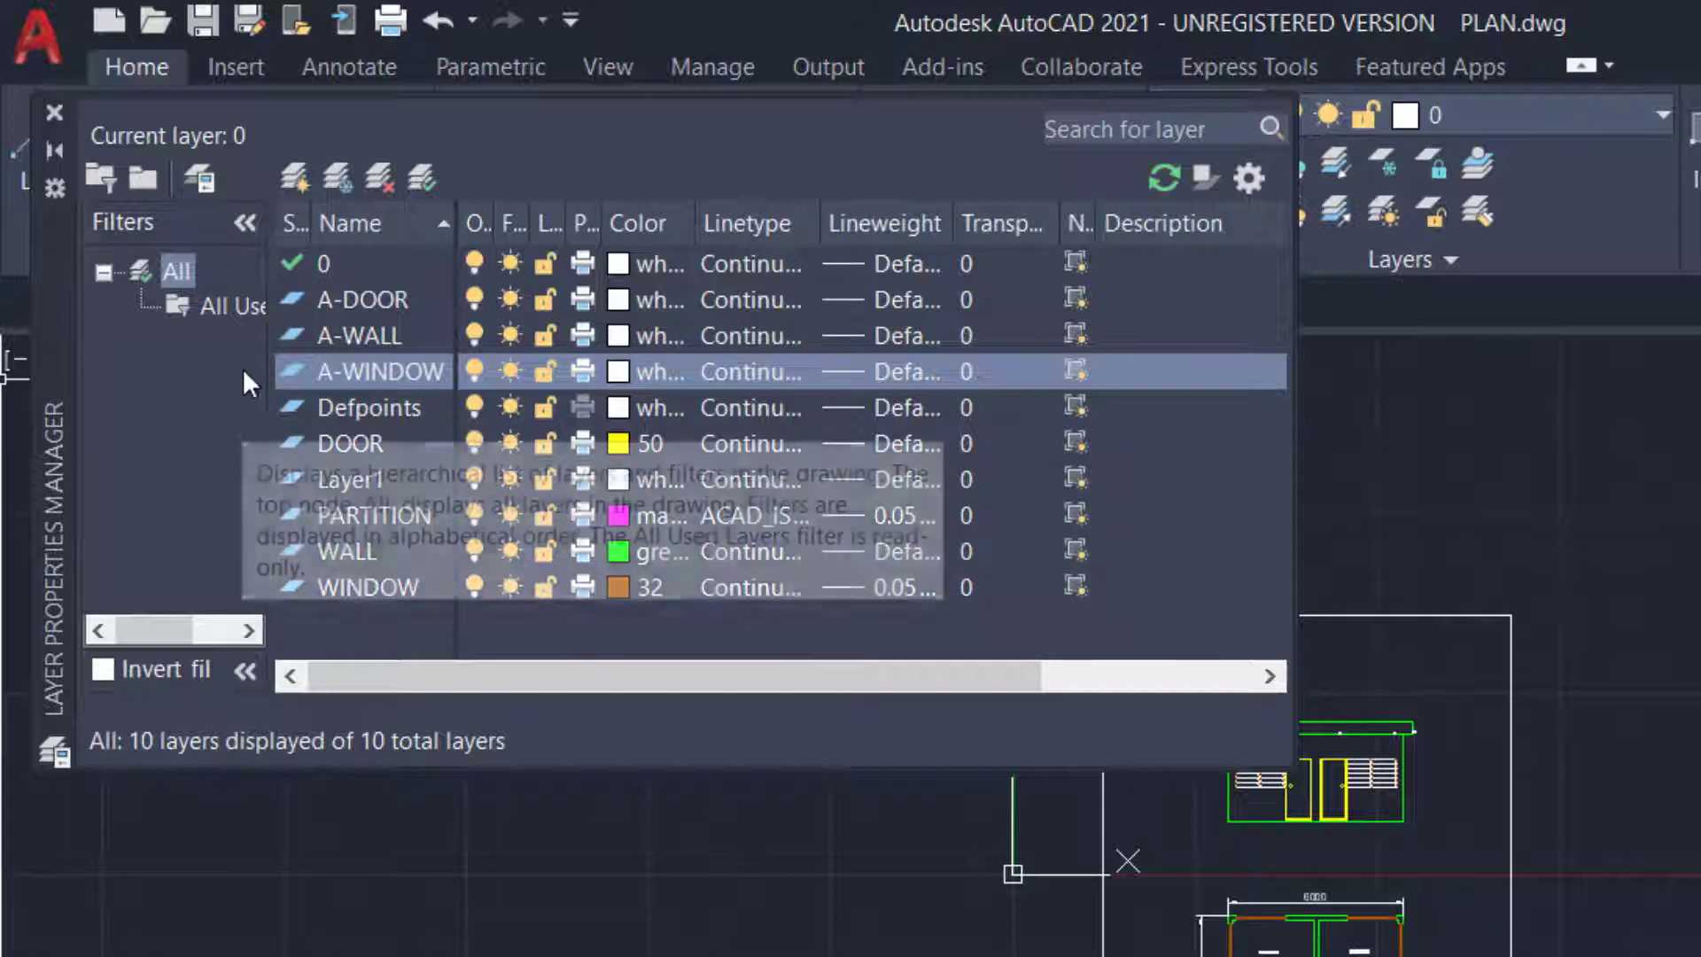
Create a new layer named A-PARTITION and close the layer manager
left_click(294, 181)
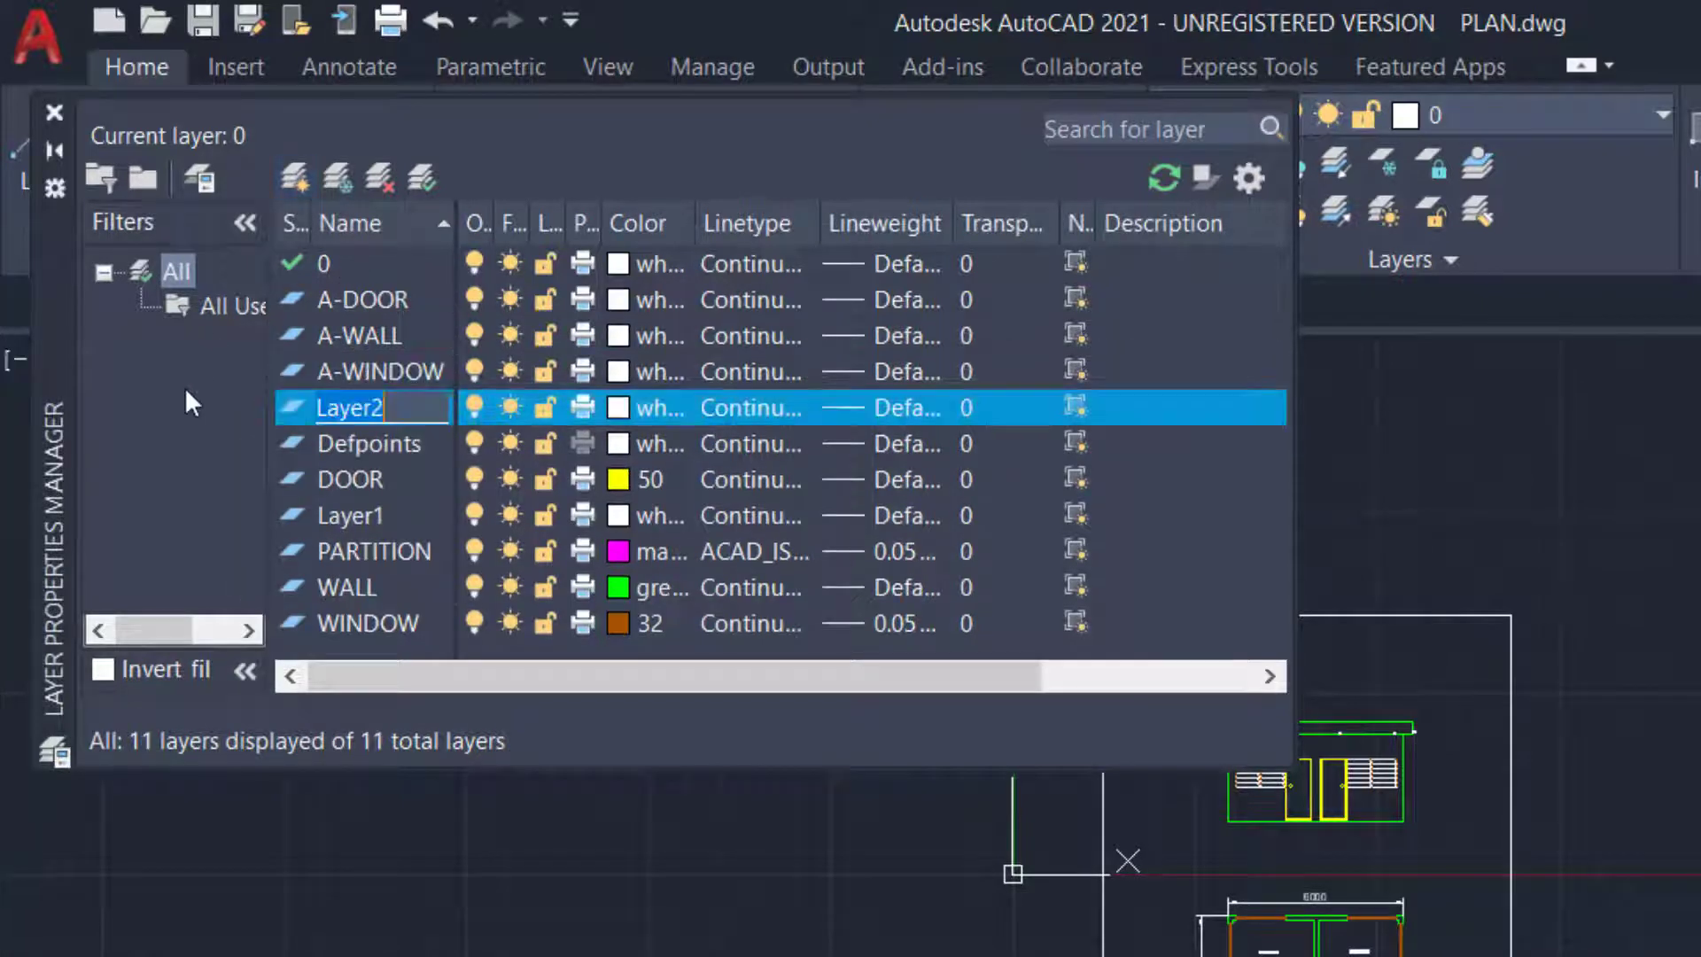
type("A-")
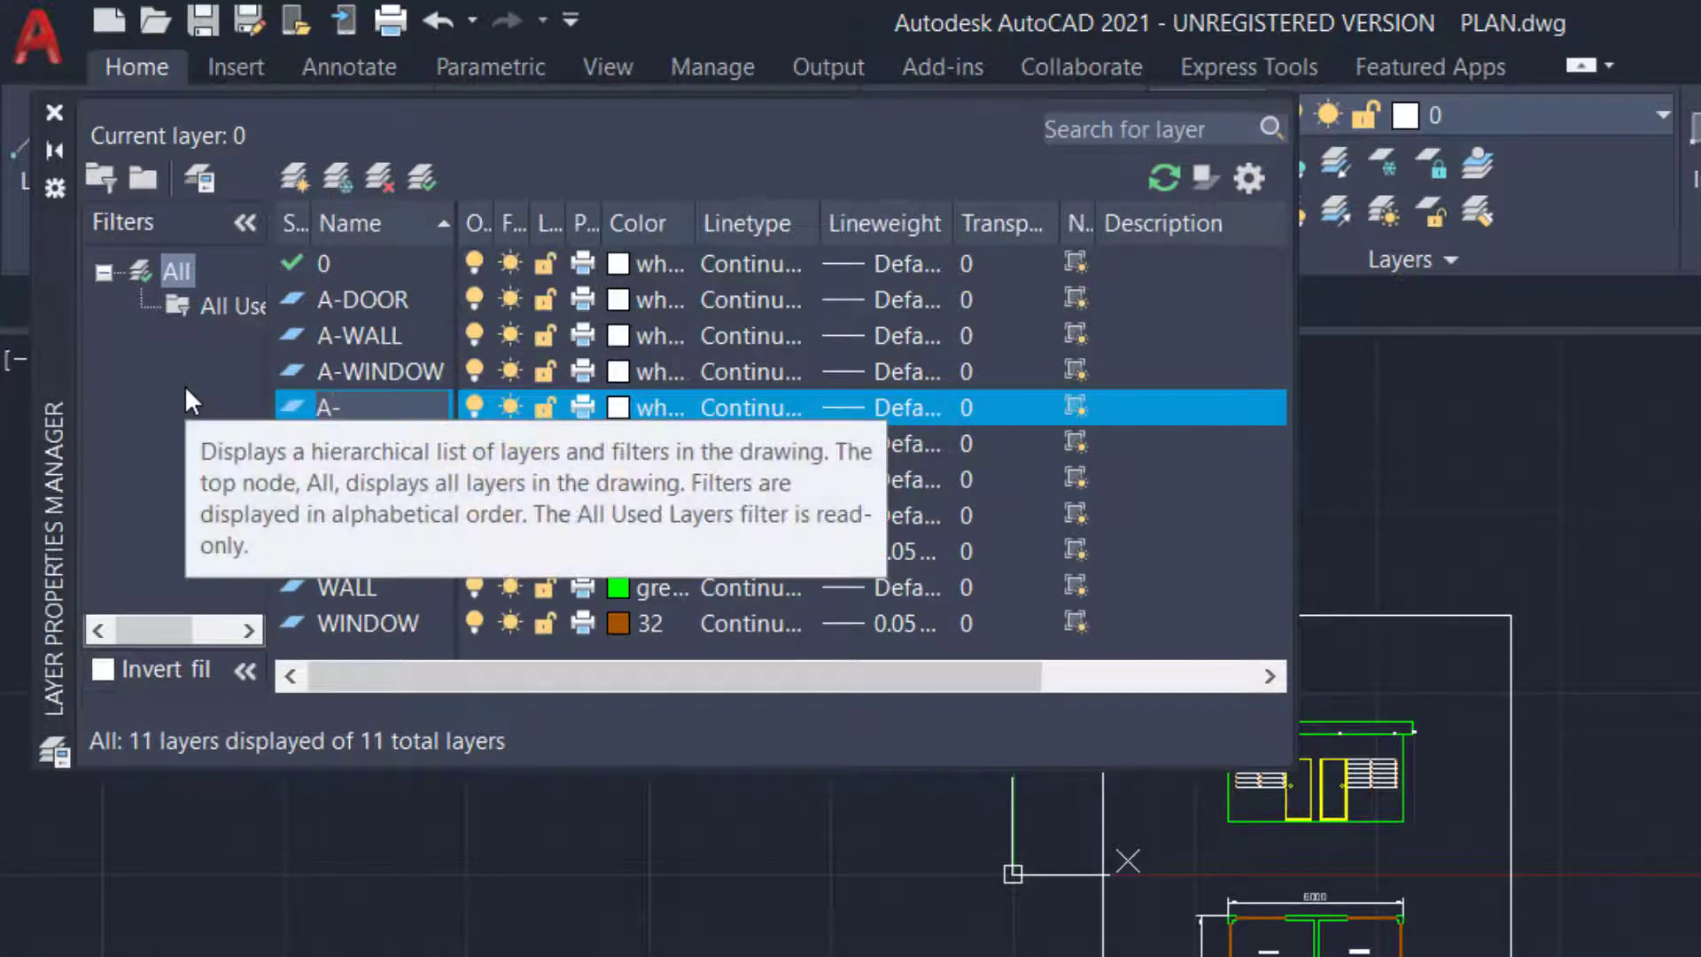
type("PARTITION")
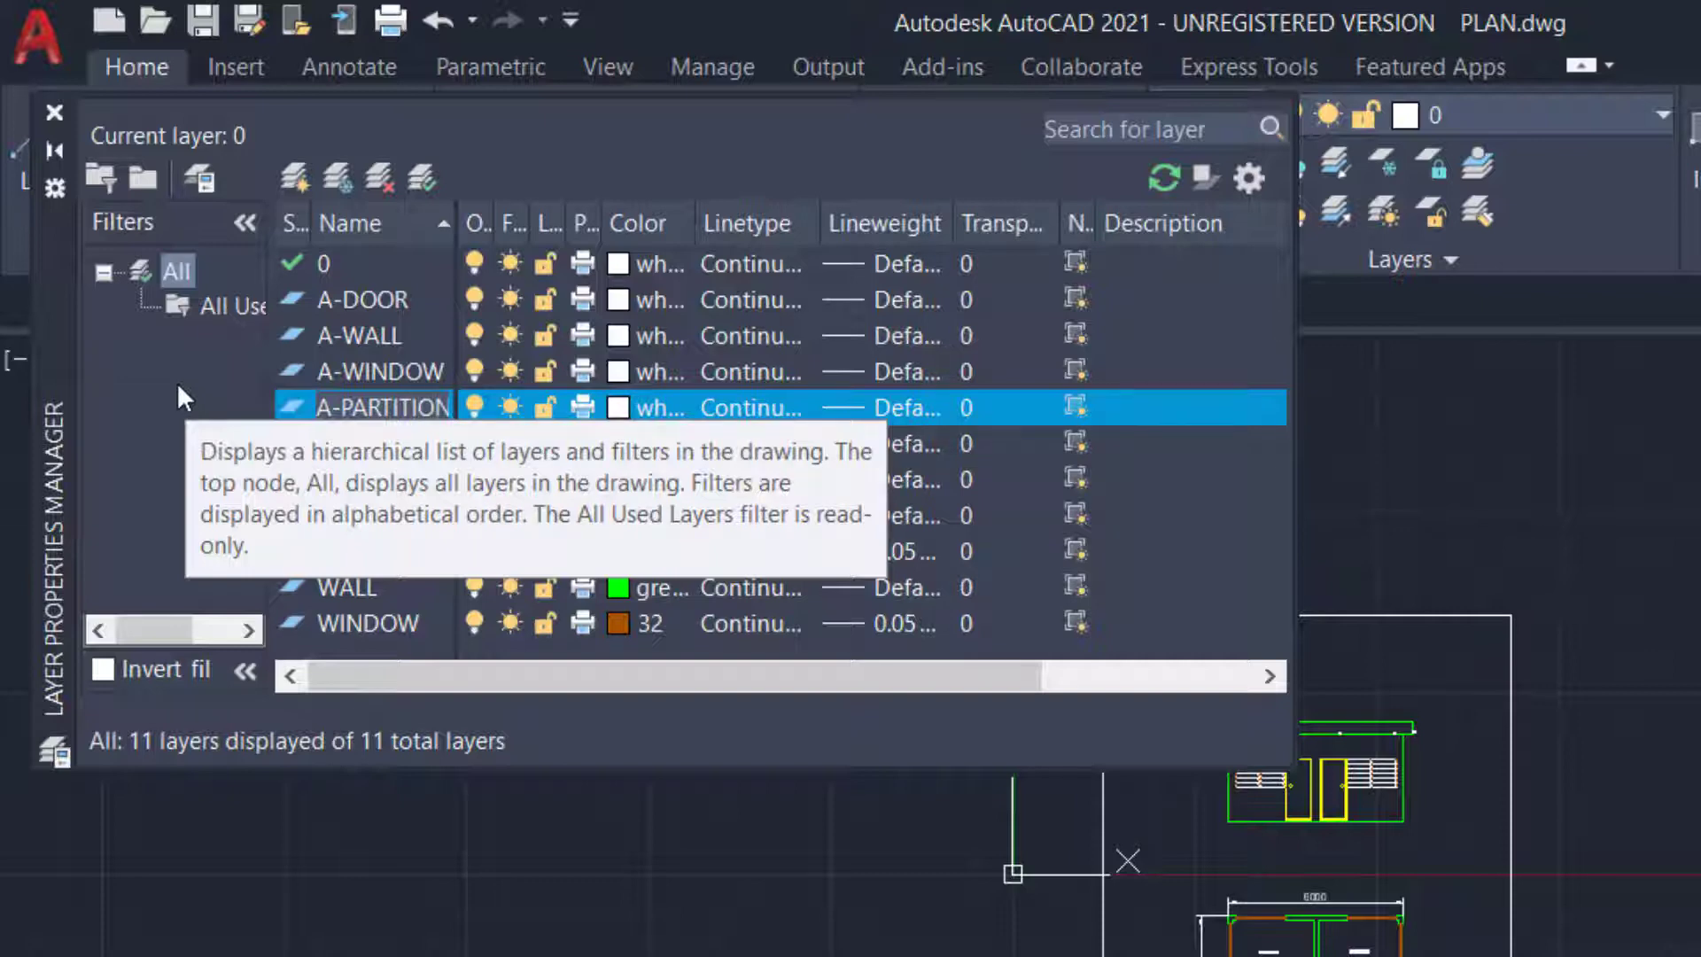
key("Return")
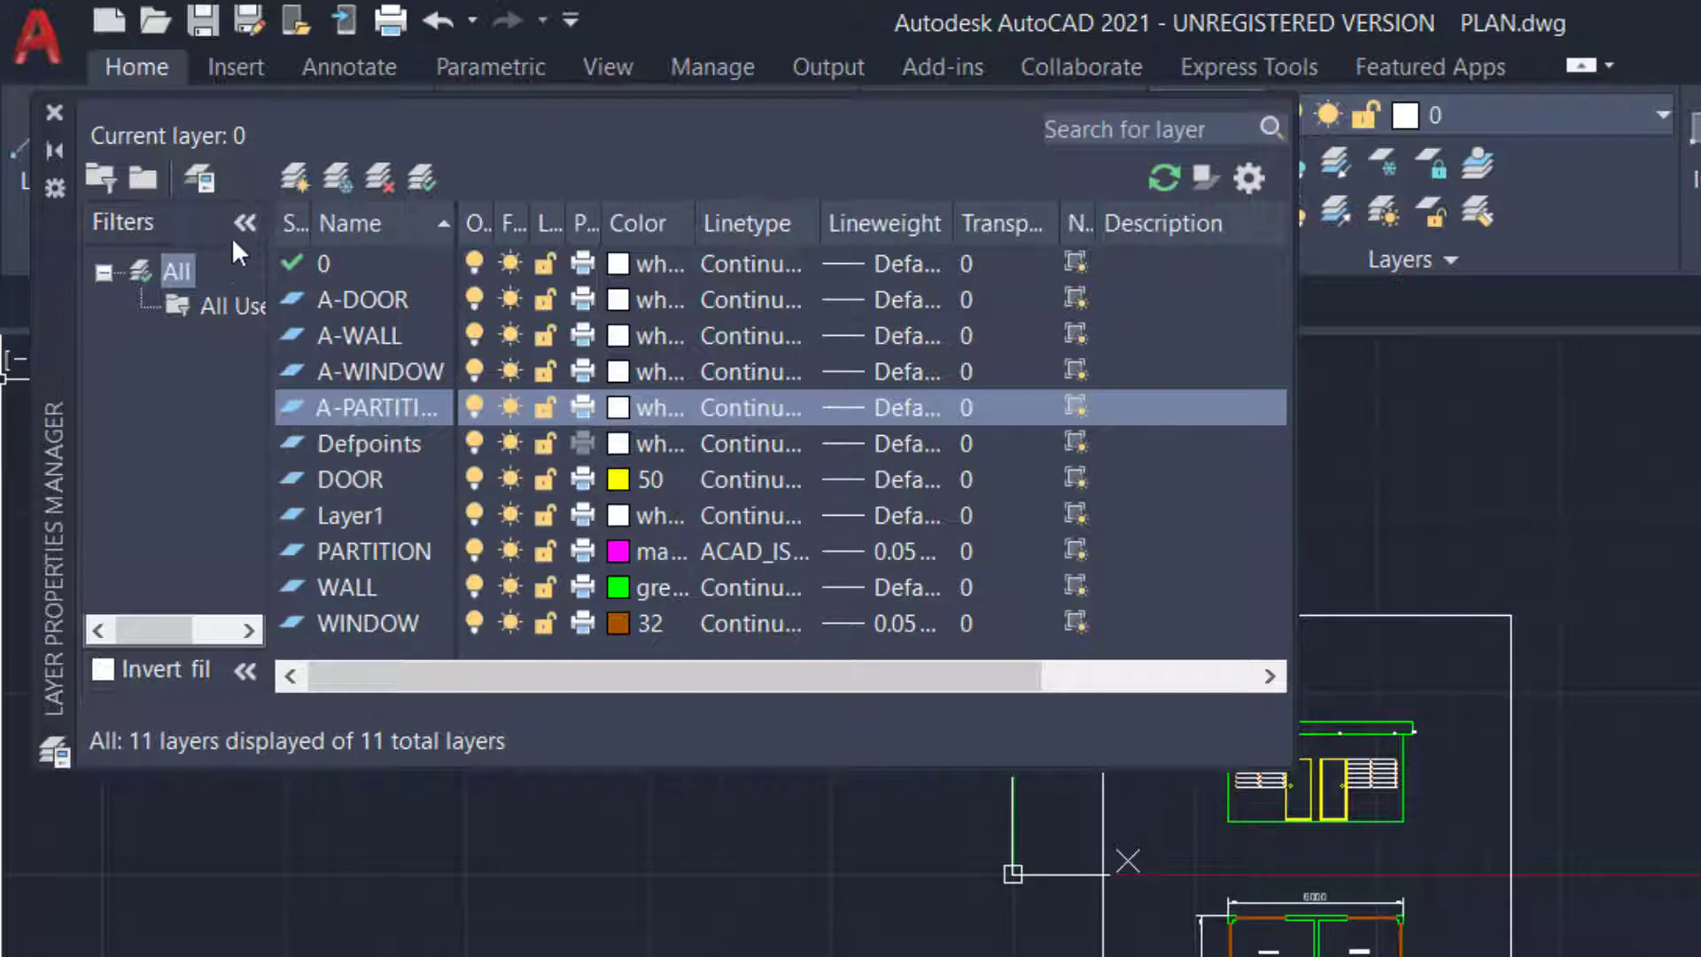
left_click(54, 112)
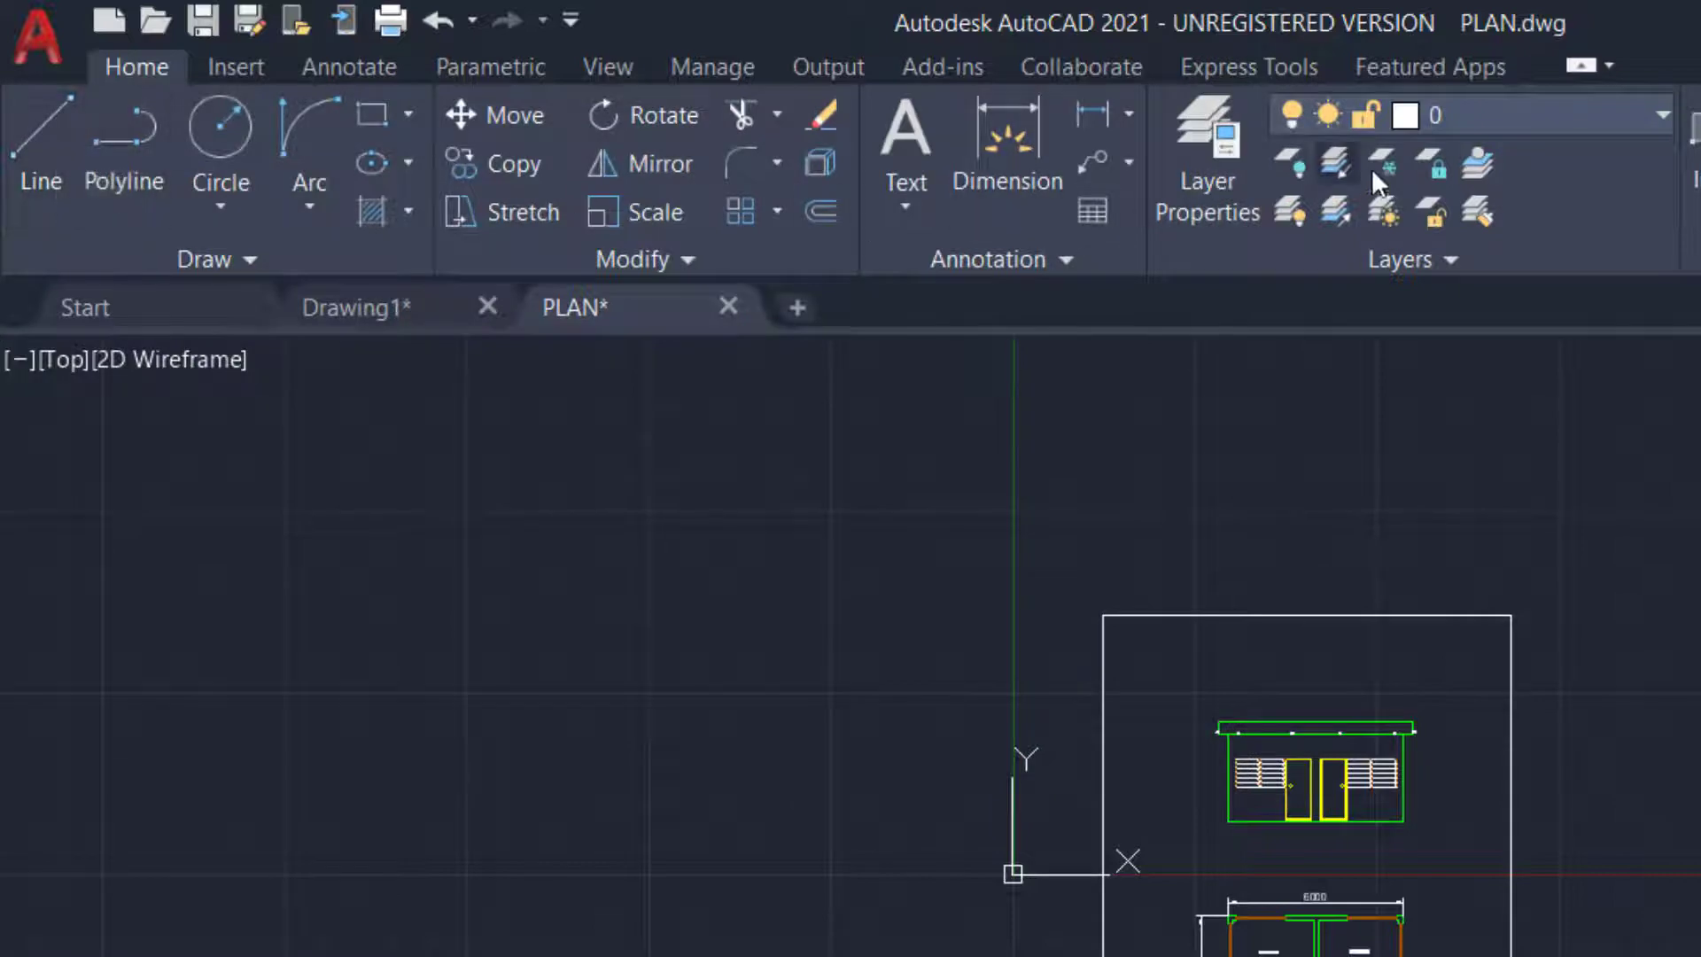
scroll(523, 732, "down", 4)
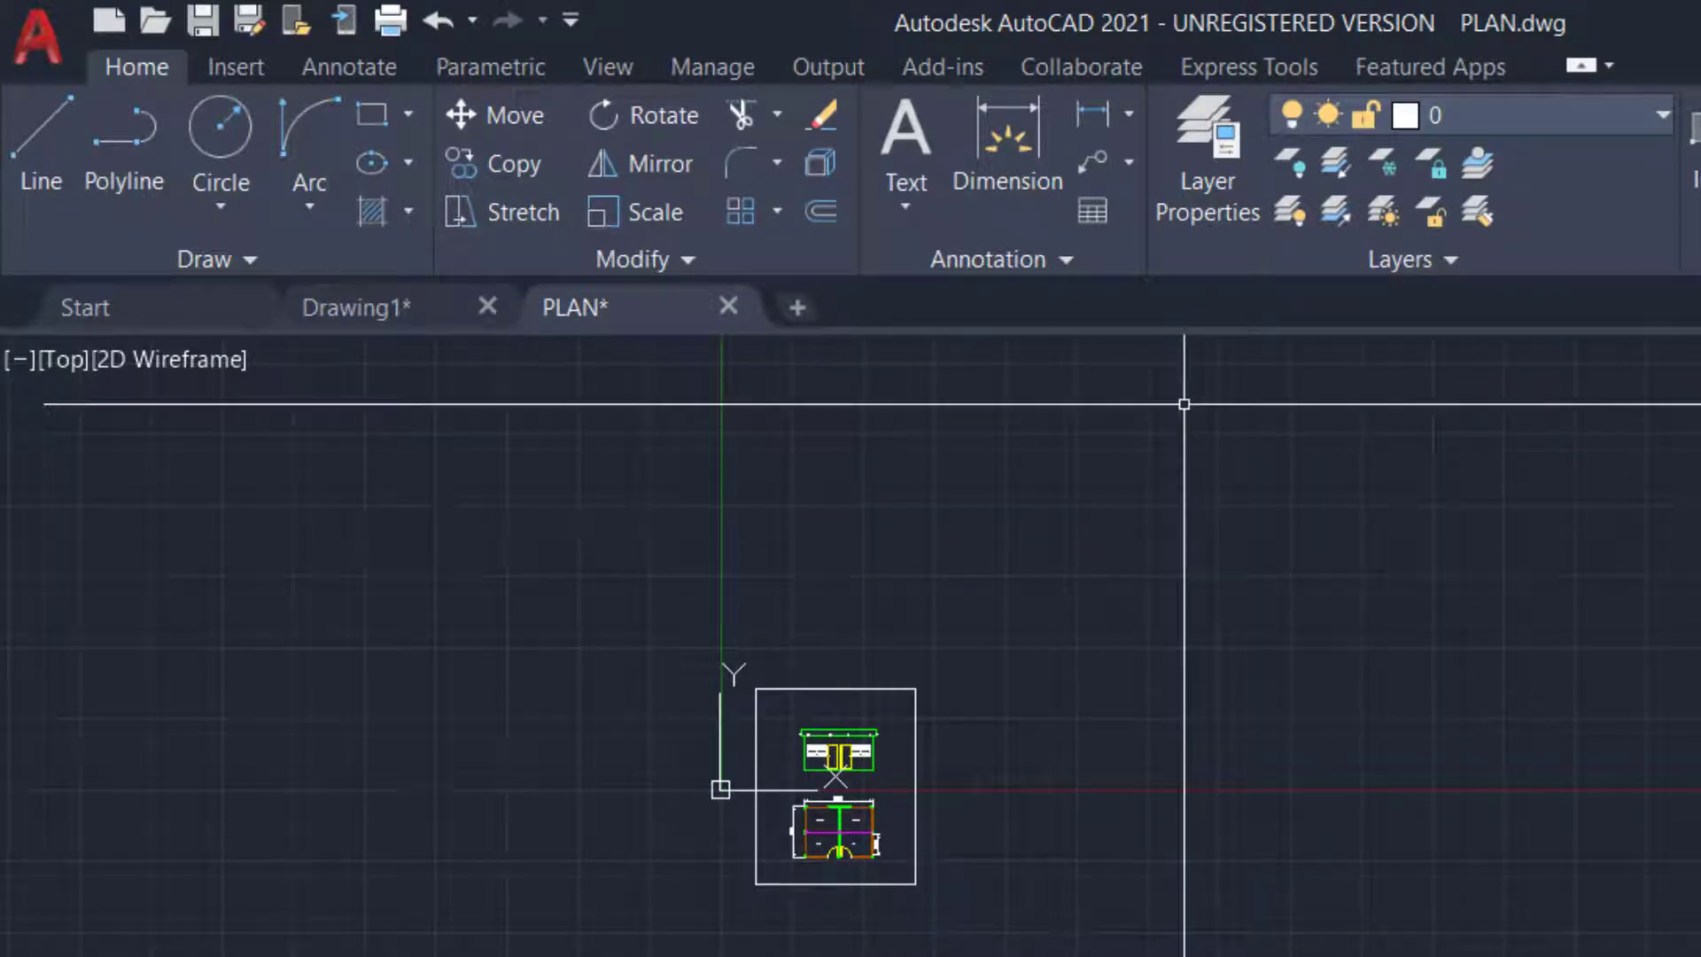
Make A-WALL the current layer
left_click(1475, 115)
left_click(1474, 115)
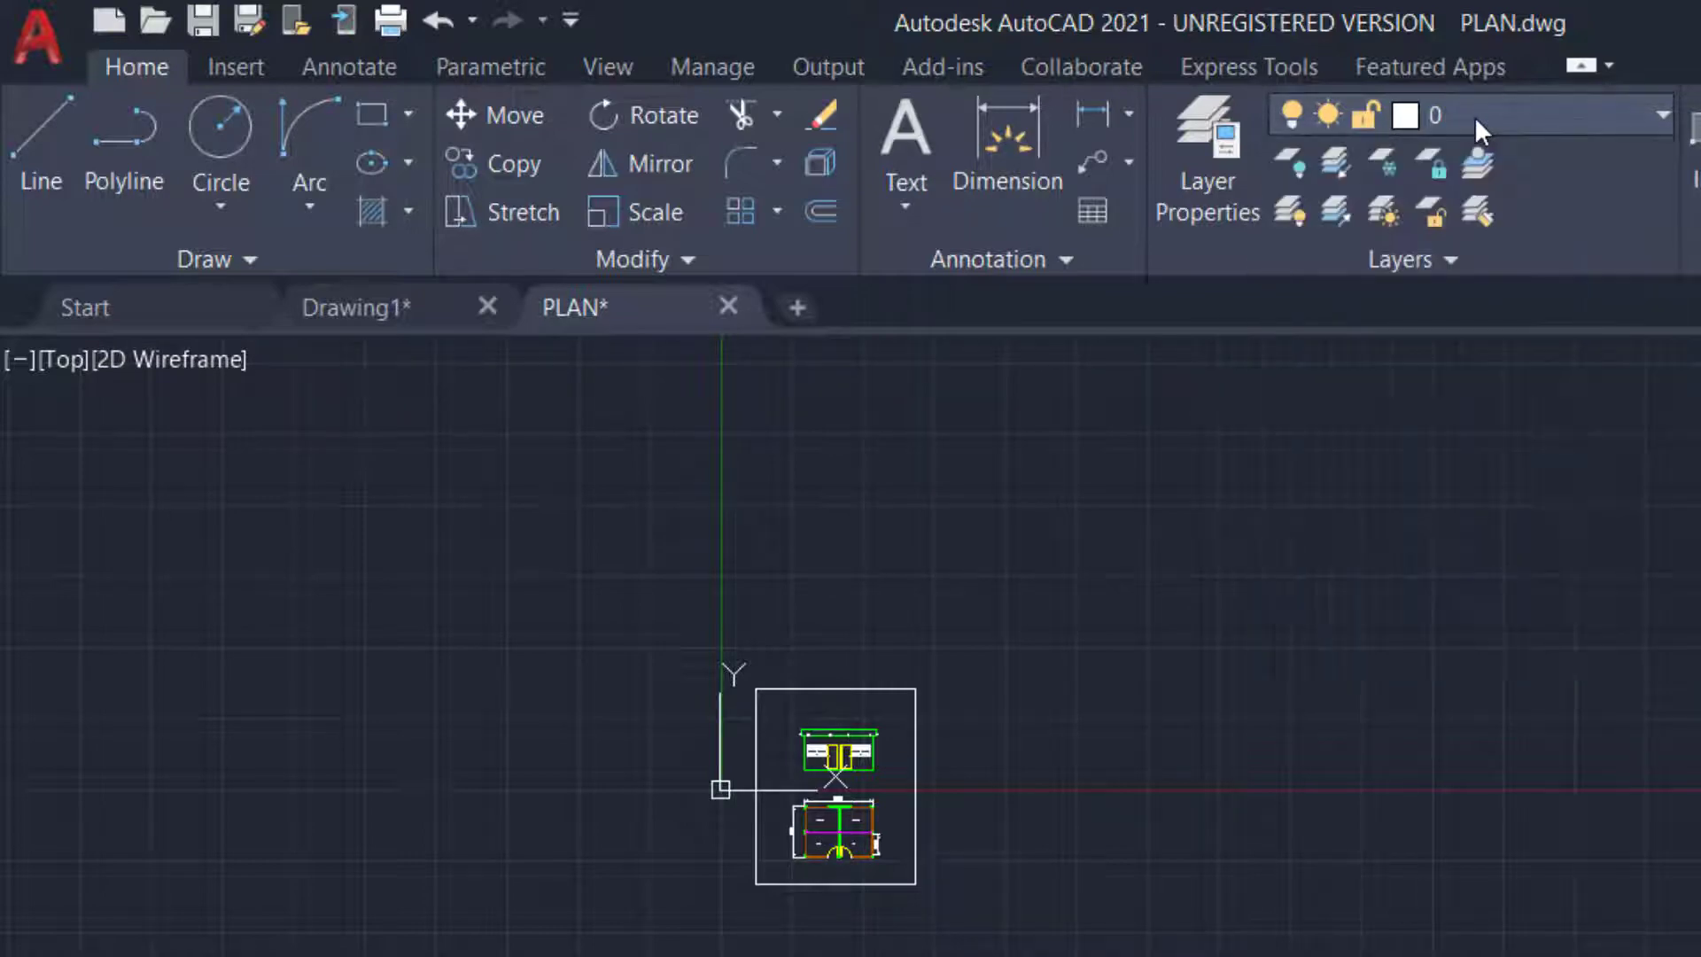
left_click(1458, 126)
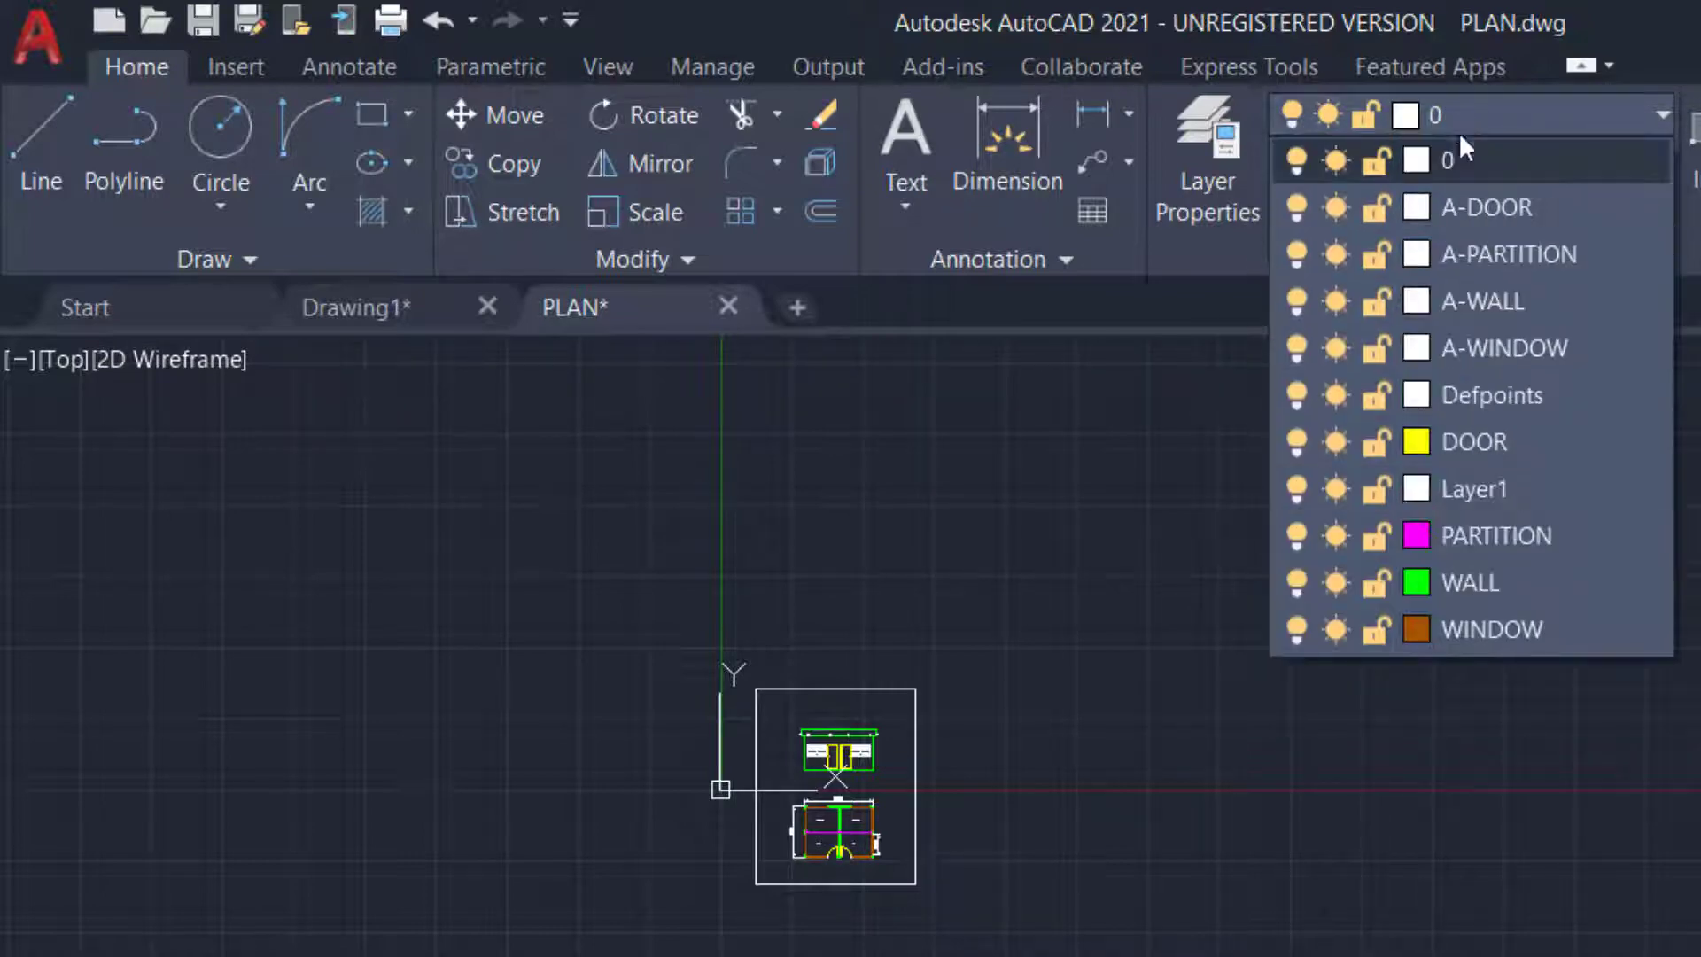
left_click(1470, 313)
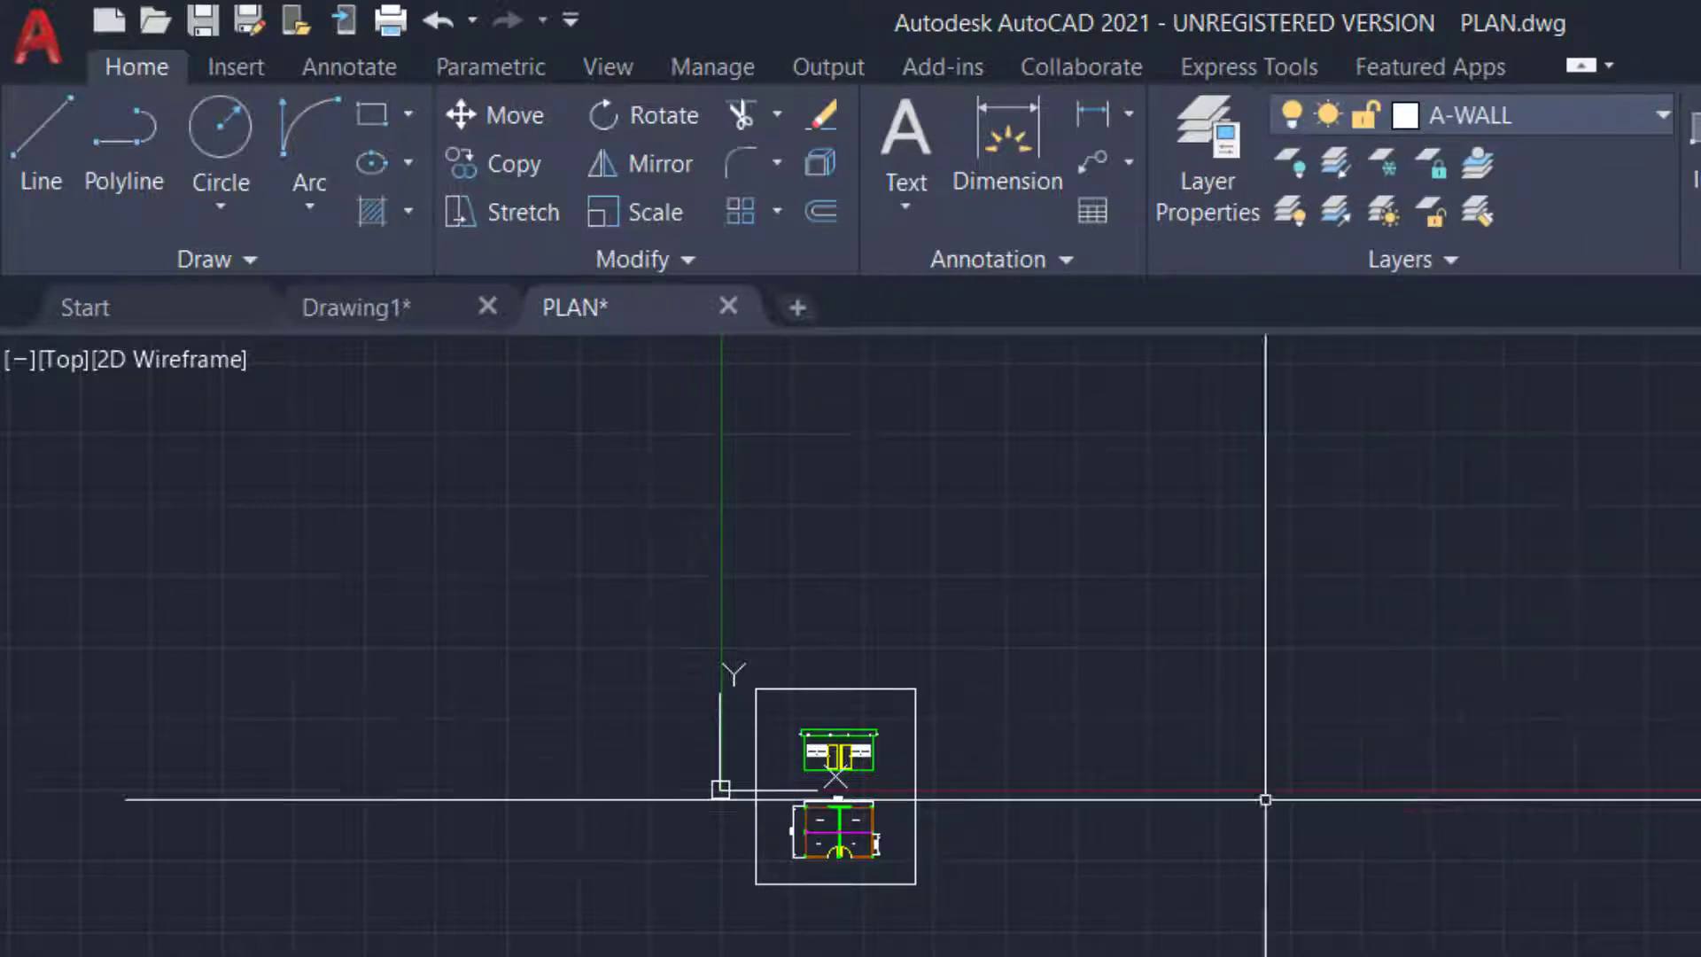
Draw two connected lines in the empty area beside the framed plan, one nearly horizontal and one sloping back diagonally
left_click(42, 135)
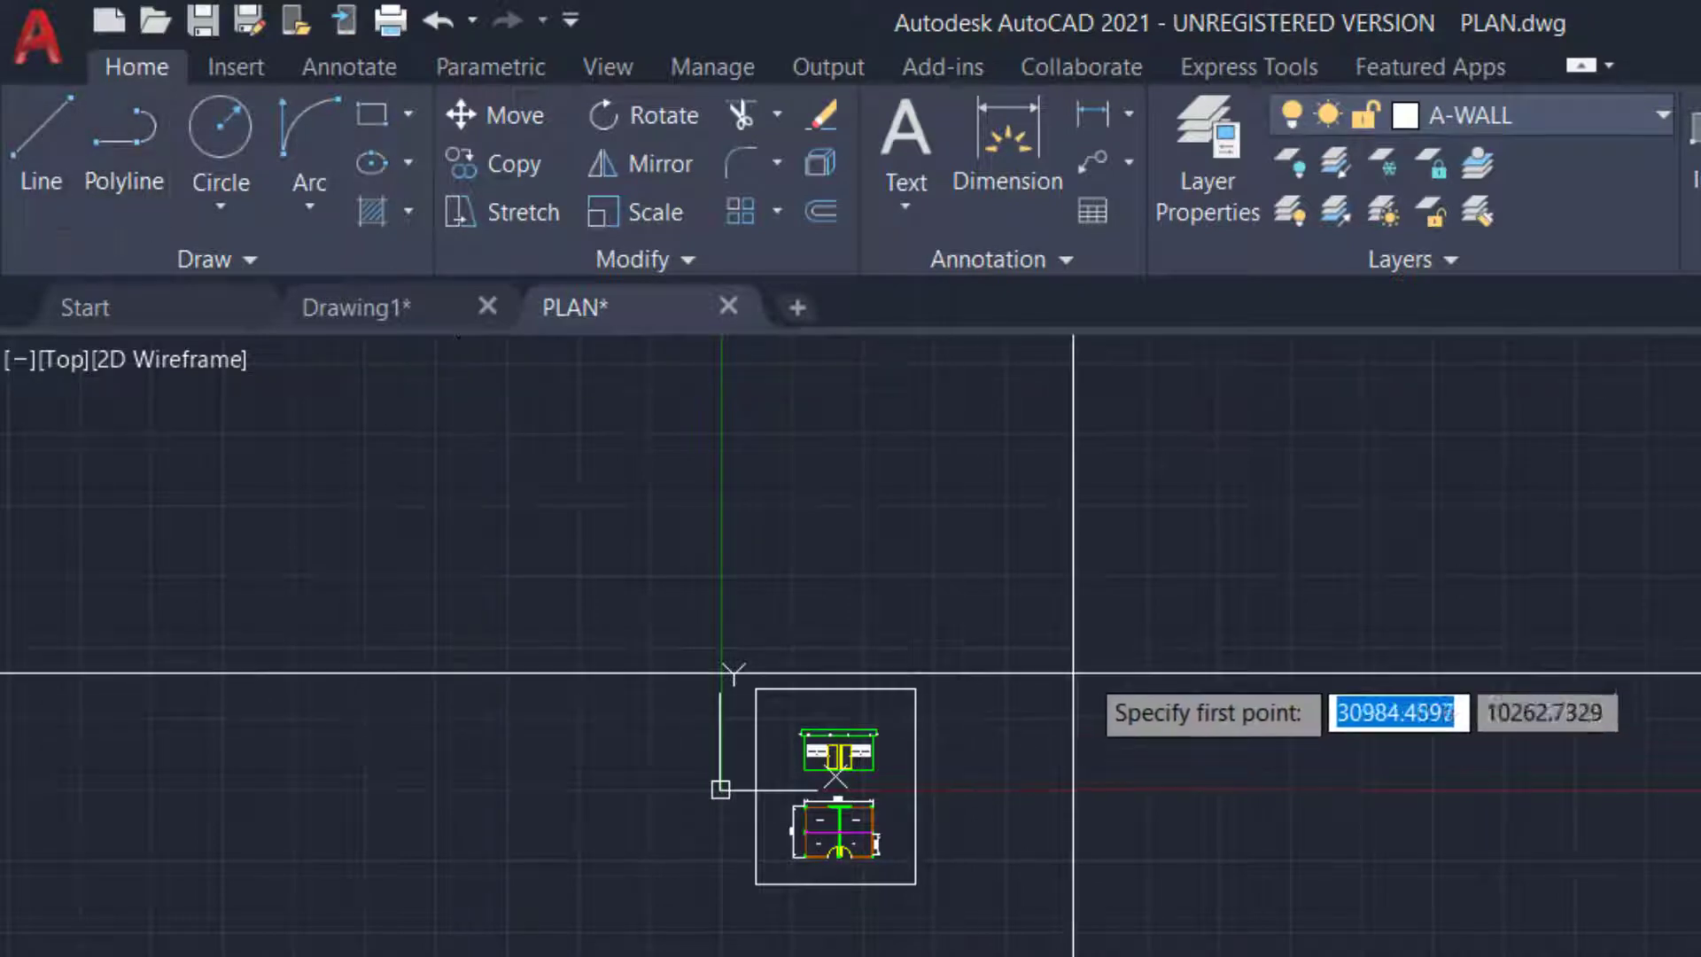
left_click(1079, 669)
left_click(1595, 651)
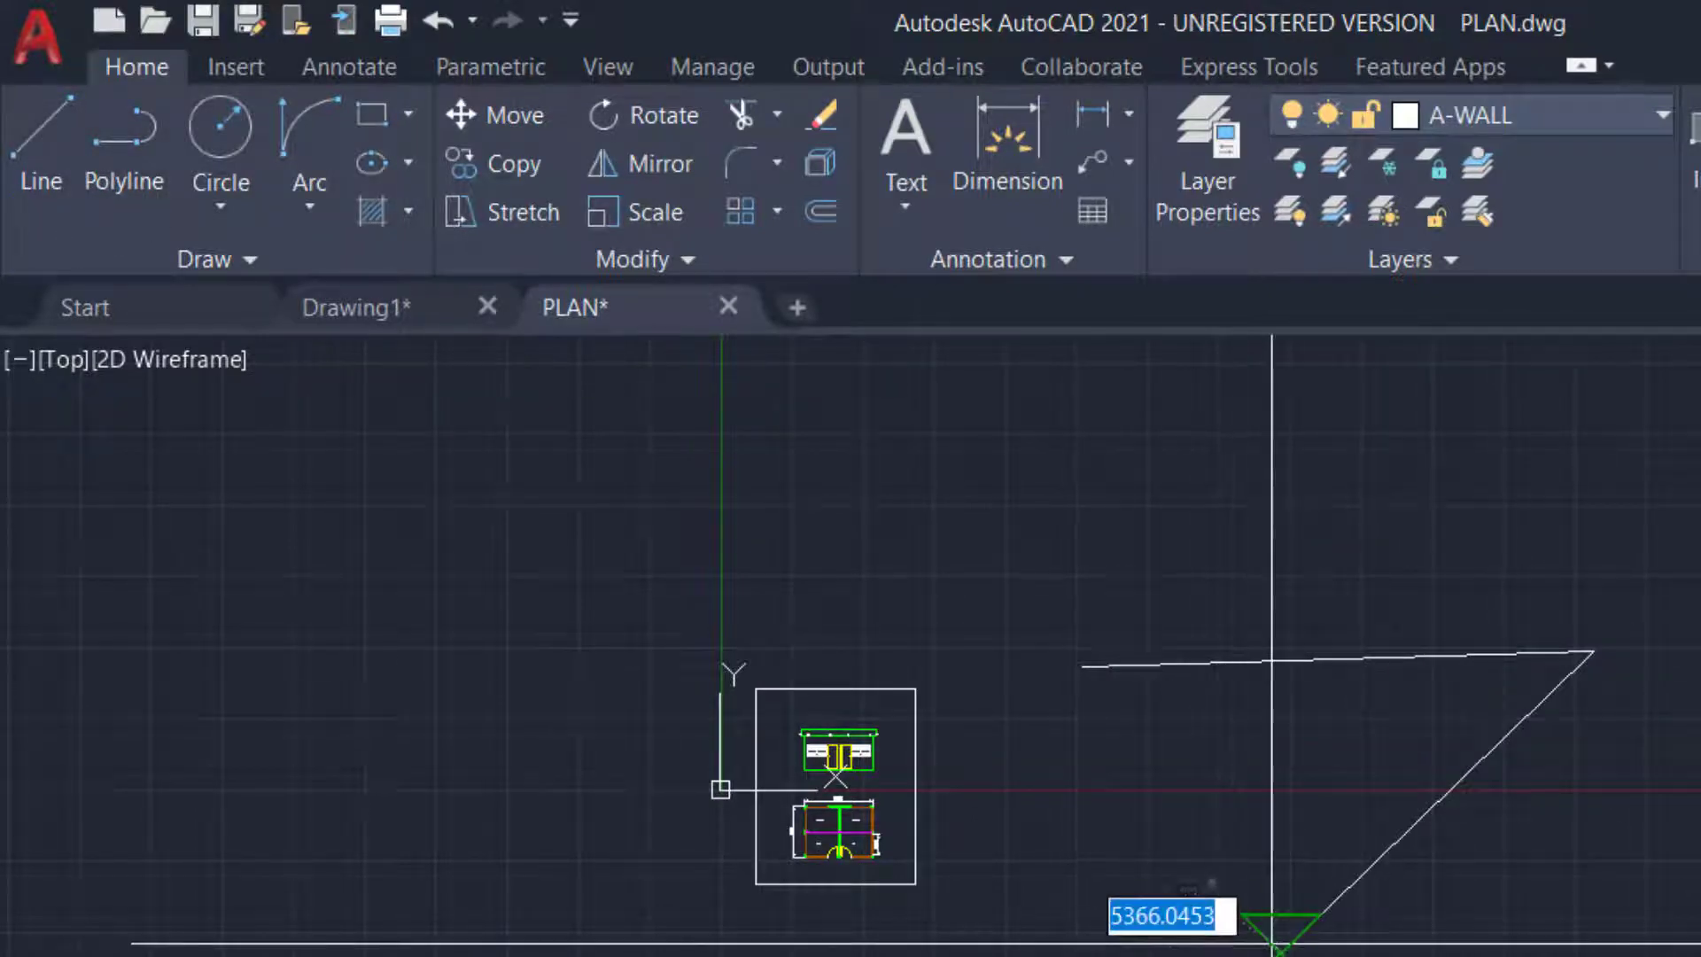
right_click(1326, 941)
left_click(1436, 954)
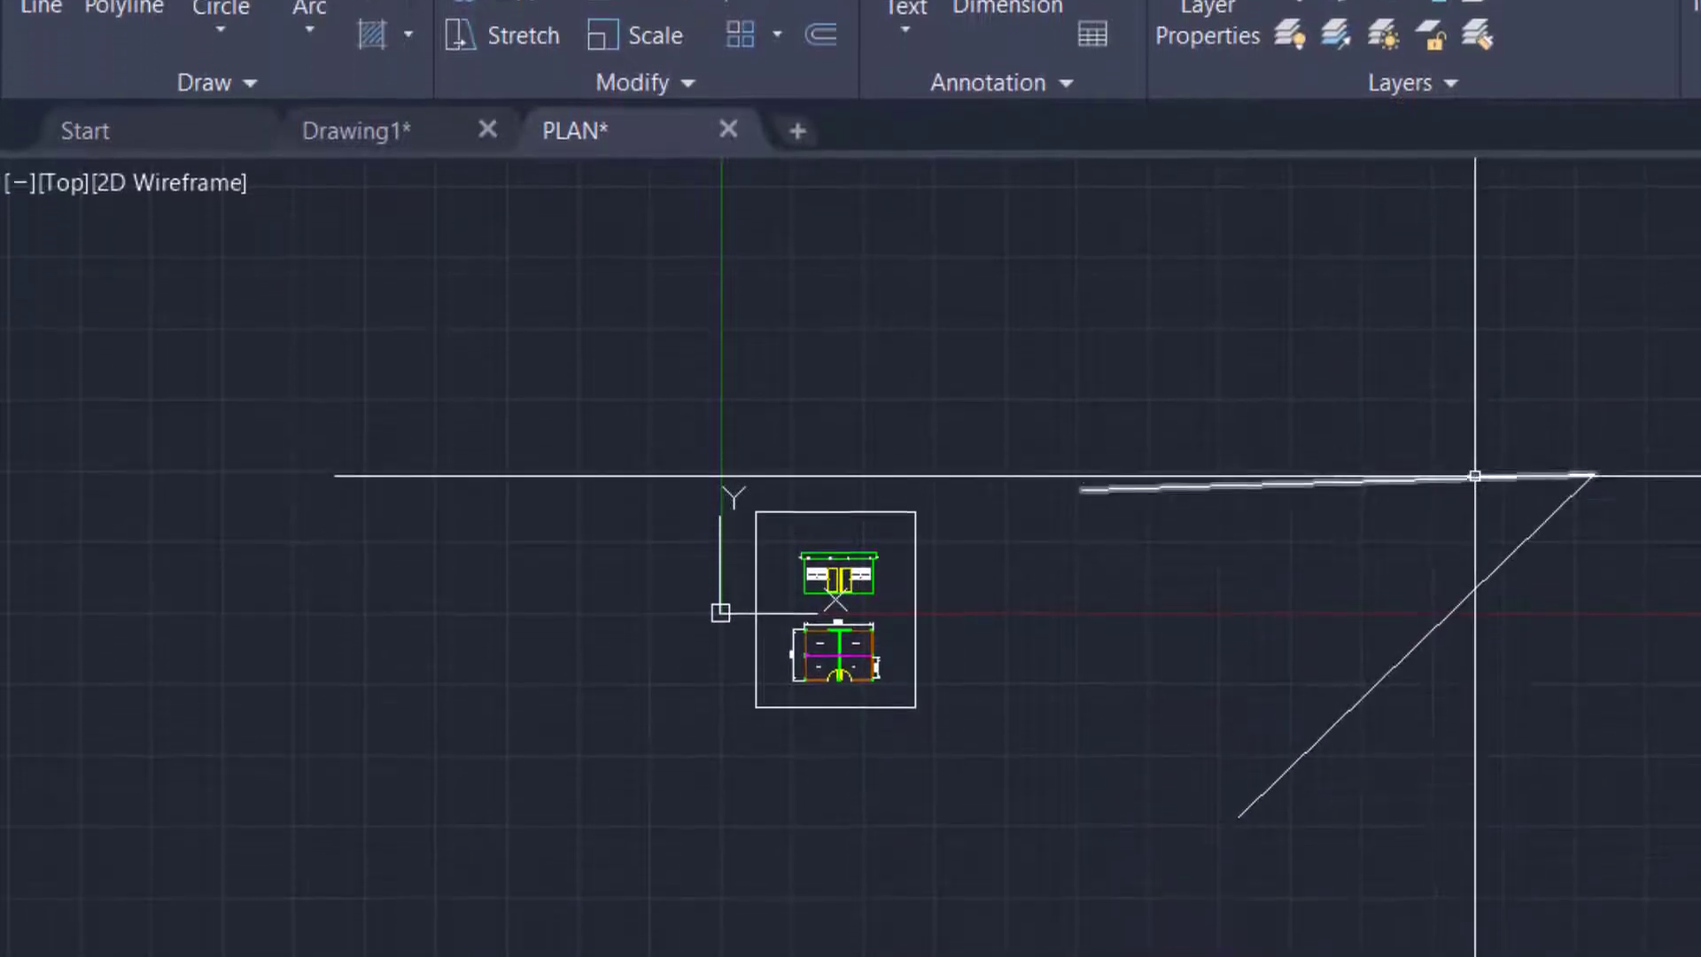
Make A-WINDOW the current layer and draw a nearly vertical line crossing the two connected lines beside the plan
left_click(1415, 9)
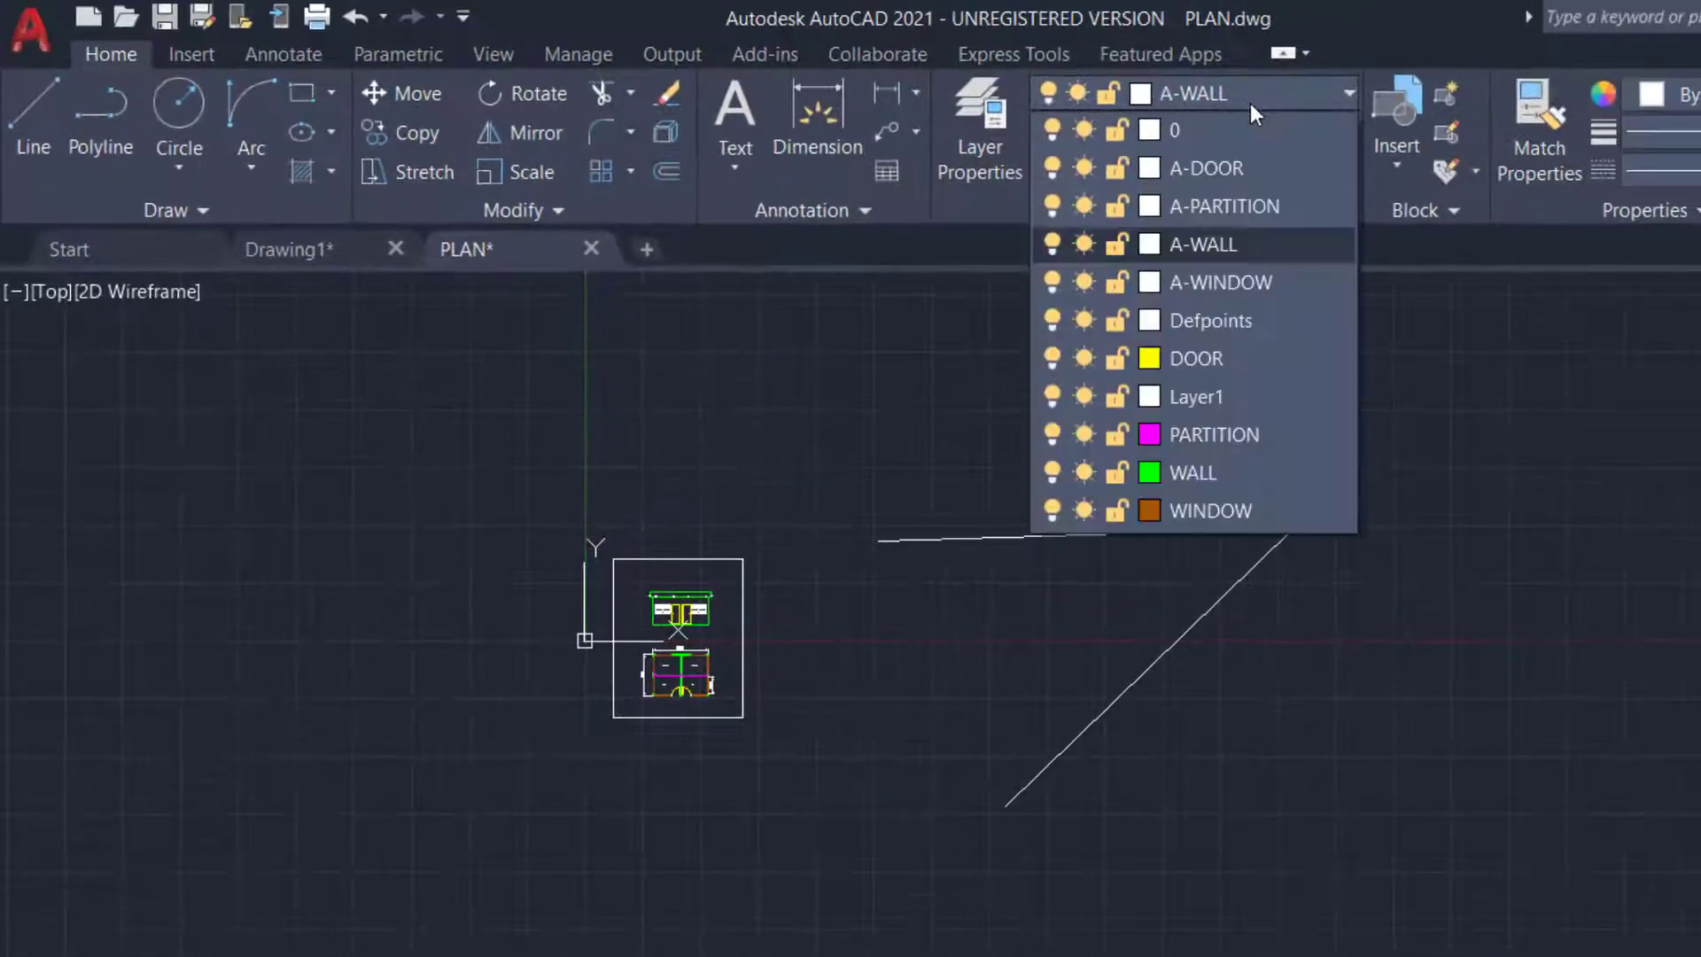
left_click(1243, 282)
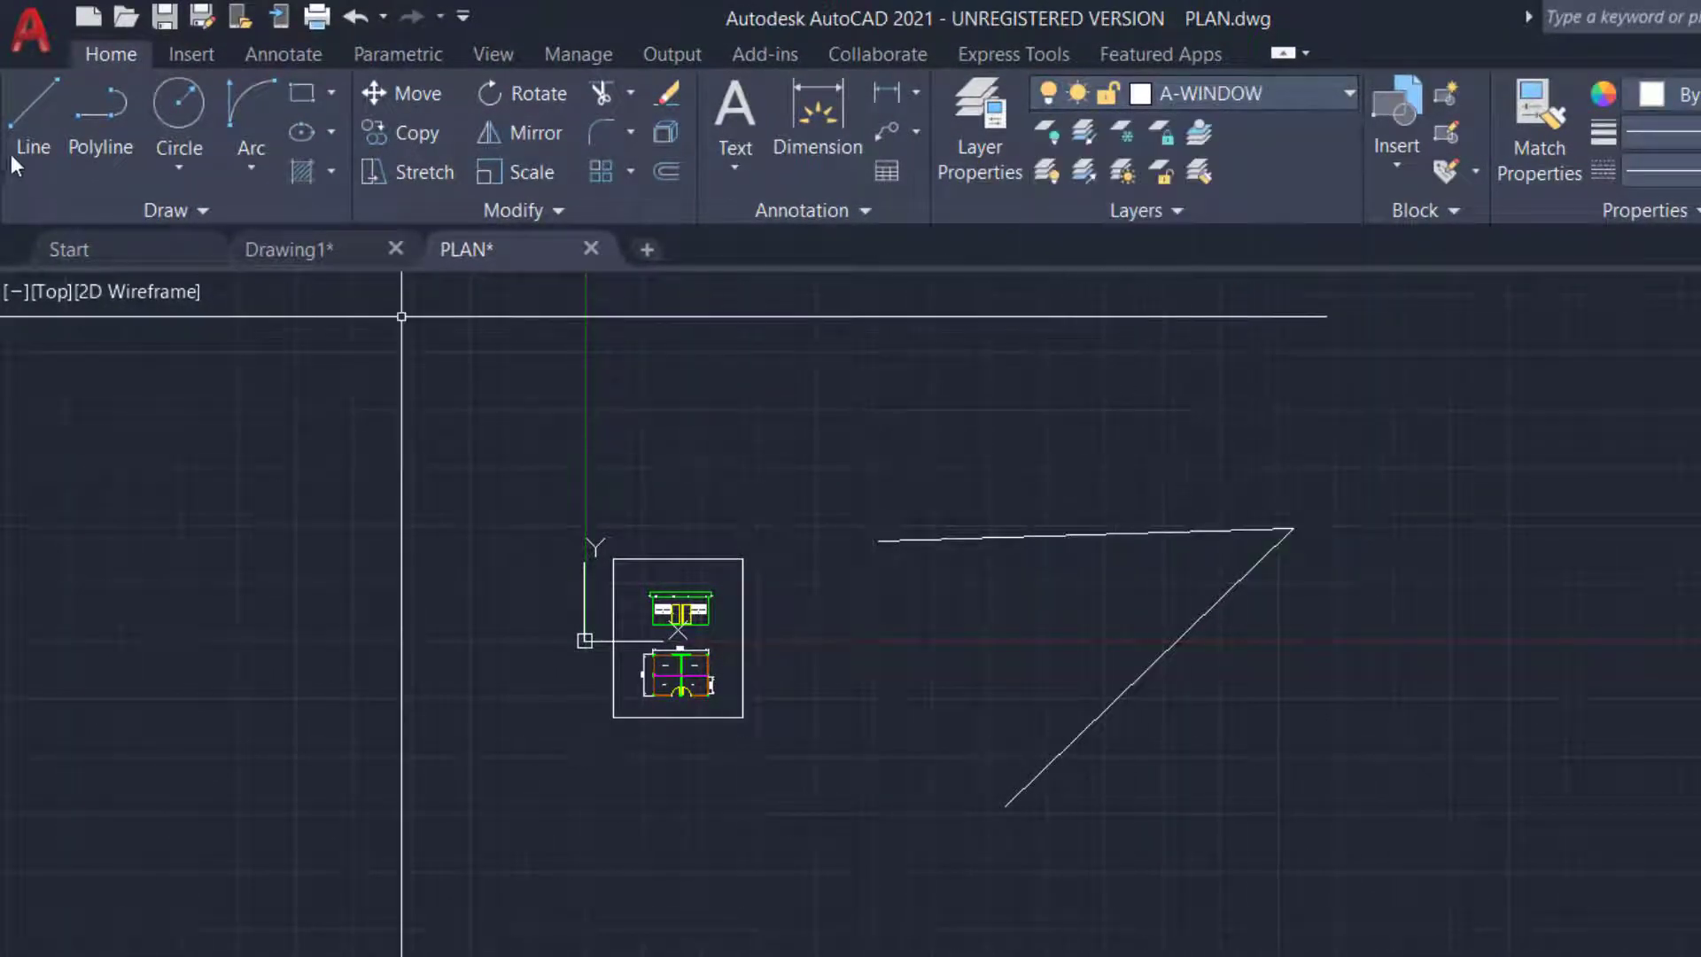
key("l")
key("Return")
left_click(1100, 376)
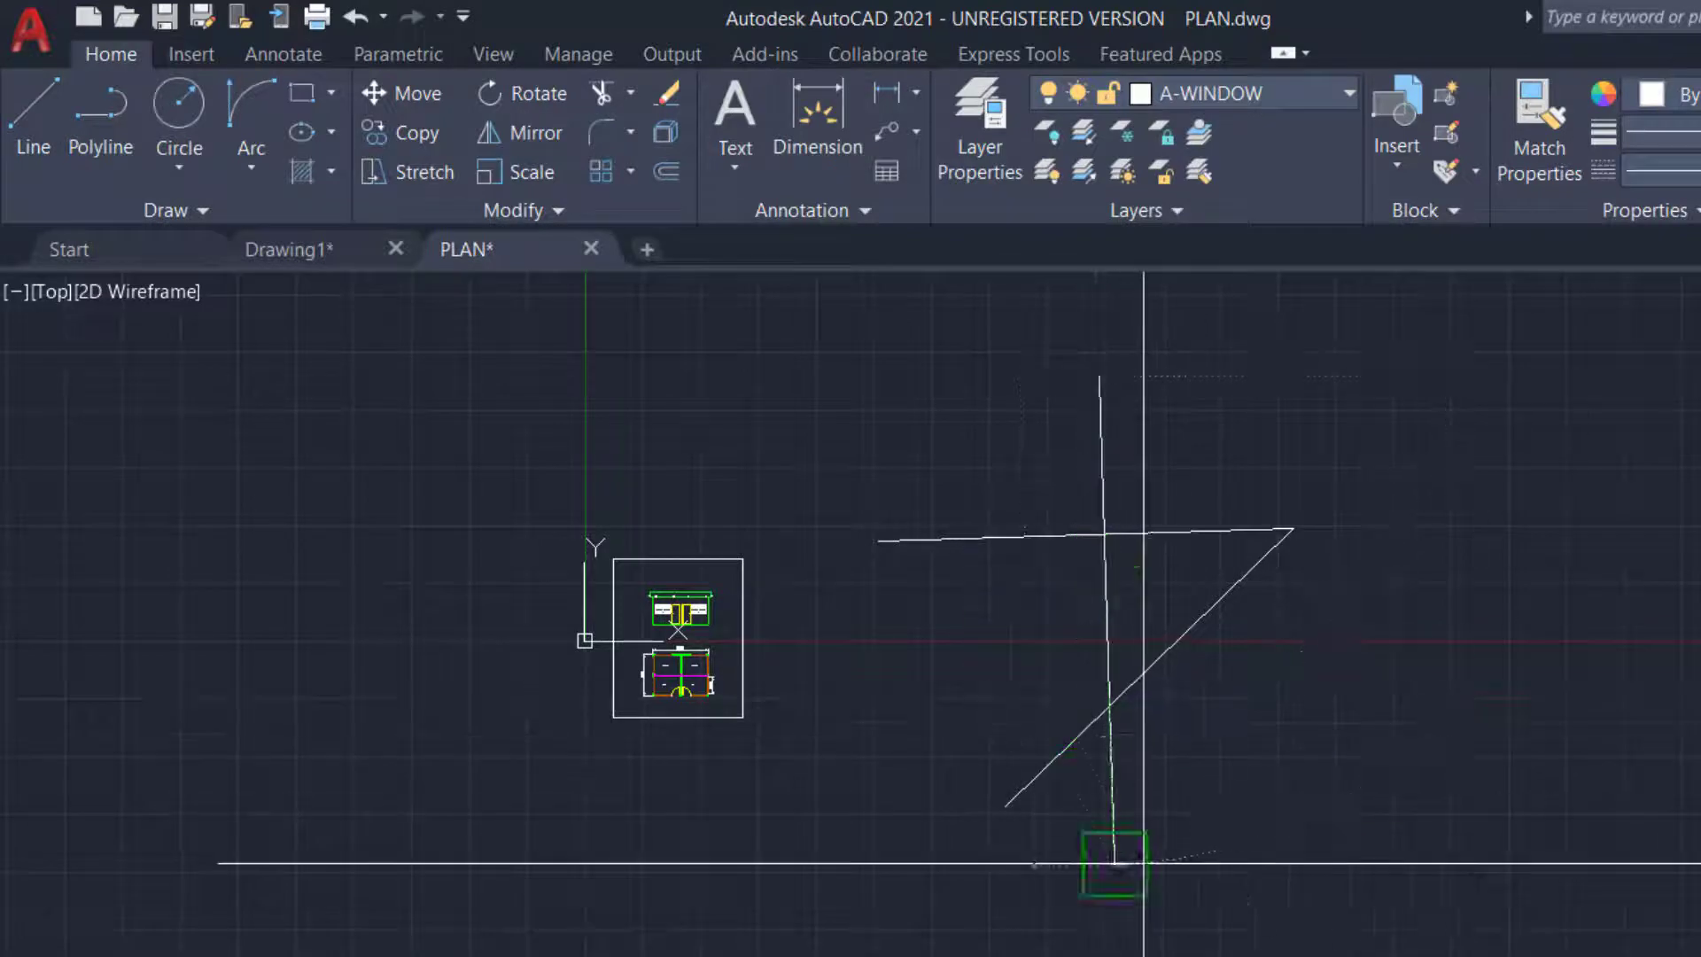
left_click(1115, 864)
right_click(1312, 760)
left_click(1337, 777)
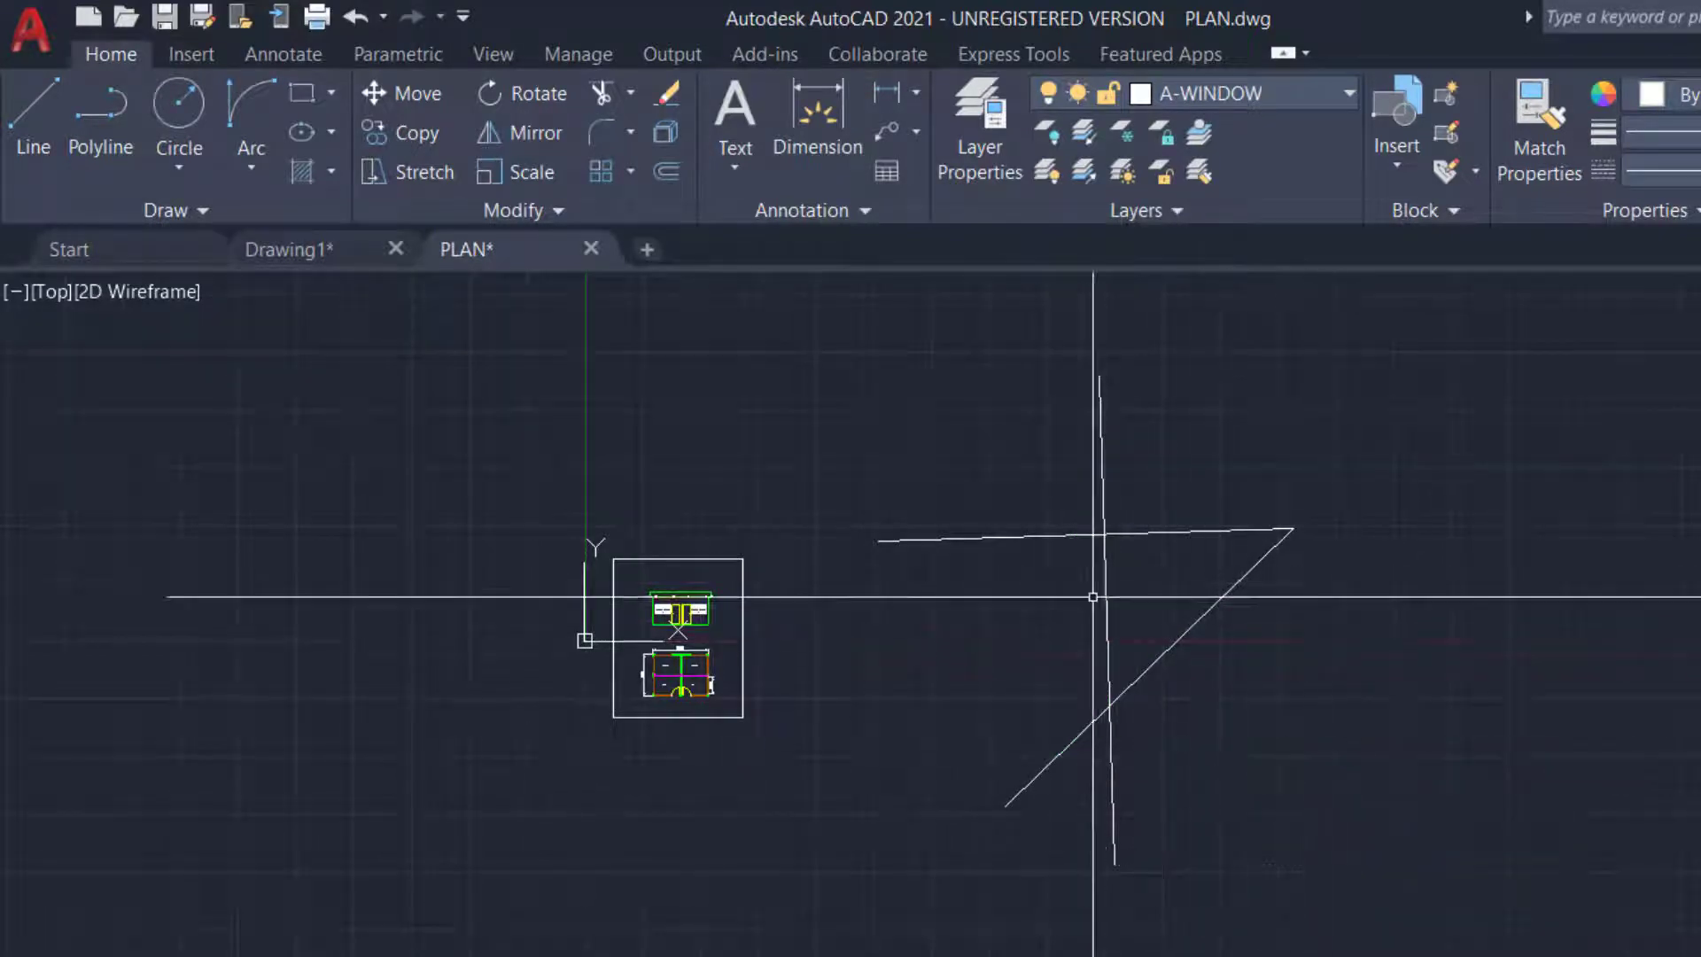
Check which layer the diagonal line and the nearly vertical line each belong to
left_click(1220, 598)
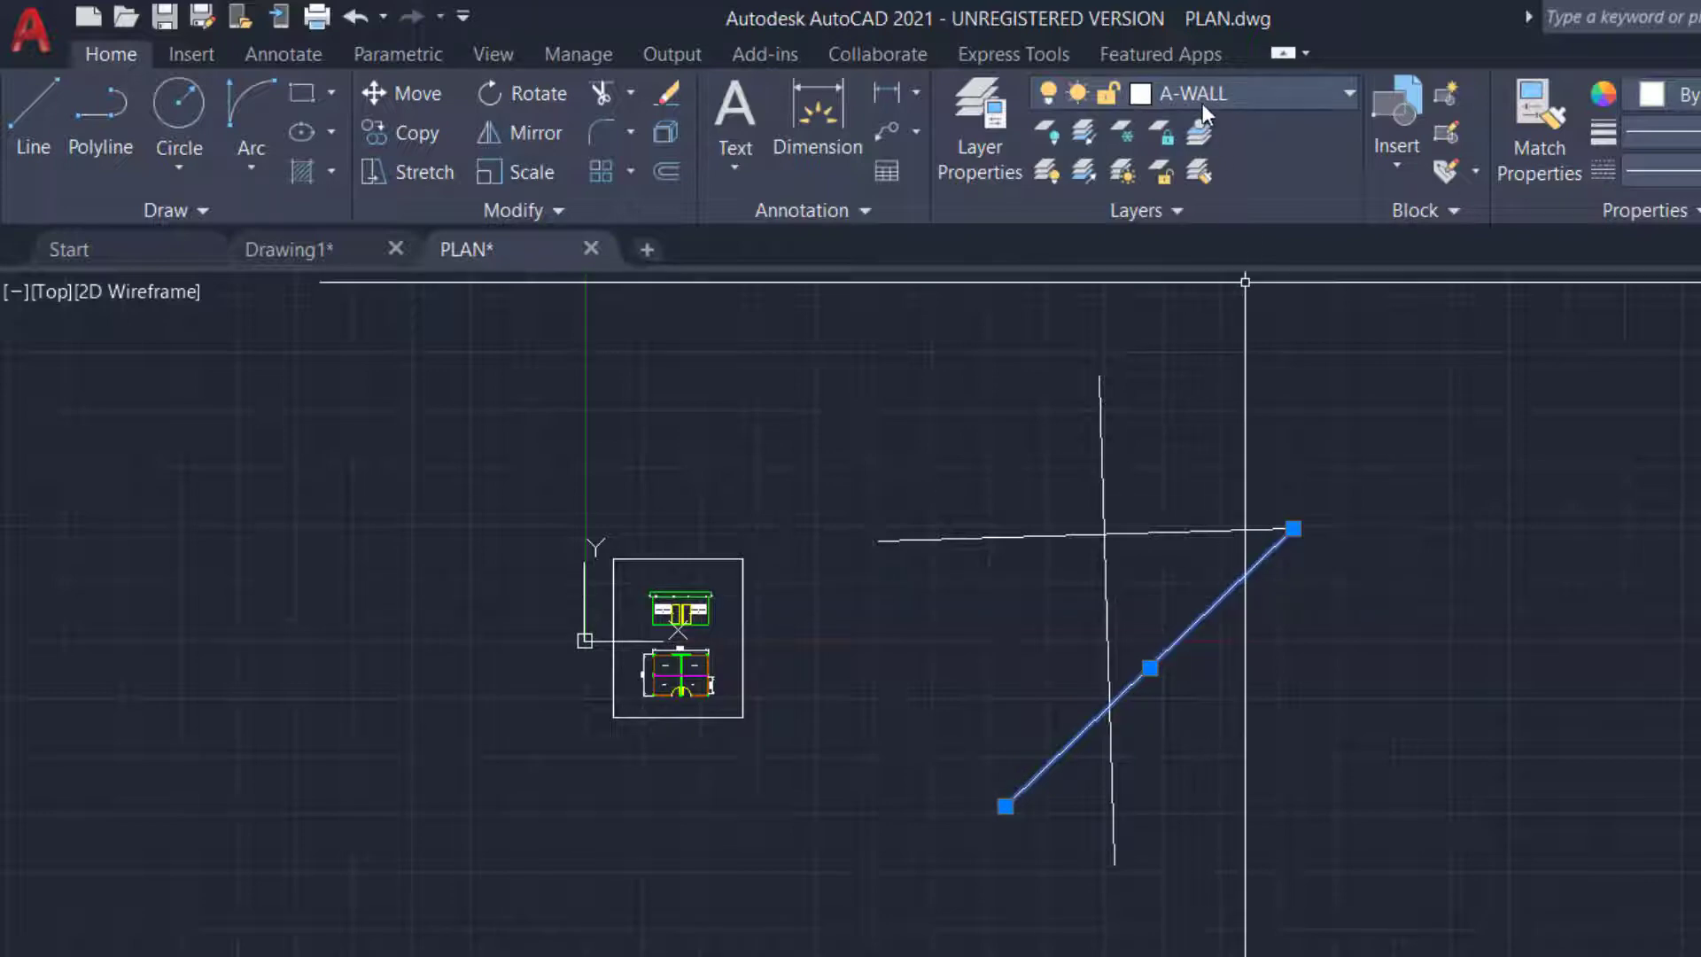
key("Escape")
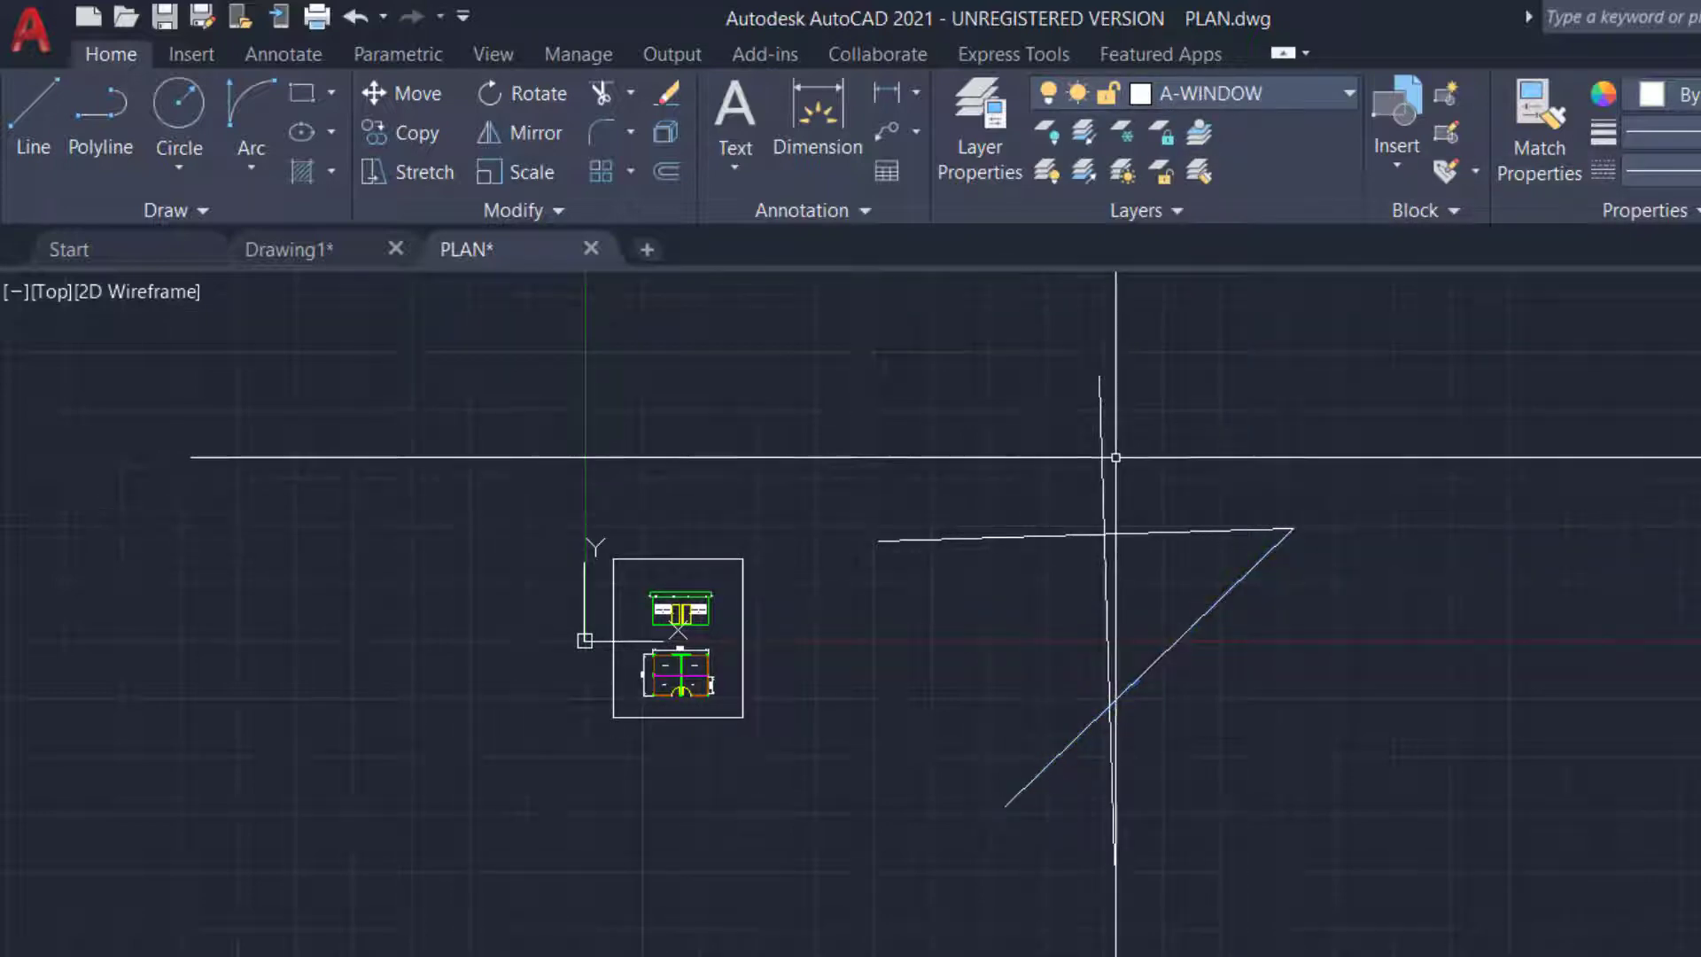
left_click(1103, 454)
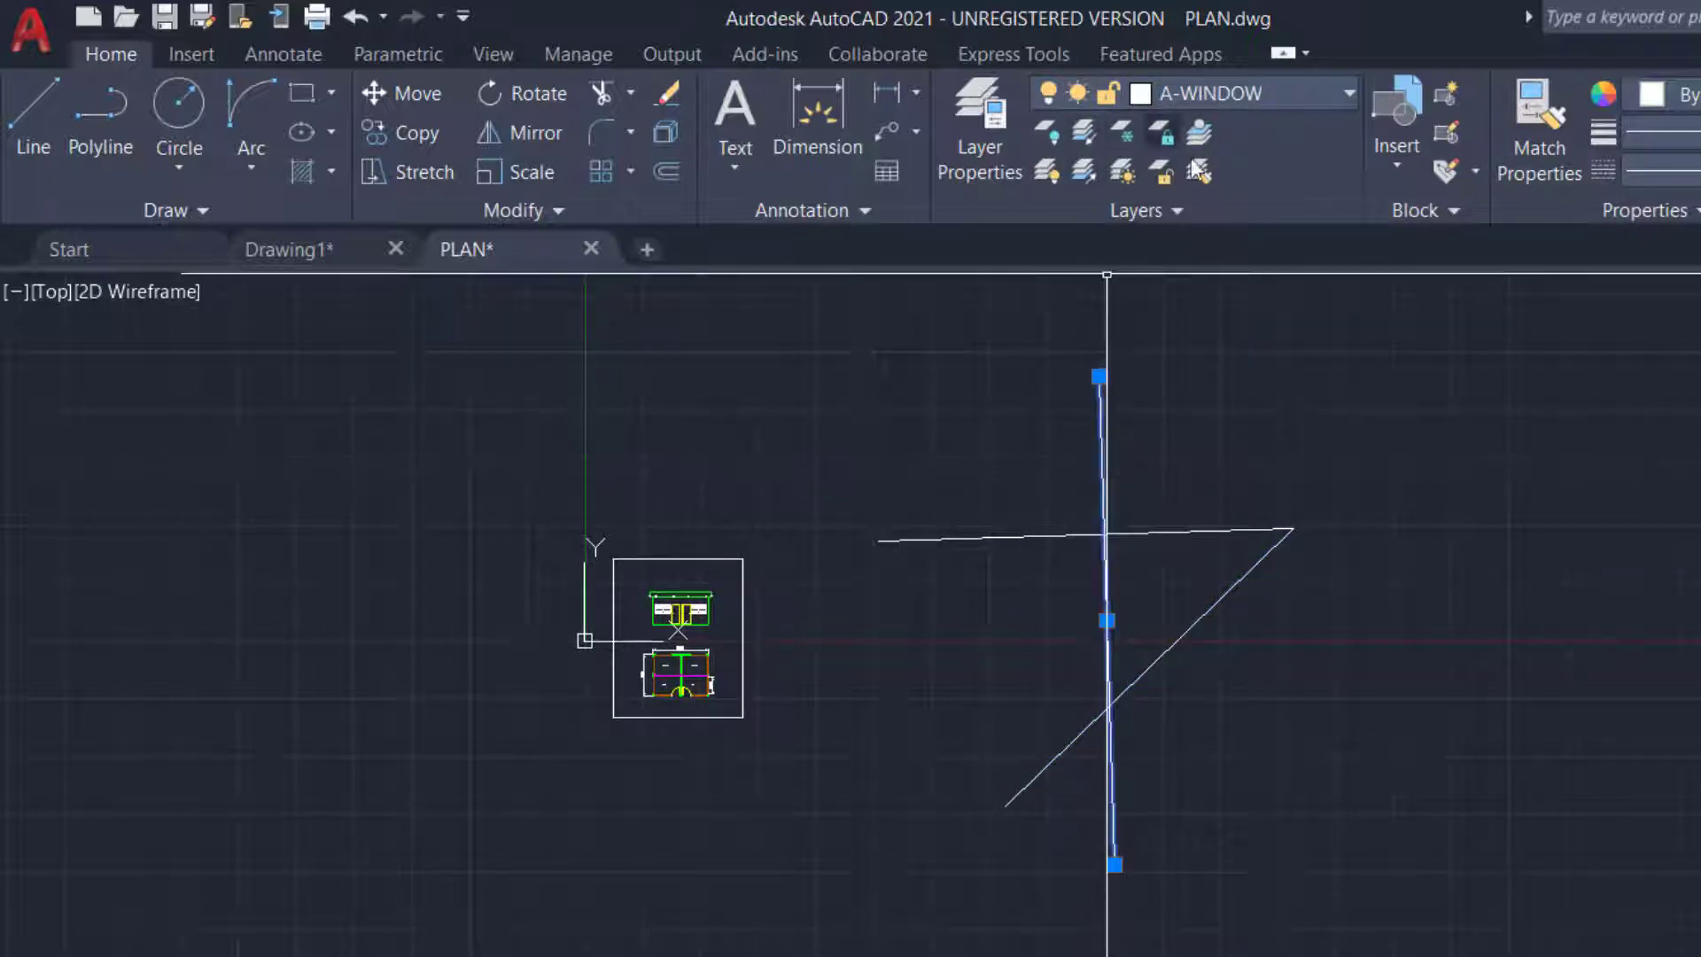
key("Escape")
Delete all three sample lines beside the plan
left_click(1356, 406)
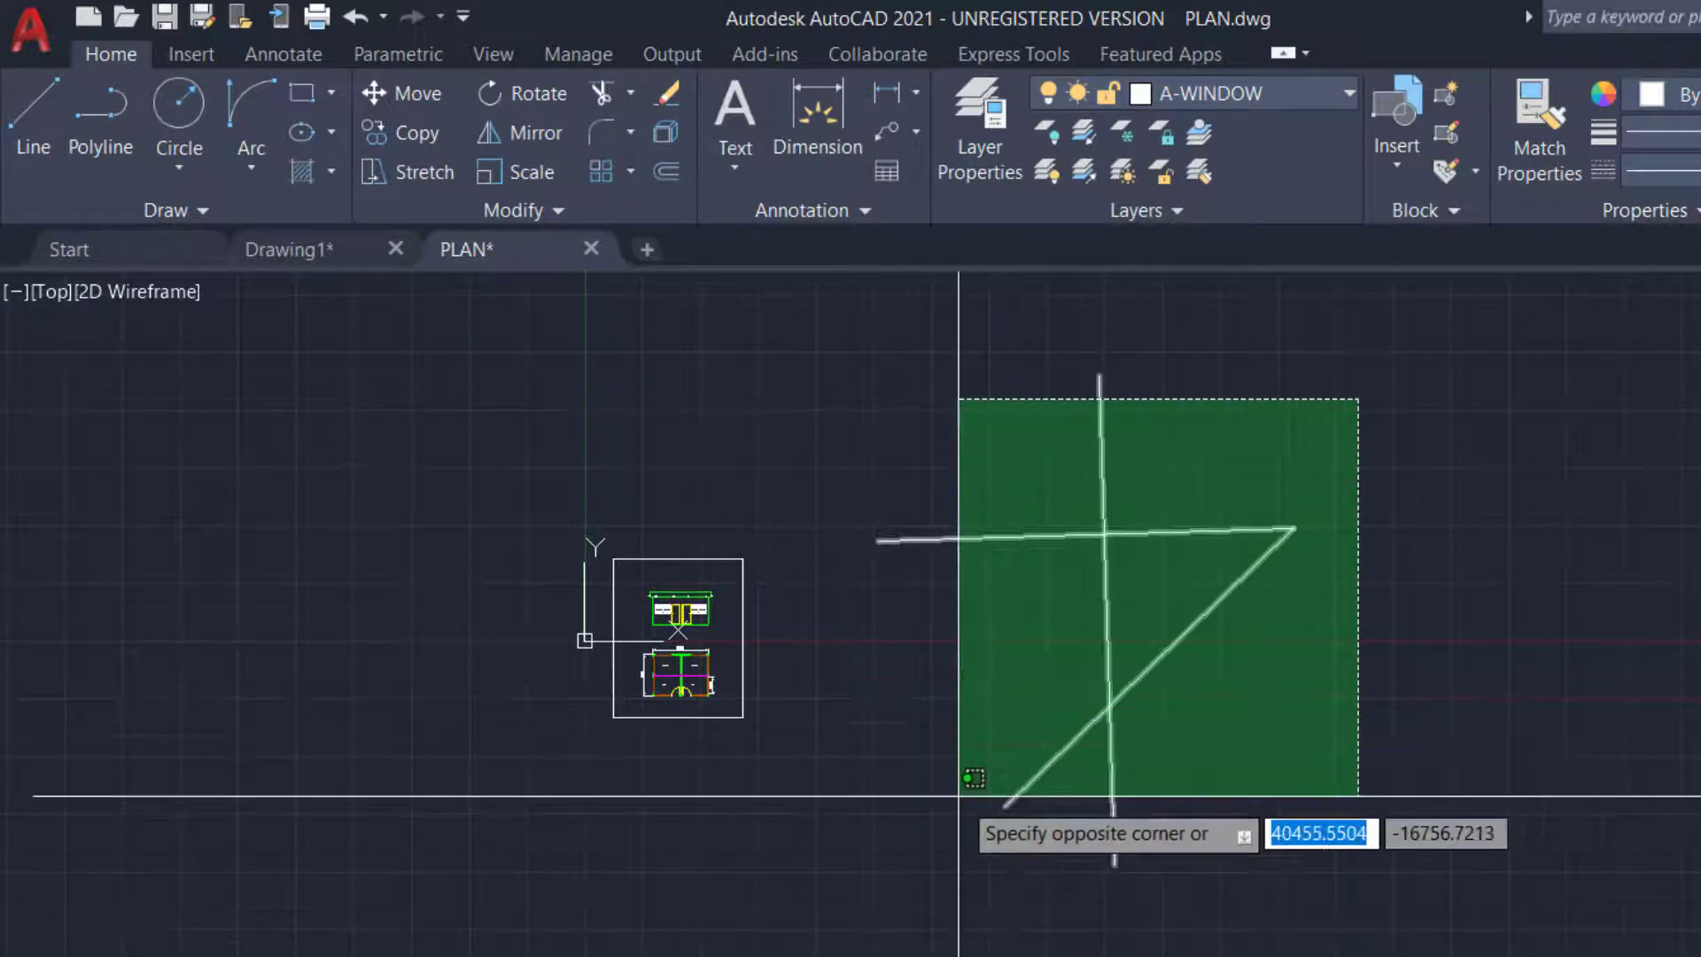
left_click(789, 831)
key("Delete")
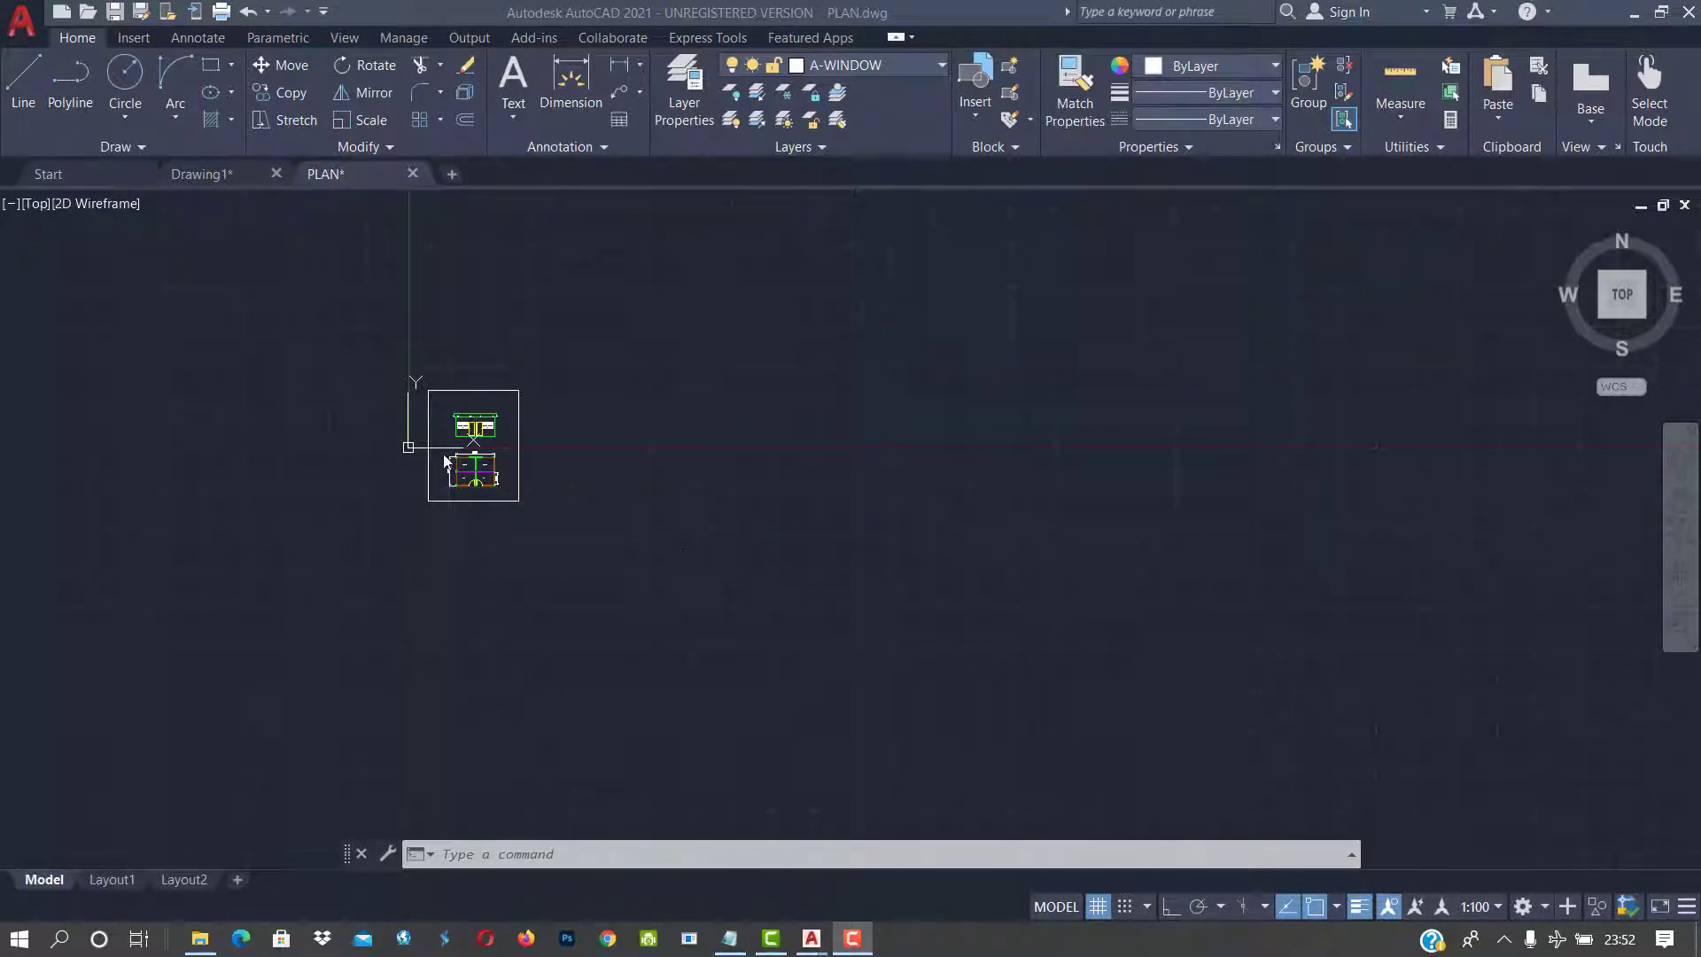
Examine the elevation and floor plan, looking at how the walls, windows, doors and partitions are coloured
scroll(446, 461, "up", 5)
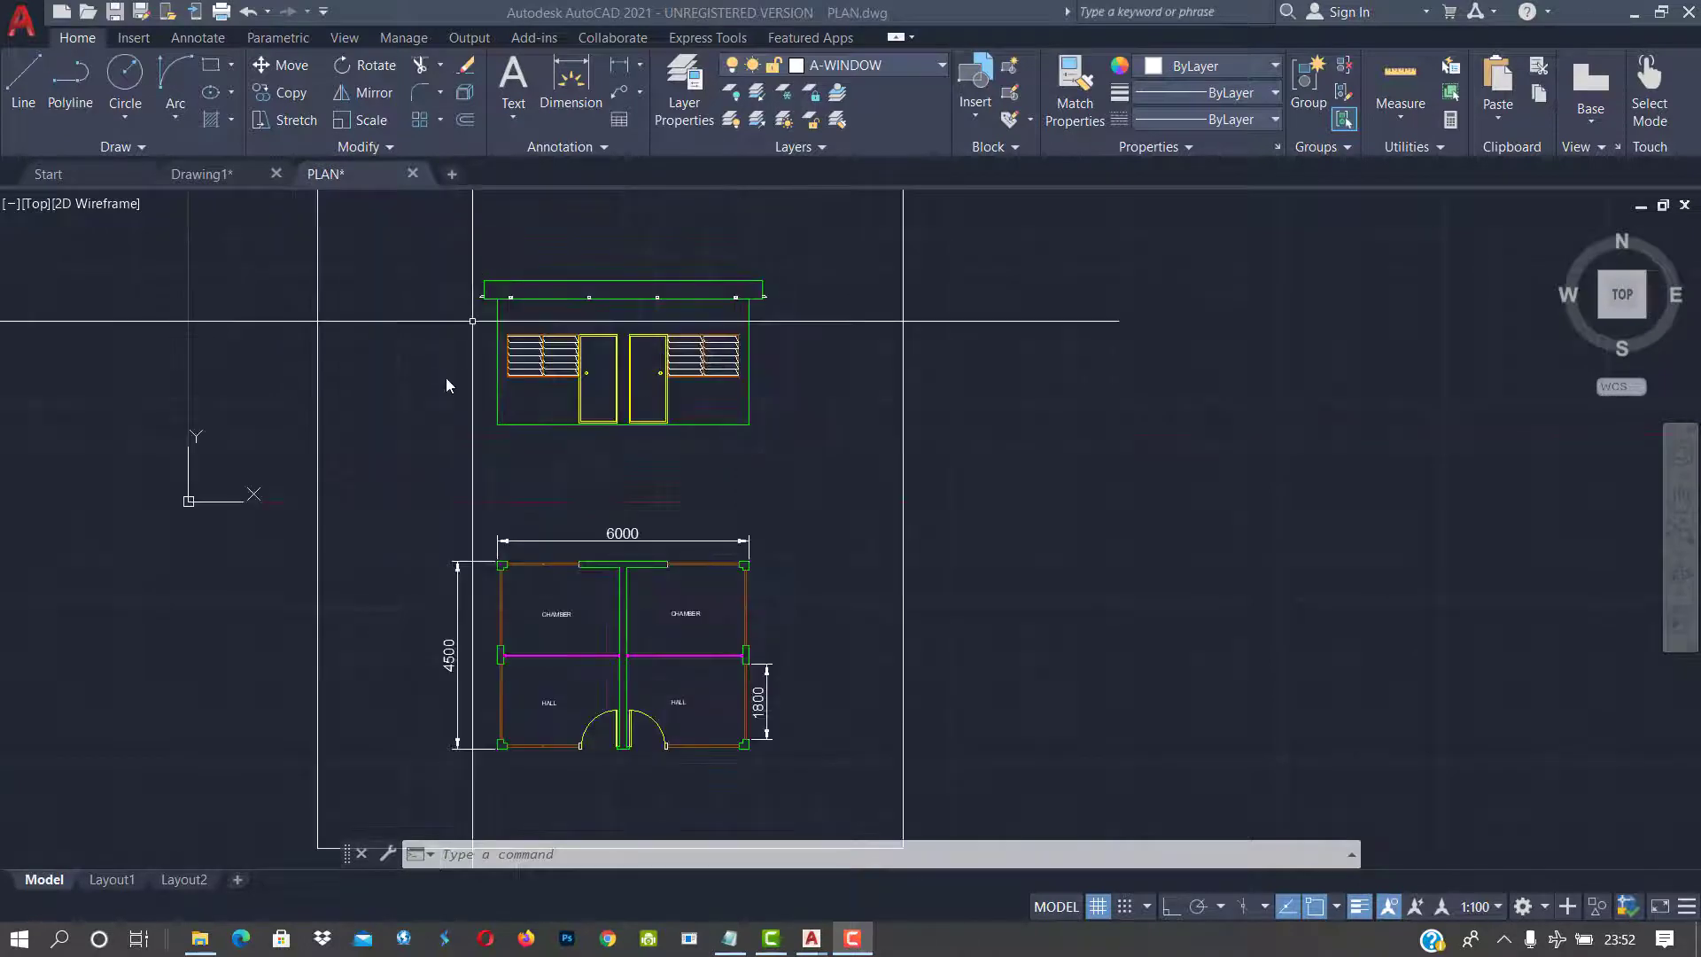
scroll(499, 630, "up", 2)
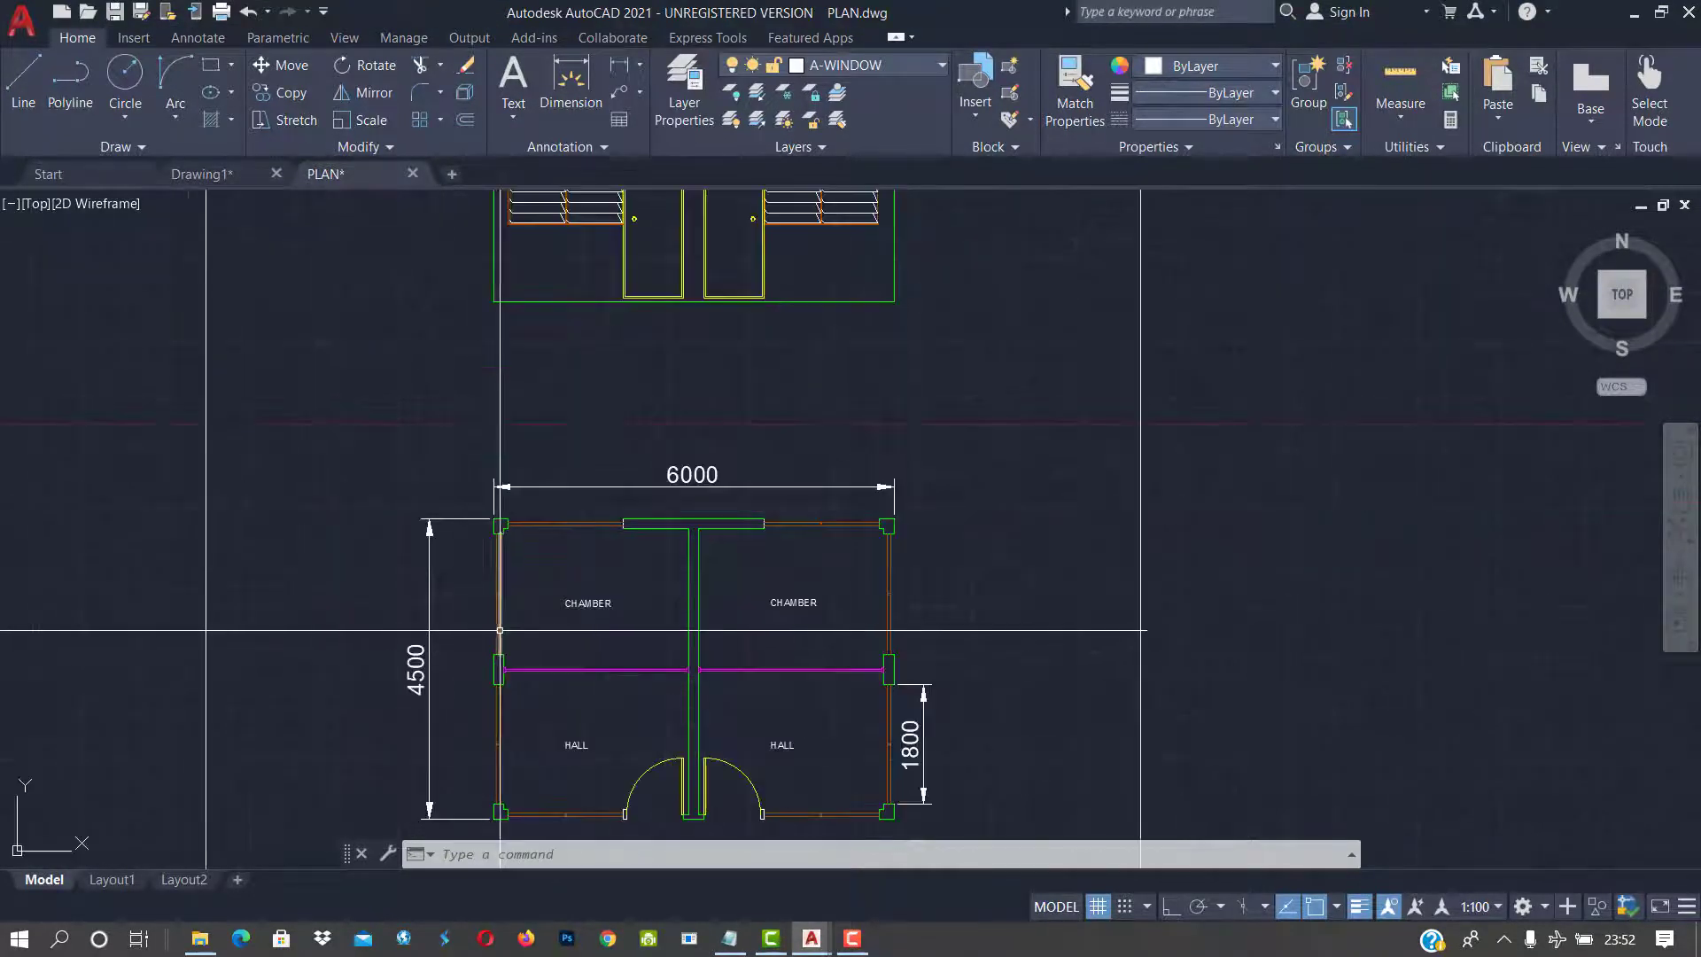
scroll(499, 629, "up", 2)
scroll(500, 630, "down", 6)
scroll(523, 750, "up", 4)
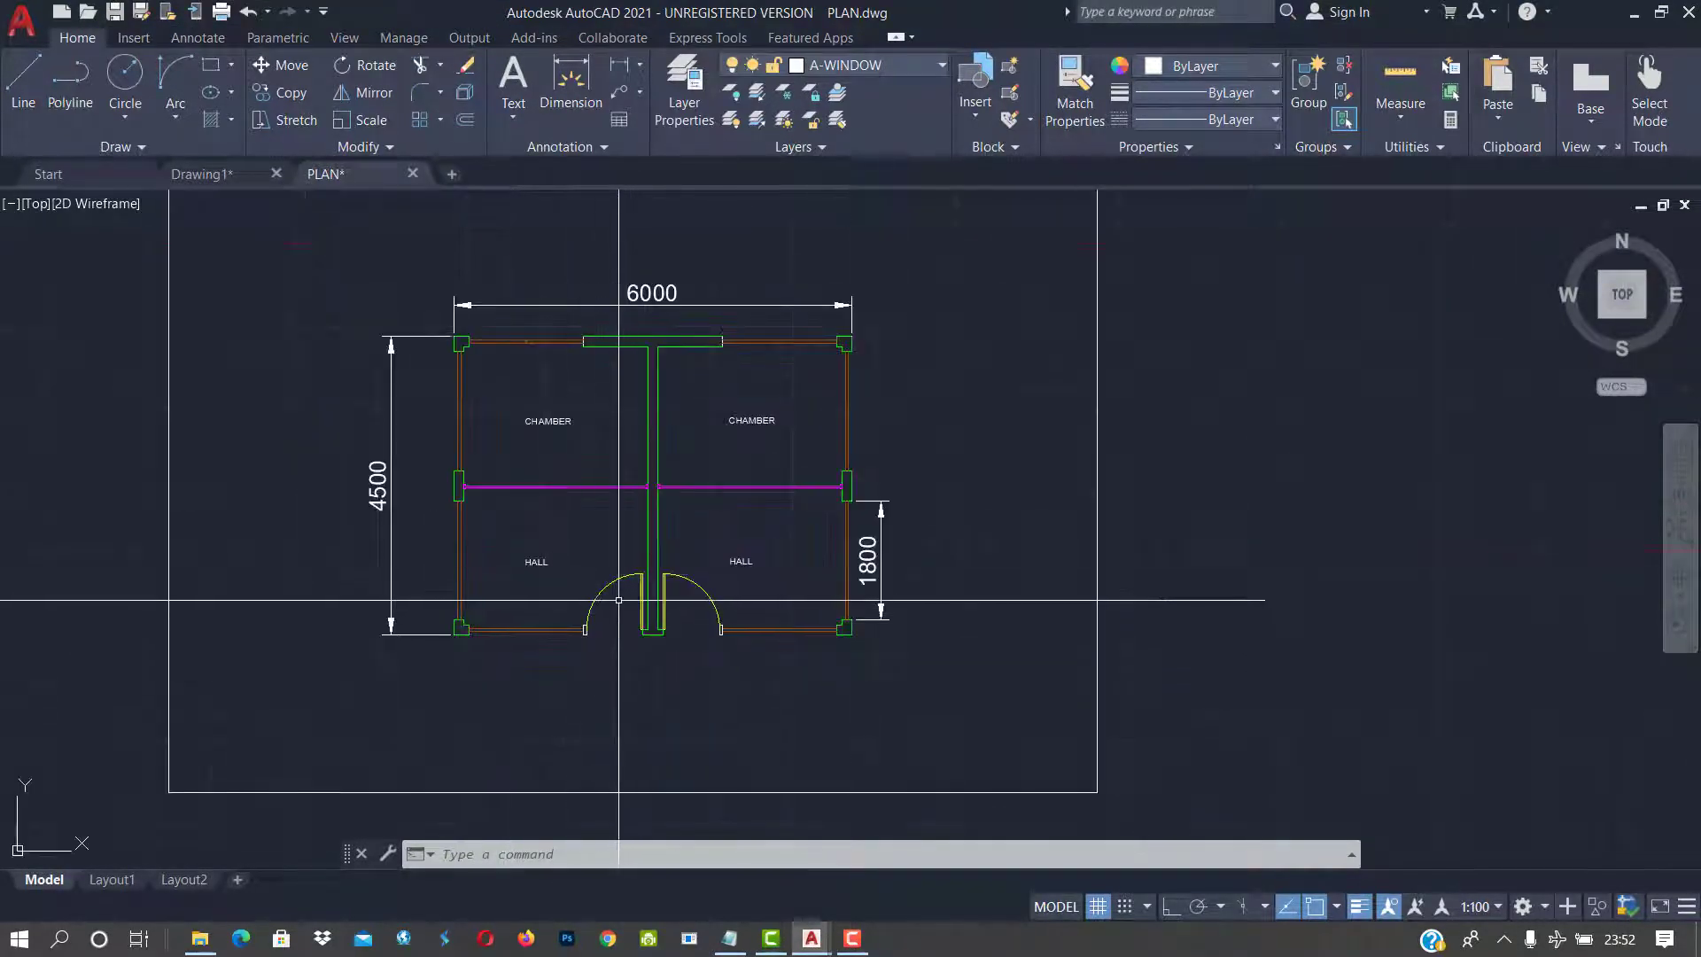
scroll(576, 472, "up", 4)
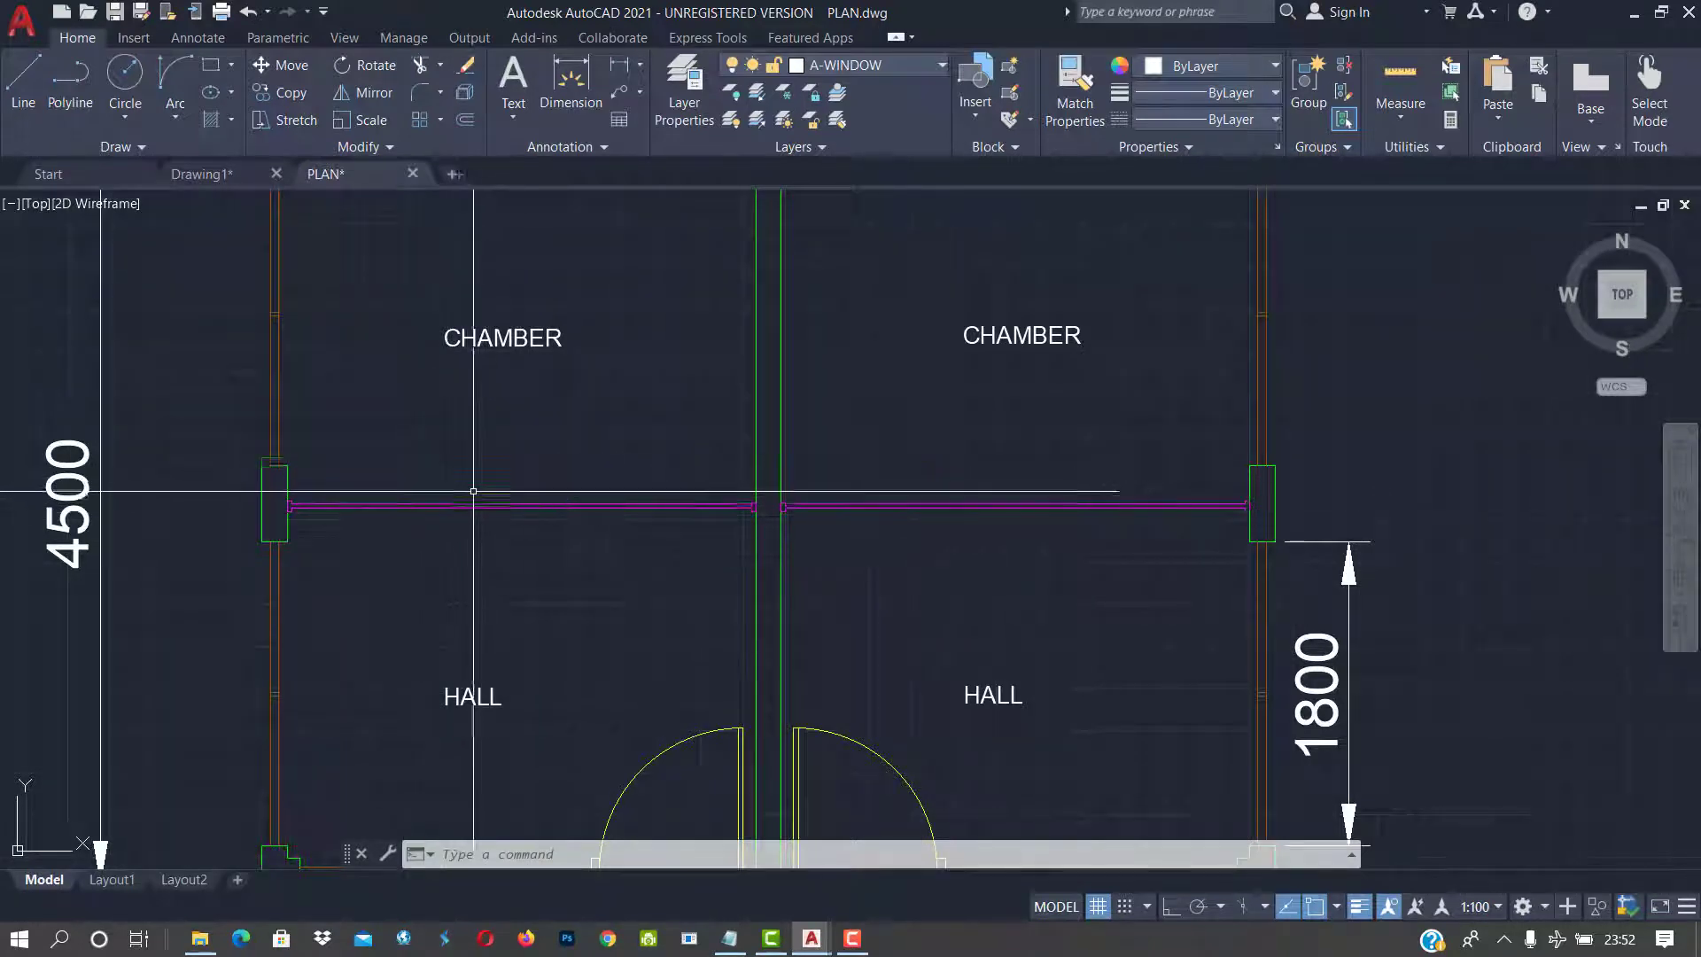
scroll(598, 649, "down", 2)
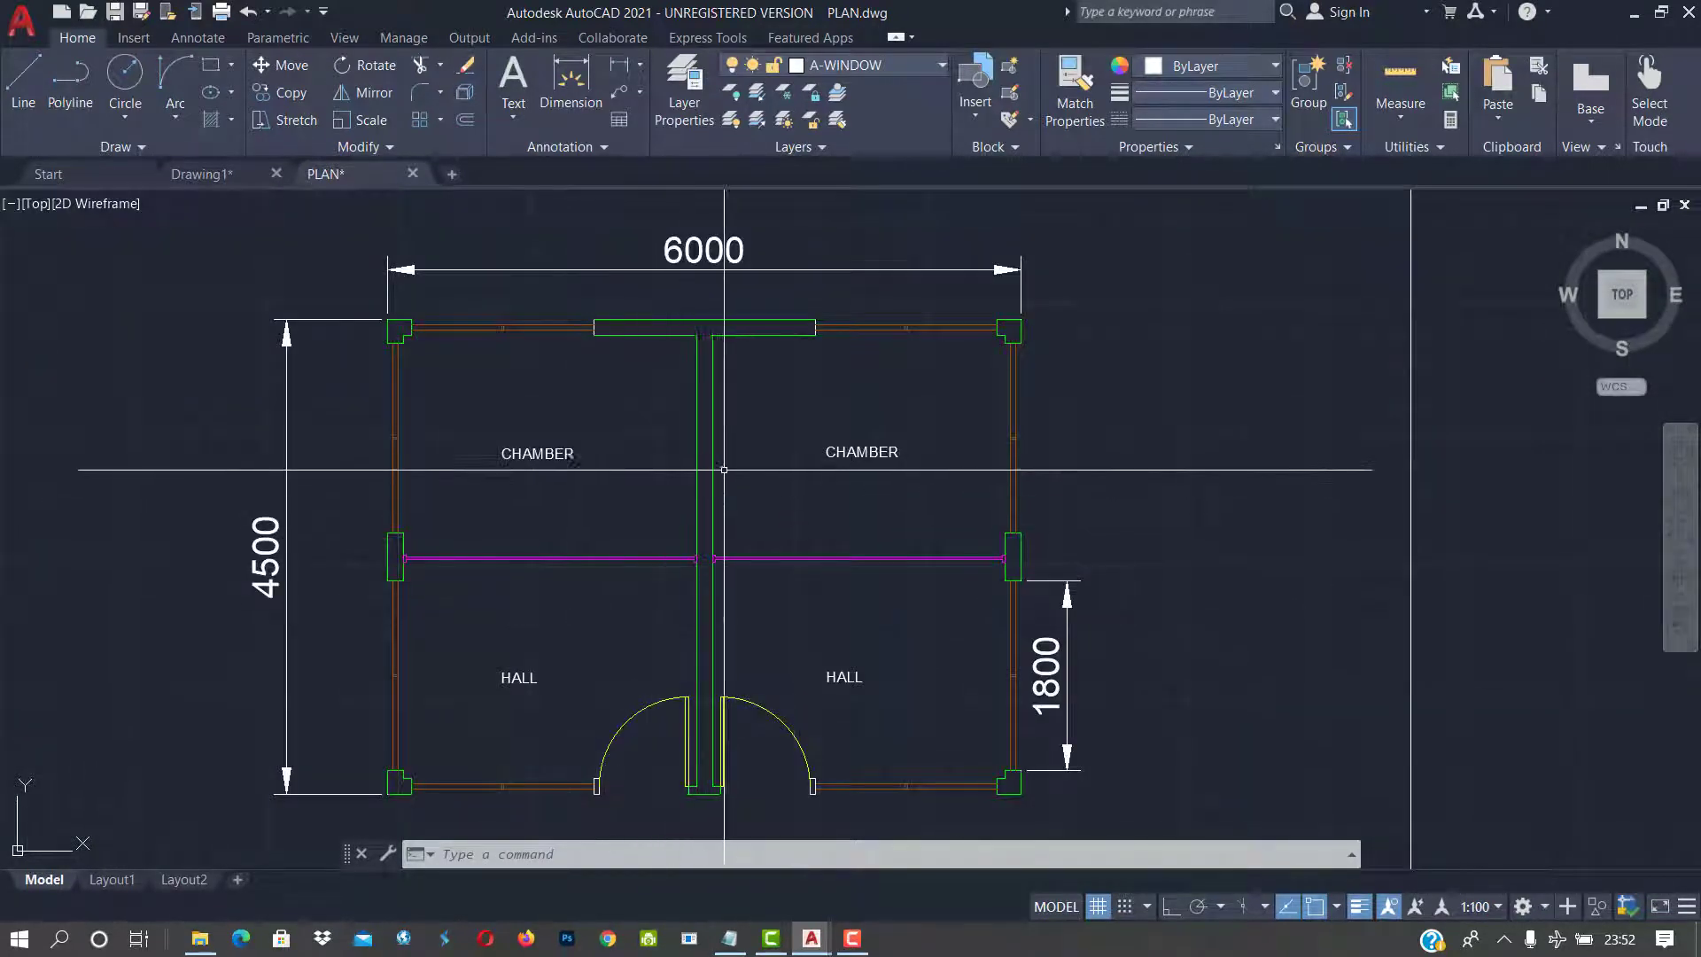
scroll(654, 427, "up", 2)
scroll(657, 430, "down", 4)
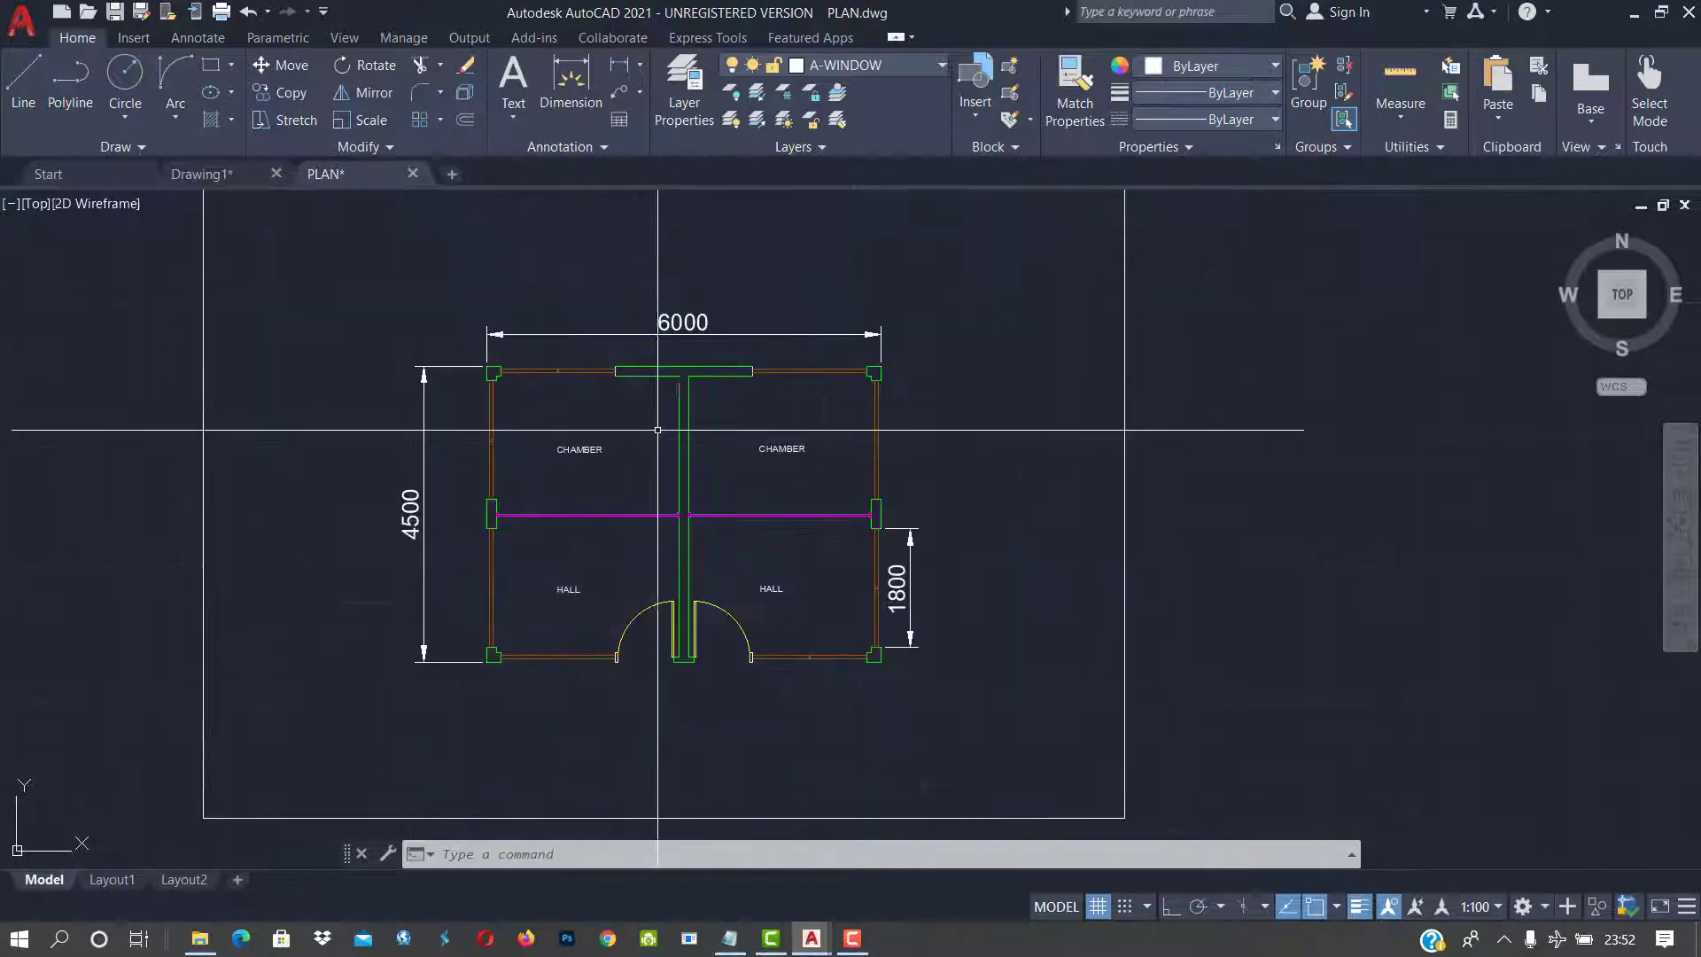
scroll(706, 508, "down", 4)
middle_click_drag(1038, 433, 755, 511)
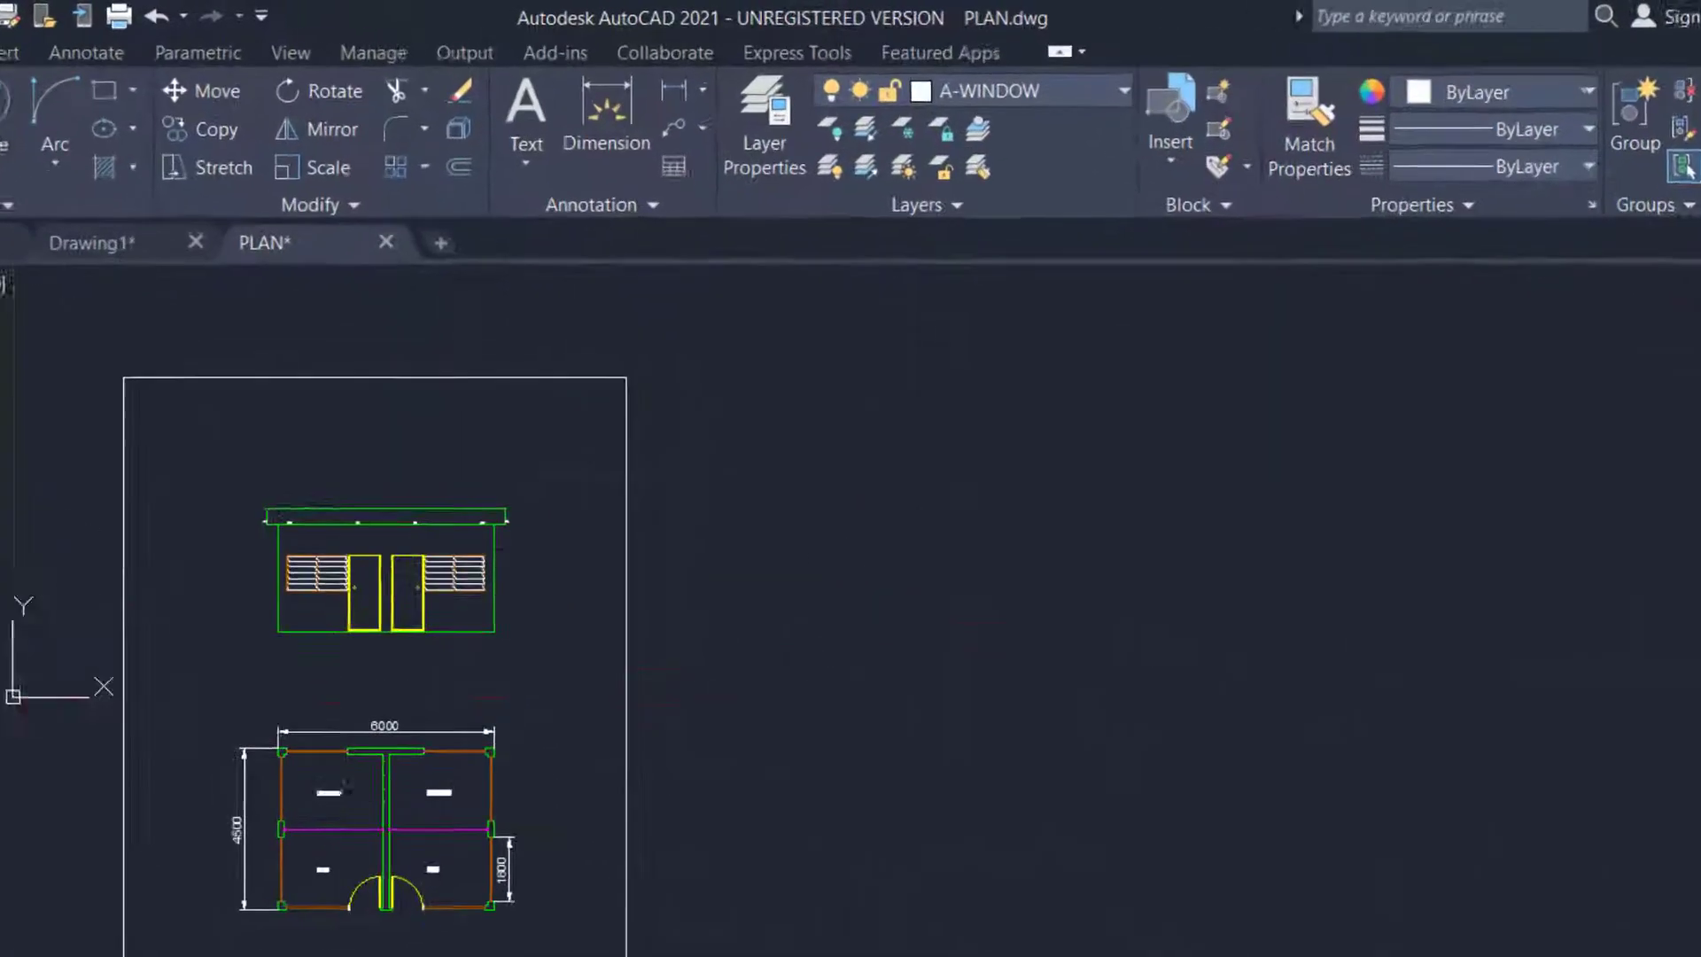
Open the layer manager, select A-DOOR and widen the Freeze, Lock and Plot columns so their headings are readable
left_click(764, 133)
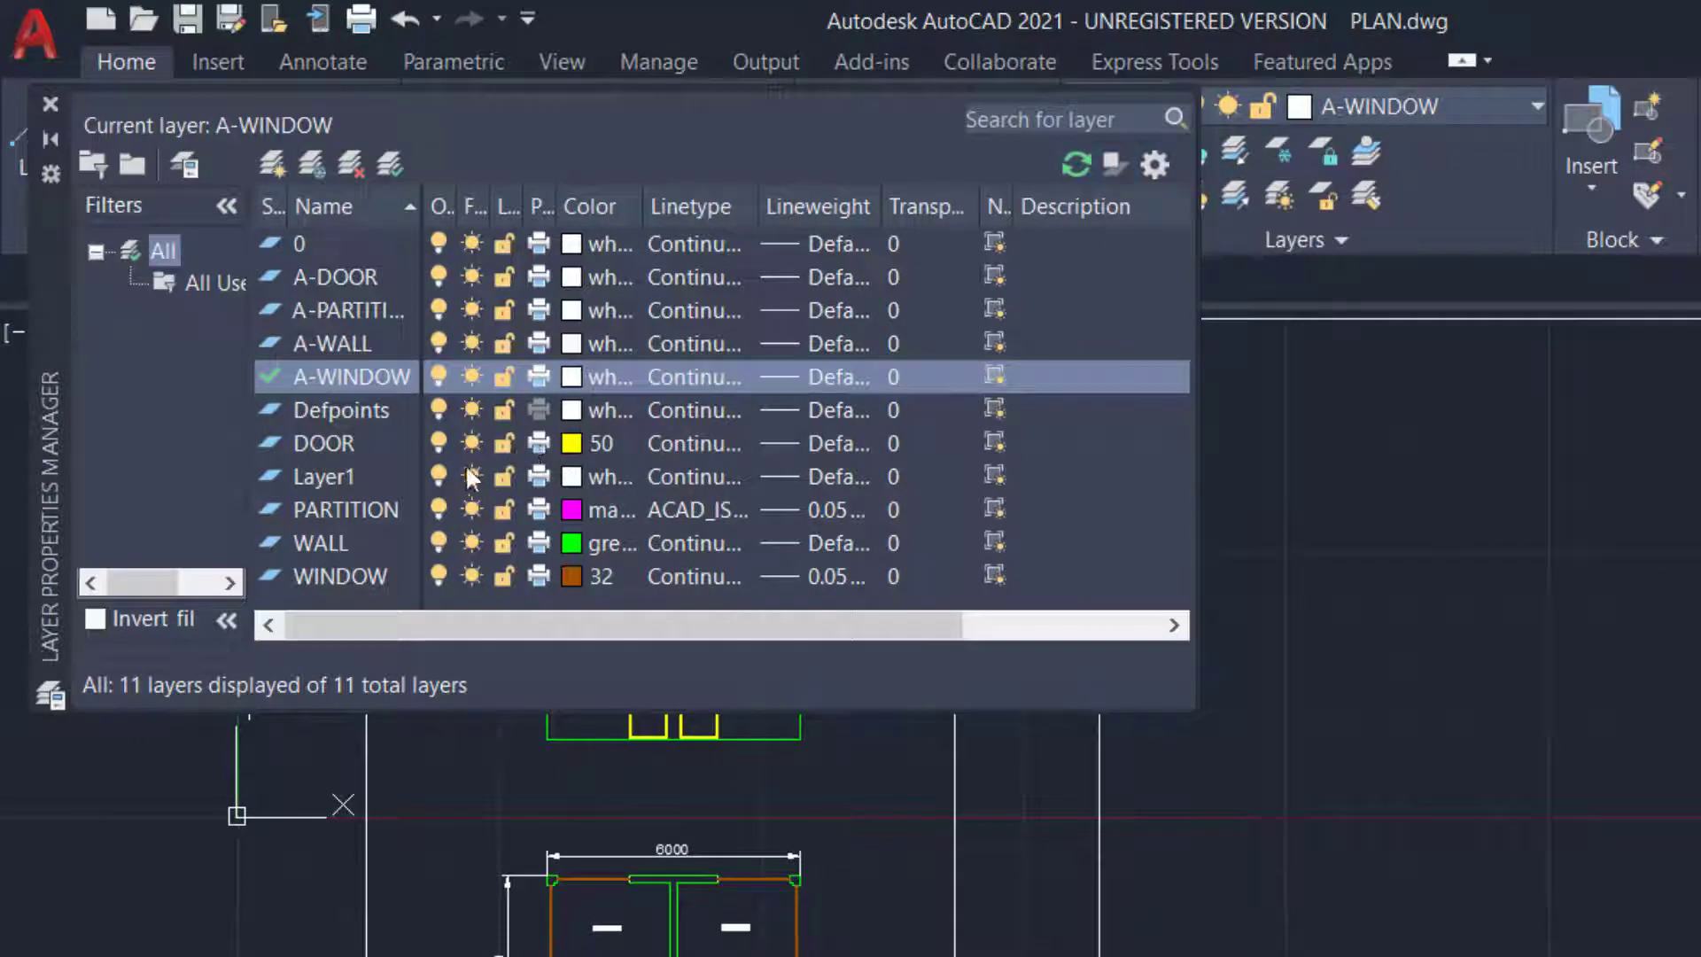
left_click(336, 279)
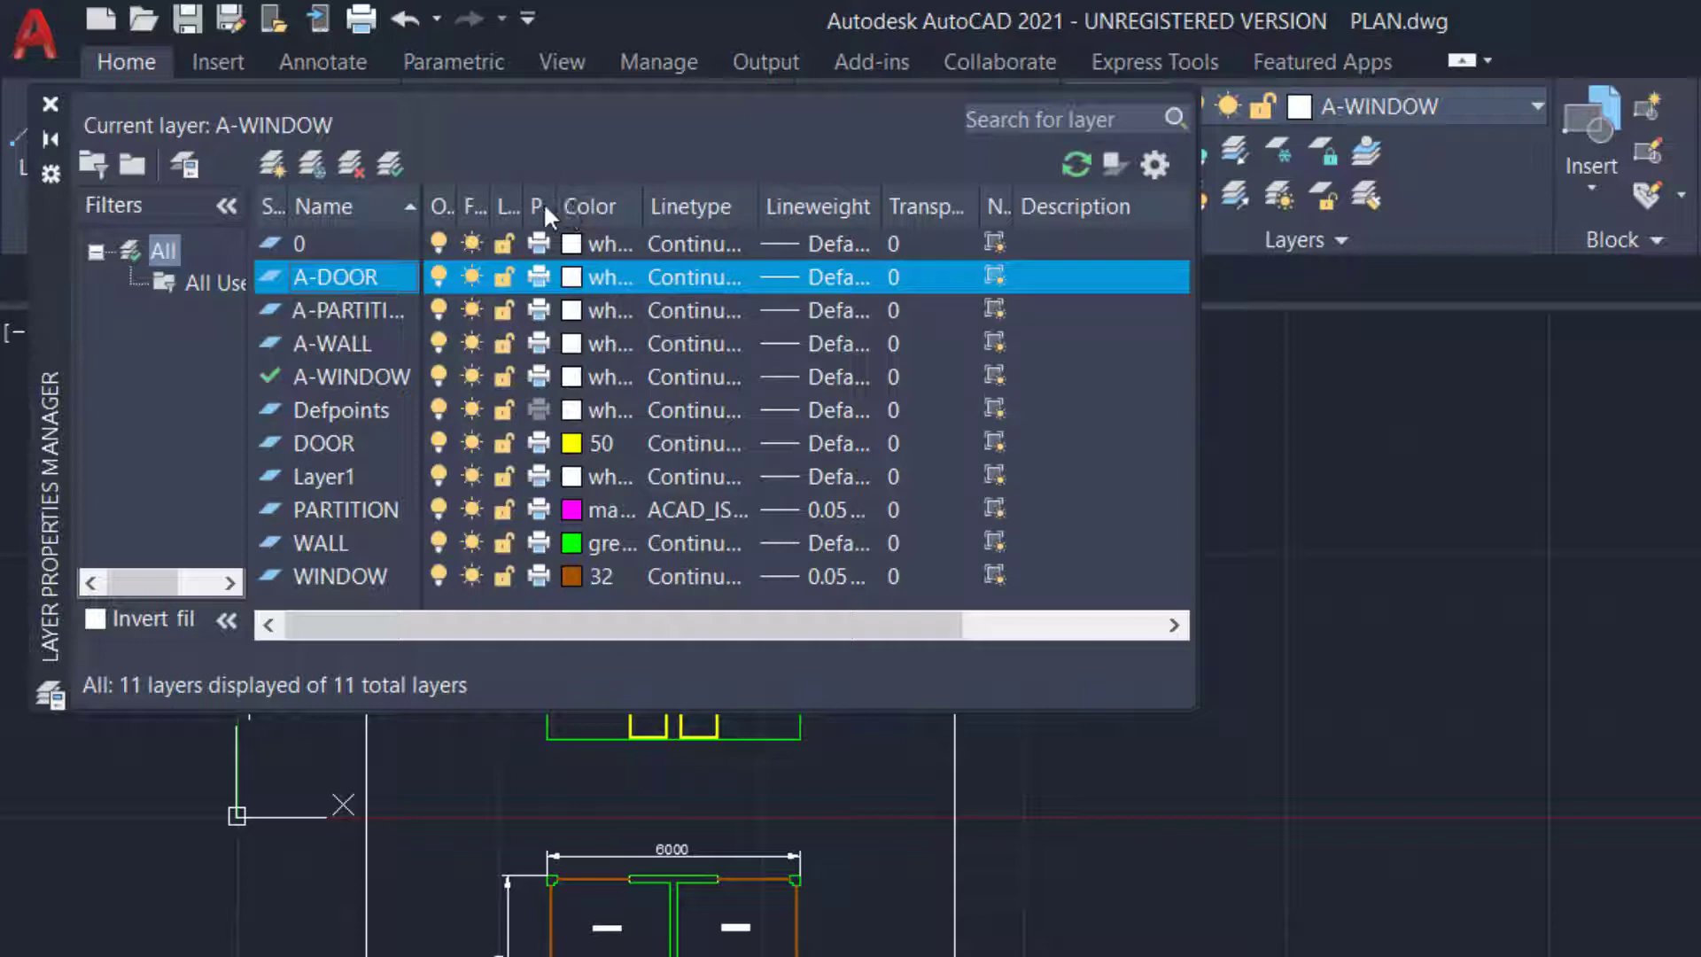
left_click_drag(549, 200, 728, 199)
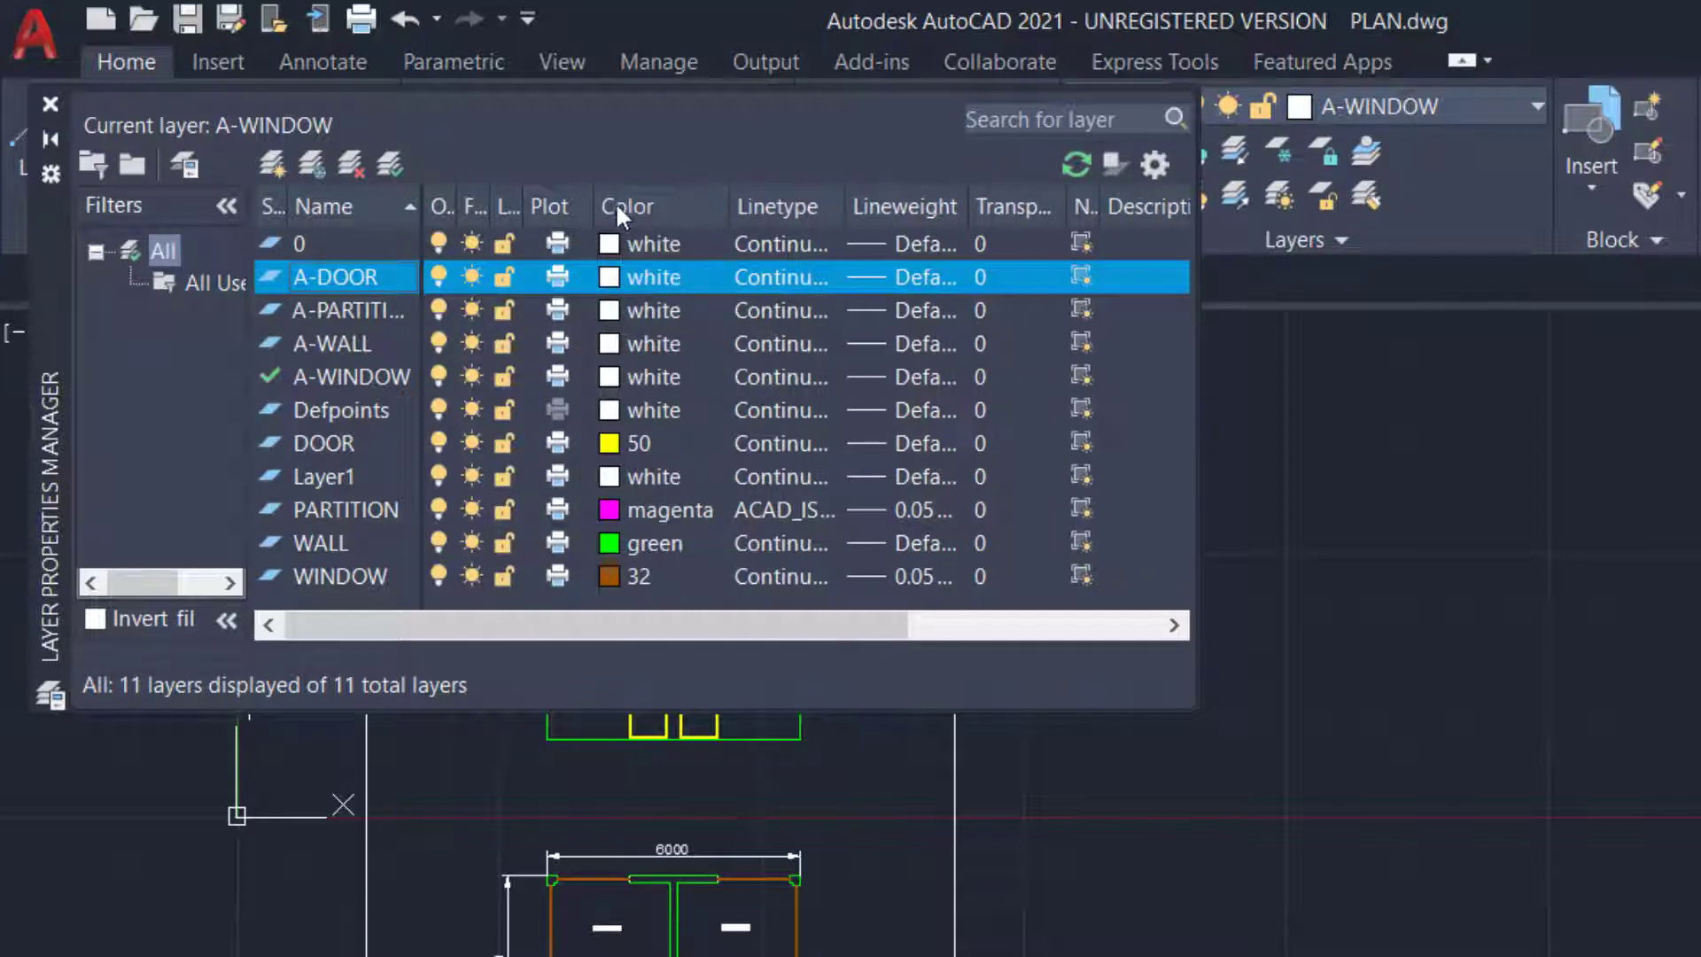
mouse_move(521, 200)
left_mouse_down()
mouse_move(570, 201)
mouse_move(498, 202)
mouse_move(520, 202)
left_mouse_up()
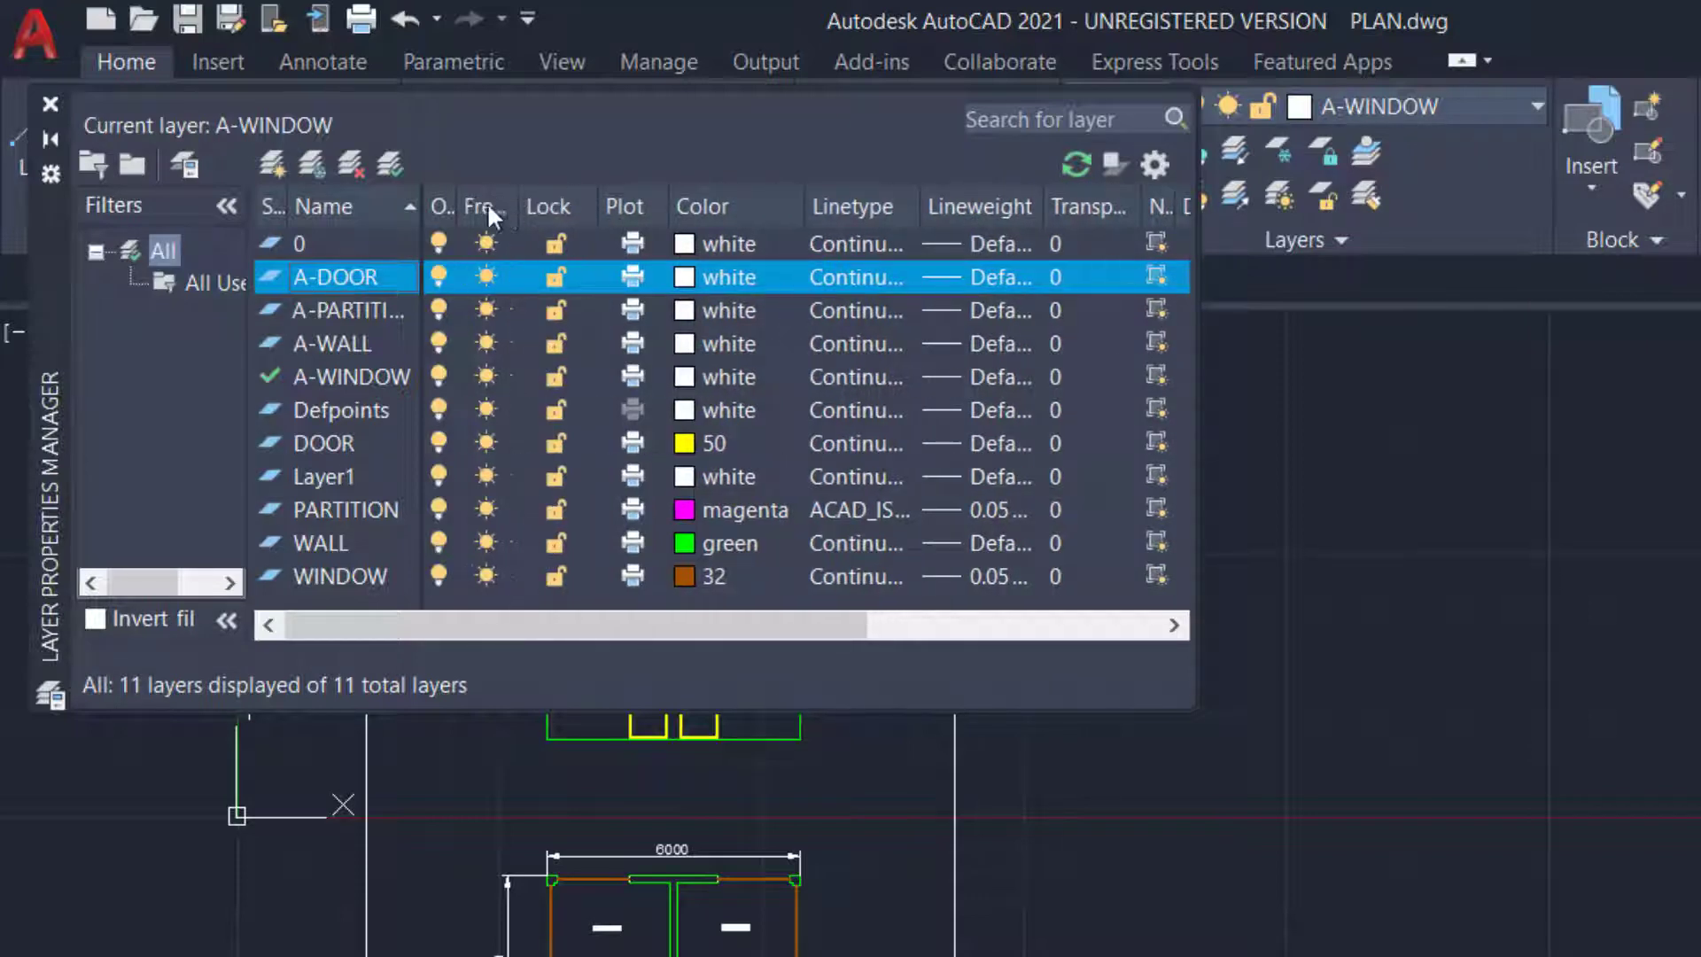
Set the A-DOOR layer's colour to yellow, index colour 2
left_click(684, 279)
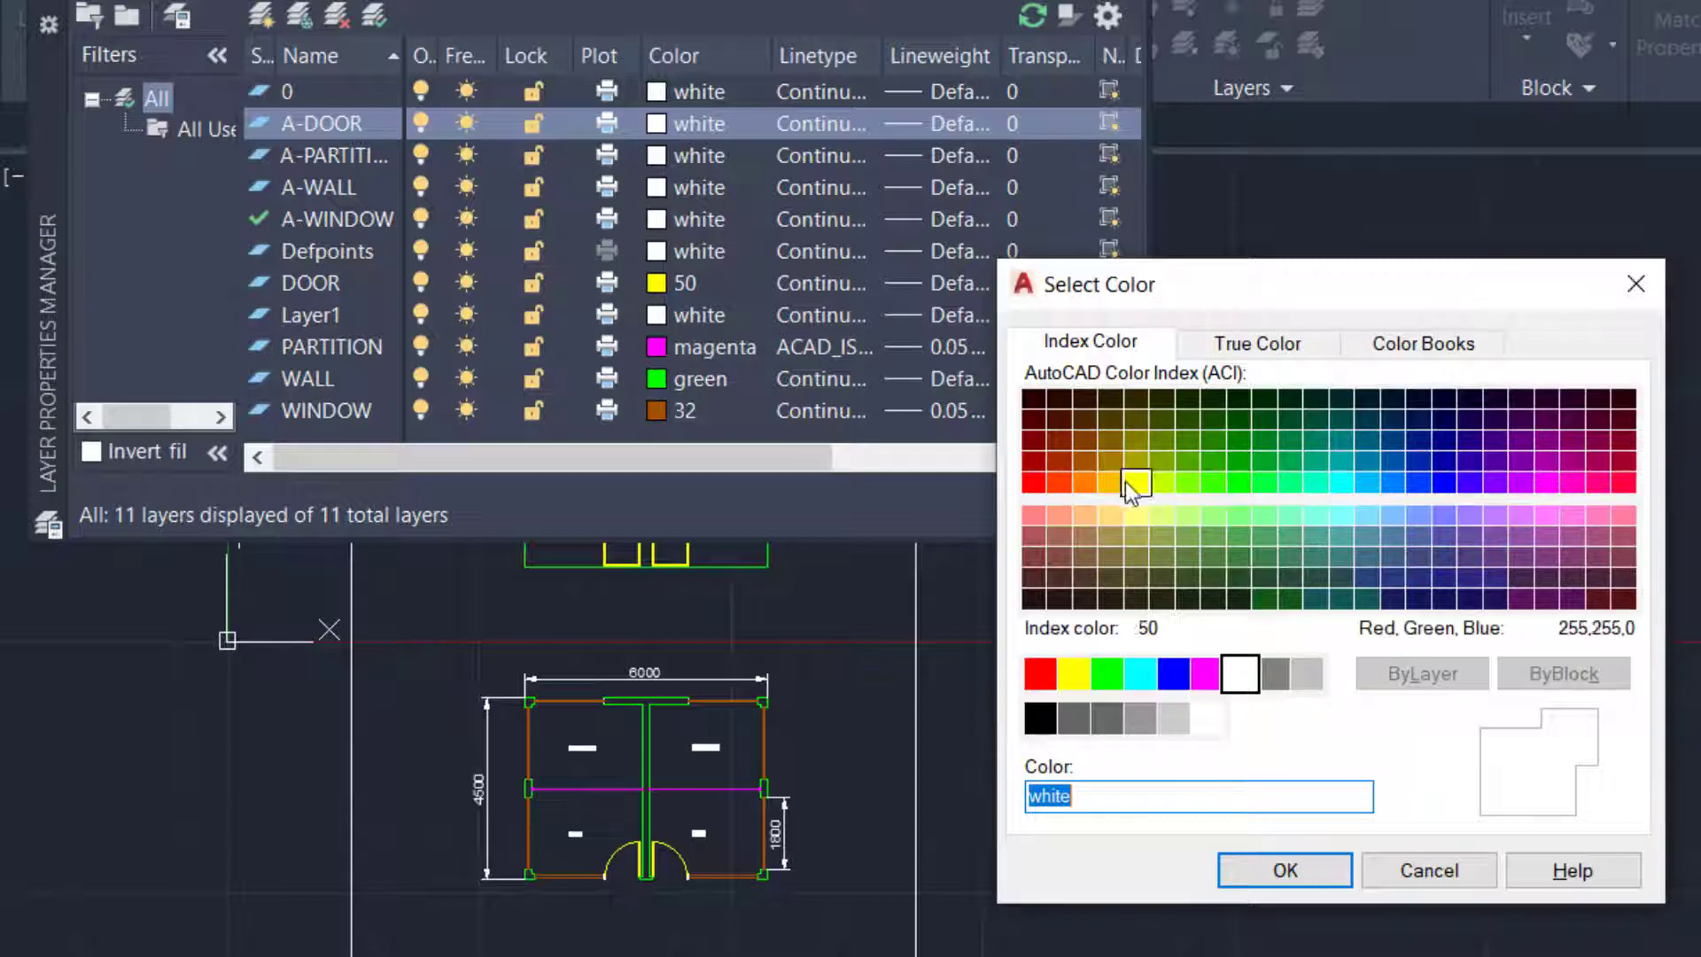
left_click(1073, 676)
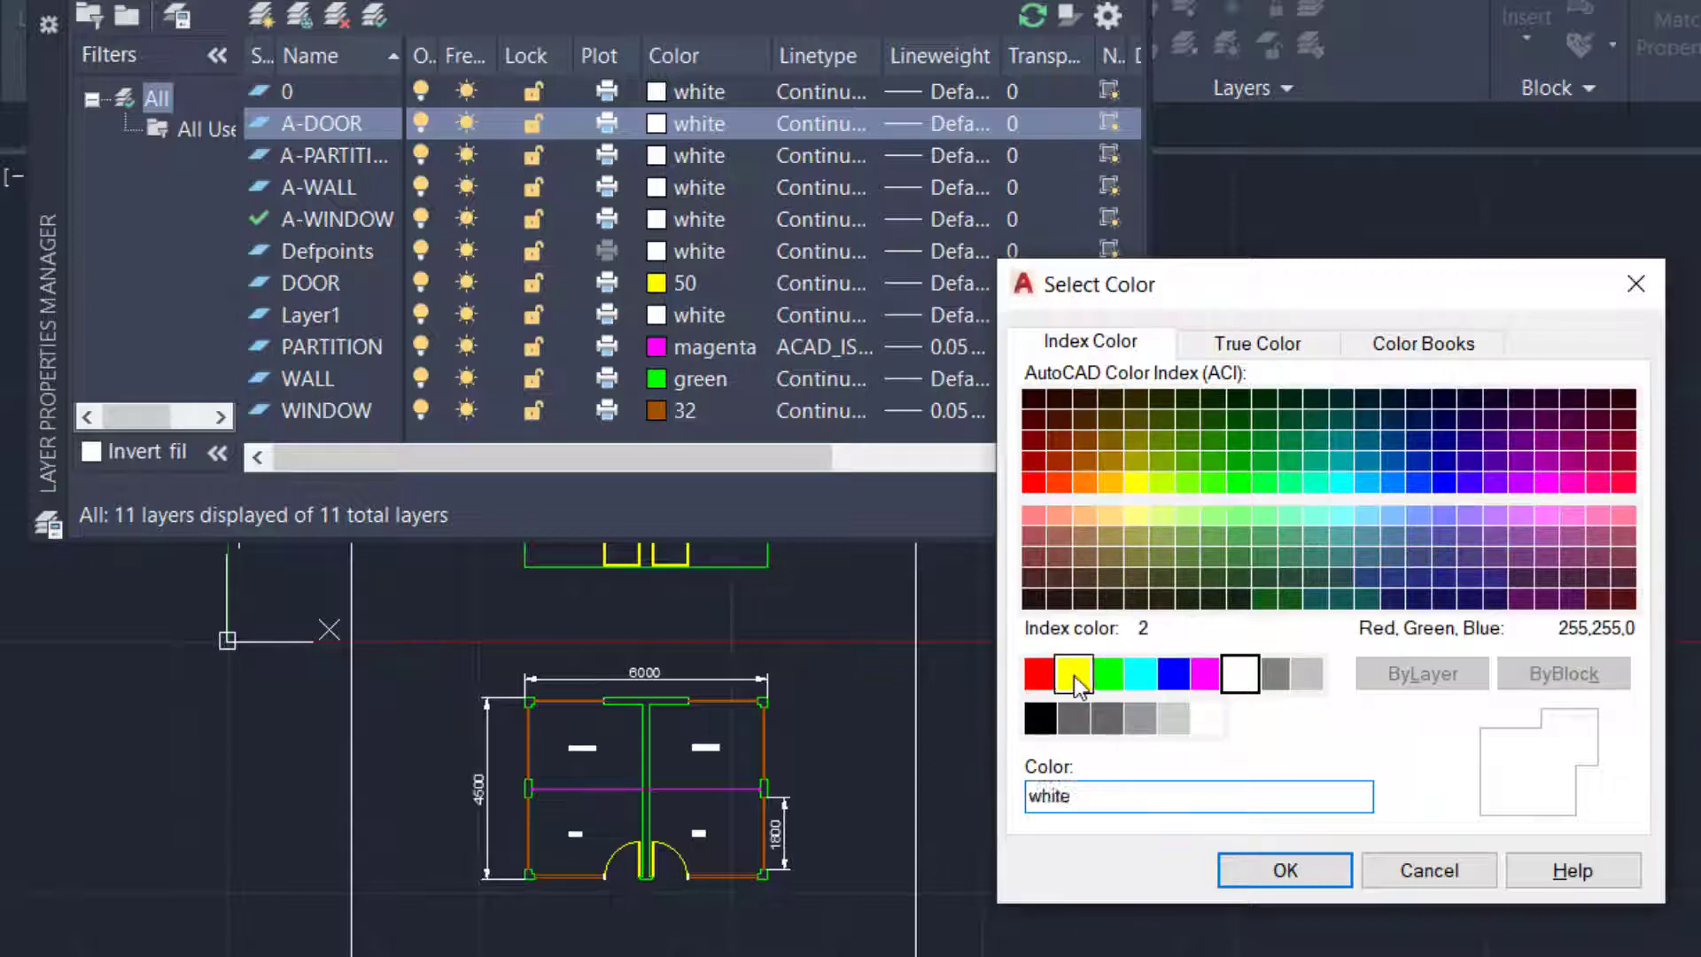
left_click(1242, 865)
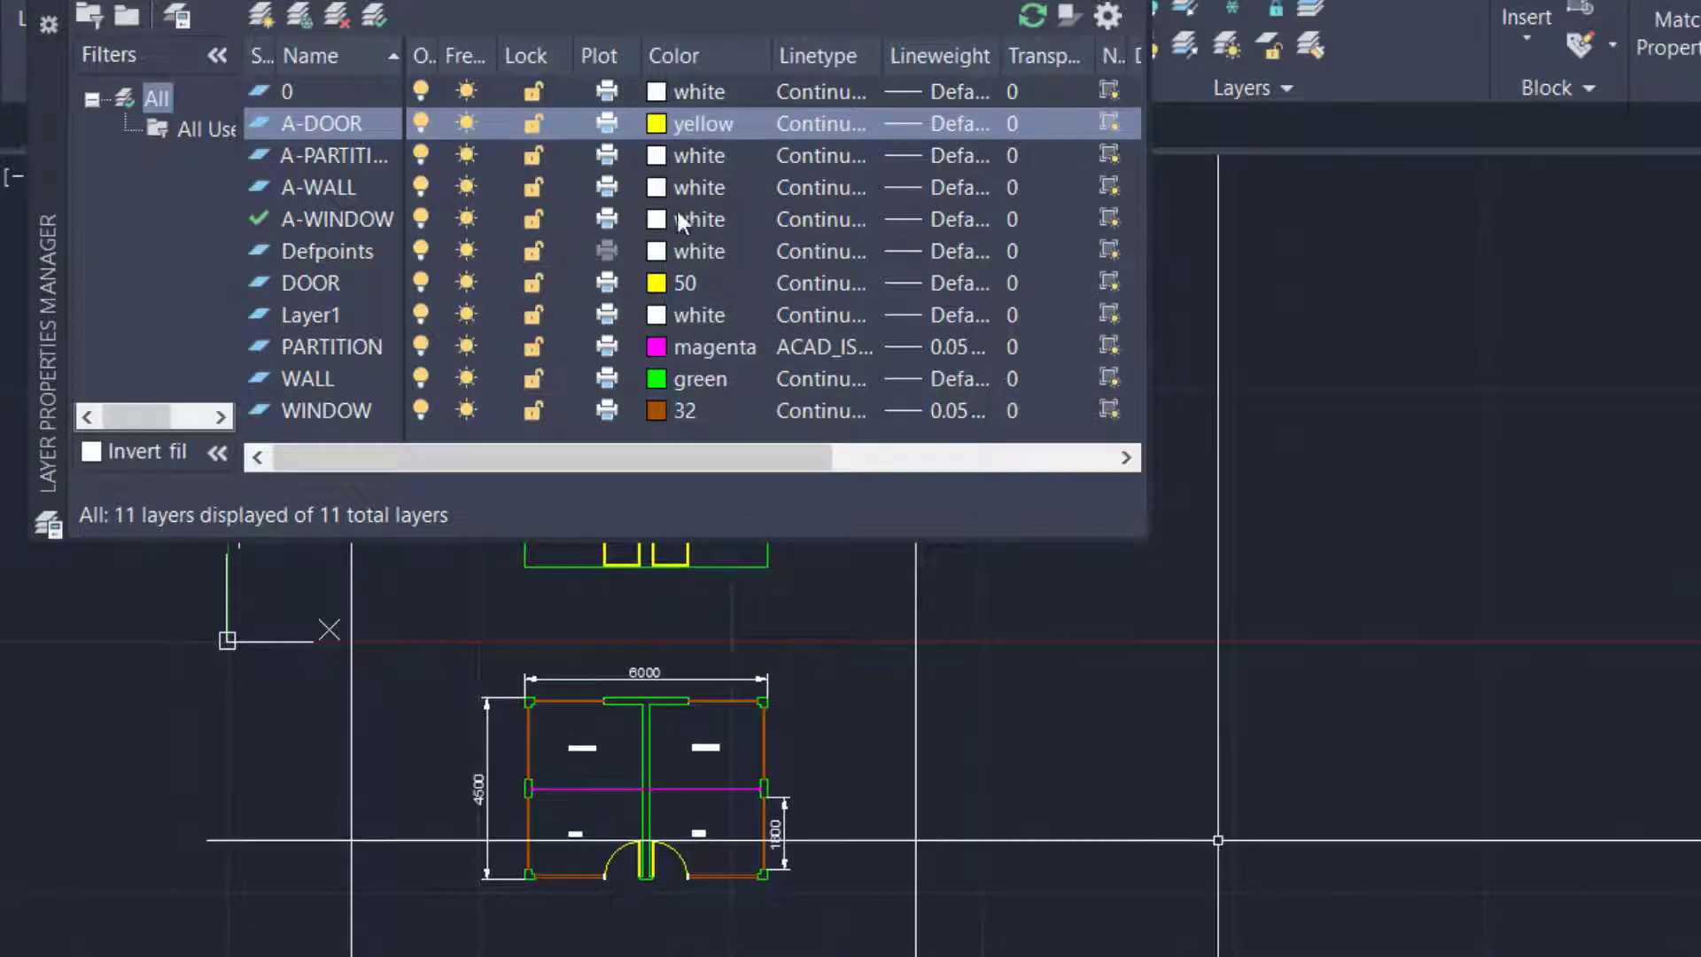
Try several index colours for the A-PARTITION layer, including grey 8, green 90, 103 and 82
left_click(662, 160)
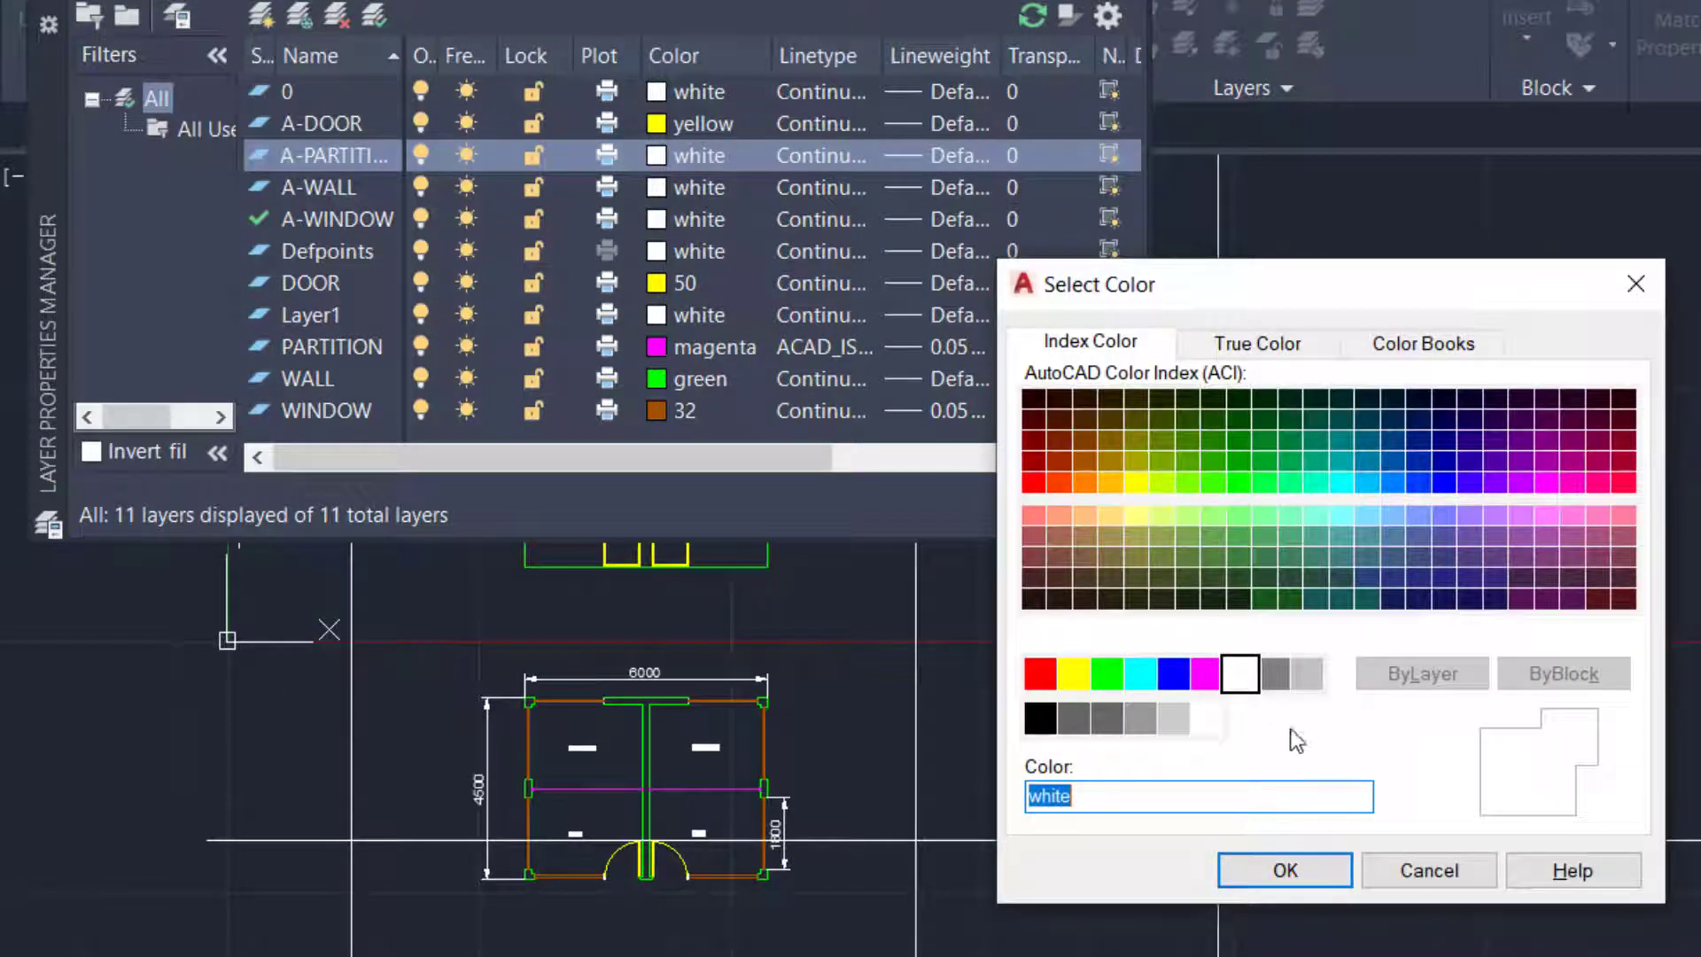
left_click(1268, 678)
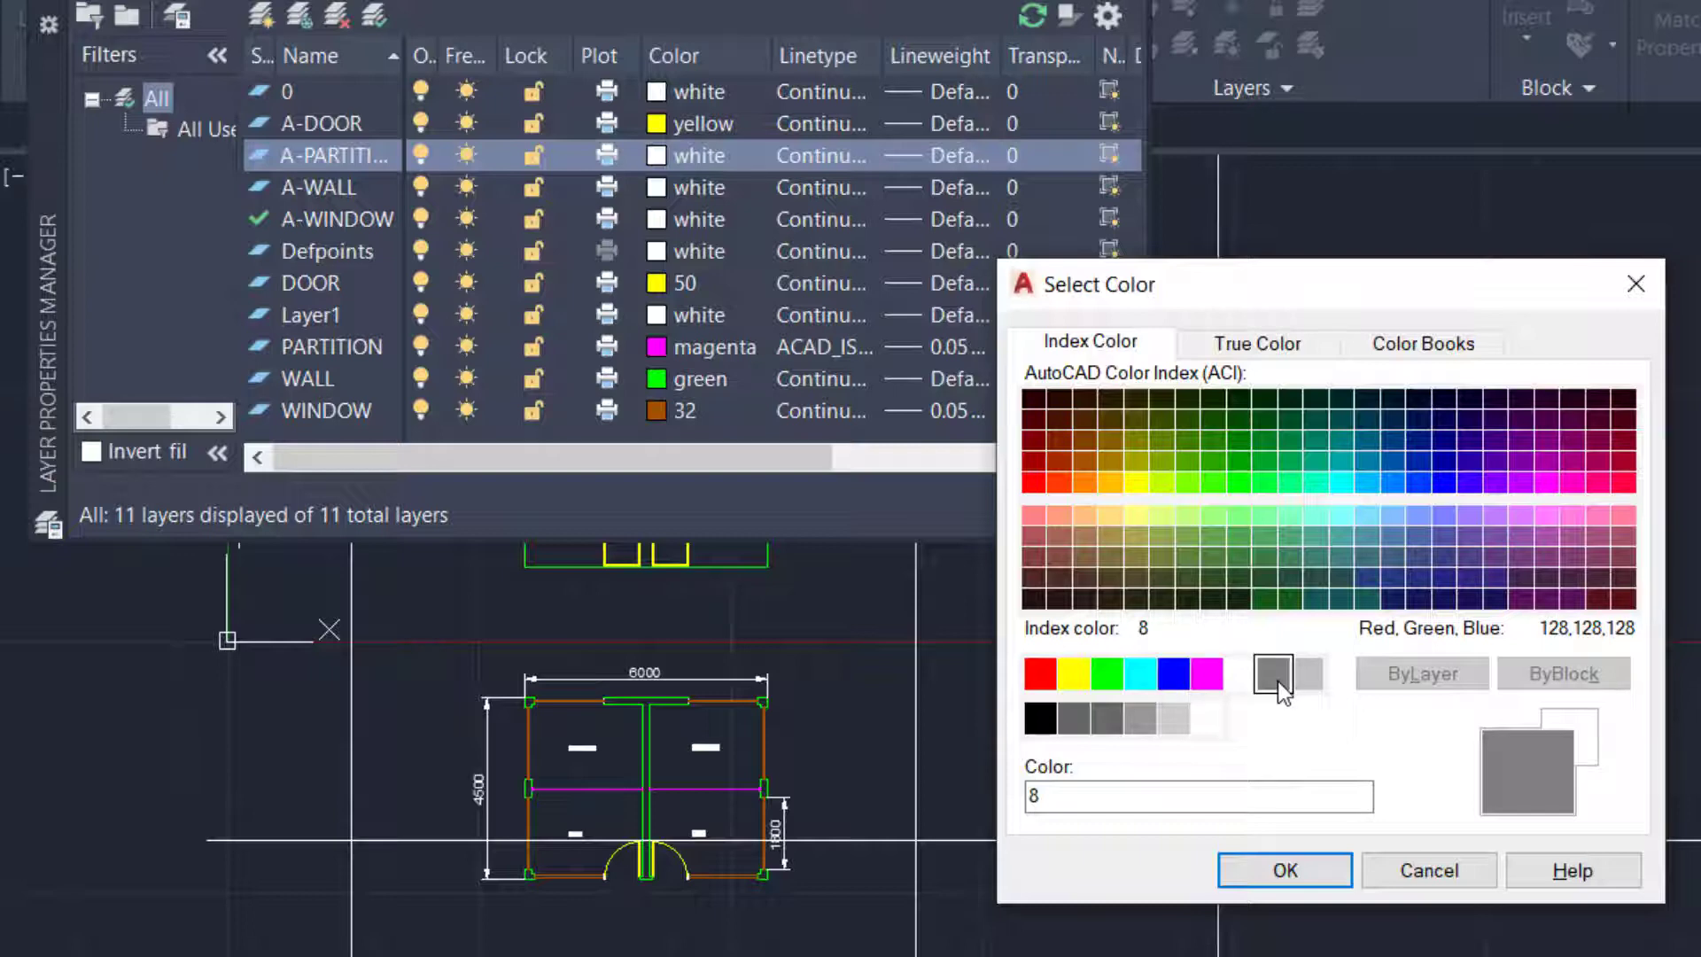
left_click(1599, 483)
left_click(1445, 483)
left_click(1264, 443)
left_click(1240, 483)
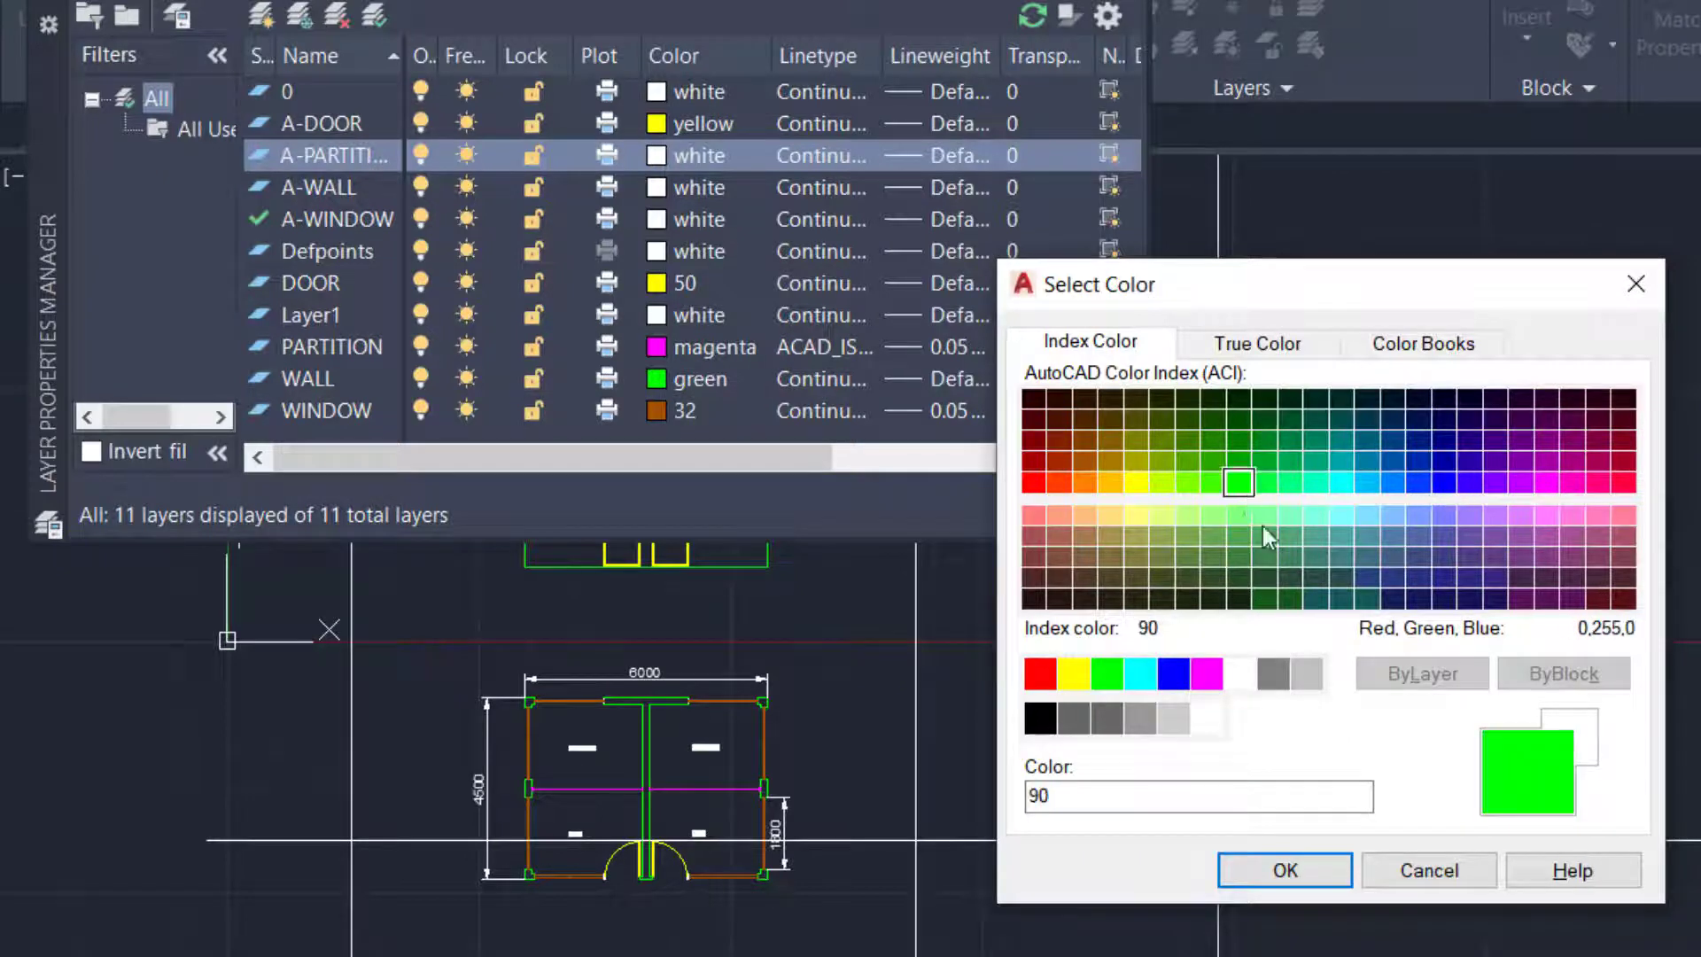
left_click(1264, 534)
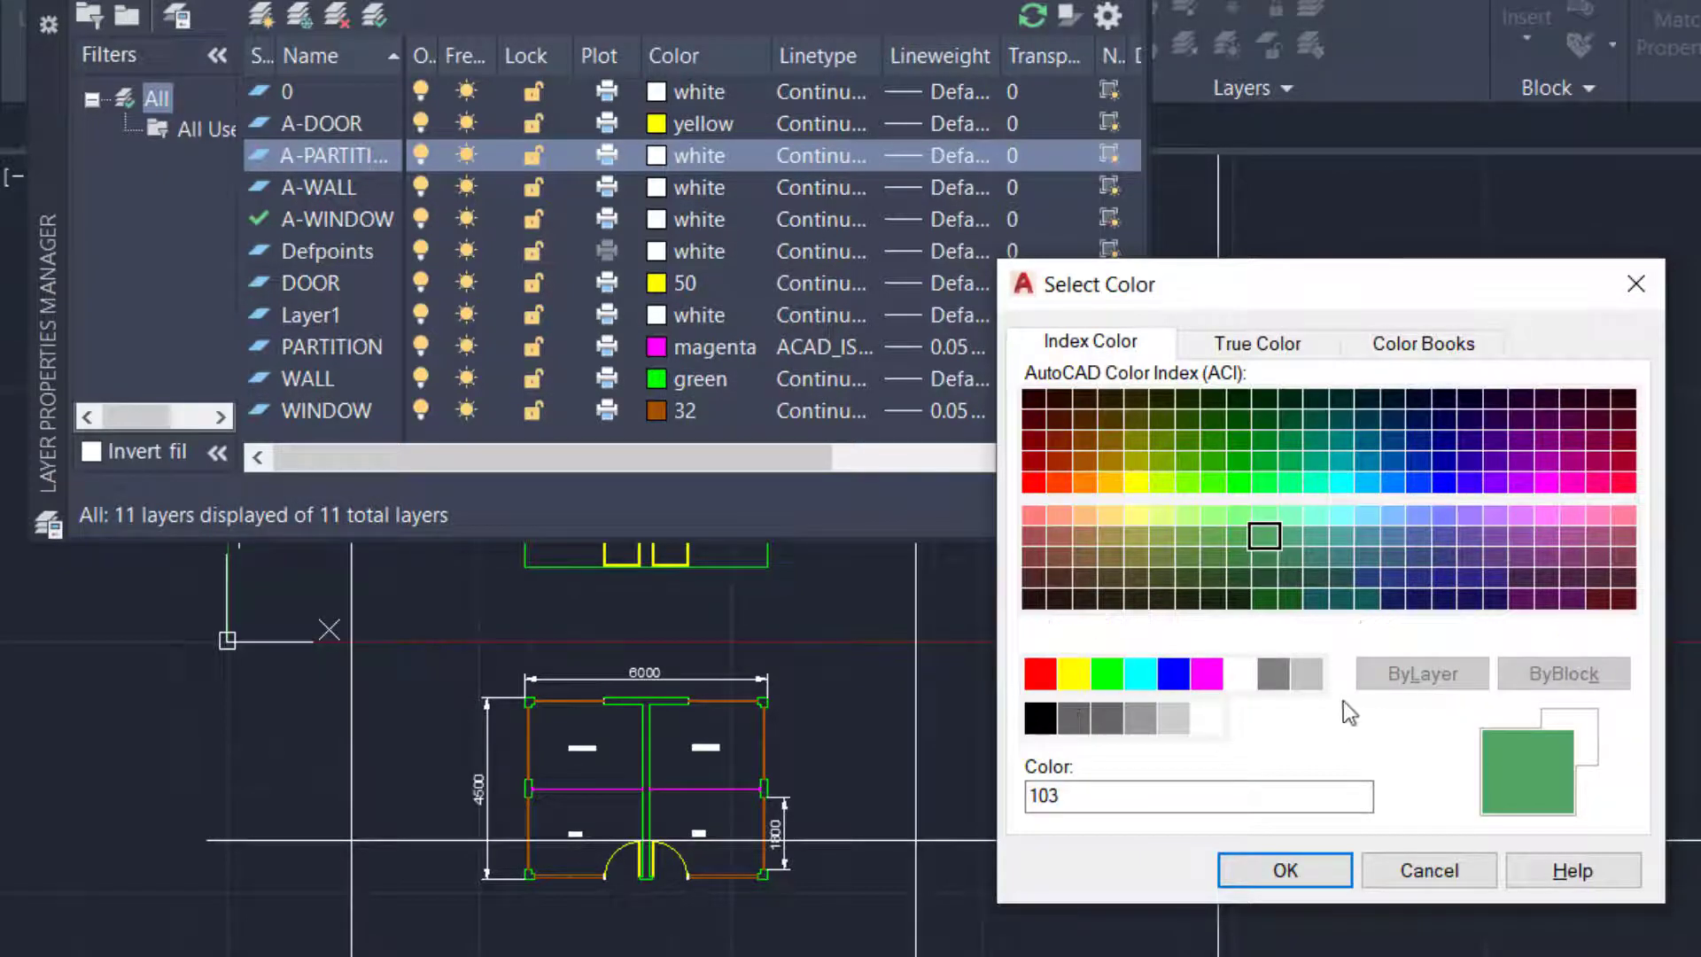
left_click(1320, 537)
left_click(1213, 443)
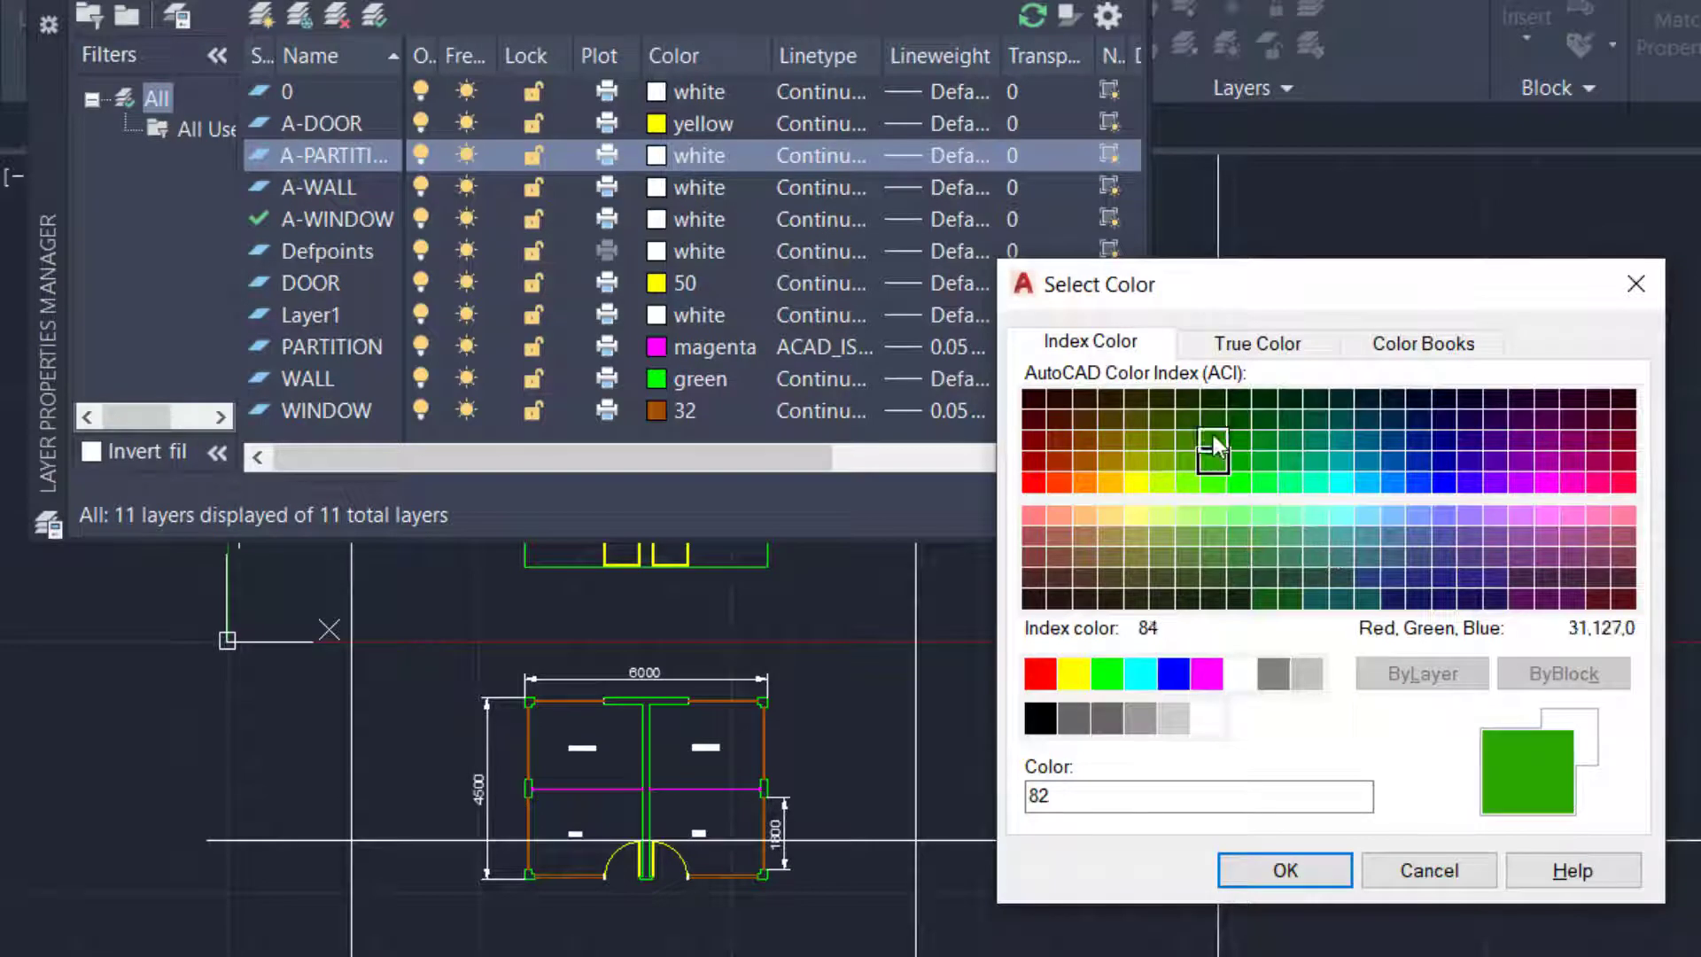
Try several true colours in the HSL model for the A-PARTITION layer, including 123,38,126 and blue 37,76,126
left_click(1252, 345)
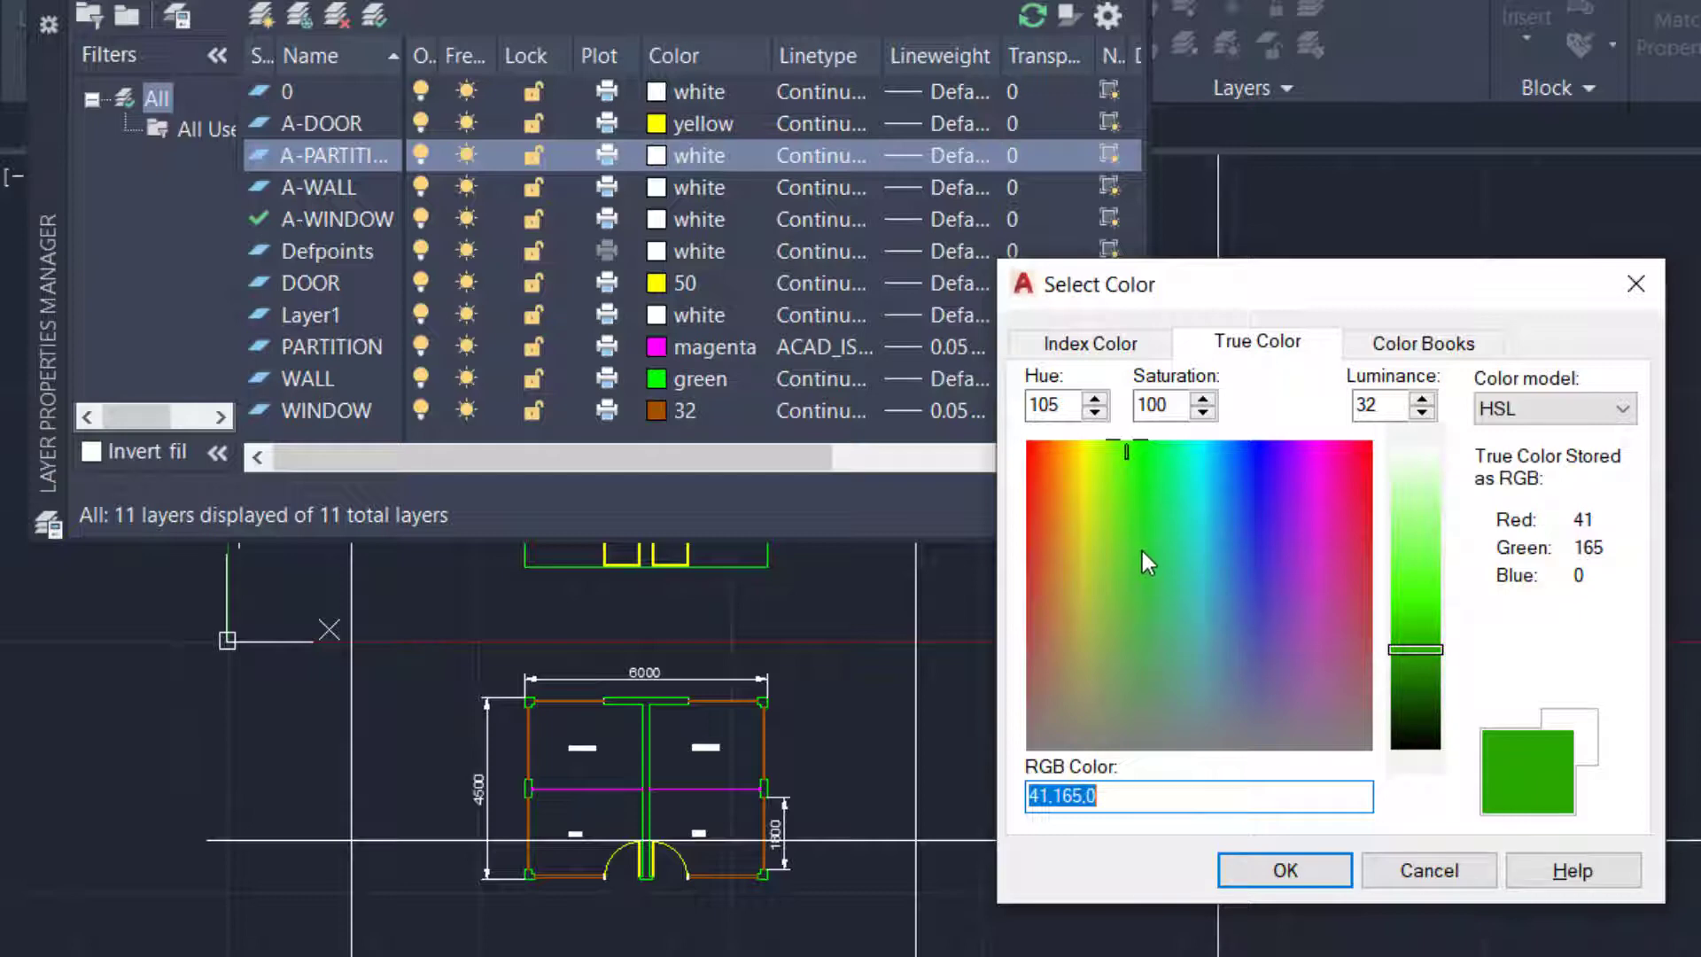
left_click(1142, 592)
left_click(1059, 642)
left_click(1312, 577)
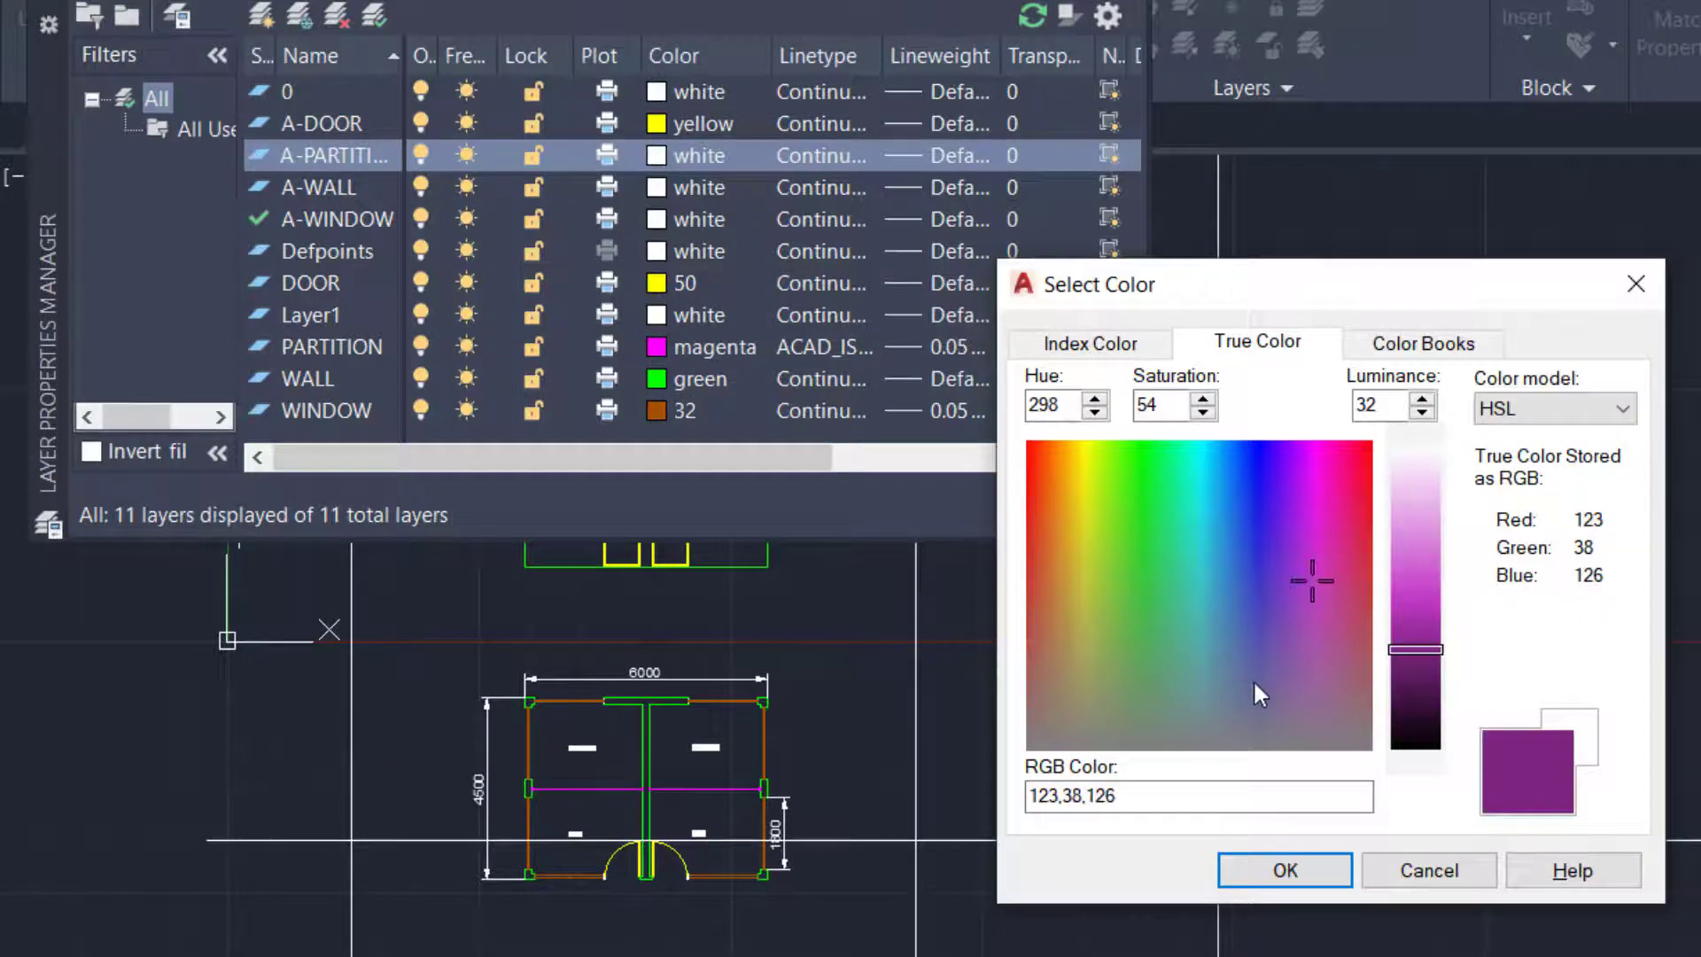
left_click(1251, 681)
left_click(1160, 603)
left_click(1122, 551)
left_click(1233, 576)
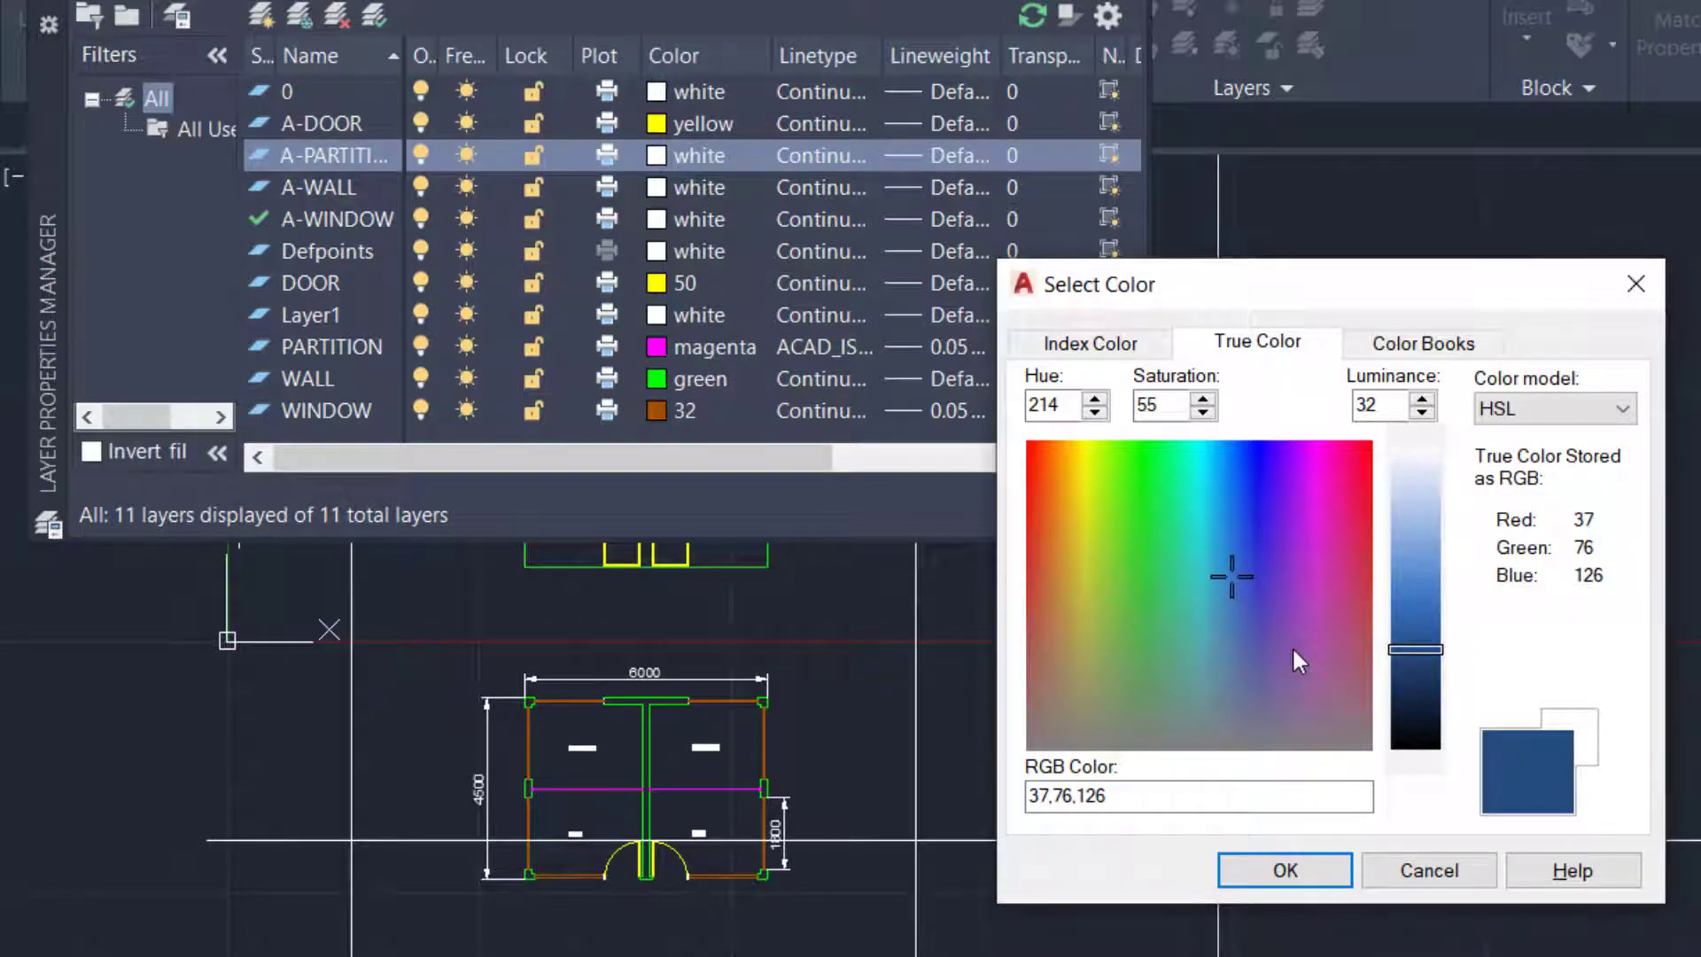
Browse the DIC COLOR GUIDE(R) colour book, looking through its green, grey and brown ranges
left_click(1373, 348)
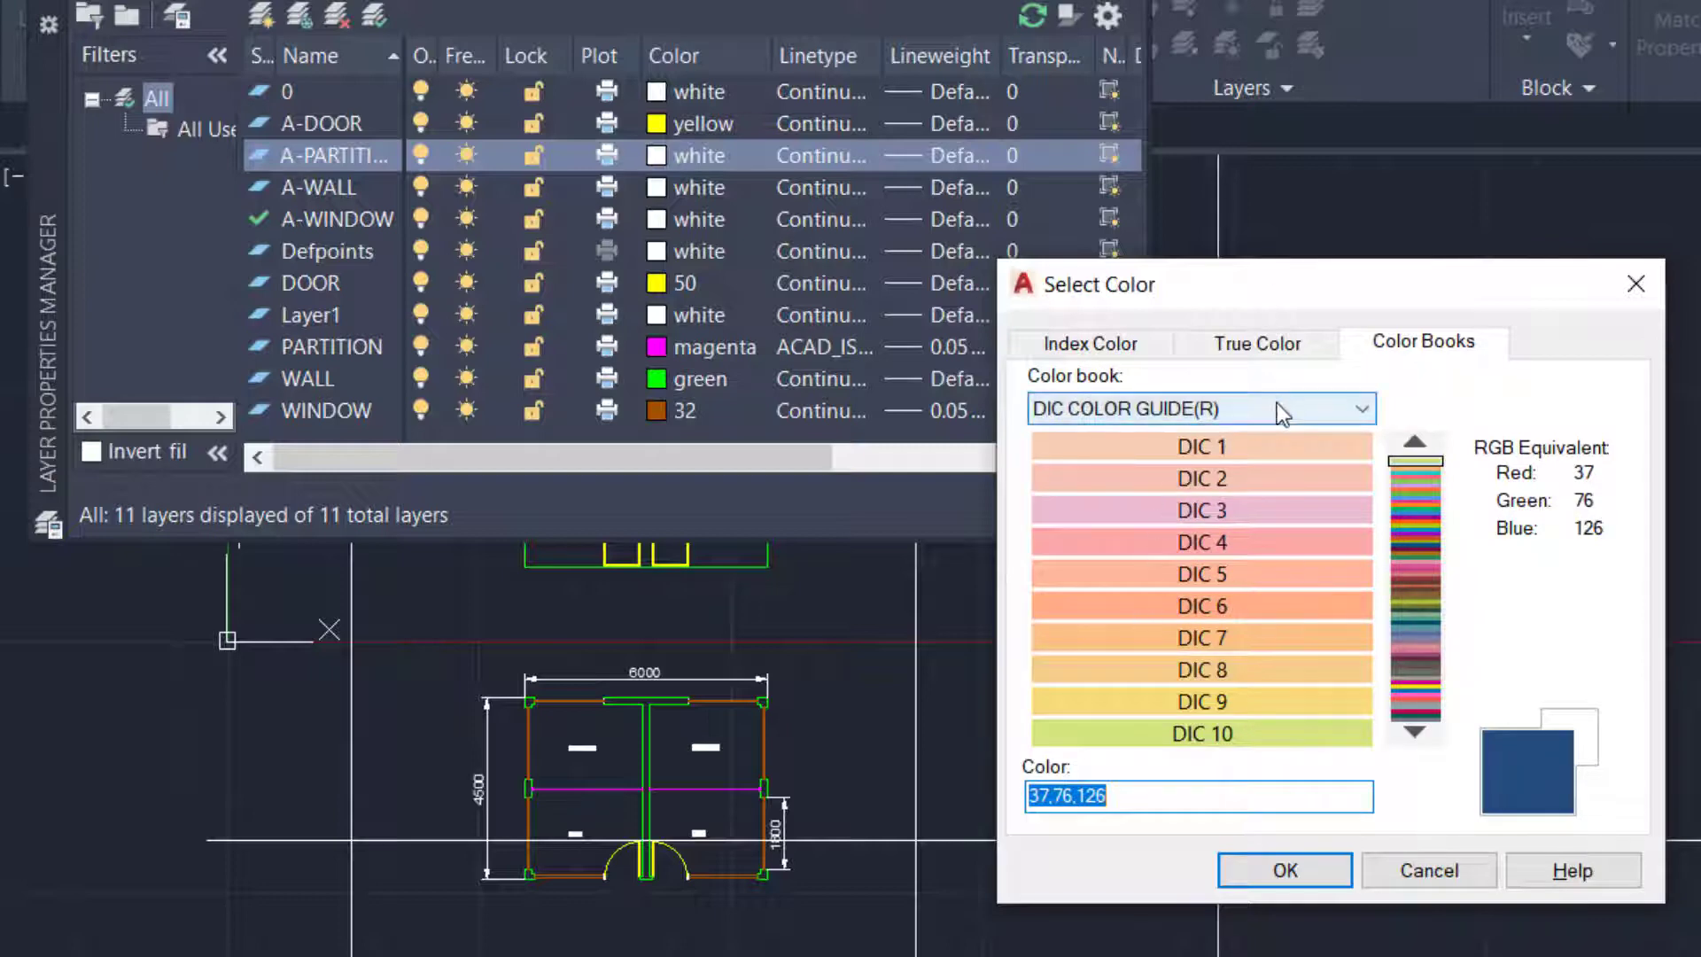
left_click(1360, 410)
left_click(1360, 411)
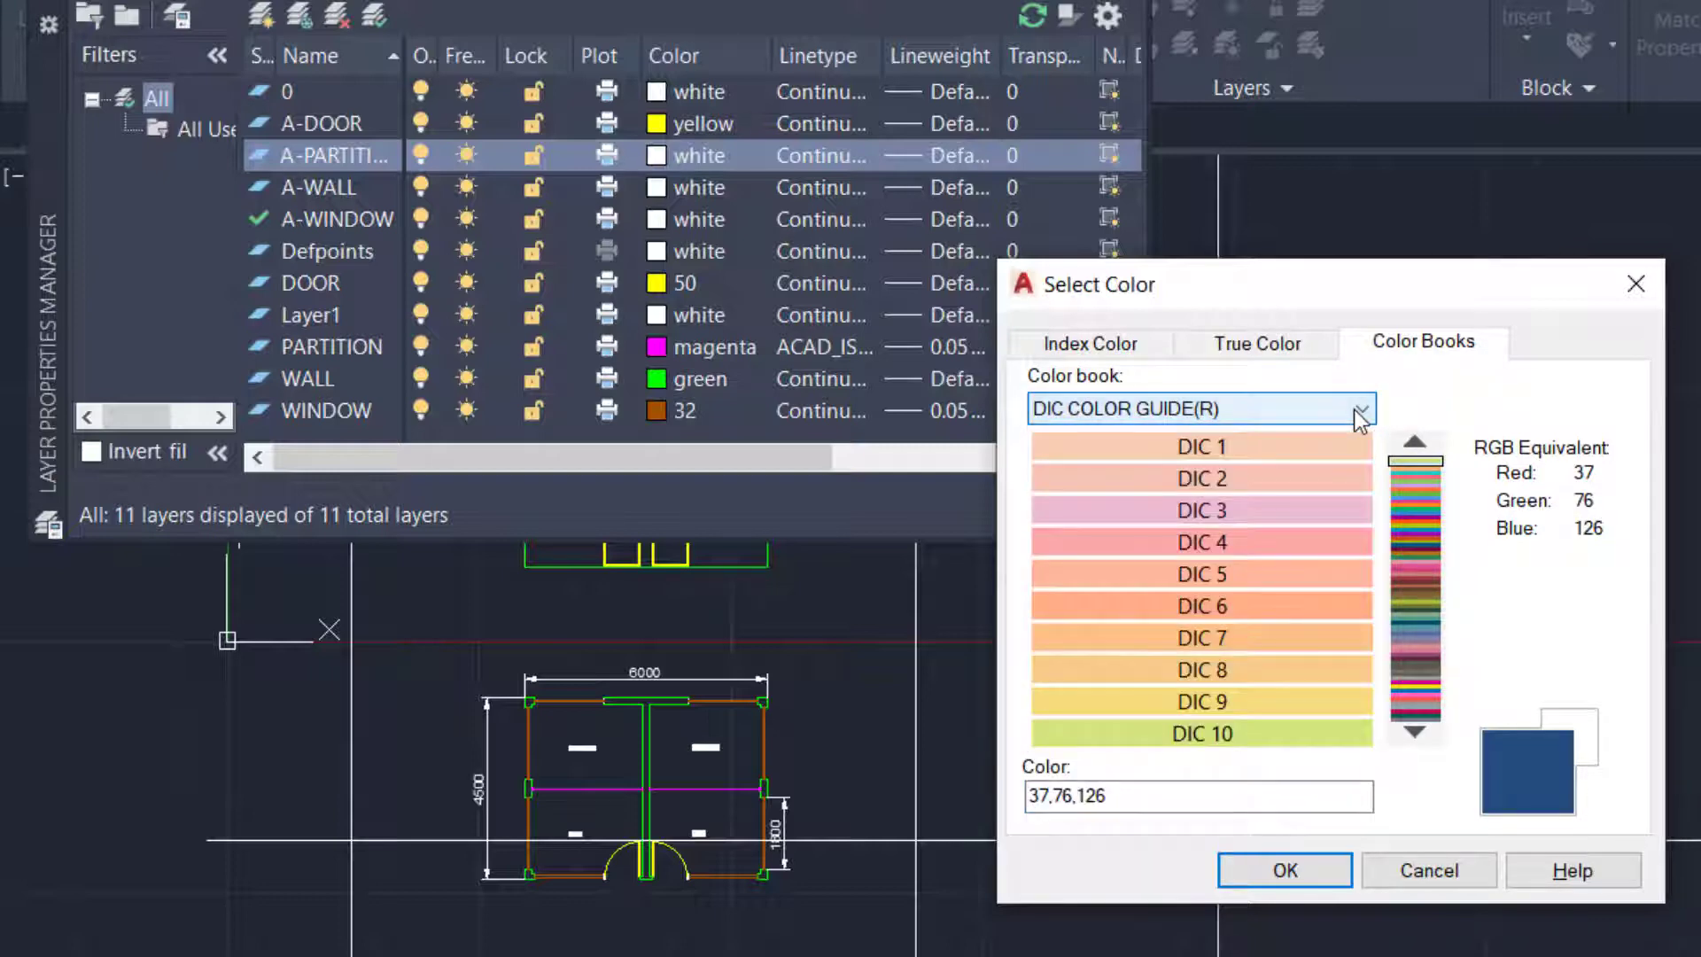
left_click(1412, 486)
left_click(1411, 530)
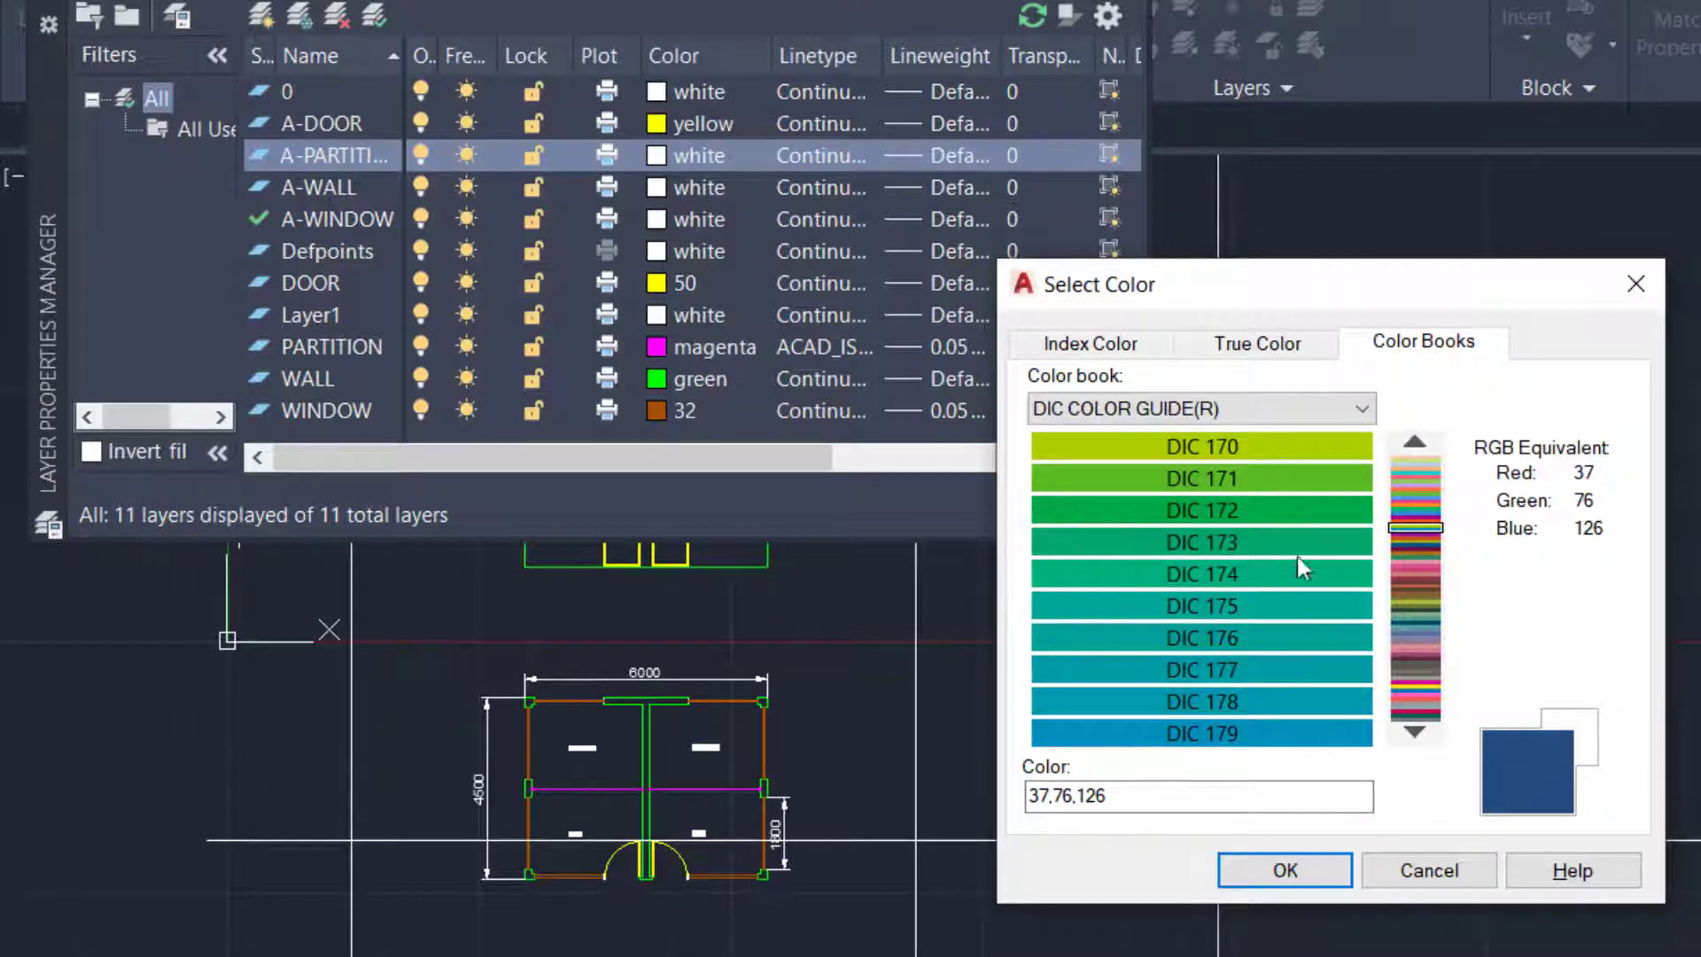
left_click(1418, 670)
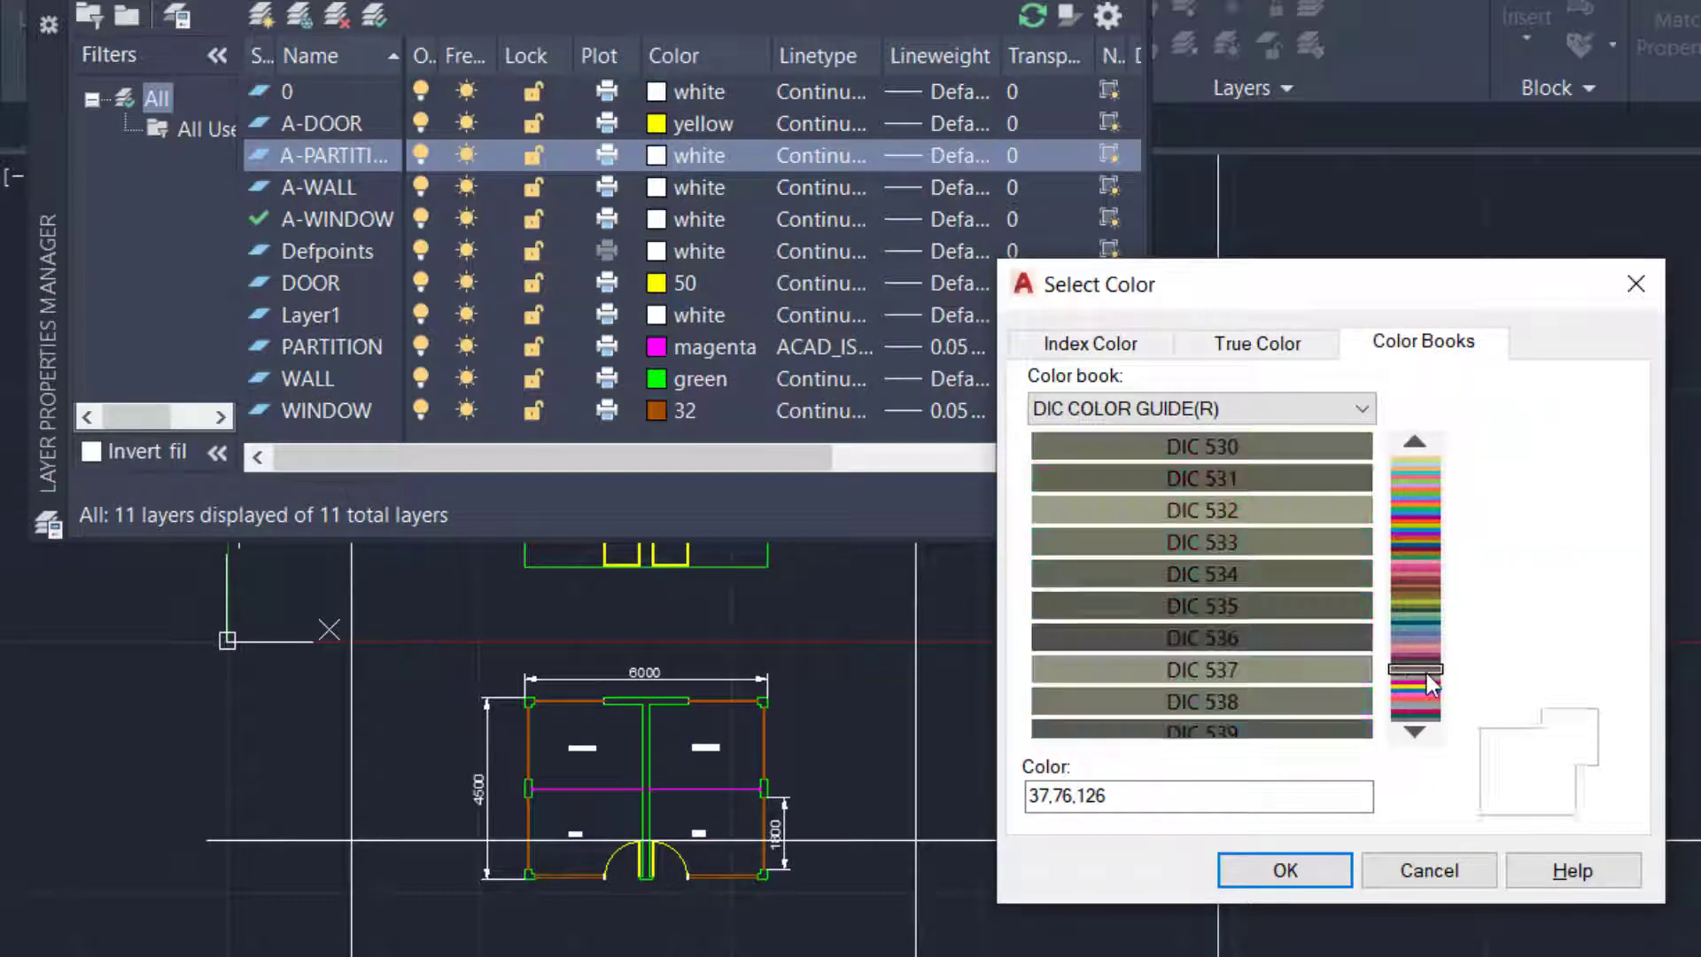
left_click(1416, 586)
left_click(1422, 595)
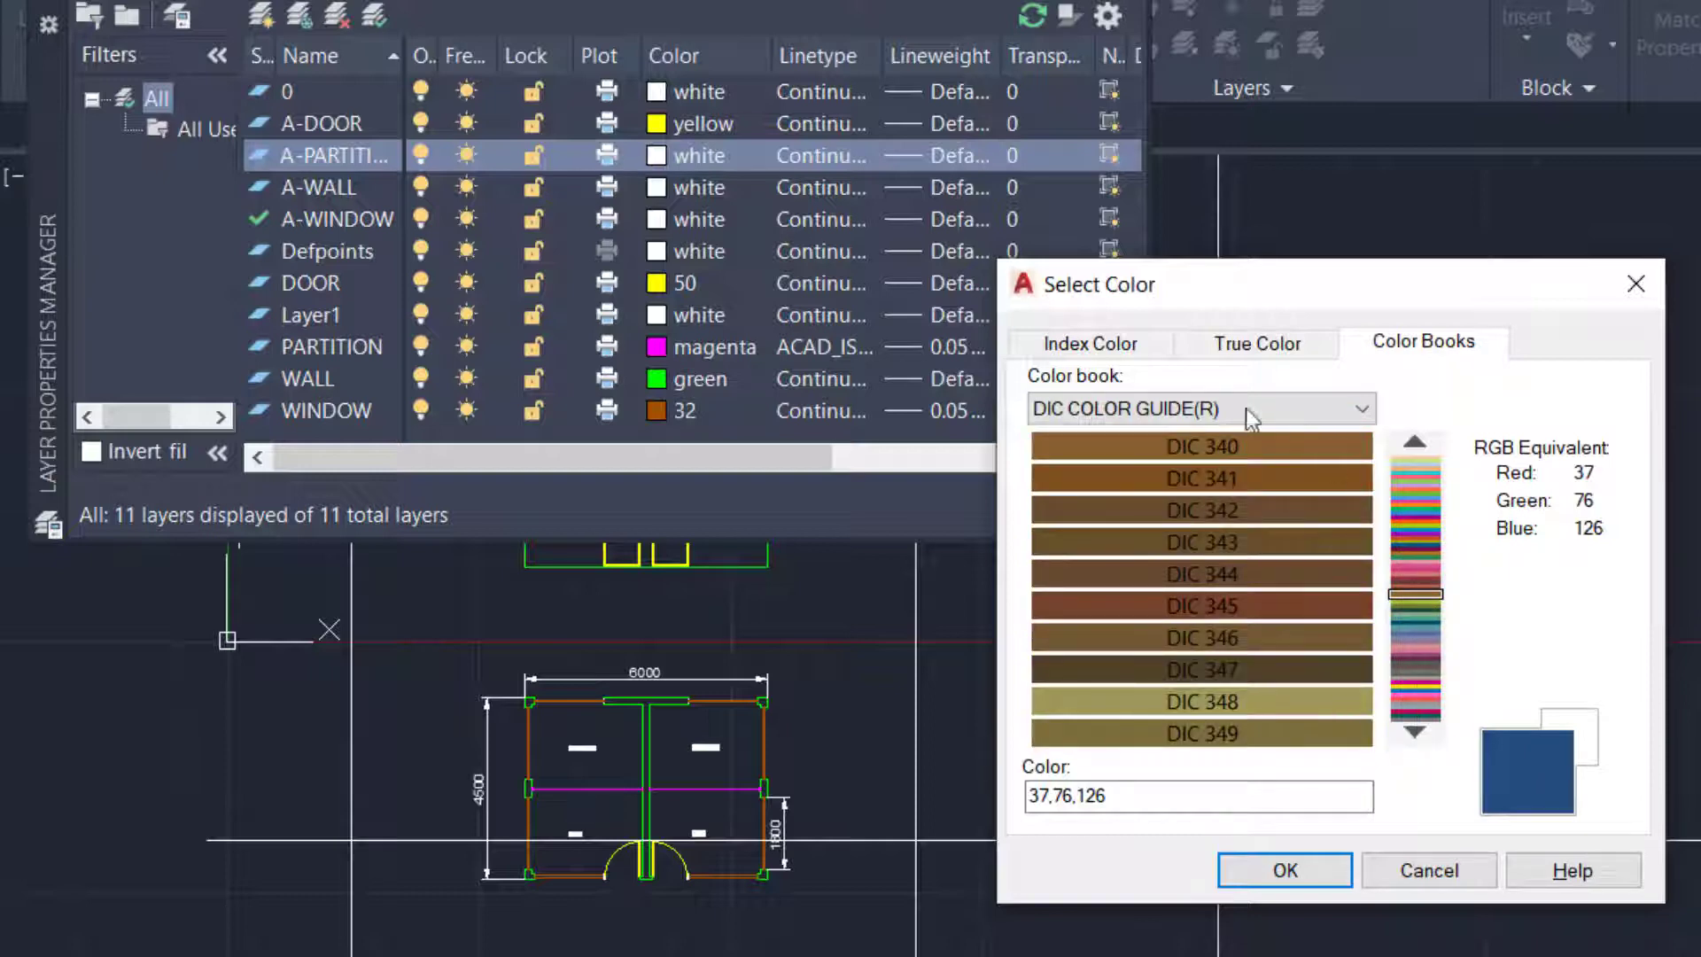
Set the A-PARTITION layer's colour to dark teal, index colour 129
left_click(1081, 340)
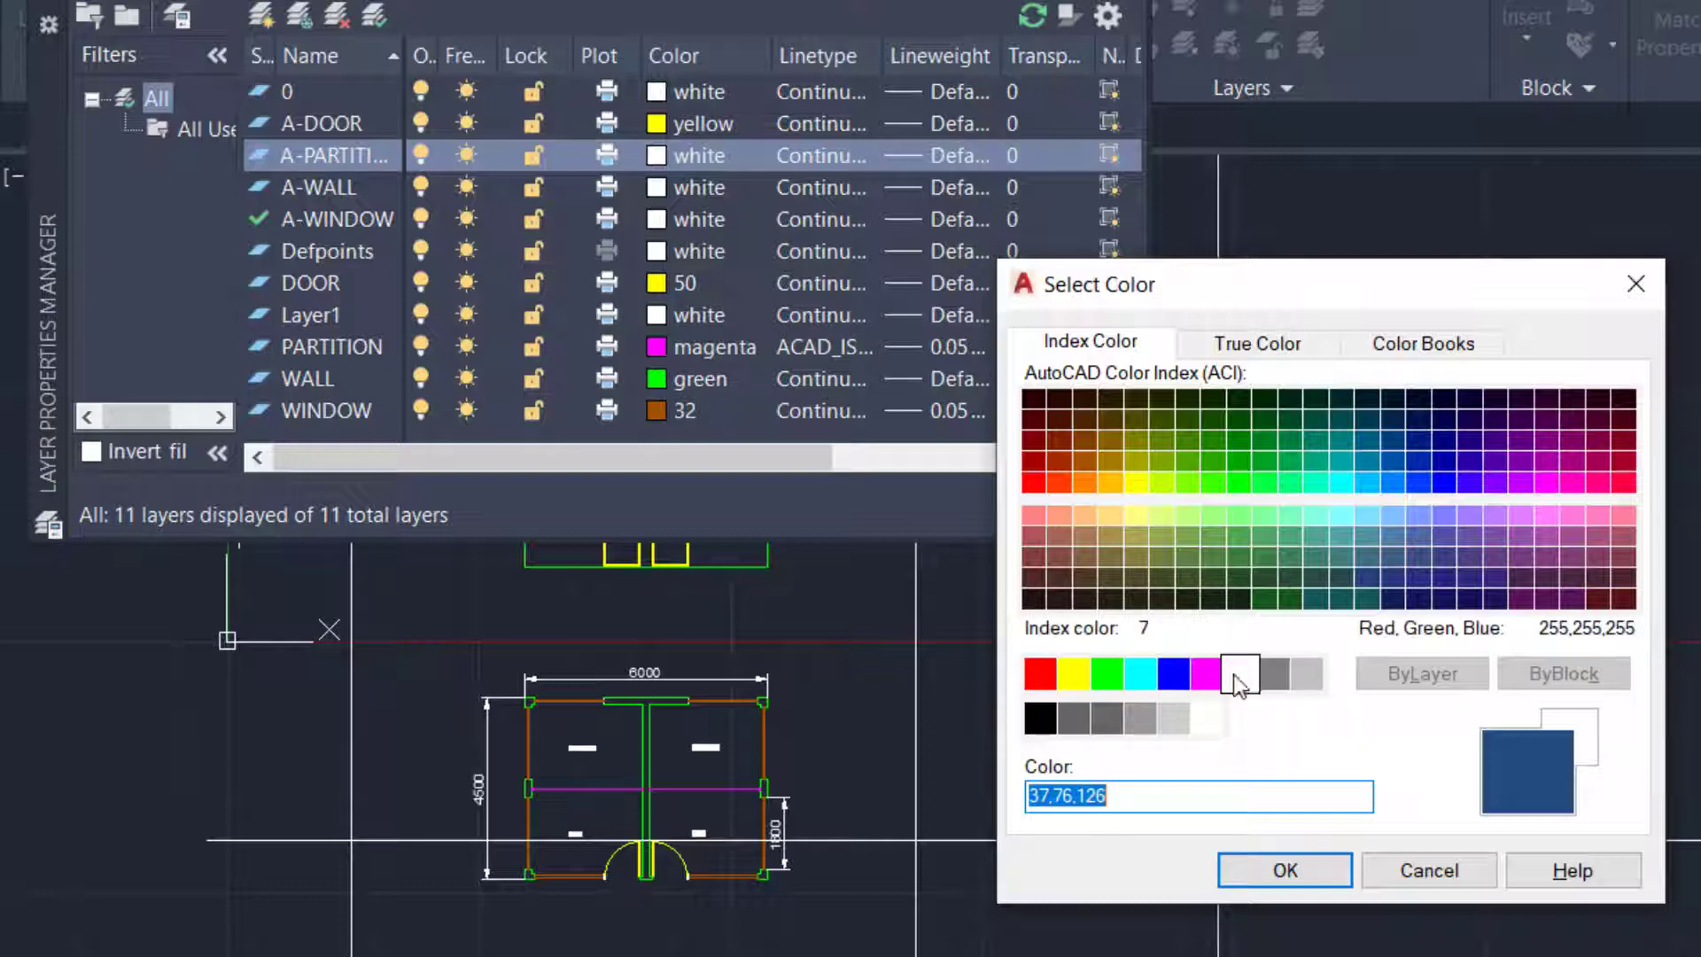
left_click(1326, 606)
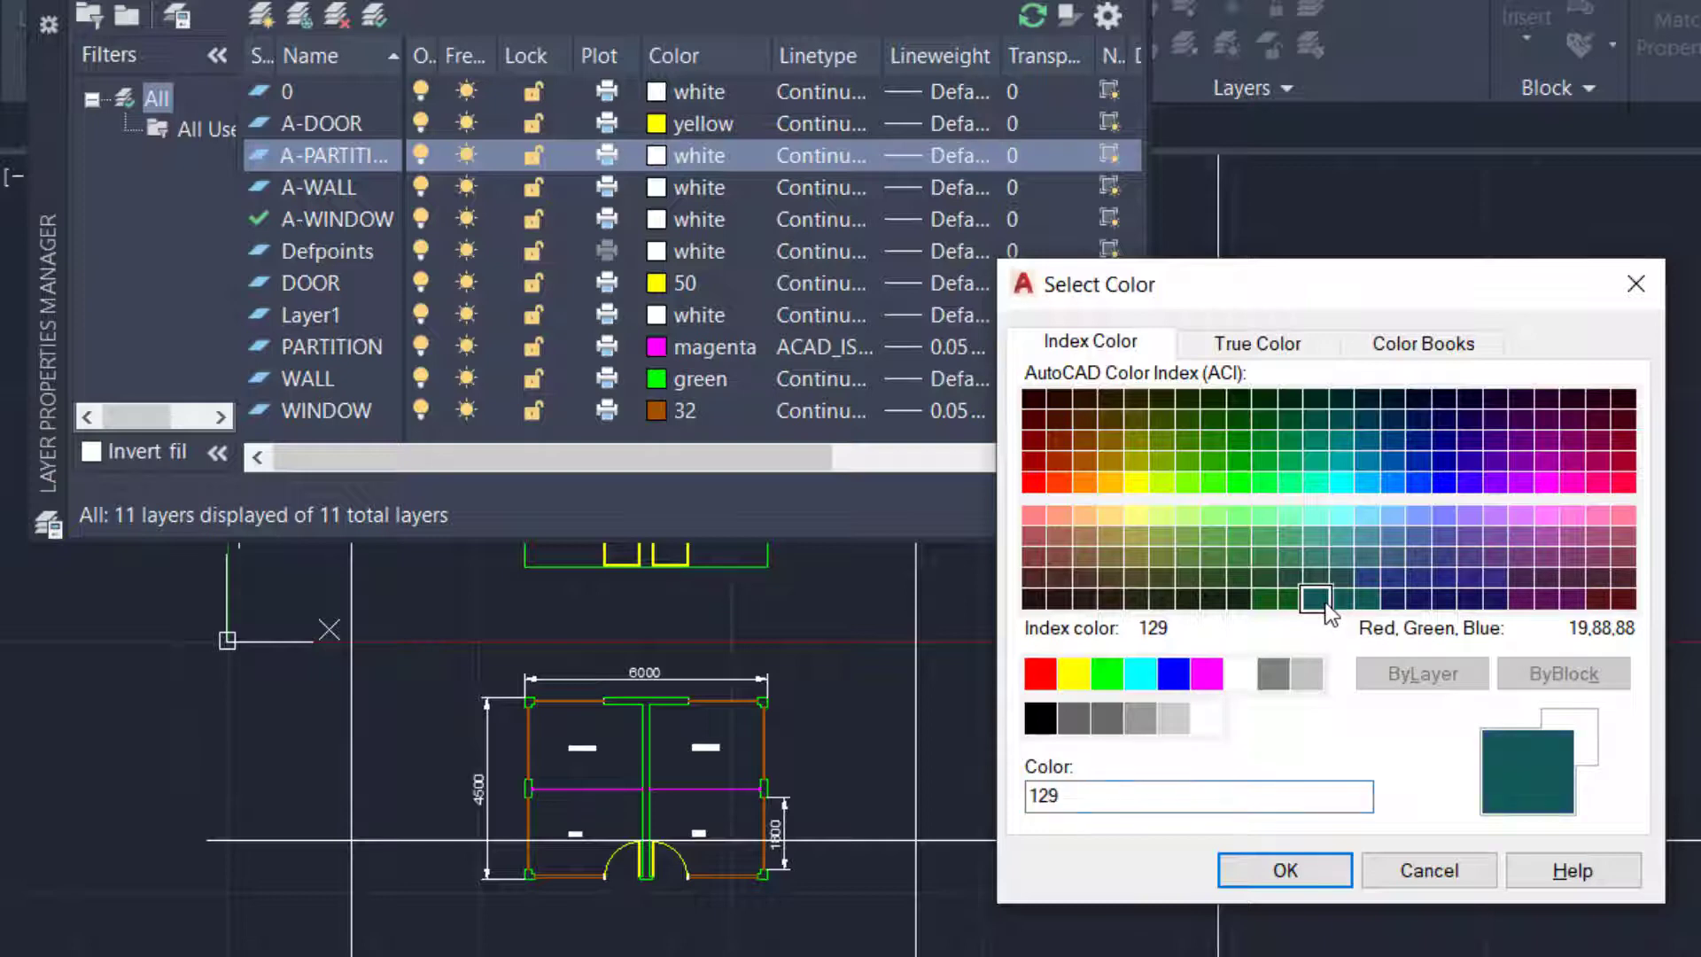
left_click(1257, 864)
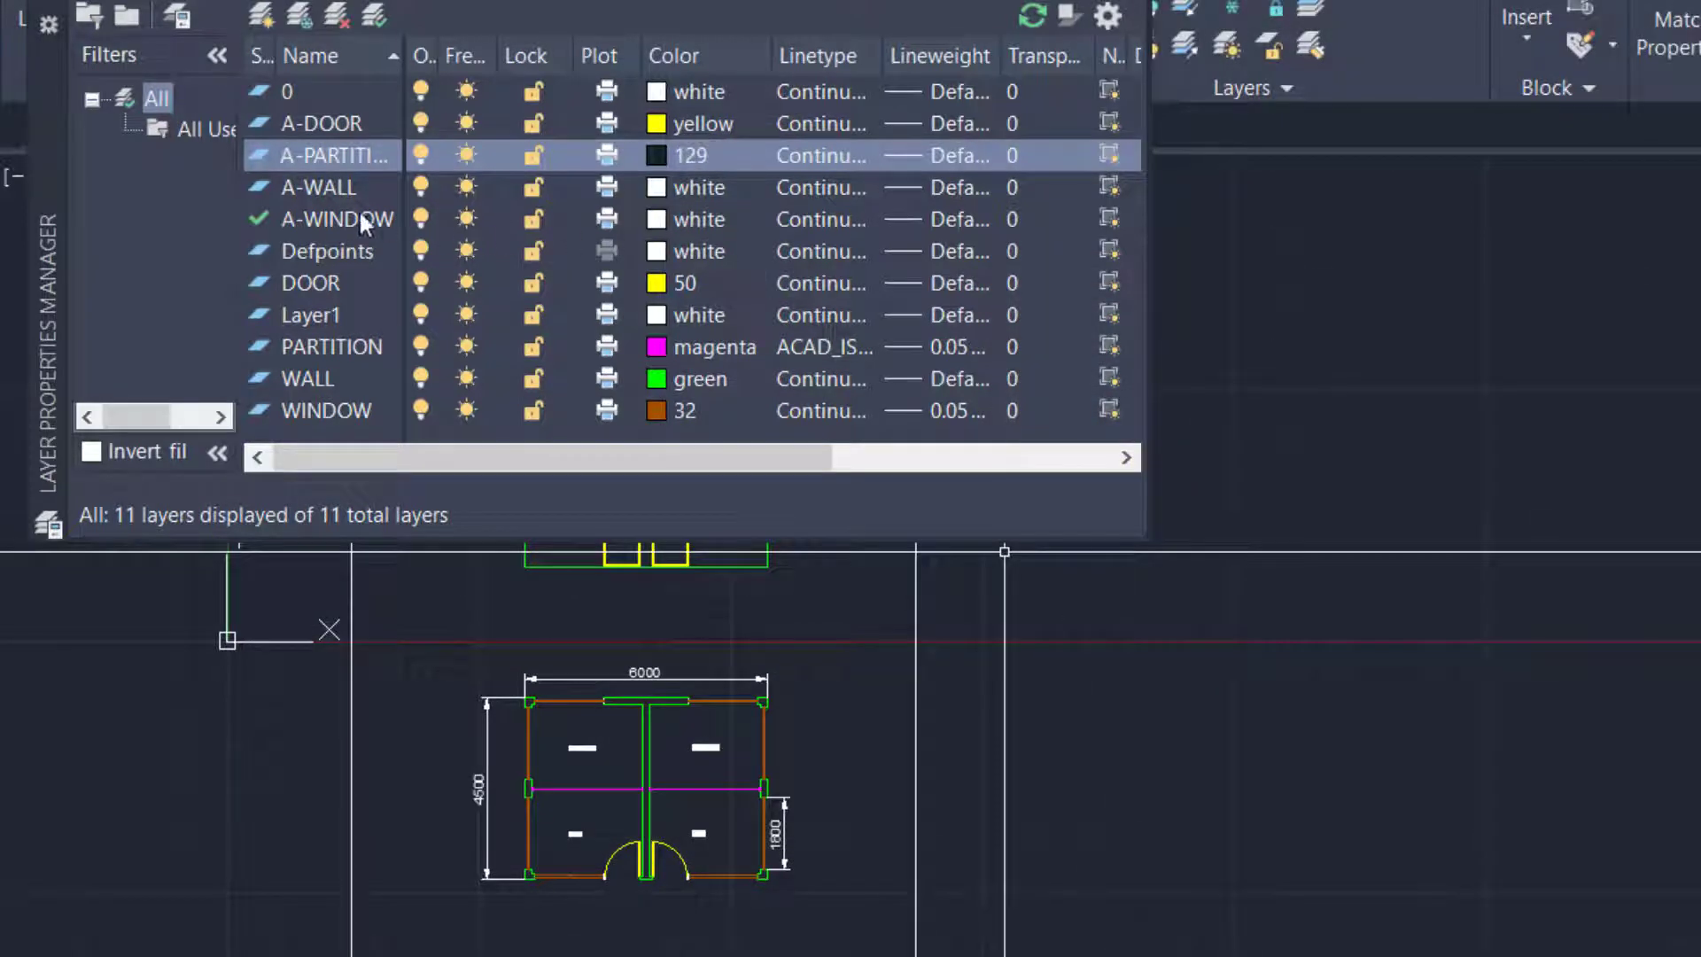
Set the A-WALL layer's colour to green
left_click(656, 190)
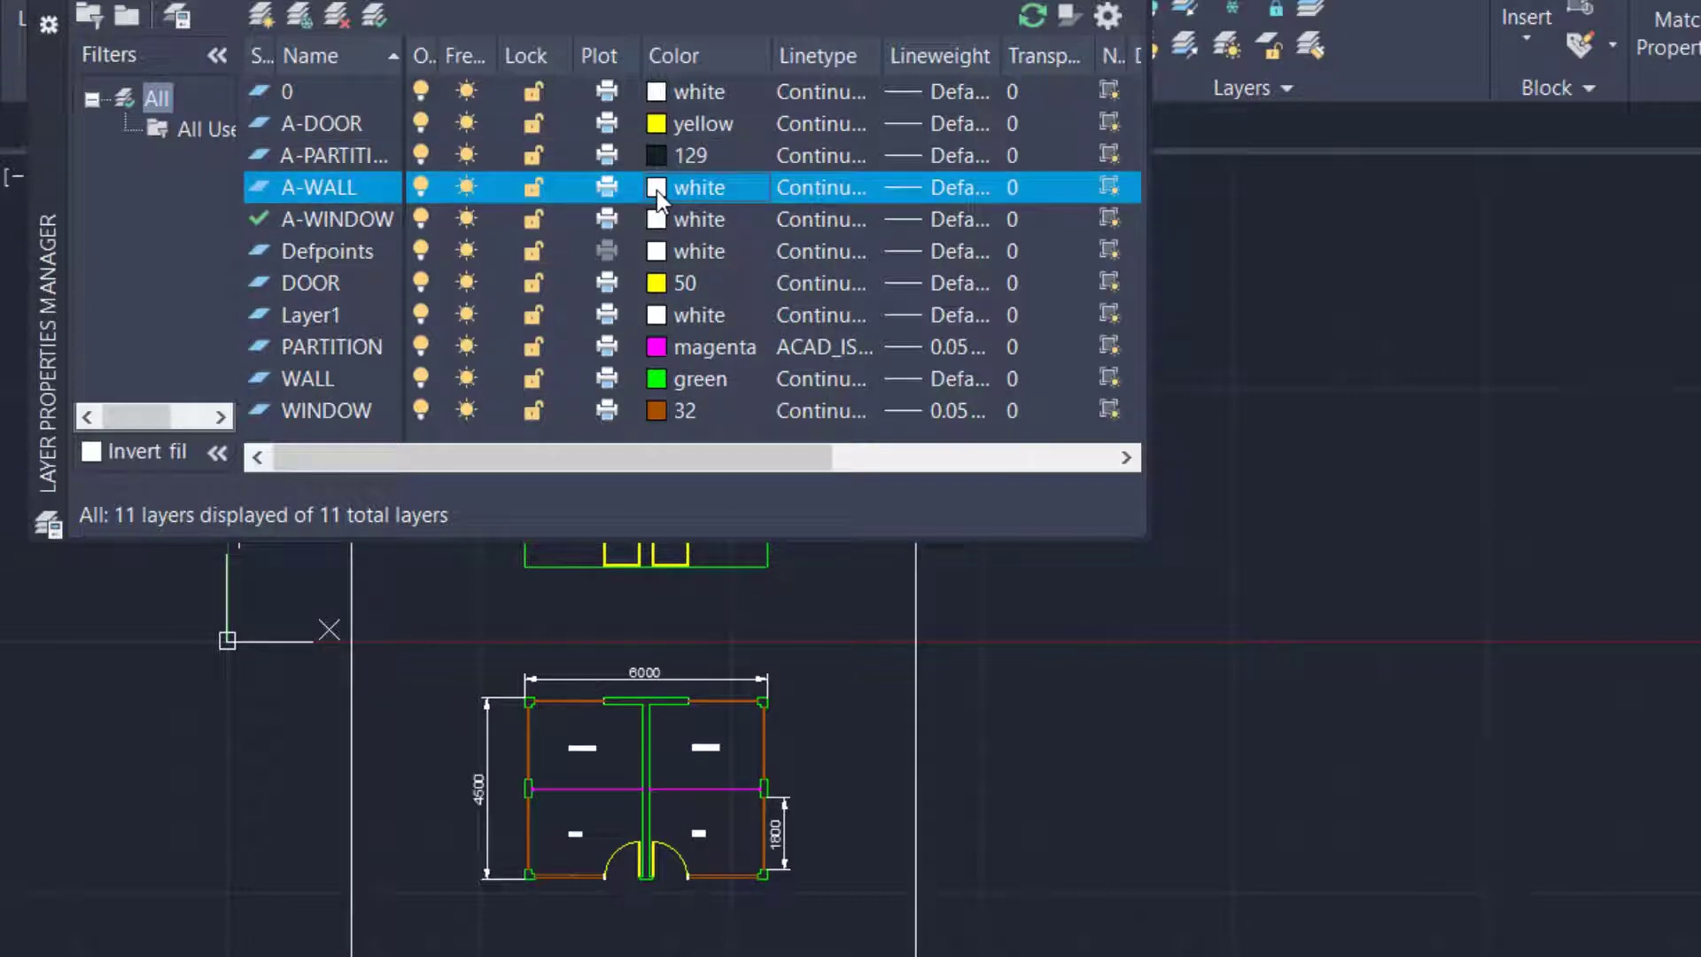
left_click(657, 189)
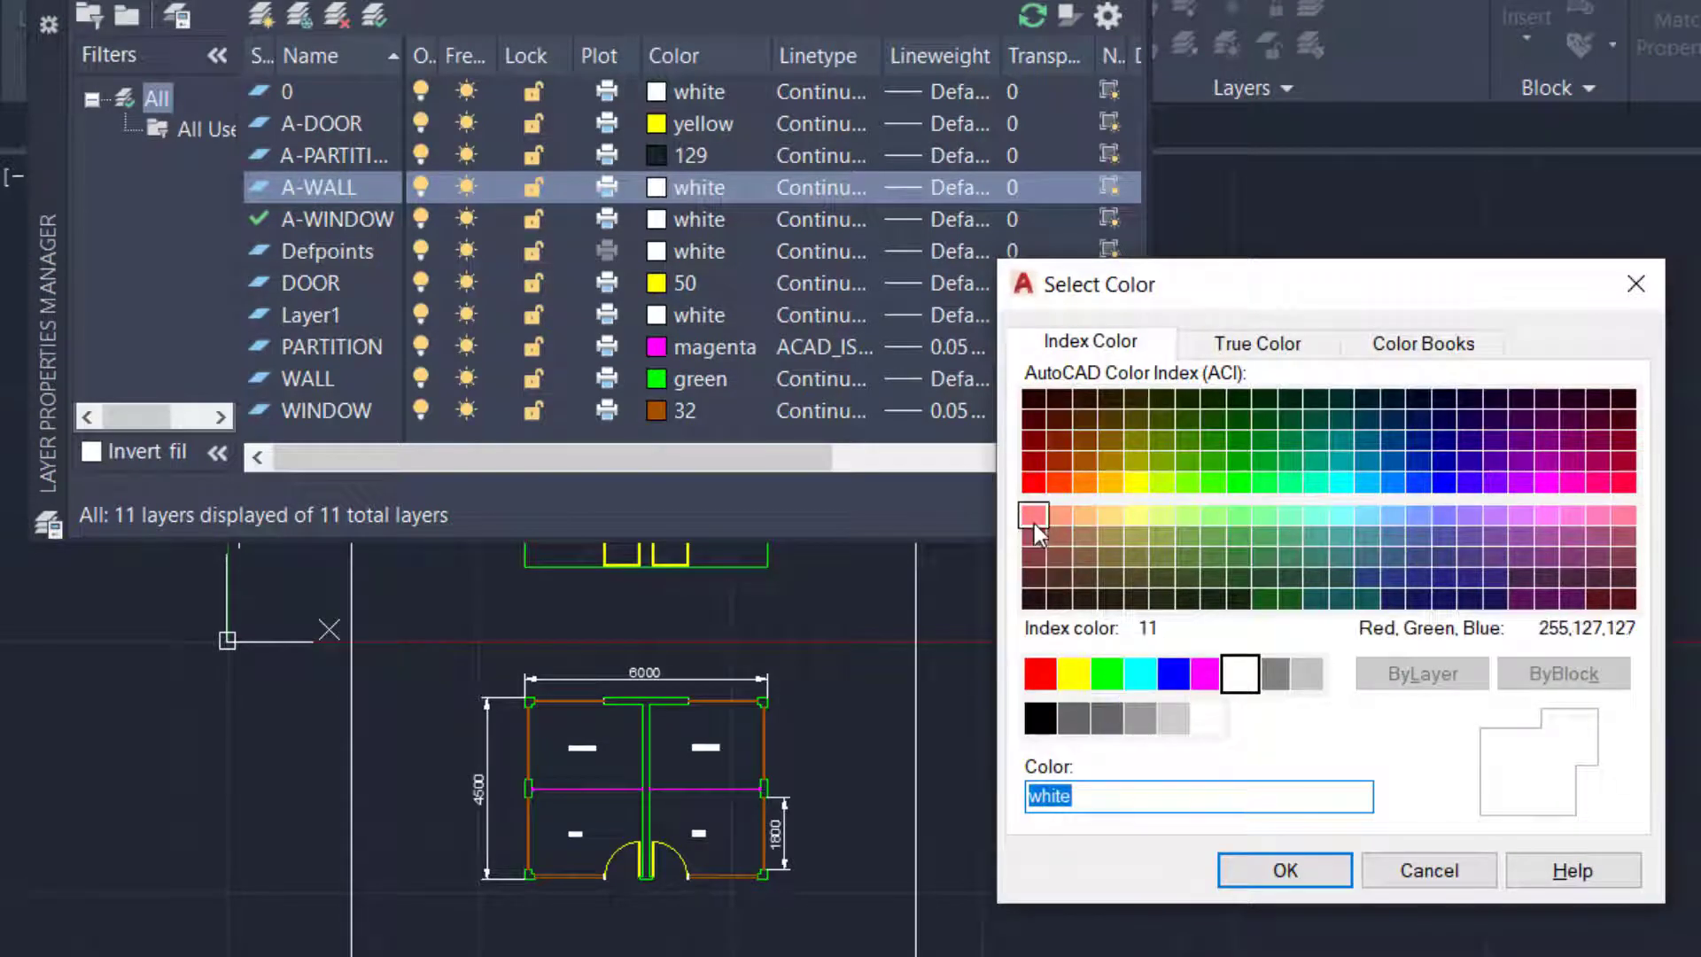
left_click(1108, 675)
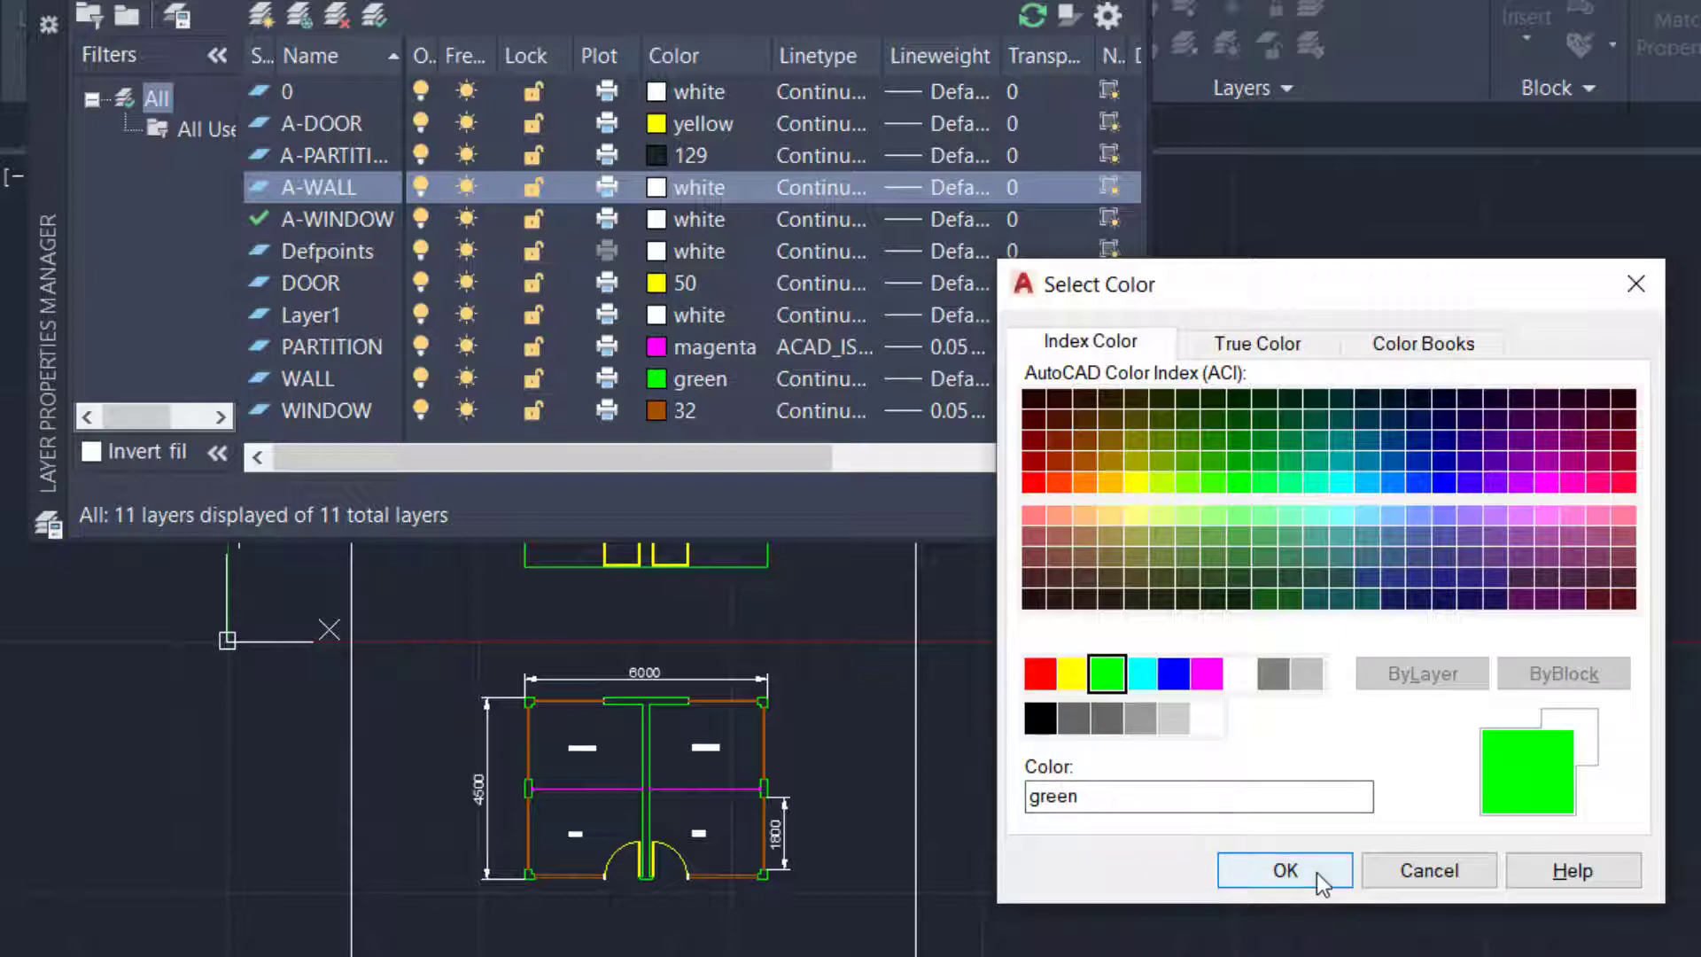
left_click(1317, 874)
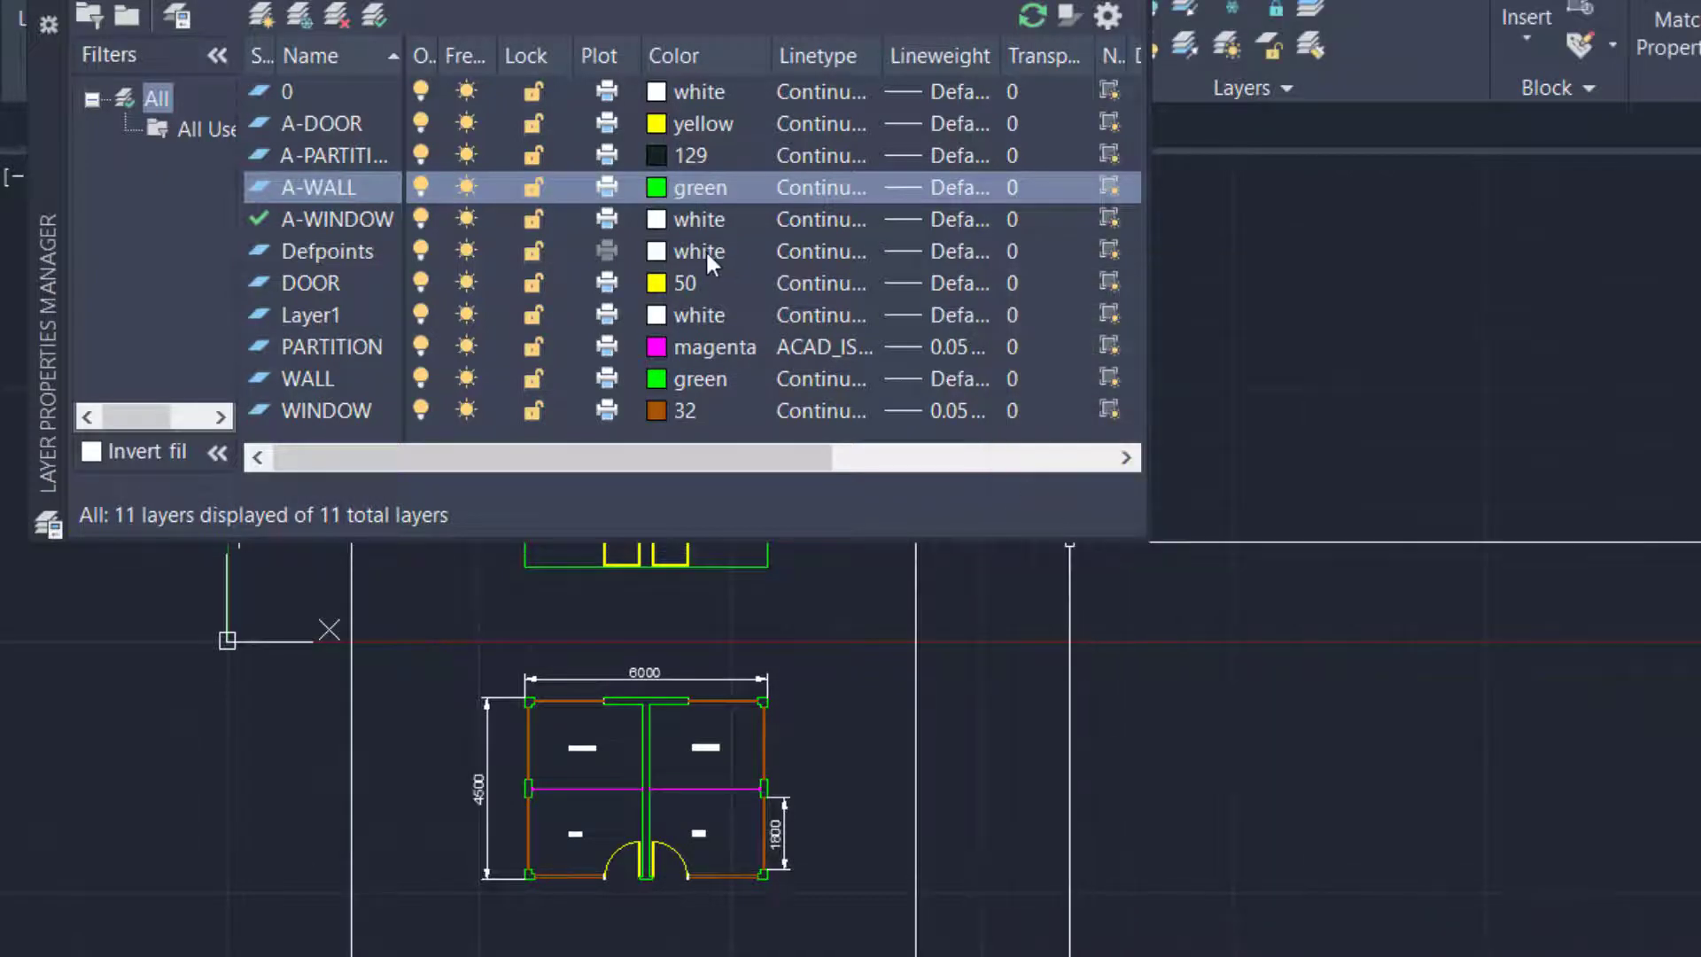
Set the A-WINDOW layer's colour to dark red, index colour 249
left_click(655, 222)
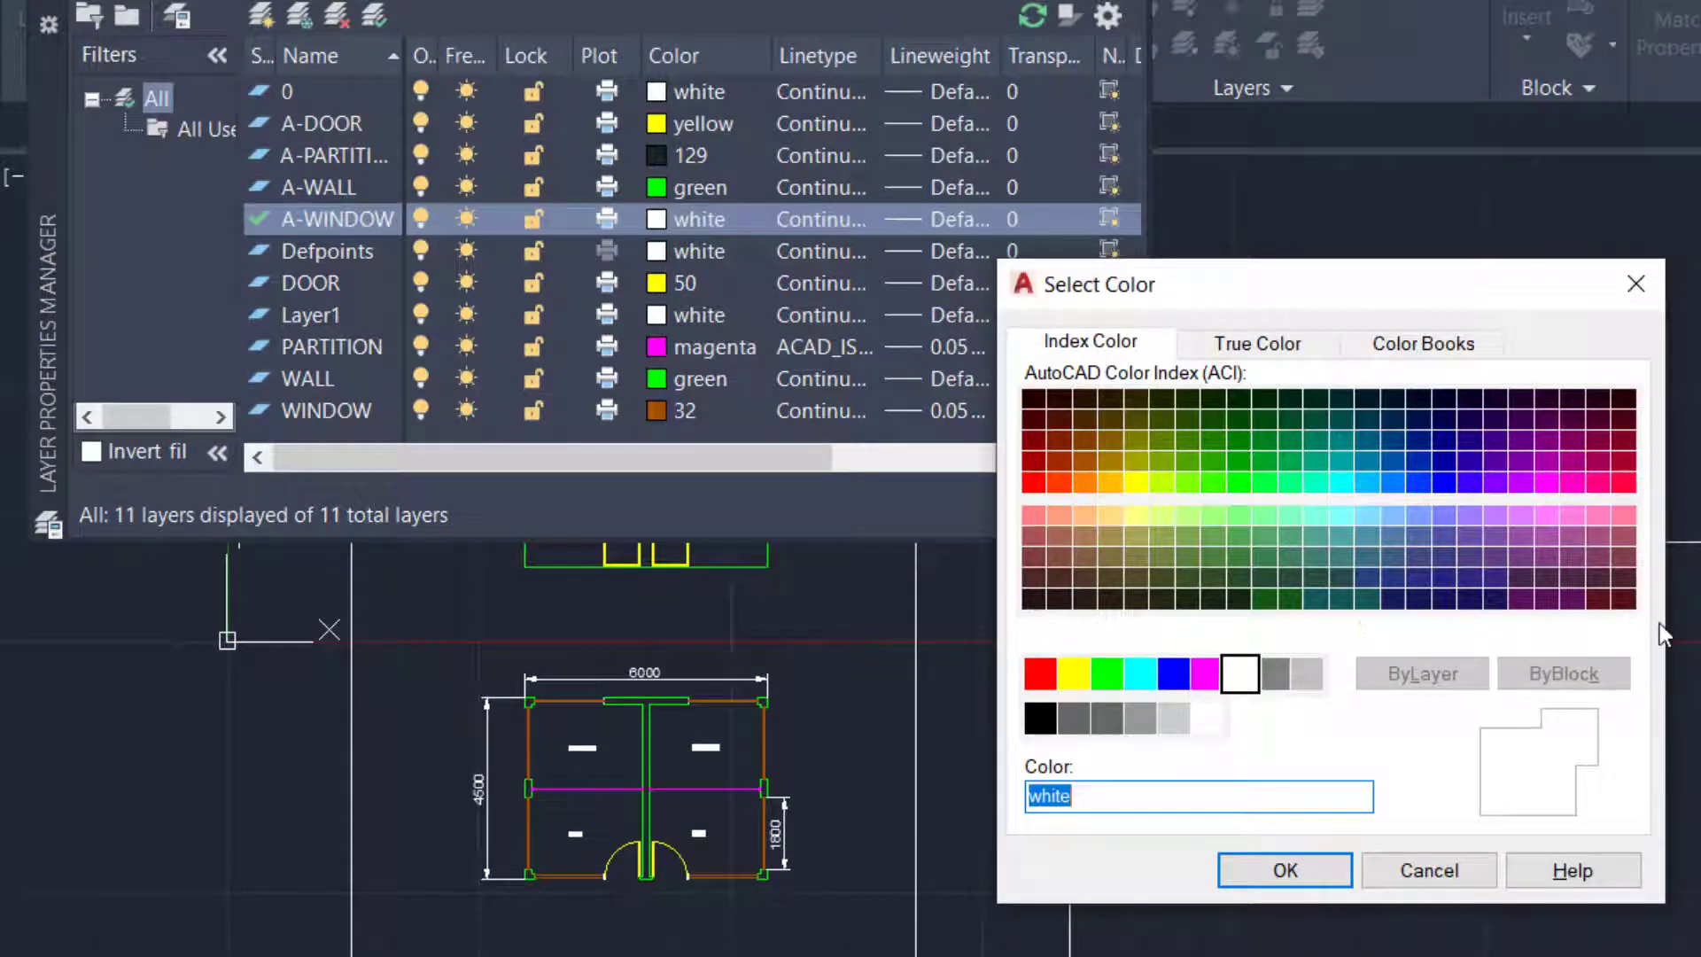
left_click(1624, 599)
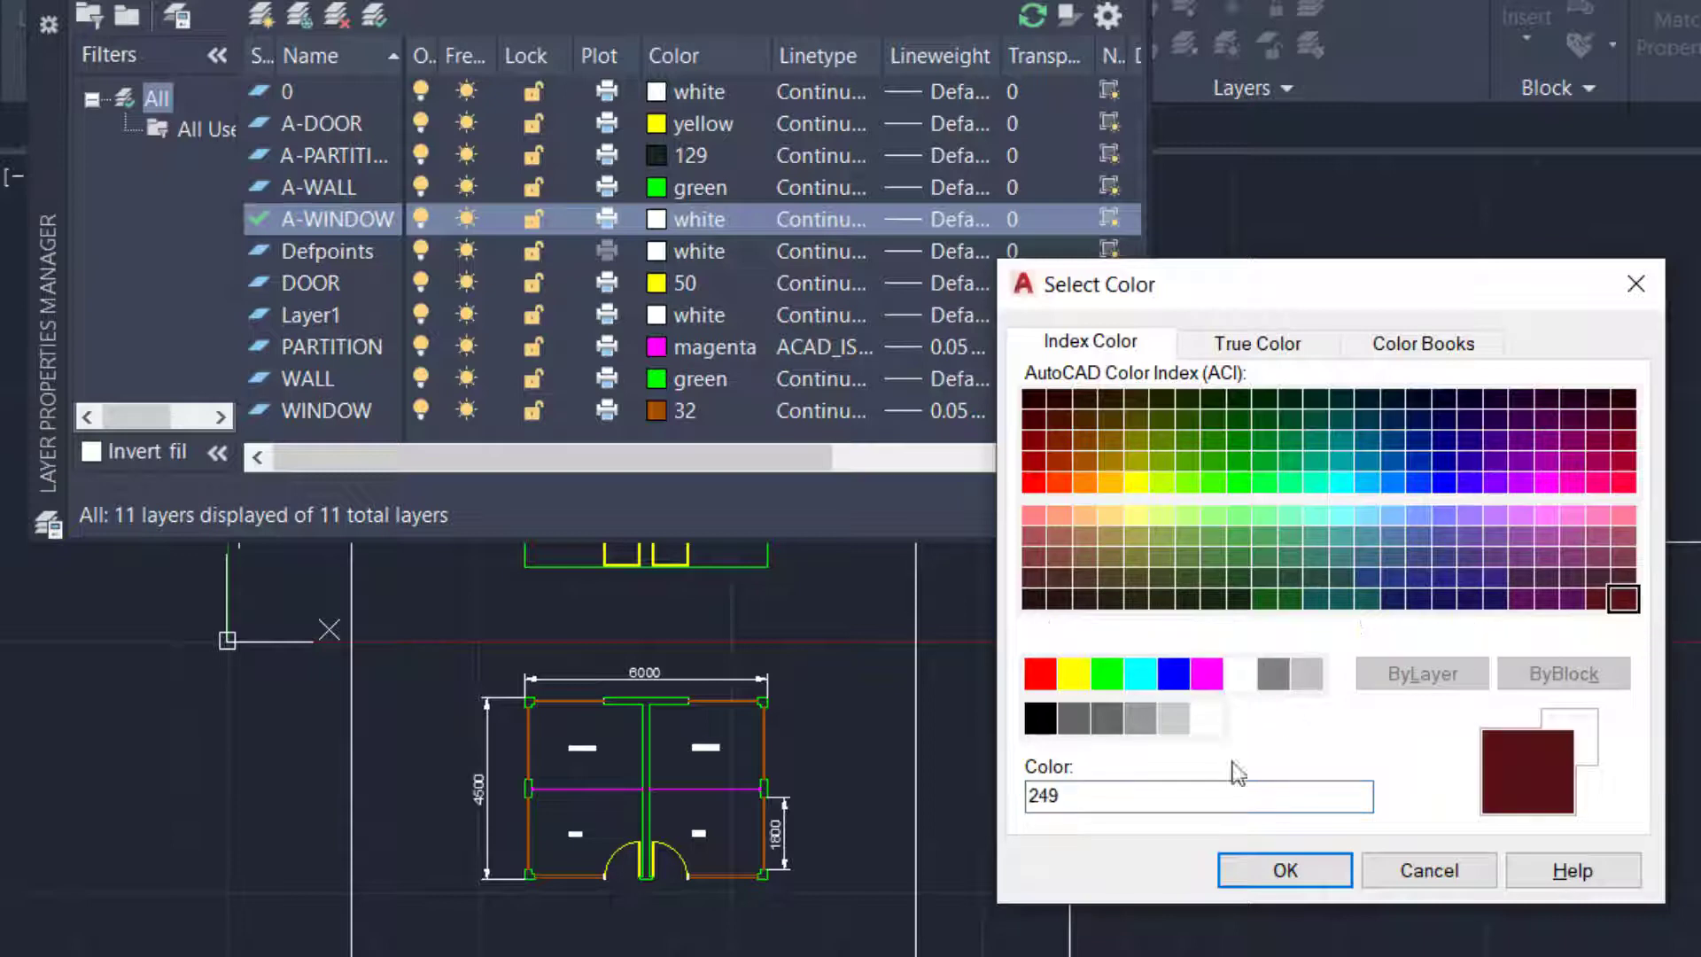
left_click(1268, 875)
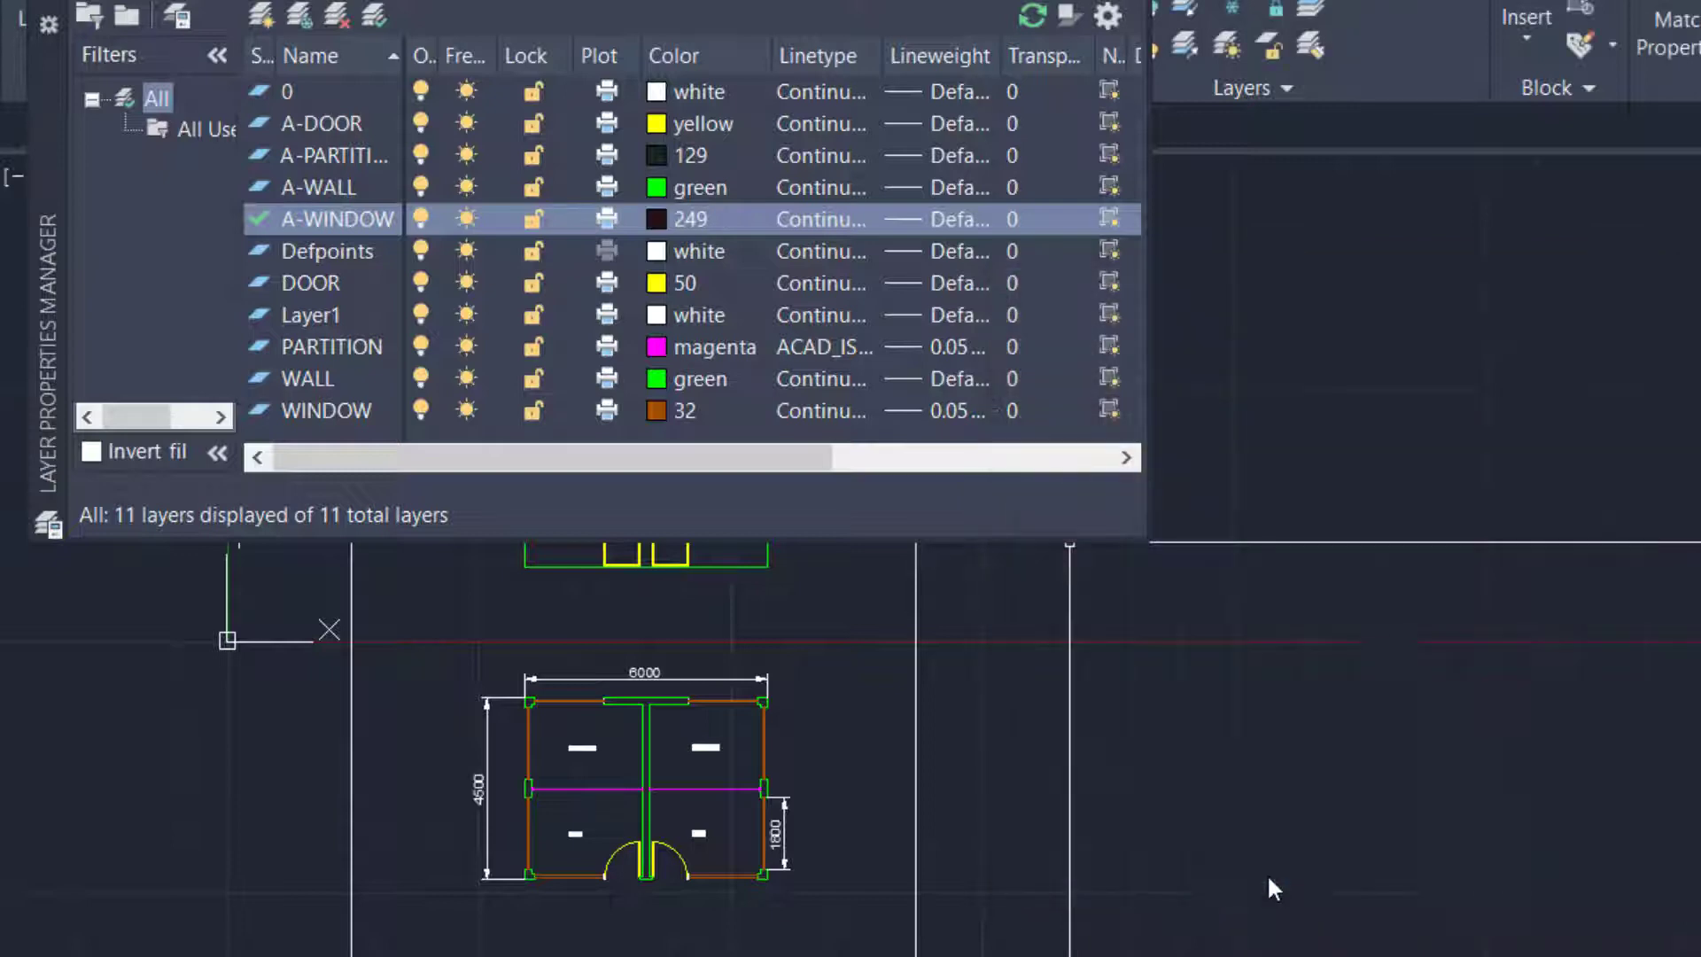
Change the A-WINDOW layer's colour to dark purple, index colour 229
left_click(653, 215)
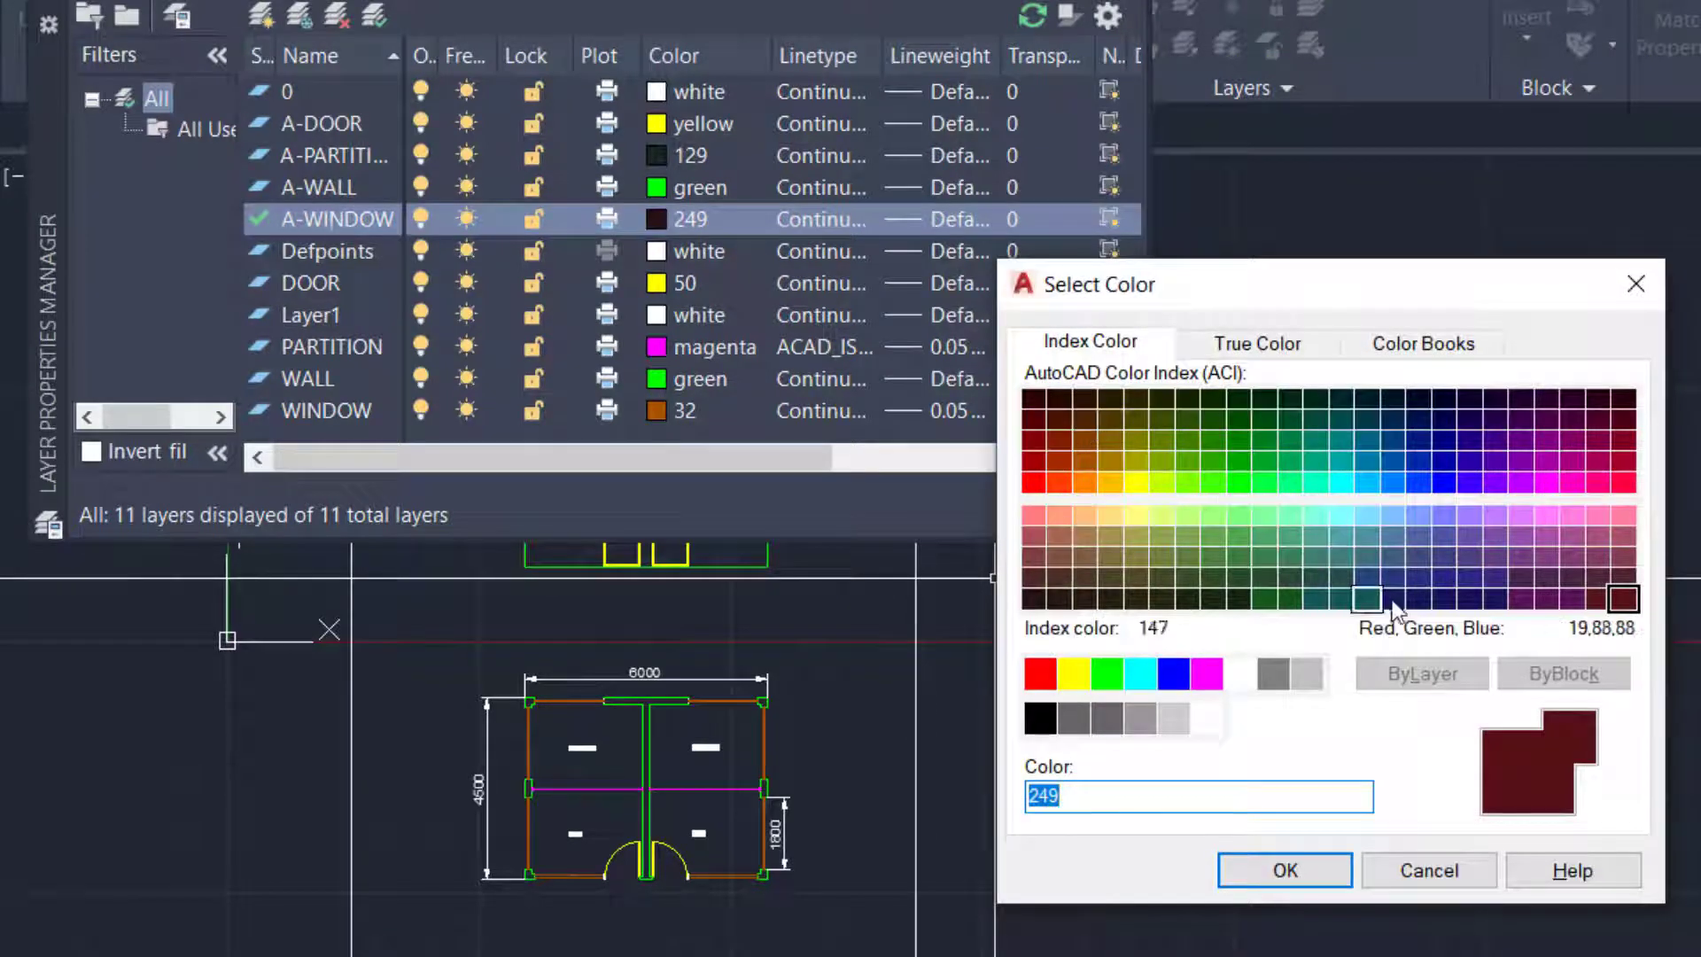
left_click(1597, 603)
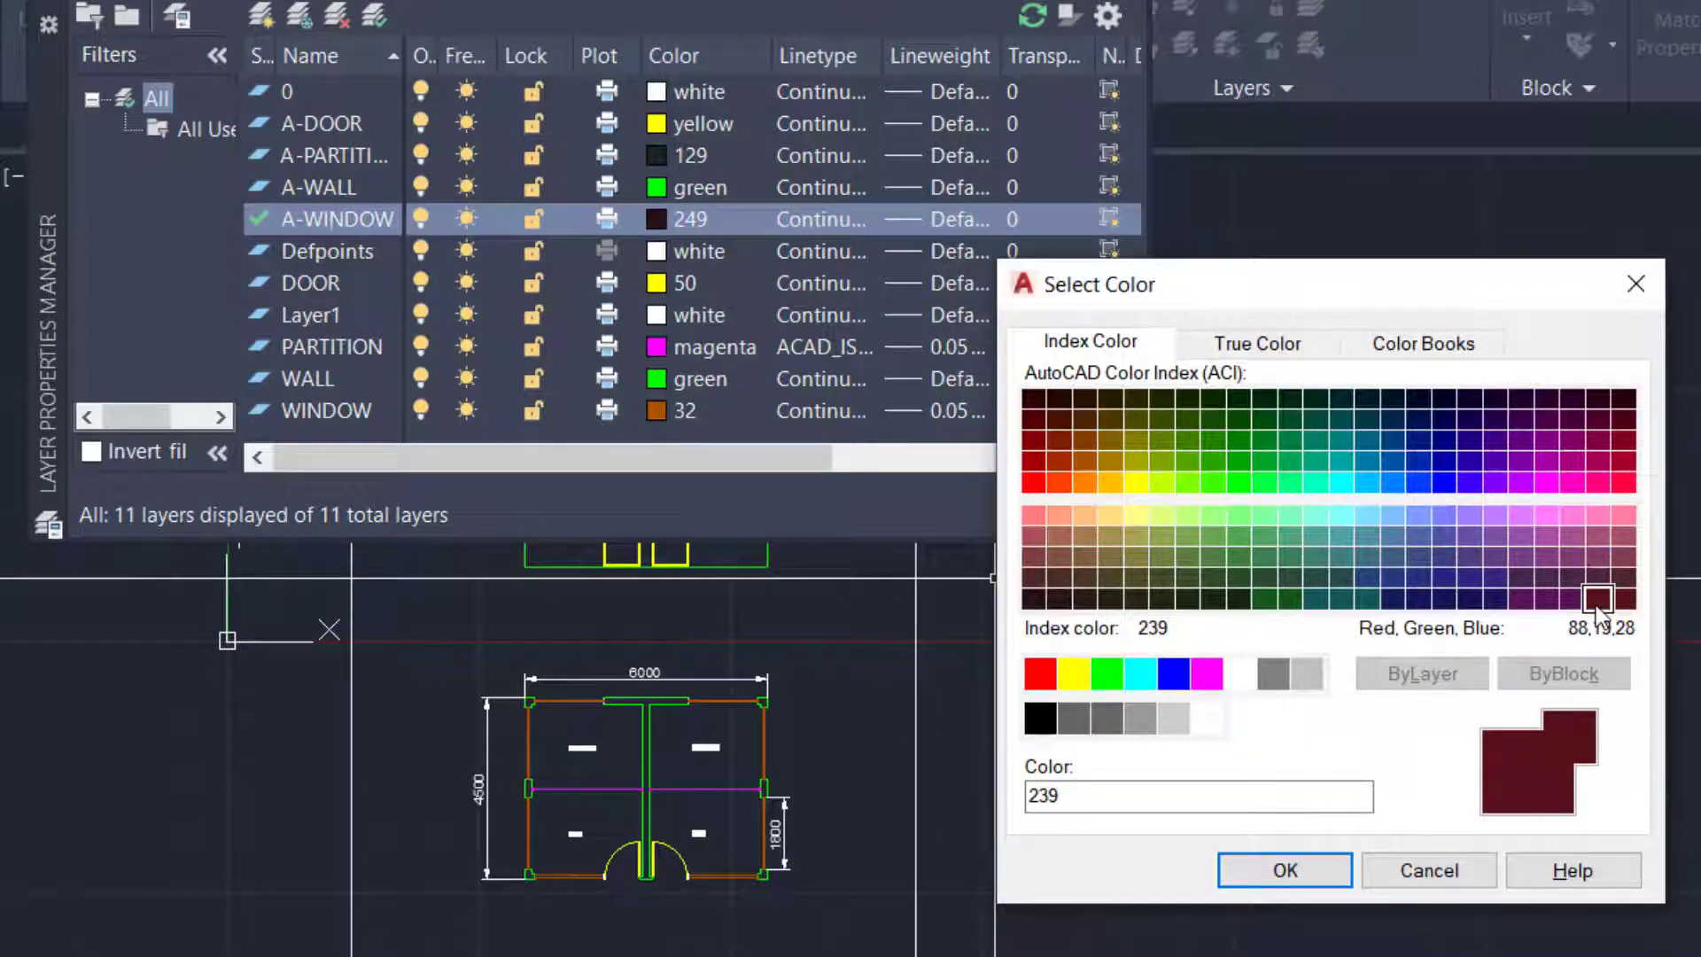
left_click(1572, 600)
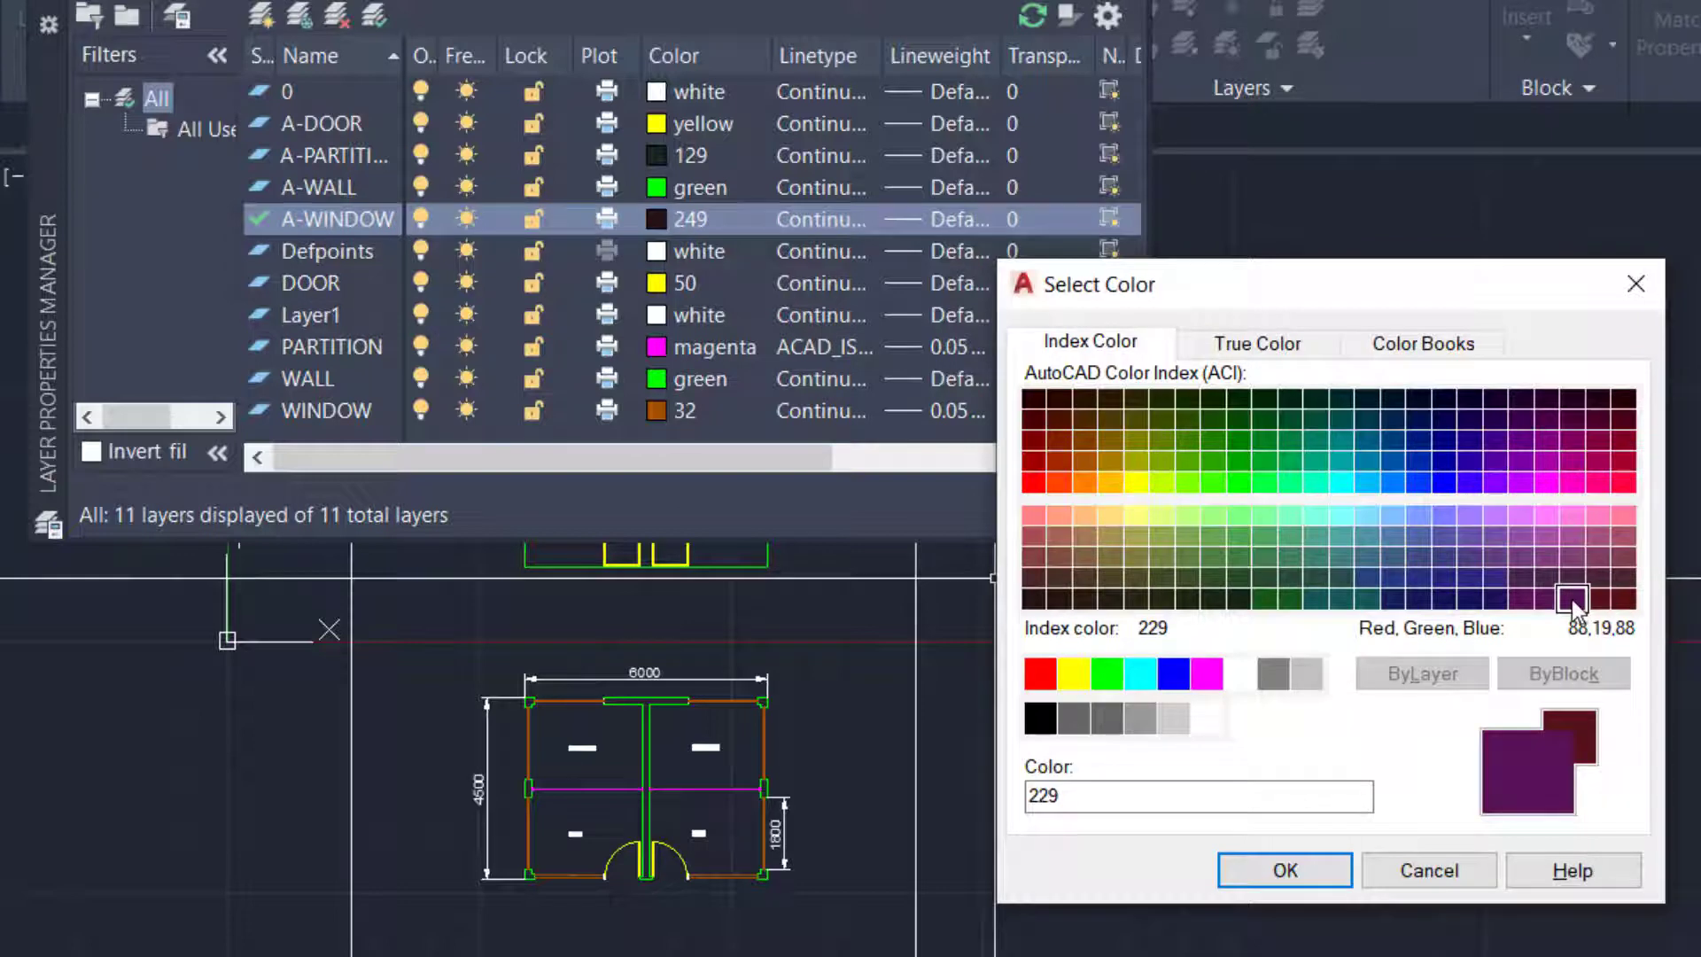
left_click(1243, 873)
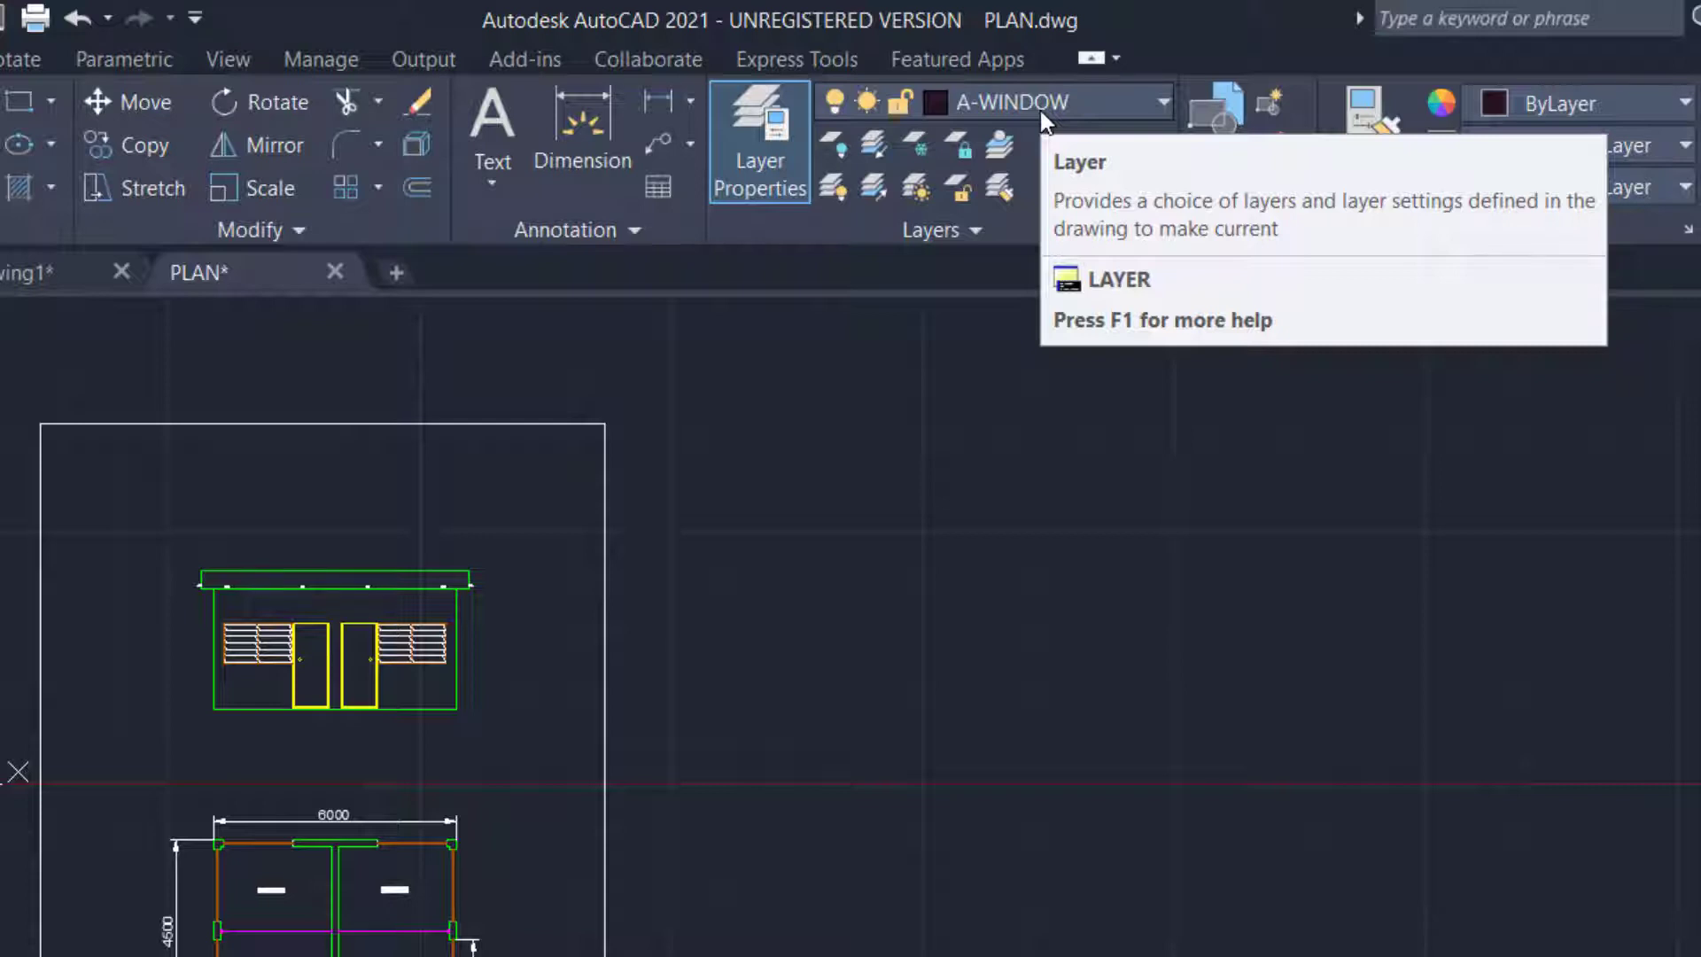
Try to freeze the current layer, A-WINDOW, and dismiss the resulting message
left_click(1039, 108)
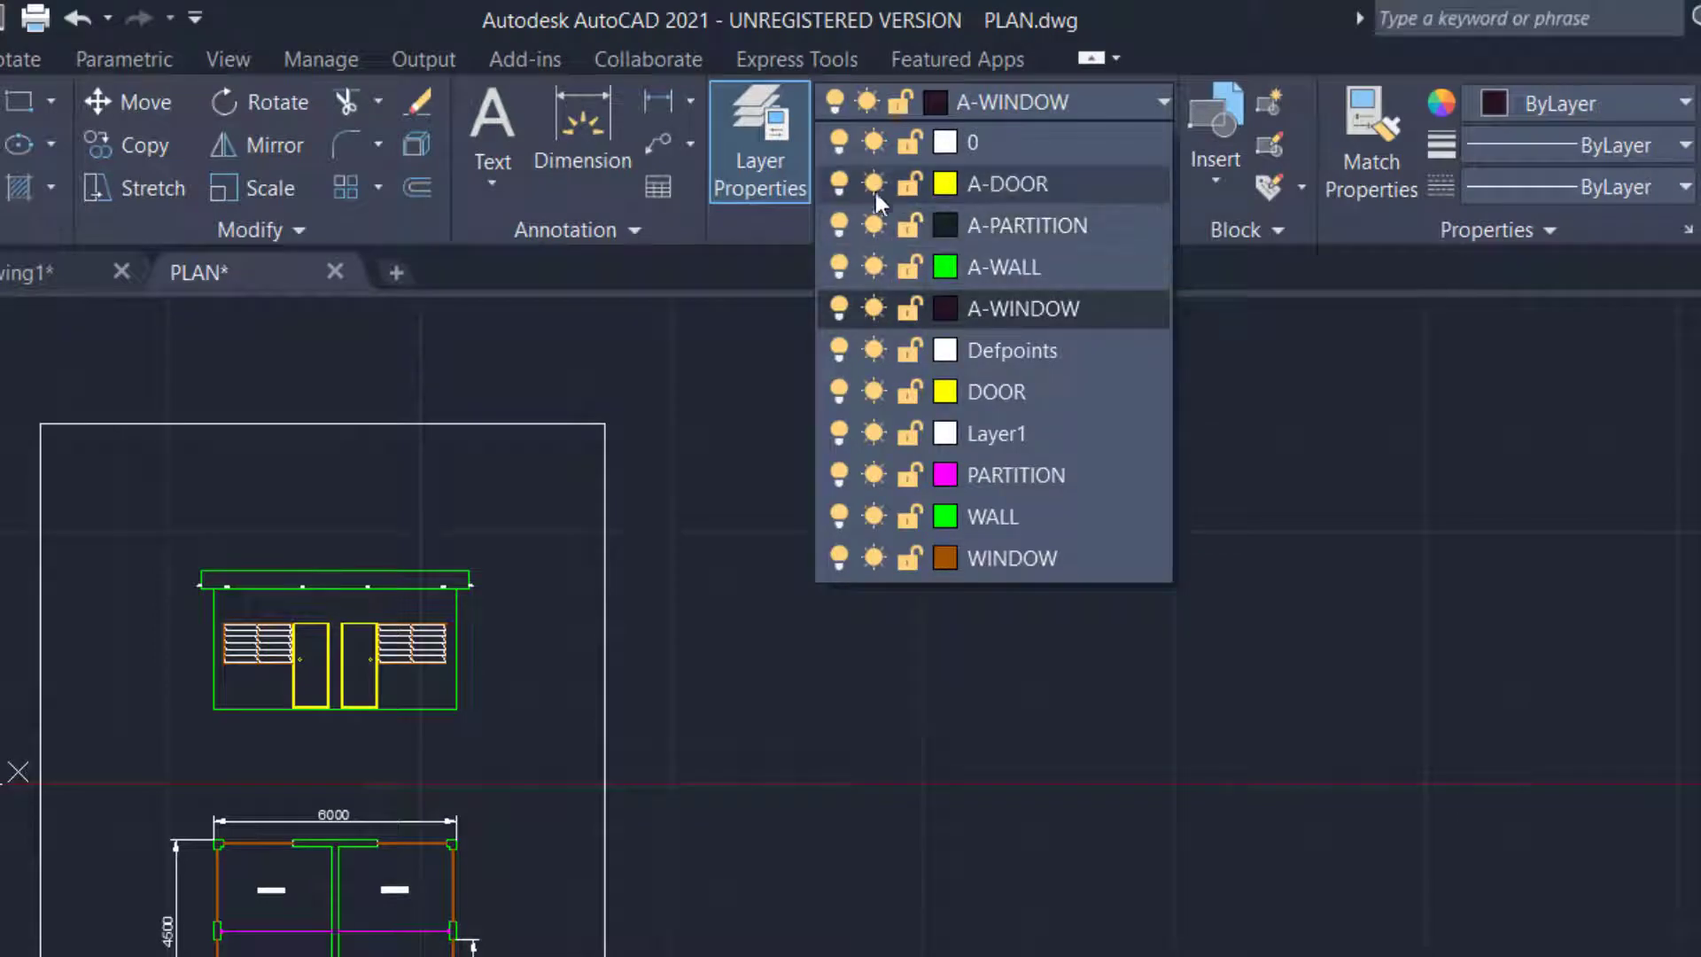
left_click(876, 310)
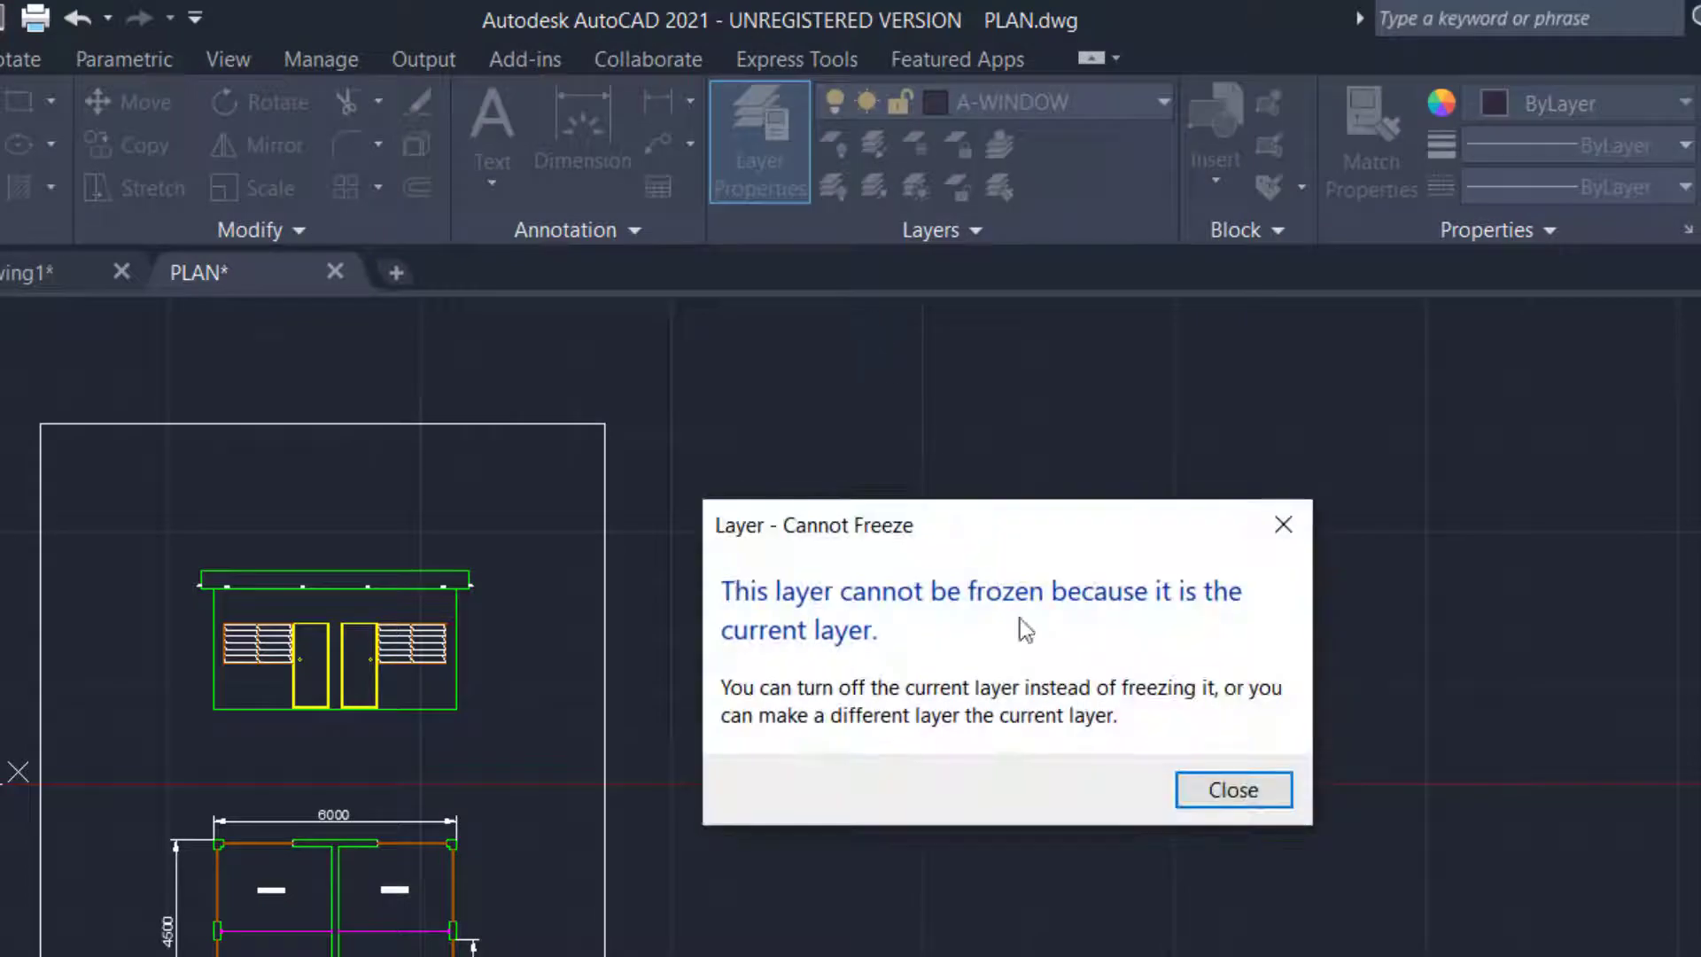
left_click(1213, 789)
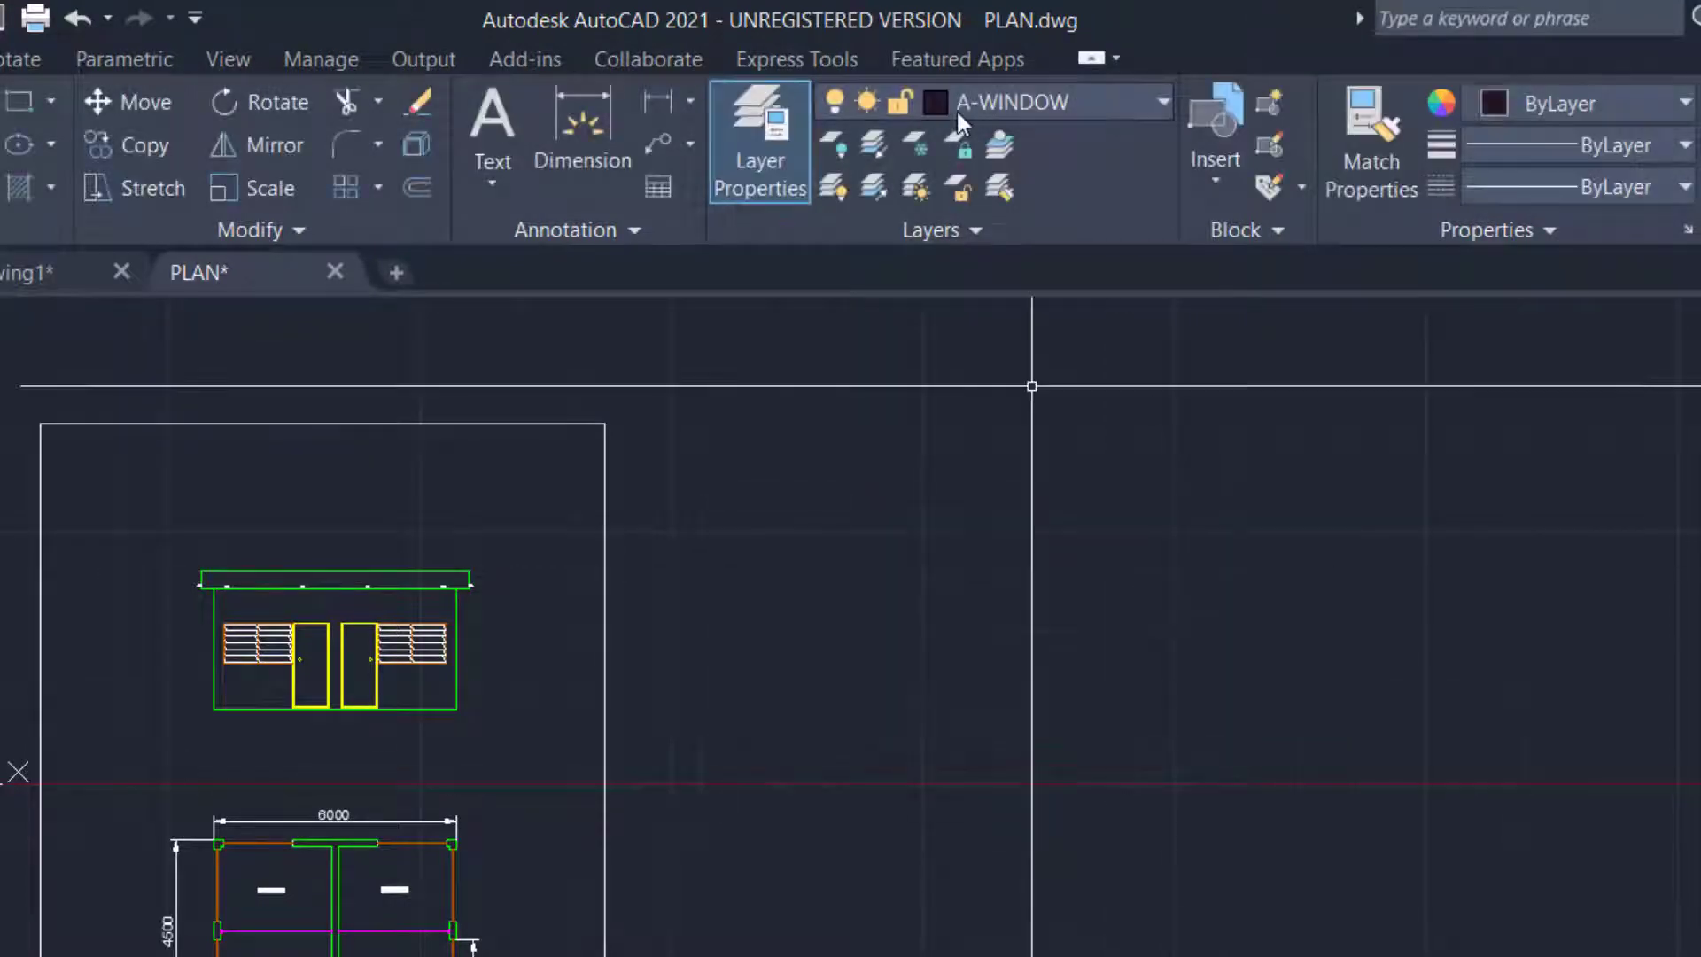
Freeze the WALL layer and thaw it again
left_click(1067, 97)
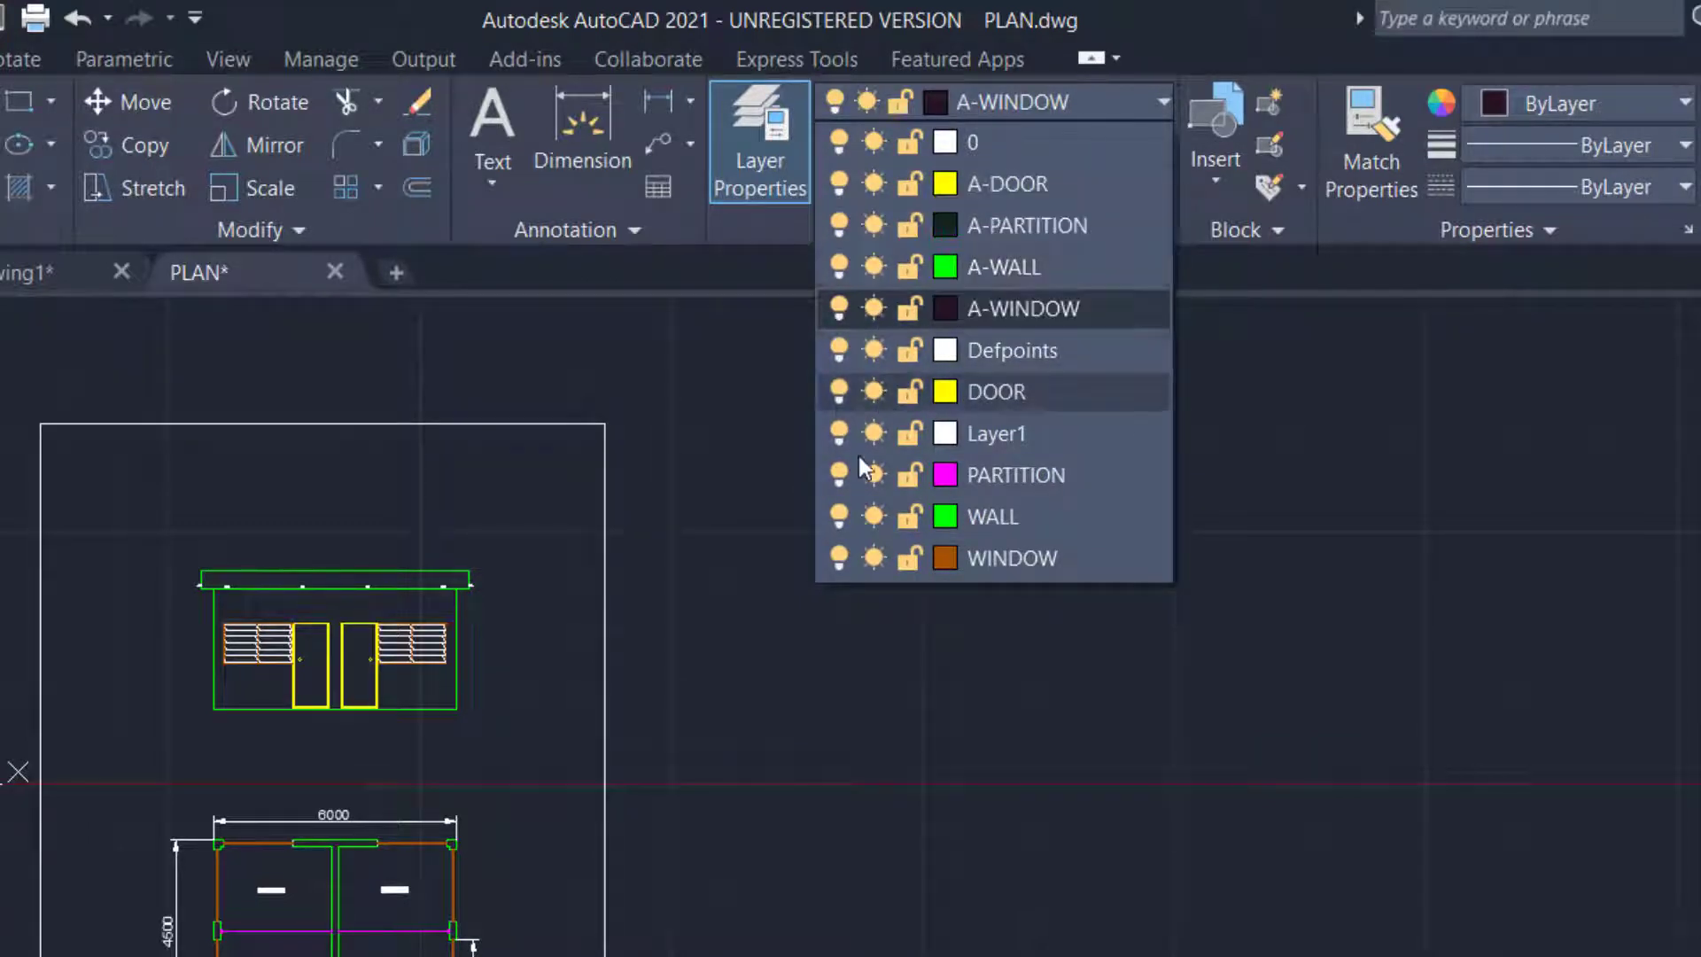
left_click(869, 520)
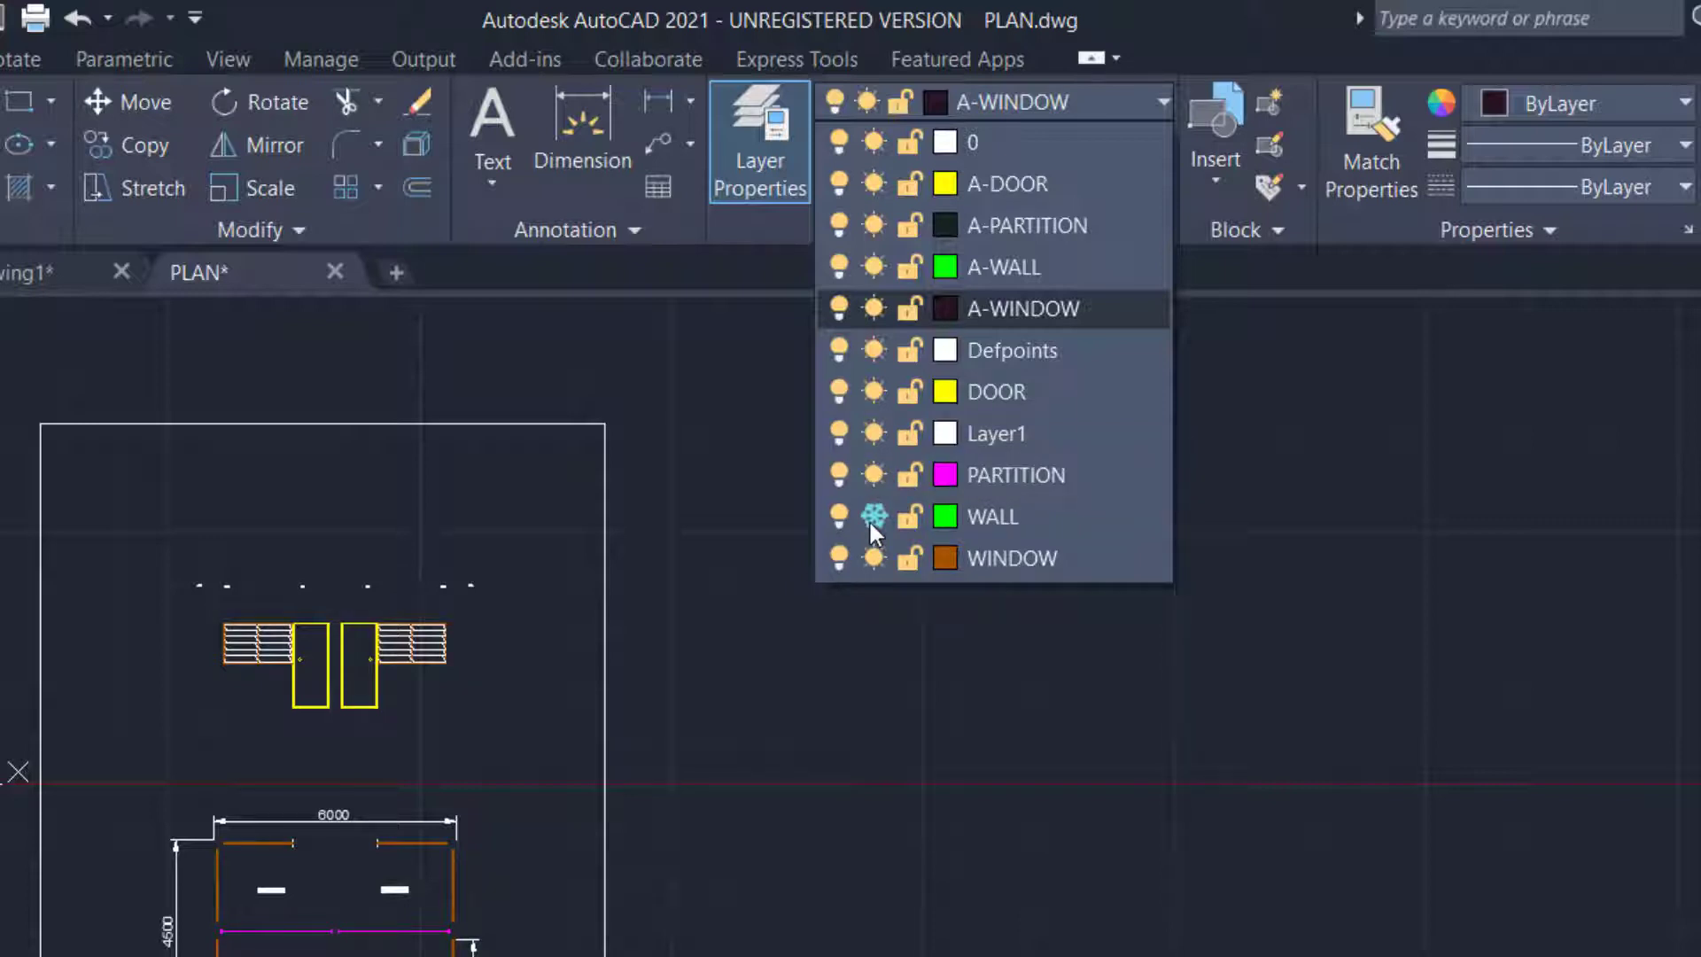
left_click(869, 520)
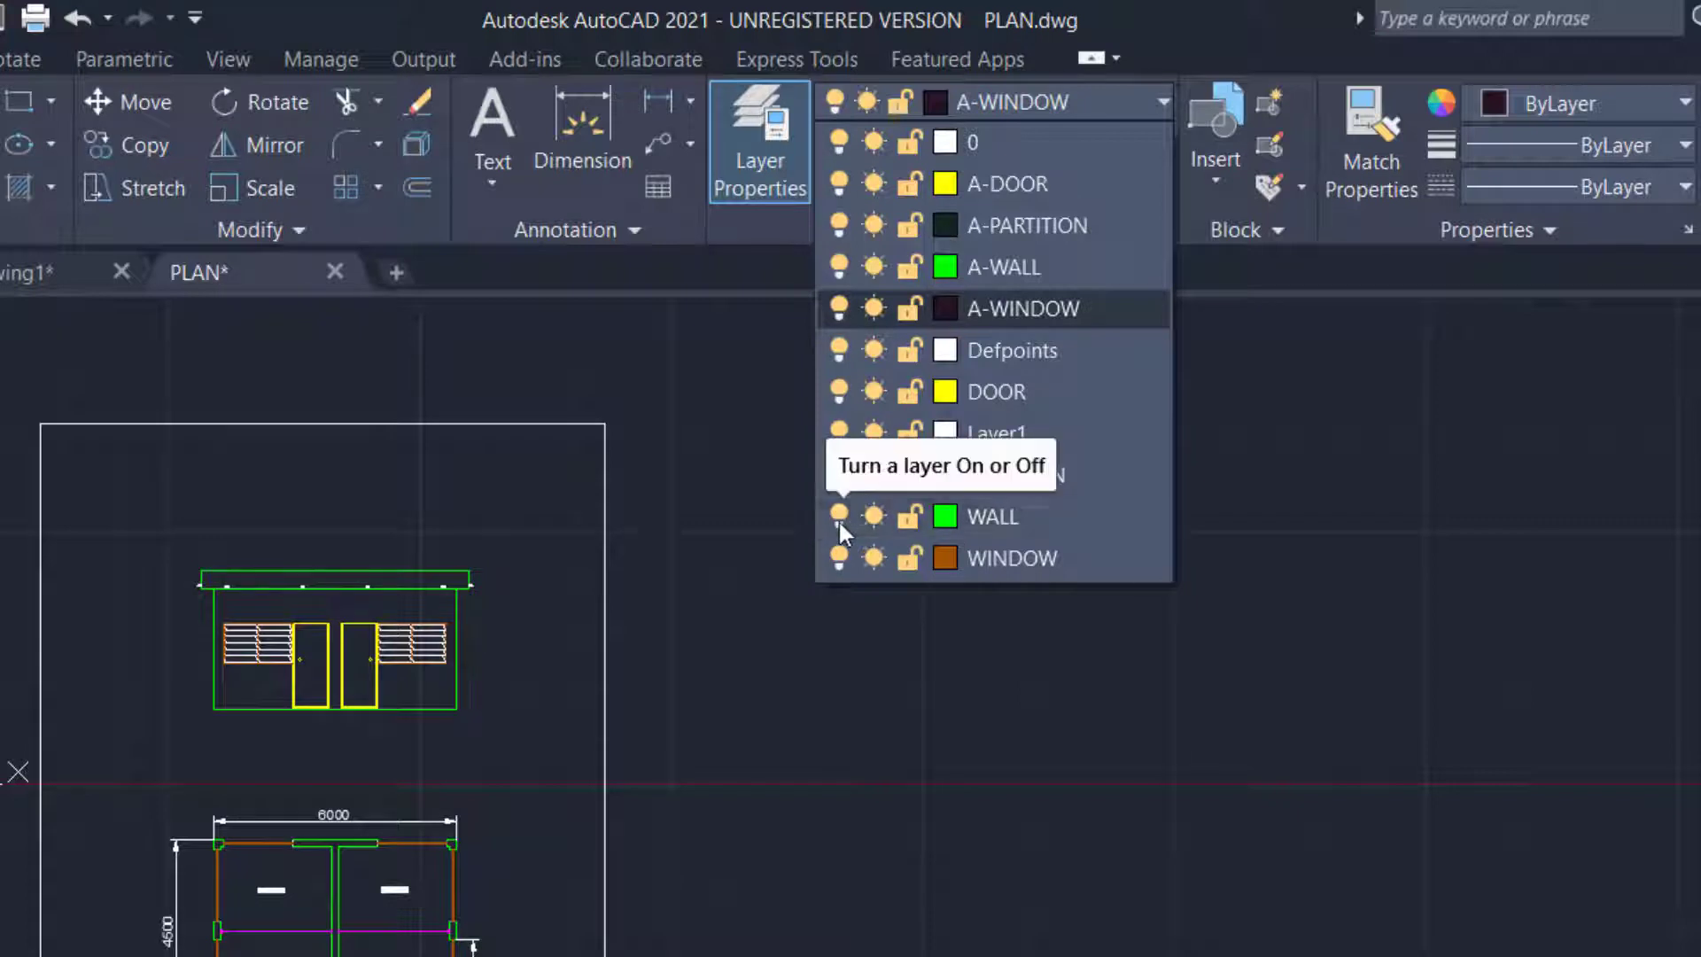
Turn the WALL layer off and back on, and close the layer list
left_click(838, 521)
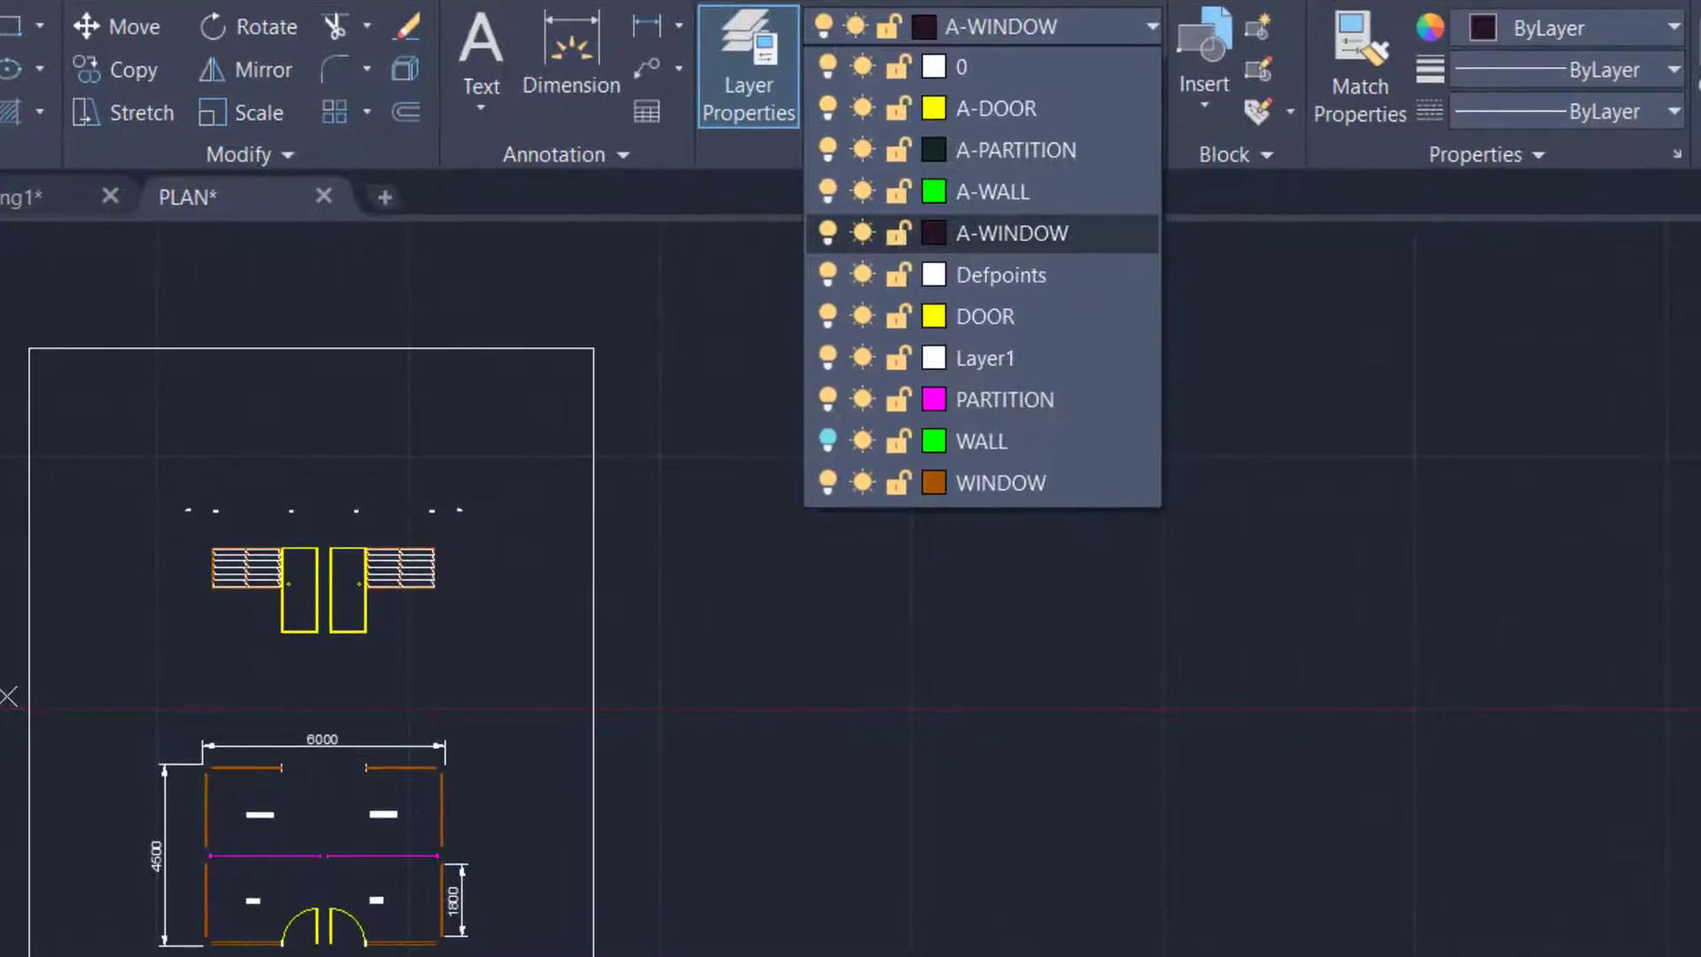
left_click(829, 440)
left_click(833, 727)
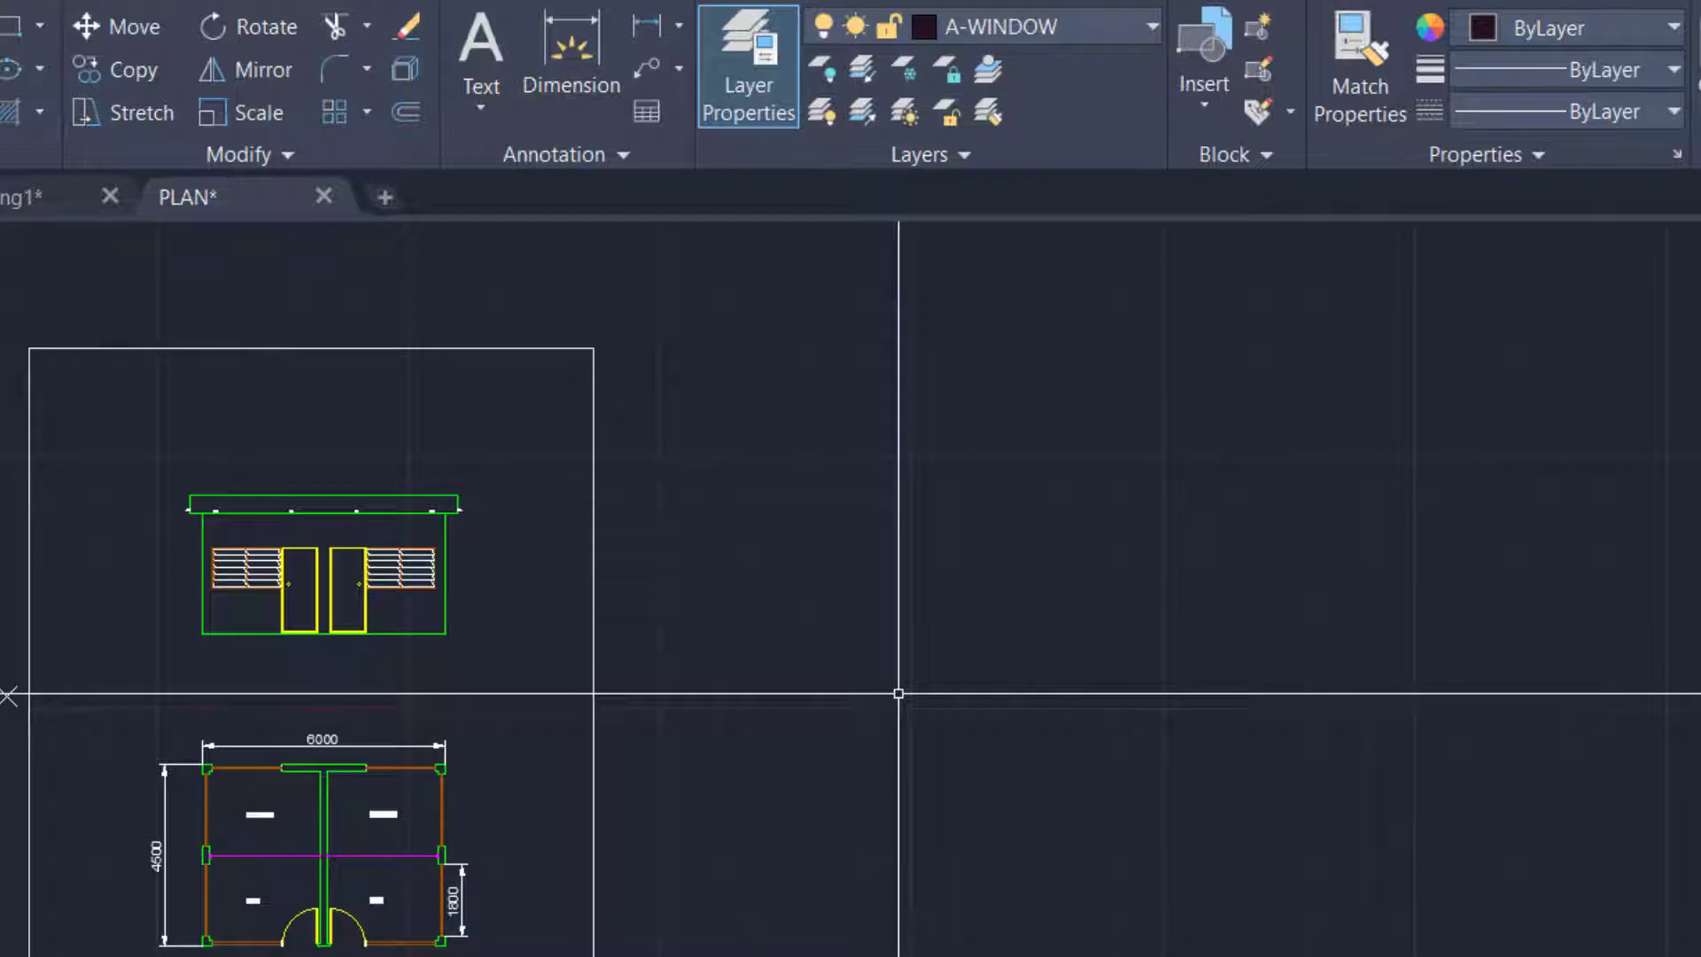
Delete the window in the outer side wall of the right-hand chamber, and undo the deletion
left_click(1010, 33)
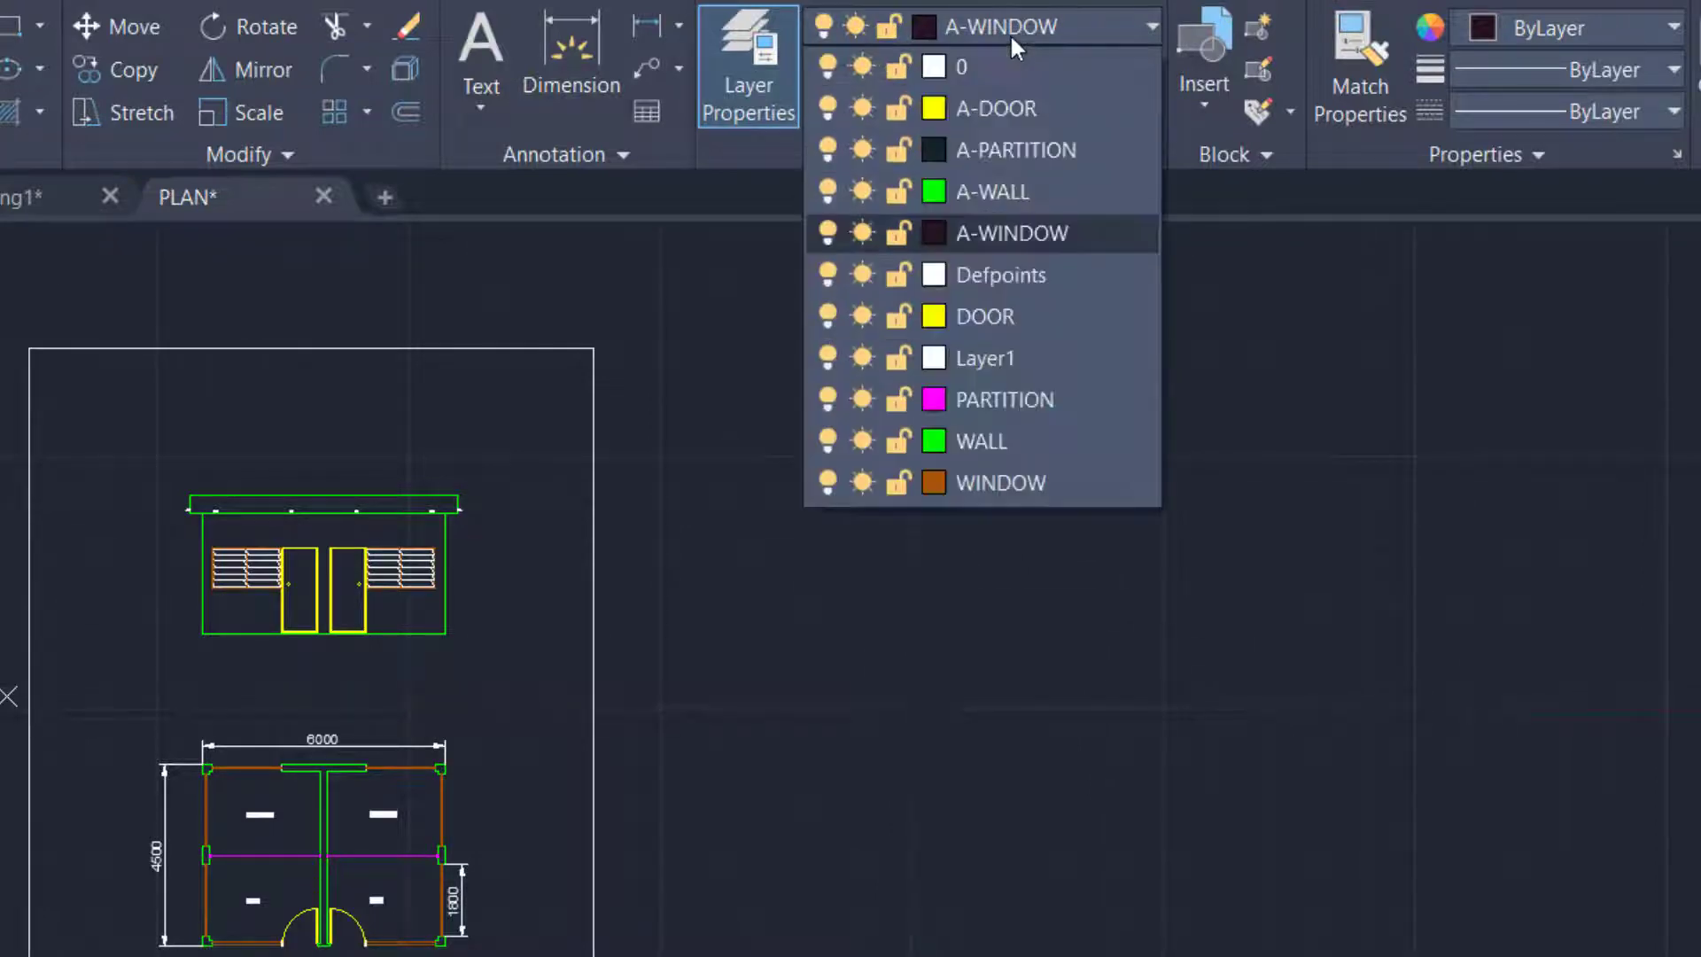
left_click(646, 886)
scroll(439, 841, "up", 2)
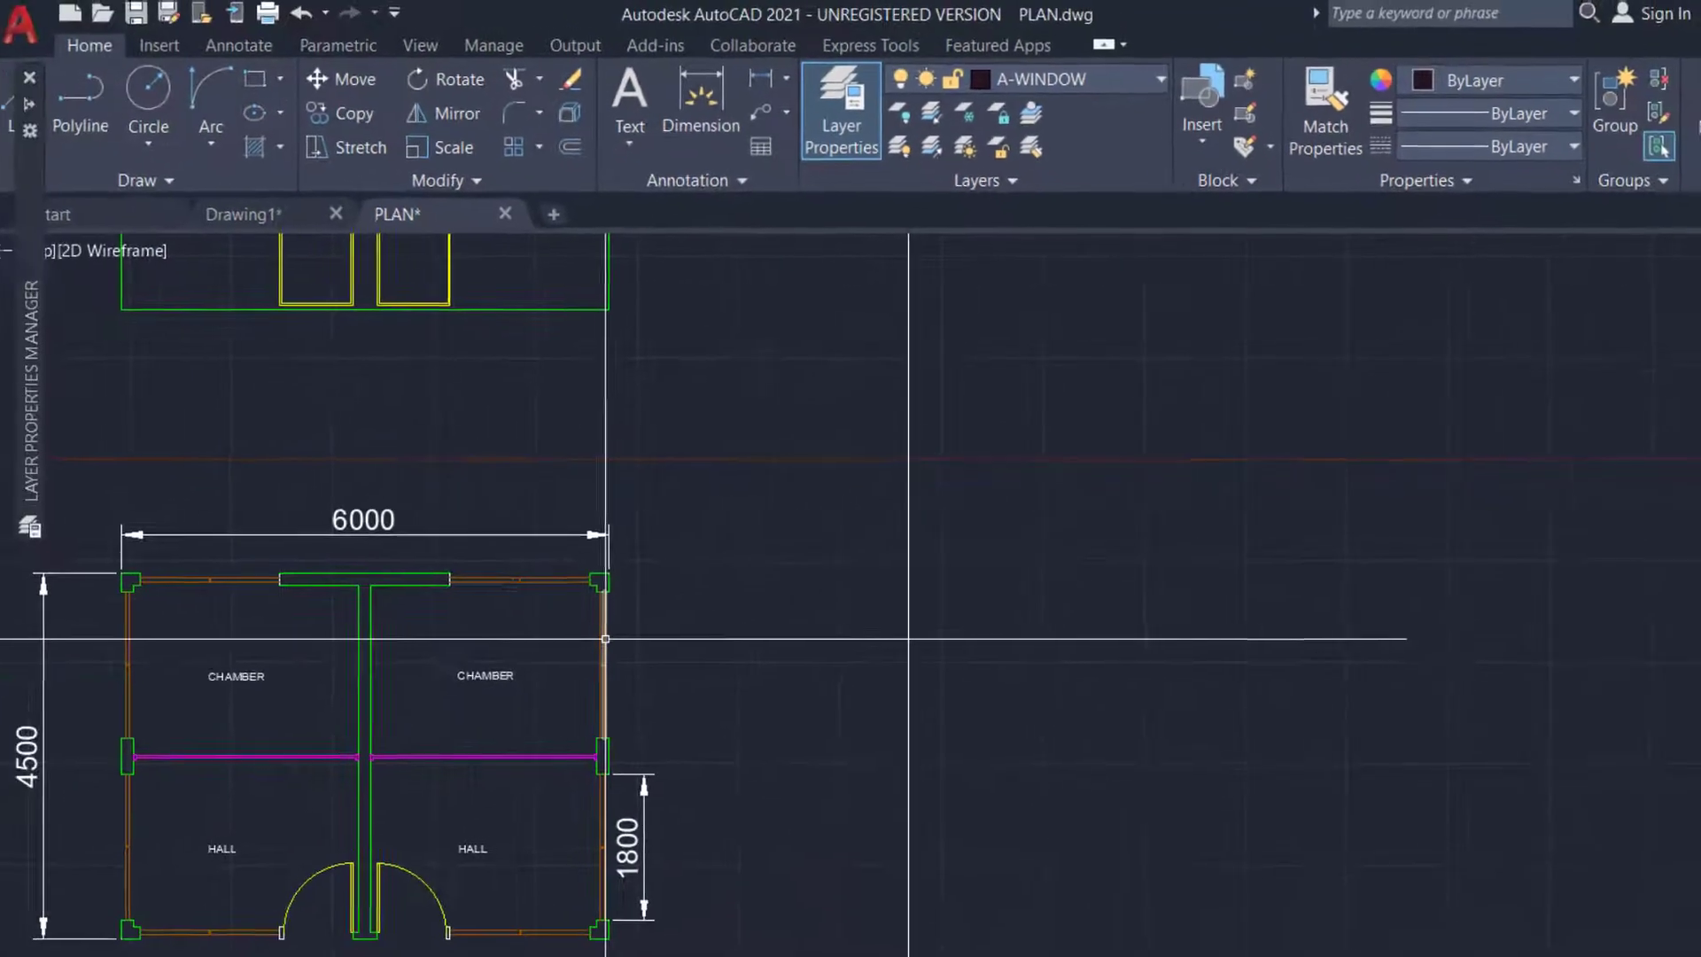
left_click(446, 735)
scroll(662, 672, "down", 2)
key("Escape")
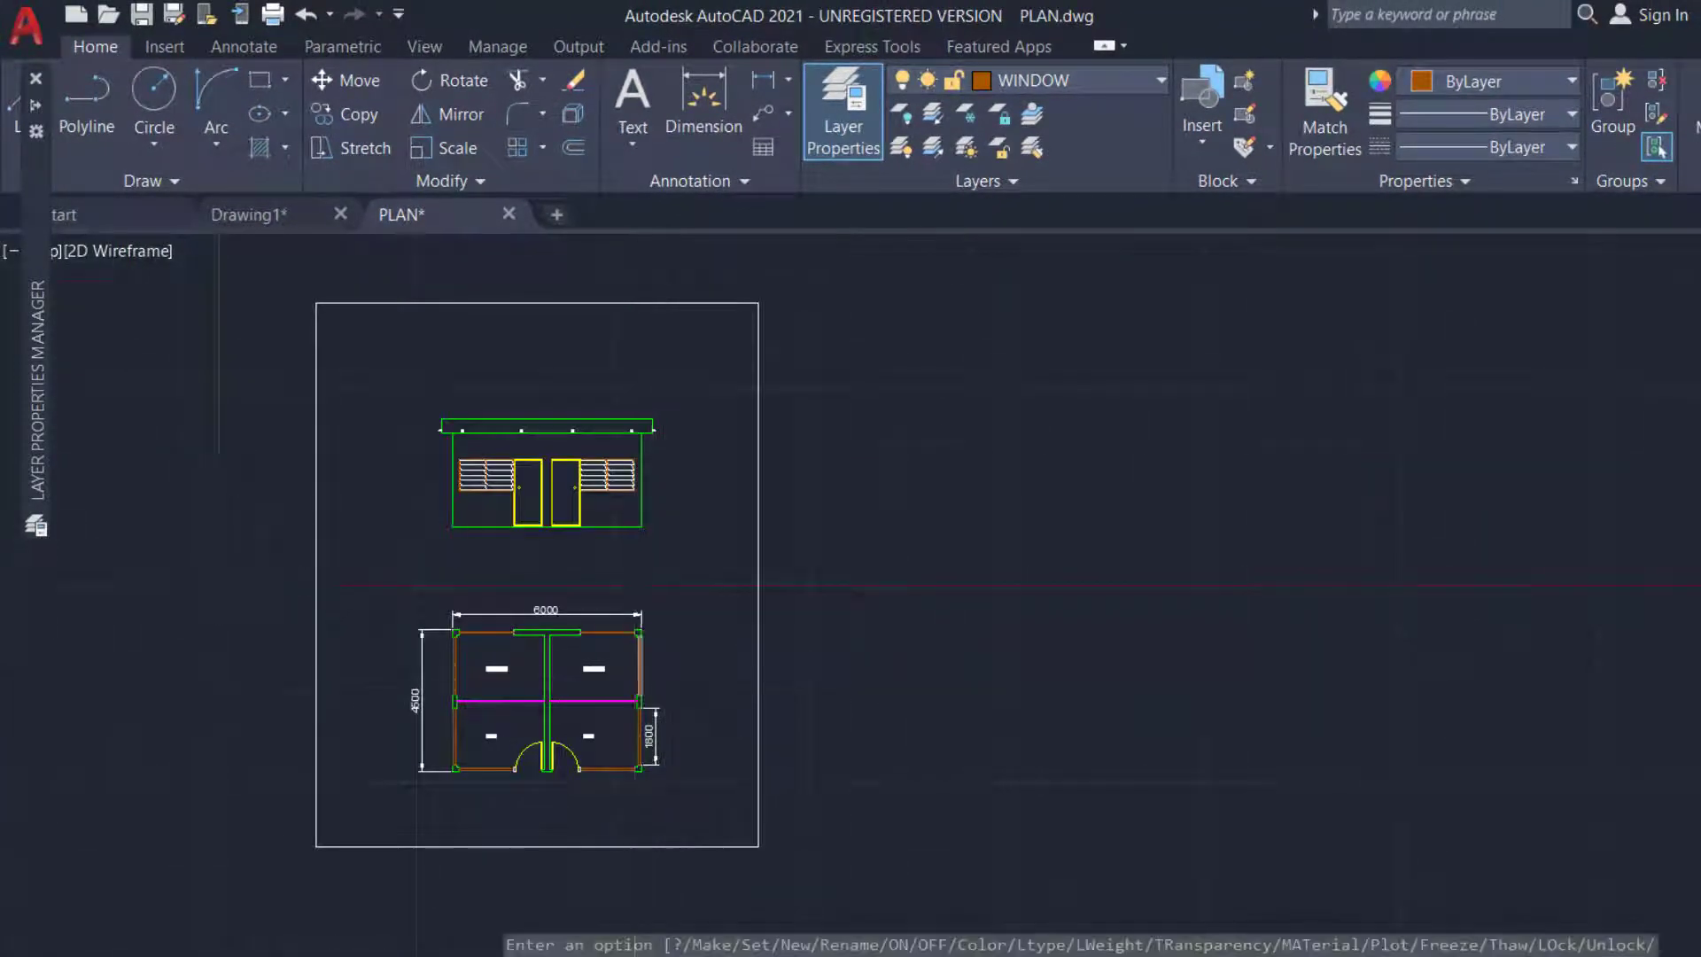
scroll(627, 683, "up", 3)
left_click(683, 652)
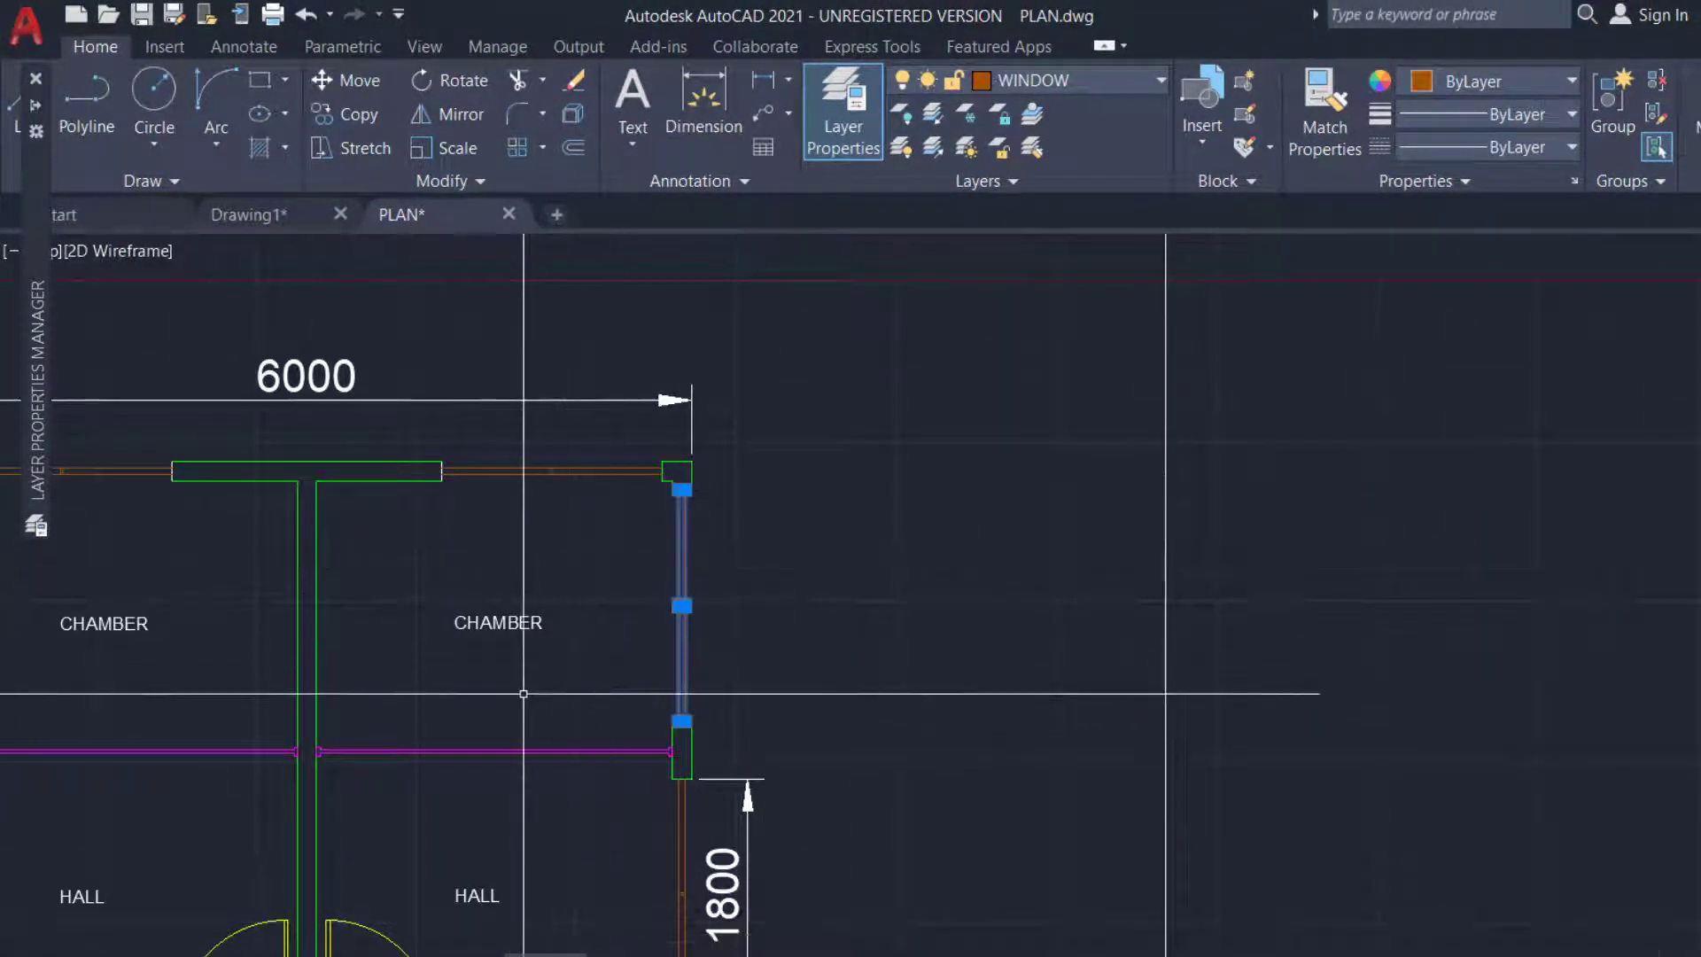
key("Delete")
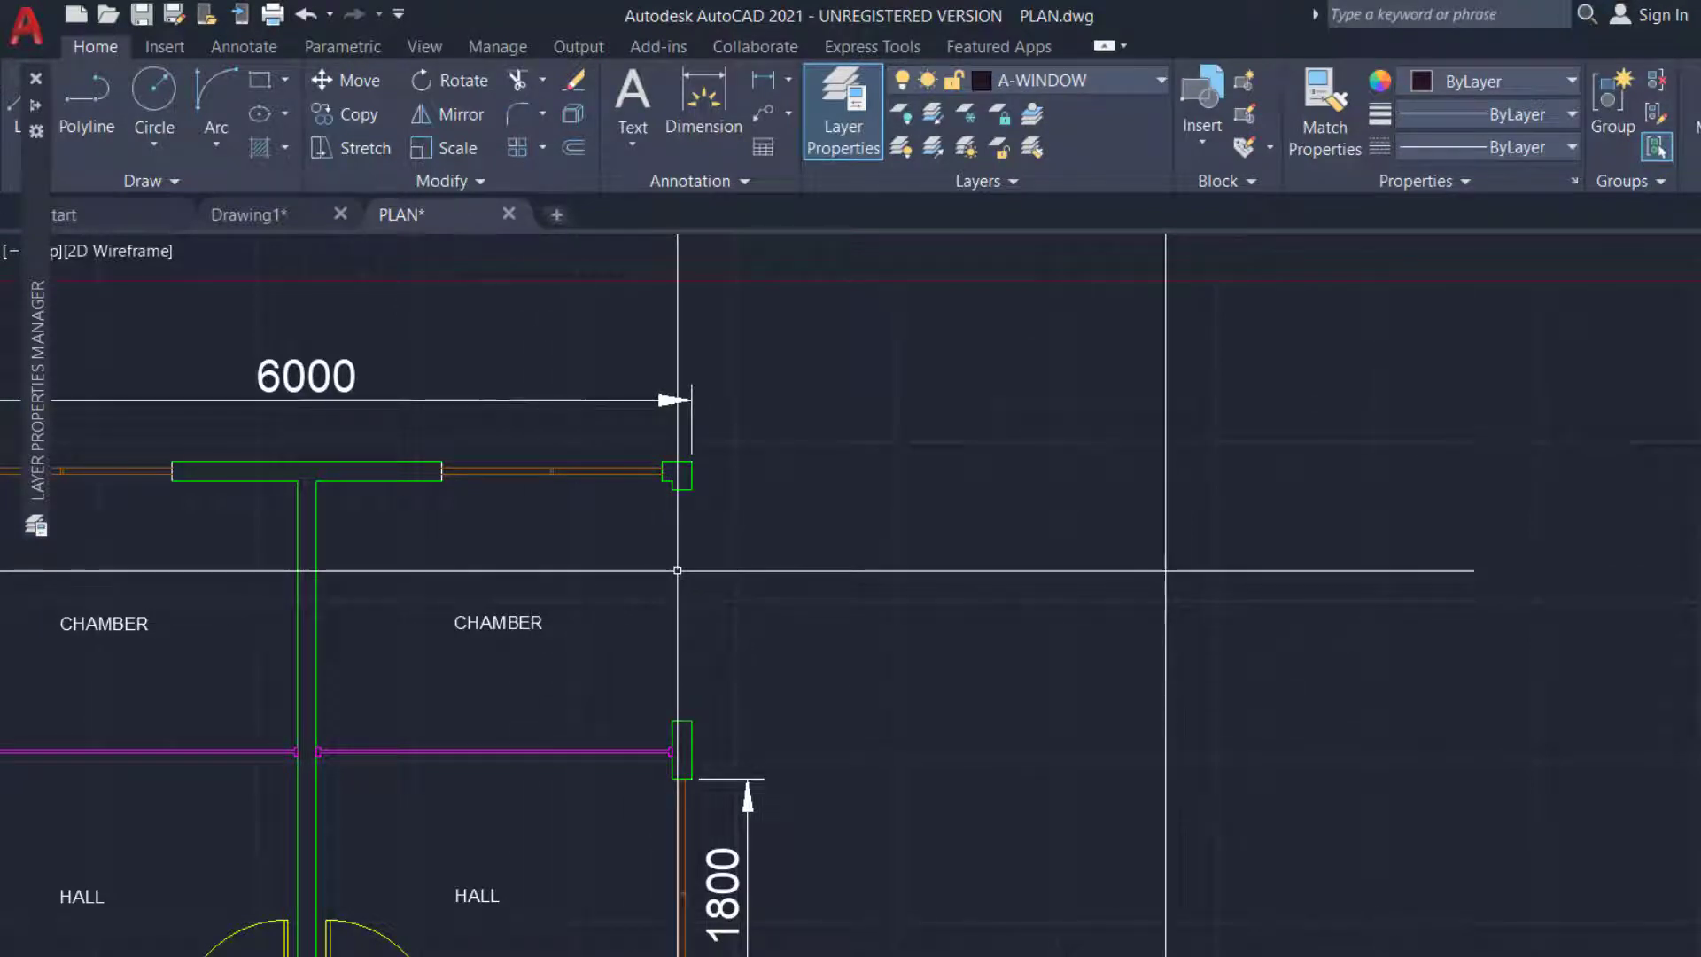
key("ctrl+z")
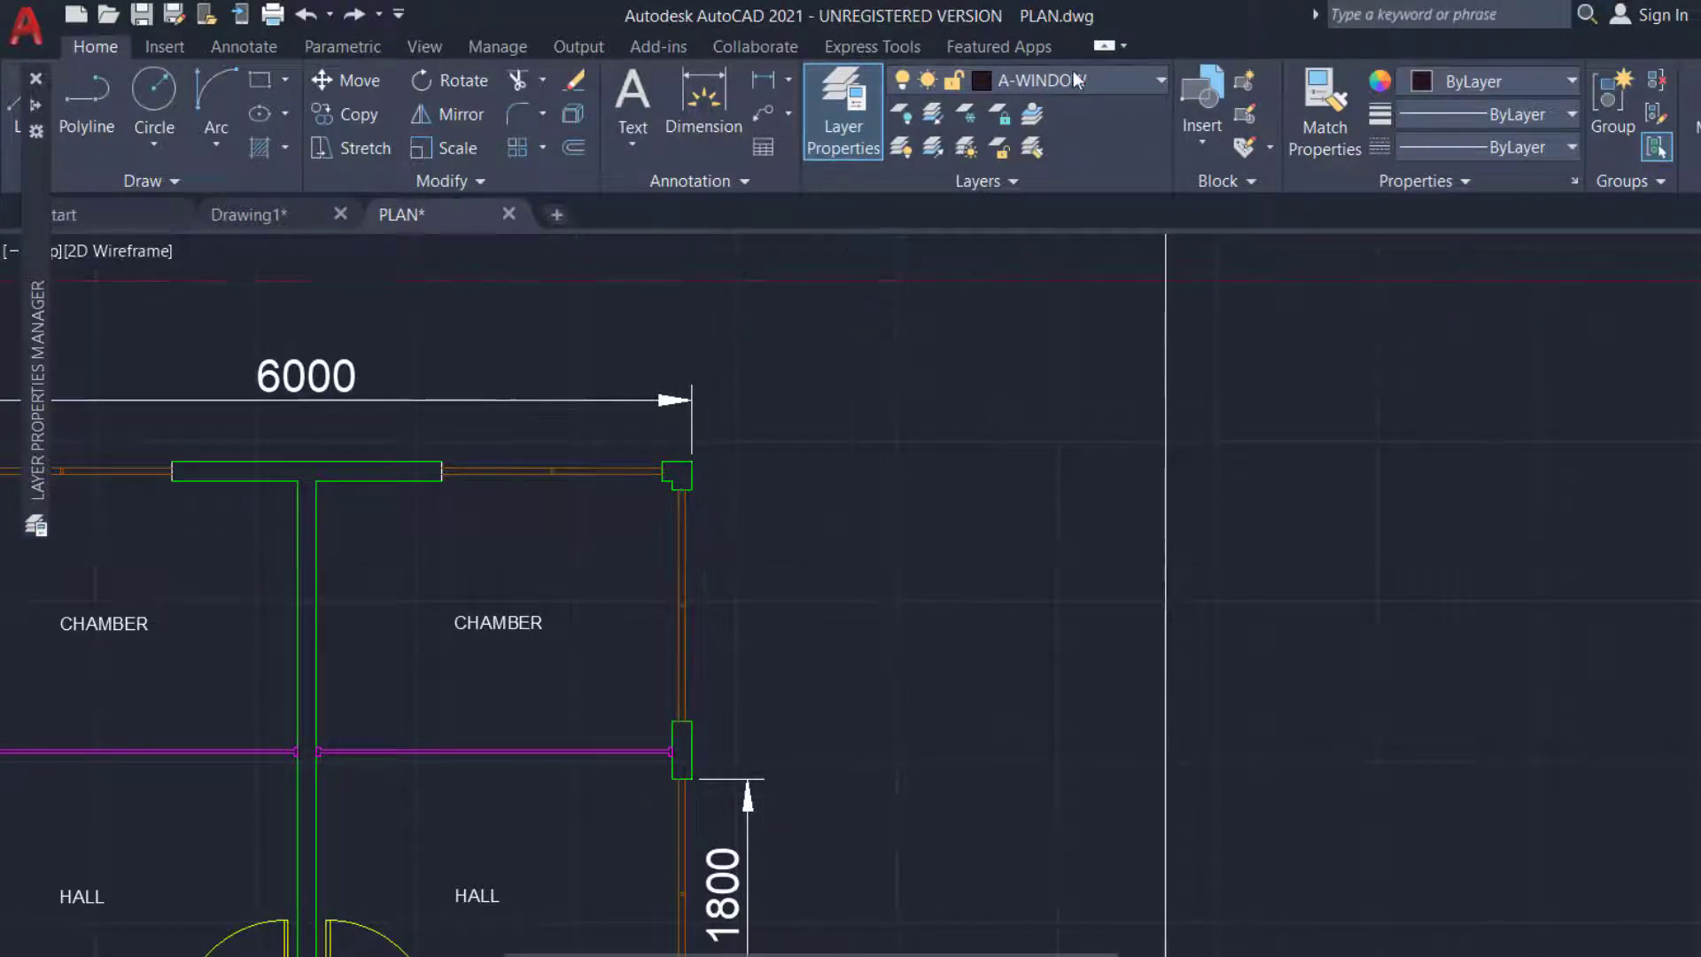
Lock the WINDOW and WALL layers
left_click(1075, 80)
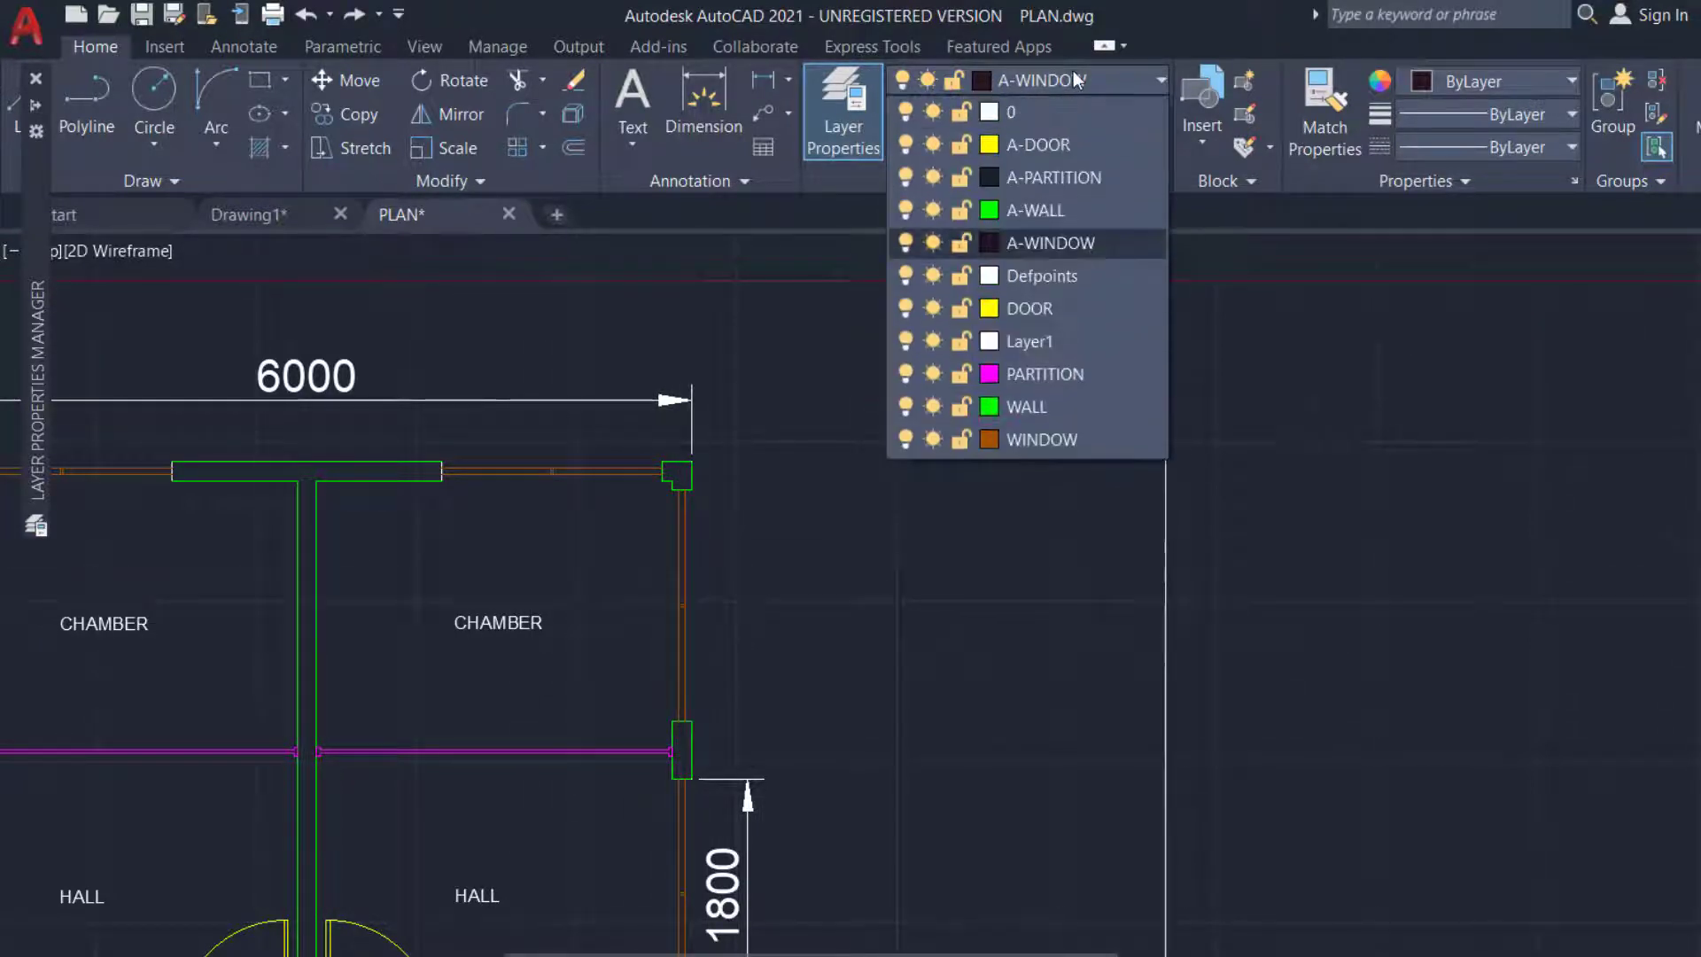
left_click(961, 445)
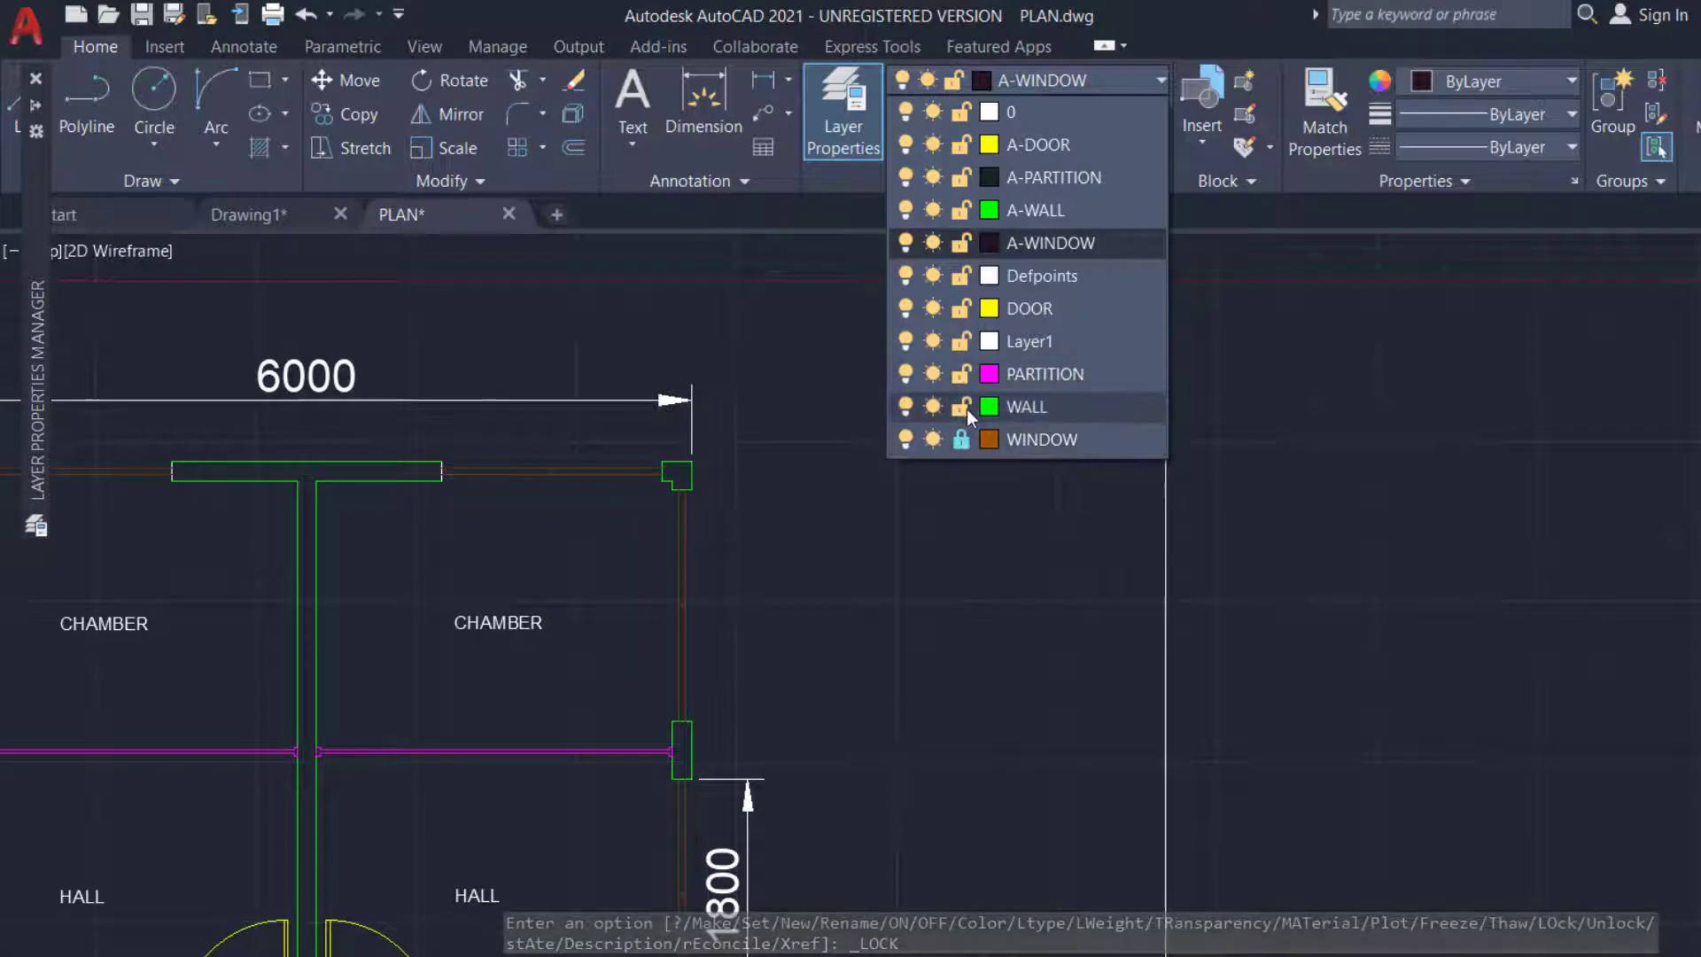
left_click(963, 408)
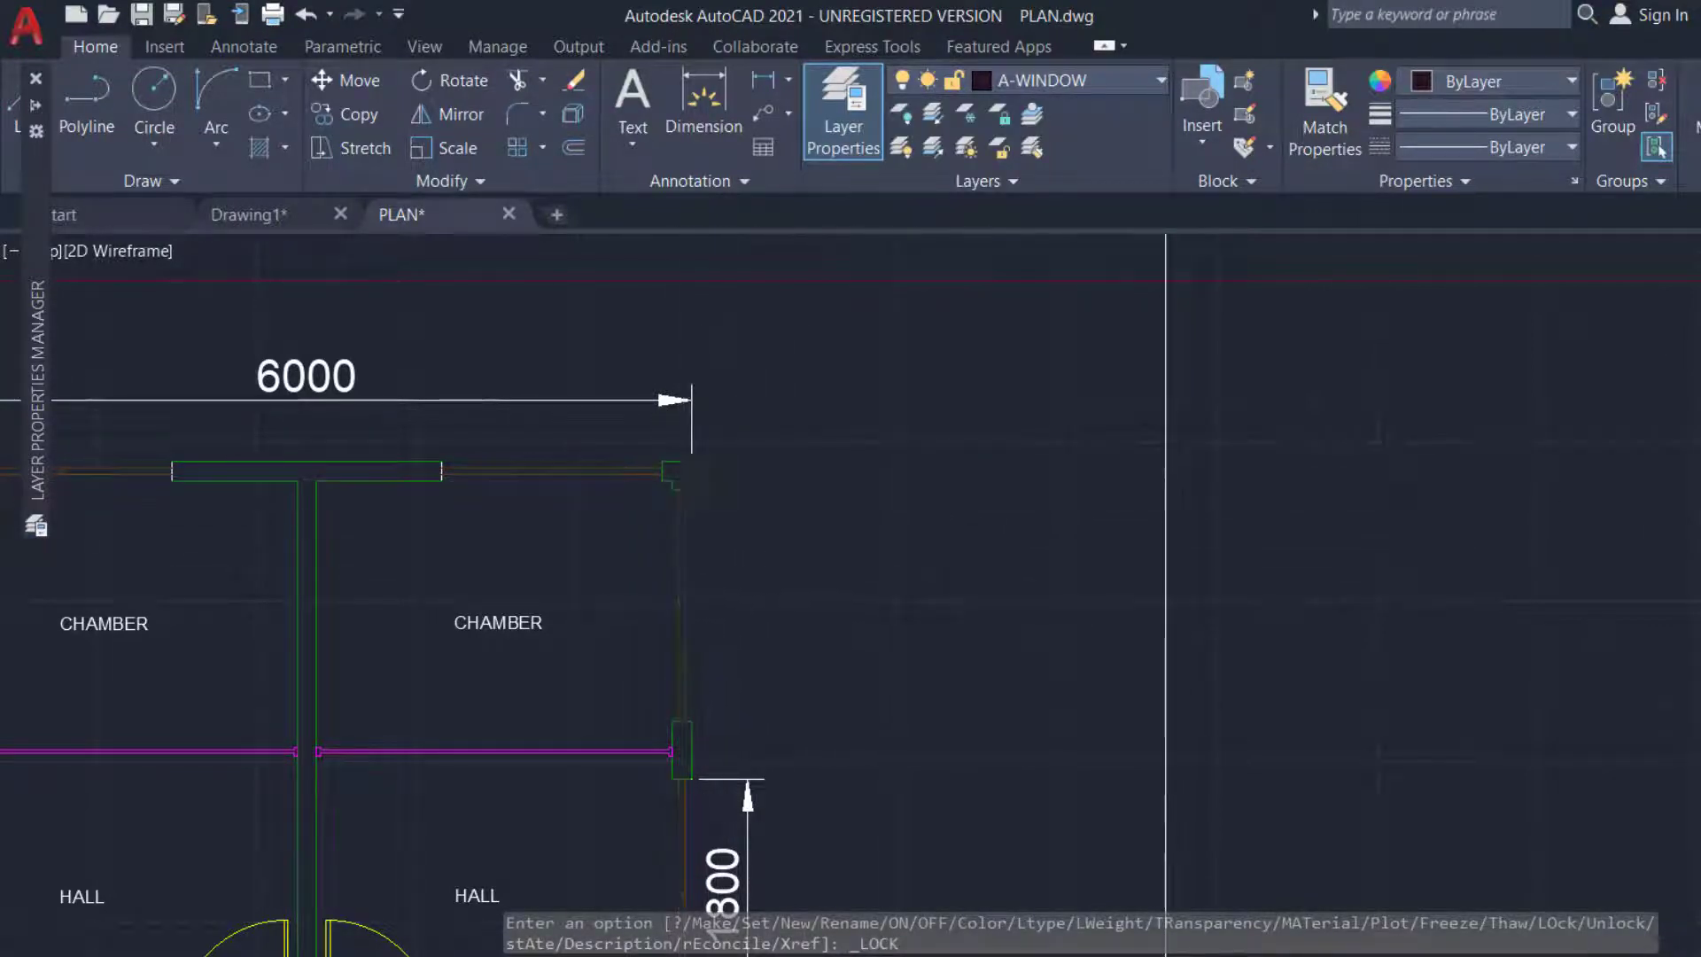
Try to delete the plan's upper-right corner wall, adjoining windows and 6000 dimension together, and undo the deletion
left_click(830, 420)
left_click(534, 550)
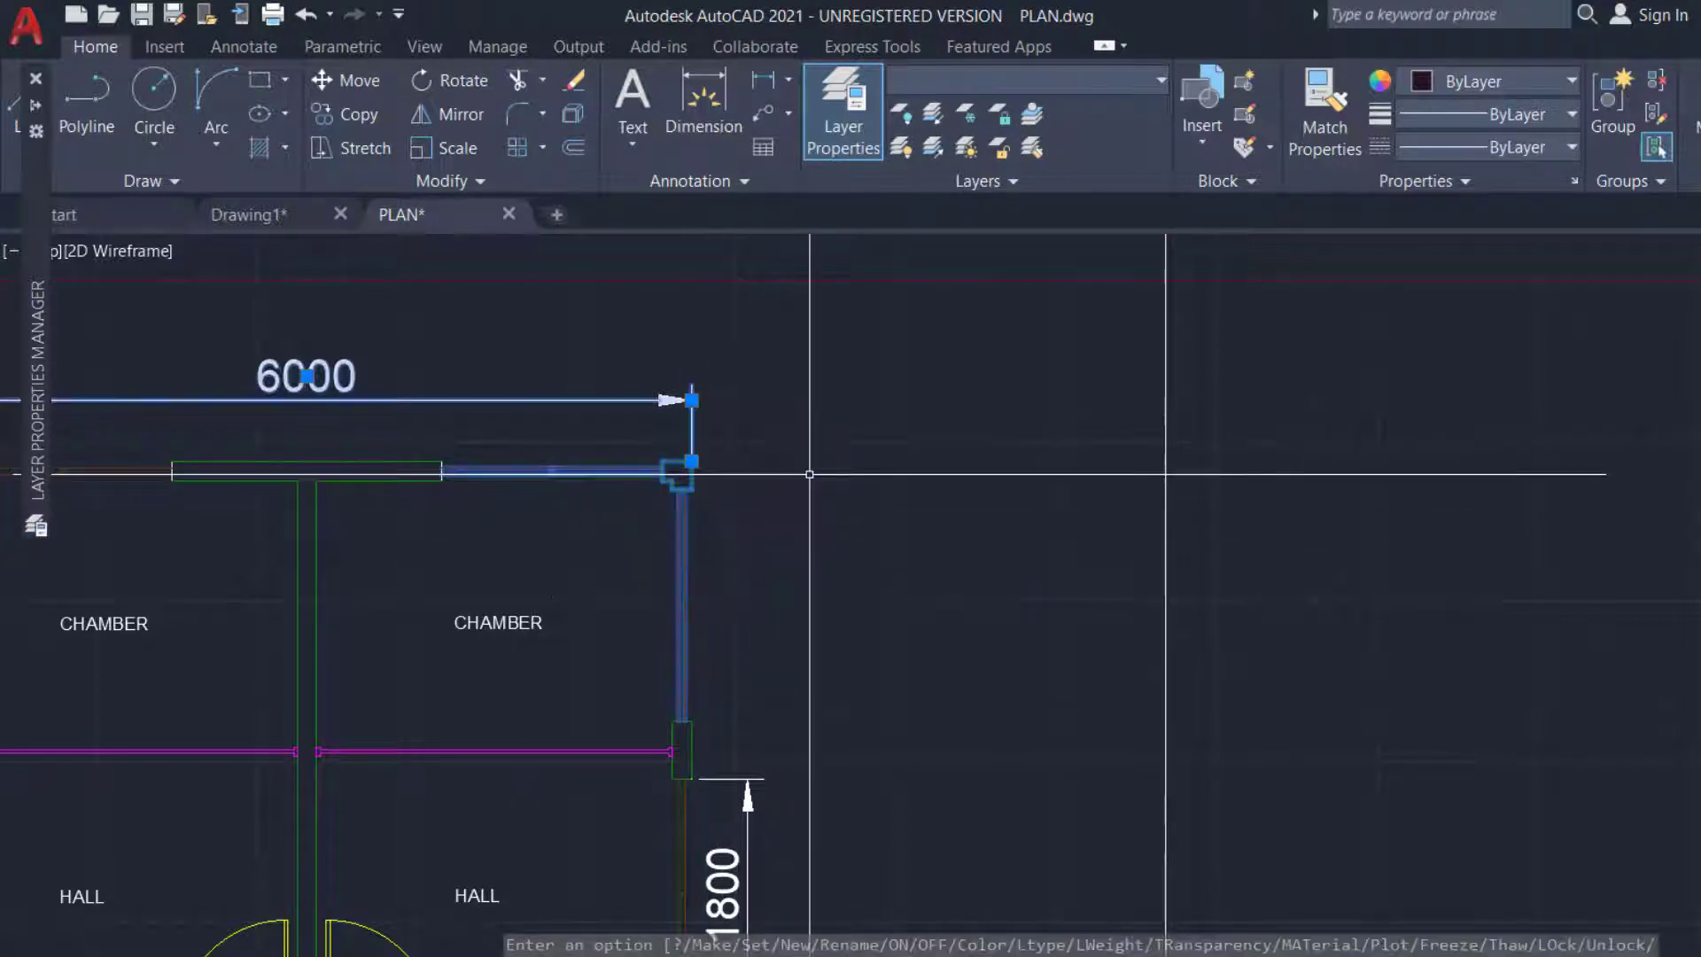
key("Delete")
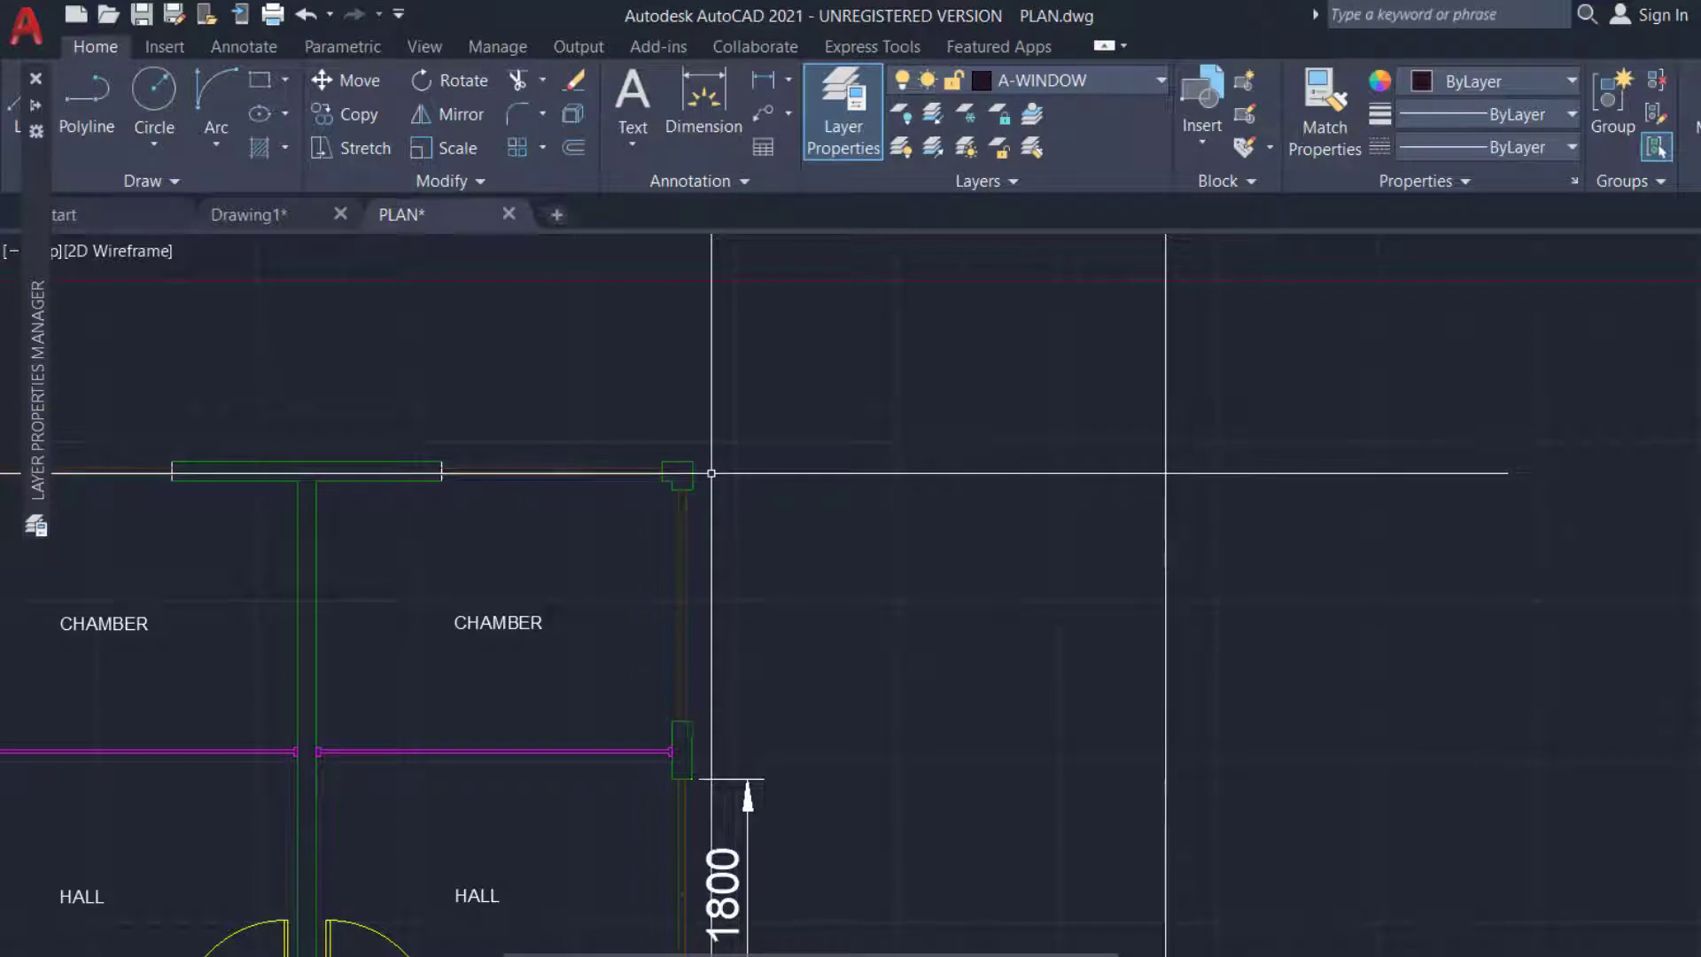
key("ctrl+z")
Try to delete the outline of the upper-right corner column on the locked WALL layer
scroll(711, 474, "up", 4)
scroll(676, 470, "up", 4)
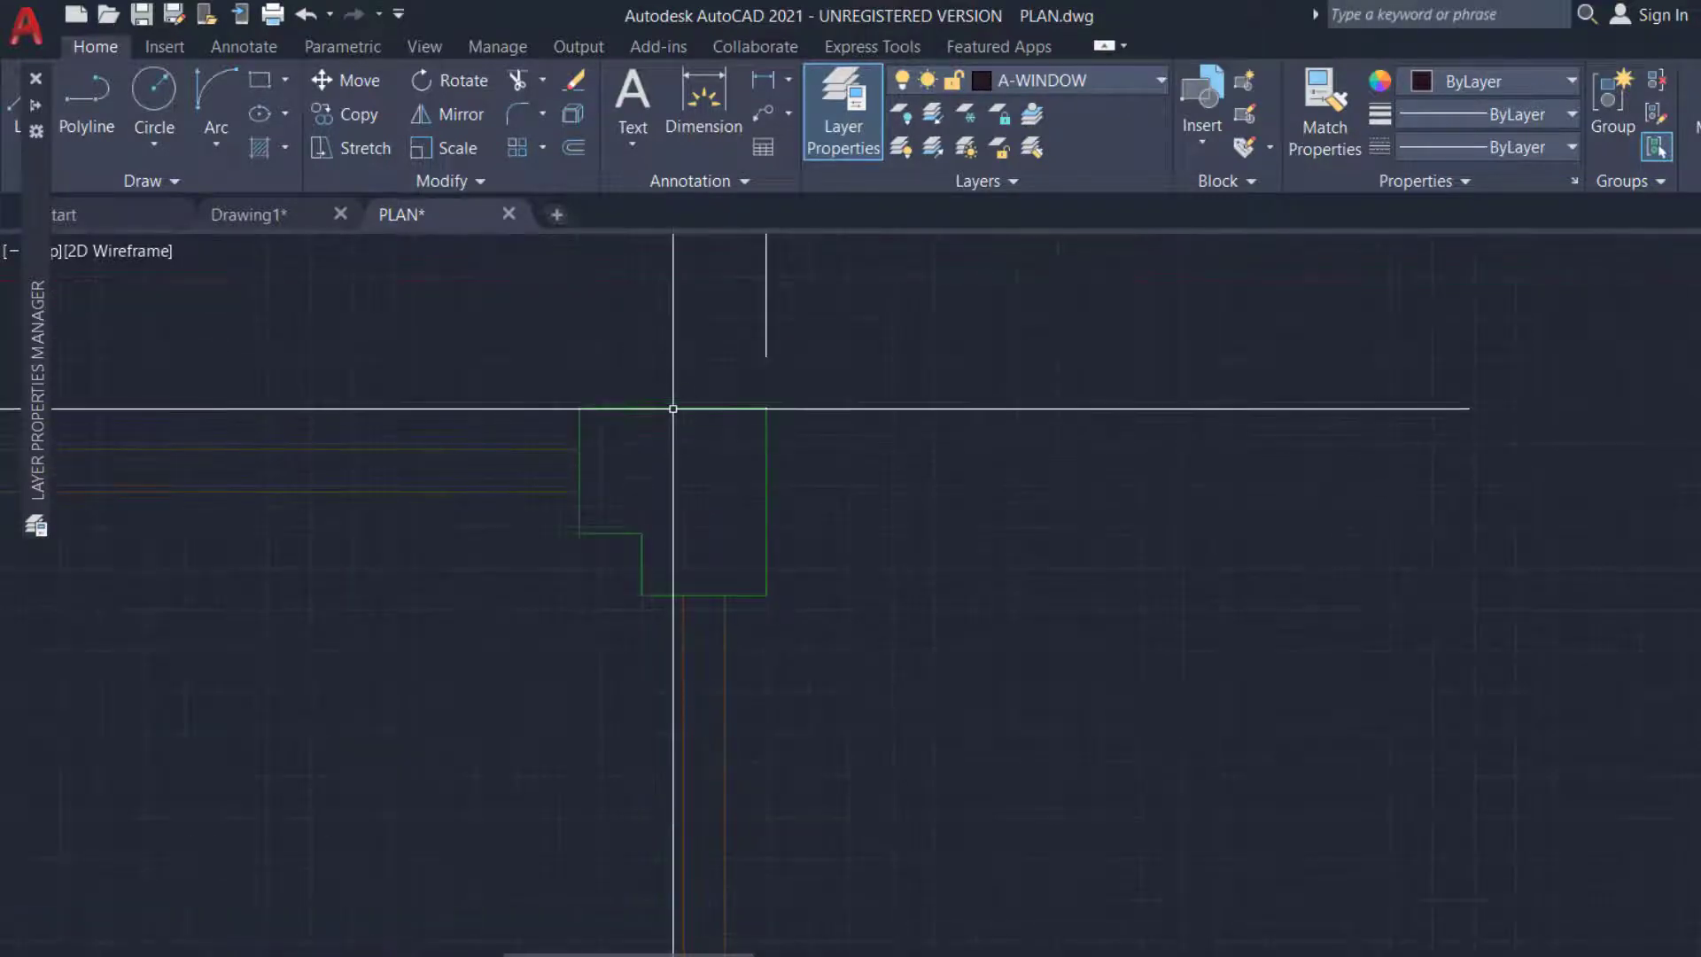
left_click(585, 406)
left_click(572, 421)
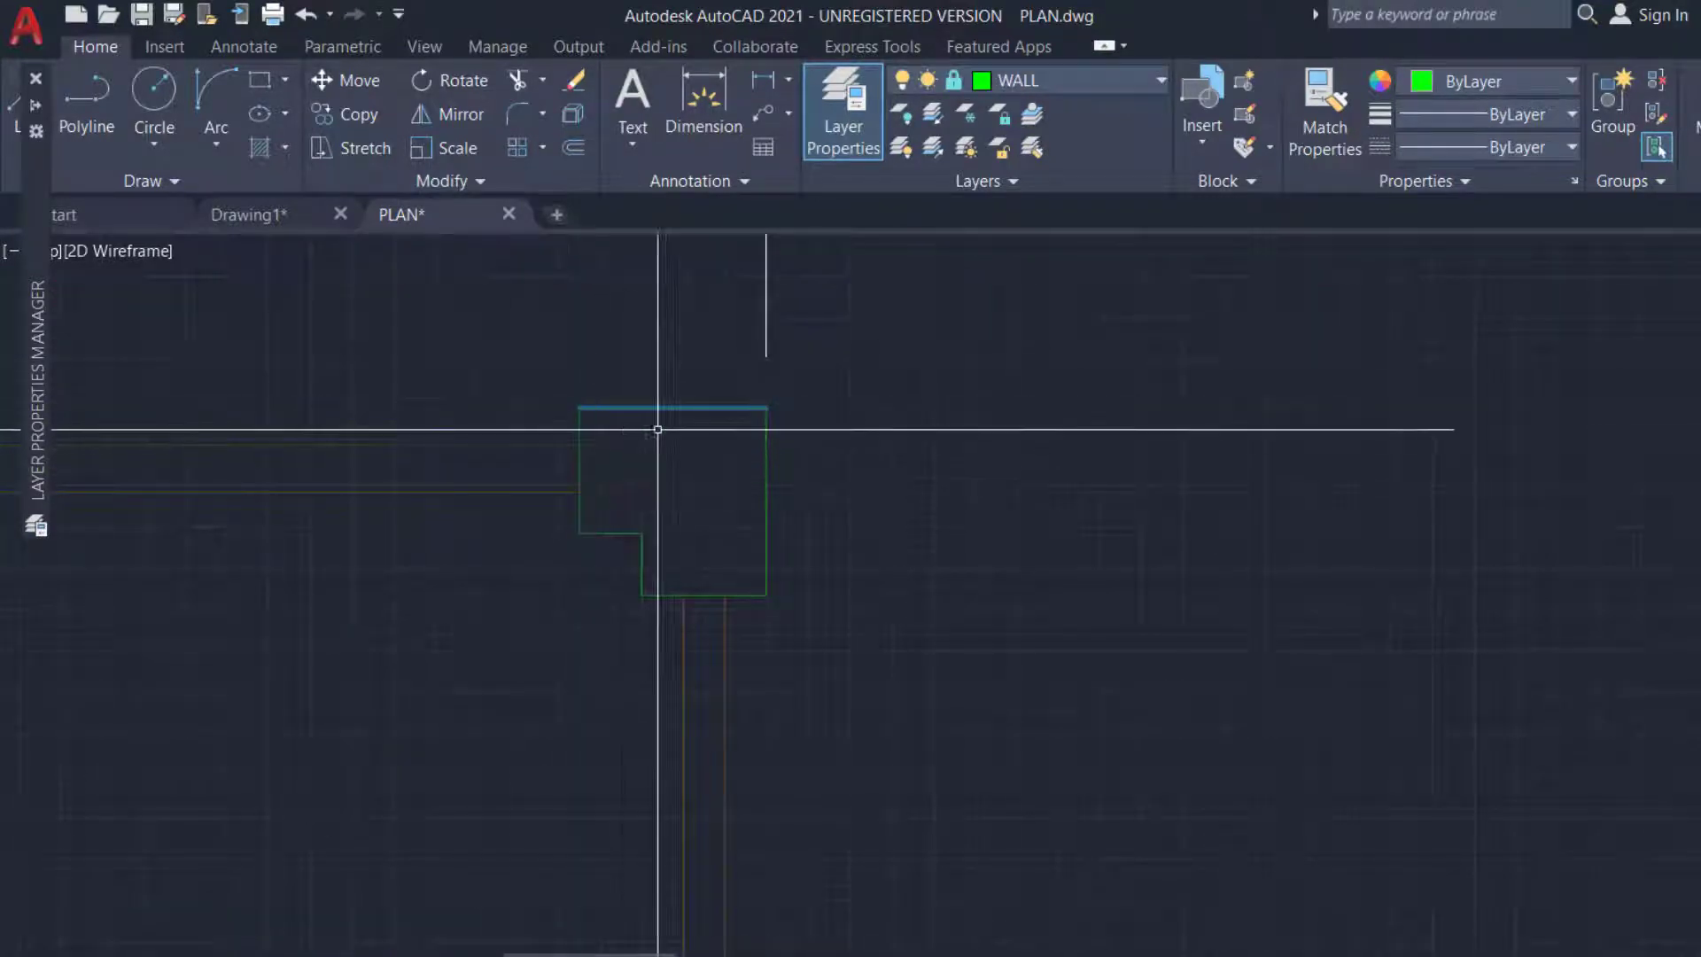
left_click(816, 460)
left_click(734, 582)
scroll(756, 528, "down", 5)
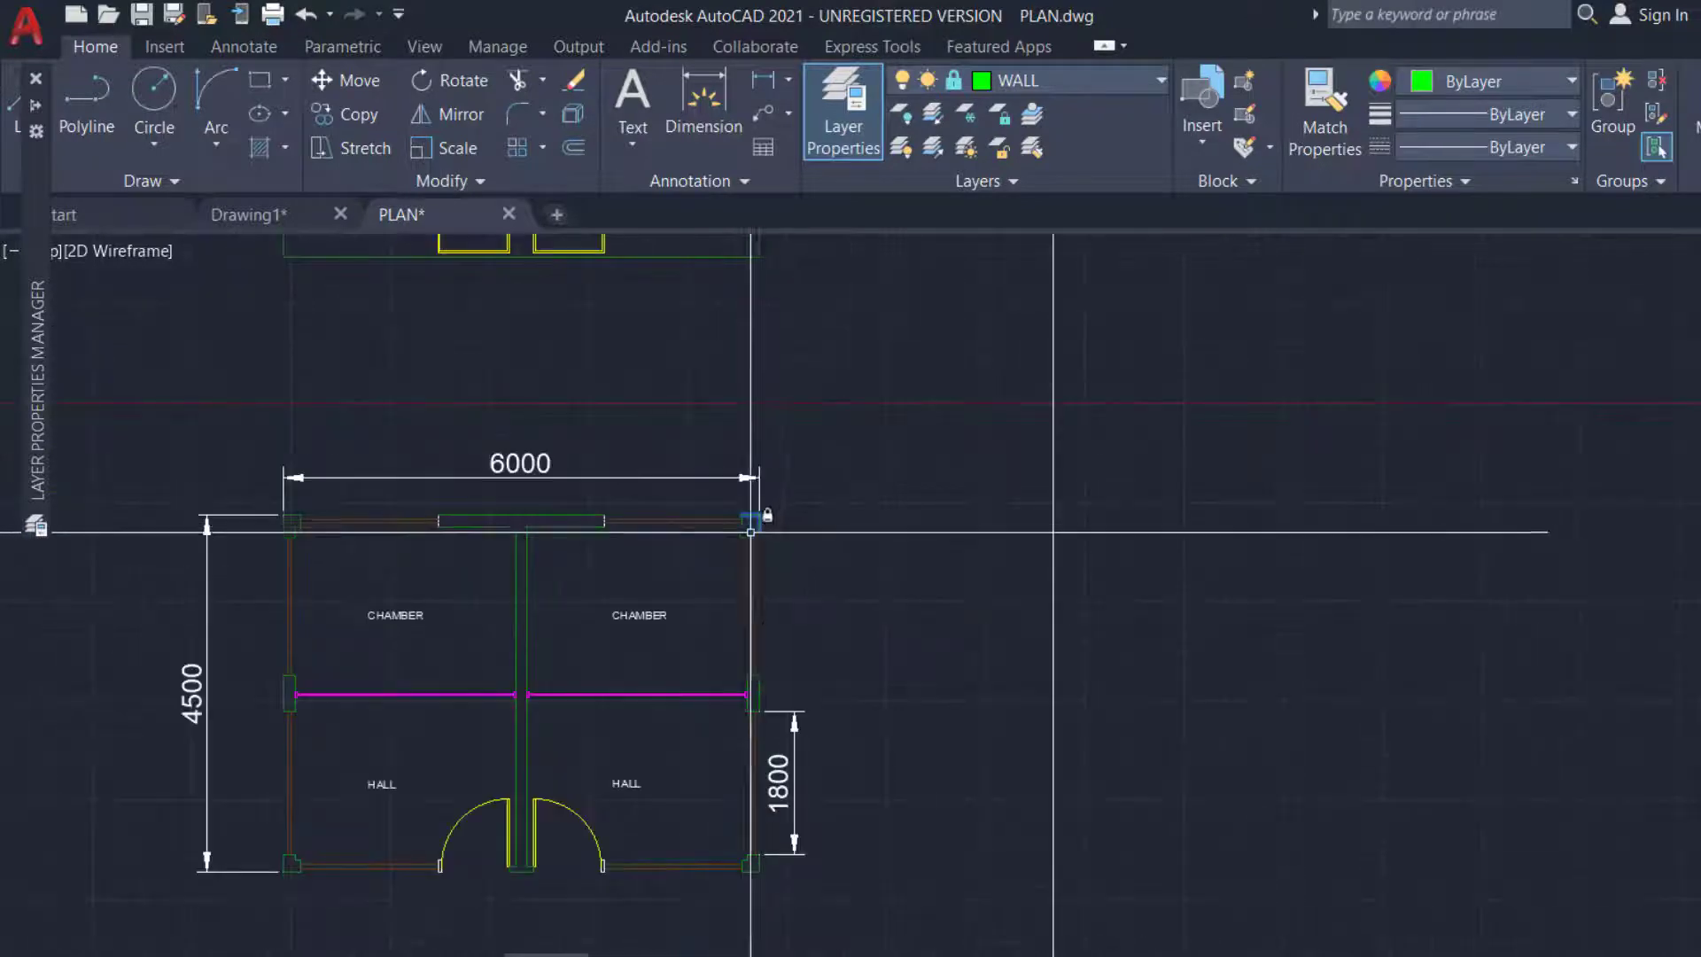
key("Delete")
Try to pick the thick wall section between the two upper windows for erasing
left_click(580, 539)
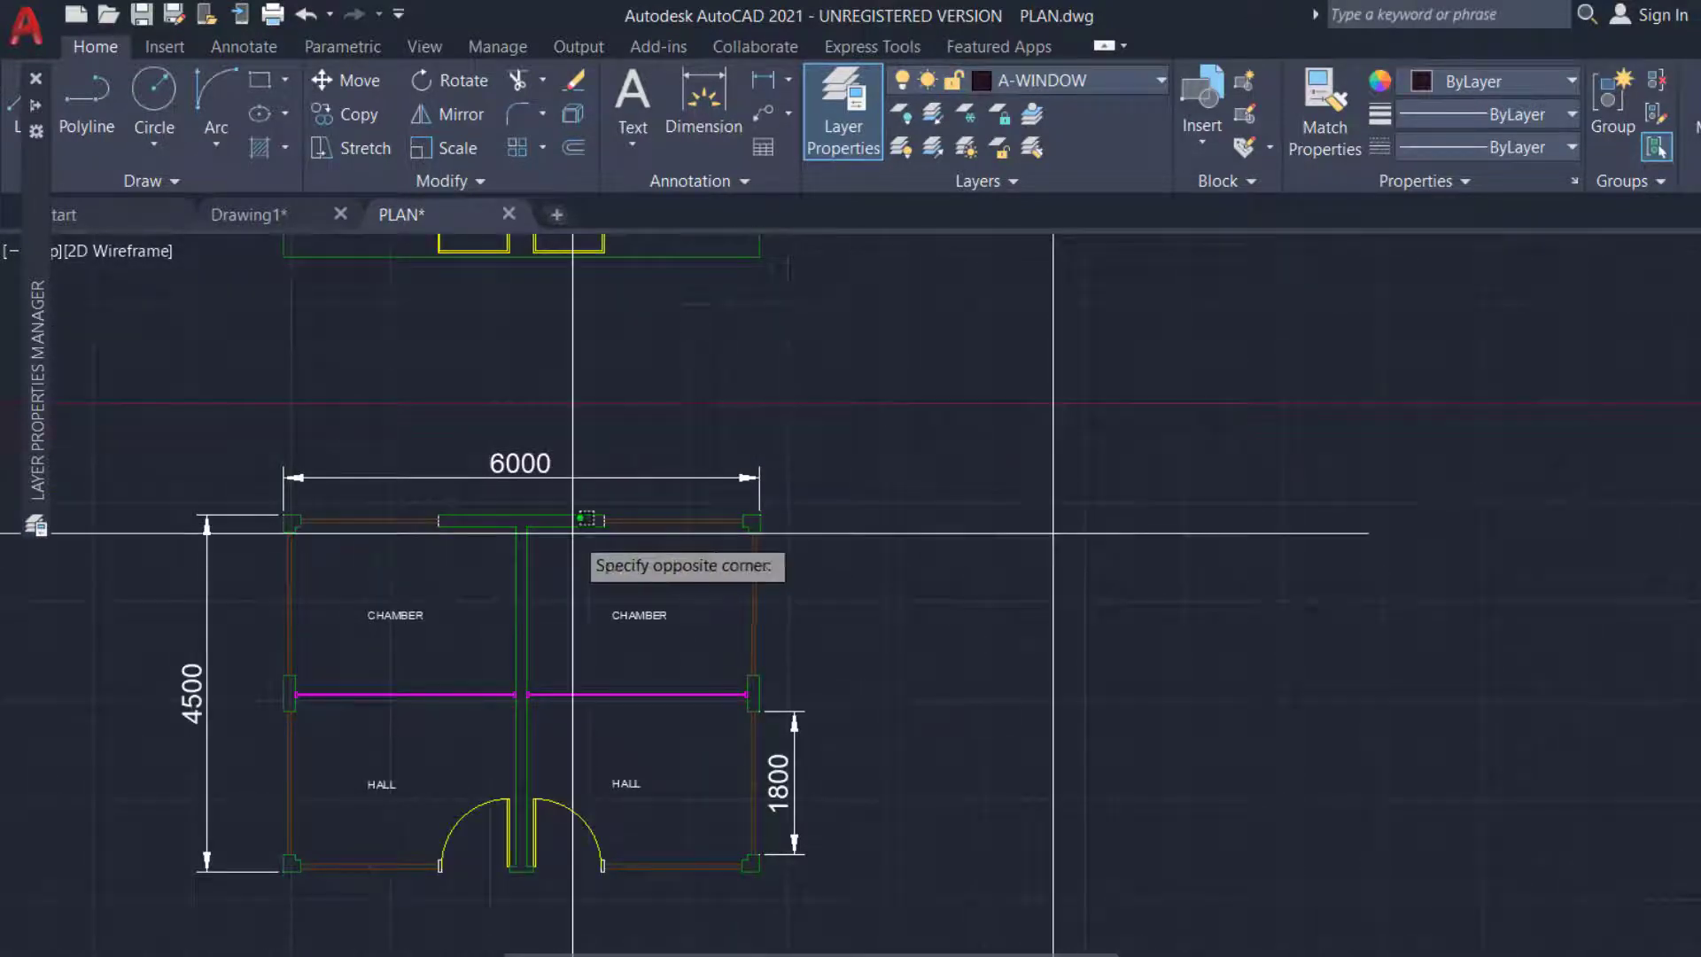
left_click(546, 528)
scroll(546, 528, "up", 2)
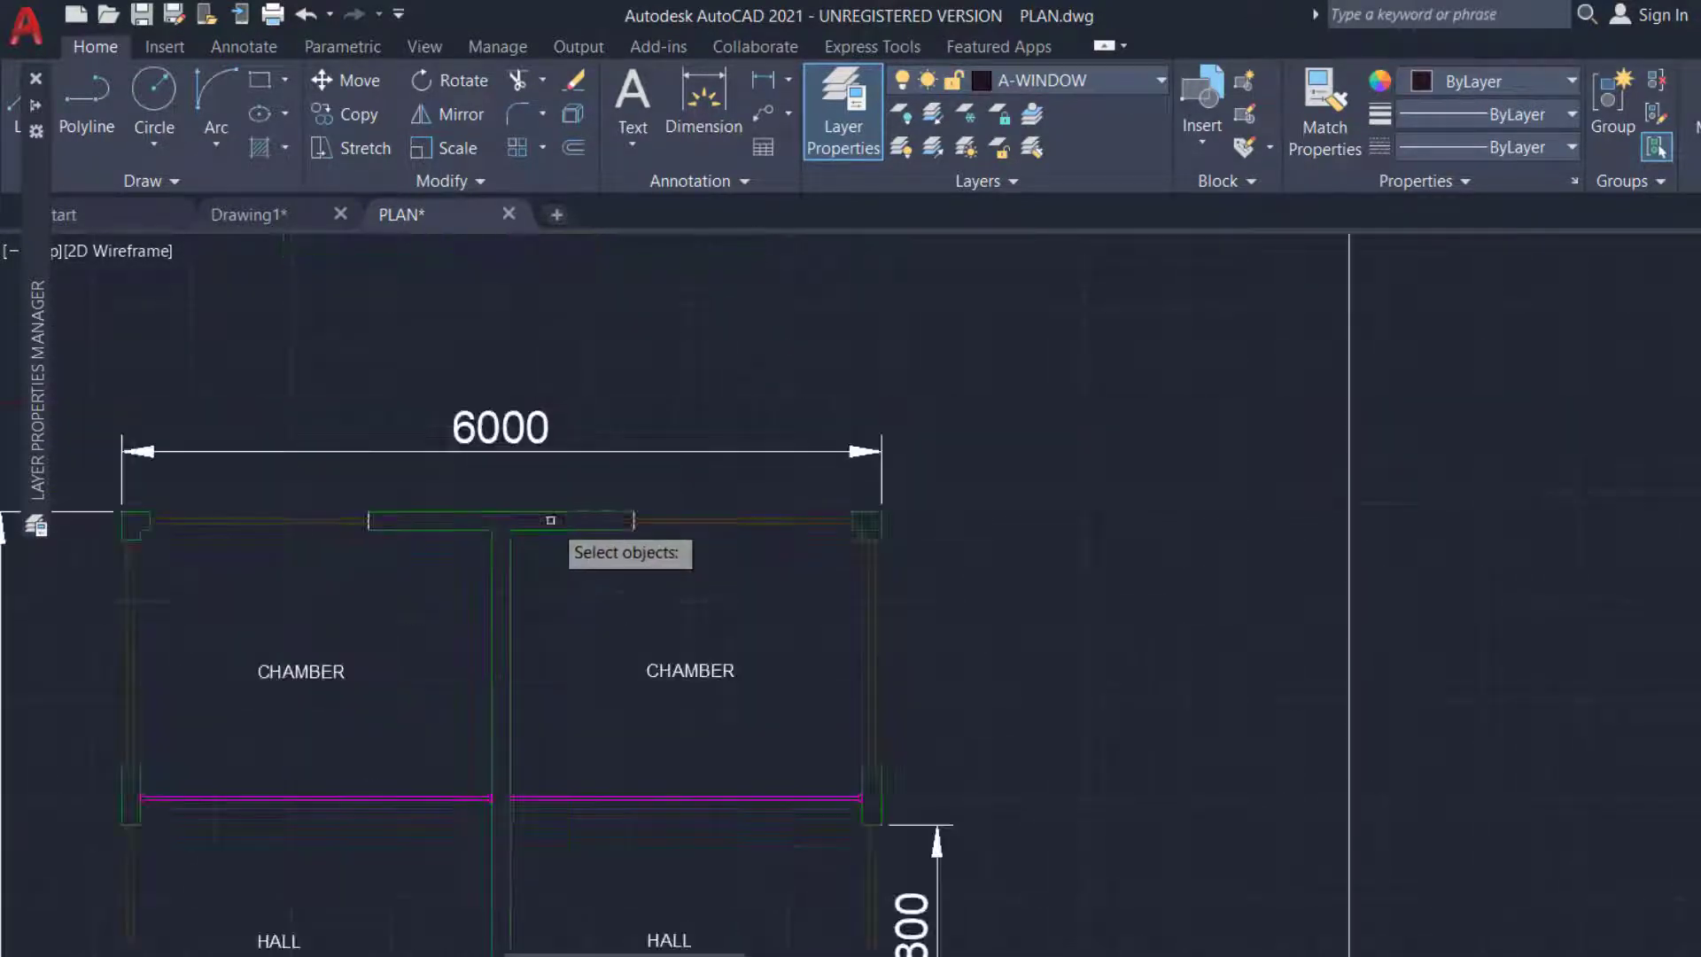
left_click(626, 487)
left_click(532, 576)
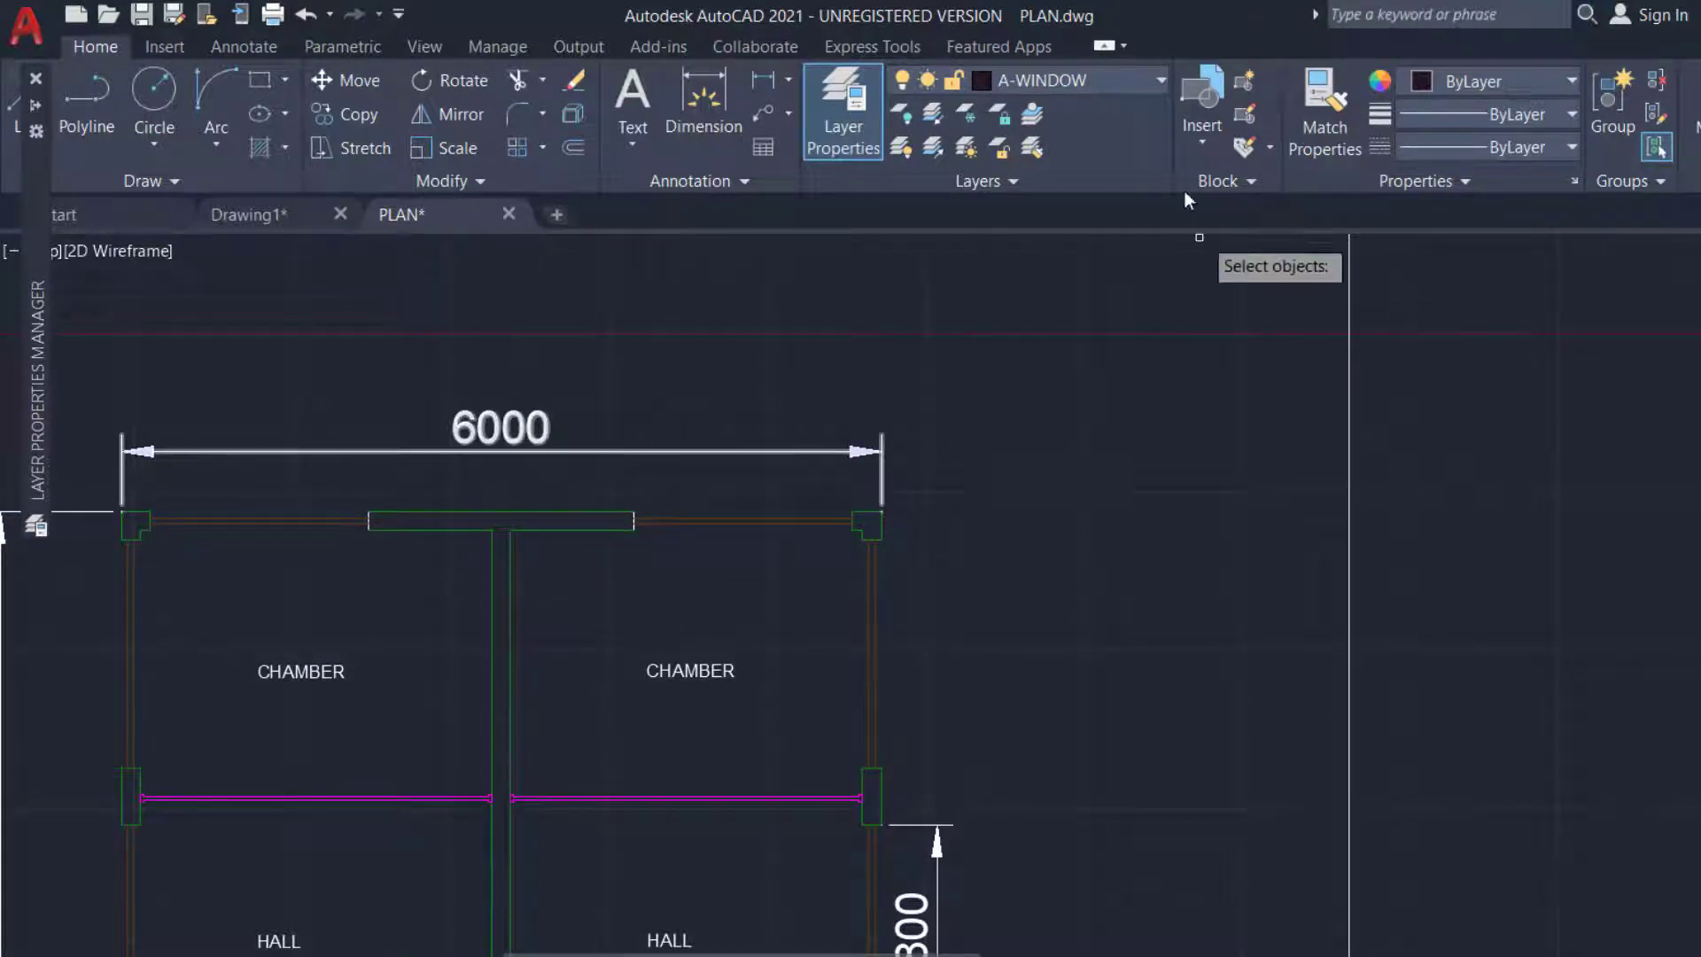
Unlock the WALL and WINDOW layers and close the layer manager
left_click(1136, 86)
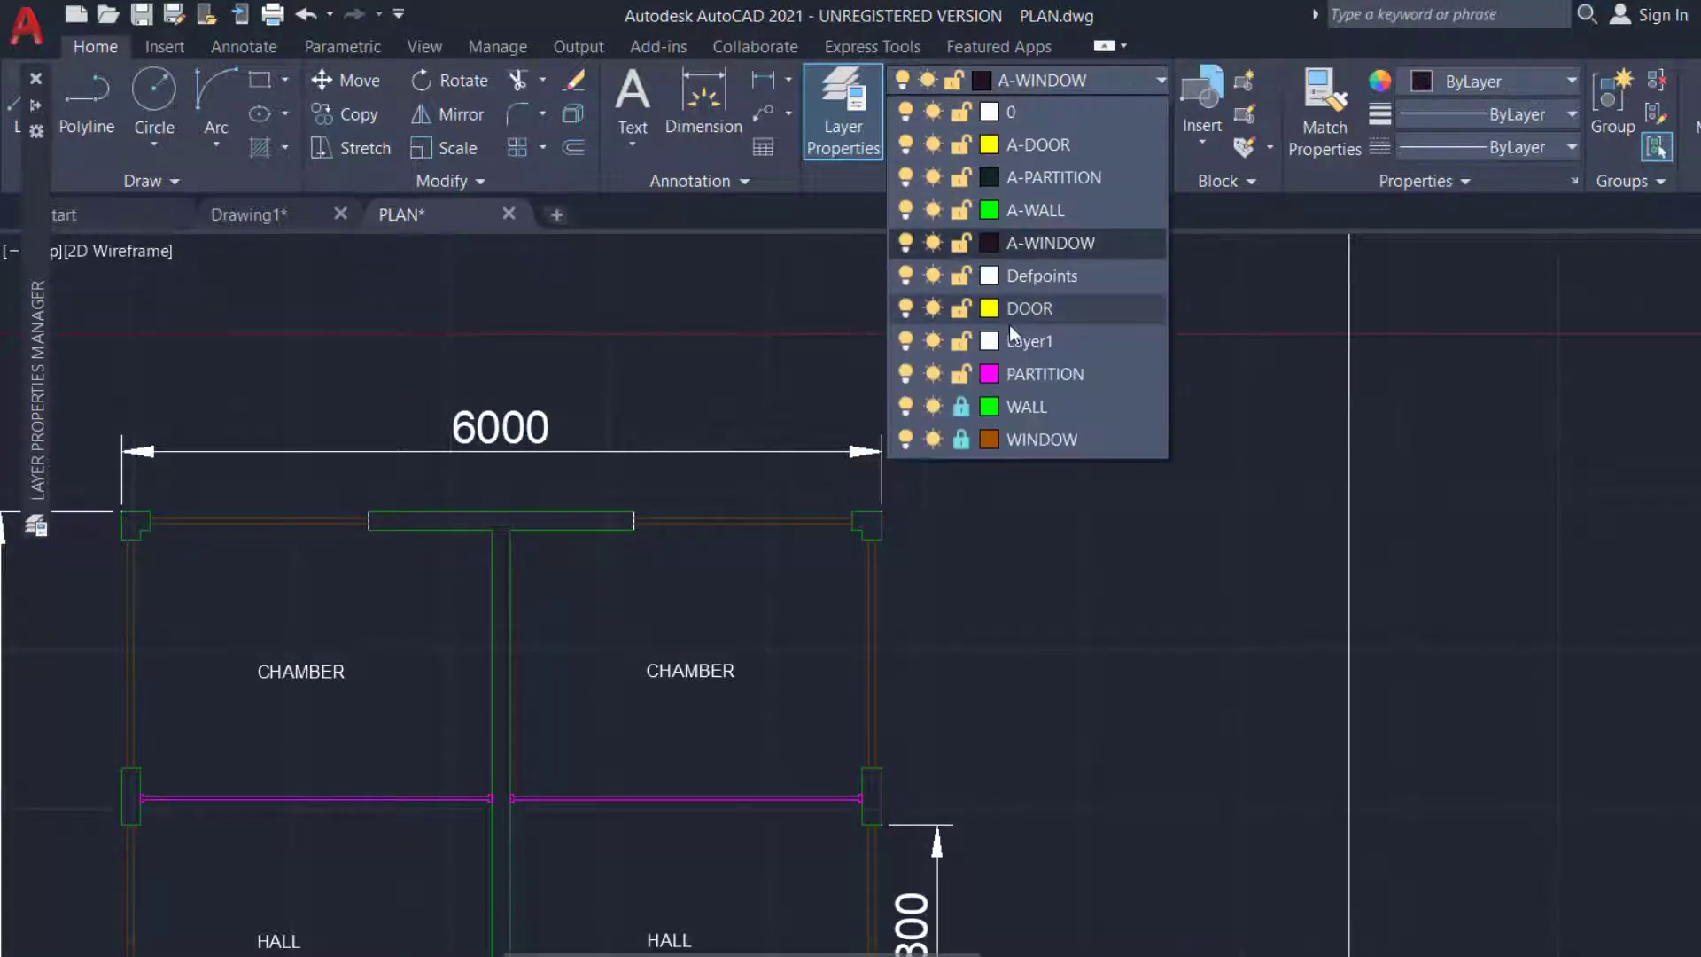
left_click(960, 438)
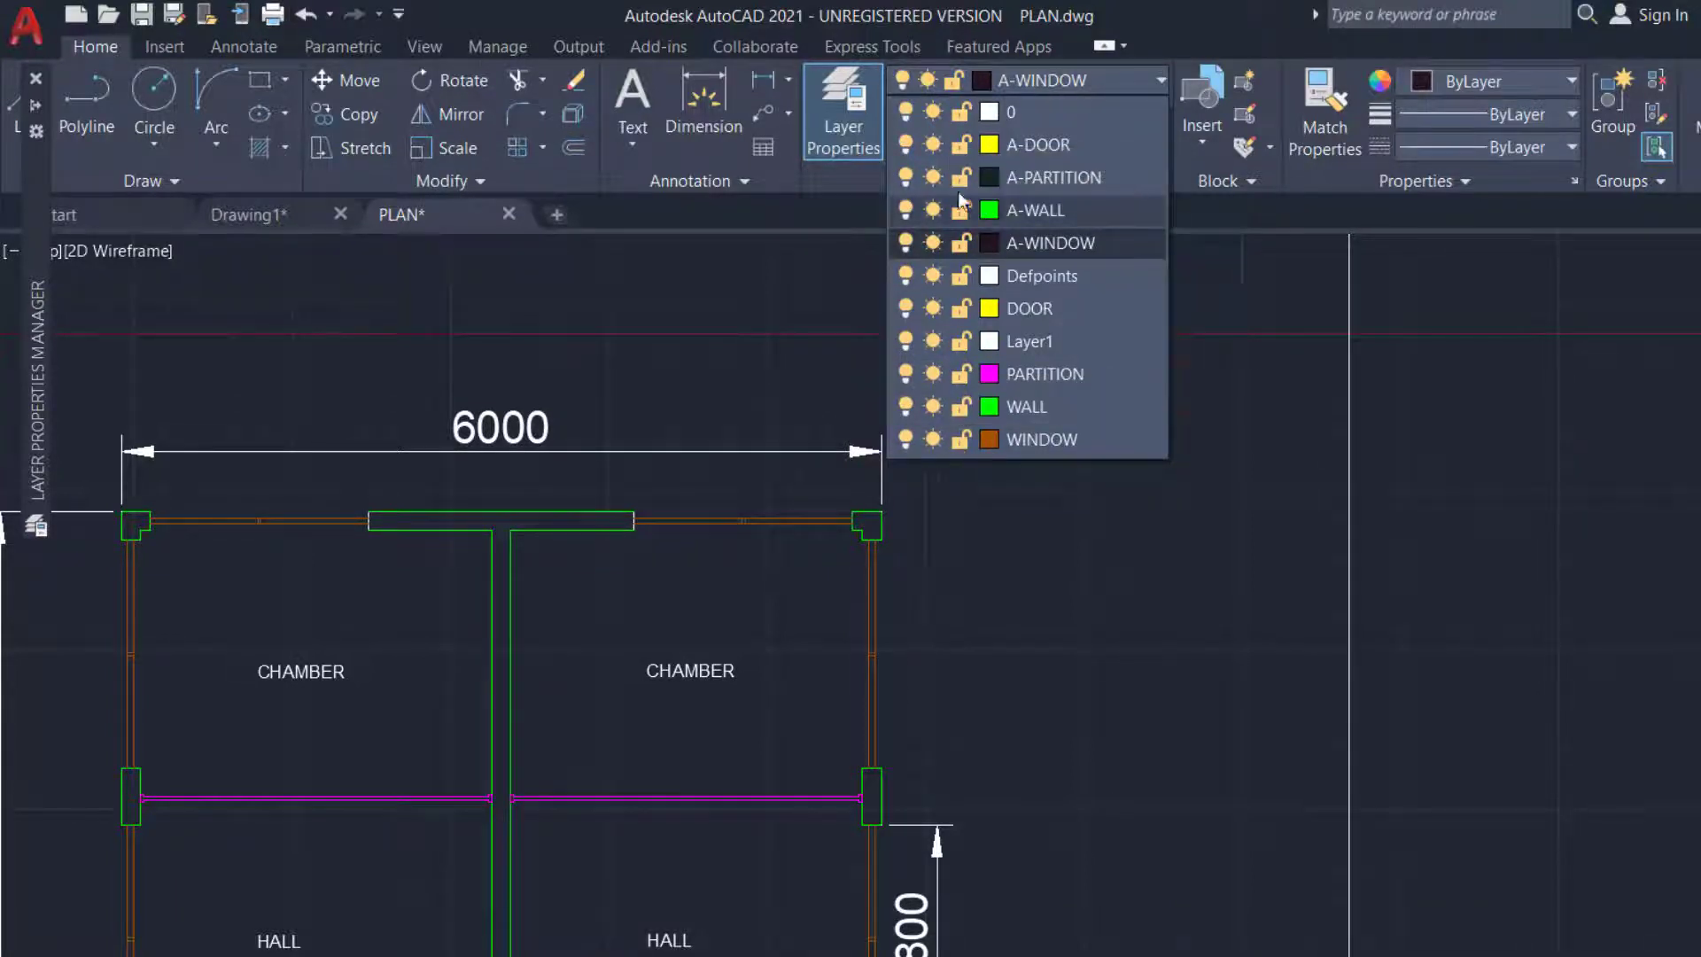
left_click(861, 114)
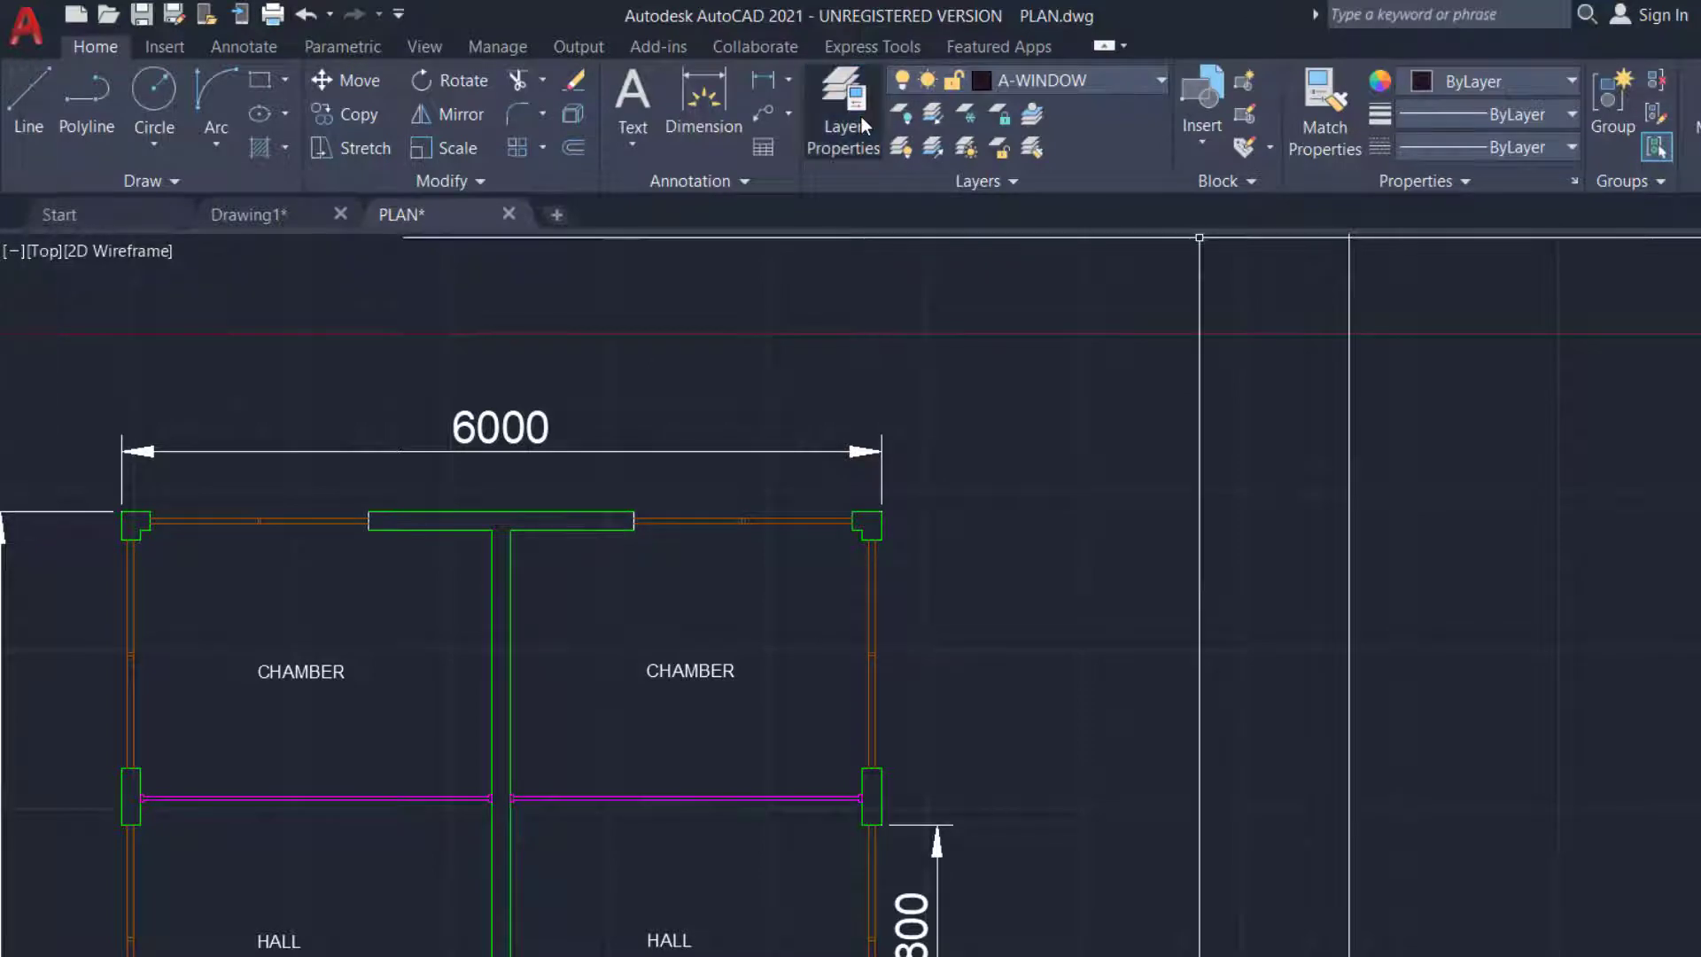
Reopen the layer manager, select the A-WALL layer and widen the Linetype column to show full names
left_click(837, 117)
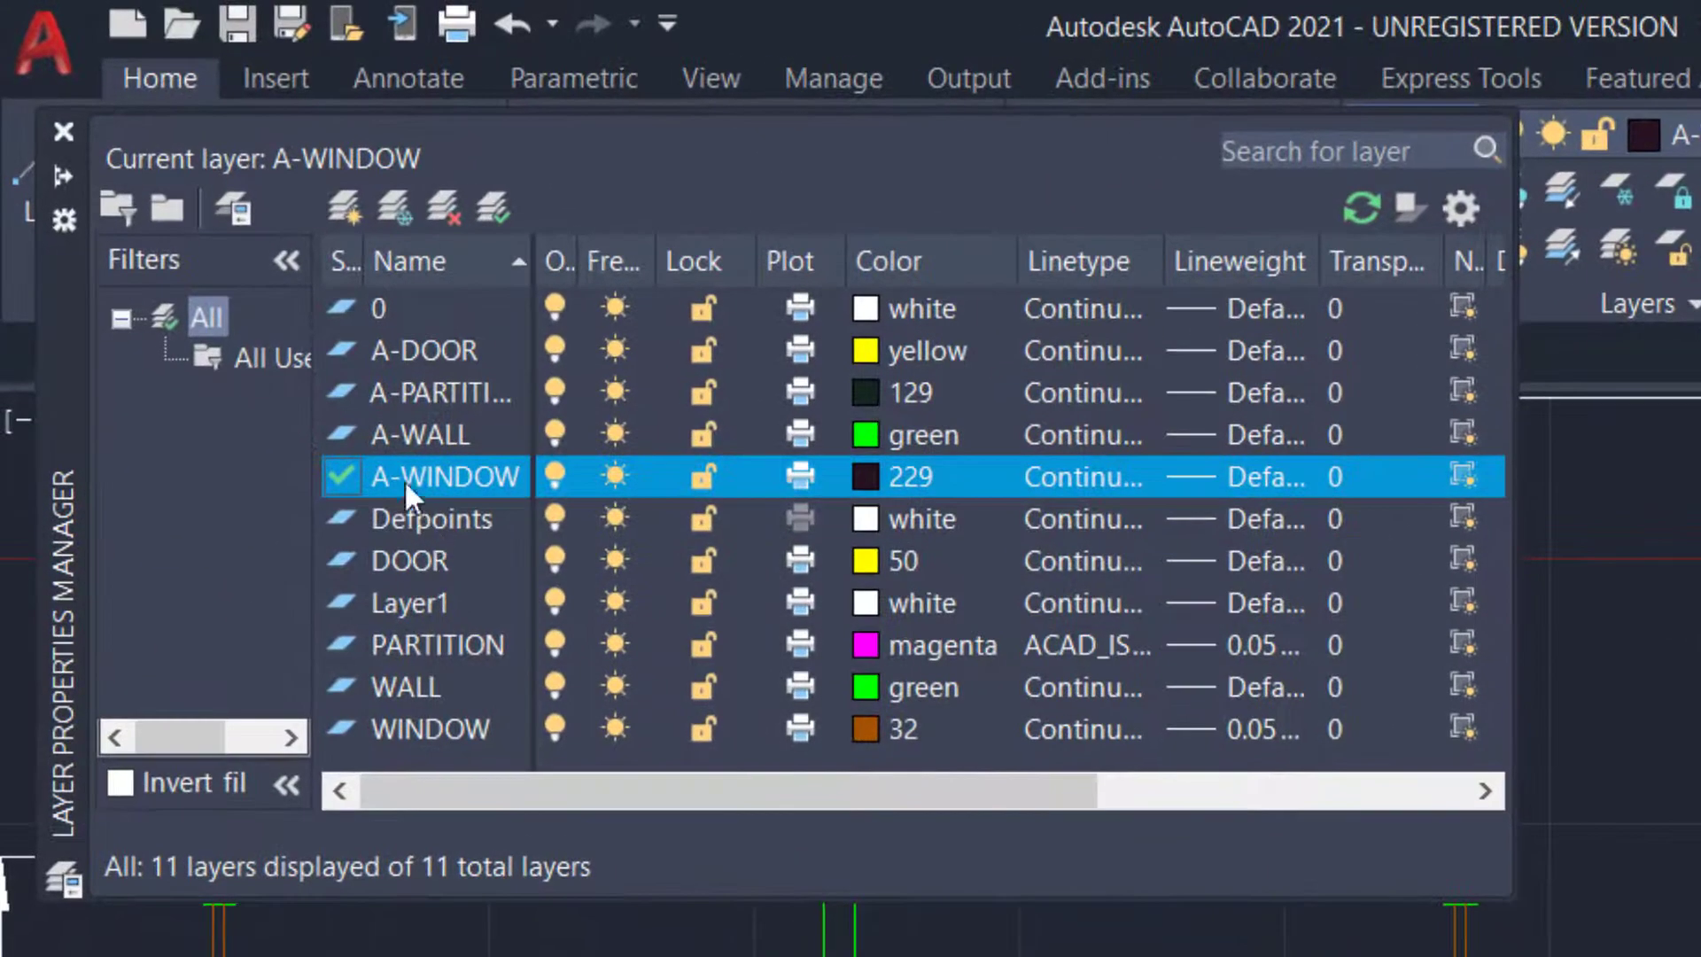
left_click(267, 284)
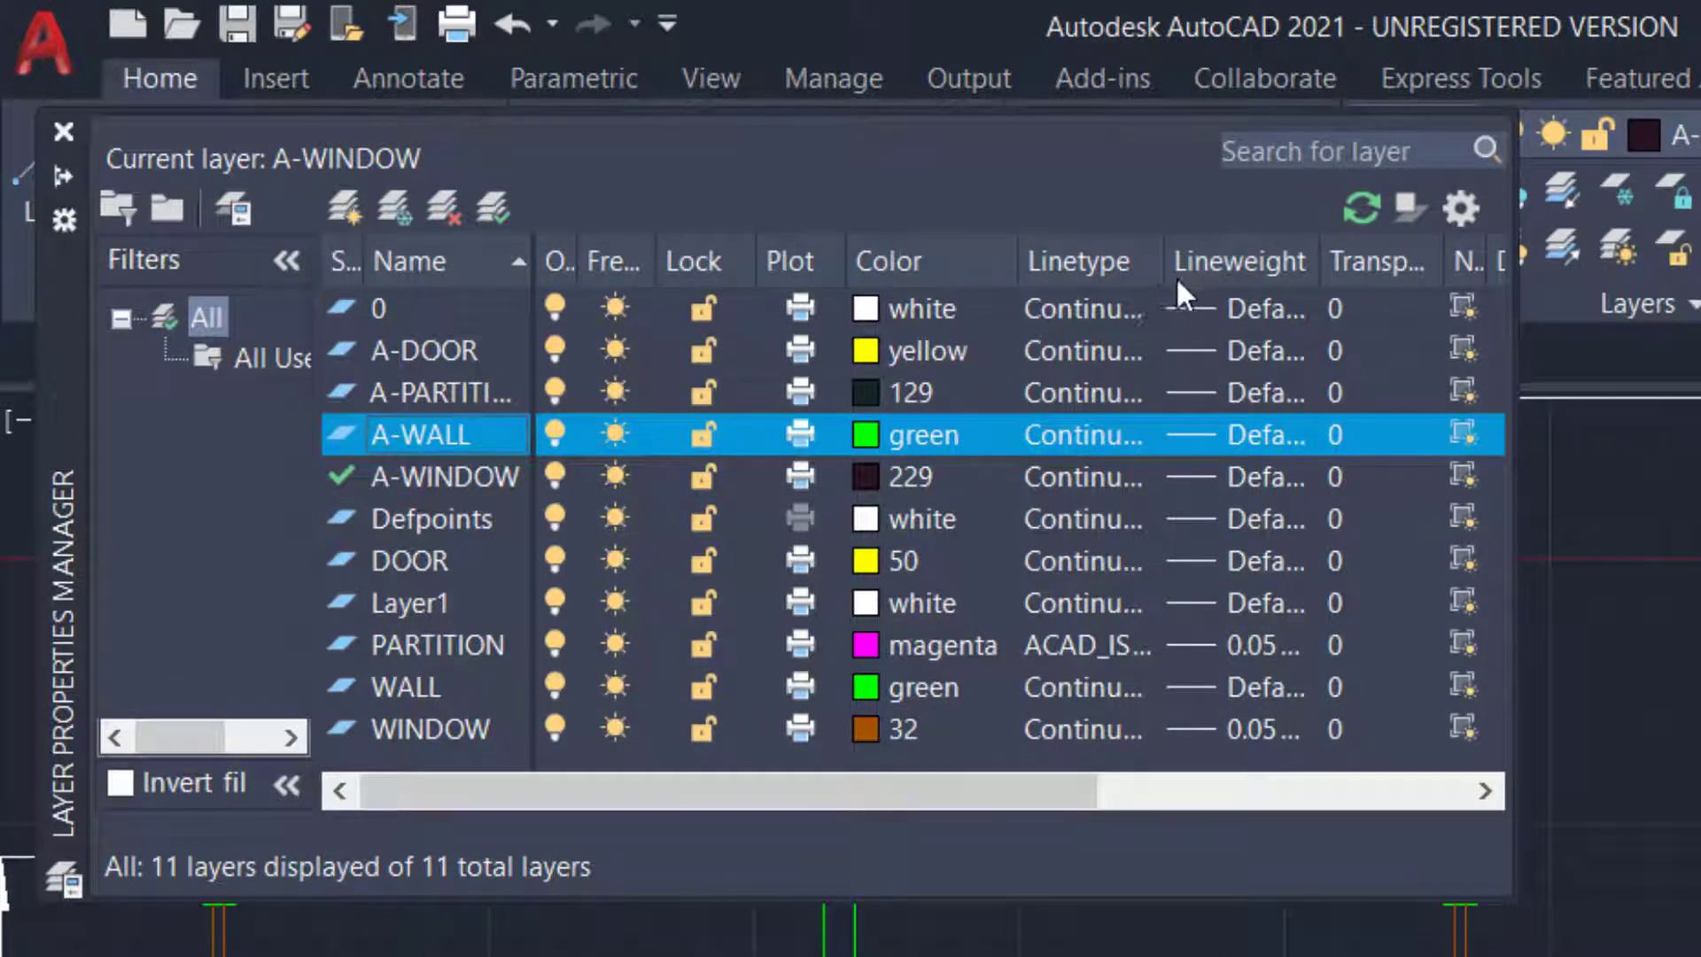
left_click_drag(1164, 266, 1203, 269)
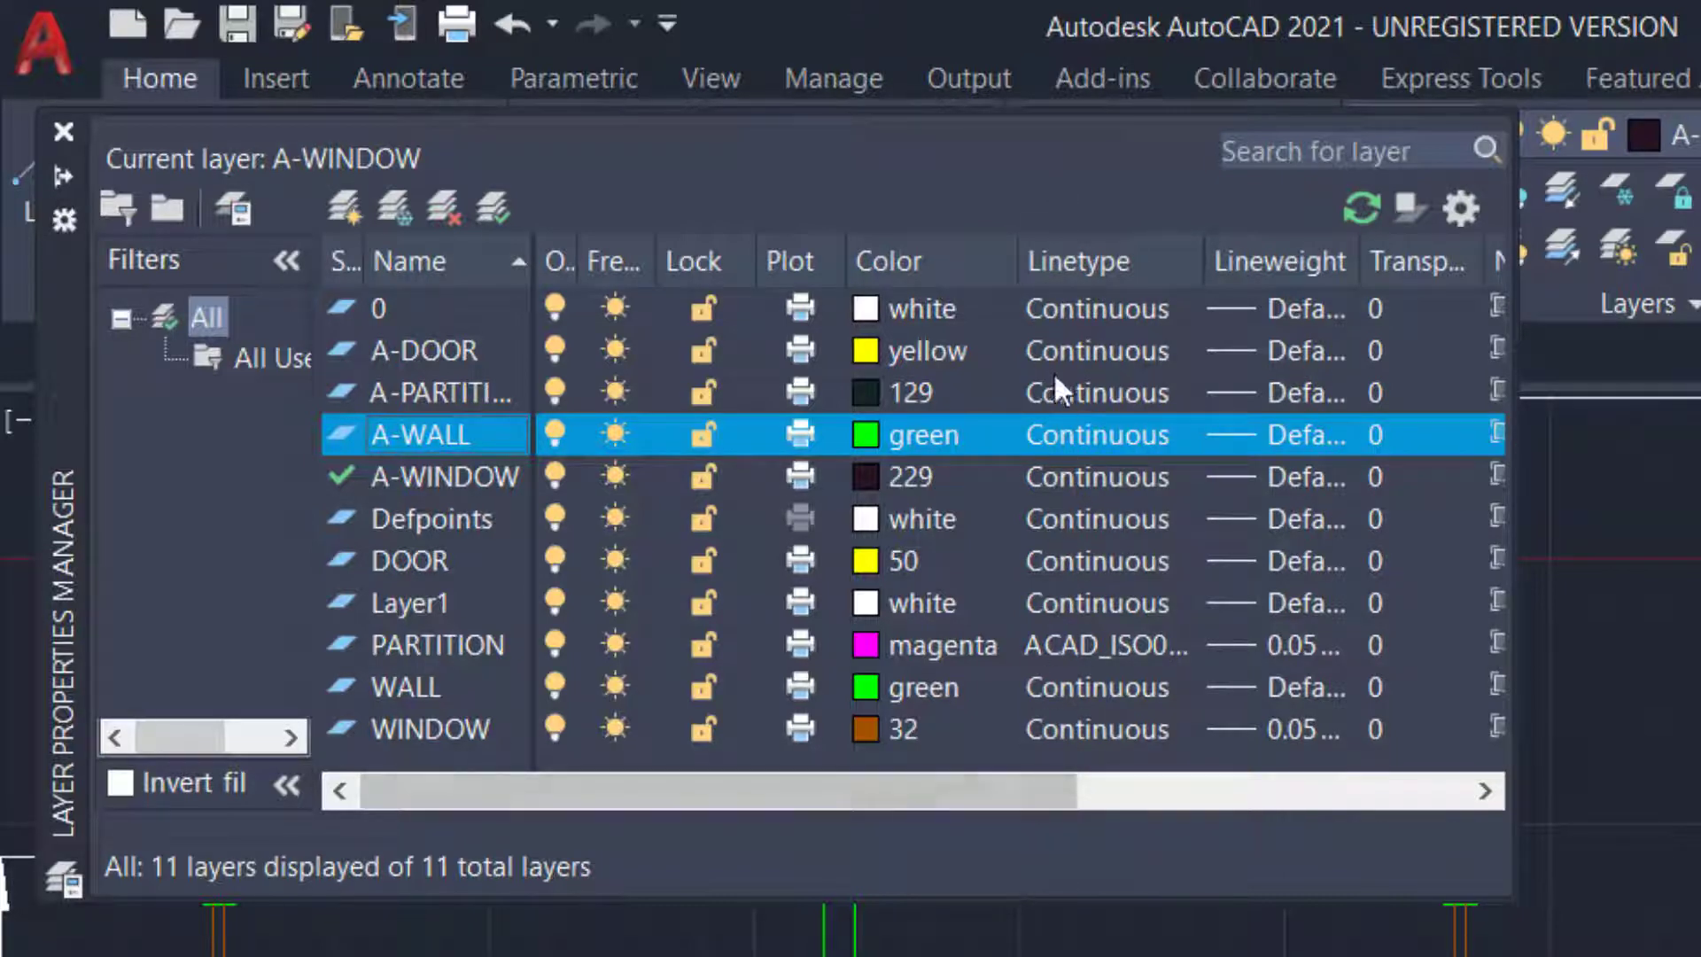
While choosing a linetype for the A-WALL layer, reload FENCELINE1 (Fenceline circle) from acadiso.lin
left_click(1120, 434)
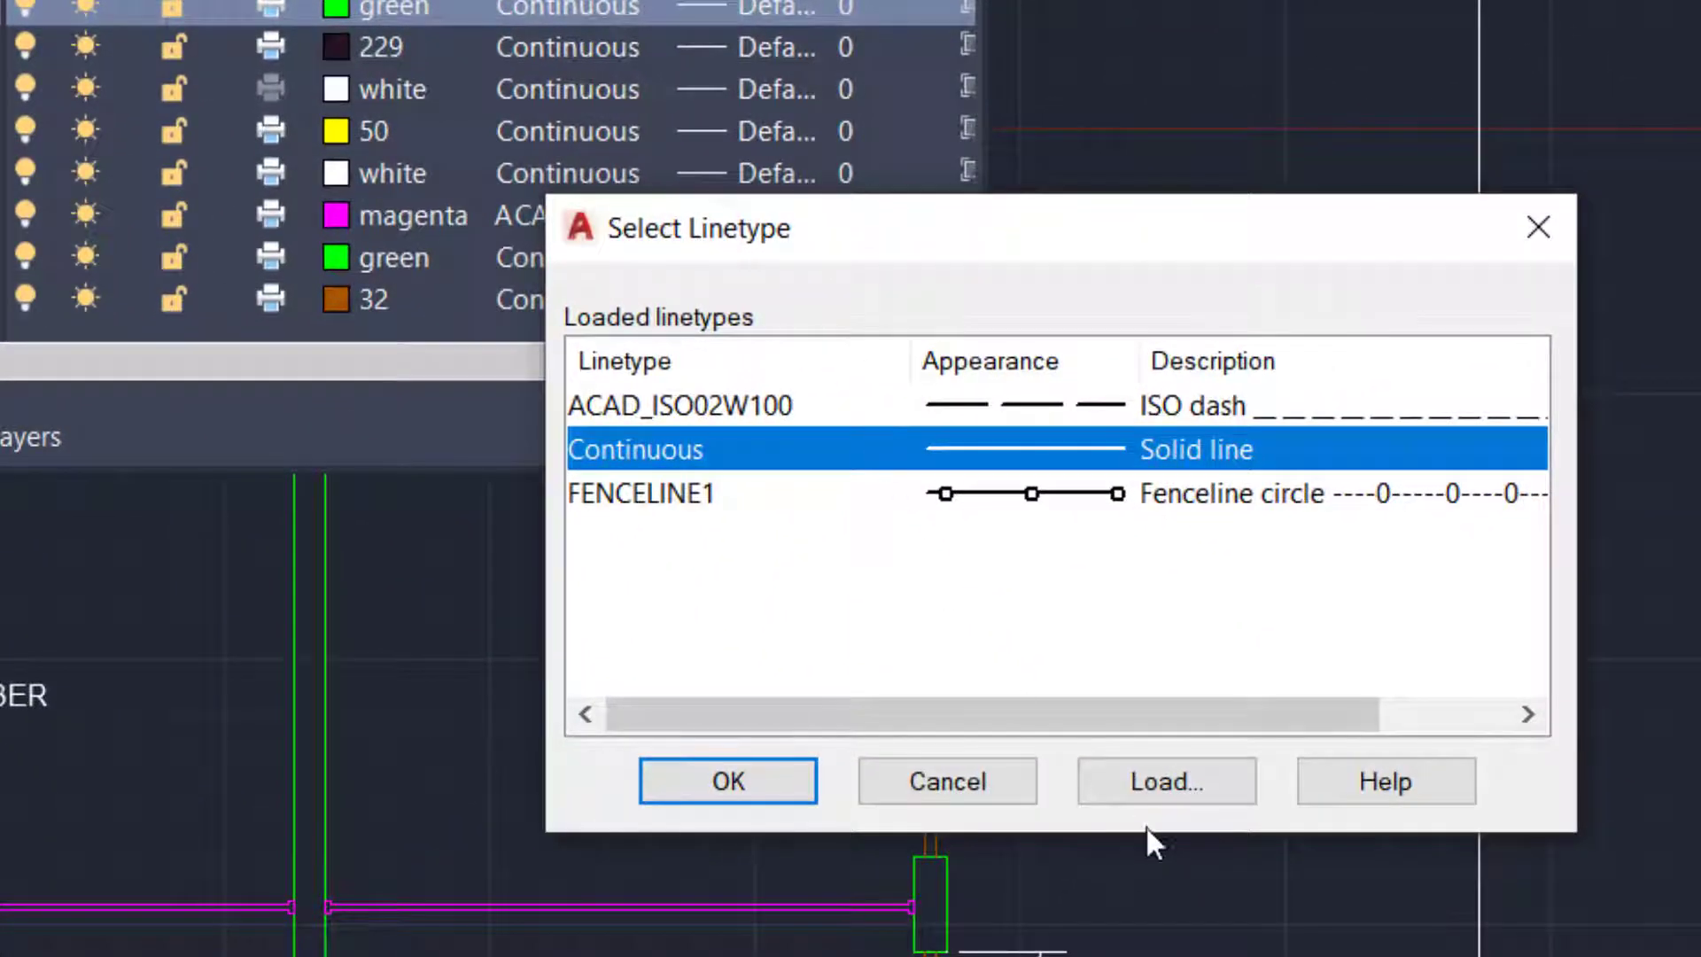
left_click(684, 408)
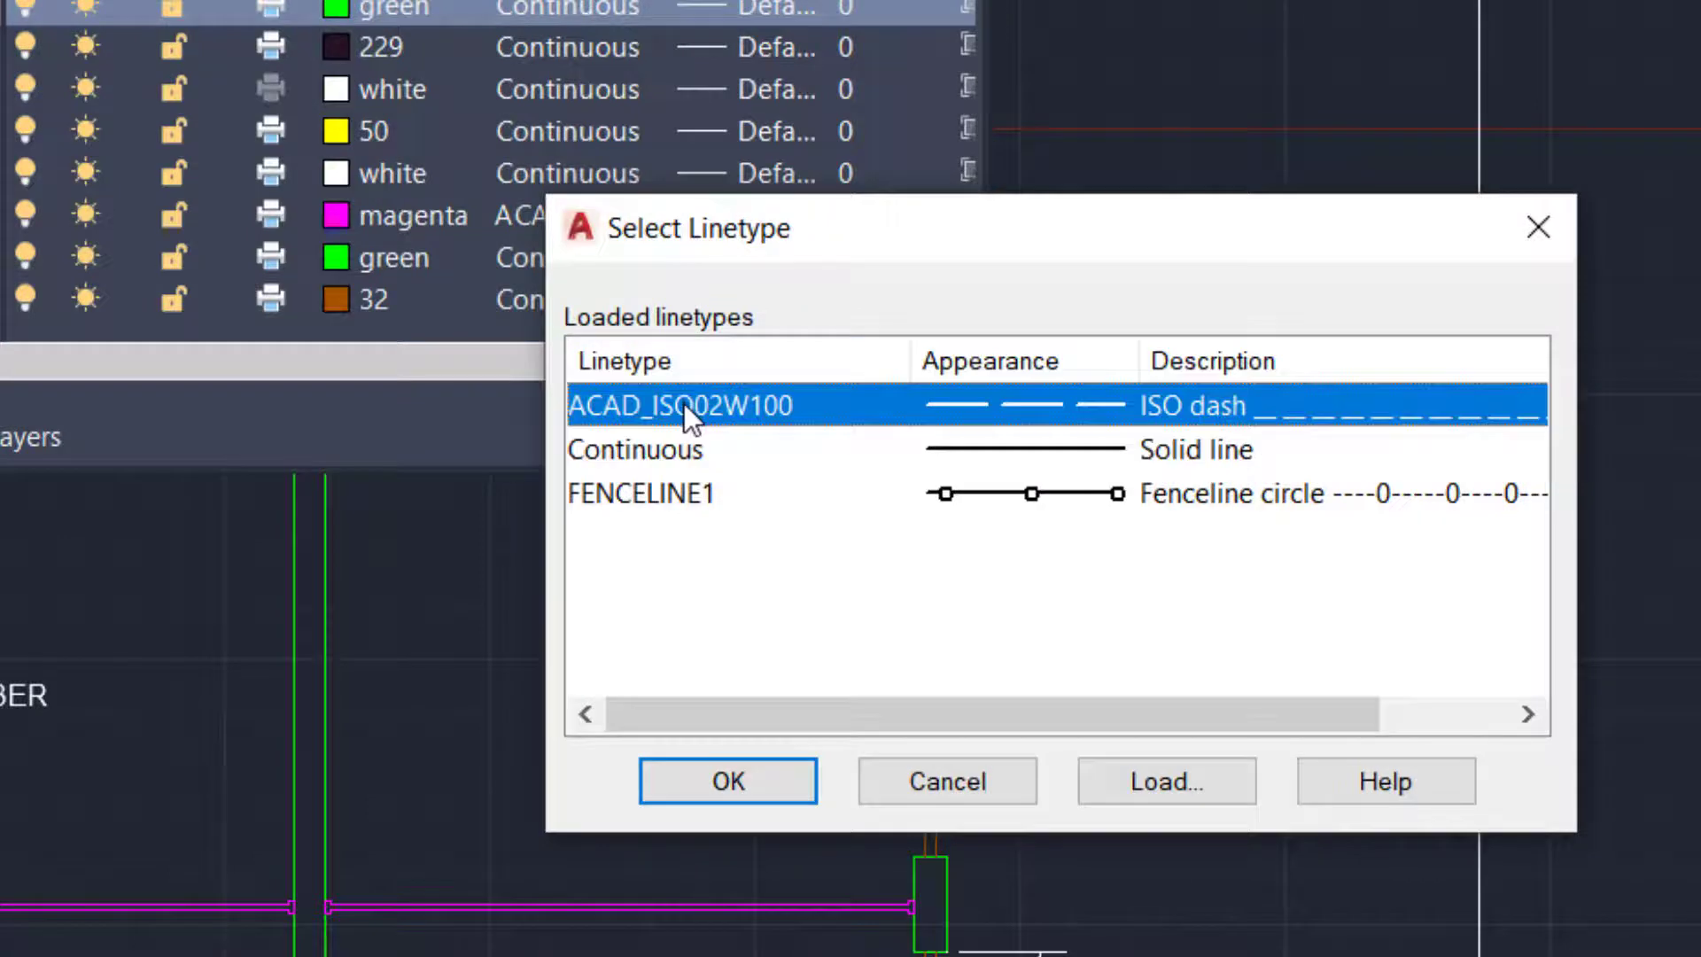
left_click(1178, 783)
scroll(1210, 505, "down", 17)
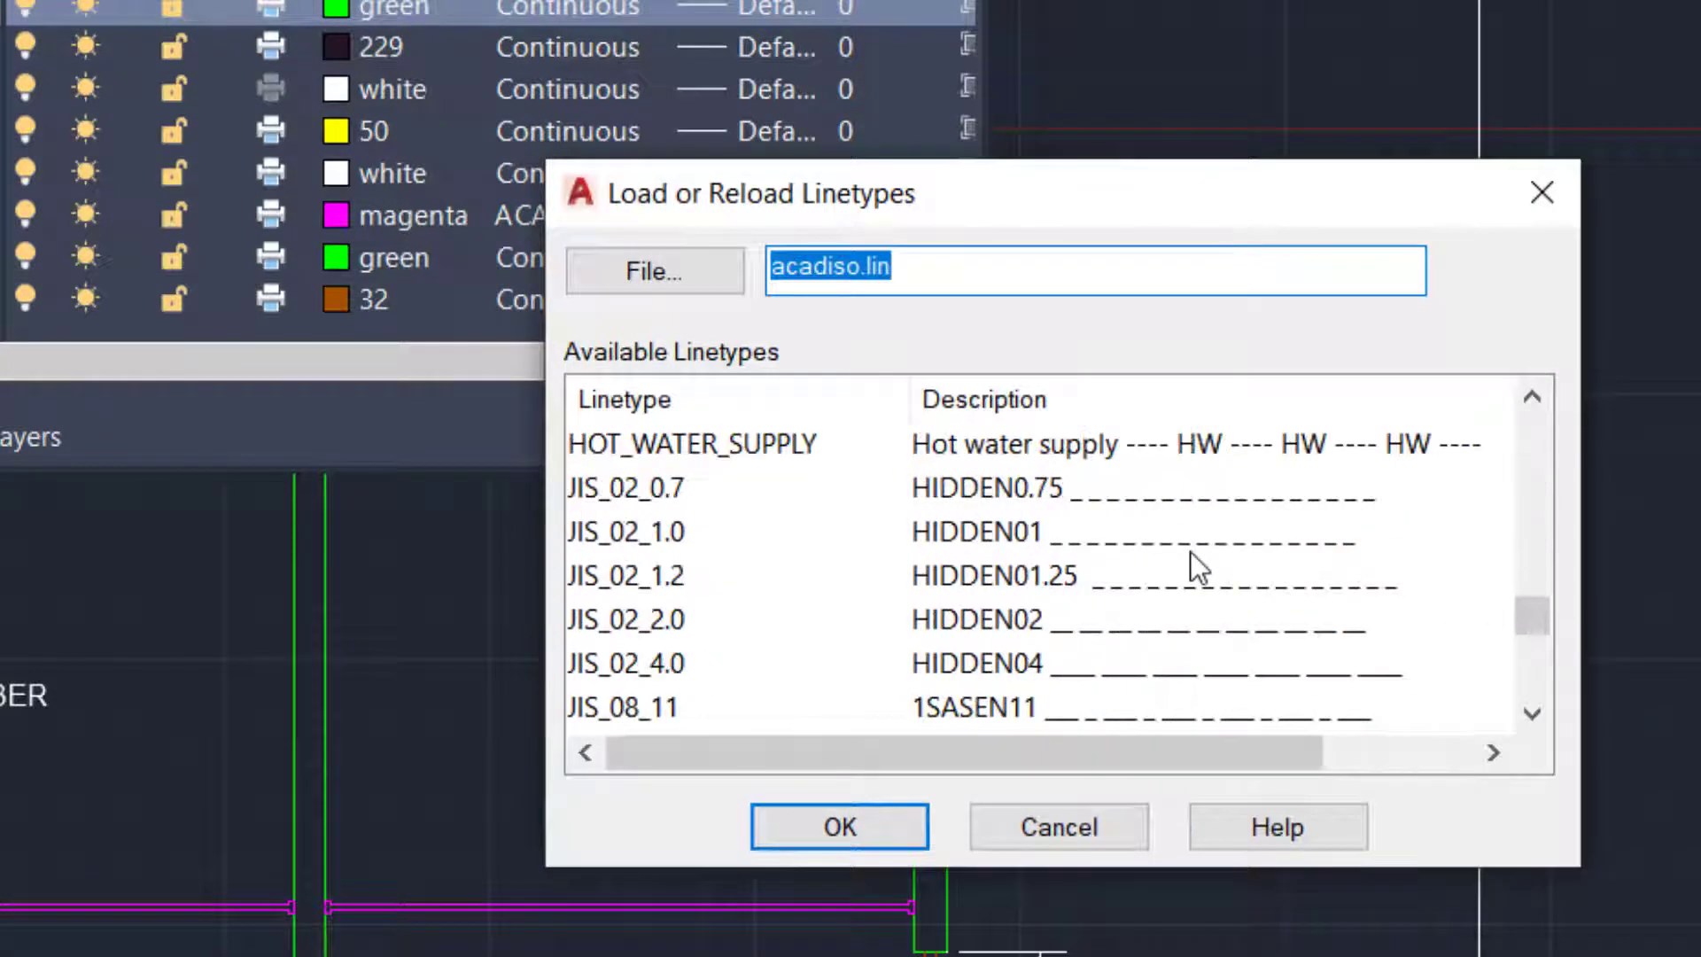
scroll(1125, 699, "up", 6)
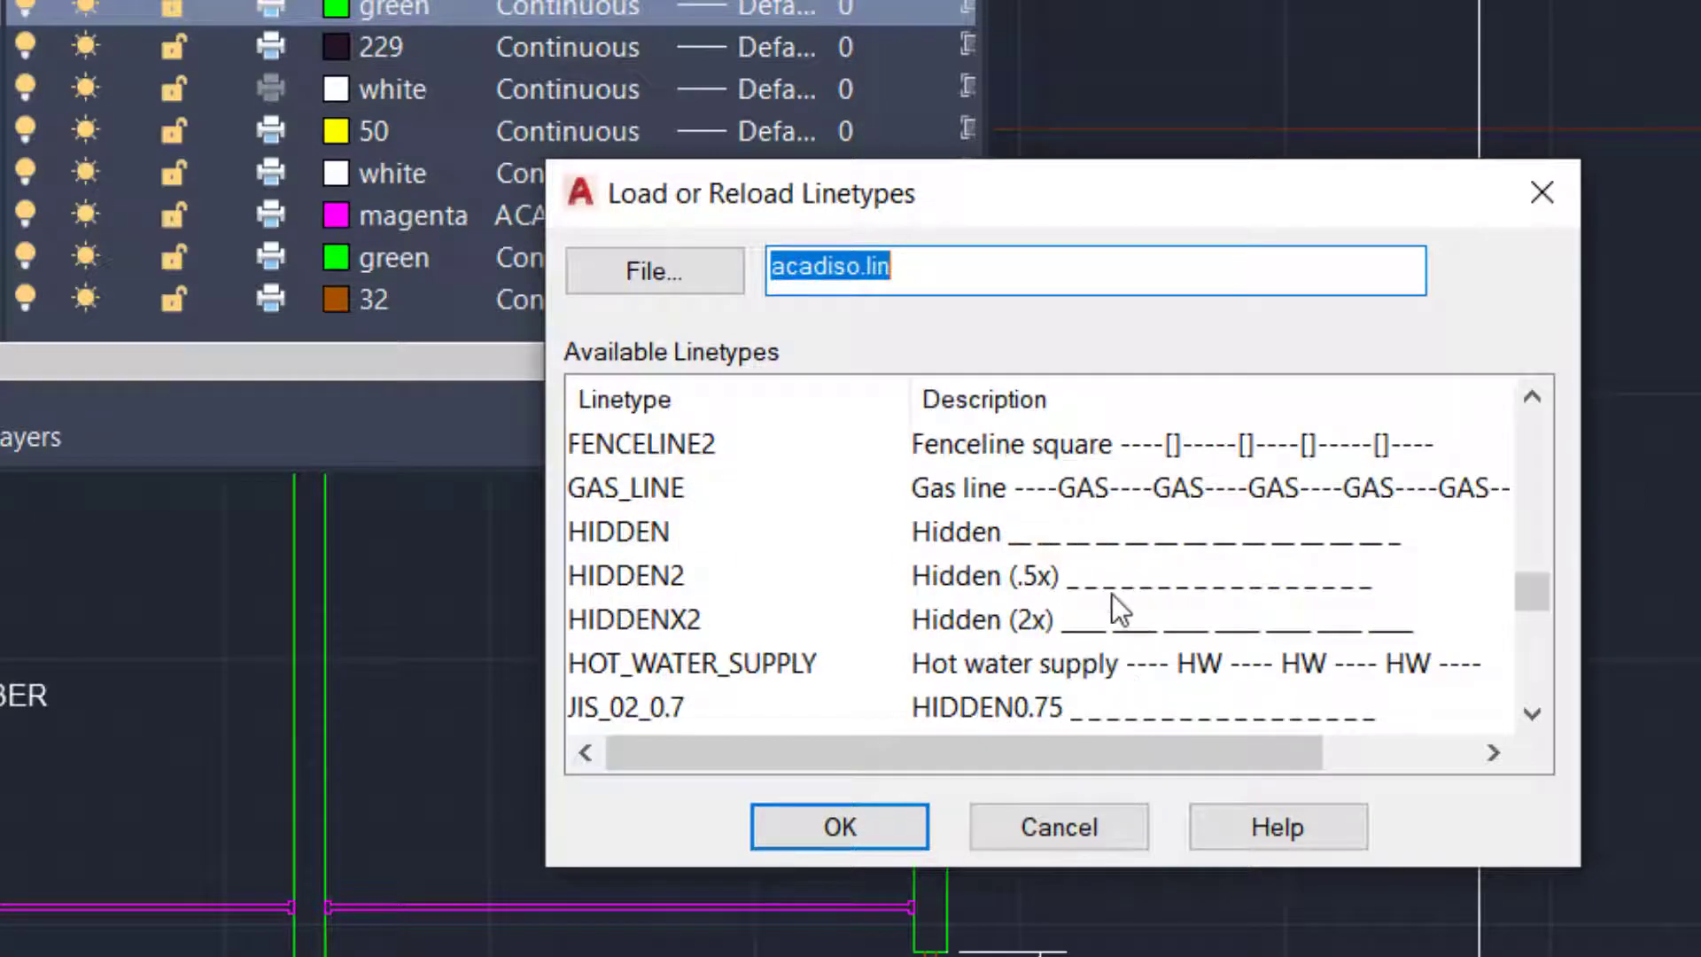
scroll(966, 540, "up", 1)
scroll(1064, 584, "down", 1)
scroll(1116, 571, "up", 1)
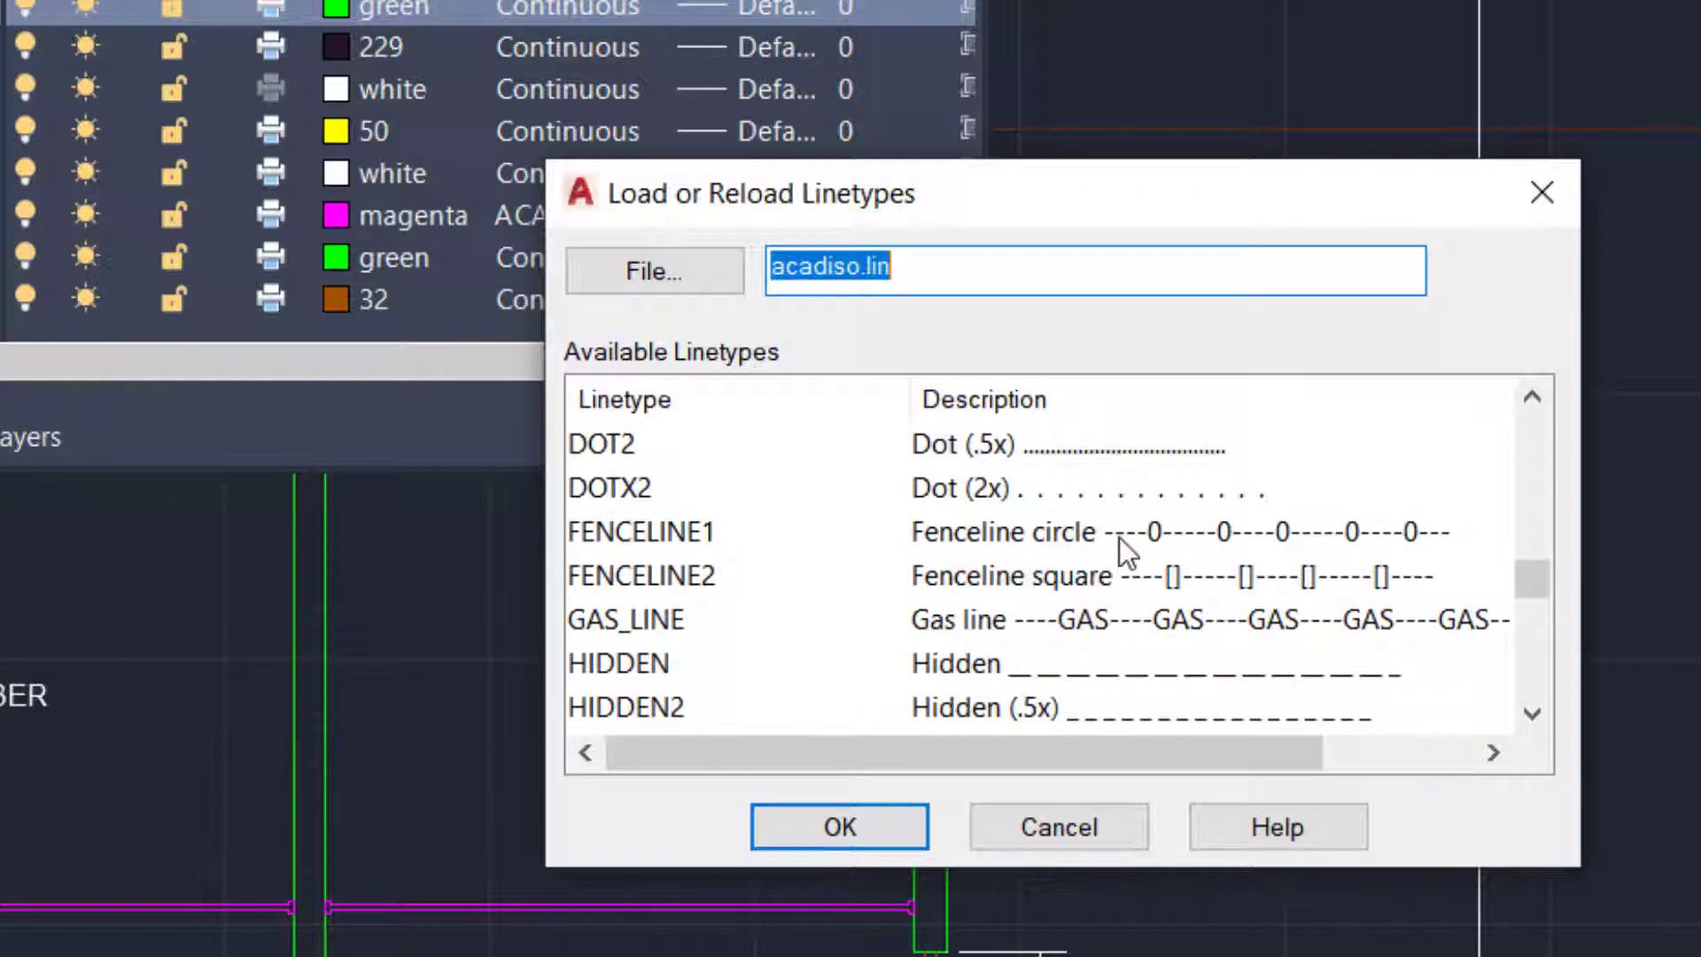
left_click(1172, 537)
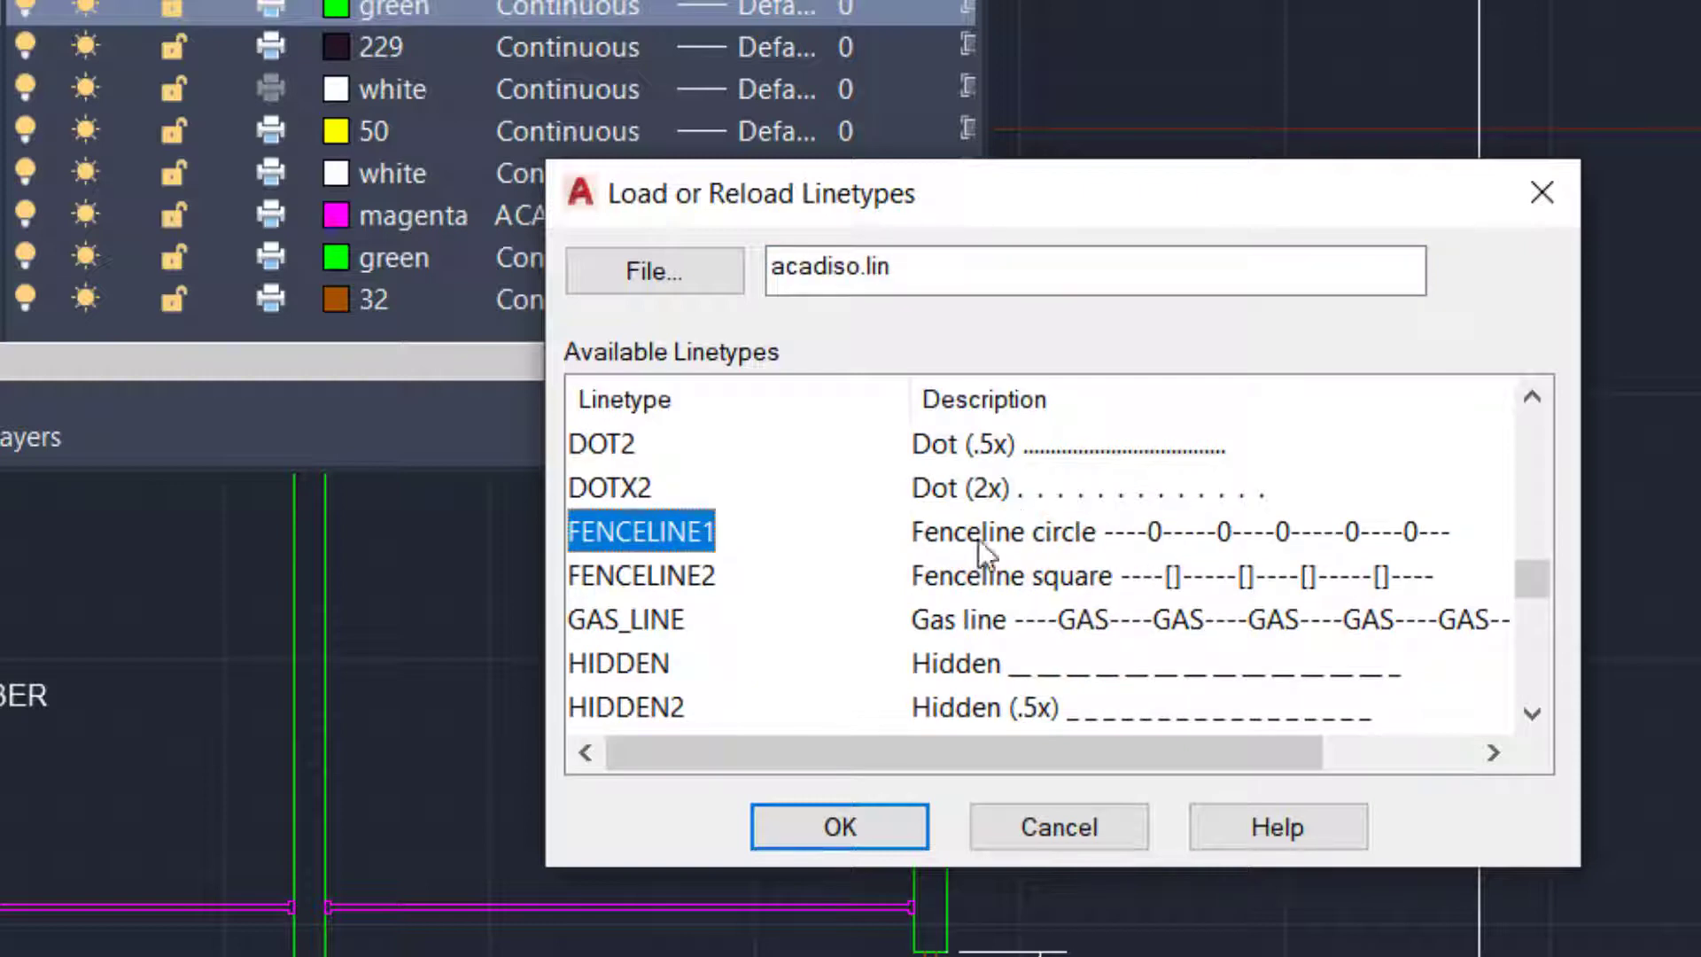
left_click(890, 837)
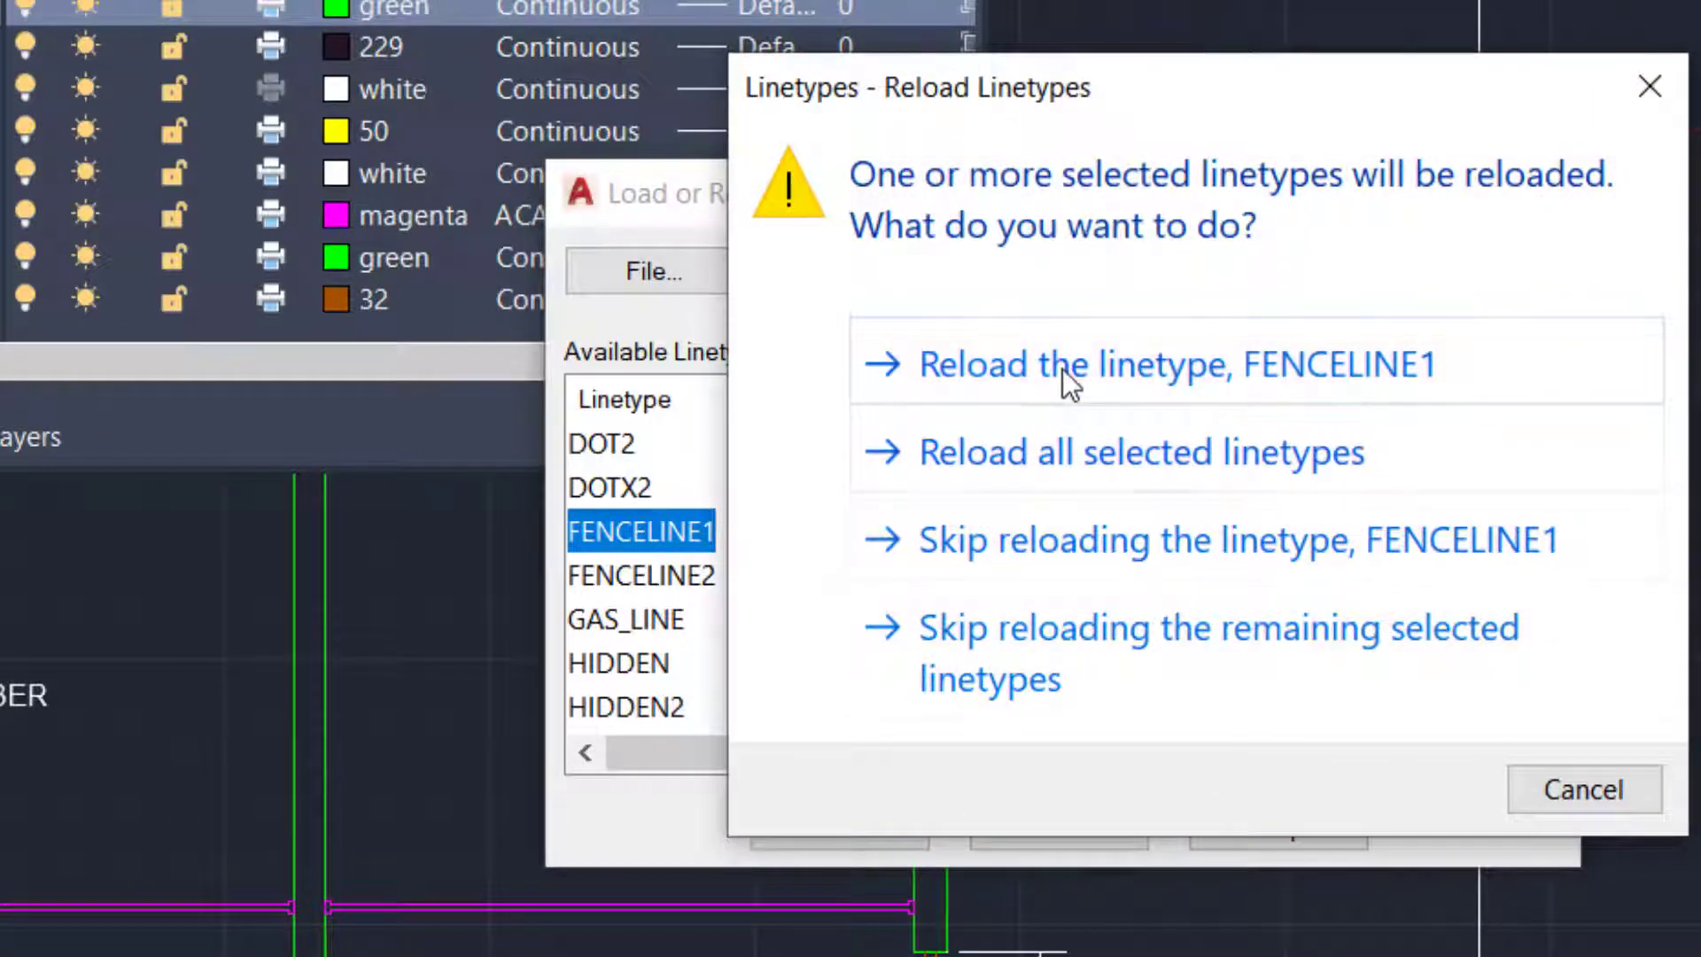
left_click(1062, 369)
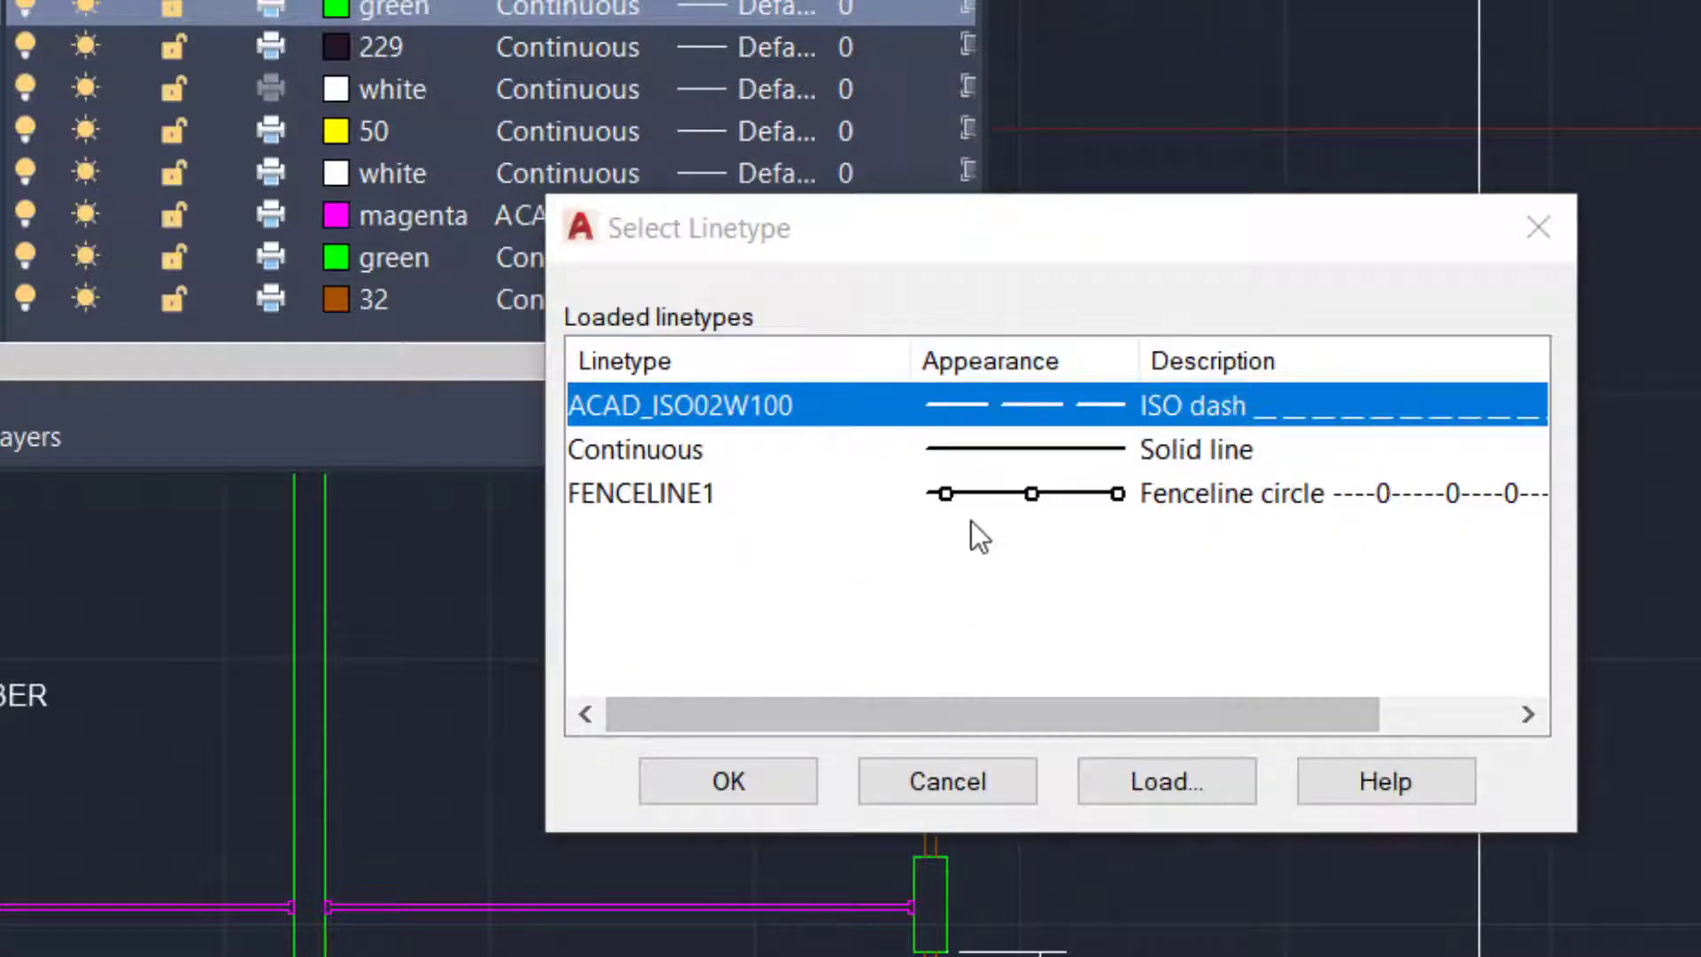
Assign the FENCELINE1 linetype to the A-WALL layer
left_click(1115, 505)
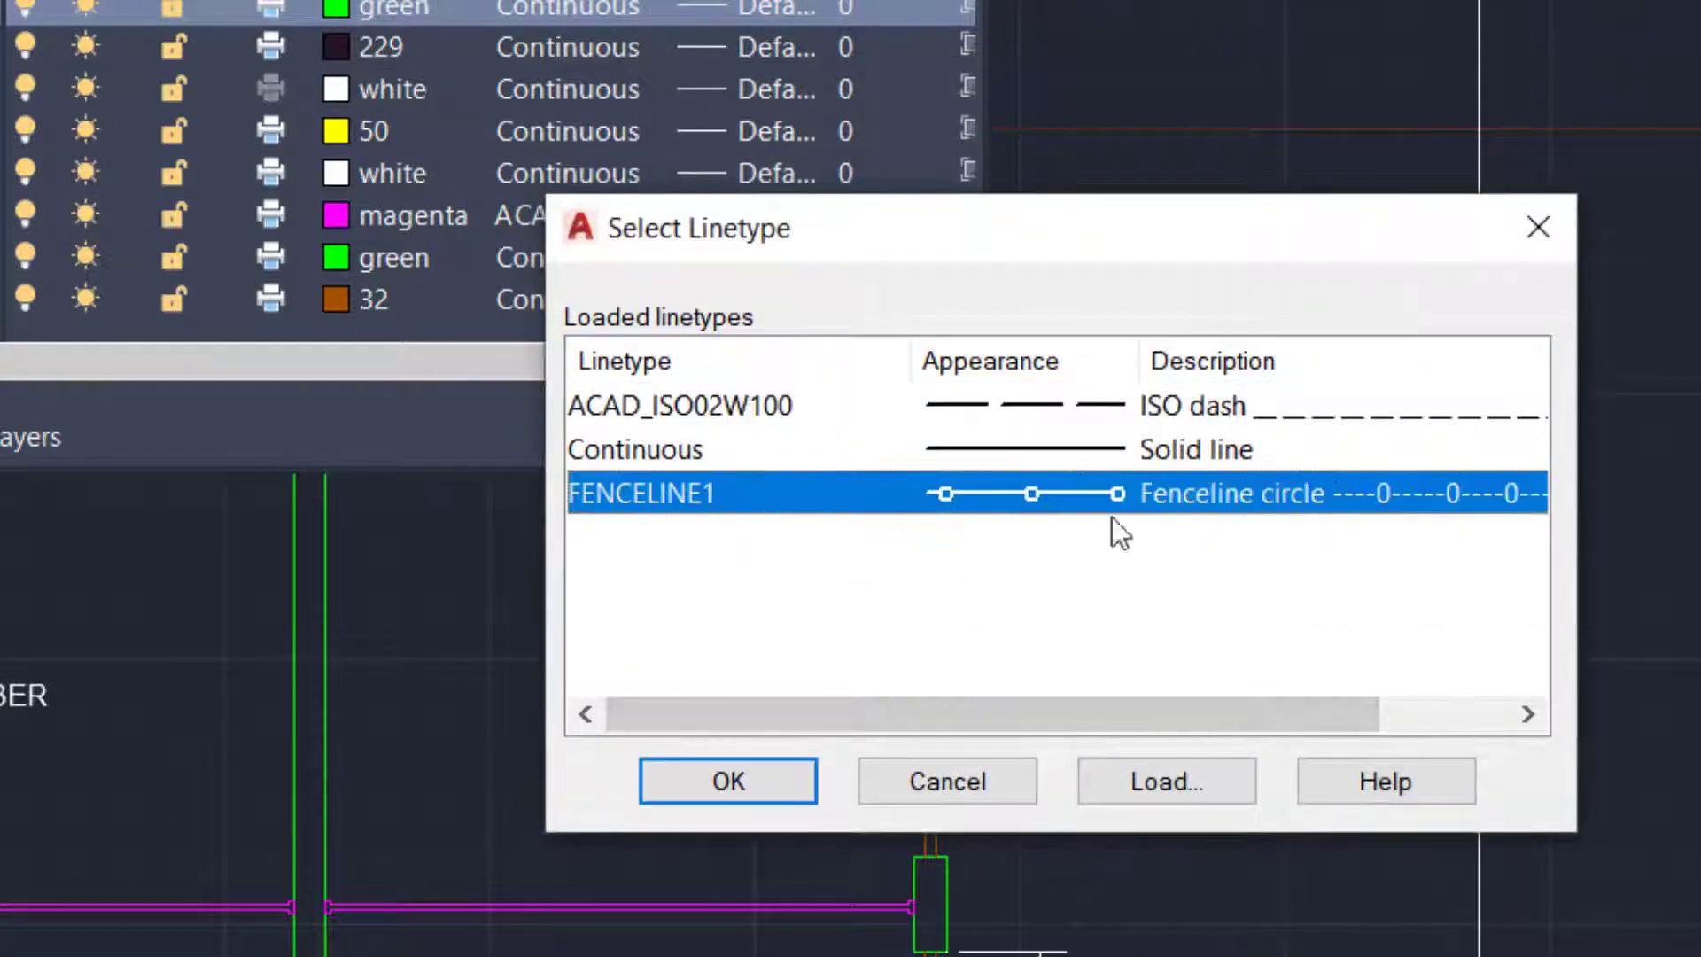
left_click(725, 780)
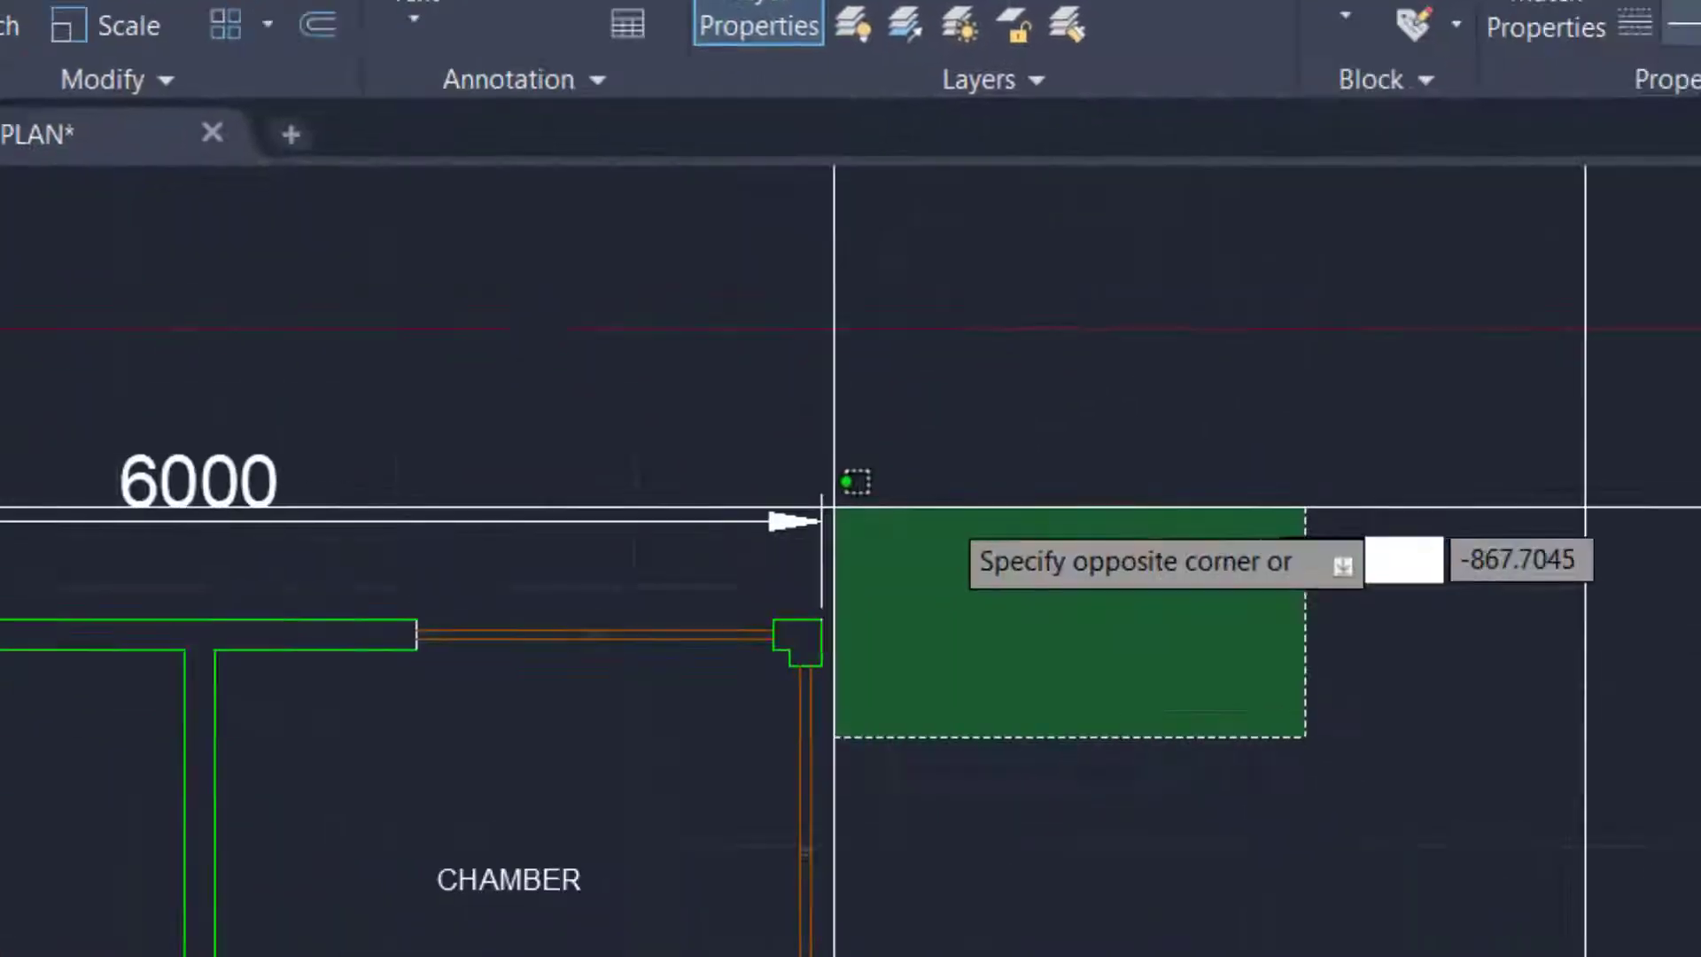
scroll(835, 509, "down", 5)
left_click(222, 503)
scroll(213, 523, "down", 4)
scroll(89, 524, "up", 1)
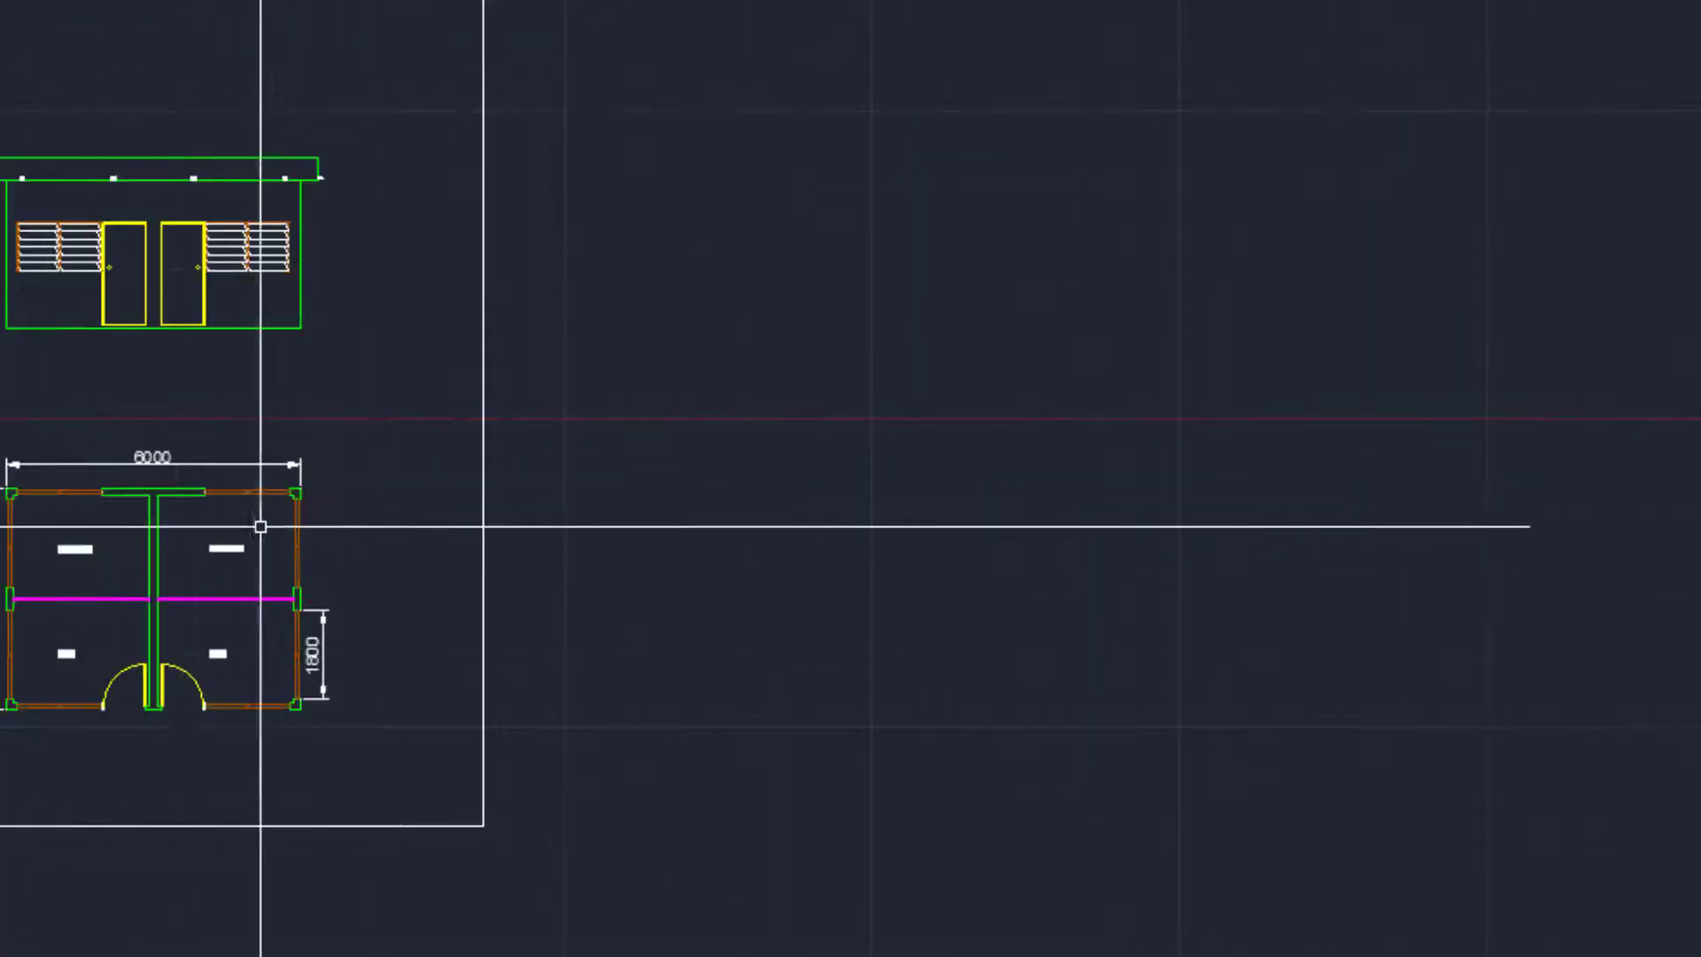
scroll(635, 611, "up", 1)
scroll(443, 432, "down", 4)
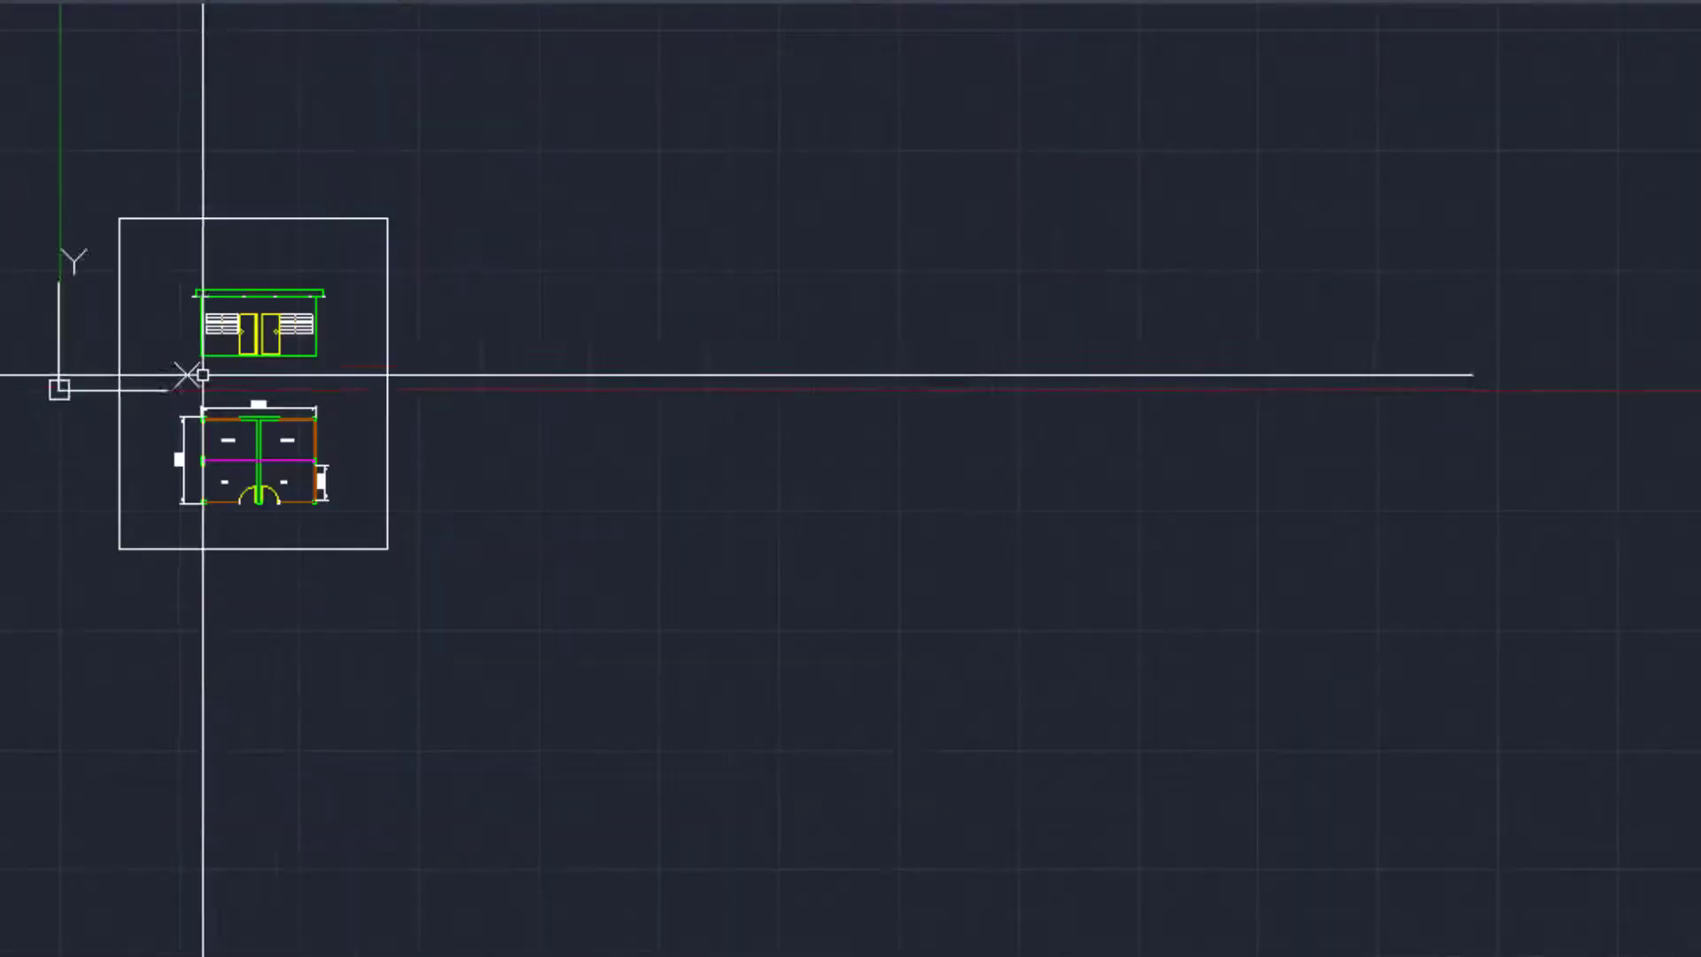
Copy the whole front elevation horizontally with Ortho on, placing the duplicate just outside the right side of the drawing frame
scroll(168, 292, "up", 3)
left_click(62, 129)
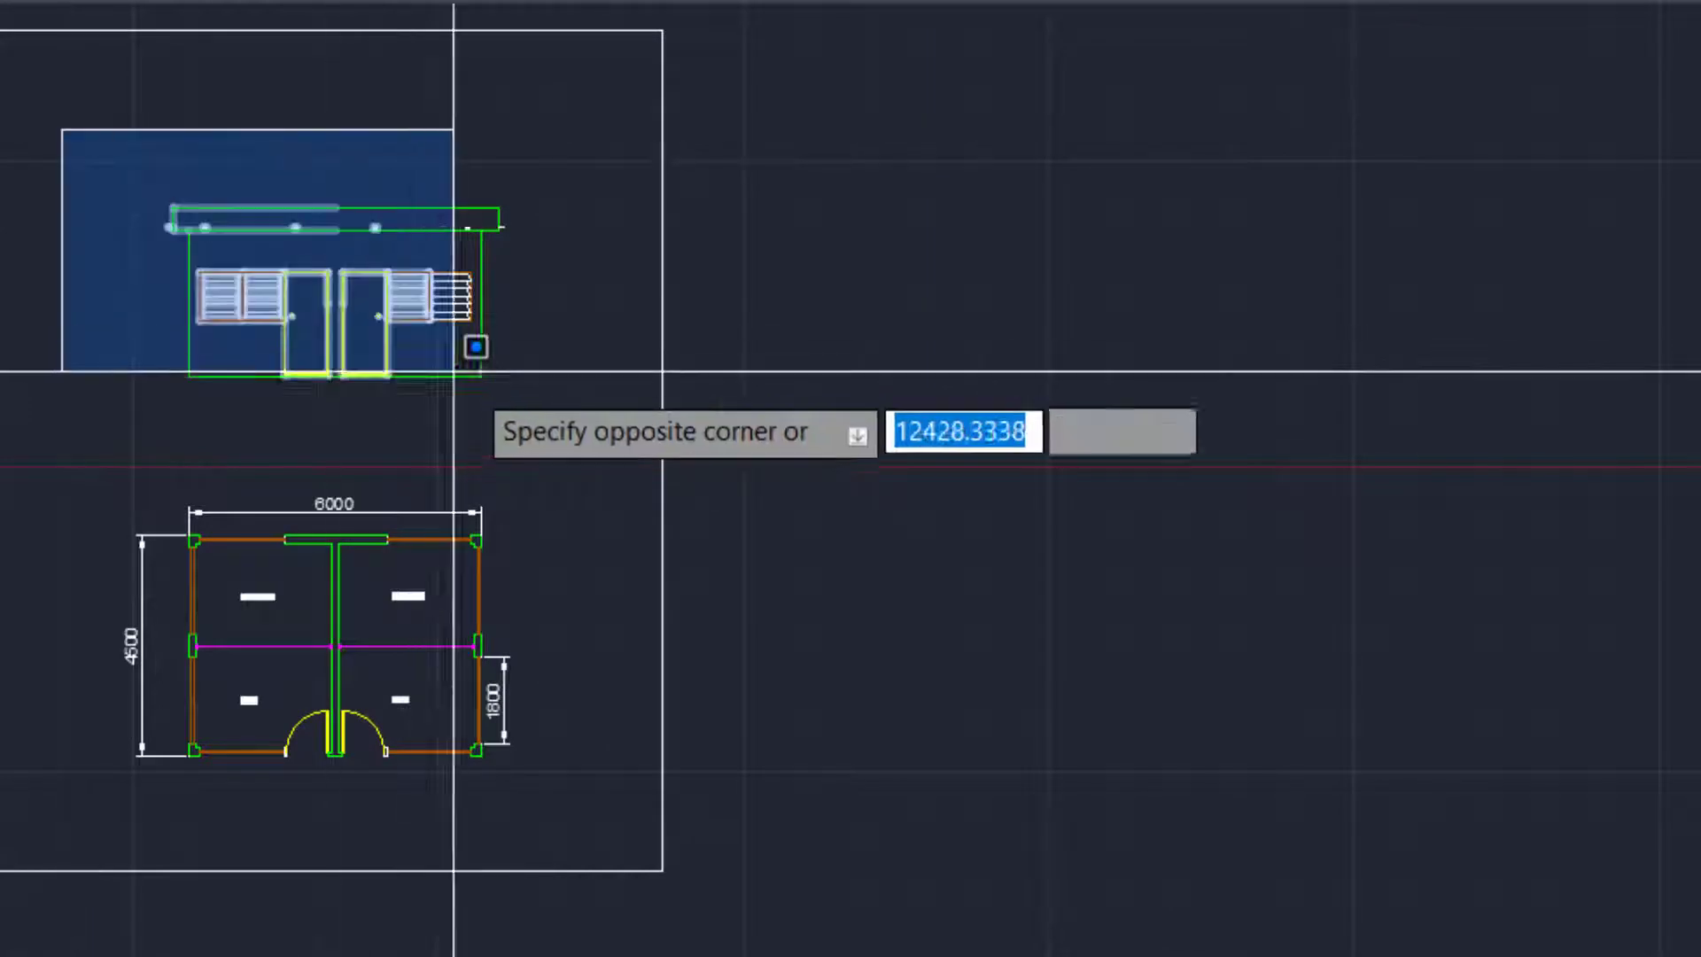
left_click(576, 448)
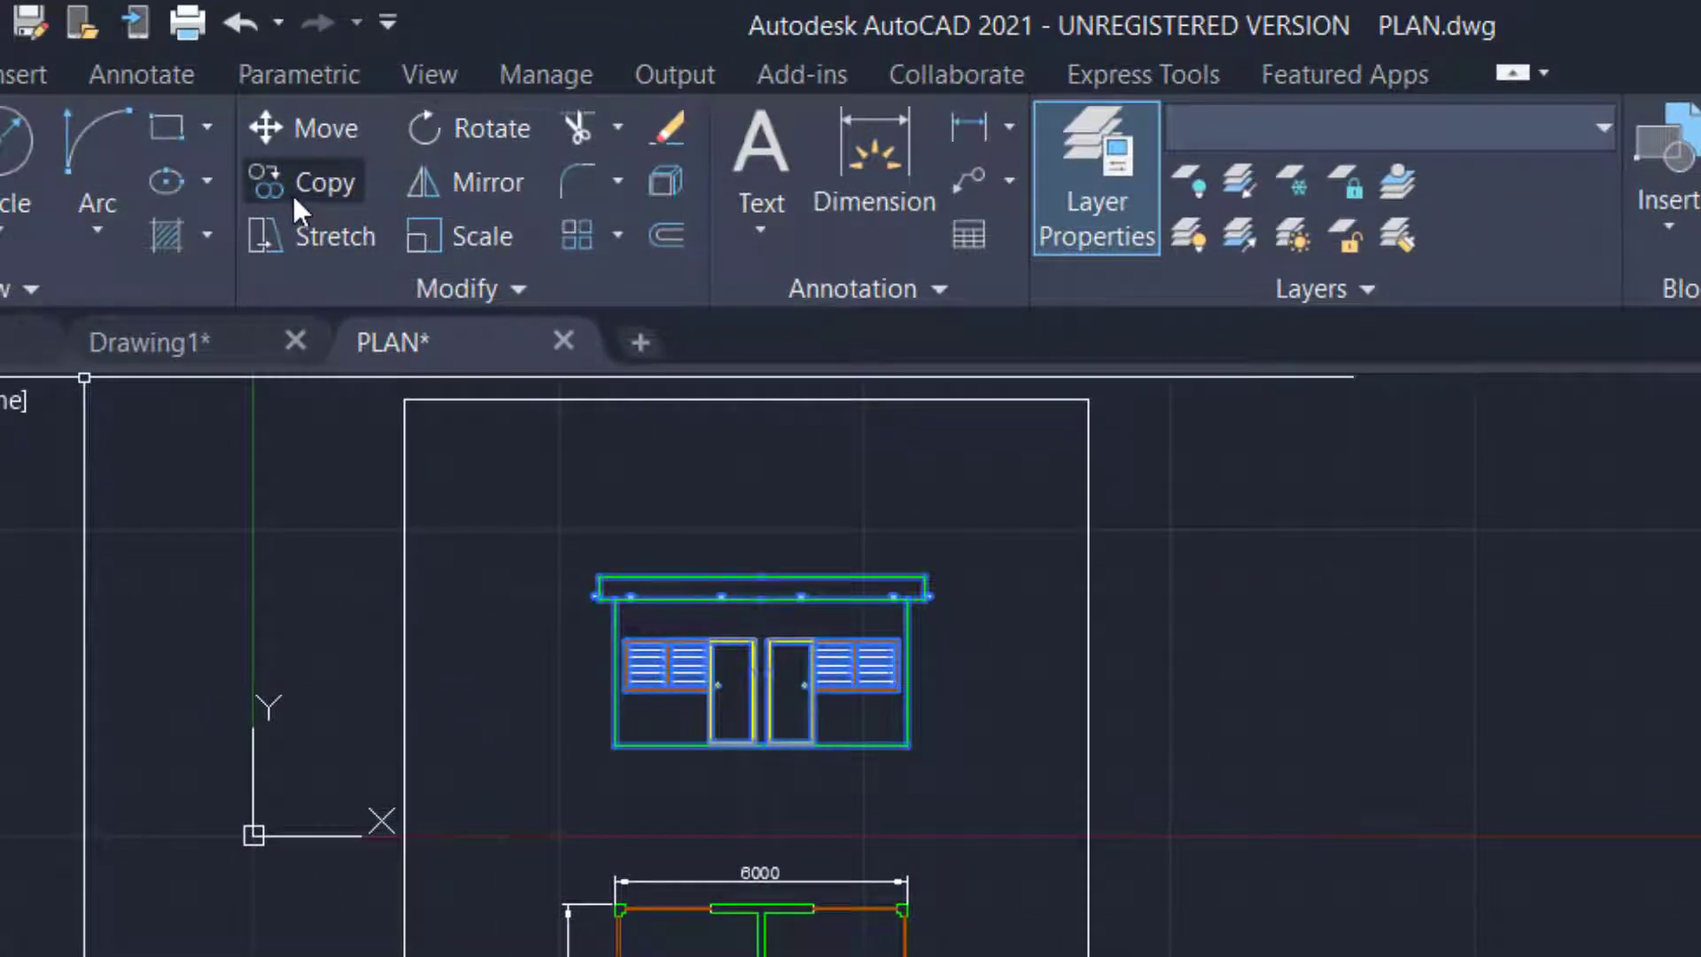
left_click(290, 191)
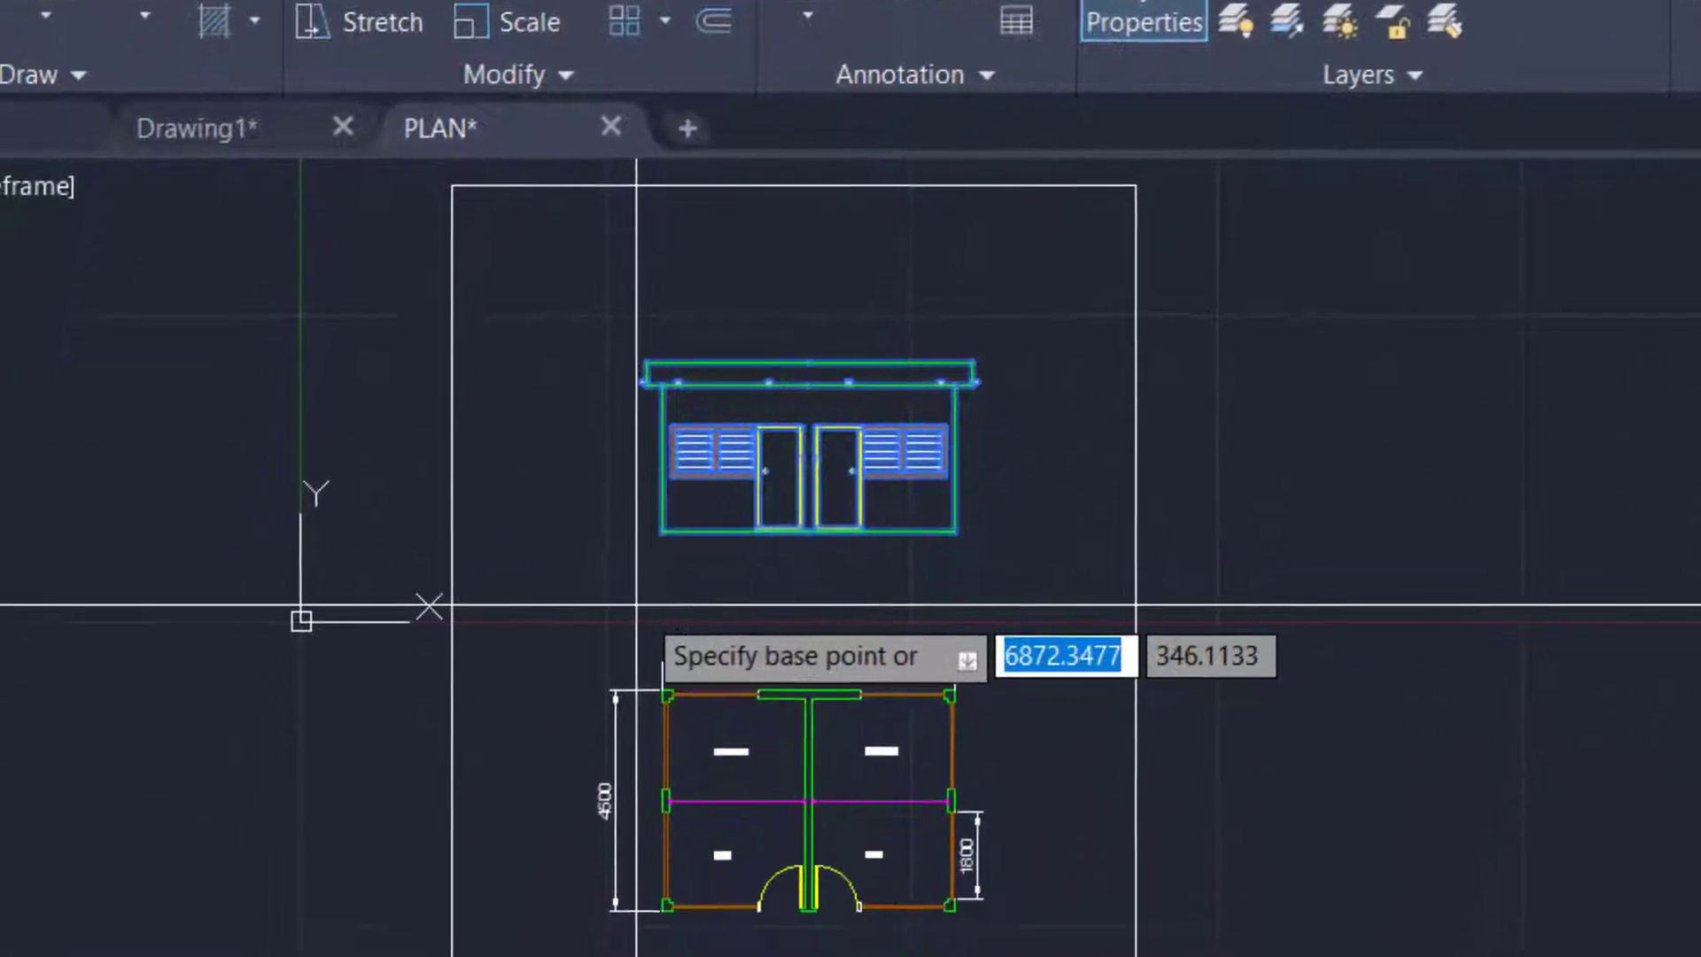
left_click(589, 809)
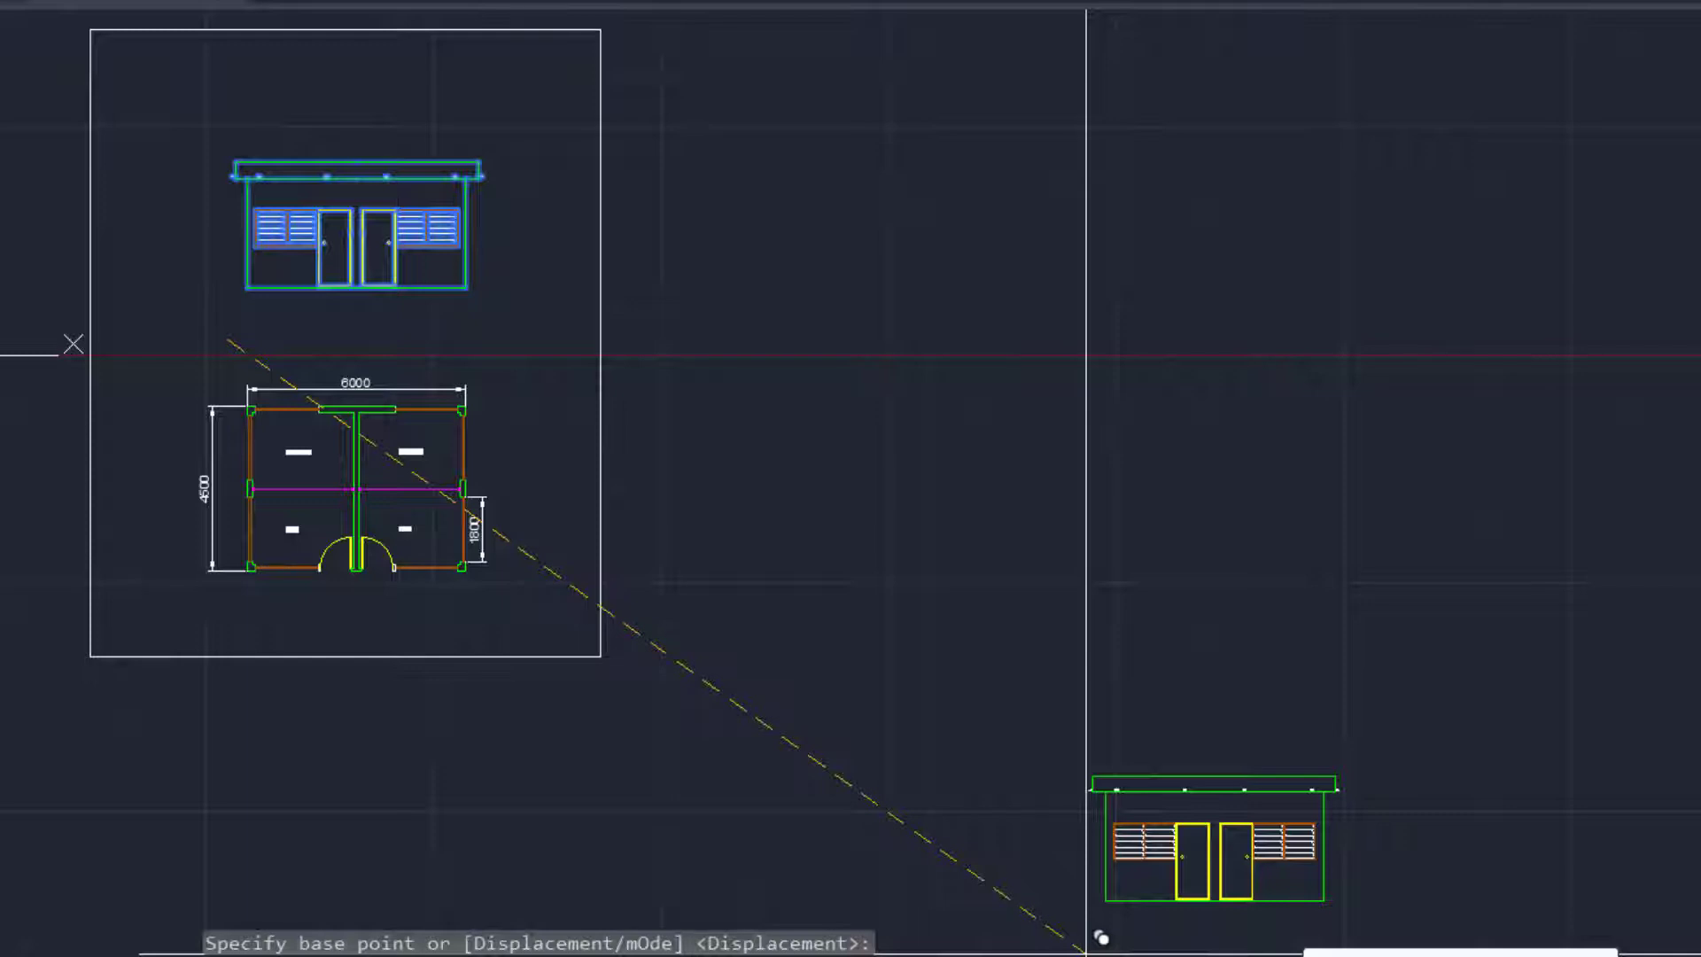
key("F8")
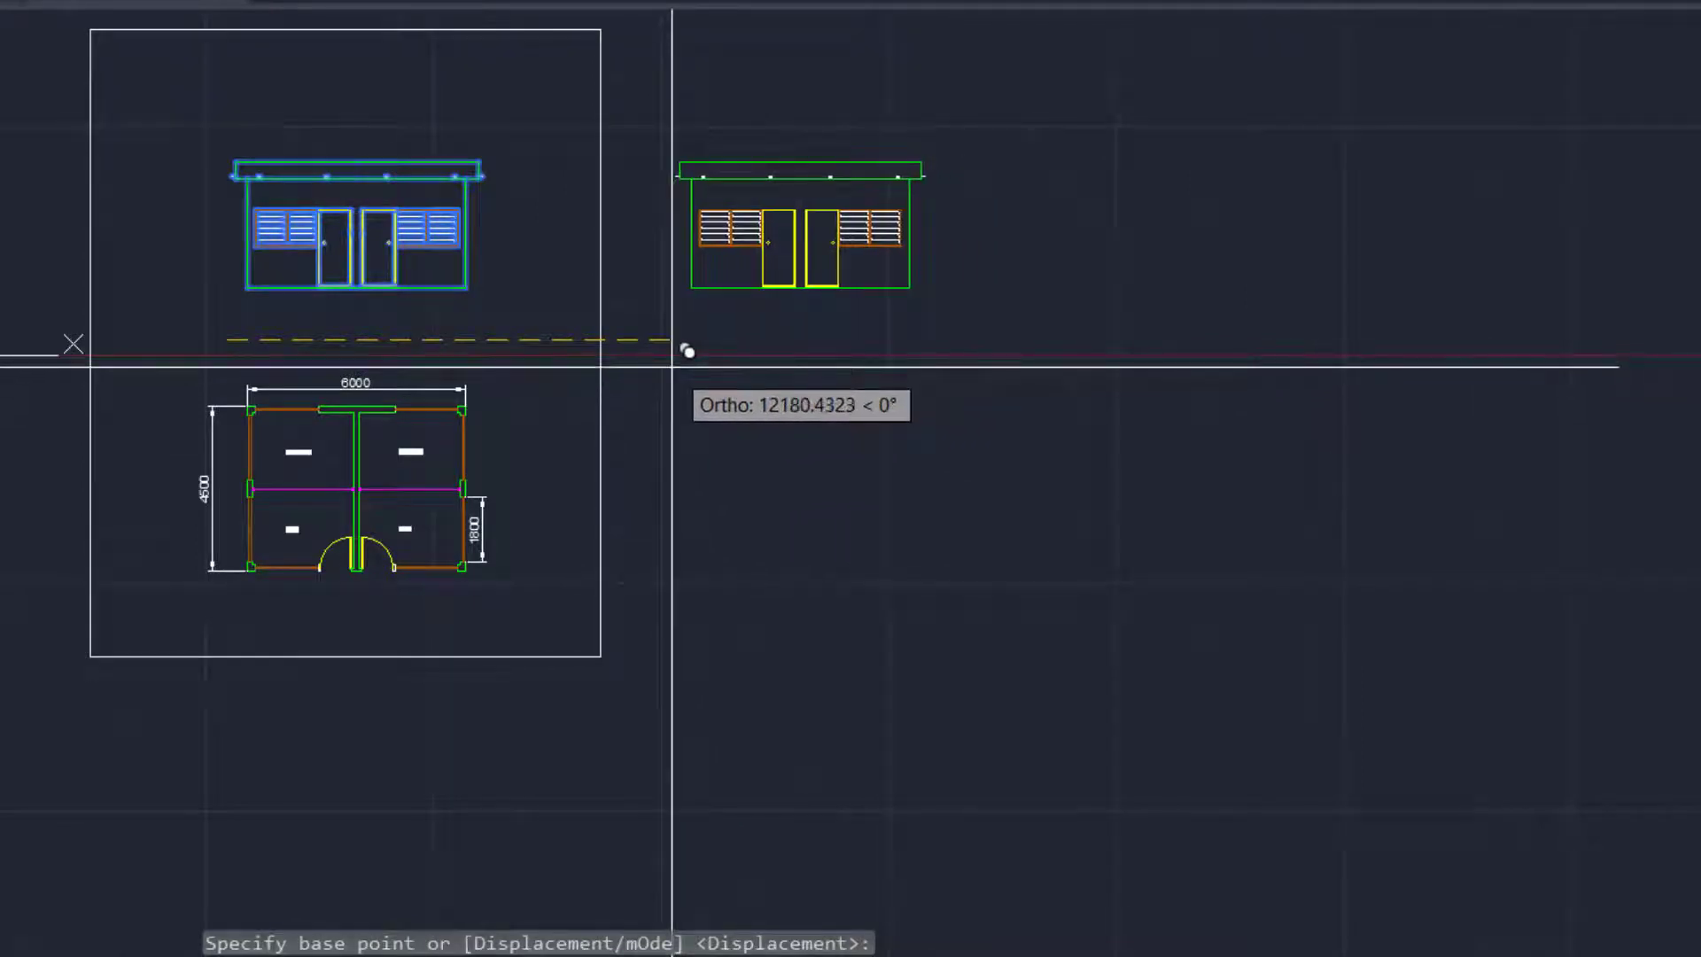
left_click(679, 363)
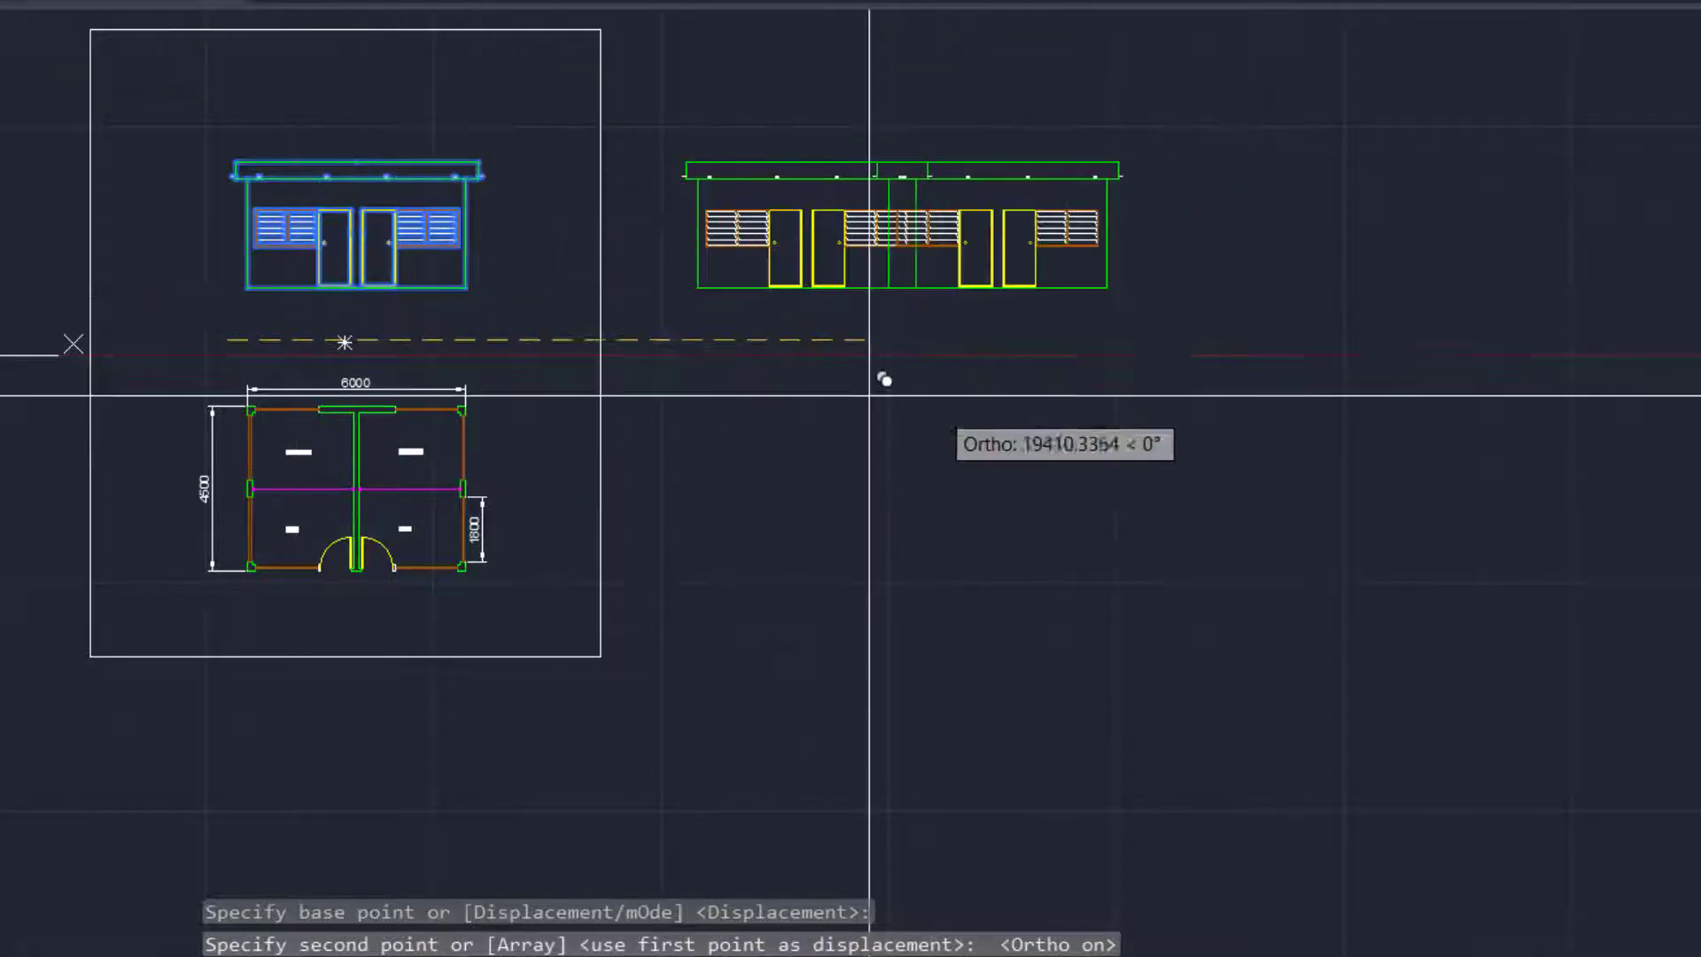
key("Escape")
key("Escape")
key("Escape")
key("Escape")
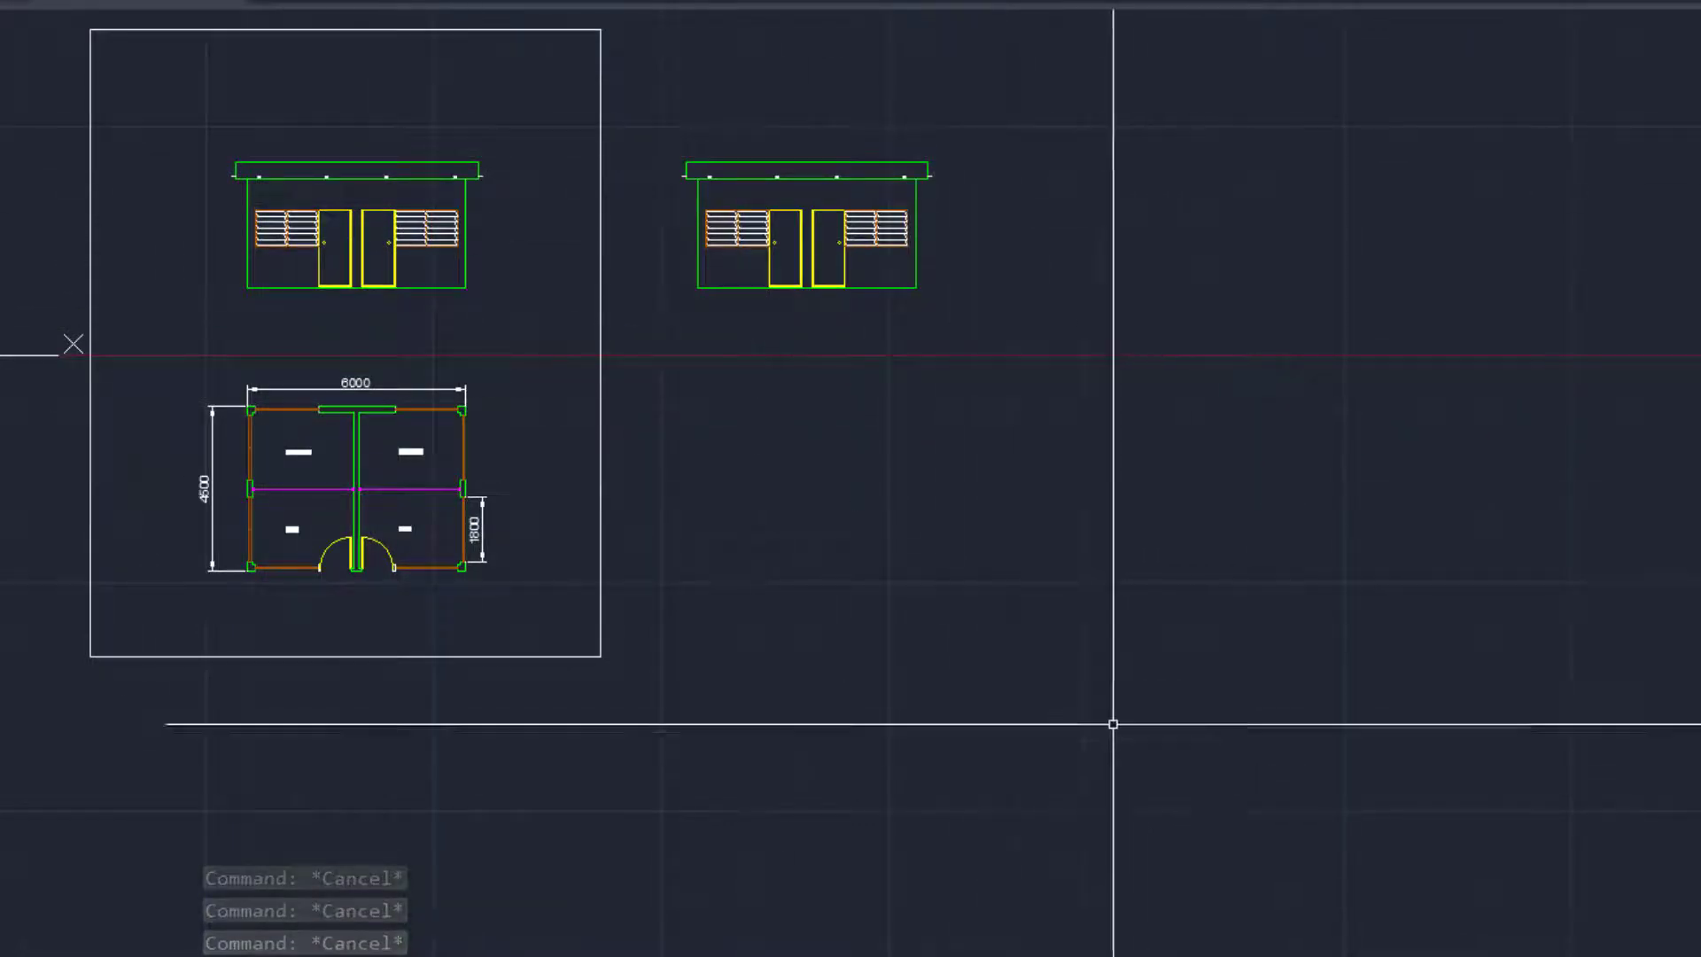
Draw a horizontal construction line (XLINE) below the copied elevation, running across the floor plan
scroll(700, 285, "up", 2)
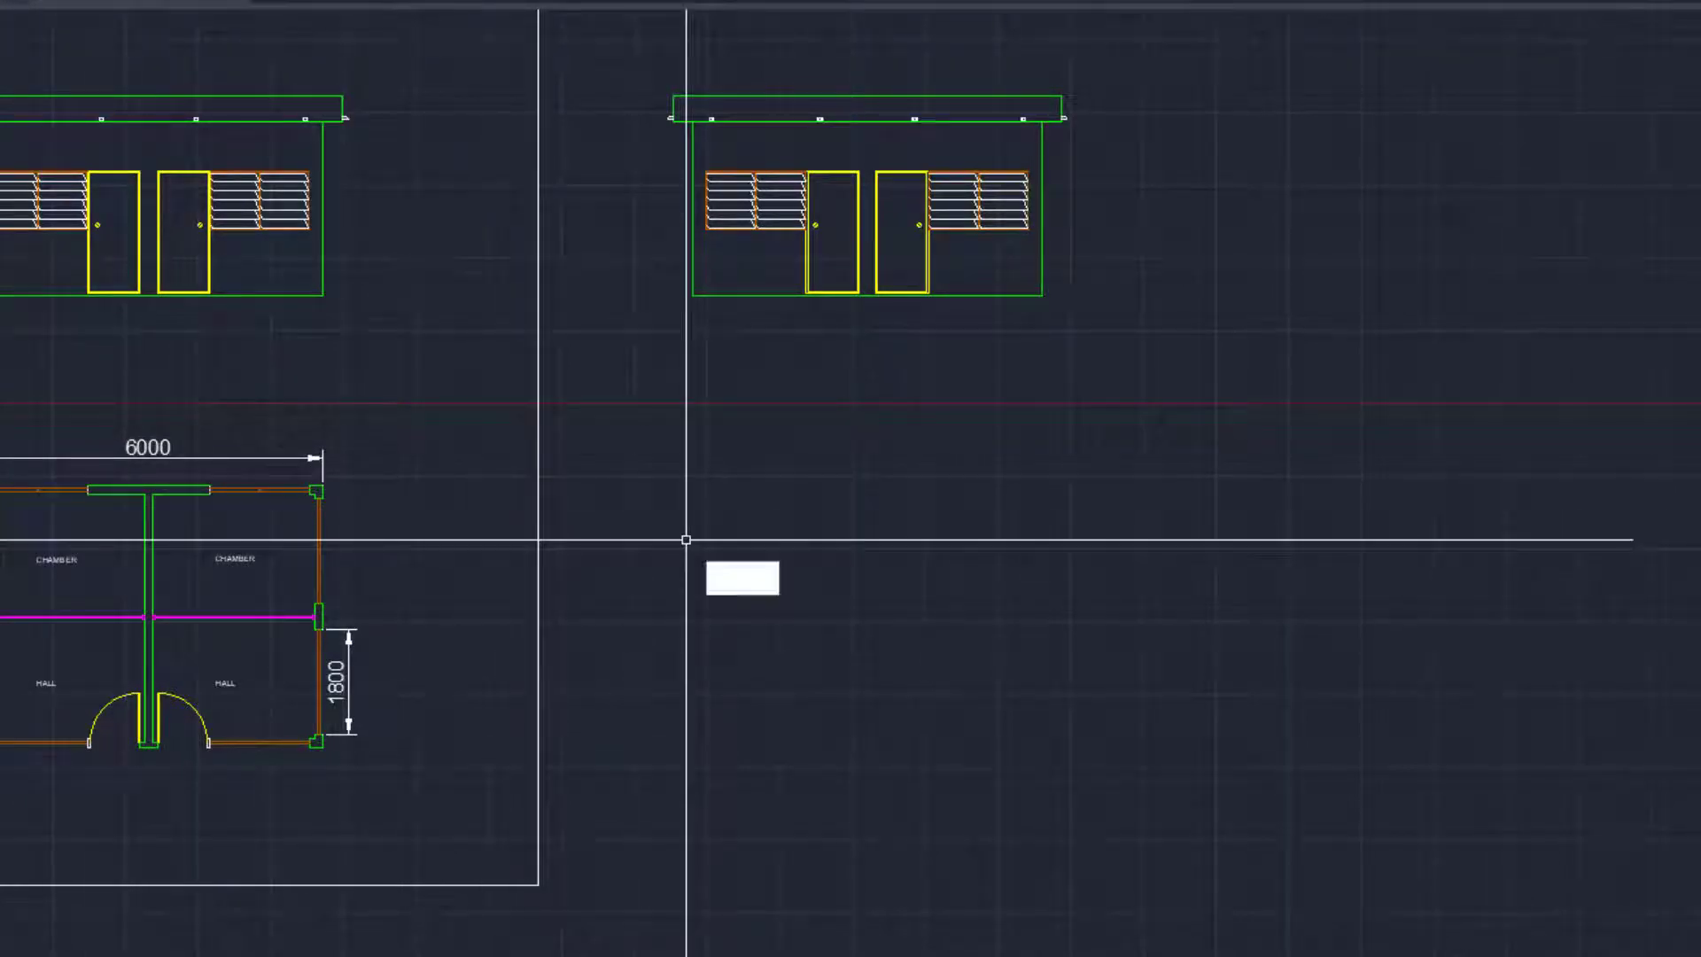
type("XL")
key("Return")
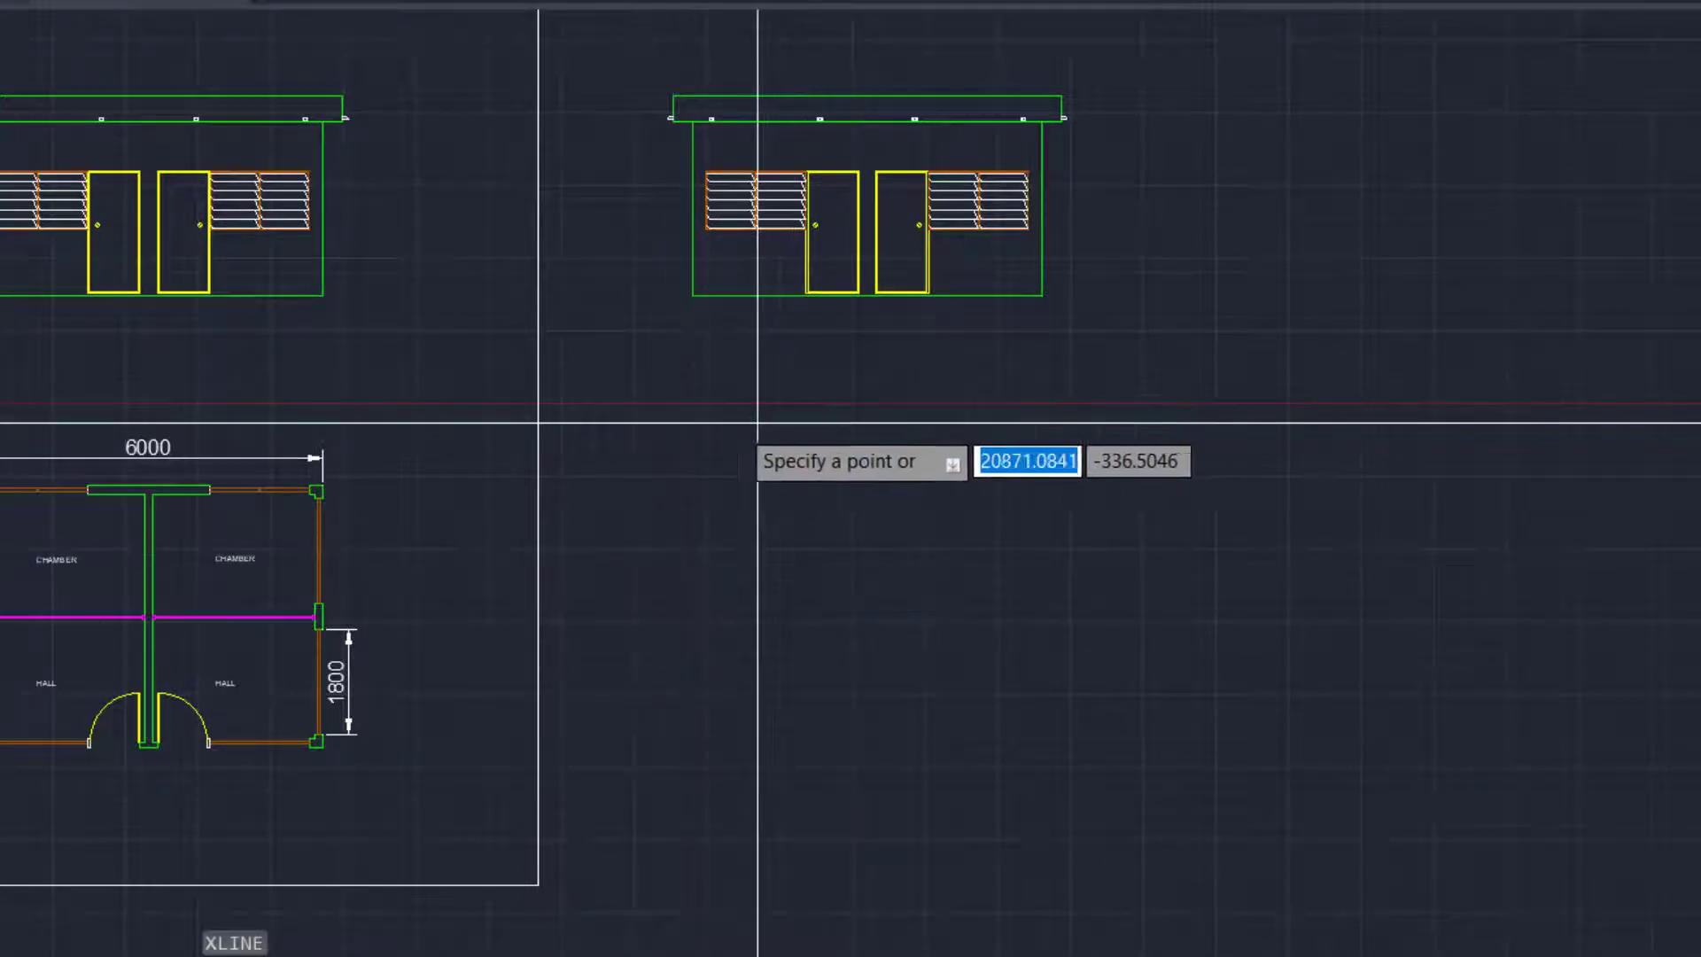
scroll(763, 457, "down", 4)
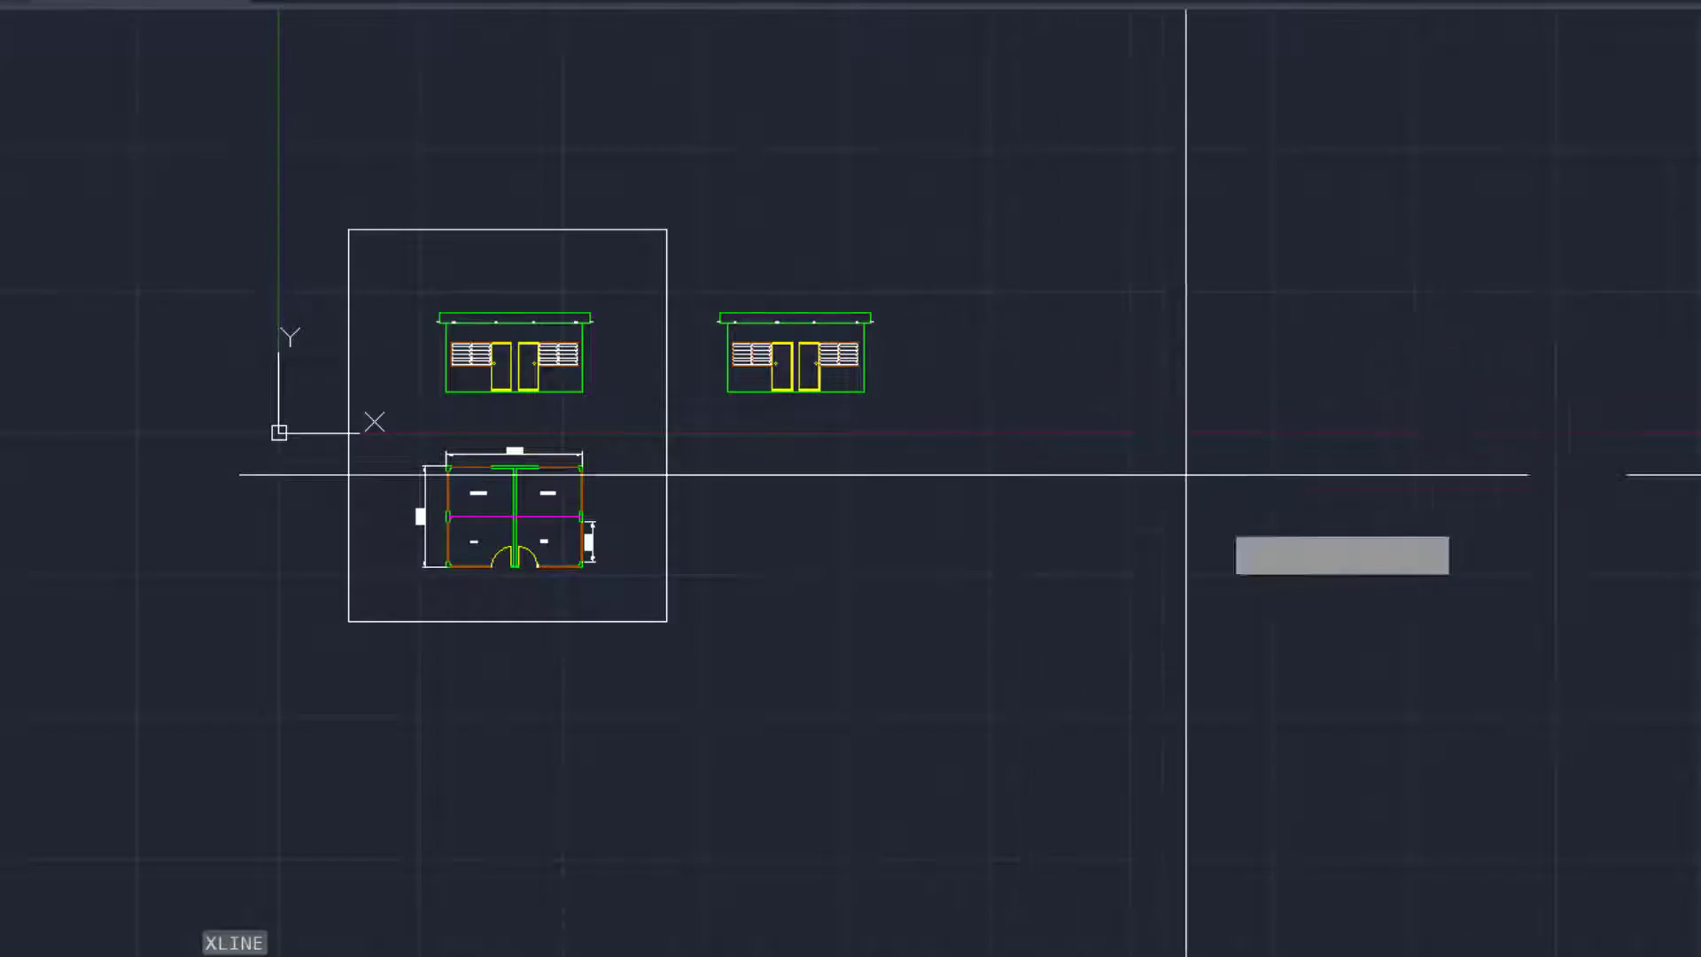
left_click(1422, 496)
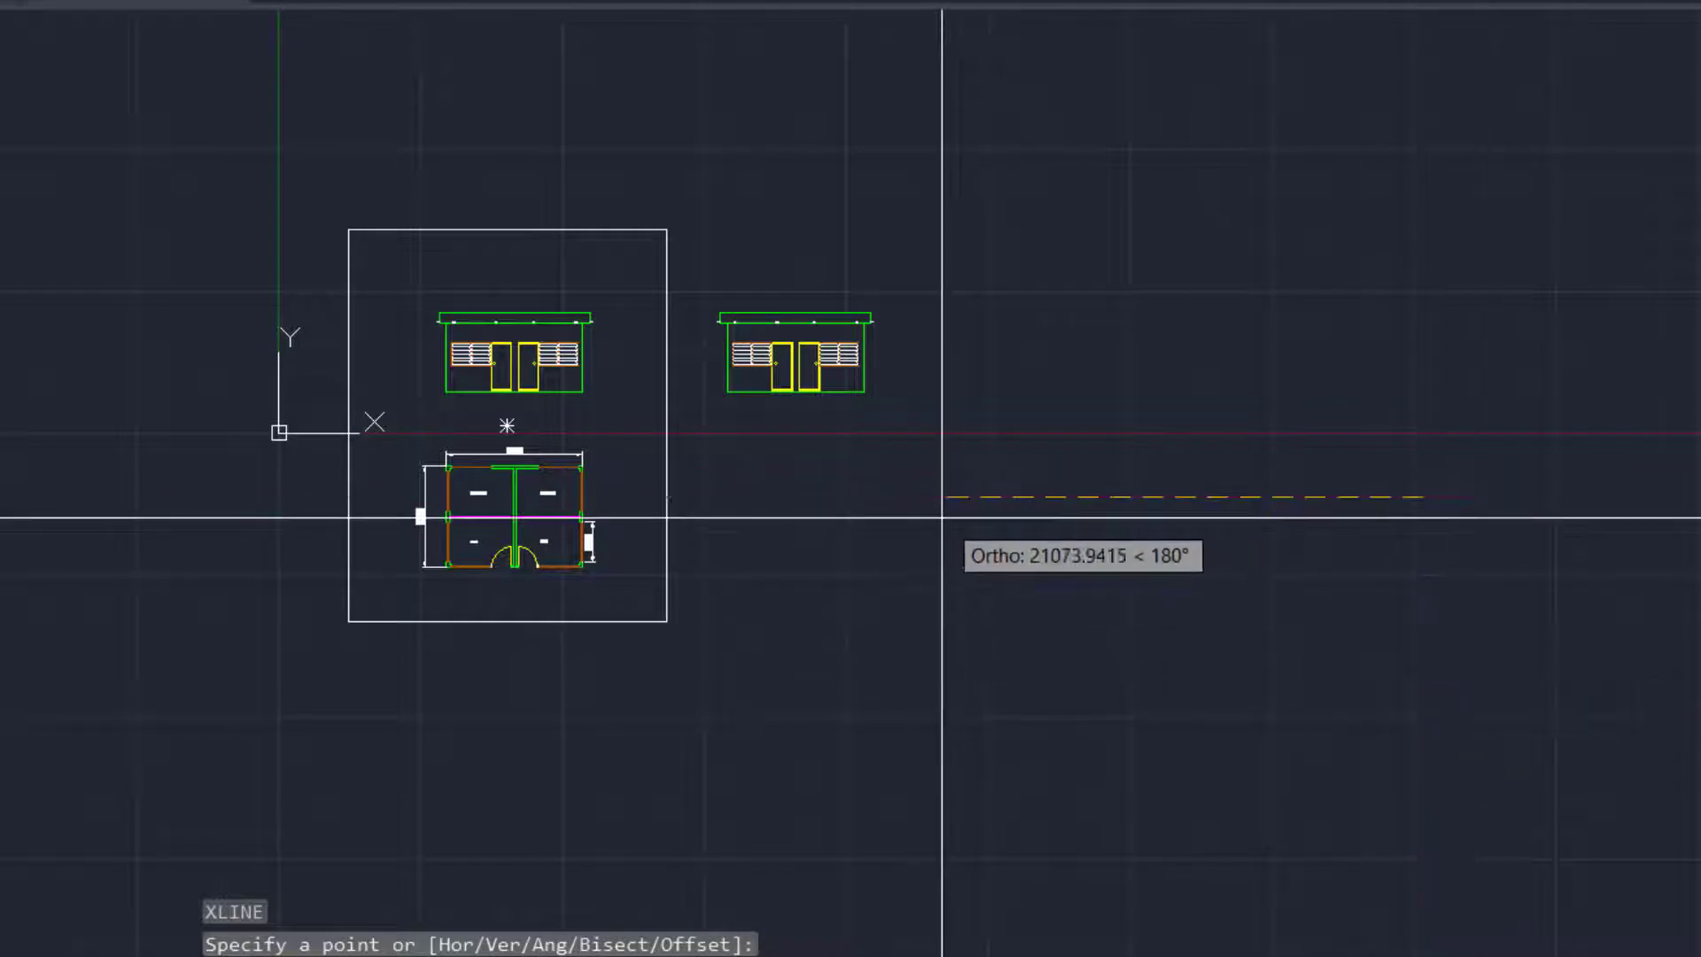
left_click(845, 497)
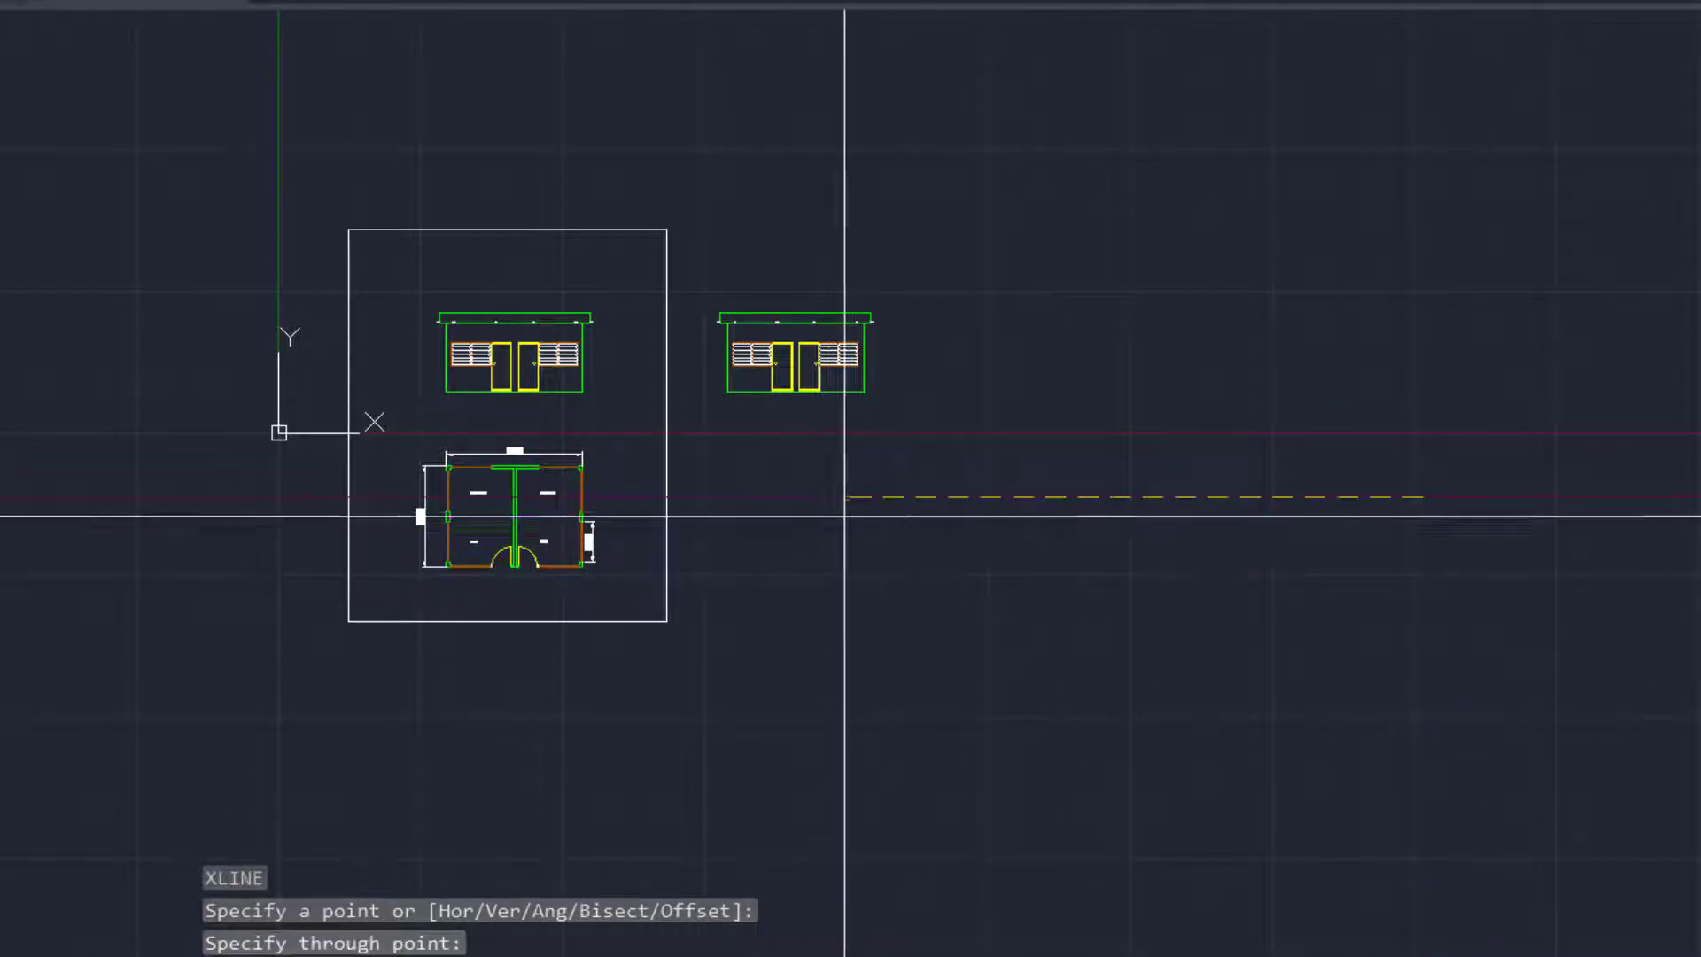
key("Return")
Draw further horizontal construction lines through new points below the copied elevation and end the XLINE command
key("Return")
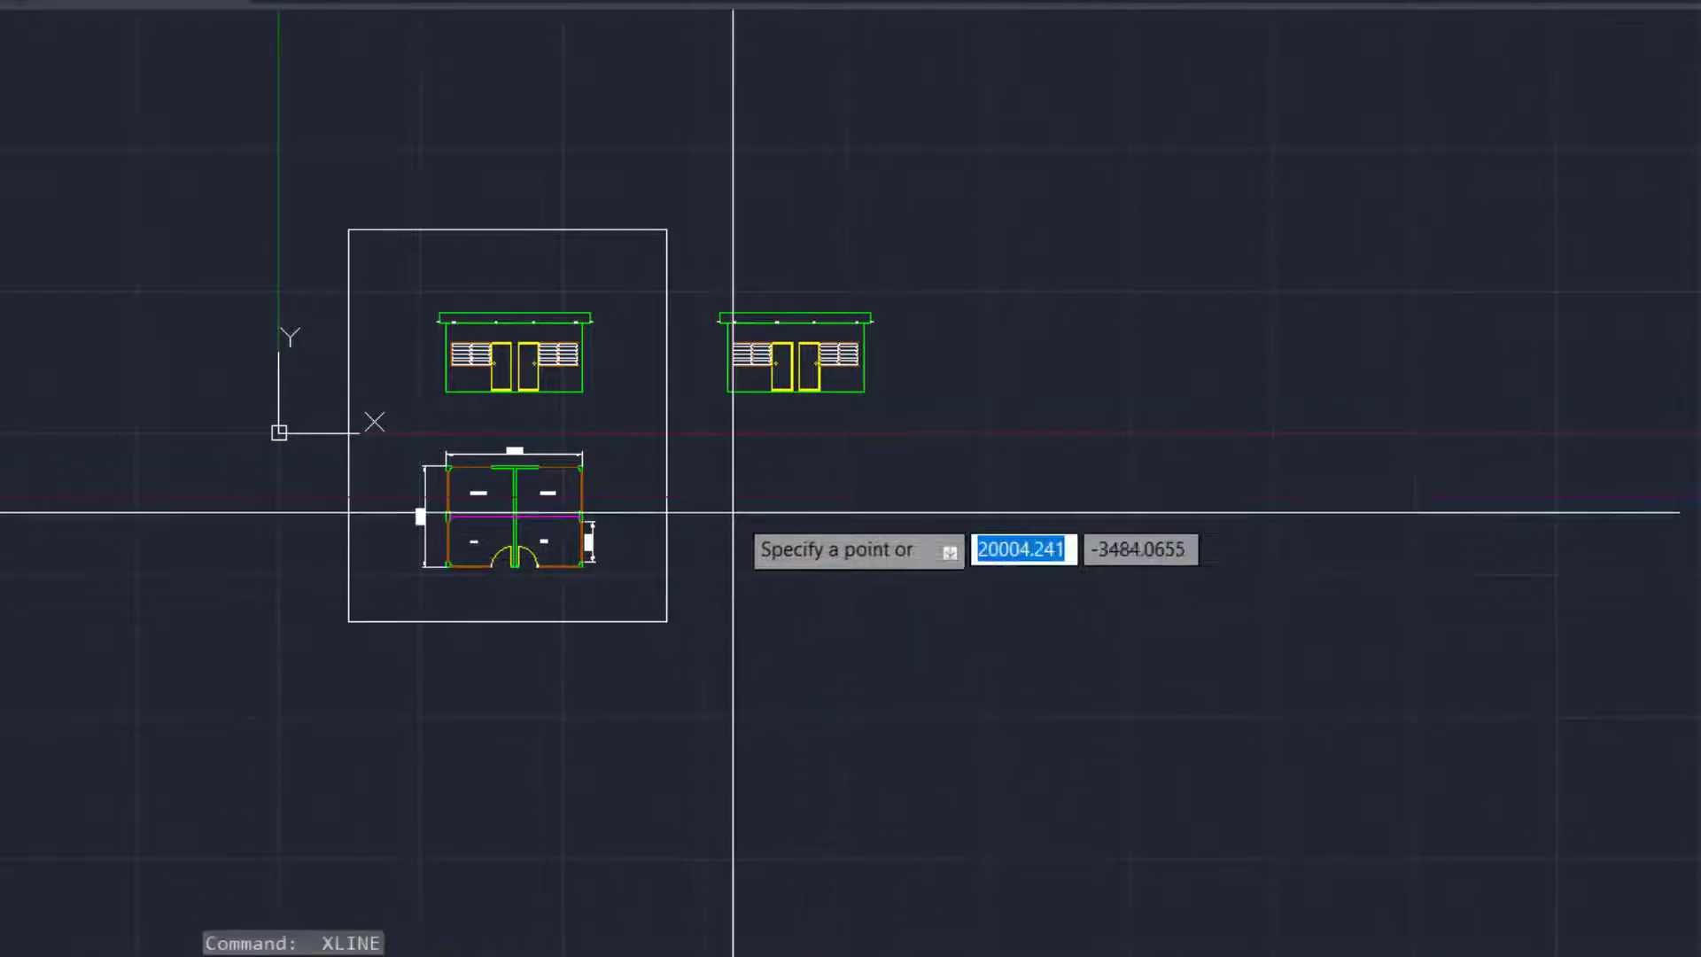
scroll(695, 531, "up", 2)
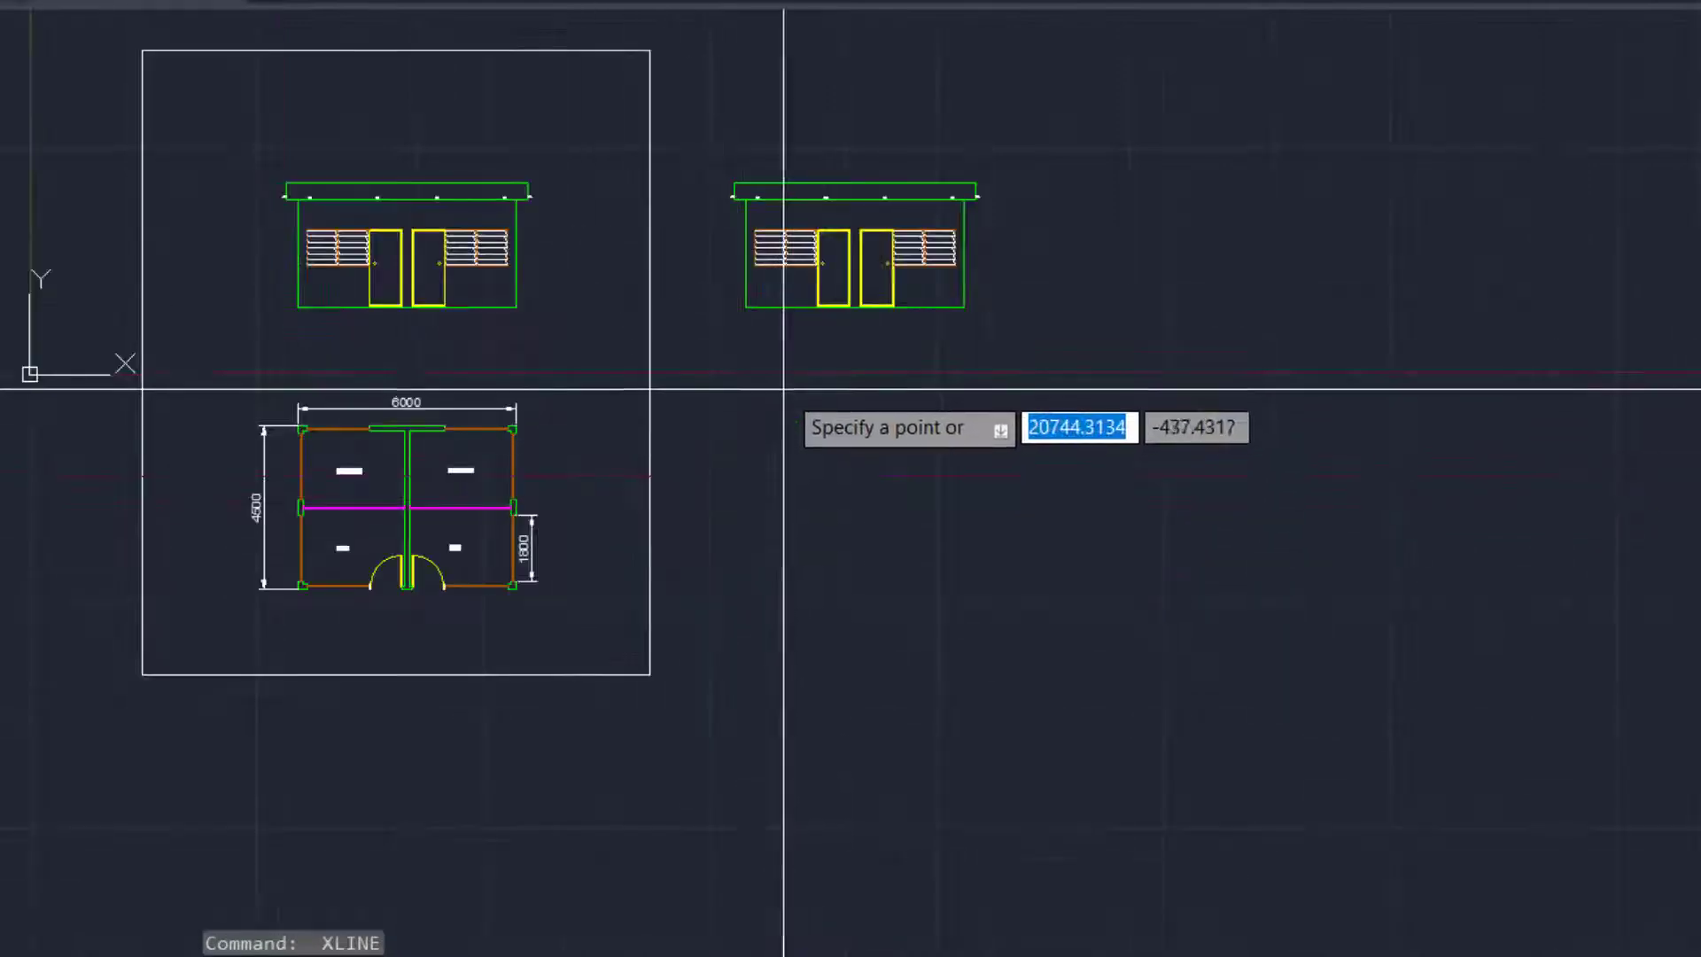
left_click(758, 475)
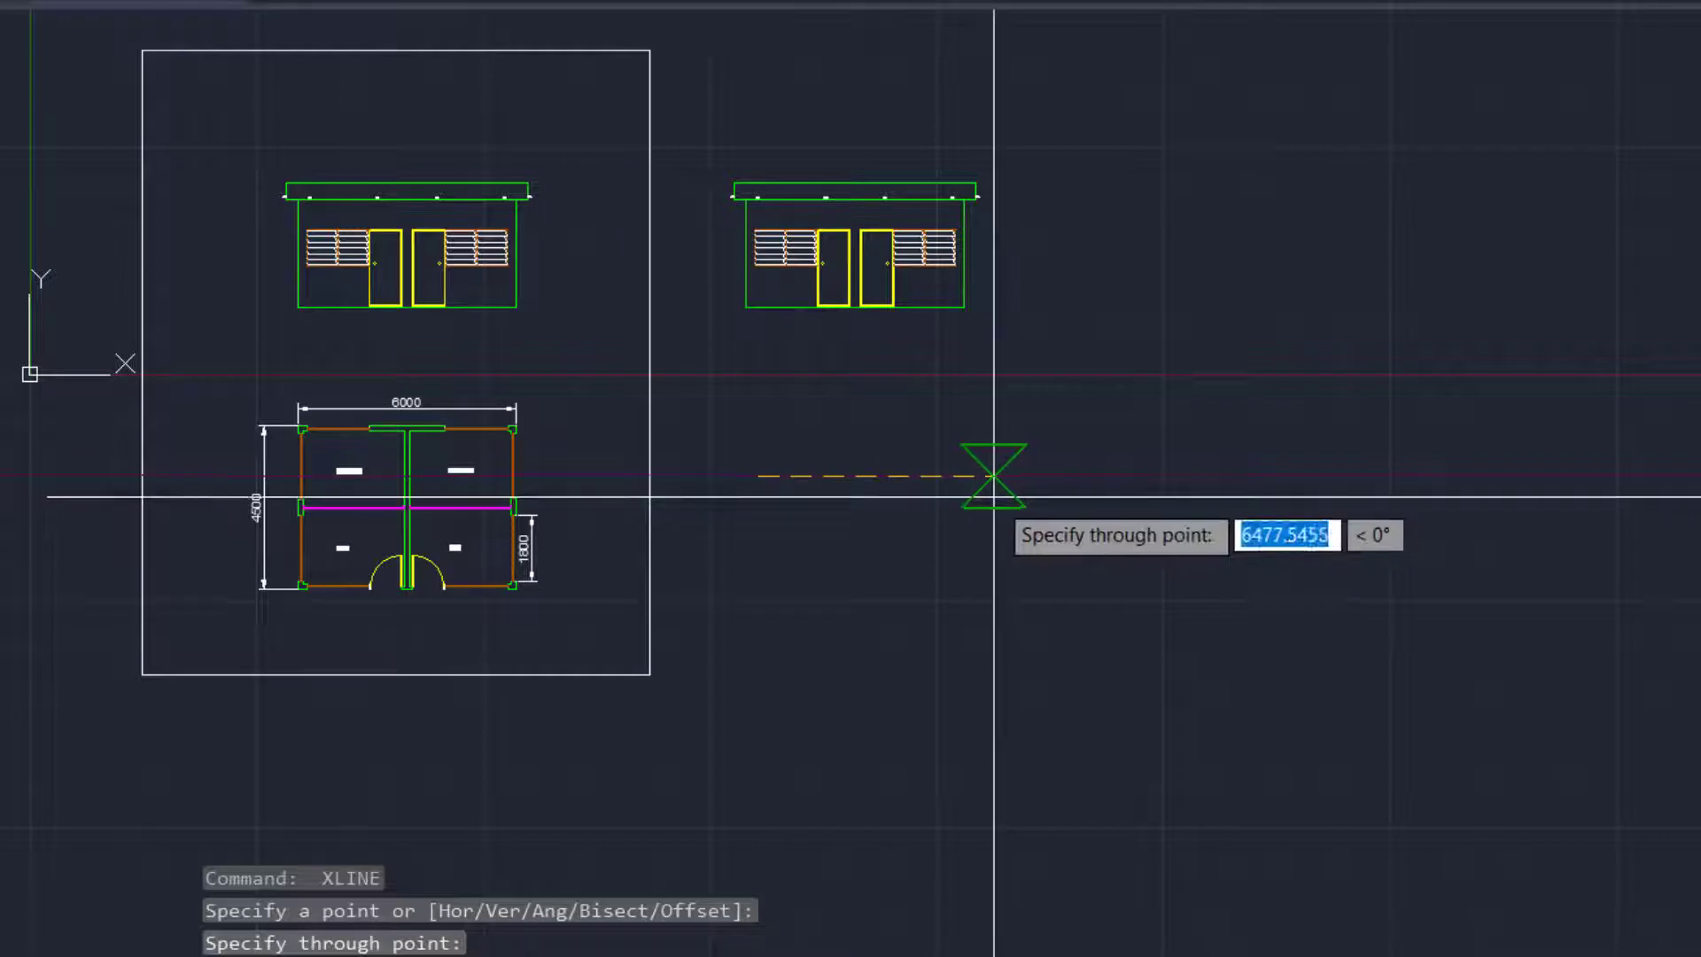
left_click(1095, 467)
left_click(1090, 469)
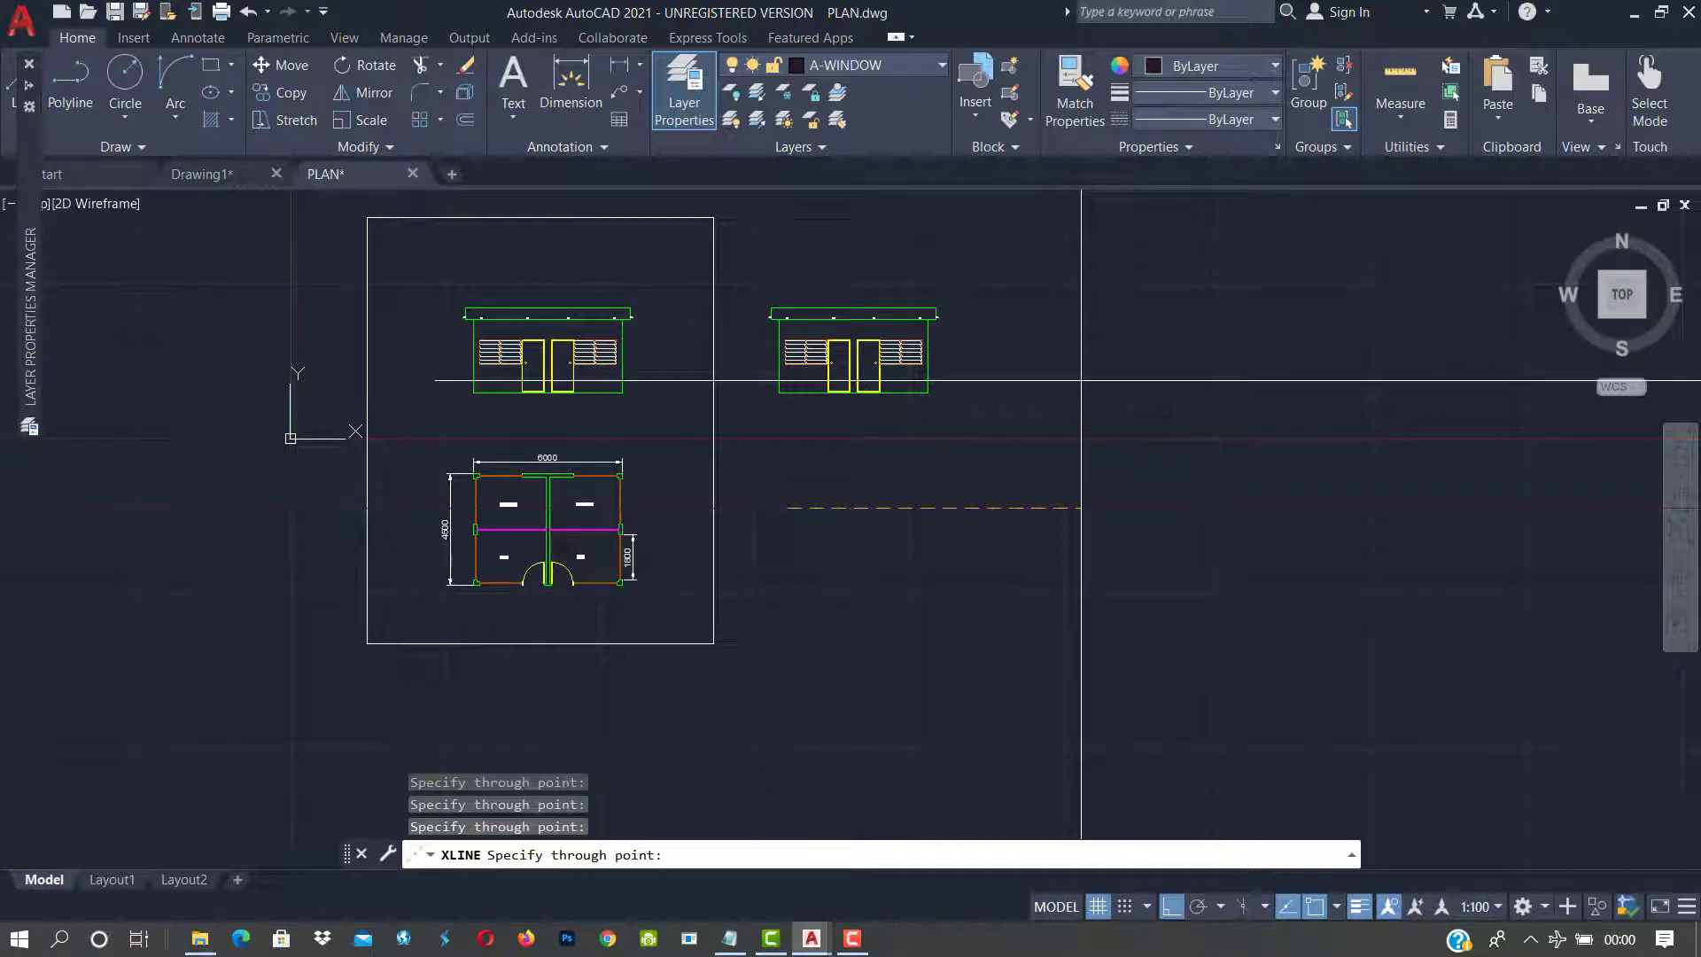
key("Escape")
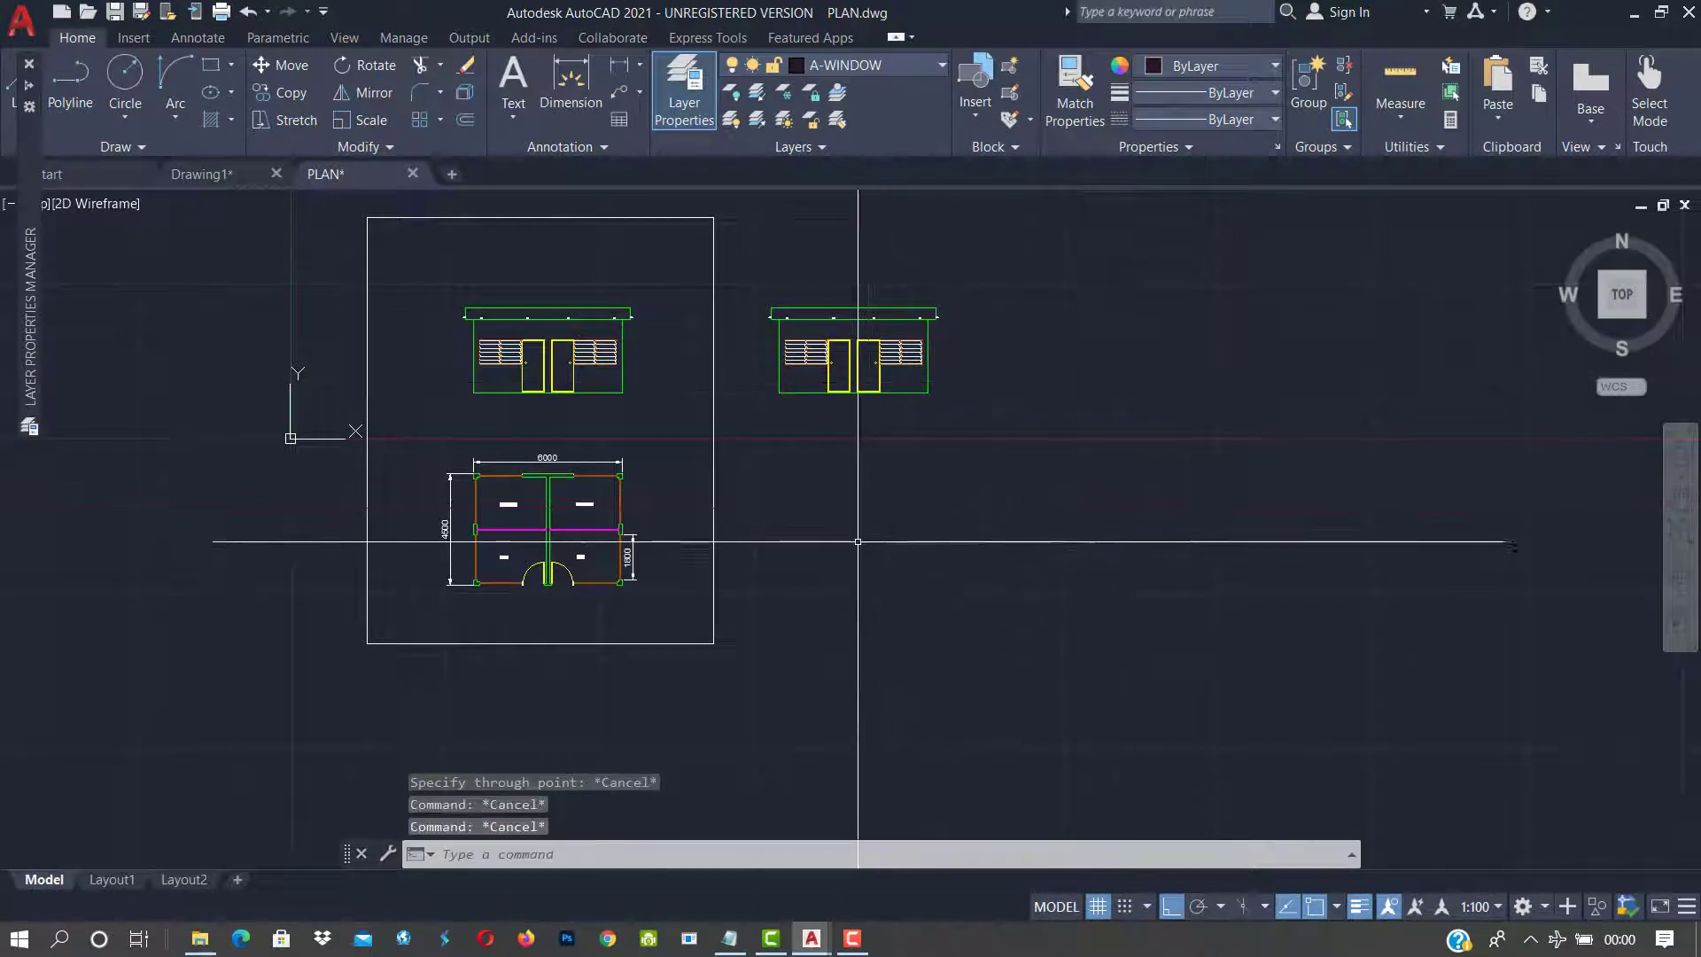
scroll(858, 541, "up", 2)
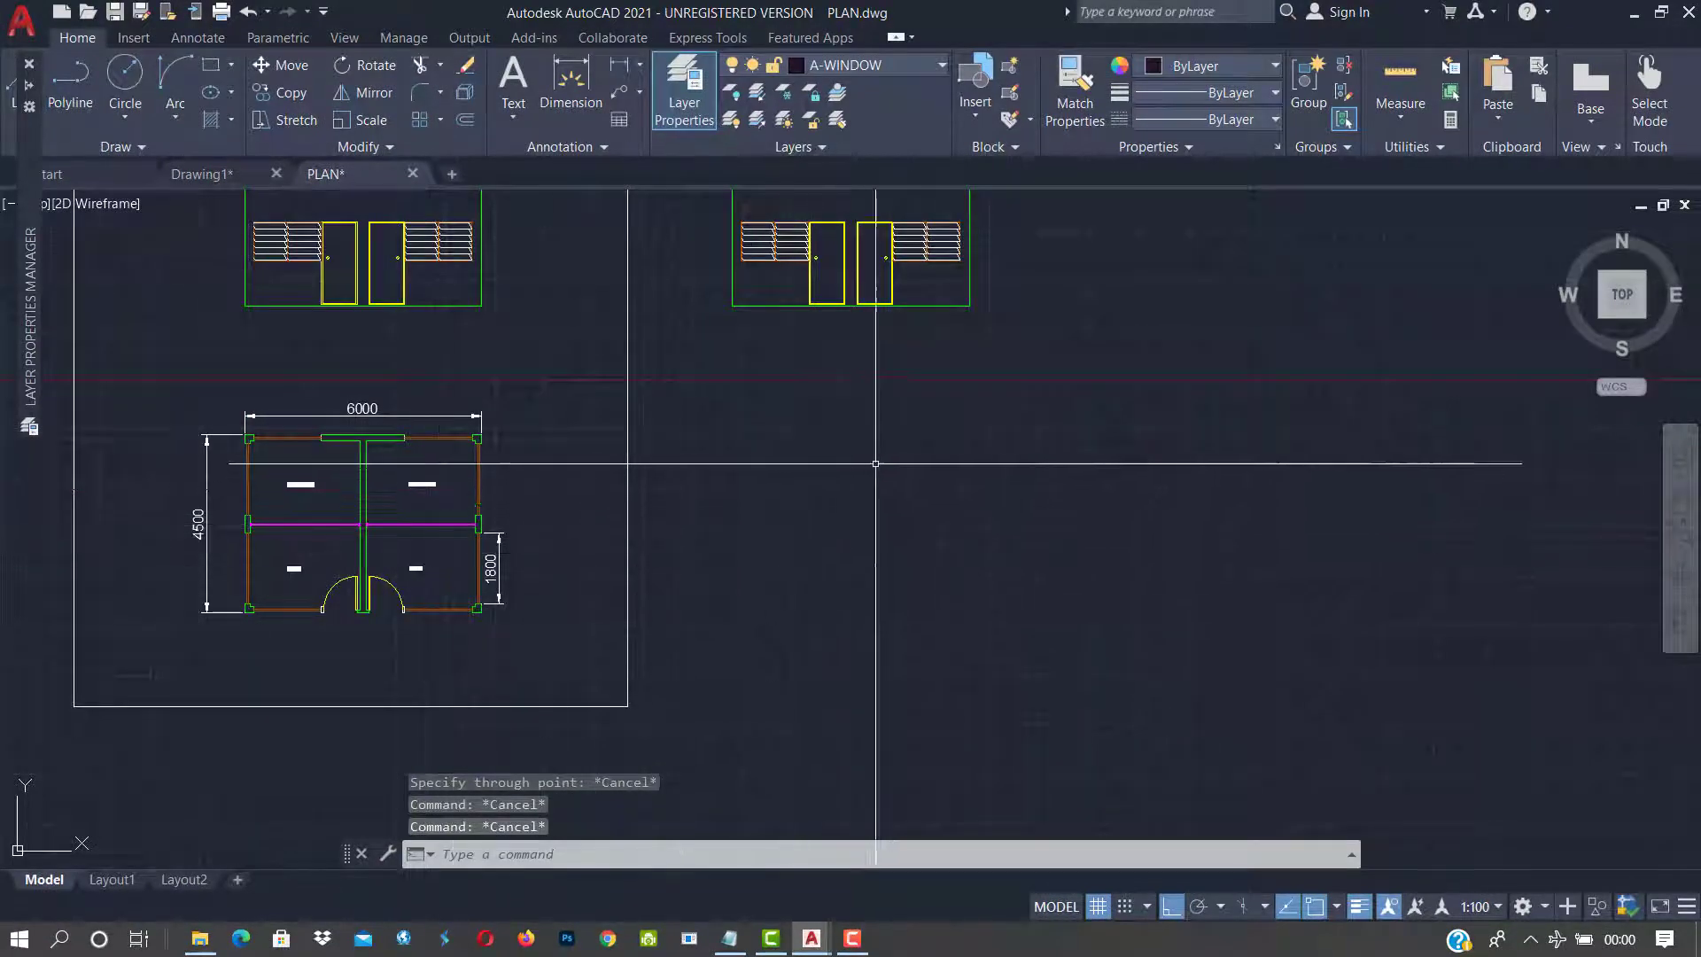
left_click(902, 444)
left_click(713, 609)
scroll(785, 577, "down", 4)
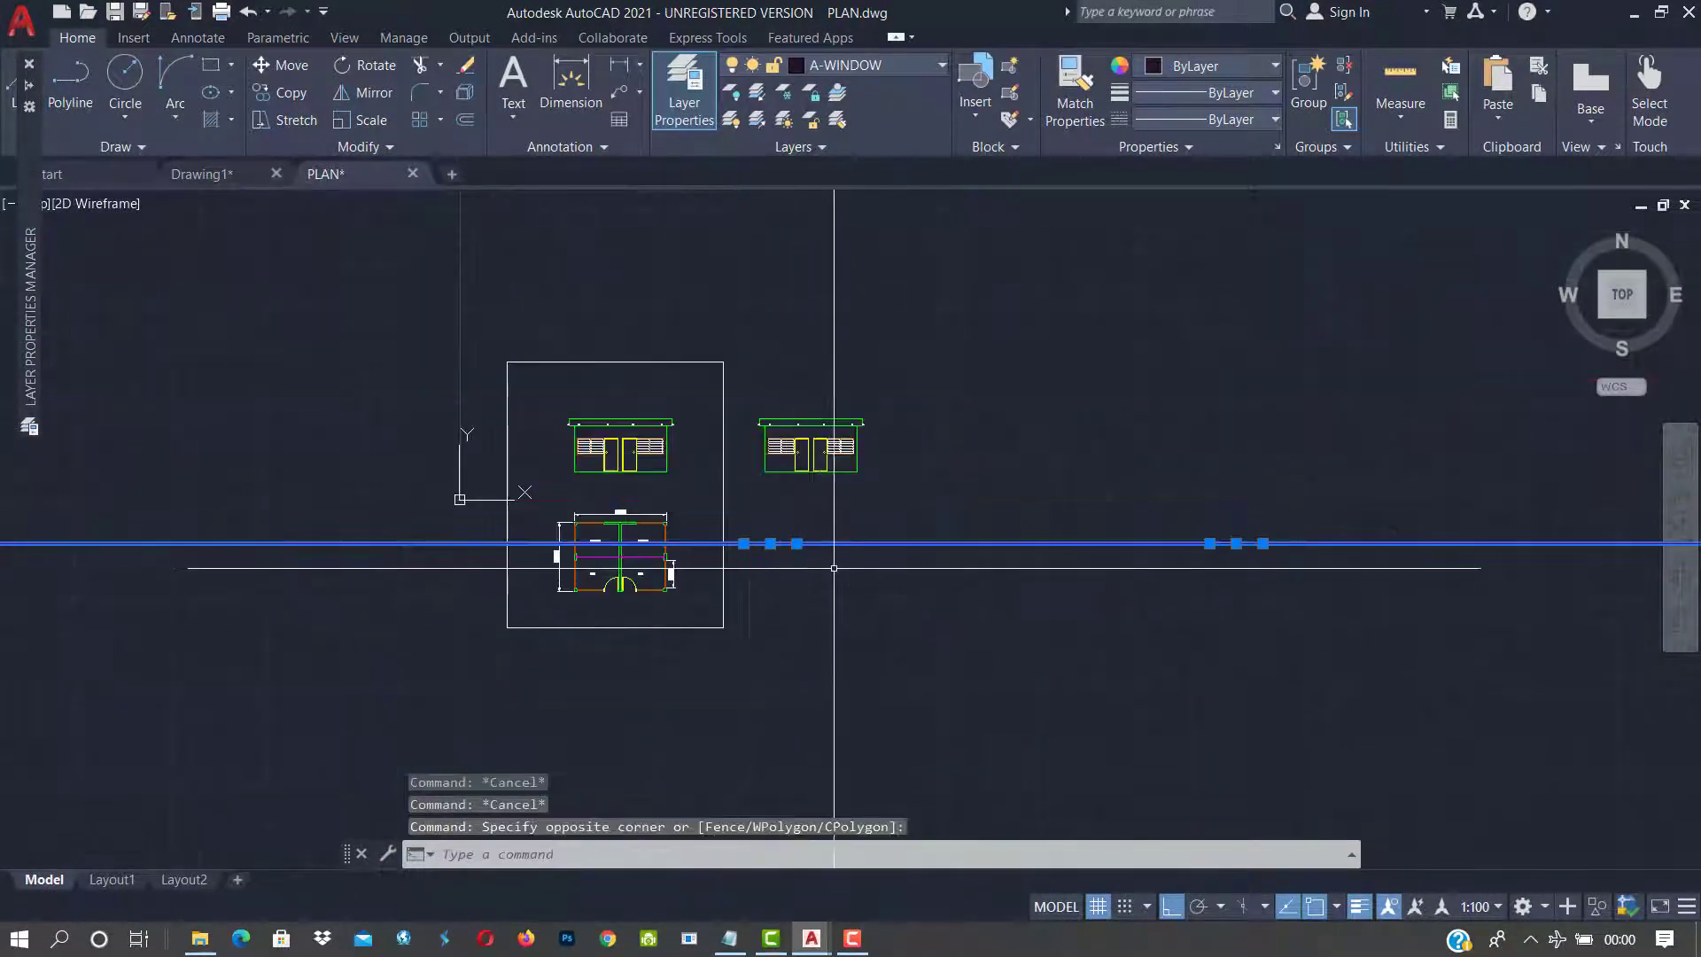
left_click(1164, 425)
left_click(976, 638)
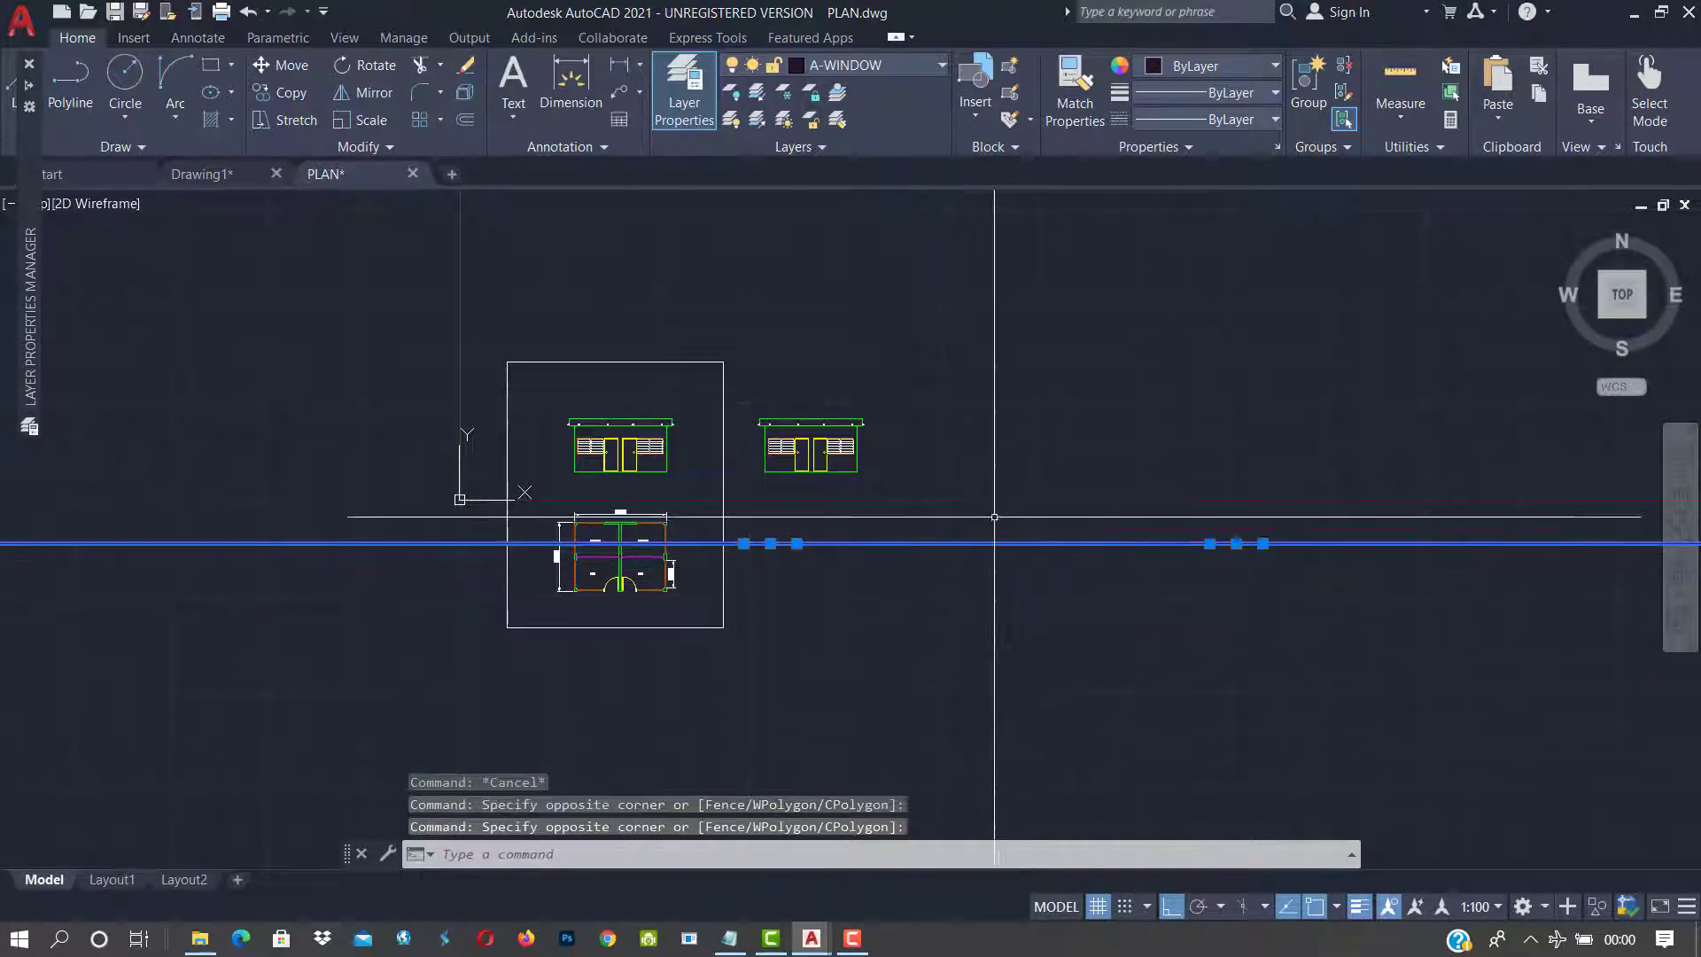
left_click(926, 489)
left_click(723, 585)
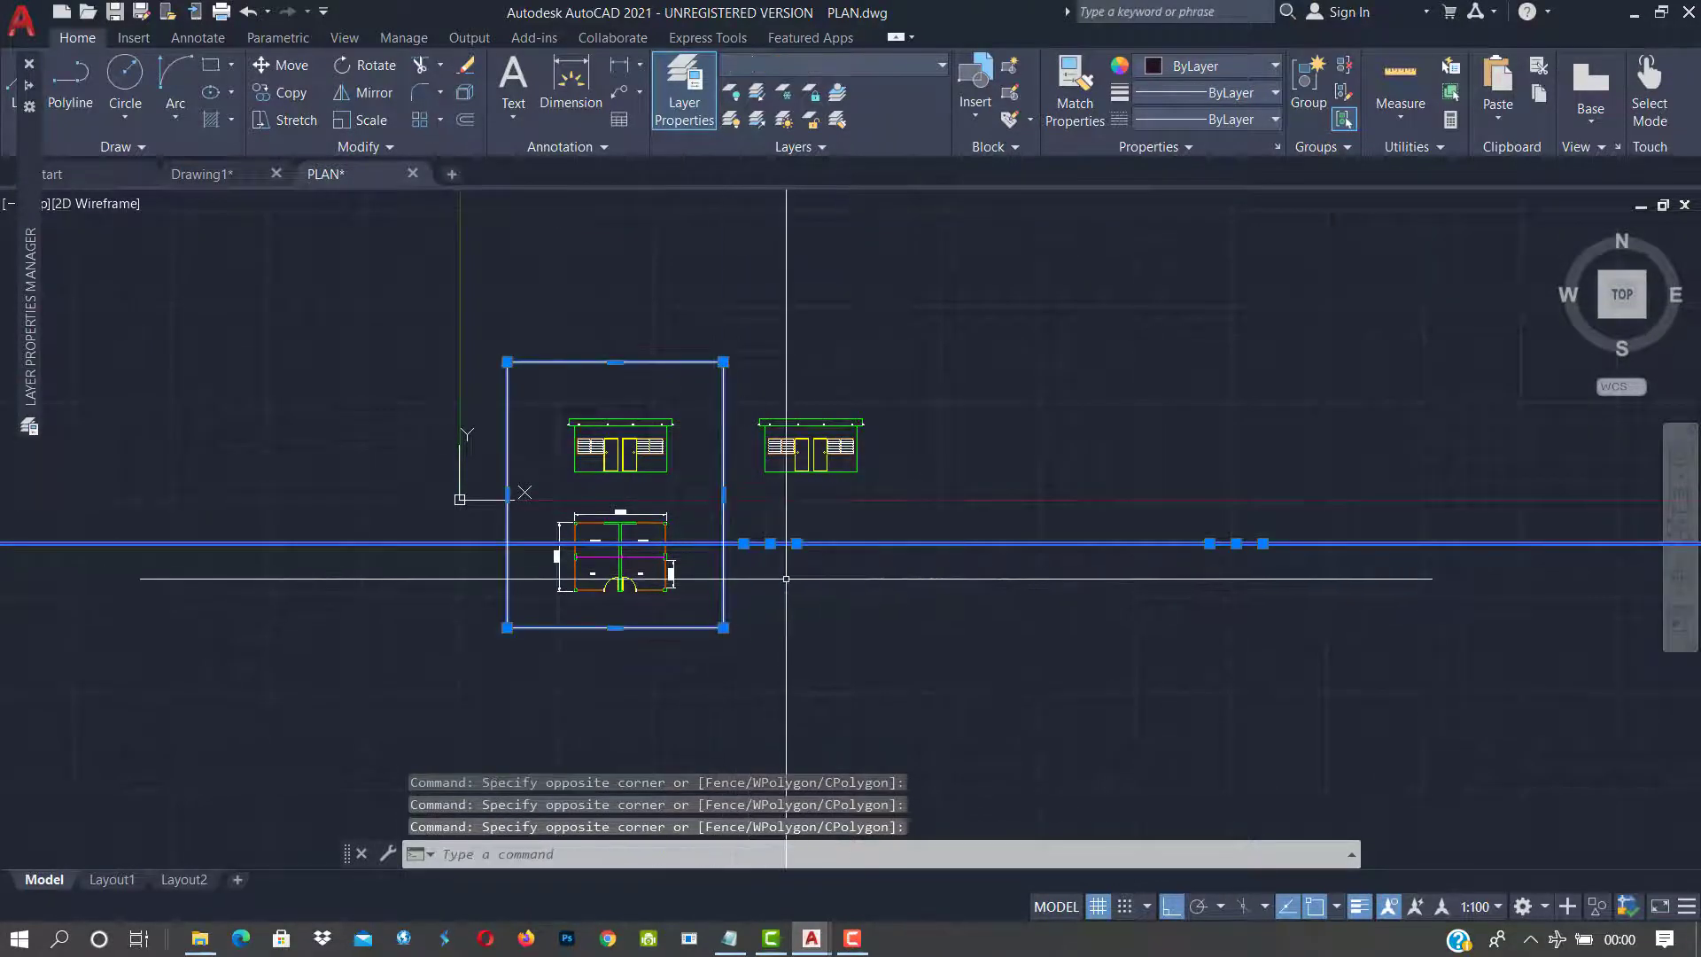
key("Escape")
Delete the horizontal construction lines running through the floor plan below the copied elevation
scroll(797, 558, "up", 5)
left_click(854, 486)
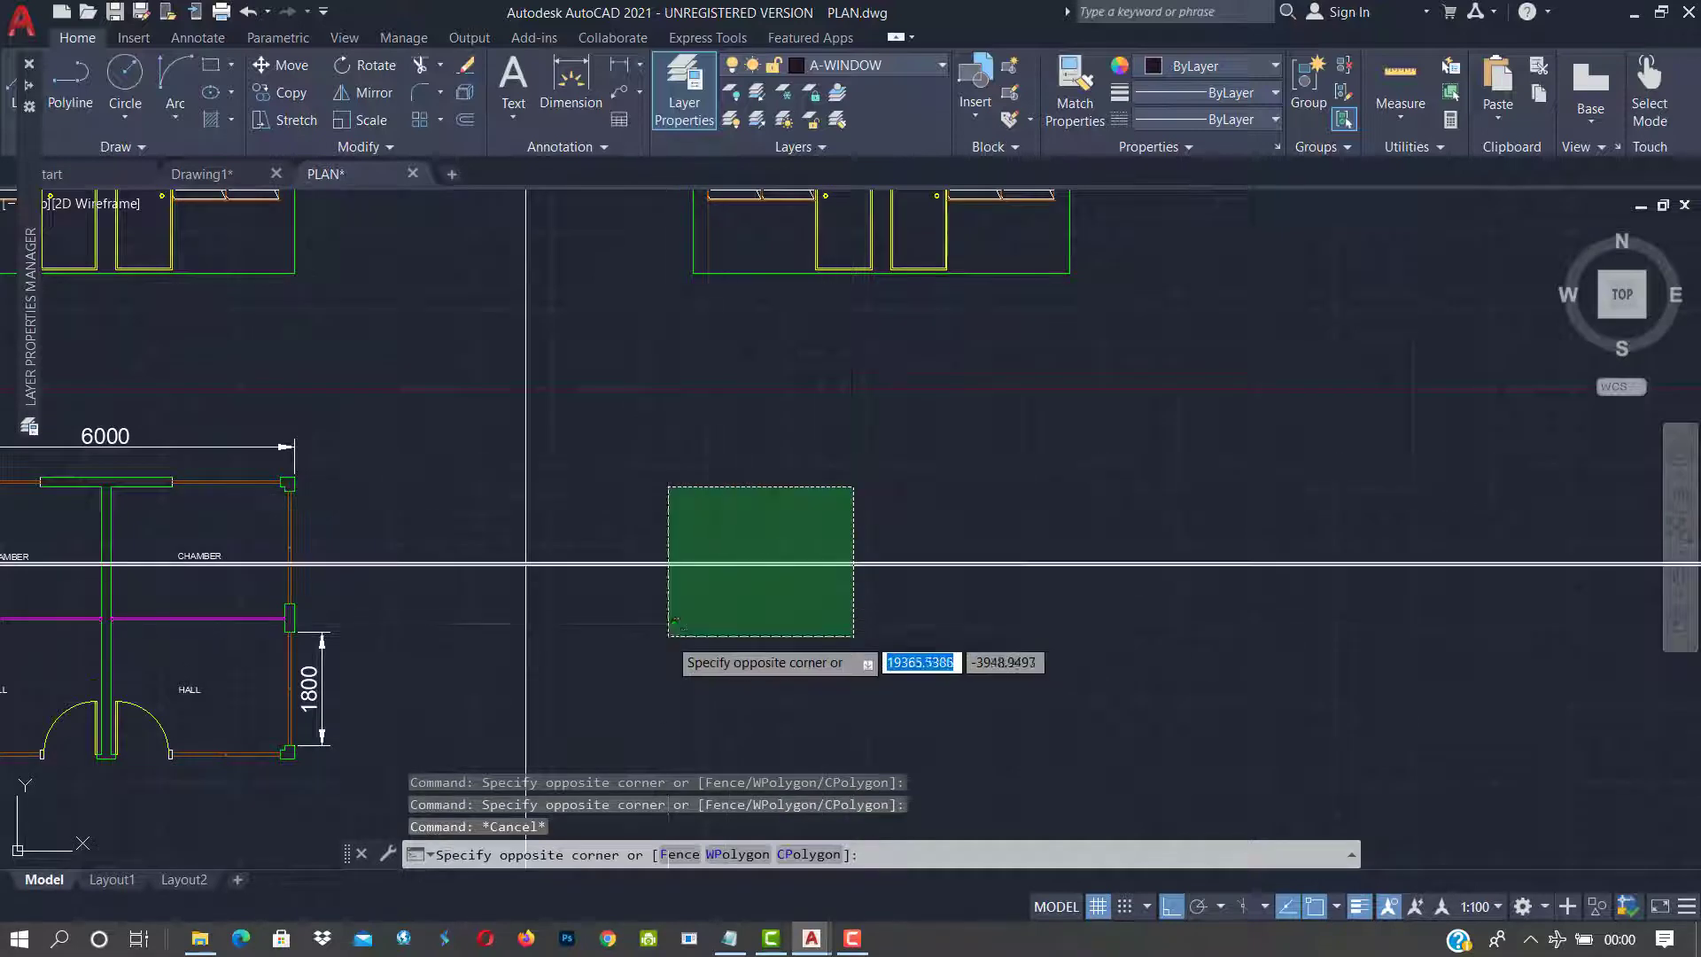
left_click(669, 635)
scroll(654, 630, "down", 3)
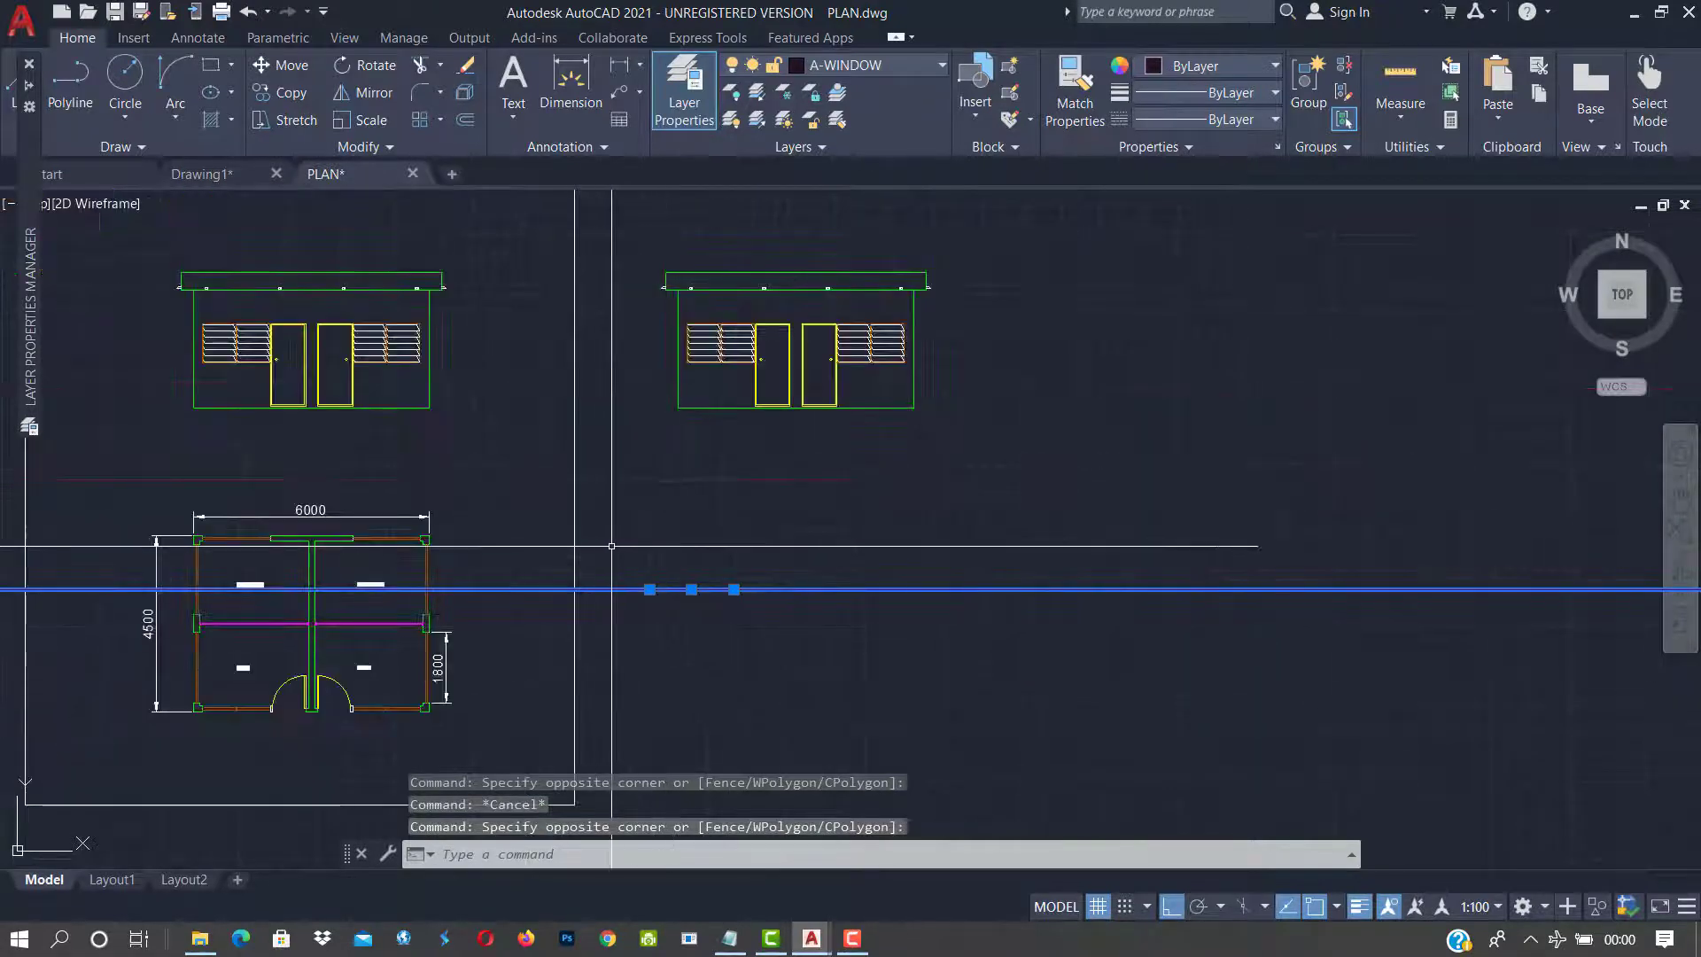
key("Delete")
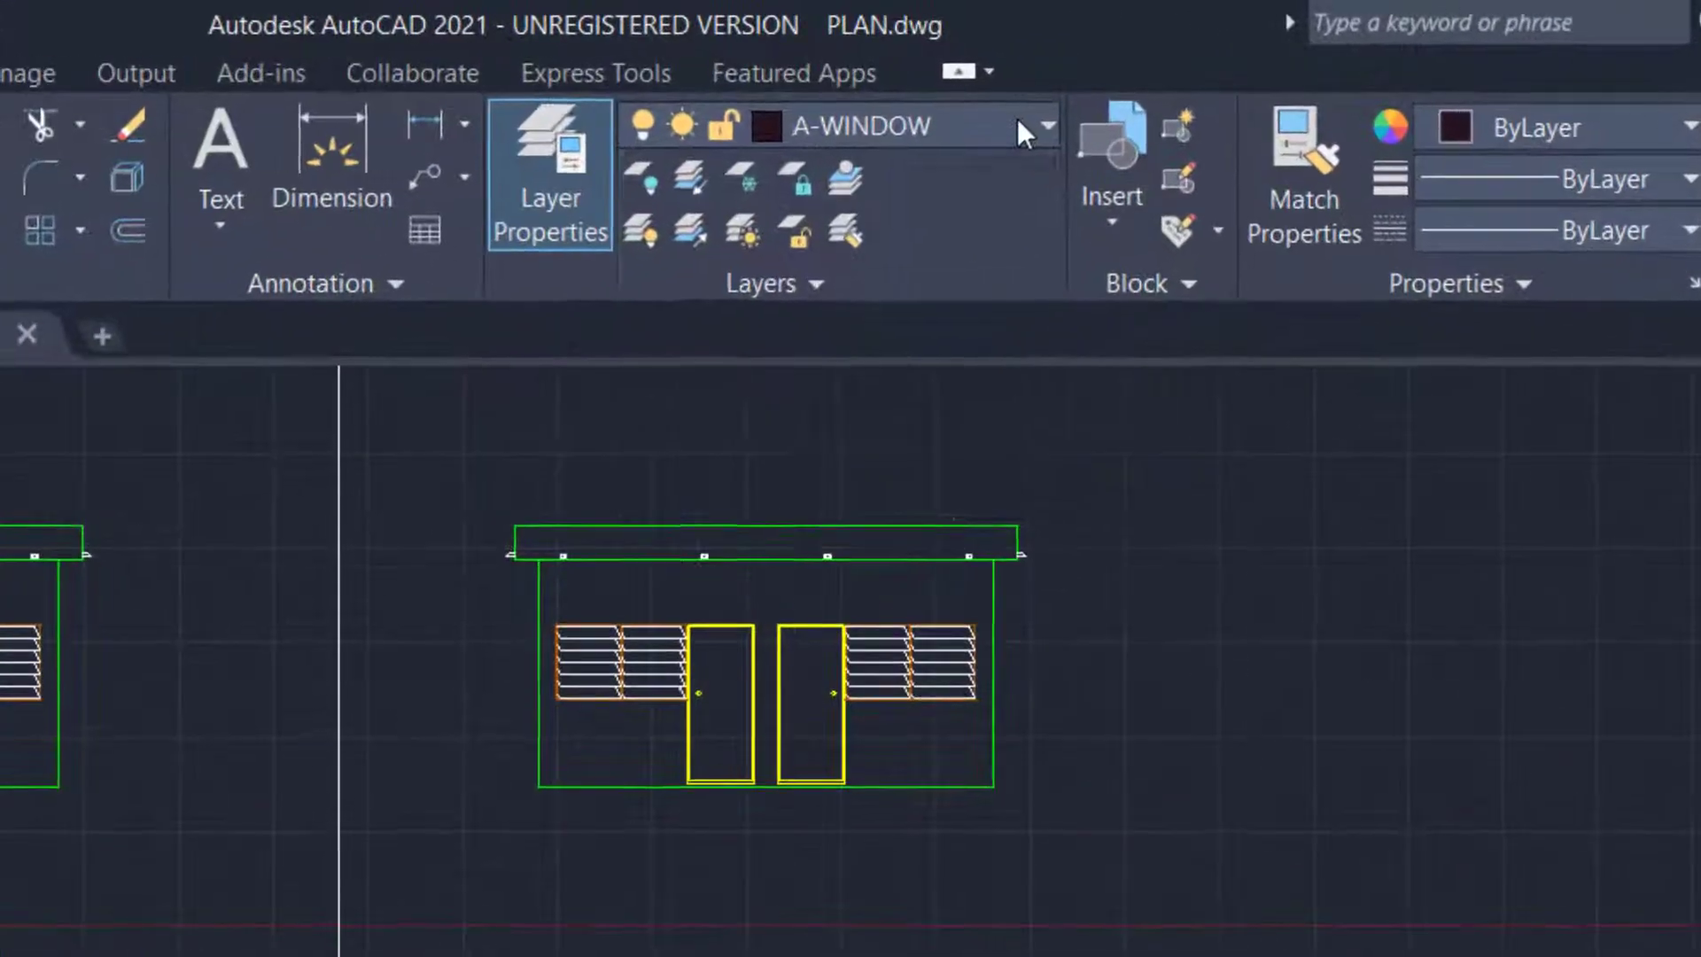
Make A-WALL the current layer and preview a vertical construction line beside the copied elevation to check the layer's linetype
left_click(941, 65)
left_click(853, 332)
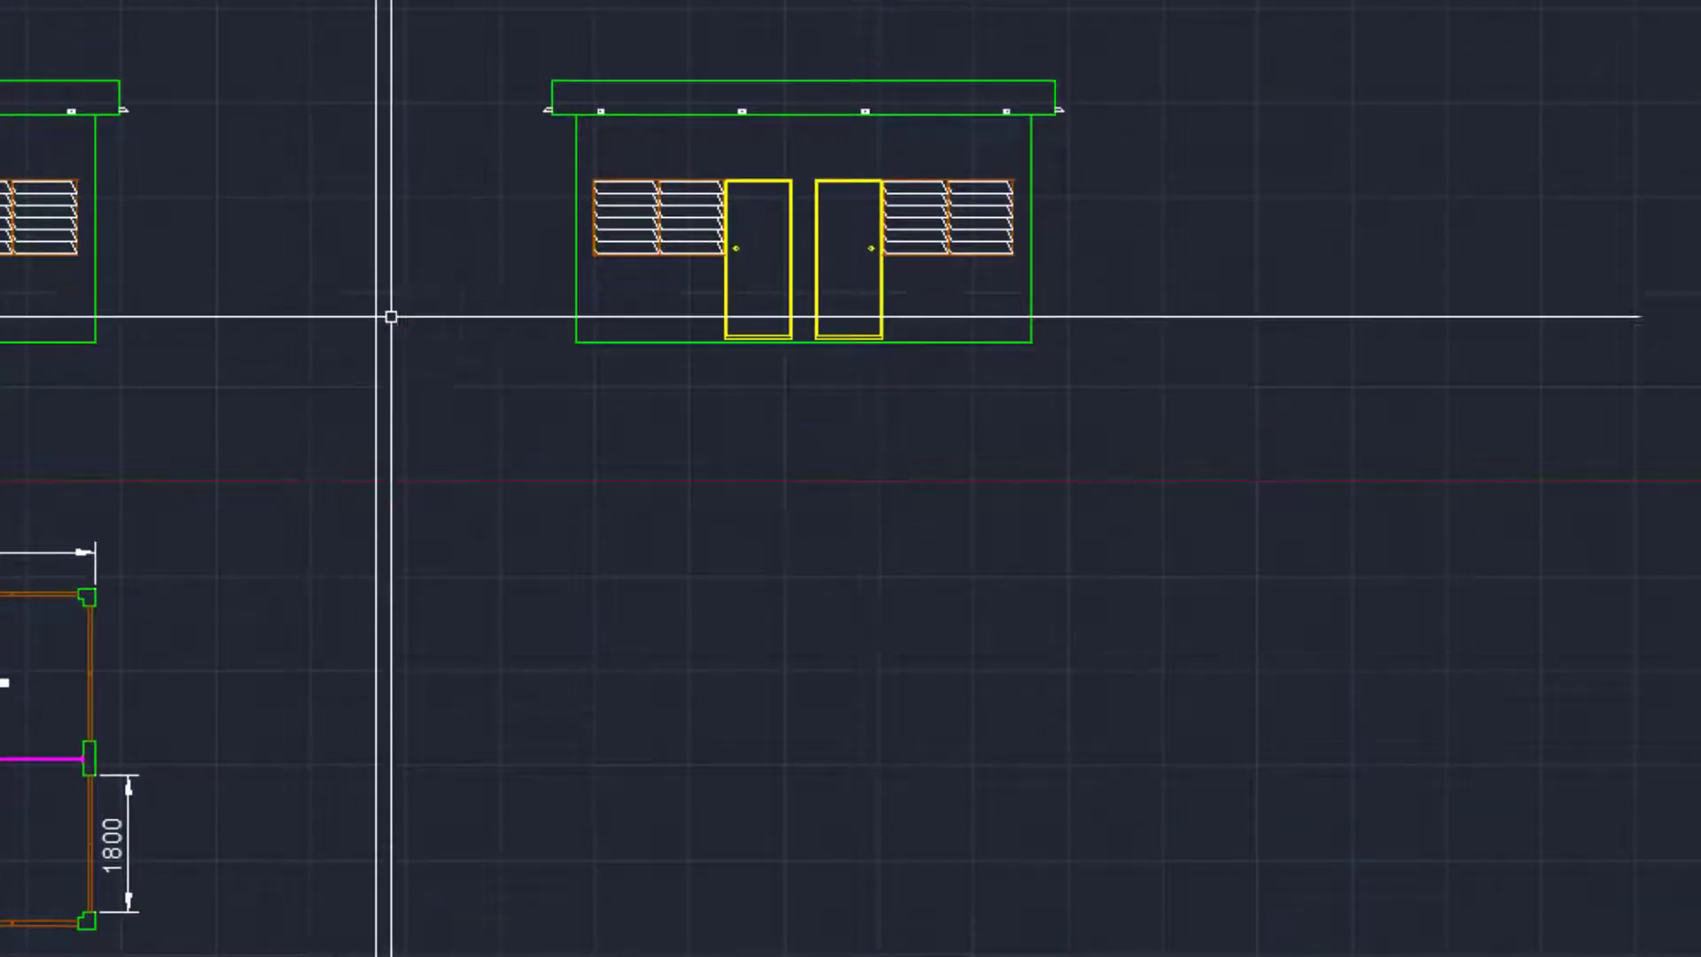
scroll(523, 184, "up", 2)
scroll(523, 184, "up", 2)
scroll(709, 319, "down", 4)
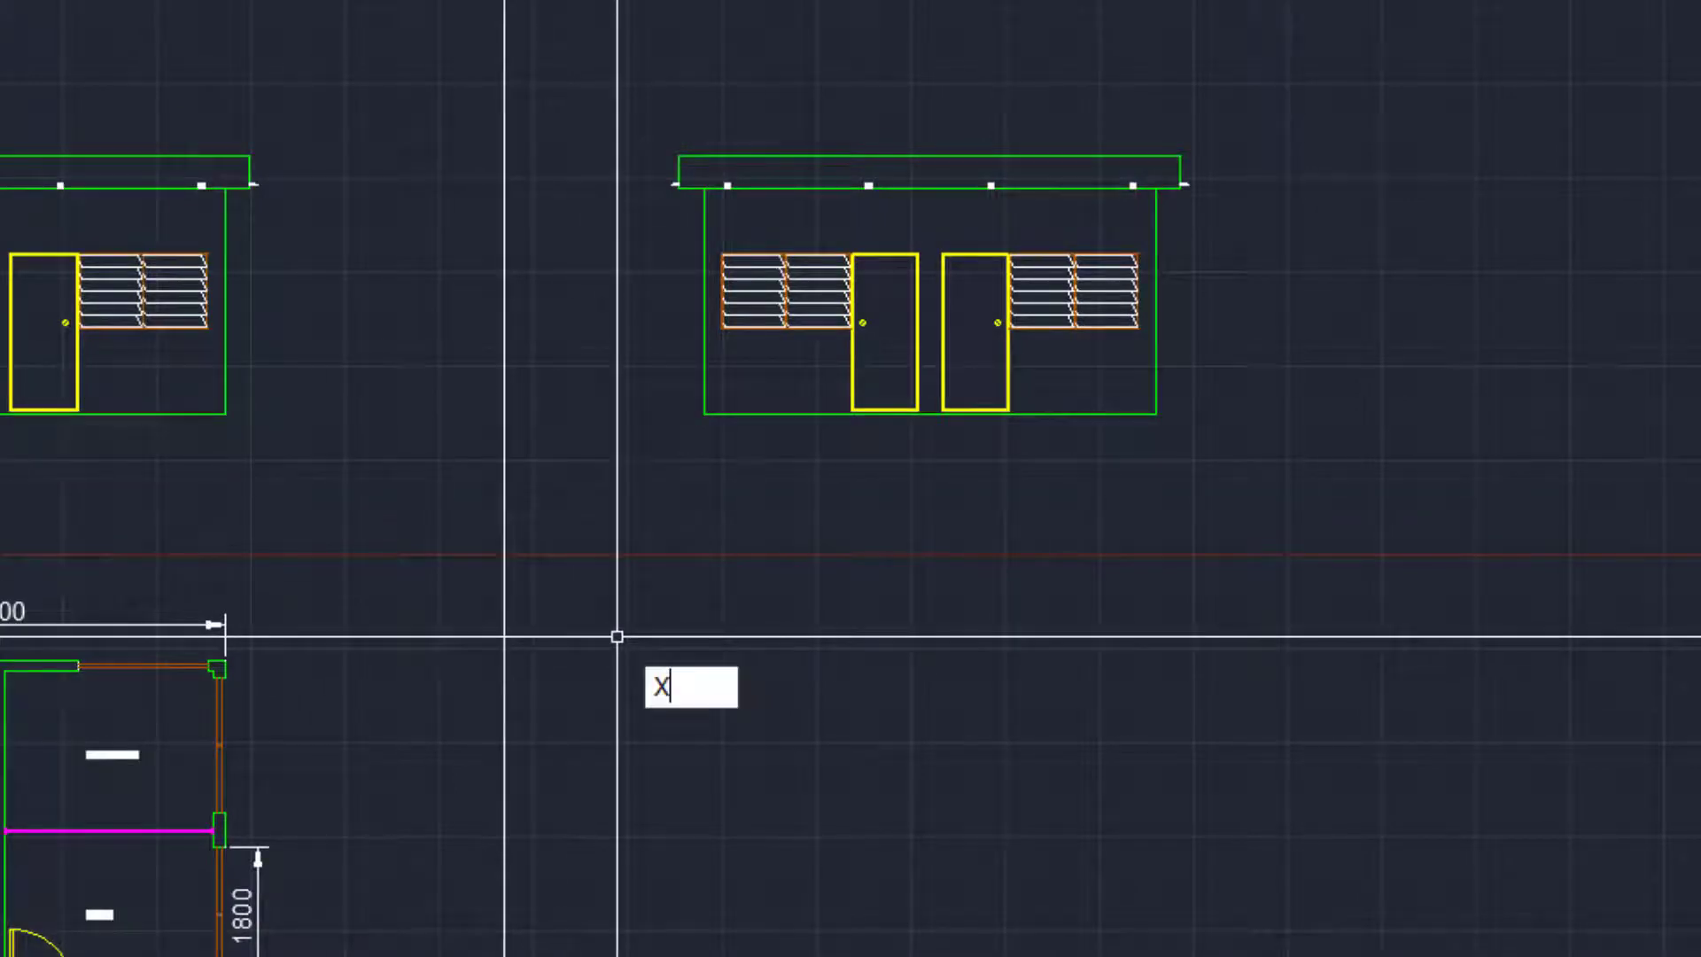
type("L")
key("Return")
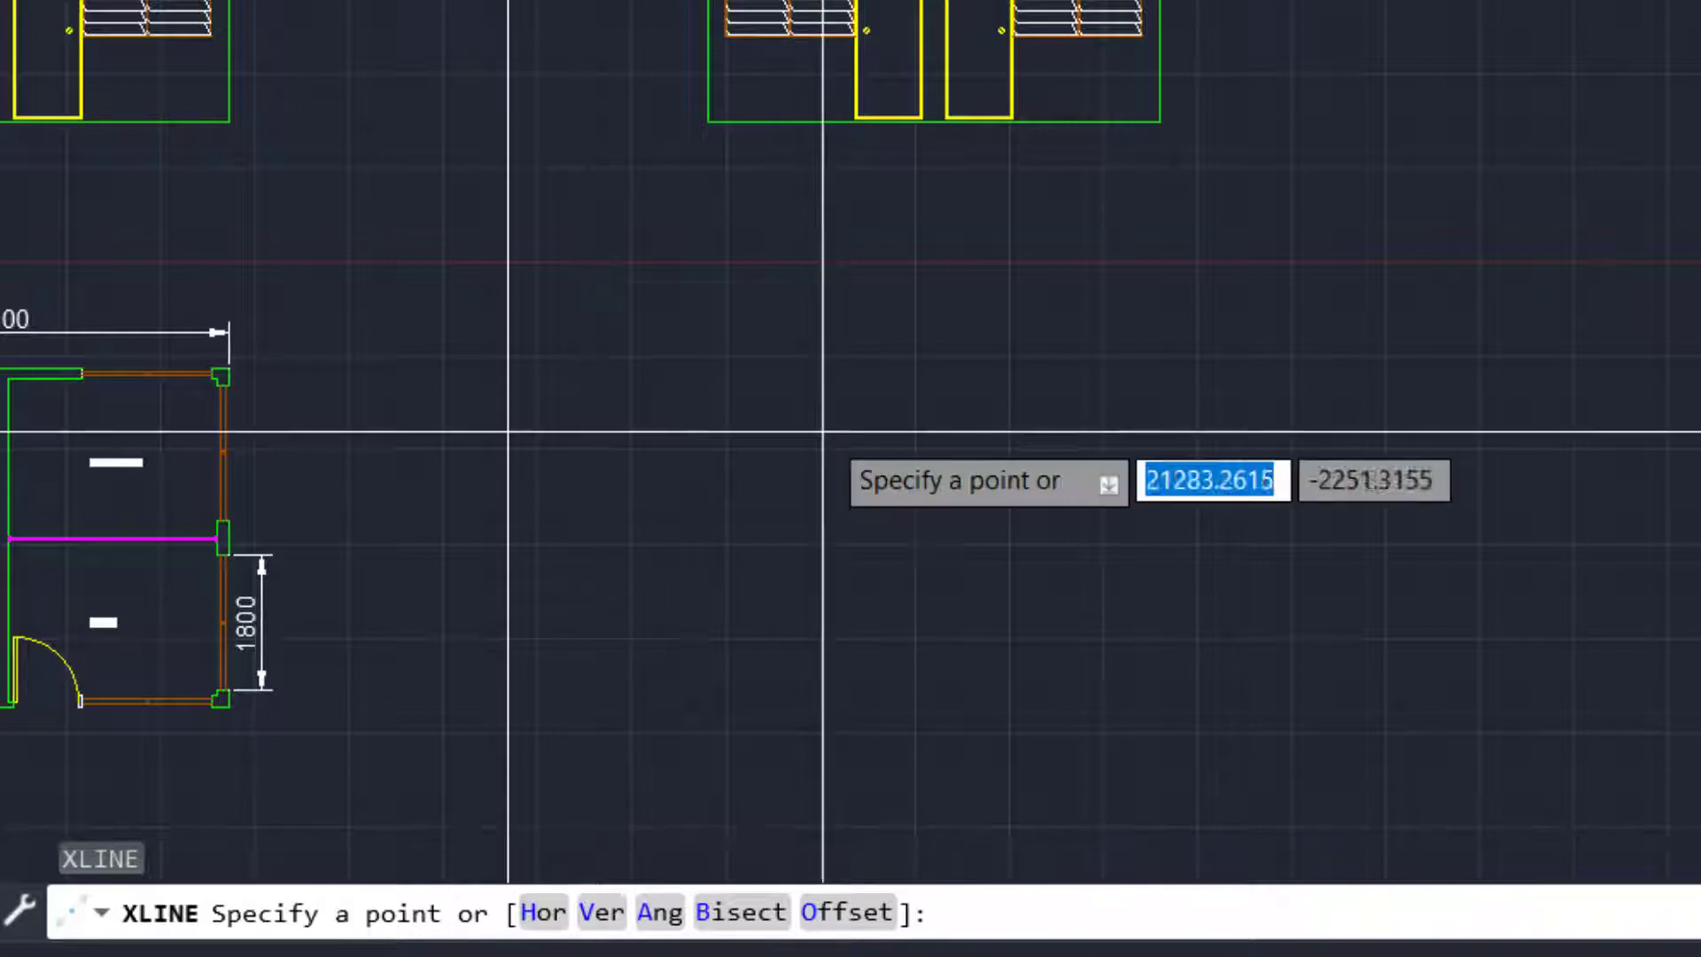
type("V")
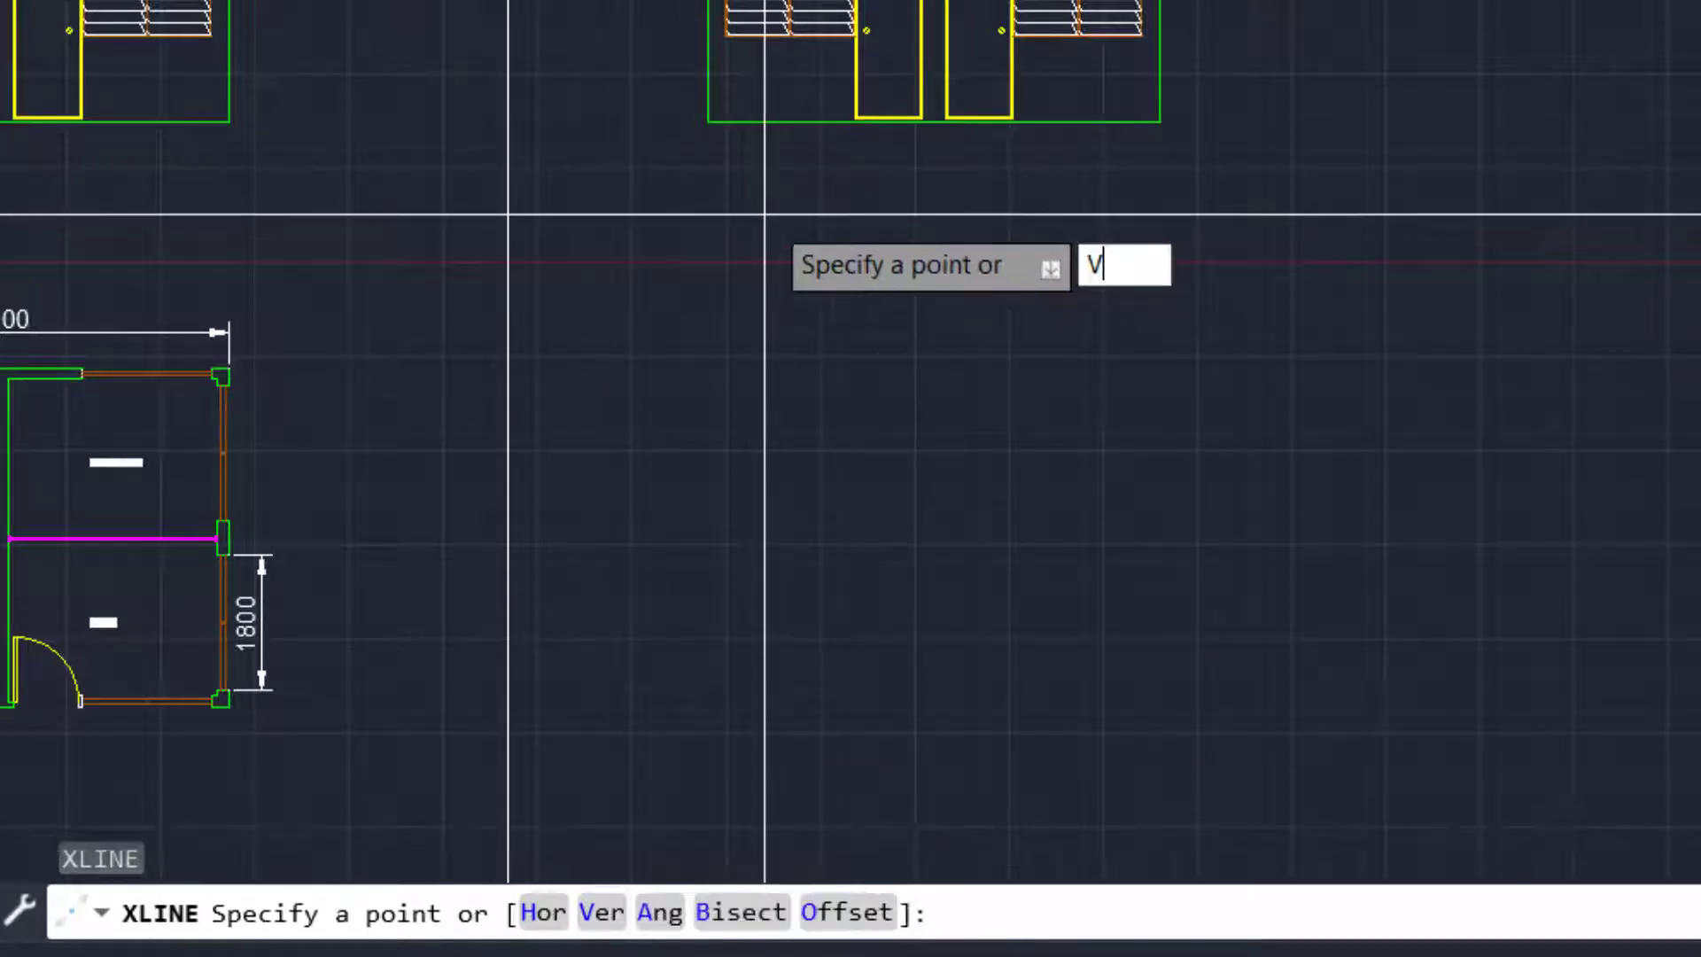
key("Return")
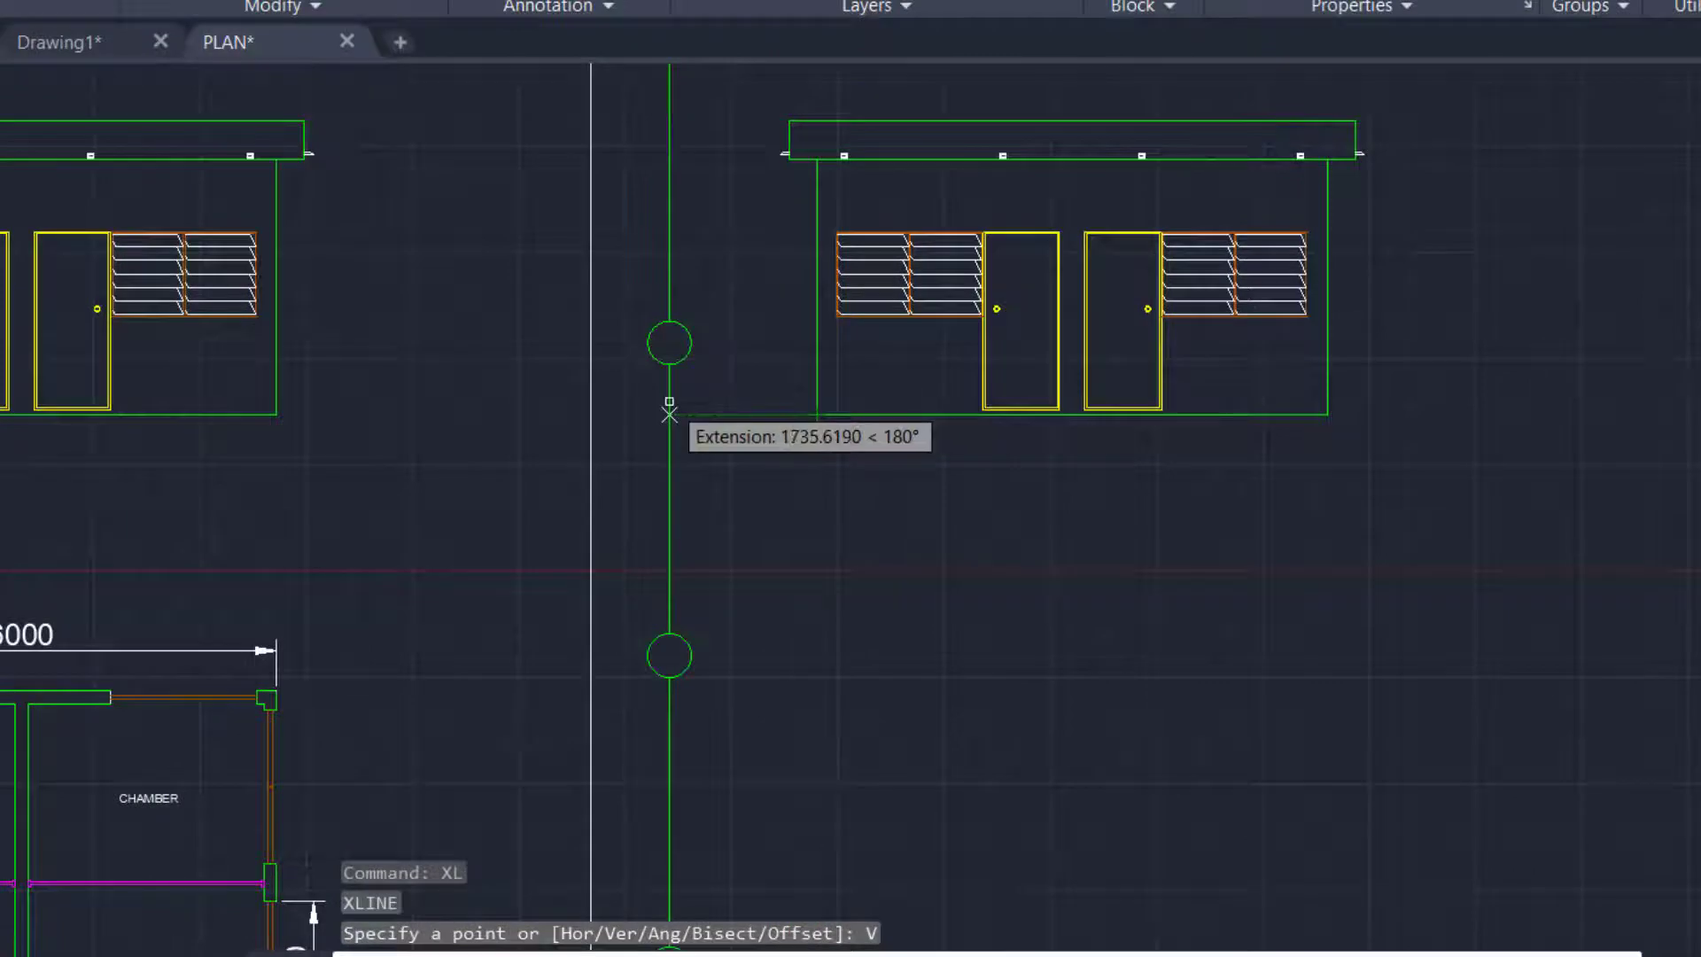
scroll(691, 338, "up", 2)
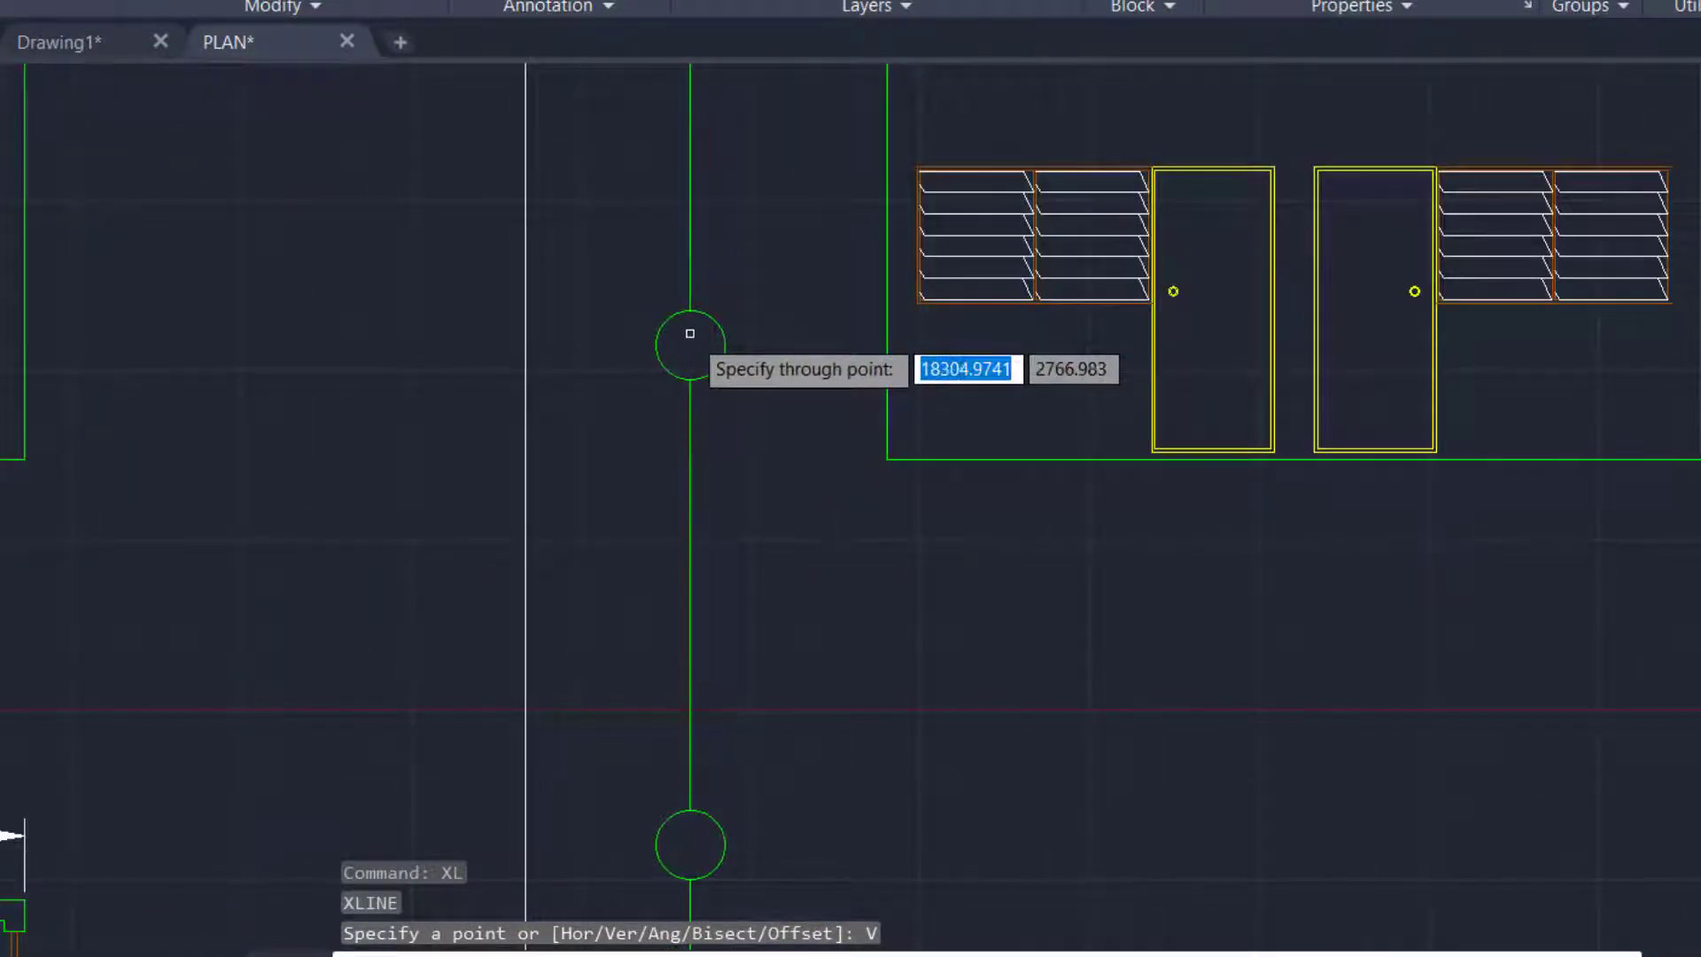
key("Escape")
key("Escape")
Make layer 0 the current layer
left_click(1045, 40)
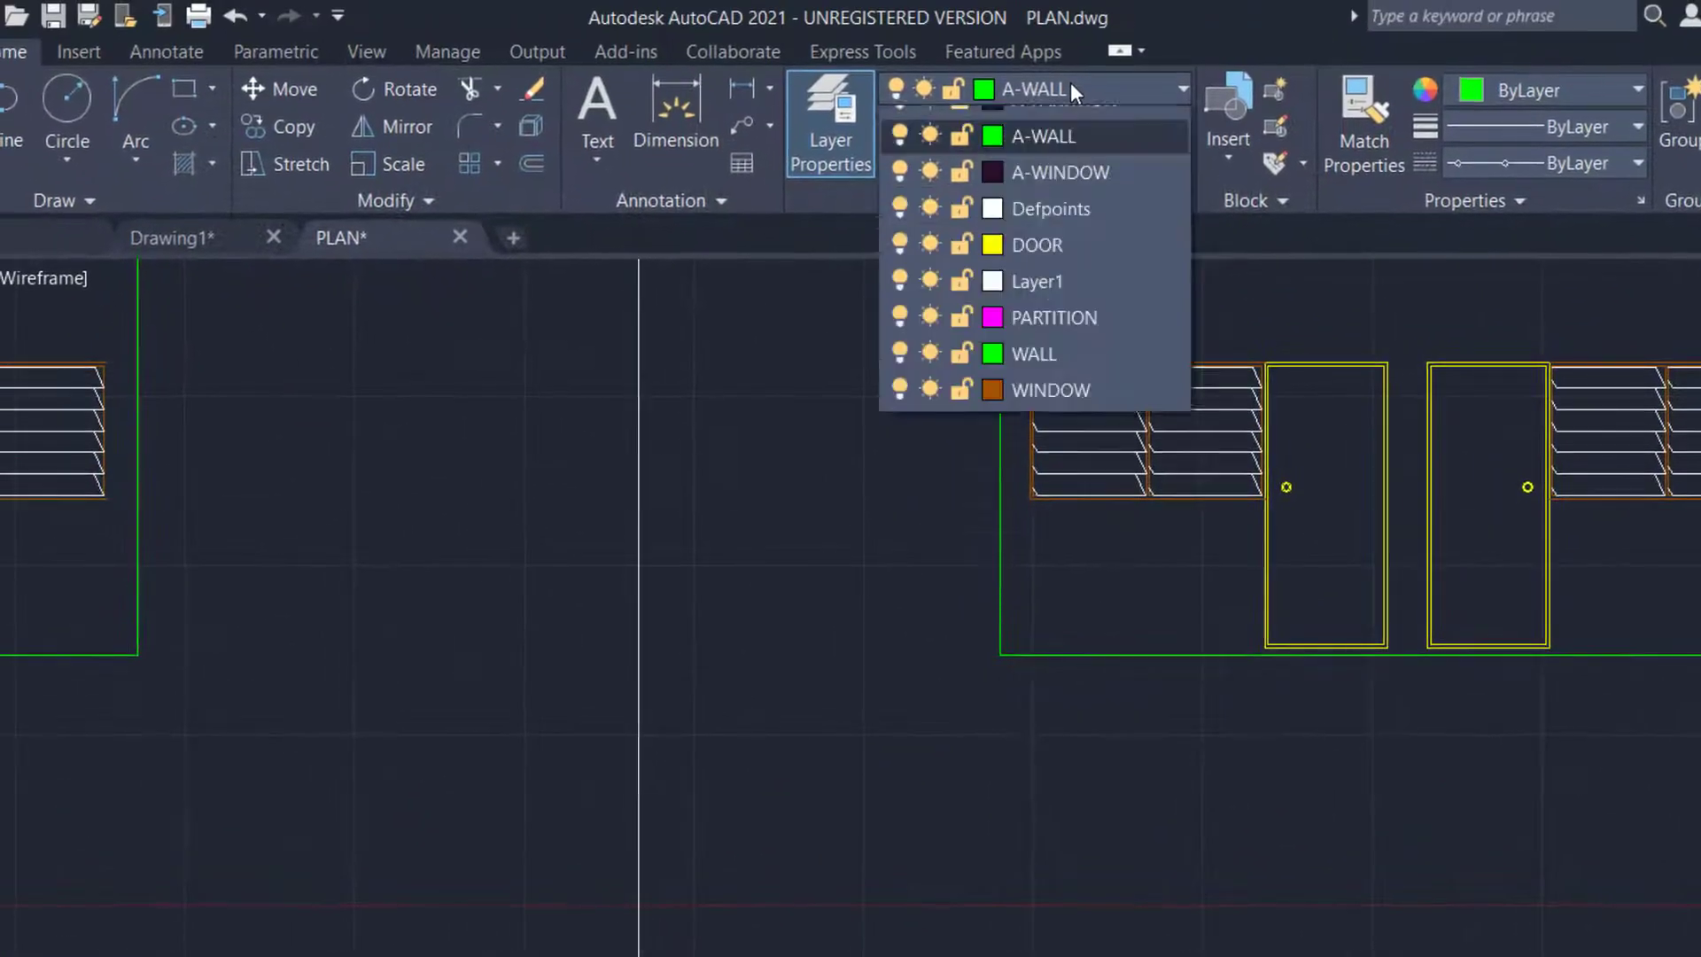
scroll(1034, 130, "up", 1)
left_click(1034, 130)
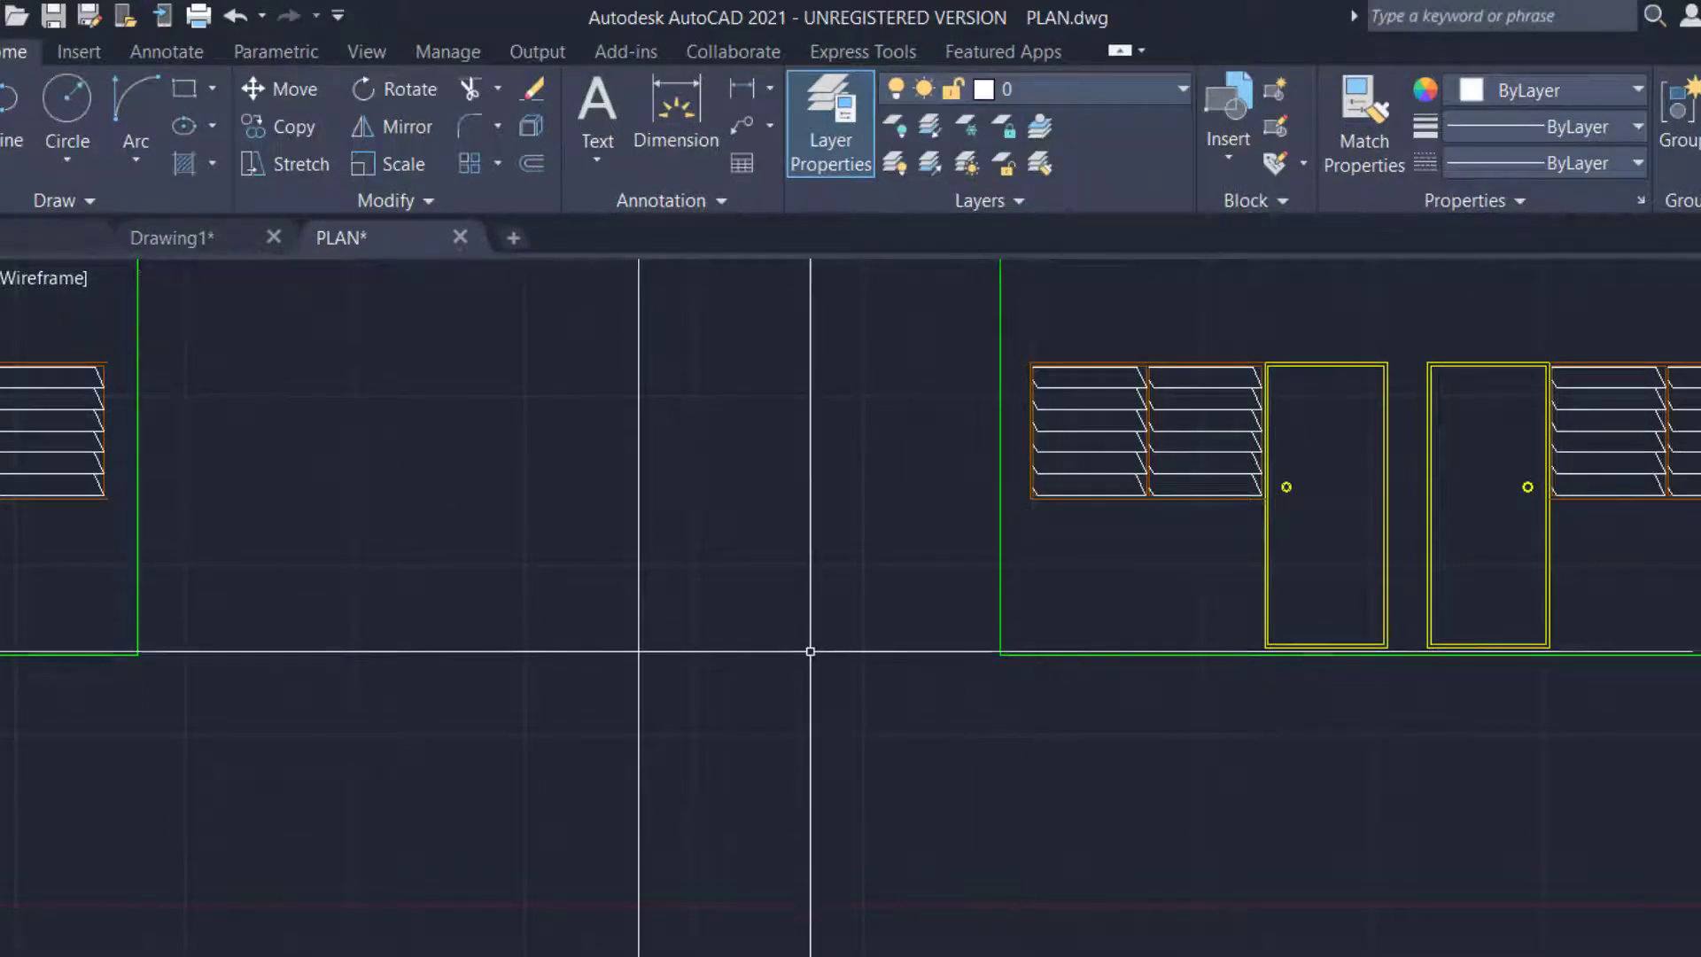
Draw vertical construction lines (XLINE) through the left end and the midpoint of the copied elevation's base line
type("xl")
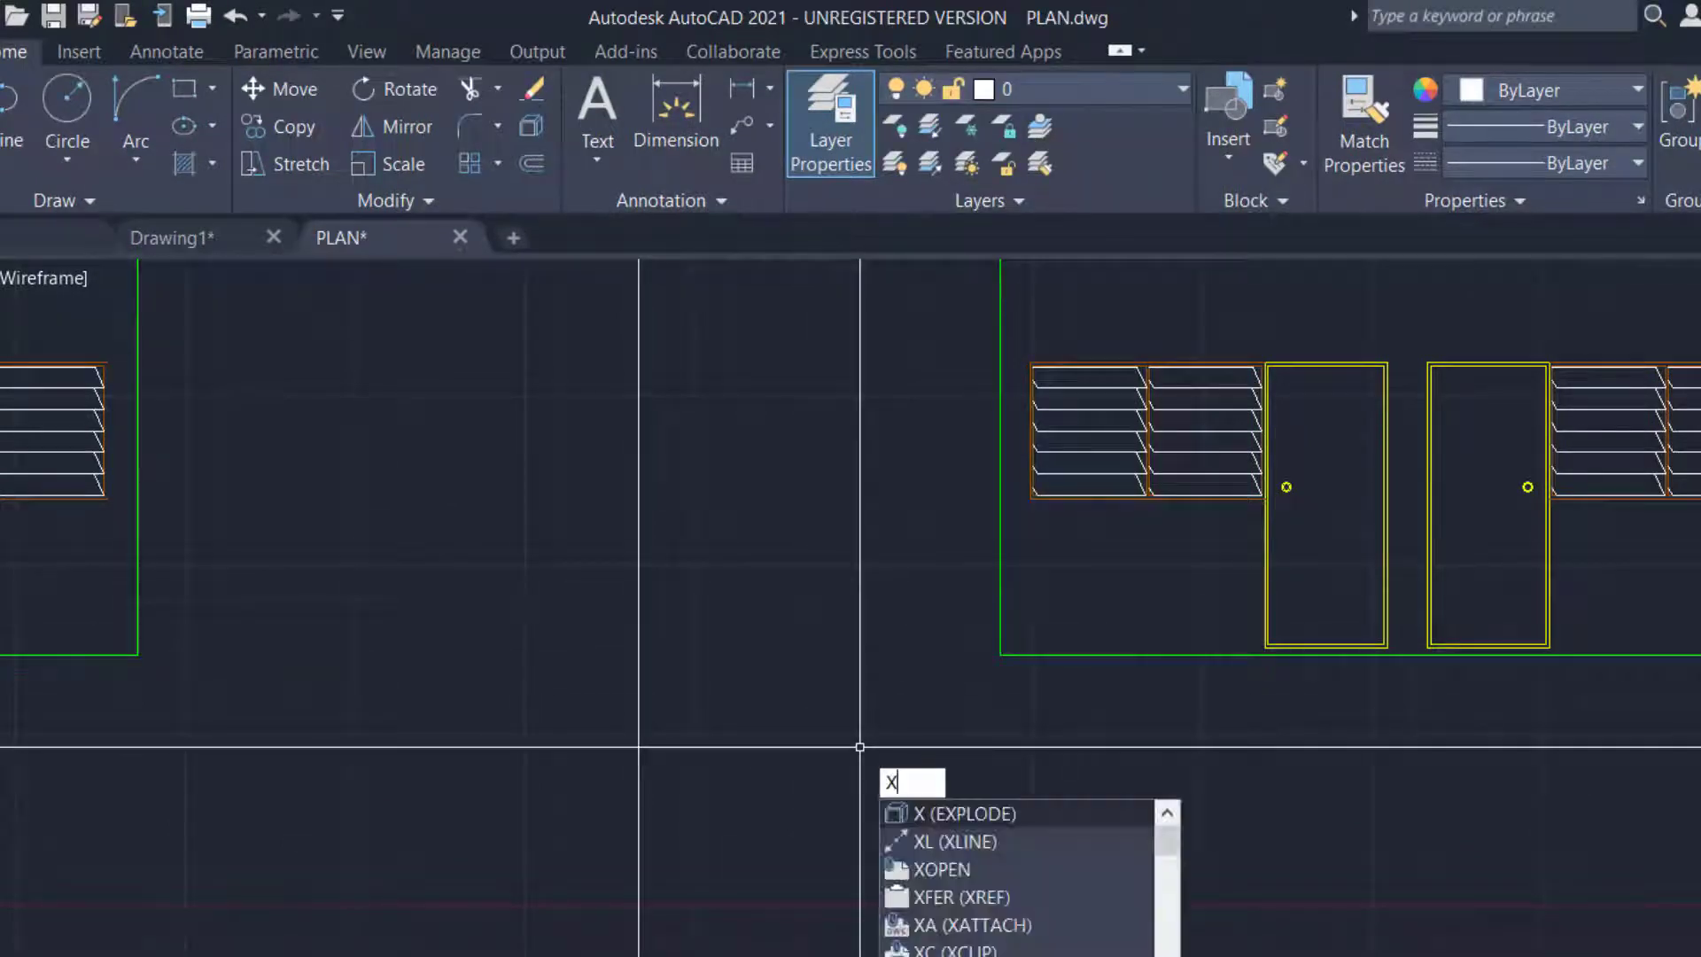
key("Return")
type("v")
key("Return")
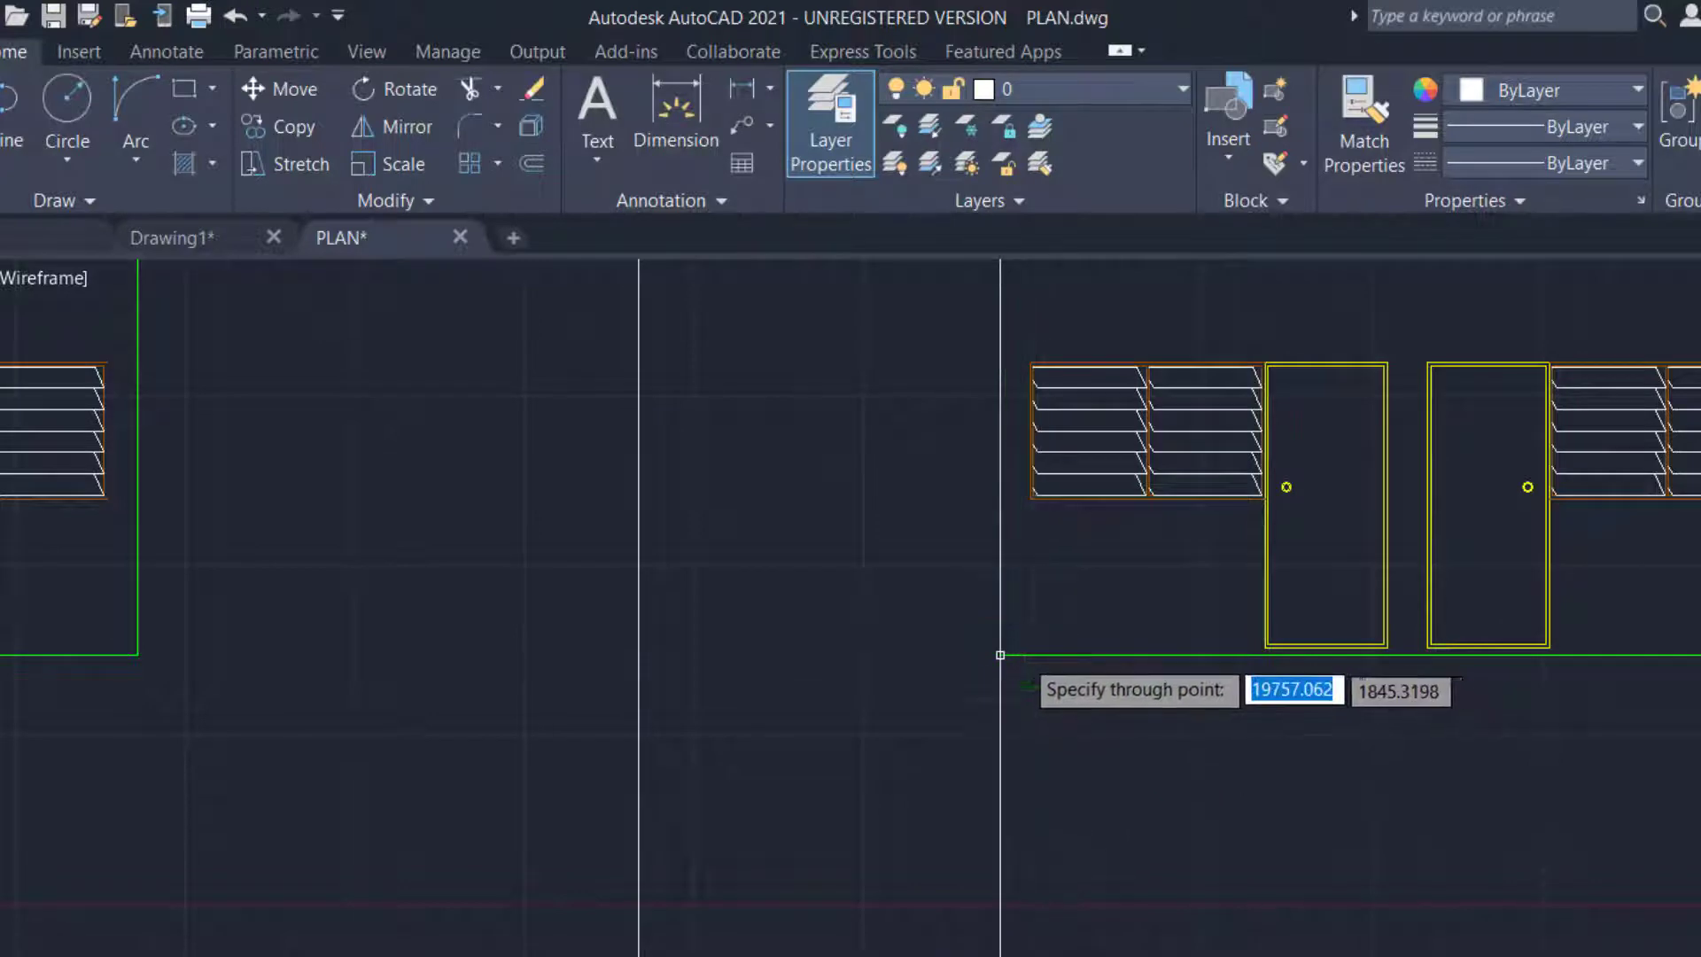
left_click(1000, 655)
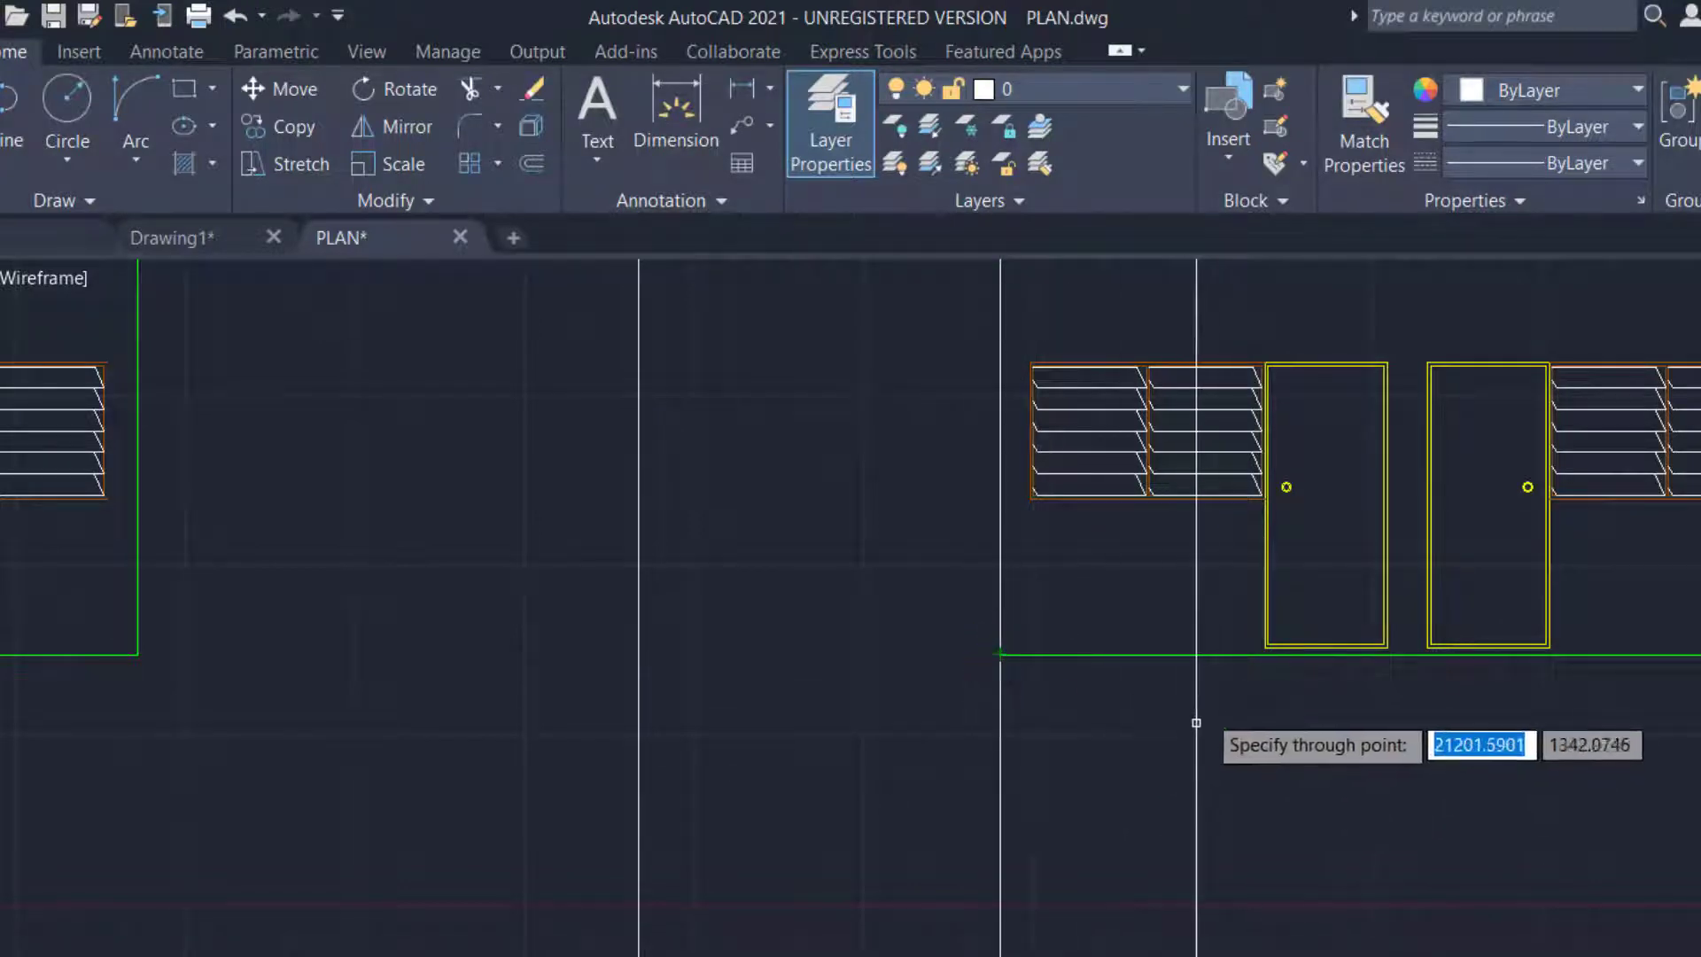
scroll(1187, 722, "down", 3)
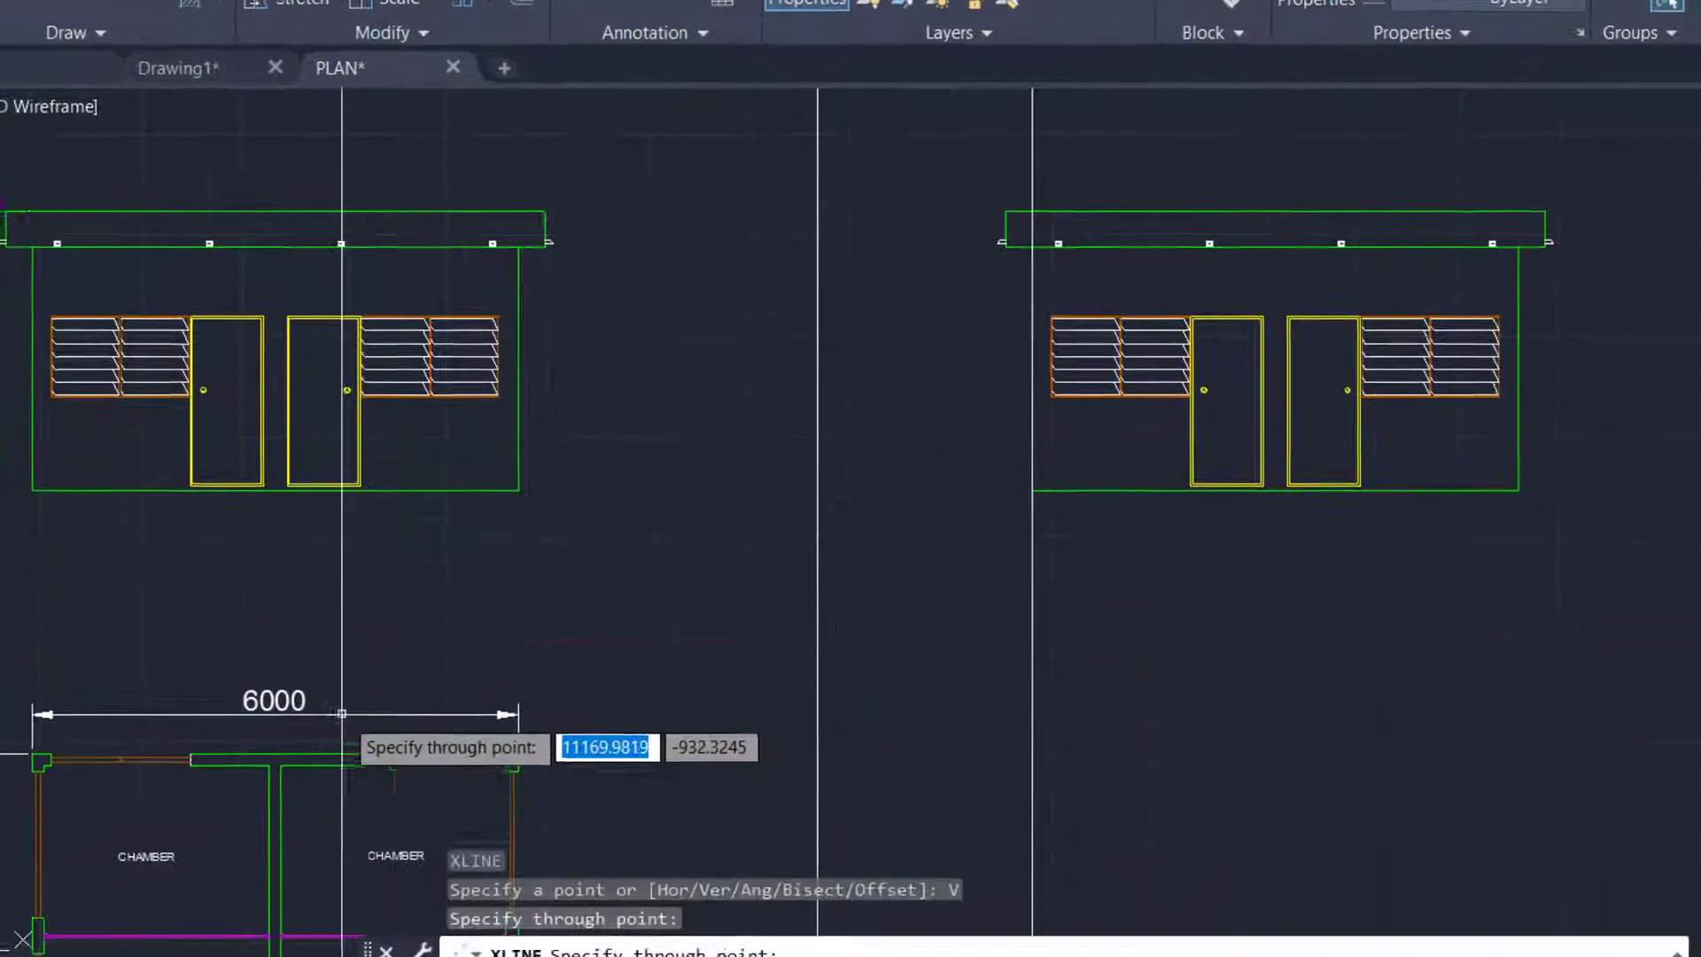
scroll(1268, 380, "up", 4)
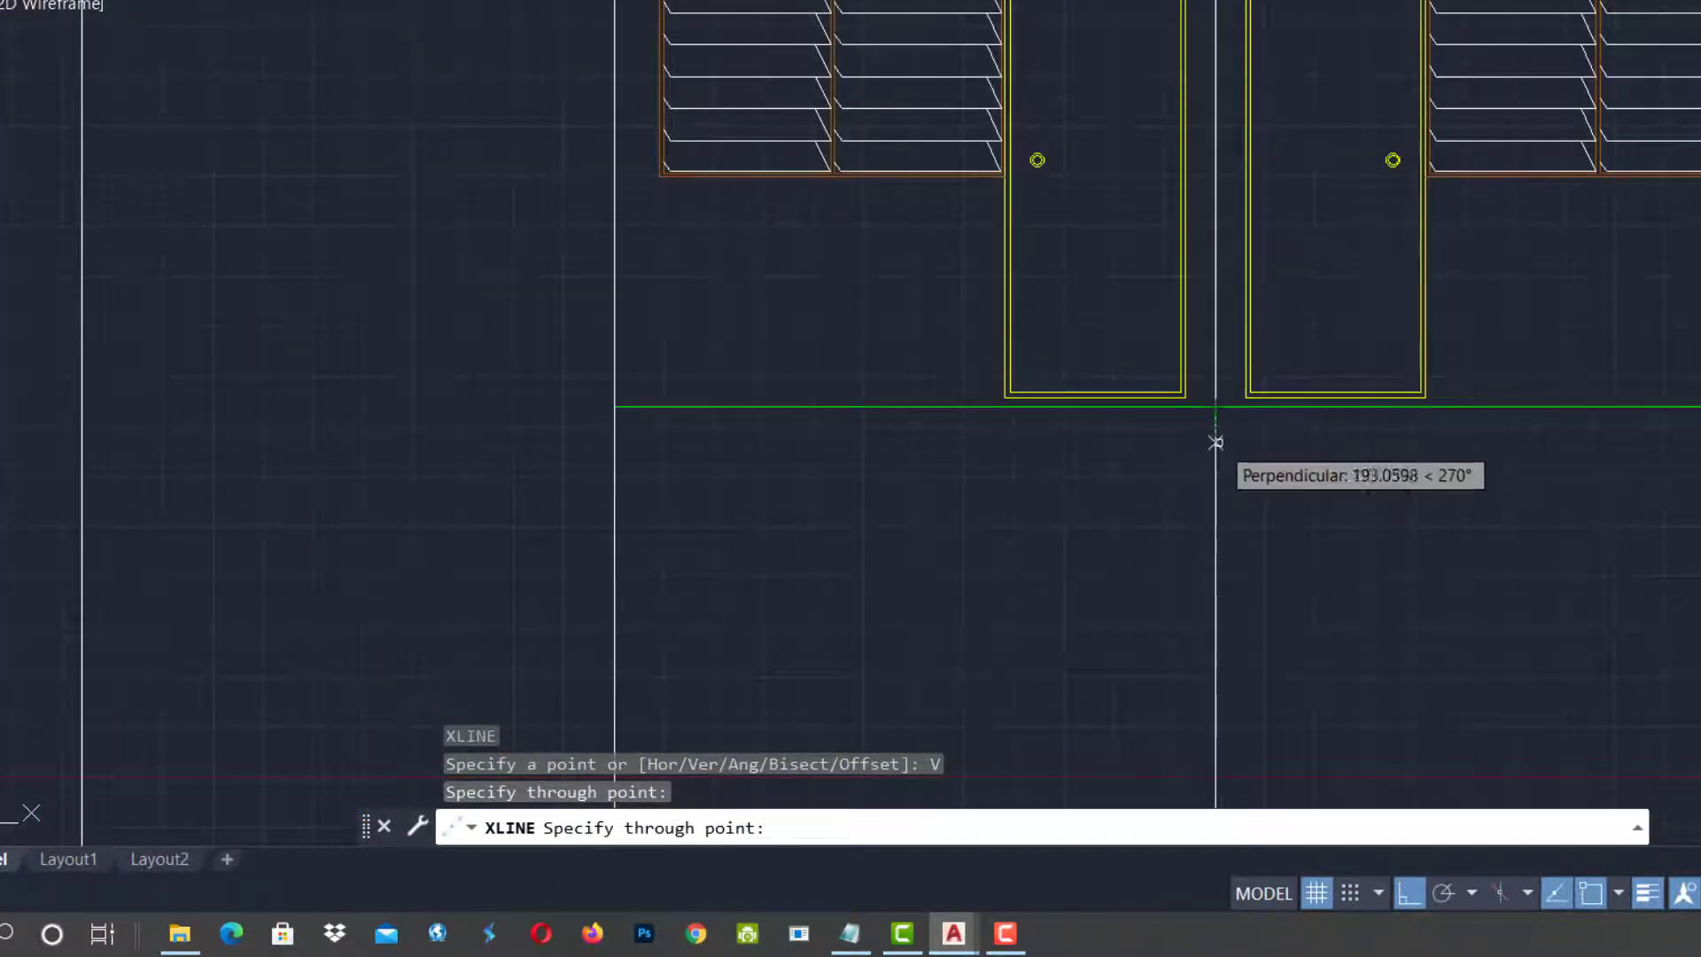
left_click(1216, 406)
Add vertical construction lines through the two lower outer corners of the left door in the copied elevation
scroll(995, 493, "down", 5)
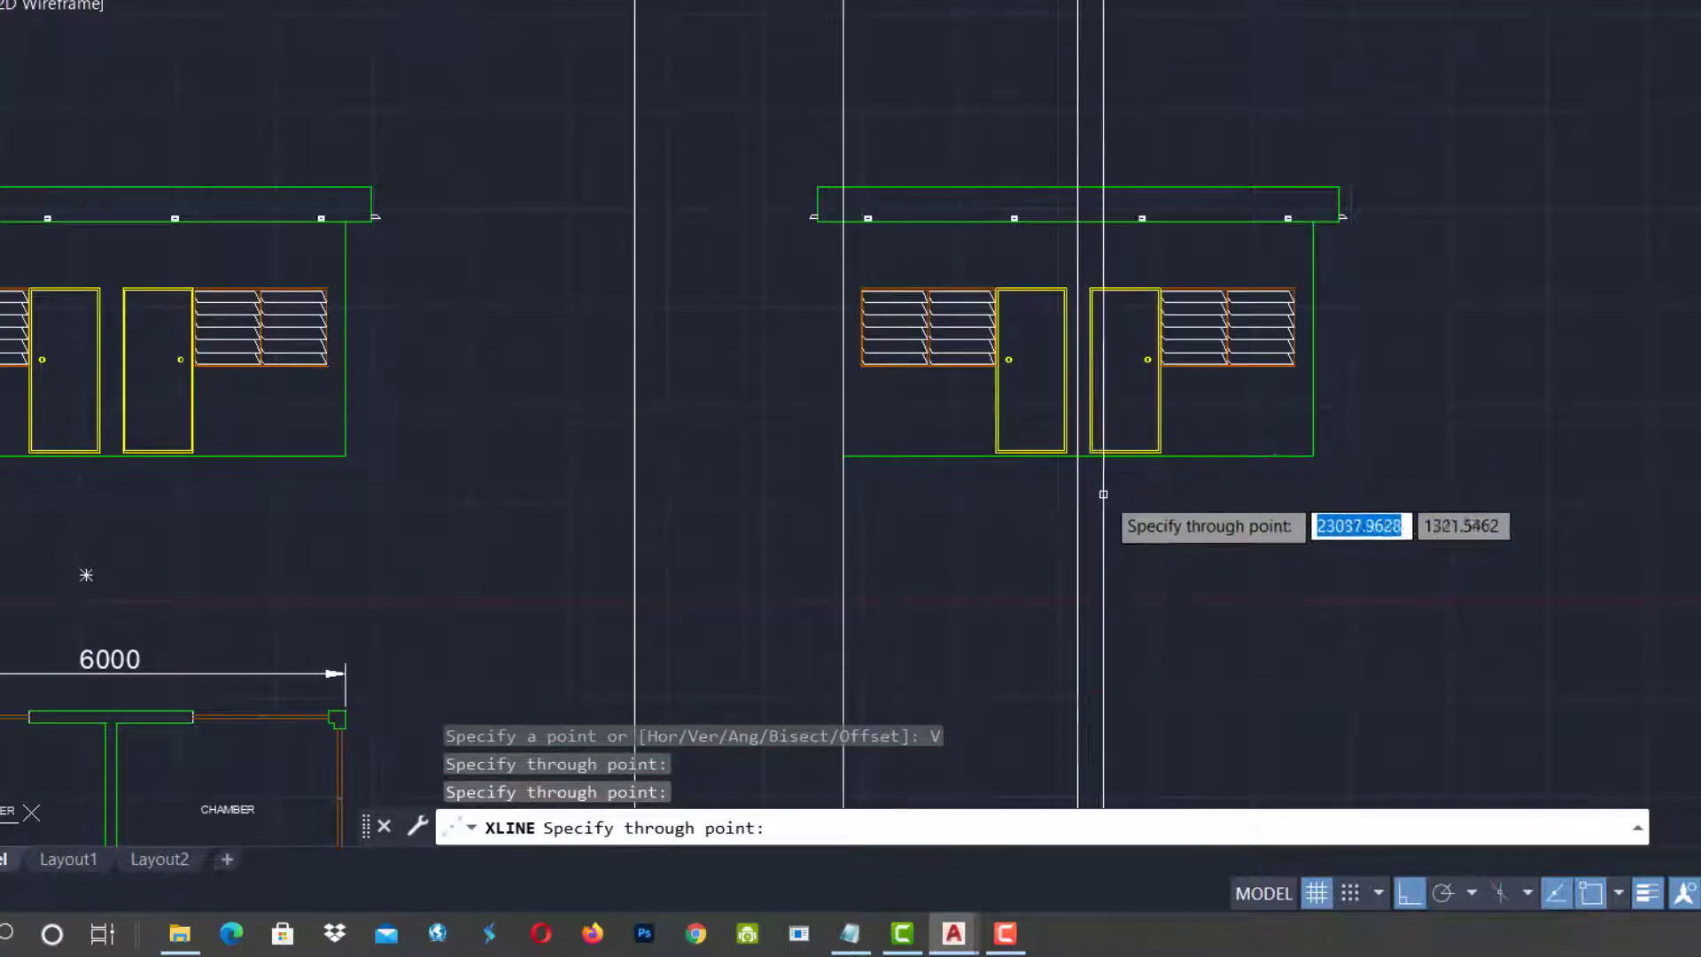
scroll(1063, 452, "up", 5)
scroll(996, 402, "up", 3)
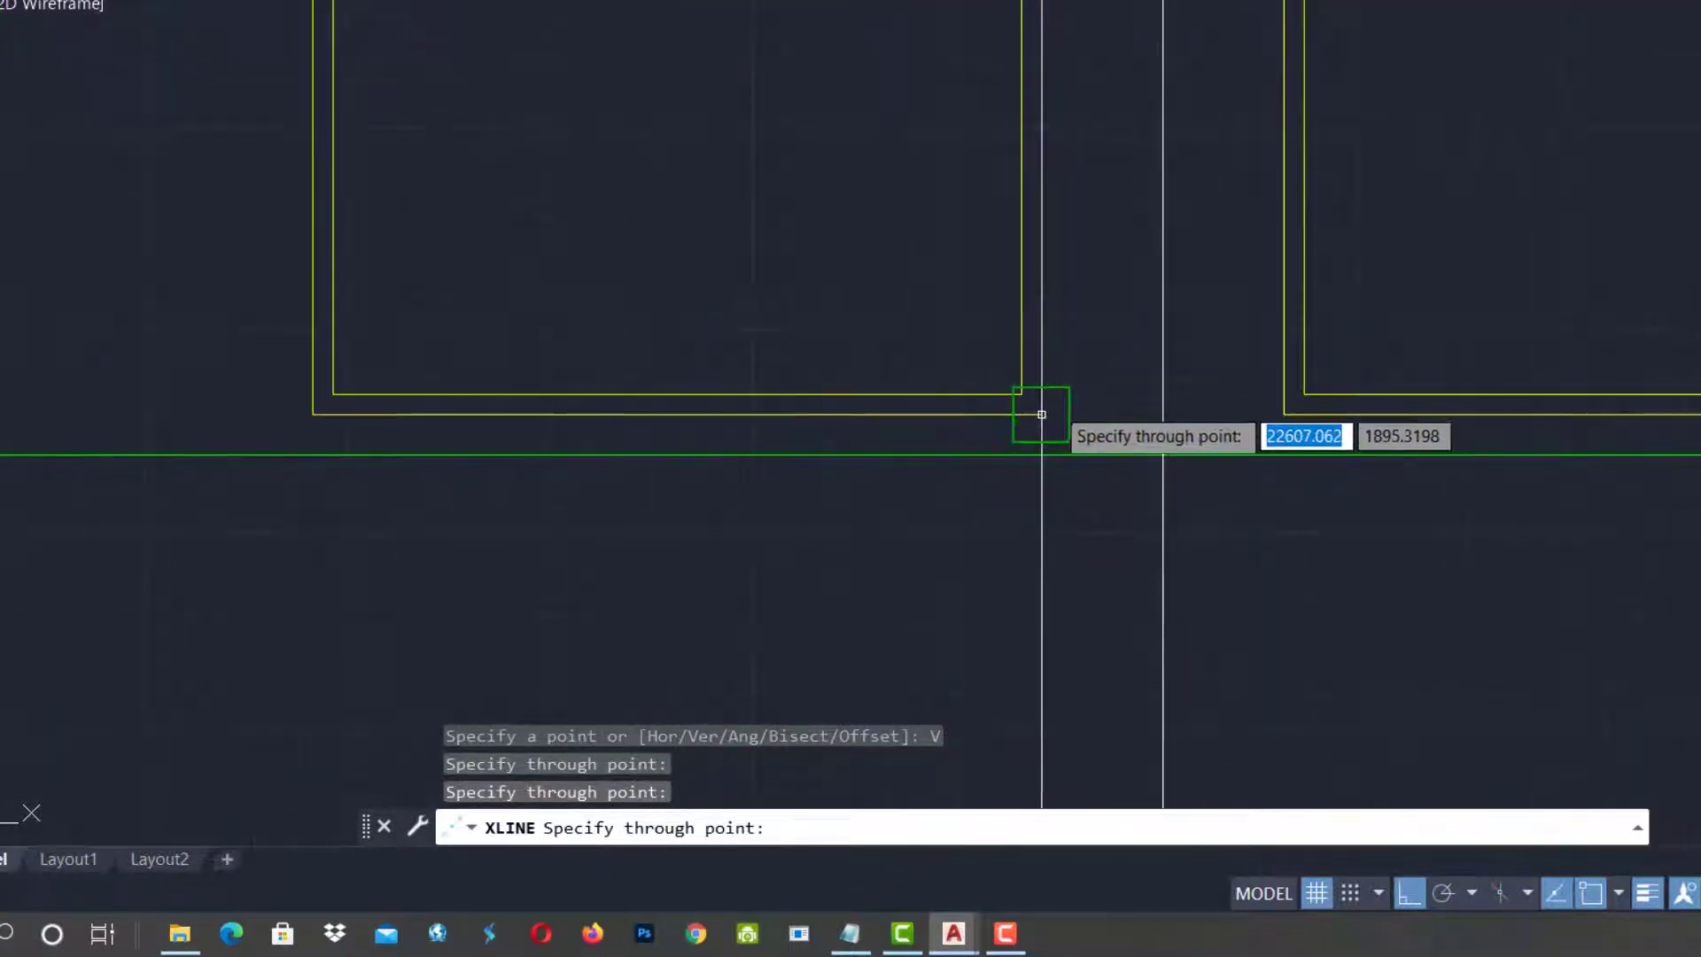
left_click(1042, 415)
scroll(1043, 408, "down", 1)
middle_click_drag(605, 474, 764, 450)
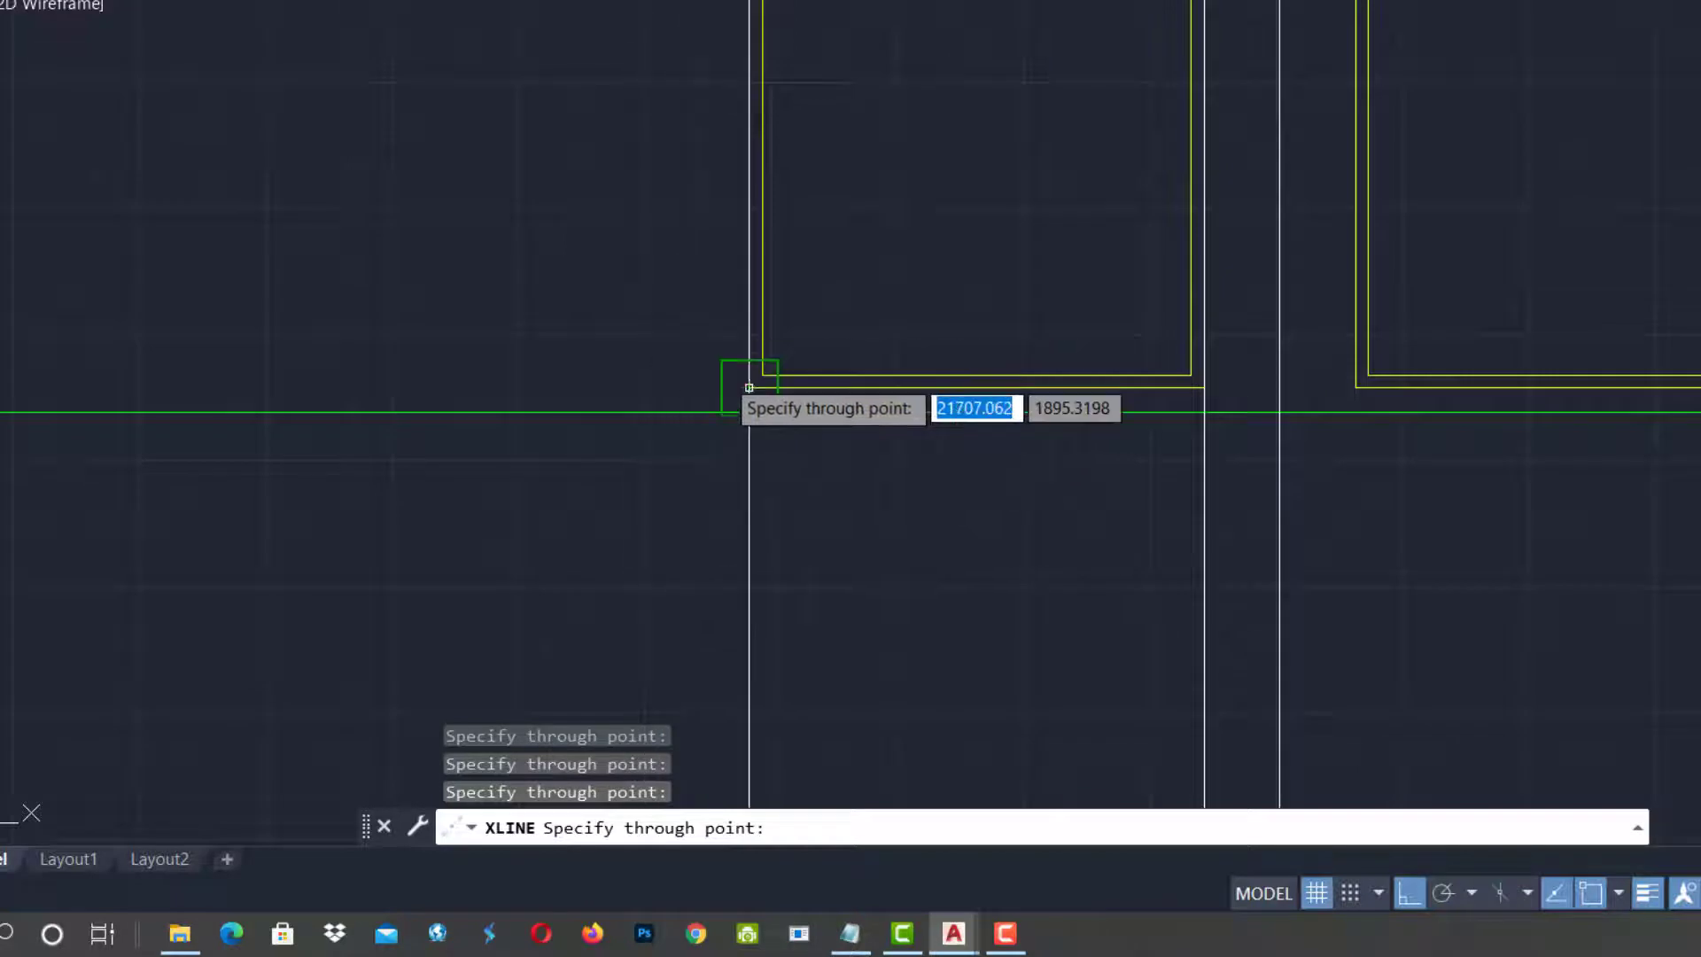
Add a vertical construction line through the outer lower corner of the copied elevation's left window and end the XLINE command
scroll(723, 376, "down", 5)
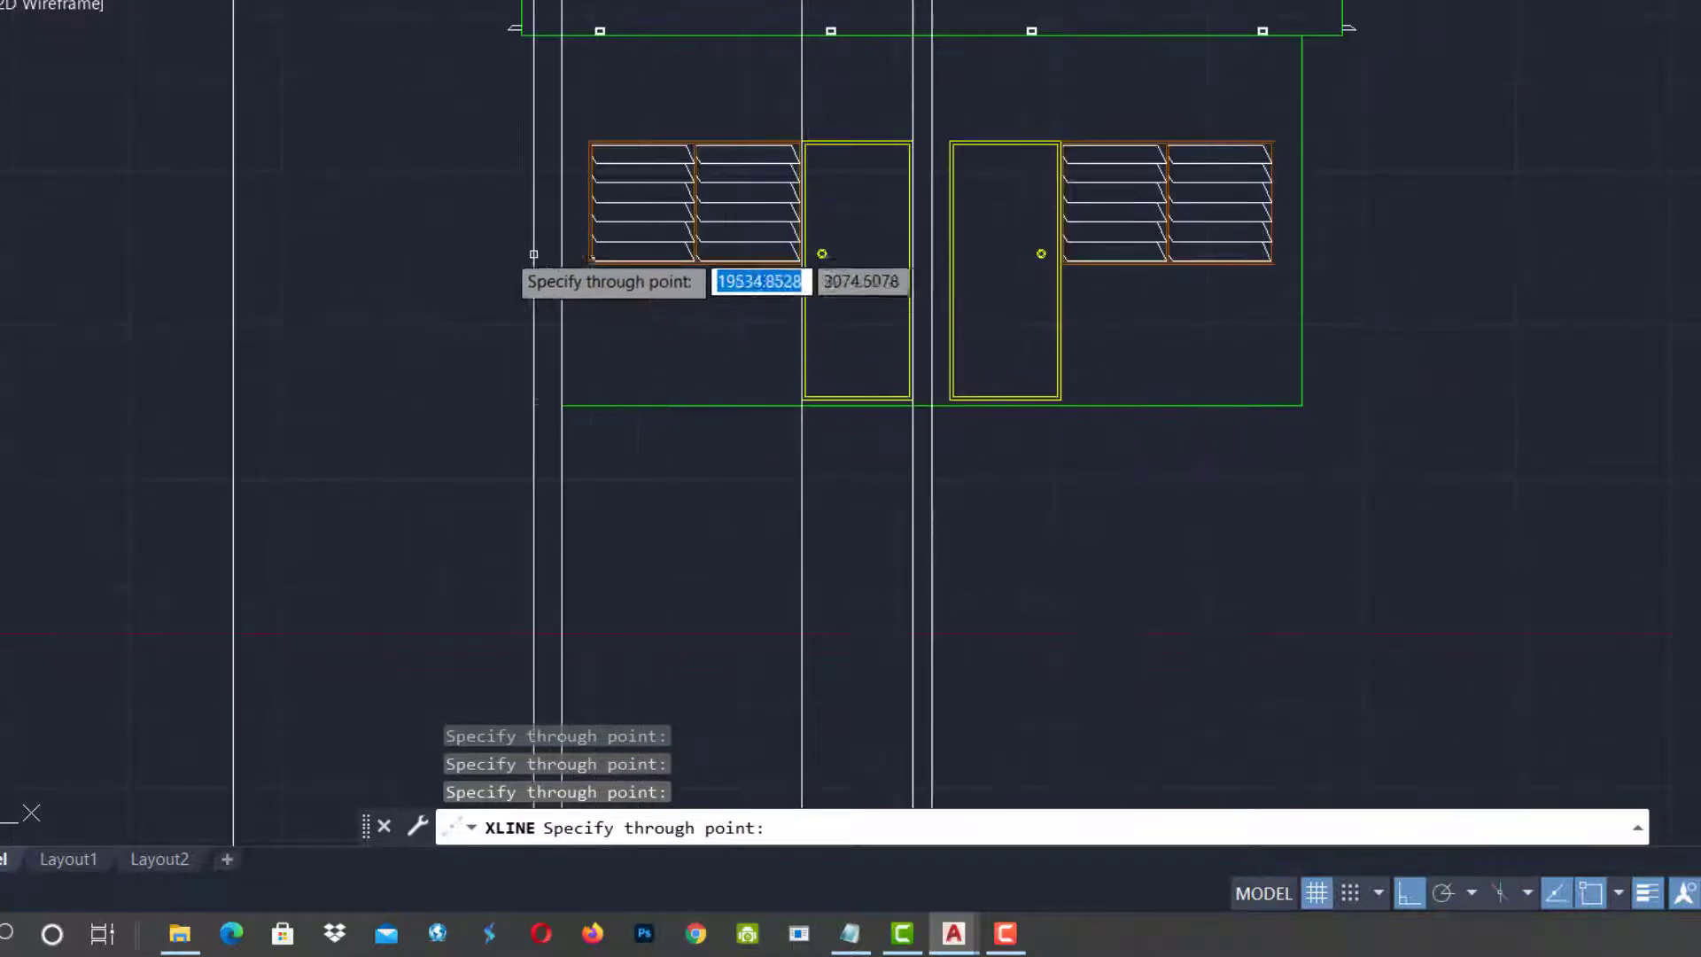
scroll(540, 248, "up", 2)
scroll(560, 226, "up", 2)
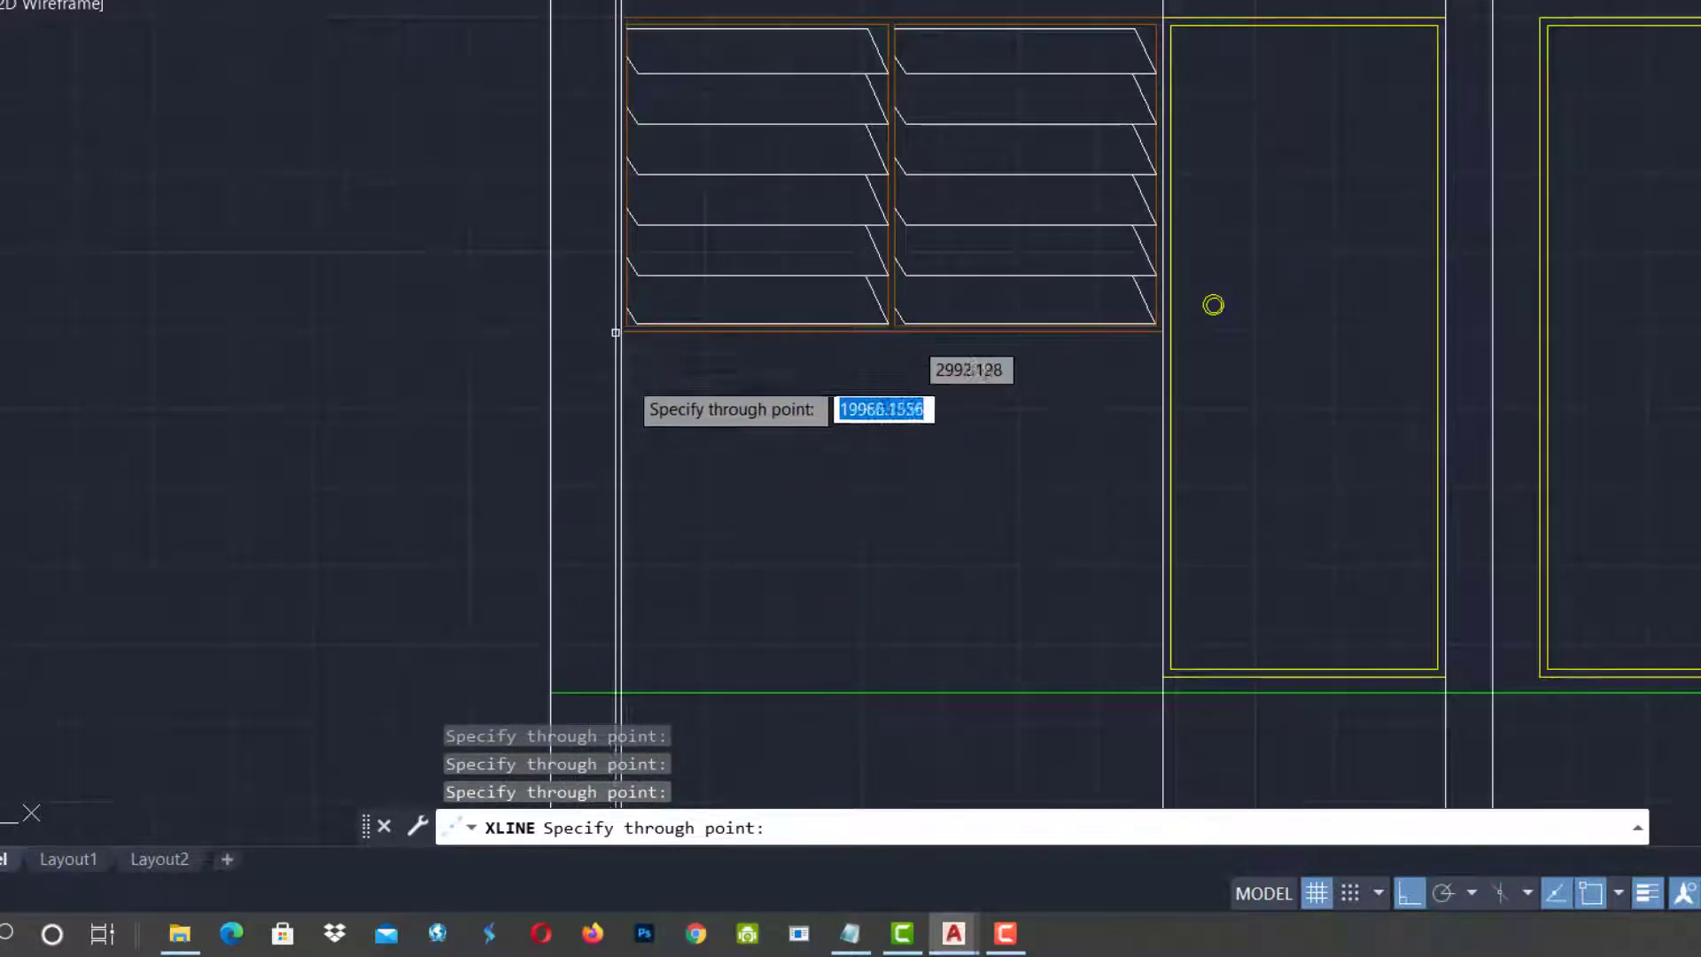
scroll(1160, 343, "up", 4)
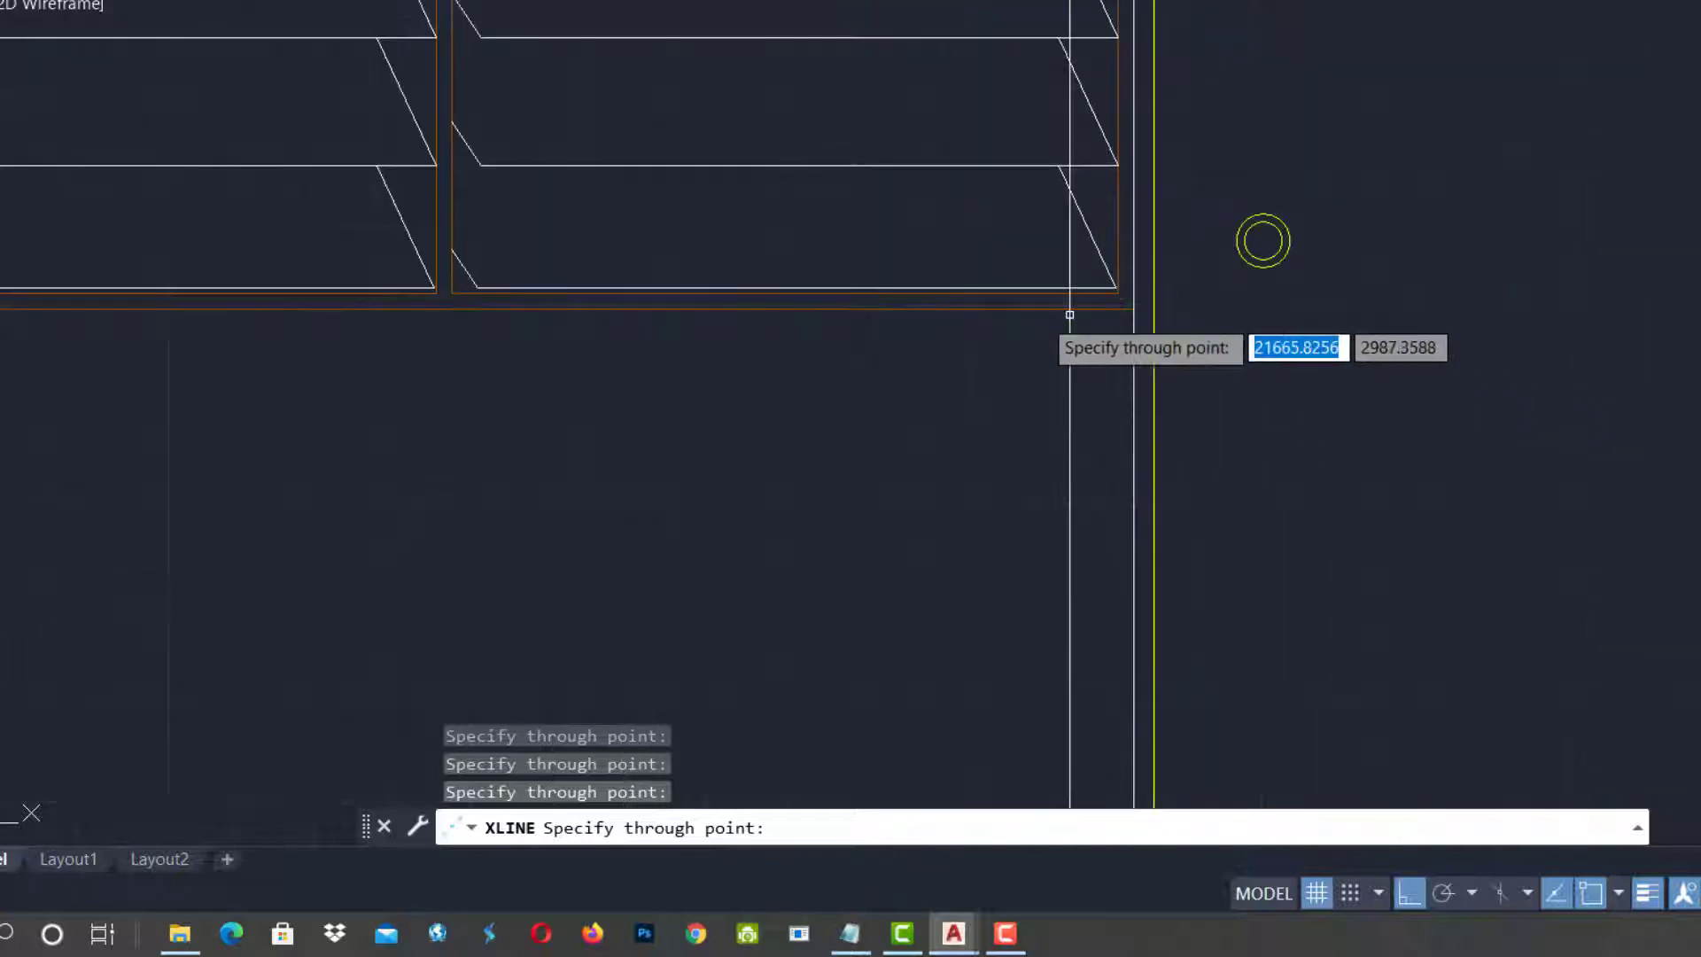
scroll(505, 318, "up", 3)
scroll(354, 282, "up", 3)
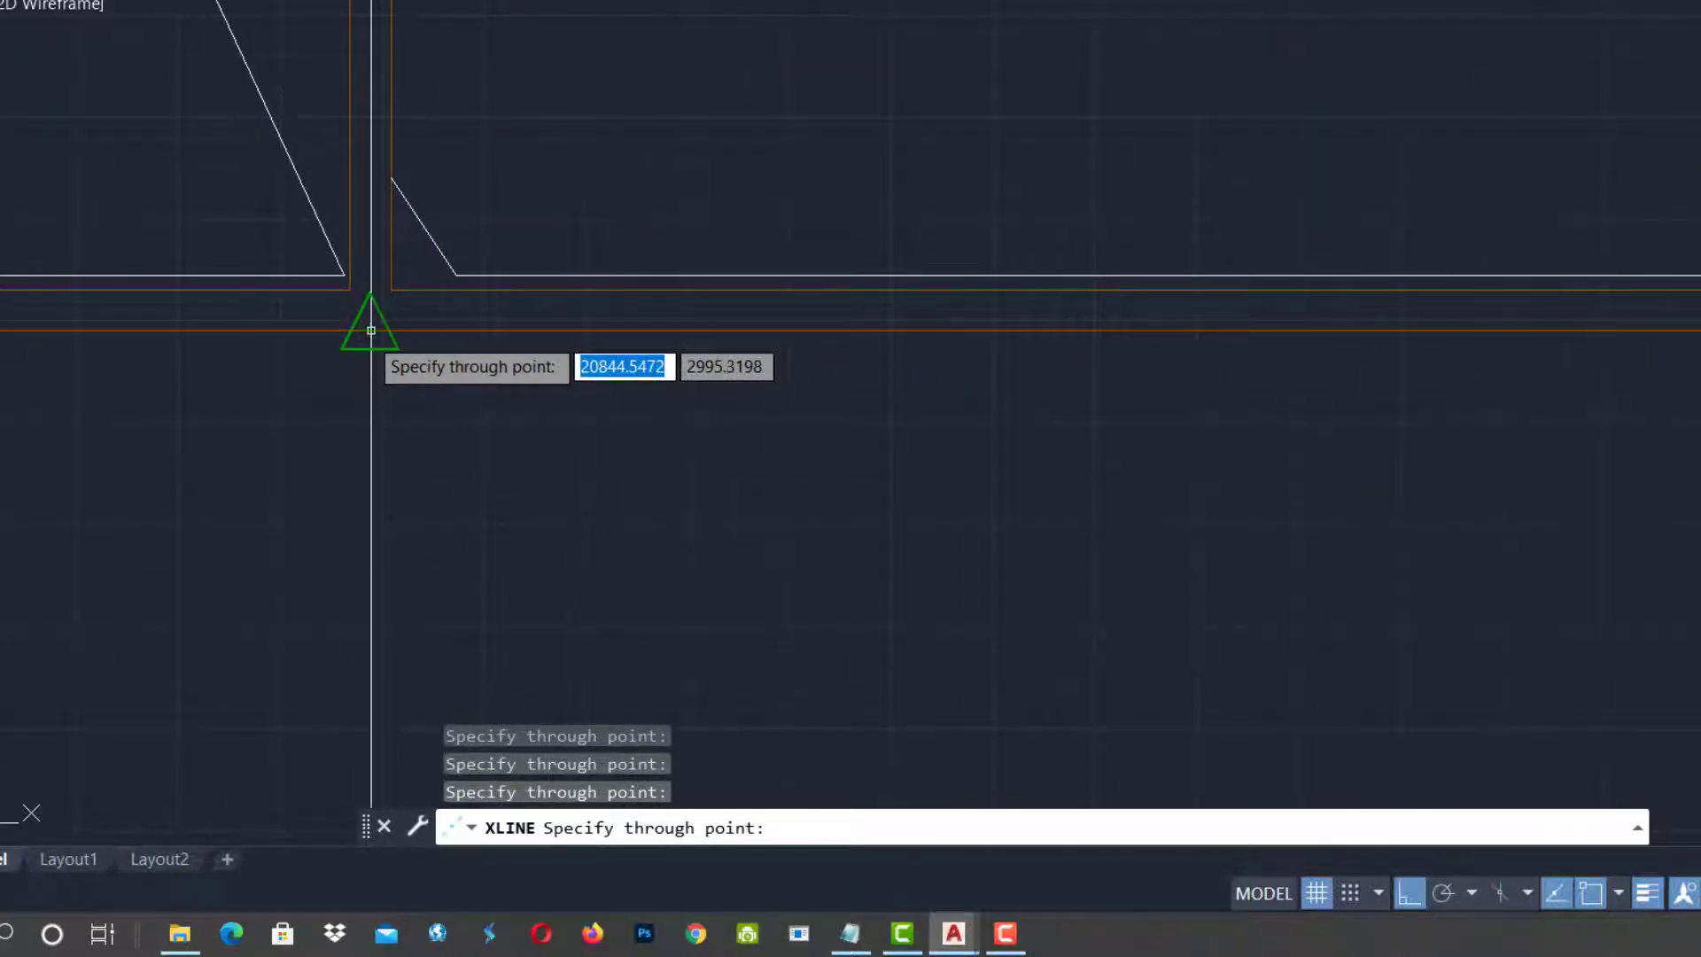
scroll(904, 425, "down", 6)
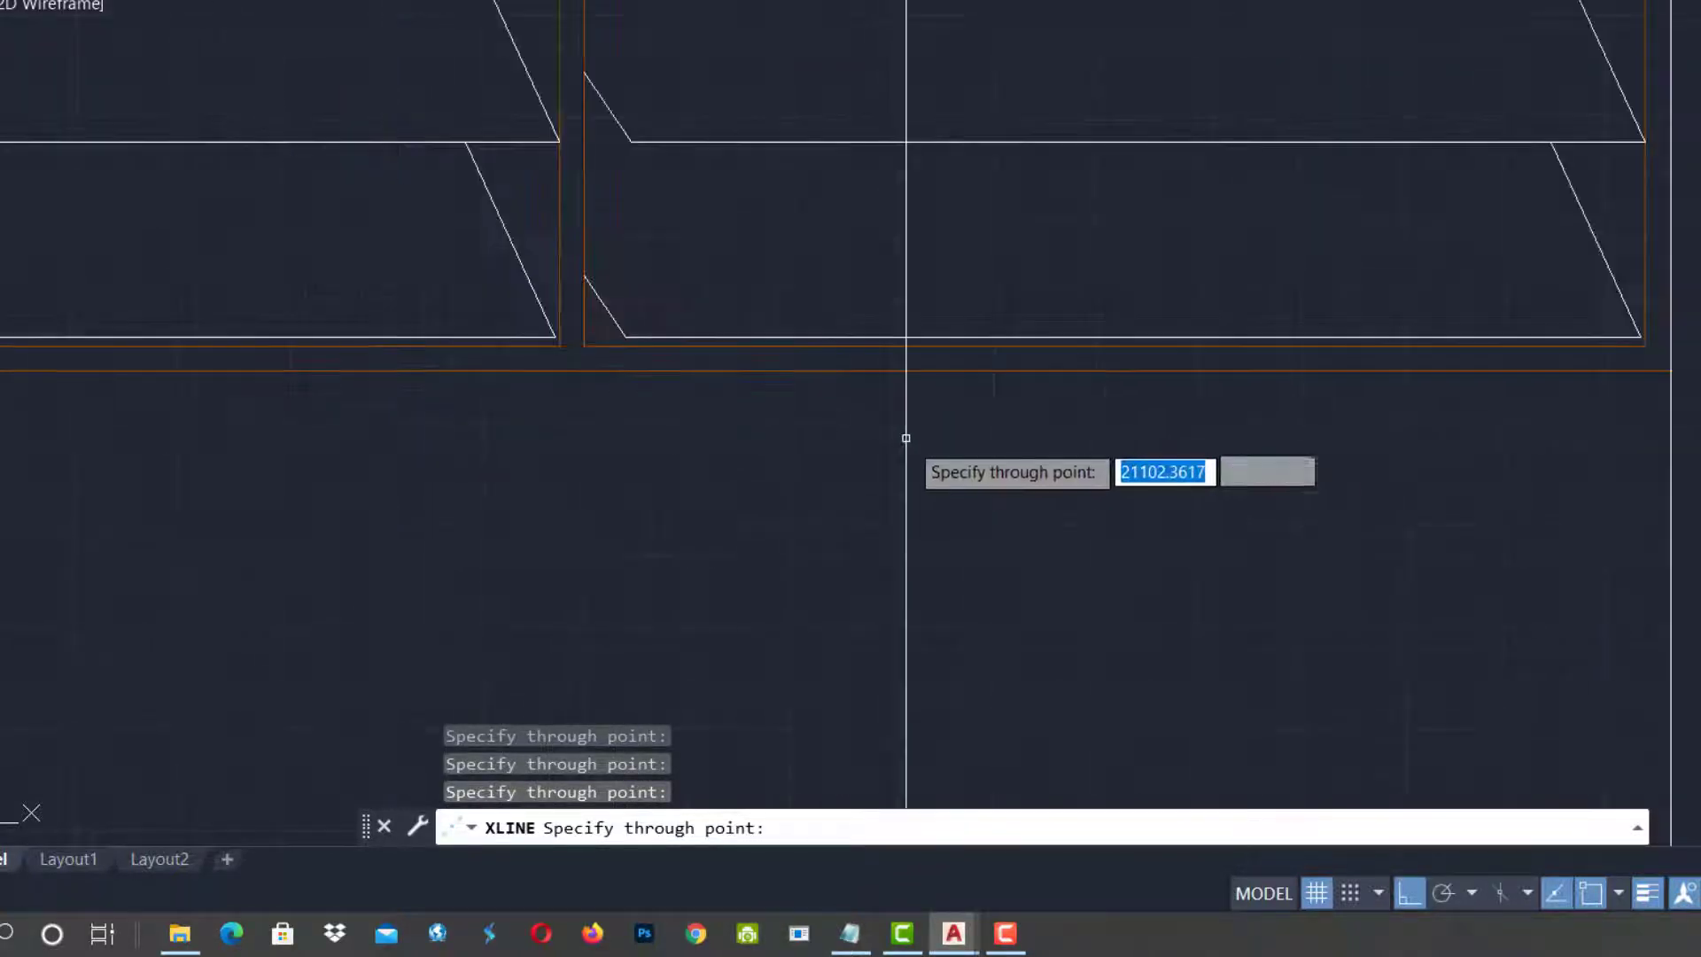
scroll(928, 395, "down", 6)
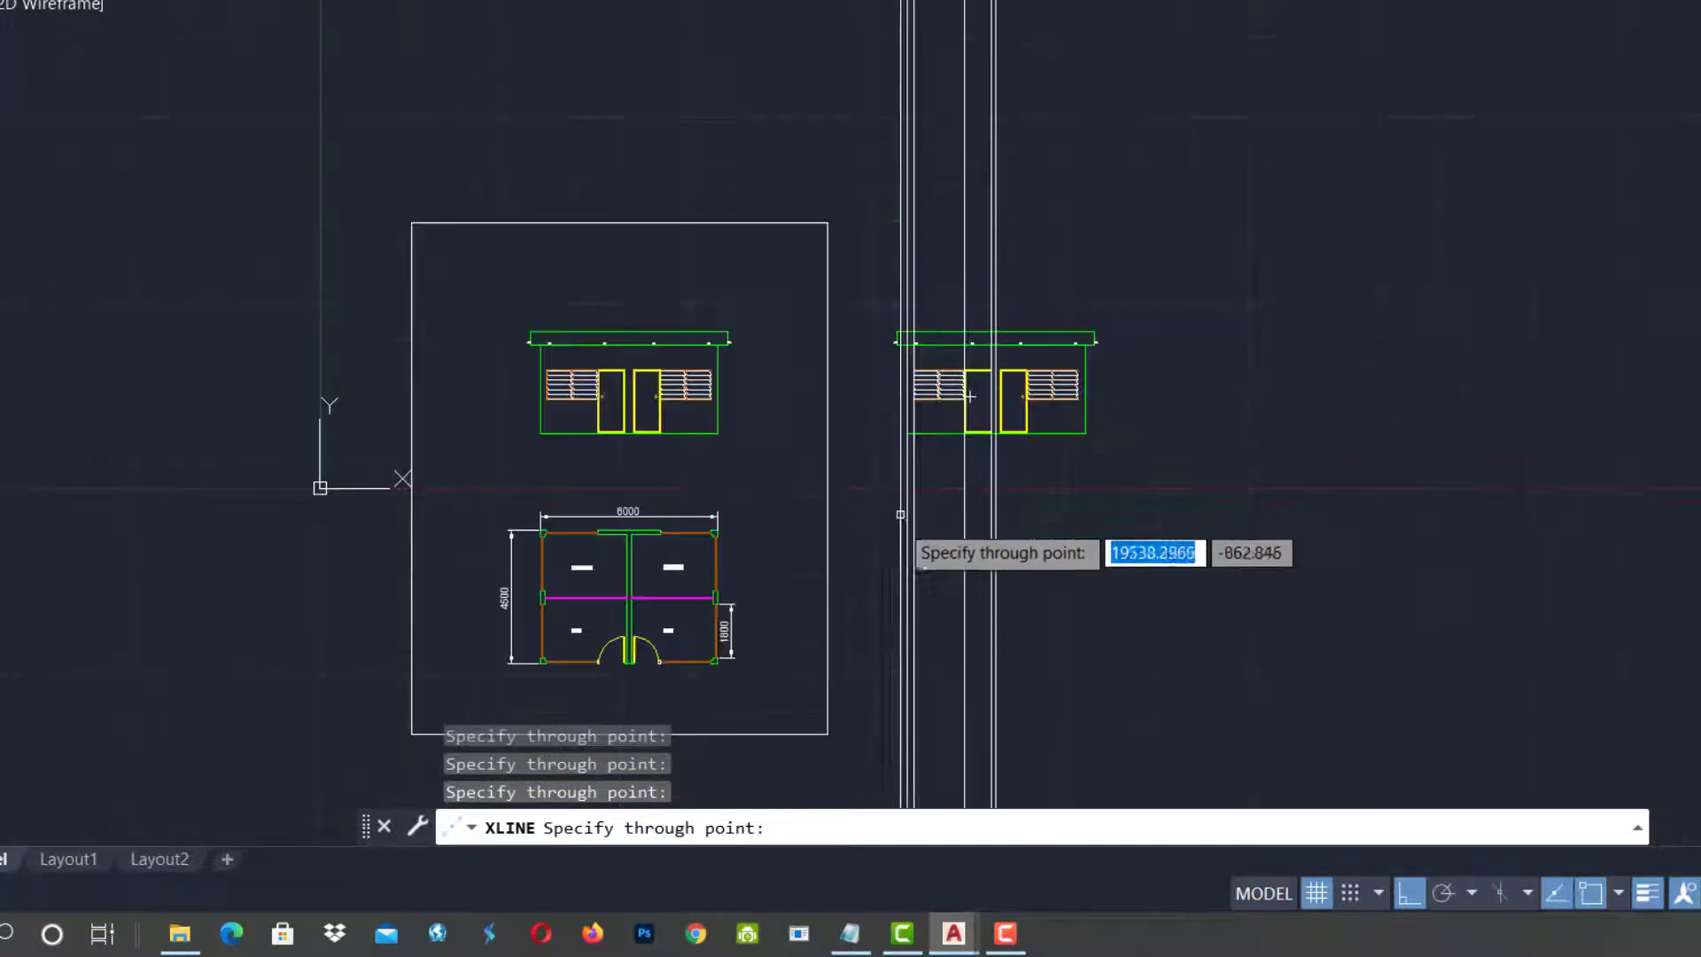
scroll(955, 672, "up", 2)
key("Escape")
key("Escape")
key("Escape")
key("Escape")
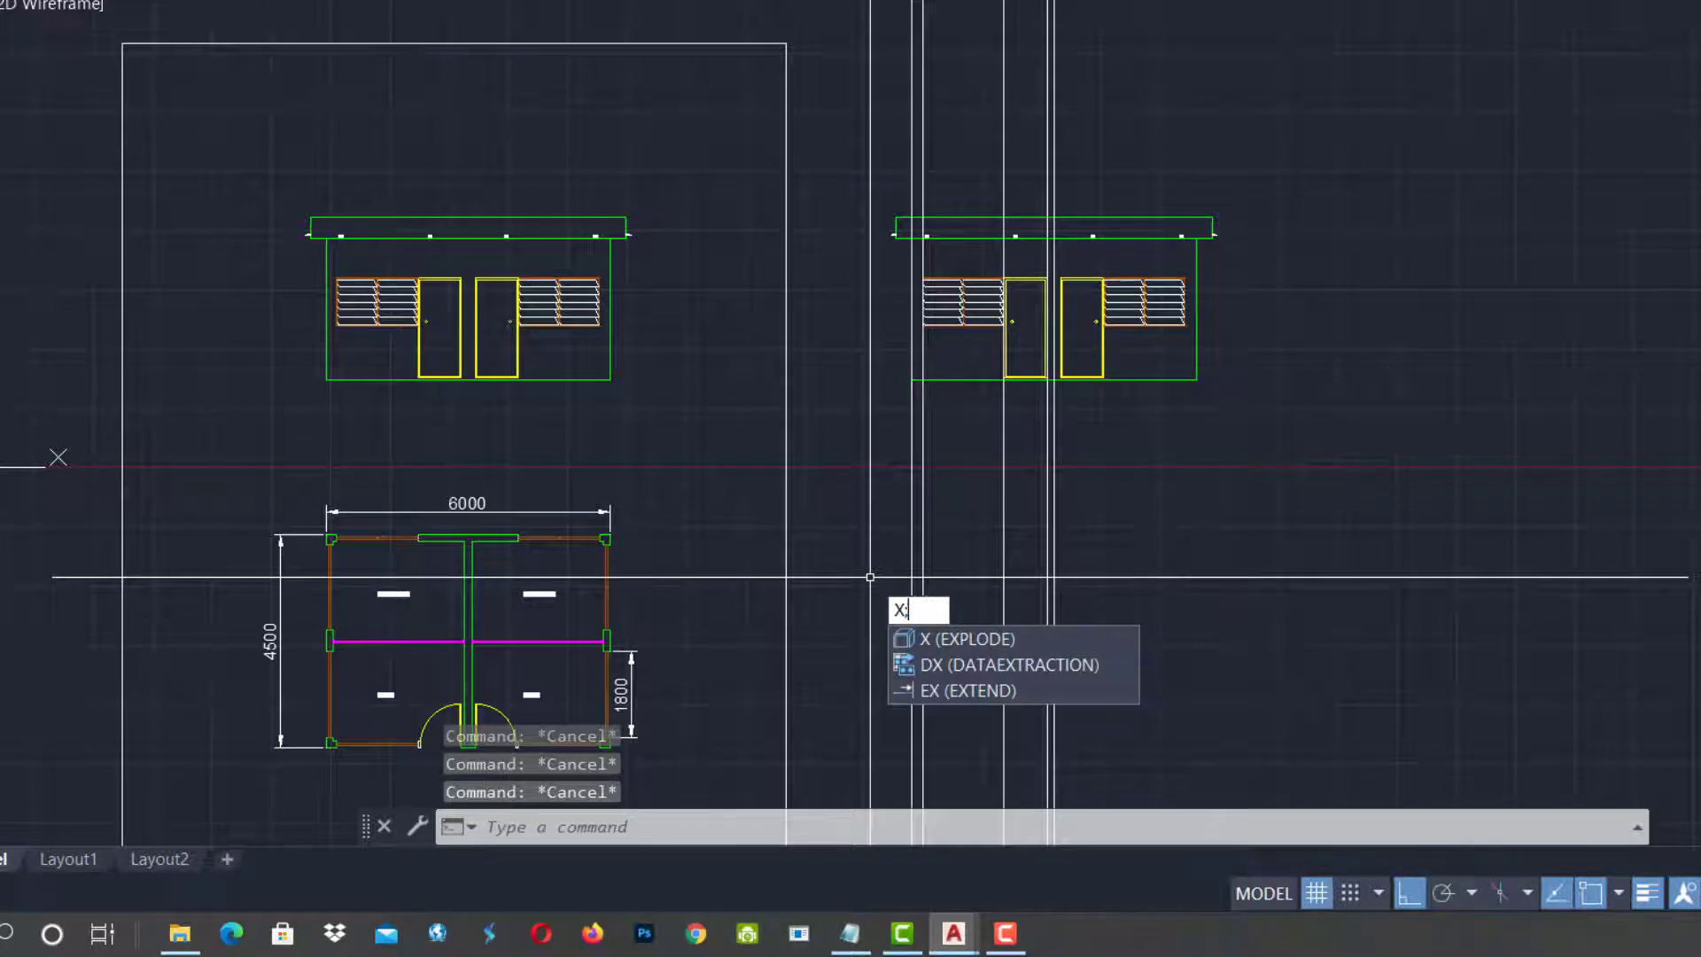
Draw a horizontal construction line through the midpoint of the drawing frame's right edge, just above the floor plan
type("L")
key("Return")
type("H")
key("Return")
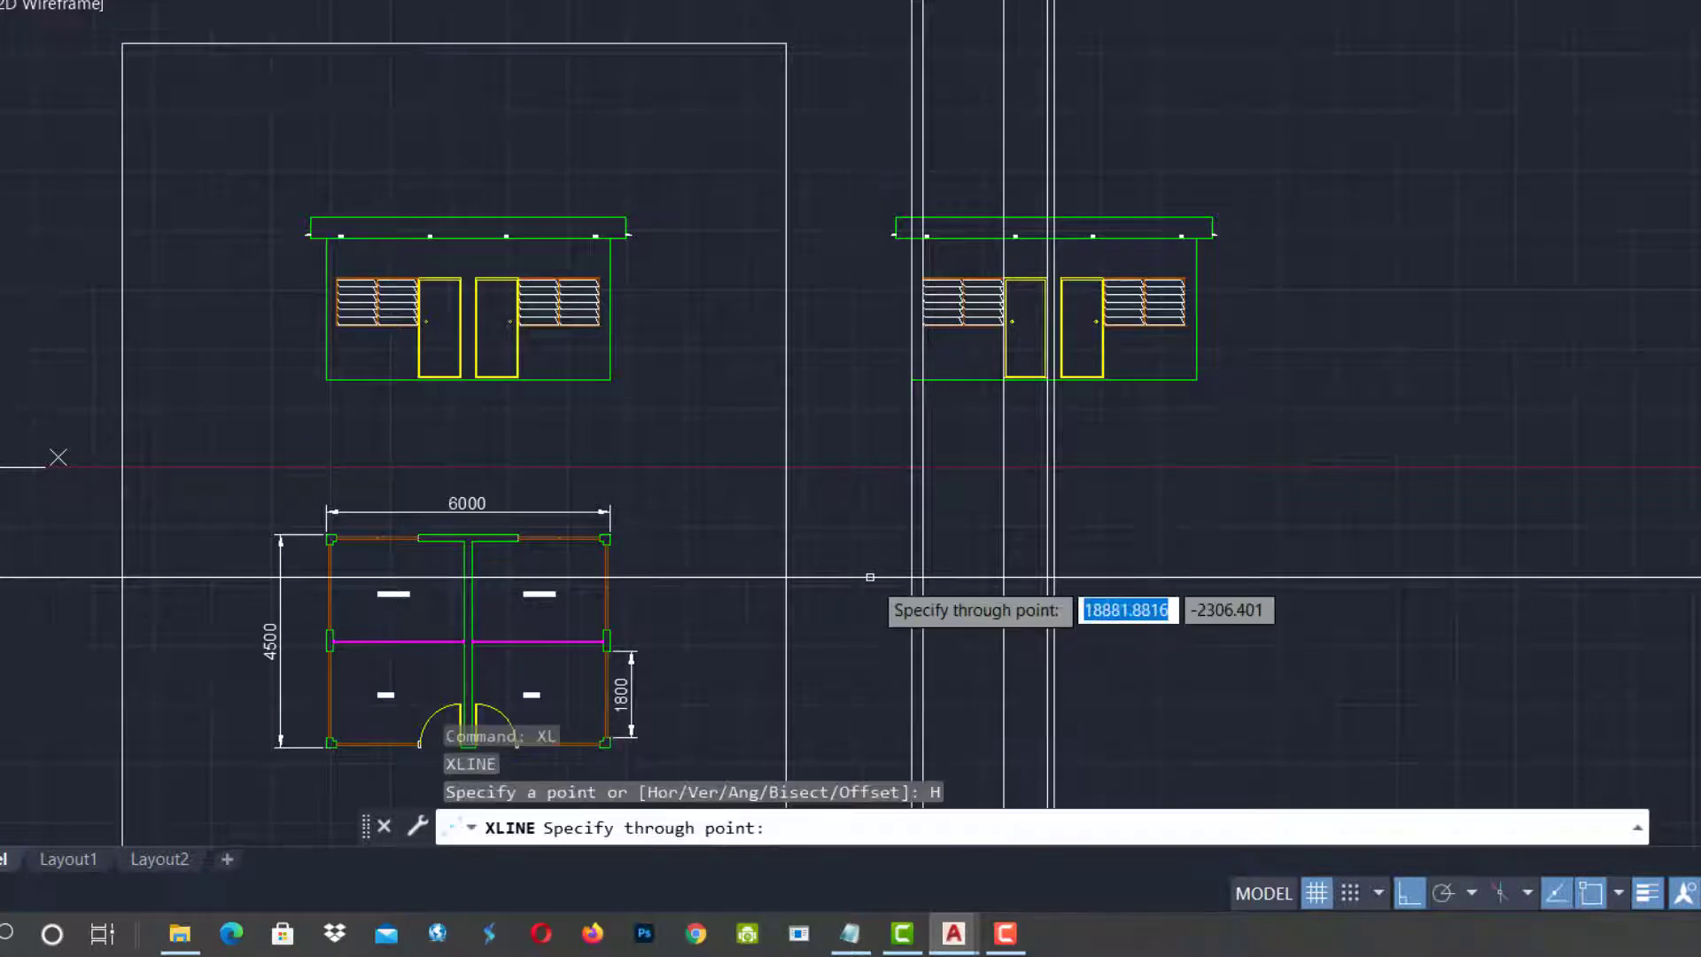
scroll(870, 576, "up", 2)
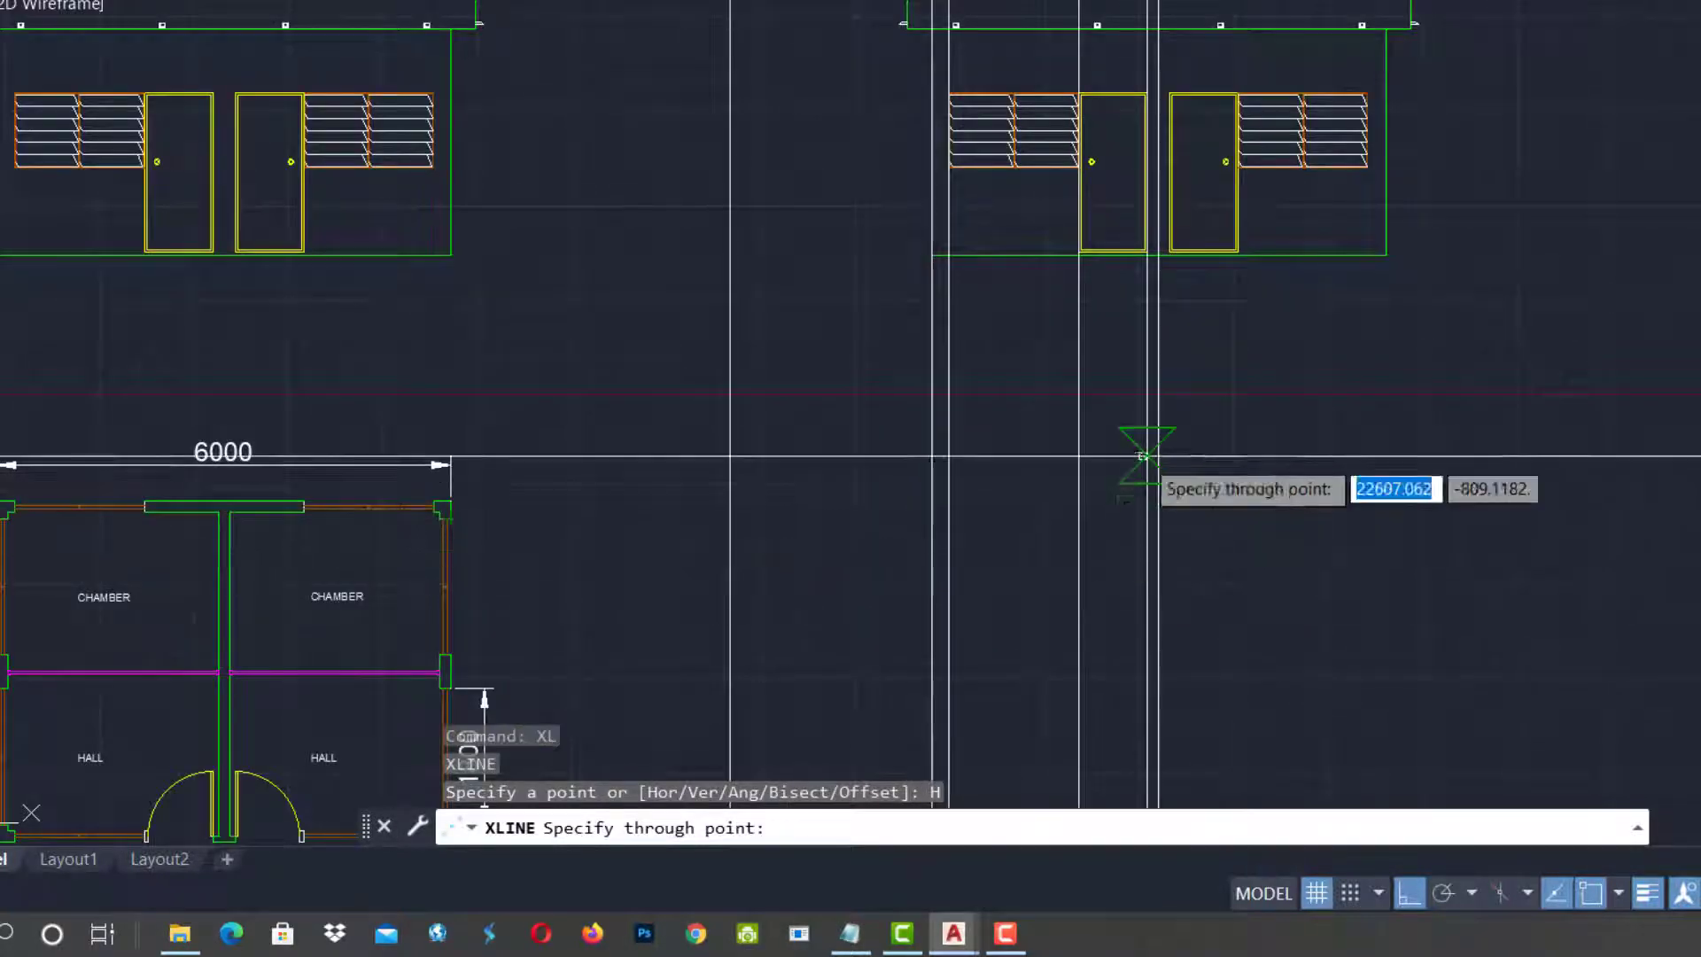
scroll(437, 511, "up", 2)
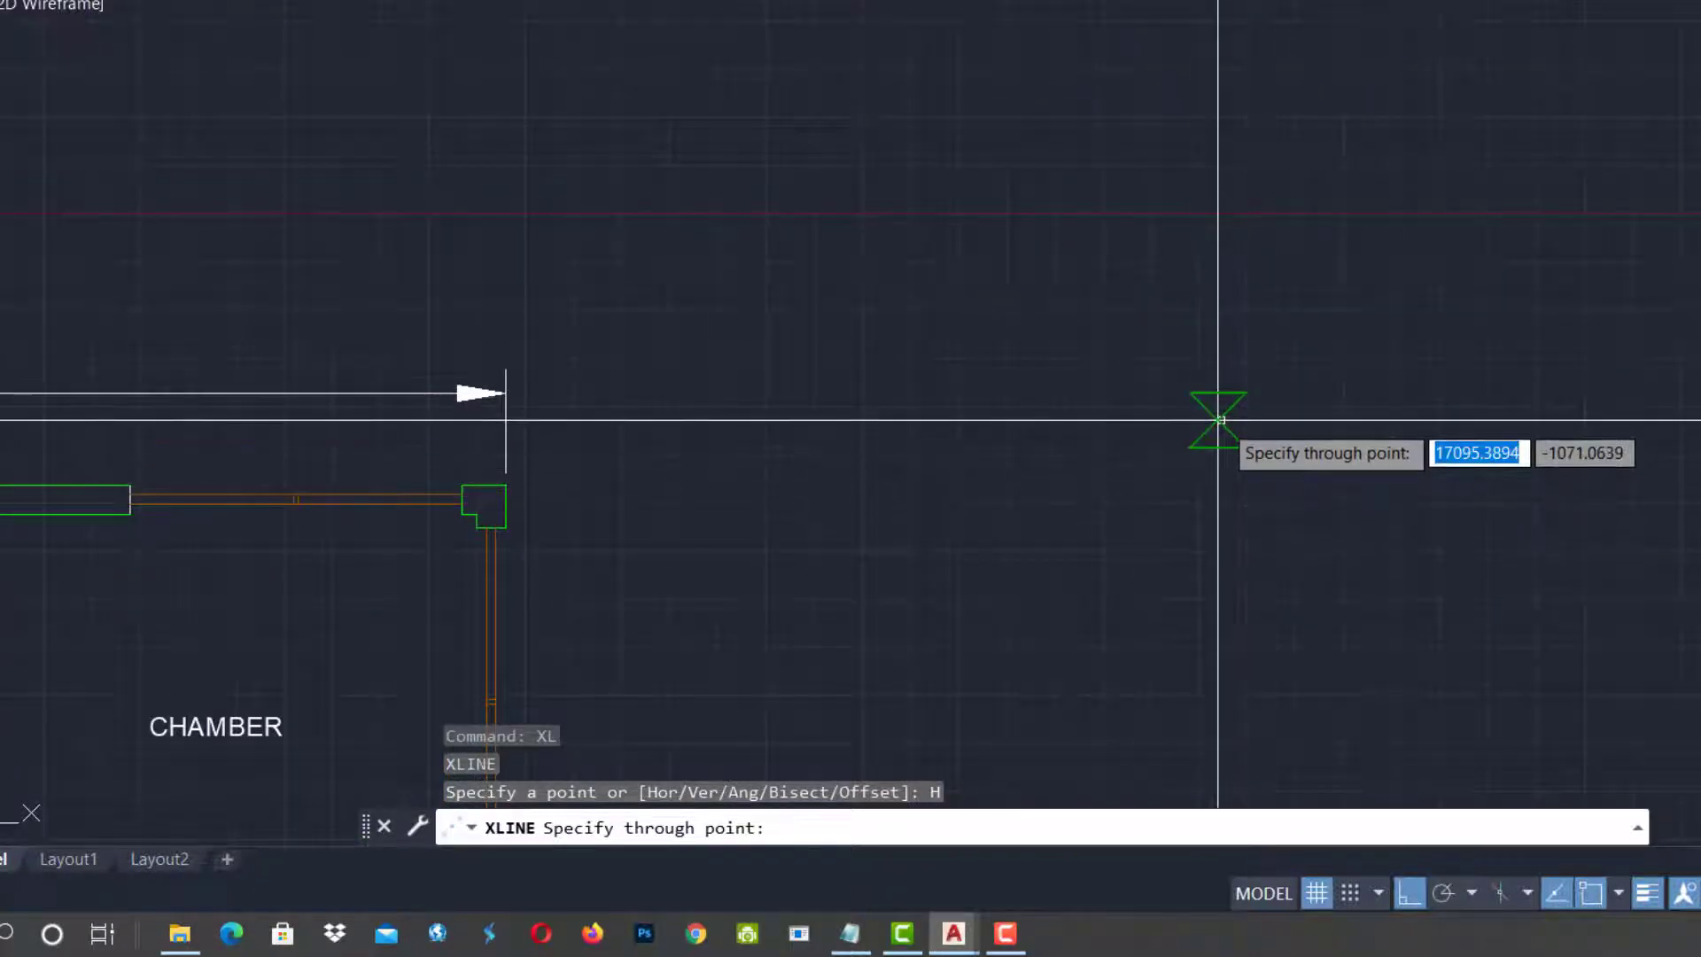
left_click(1216, 467)
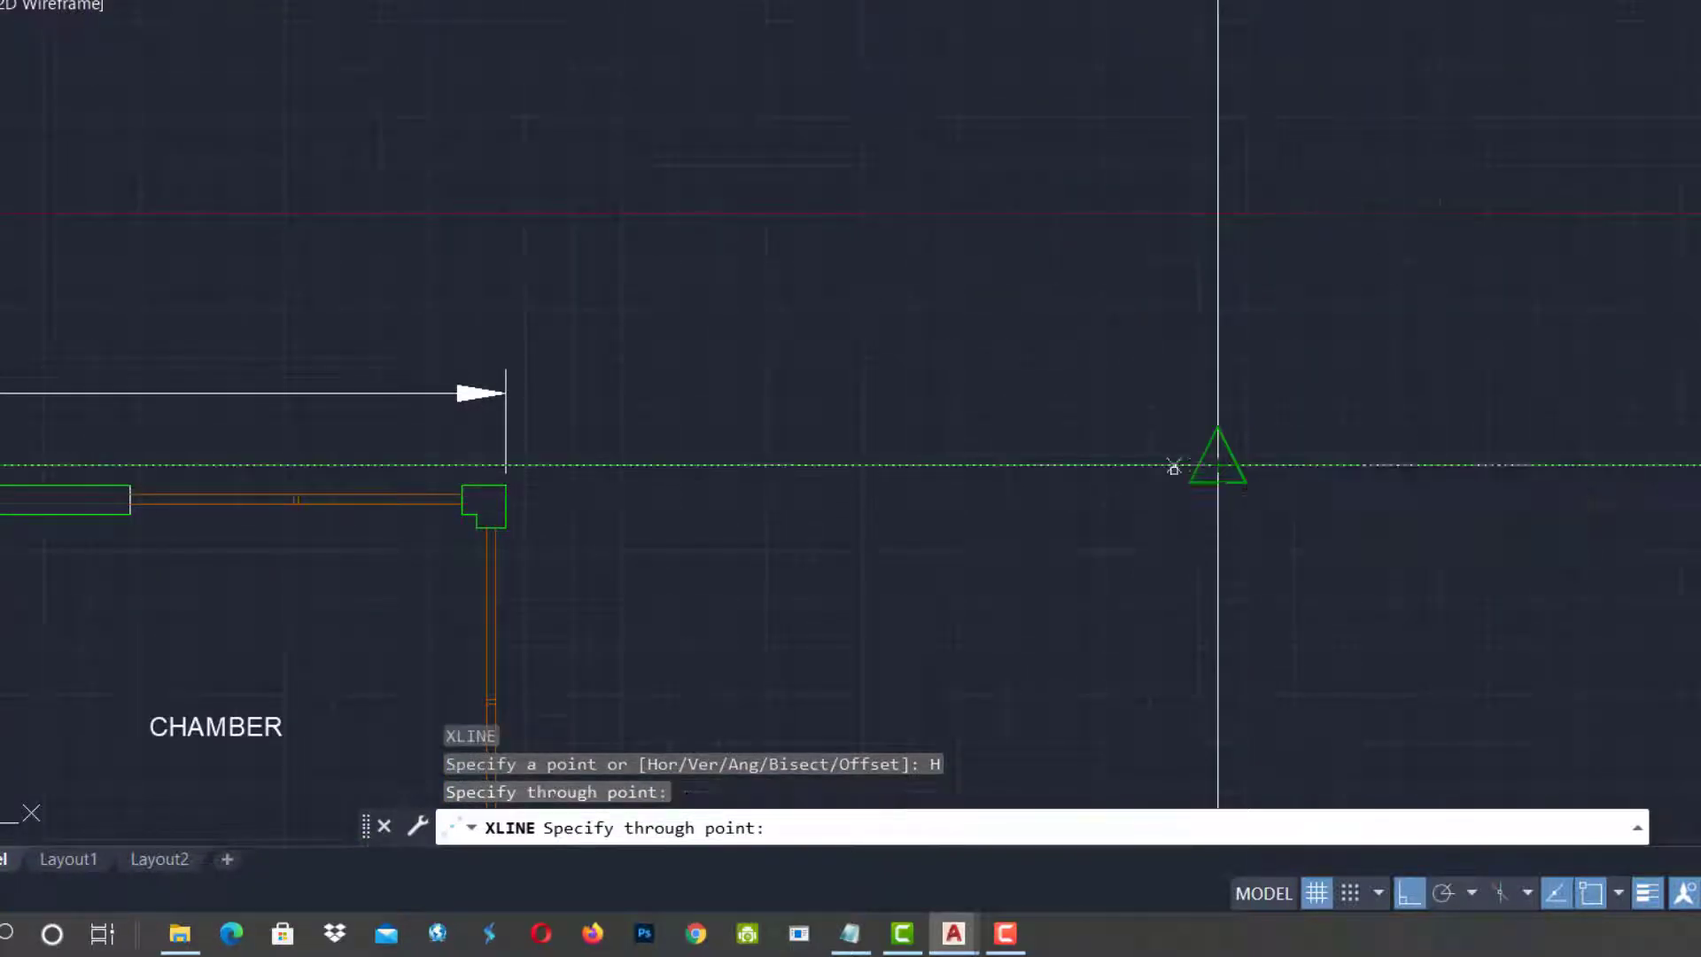
scroll(1174, 467, "down", 5)
key("Escape")
key("Escape")
key("Escape")
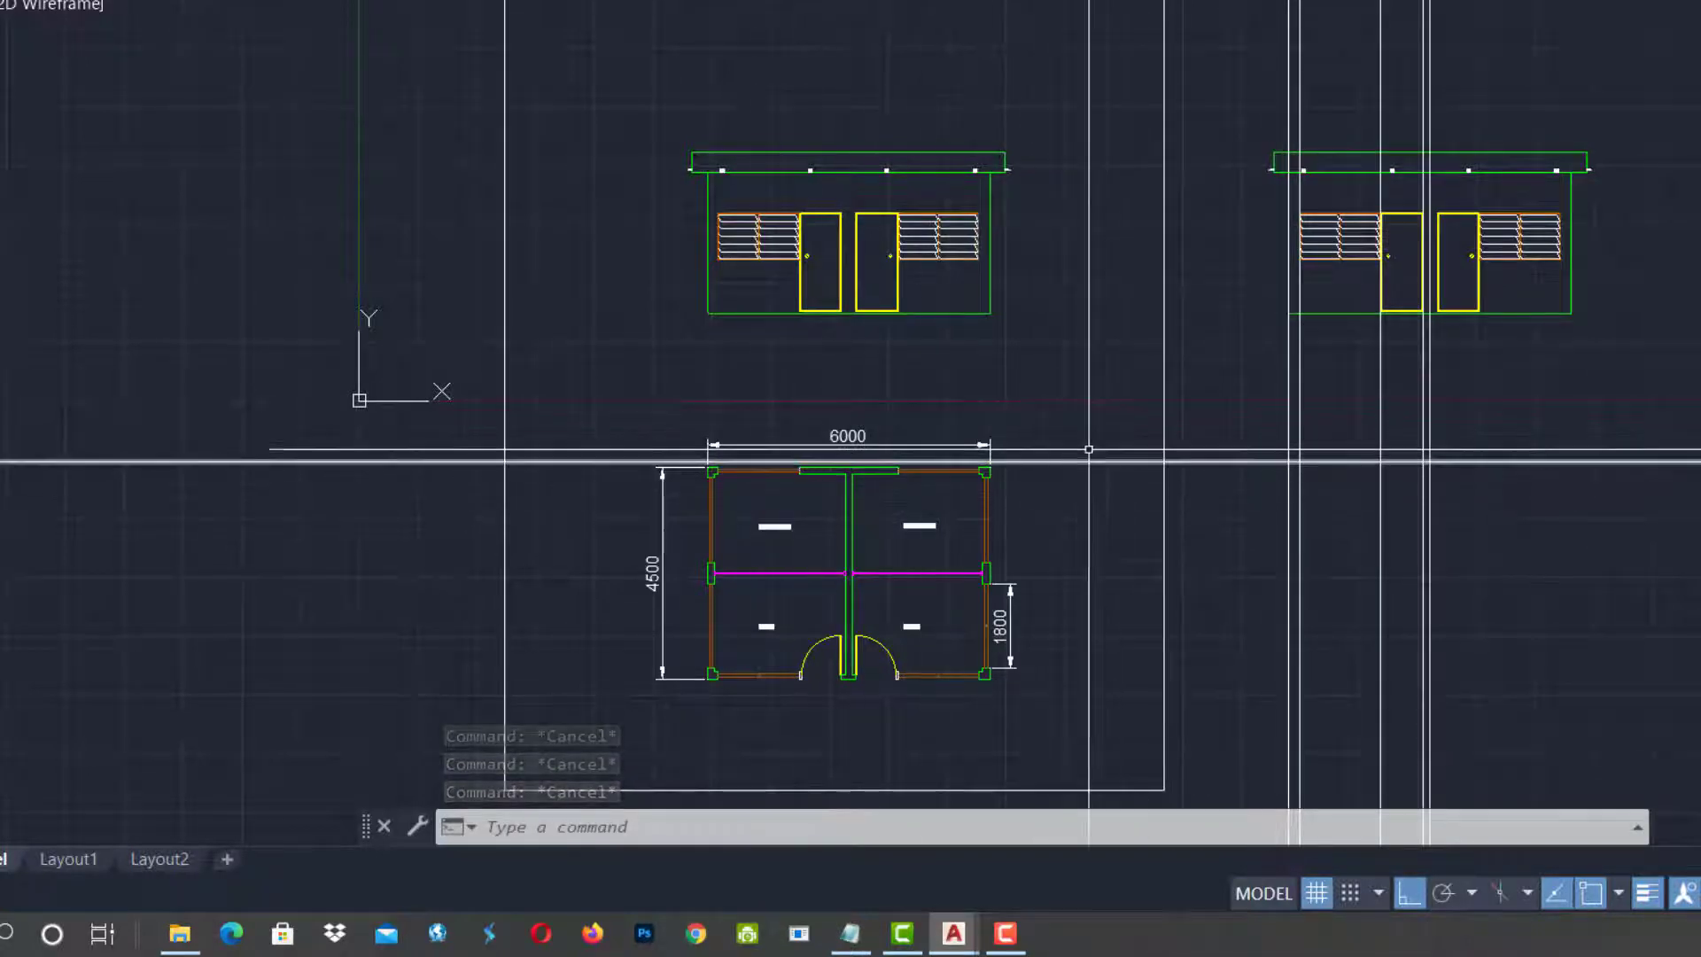
Examine the floor plan's dimensions against the selected horizontal construction line, then clear the selection
left_click(1245, 460)
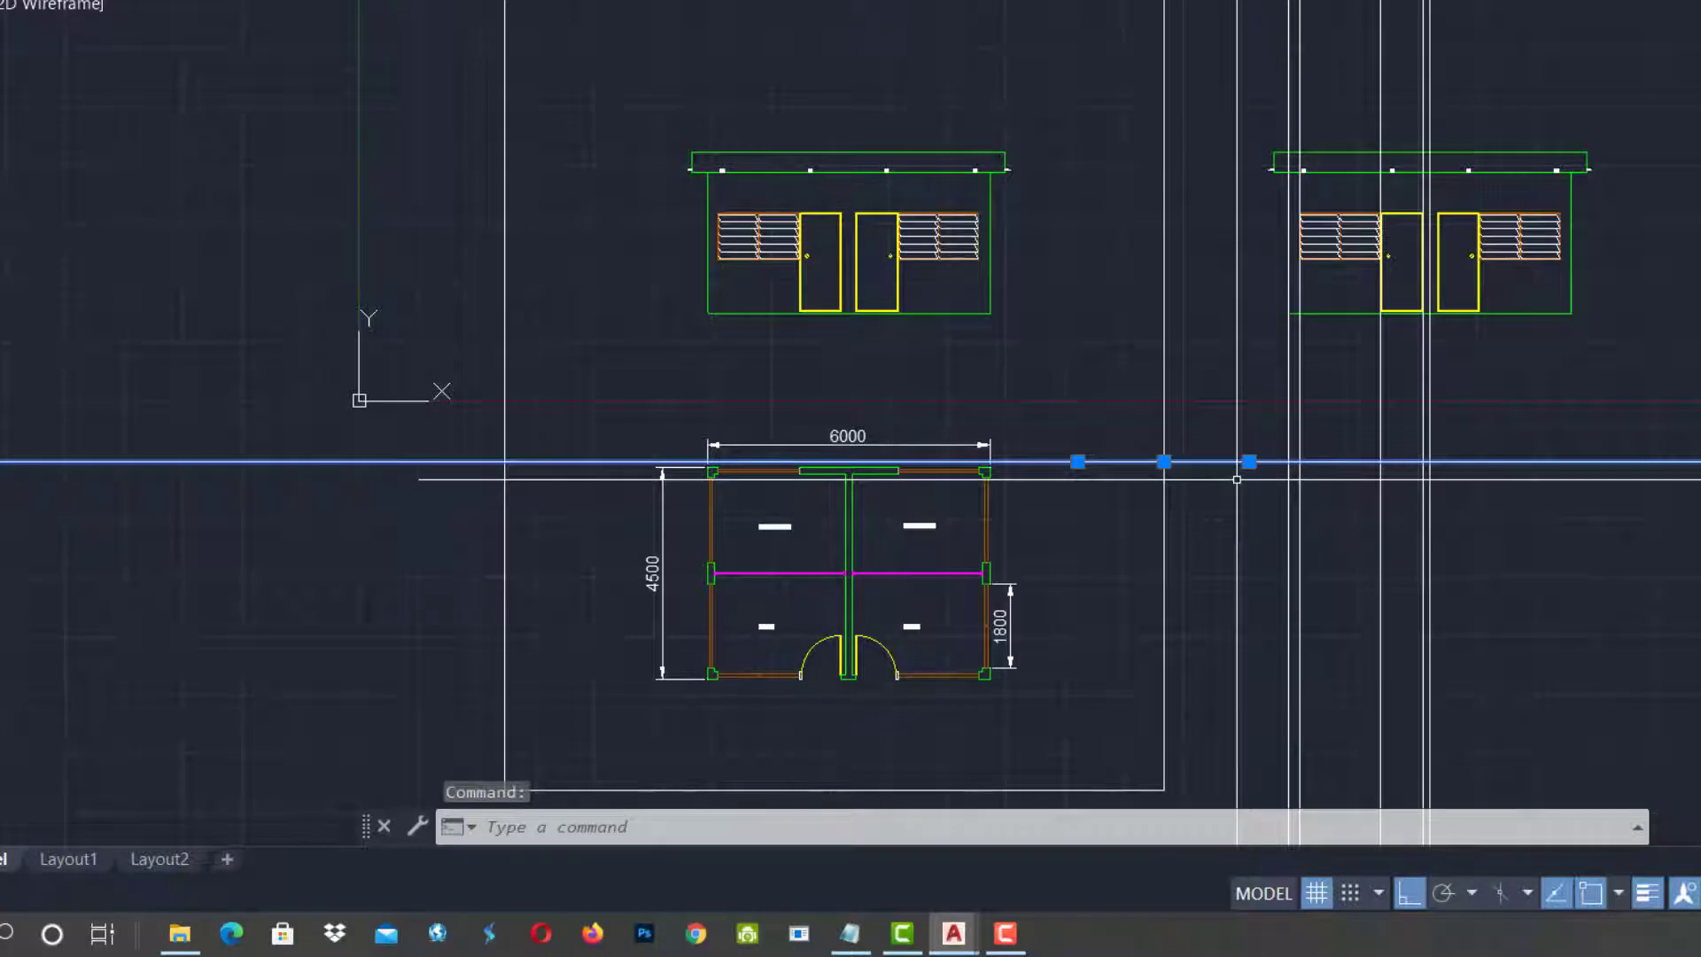
scroll(1237, 479, "down", 4)
scroll(1286, 484, "up", 2)
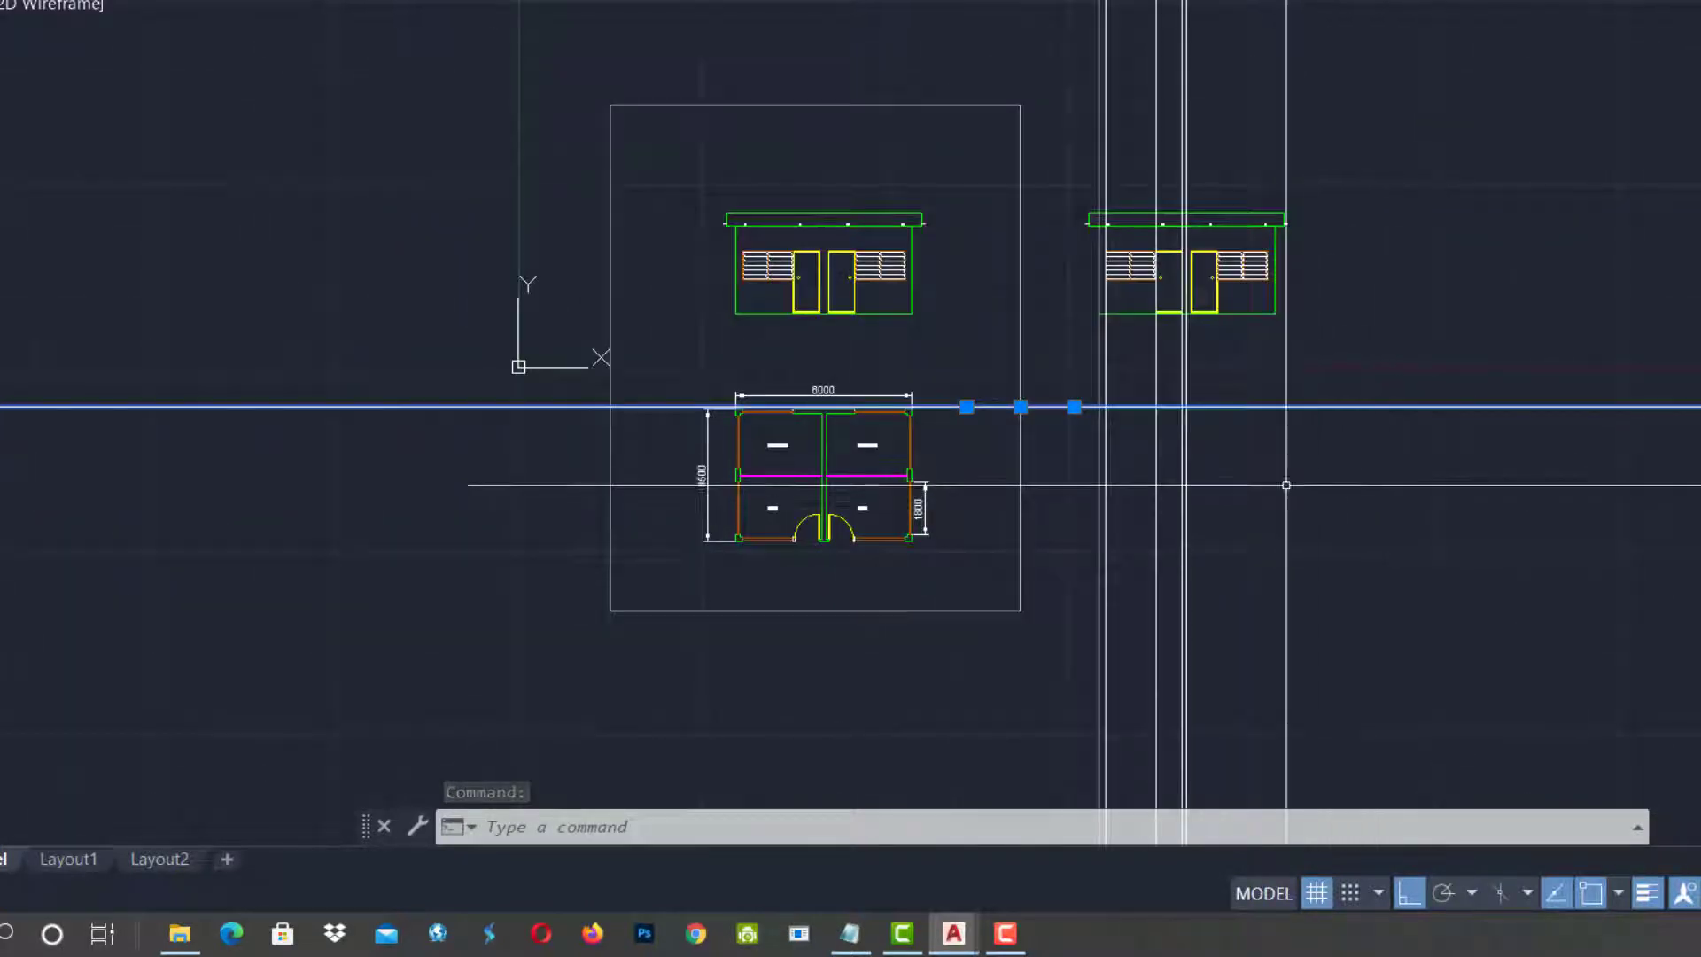
scroll(697, 512, "up", 4)
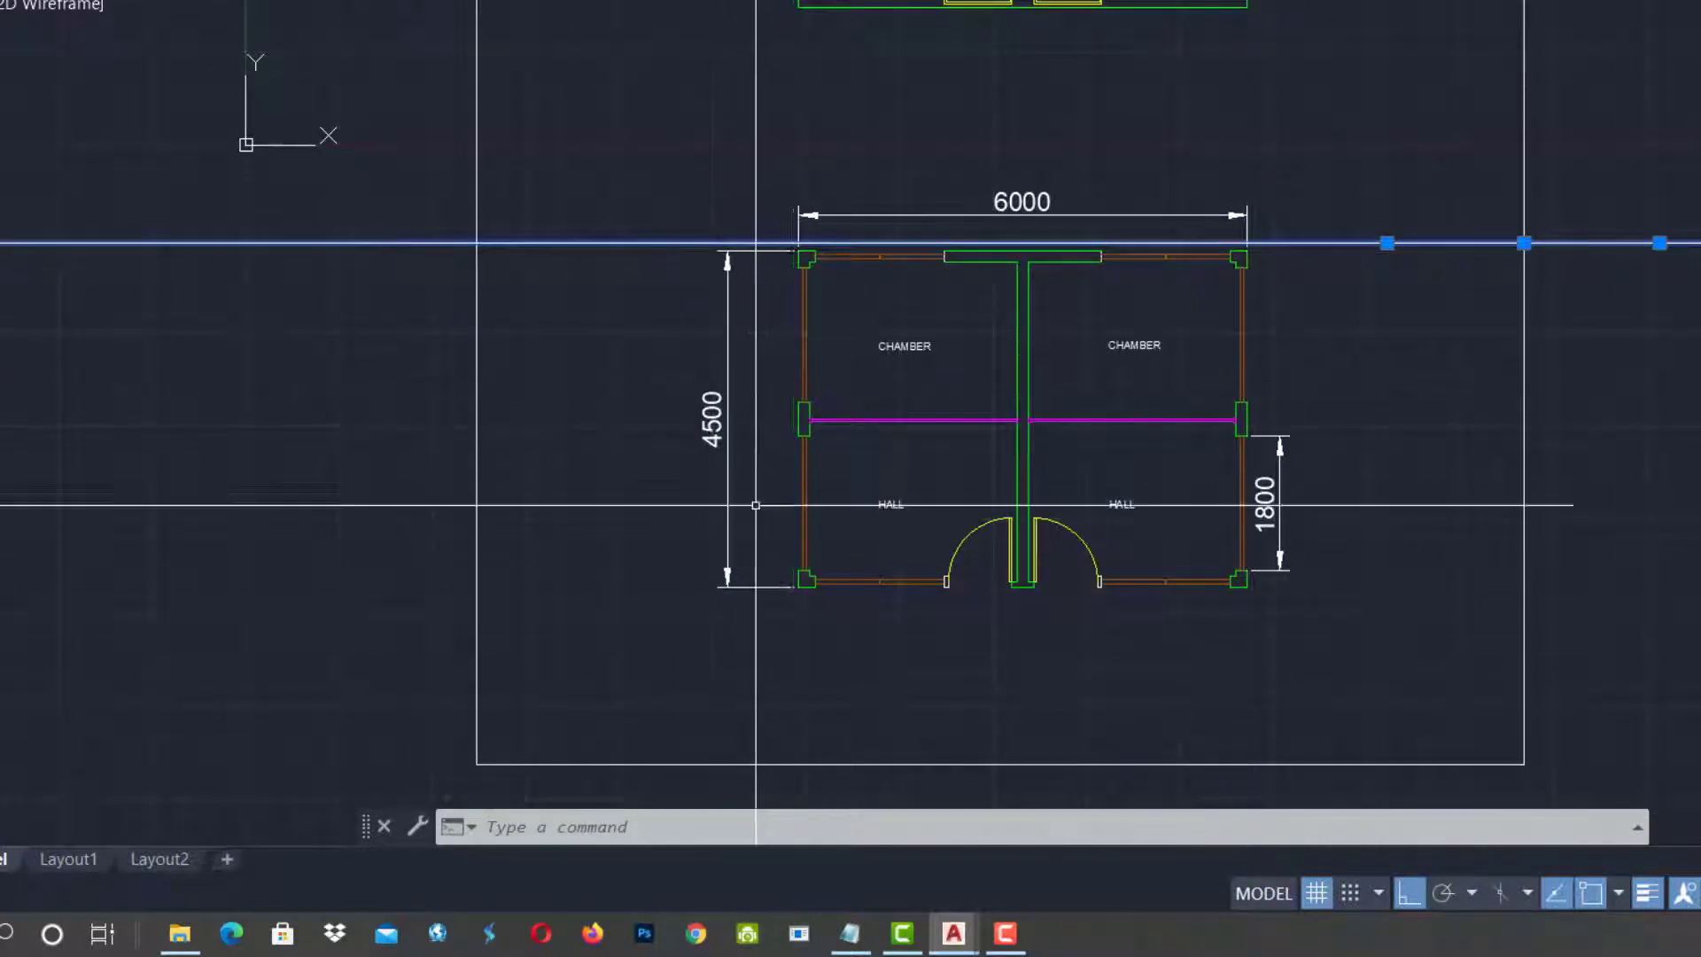
scroll(700, 597, "down", 4)
scroll(1251, 489, "up", 2)
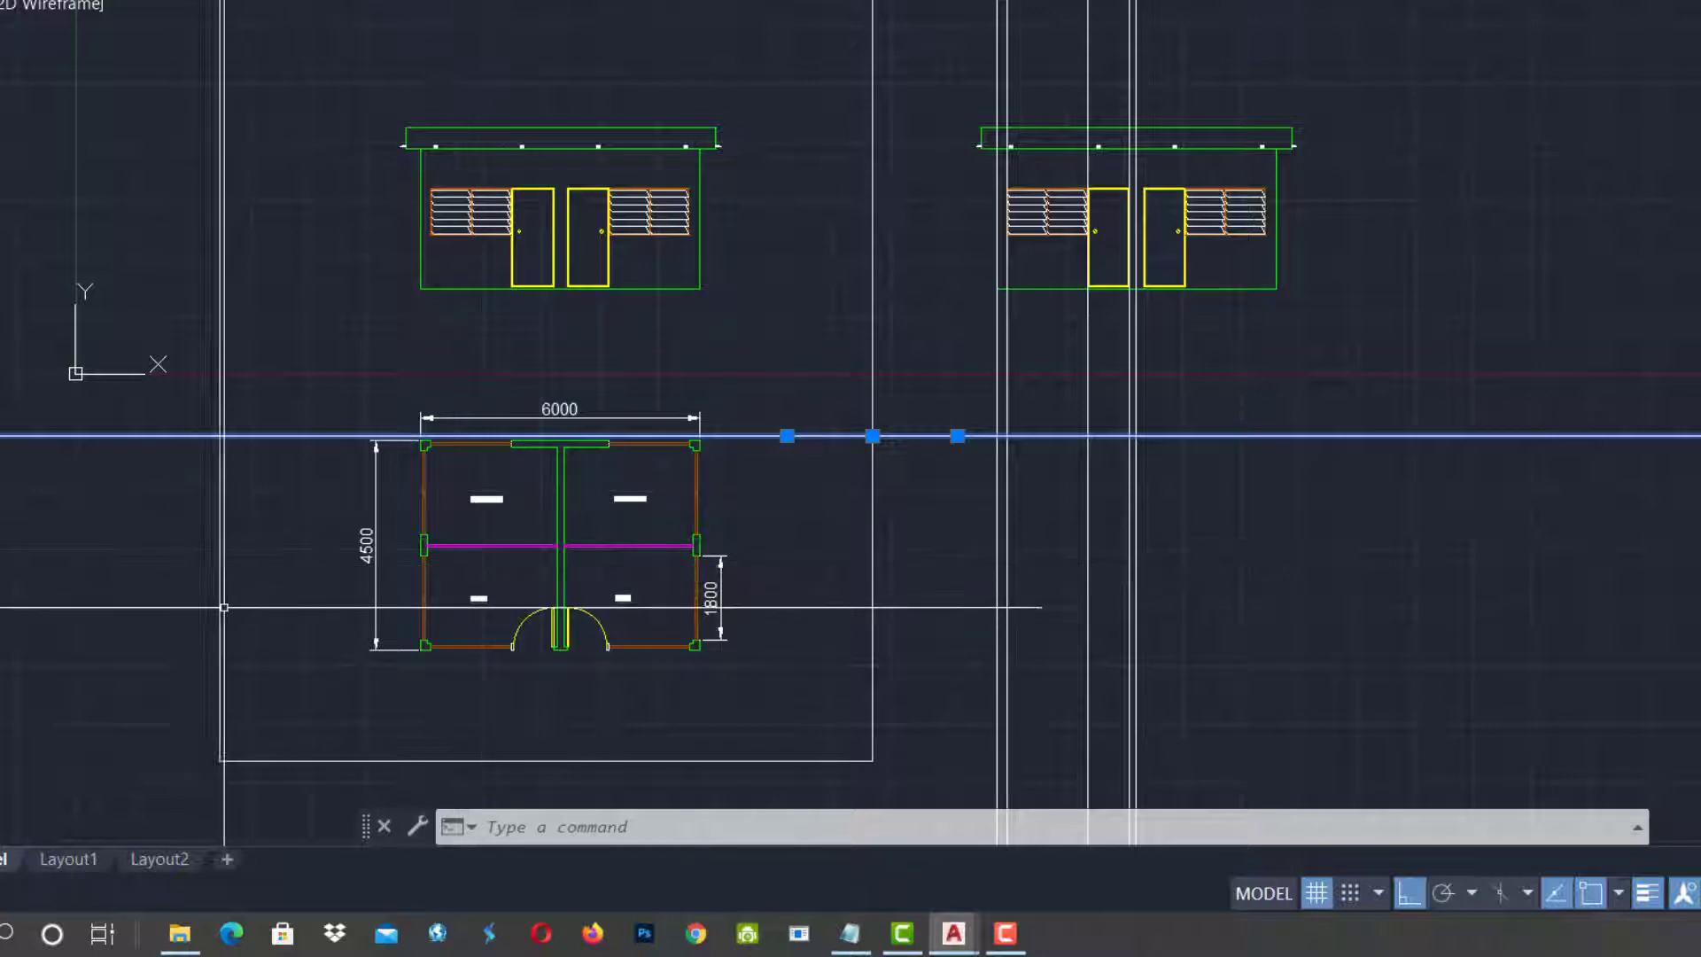
scroll(362, 565, "up", 2)
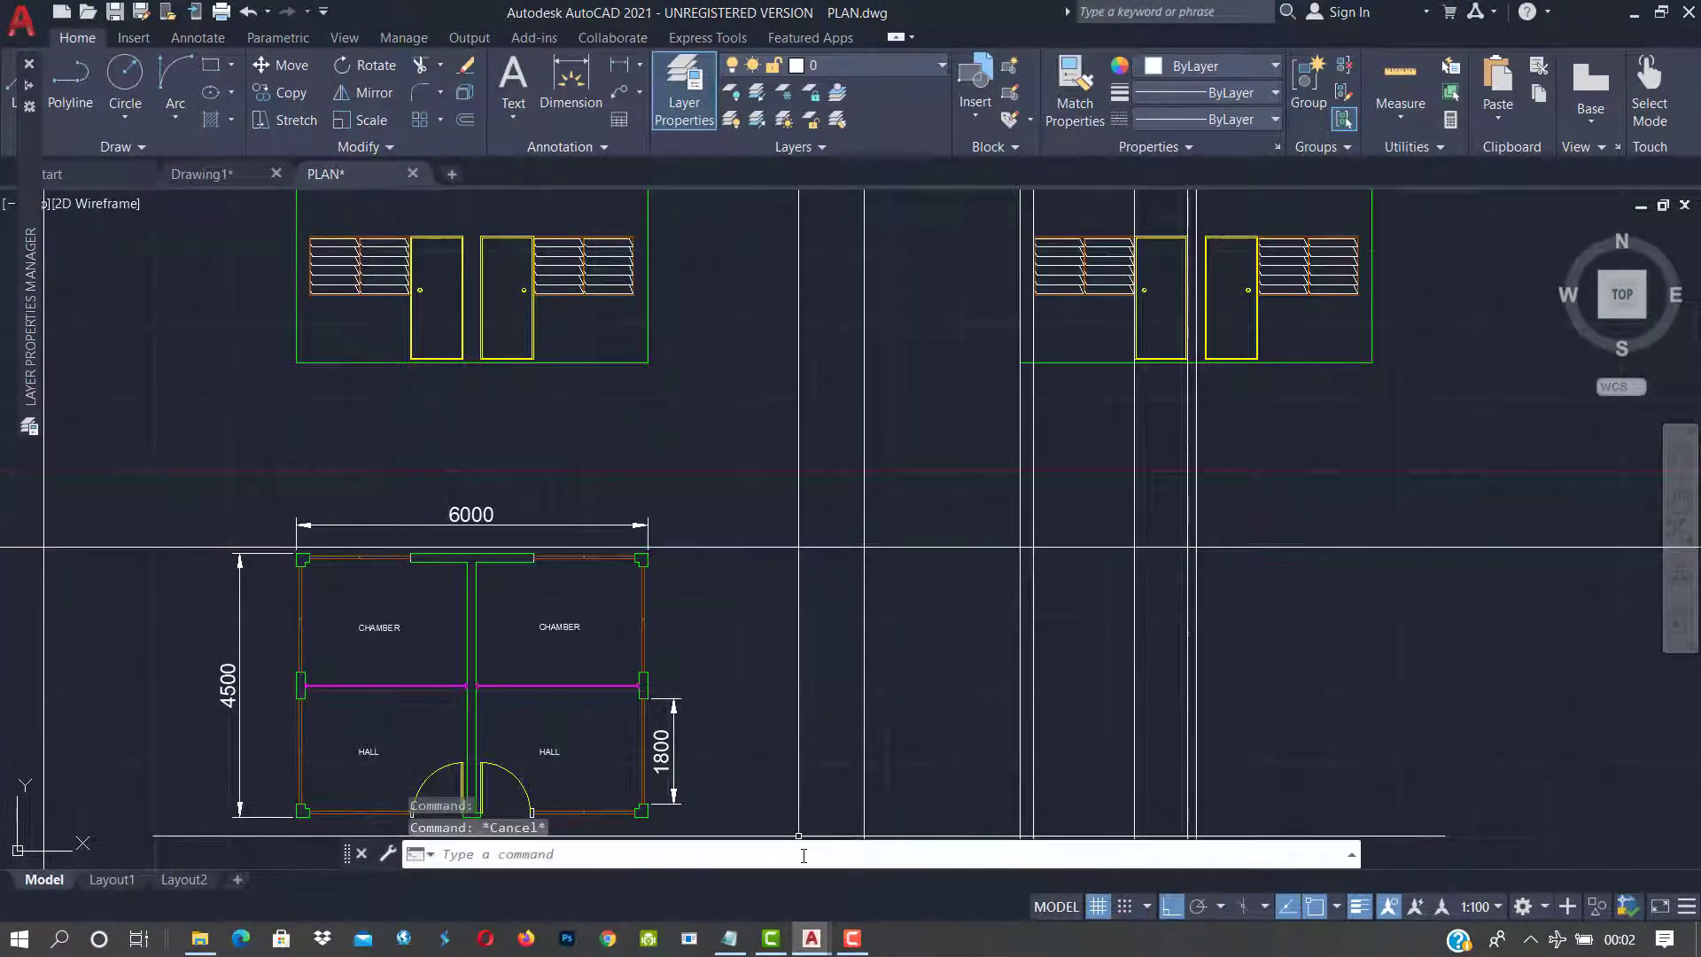
key("Escape")
key("Escape")
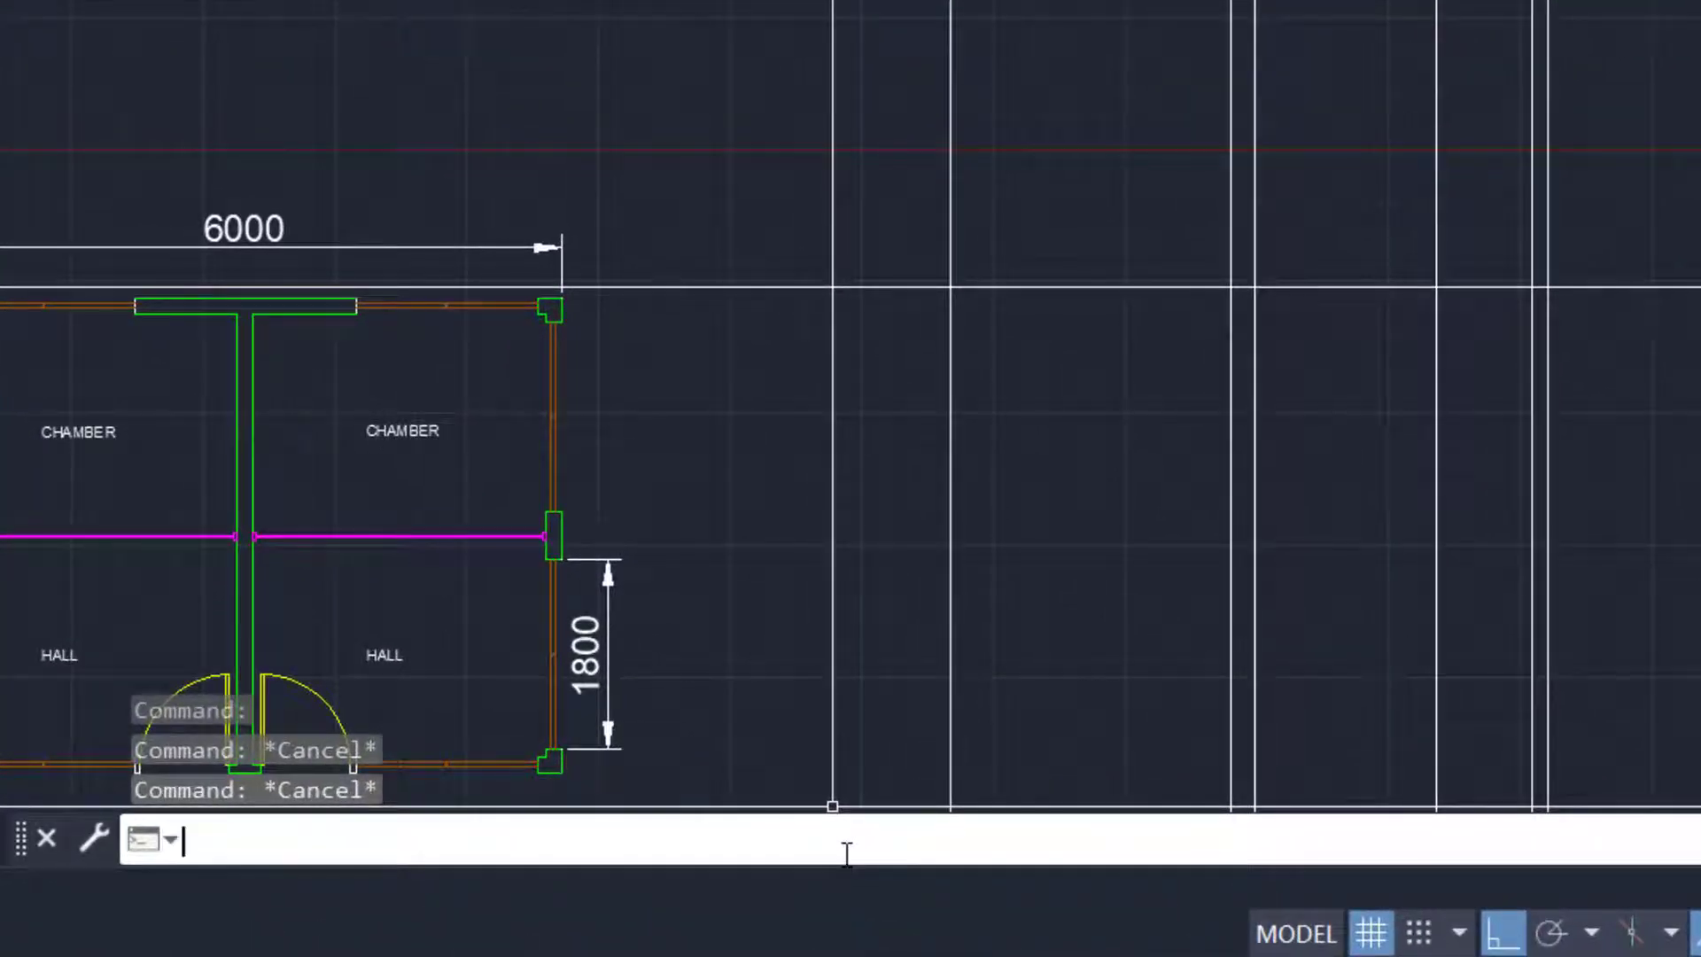
Calculate 4500/2 in QuickCalc to halve the building's overall depth, then close the calculator
type("CA")
left_click(512, 654)
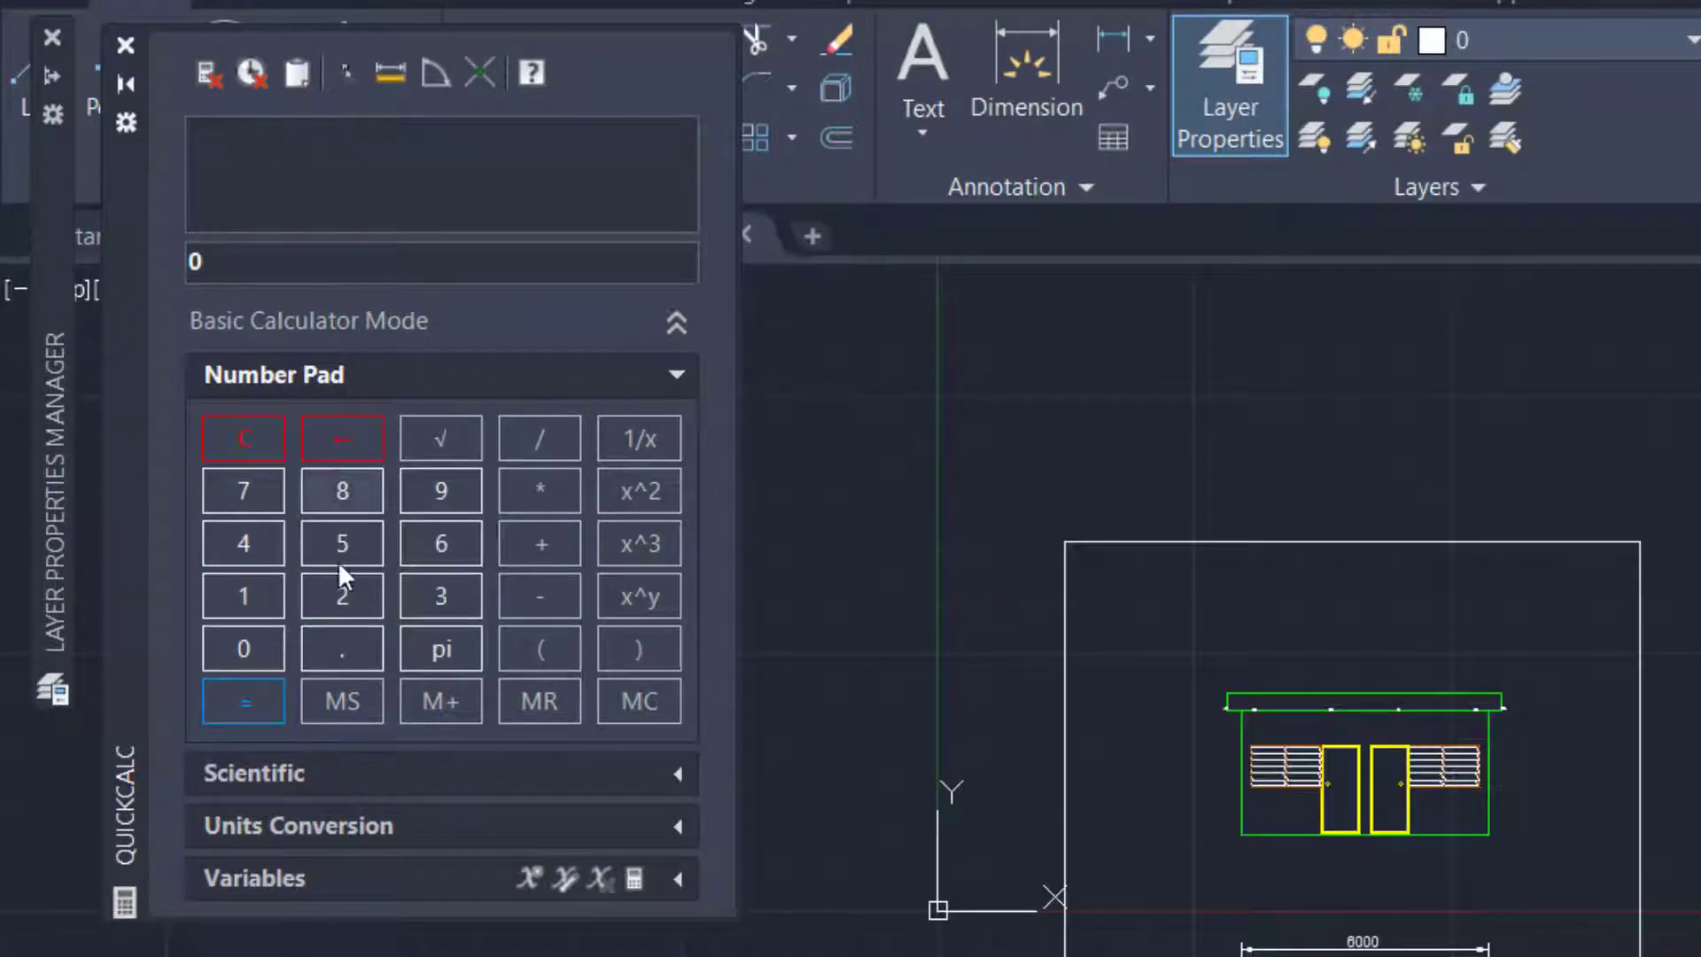
left_click(263, 545)
left_click(344, 538)
left_click(257, 638)
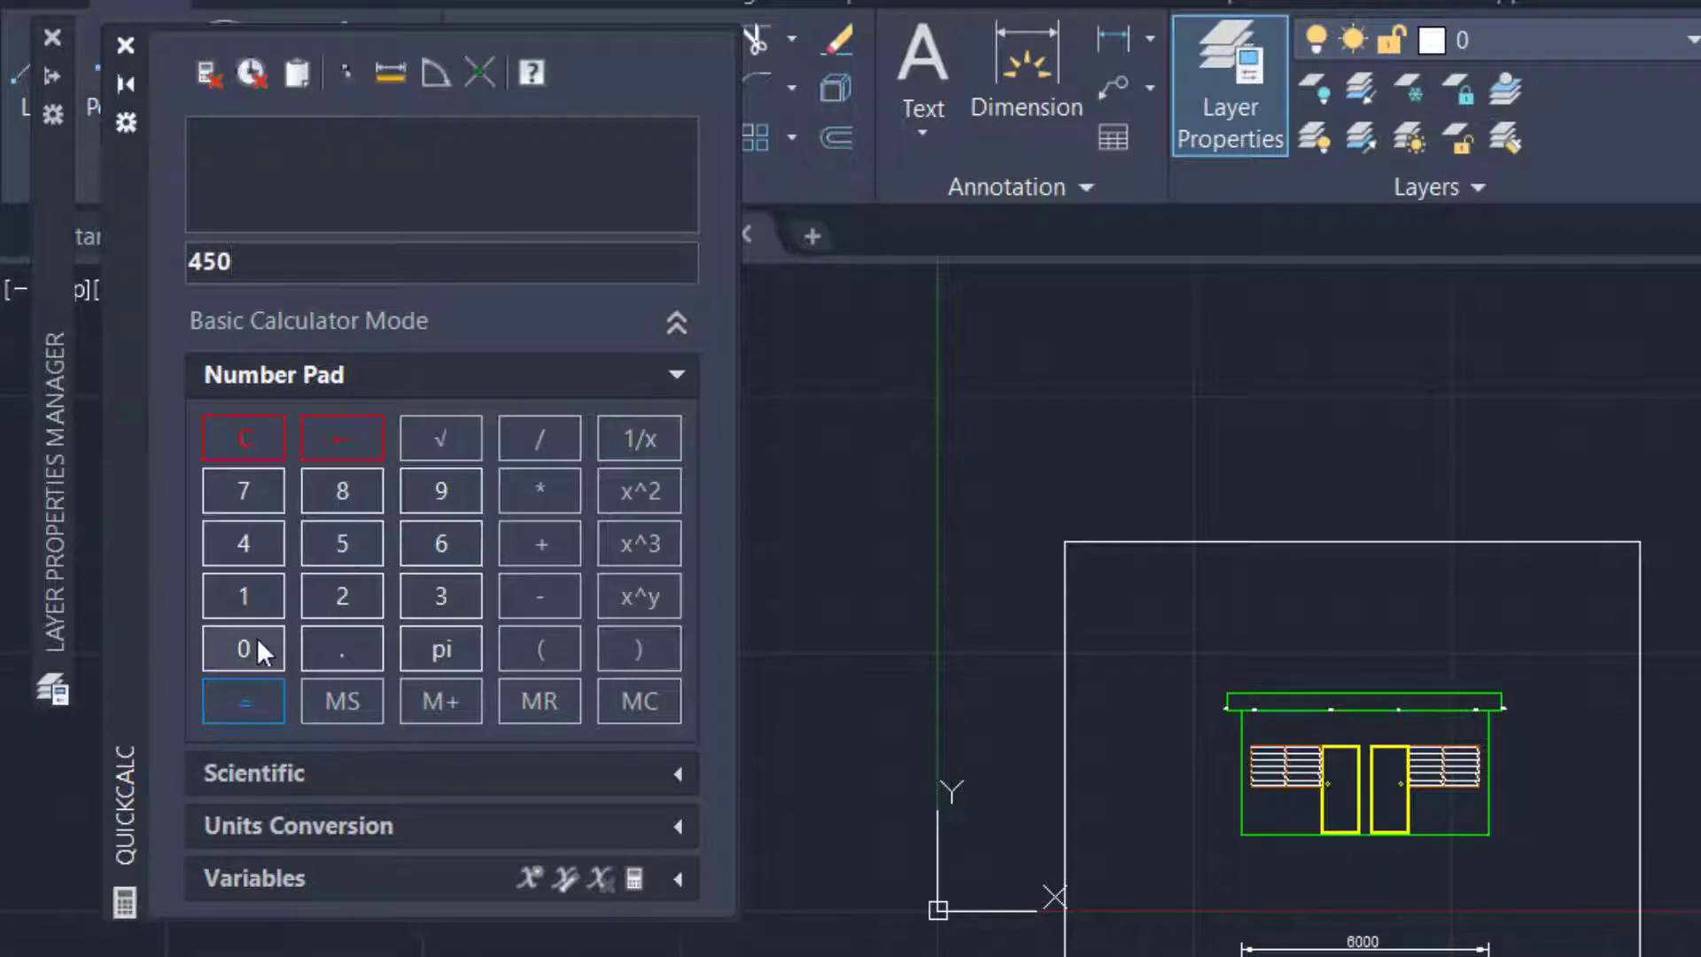
left_click(257, 638)
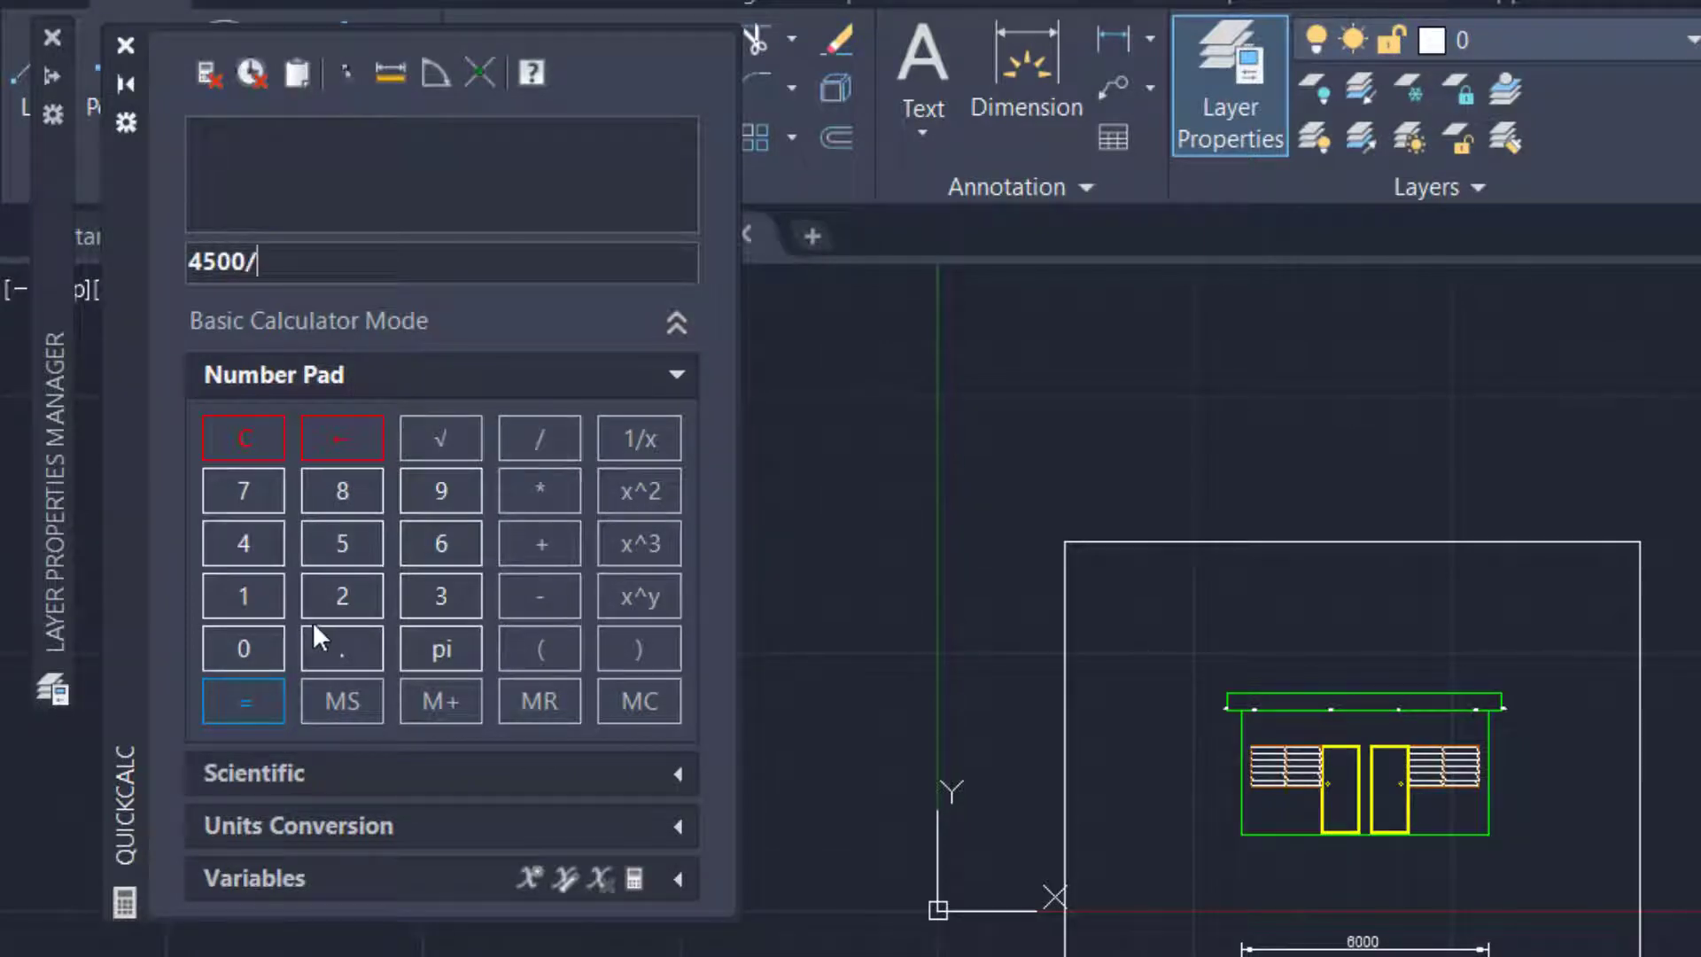
left_click(336, 595)
left_click(267, 698)
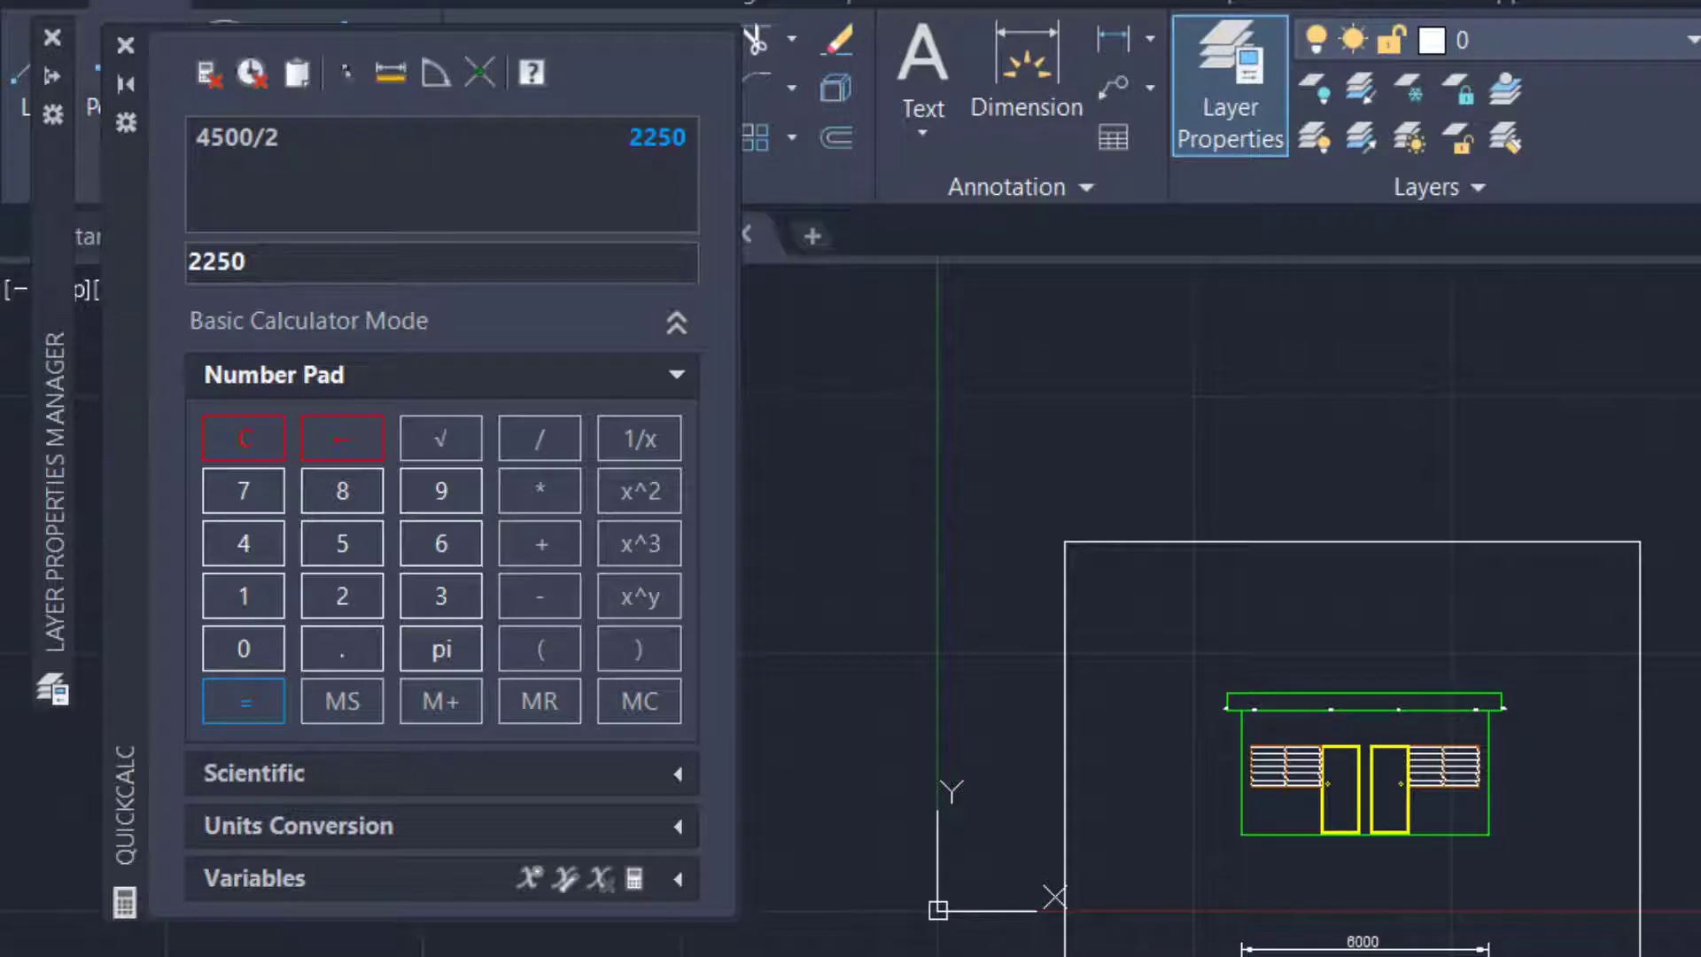
left_click(125, 50)
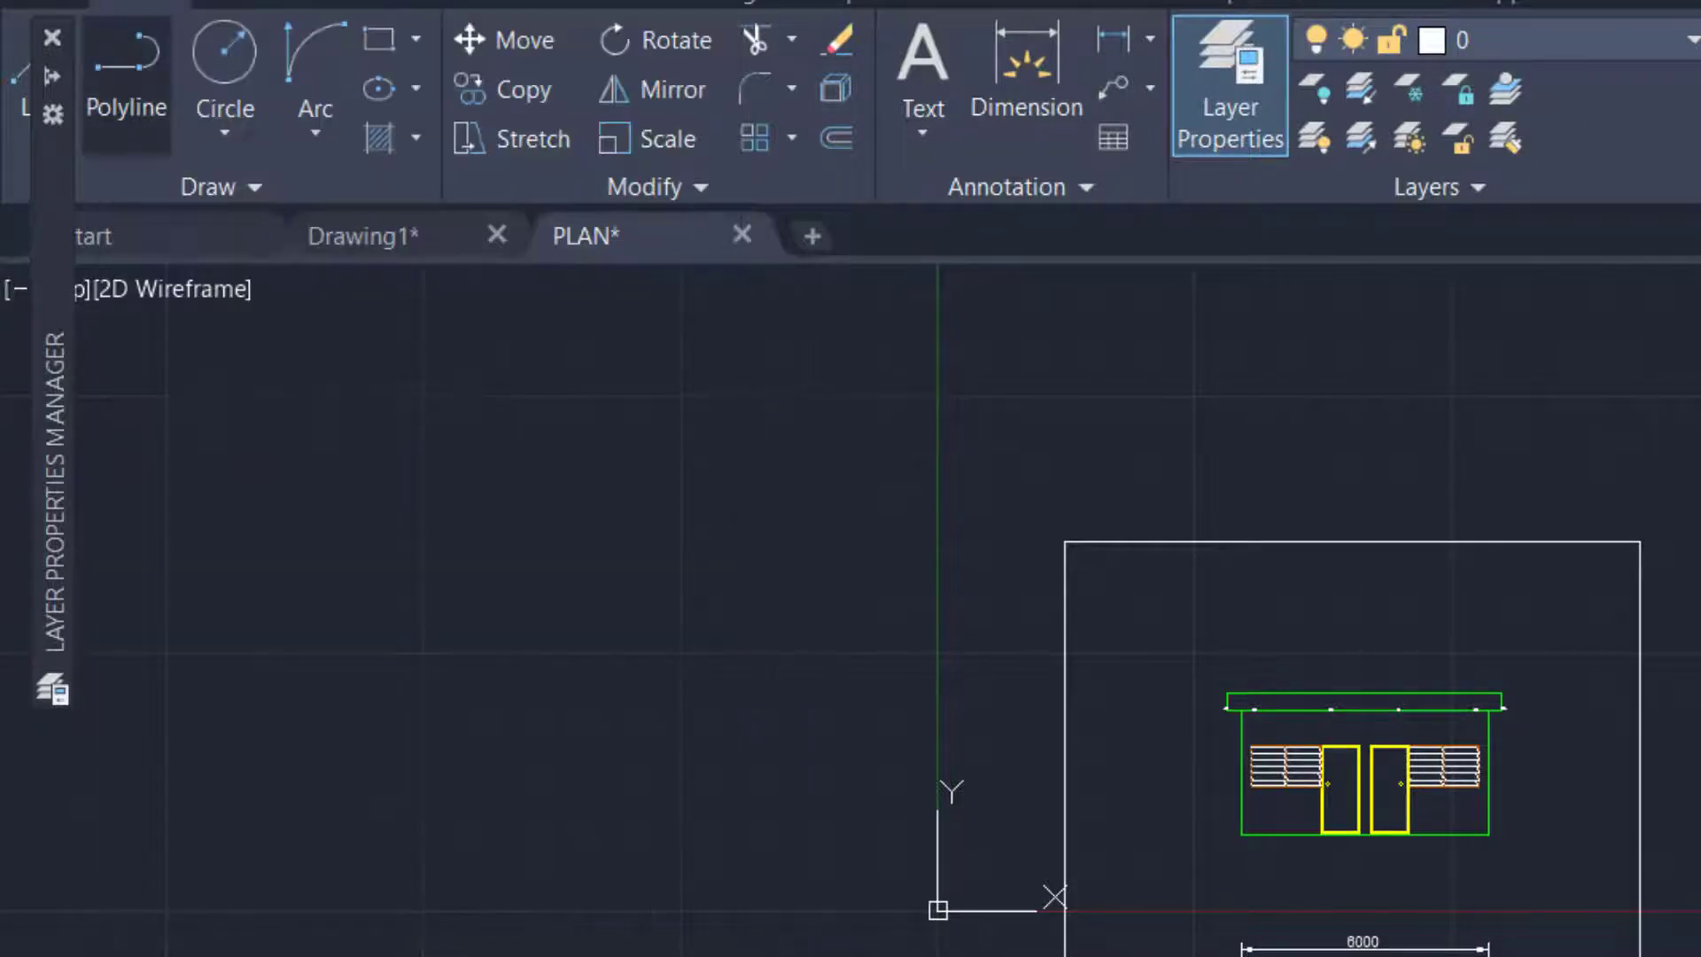
Copy the horizontal construction line that crosses the middle of the floor plan 2250 straight down, then end the Copy command
scroll(1692, 948, "up", 6)
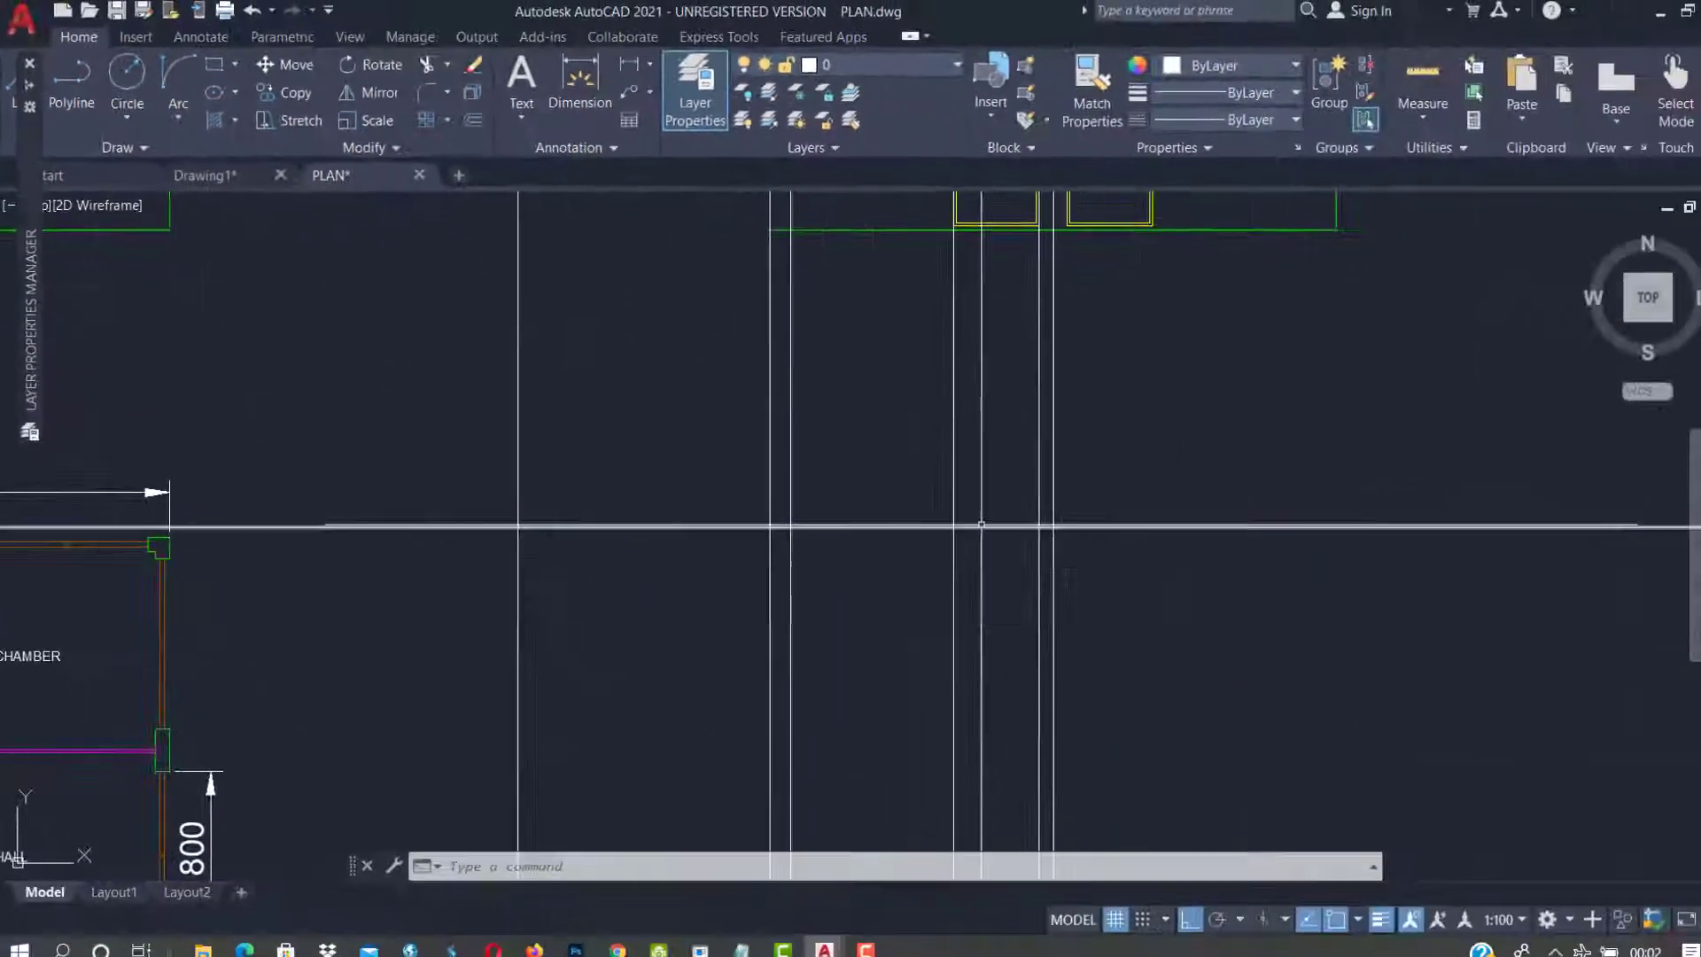
left_click(980, 524)
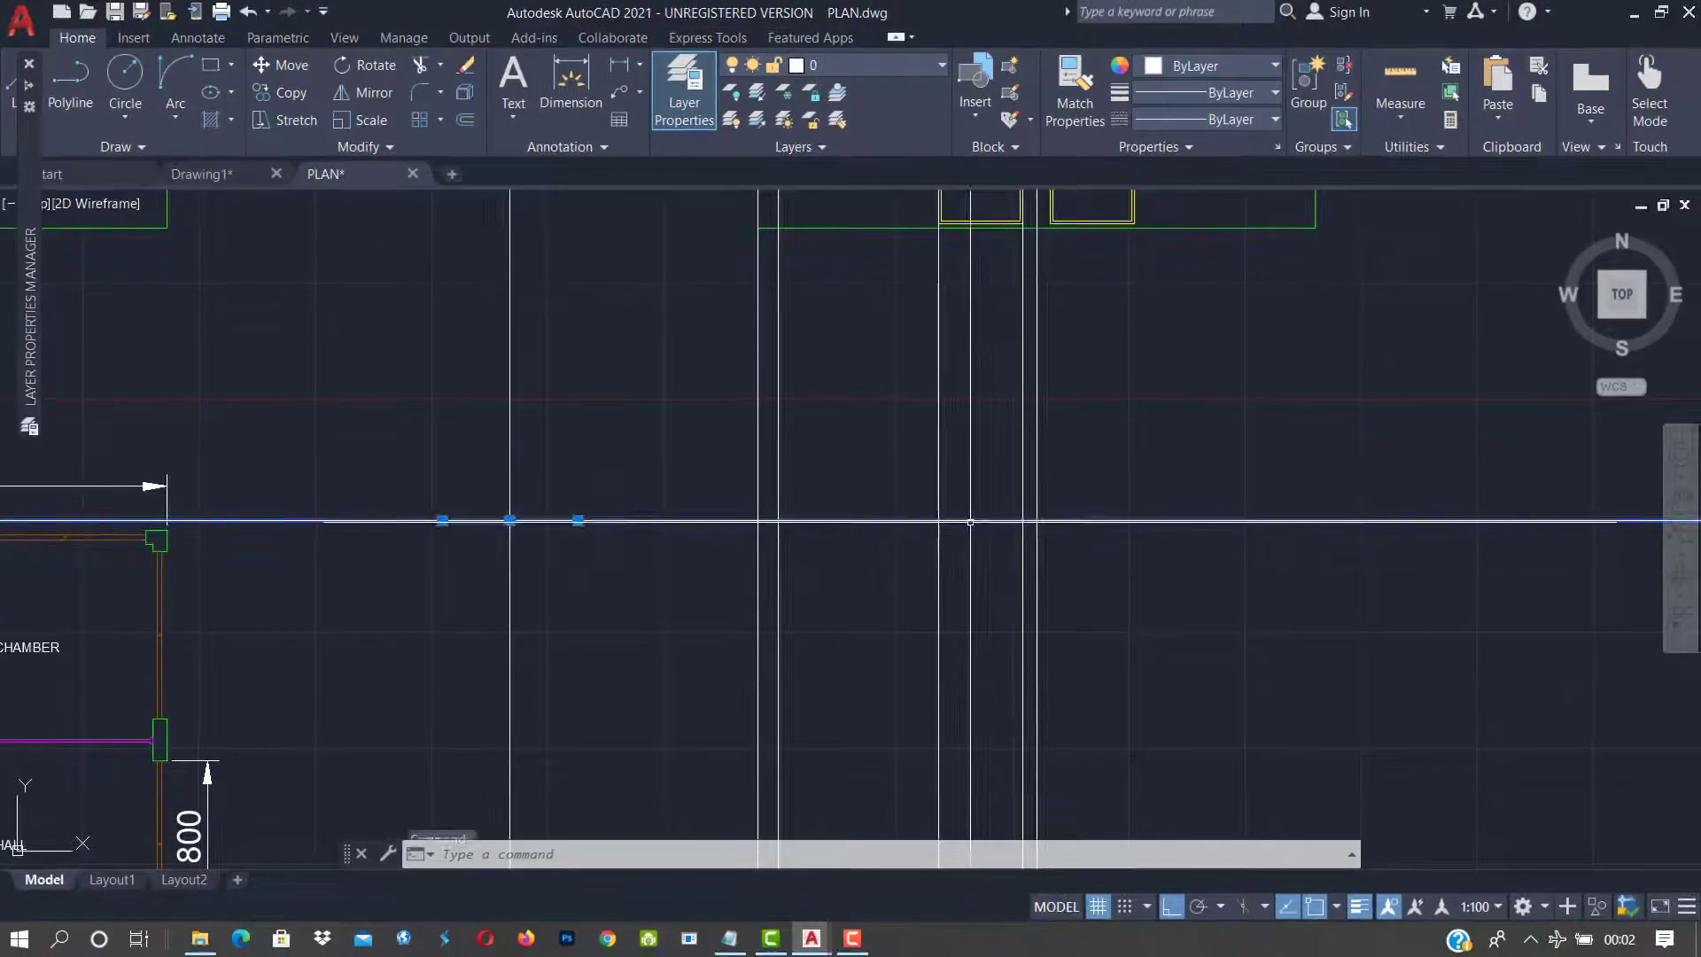
scroll(886, 567, "down", 5)
type("CO")
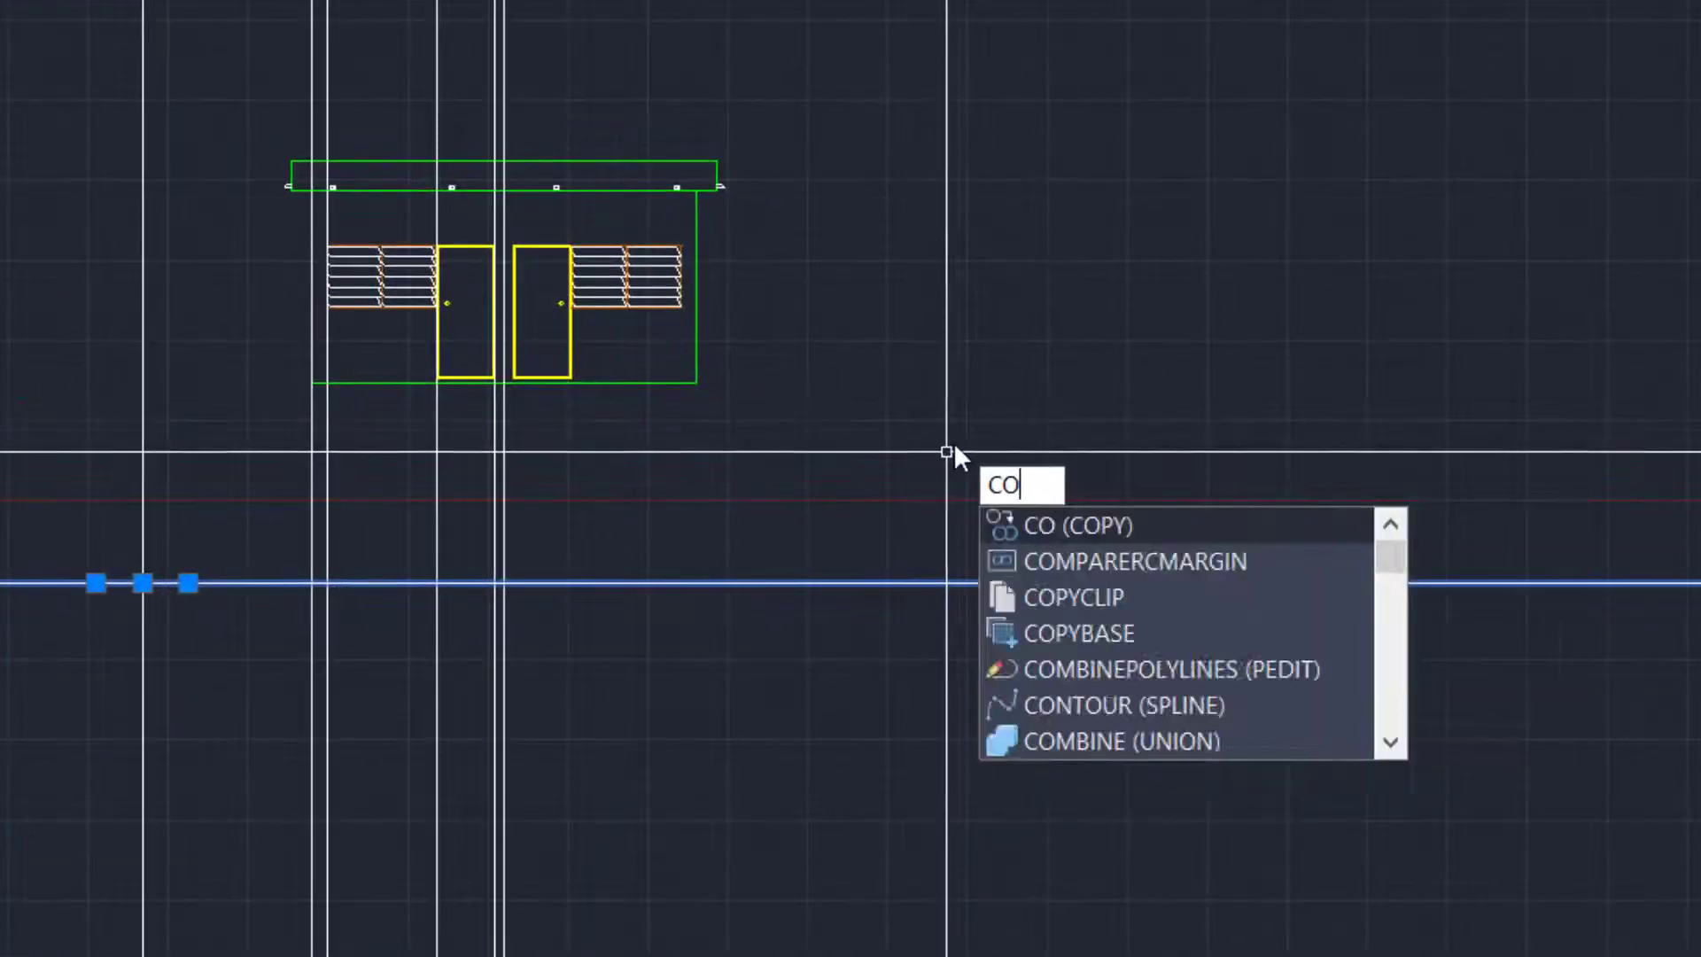
key("Return")
left_click(1064, 369)
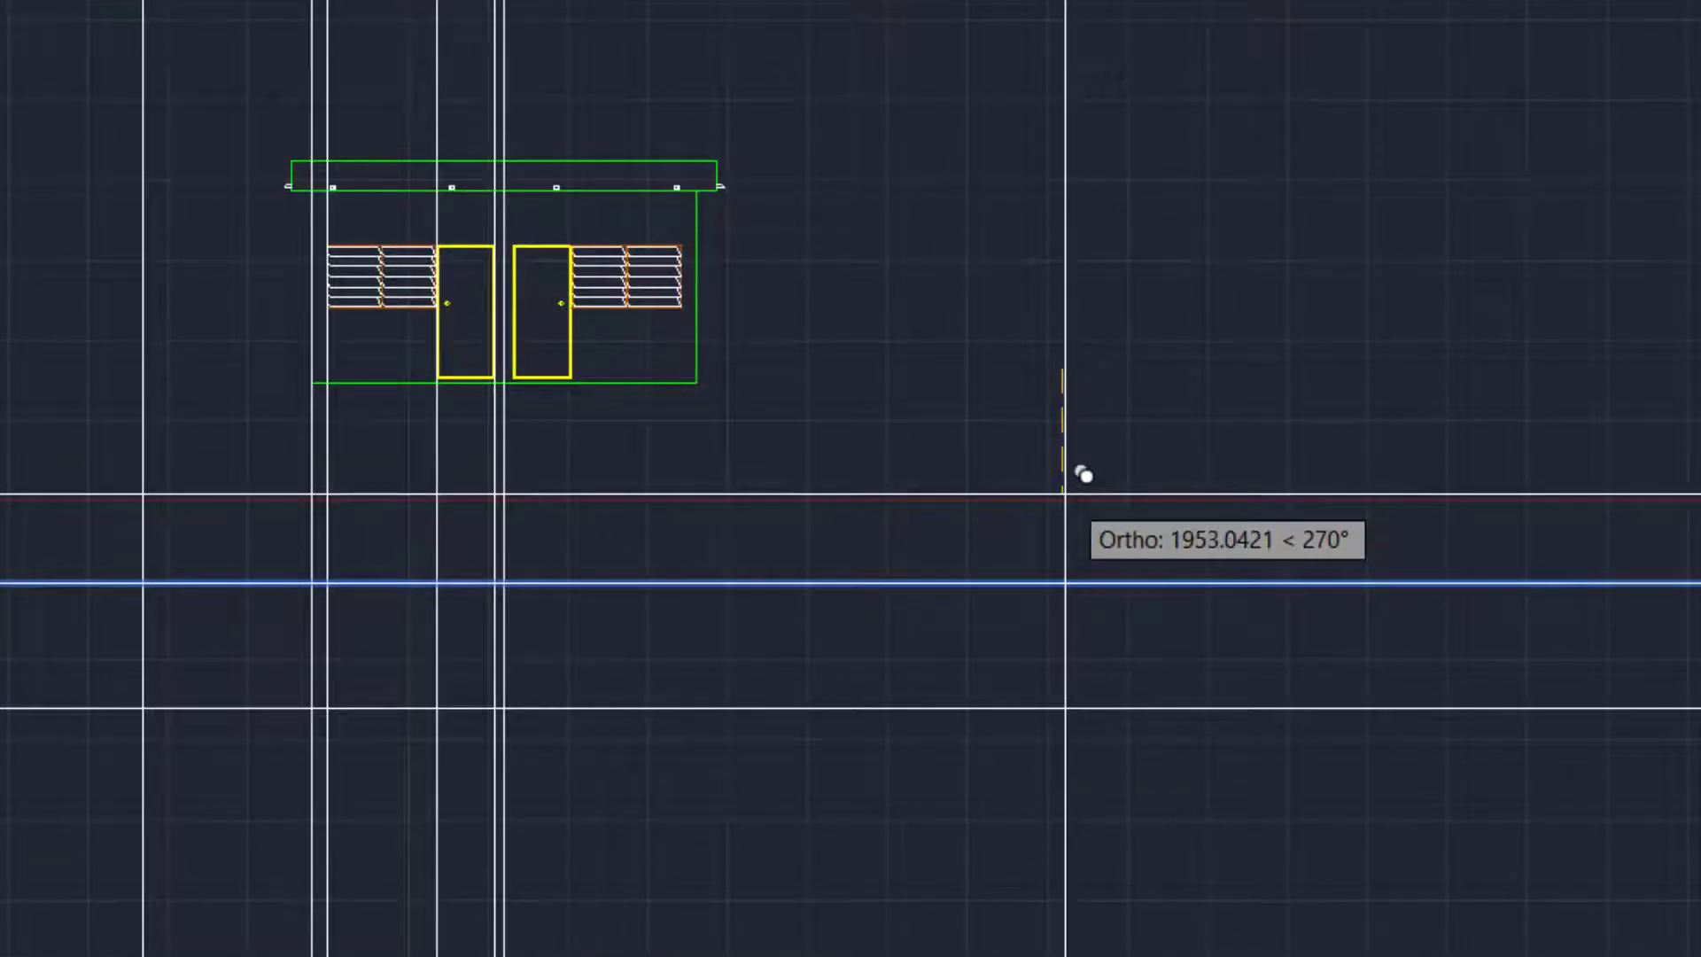
type("2250")
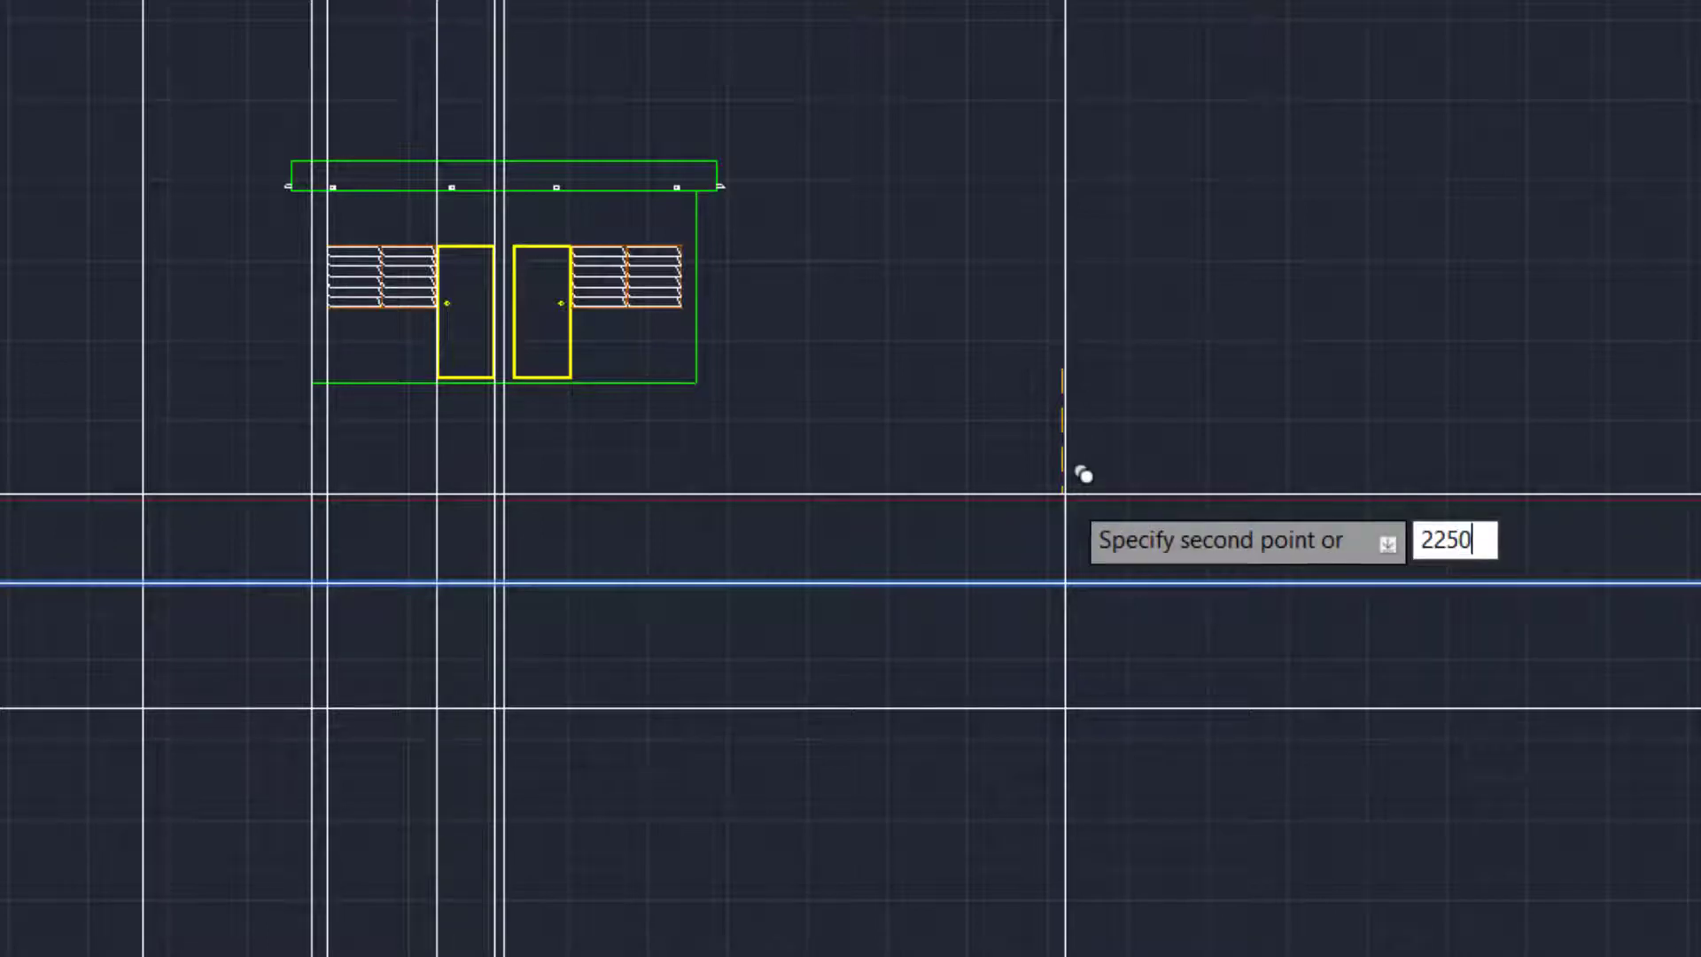
key("Return")
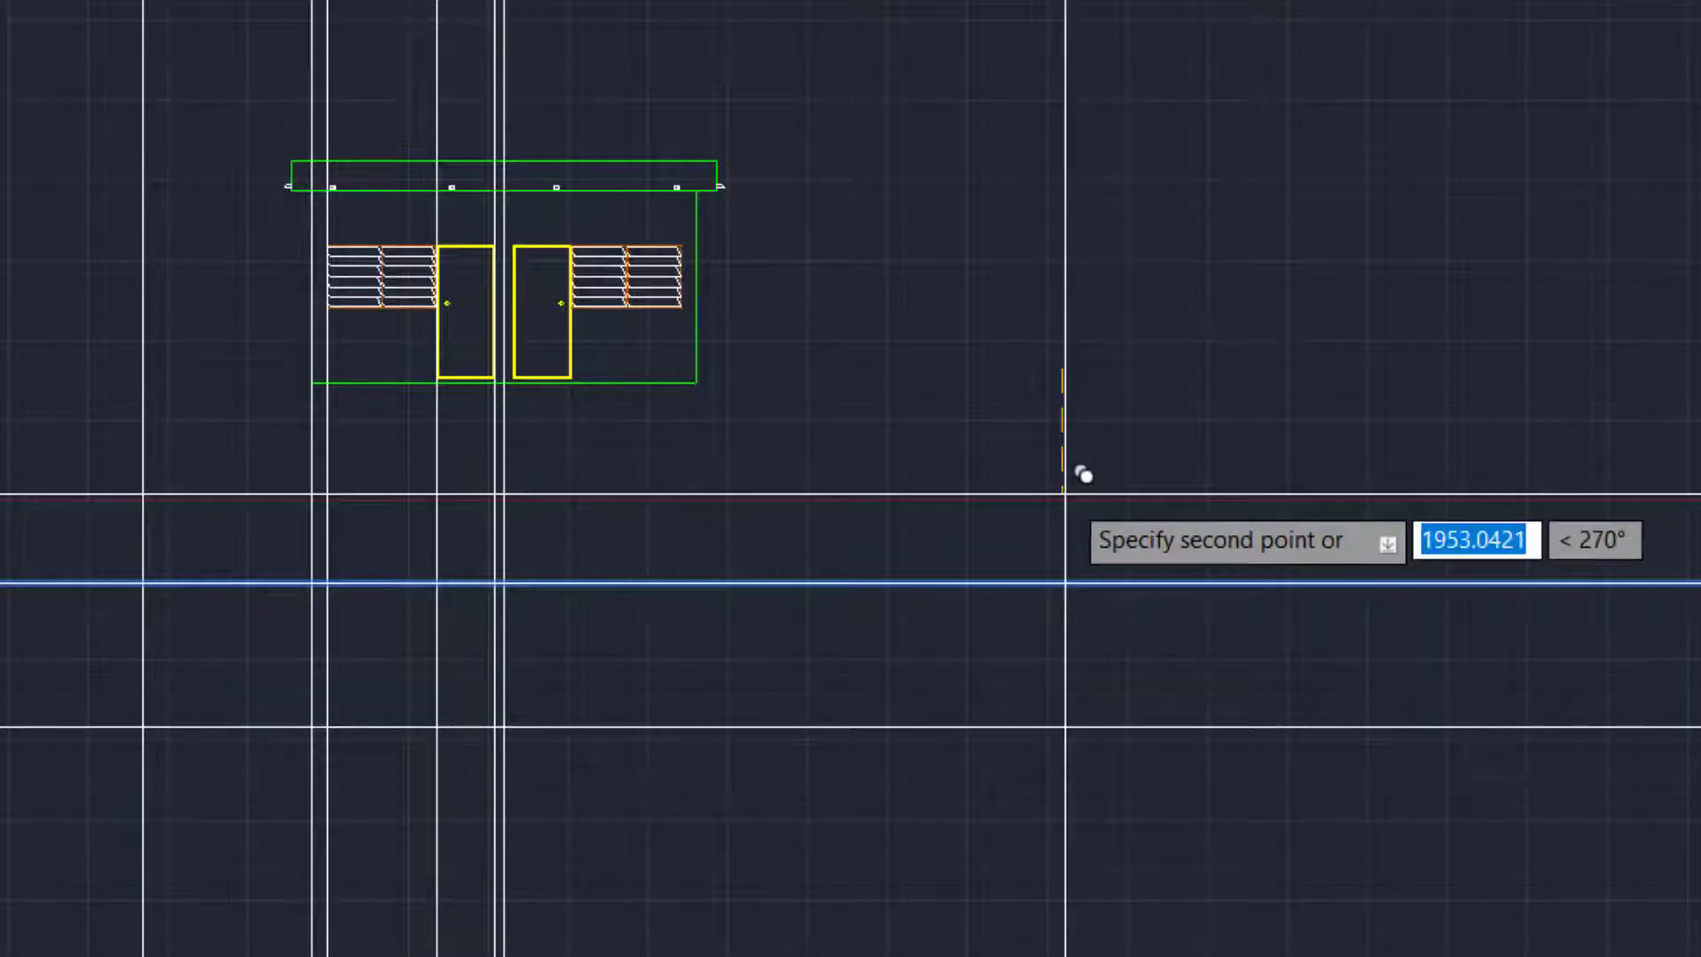
key("Escape")
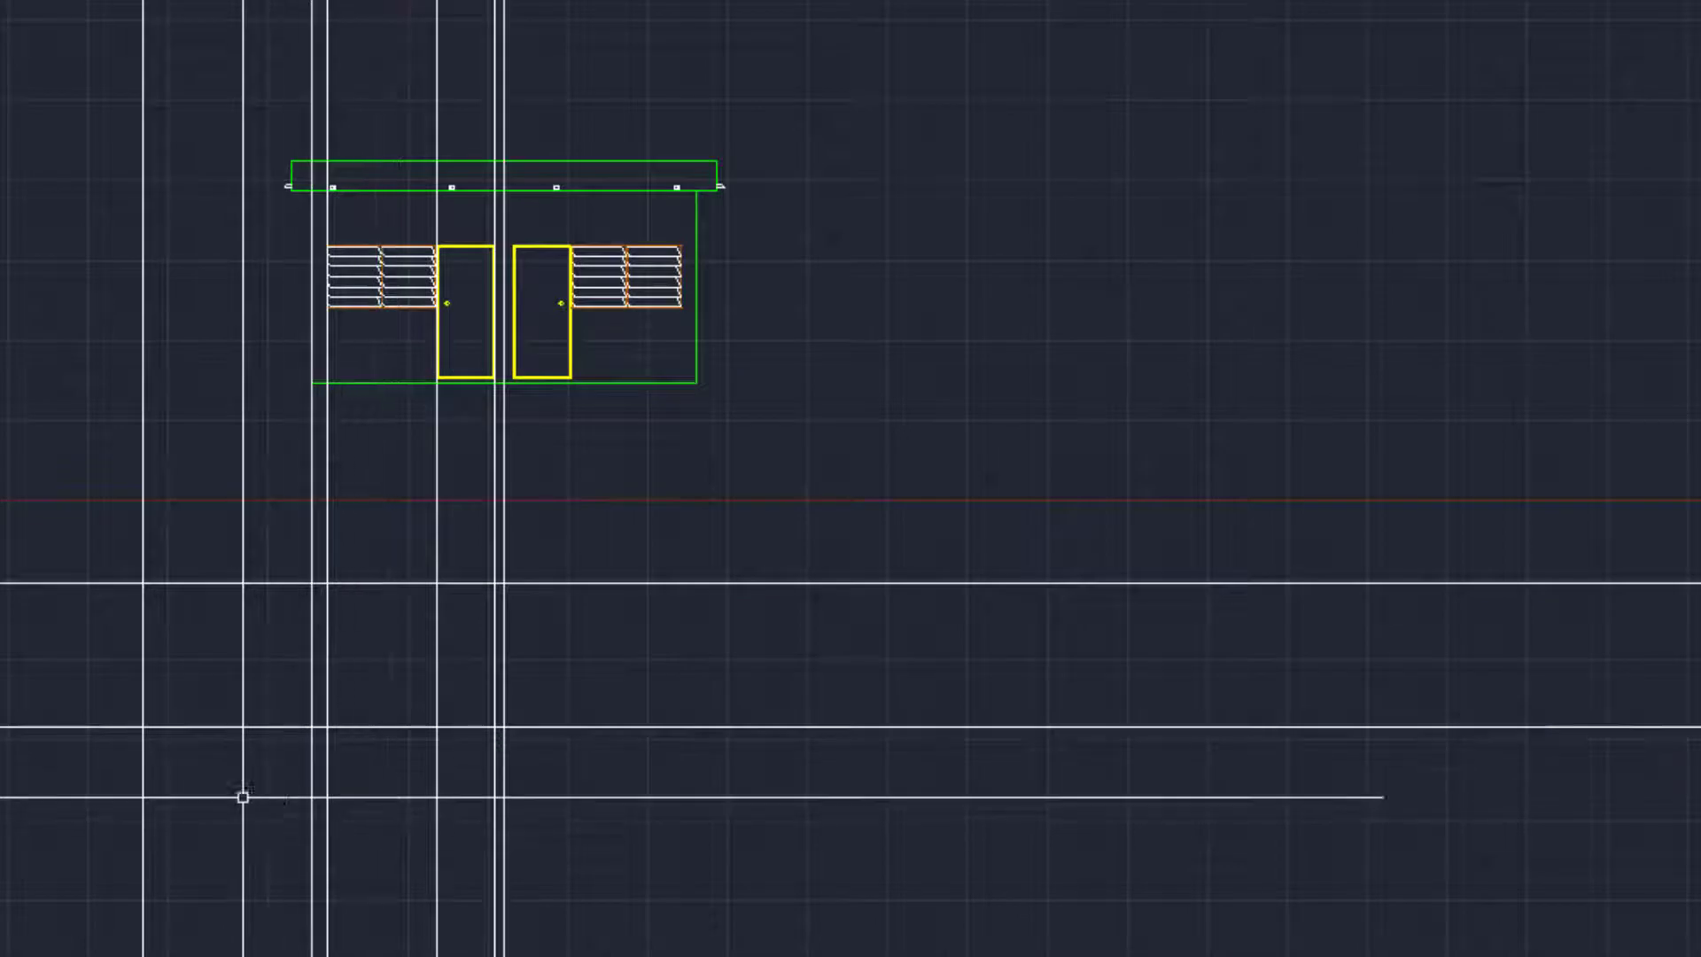
left_click(987, 479)
left_click(836, 773)
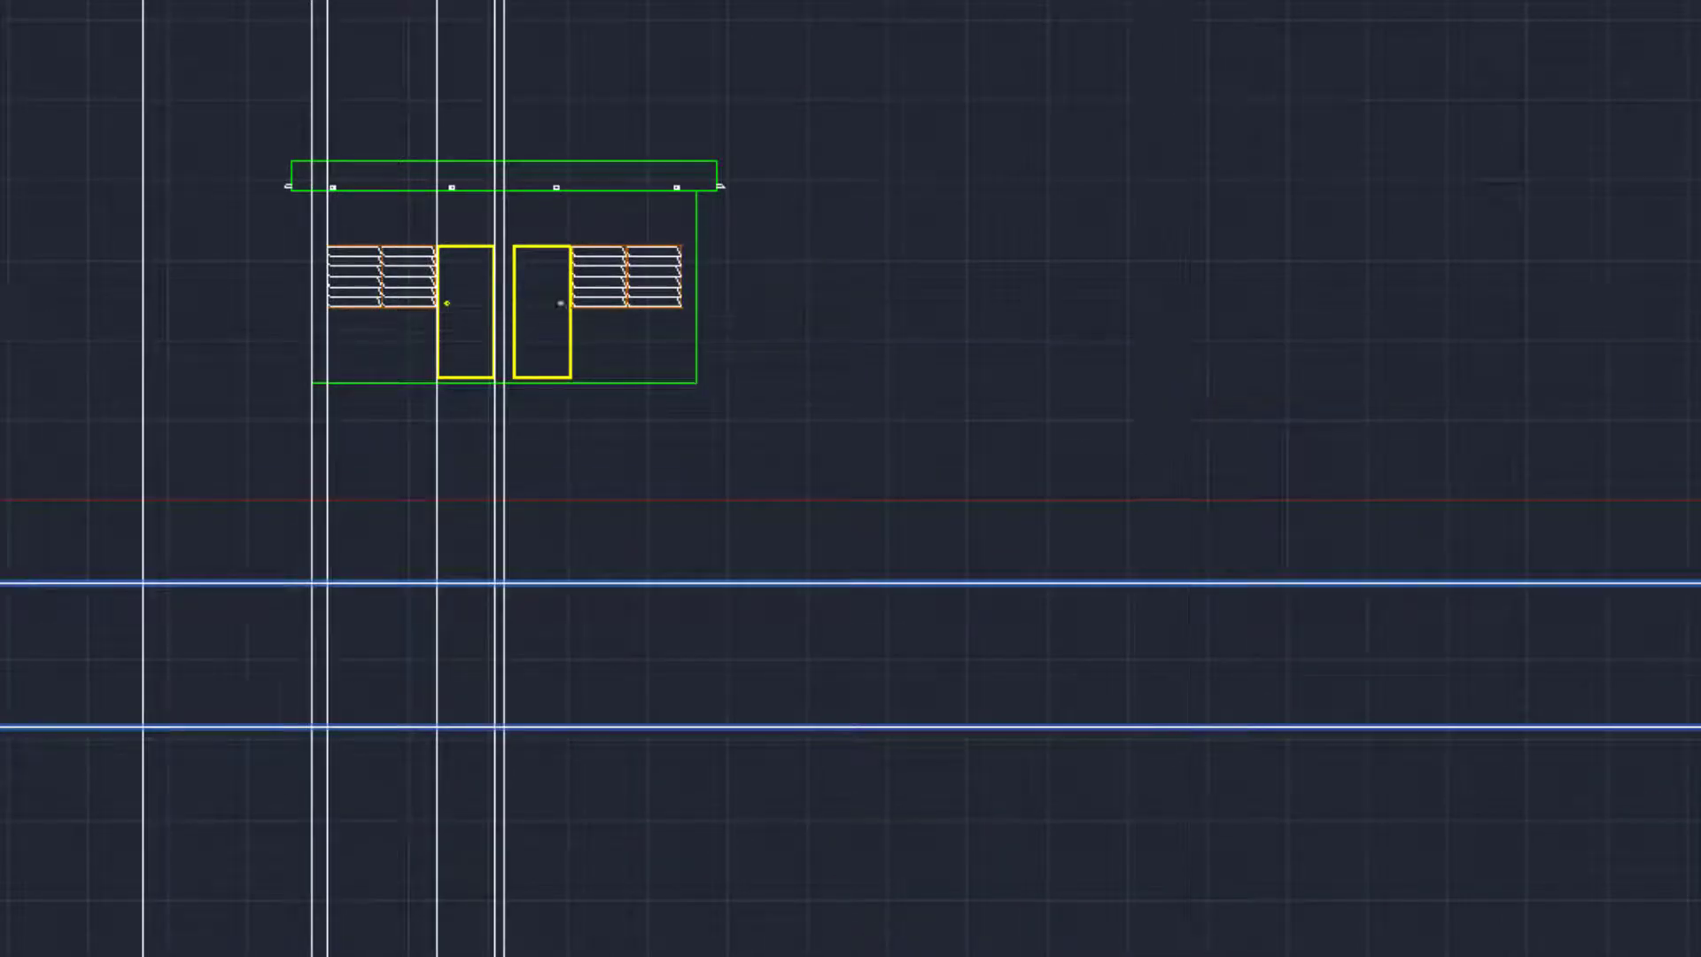
left_click(1189, 315)
left_click(1190, 467)
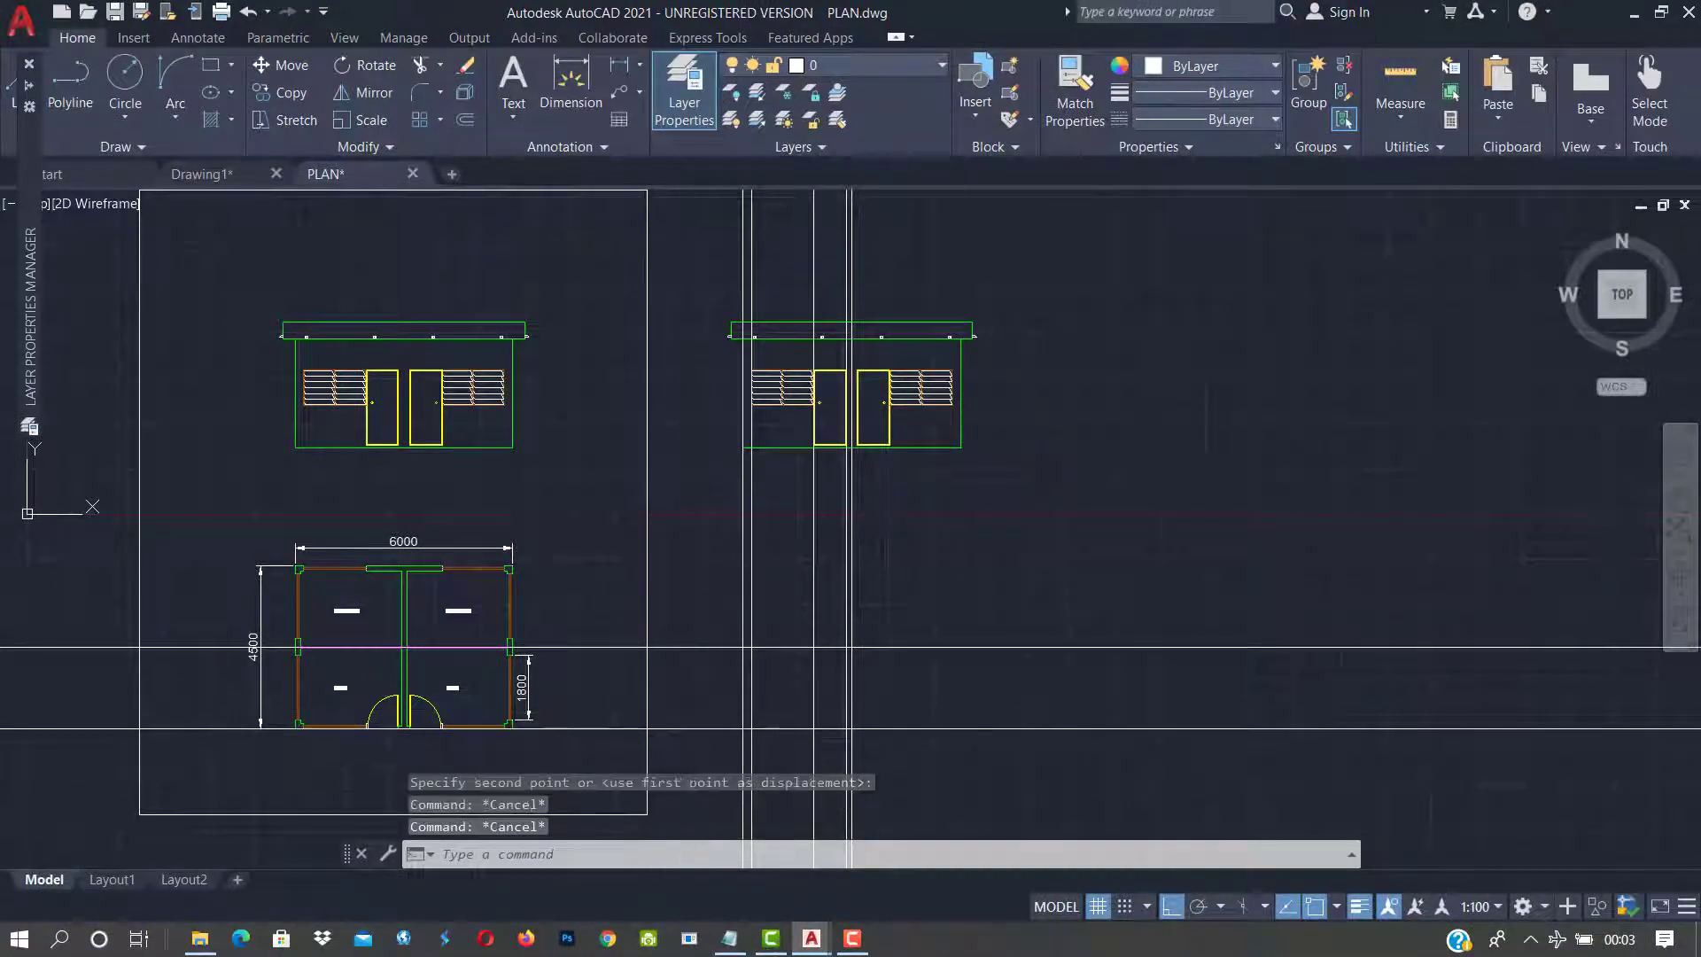
scroll(789, 726, "up", 6)
scroll(779, 611, "down", 7)
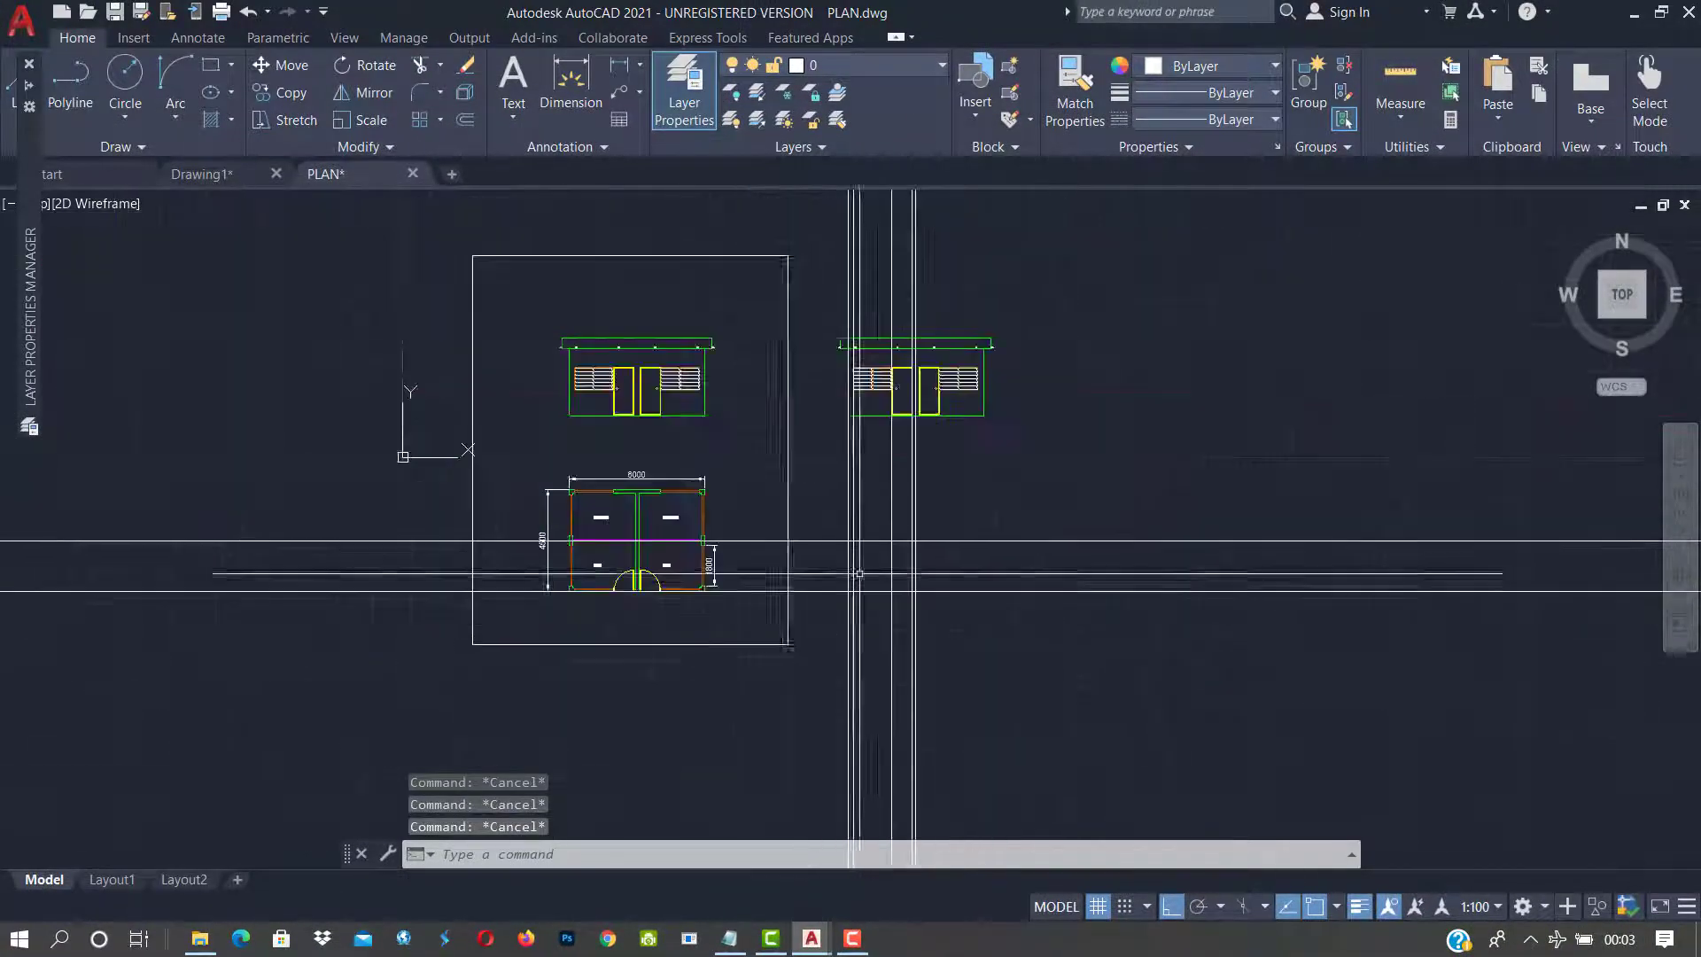
Trim both horizontal construction lines back to the leftmost vertical construction line, removing their parts that cross the drawing frame
scroll(781, 599, "up", 2)
scroll(781, 599, "up", 2)
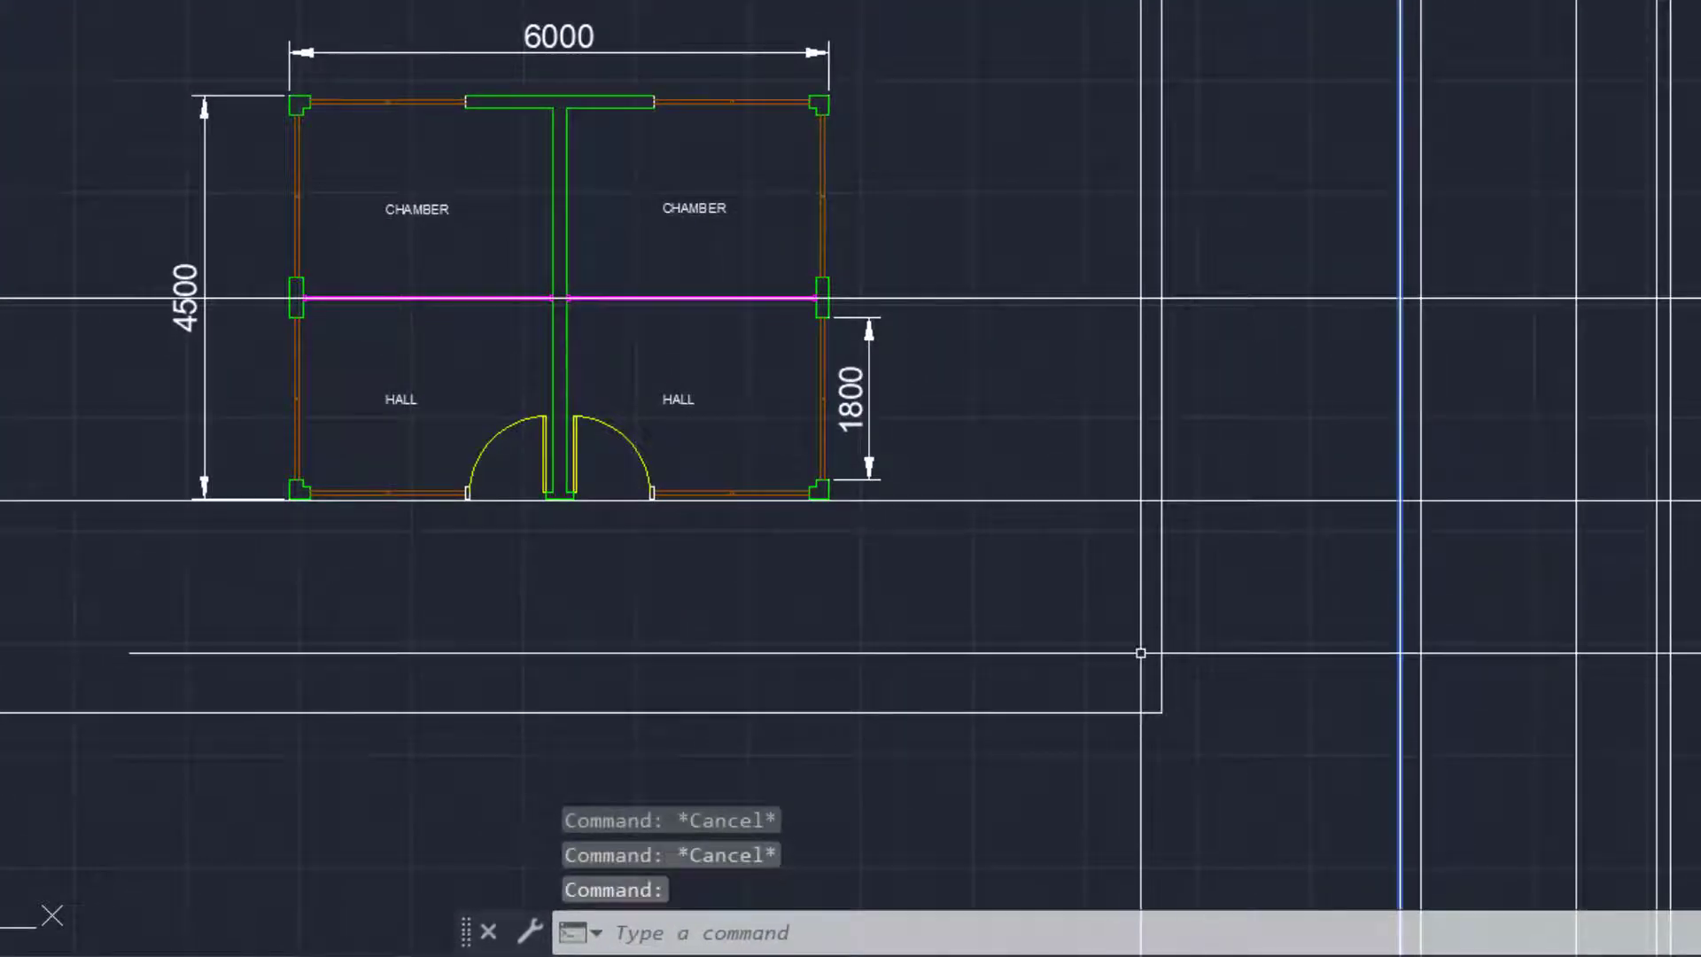
key("Return")
left_click_drag(1284, 189, 1268, 620)
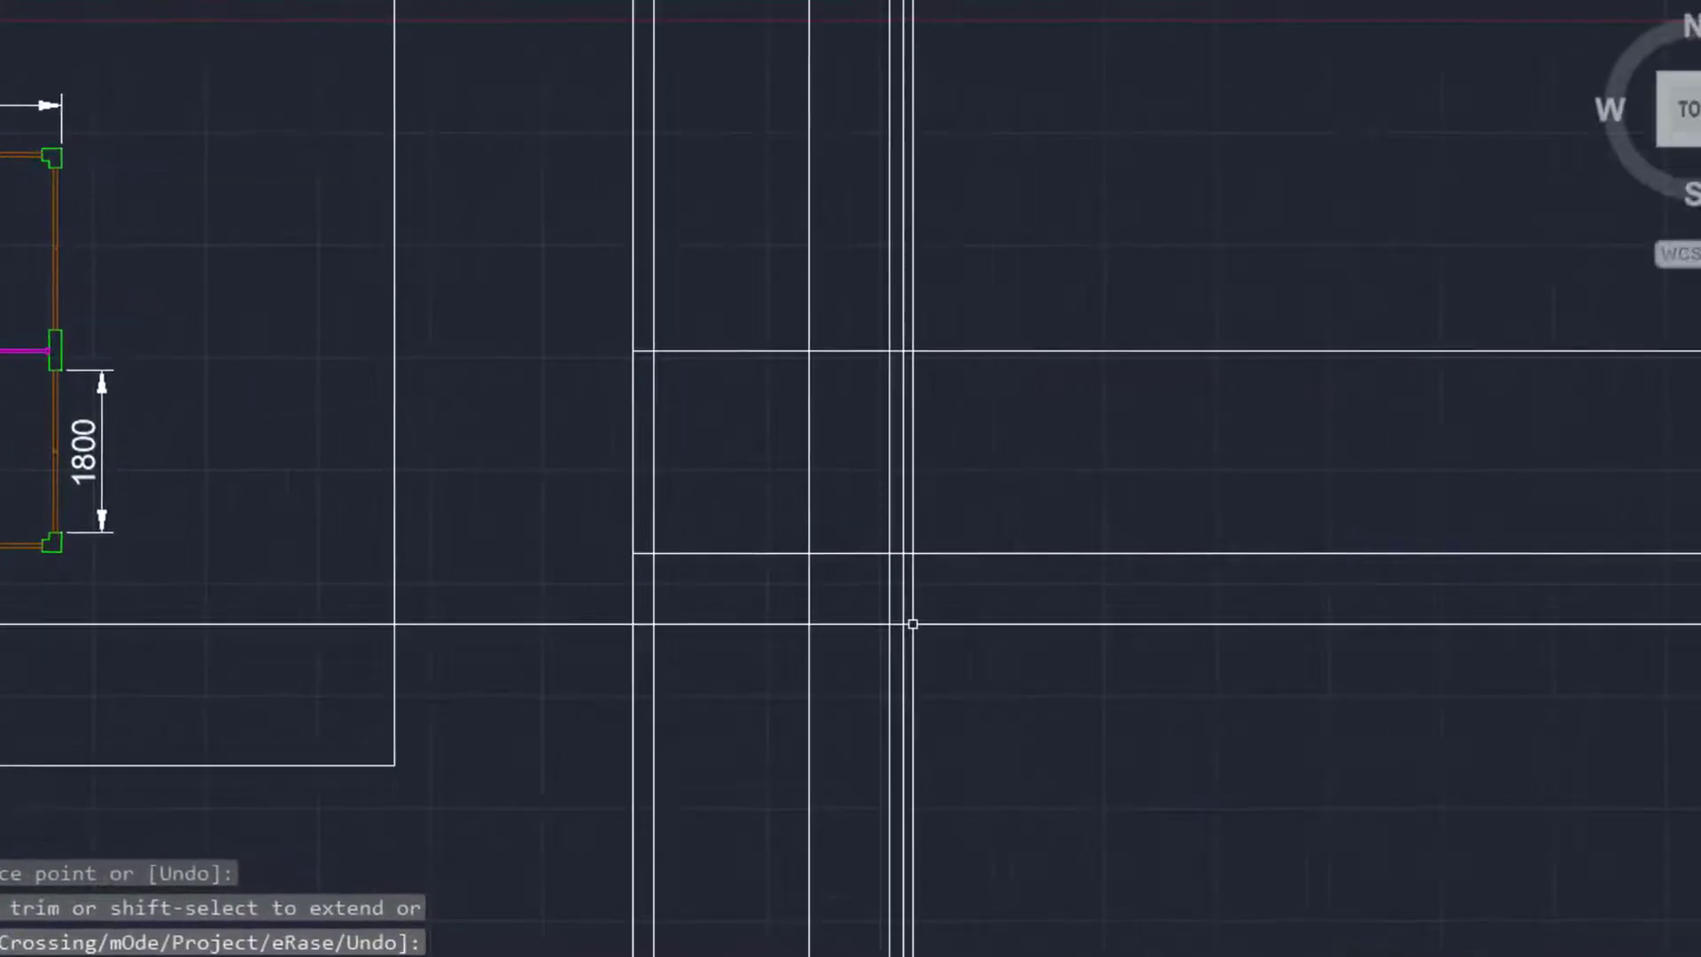
Trim both horizontal lines back to the rightmost vertical construction line and end the Trim command
left_click(905, 624)
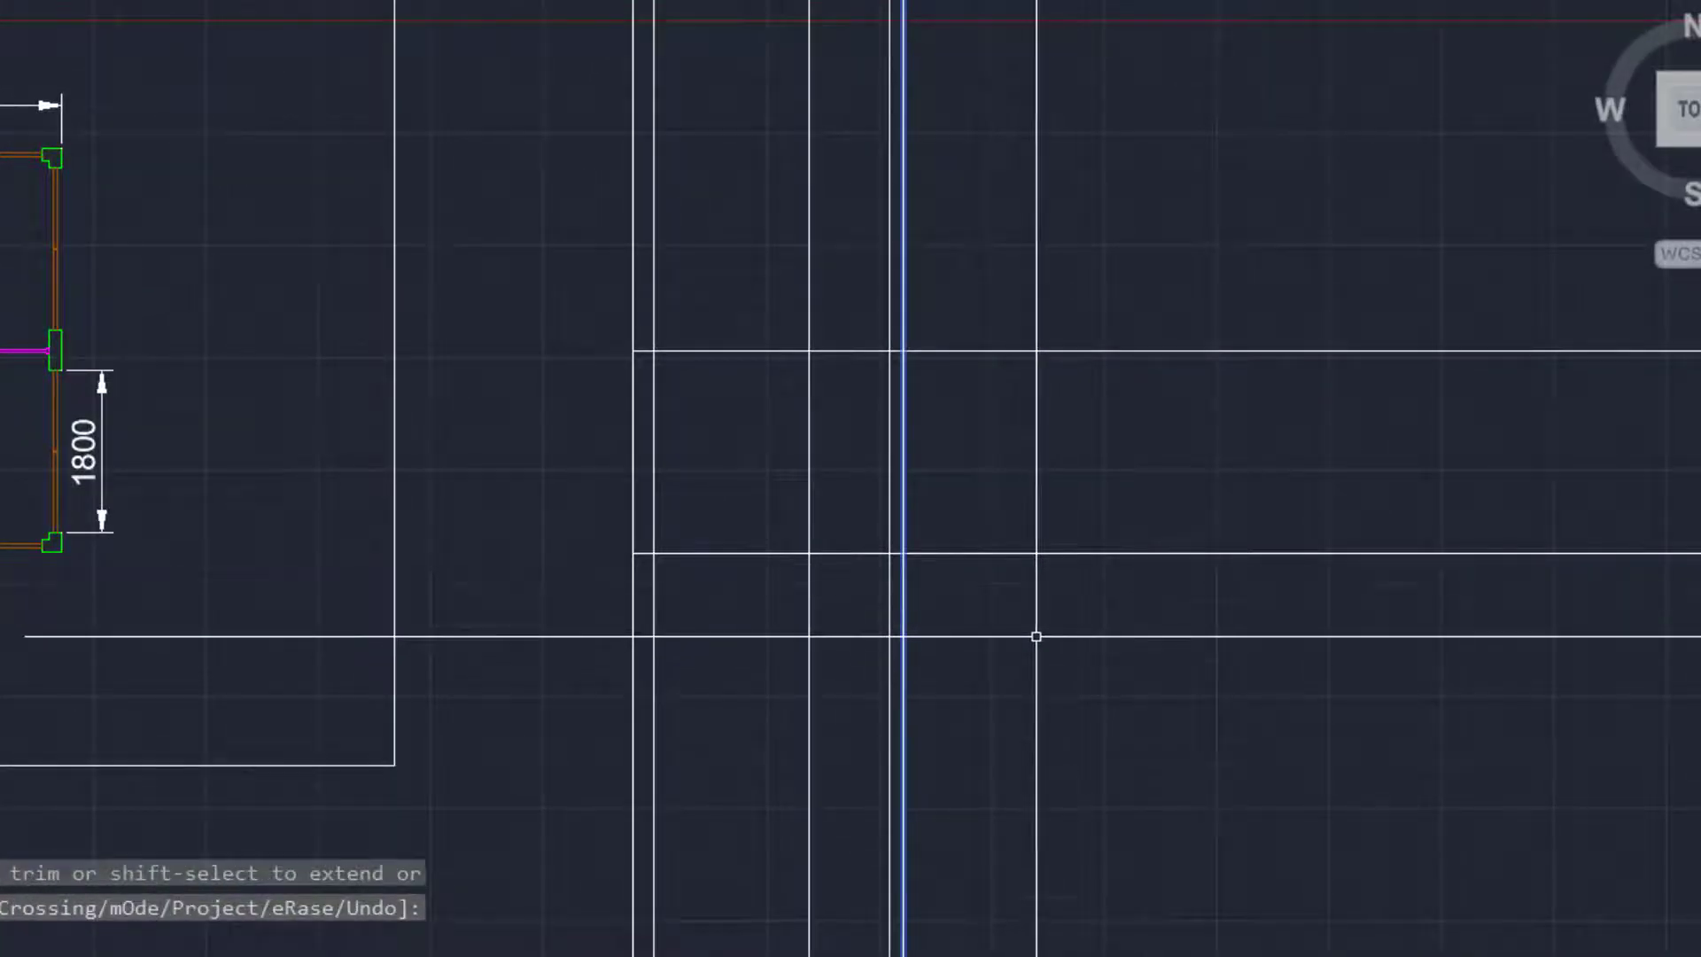
key("Return")
mouse_move(1074, 162)
left_mouse_down()
mouse_move(1121, 503)
mouse_move(1116, 611)
left_mouse_up()
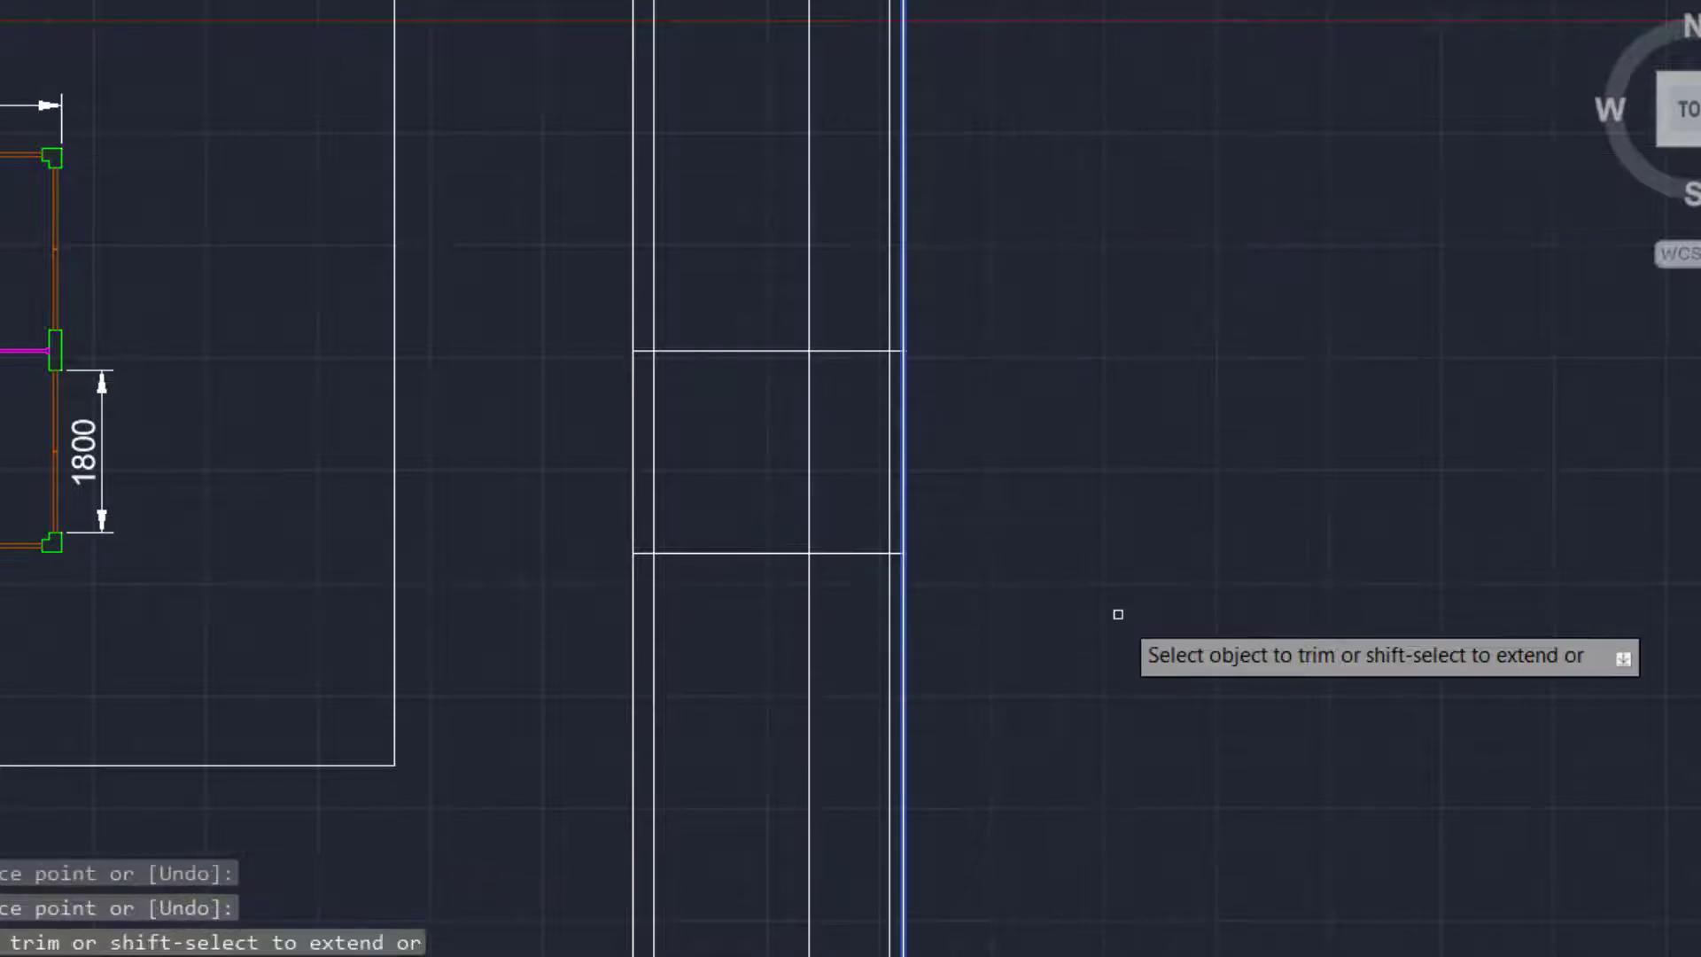
scroll(1116, 610, "down", 4)
key("Escape")
Trim all the vertical construction lines below the lower horizontal line and end the Trim command
scroll(957, 603, "up", 4)
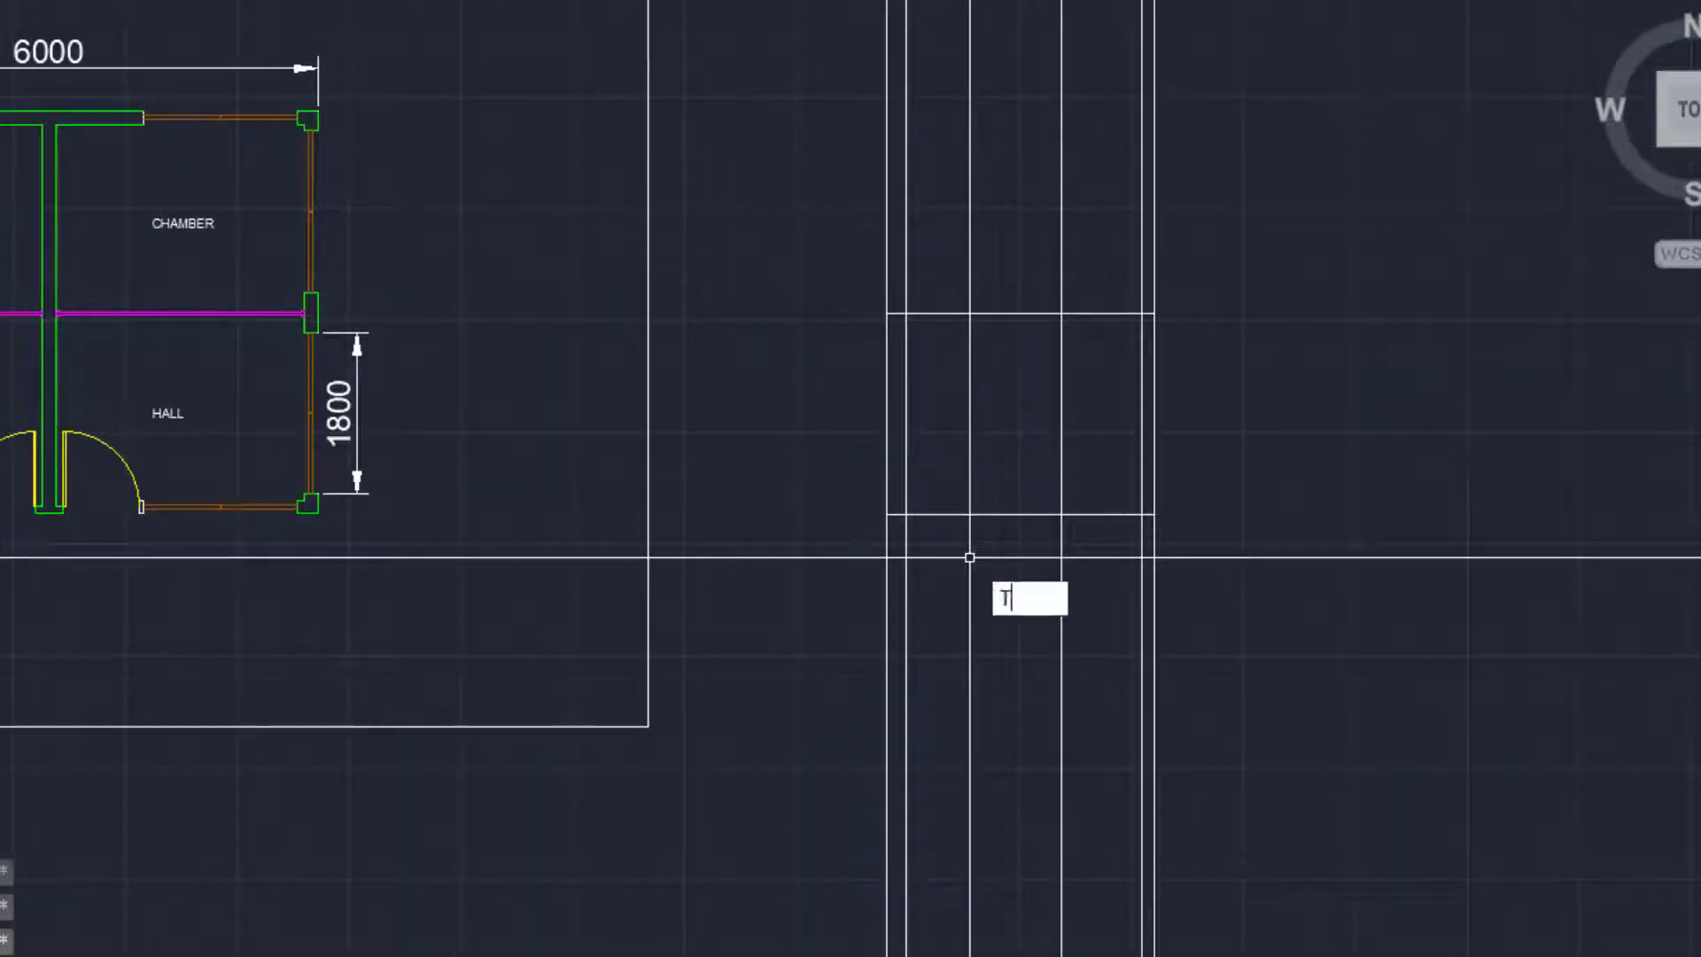
key("Return")
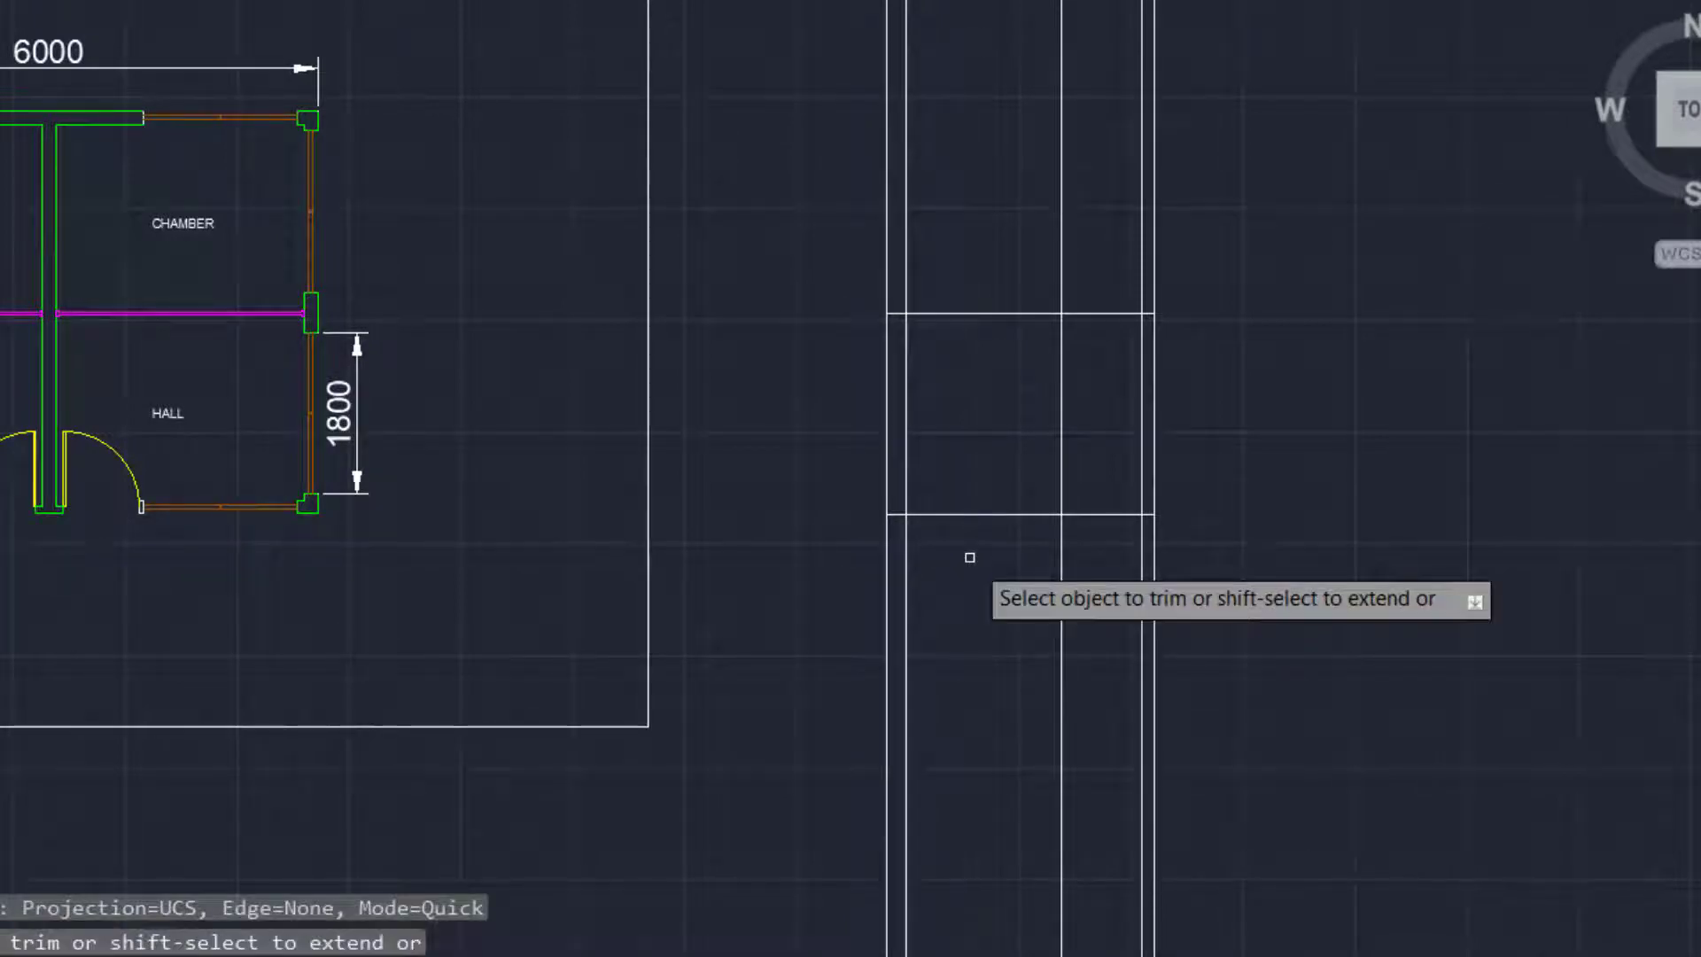
left_click(969, 557)
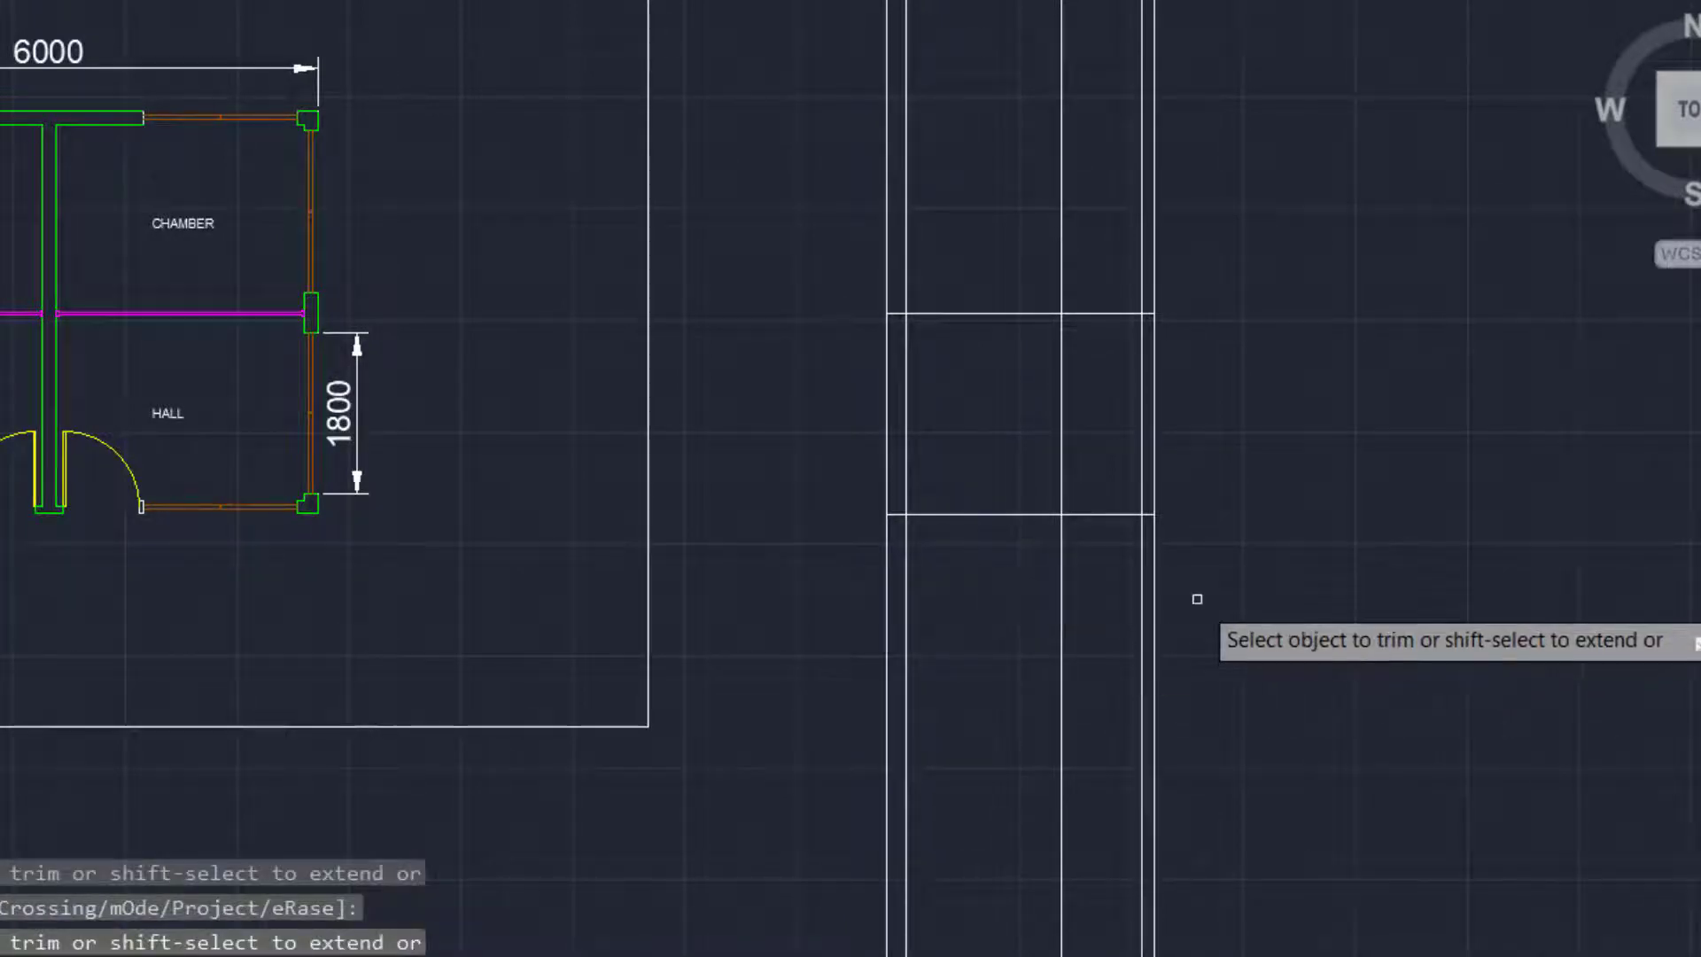
left_click(1263, 556)
left_click(802, 608)
key("Return")
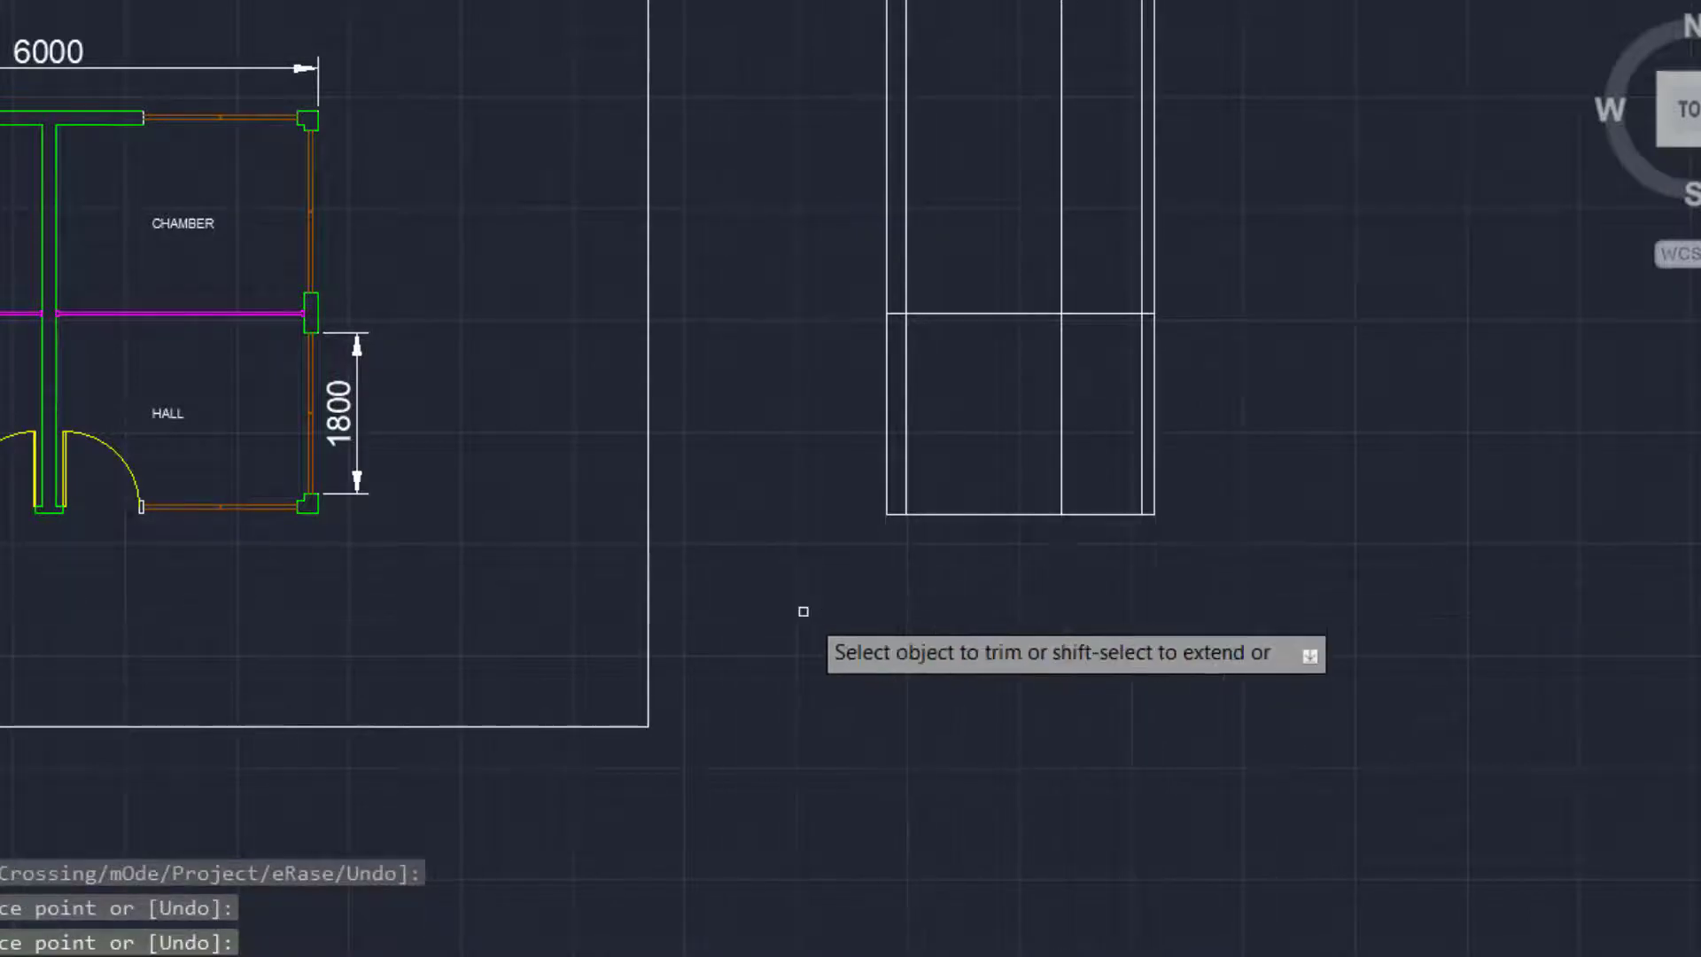
key("Escape")
Trim all the vertical construction lines above the upper horizontal line, leaving a closed rectangular outline below the copied elevation
scroll(897, 498, "down", 4)
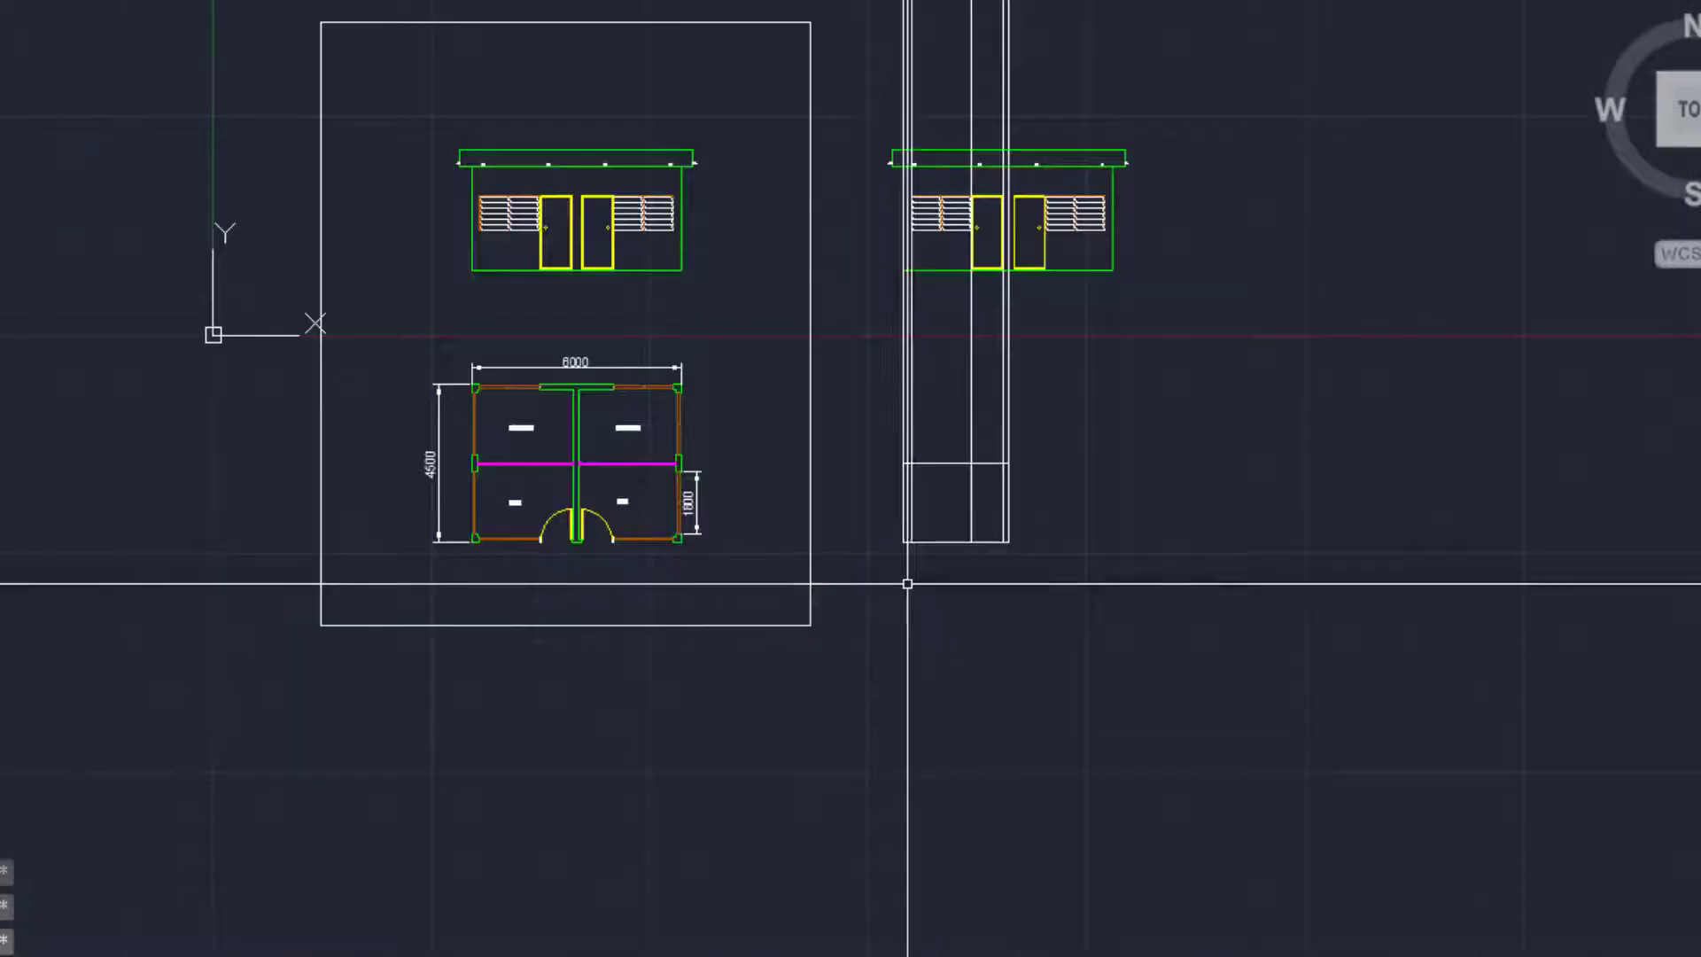
scroll(1015, 361, "up", 2)
scroll(1090, 531, "up", 4)
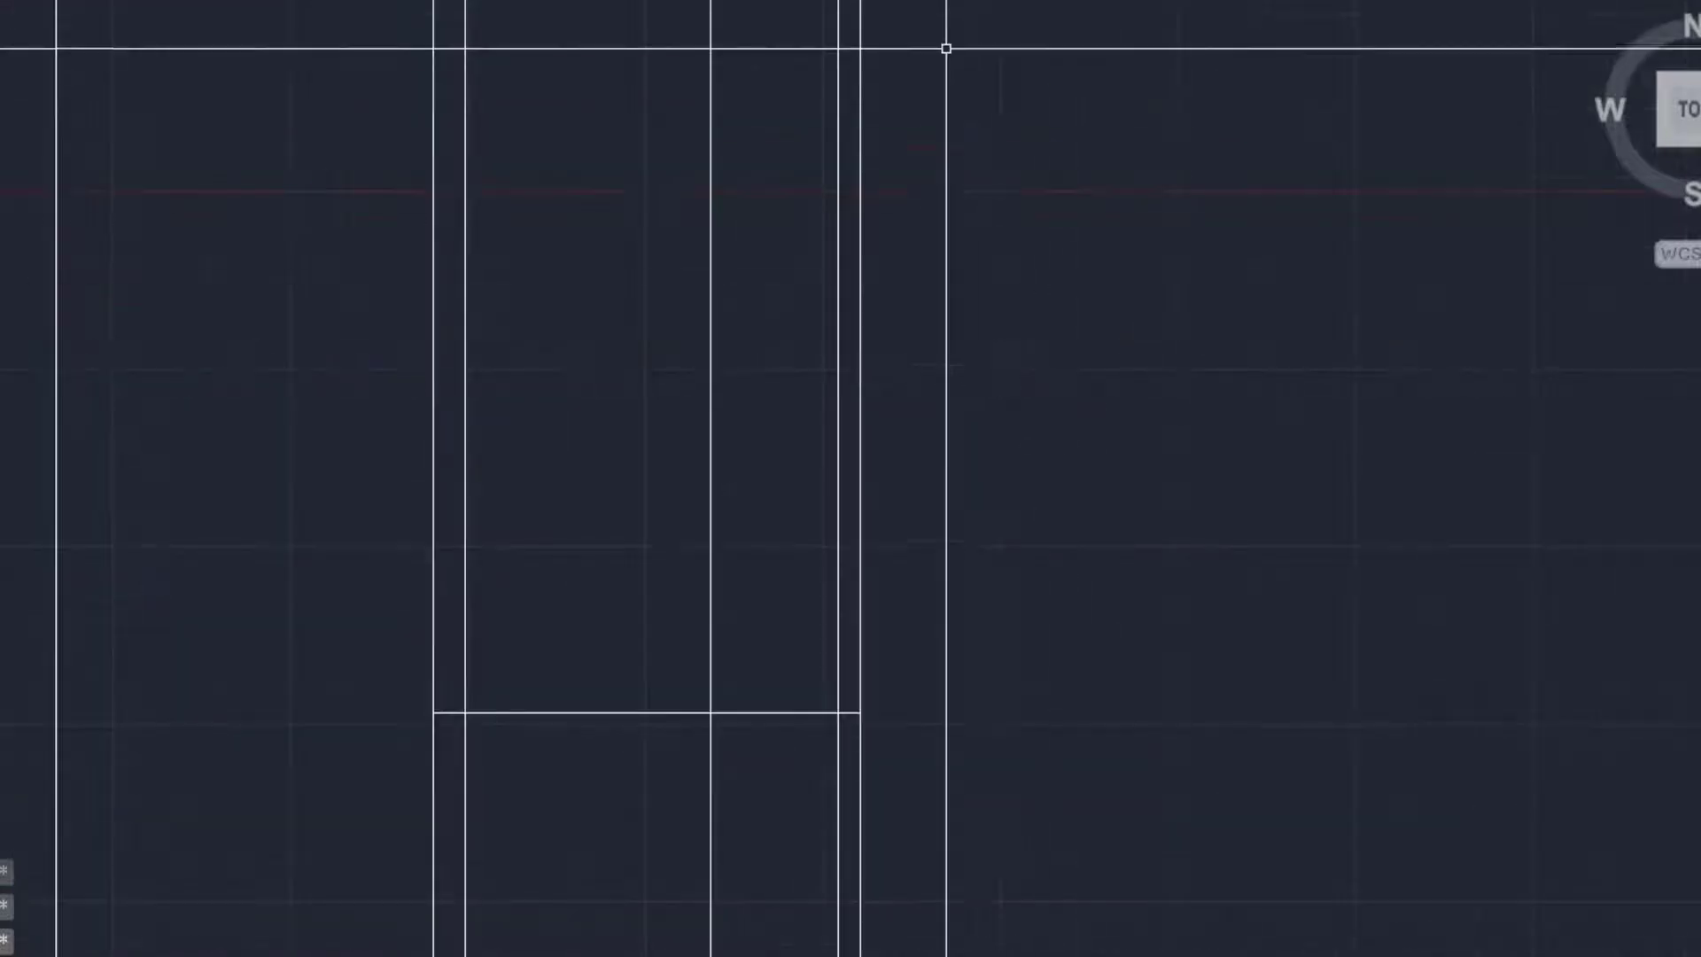
mouse_move(945, 45)
middle_mouse_down()
mouse_move(904, 729)
mouse_move(915, 864)
mouse_move(966, 374)
middle_mouse_up()
mouse_move(964, 679)
middle_mouse_down()
mouse_move(972, 471)
mouse_move(1013, 220)
middle_mouse_up()
left_click(894, 490)
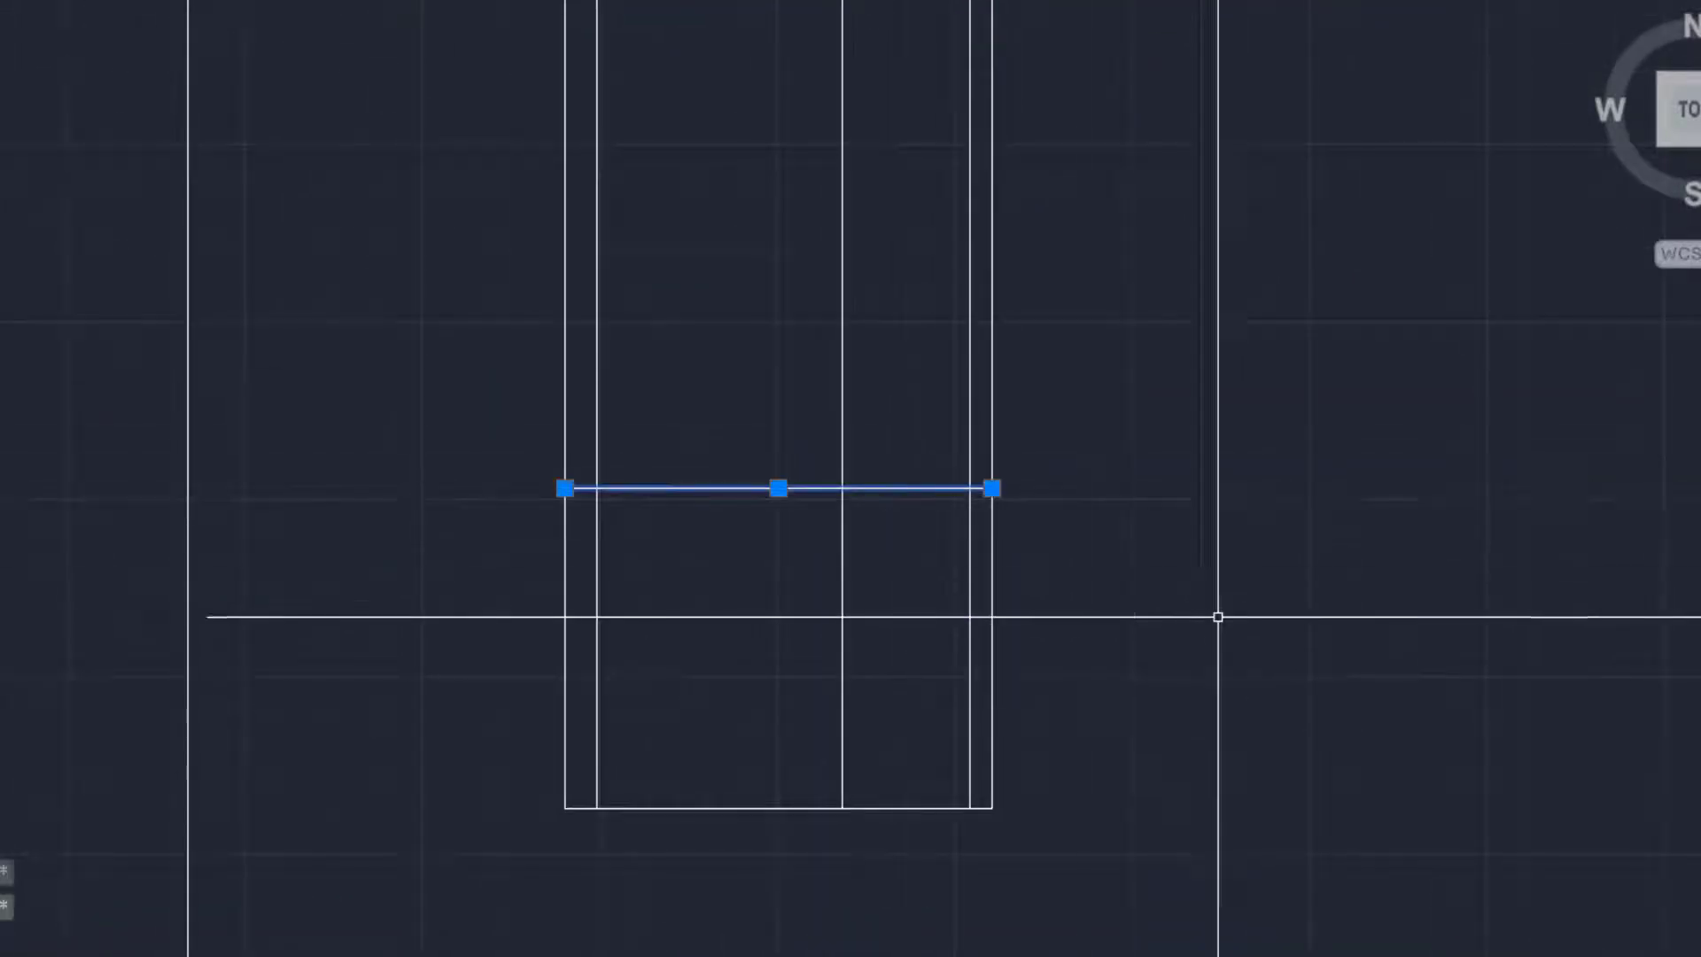
type("TR")
key("Return")
mouse_move(1216, 367)
left_mouse_down()
mouse_move(638, 372)
mouse_move(532, 390)
mouse_move(595, 442)
left_mouse_up()
key("Escape")
scroll(595, 442, "down", 4)
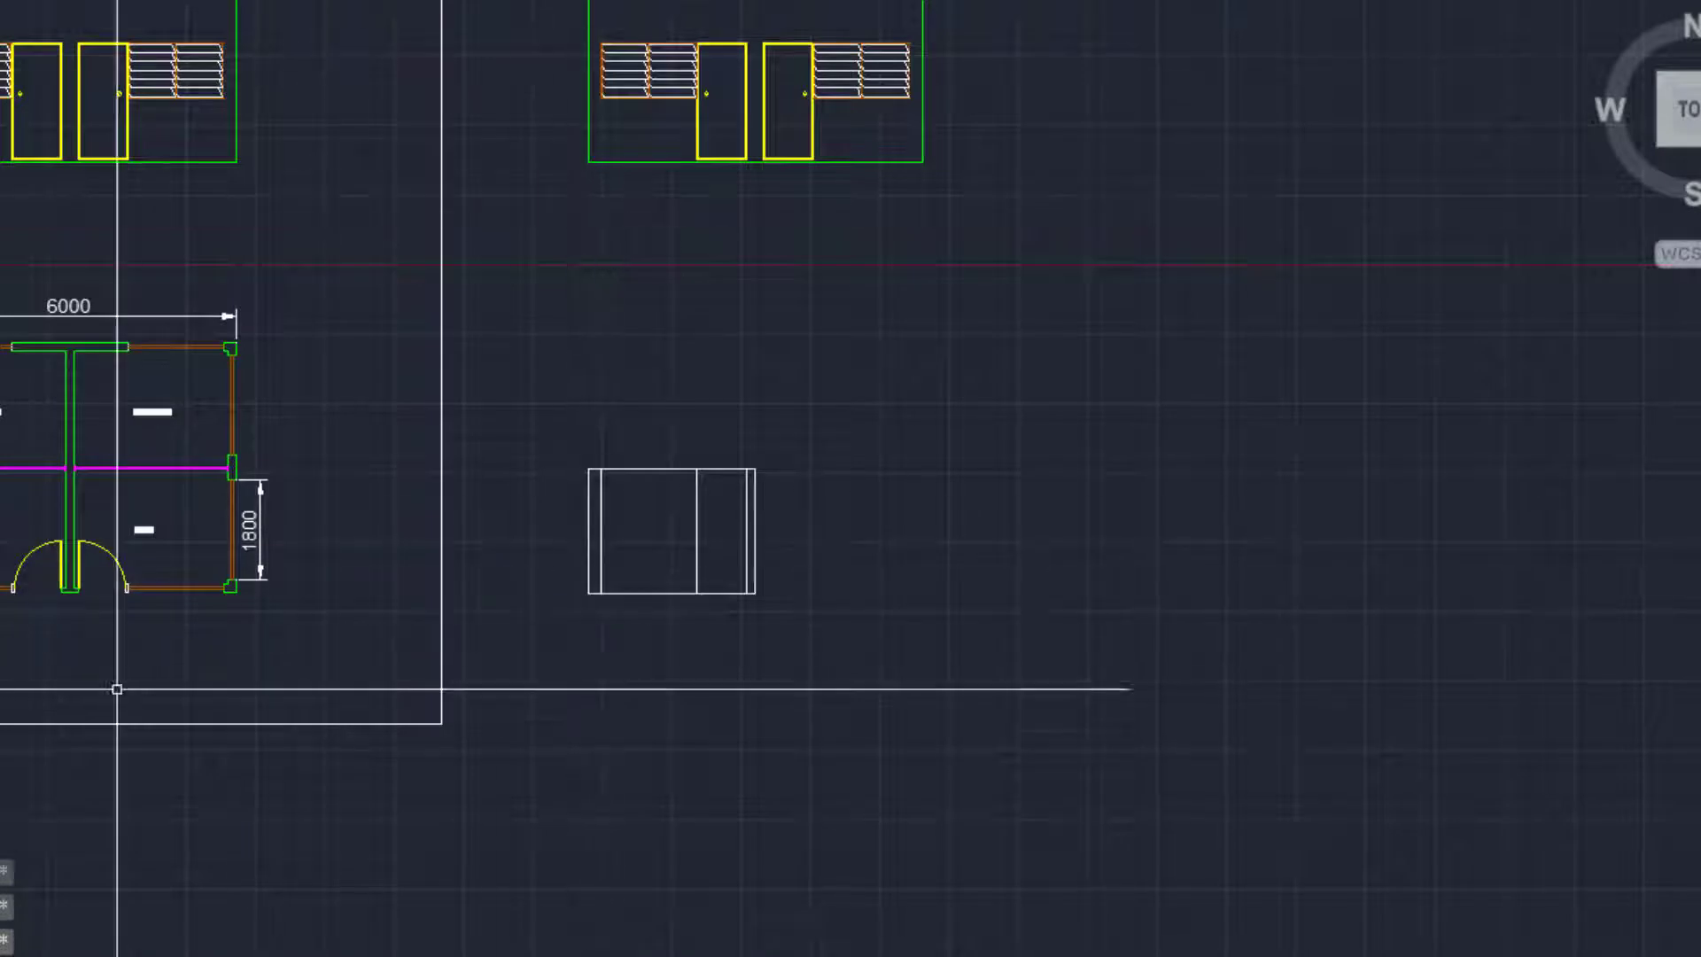
Offset the bottom edge of the trimmed outline 150 upward, then delete the offset line
scroll(117, 656, "up", 4)
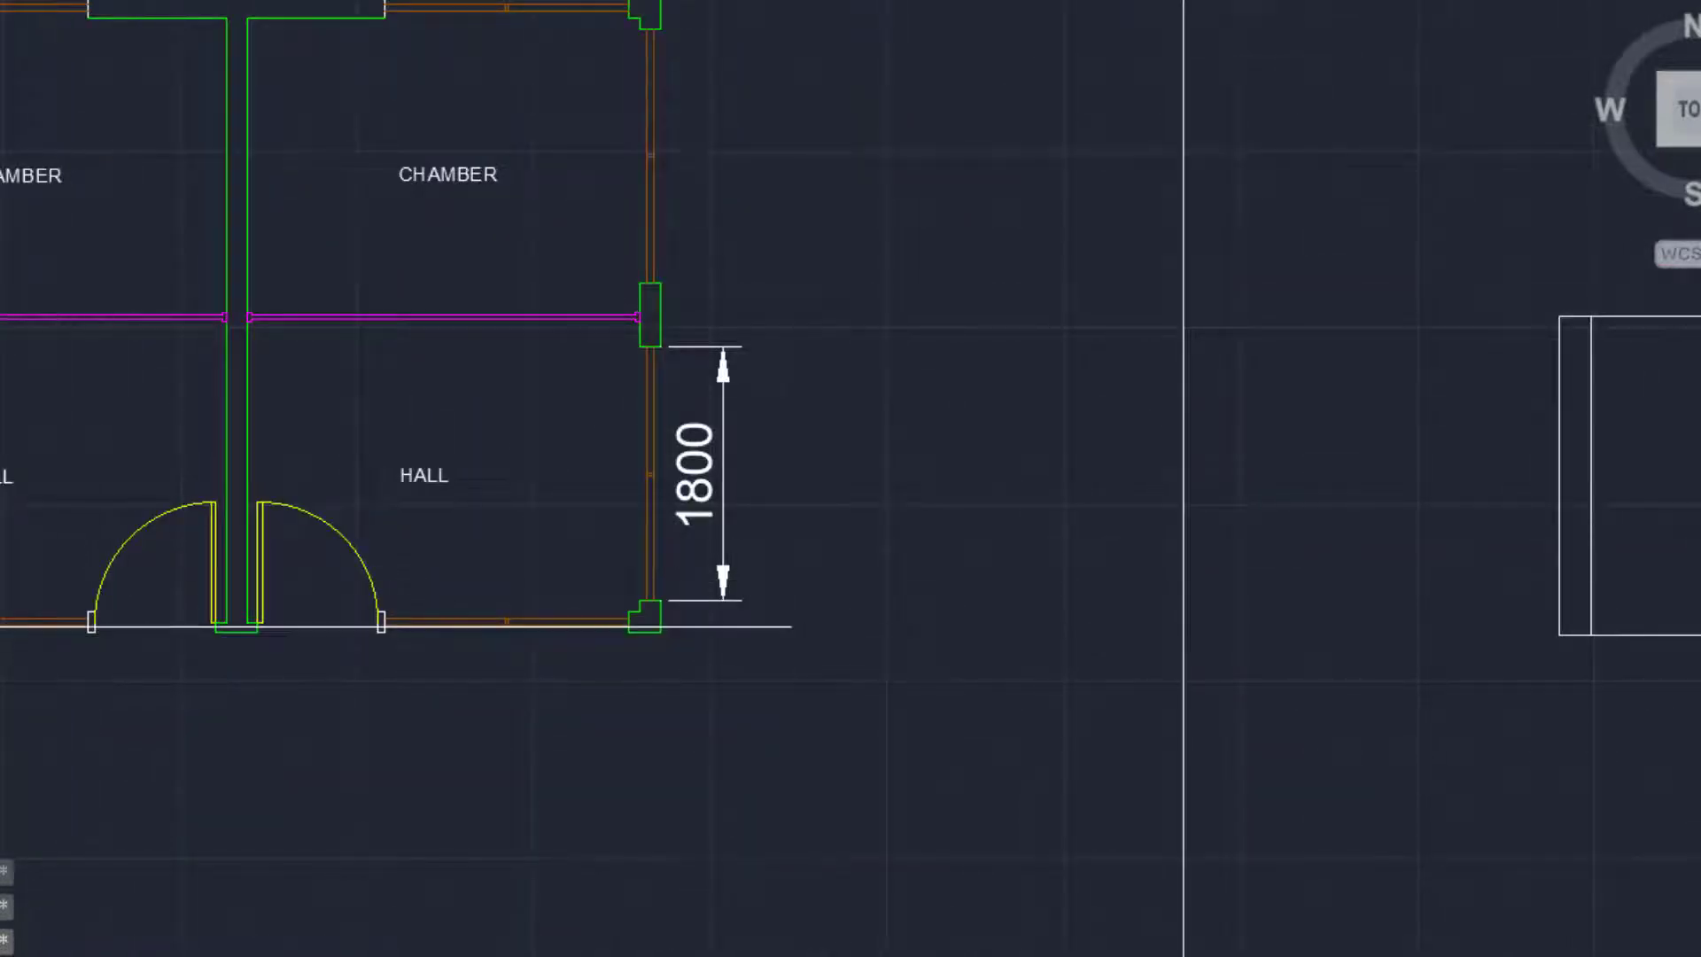
mouse_move(1595, 753)
middle_mouse_down()
mouse_move(1018, 760)
mouse_move(486, 733)
middle_mouse_up()
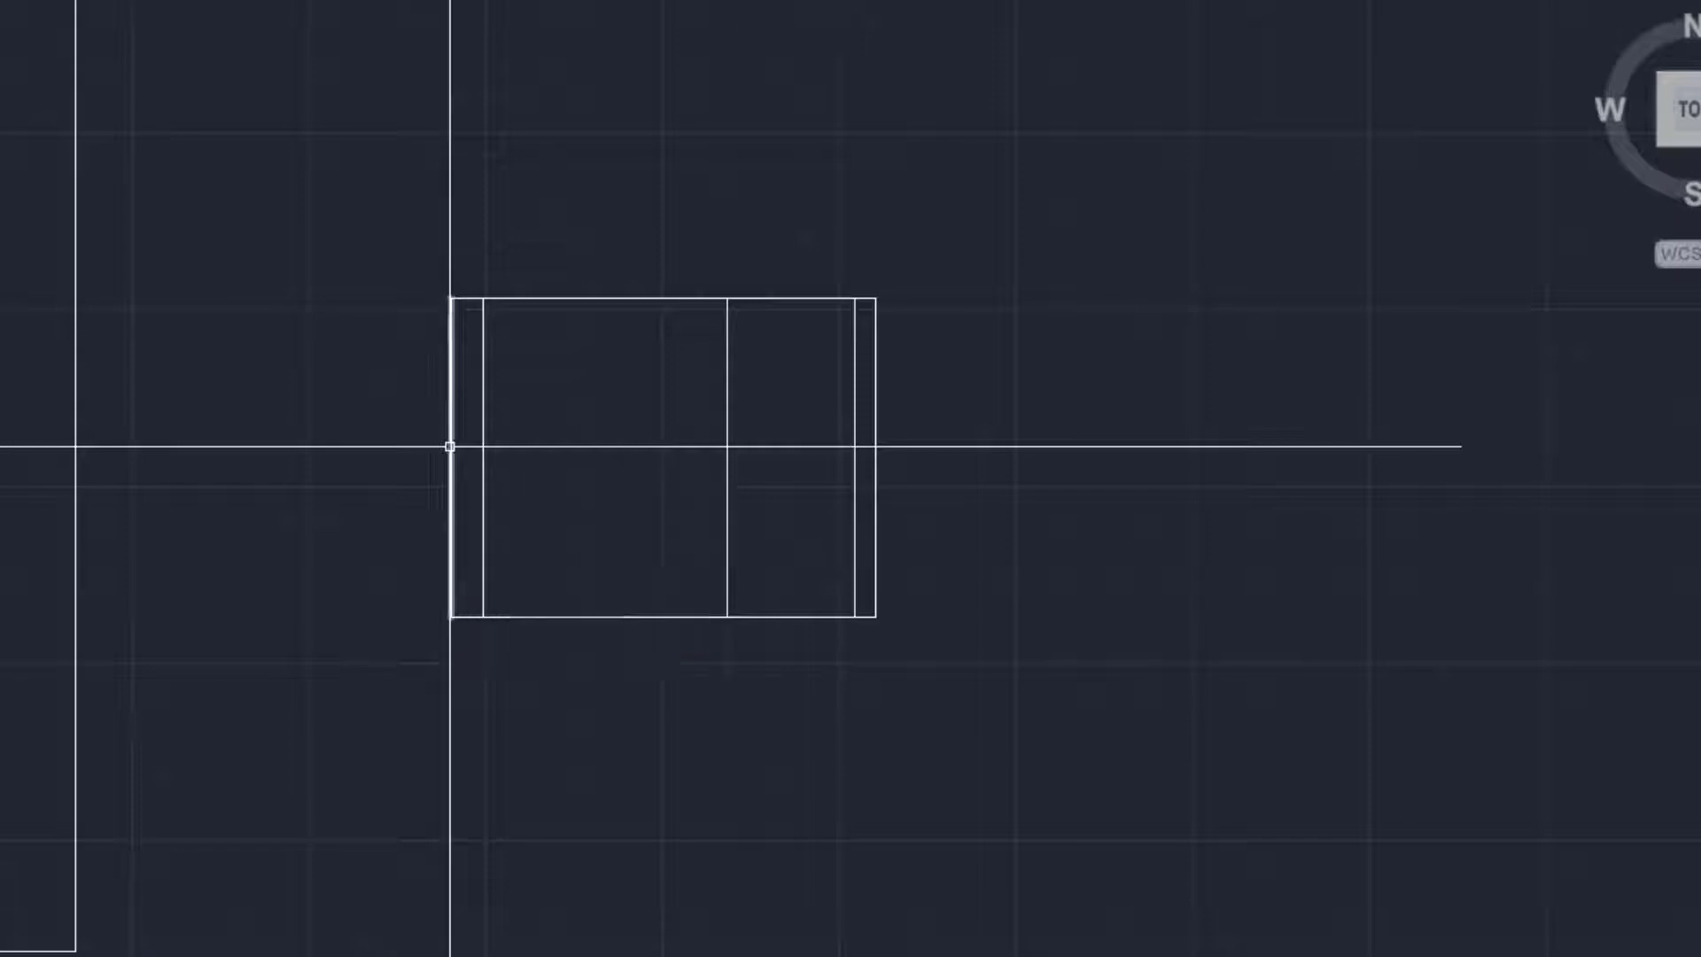
type("O")
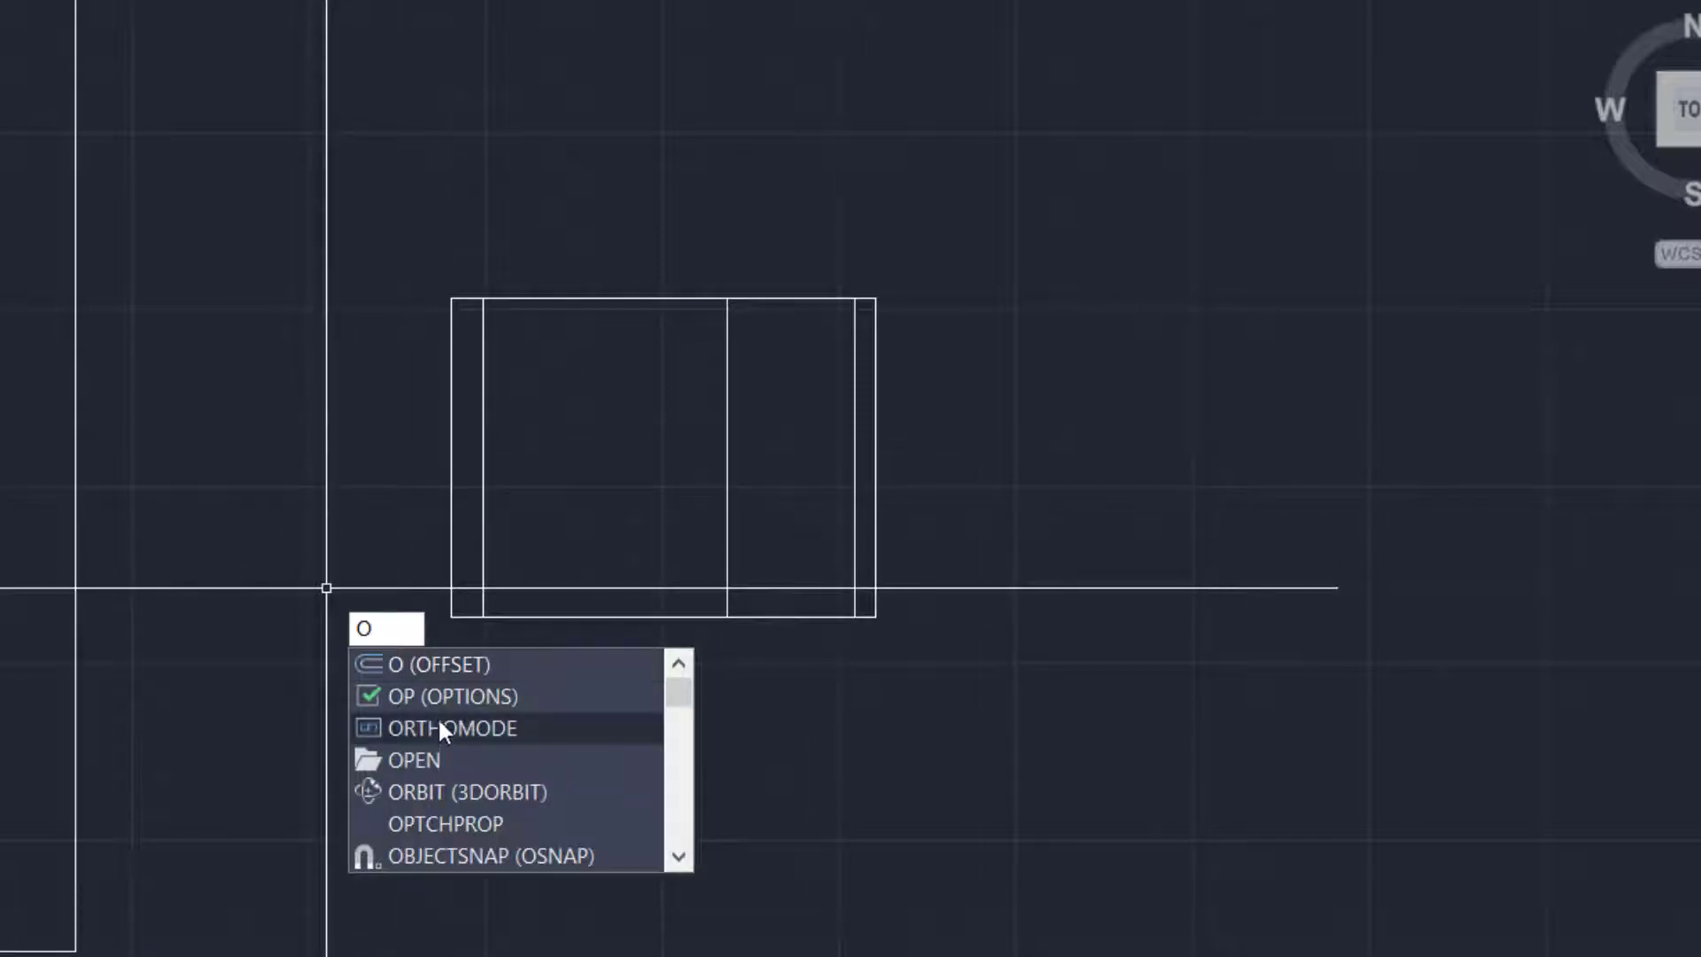
left_click(446, 675)
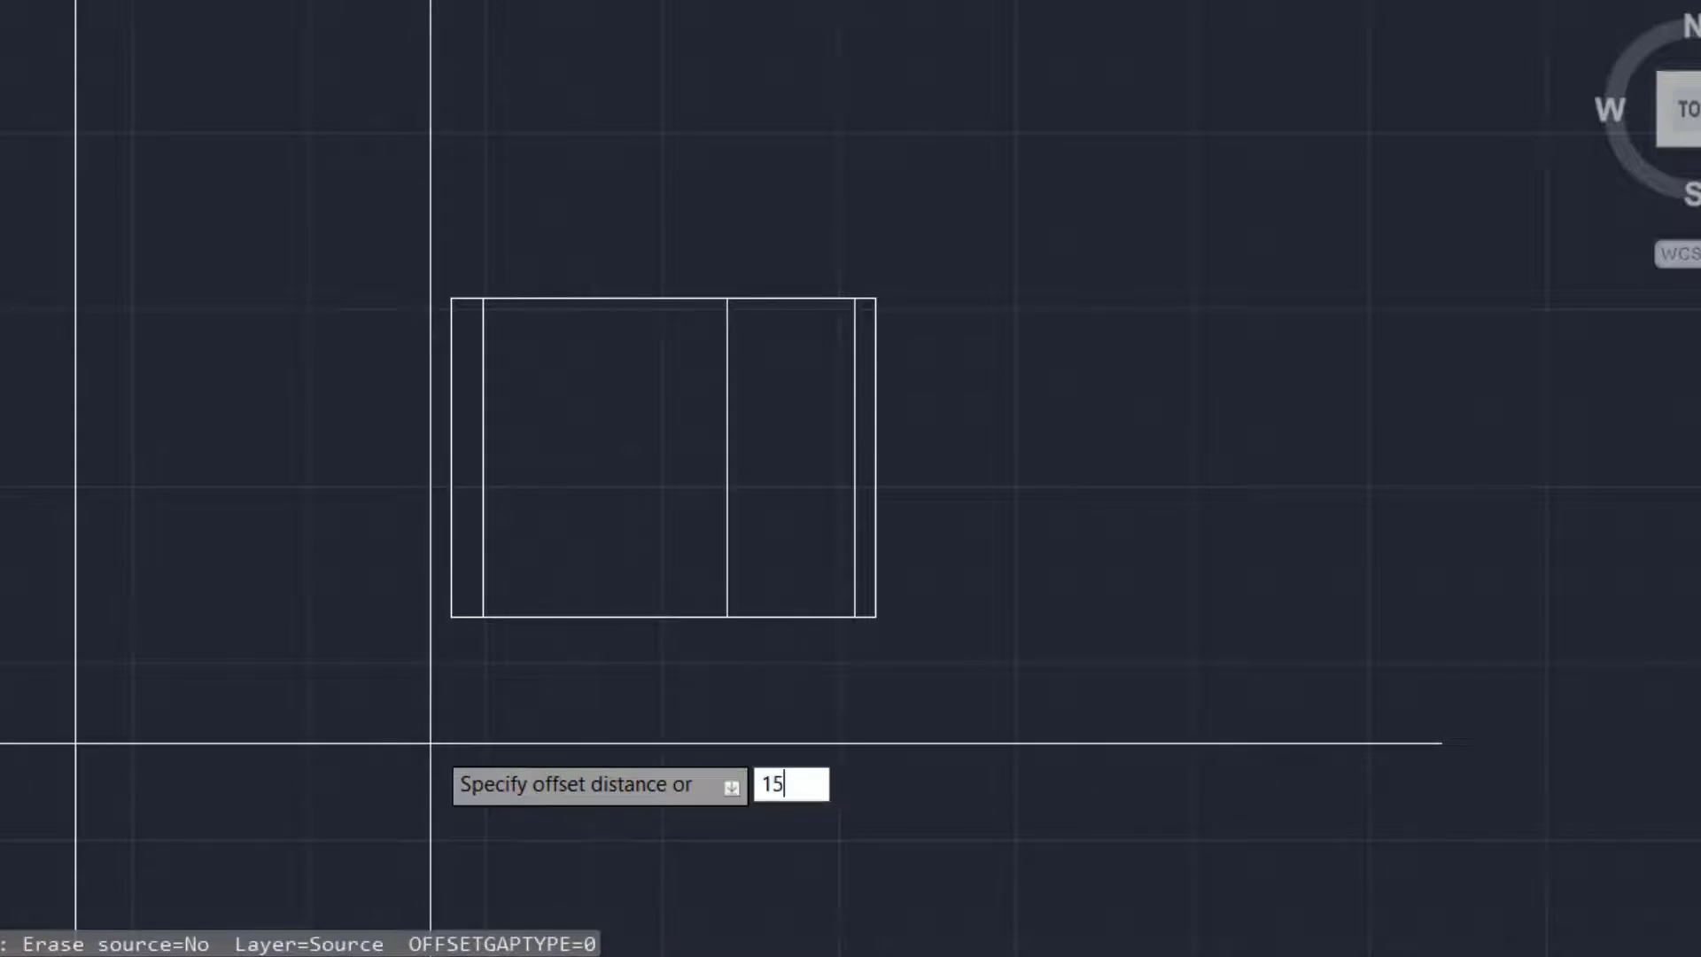
key("Return")
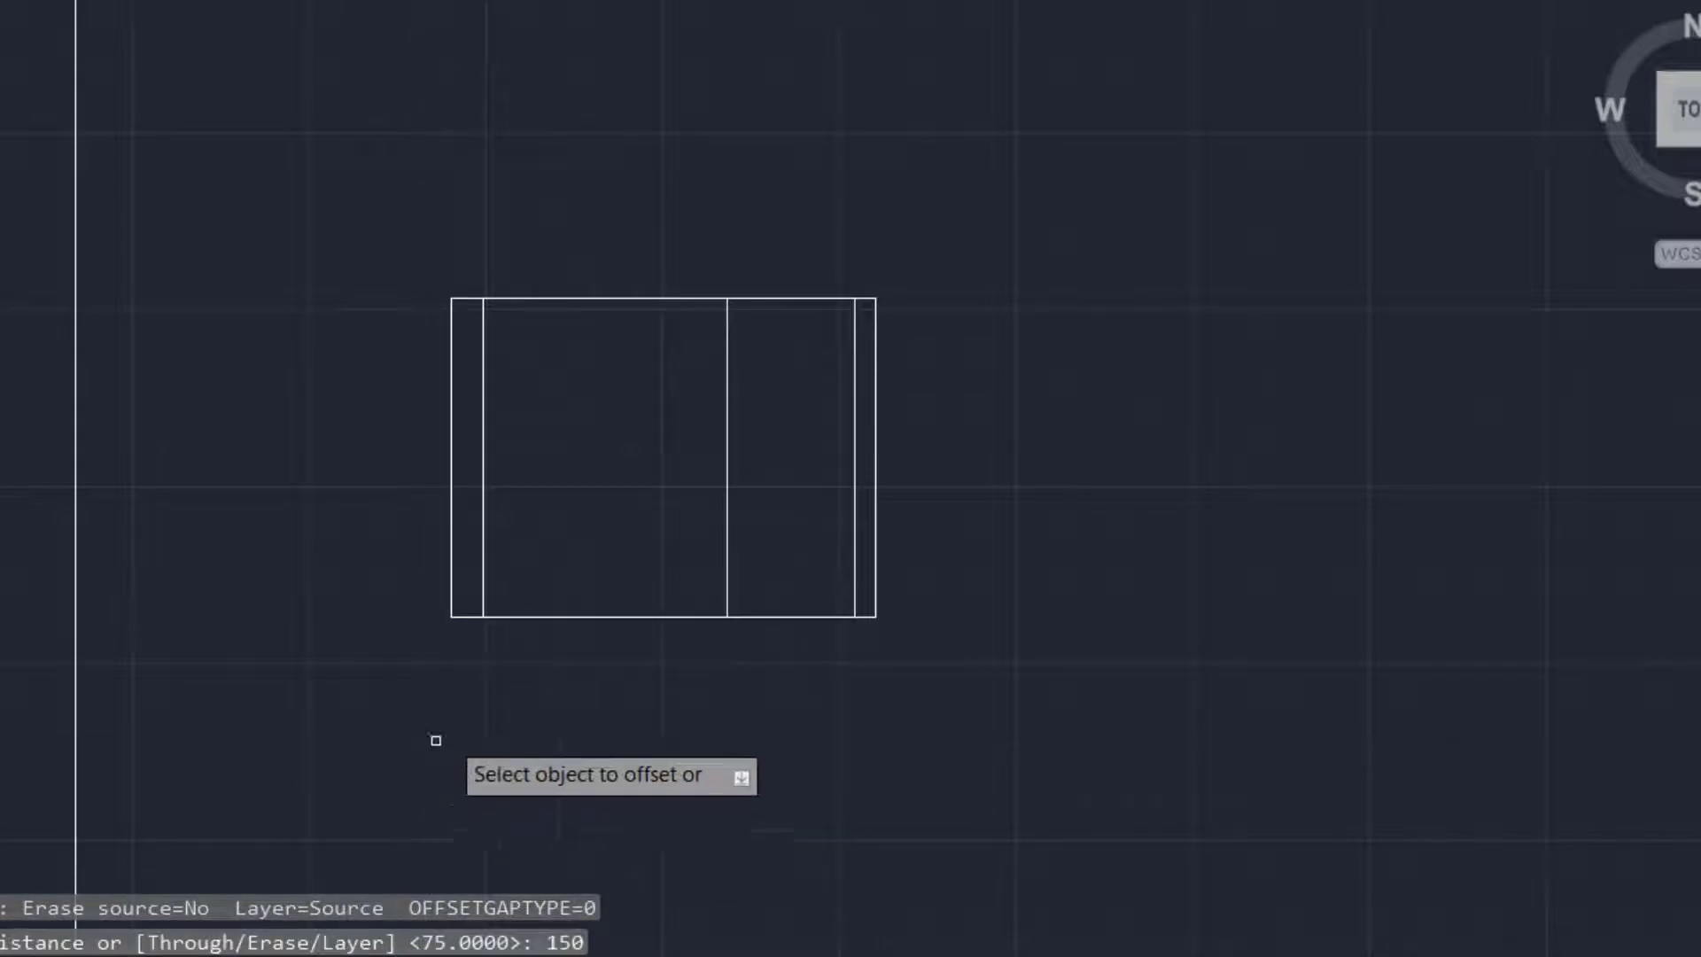
left_click(578, 615)
left_click(576, 577)
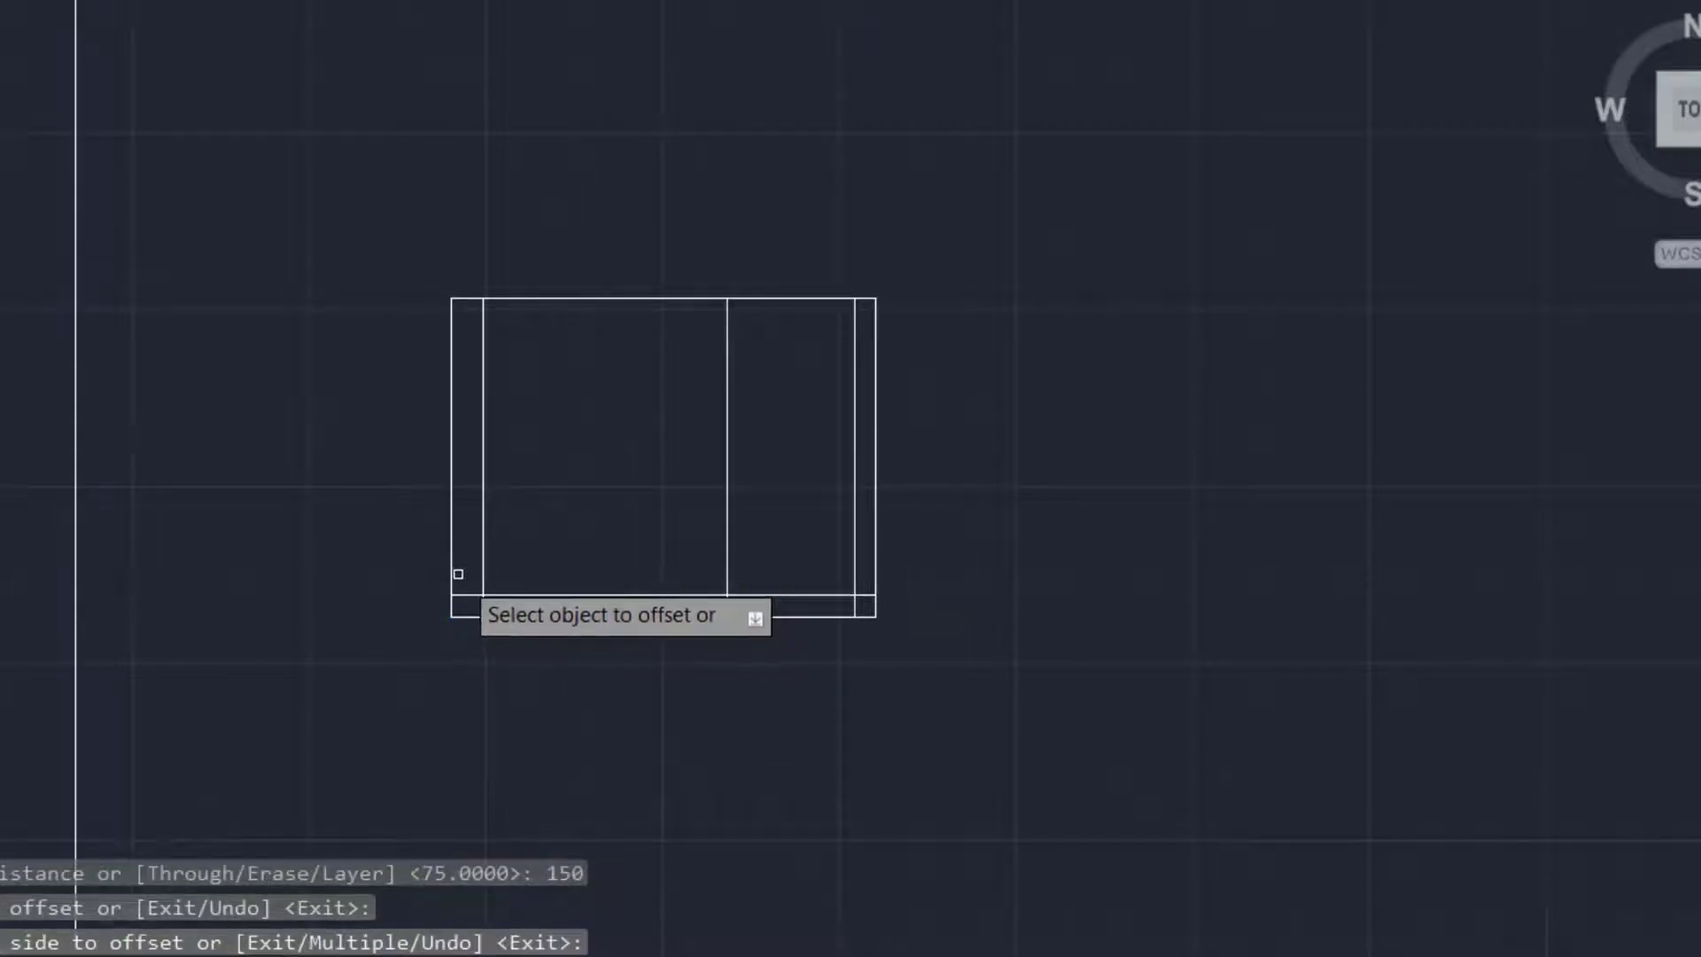
key("Escape")
left_click(520, 595)
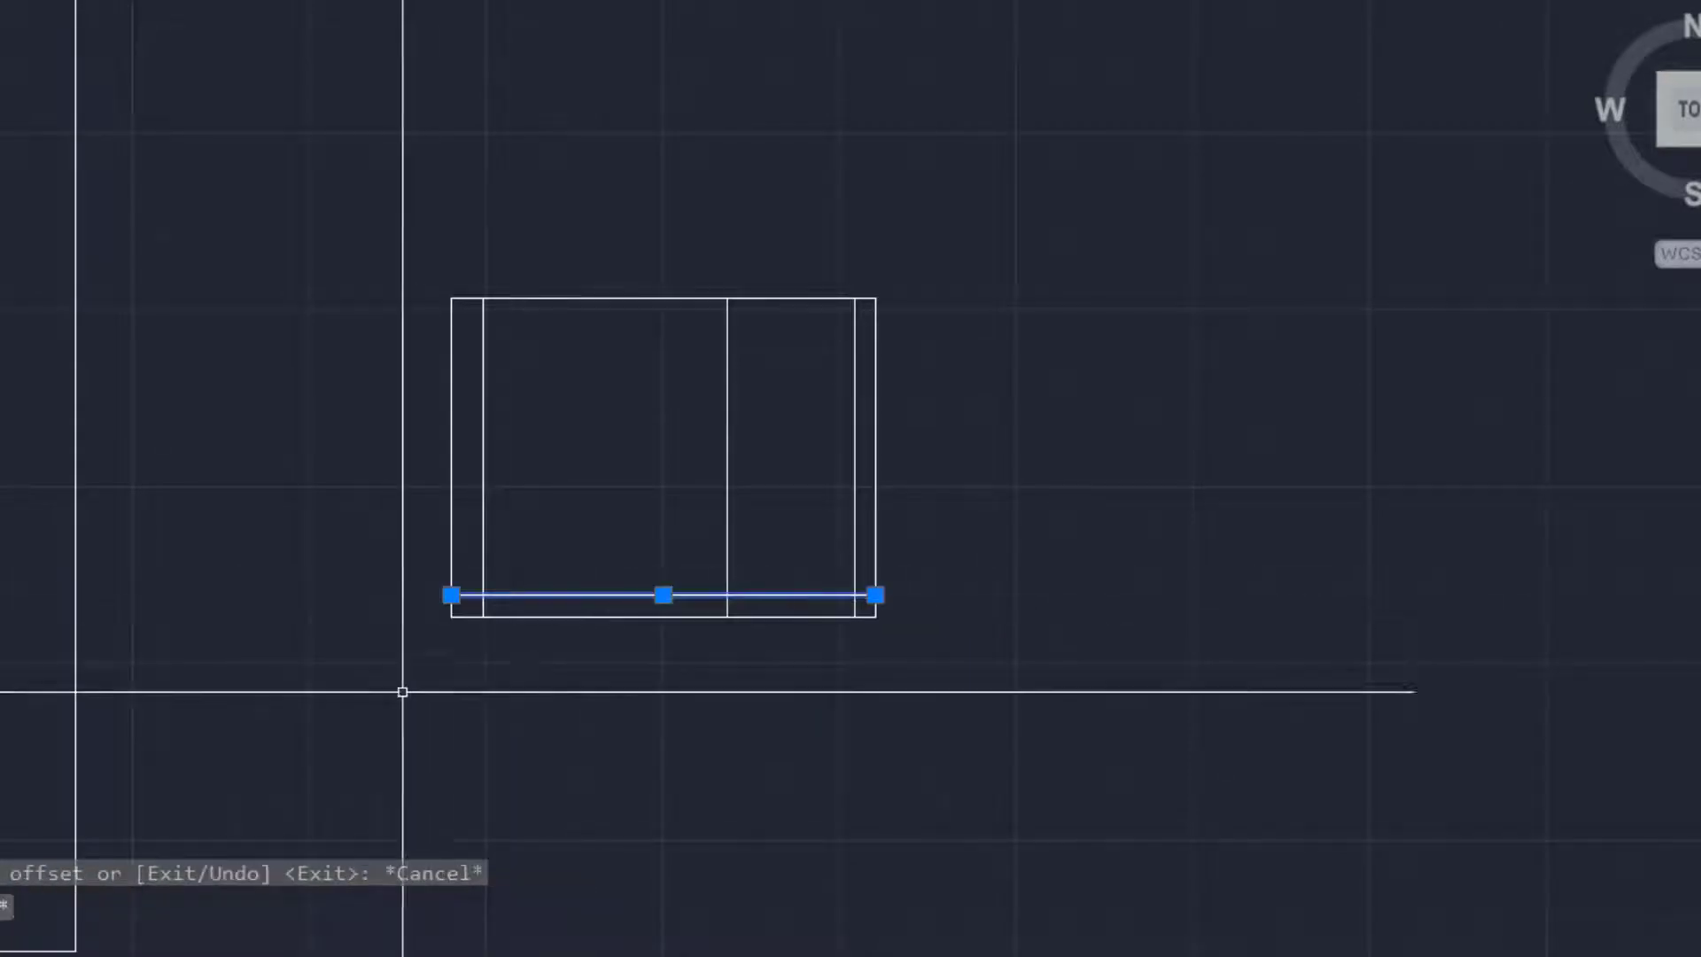
key("Delete")
Move all the lines of the trimmed outline to the A-WALL layer and clear the selection
left_click(275, 83)
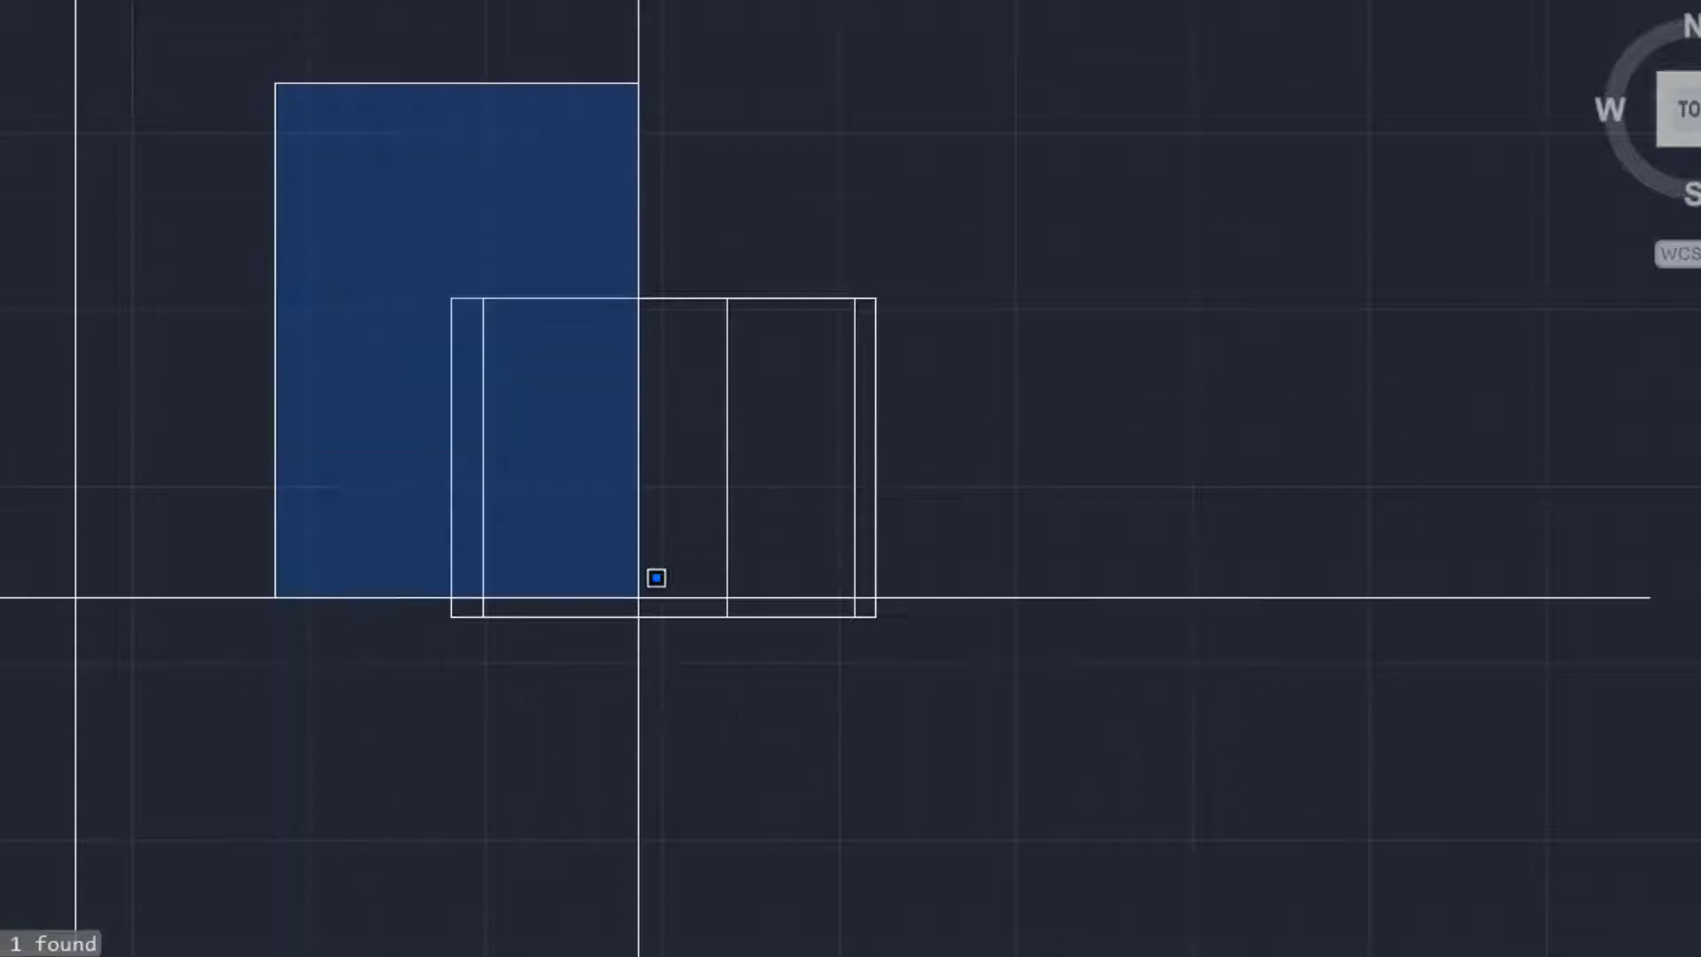
left_click(1010, 727)
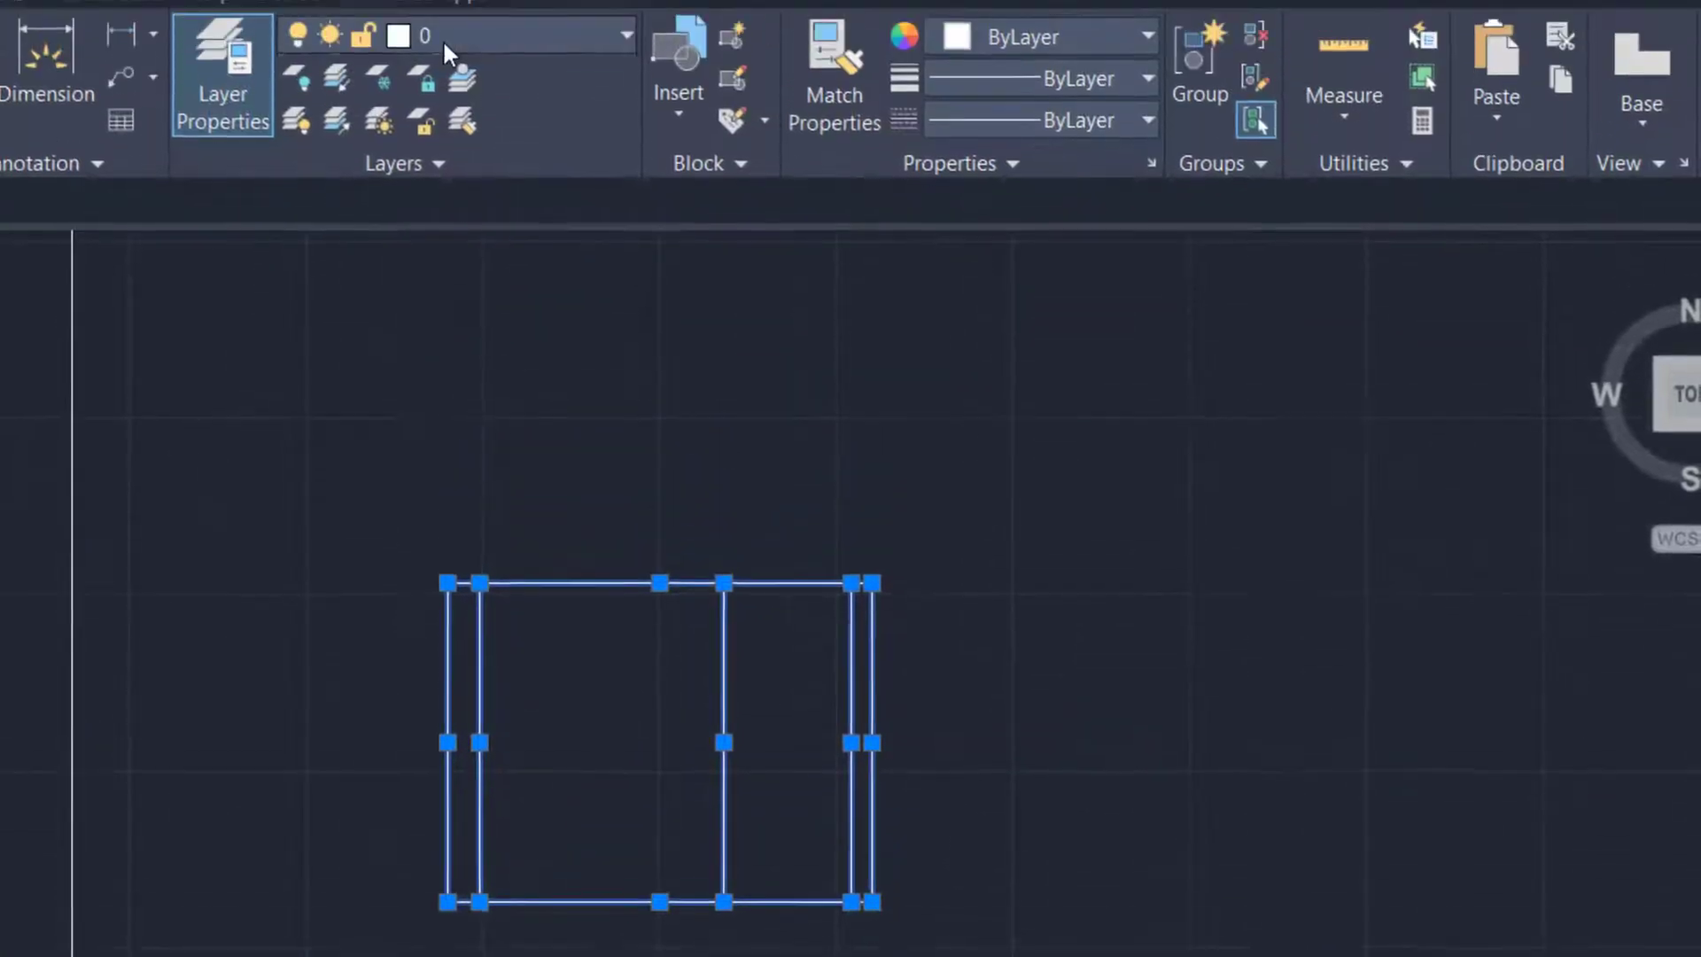
left_click(443, 39)
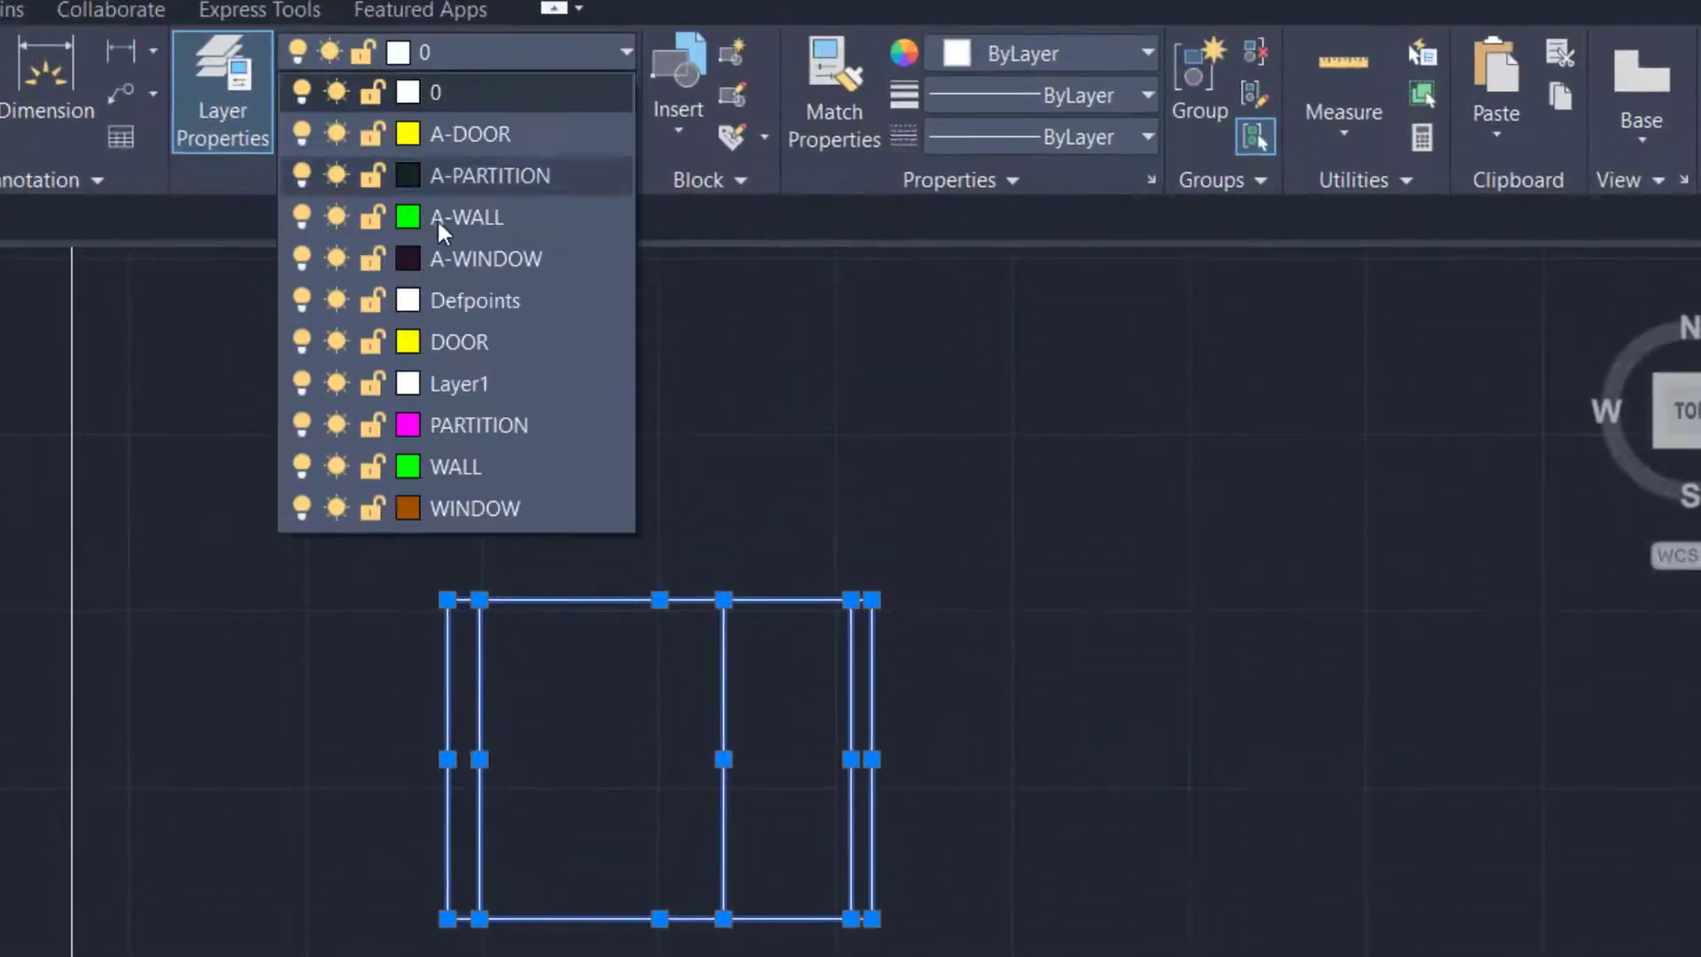
left_click(494, 232)
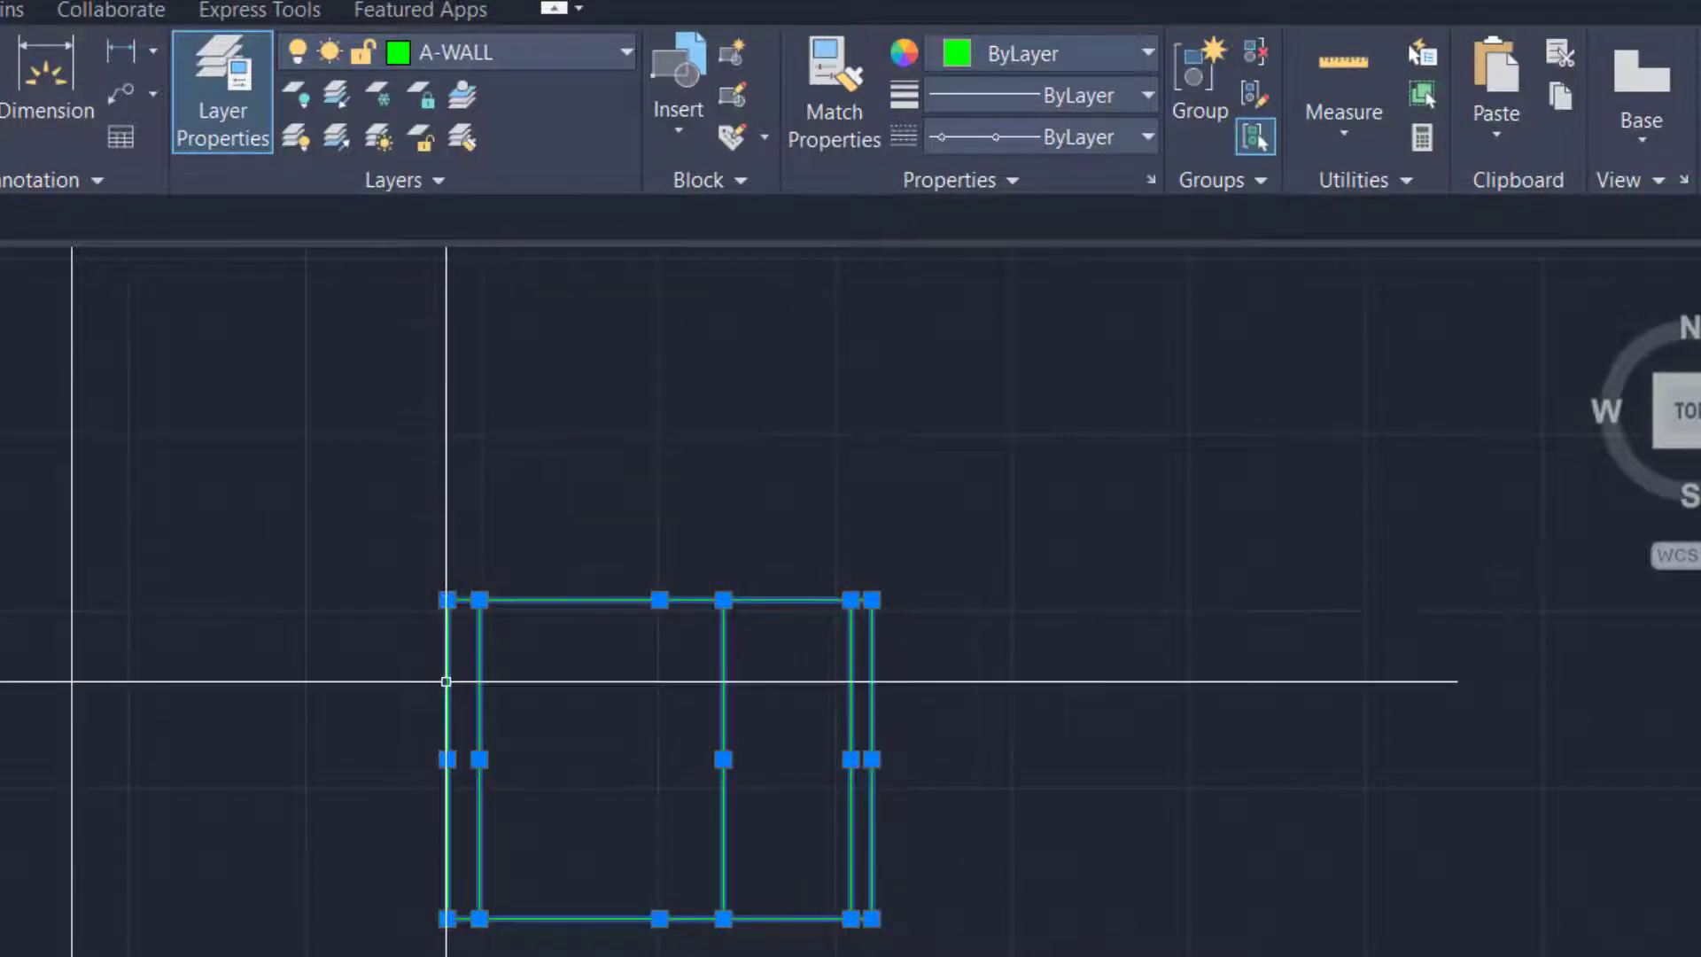
scroll(445, 681, "up", 4)
key("Escape")
scroll(430, 678, "up", 5)
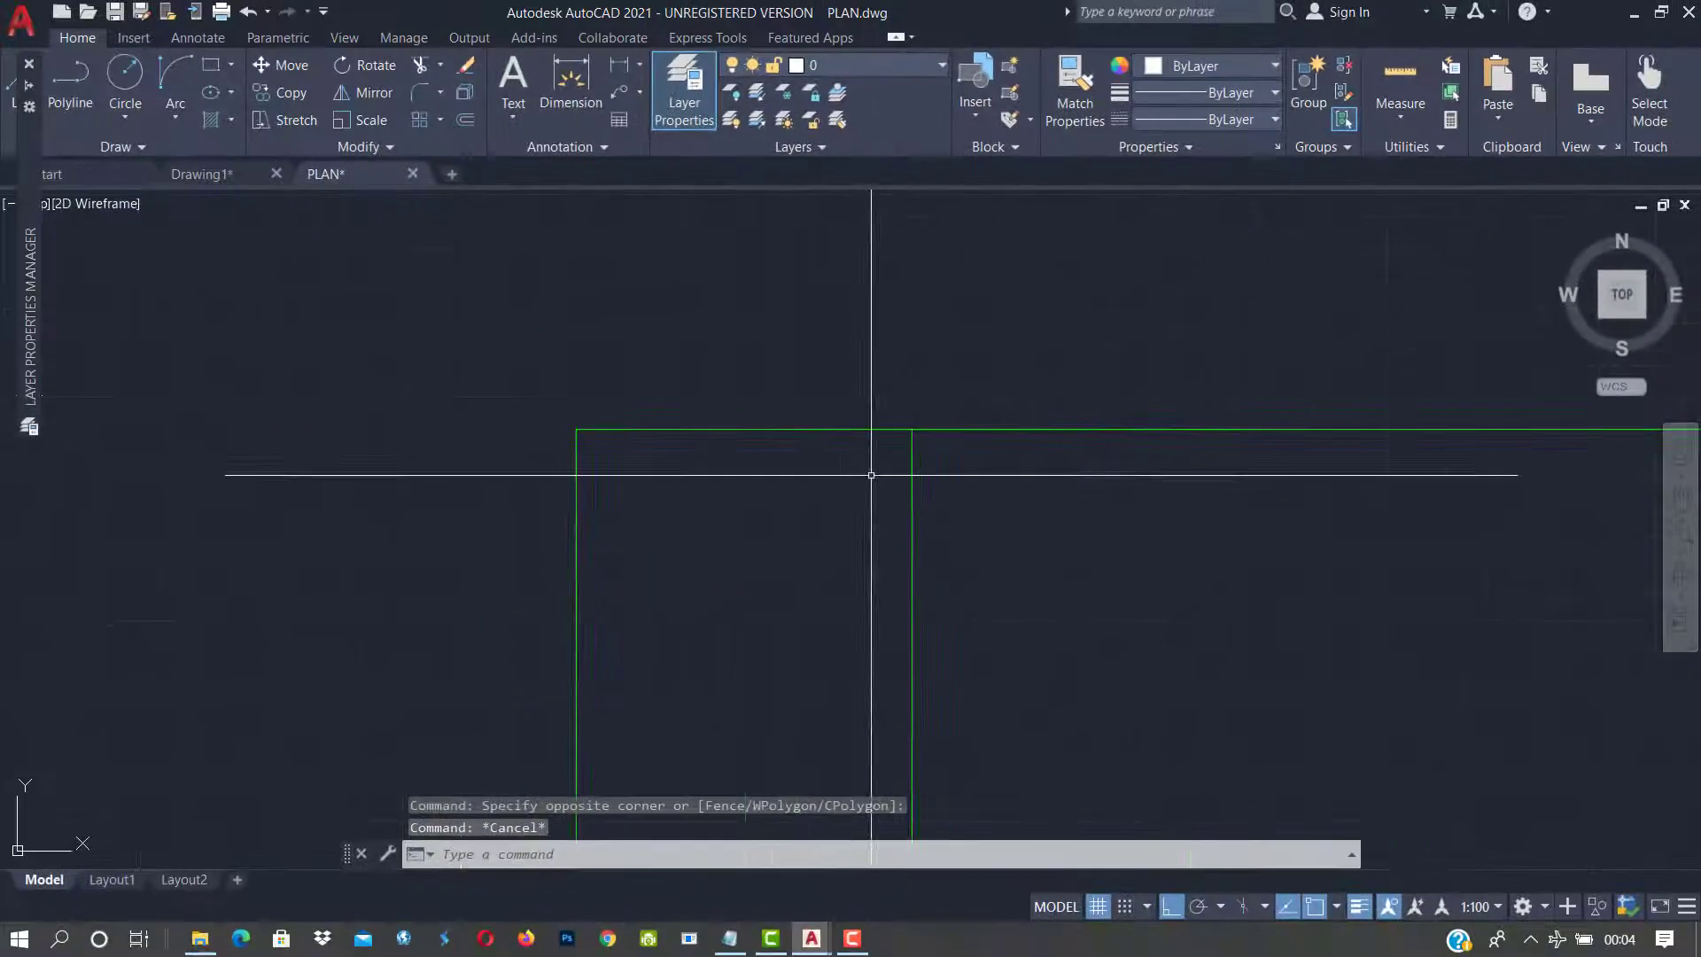
scroll(871, 475, "down", 5)
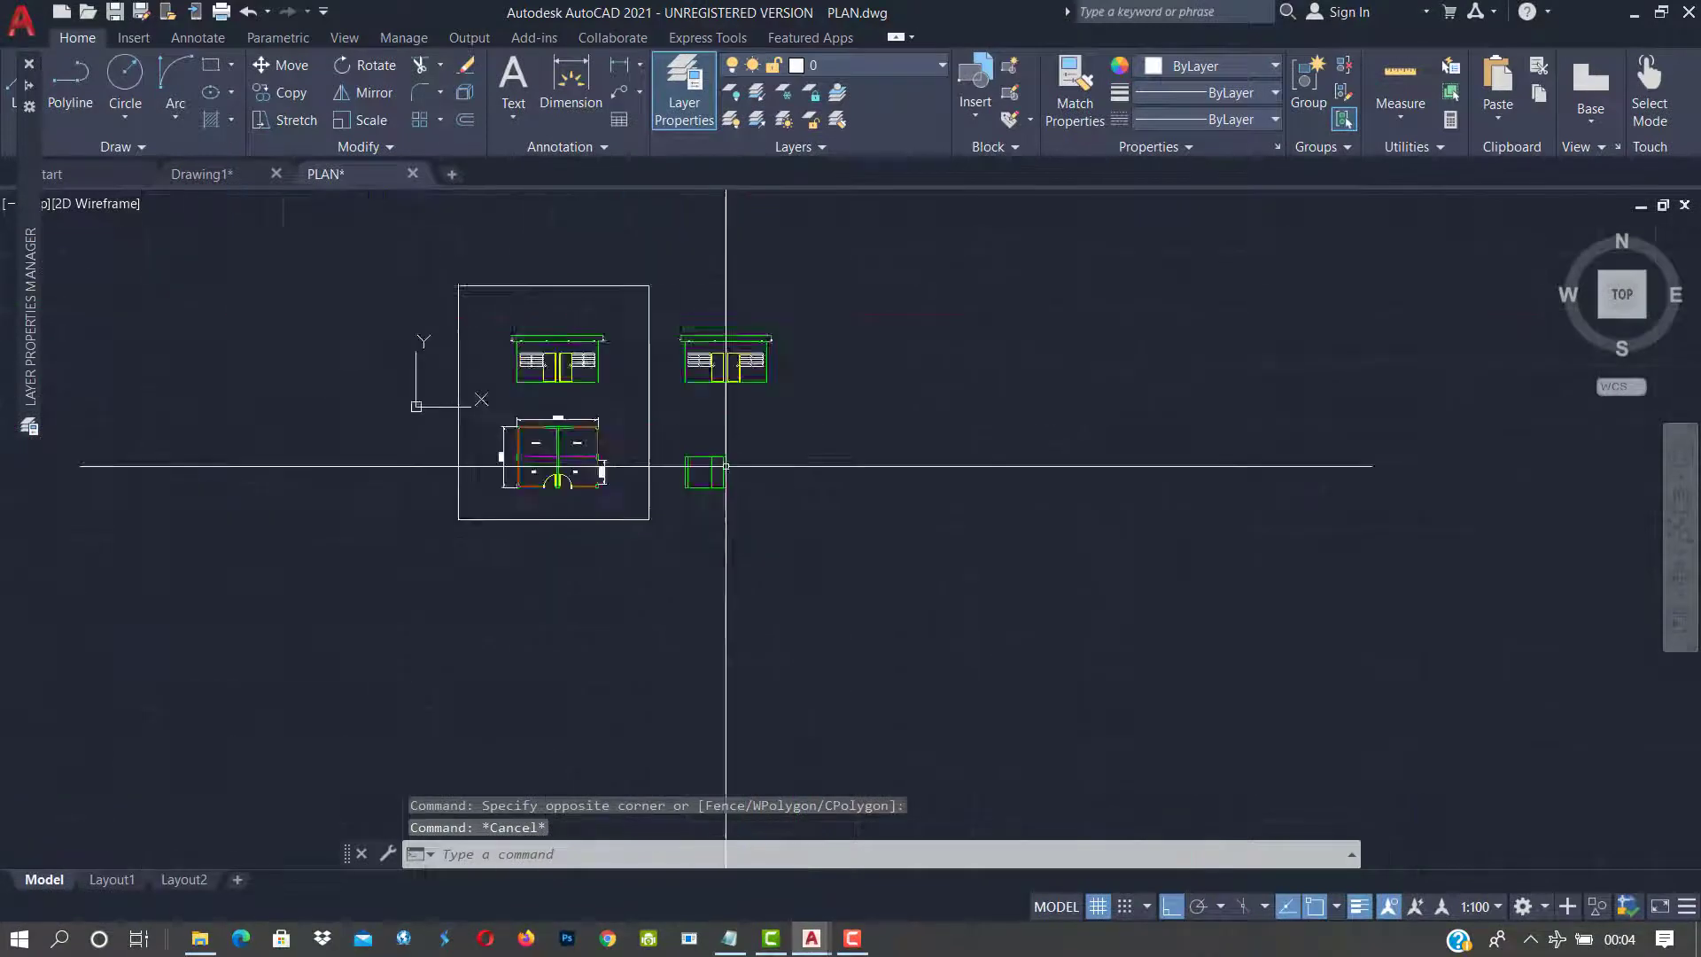
Offset the bottom edge of the green outline 150 upward and its left edge 150 inward
scroll(721, 467, "up", 4)
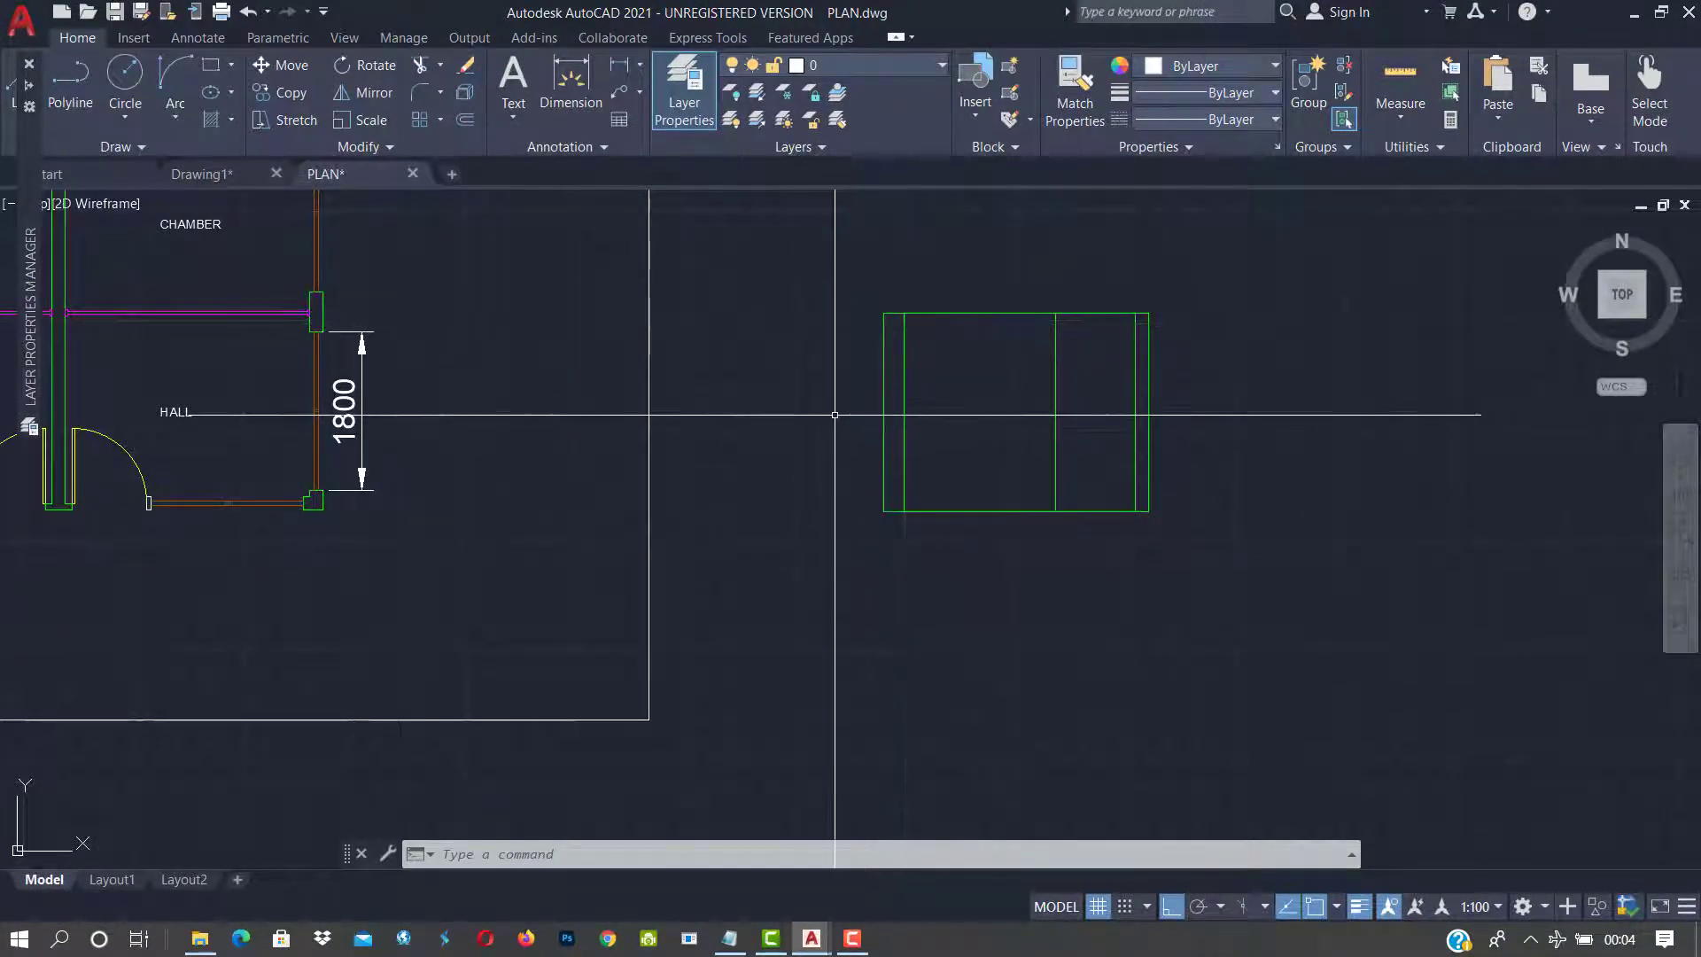
key("Return")
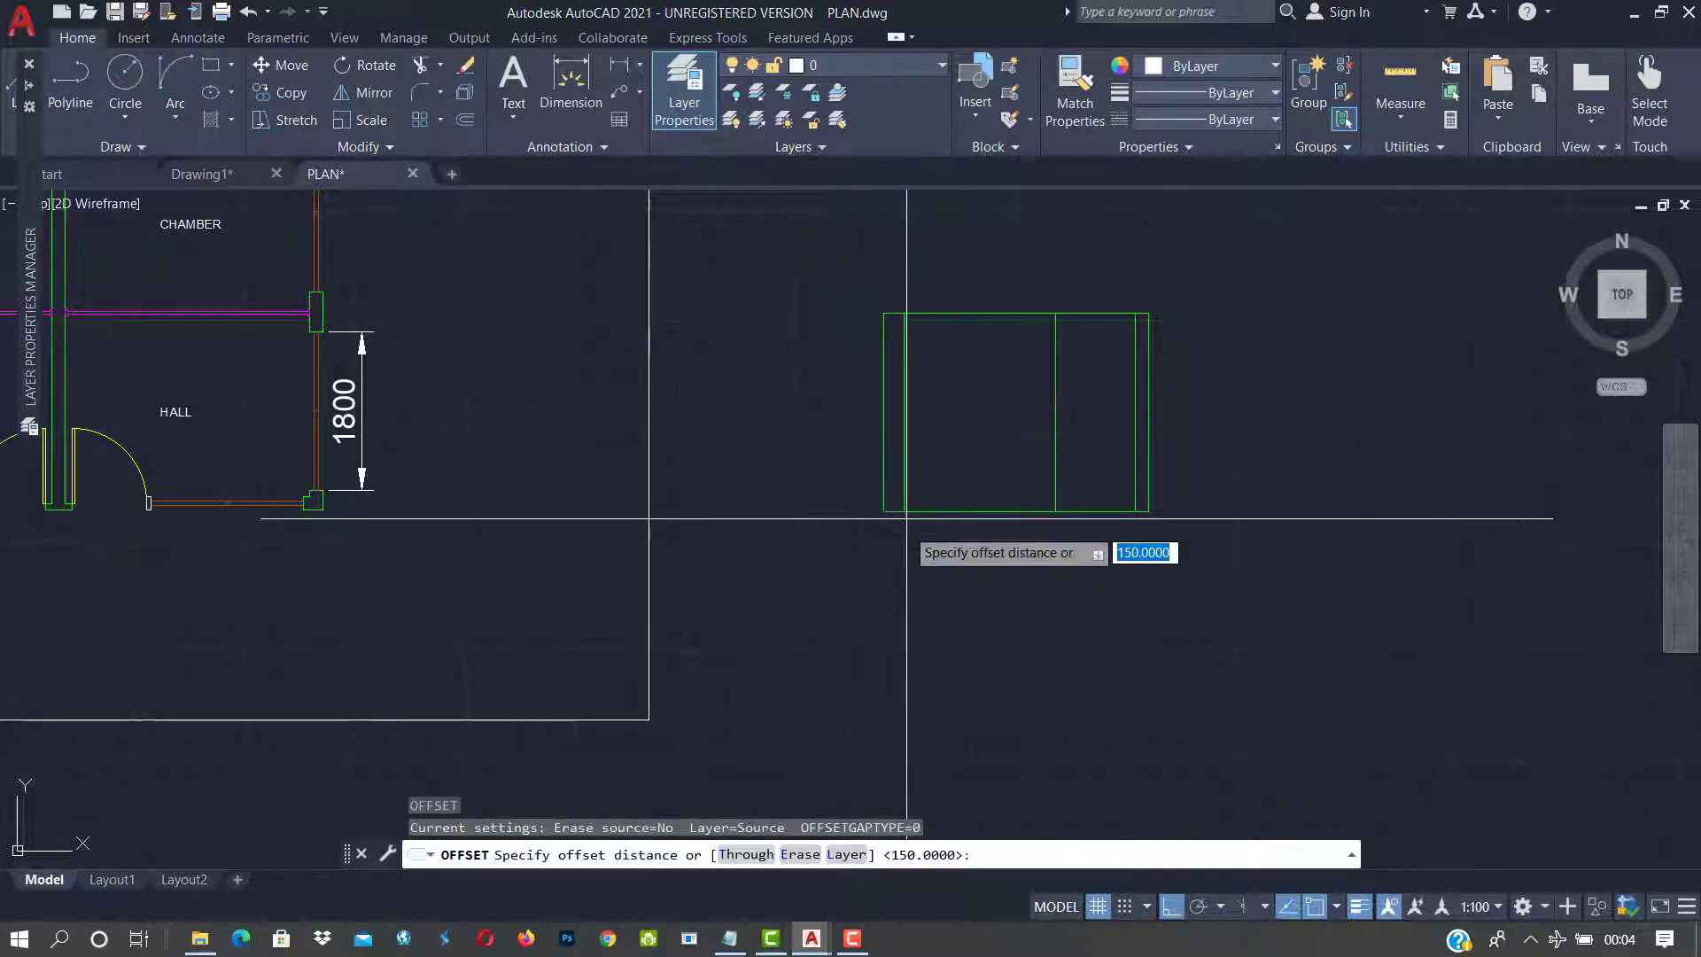
scroll(857, 592, "up", 2)
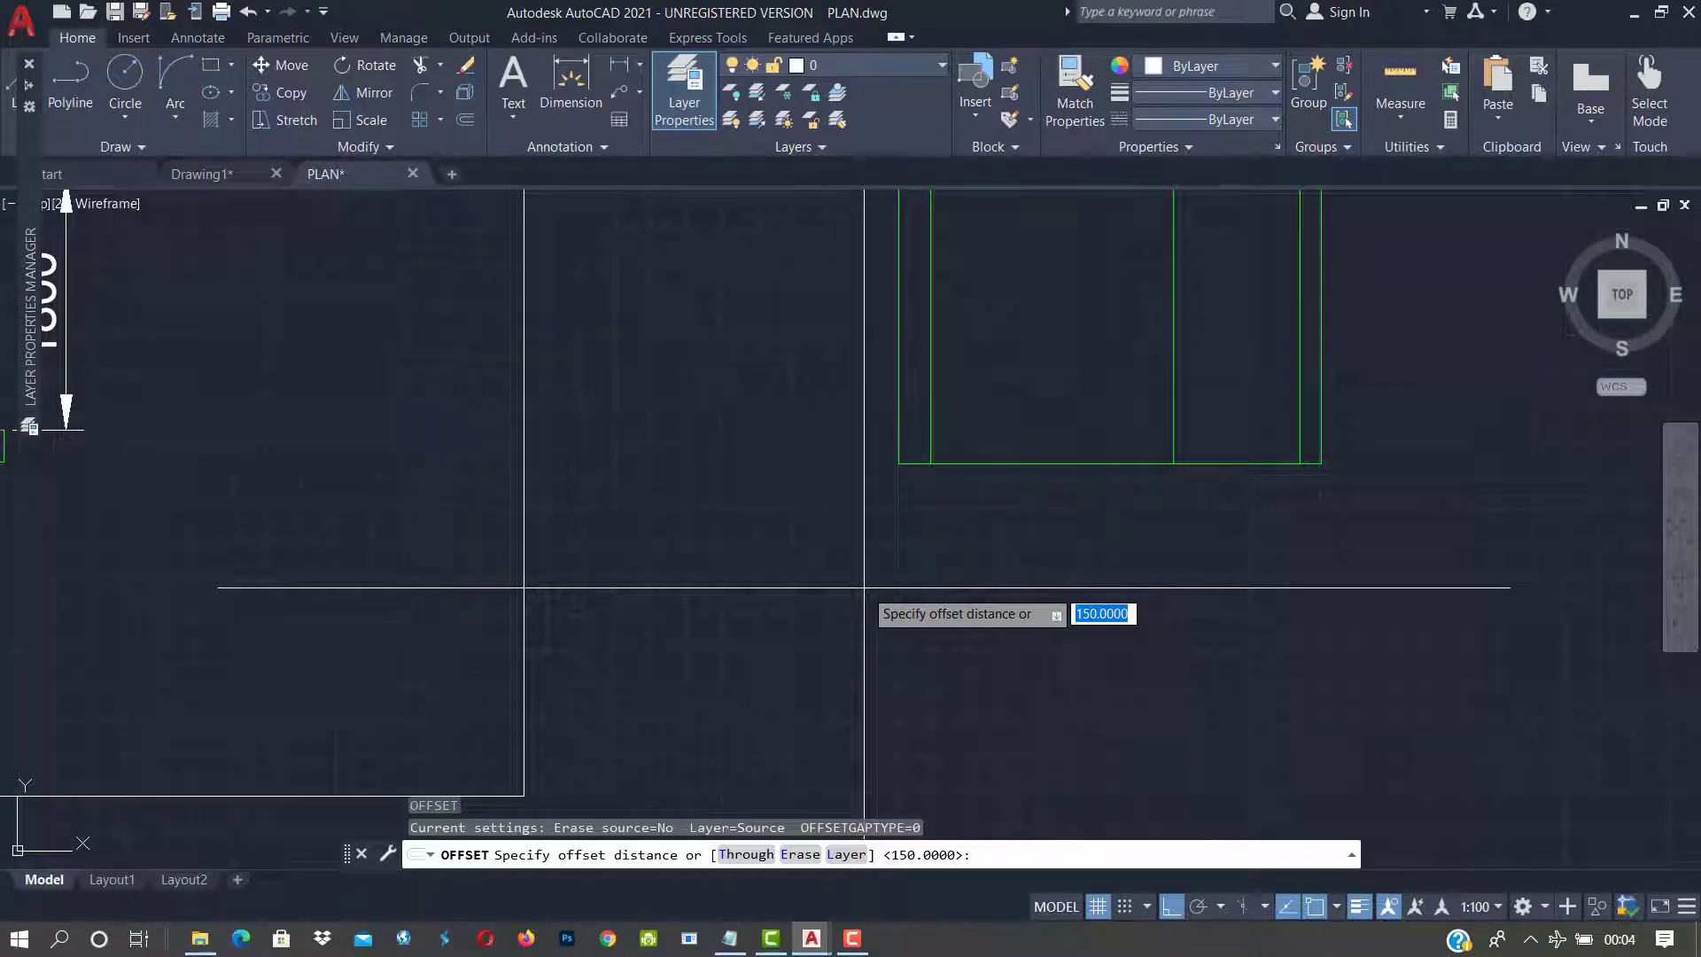
key("Return")
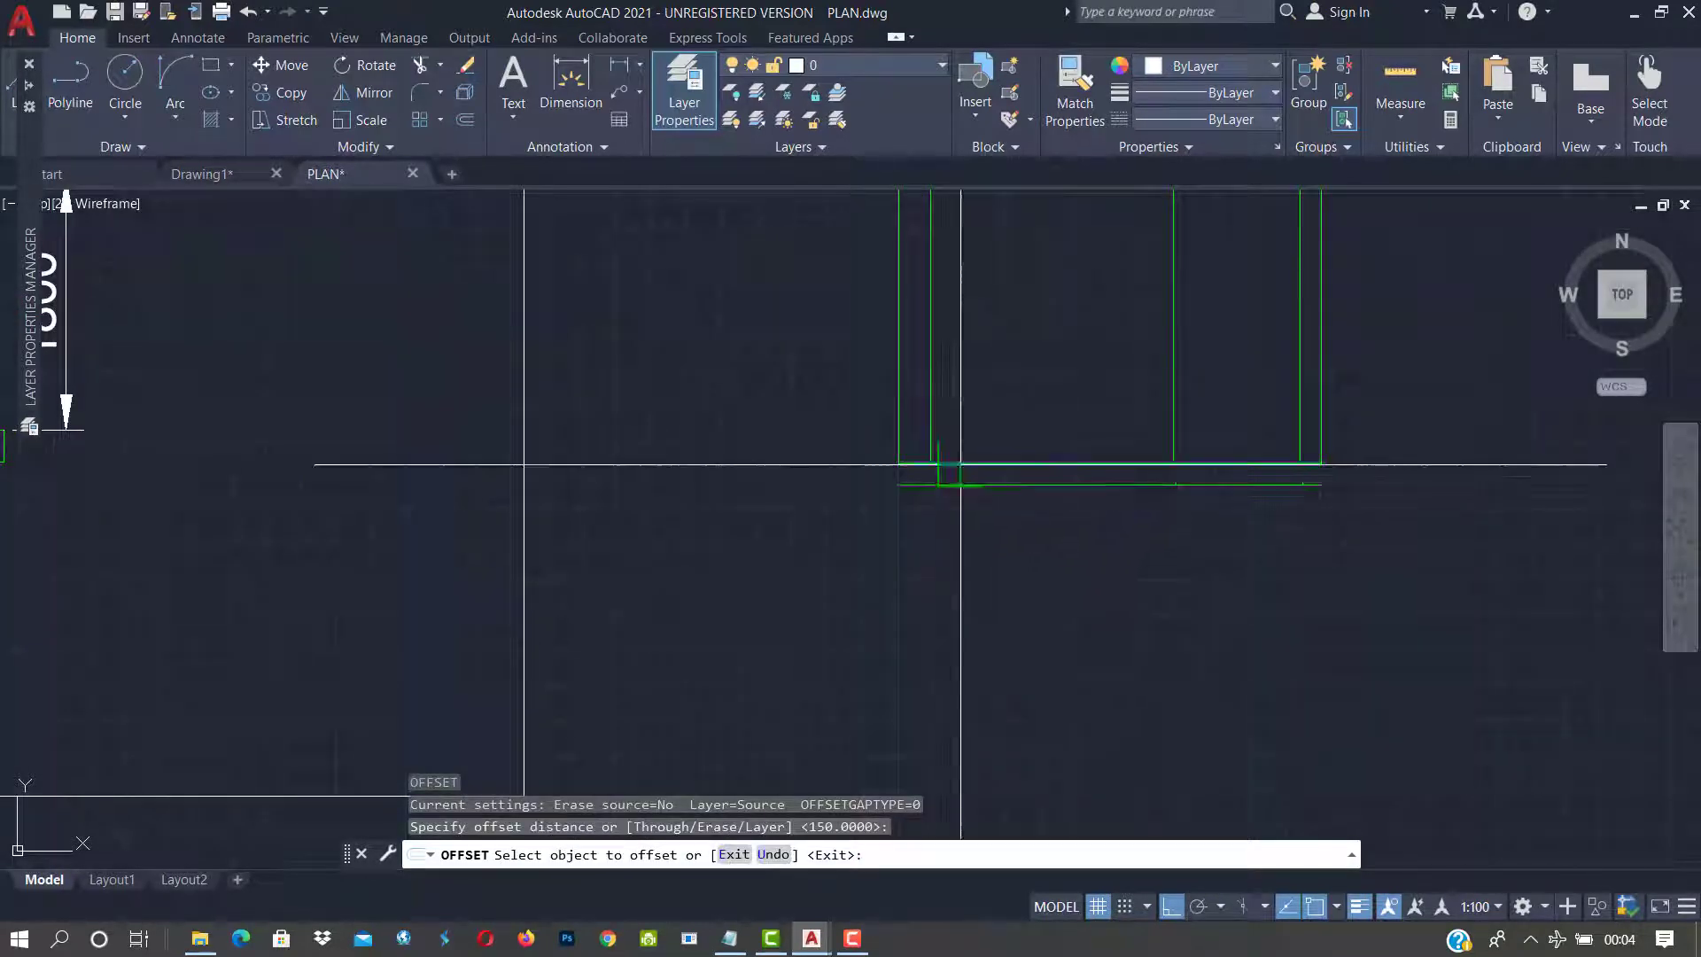
left_click(960, 465)
left_click(957, 448)
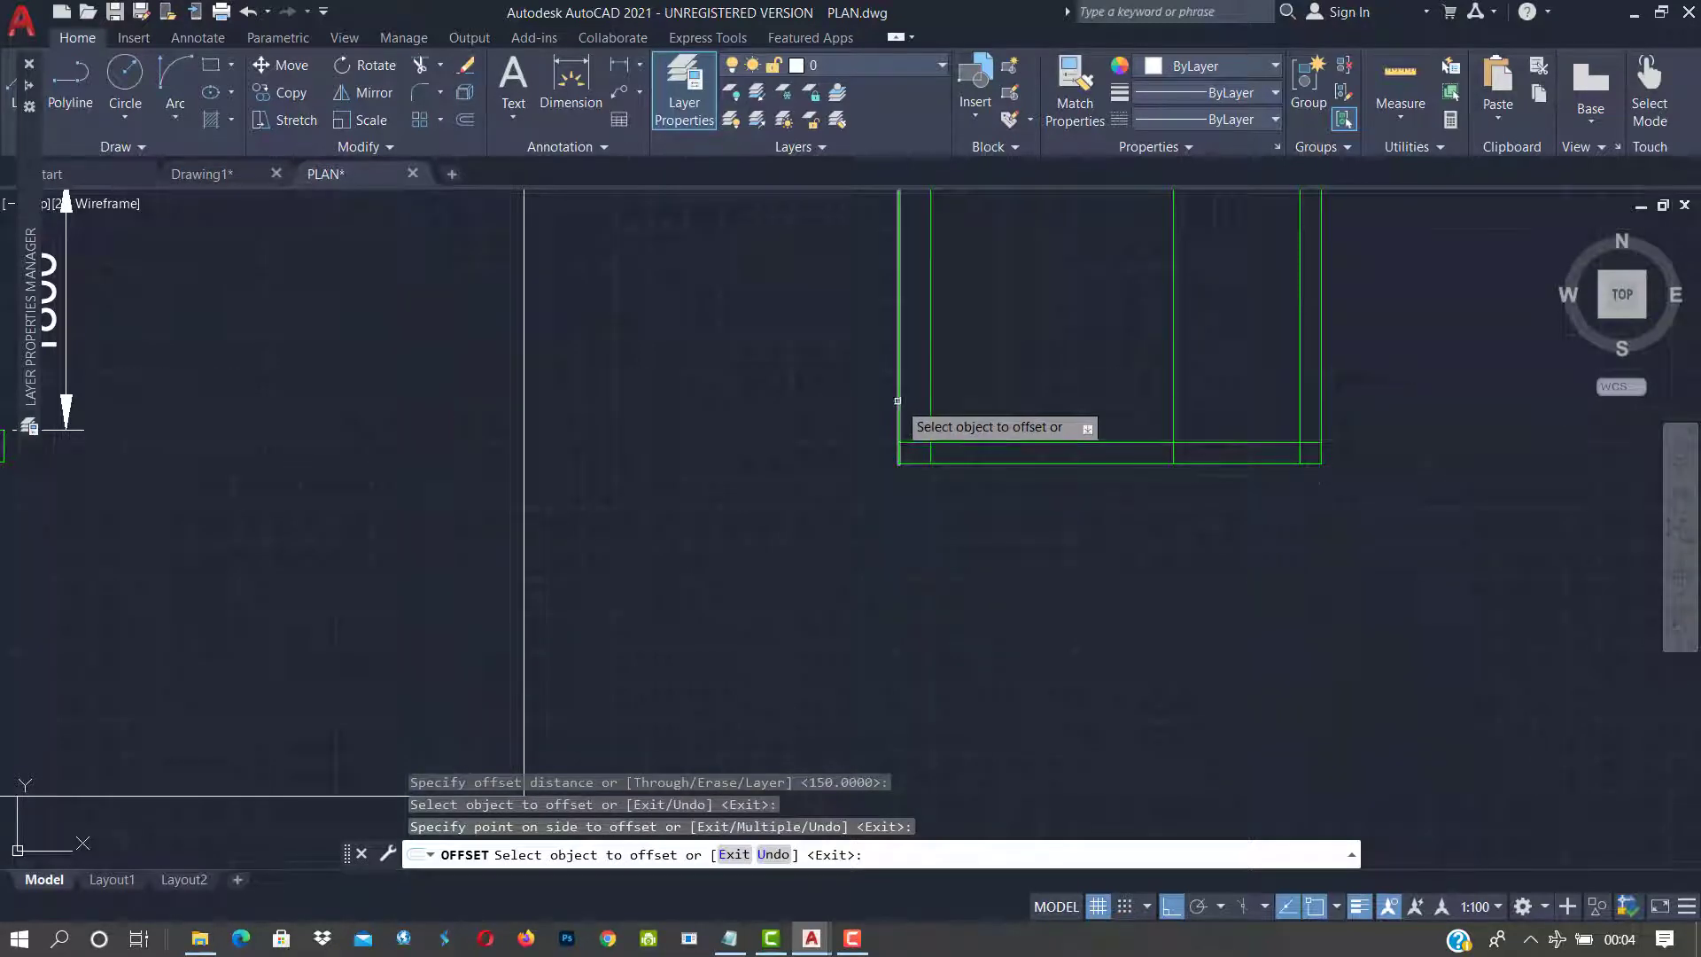
left_click(897, 401)
left_click(932, 404)
Offset the top edge of the outline 150 downward and end the Offset command
scroll(988, 530, "down", 4)
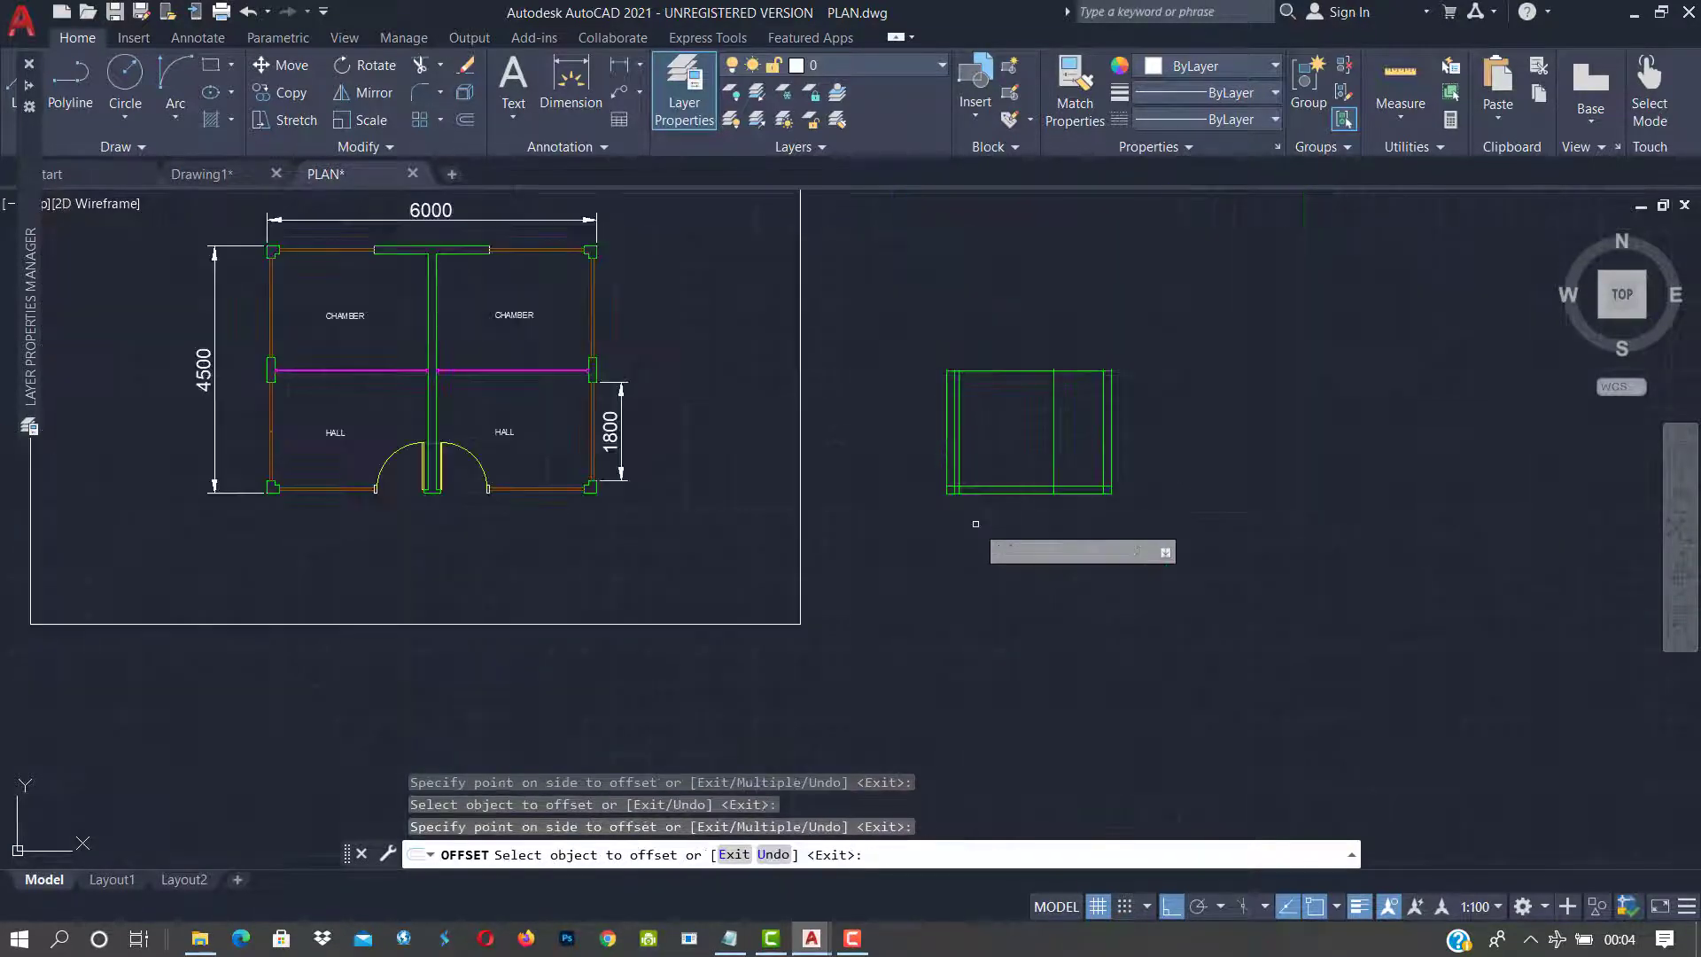
scroll(985, 370, "up", 4)
left_click(969, 352)
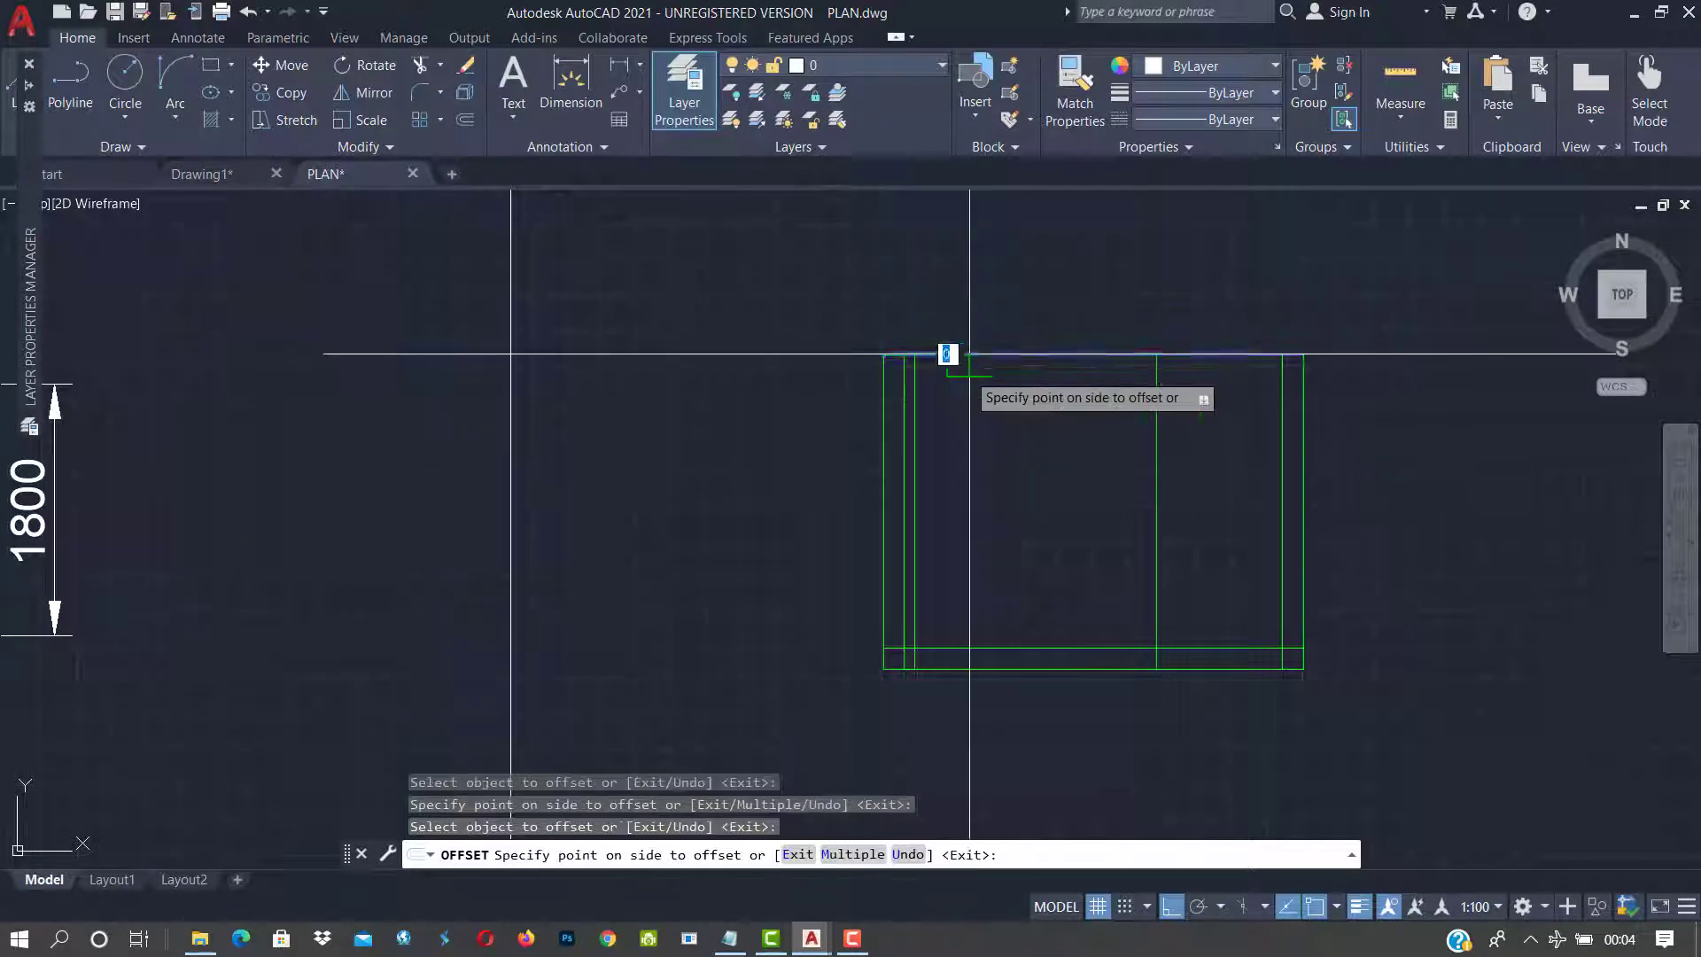
left_click(965, 401)
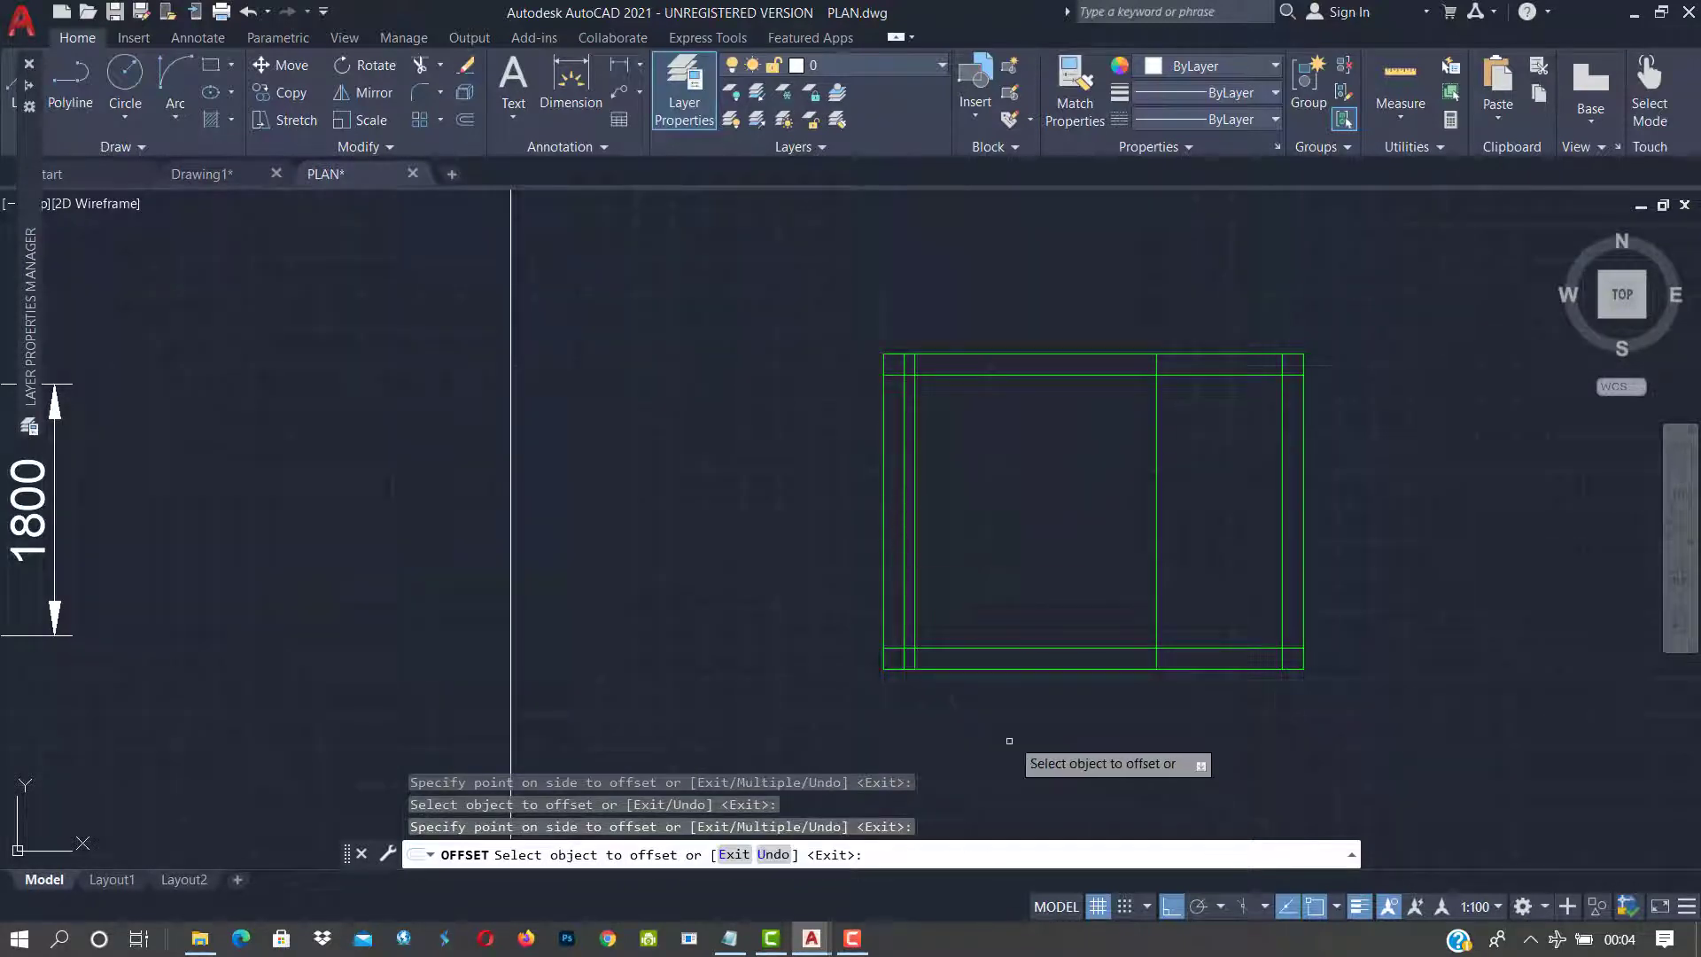
scroll(1207, 490, "down", 4)
scroll(1216, 483, "up", 4)
key("Escape")
key("Escape")
key("Escape")
key("Escape")
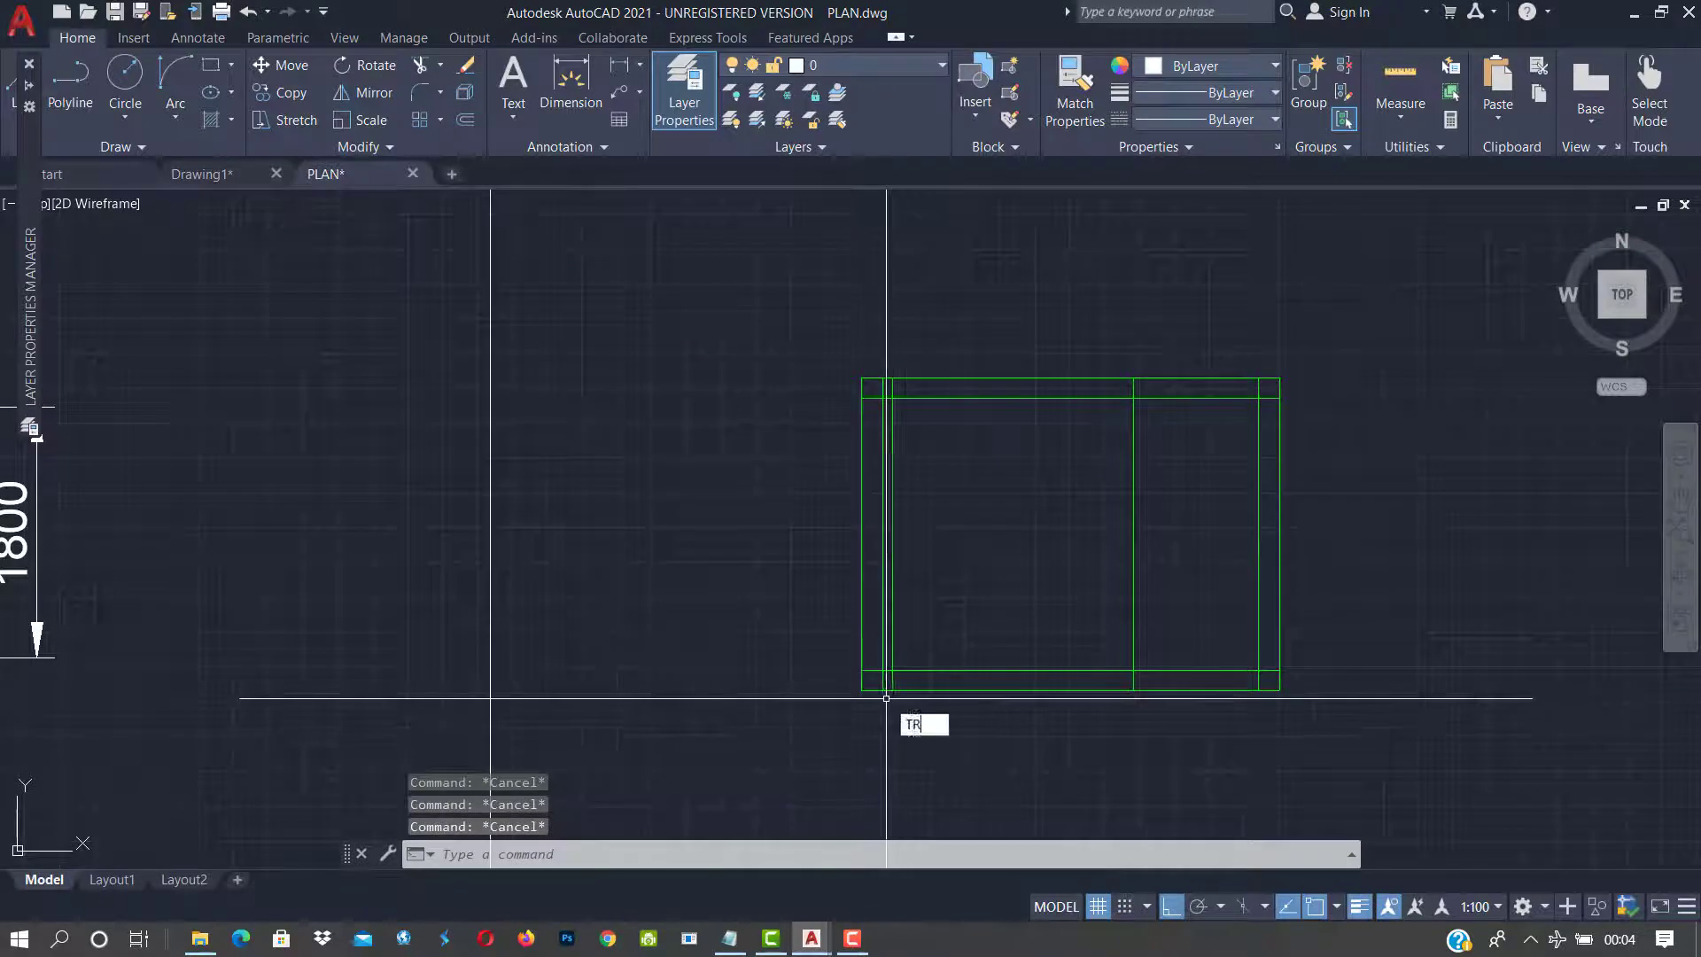
Trim the overlapping ends of the two inner wall lines at the outline's lower-left corner
key("Return")
scroll(883, 700, "up", 4)
left_click(895, 623)
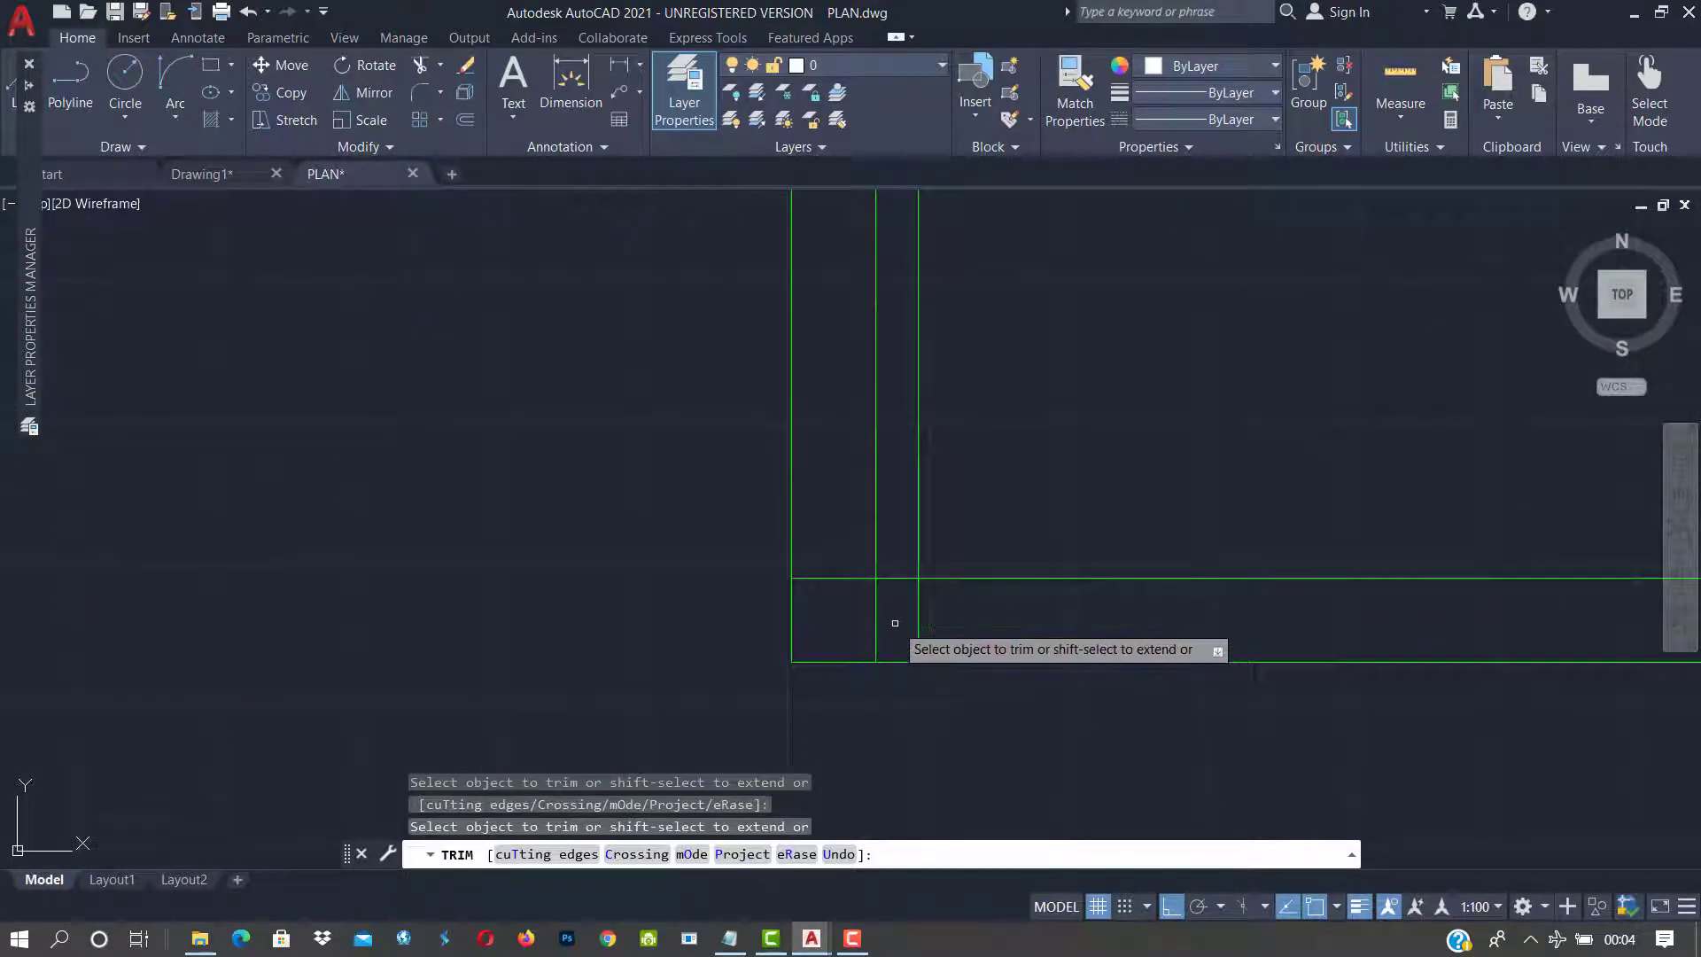
left_click_drag(895, 623, 860, 625)
left_click_drag(827, 537, 835, 646)
scroll(836, 532, "down", 4)
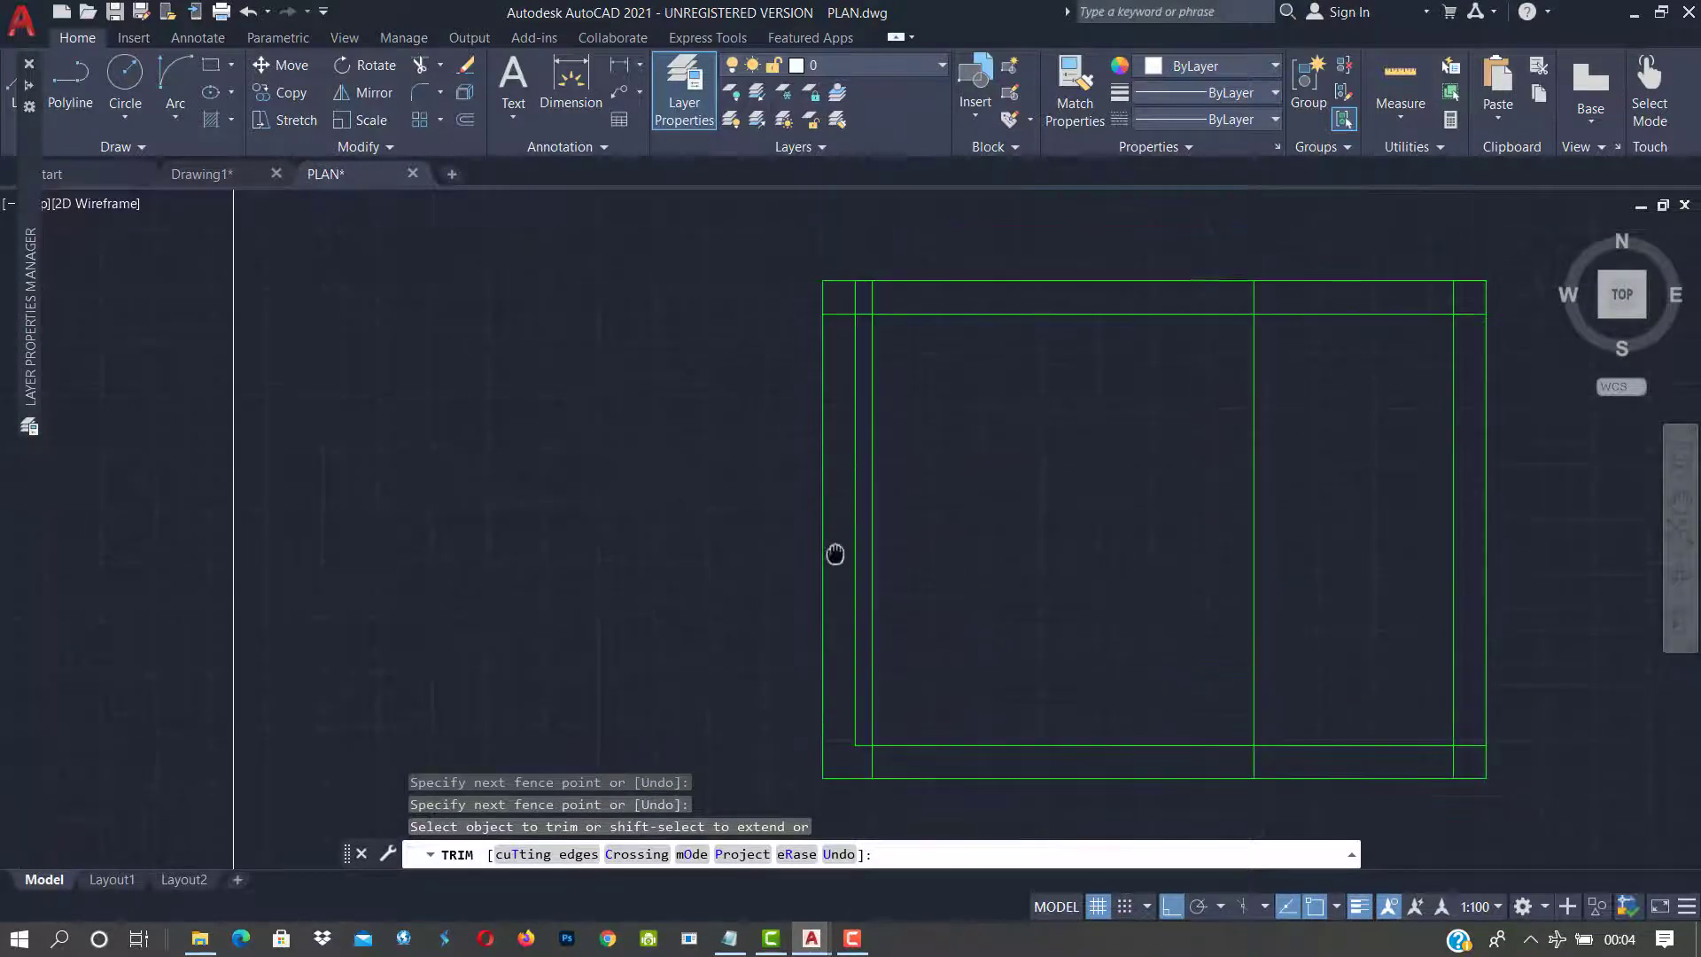
scroll(848, 280, "up", 2)
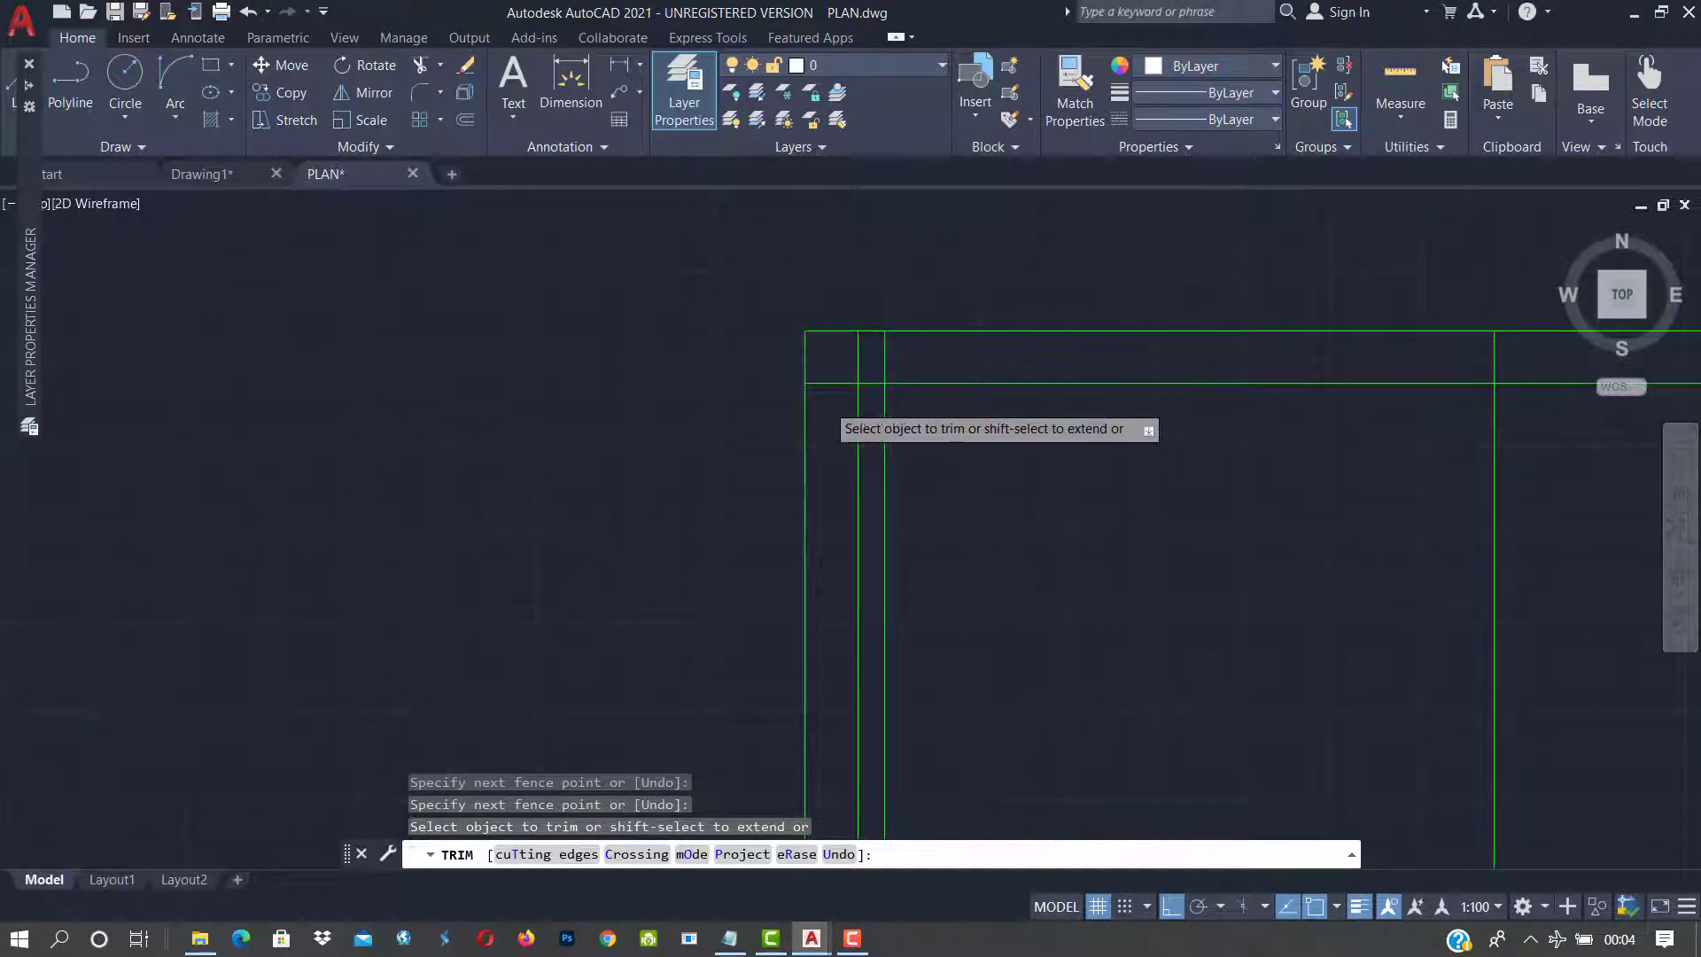
End the Trim command and delete the offset line just below the outline's top edge
scroll(824, 417, "down", 3)
scroll(823, 421, "up", 2)
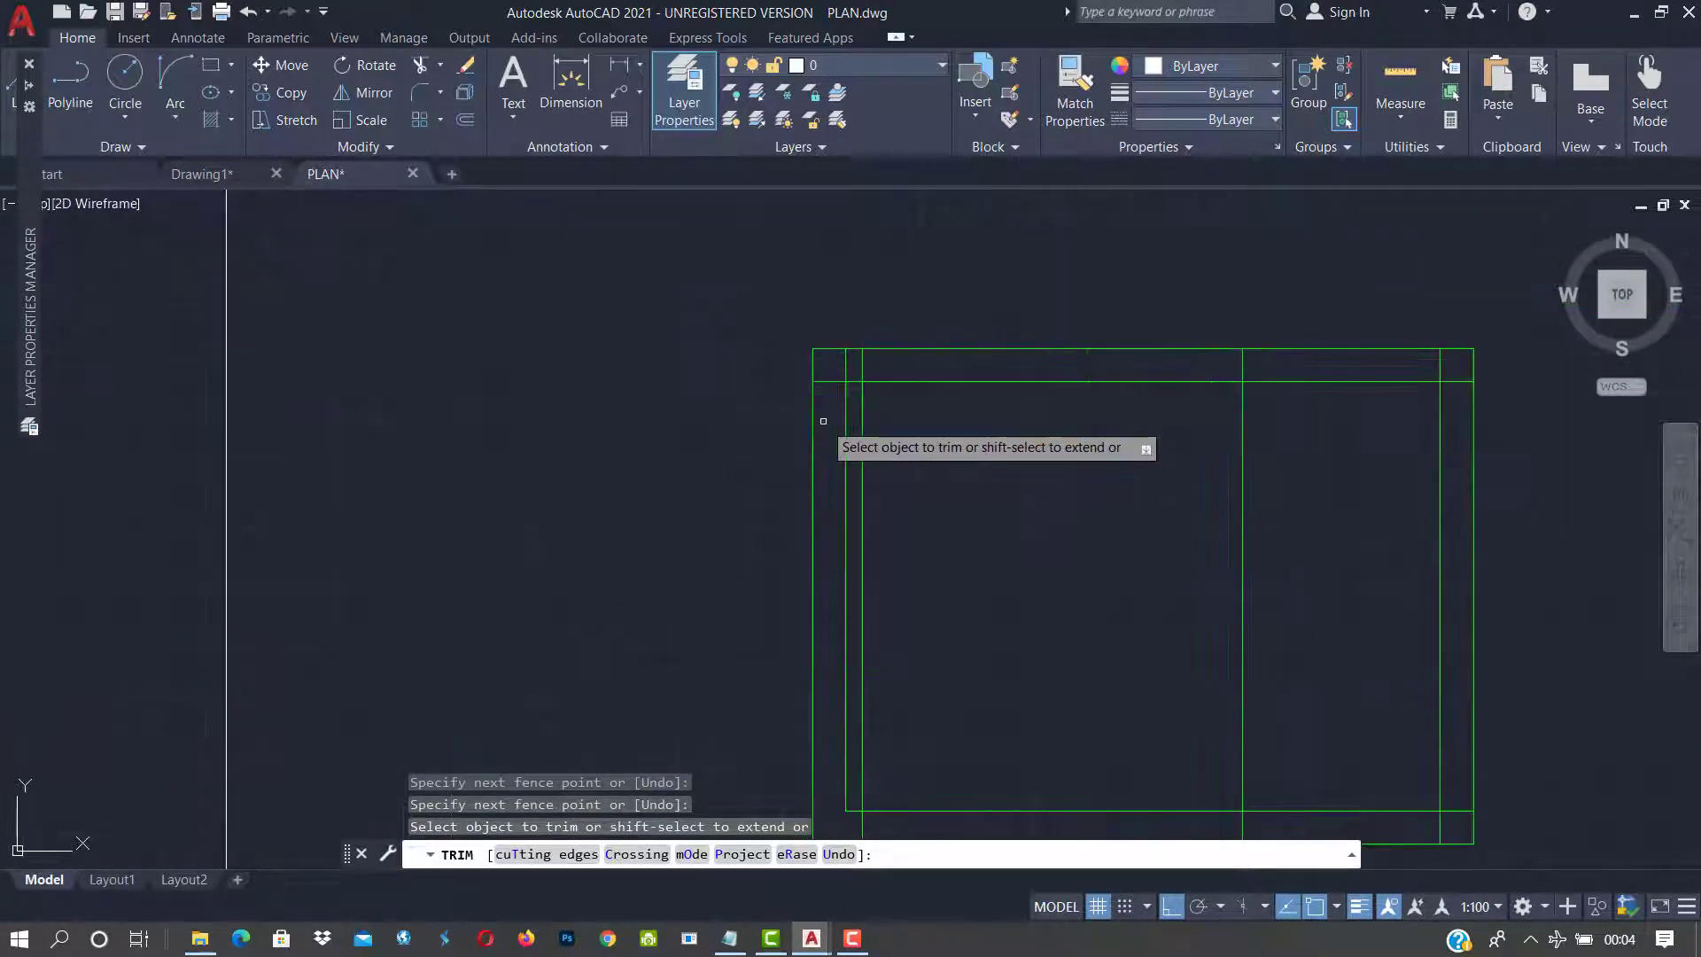
left_click(912, 386)
left_click(906, 376)
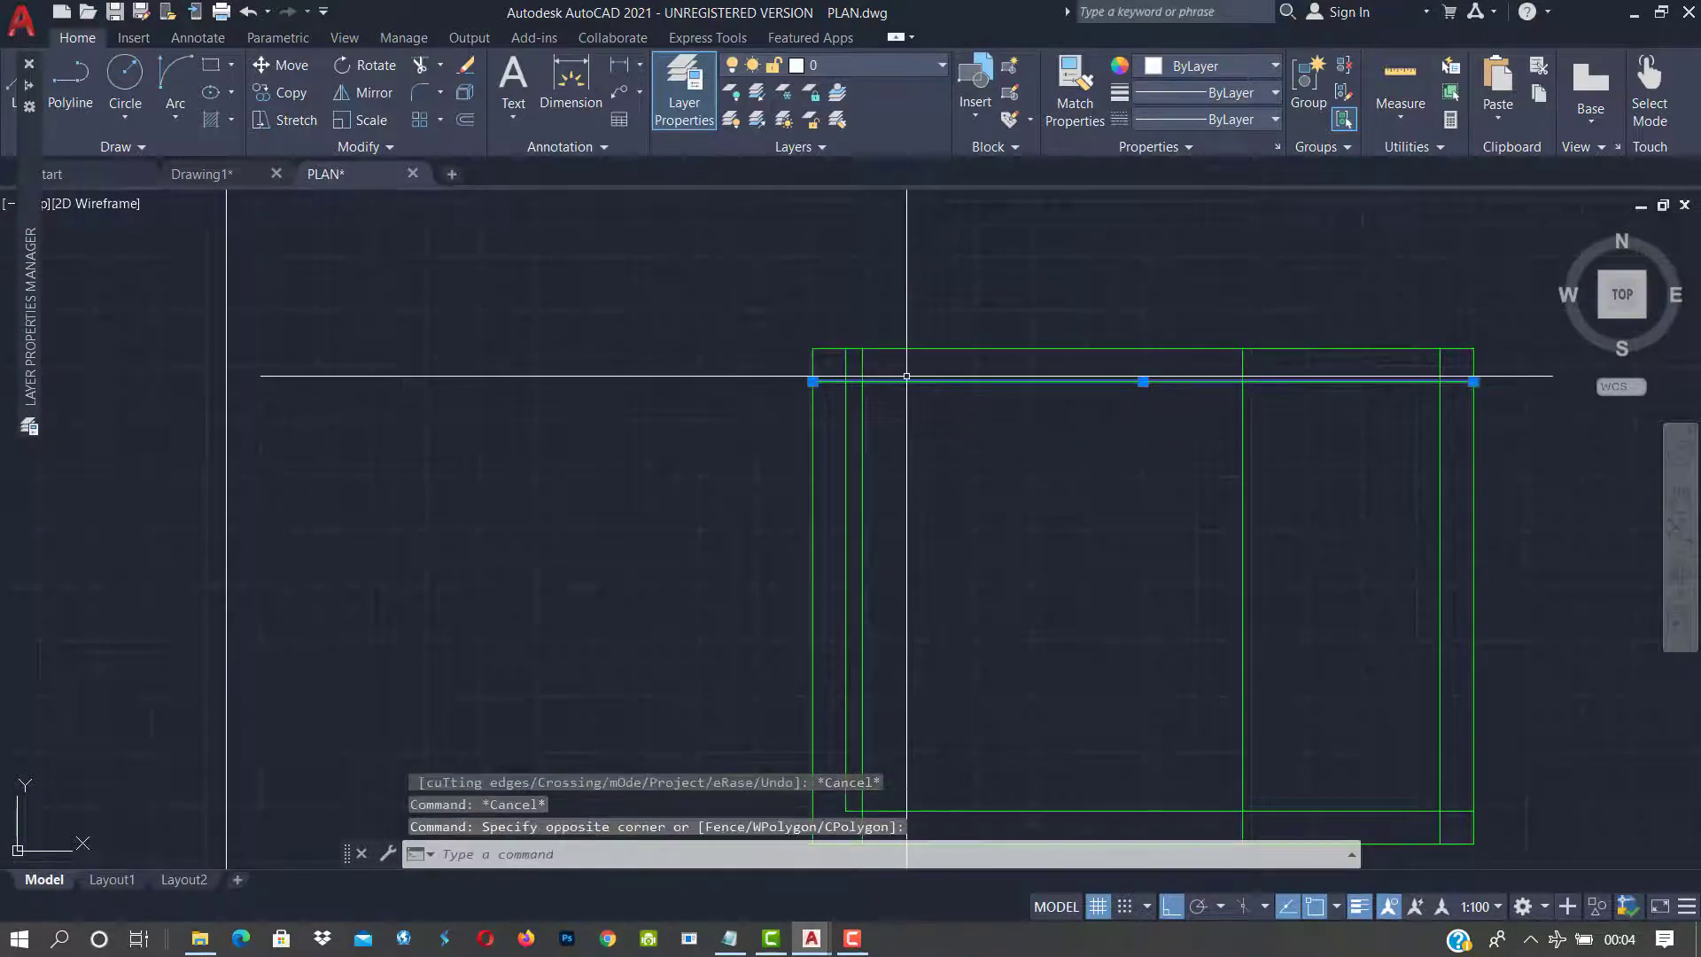
key("Delete")
Trim the two intermediate vertical lines above the inner bottom wall line, leaving only their short stubs within the bottom wall
scroll(818, 389, "down", 4)
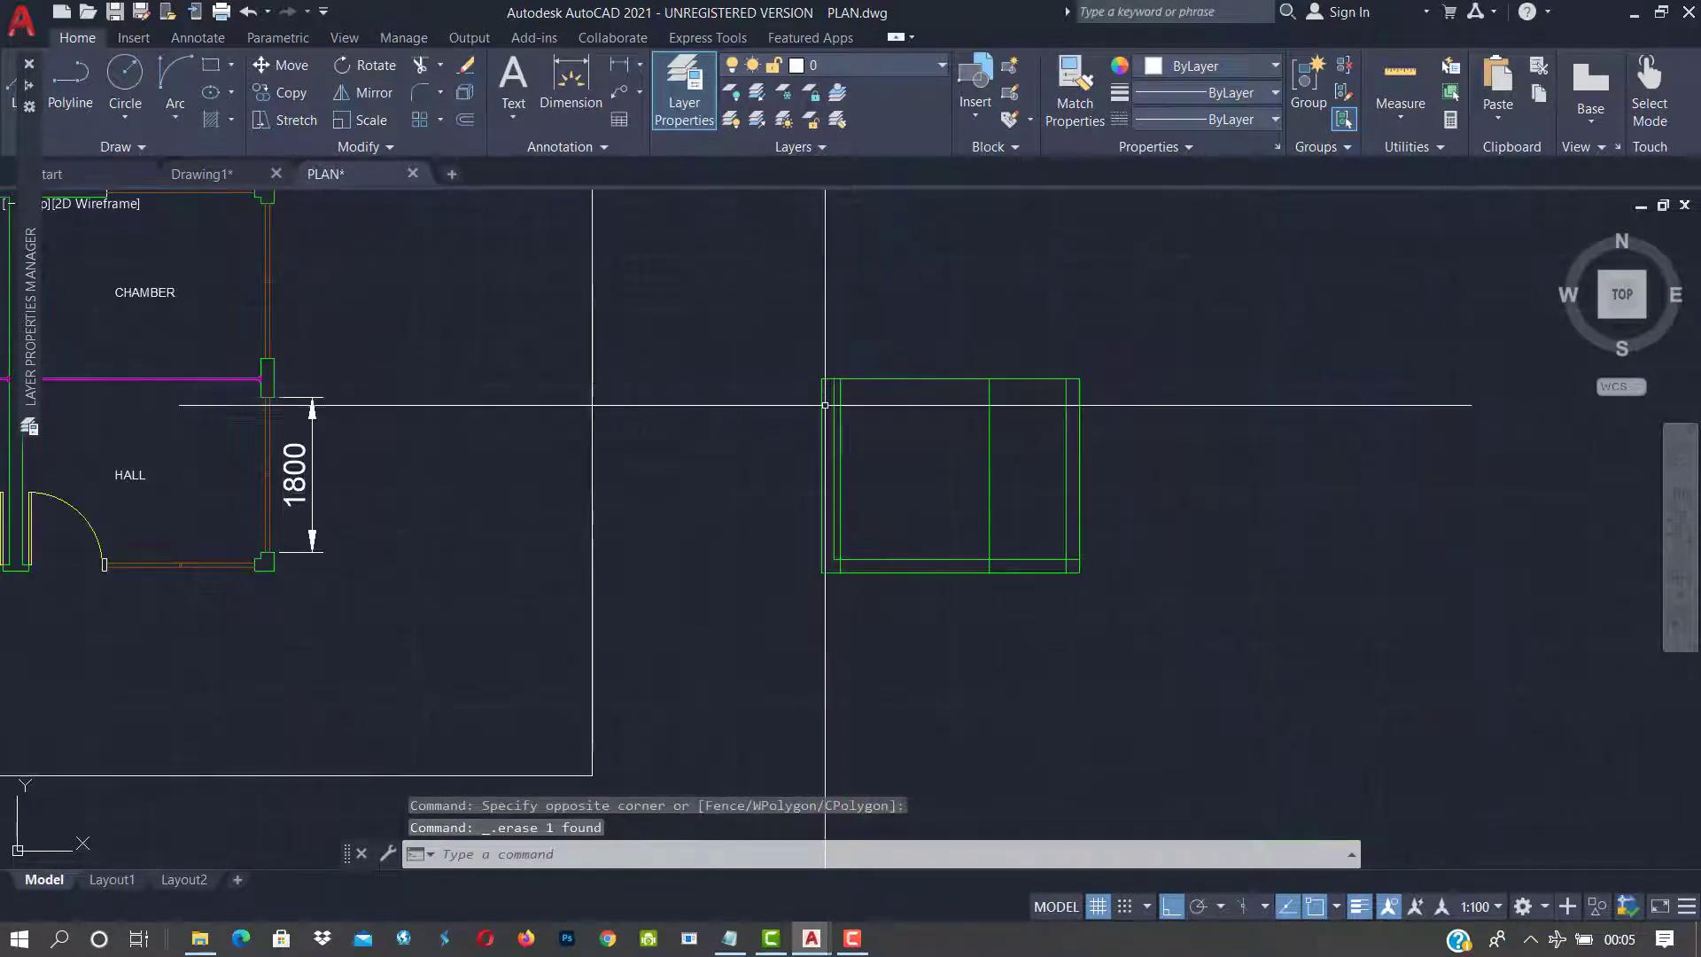
scroll(874, 635, "up", 4)
scroll(1038, 715, "down", 4)
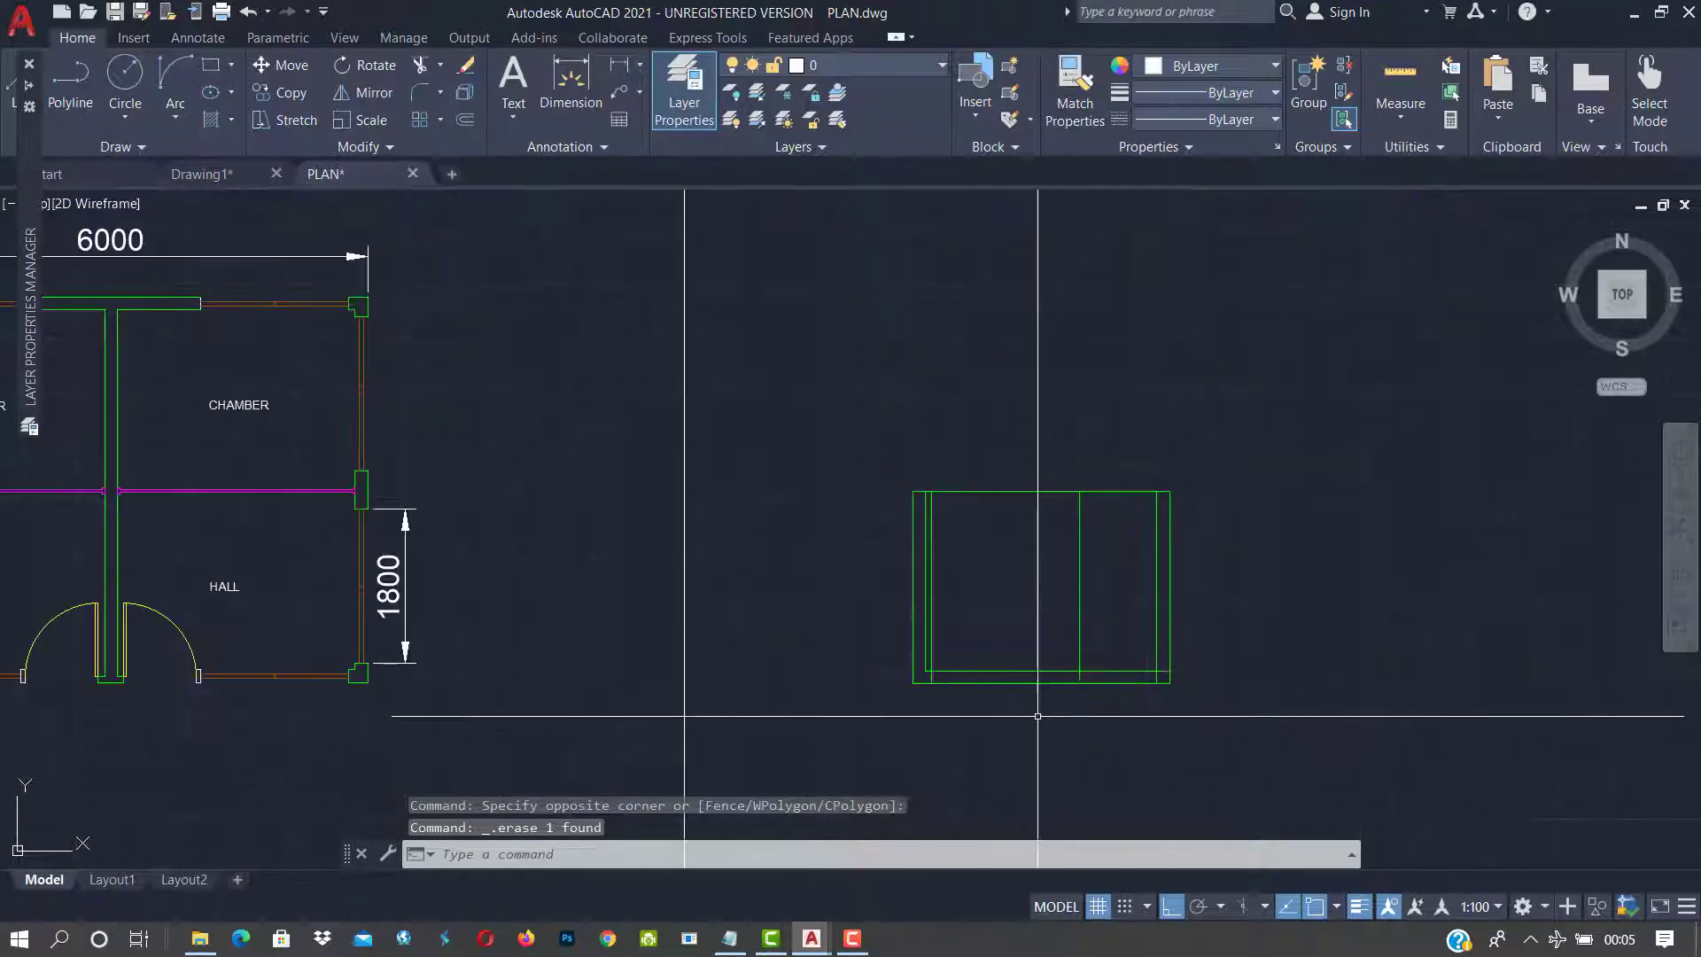
scroll(940, 692, "up", 4)
scroll(923, 536, "up", 2)
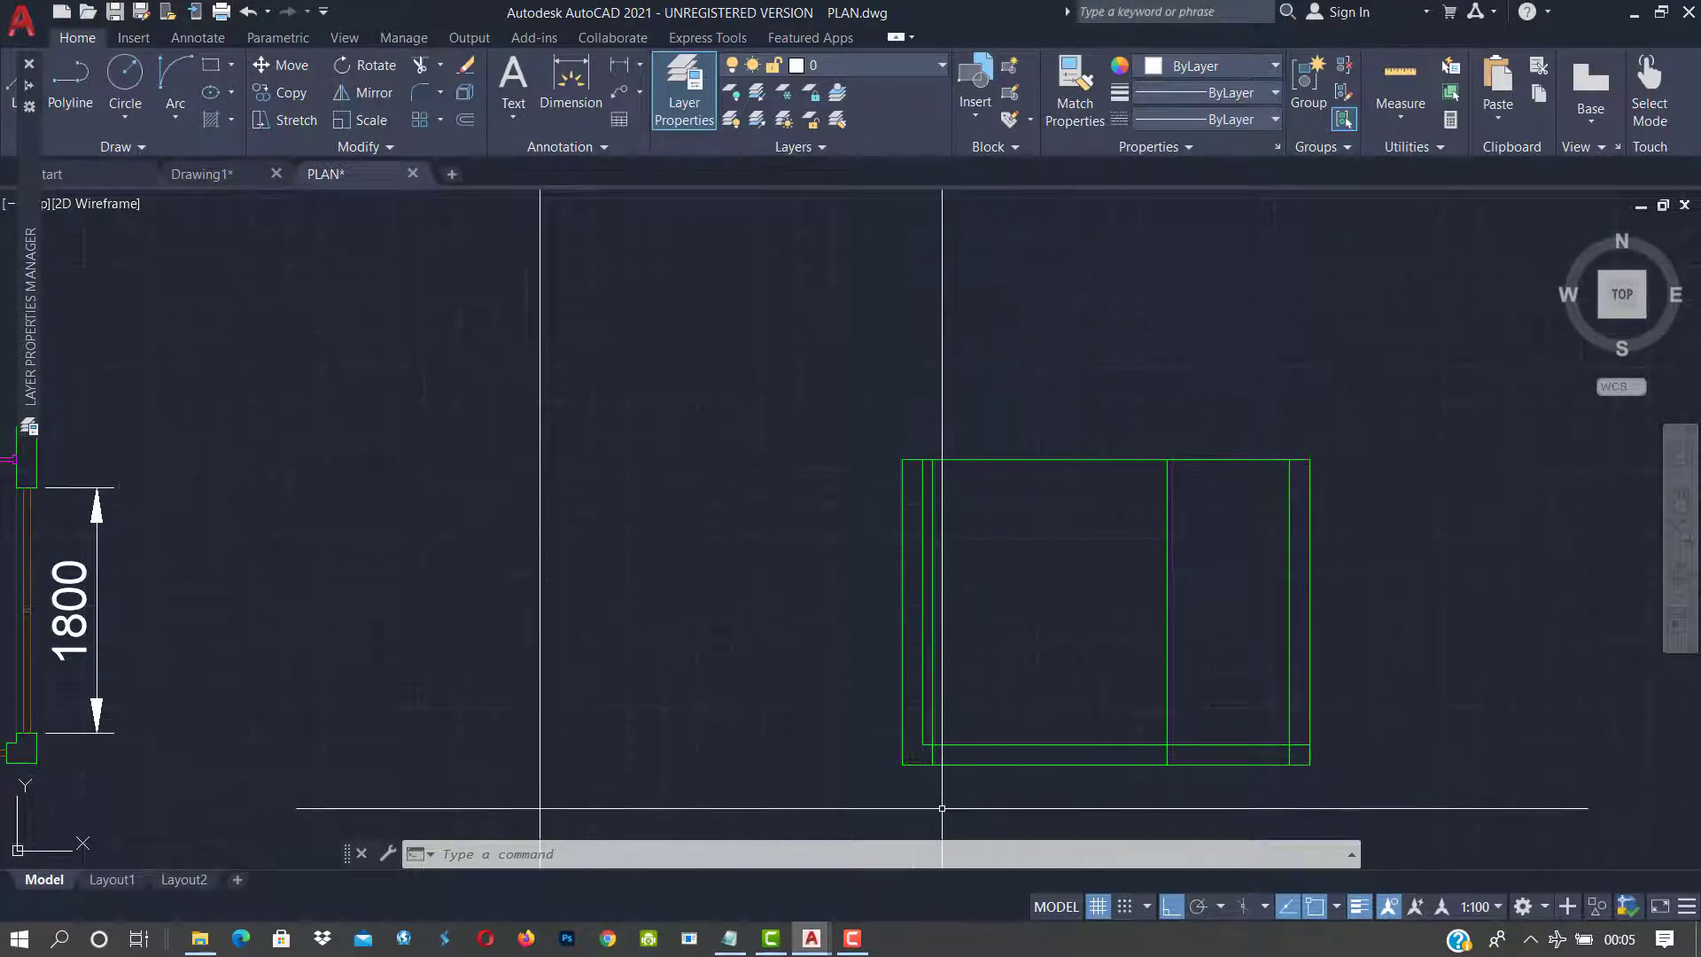
scroll(944, 755, "up", 2)
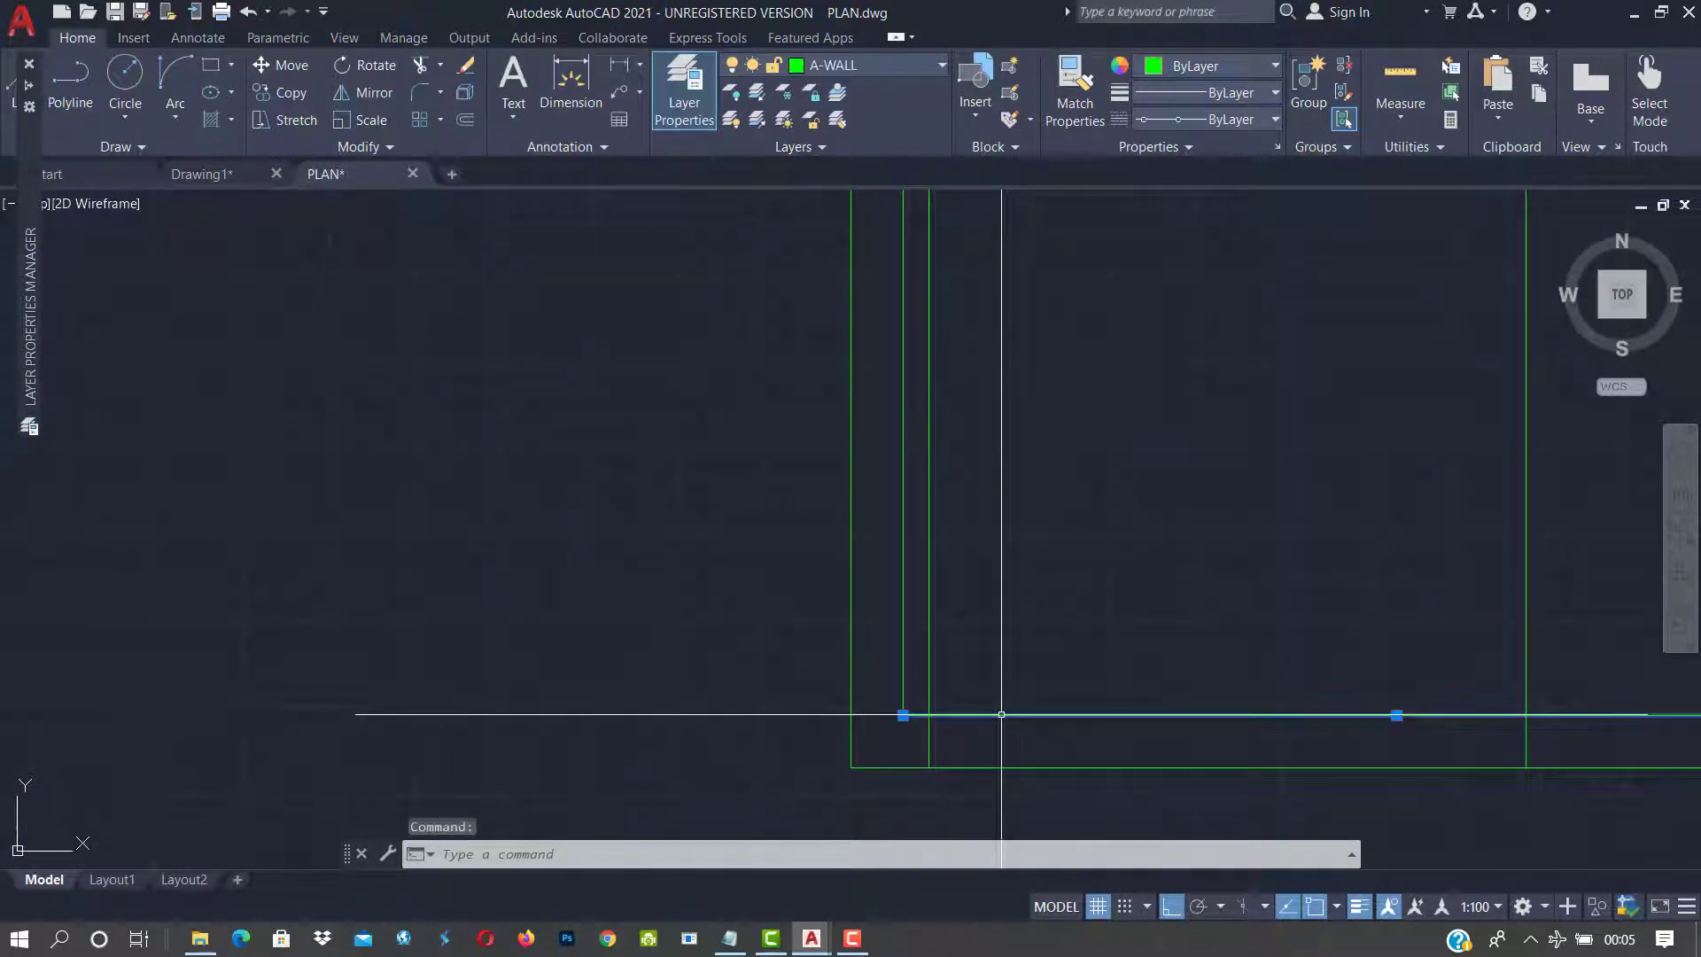
type("R")
key("Return")
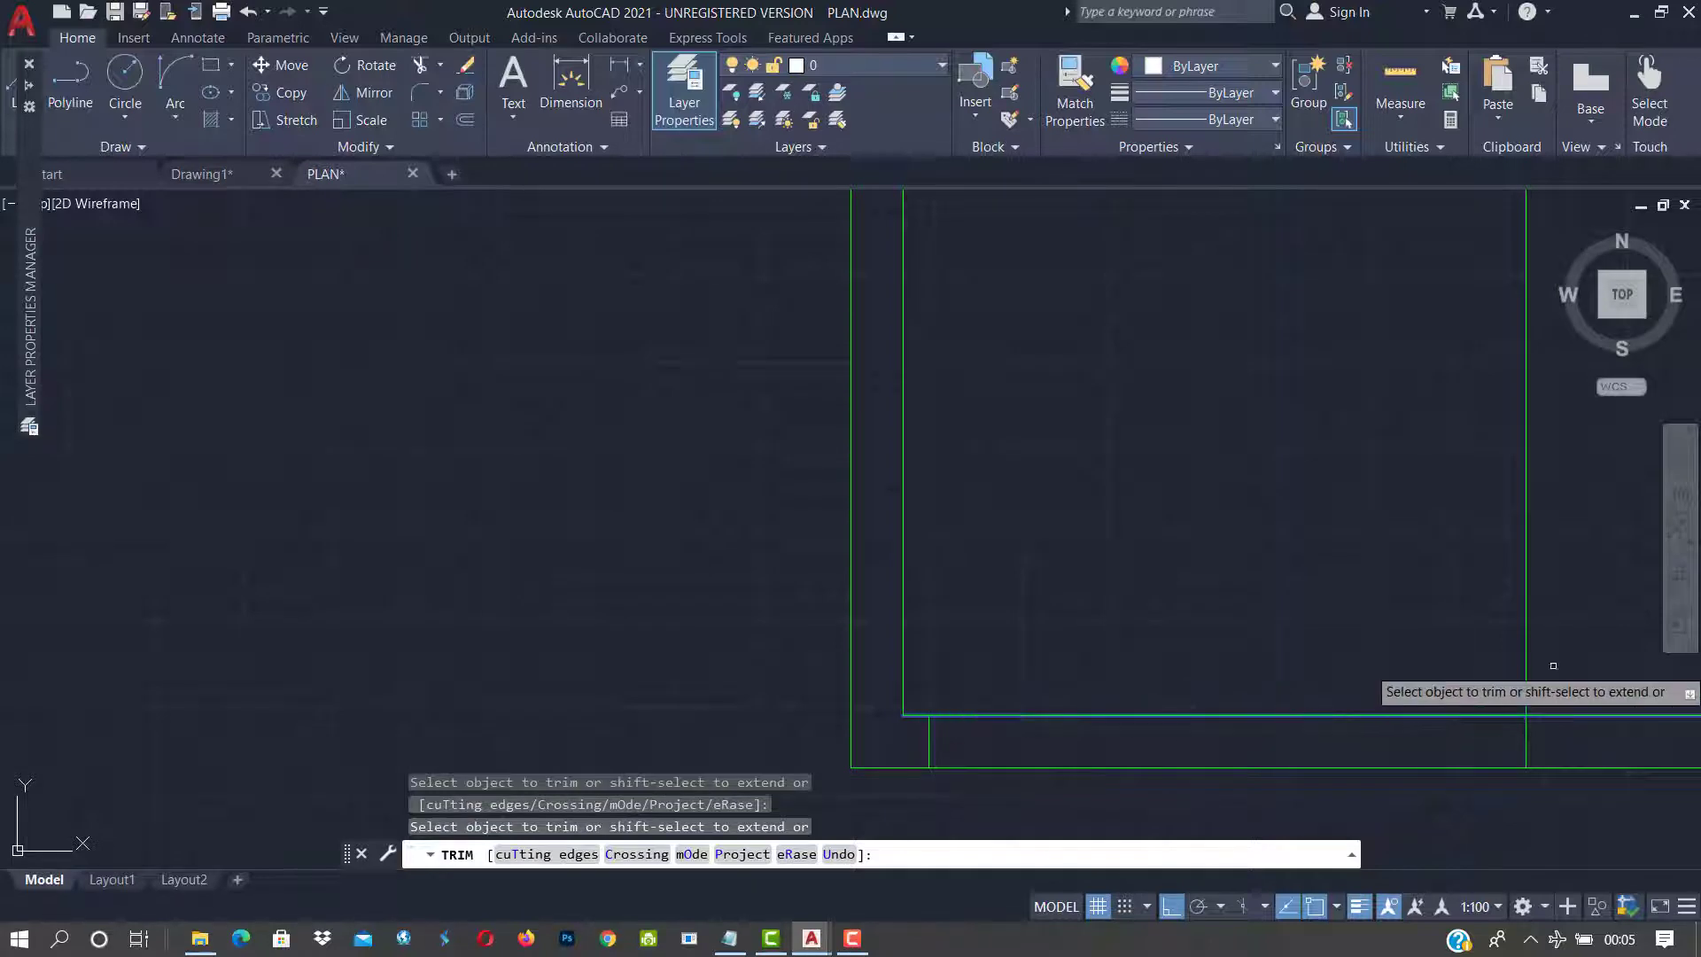
scroll(1527, 663, "down", 4)
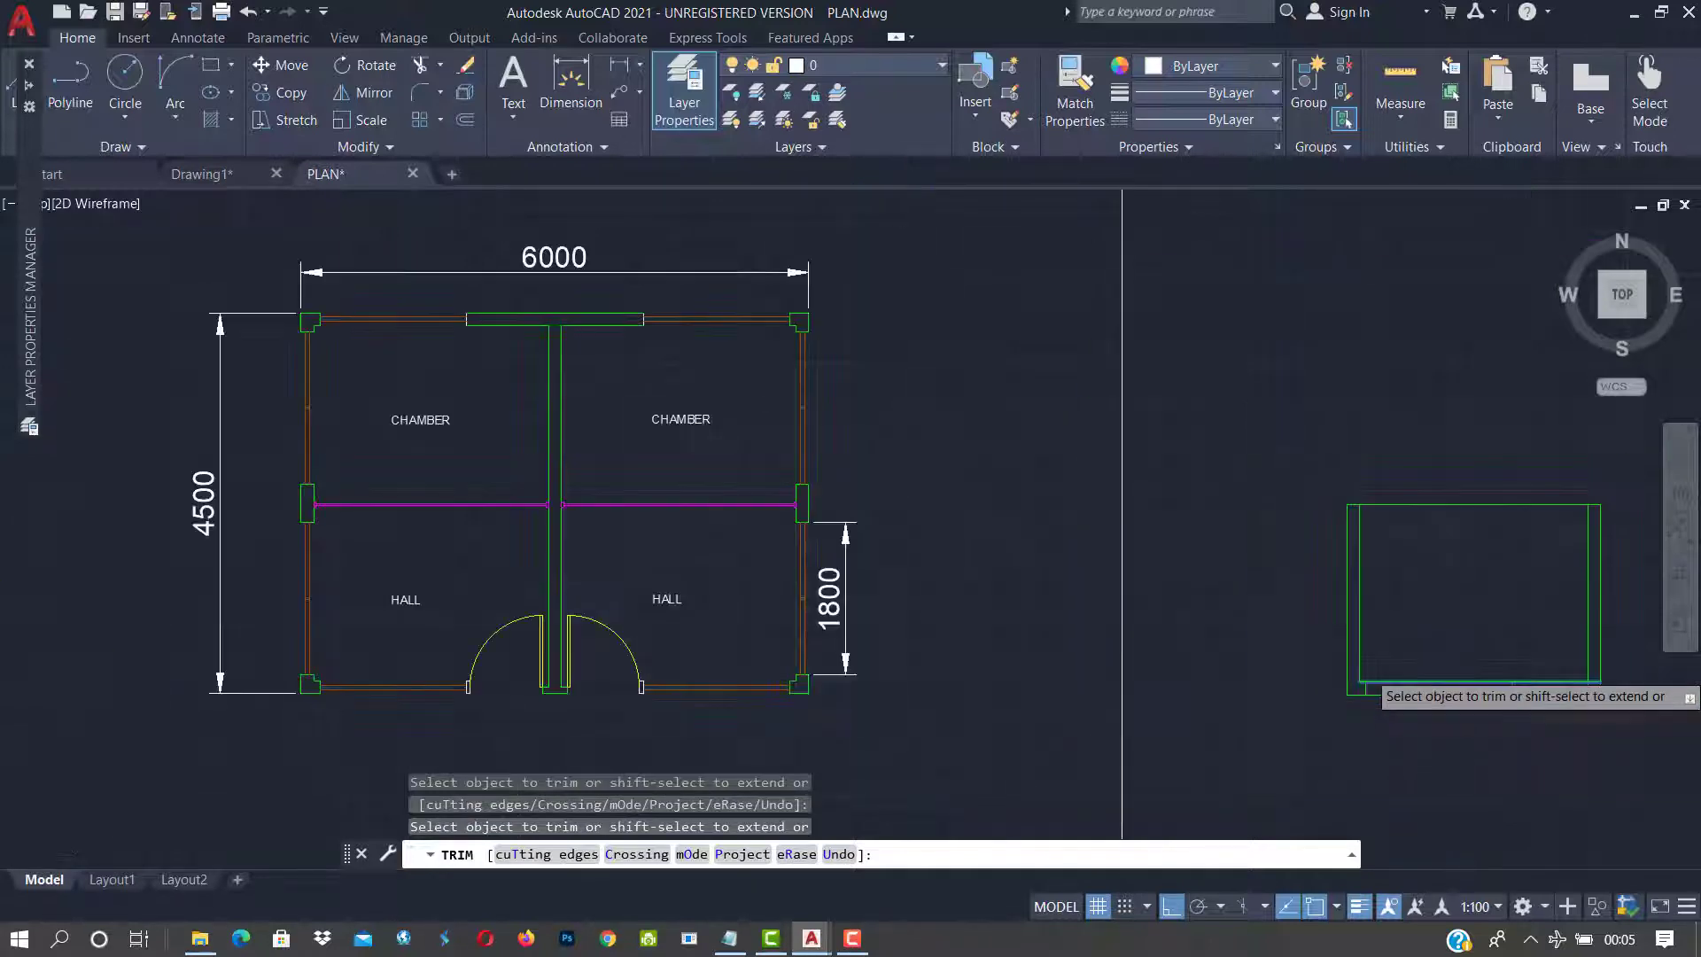
key("Escape")
key("Escape")
key("Escape")
Make WINDOW the current layer and close the Layer Properties Manager
scroll(1391, 749, "up", 1)
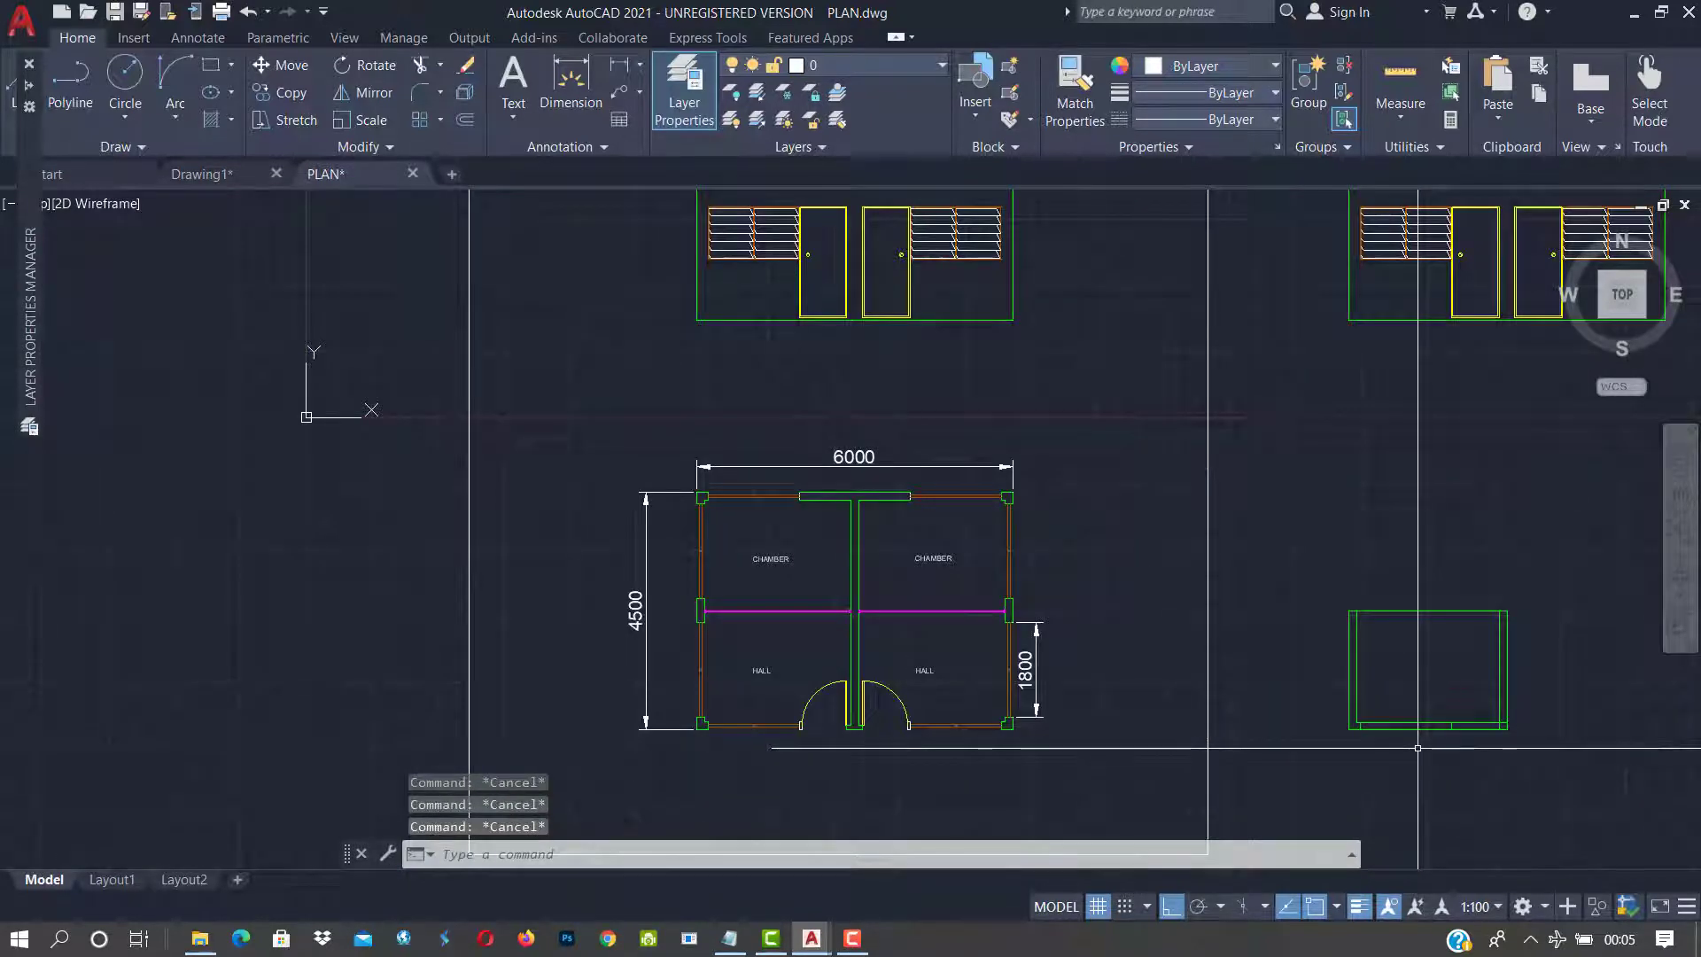
scroll(1417, 748, "up", 6)
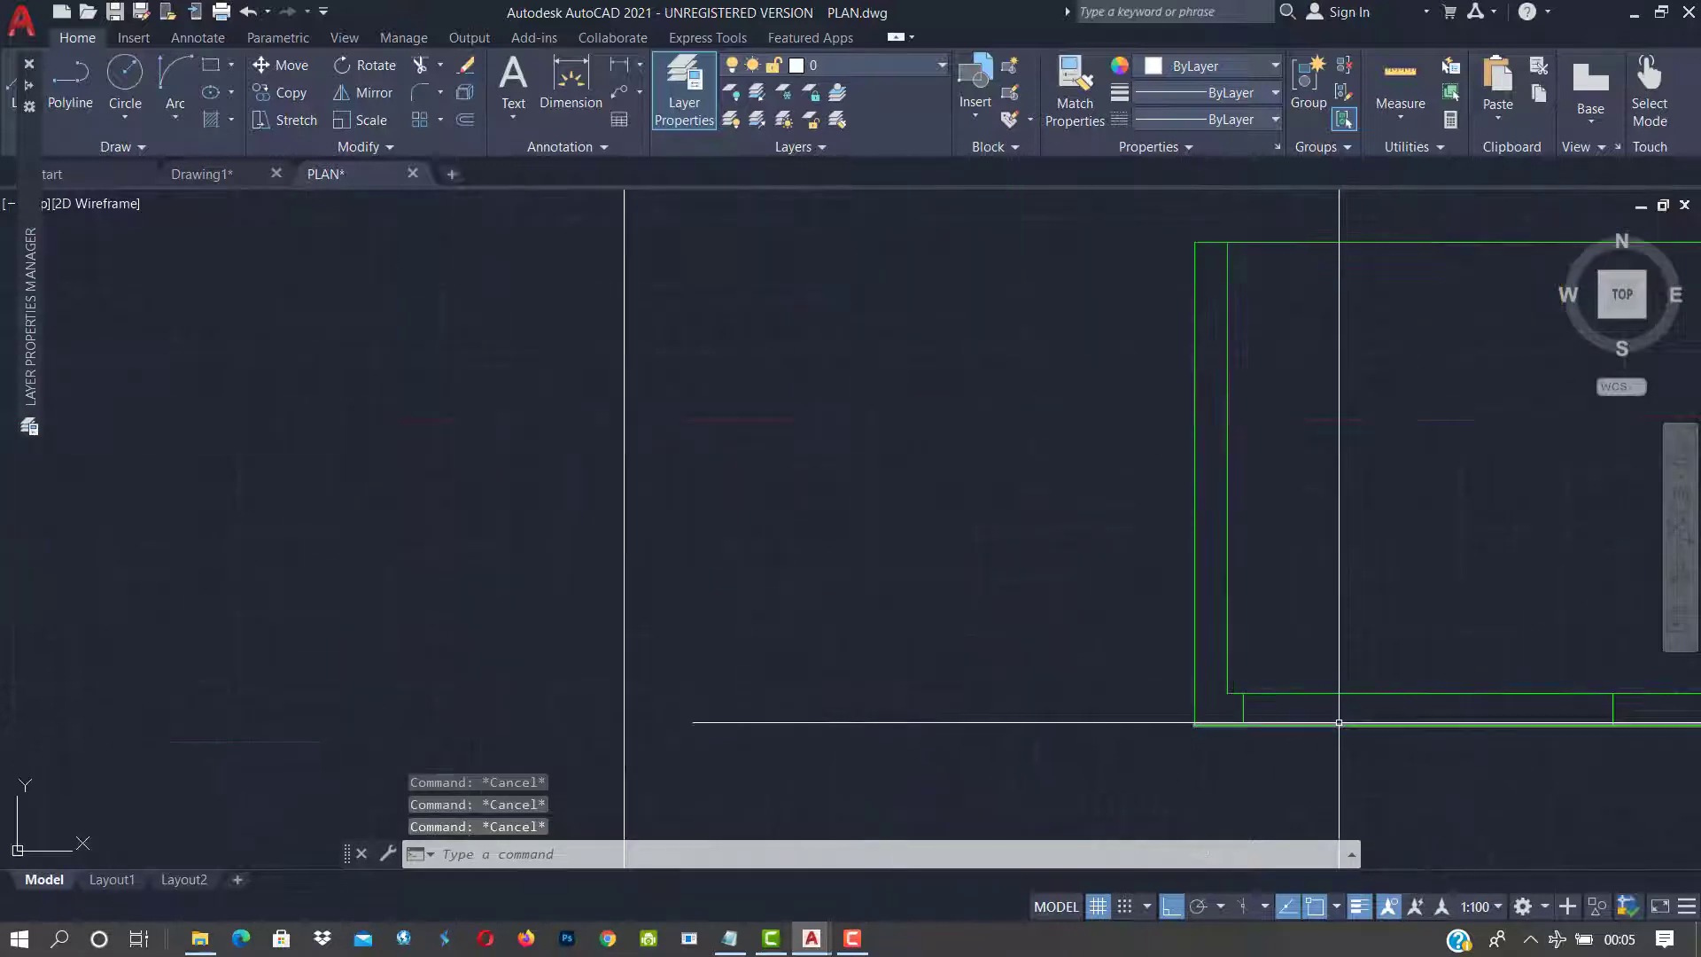
scroll(1066, 769, "down", 4)
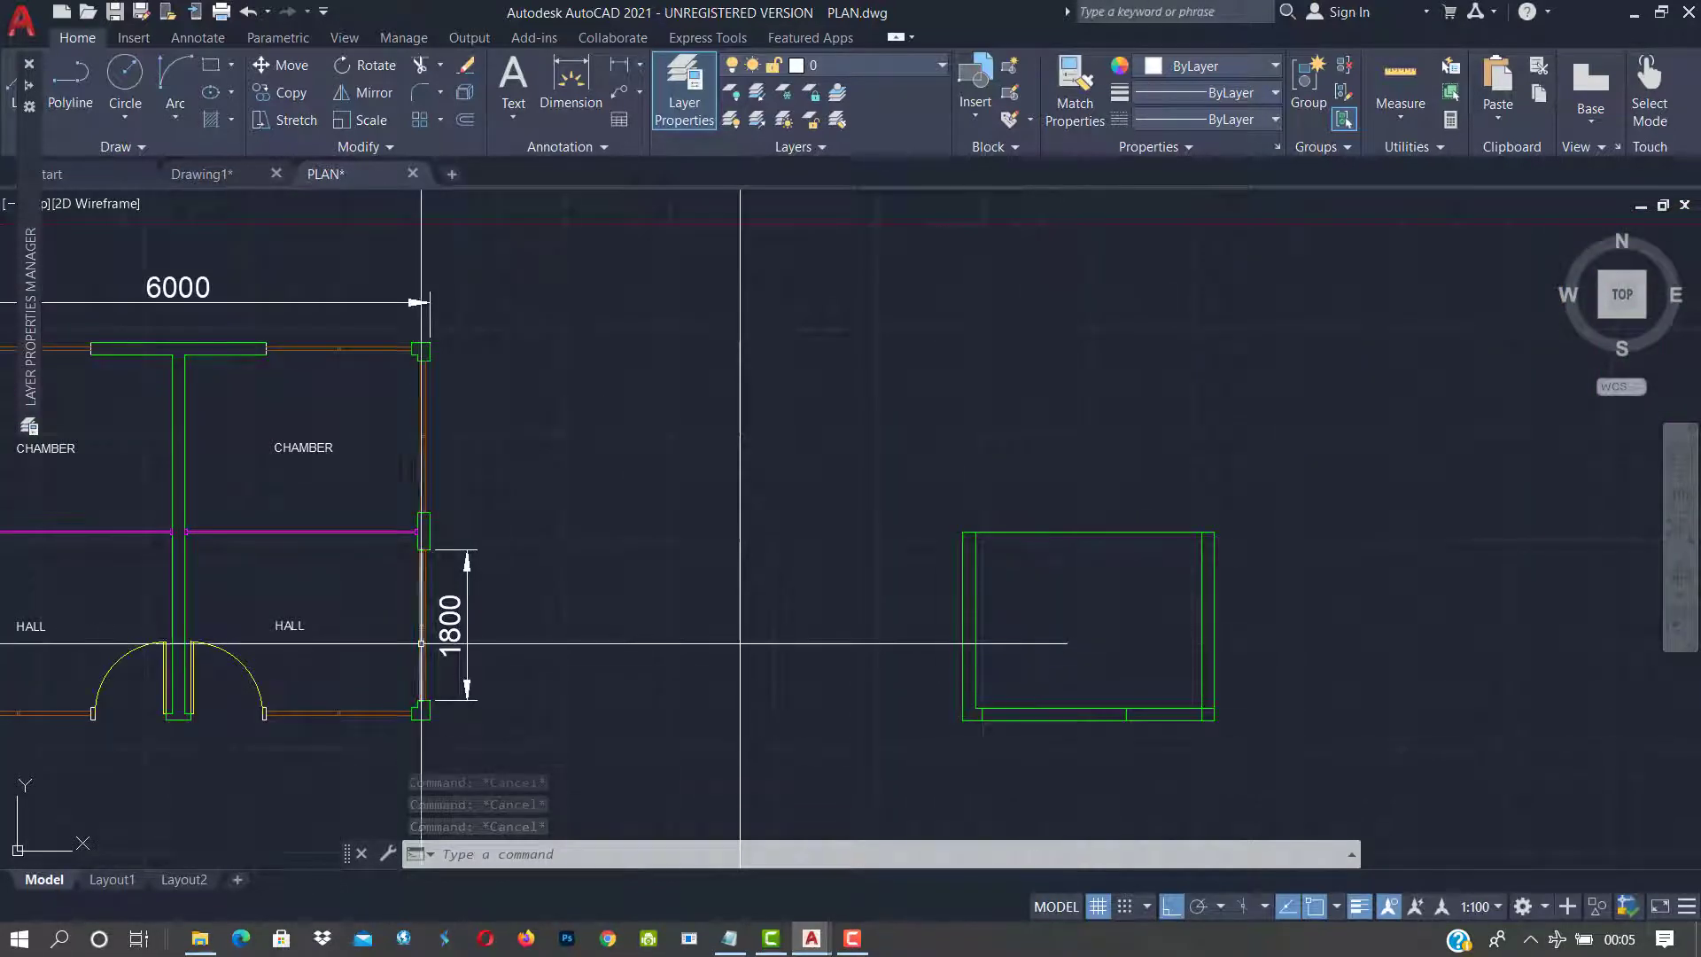
middle_click_drag(294, 770, 804, 691)
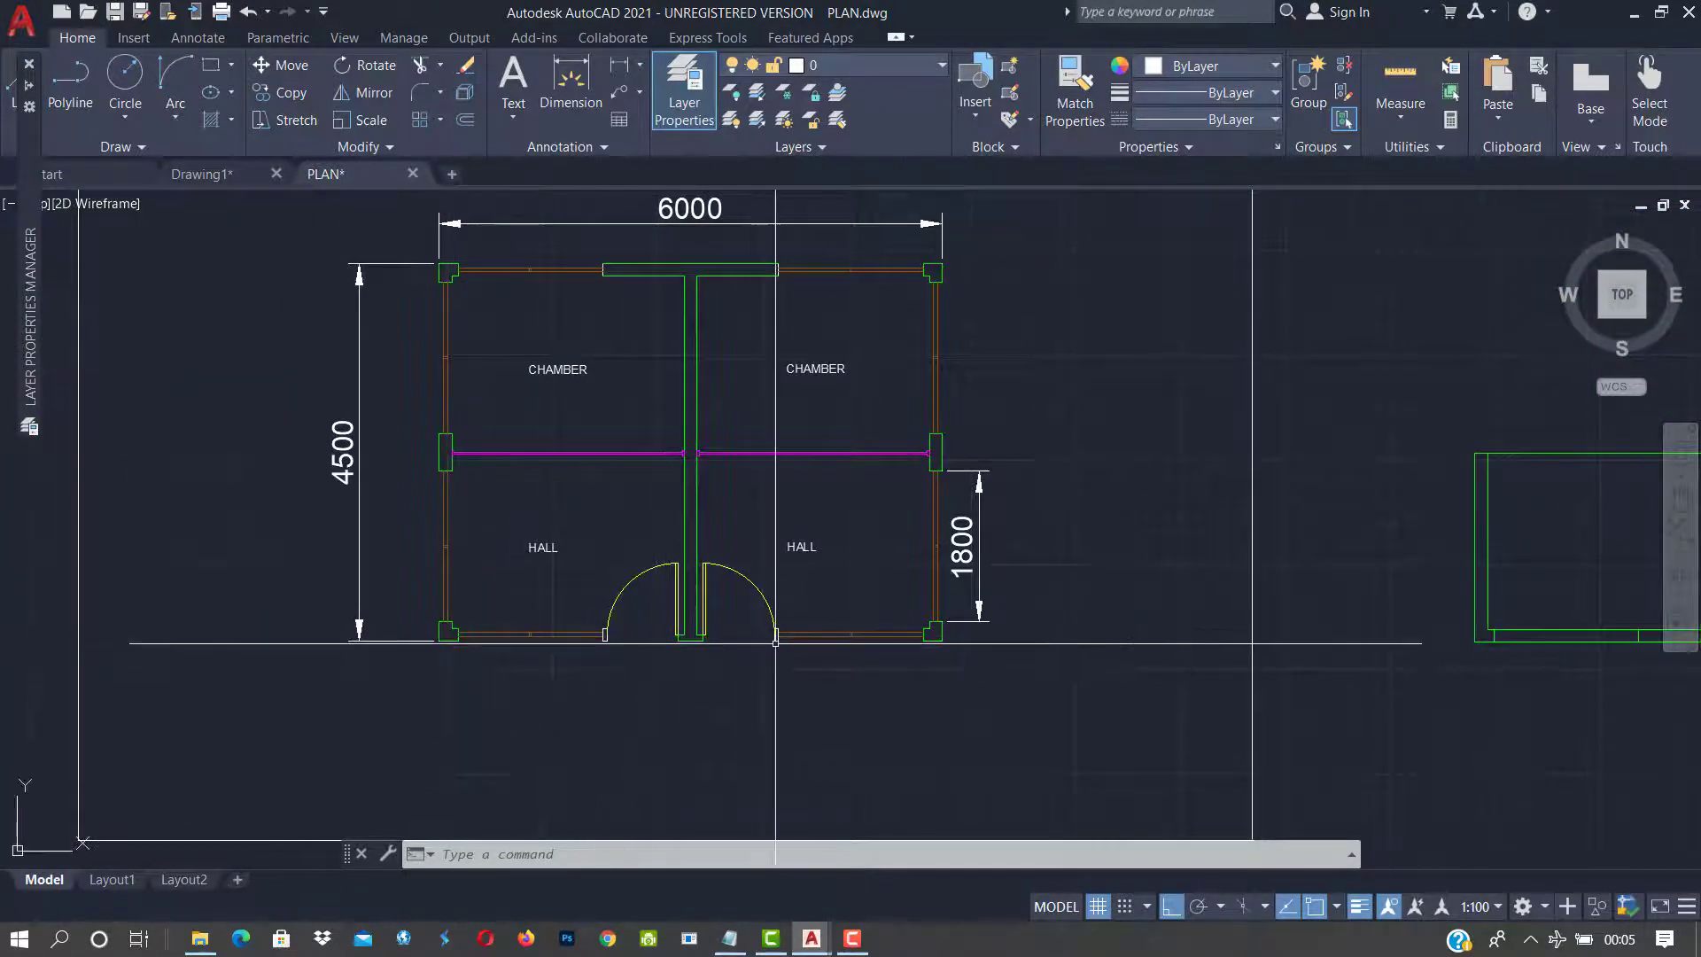
middle_click_drag(1088, 648, 659, 644)
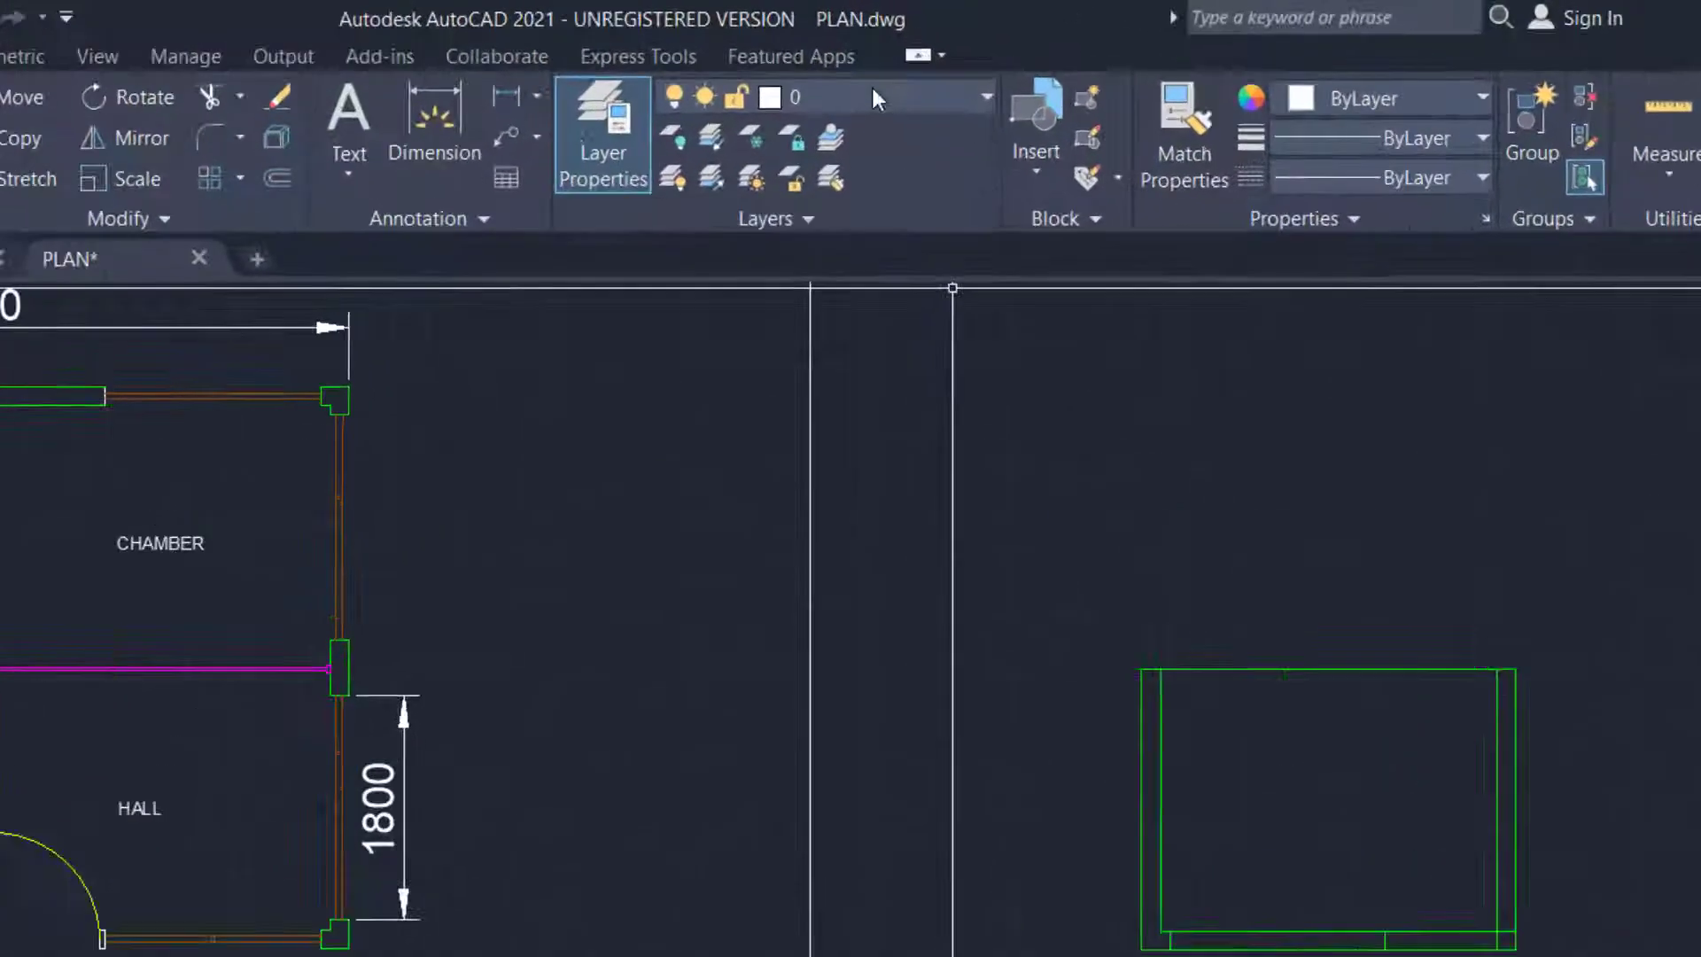
left_click(886, 116)
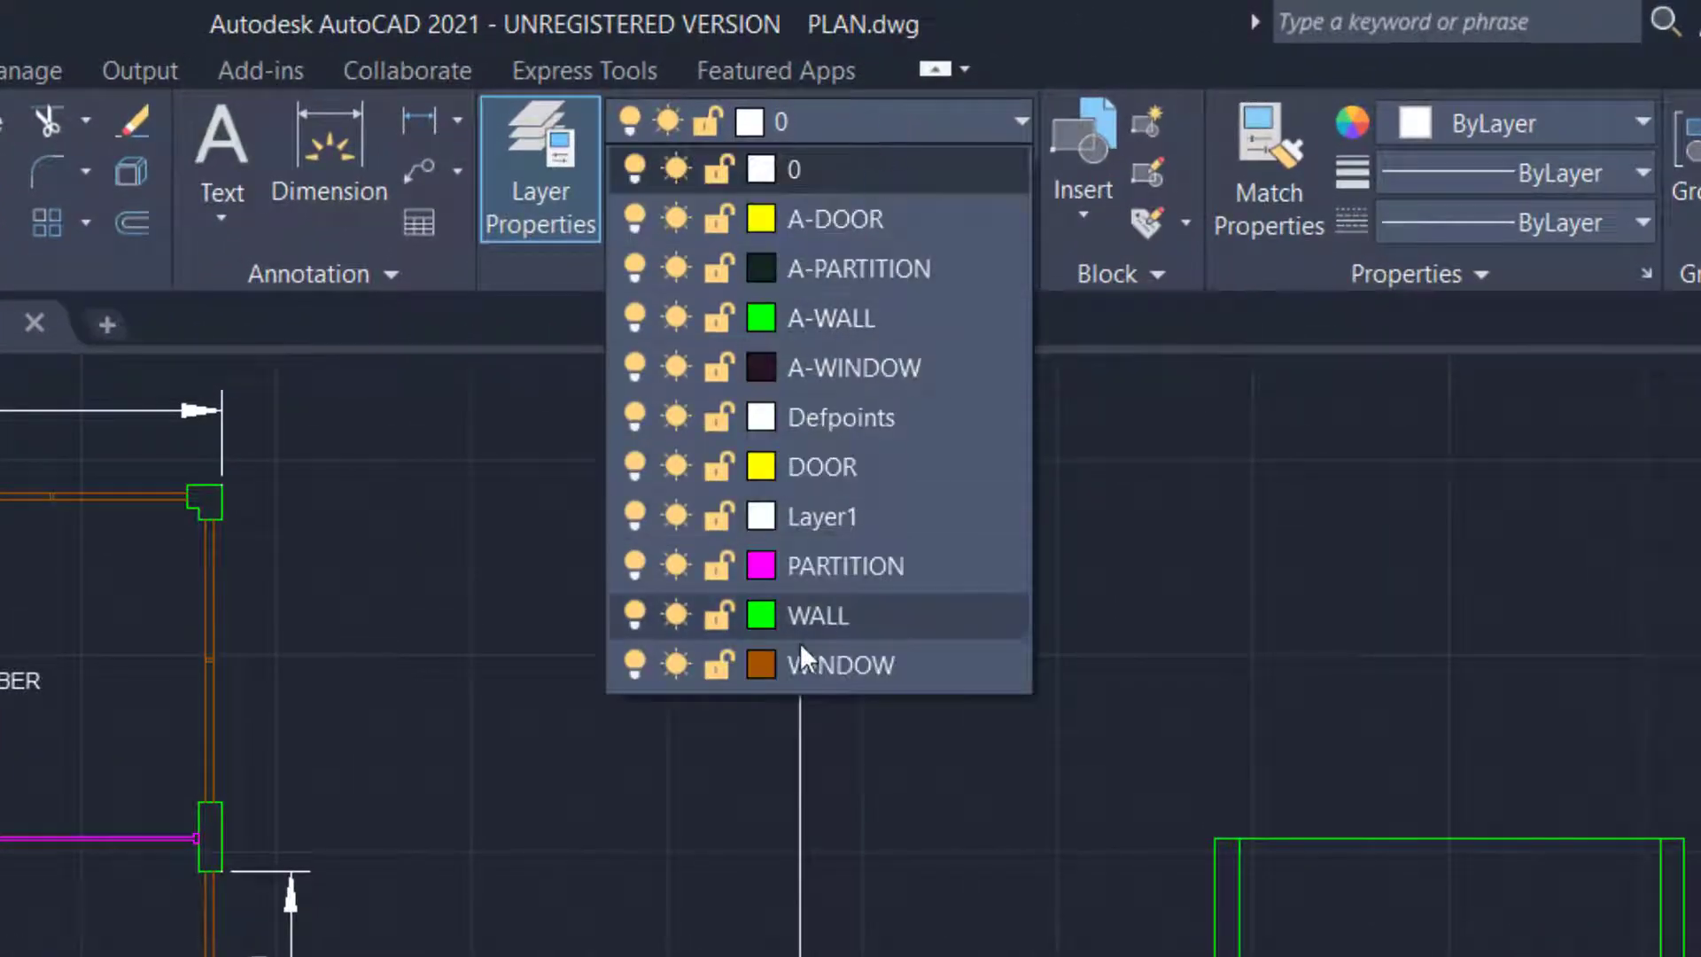
left_click(795, 664)
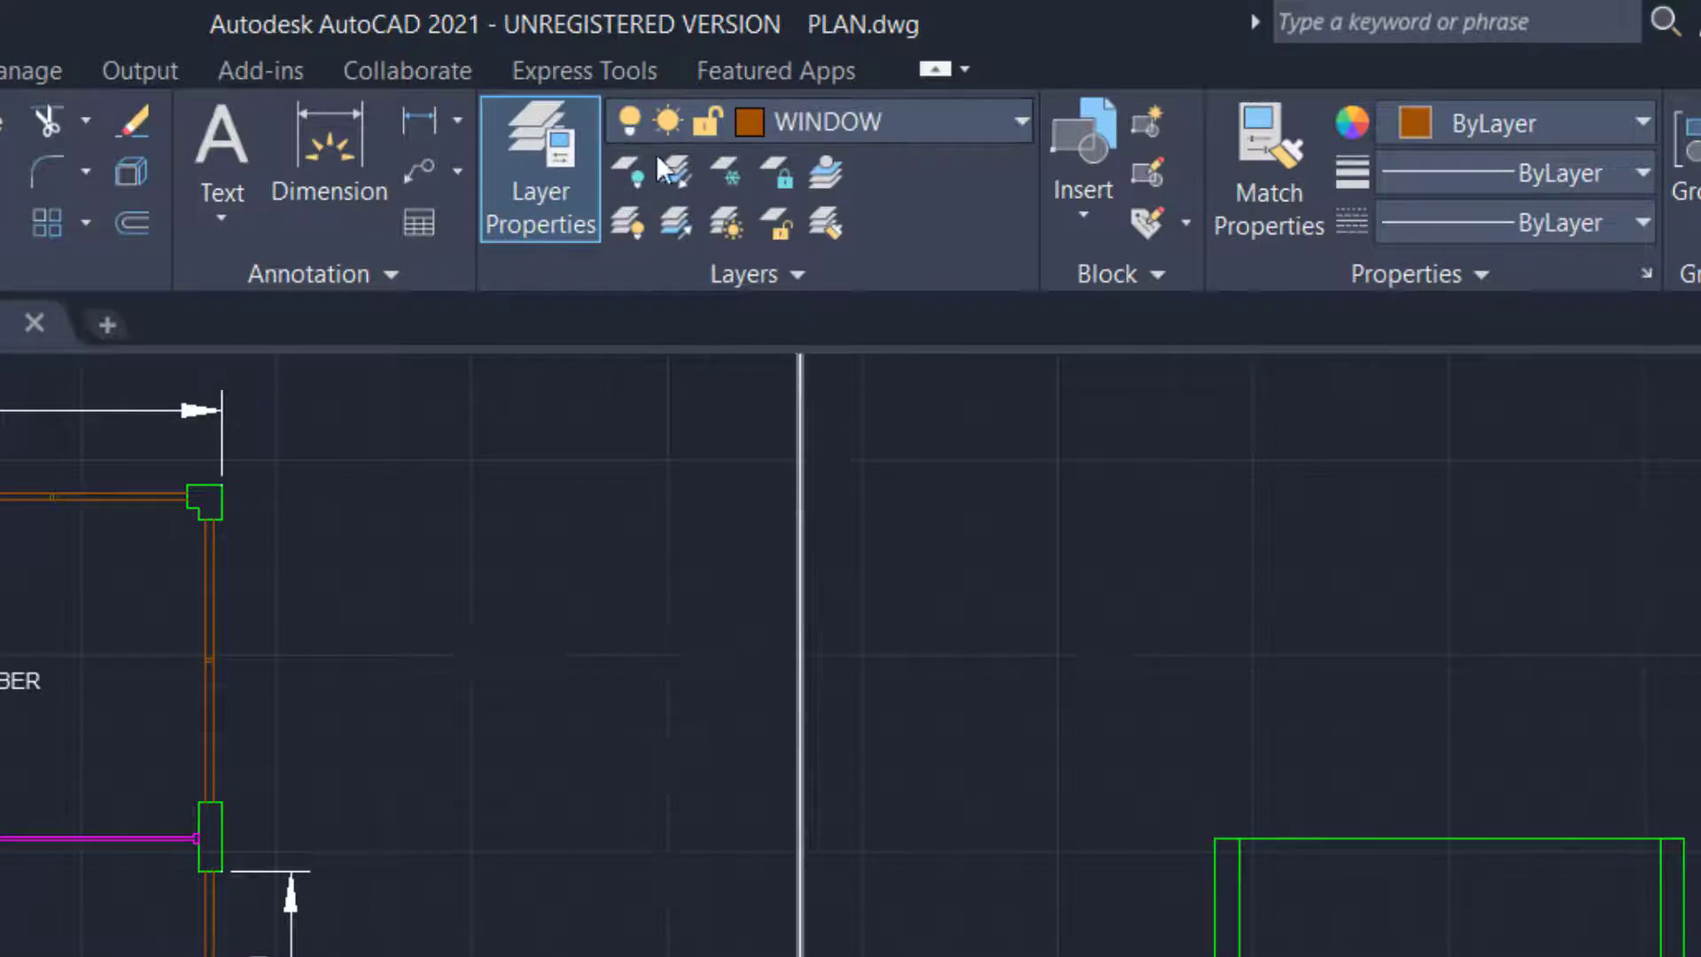
scroll(1688, 588, "down", 1)
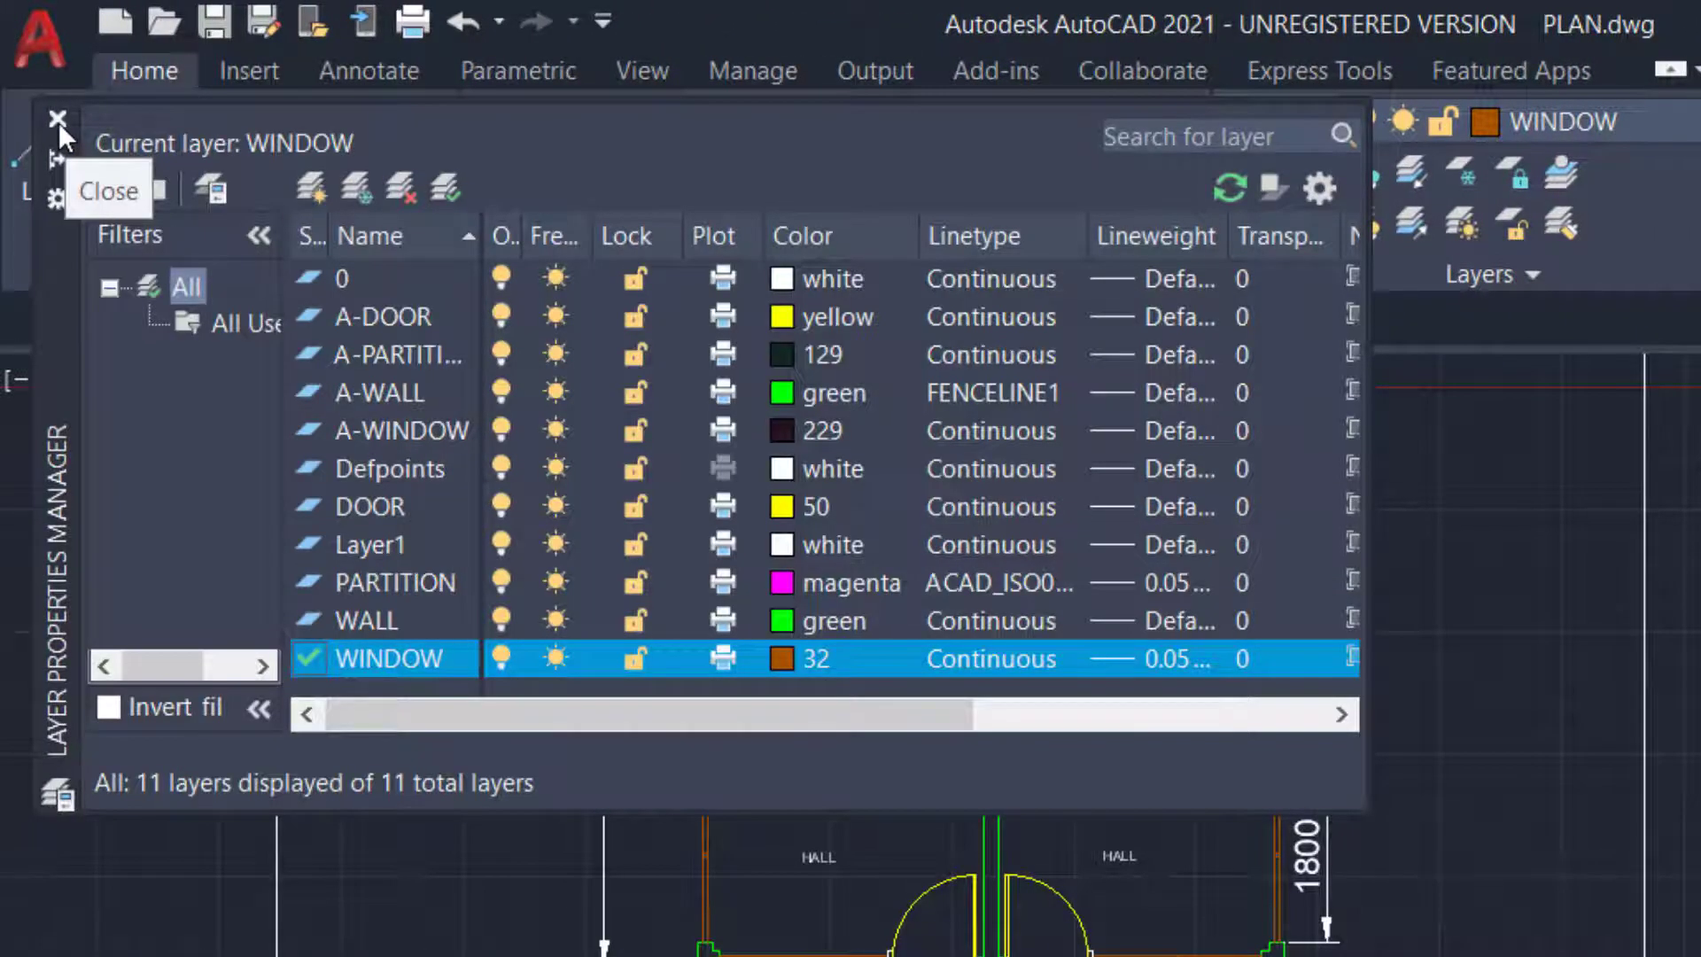
left_click(58, 121)
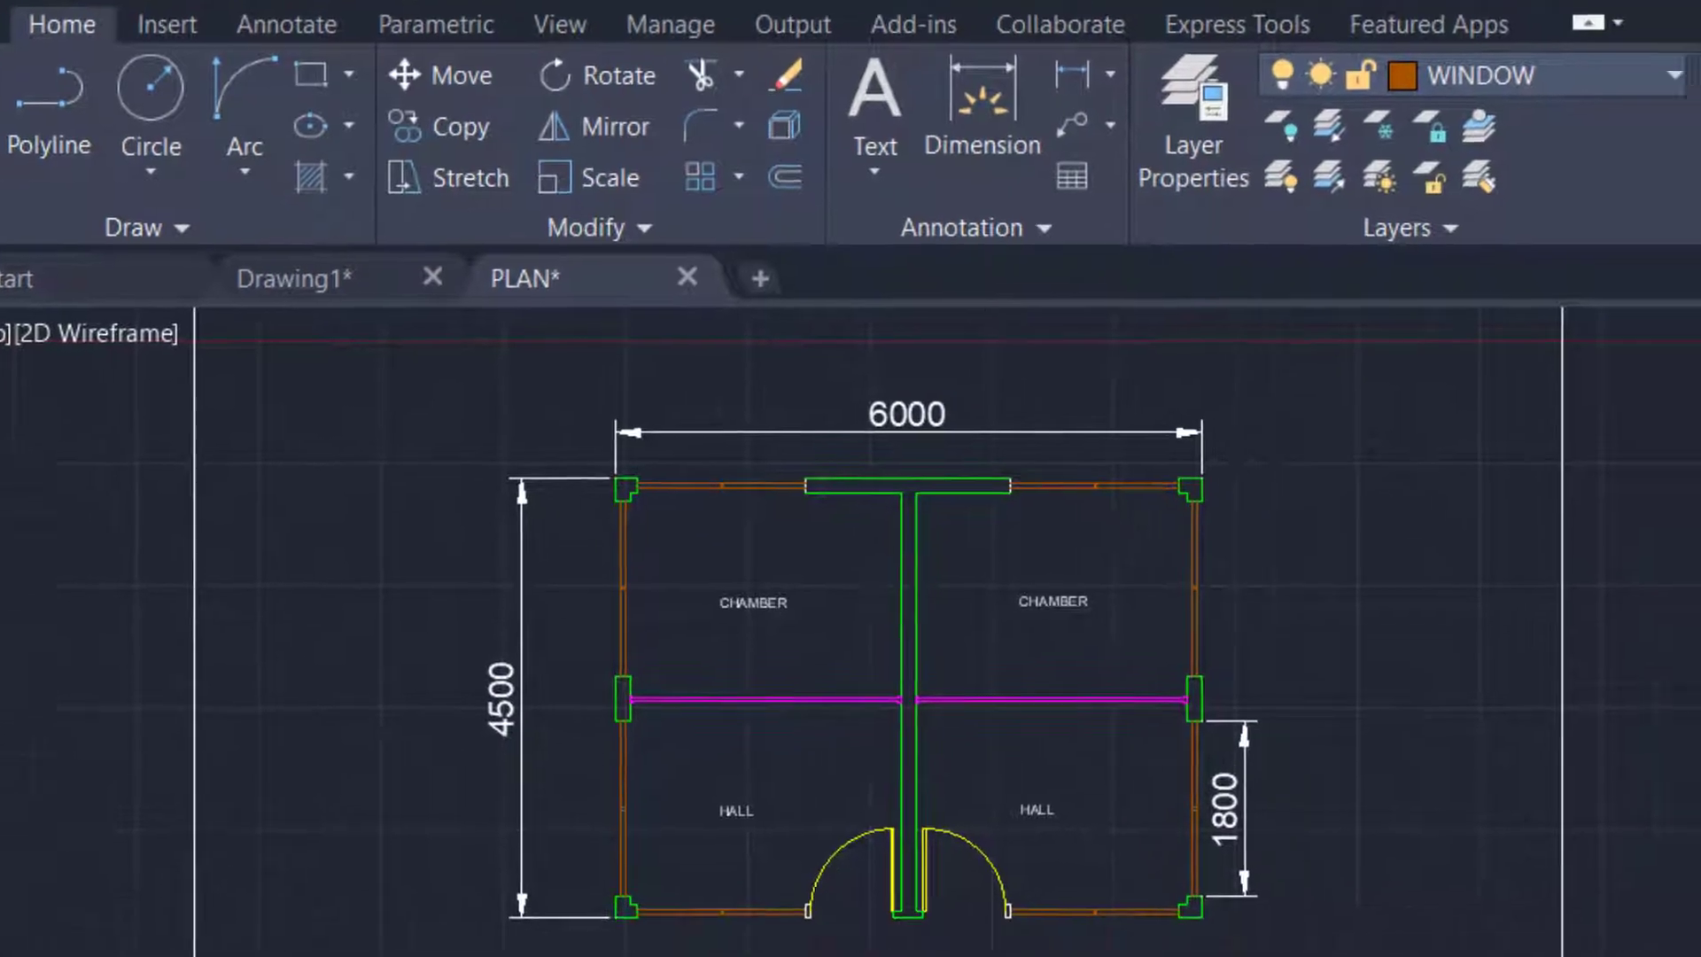
Measure the spacing of the window lines beside the right door of the original plan with a linear dimension, without placing it
scroll(1613, 597, "up", 1)
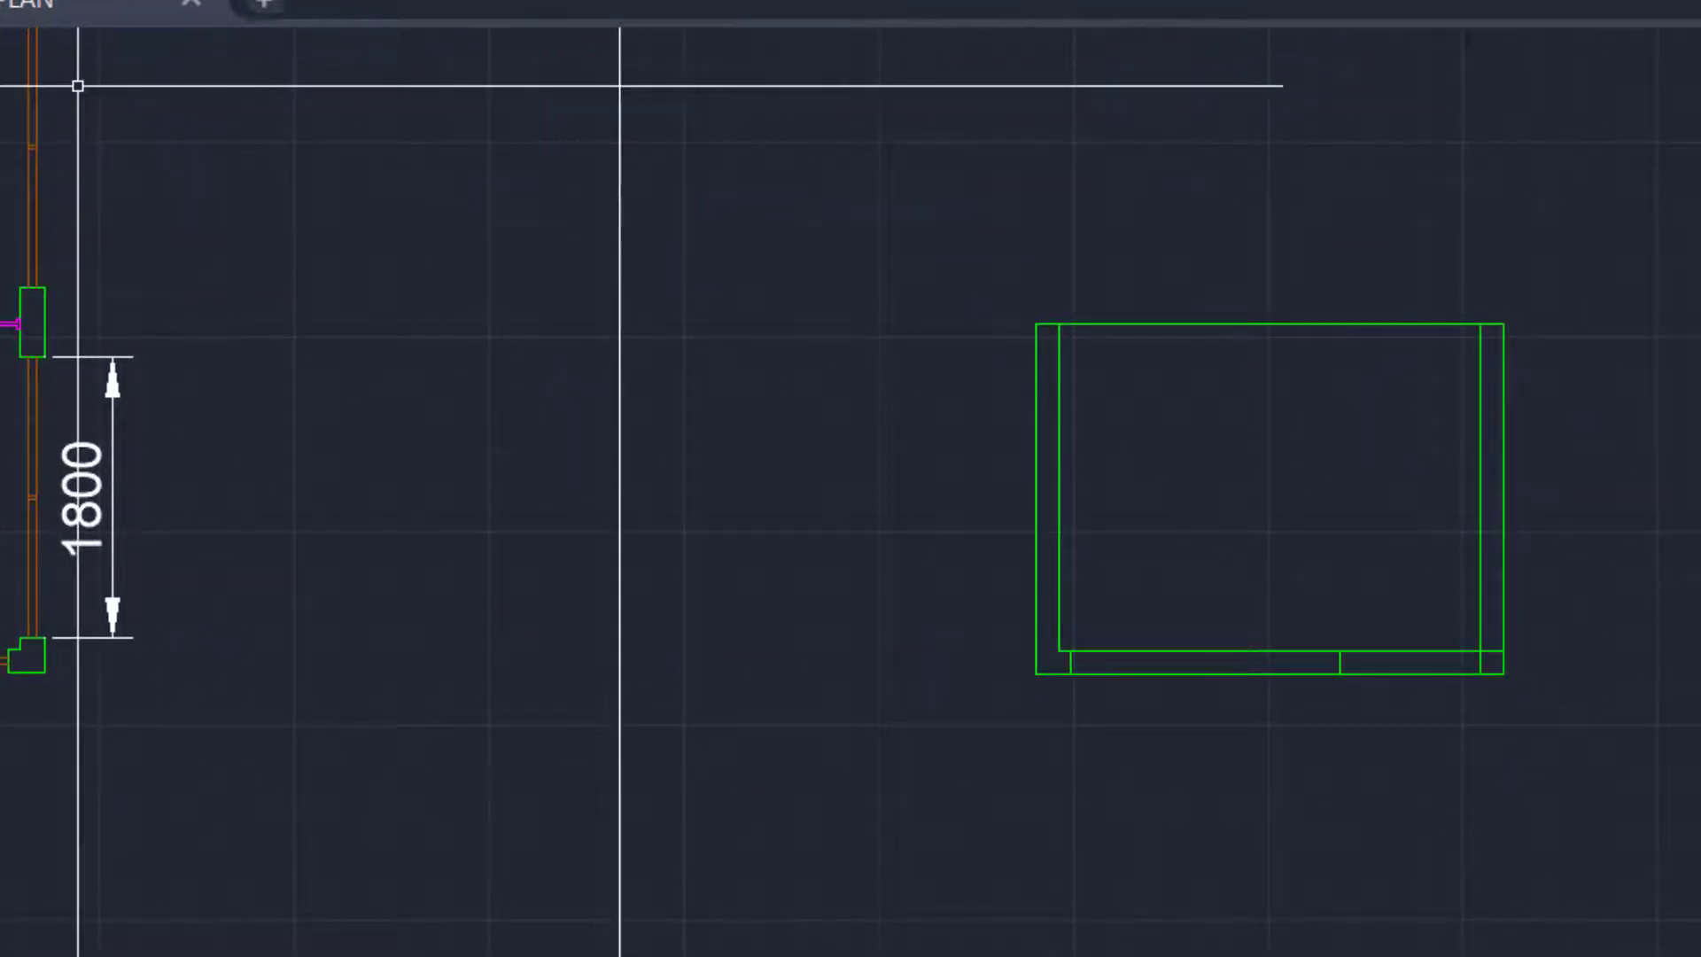
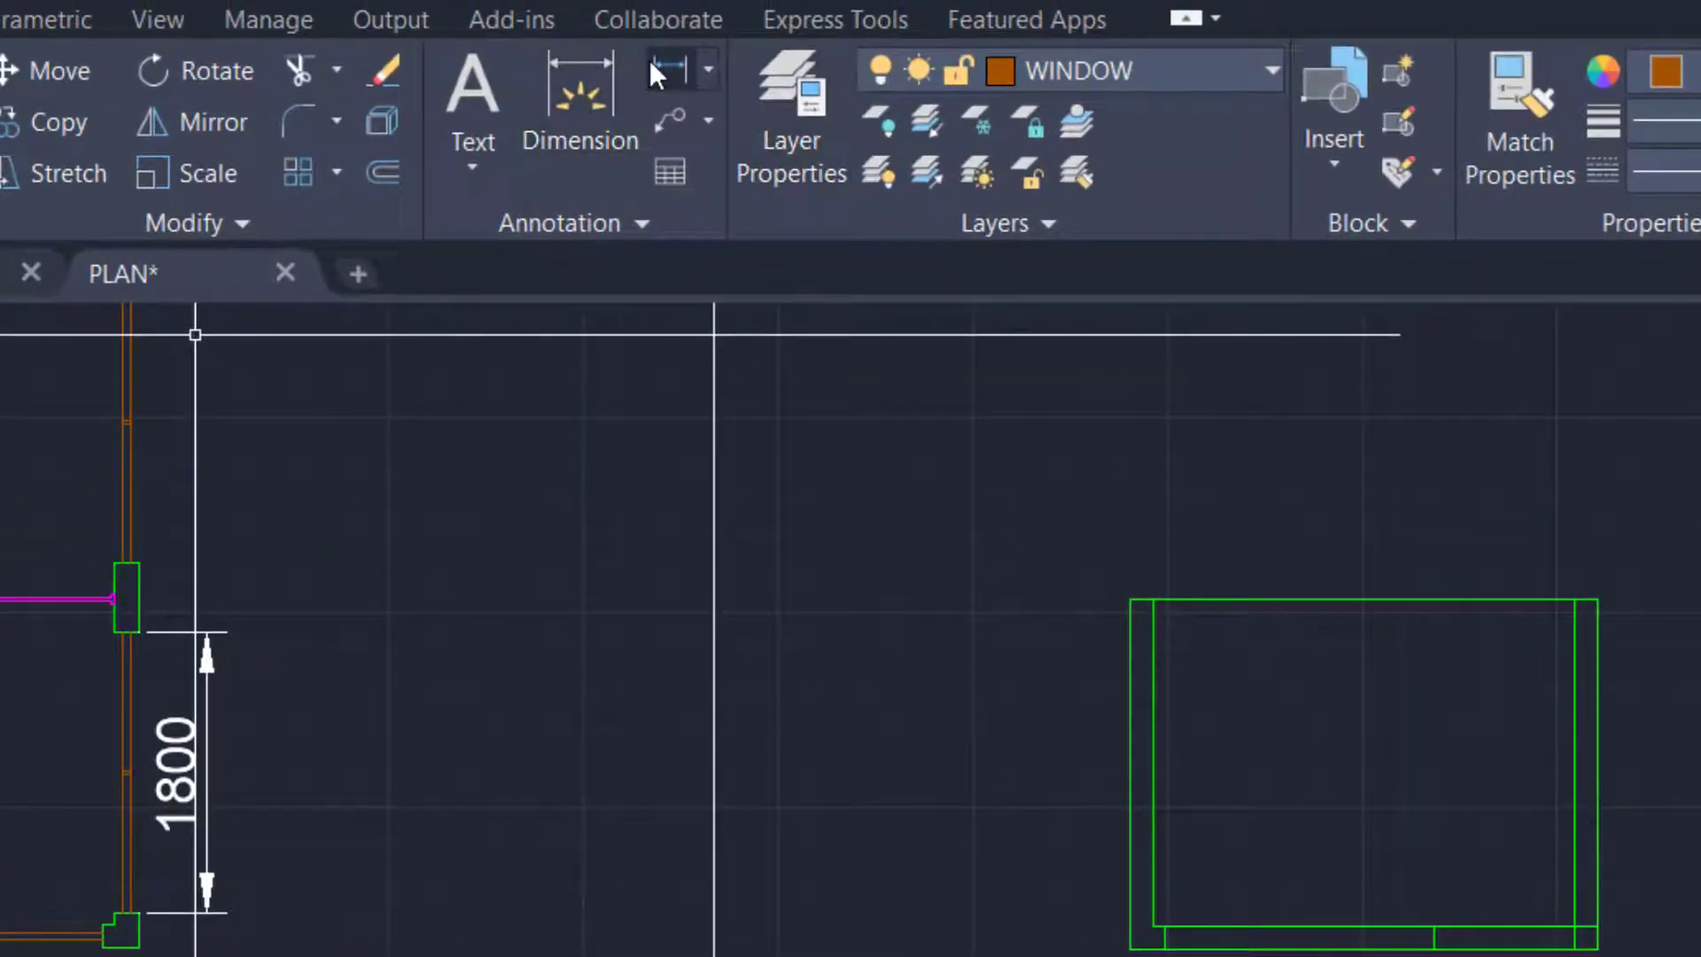
left_click(652, 64)
scroll(307, 759, "up", 3)
left_click(341, 738)
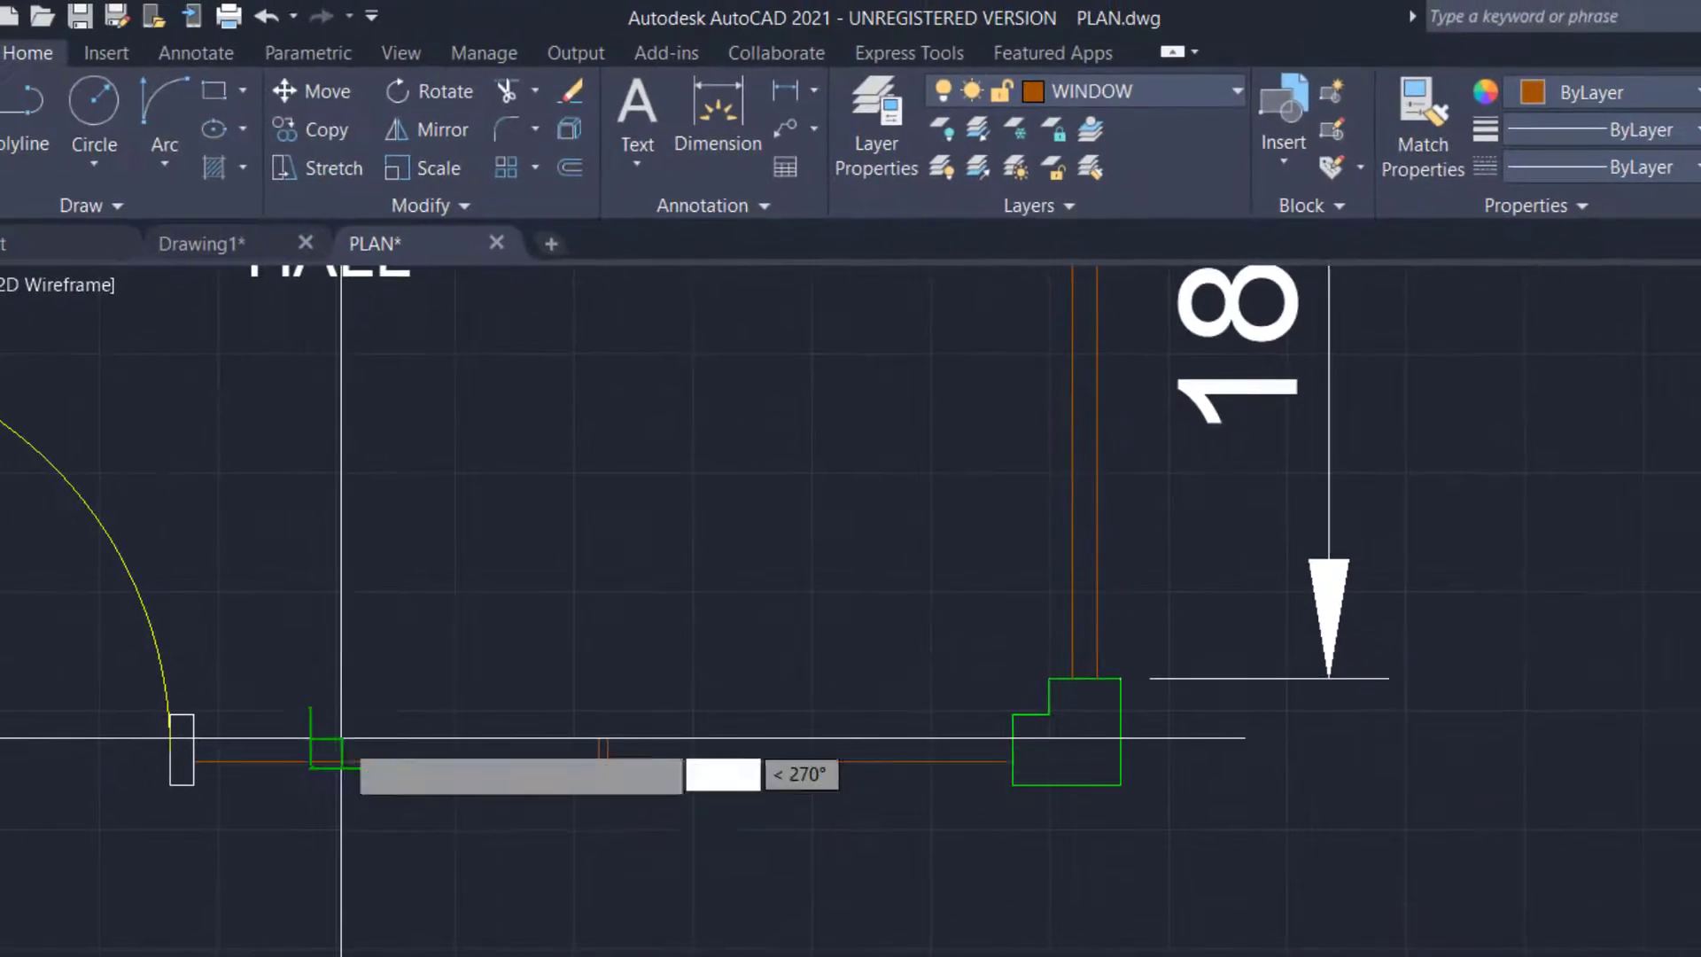
left_click(342, 761)
scroll(342, 759, "down", 5)
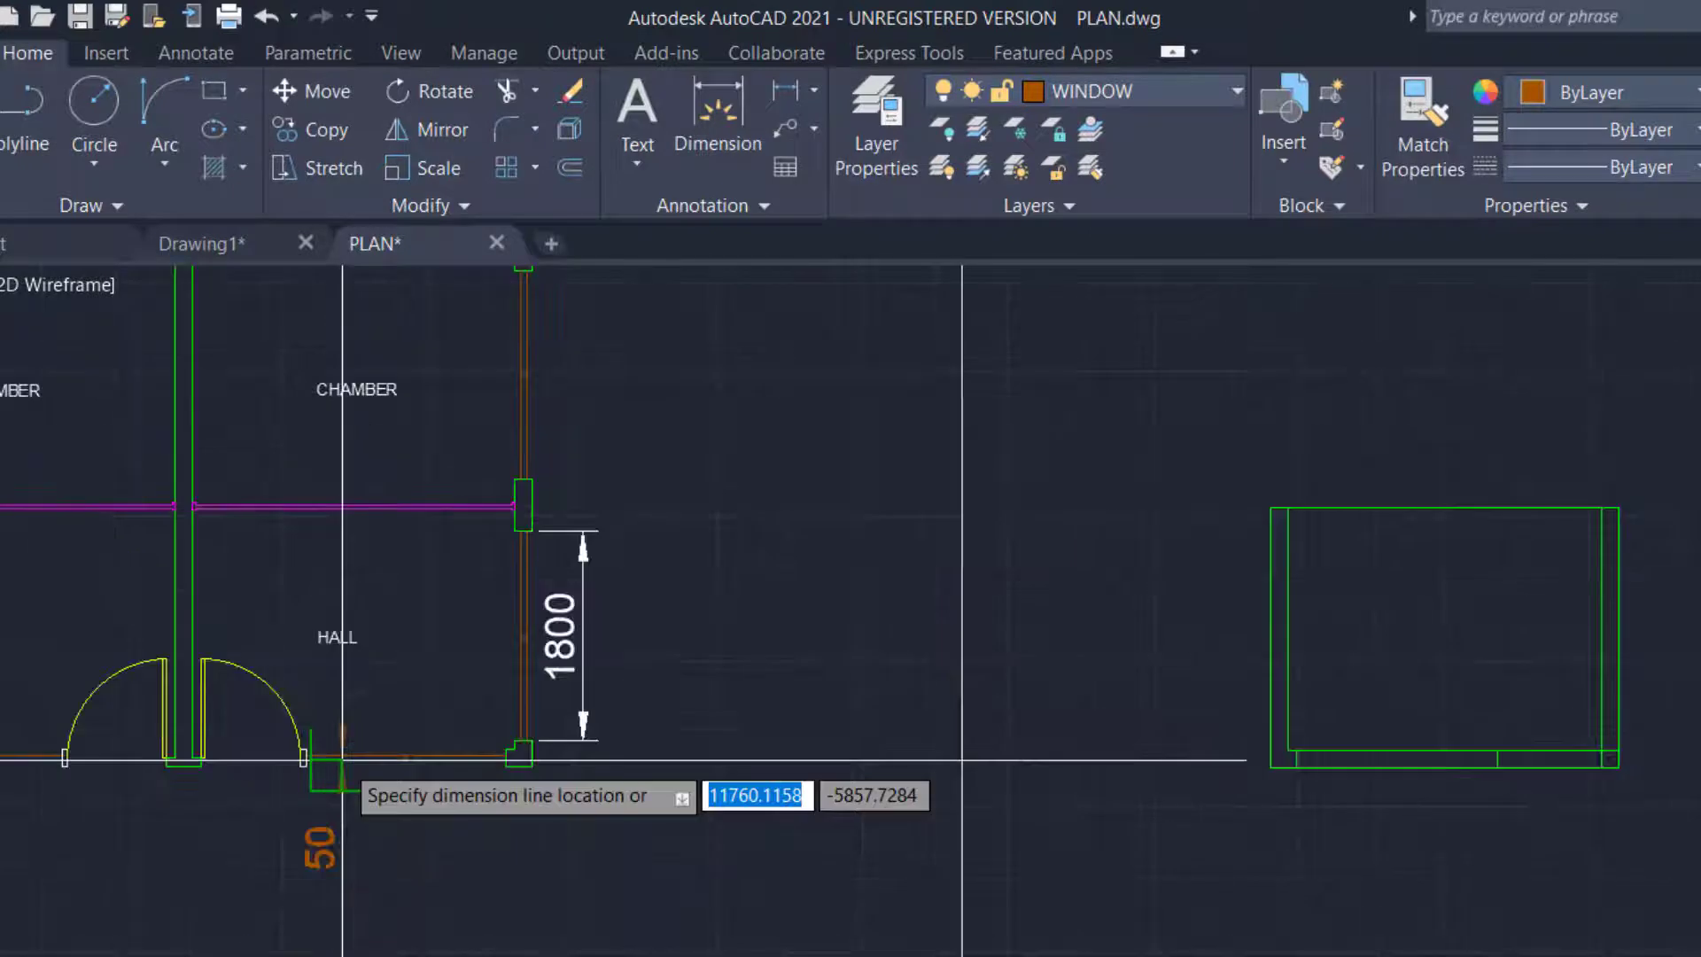
key("Escape")
Draw a horizontal window centre line inside the new plan's bottom wall, joining the midpoints of the two short vertical stubs
left_click(50, 127)
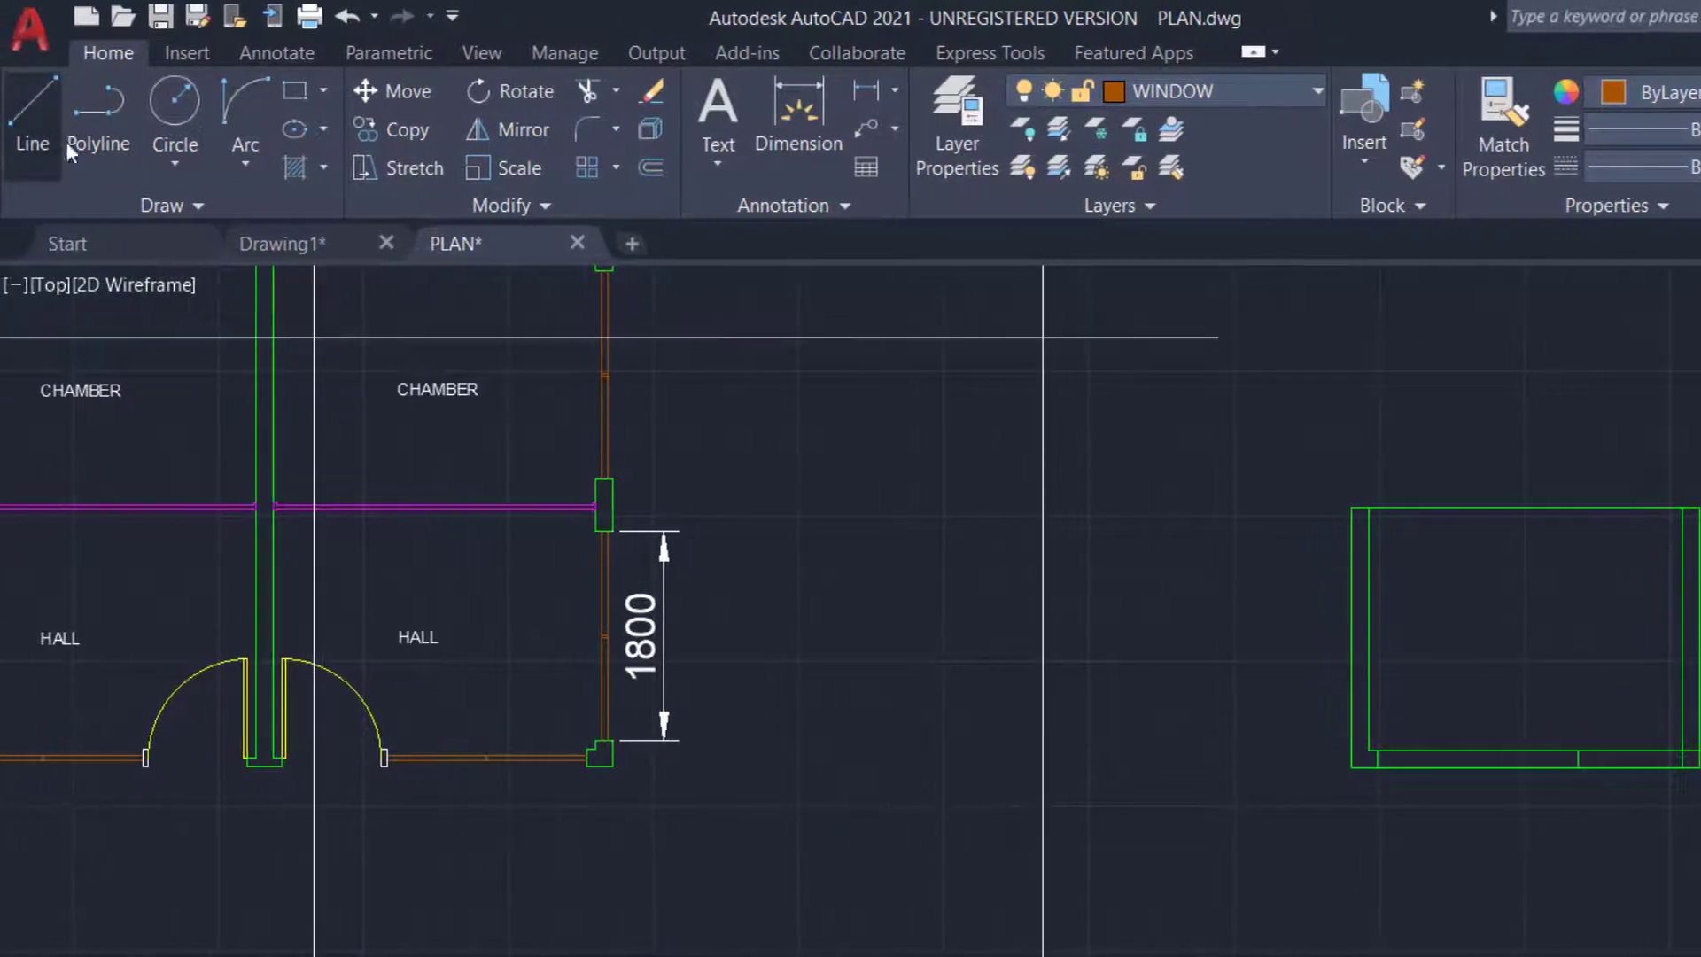
scroll(1532, 789, "up", 8)
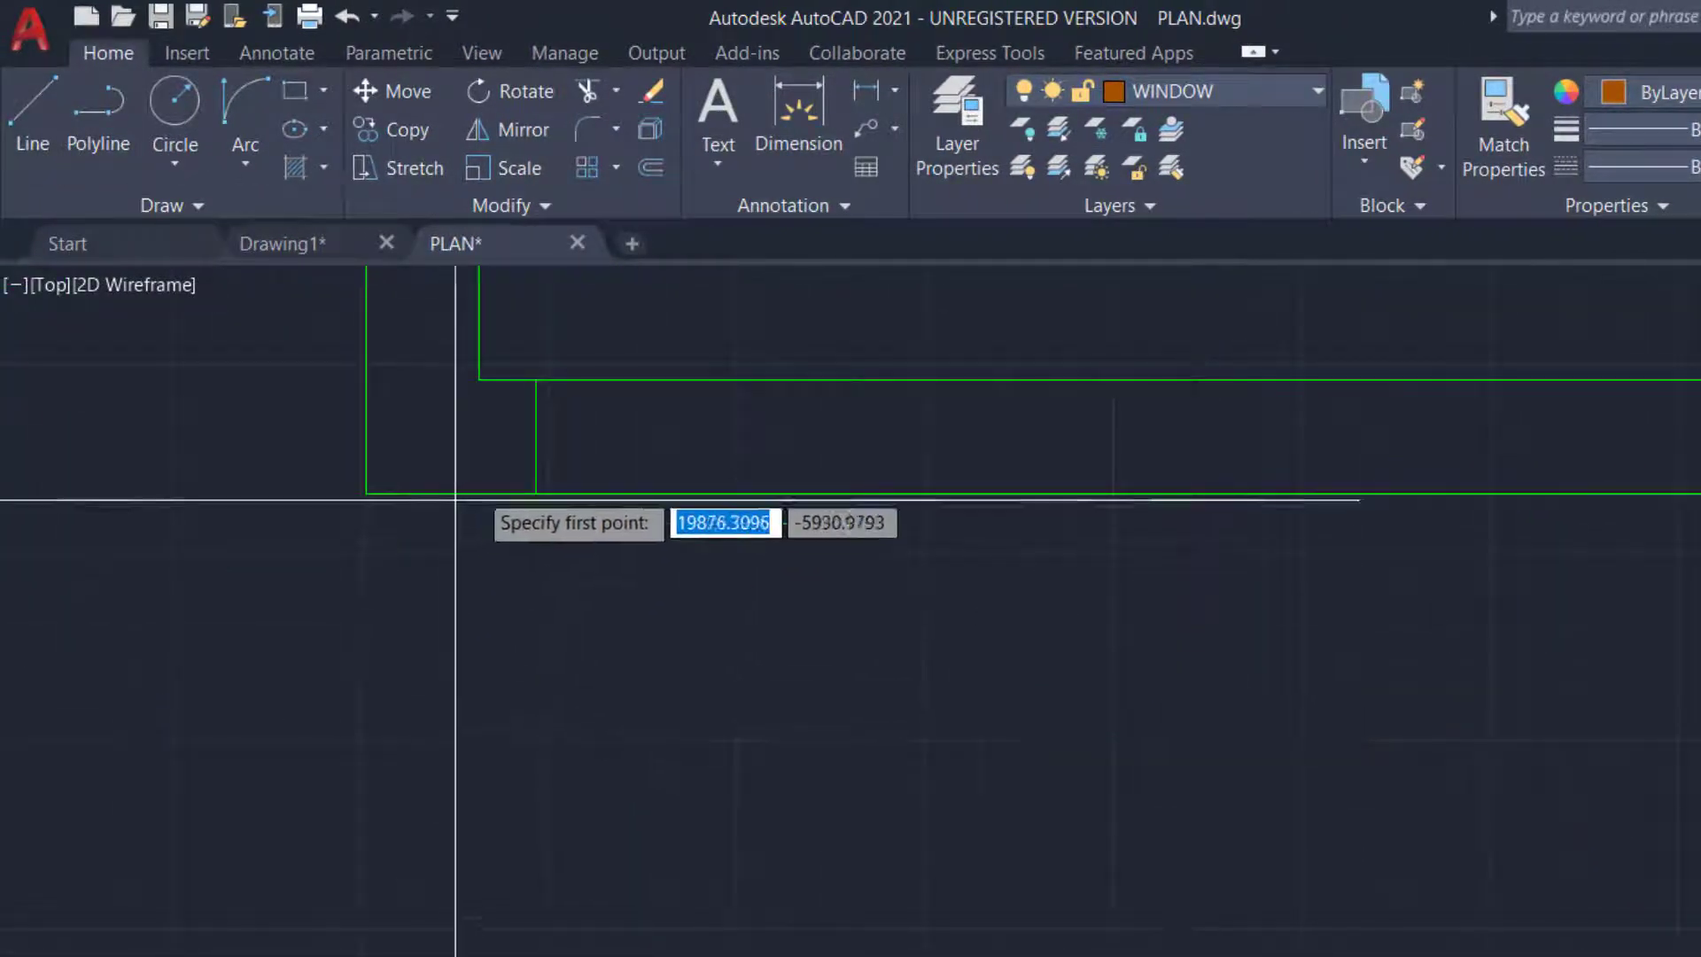
left_click(527, 443)
scroll(1628, 472, "down", 3)
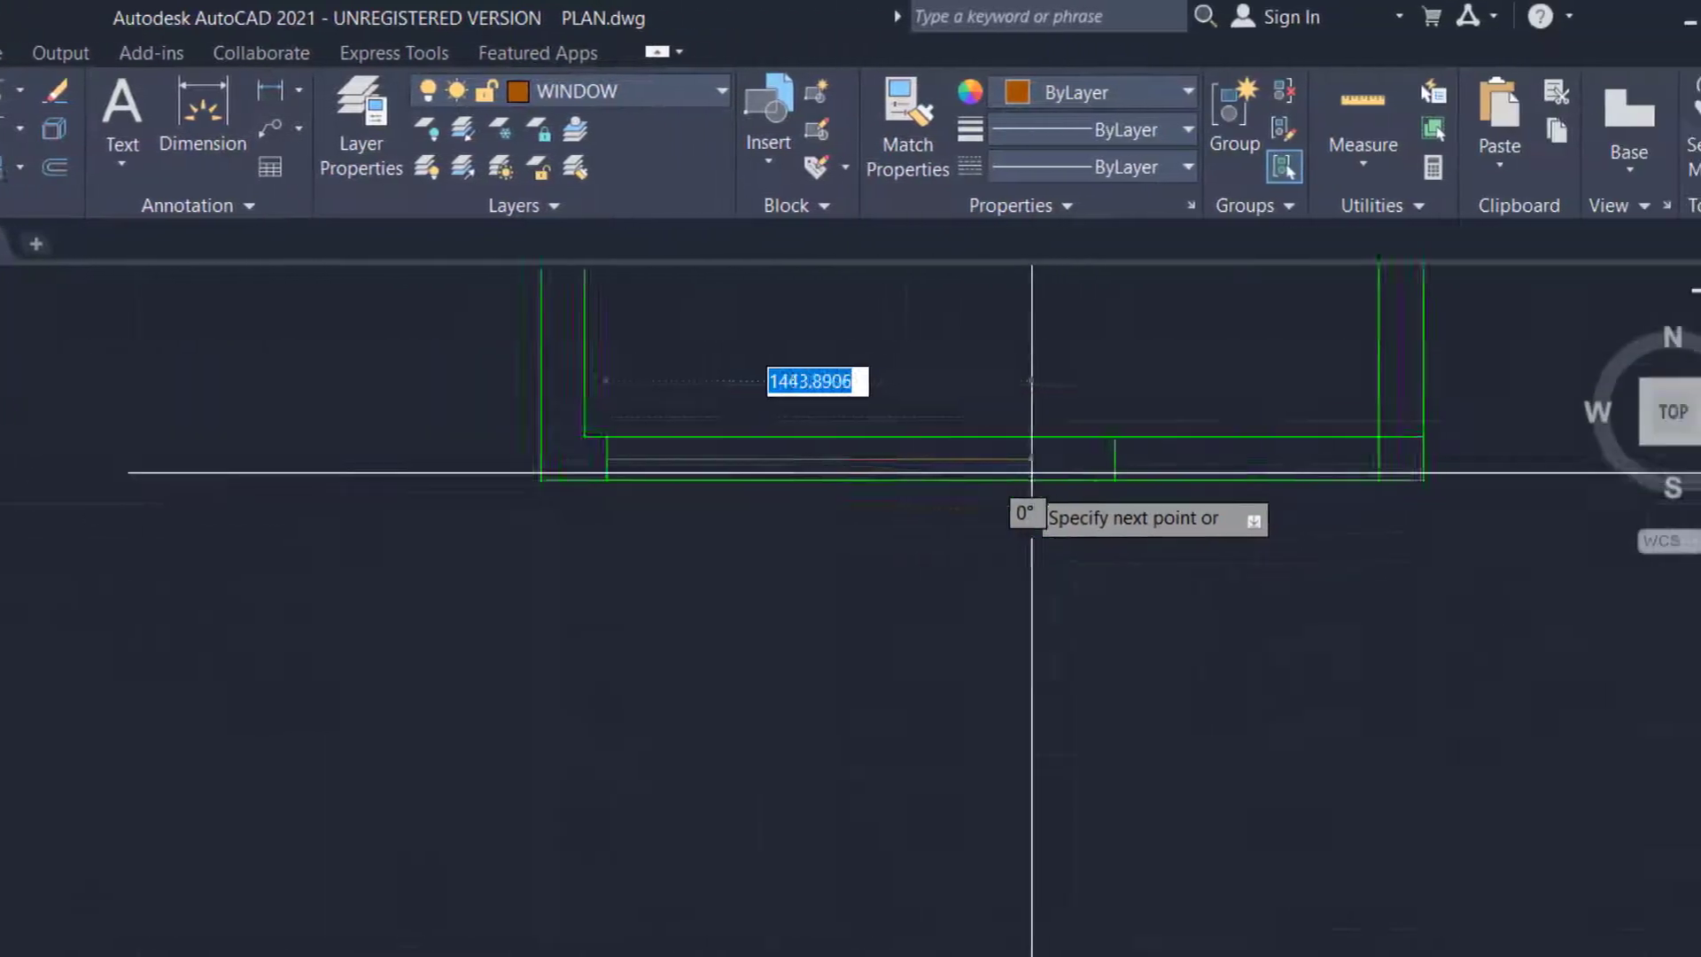
scroll(1028, 479, "down", 2)
scroll(1109, 479, "up", 6)
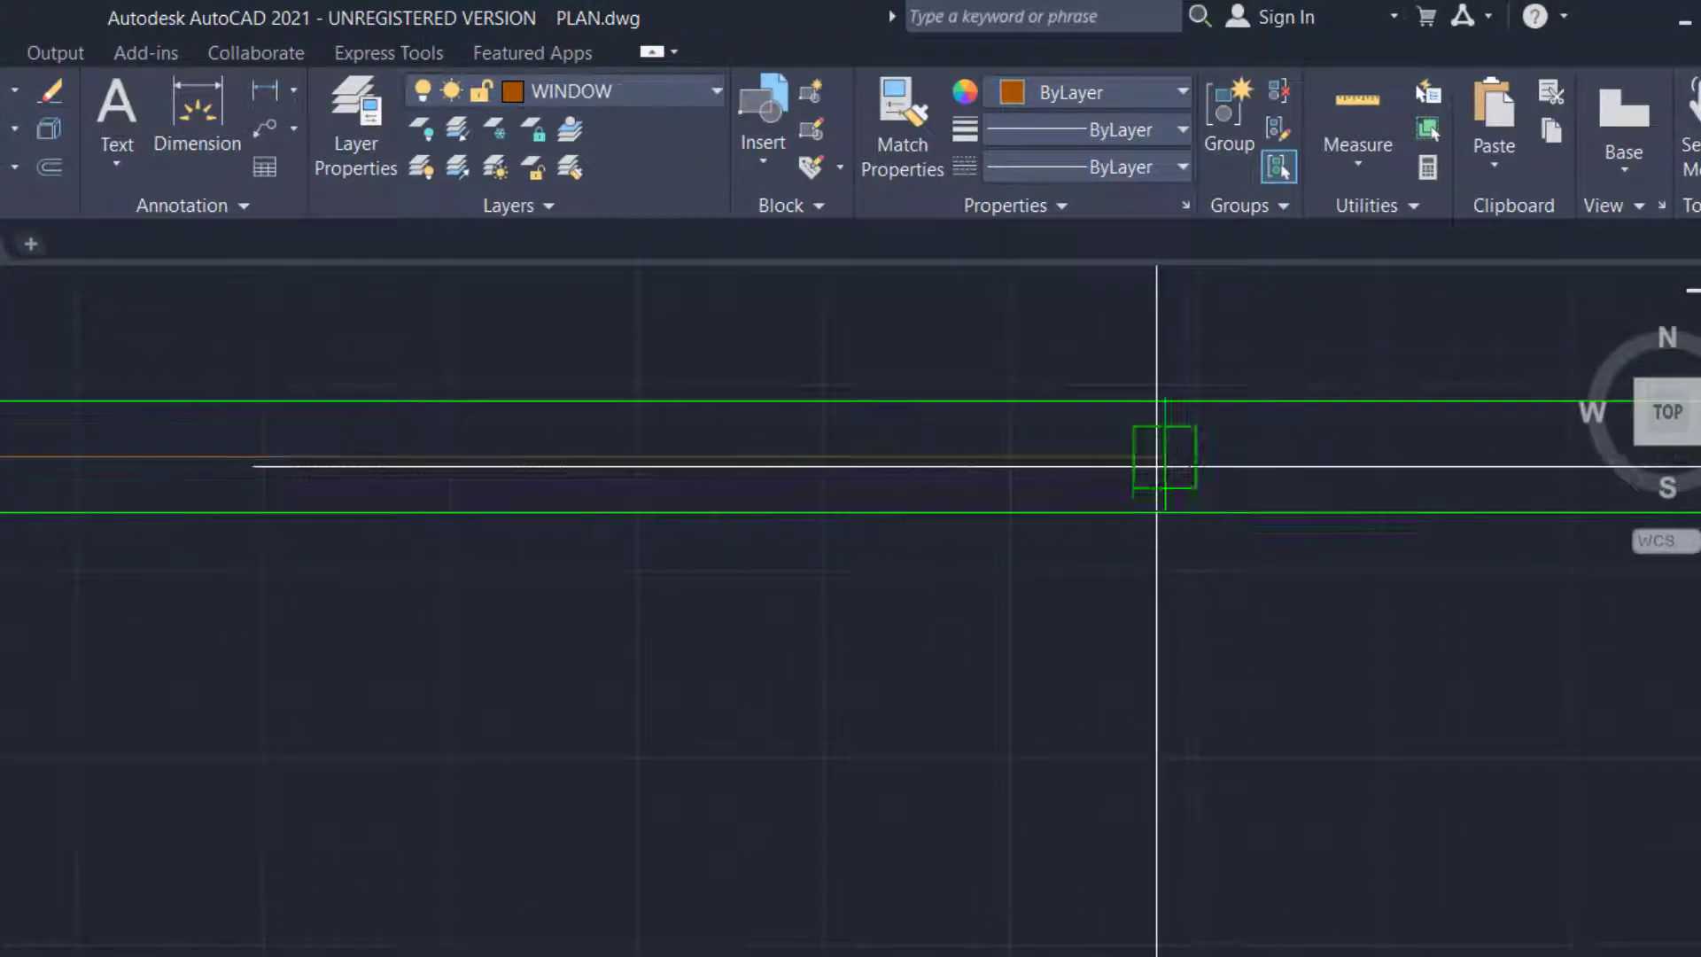
key("Escape")
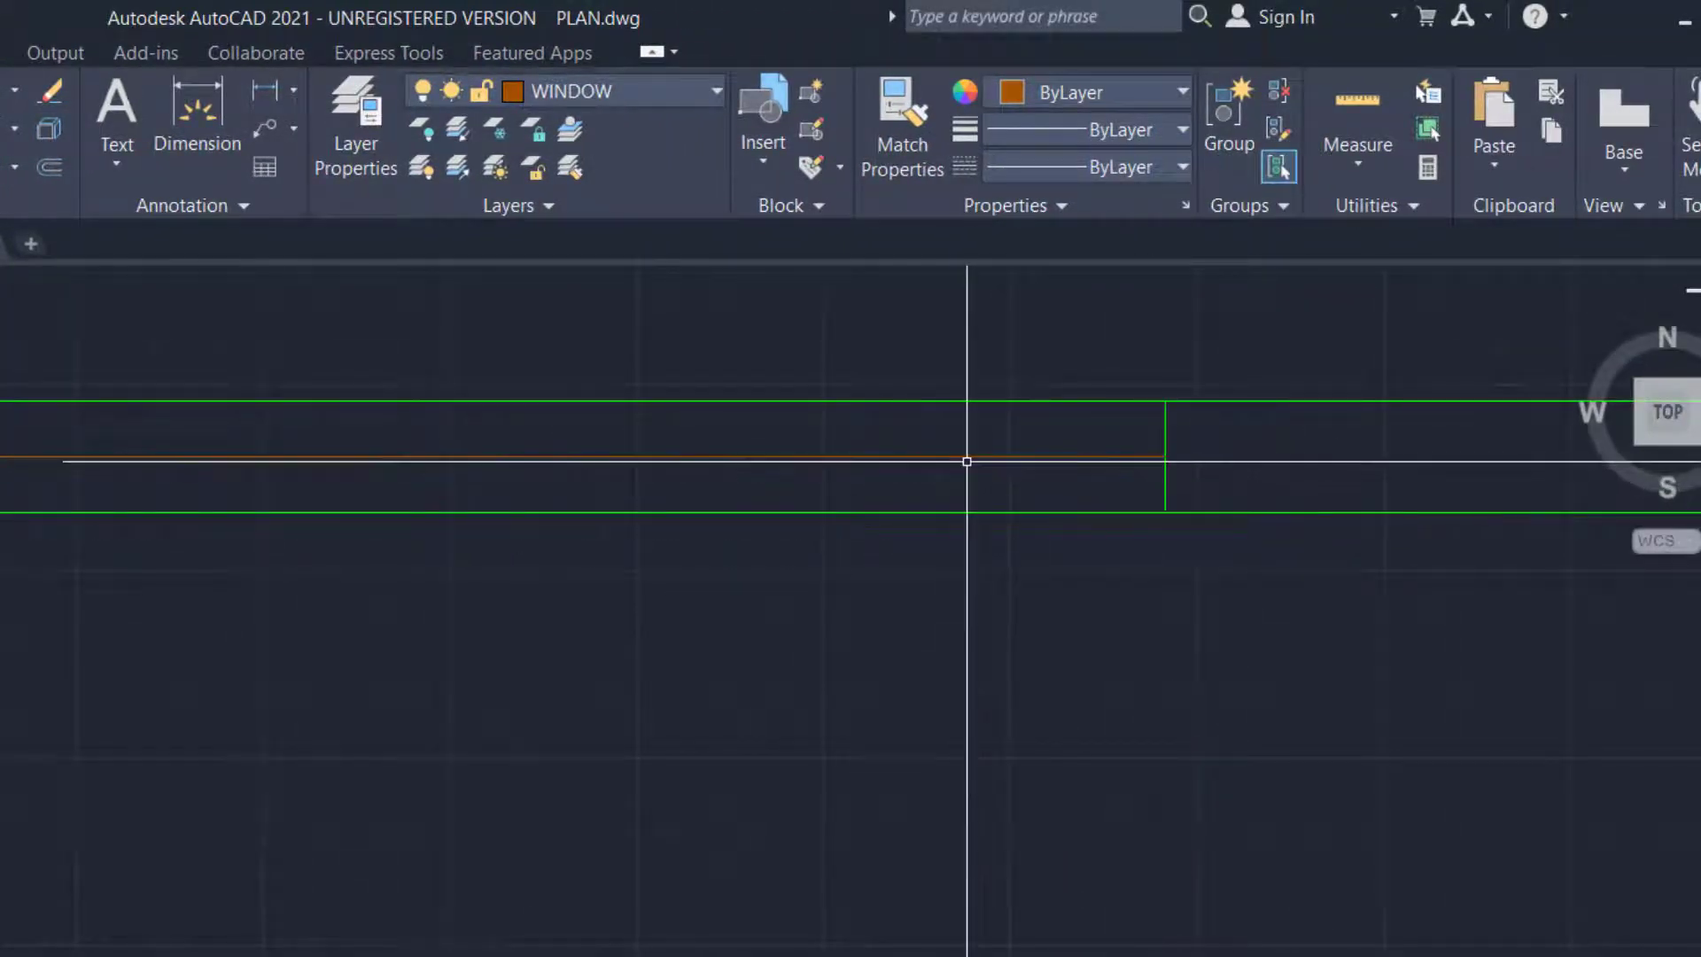
Offset the window centre line 25 to both its upper and lower sides and delete the original centre line
type("o")
key("Return")
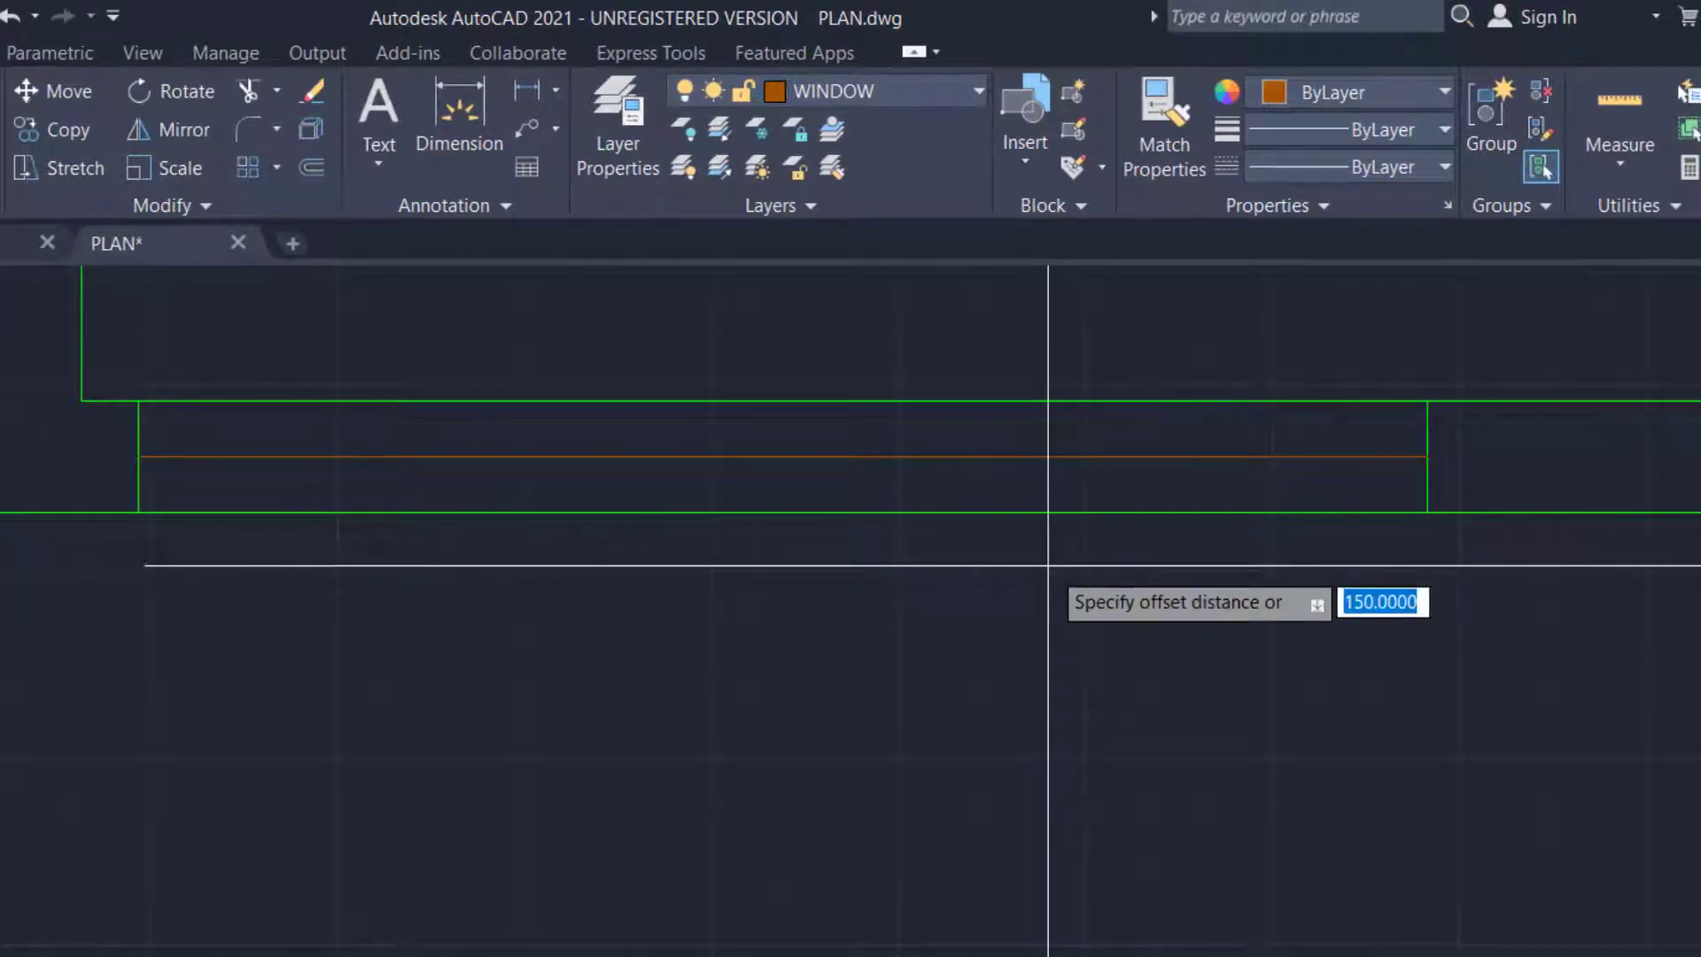
type("25")
key("Return")
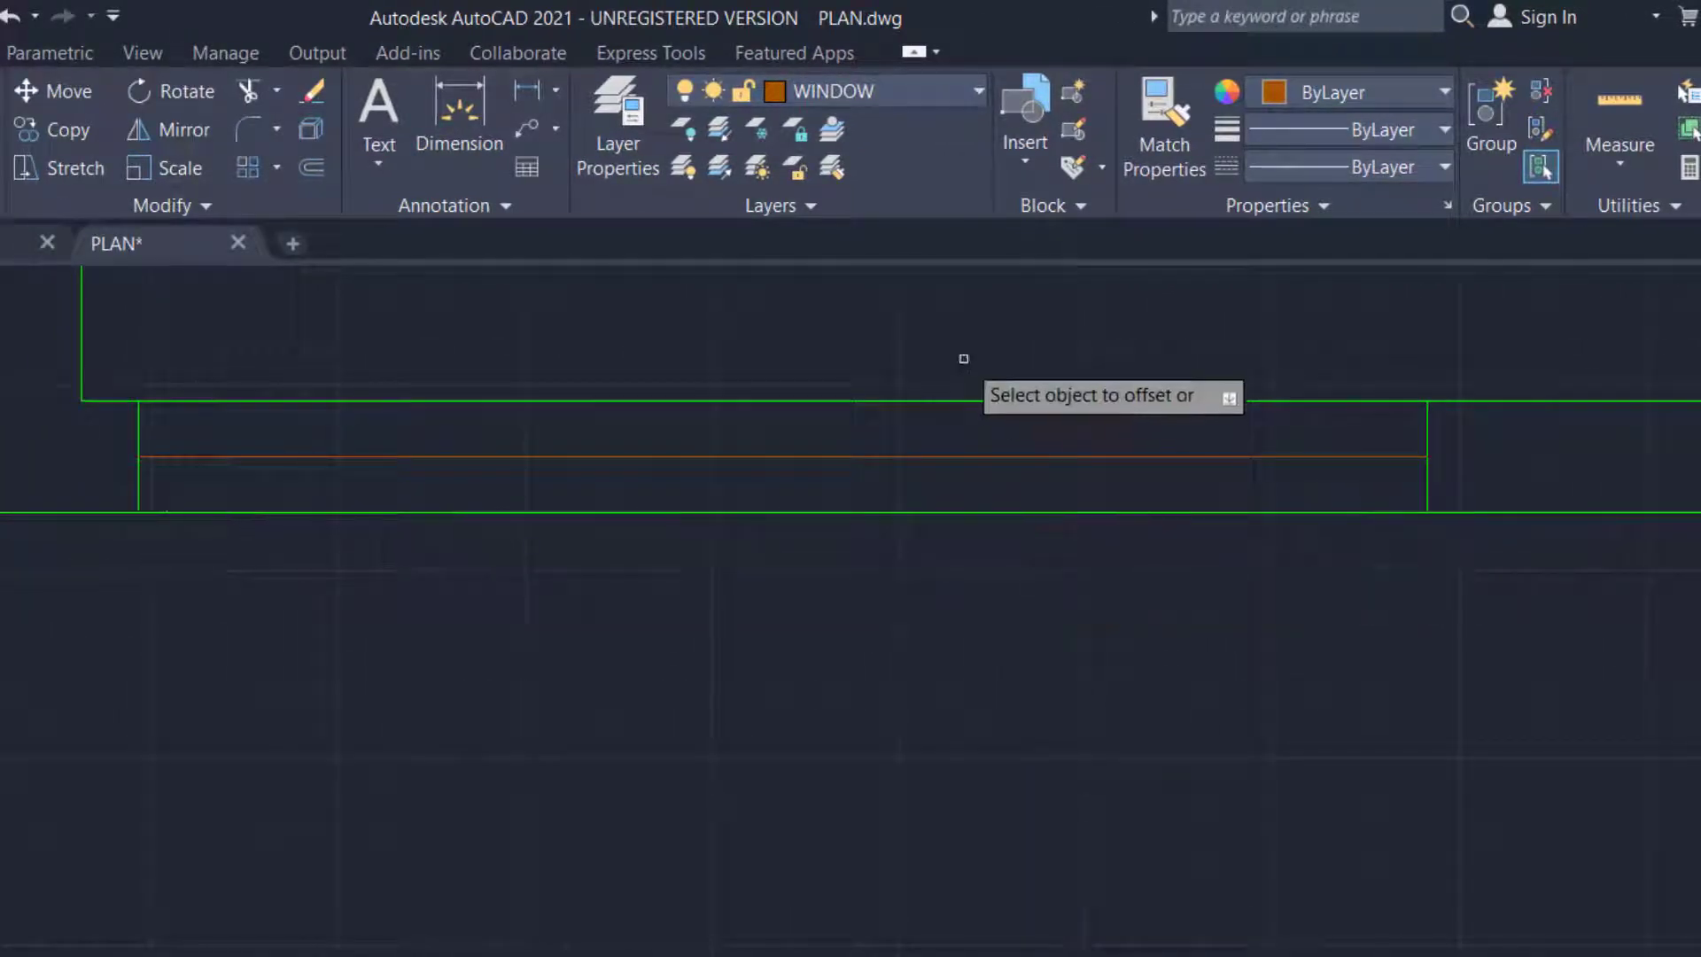
left_click(972, 455)
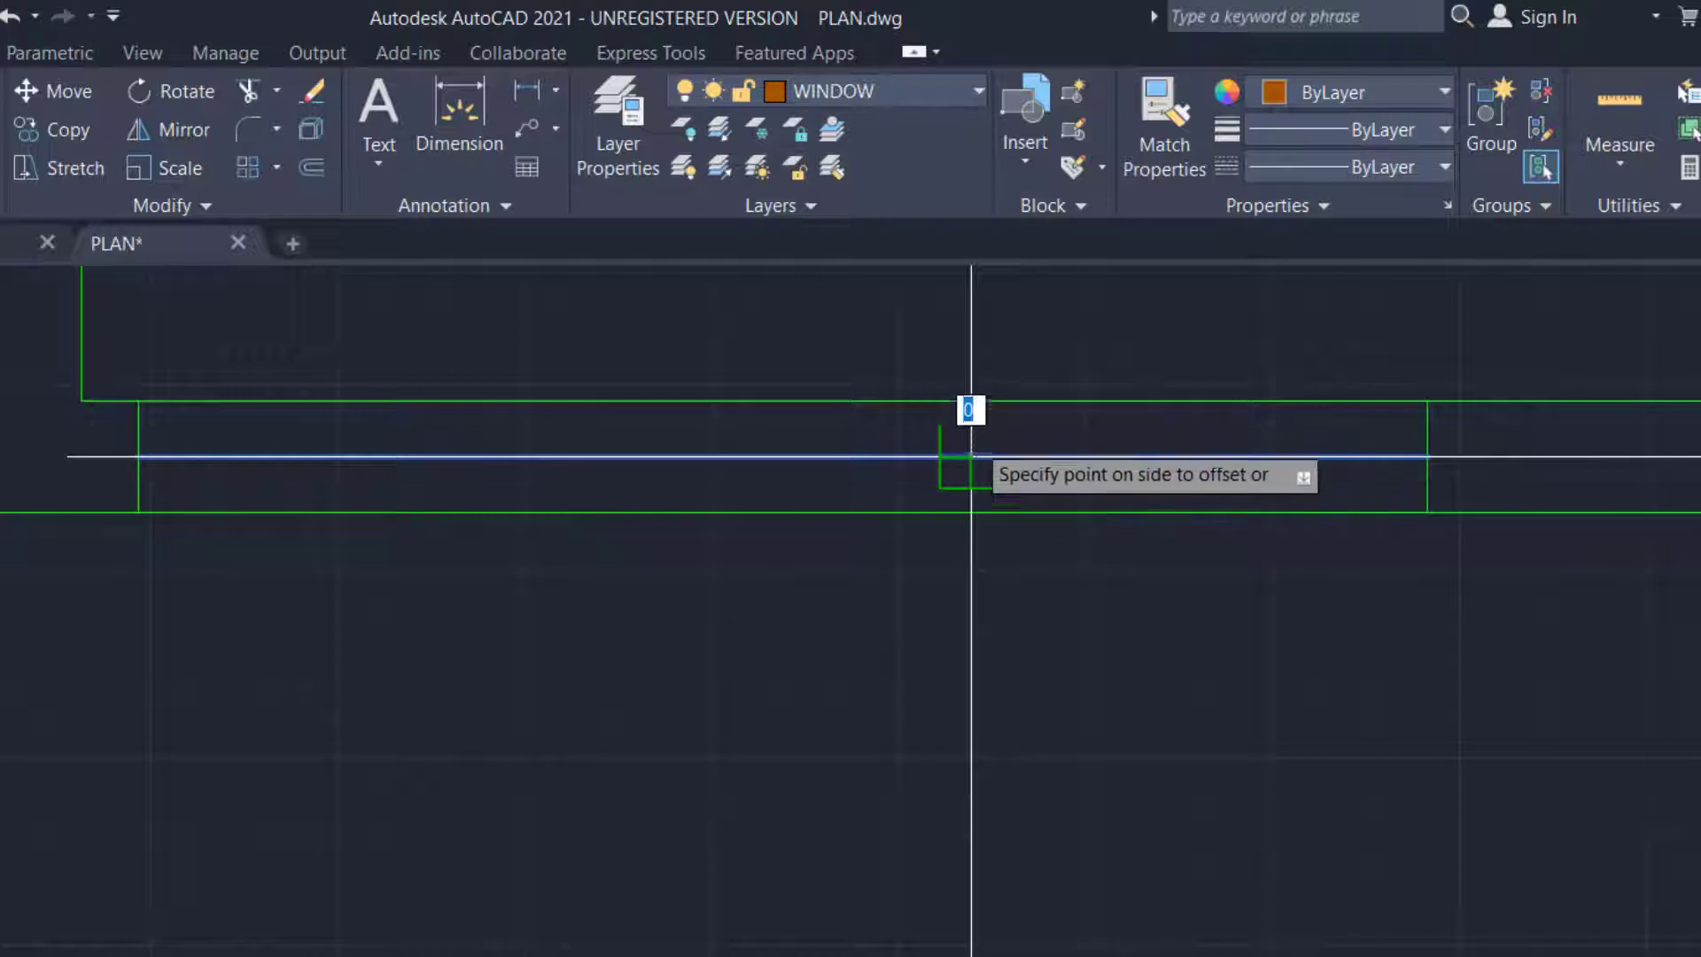
scroll(975, 461, "up", 3)
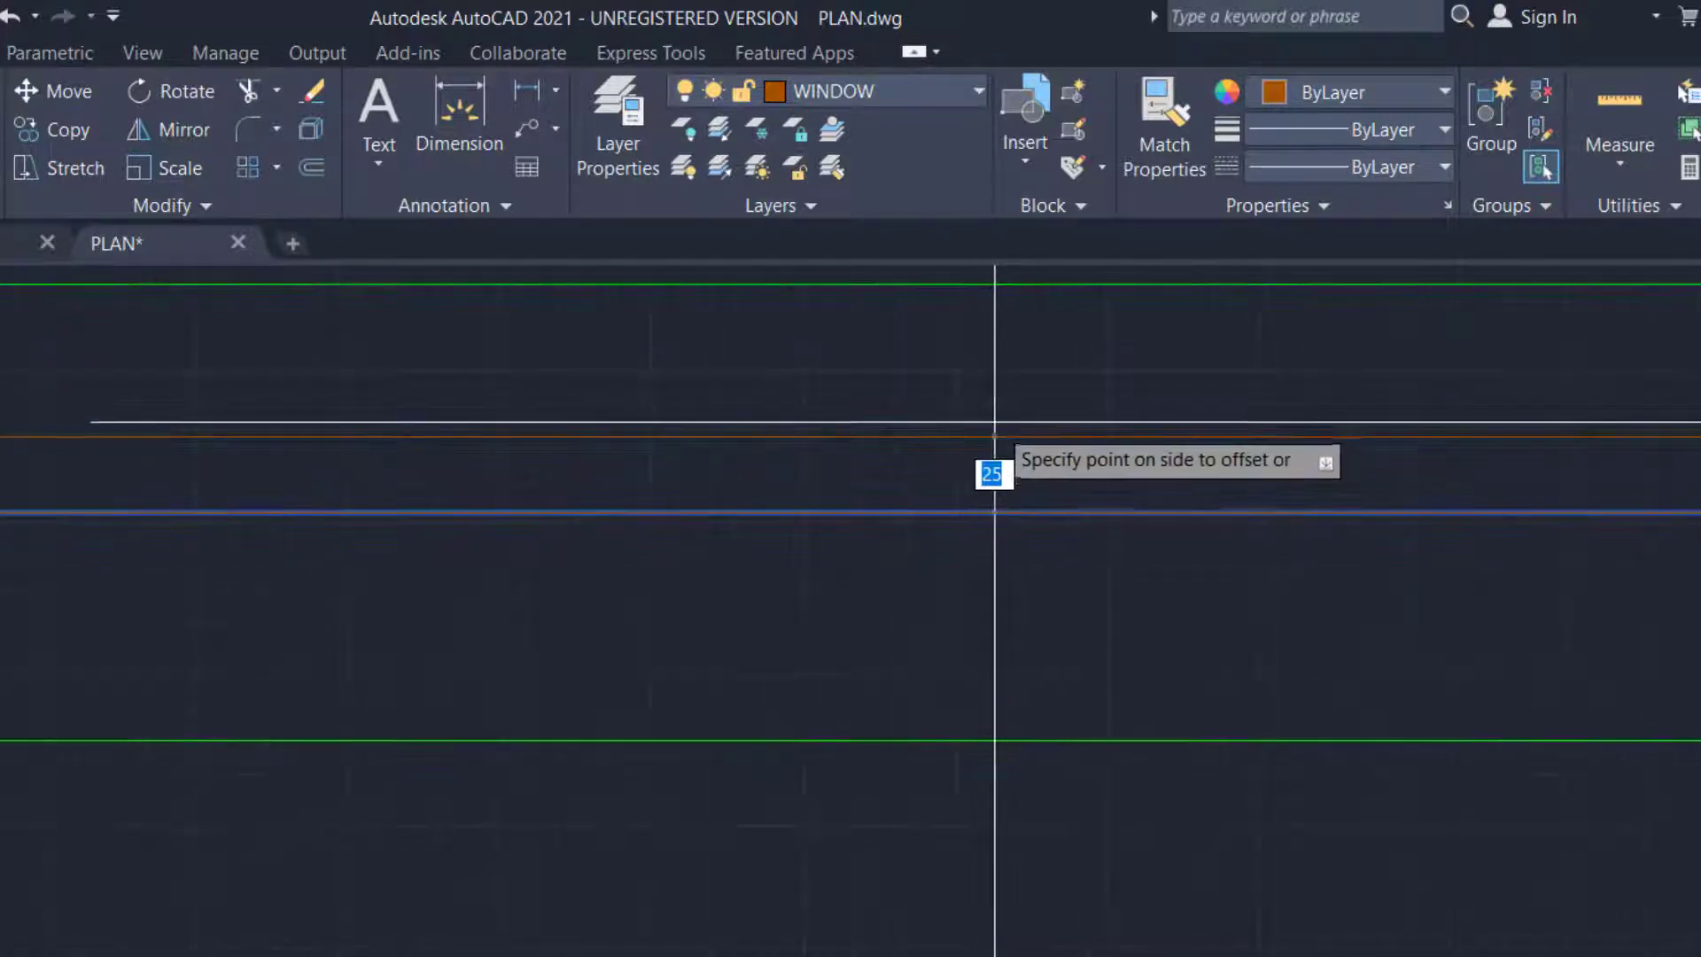
left_click(994, 471)
left_click(982, 510)
left_click(981, 552)
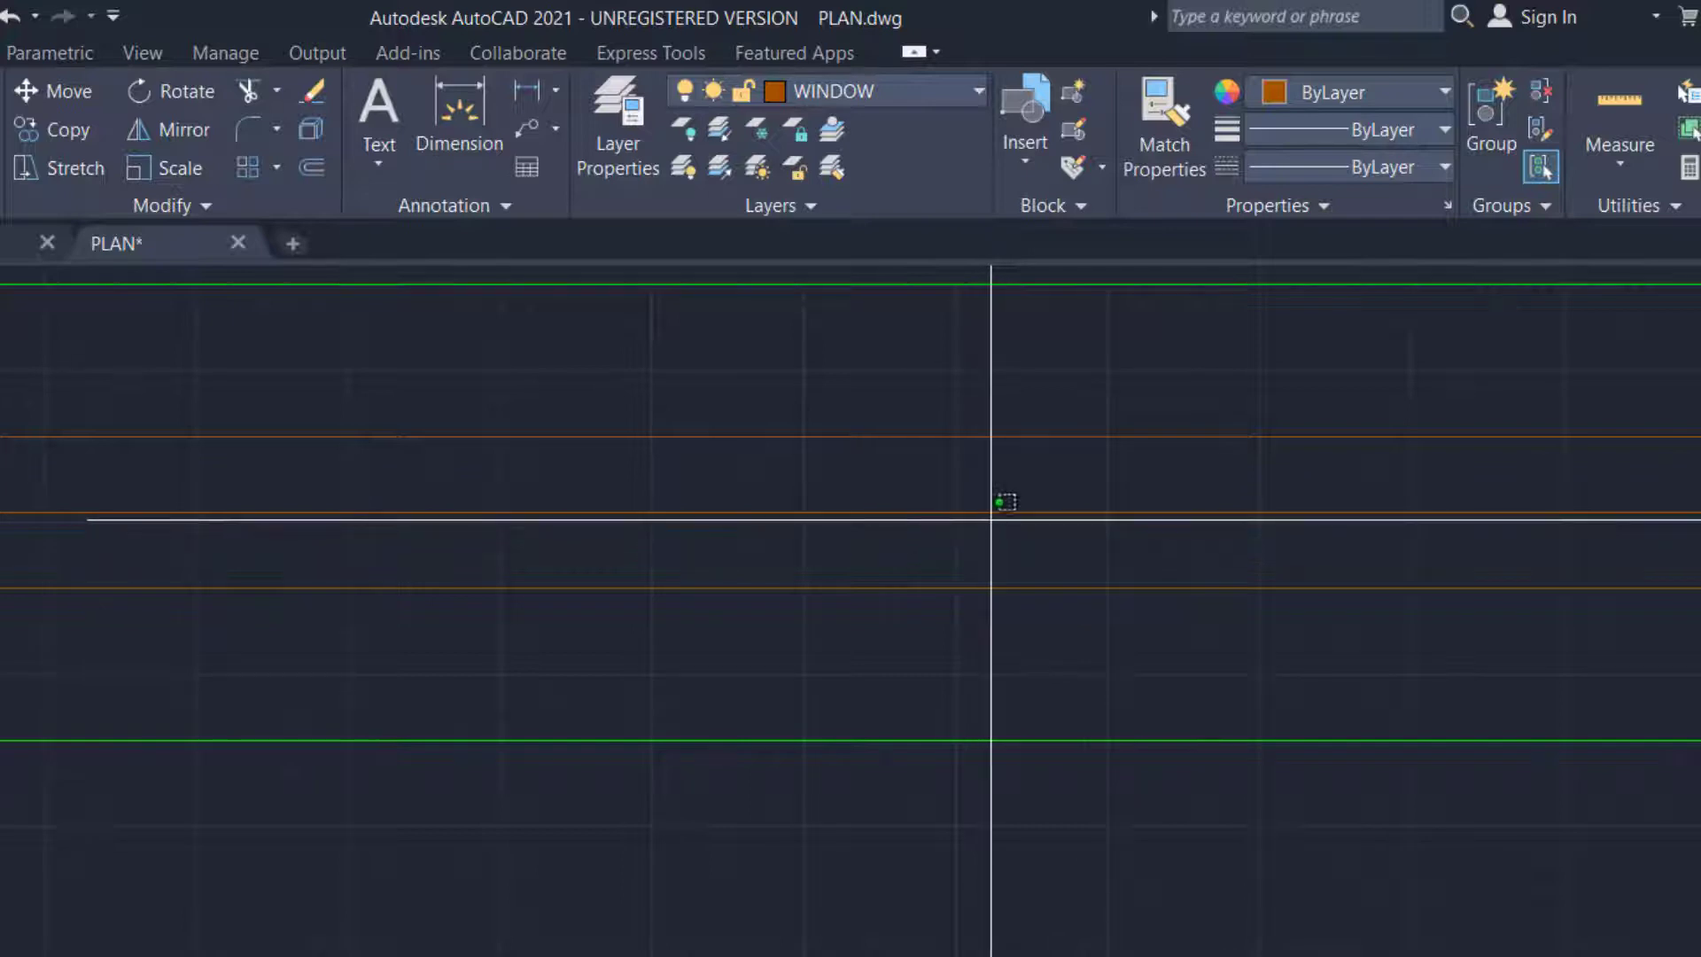
left_click(991, 514)
scroll(890, 575, "down", 4)
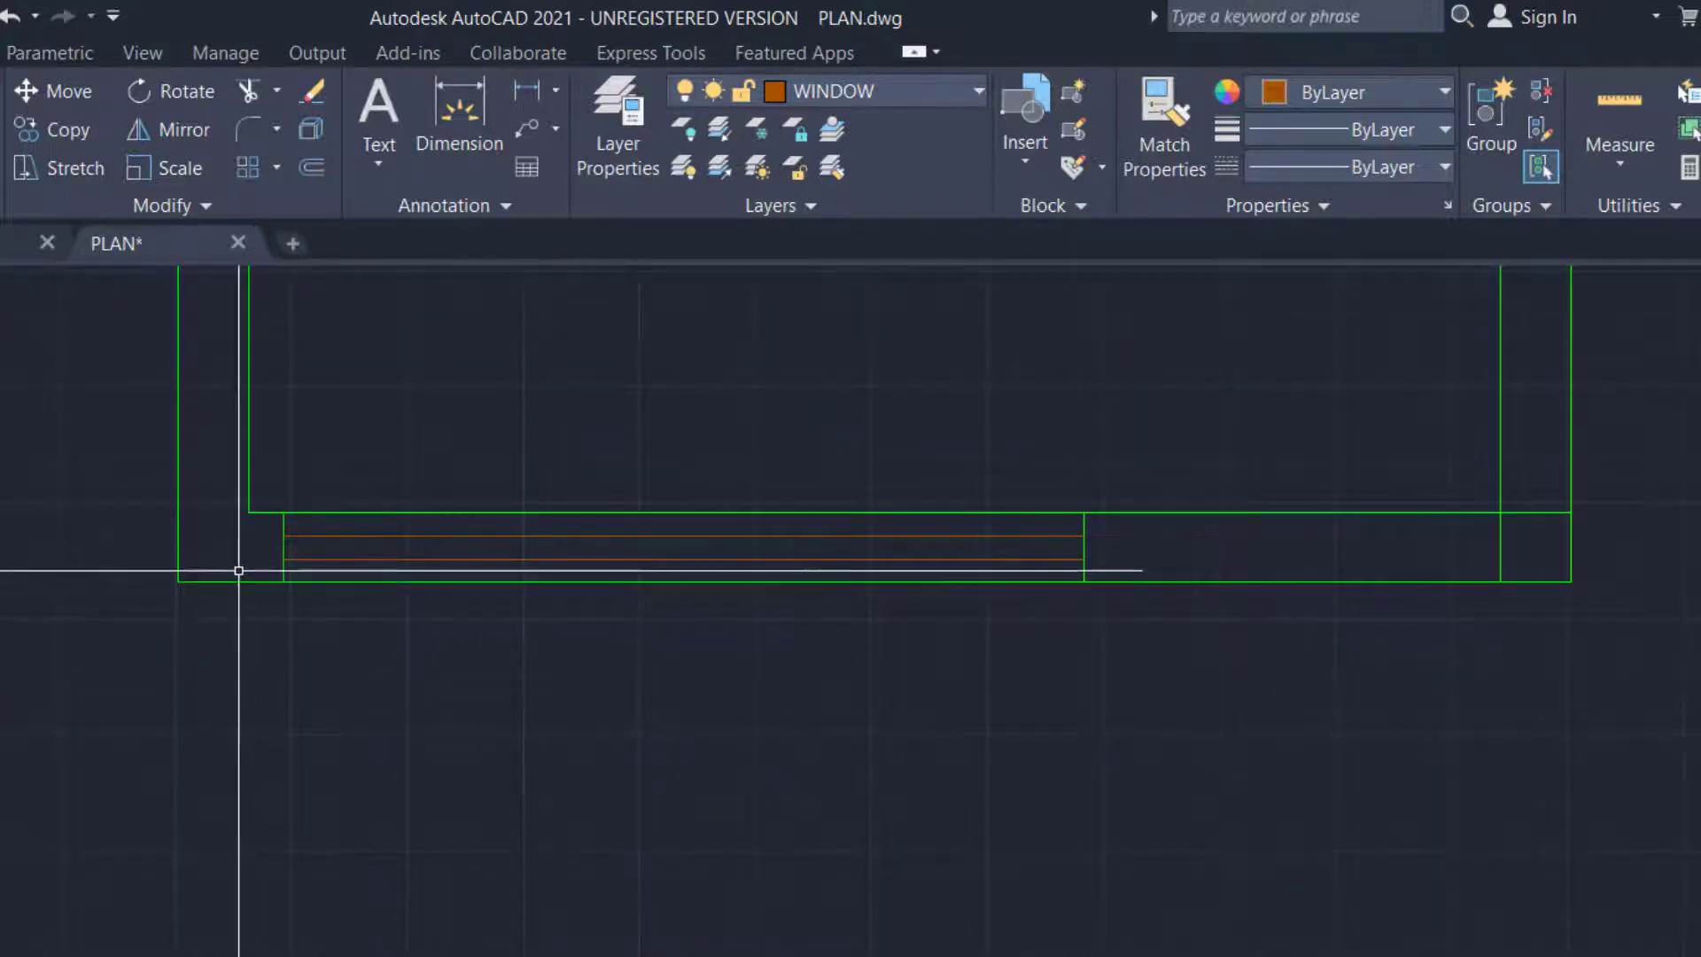
Draw vertical construction lines through both edges of the left window's centre mullion on the original elevation, down through the floor plan
middle_click_drag(367, 584, 934, 611)
scroll(934, 611, "down", 4)
scroll(205, 667, "up", 2)
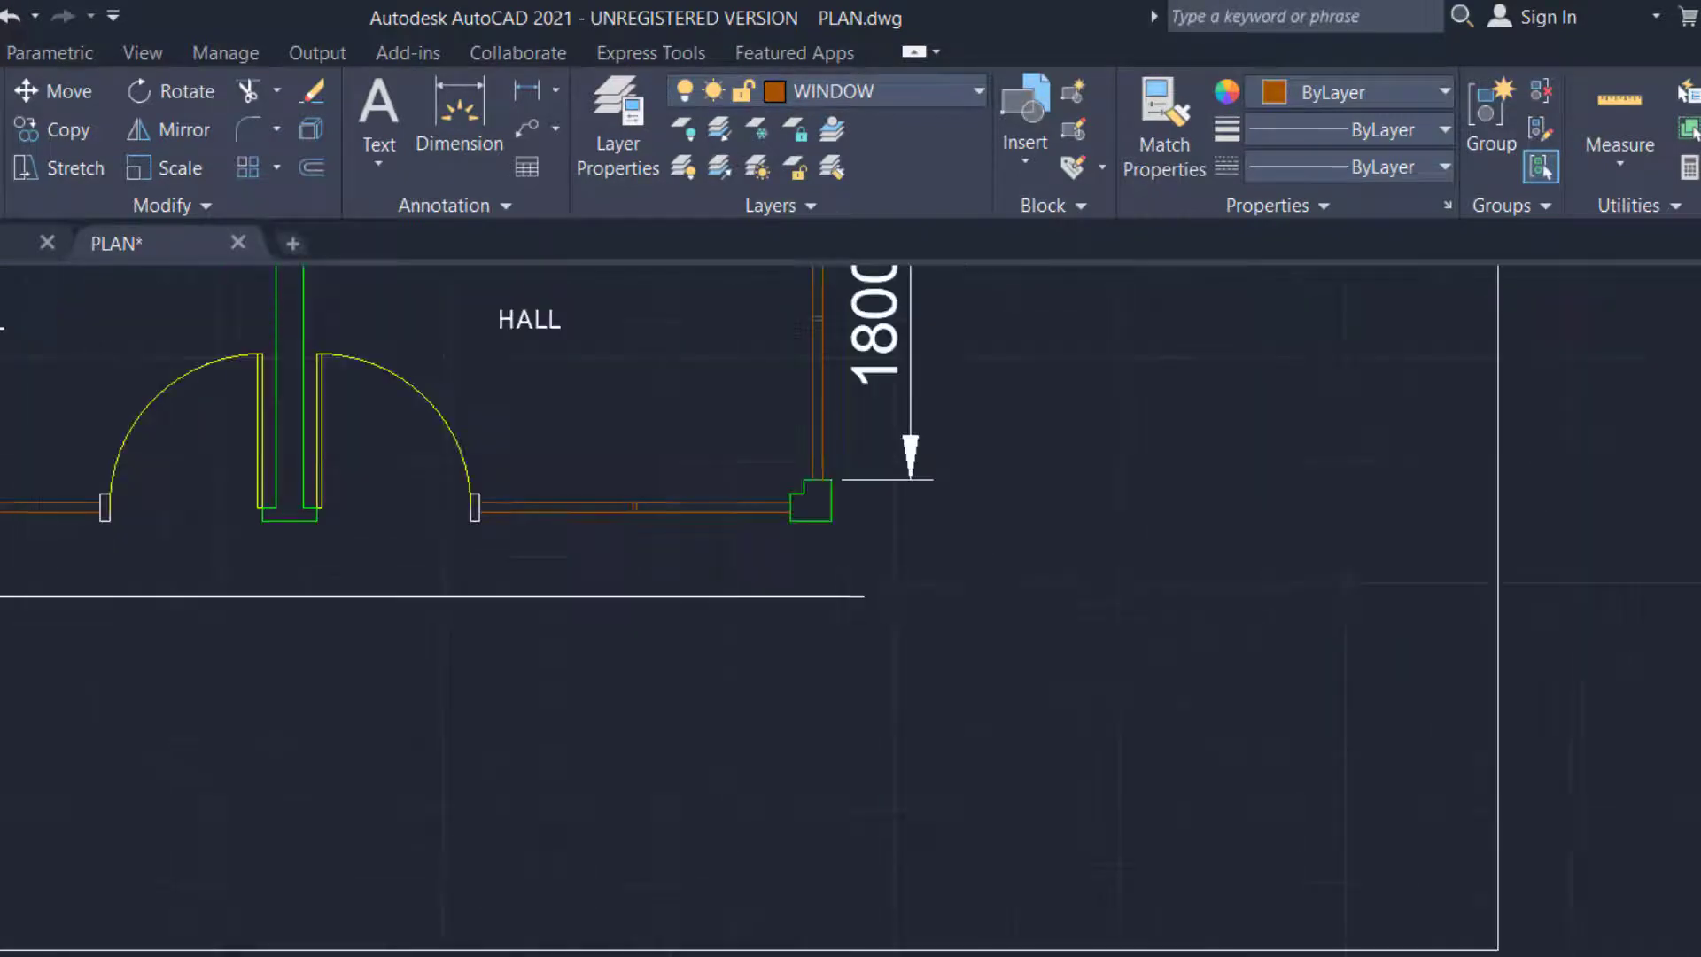
scroll(5, 587, "down", 5)
scroll(824, 512, "up", 10)
scroll(820, 590, "down", 3)
middle_click_drag(819, 589, 806, 692)
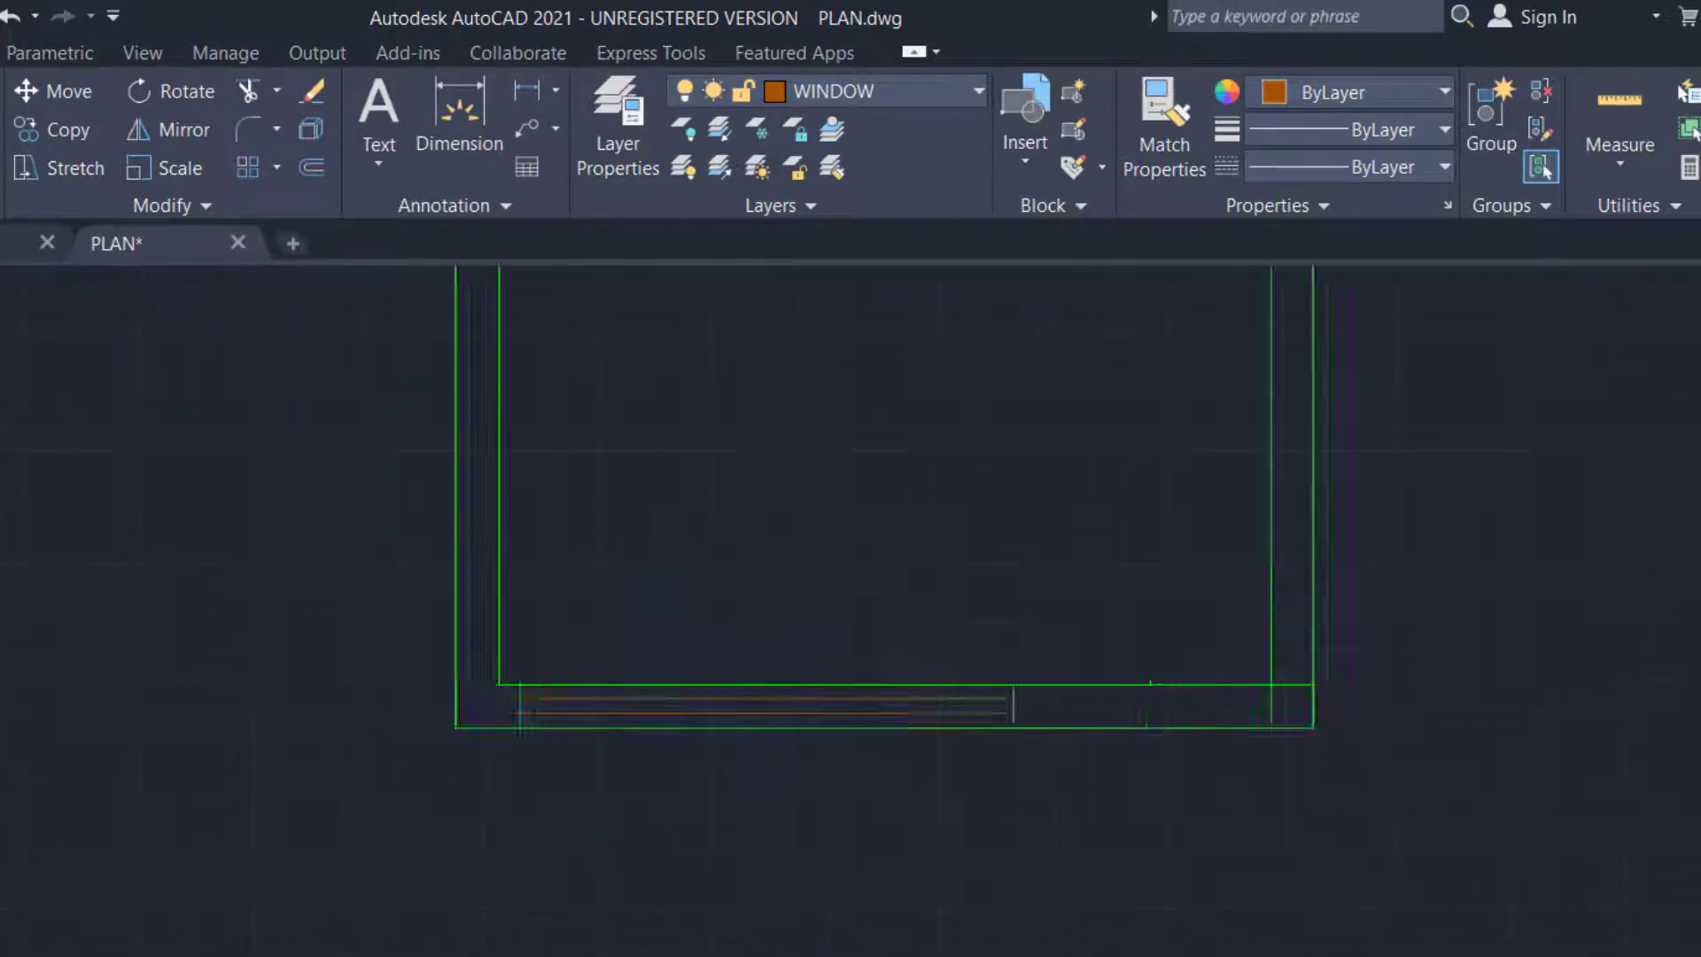
scroll(855, 653, "down", 10)
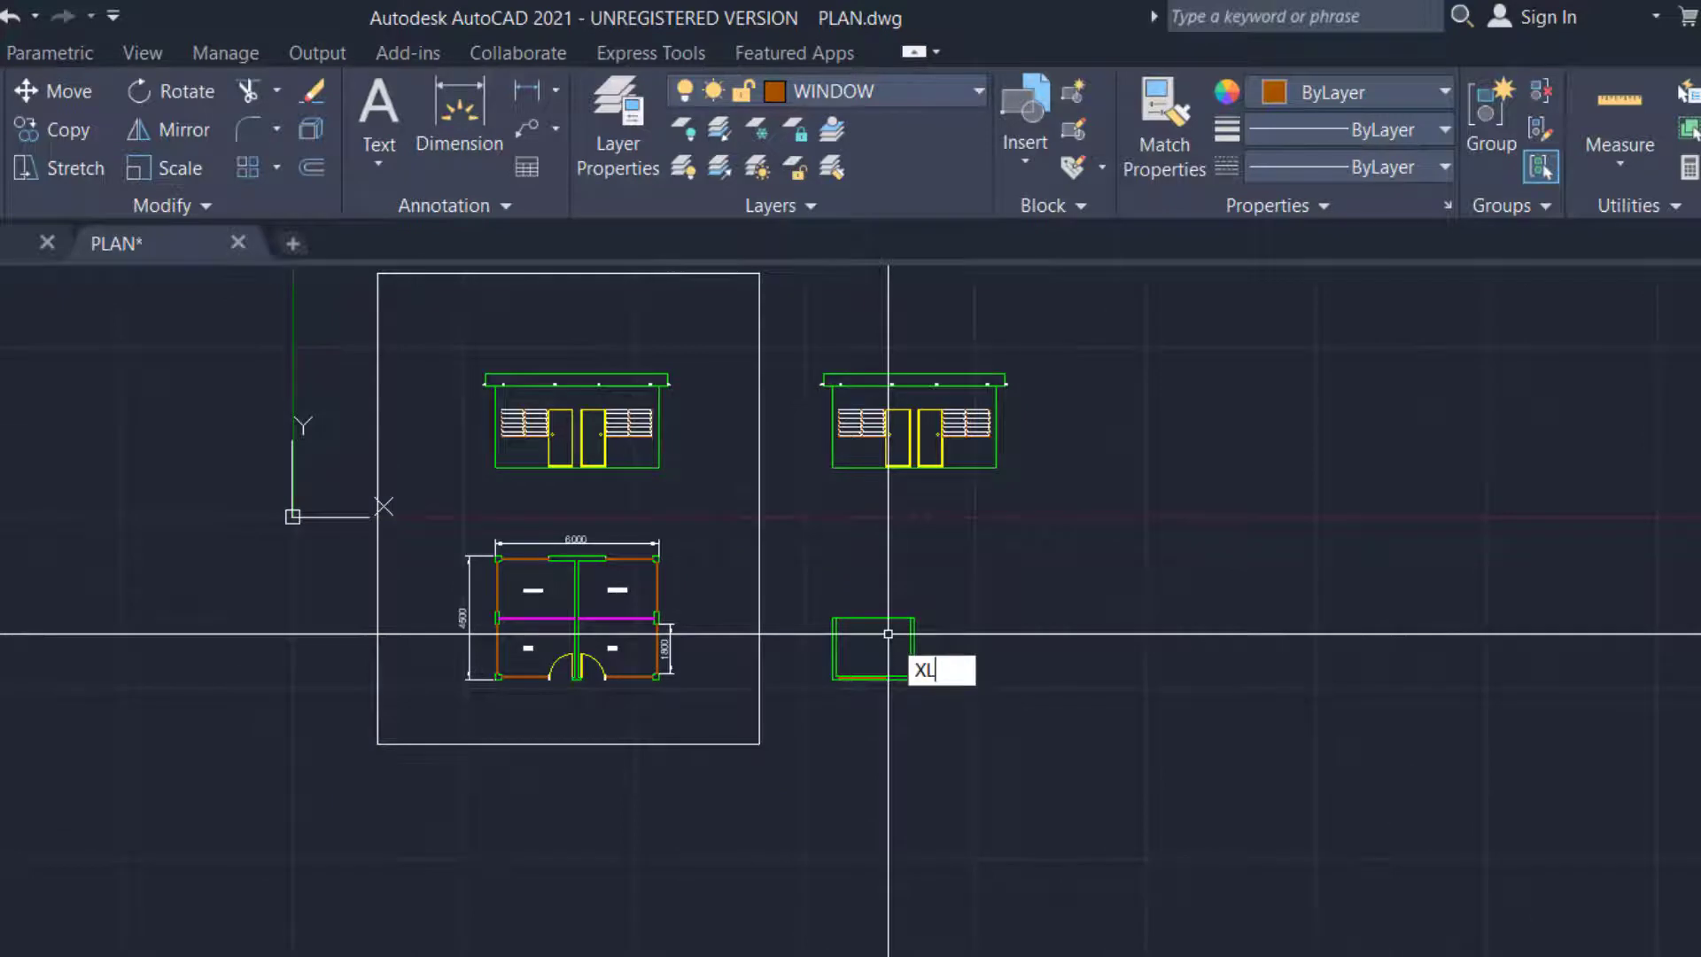
scroll(526, 429, "up", 10)
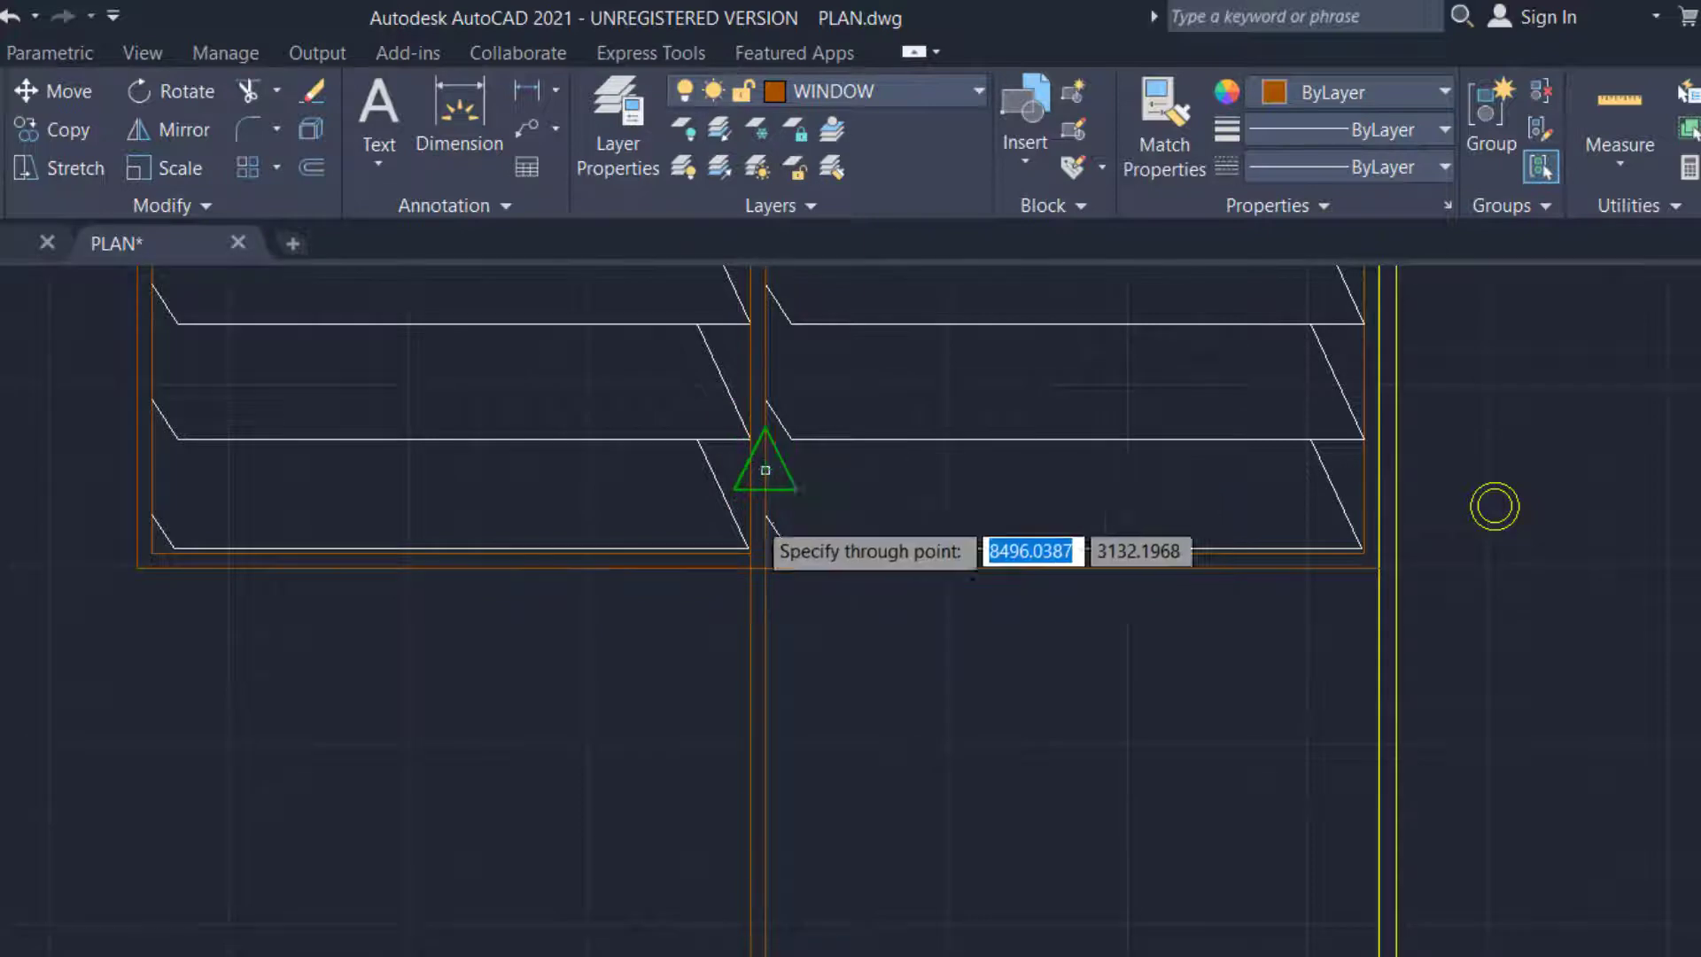
scroll(762, 468, "down", 8)
scroll(754, 944, "up", 10)
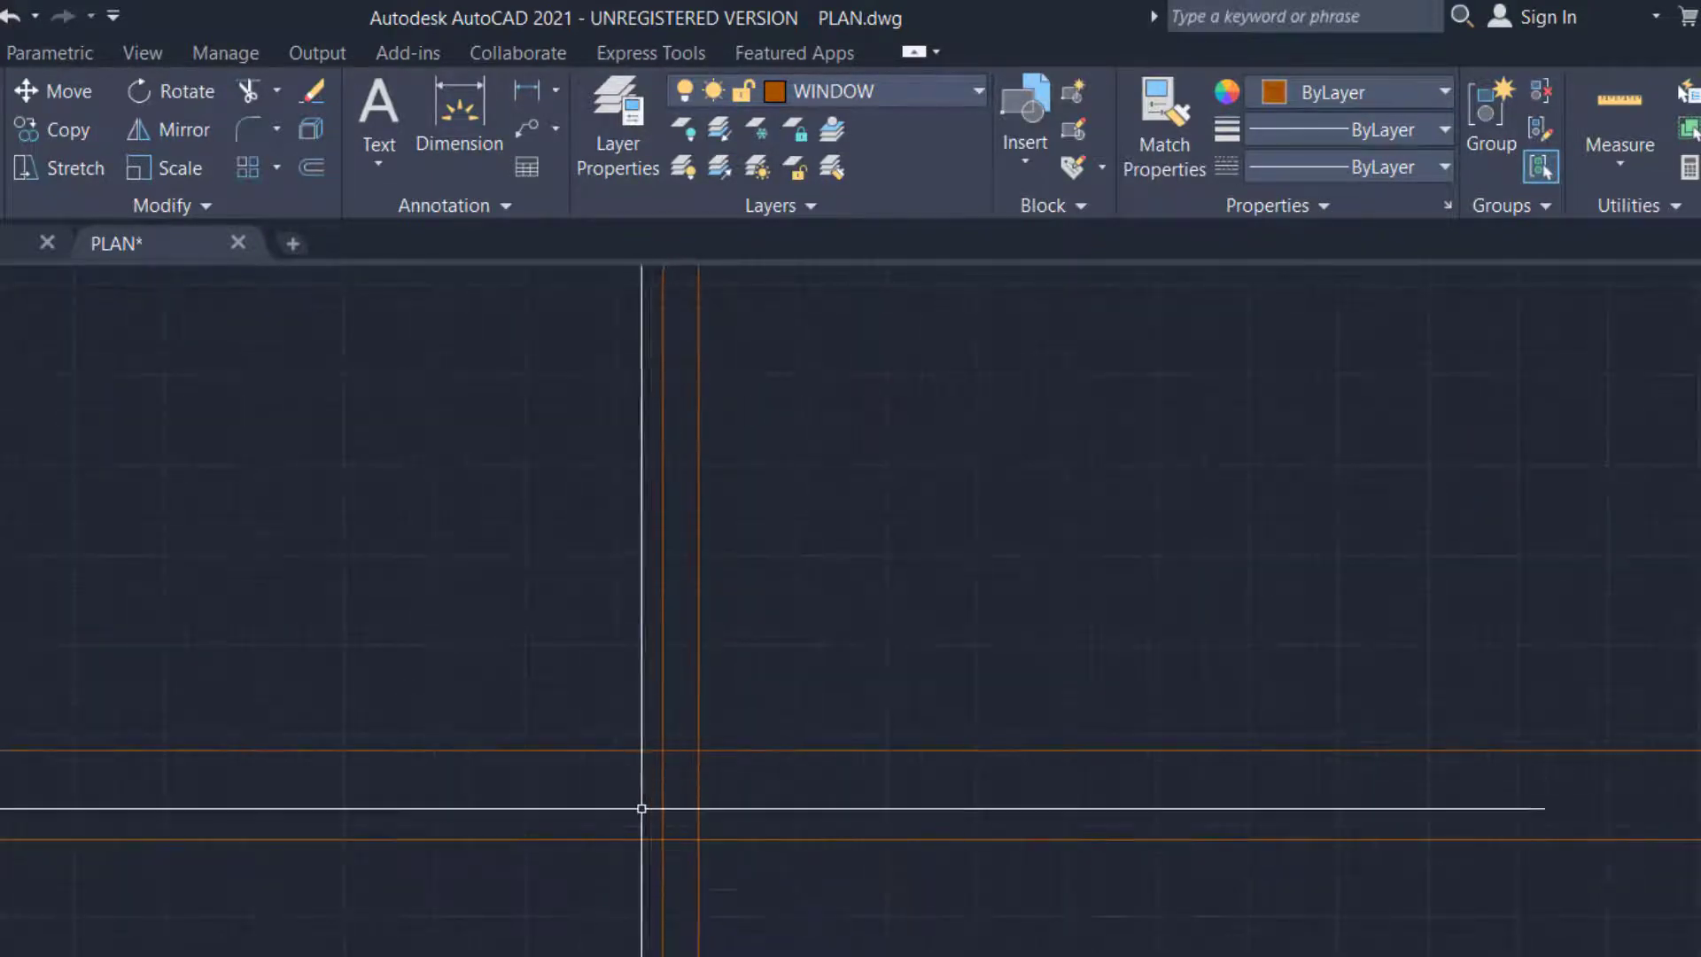
Trim the two mullion construction lines to the window lines of the left hall's front window in the original plan
left_click(945, 660)
left_click(784, 877)
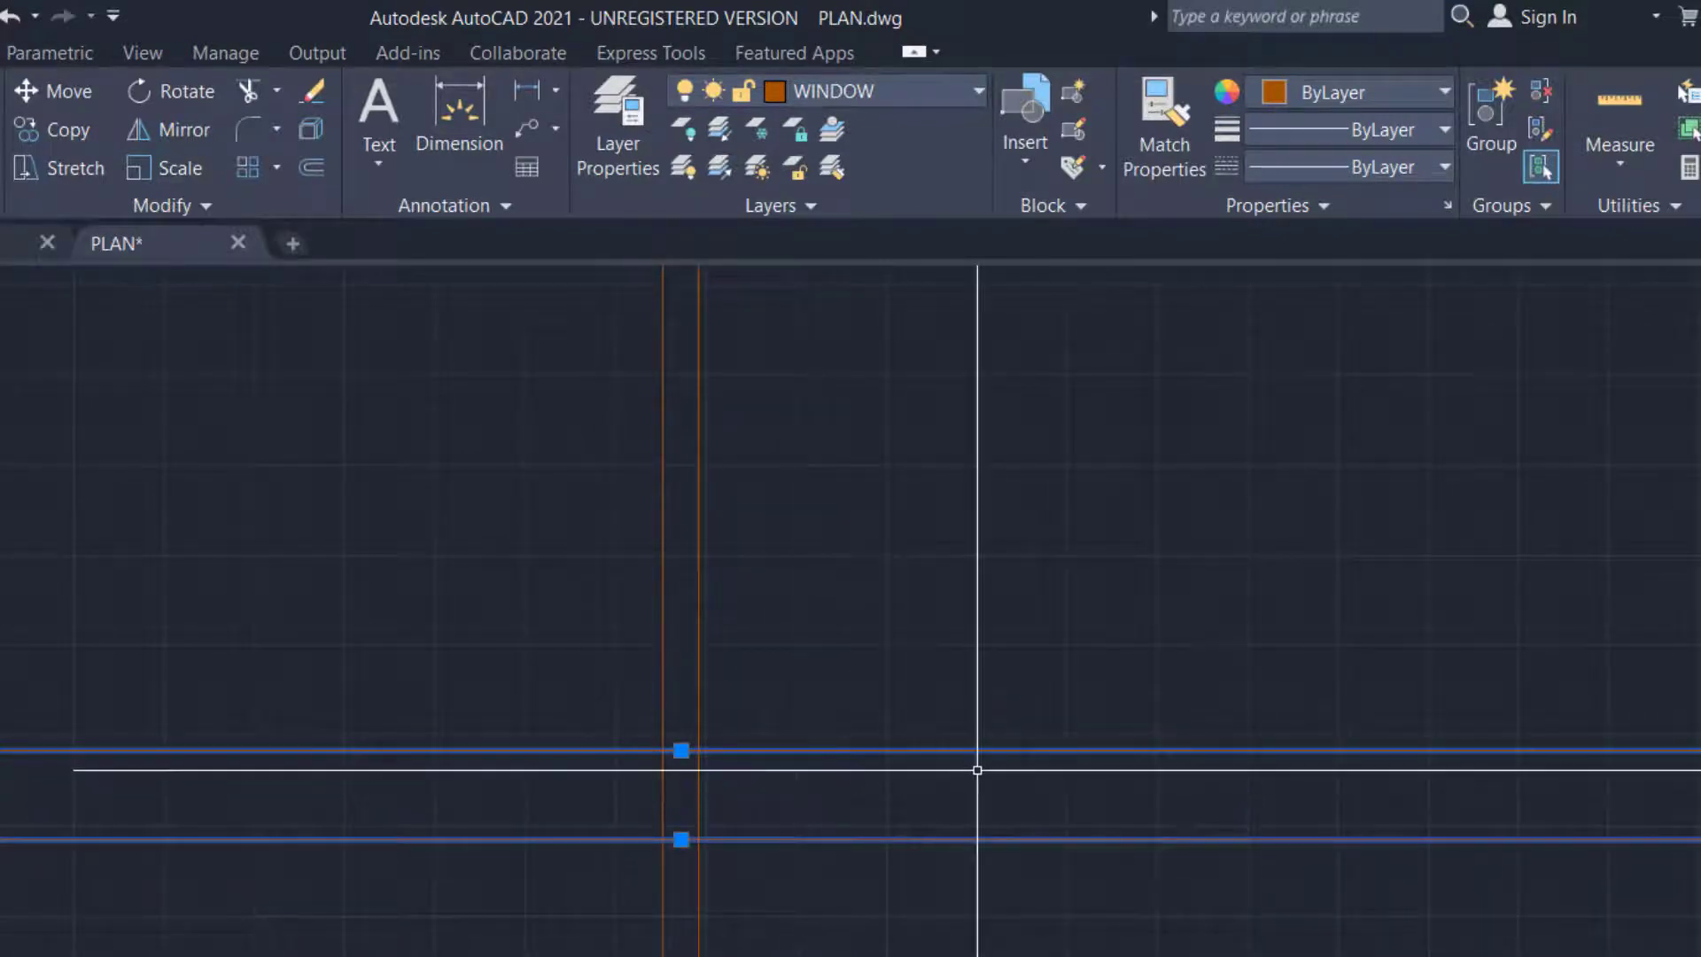
key("Return")
left_click(991, 543)
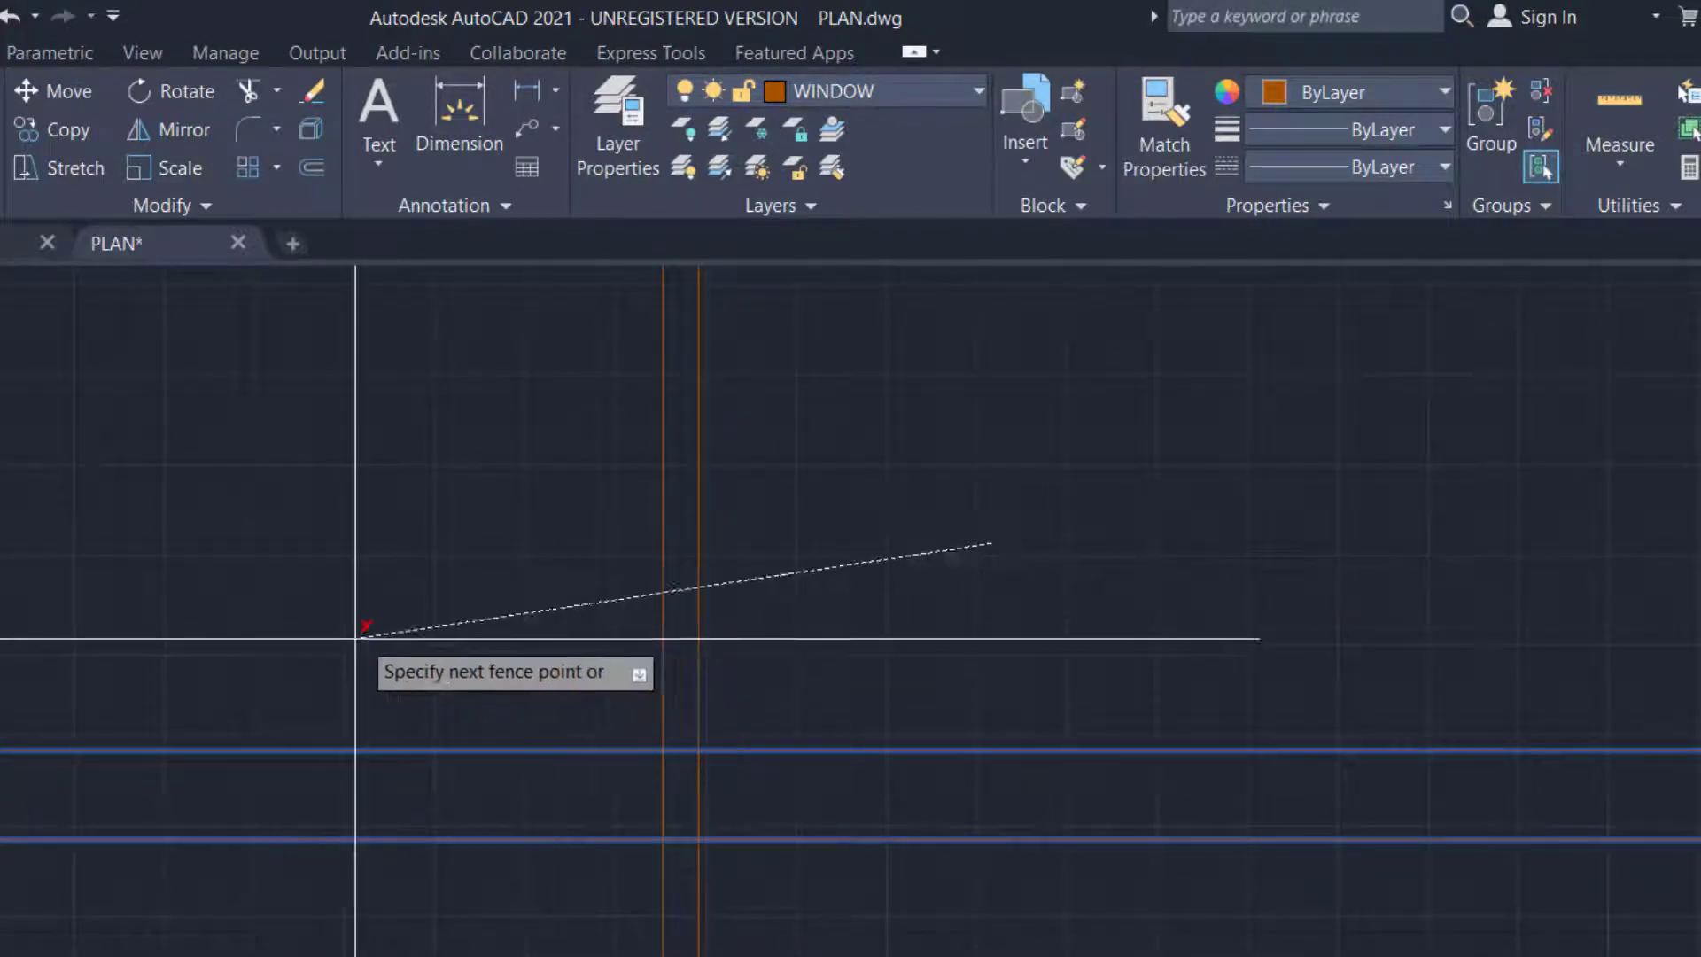
left_click(399, 597)
scroll(814, 751, "down", 1)
scroll(813, 769, "up", 2)
left_click_drag(832, 907, 618, 905)
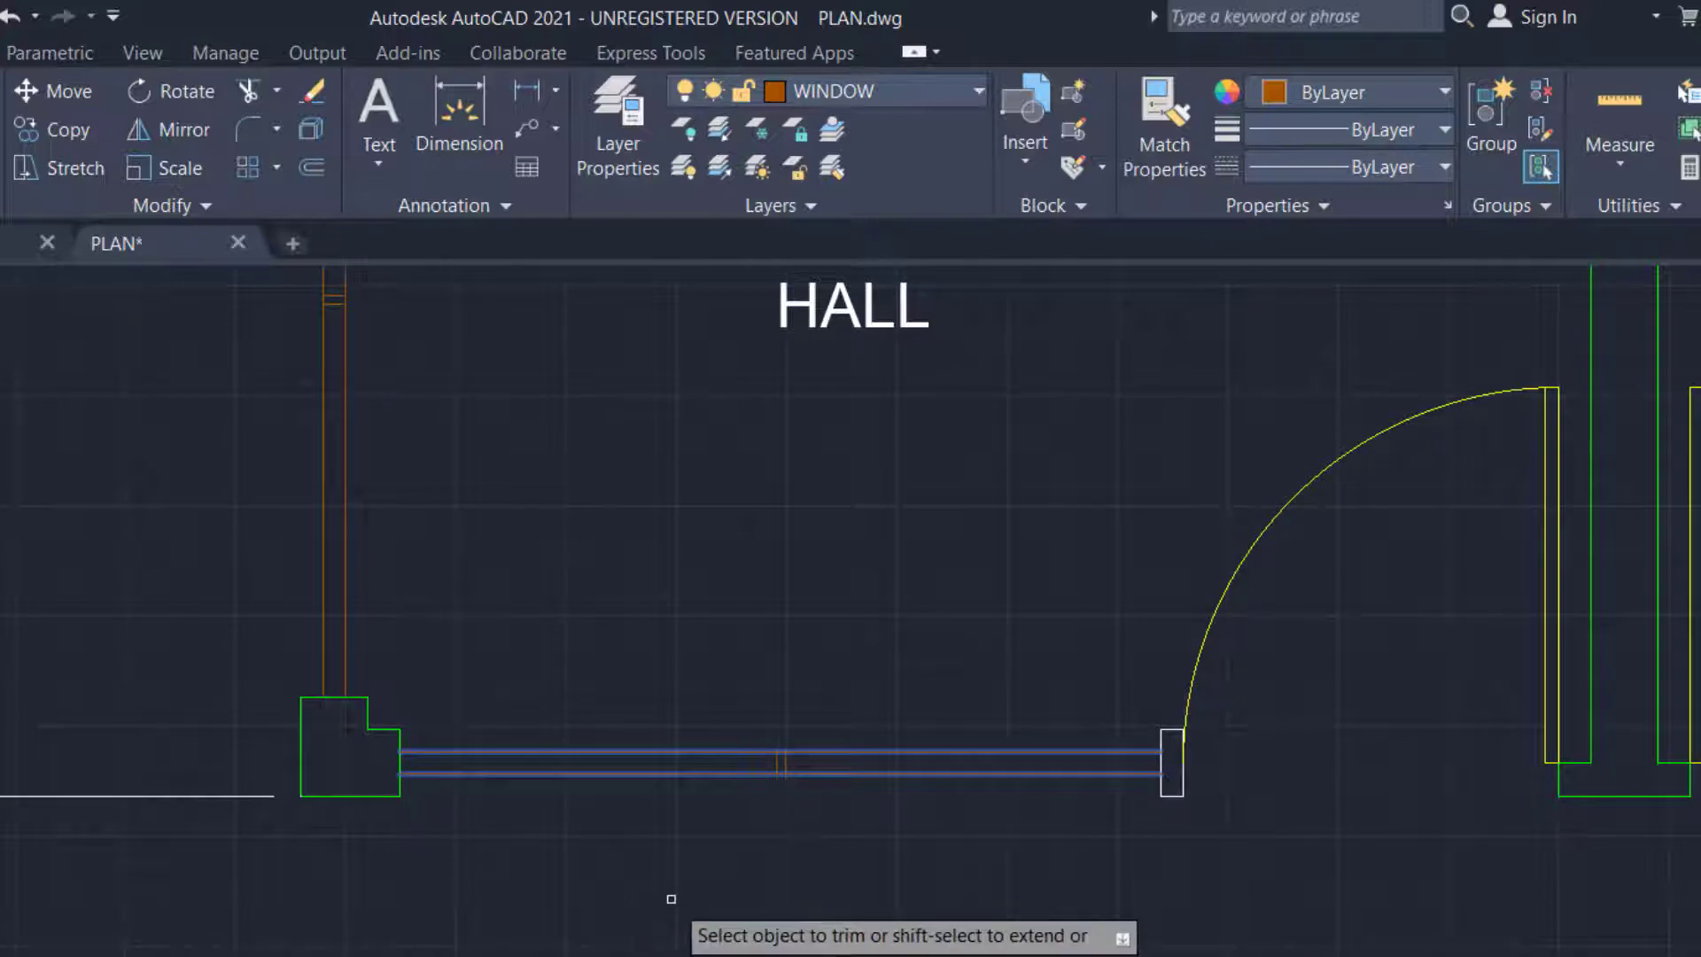
key("Escape")
Draw vertical construction lines through both edges of the left window's centre mullion on the copied elevation, using XLINE
scroll(914, 948, "down", 9)
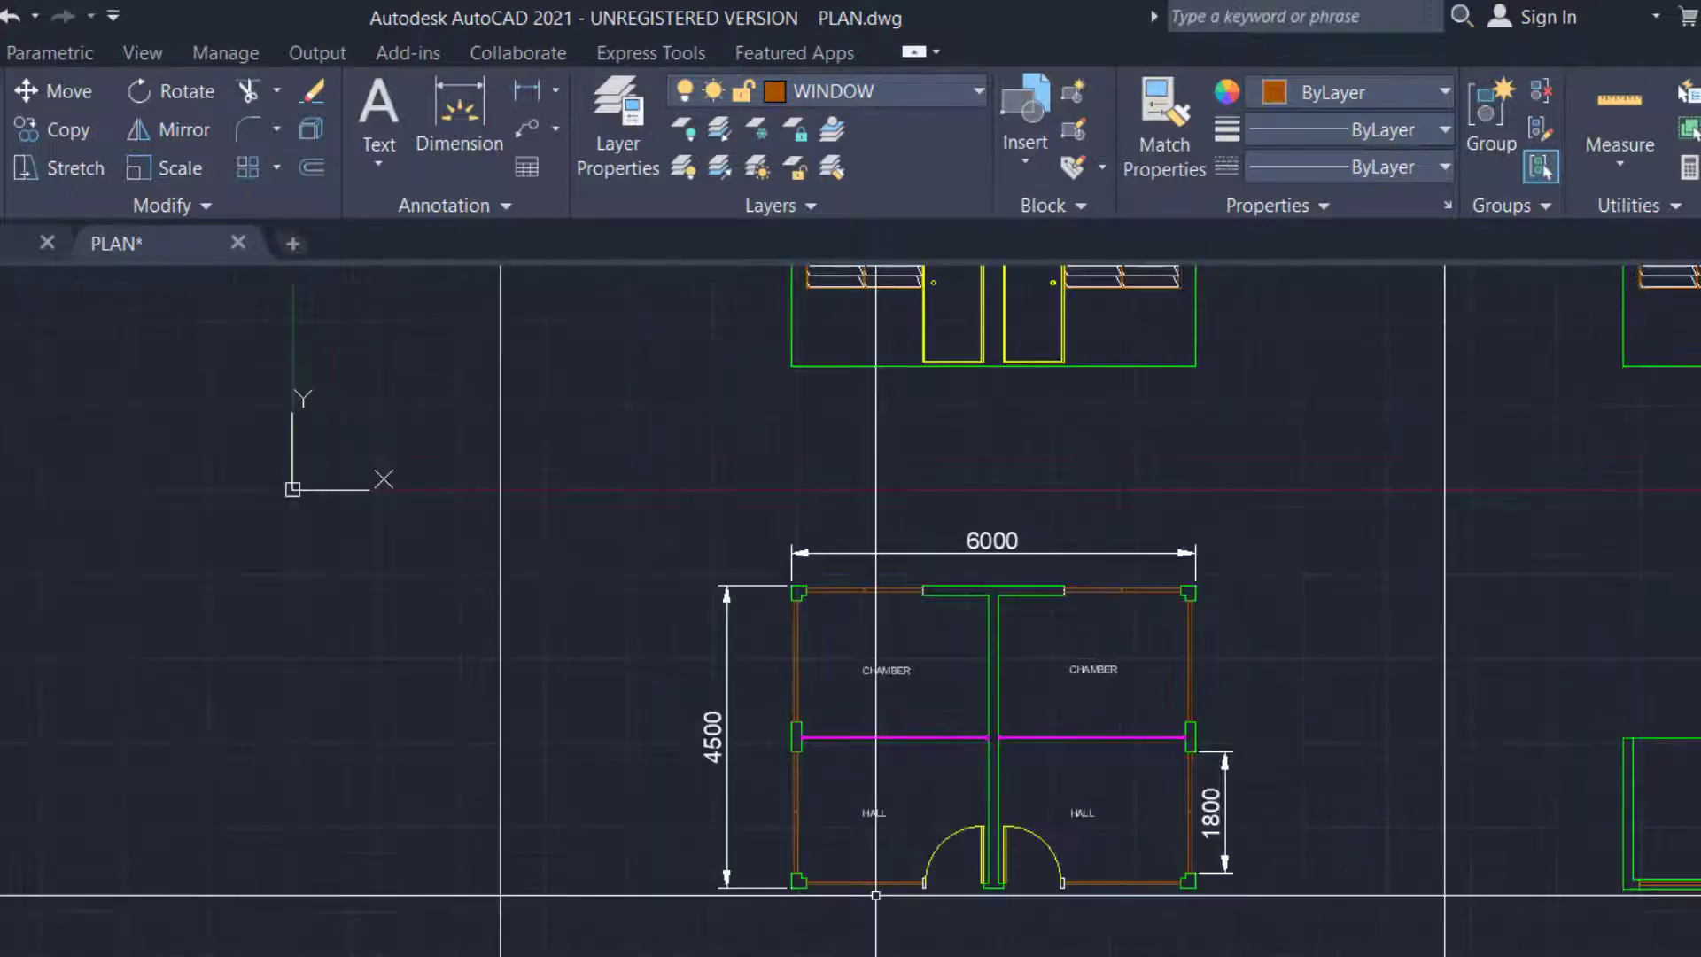
scroll(1222, 900, "up", 4)
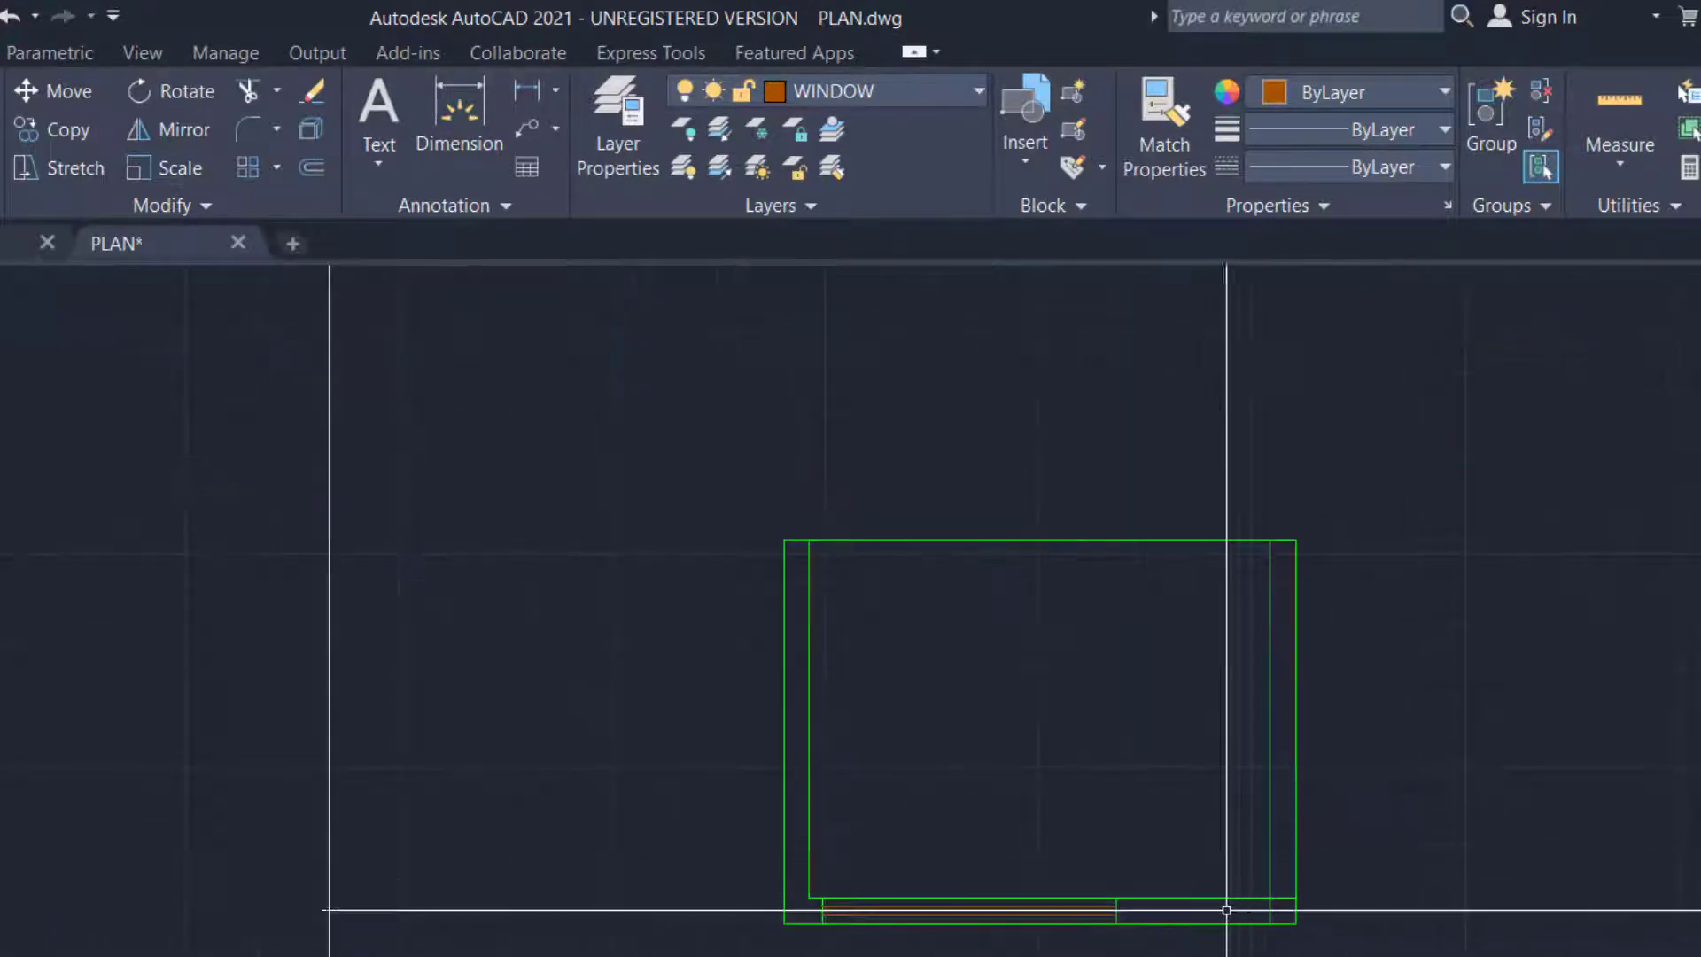
scroll(408, 904, "down", 5)
scroll(463, 898, "up", 2)
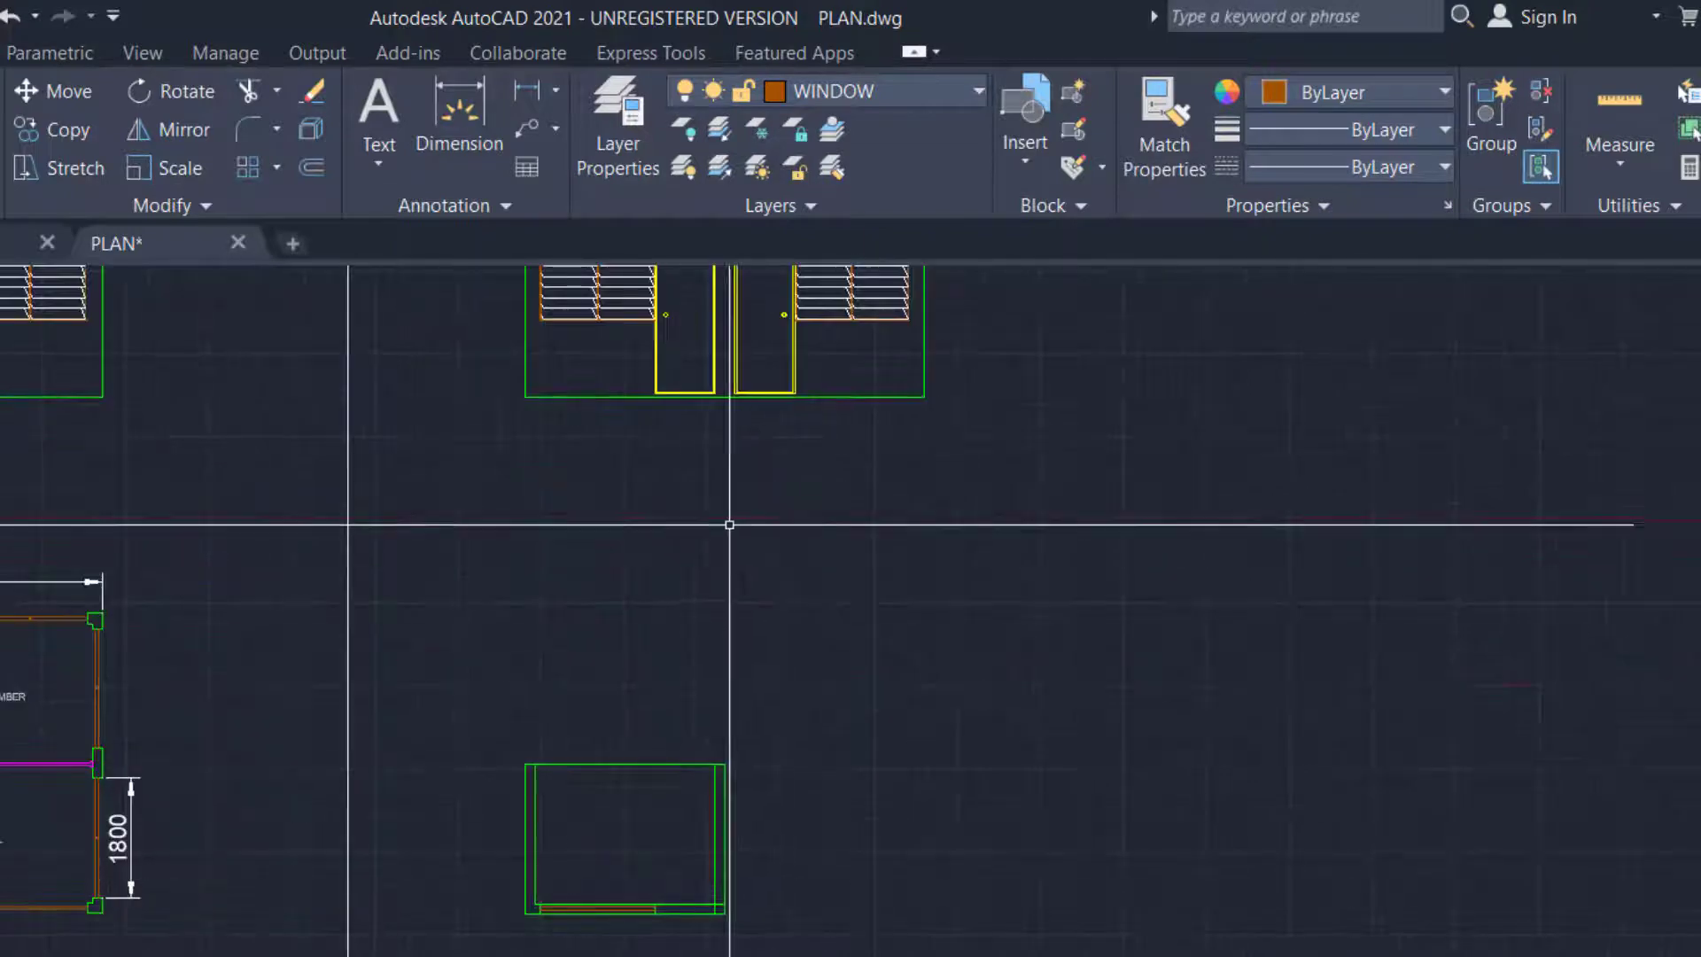
type("XL")
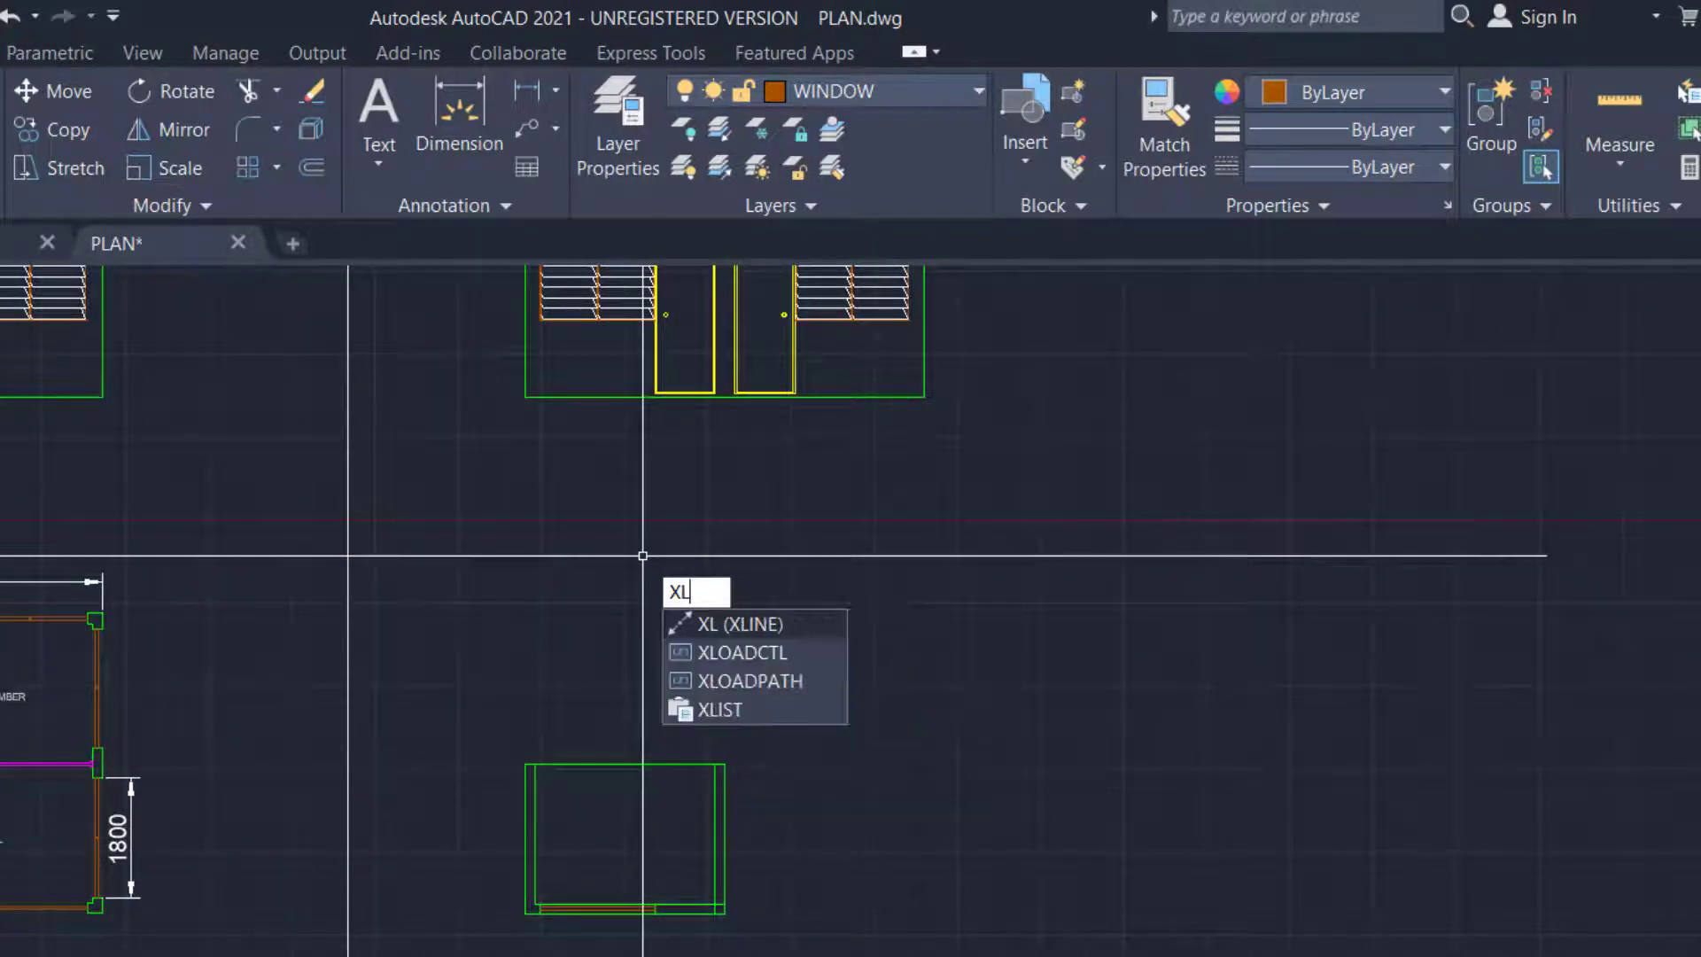
key("Return")
left_click(644, 558)
scroll(644, 558, "down", 2)
scroll(643, 565, "up", 8)
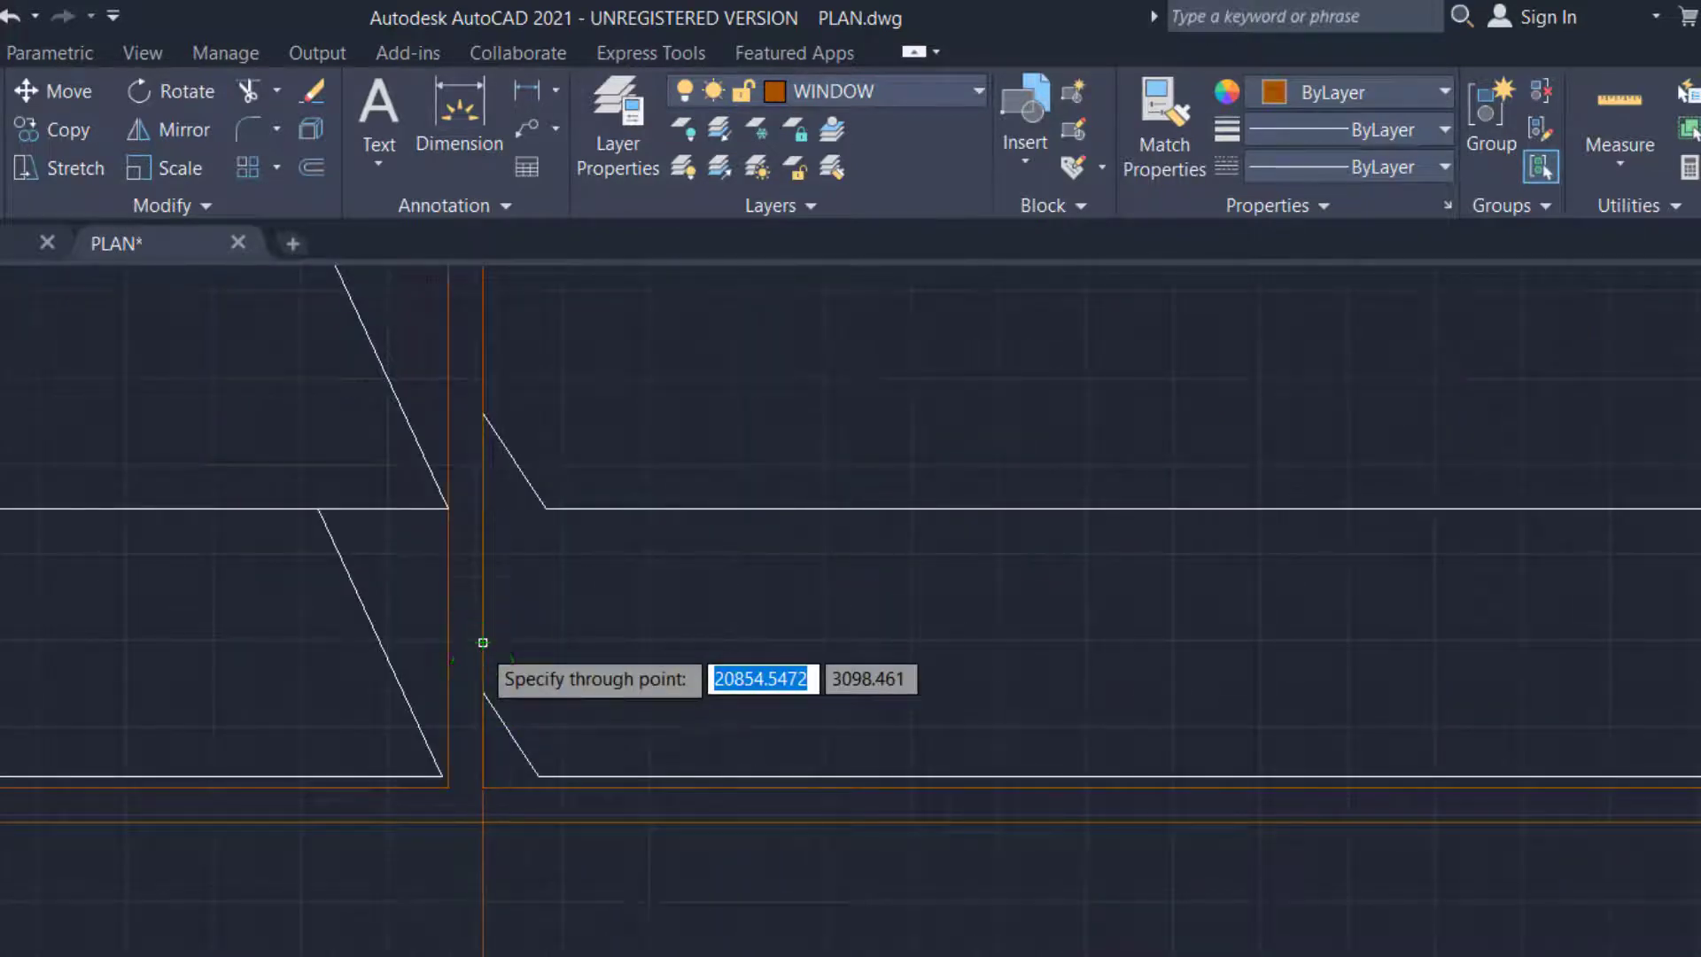
scroll(483, 642, "down", 6)
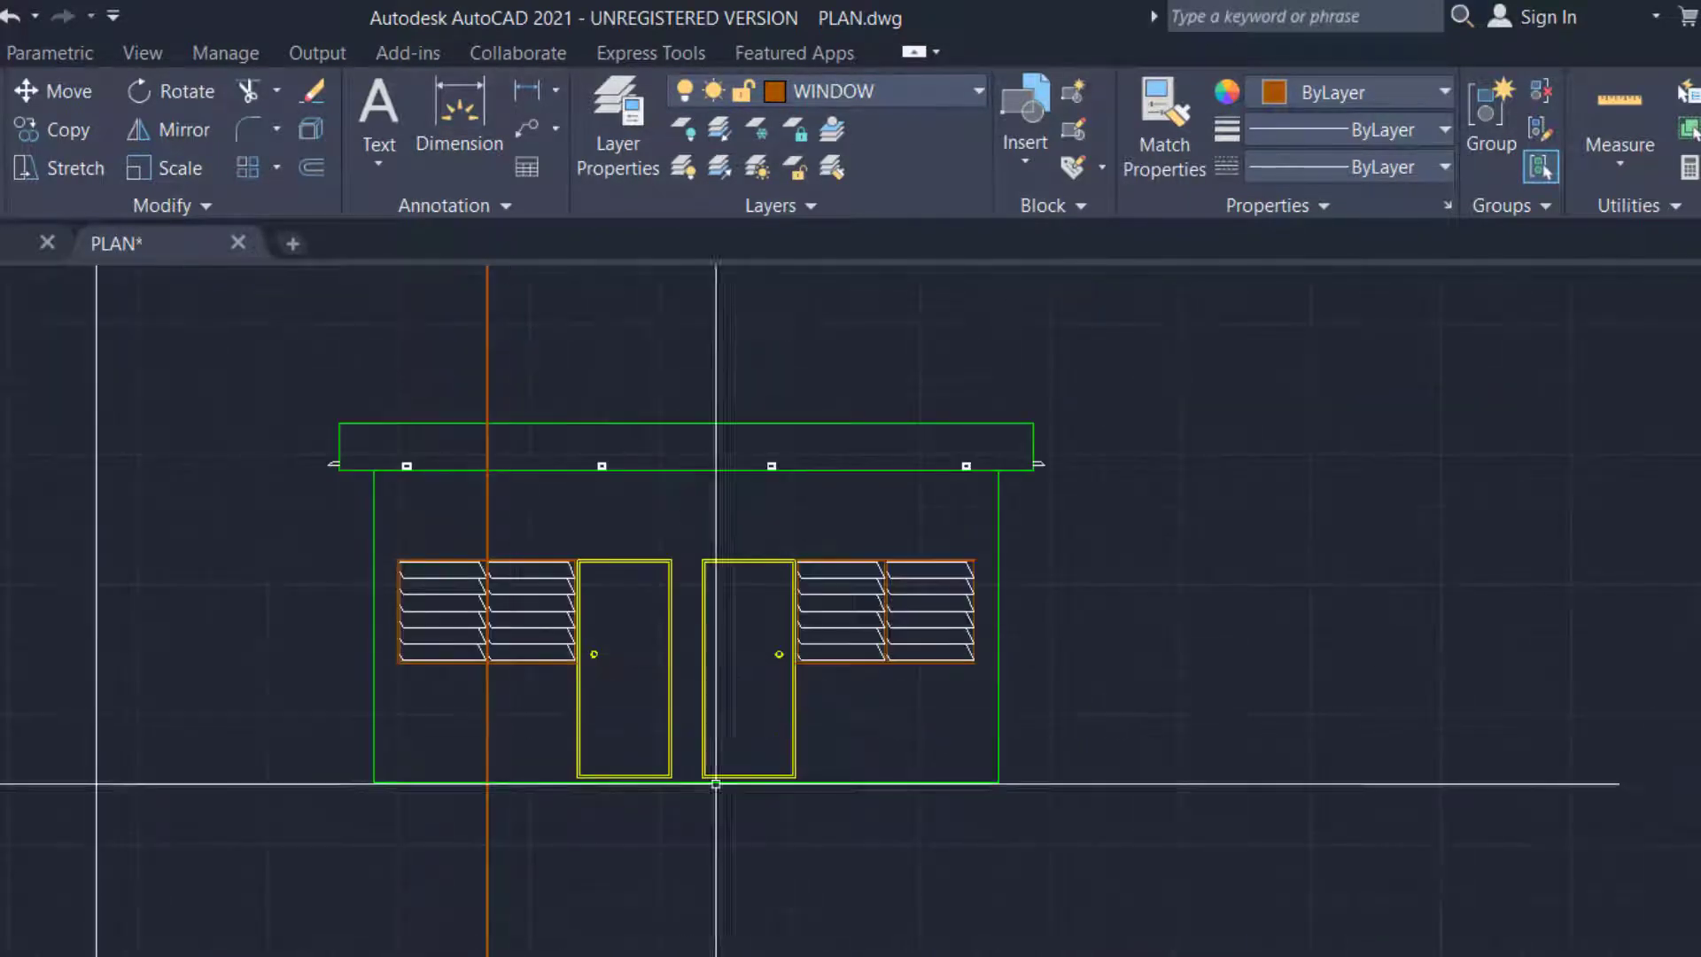
Trim the two mullion construction lines above and below the window lines in the new partial plan's bottom wall
middle_click_drag(587, 948, 788, 292)
scroll(693, 728, "up", 3)
middle_click_drag(631, 877, 755, 266)
scroll(832, 837, "up", 2)
scroll(802, 589, "up", 2)
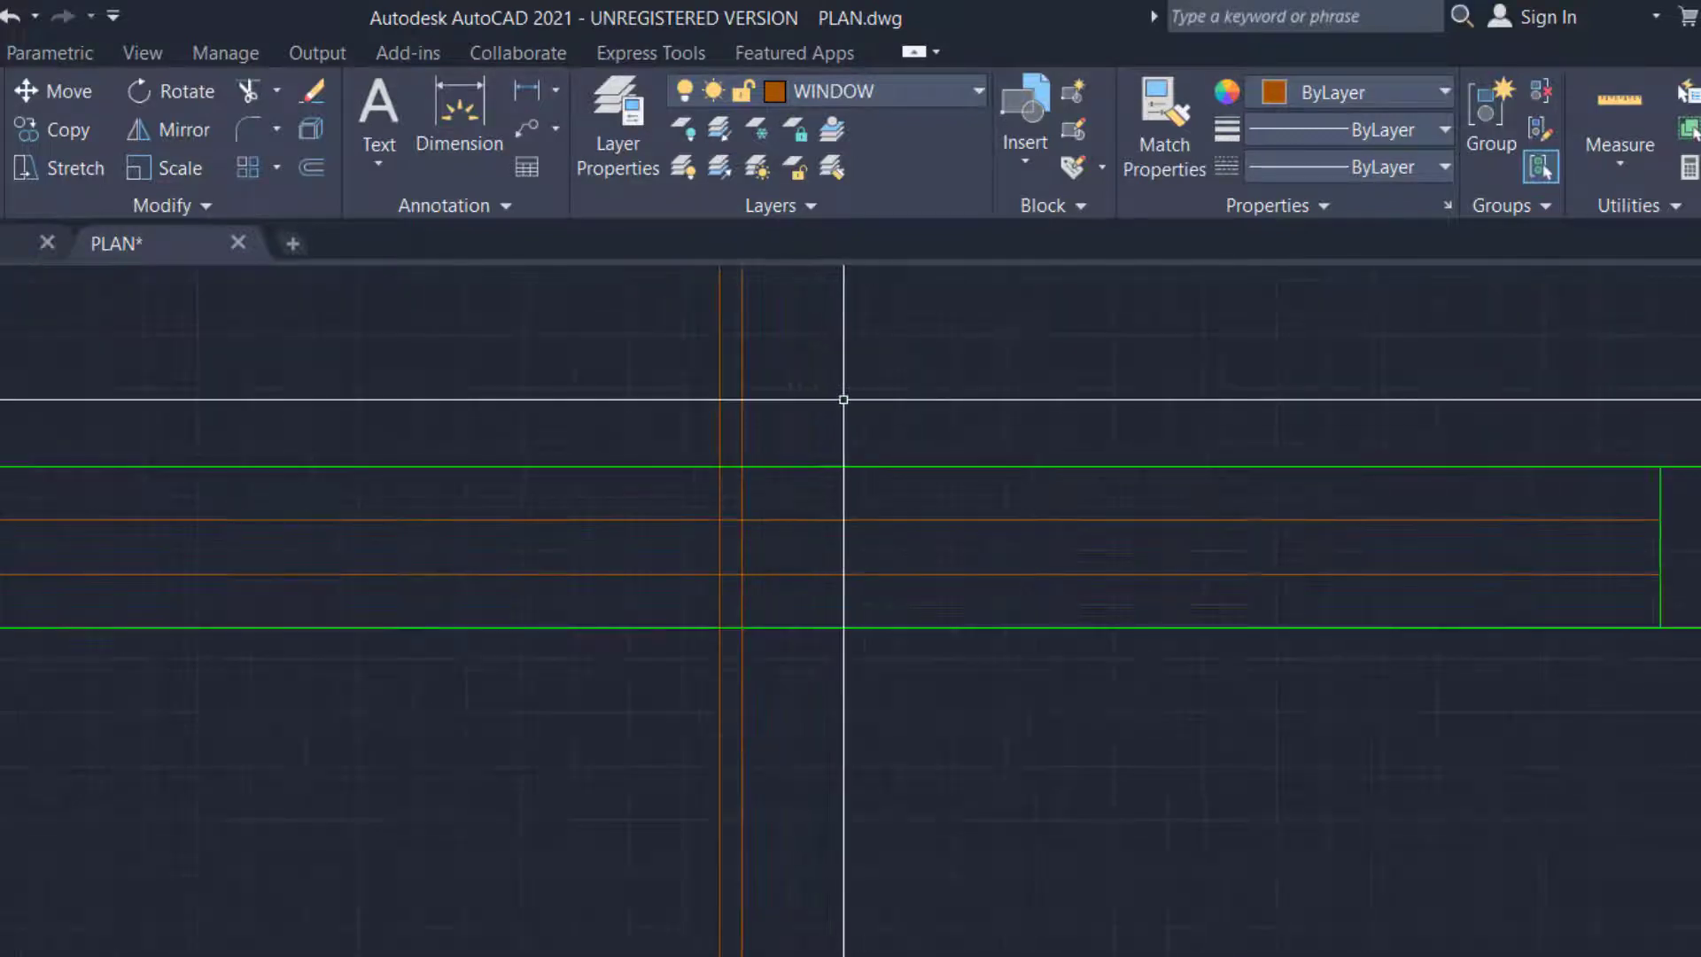
left_click(829, 504)
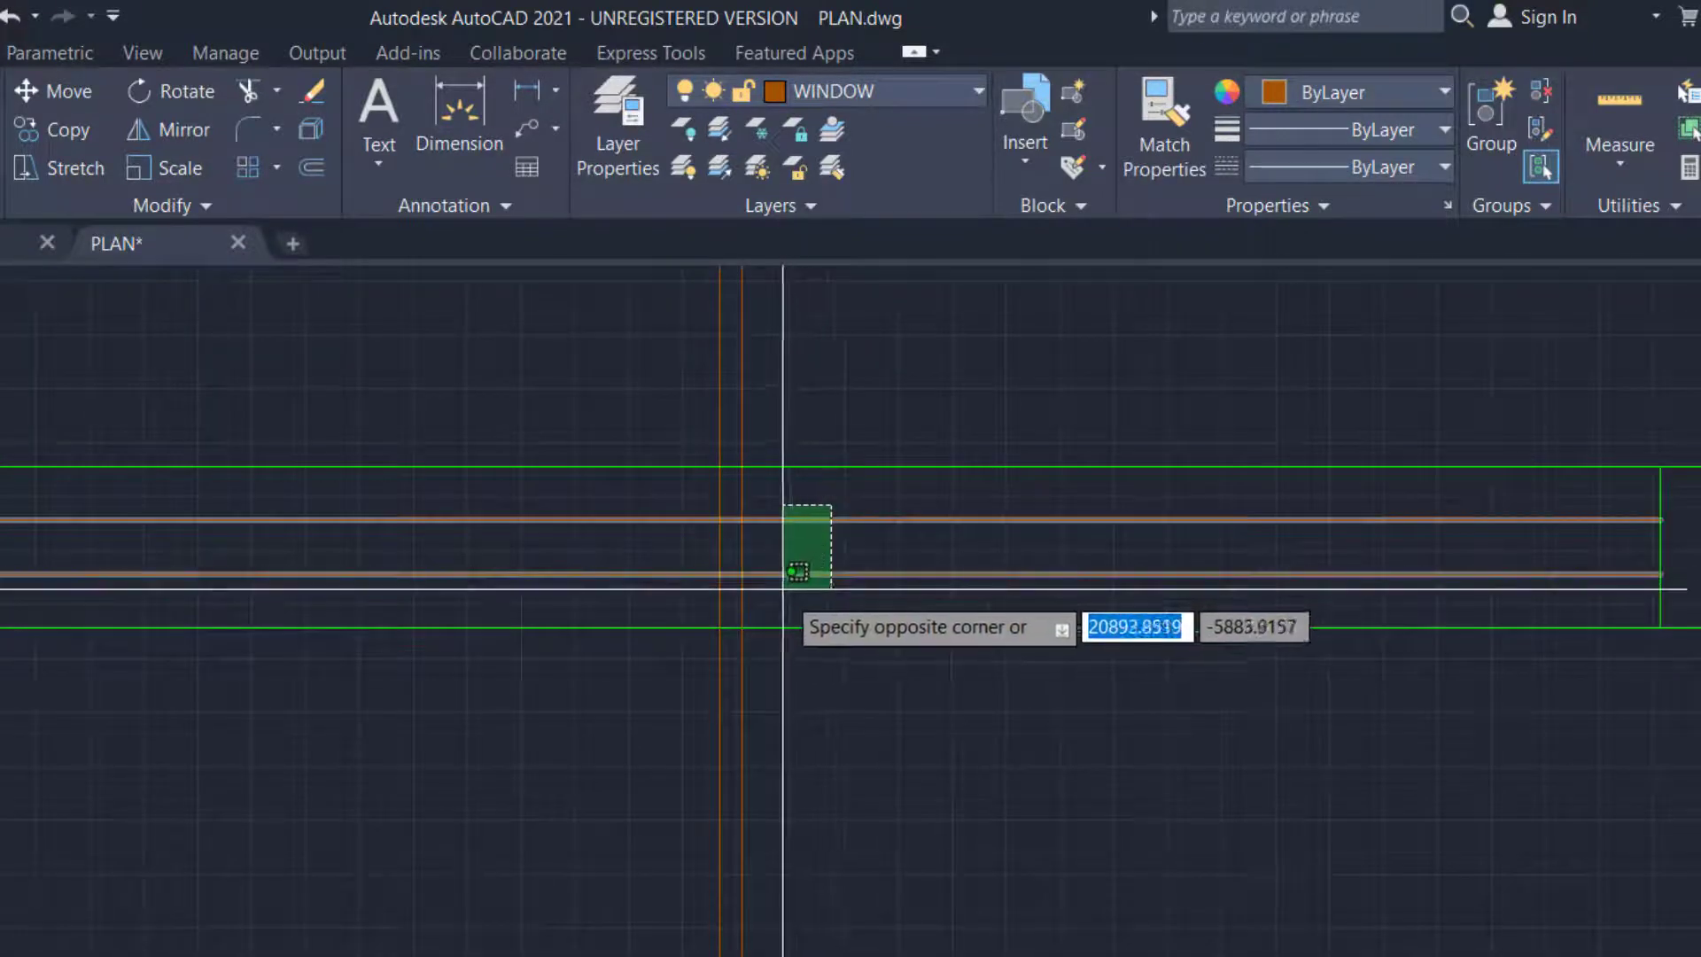
left_click(782, 590)
key("Return")
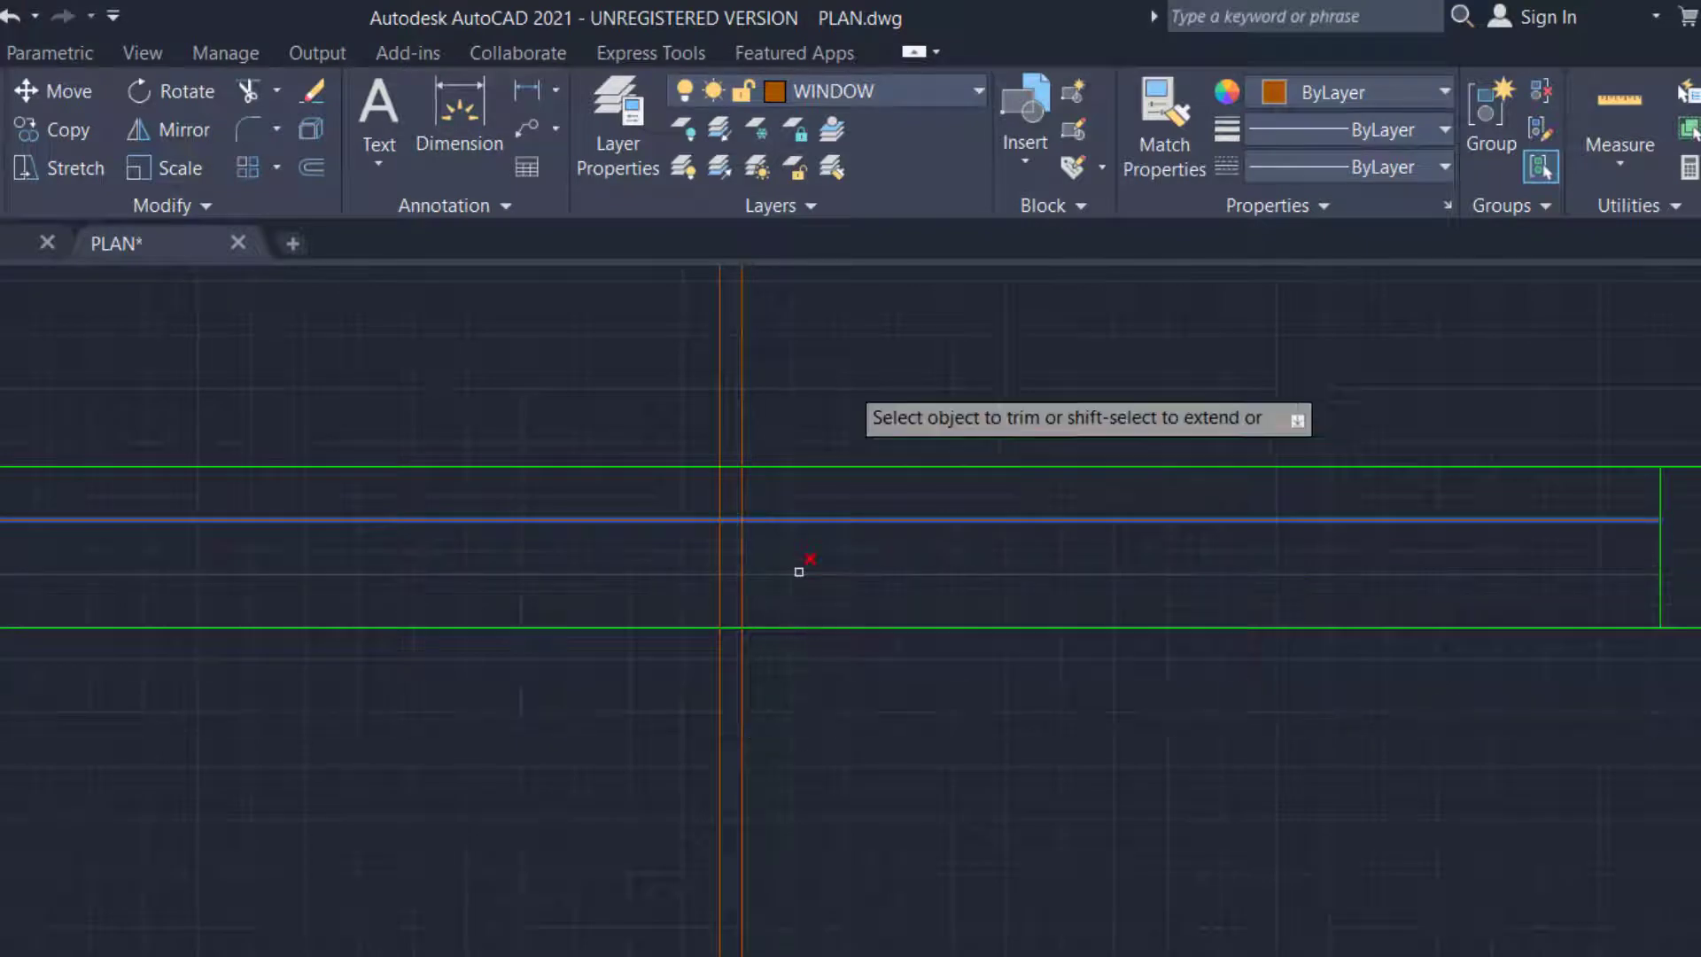
left_click(846, 365)
left_click(634, 399)
key("Return")
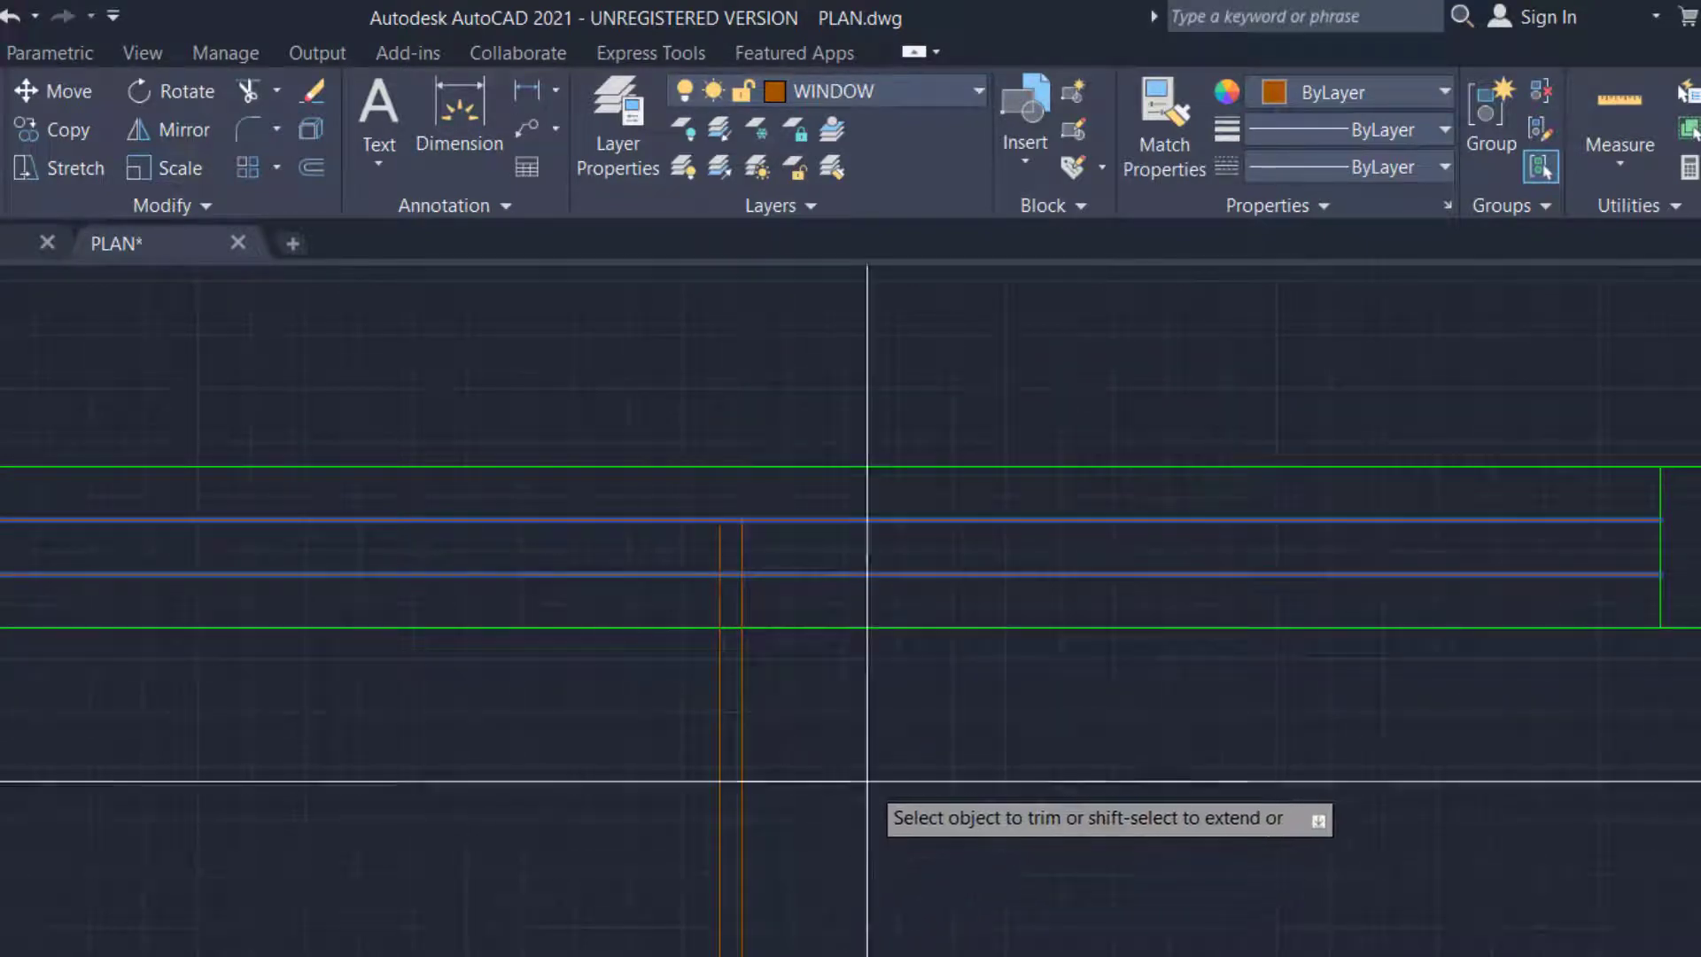
left_click(869, 780)
left_click(510, 814)
key("Return")
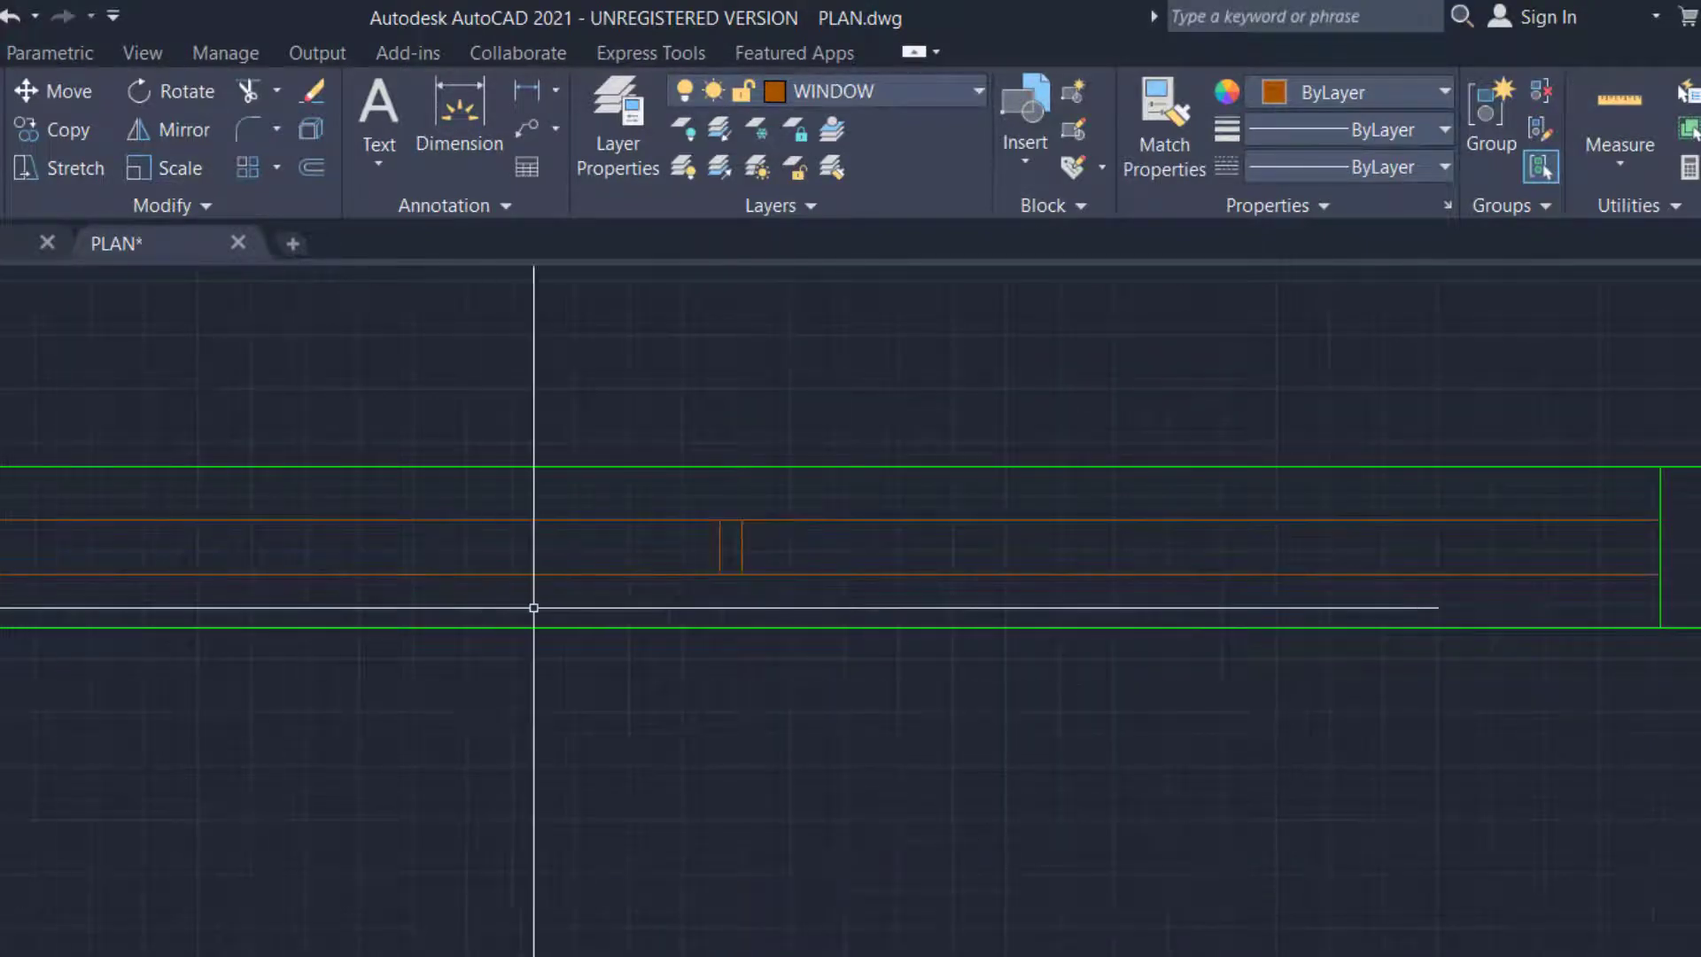
Trim the inner and outer wall lines across the window opening in the new partial plan's bottom wall
scroll(907, 730, "down", 3)
scroll(904, 597, "up", 2)
scroll(748, 657, "up", 4)
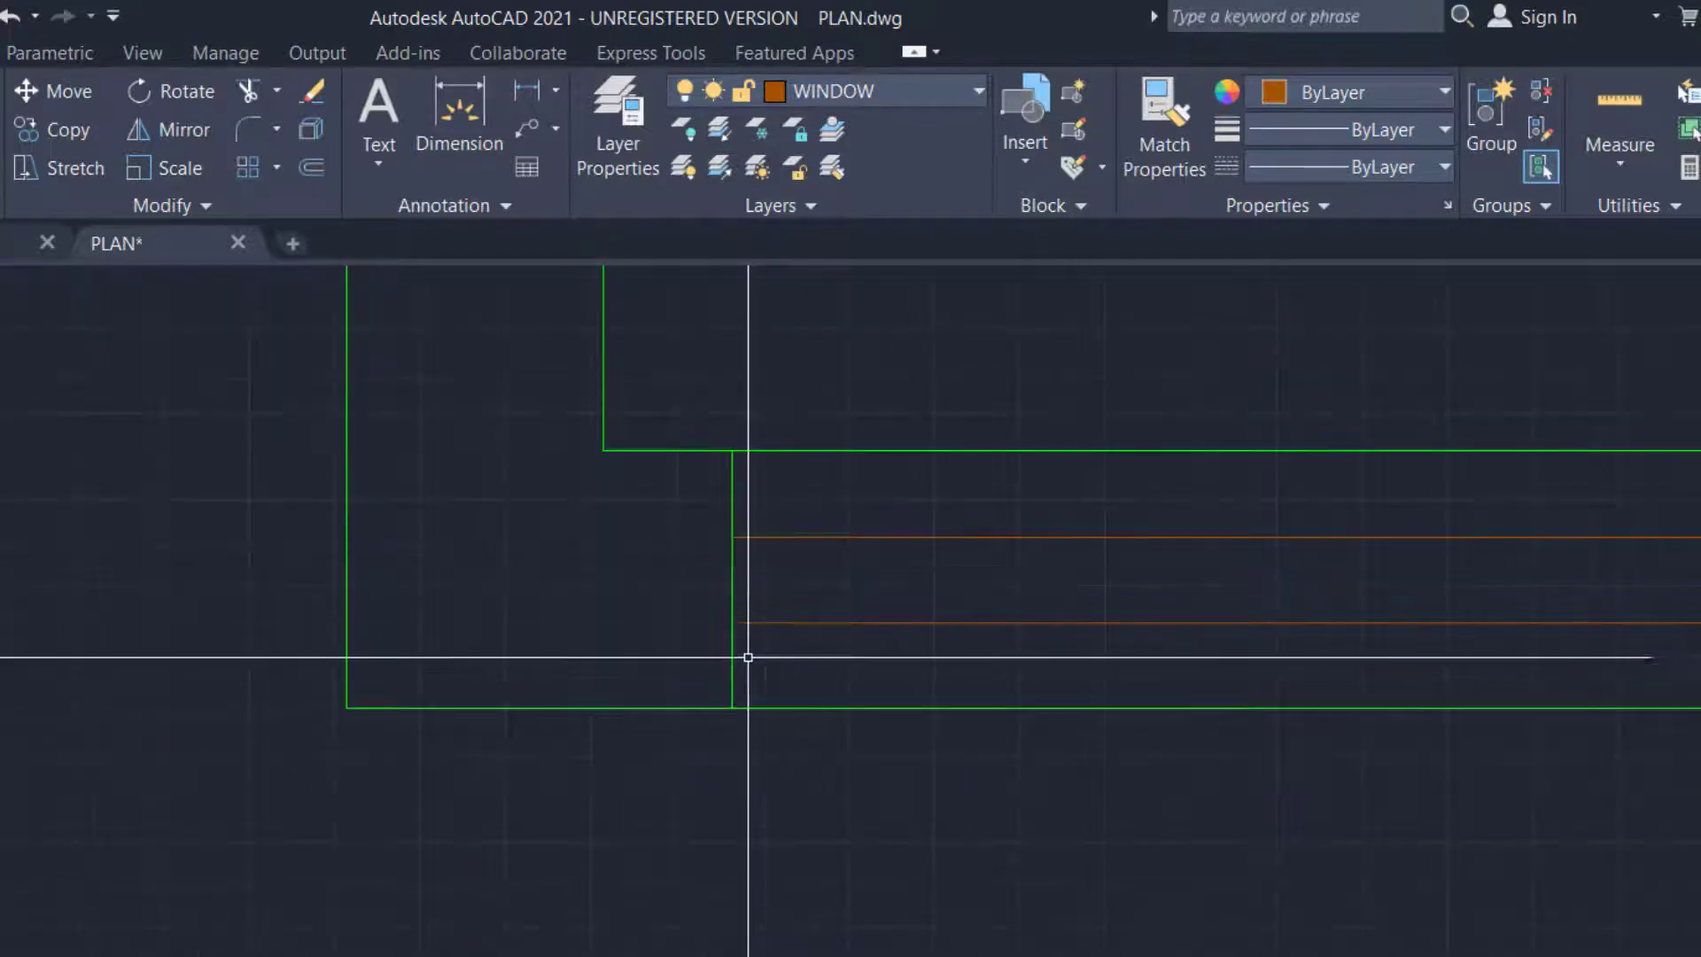
scroll(732, 676, "down", 6)
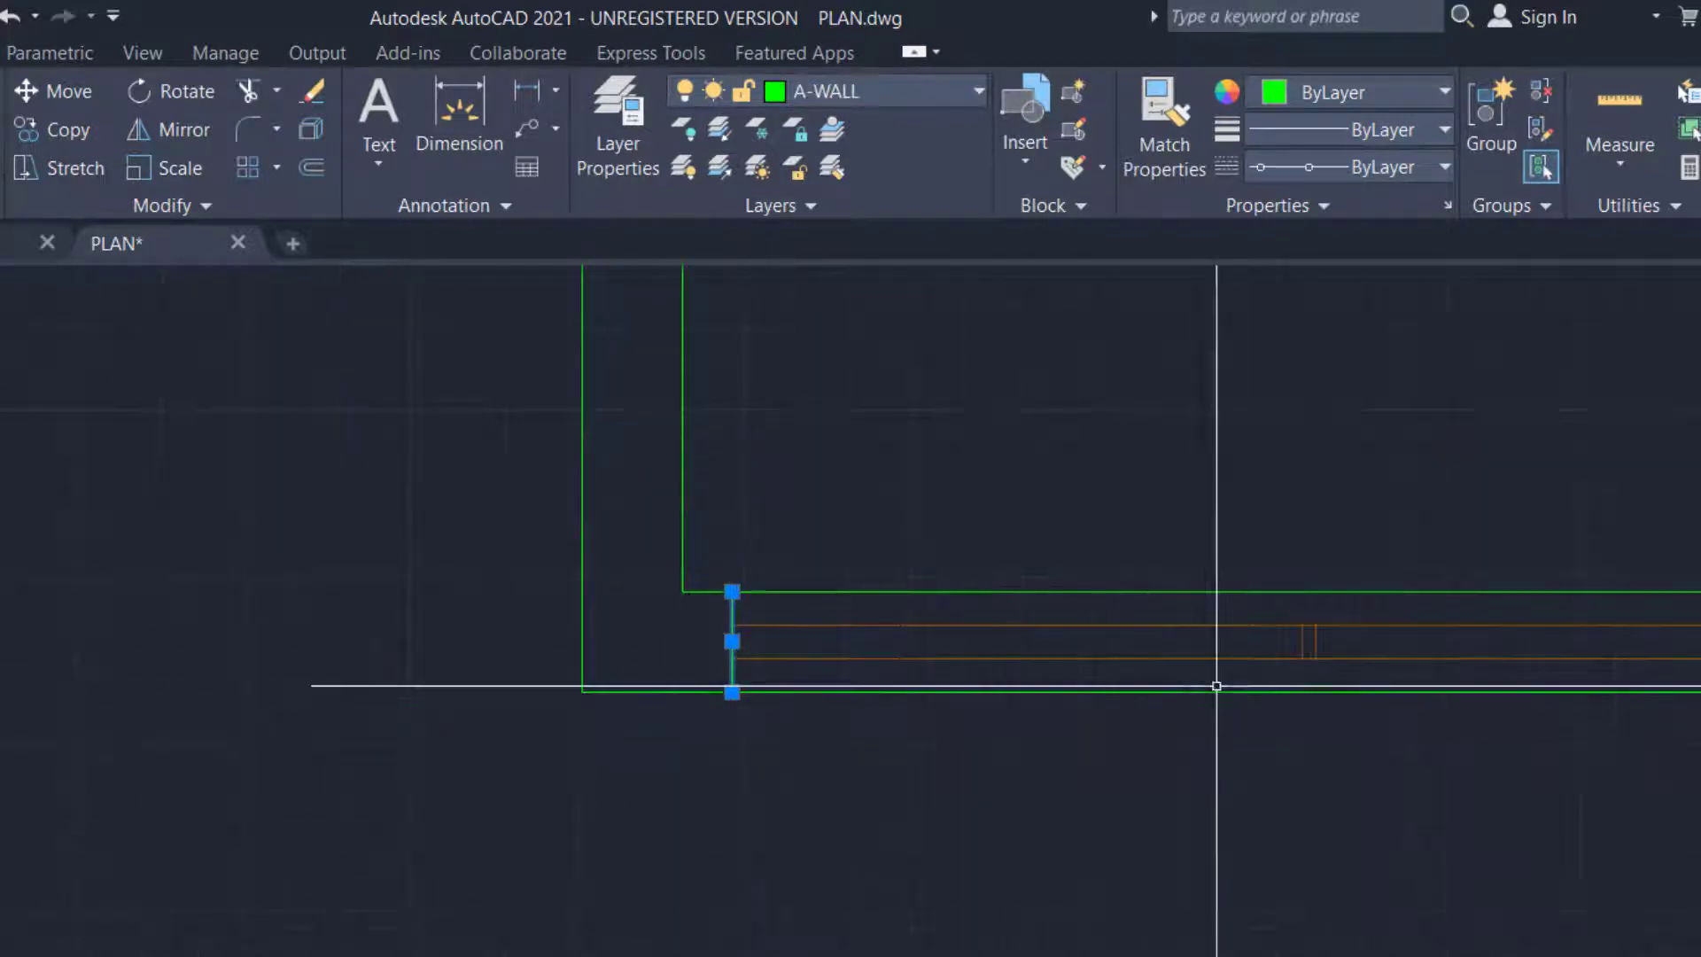
key("Escape")
scroll(987, 680, "up", 4)
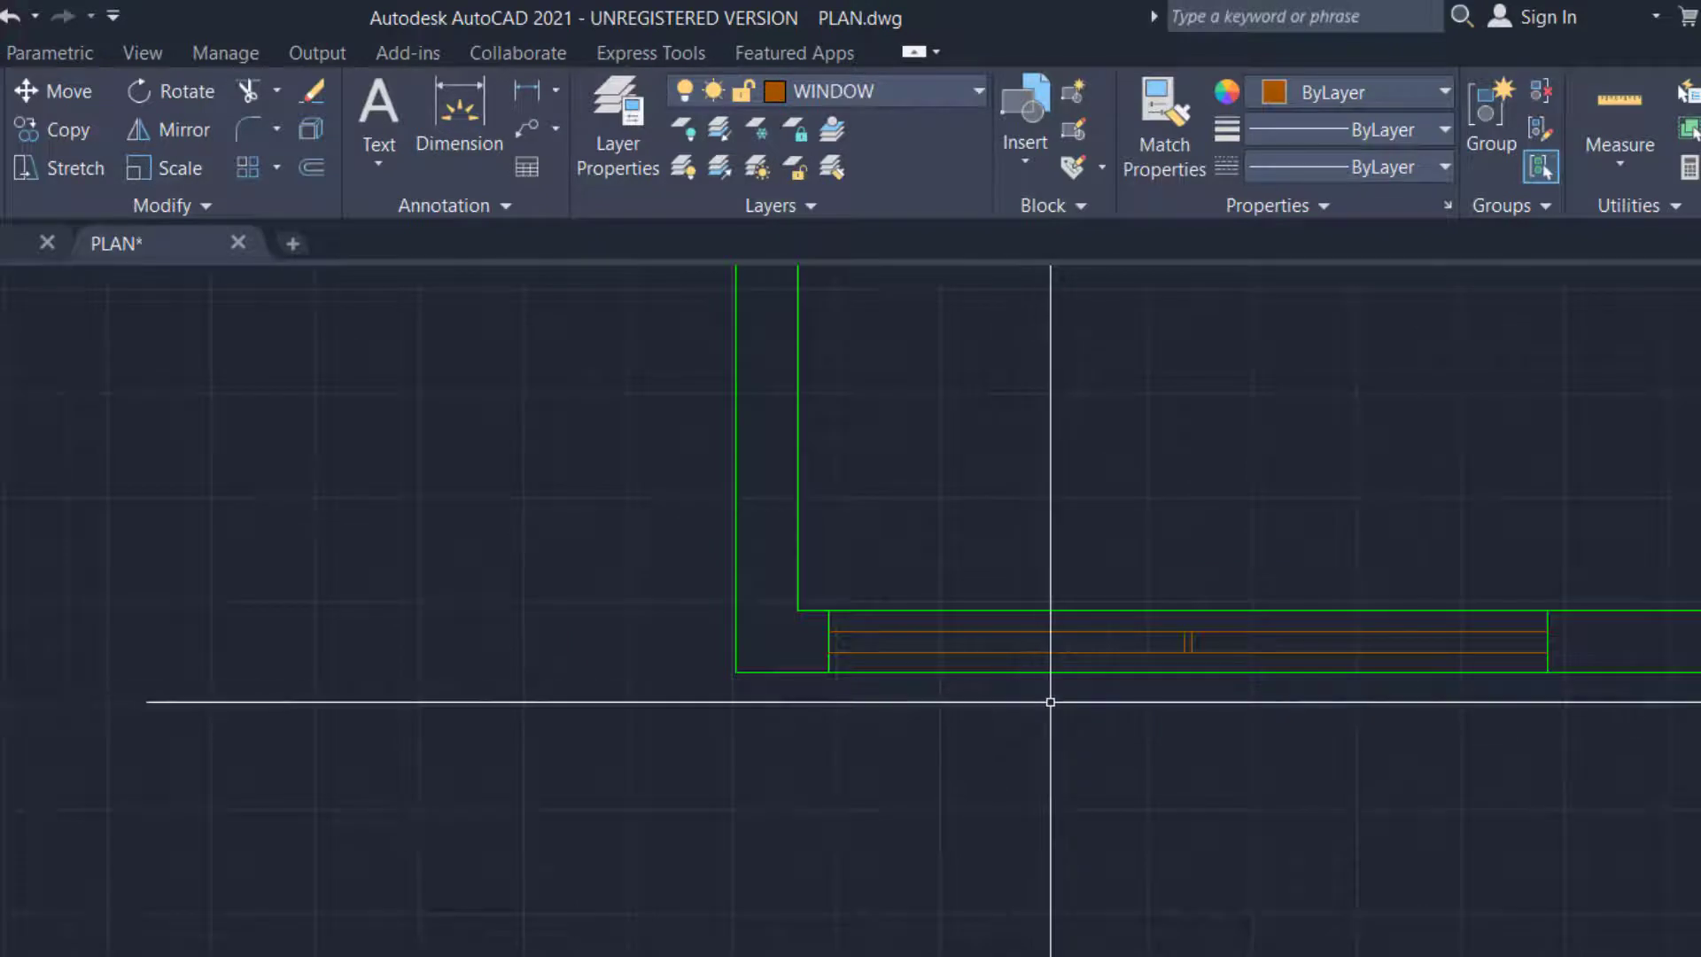
key("Return")
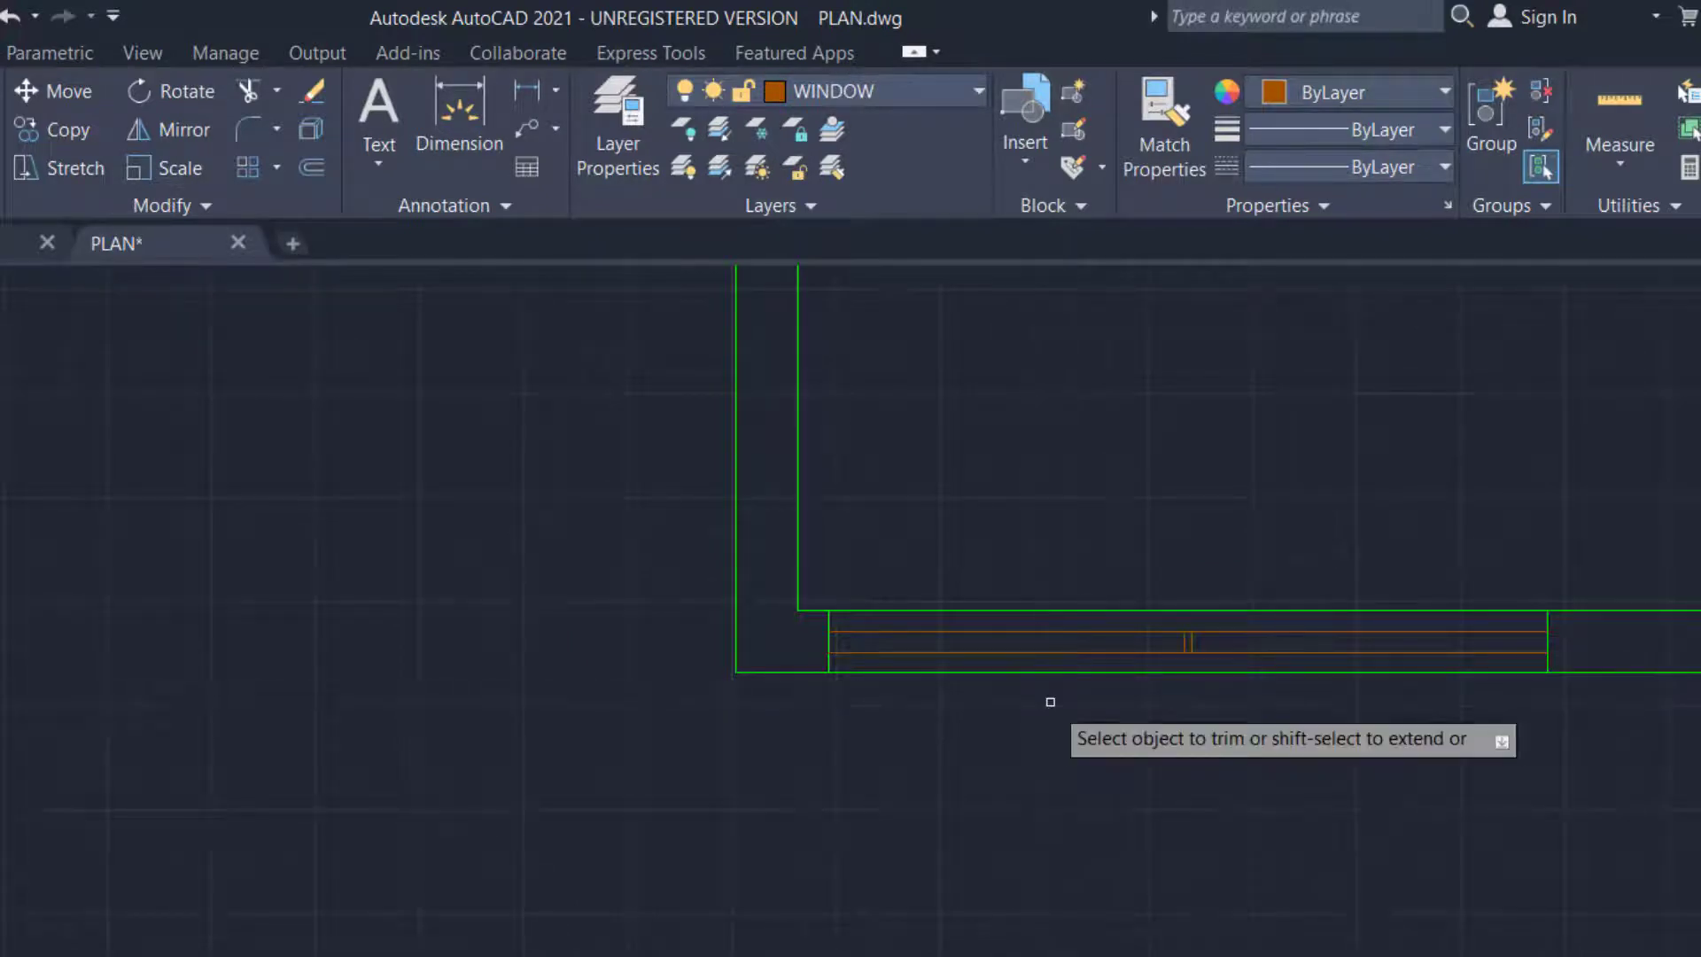
left_click(992, 671)
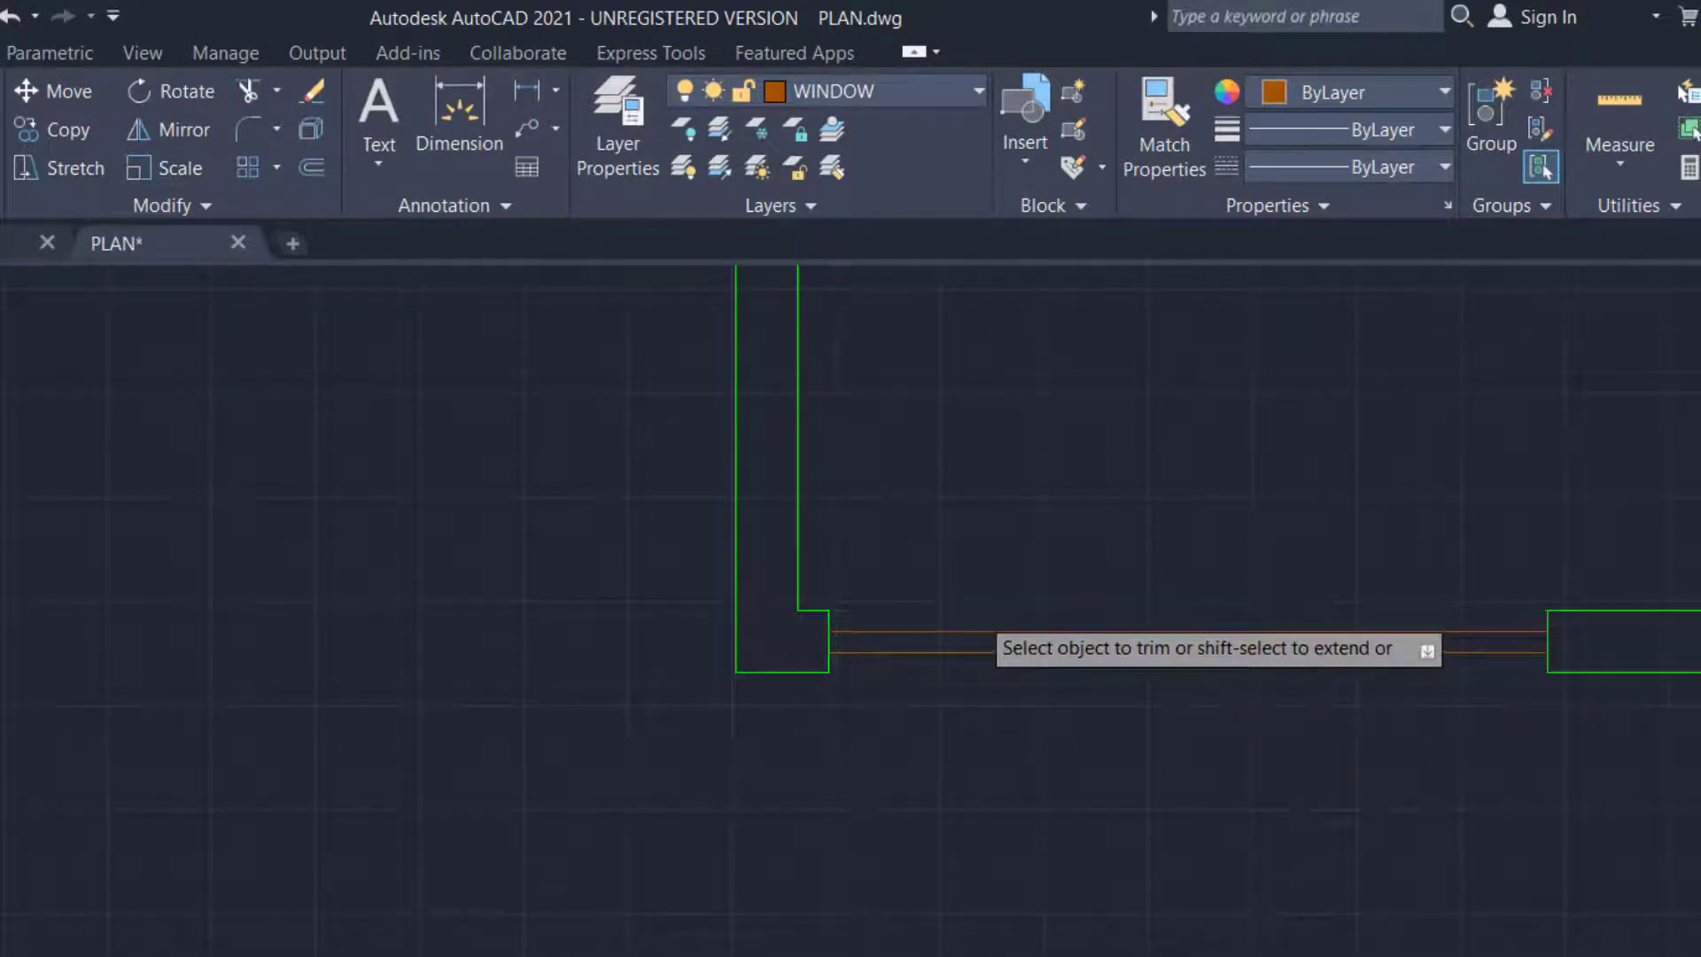
scroll(976, 729, "down", 3)
scroll(1079, 722, "down", 2)
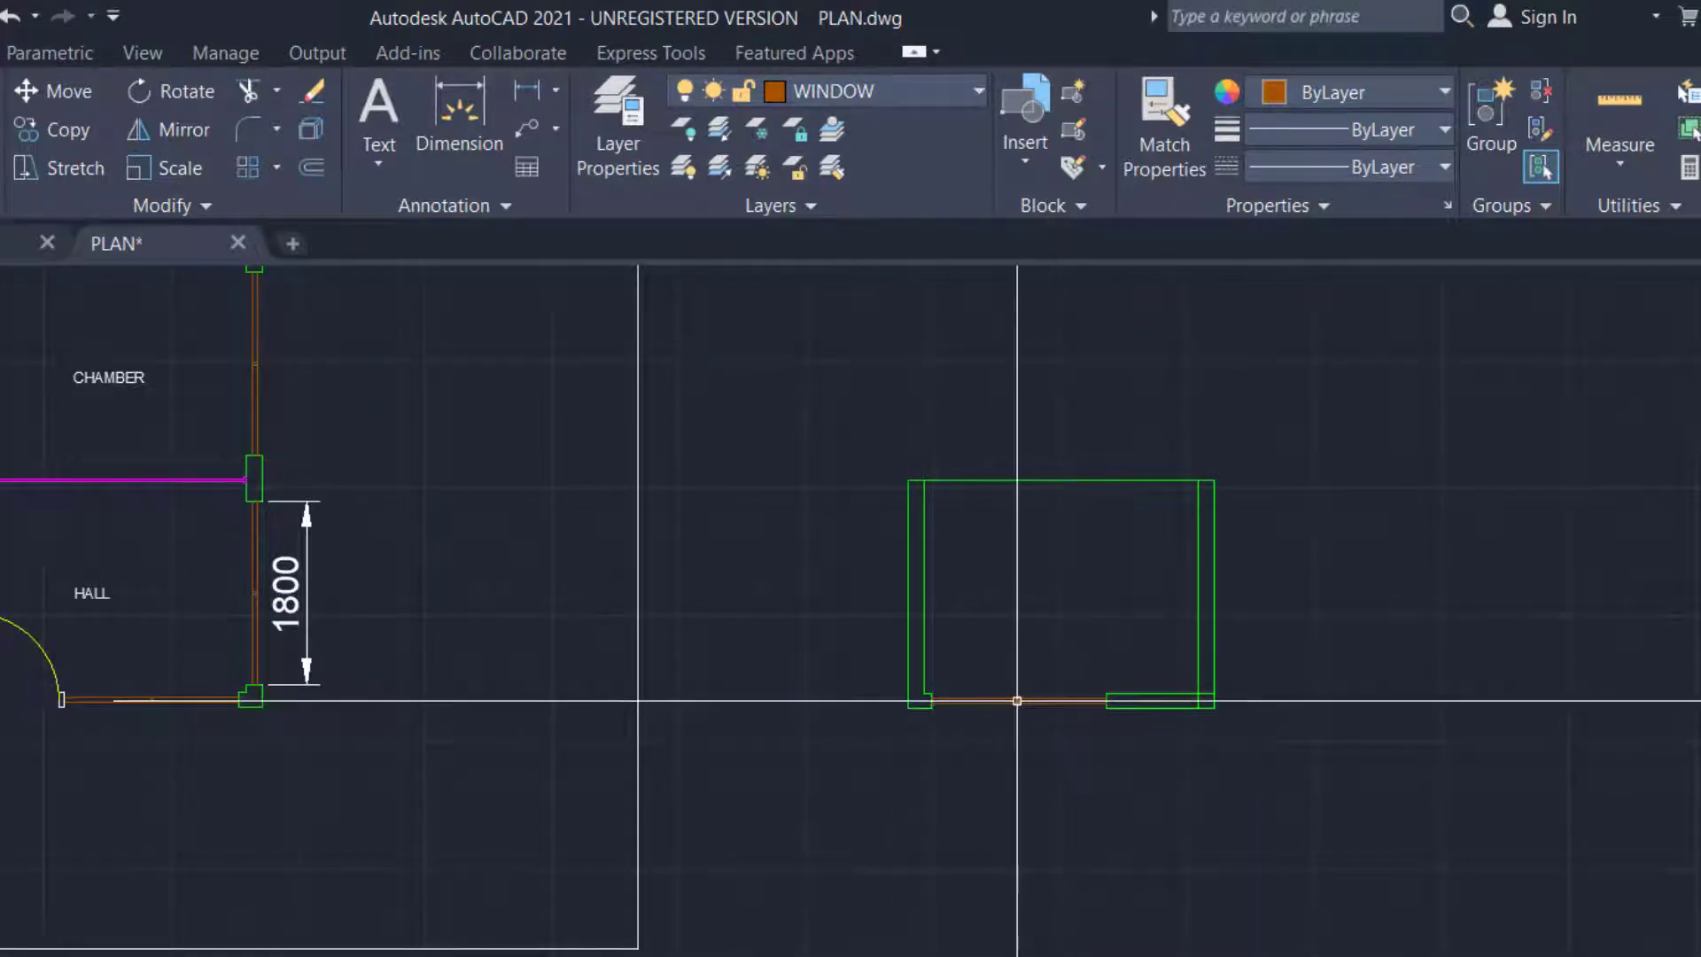
Make A-DOOR the current layer
scroll(980, 694, "down", 4)
scroll(1025, 687, "up", 4)
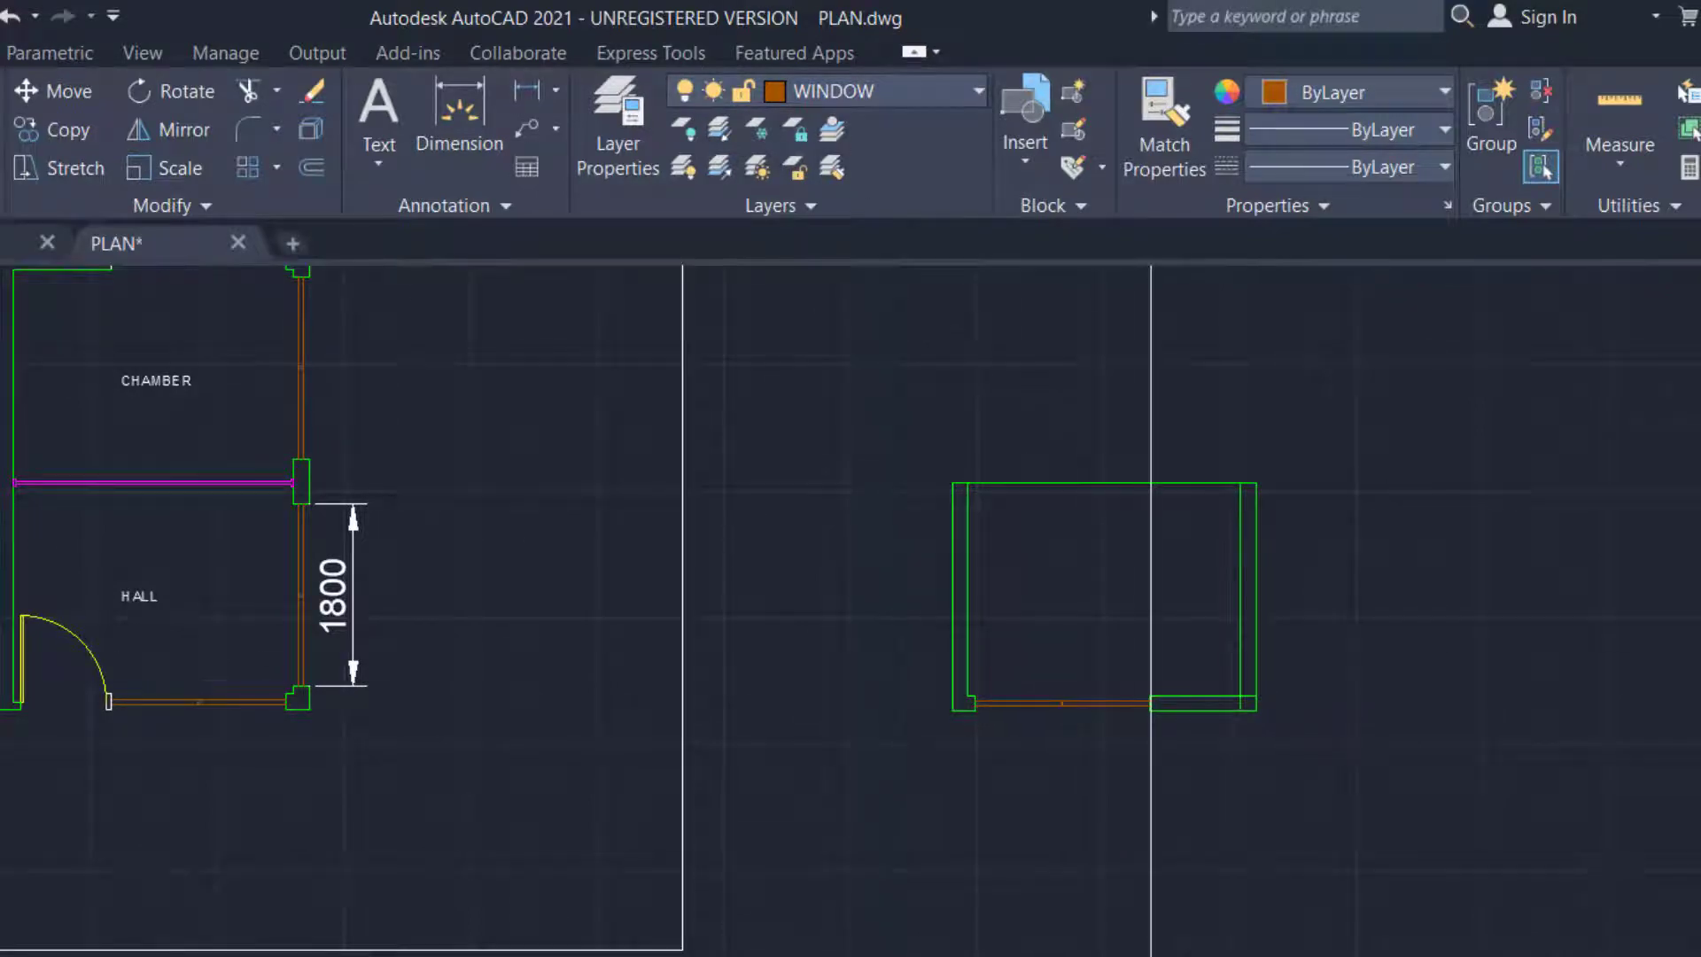
scroll(1105, 676, "down", 2)
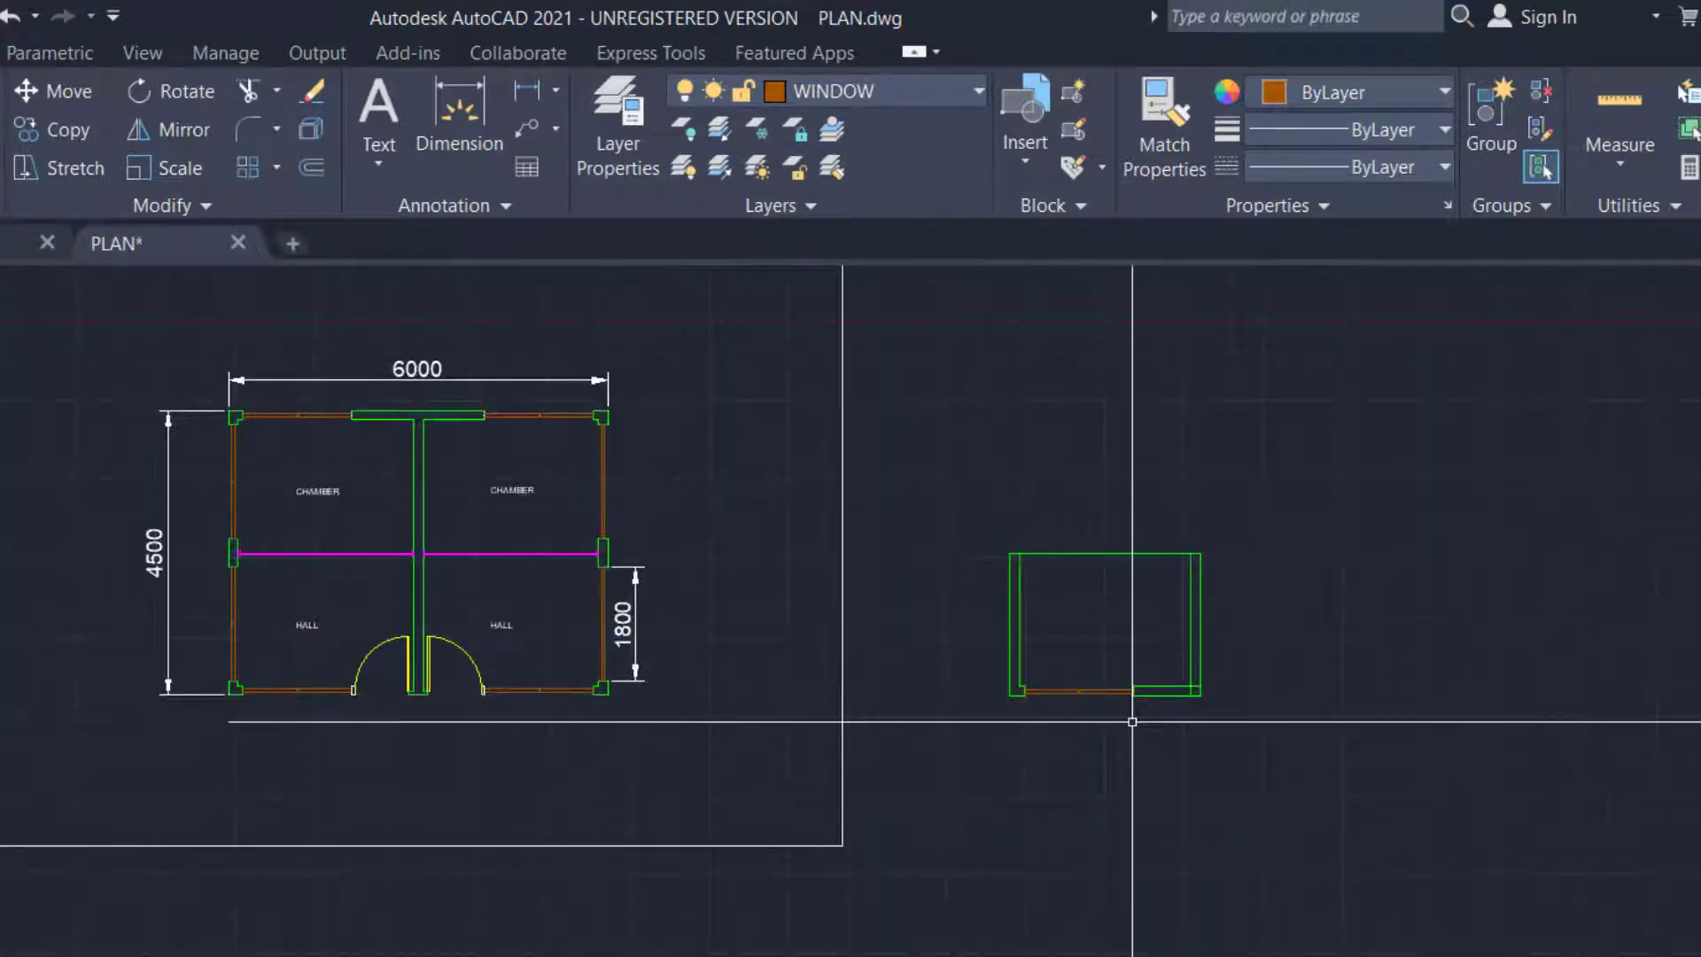
scroll(1143, 620, "down", 3)
scroll(1156, 417, "up", 3)
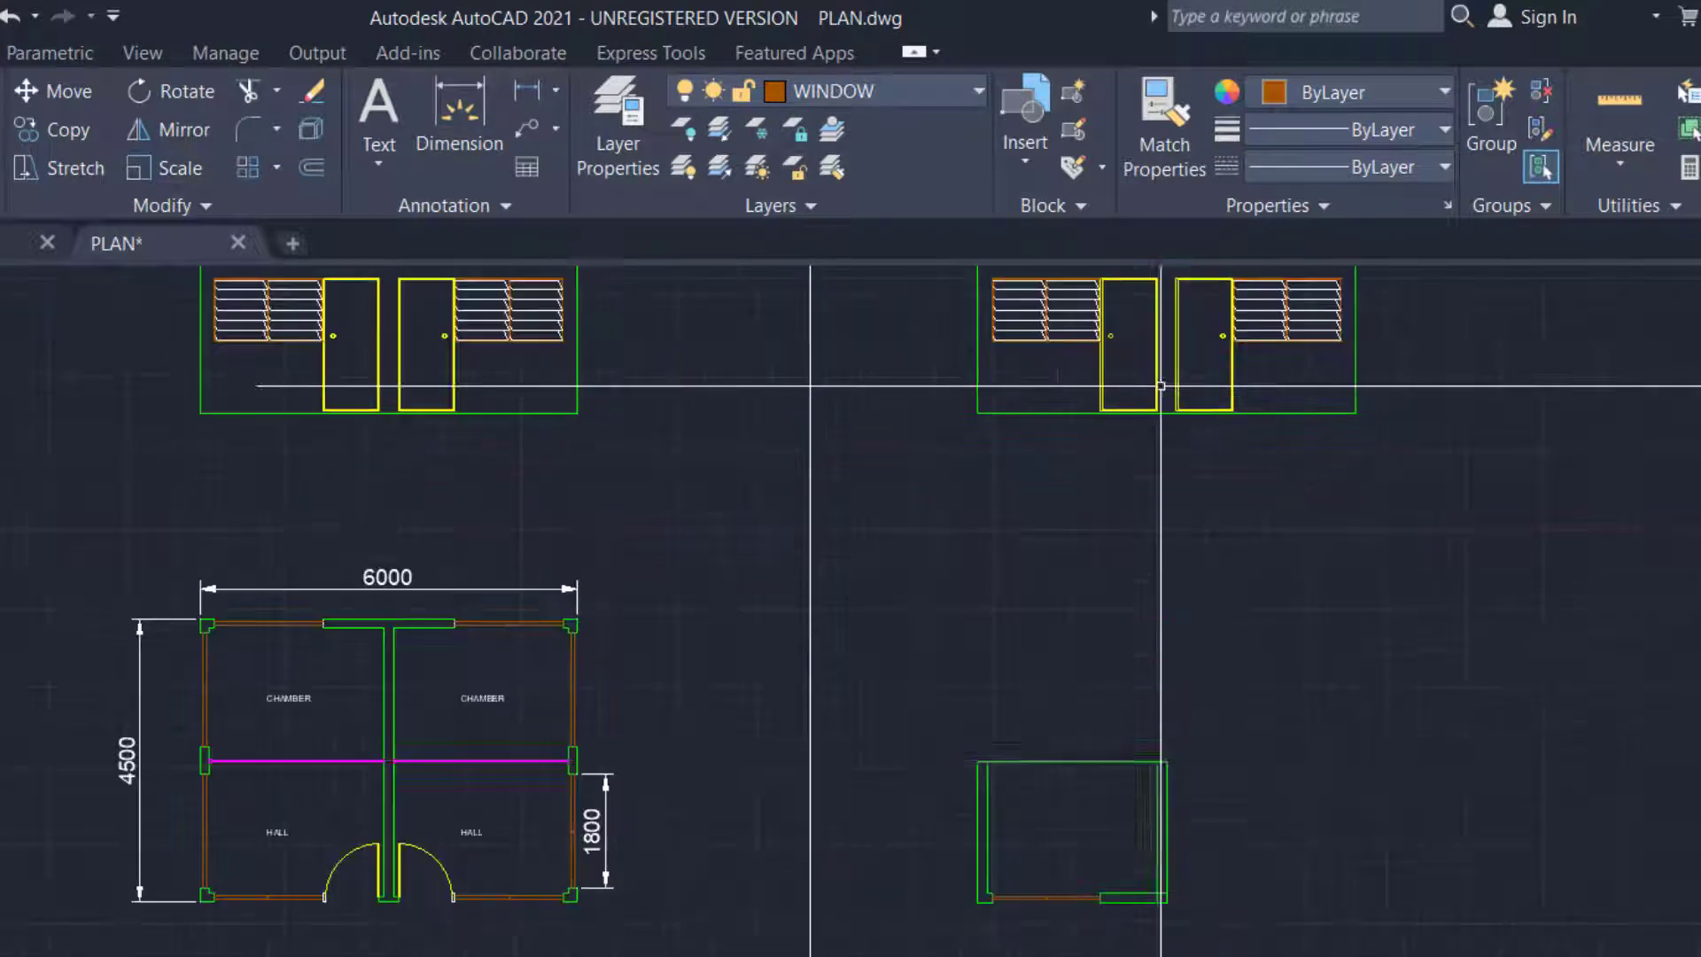
scroll(1126, 841, "up", 2)
scroll(1141, 833, "down", 4)
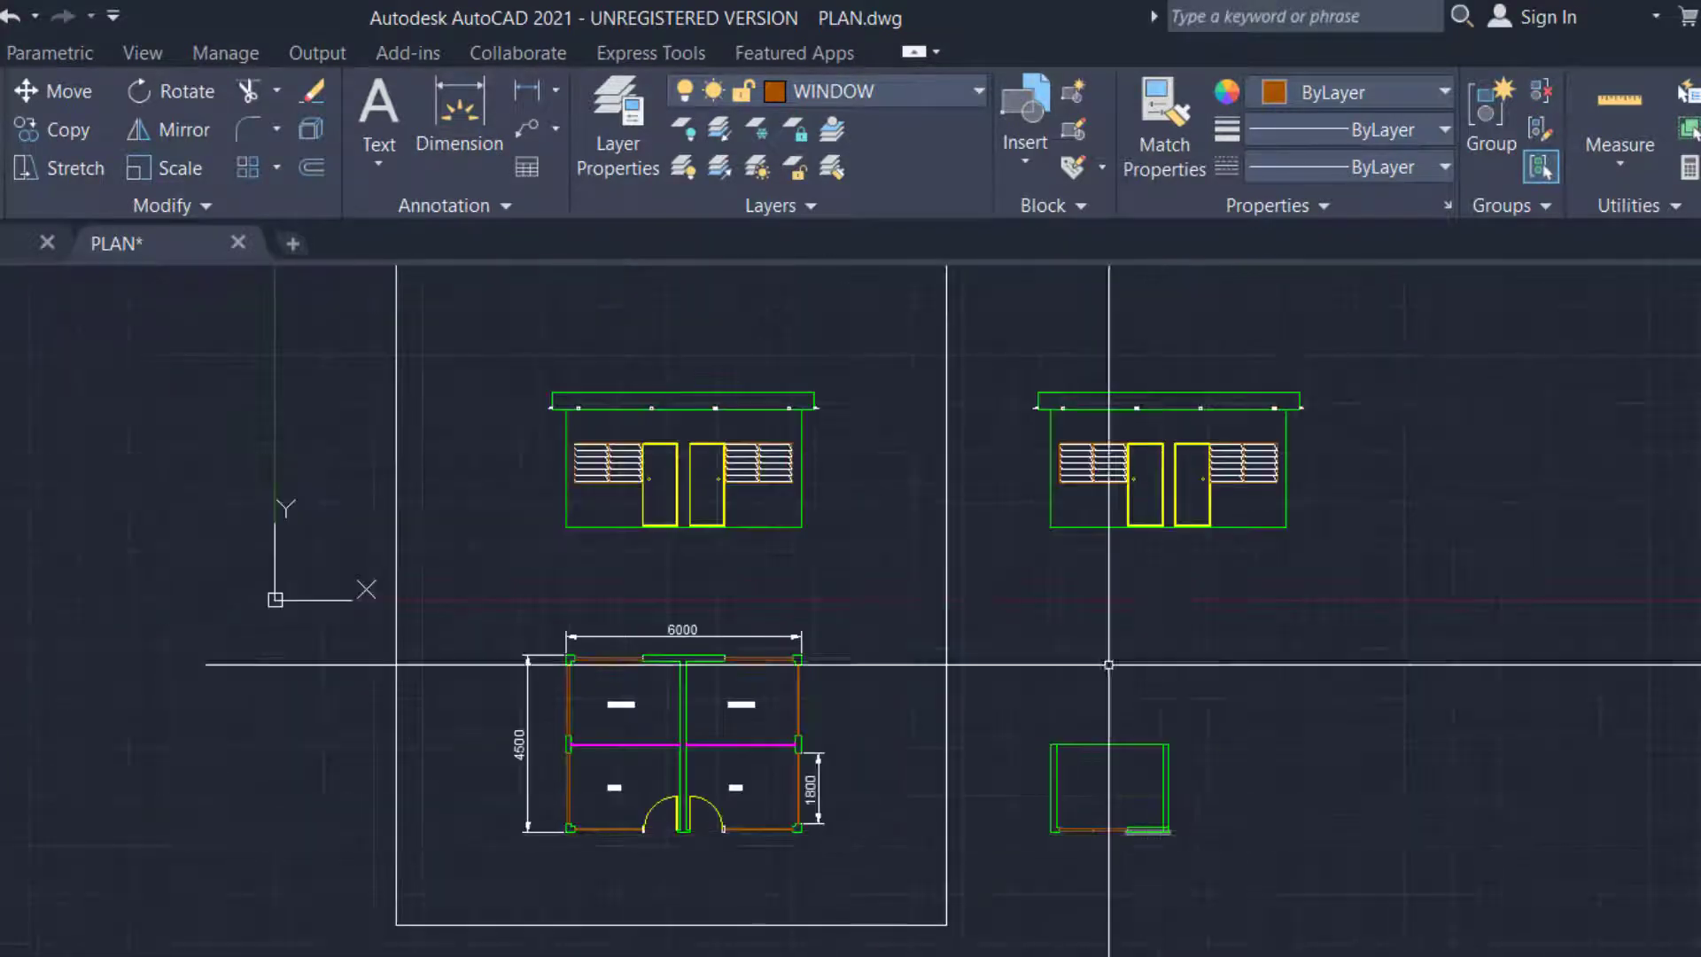
left_click(840, 92)
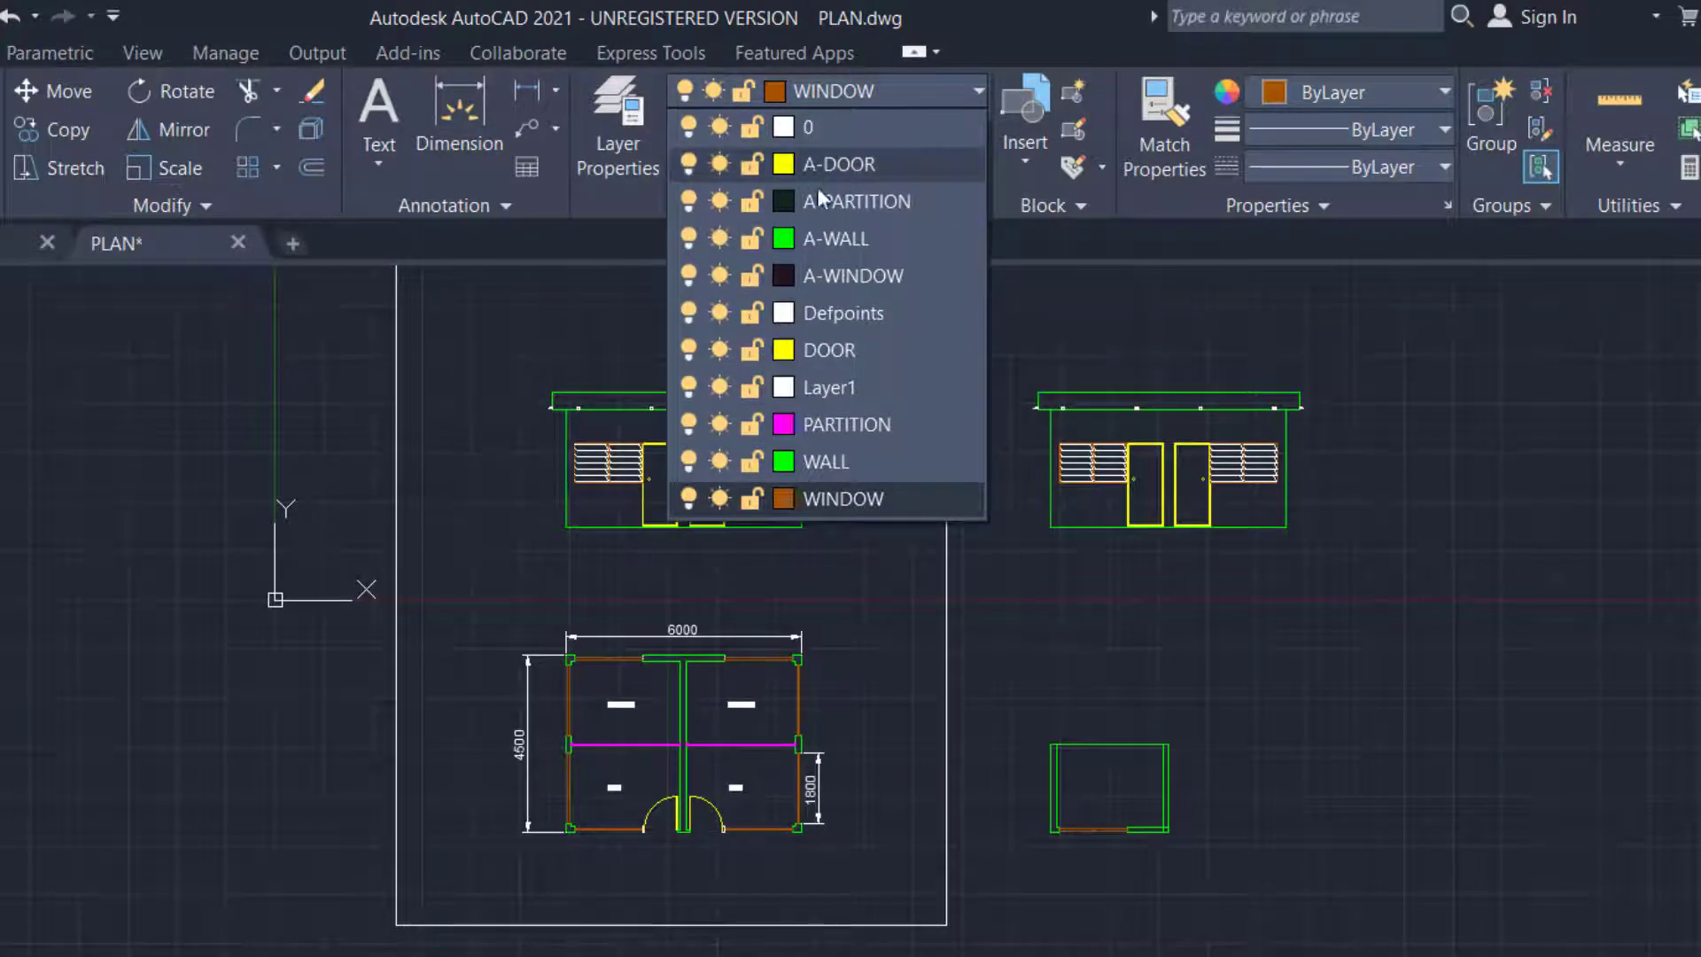
left_click(847, 165)
Draw vertical construction lines through the outer and inner edges of the left door's left jamb on the copied elevation, using XLINE
scroll(1115, 443, "up", 2)
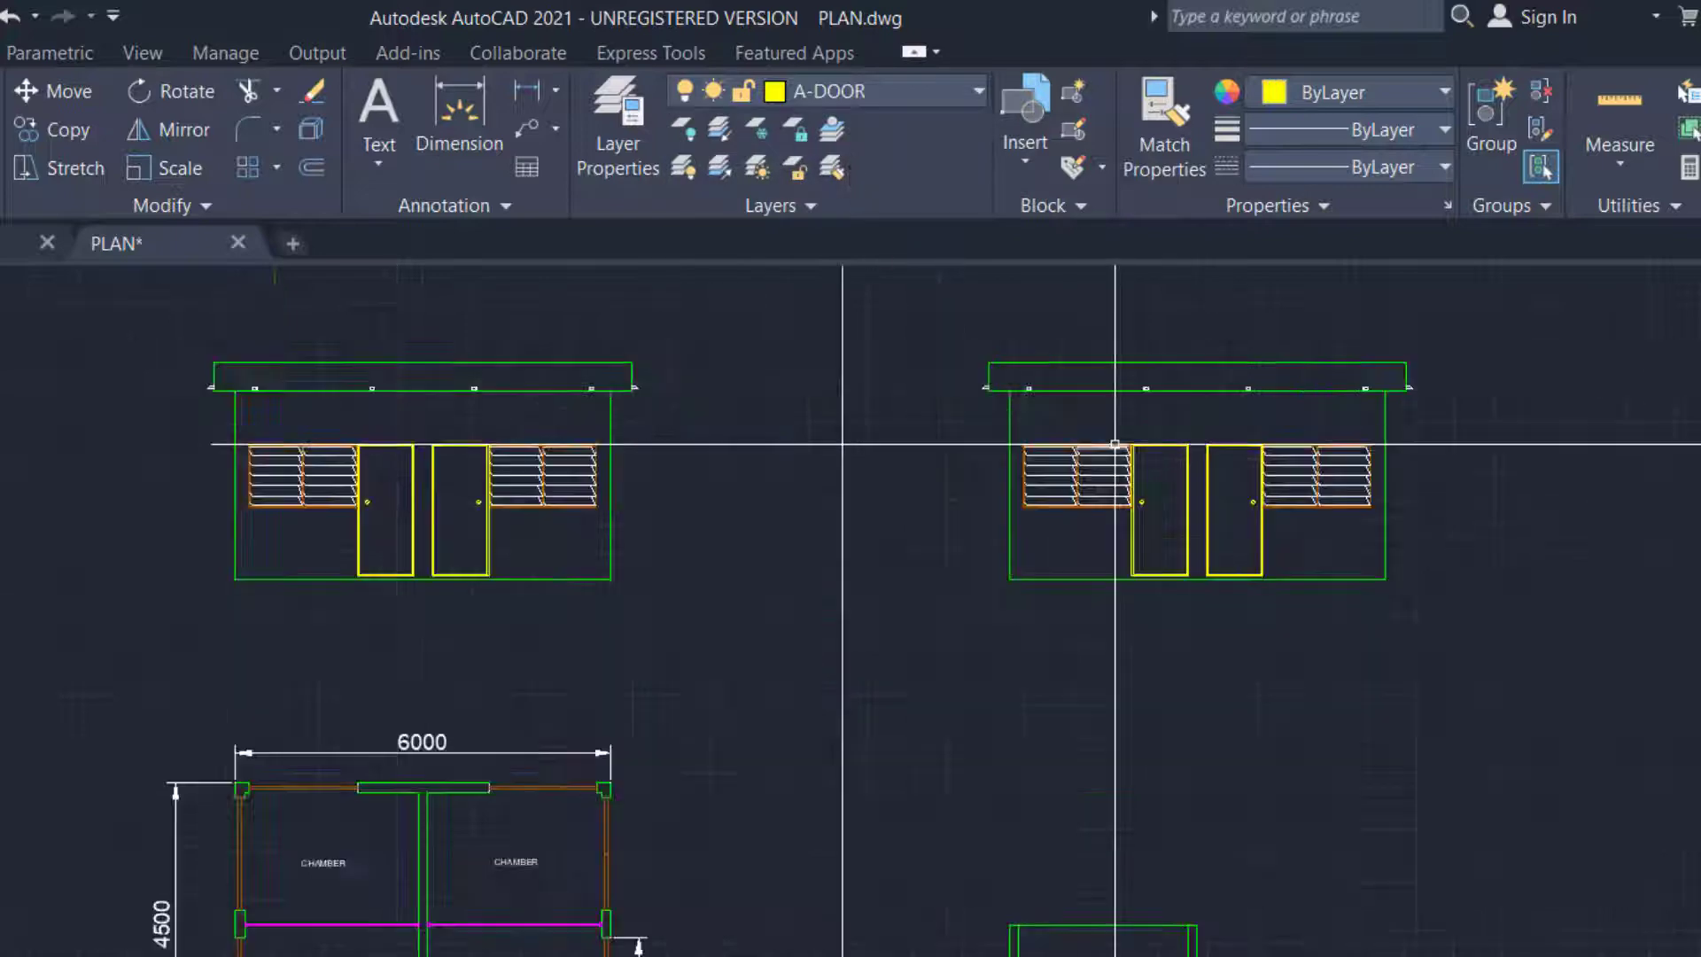
type("L")
key("Return")
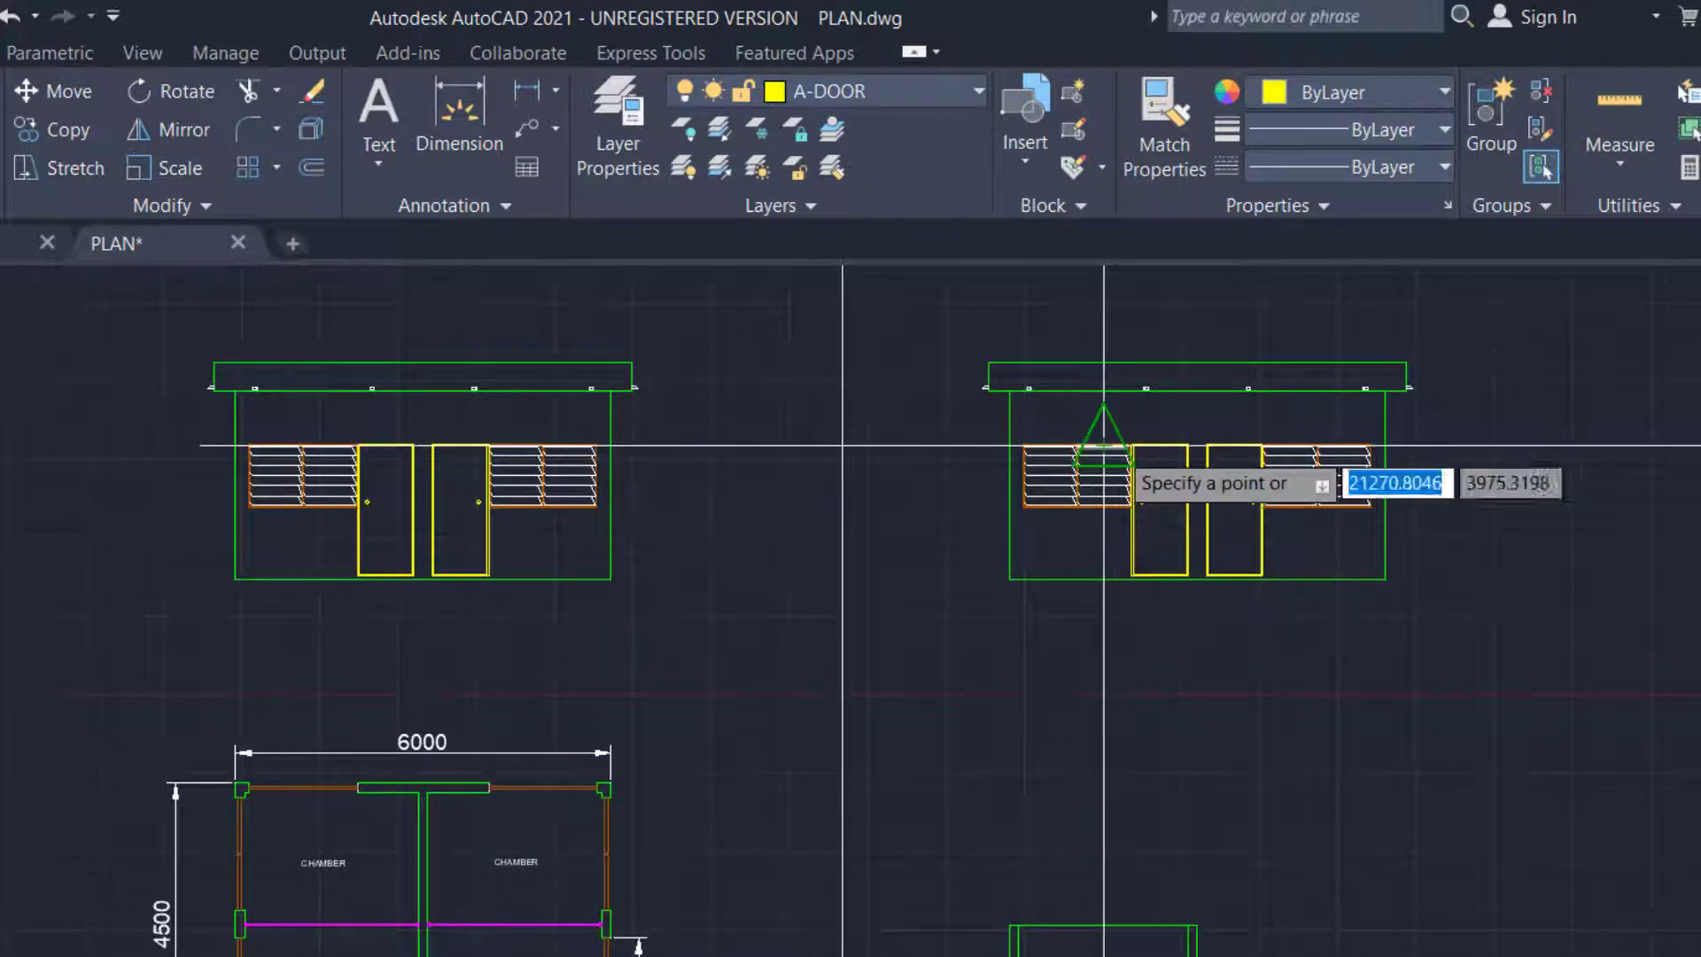
scroll(1103, 448, "up", 5)
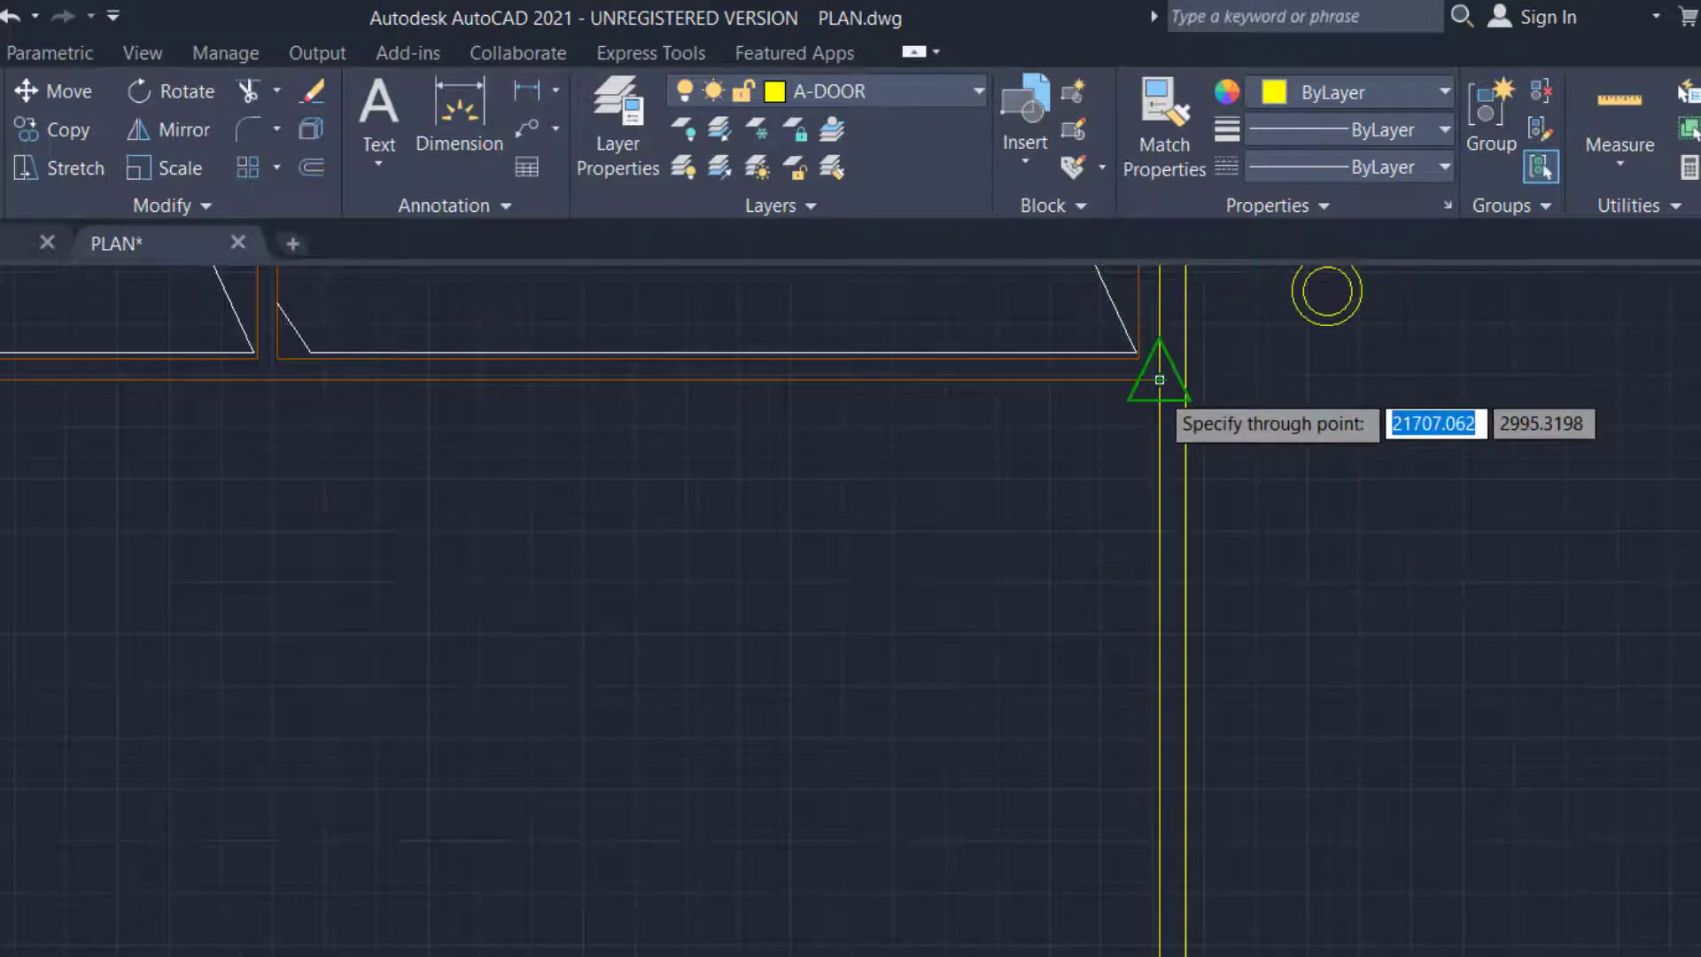
scroll(1152, 381, "down", 3)
scroll(1156, 921, "up", 3)
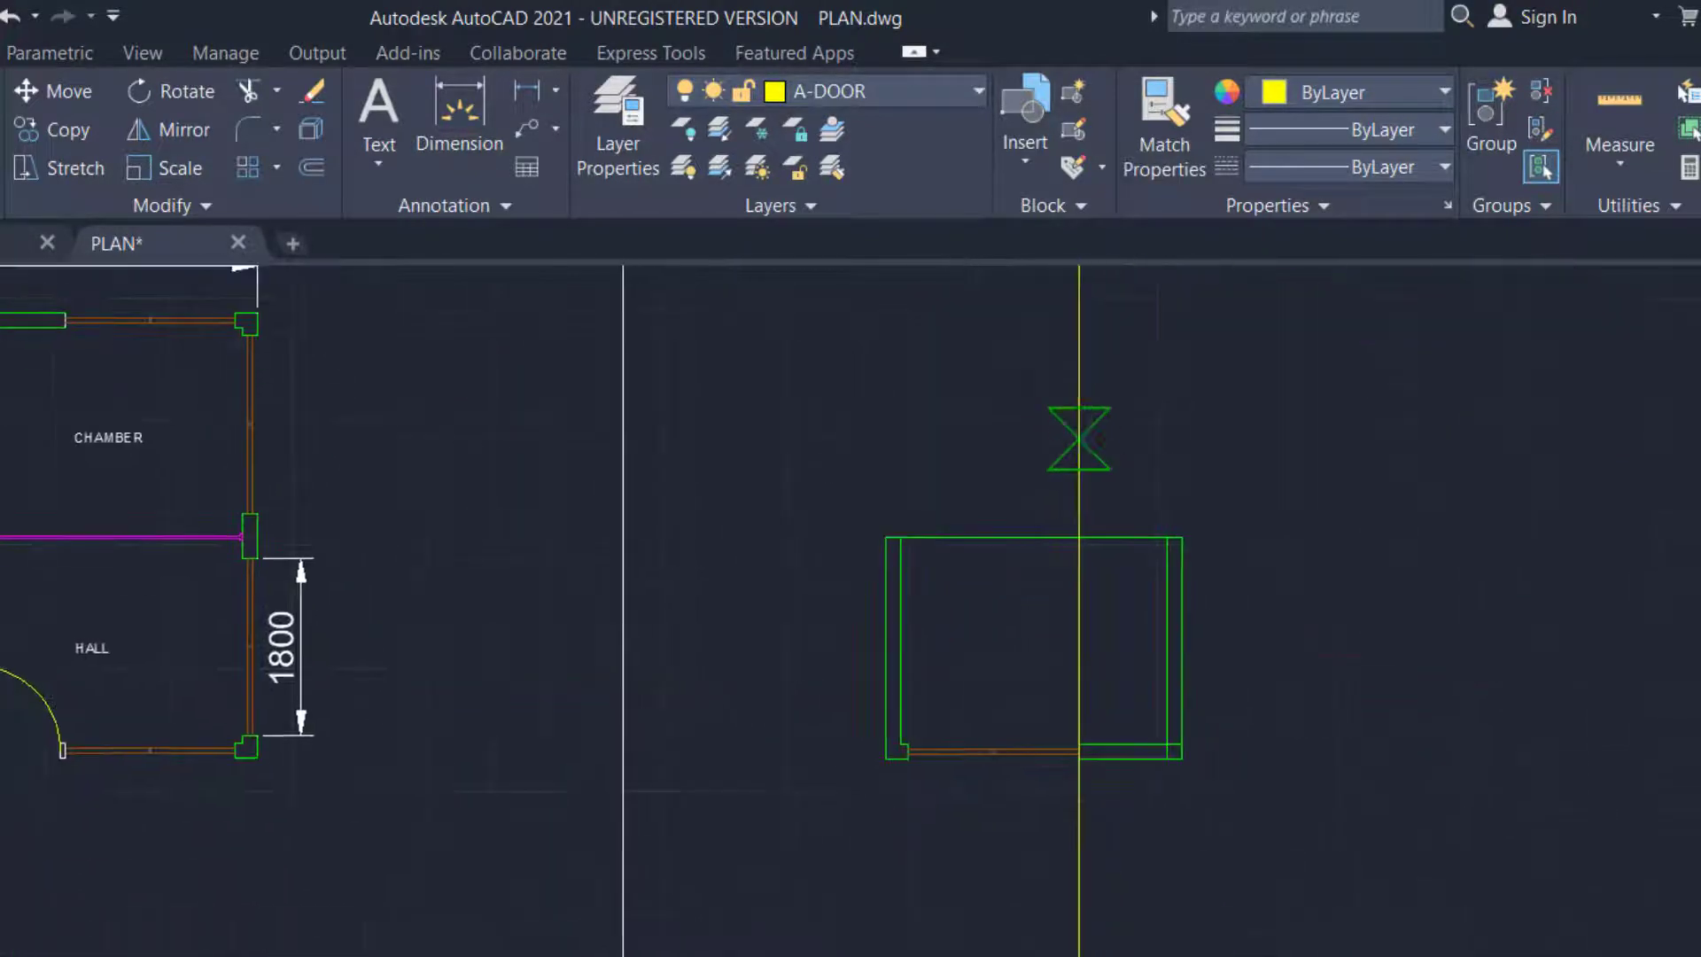
scroll(1068, 646, "up", 2)
scroll(1070, 759, "down", 3)
scroll(1098, 417, "up", 1)
middle_click_drag(1083, 384, 1121, 675)
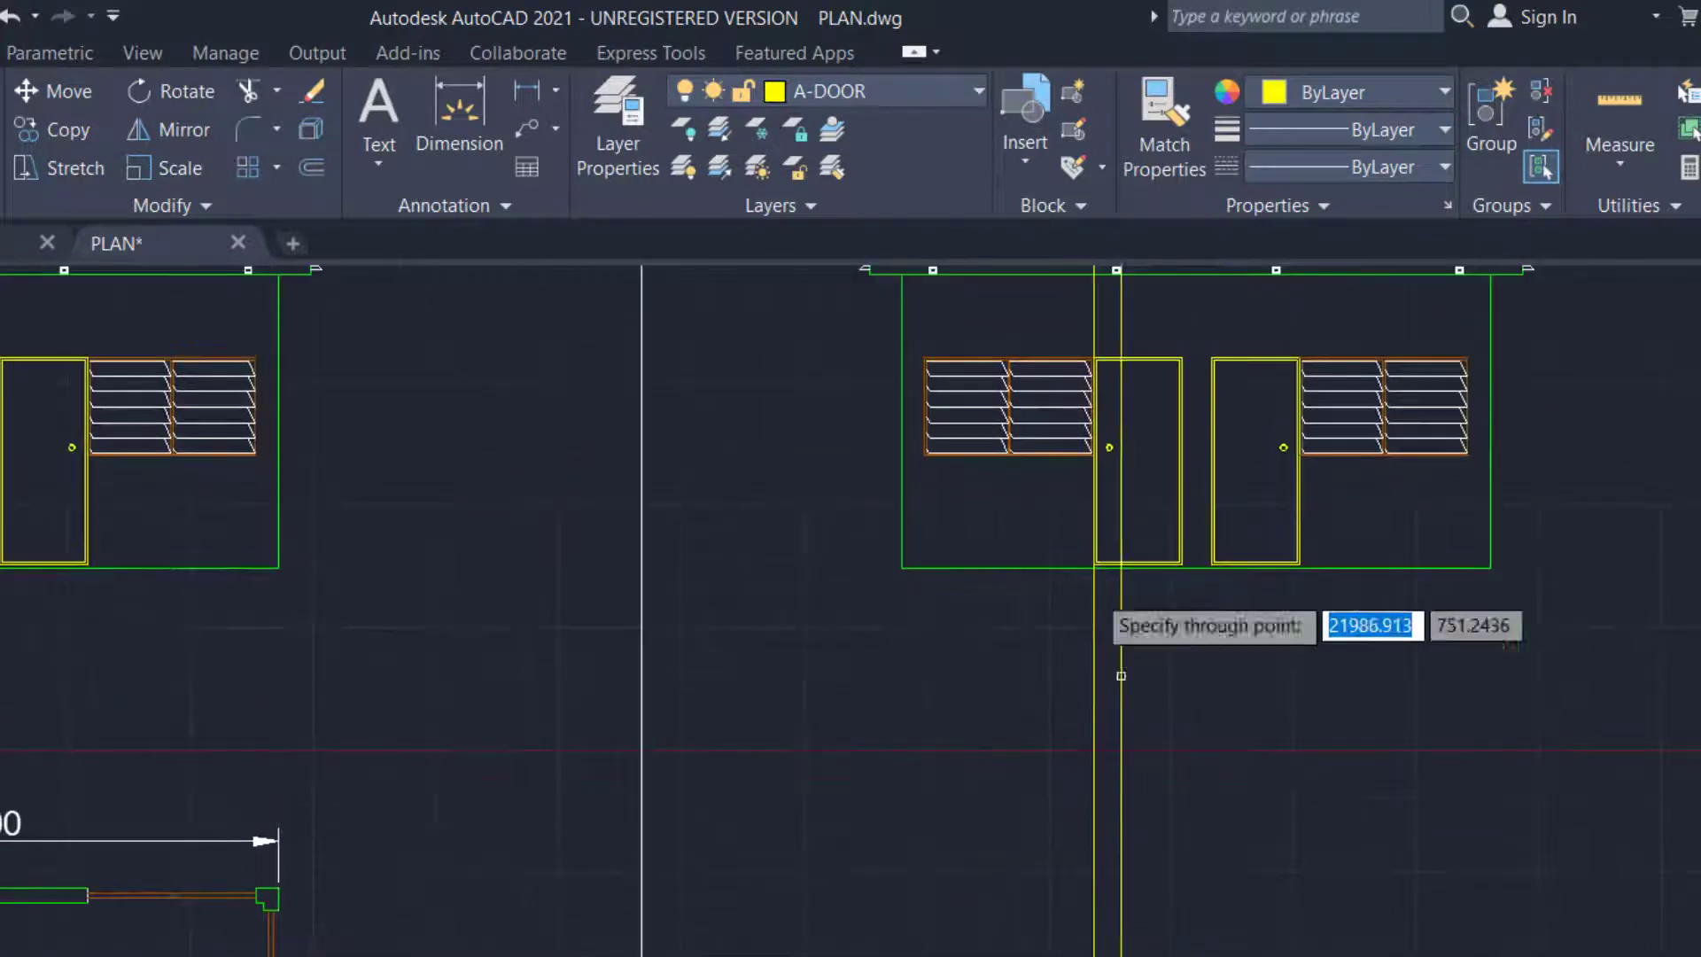
scroll(1121, 675, "up", 6)
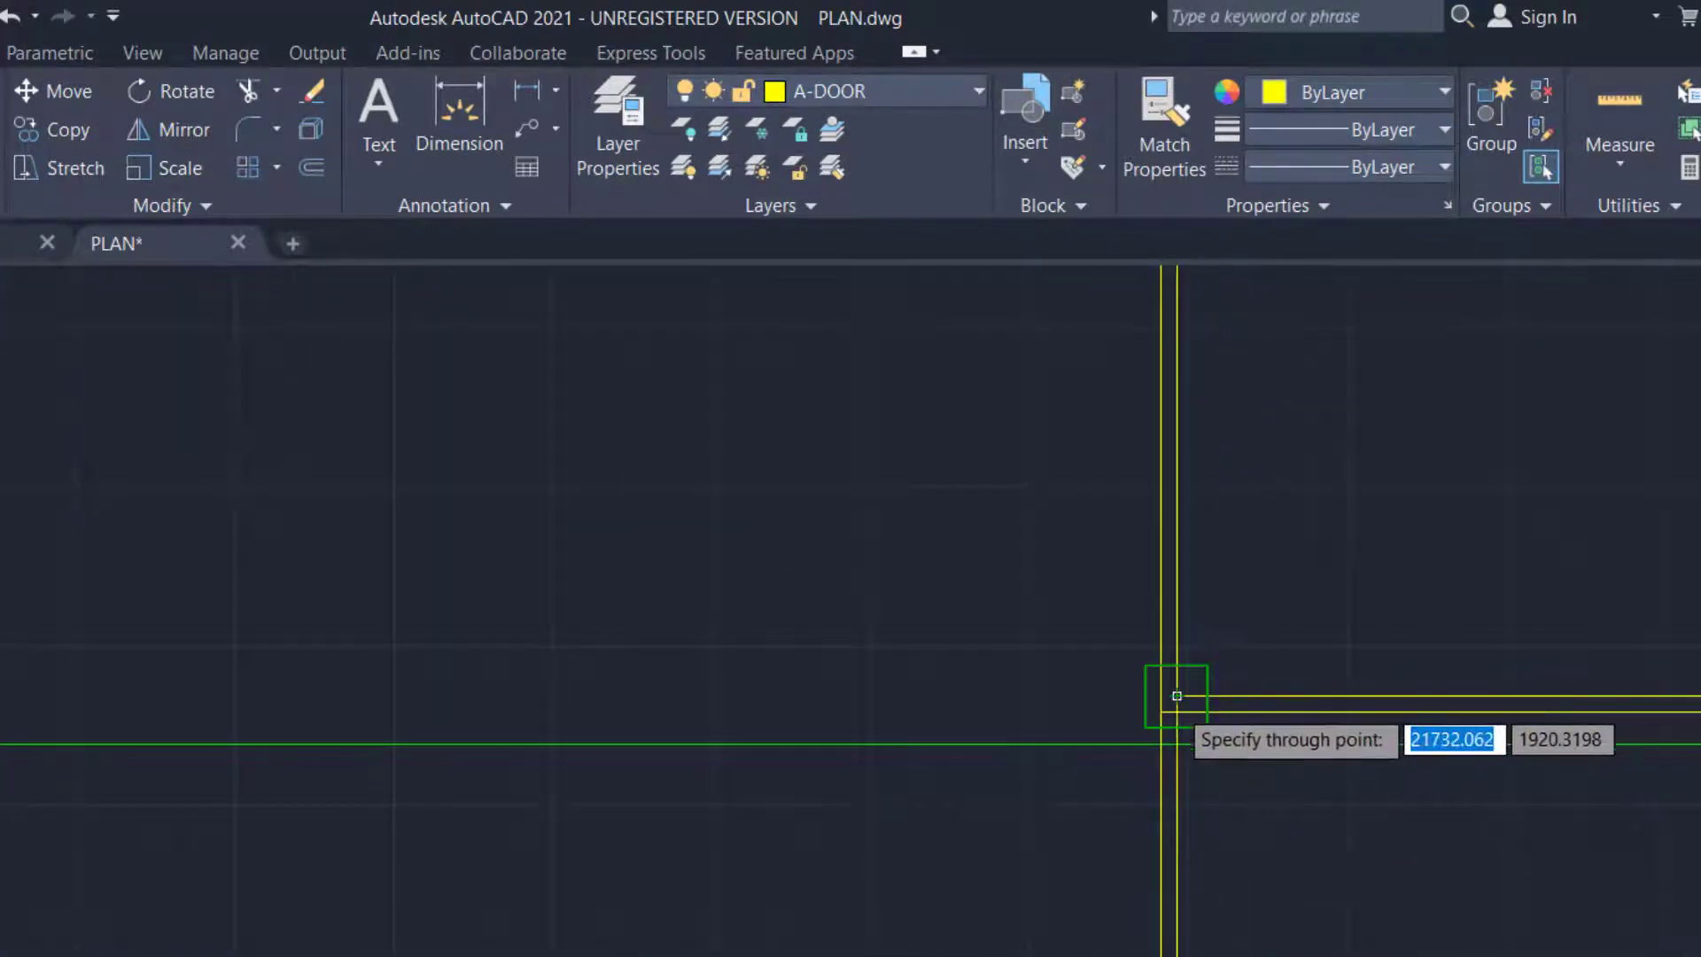
scroll(1060, 688, "down", 6)
scroll(906, 939, "up", 4)
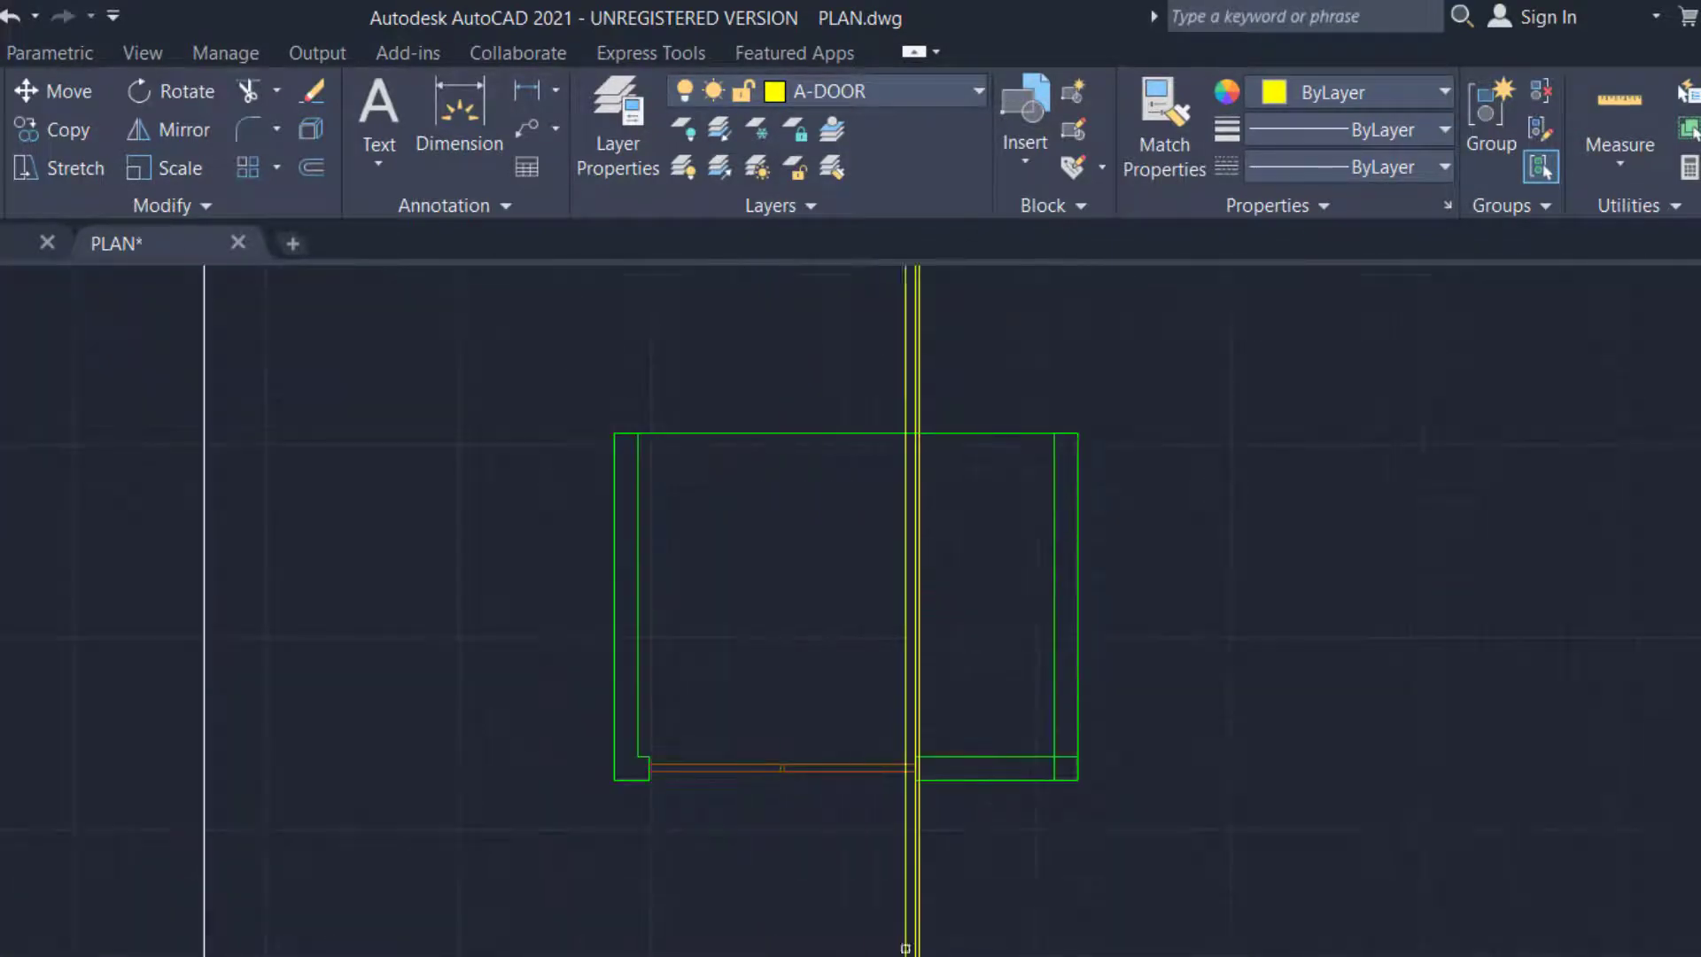
scroll(932, 874, "up", 3)
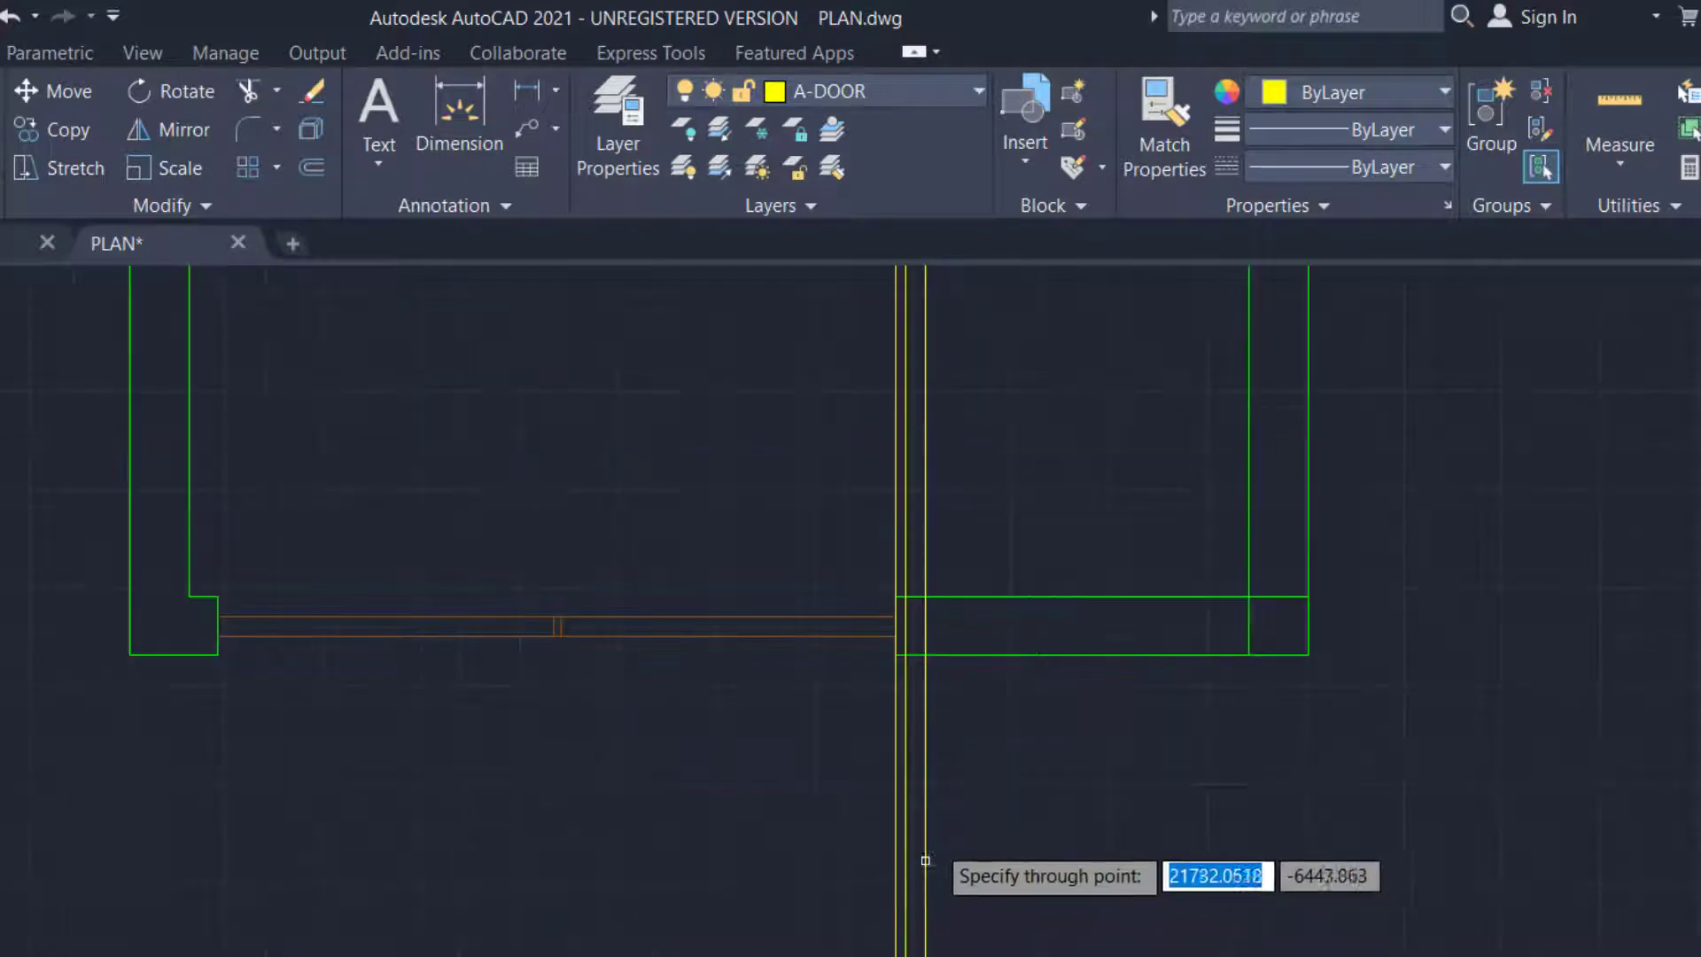
Trim the two left-jamb construction lines above and below the new partial plan's bottom wall
scroll(903, 656, "up", 2)
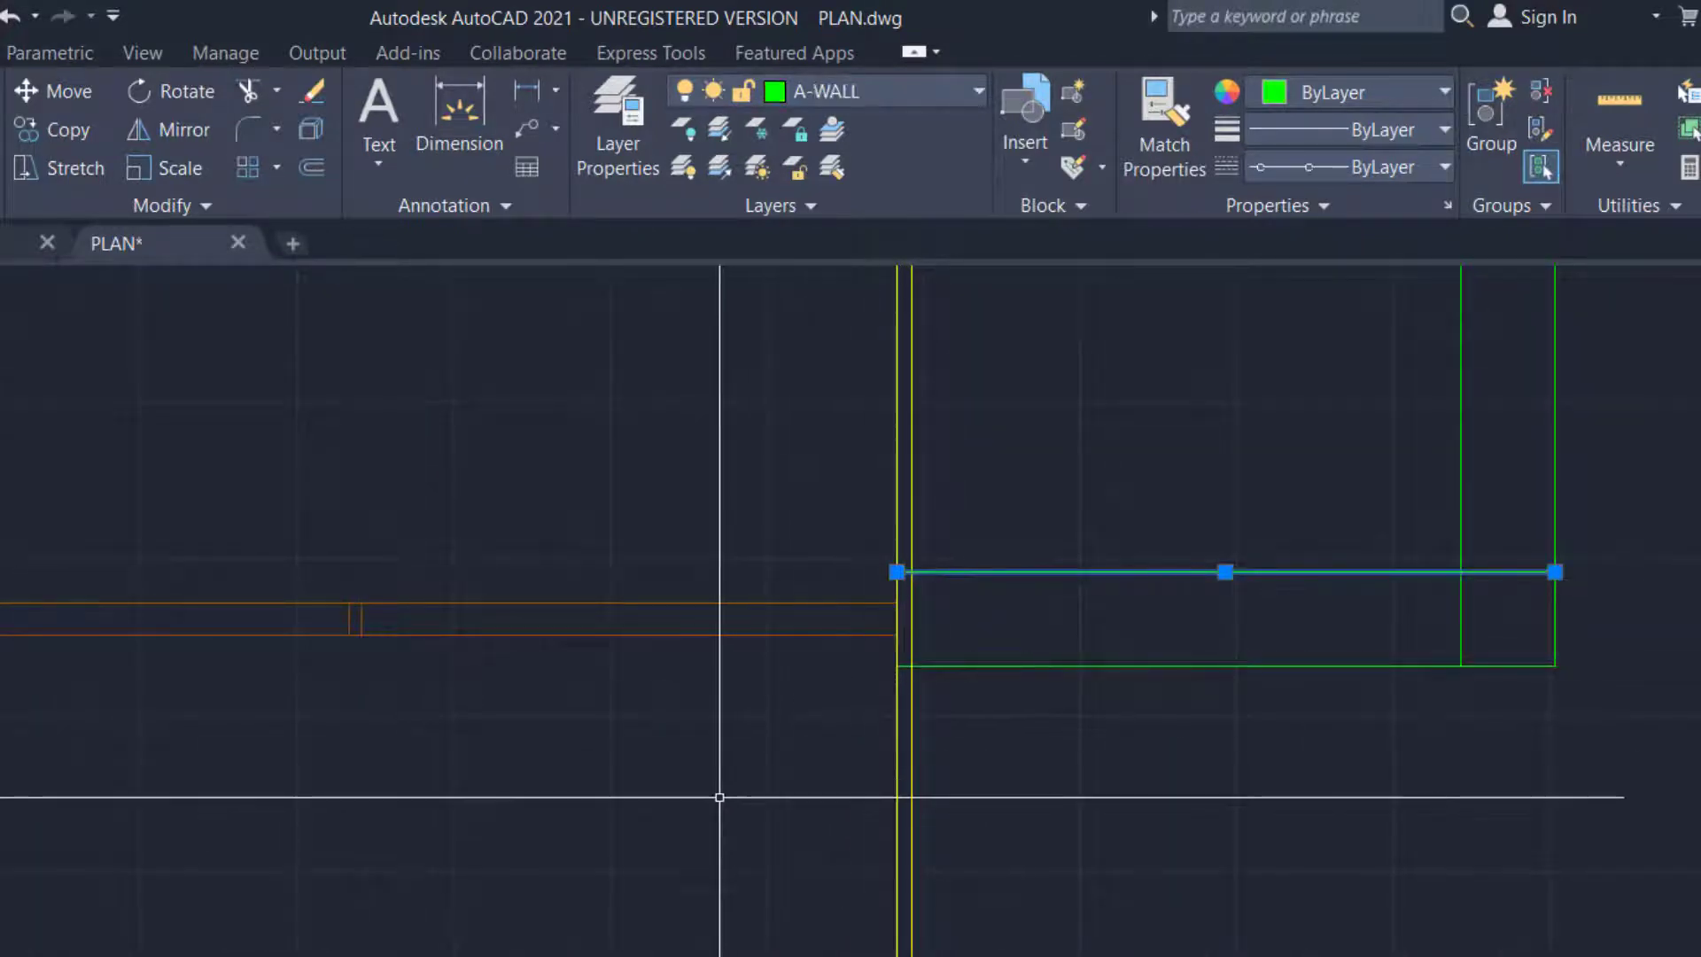
key("Return")
left_click_drag(988, 516, 700, 529)
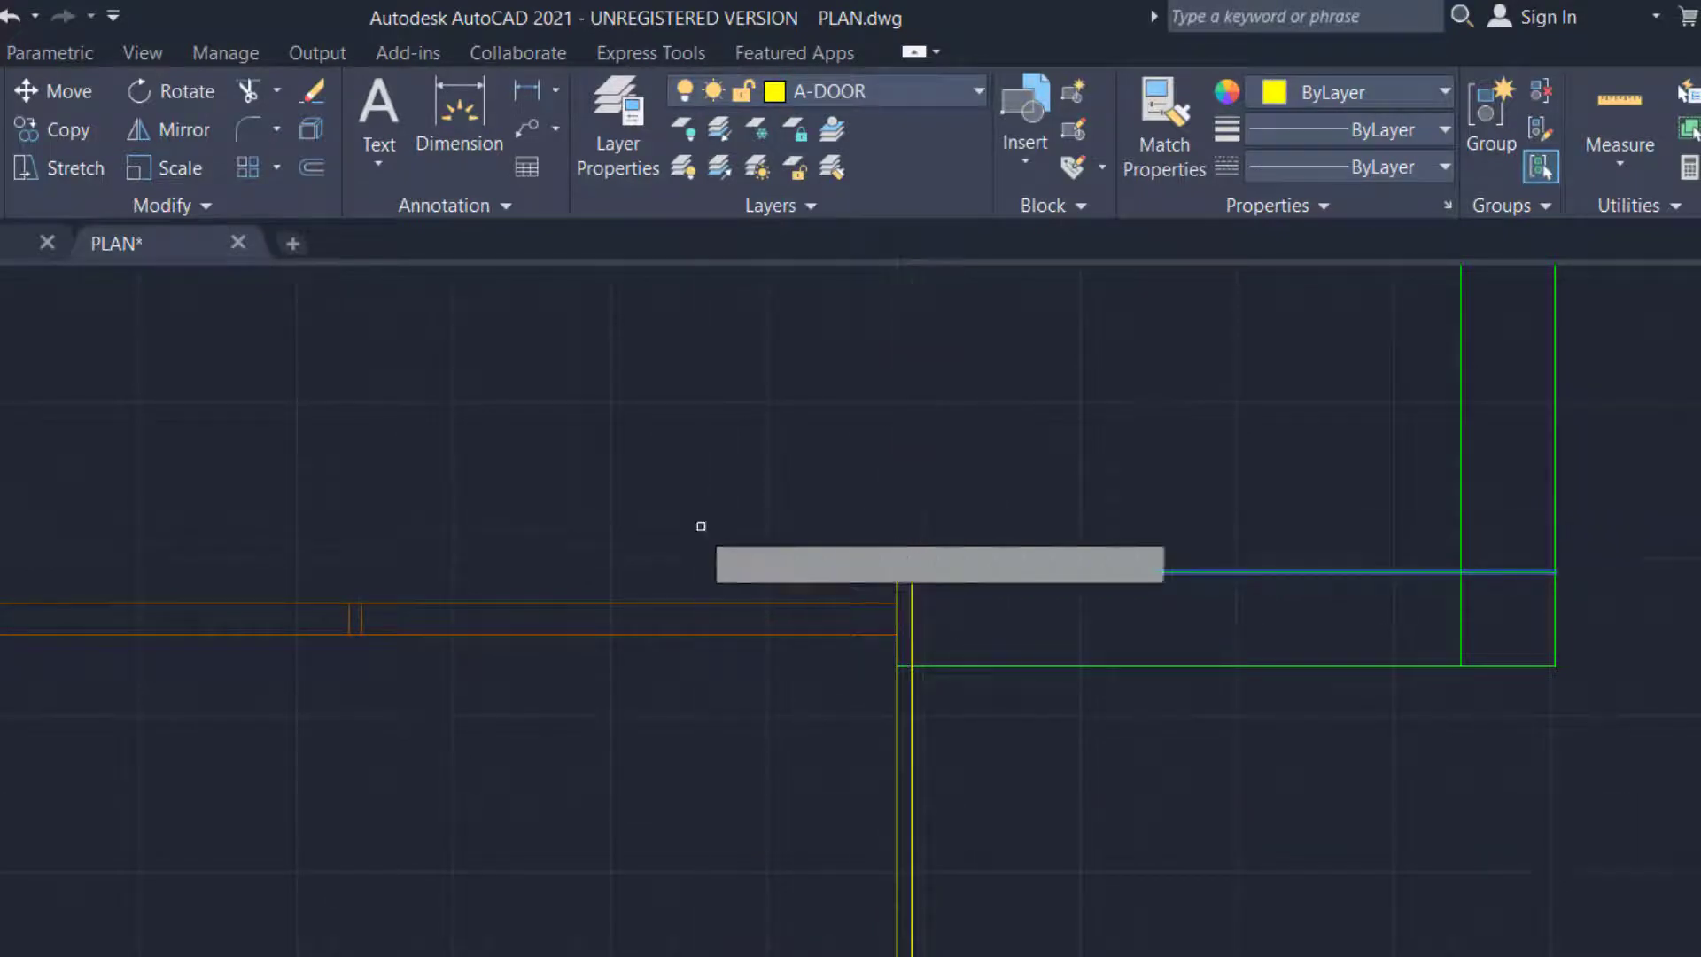
key("Escape")
left_click(992, 665)
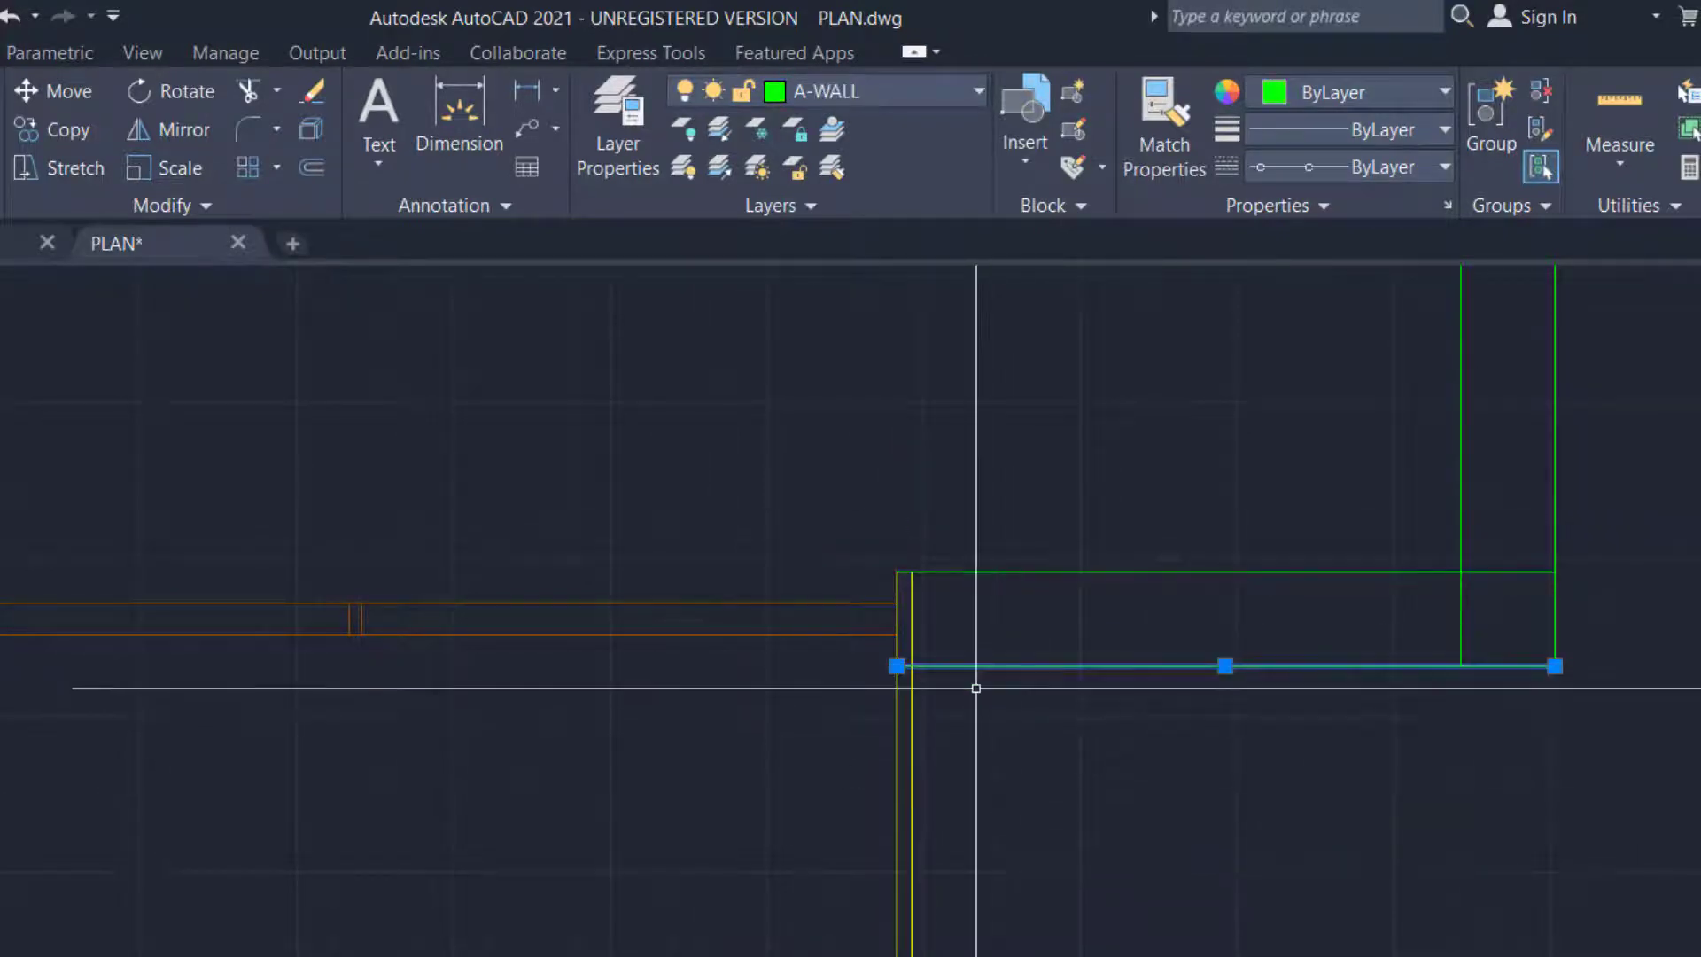
key("Return")
left_click(955, 752)
left_click(871, 796)
key("Return")
scroll(767, 824, "down", 5)
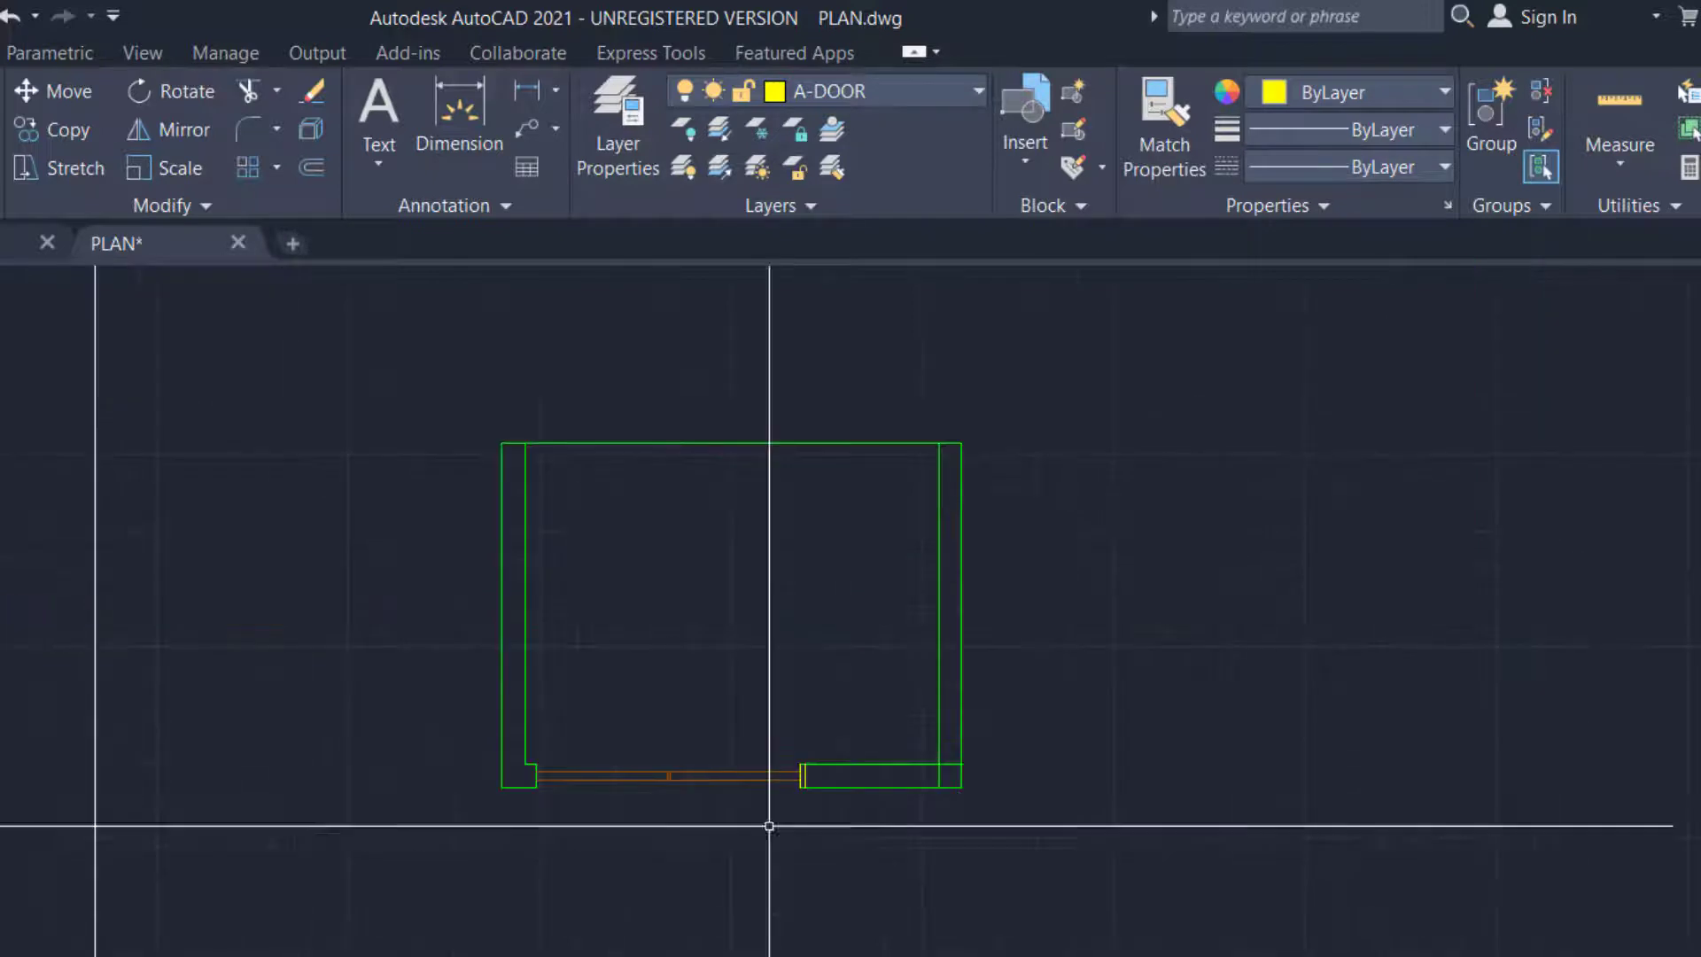
Compare the door jamb in the new partial plan with the doors in the original floor plan
scroll(804, 827, "down", 3)
scroll(178, 834, "up", 3)
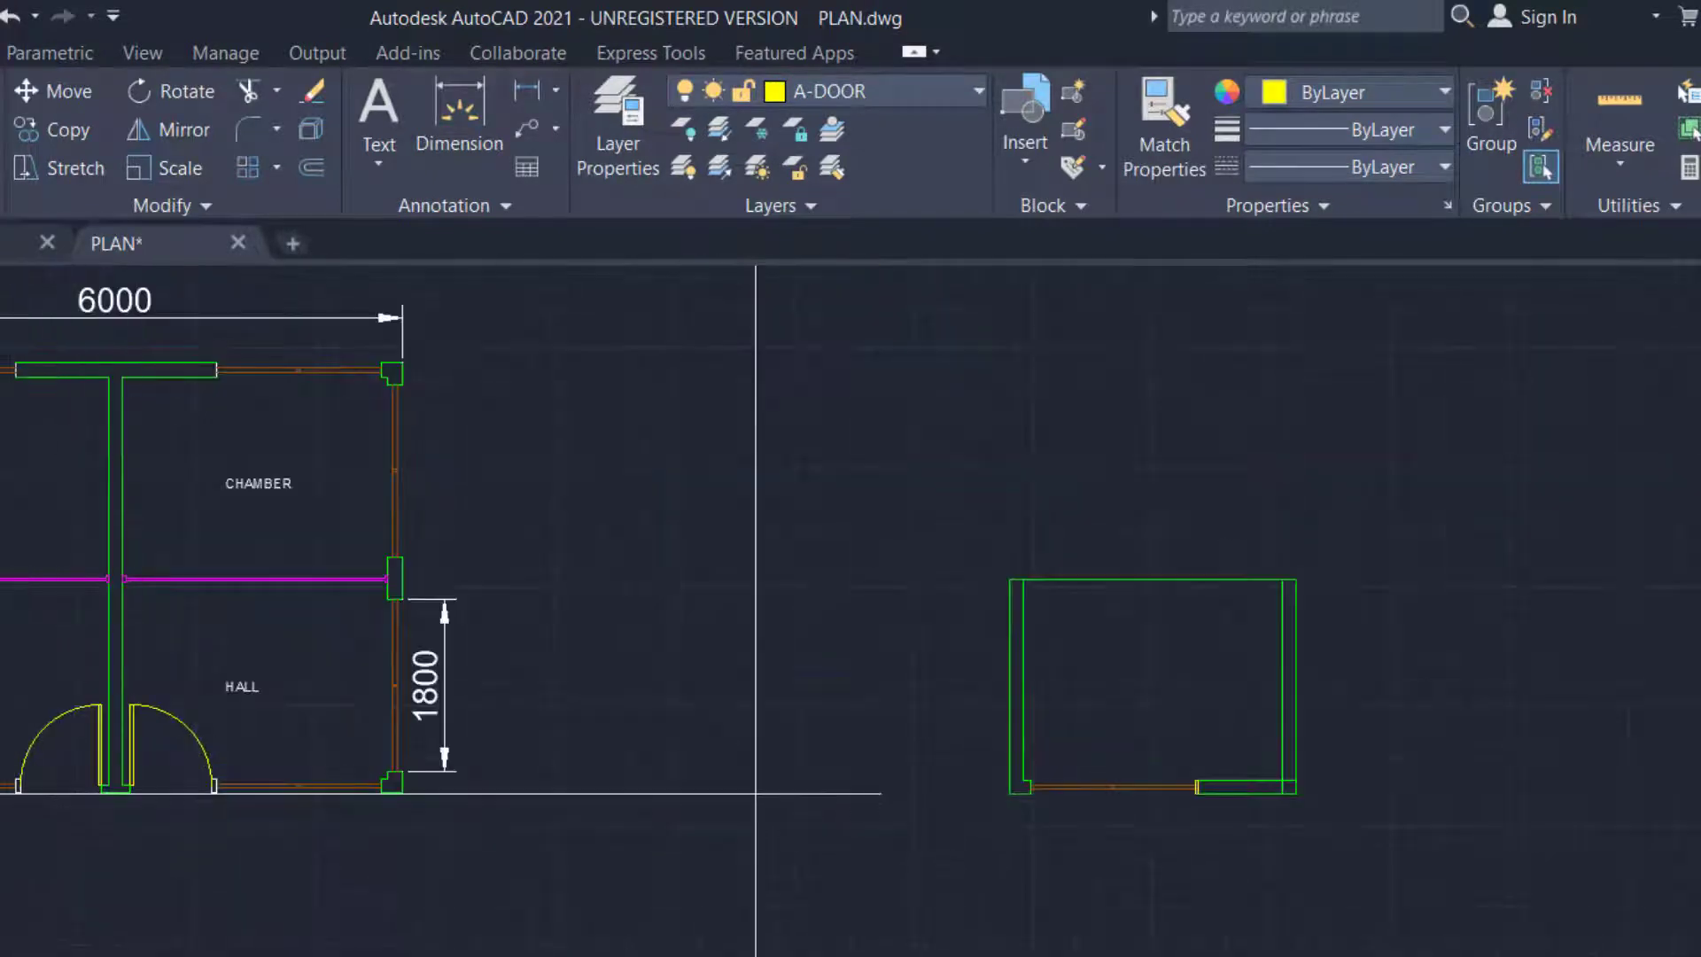
scroll(1220, 806, "up", 2)
scroll(1217, 806, "down", 2)
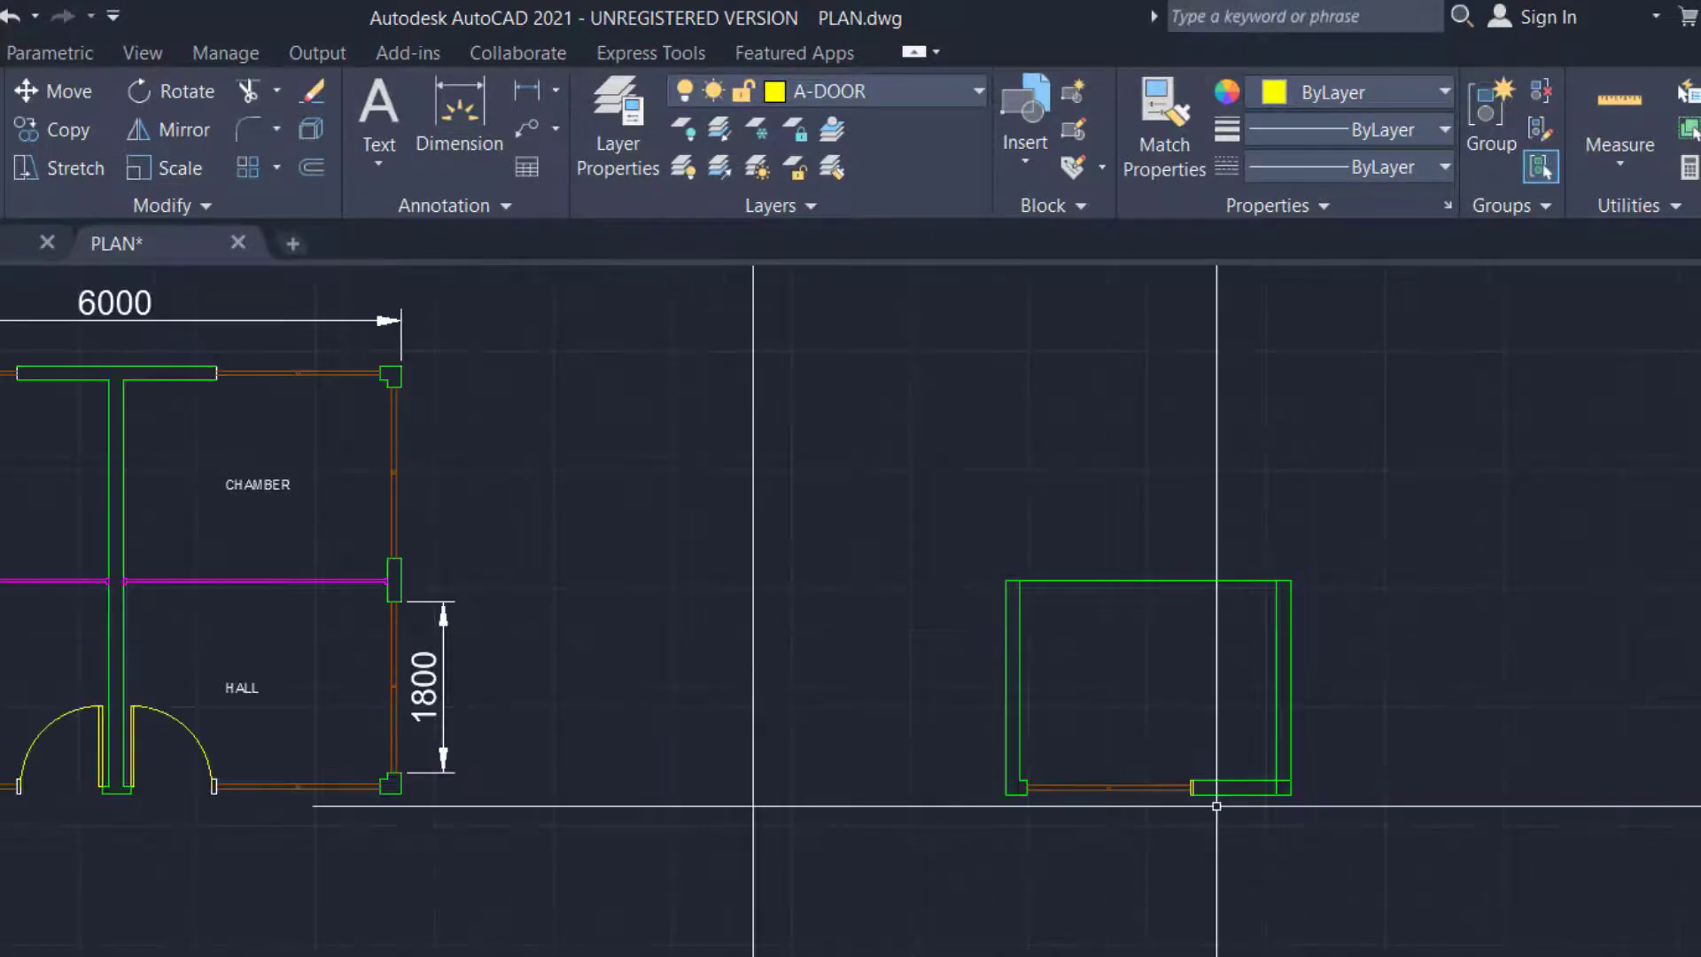
mouse_move(1353, 661)
middle_mouse_down()
mouse_move(1279, 786)
mouse_move(1112, 816)
middle_mouse_up()
scroll(1114, 714, "down", 4)
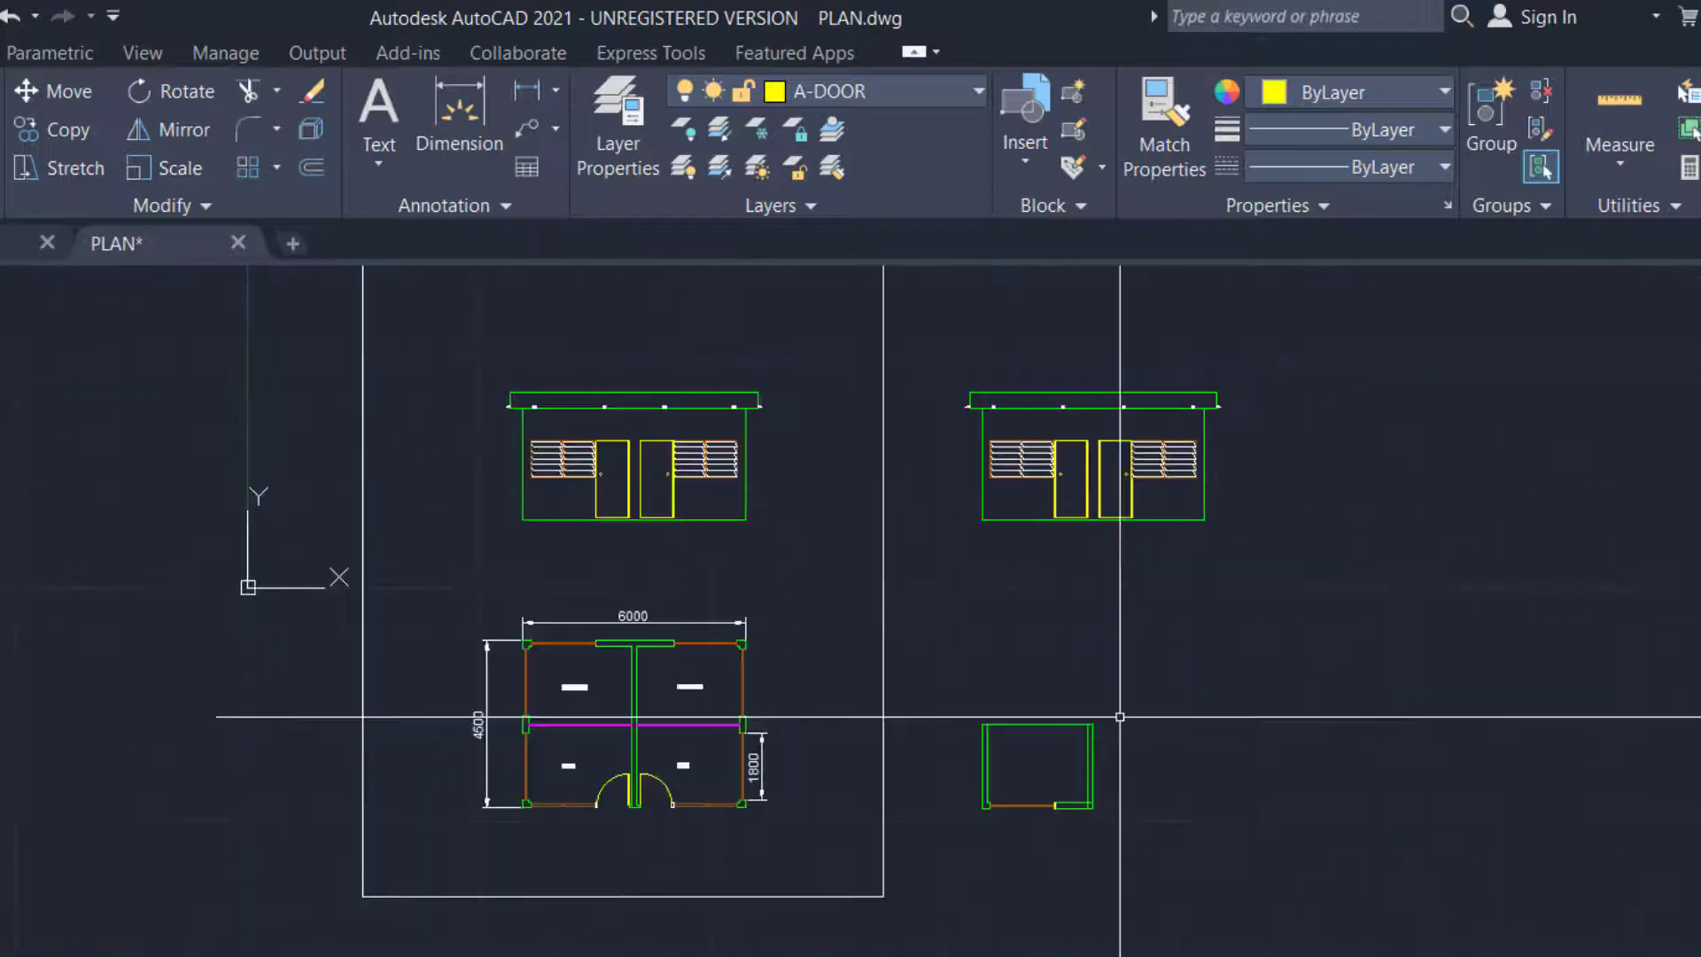
scroll(1176, 565, "up", 2)
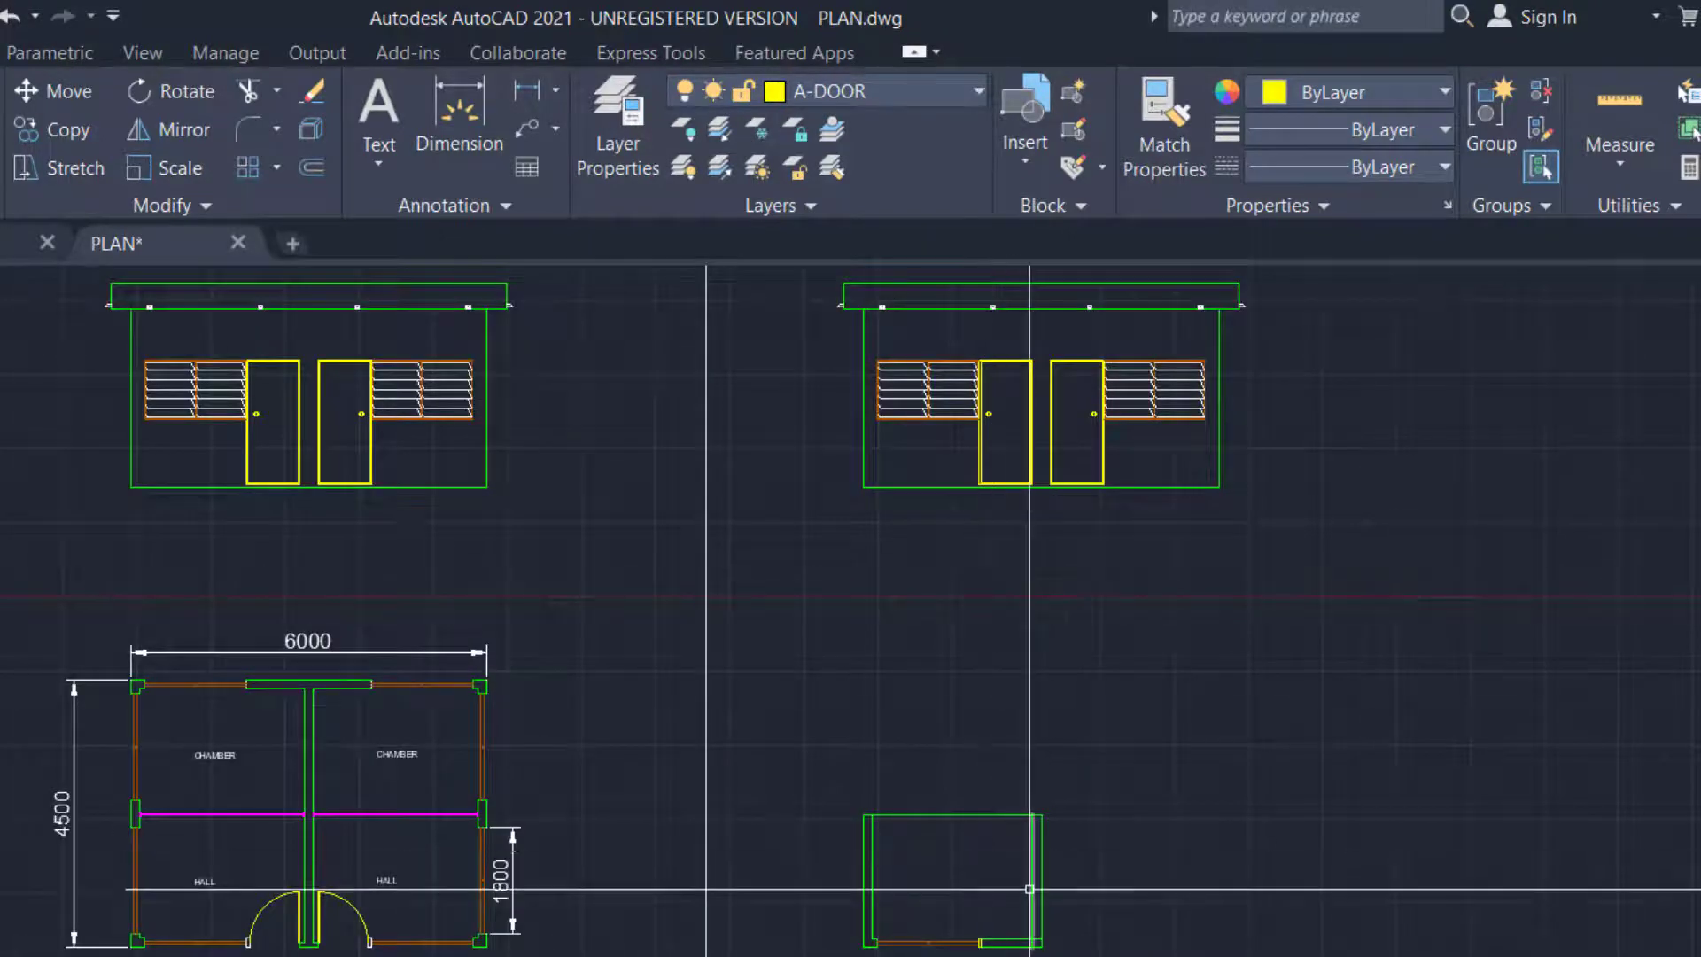
mouse_move(1029, 889)
middle_mouse_down()
mouse_move(1586, 656)
mouse_move(1494, 720)
middle_mouse_up()
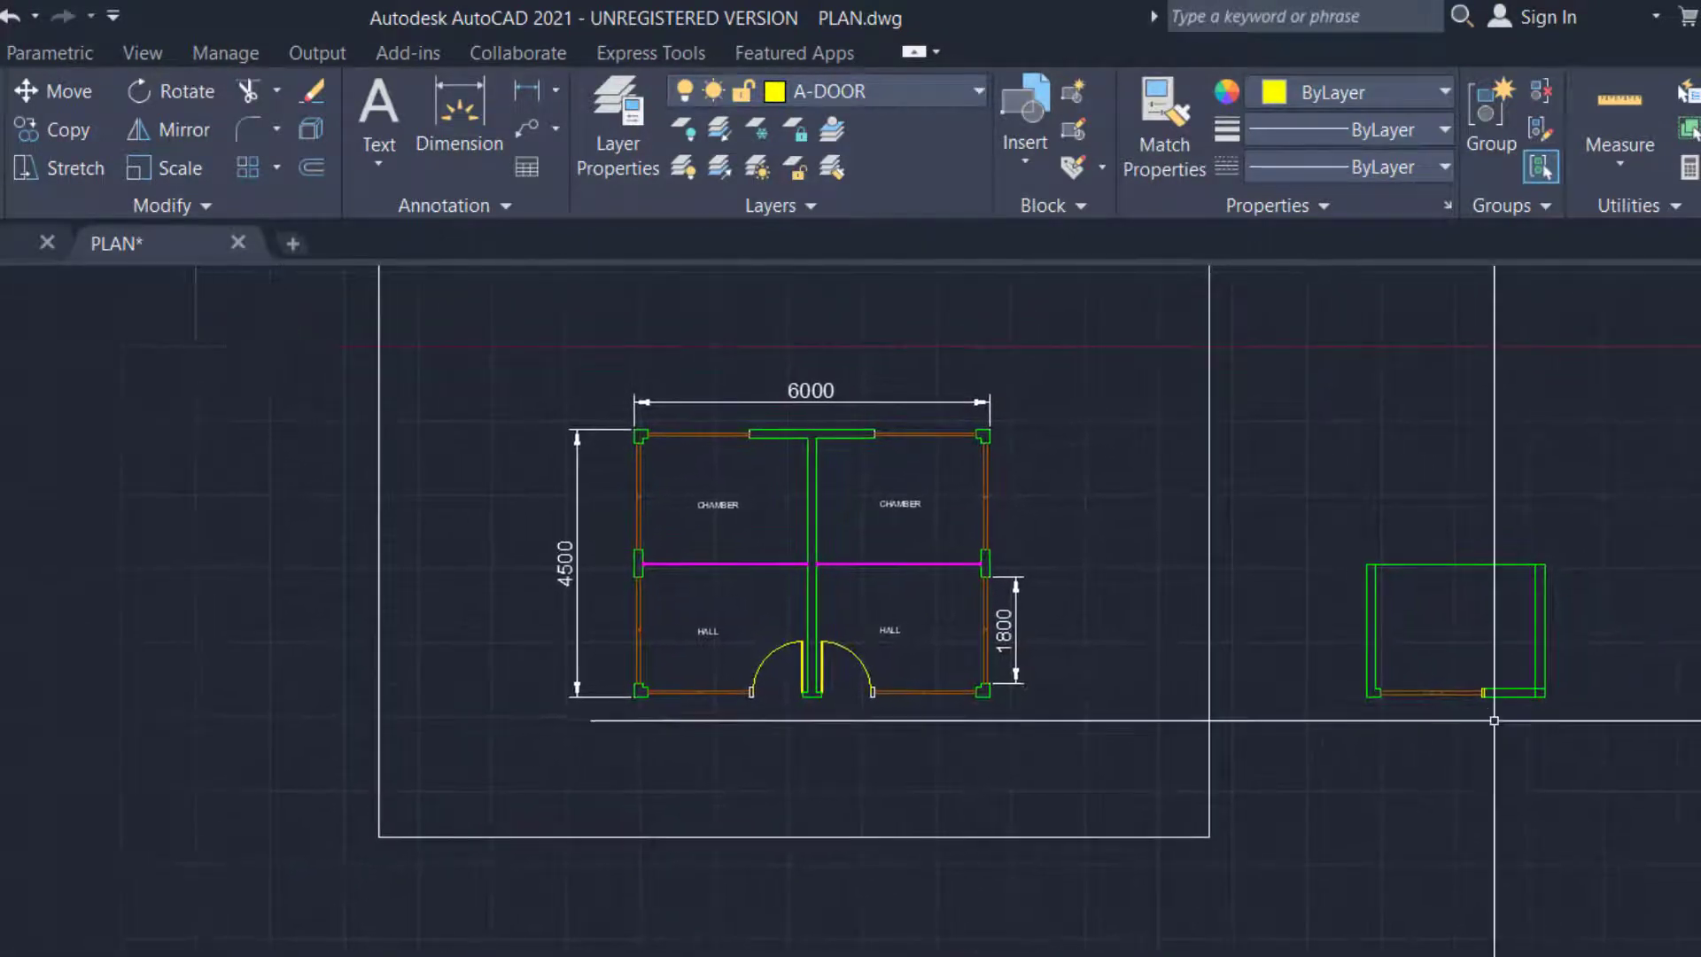
scroll(1494, 720, "up", 2)
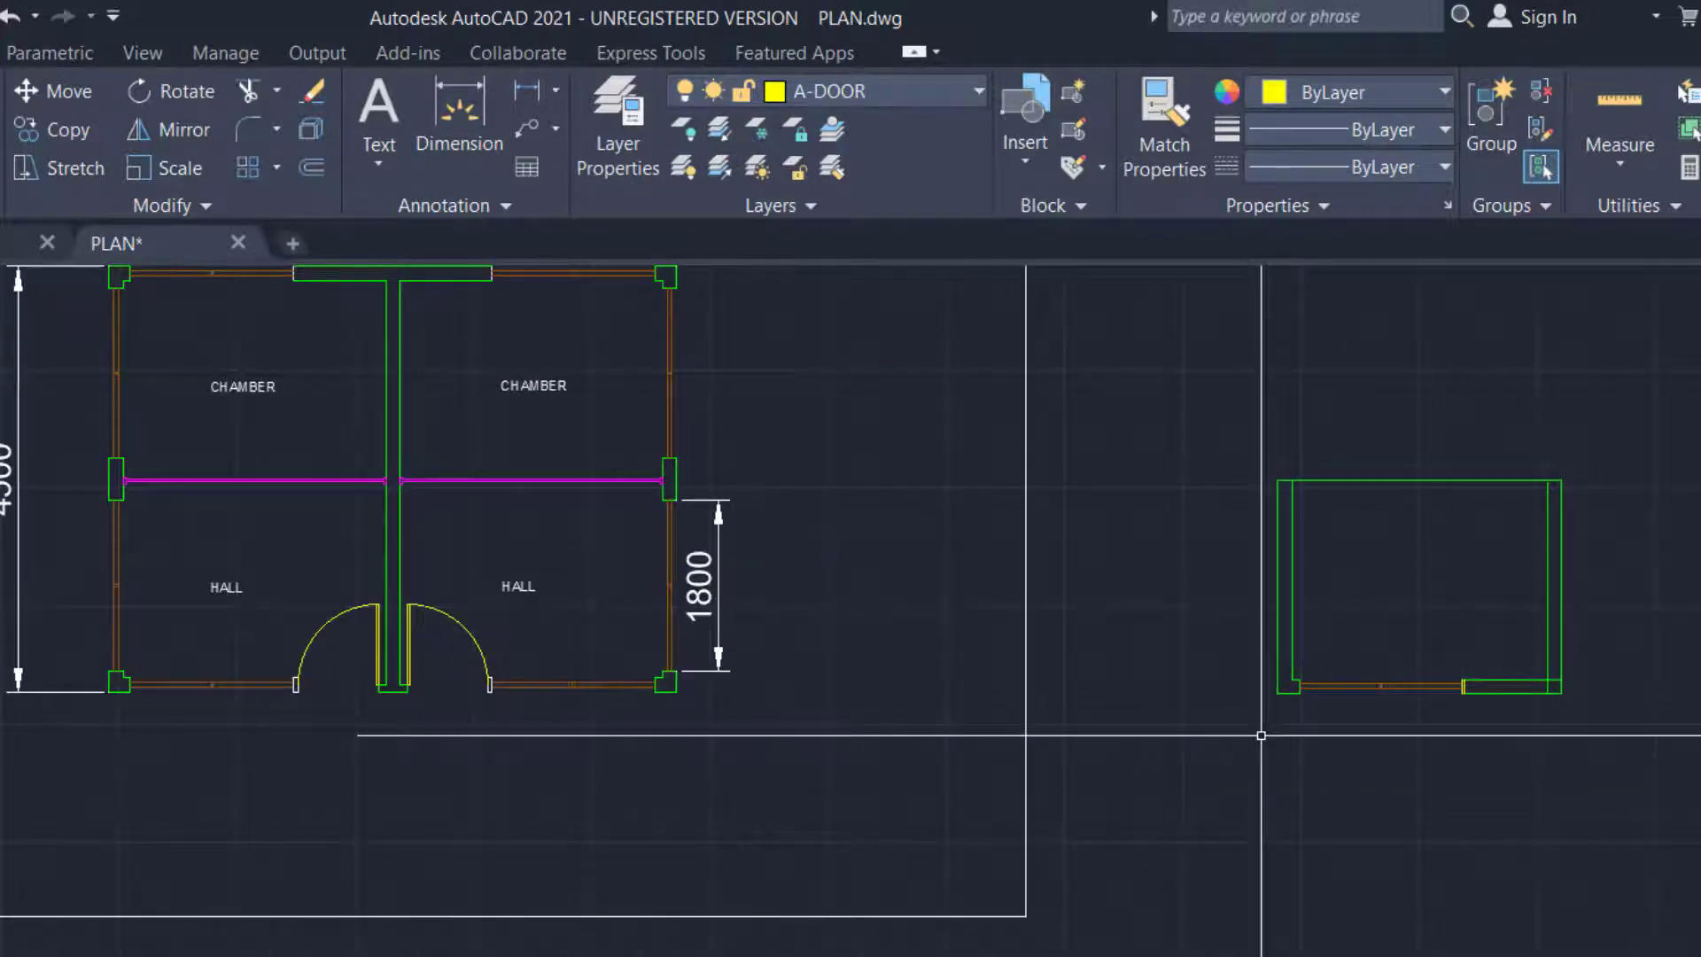
Draw vertical construction lines through both edges of the left door's right jamb on the copied elevation, using XLINE
type("xl")
key("Return")
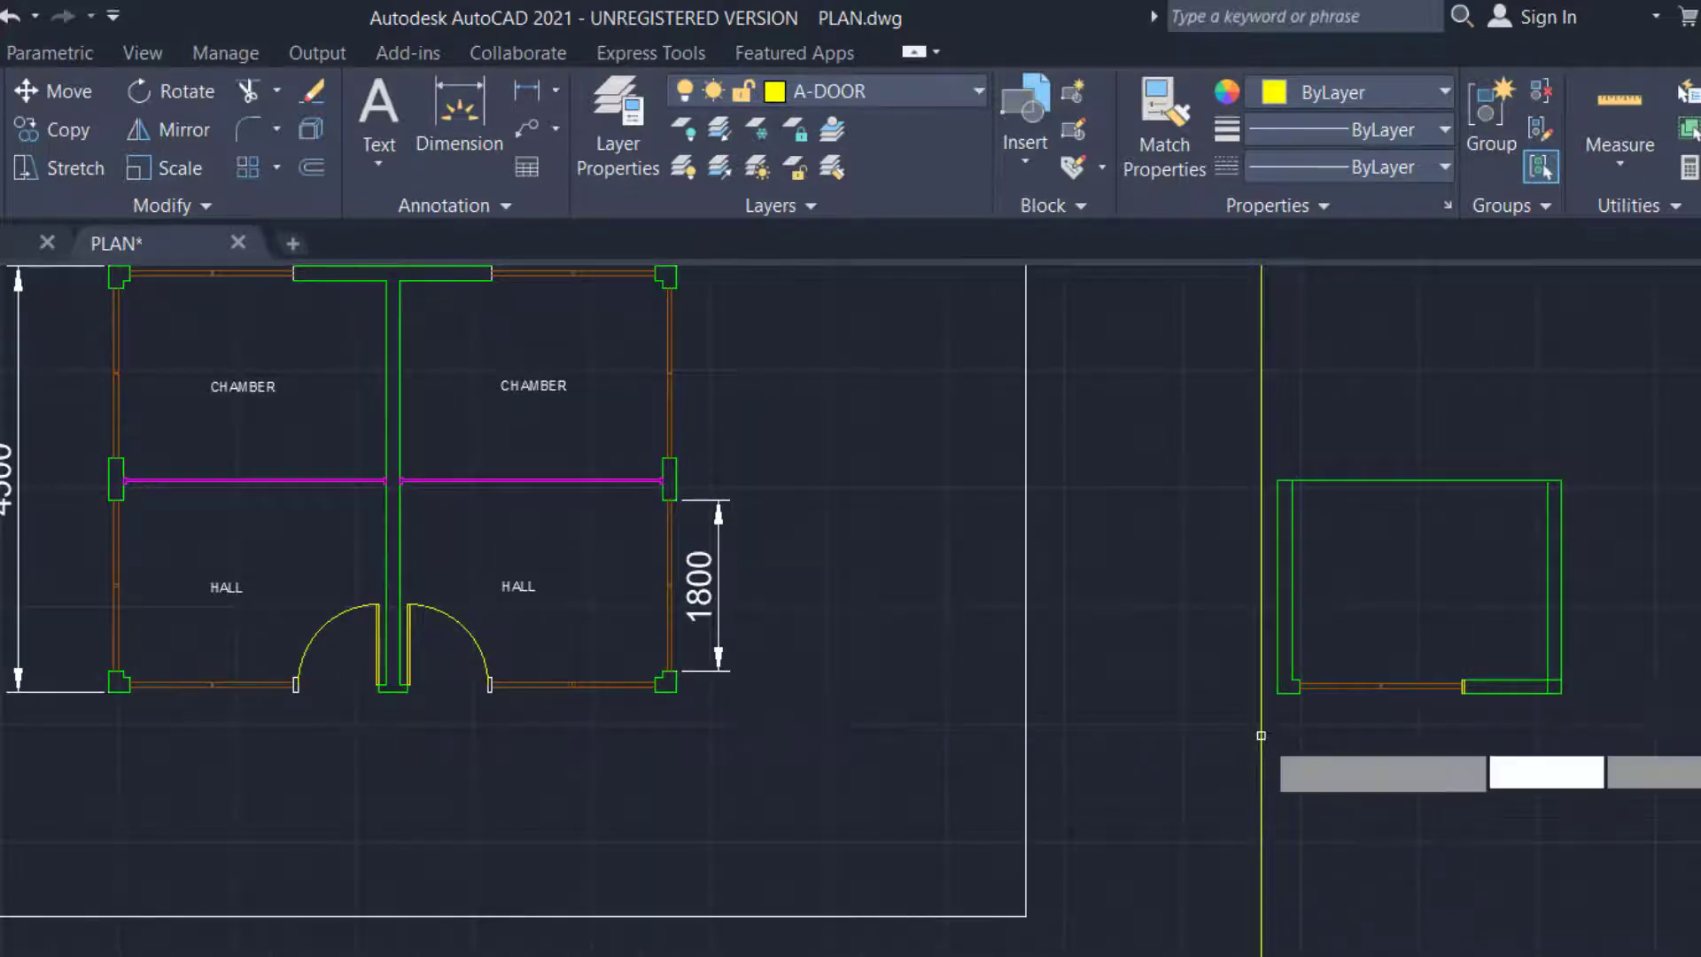
scroll(1161, 815, "down", 3)
scroll(1306, 478, "up", 8)
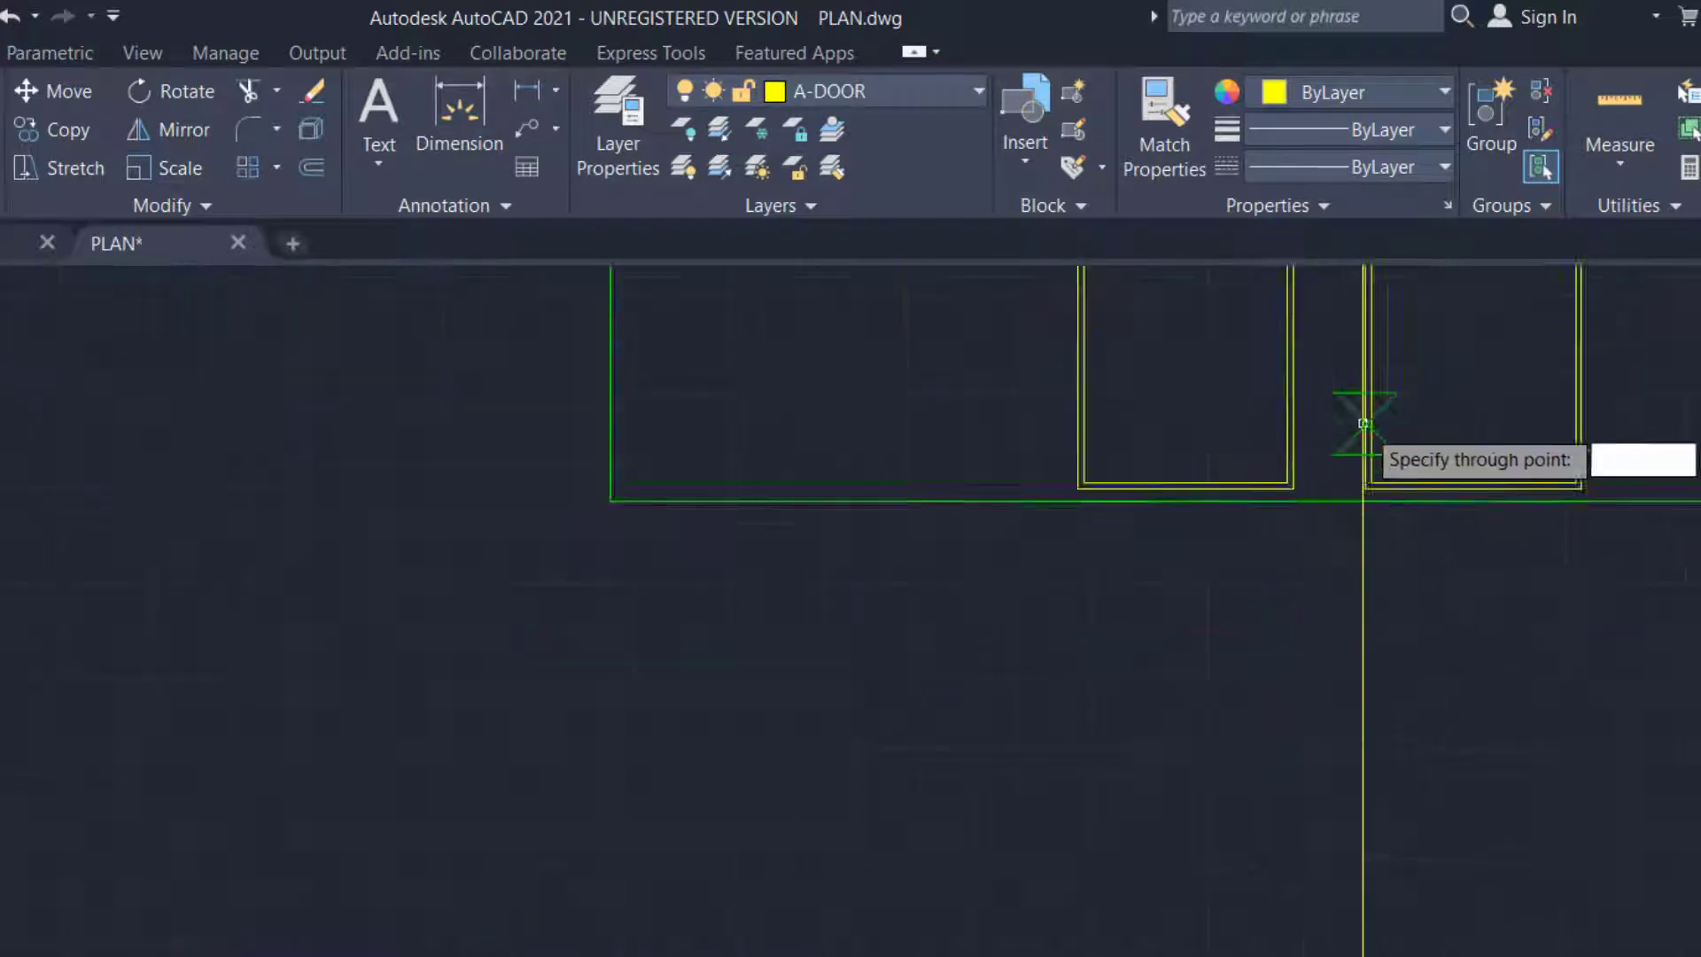
scroll(1364, 424, "up", 2)
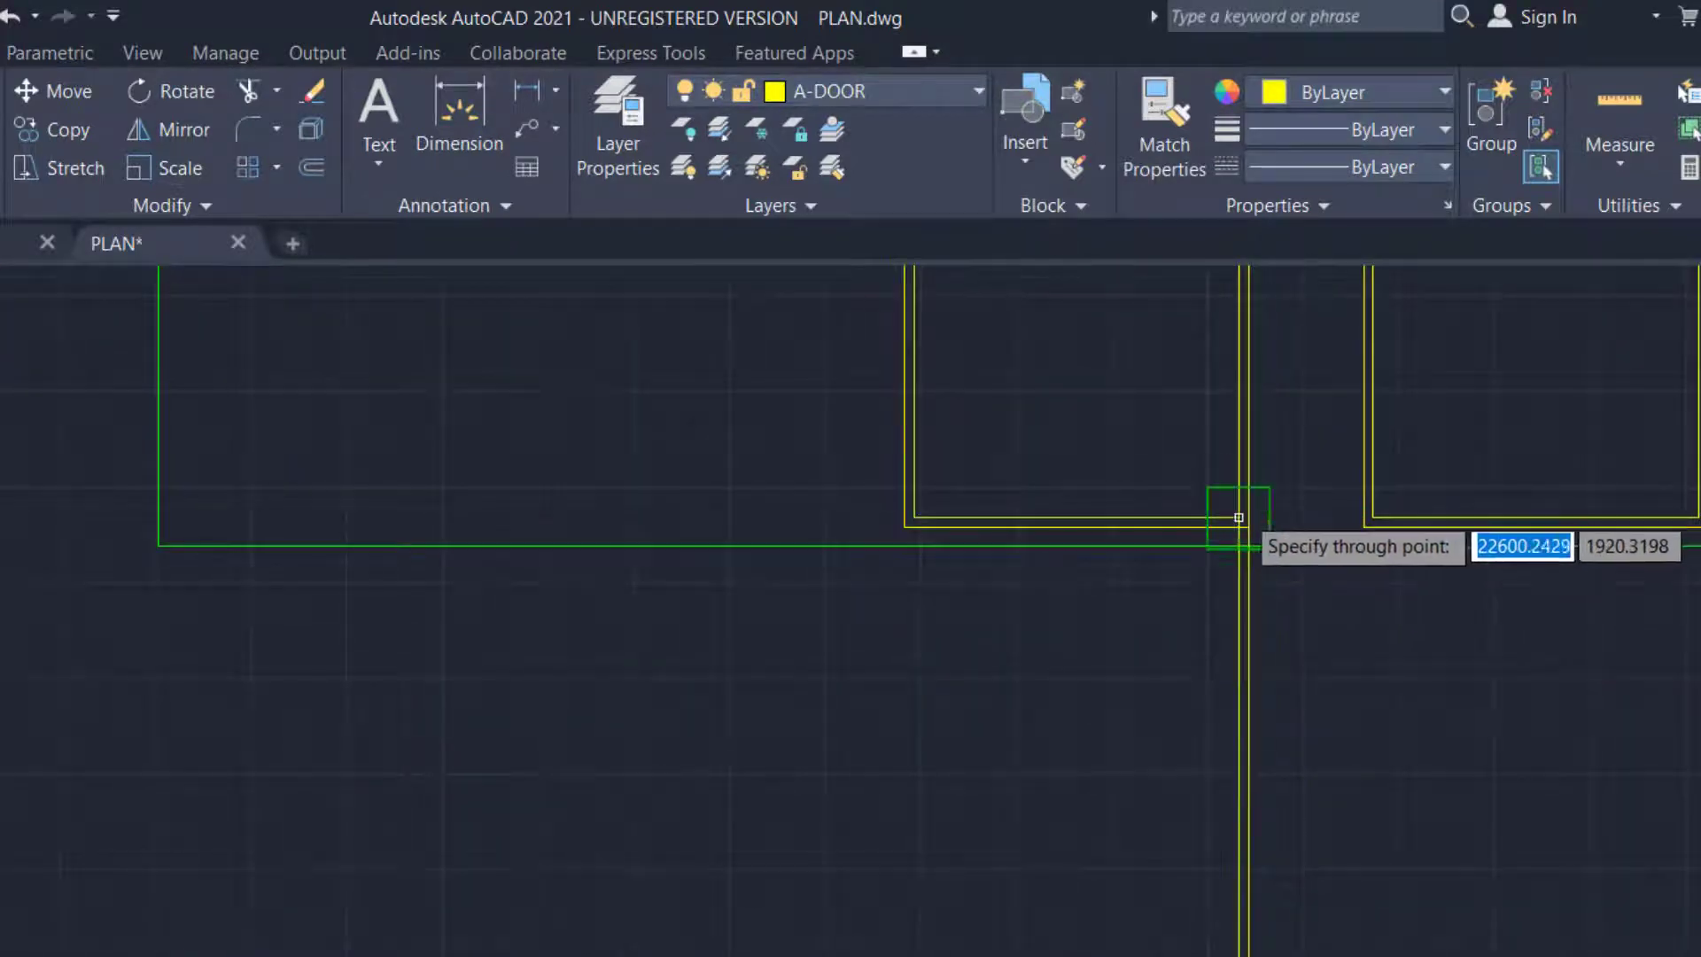
scroll(1161, 620, "down", 4)
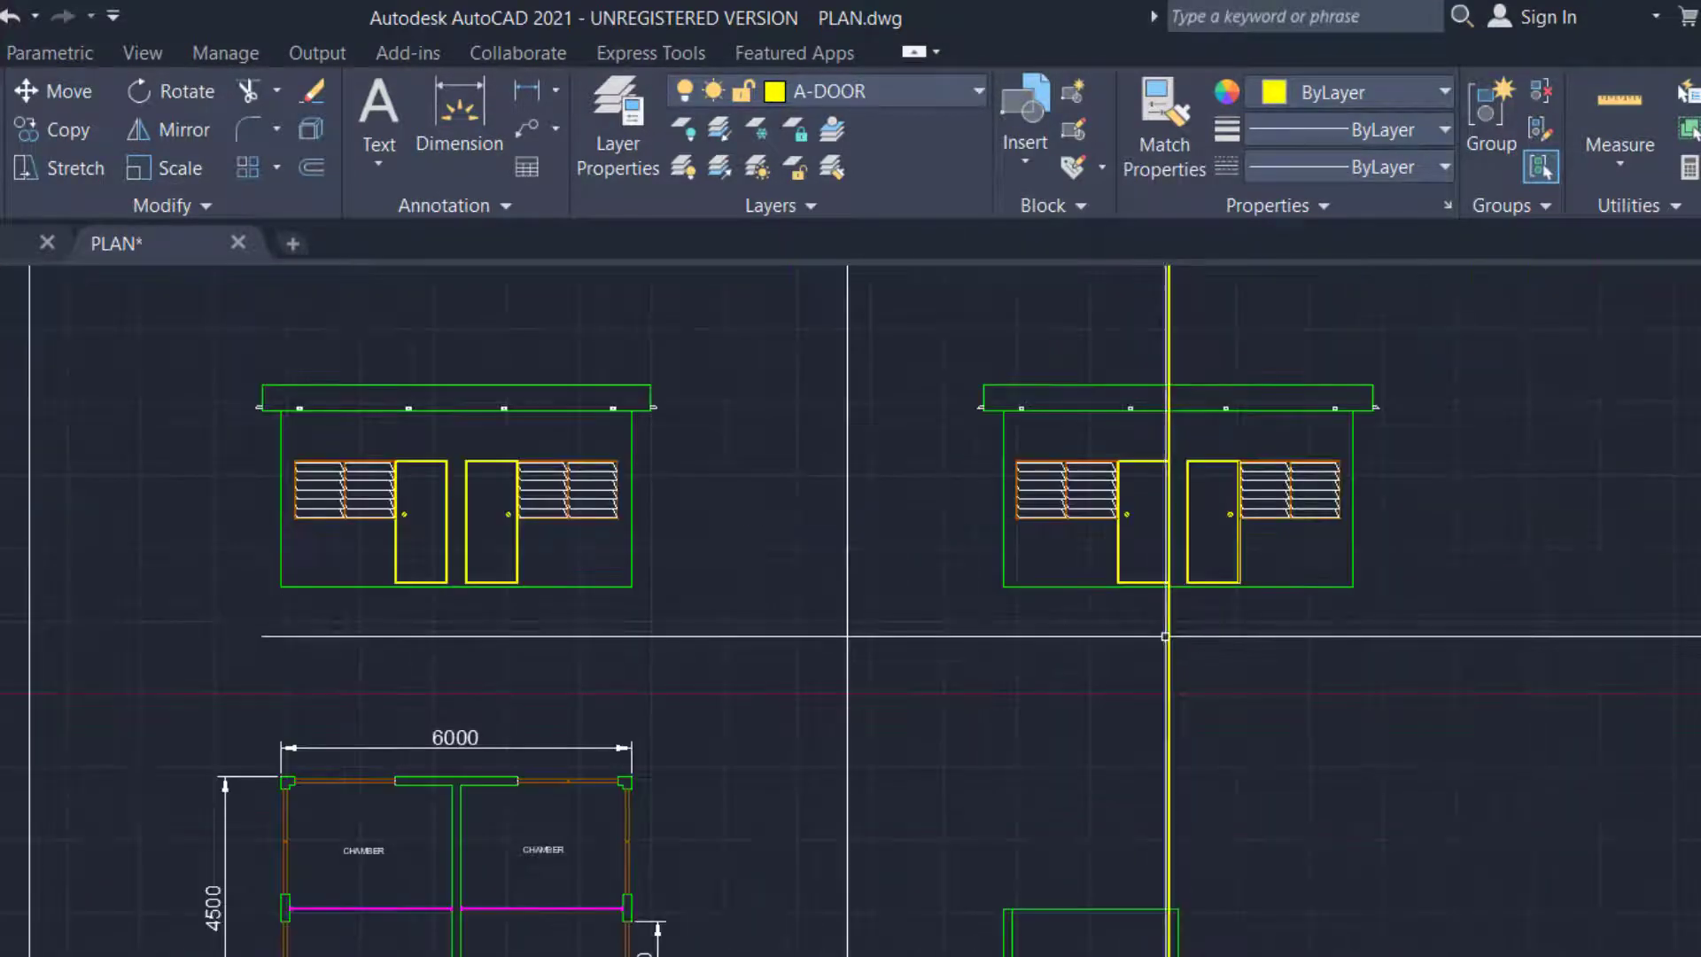
scroll(1162, 619, "up", 5)
scroll(1169, 621, "up", 2)
scroll(1258, 953, "down", 3)
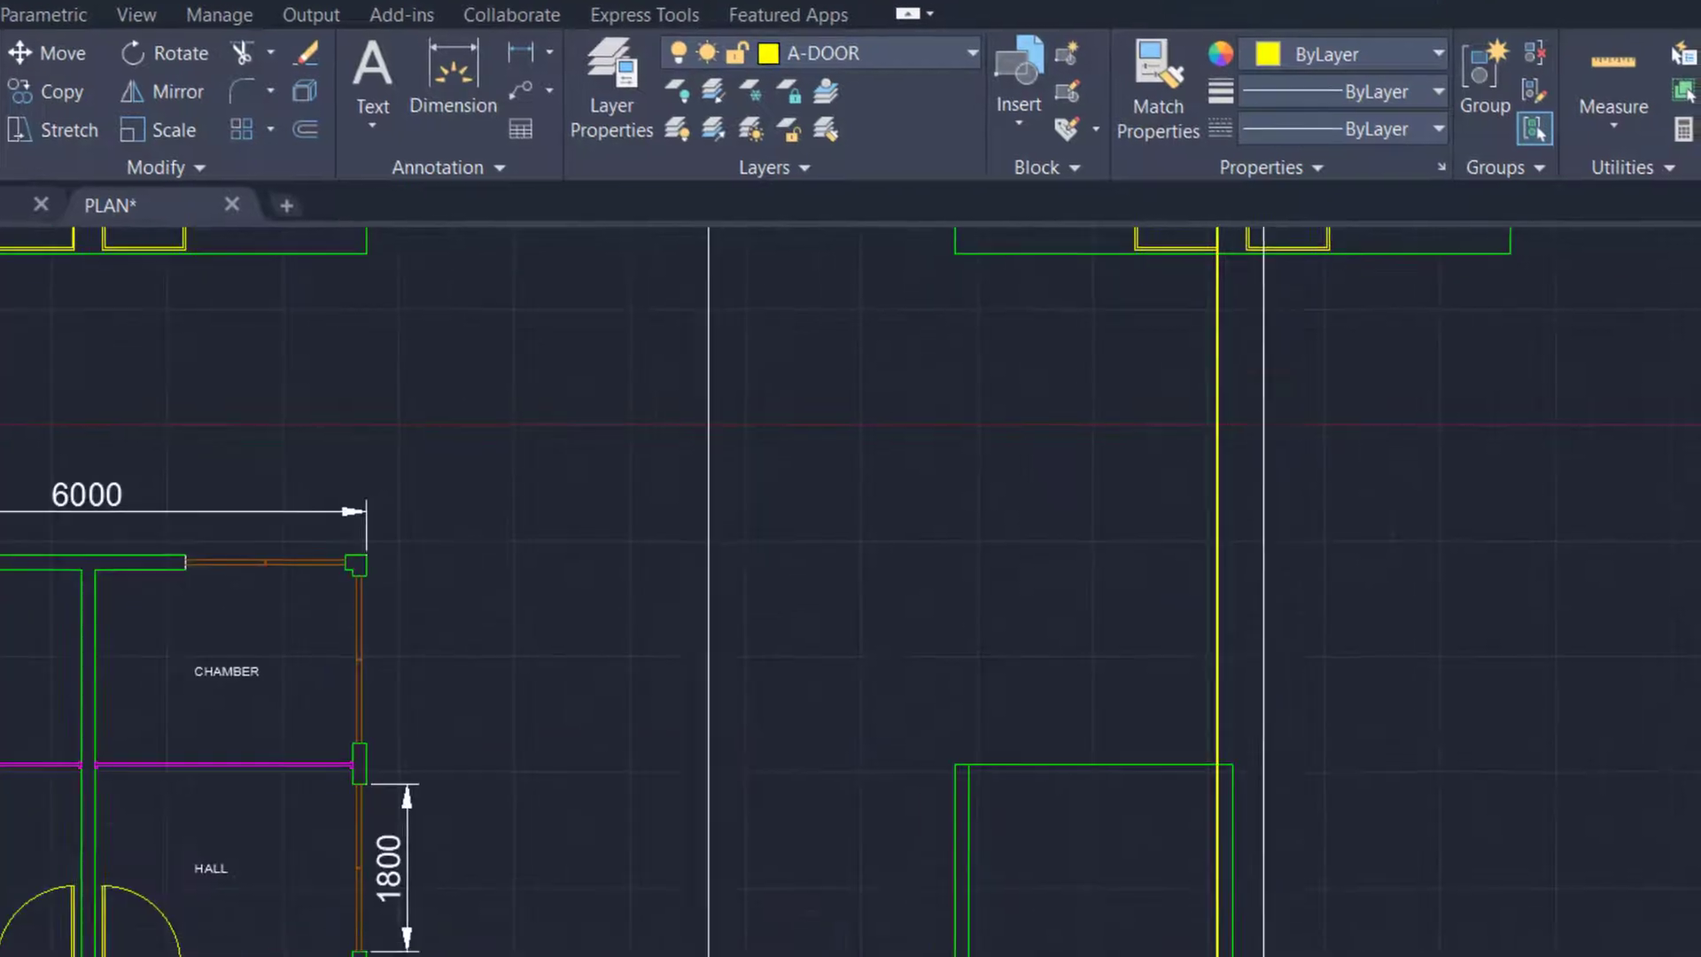
key("Escape")
key("Escape")
Draw a horizontal line across the door opening from the left jamb's midpoint to the right jamb's outer construction line
scroll(1212, 843, "up", 1)
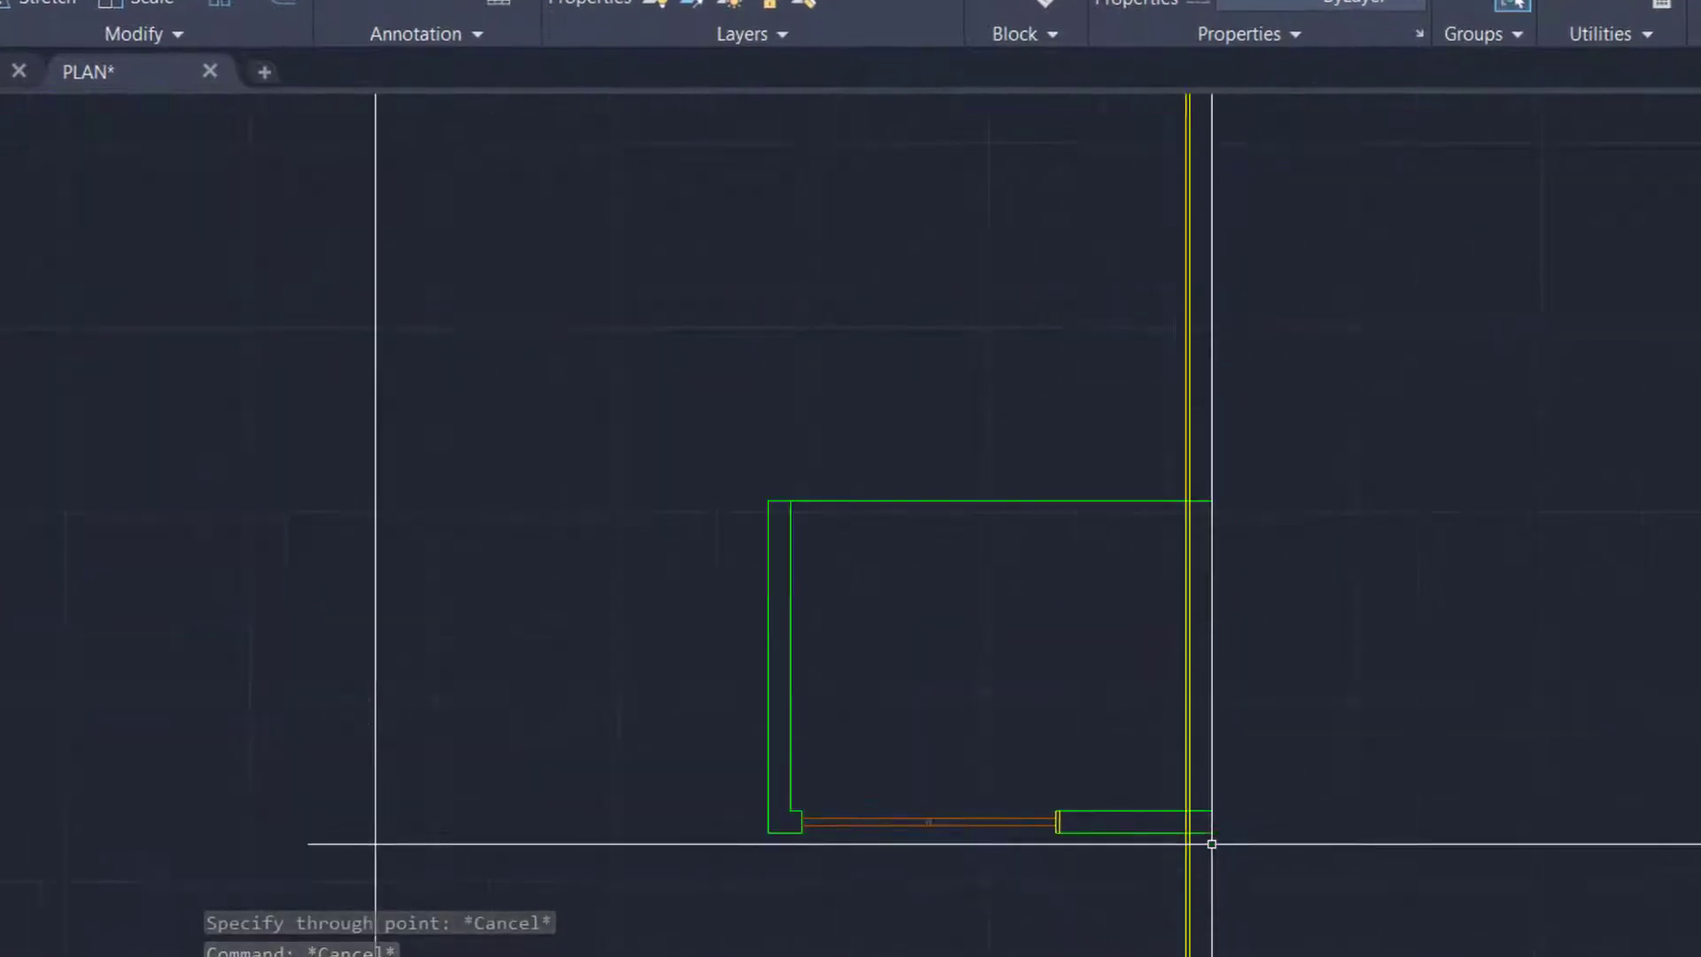
scroll(1212, 844, "up", 2)
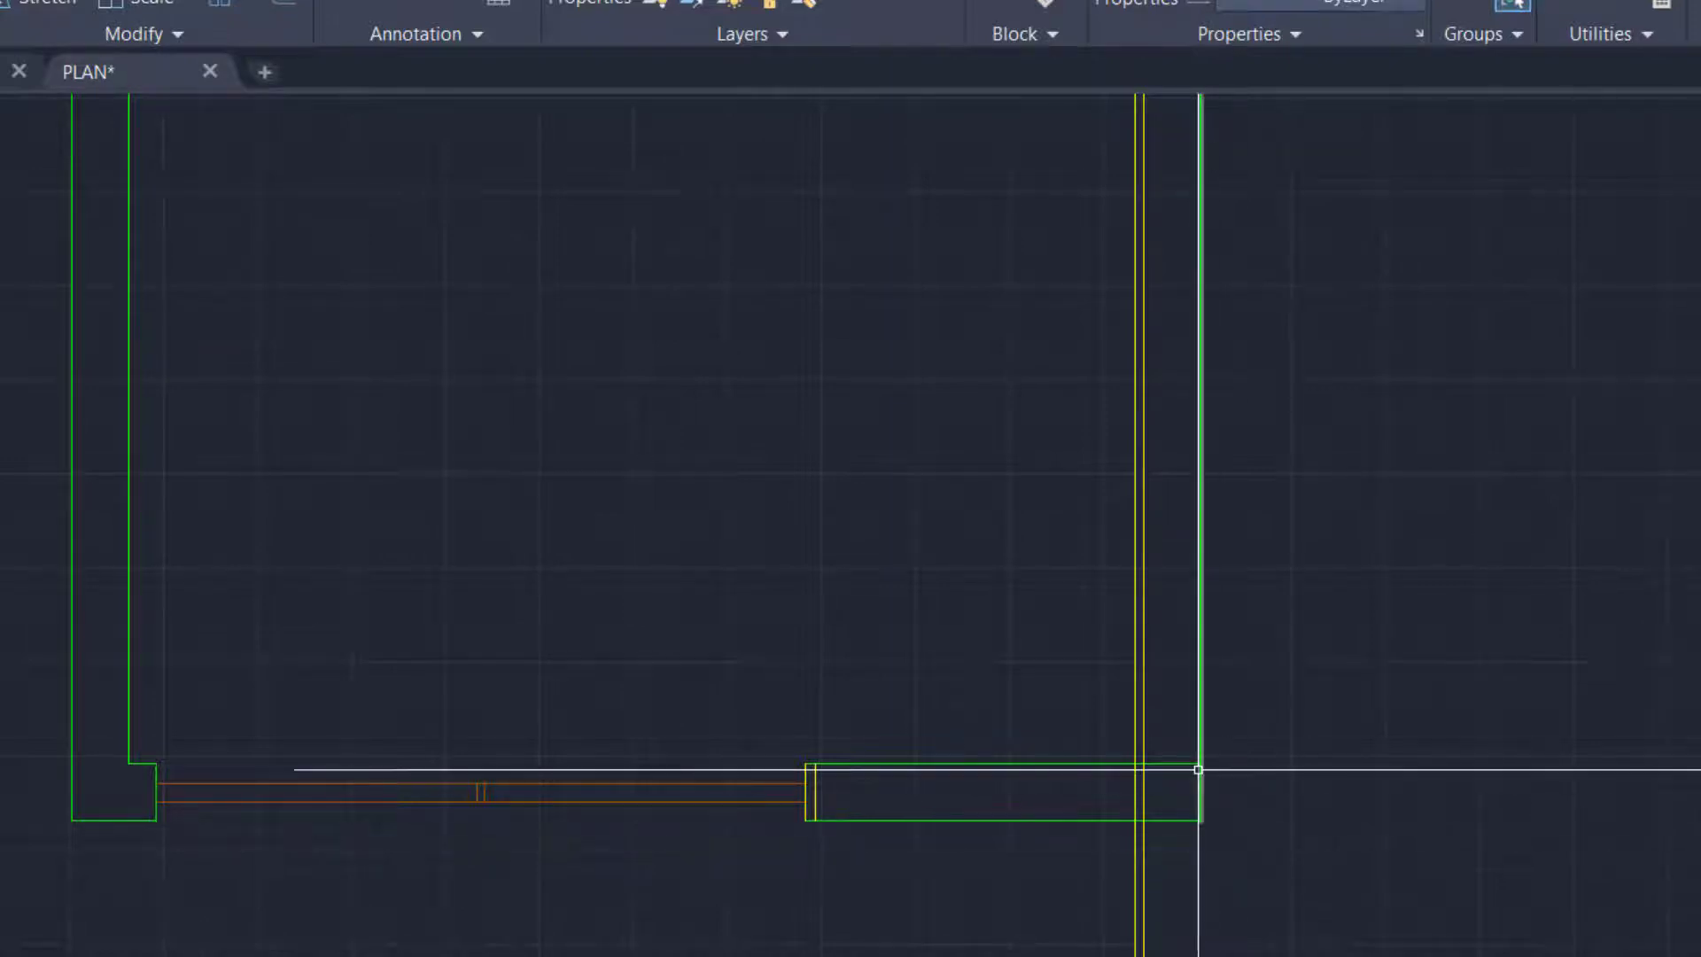
scroll(1163, 786, "down", 3)
scroll(1134, 791, "up", 4)
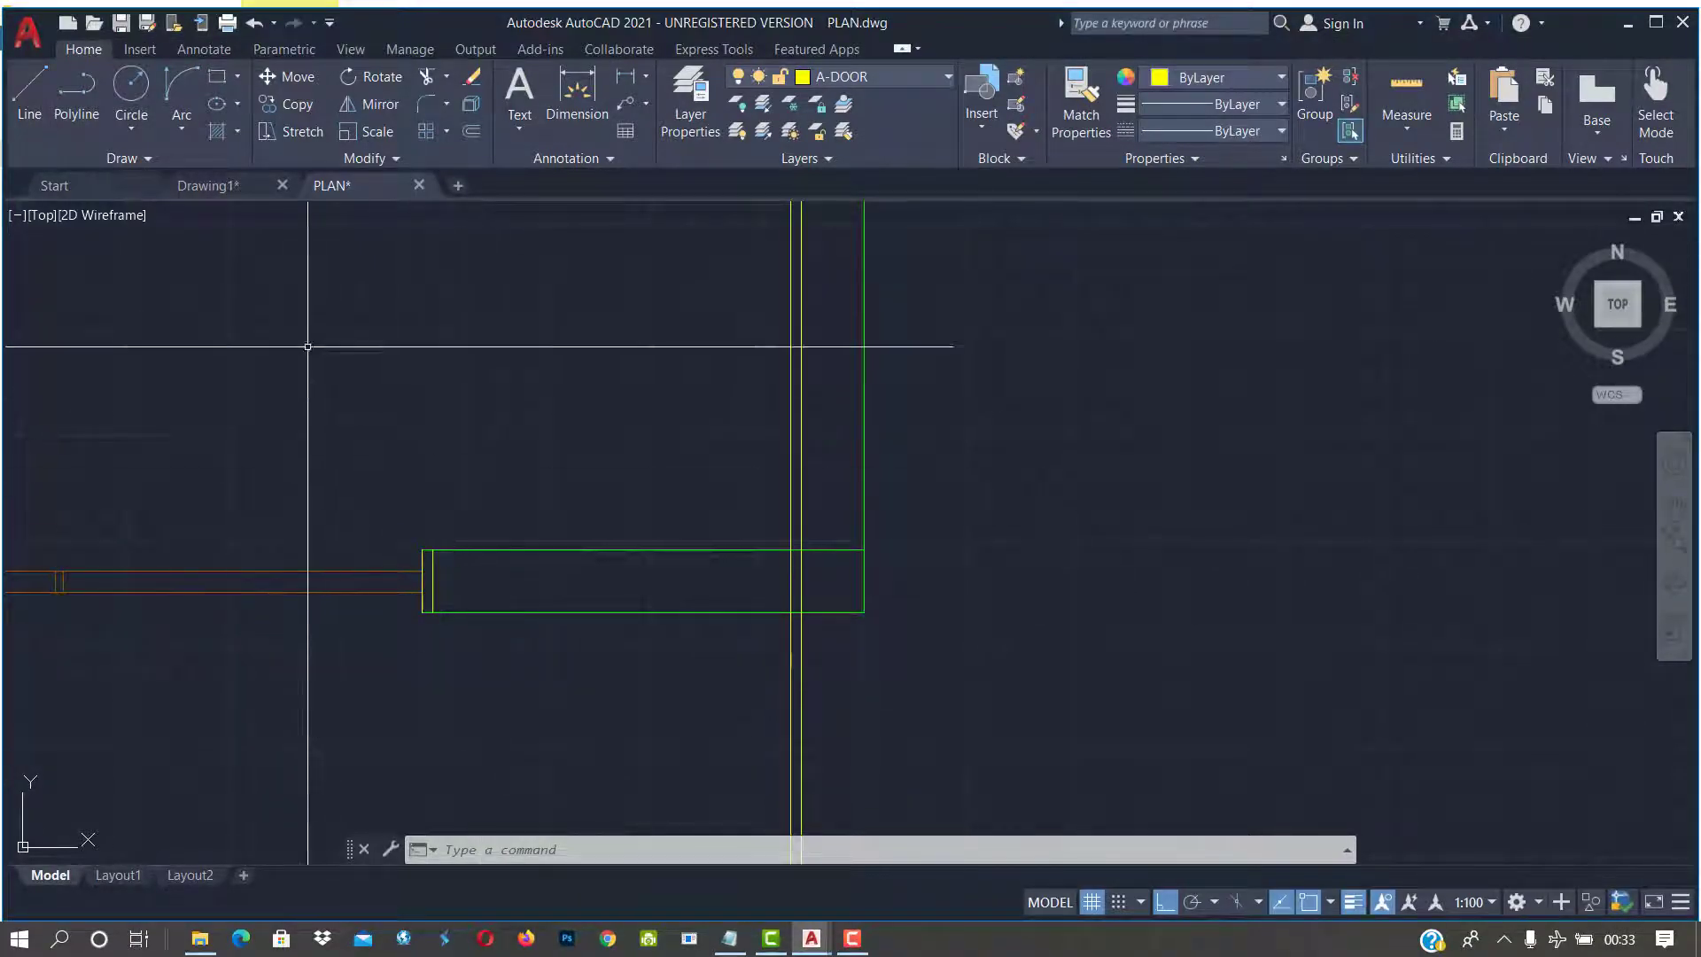
left_click(15, 91)
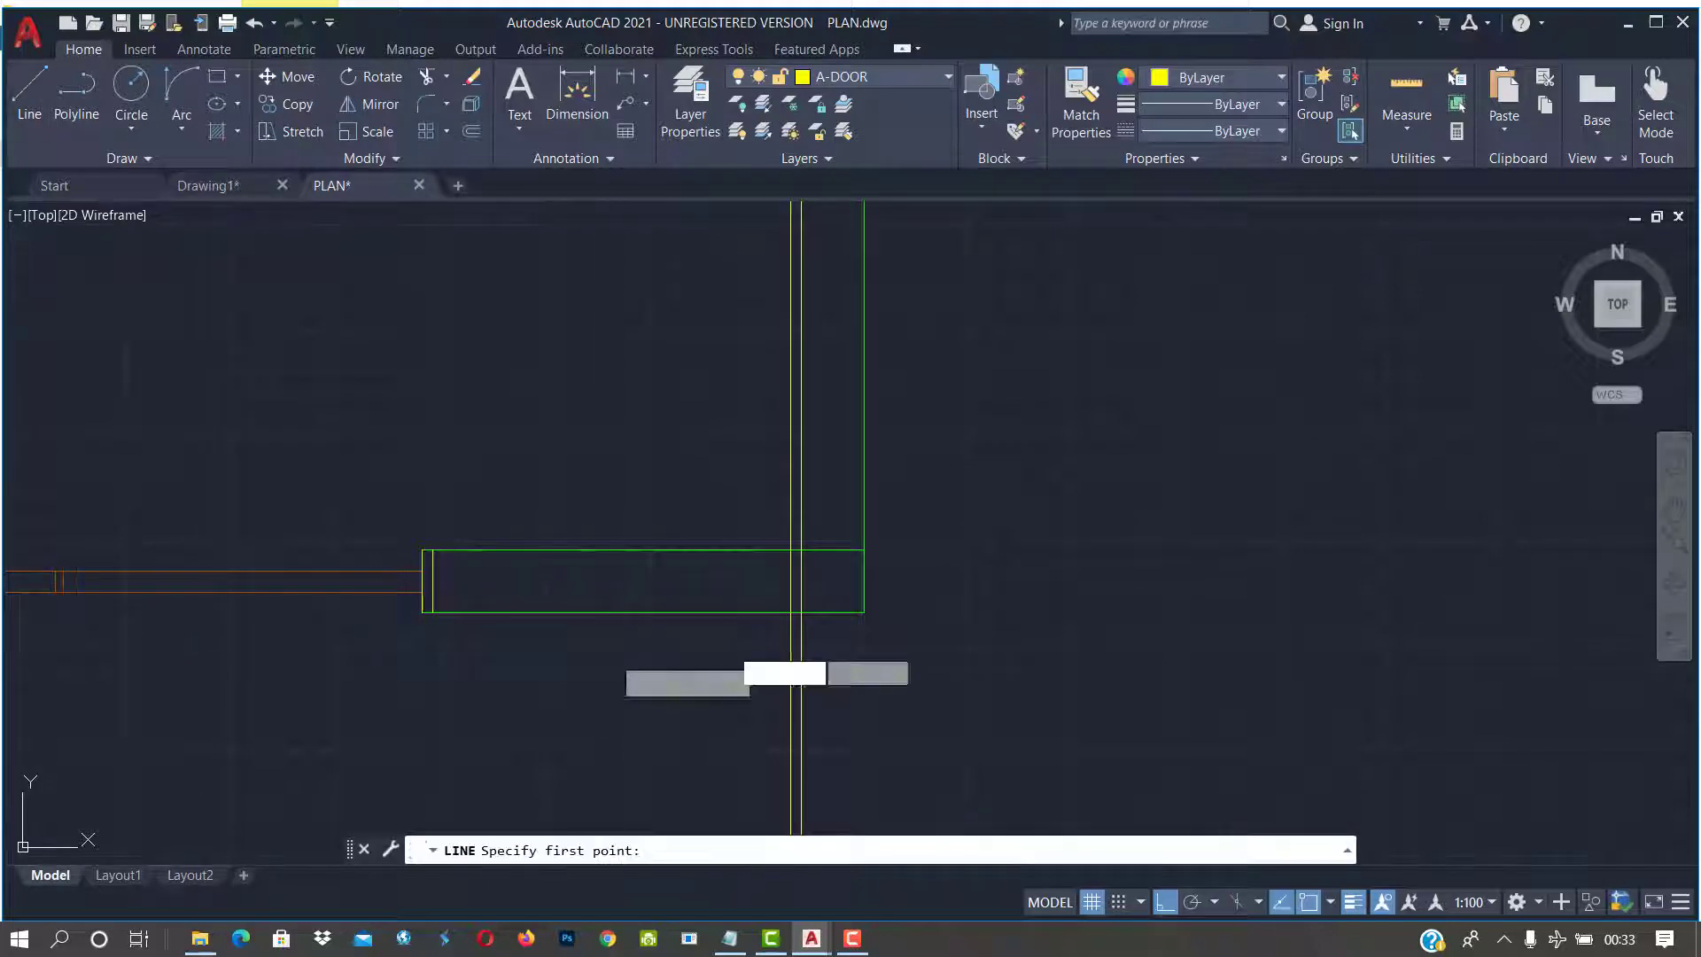
scroll(612, 647, "up", 2)
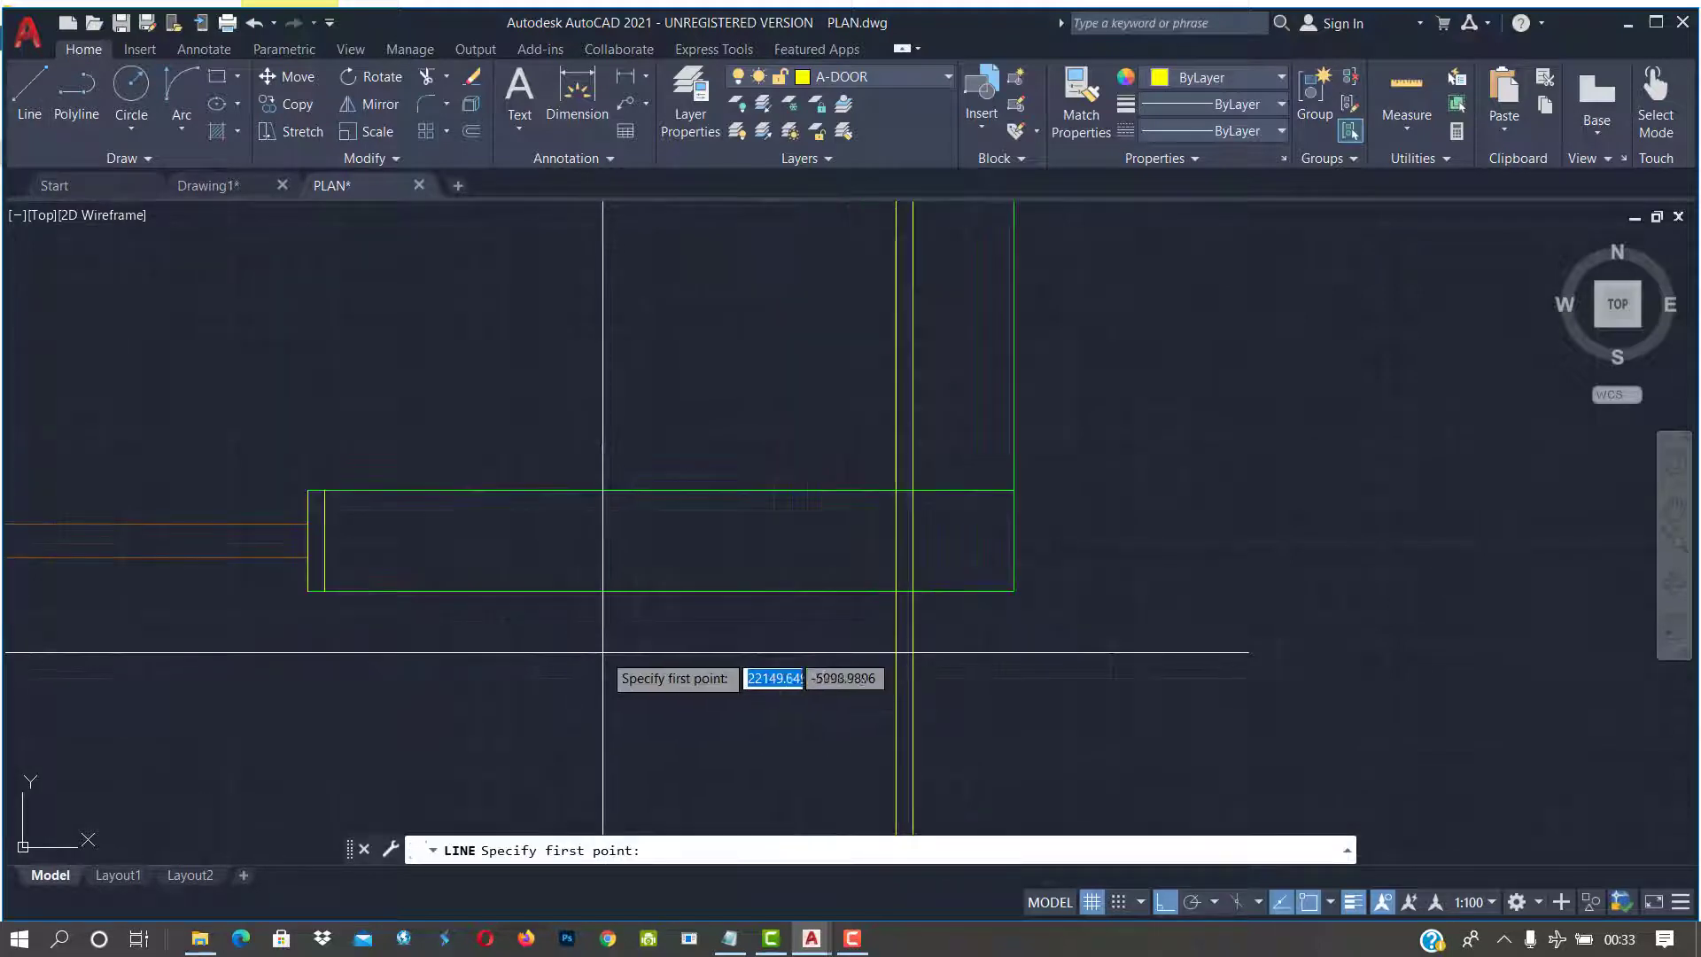
left_click(324, 540)
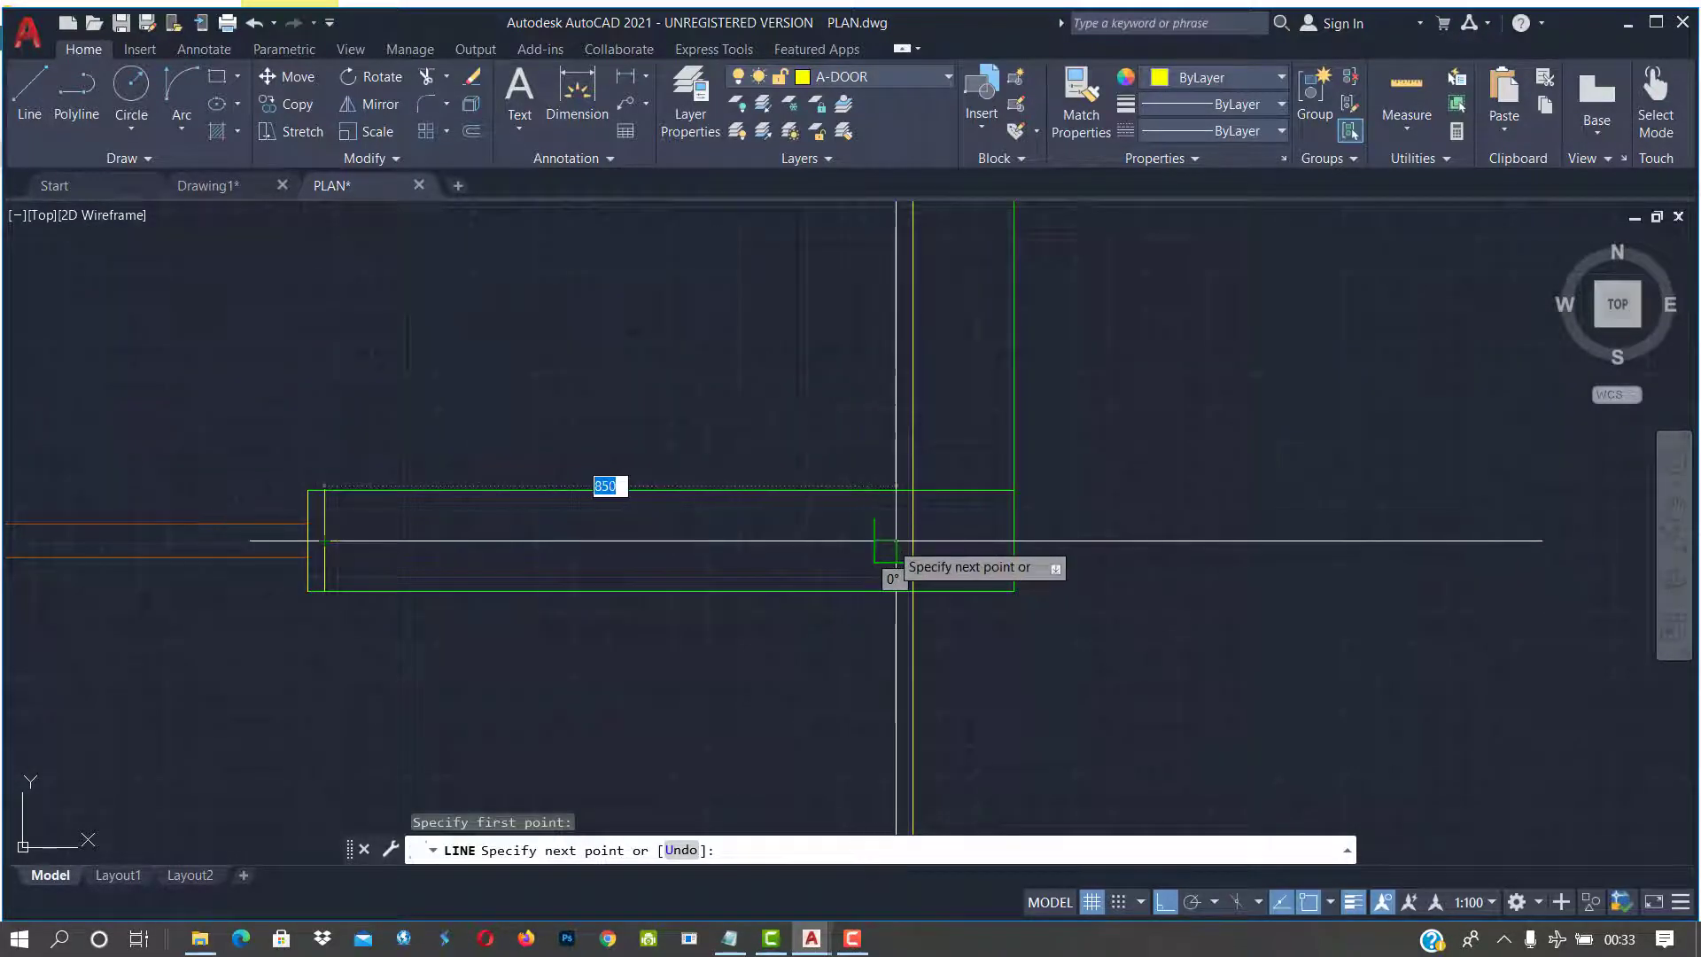
left_click(913, 541)
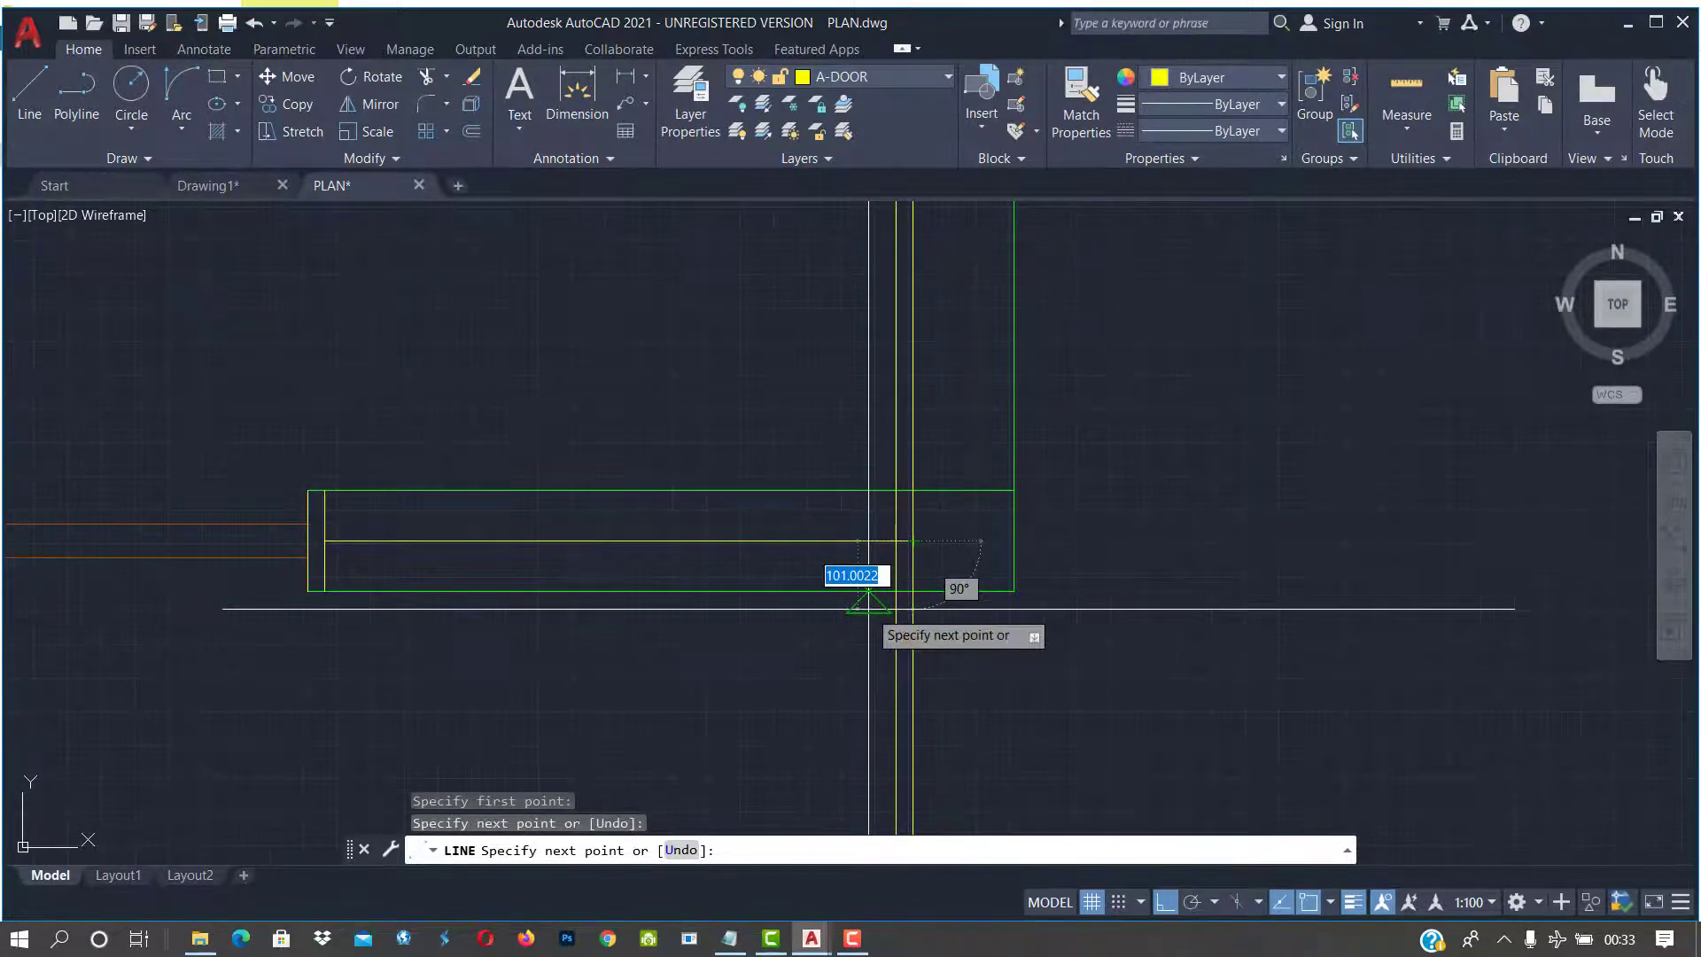
key("Escape")
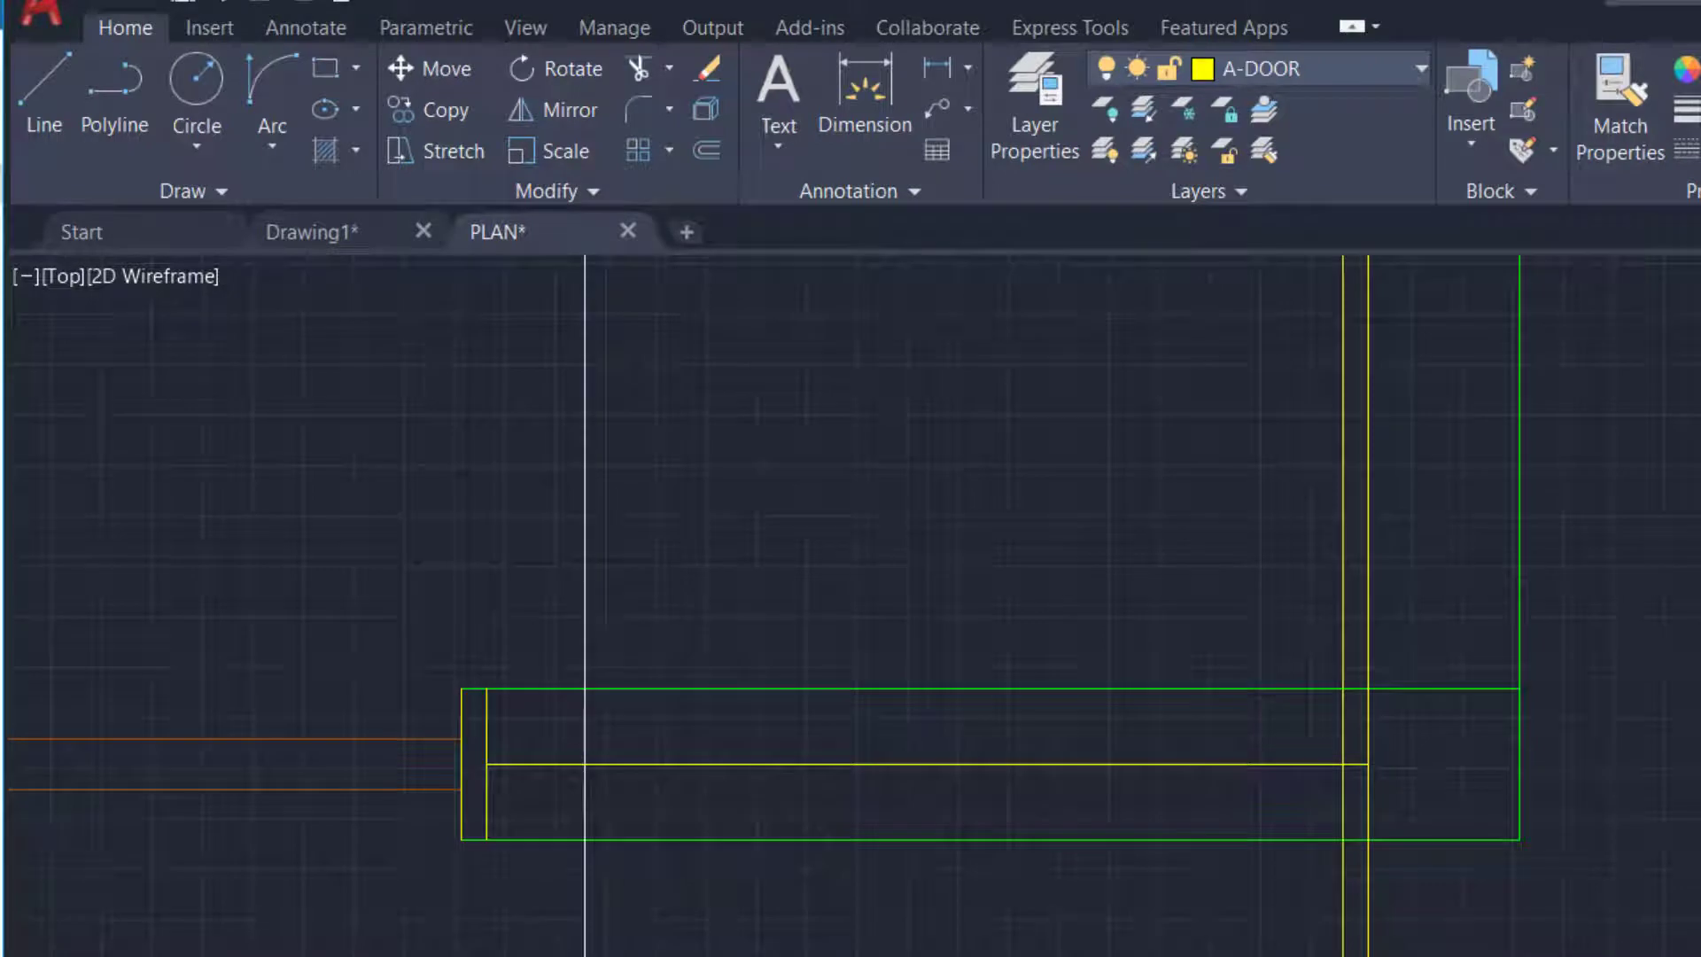
Trim the inner and outer wall lines across the door opening in the new partial plan's bottom wall
left_click(806, 644)
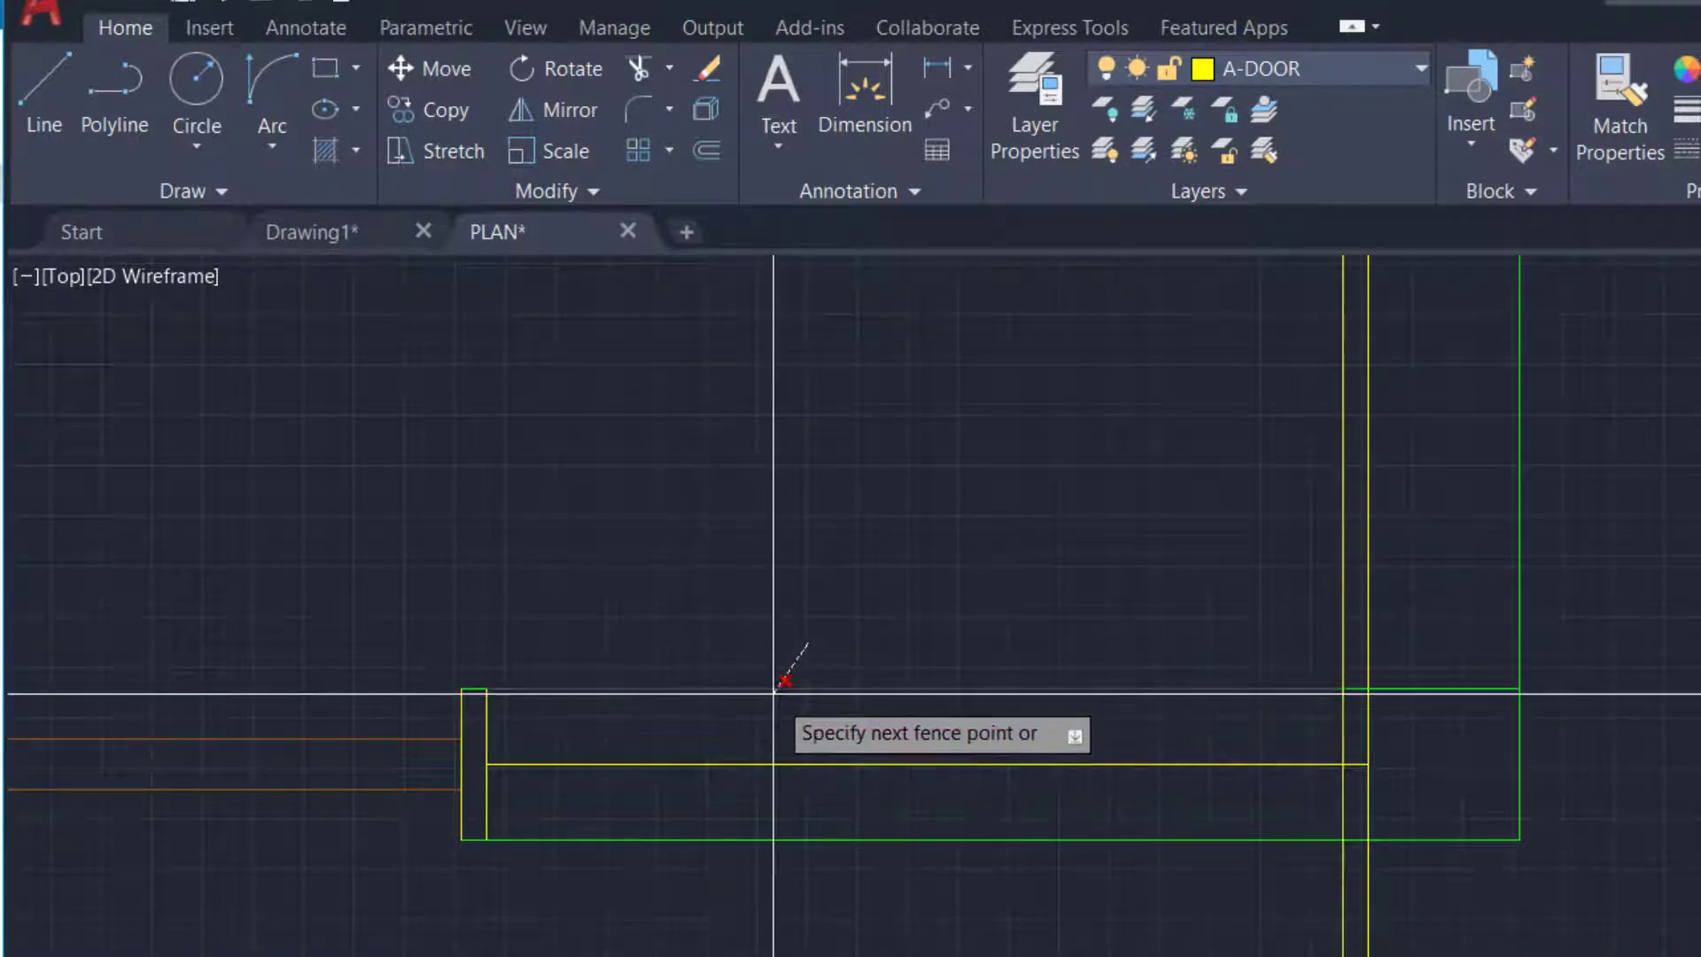
left_click(773, 698)
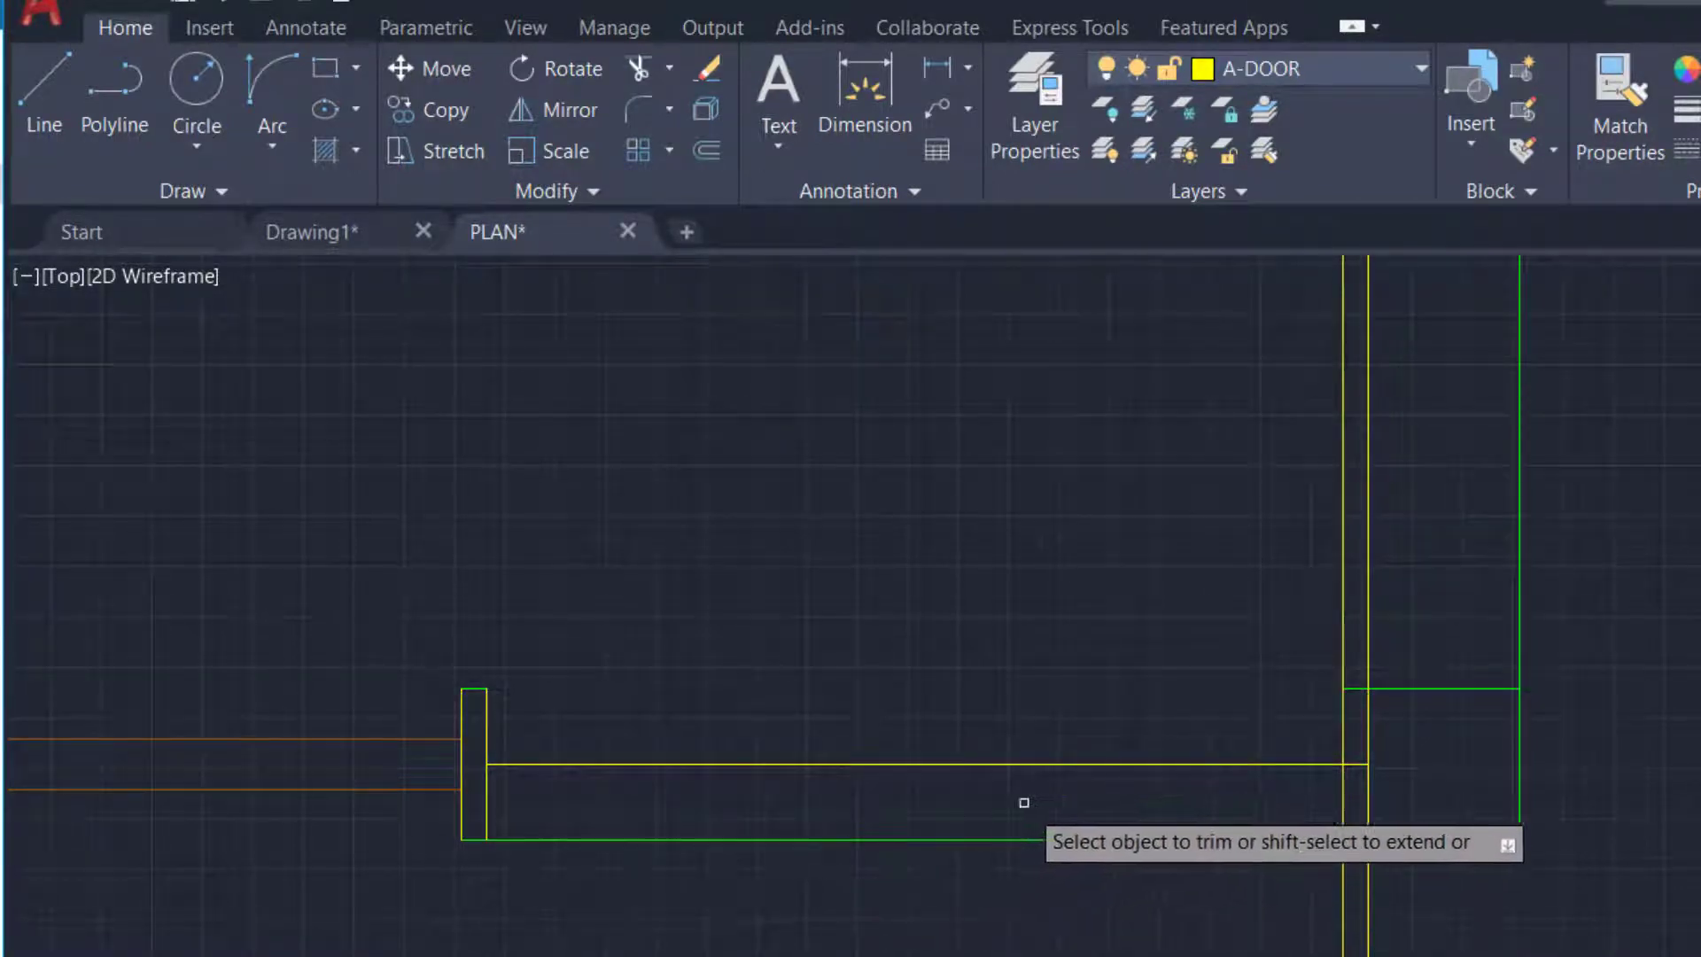
left_click(1096, 809)
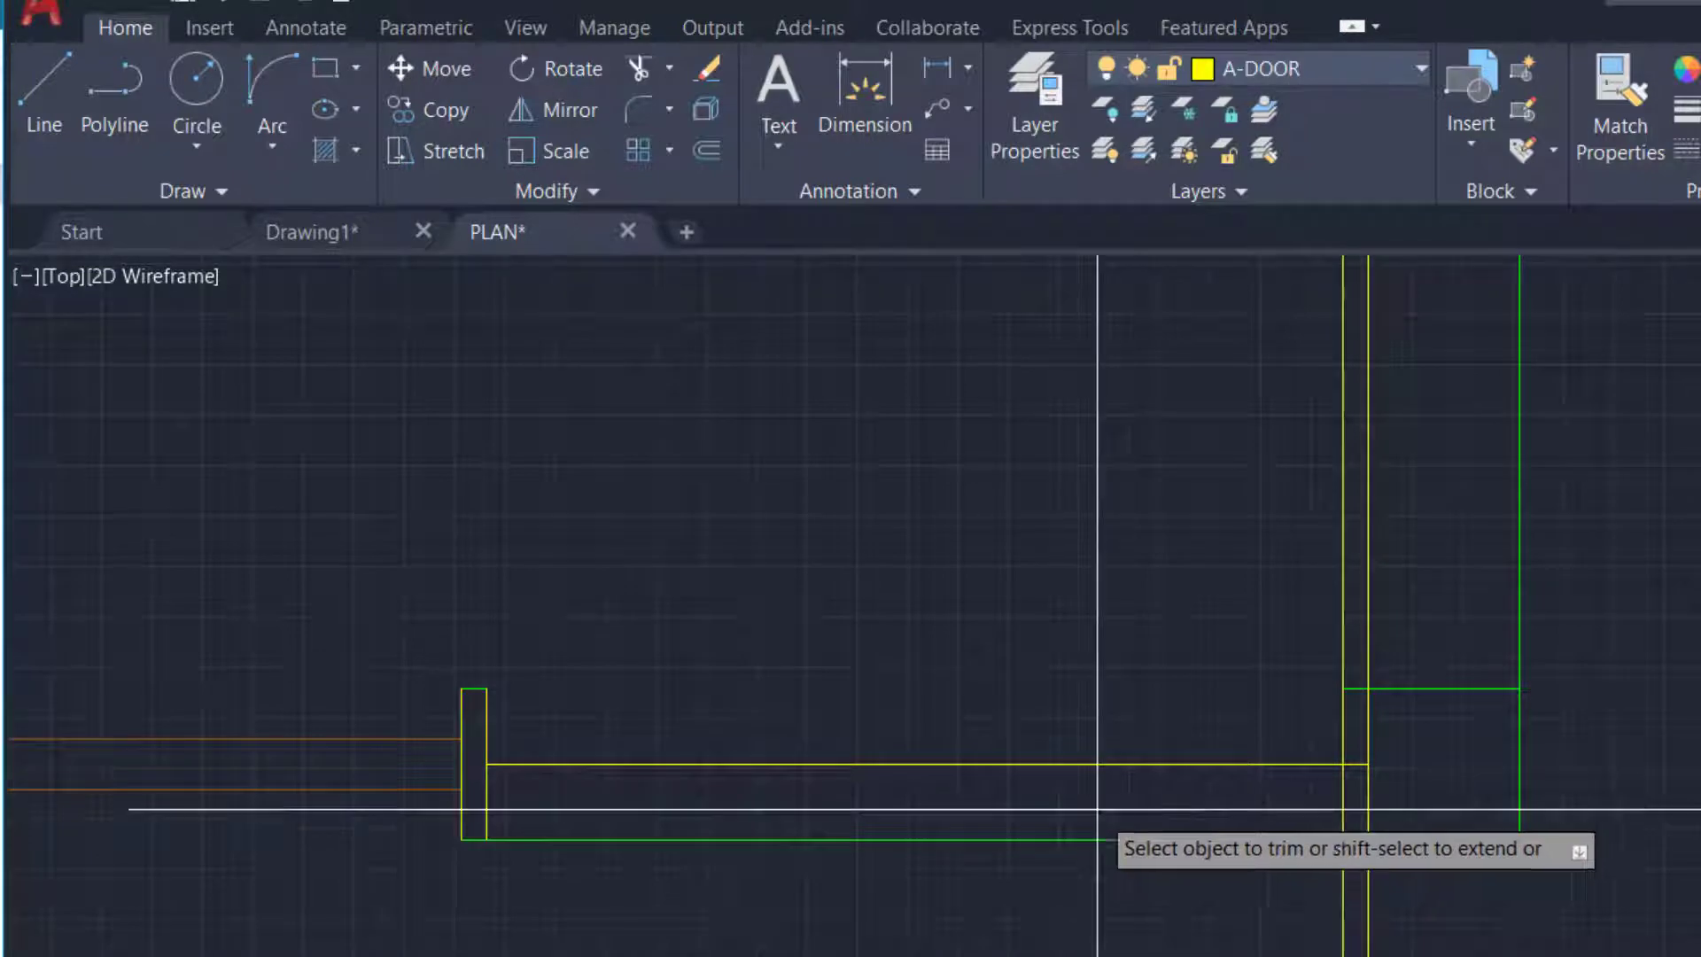
left_click(1072, 877)
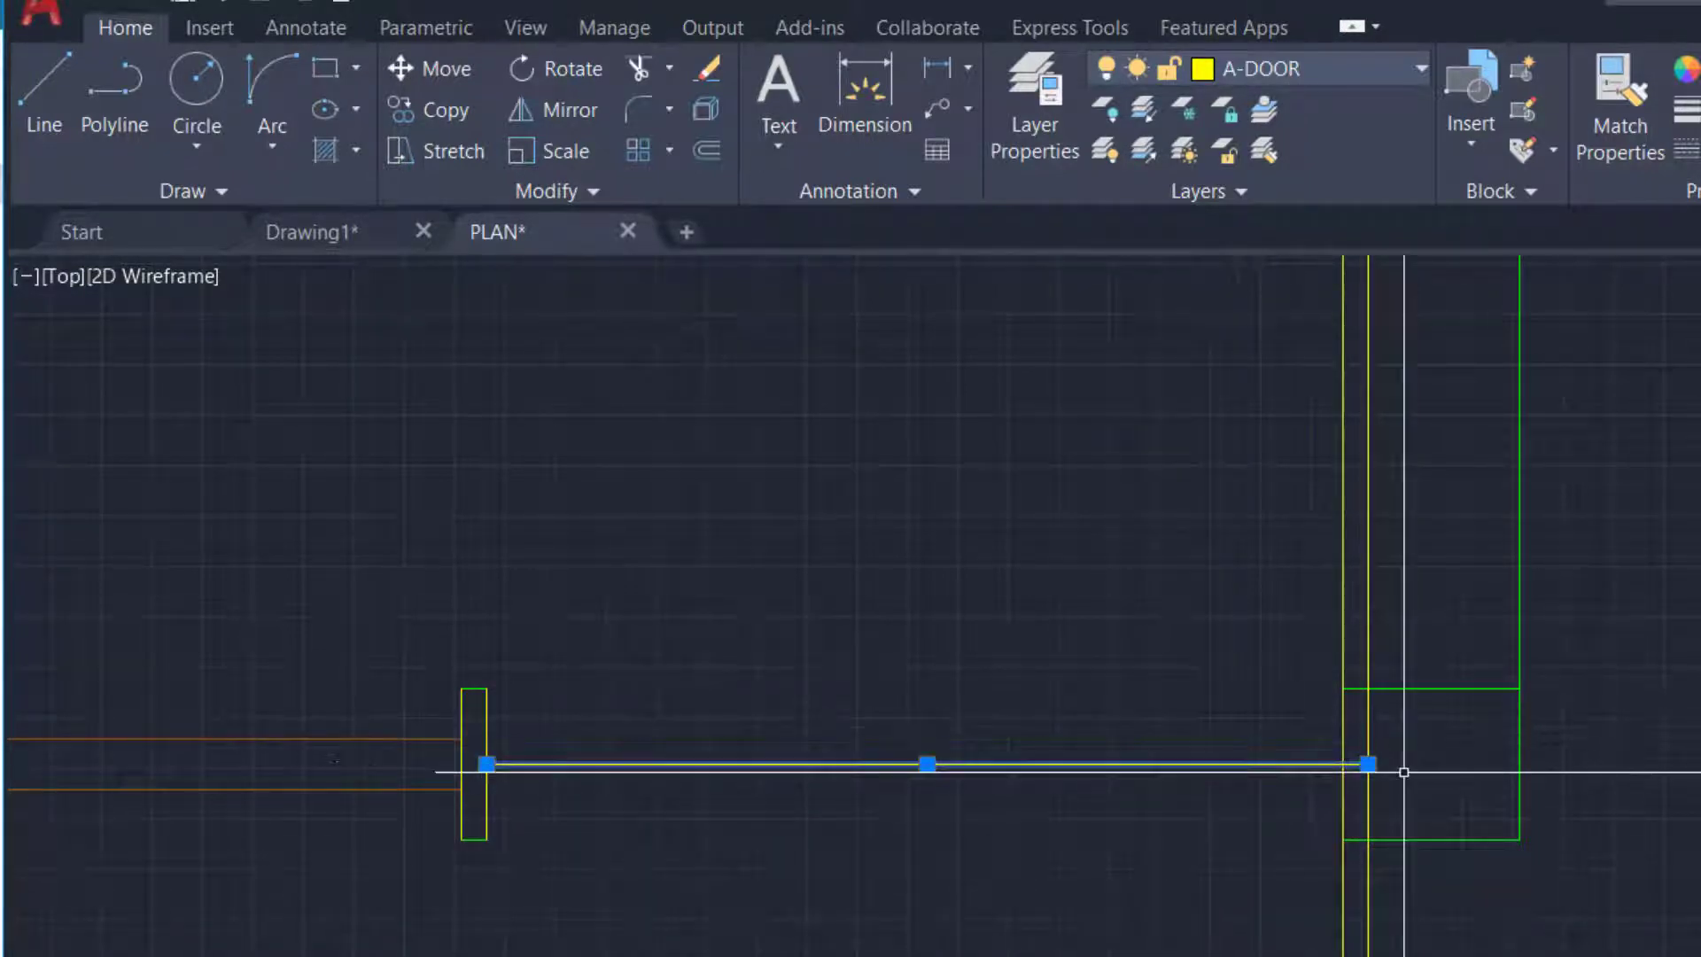
Make layer 0 current and draw a horizontal line from the door line's right end to the right wall's outer line
key("Escape")
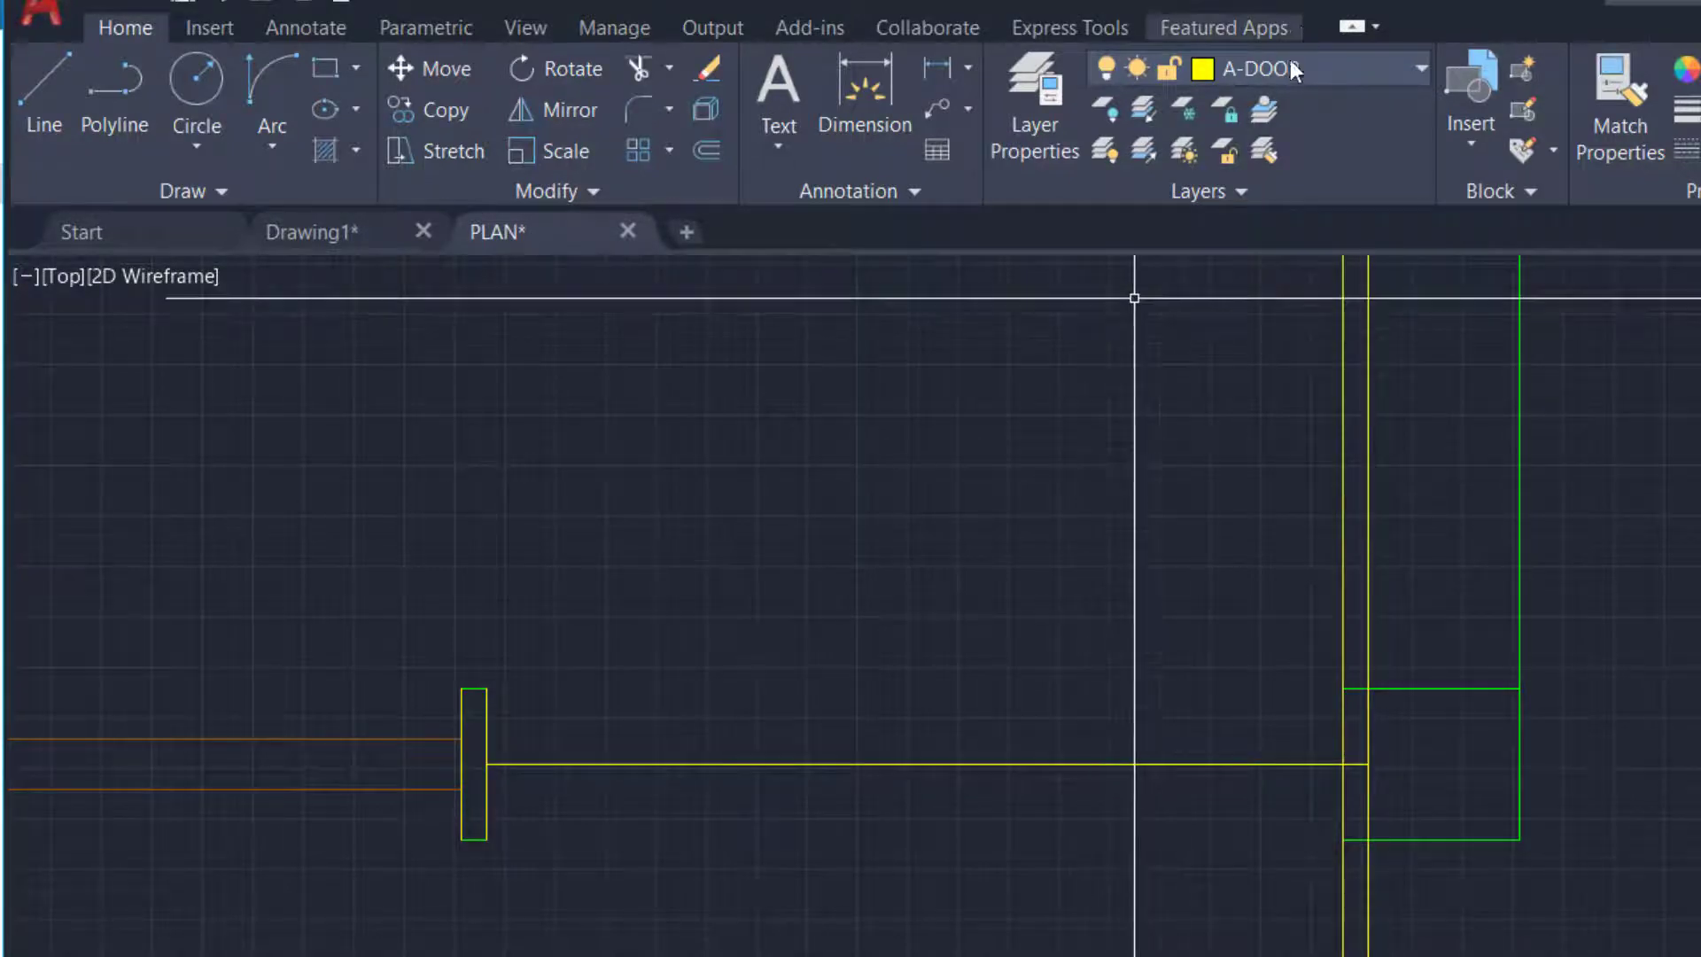
left_click(1301, 80)
left_click(1241, 108)
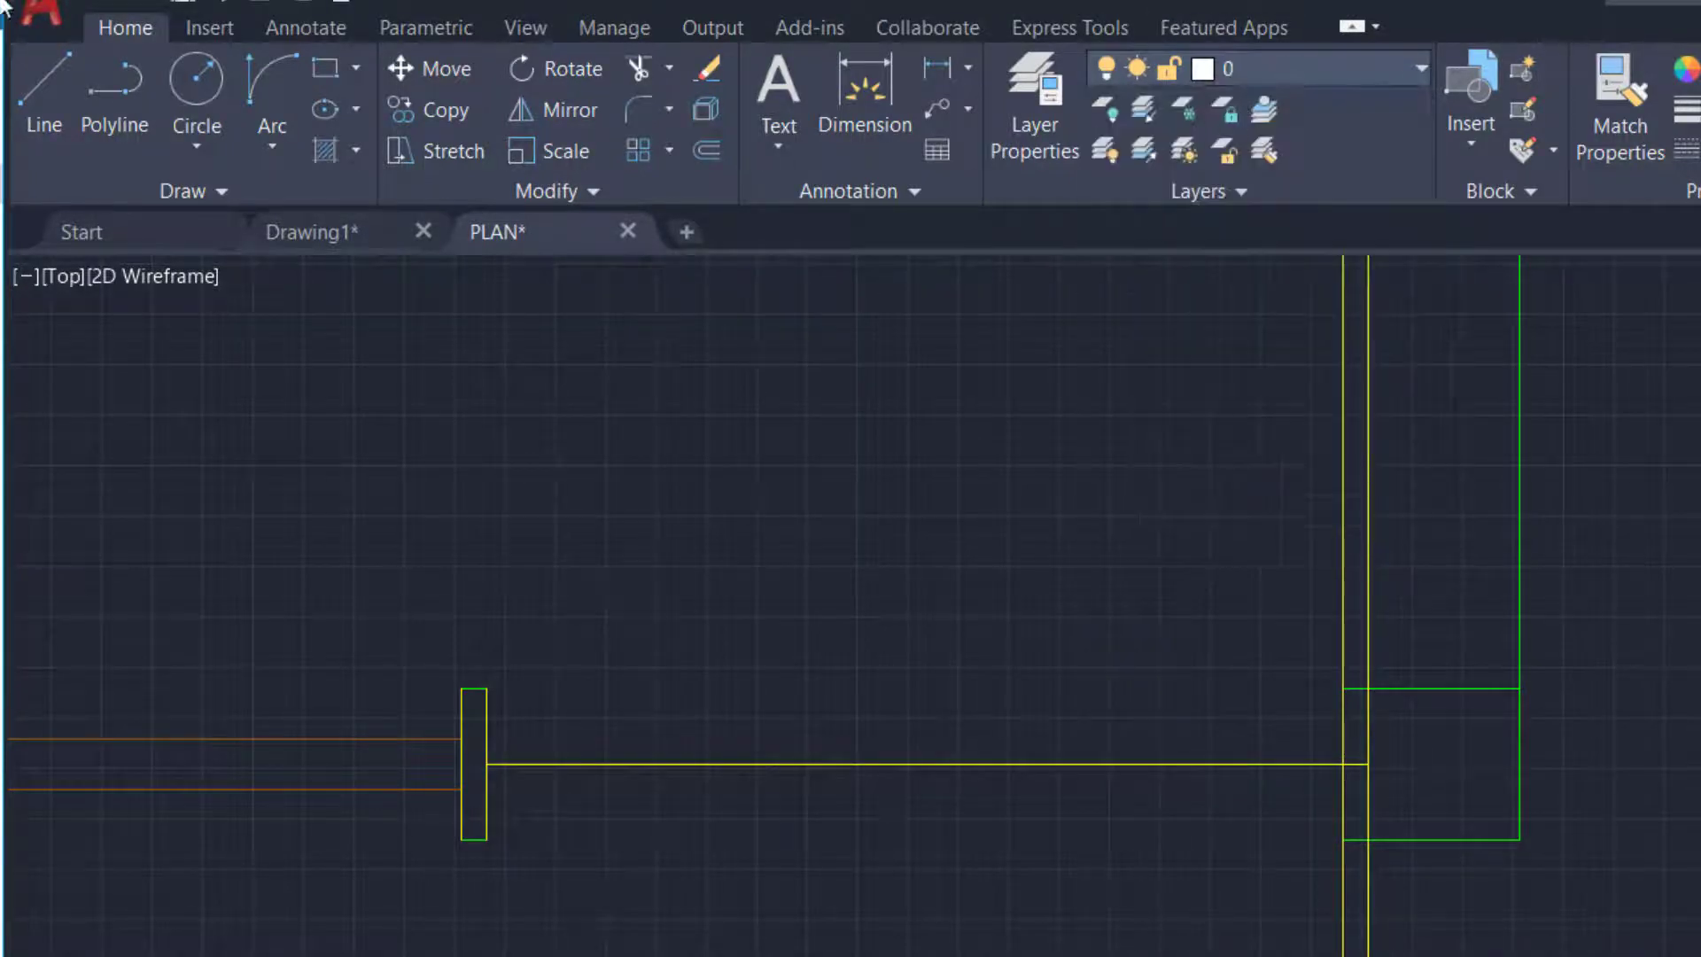
left_click(20, 67)
scroll(1365, 781, "up", 3)
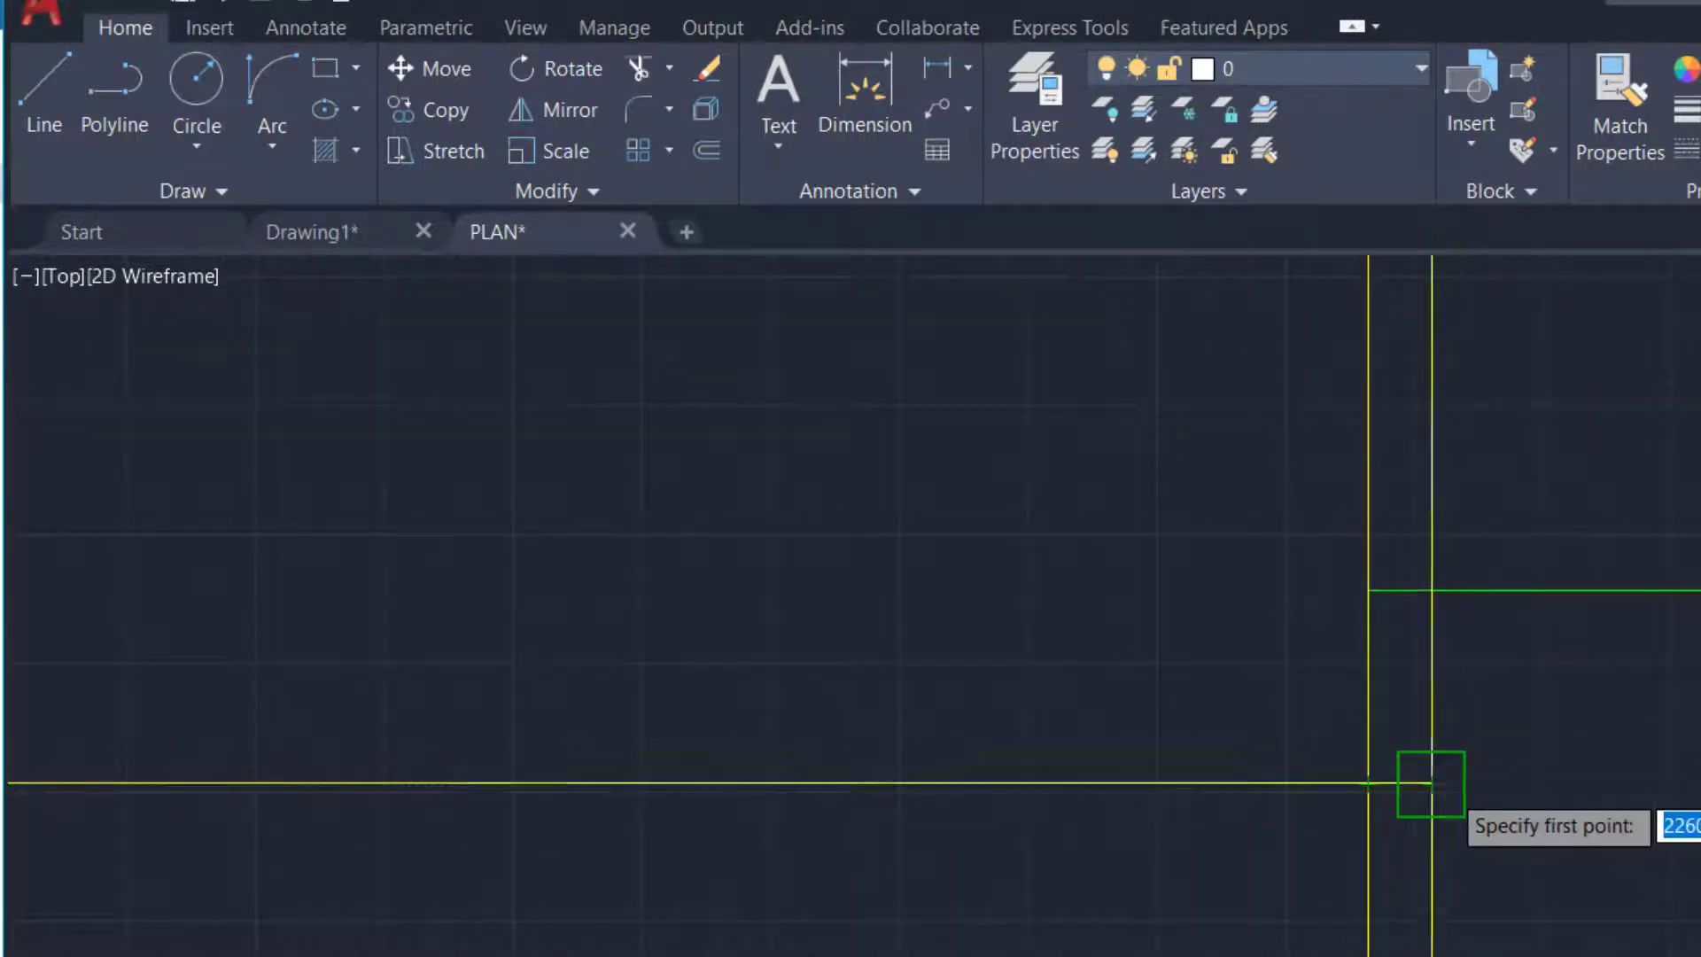
left_click(1432, 783)
key("Return")
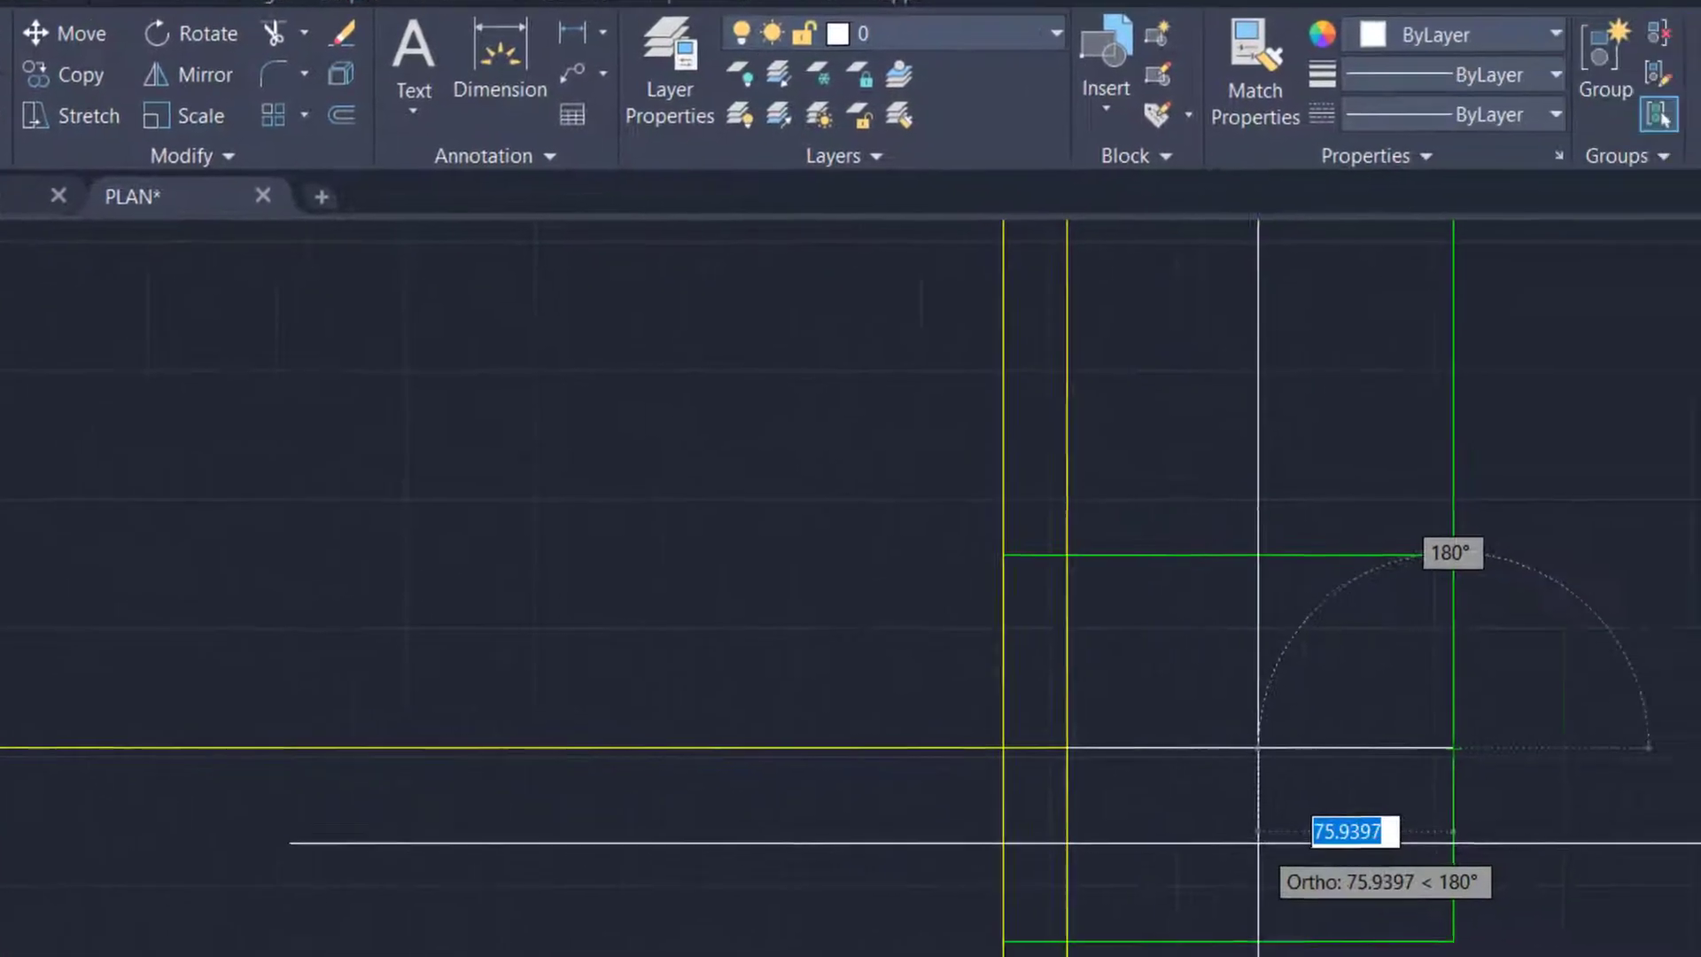
key("Escape")
scroll(948, 838, "down", 4)
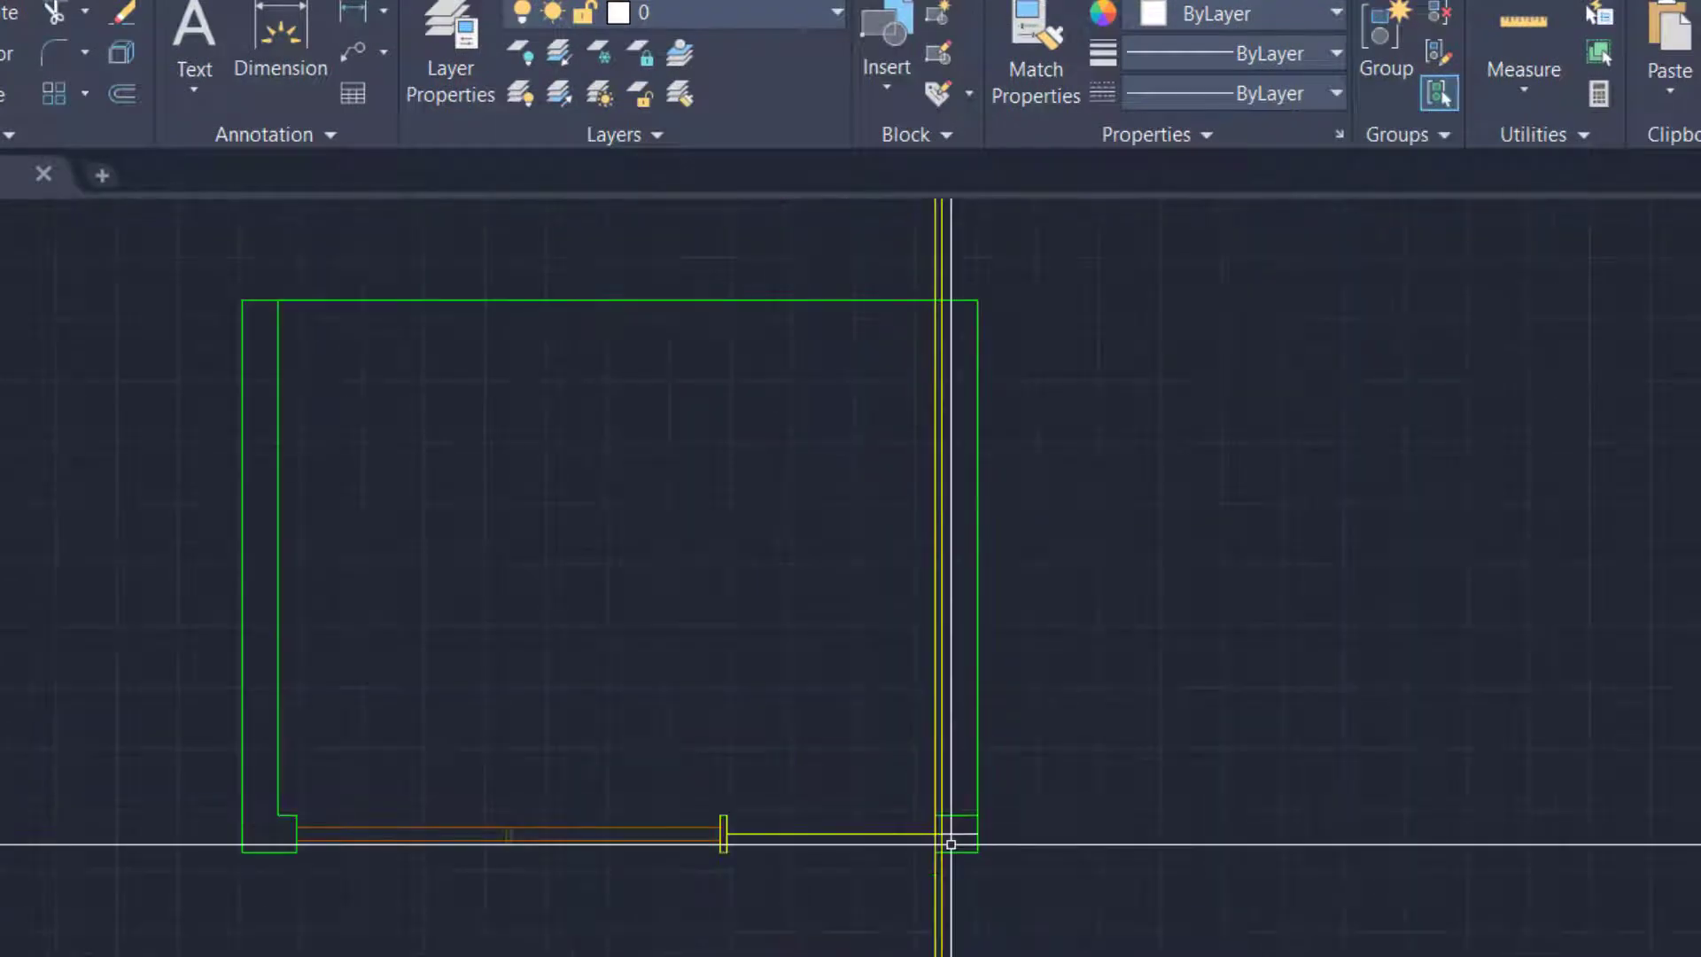
Trim the two vertical door construction lines where they extend beyond the new partial plan's top and bottom wall lines
scroll(946, 843, "up", 3)
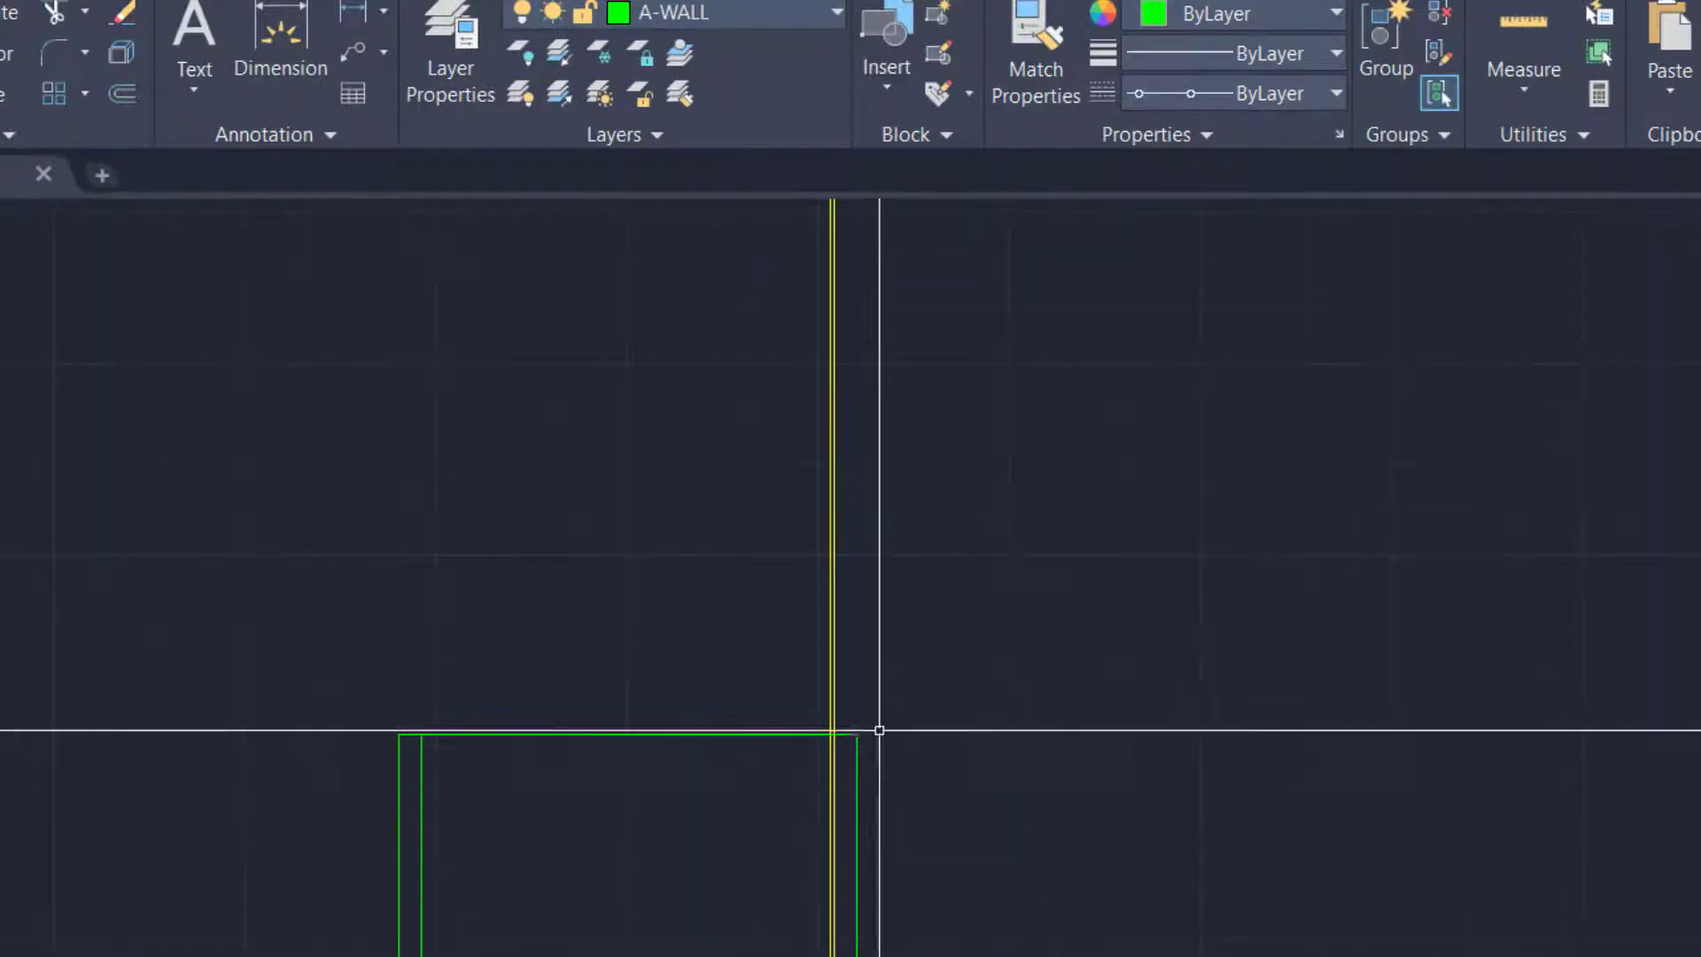
scroll(824, 699, "up", 4)
left_click(752, 626)
left_click(625, 826)
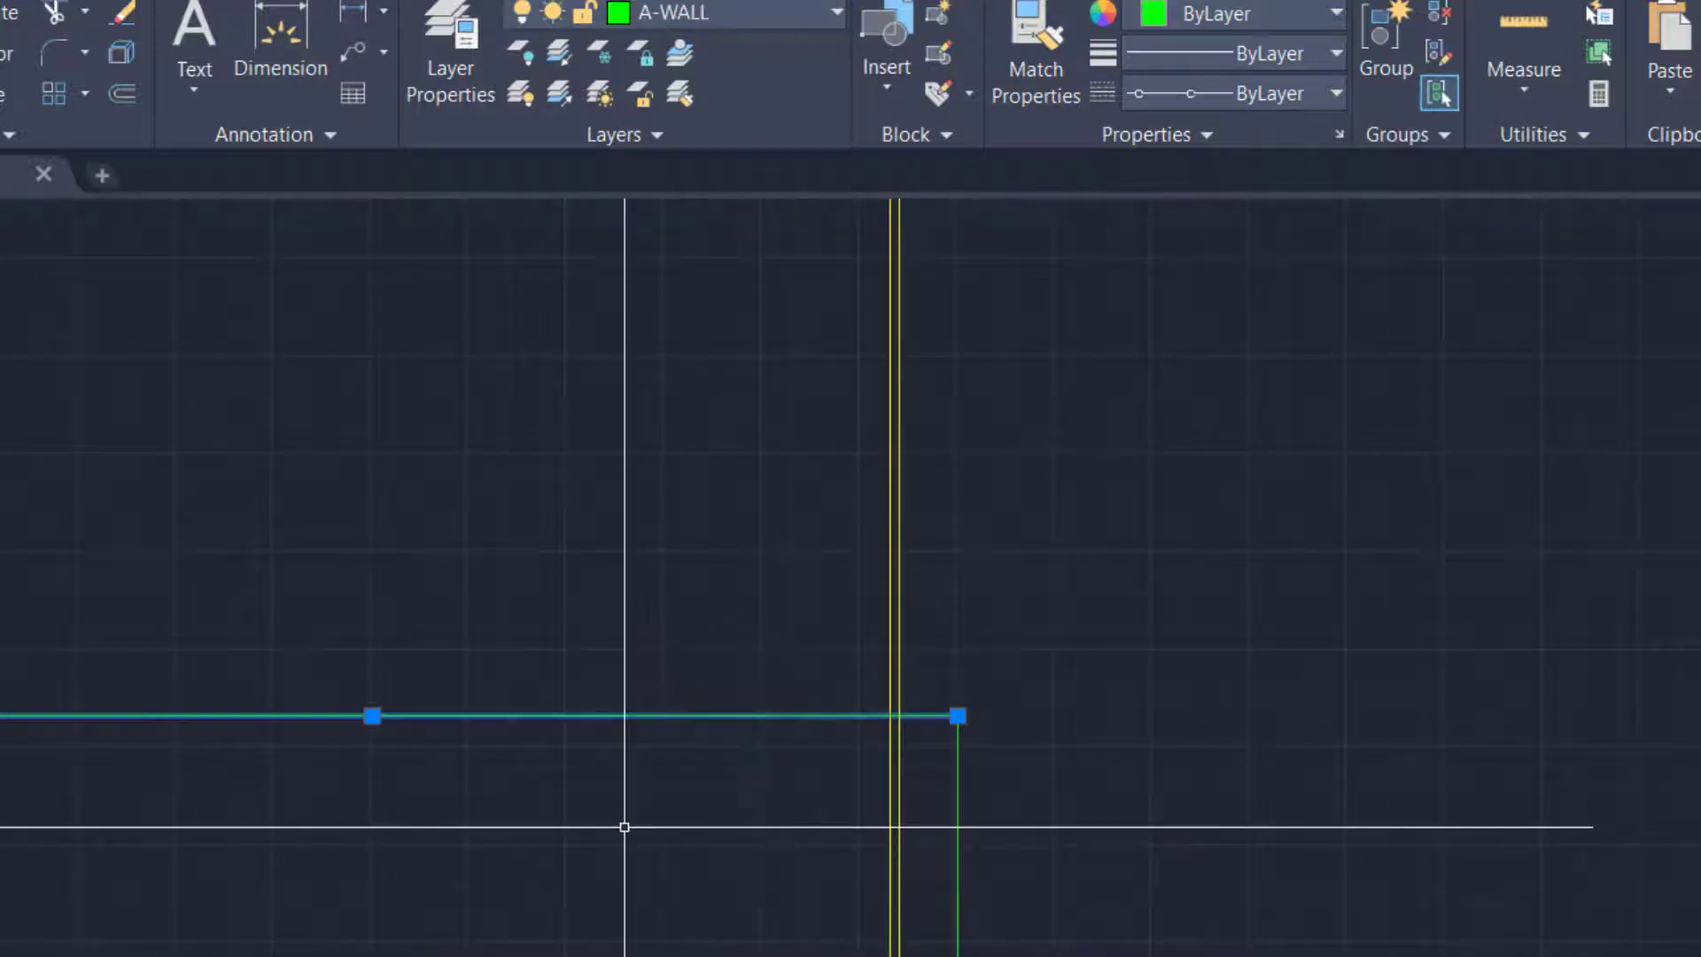
key("Return")
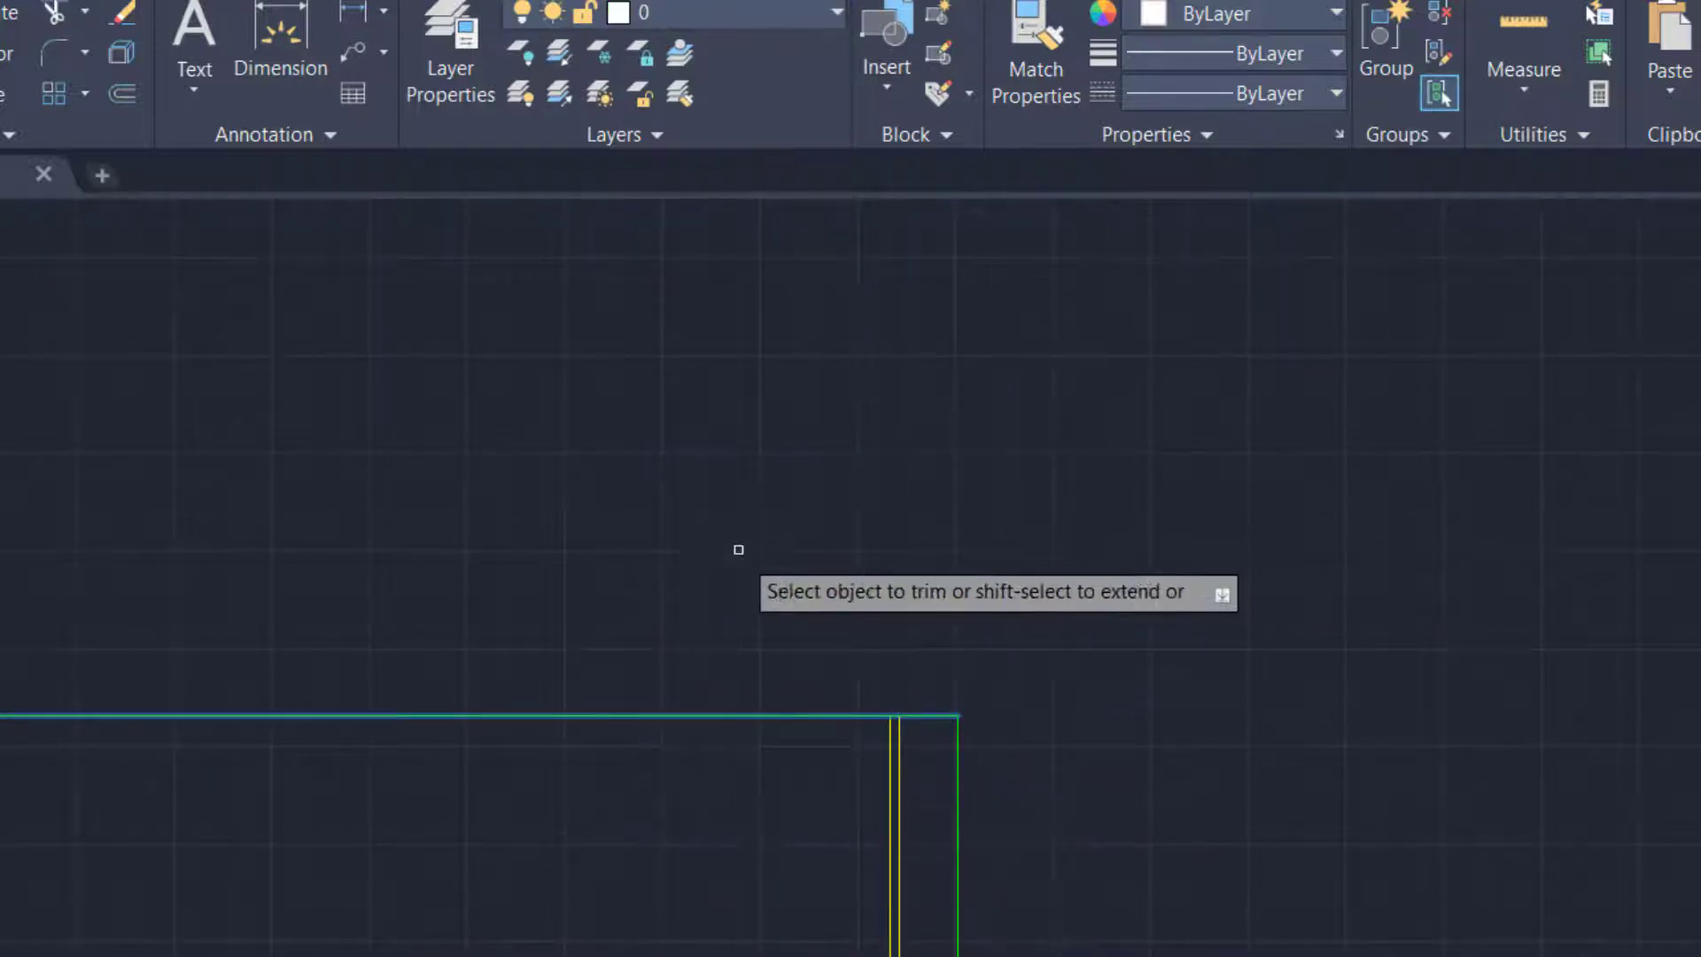
scroll(739, 554, "down", 1)
scroll(750, 556, "down", 1)
scroll(762, 926, "up", 4)
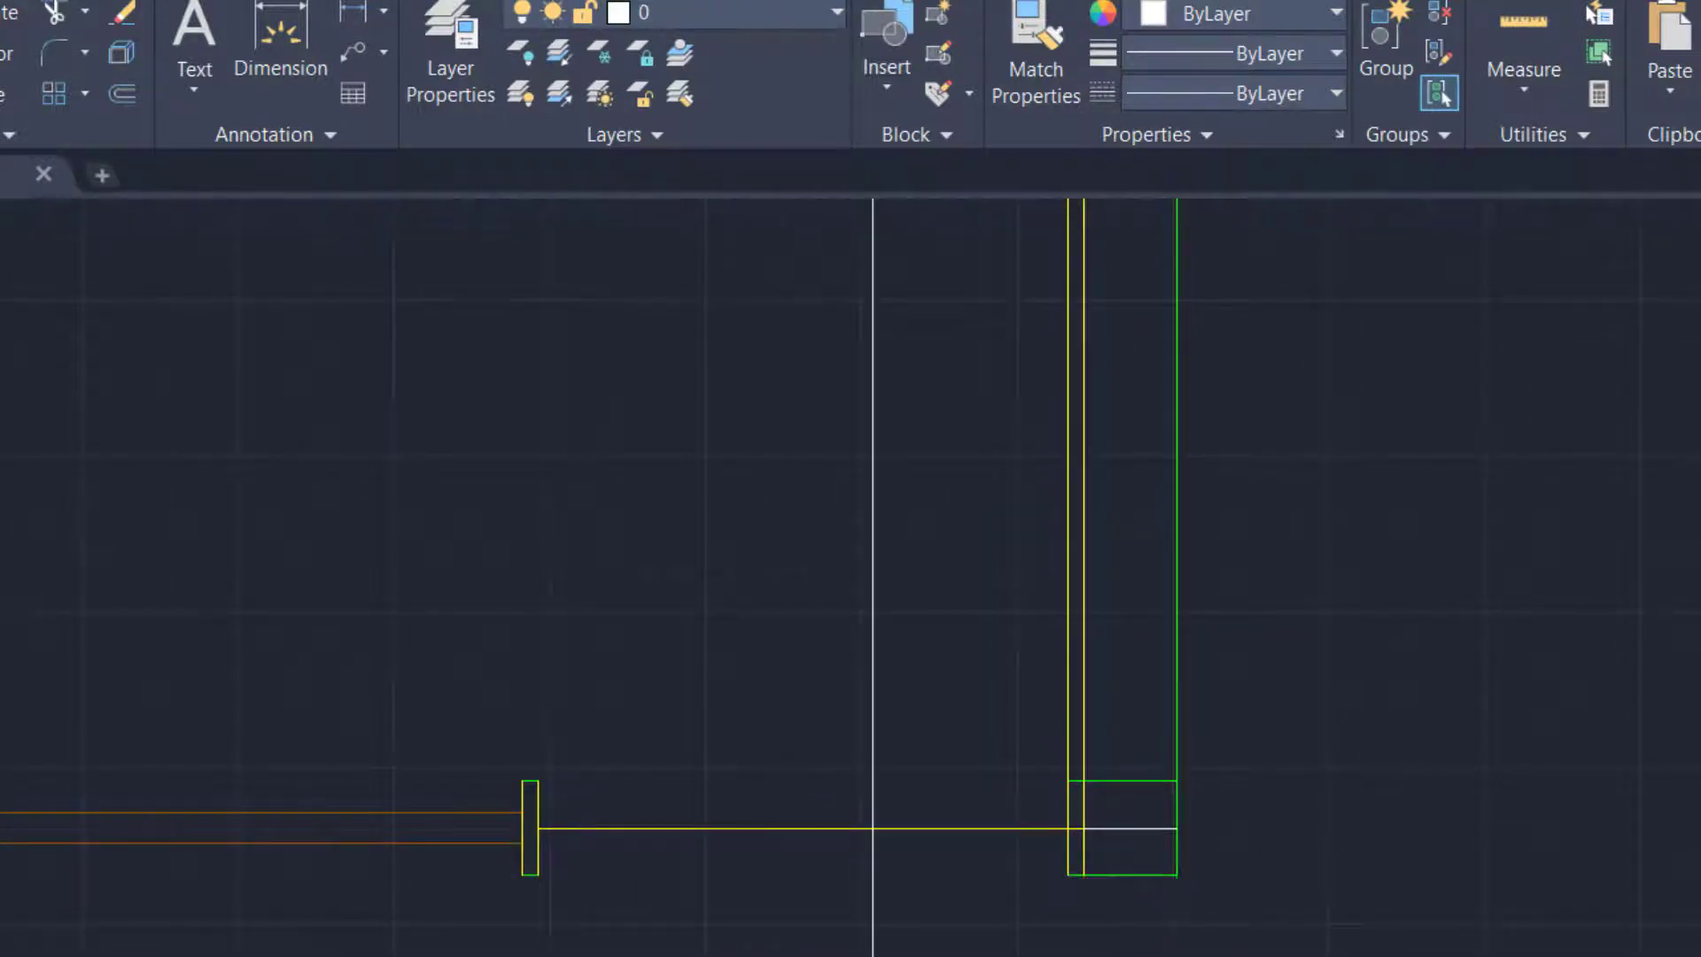
Compare the trimmed door opening in the new partial plan with the hall doors in the original floor plan
scroll(874, 956, "down", 4)
scroll(885, 956, "up", 1)
middle_click_drag(885, 956, 1209, 900)
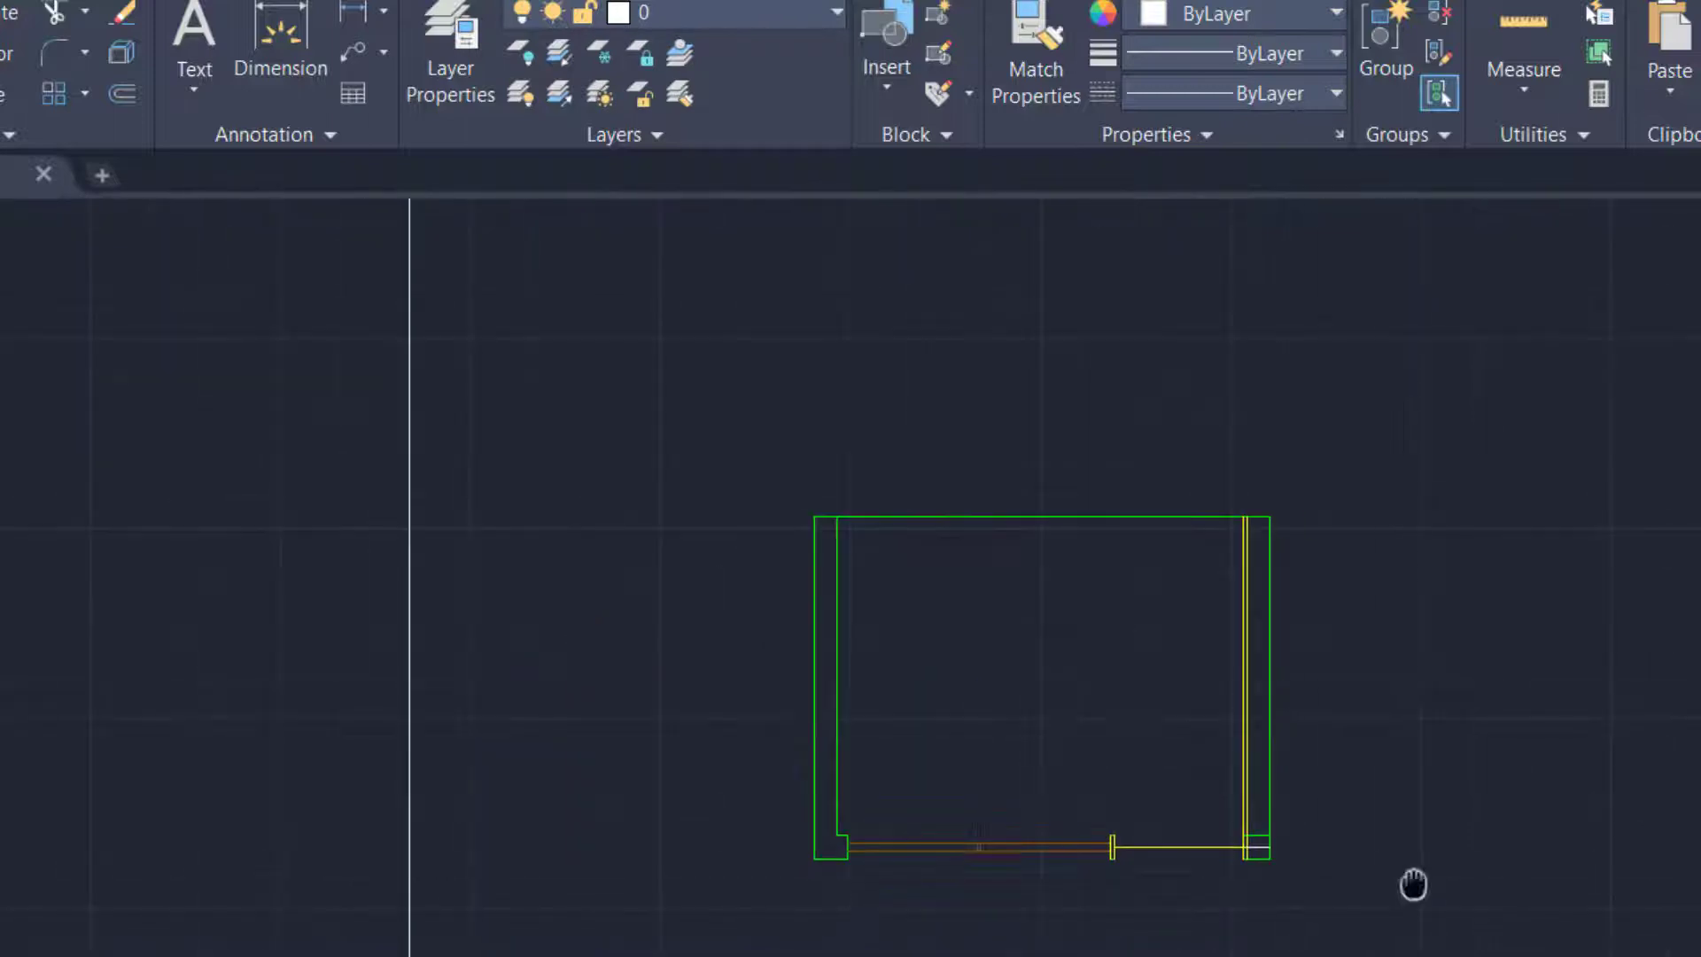
scroll(1225, 920, "down", 3)
scroll(1225, 920, "up", 2)
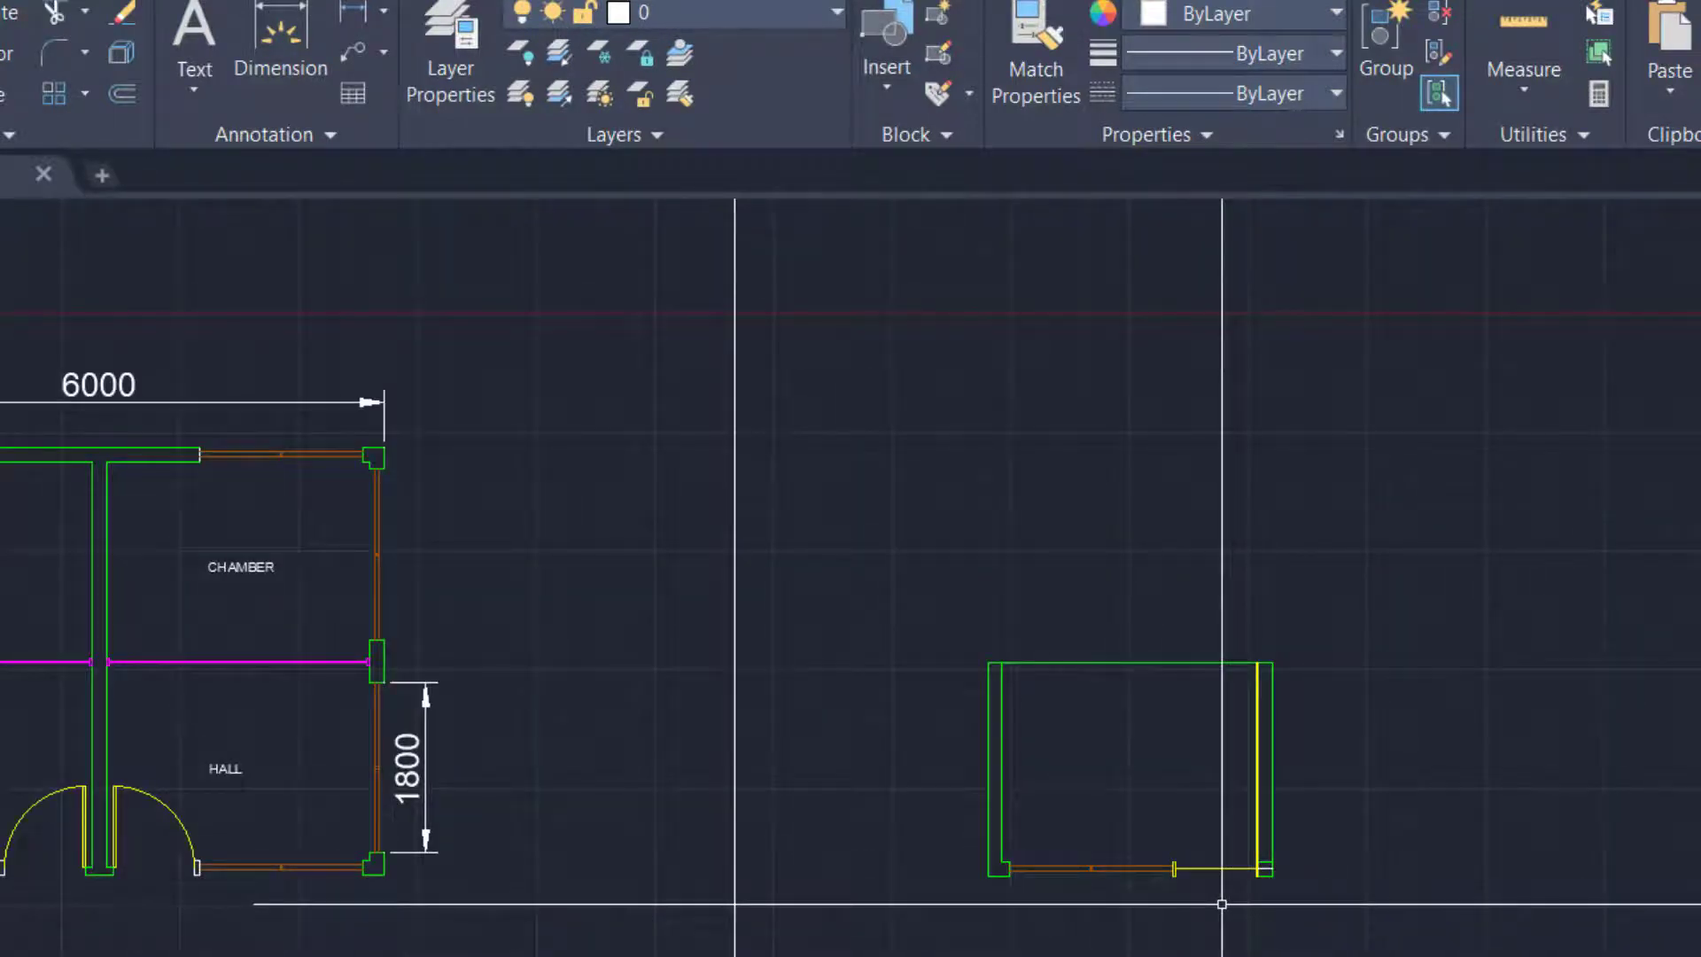
scroll(1264, 872, "up", 8)
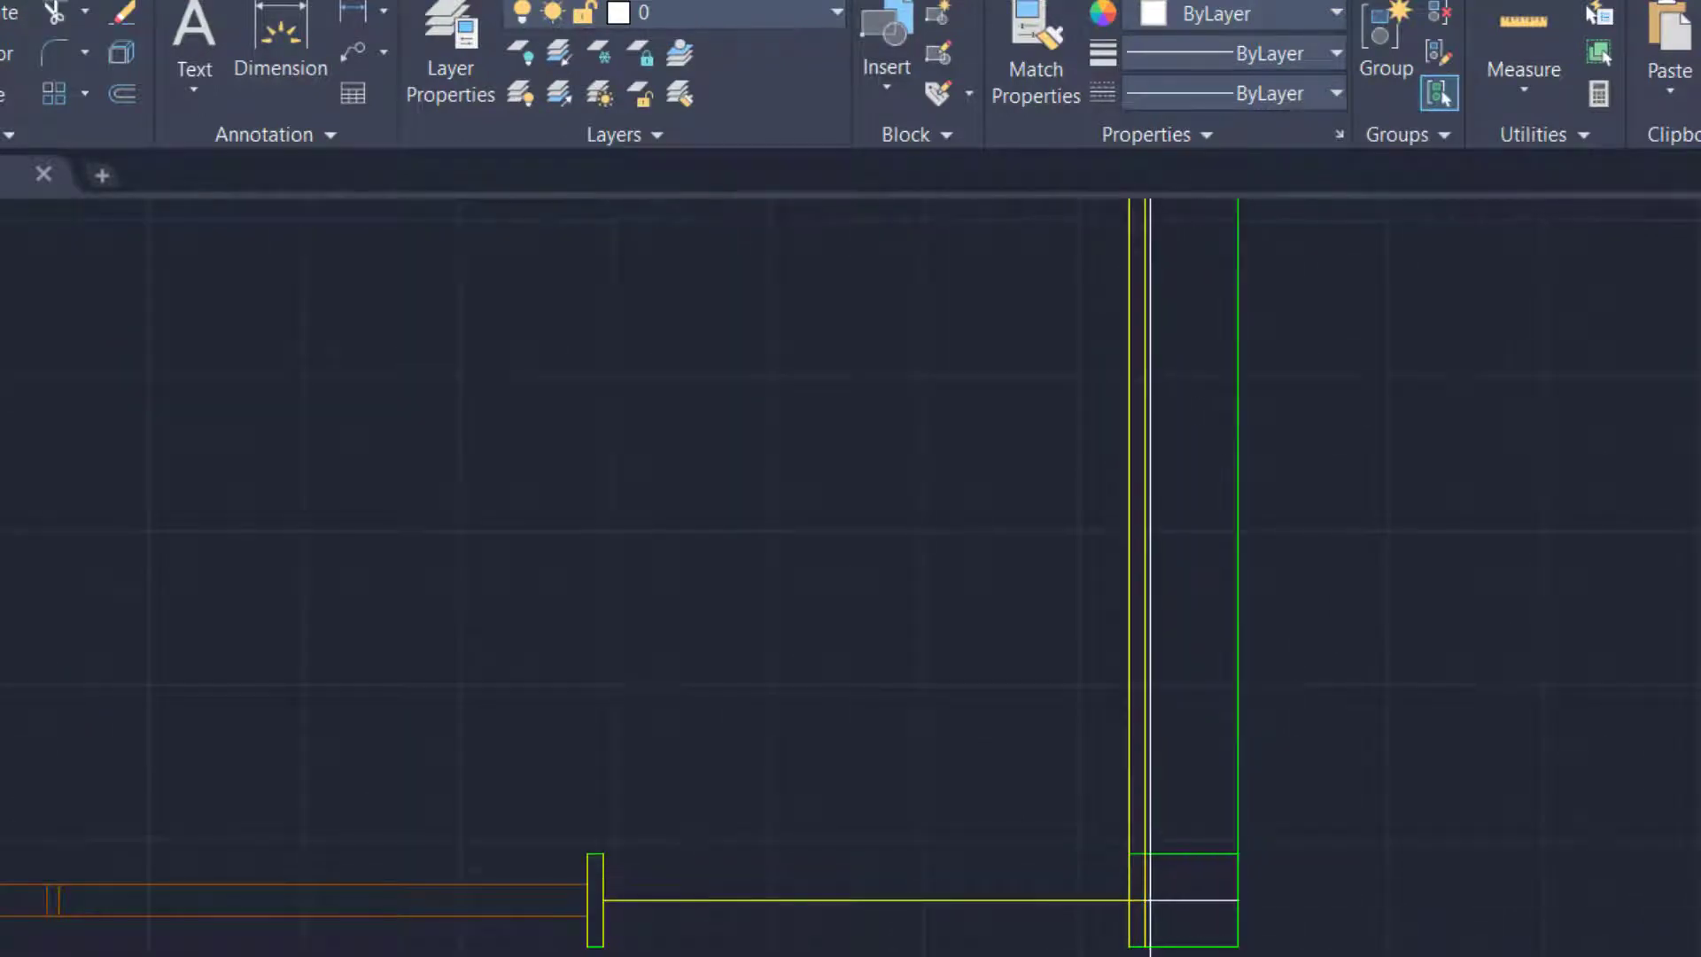
scroll(1155, 751, "up", 1)
scroll(1134, 953, "down", 1)
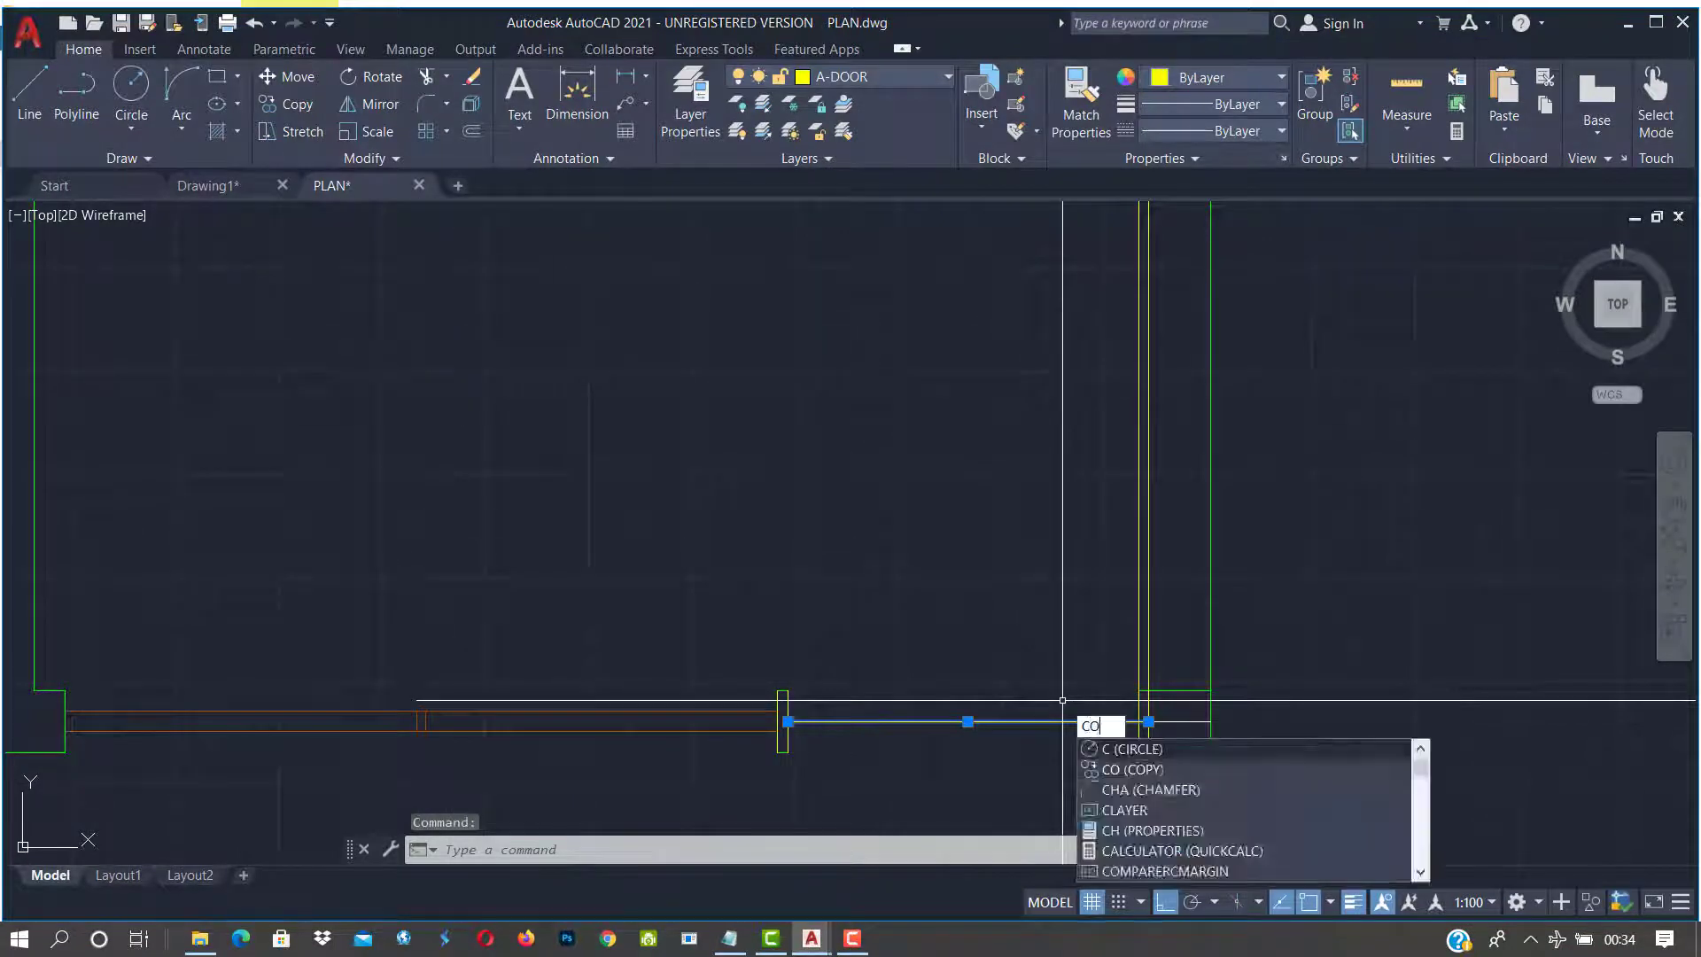
type("o")
key("Return")
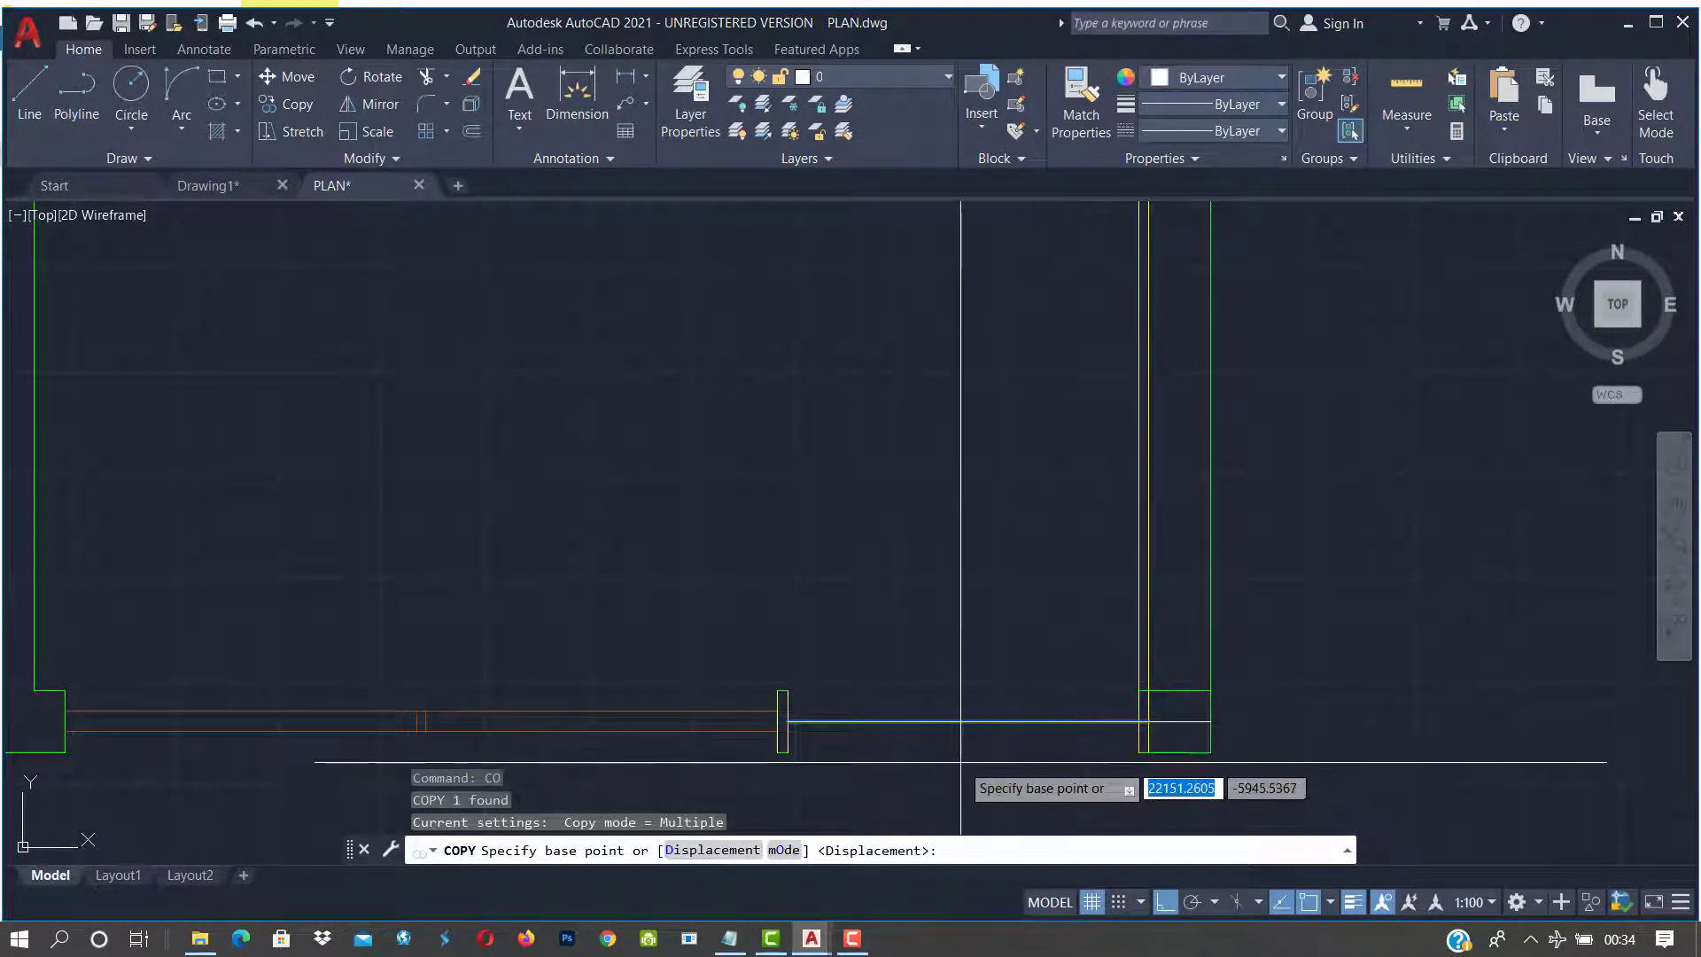
key("Escape")
key("Escape")
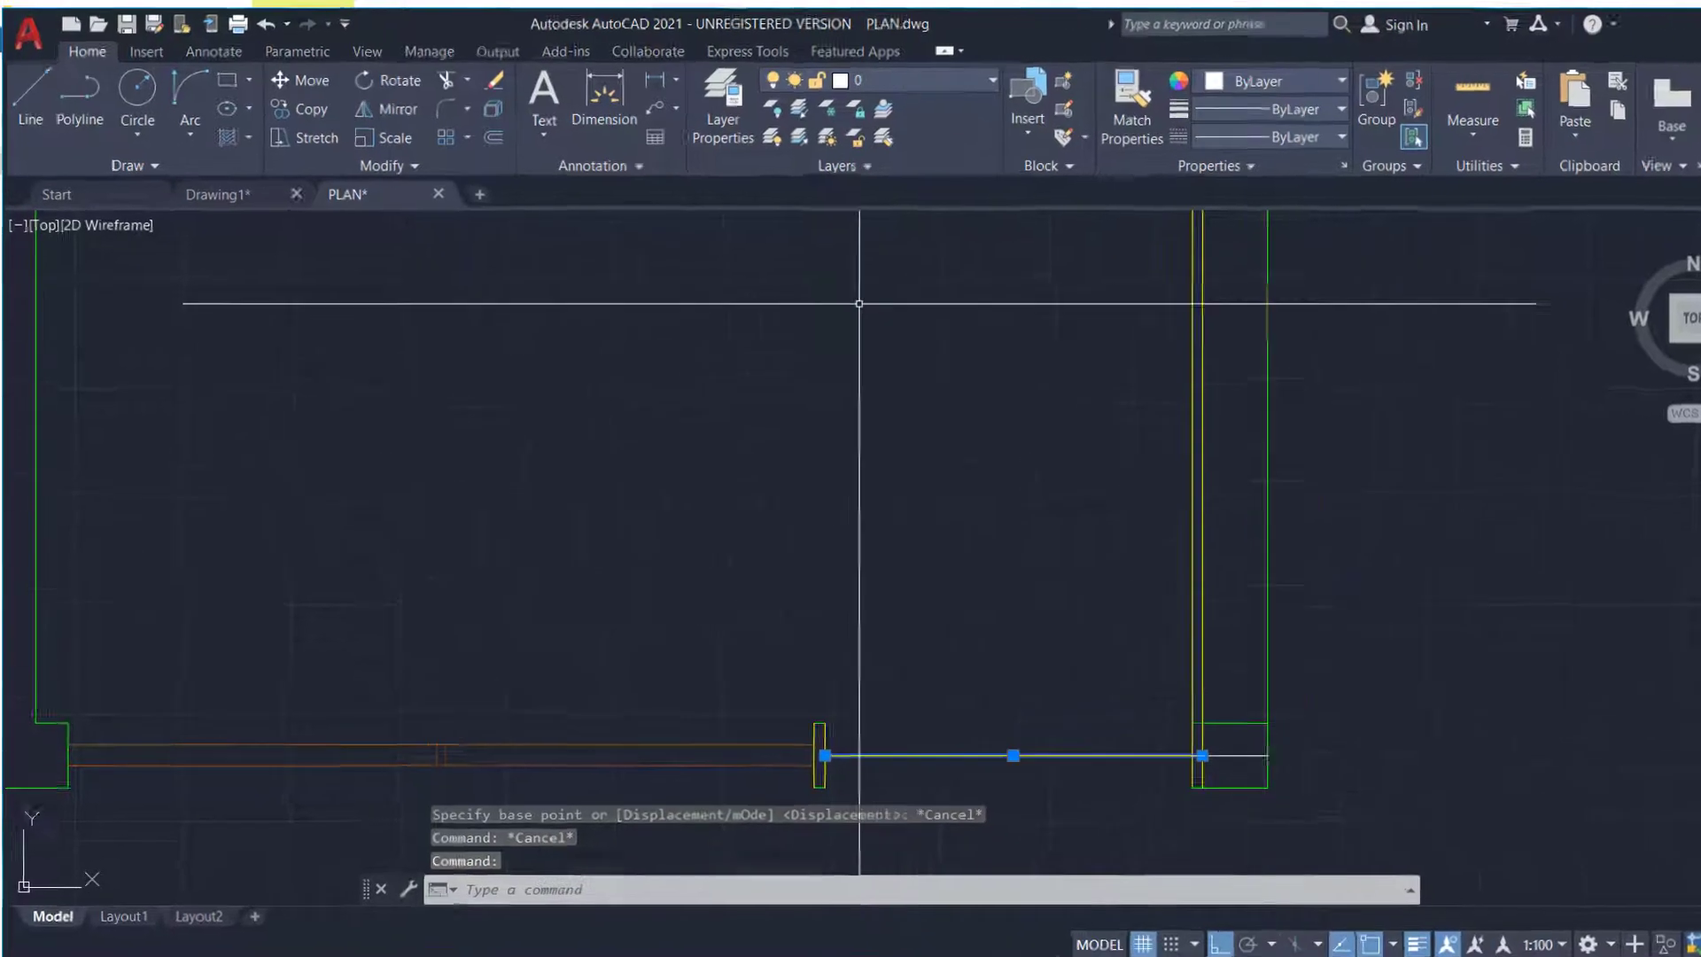
key("Escape")
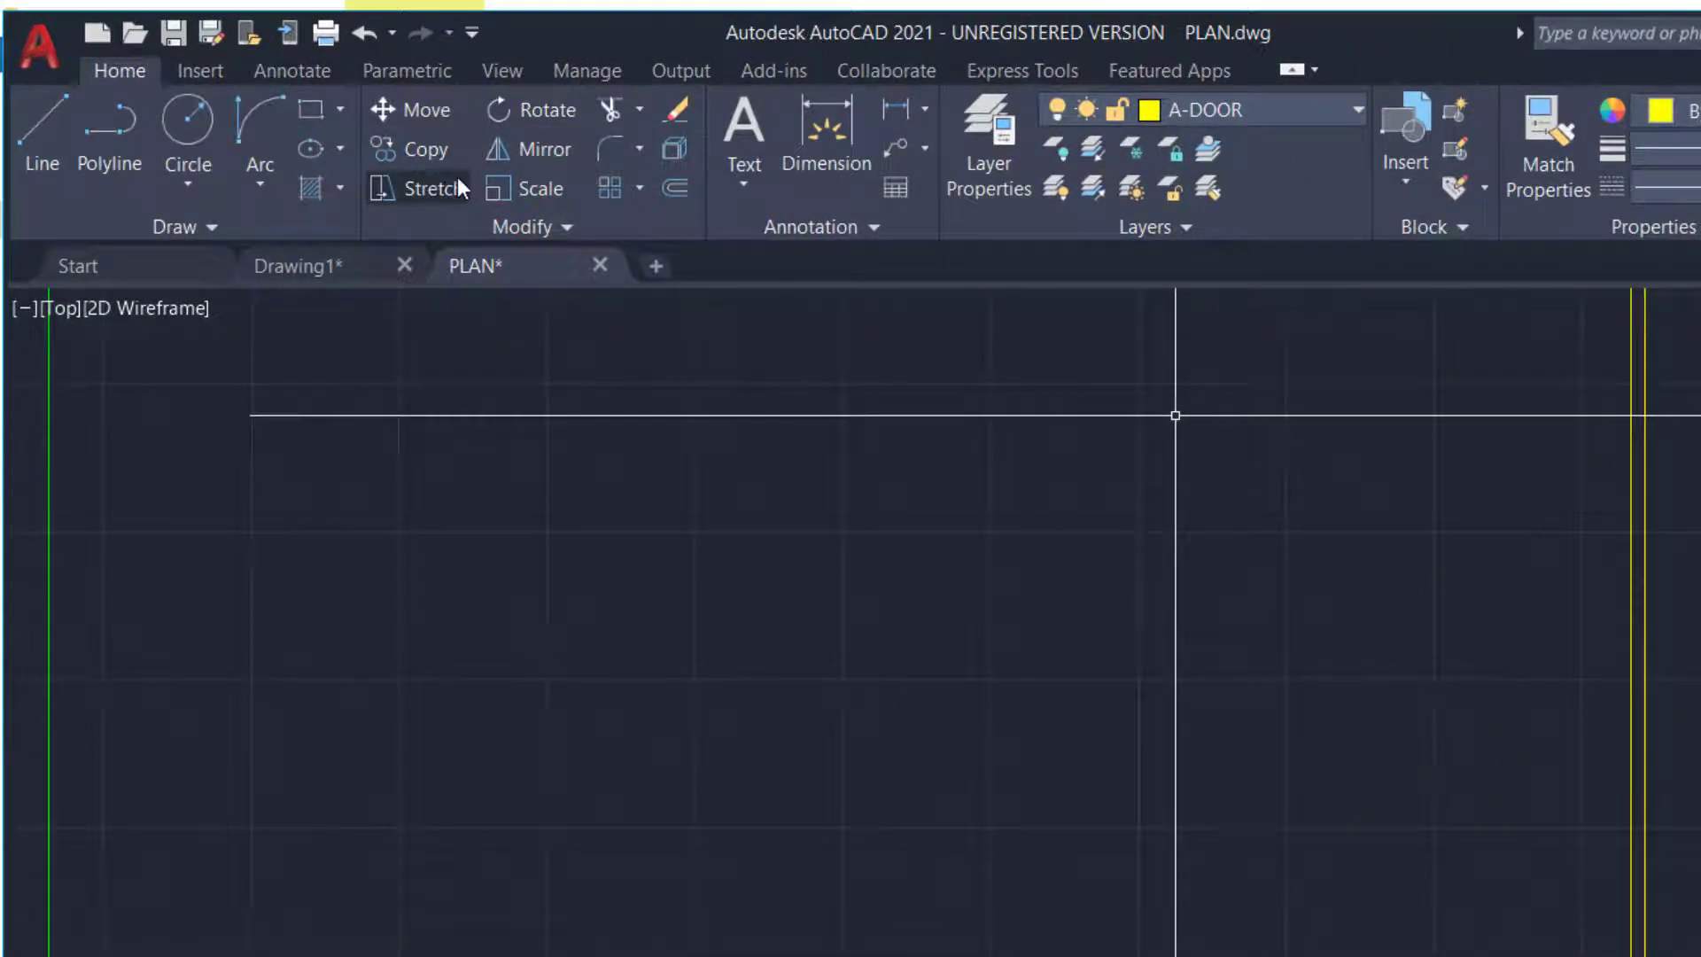
Rotate a copy of the horizontal door line by 270° about its right end so the copy stands vertically inside the room
left_click(548, 113)
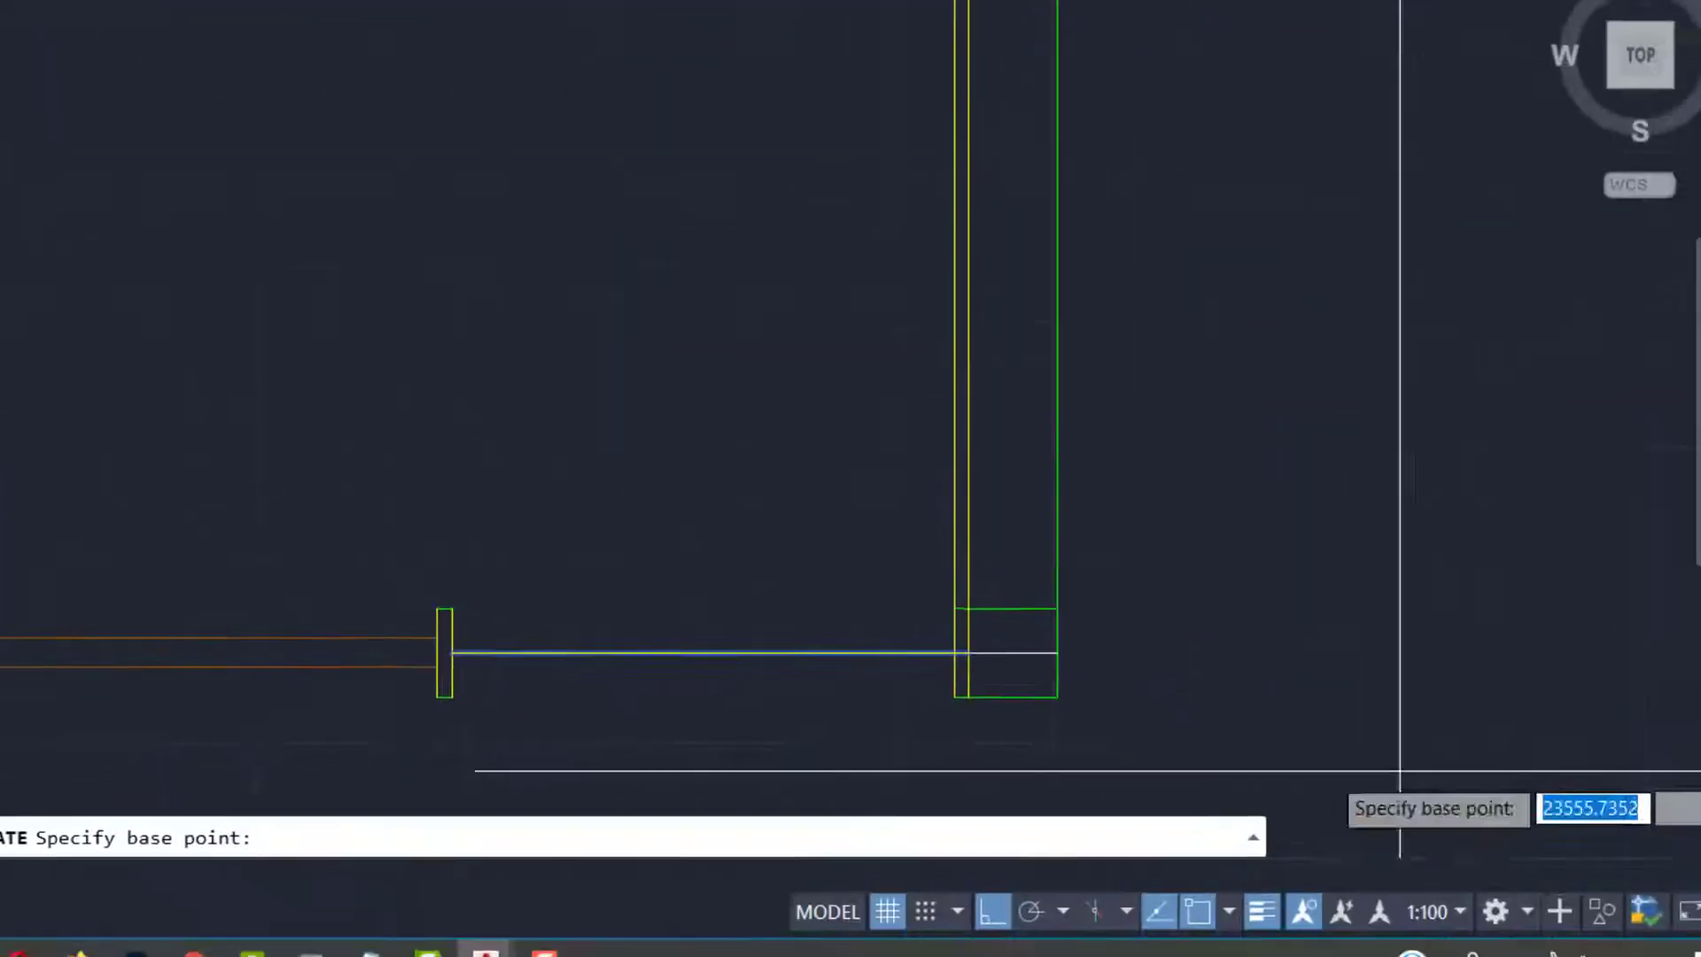
scroll(904, 607, "up", 2)
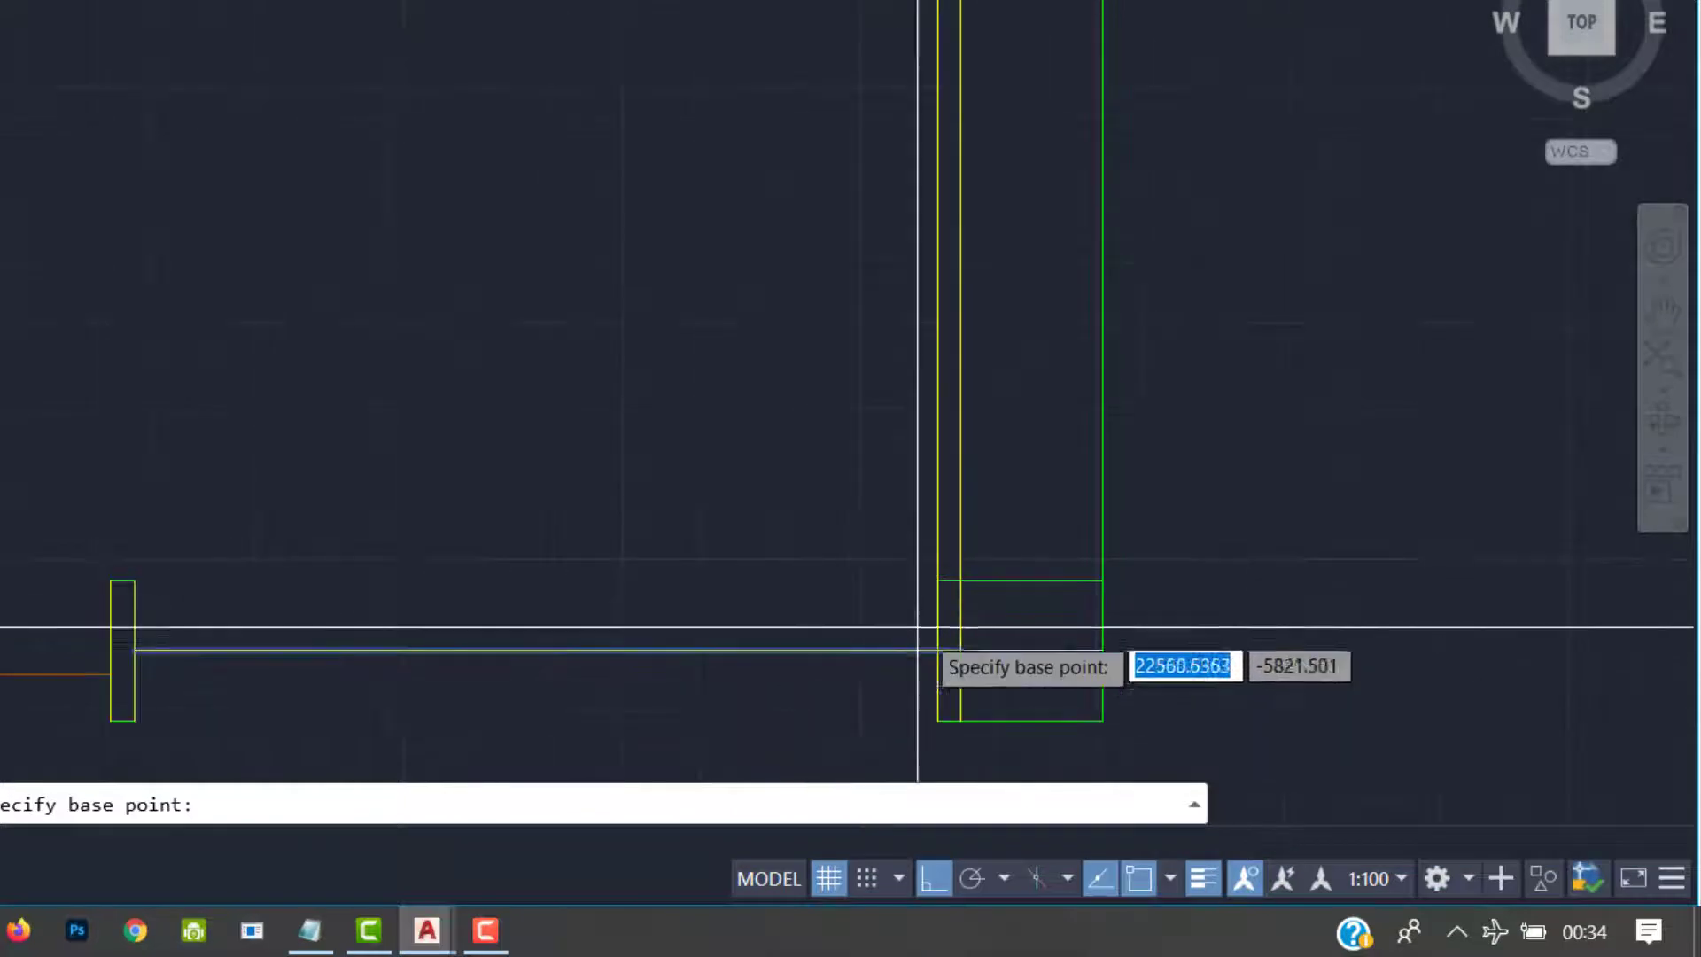
left_click(960, 650)
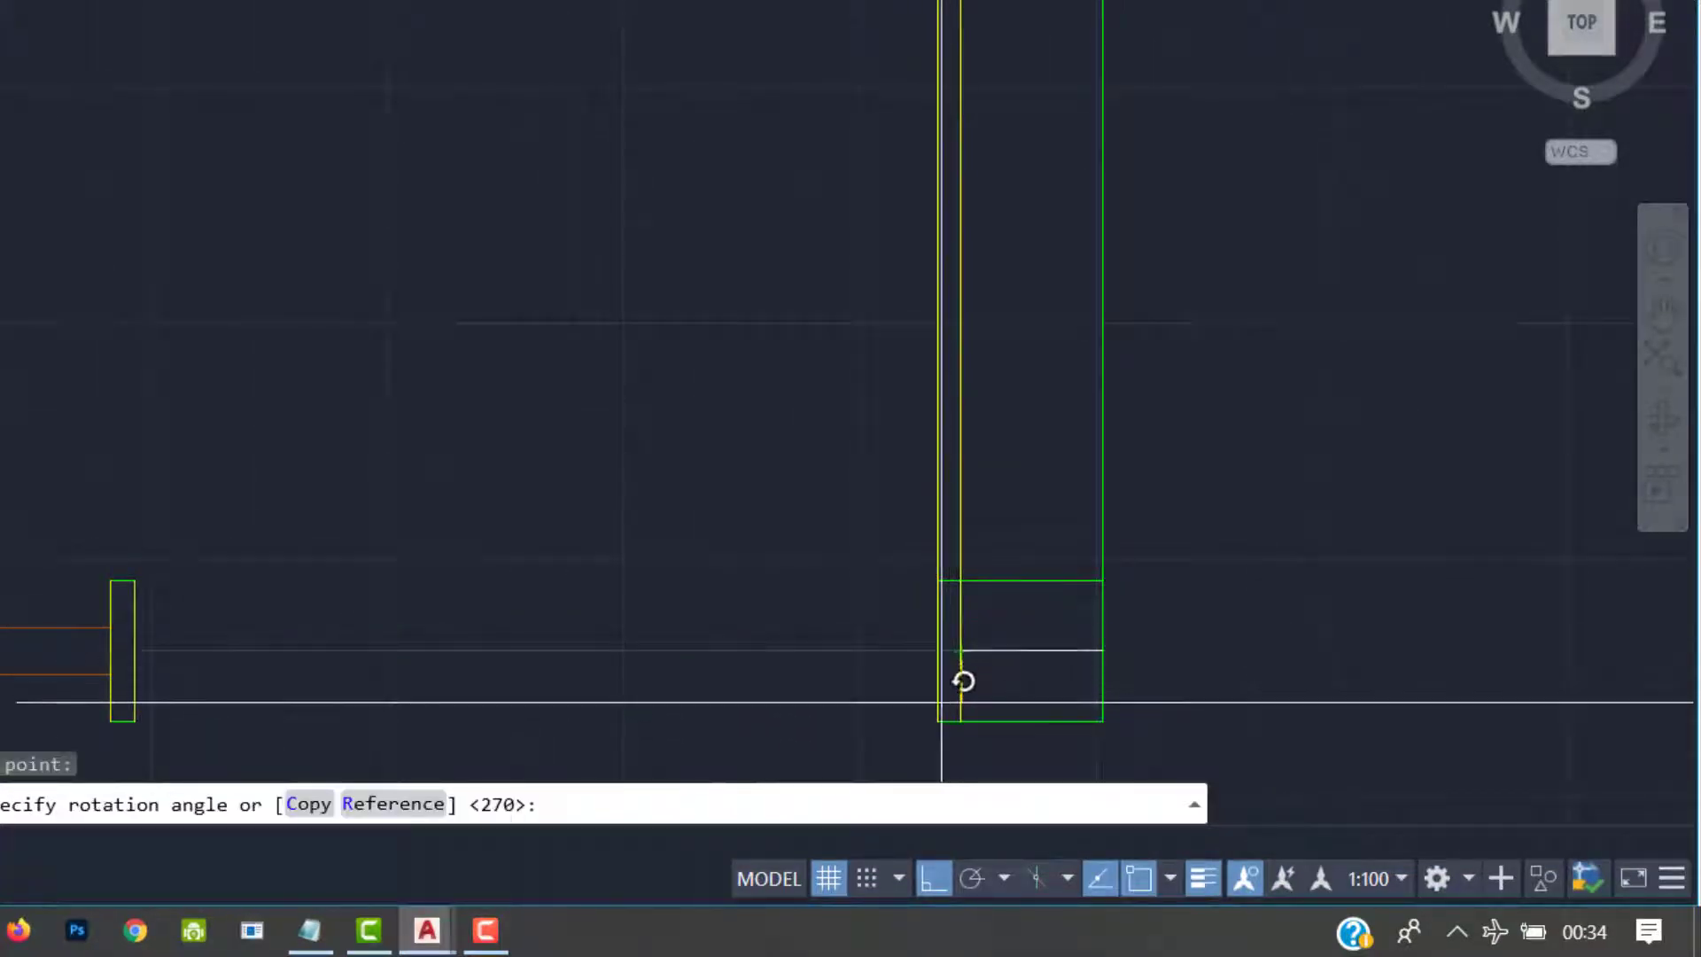
left_click(322, 812)
scroll(741, 311, "down", 4)
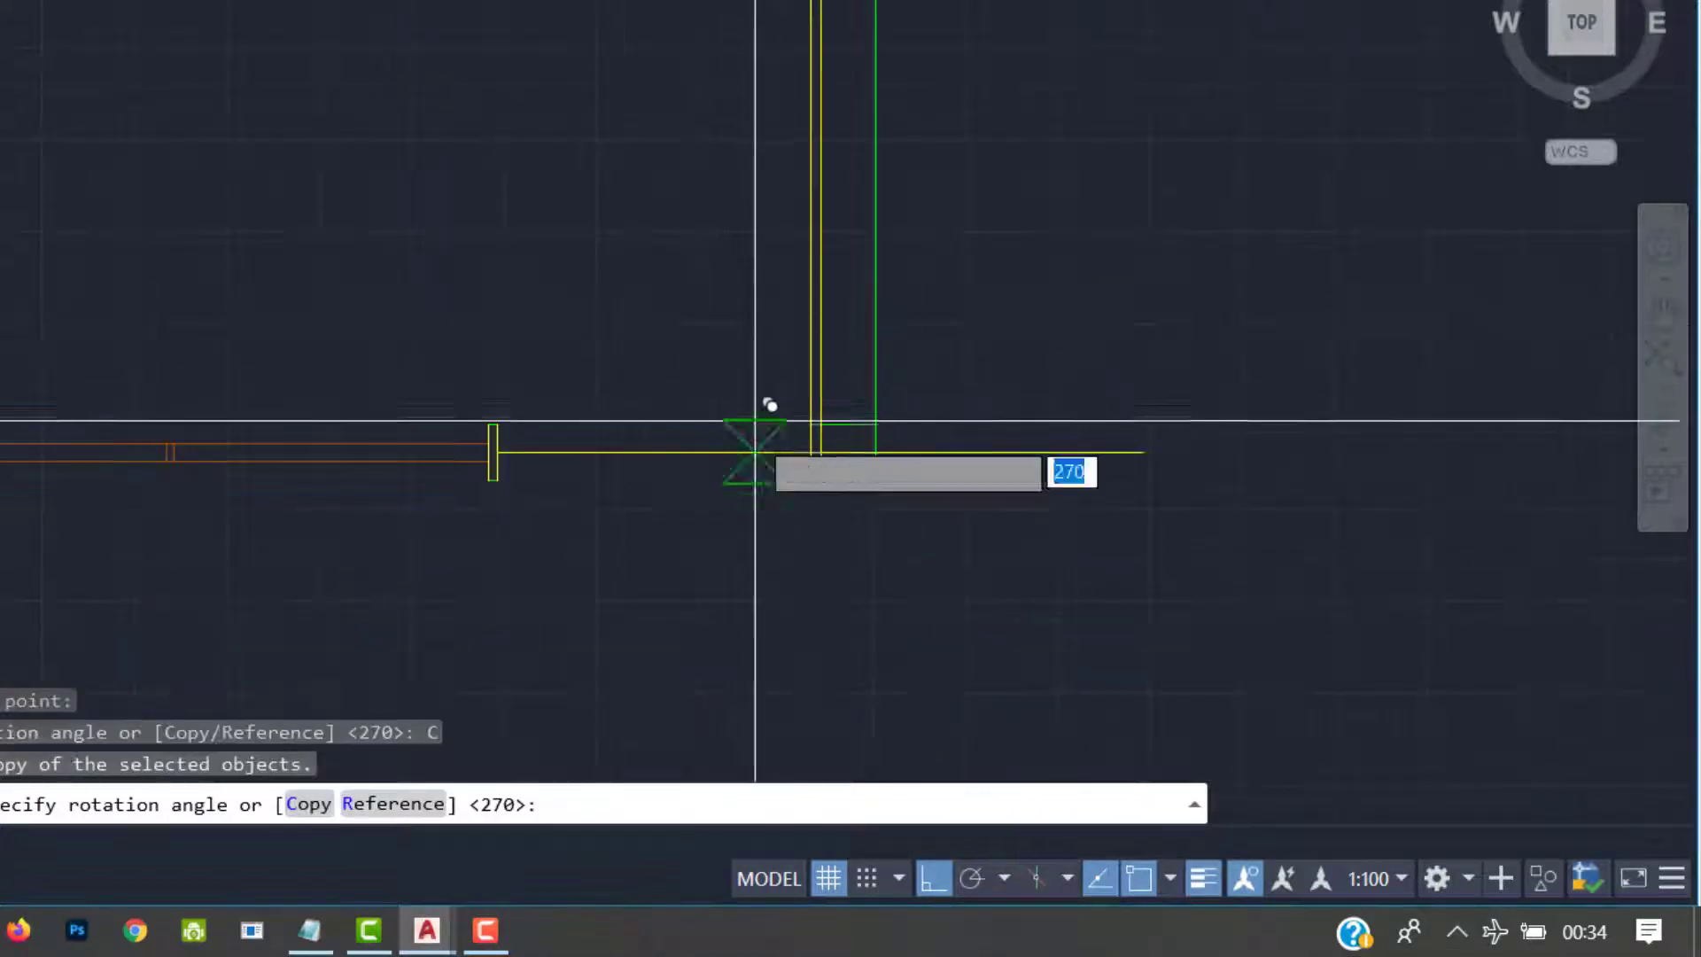
left_click(811, 676)
scroll(844, 311, "up", 2)
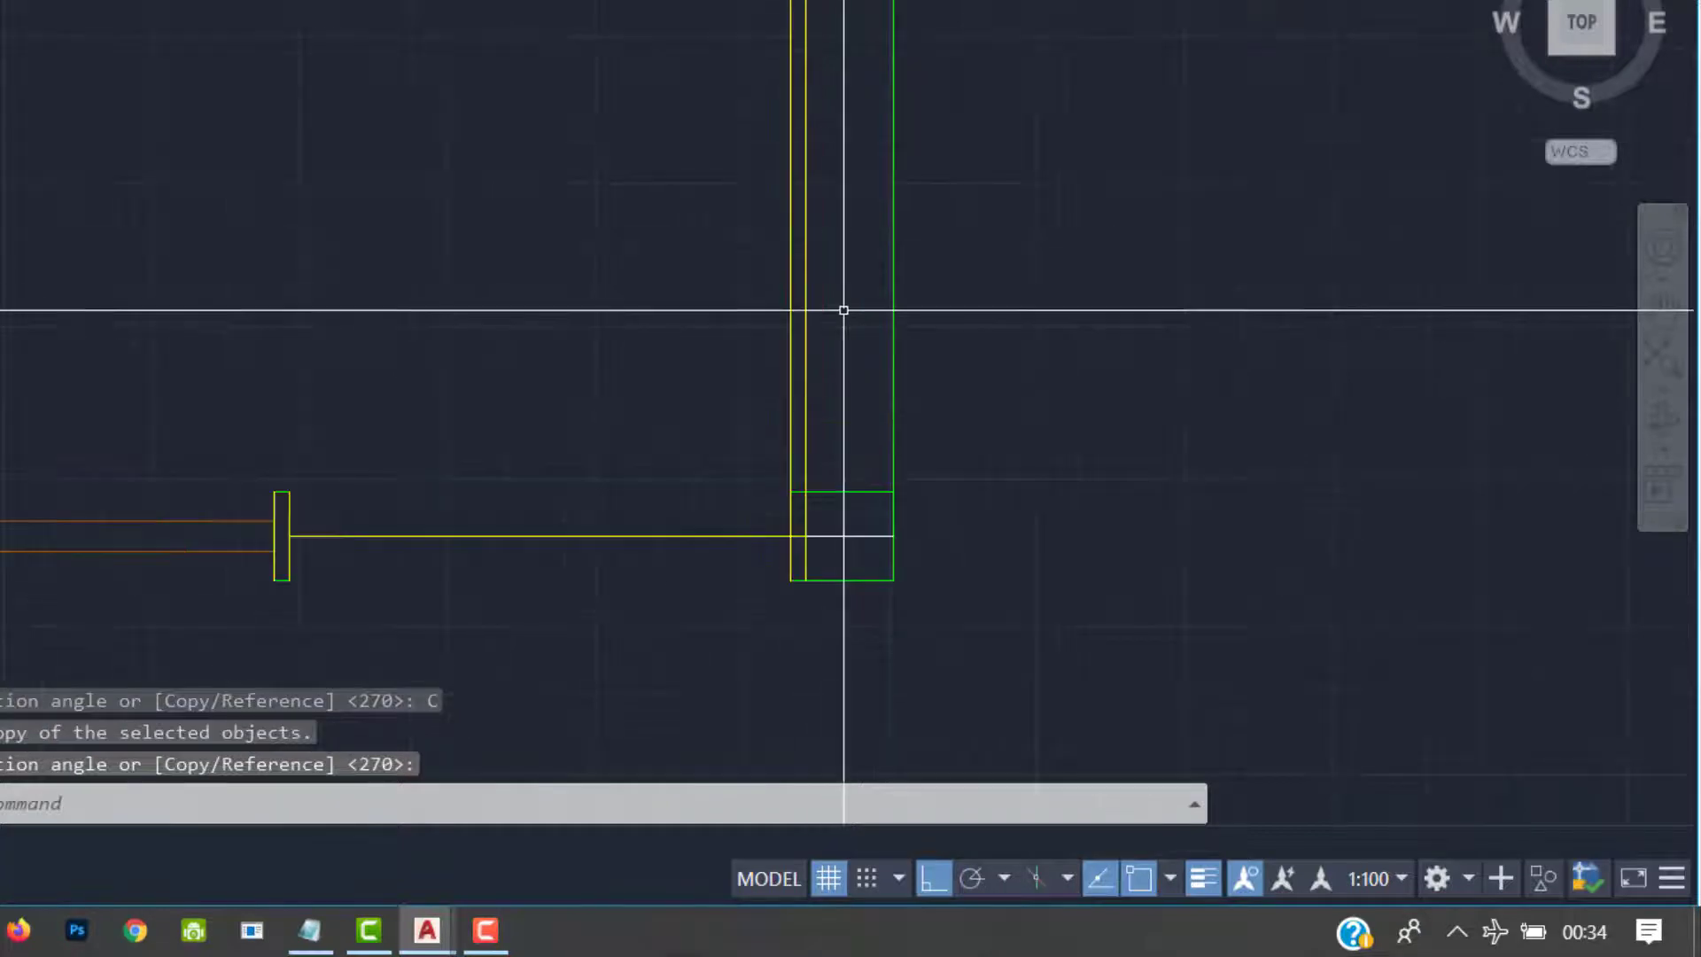
Copy the vertical door leaf line 25 units towards the opening, onto the jamb's inner construction line
left_click(806, 334)
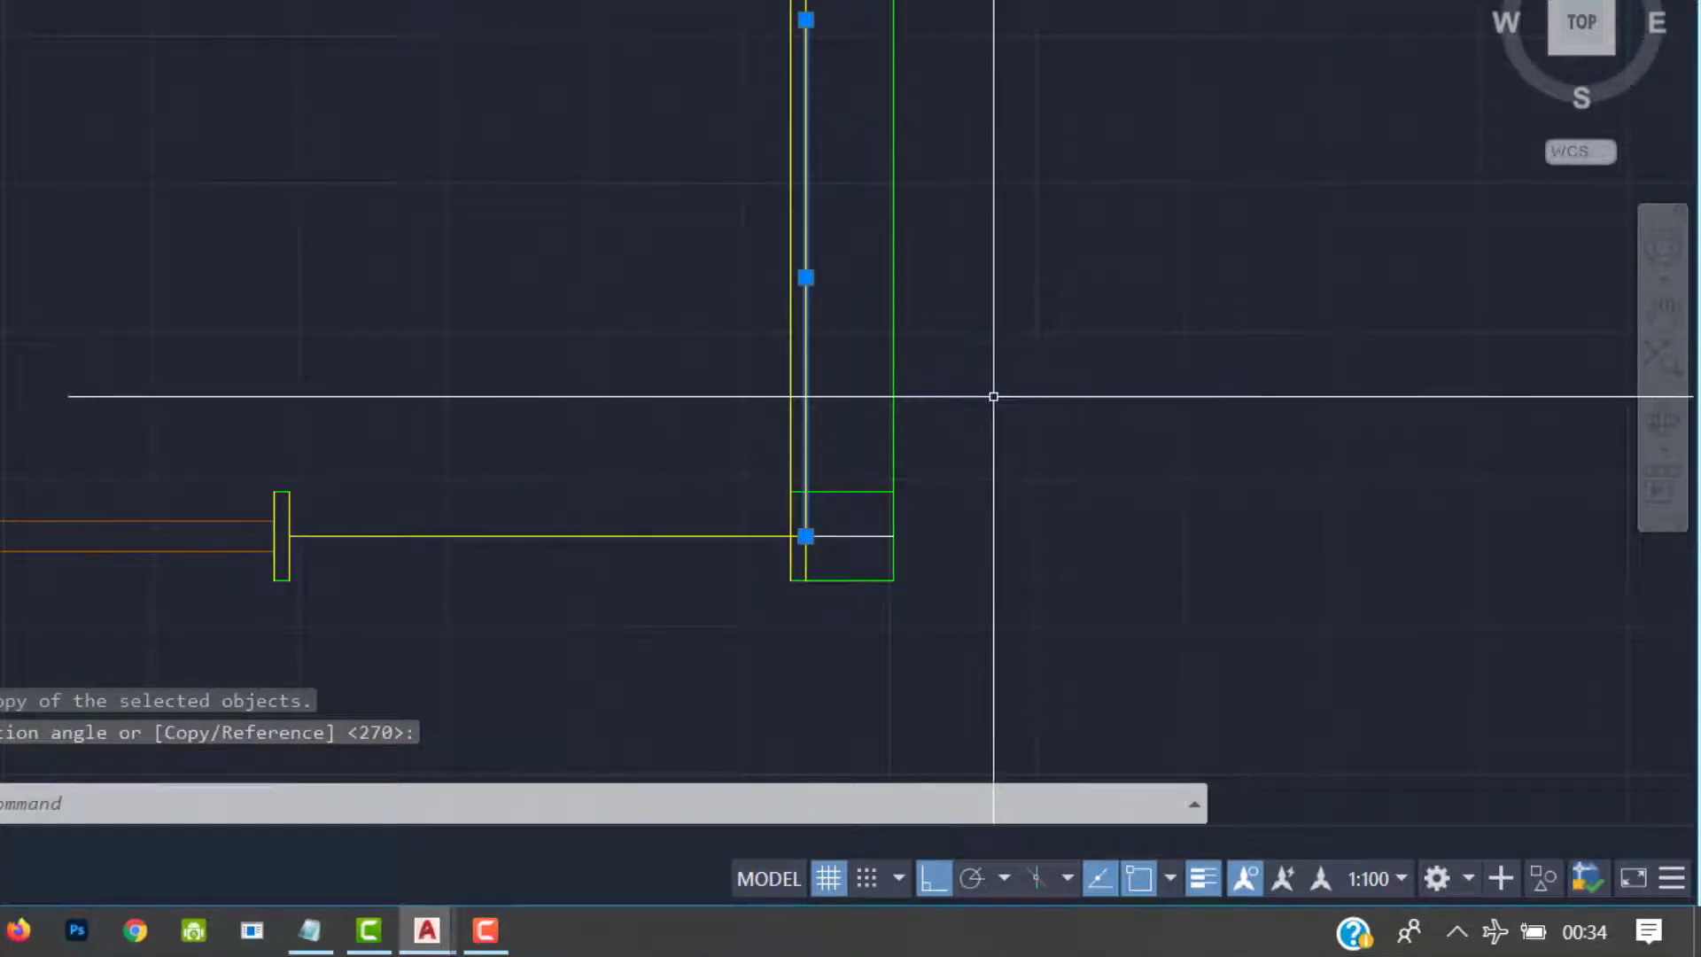
scroll(831, 520, "up", 2)
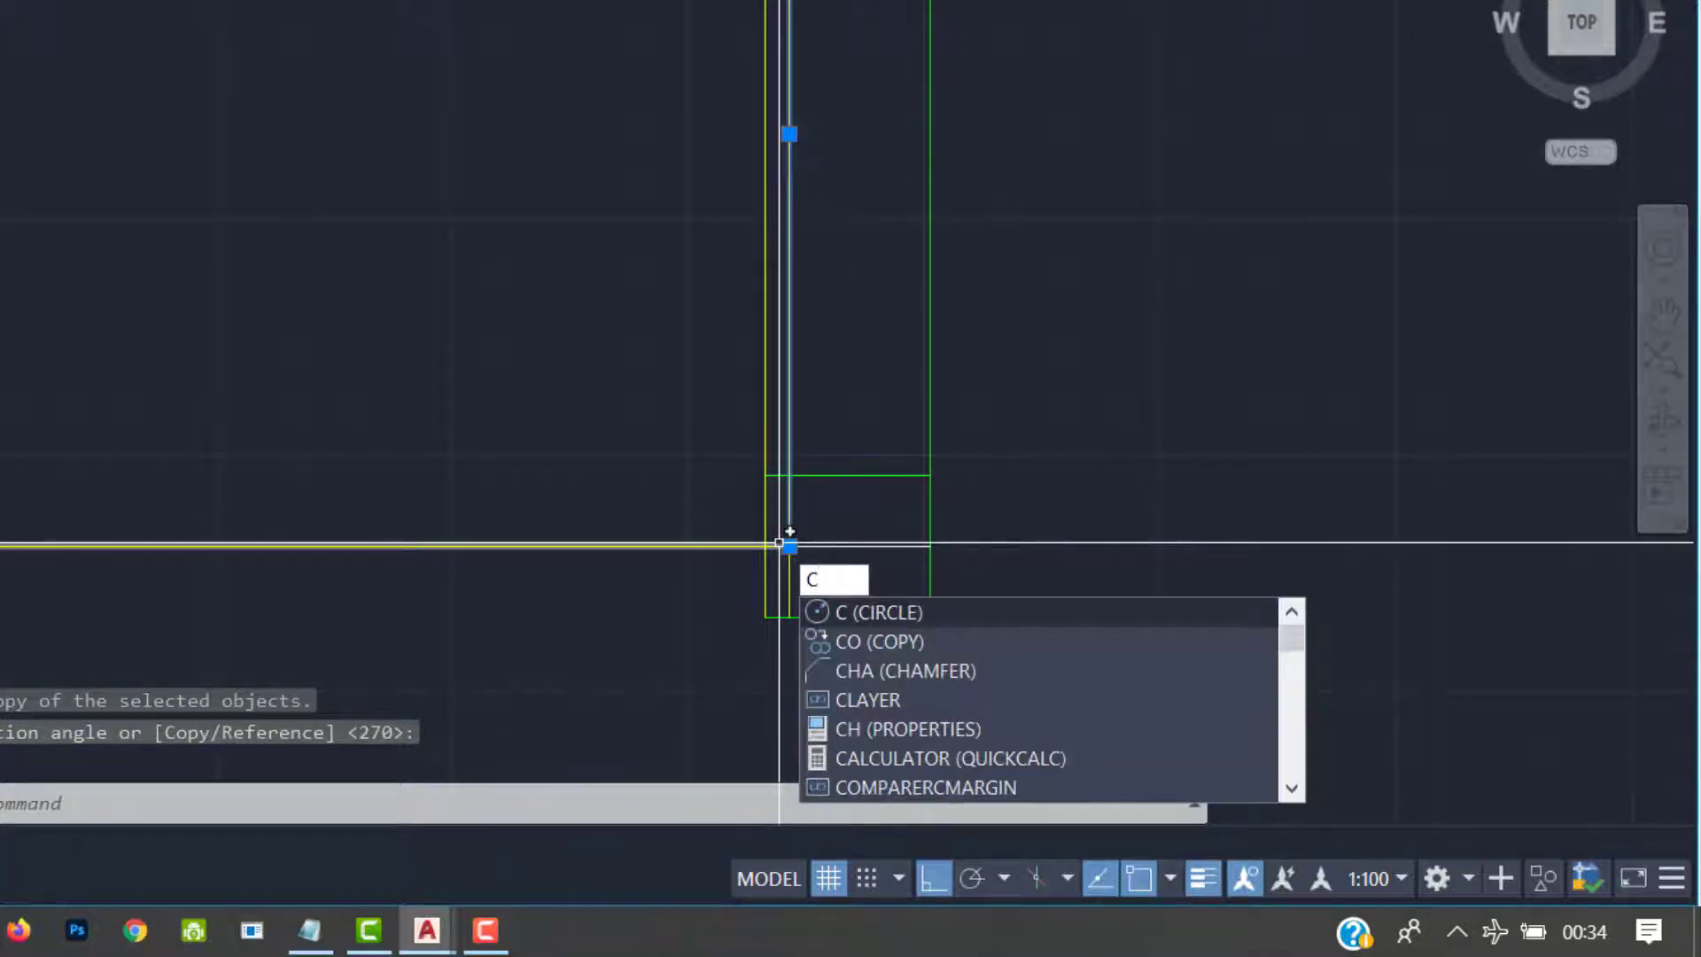
key("Return")
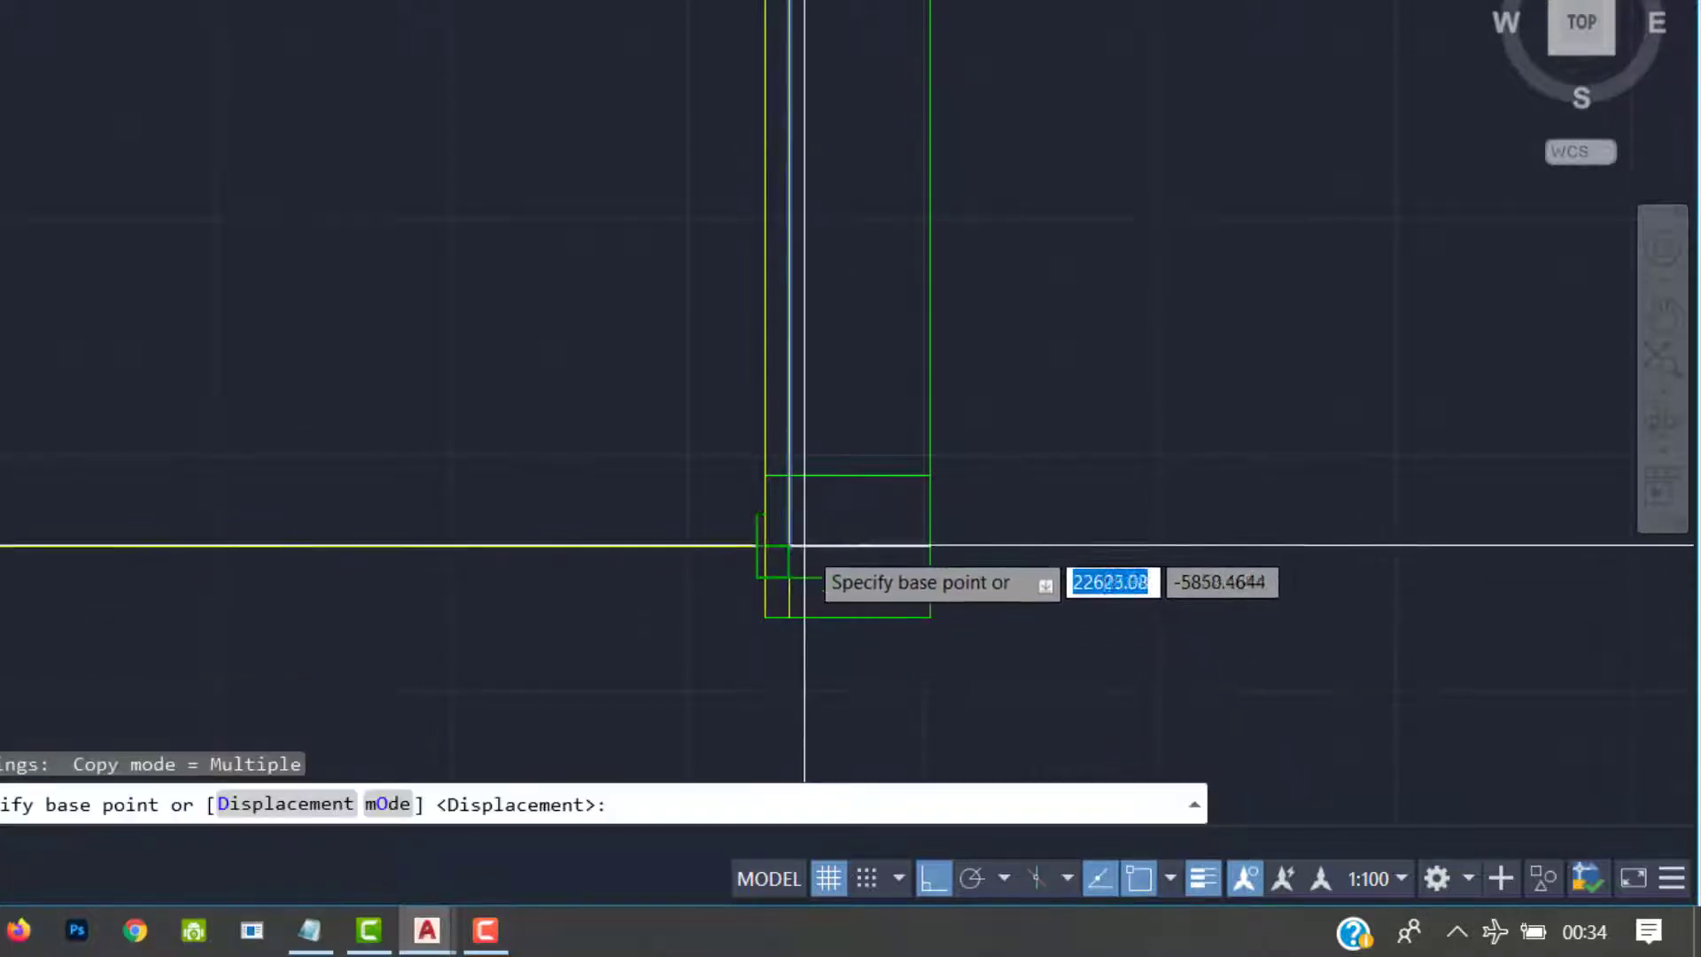
left_click(789, 547)
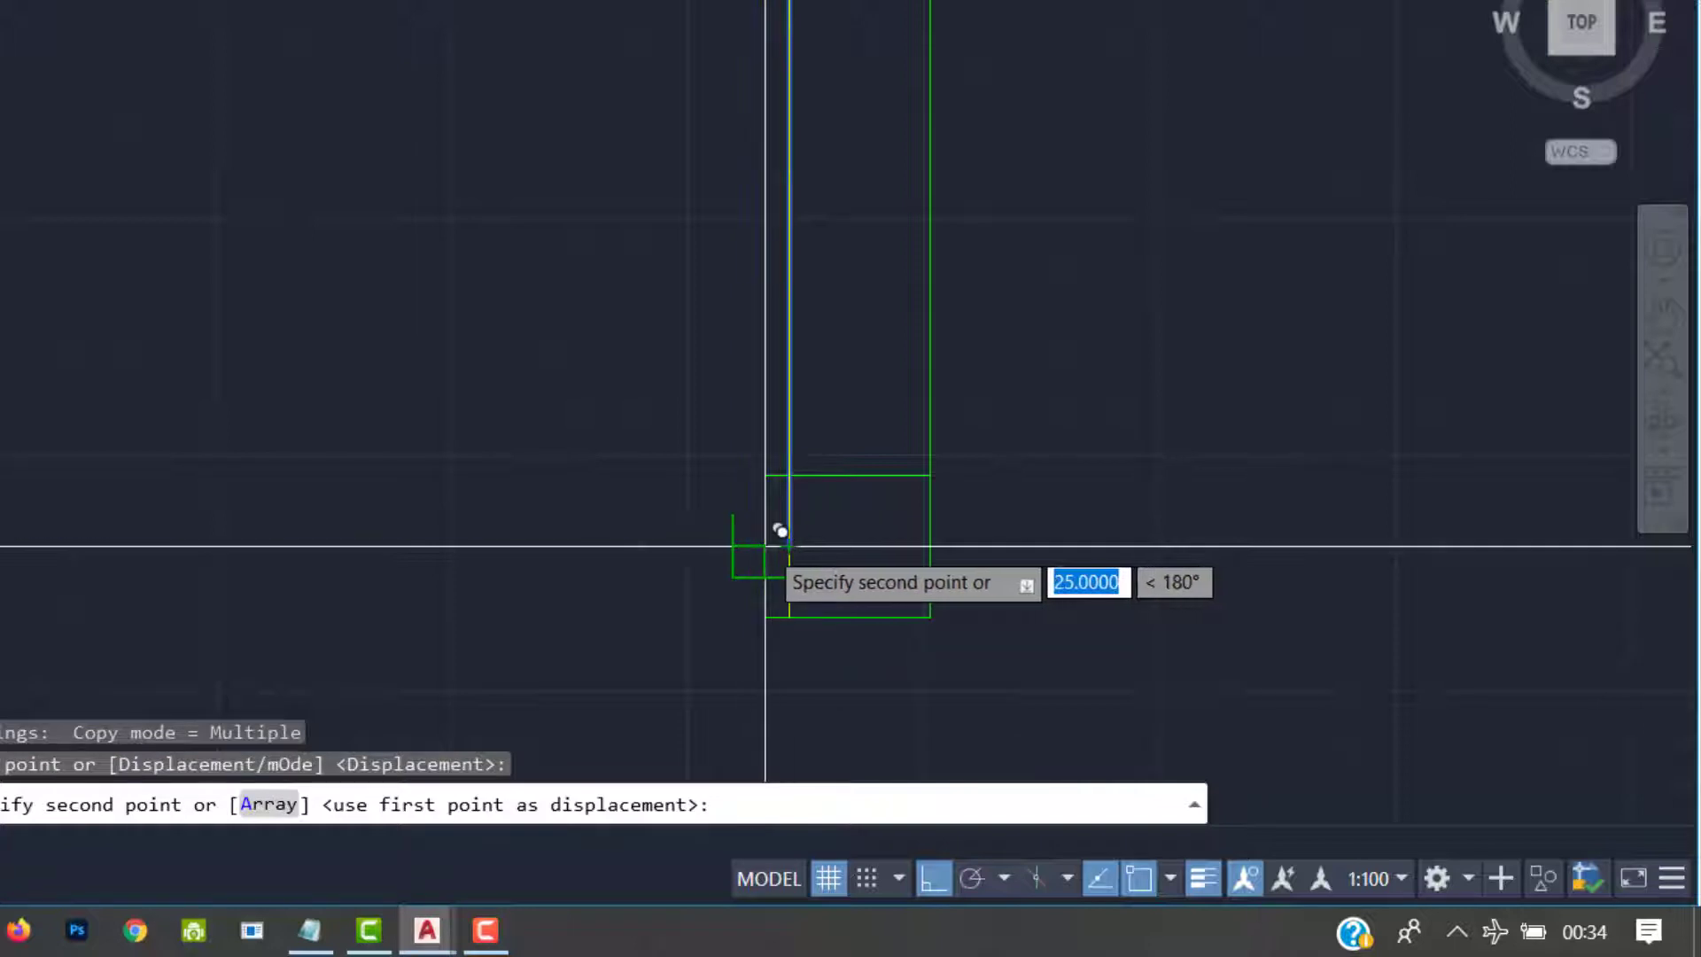
left_click(765, 546)
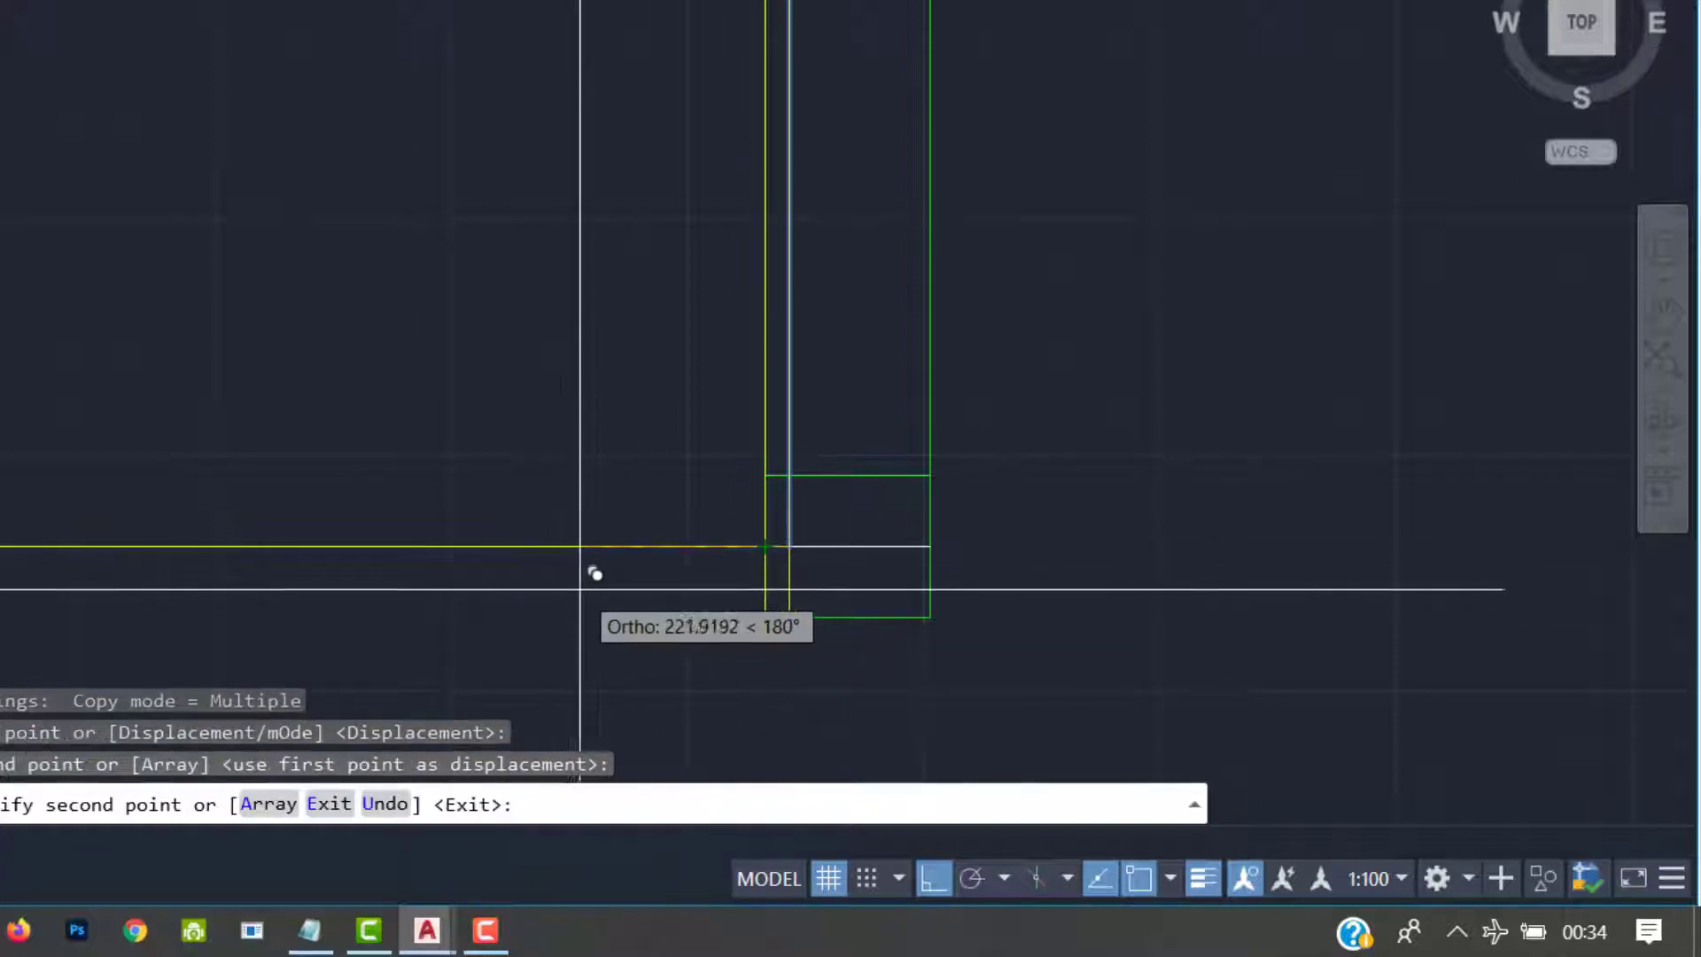
key("Escape")
key("Escape")
key("Escape")
scroll(797, 363, "down", 4)
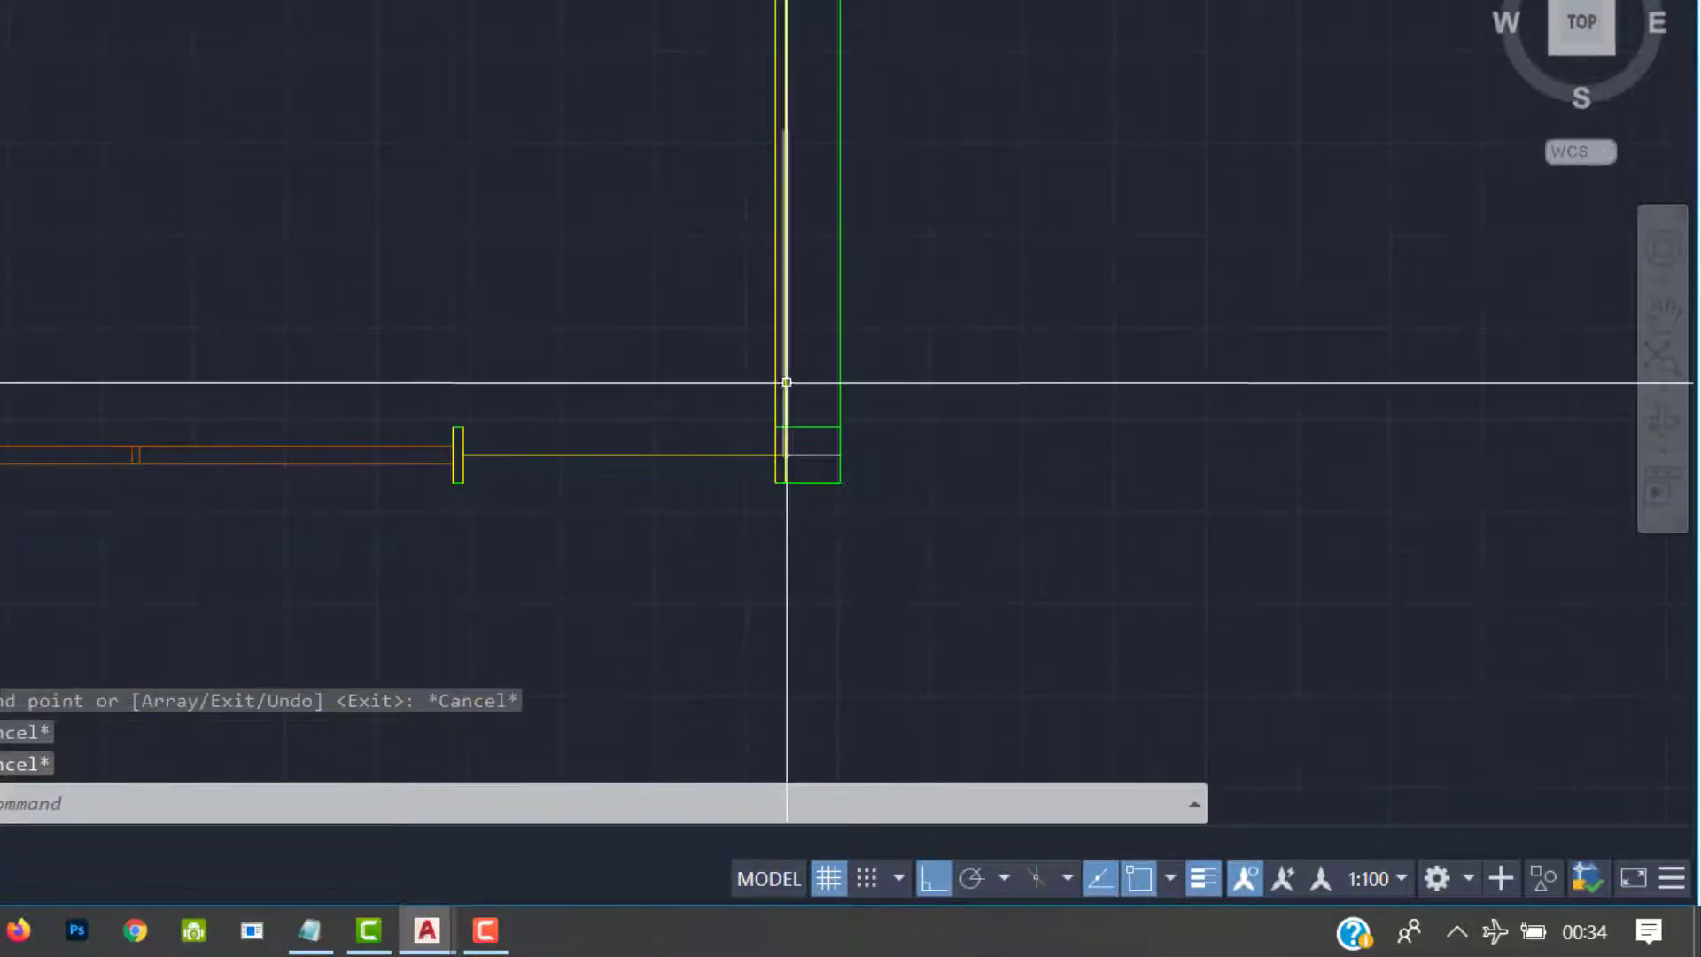
Erase the full-height vertical construction lines beside the door leaf in the new partial plan
scroll(782, 159, "up", 5)
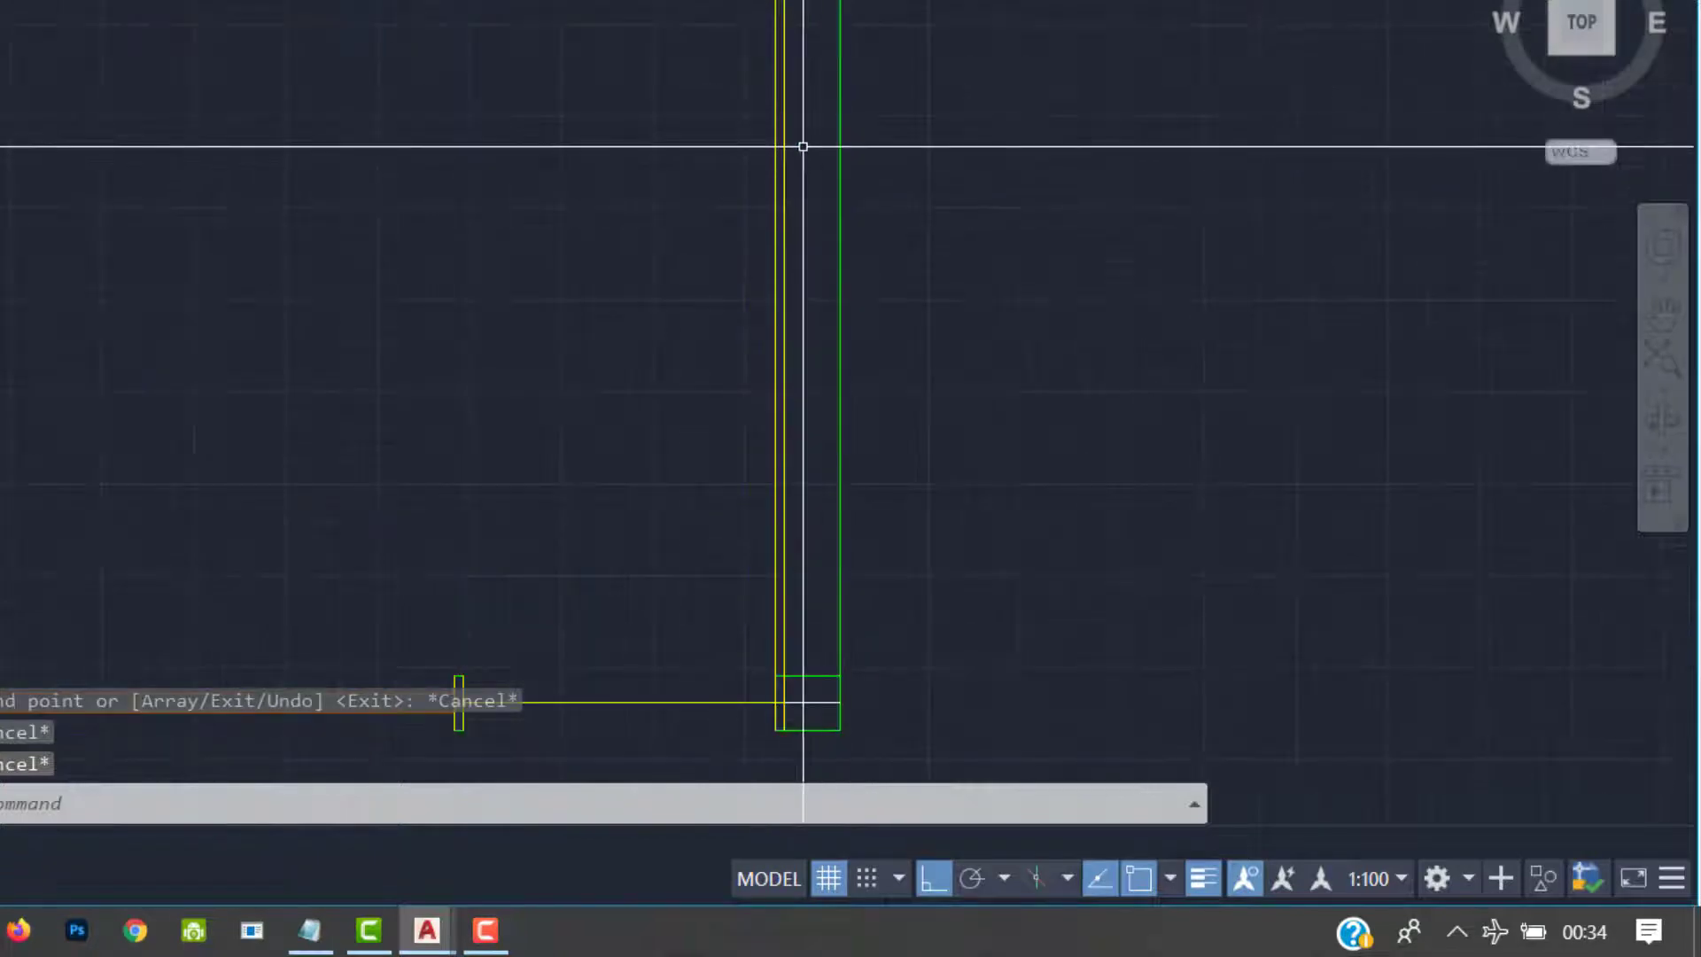
left_click(803, 146)
left_click(658, 207)
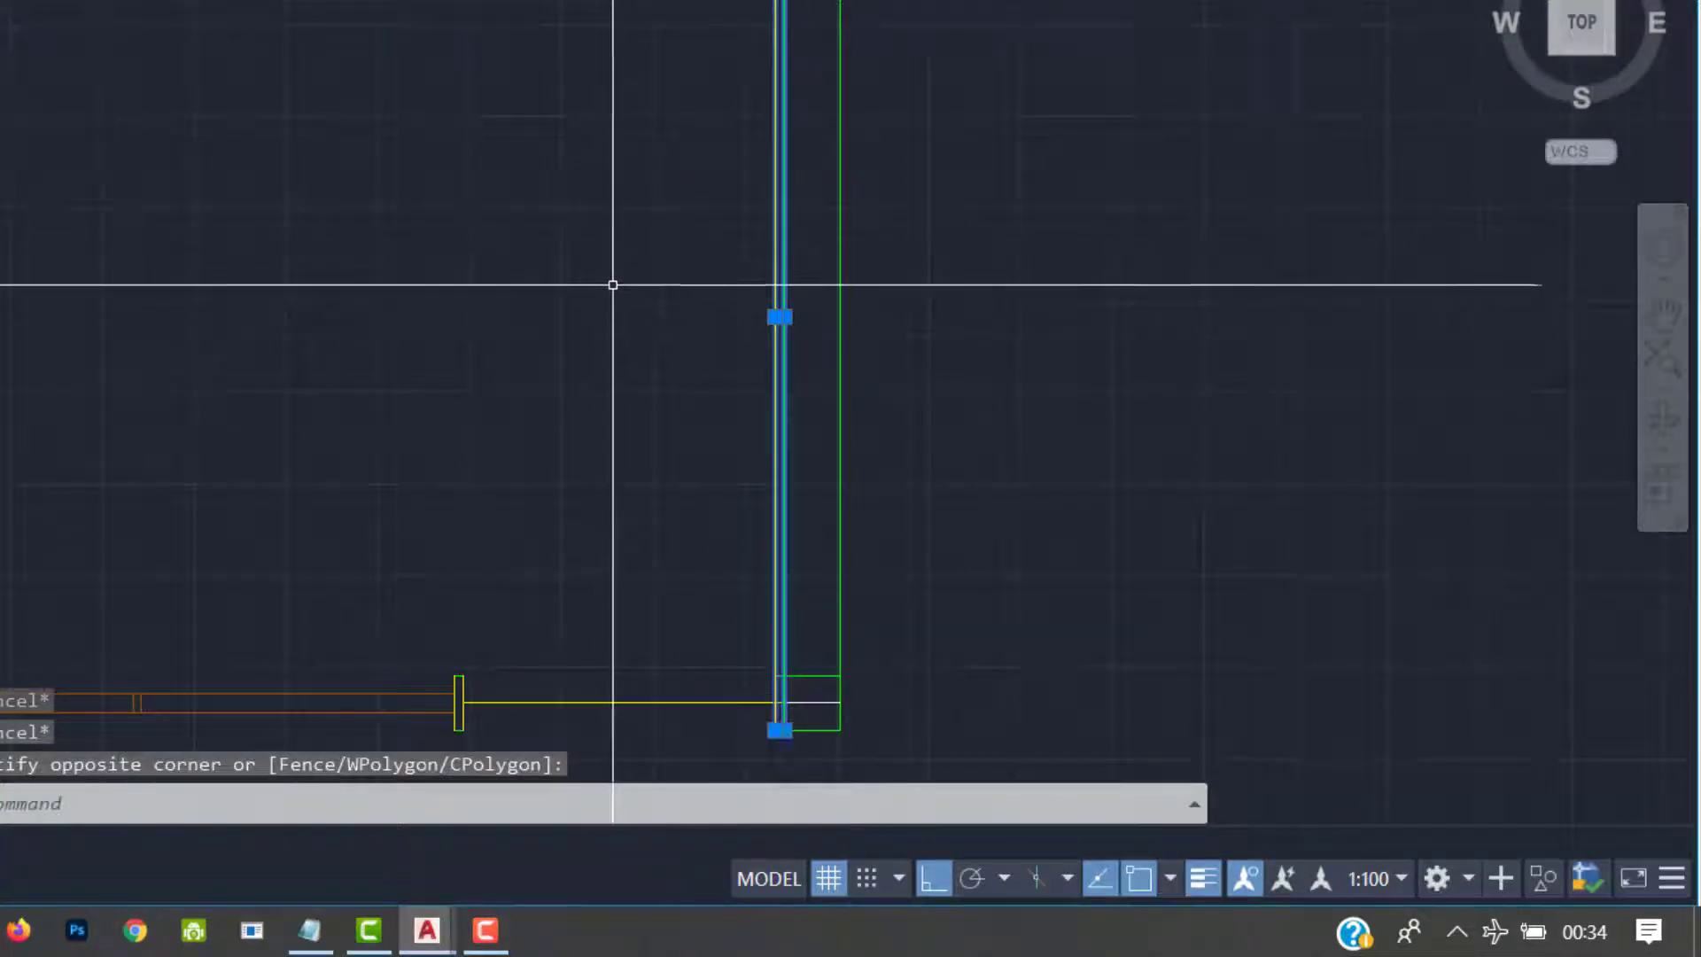
key("Delete")
scroll(850, 393, "up", 3)
type("l")
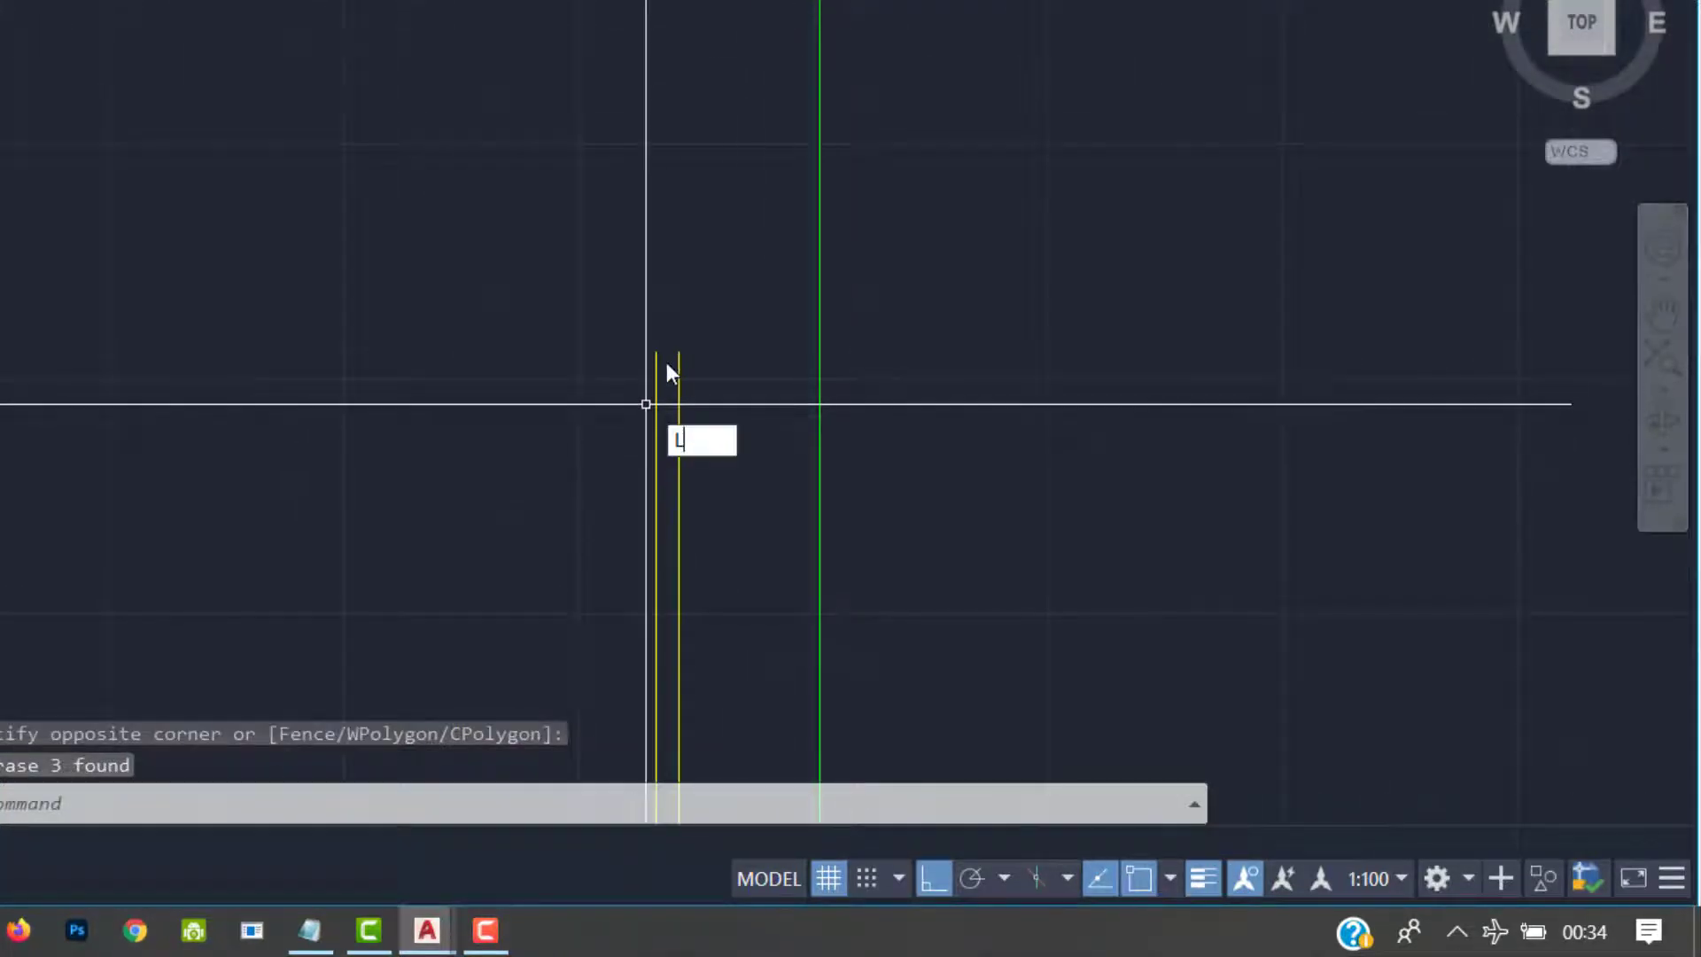
key("Return")
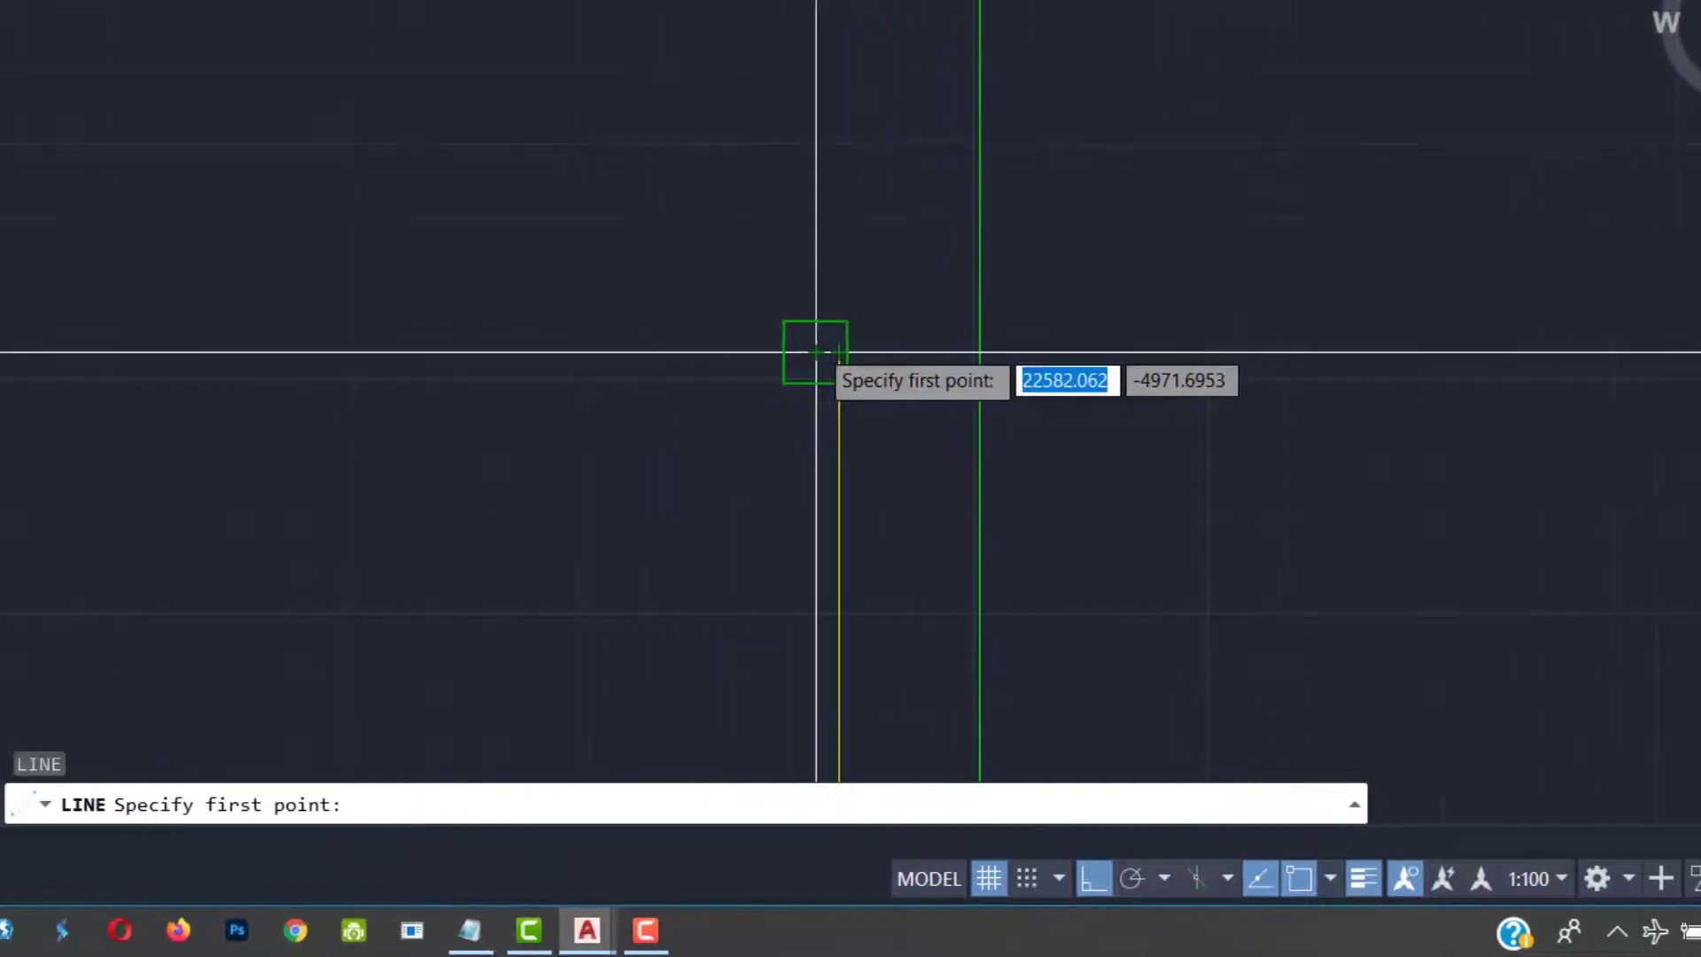
key("Escape")
key("Escape")
scroll(669, 323, "down", 4)
scroll(902, 483, "up", 4)
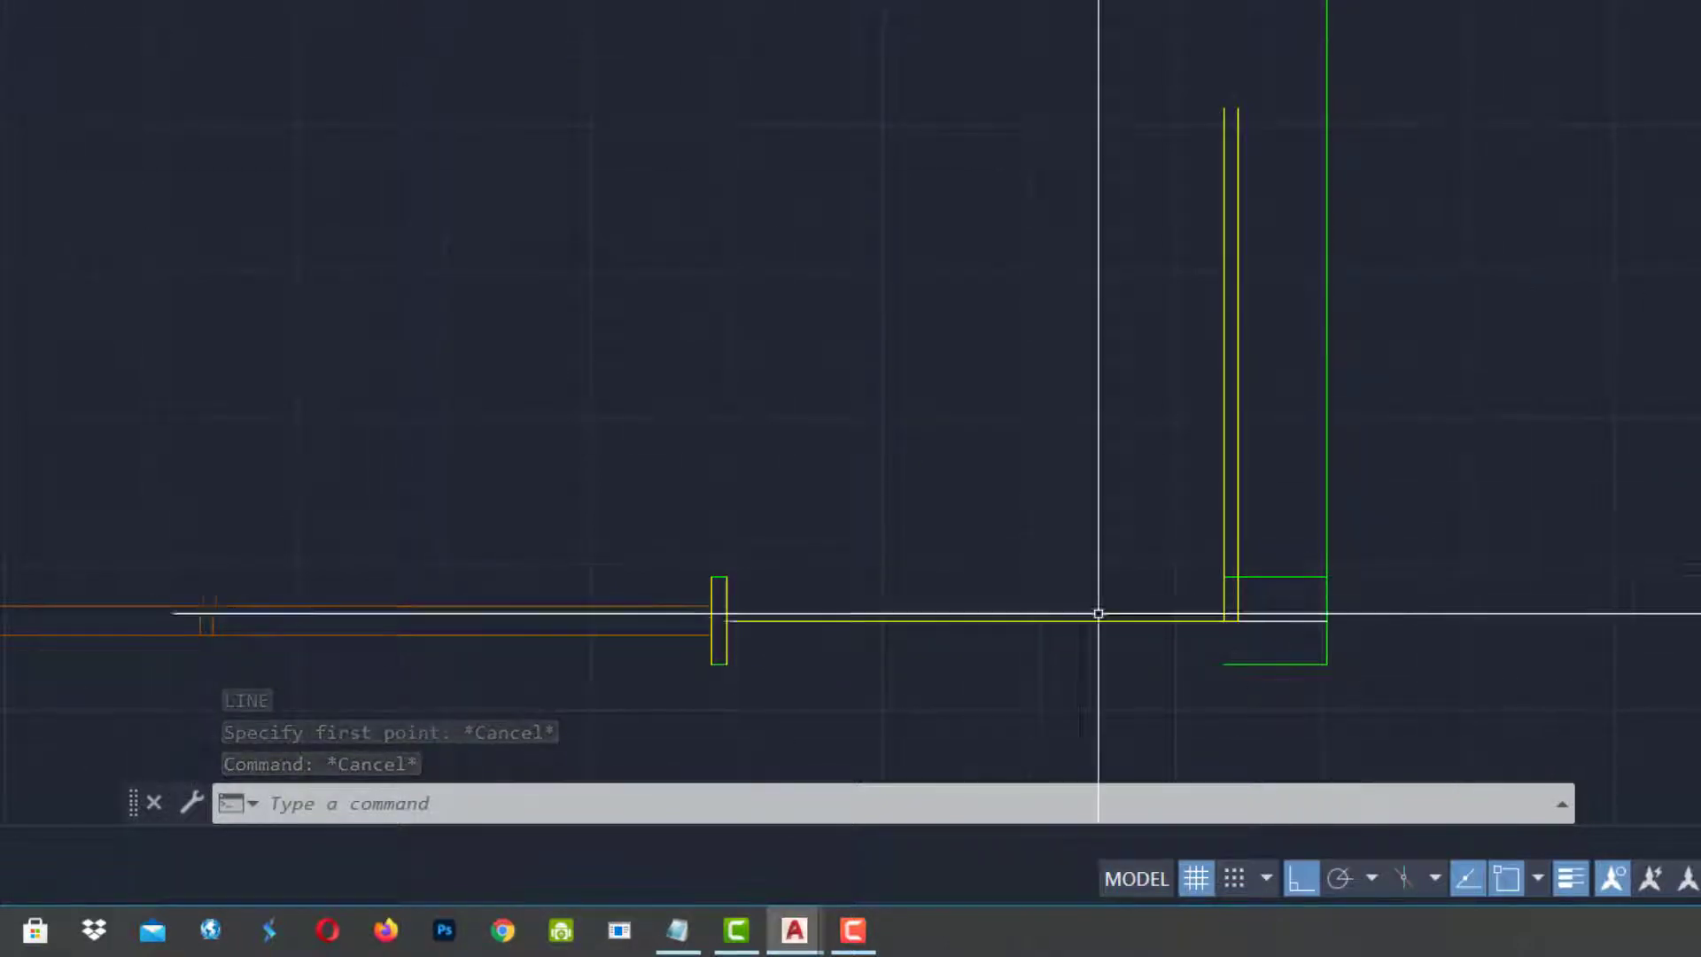
scroll(1275, 594, "down", 8)
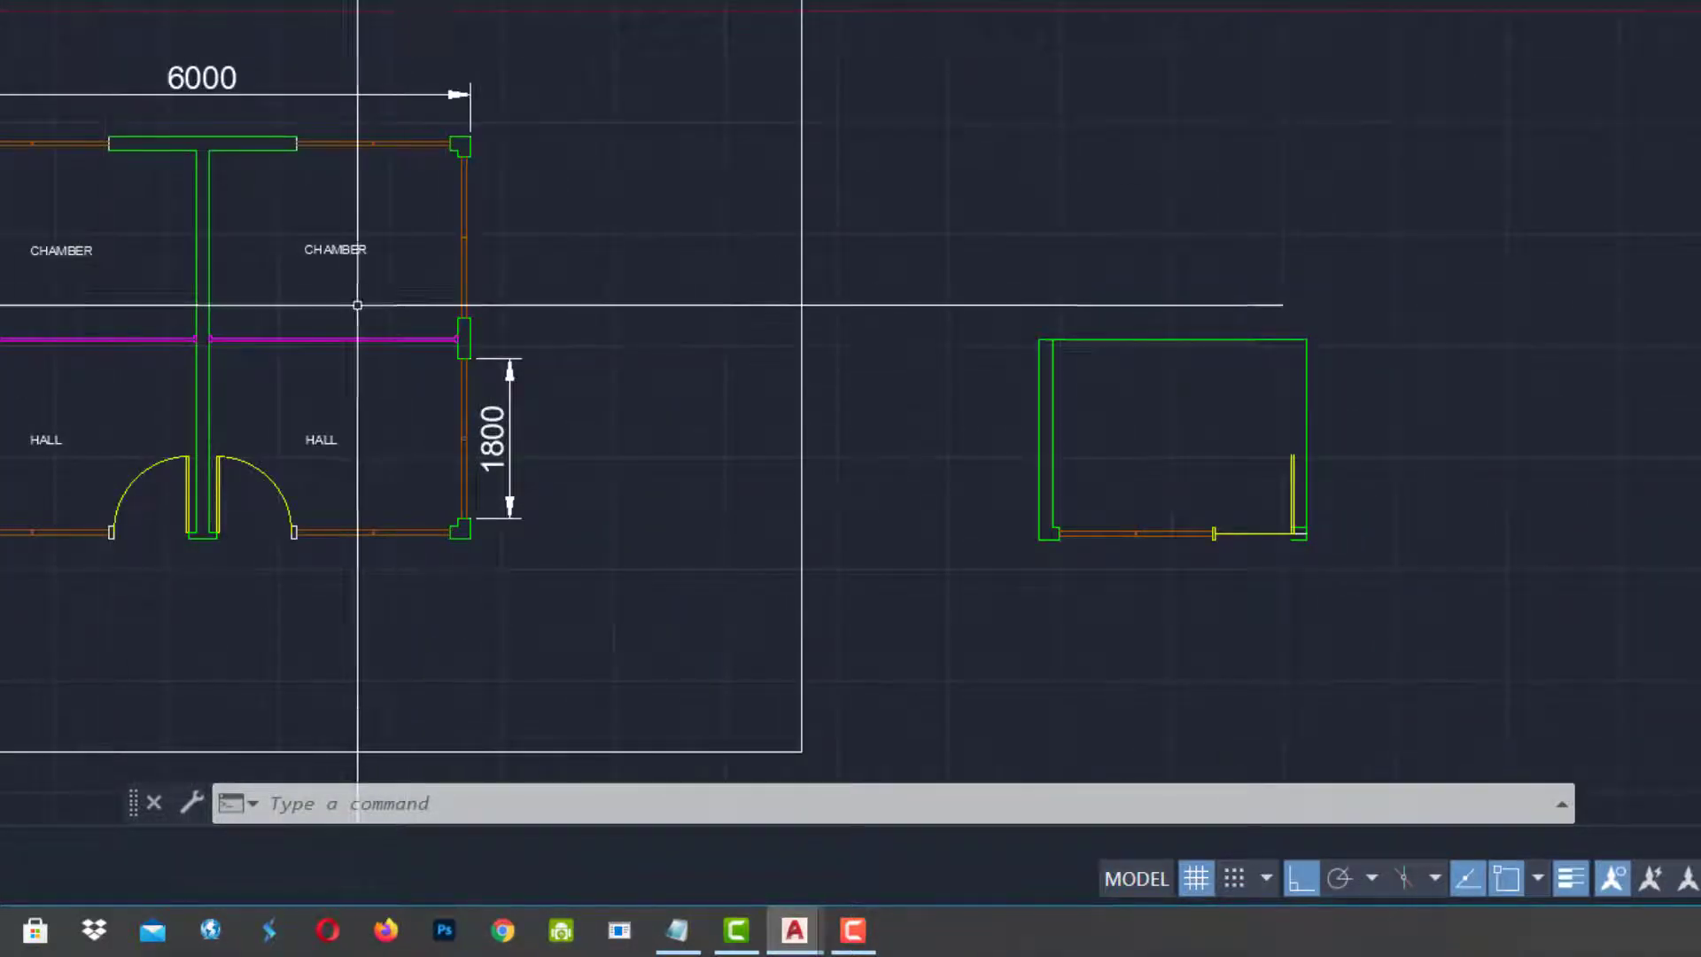
scroll(1569, 448, "up", 6)
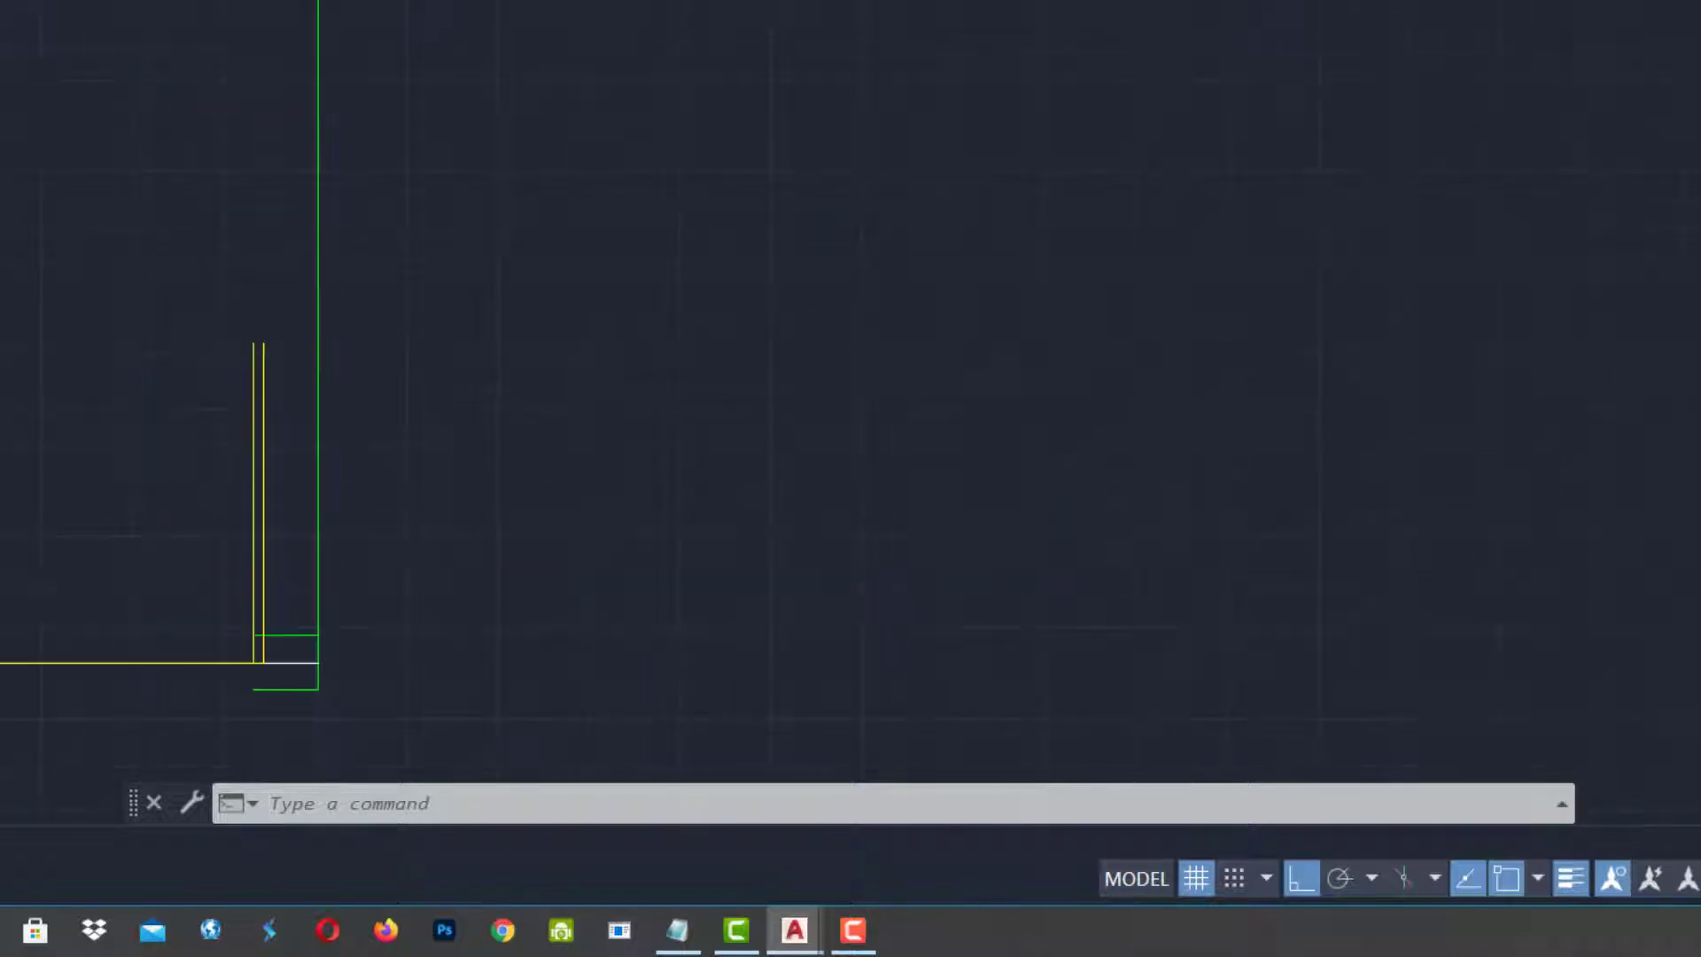
left_click(220, 97)
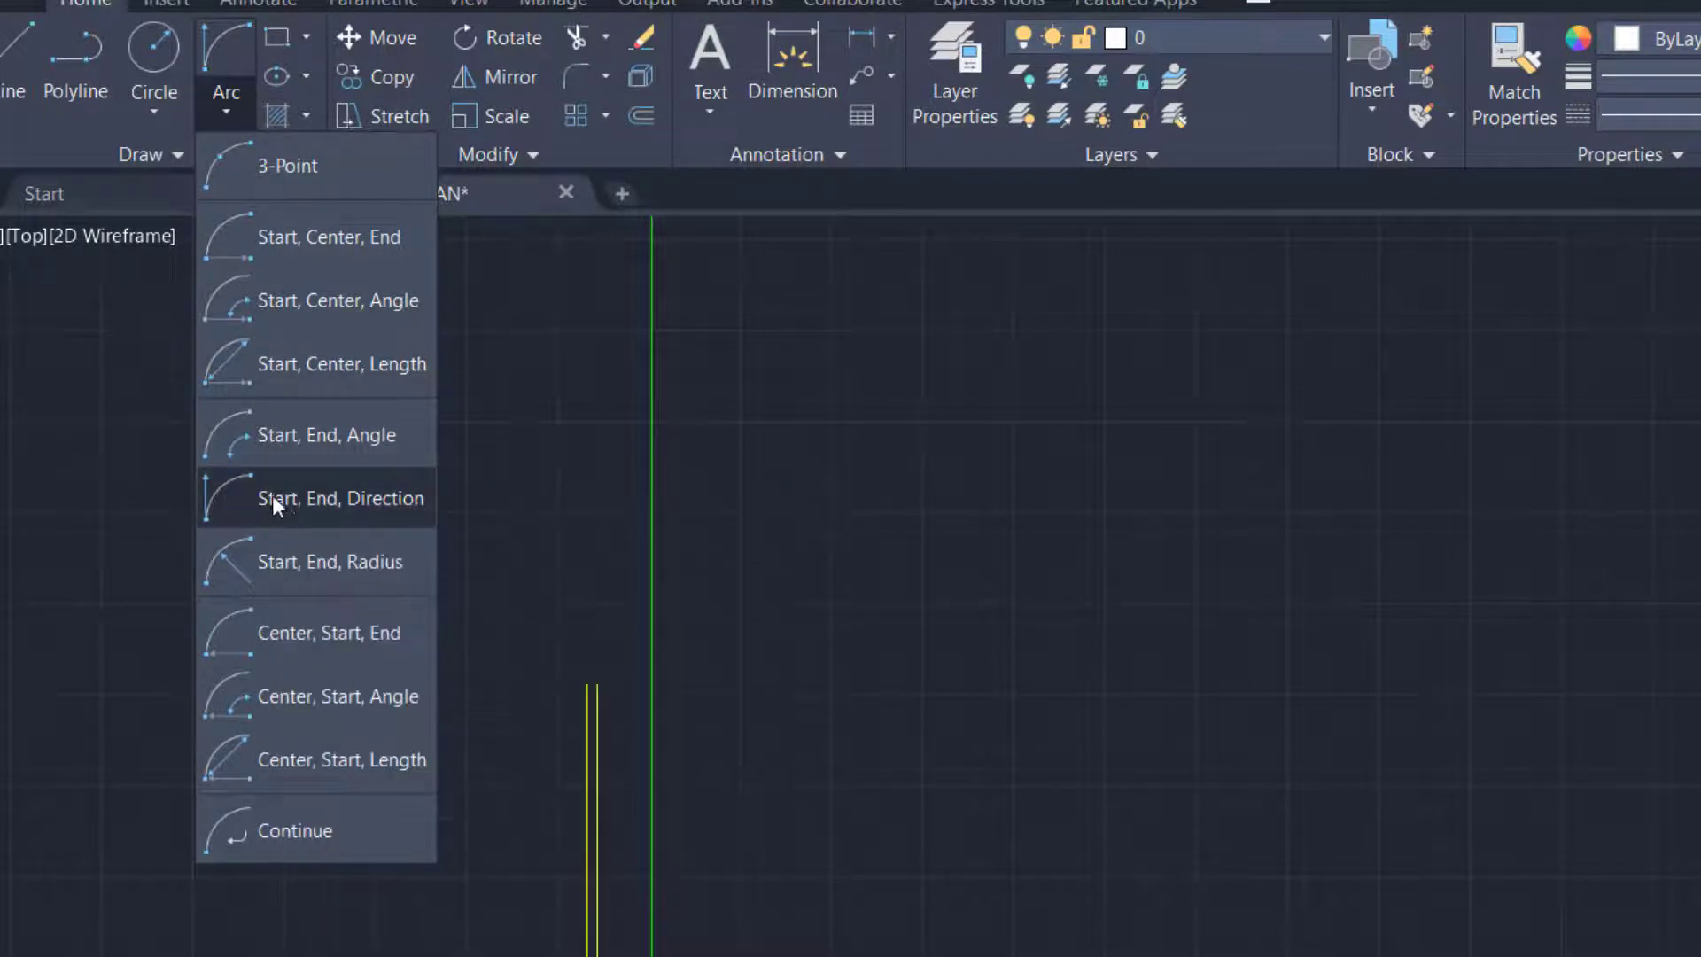
left_click(577, 583)
Copy the horizontal door line 875 units straight up, from its hinge-side end to the upper end of the door leaf
middle_click_drag(442, 945, 852, 953)
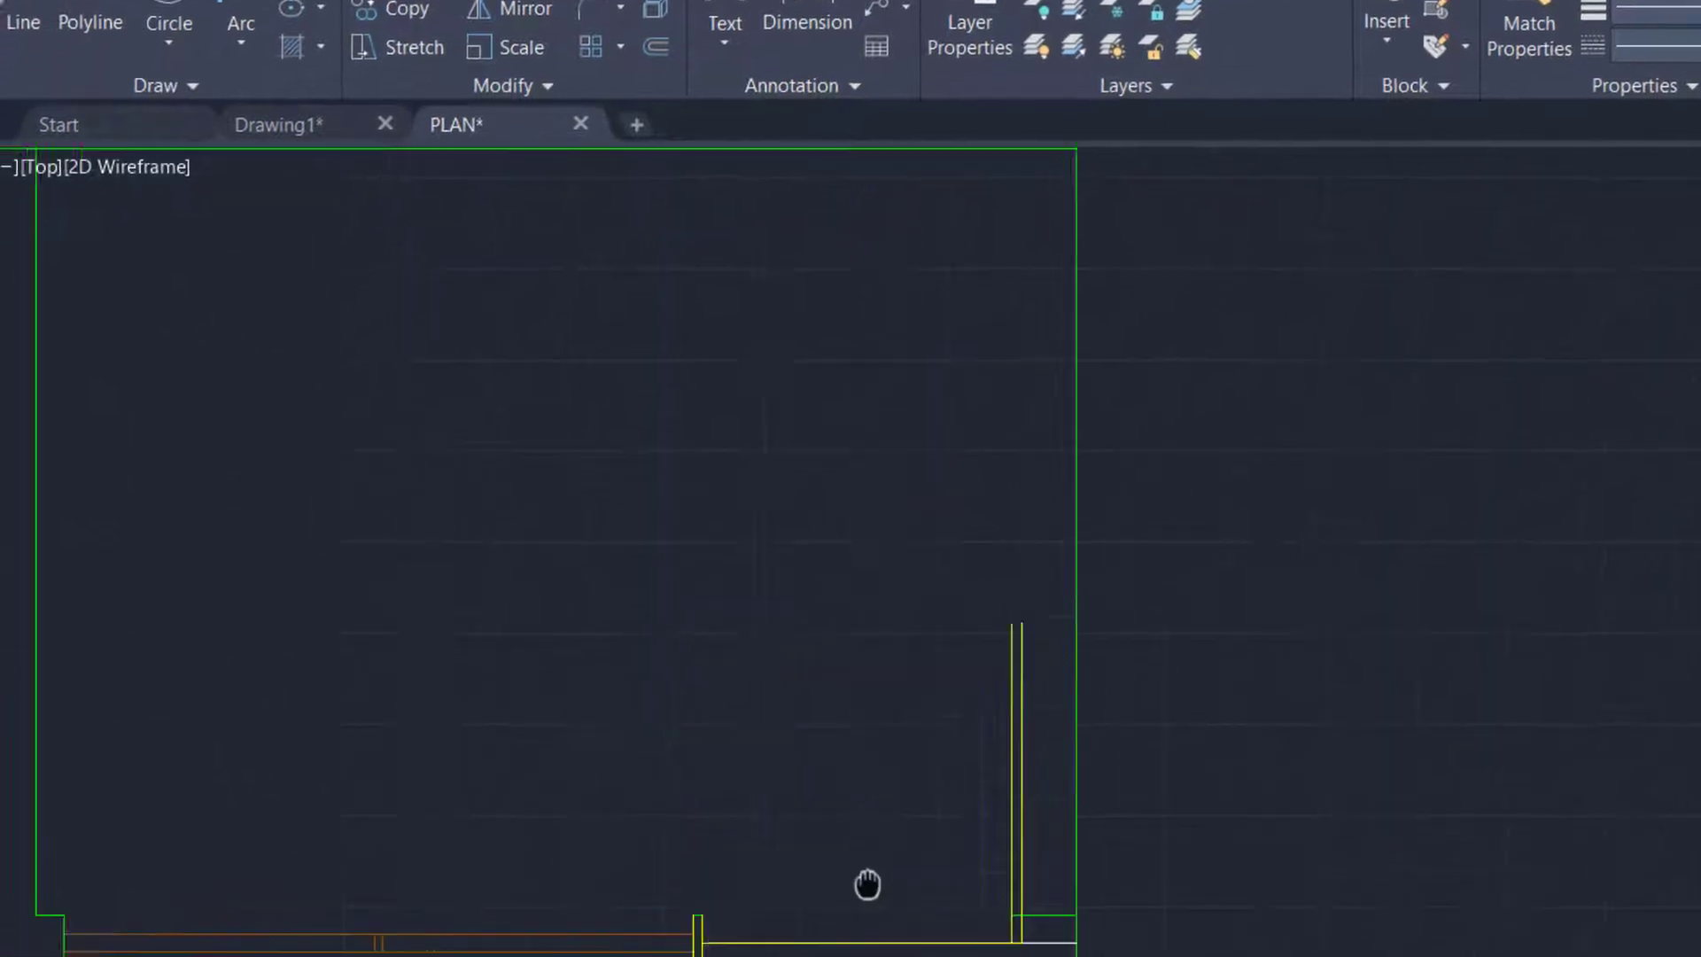
middle_click_drag(868, 884, 914, 885)
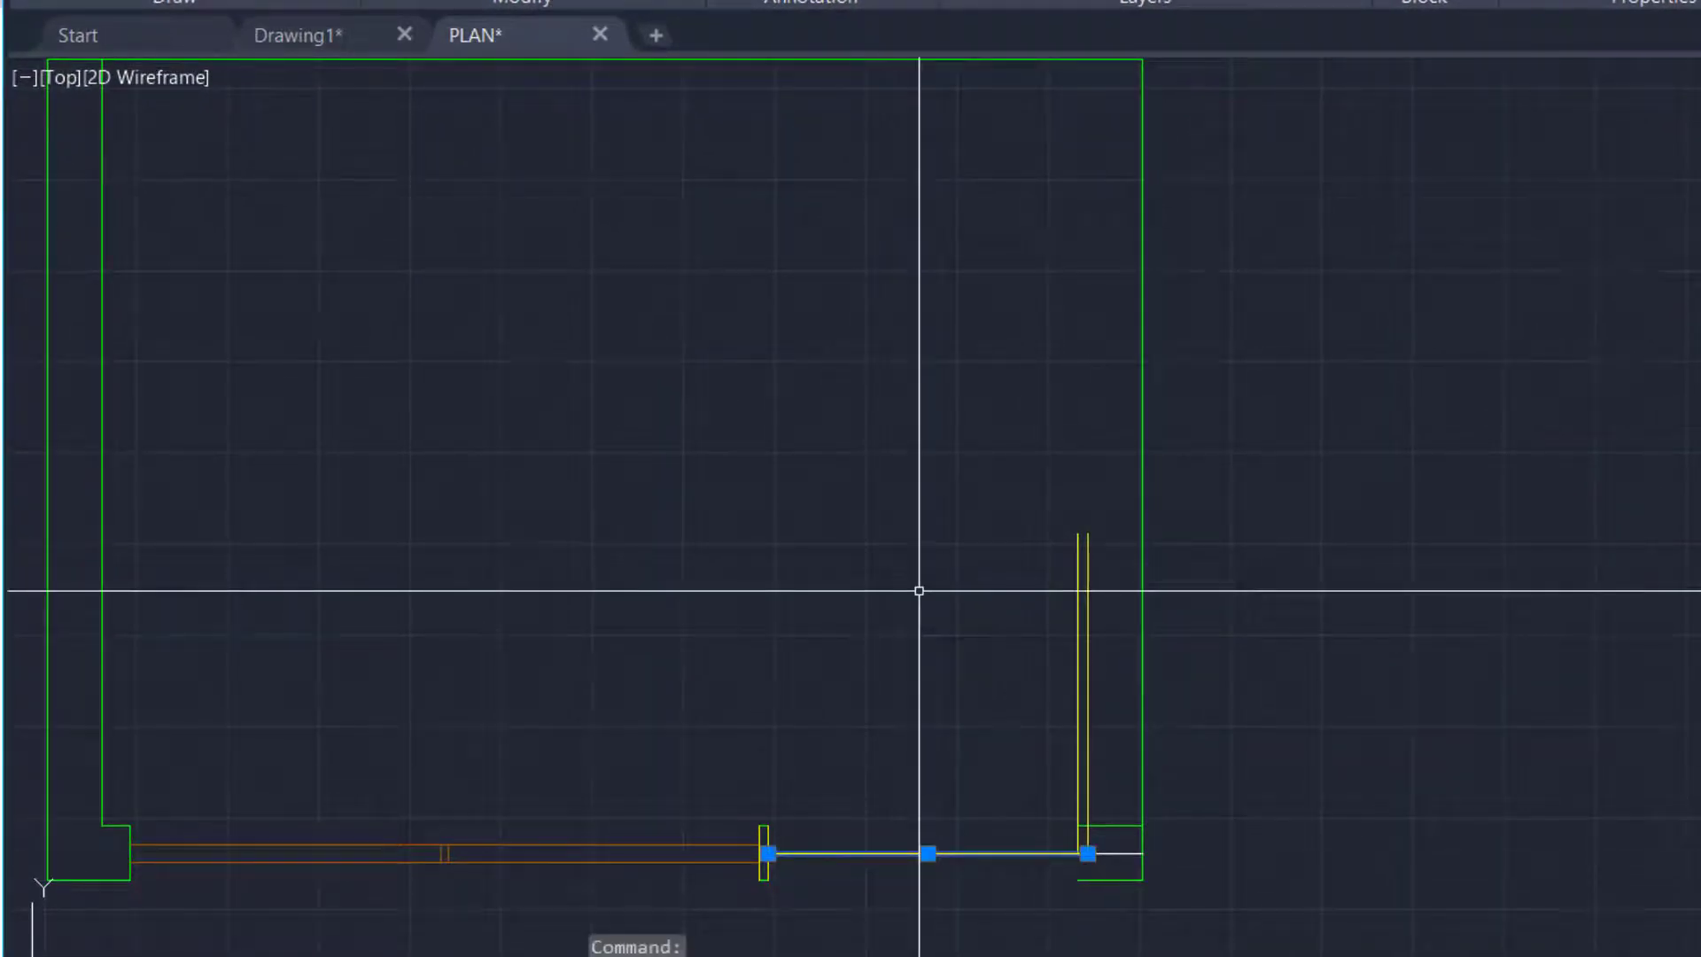
type("co")
key("Return")
scroll(903, 728, "up", 2)
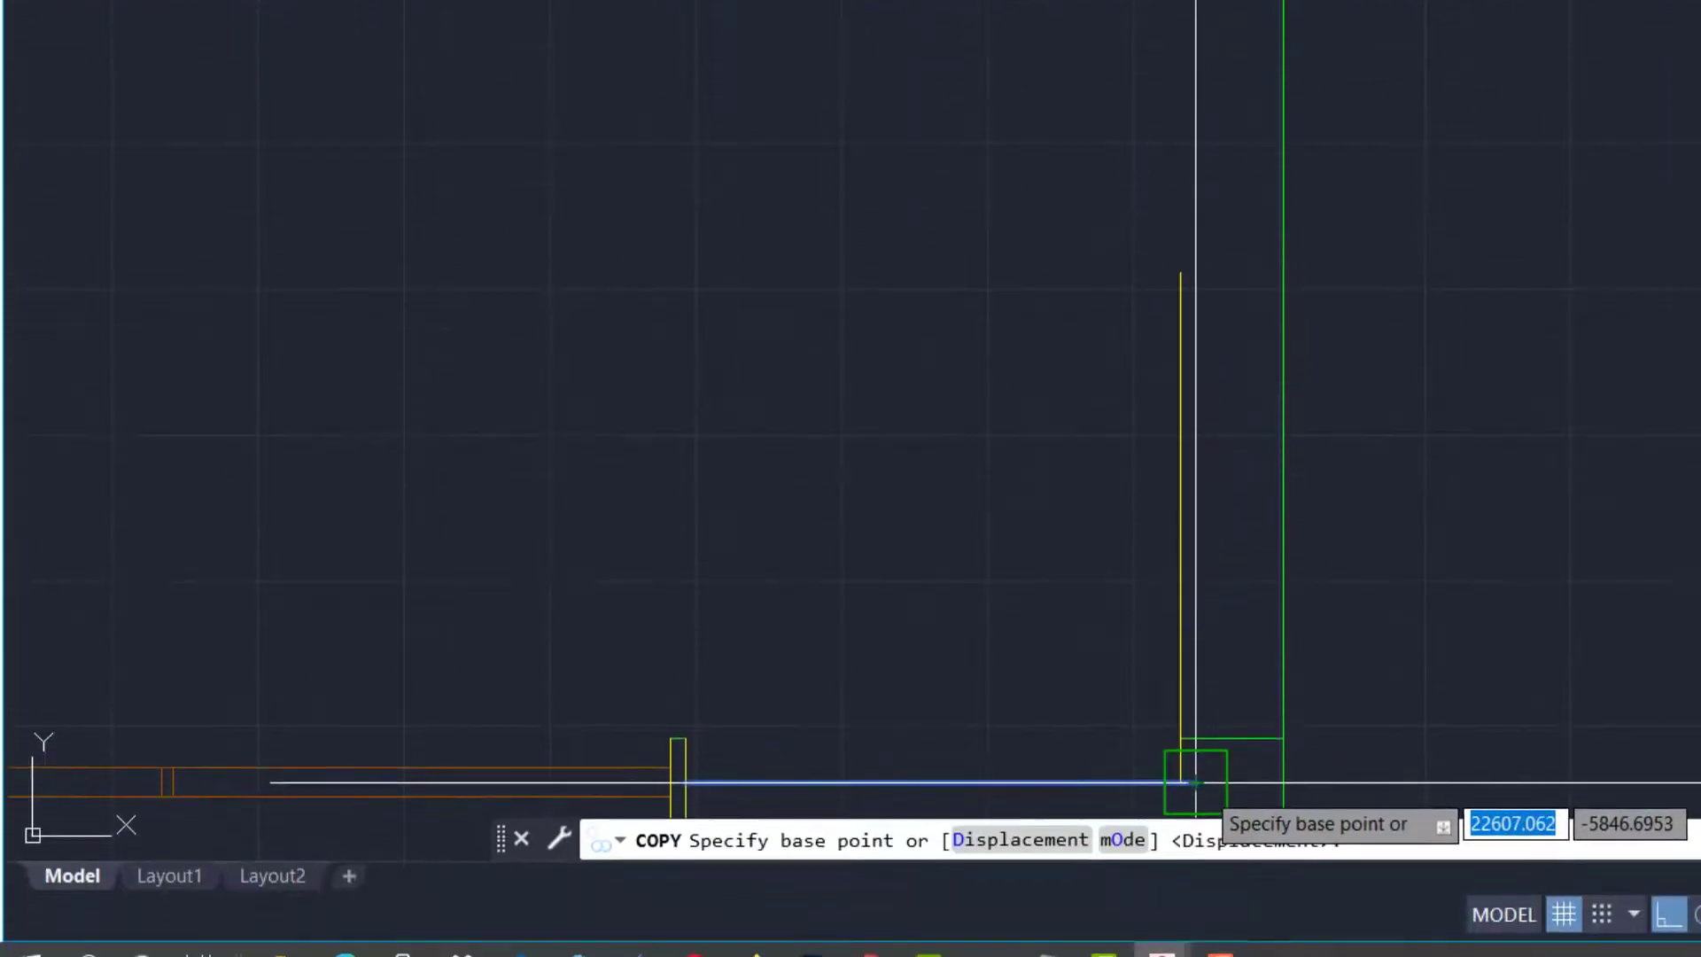
left_click(1217, 770)
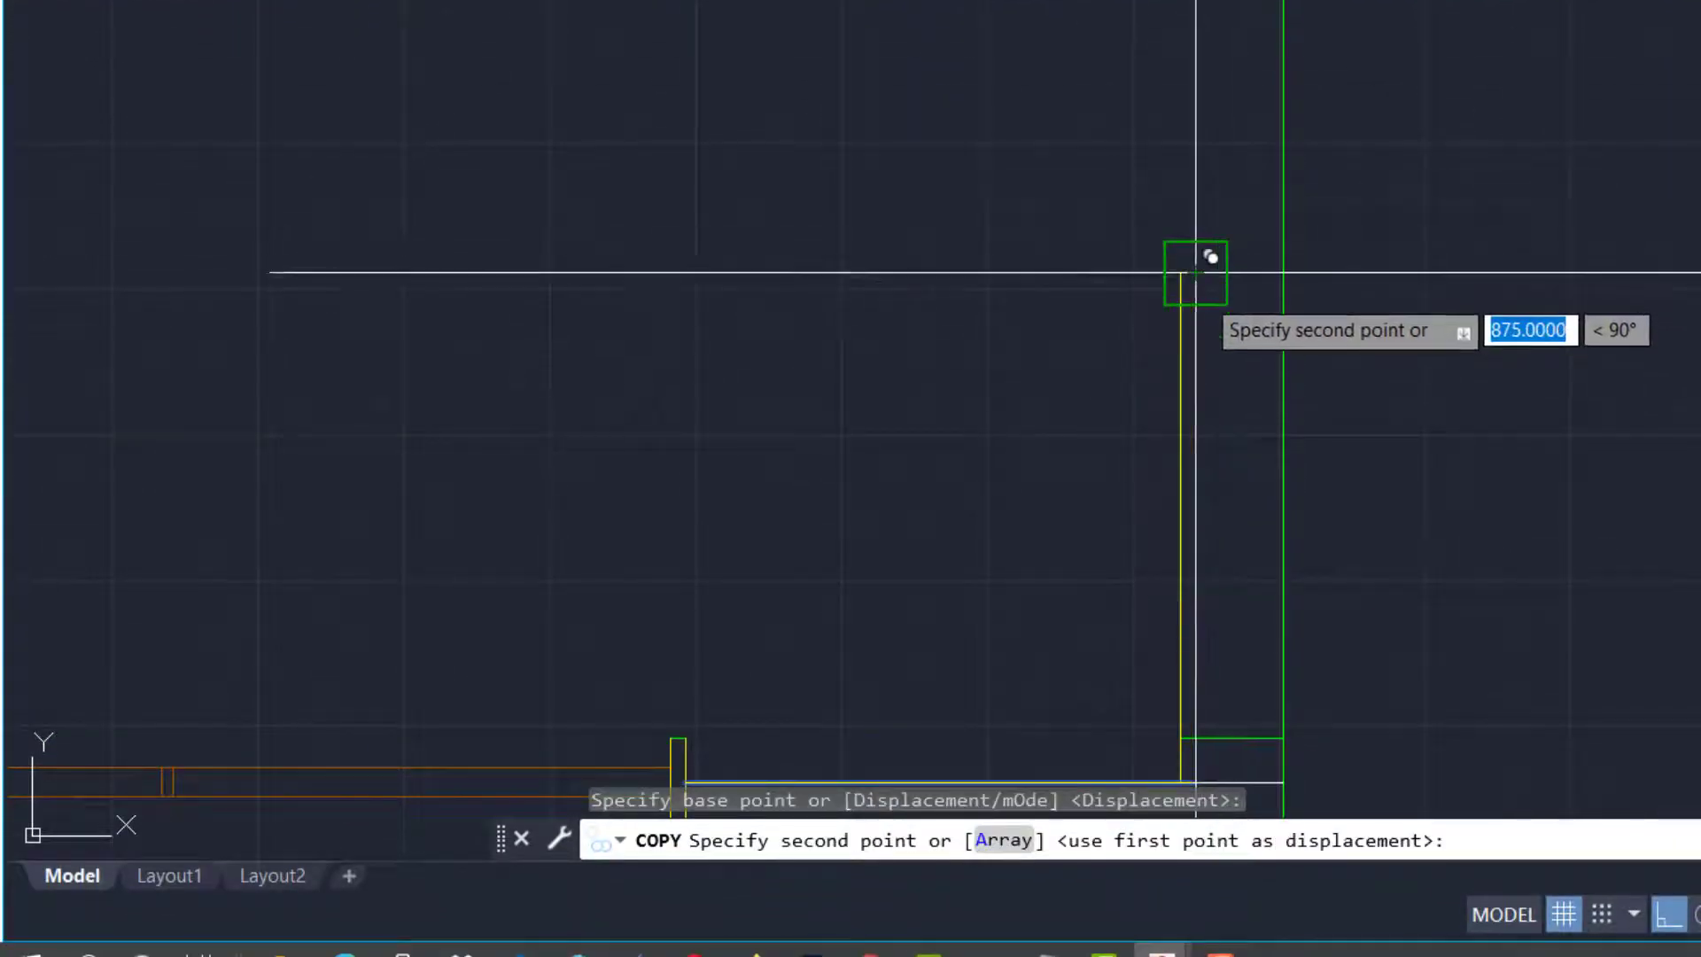
left_click(1195, 272)
scroll(1232, 279, "down", 3)
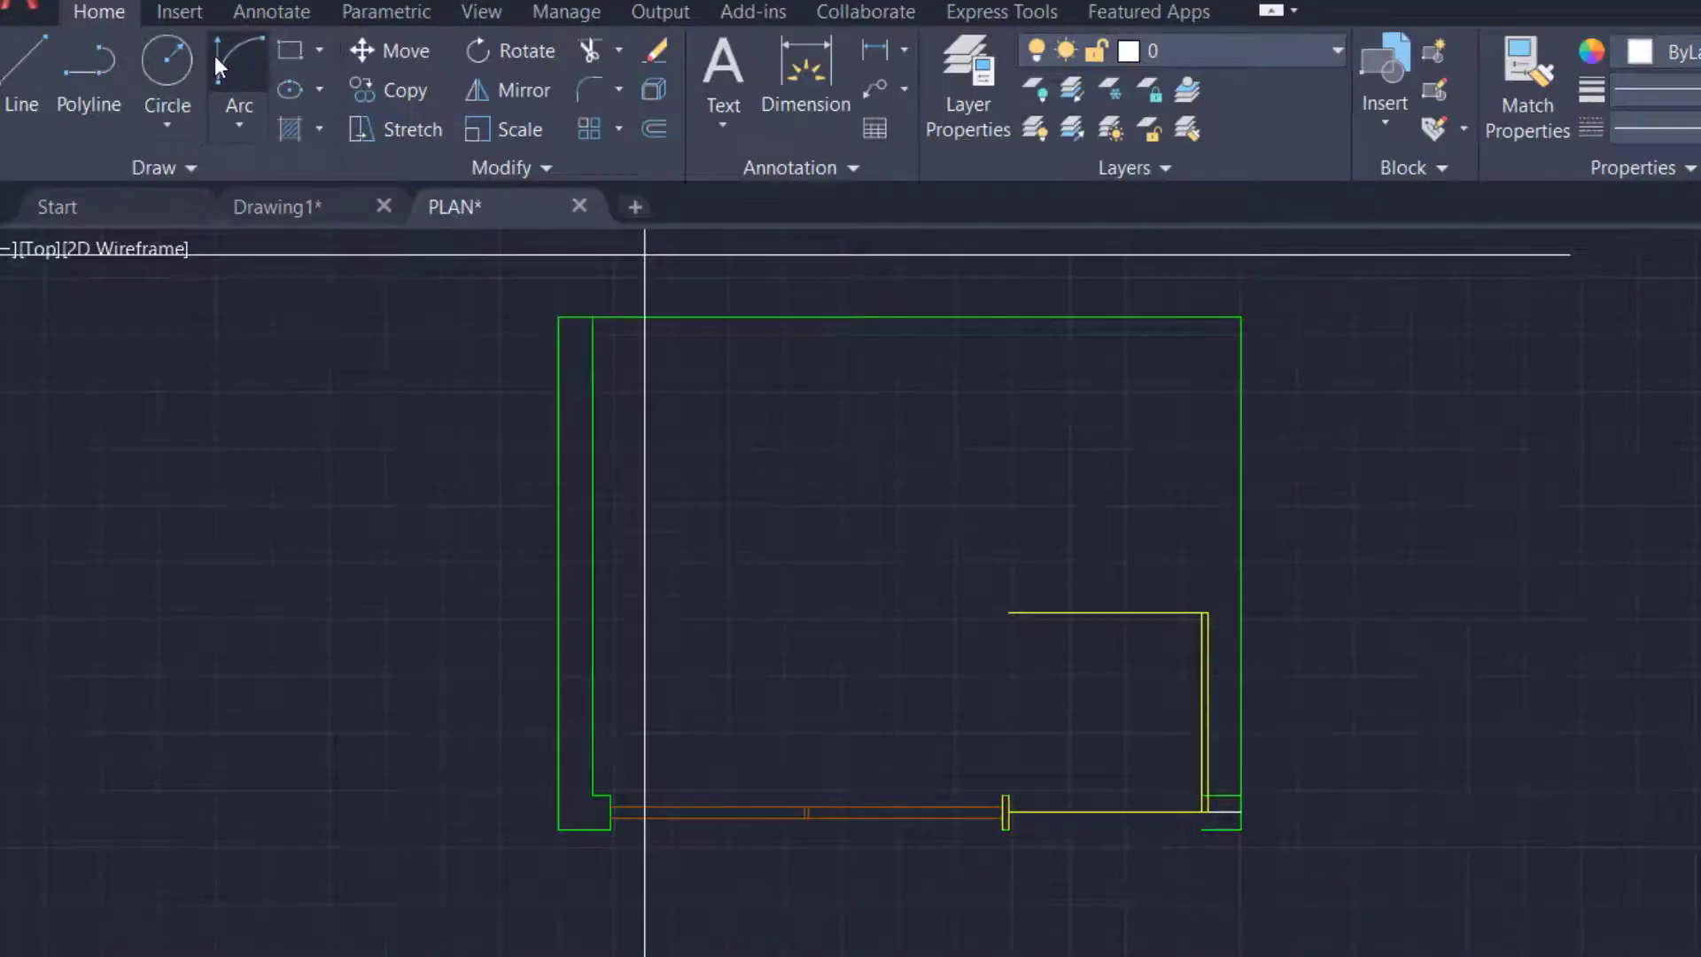
Draw a Start, End, Direction arc from the opposite door jamb to the leaf's upper wall-side corner, starting vertically at 90°
left_click(220, 67)
scroll(960, 806, "up", 3)
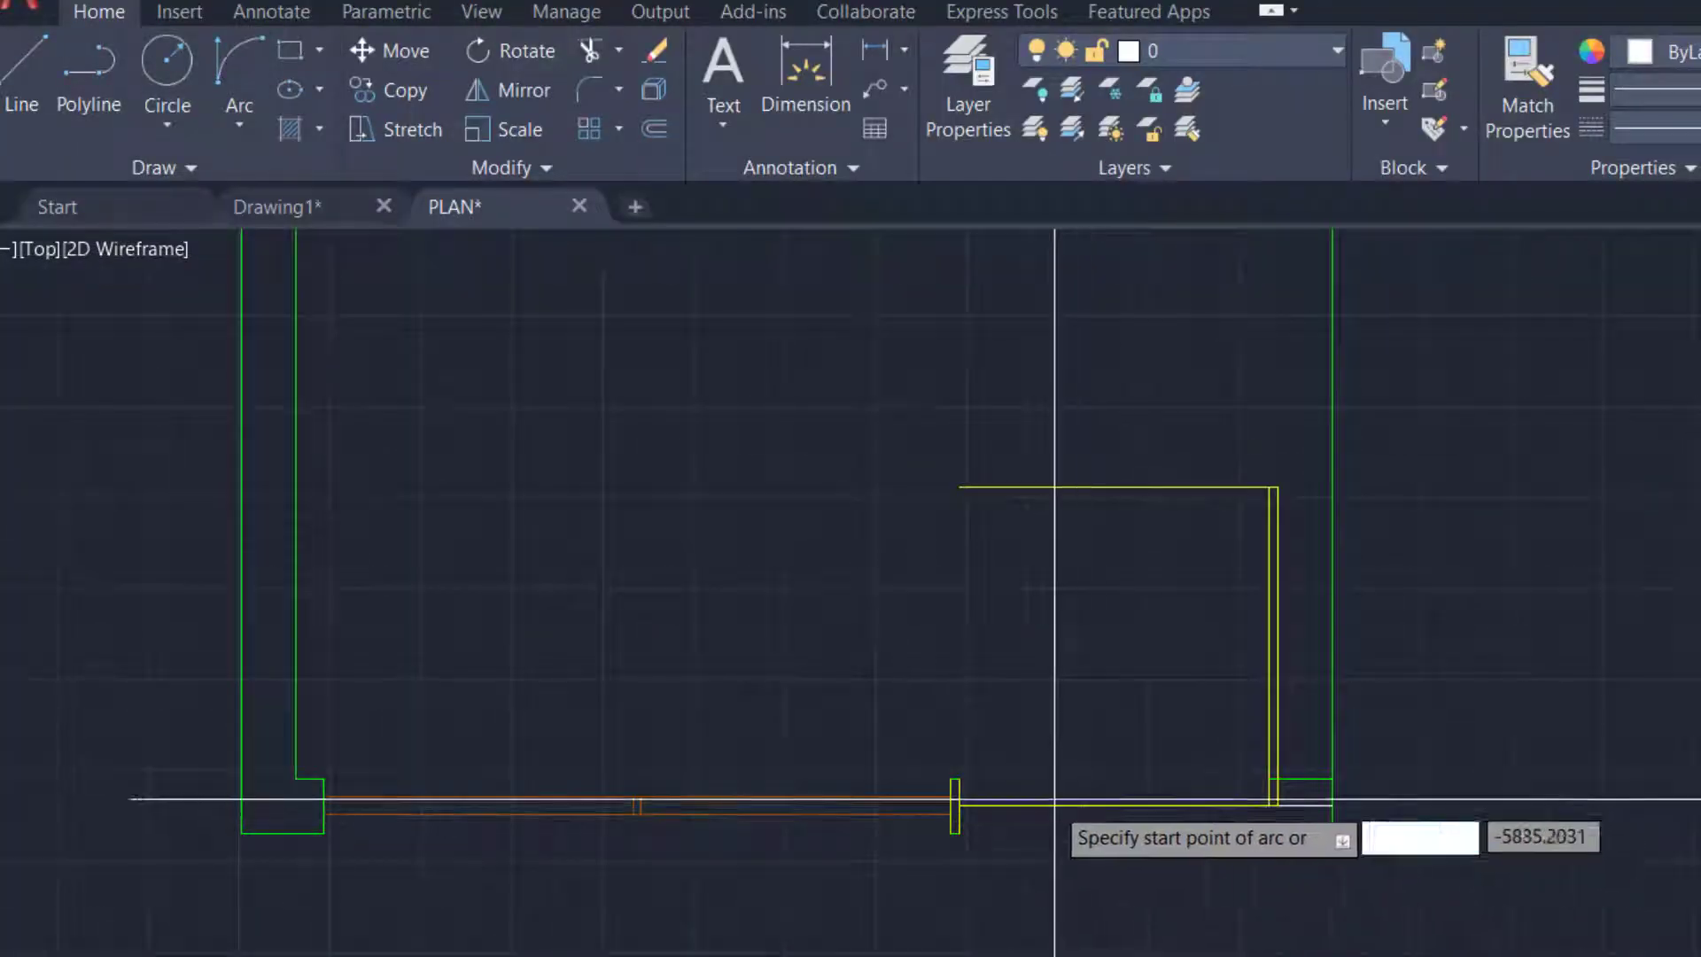
left_click(959, 806)
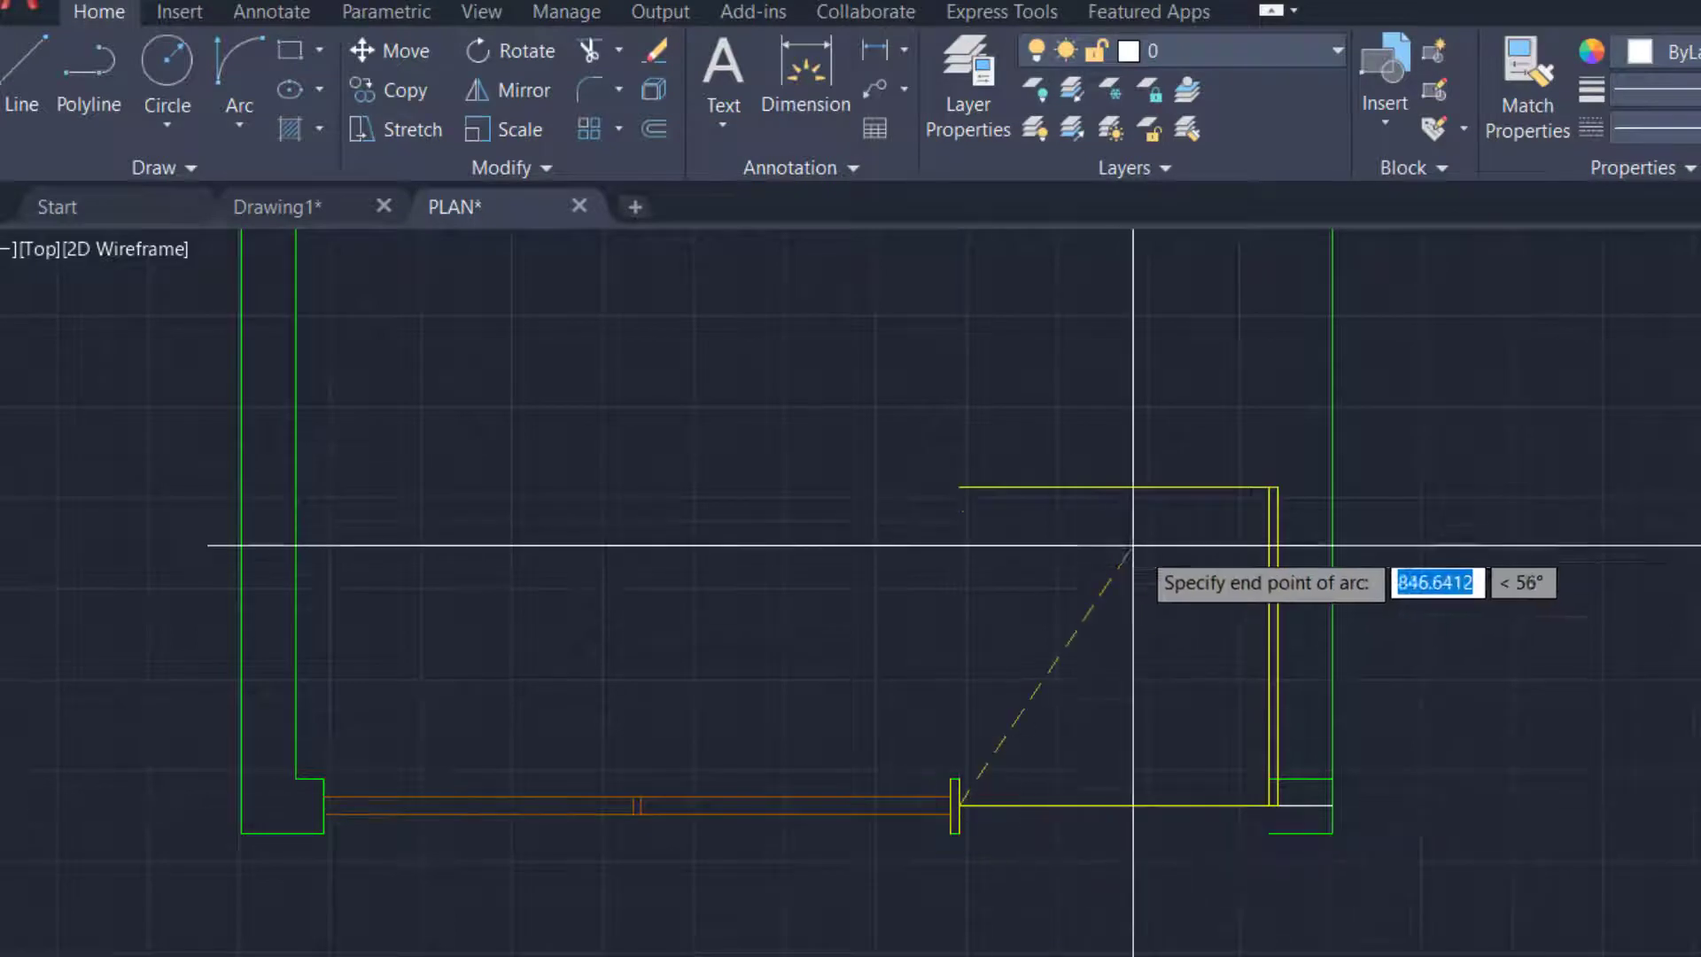
scroll(1275, 489, "up", 3)
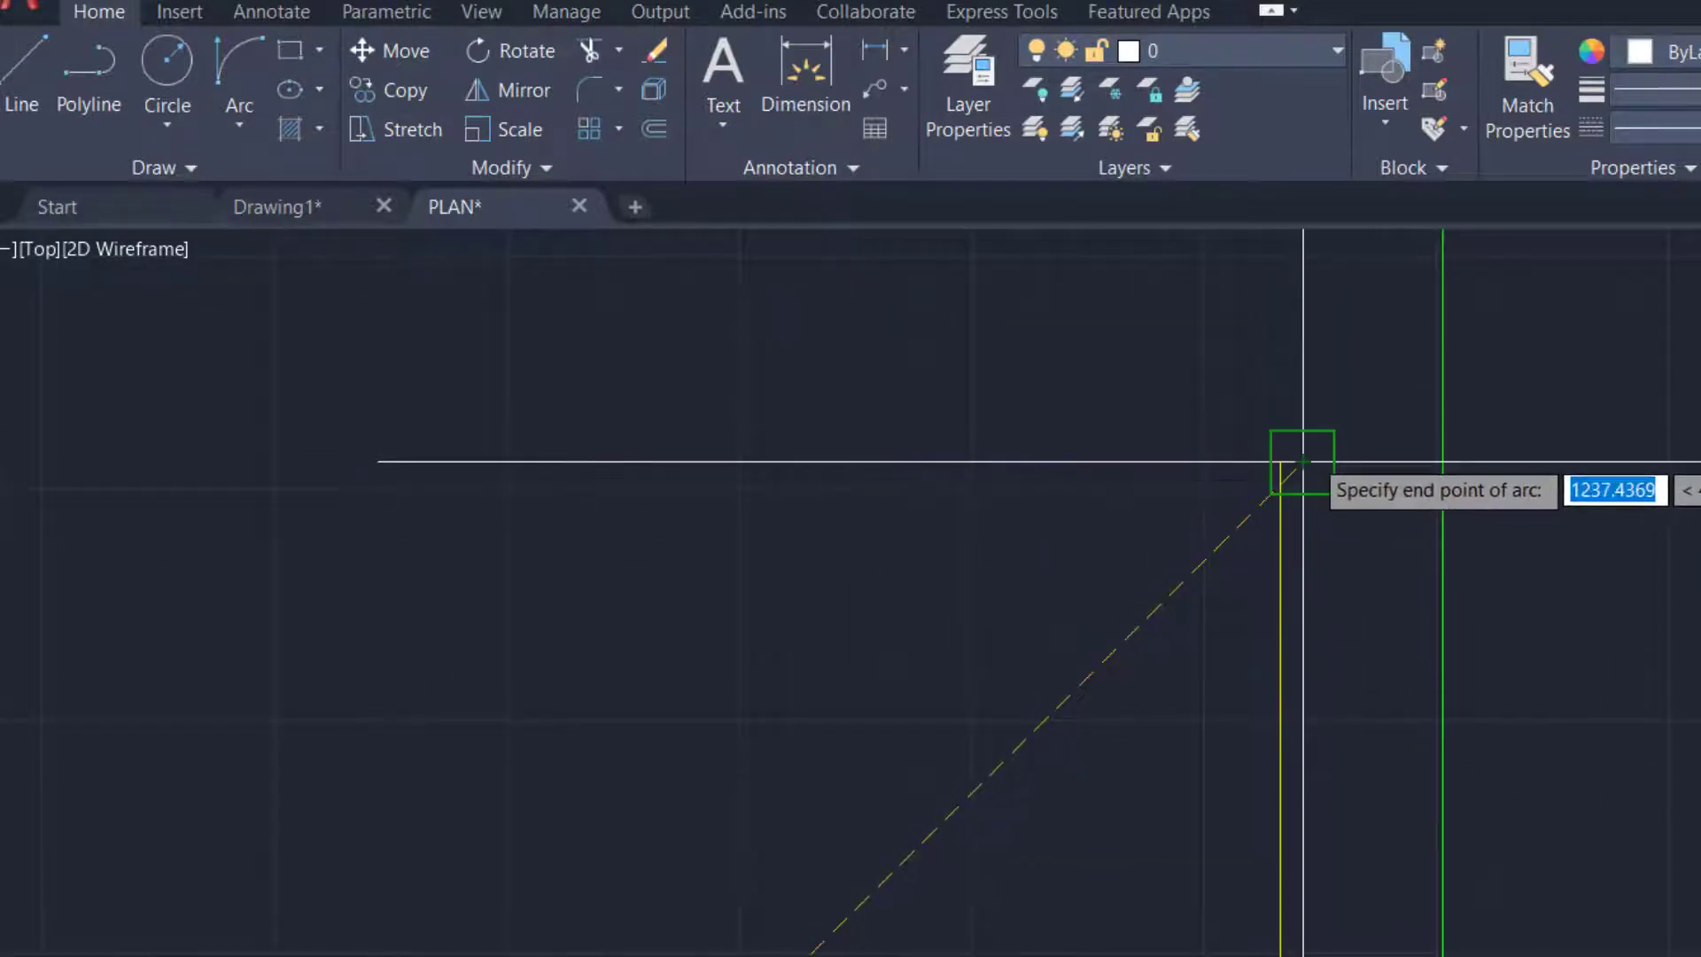
left_click(1302, 461)
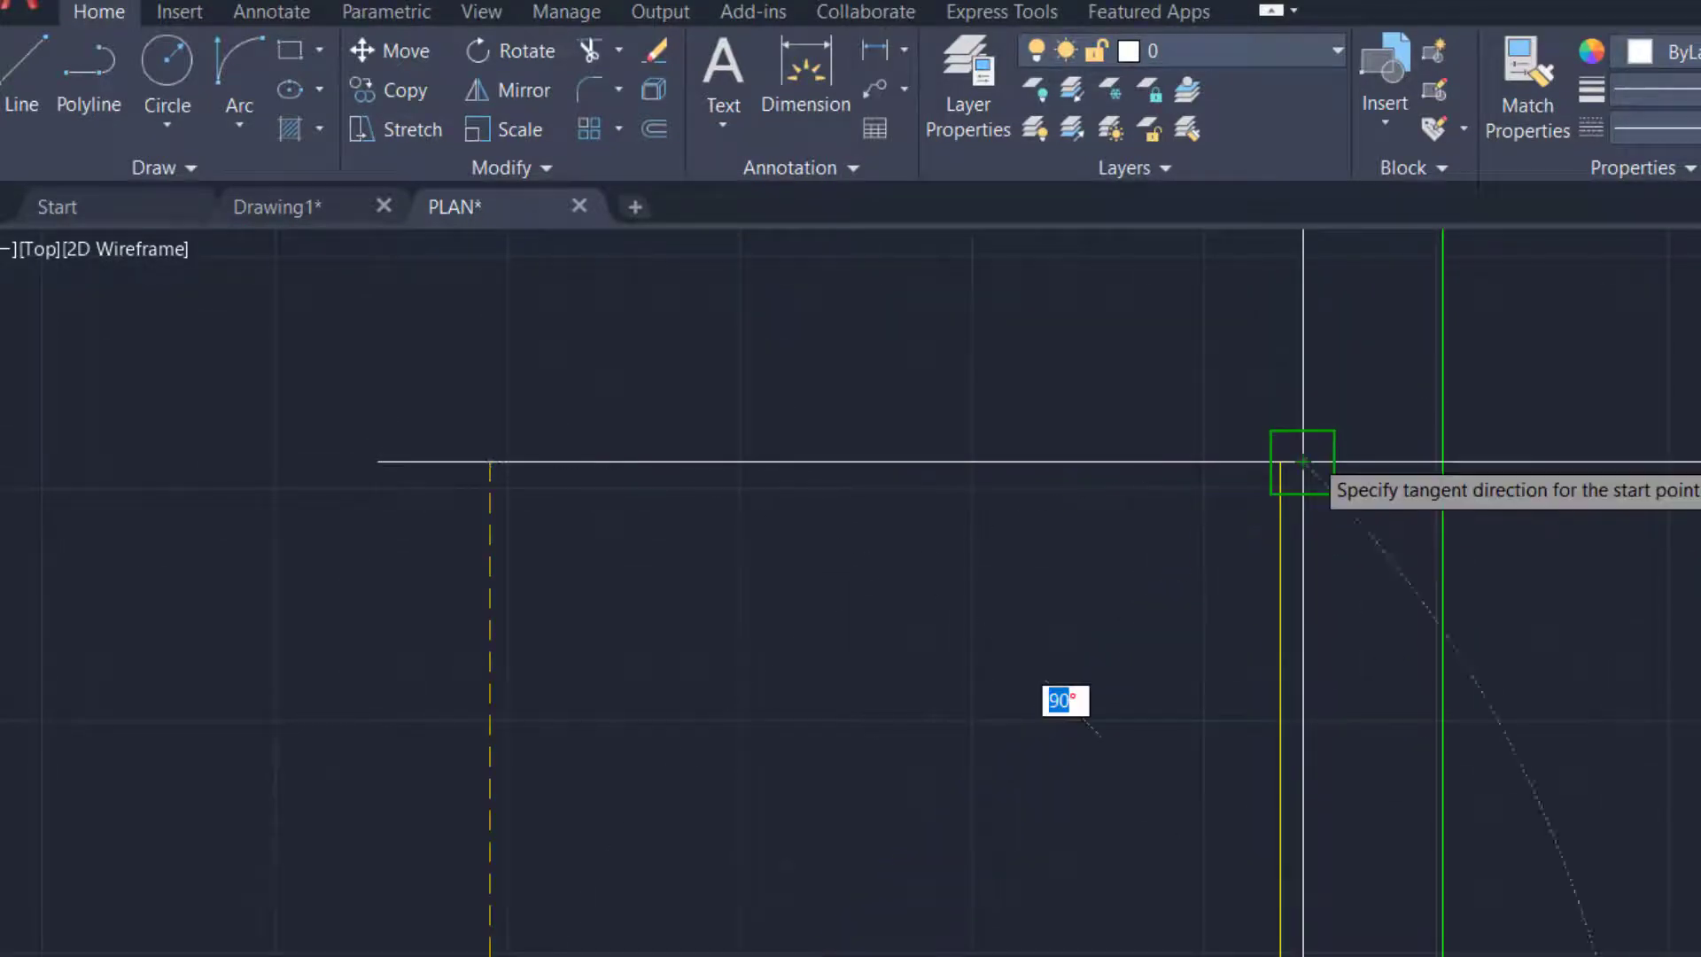
left_click(490, 460)
Erase the copied horizontal guide line above the swing arc and the horizontal line across the door opening
scroll(505, 562, "down", 5)
scroll(463, 512, "up", 3)
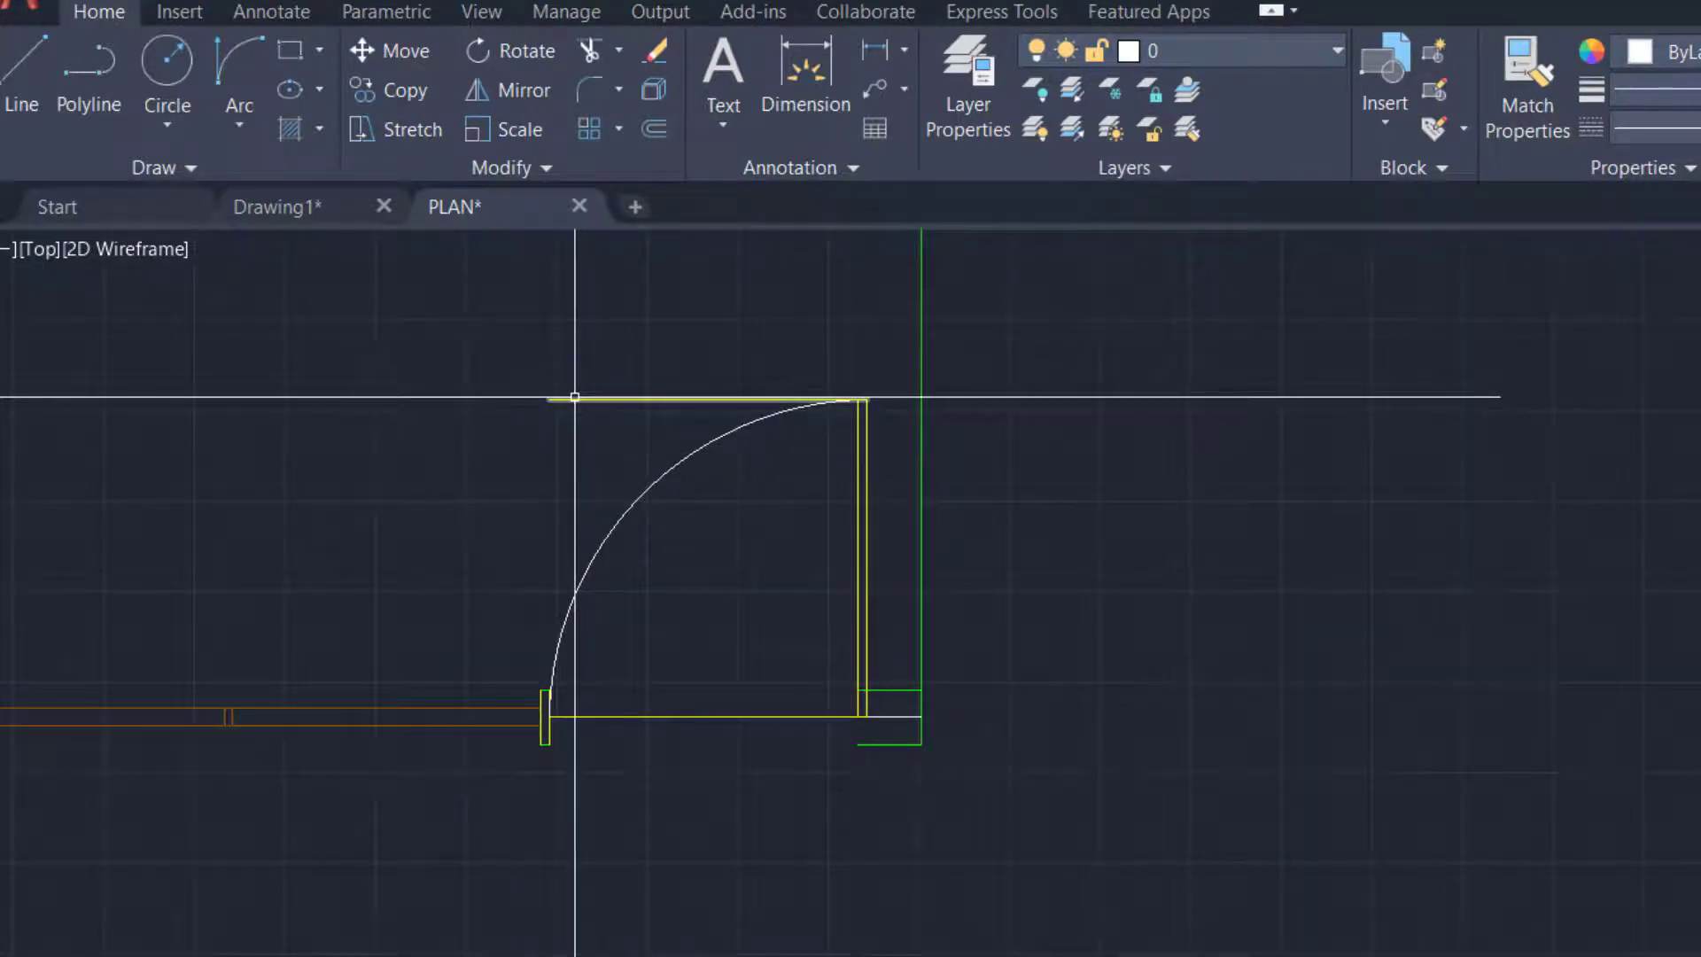
key("Delete")
scroll(579, 522, "down", 3)
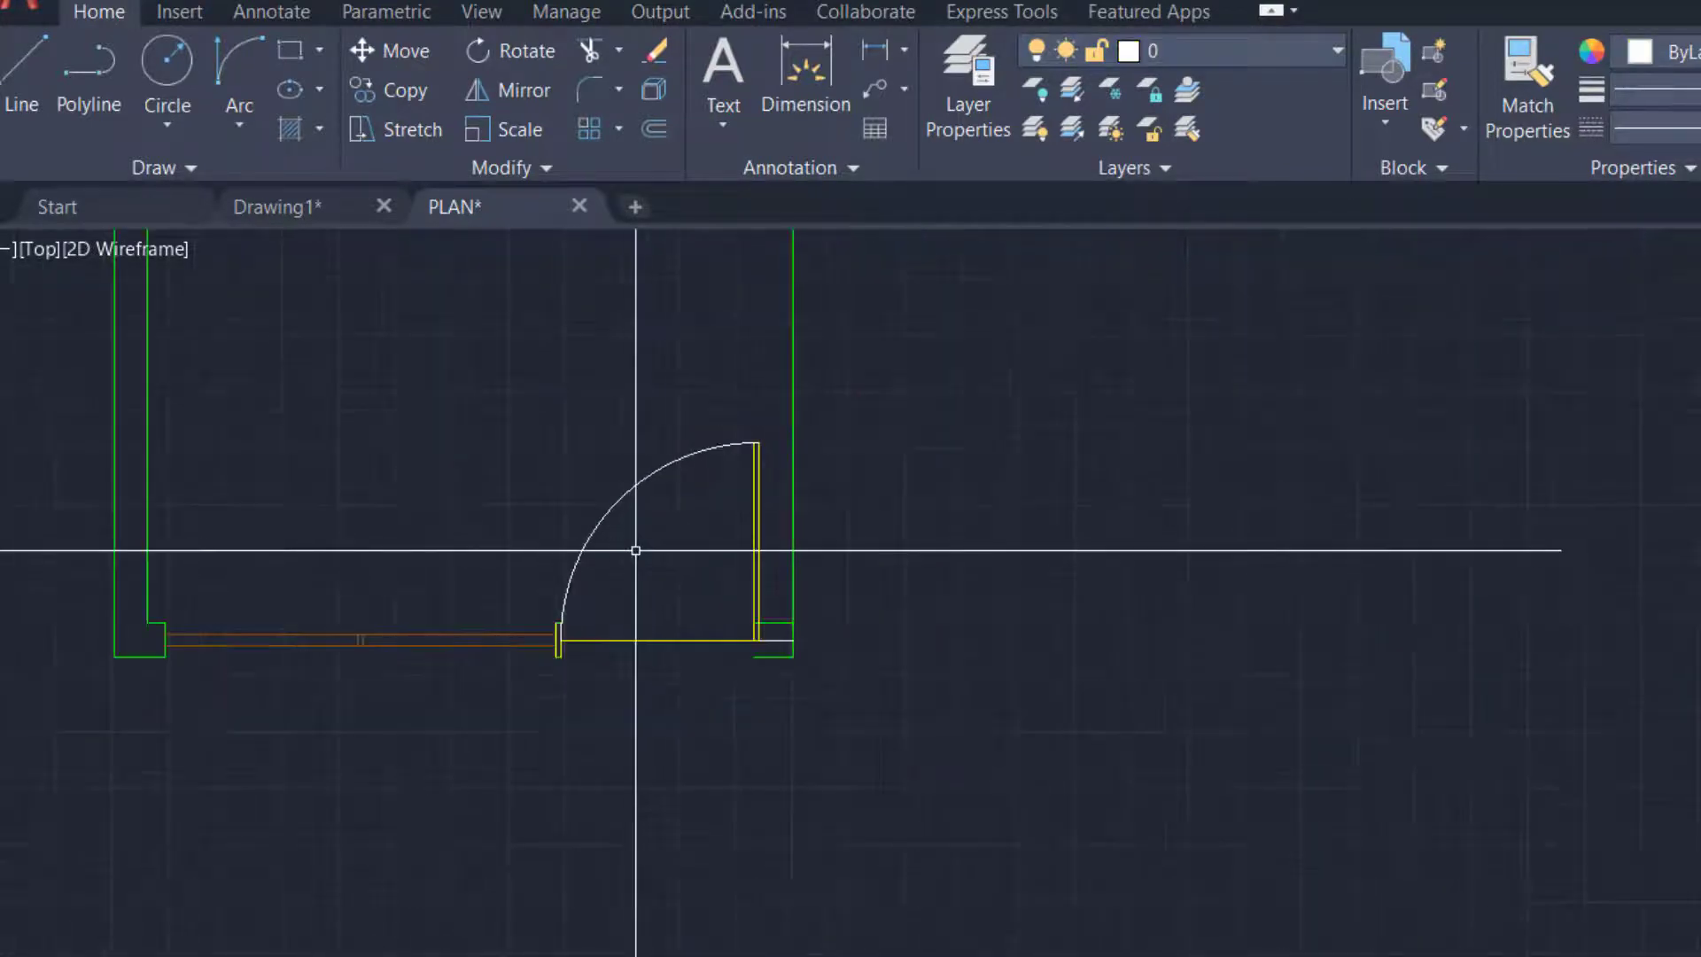
middle_click_drag(479, 609, 1170, 761)
scroll(1355, 780, "down", 4)
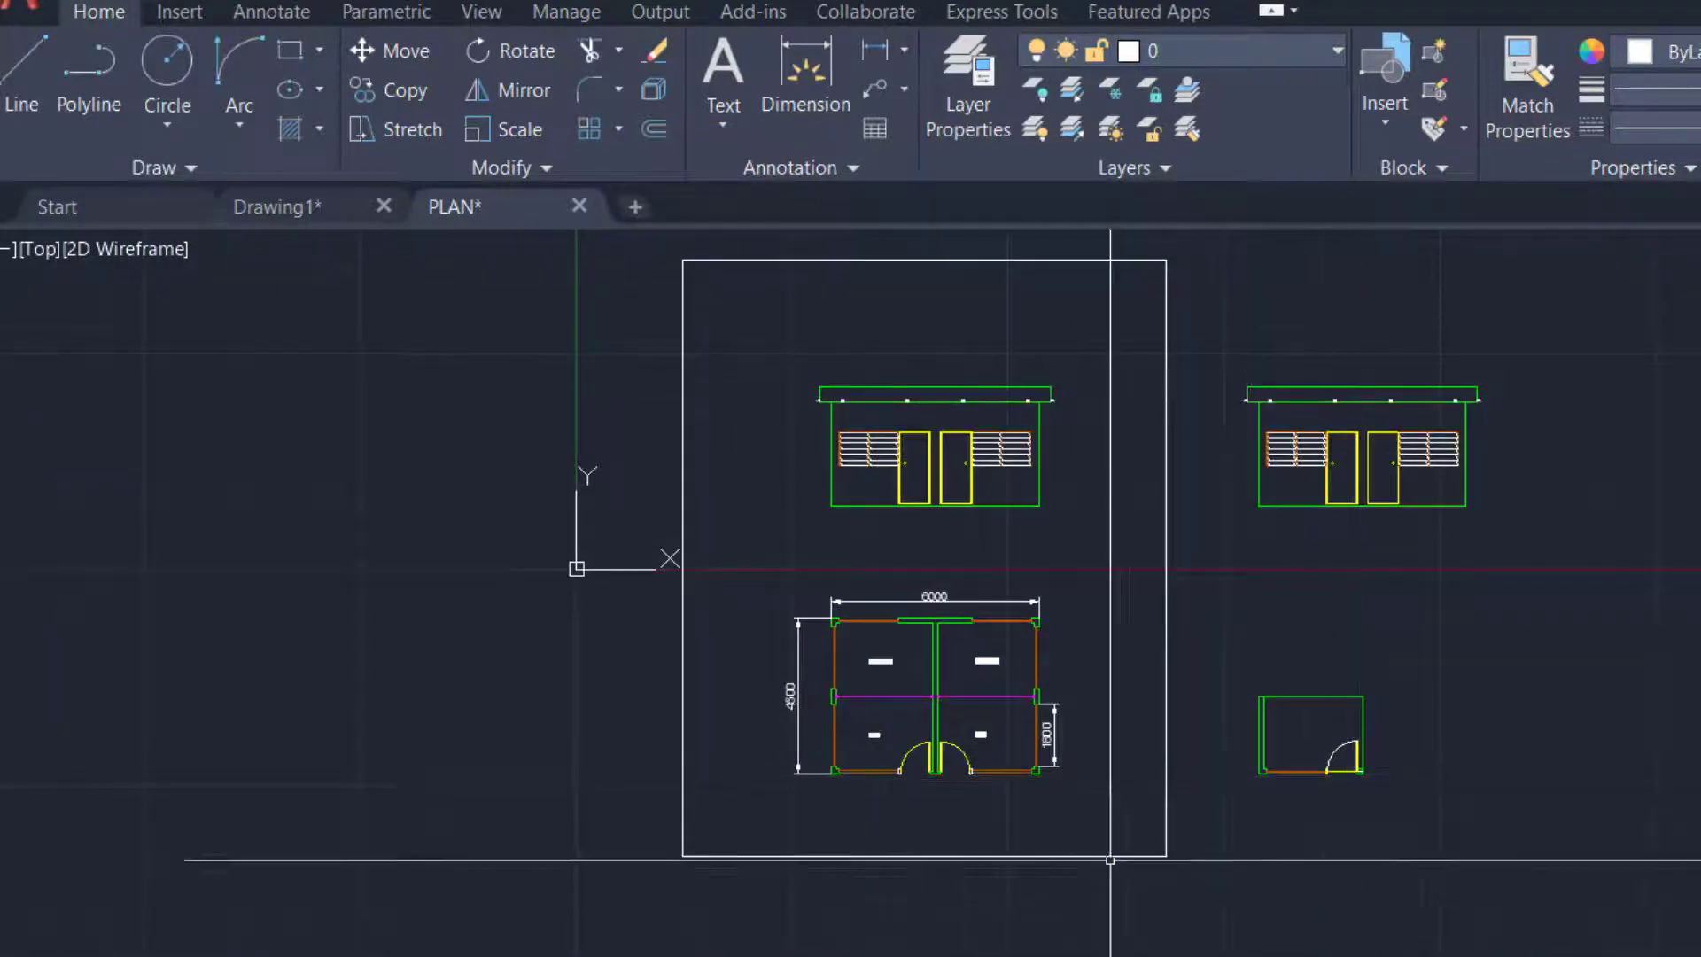
scroll(1019, 851, "up", 4)
scroll(1625, 599, "up", 2)
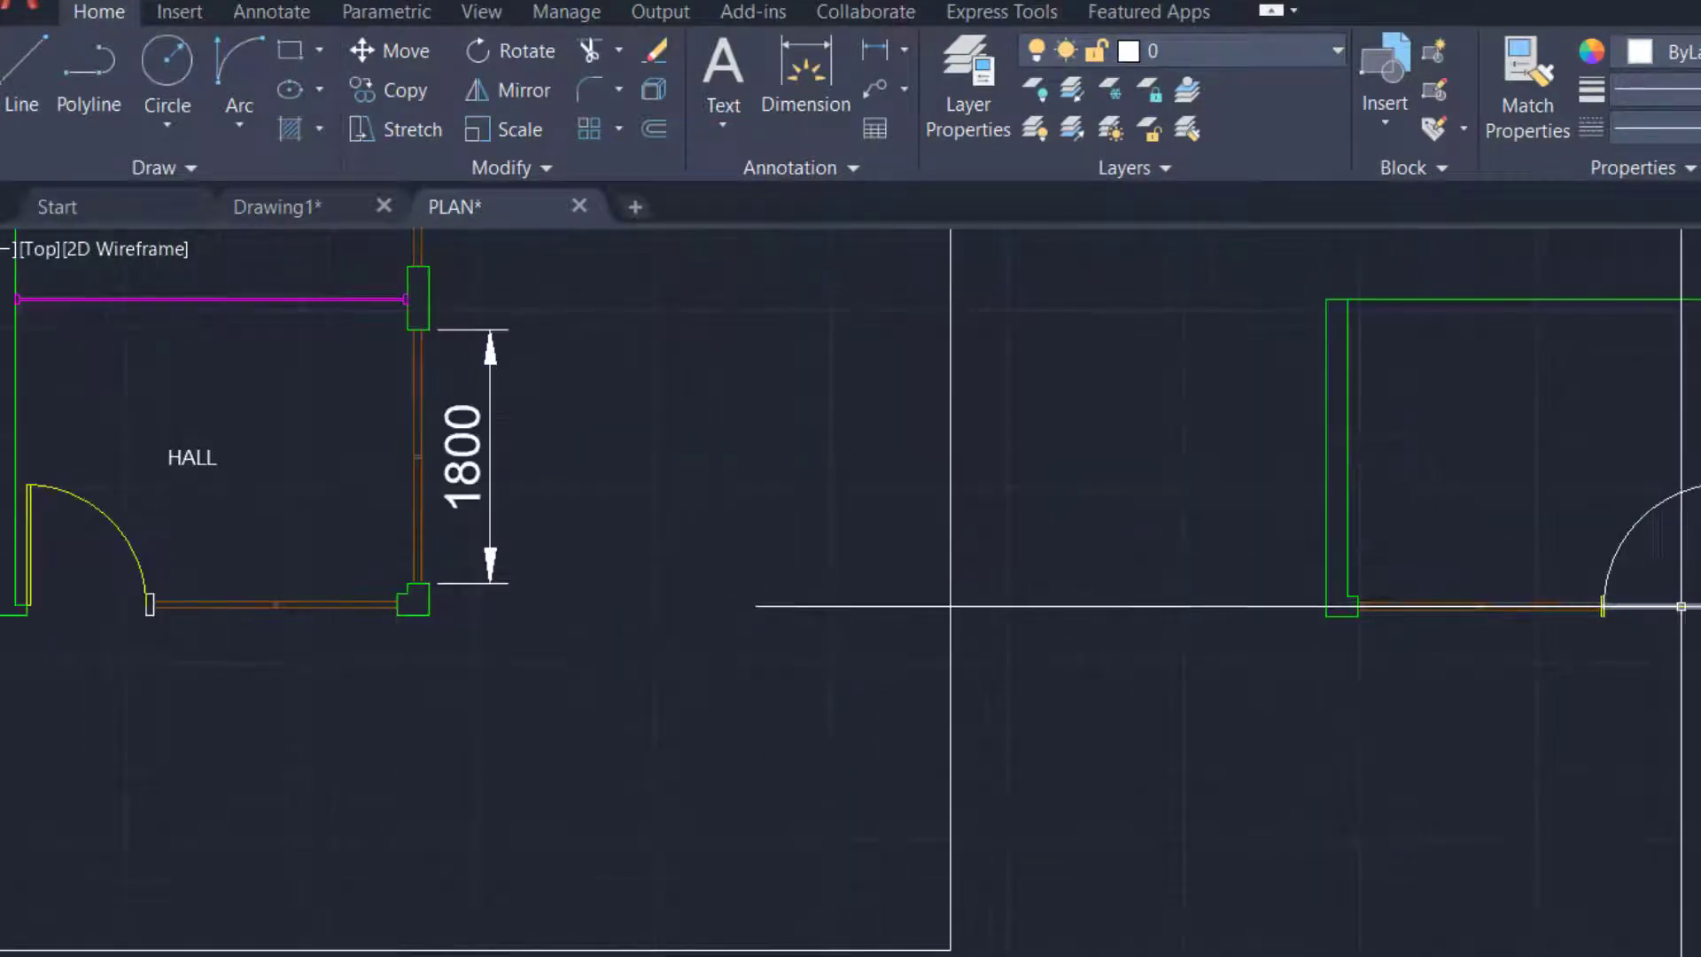
key("Escape")
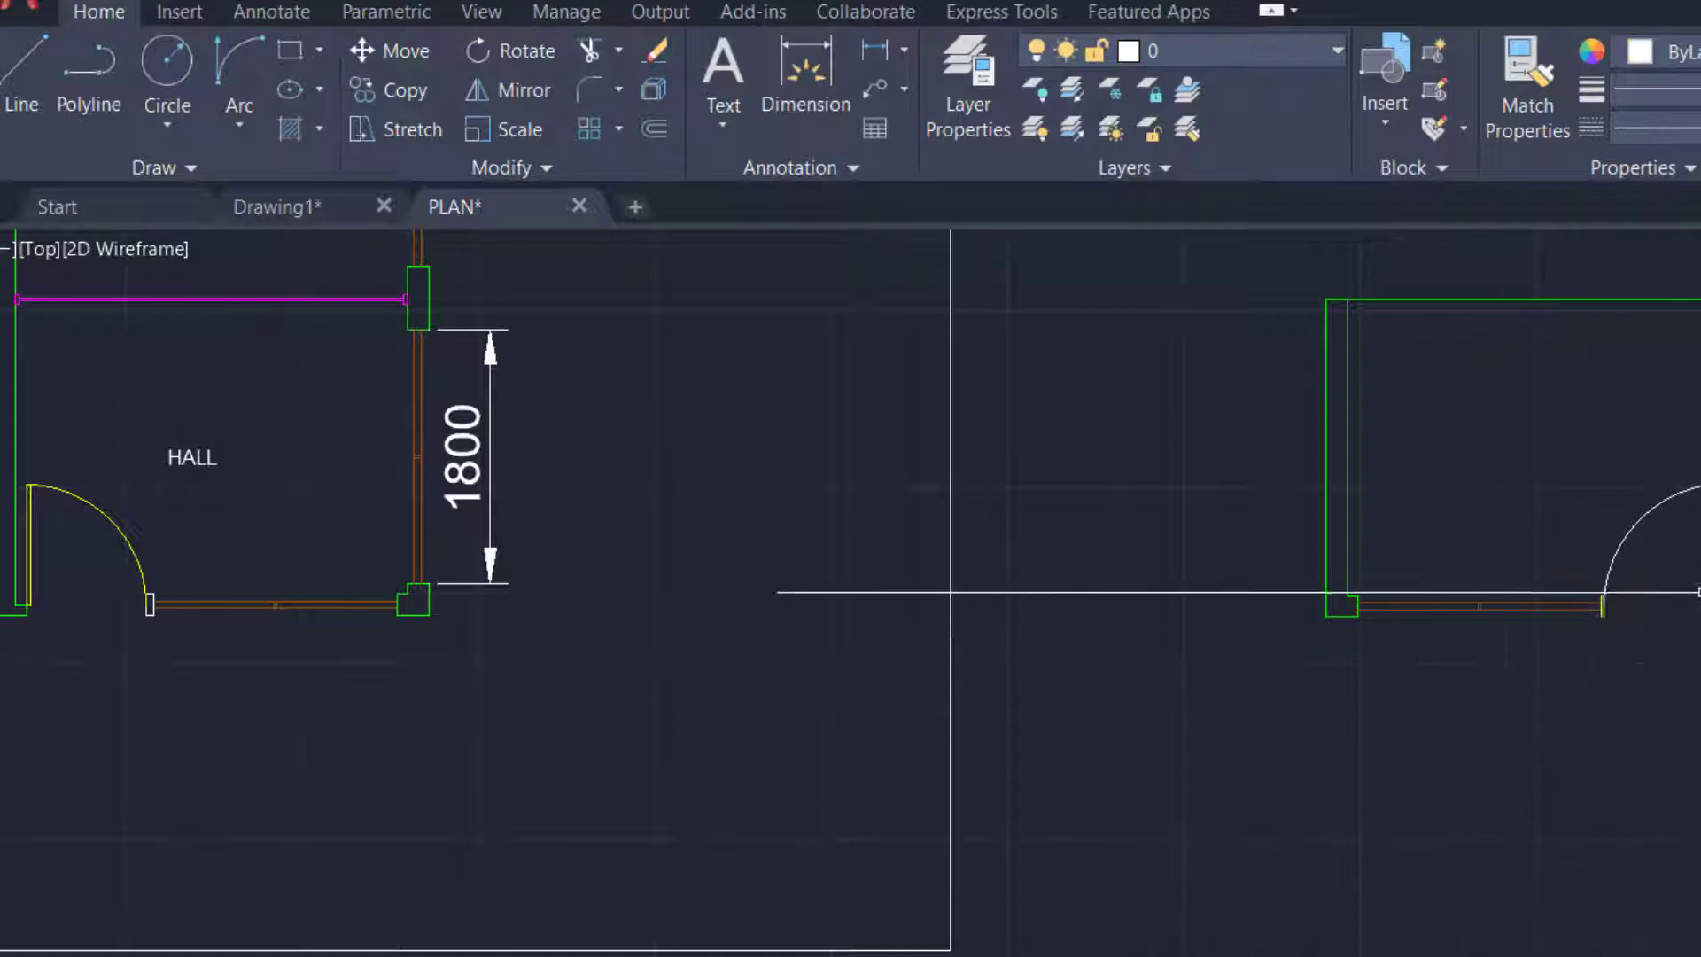
Draw a vertical line from the lower end of the leaf's wall-side line down to the wall's outer edge
scroll(1687, 603, "up", 6)
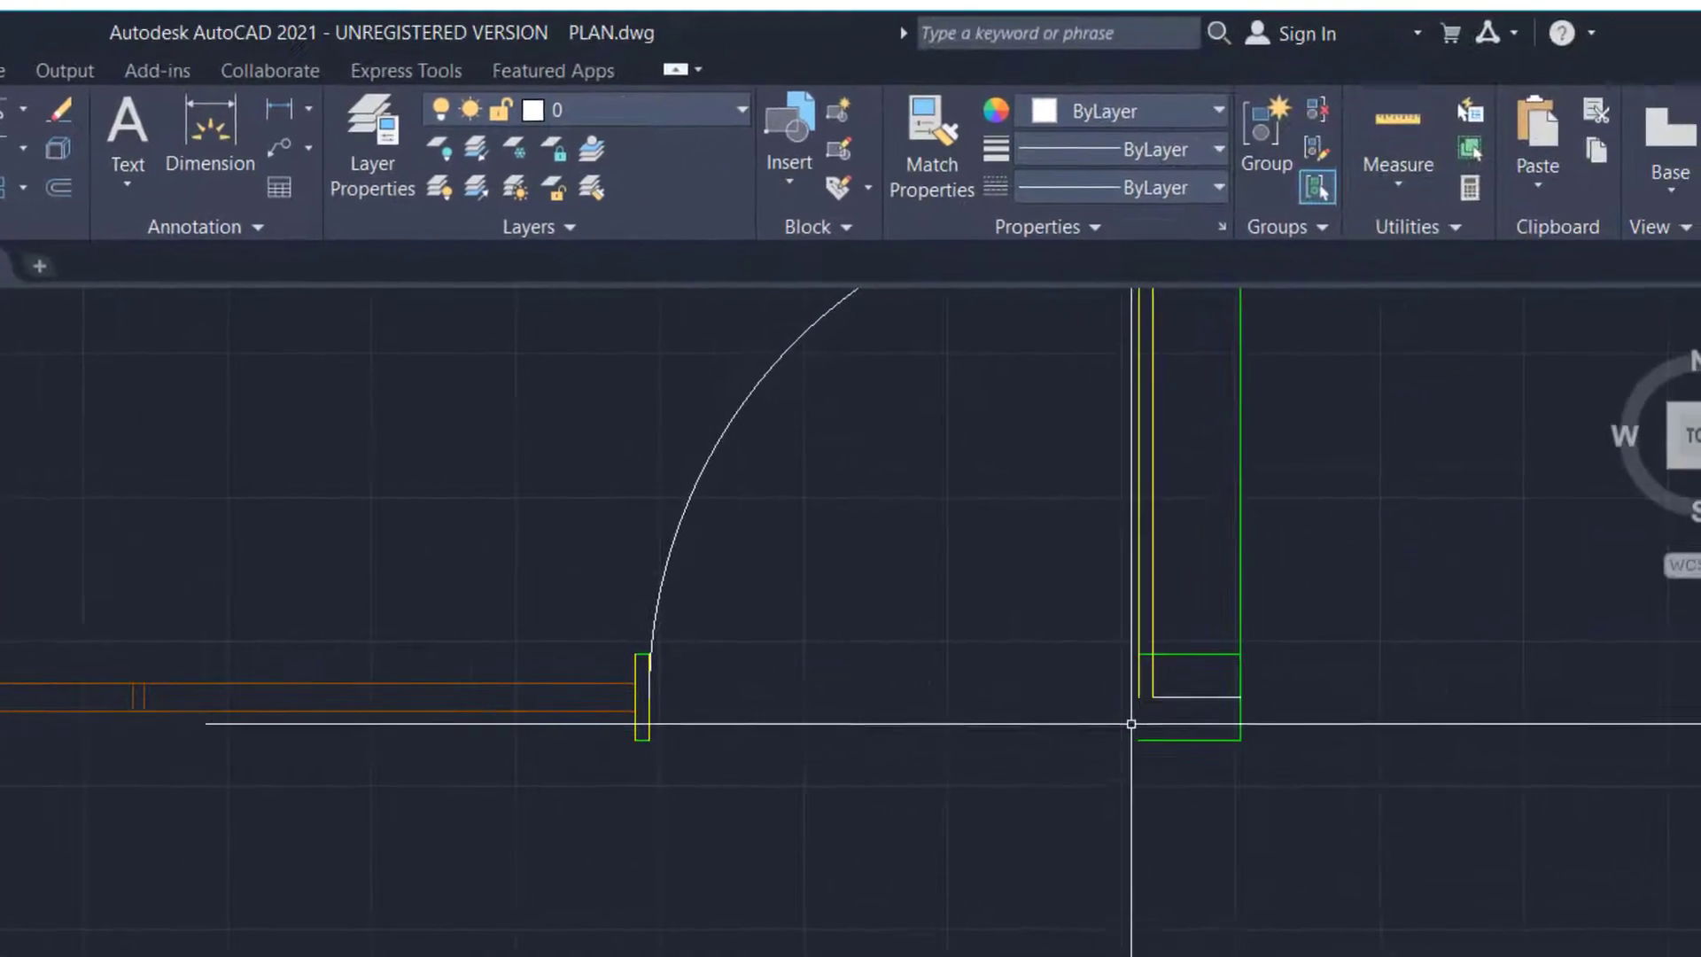
type("l")
key("Return")
scroll(1094, 703, "up", 2)
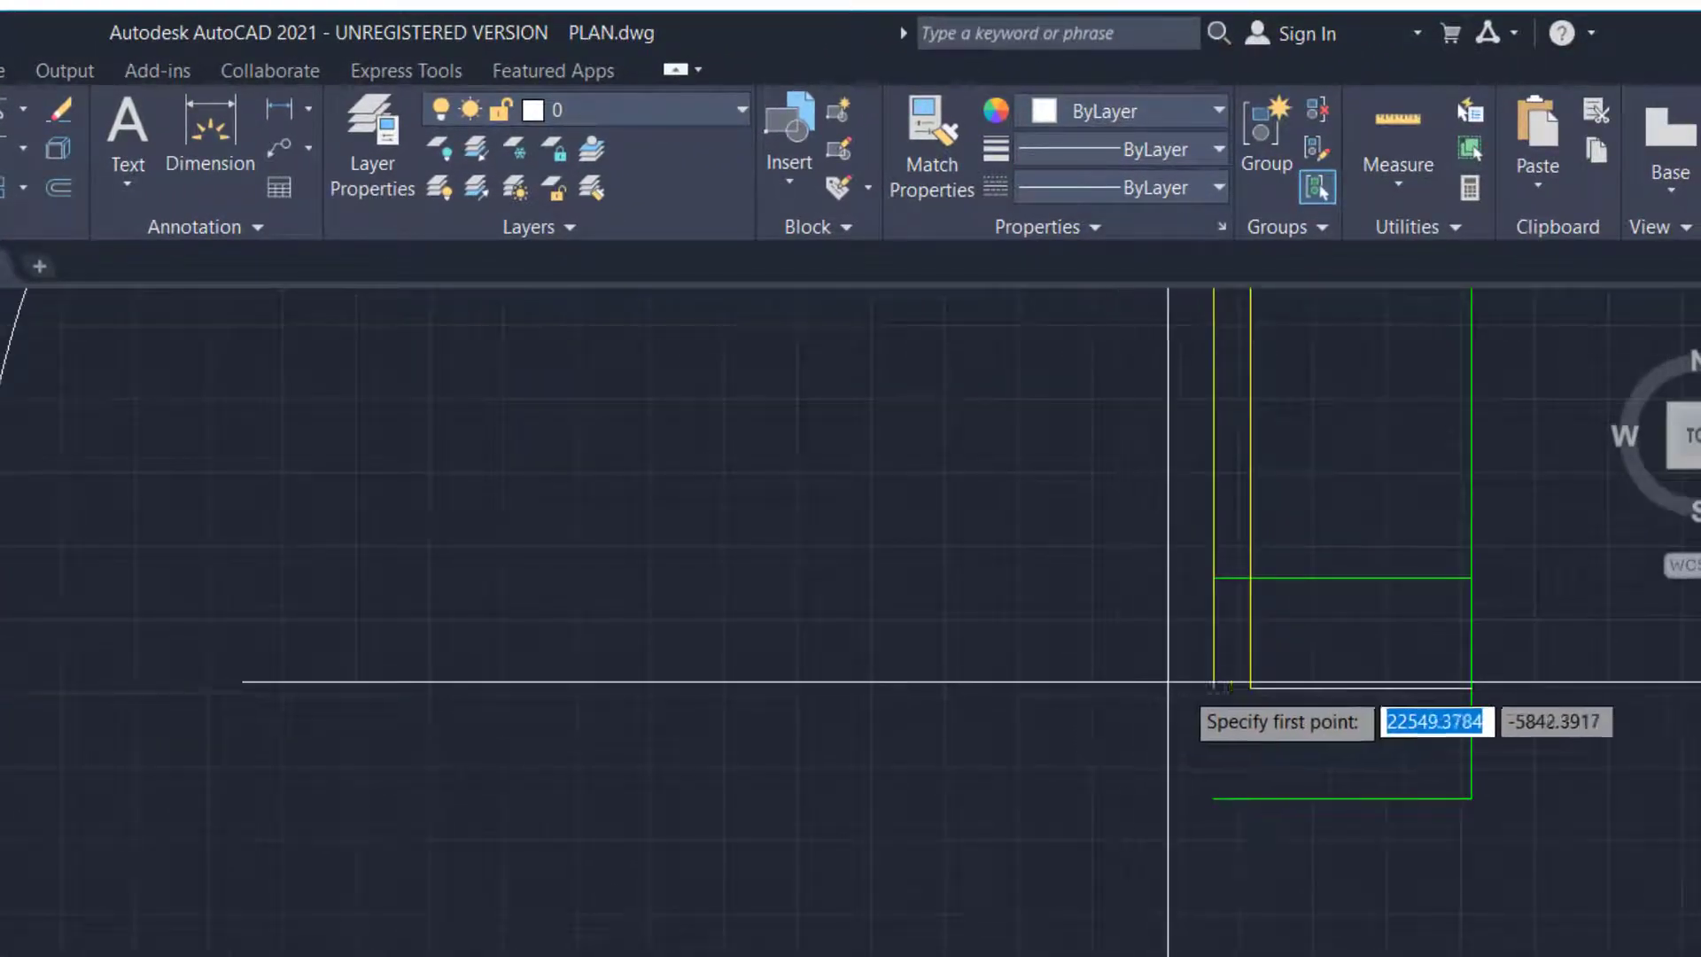
left_click(1249, 687)
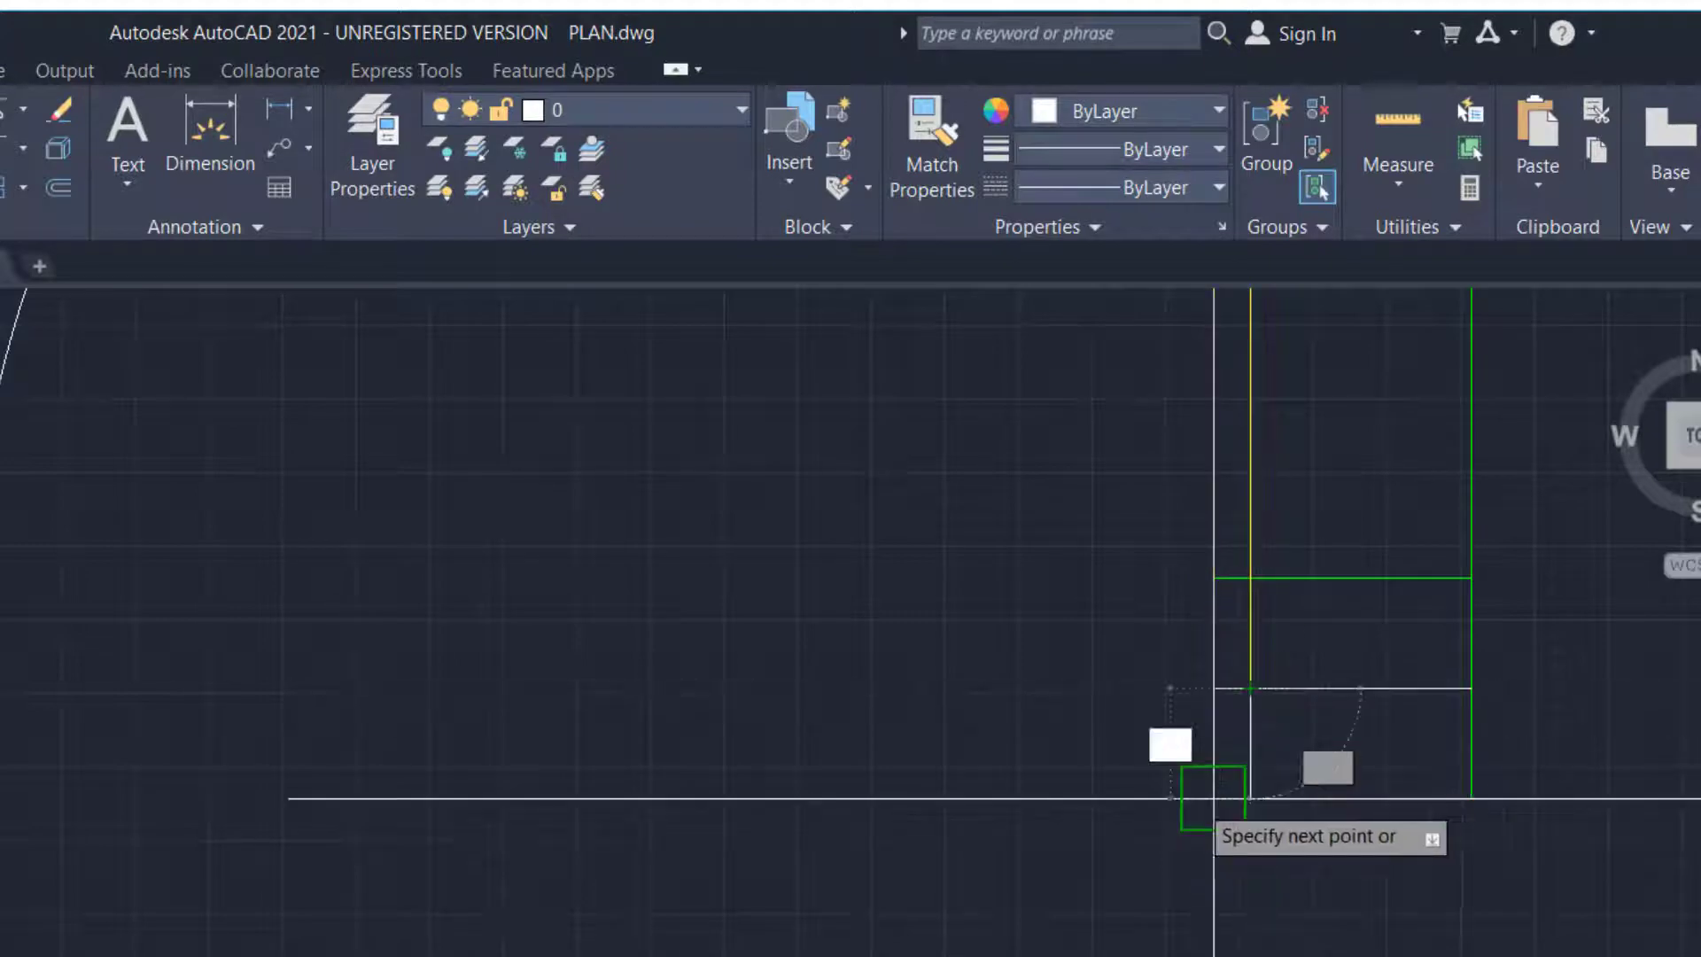
left_click(1250, 798)
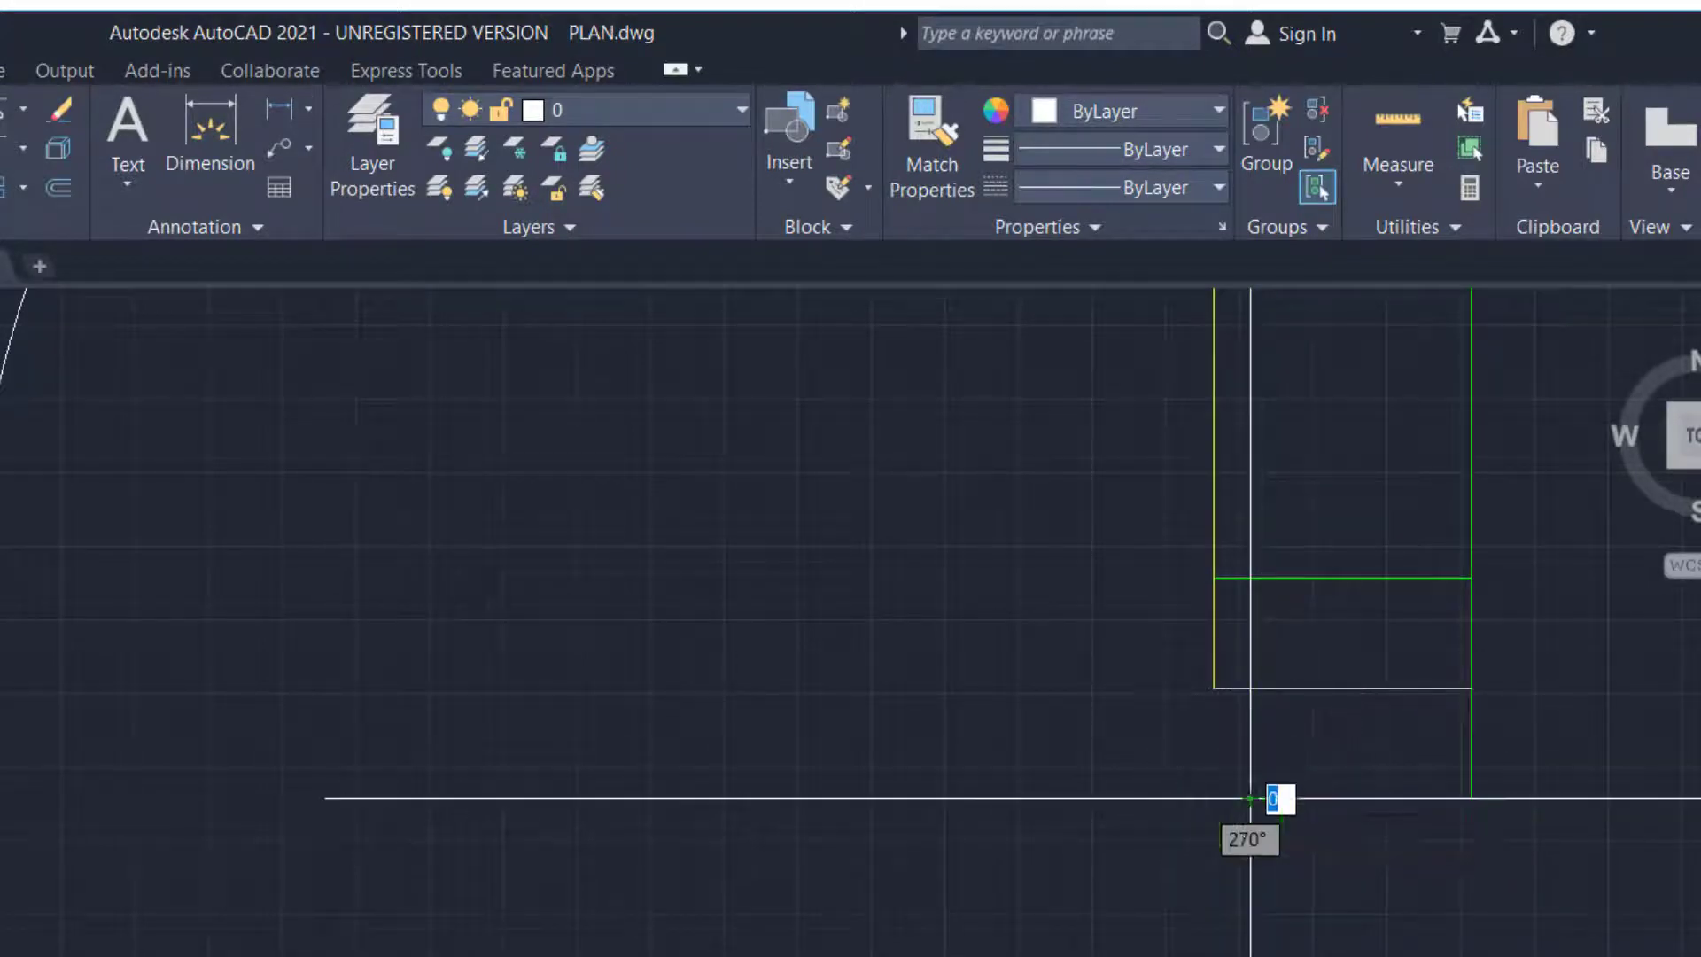
key("Escape")
Trim the wall's outer line back to the new short vertical line and erase the green horizontal line above it beside the leaf
left_click(1254, 781)
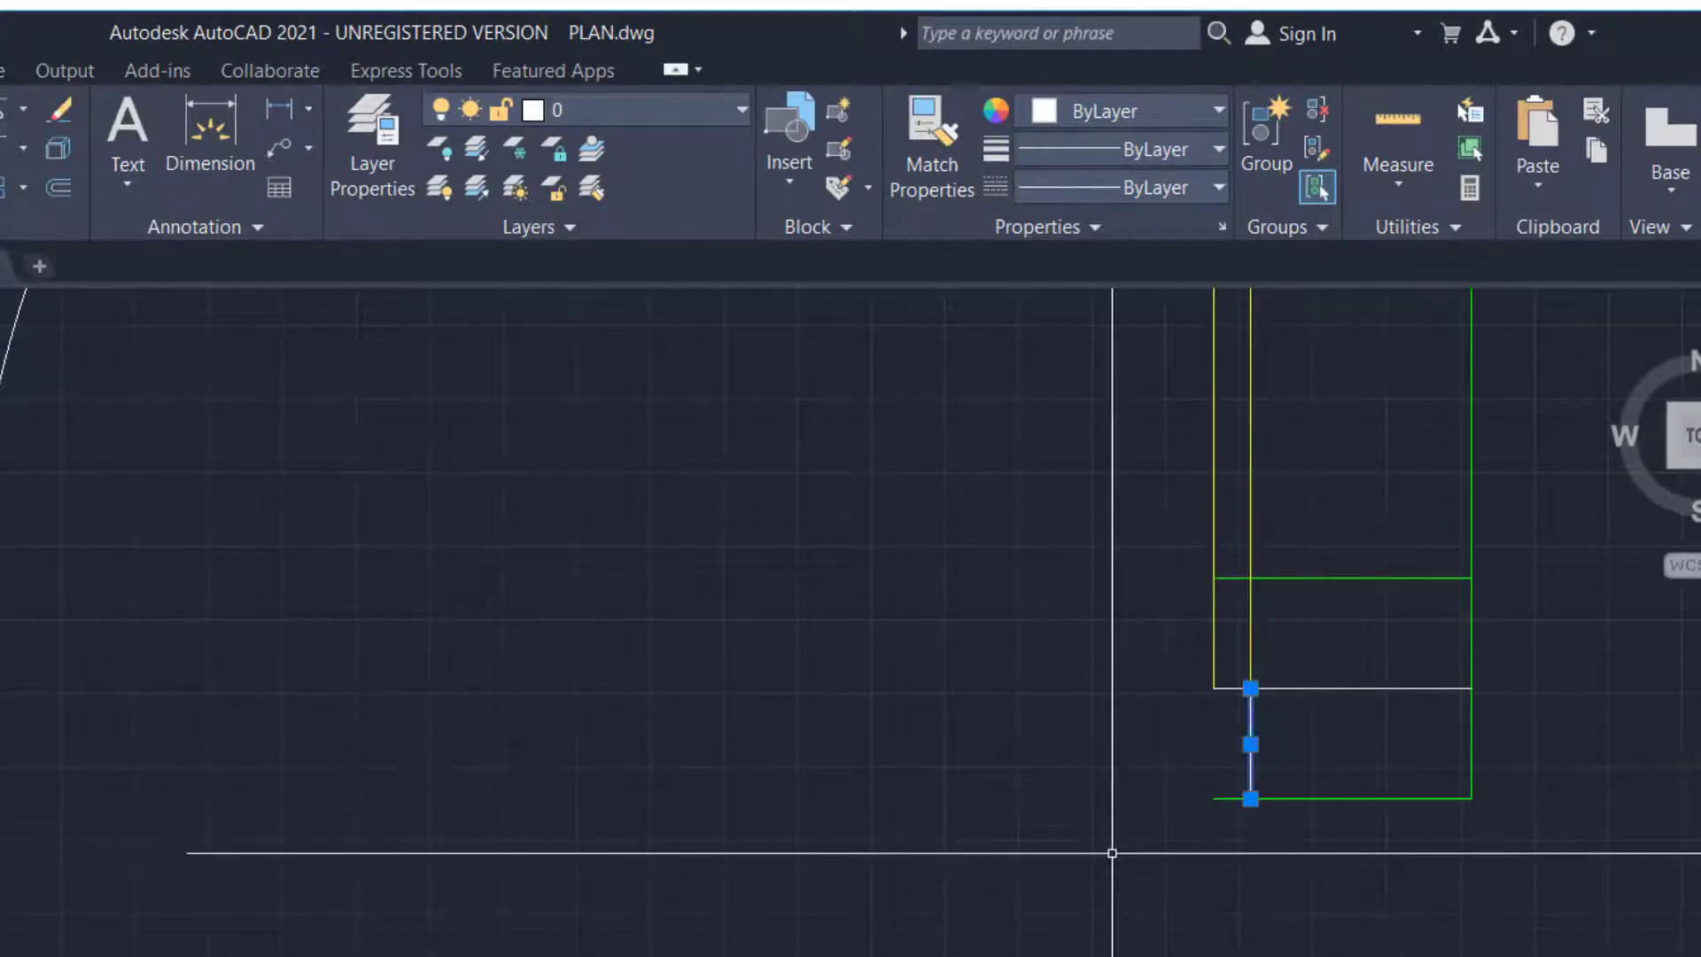
key("Return")
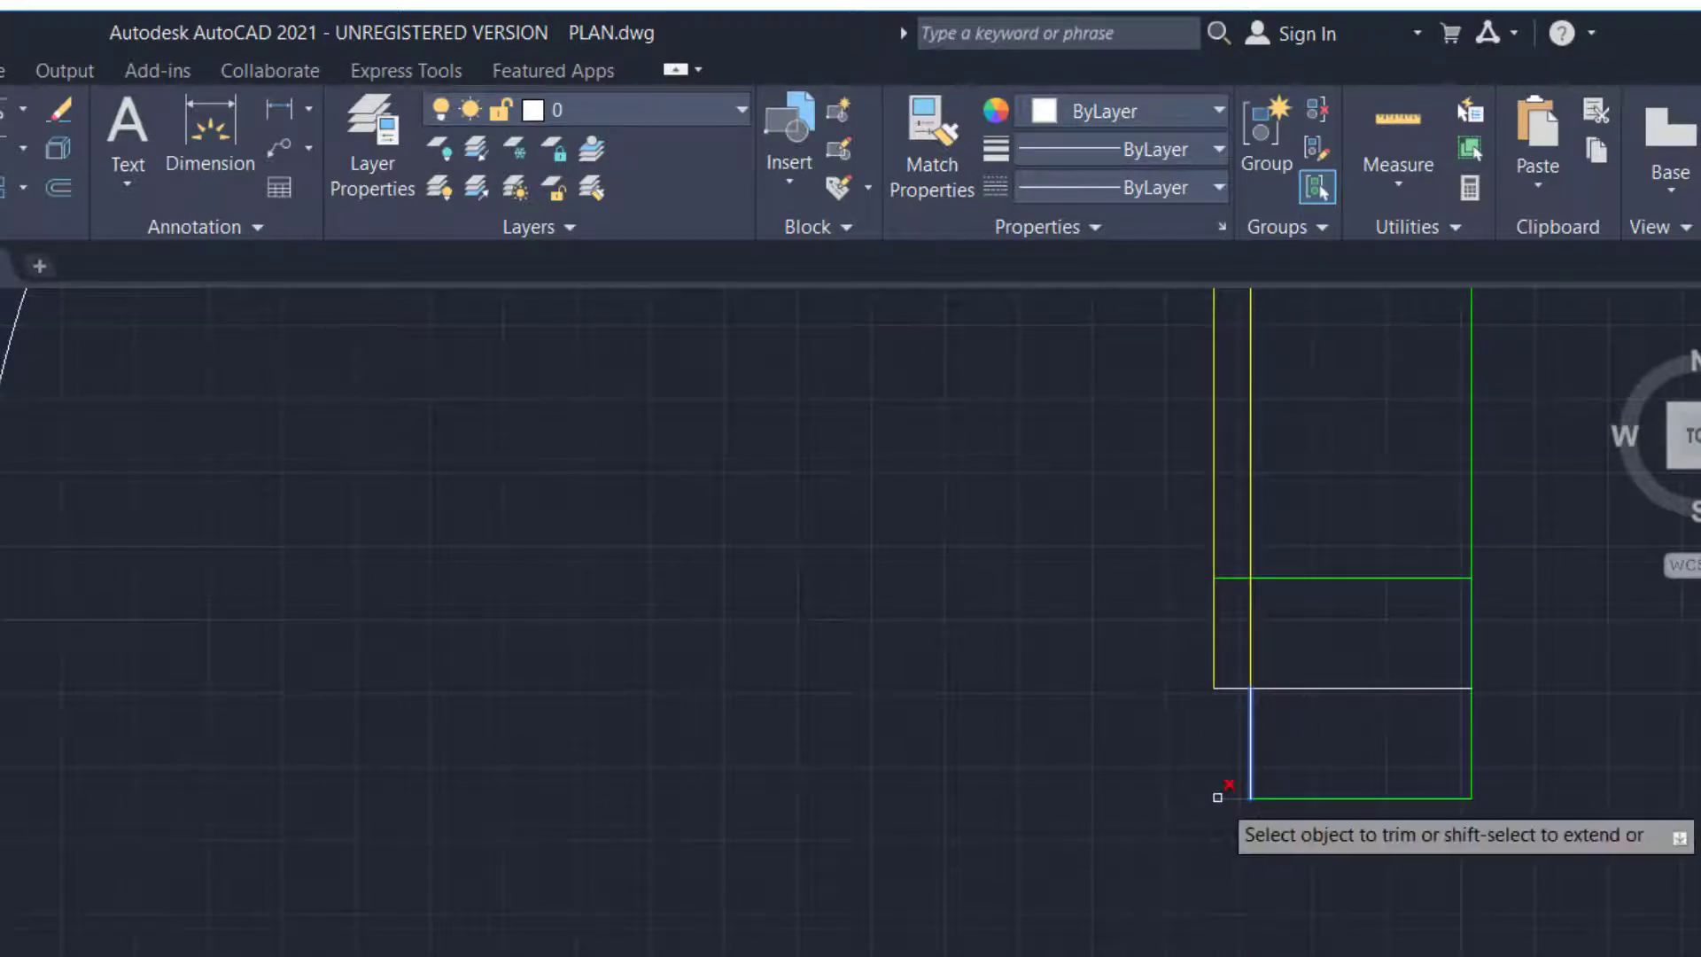
scroll(1217, 798, "down", 5)
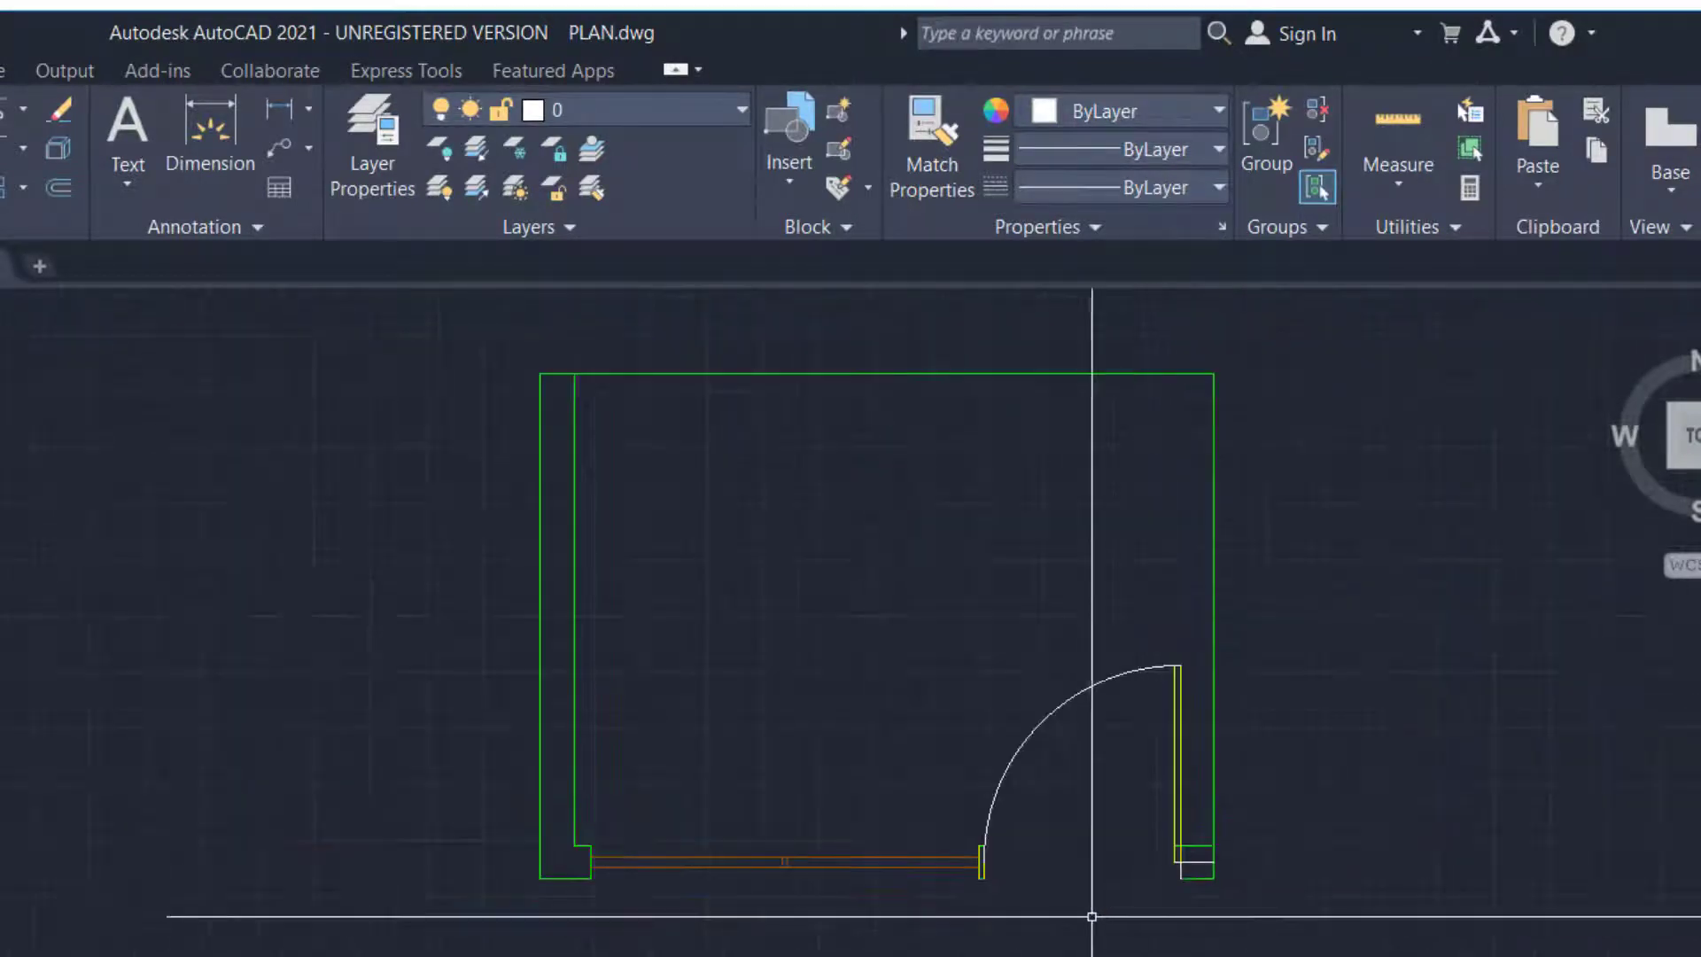
scroll(1151, 858, "up", 5)
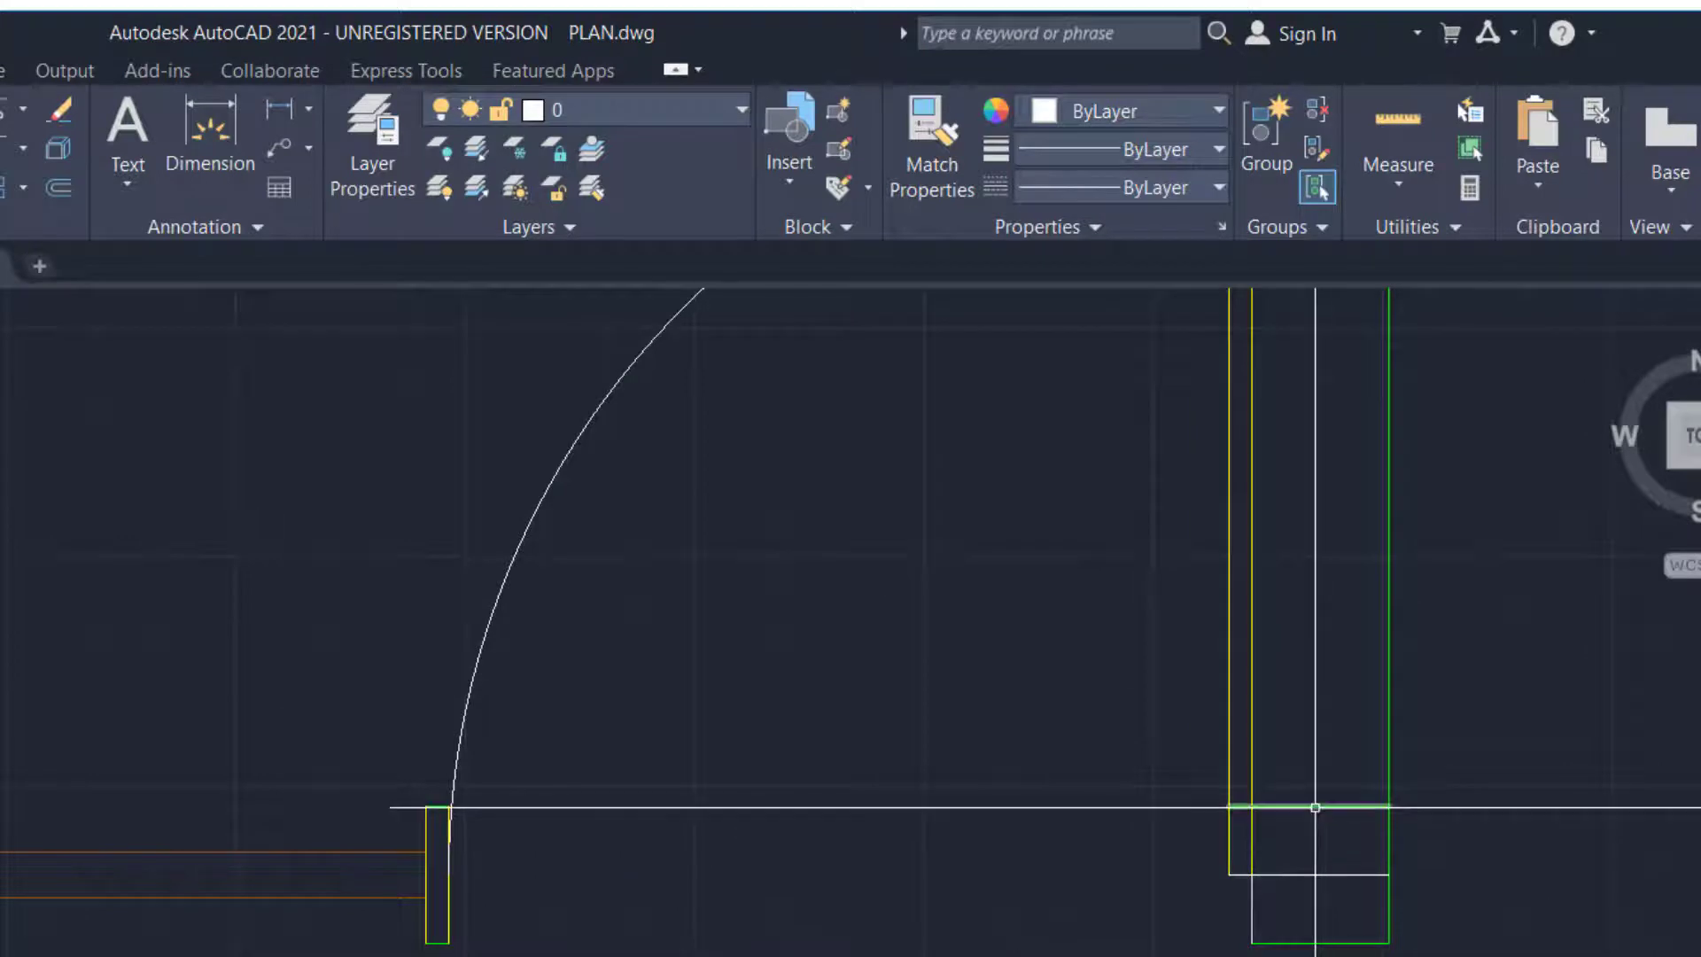
key("Escape")
scroll(978, 909, "down", 8)
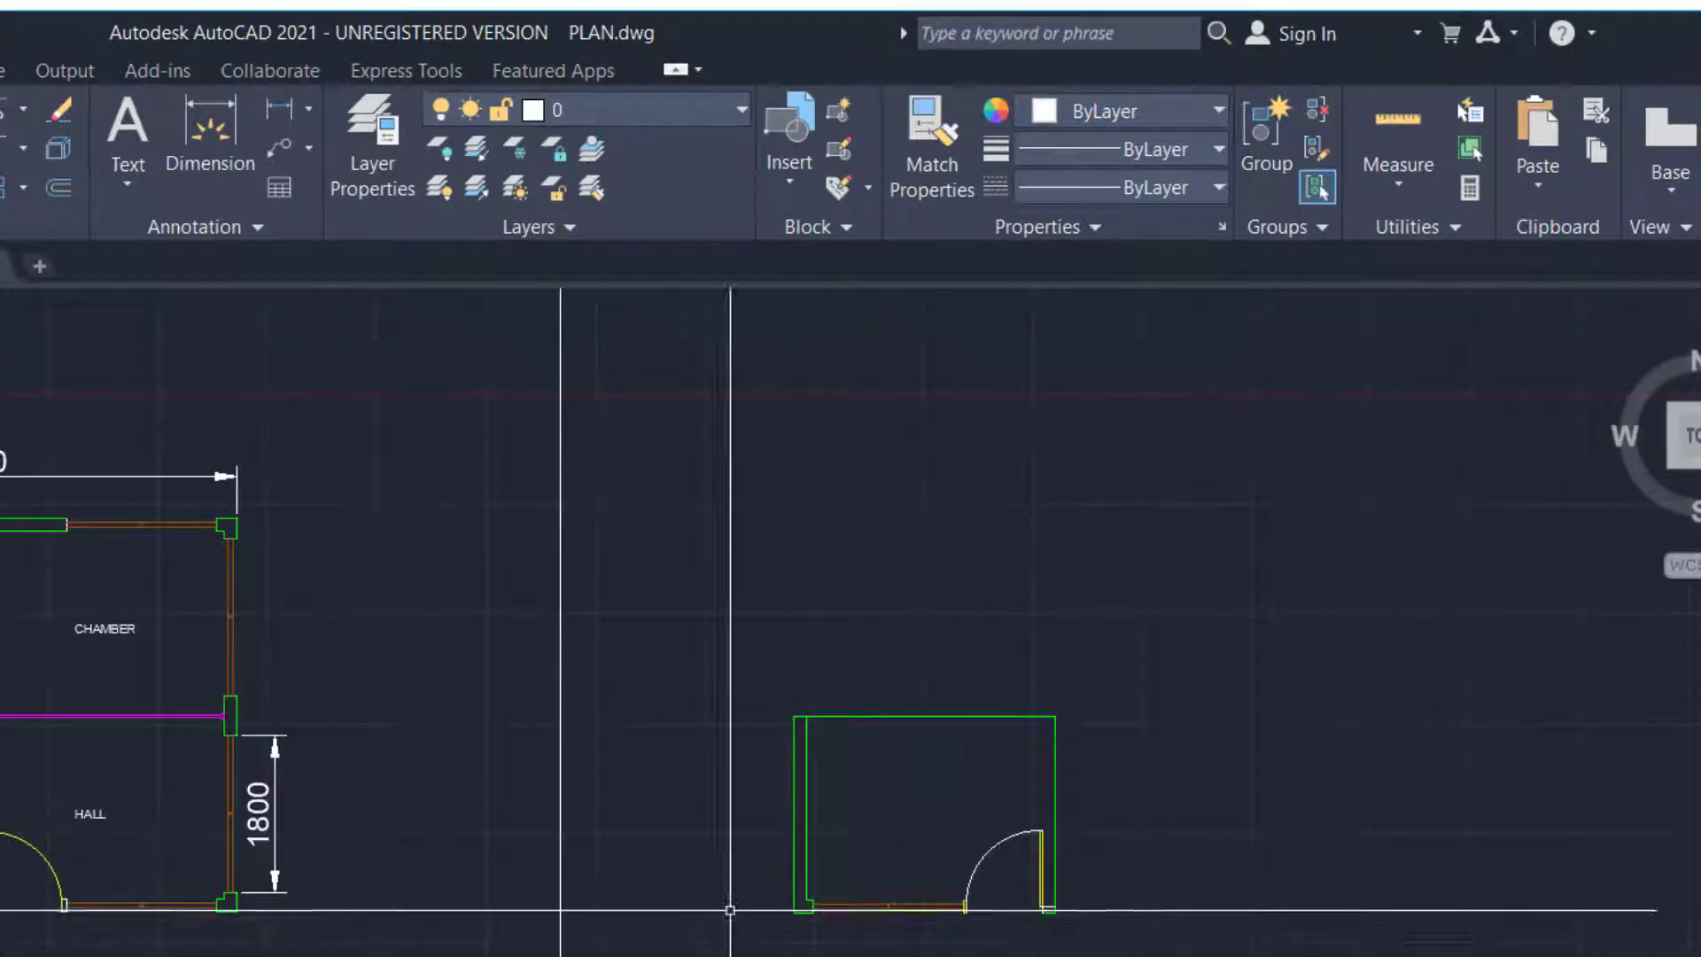
scroll(1054, 926, "up", 6)
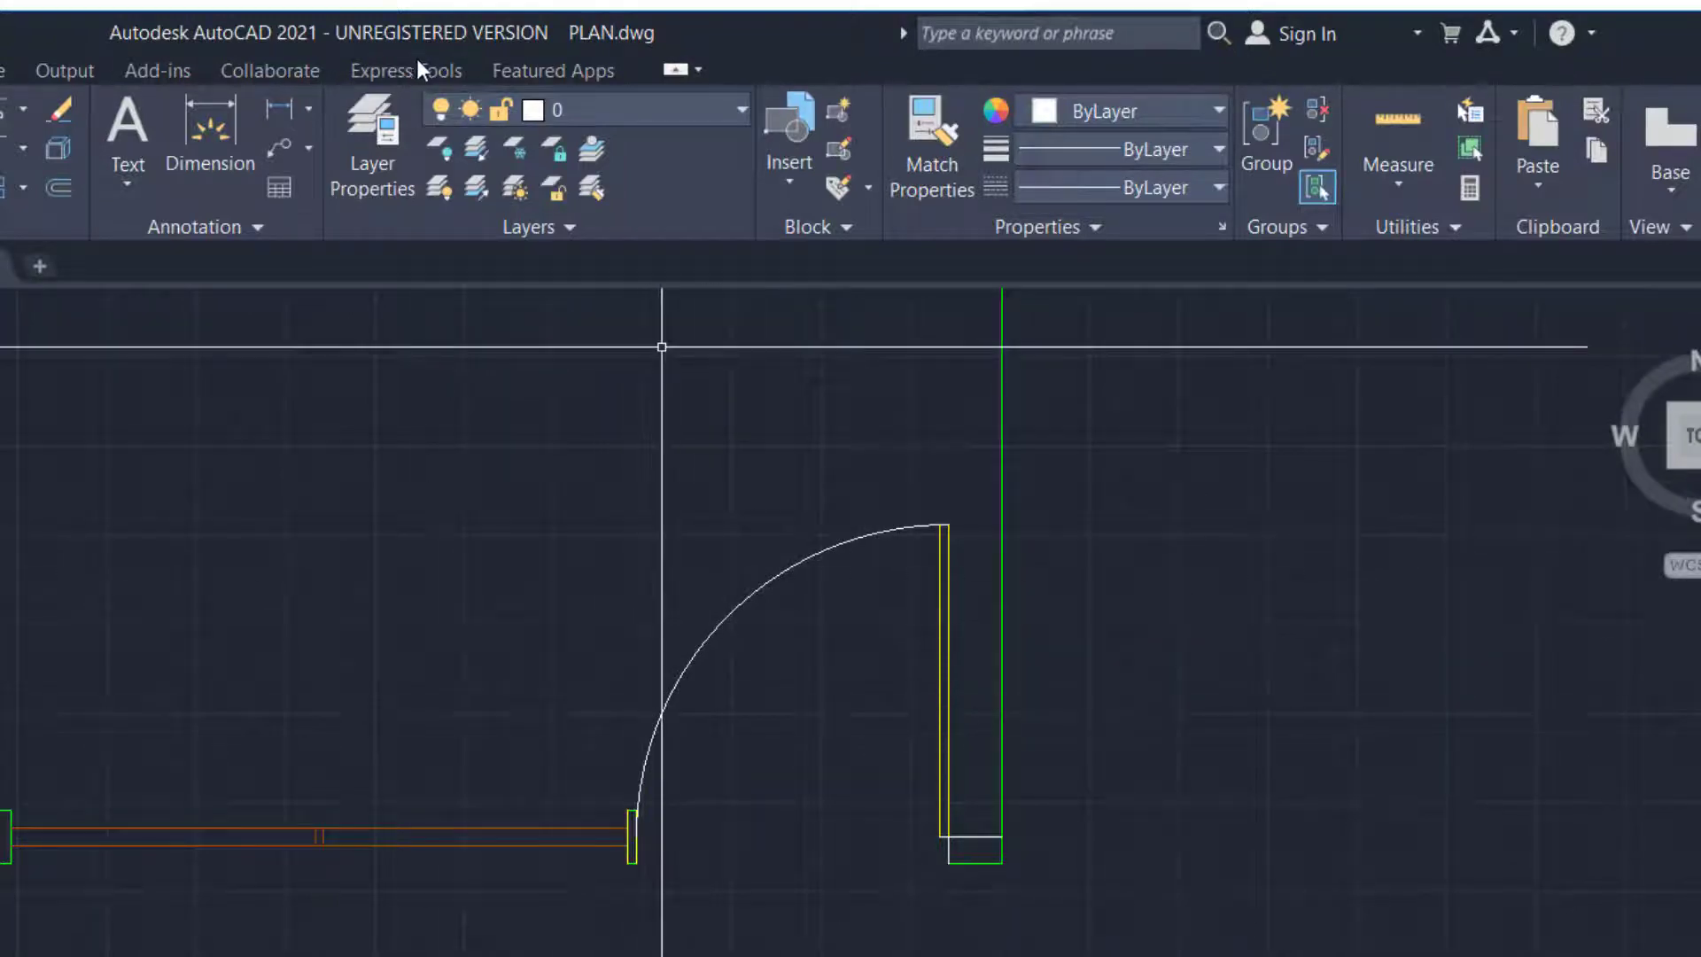
scroll(571, 494, "up", 2)
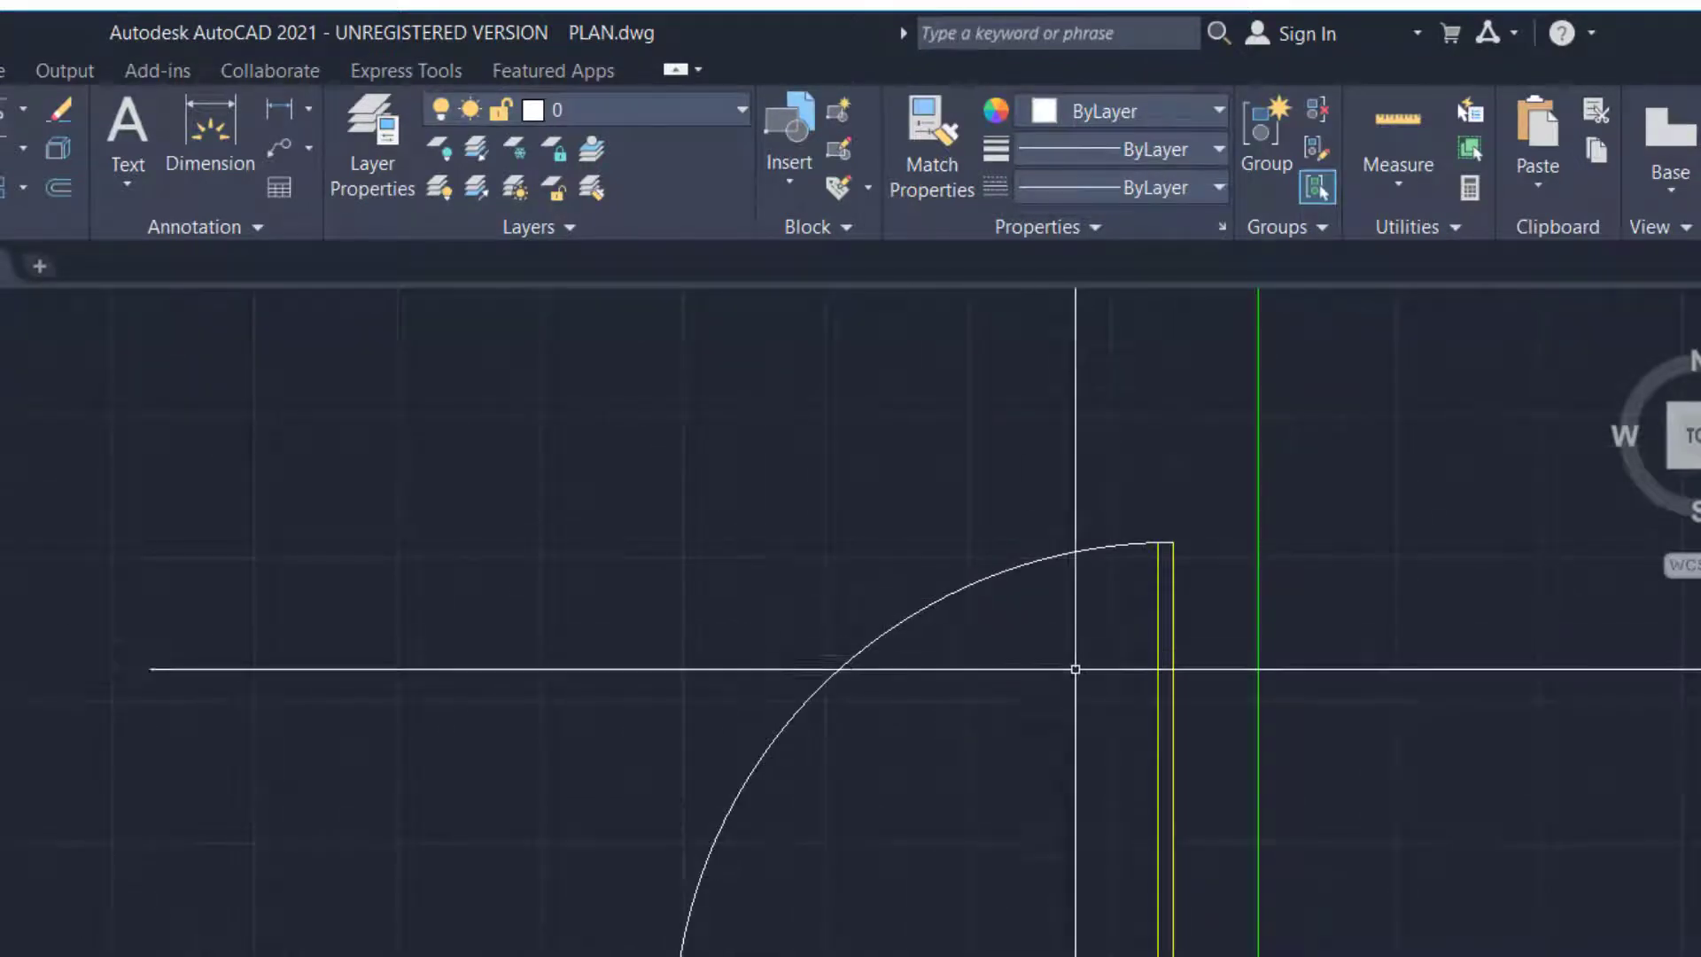
left_click(996, 564)
left_click(979, 592)
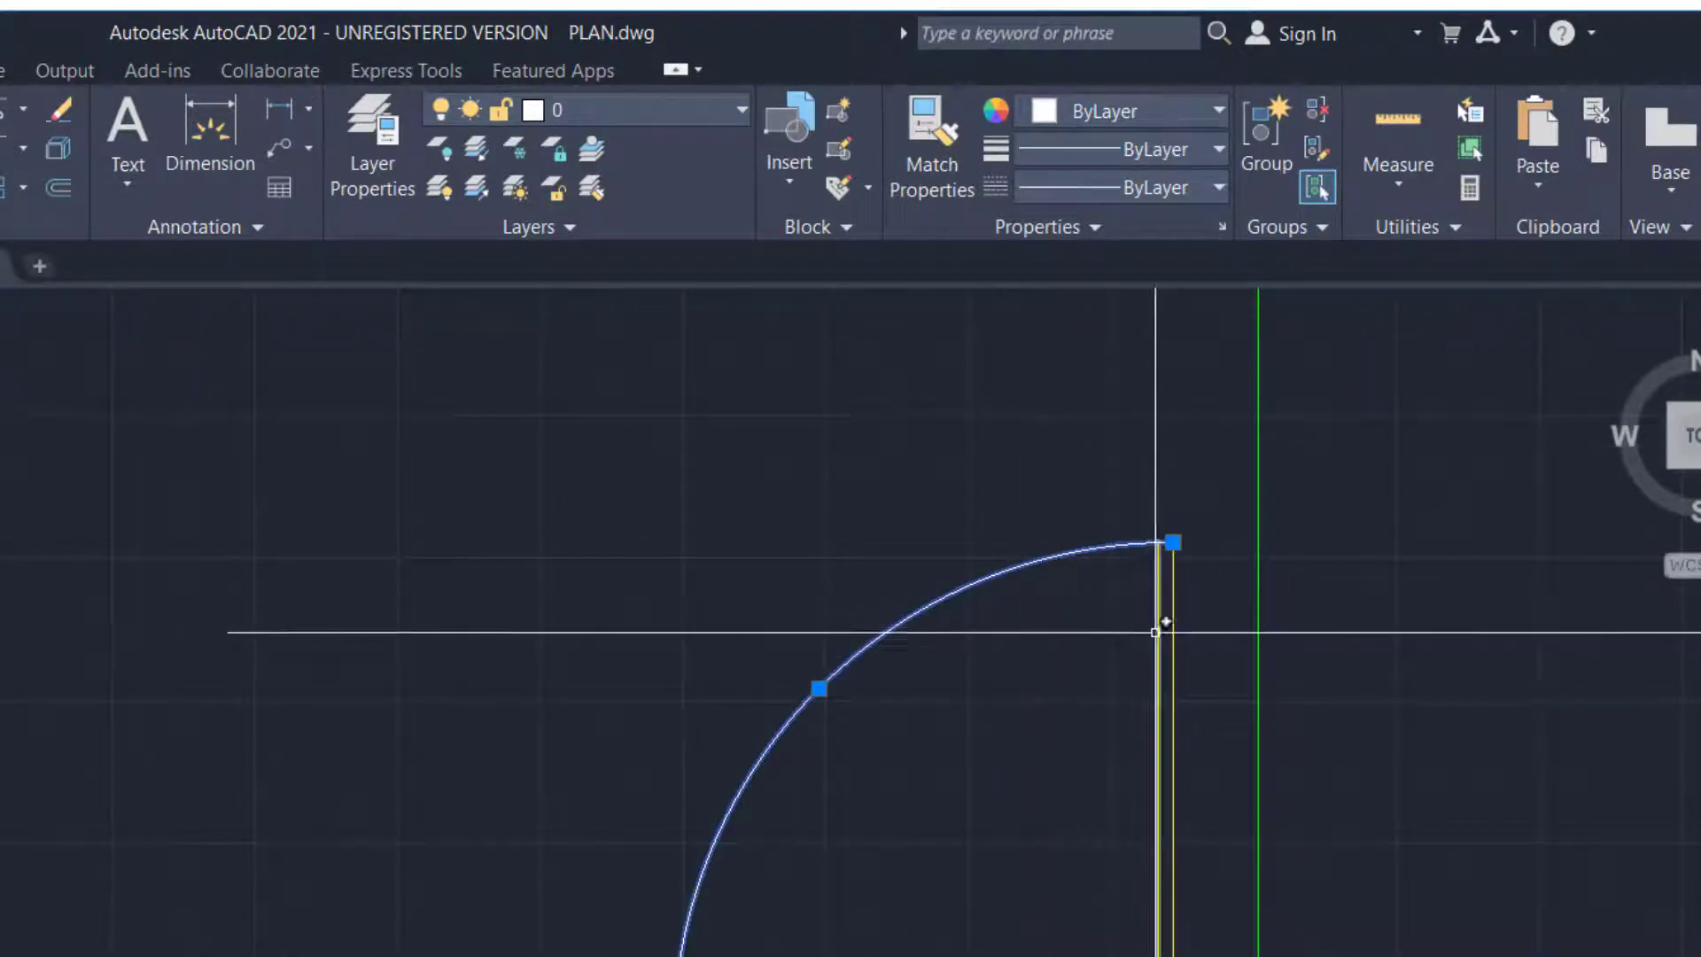
key("Escape")
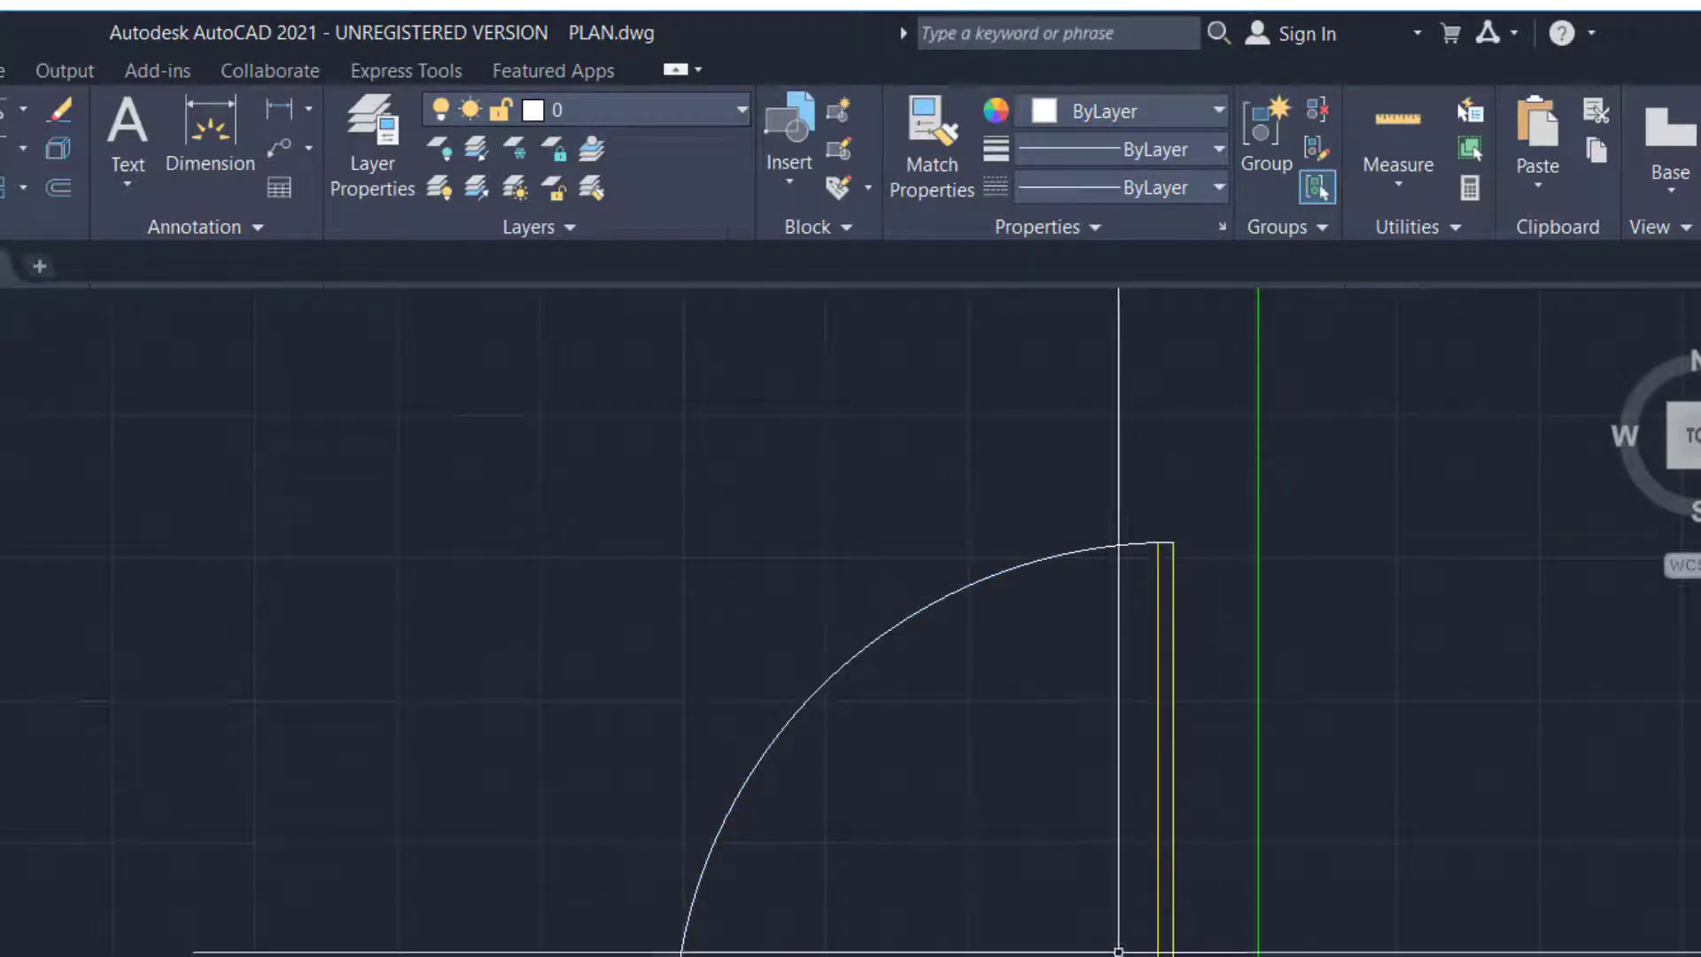
Match the door swing arc's properties to those of the yellow door leaf line
type("MSA")
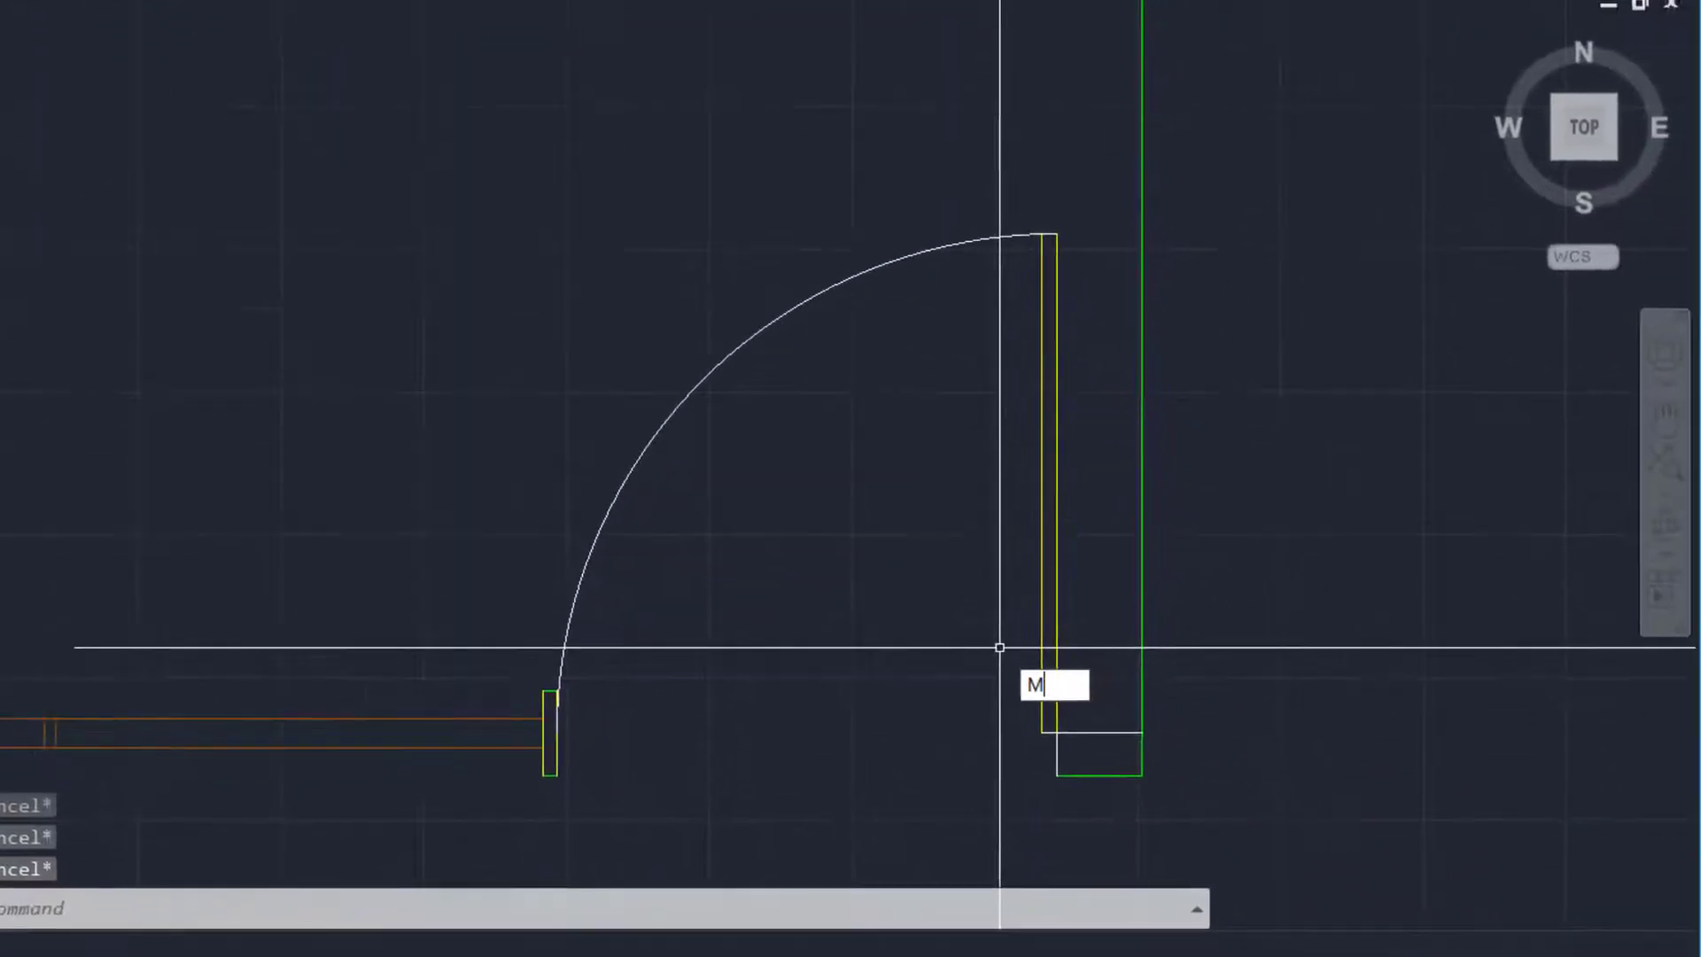
key("BackSpace")
key("BackSpace")
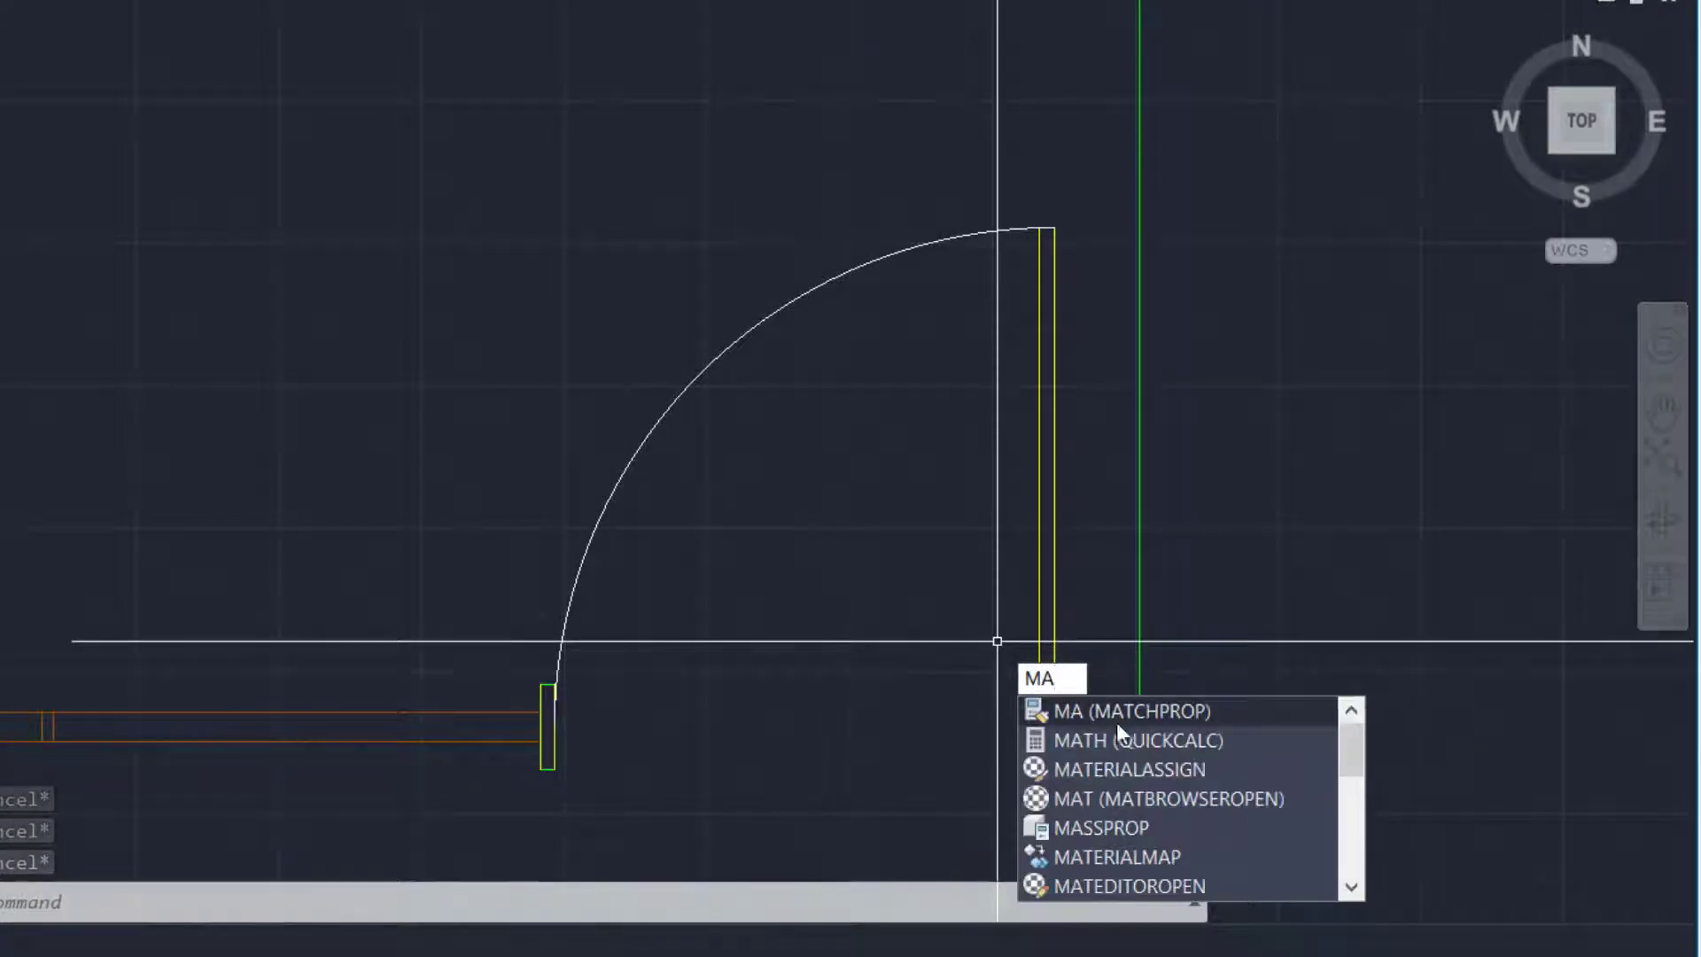
left_click(1140, 716)
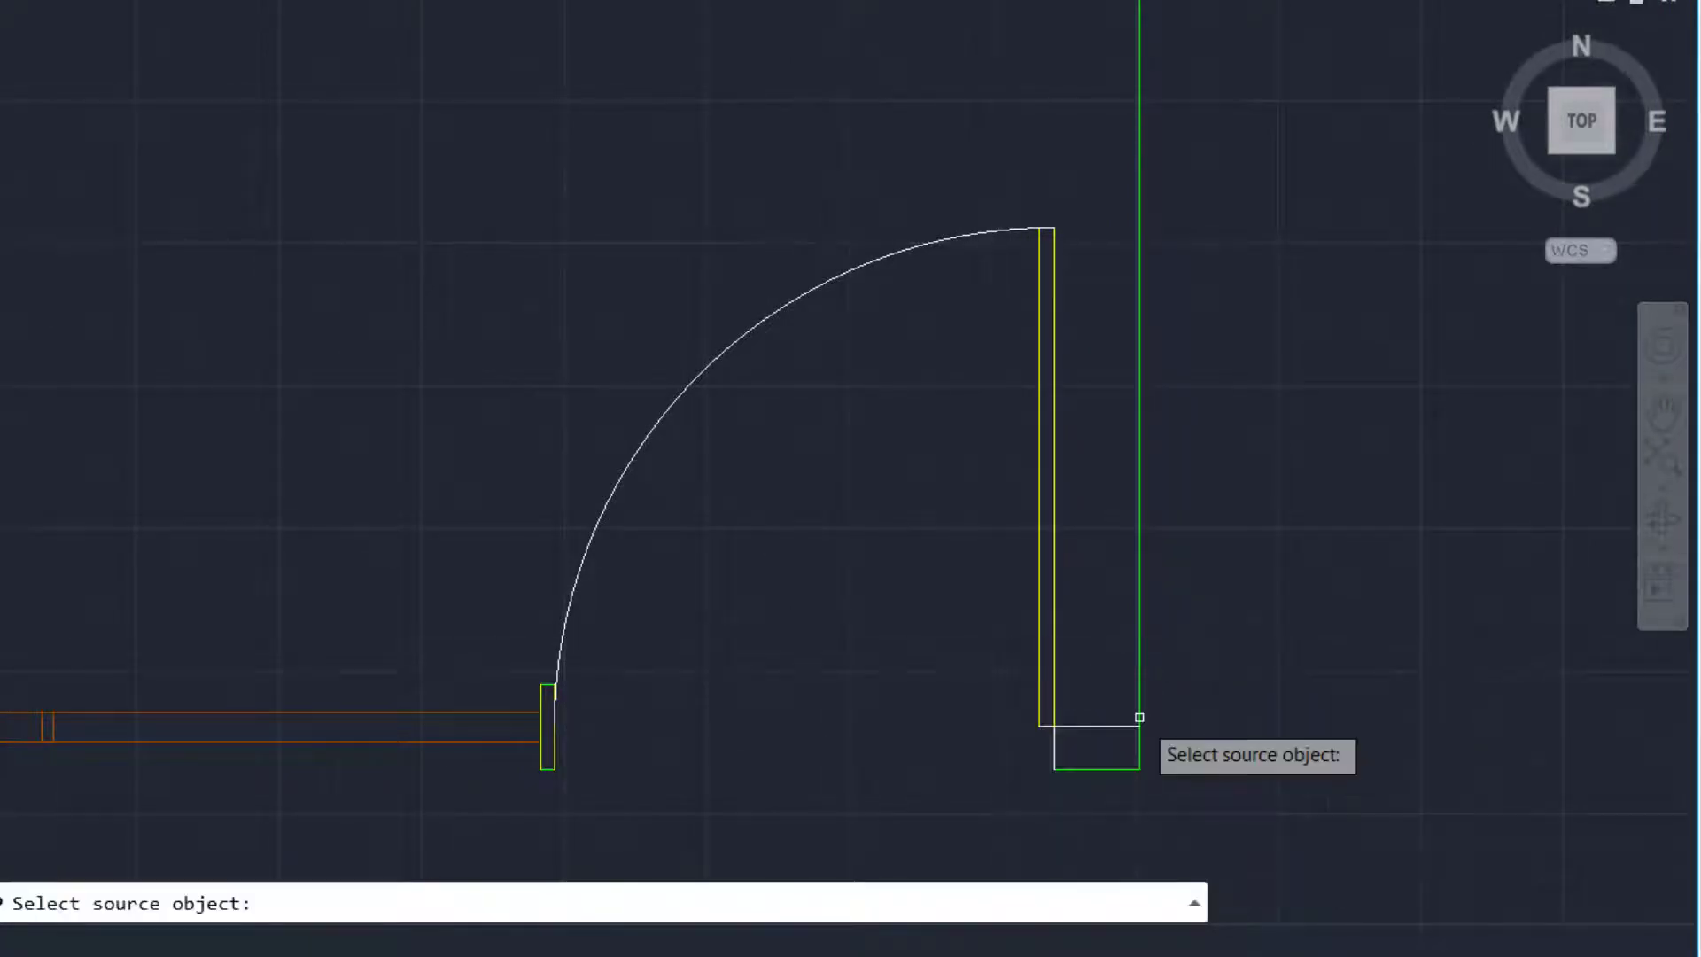
left_click(1043, 654)
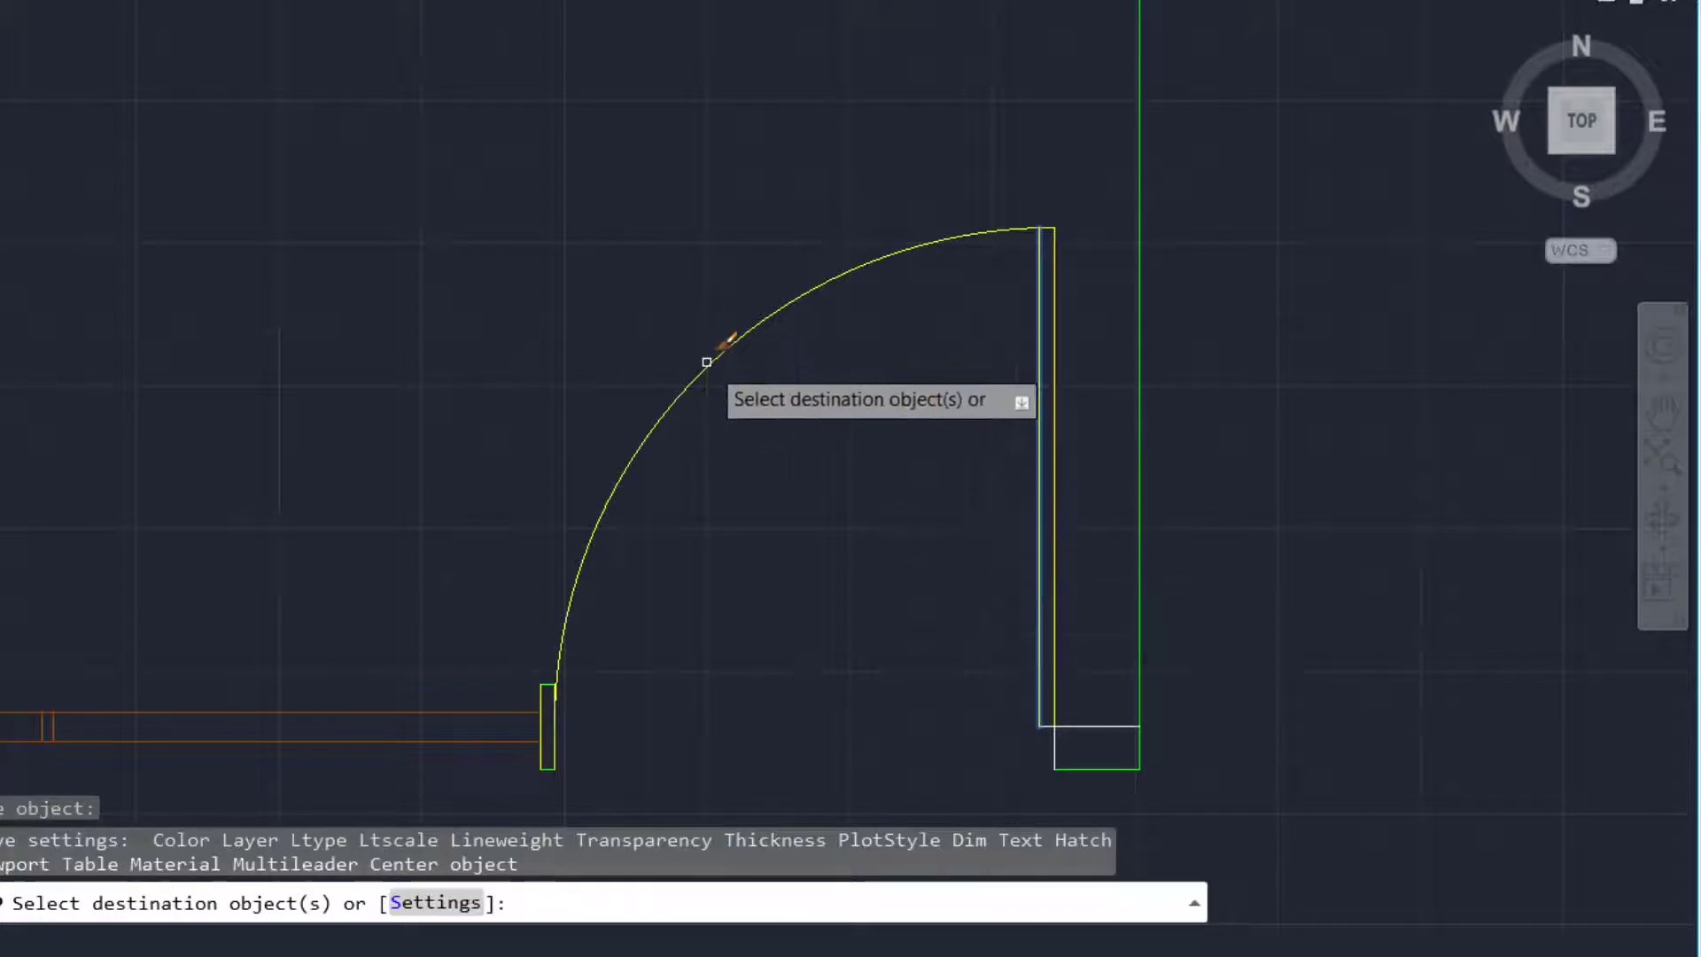
left_click(706, 362)
key("Escape")
Match the short horizontal line closing the door leaf's lower end to the leaf's yellow line properties
scroll(1075, 687, "up", 6)
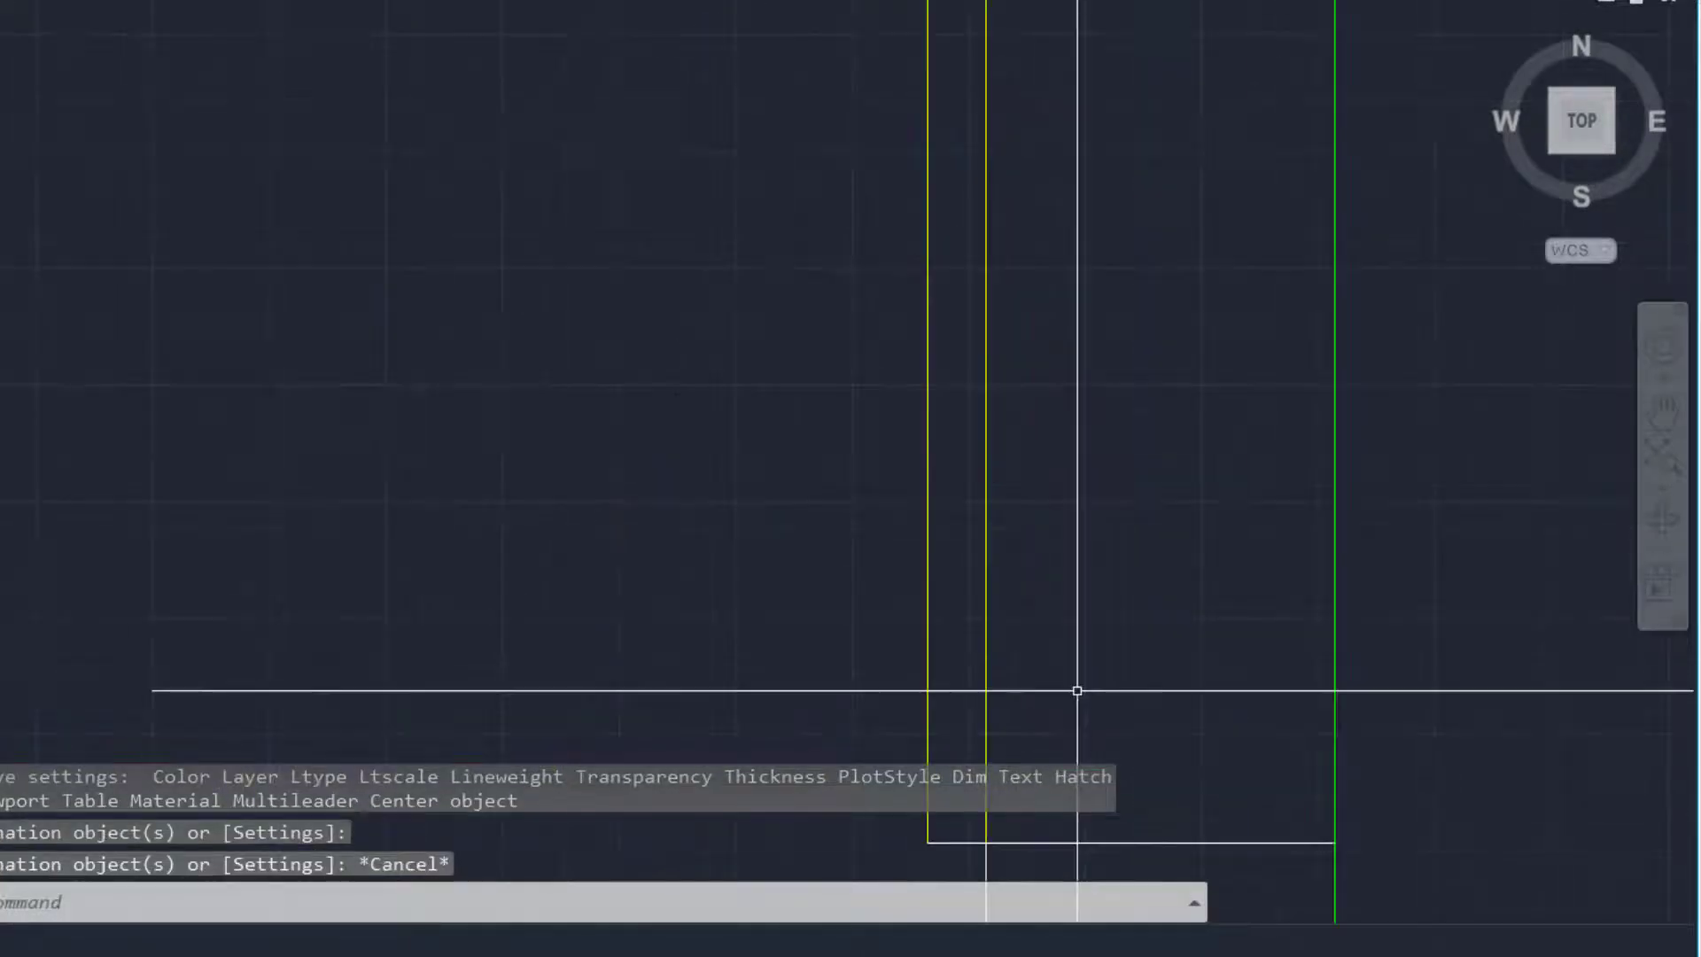
type("MA")
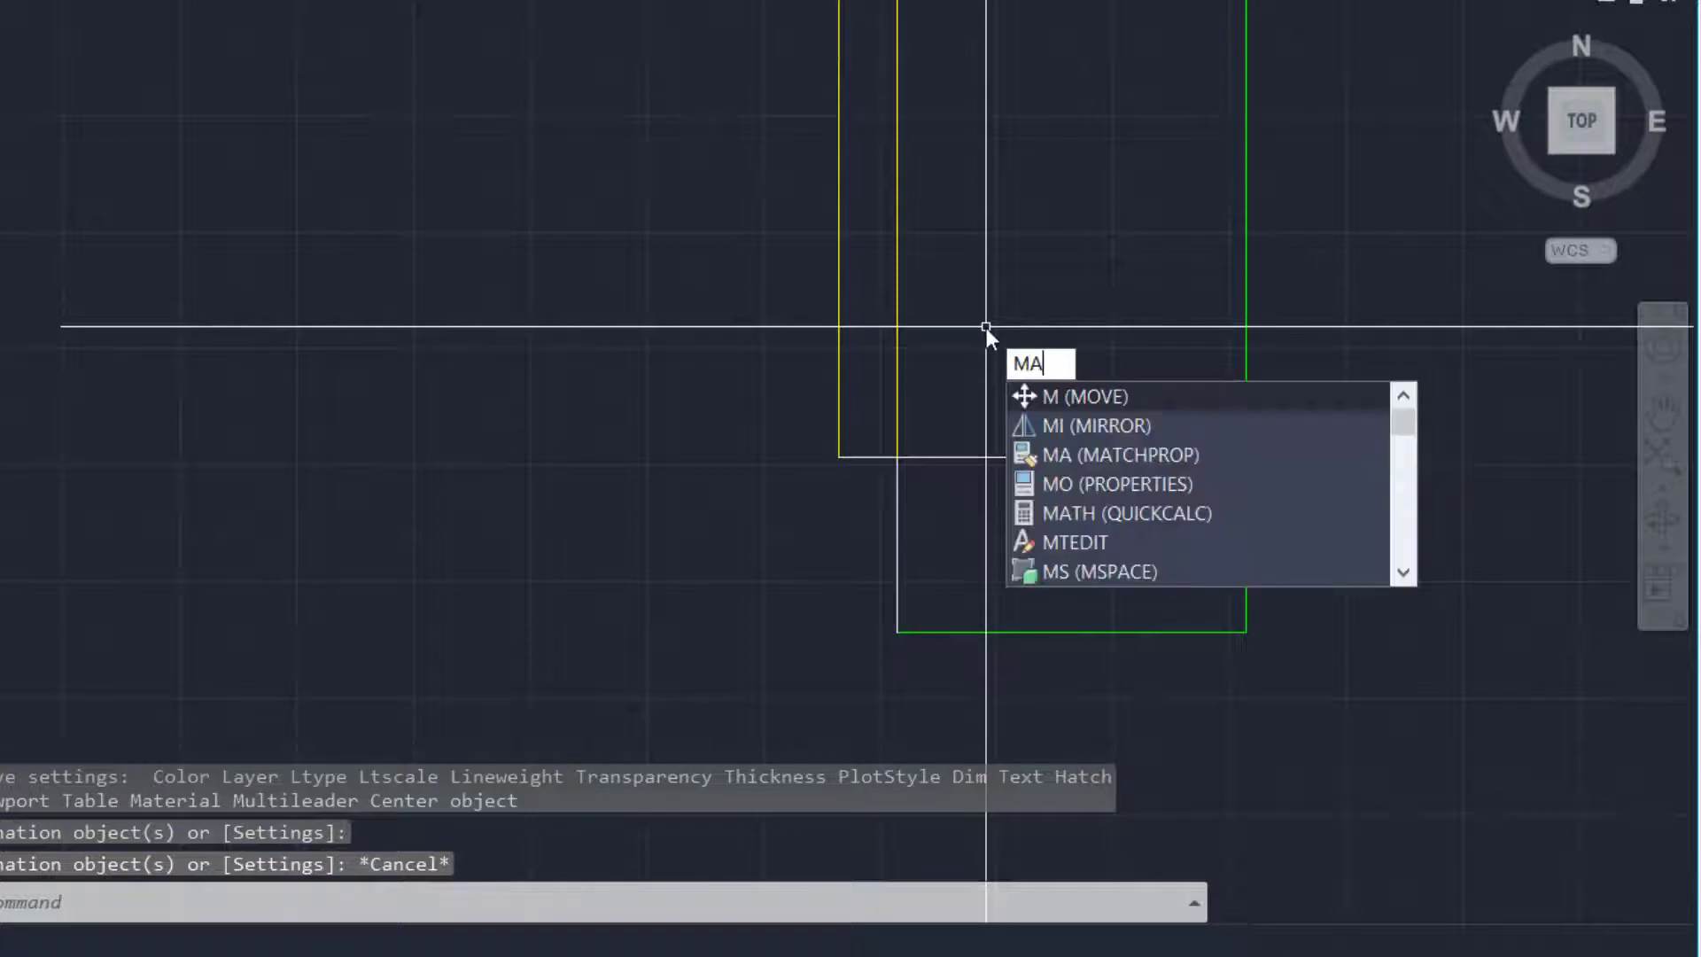
key("Return")
left_click(857, 460)
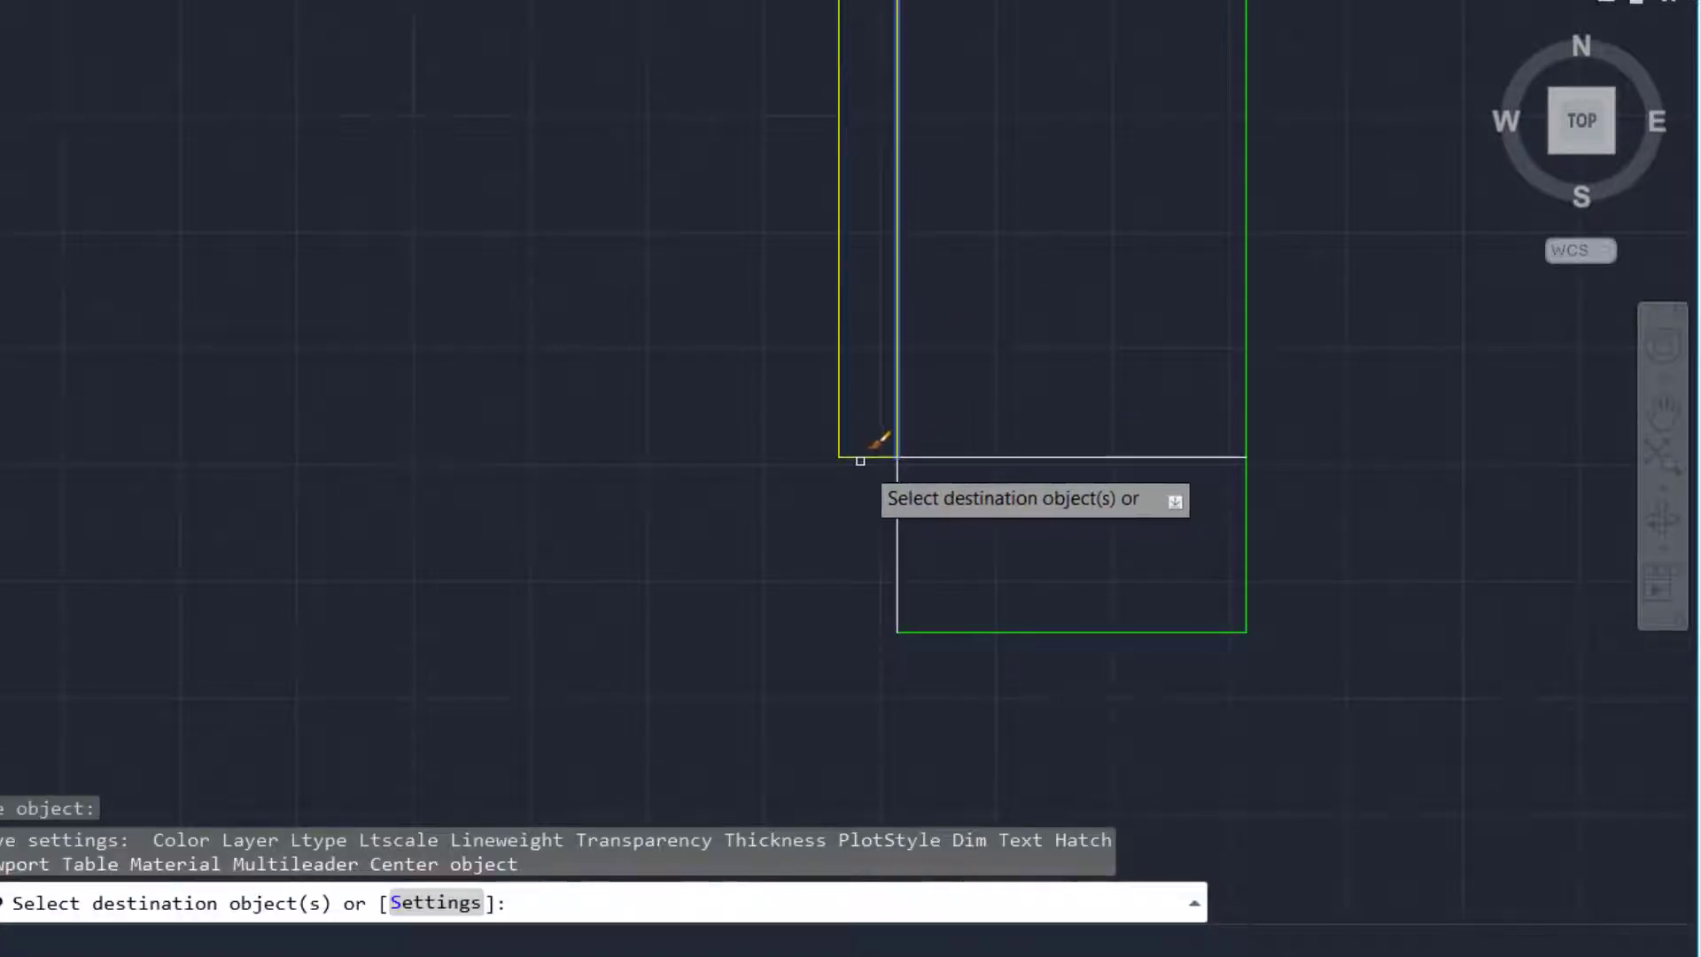
key("Escape")
key("Escape")
Match the white horizontal and short vertical lines of the wall end beside the door to the green wall line's properties
scroll(833, 573, "down", 3)
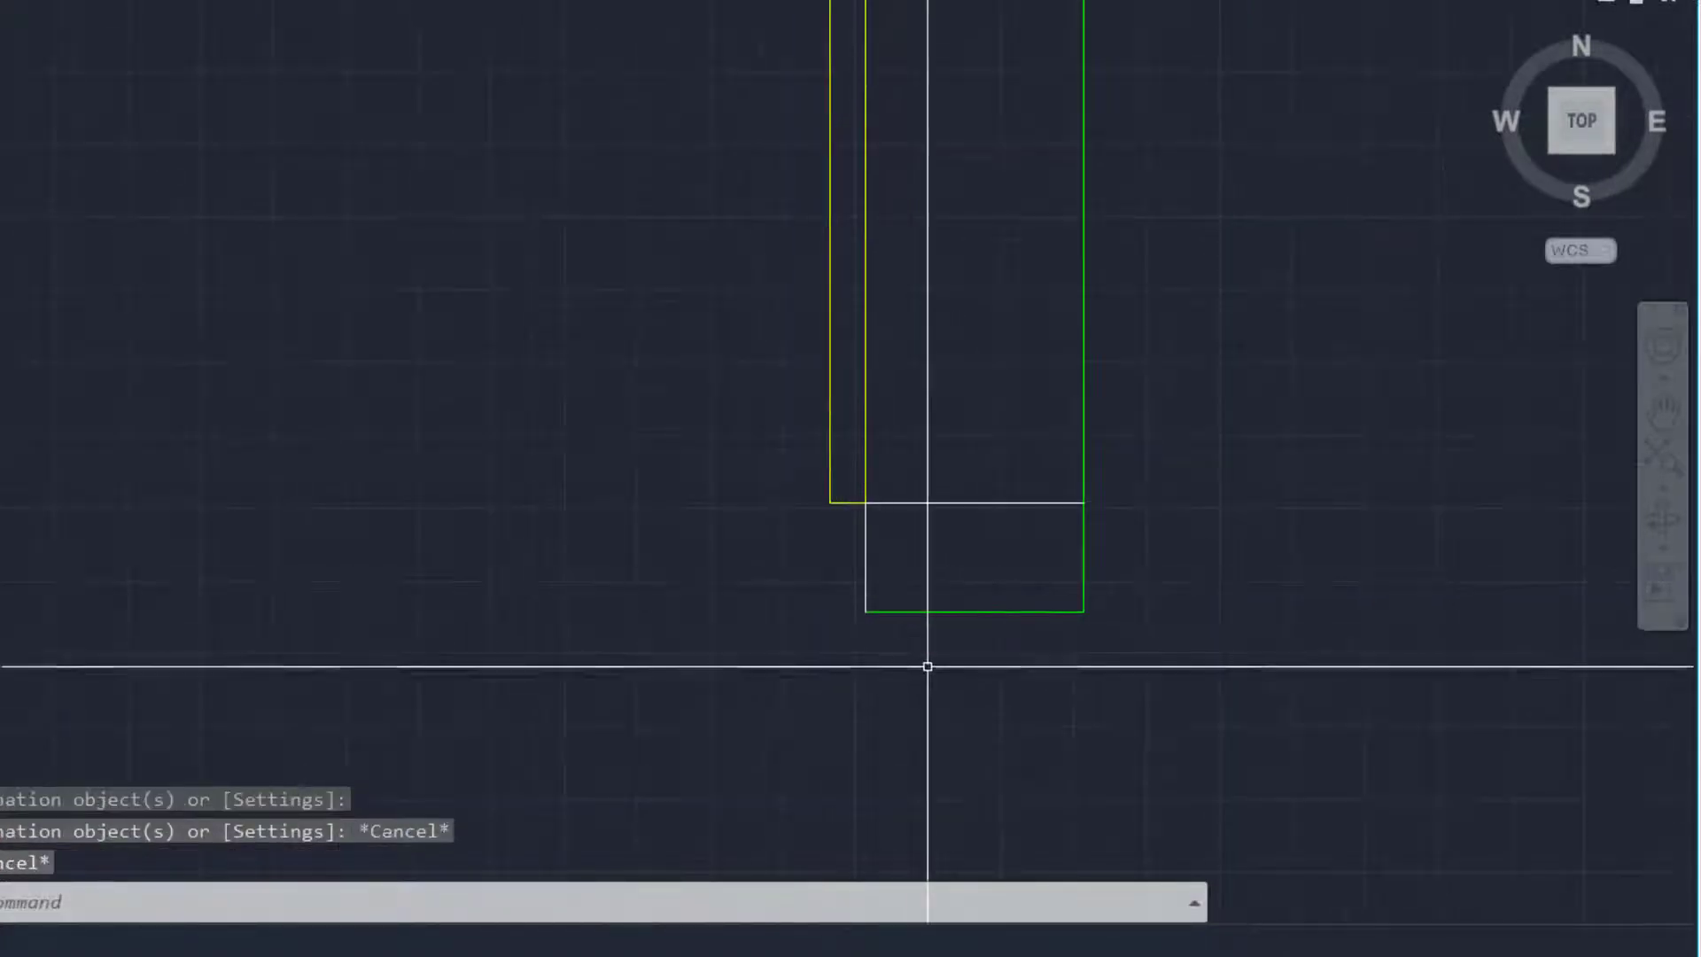
type("MA")
key("Return")
left_click(970, 611)
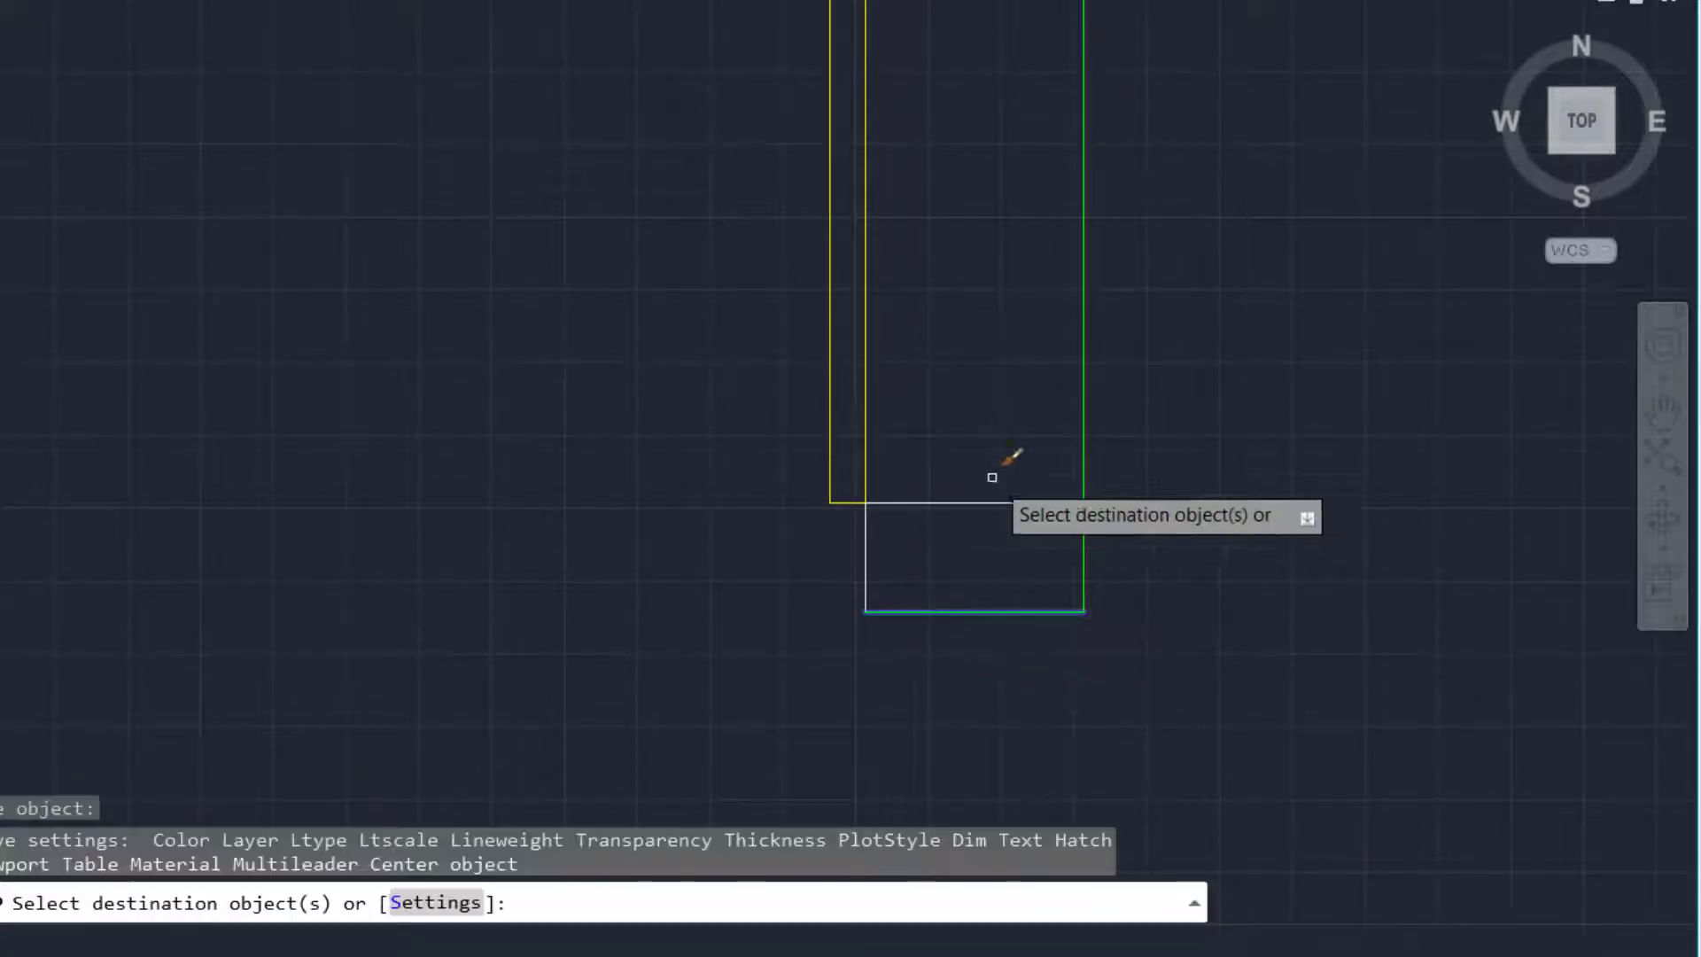
left_click(983, 488)
left_click(961, 519)
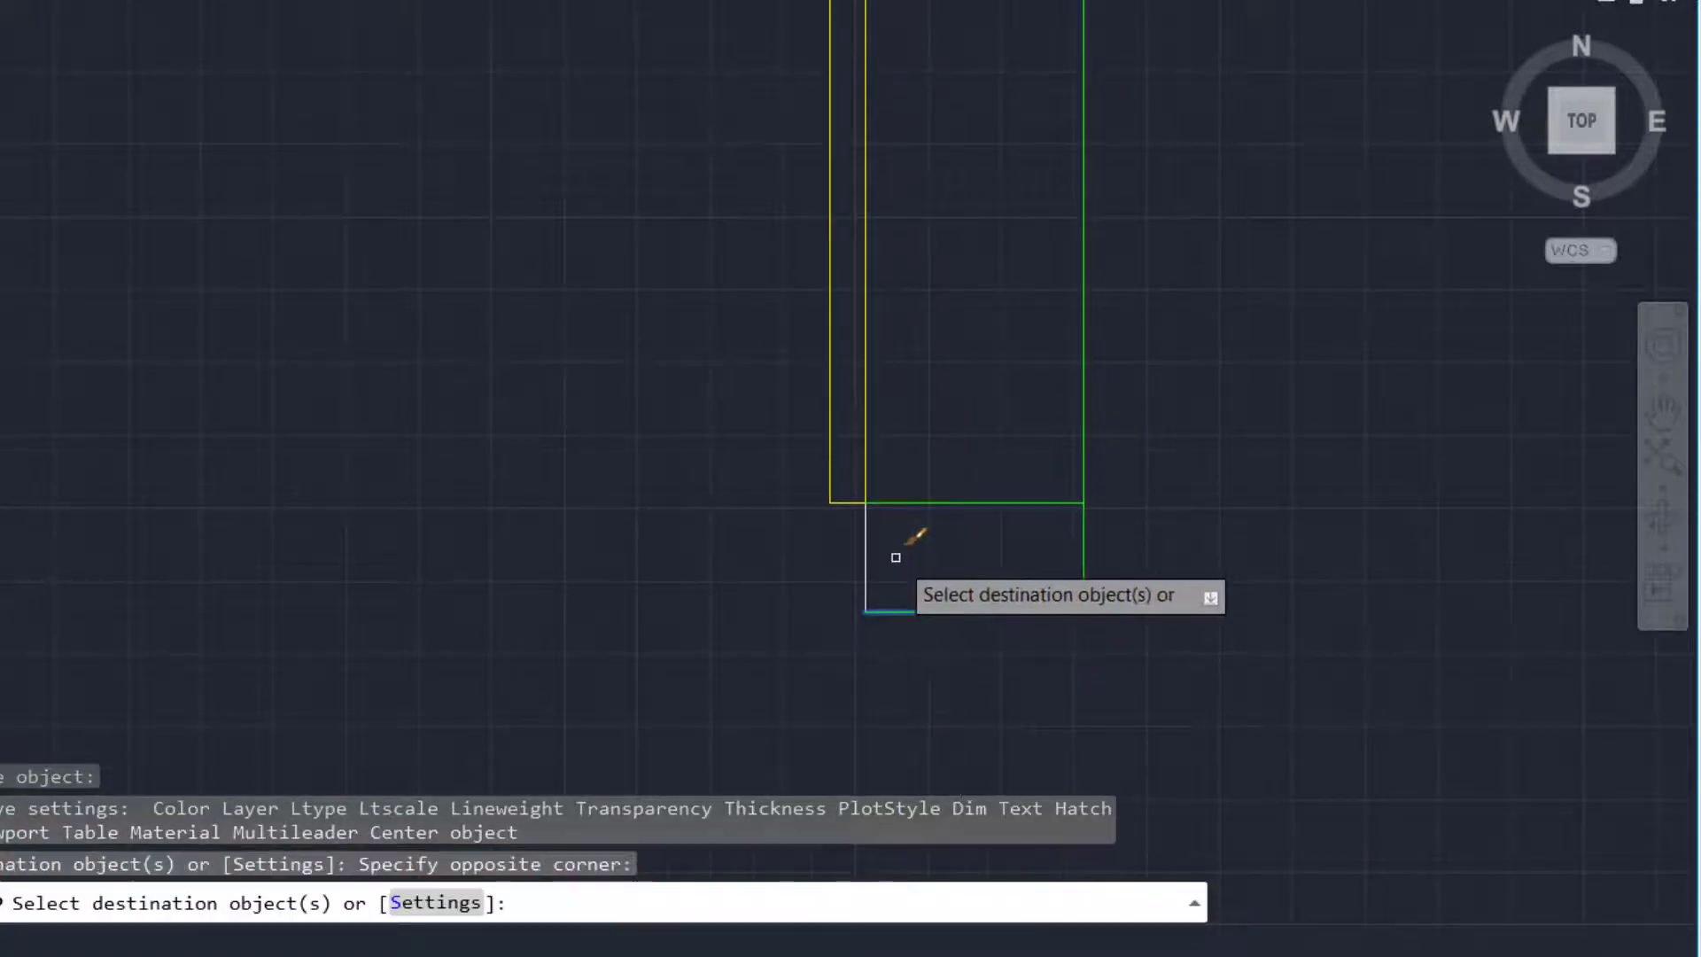
left_click(896, 556)
left_click(778, 598)
scroll(788, 594, "down", 3)
key("Escape")
key("Escape")
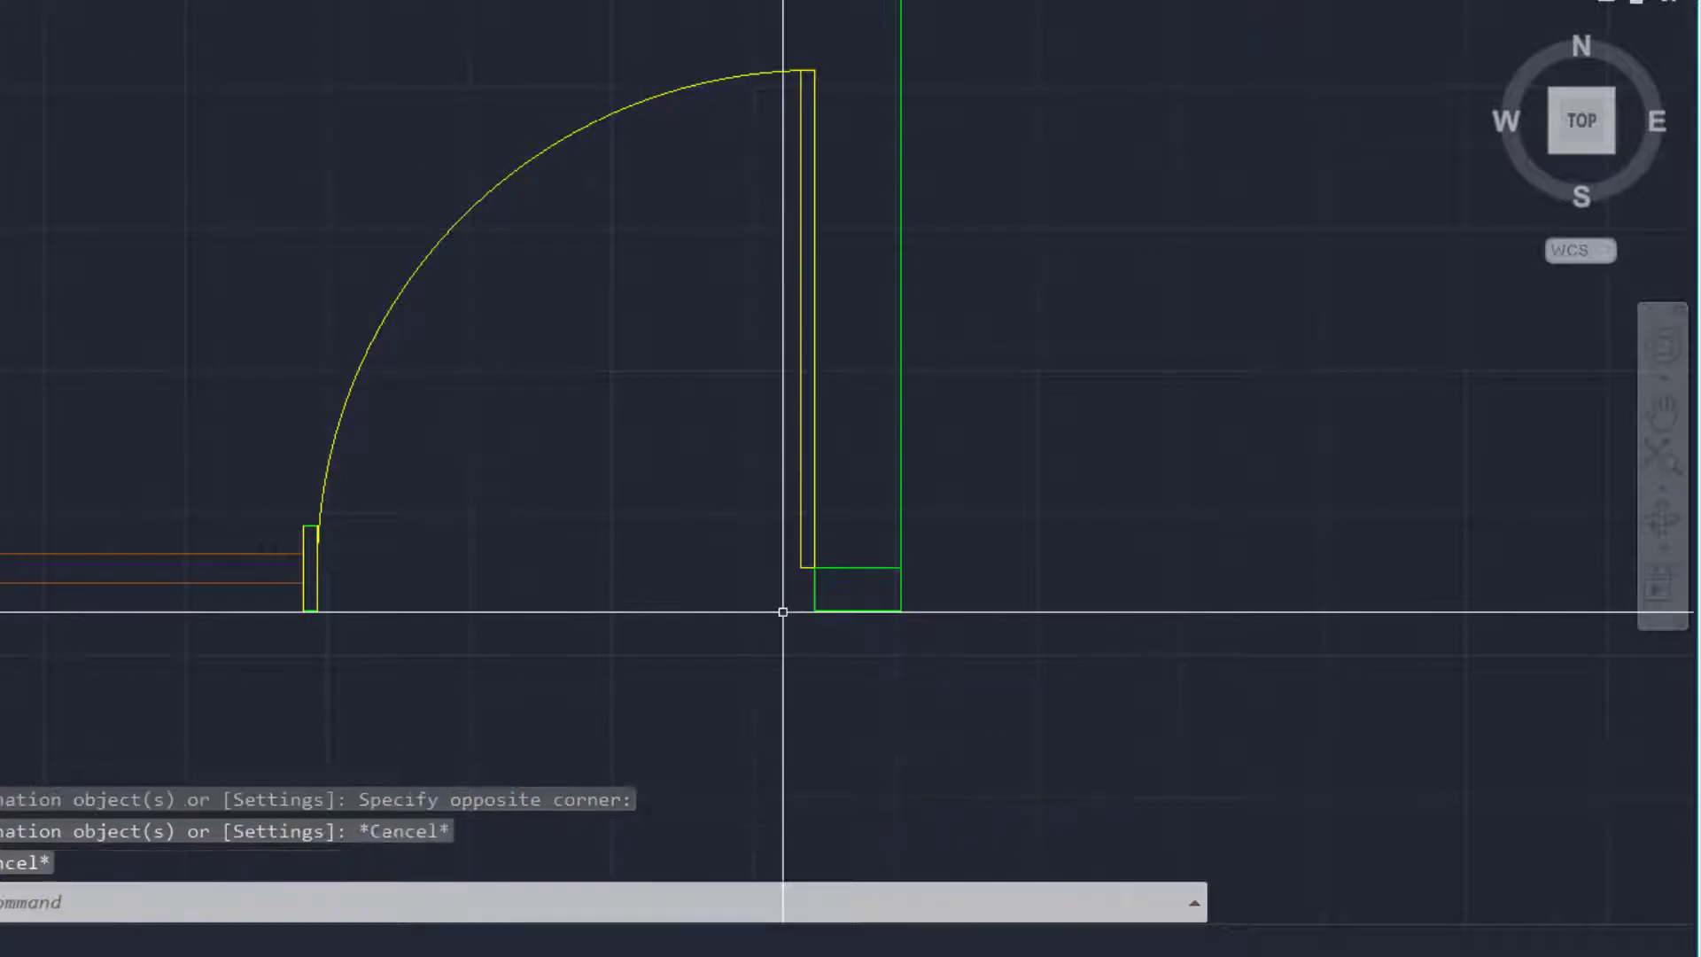
Compare the redrawn room with the original floor plan's side wall, including its window opening, dimension and corner column
scroll(784, 610, "down", 2)
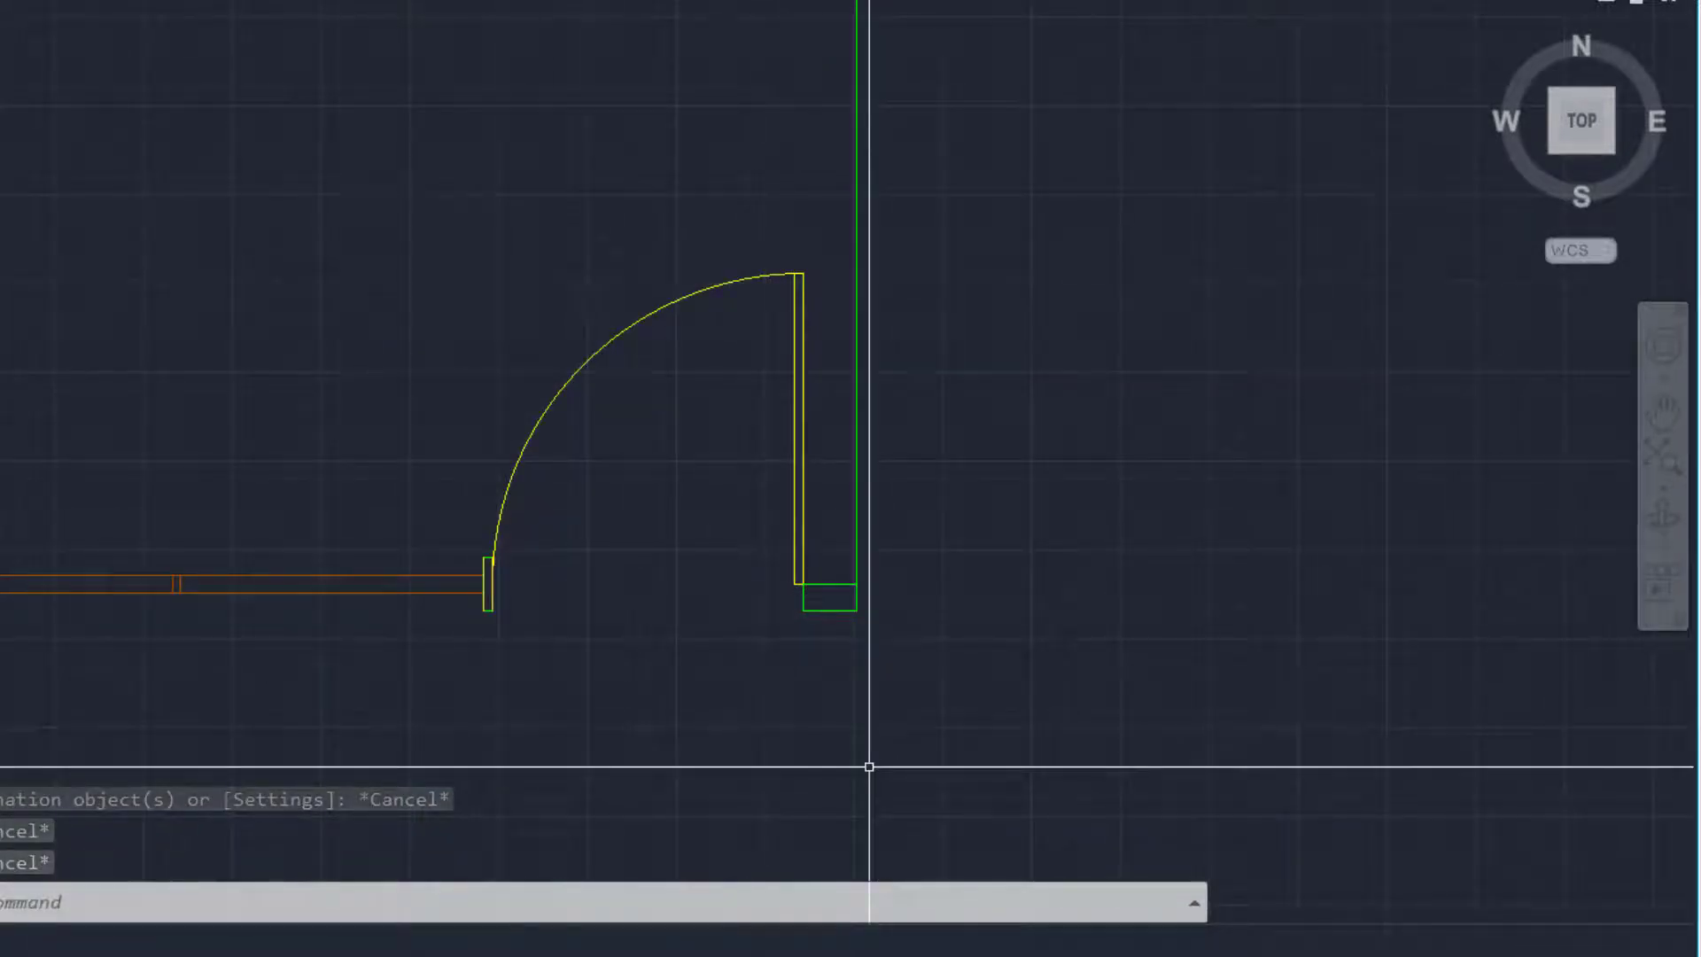
scroll(1043, 833, "down", 3)
scroll(475, 562, "down", 4)
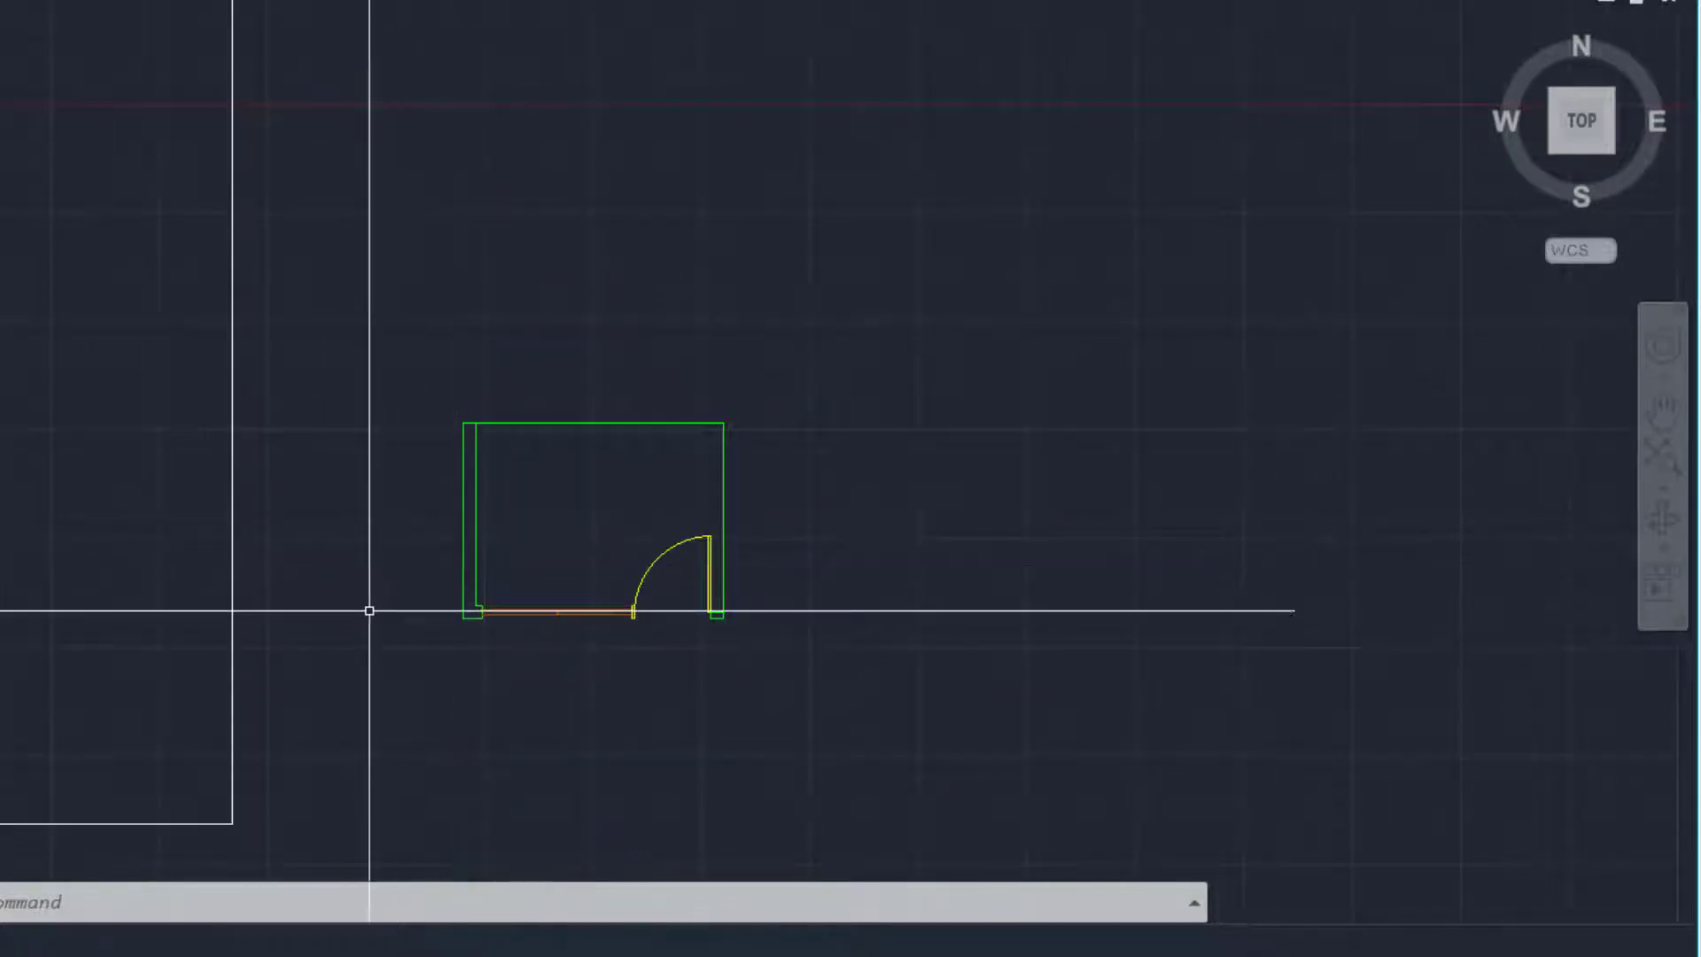
scroll(928, 601, "up", 4)
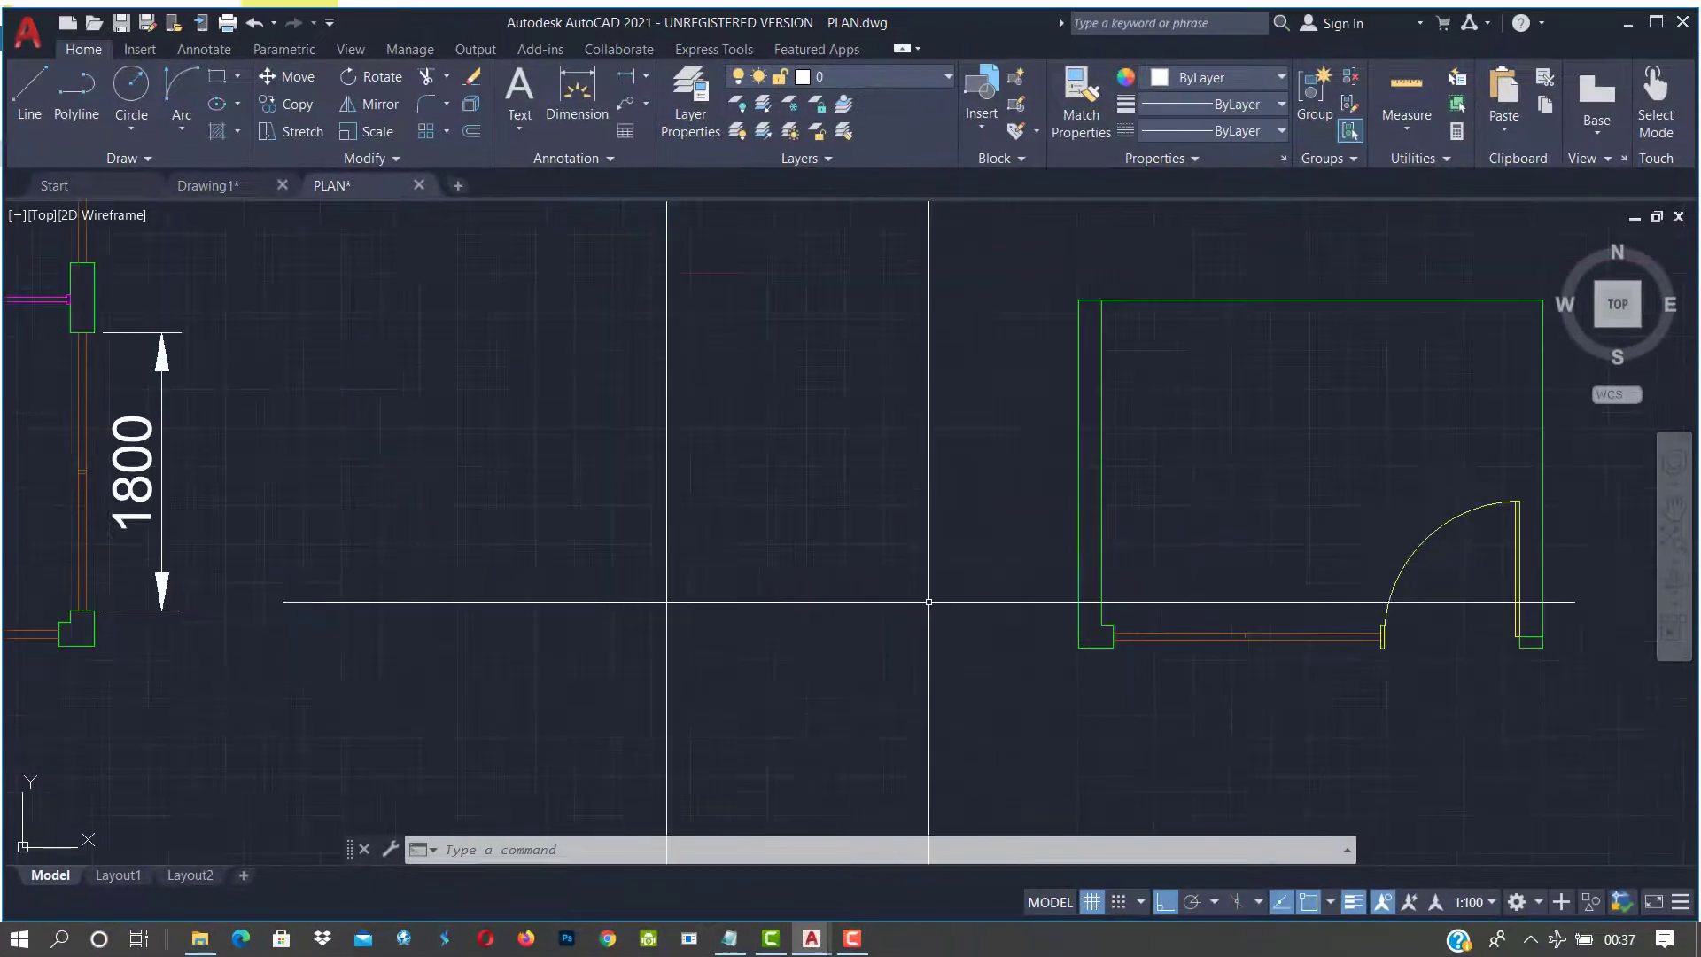
scroll(1010, 653, "up", 1)
scroll(1017, 653, "down", 7)
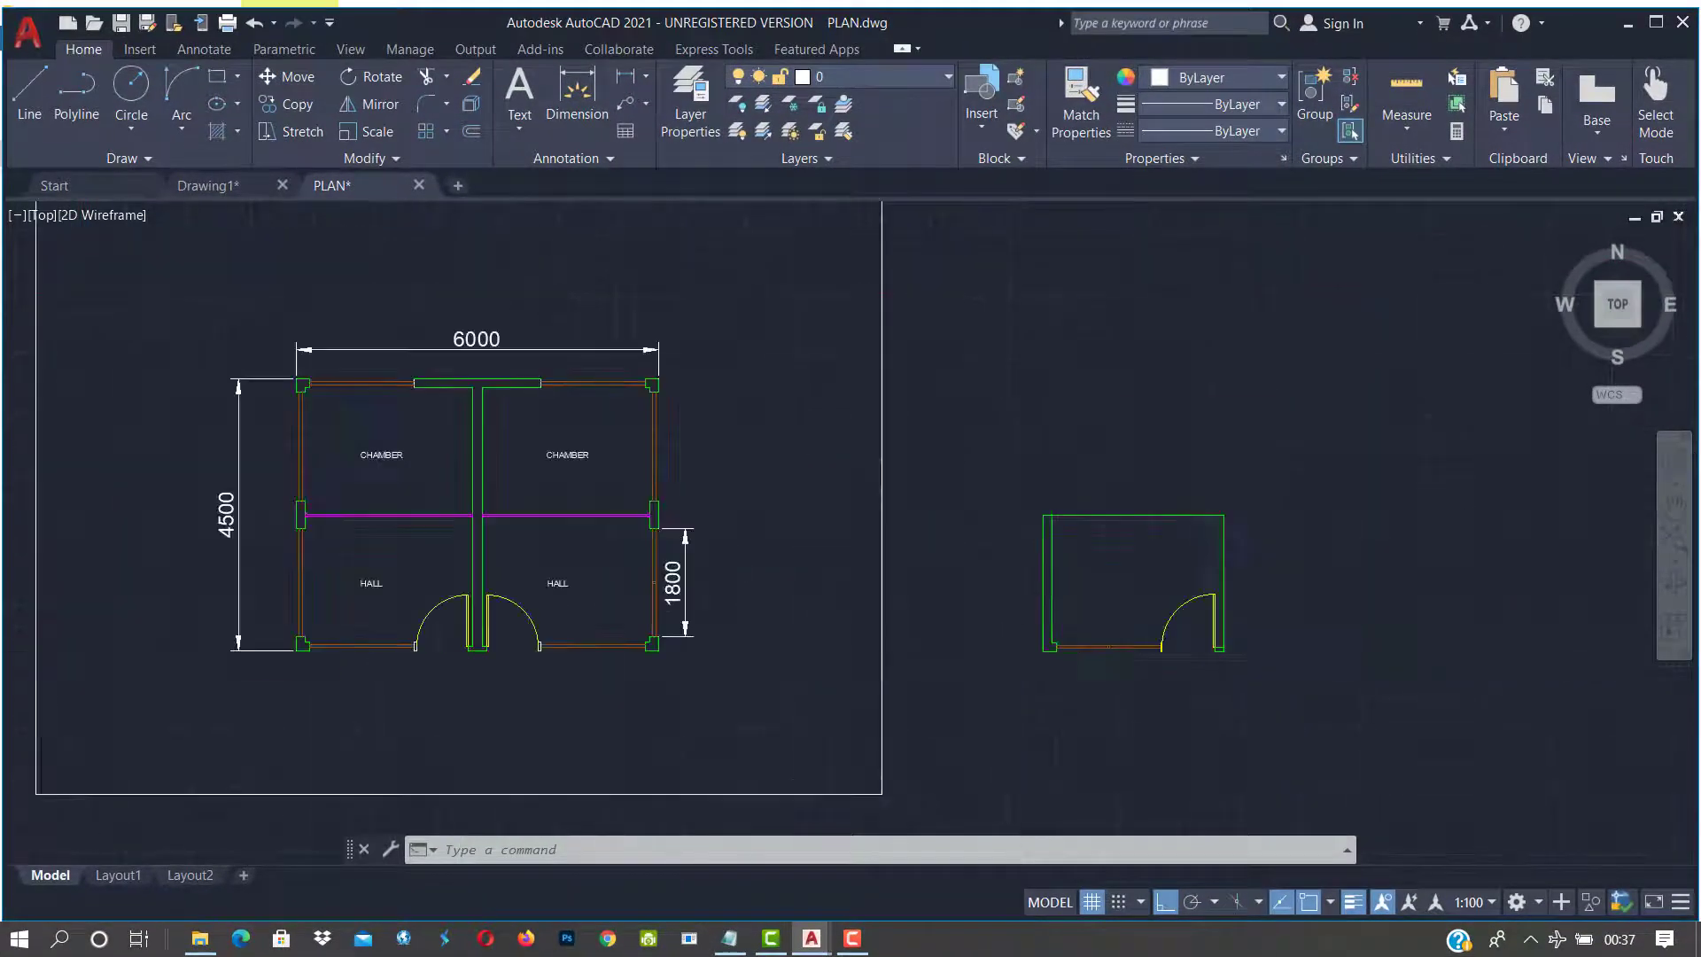
scroll(823, 713, "up", 2)
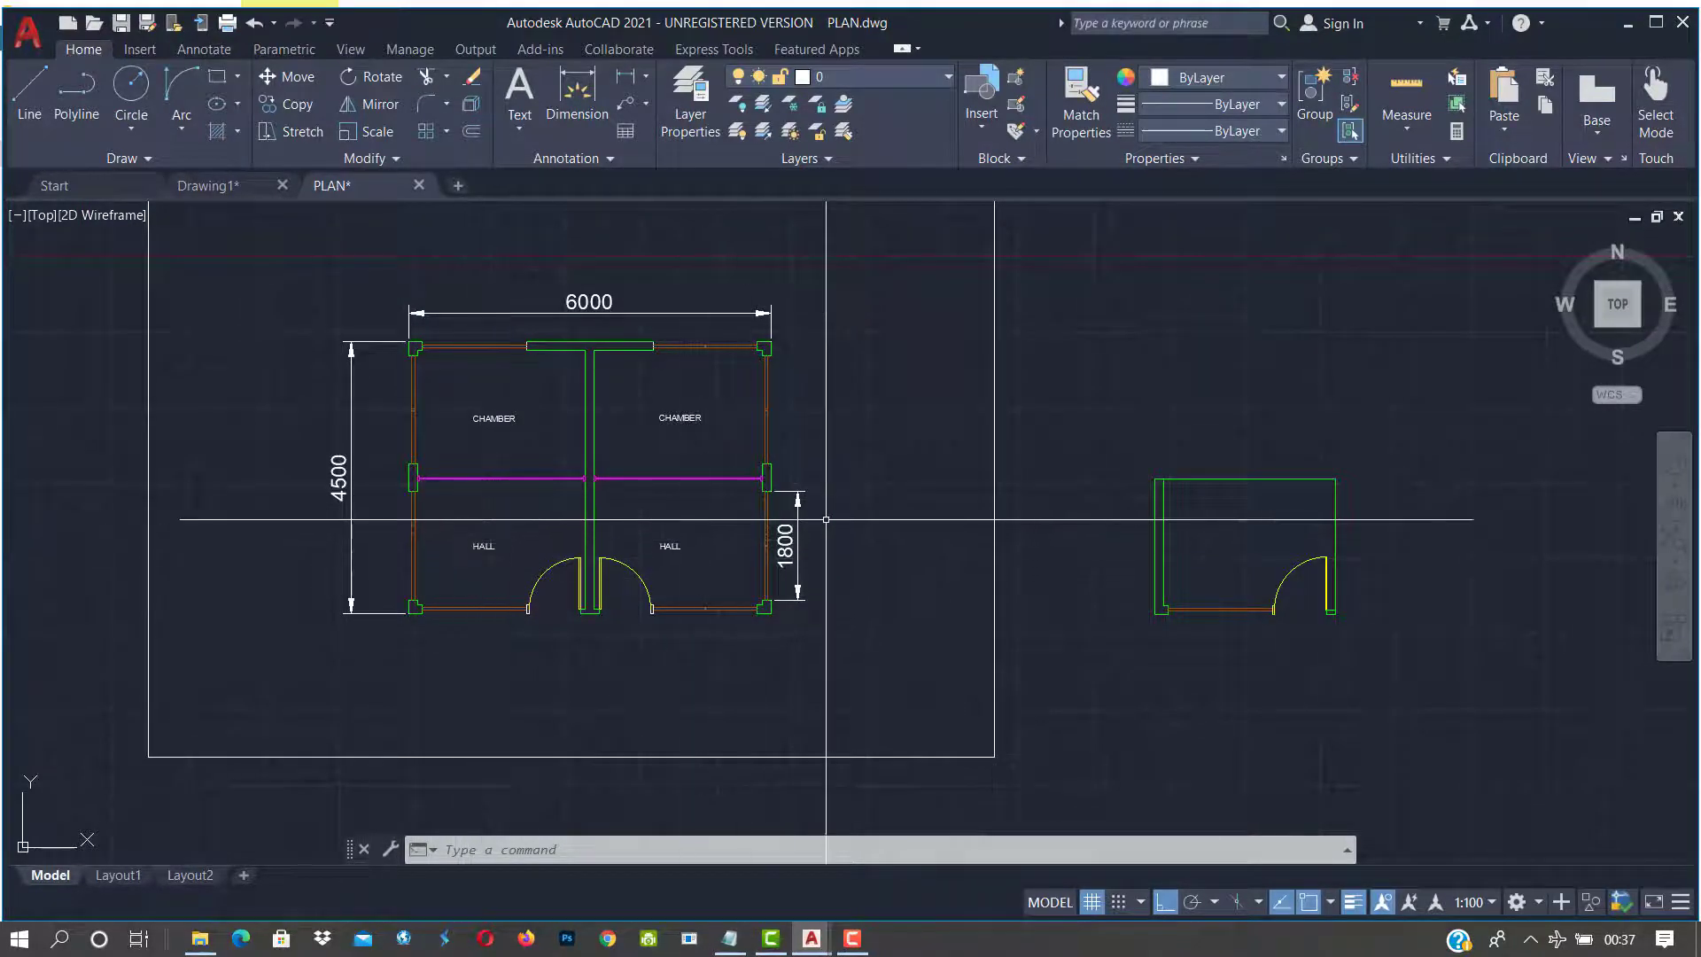
scroll(1152, 598, "up", 5)
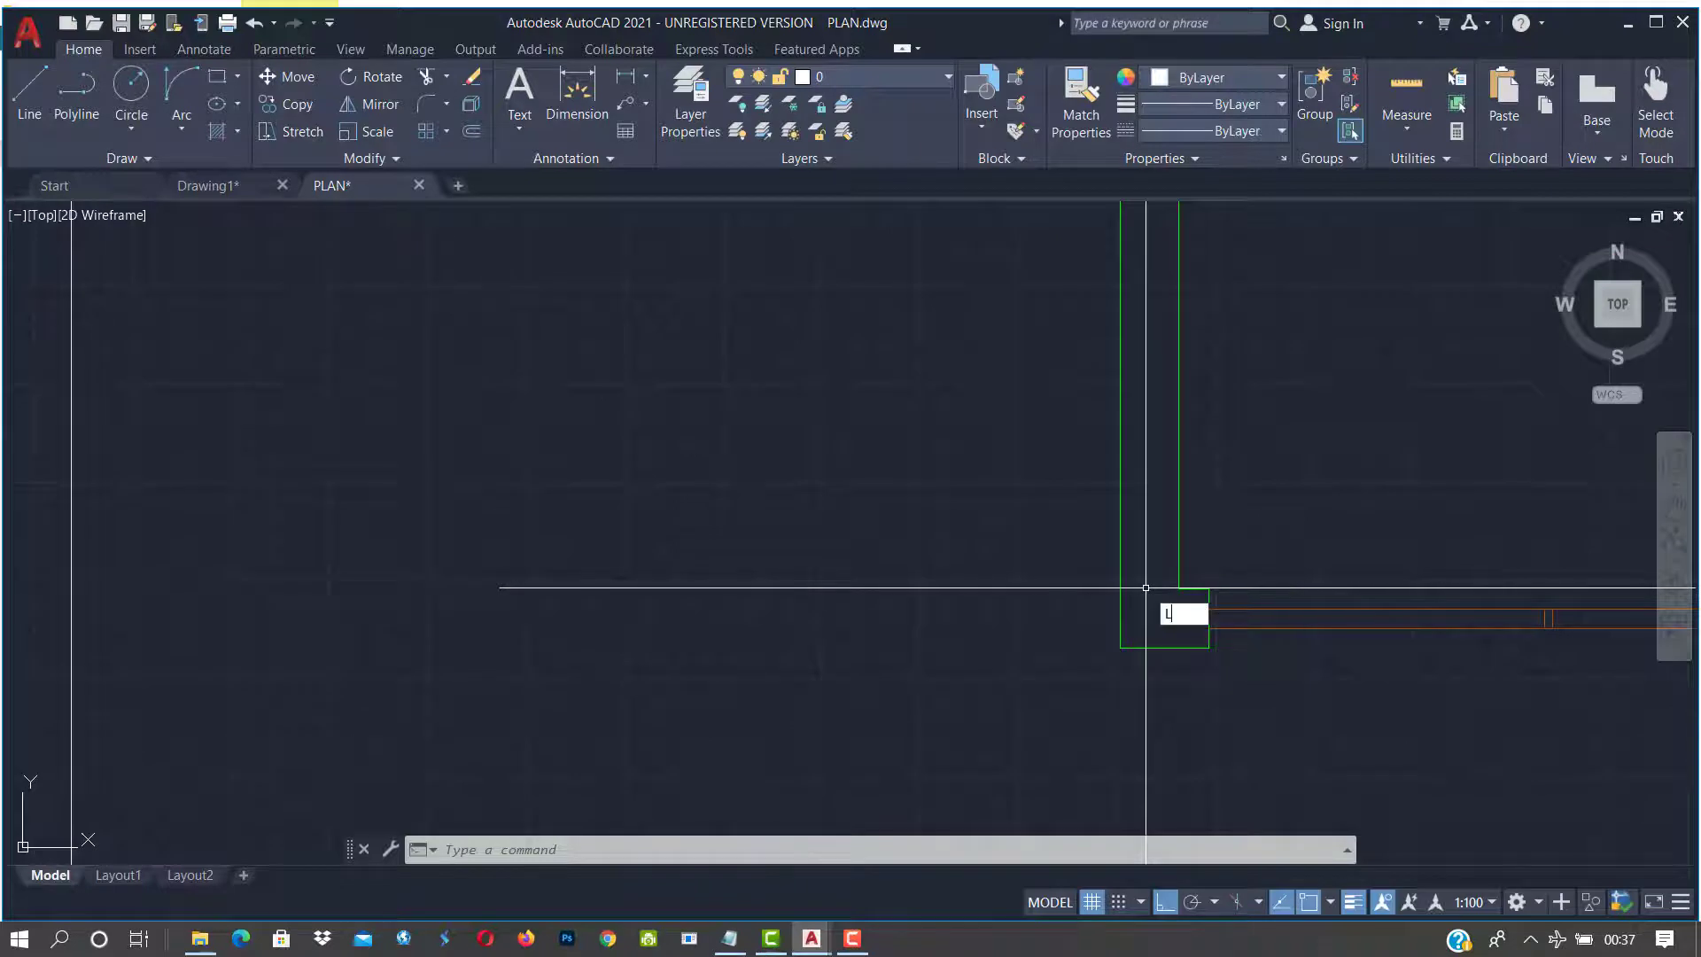
type("l")
key("Return")
key("Escape")
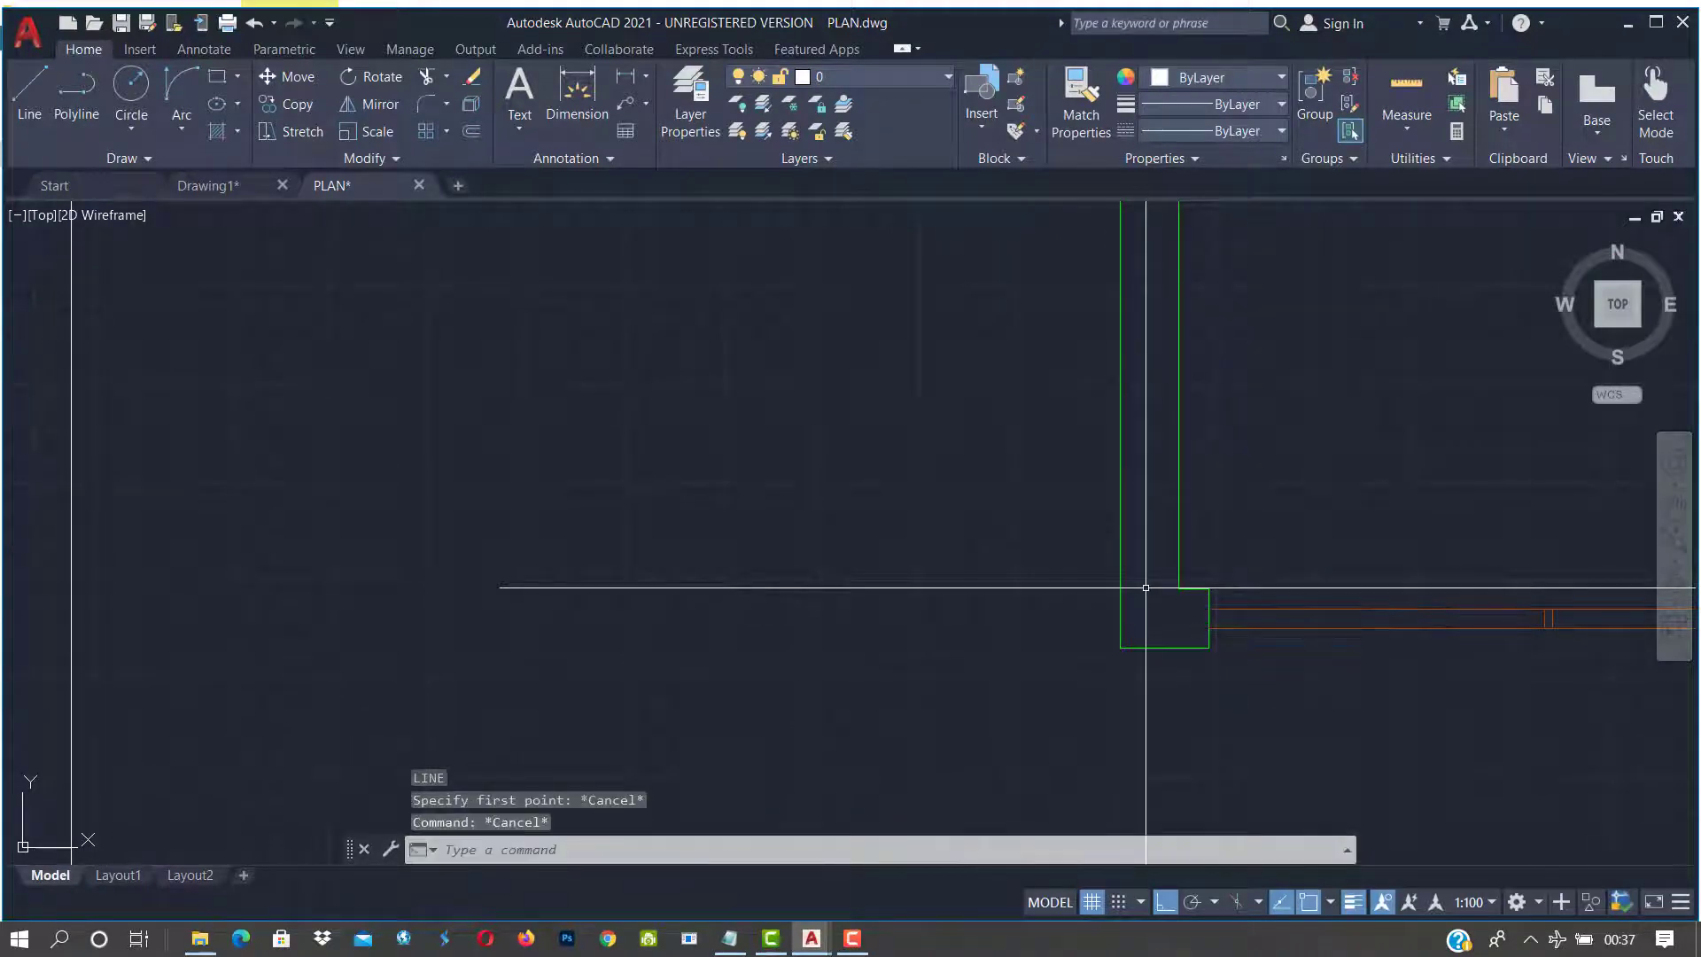
Draw a horizontal construction line through the lower-left column's inner corner, where it meets the side wall's inner line
type("XL")
key("Return")
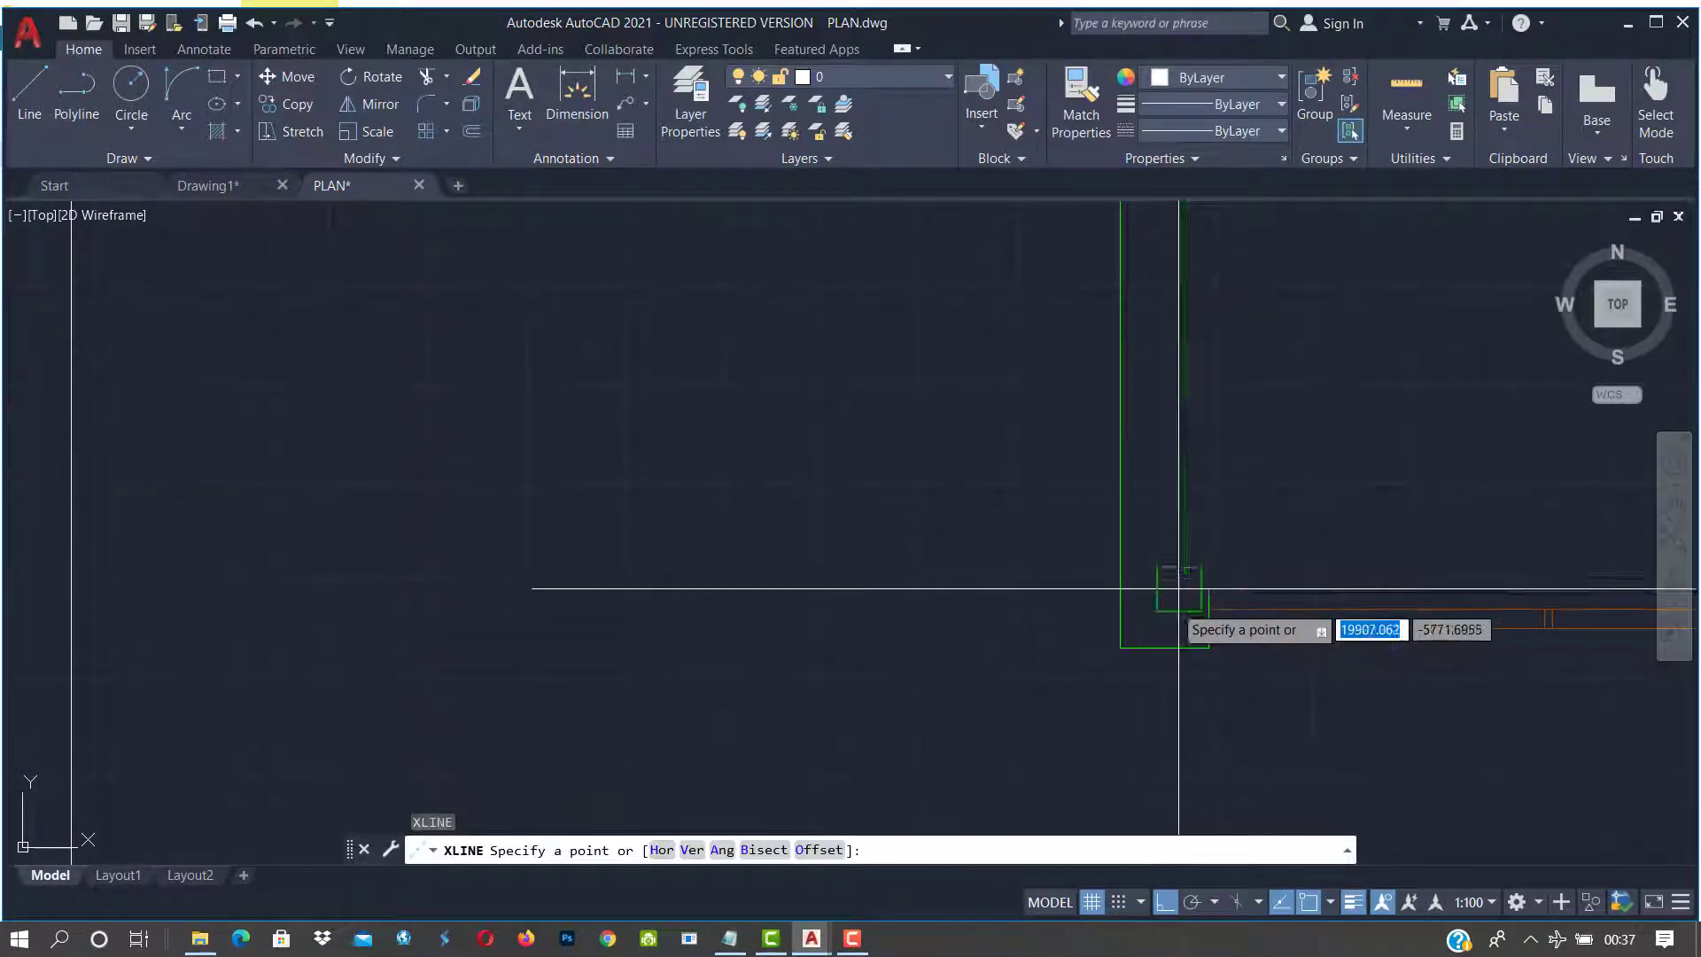
type("h")
key("Return")
left_click(1179, 588)
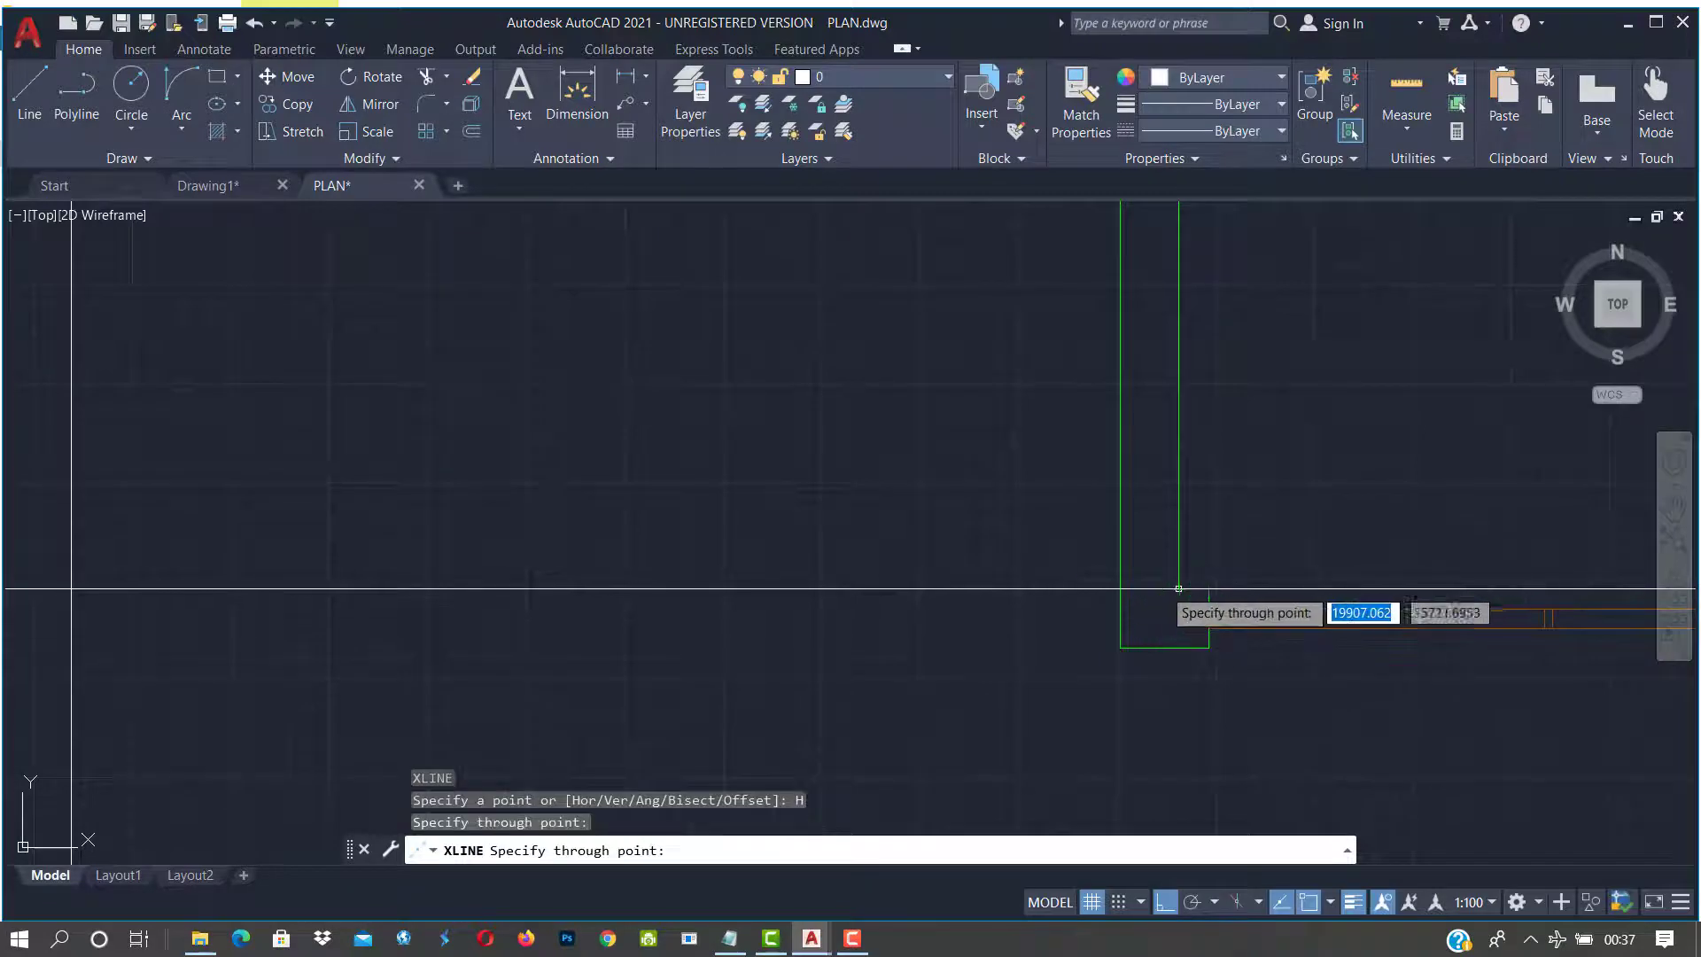
key("Escape")
key("Escape")
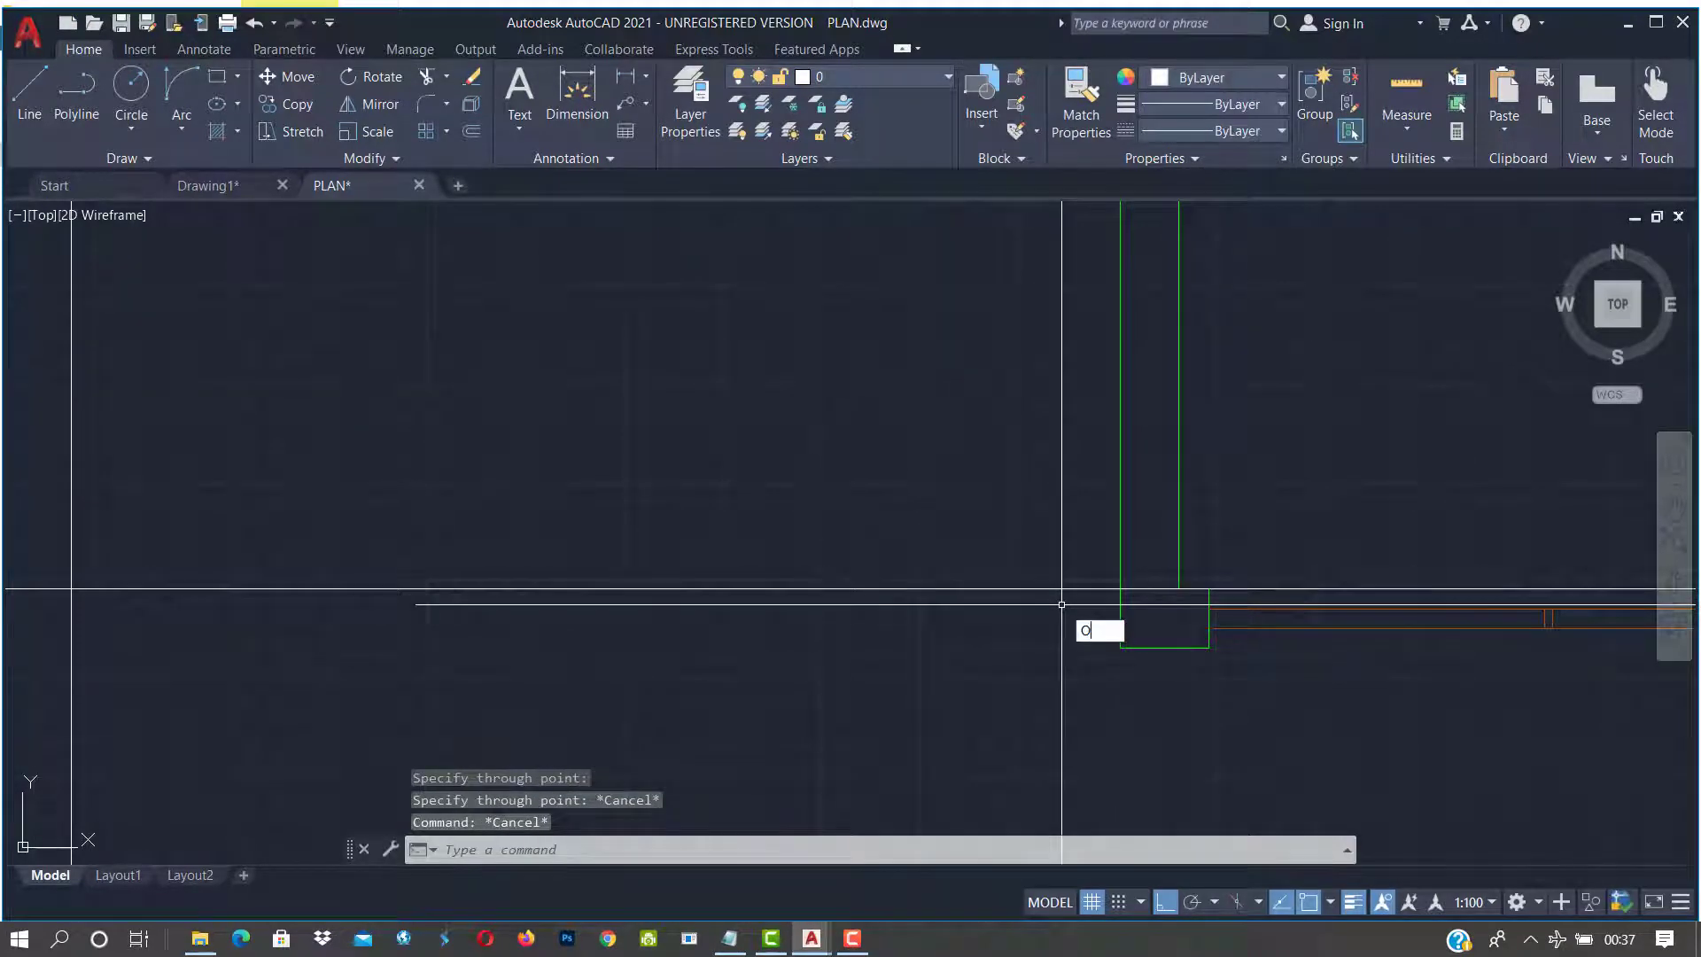
Offset the horizontal construction line 75 upward
type("O")
key("Return")
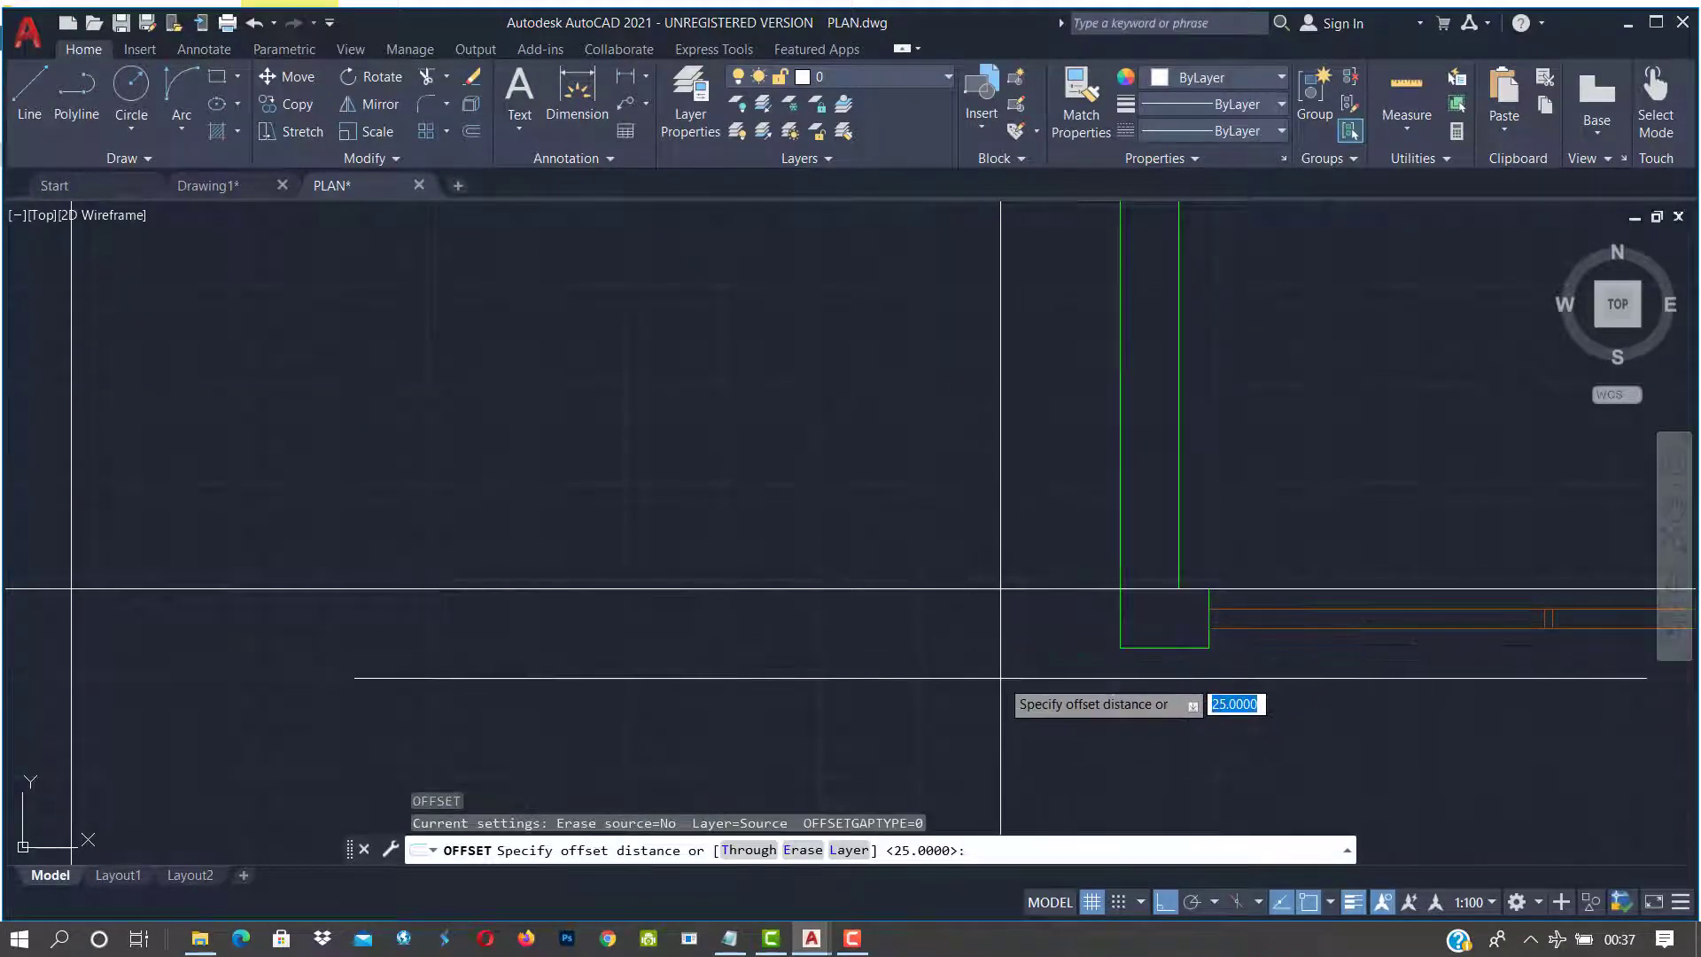
key("Return")
left_click(1000, 588)
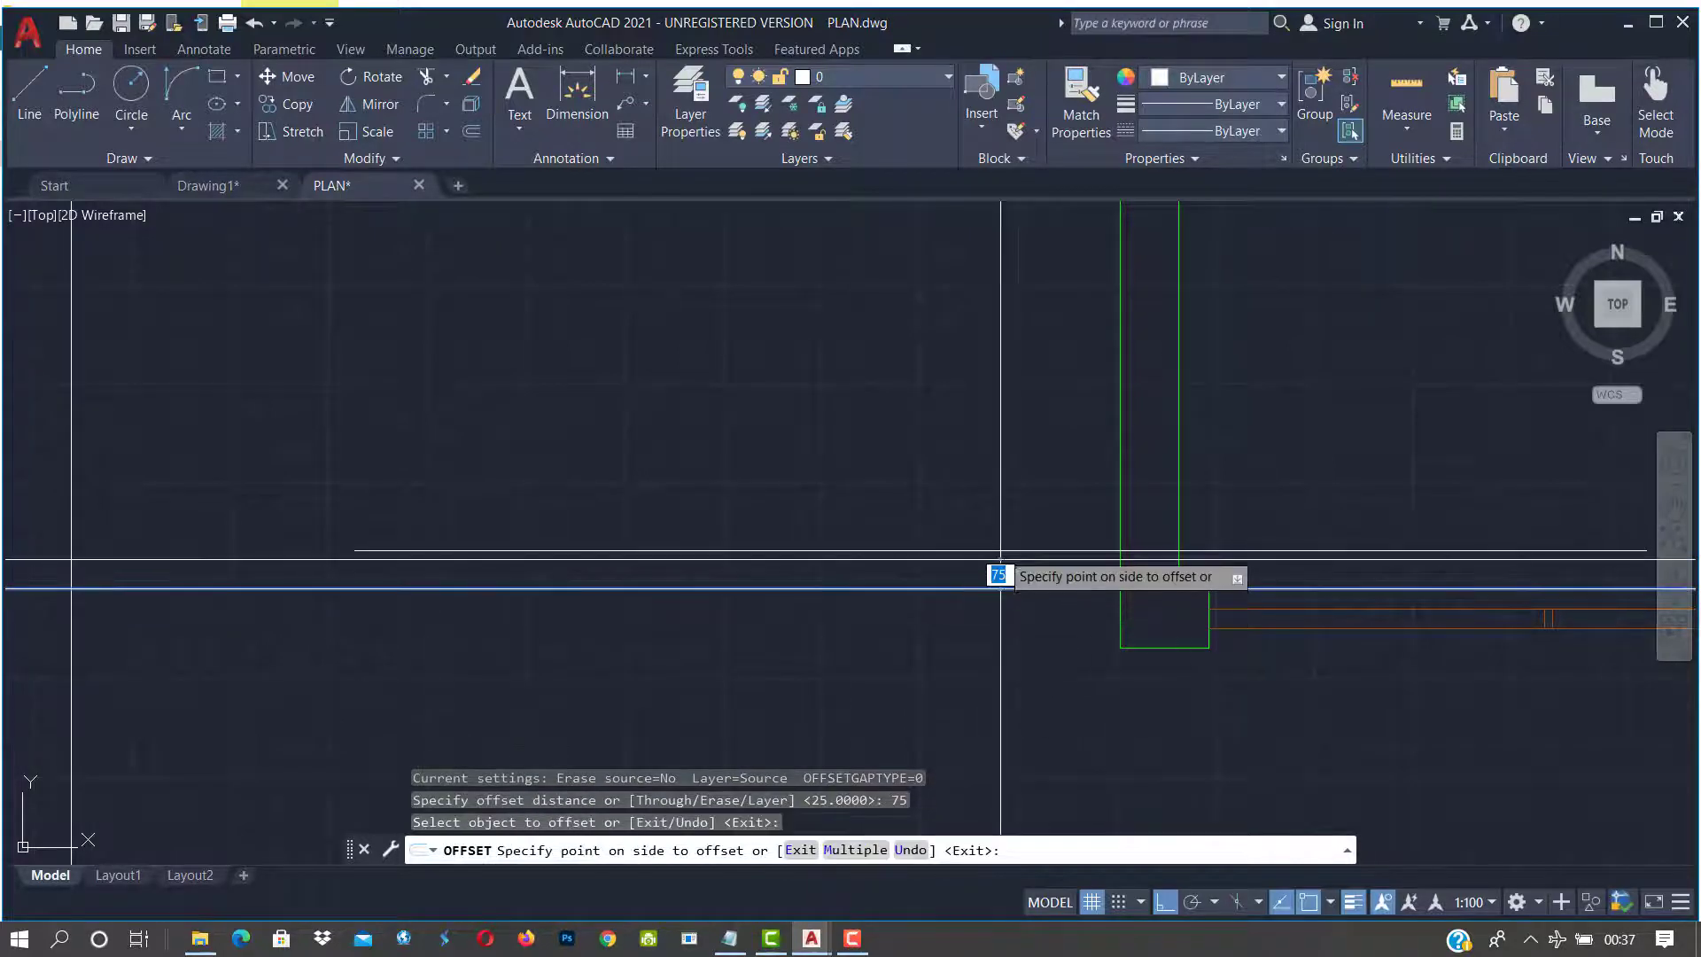
left_click(999, 550)
key("Escape")
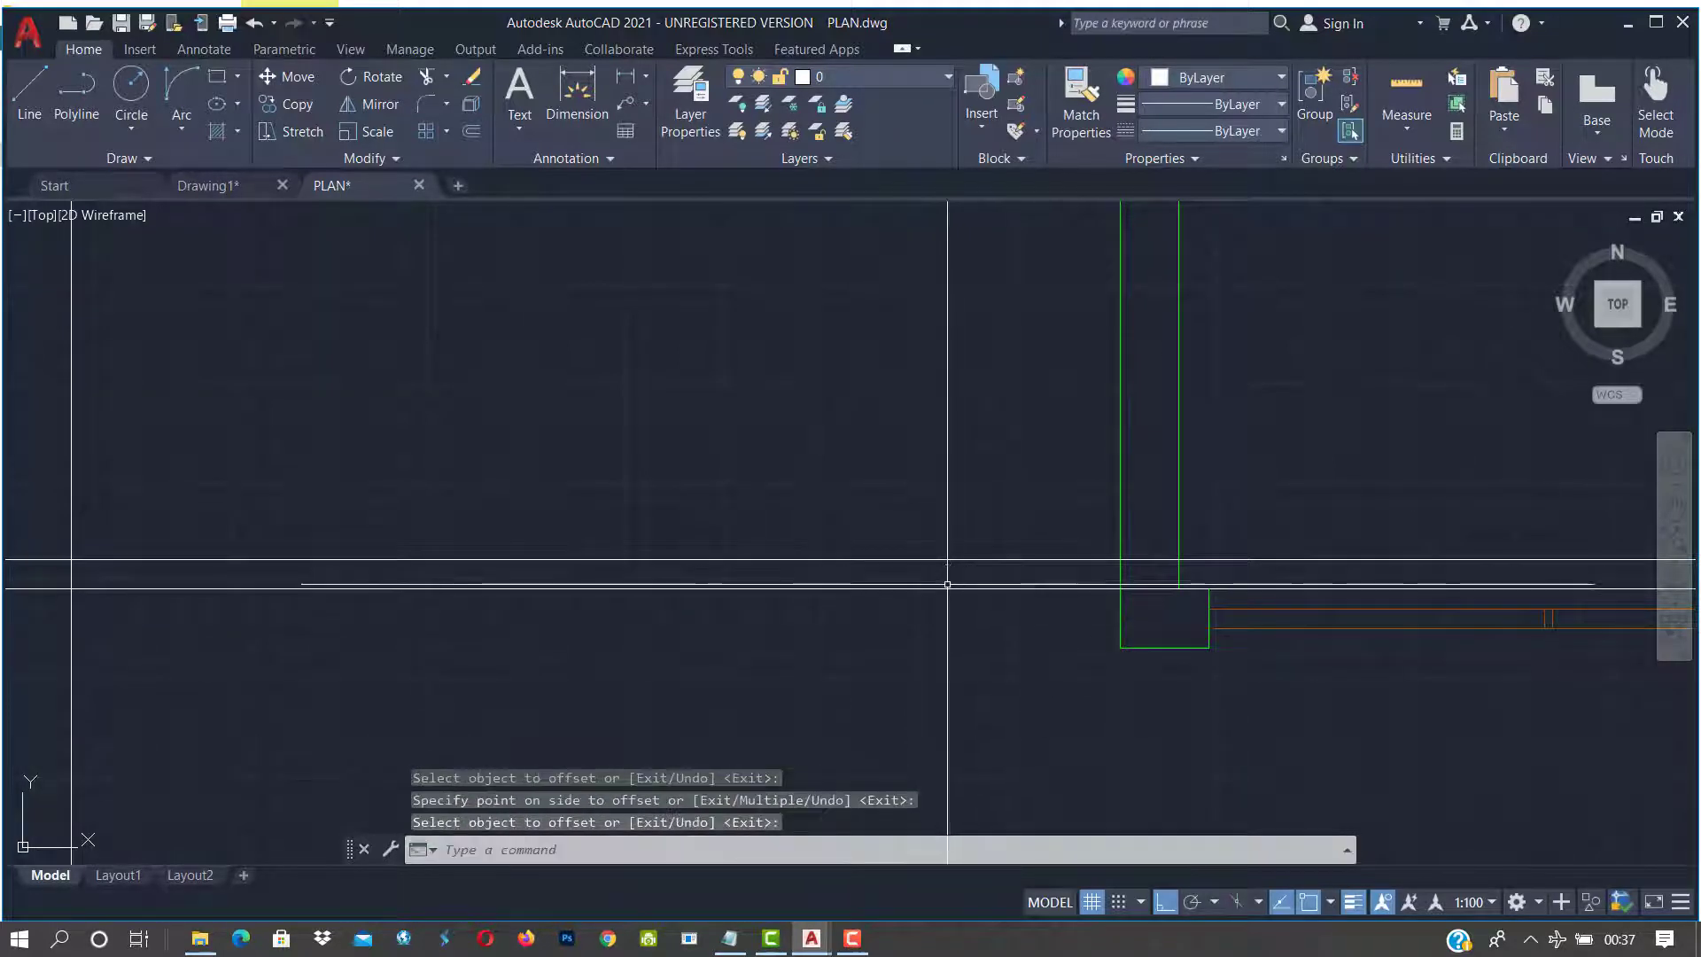
Offset the upper of the two horizontal construction lines 1800 upward to mark the side window's other end
key("Return")
scroll(941, 383, "down", 5)
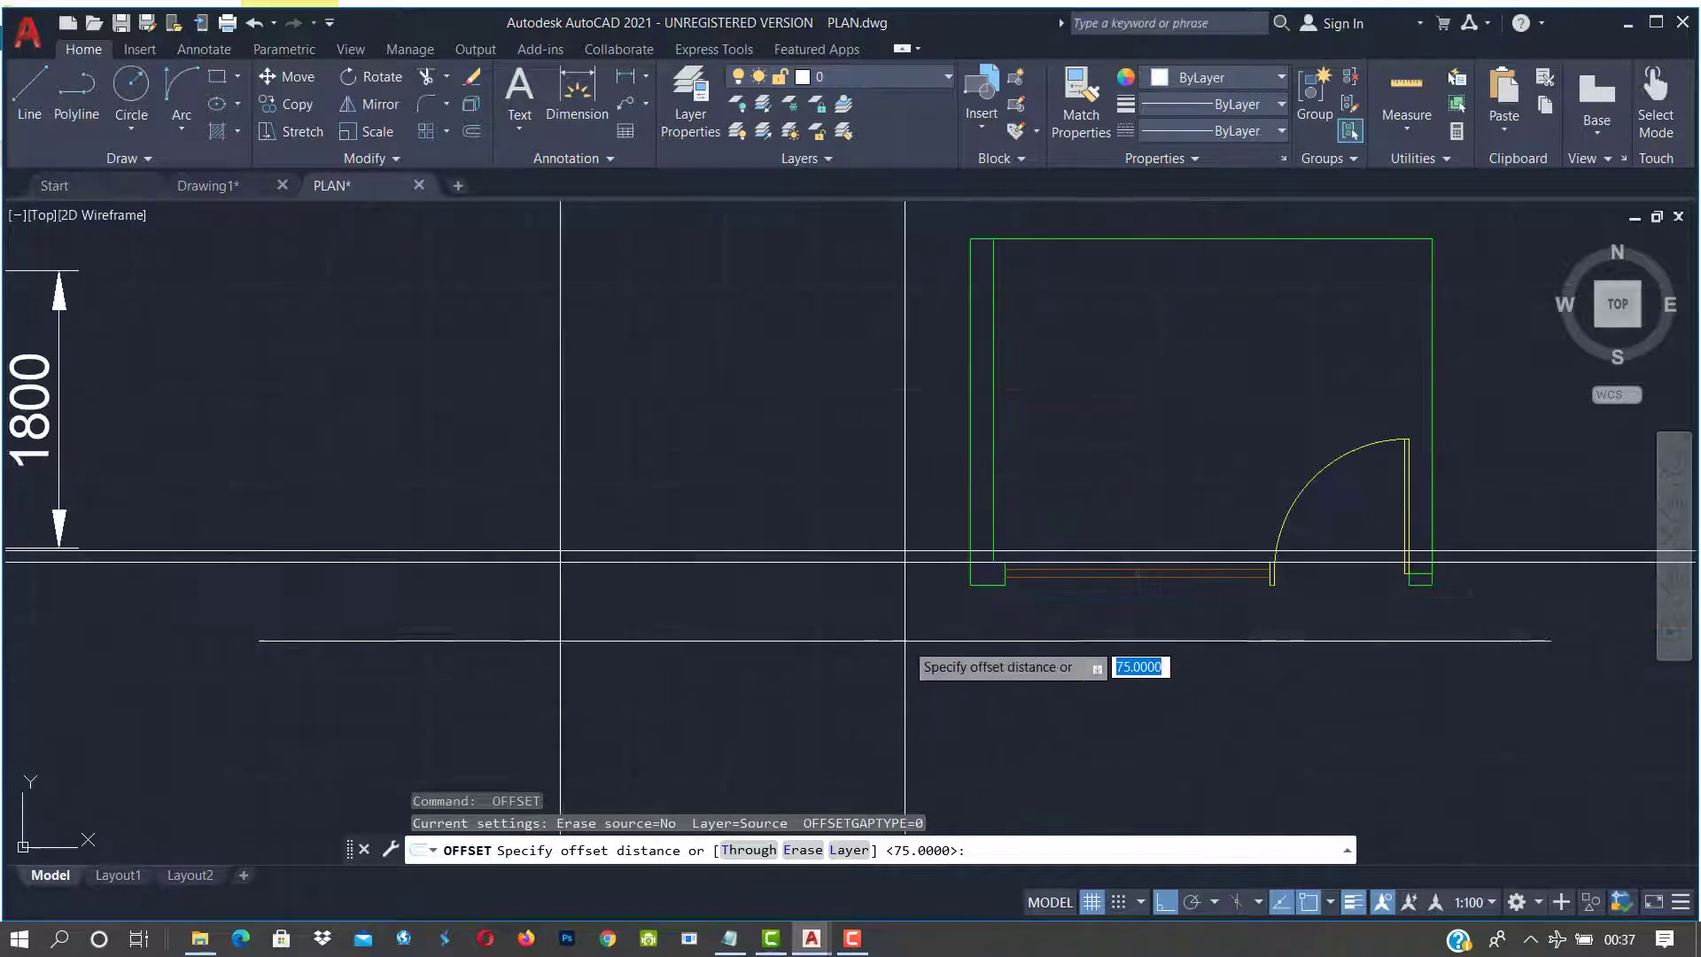
scroll(663, 602, "up", 5)
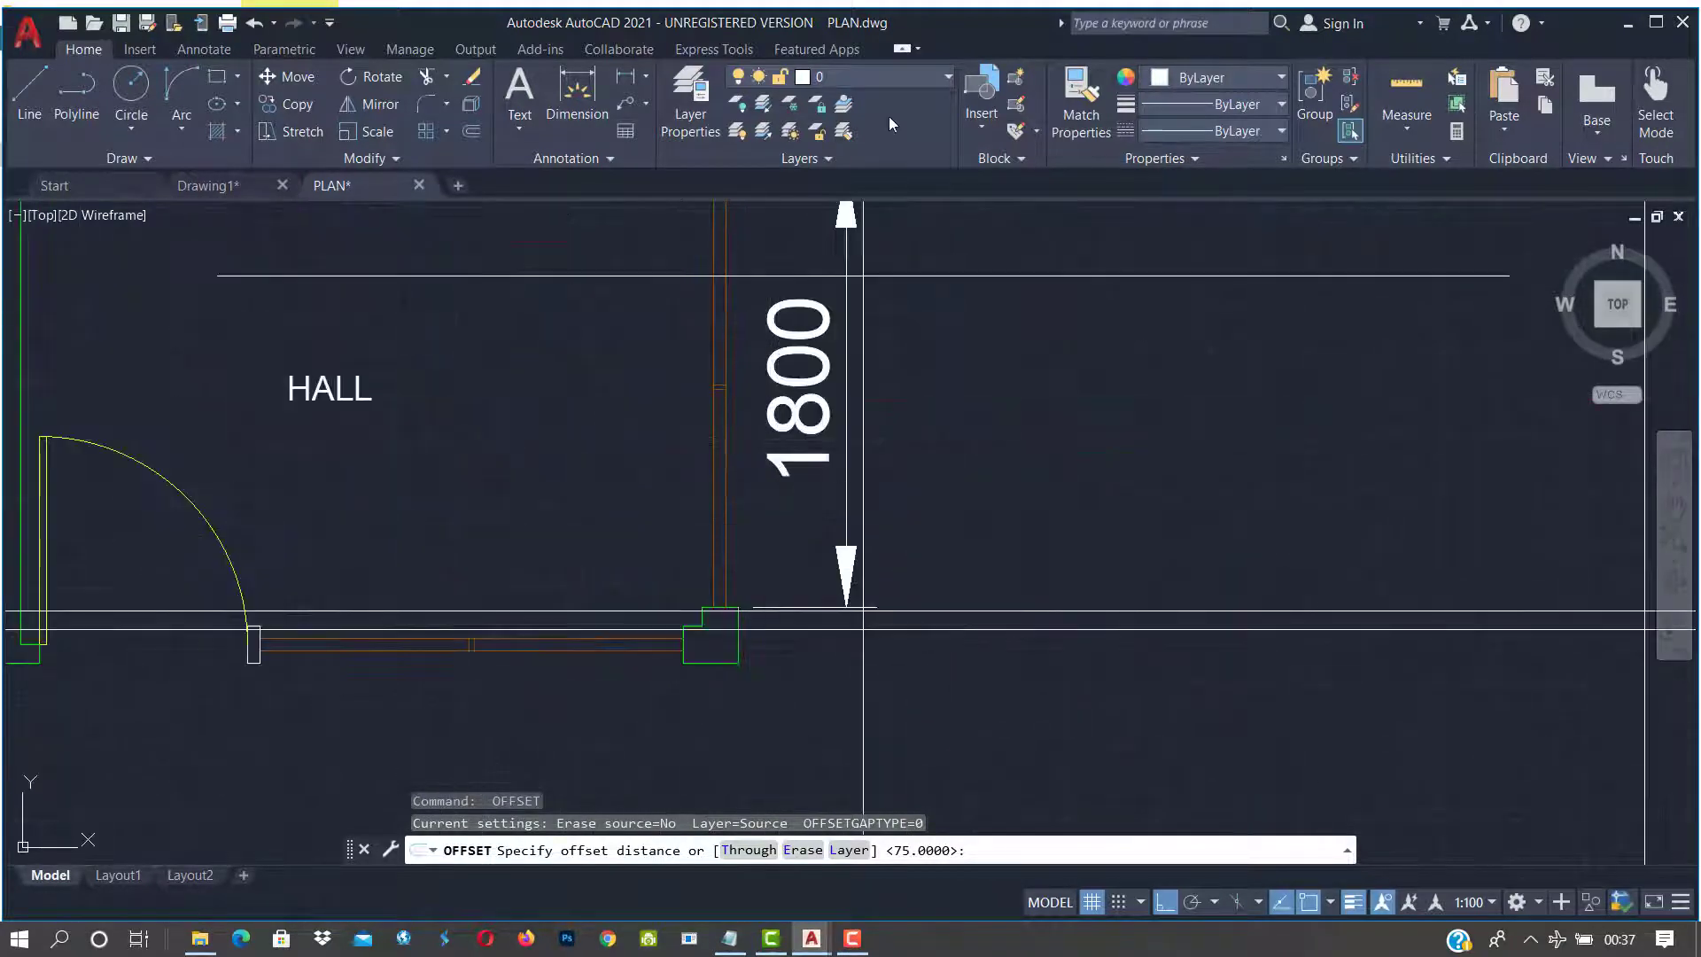
scroll(896, 558, "down", 4)
scroll(1159, 502, "up", 5)
type("1800")
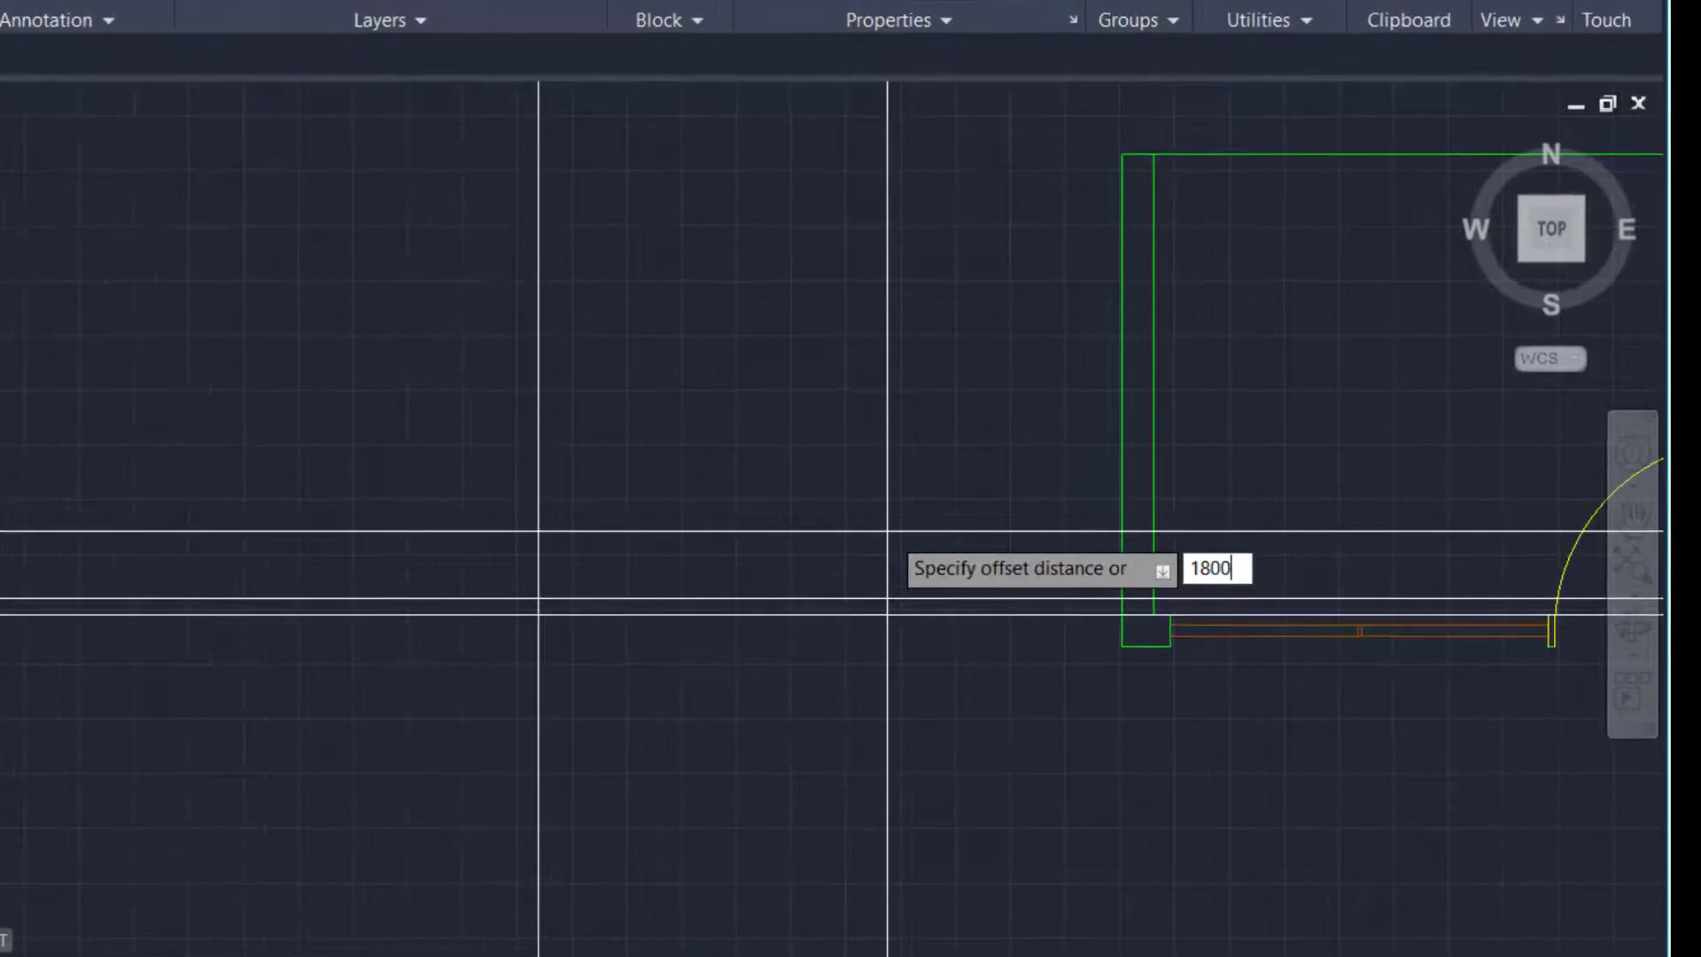
key("Return")
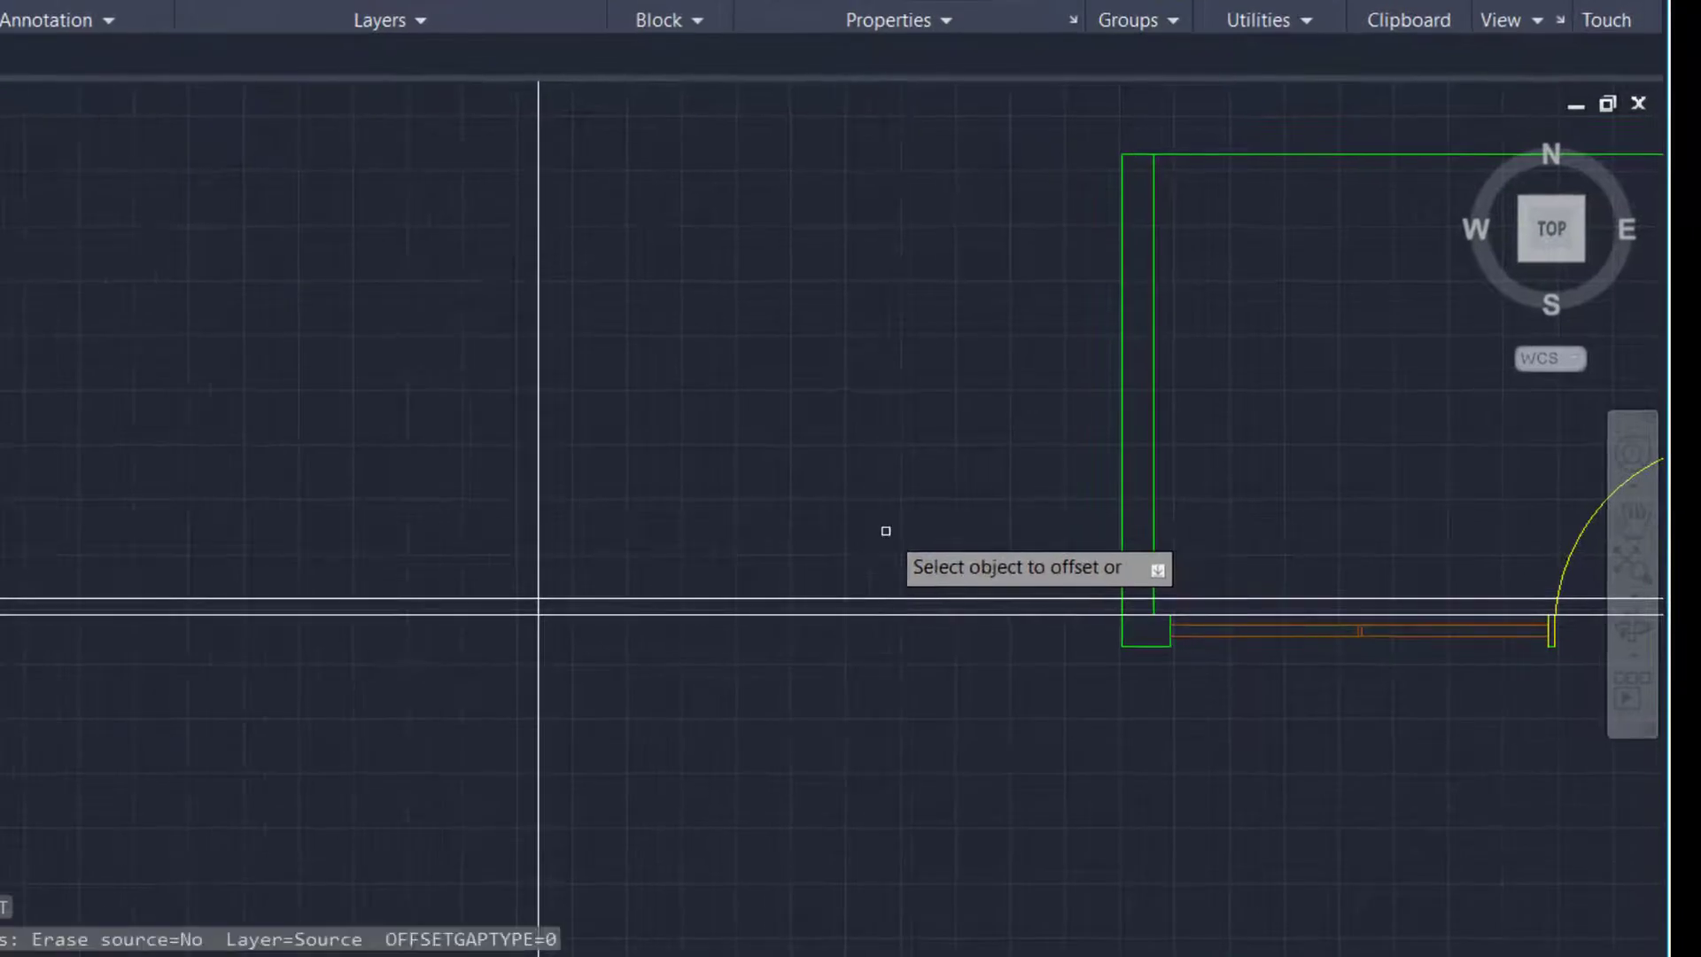
scroll(903, 549, "up", 3)
left_click(1016, 641)
scroll(987, 638, "down", 6)
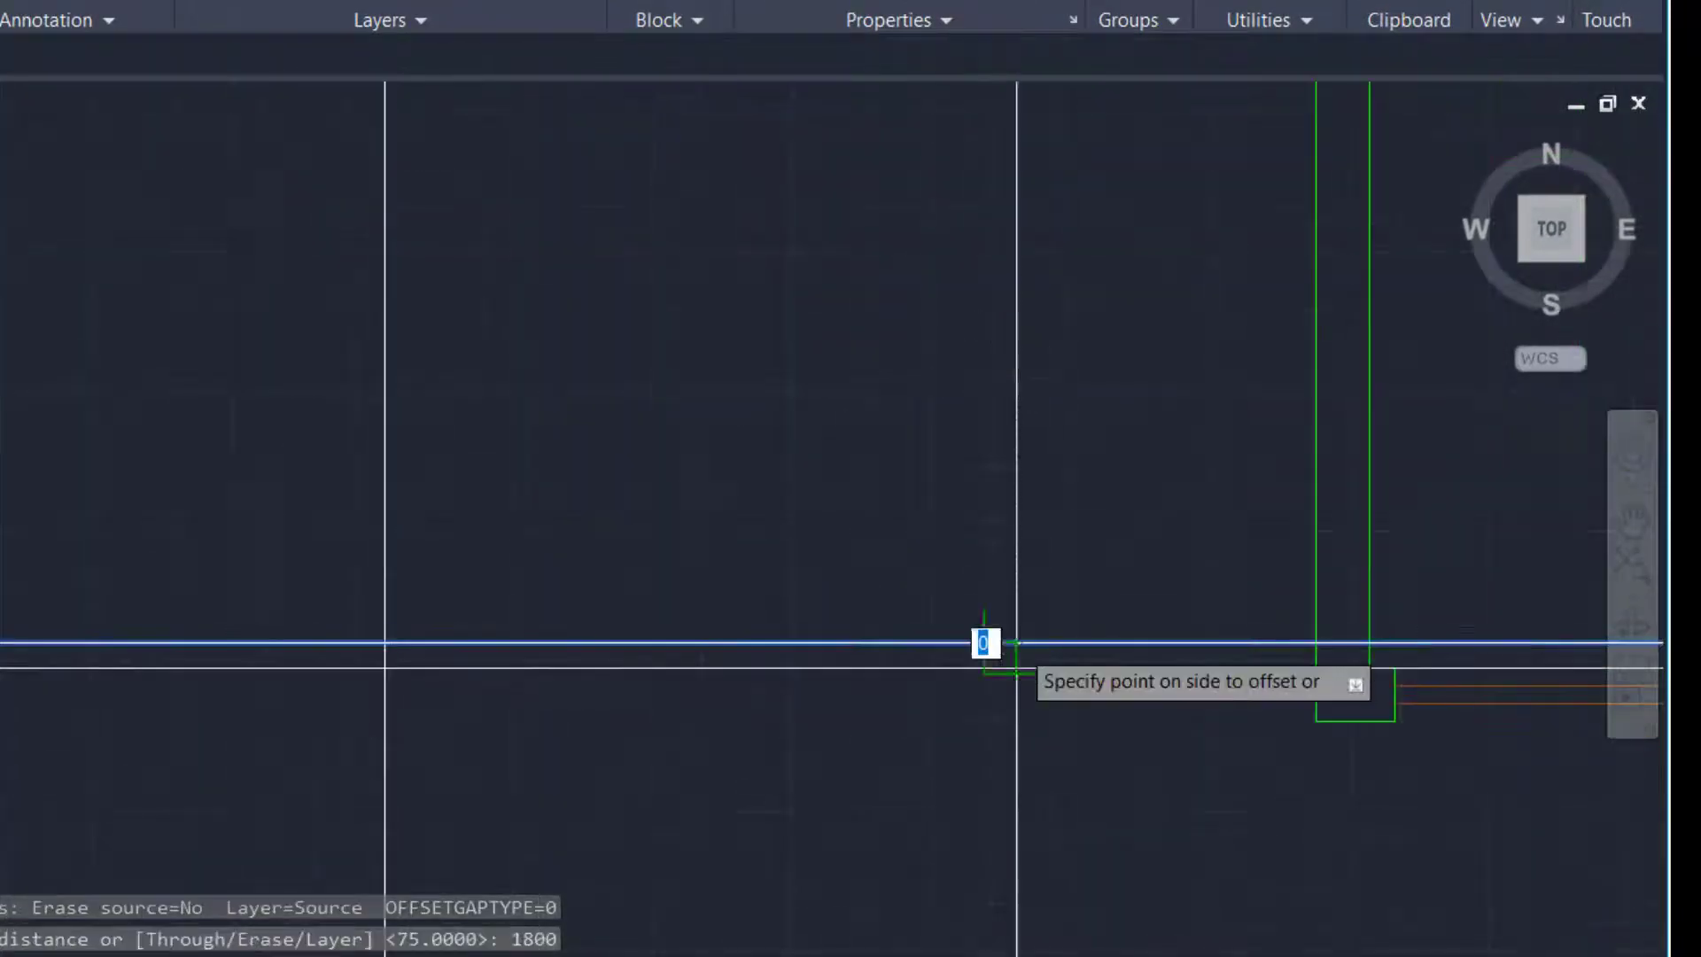
left_click(1031, 430)
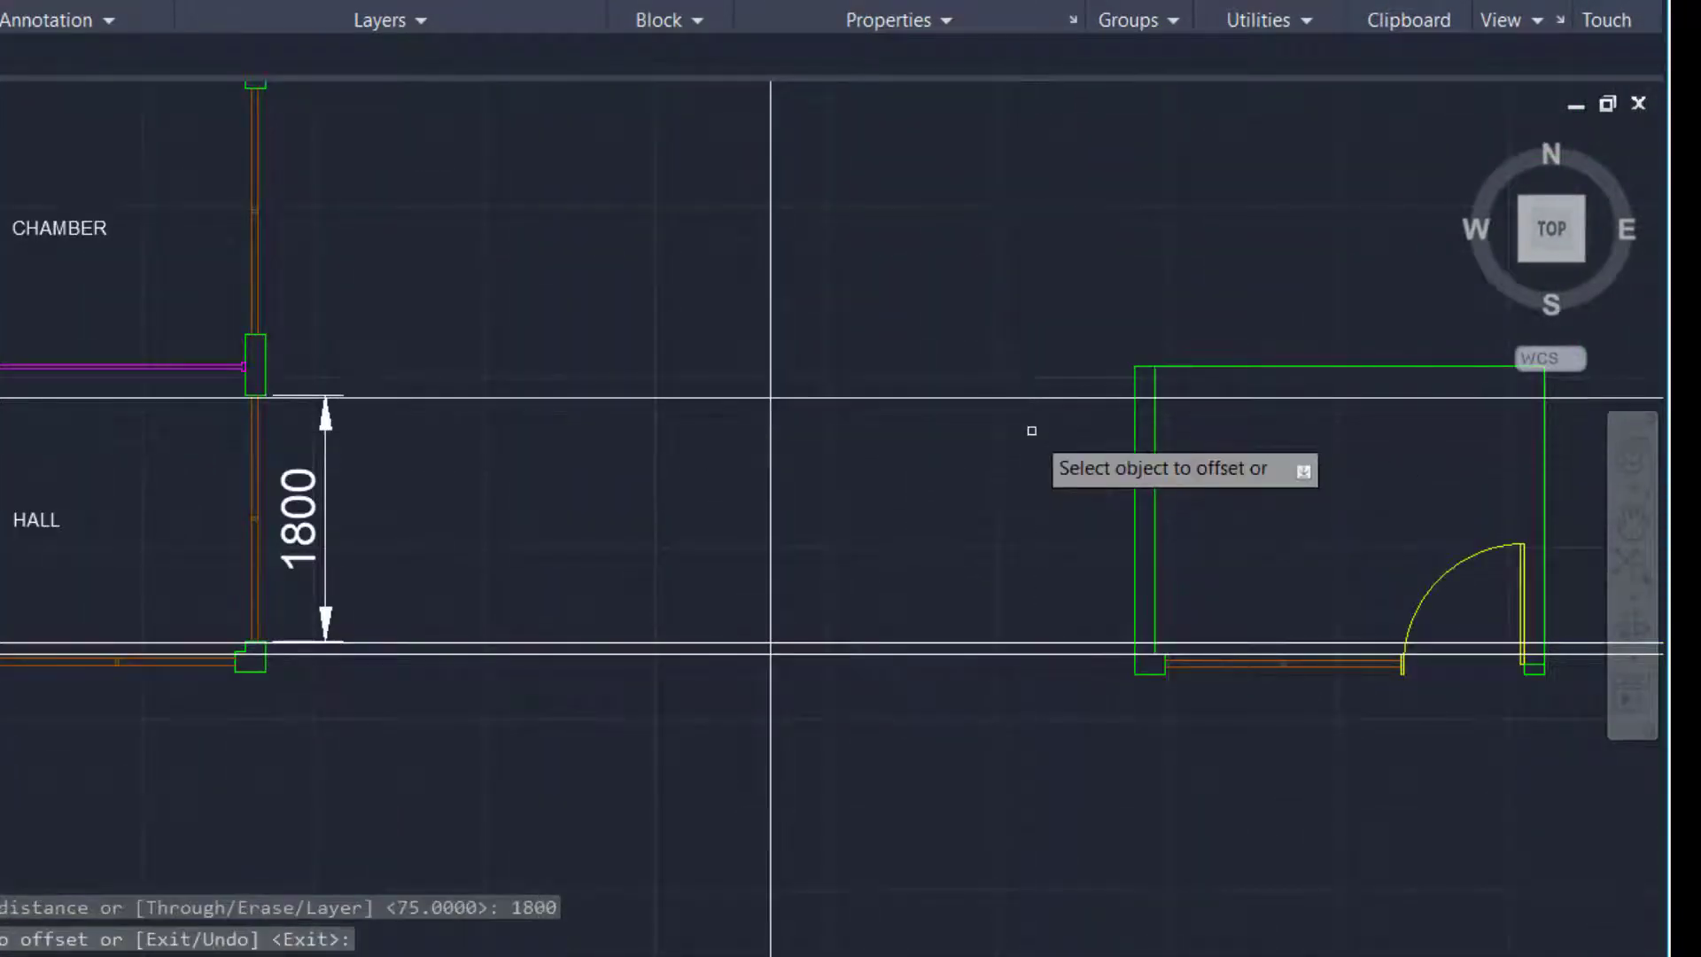
key("Escape")
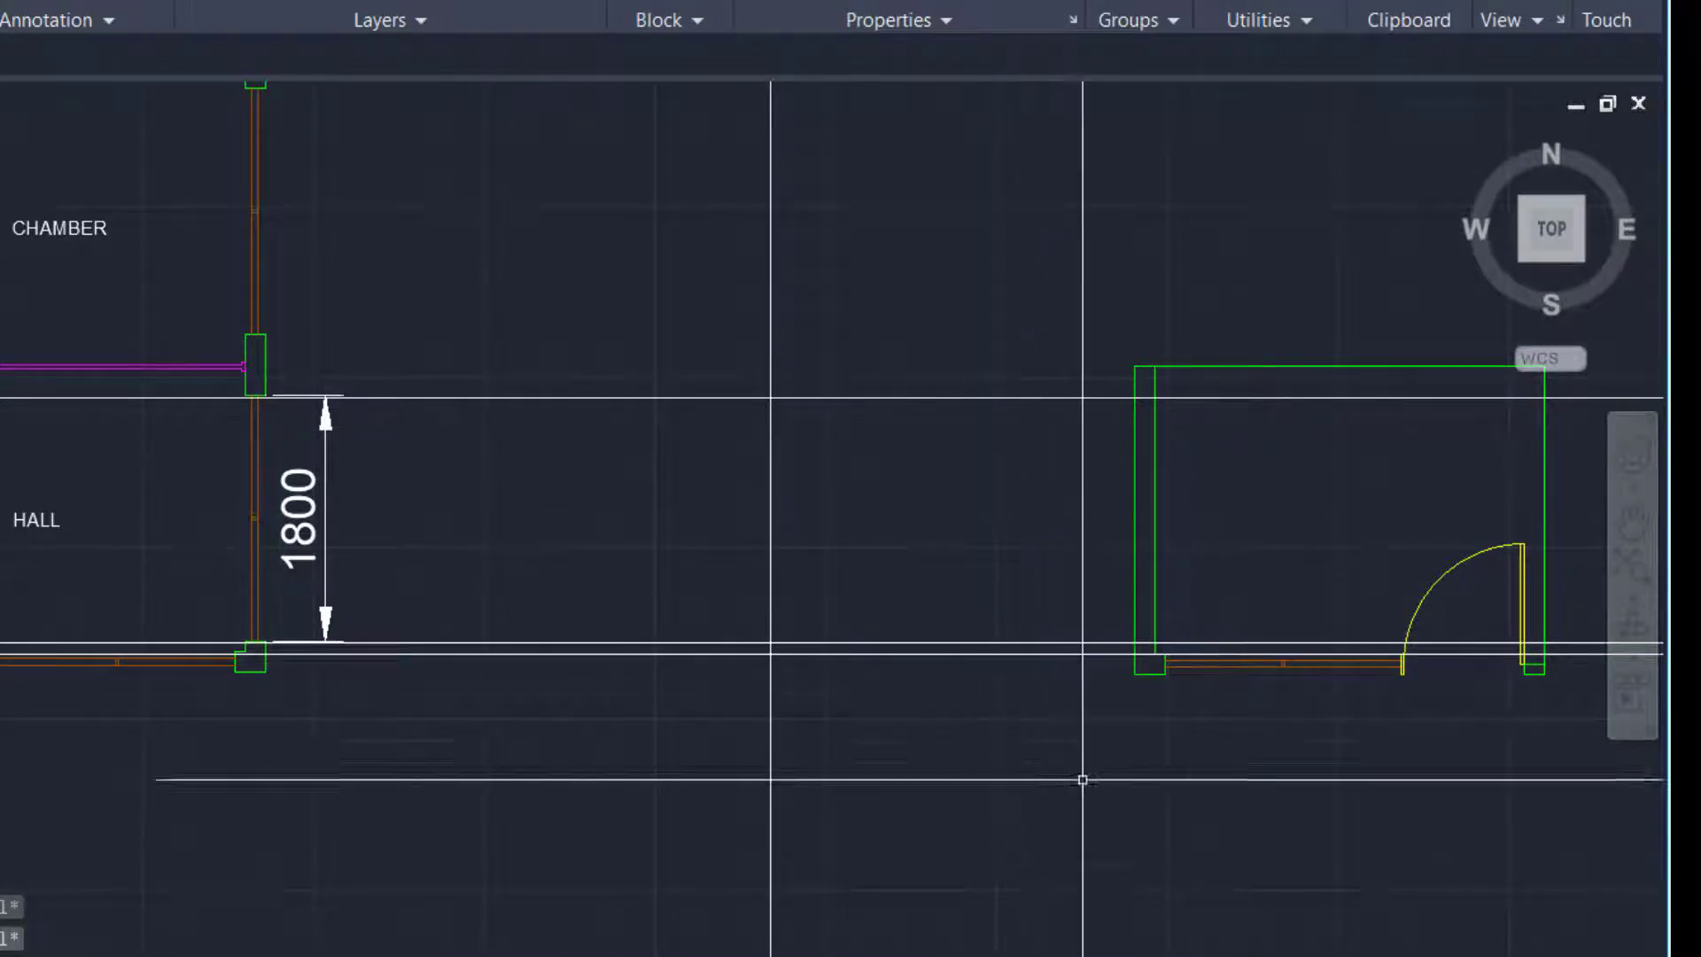
Erase the construction line through the column's inner corner and trim the other two horizontal construction lines outside the left side wall
scroll(1118, 737, "up", 4)
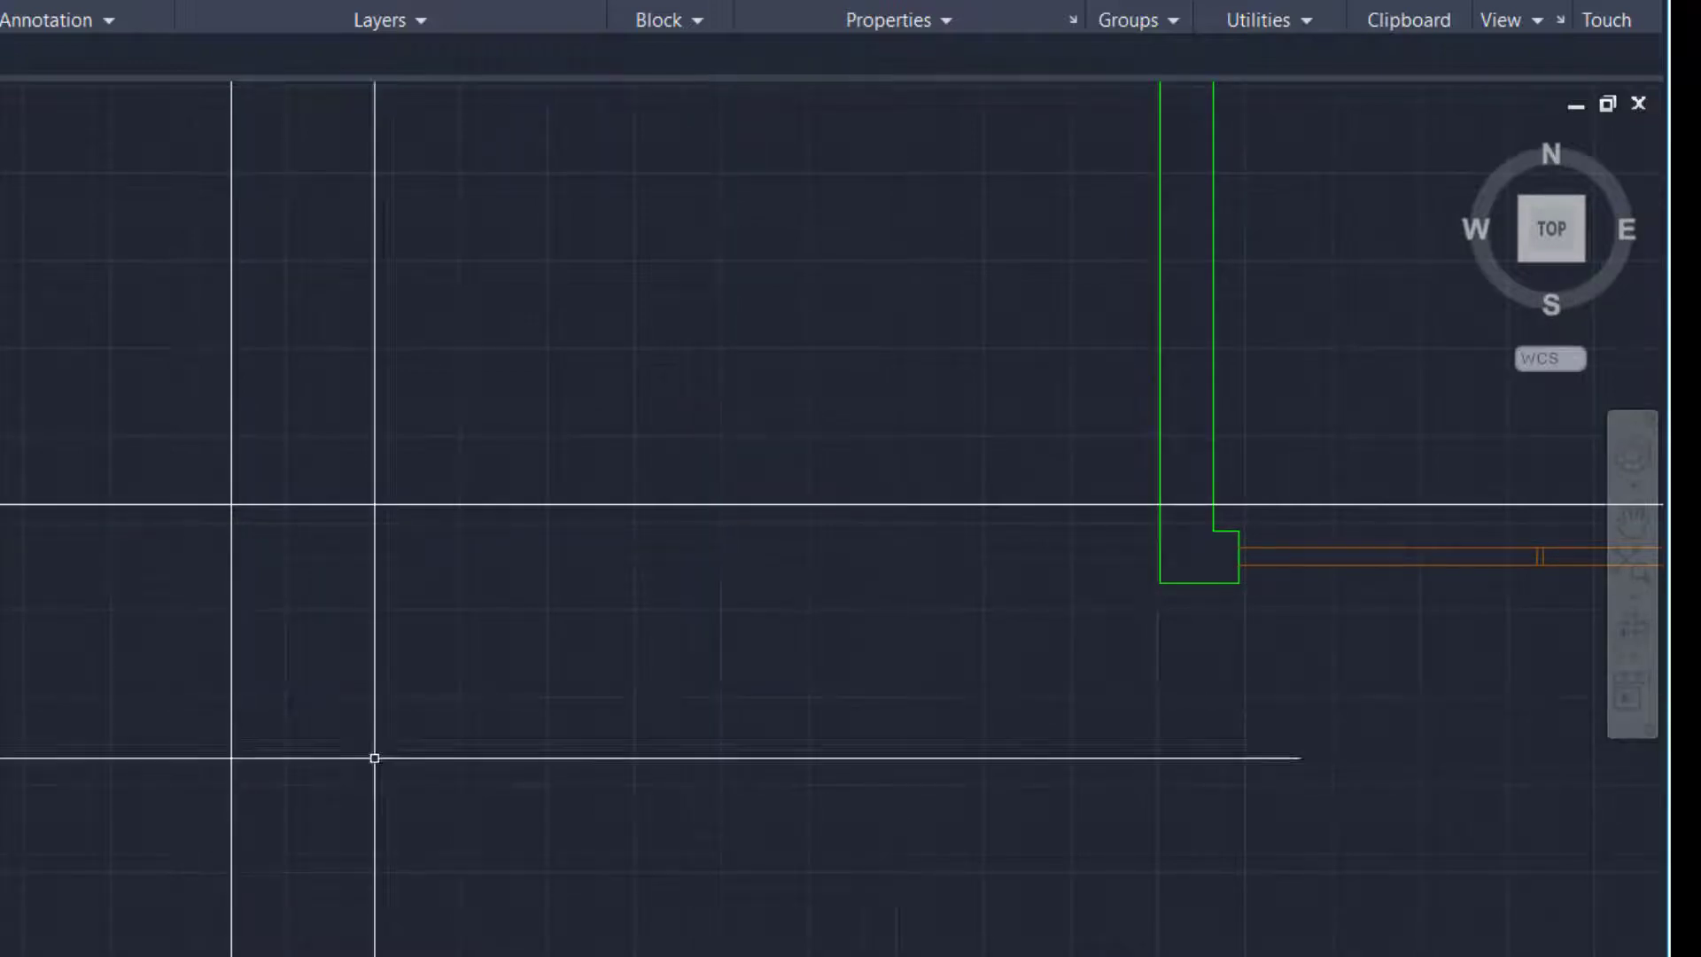
scroll(375, 757, "down", 5)
scroll(789, 361, "up", 2)
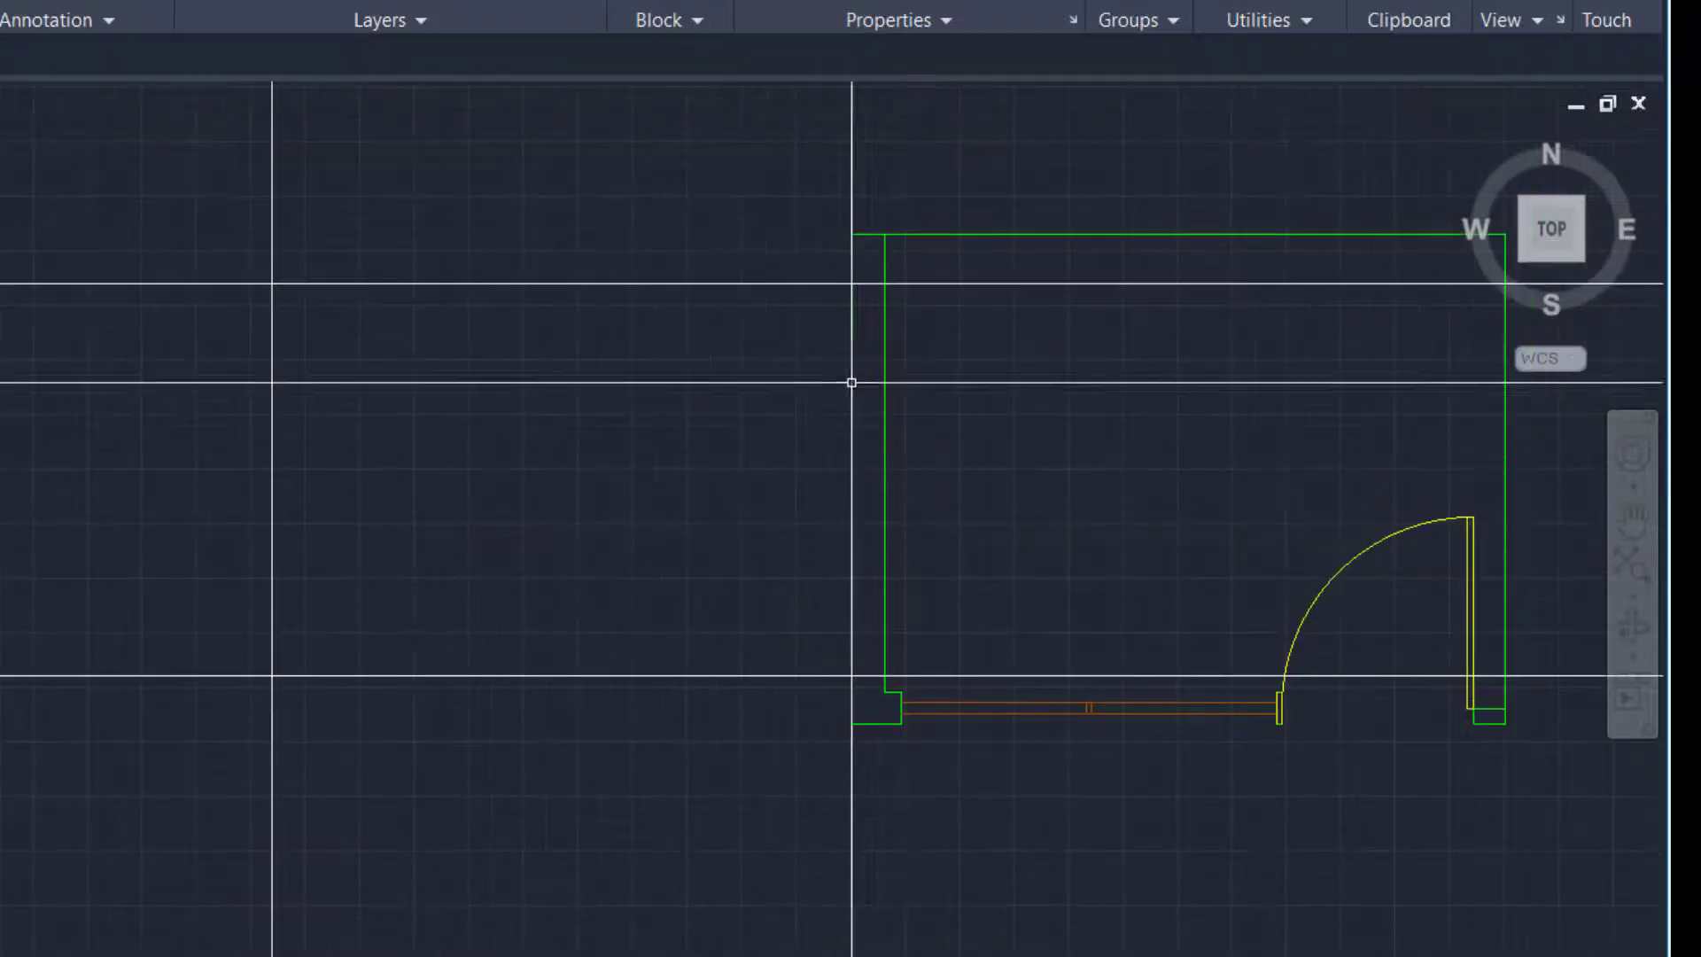
scroll(878, 309, "up", 1)
left_click(976, 342)
left_click(708, 463)
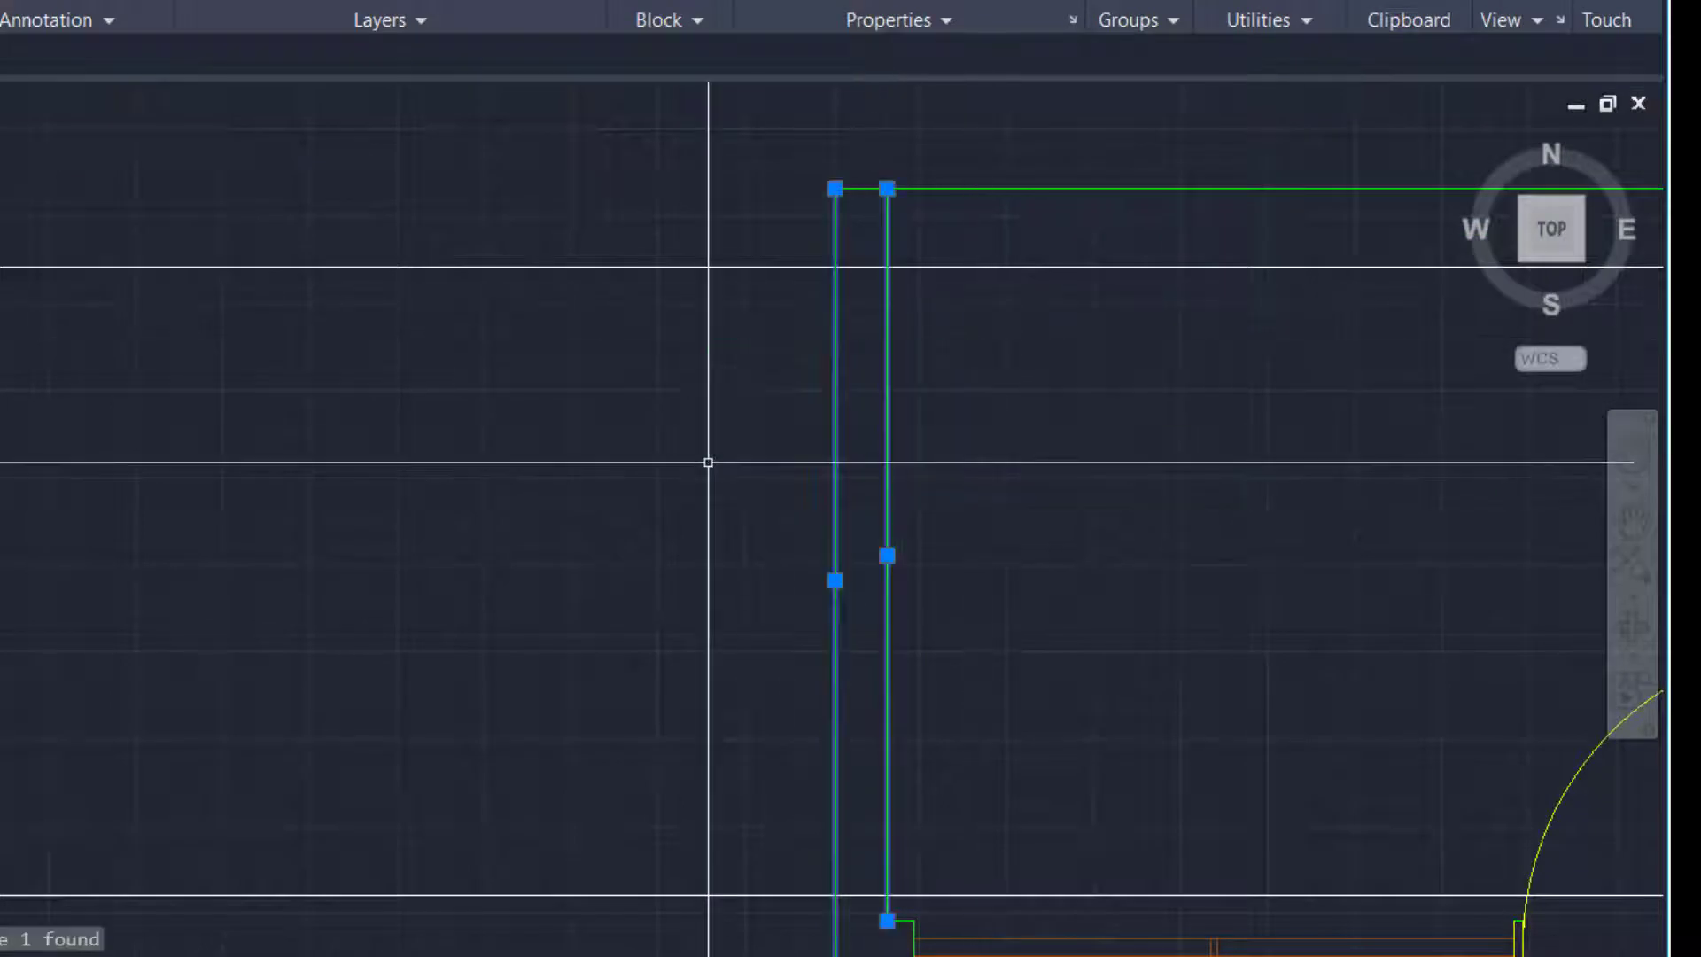
type("TR")
key("Return")
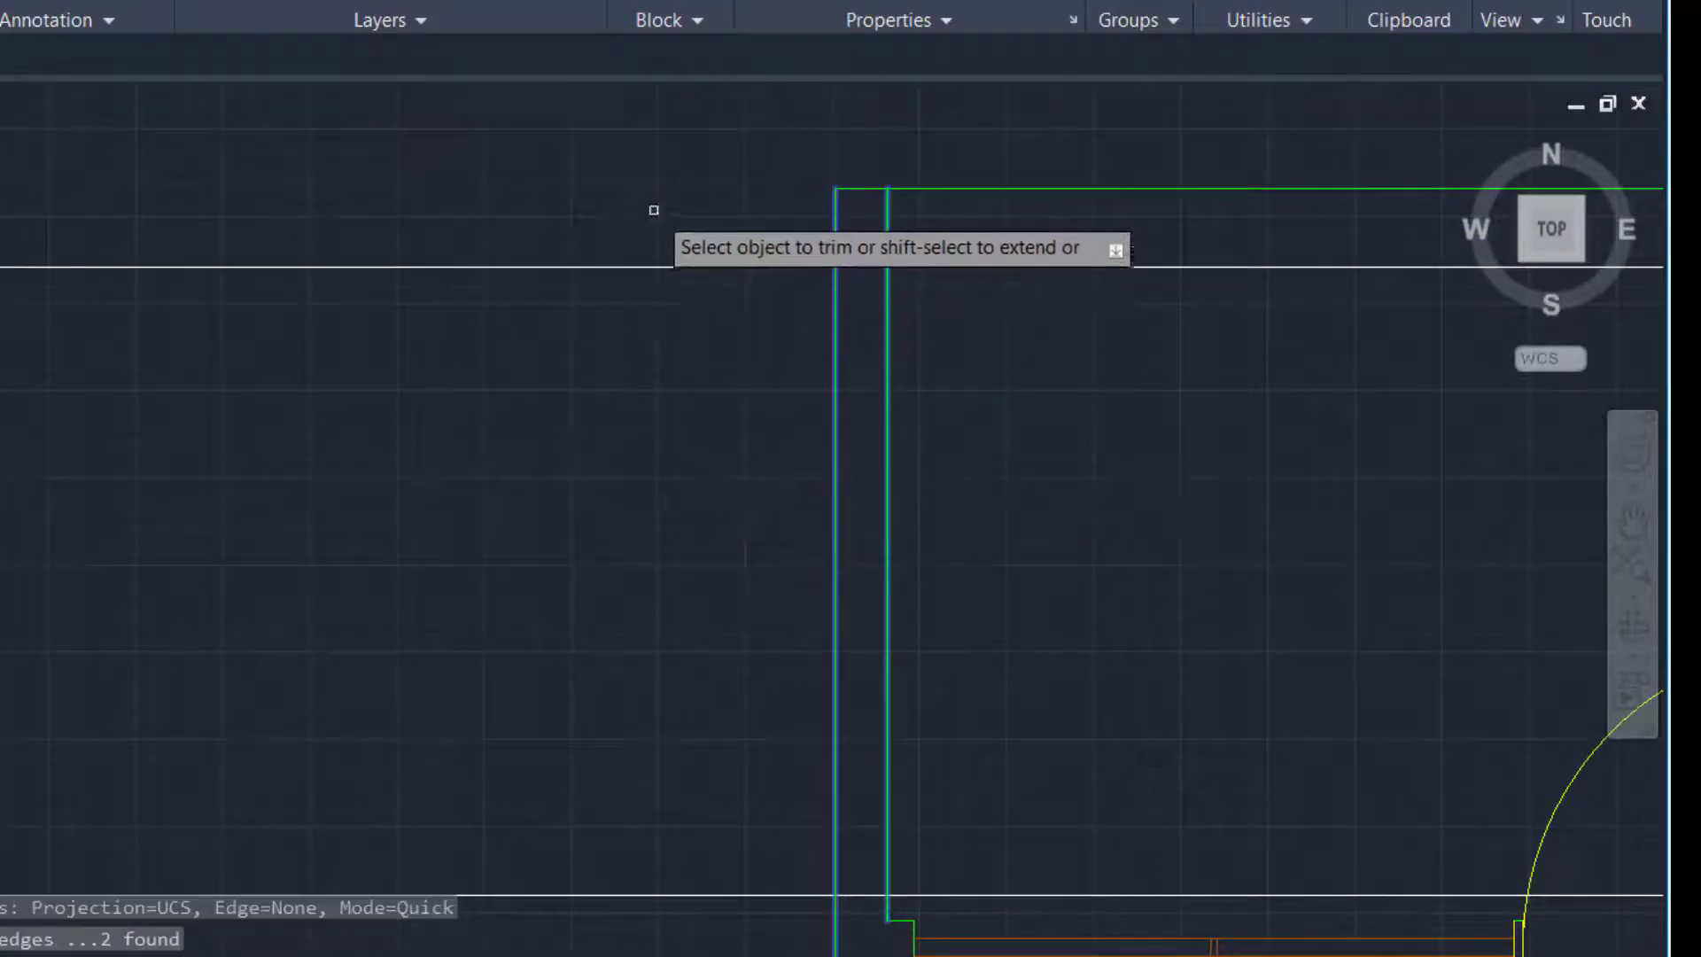
left_click(654, 207)
scroll(646, 361, "down", 2)
left_click(651, 600)
key("Return")
Trim both horizontal construction lines on the room side of the left side wall, keeping only the segments across the wall
scroll(811, 397, "up", 2)
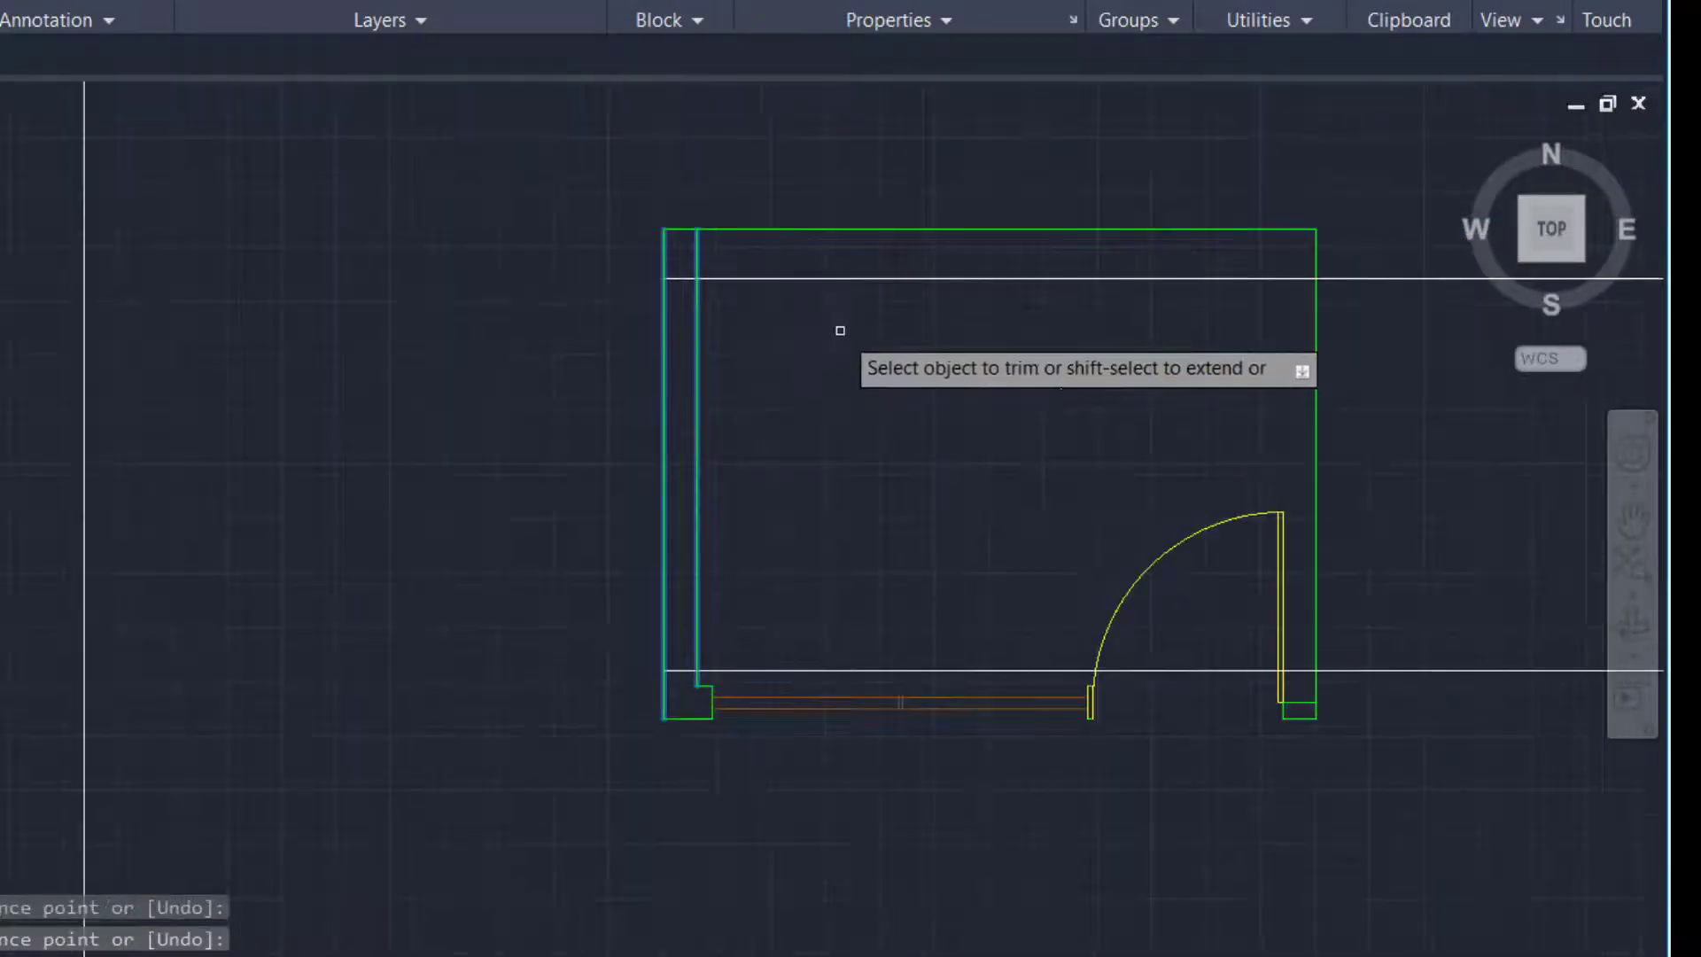
left_click(839, 258)
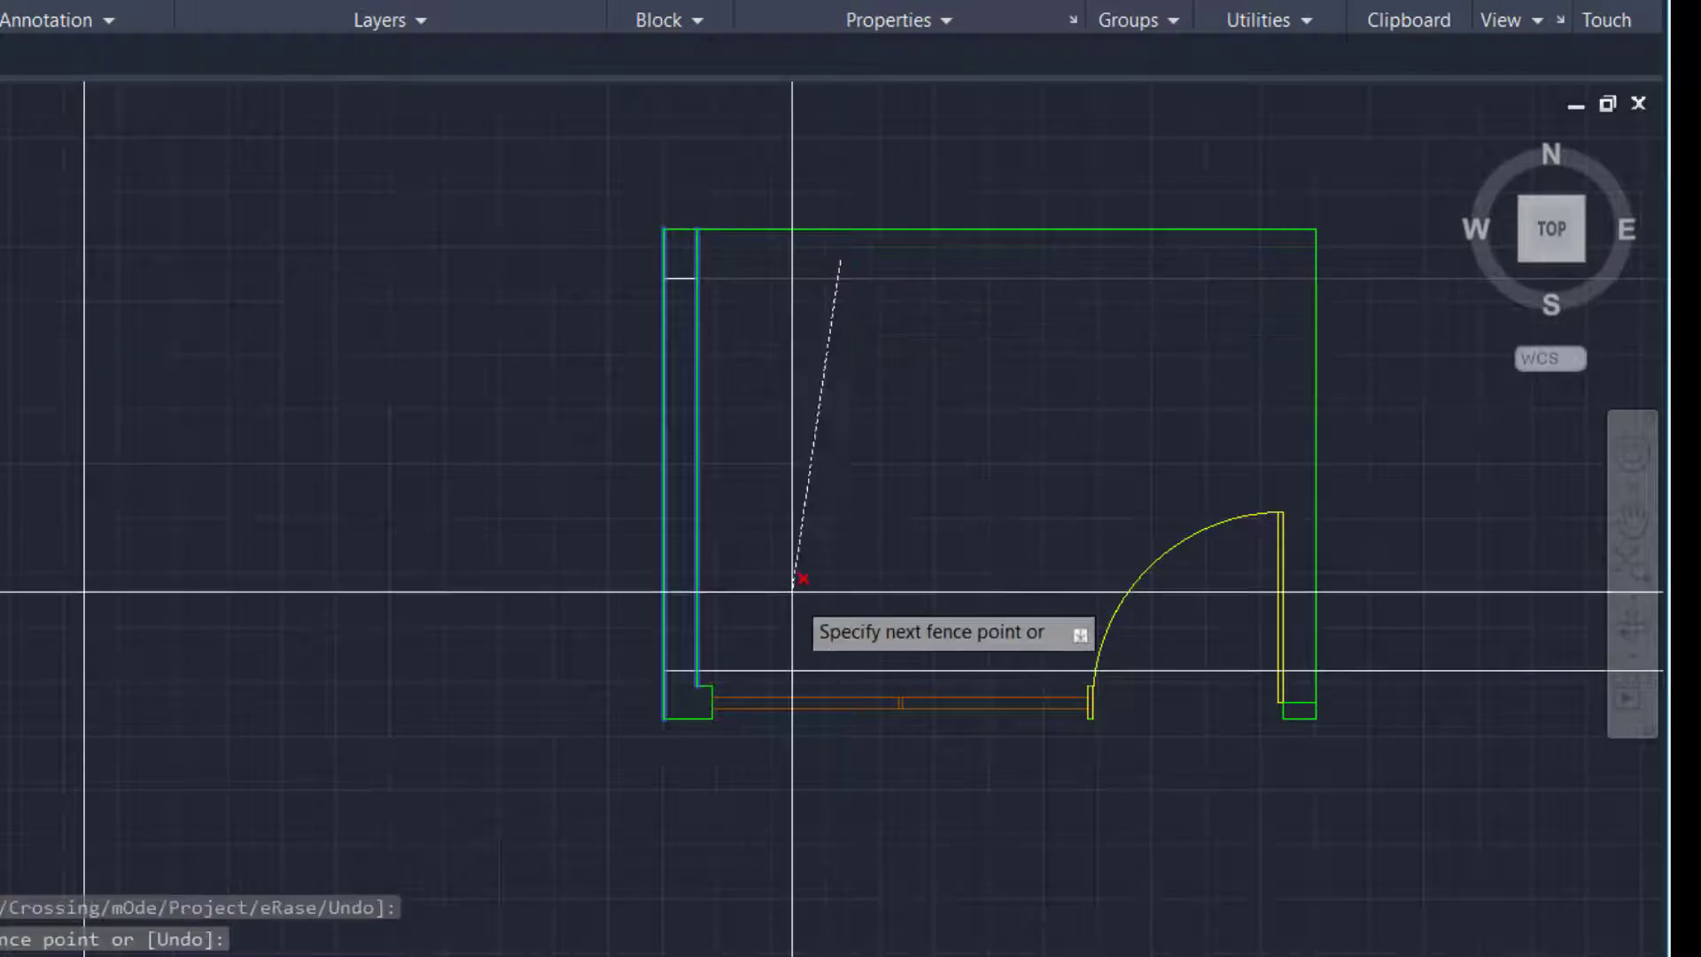
left_click(777, 683)
key("Return")
key("Escape")
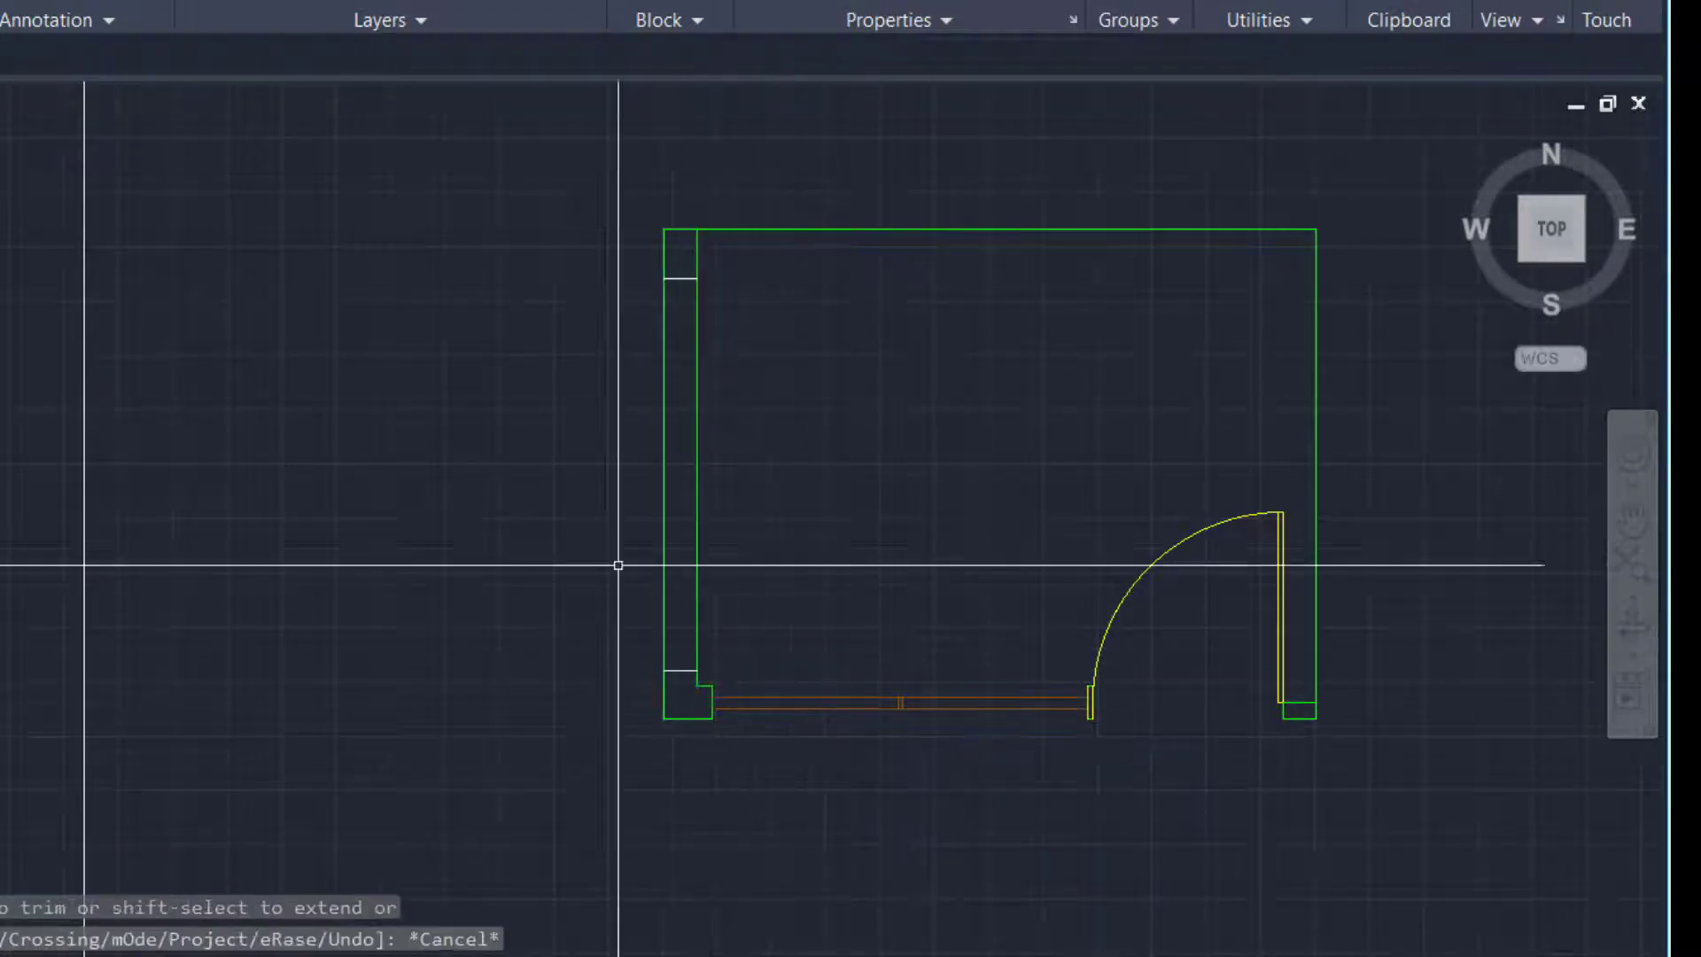
Draw a line from the midpoint of the side window opening's upper end line to the midpoint of its lower end line
type("l")
key("Return")
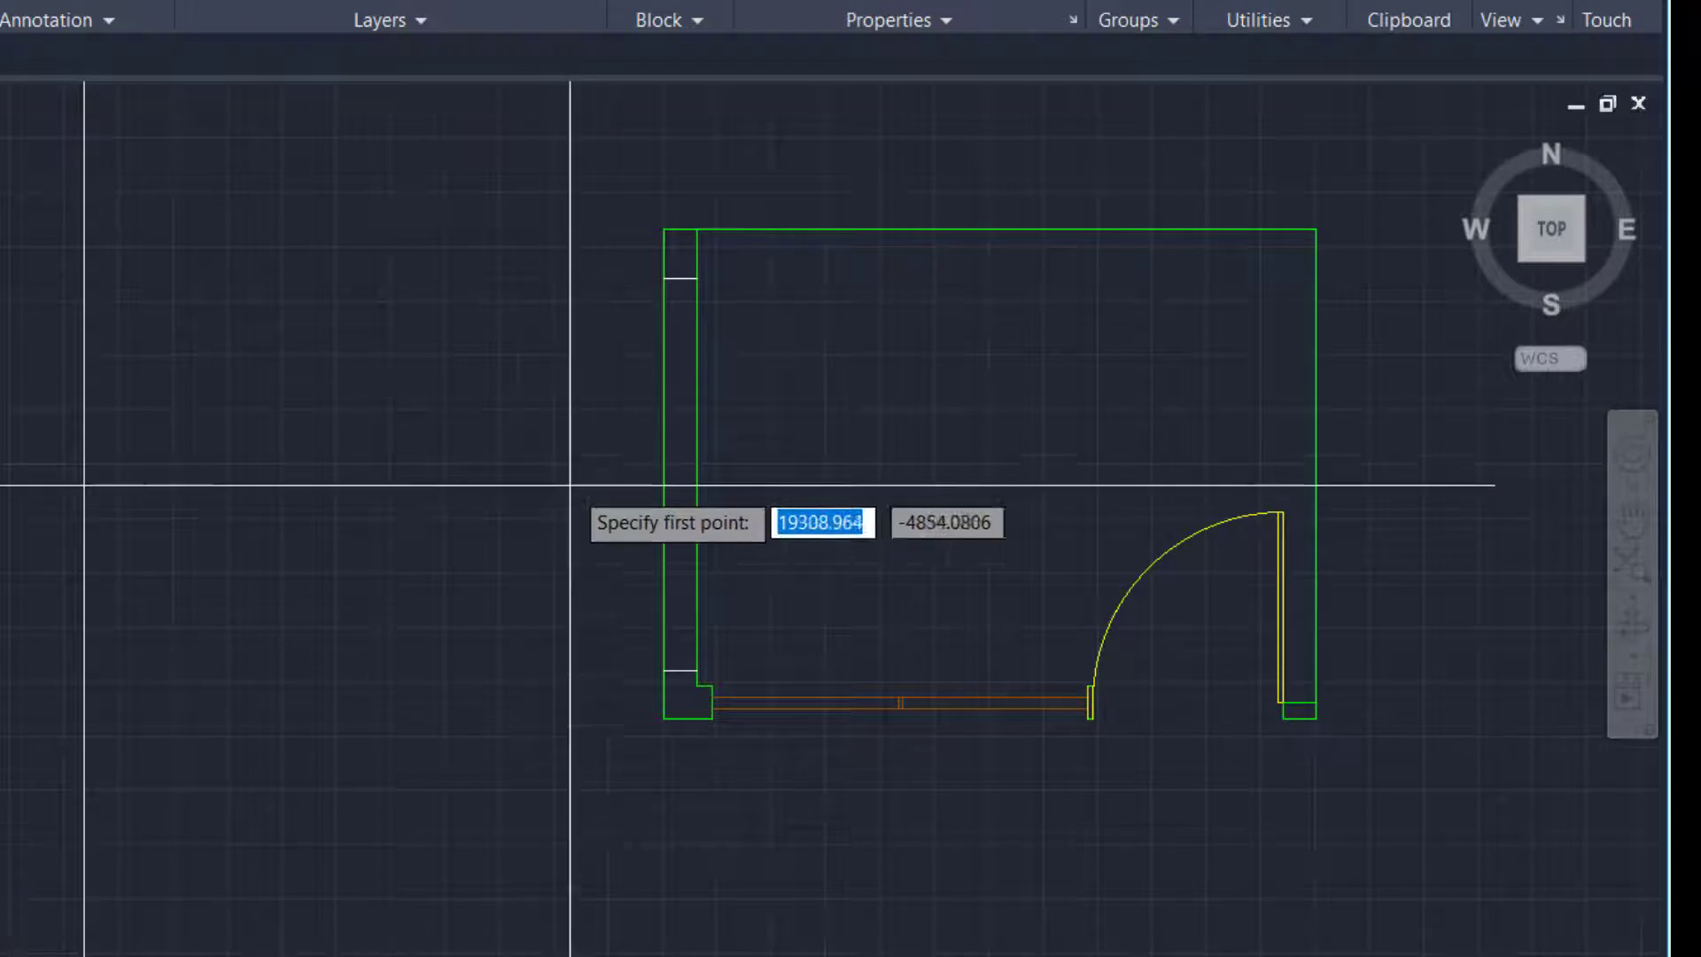
scroll(681, 325, "up", 2)
scroll(682, 288, "up", 2)
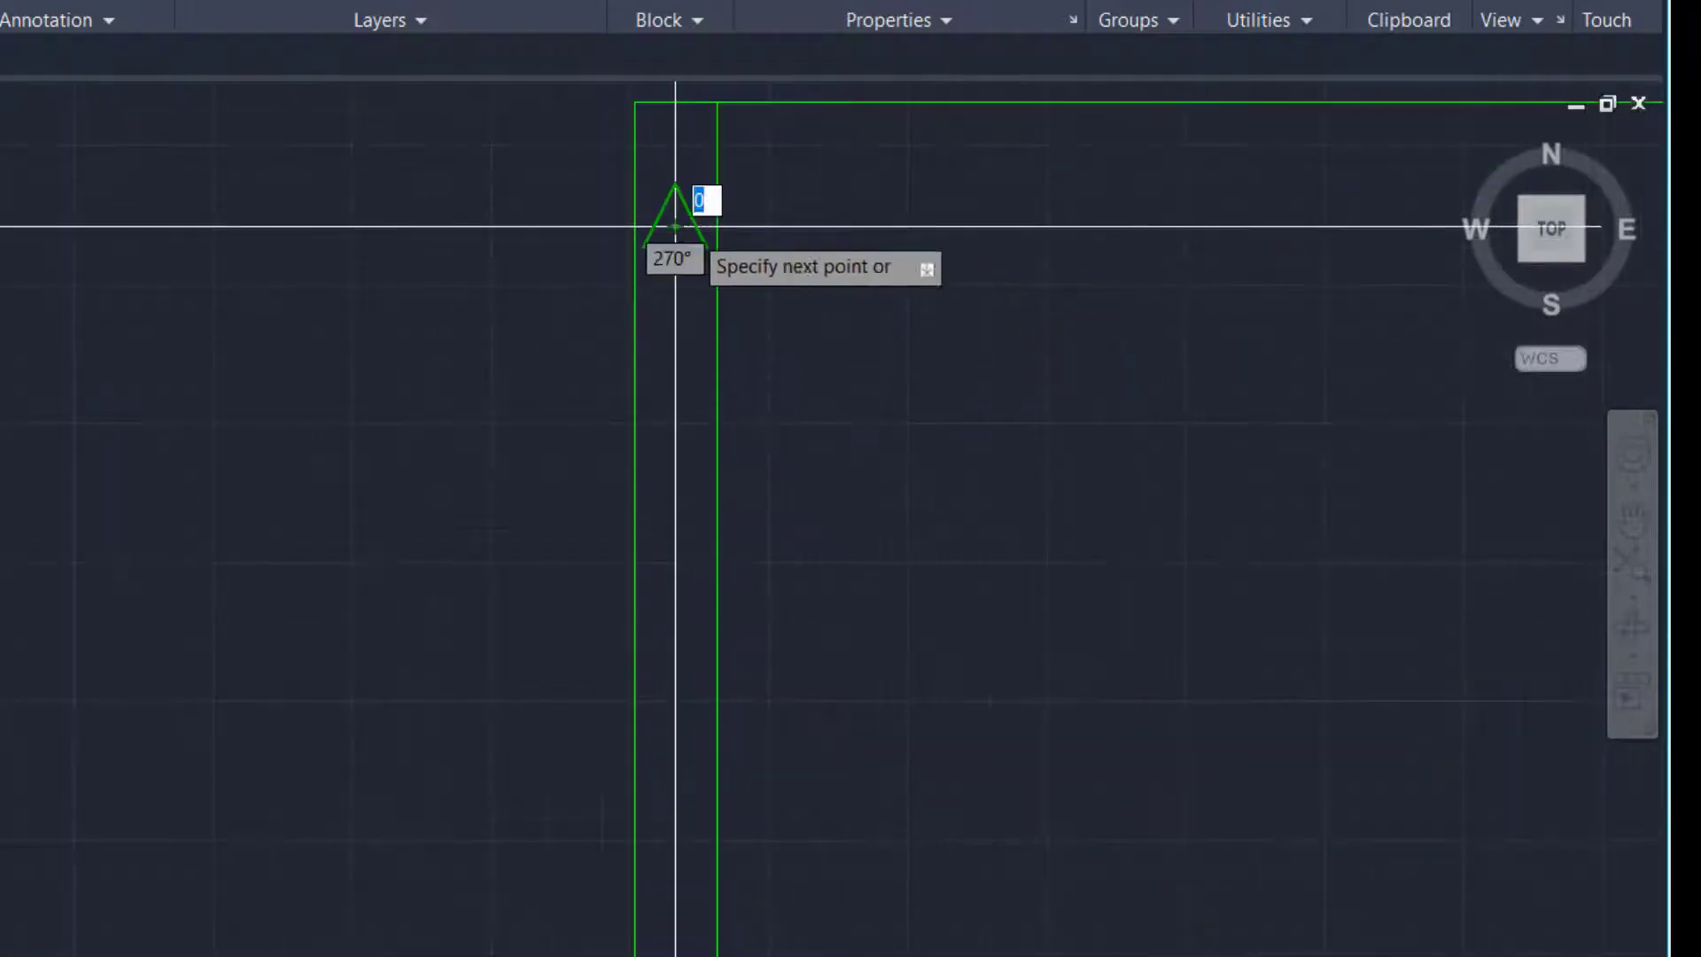
scroll(686, 284, "down", 4)
scroll(710, 702, "up", 4)
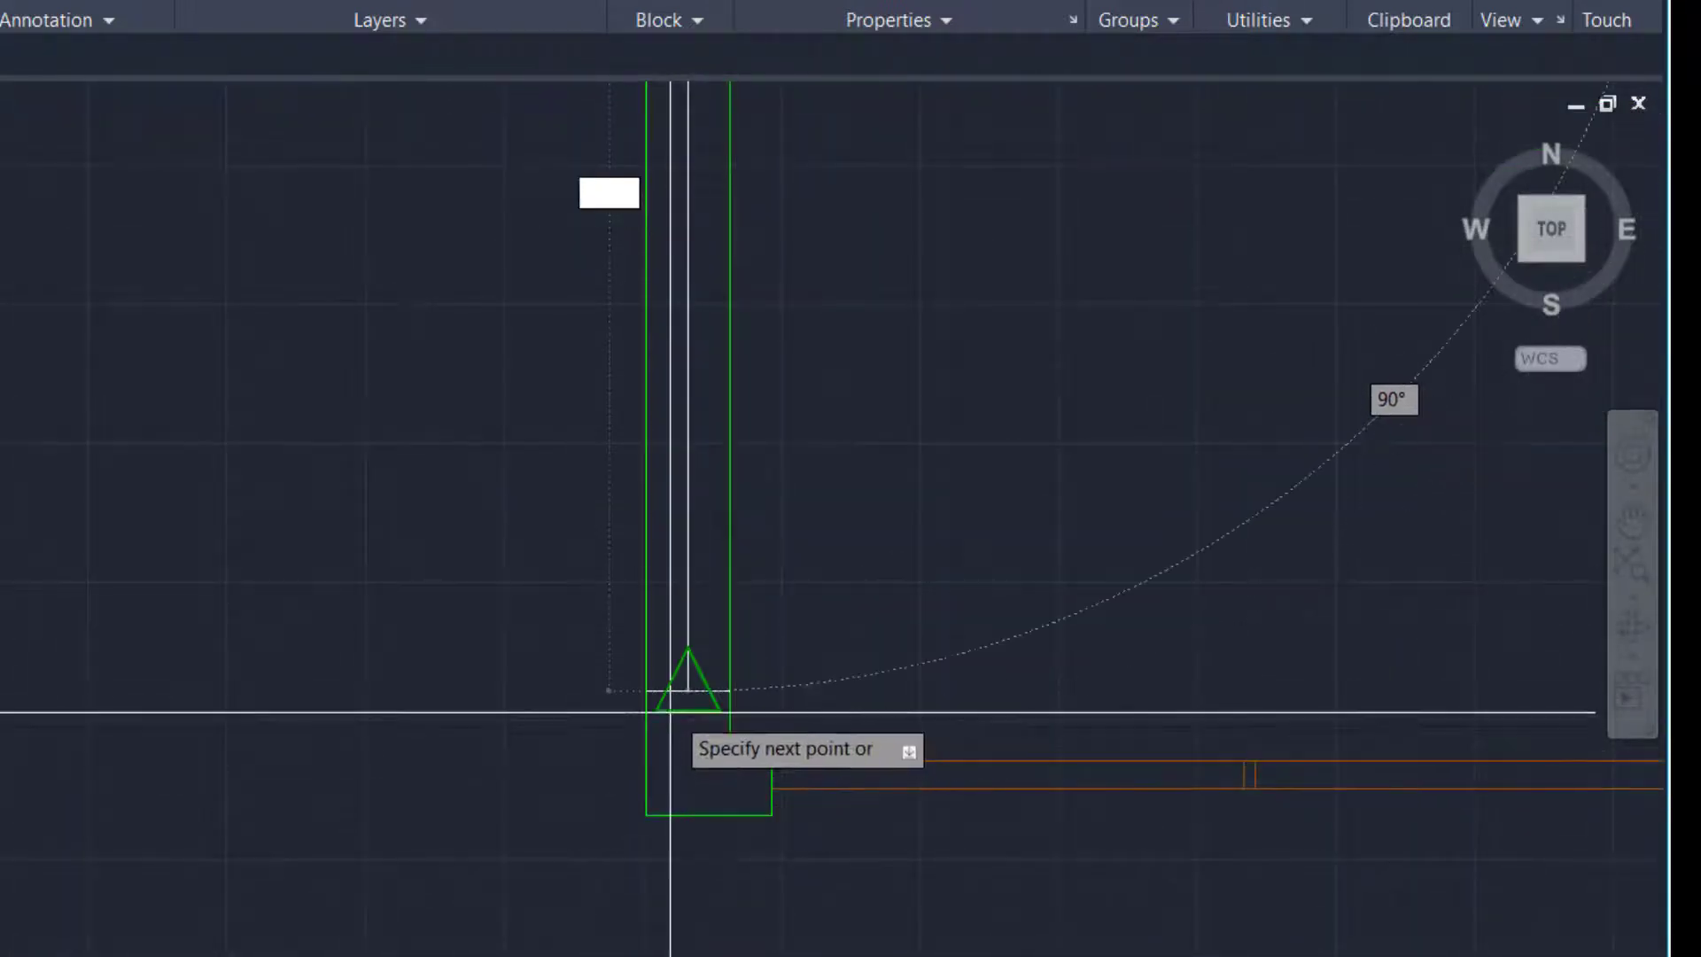
left_click(688, 690)
key("Return")
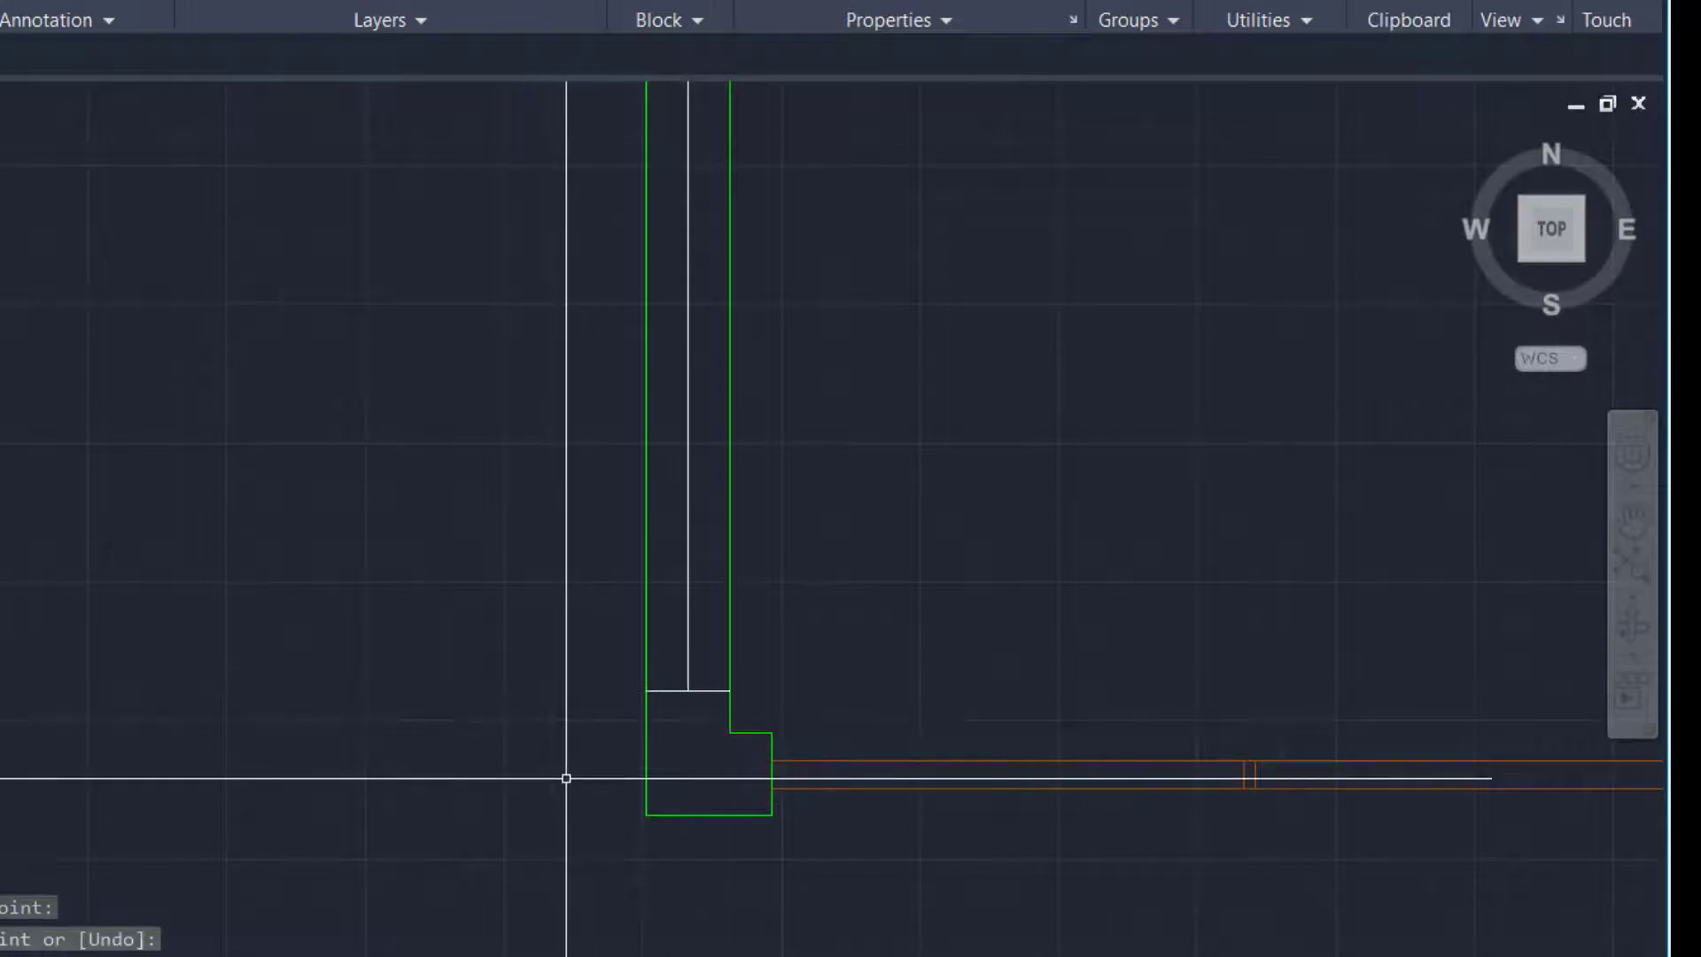
Offset the side window's centre line 25 to both sides and delete the centre line
type("O")
key("Return")
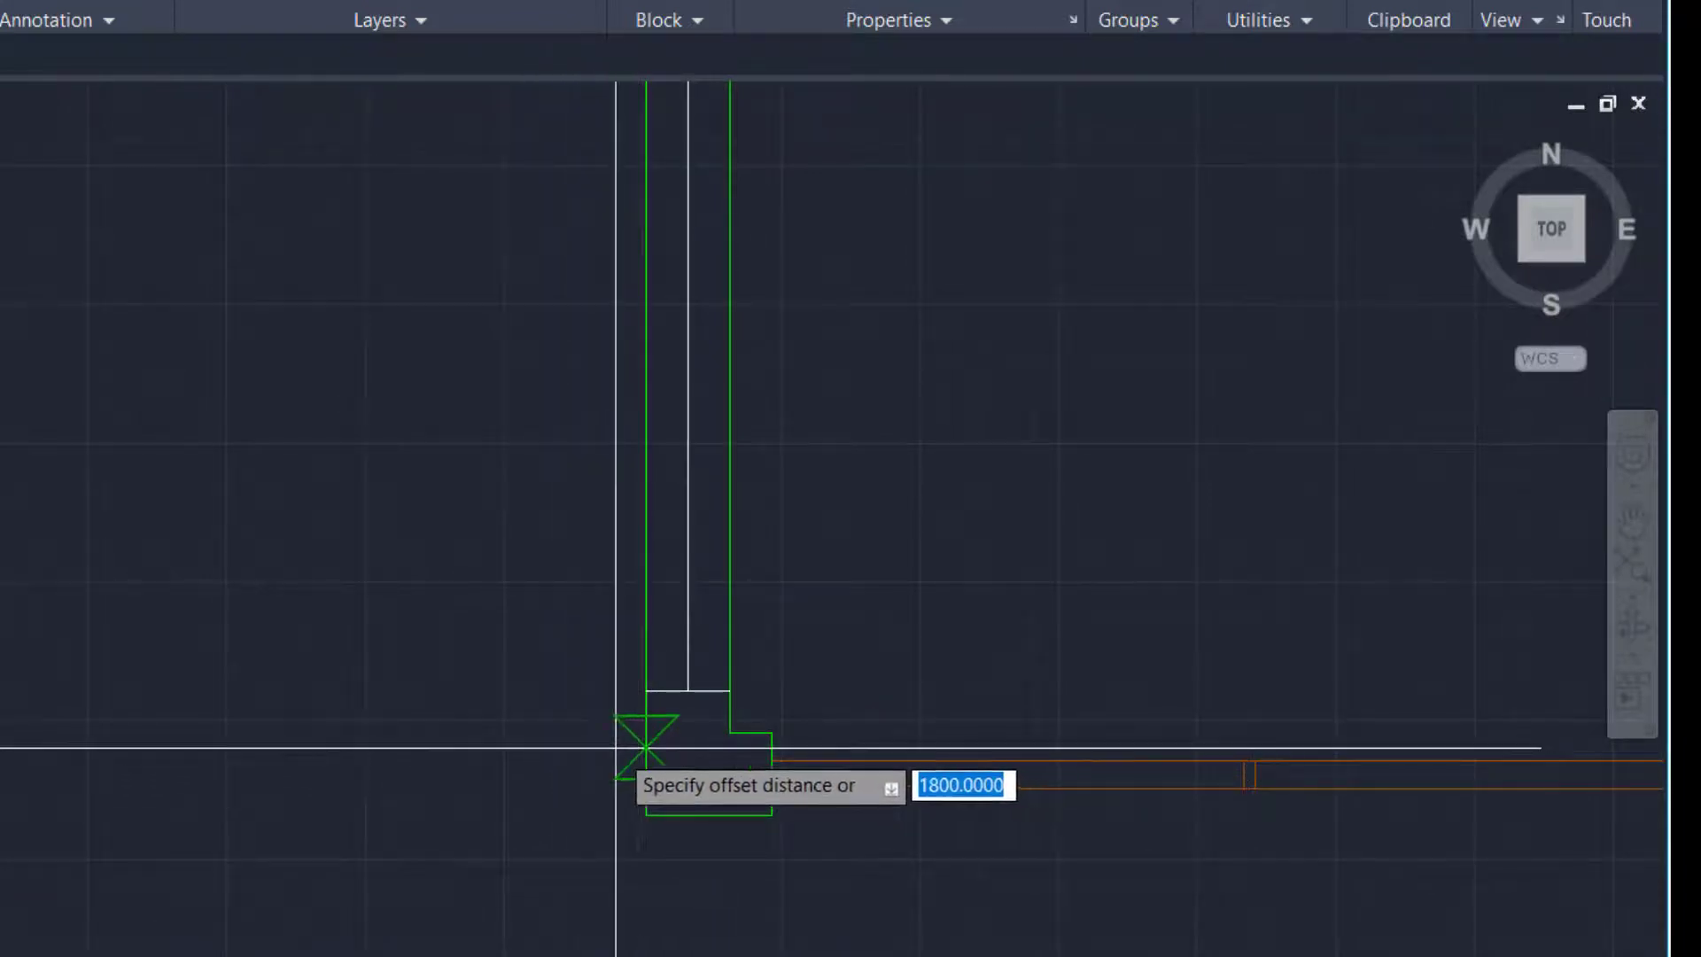
type("25")
key("Return")
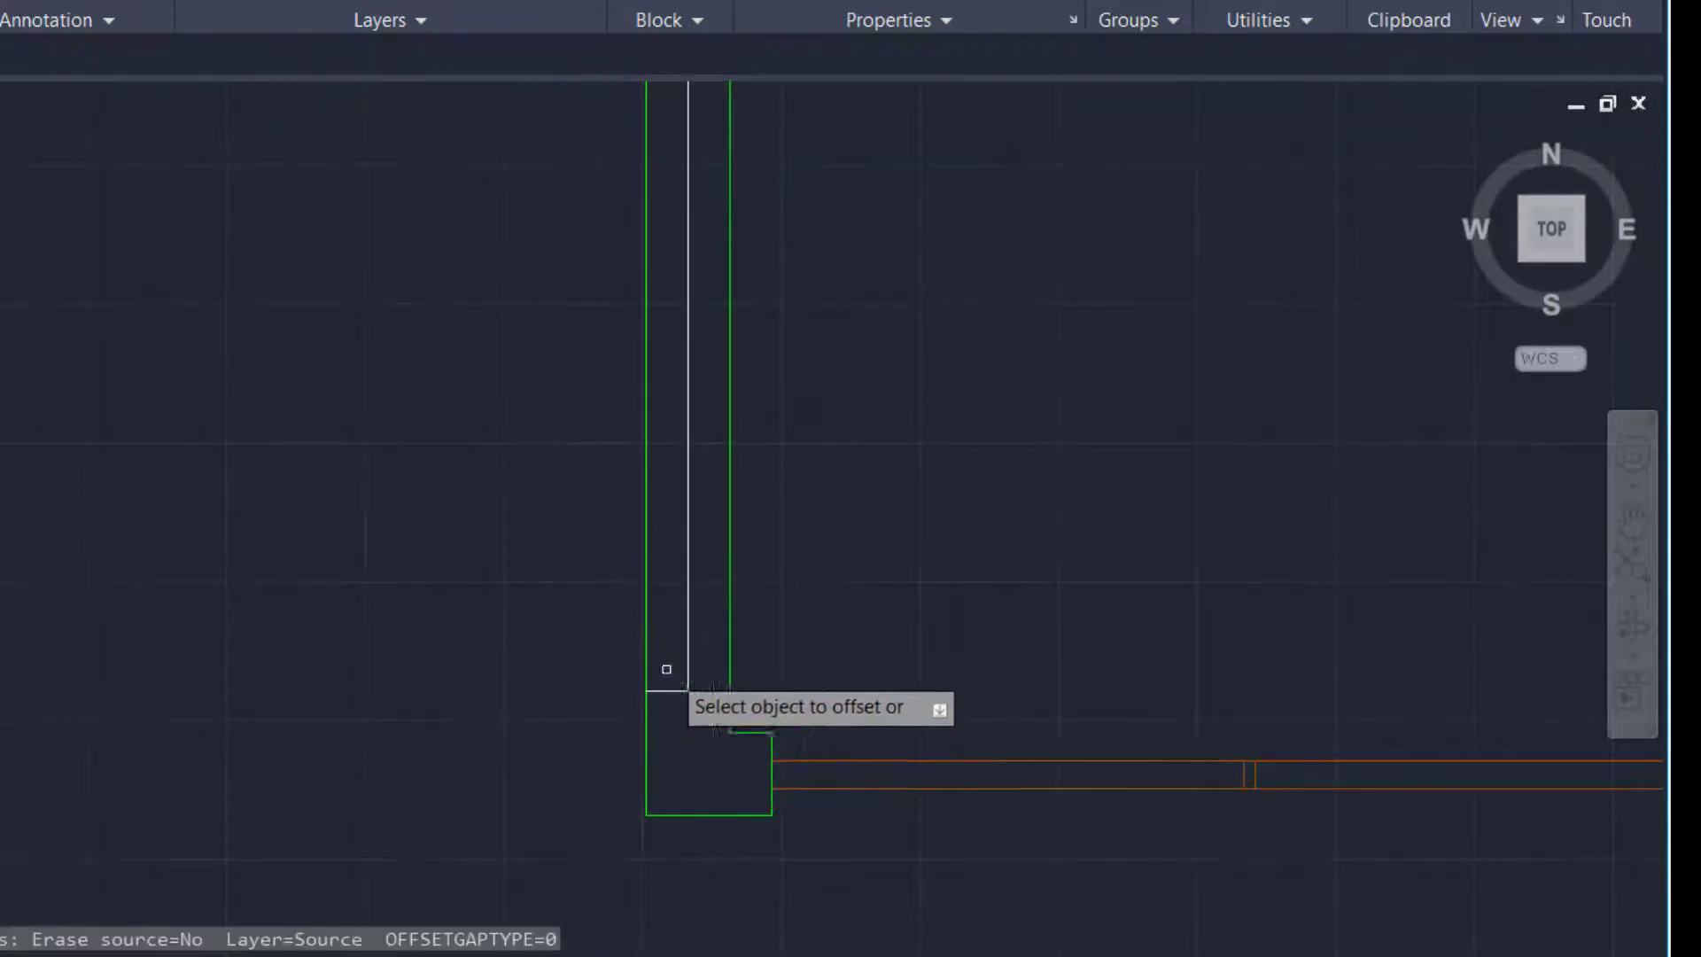
scroll(665, 668, "up", 2)
left_click(741, 623)
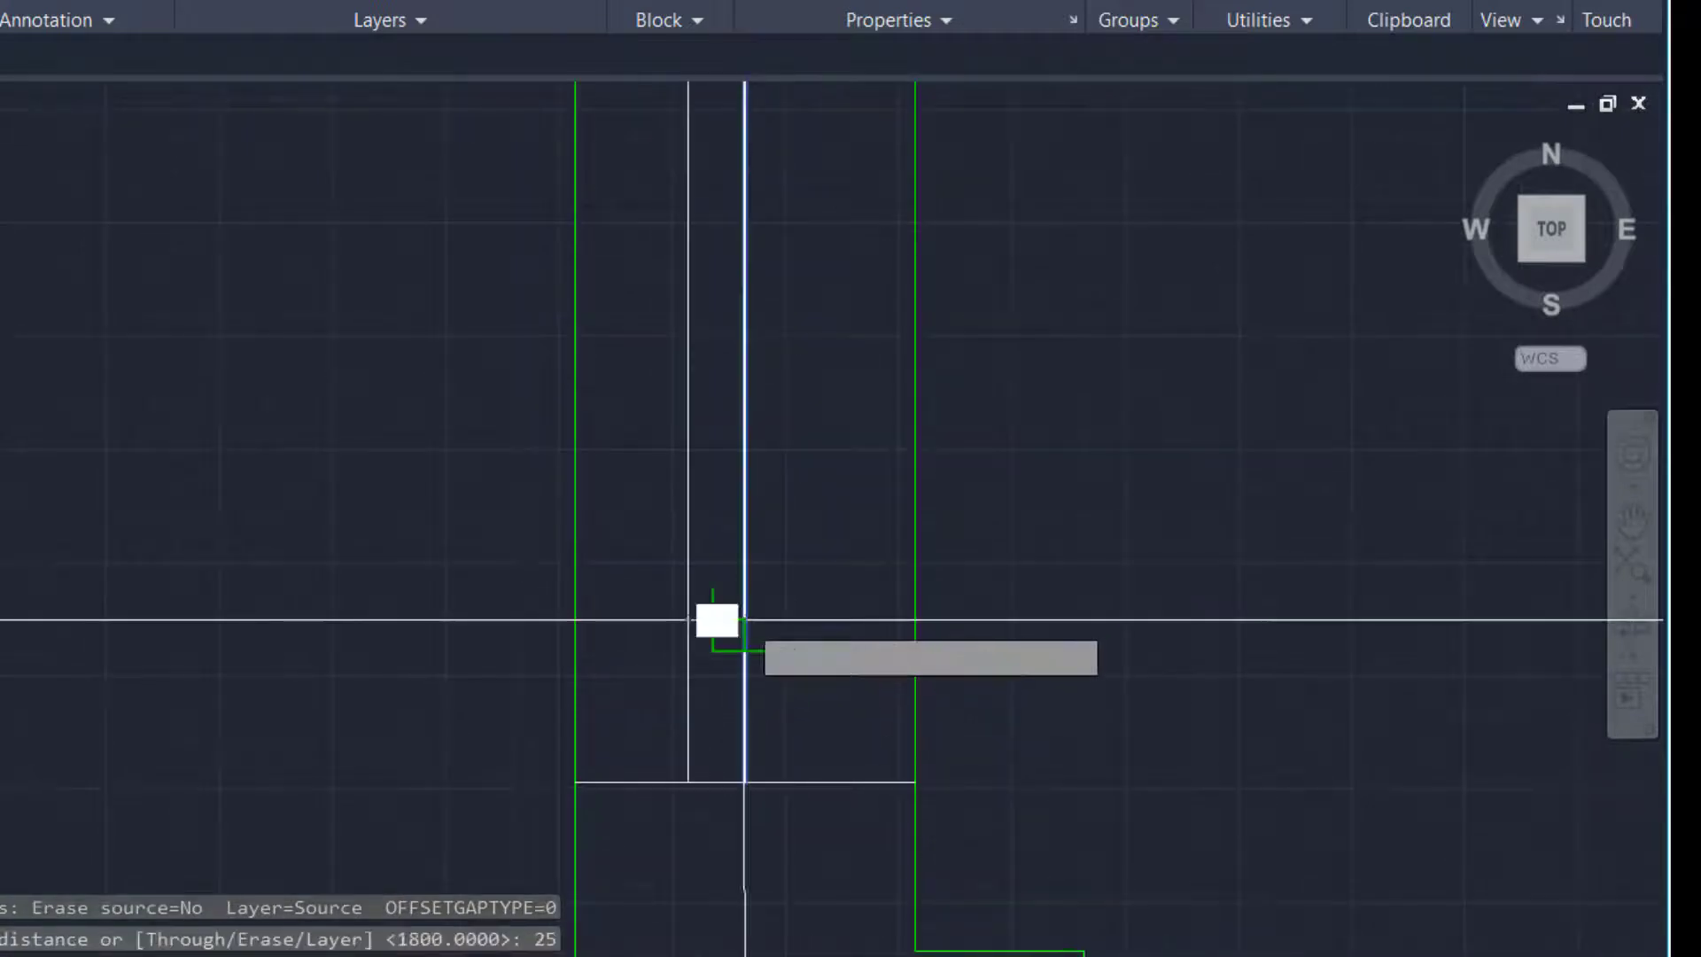
left_click(757, 631)
left_click(750, 636)
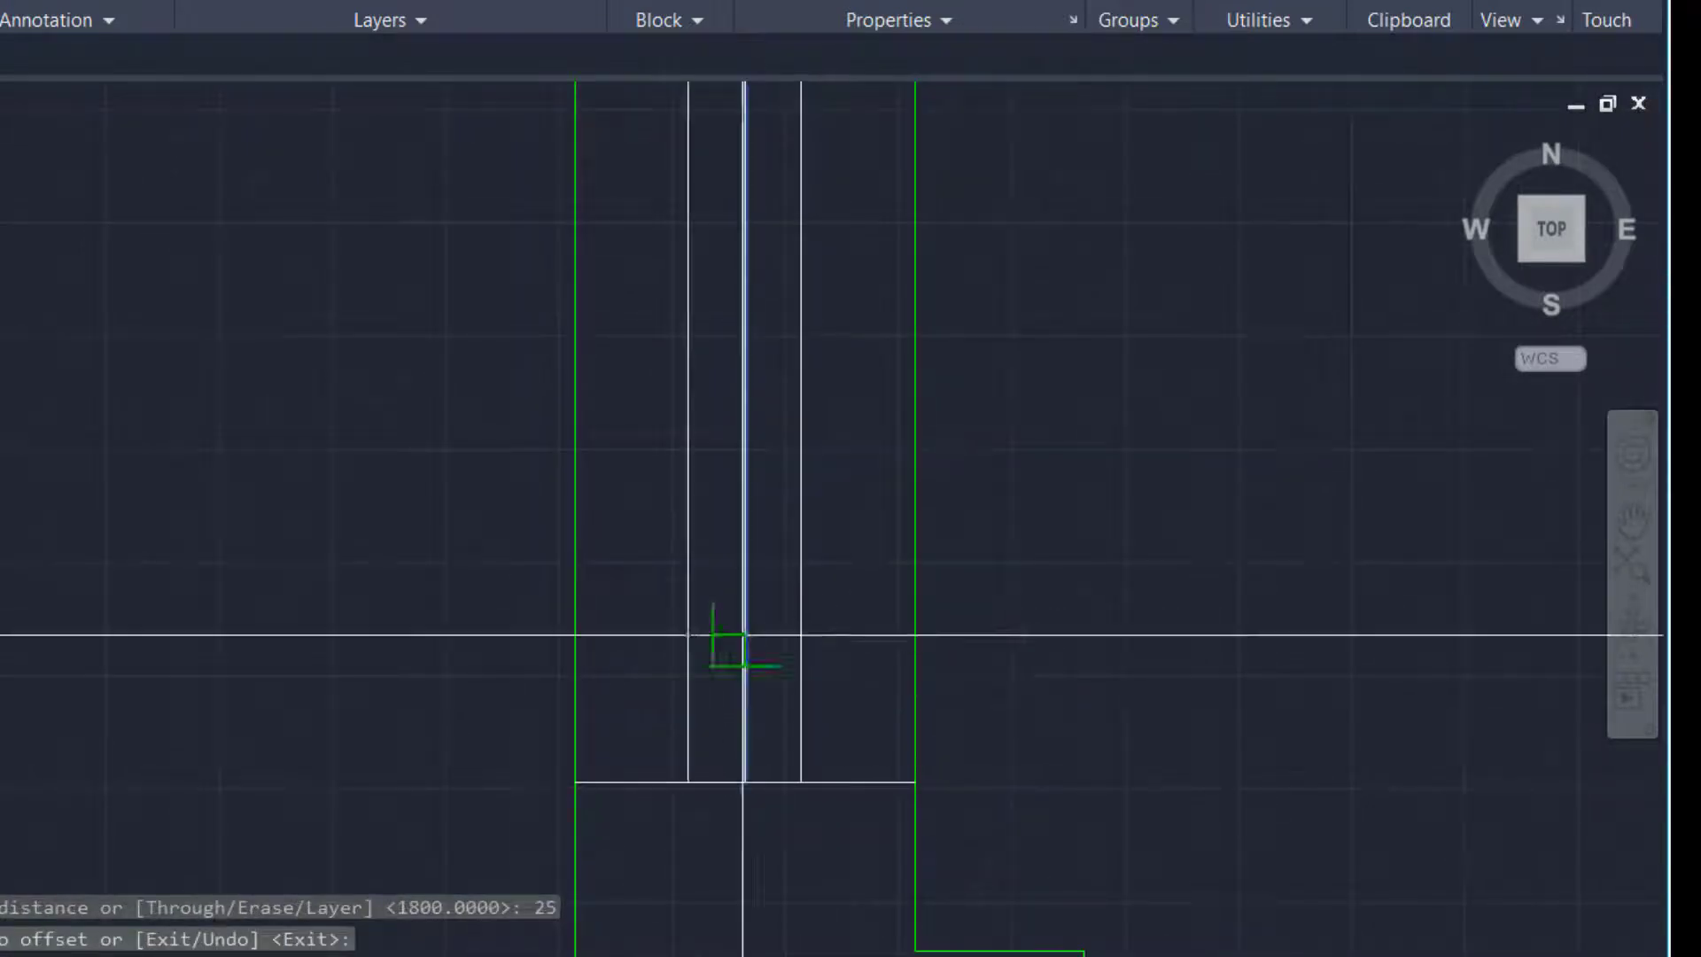
left_click(706, 635)
key("Escape")
left_click(745, 654)
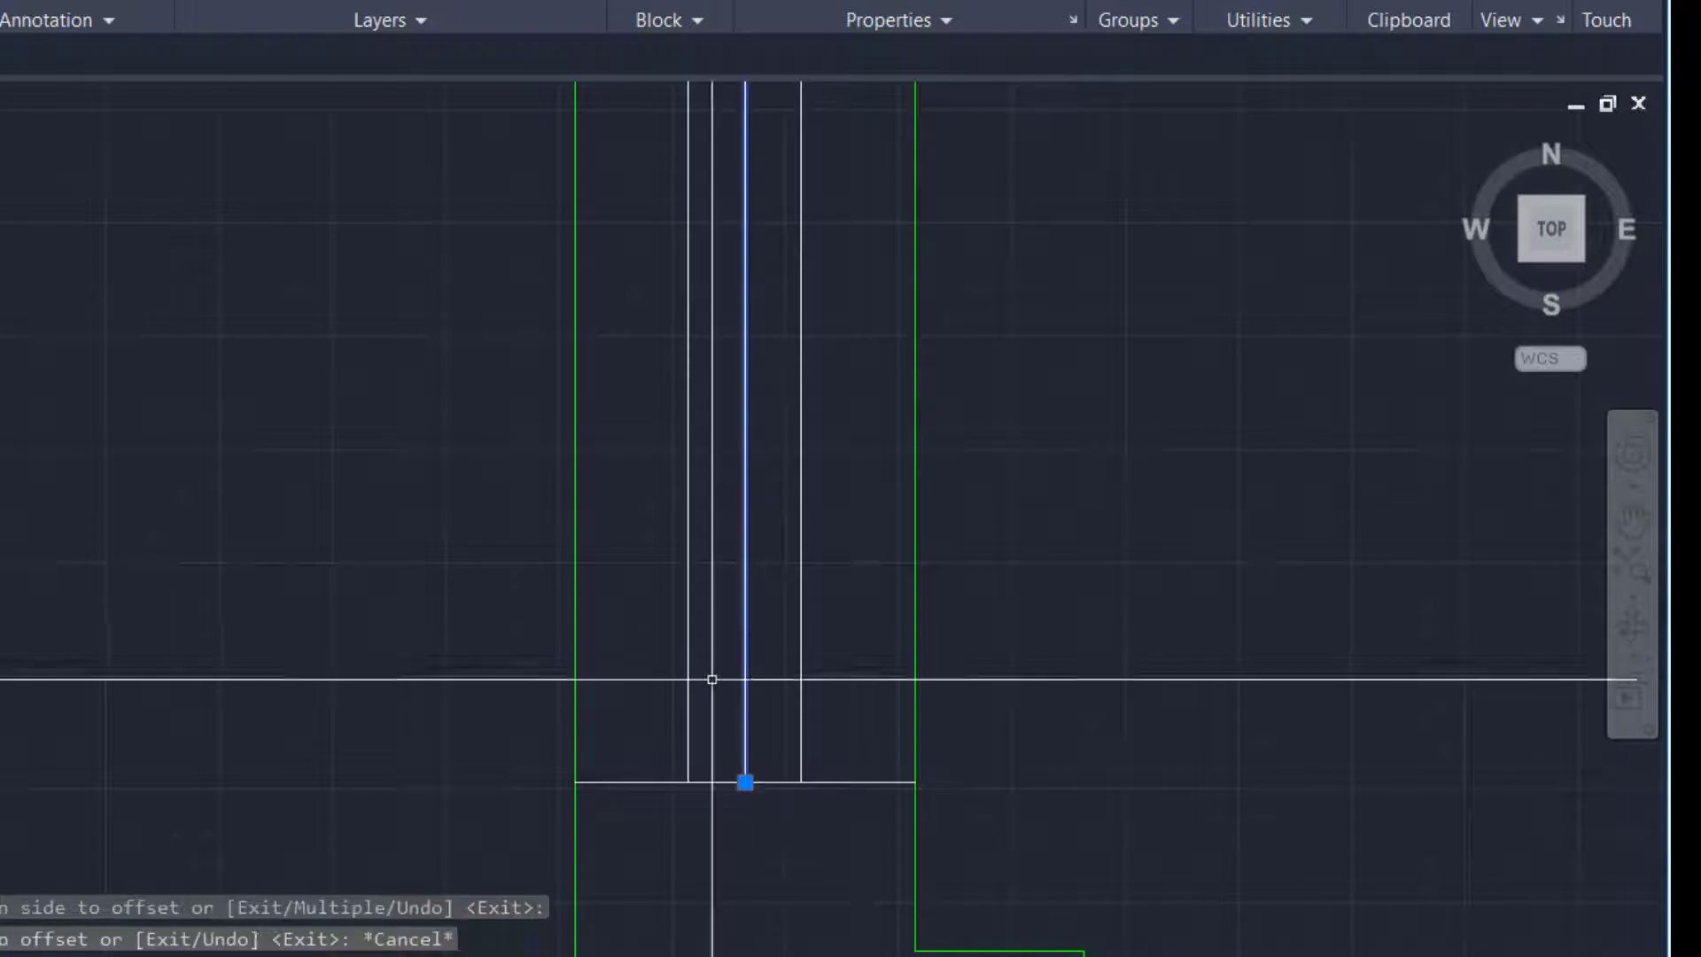
key("Delete")
scroll(474, 874, "down", 5)
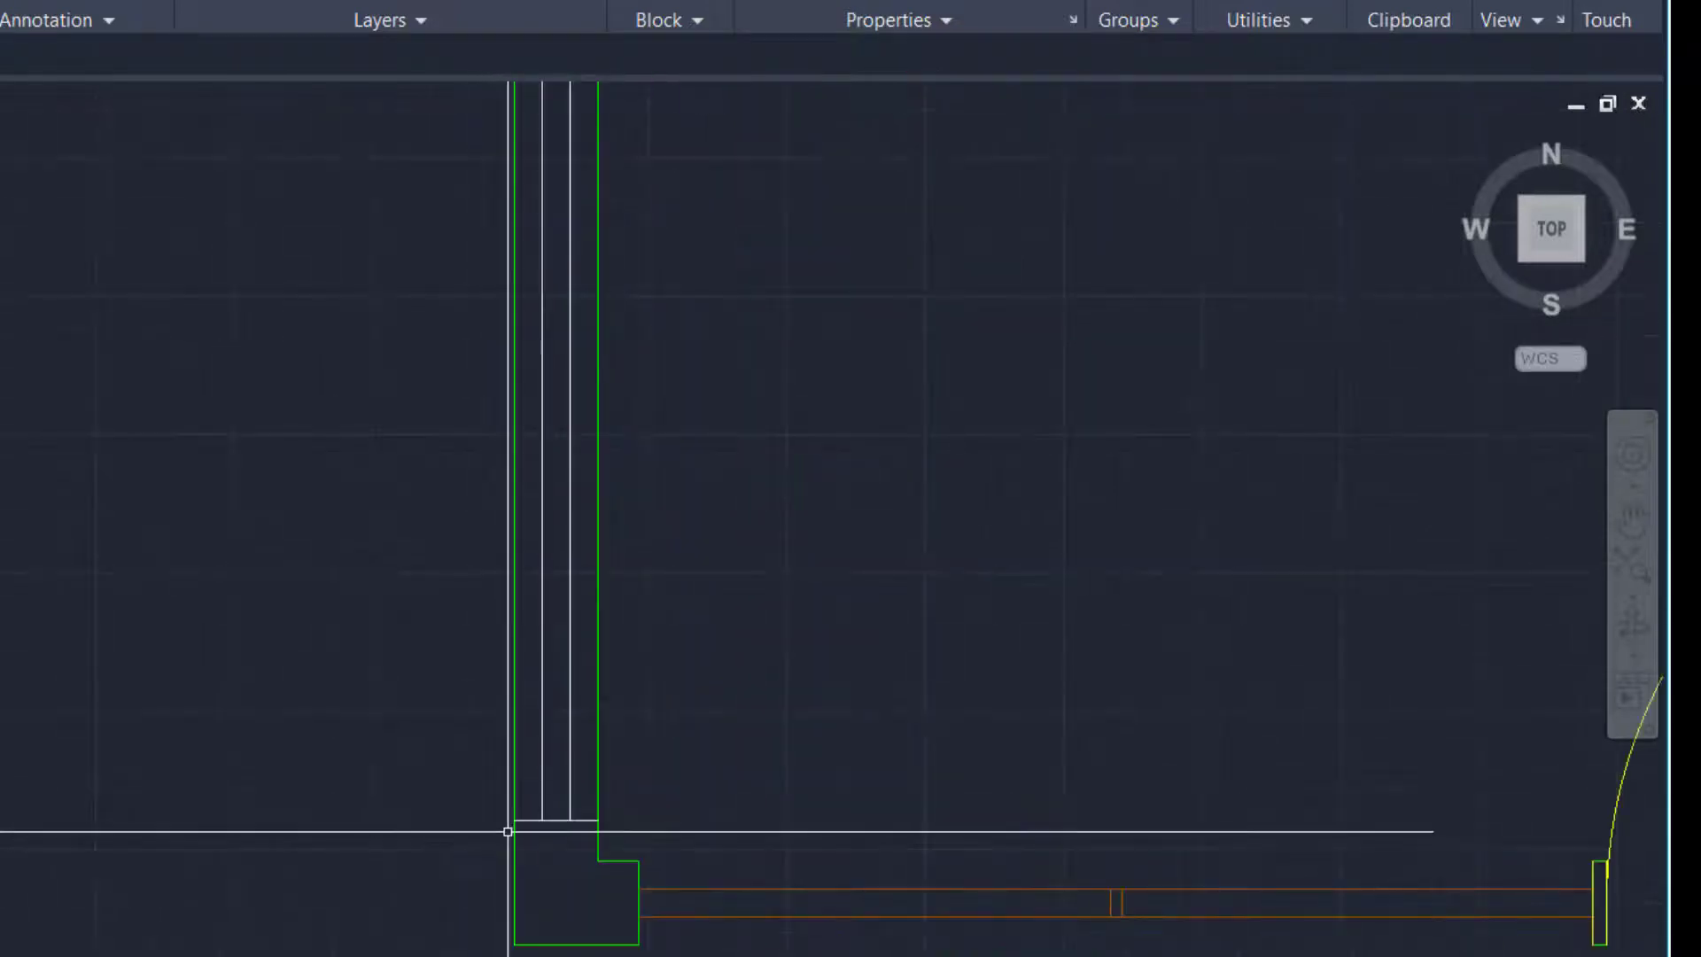
Try to trim the side wall's outer and inner lines along the window, working from the opening's upper end
scroll(548, 434, "up", 4)
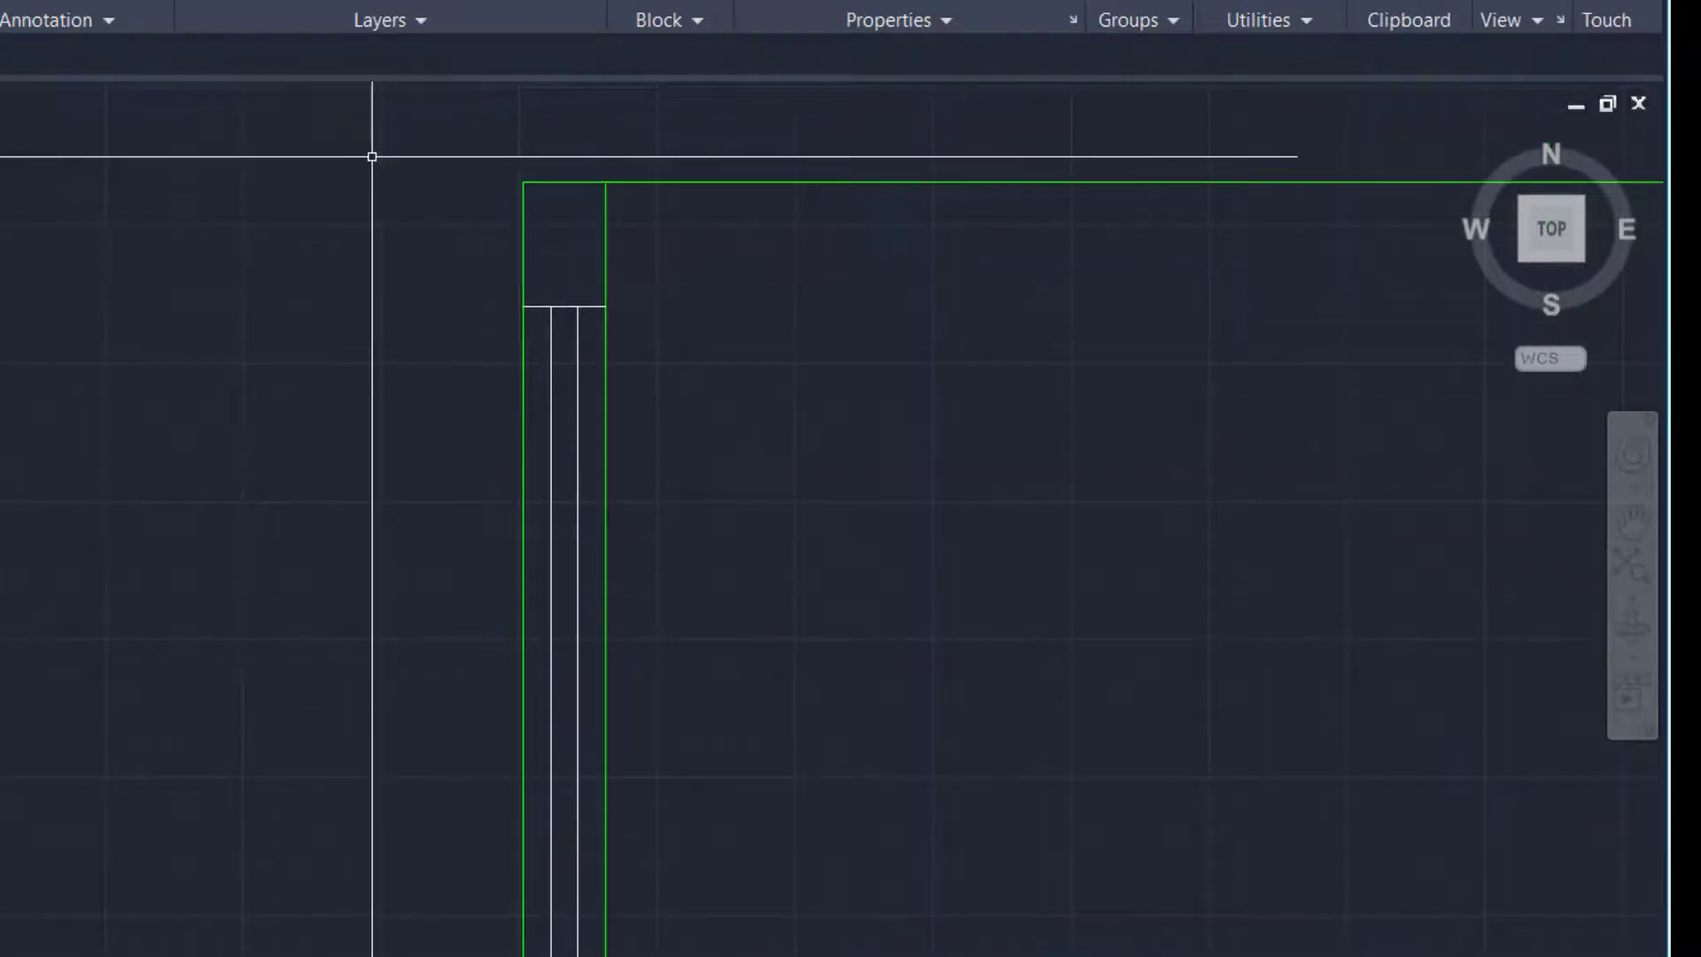
scroll(451, 308, "up", 4)
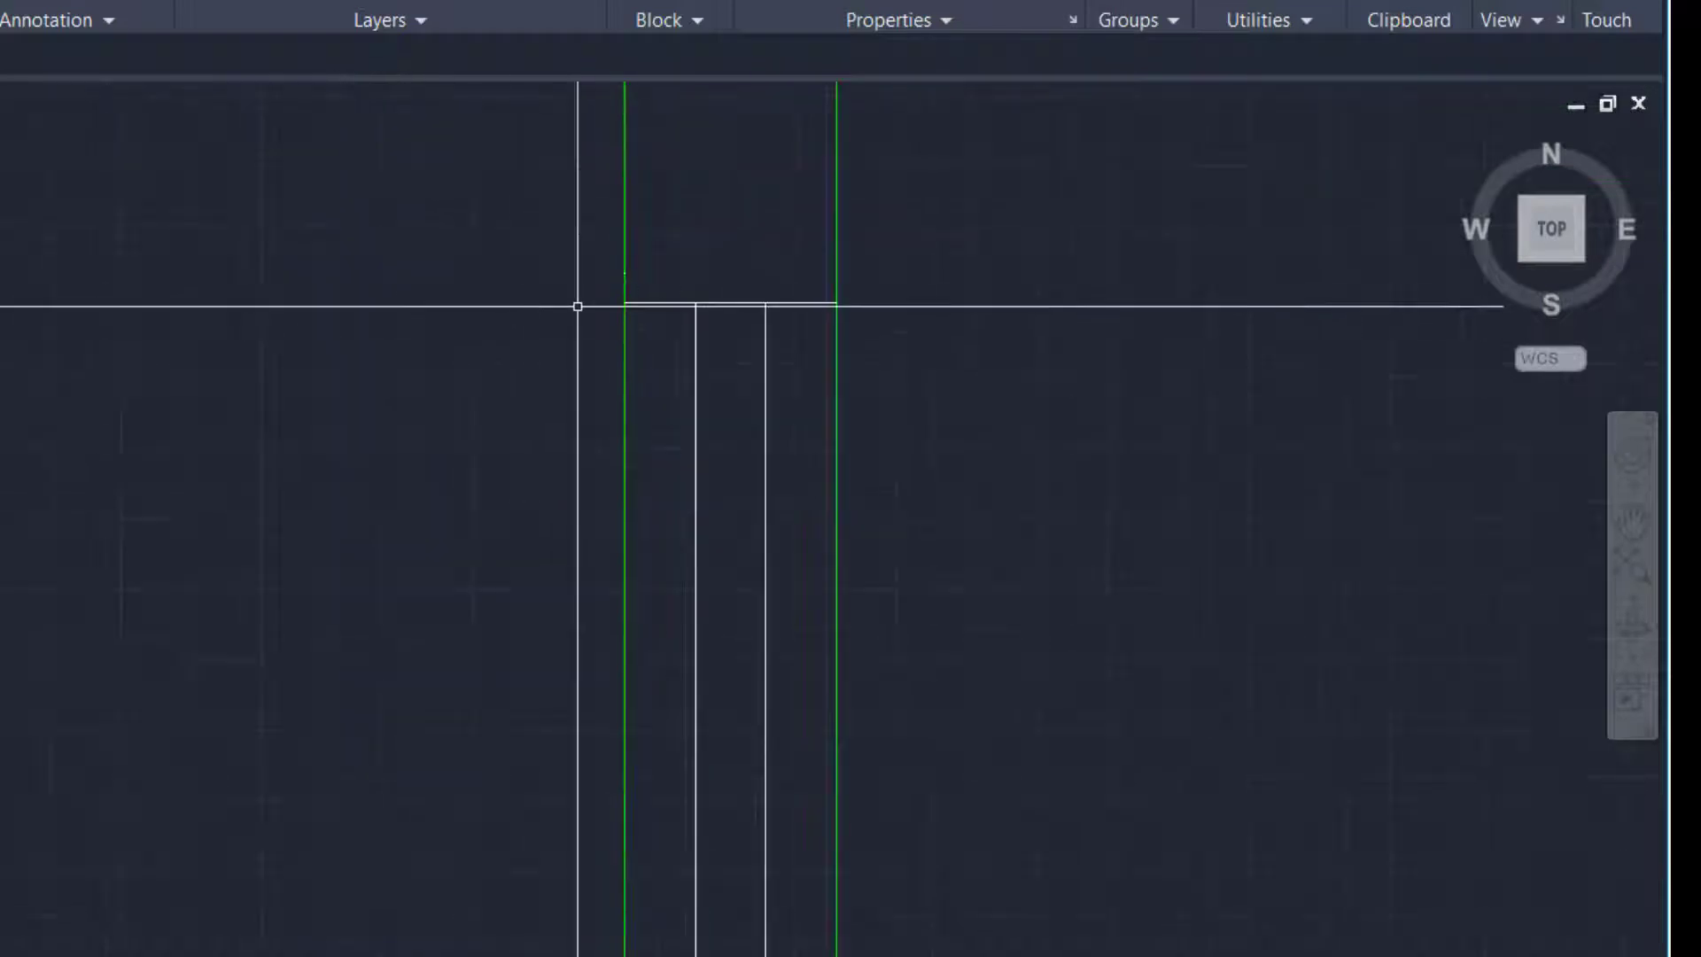
left_click(642, 303)
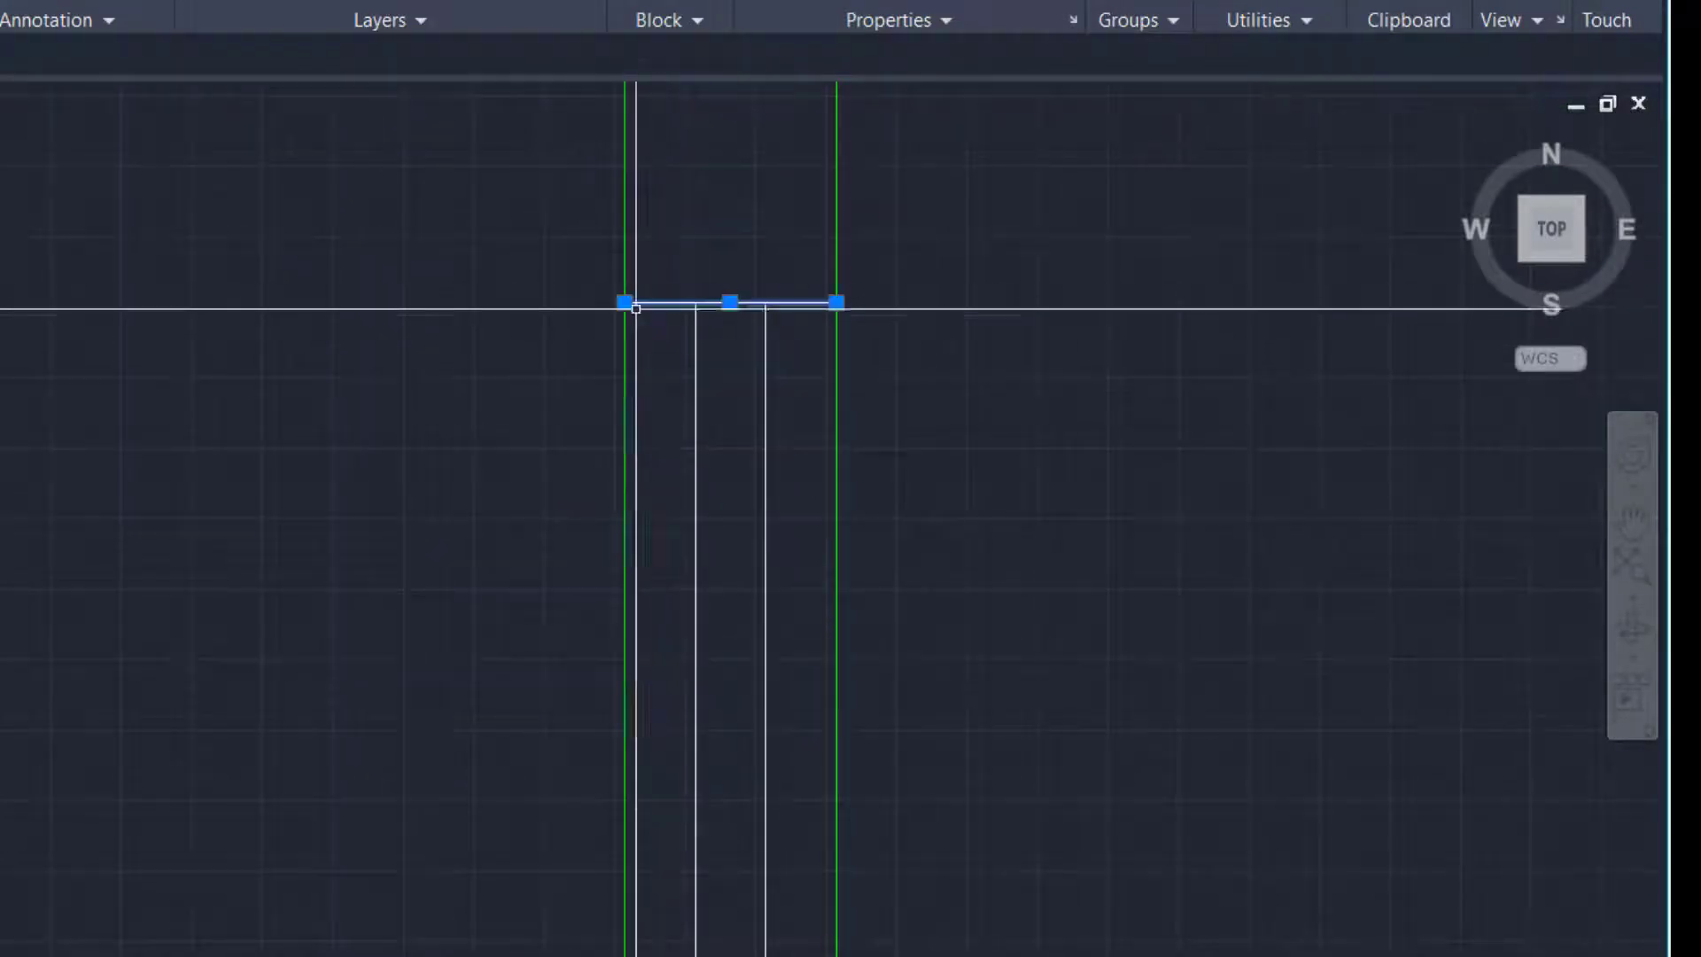
type("TR")
scroll(398, 476, "down", 5)
key("Escape")
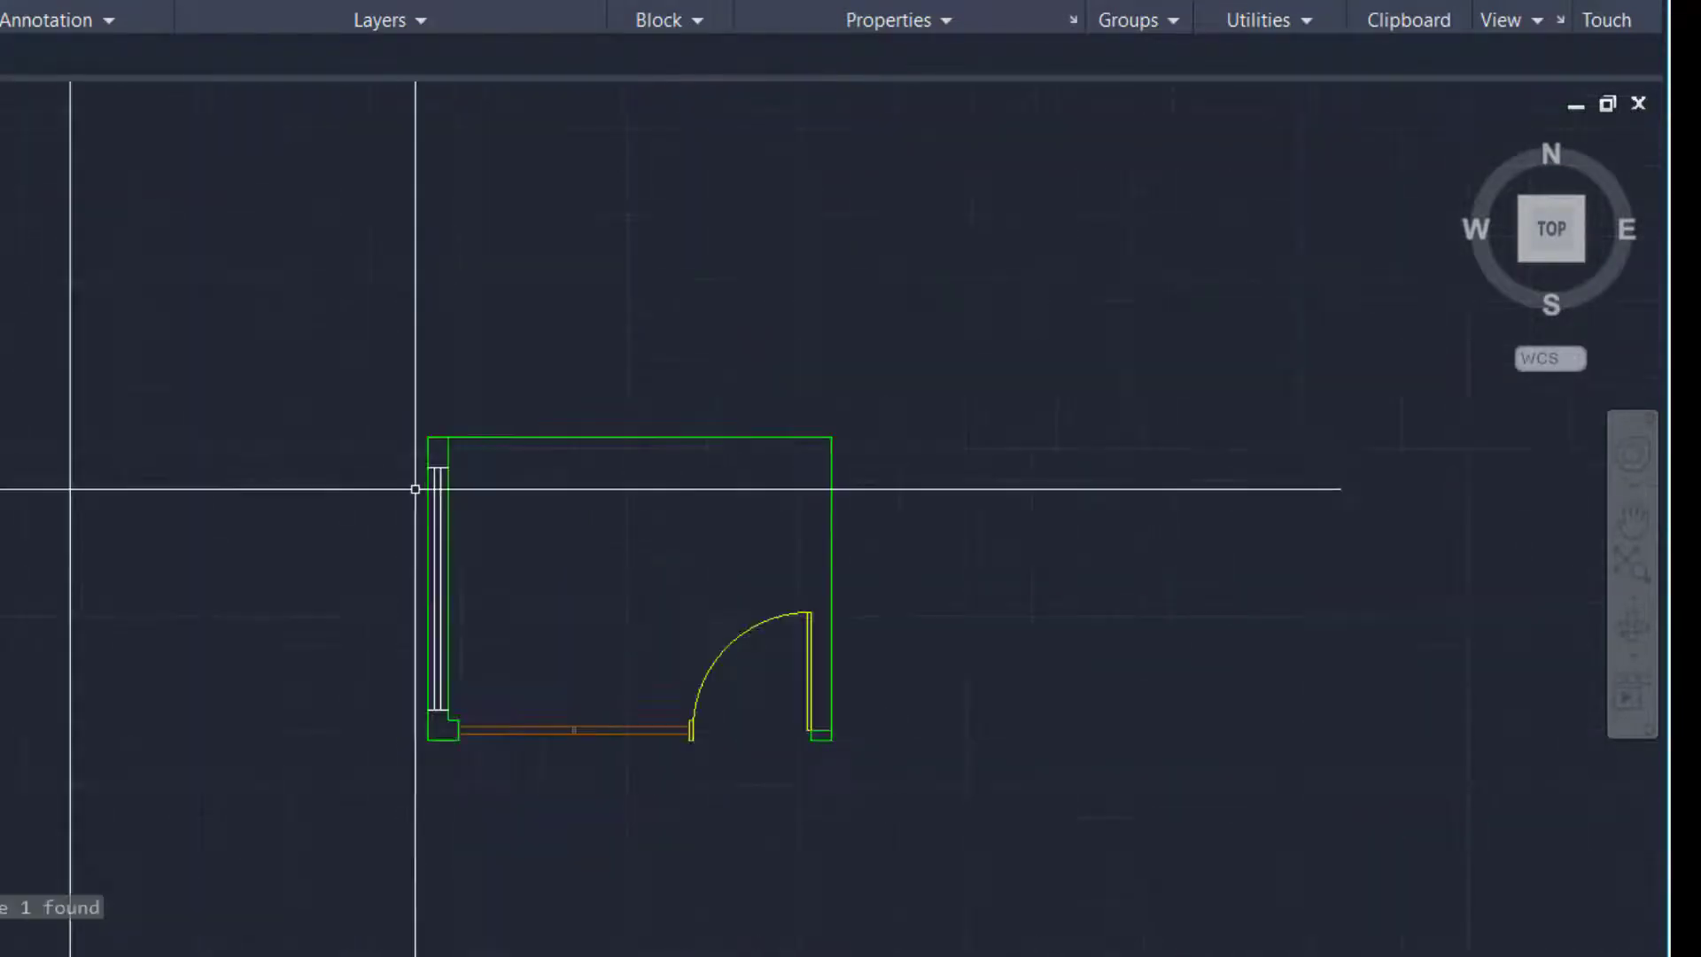
scroll(413, 486, "up", 1)
key("Return")
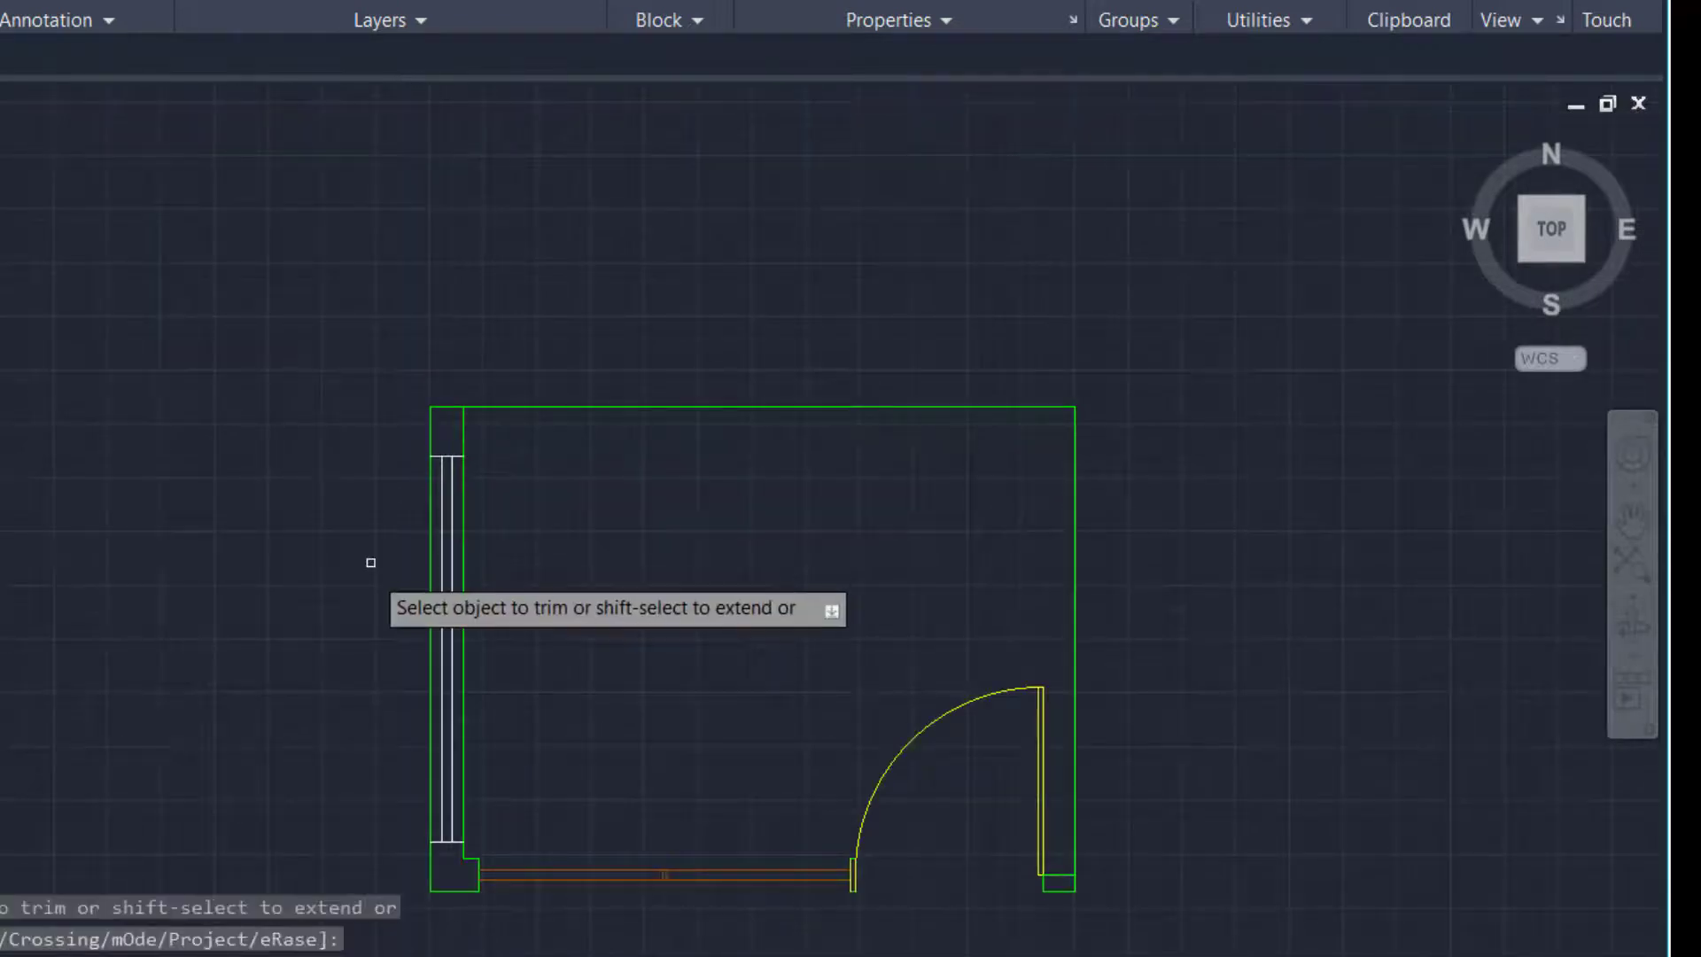
scroll(363, 580, "up", 4)
left_click(531, 597)
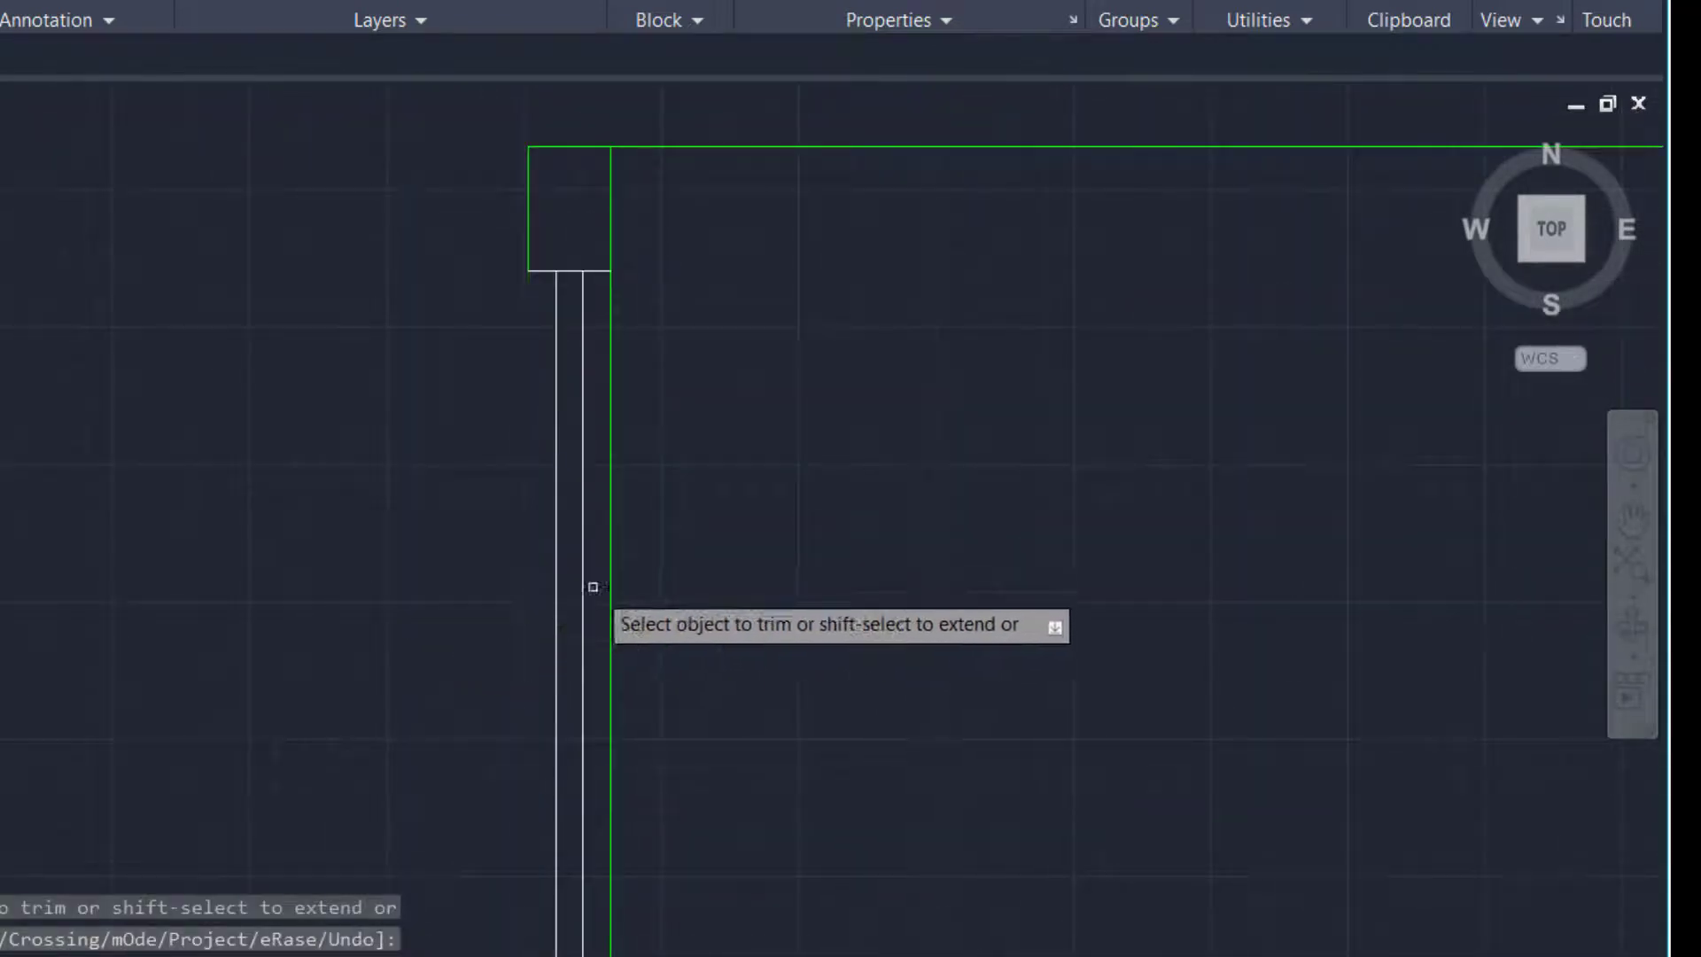
left_click(607, 586)
key("Escape")
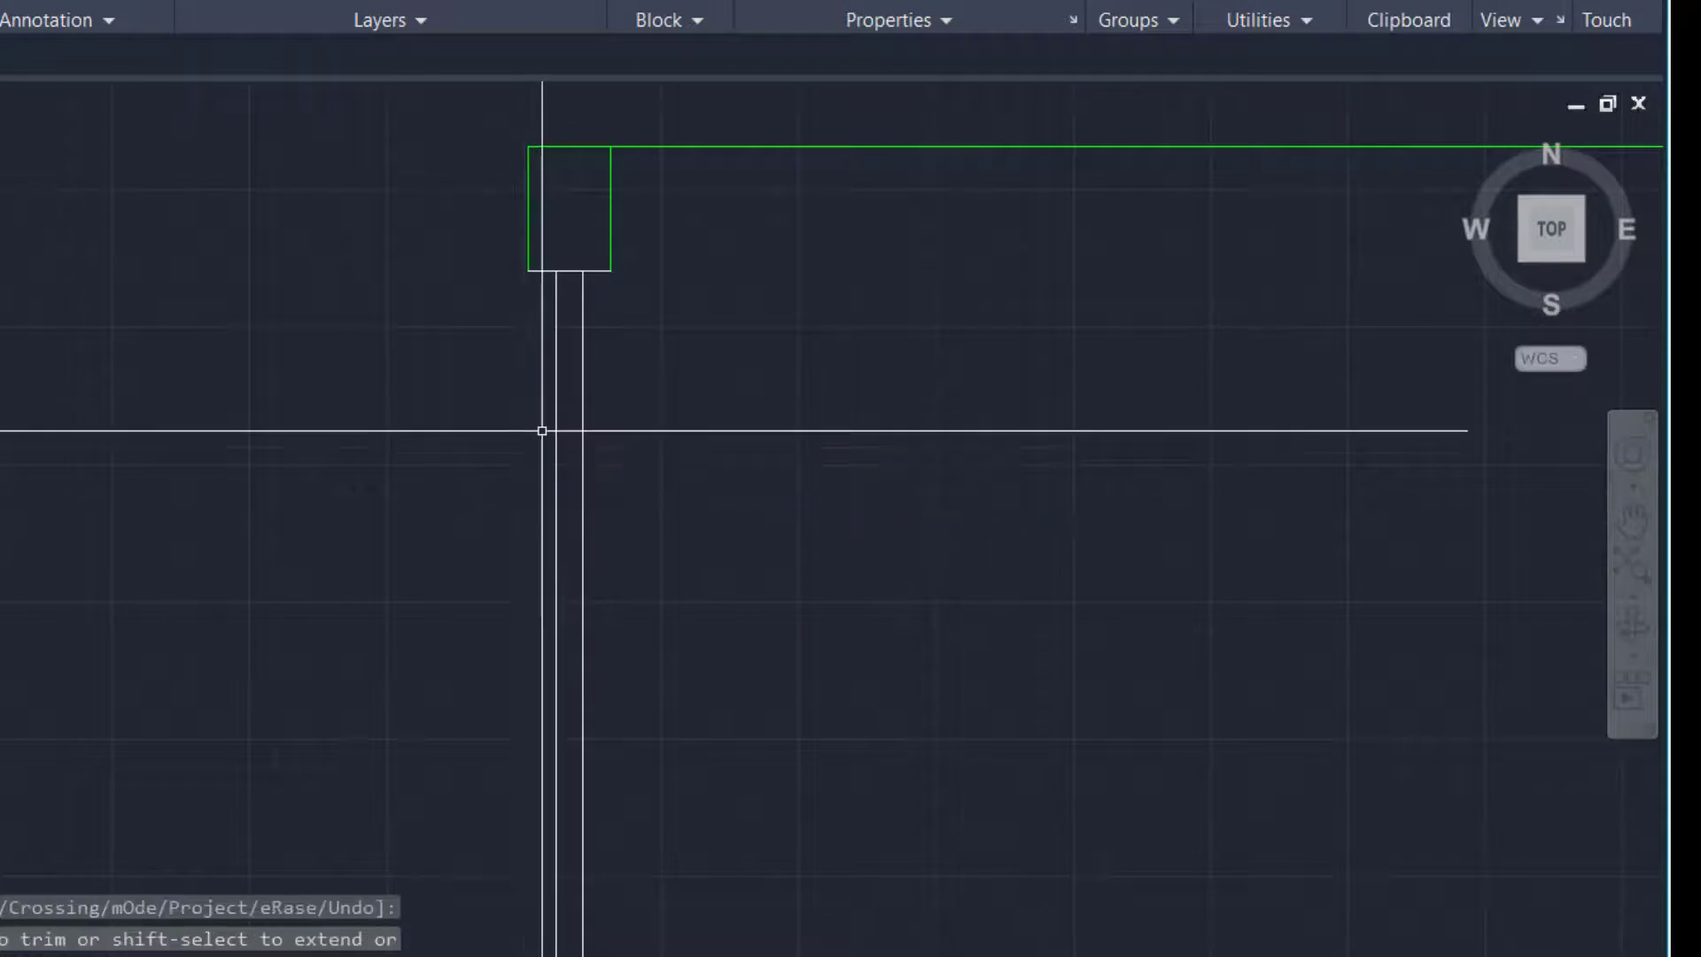
Check the side wall around the lower corner column and undo the trims of its outer and inner lines
scroll(559, 349, "down", 5)
scroll(570, 588, "up", 4)
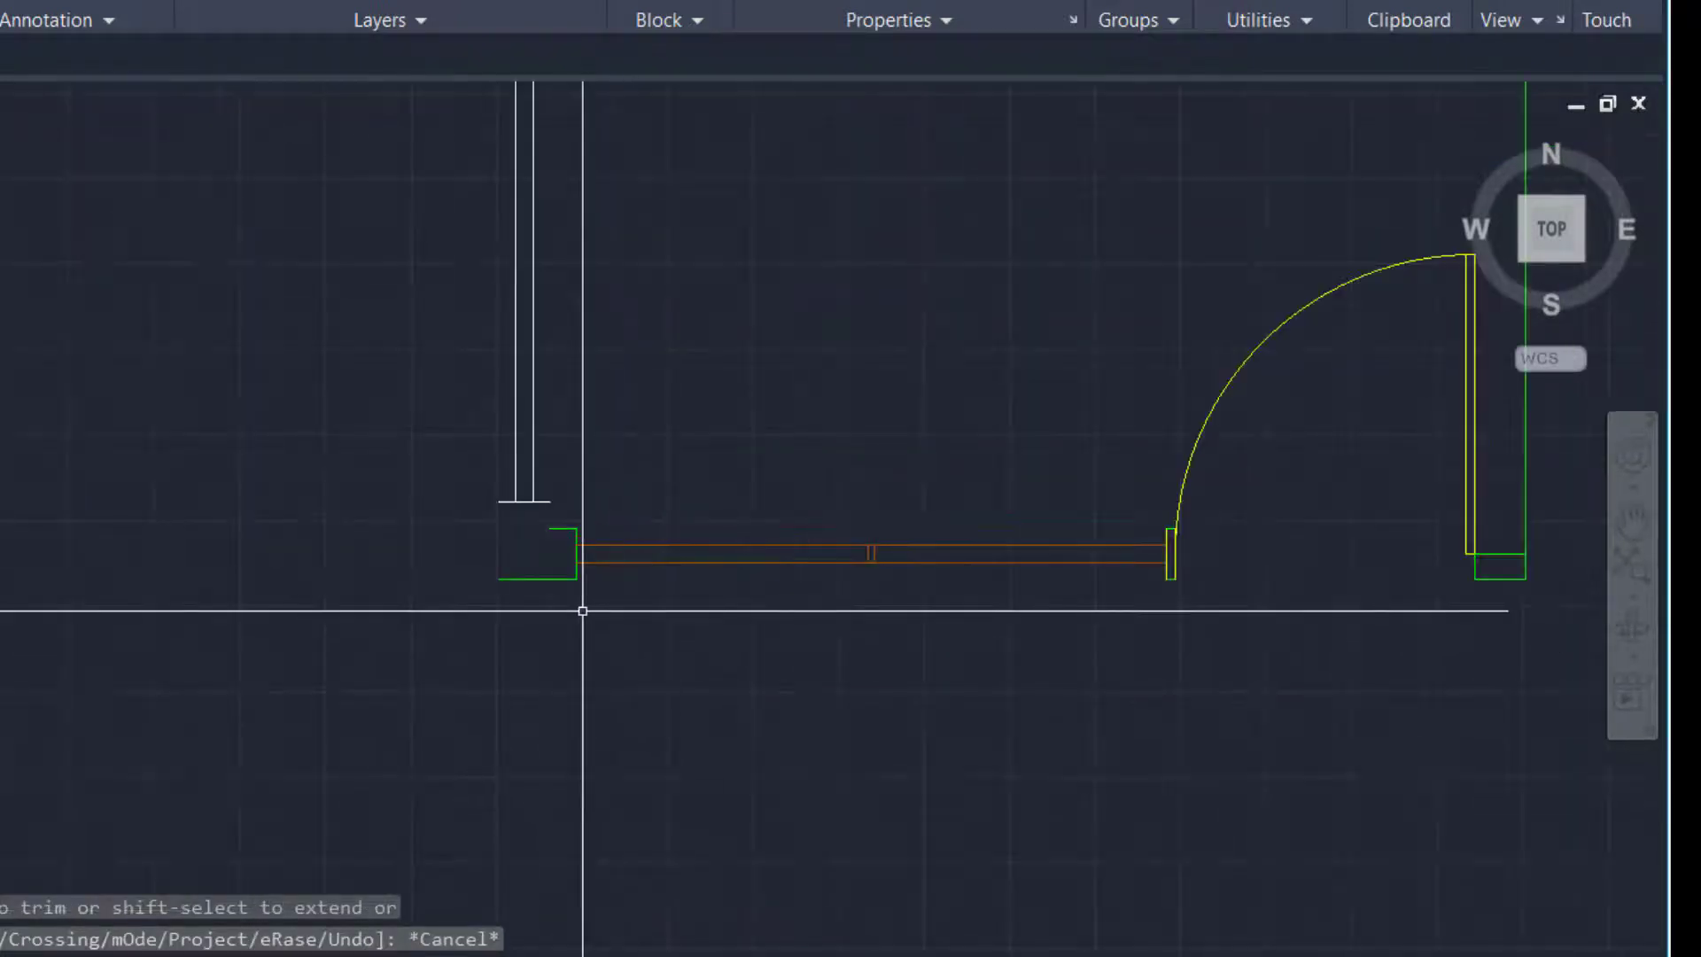
scroll(482, 443, "up", 4)
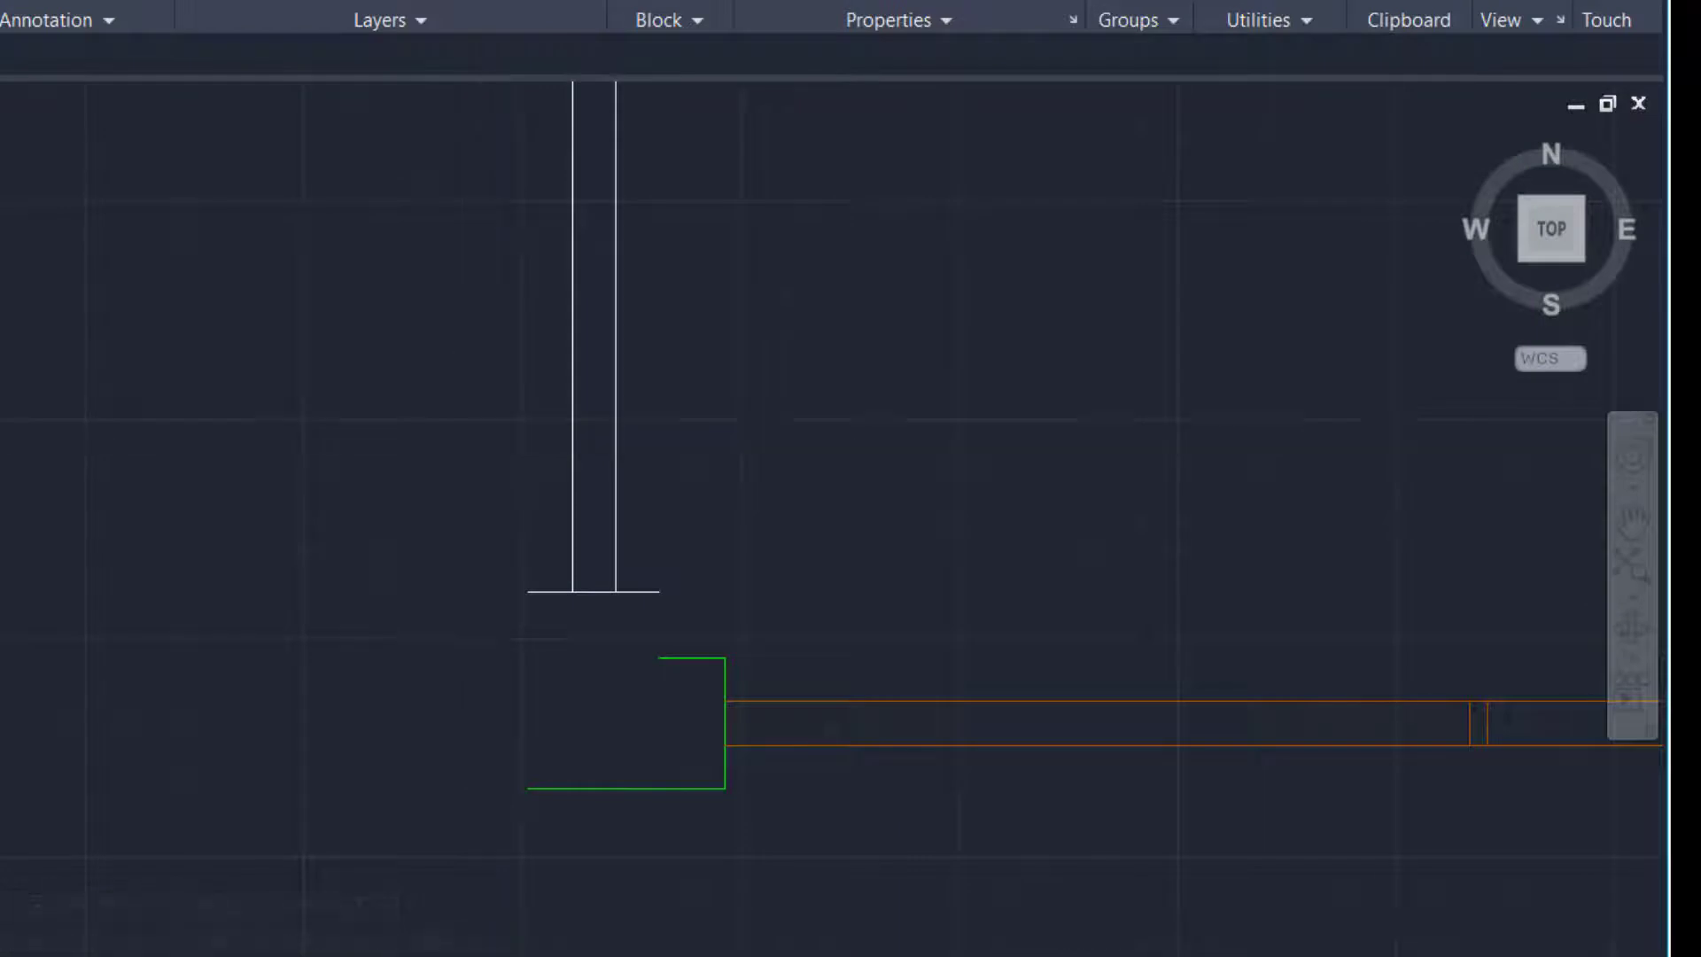
scroll(481, 440, "down", 5)
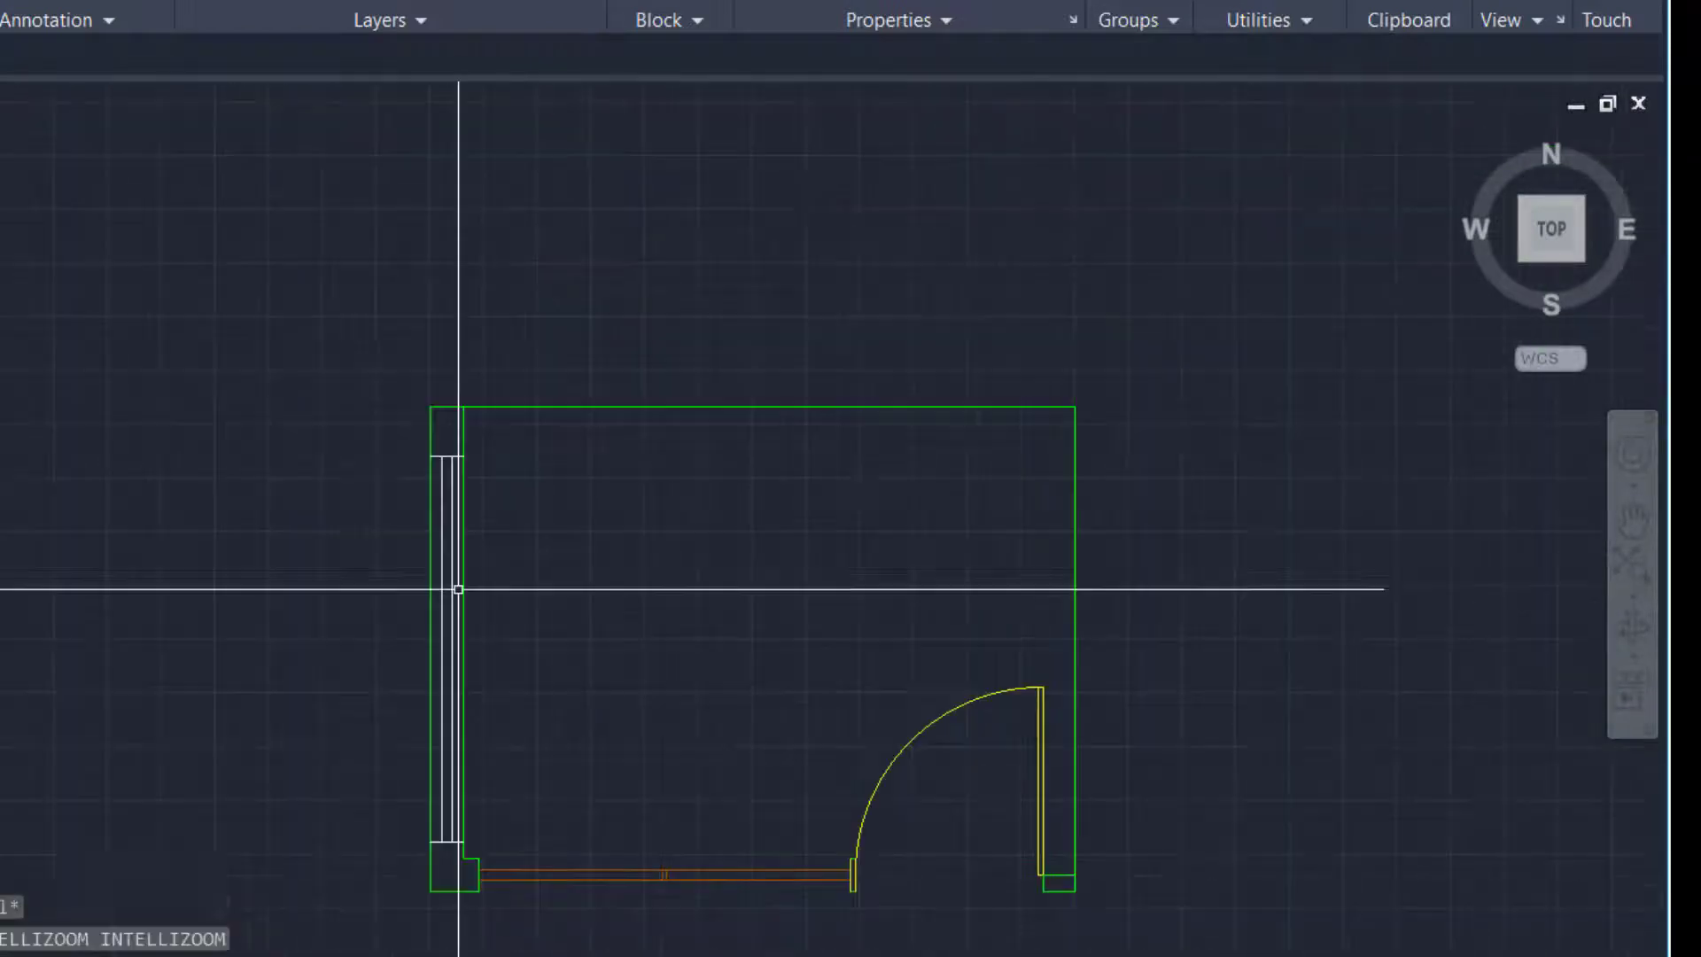
Try to trim the side wall's outer line just above the window's lower end line, and undo the trim
scroll(422, 894, "up", 6)
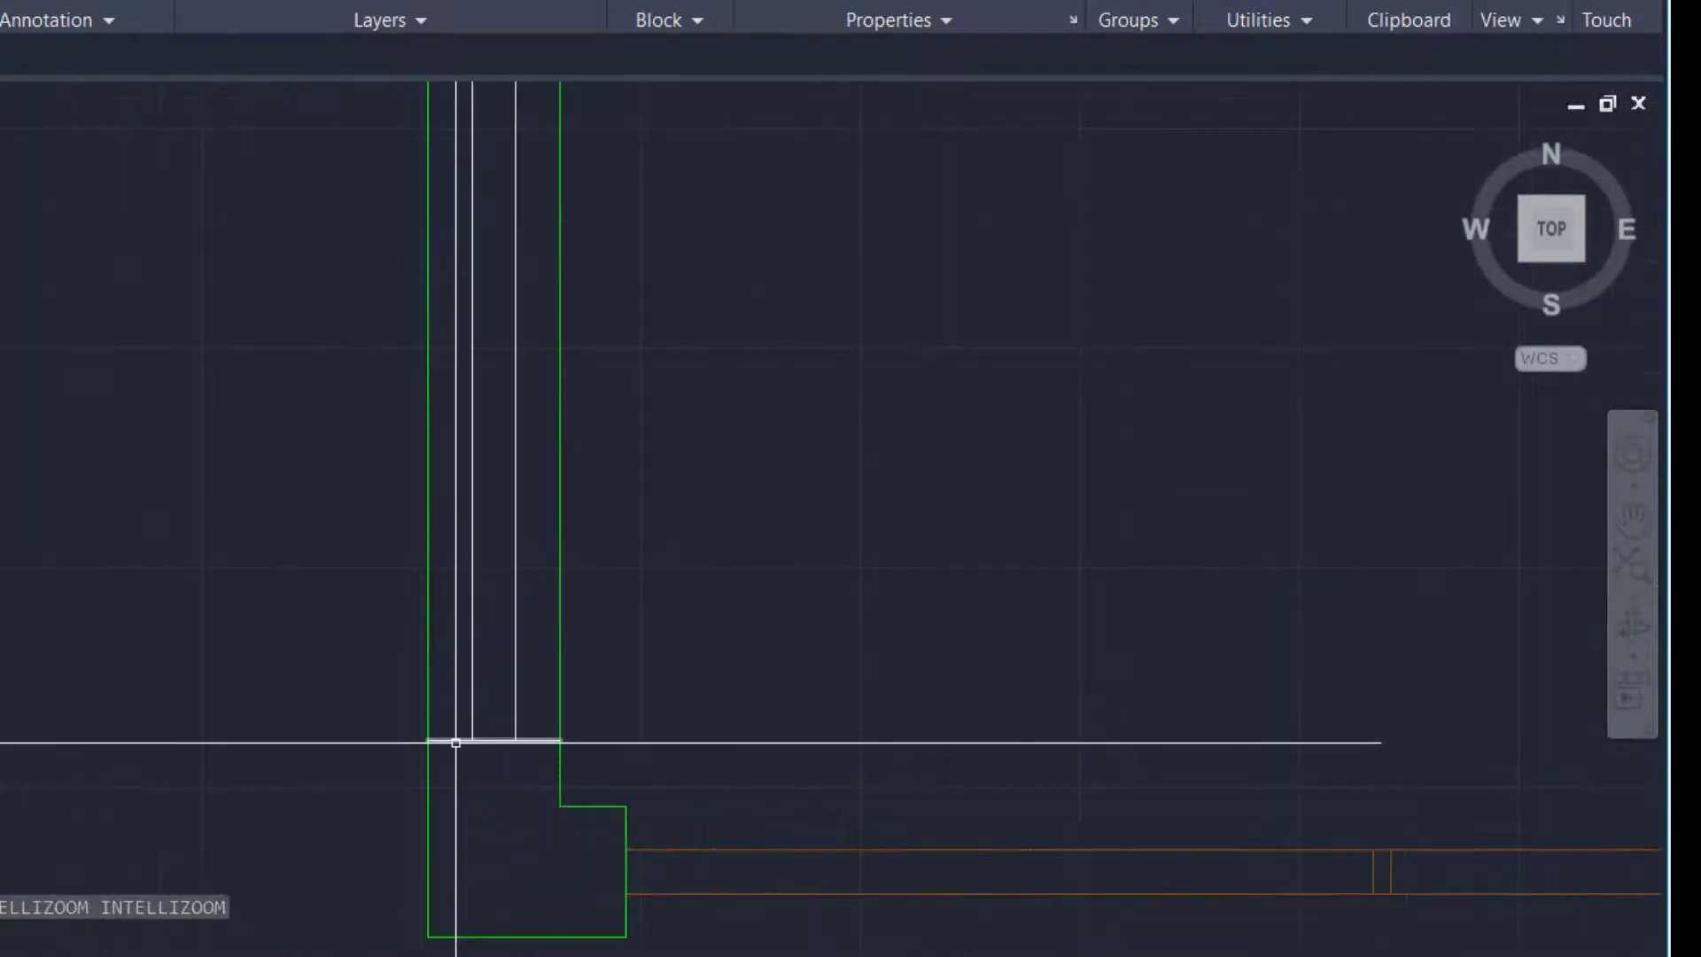
key("Return")
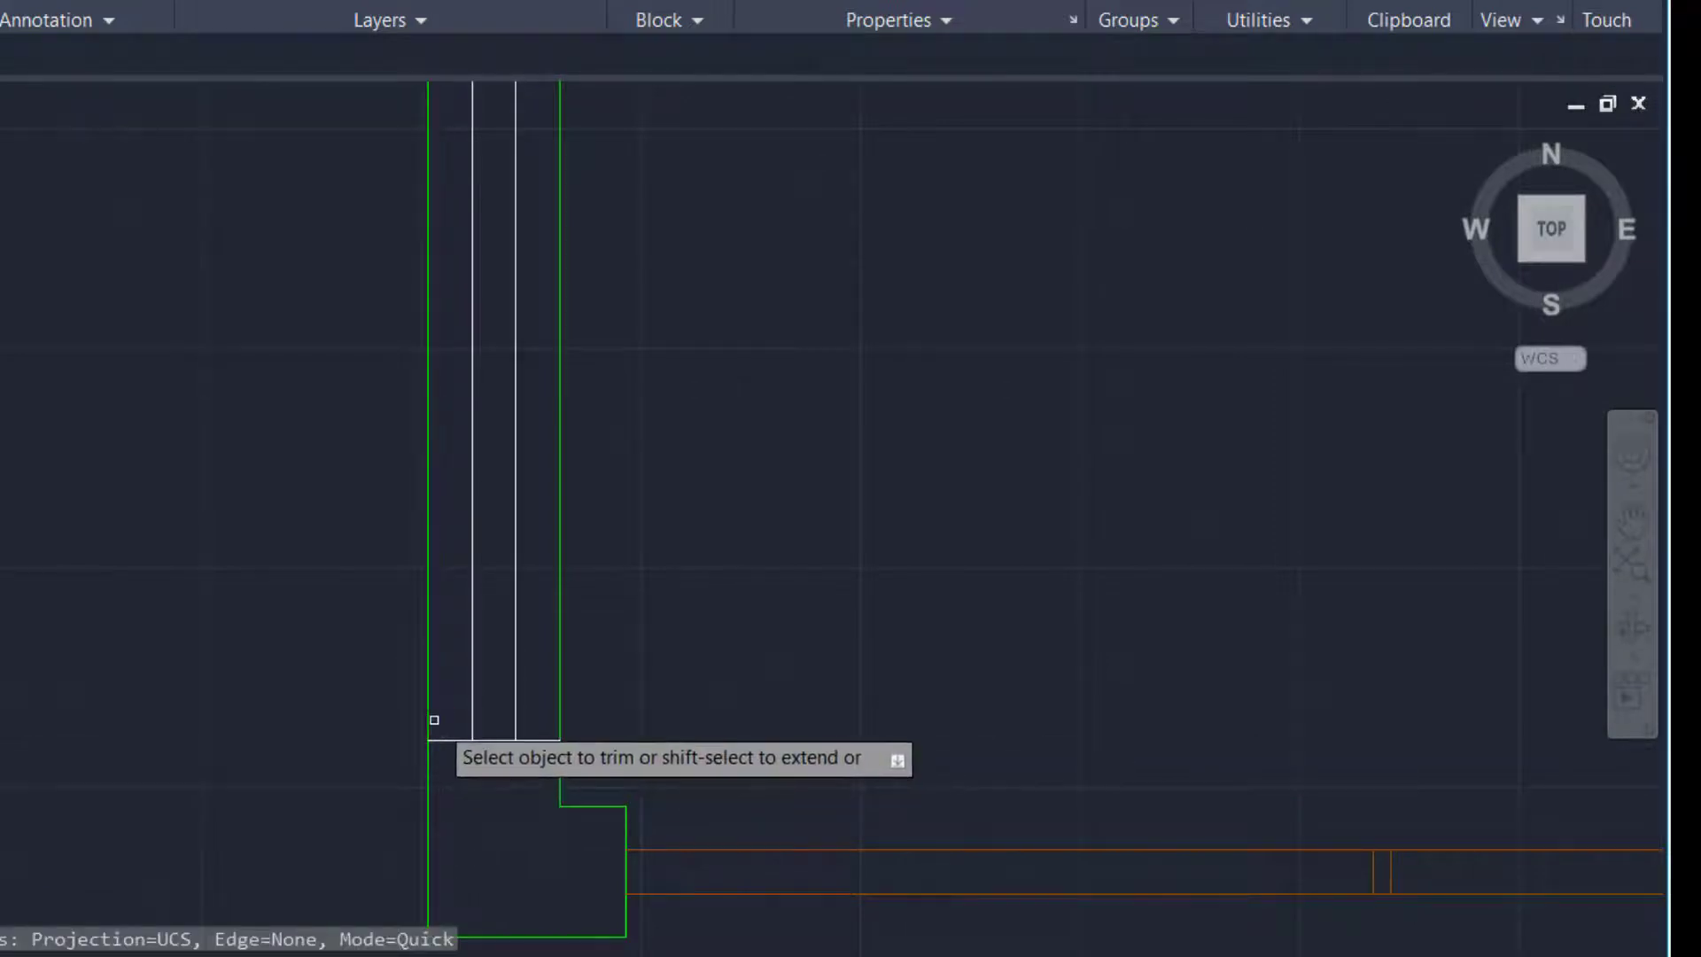
left_click(429, 708)
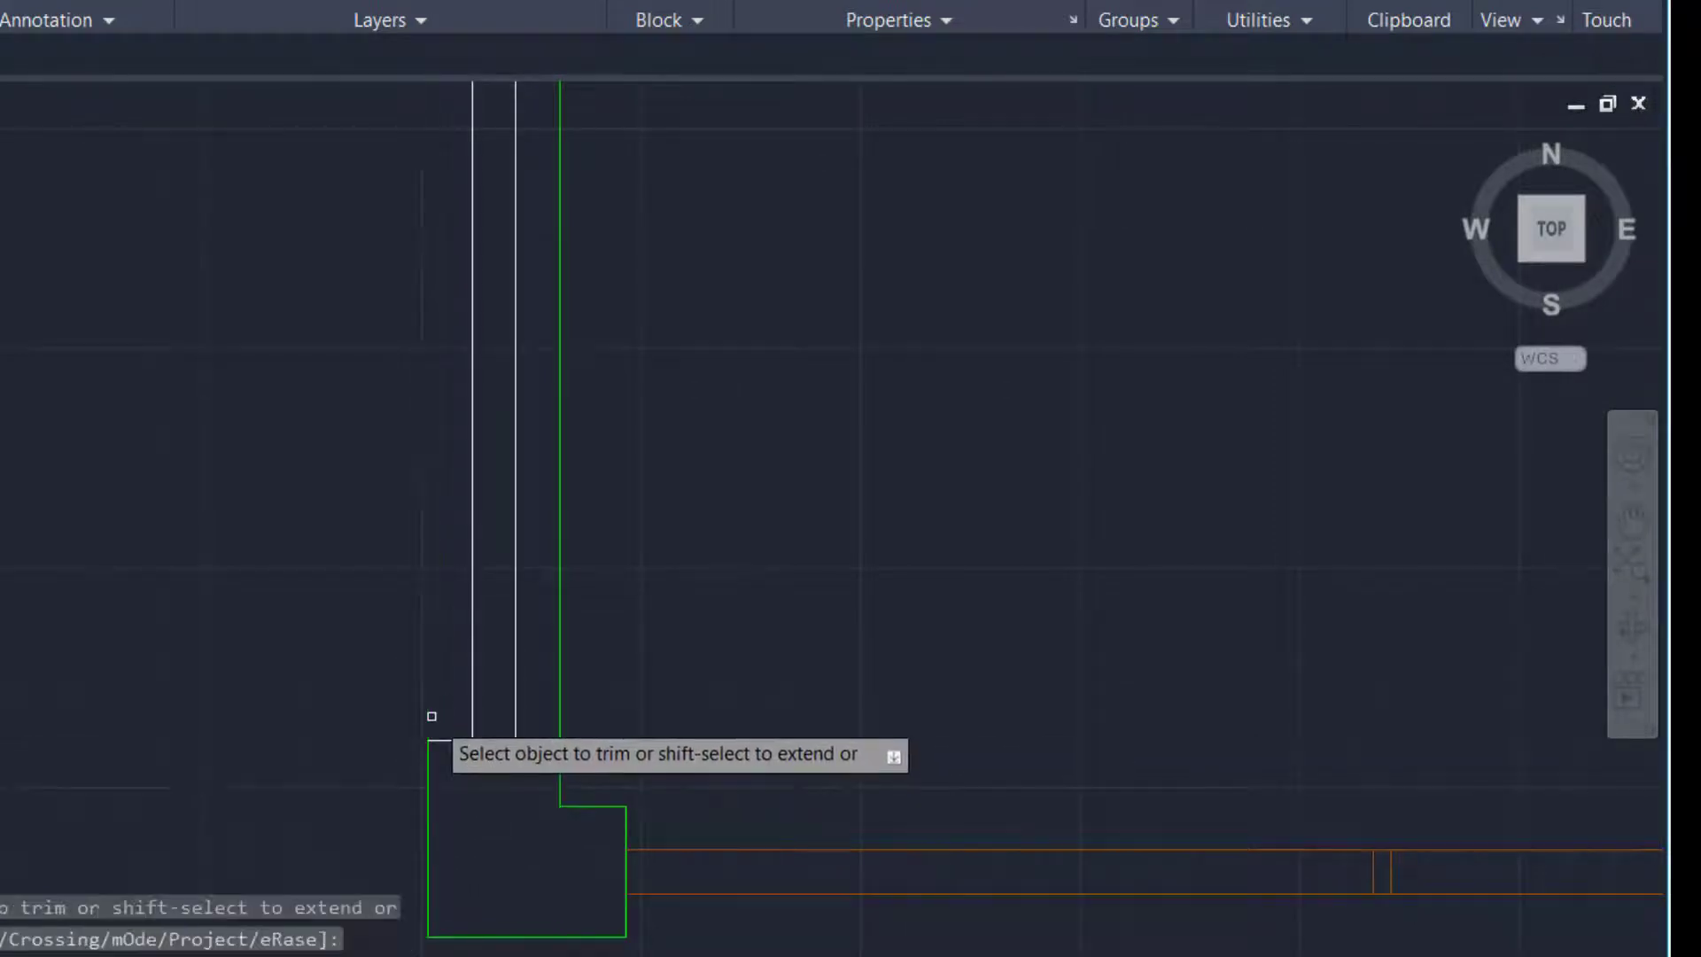
scroll(477, 823, "down", 4)
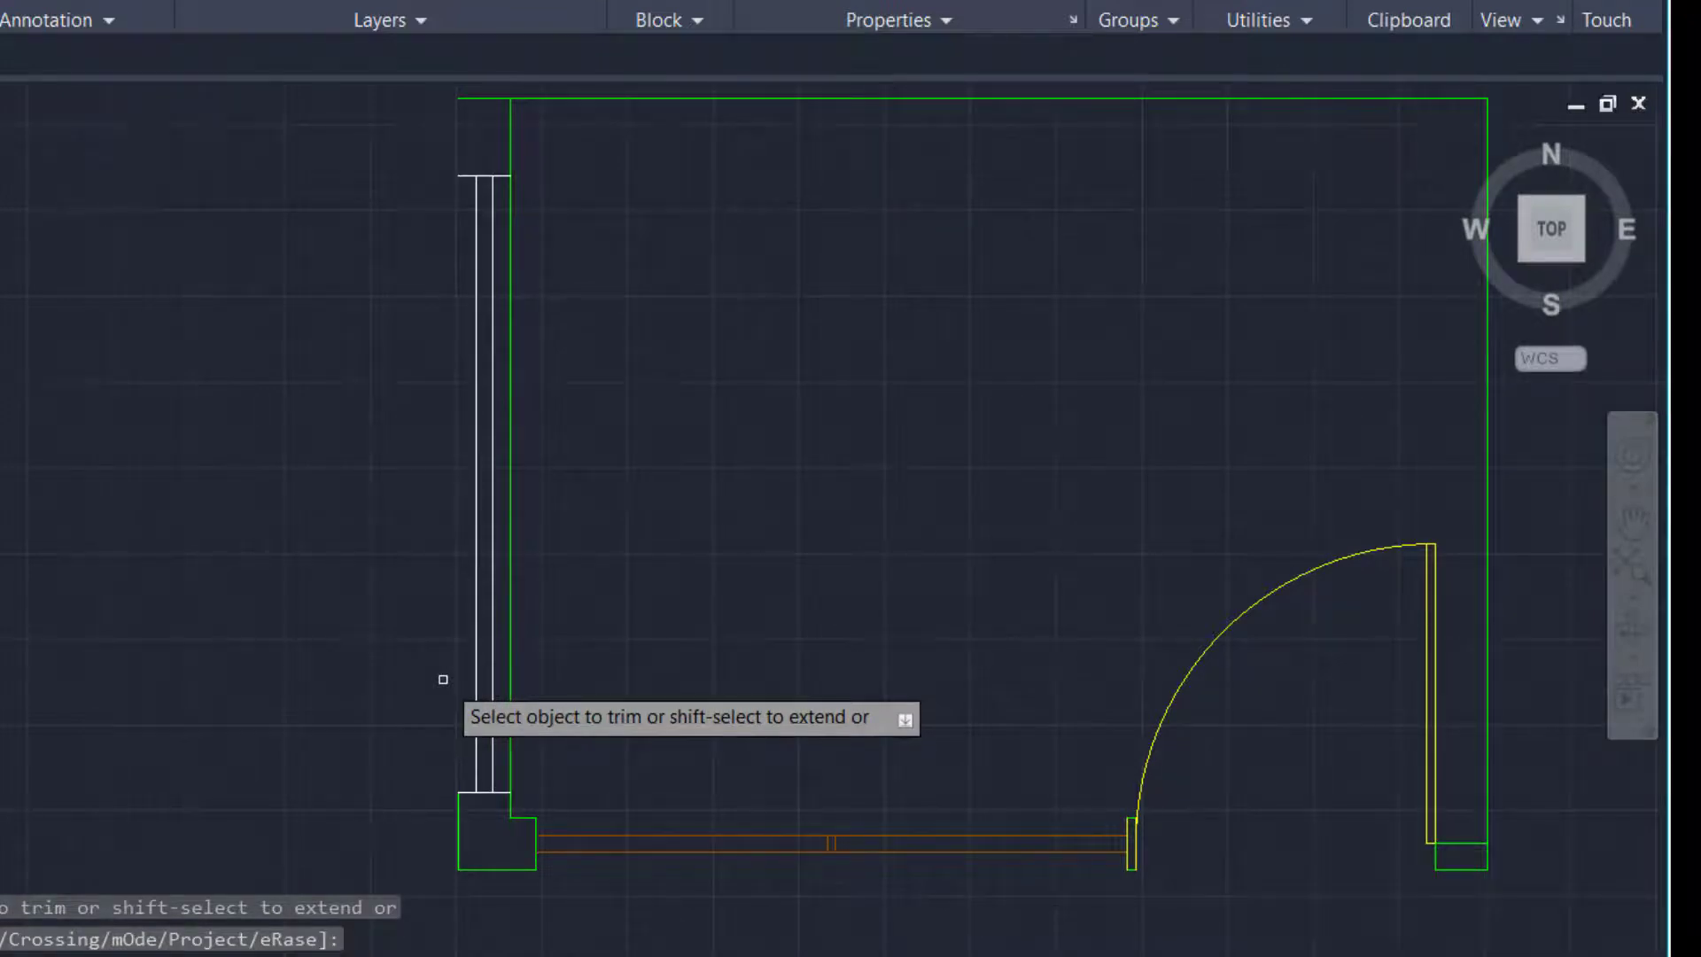
key("Escape")
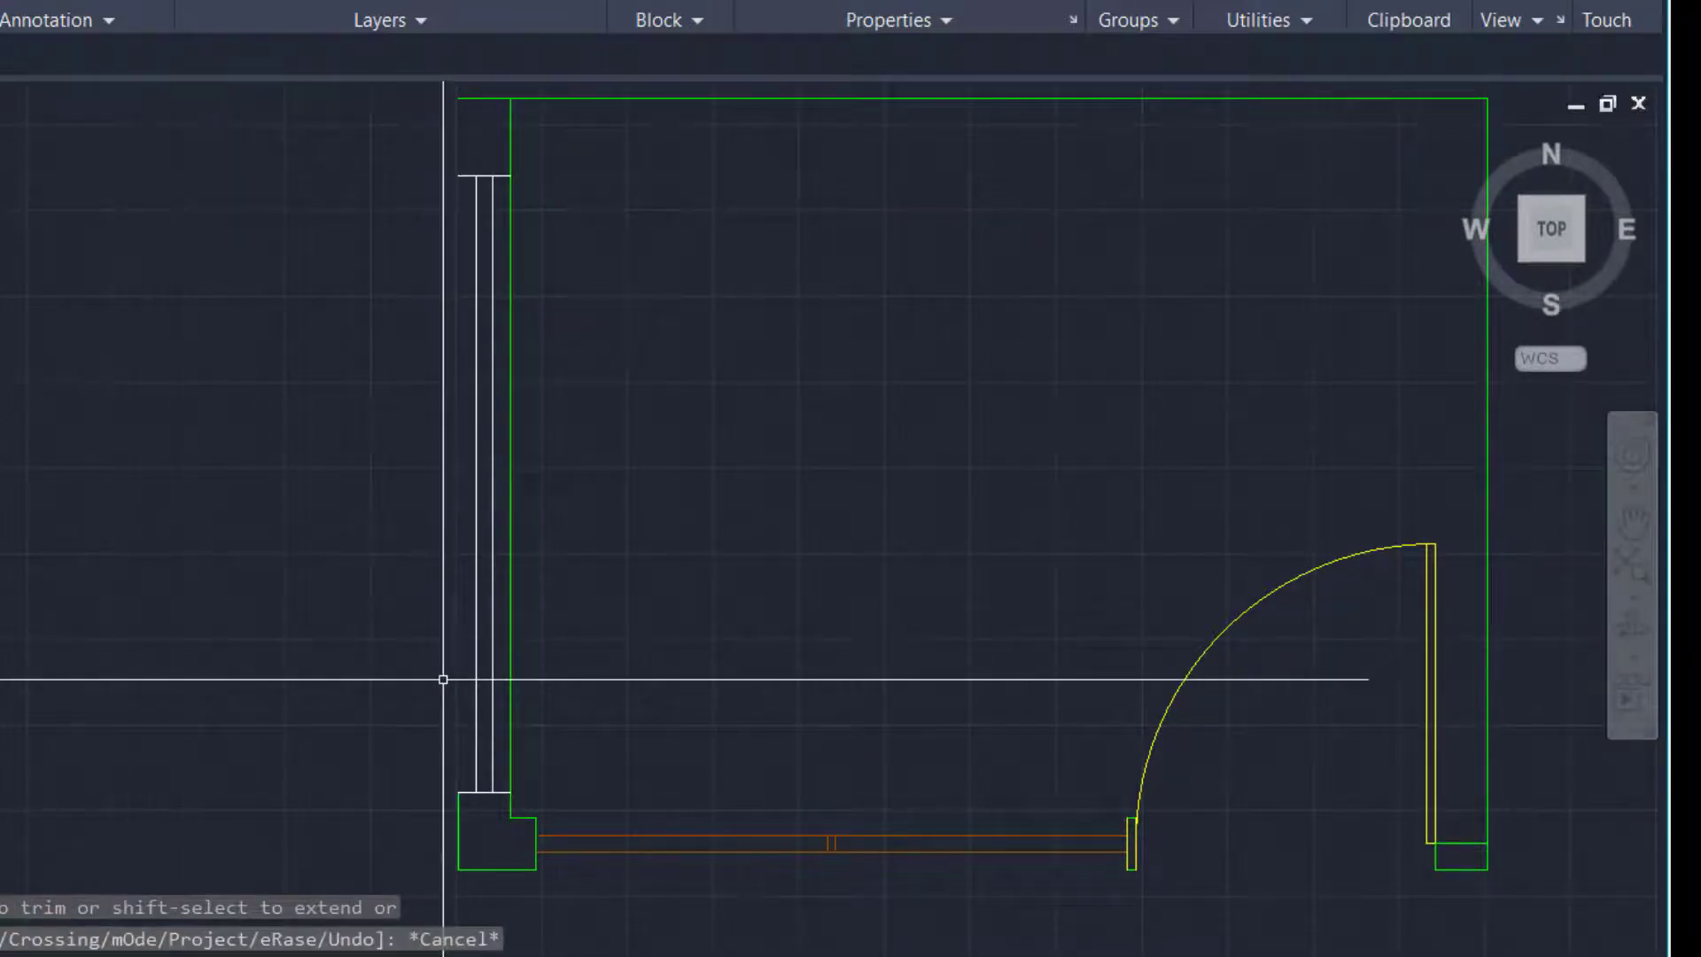
scroll(443, 678, "up", 1)
scroll(443, 709, "down", 5)
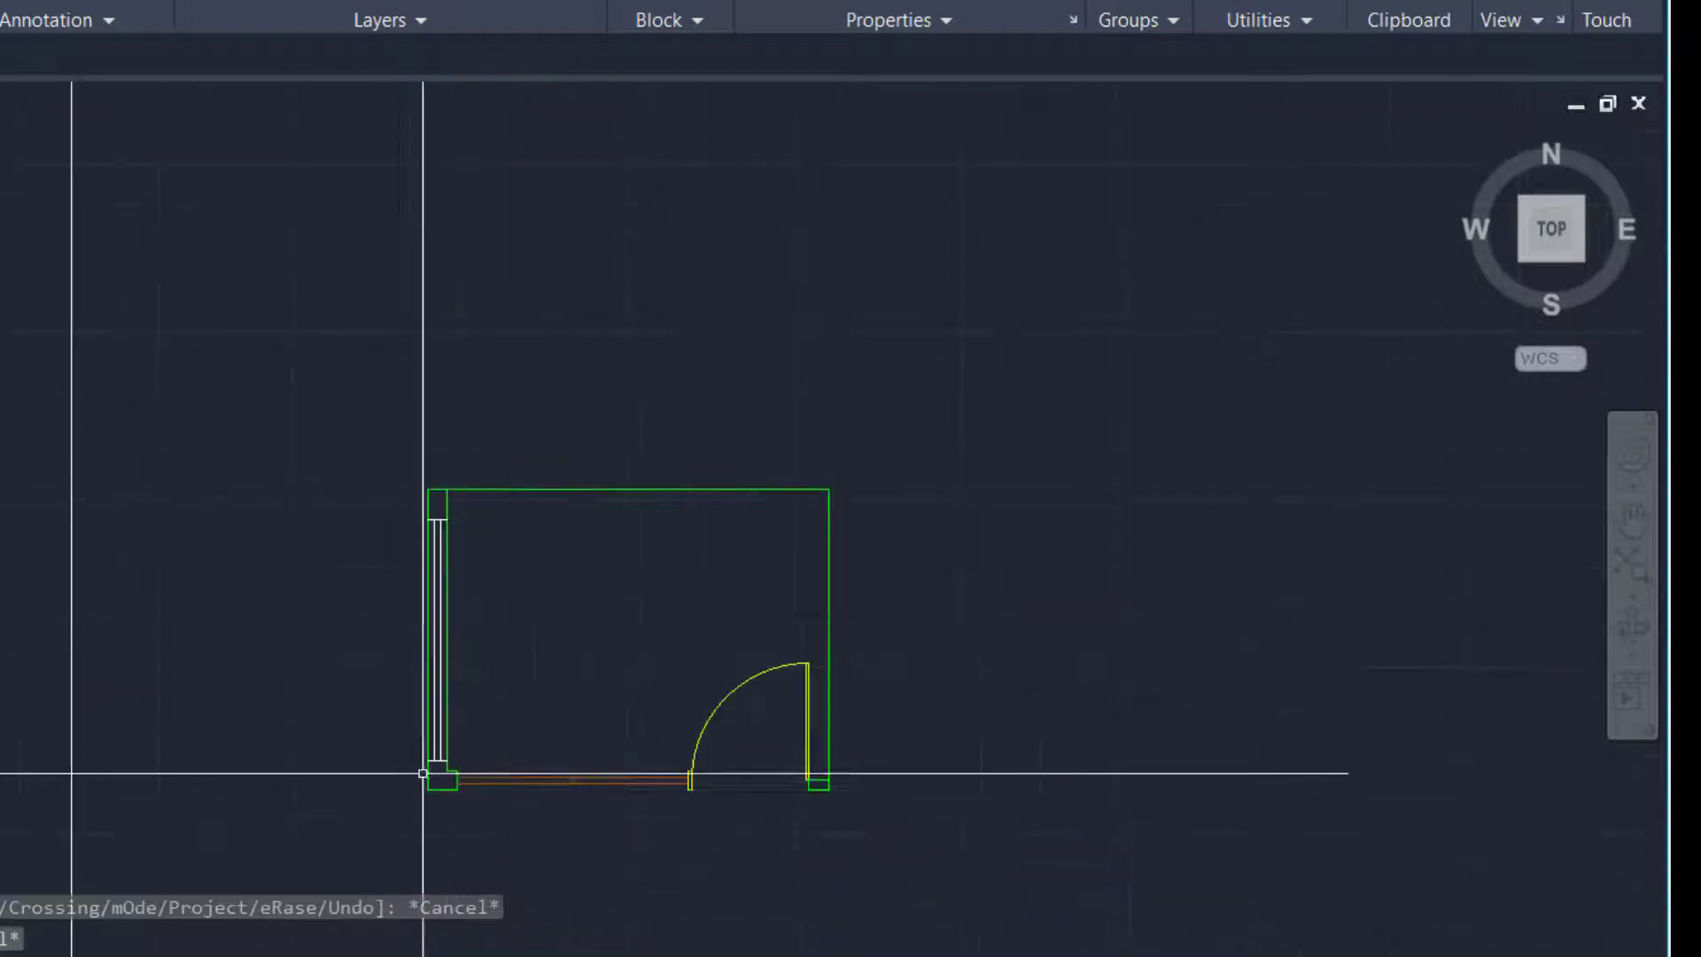
scroll(428, 596, "up", 10)
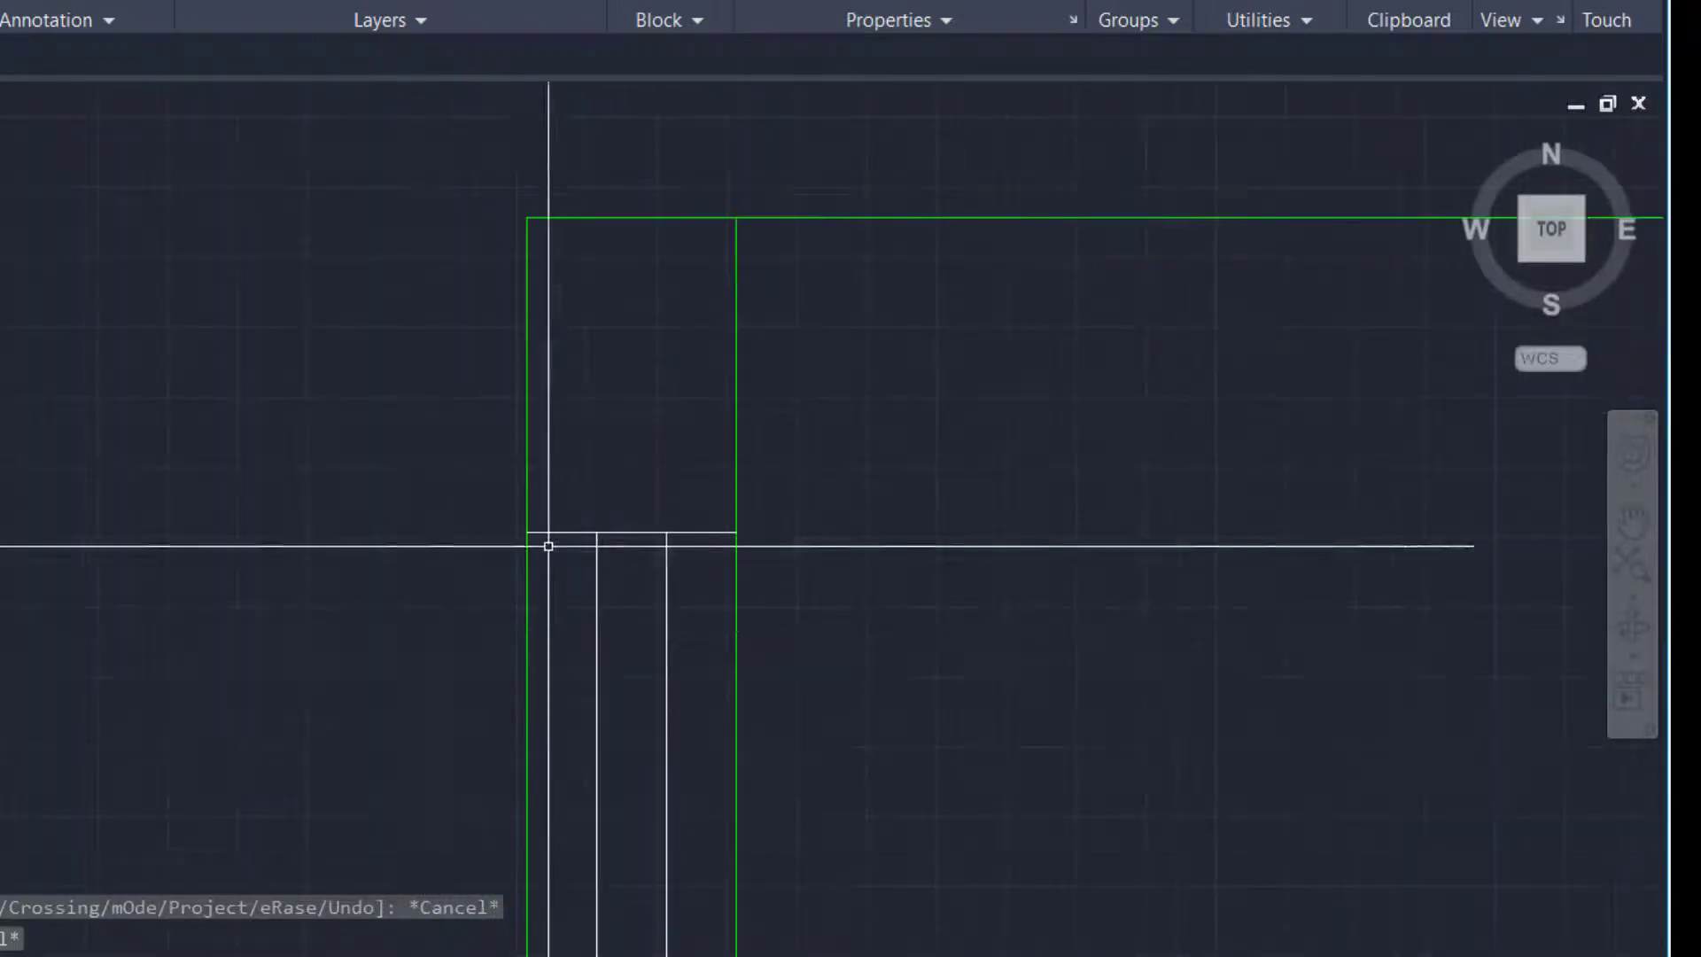
key("space")
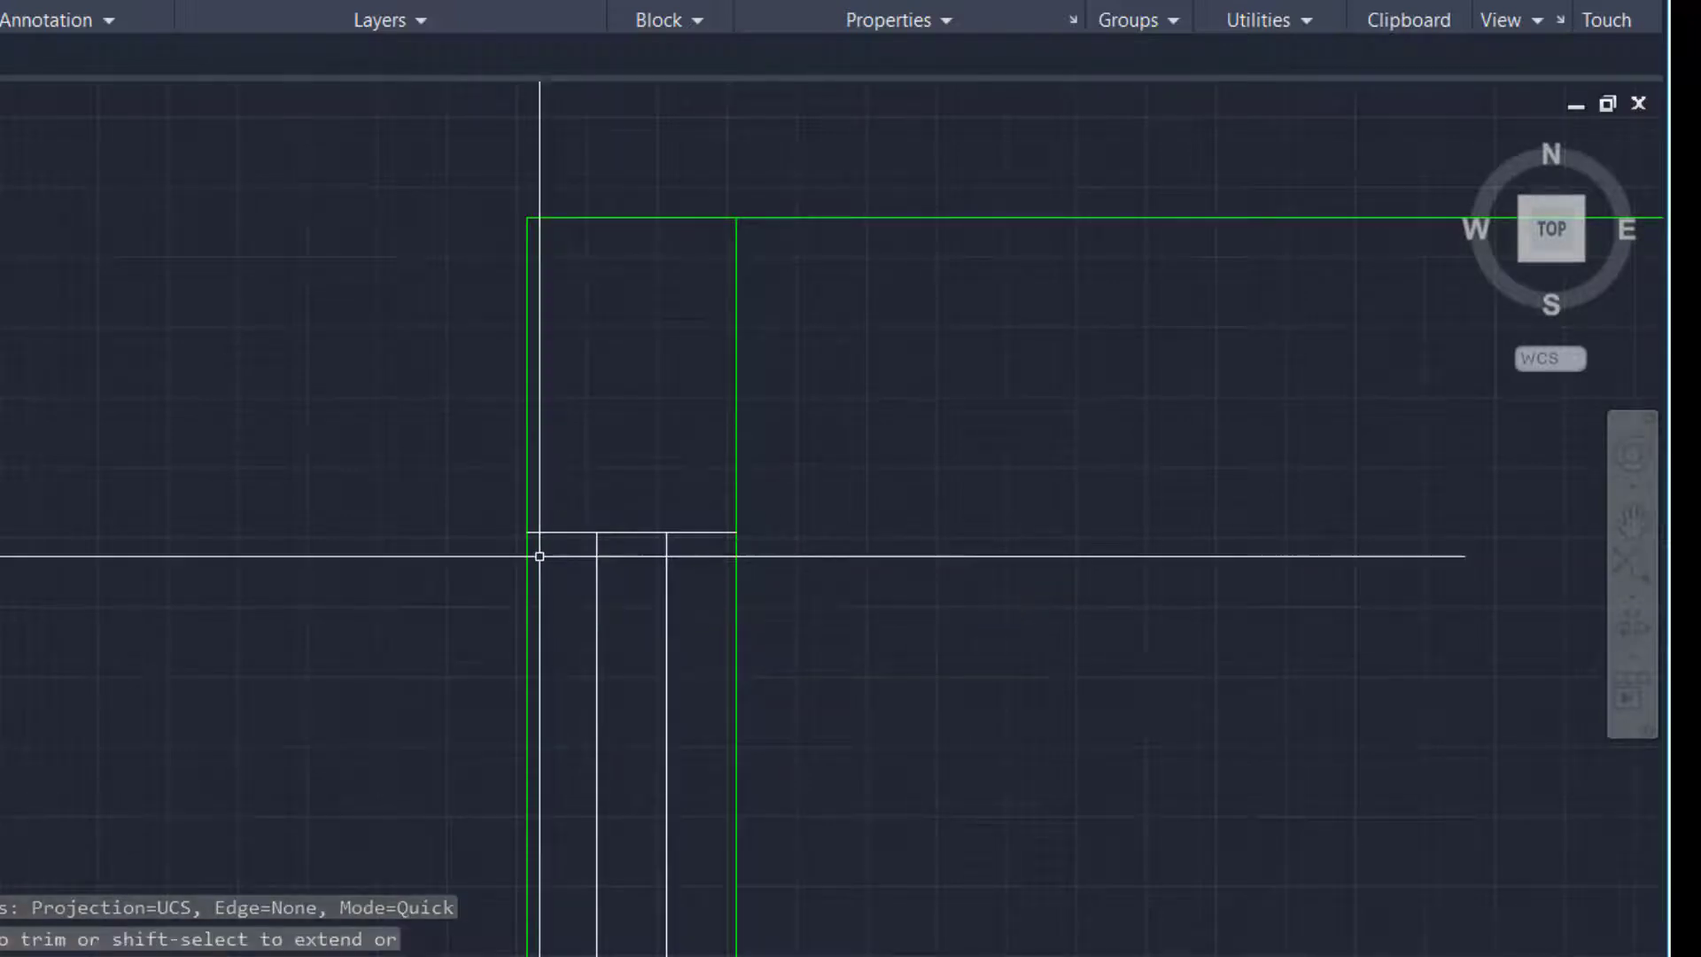
type("TR")
key("space")
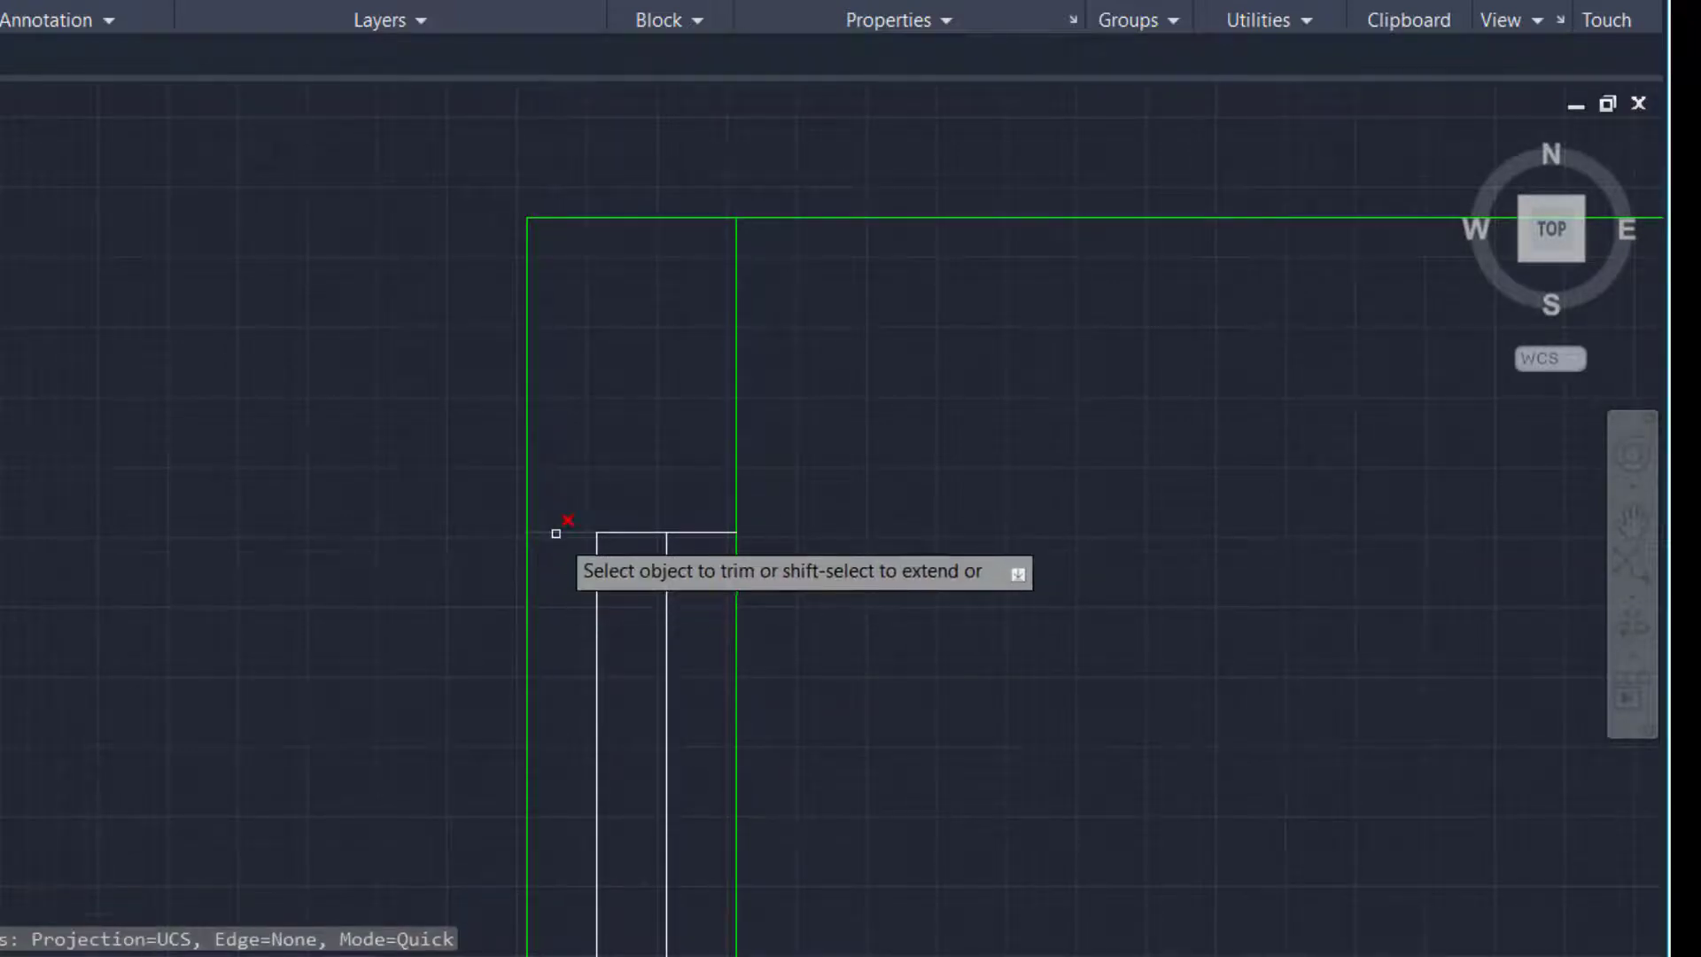
key("Escape")
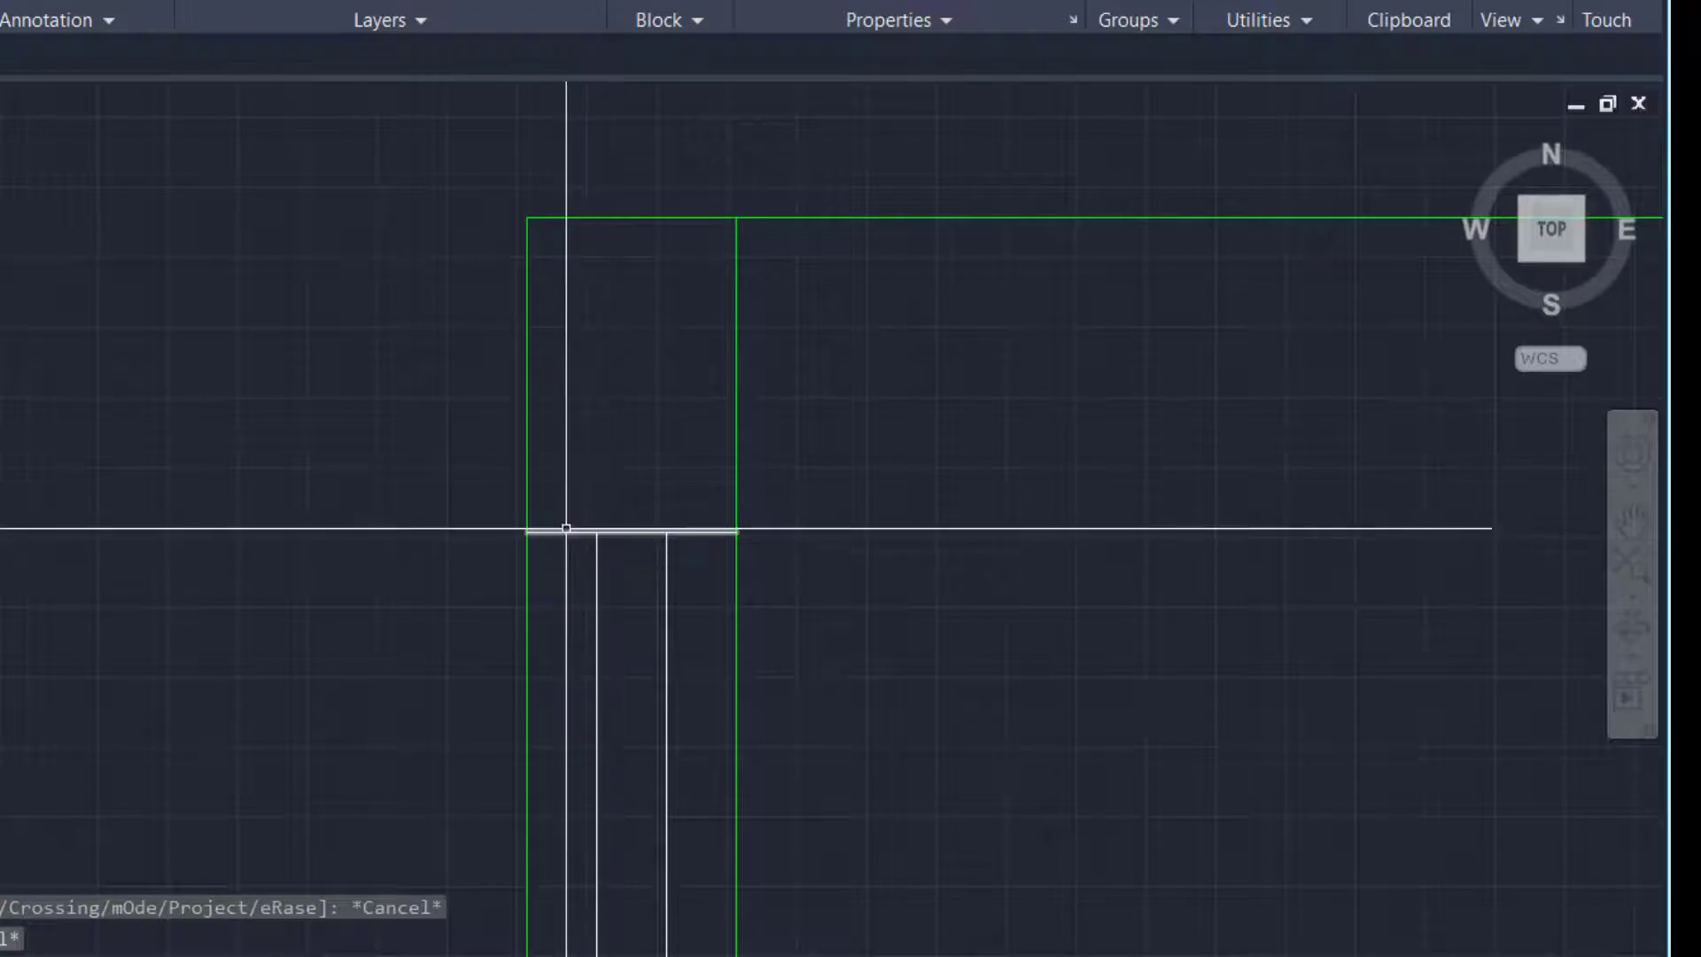
Trim the side wall's outer and inner lines between the window's upper and lower end lines, using both end lines as cutting edges
left_click(566, 529)
scroll(543, 706, "down", 9)
scroll(524, 771, "up", 4)
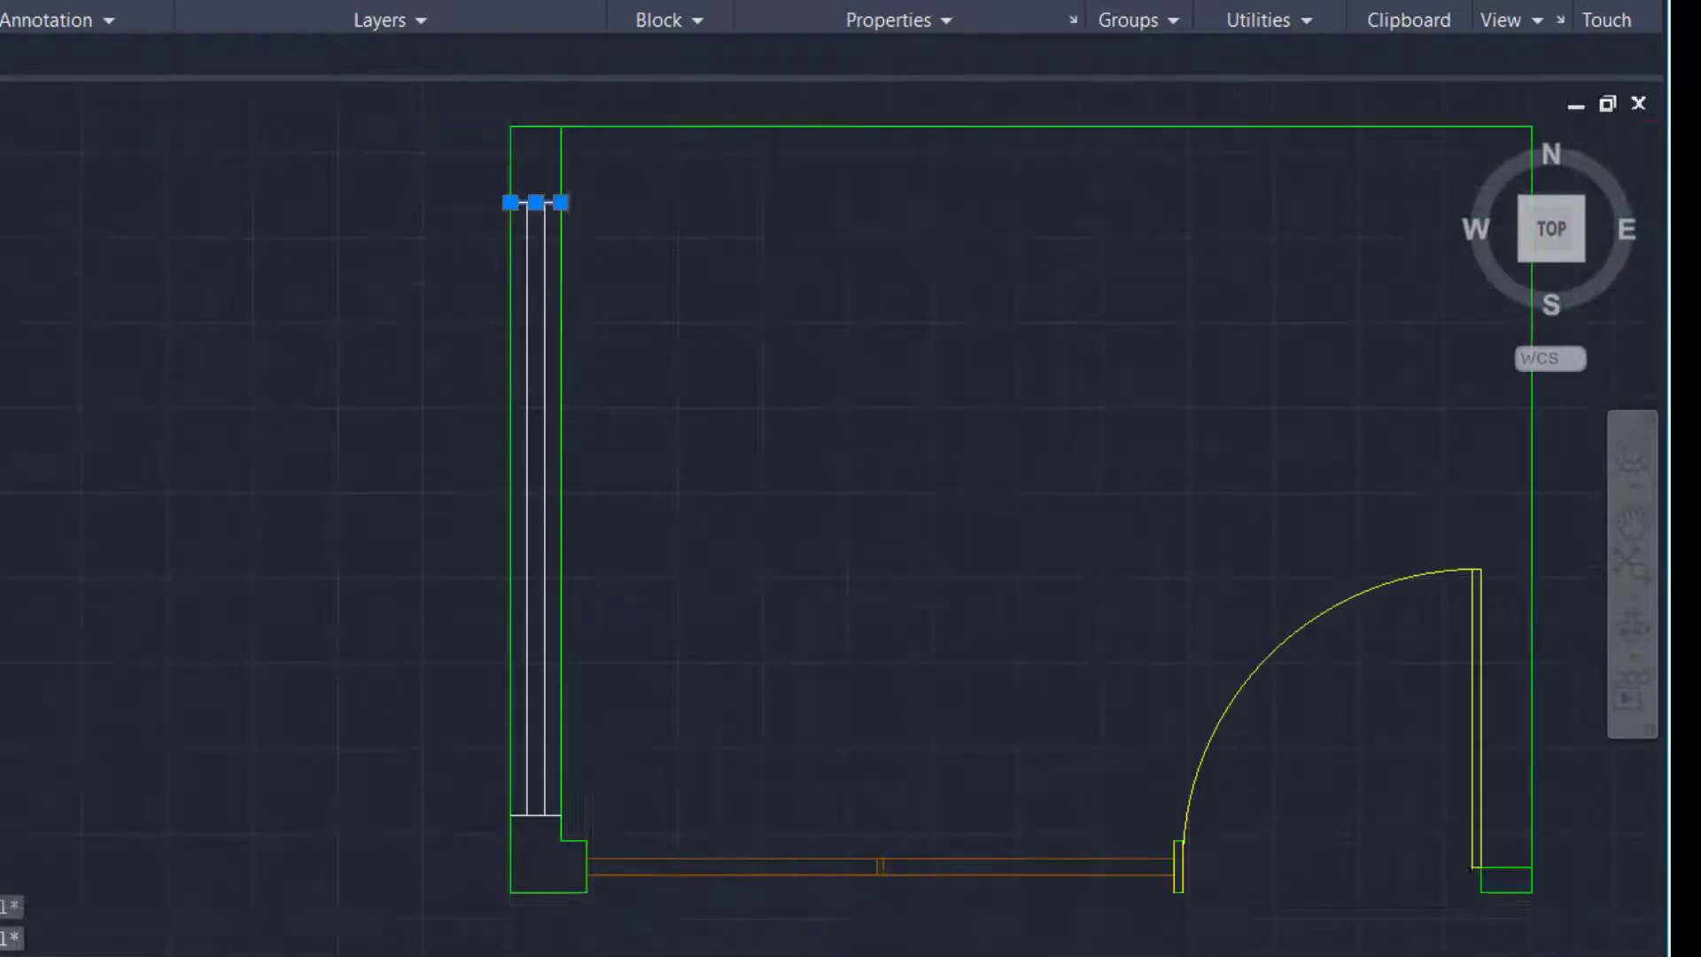
scroll(558, 842, "up", 4)
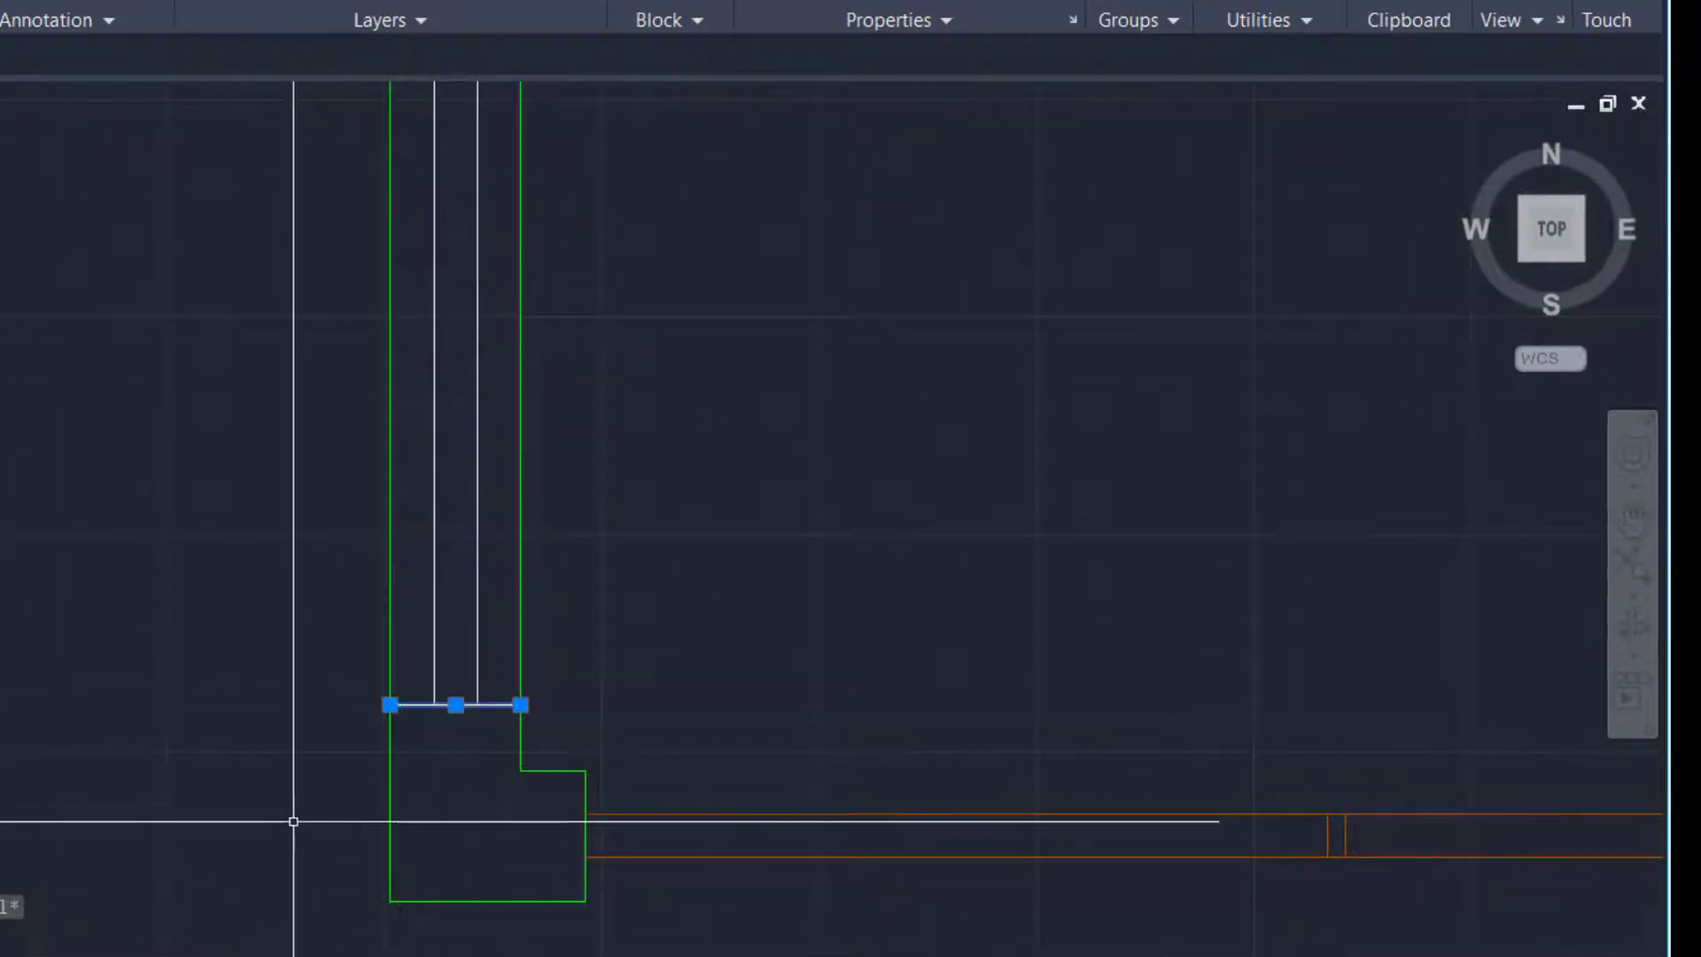
key("Return")
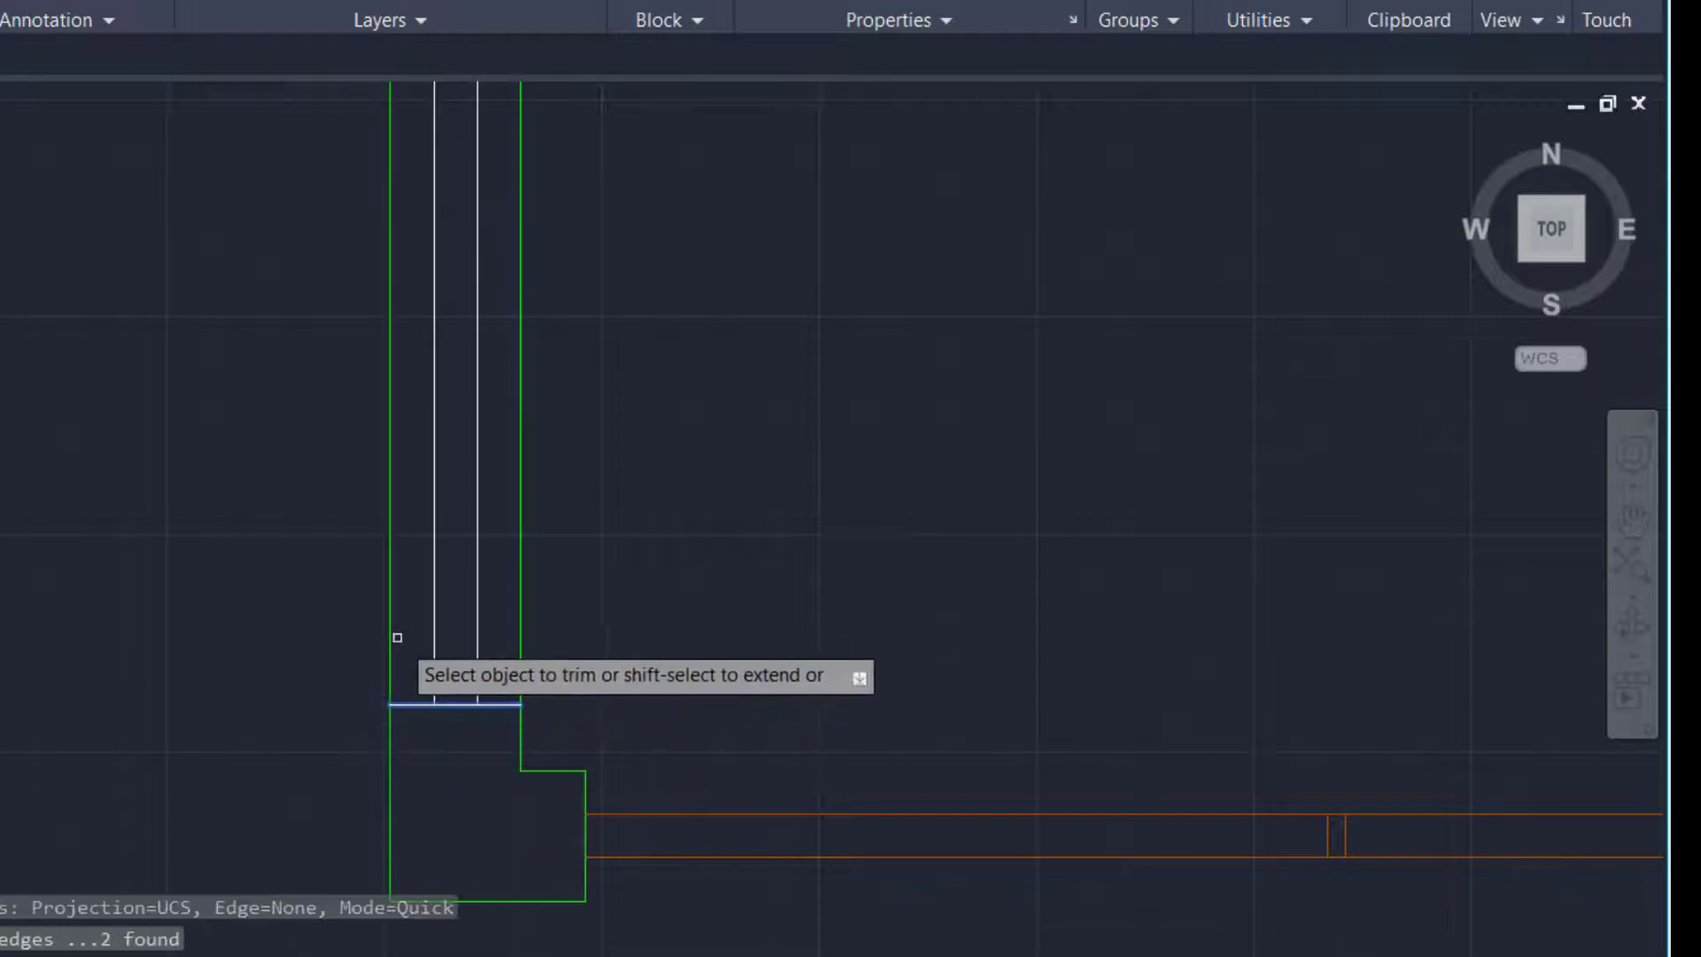
left_click(390, 632)
left_click(522, 602)
scroll(523, 601, "down", 3)
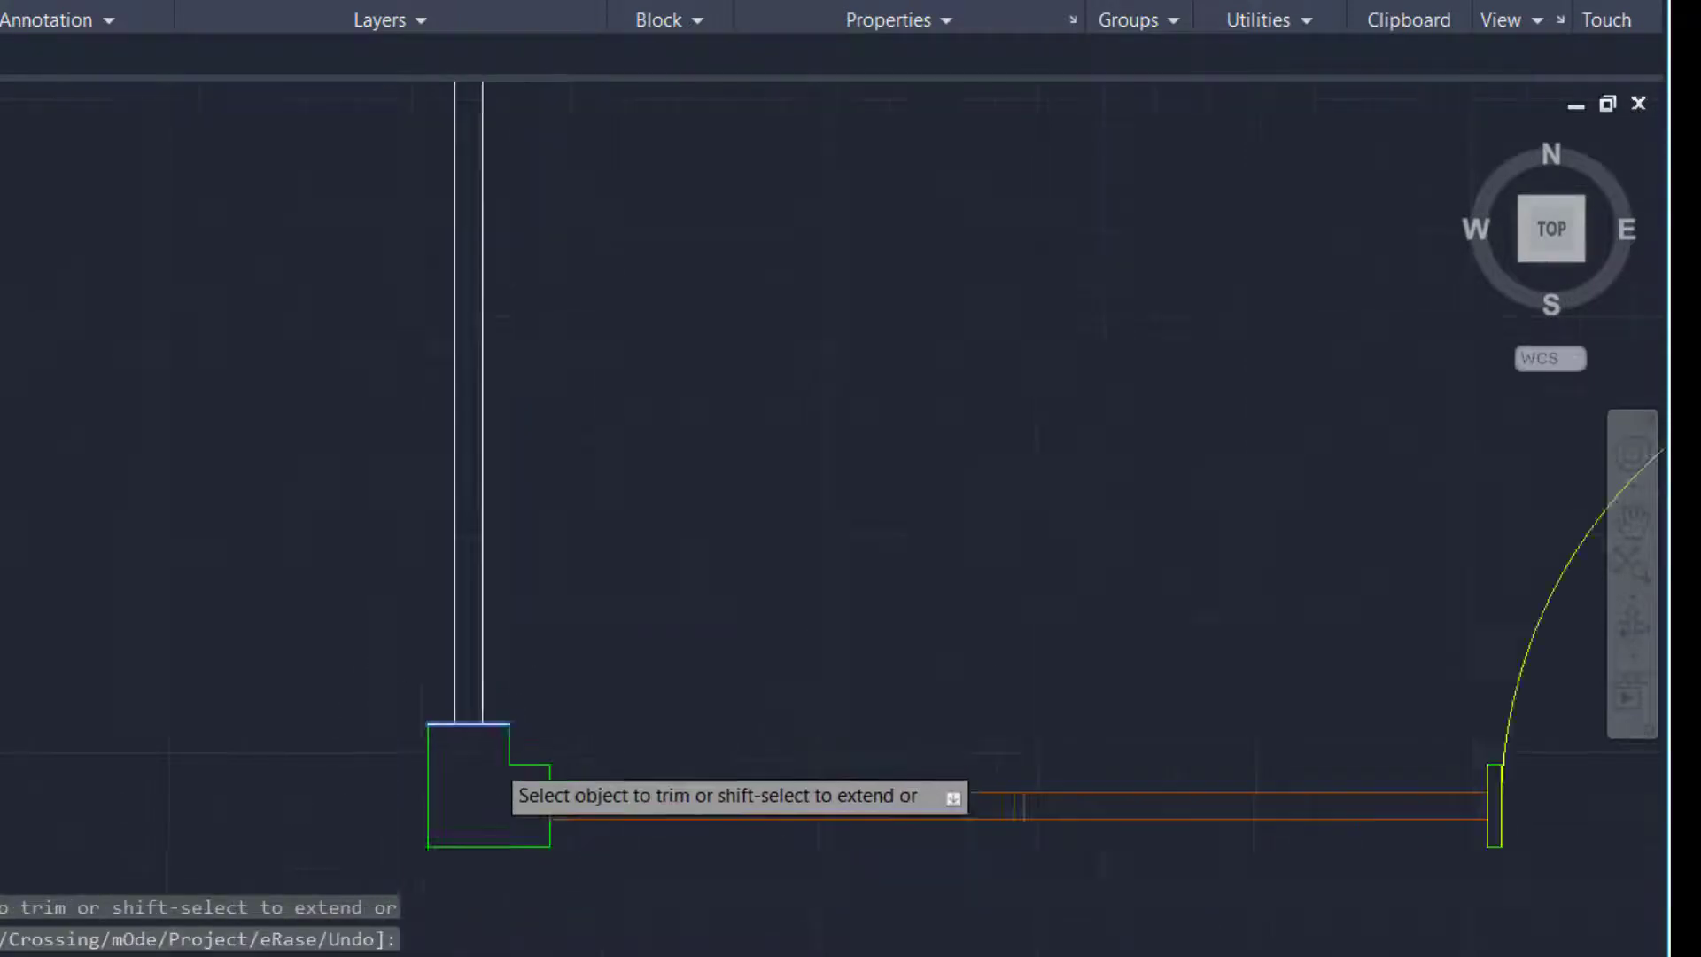
key("Escape")
Match the properties of the green wall line to the side window's upper and lower end lines
scroll(416, 403, "up", 5)
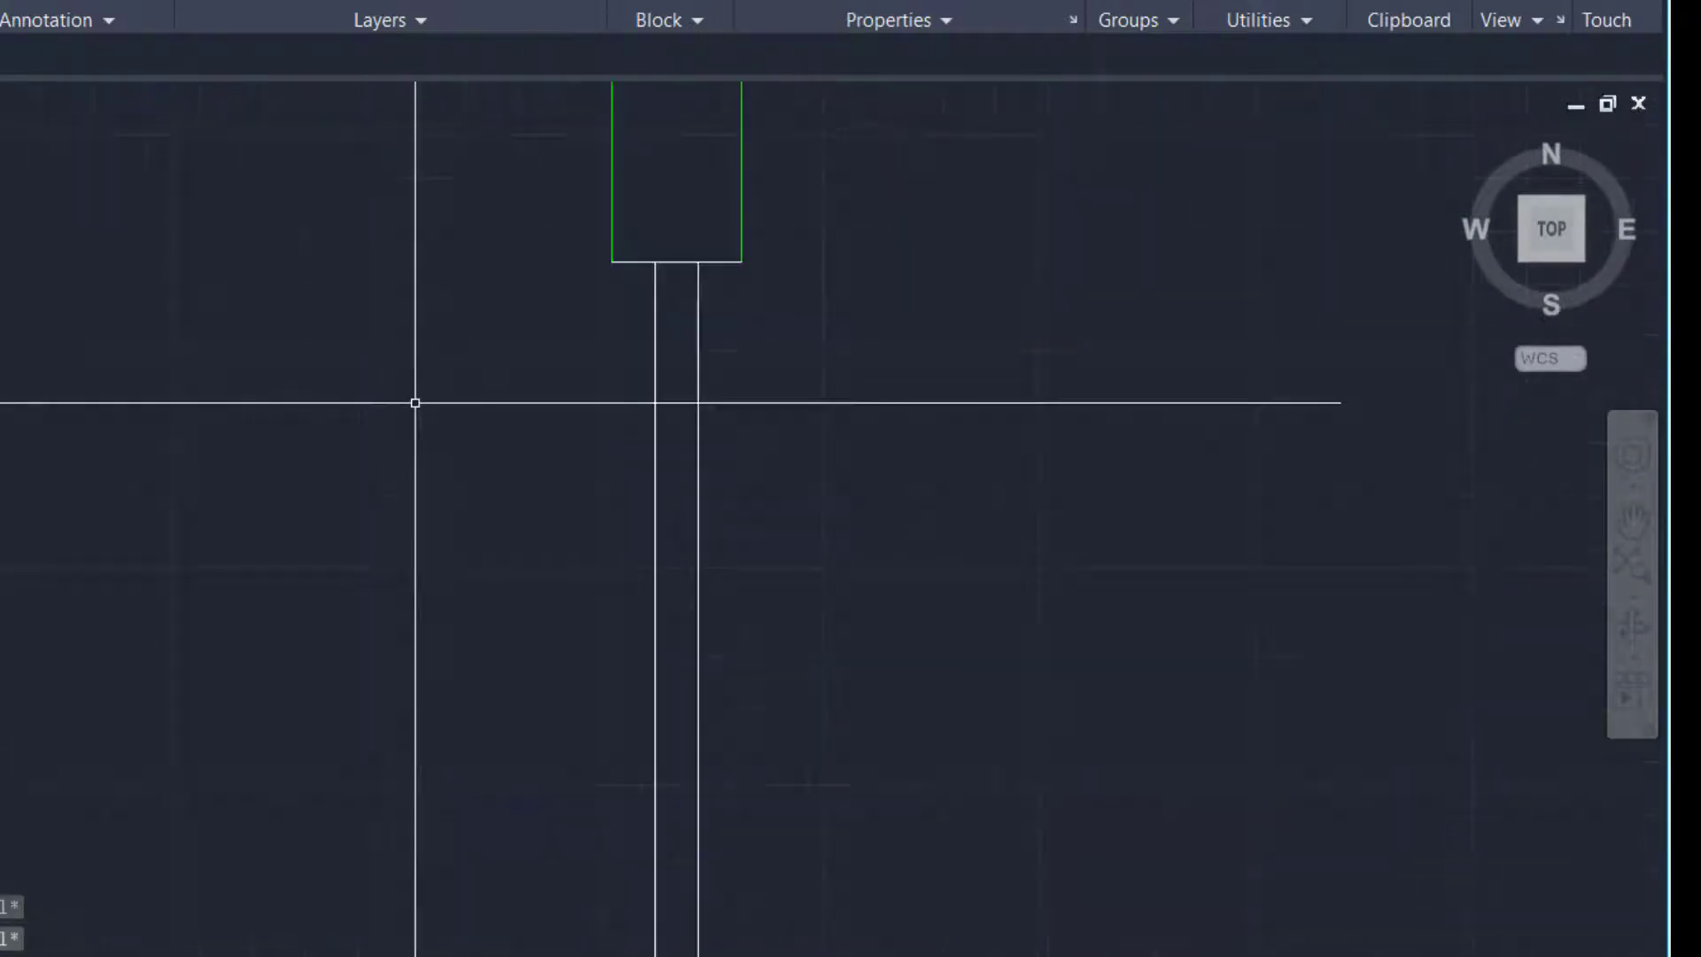
scroll(756, 251, "up", 4)
type("ma")
key("Return")
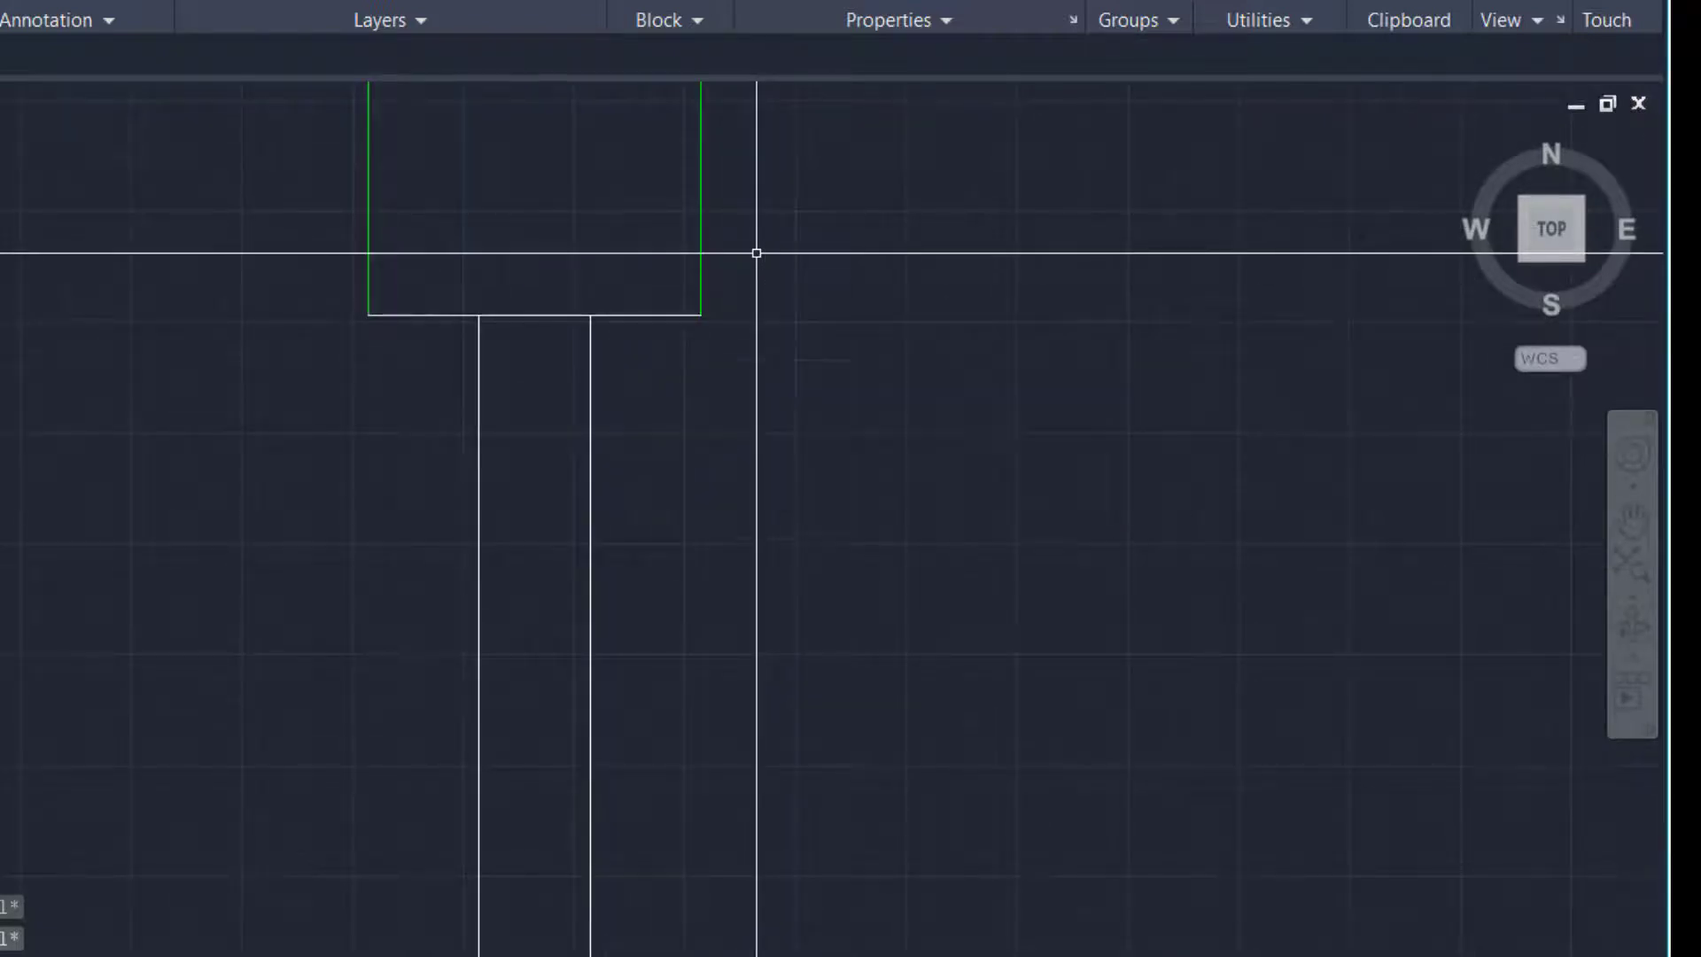
left_click(368, 278)
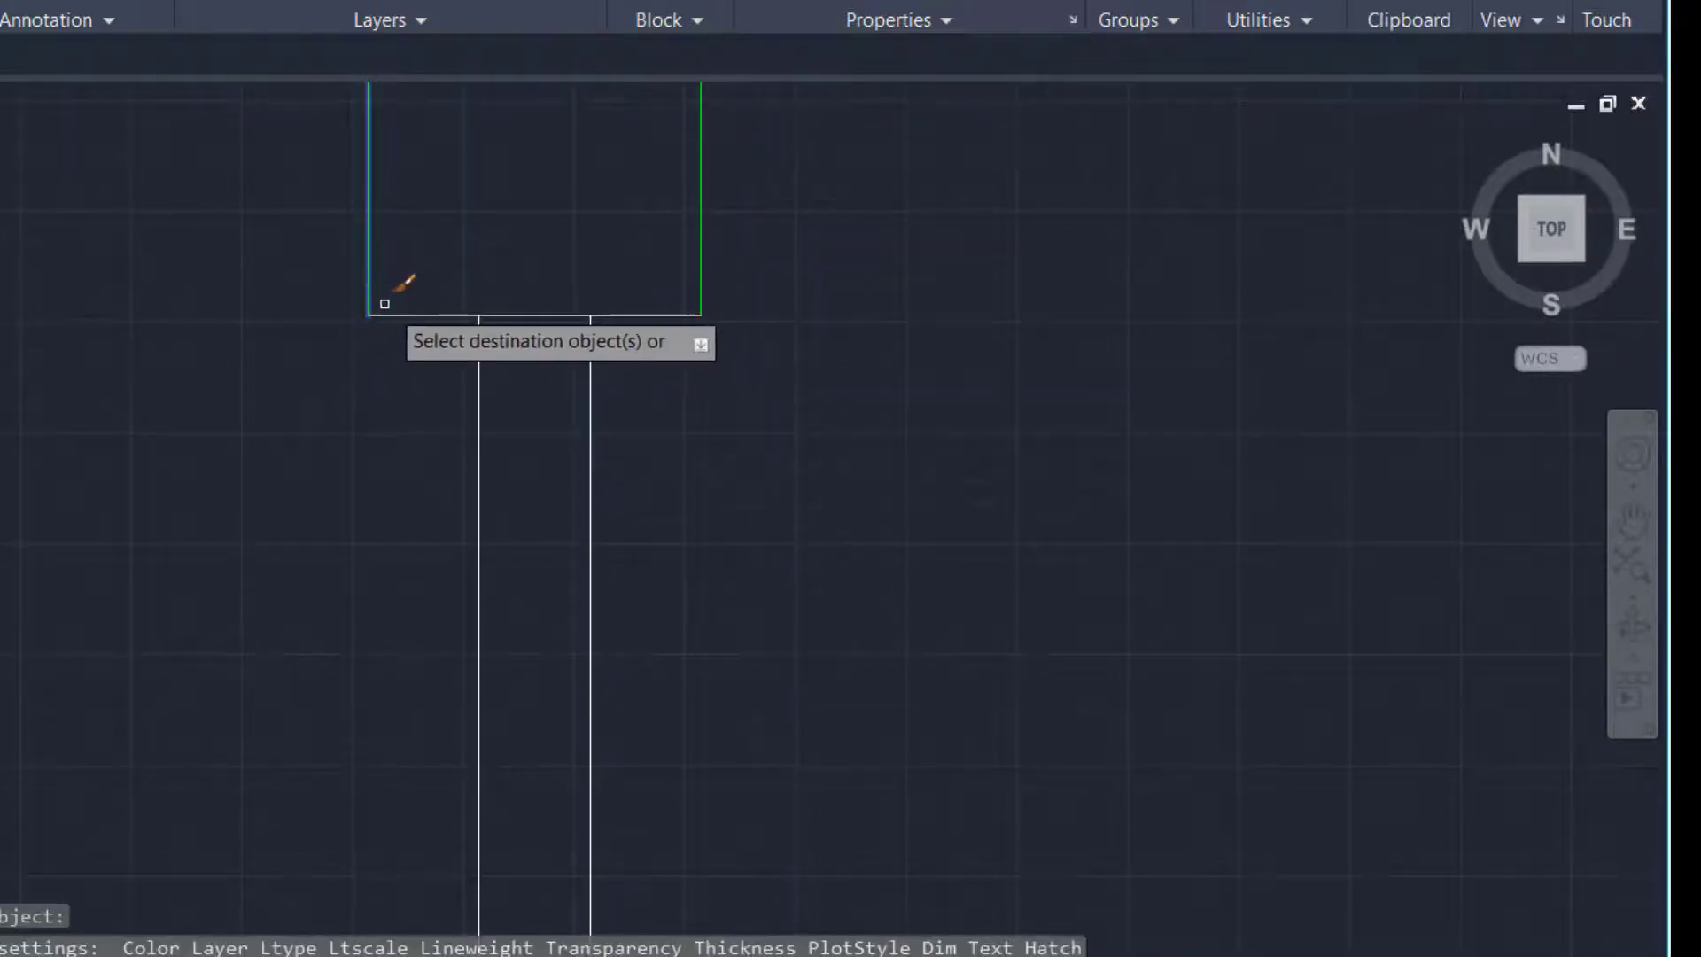
scroll(400, 292, "down", 5)
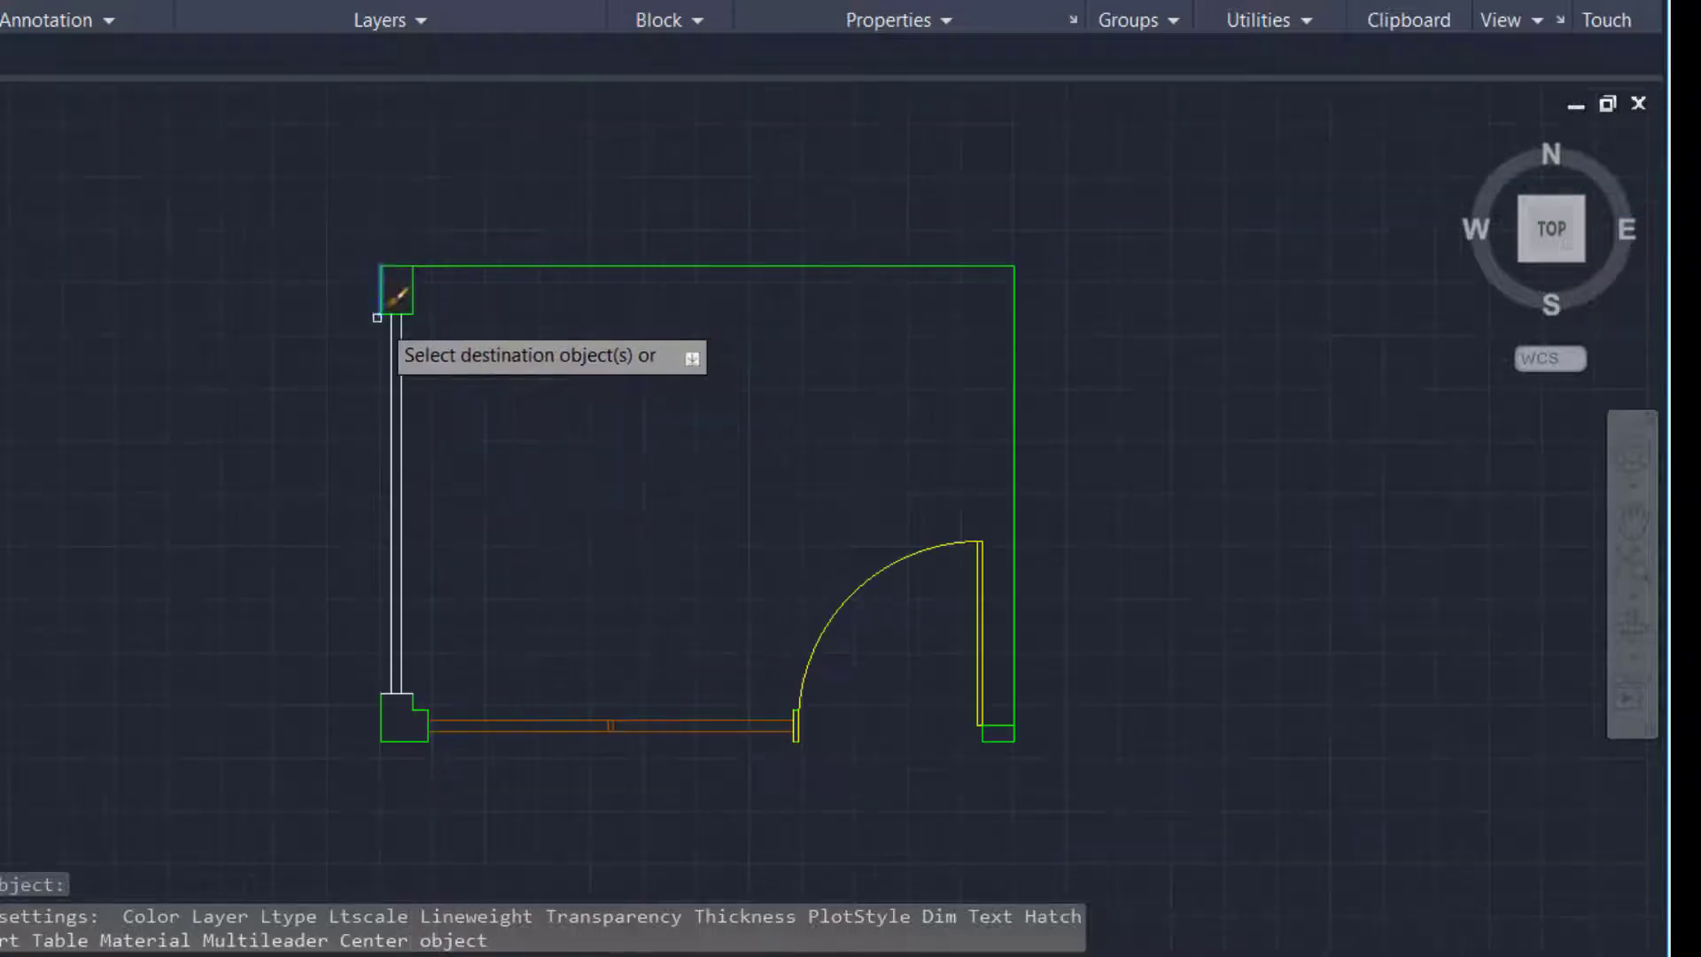
scroll(355, 730, "up", 2)
scroll(355, 731, "up", 4)
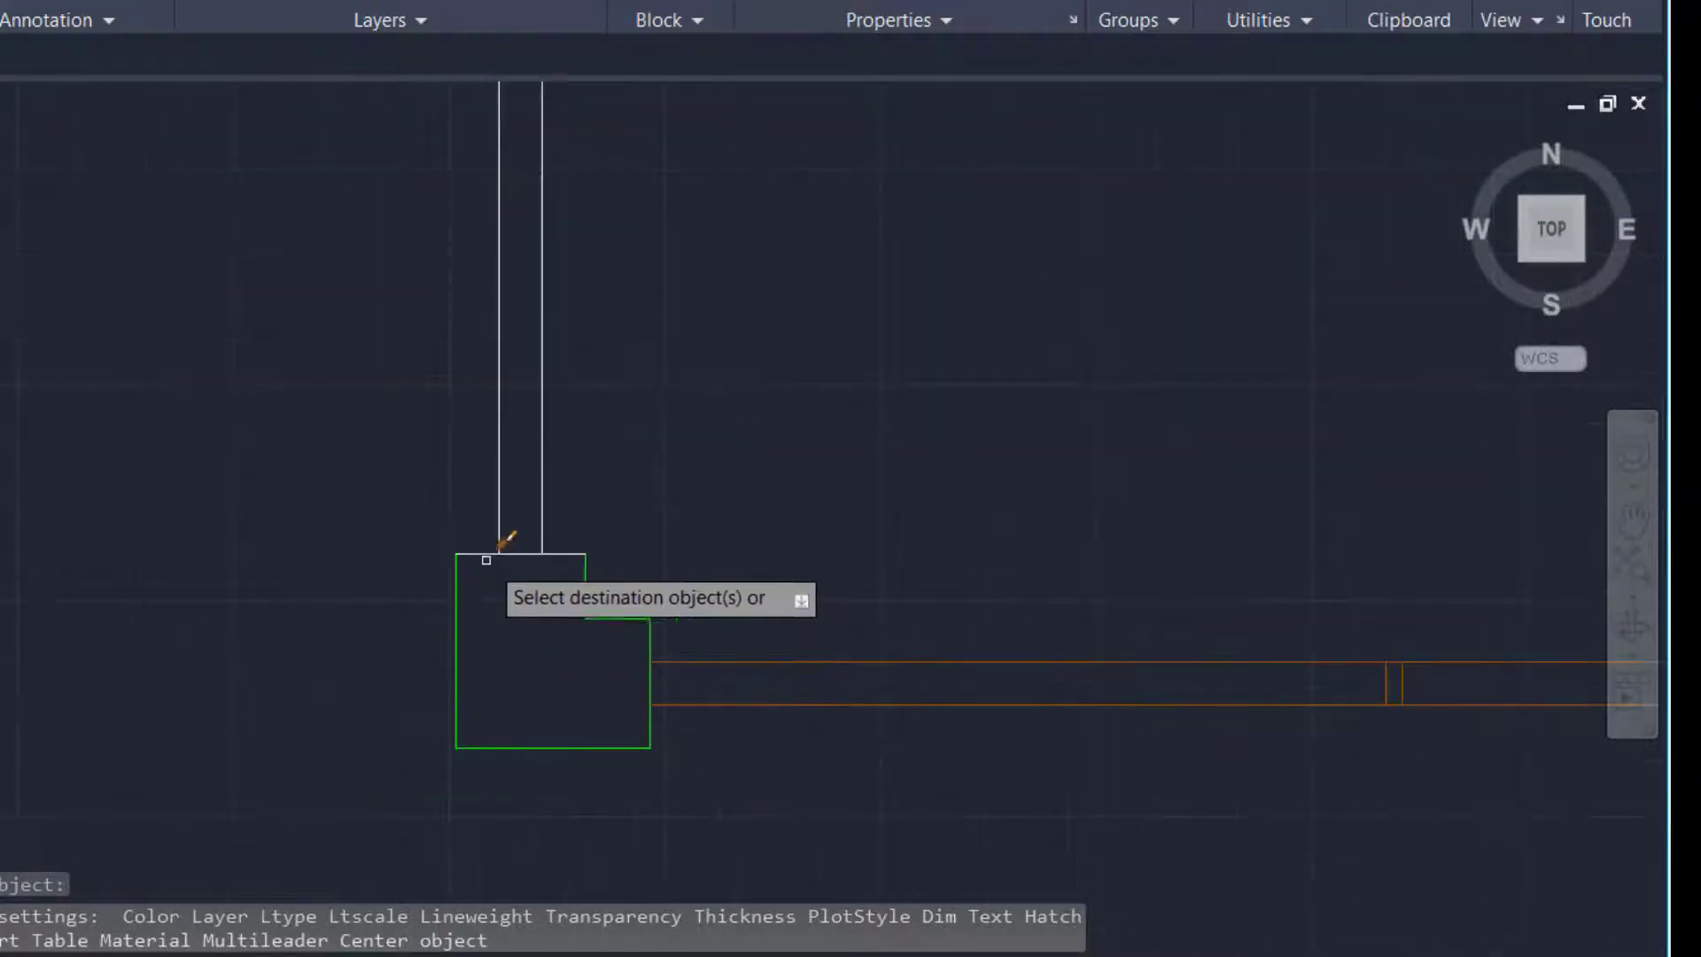
key("Escape")
key("Escape")
scroll(475, 557, "up", 2)
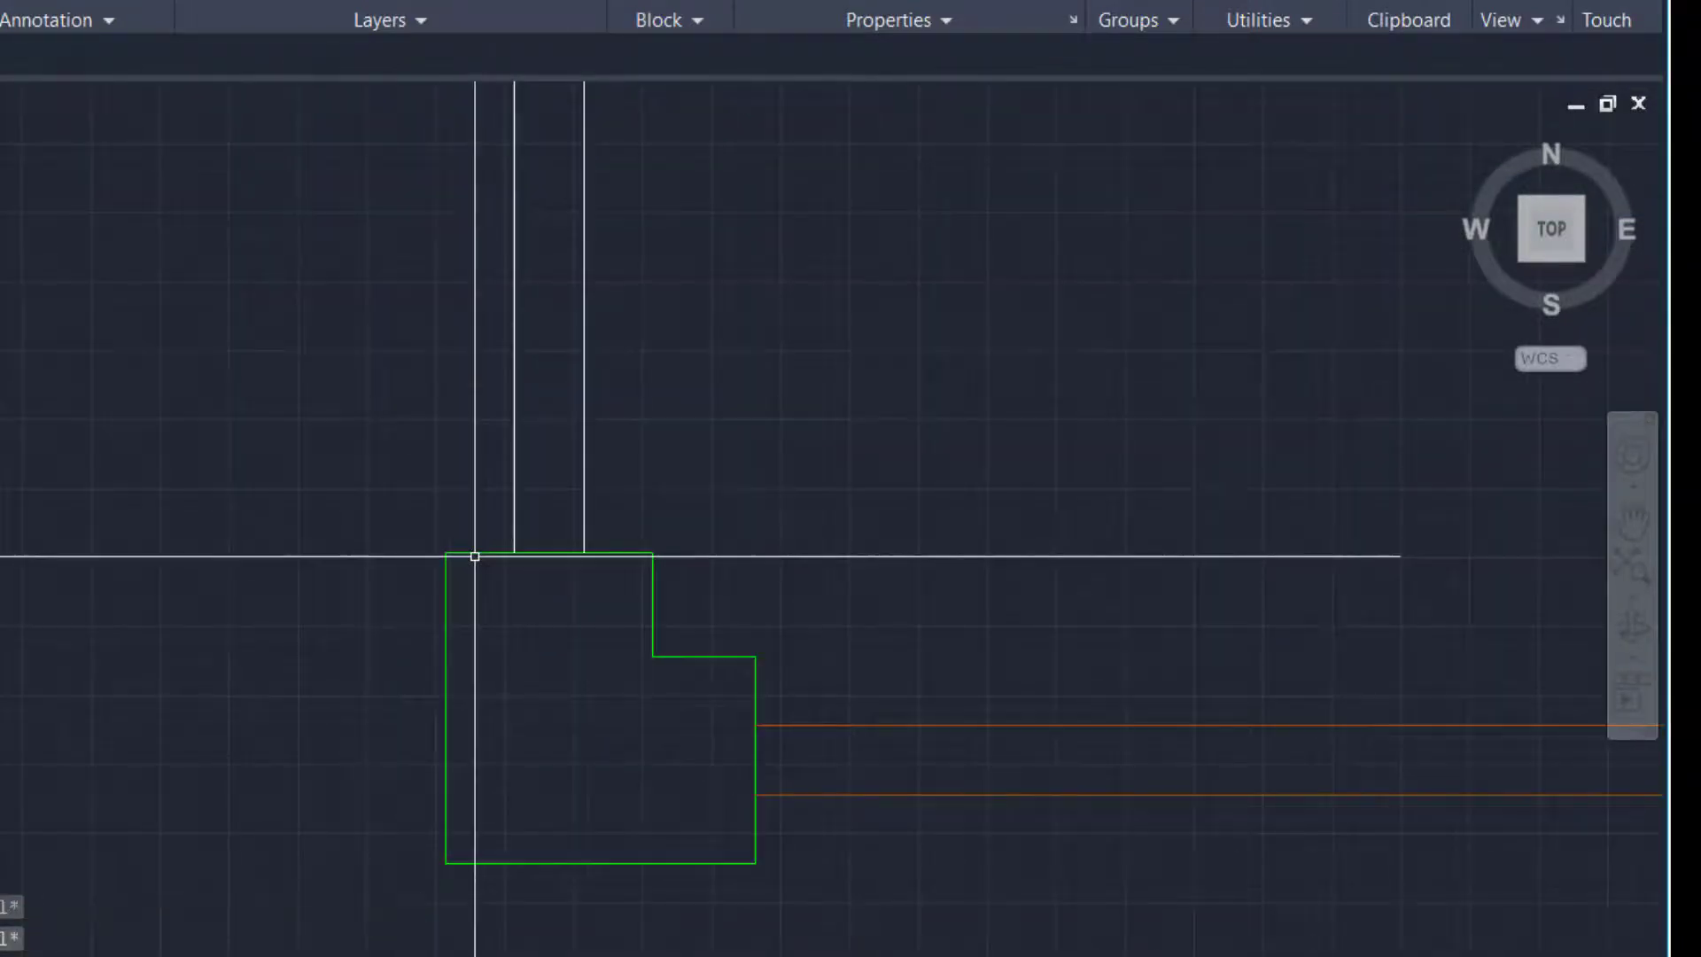
Match the properties of the front window's orange frame line to the side window's two frame lines
scroll(323, 646, "down", 2)
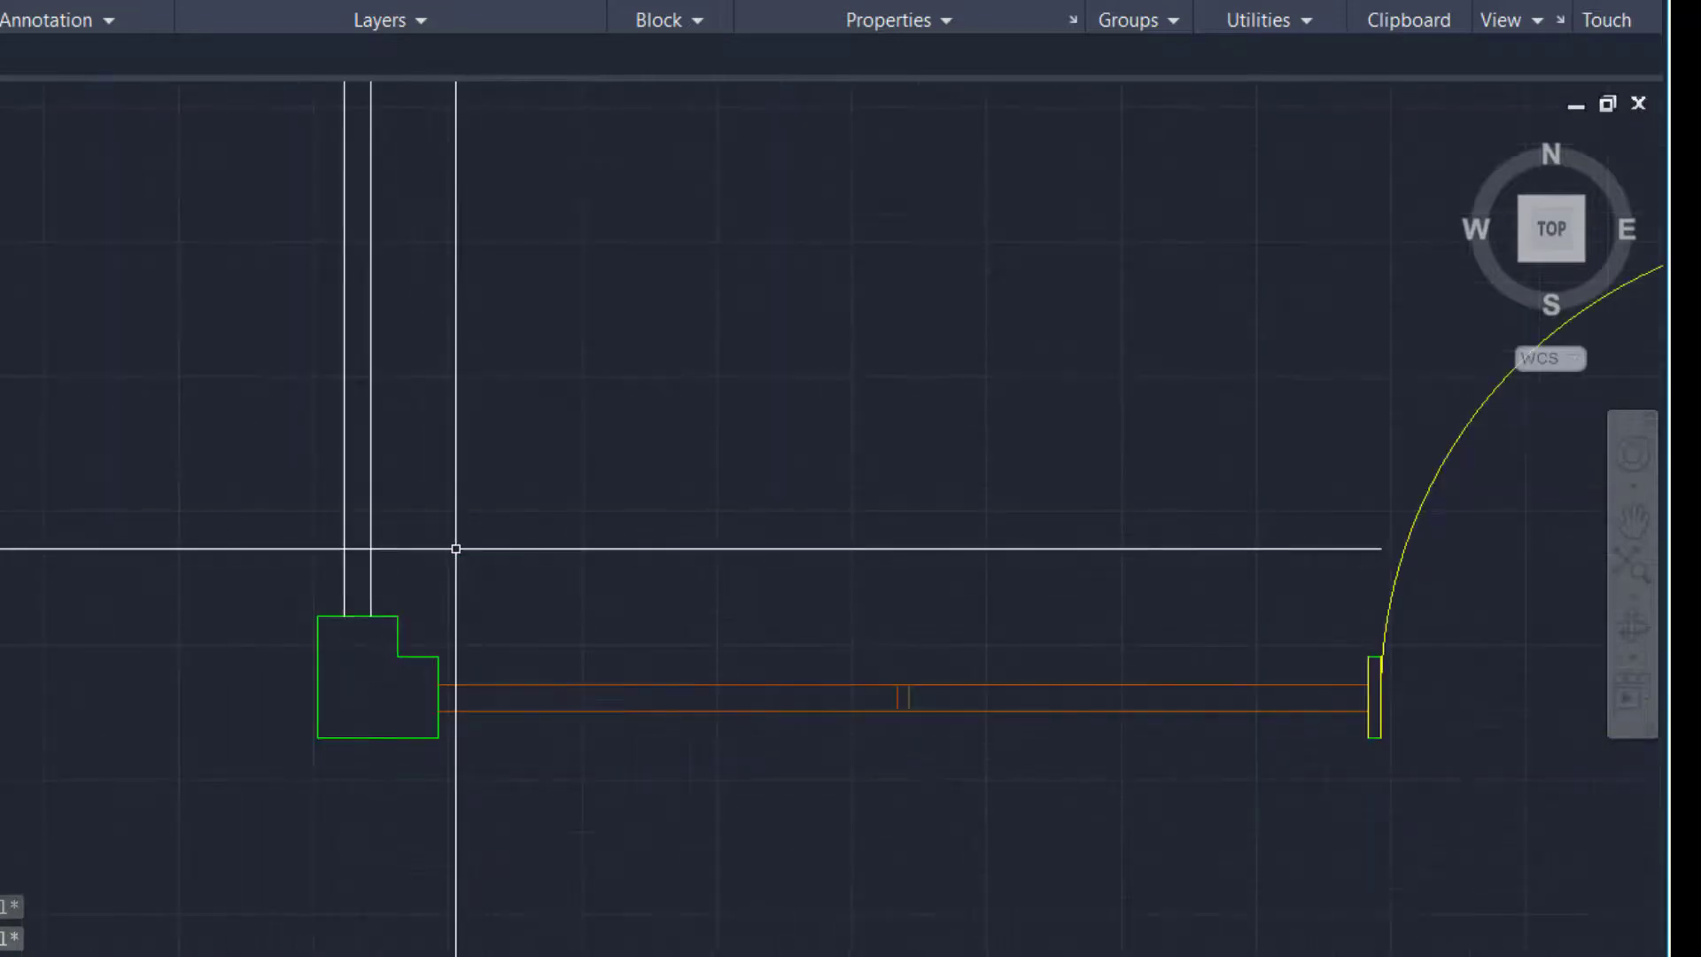
type("MA")
key("Return")
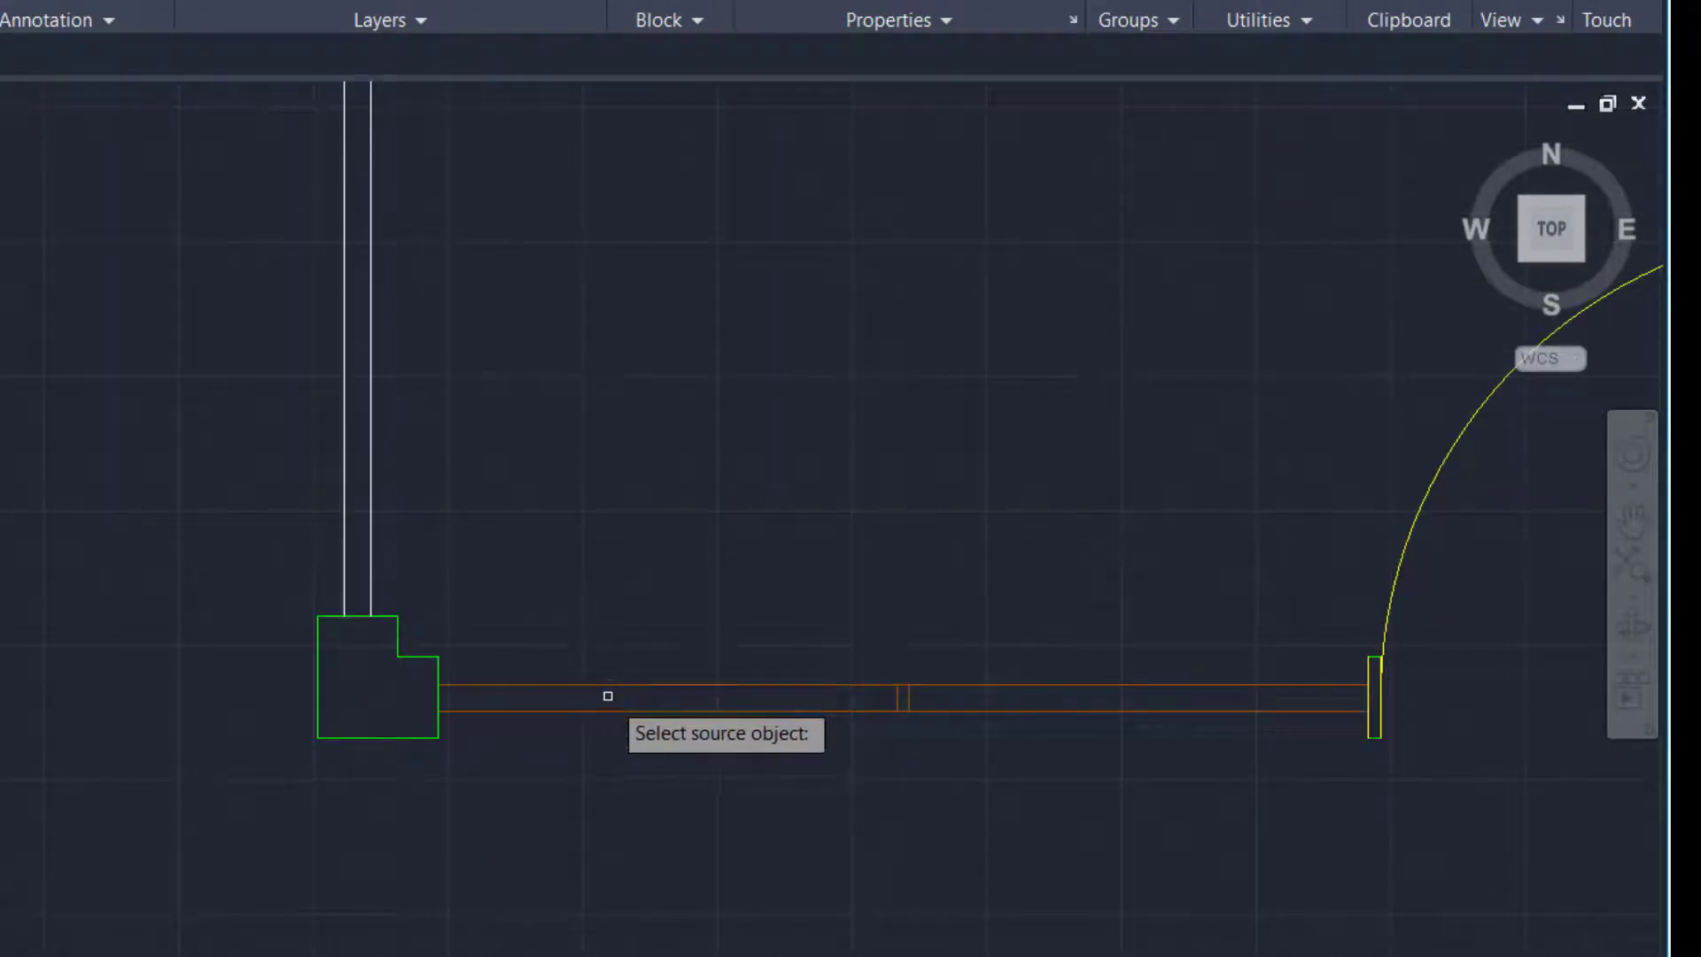
left_click(610, 683)
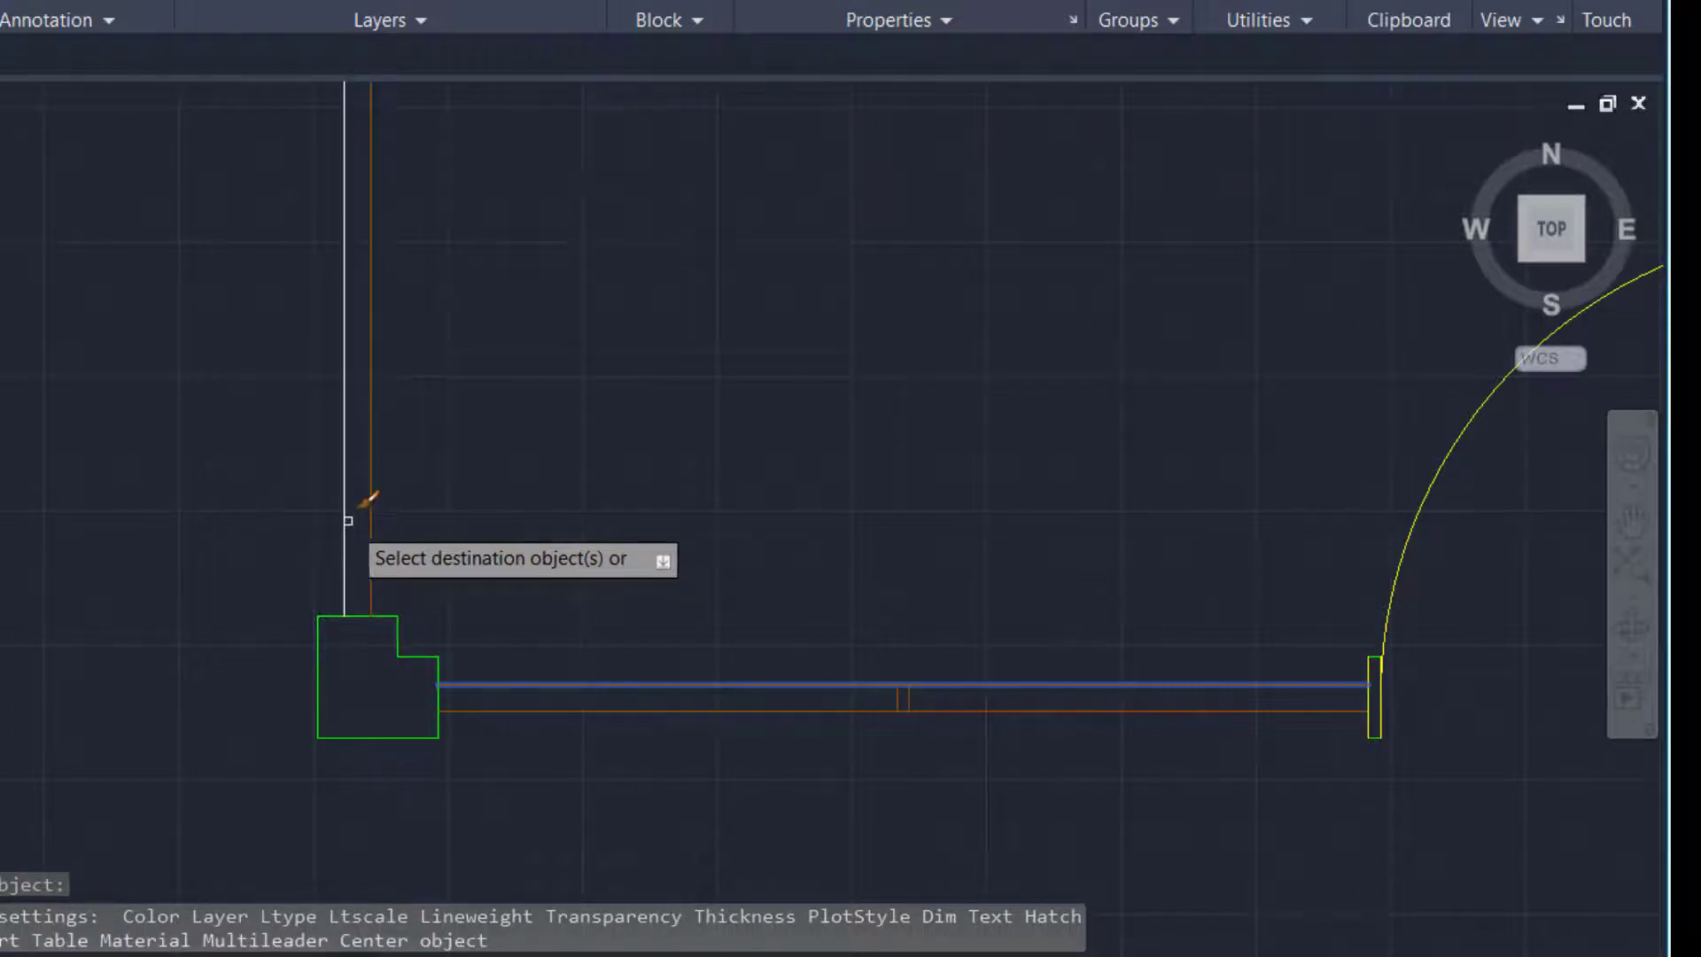
scroll(342, 521, "down", 8)
key("Escape")
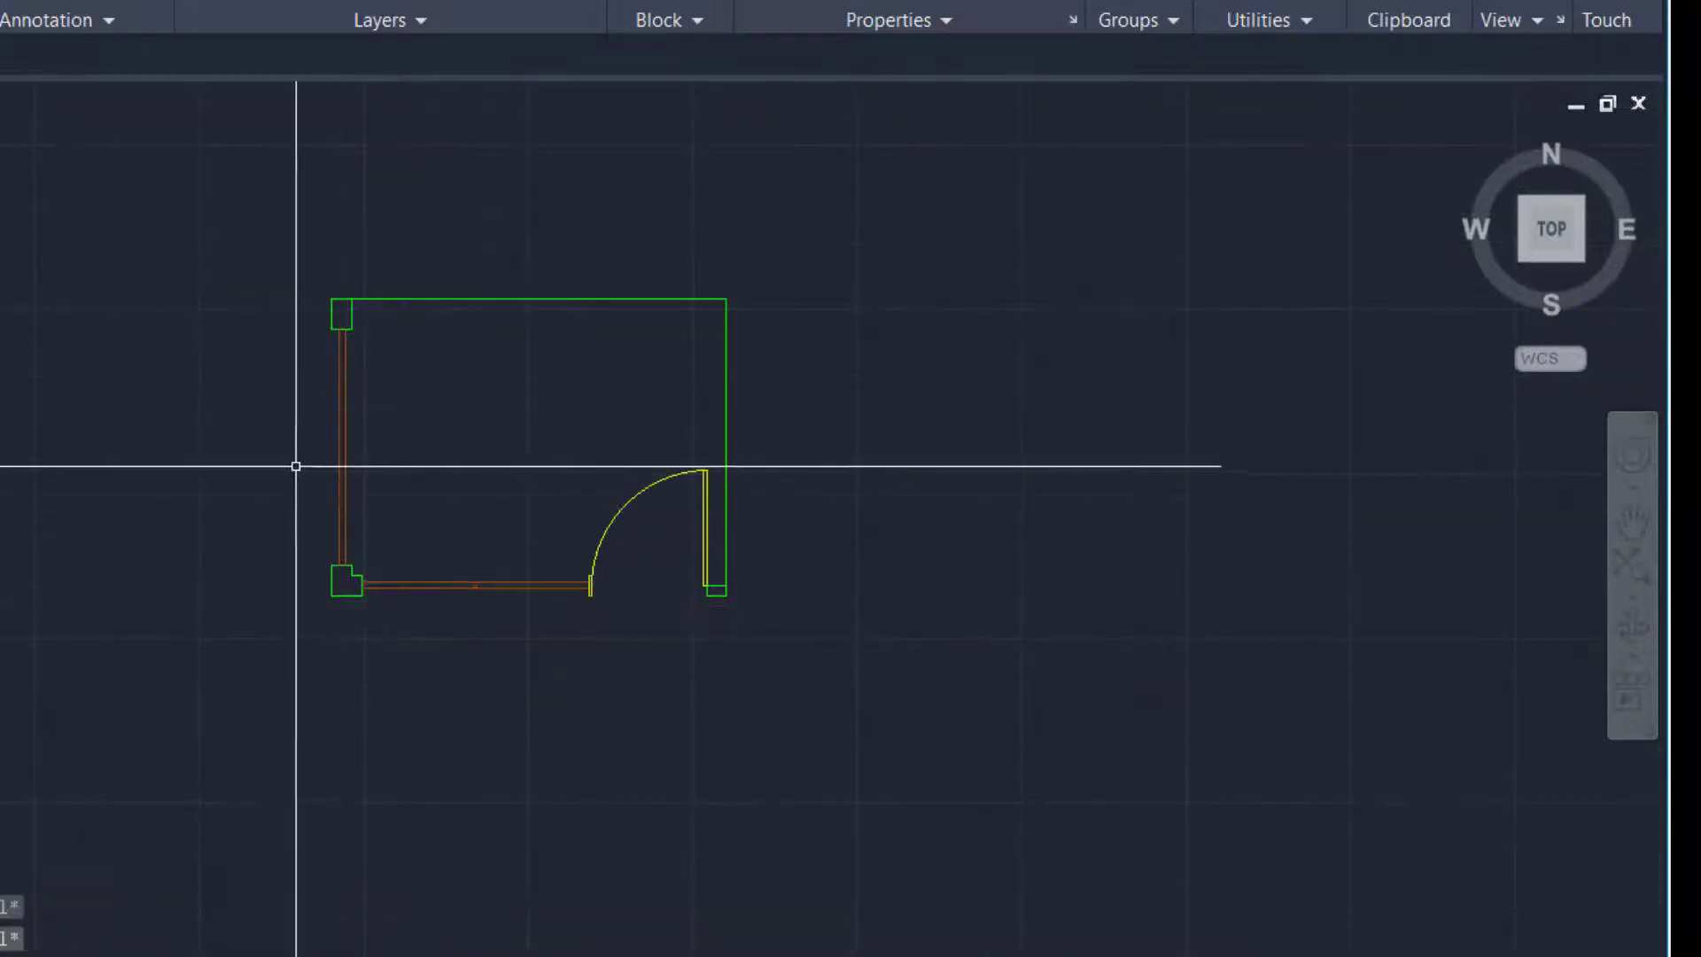
Draw a short line across the side window between the midpoints of its two frame lines
scroll(283, 365, "up", 4)
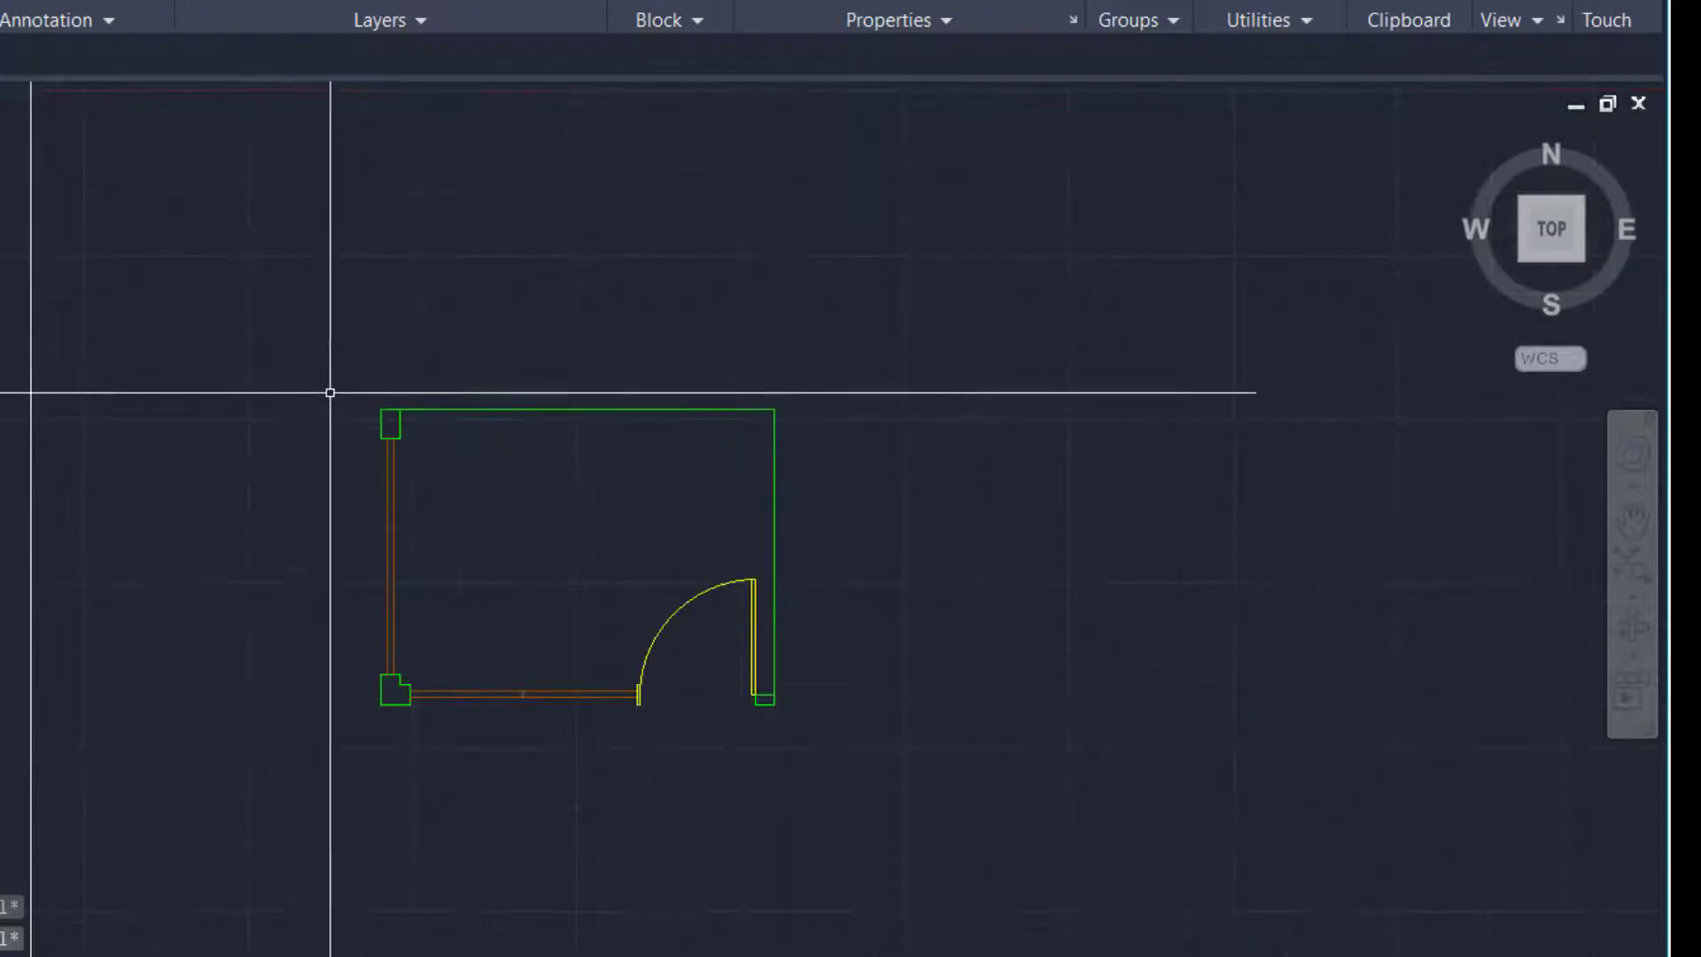
scroll(408, 448, "down", 4)
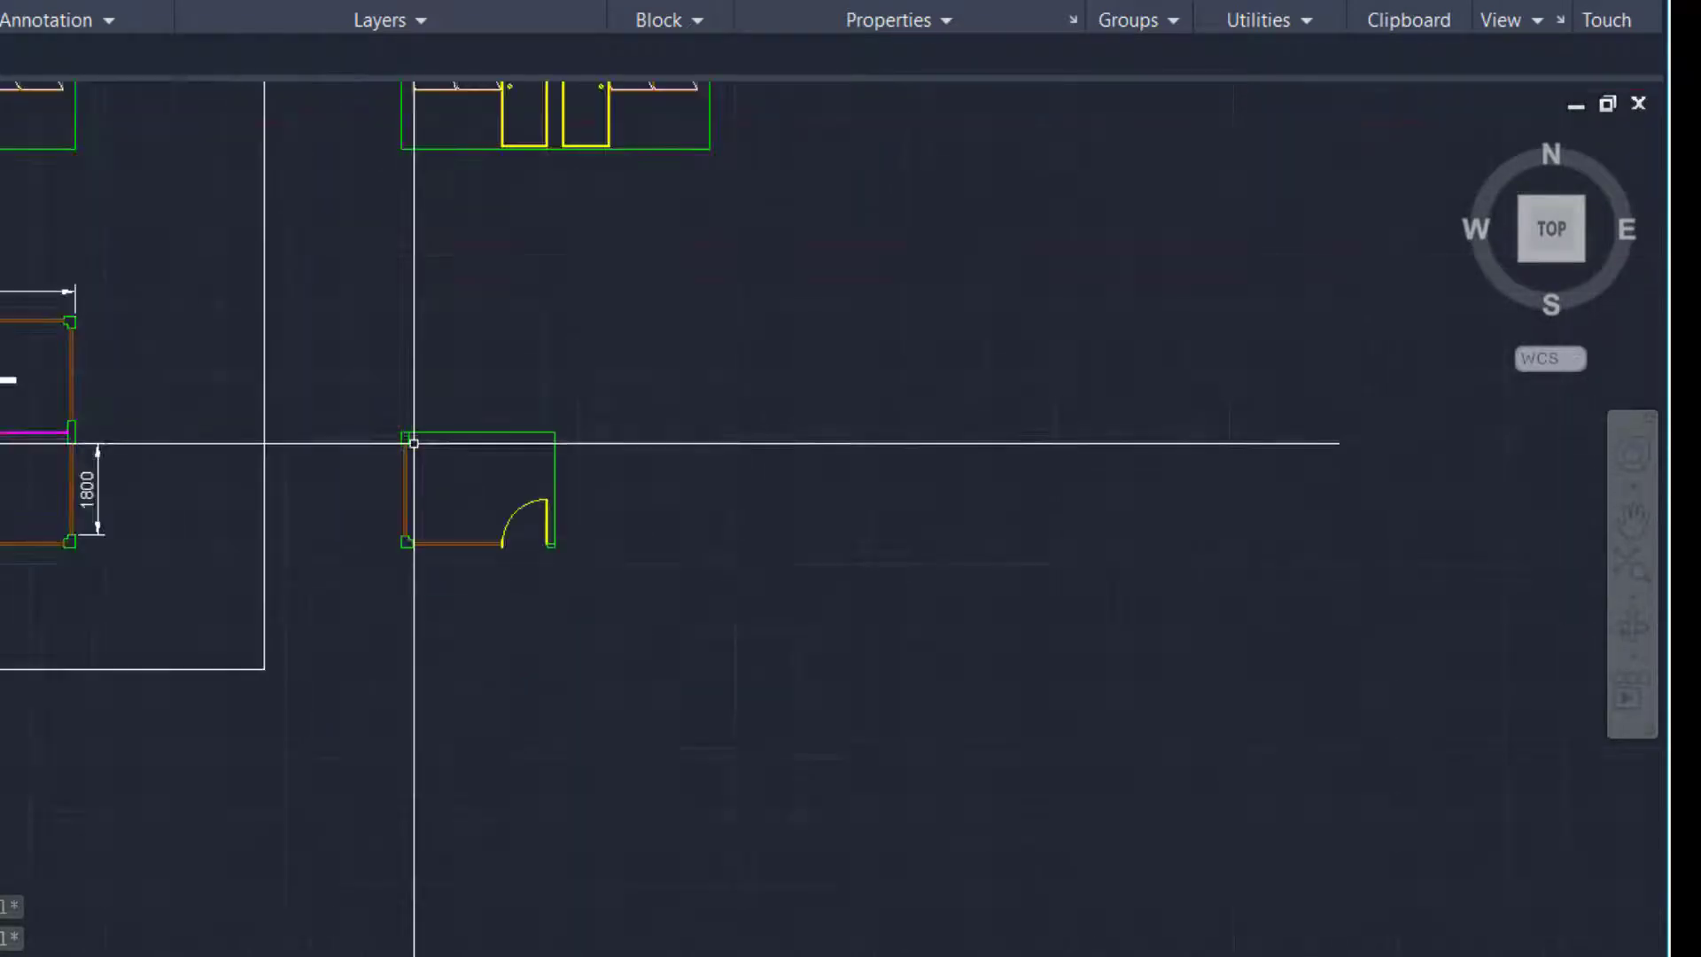
scroll(308, 531, "up", 6)
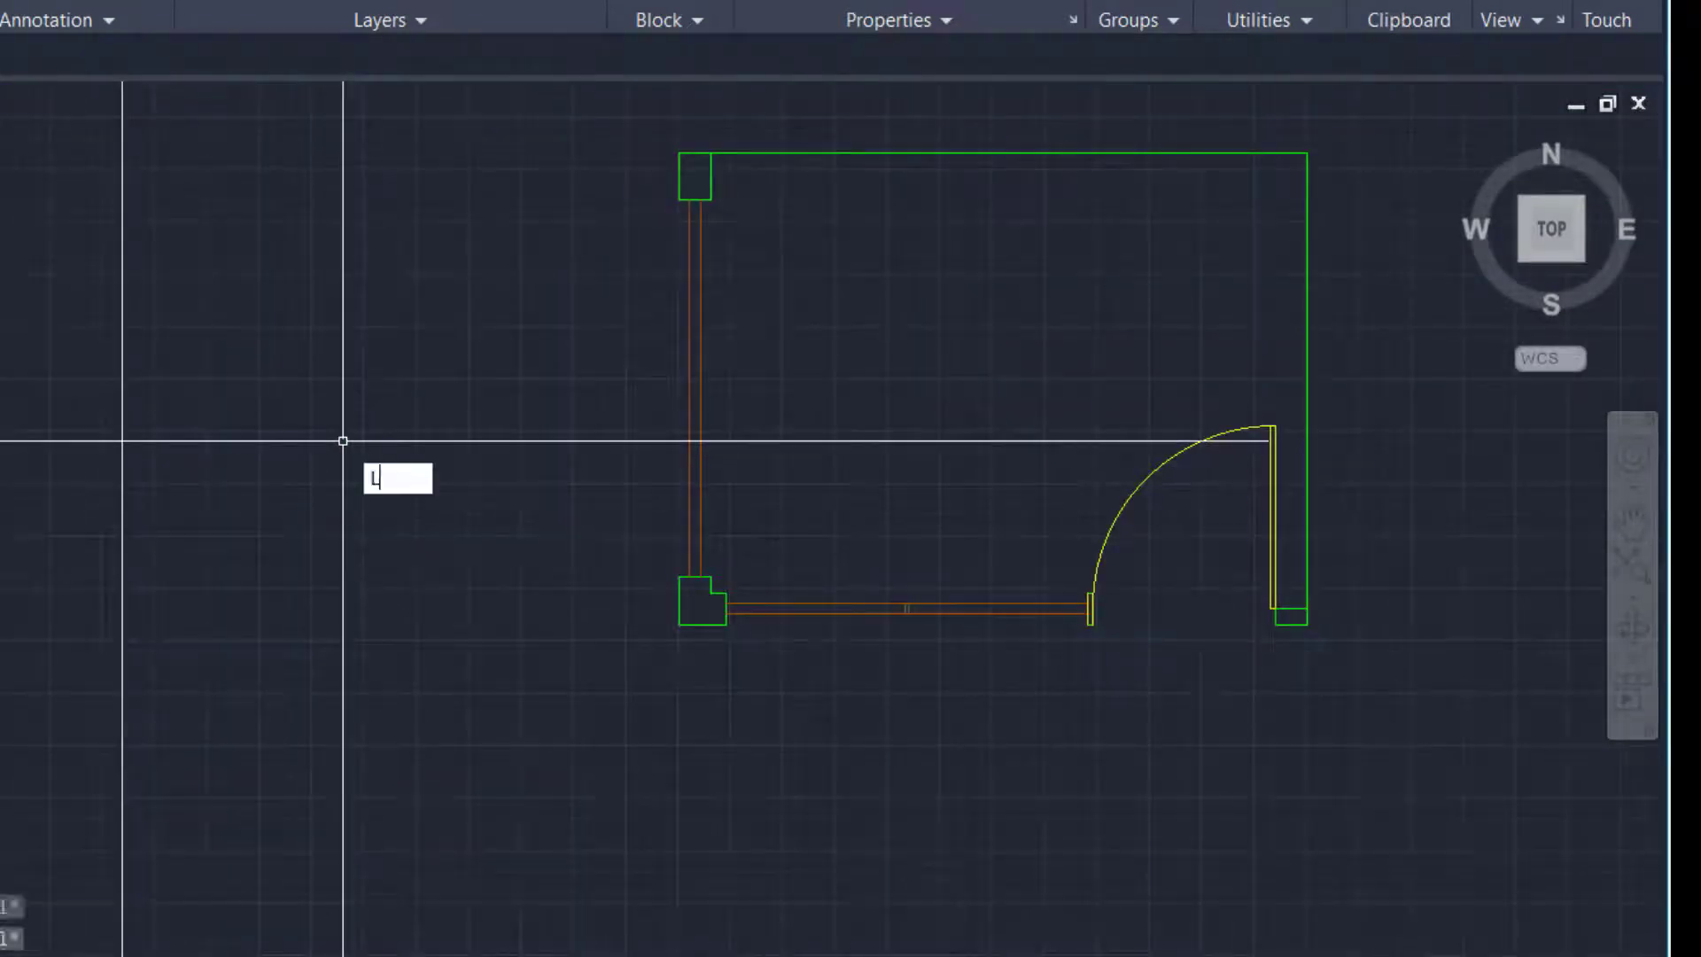
scroll(930, 602, "up", 2)
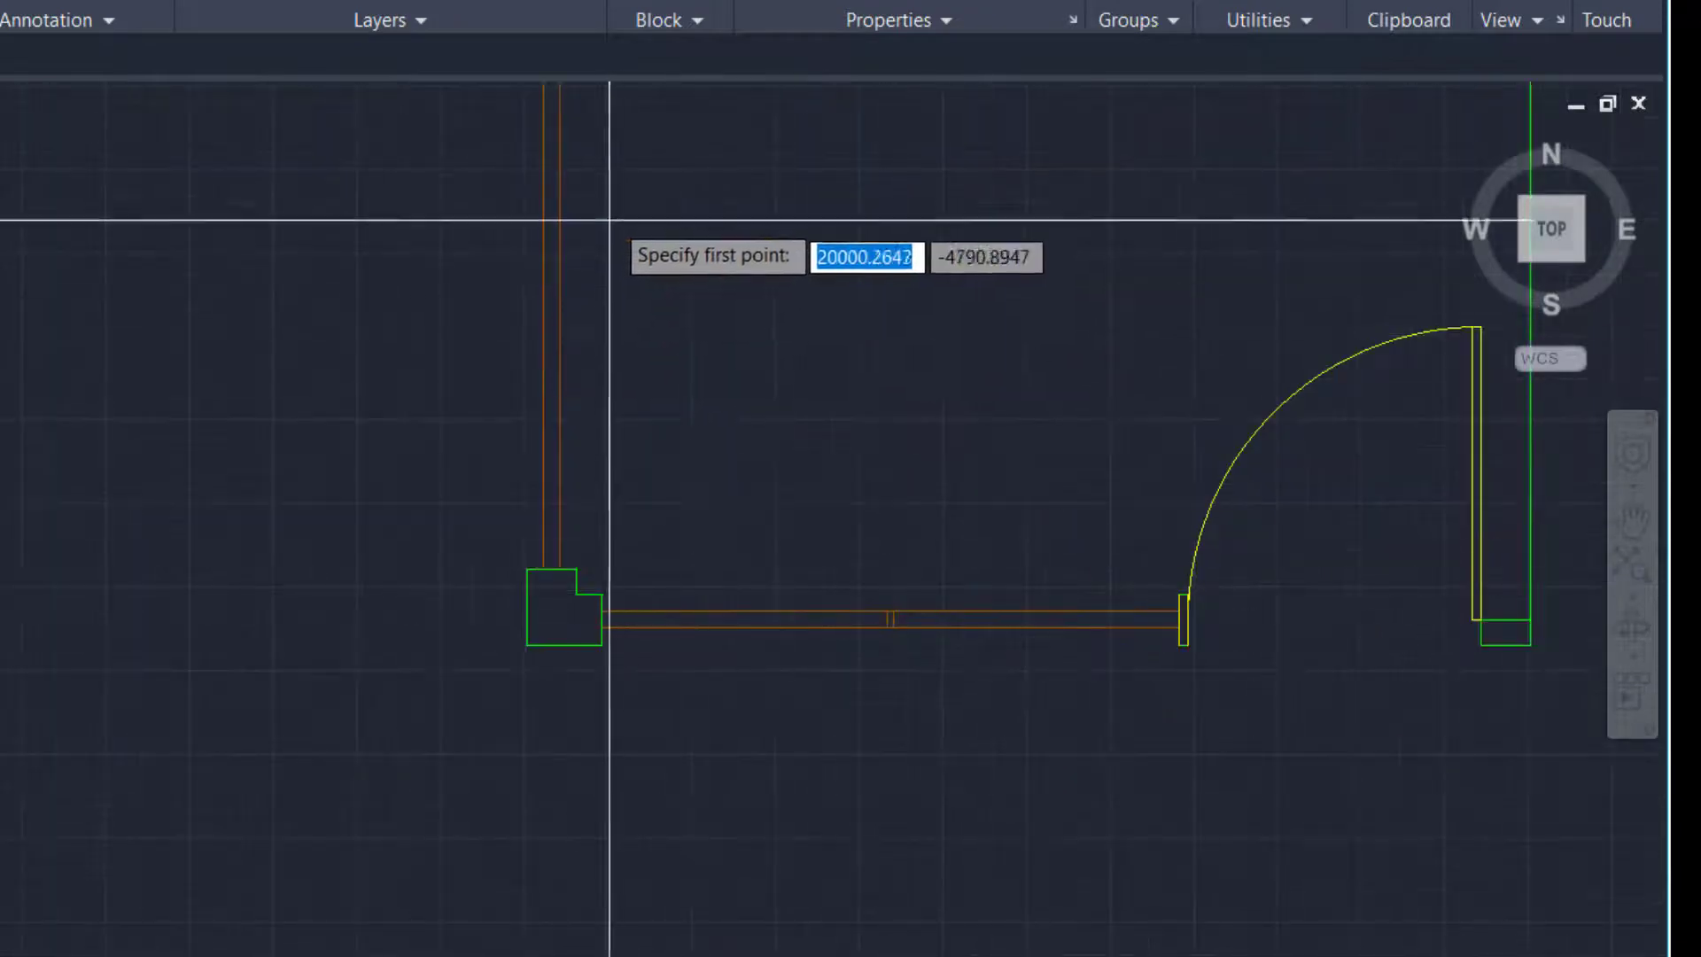
mouse_move(608, 216)
middle_mouse_down()
mouse_move(736, 416)
mouse_move(838, 481)
middle_mouse_up()
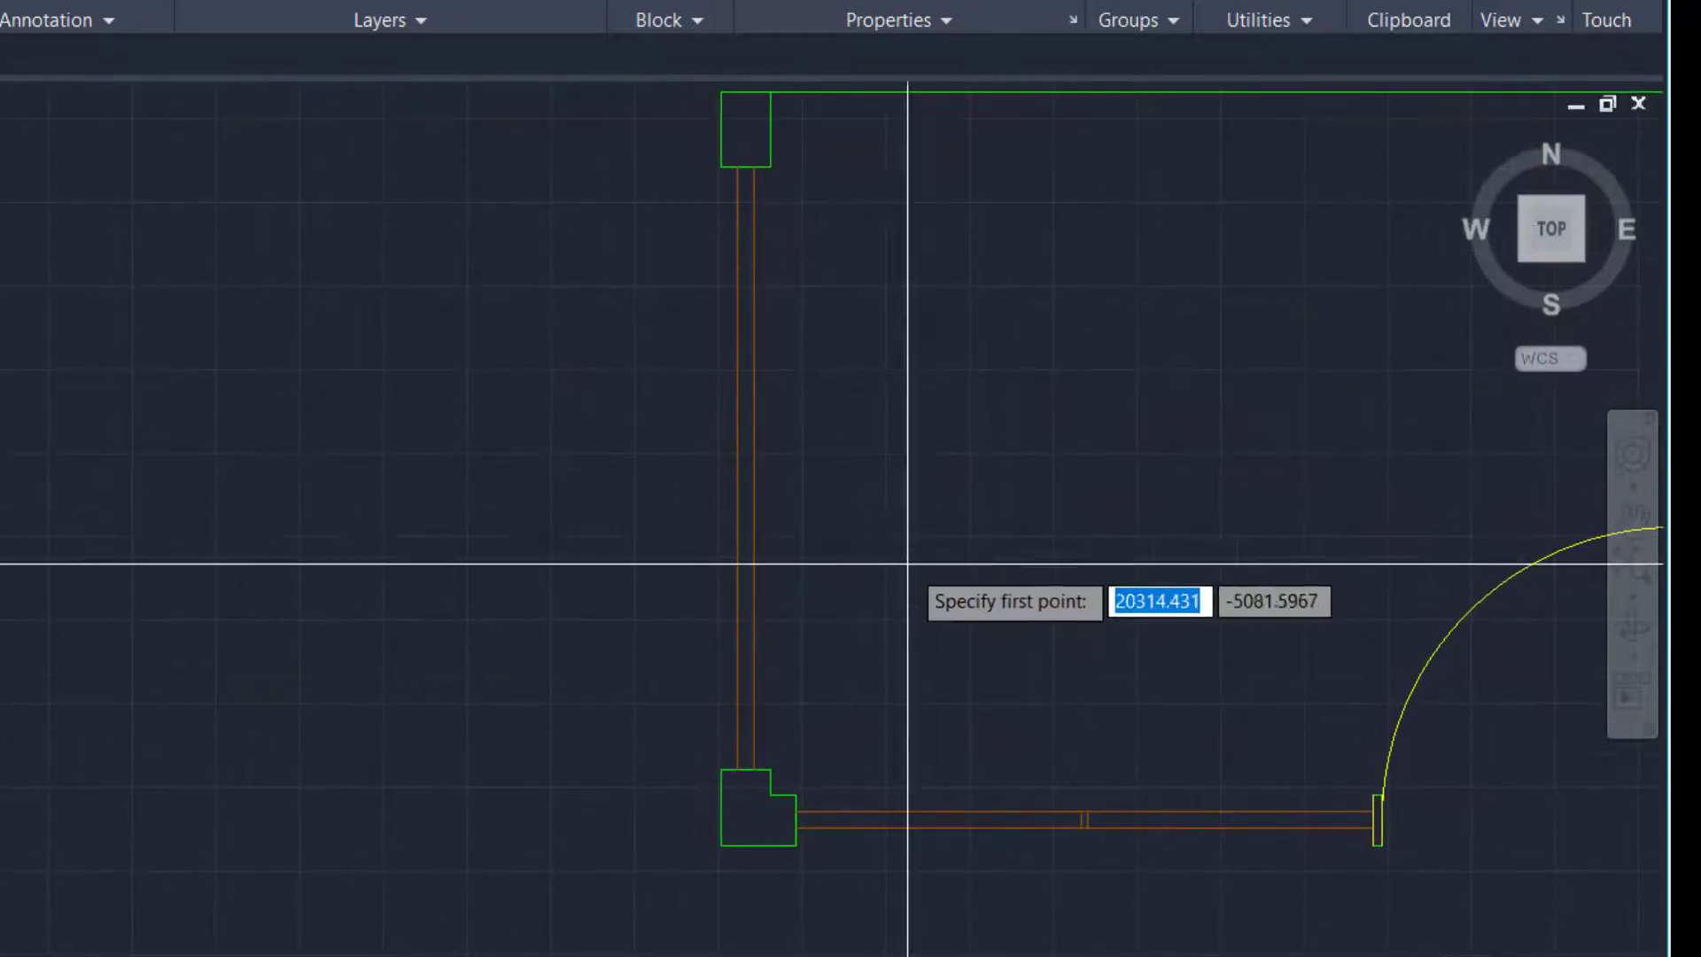
left_click(754, 468)
scroll(749, 463, "up", 4)
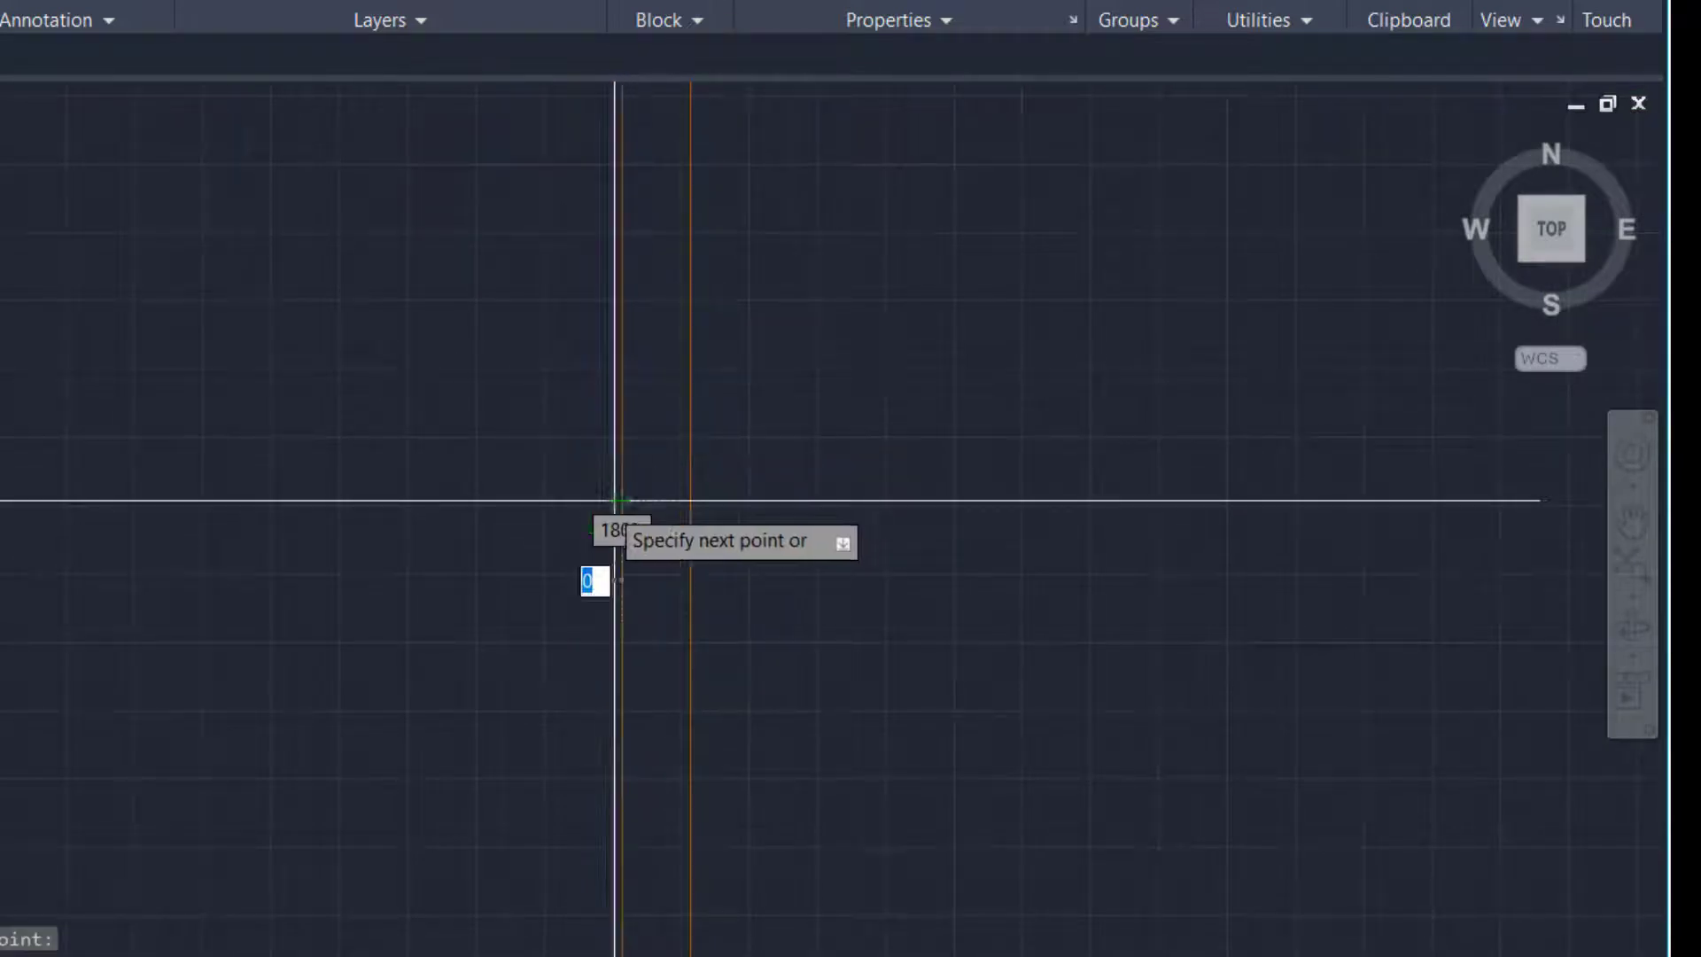
key("Return")
Measure the spacing of the front window's two middle mullion lines with a linear dimension, without placing it
scroll(608, 559, "down", 3)
scroll(950, 741, "up", 5)
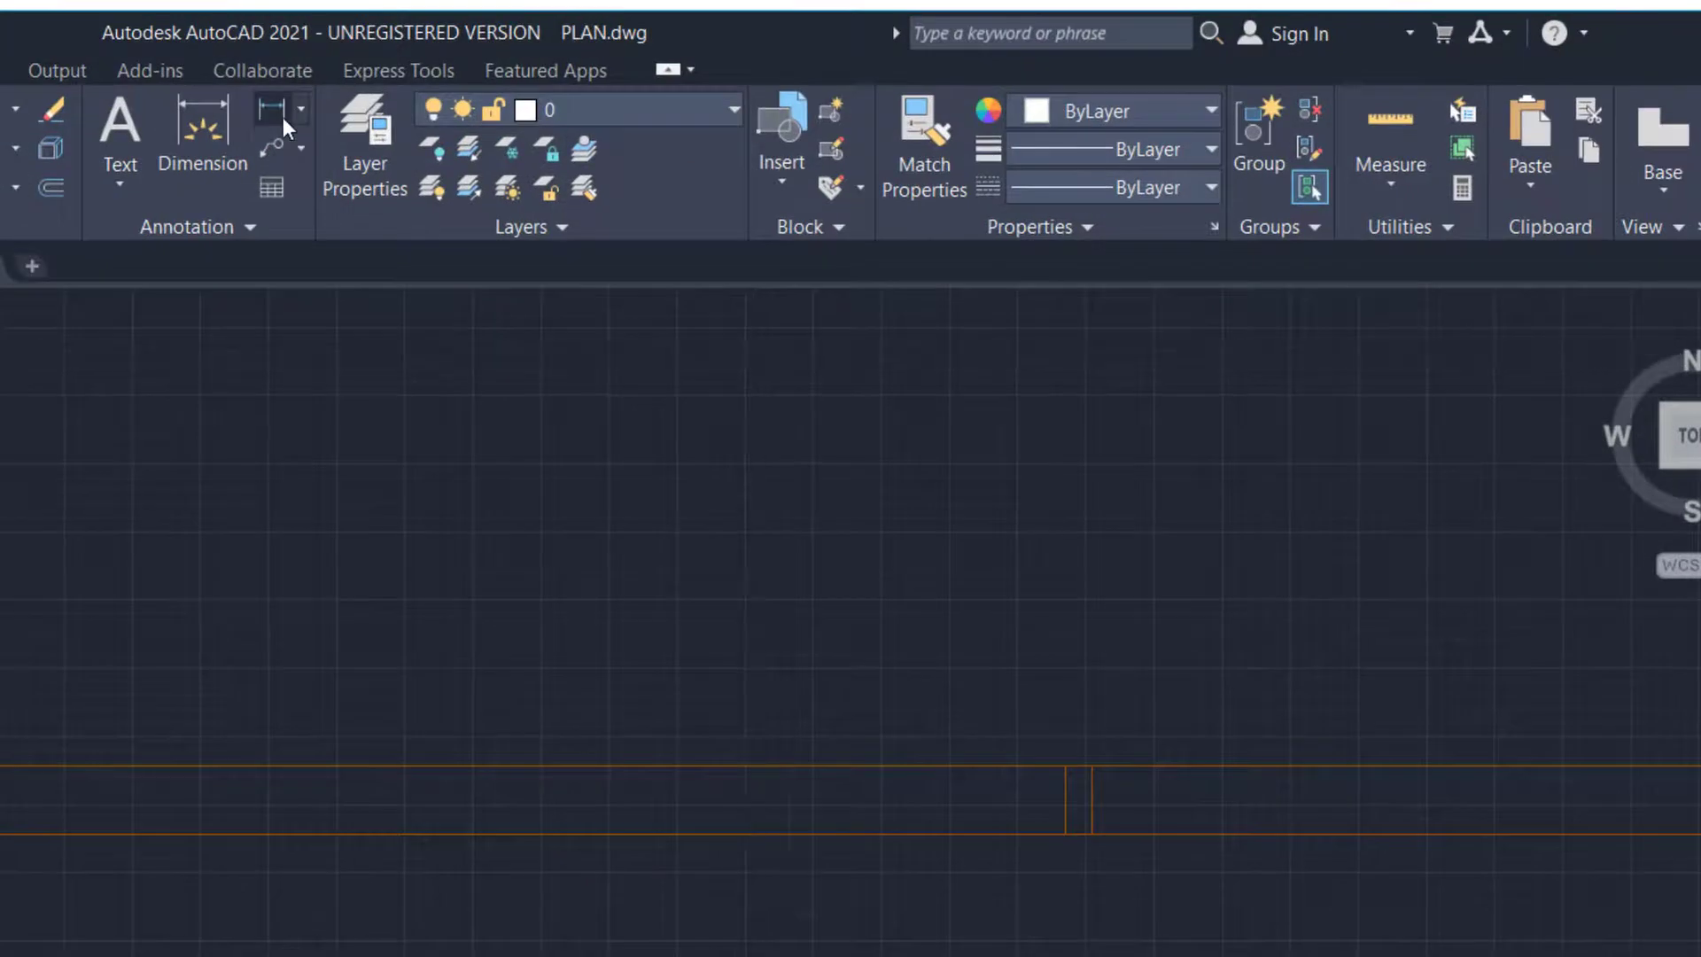
scroll(1059, 848, "up", 2)
left_click(1069, 824)
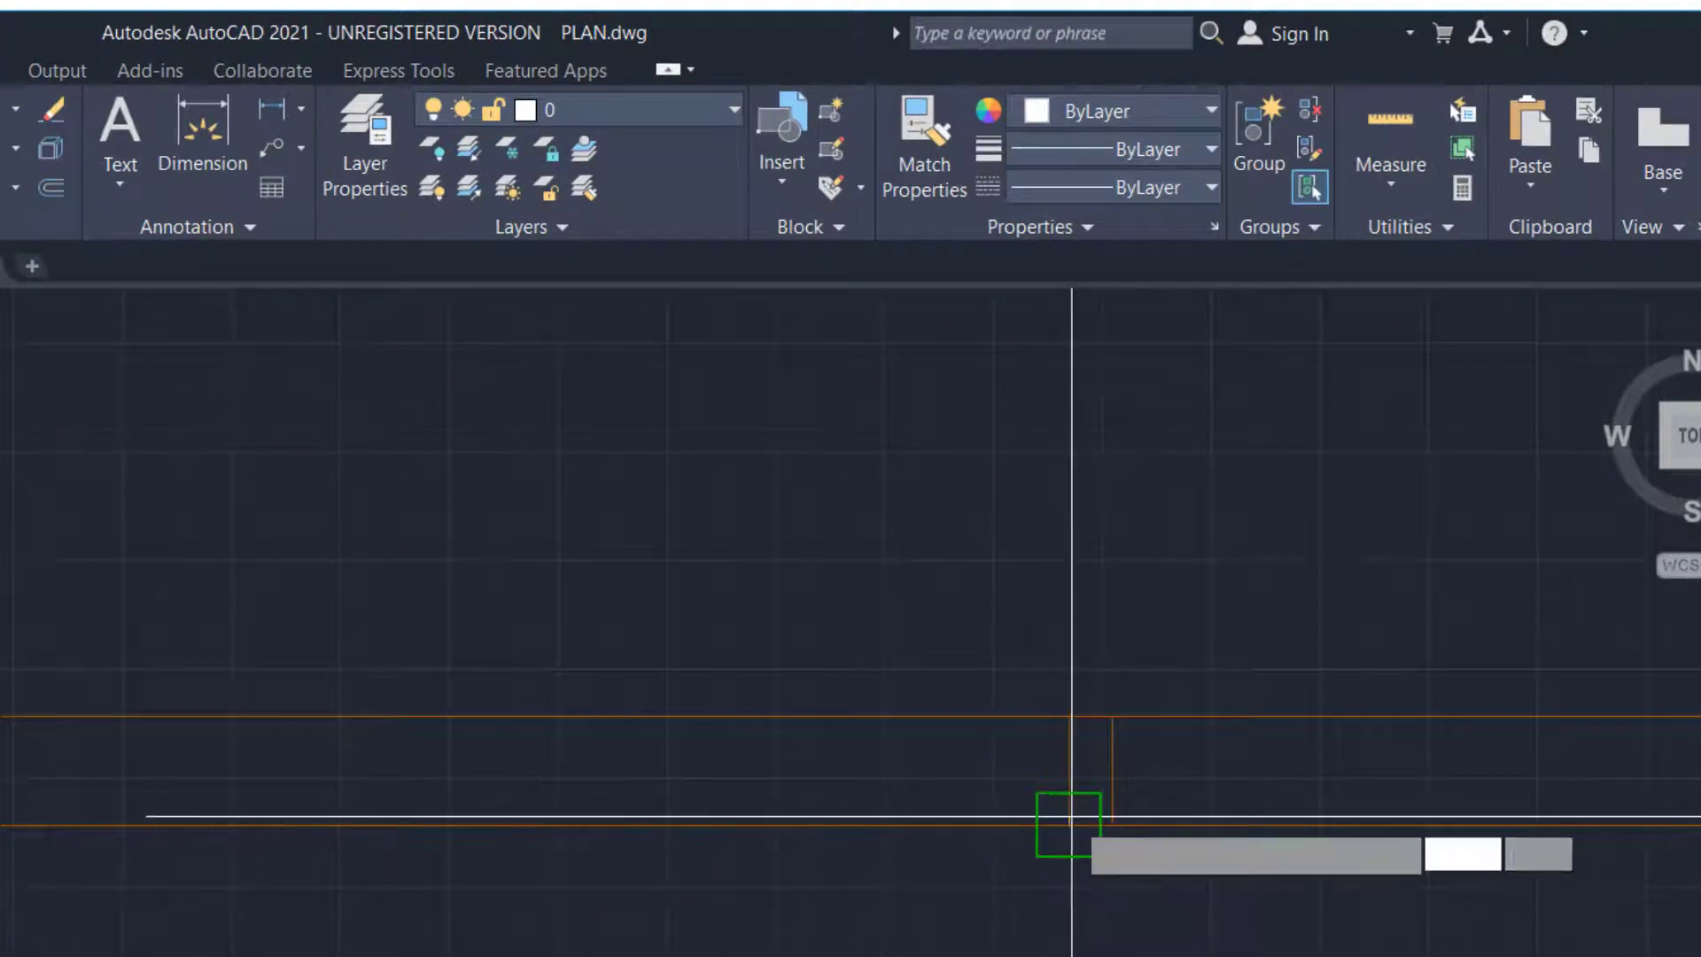
left_click(1112, 824)
scroll(1145, 651, "down", 3)
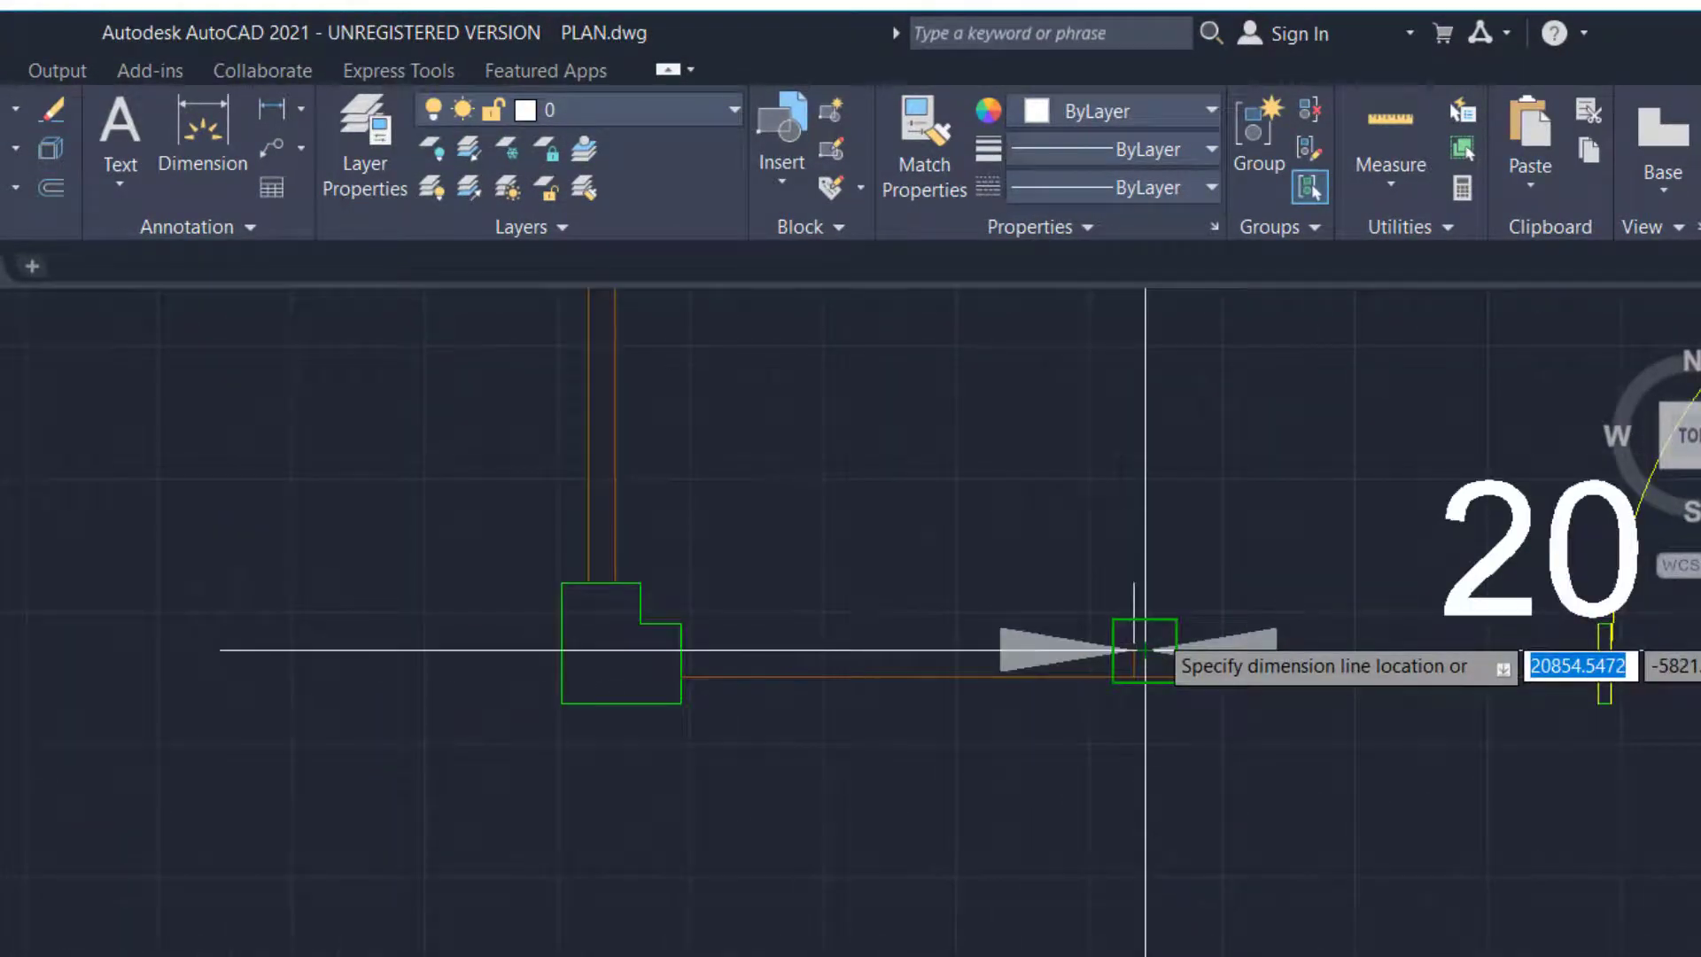
scroll(1145, 652, "down", 3)
key("Escape")
Offset the side window's middle cross line 10 to both sides and delete the original line
scroll(957, 493, "up", 5)
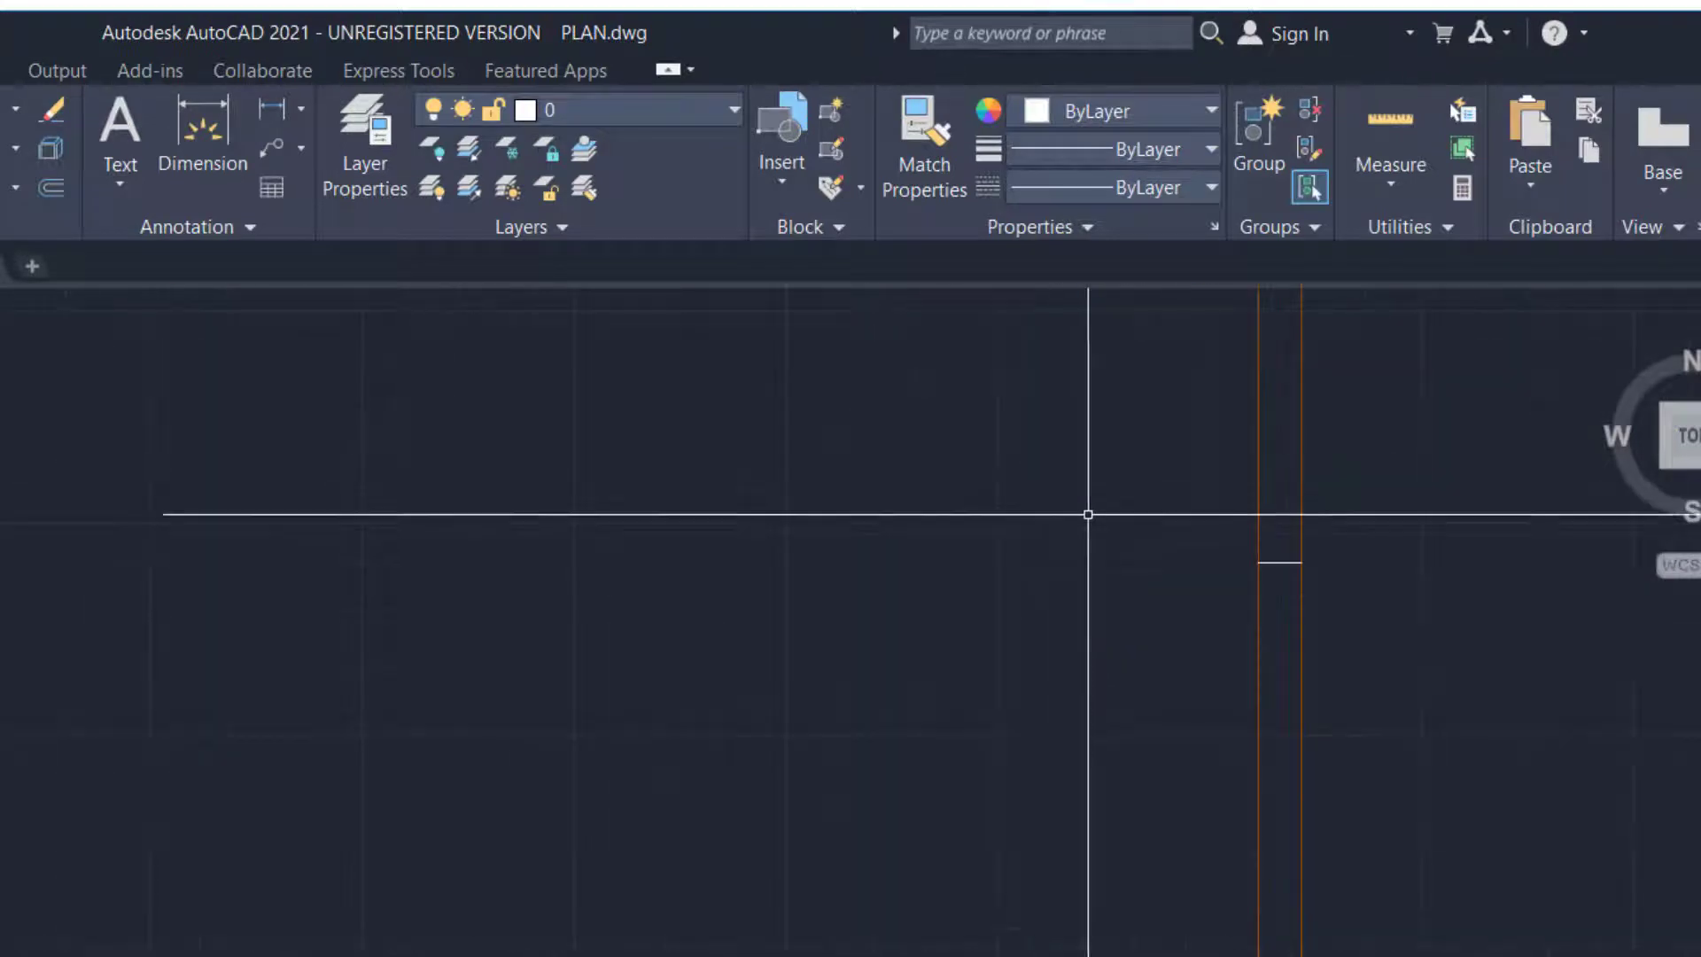
scroll(1299, 524, "up", 4)
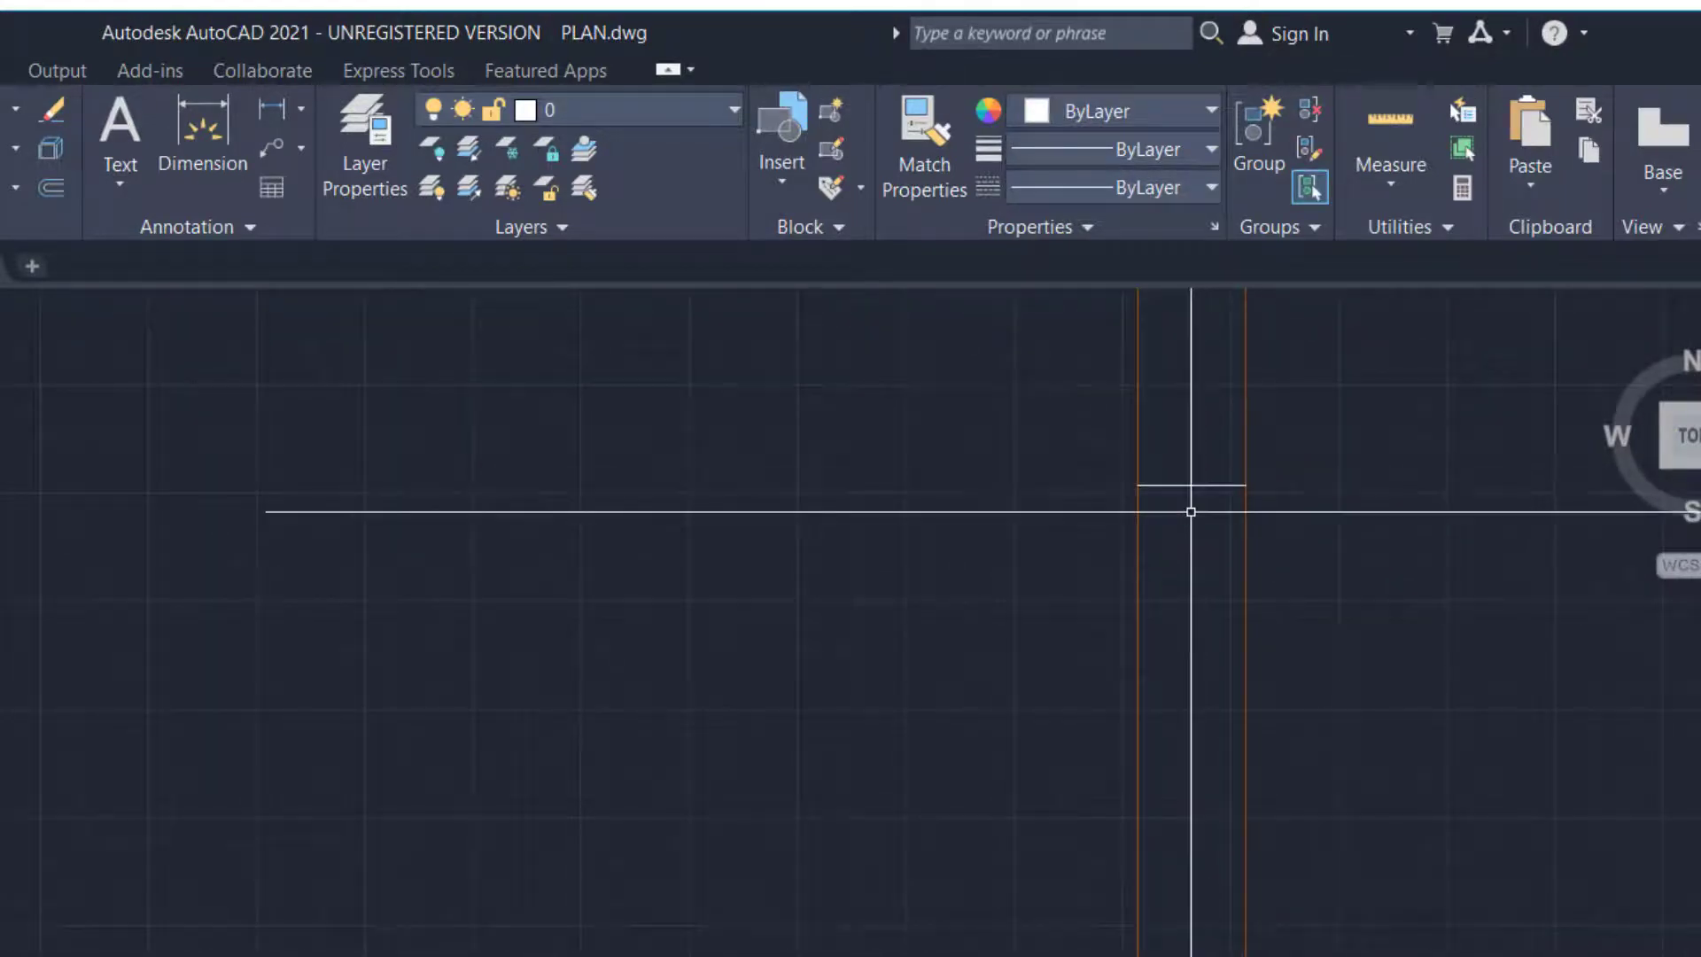
type("FFSET")
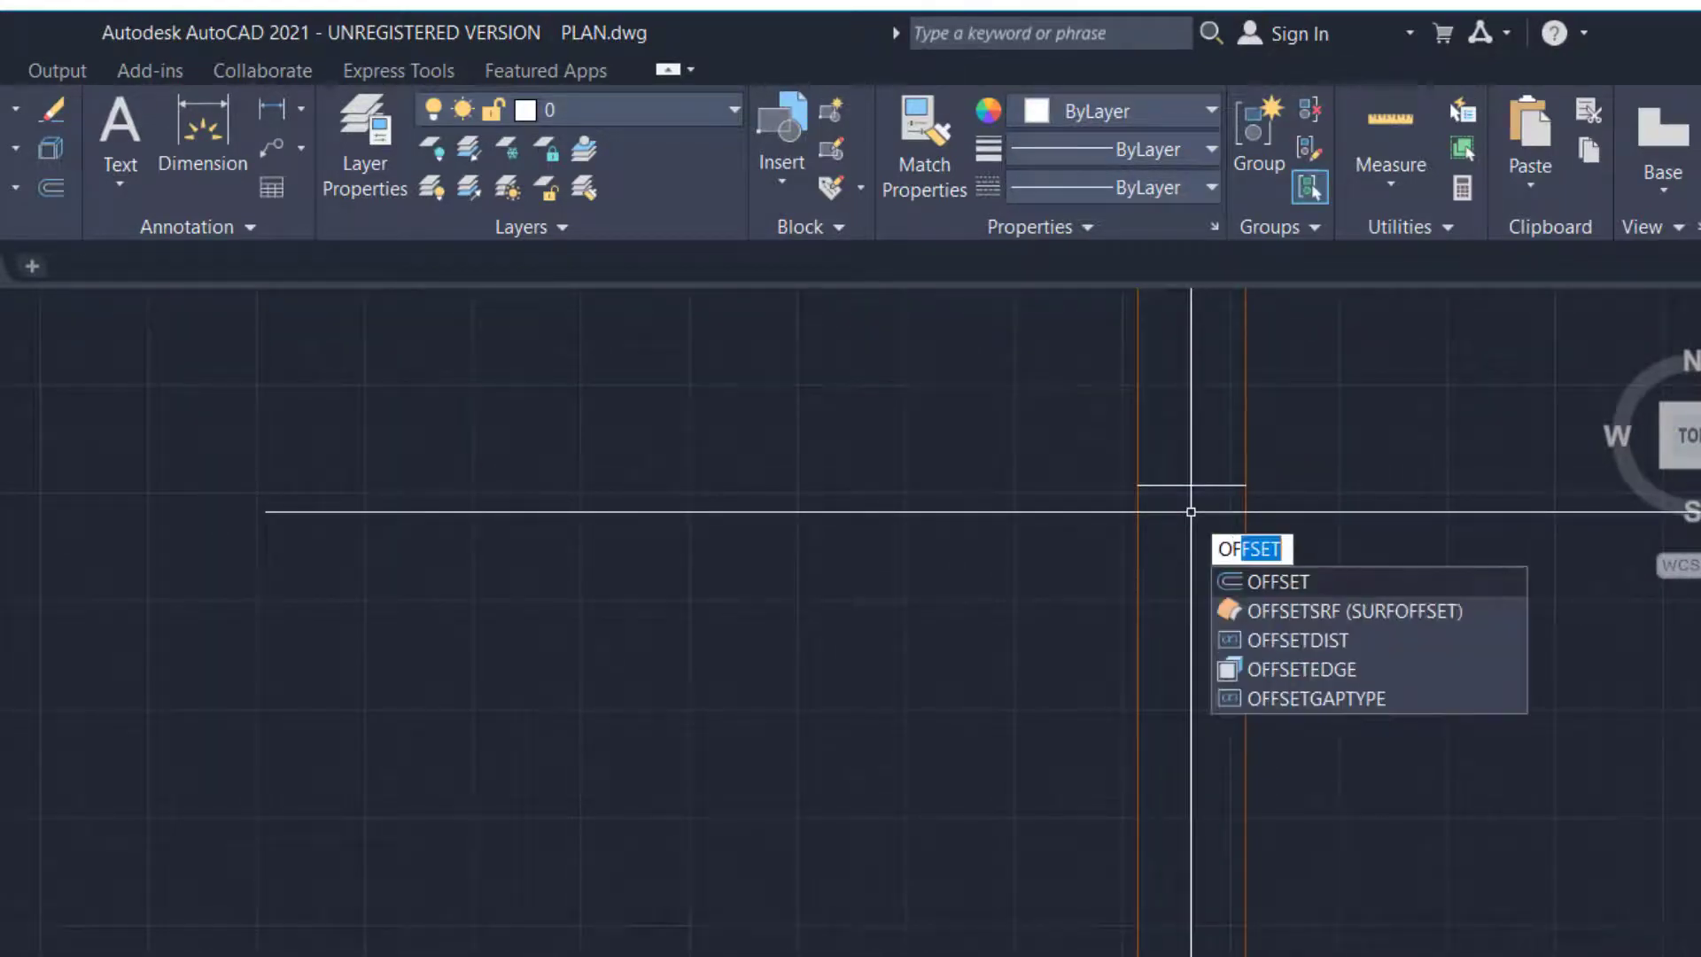
key("Return")
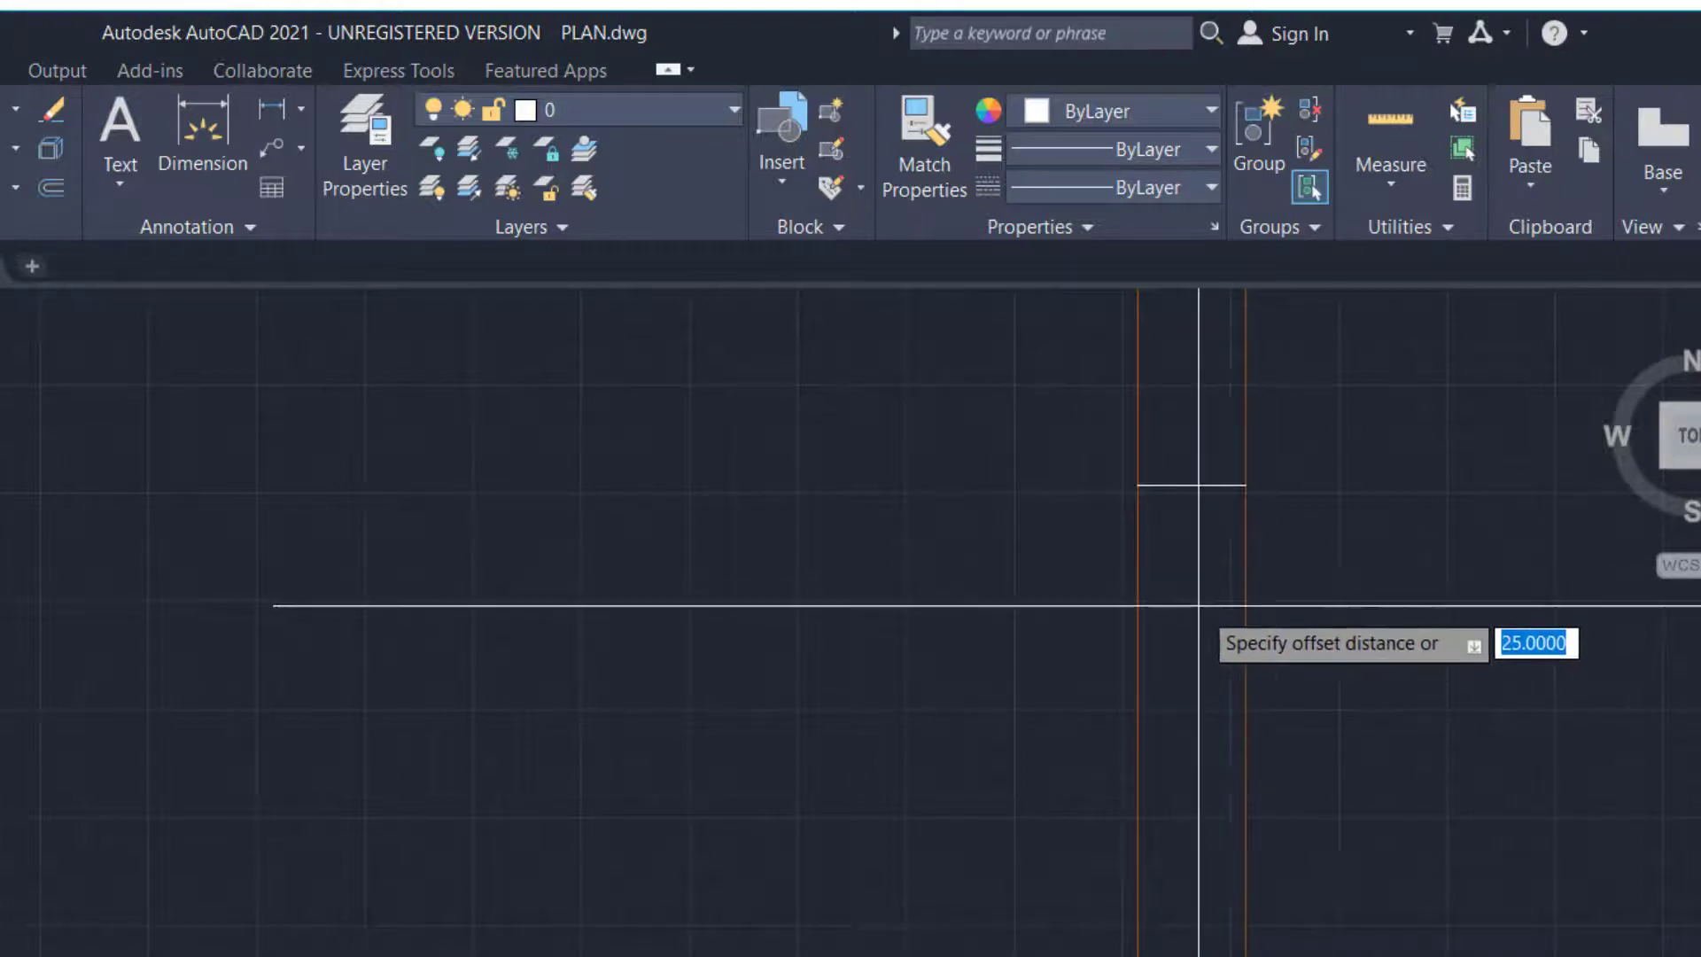
type("10")
key("Return")
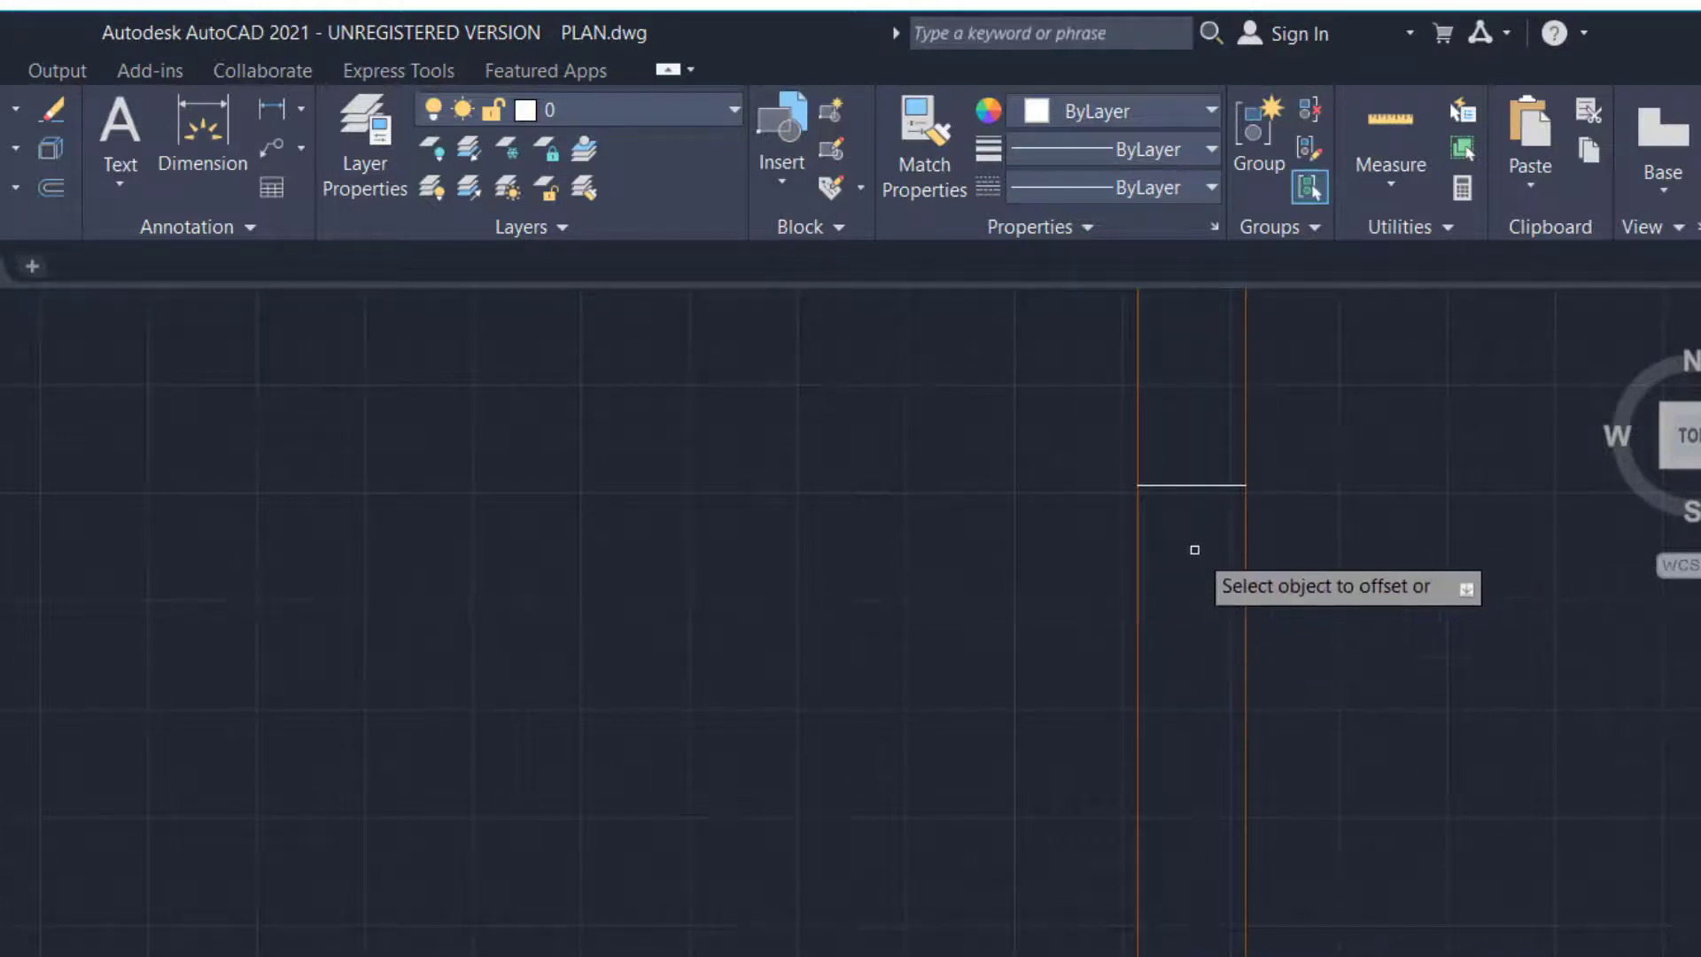
left_click(1195, 485)
left_click(1190, 434)
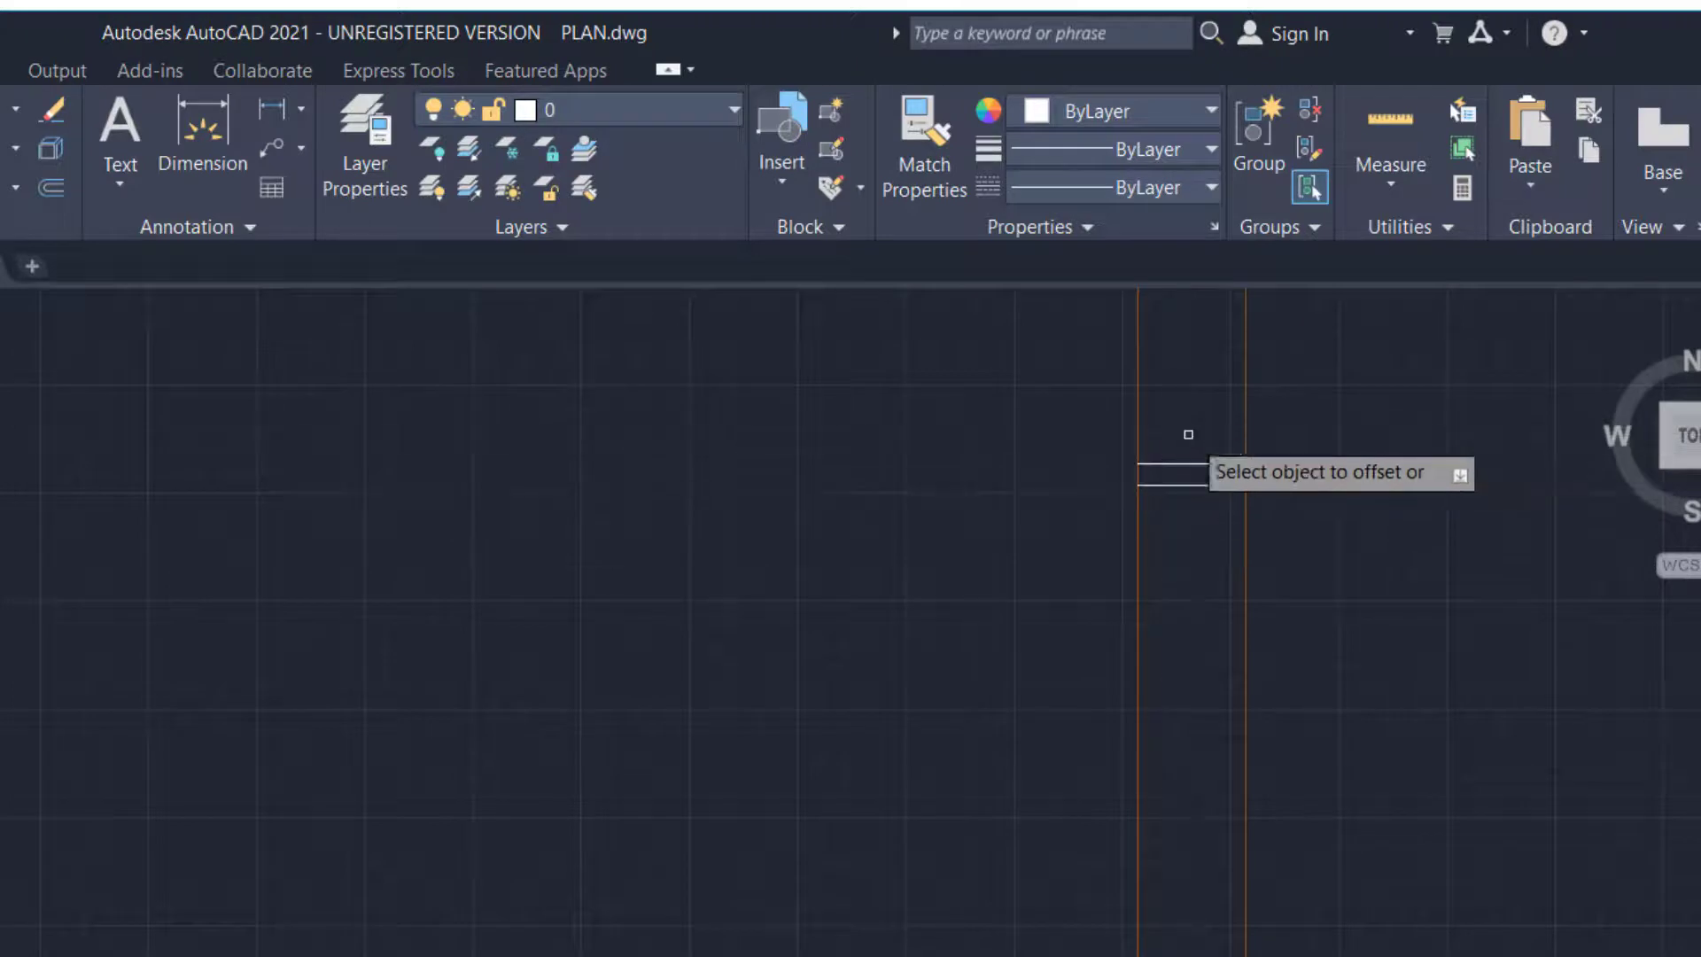
left_click(1191, 485)
left_click(1193, 516)
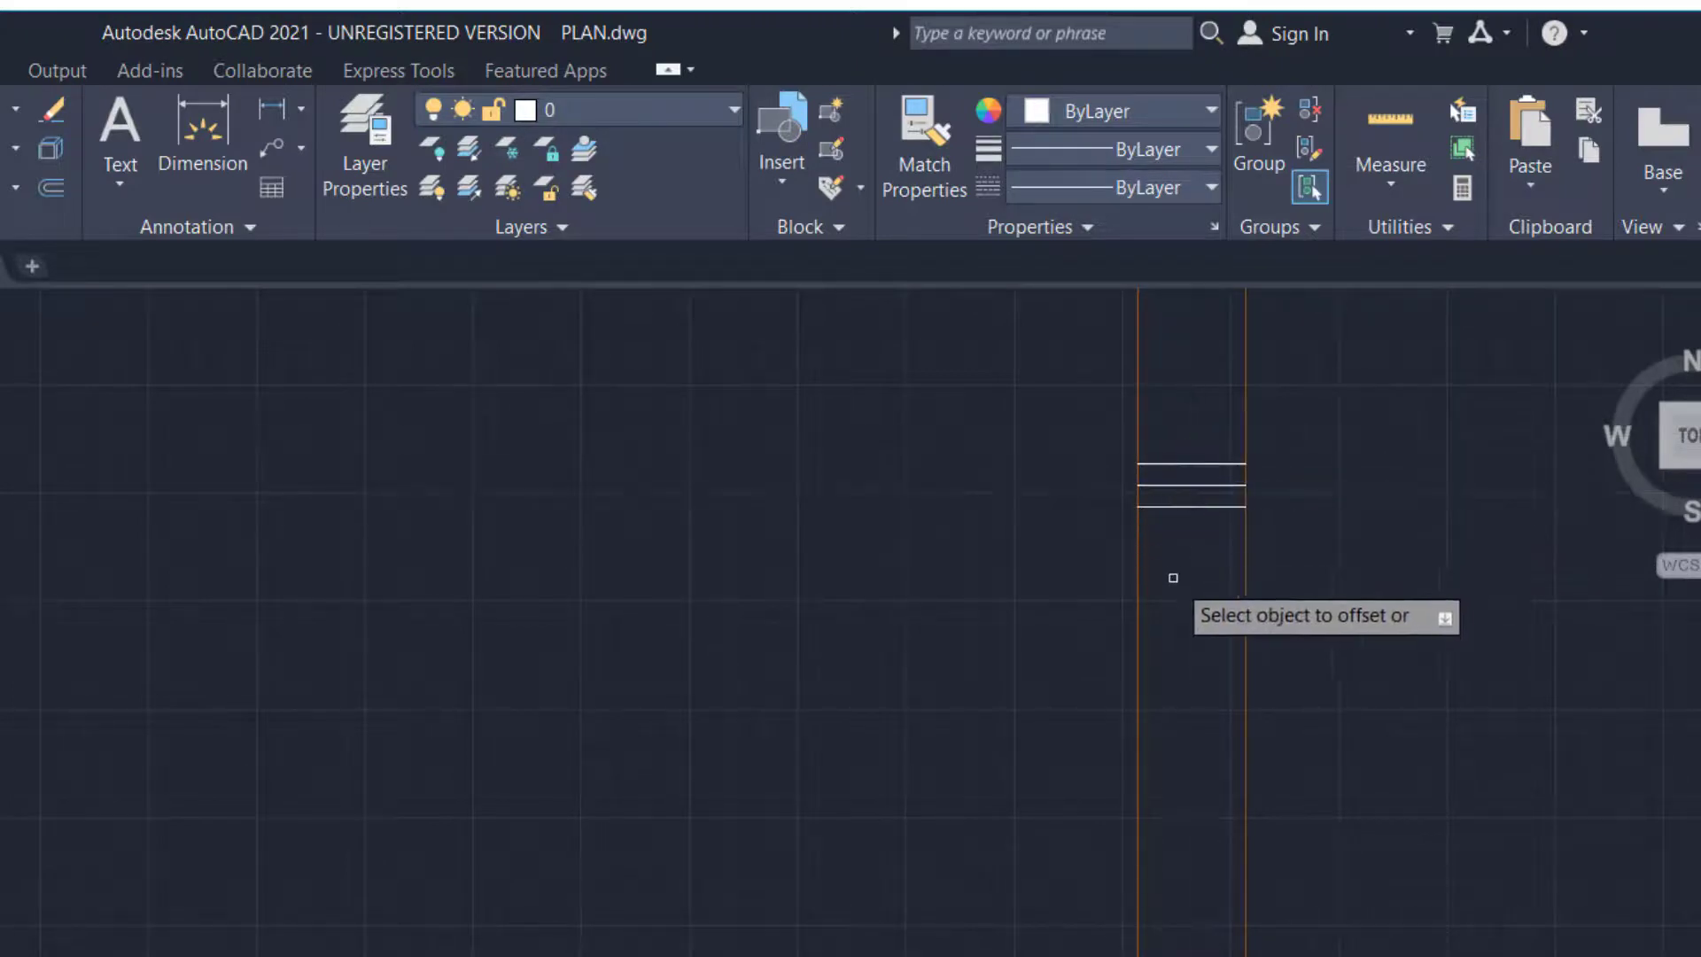
key("Return")
left_click(1197, 485)
key("Delete")
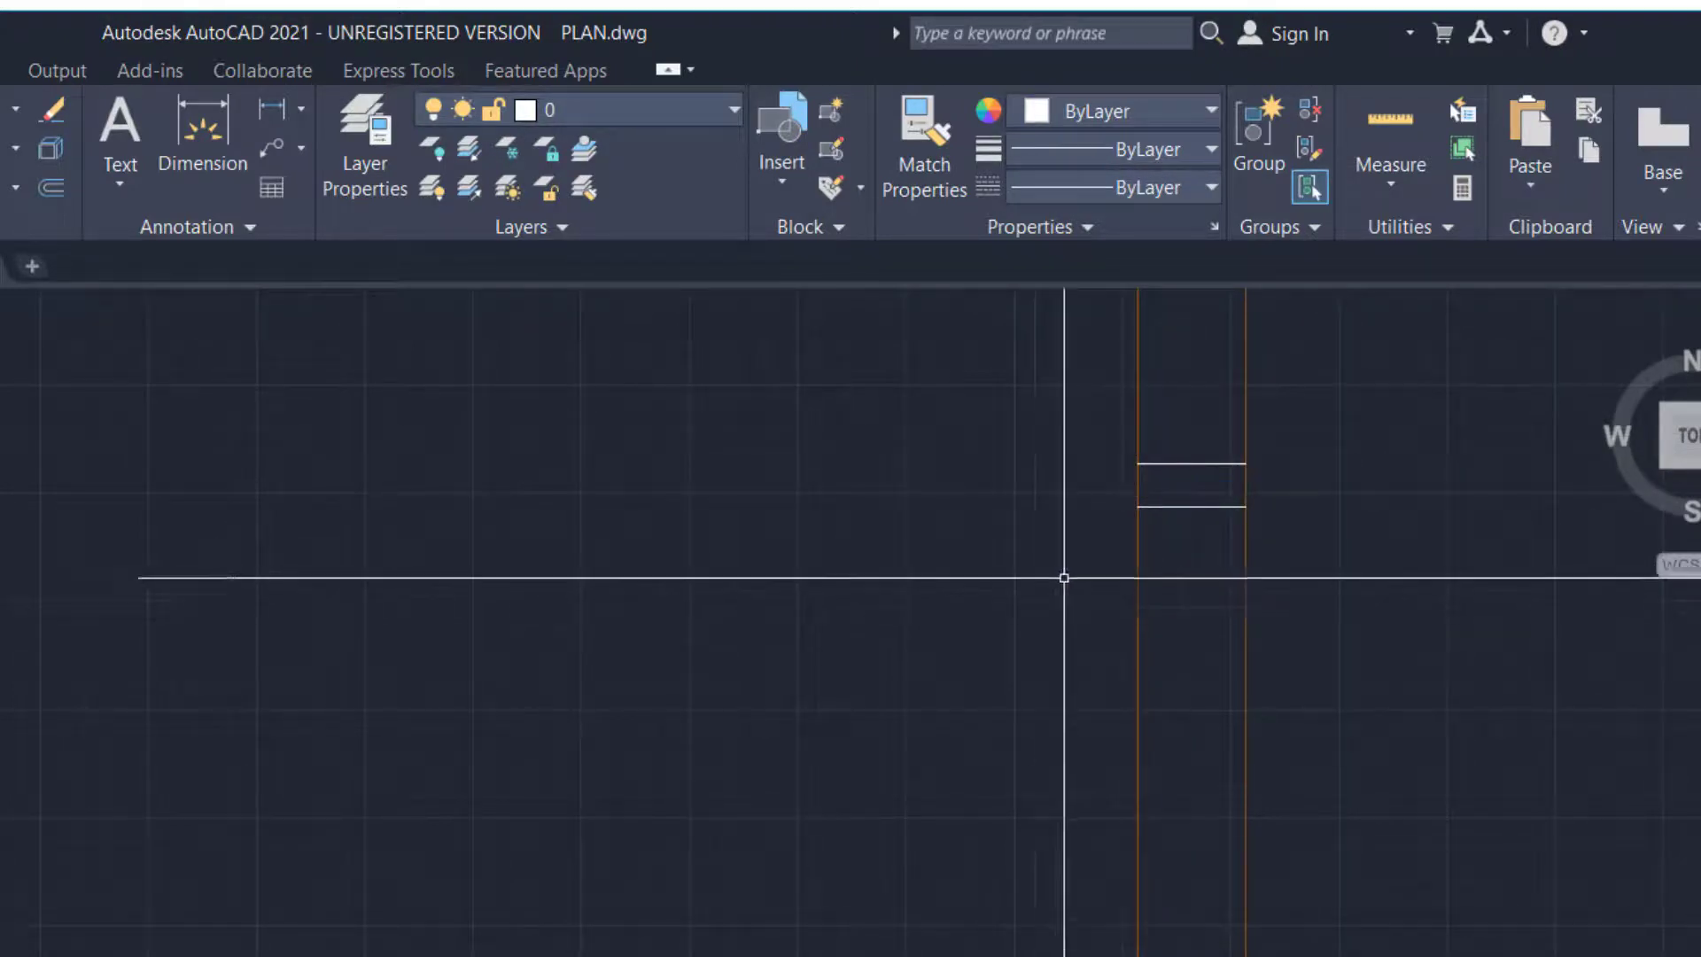
Match the properties of the side window's orange frame line to its two white middle mullion lines
type("MA")
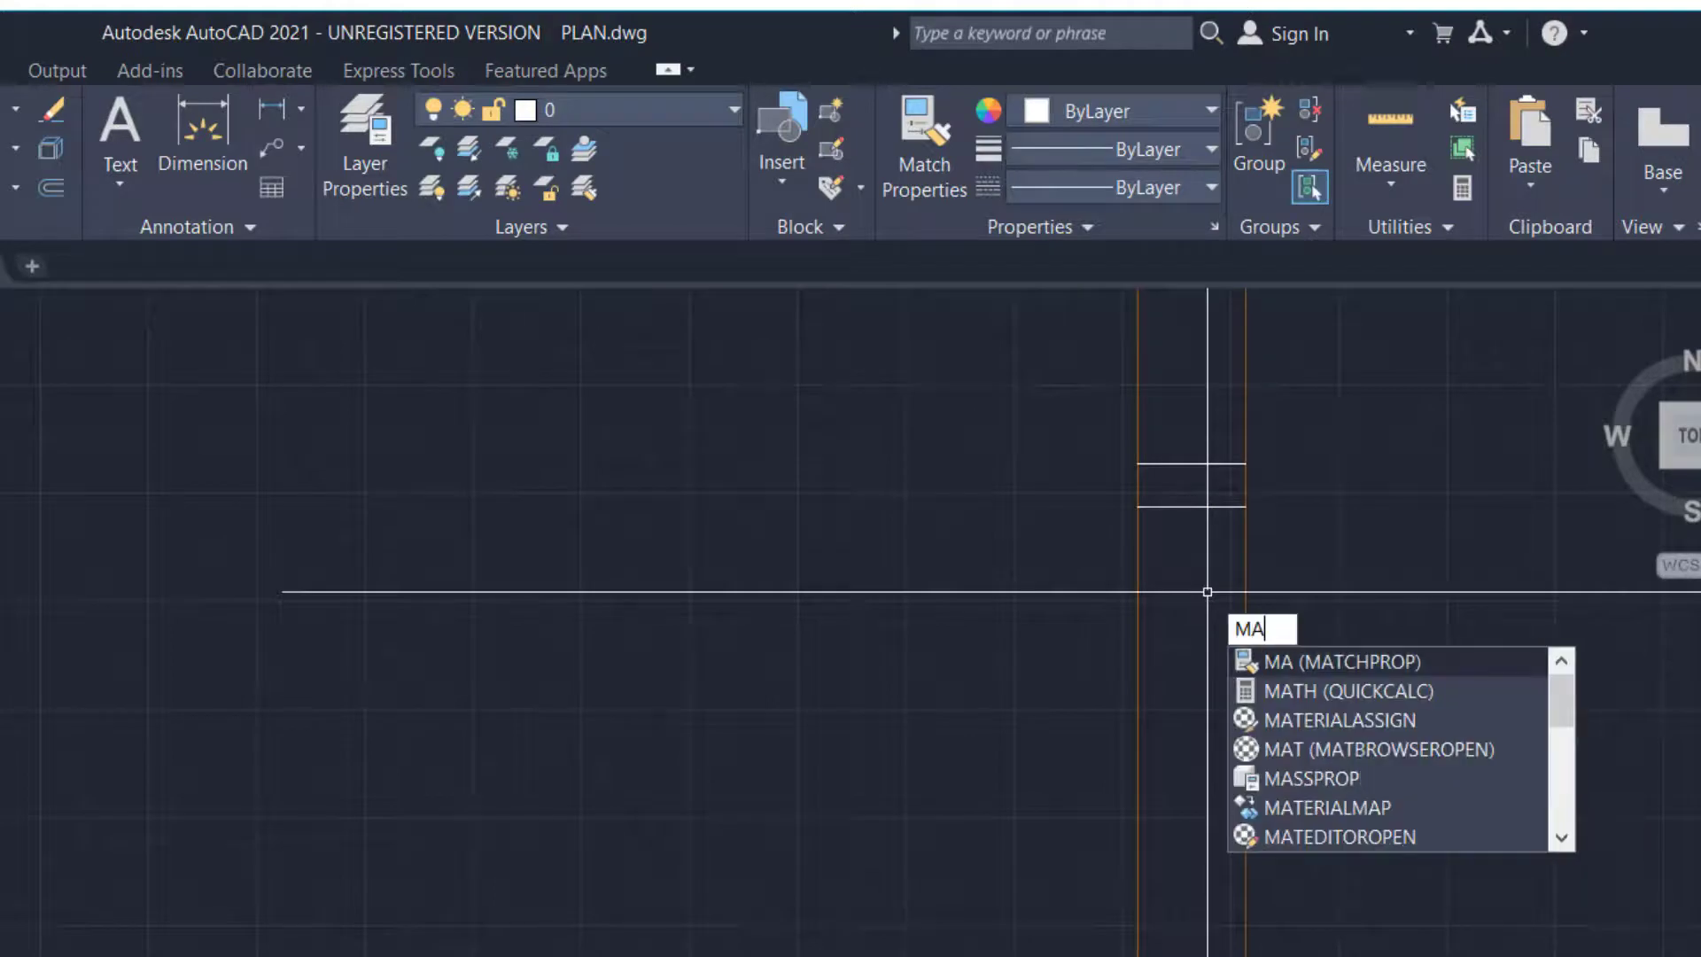
key("Return")
left_click(1245, 600)
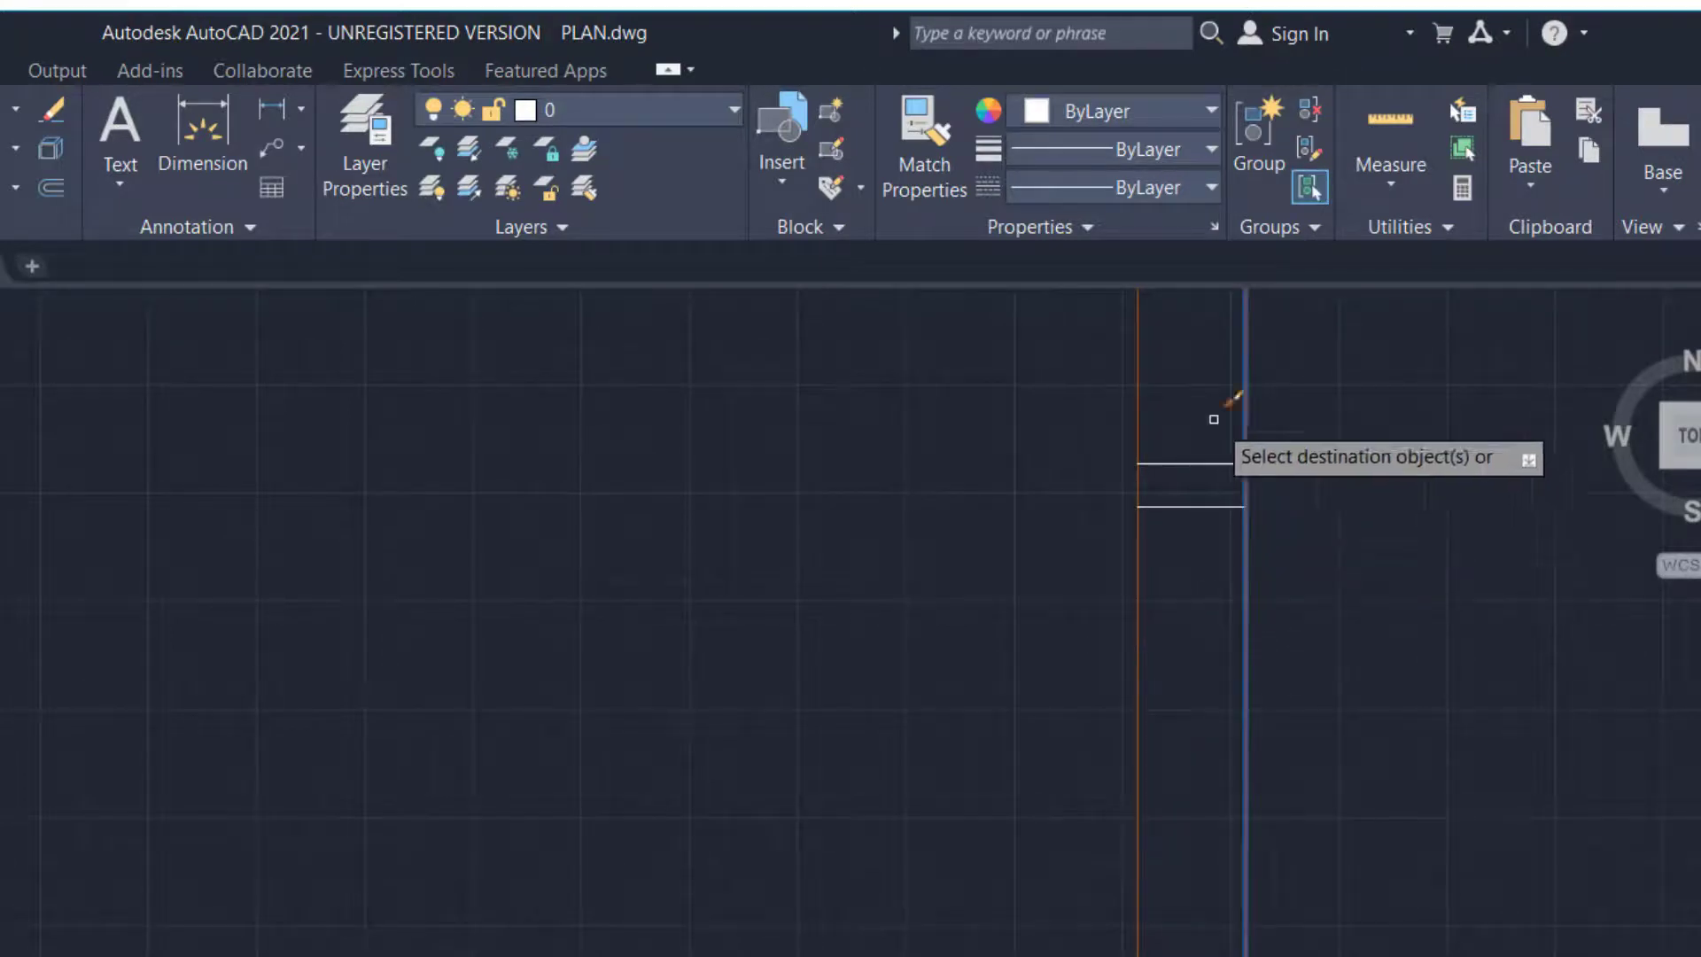
left_click(1200, 380)
left_click(1152, 576)
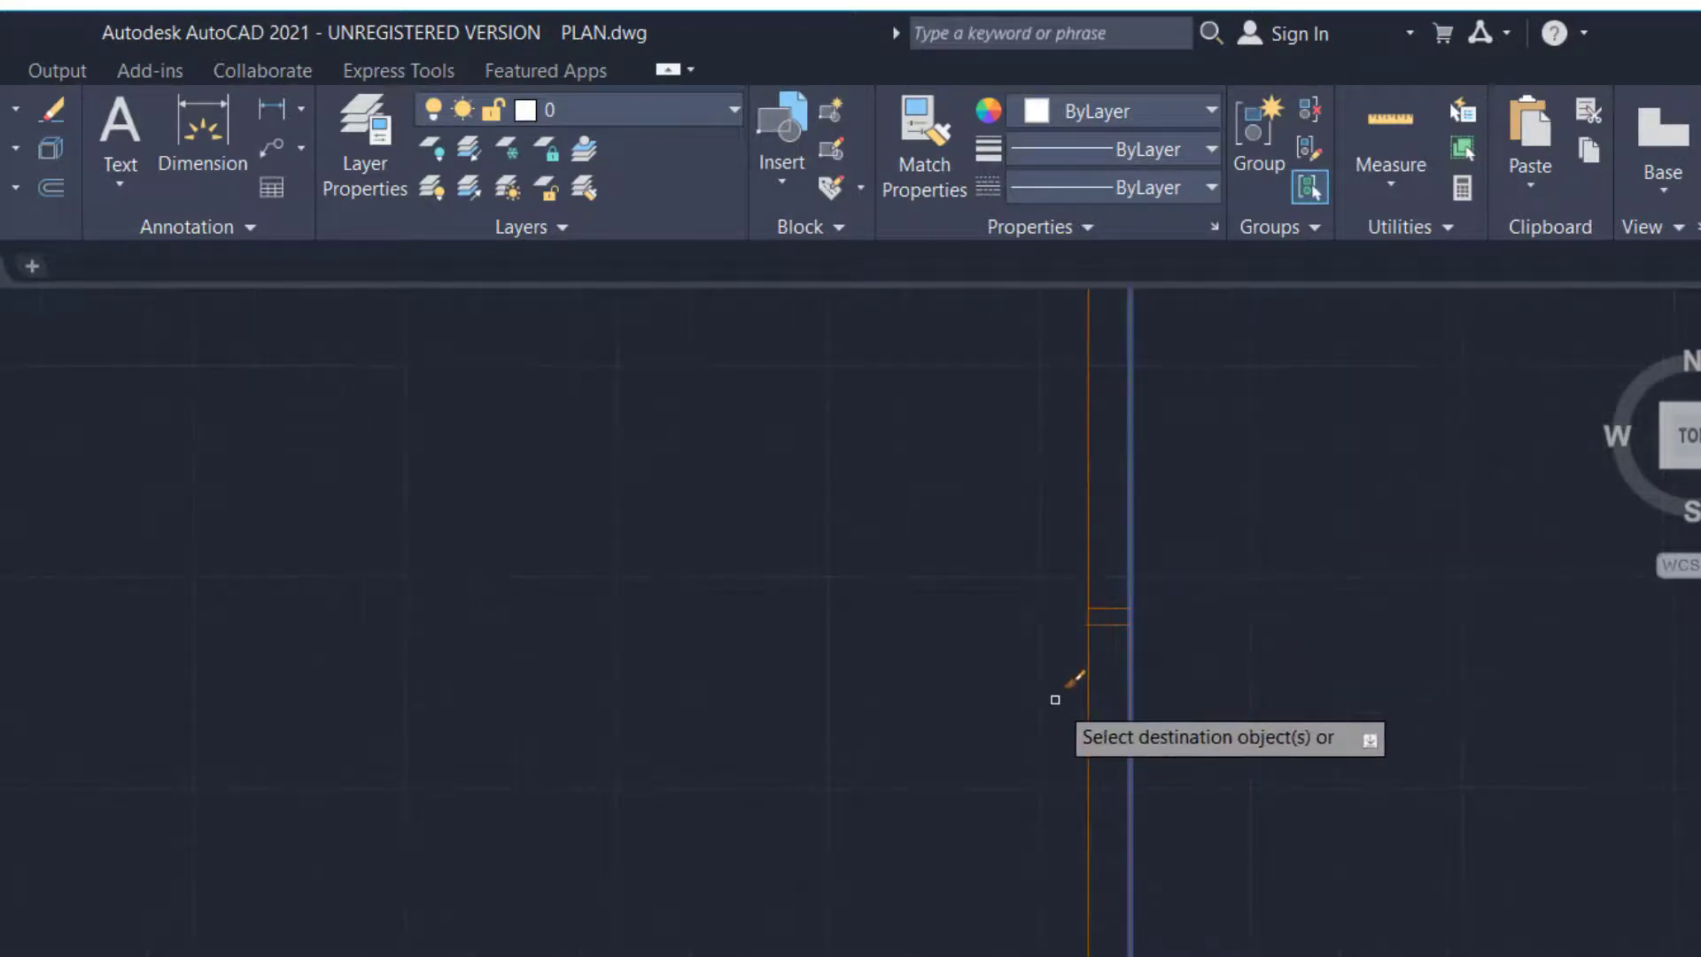
key("Return")
scroll(1037, 727, "down", 6)
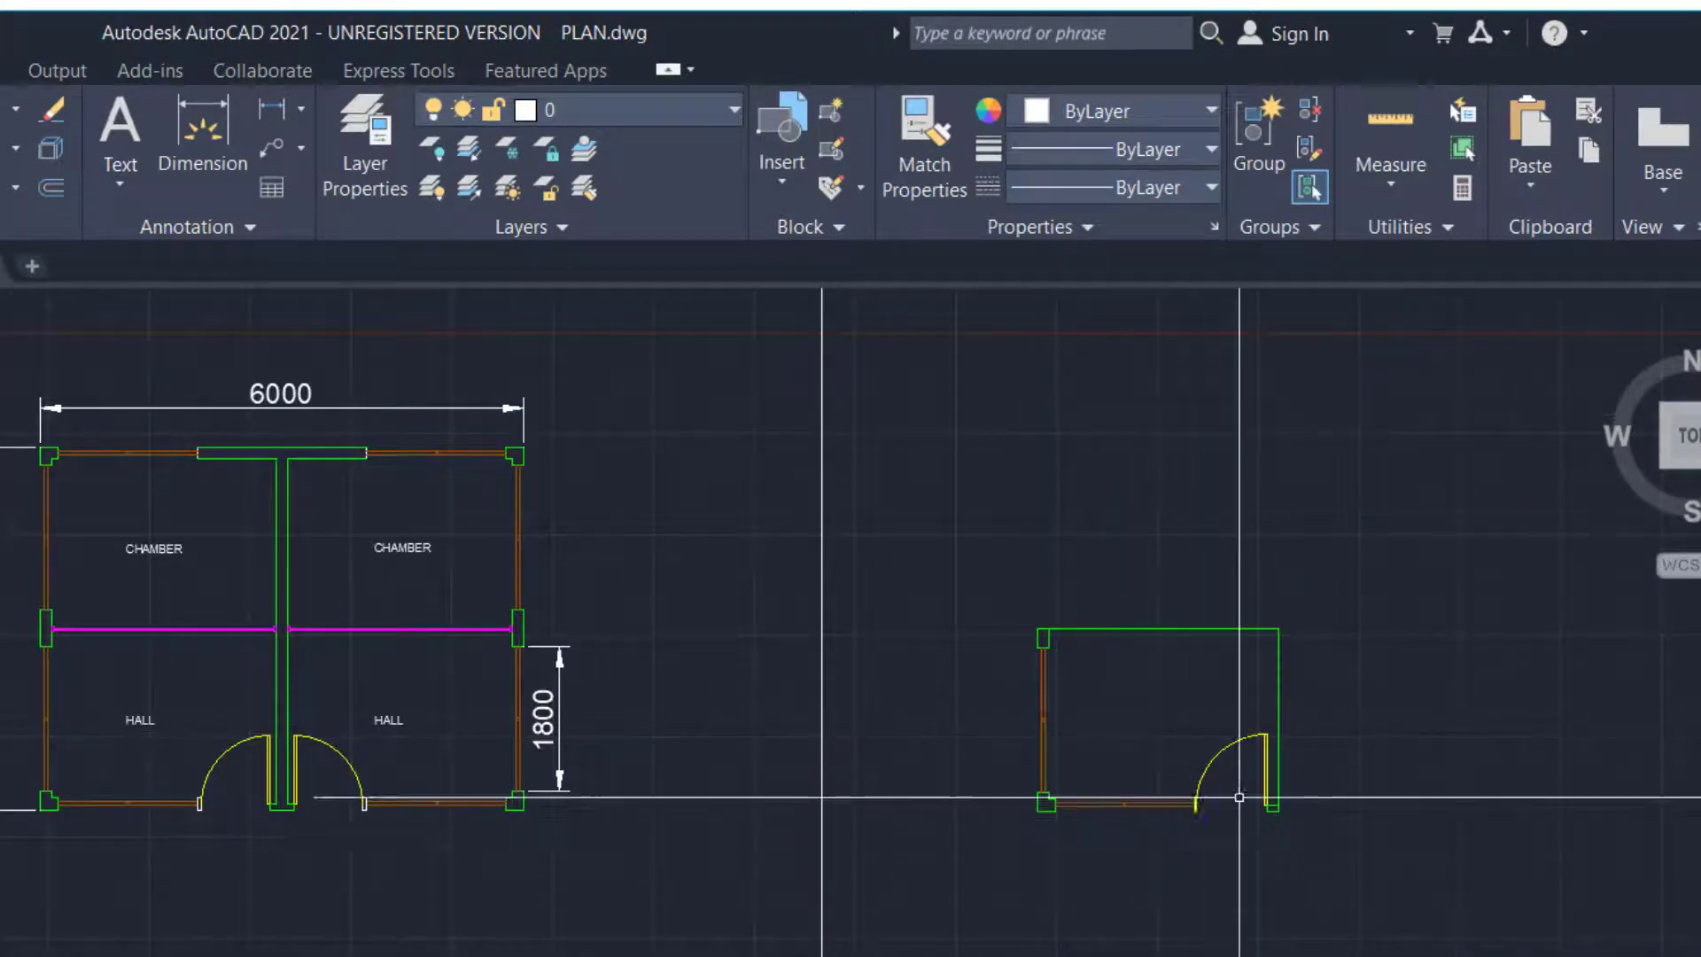
Match the properties of the yellow jamb line to the remaining line of the small jamb between the front window and door
scroll(1097, 930, "up", 8)
scroll(1019, 797, "down", 3)
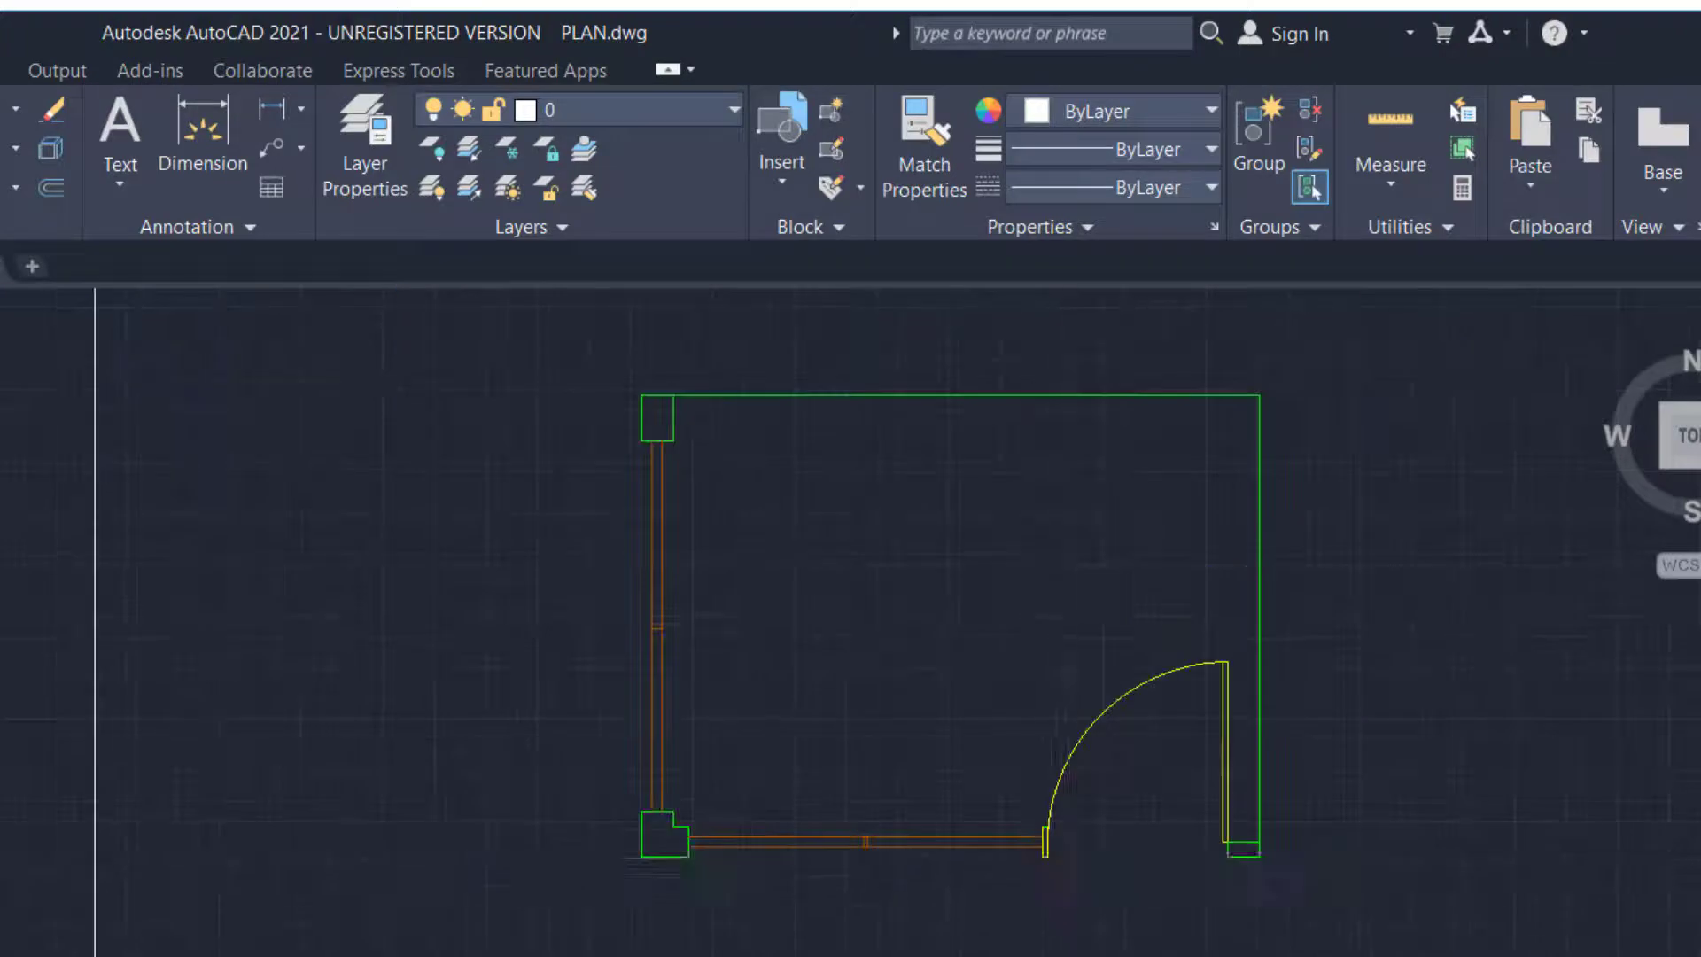
scroll(1018, 790, "up", 8)
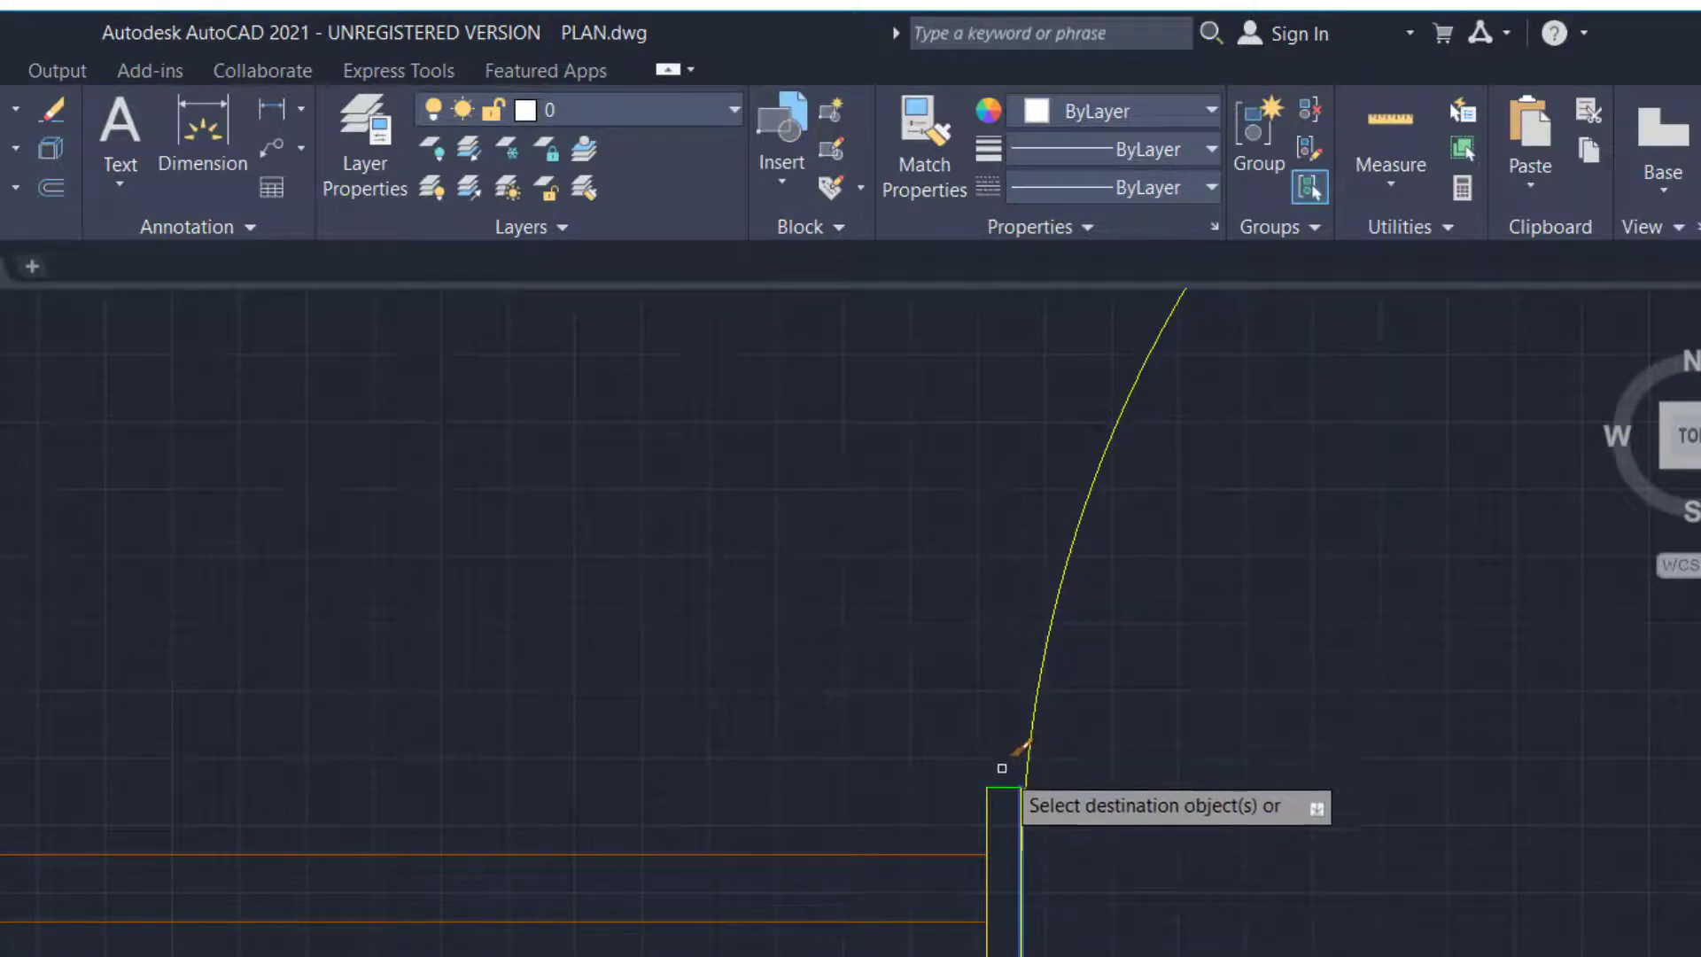
scroll(980, 799, "down", 6)
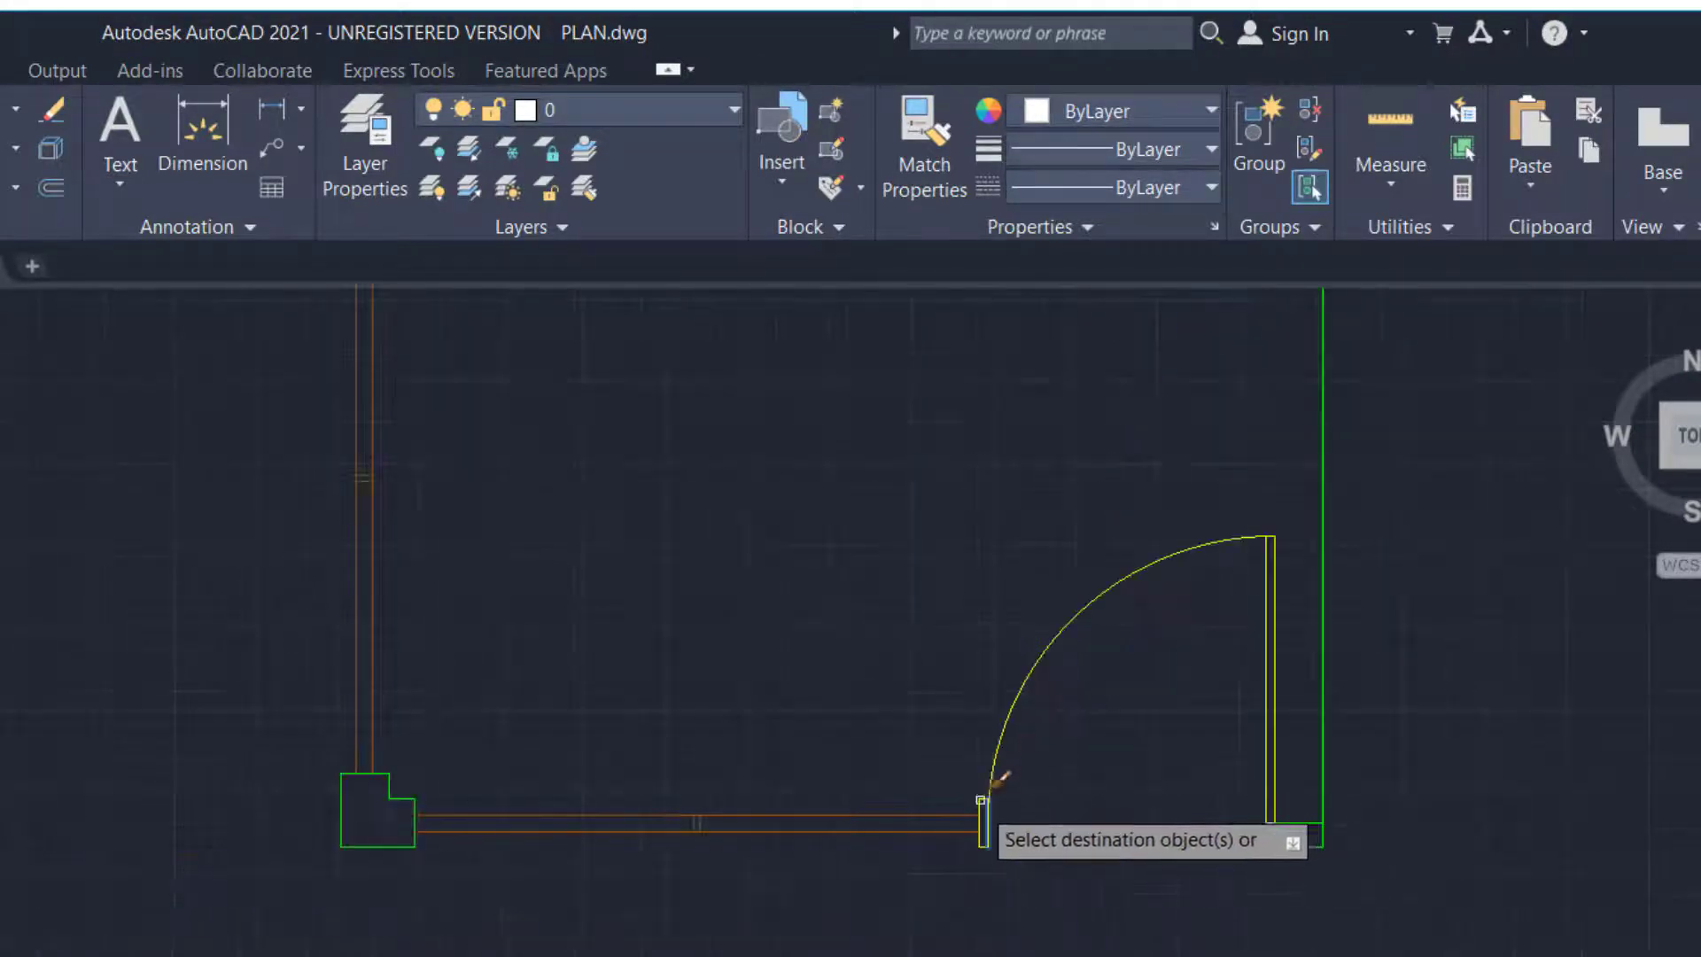
key("Escape")
scroll(1009, 900, "down", 6)
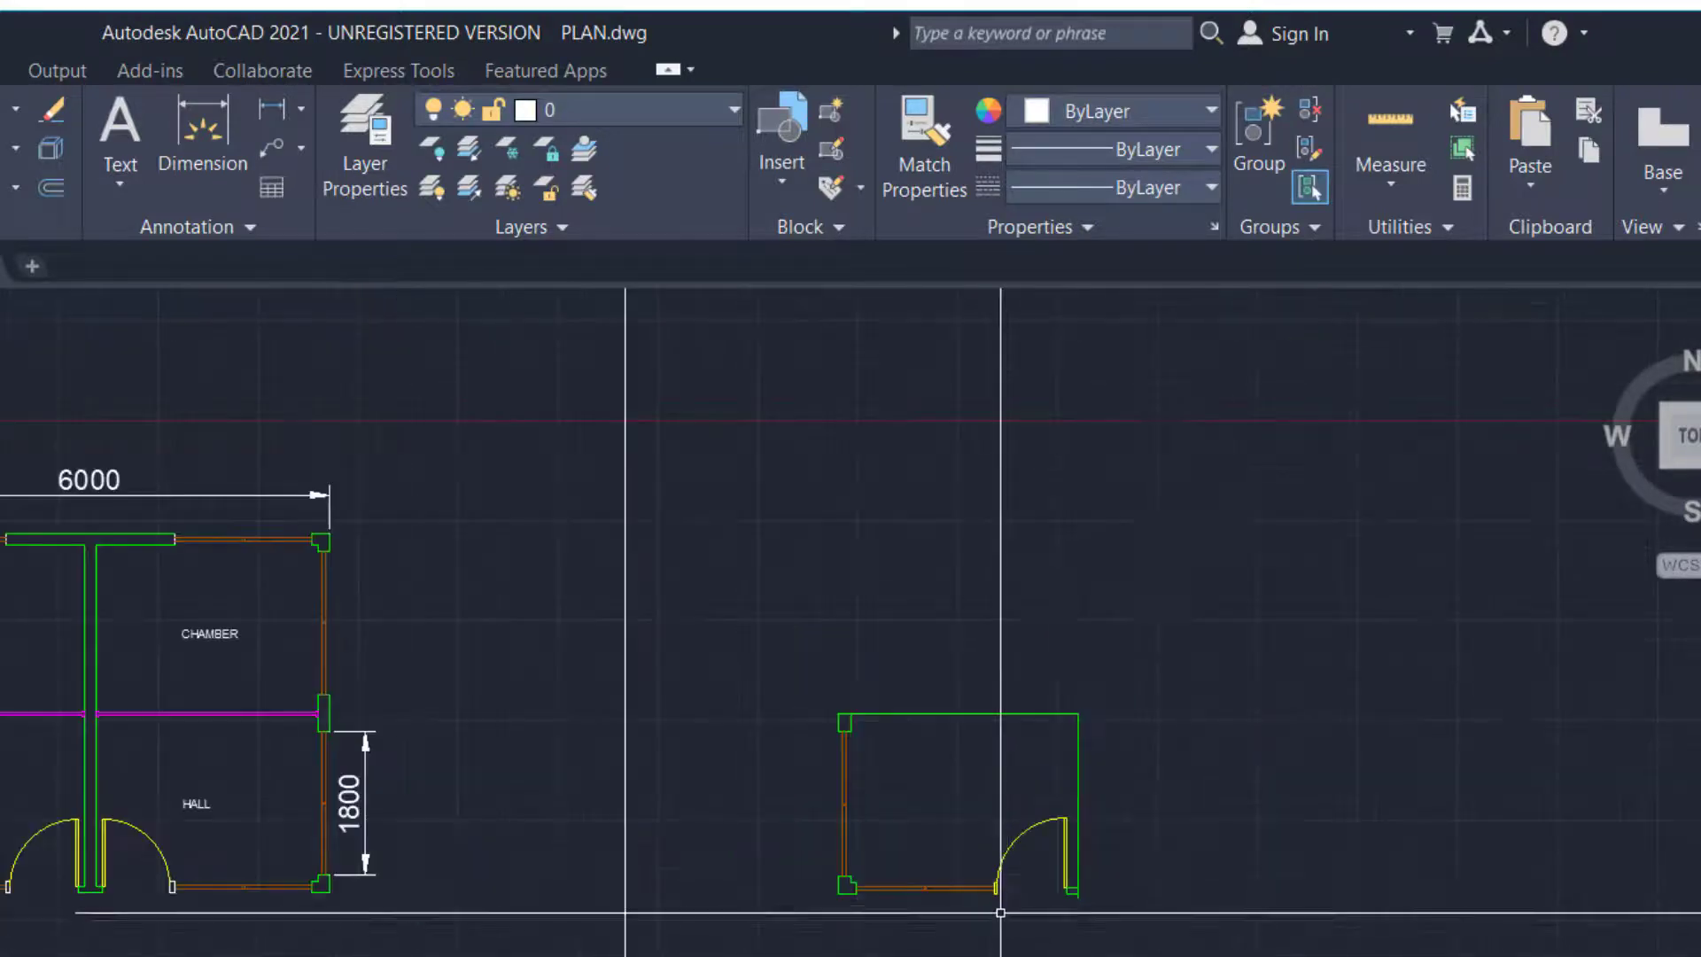
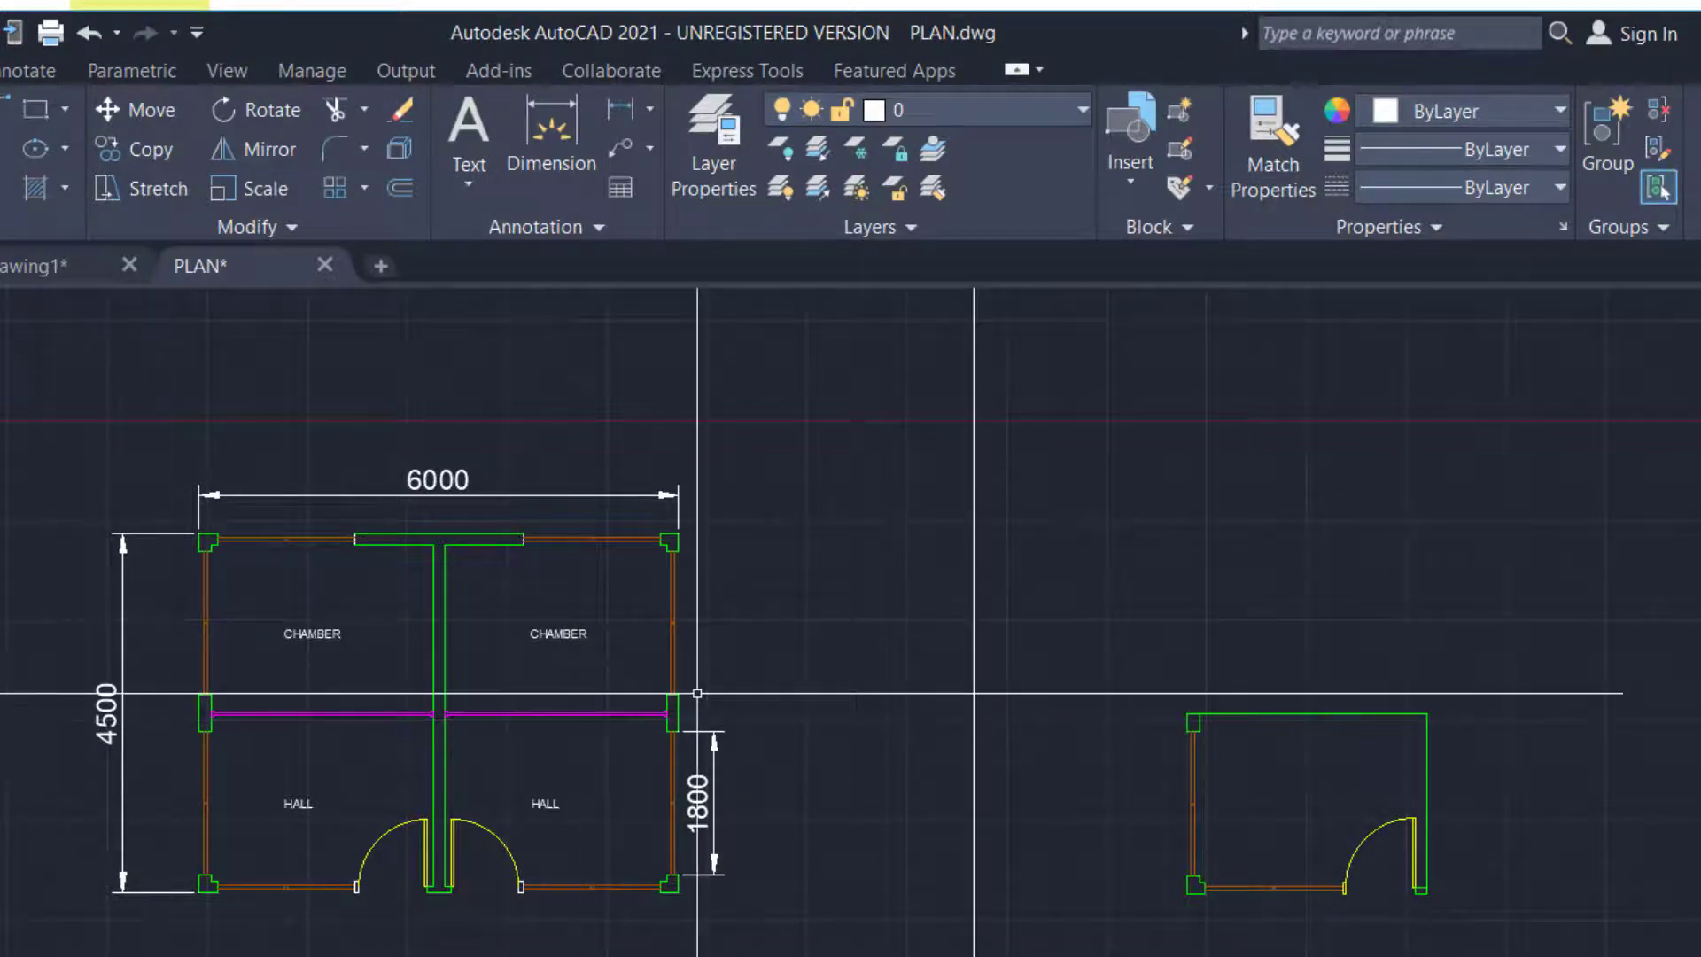
Mirror the left columns, side window, front window and jamb about the green horizontal middle line, keeping the source objects
left_click(1123, 647)
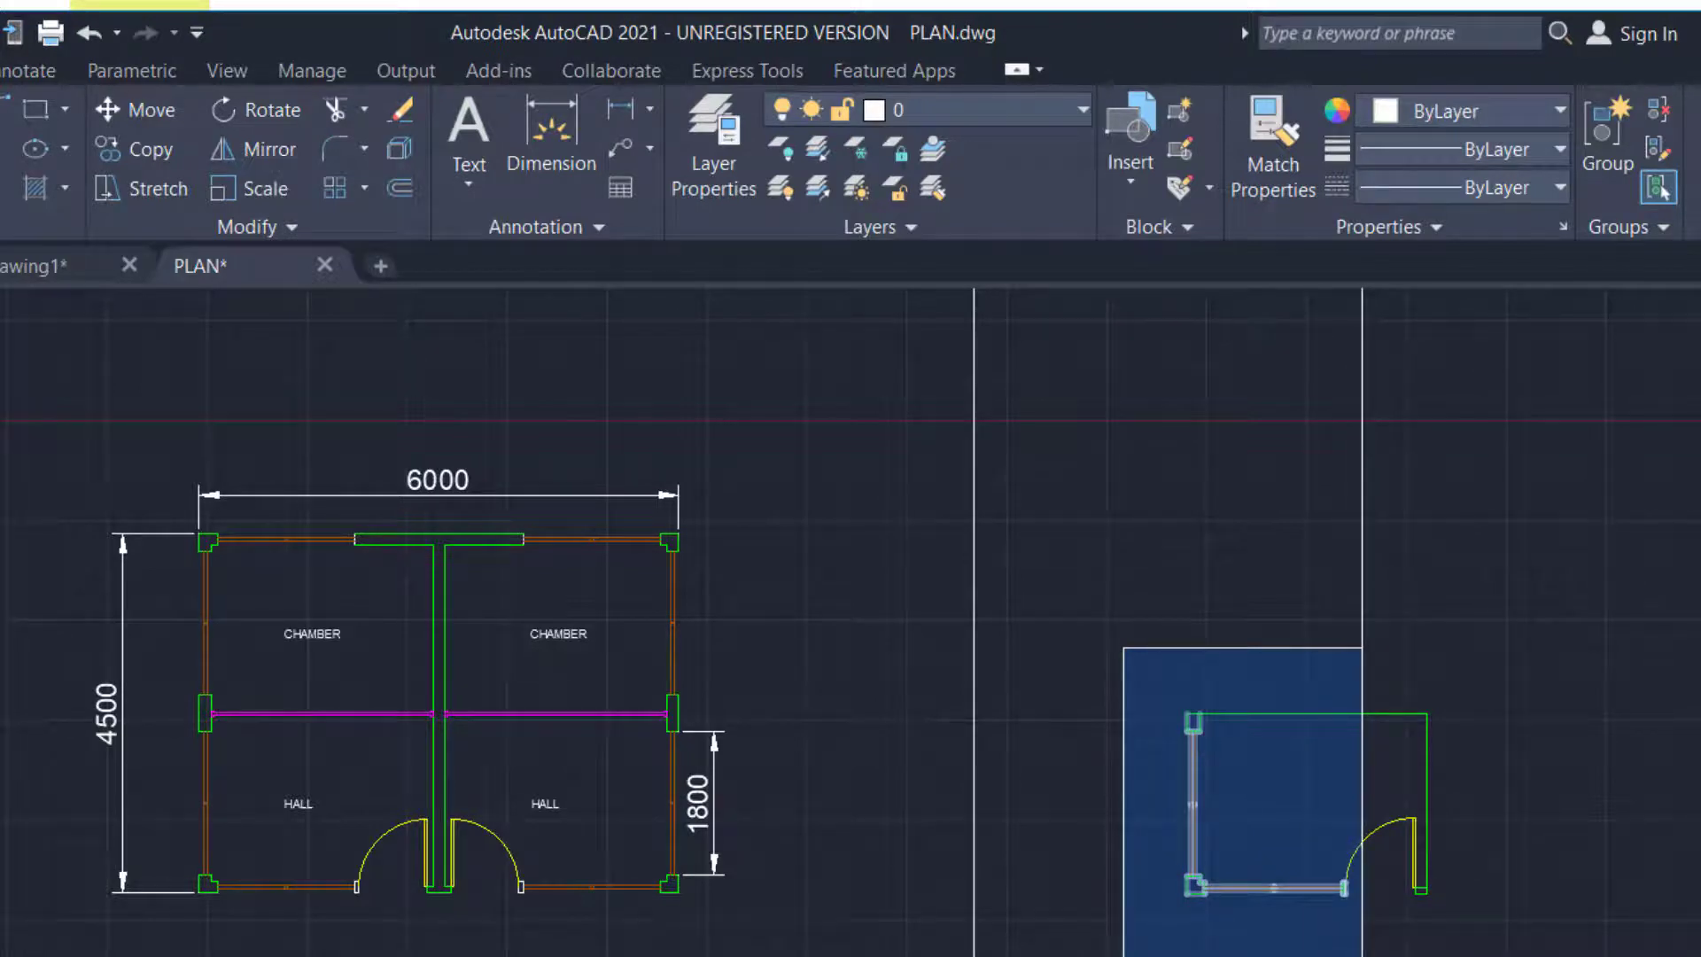
left_click(1362, 955)
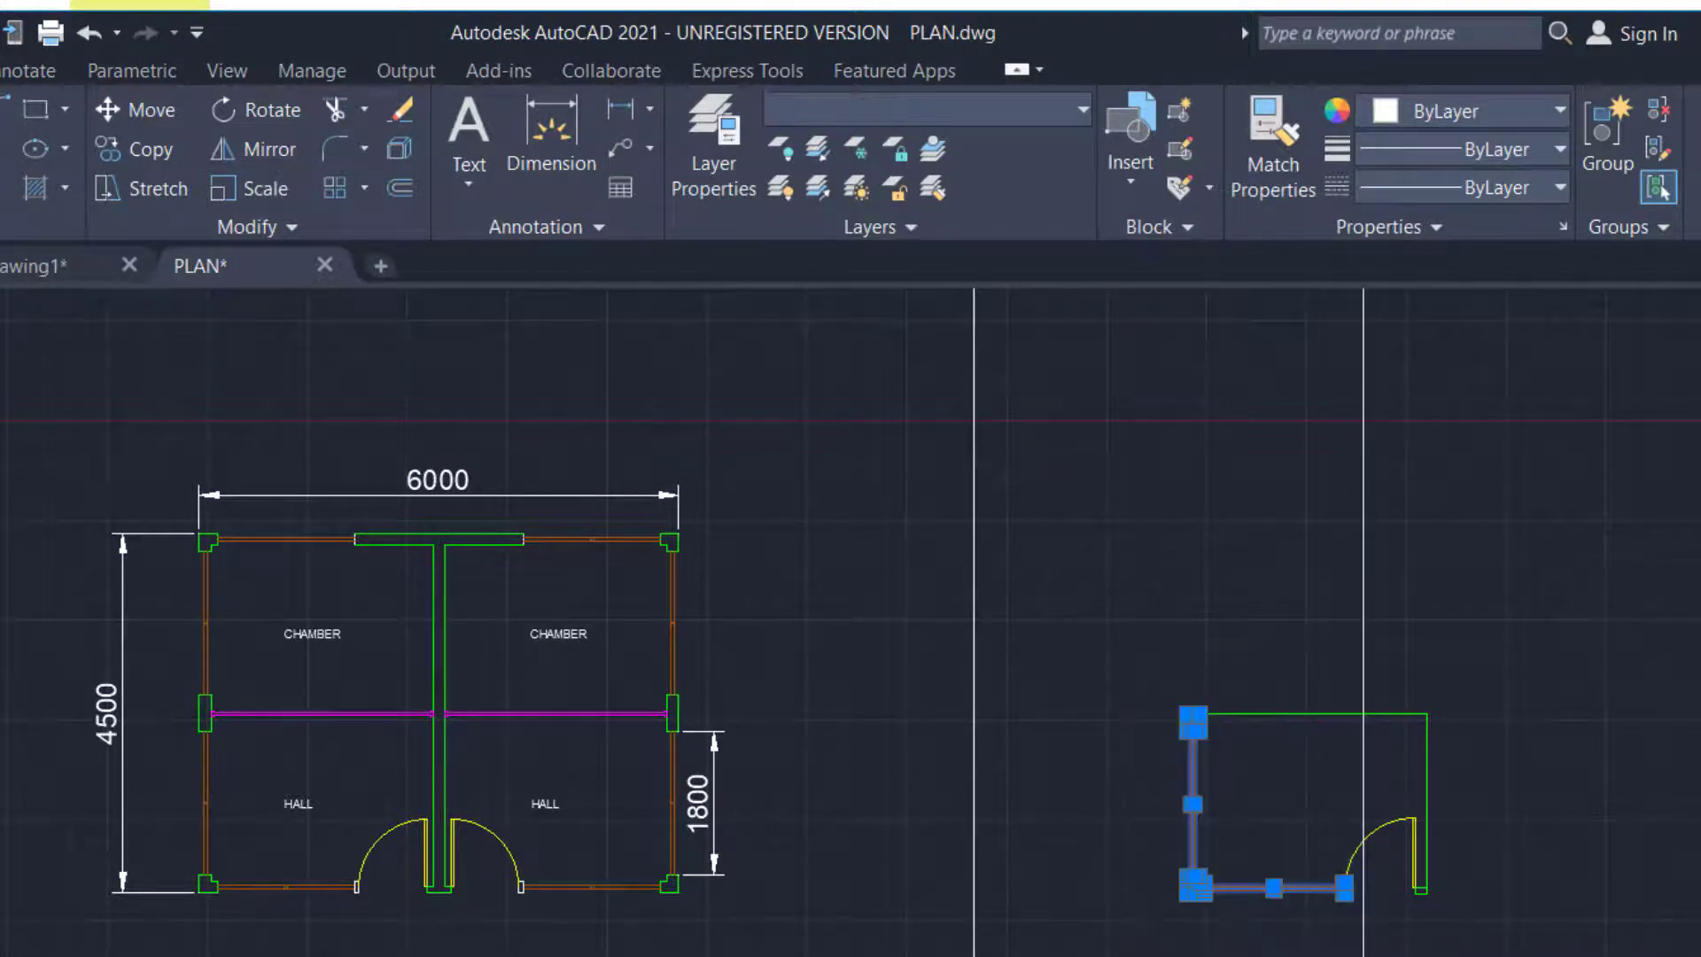
left_click(227, 149)
scroll(1088, 687, "up", 3)
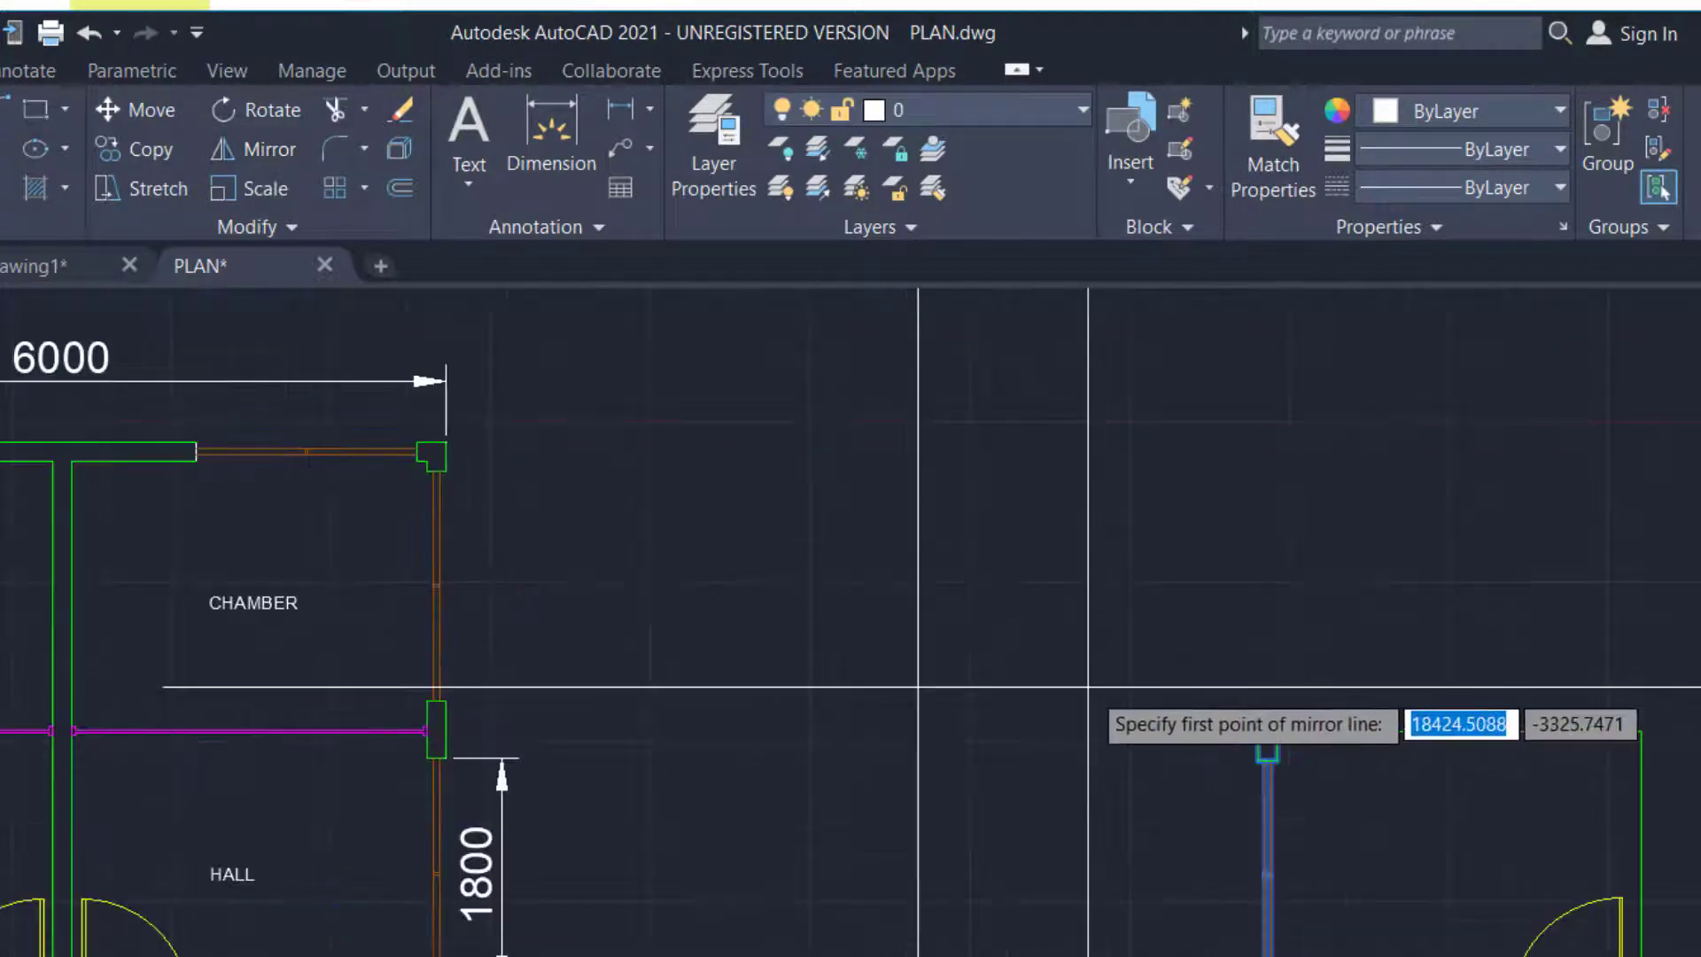
scroll(1265, 771, "up", 4)
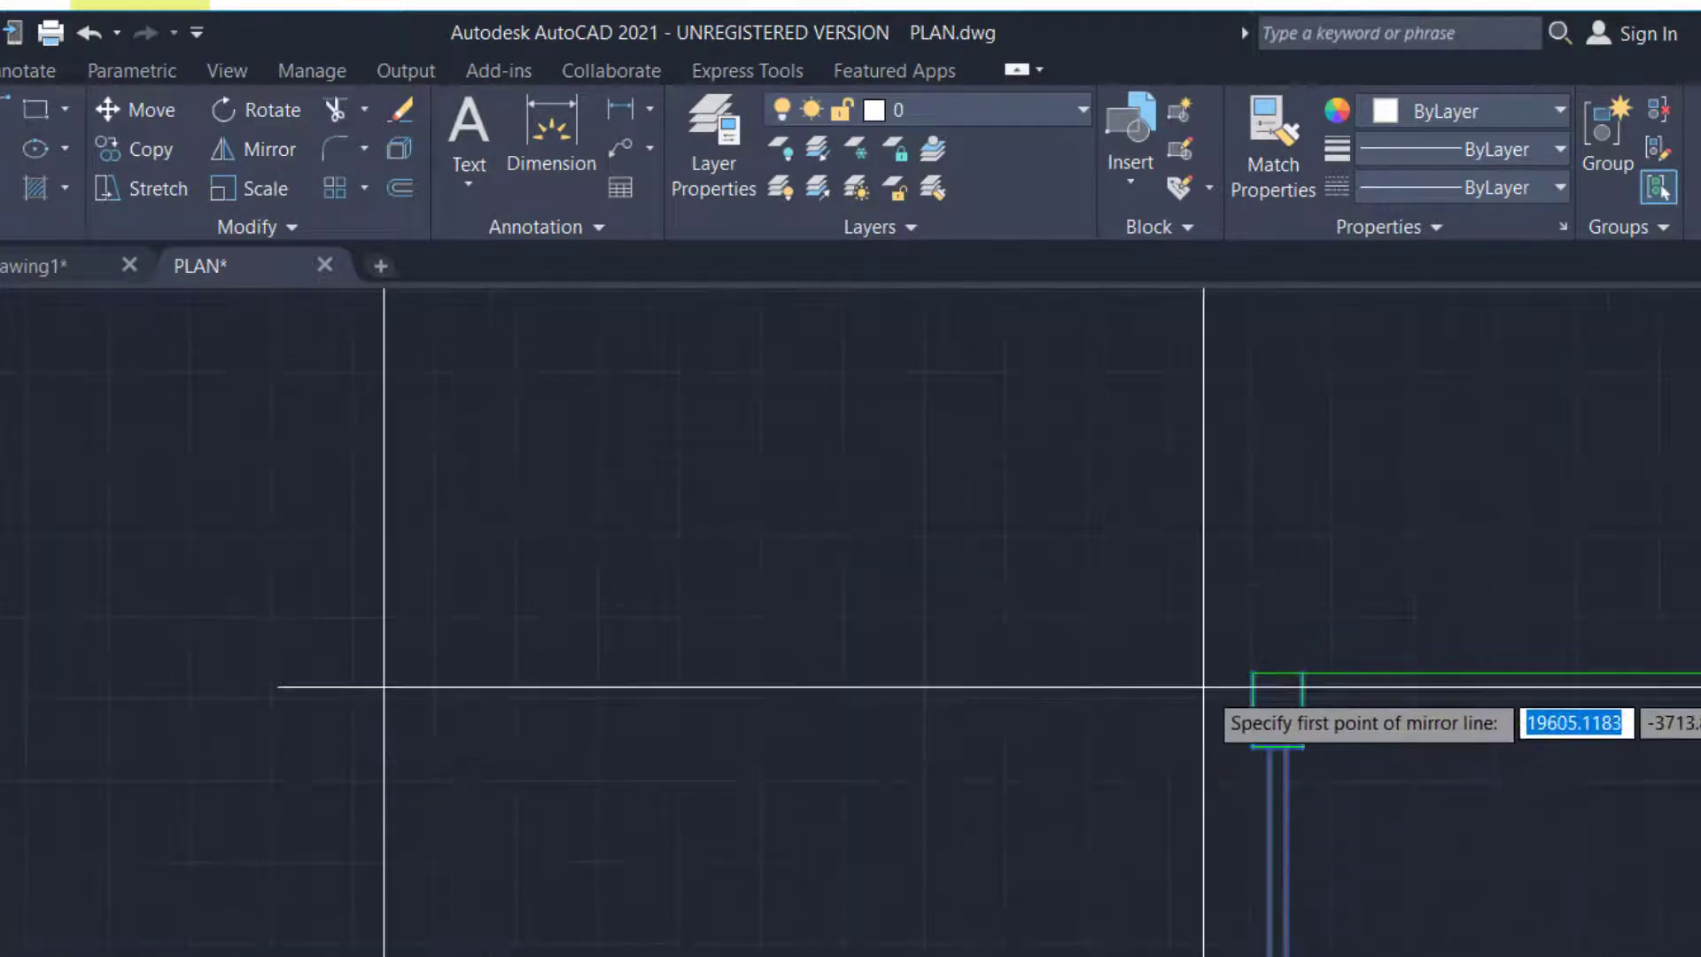
left_click(1253, 674)
scroll(1253, 675, "down", 5)
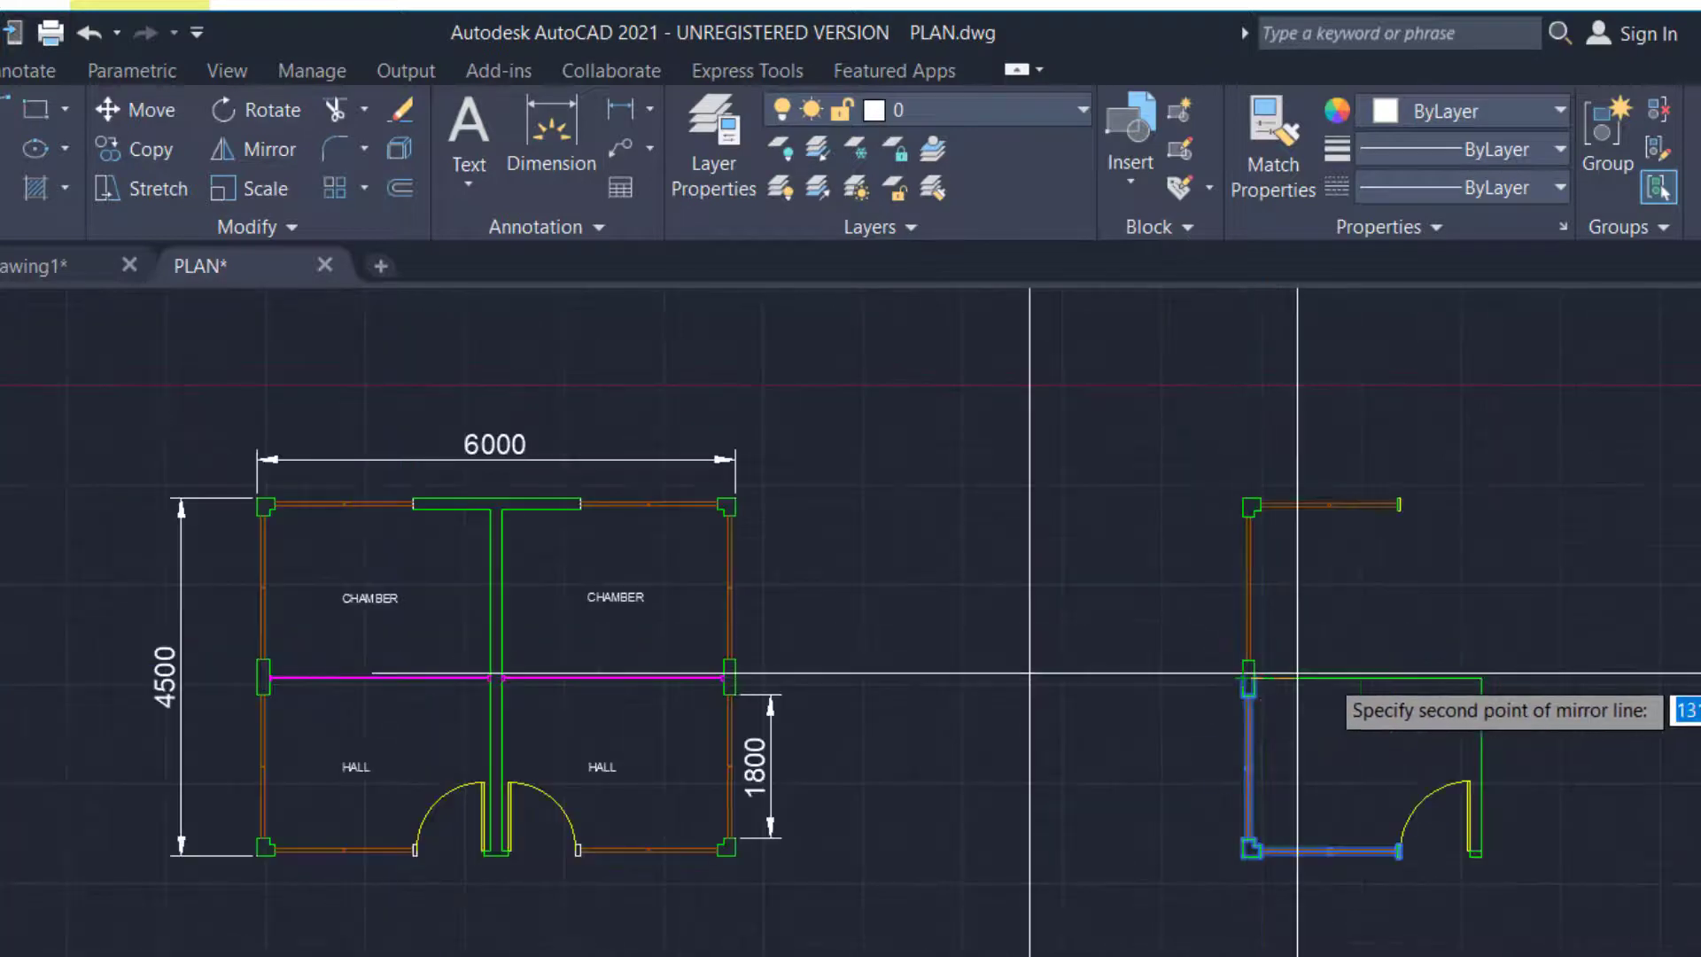
left_click(1469, 682)
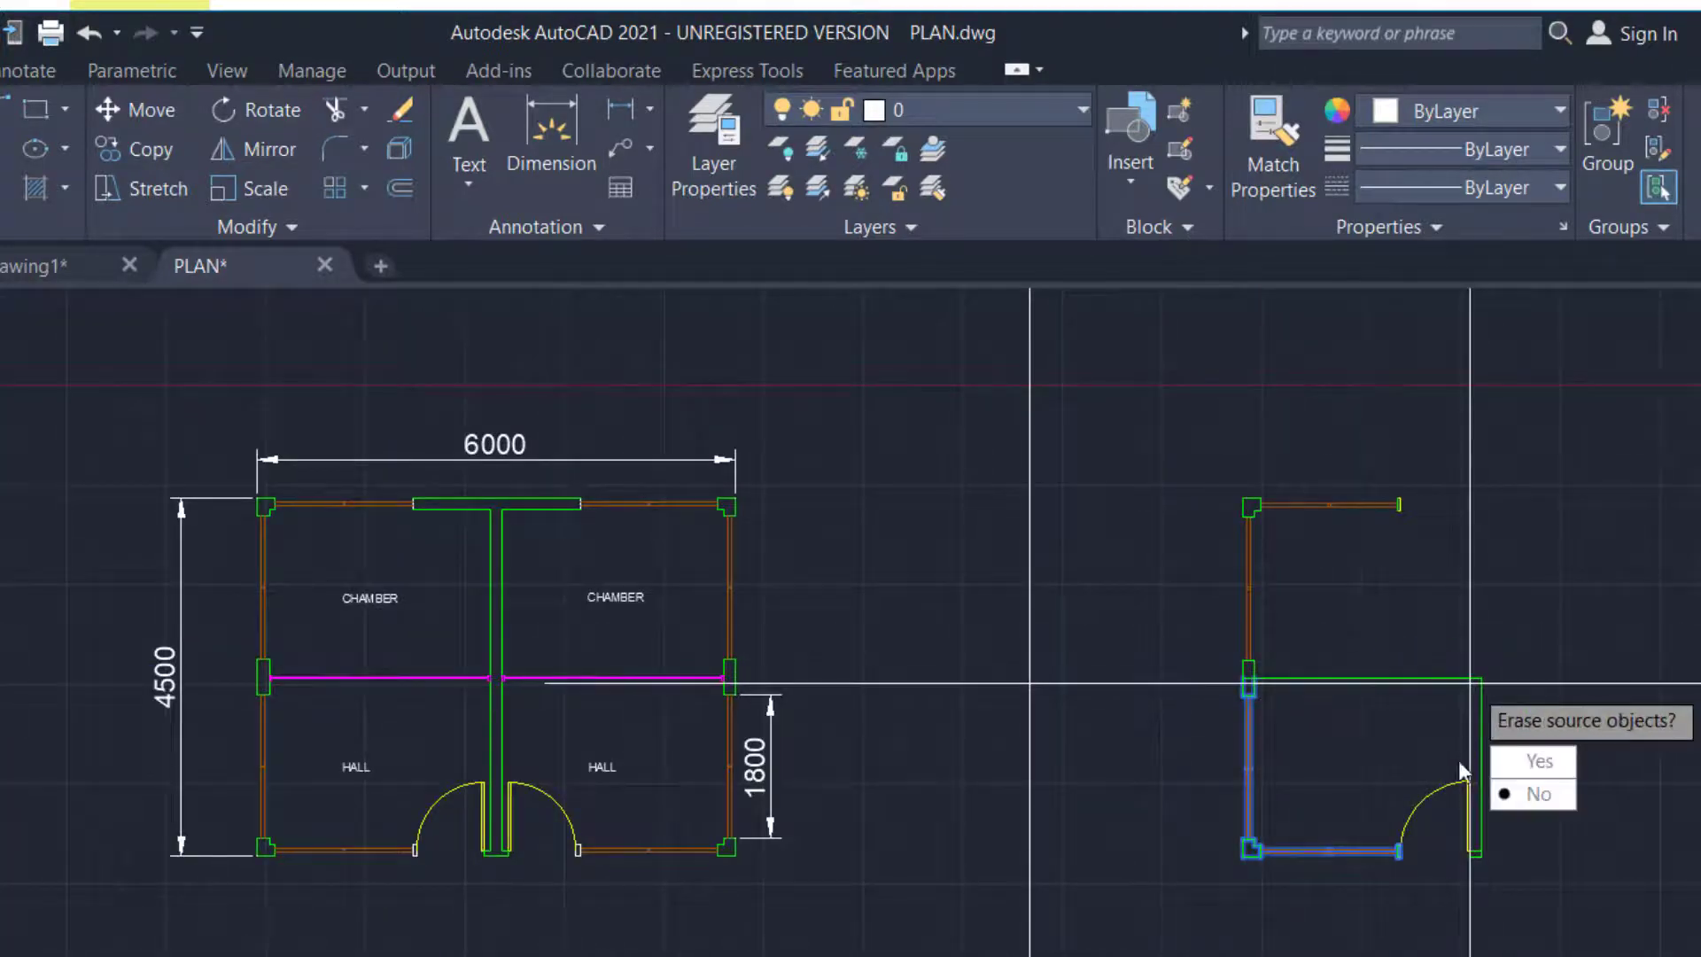
left_click(1522, 794)
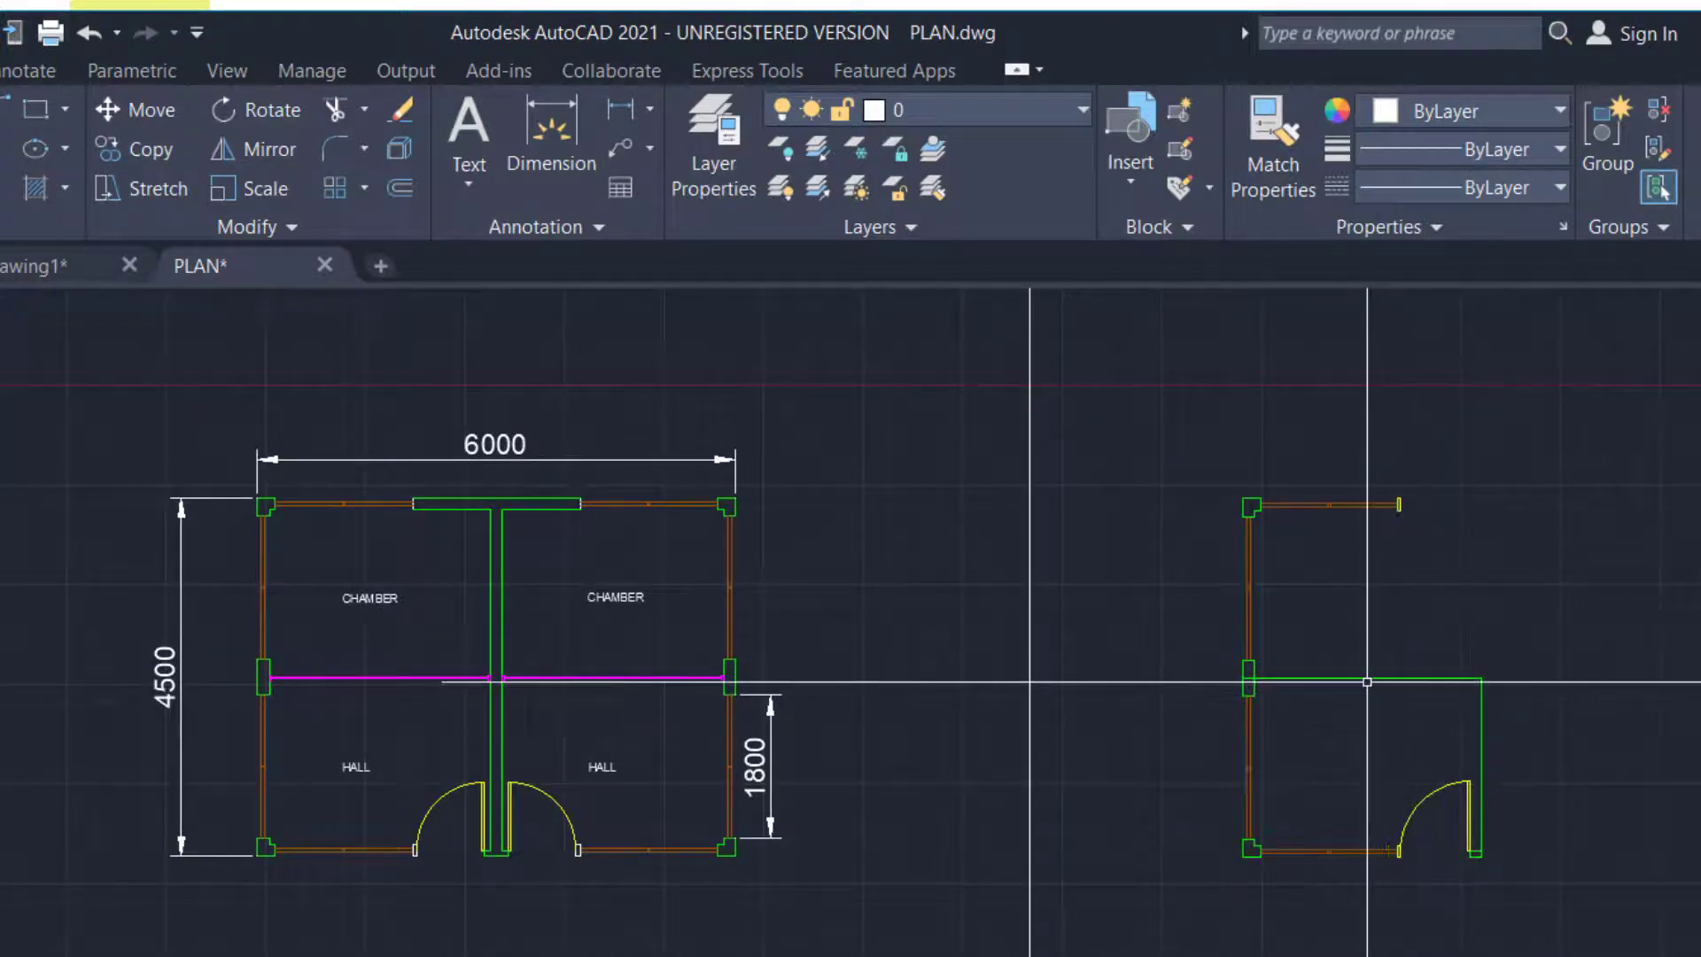
Trim the green horizontal line where it crosses the inside of the middle column on the left wall
scroll(1287, 704, "up", 2)
scroll(1265, 743, "up", 4)
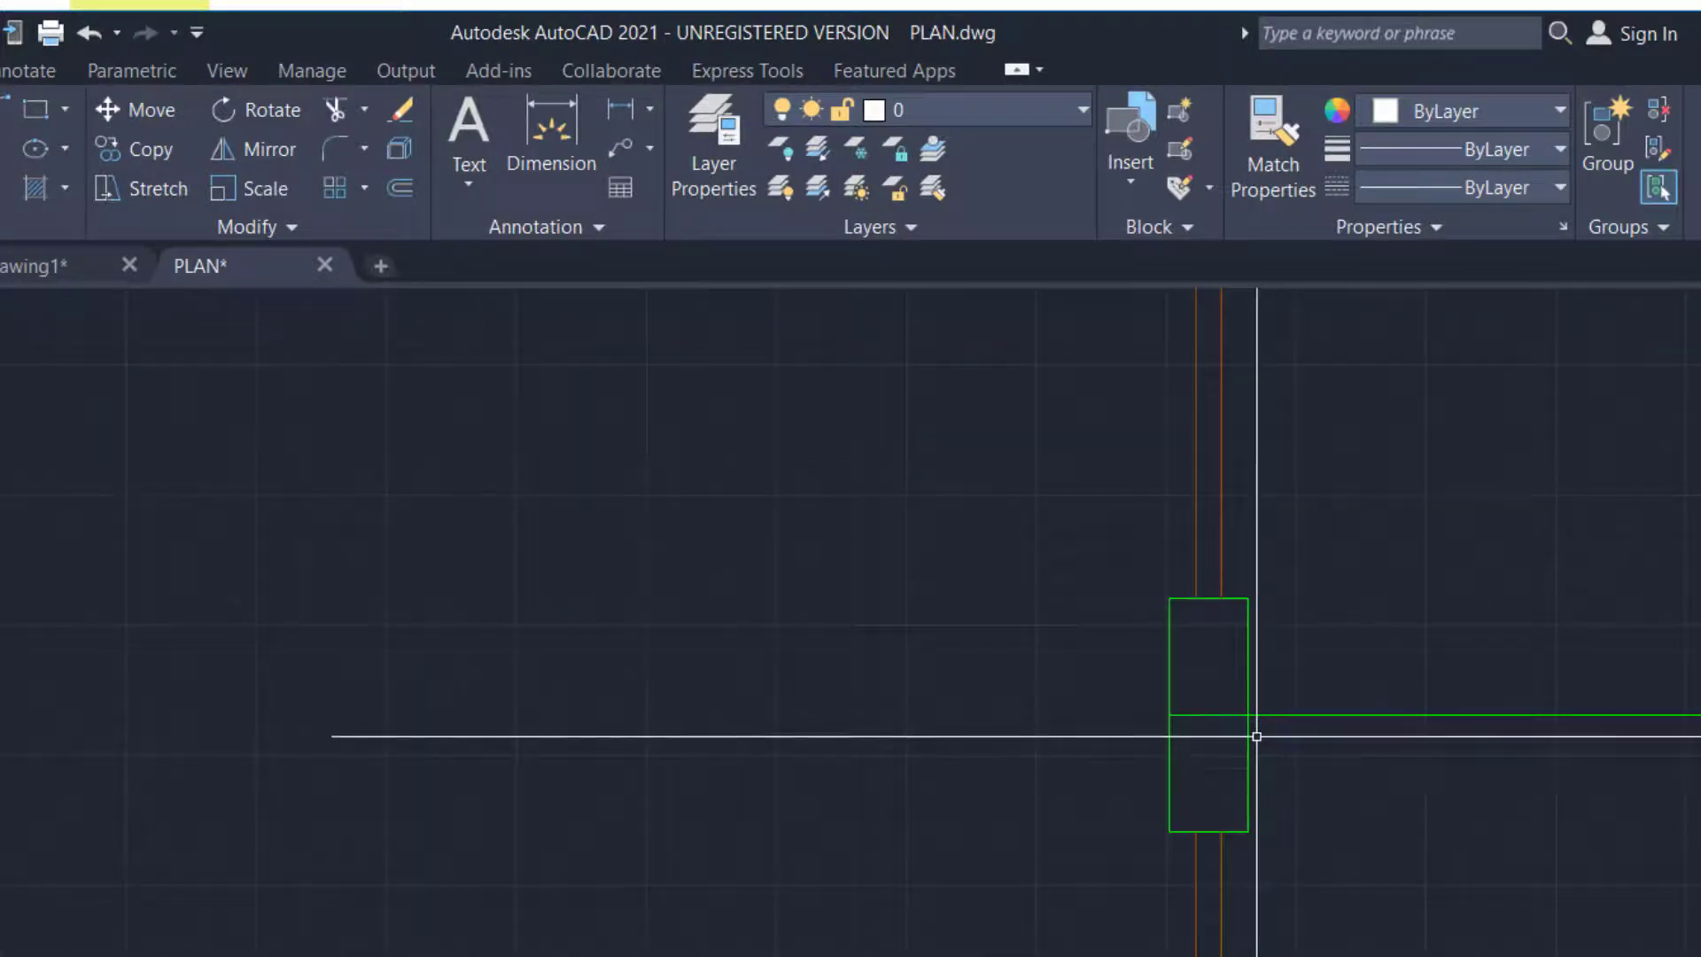
type("TRV")
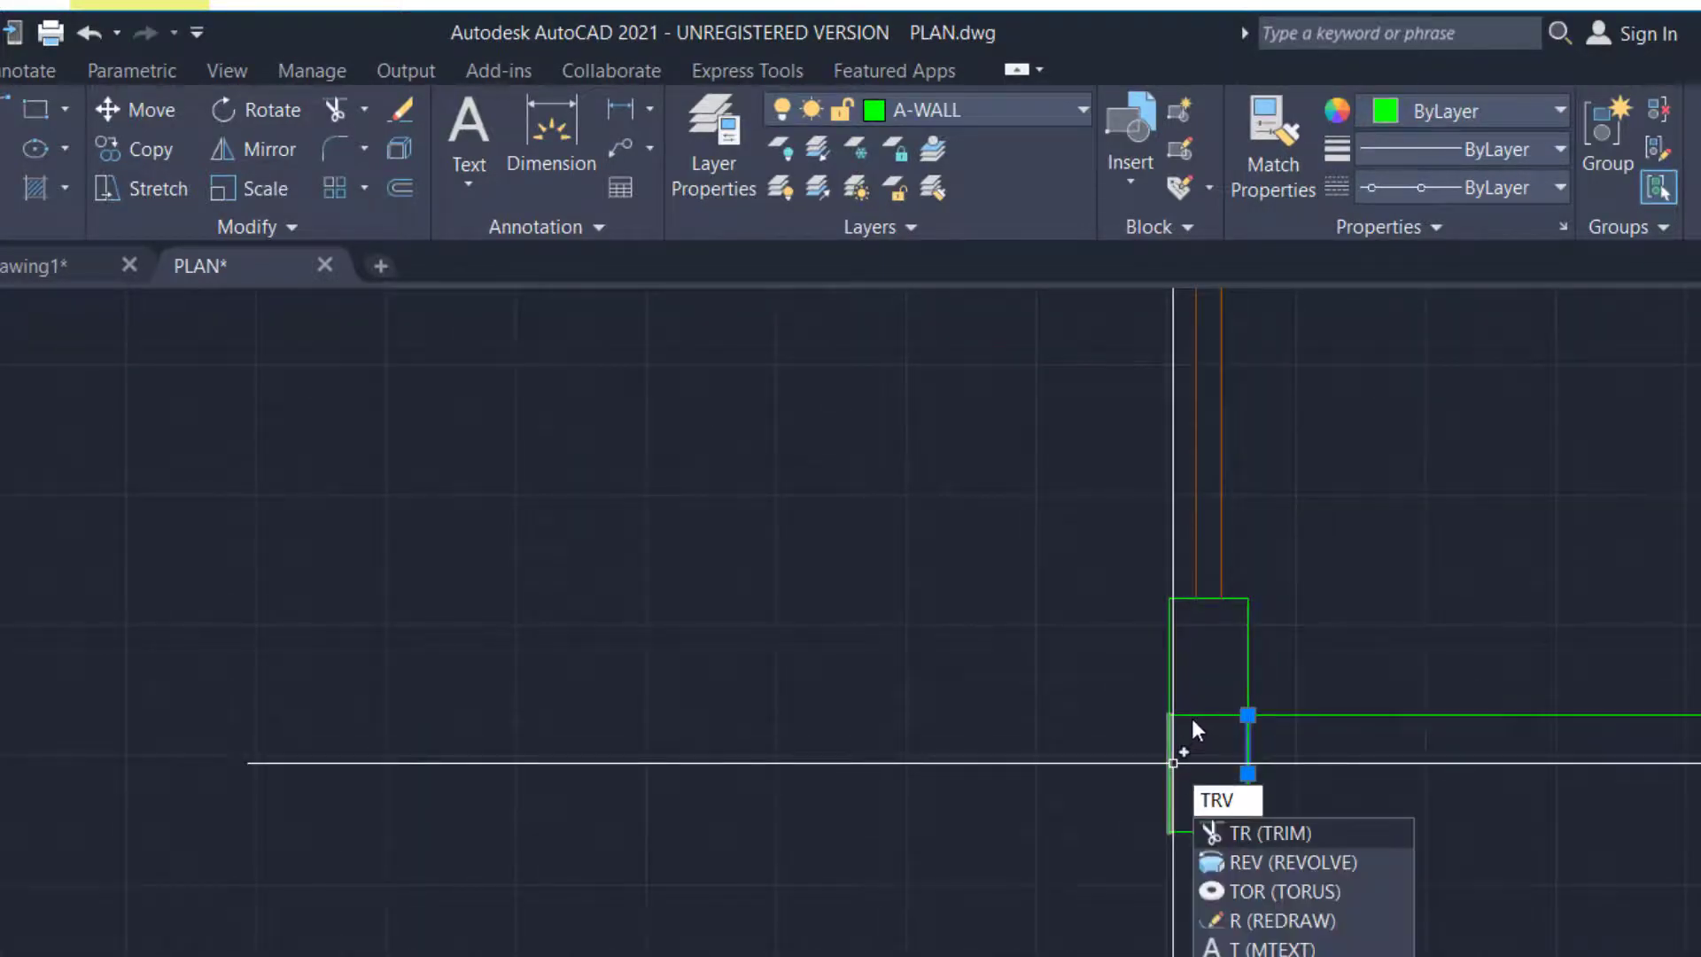
key("BackSpace")
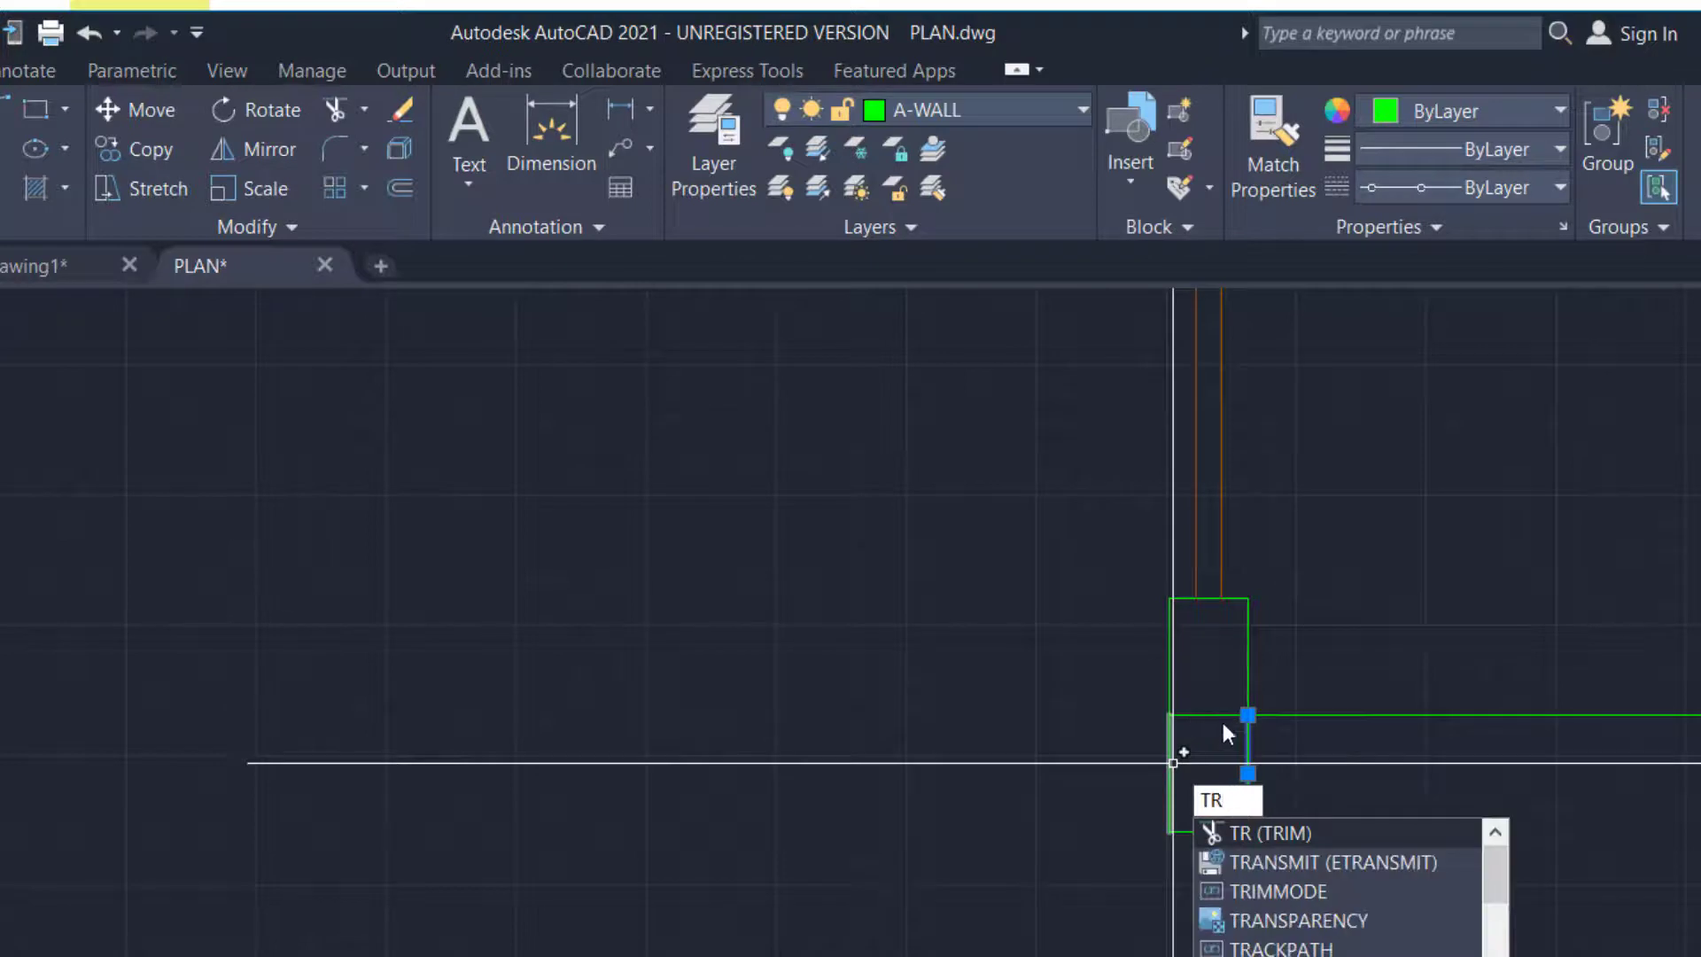
key("Return")
scroll(1209, 715, "down", 4)
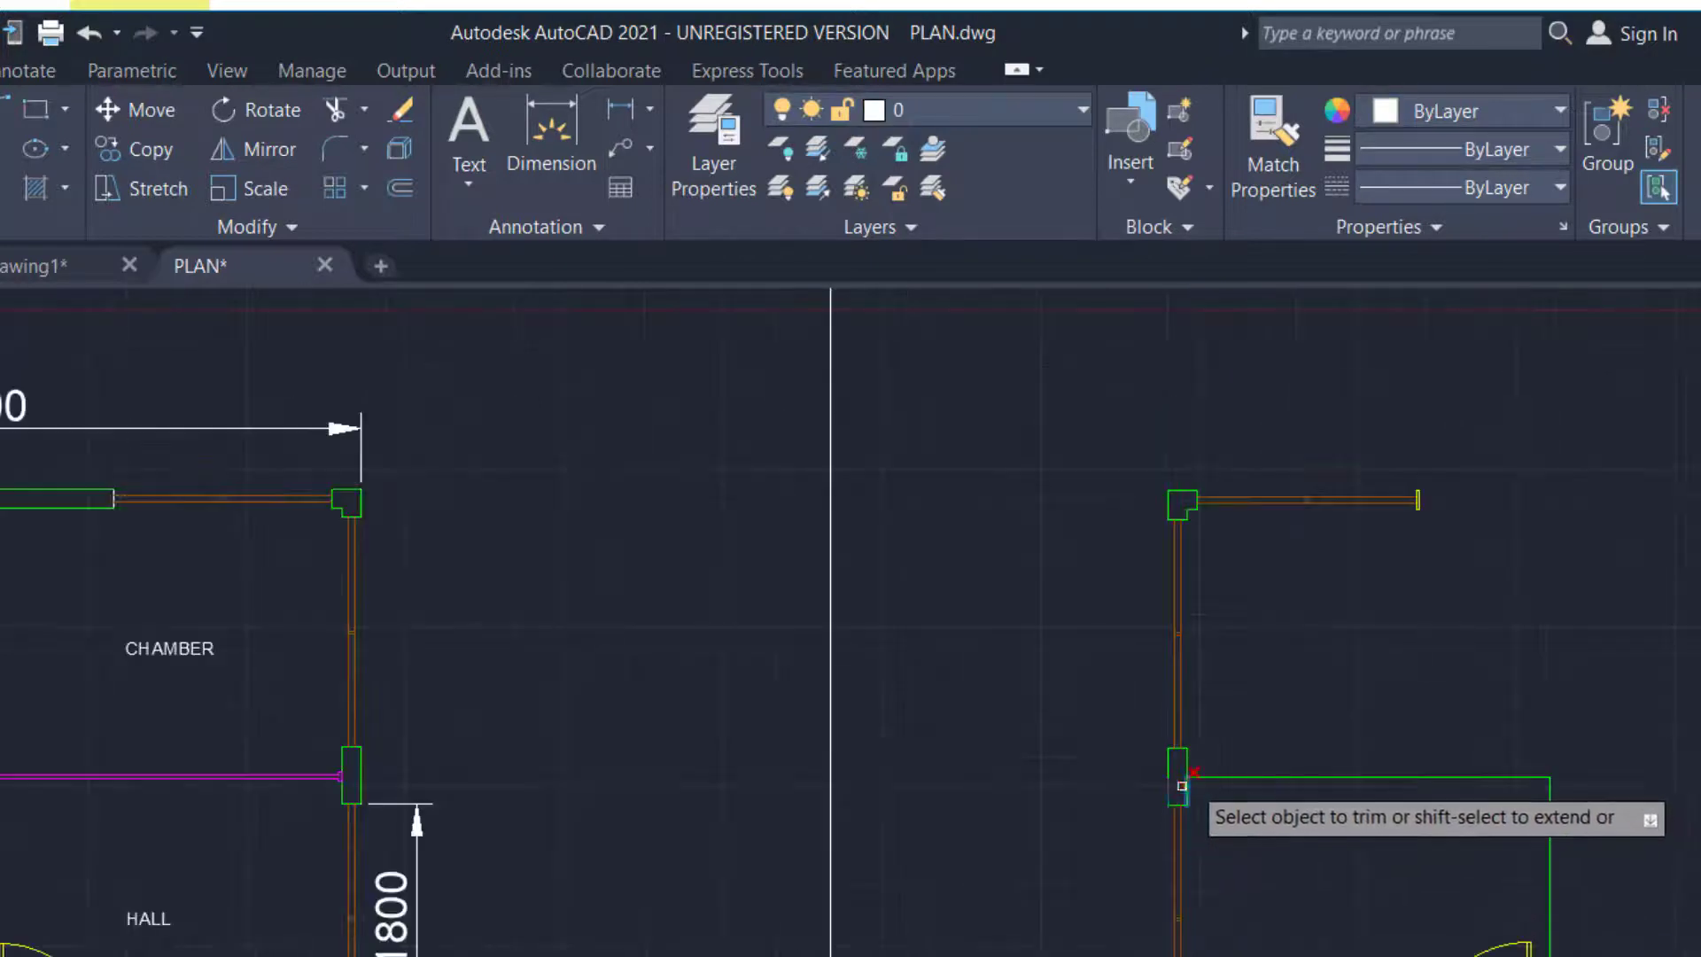
key("Escape")
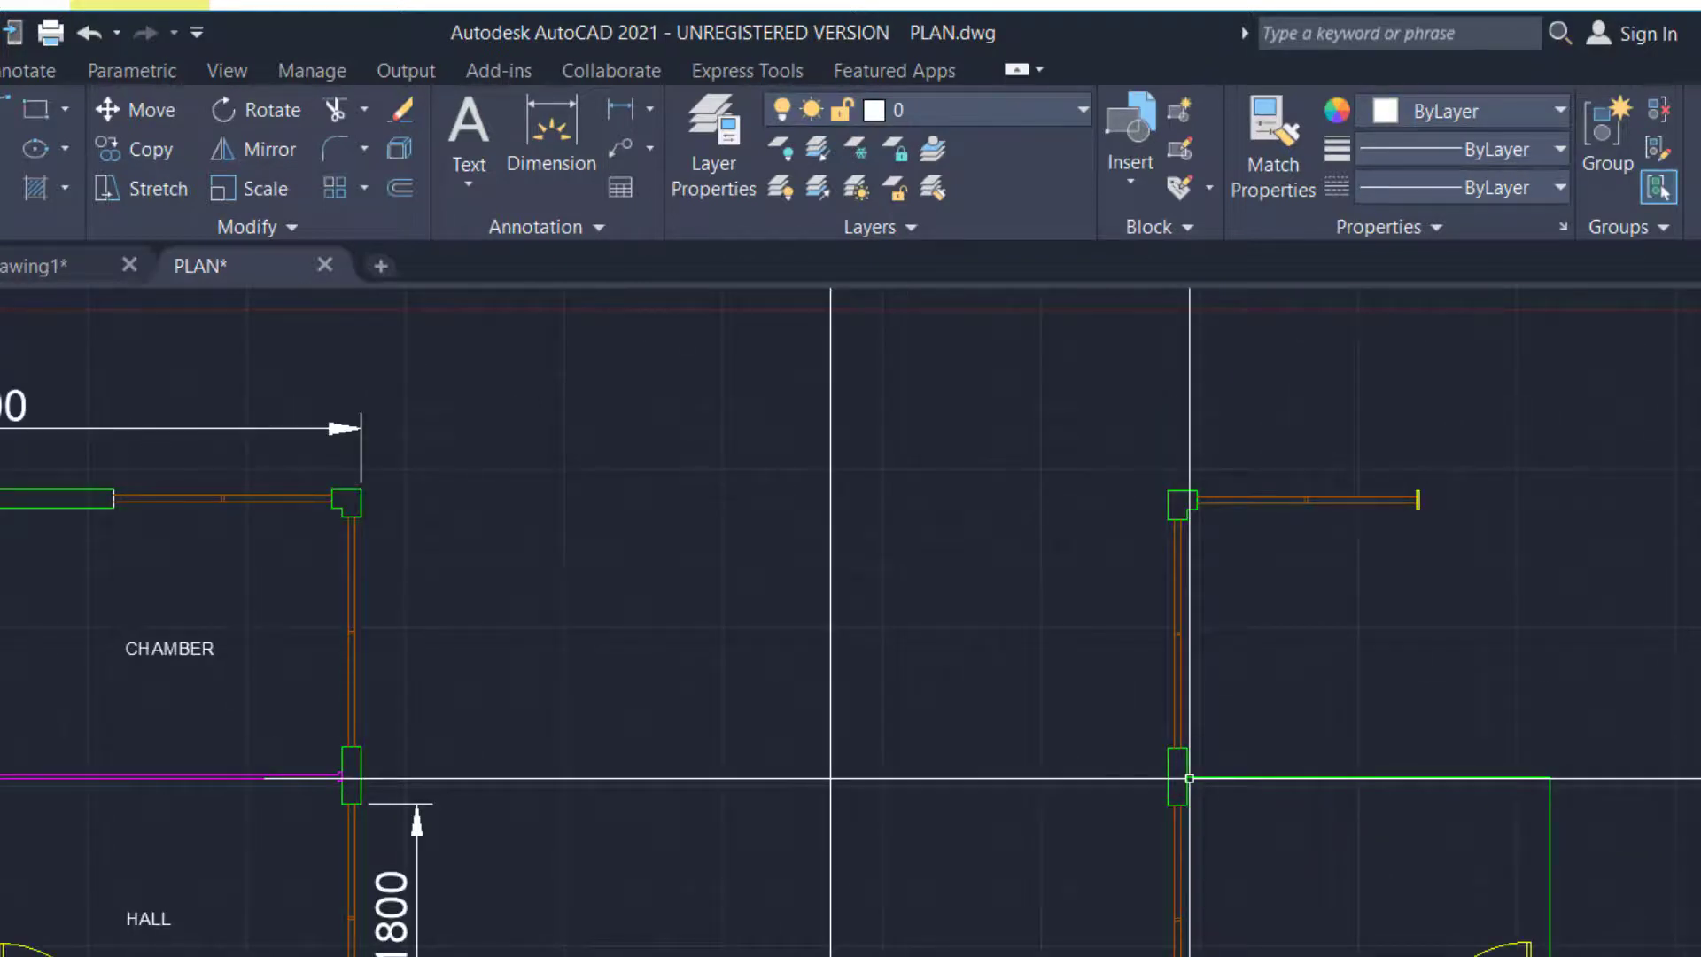
Delete the mirrored yellow jamb at the free end of the rear window in the new plan
scroll(1364, 554, "up", 2)
left_click(1446, 397)
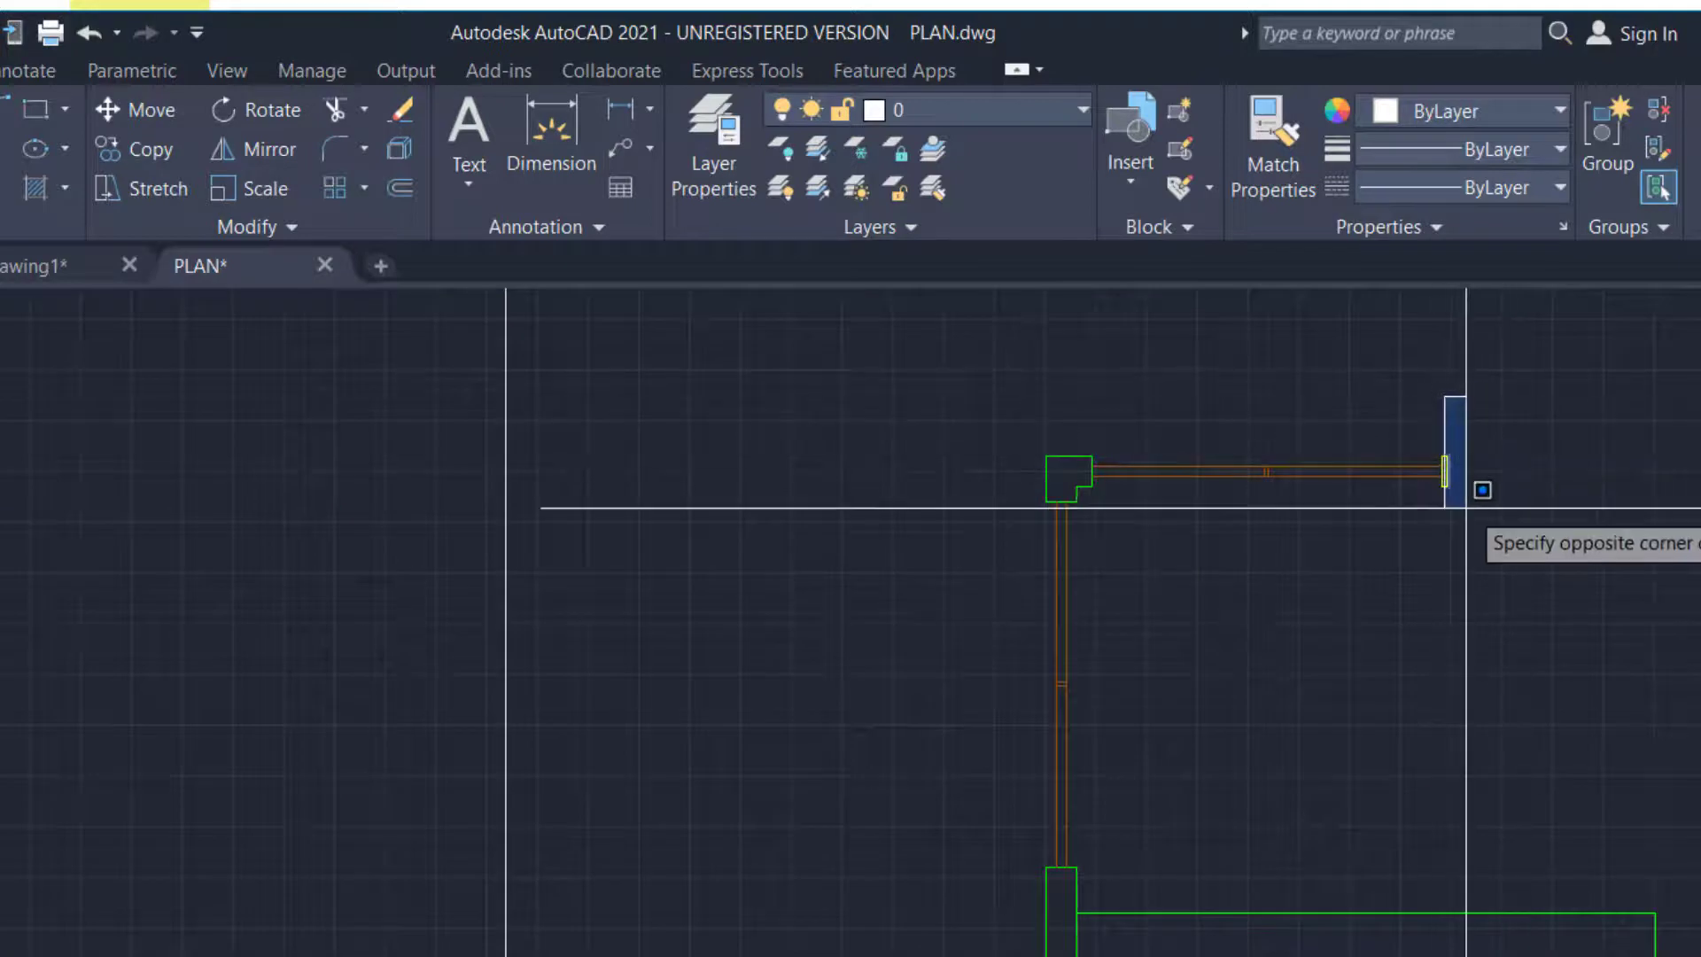
left_click(1477, 451)
scroll(1471, 469, "down", 4)
scroll(1467, 475, "up", 1)
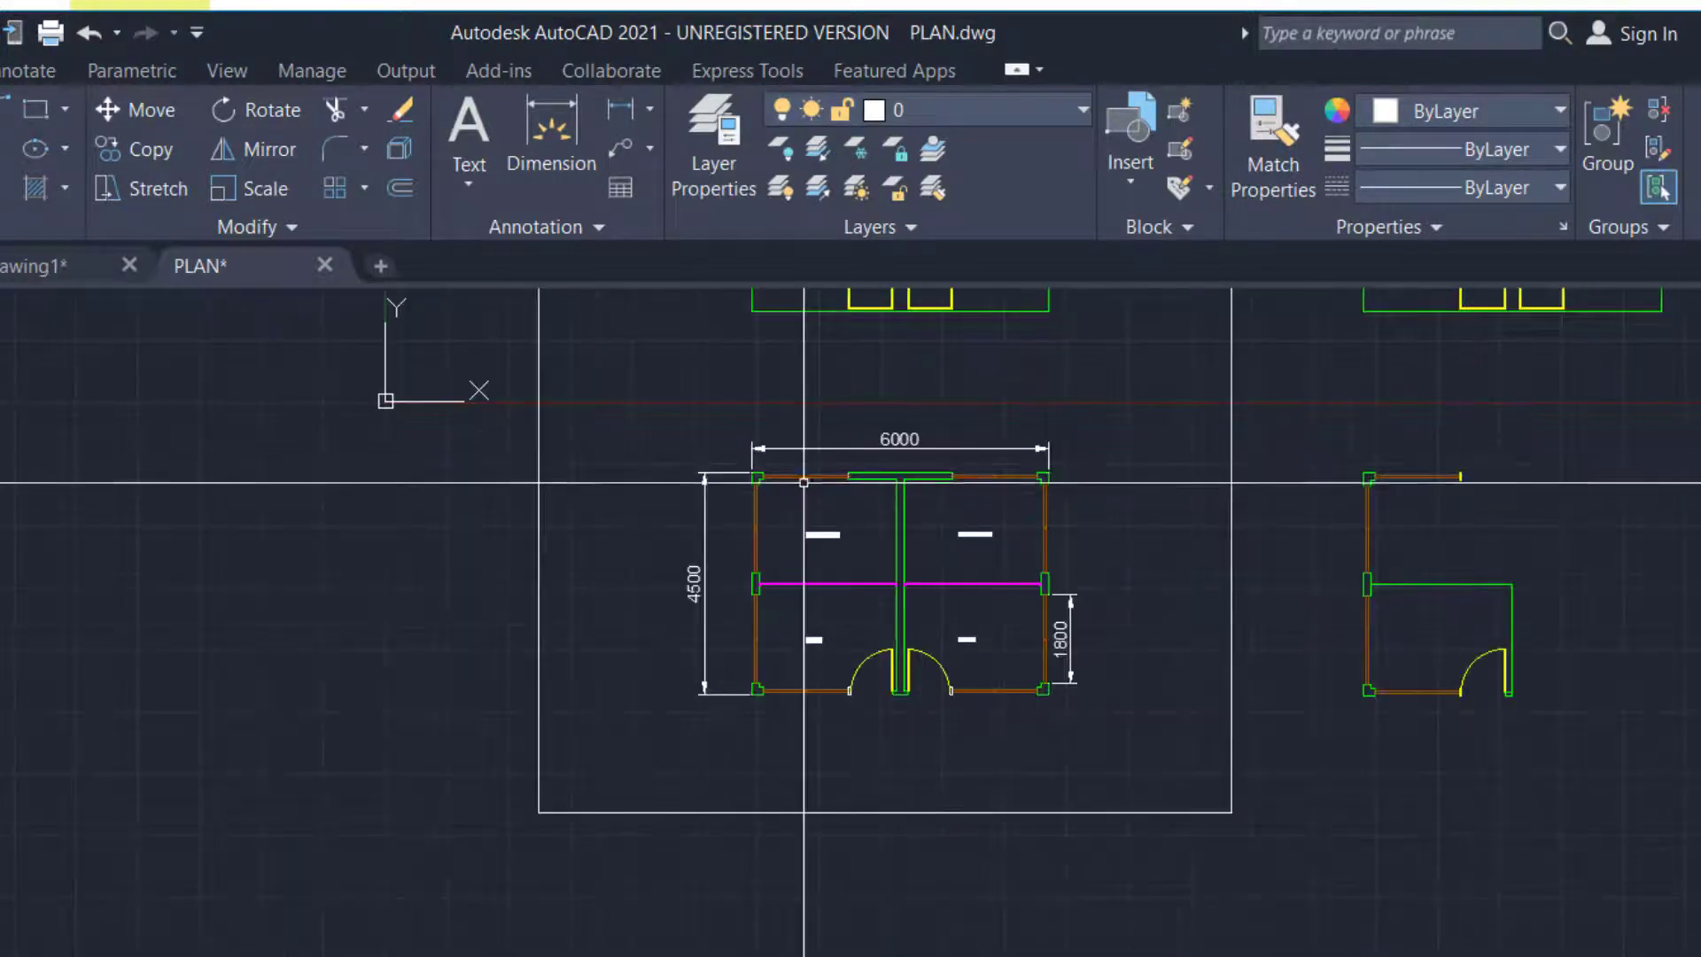
scroll(803, 483, "up", 2)
middle_click_drag(1697, 464, 1521, 566)
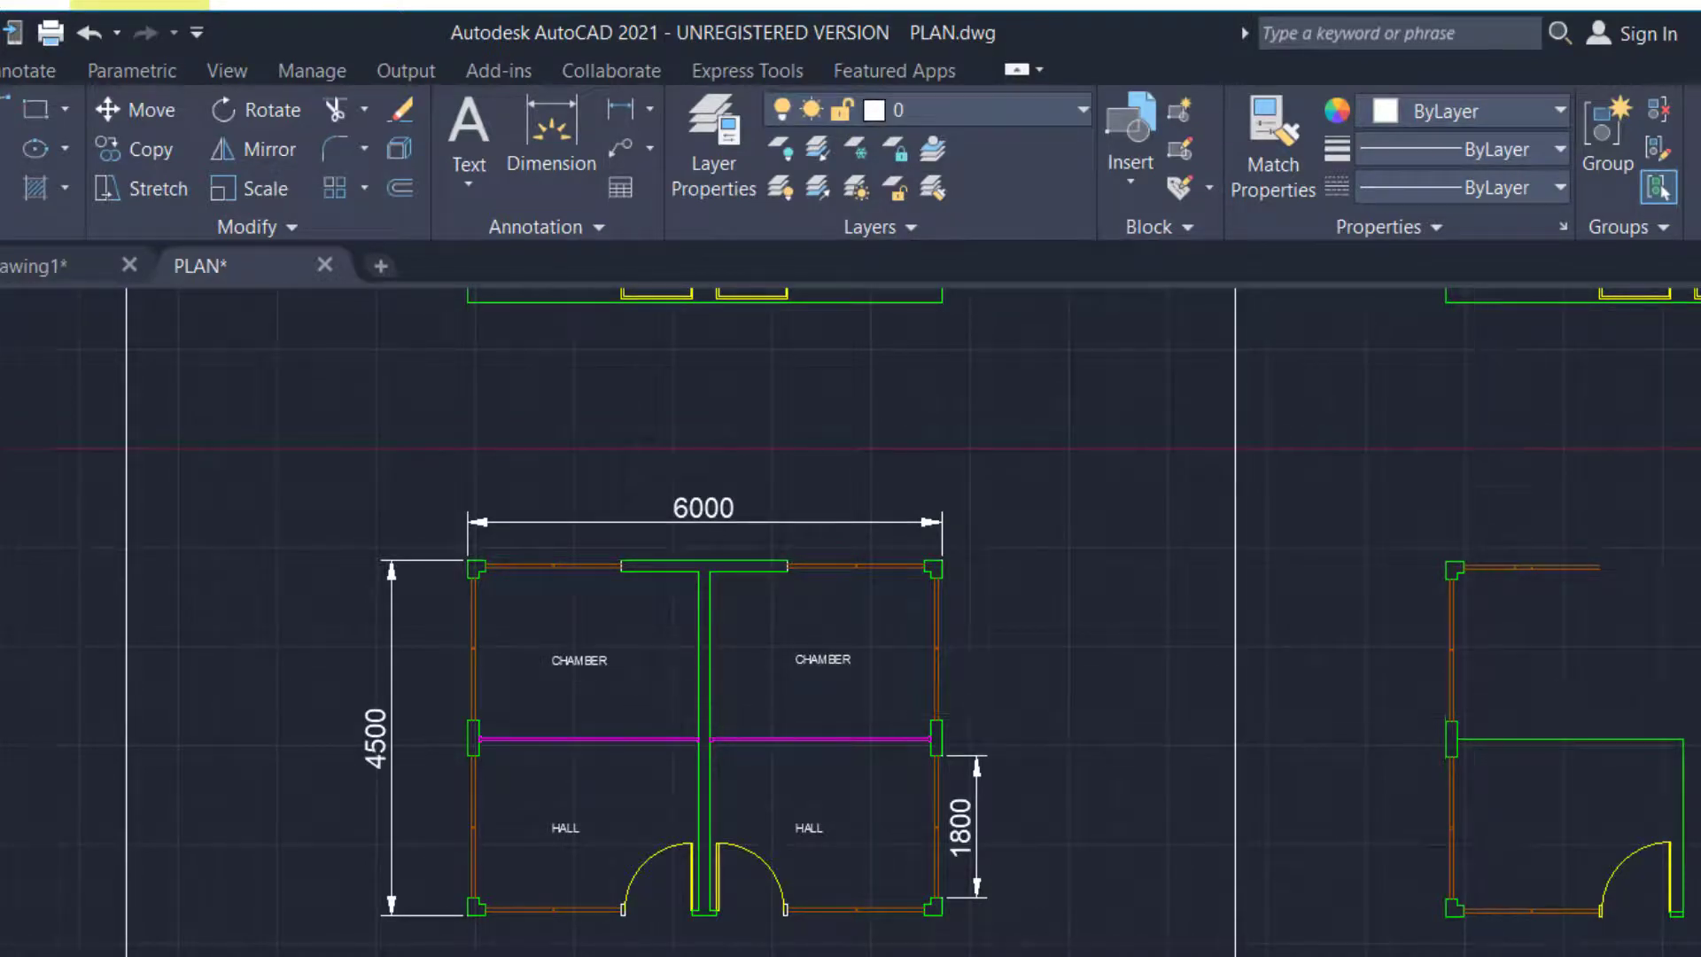
scroll(1444, 801, "down", 2)
scroll(1068, 735, "up", 1)
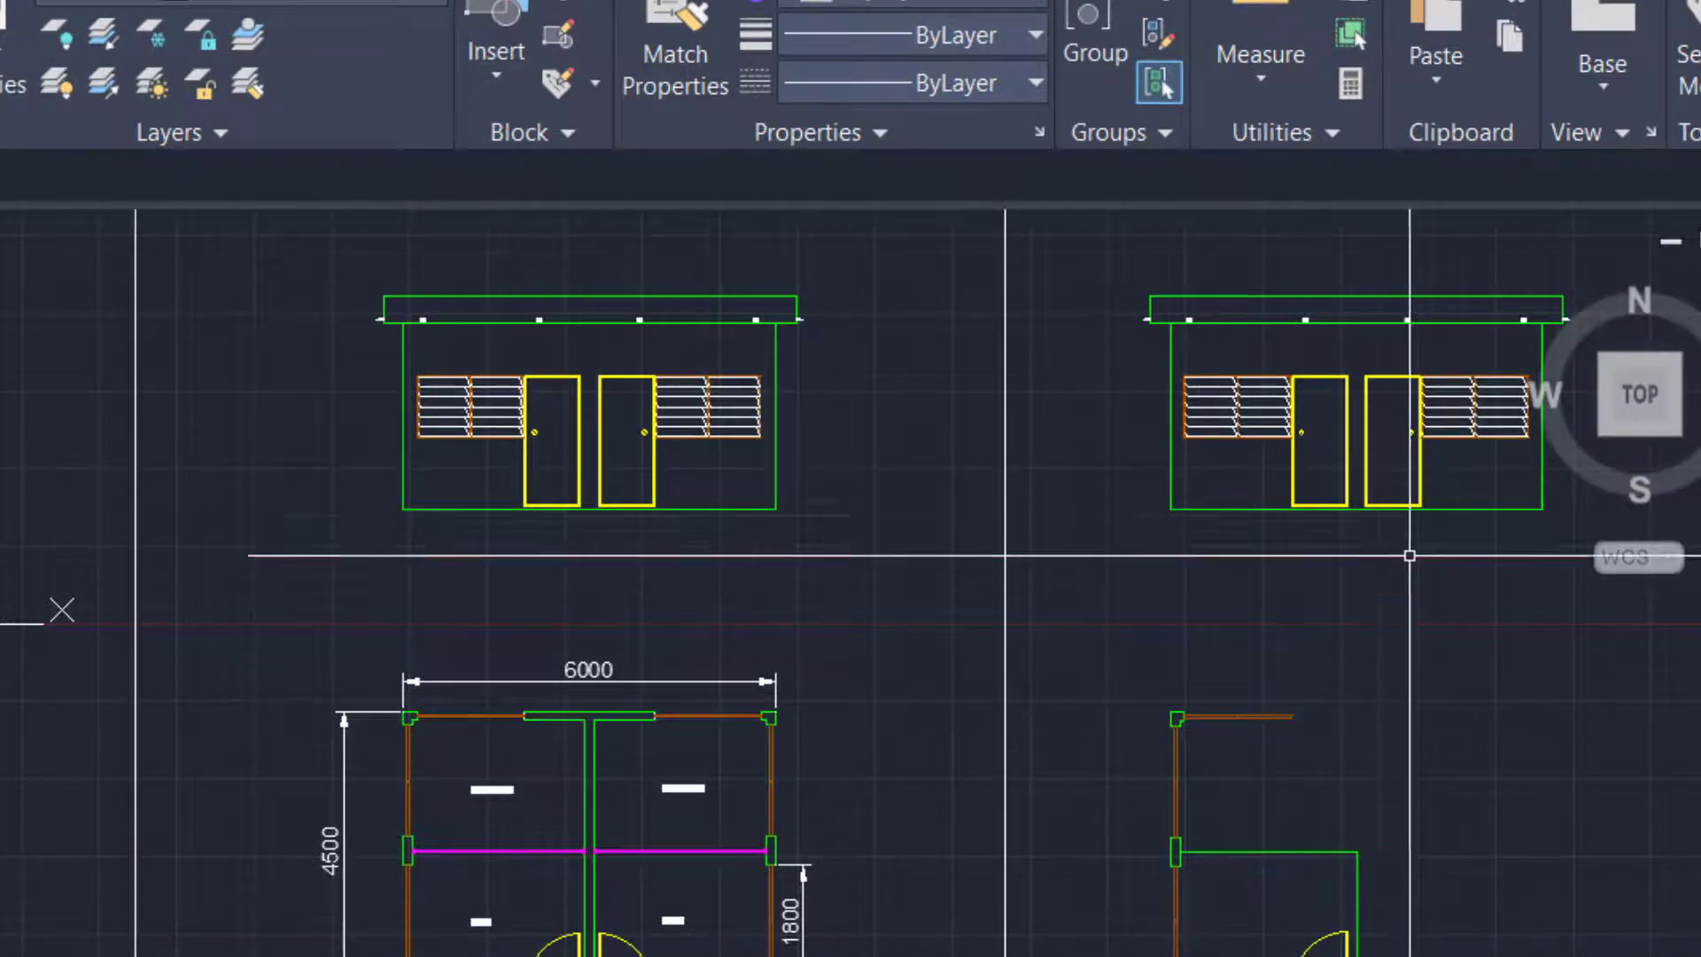
Extend the new plan's right vertical wall line up to the base line of the front elevation above it
left_click(1209, 507)
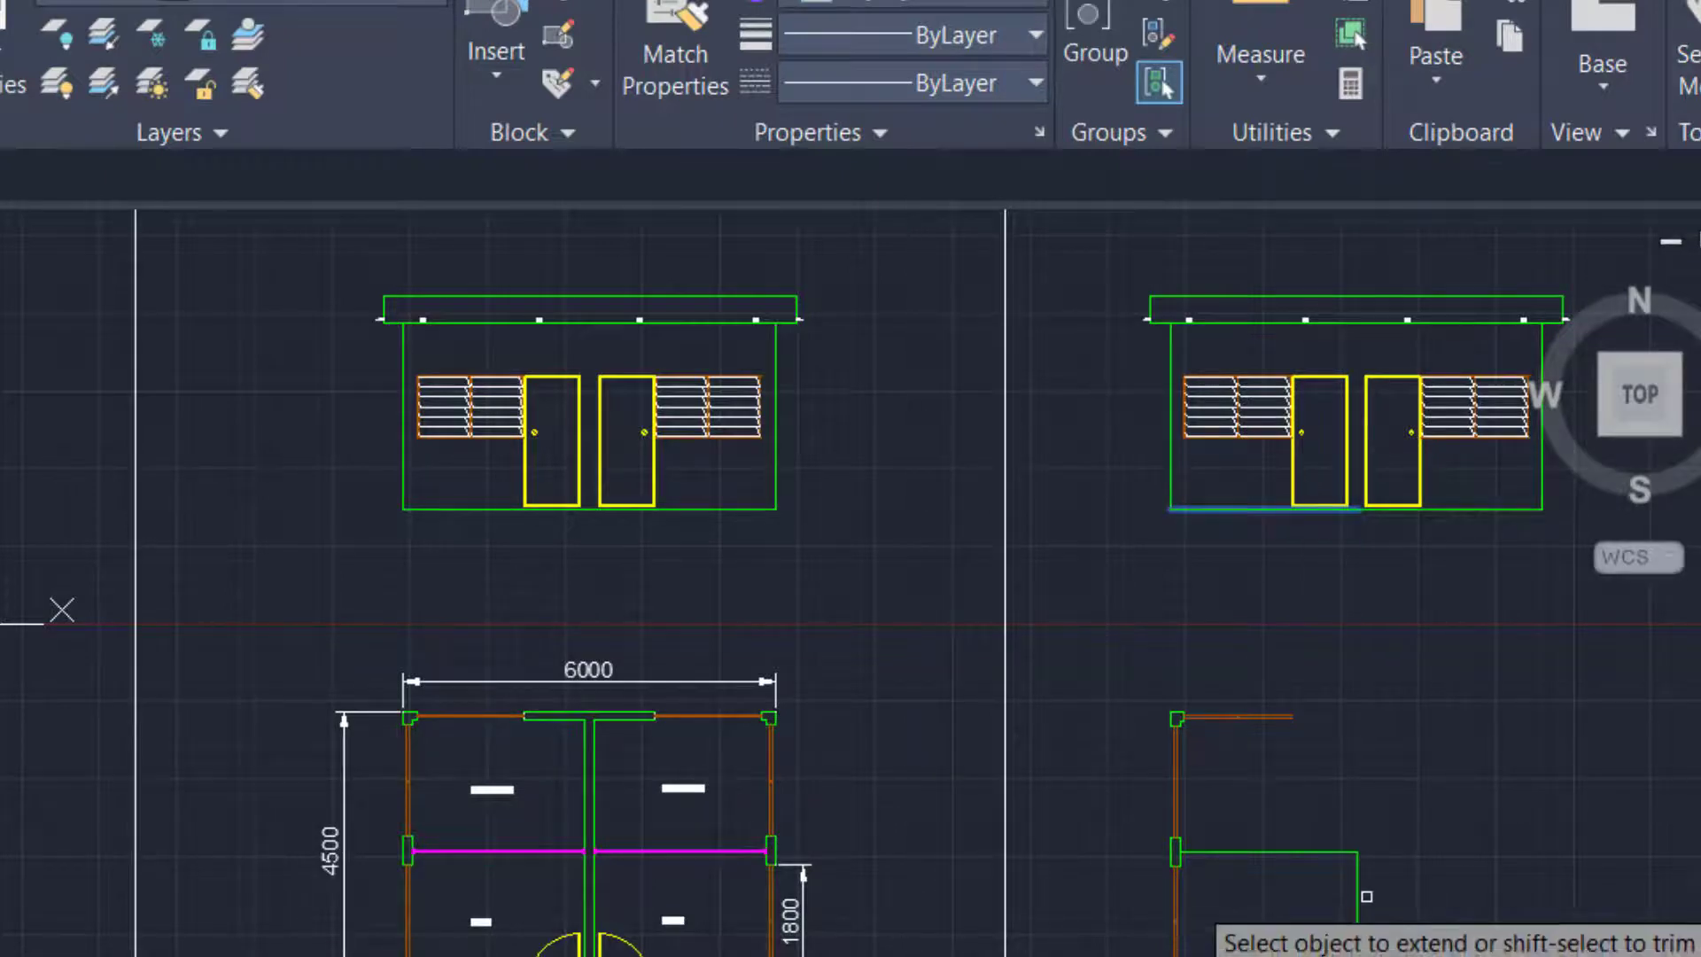
scroll(1362, 895, "up", 2)
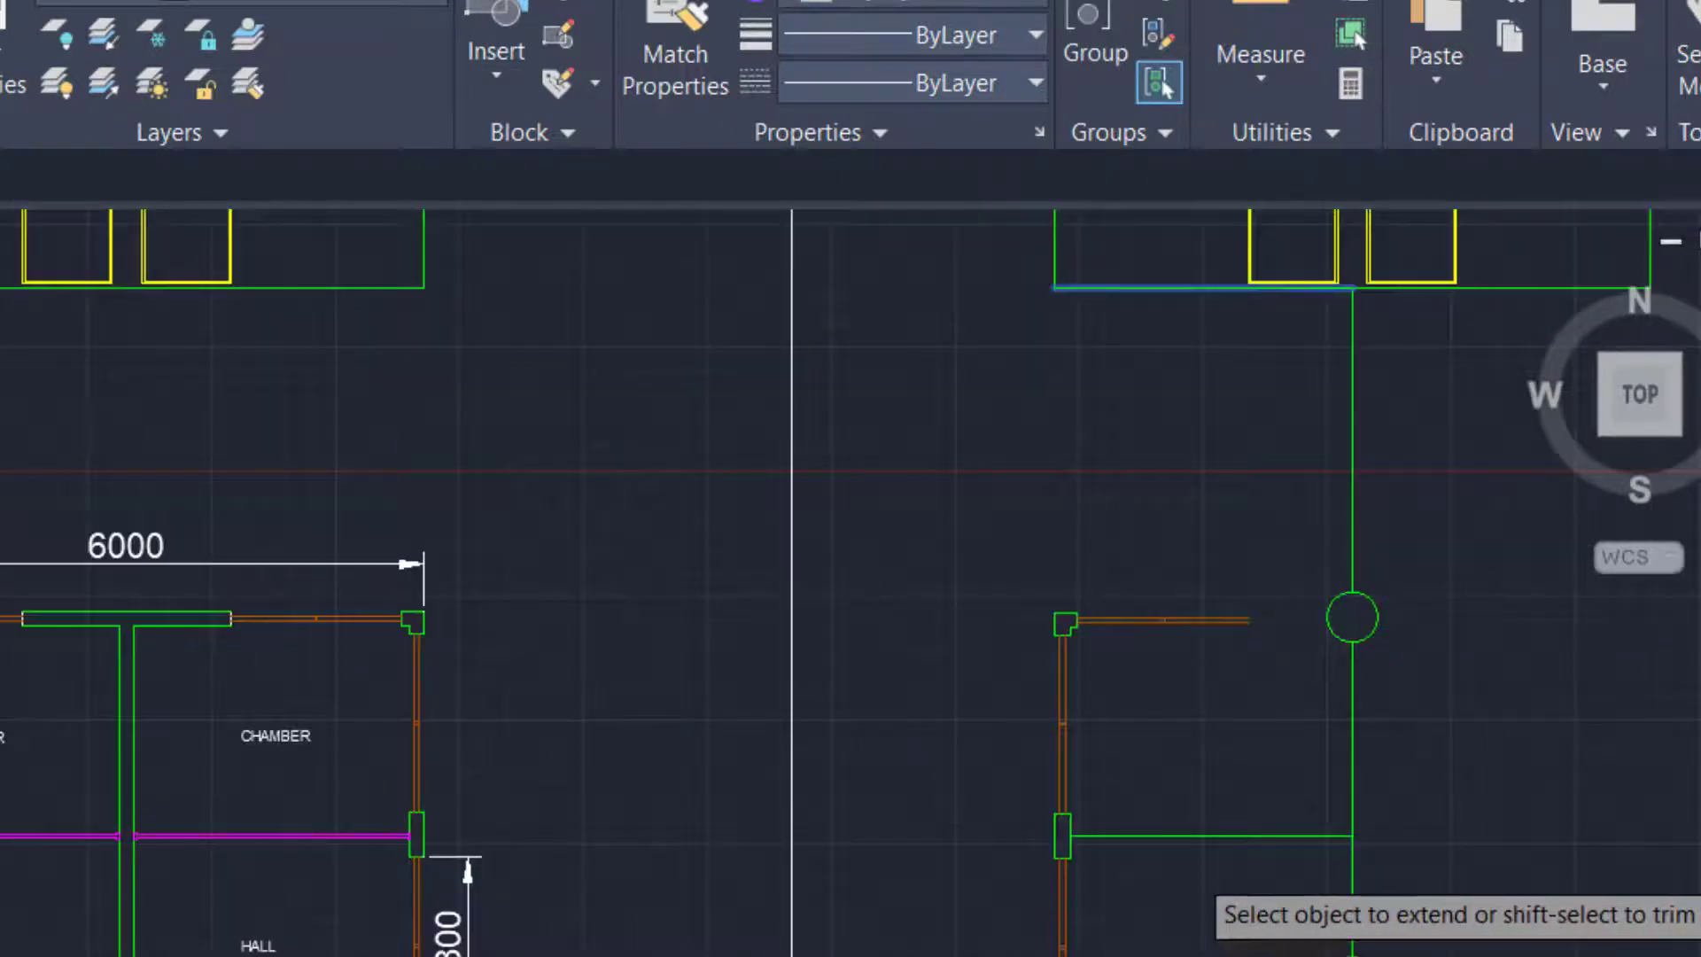
left_click(1352, 716)
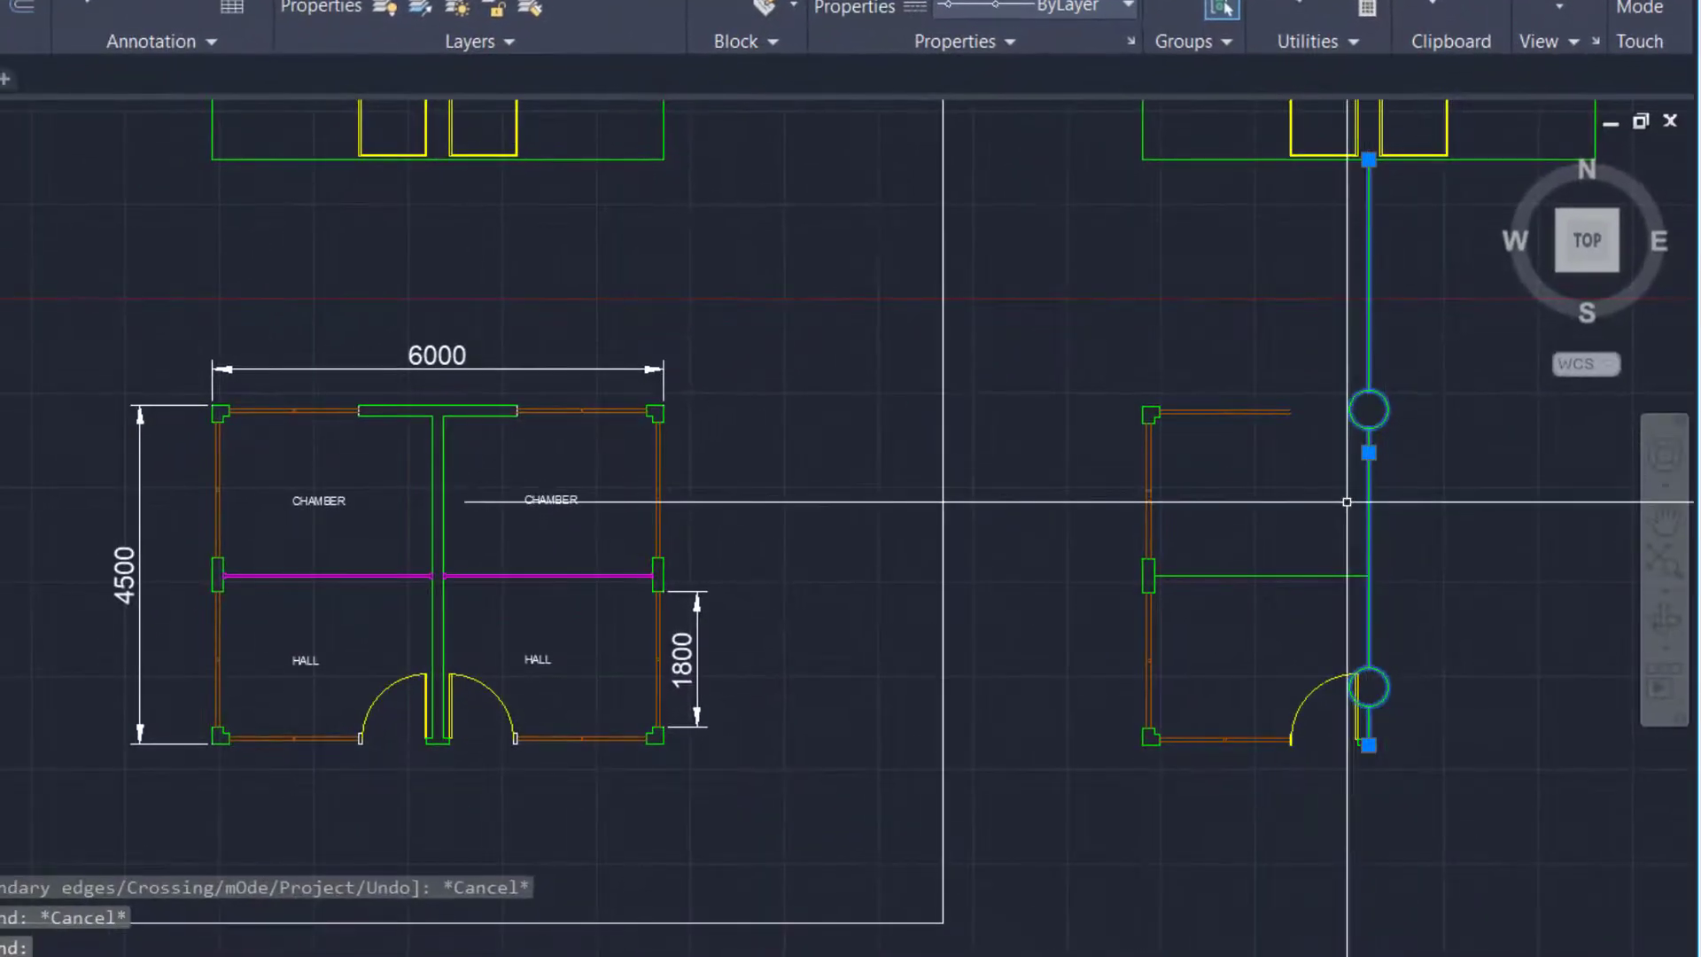
key("Escape")
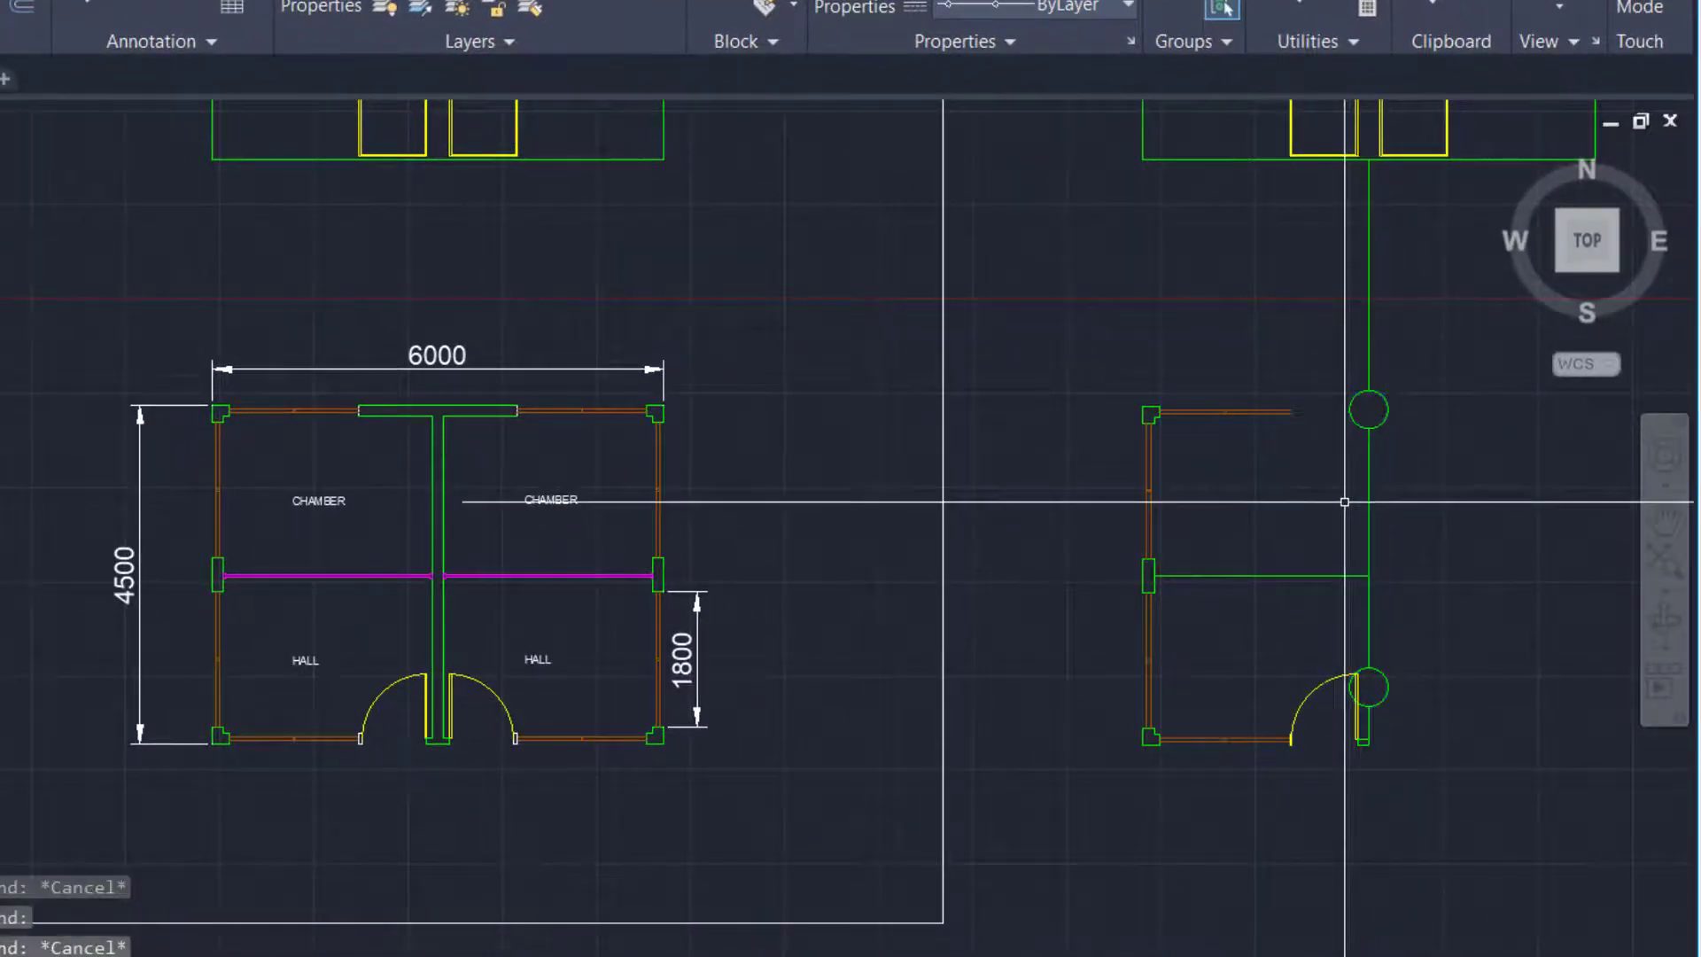
scroll(1350, 427, "up", 2)
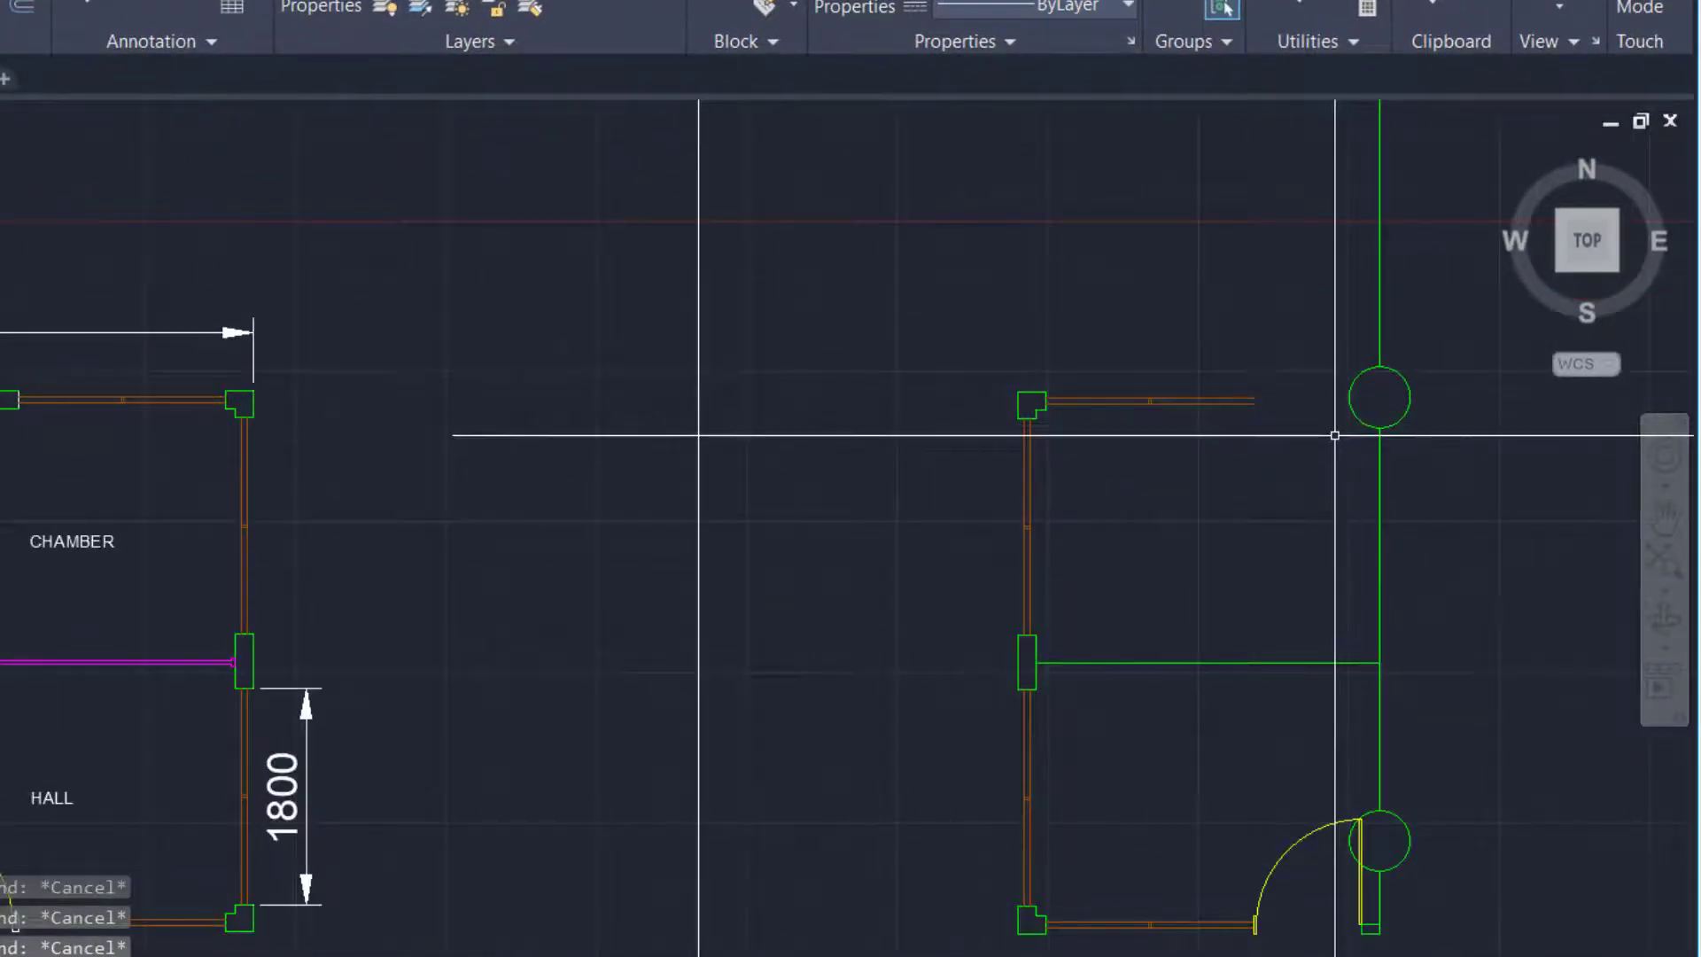
type("x")
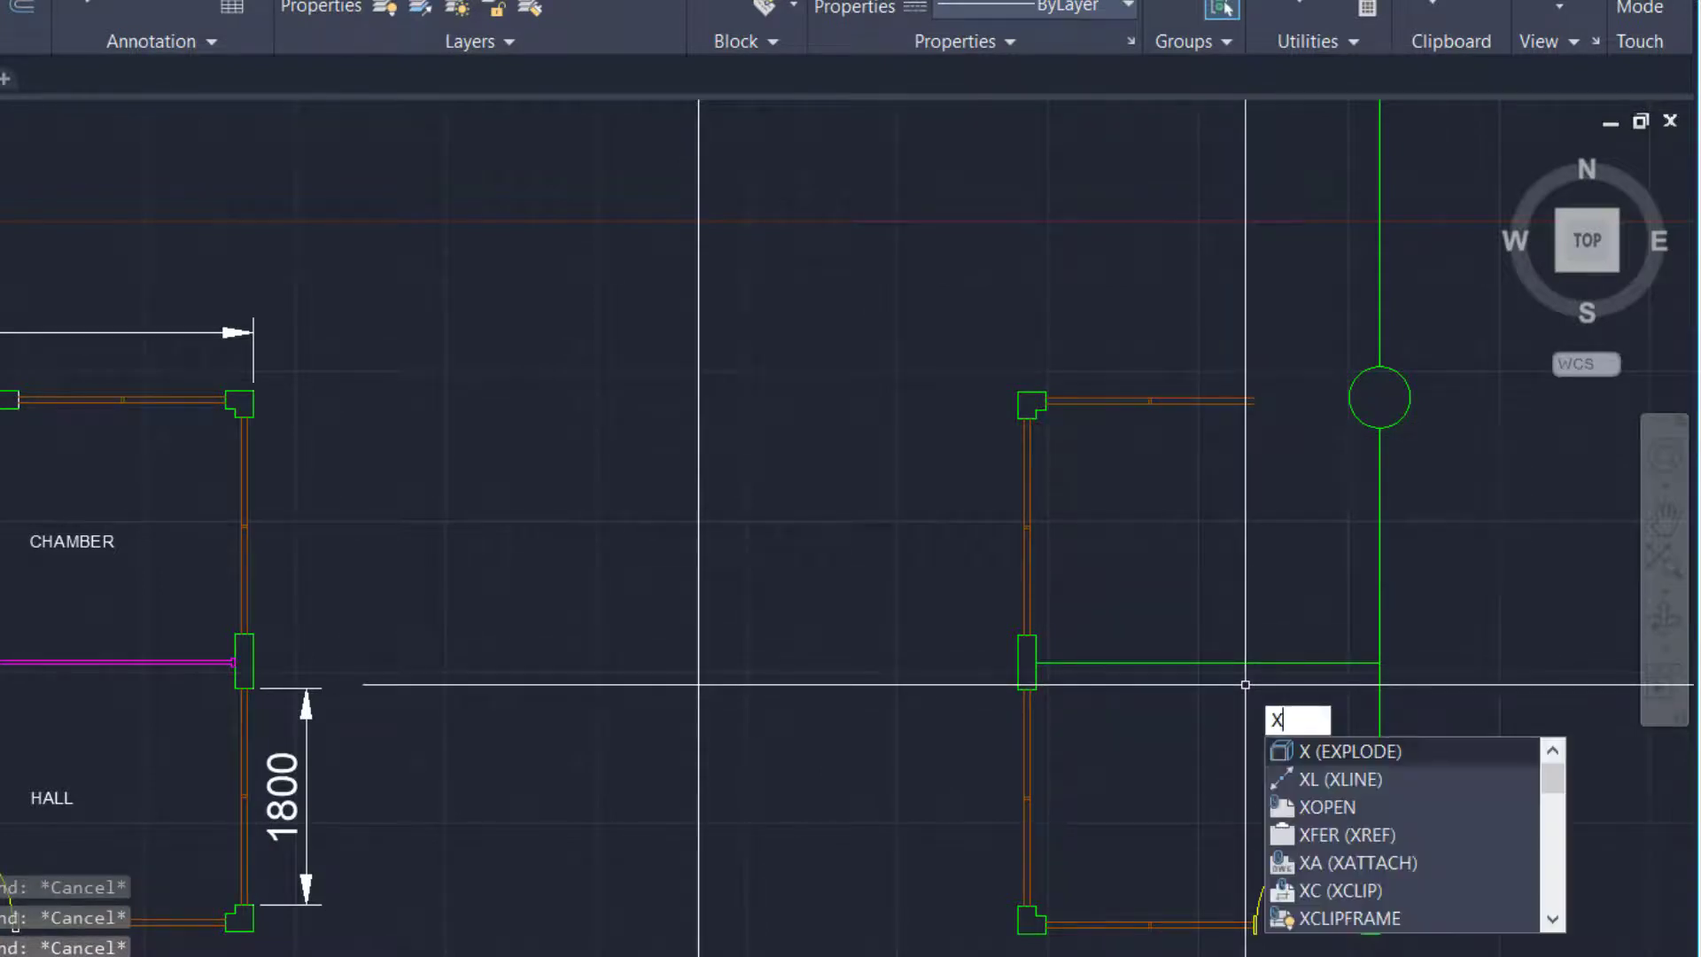
key("Return")
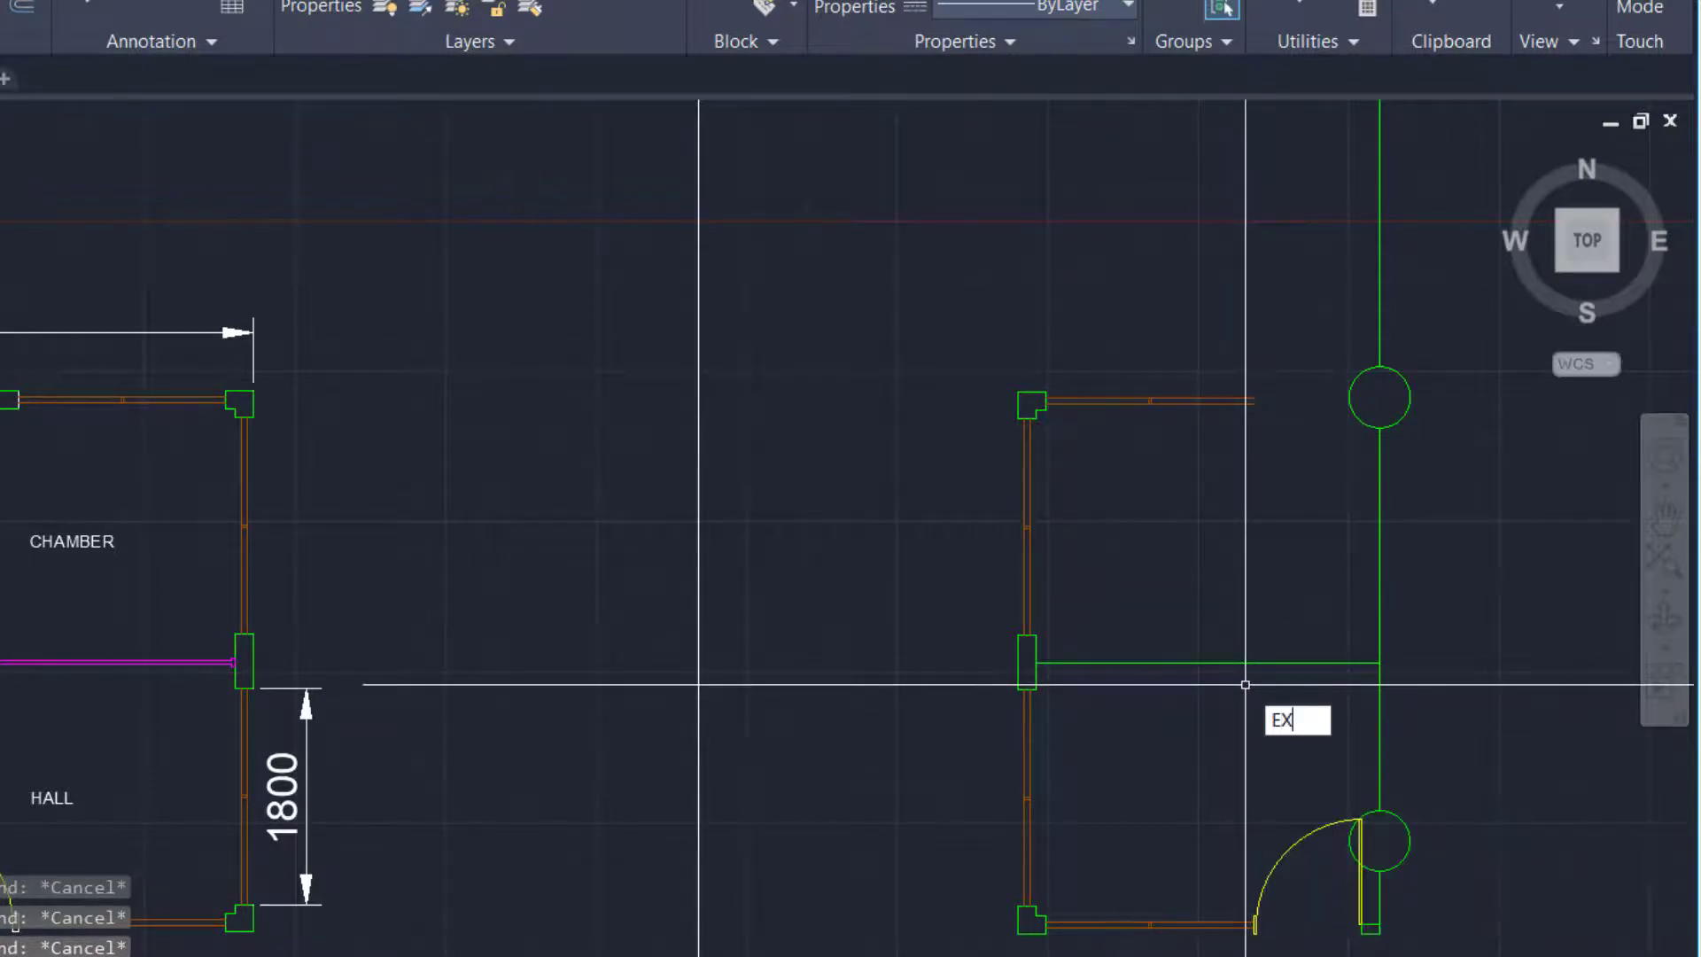
type("ex")
key("Return")
scroll(1245, 684, "down", 6)
key("Escape")
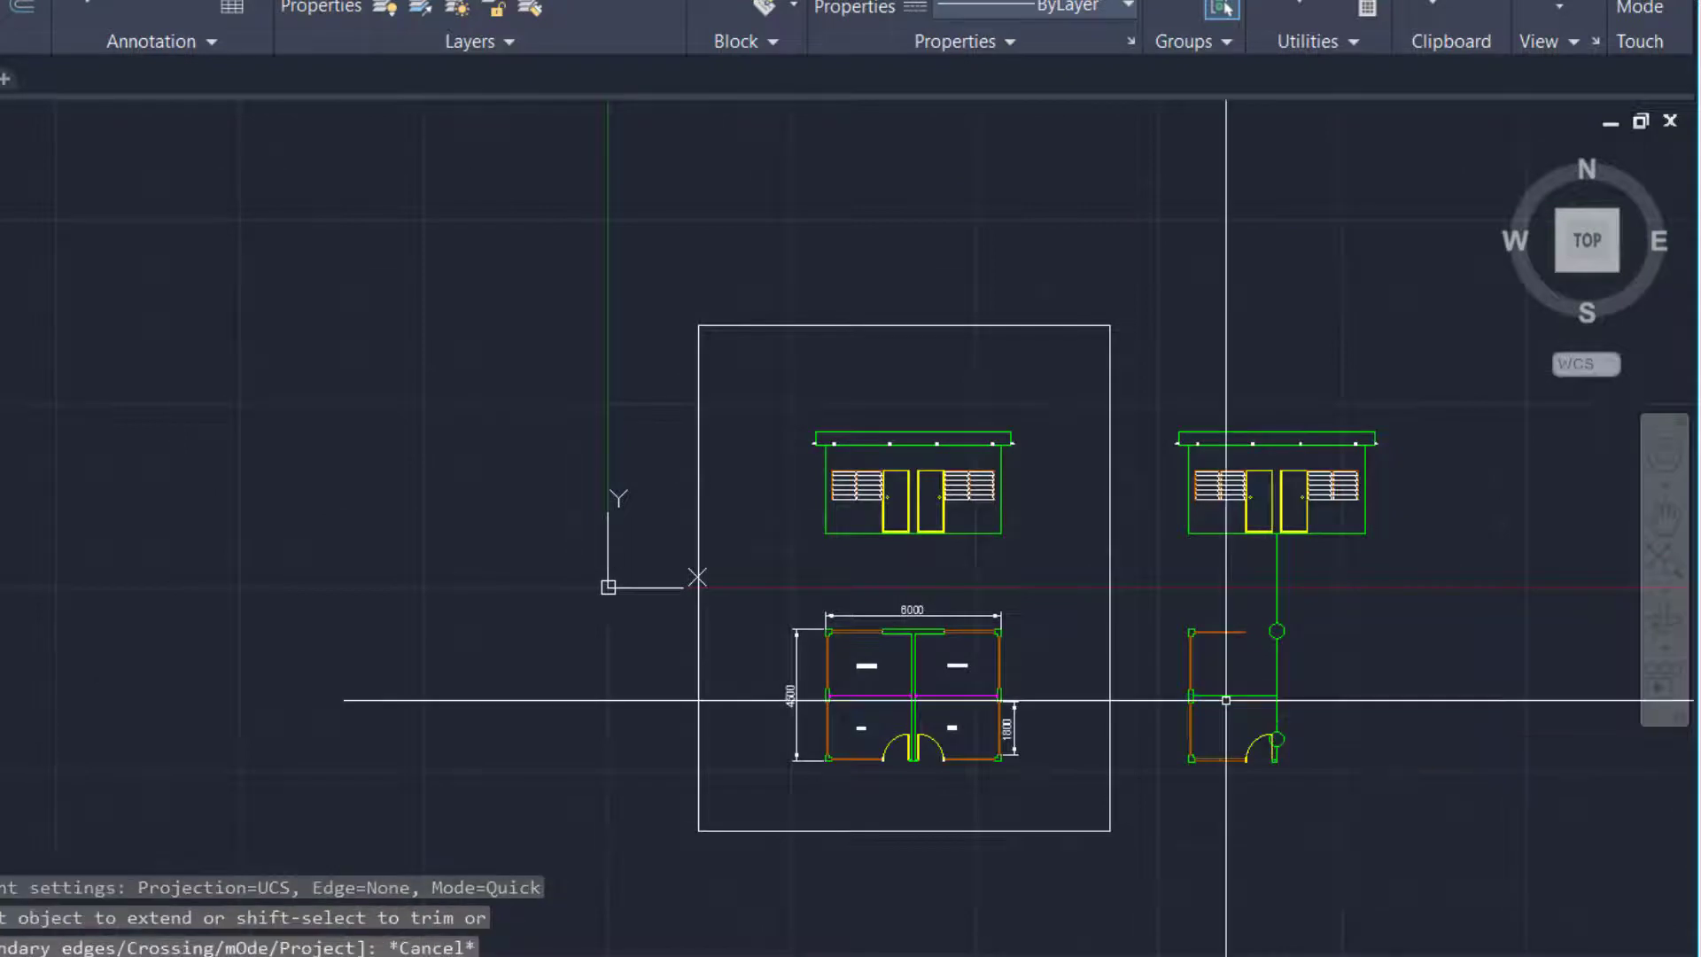
key("Escape")
Place a vertical construction line through the shared edge of the left window and left door in the front elevation above the new plan
type("xl")
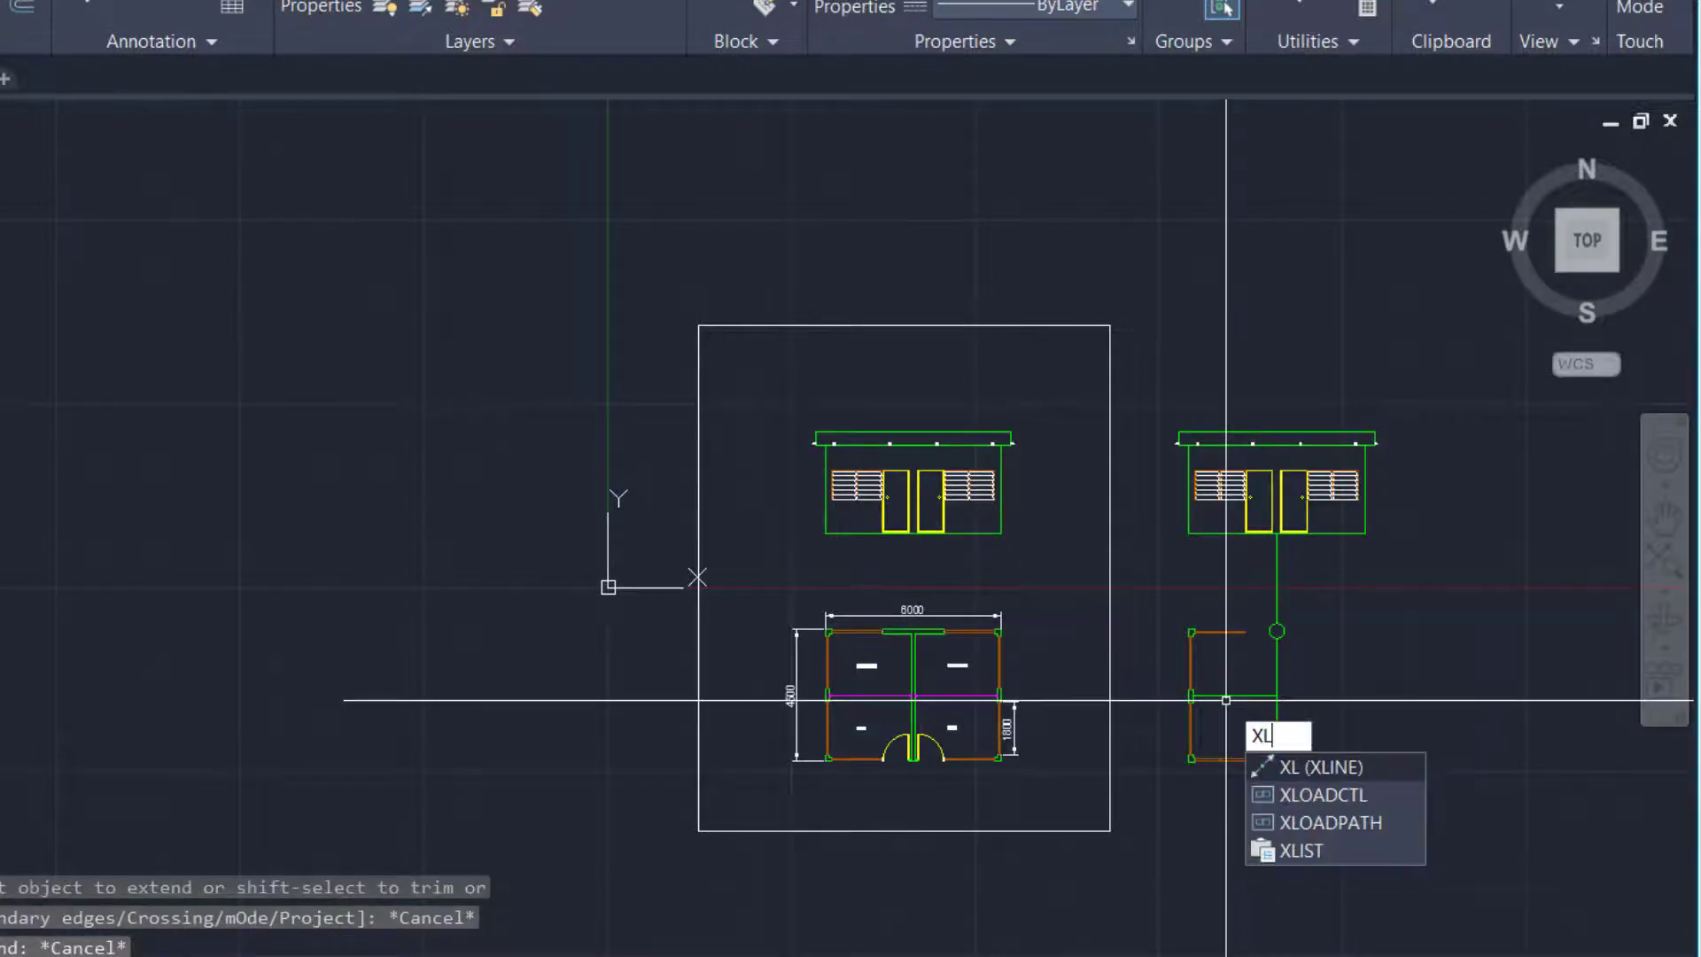
key("Return")
type("v")
key("Return")
scroll(1259, 483, "up", 6)
scroll(1219, 599, "up", 4)
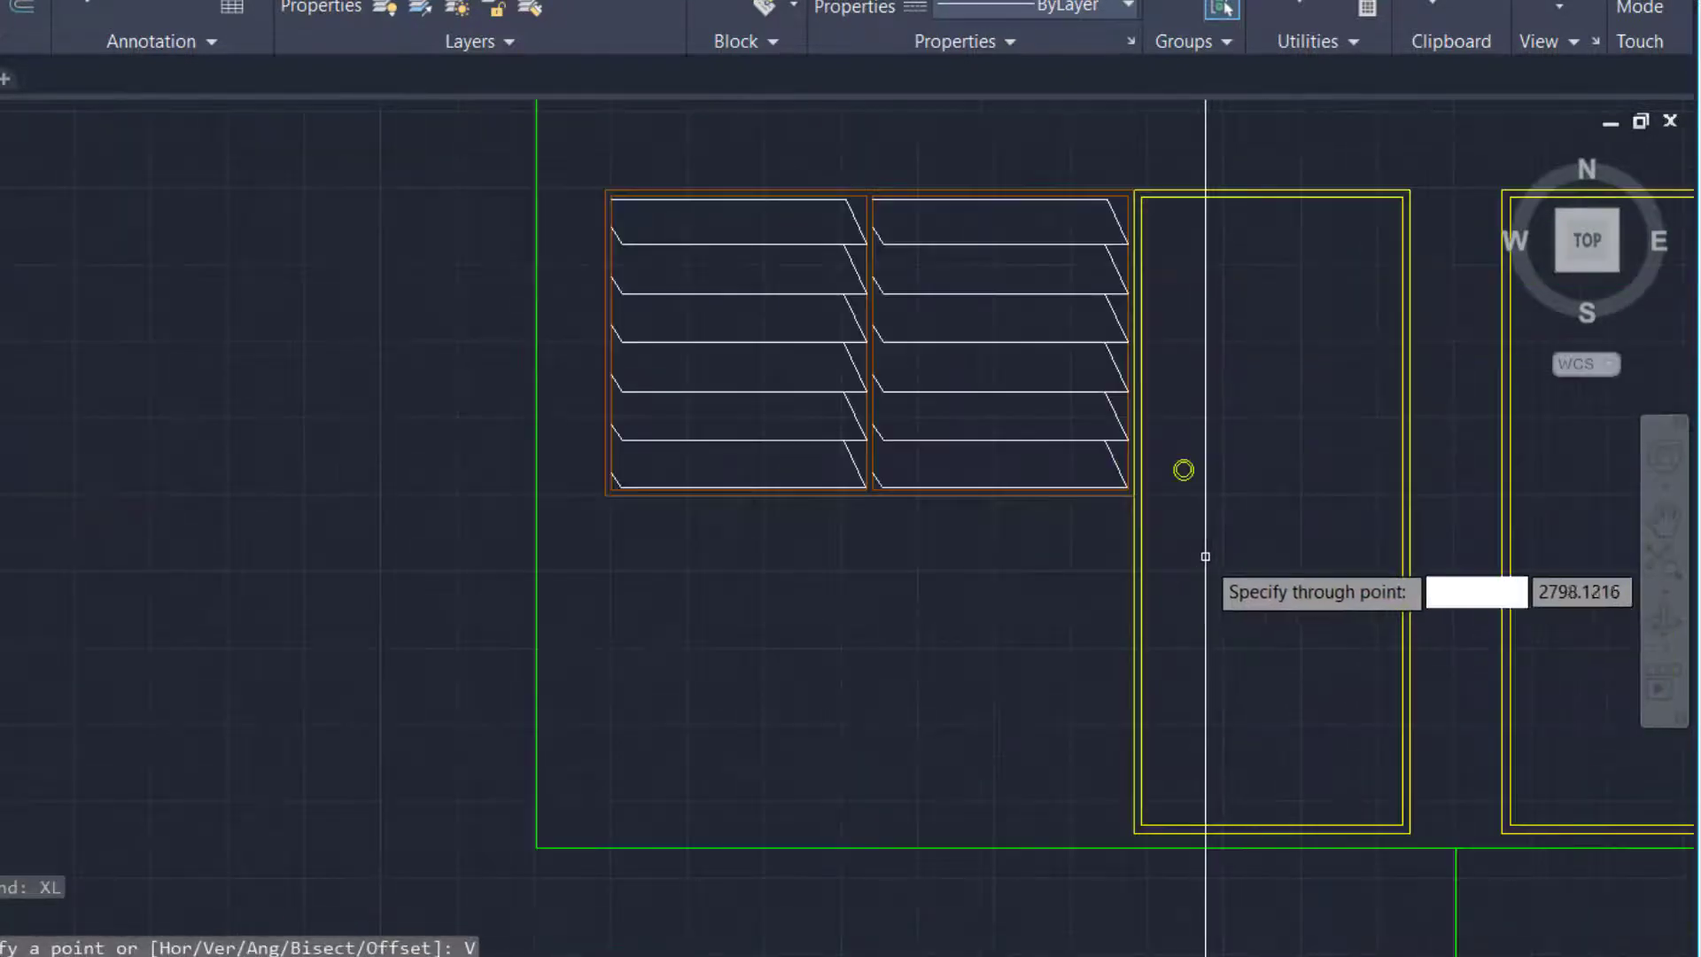
scroll(1134, 569, "down", 8)
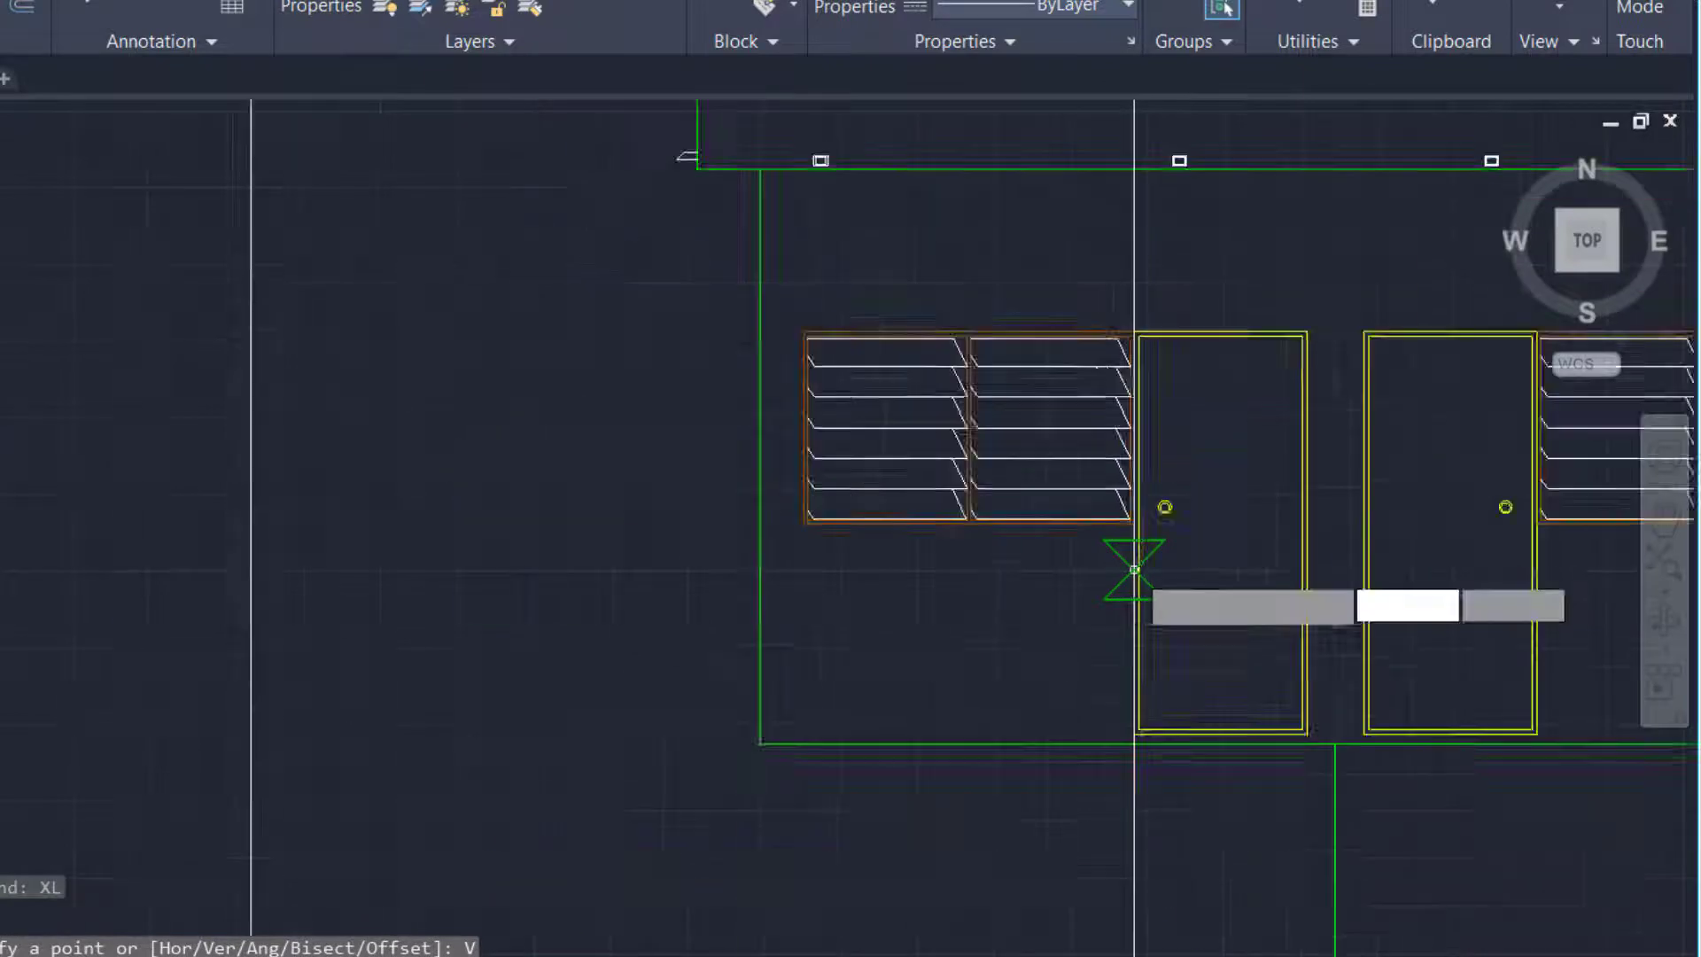
scroll(1131, 532, "up", 6)
scroll(1132, 529, "up", 4)
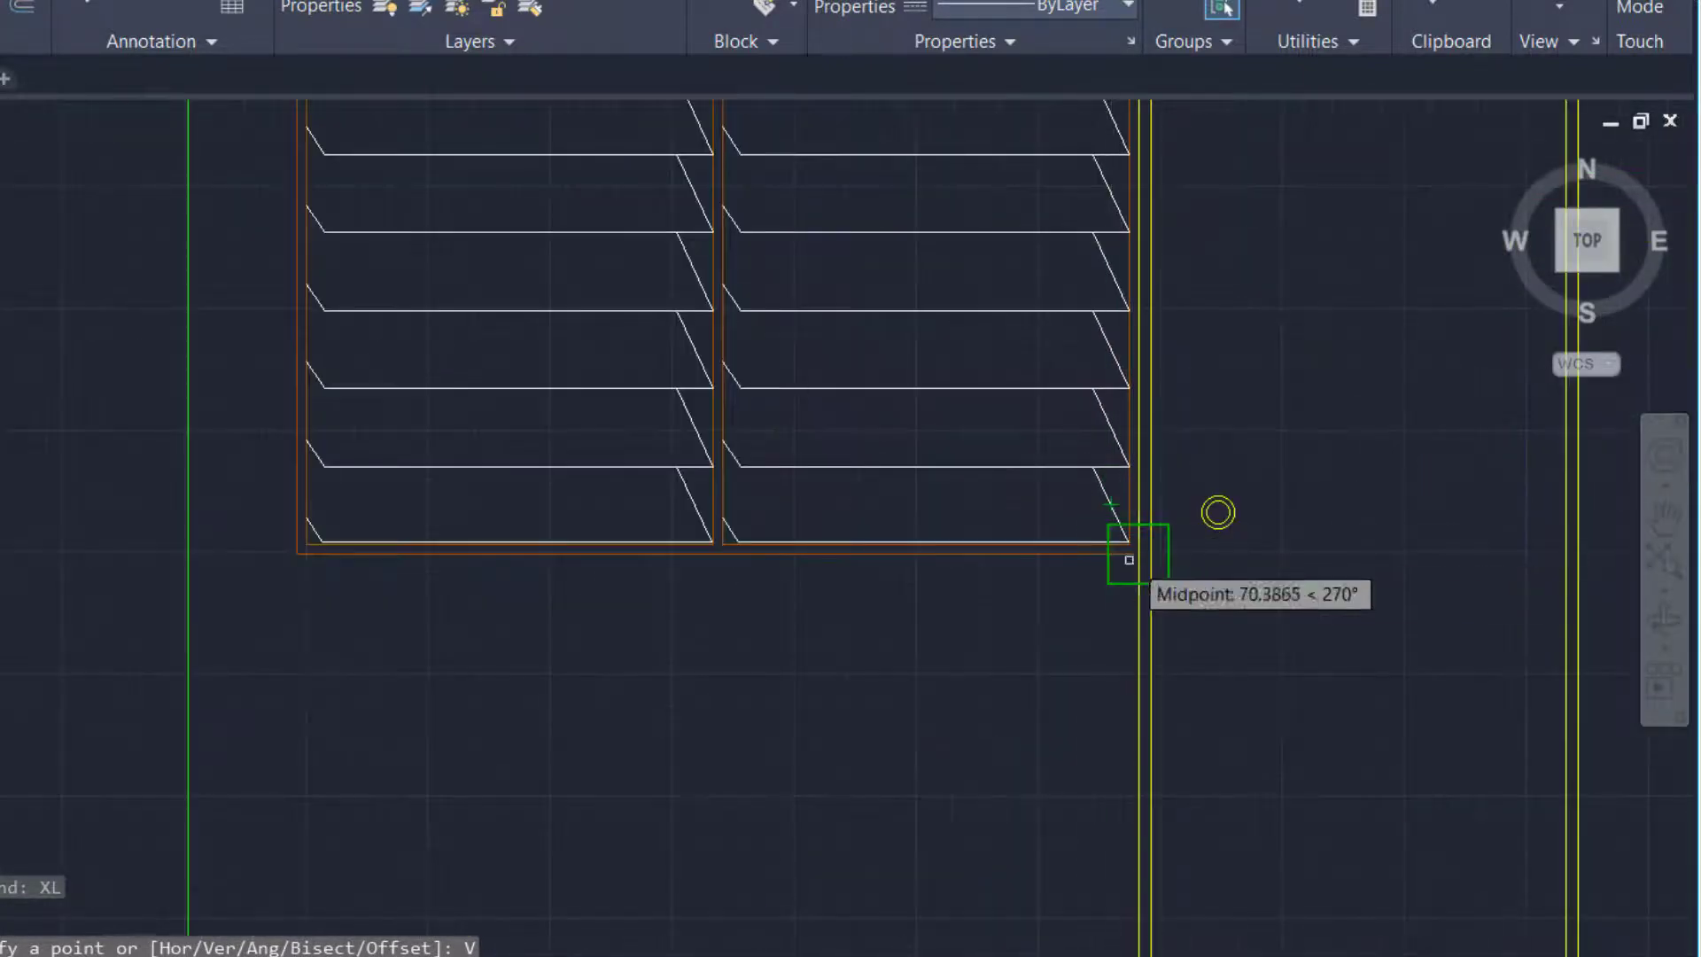
scroll(1140, 554, "down", 8)
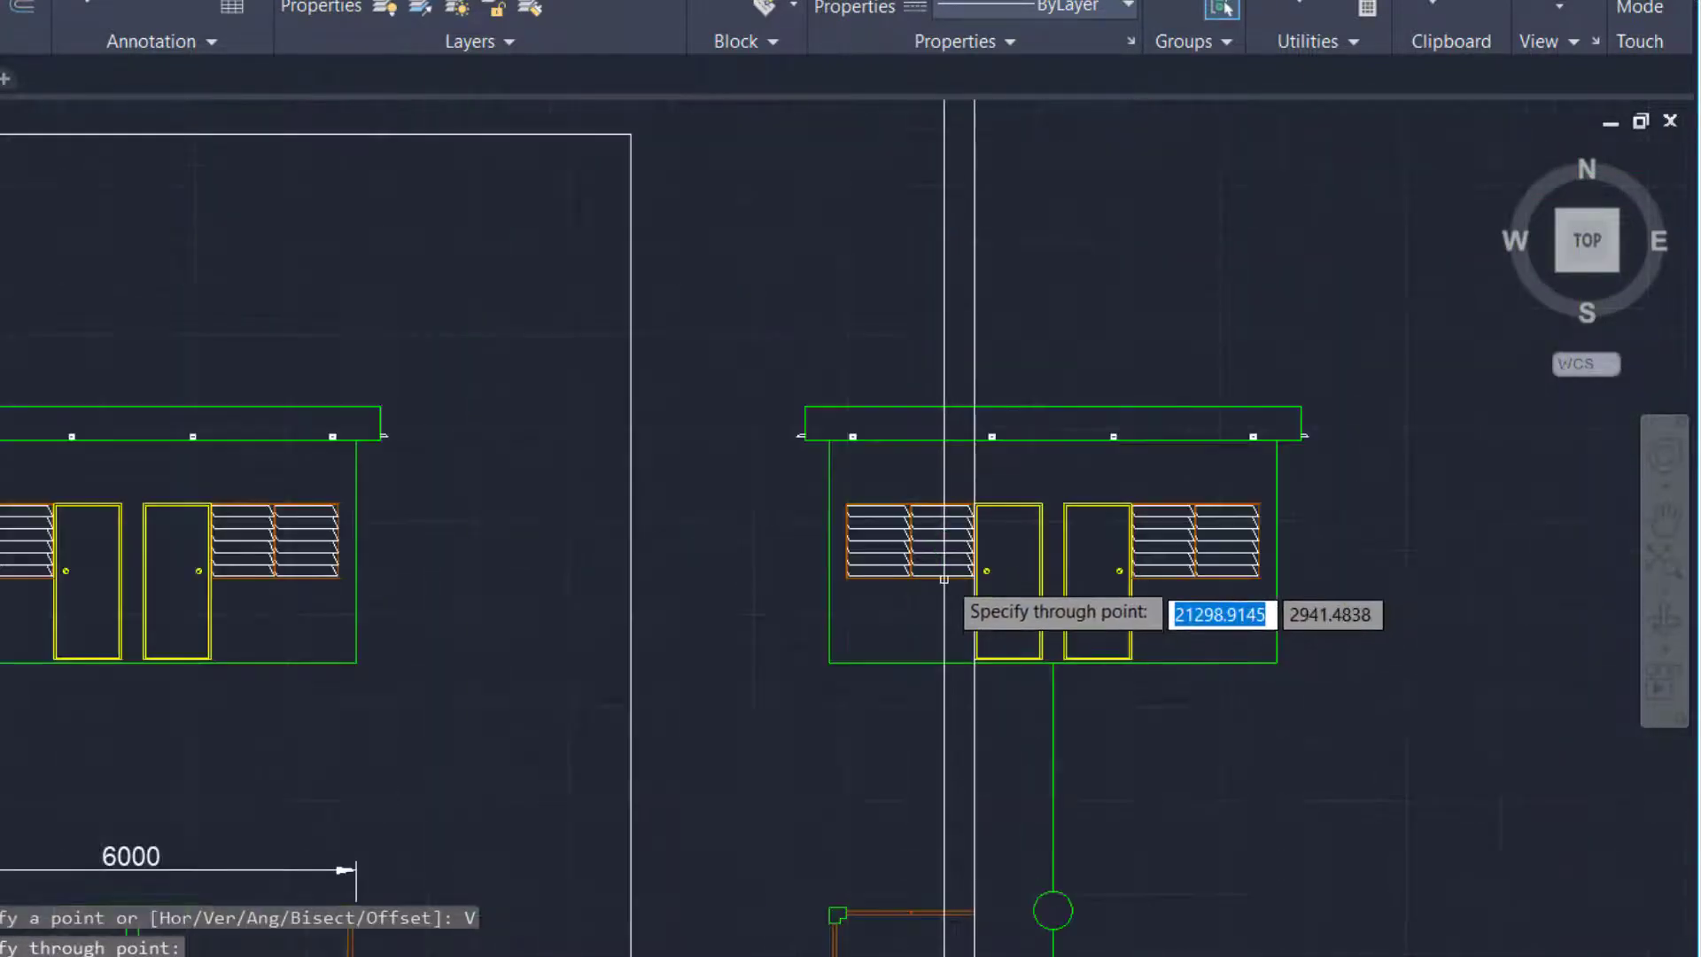
scroll(942, 710, "up", 2)
key("Escape")
key("Escape")
key("Escape")
key("Escape")
Extend the outer and inner horizontal edges of the new plan's rear-left corner column to the vertical centre wall line
scroll(941, 694, "up", 2)
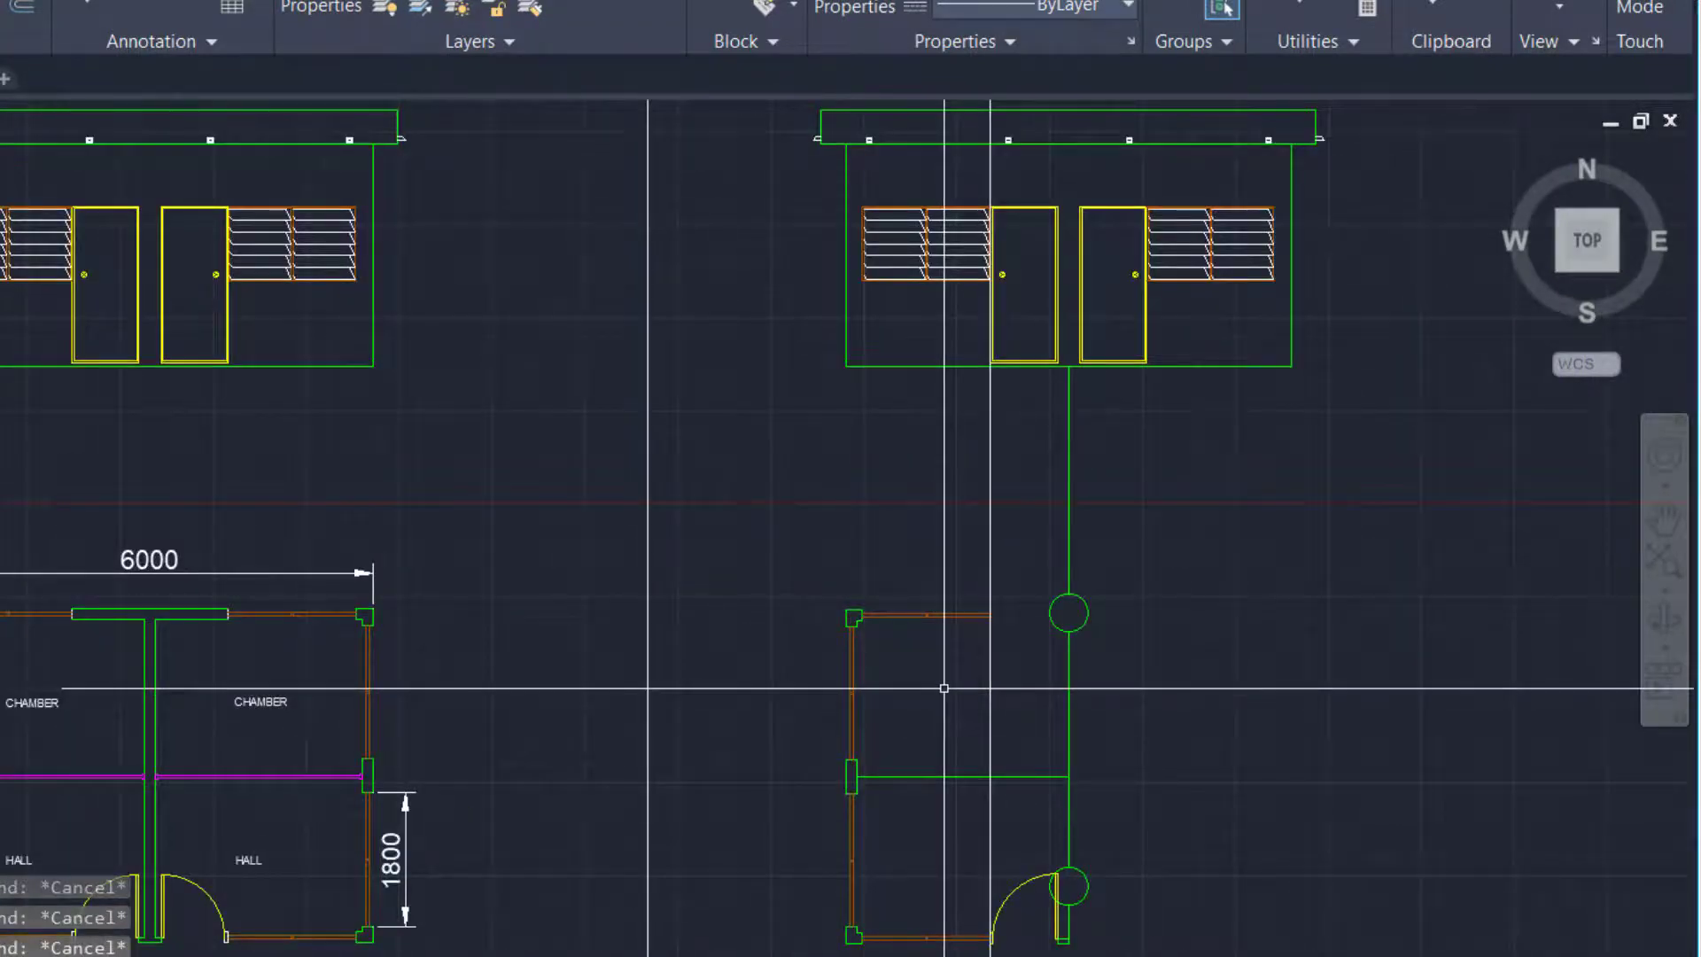
scroll(932, 644, "up", 4)
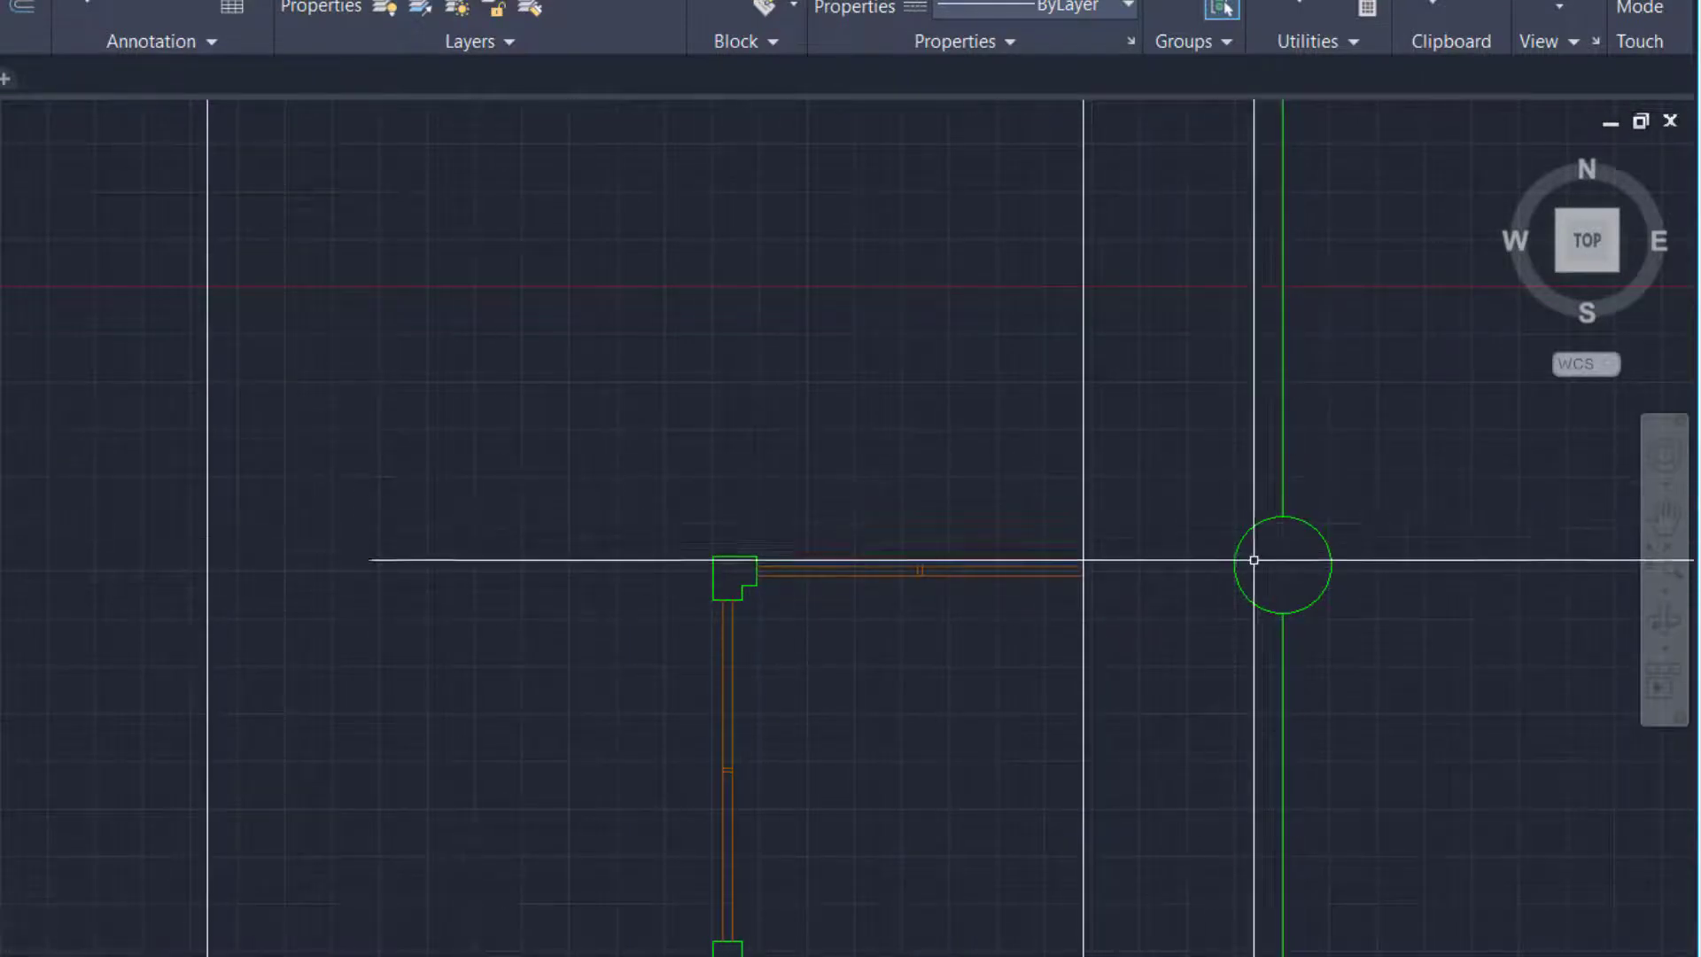
left_click(1287, 780)
type("EX")
key("Return")
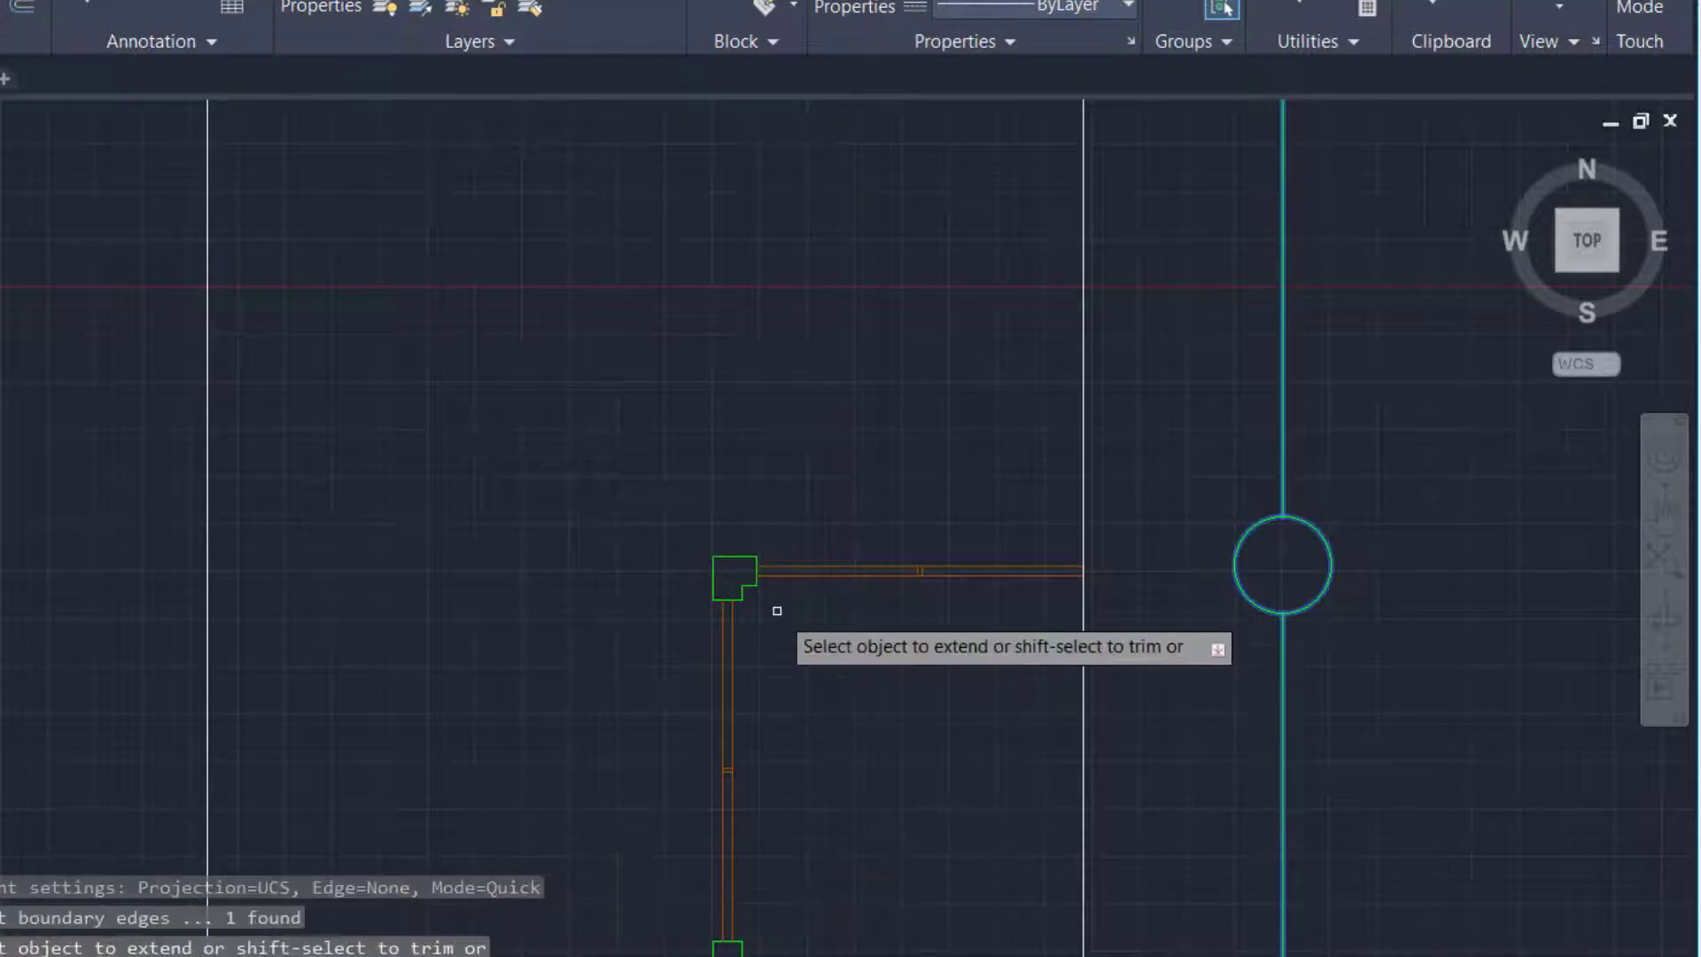
left_click(749, 582)
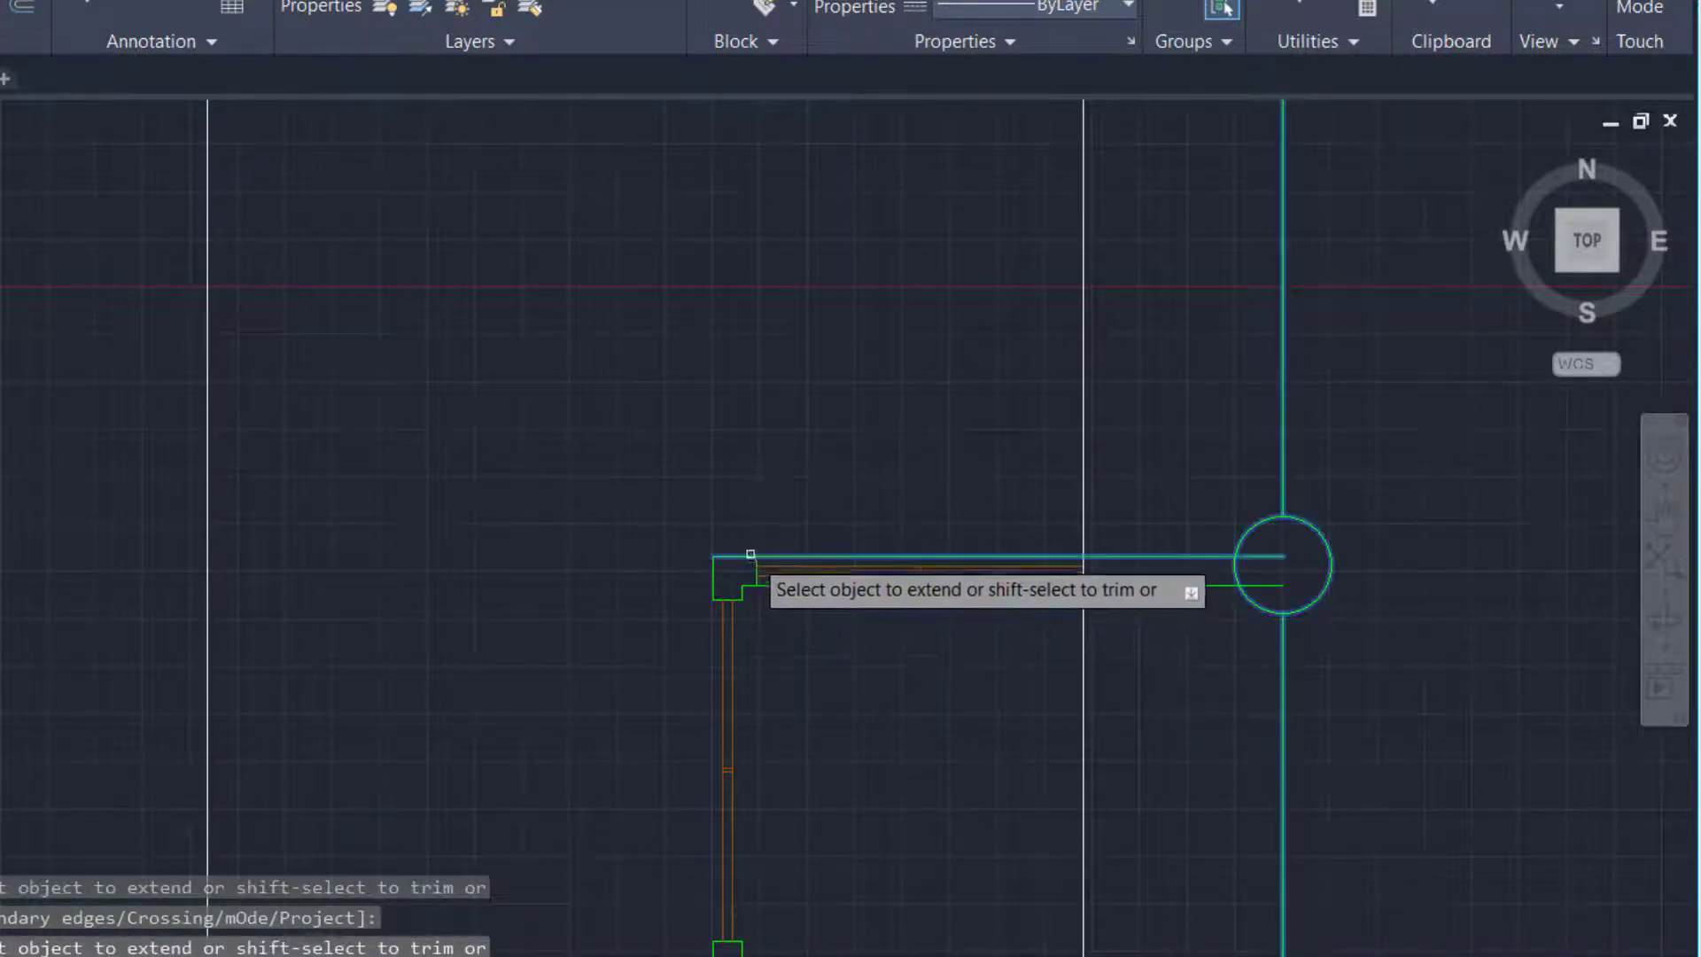
left_click(748, 569)
key("Escape")
key("Escape")
Trim the two extended wall lines along the rear window, between the corner column's face and the vertical construction line
scroll(978, 563, "up", 4)
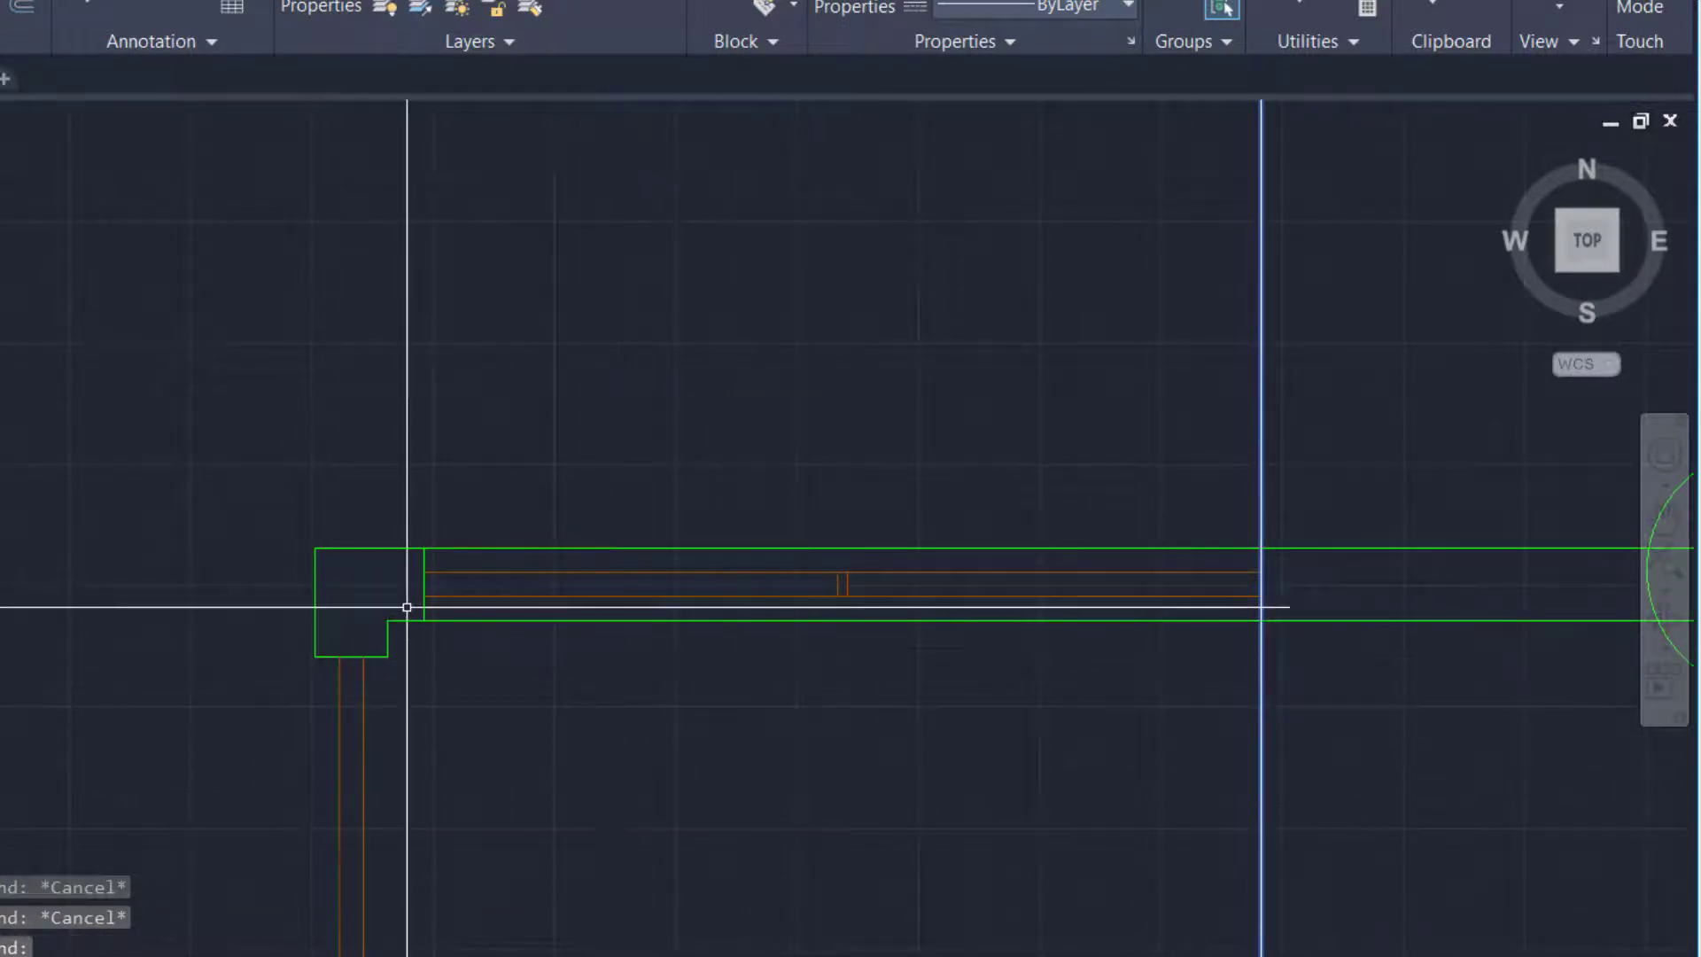
type("tr")
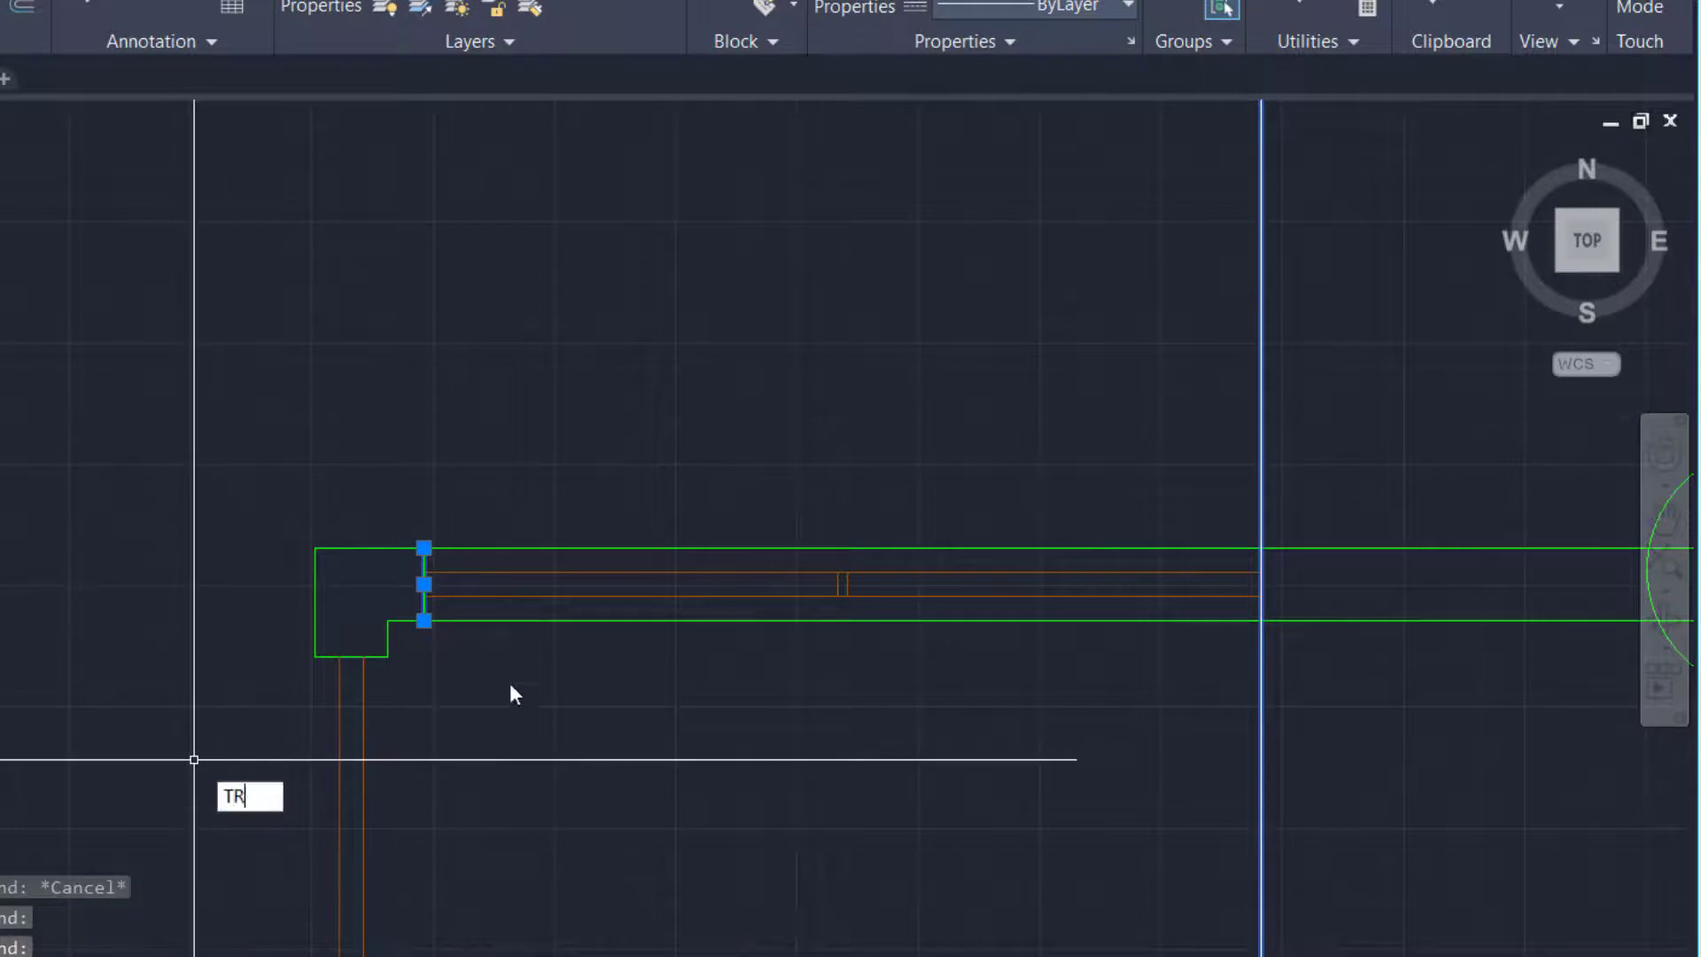
key("Return")
left_click(553, 621)
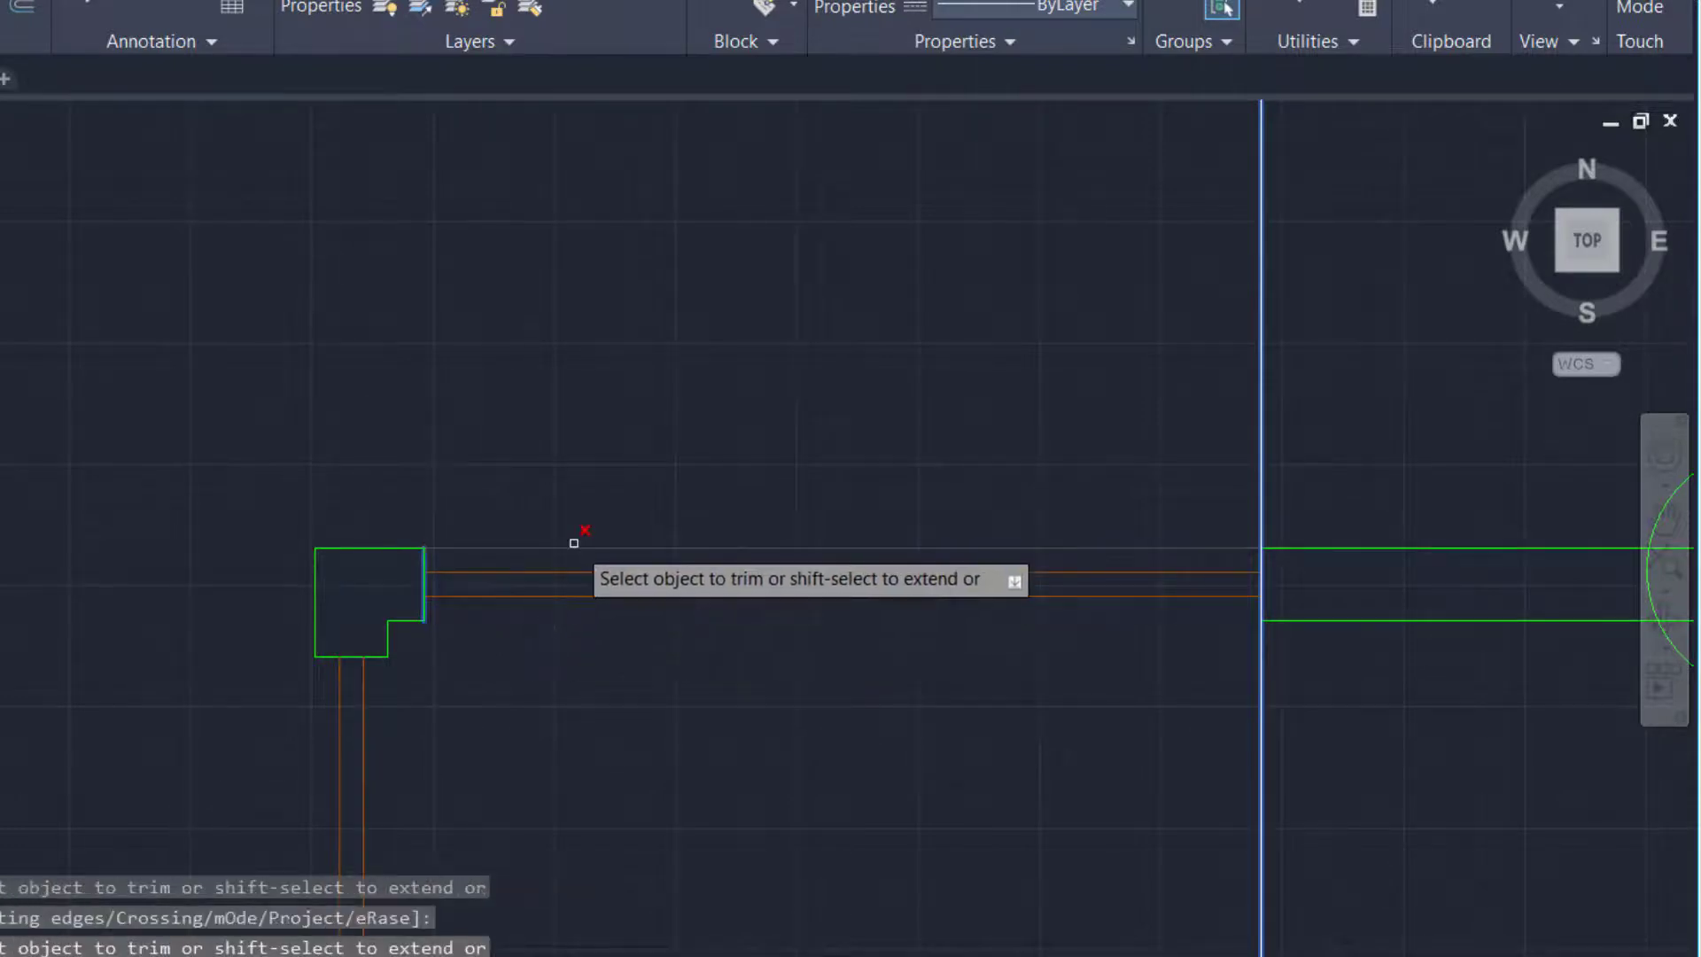
left_click(574, 544)
key("Escape")
key("Escape")
scroll(547, 573, "down", 6)
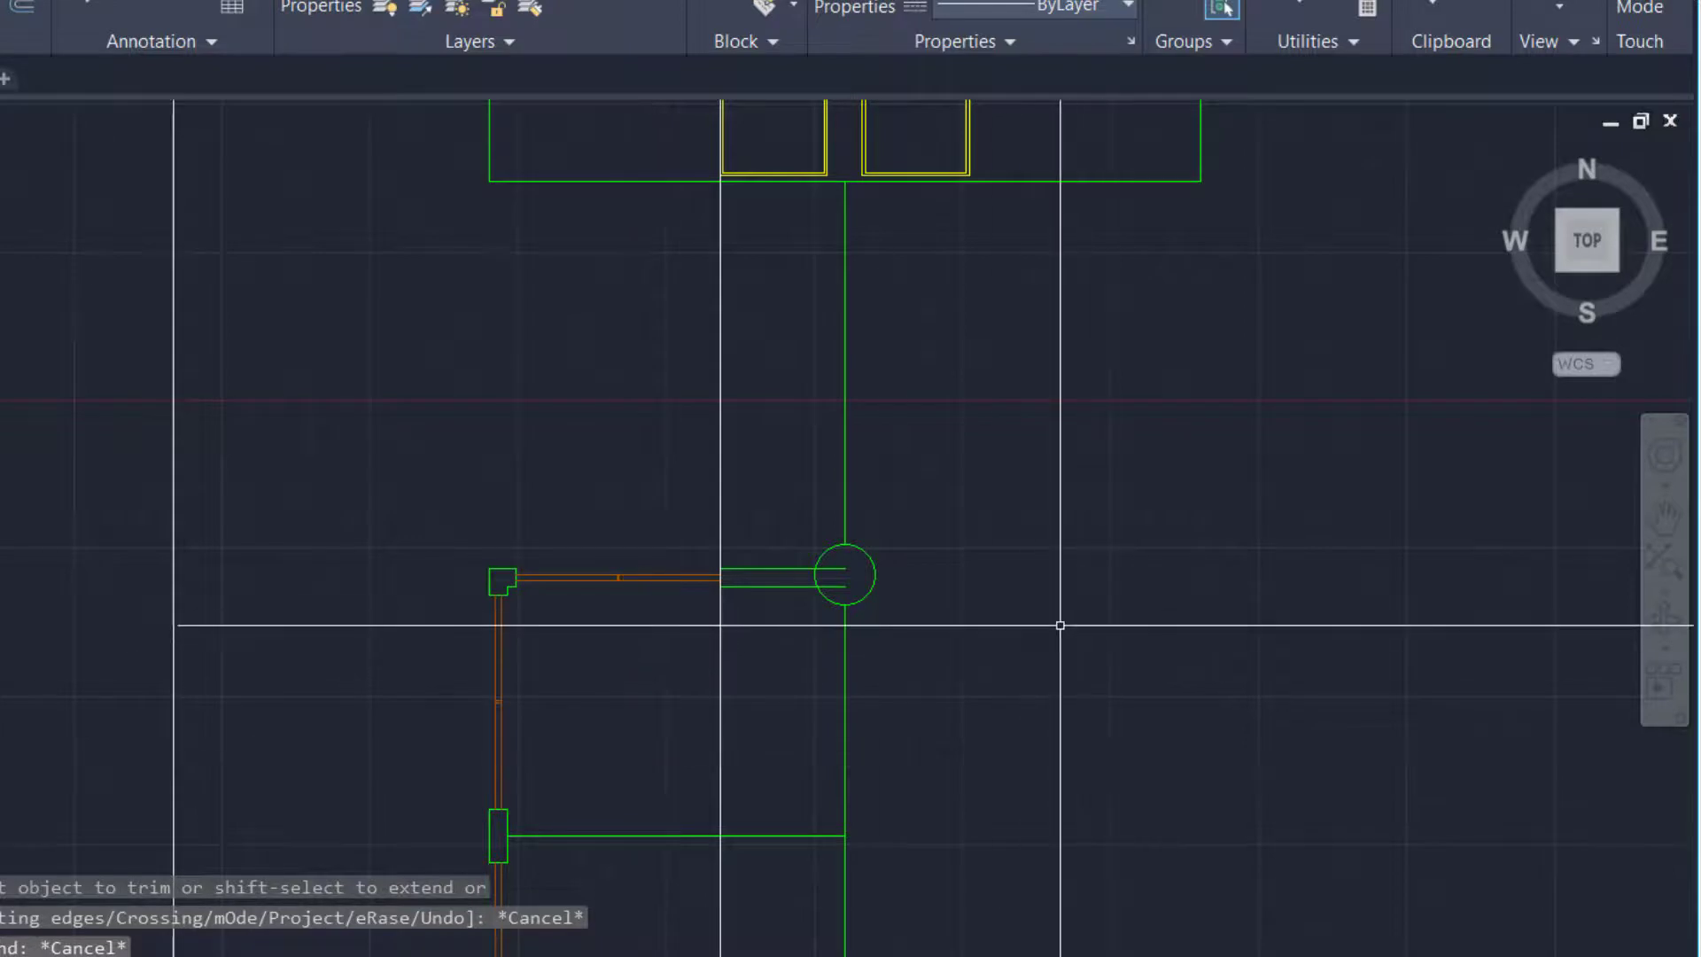
scroll(923, 581, "down", 4)
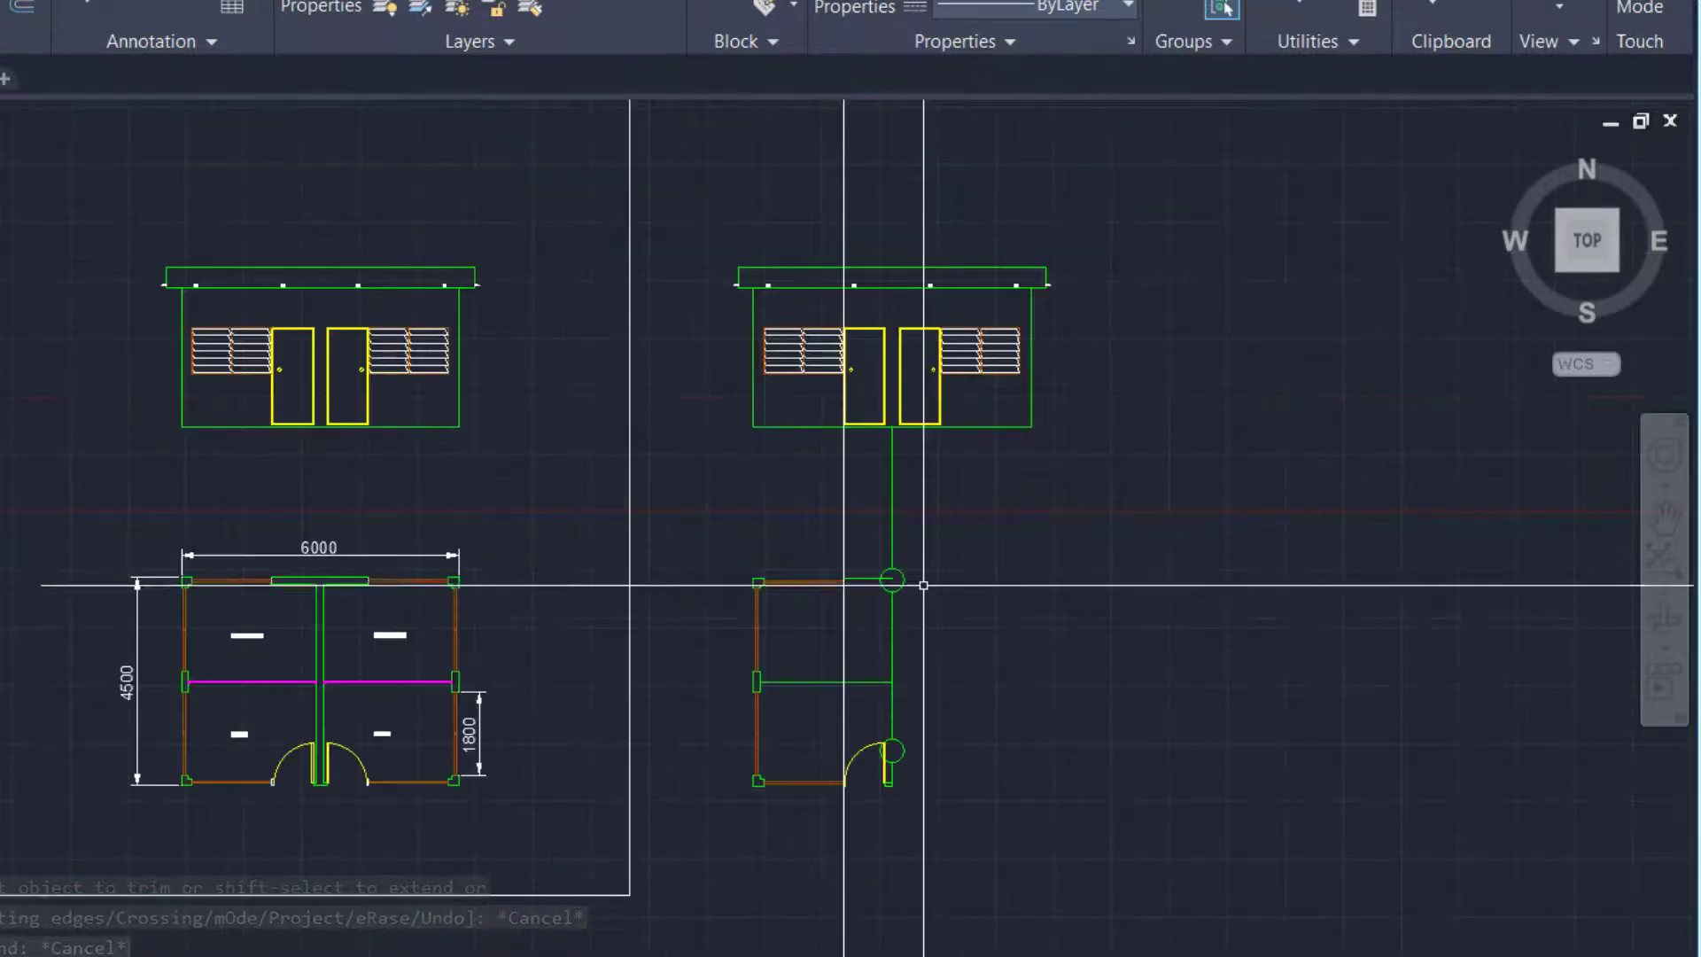
scroll(830, 611, "up", 2)
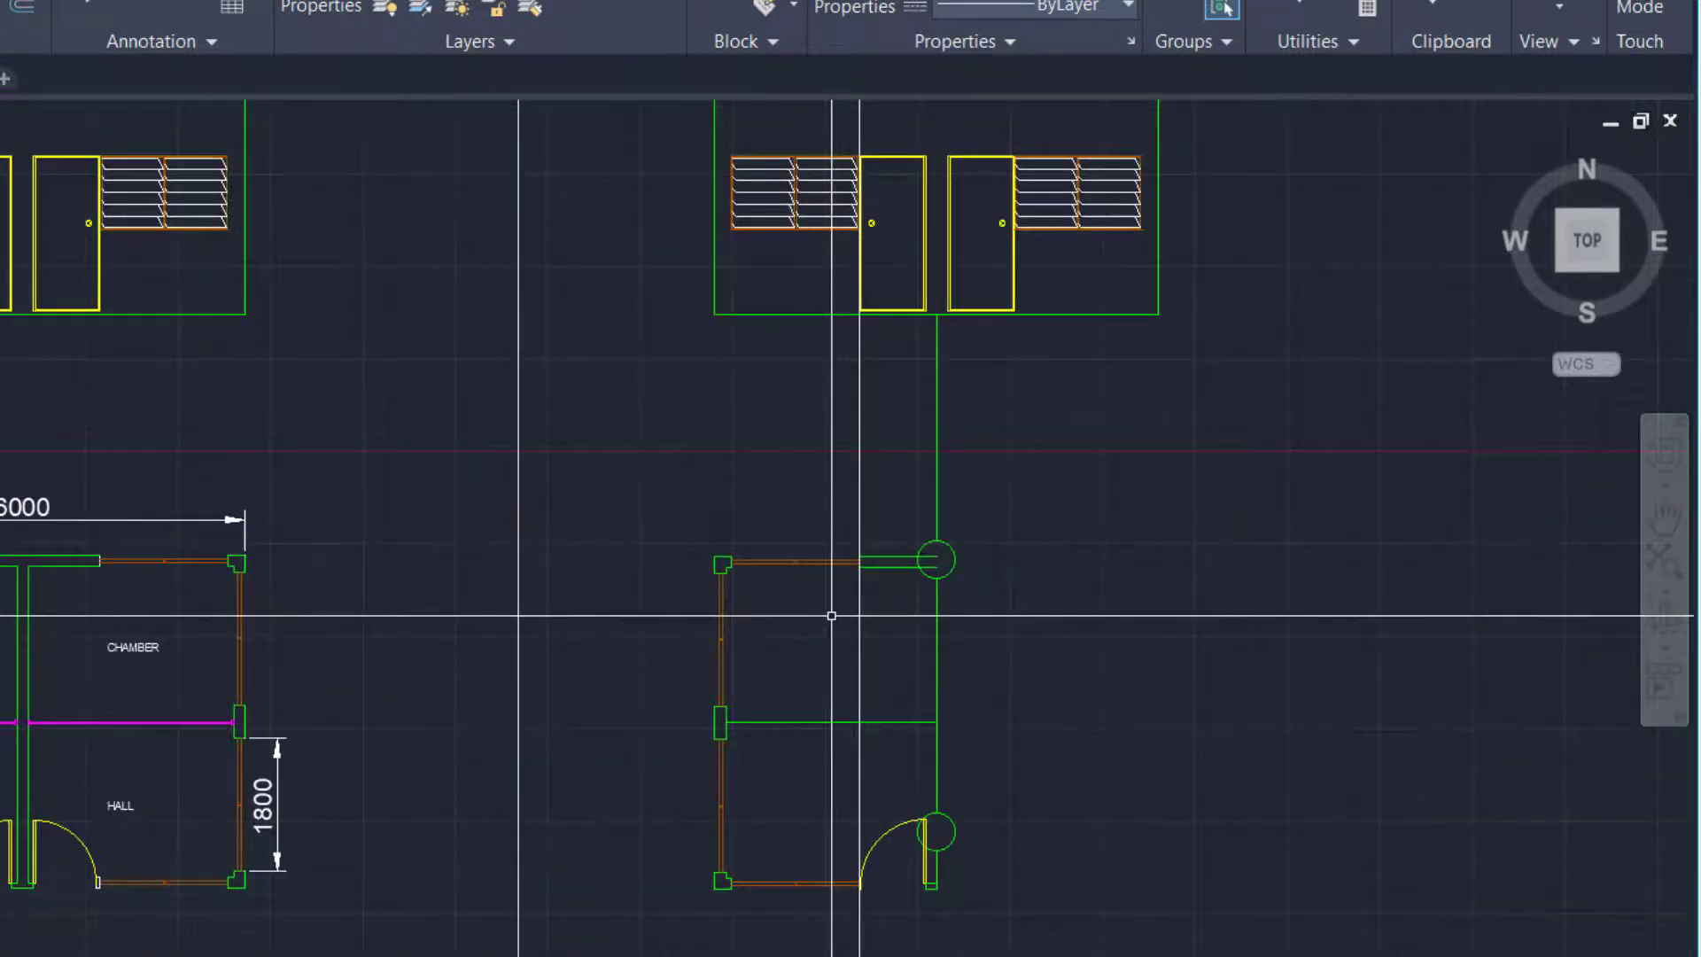
scroll(936, 604, "up", 2)
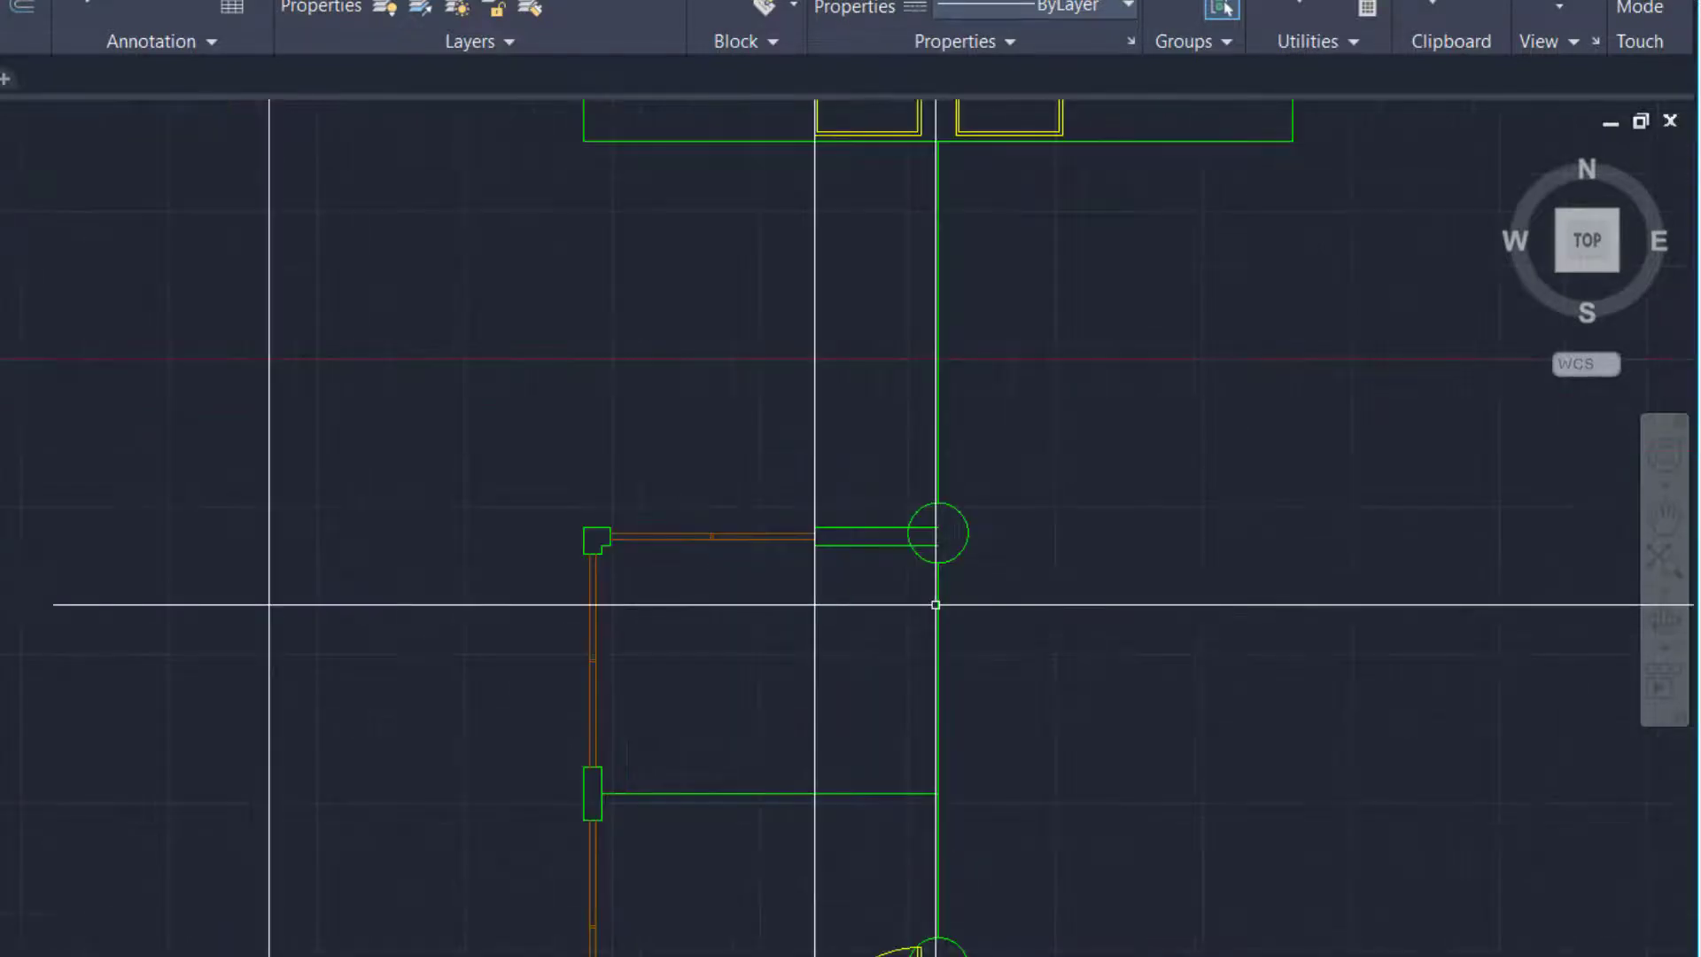
Delete the vertical construction line running from the elevation's door edge down through the half floor plan
scroll(935, 604, "down", 2)
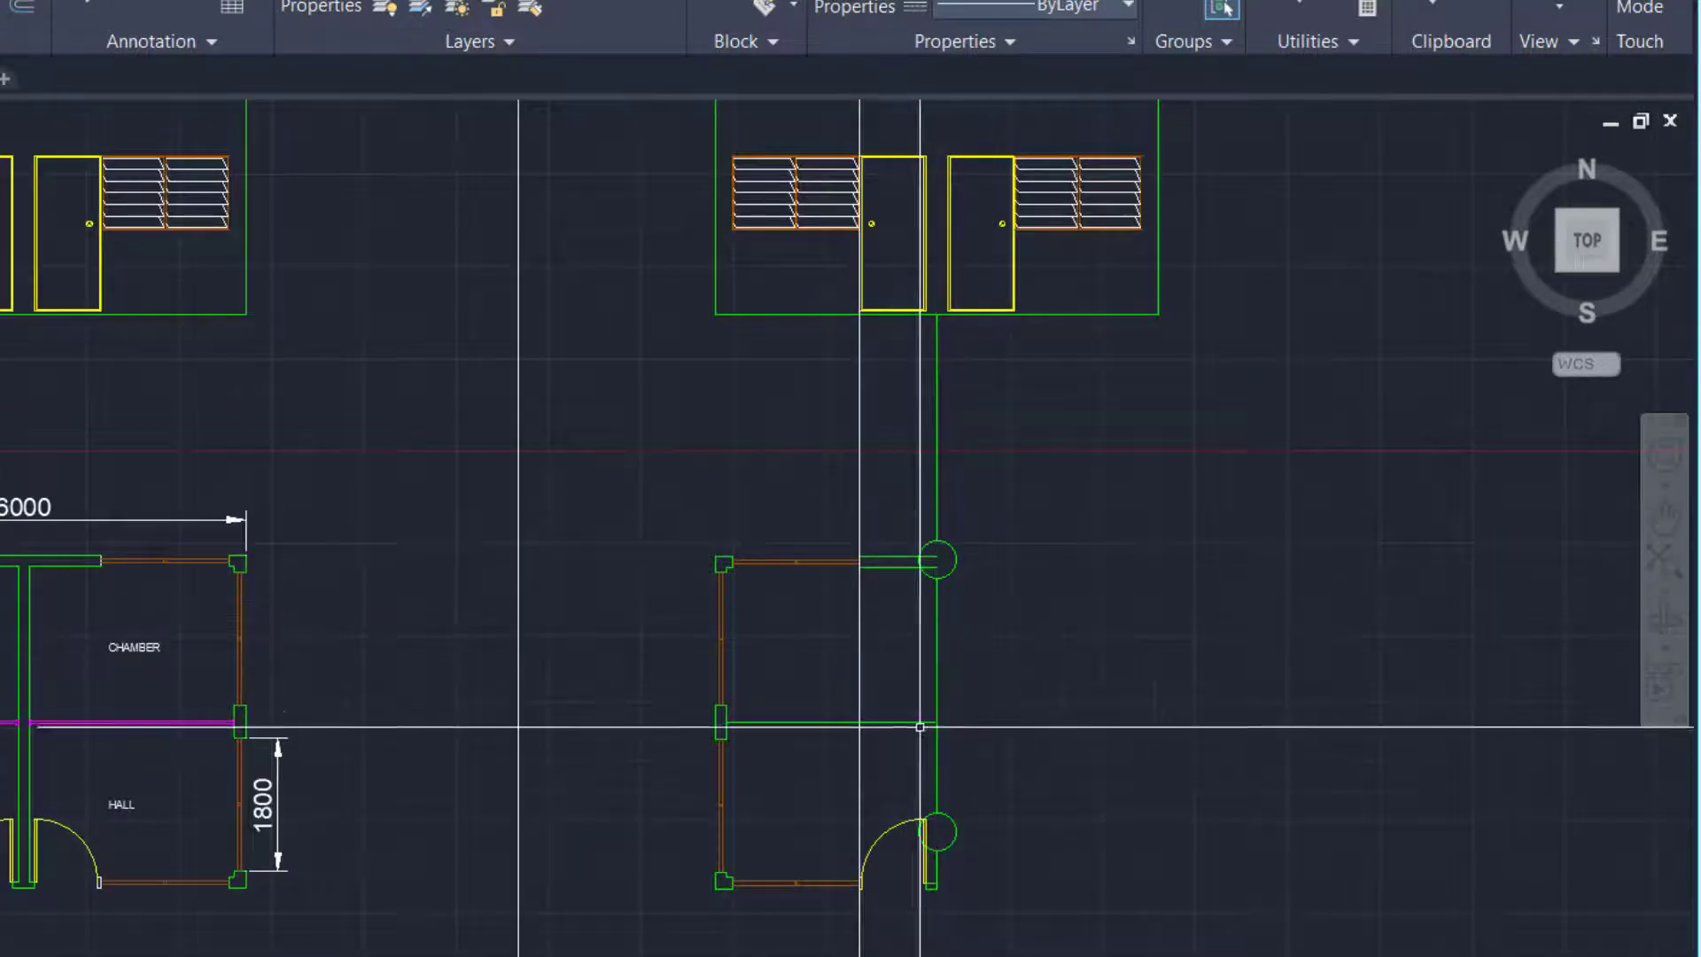
left_click(860, 683)
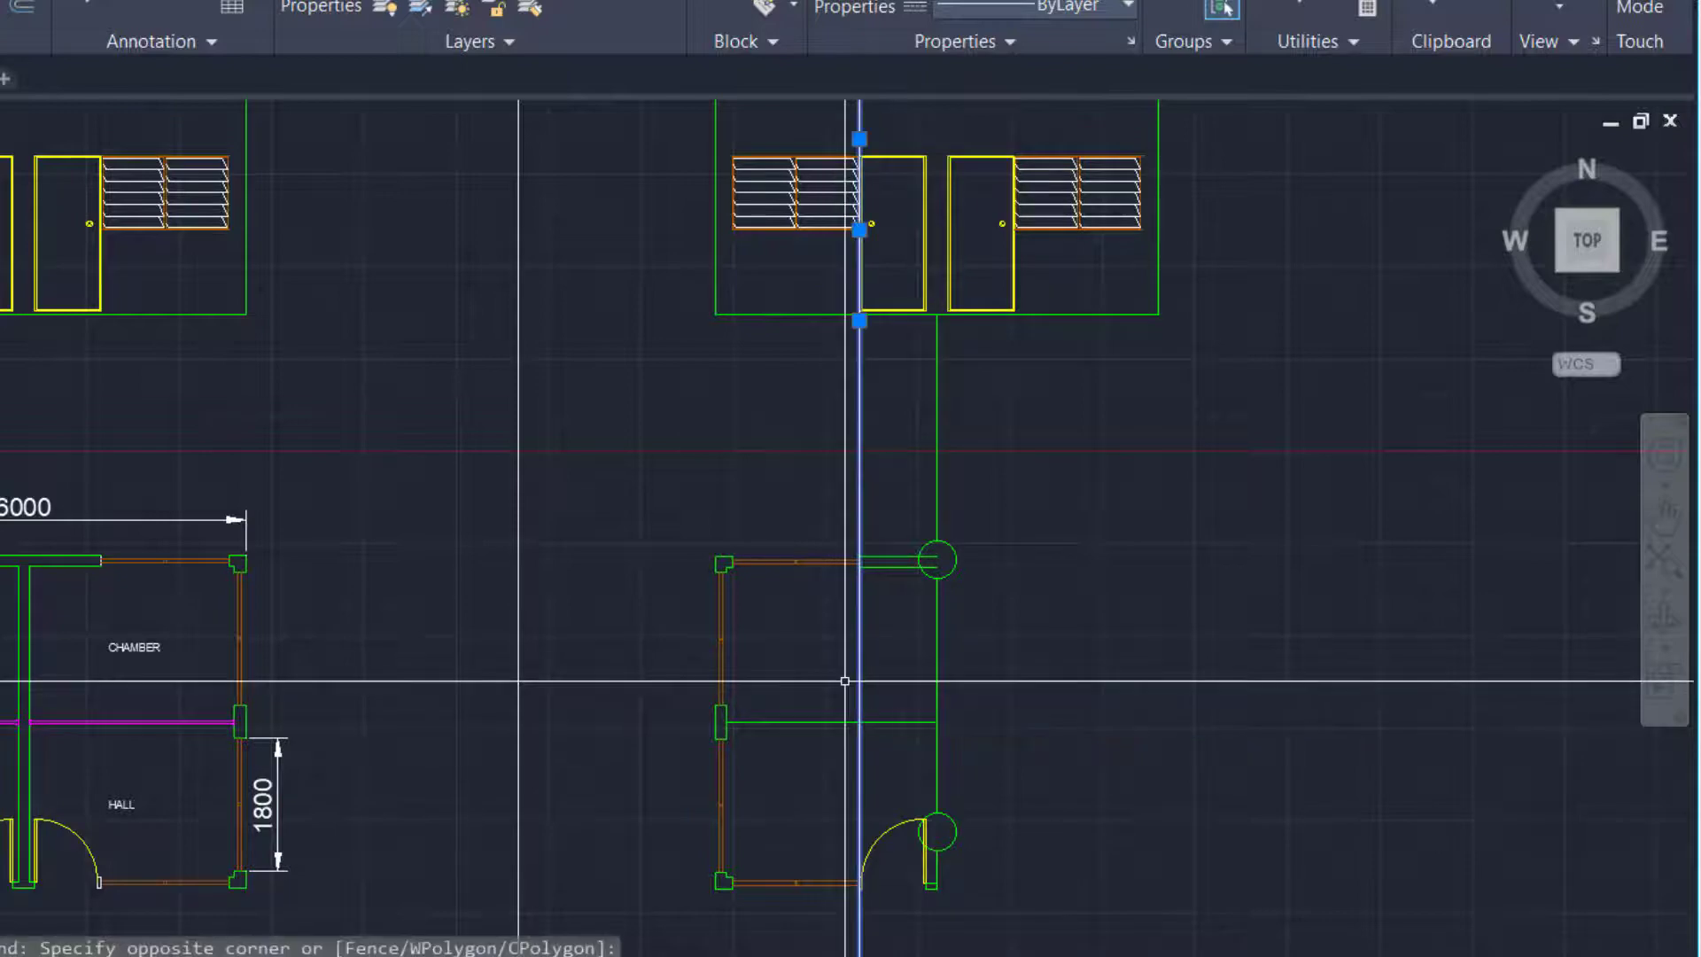
key("Delete")
Draw a vertical line closing the open end of the upper wall where it meets the window
scroll(851, 626, "up", 3)
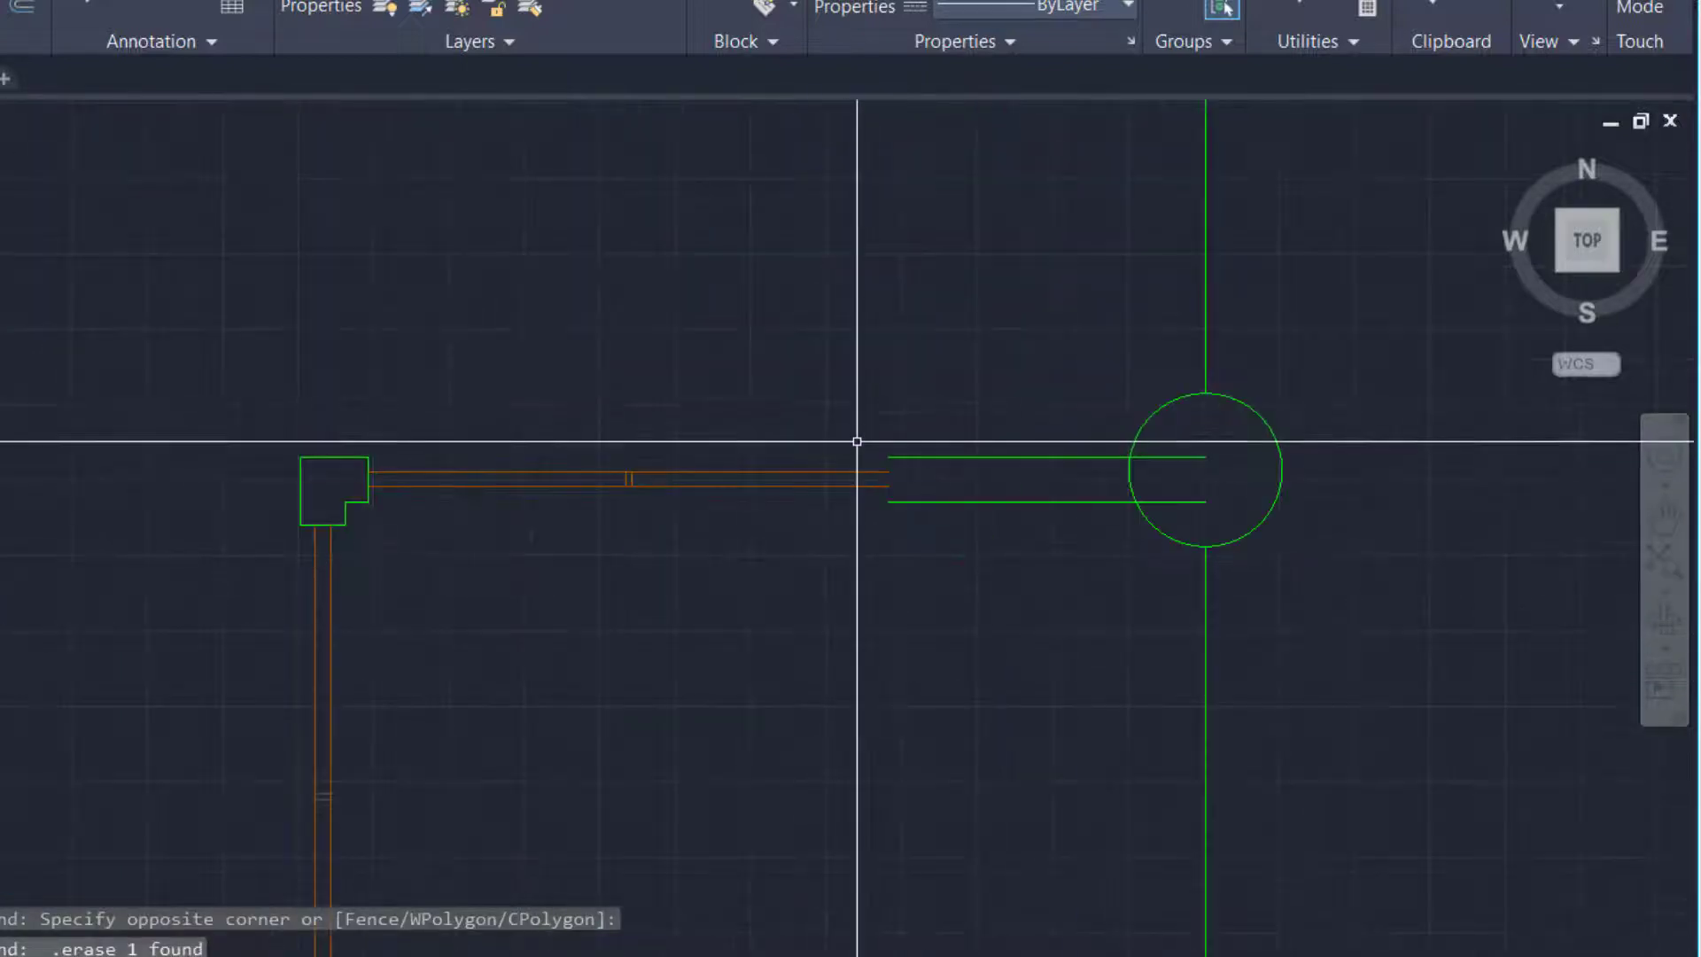
type("l")
key("Return")
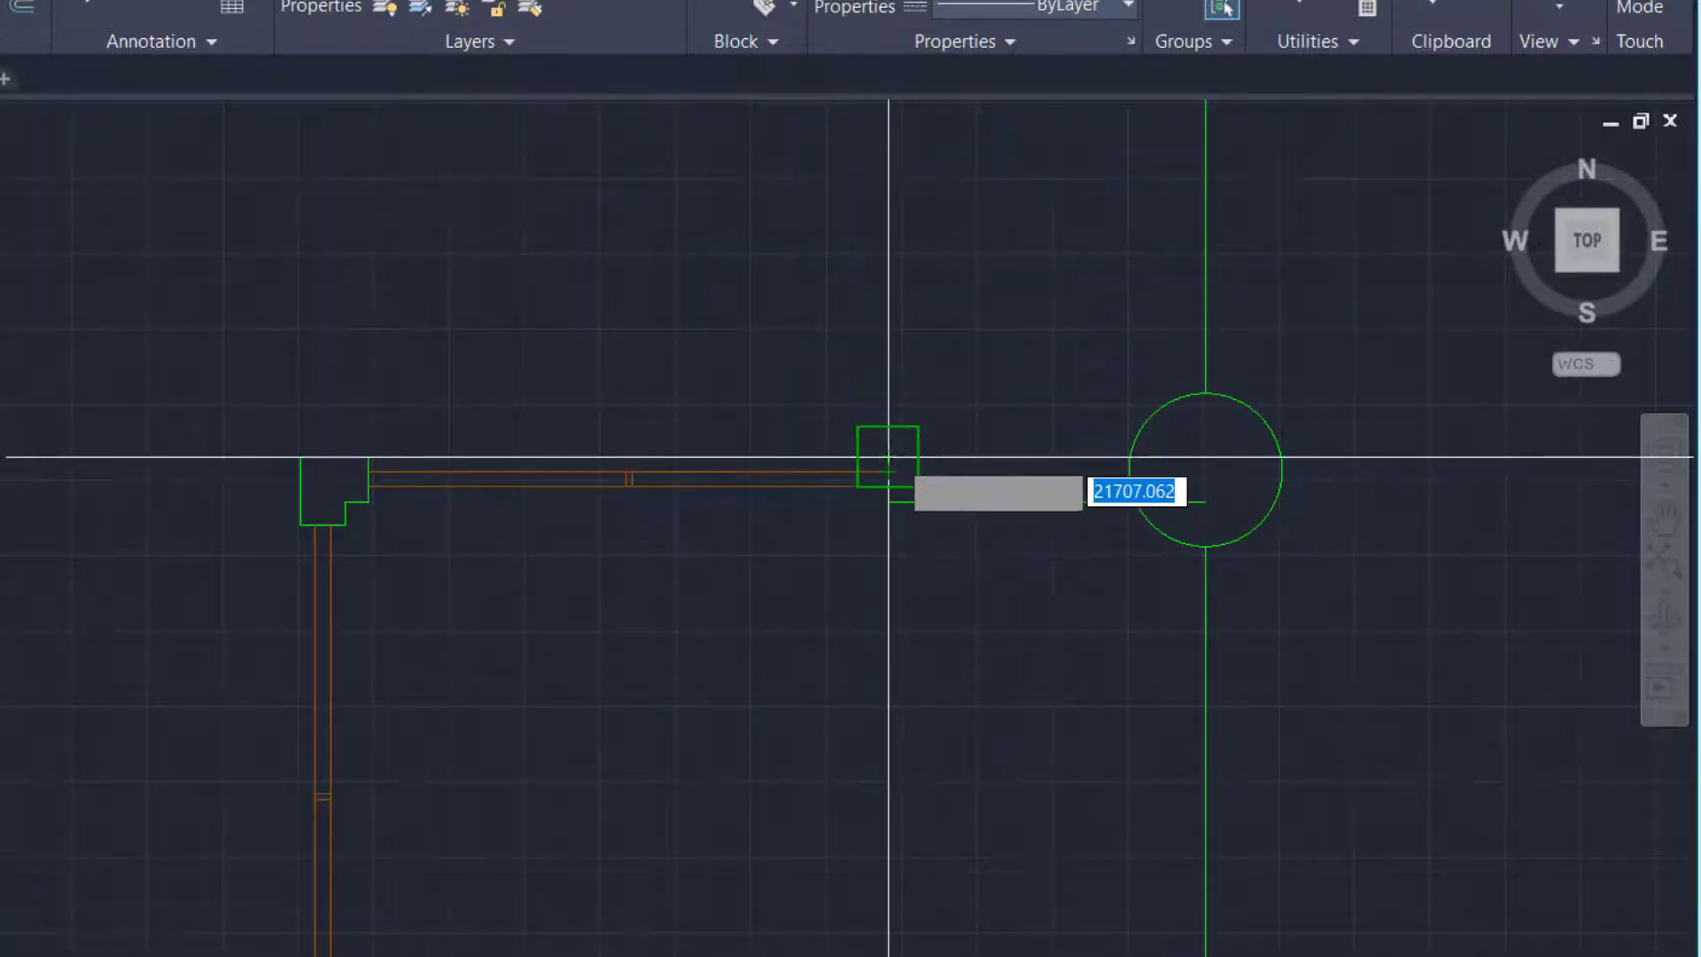
scroll(888, 457, "up", 8)
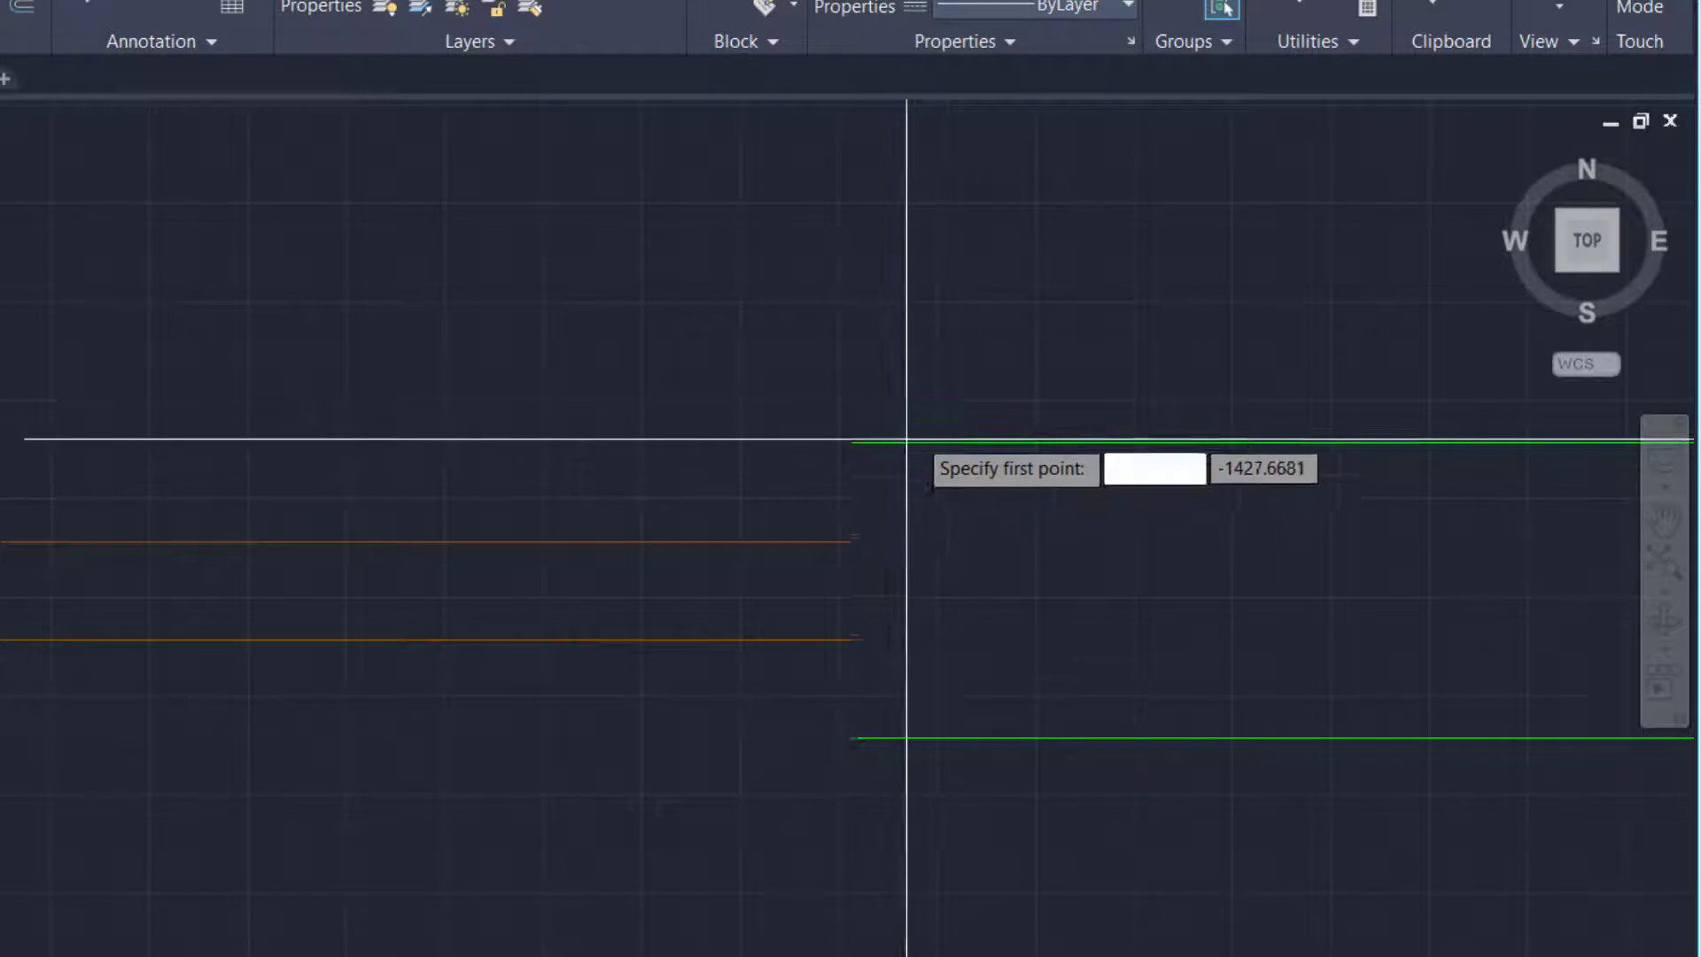
left_click(852, 444)
left_click(852, 737)
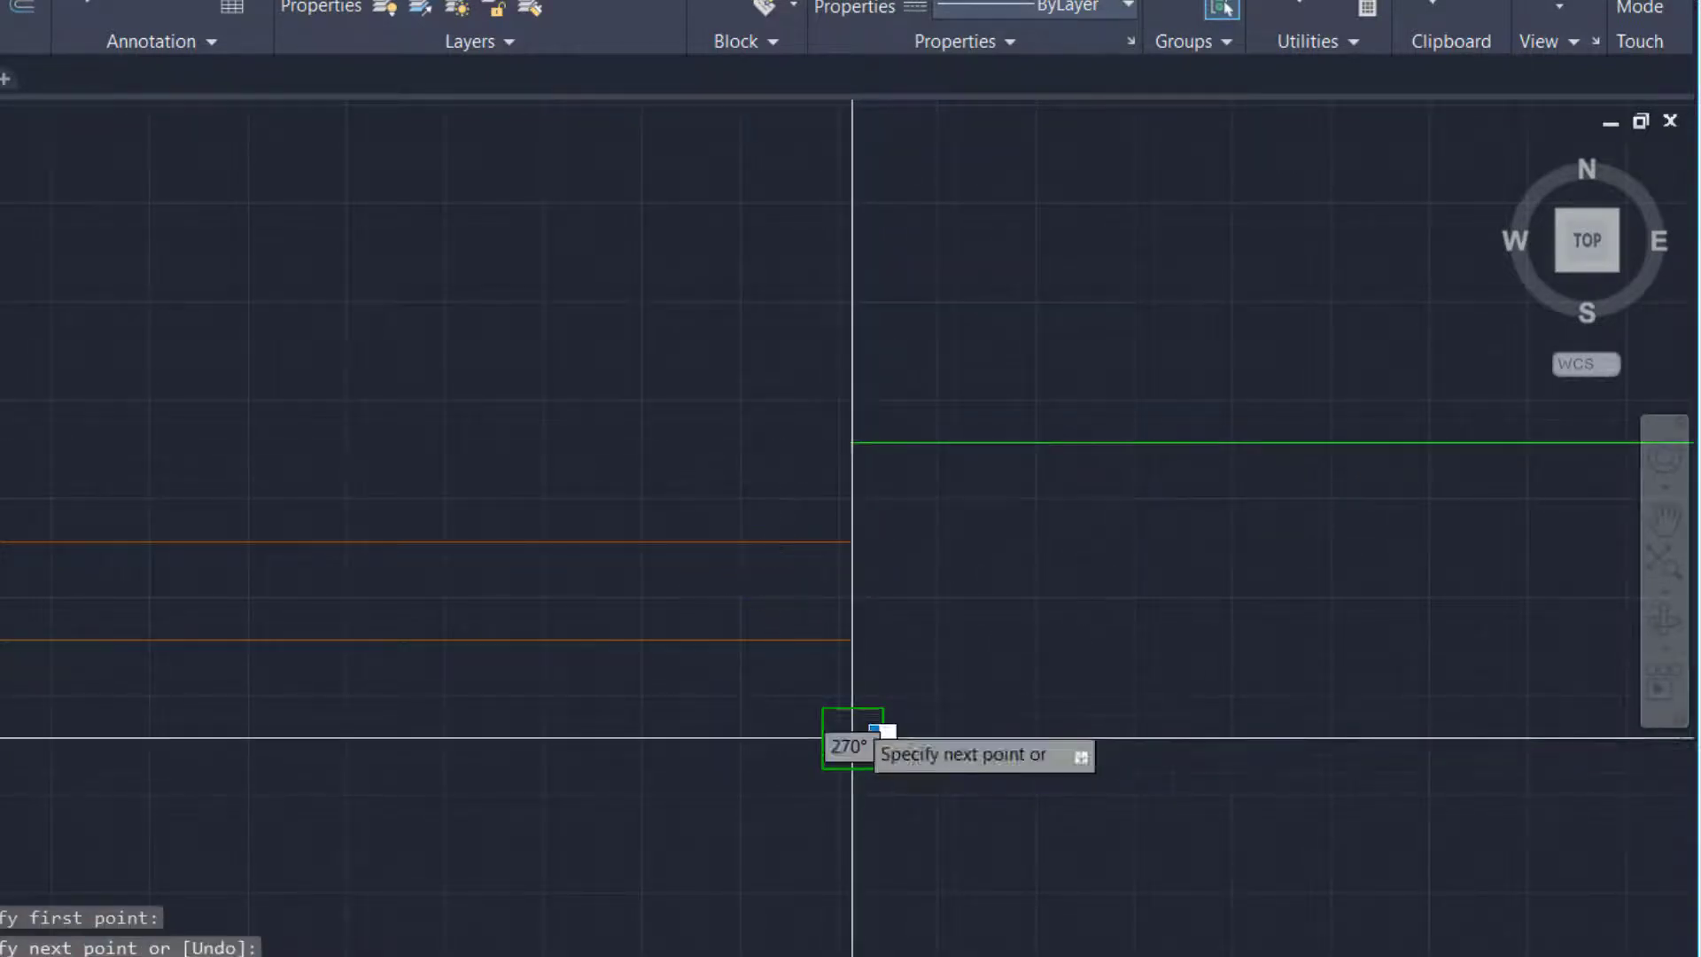
key("Escape")
key("Escape")
key("Escape")
scroll(749, 581, "down", 8)
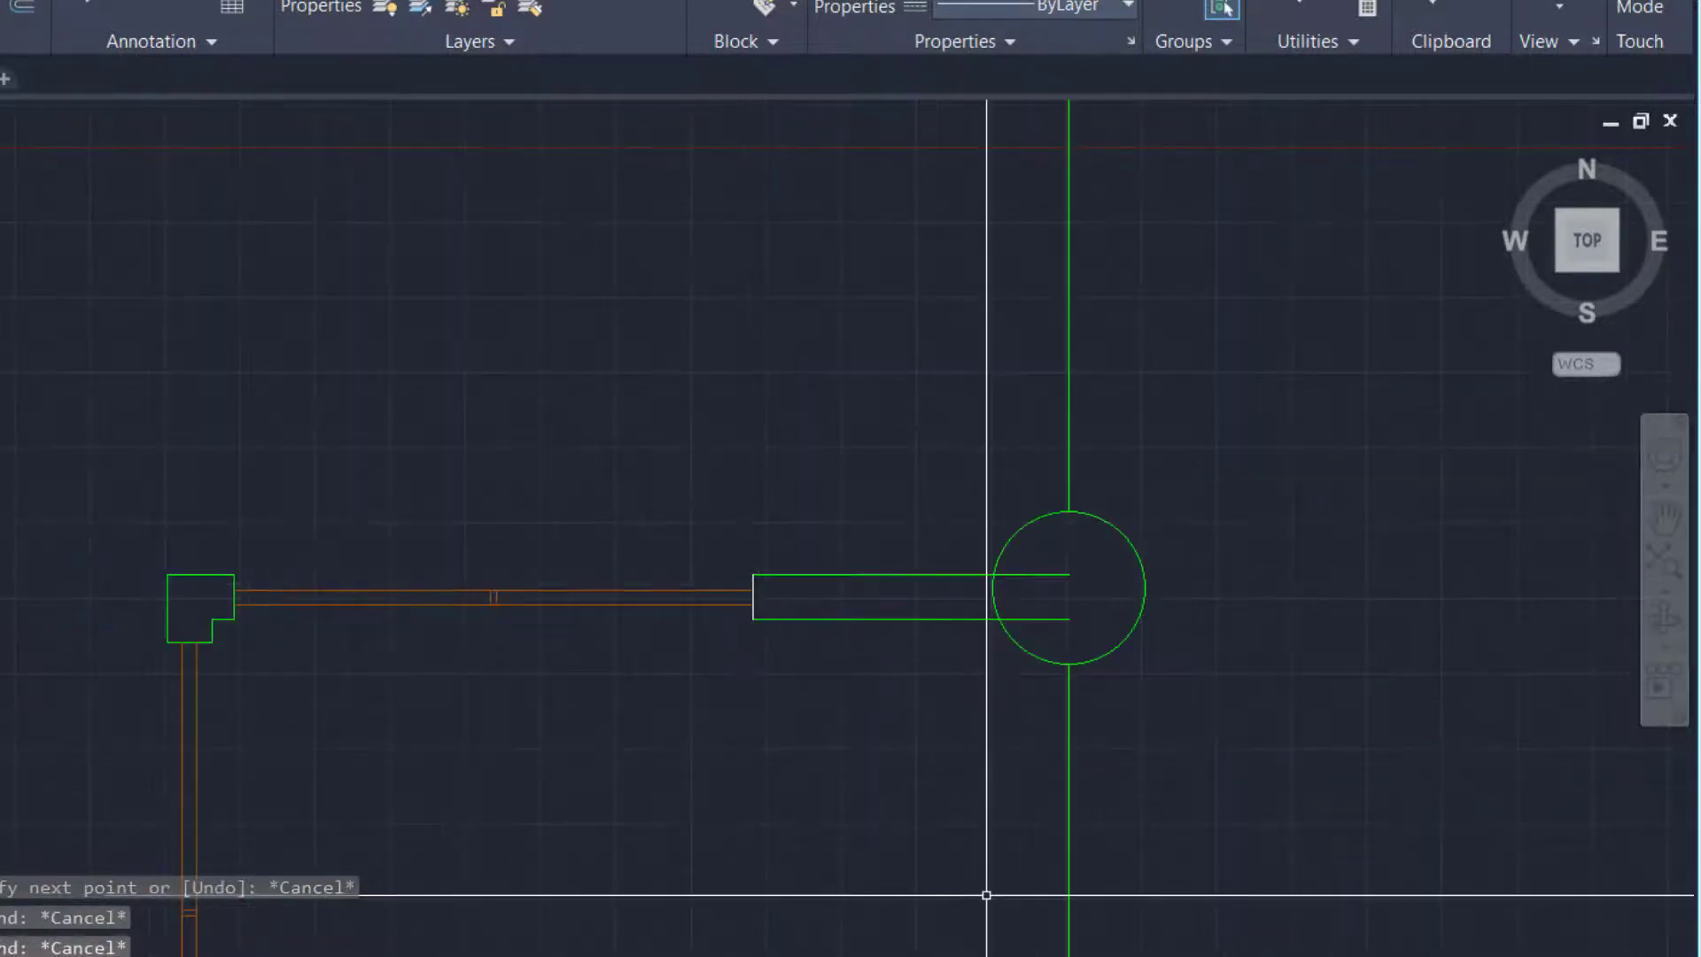
scroll(629, 416, "down", 4)
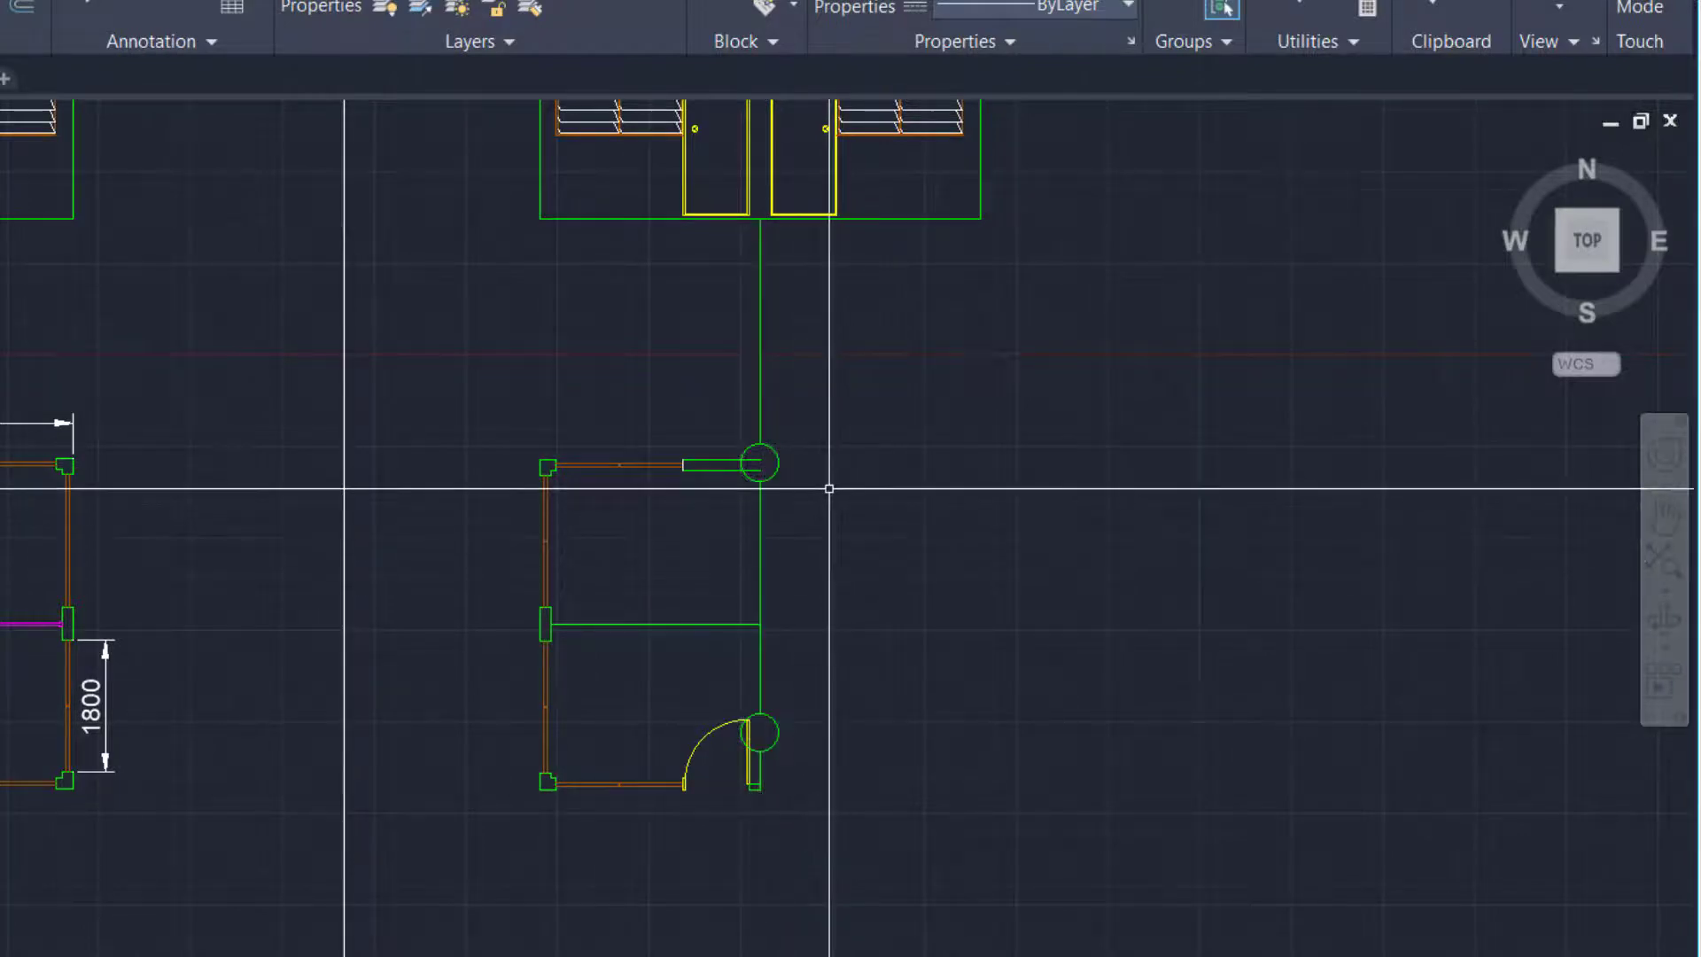
scroll(784, 713, "up", 5)
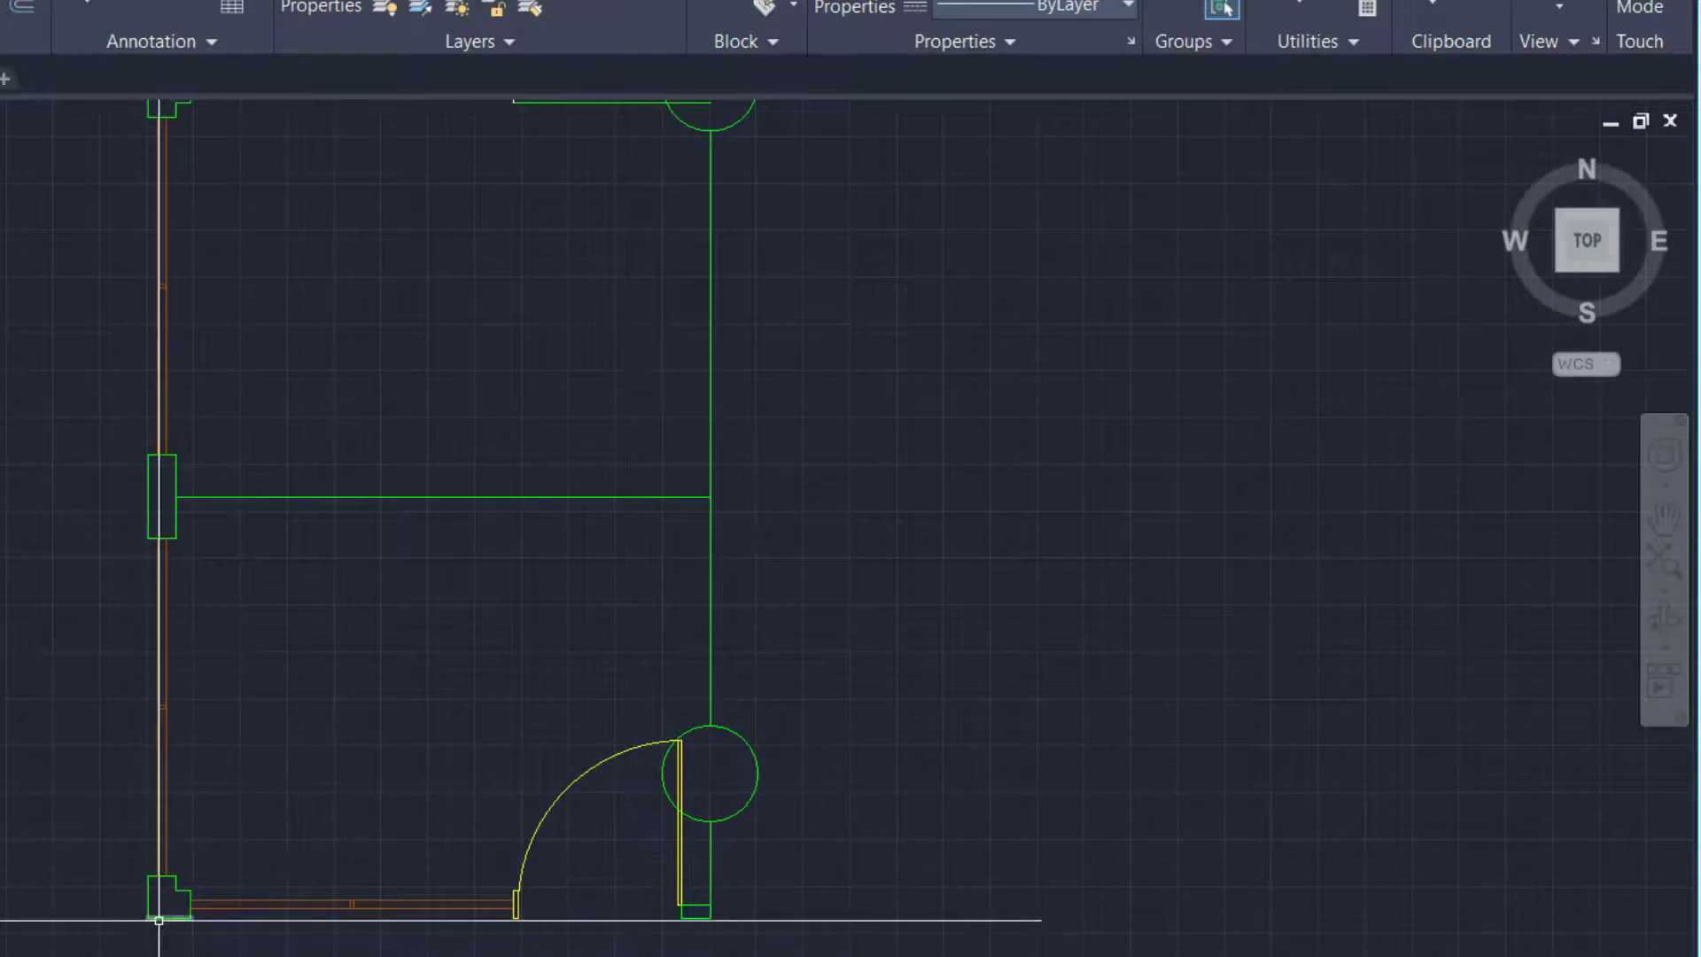
scroll(165, 918, "down", 4)
scroll(165, 918, "down", 2)
scroll(292, 567, "up", 4)
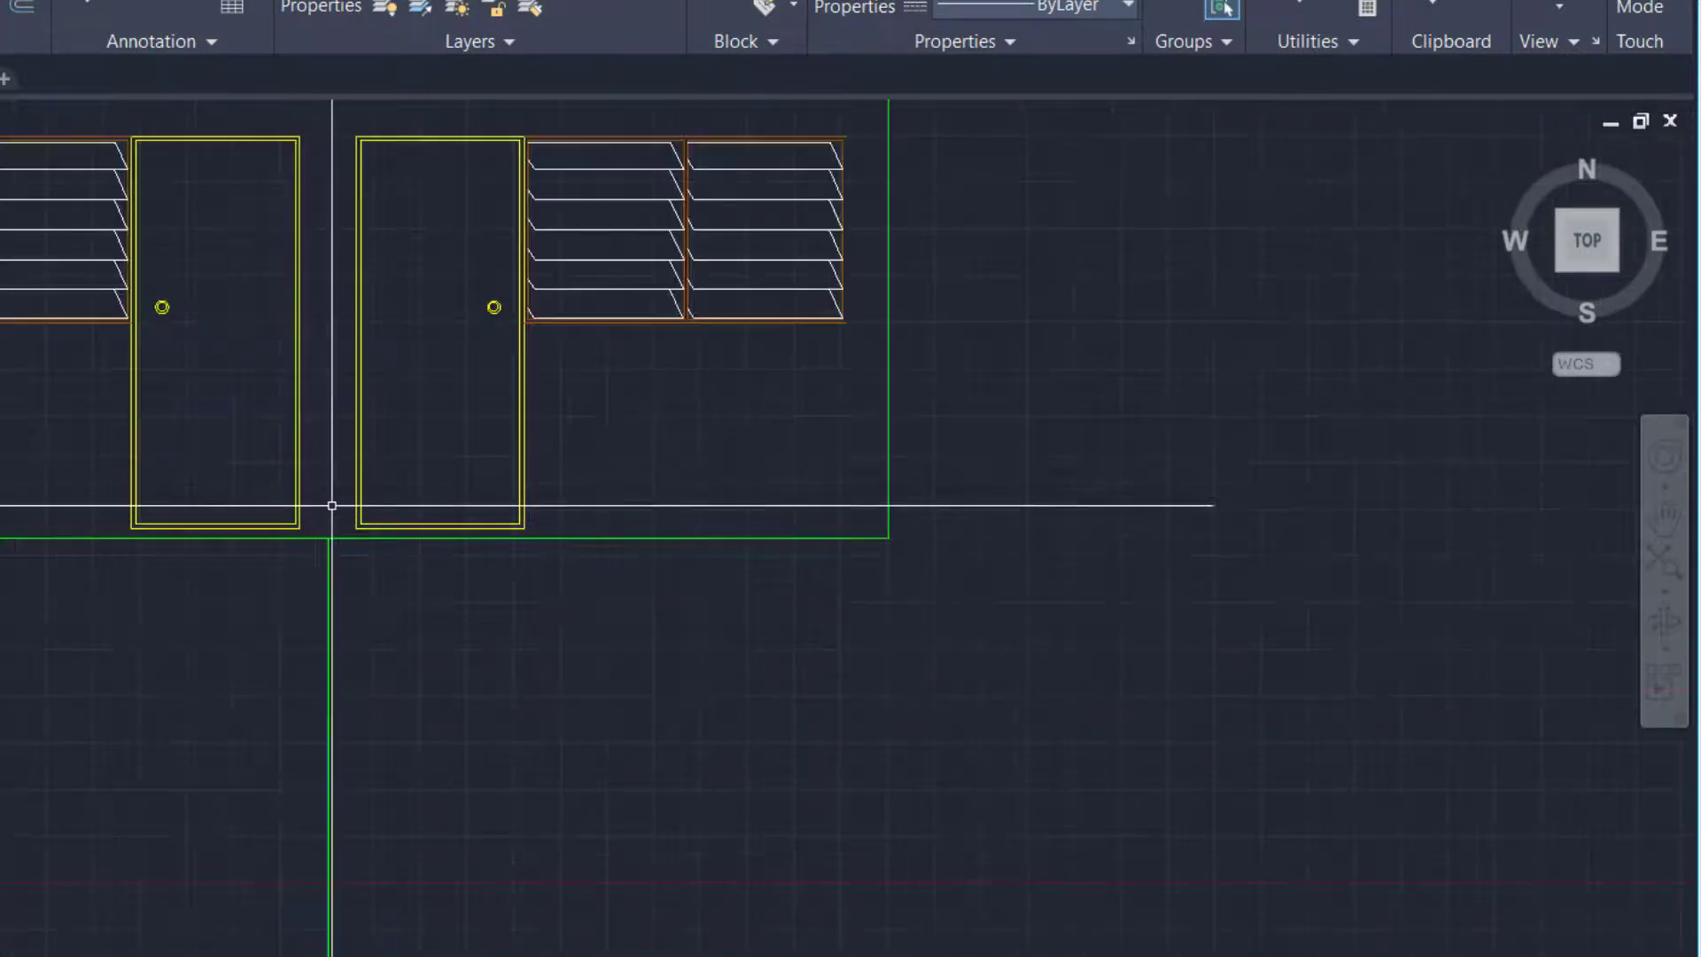
scroll(337, 505, "down", 8)
scroll(633, 399, "up", 5)
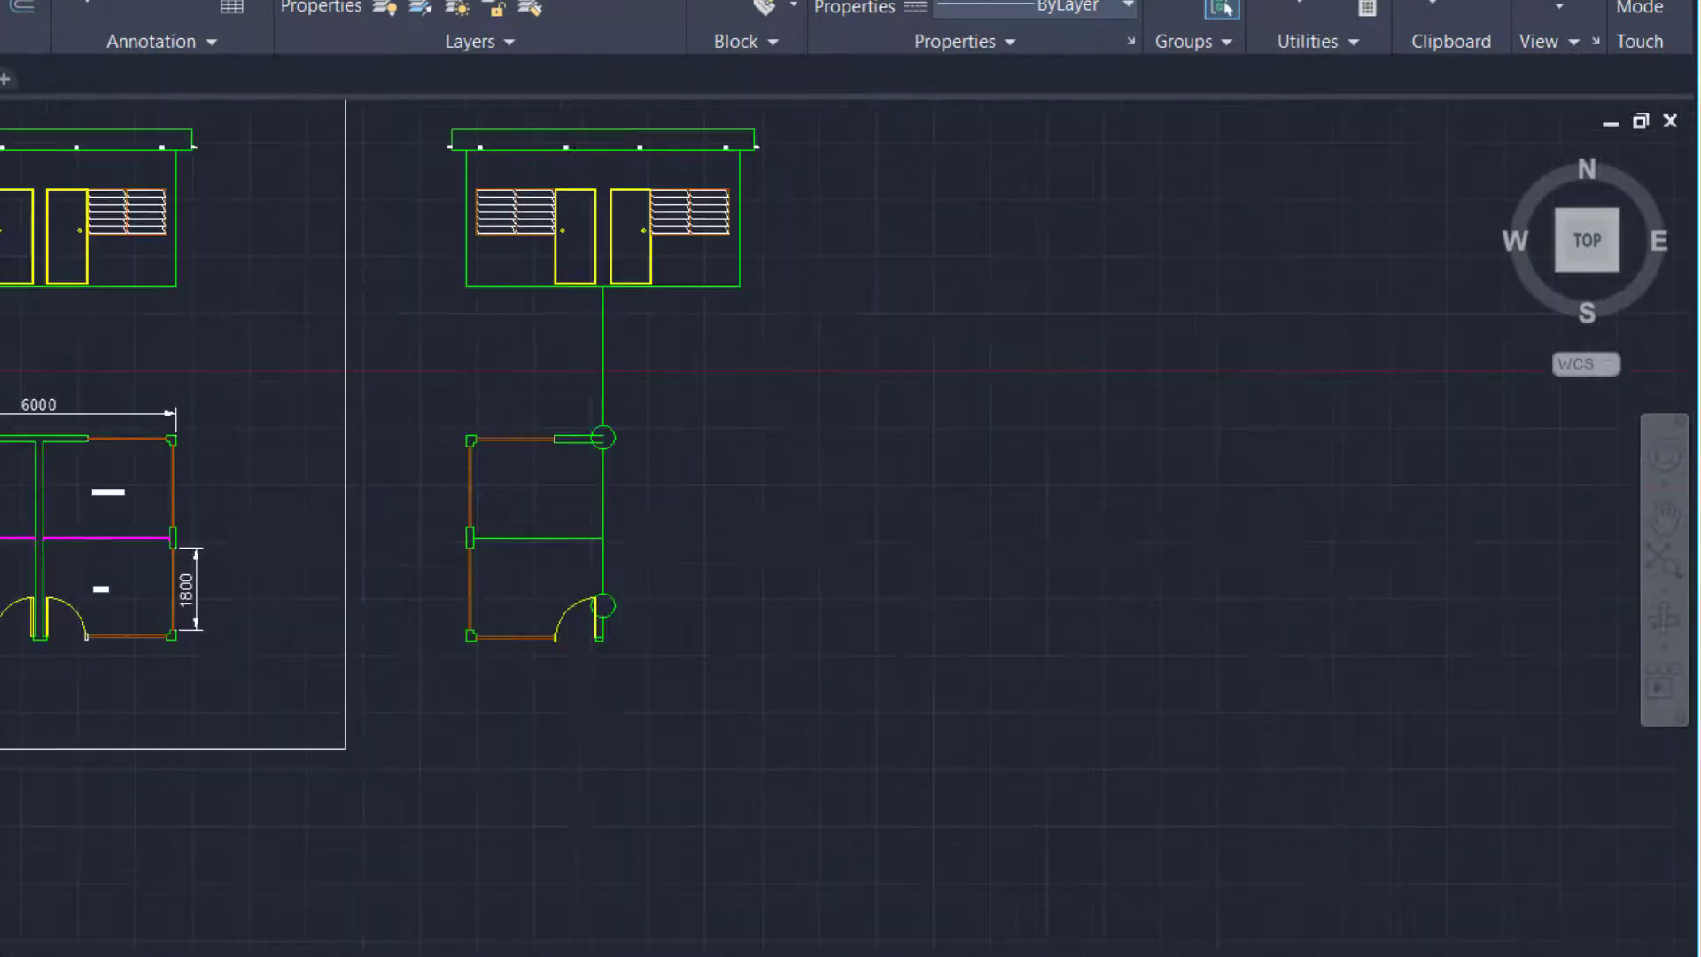
Offset the vertical centre line of the half floor plan by 75 to both sides
left_click(623, 423)
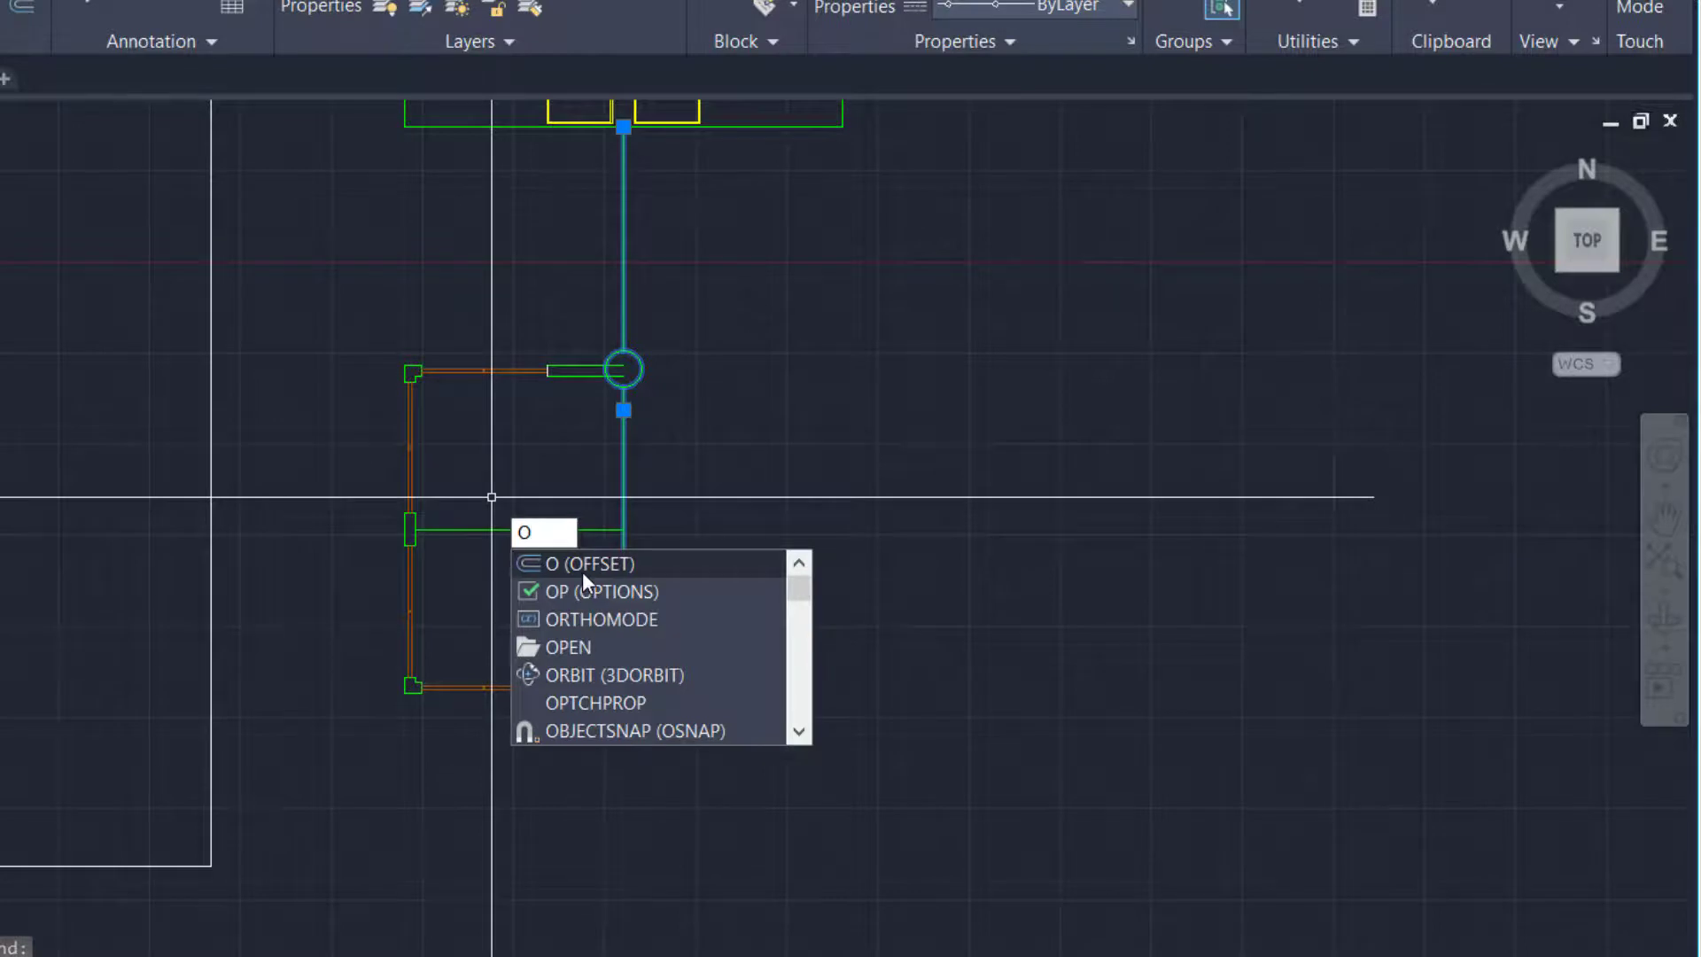
left_click(582, 570)
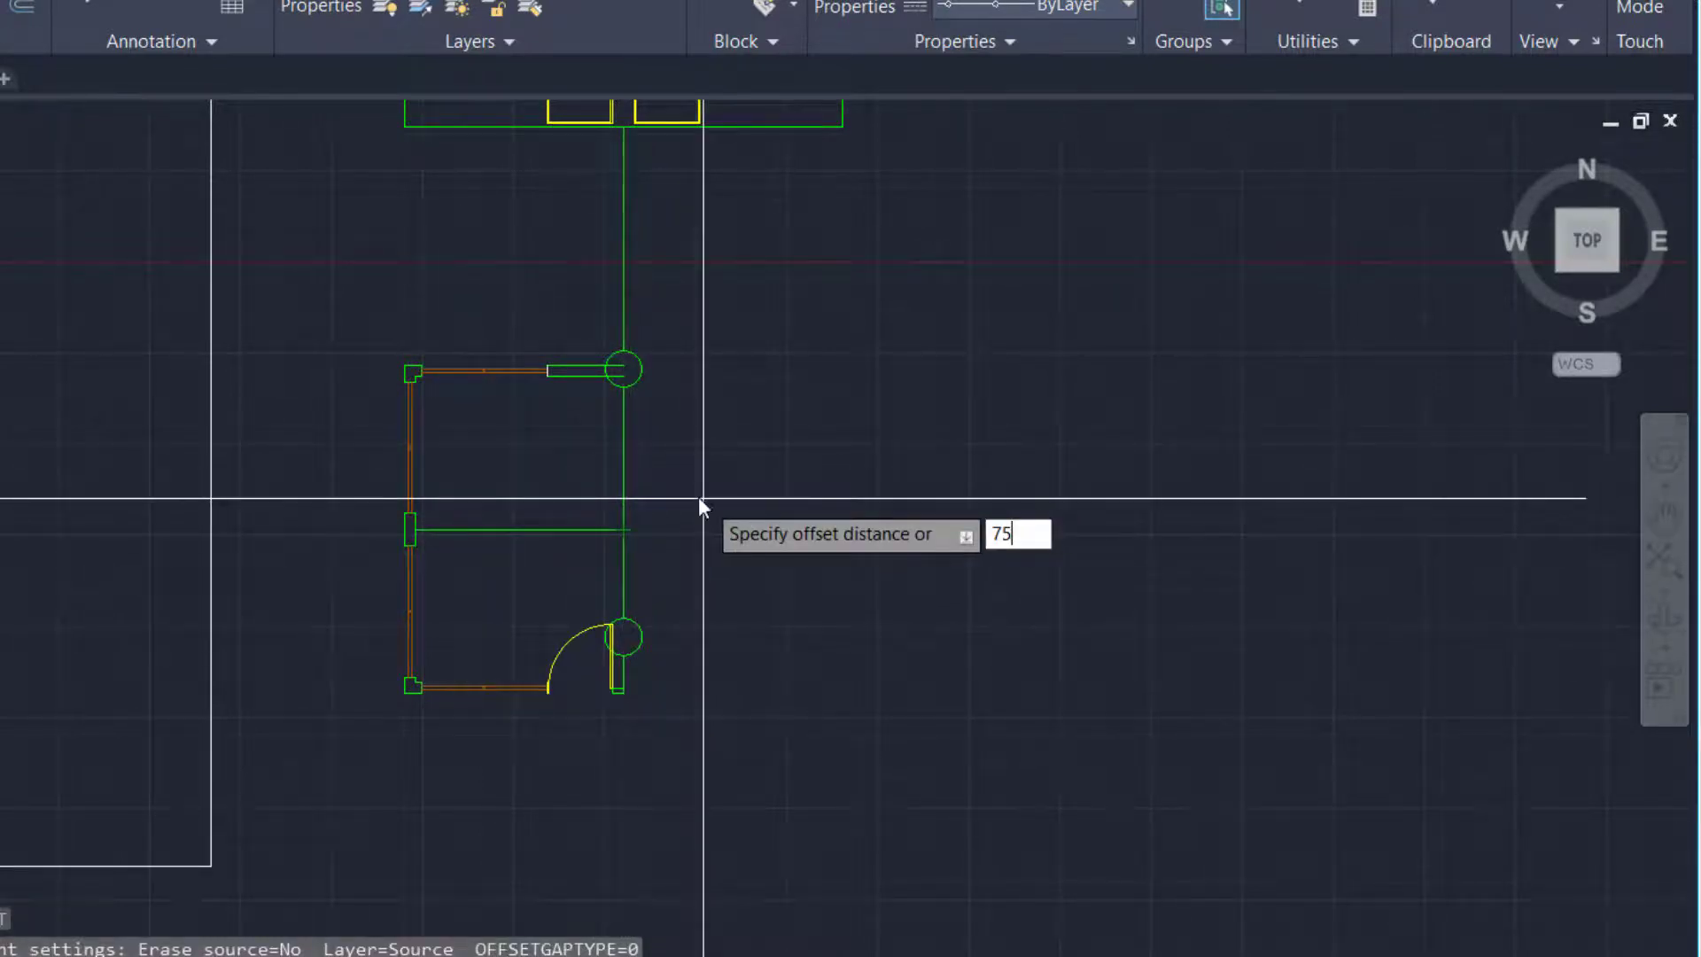
type("75")
key("Return")
left_click(622, 482)
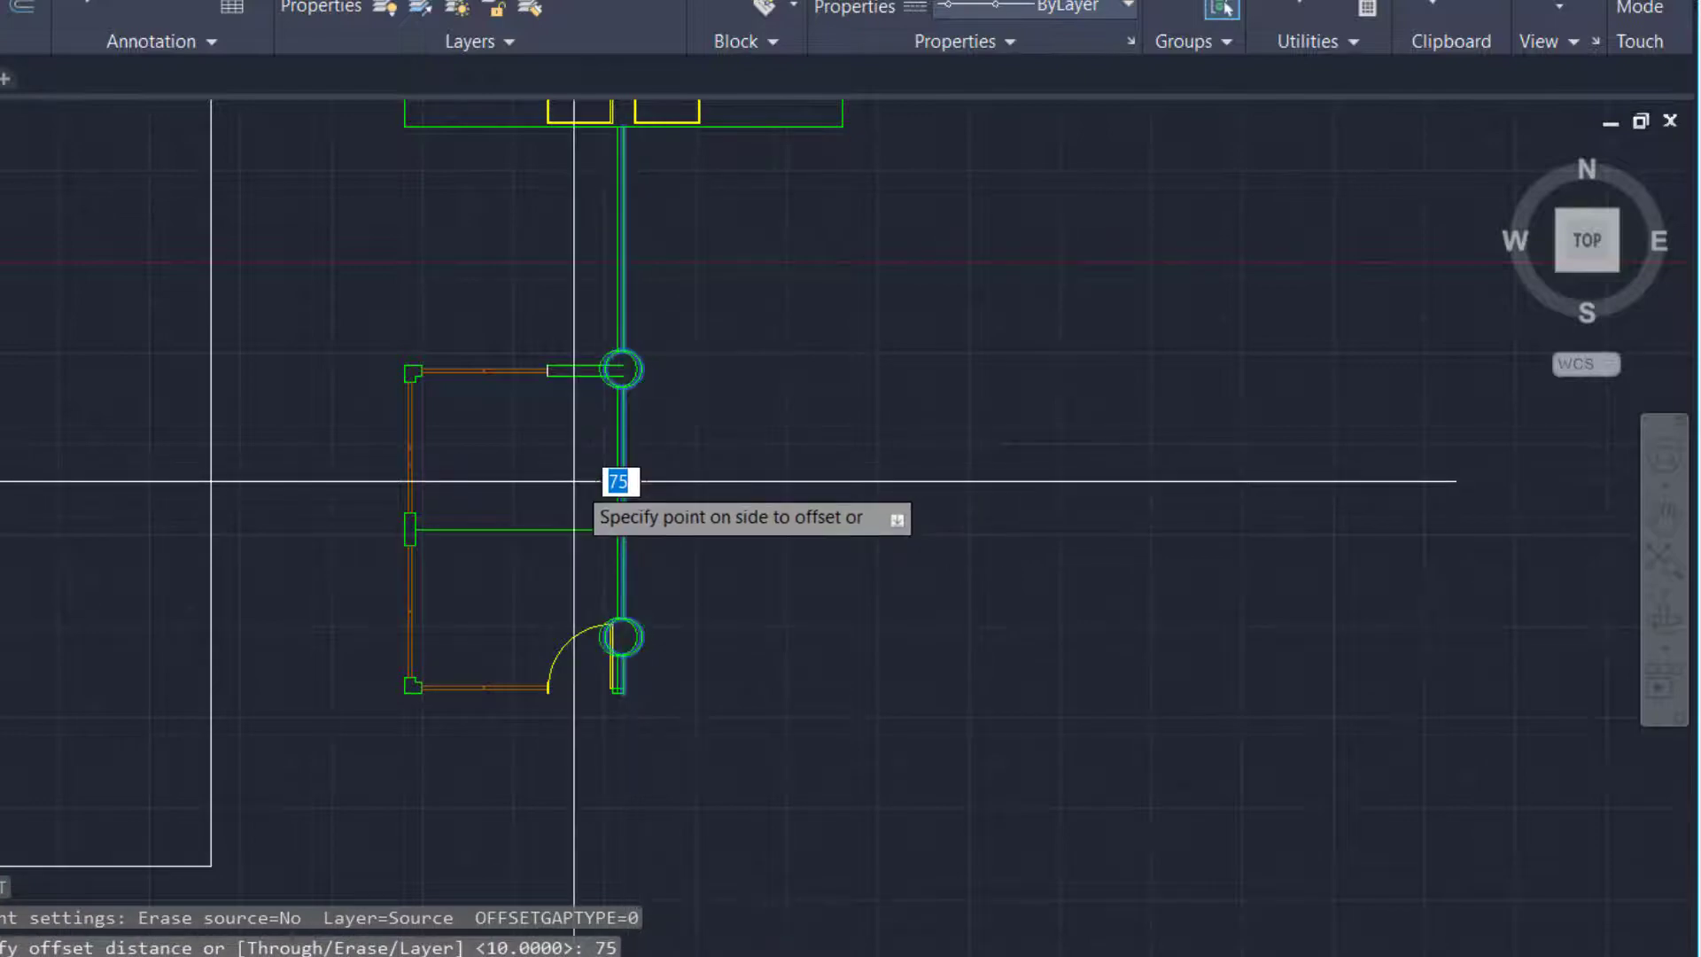
left_click(576, 482)
left_click(627, 490)
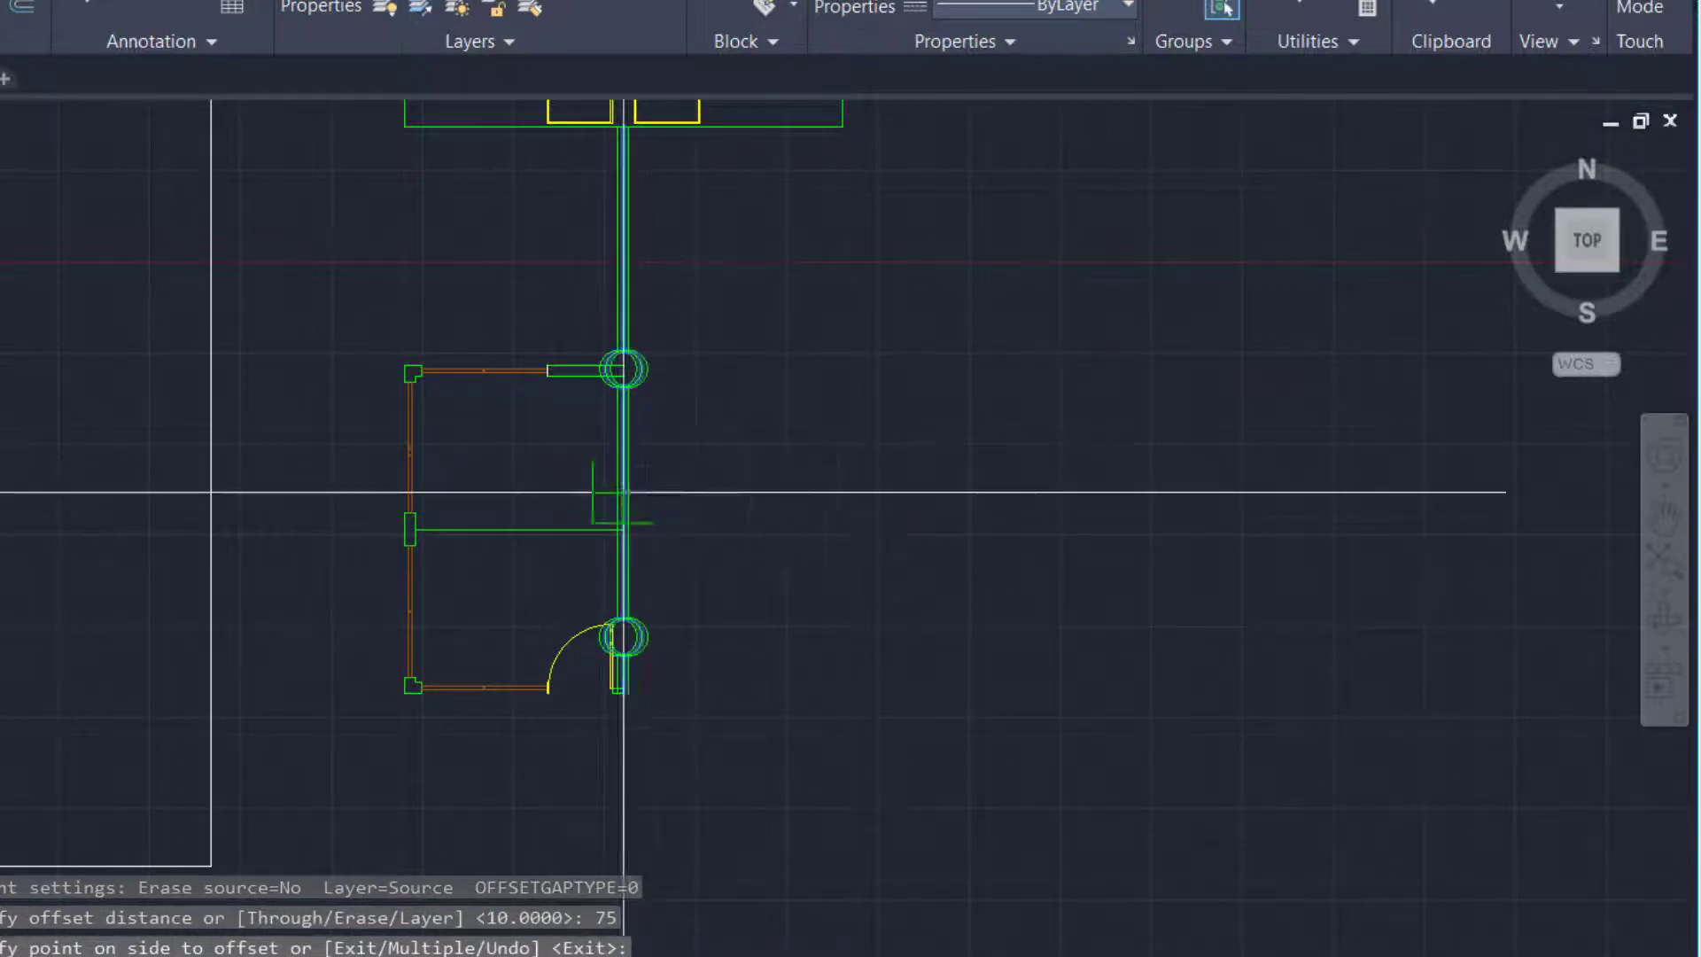
left_click(660, 487)
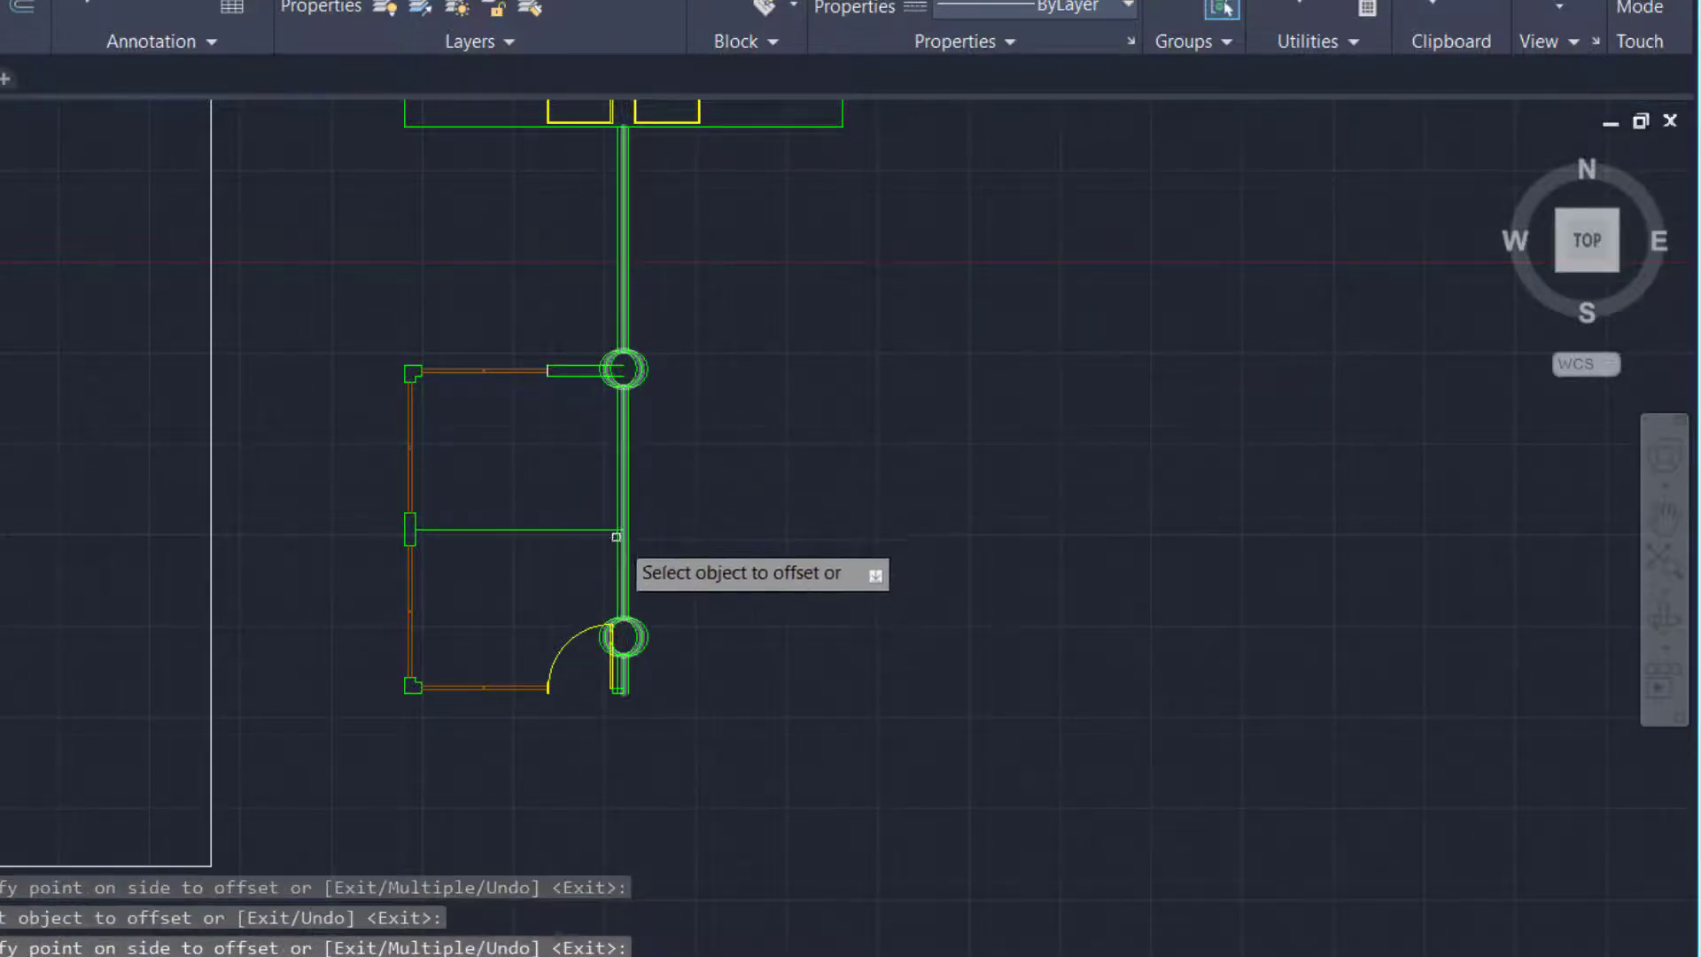
key("Escape")
key("Escape")
key("Escape")
scroll(625, 430, "up", 4)
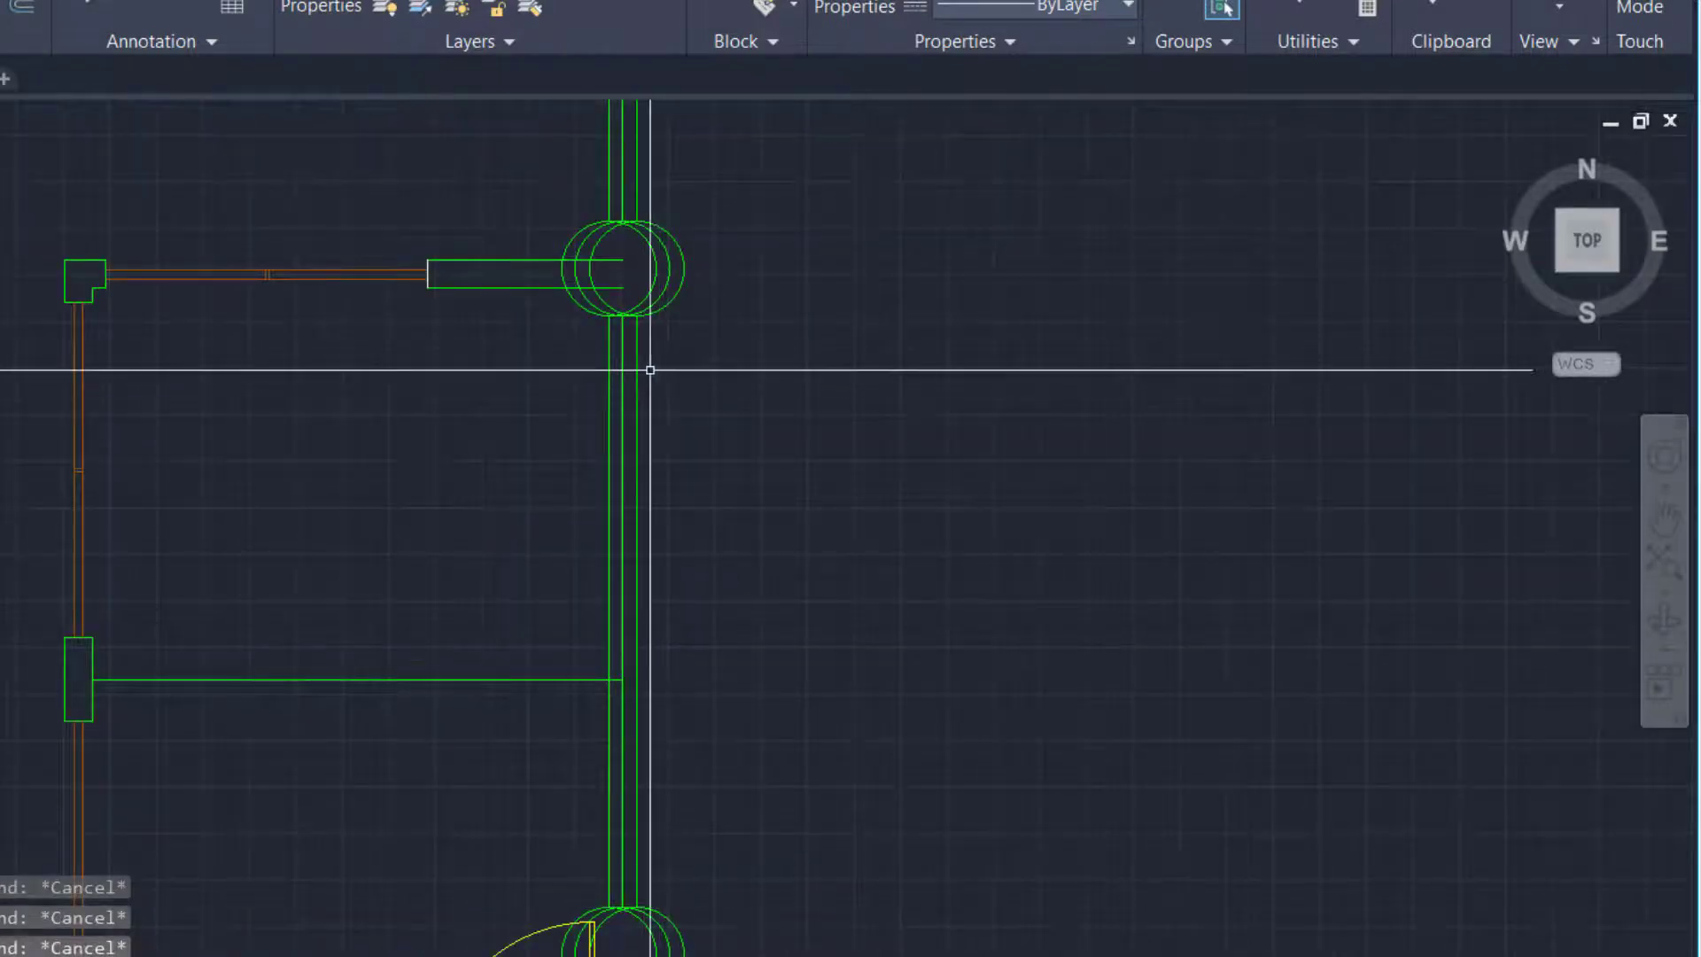
scroll(599, 326, "down", 5)
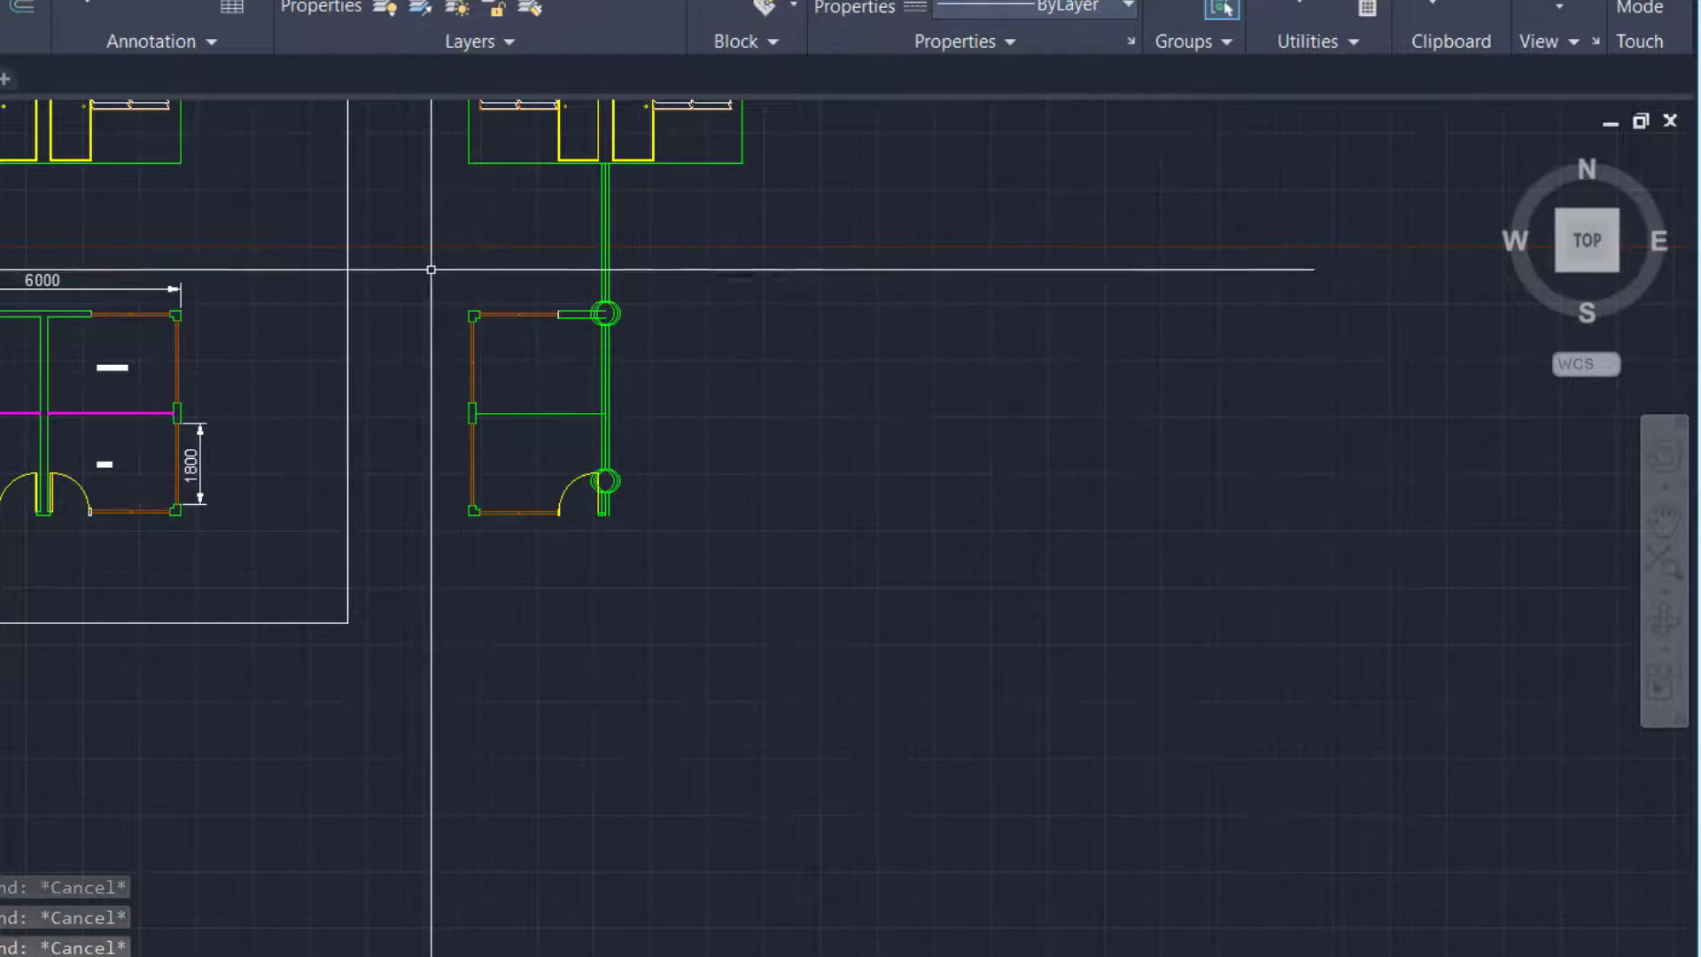
left_click(386, 285)
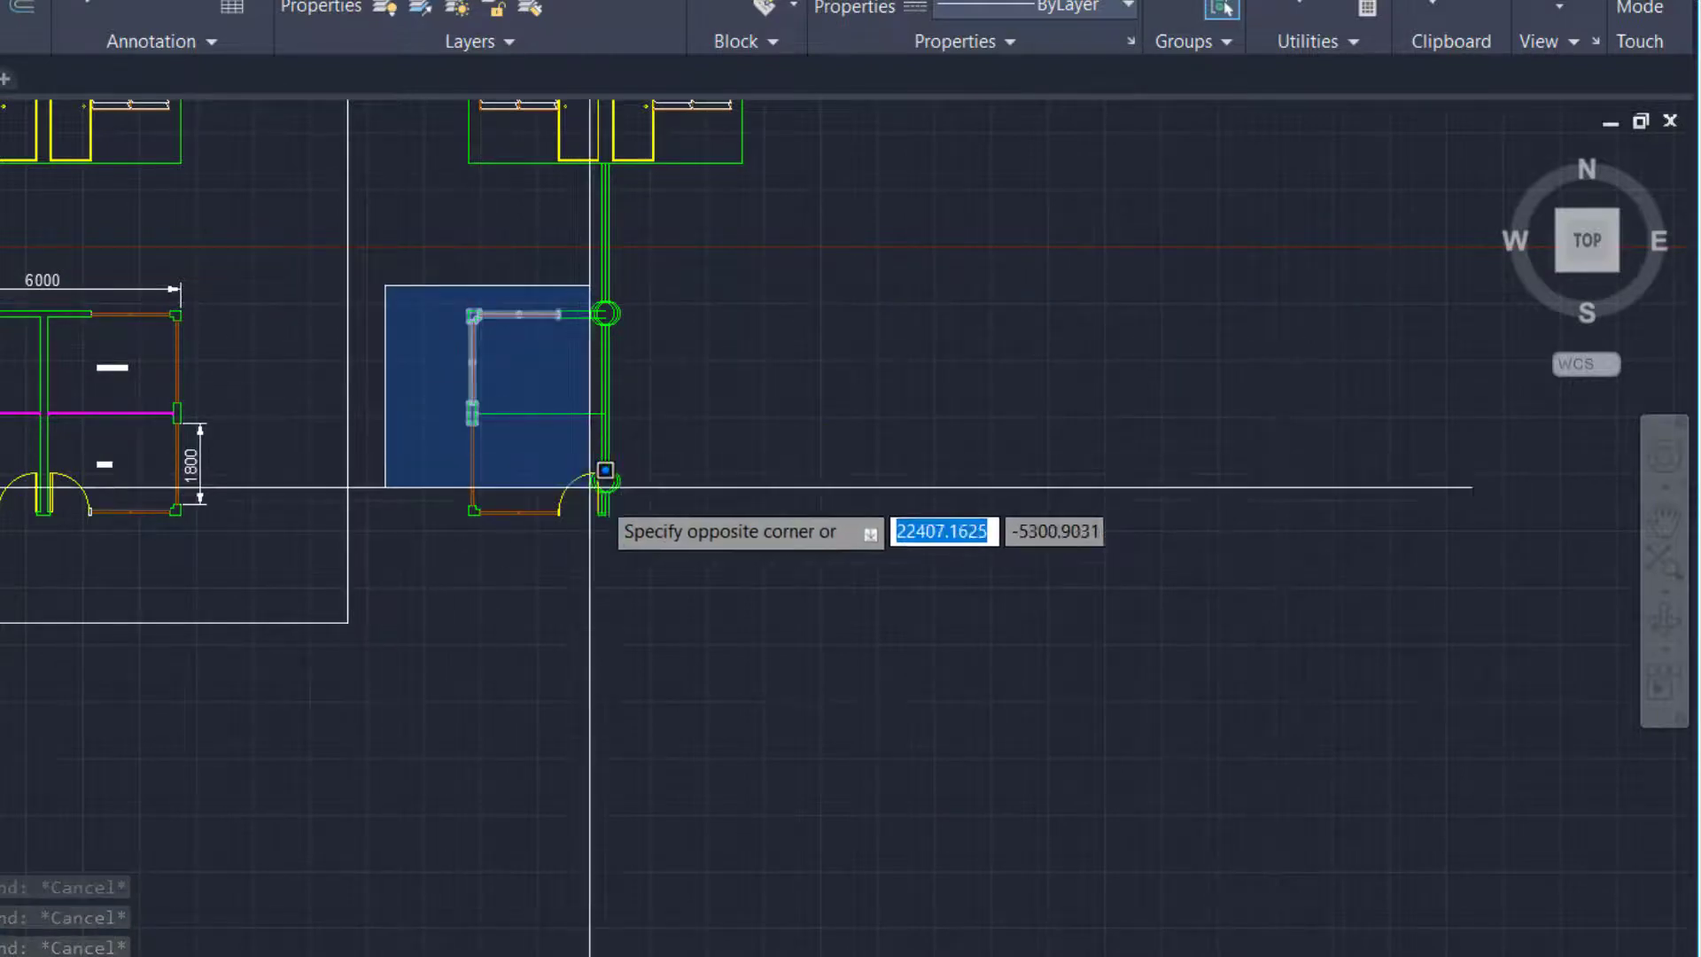
left_click(614, 551)
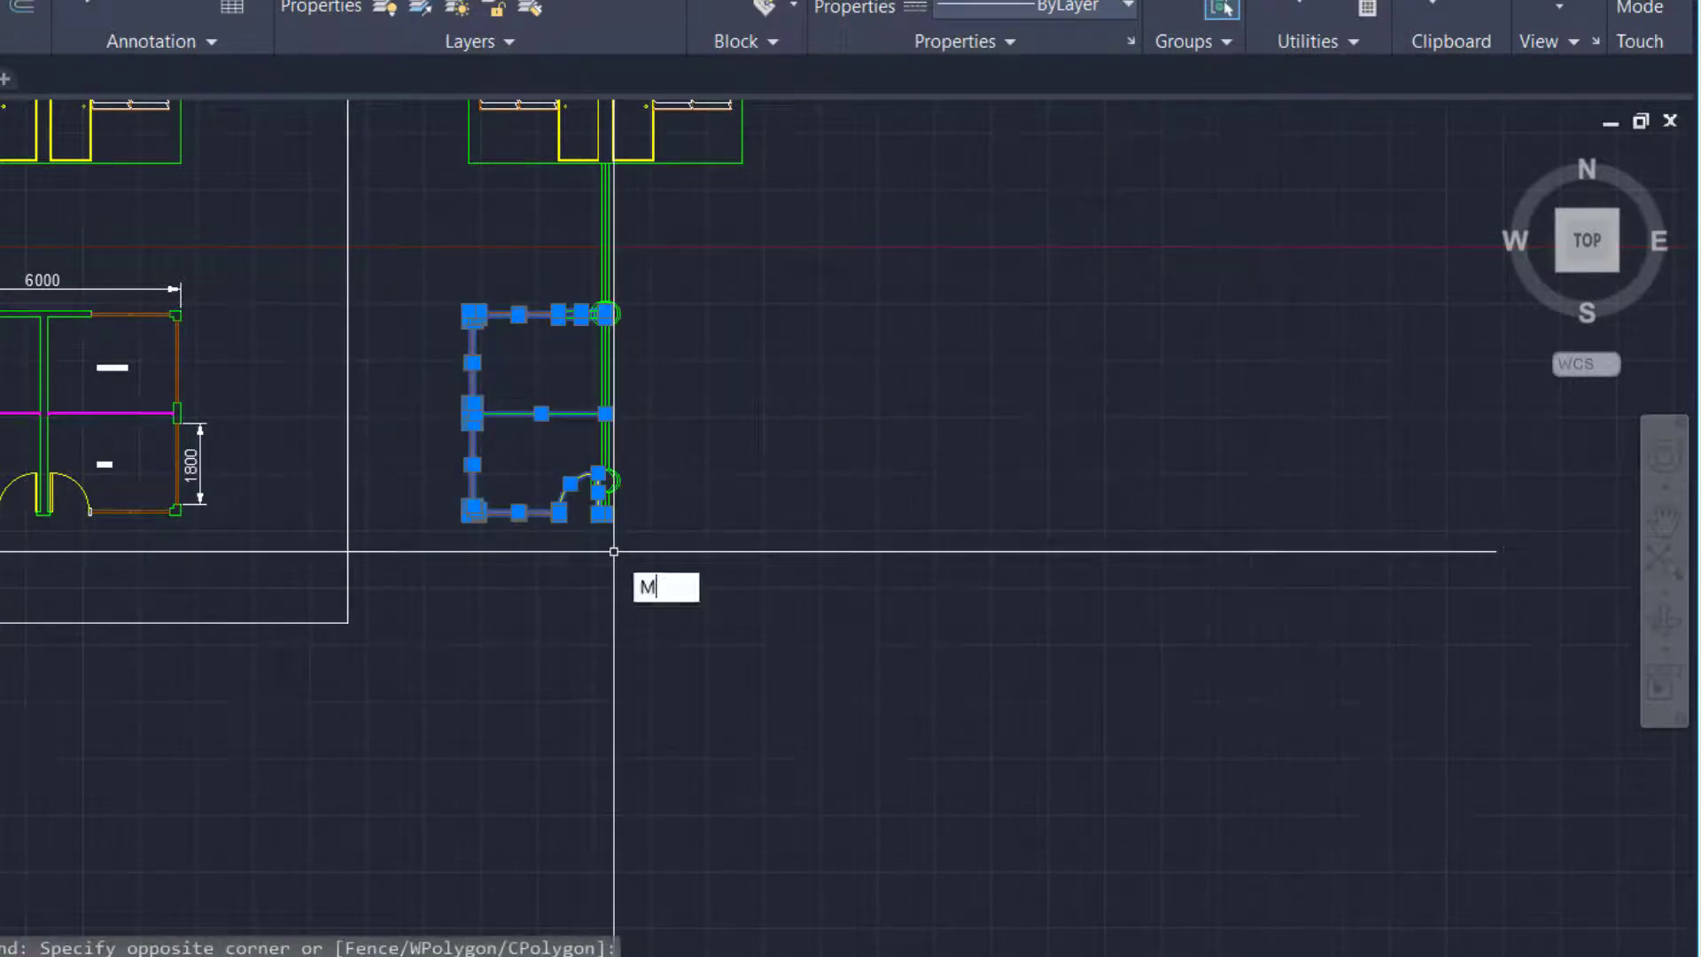
key("Return")
scroll(612, 545, "up", 8)
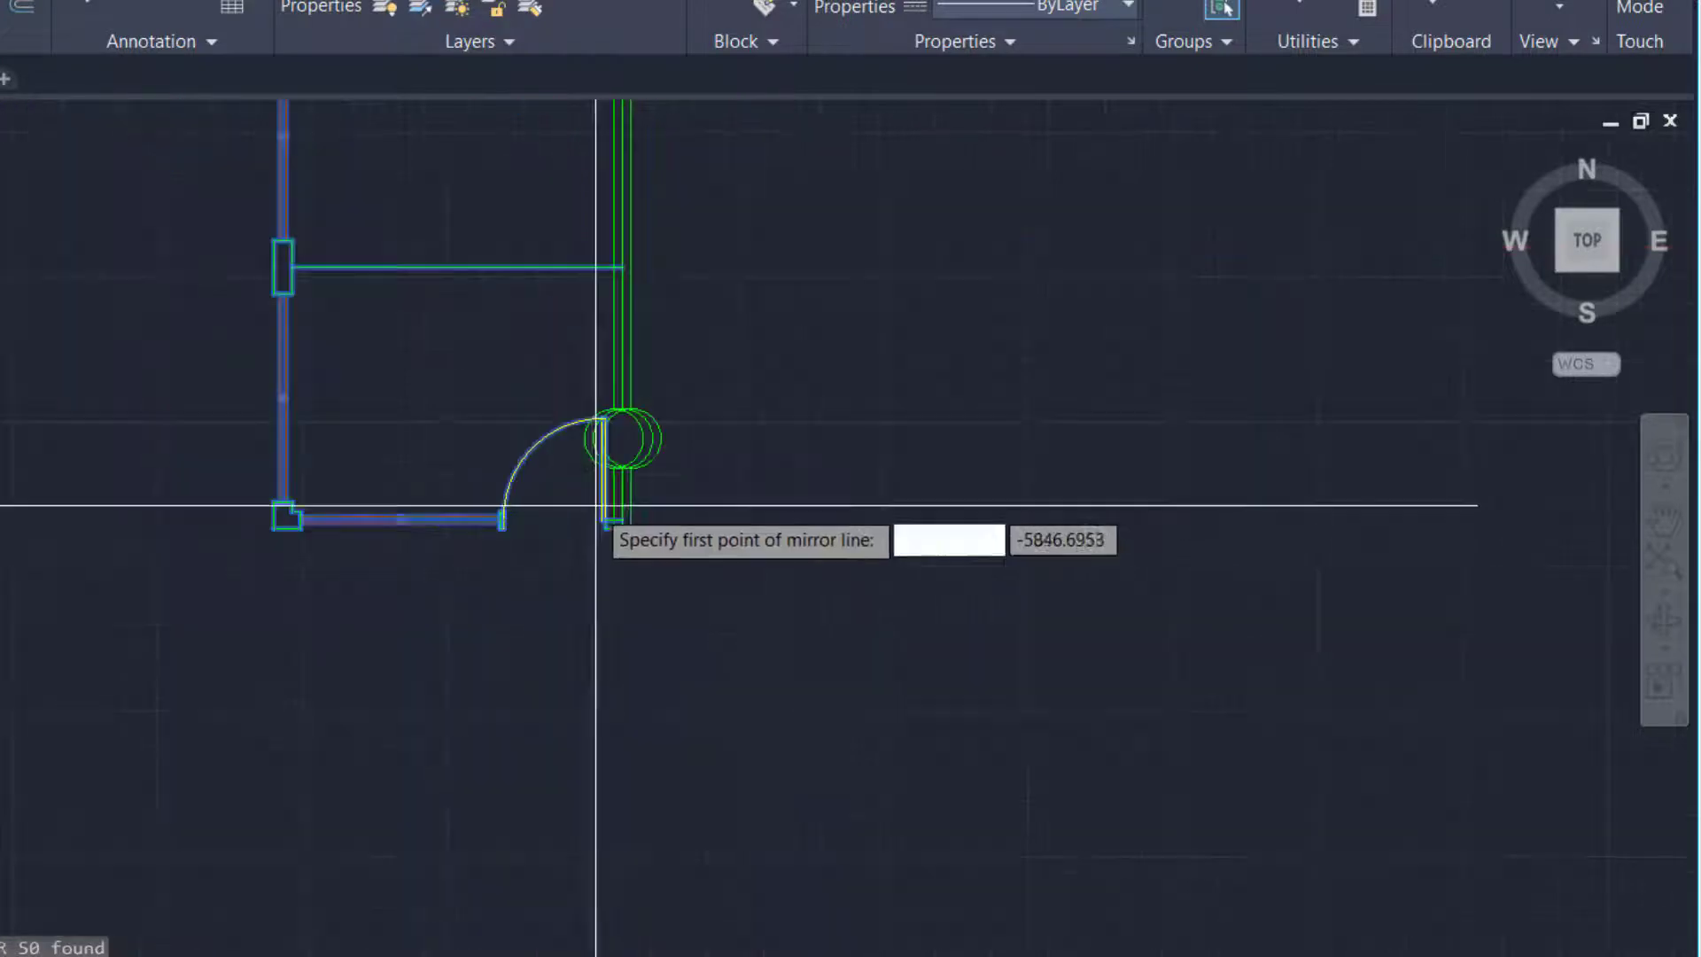
scroll(608, 588, "up", 2)
scroll(676, 520, "down", 6)
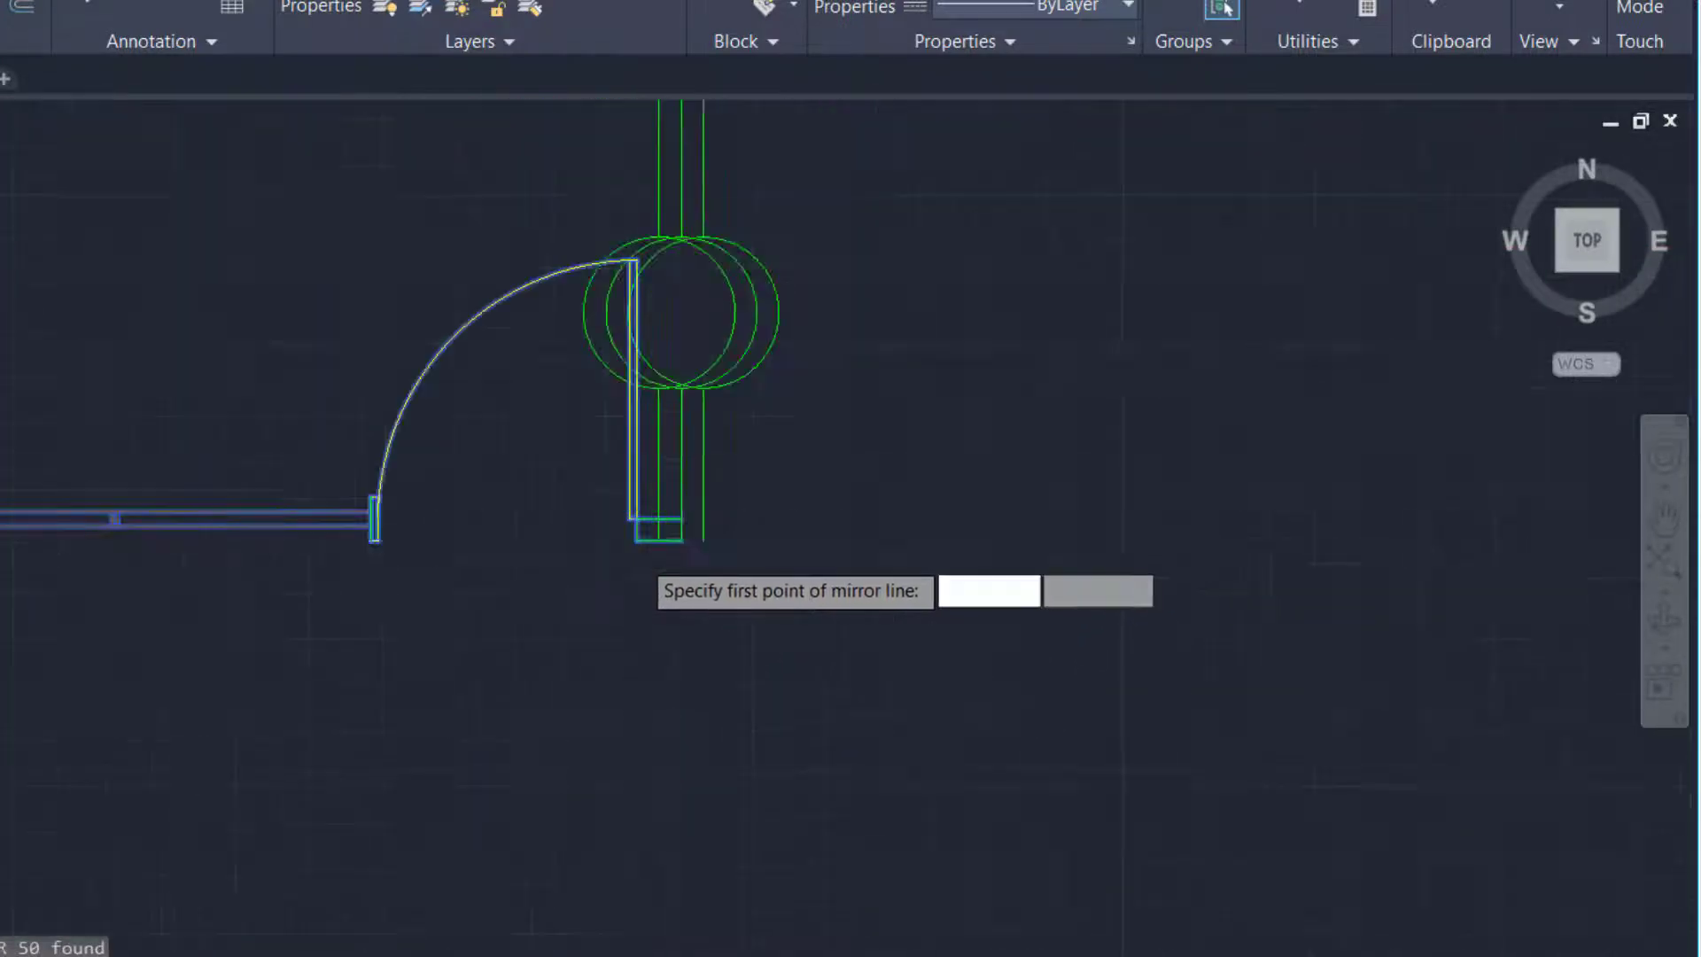
scroll(637, 451, "up", 5)
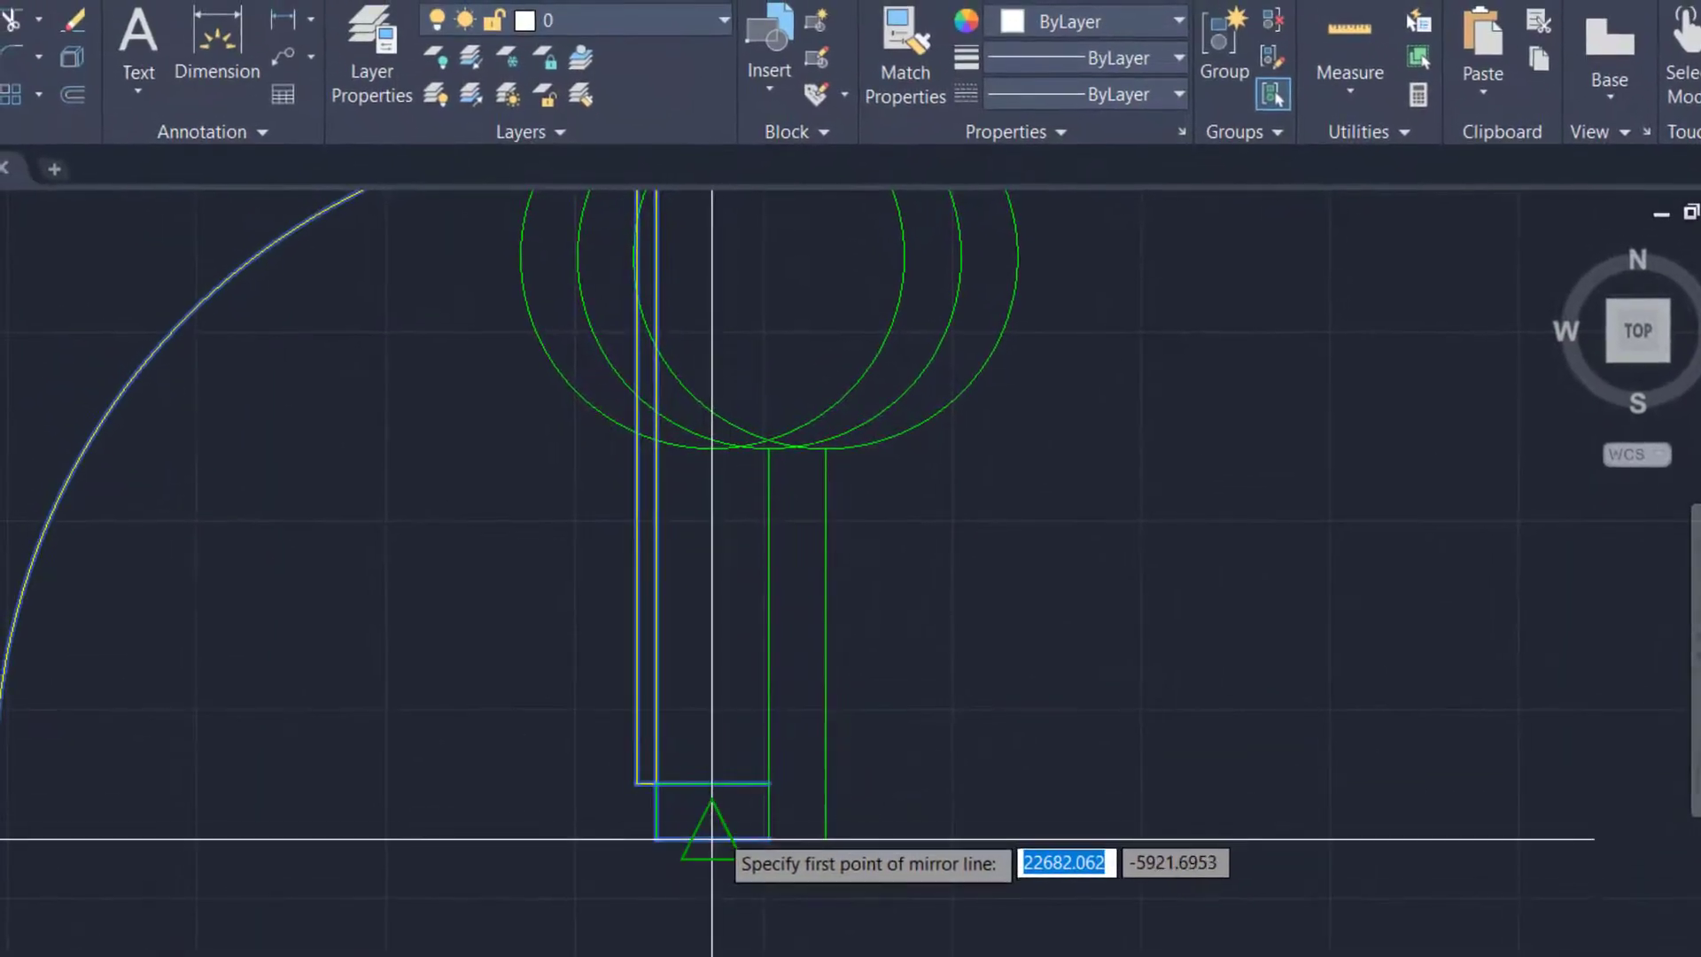
scroll(620, 840, "down", 6)
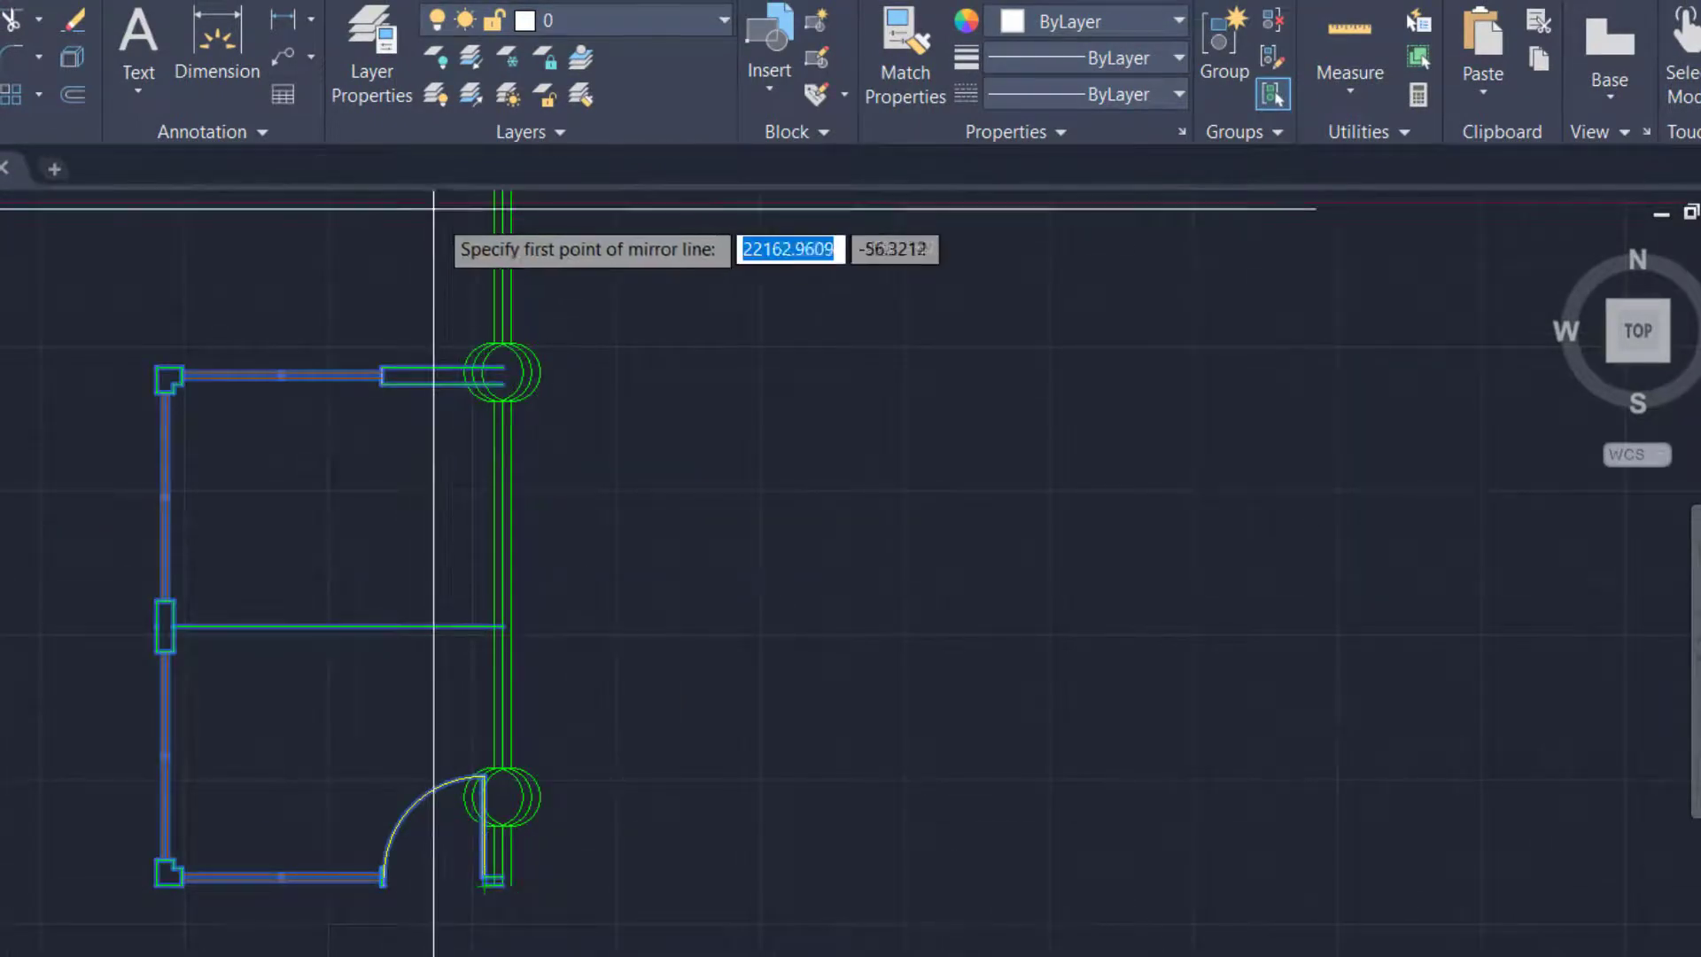
scroll(475, 821, "up", 5)
scroll(475, 821, "up", 3)
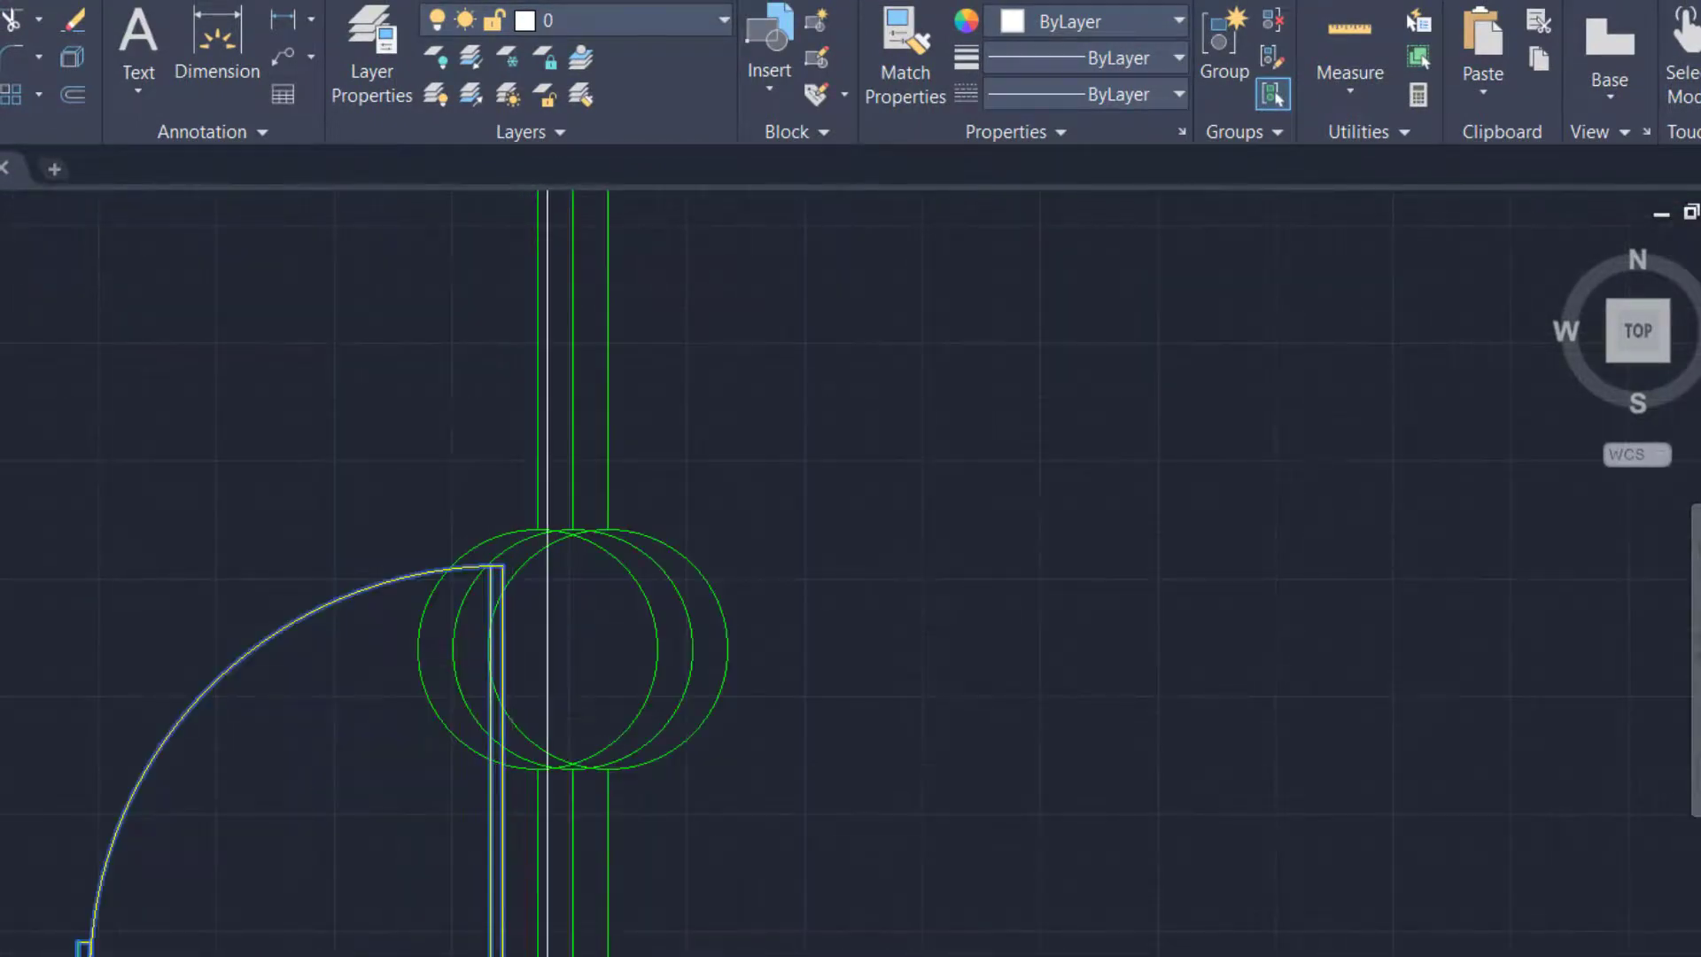
left_click(538, 956)
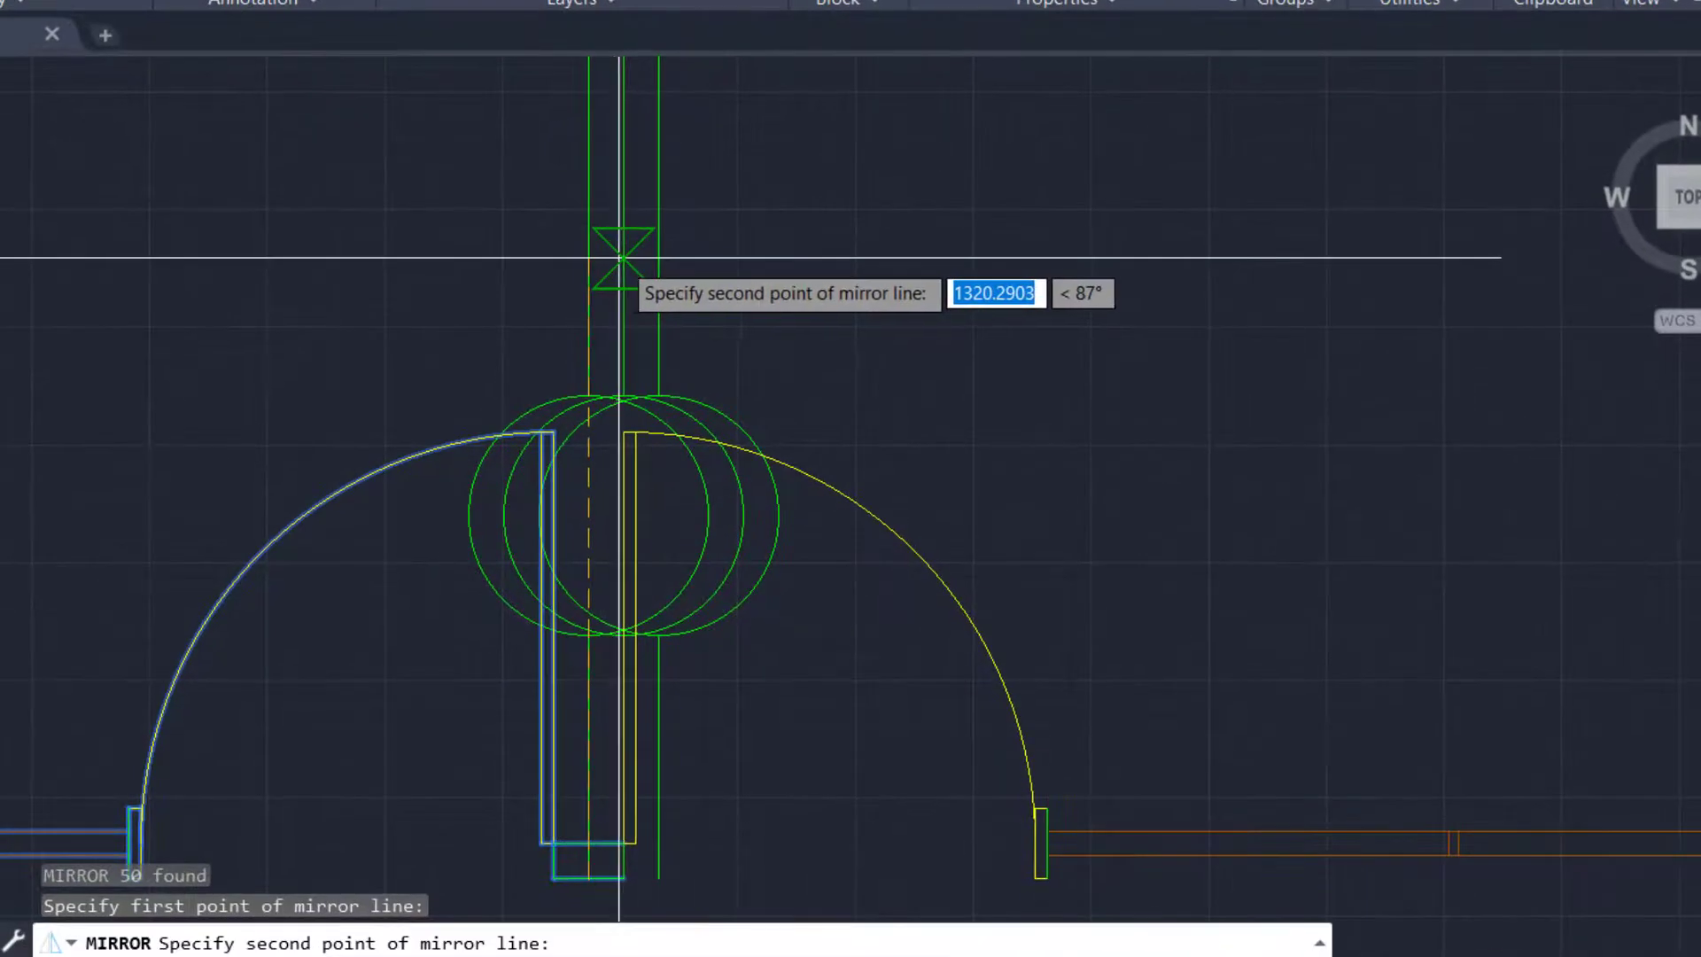
left_click(623, 258)
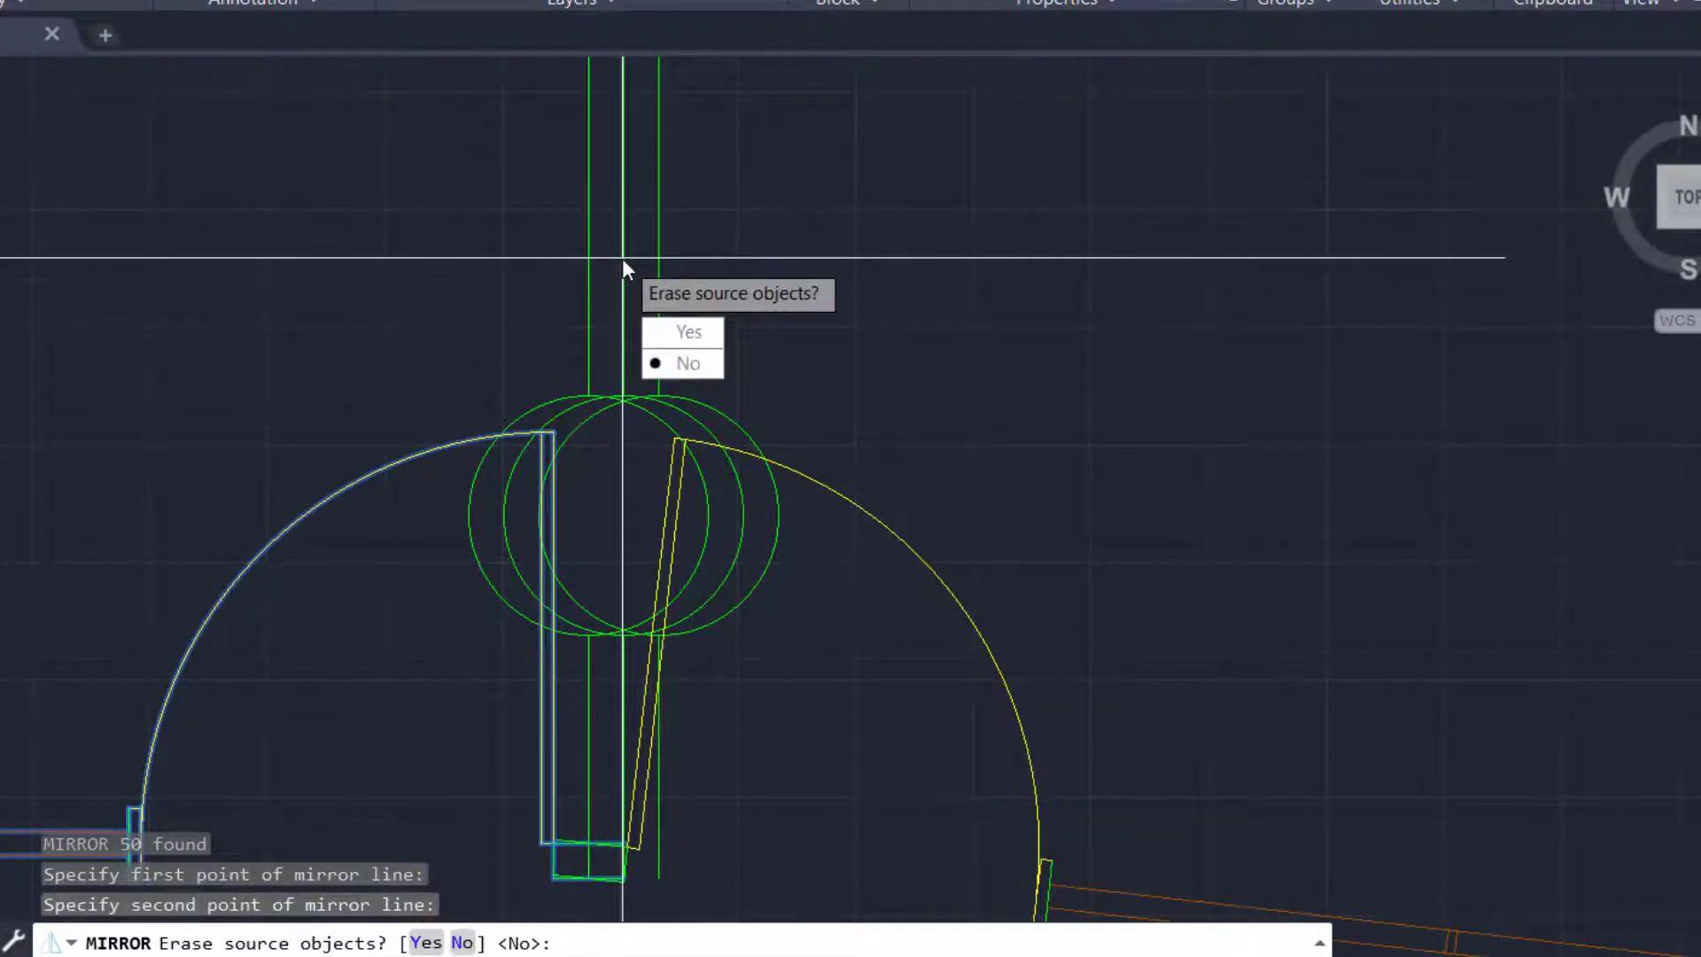
key("ctrl+z")
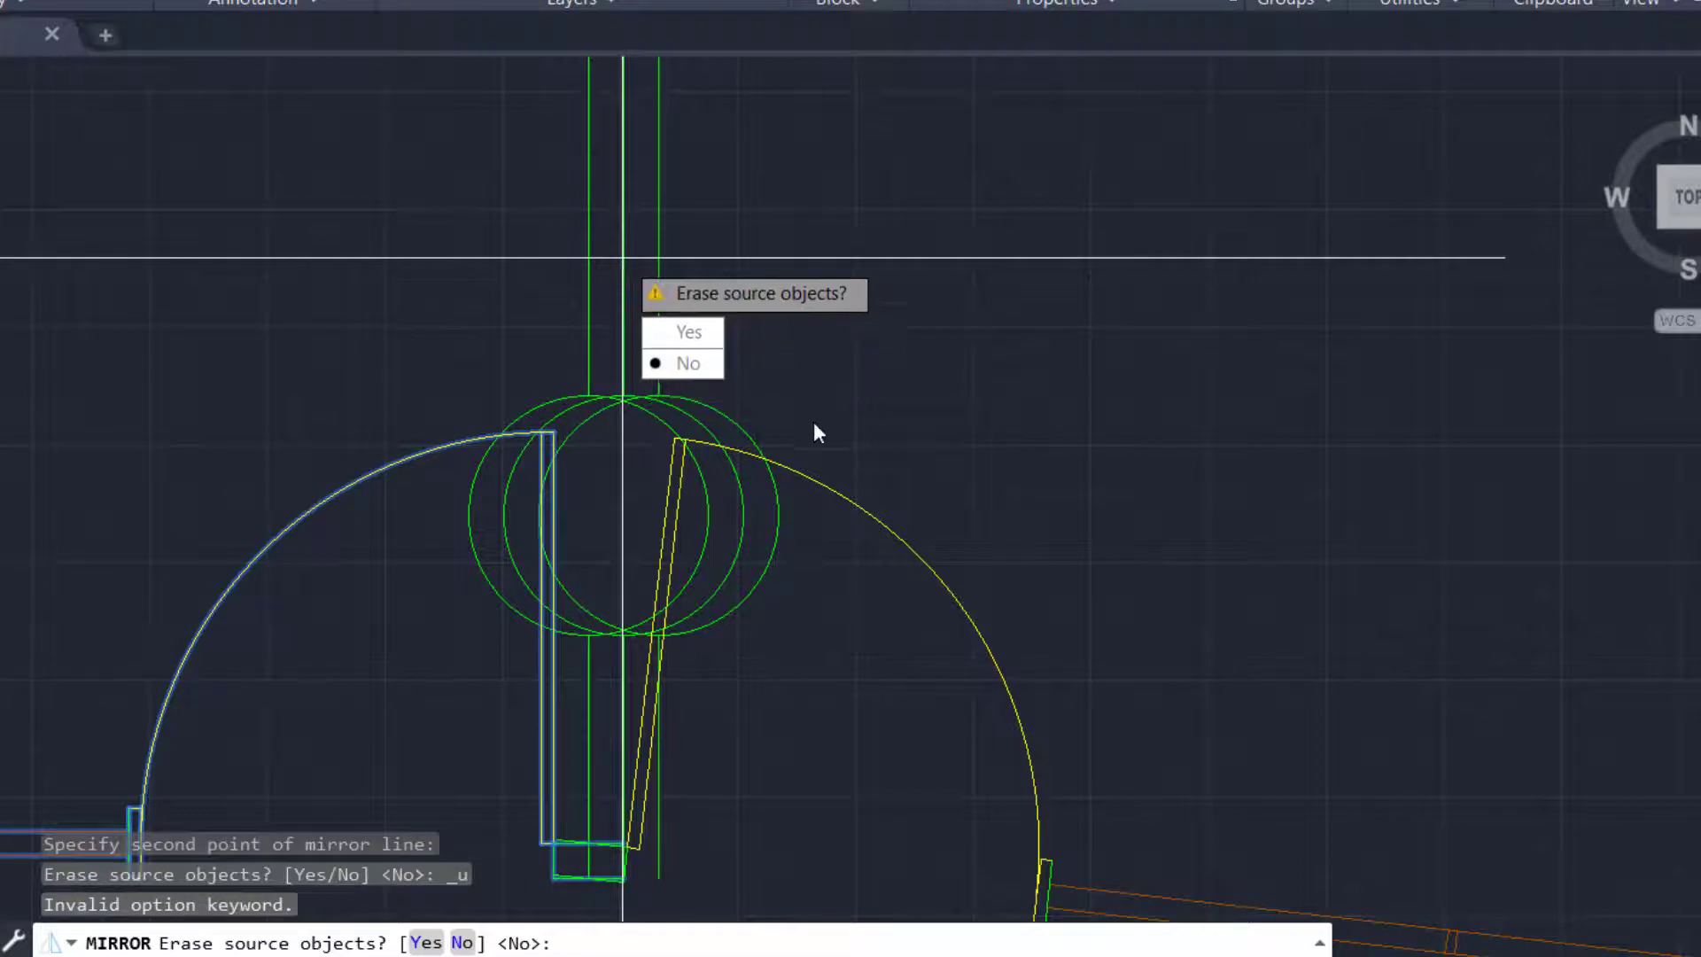
key("Escape")
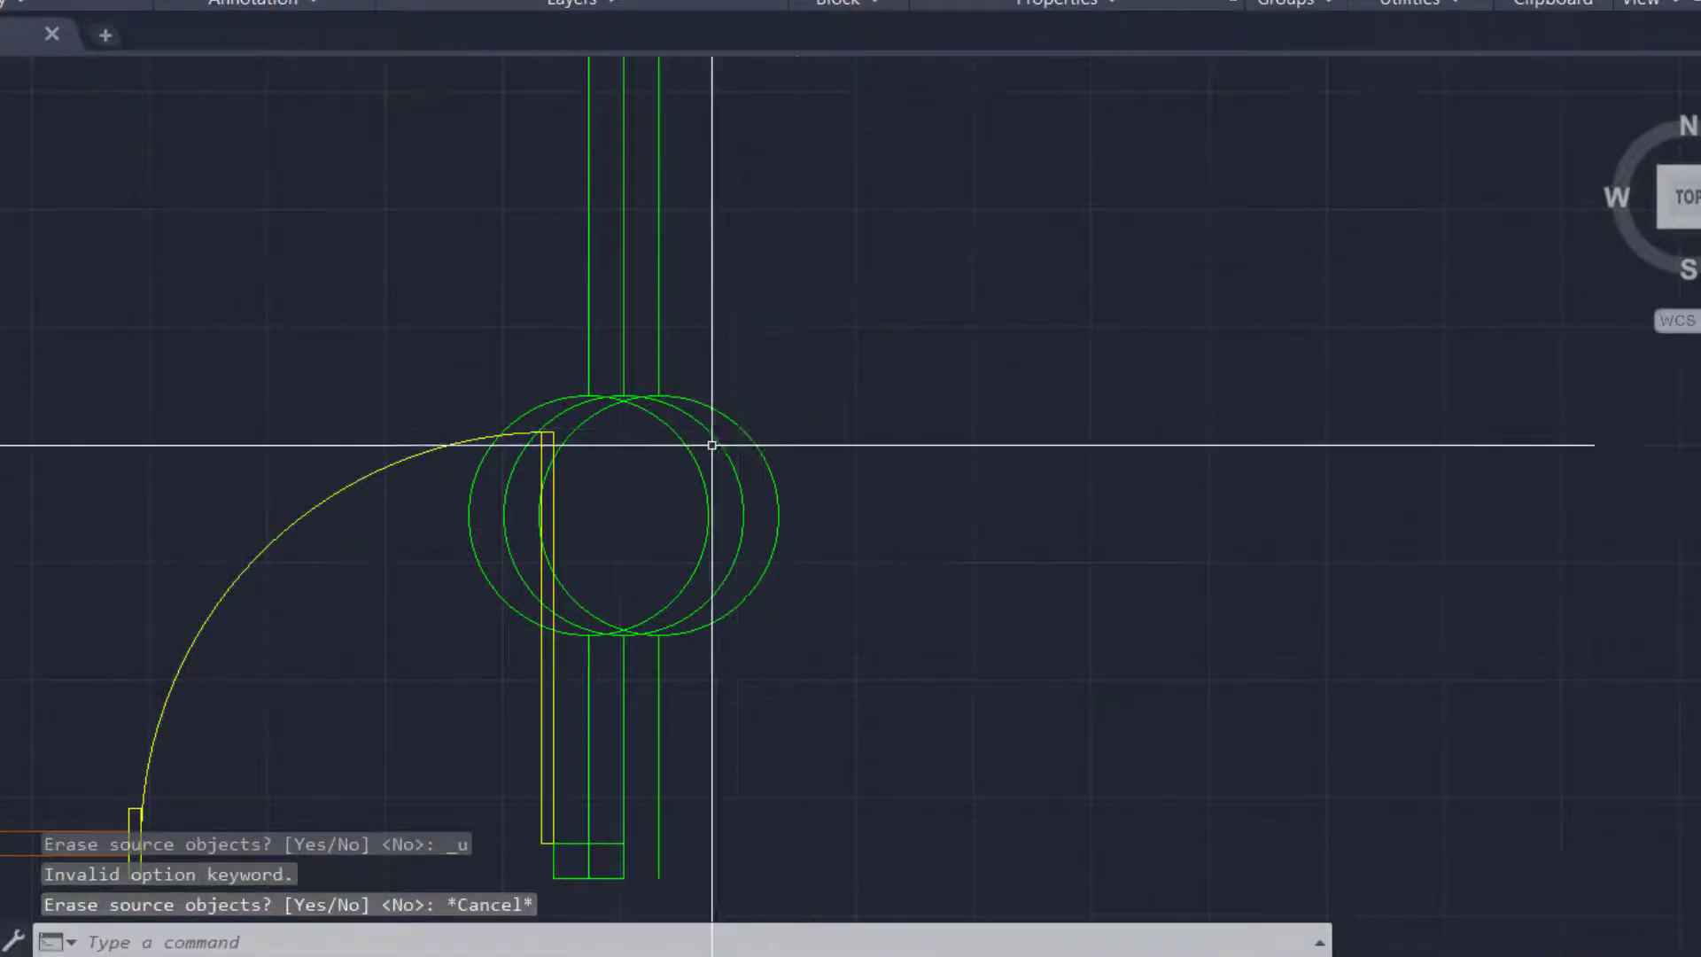
Mirror the half floor plan about the vertical centre line, starting from the lower wall's end, and keep the source objects
scroll(674, 398, "down", 5)
scroll(818, 487, "up", 4)
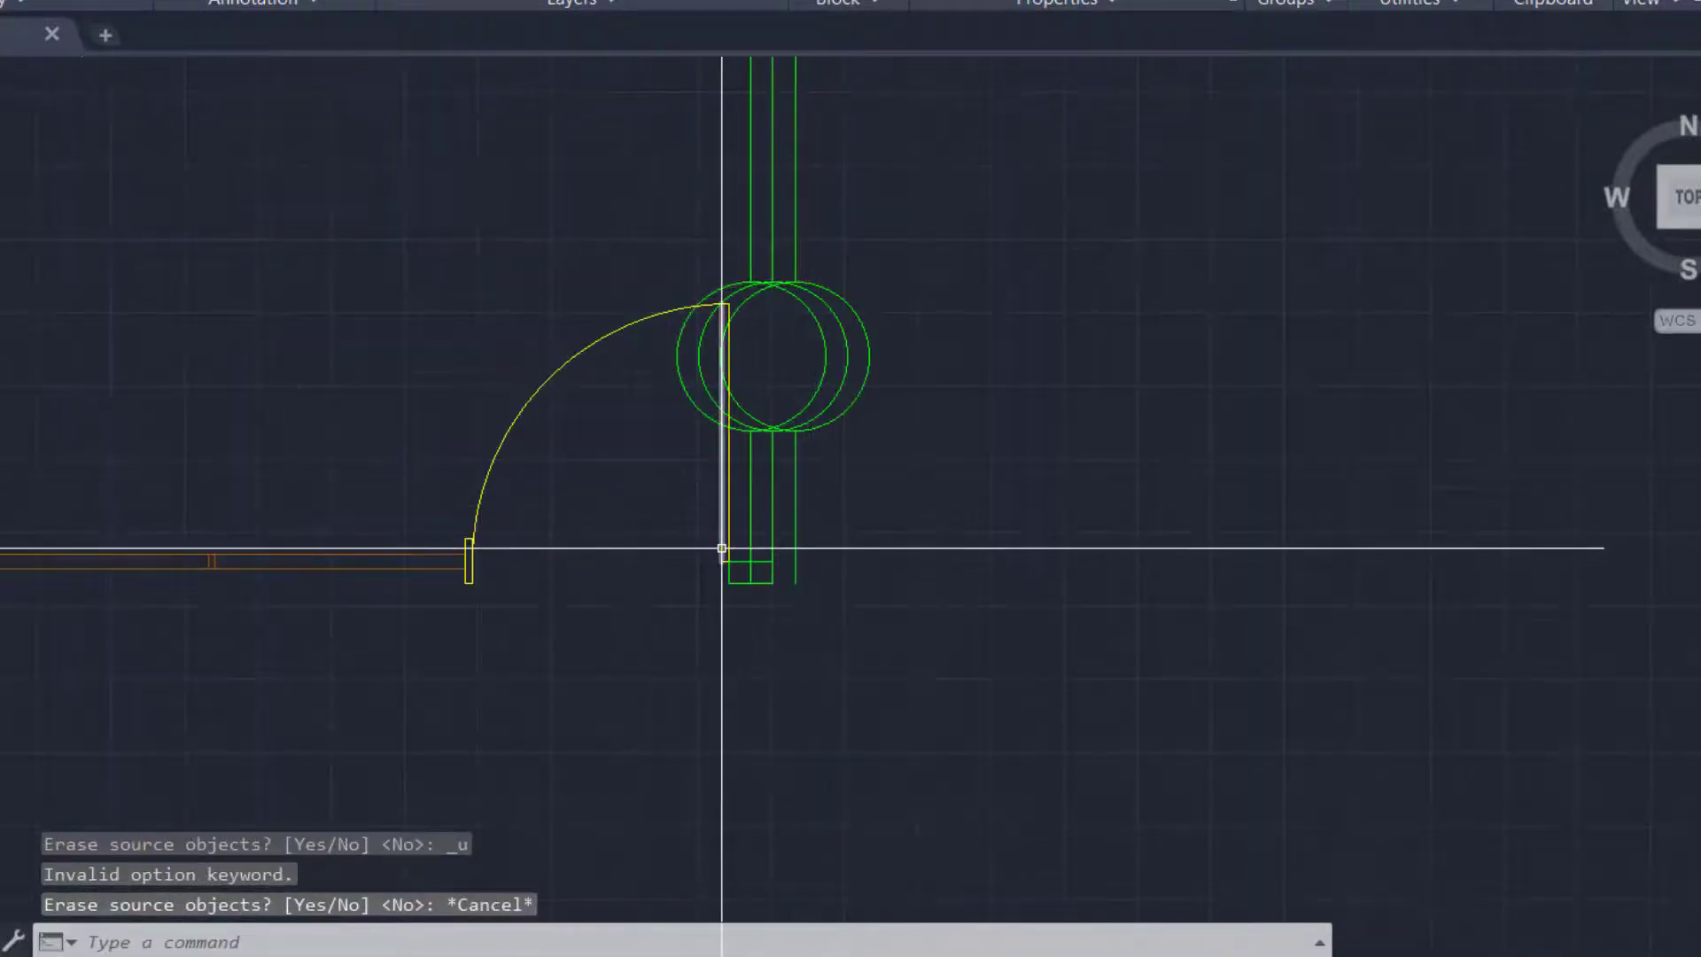
scroll(581, 501, "down", 3)
left_click(379, 152)
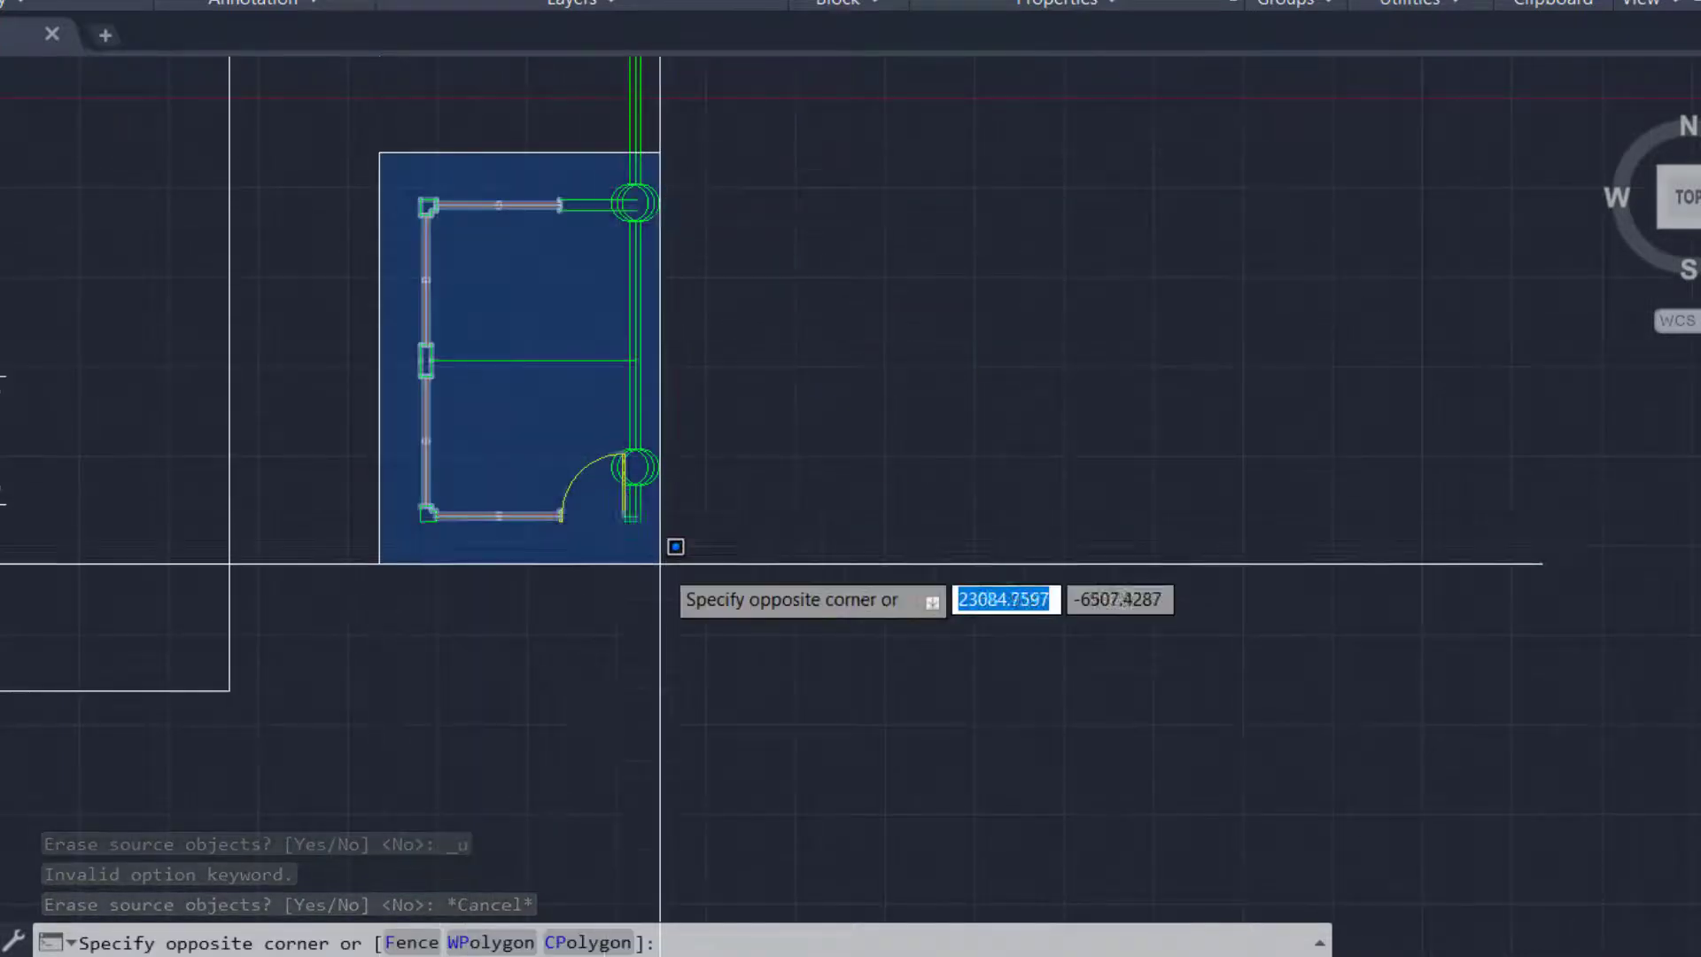
left_click(700, 599)
type("MI")
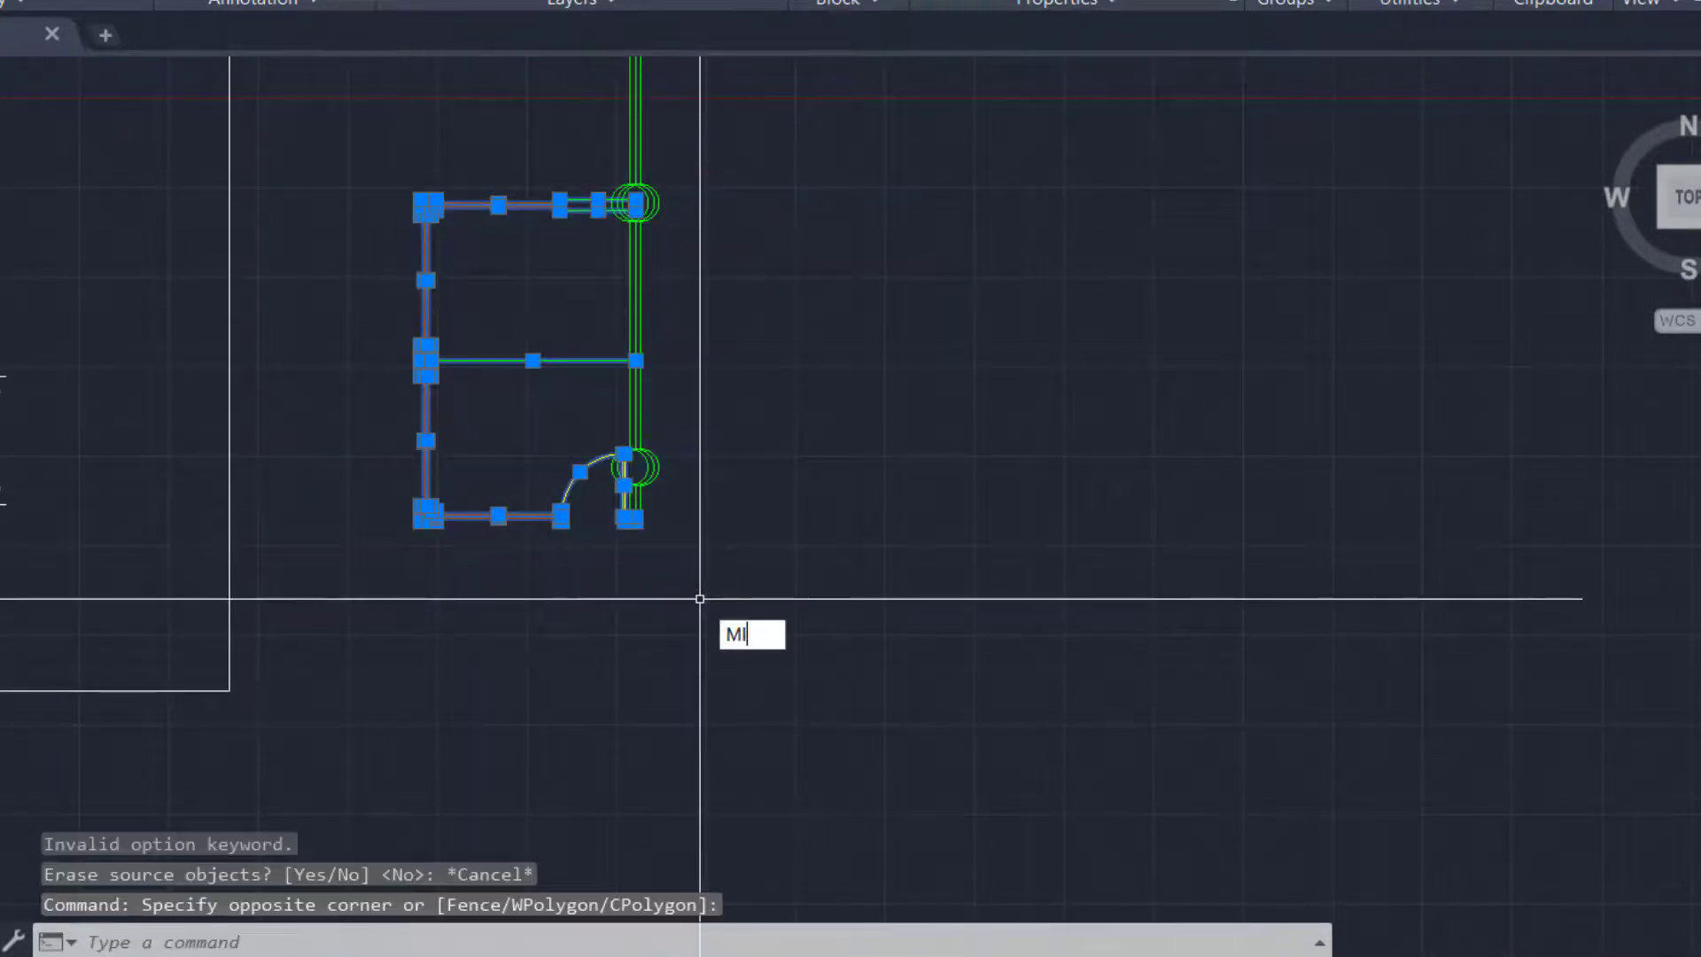
key("Return")
scroll(630, 521, "up", 5)
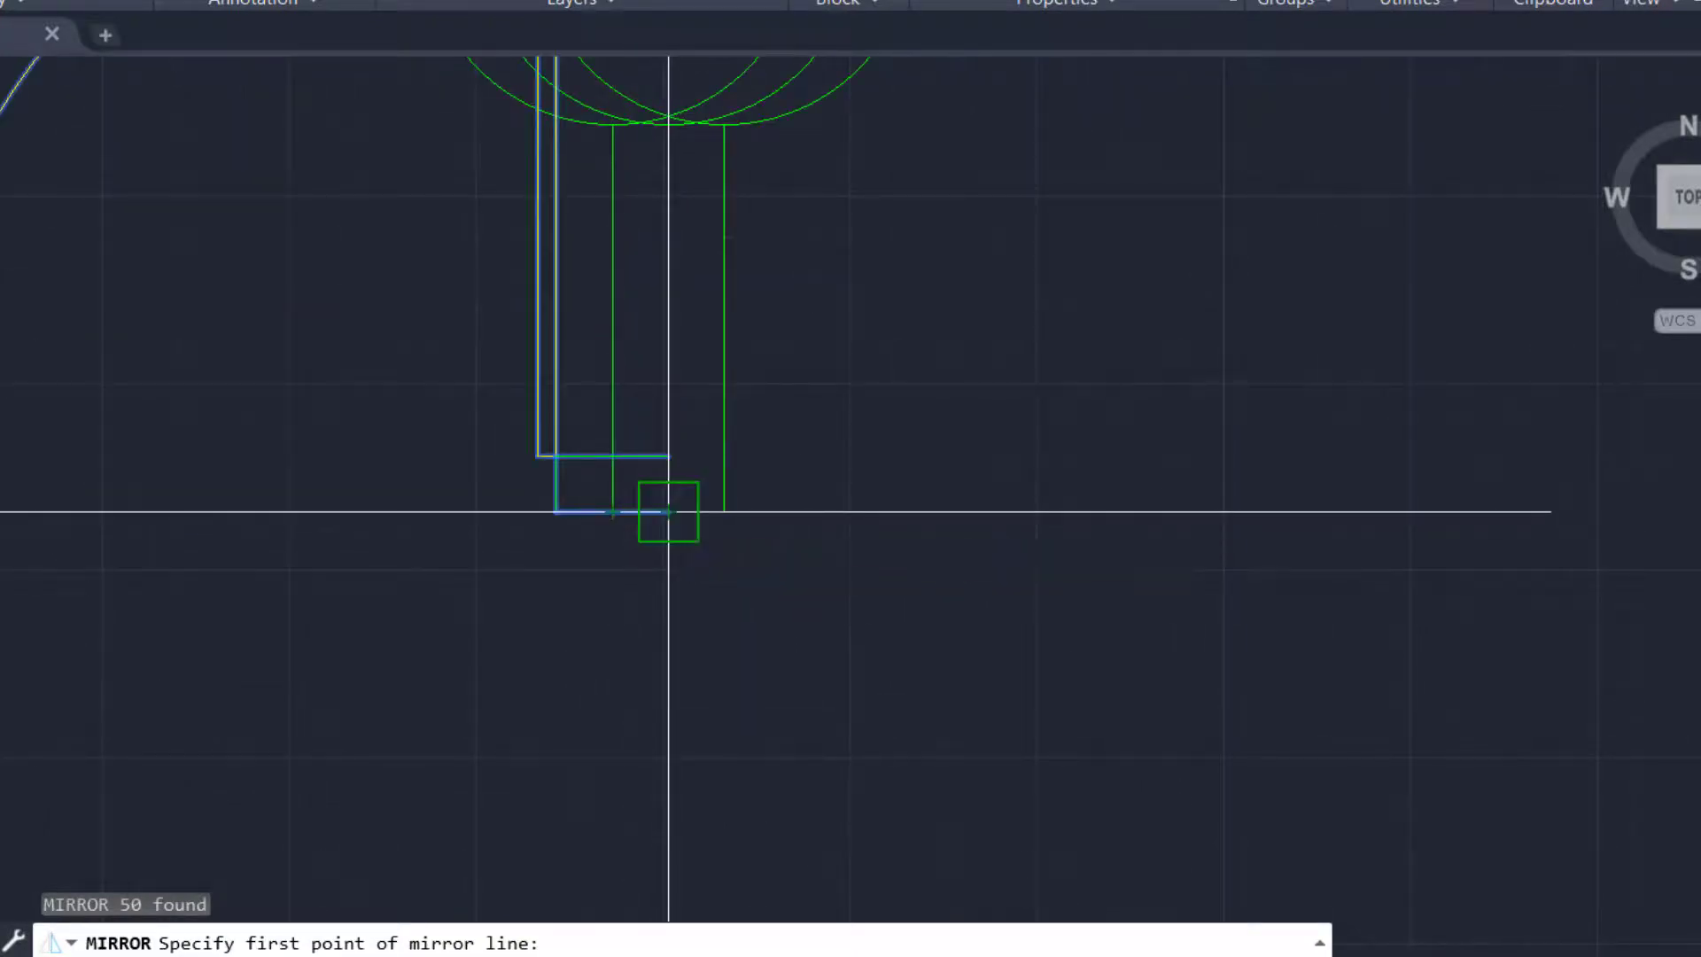
left_click(668, 512)
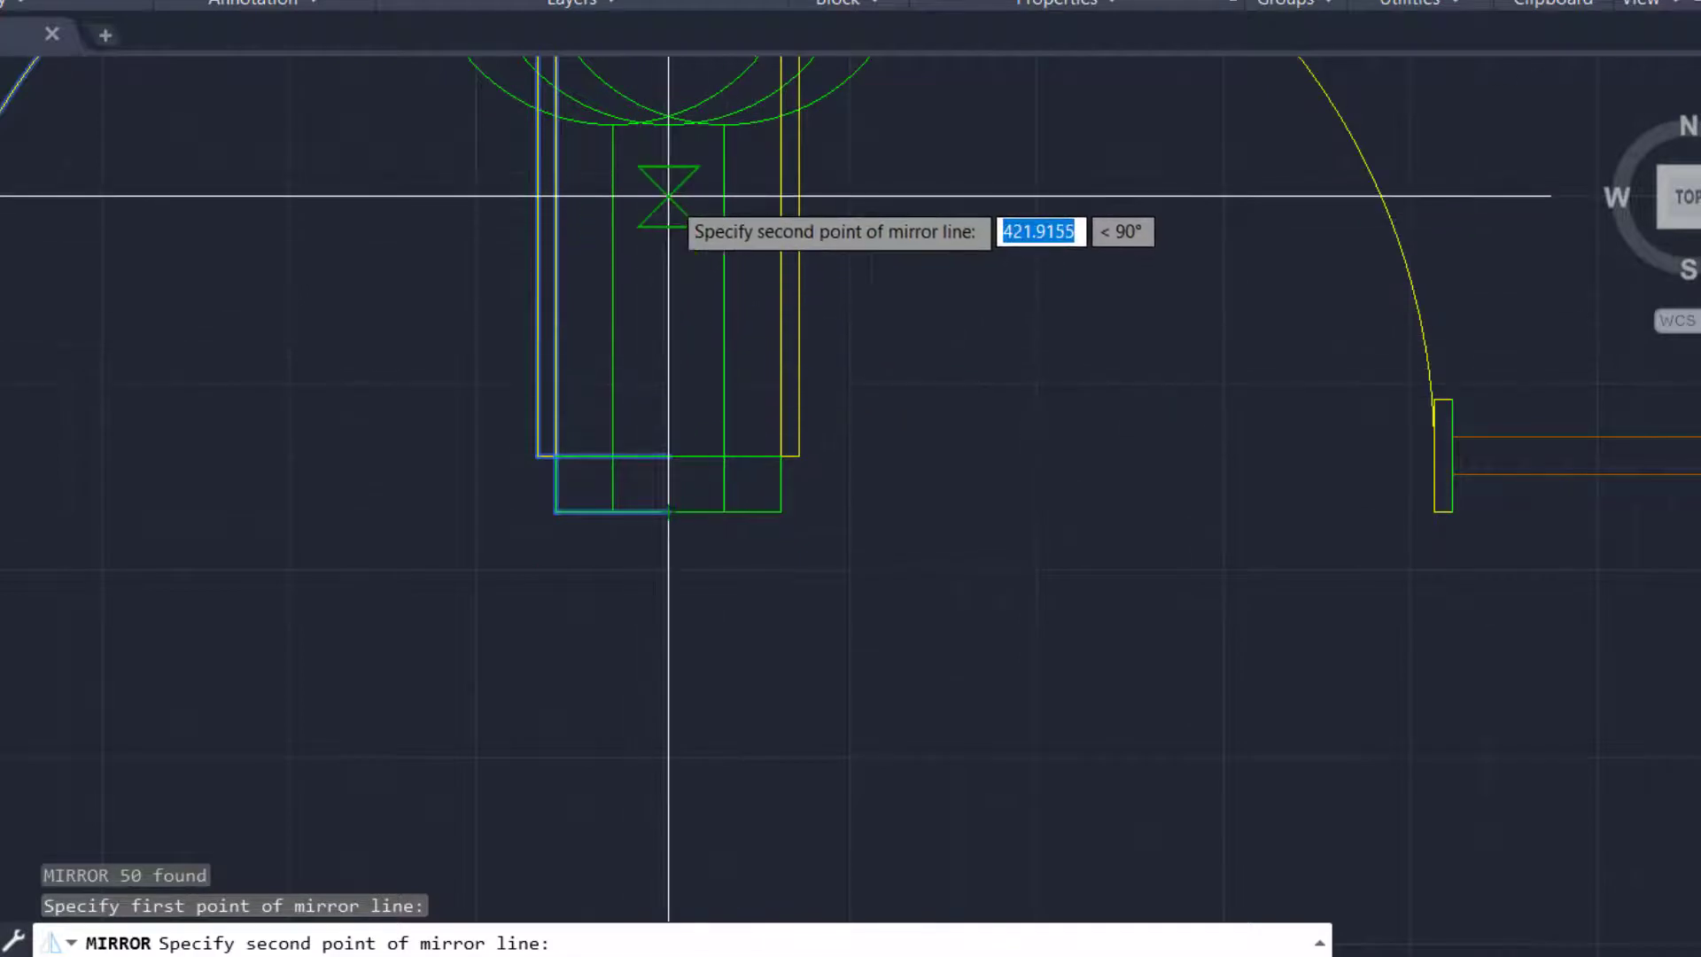
left_click(668, 195)
left_click(711, 301)
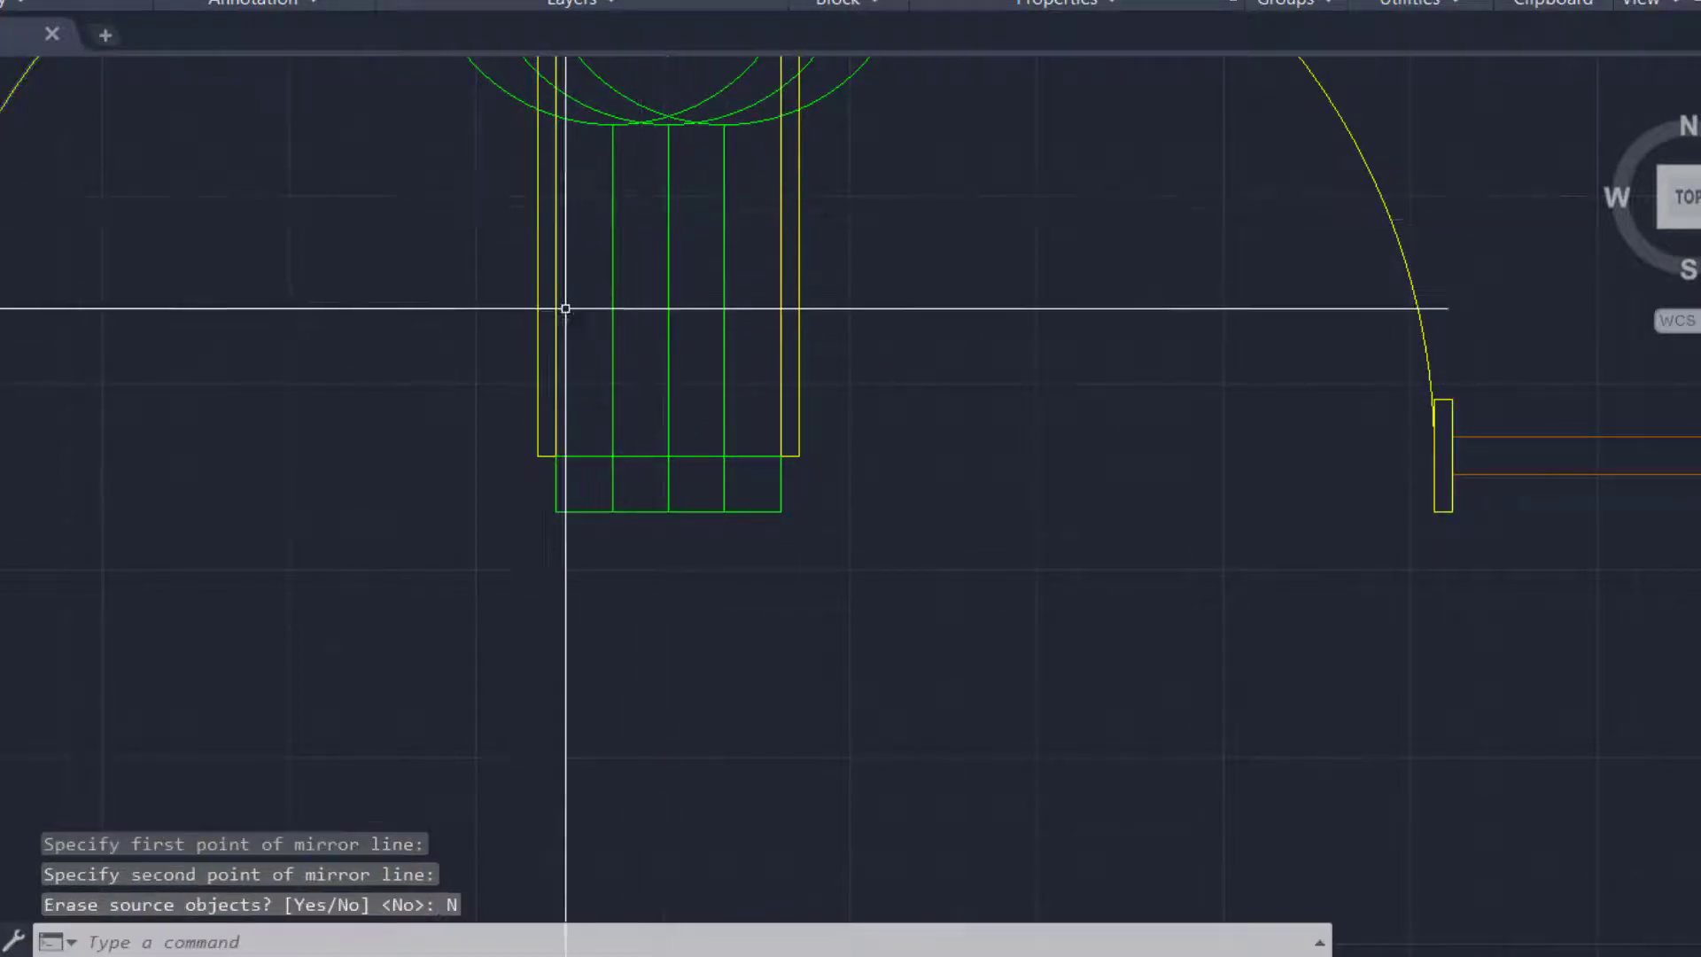
Set the linetype of the three vertical central wall lines between the elevation and the floor plan to Continuous
scroll(496, 541, "down", 5)
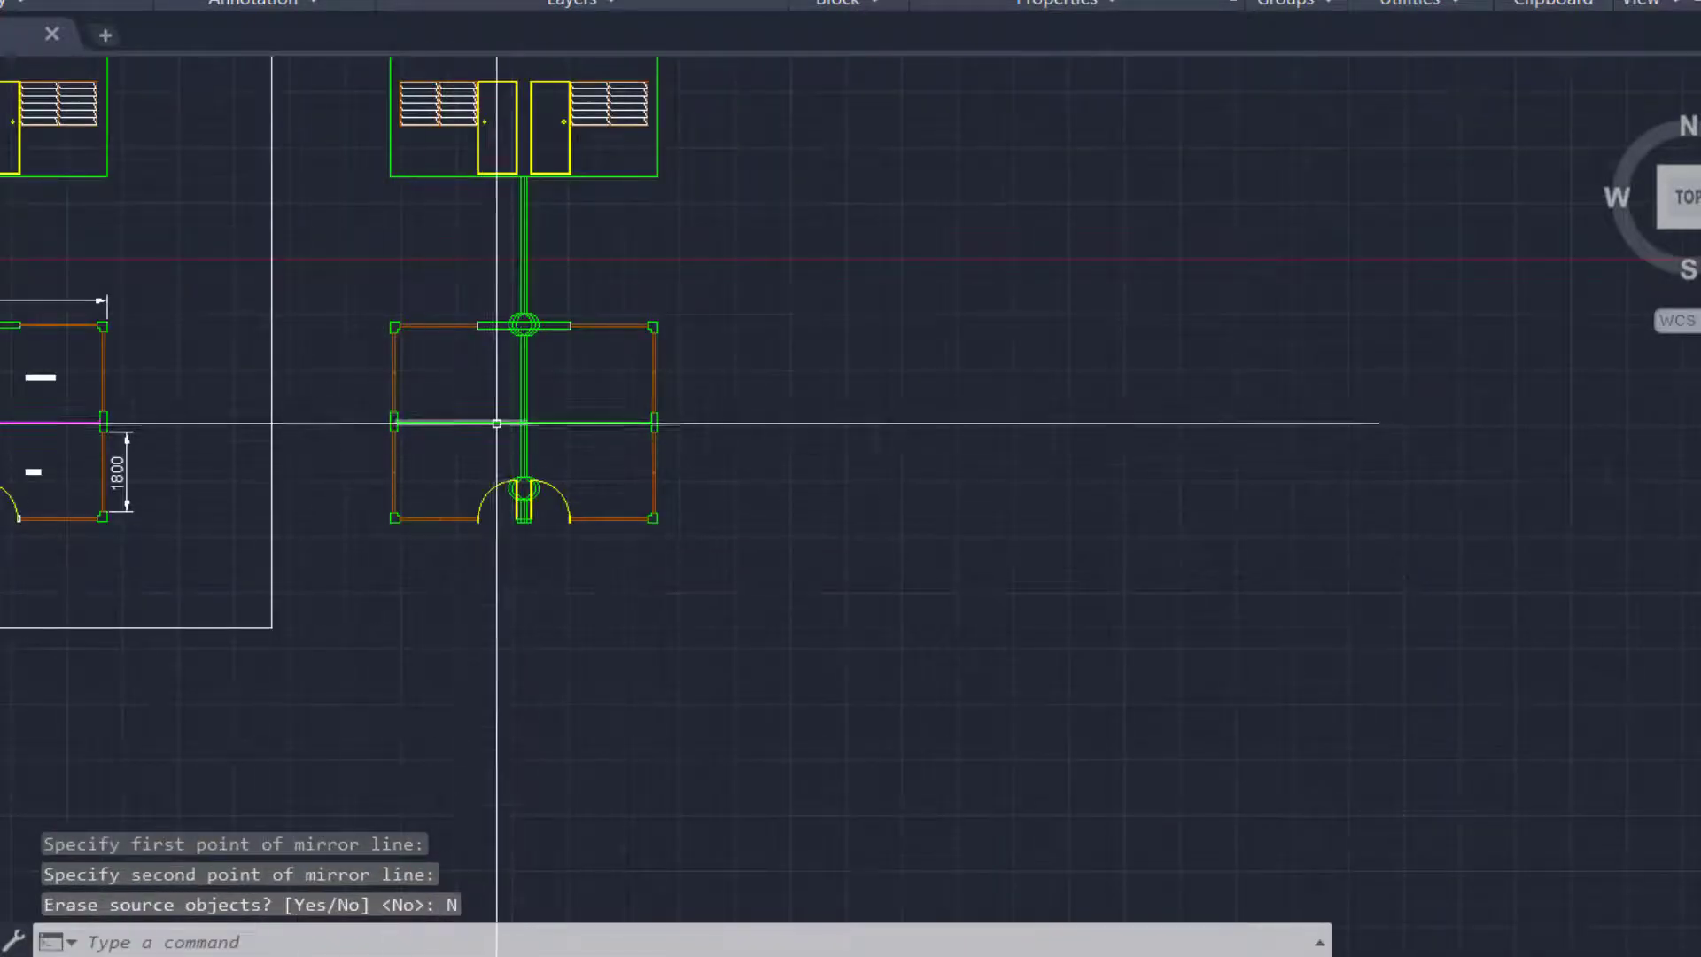
scroll(496, 423, "up", 4)
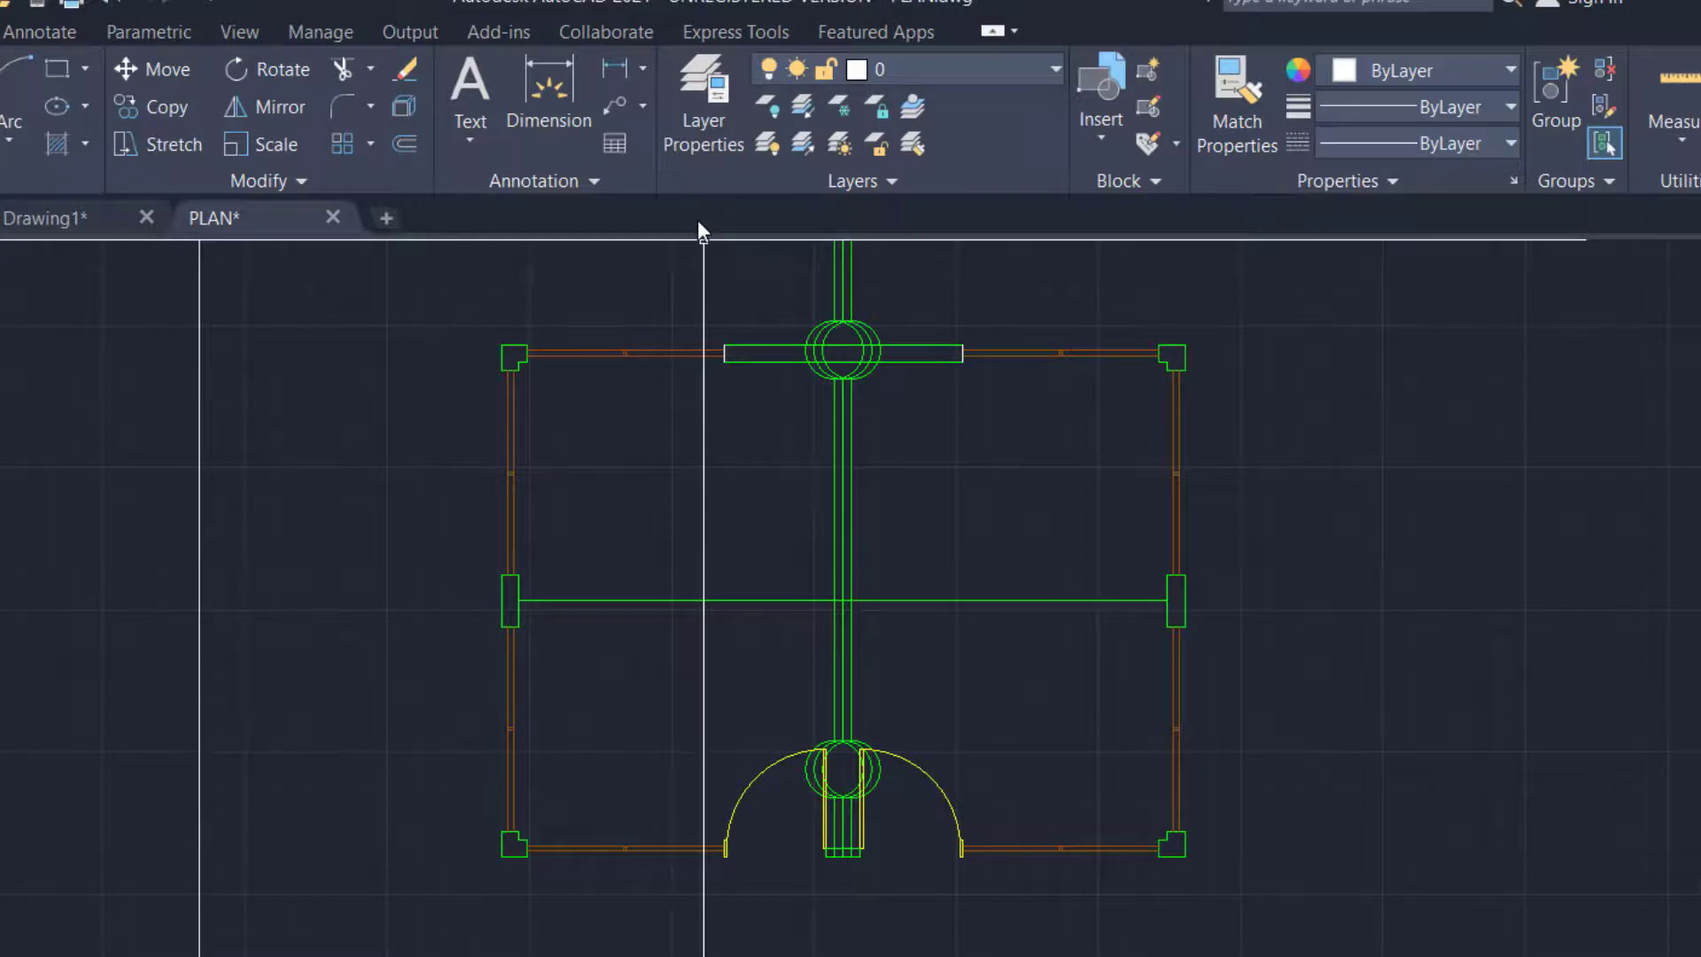
type("pro")
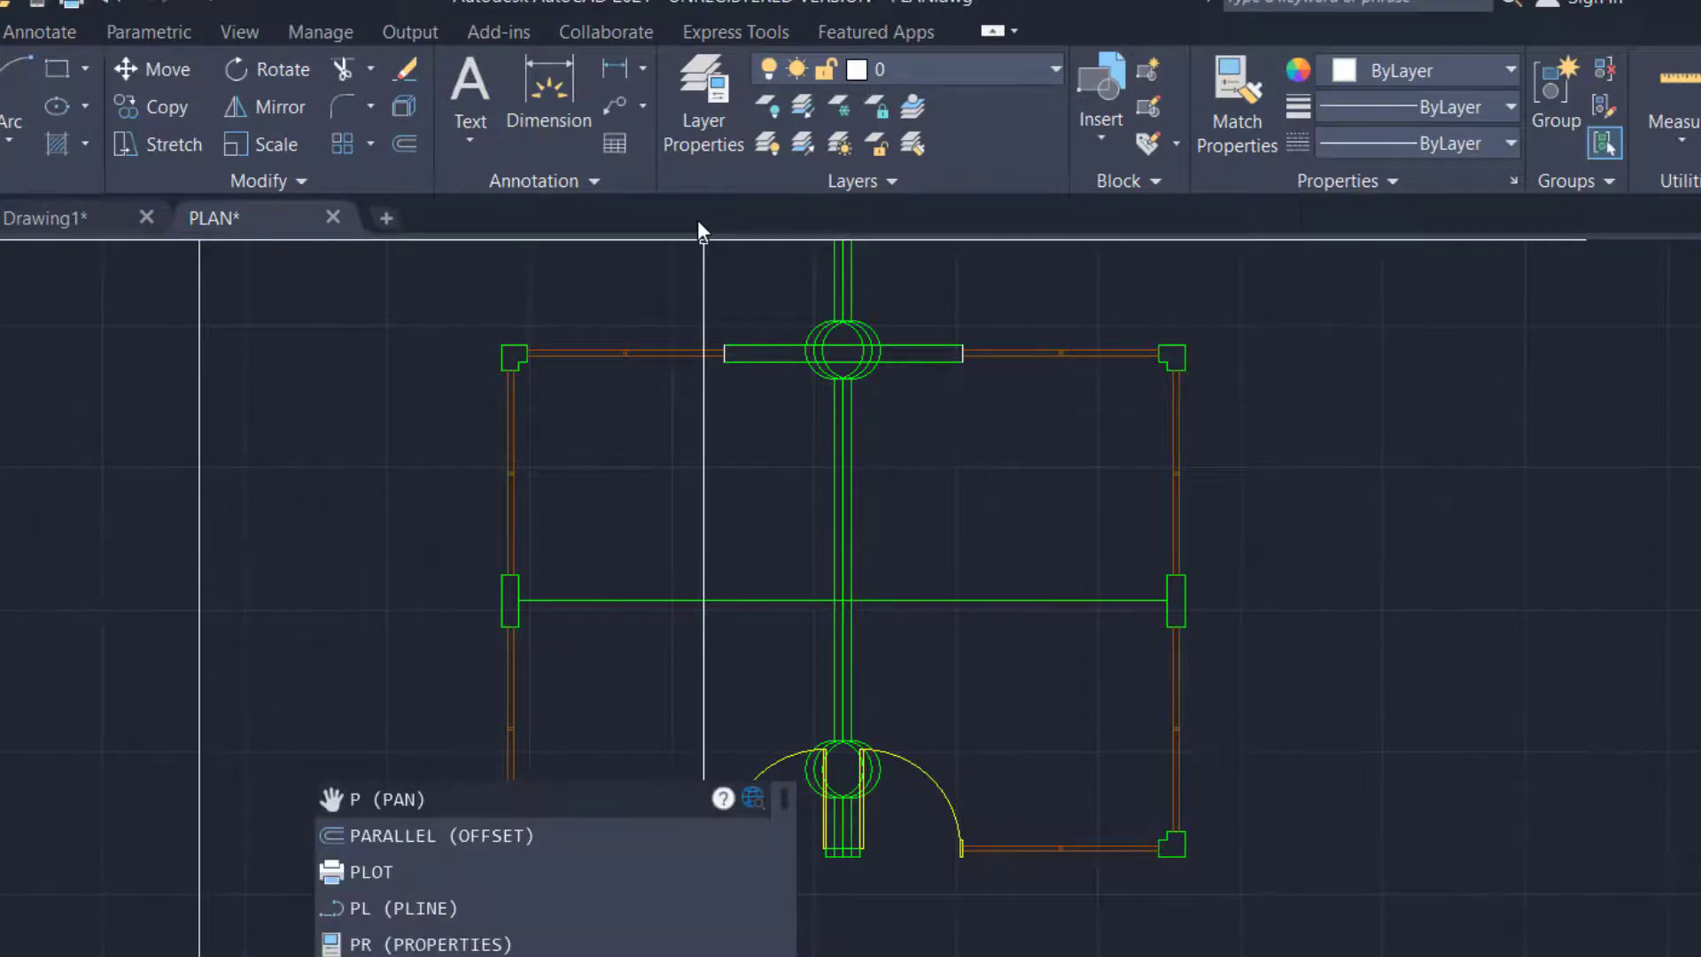
left_click(401, 831)
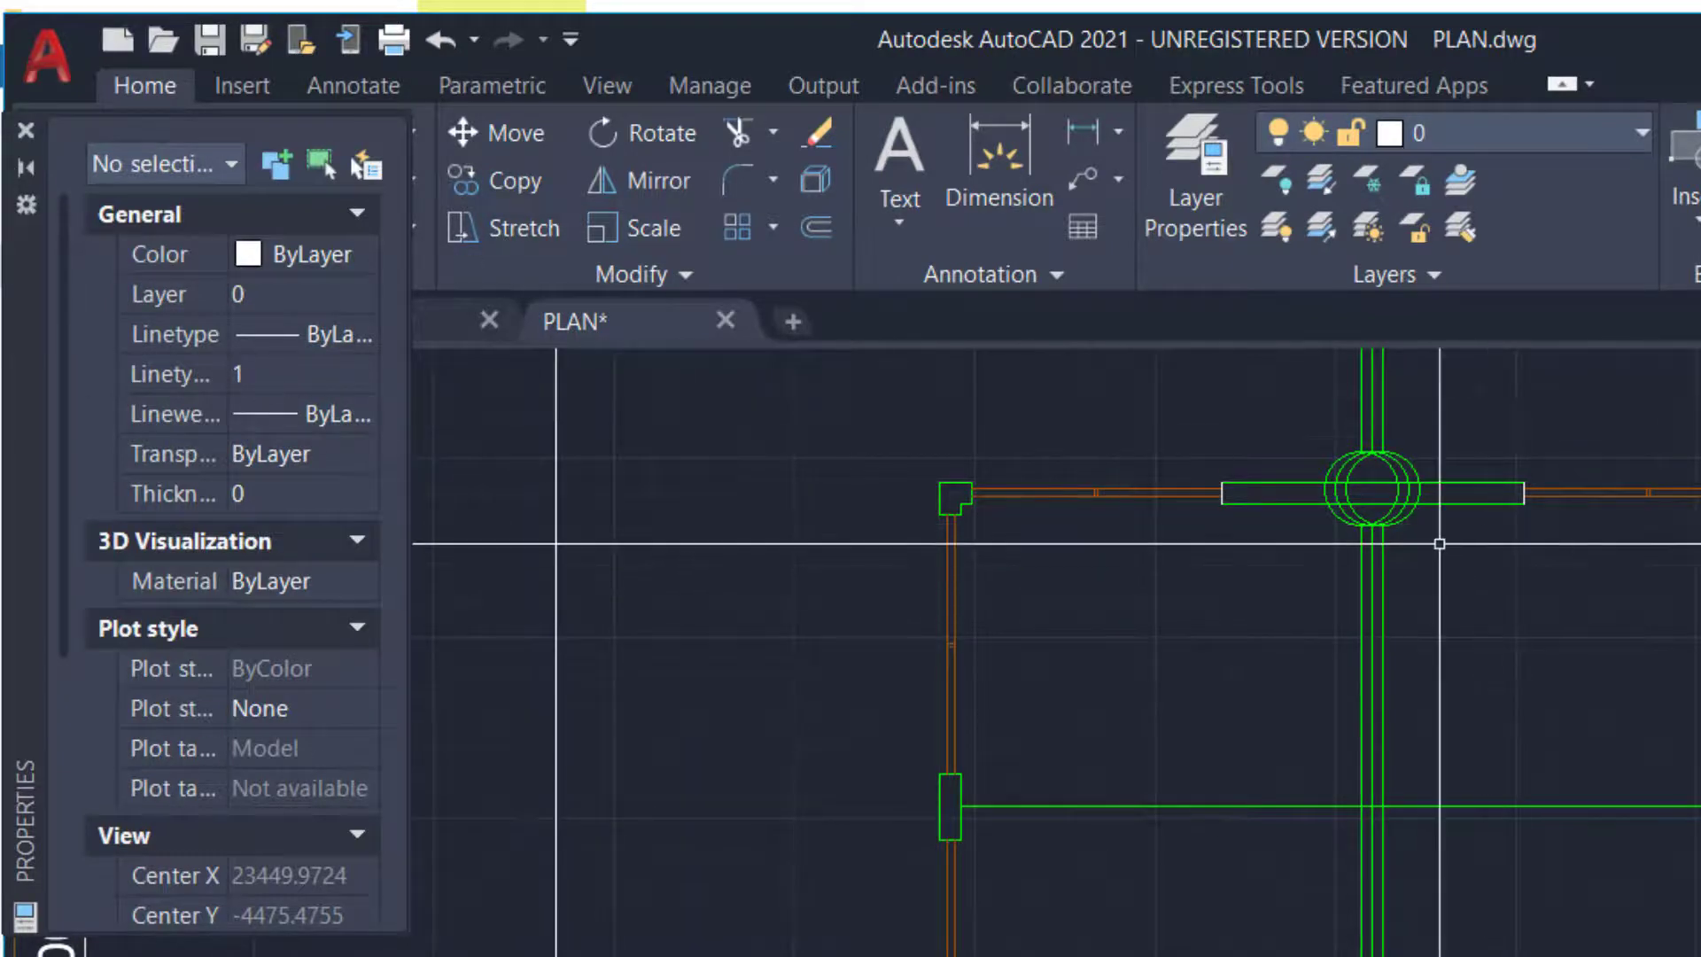
scroll(1474, 721, "down", 2)
scroll(1504, 698, "up", 2)
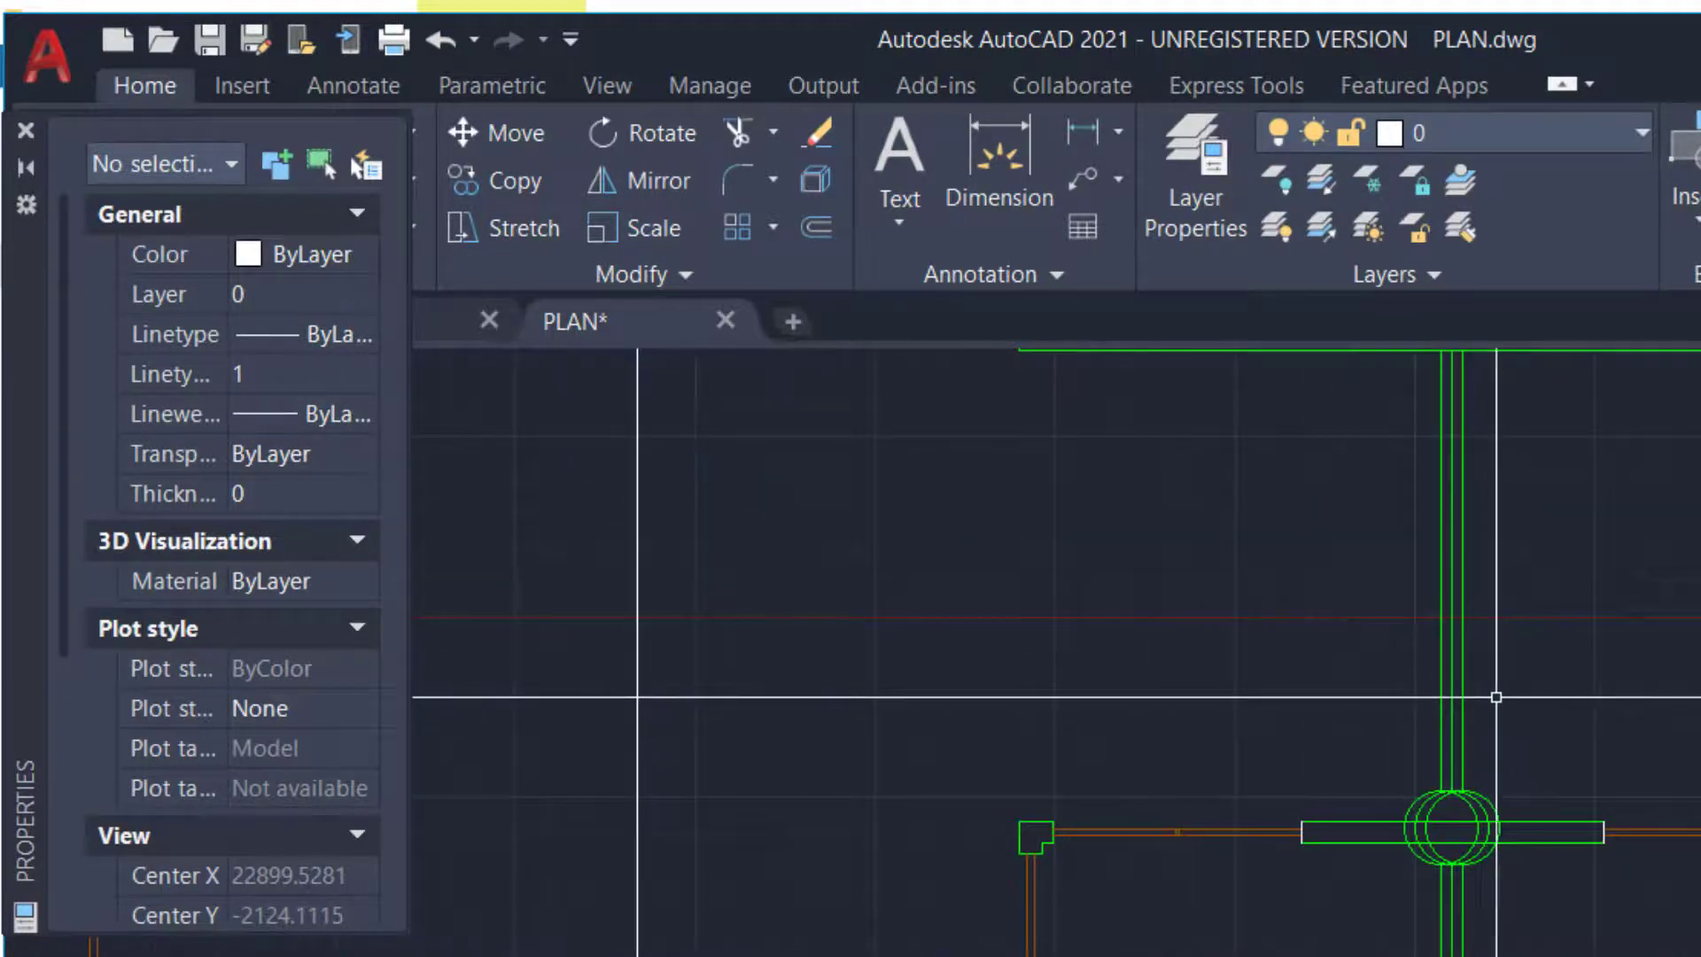
left_click(1493, 697)
left_click(1365, 719)
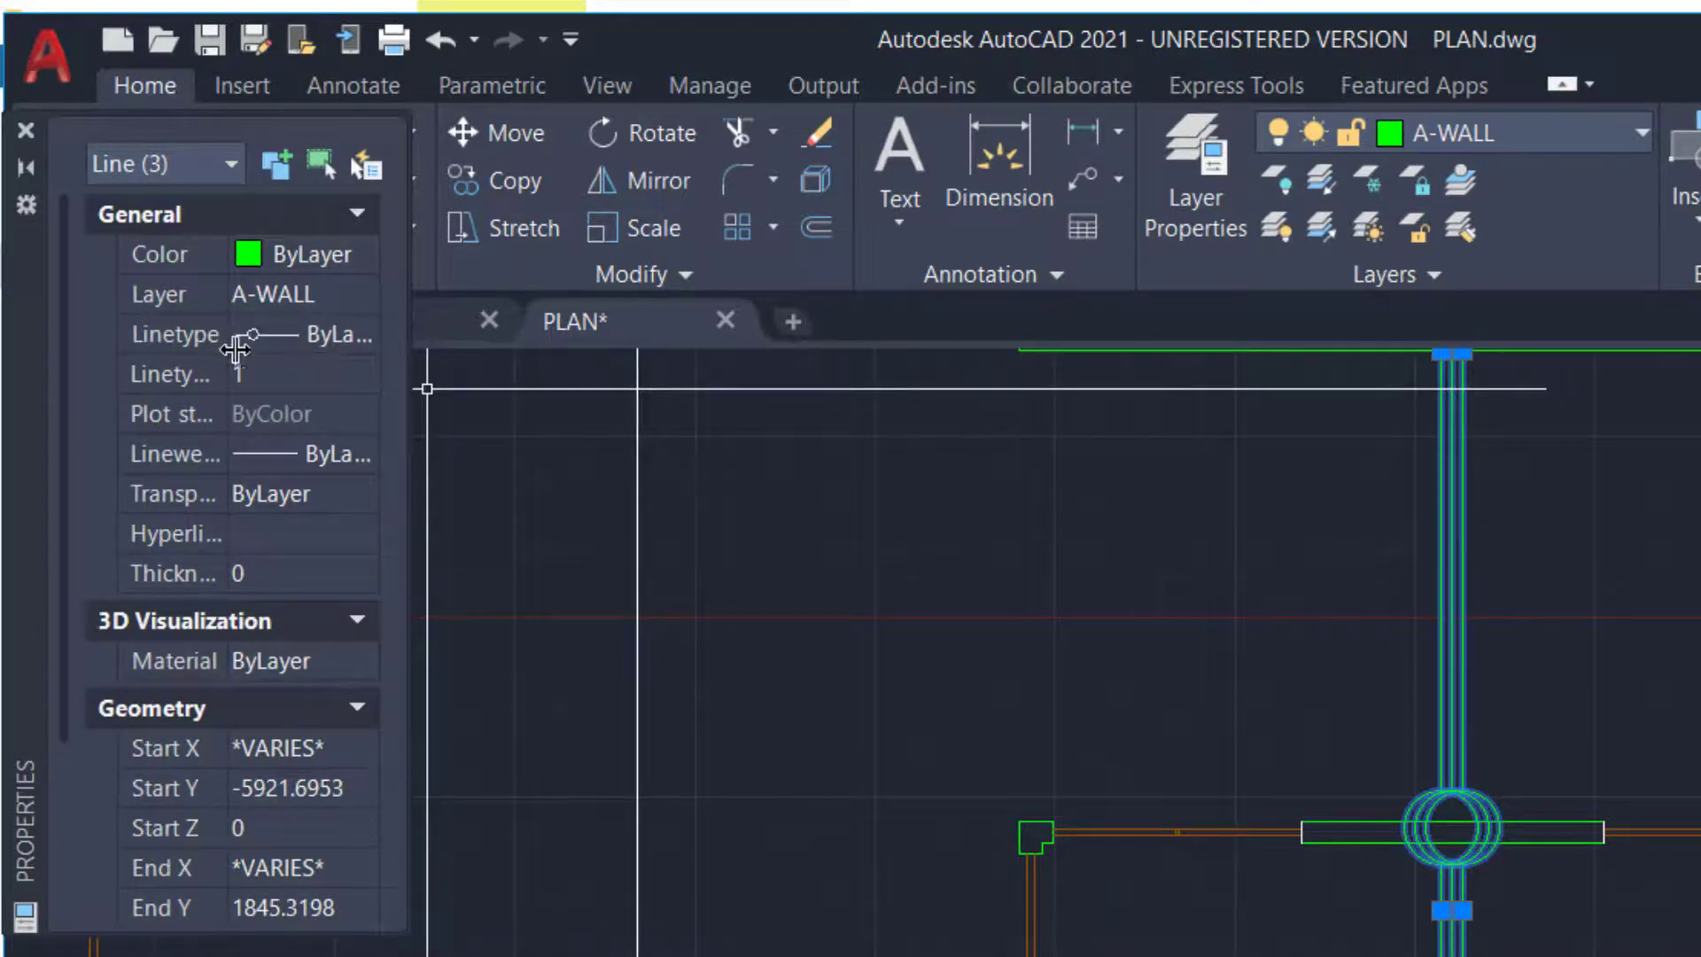
left_click(308, 334)
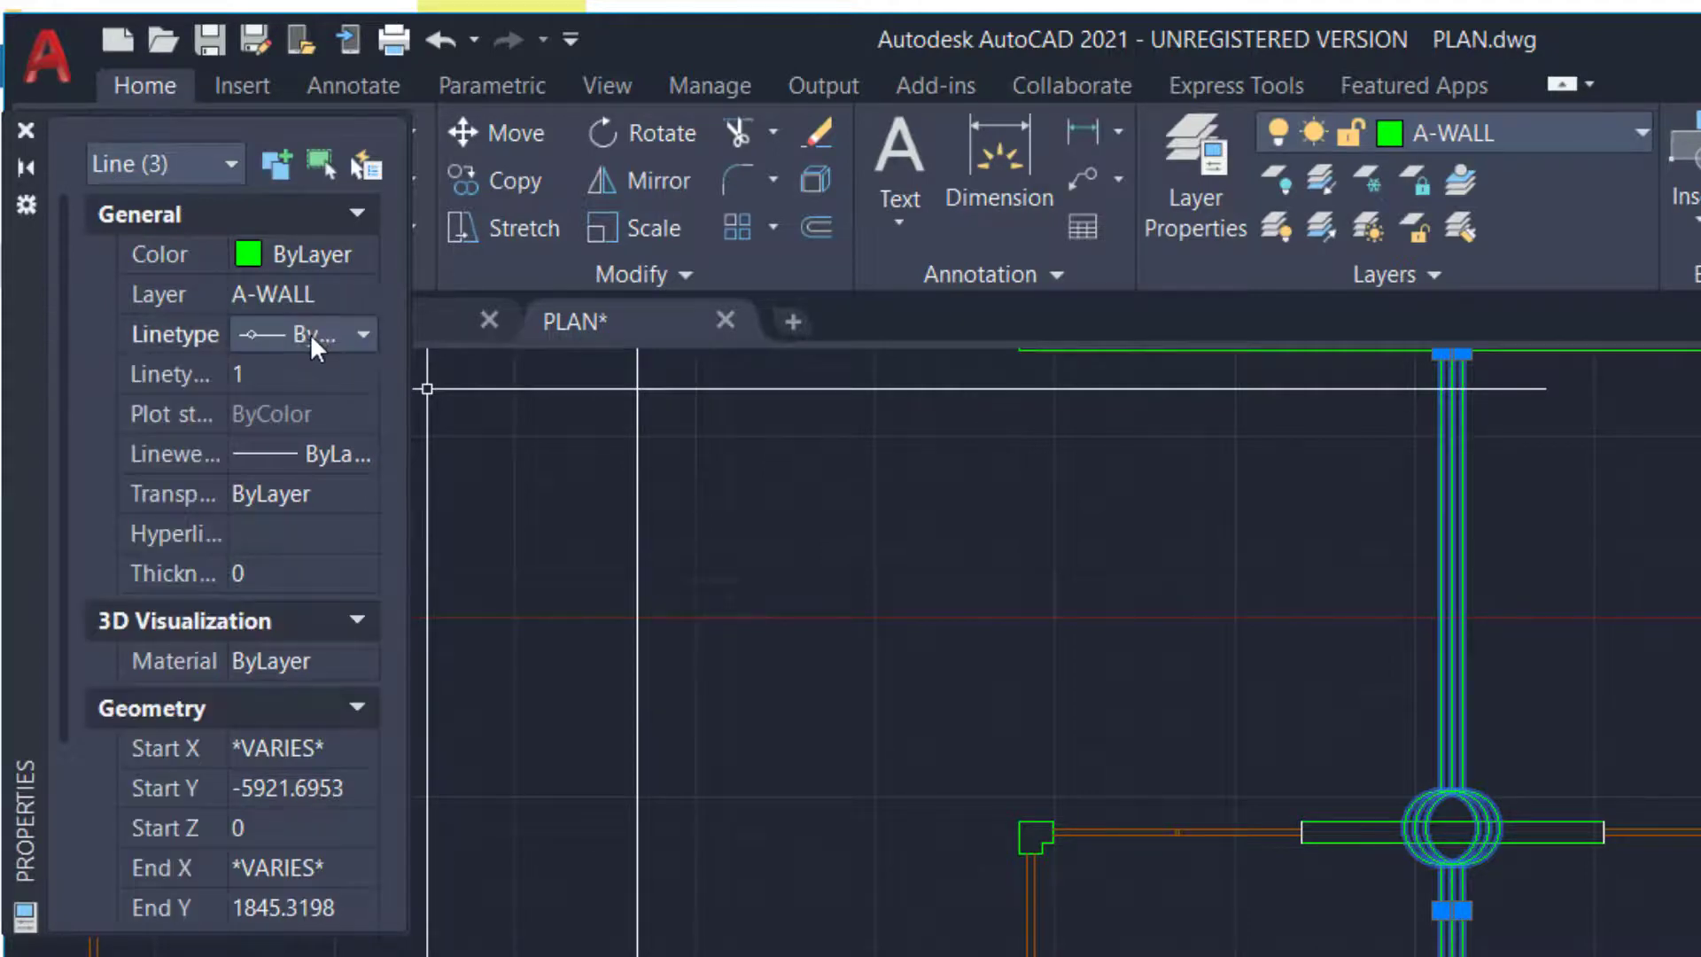
left_click(361, 334)
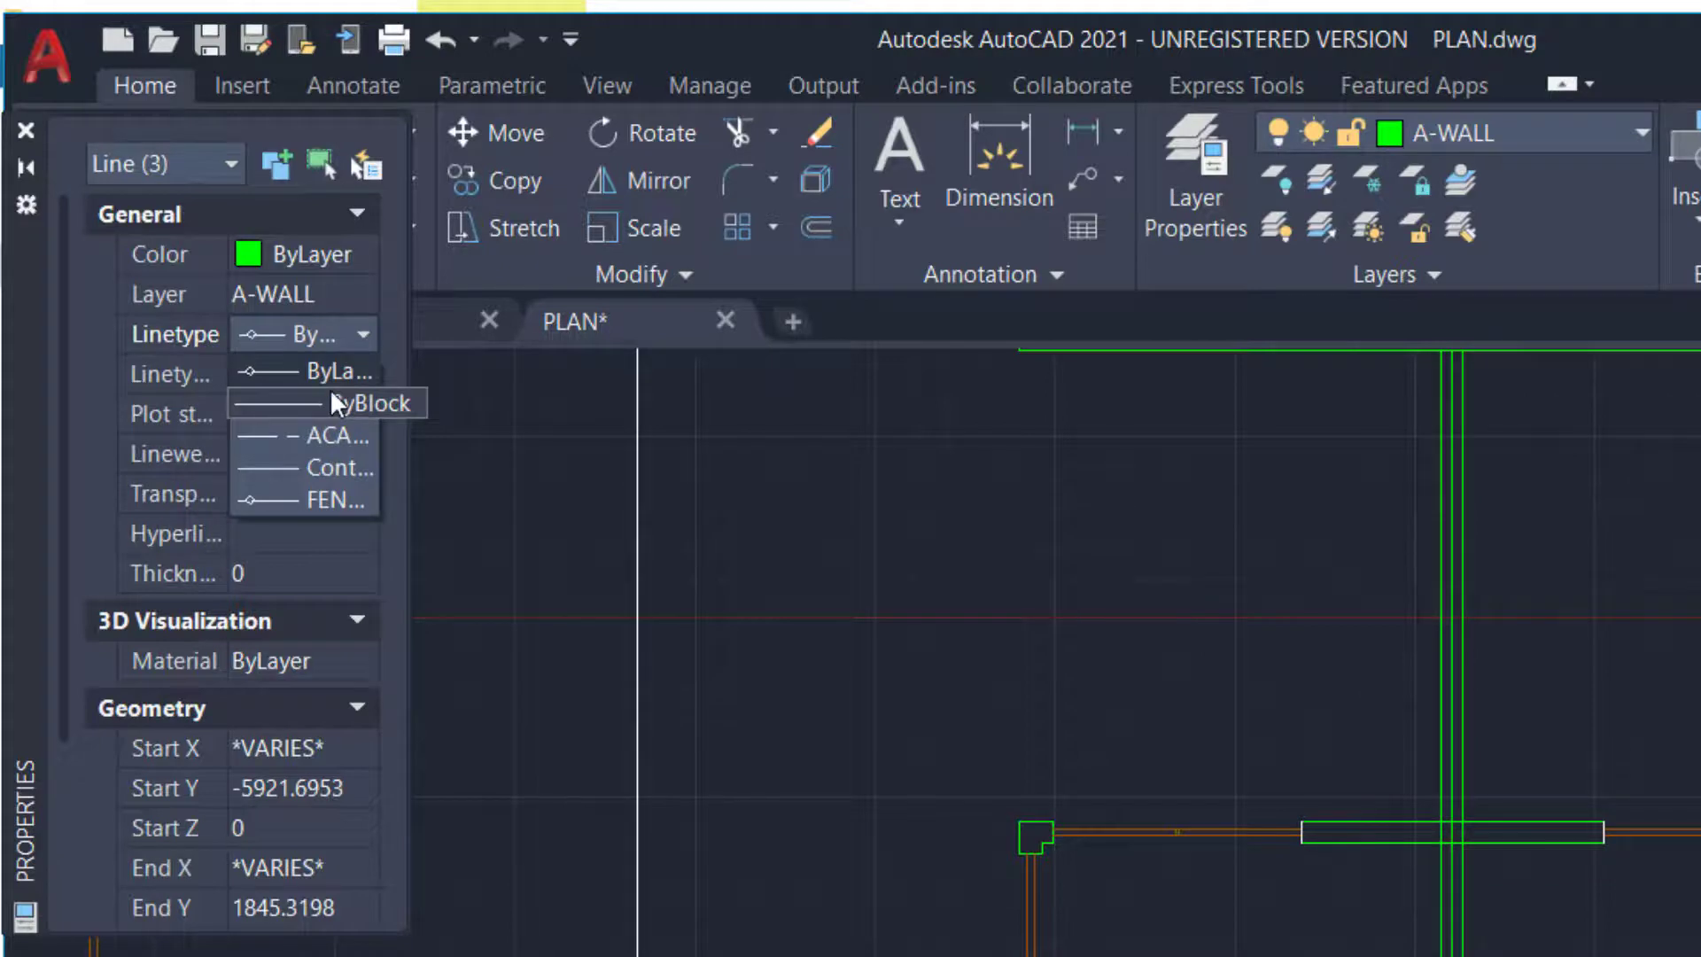
left_click(316, 470)
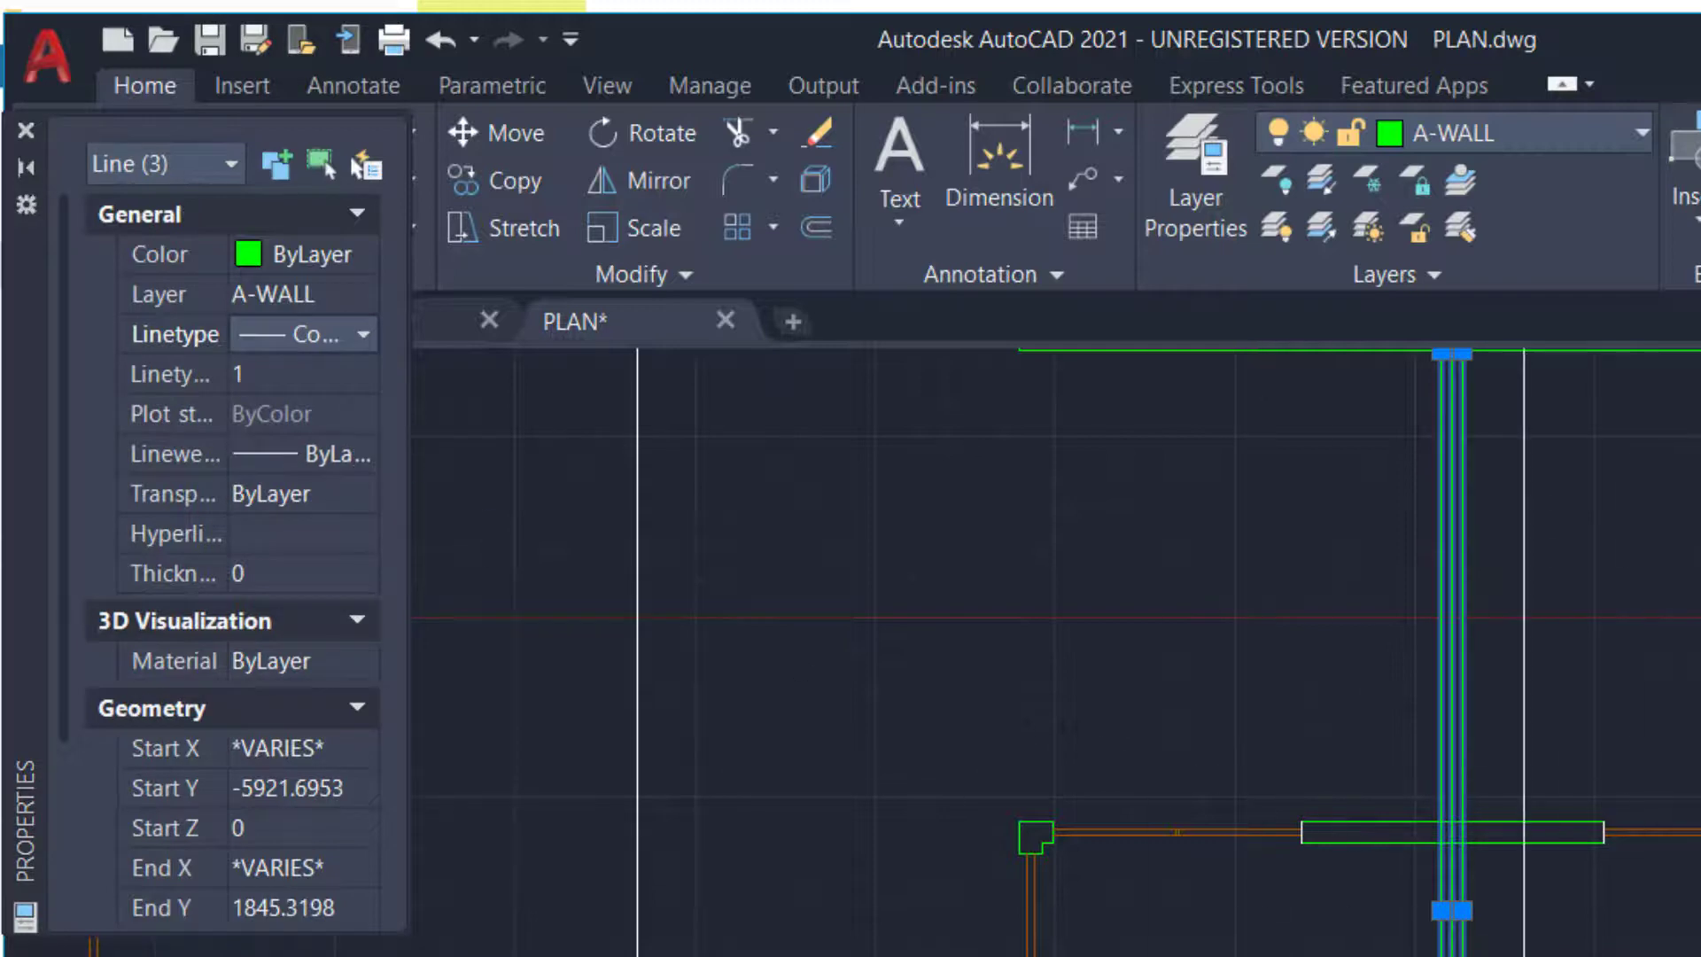
scroll(1522, 955, "down", 2)
key("Escape")
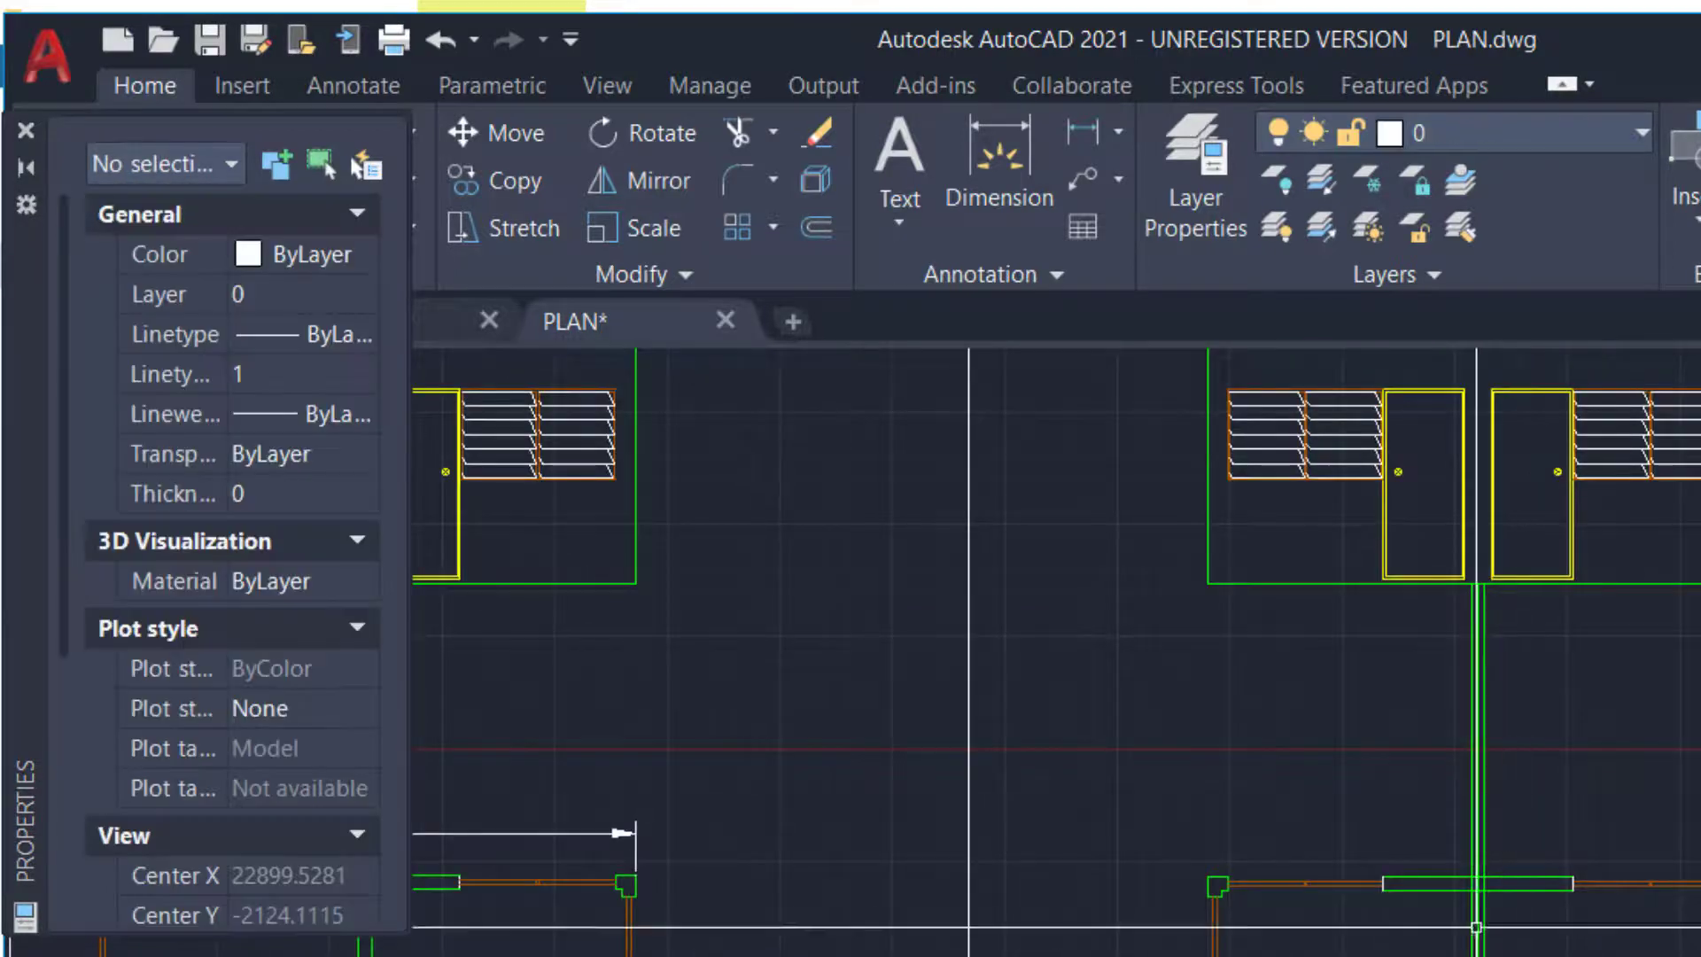
Delete the middle one of the three vertical central wall lines
scroll(1474, 939, "up", 2)
scroll(1504, 876, "up", 5)
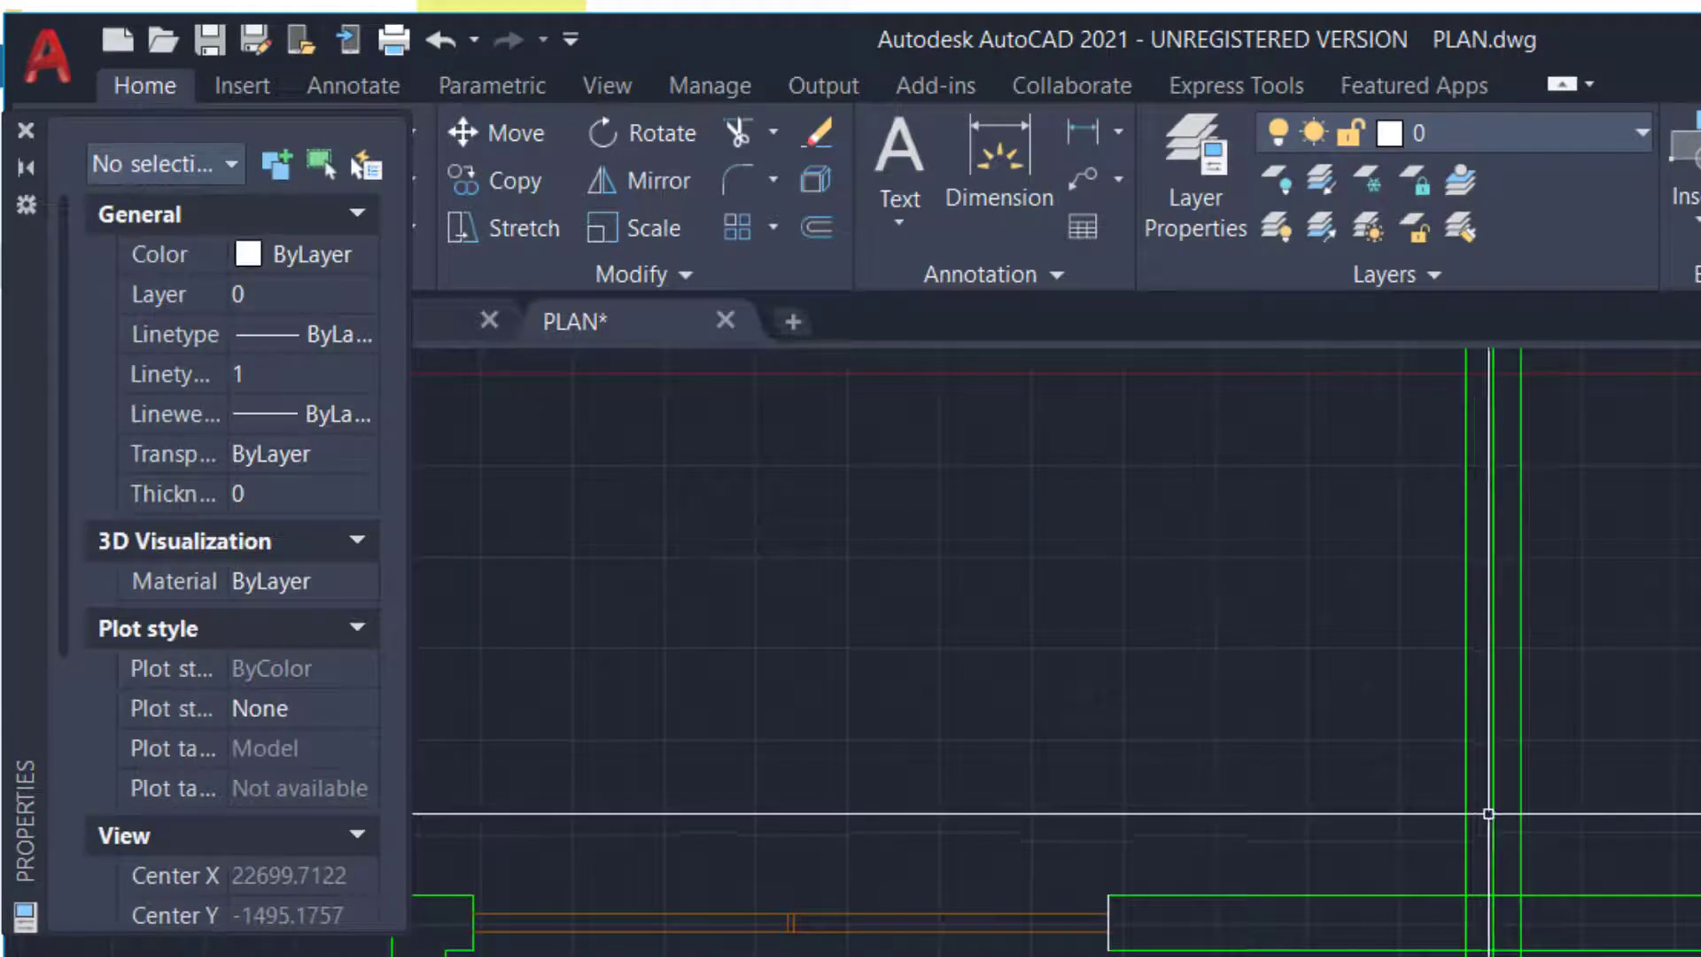
left_click(1503, 911)
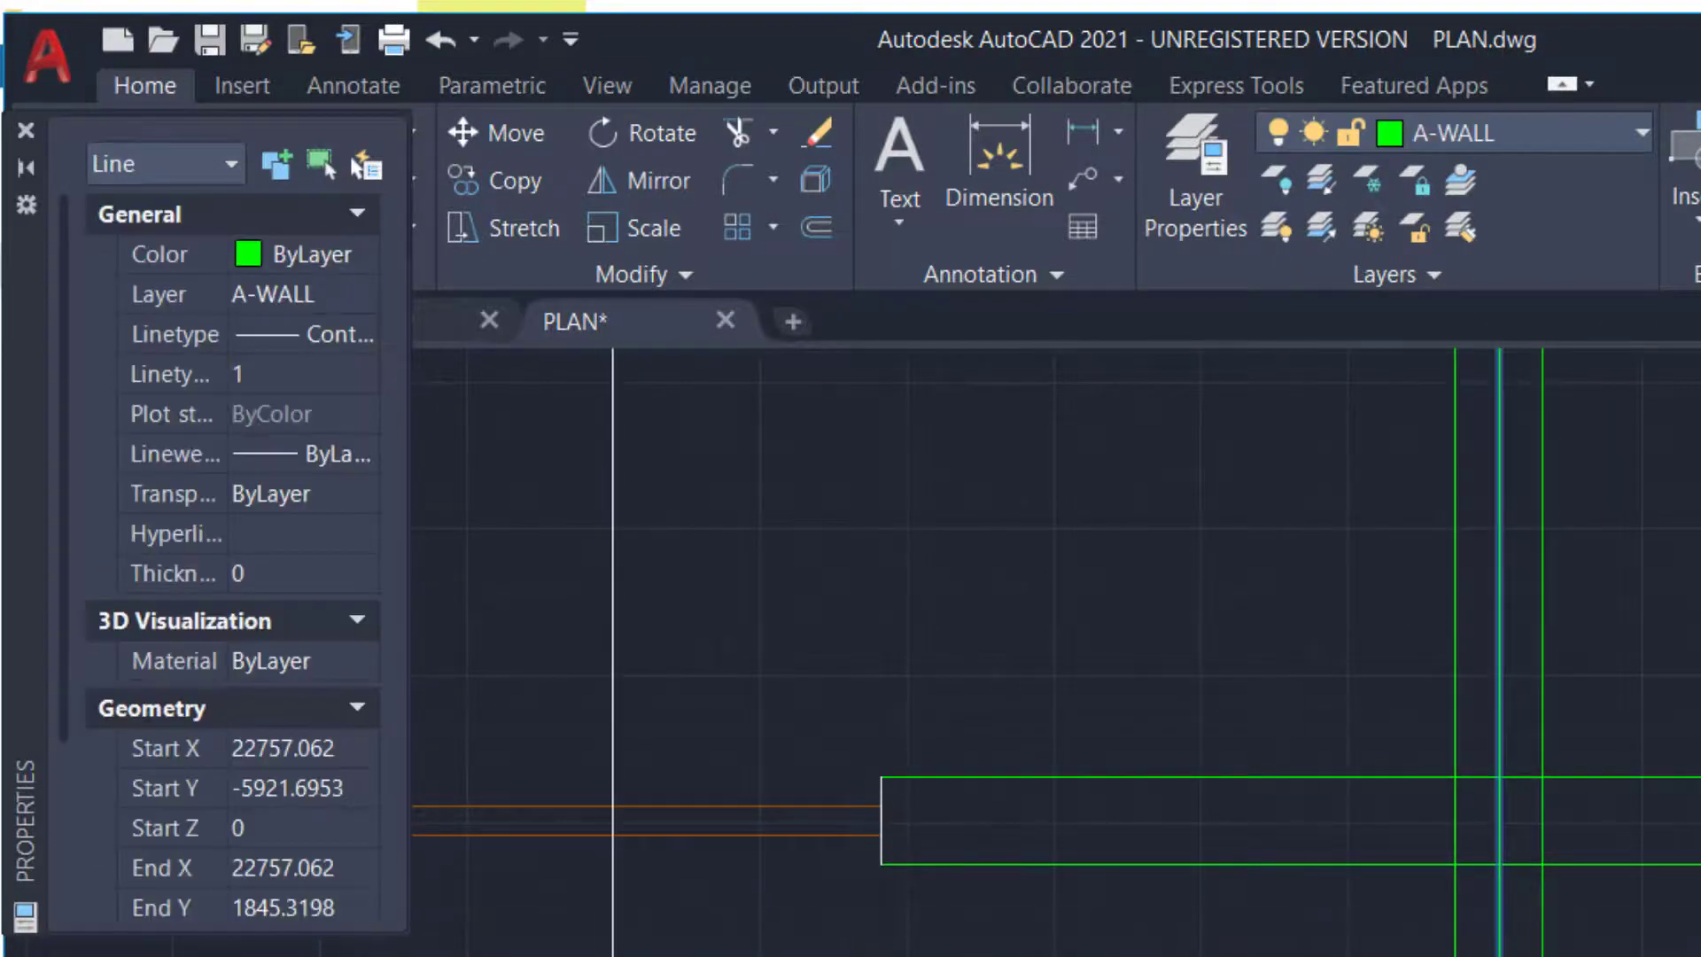
scroll(714, 932, "down", 6)
key("Escape")
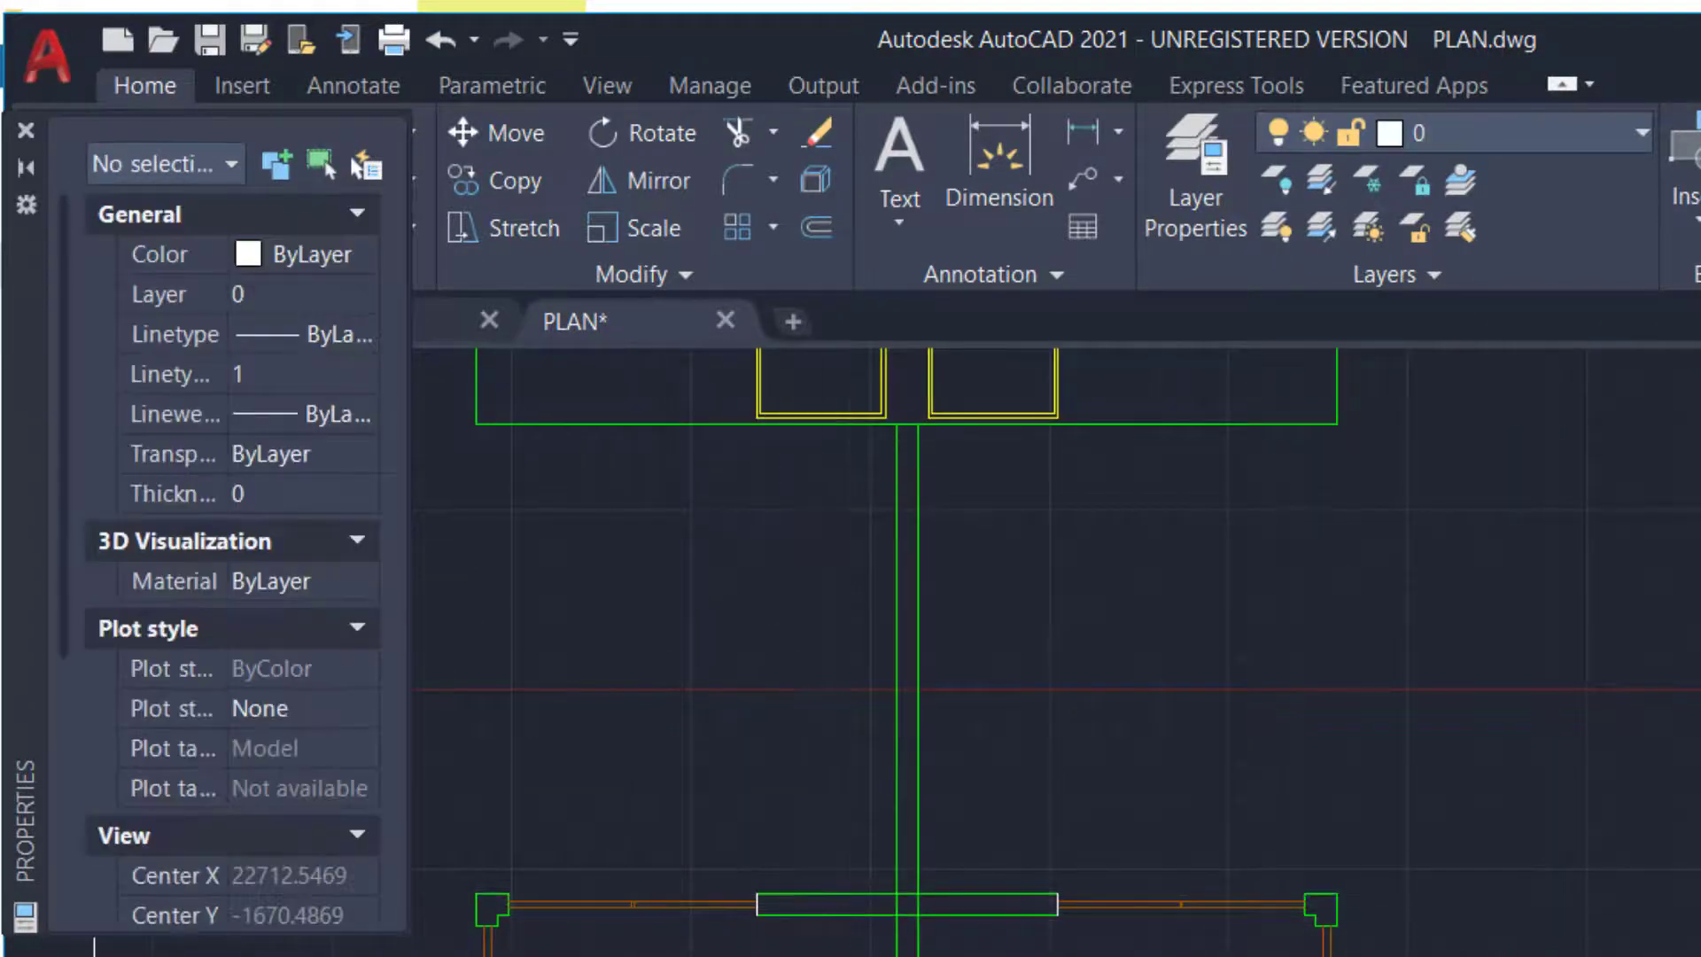
scroll(744, 797, "up", 4)
left_click(799, 954)
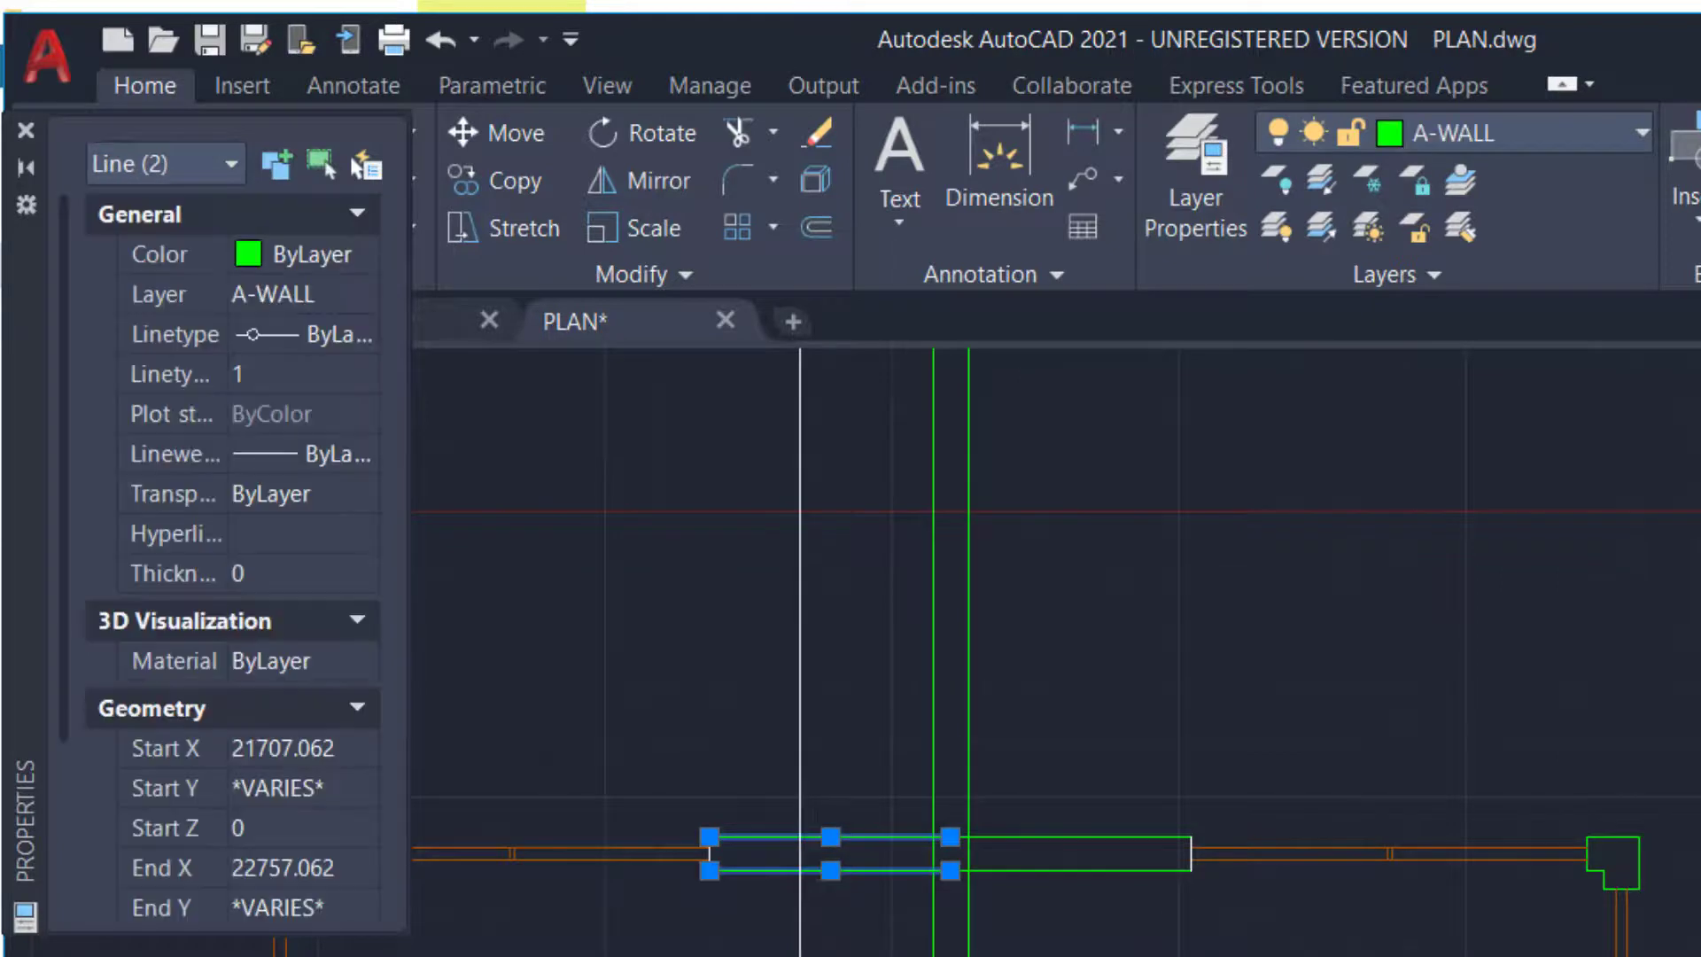
key("Escape")
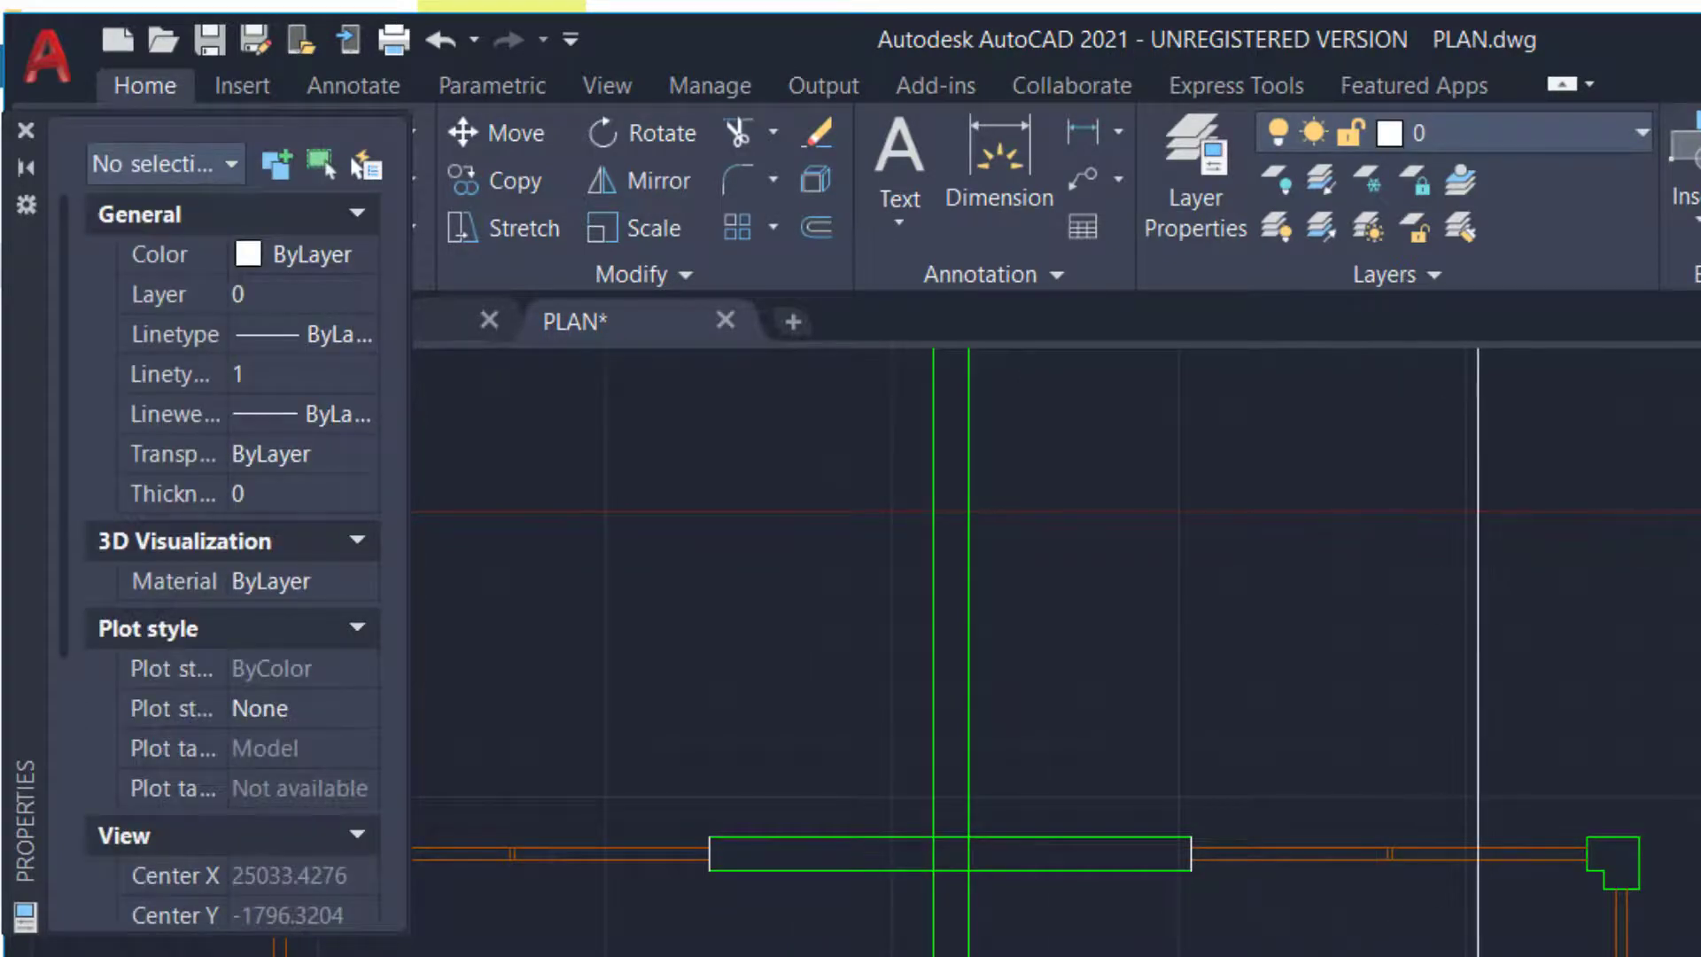
type("tr")
key("Return")
scroll(886, 841, "up", 4)
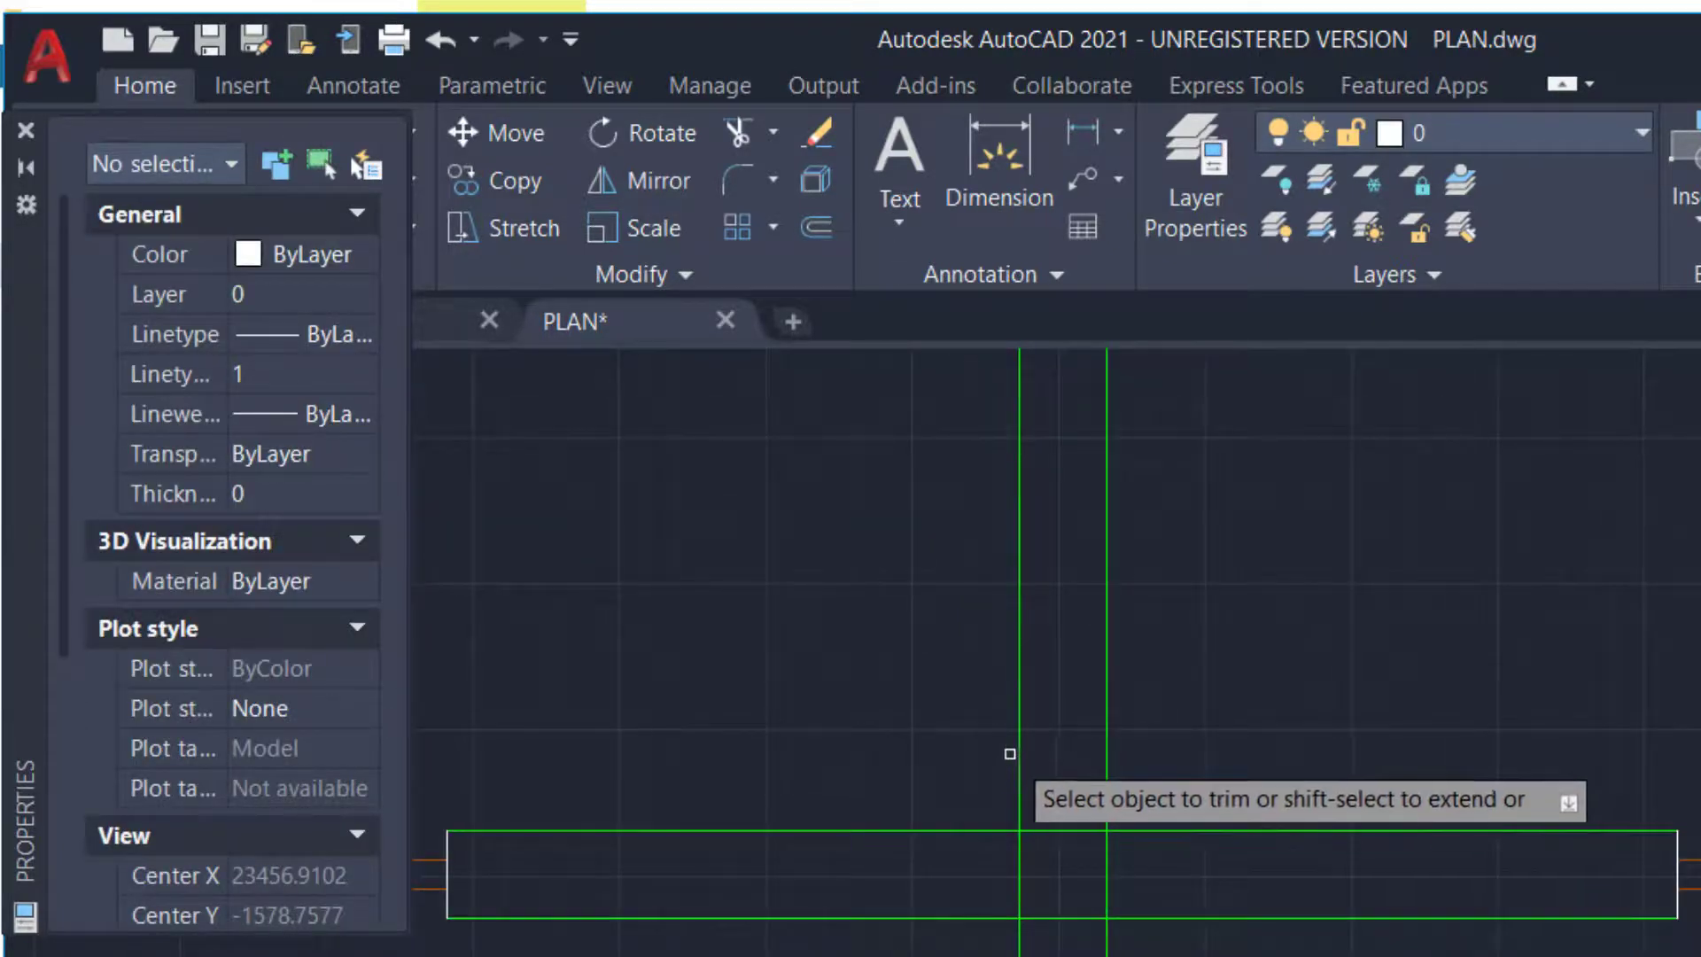
key("Escape")
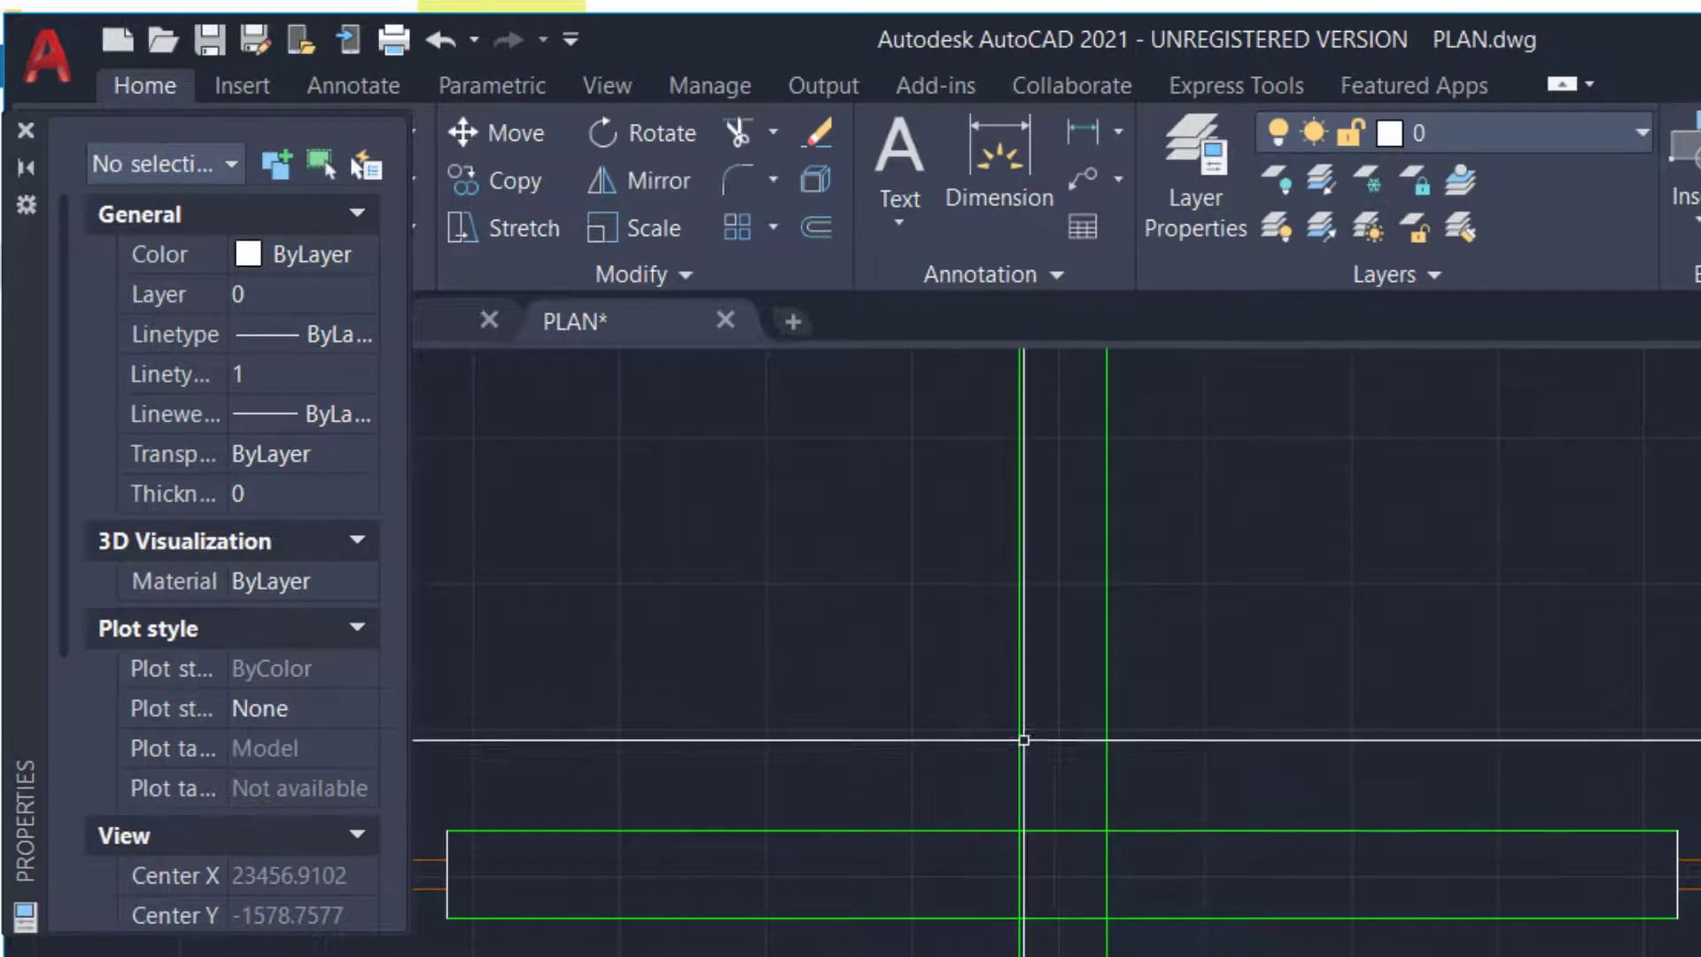
Trim the two central wall lines above the upper wall, using the upper wall's lines as cutting edges
left_click(980, 769)
left_click(862, 953)
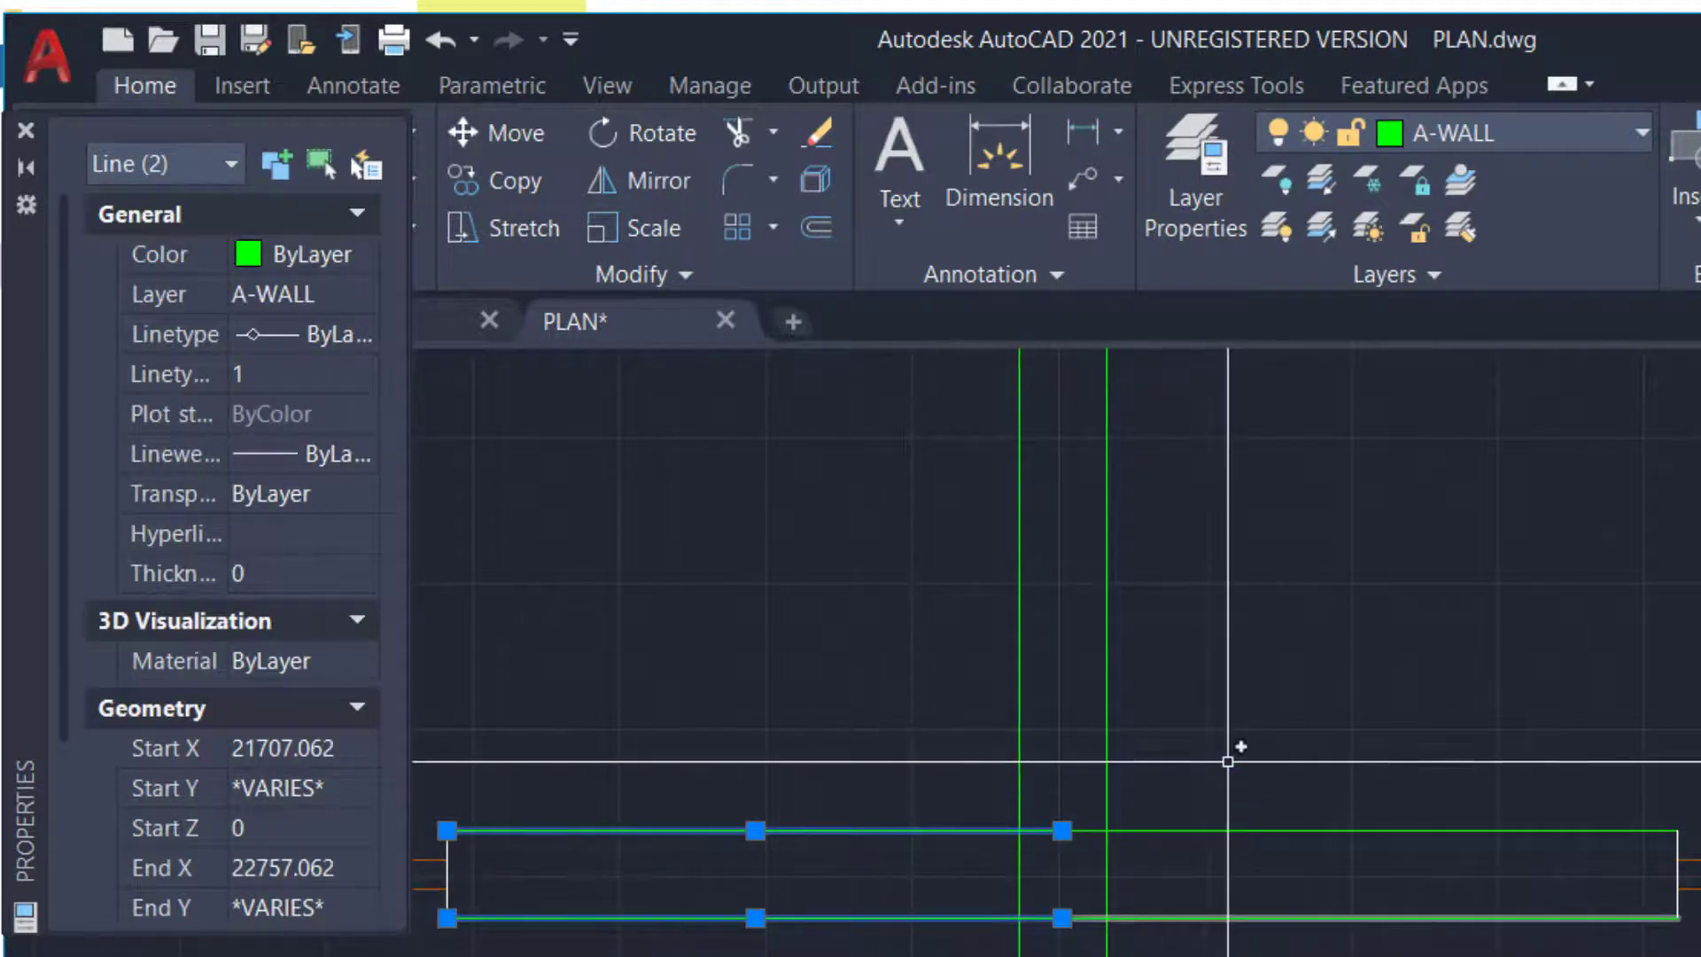
left_click(1234, 748)
left_click(1154, 953)
key("space")
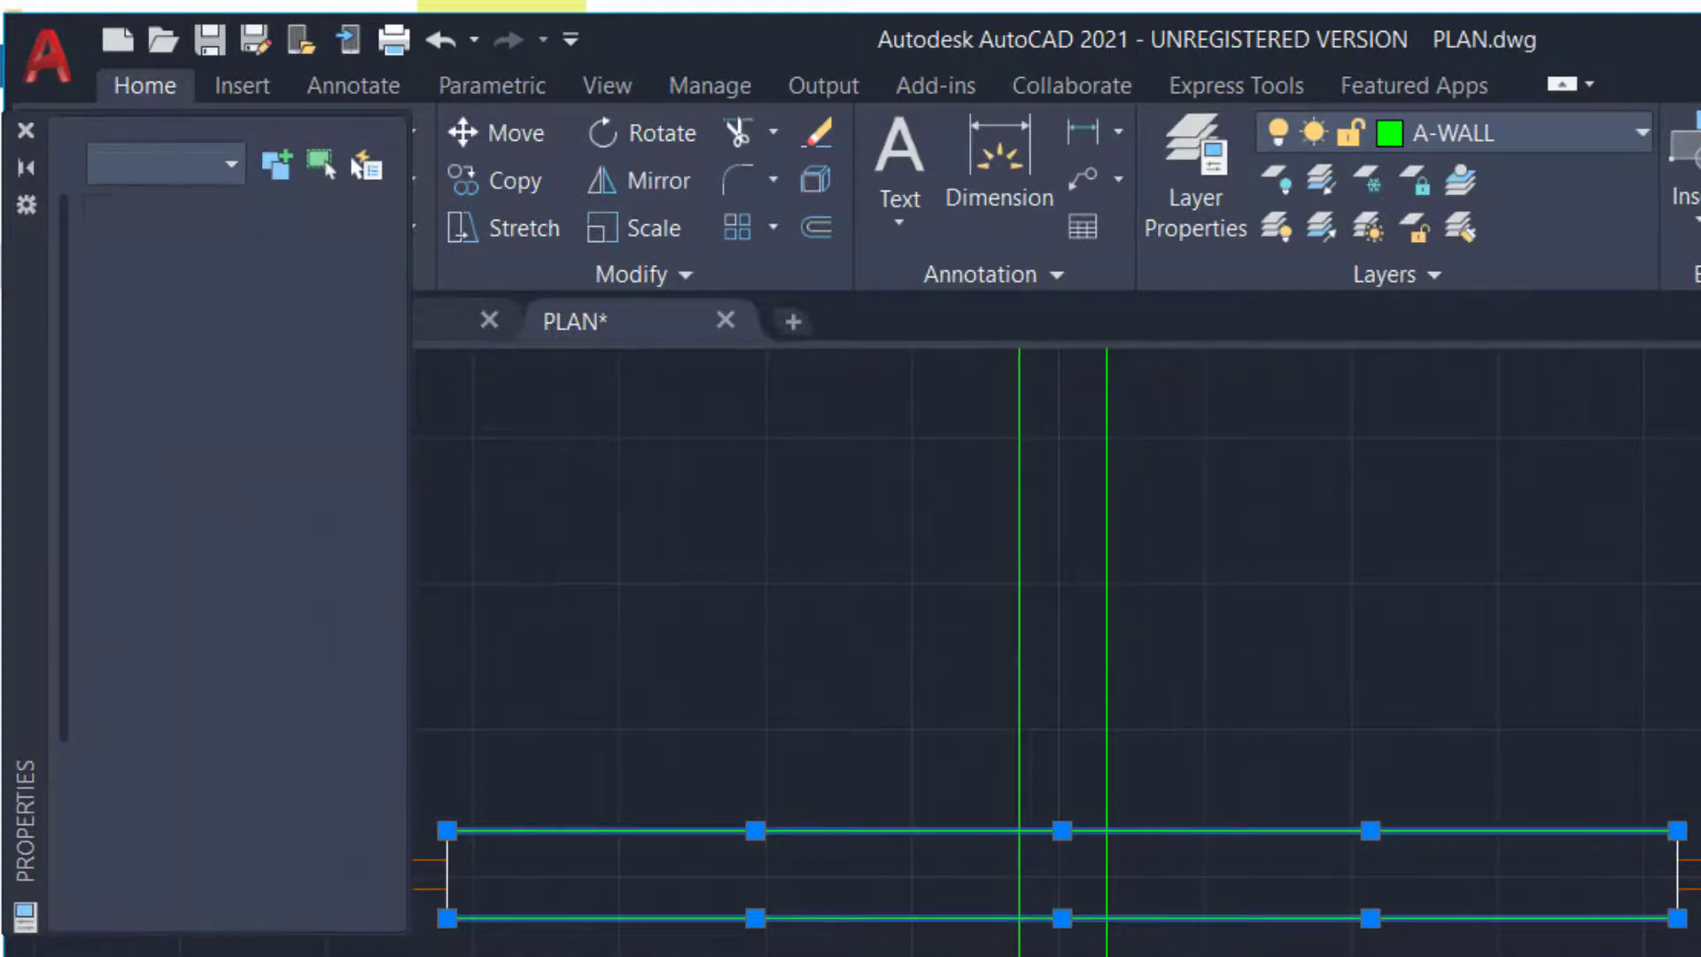
left_click(1253, 696)
left_click(912, 762)
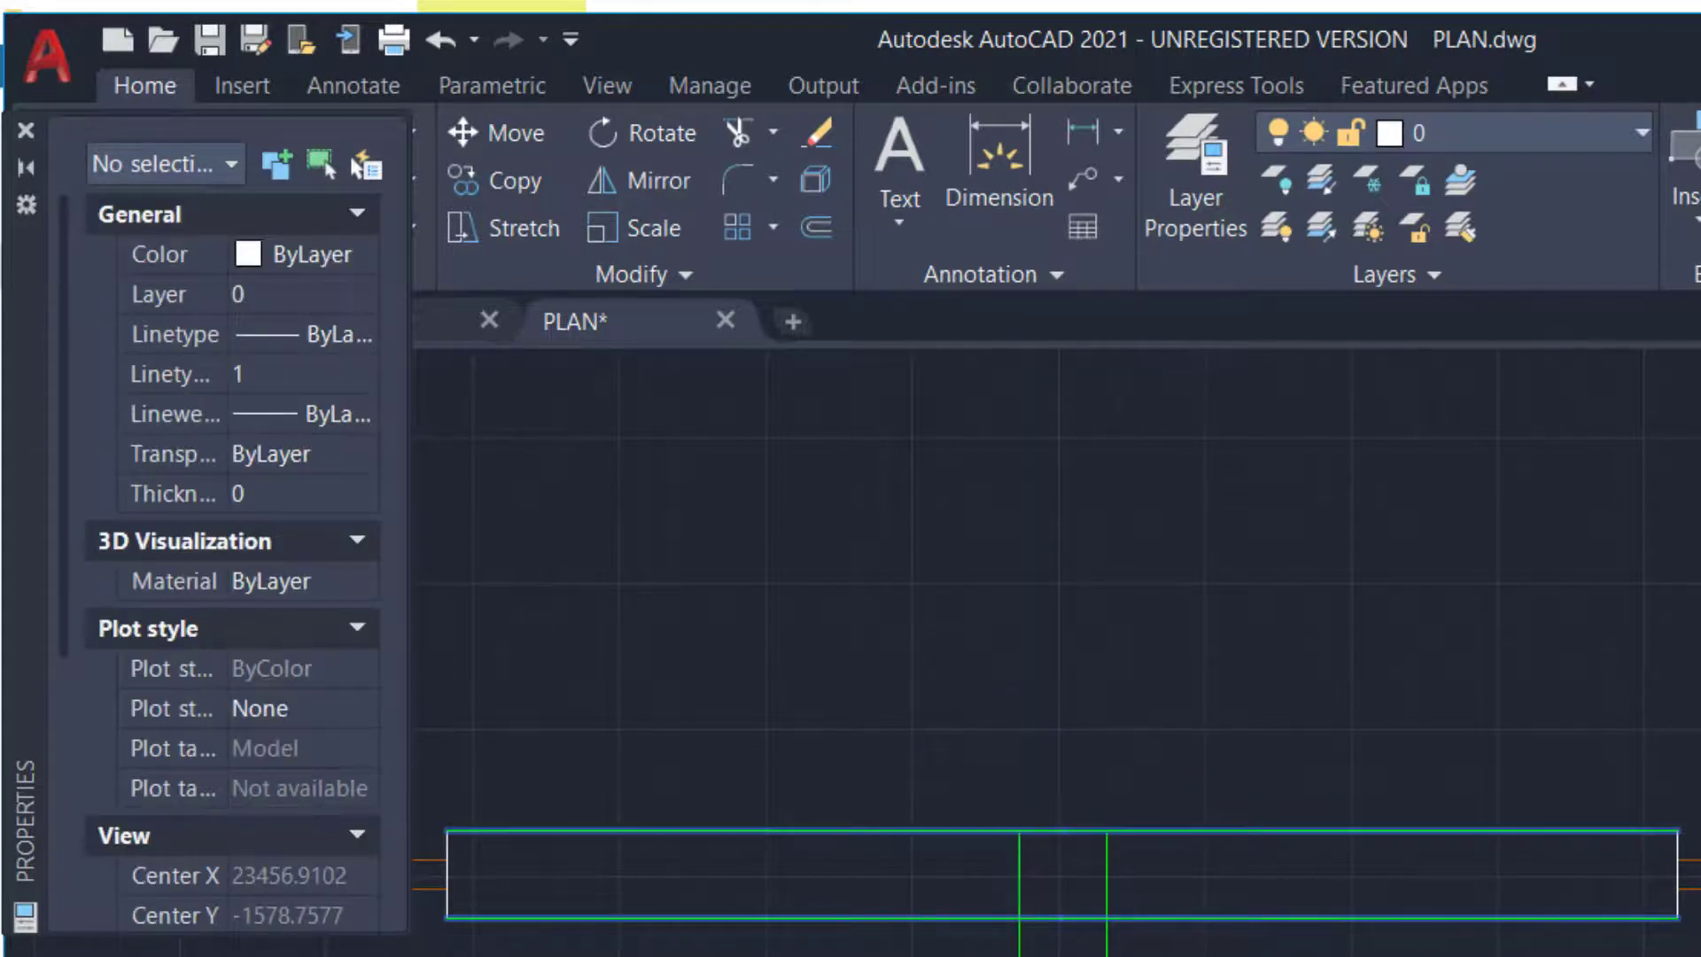
key("space")
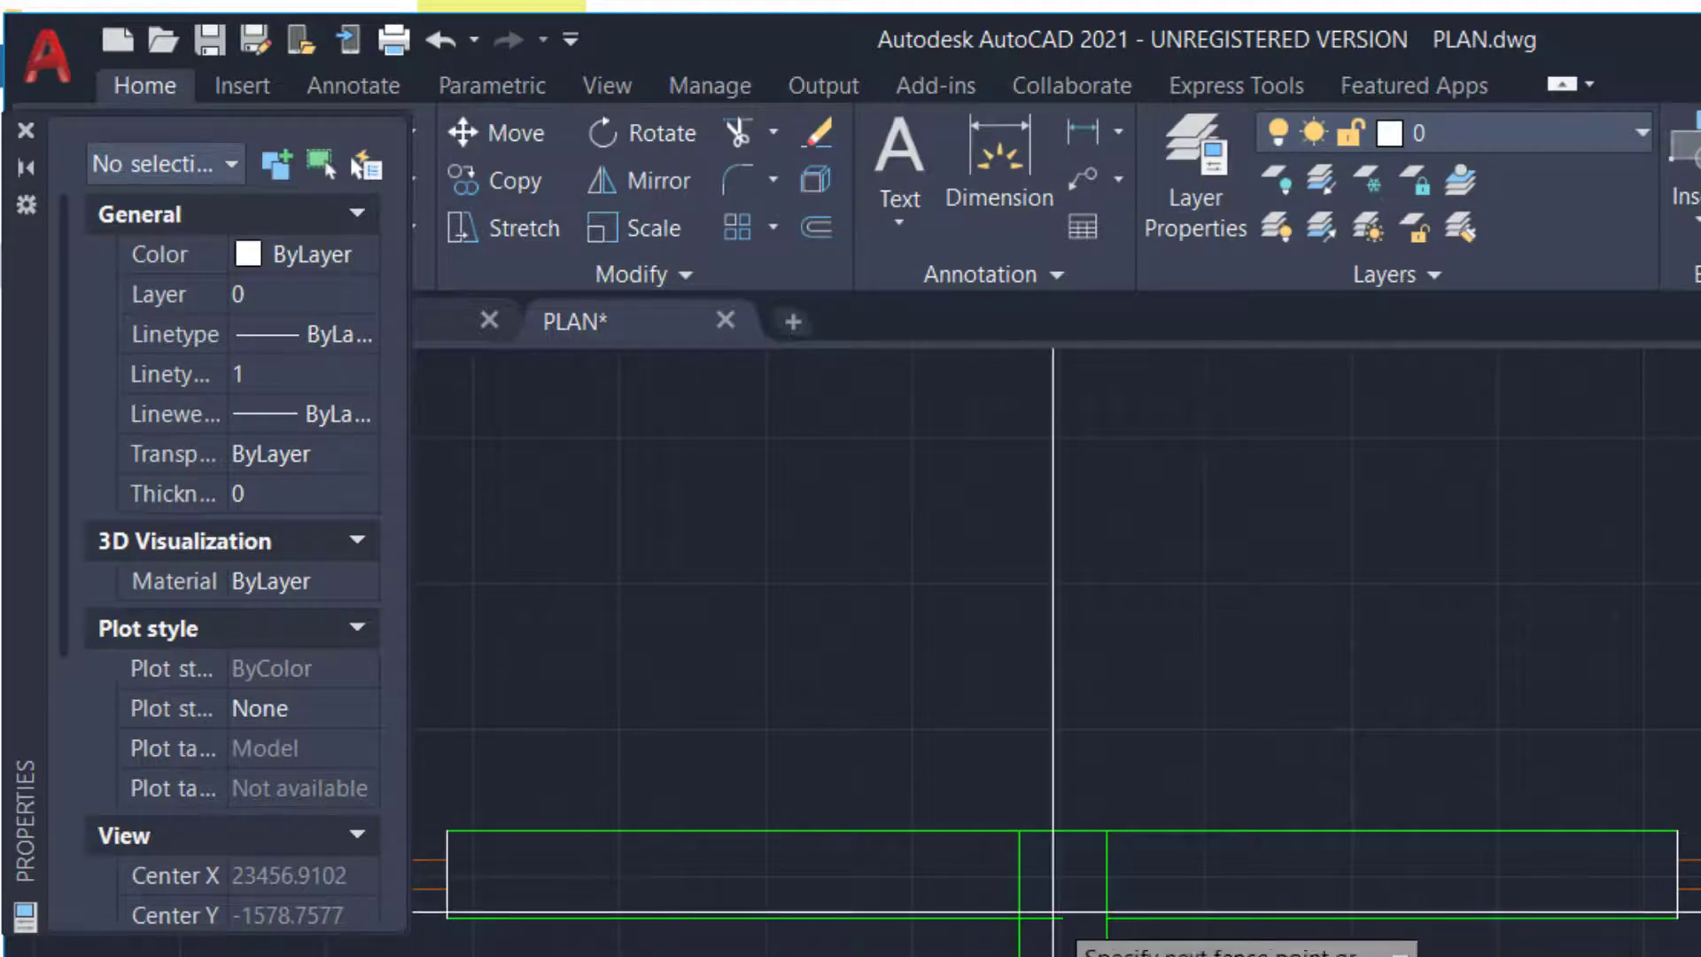
Trim the lines inside the junction of the central wall and the upper wall to open it into a T shape
left_click(1039, 952)
left_click(1134, 863)
left_click(943, 868)
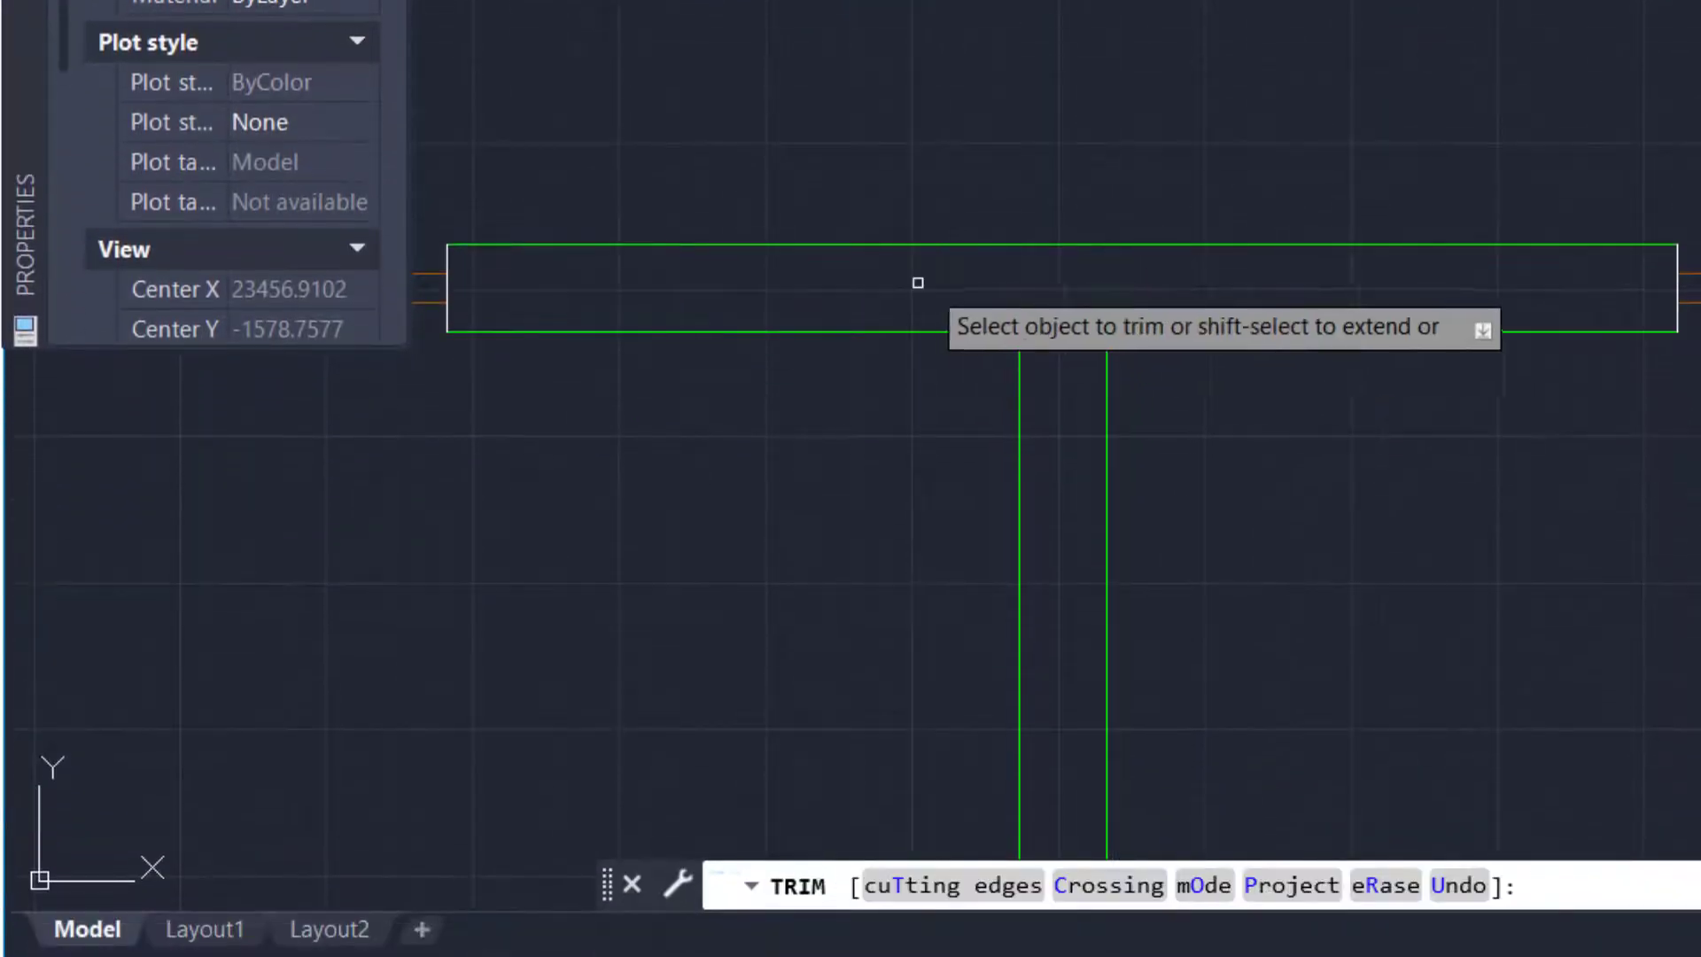
Trim the horizontal partition line where it crosses the central wall
scroll(1045, 361, "down", 6)
scroll(1019, 354, "up", 4)
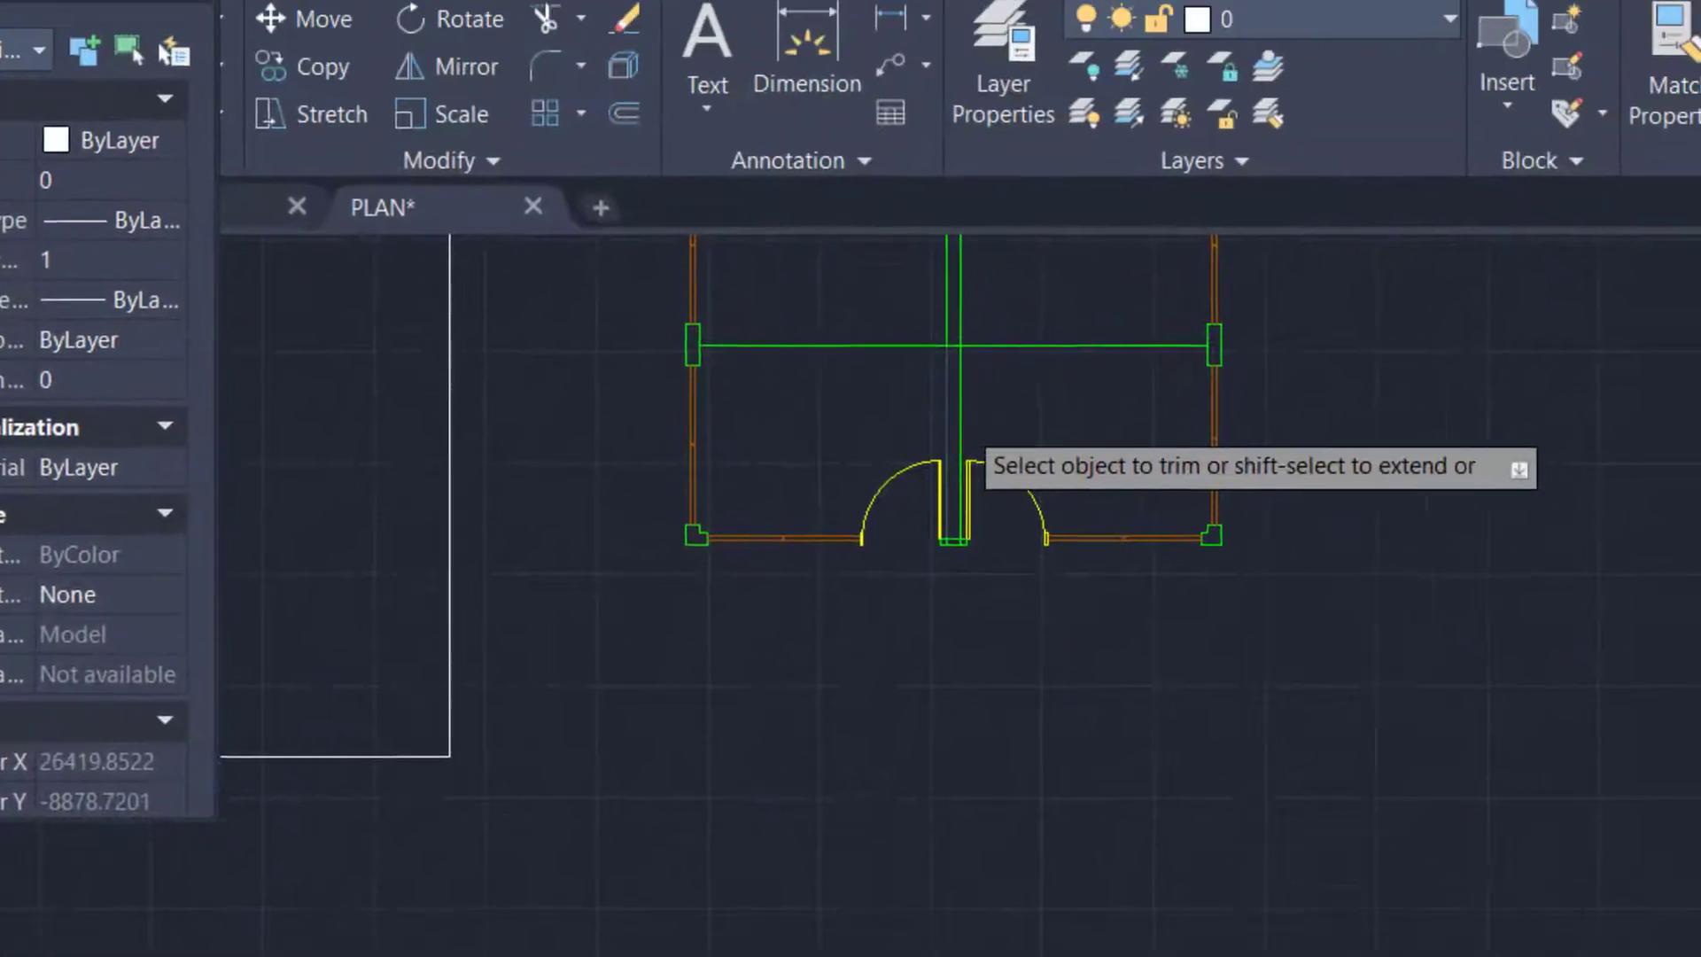
scroll(962, 409, "up", 7)
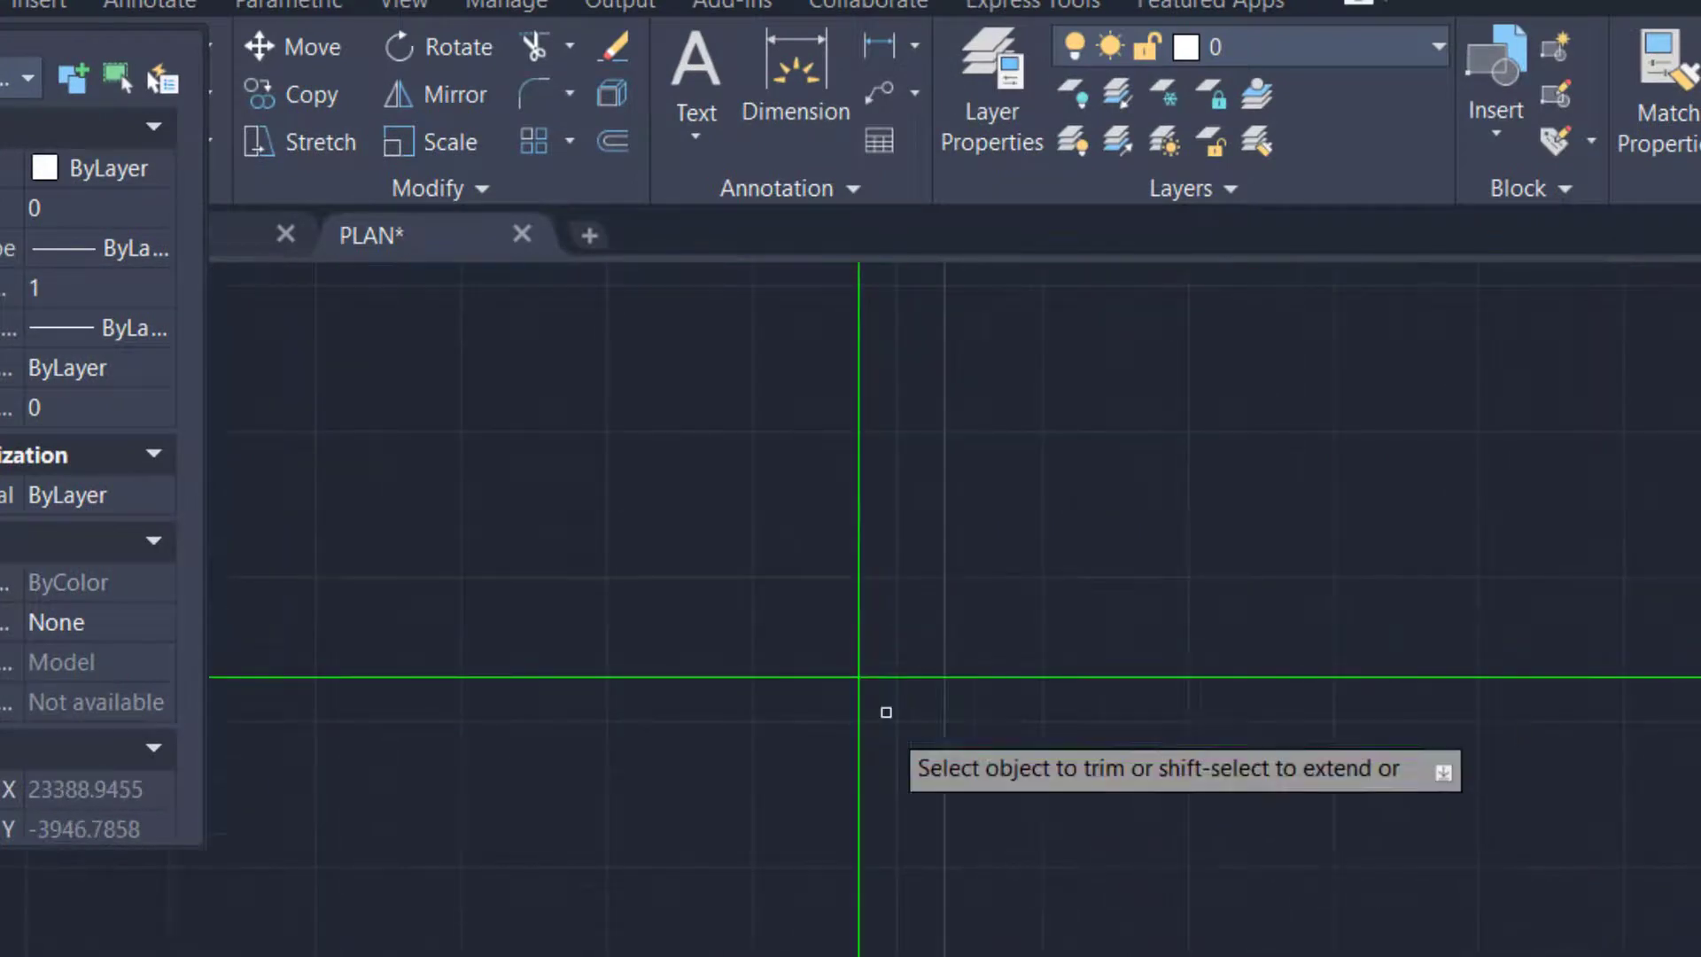
scroll(859, 762, "up", 2)
left_click(960, 560)
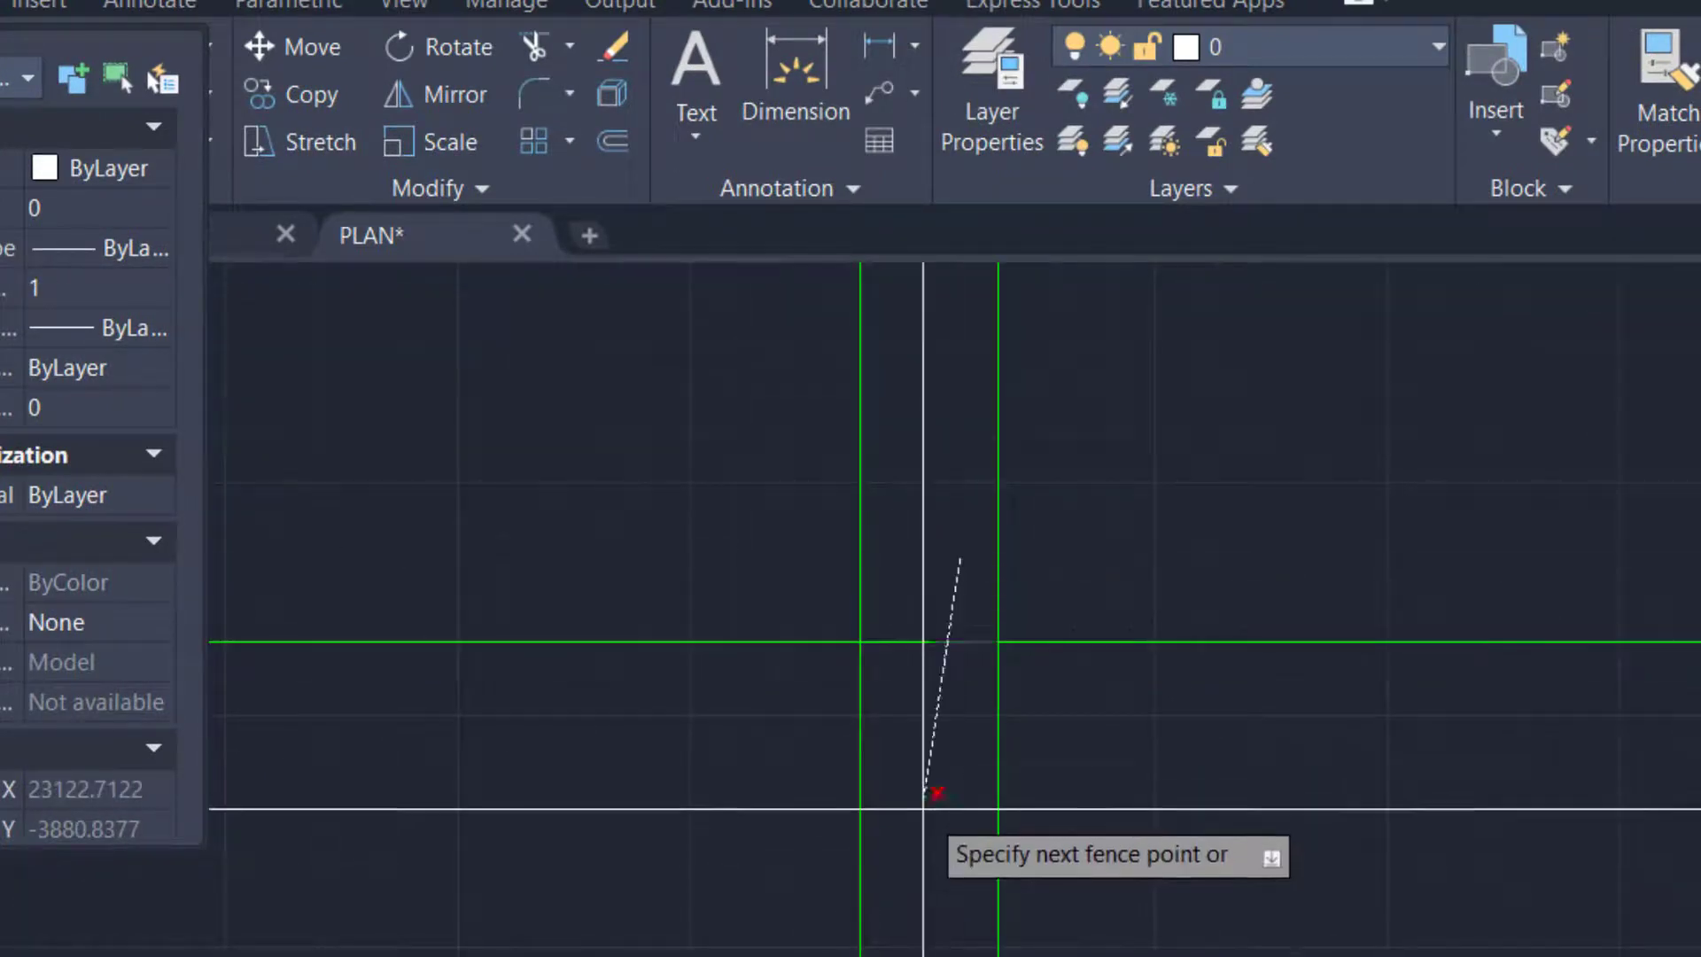
left_click(923, 808)
left_click(918, 566)
left_click(923, 685)
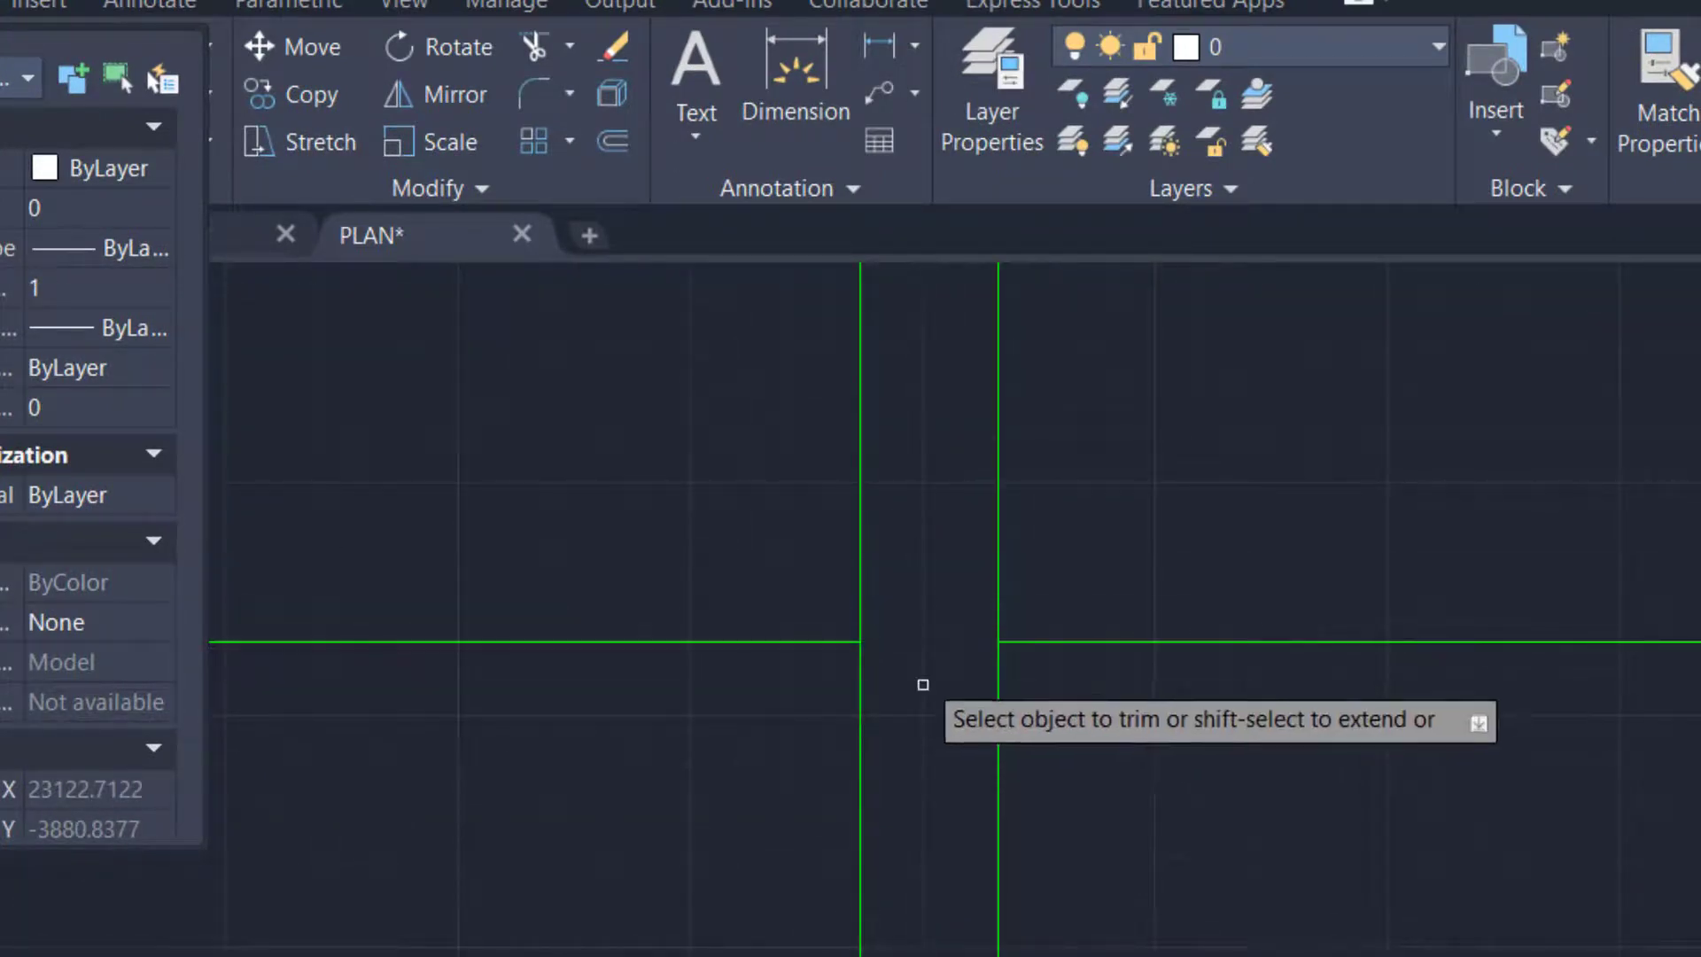
Trim the overlapping lines at the lower end of the central wall between the doors to open the wall foot
scroll(923, 685, "down", 3)
middle_click_drag(919, 956, 919, 839)
scroll(934, 930, "up", 3)
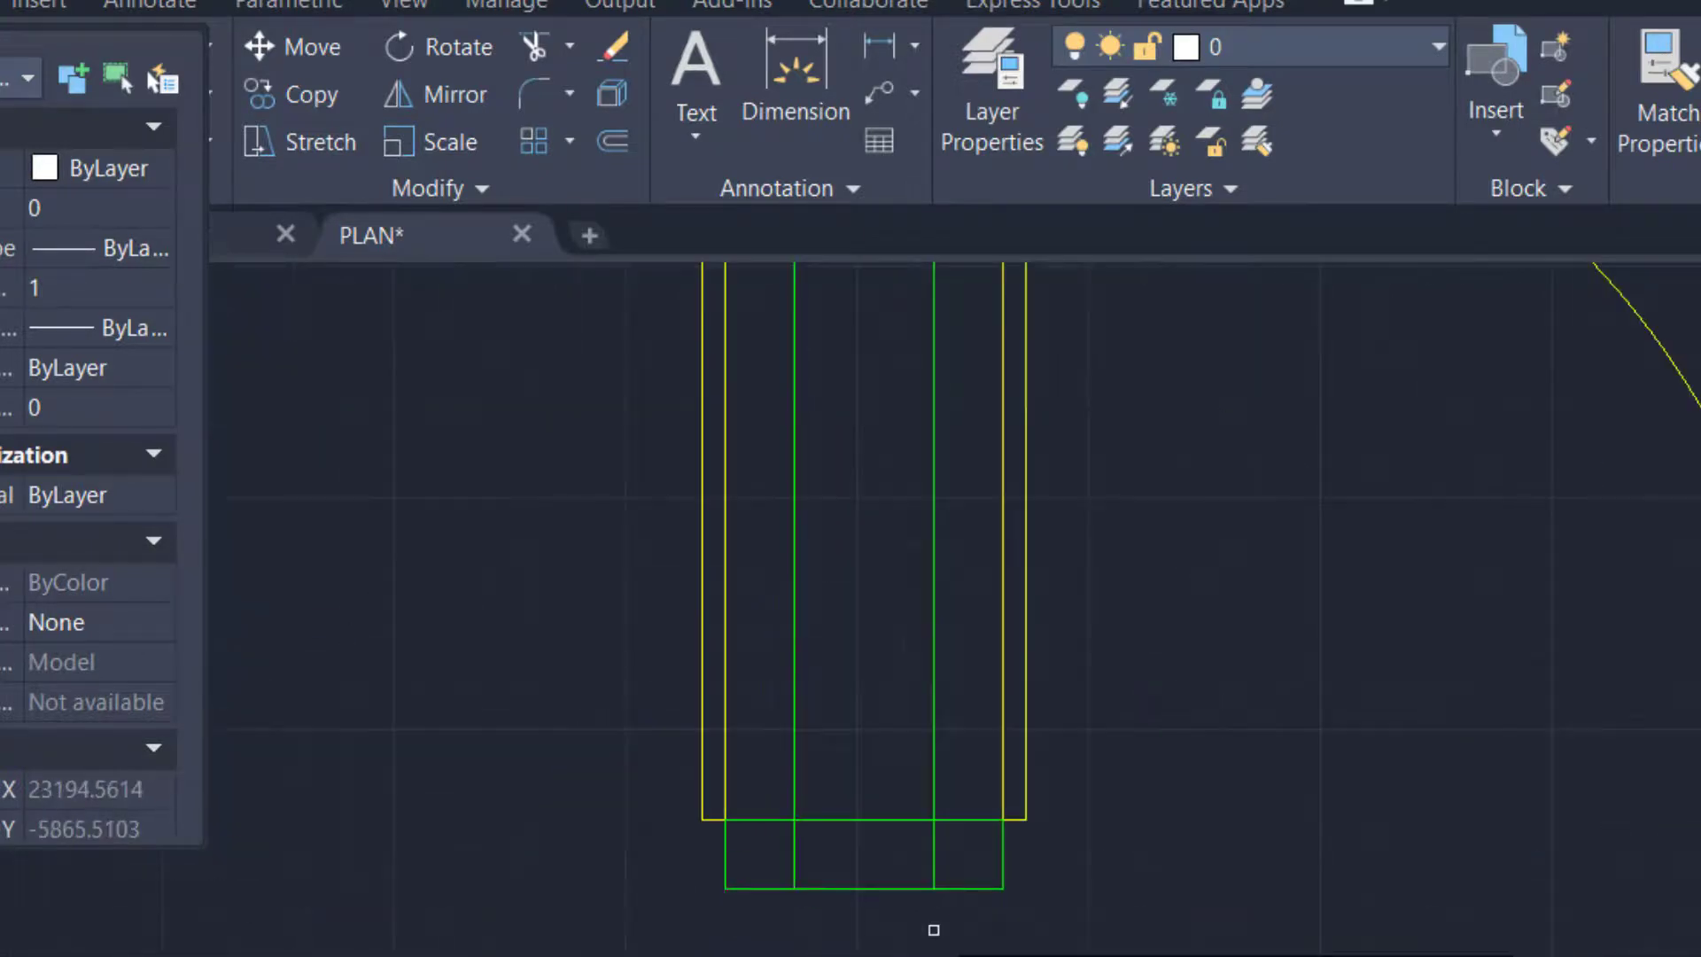
left_click(796, 861)
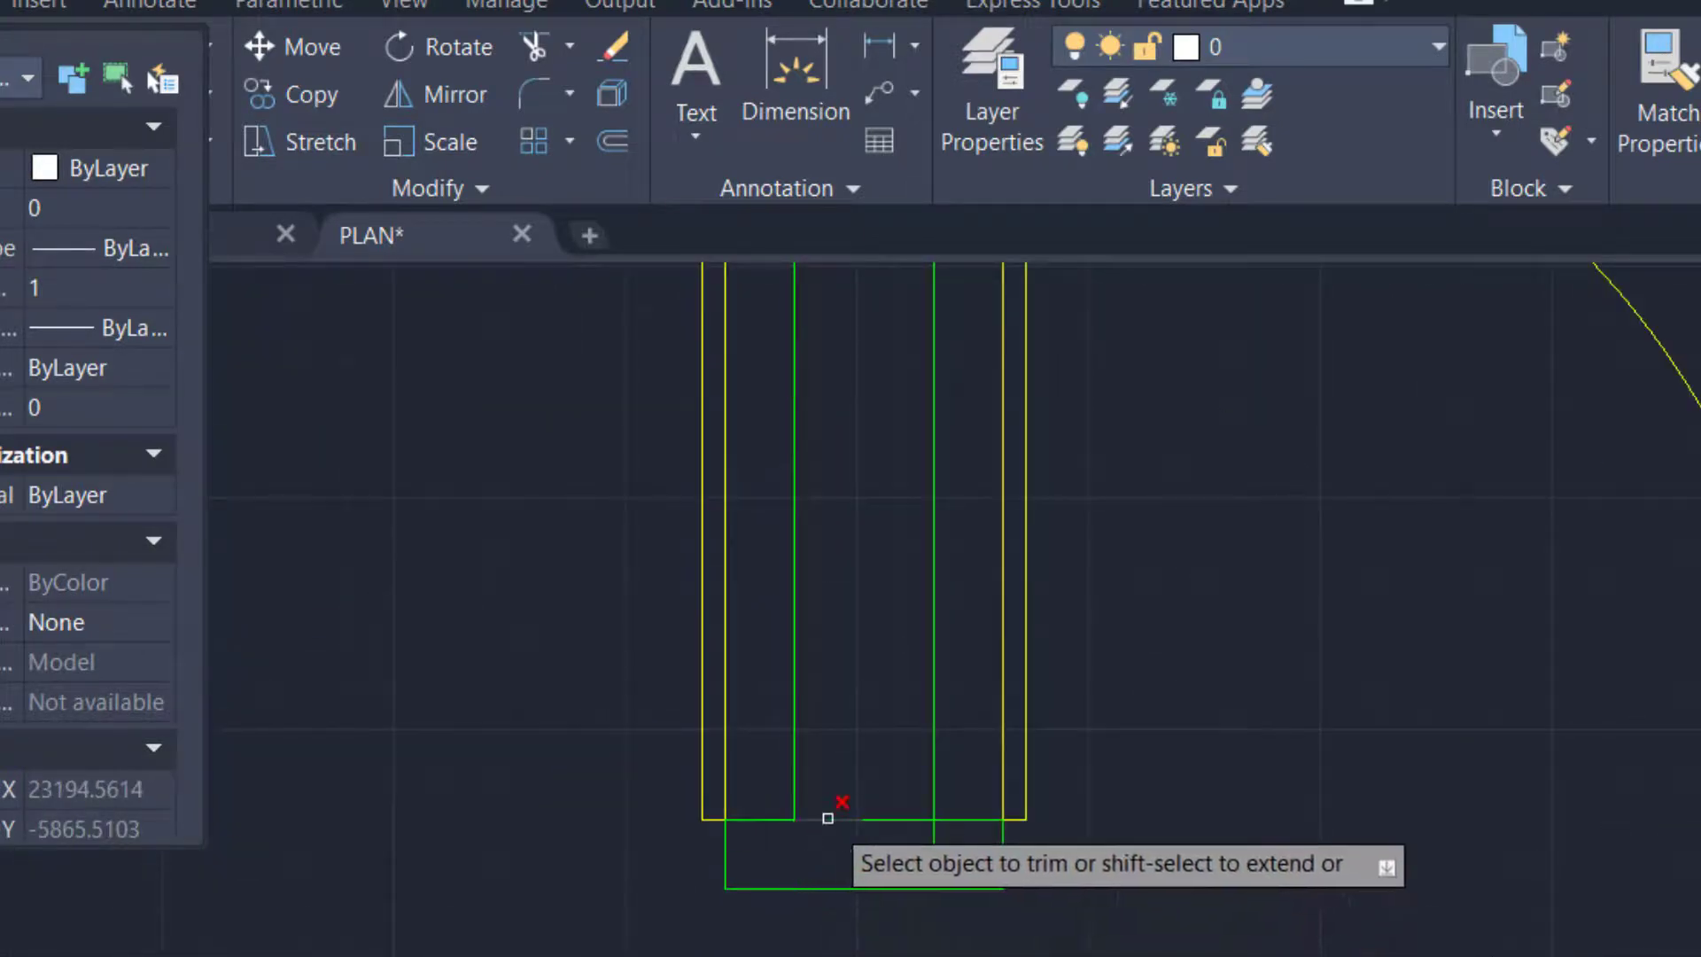
left_click(908, 821)
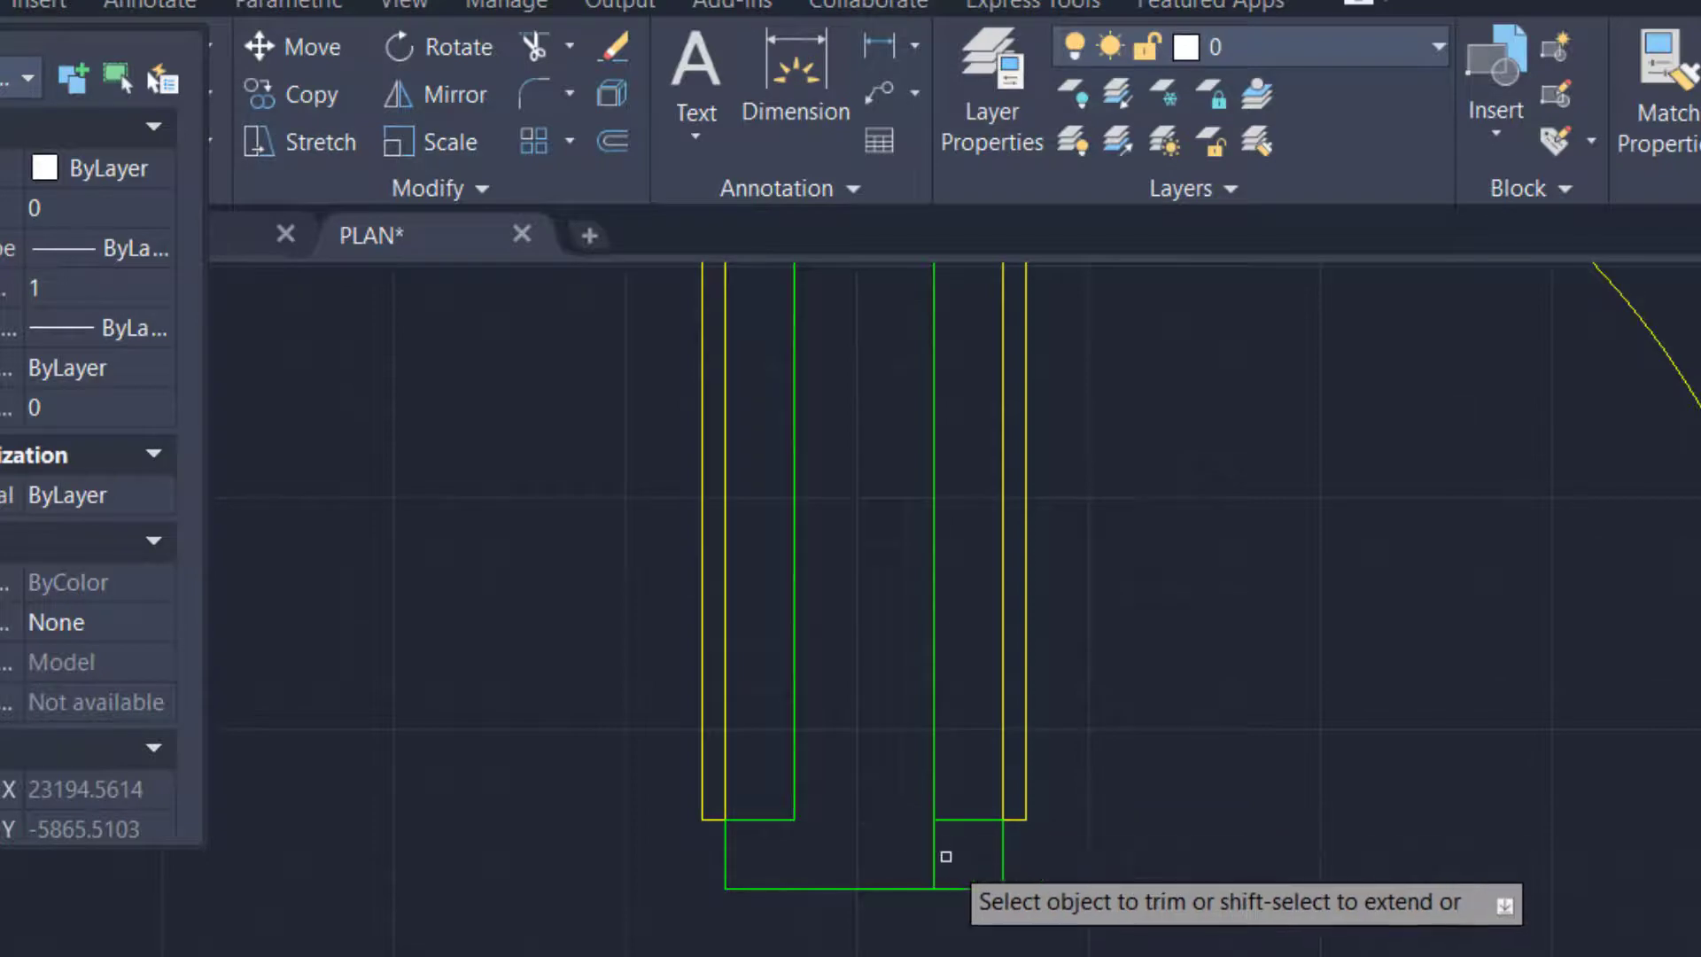
key("Escape")
Compare the trimmed plan with the reference plan, checking its central wall, partition and left-hand columns
scroll(930, 939, "down", 8)
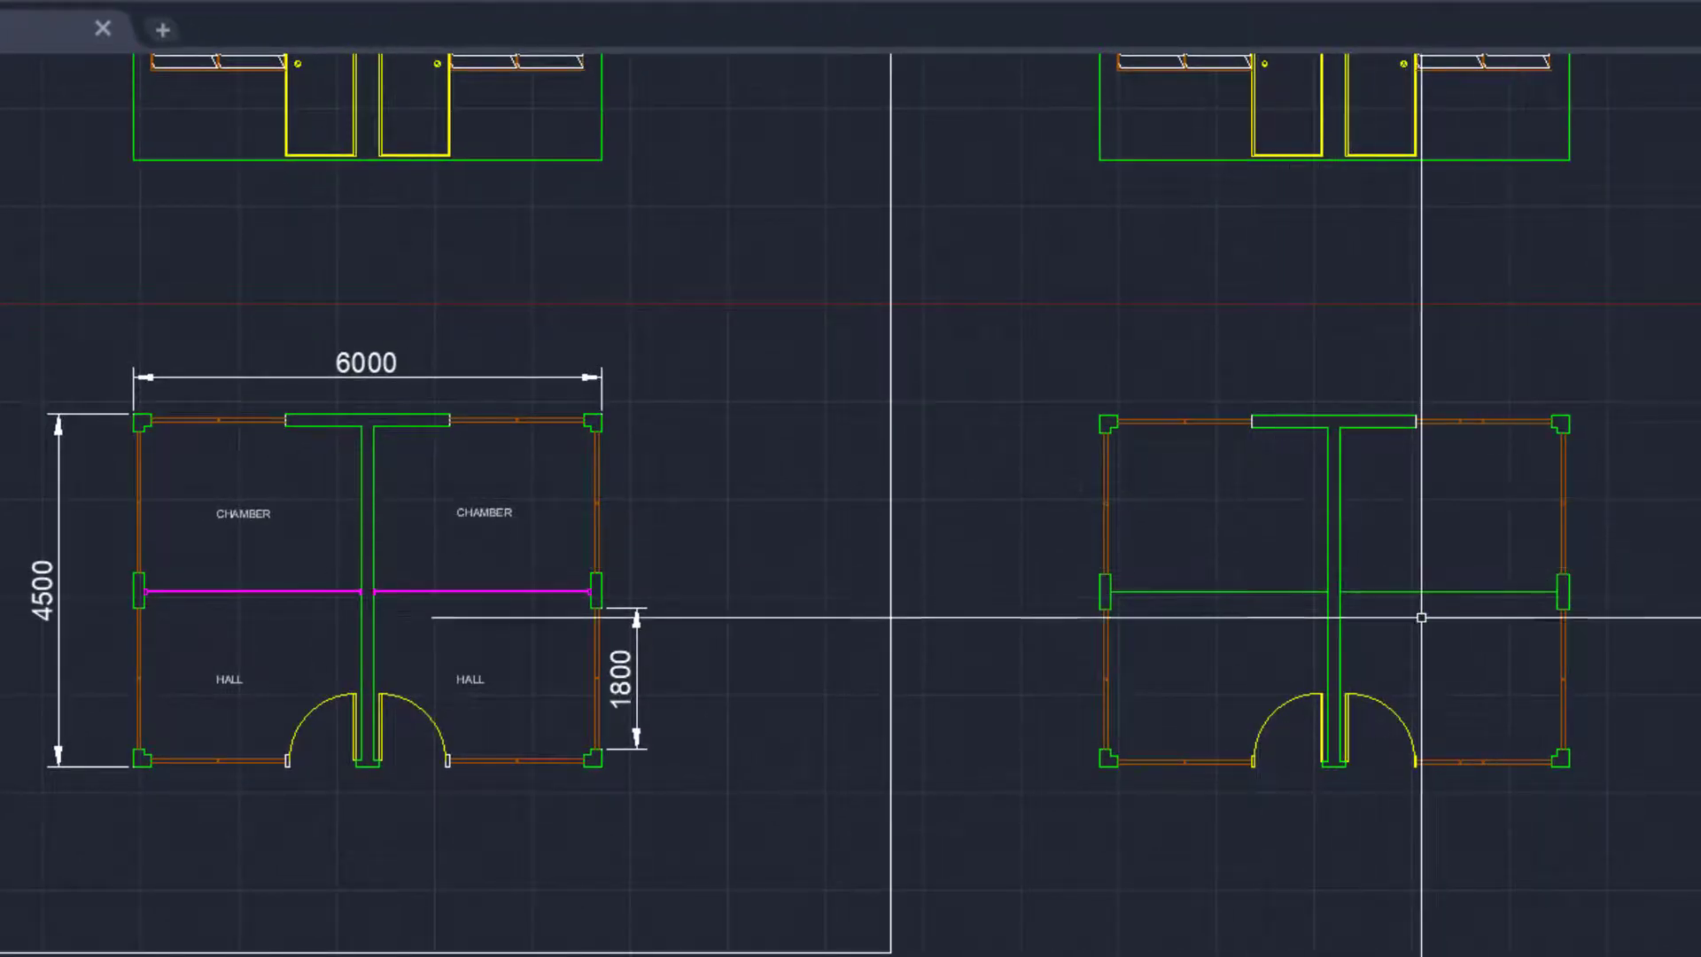
scroll(1284, 591, "down", 2)
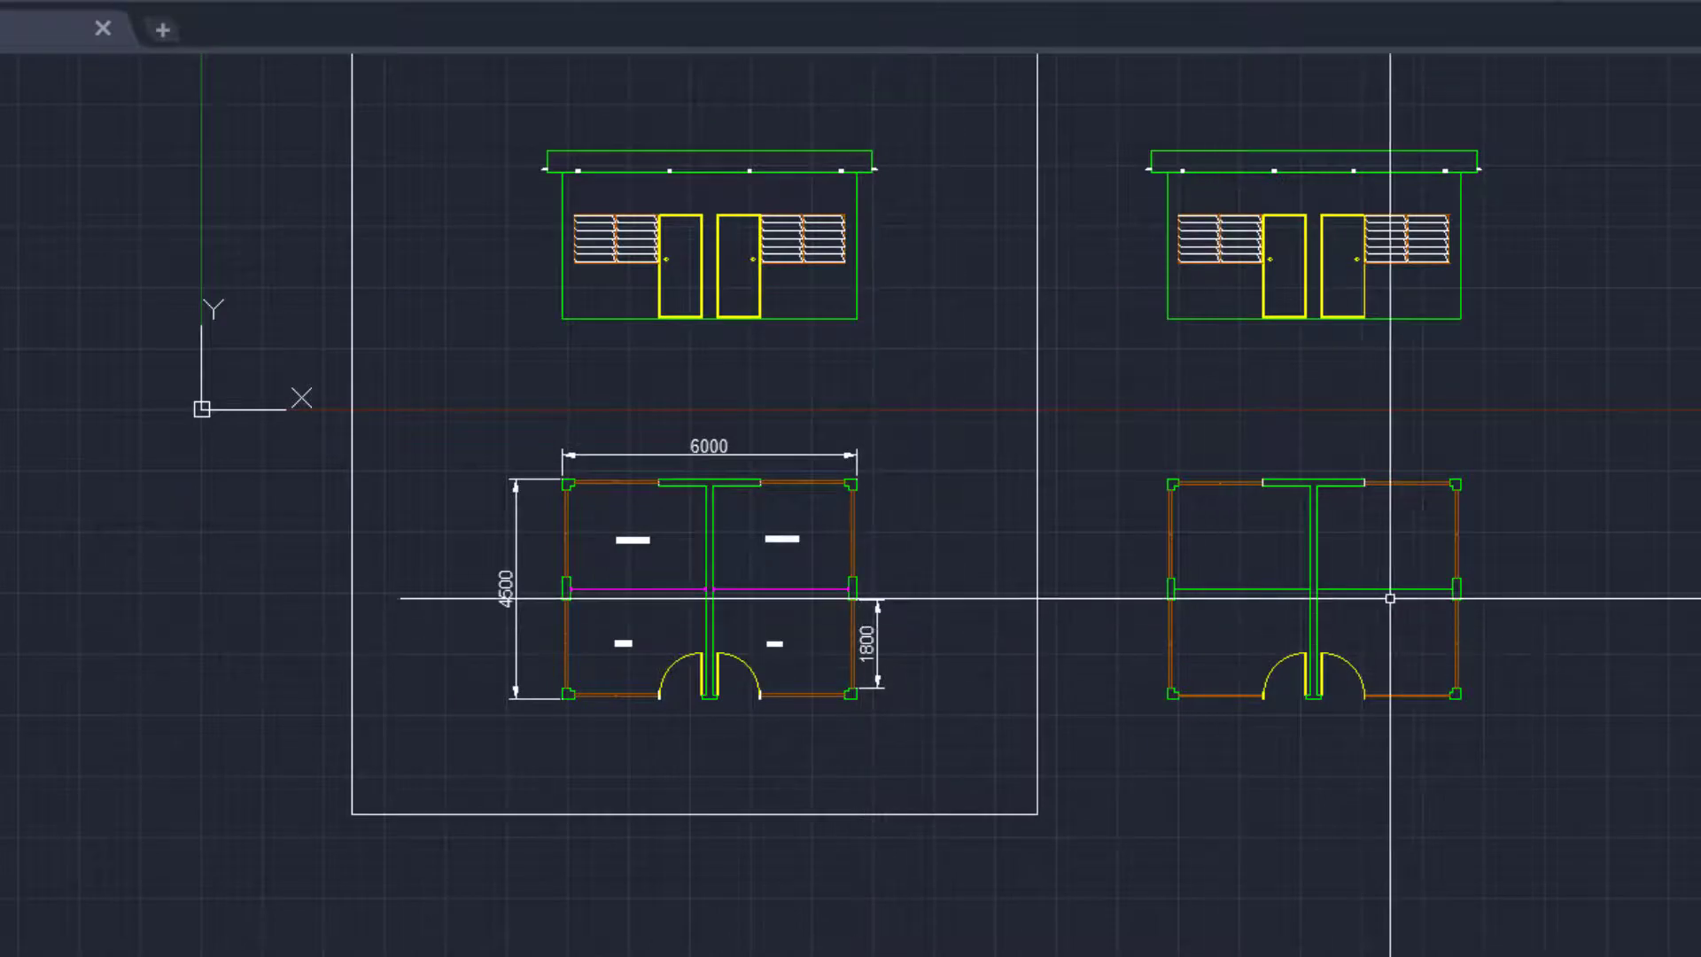
scroll(1373, 596, "up", 4)
middle_click_drag(1288, 700, 1015, 649)
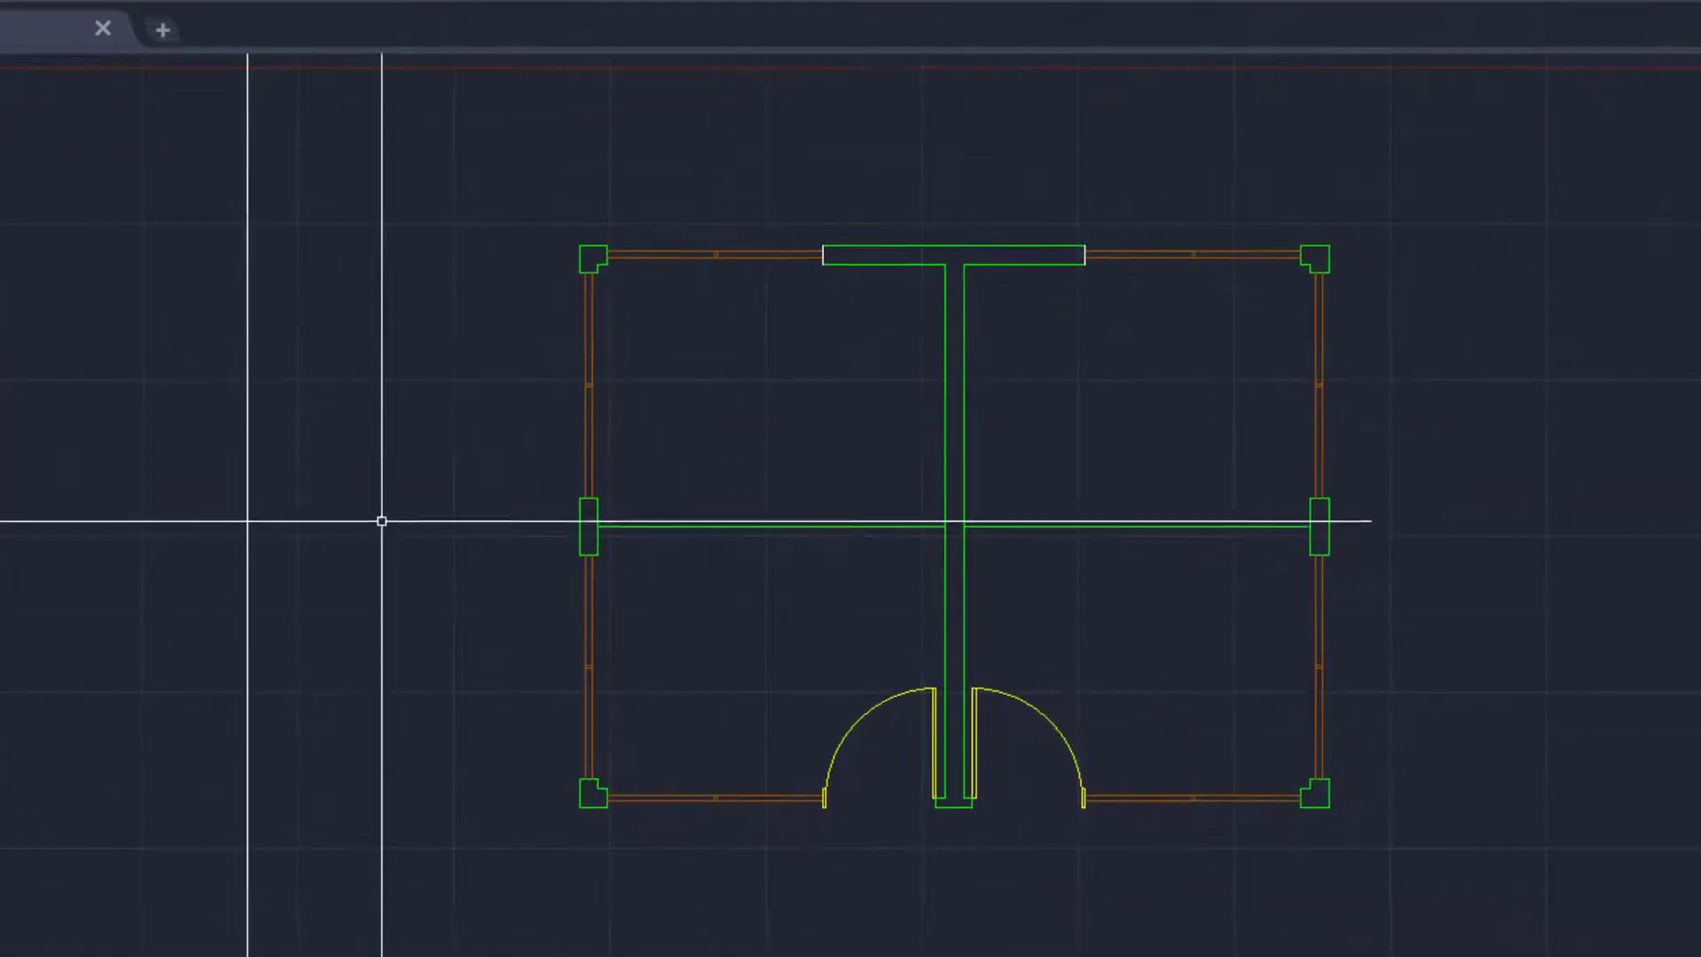
scroll(588, 520, "up", 2)
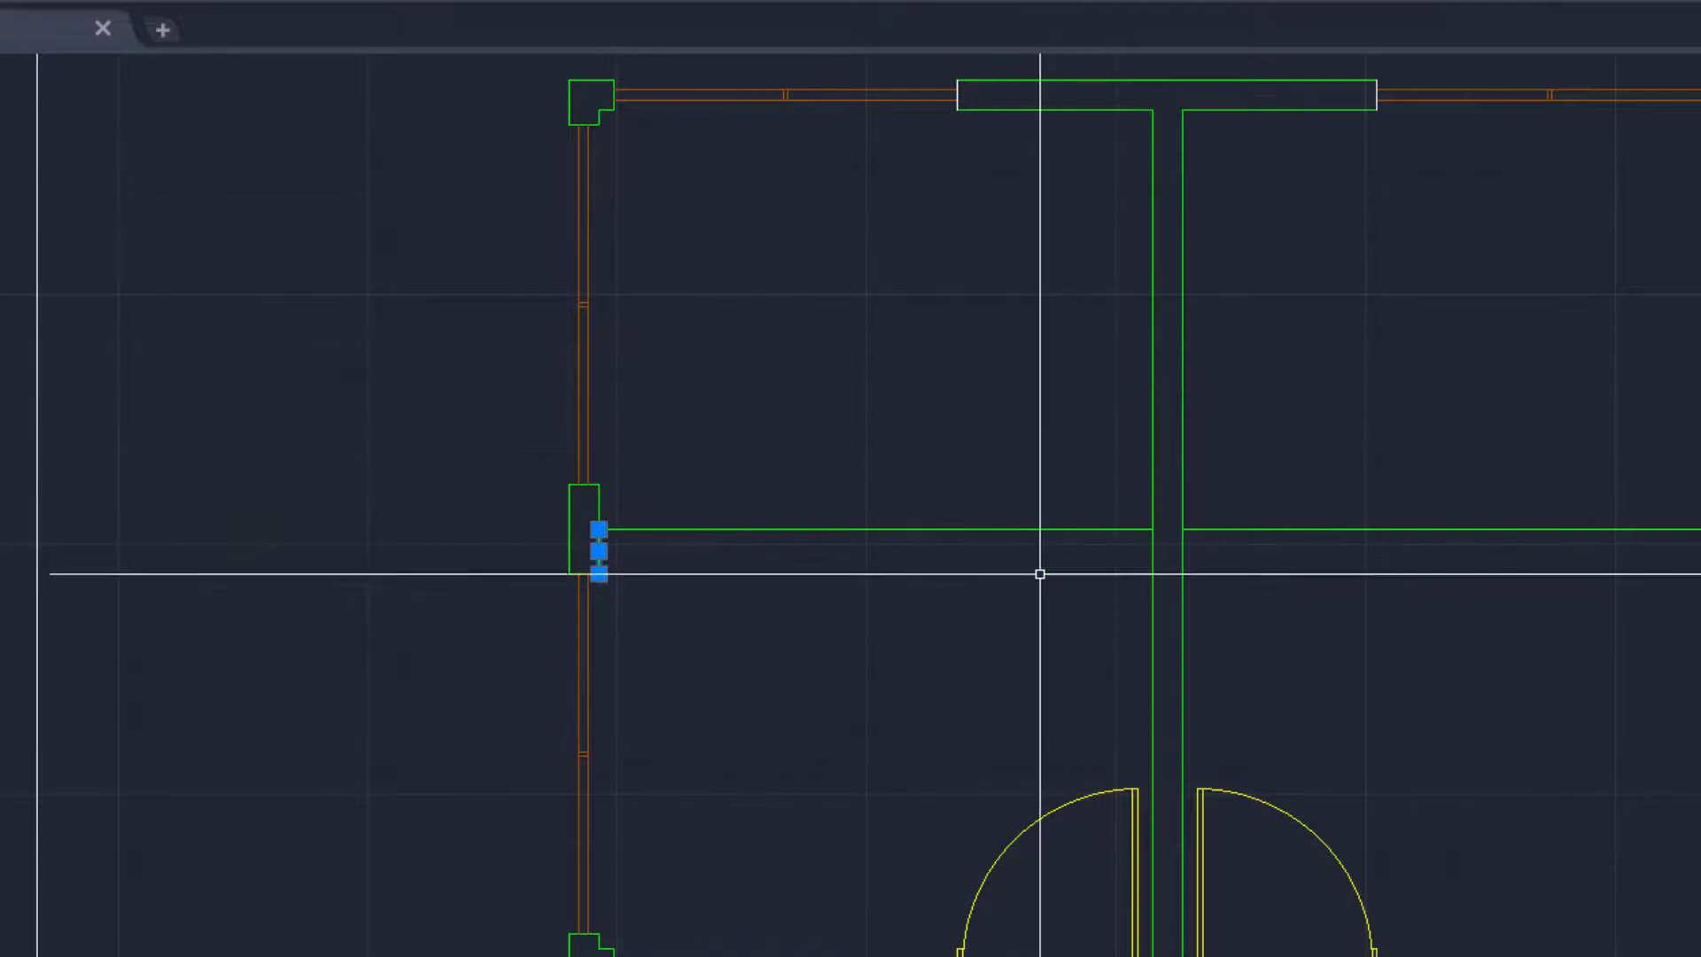
key("Escape")
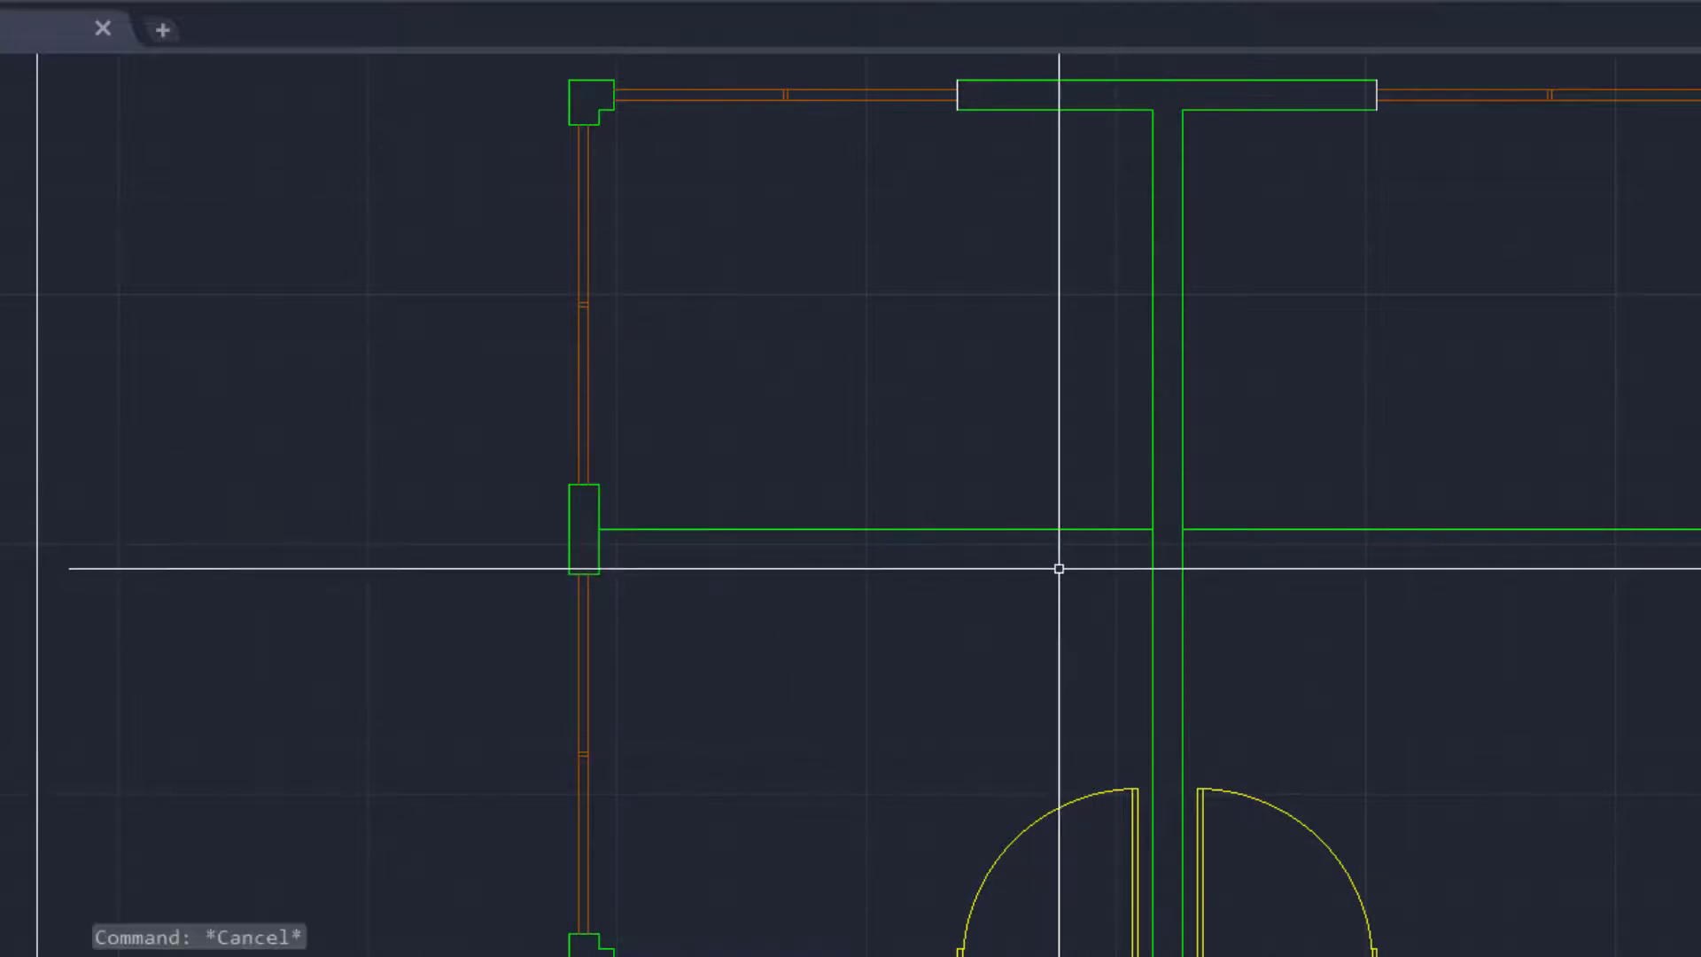
left_click(596, 940)
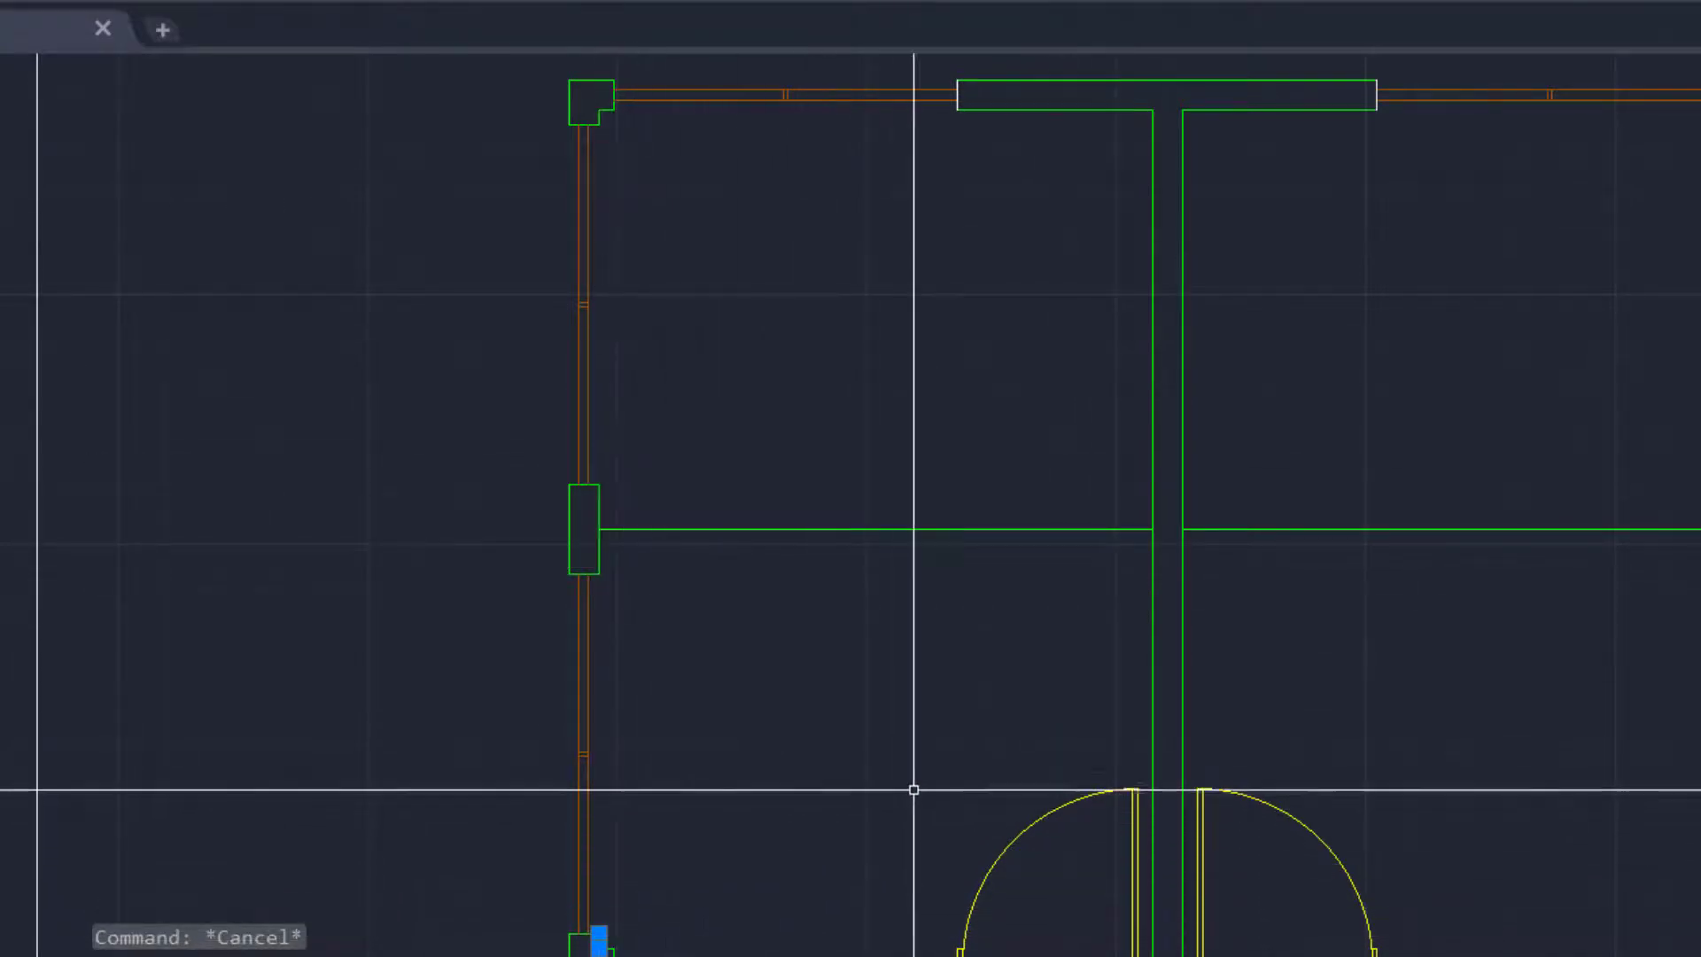
key("Escape")
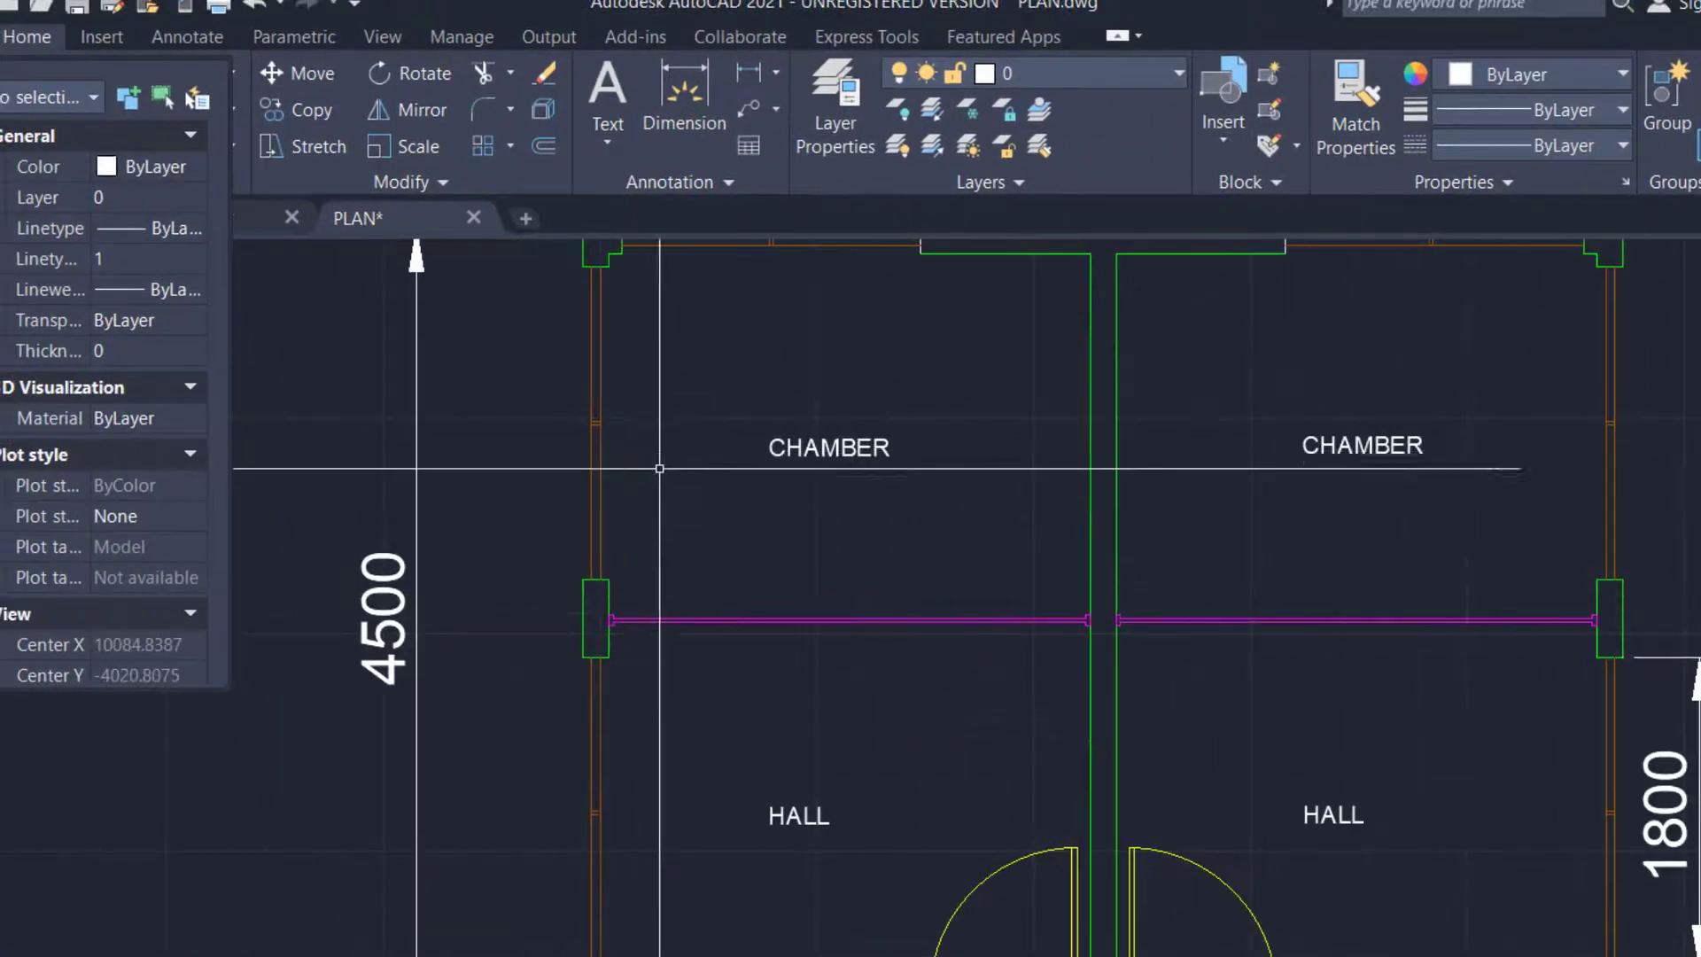
Measure the thickness of the reference plan's magenta partition with a linear dimension between its two lines
left_click(748, 75)
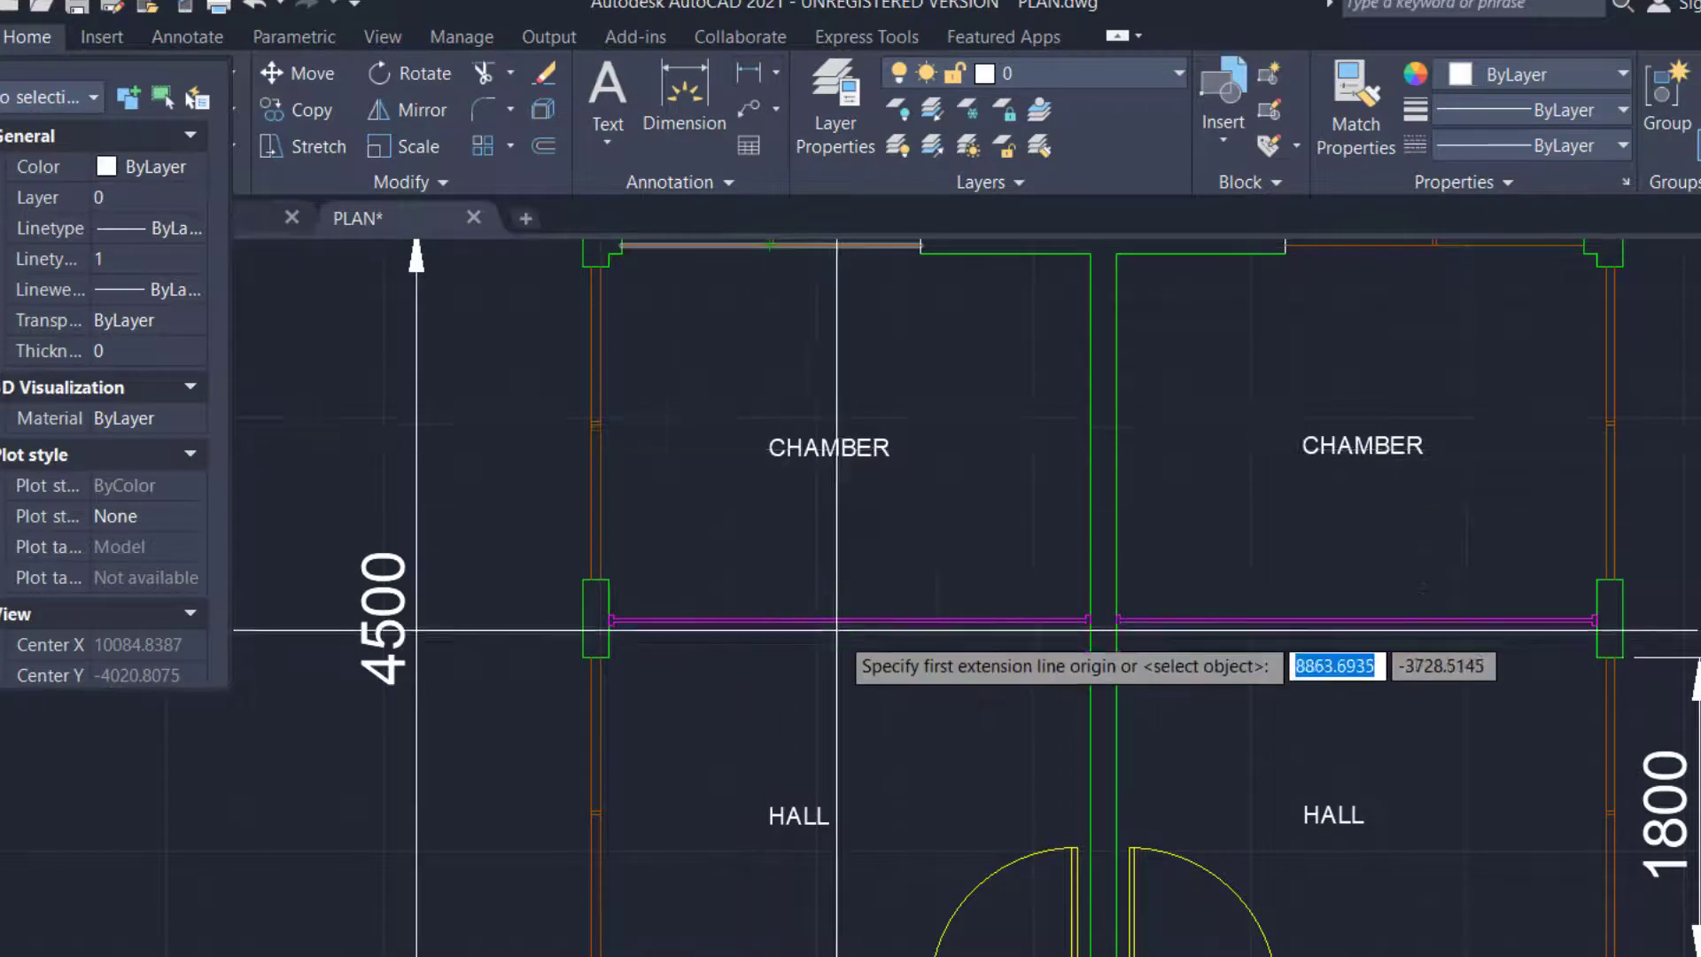
scroll(836, 630, "up", 5)
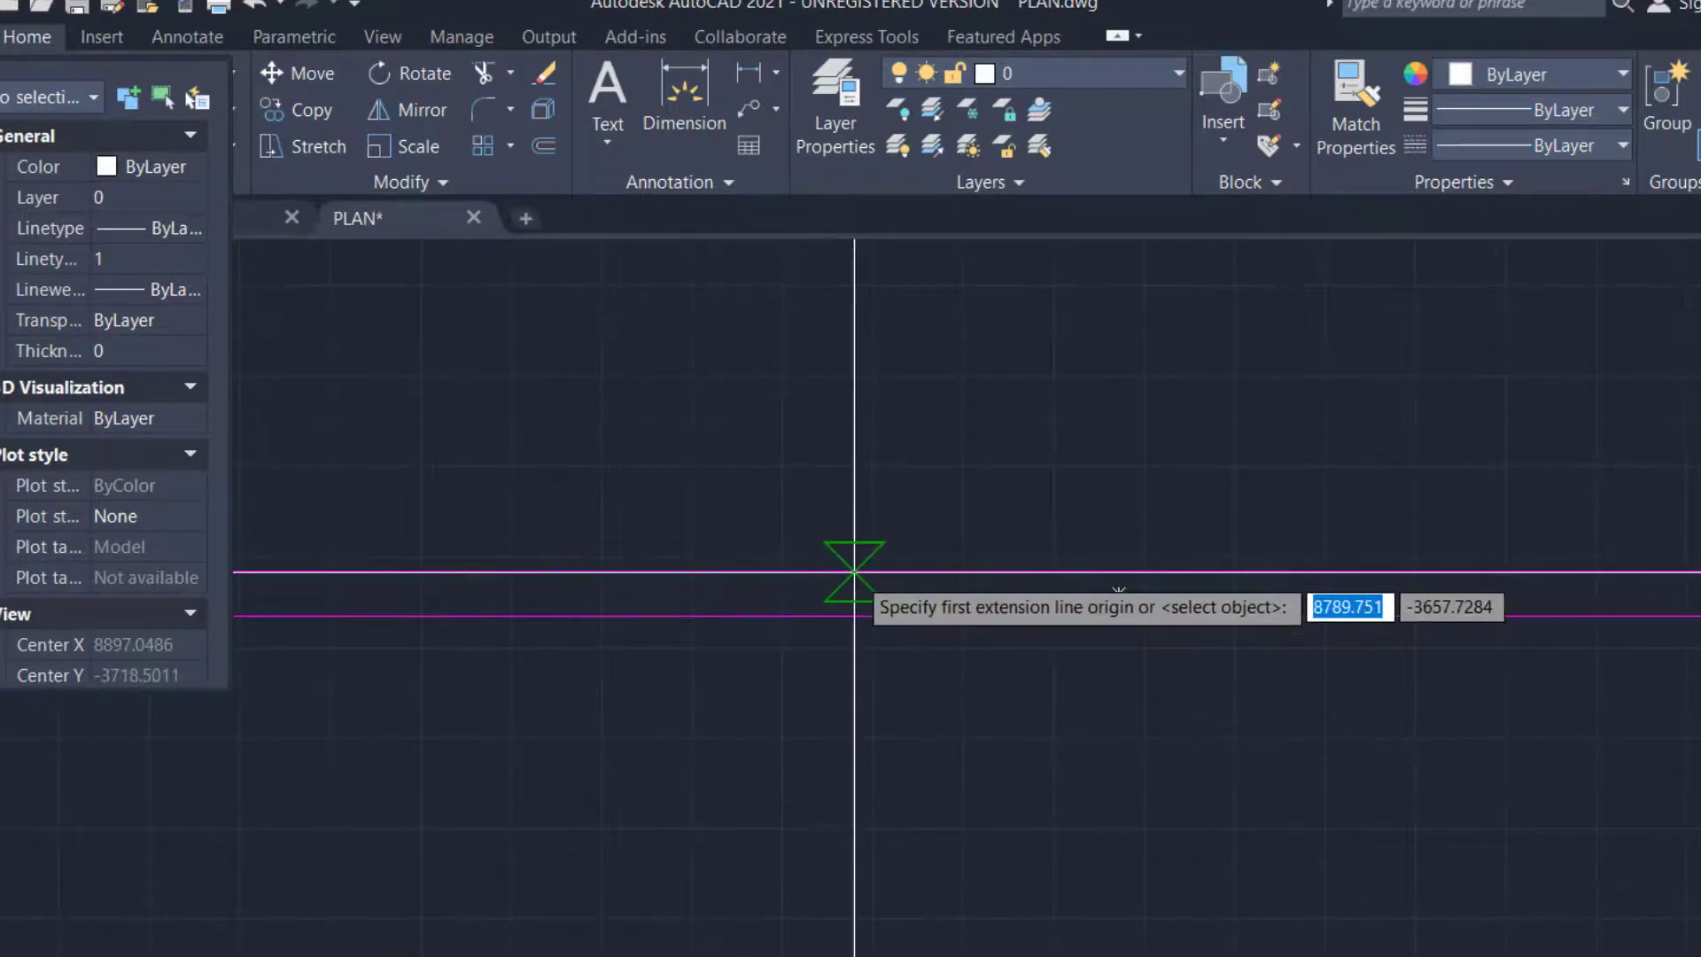
left_click(854, 571)
left_click(854, 616)
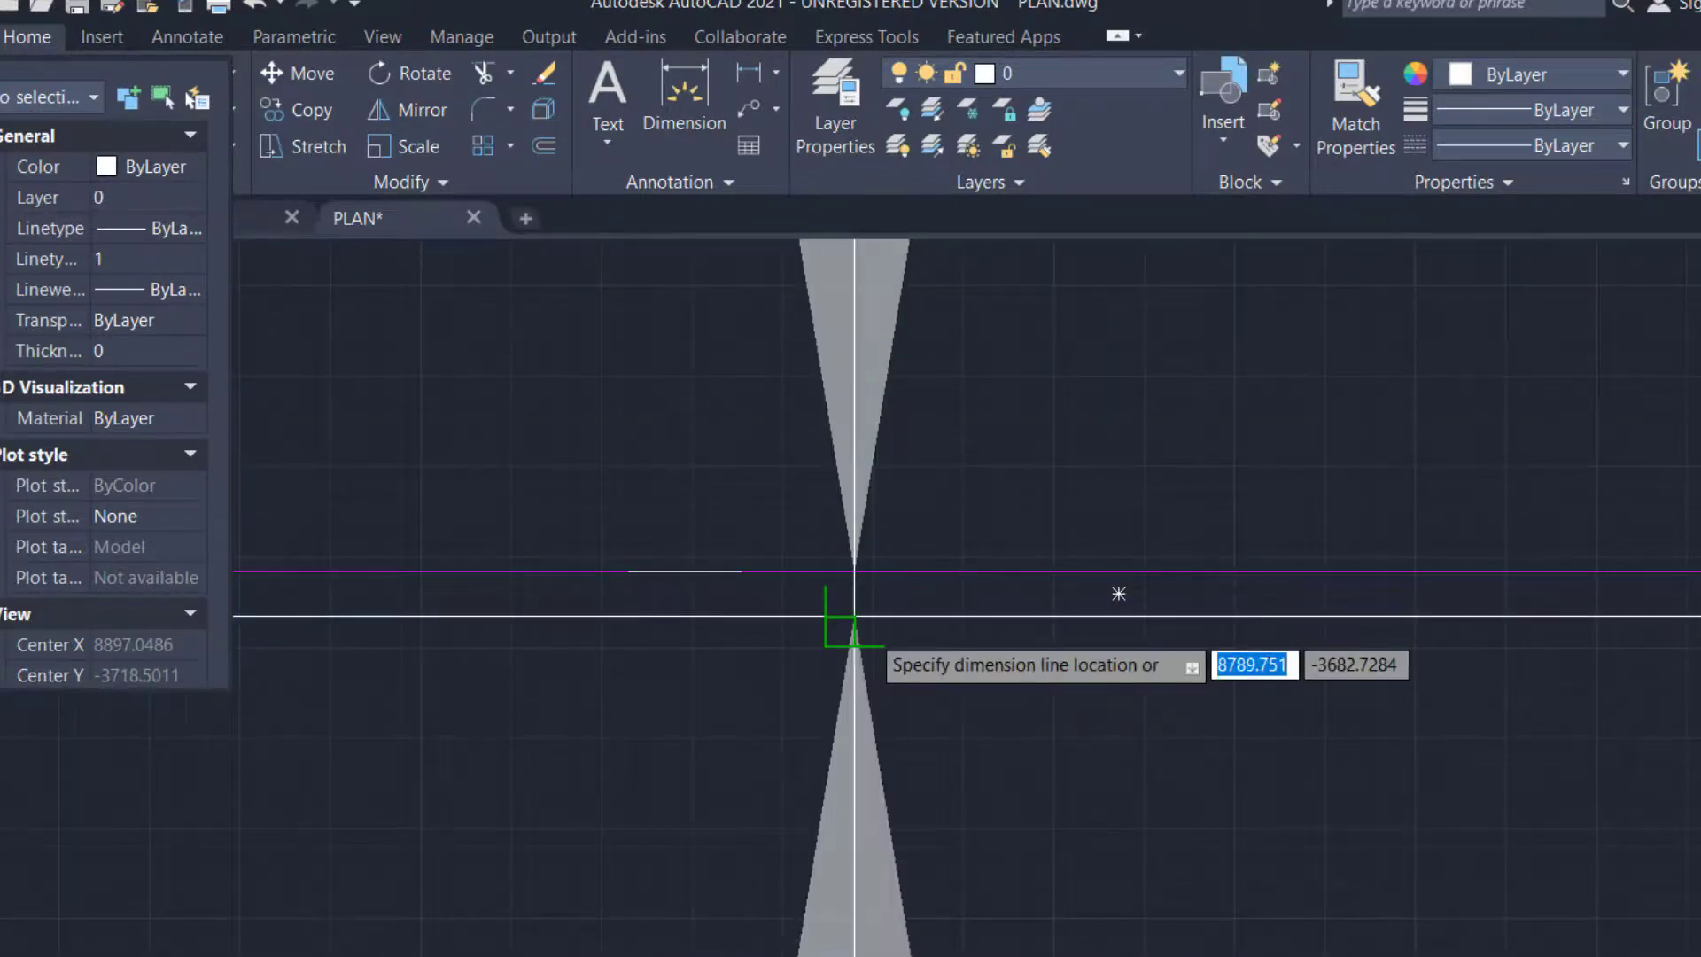
scroll(870, 630, "down", 10)
scroll(871, 631, "down", 4)
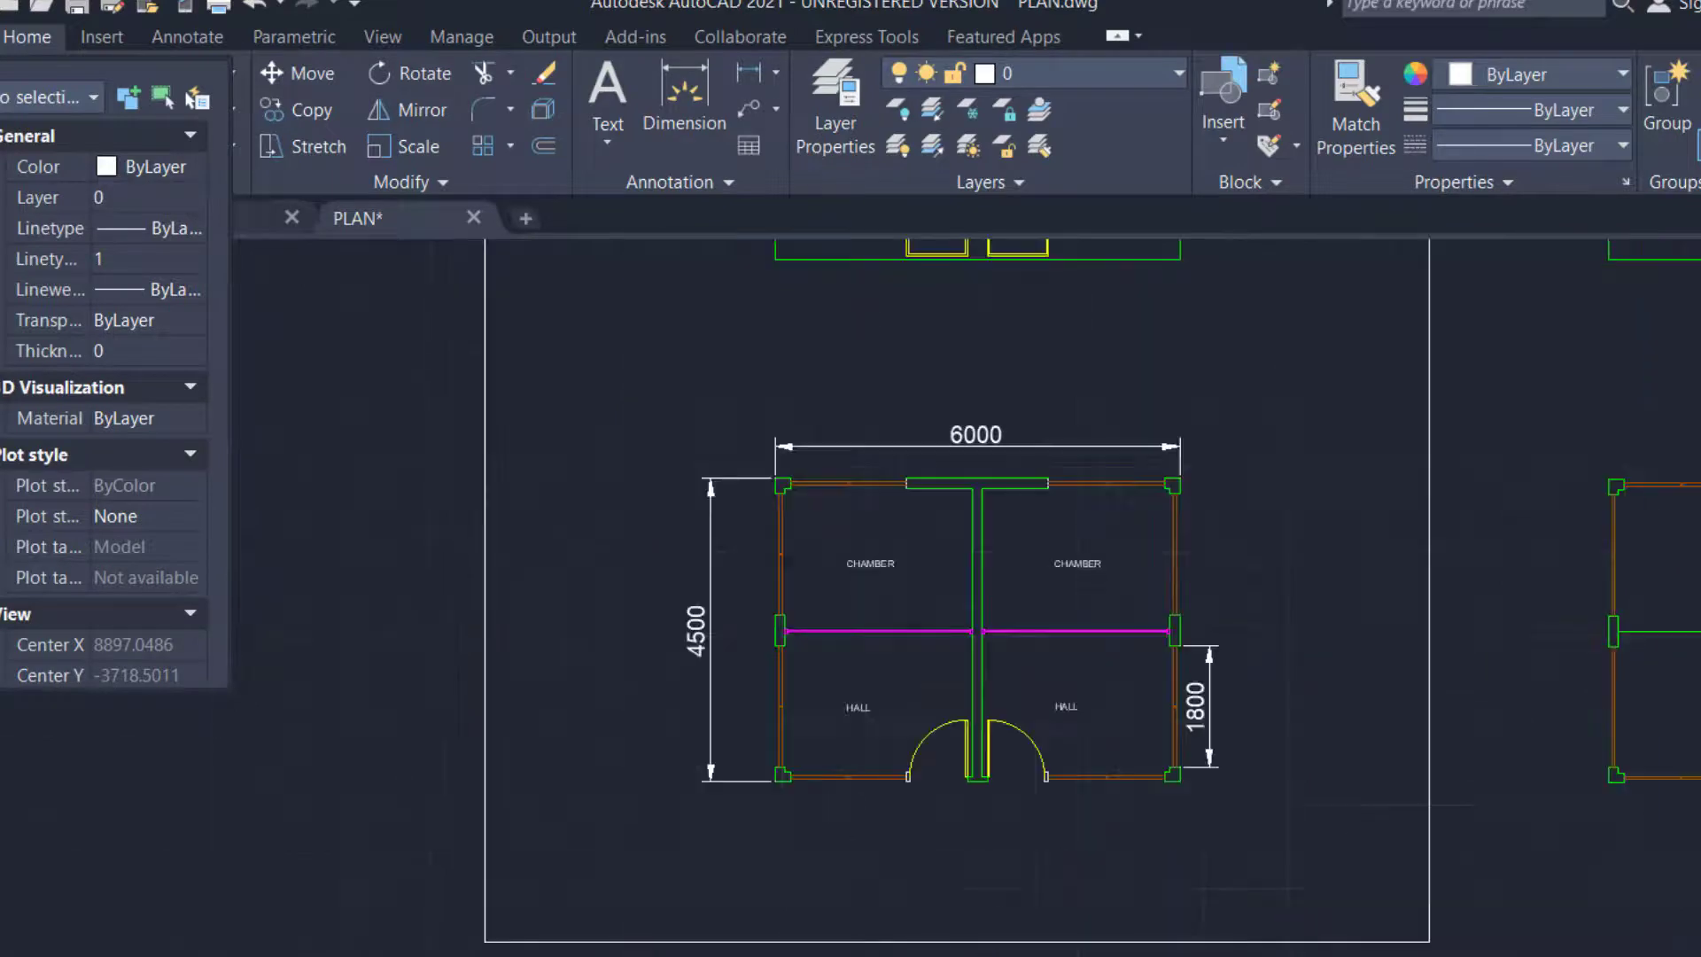
Offset the new plan's left partition line by 12.5 to both the upper and lower side
scroll(854, 626, "down", 5)
scroll(886, 610, "up", 10)
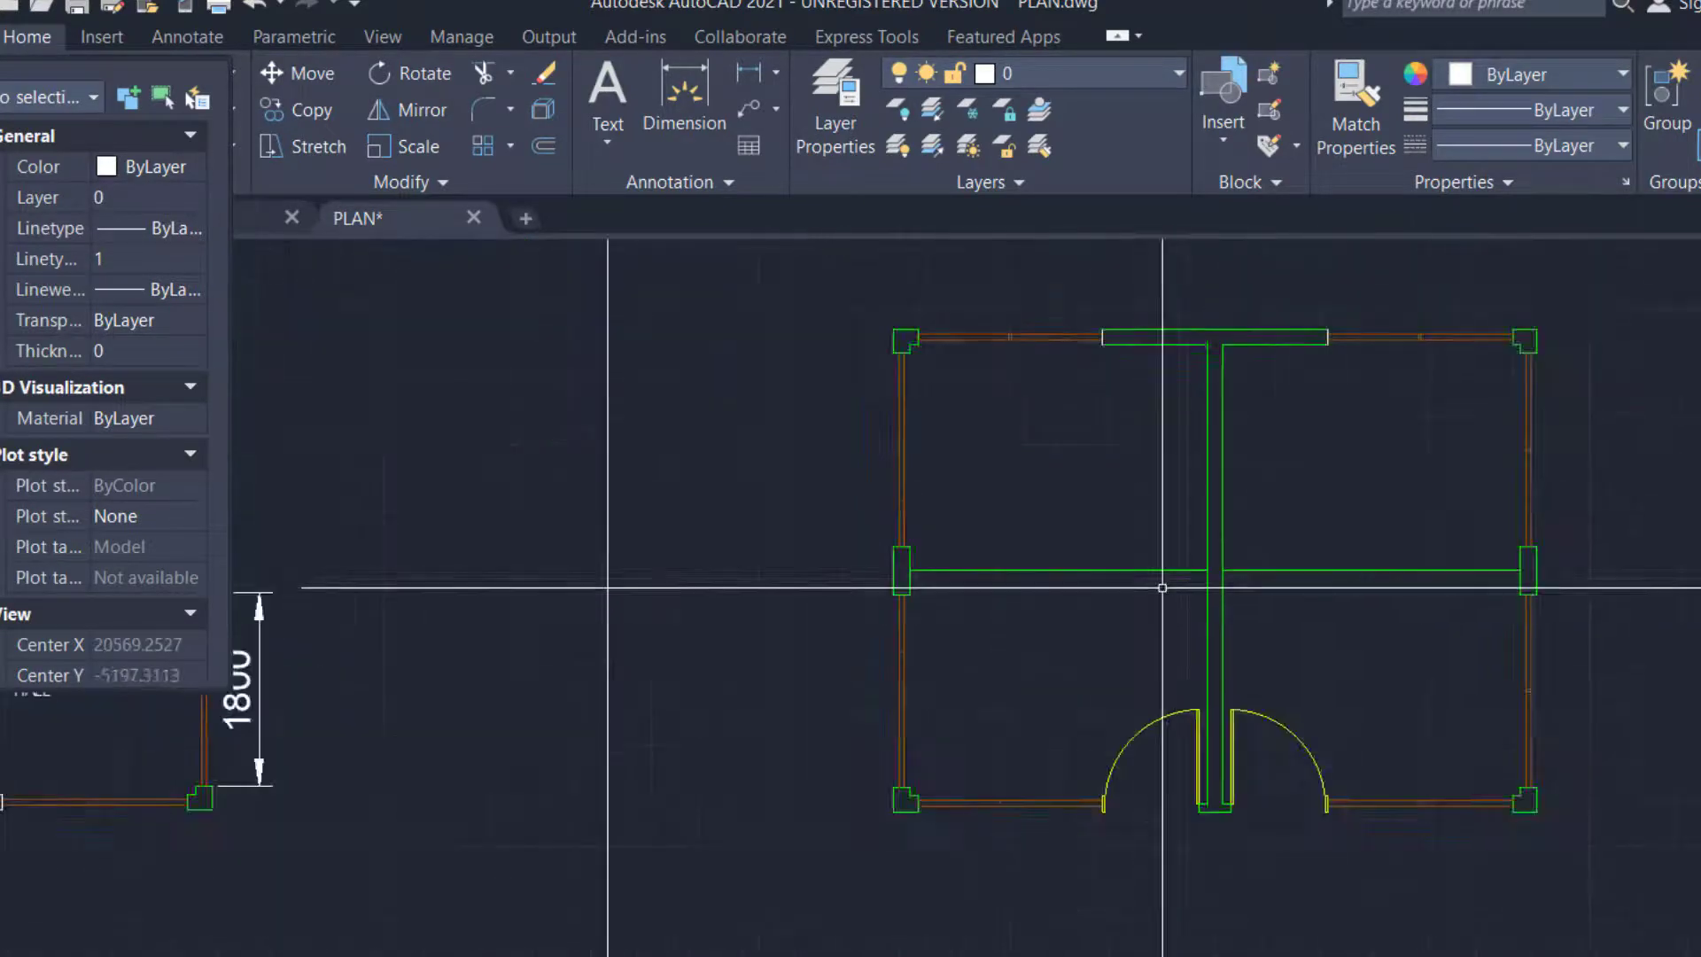
scroll(1162, 588, "up", 8)
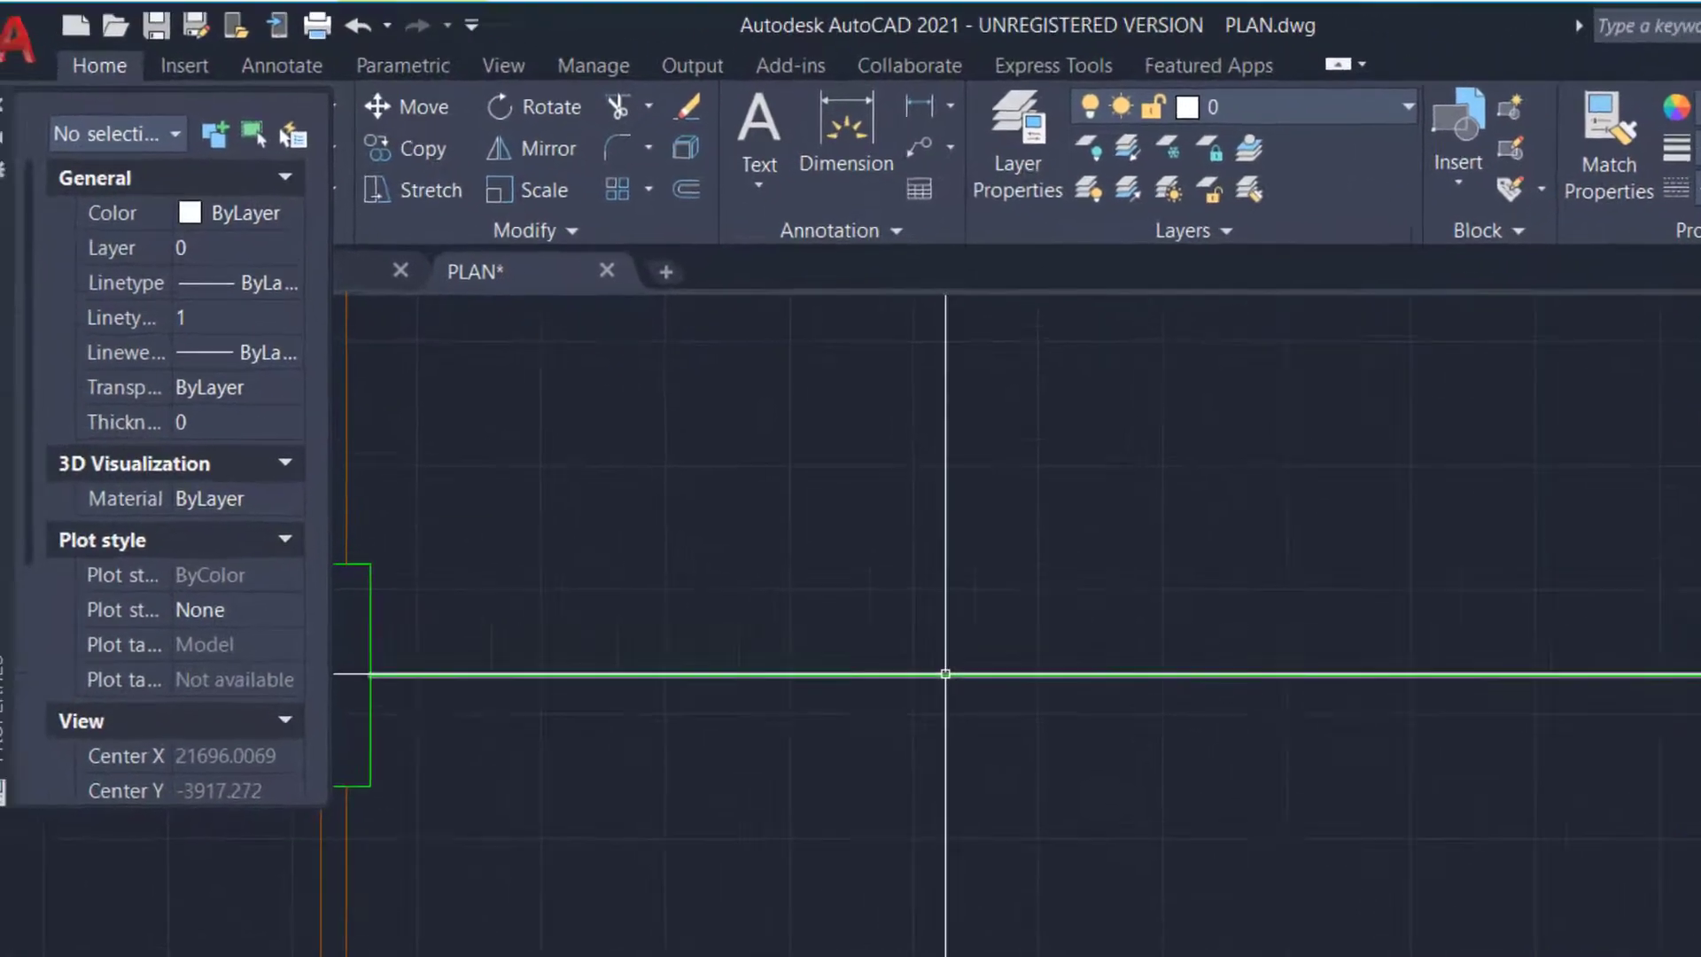
left_click(946, 673)
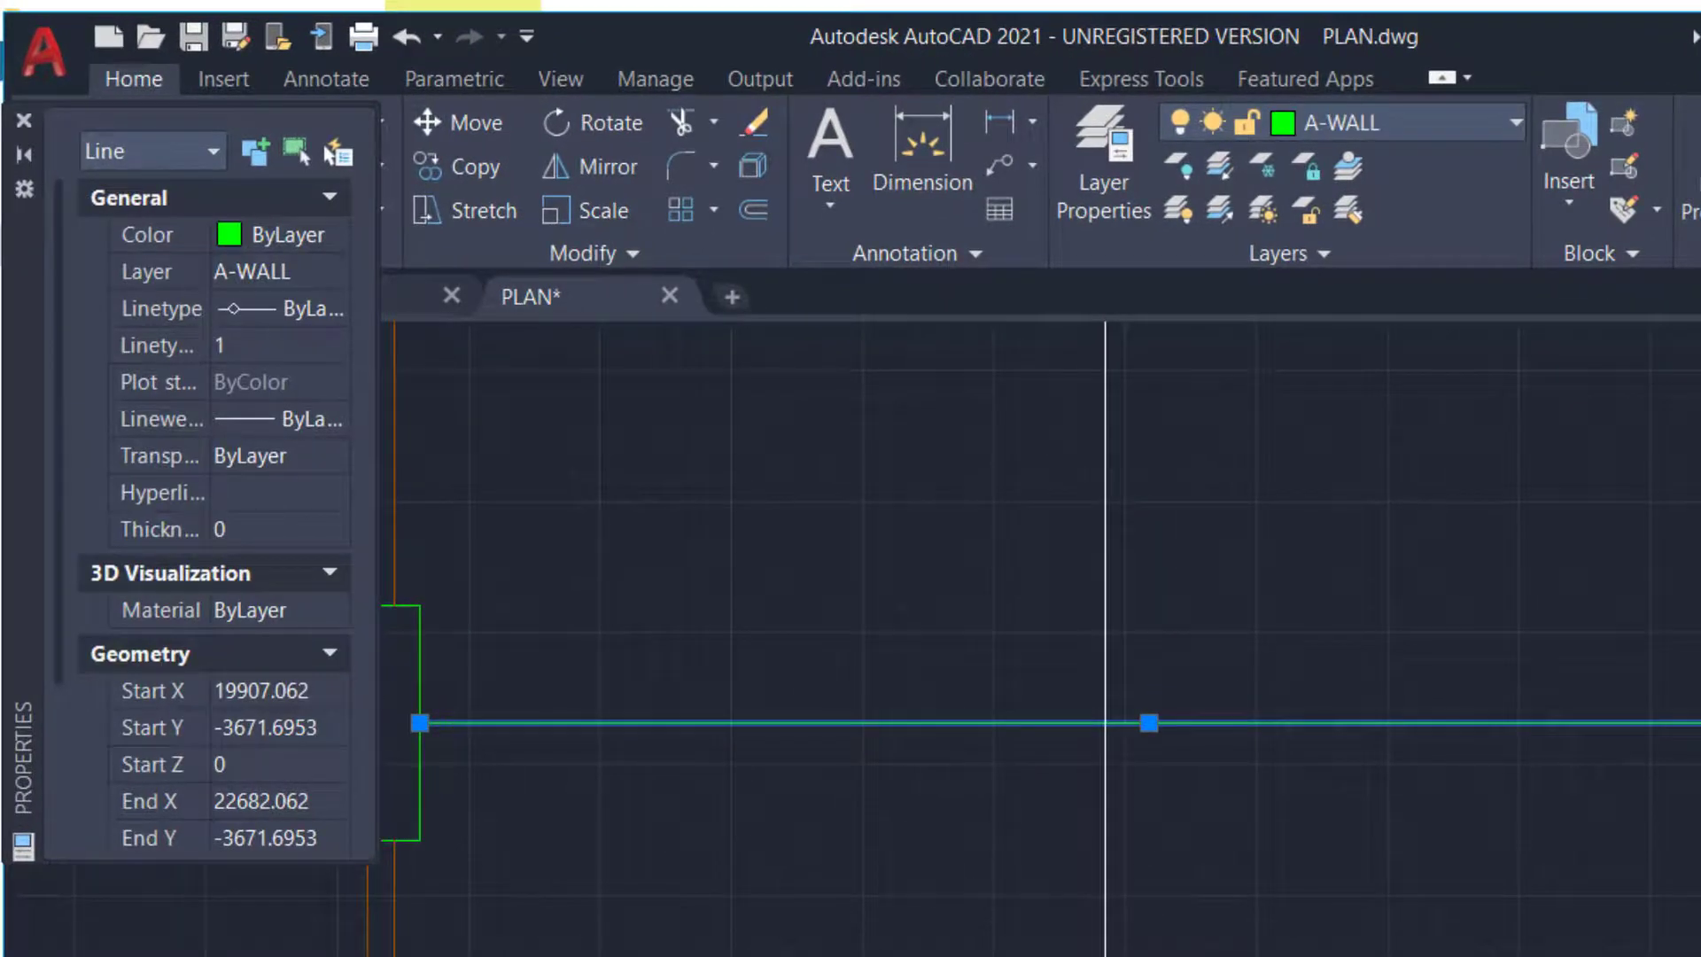
type("o")
key("Return")
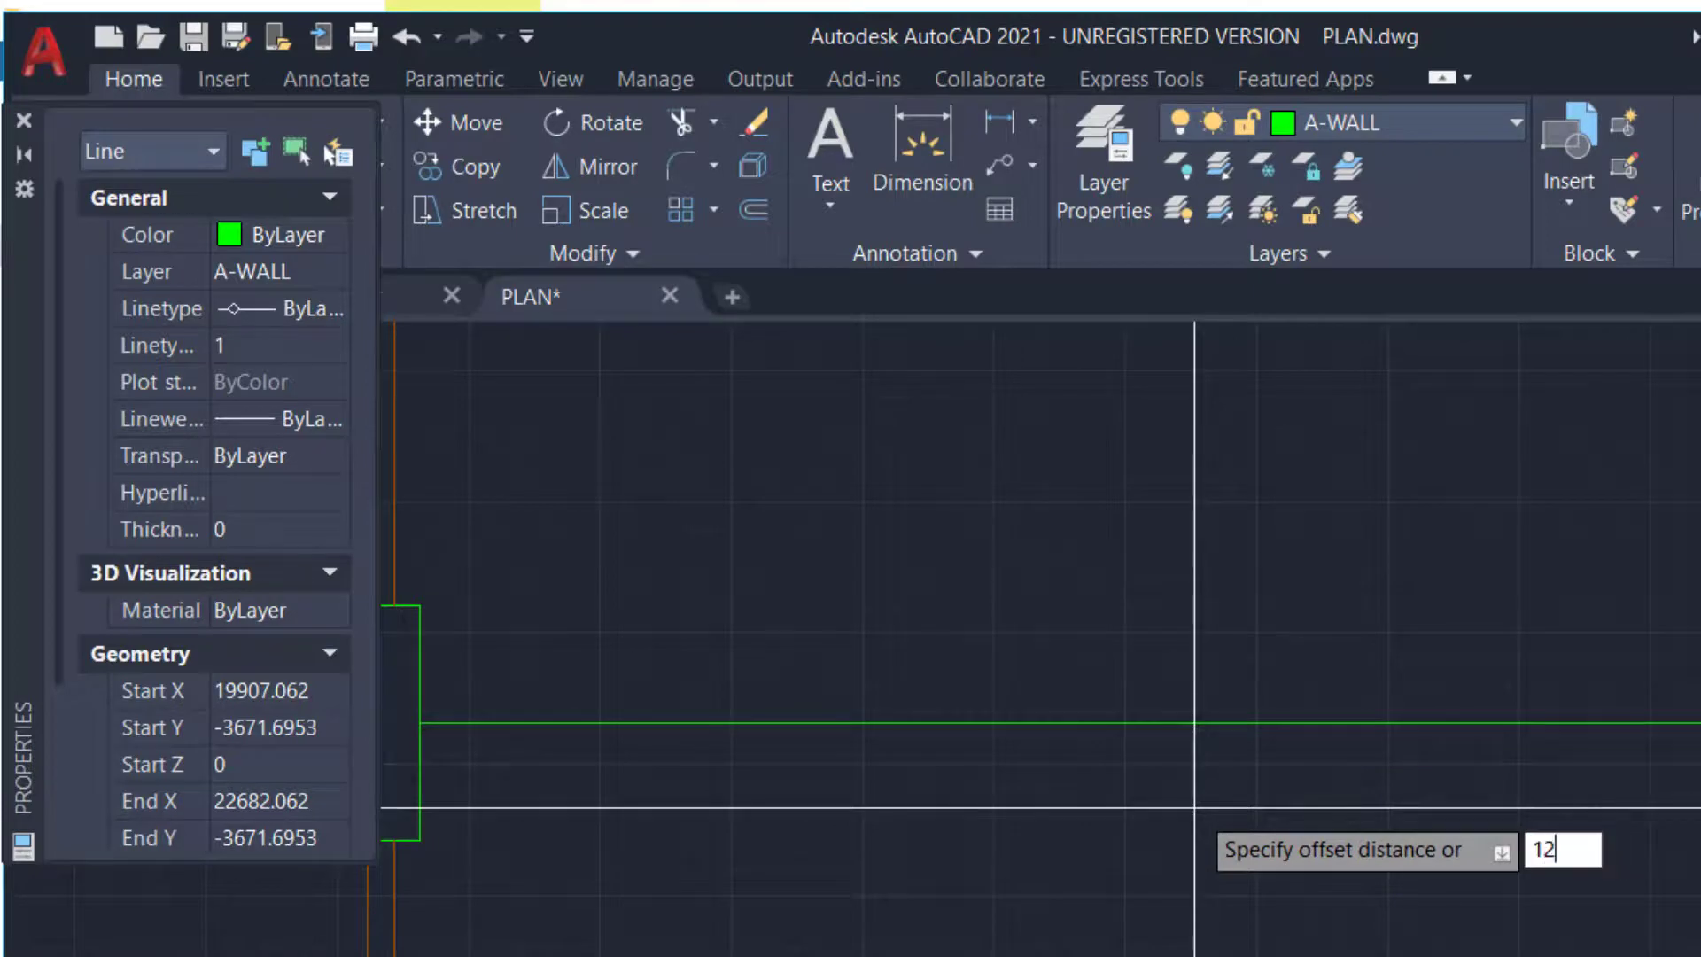
key("Return")
left_click(1188, 723)
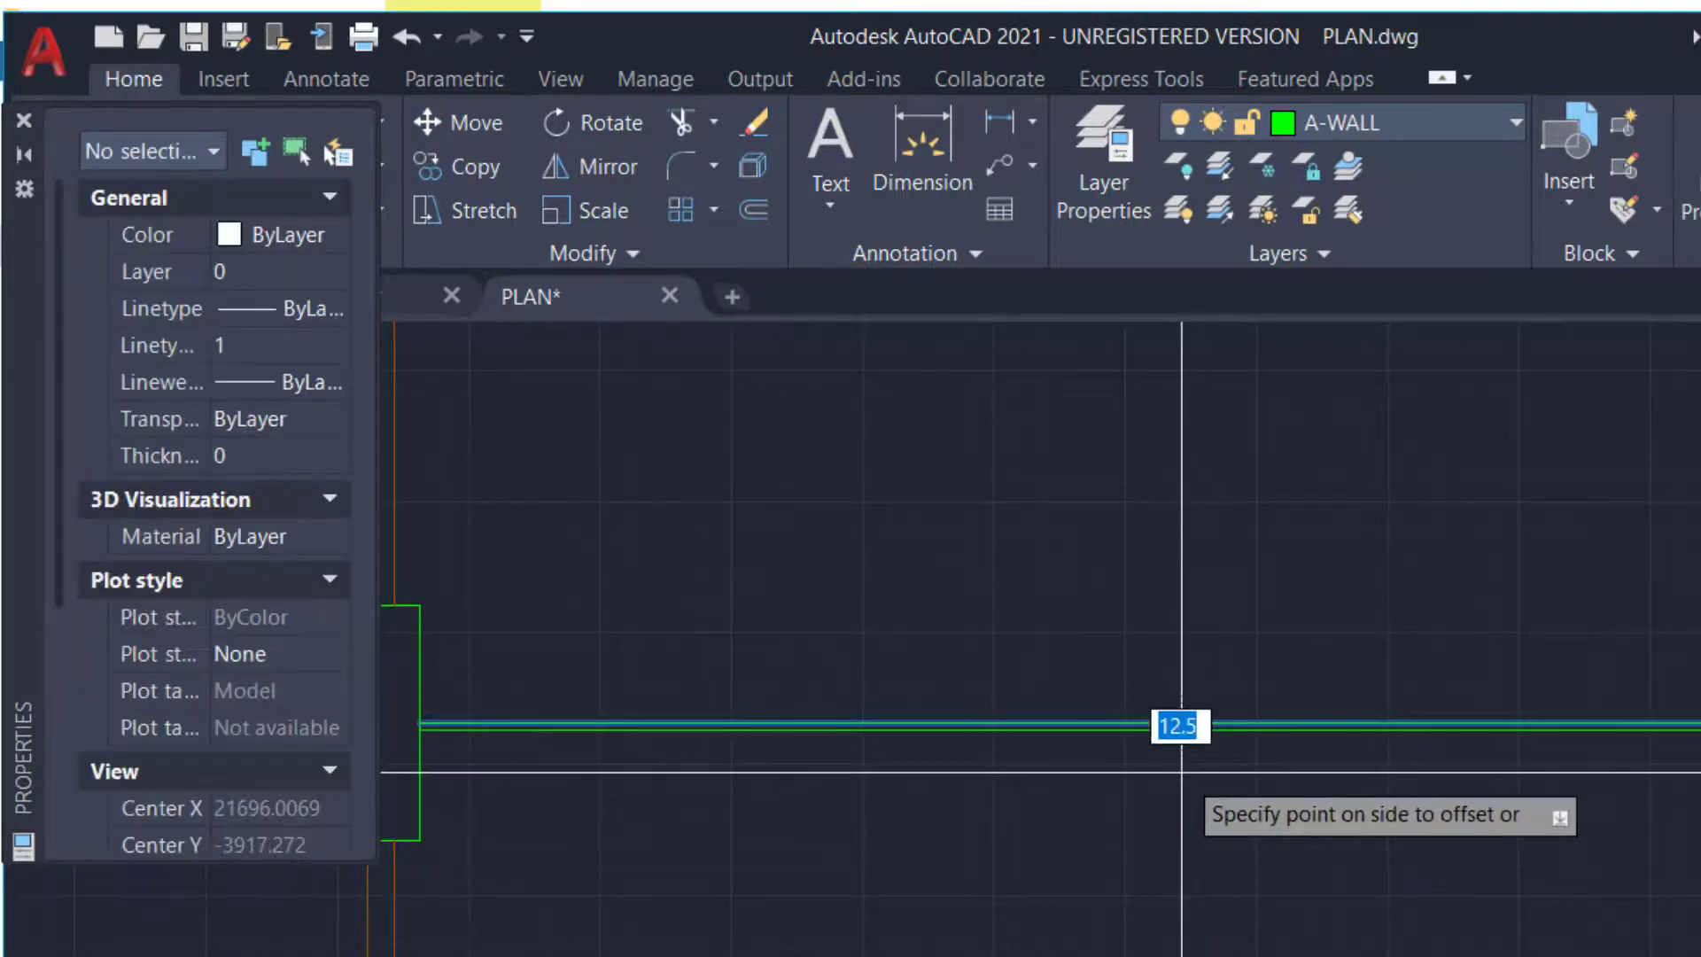
left_click(1181, 761)
left_click(1178, 724)
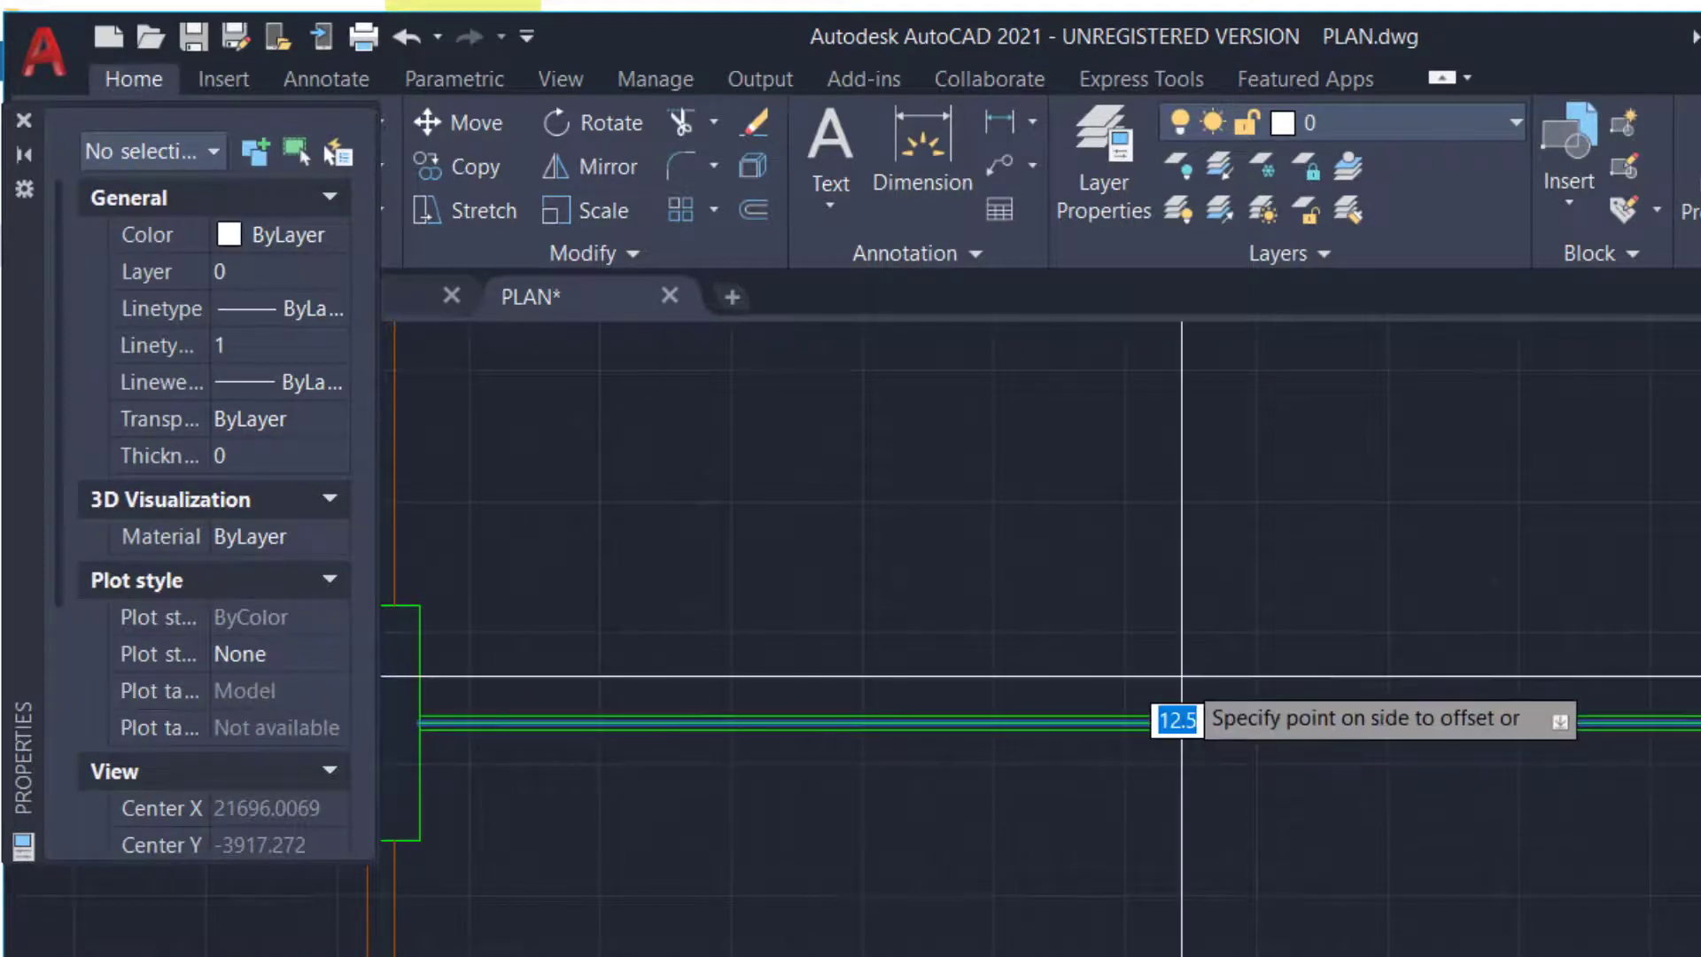
left_click(1181, 684)
Offset the right partition line 12.5 downward, and offset the resulting line another 12.5 downward
scroll(824, 794, "down", 3)
scroll(1244, 742, "up", 1)
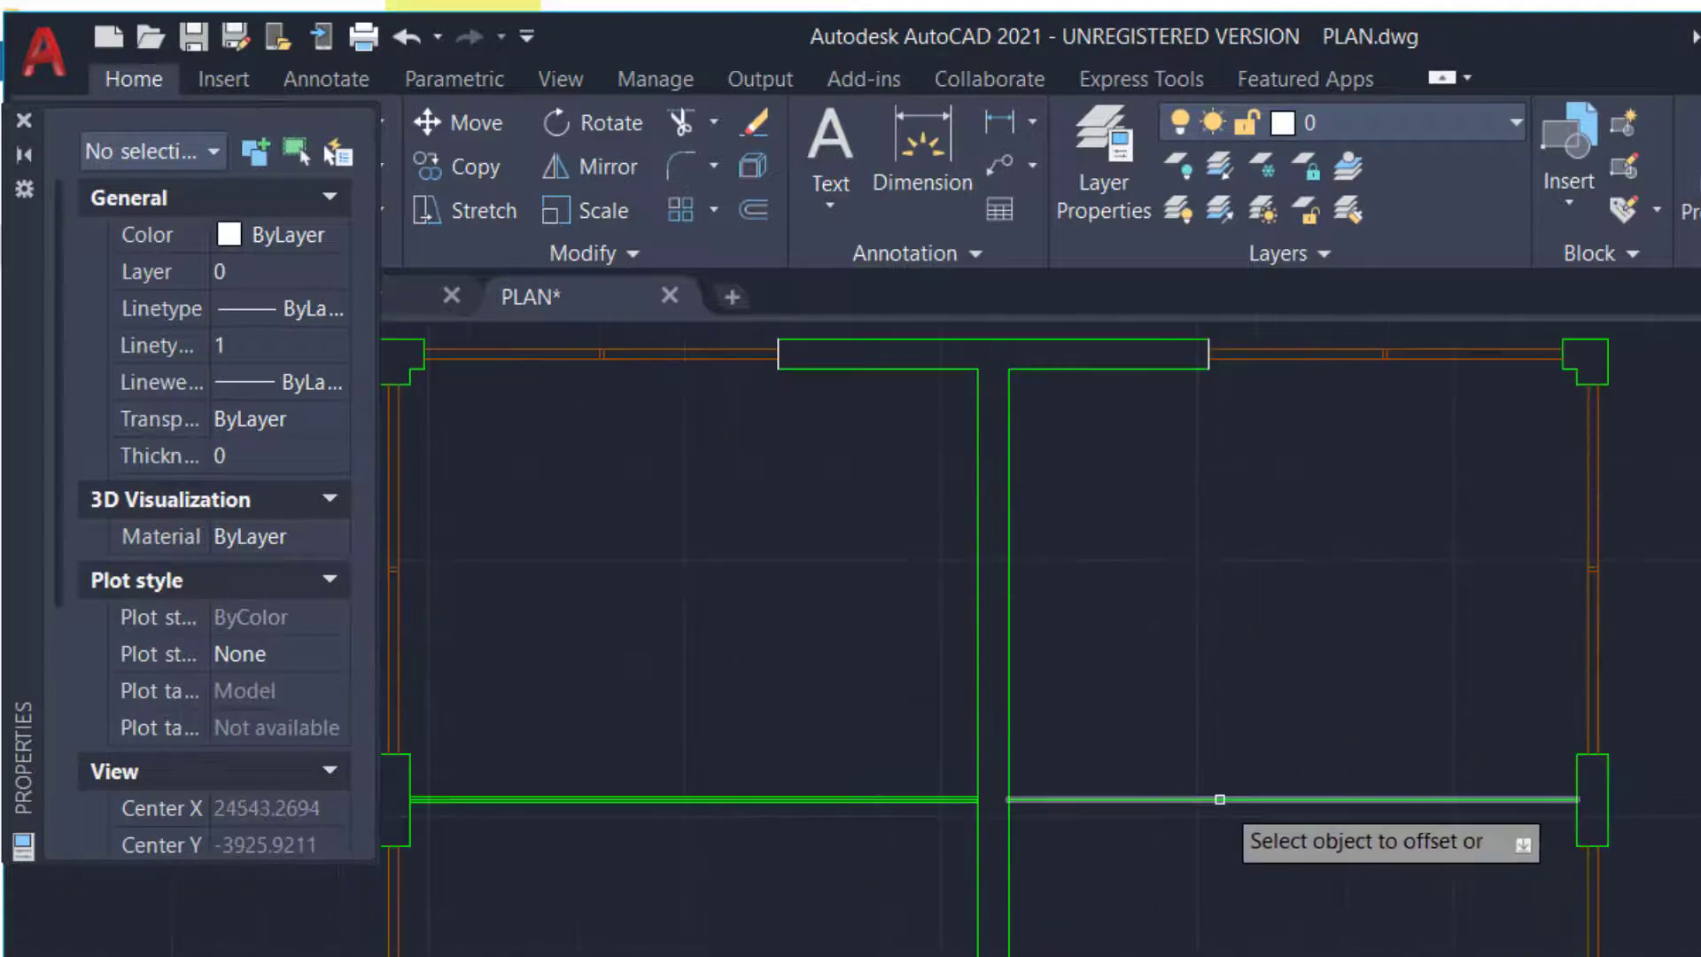
left_click(1219, 798)
left_click(1213, 801)
scroll(1209, 802, "up", 5)
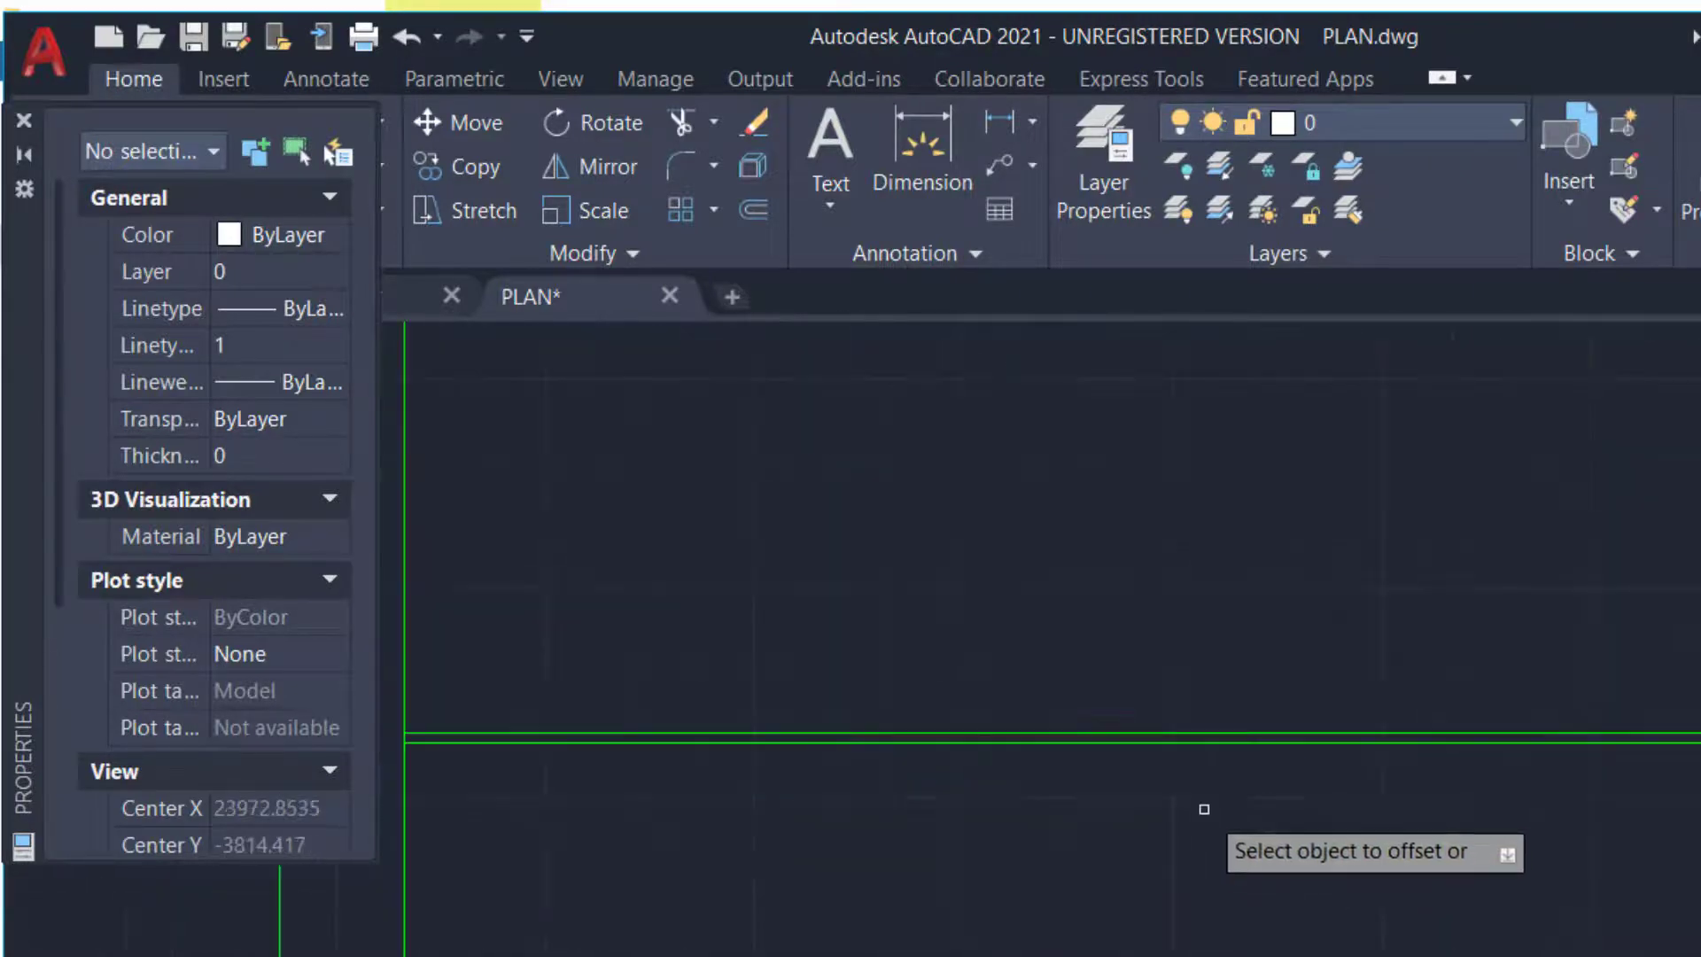
left_click(1215, 743)
left_click(1215, 798)
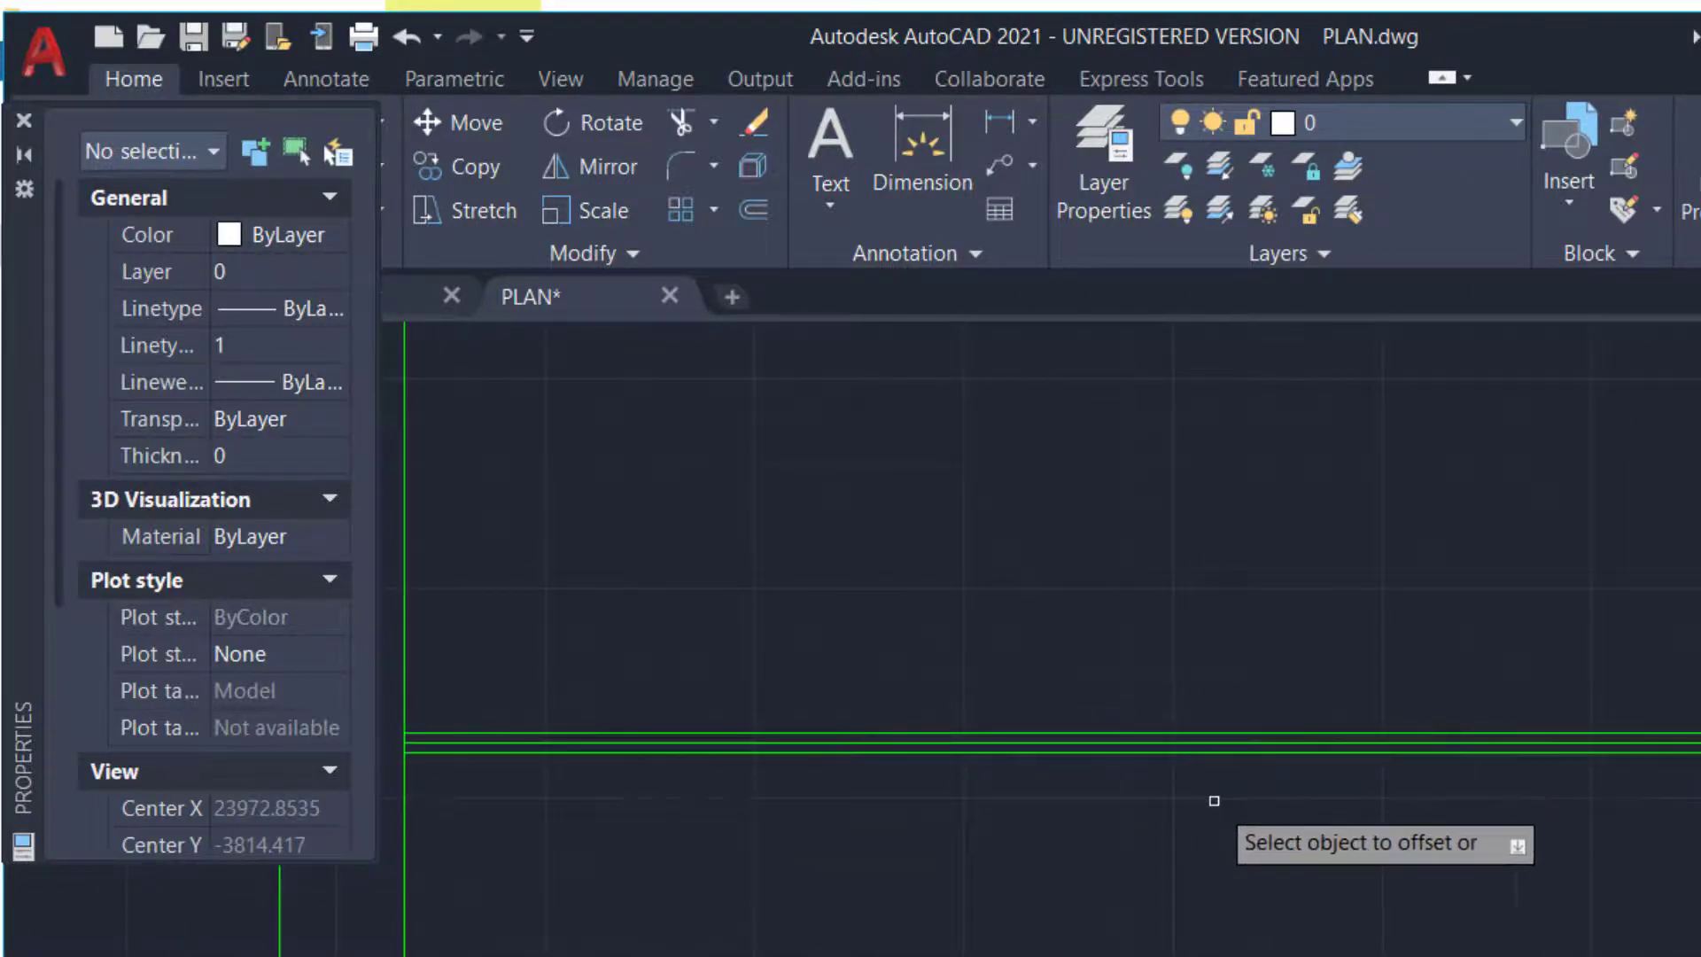
Delete the original centre line of the left partition, keeping its two offset lines
scroll(1214, 802, "down", 5)
scroll(878, 842, "up", 5)
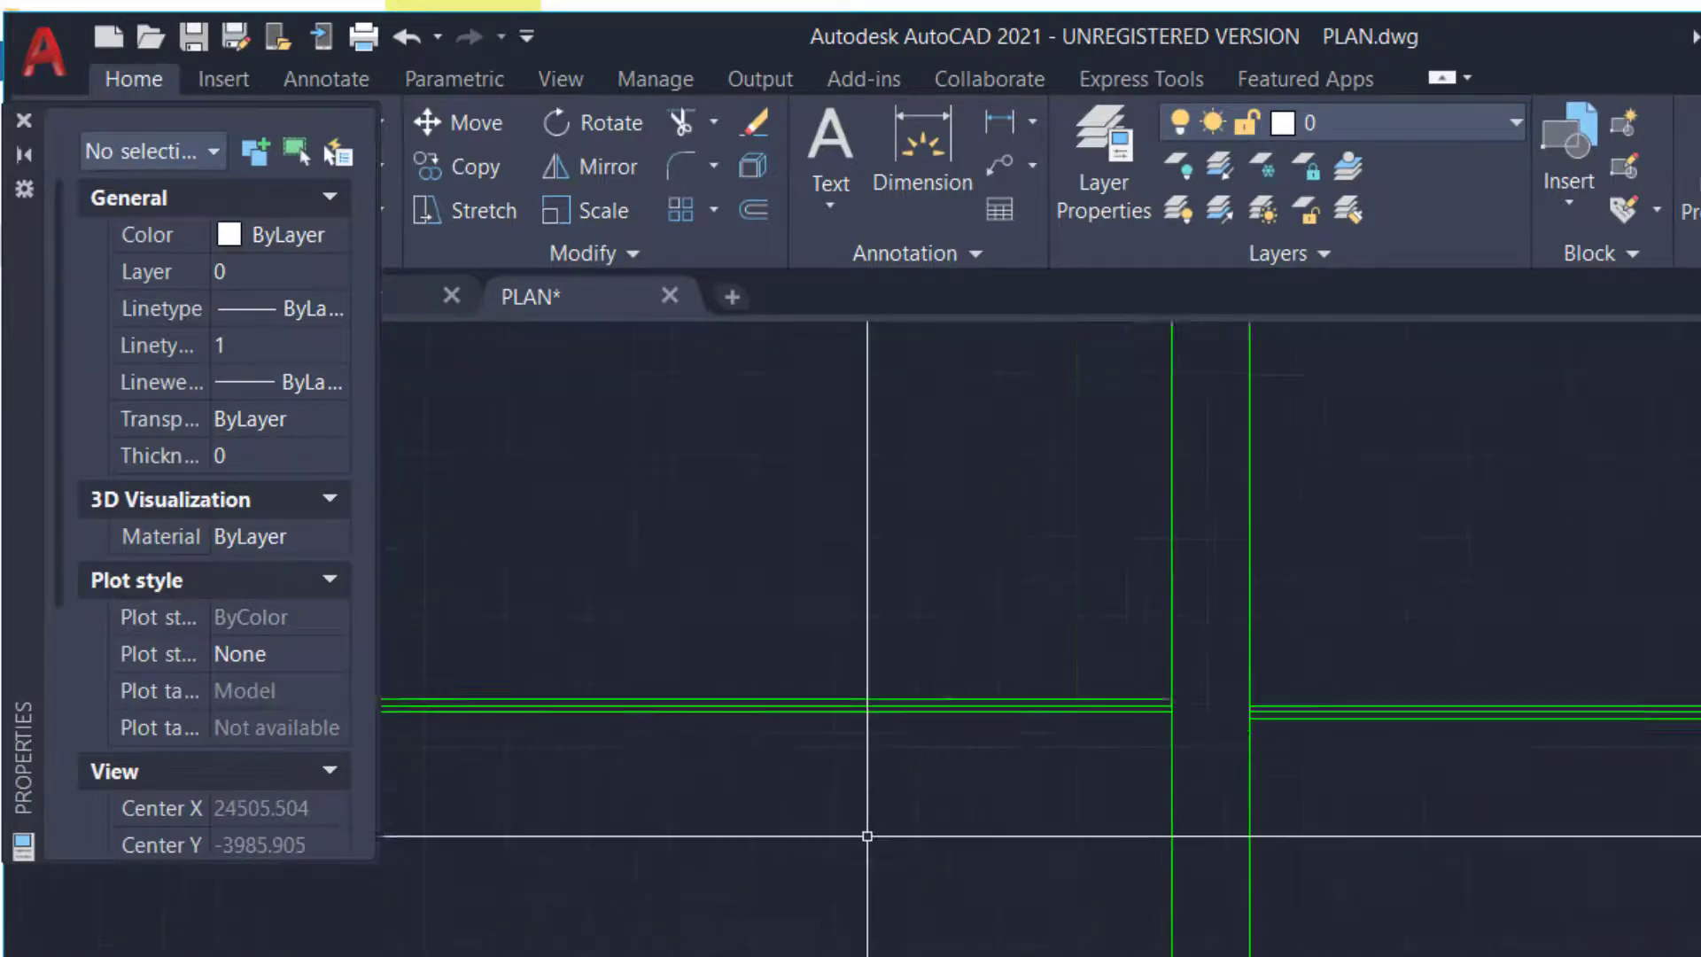
middle_click_drag(805, 730, 1697, 782)
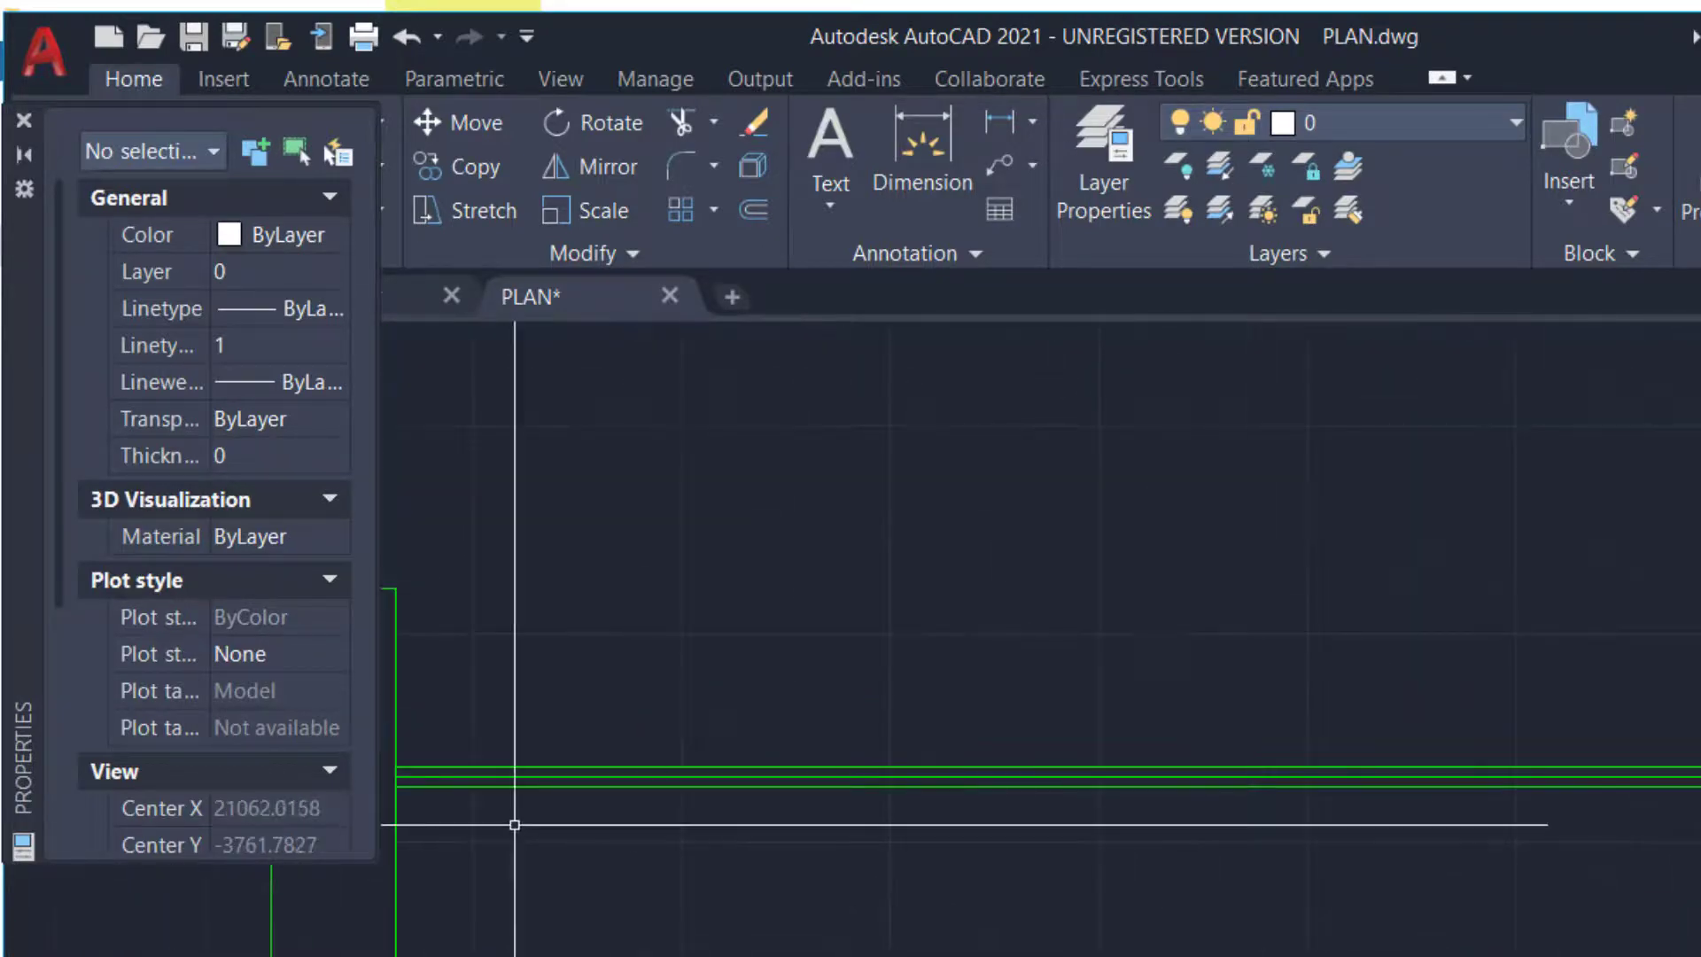
middle_click_drag(515, 825, 1018, 755)
scroll(930, 735, "up", 2)
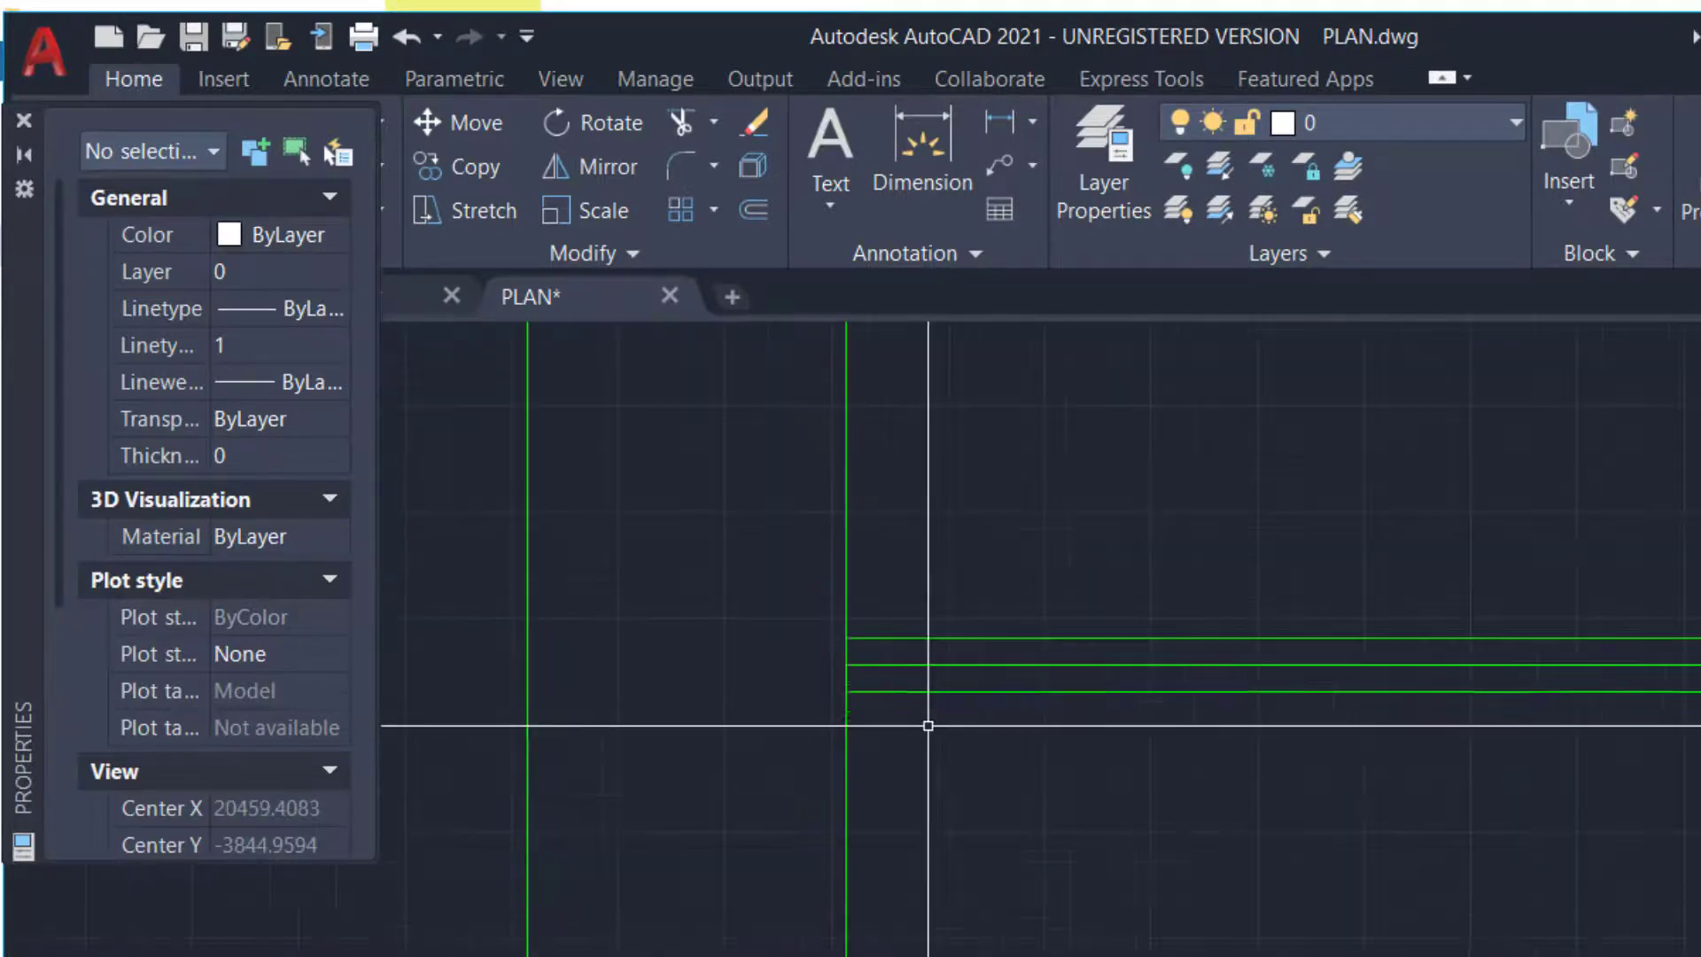
left_click(912, 664)
scroll(727, 853, "down", 2)
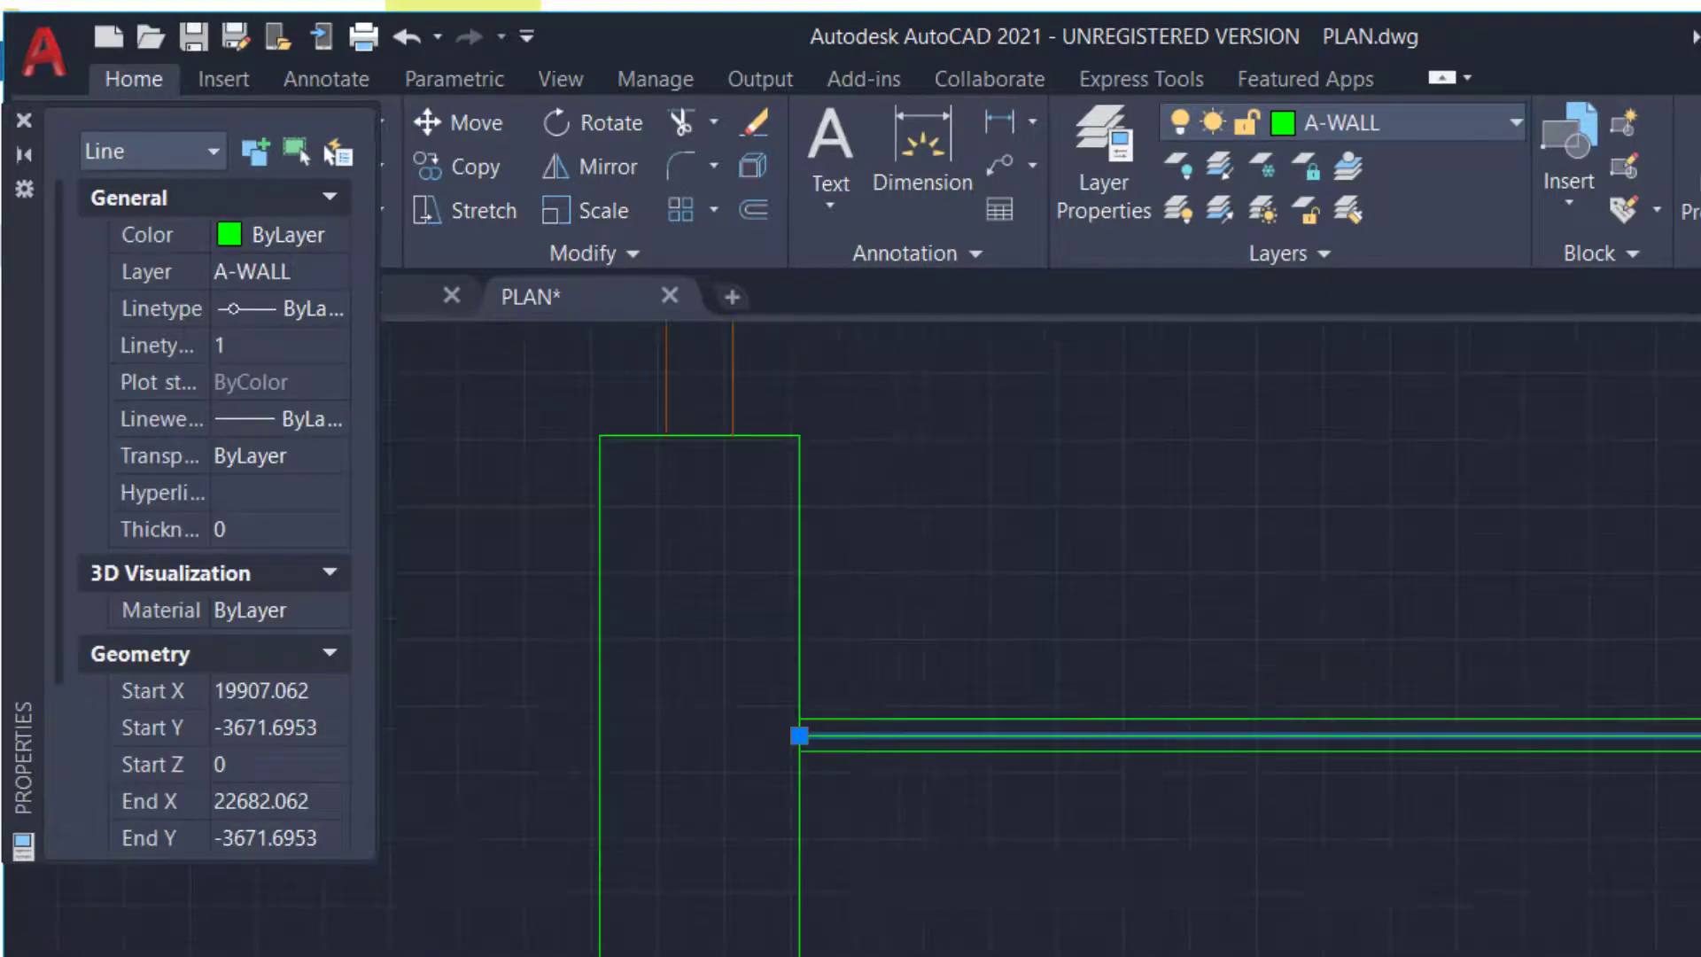
key("Escape")
Try deleting the middle line of the right partition and undo the deletion
scroll(744, 786, "down", 5)
scroll(1550, 659, "up", 6)
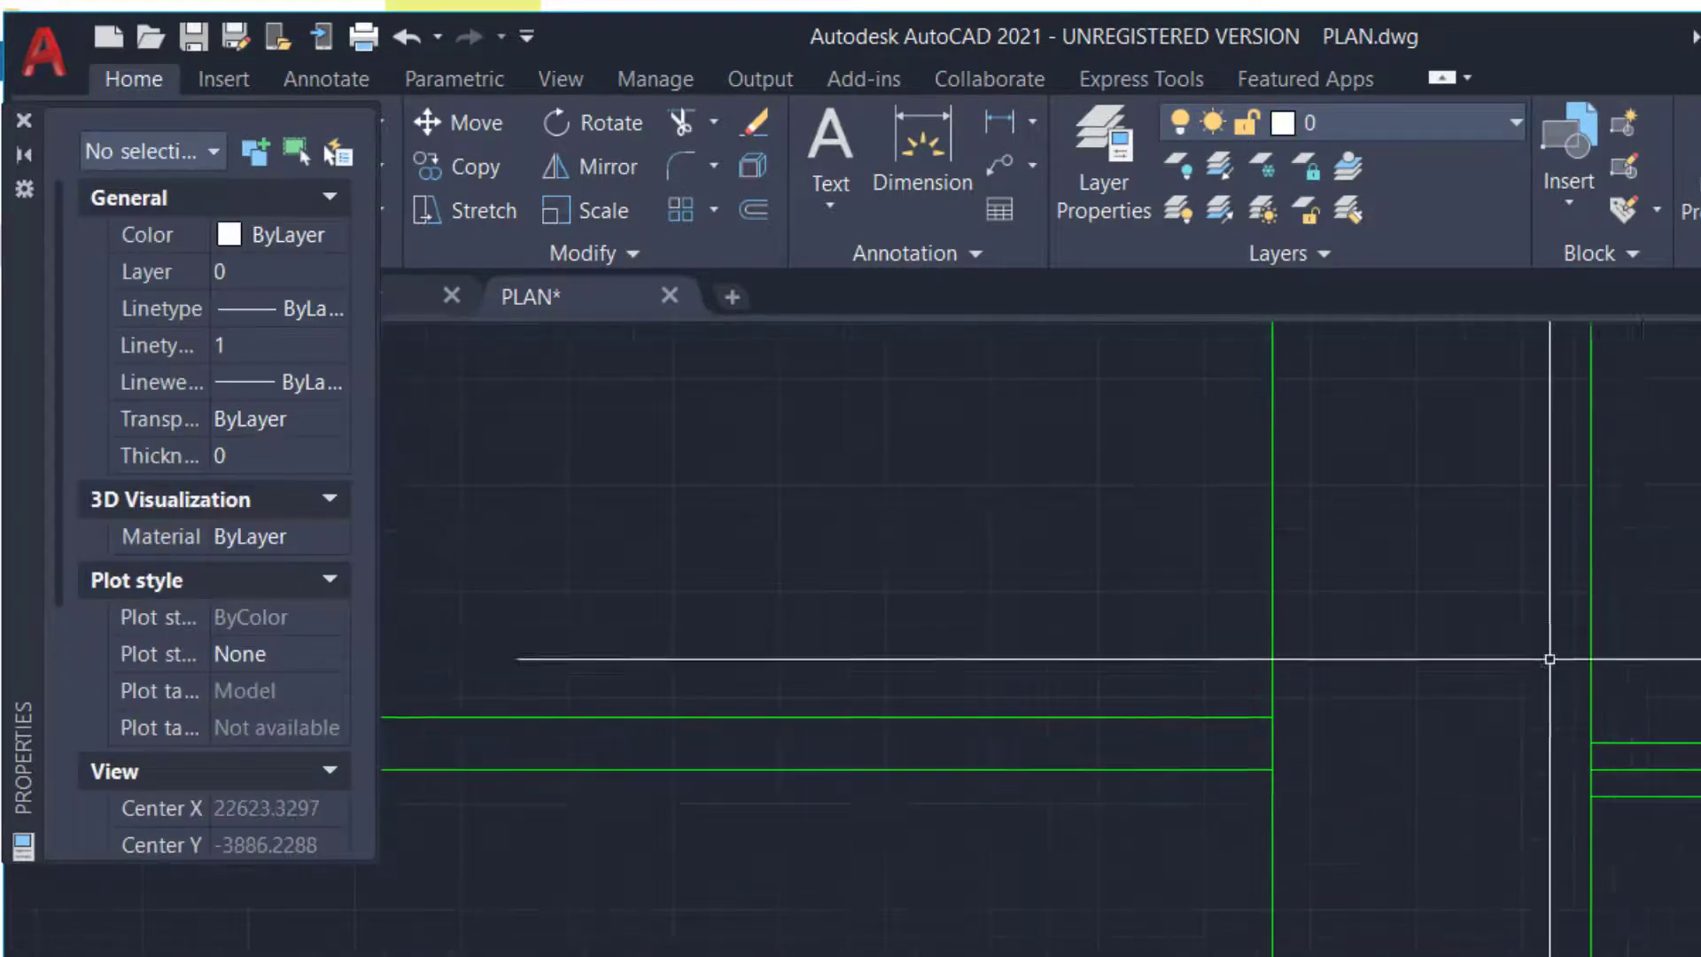
left_click(1629, 769)
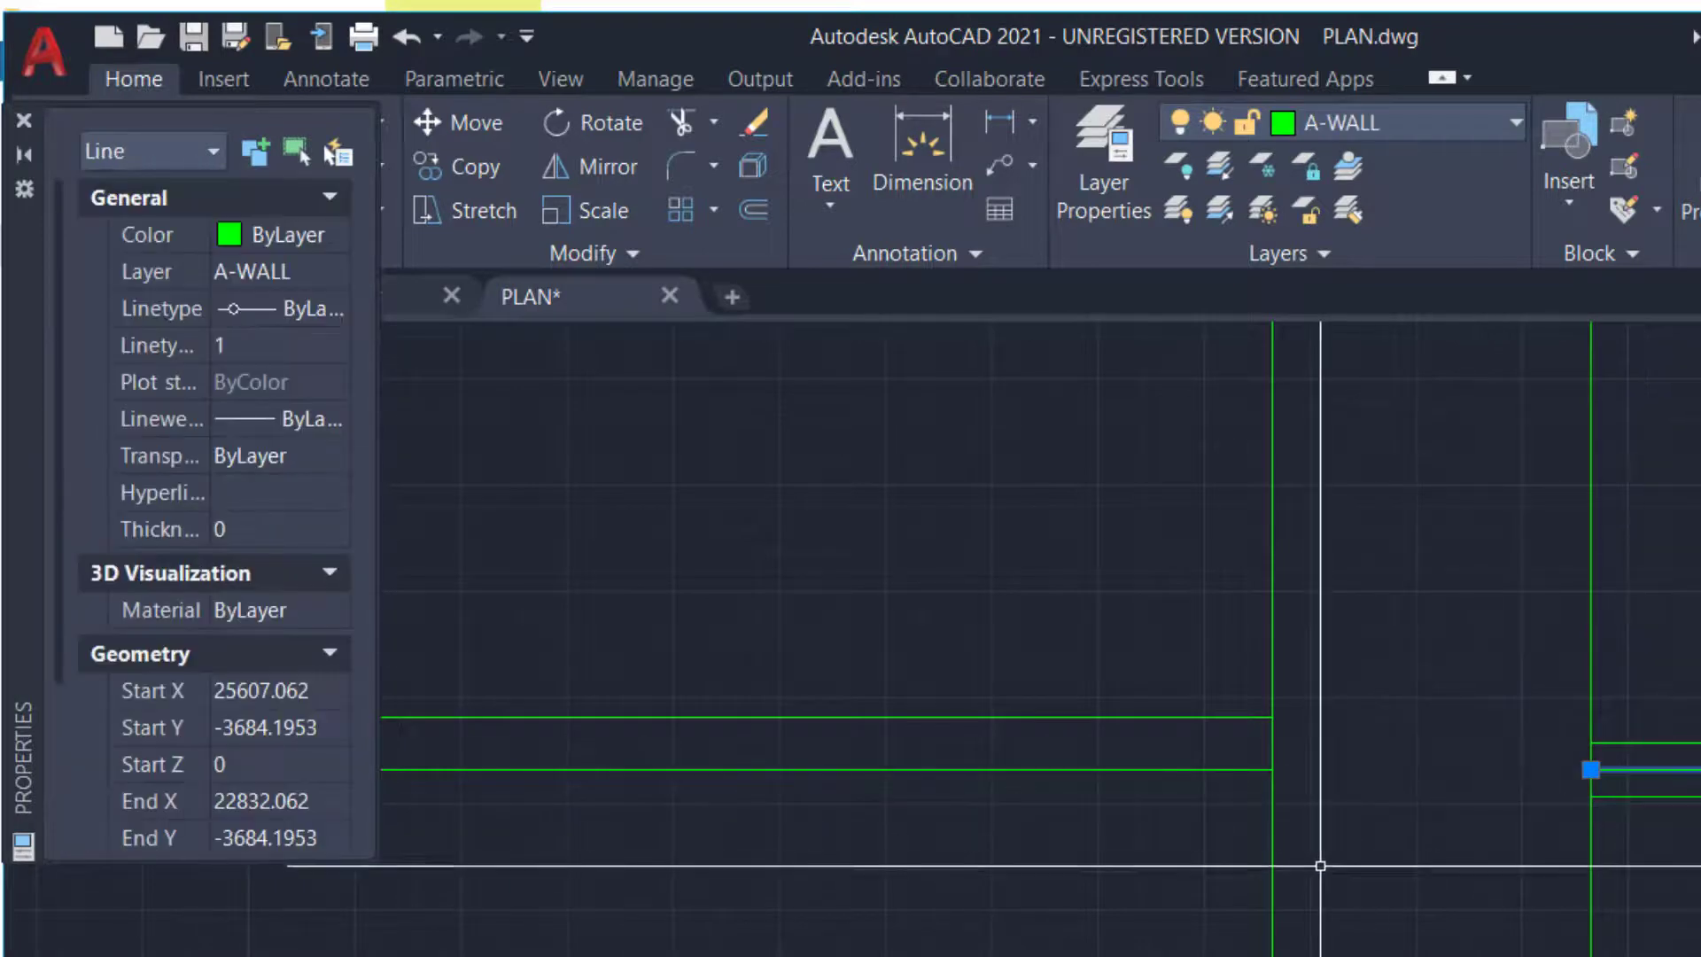
key("Escape")
scroll(1696, 813, "down", 3)
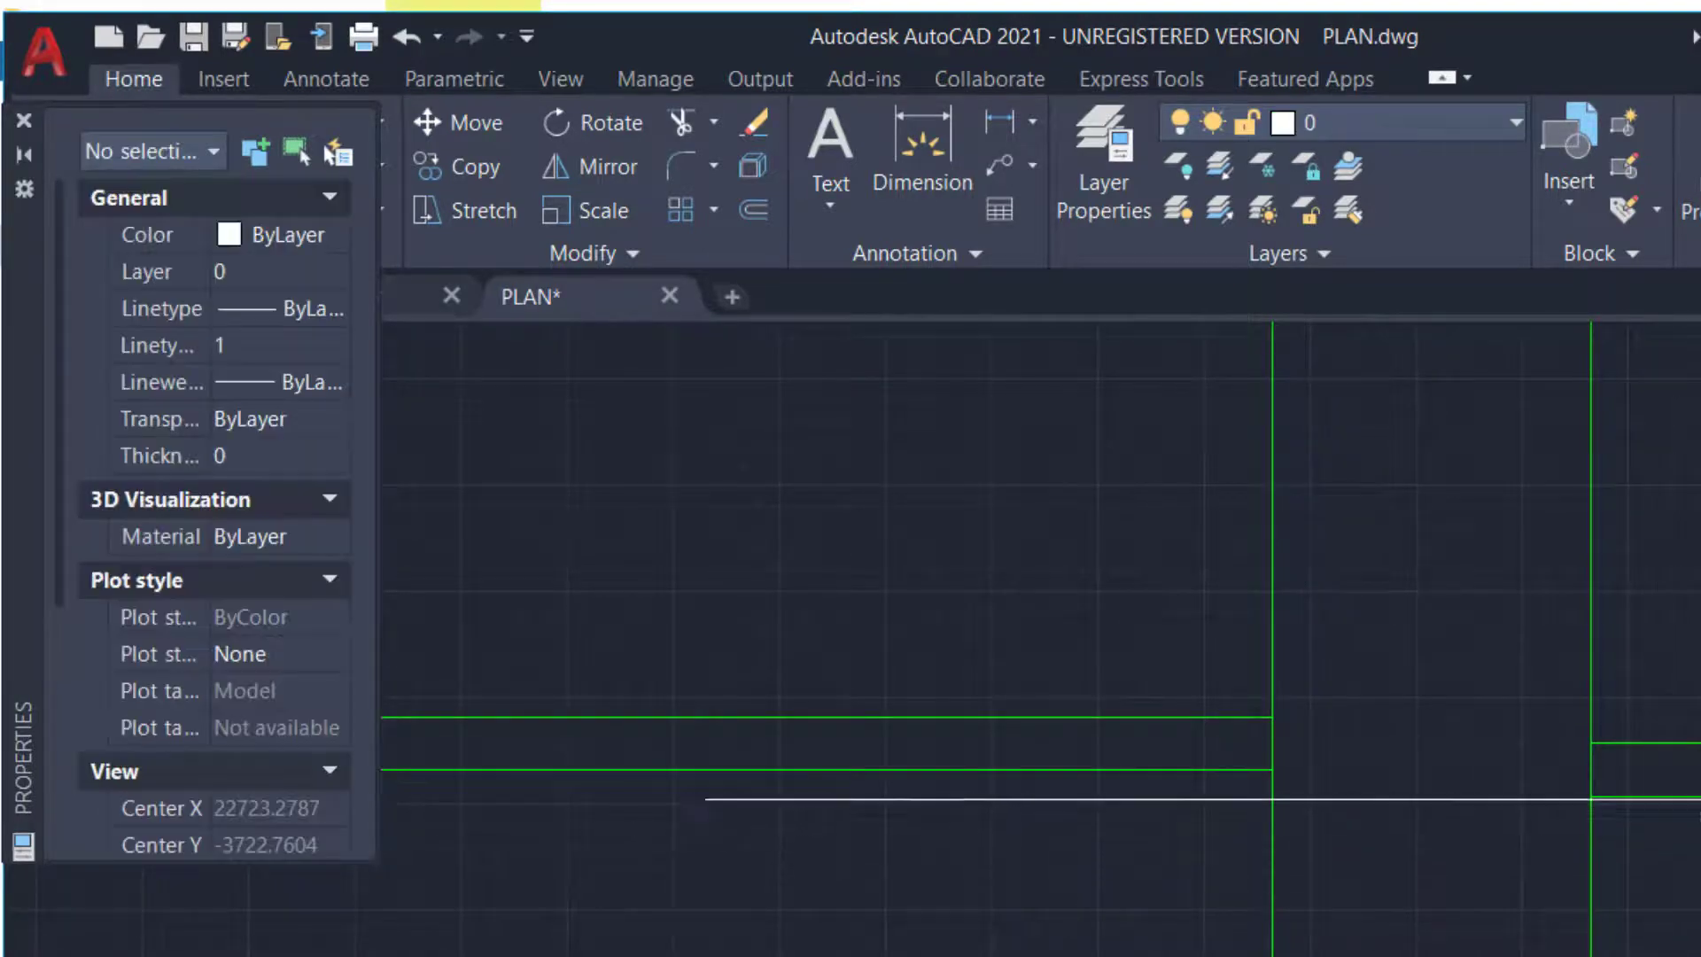
scroll(1685, 787, "up", 5)
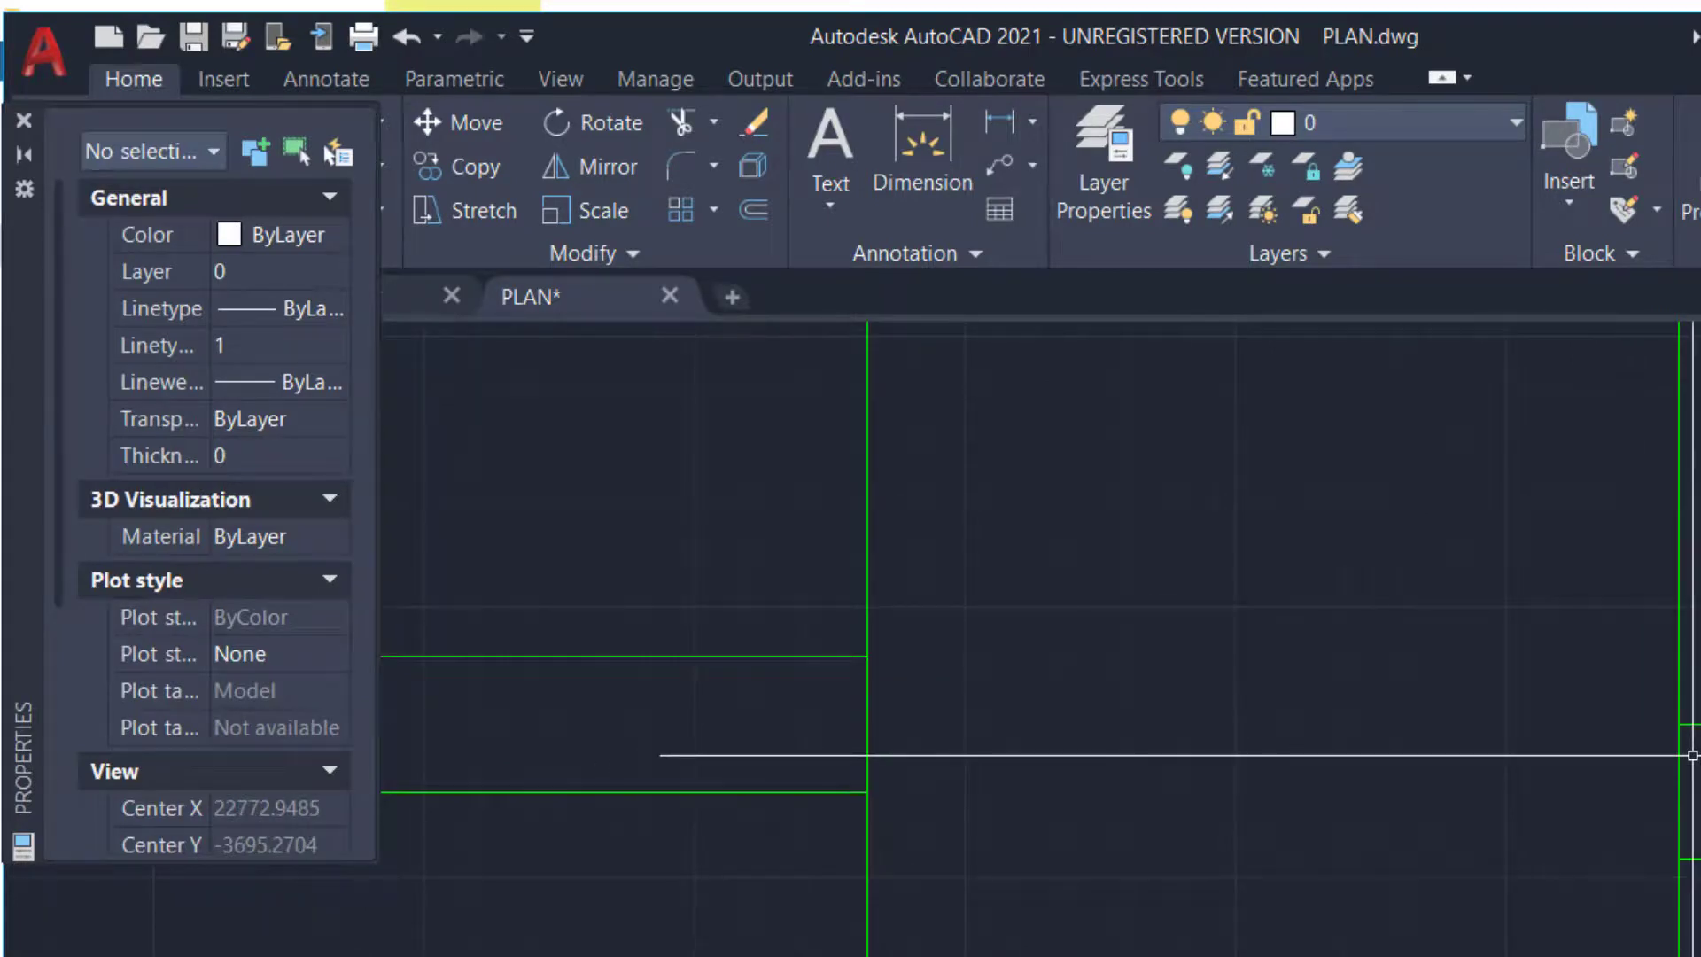
scroll(1692, 755, "down", 4)
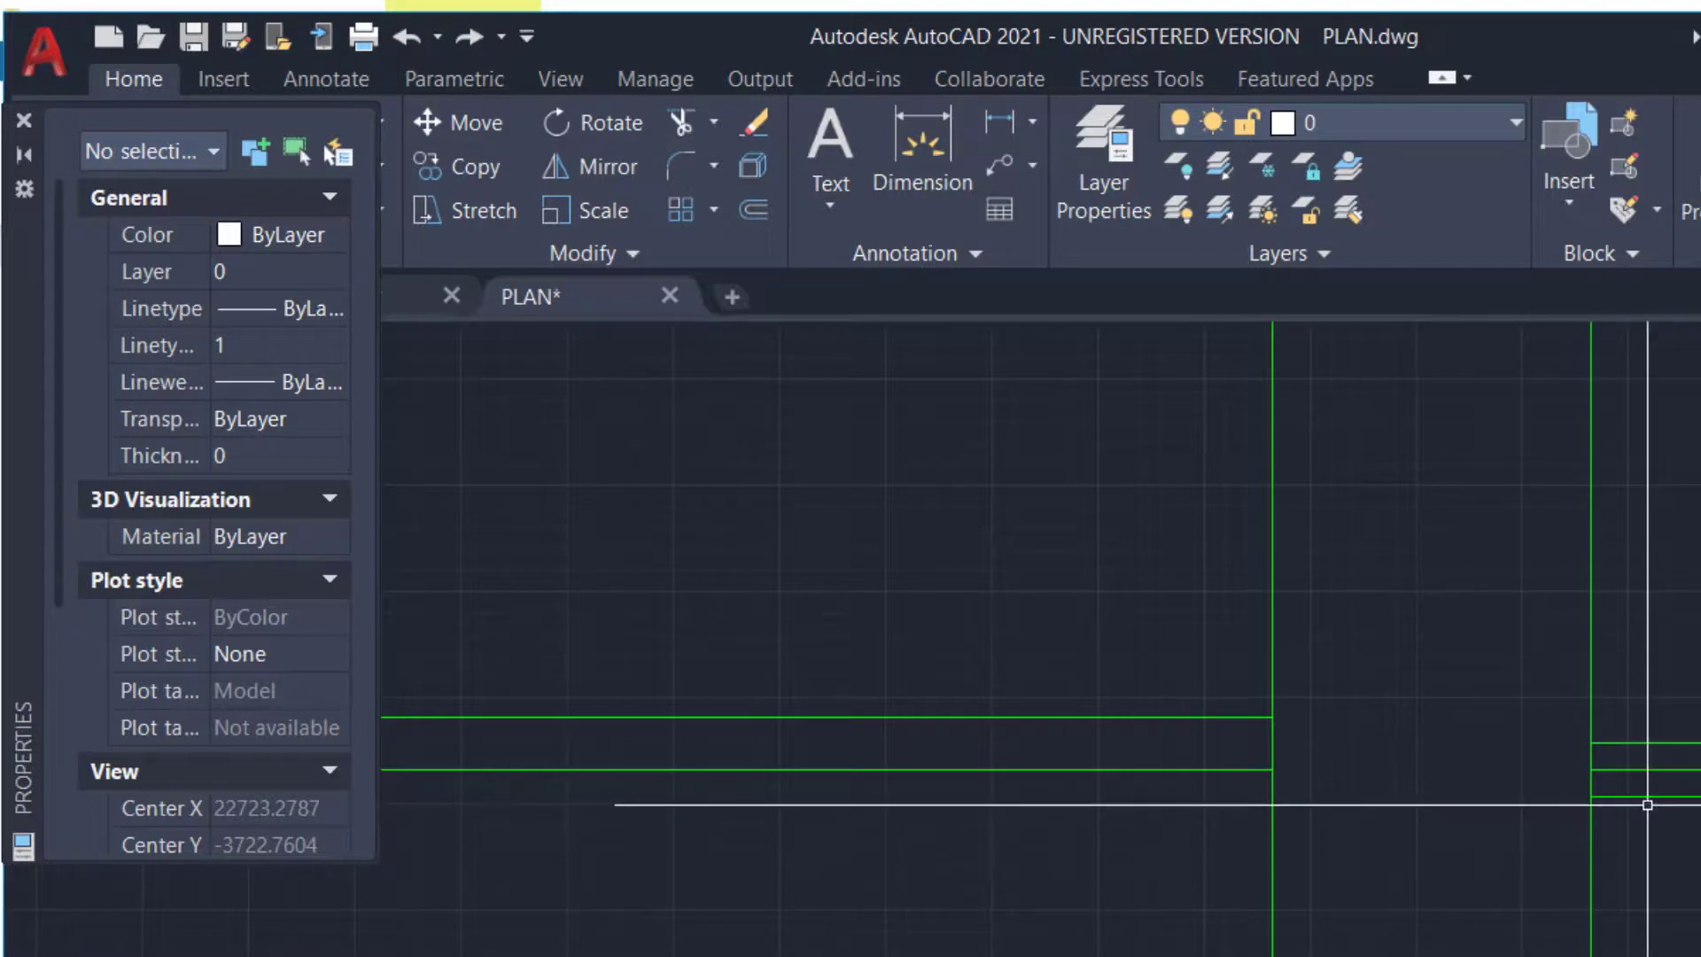
Delete the lowest of the three lines of the right partition
left_click(1640, 793)
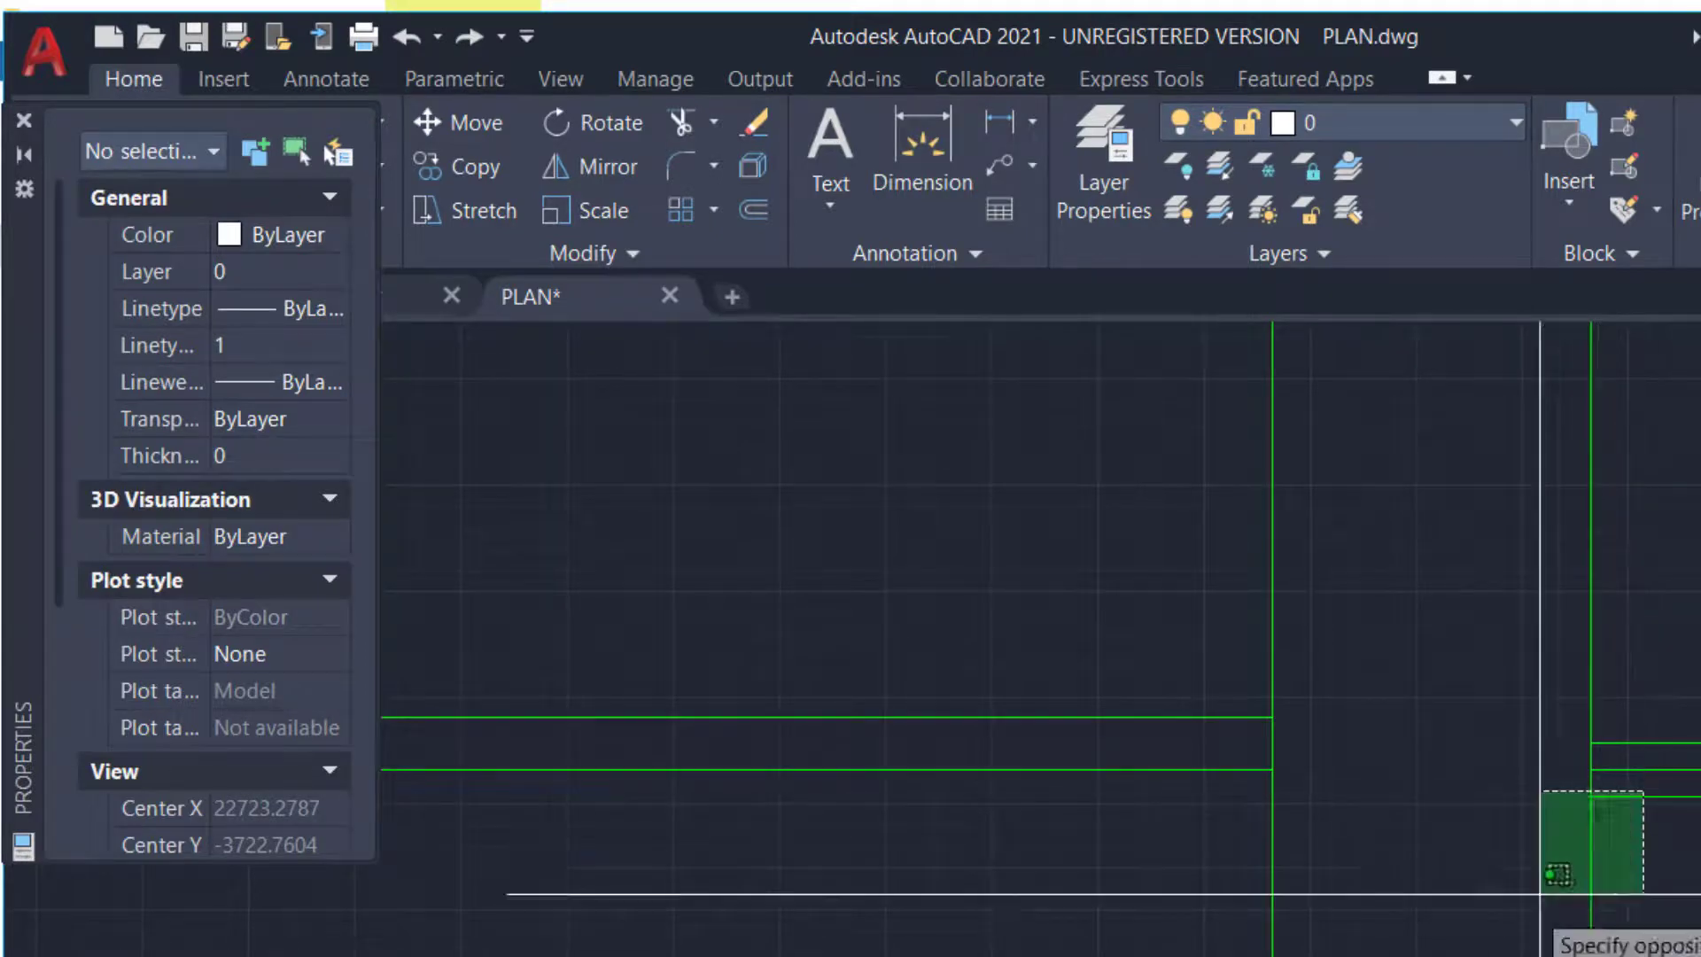
left_click(1627, 876)
key("Delete")
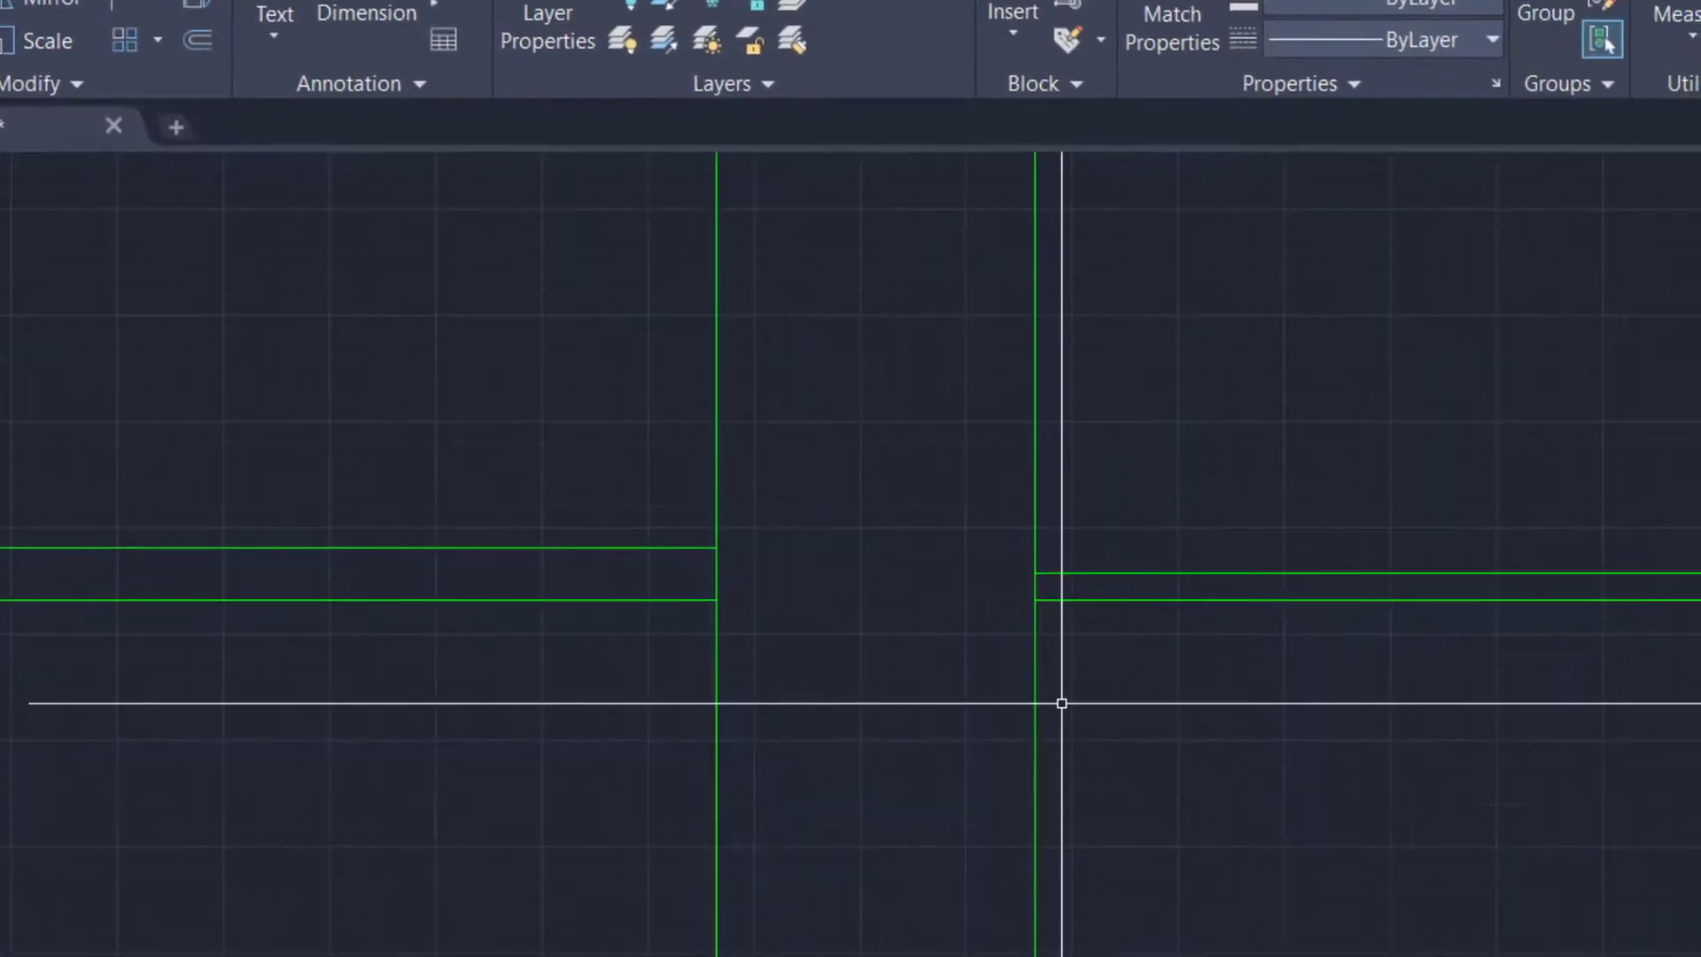
Offset the right partition's original line 12.5 upward to line up with the left partition's upper line
type("O")
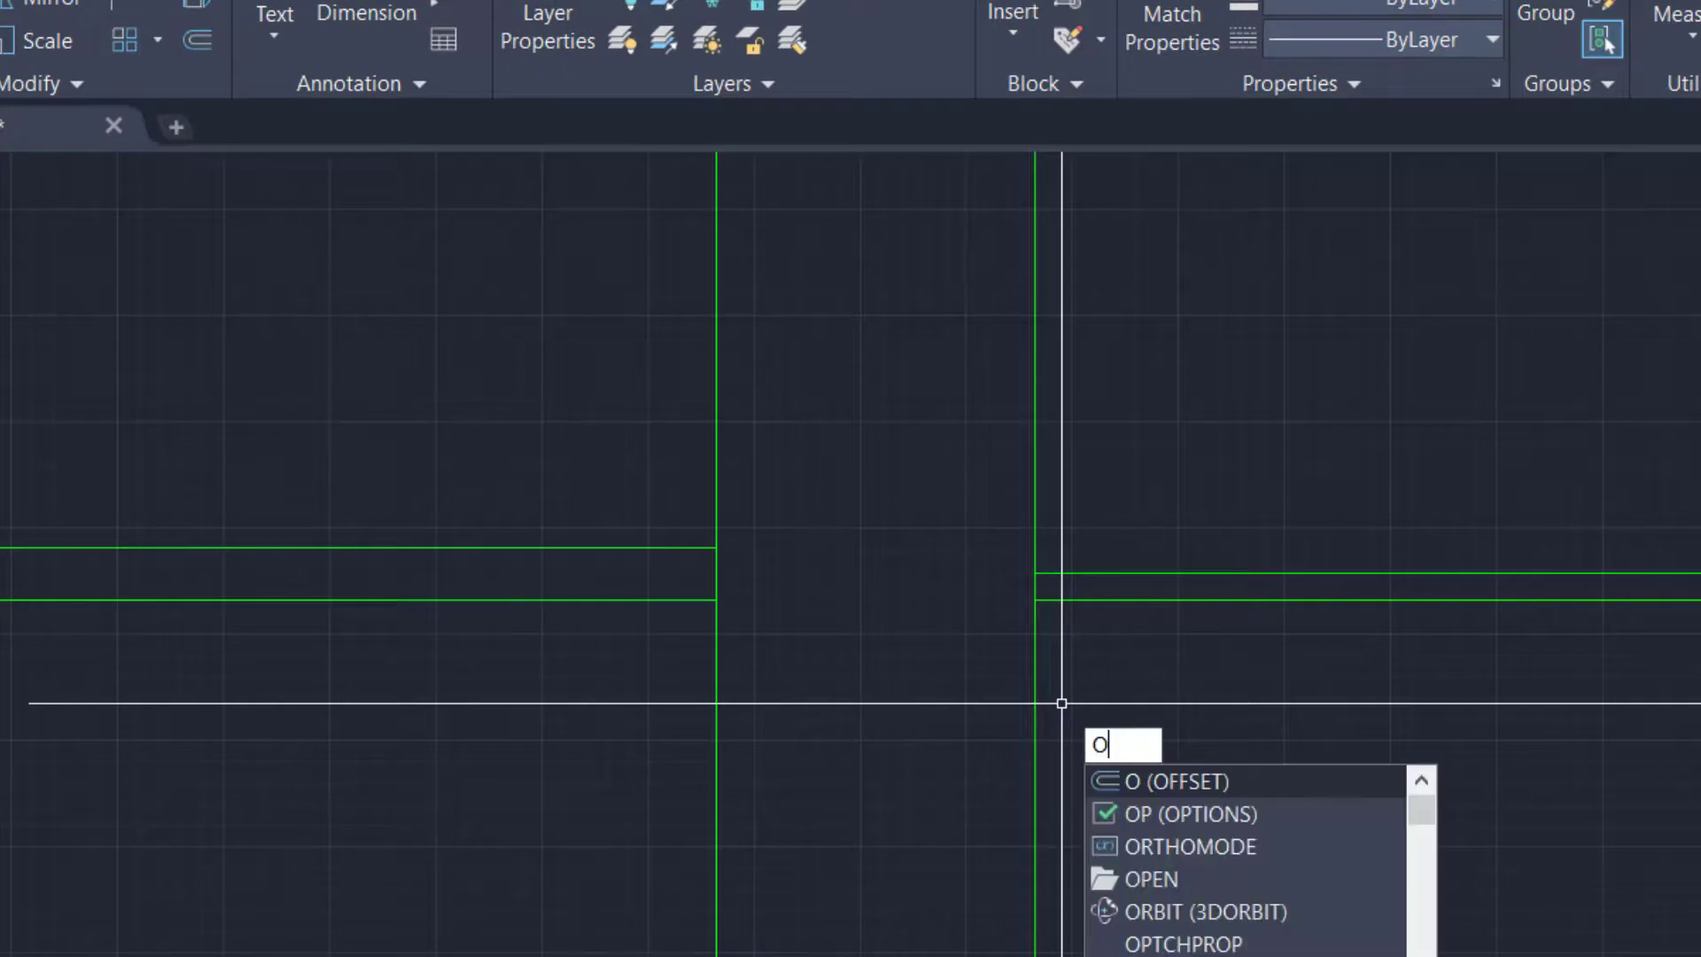
key("Return")
key("Return")
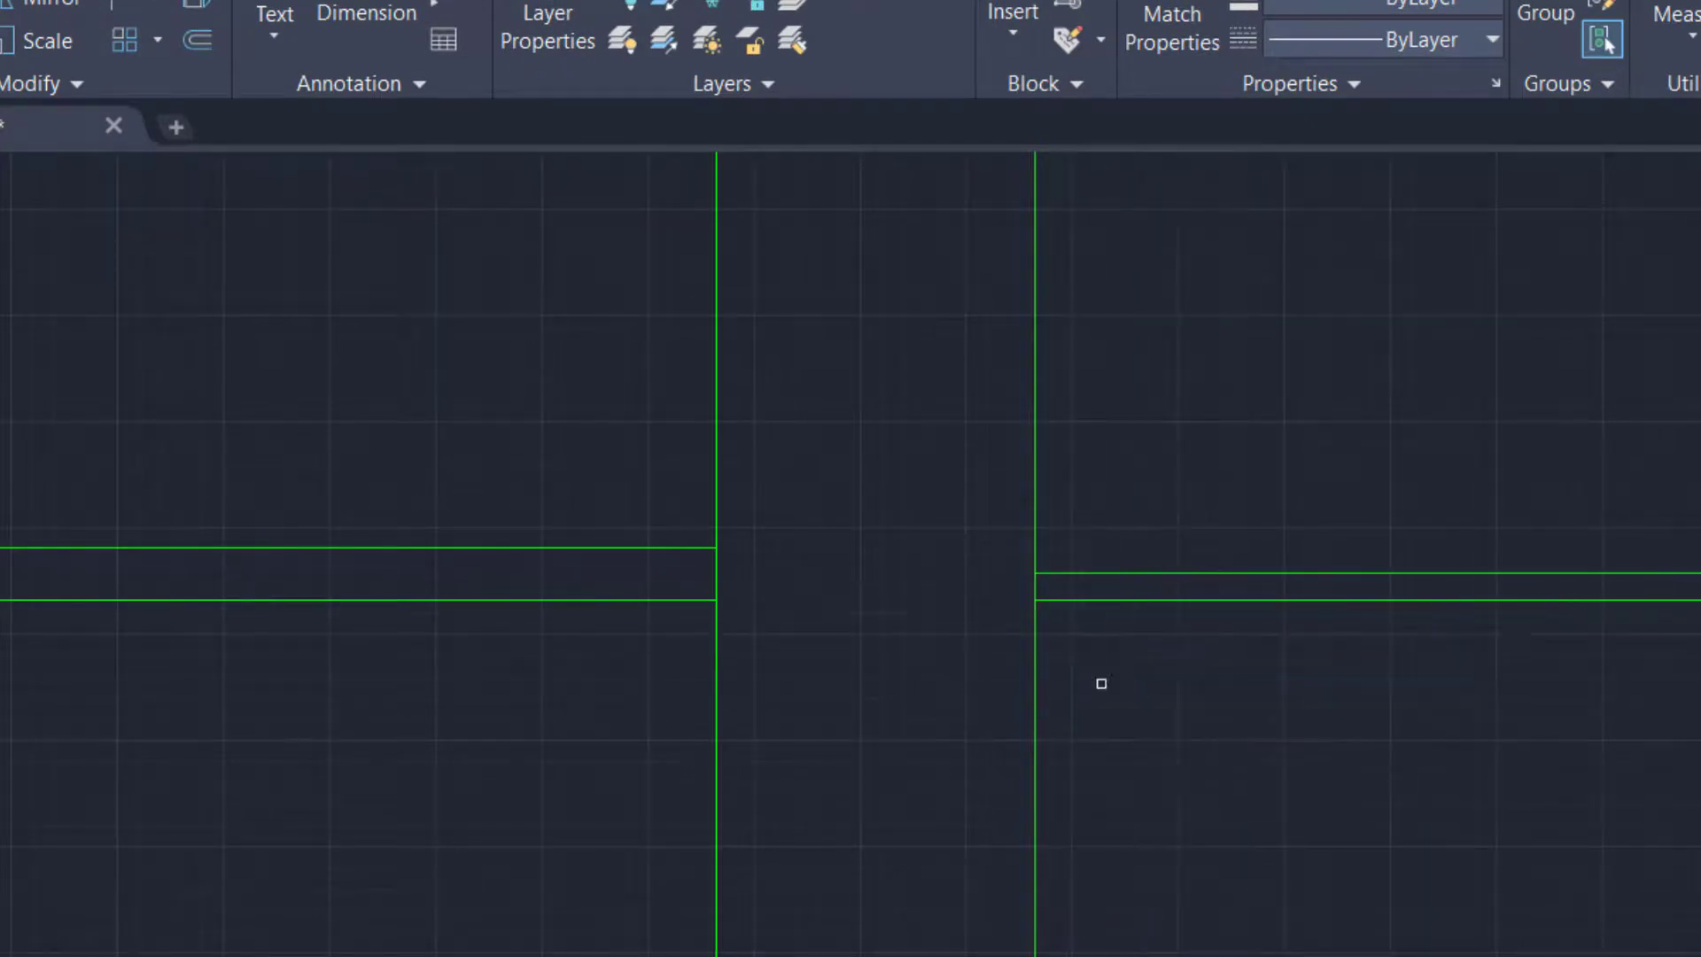
left_click(1099, 574)
left_click(1097, 502)
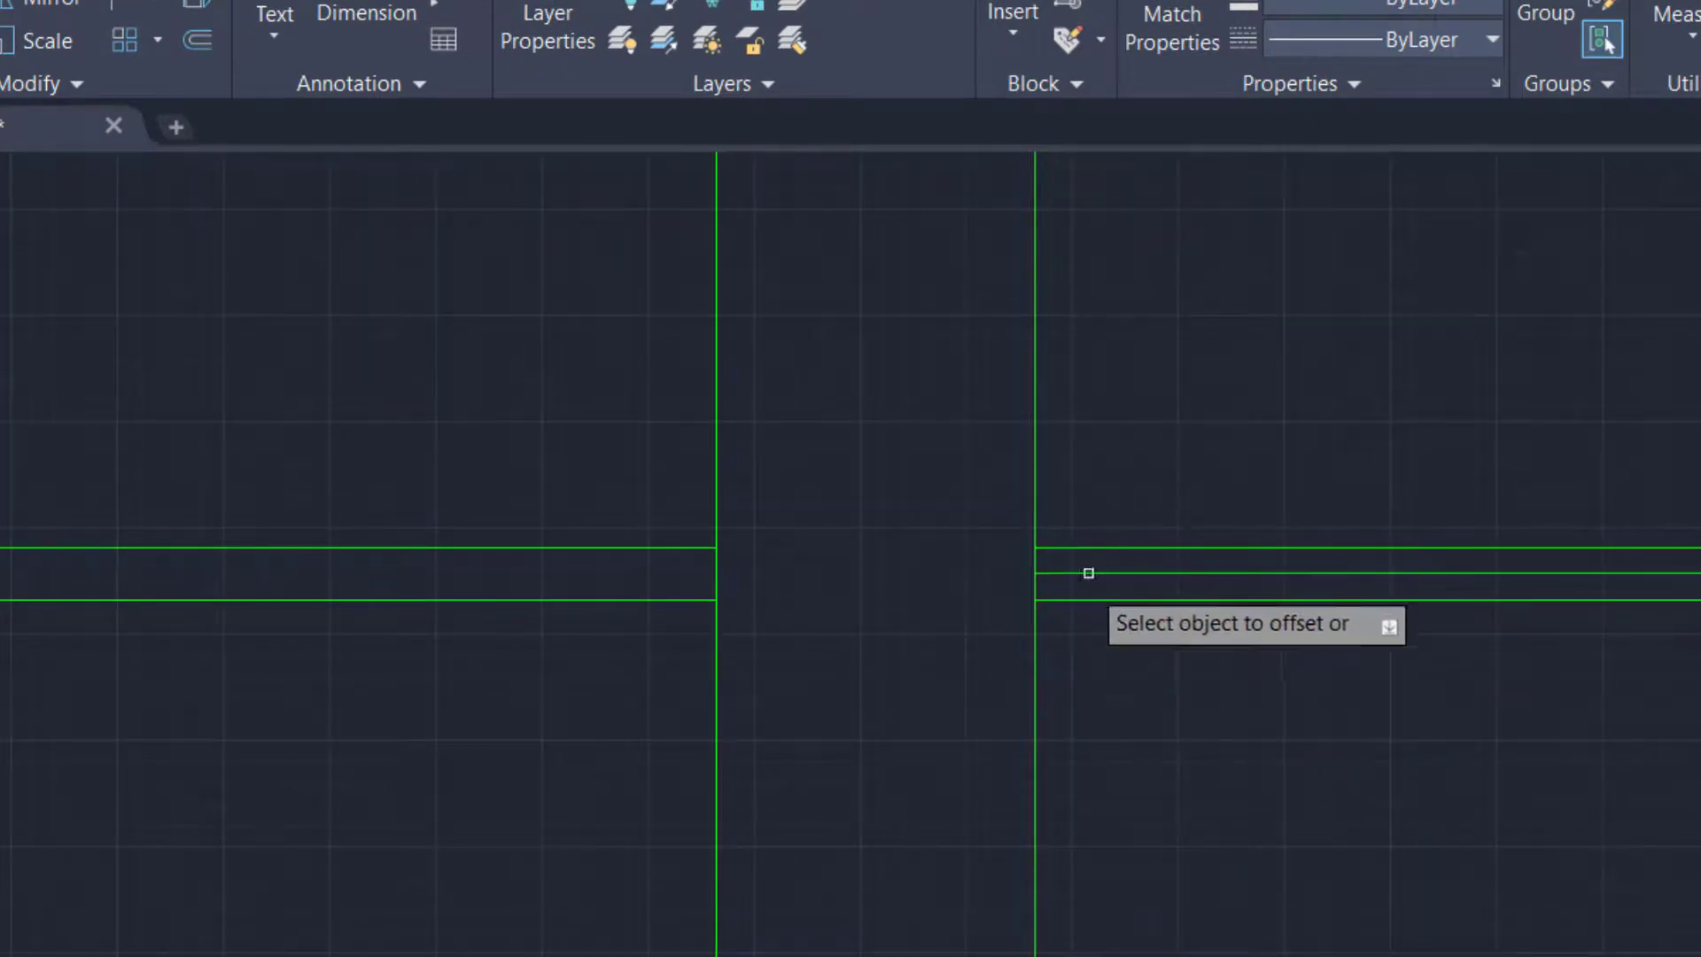
scroll(1076, 593, "up", 2)
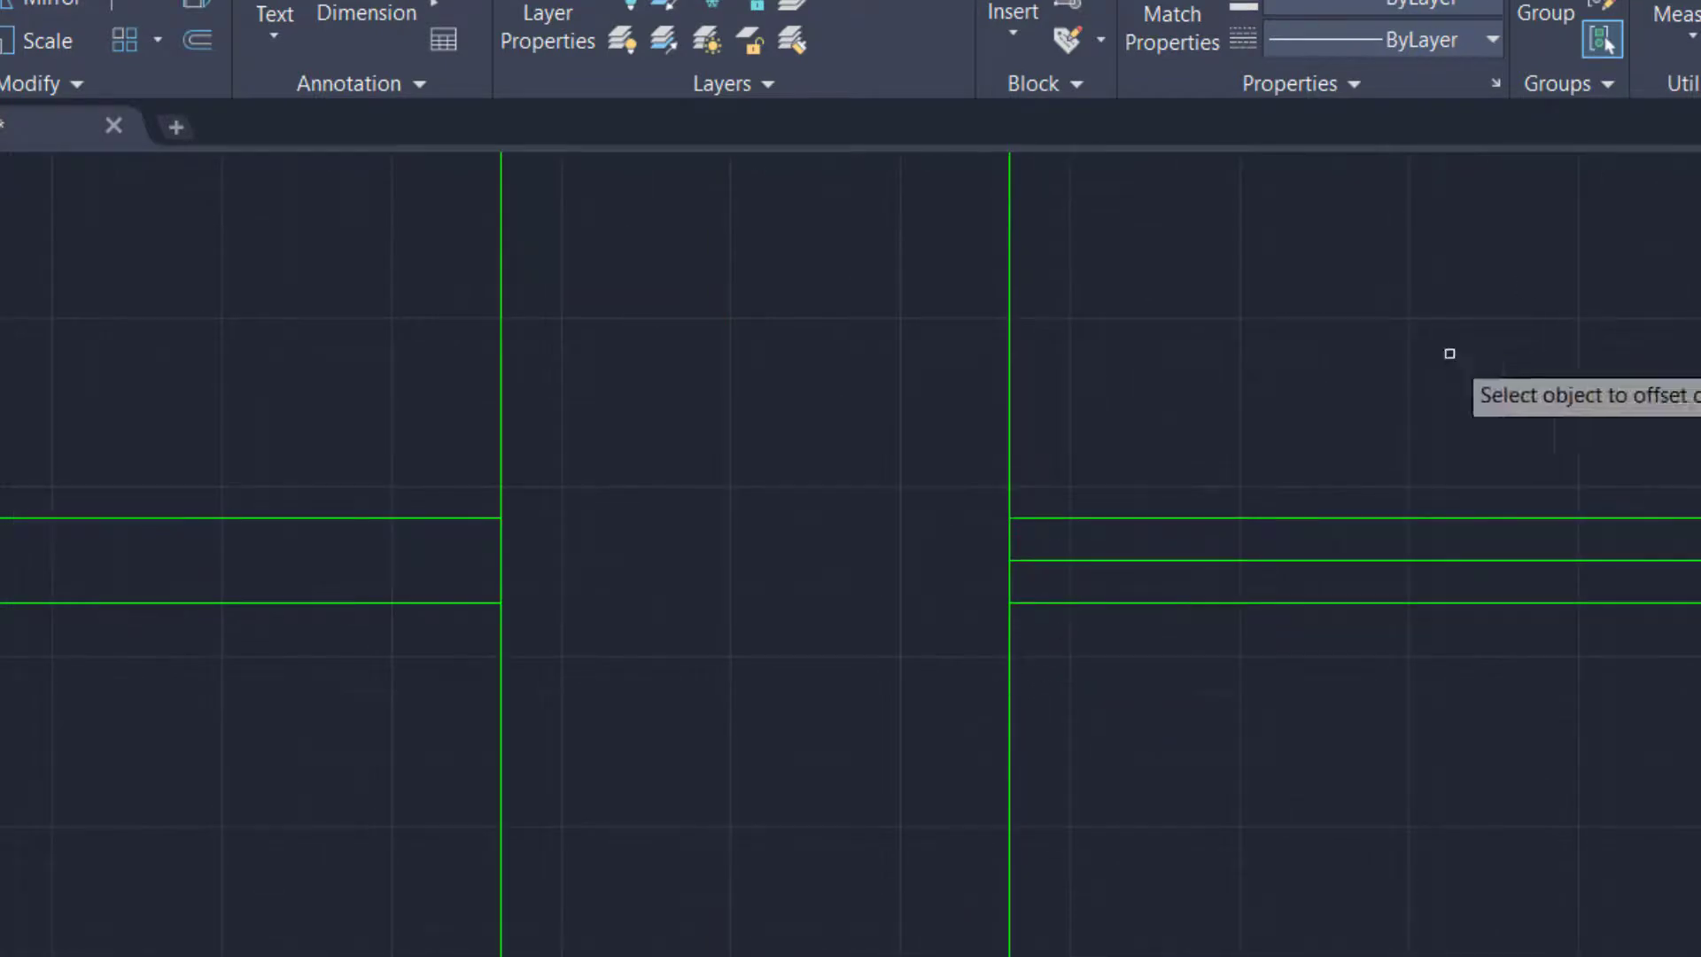
key("Escape")
type("EX")
key("Return")
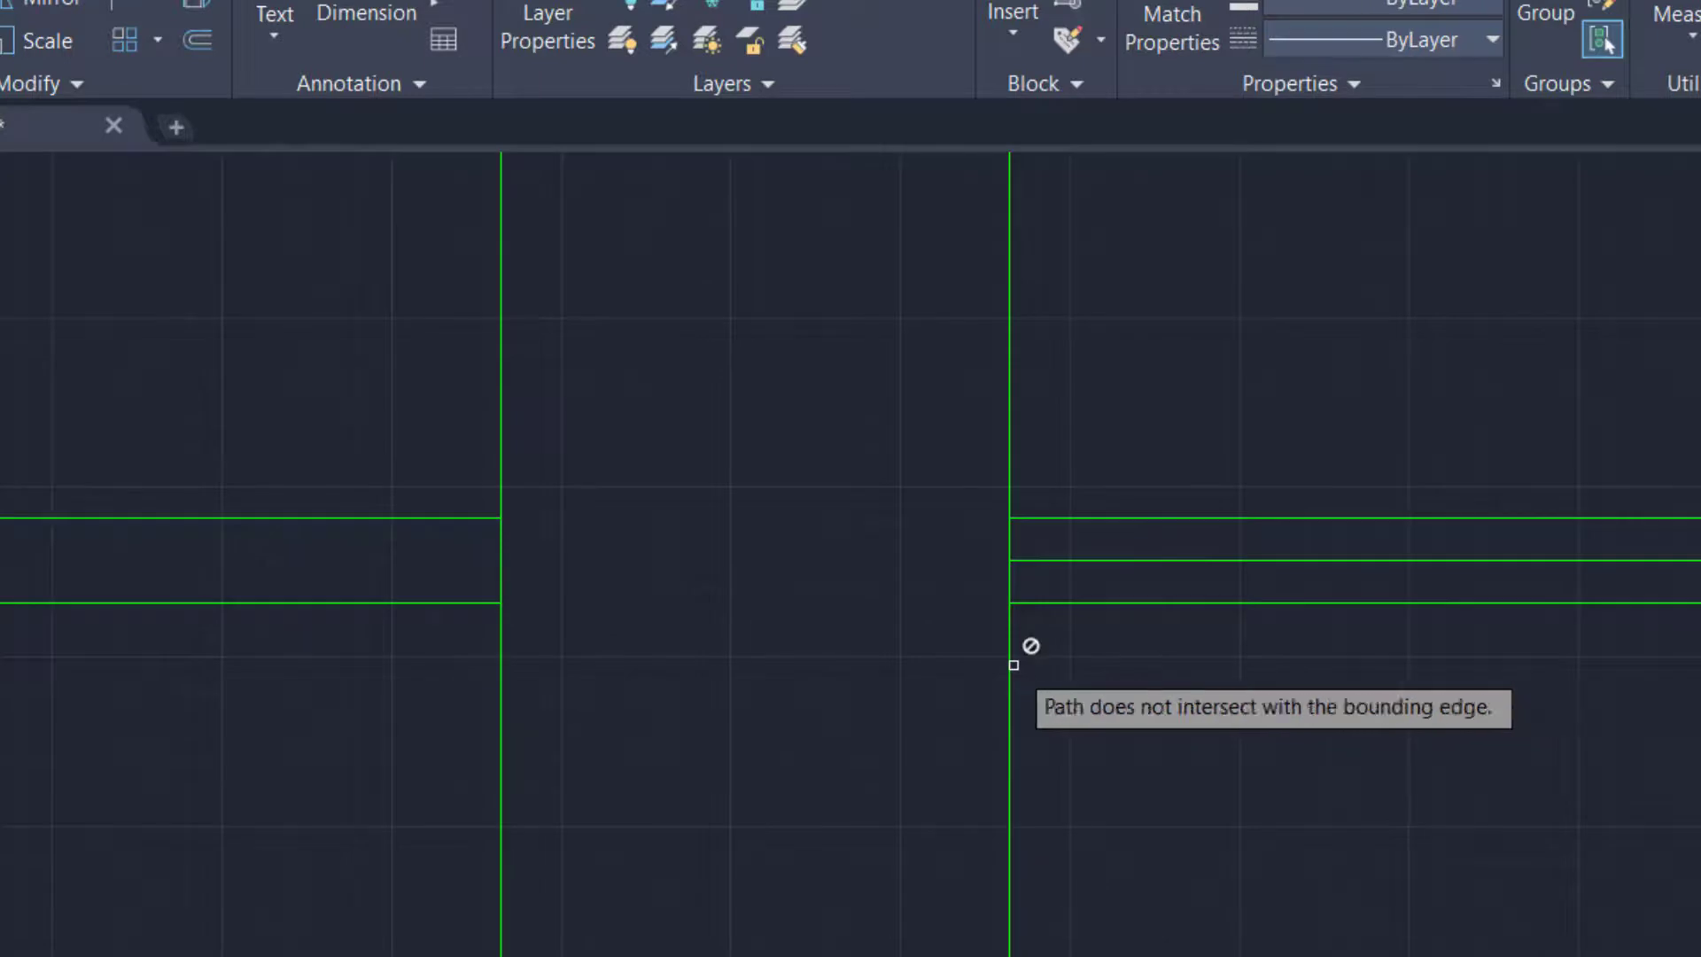
scroll(1010, 691, "down", 6)
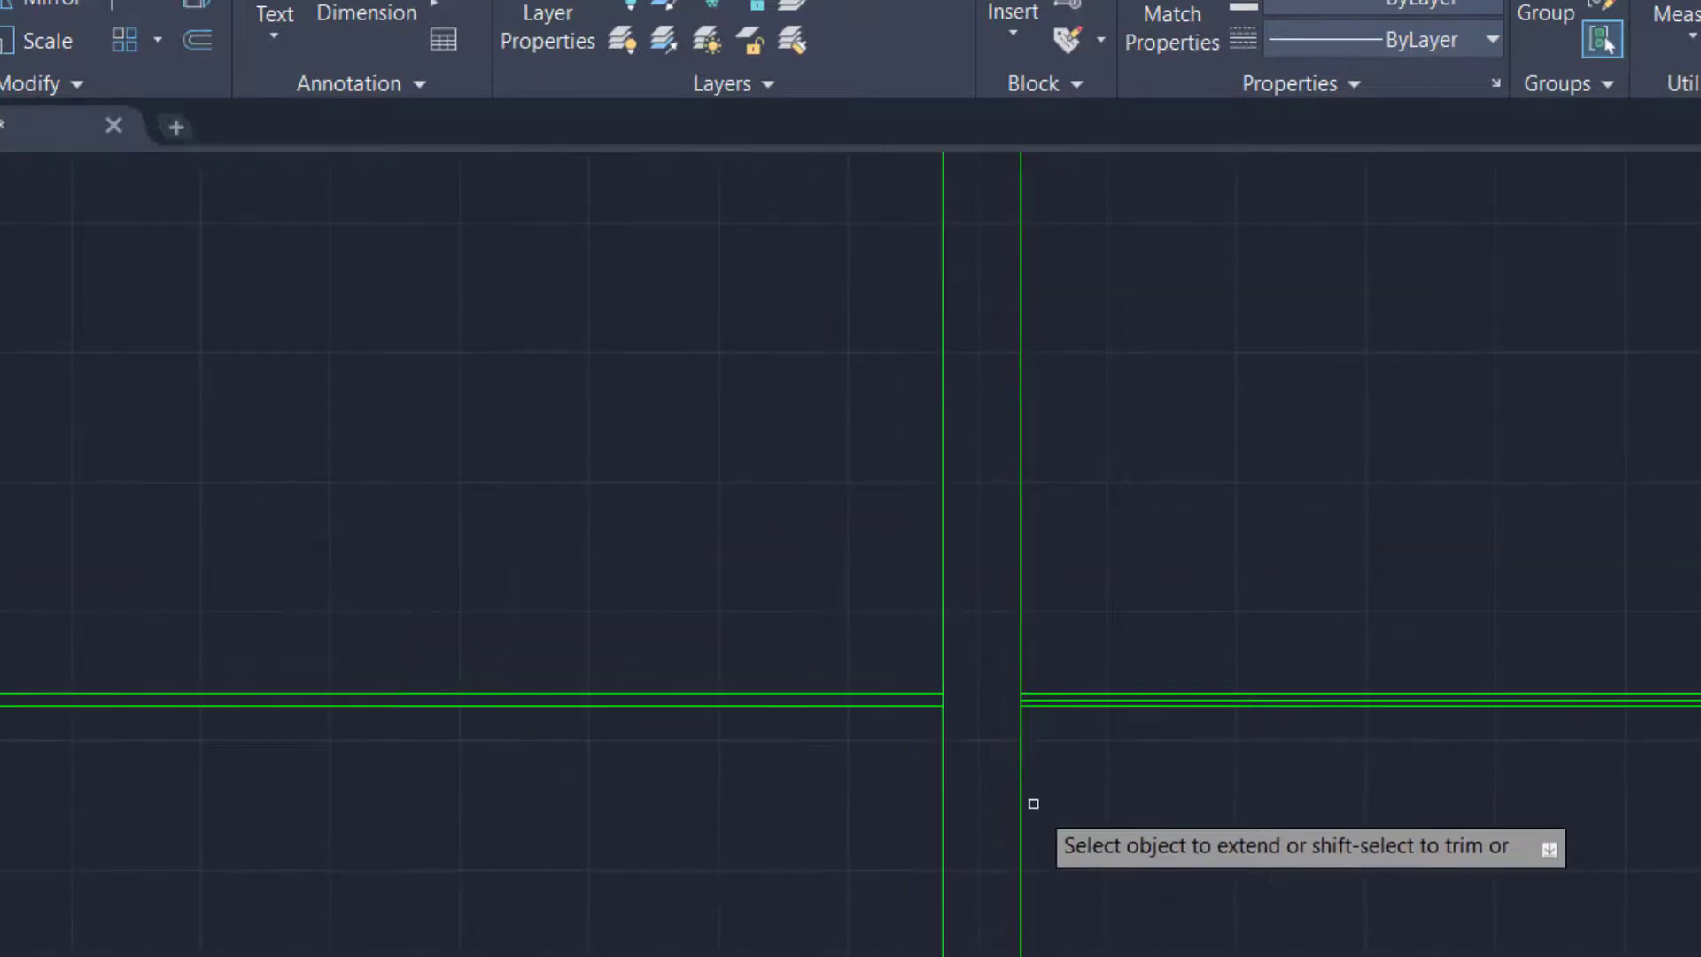
key("Escape")
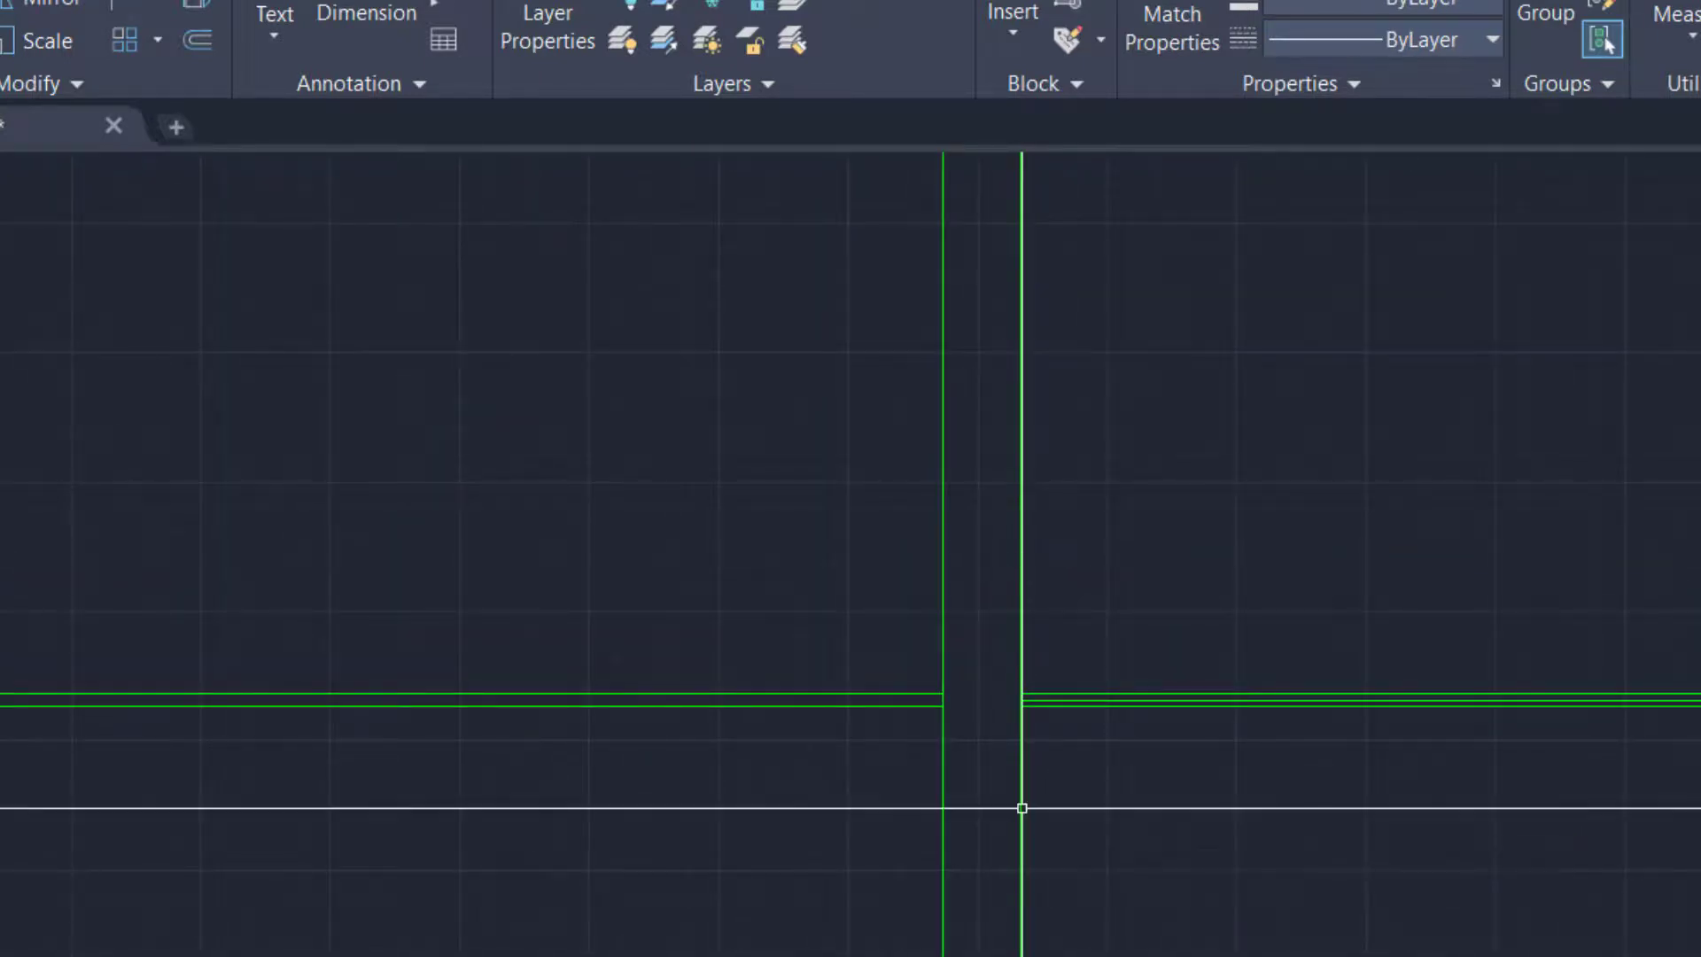
key("Return")
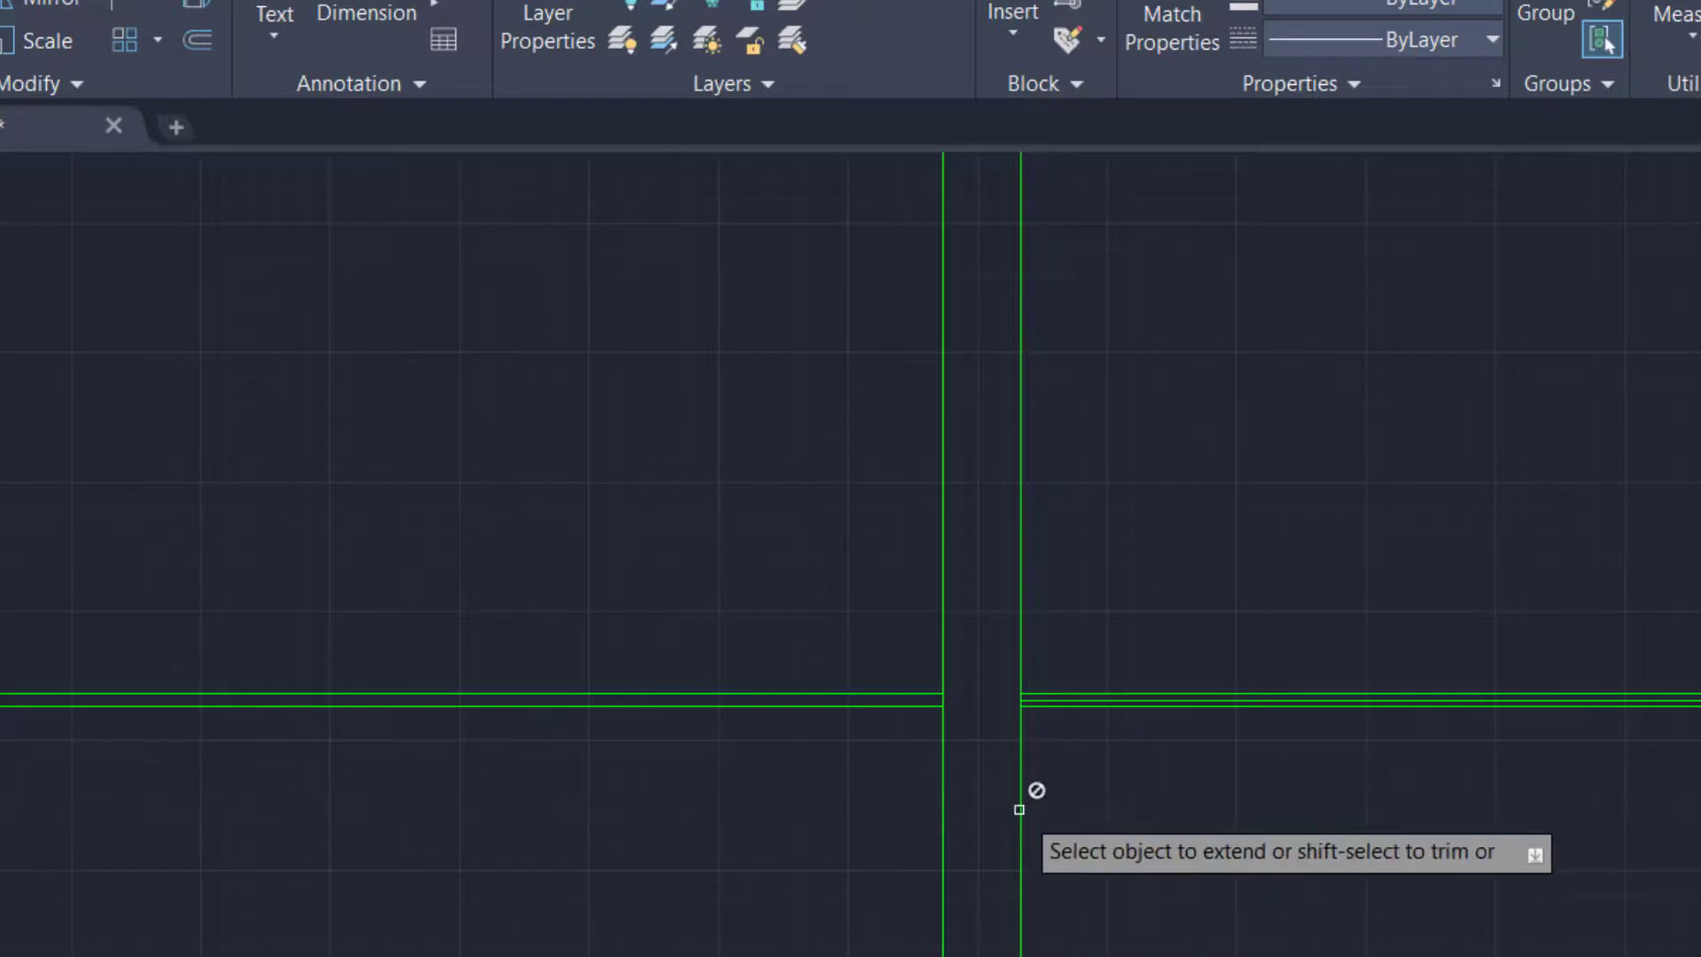
key("Escape")
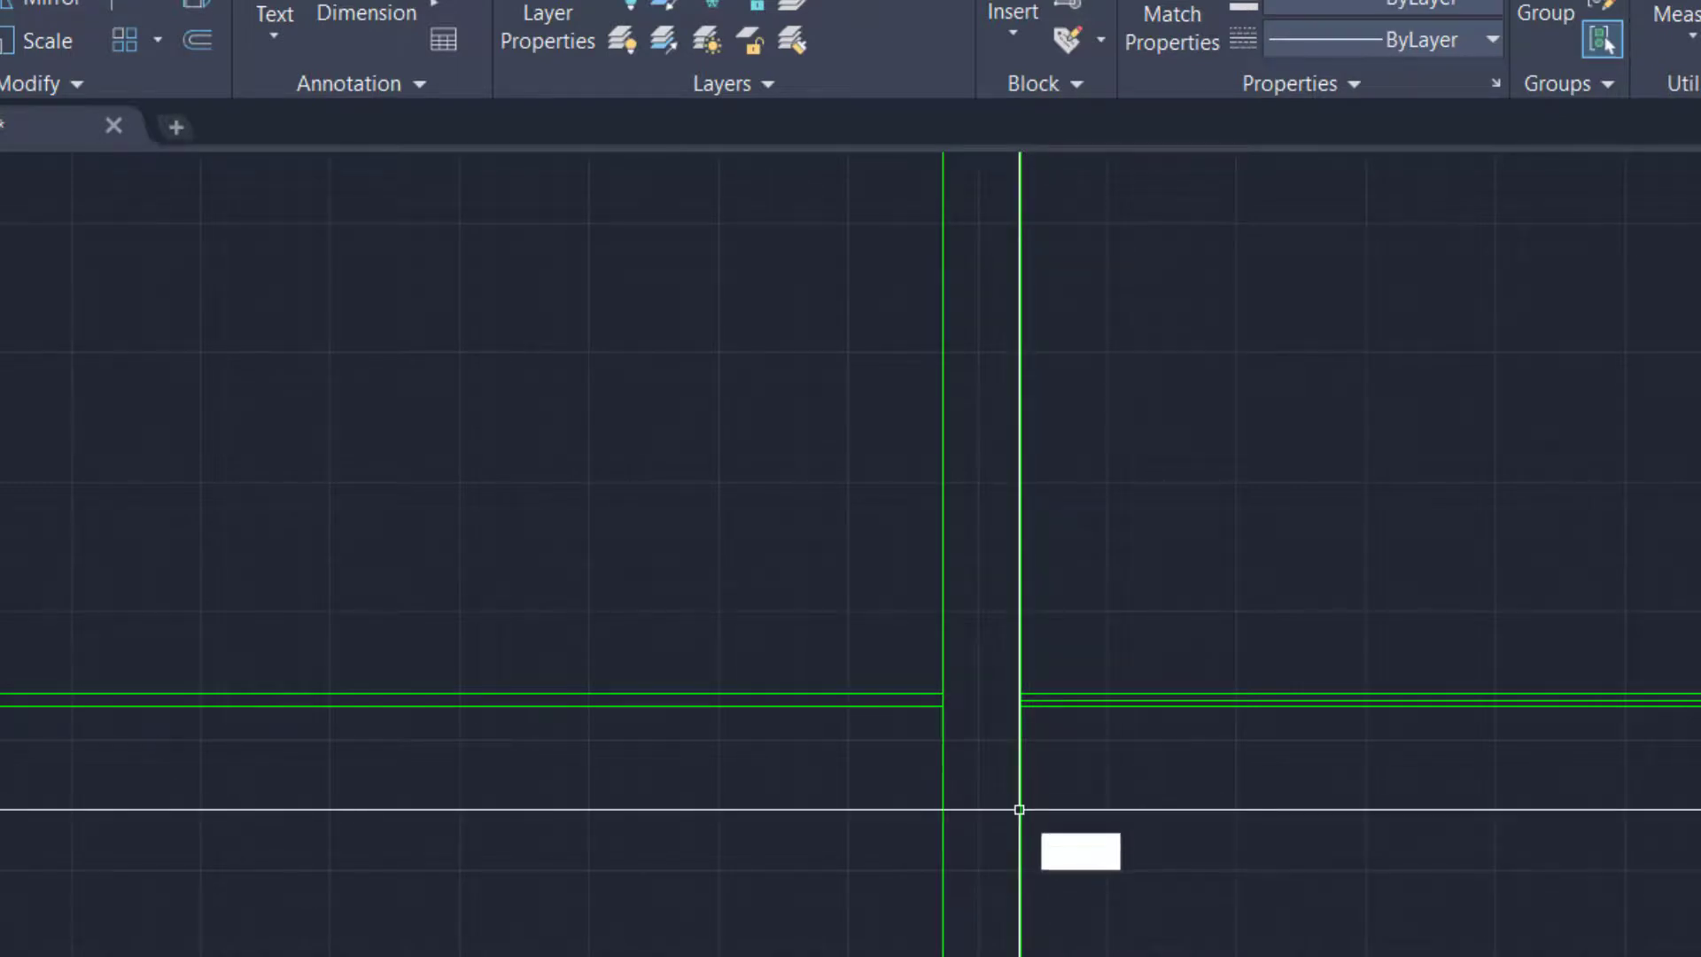
type("EX")
key("Return")
key("Escape")
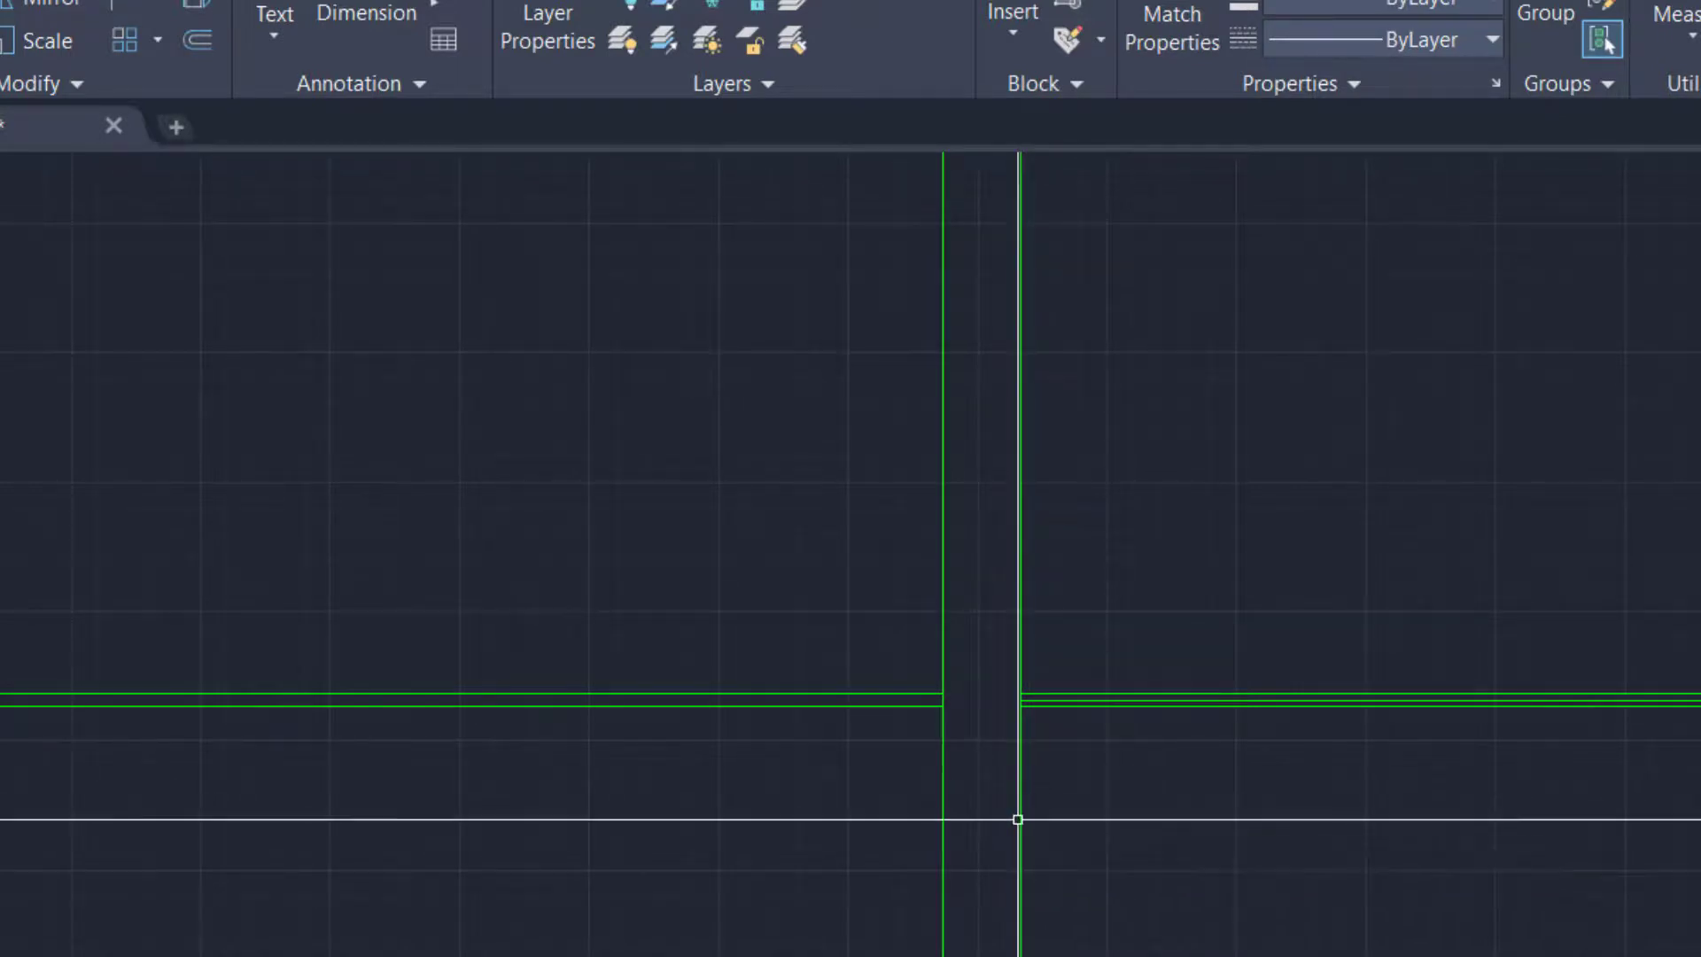
left_click(1023, 855)
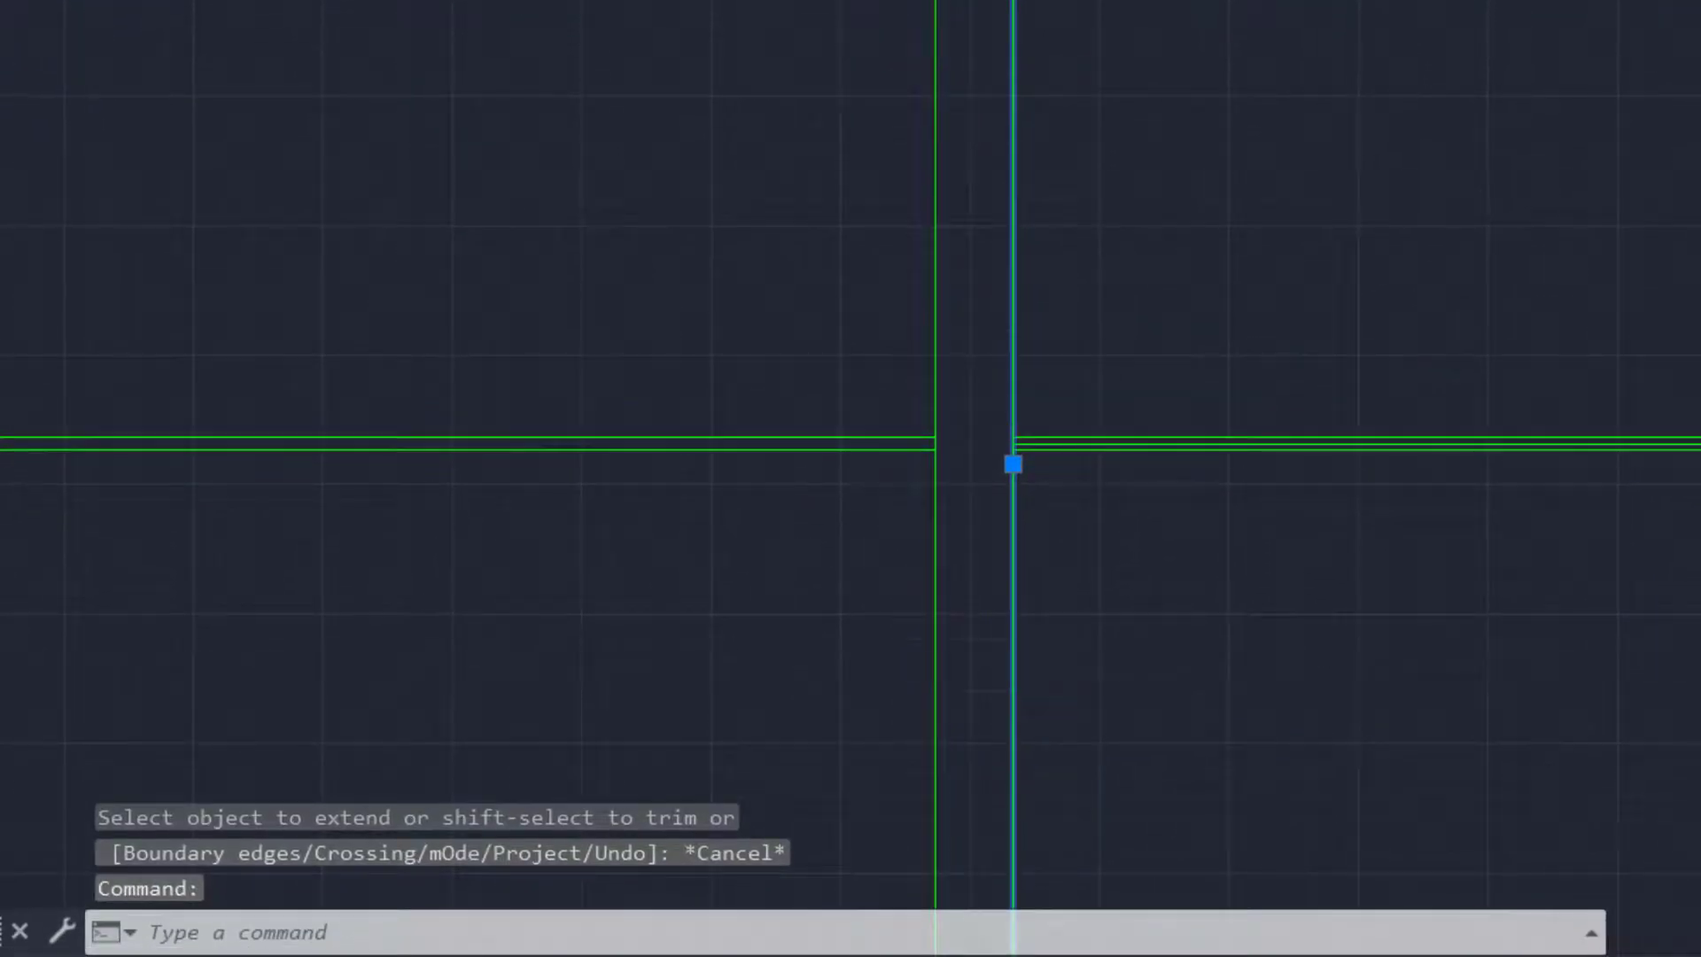
key("Return")
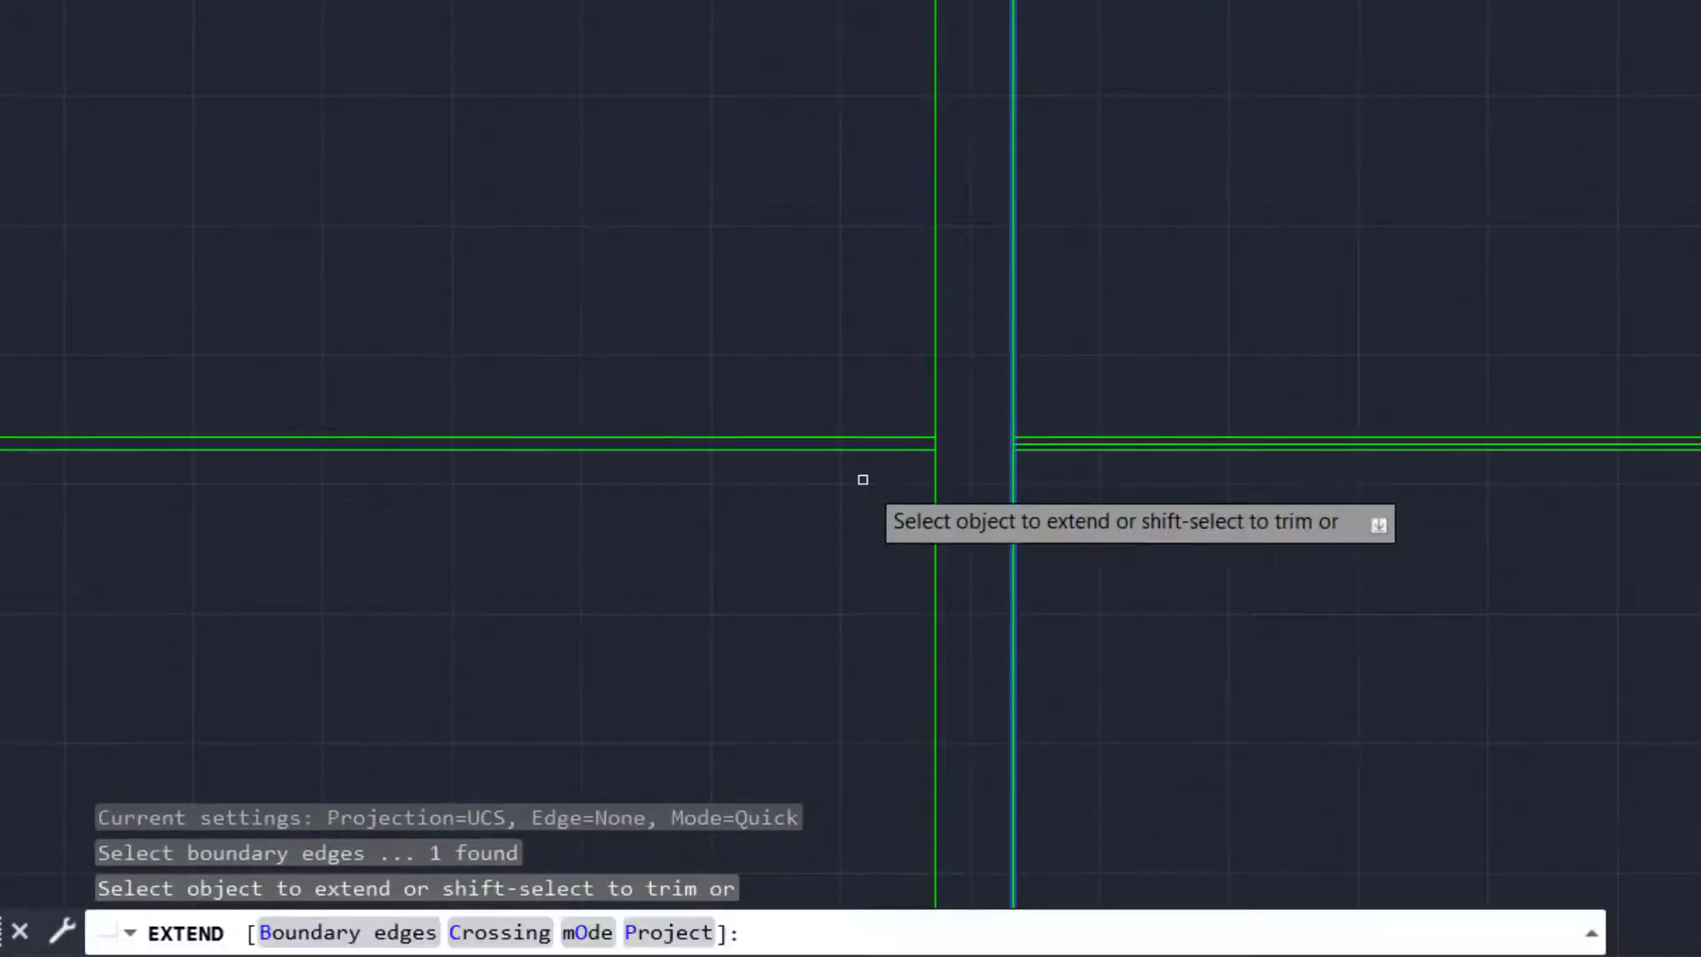
scroll(911, 436, "up", 2)
scroll(893, 453, "up", 2)
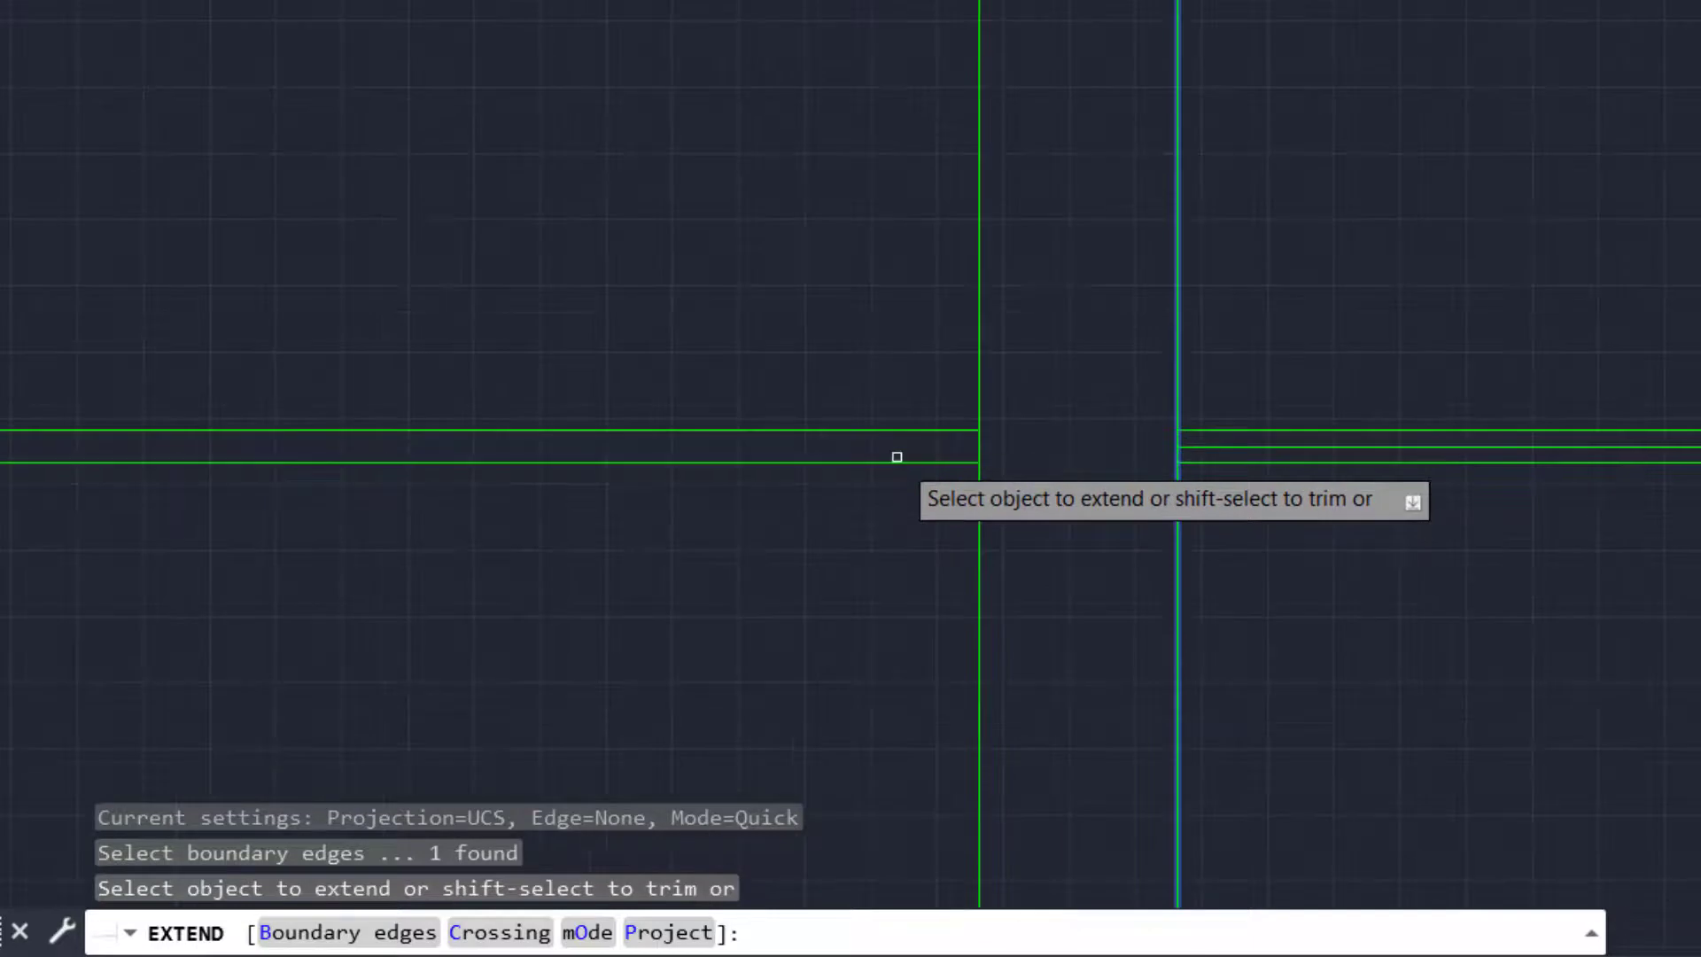
key("Escape")
key("Escape")
Delete the middle line of the right partition, keeping its two outer lines
scroll(1116, 461, "up", 3)
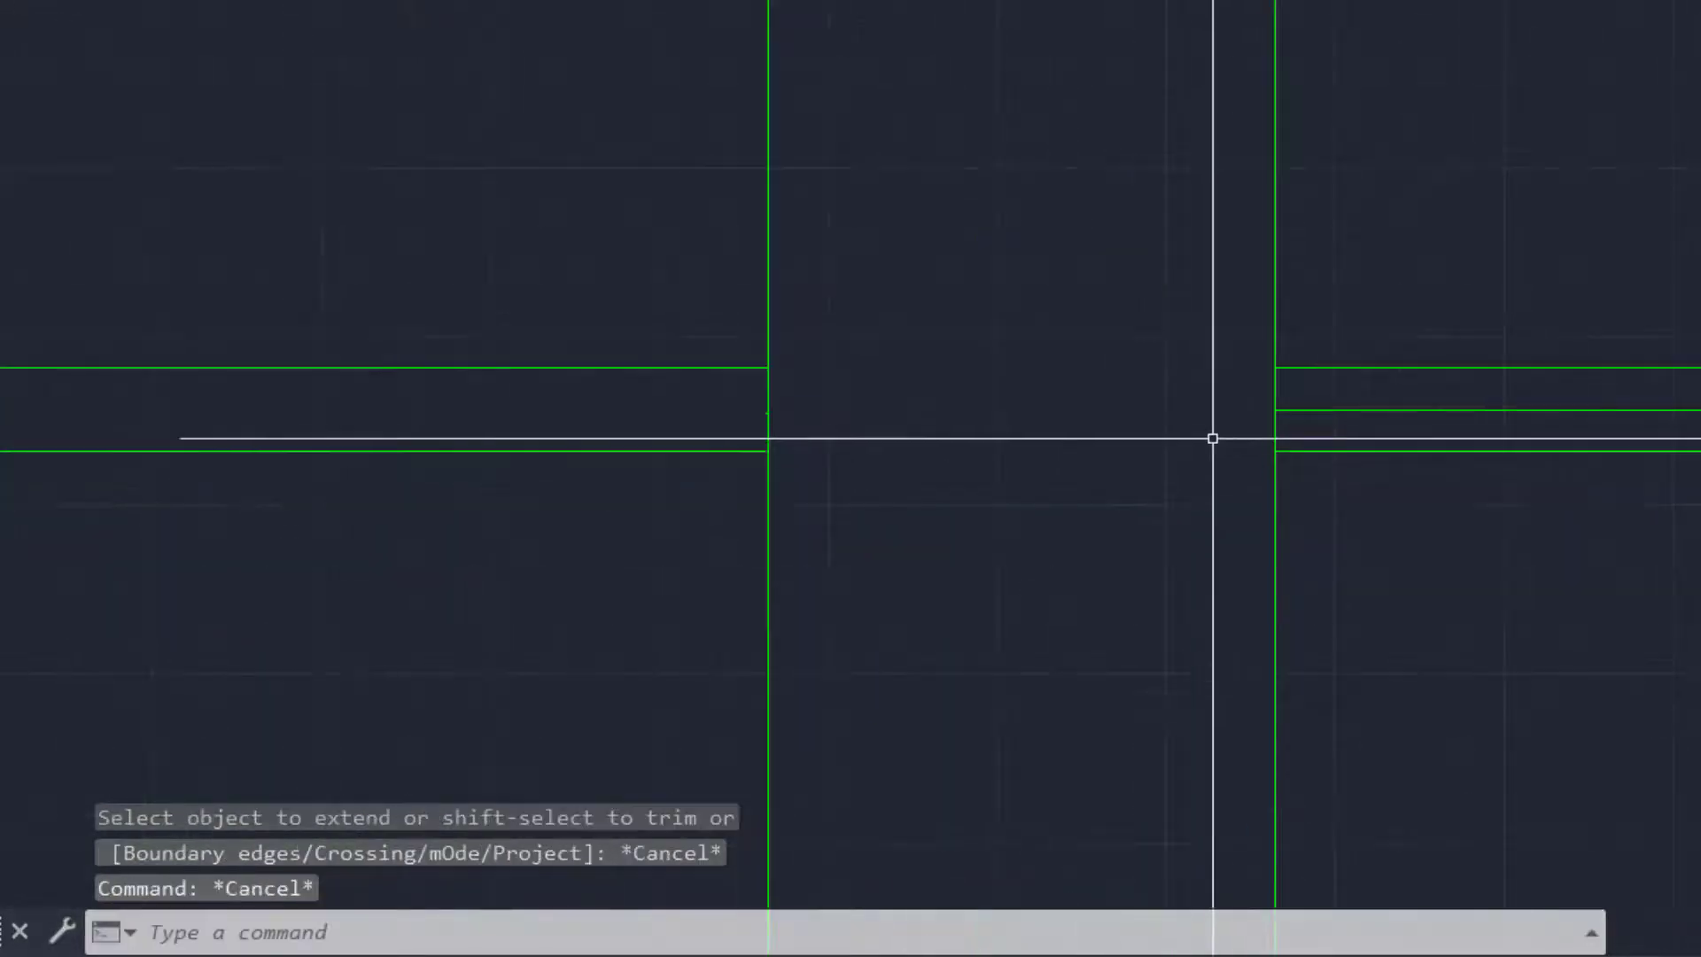
left_click(1310, 408)
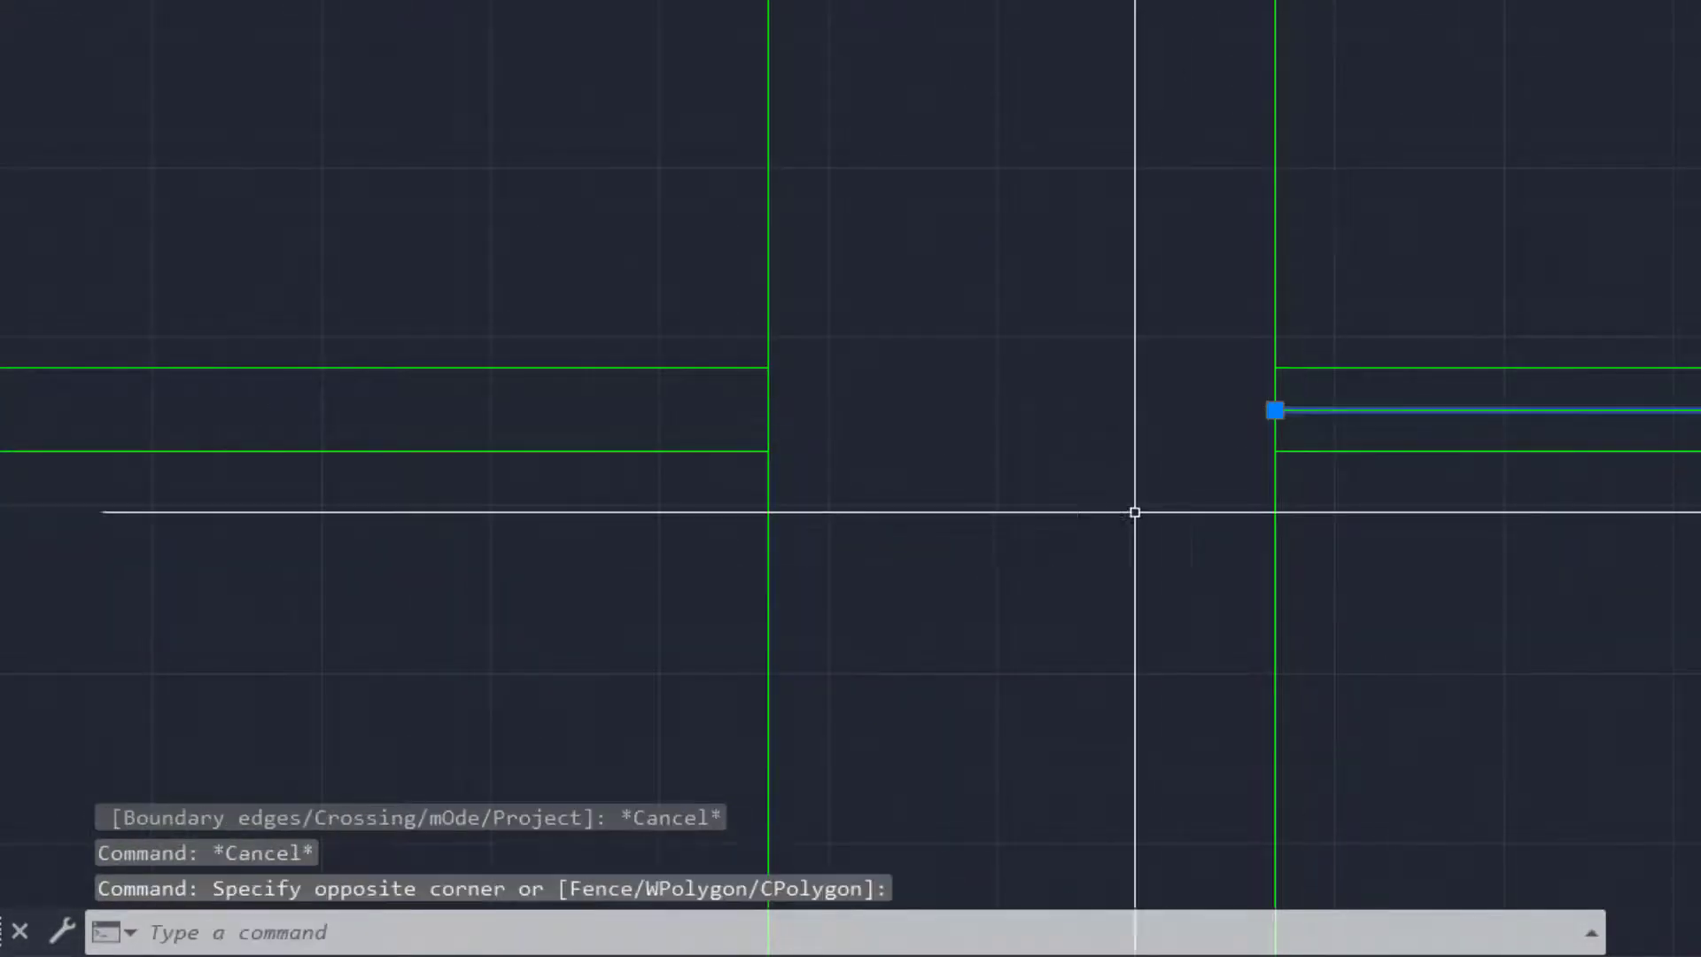
key("Delete")
Examine the reference plan's left partition and the detail where it meets the wall column
scroll(1189, 402, "down", 8)
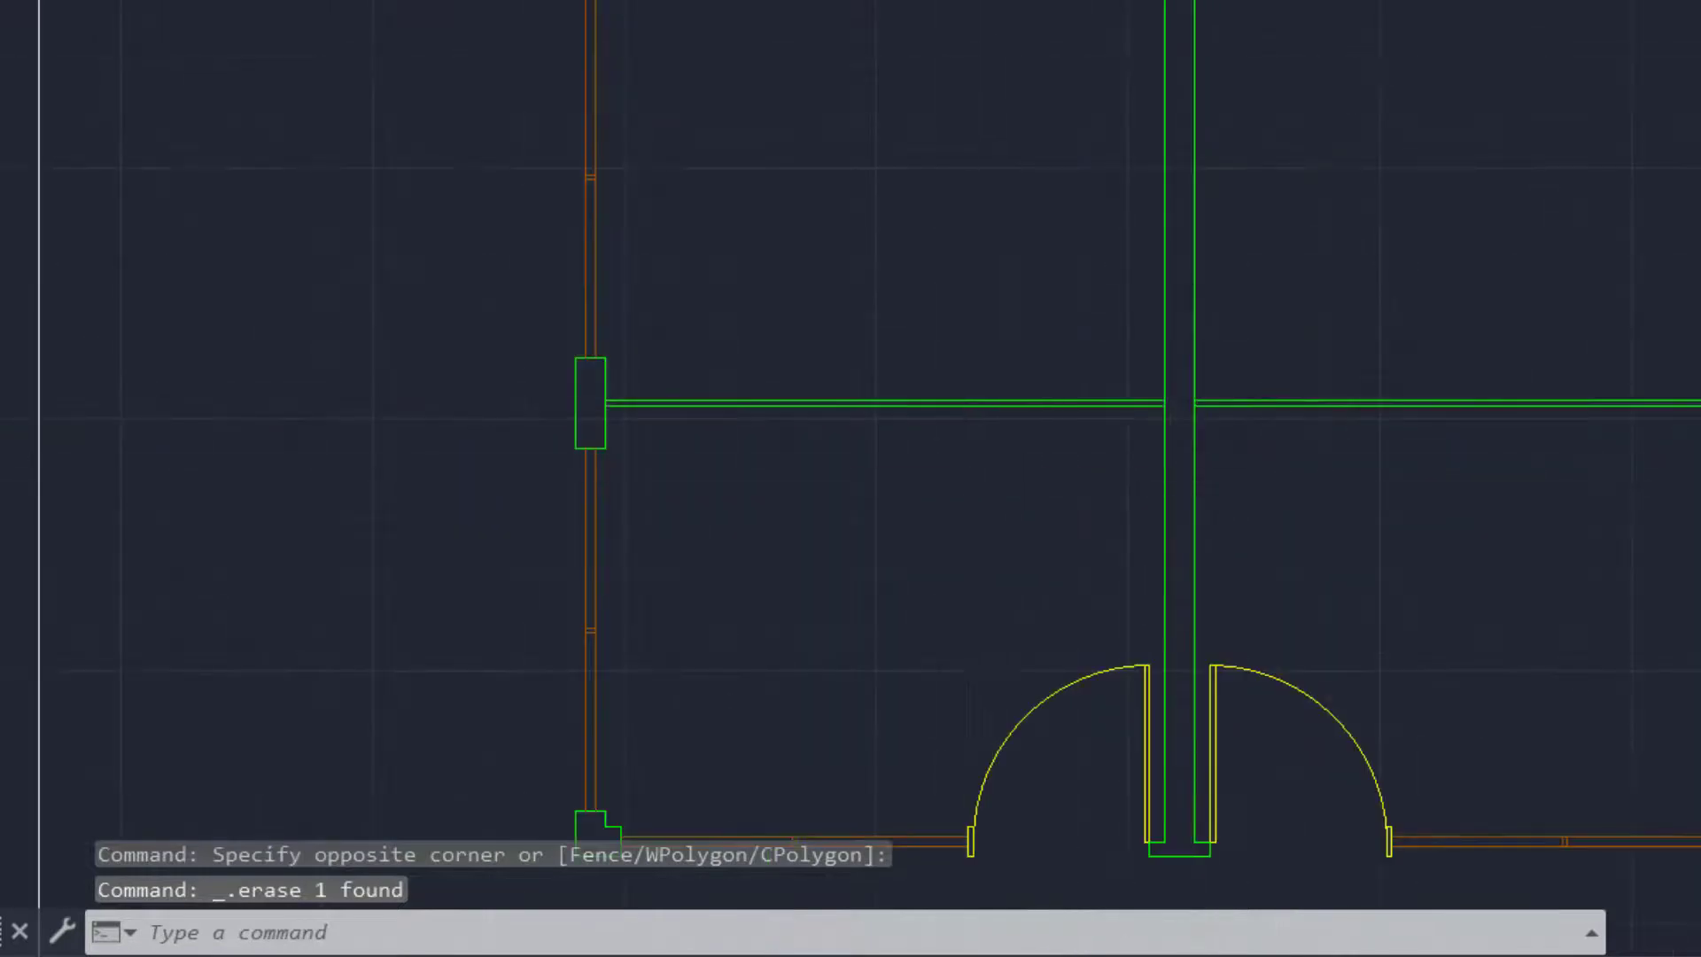
scroll(926, 477, "up", 2)
middle_click_drag(490, 414, 1223, 422)
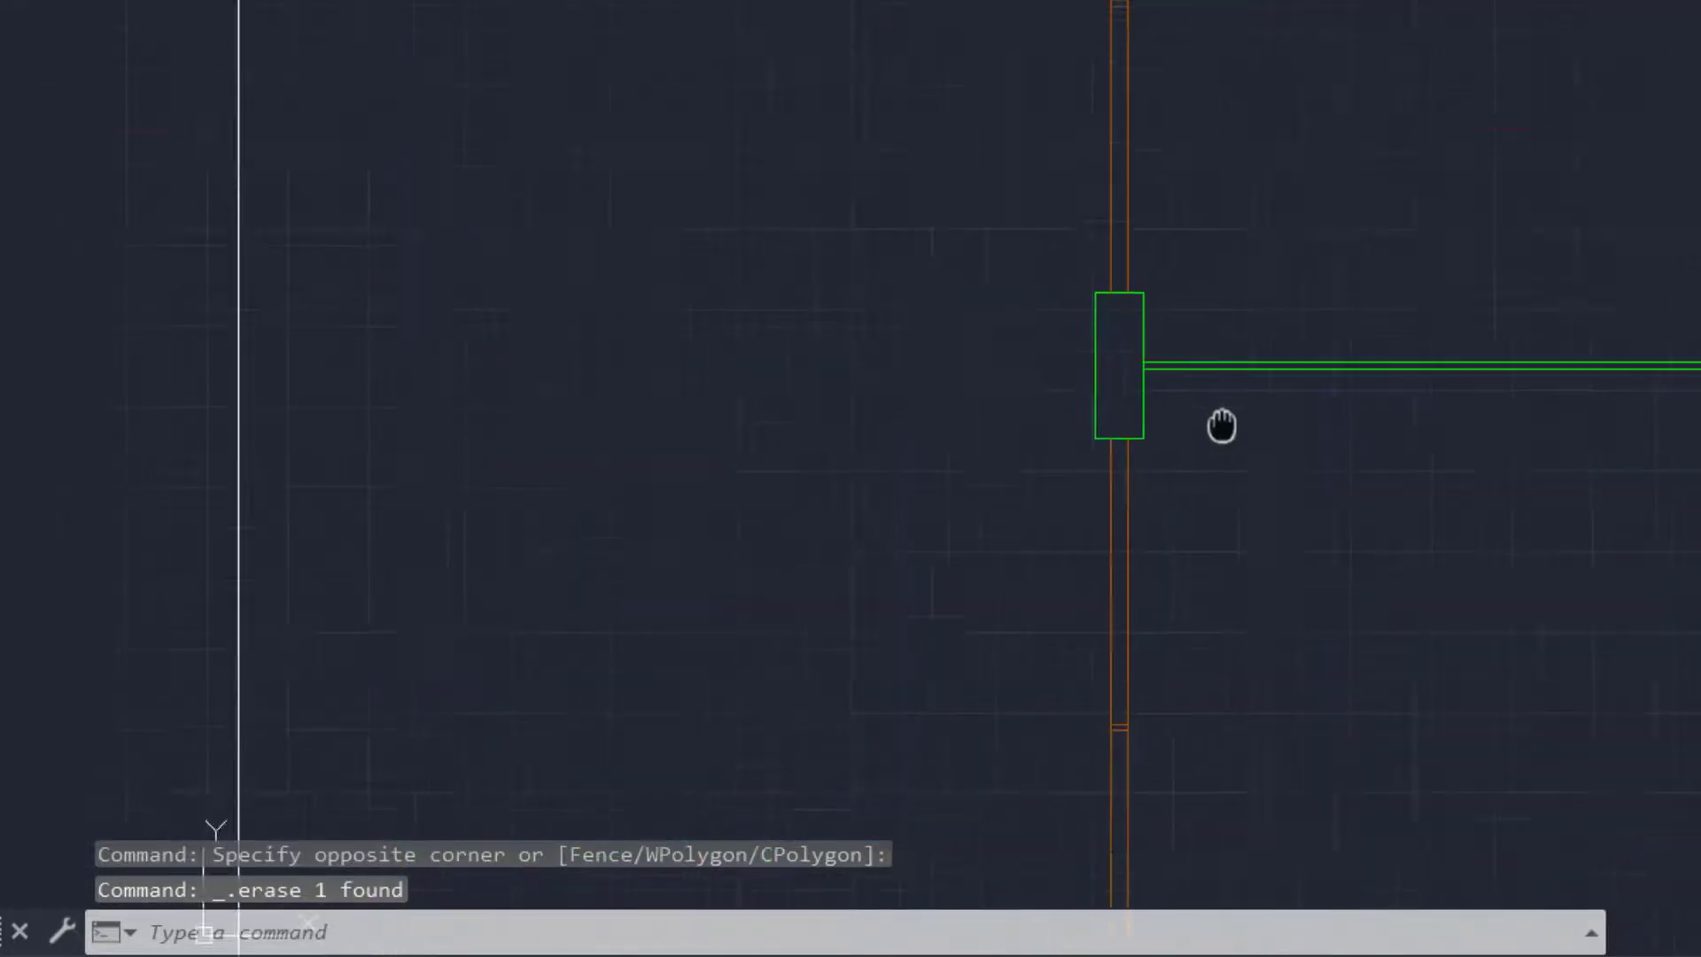
scroll(1223, 422, "down", 8)
scroll(688, 492, "up", 4)
scroll(687, 492, "up", 2)
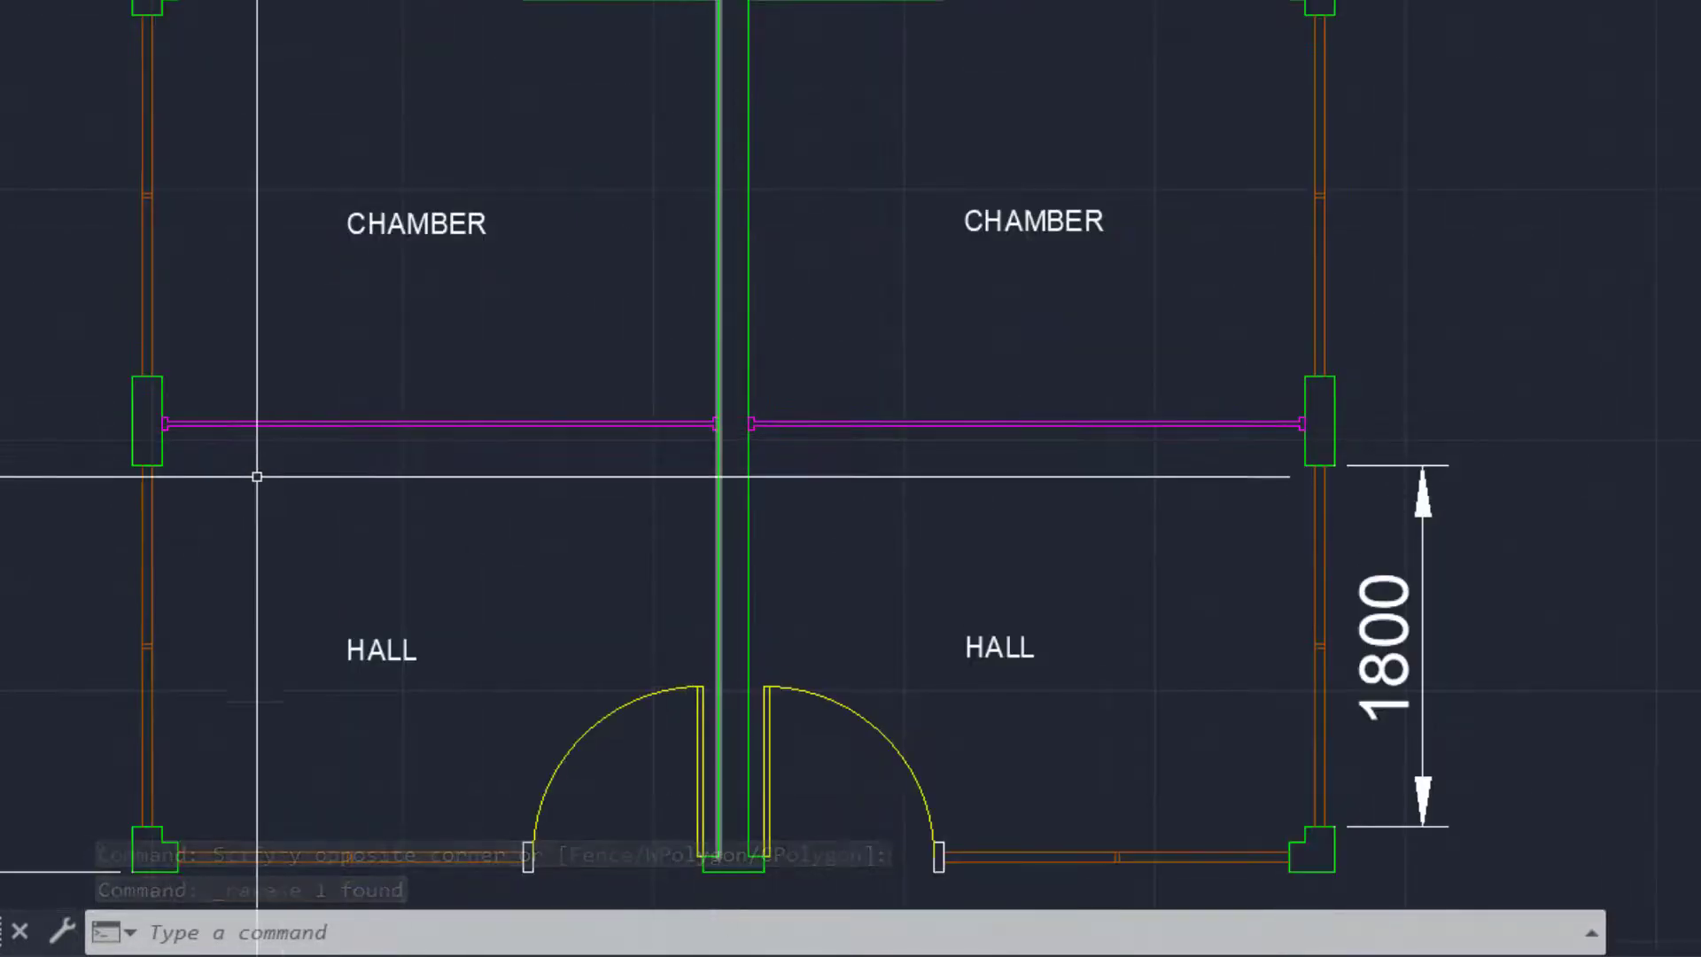
scroll(257, 469, "down", 6)
scroll(1163, 442, "up", 2)
middle_click_drag(911, 464, 1504, 405)
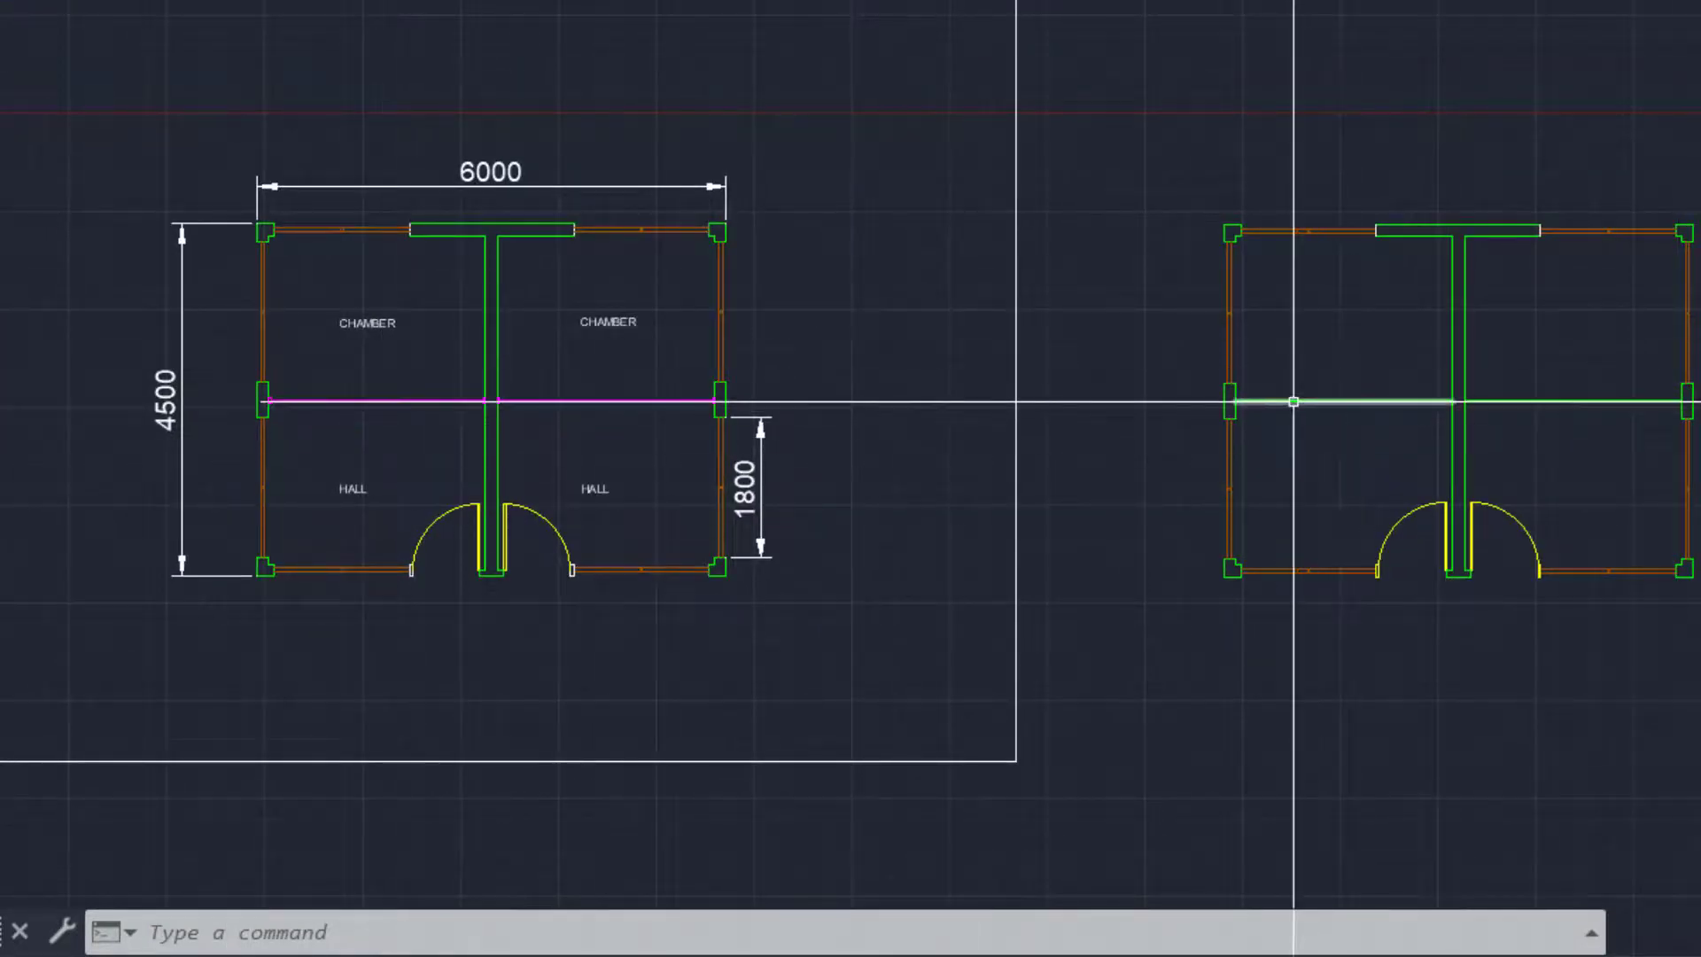
scroll(1015, 447, "up", 2)
middle_click_drag(399, 446, 1276, 386)
scroll(858, 383, "up", 2)
scroll(607, 273, "up", 2)
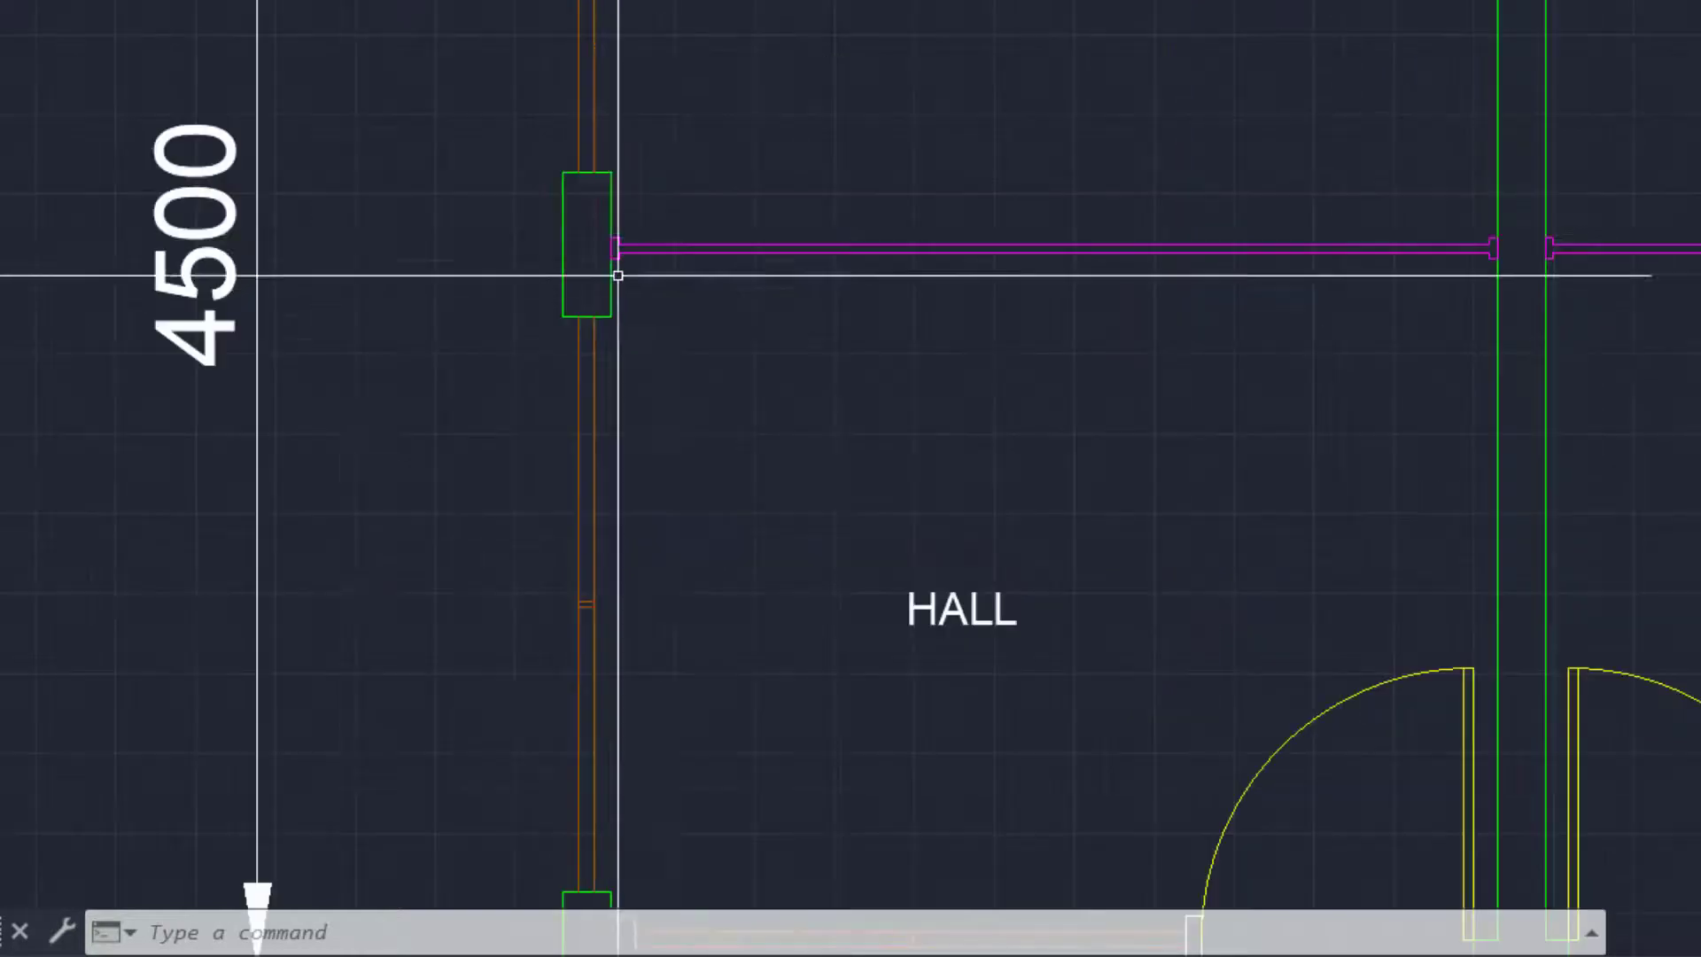
scroll(638, 228, "up", 2)
scroll(574, 245, "up", 4)
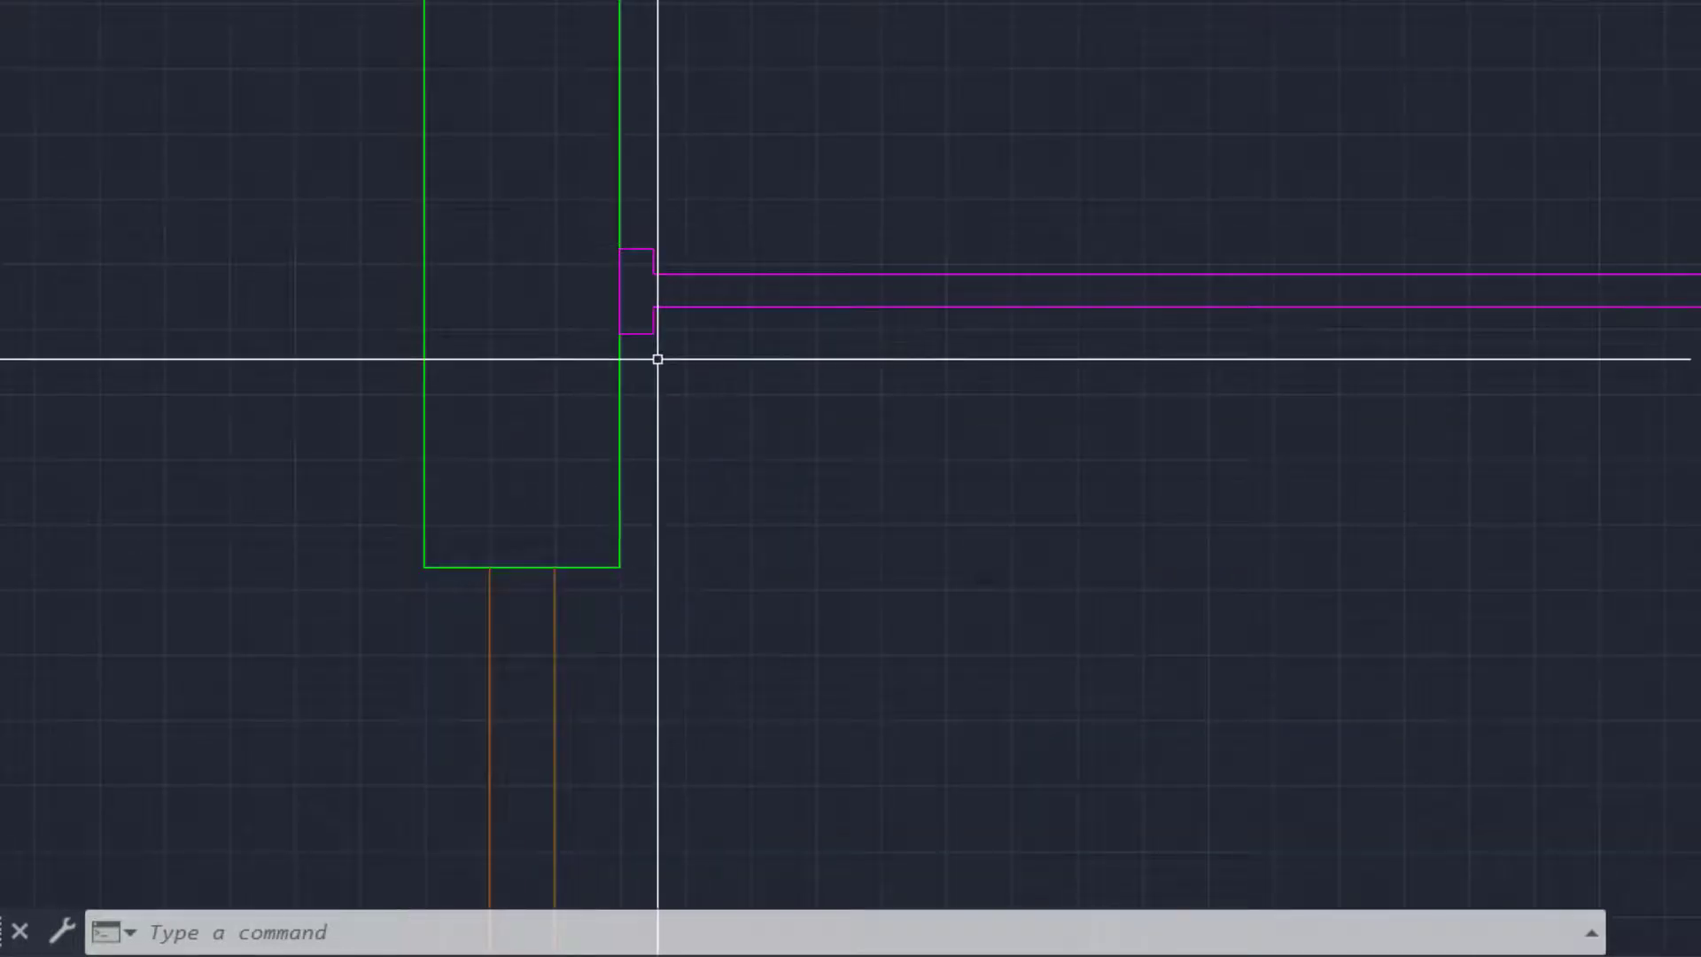
scroll(638, 260, "up", 2)
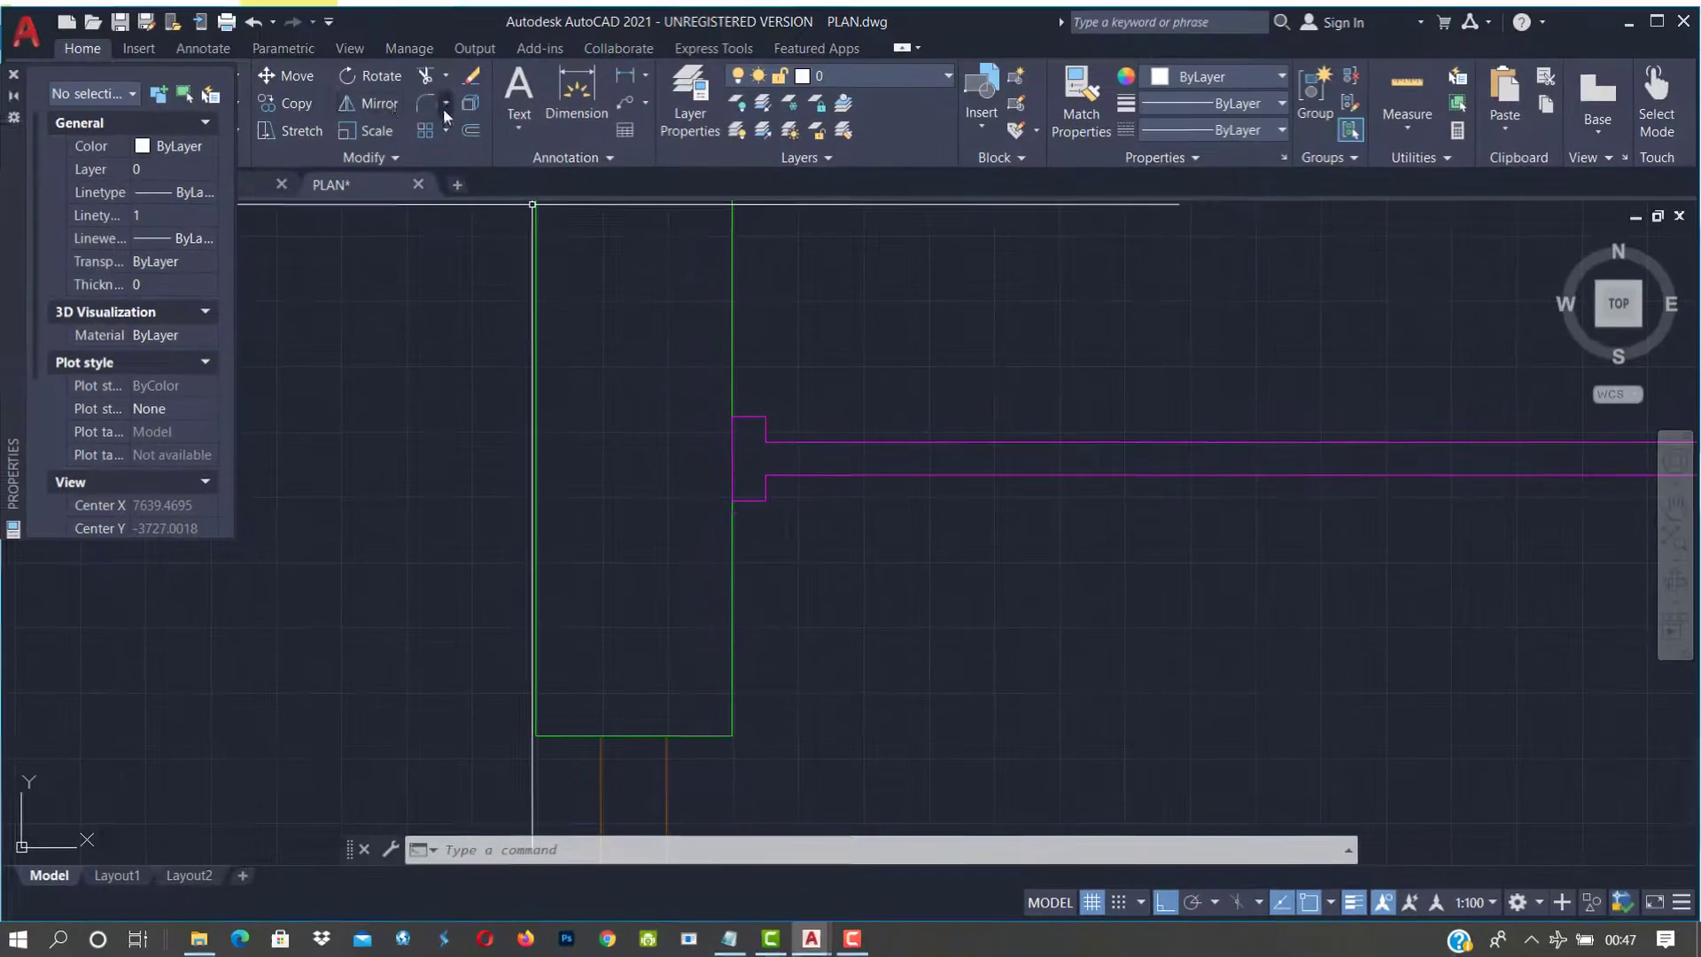
Measure the horizontal width of the end piece on the reference plan's left partition with a linear dimension
left_click(625, 77)
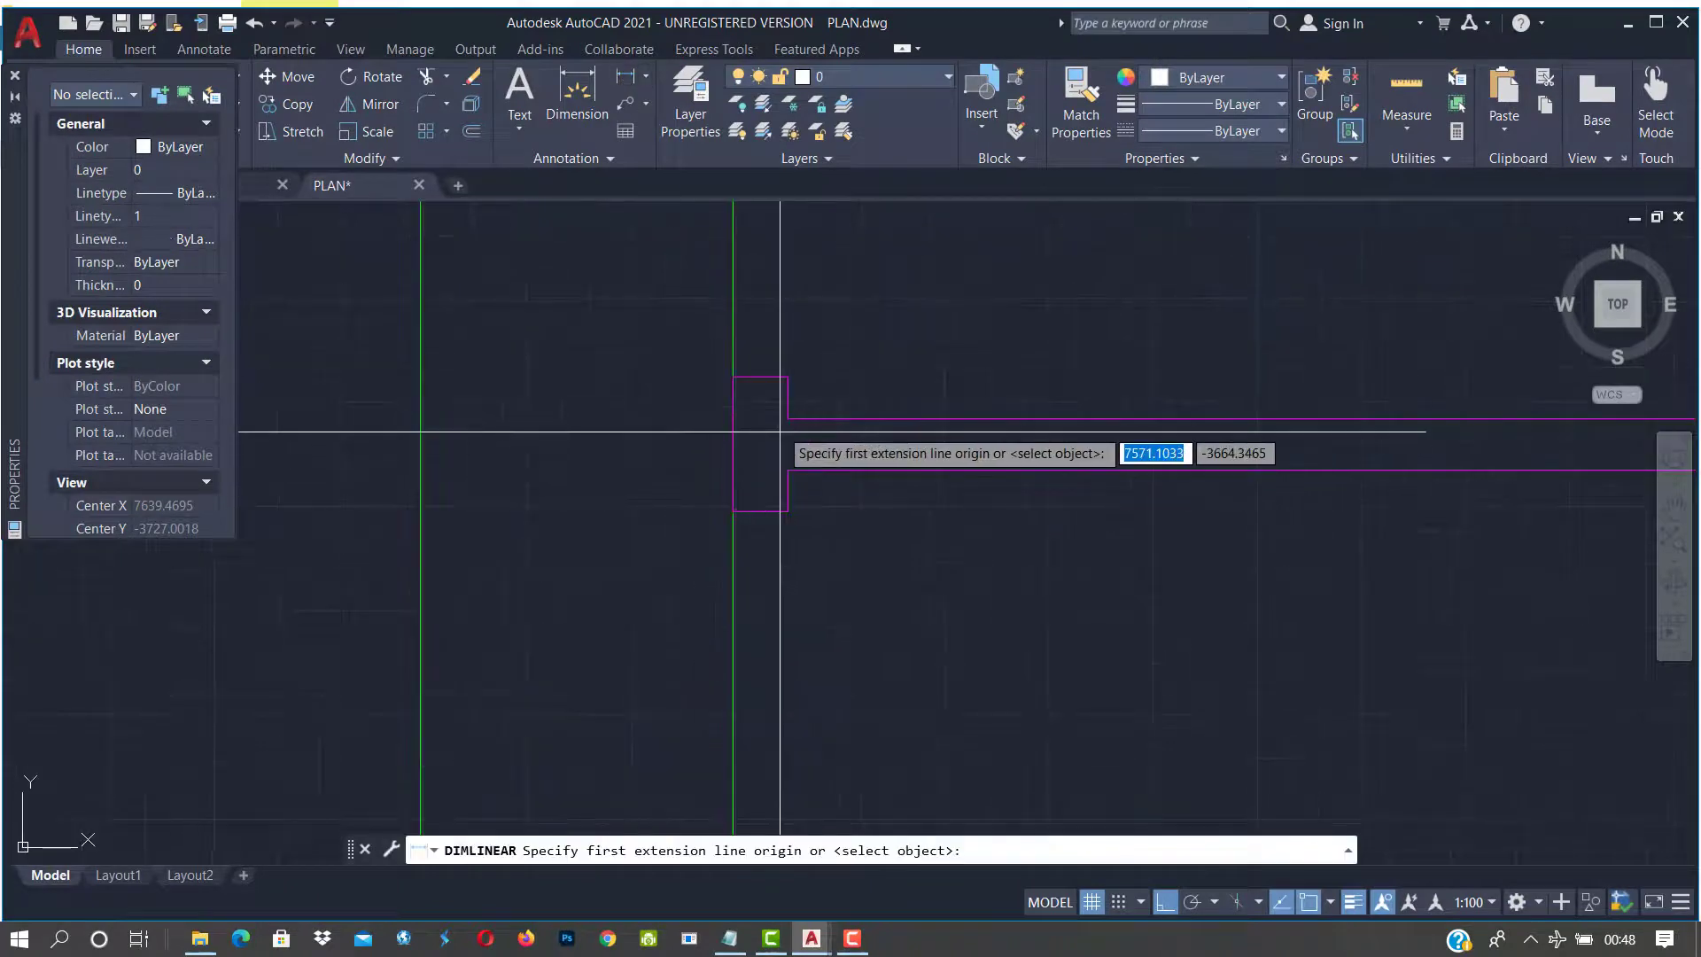
scroll(753, 417, "up", 2)
left_click(733, 376)
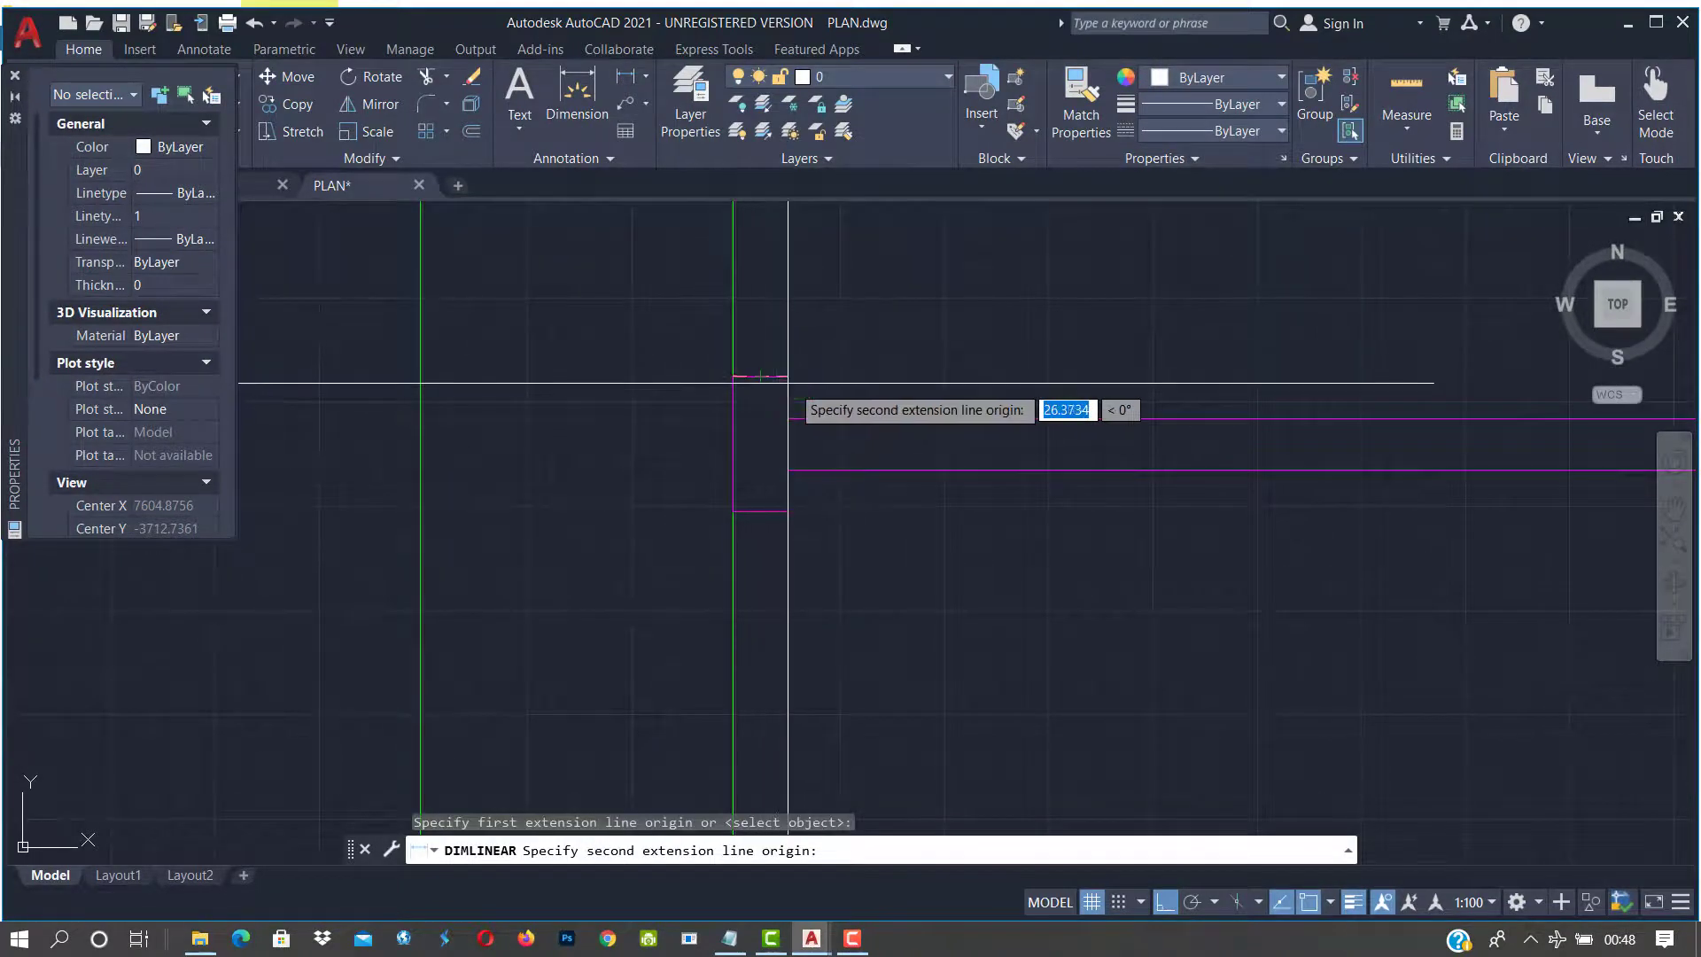
left_click(787, 379)
scroll(778, 344, "down", 3)
scroll(778, 344, "down", 3)
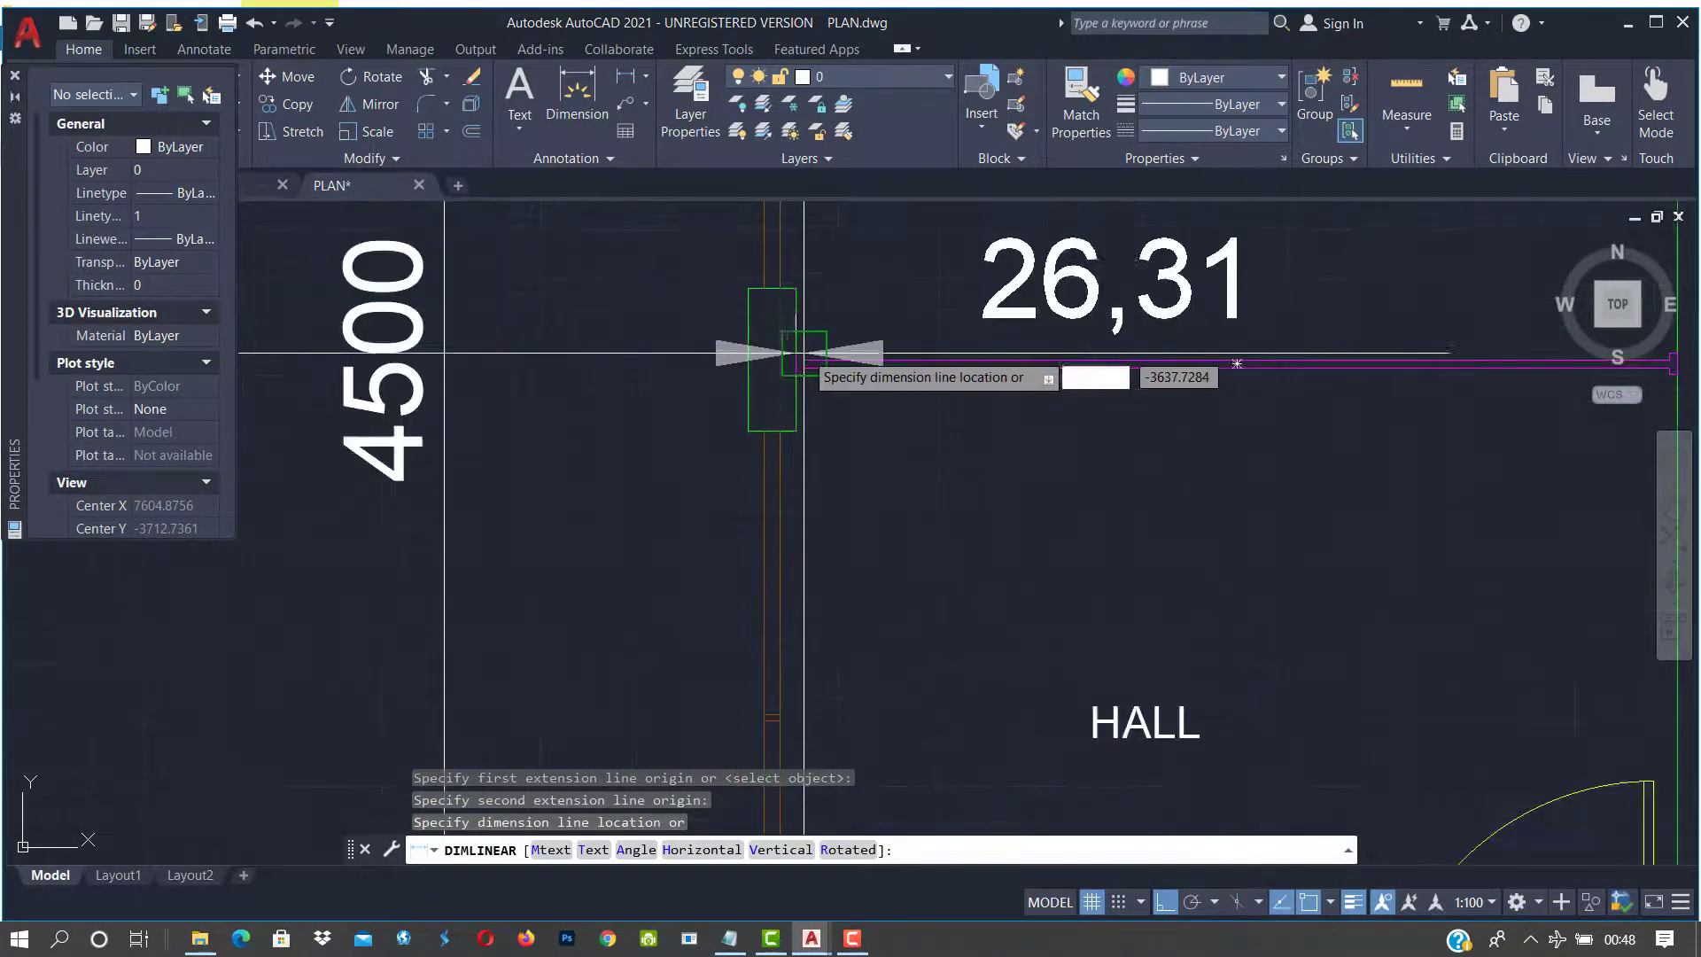
scroll(803, 353, "up", 1)
key("Escape")
scroll(804, 372, "up", 3)
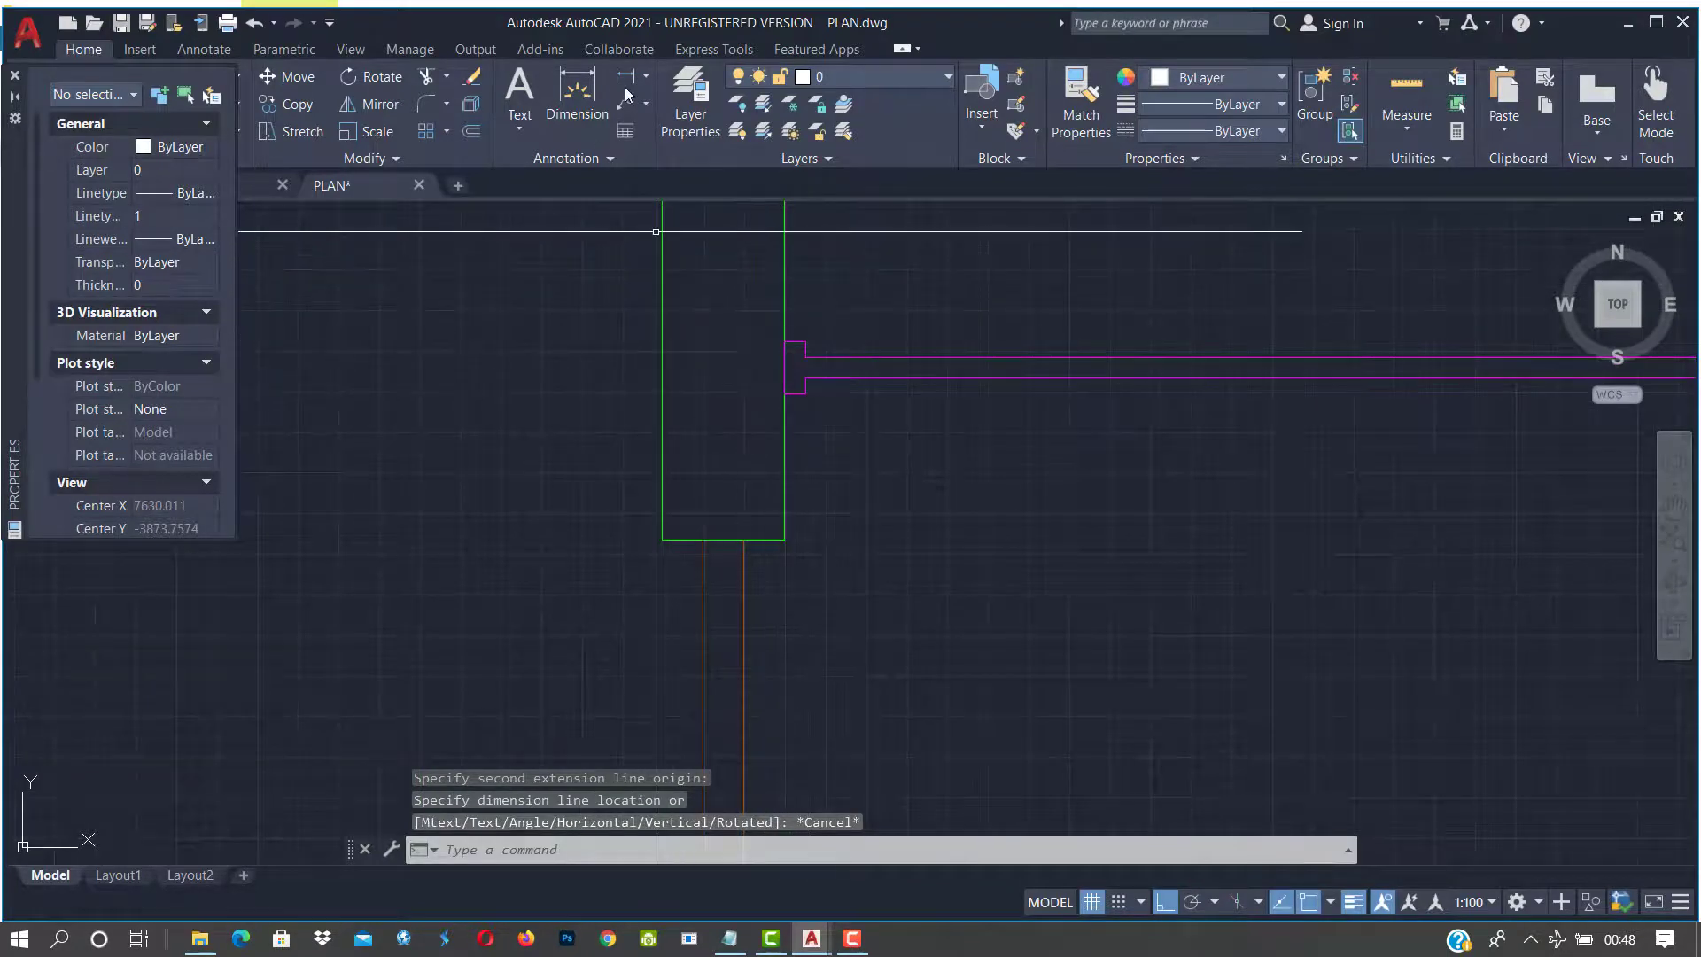
Measure the vertical height of the same partition end piece with a linear dimension
key("Return")
left_click(784, 342)
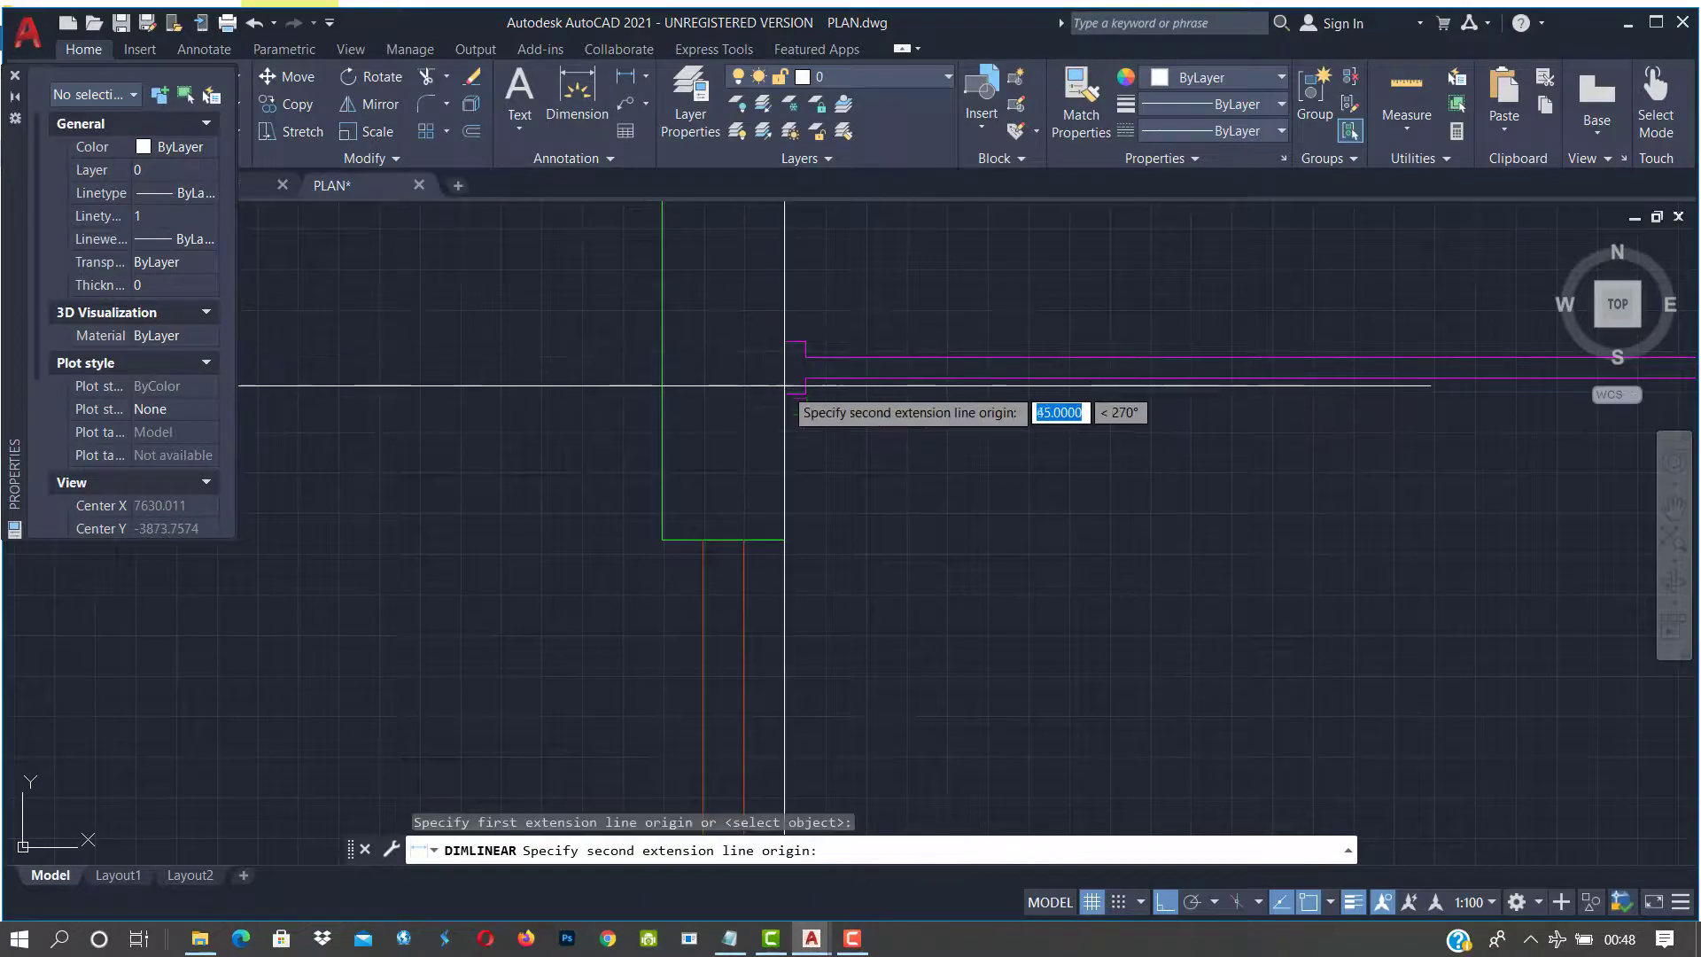
left_click(784, 393)
scroll(785, 388, "down", 8)
key("Escape")
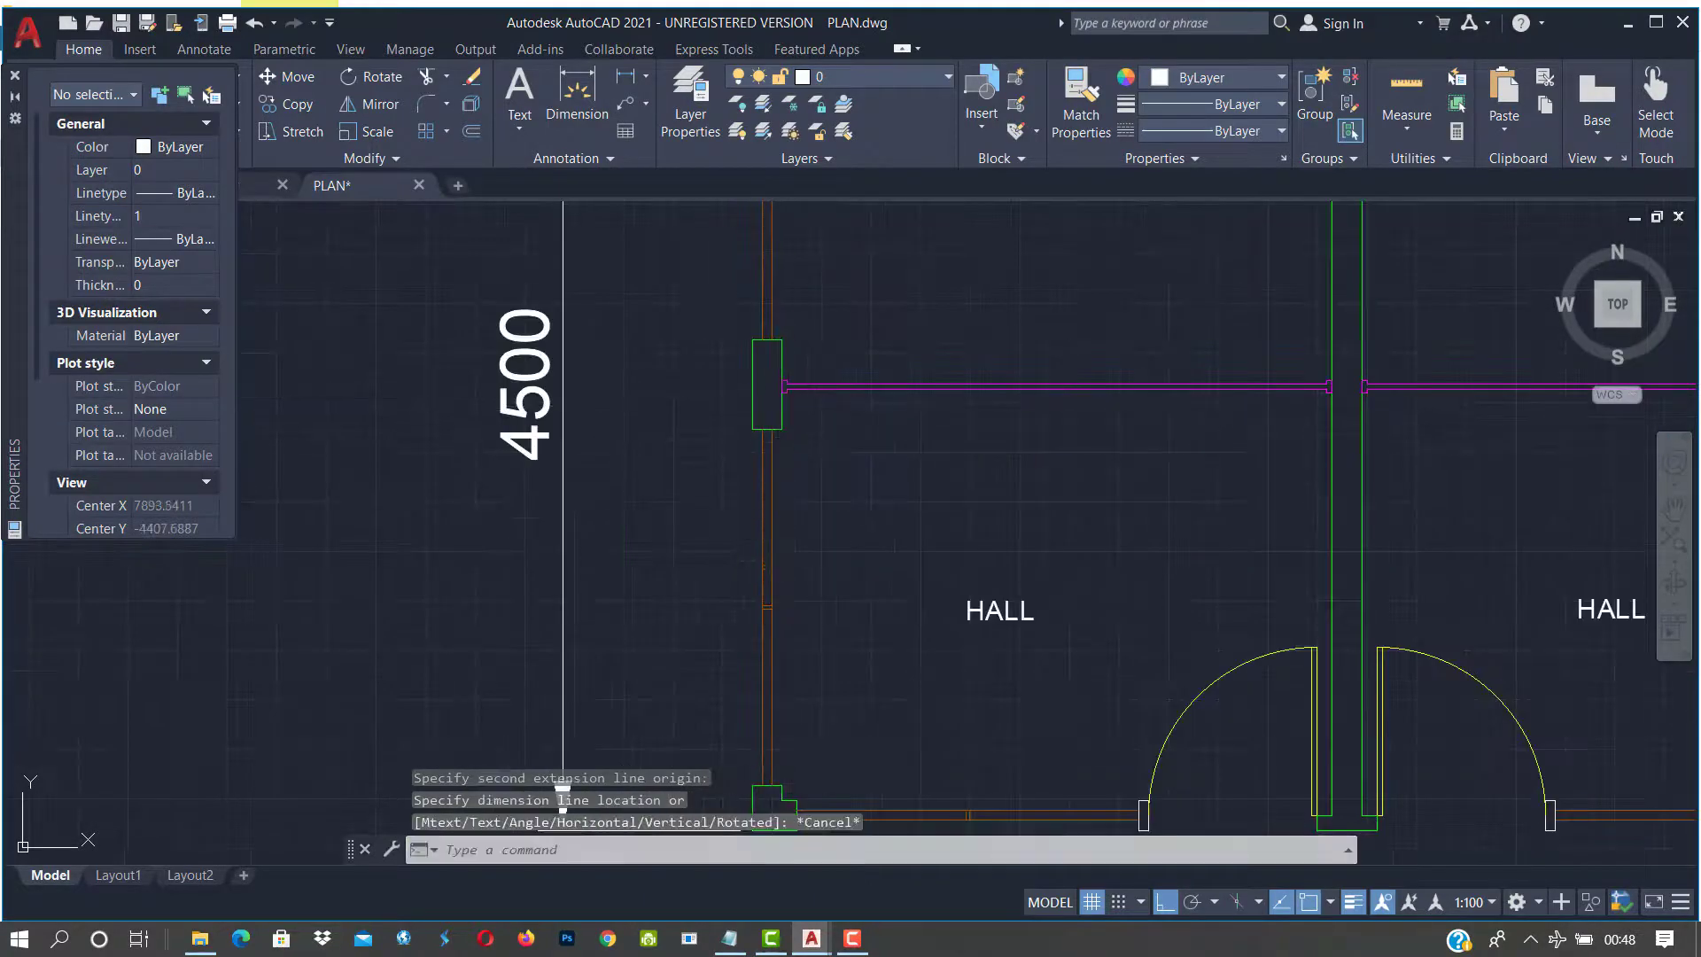
scroll(1006, 452, "up", 10)
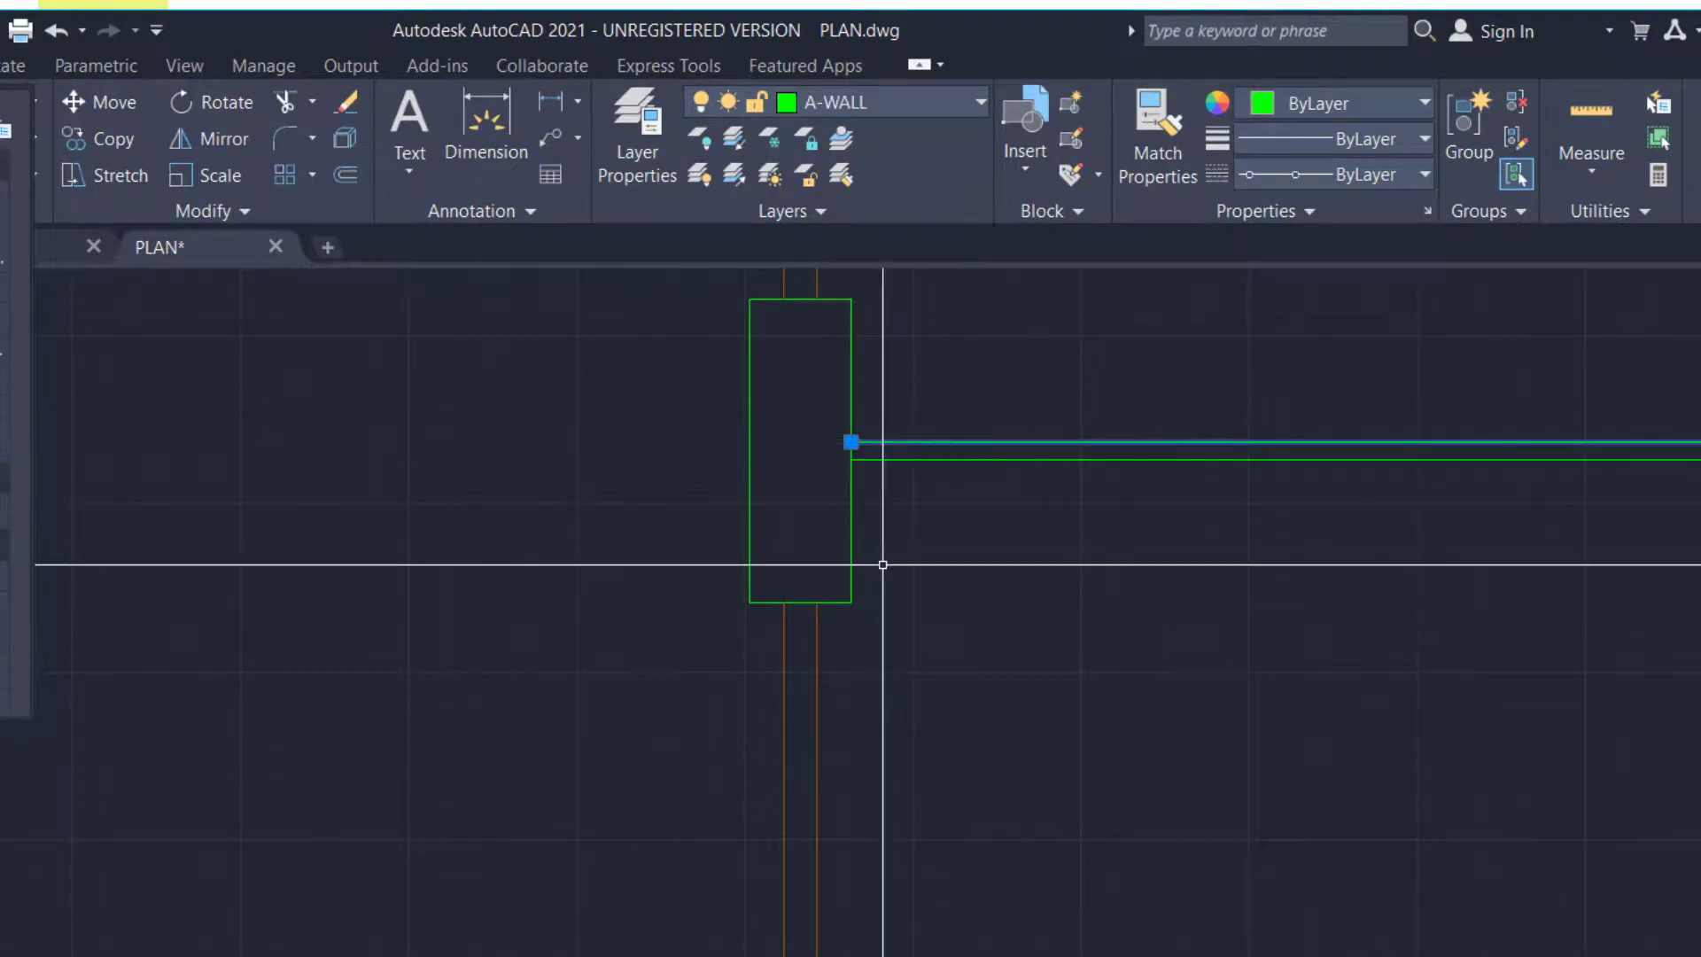
type("o")
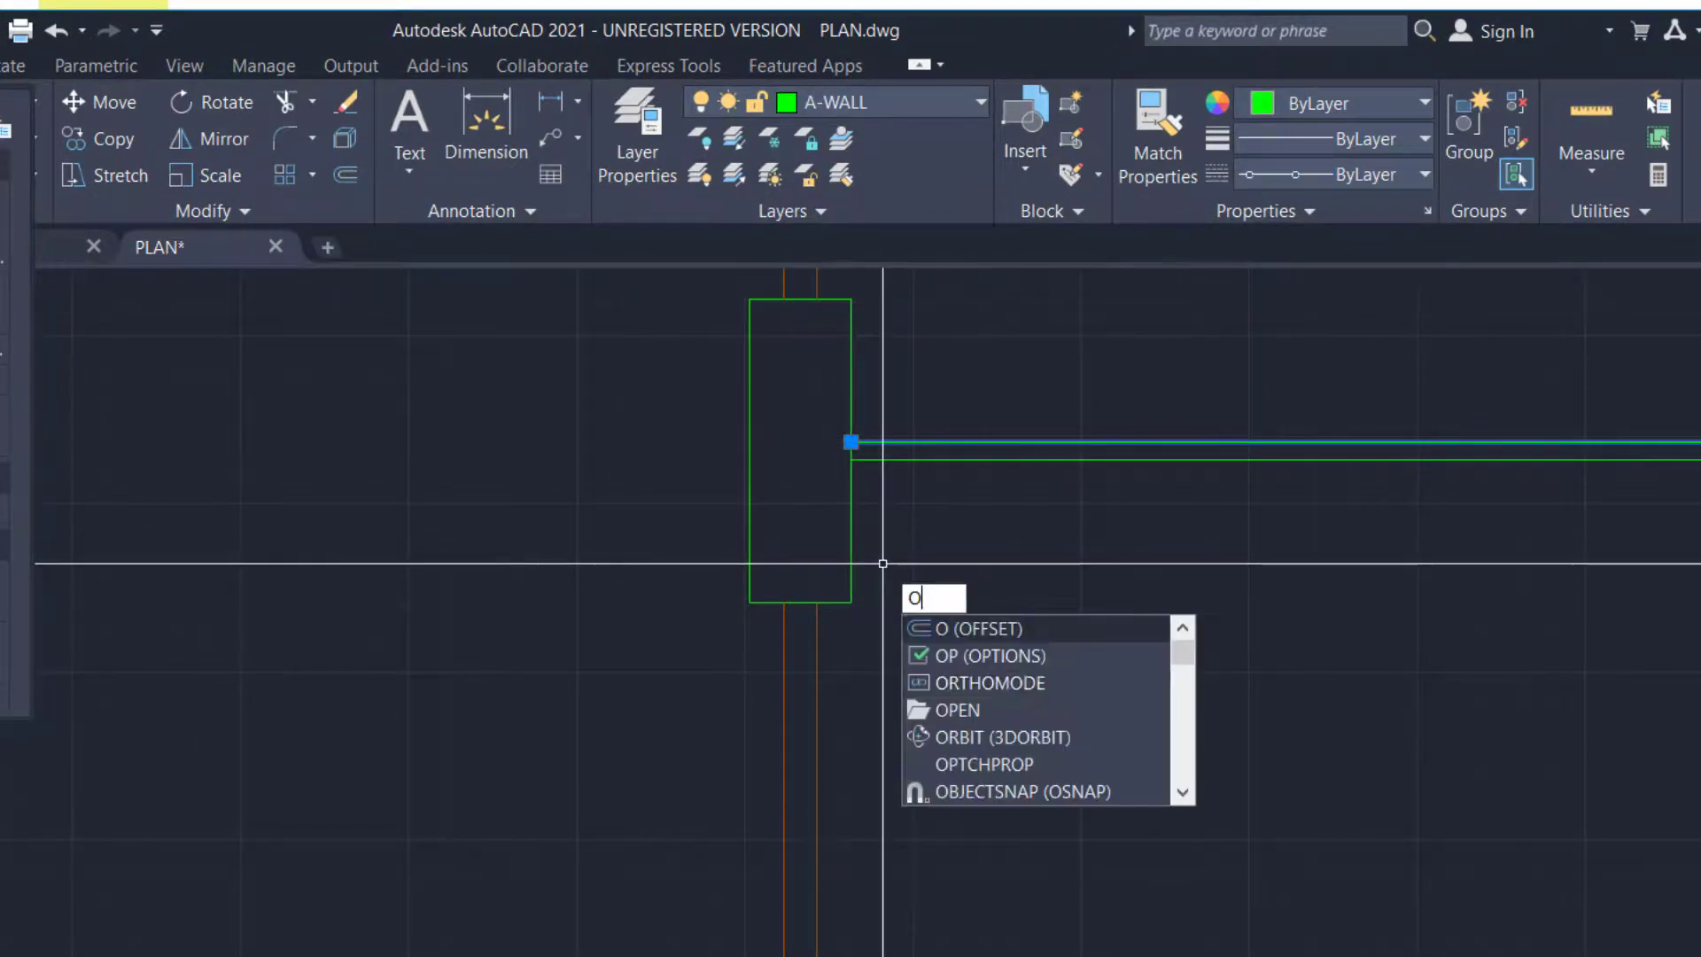
key("Return")
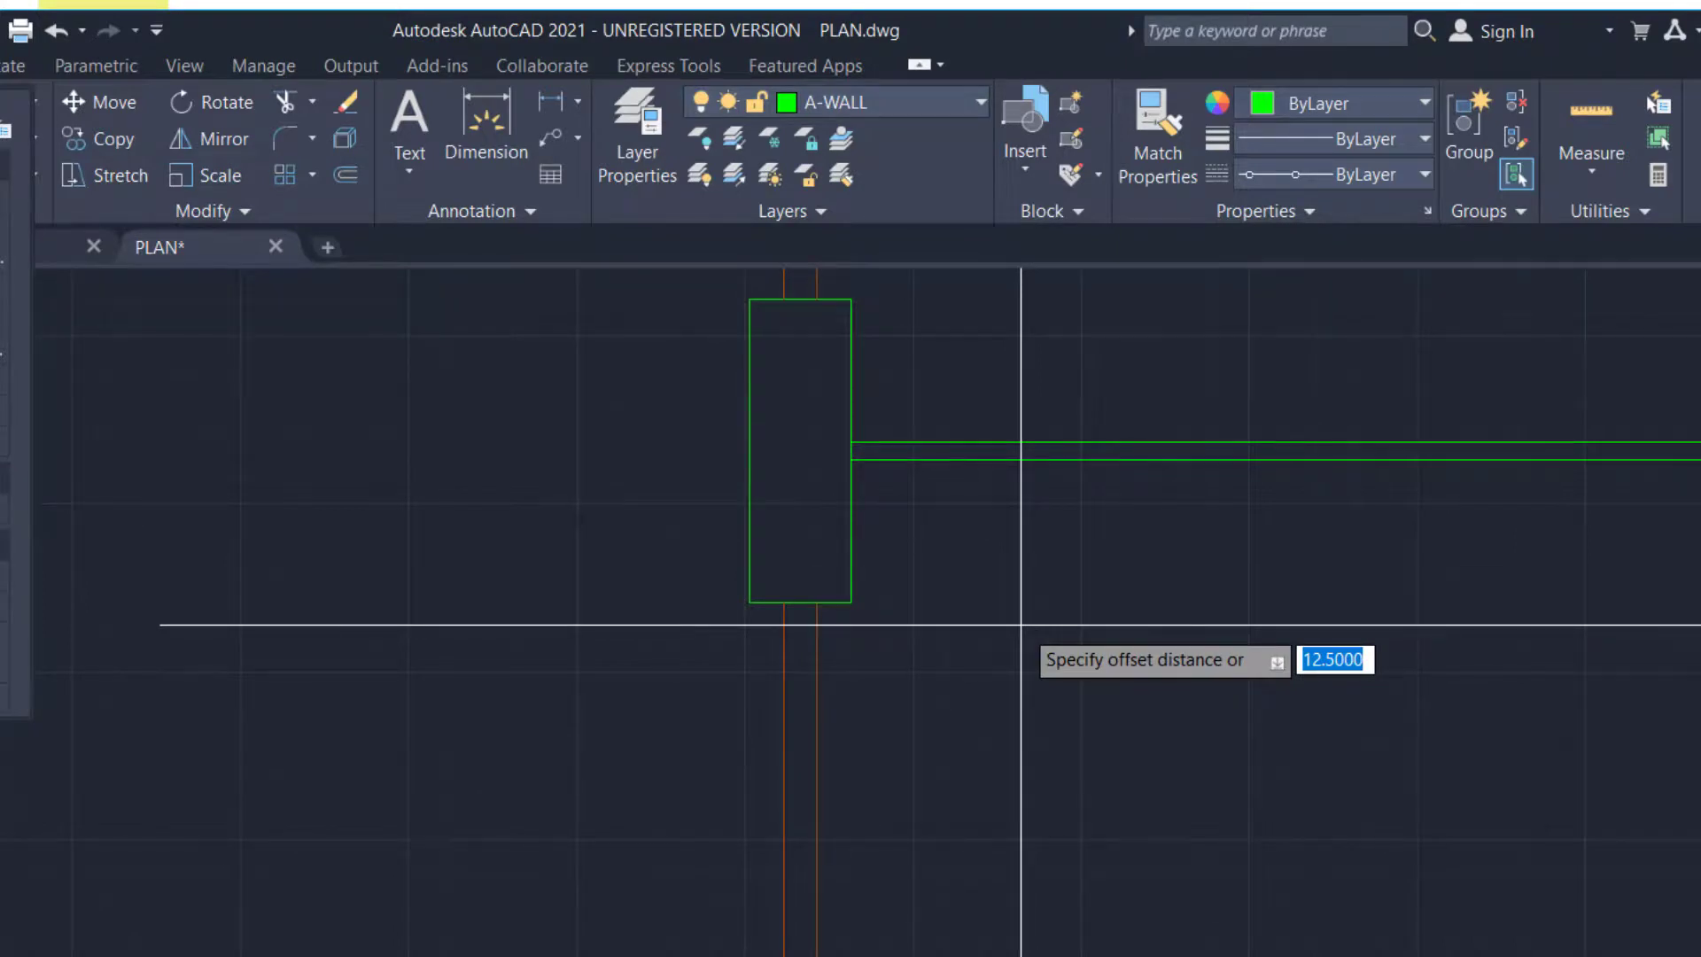
key("Escape")
Offset the left partition's upper line 7.5 upward and its lower line 7.5 downward at the wall column
scroll(904, 497, "down", 8)
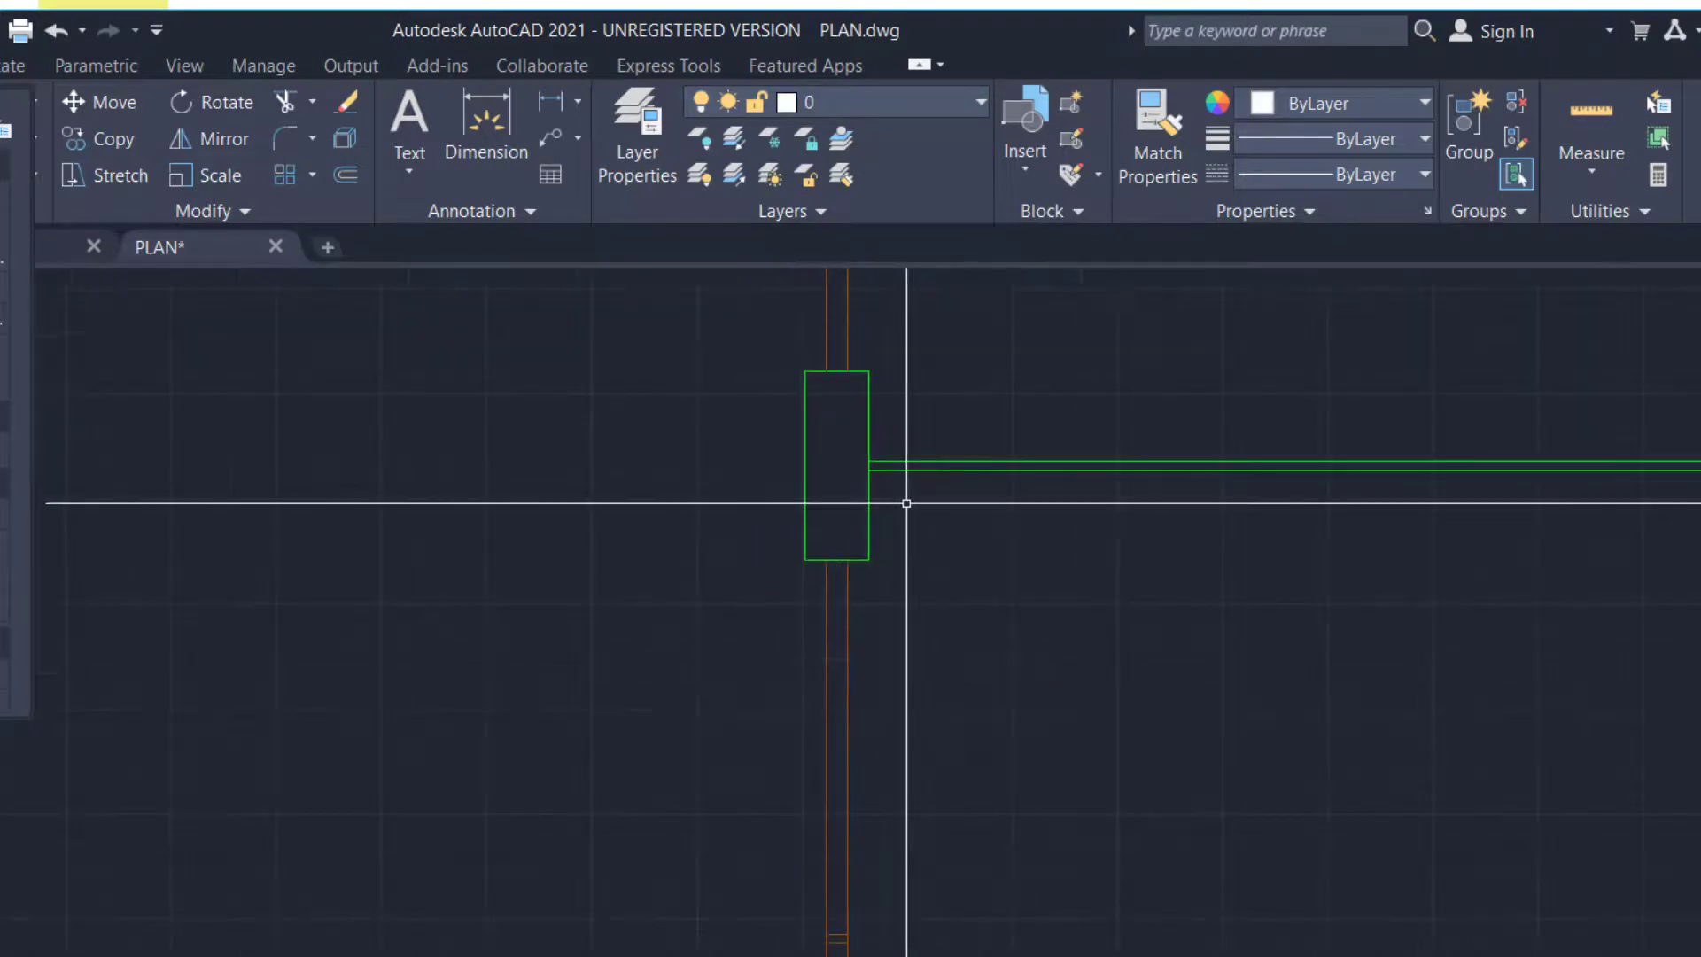
scroll(896, 468, "up", 10)
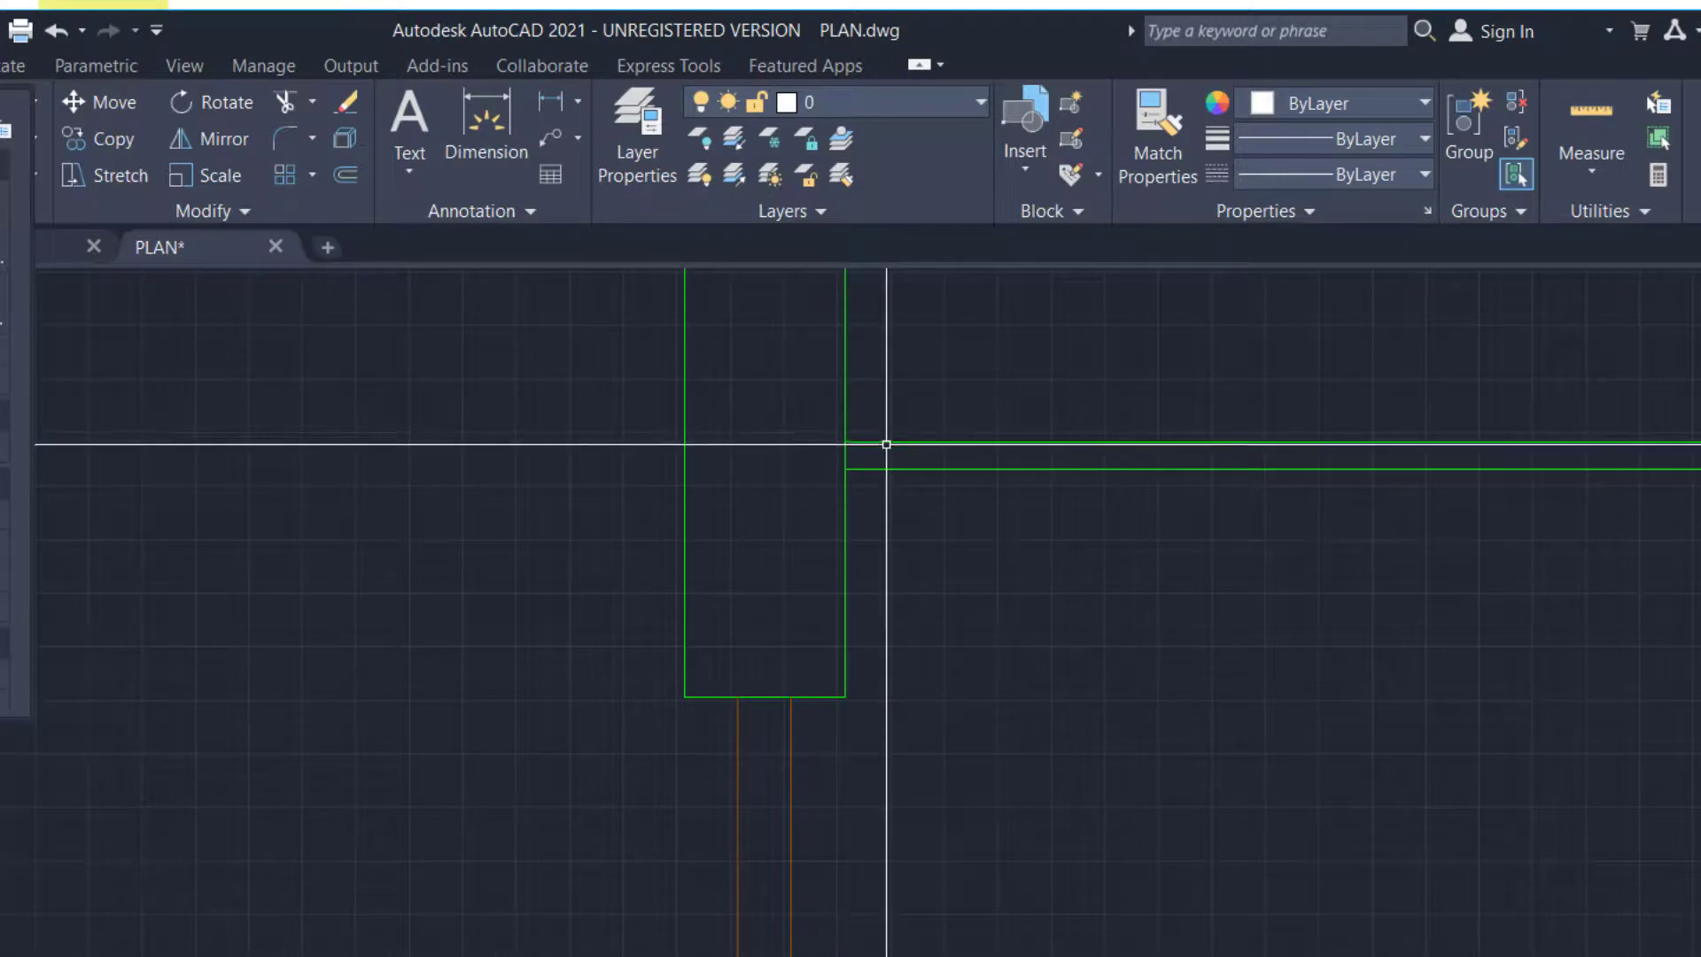
left_click(884, 442)
scroll(924, 574, "down", 8)
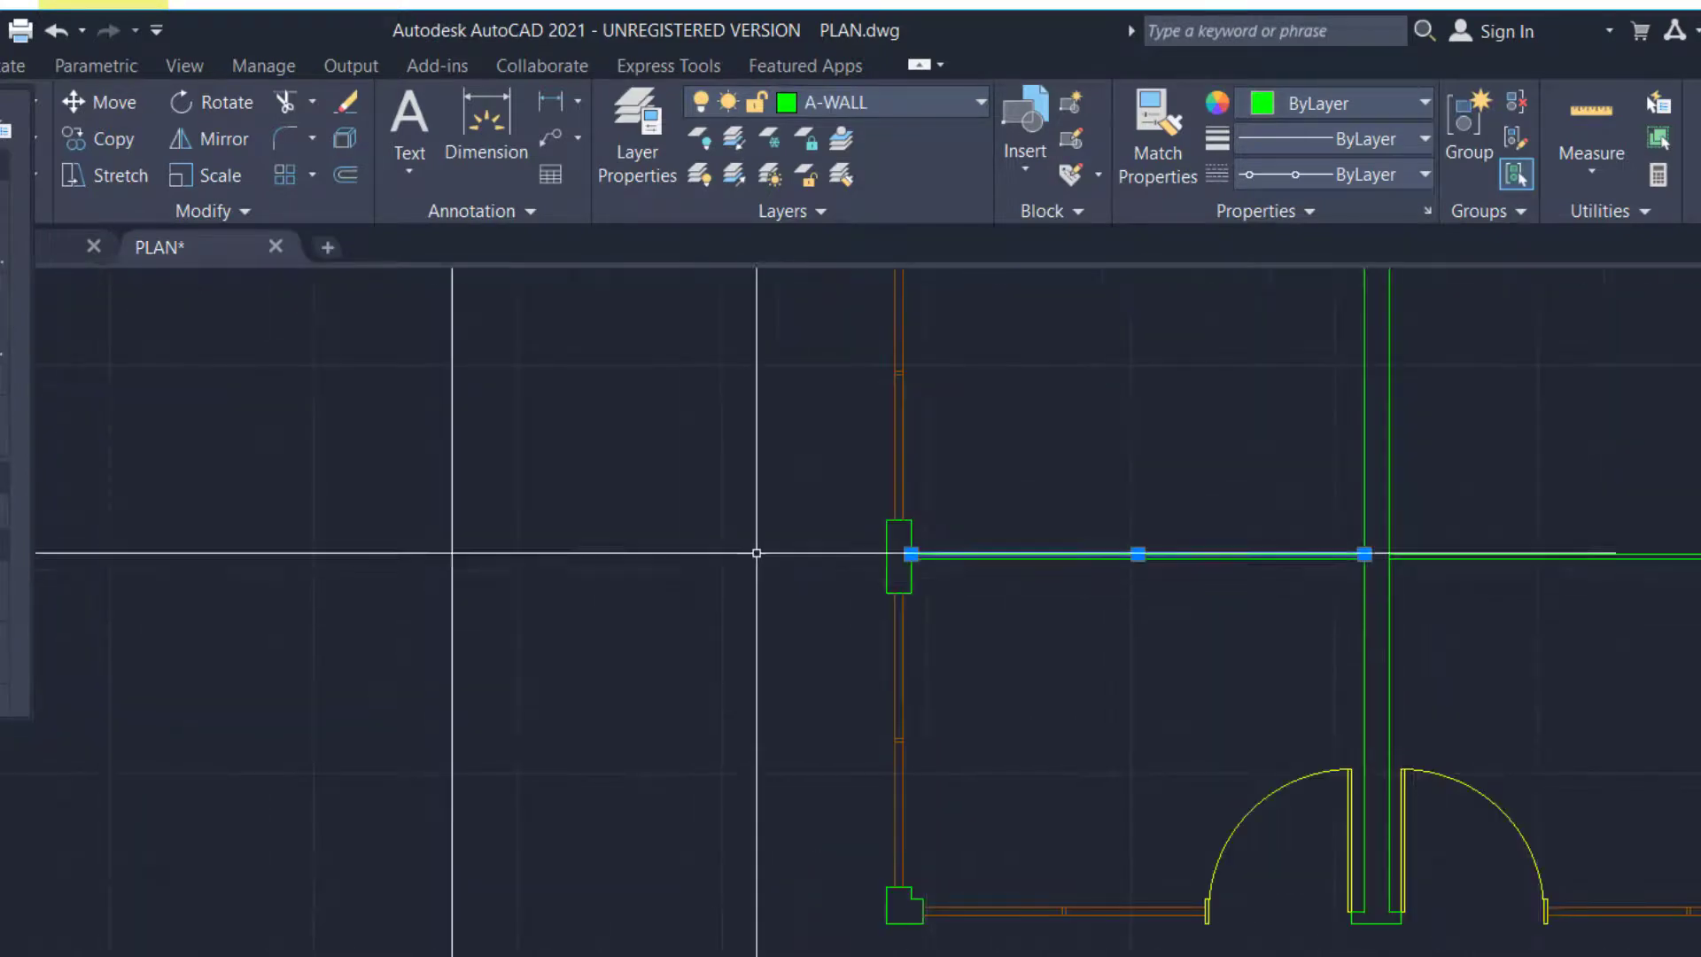
scroll(975, 465, "up", 2)
scroll(978, 612, "up", 1)
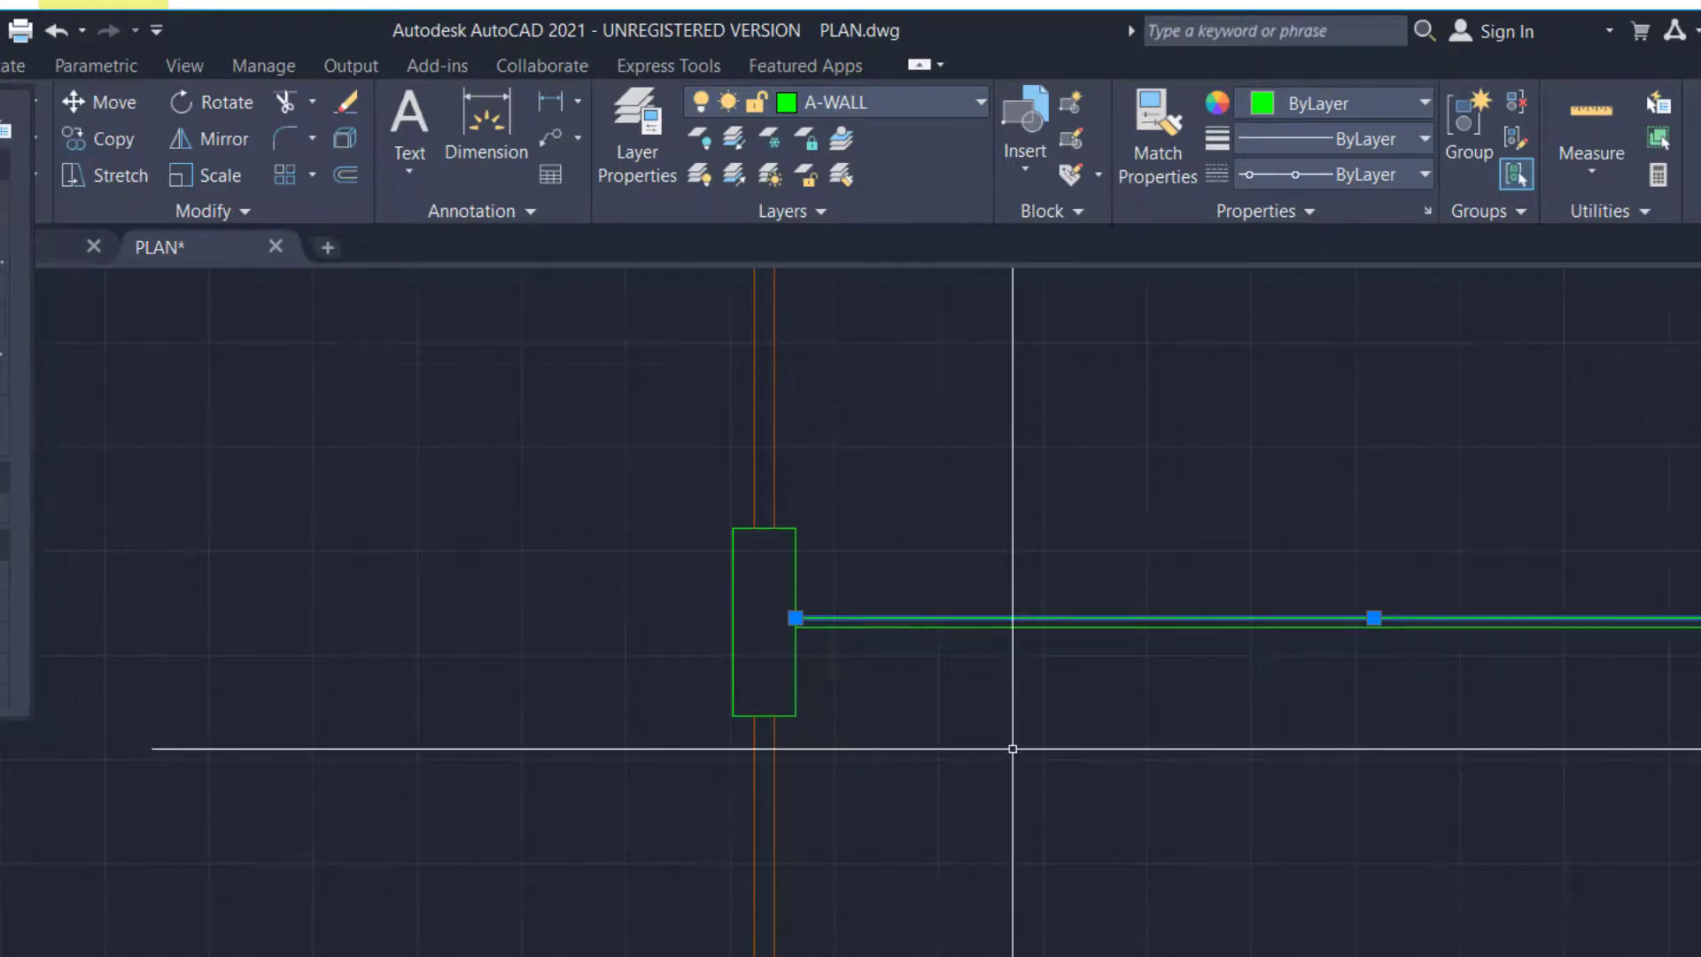
key("Return")
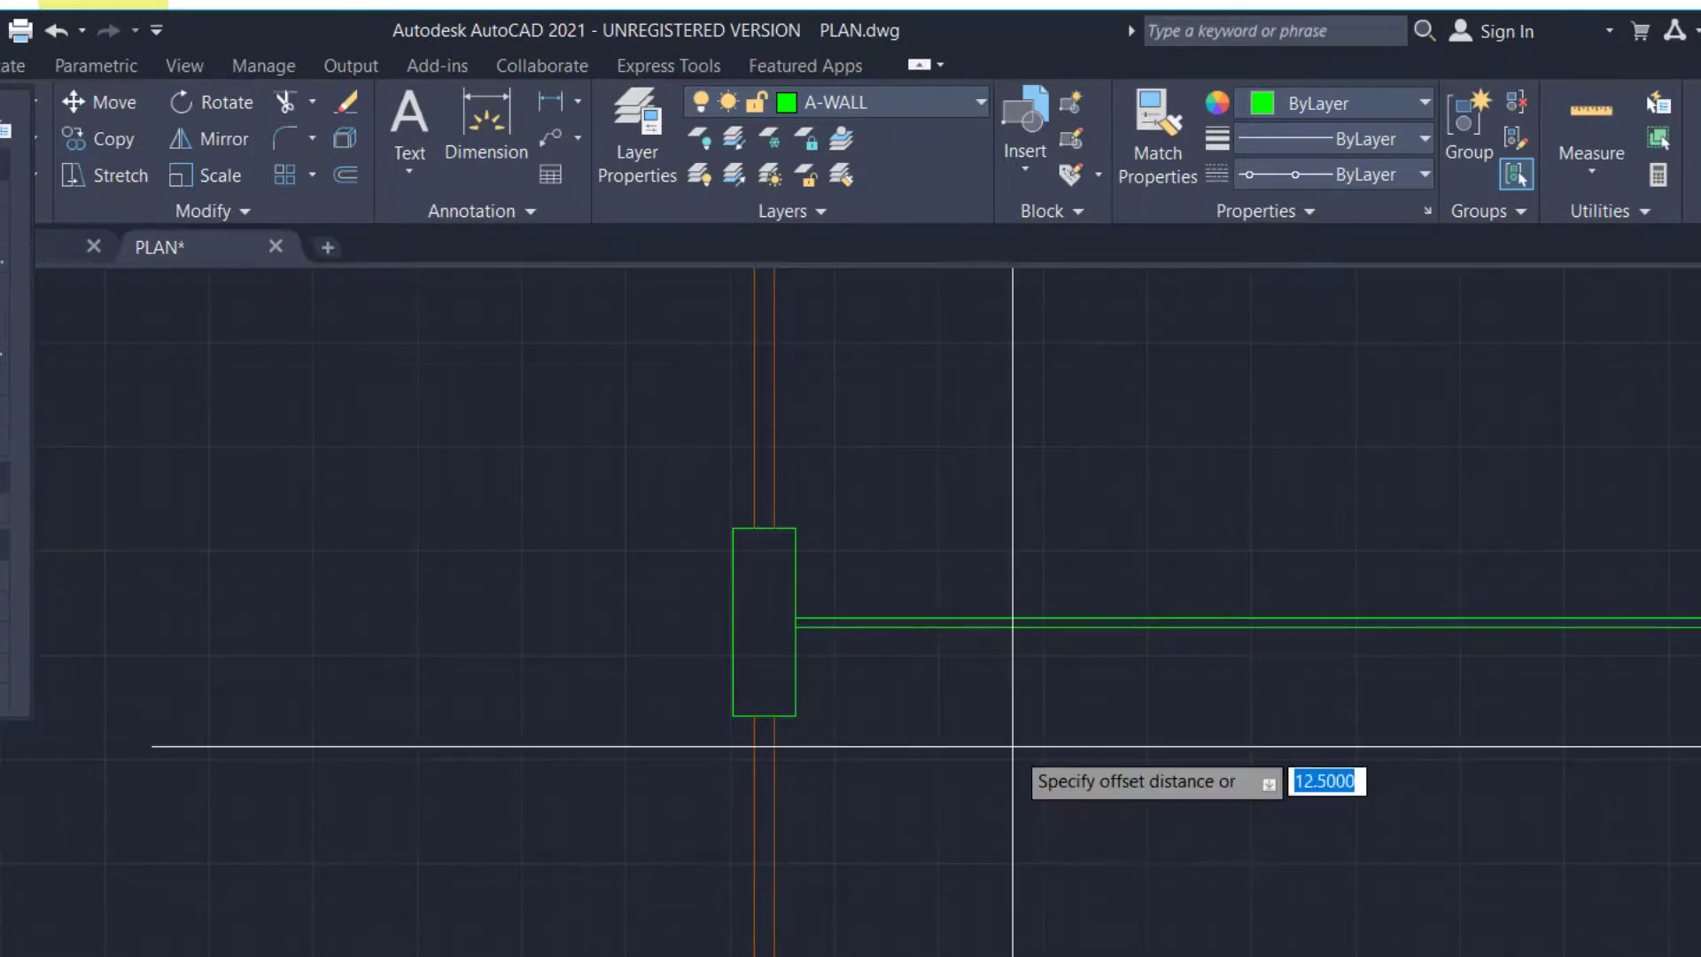
key("Return")
left_click(1011, 619)
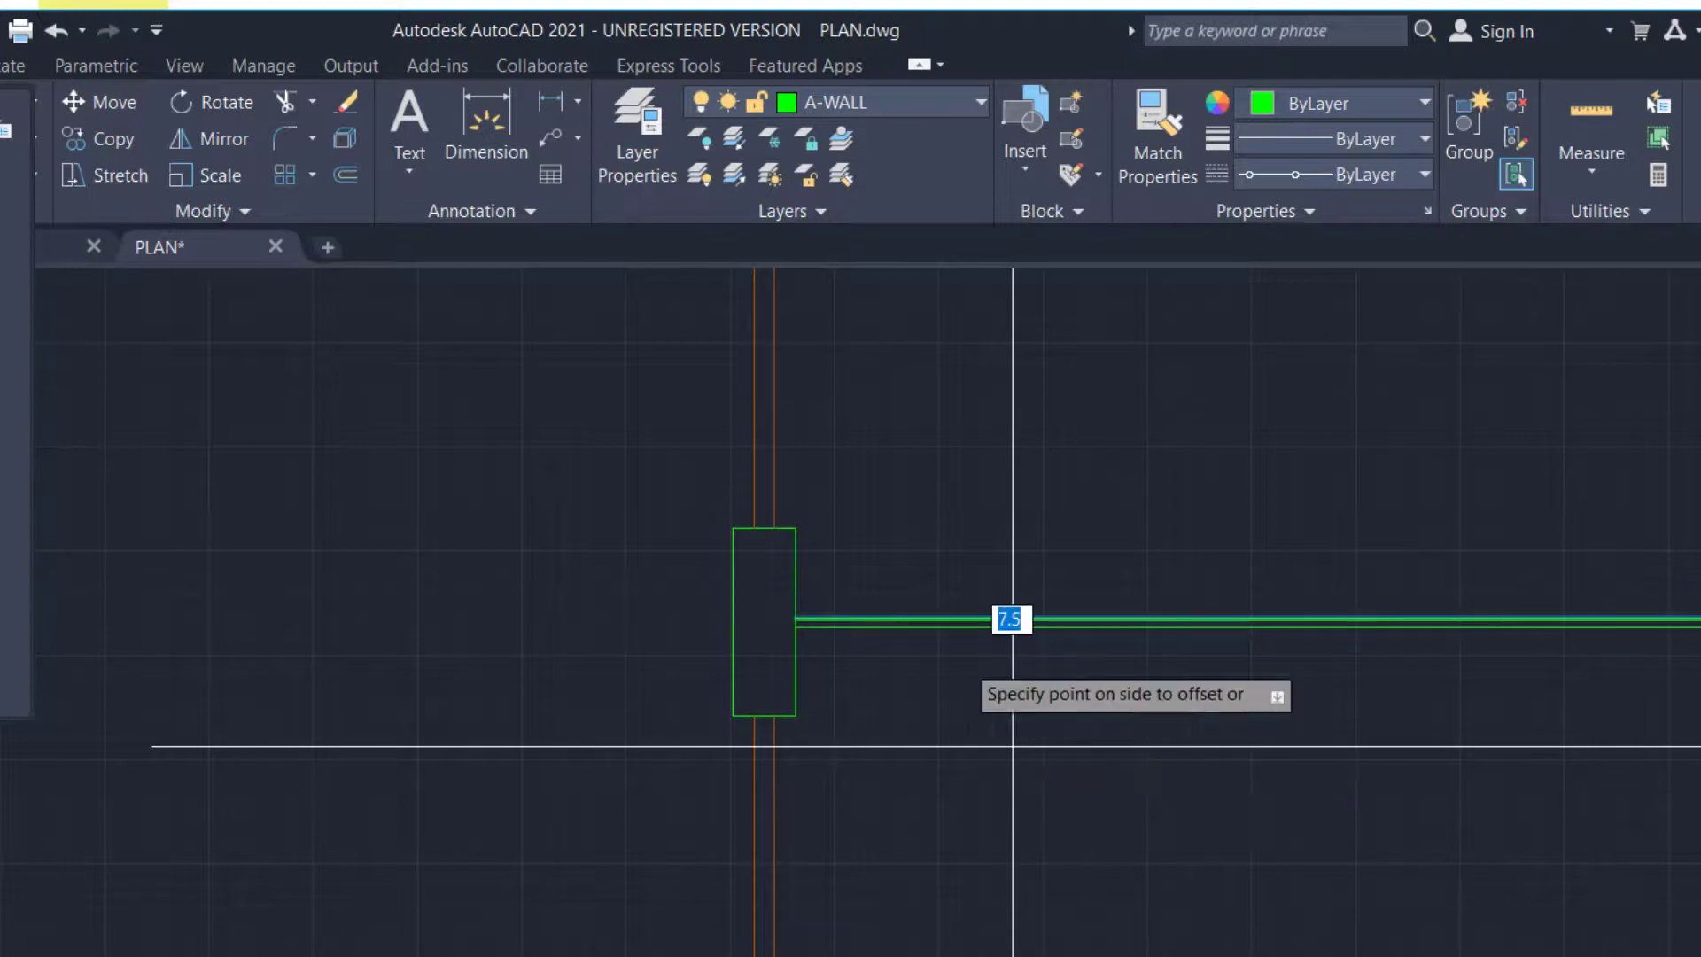
scroll(875, 683, "up", 8)
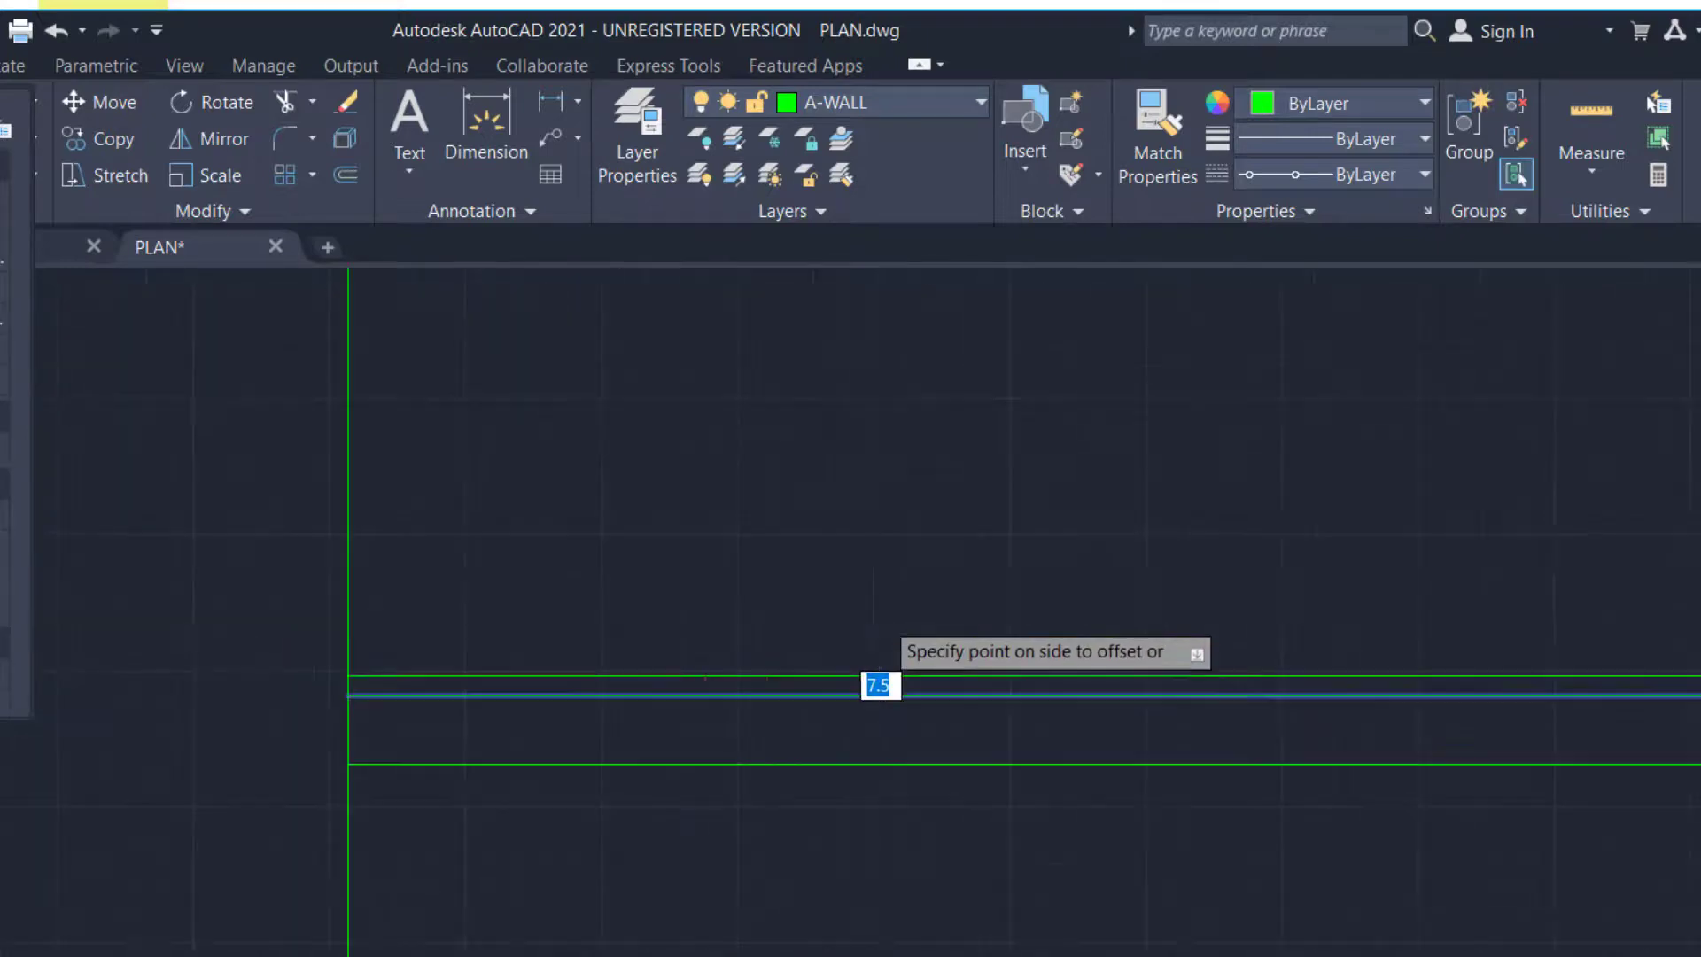
left_click(873, 561)
left_click(758, 763)
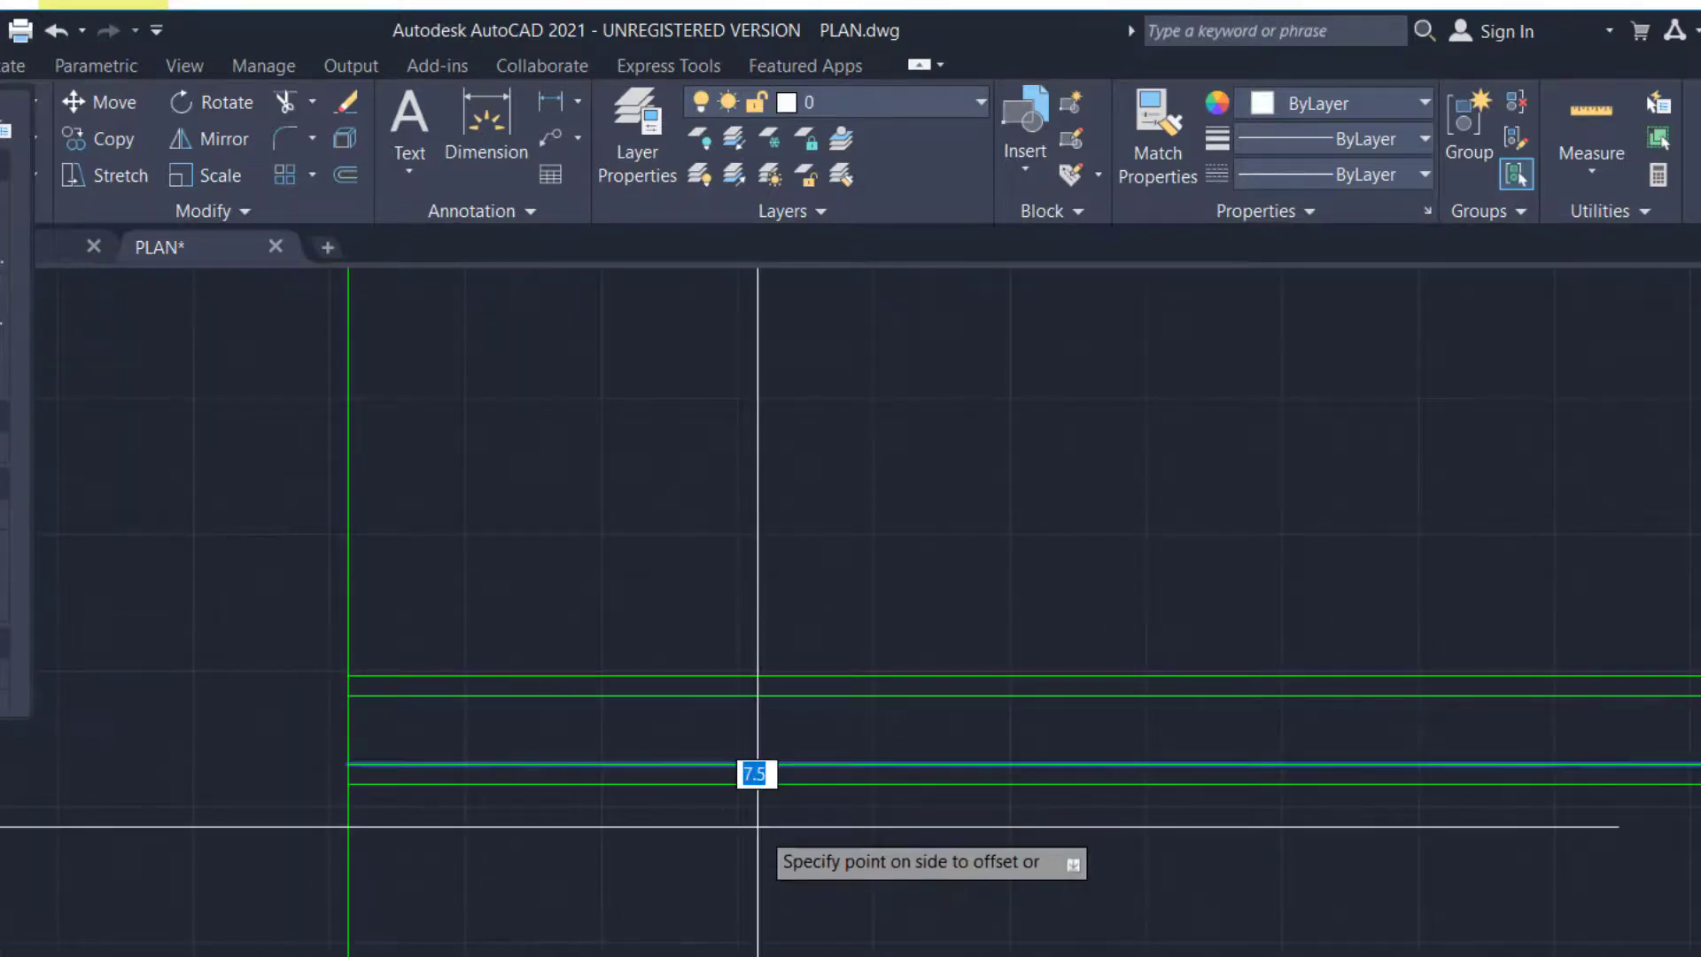
left_click(809, 820)
Offset the right partition's upper and lower lines outward by 7.5, matching the left partition
scroll(938, 809, "down", 10)
scroll(499, 811, "up", 4)
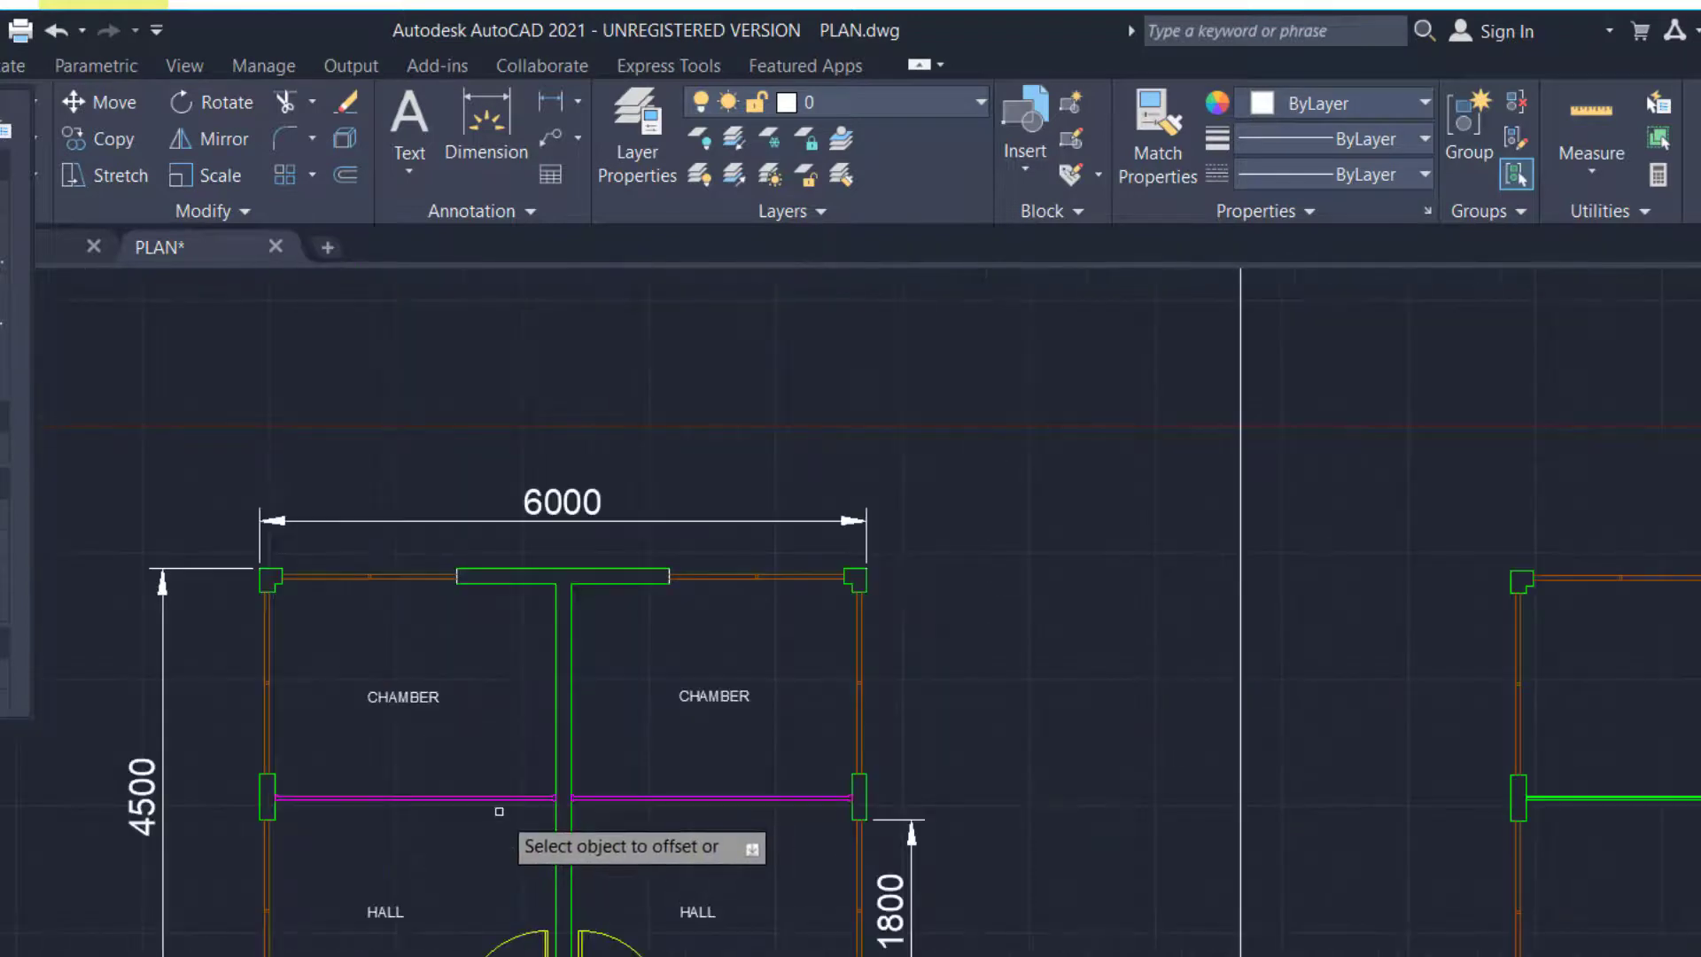
scroll(354, 806, "up", 5)
scroll(216, 785, "down", 7)
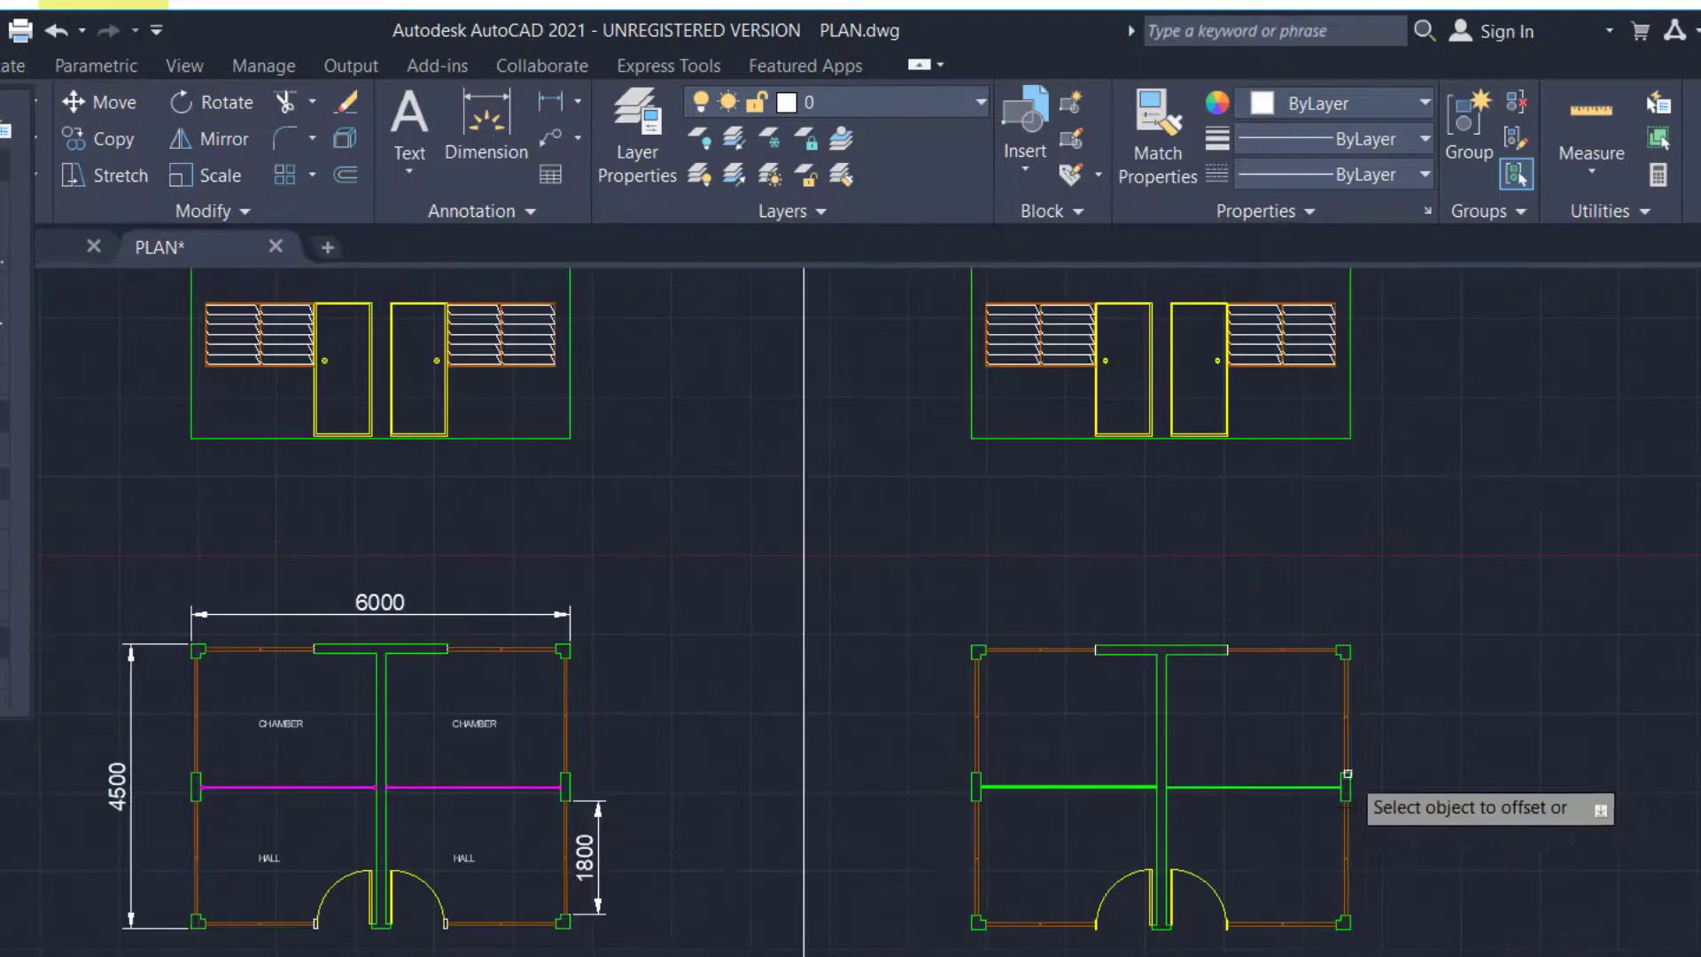
scroll(1347, 786, "up", 5)
scroll(853, 821, "up", 6)
scroll(1010, 789, "up", 4)
left_click(1025, 786)
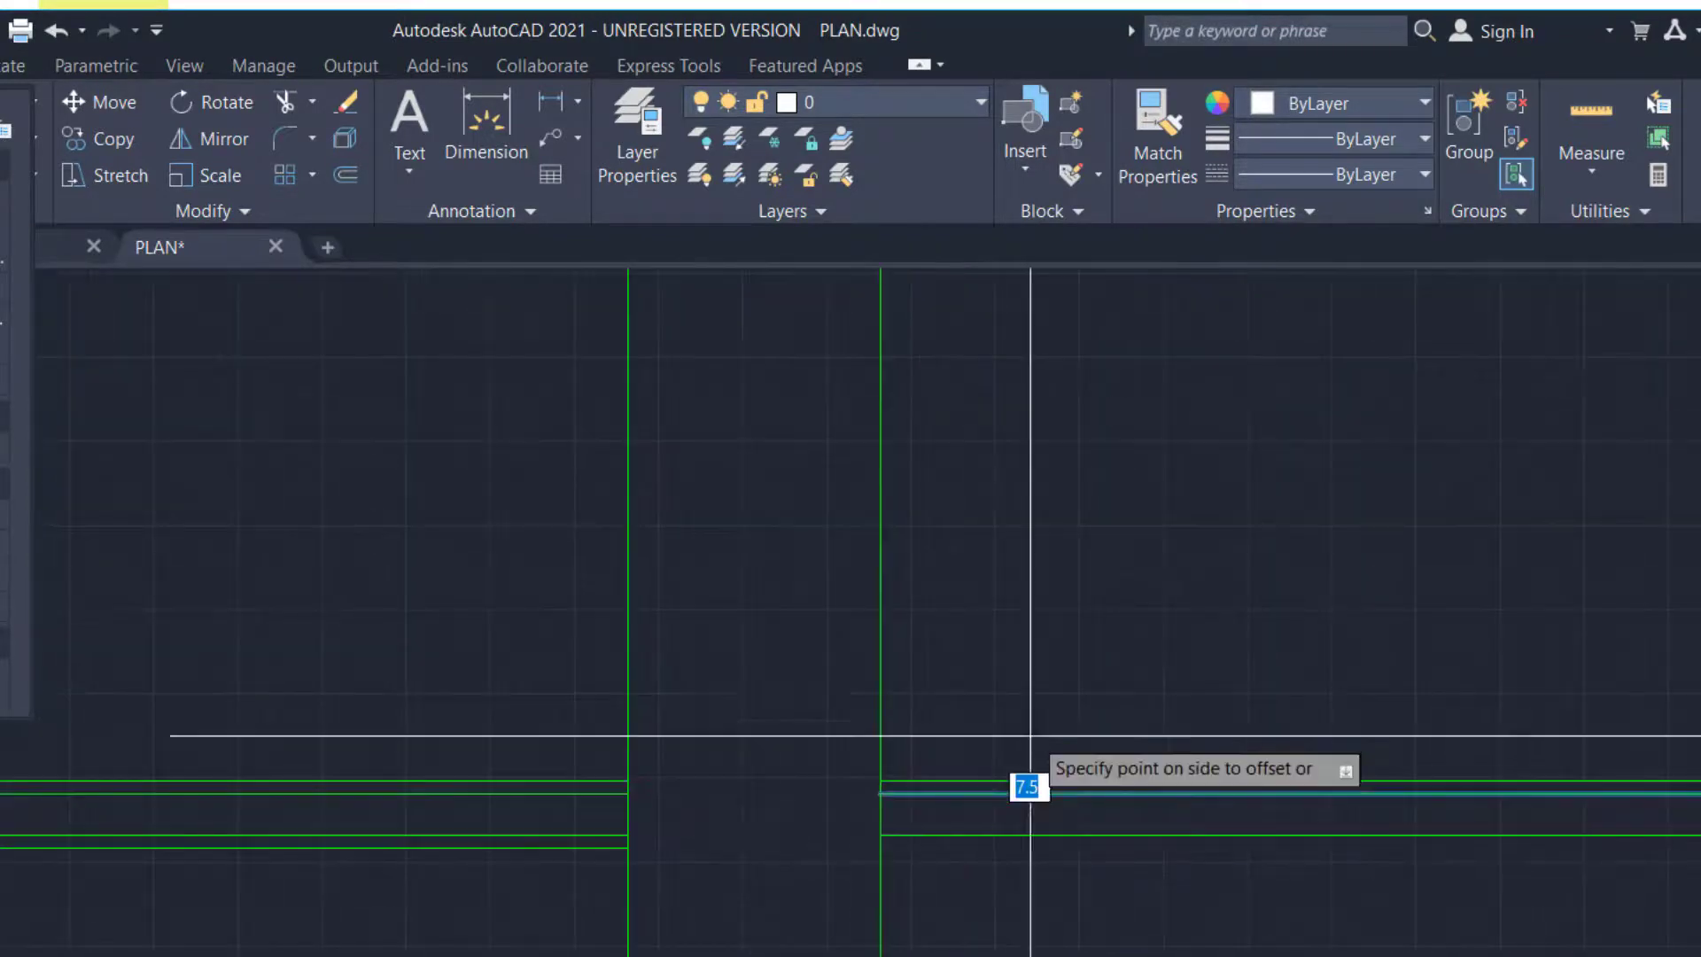
left_click(1005, 840)
left_click(994, 837)
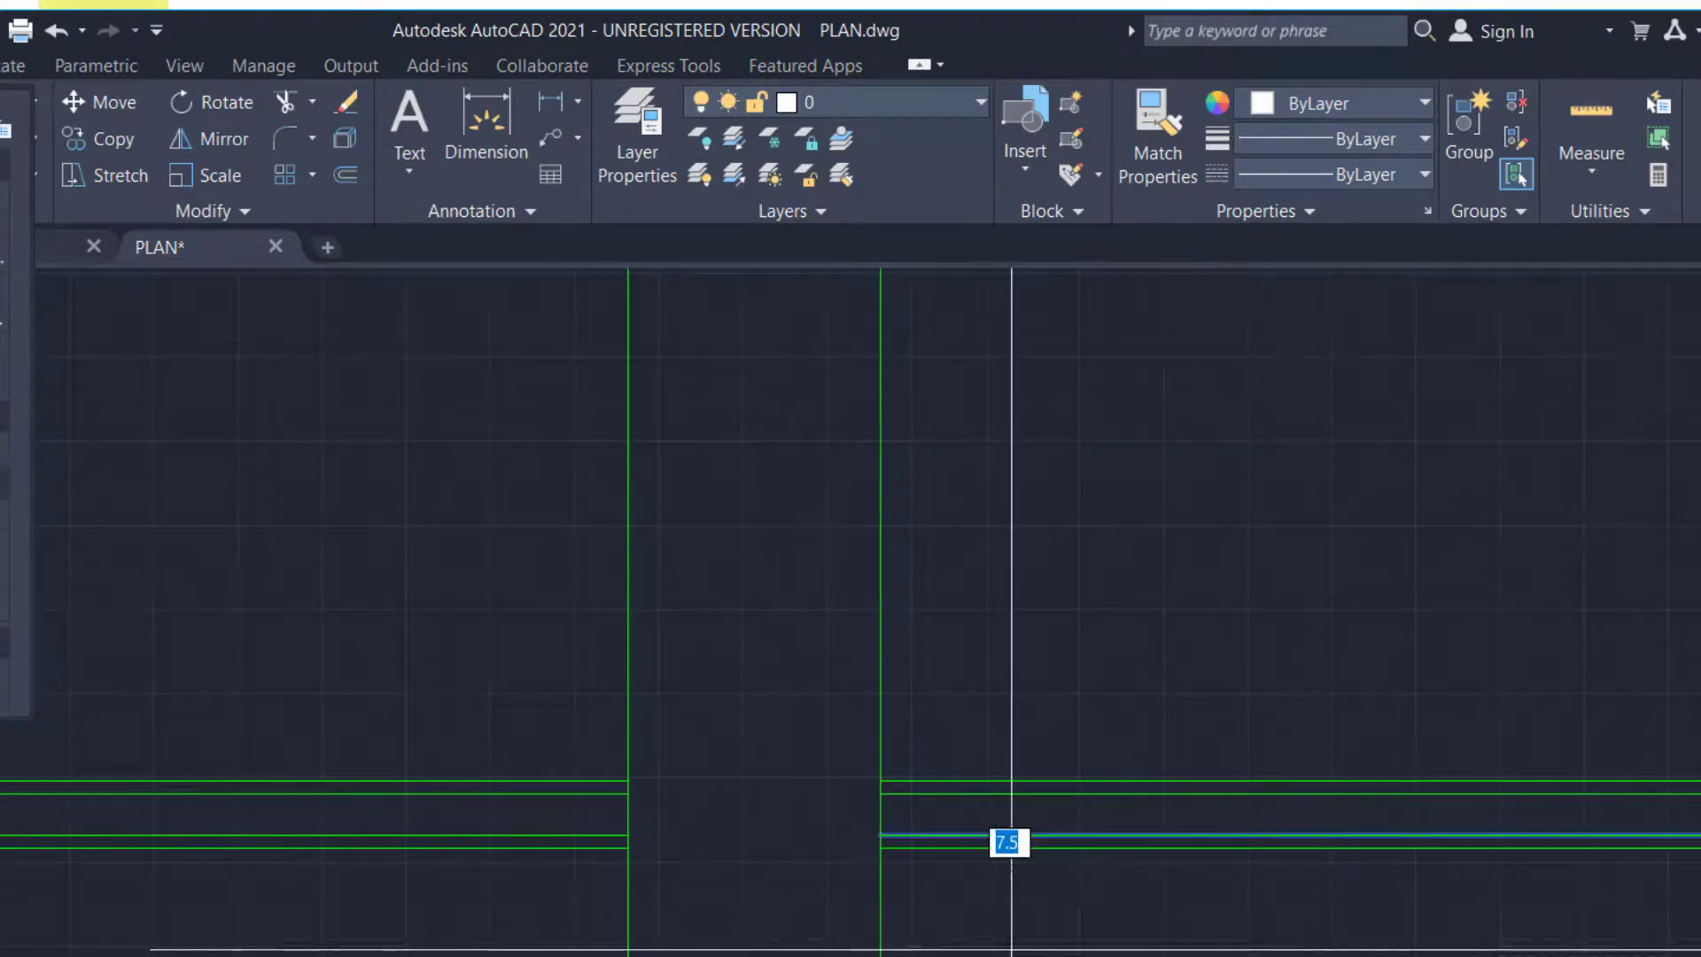
left_click(1022, 932)
Offset both segments of the left wall column's inner face toward the partition to mark the end piece's width
scroll(1404, 807, "down", 6)
scroll(381, 877, "up", 4)
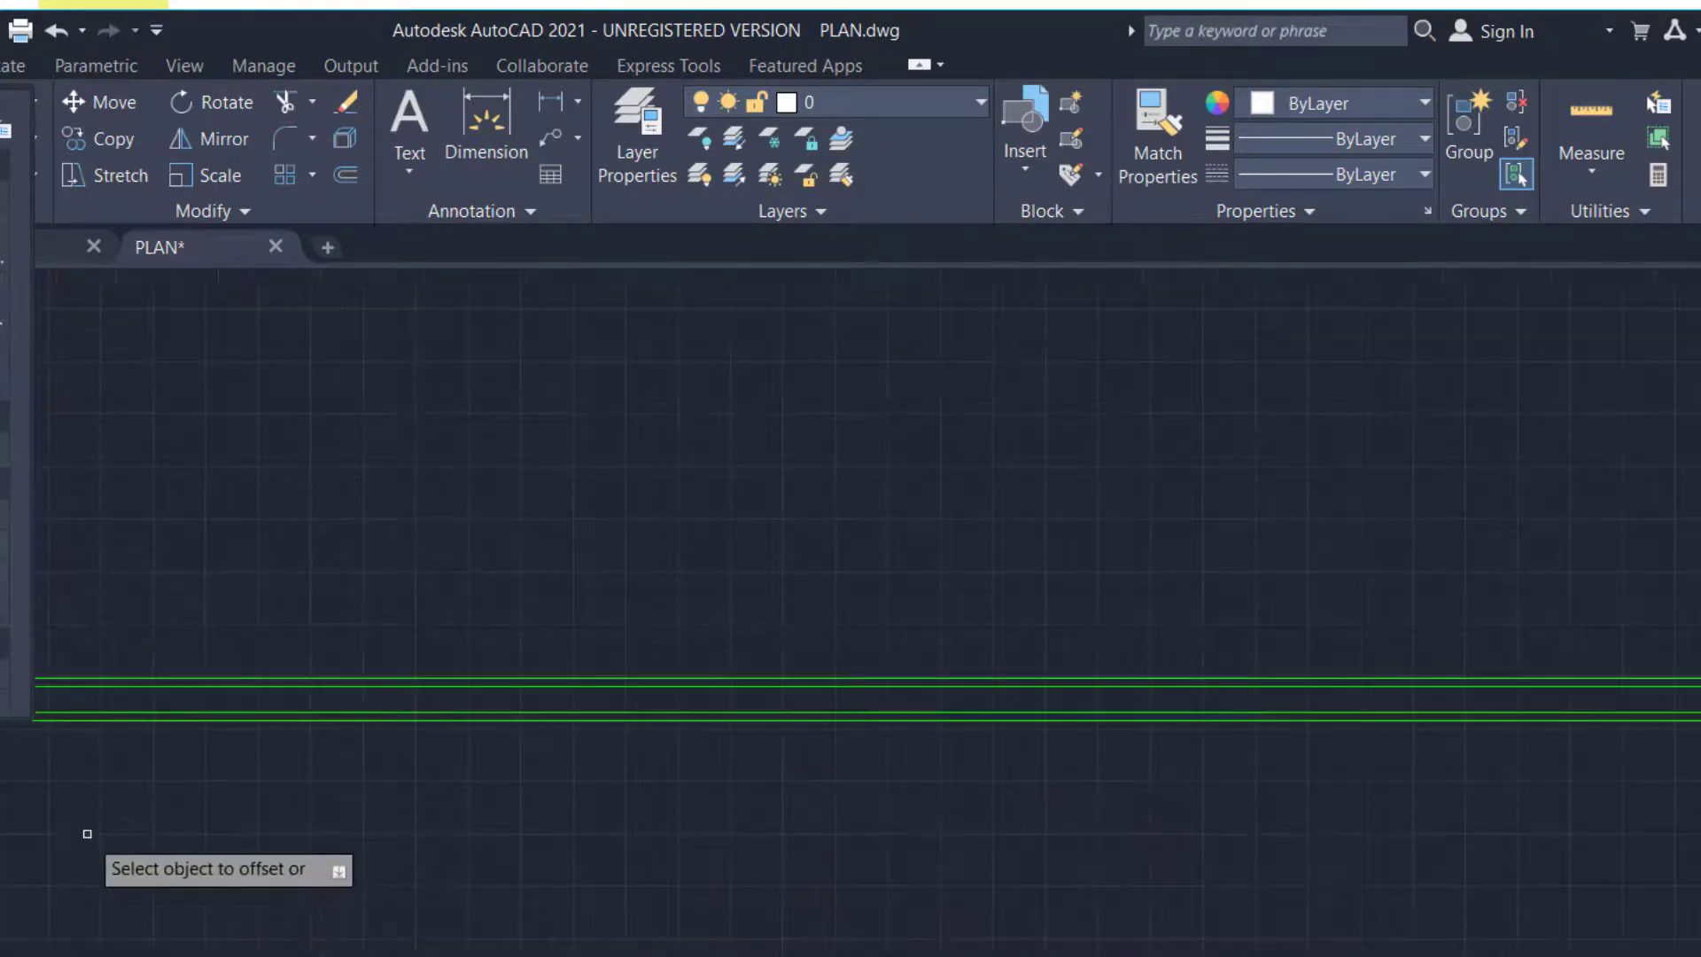
mouse_move(87, 836)
middle_mouse_down()
mouse_move(519, 858)
mouse_move(1010, 797)
middle_mouse_up()
scroll(1010, 798, "up", 2)
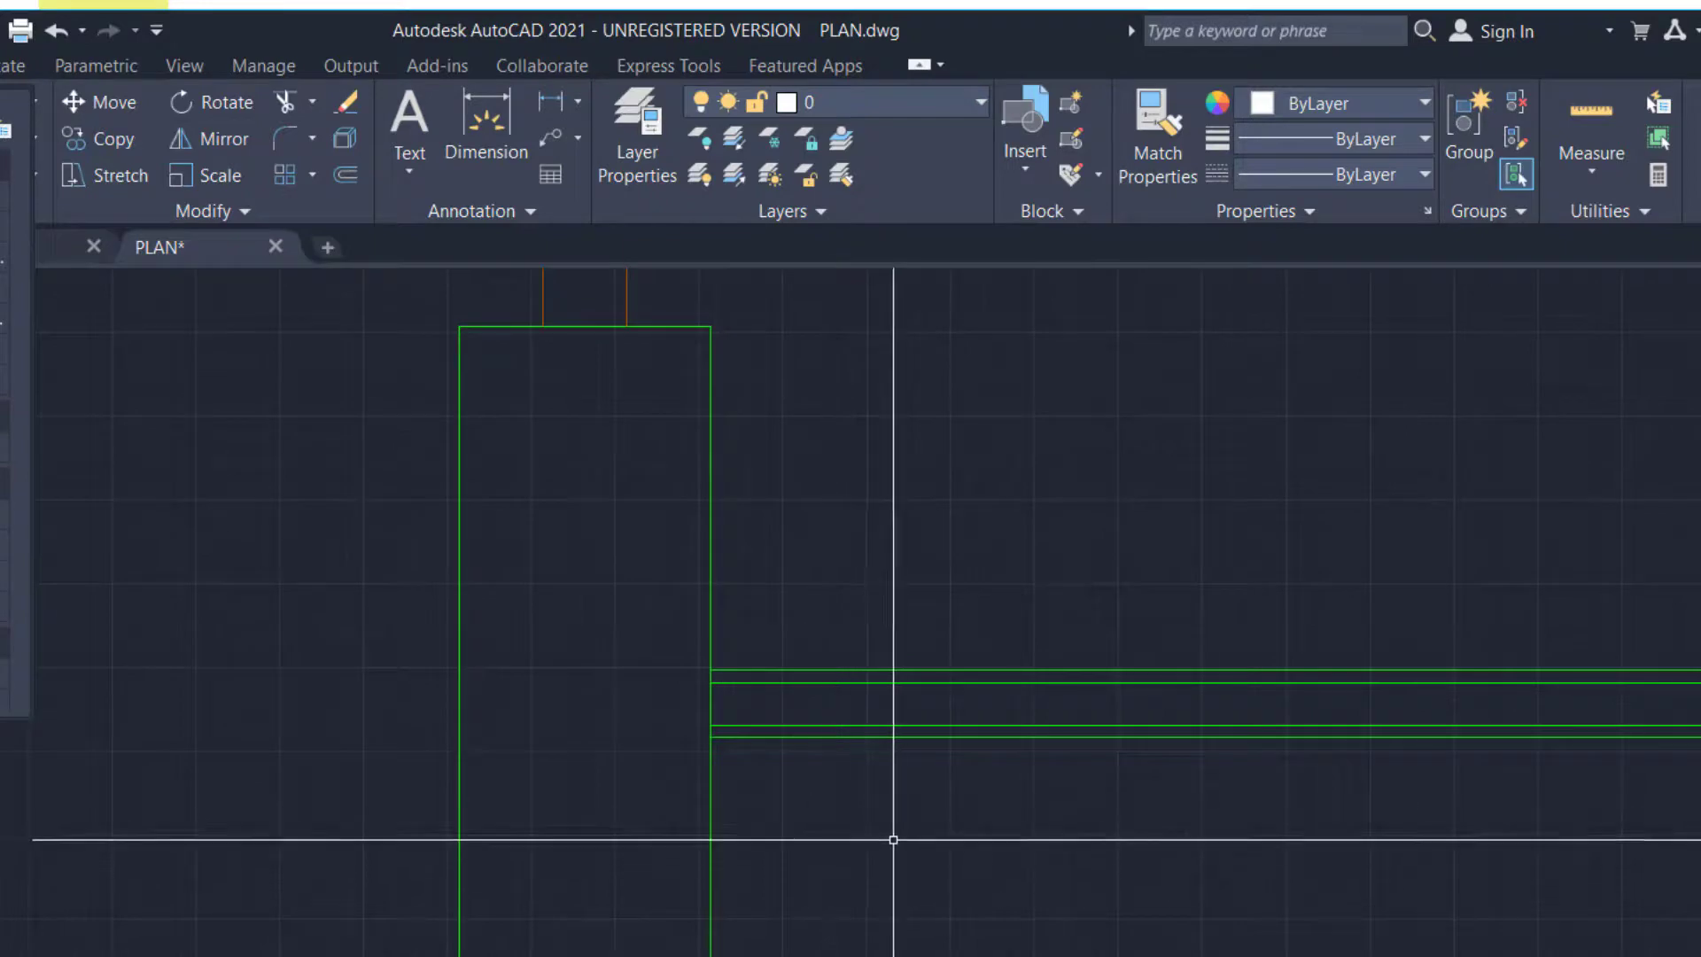
key("Return")
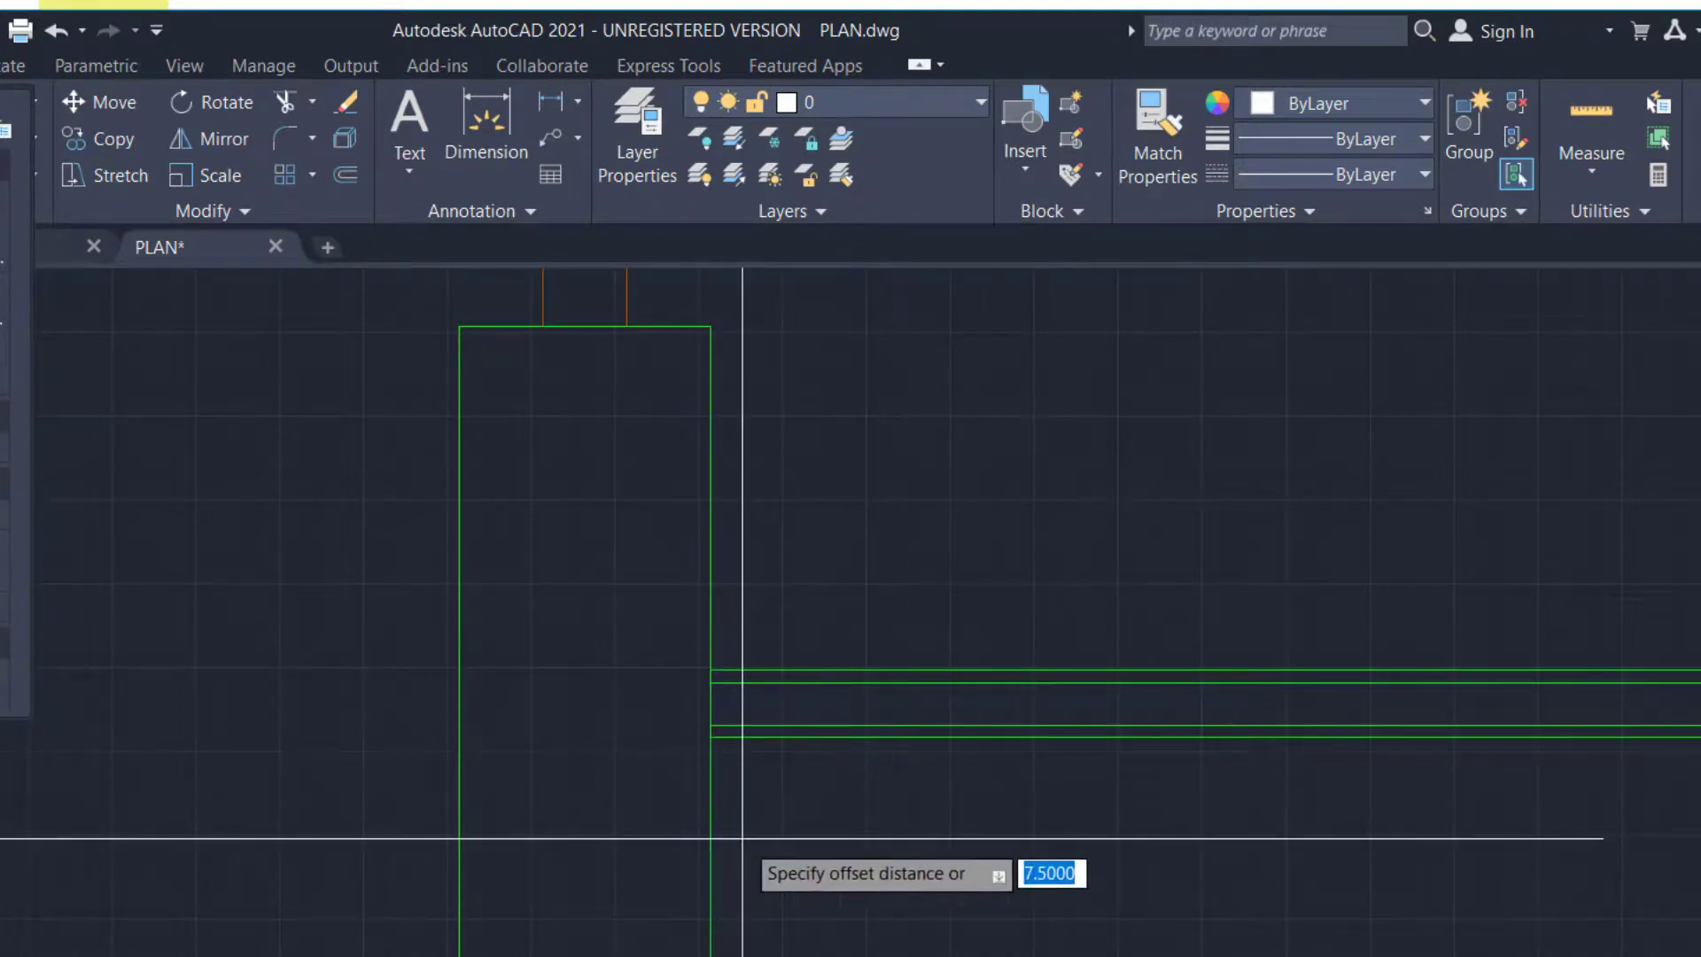
key("Return")
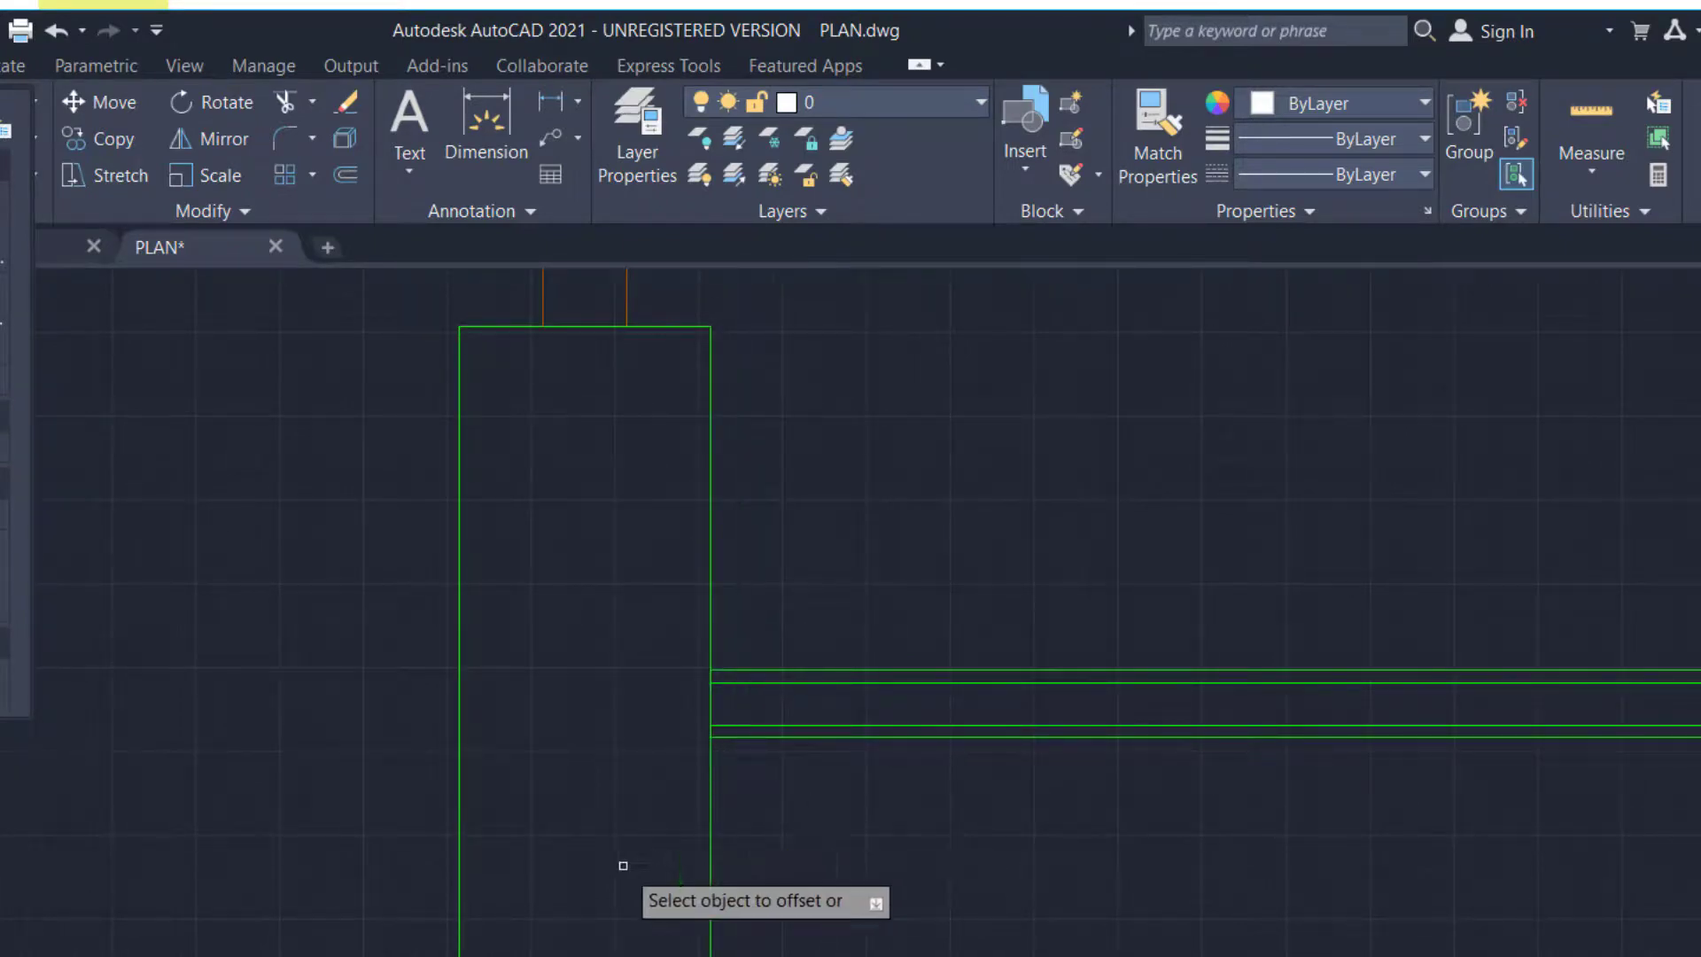
left_click(712, 829)
left_click(769, 831)
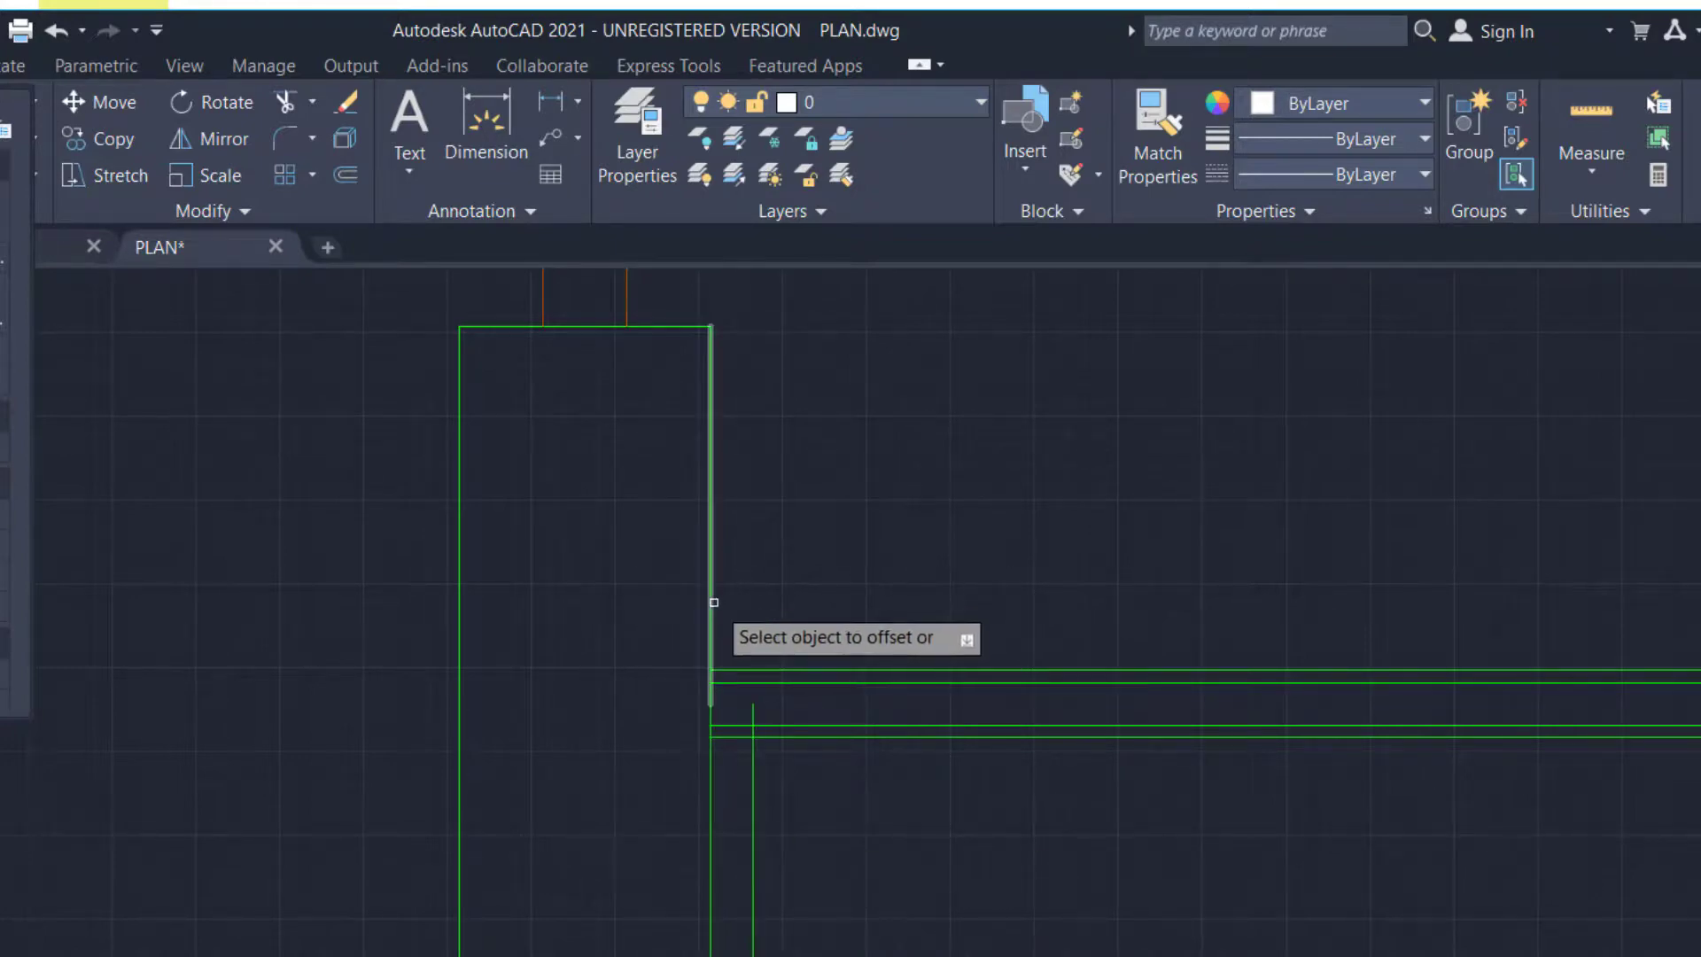
left_click(779, 605)
Offset both faces of the central wall outward into the partitions by the same distance
scroll(669, 610, "down", 4)
scroll(1606, 677, "up", 2)
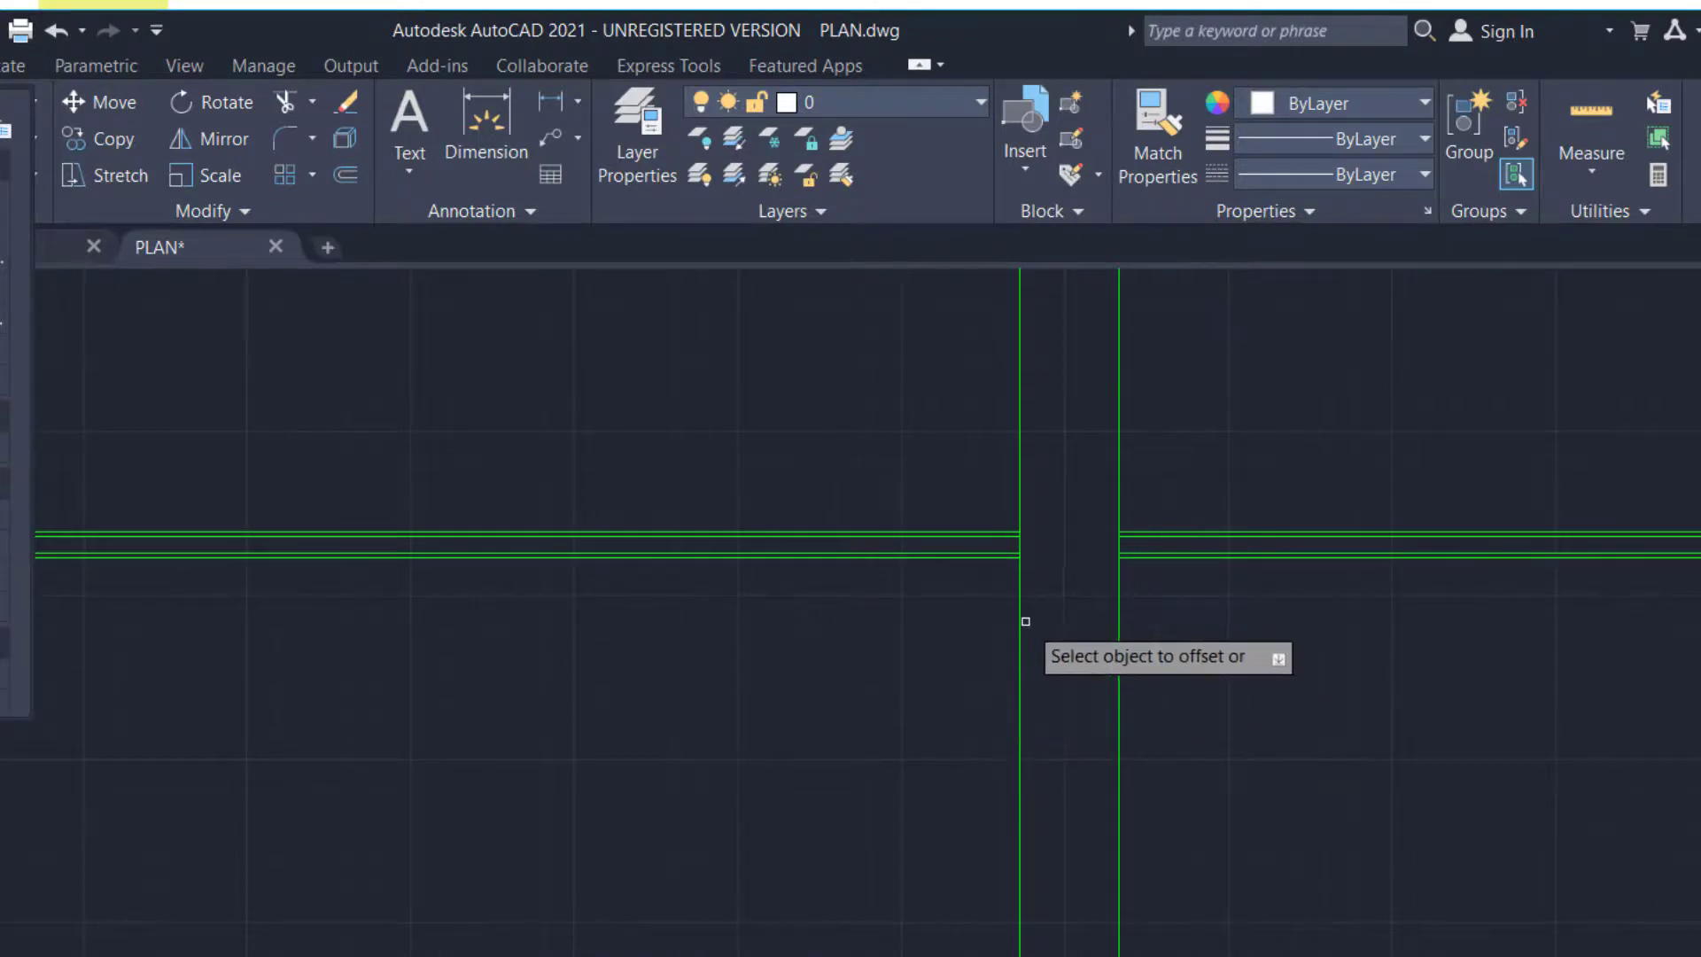
left_click(1020, 622)
left_click(983, 640)
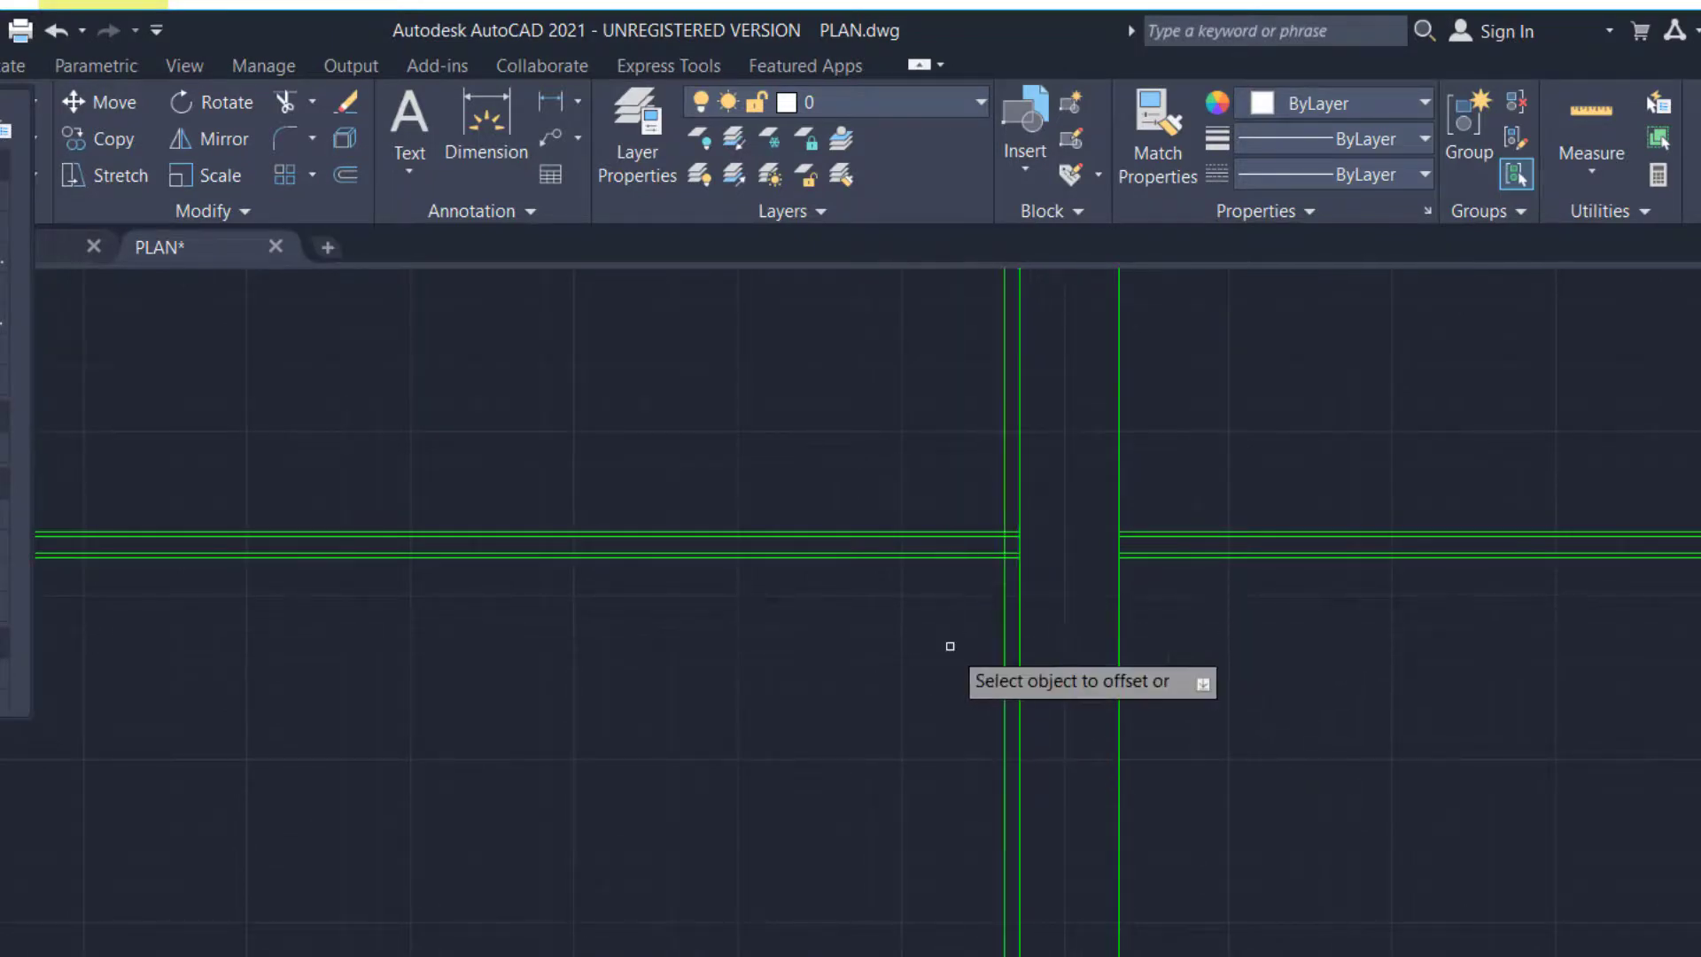
left_click(1120, 650)
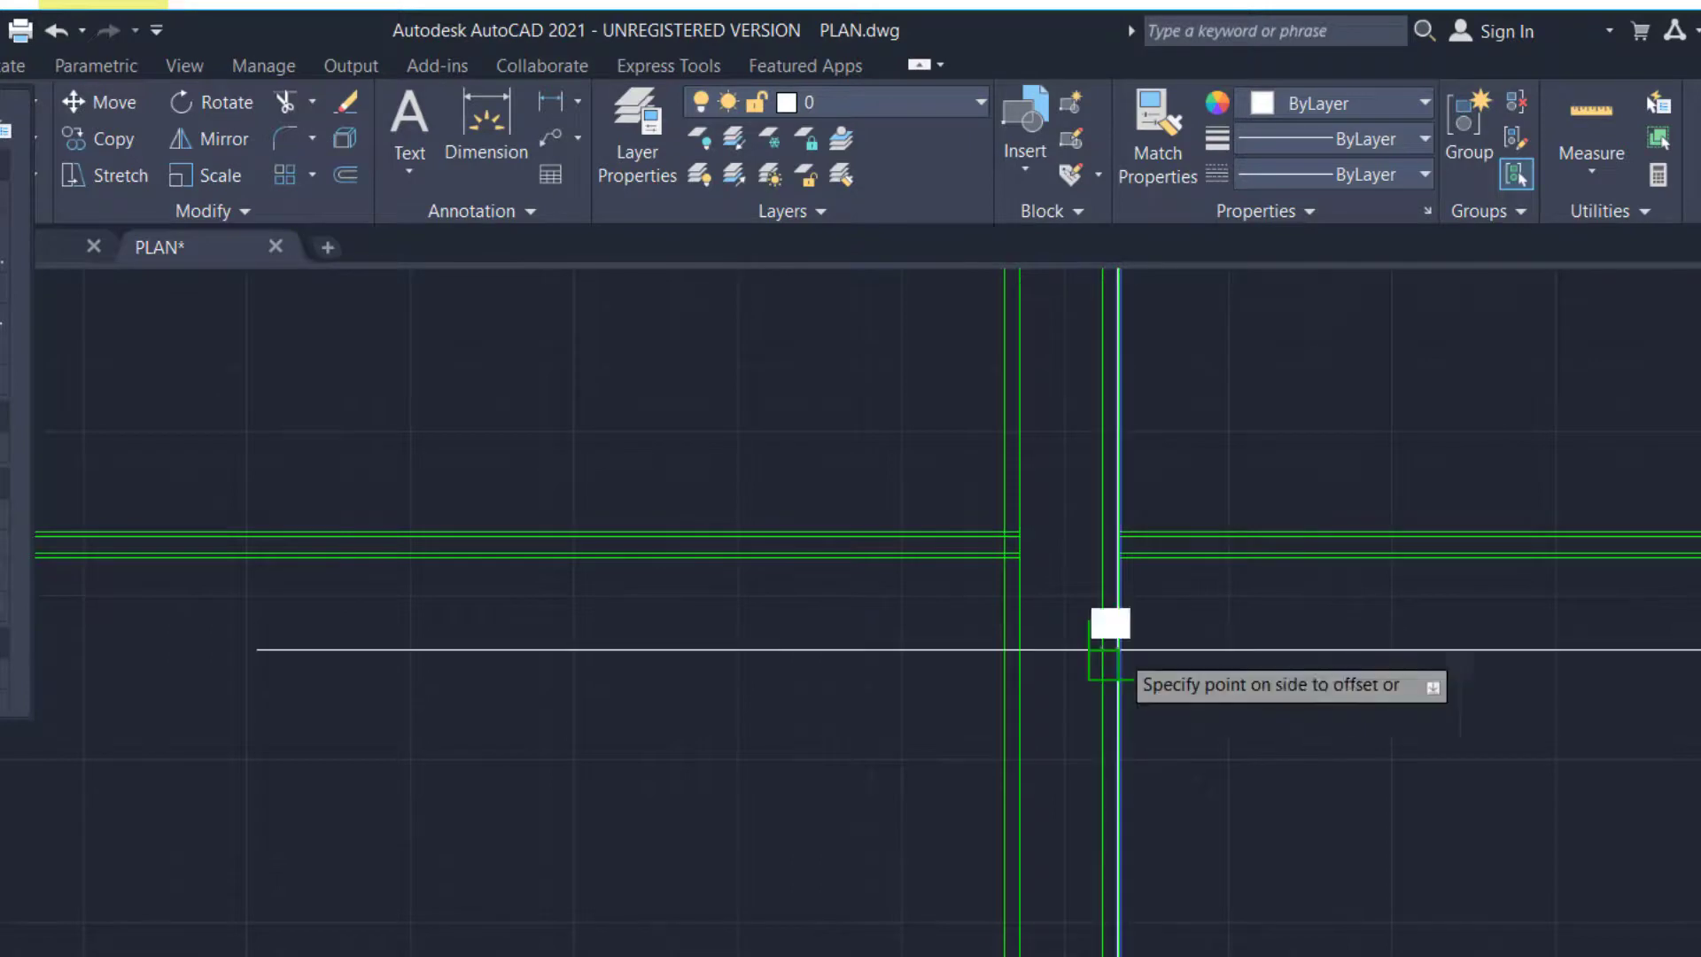
left_click(1213, 651)
Try to trim the column's offset line and the outer partition lines at the left partition's column end
scroll(1213, 660, "down", 2)
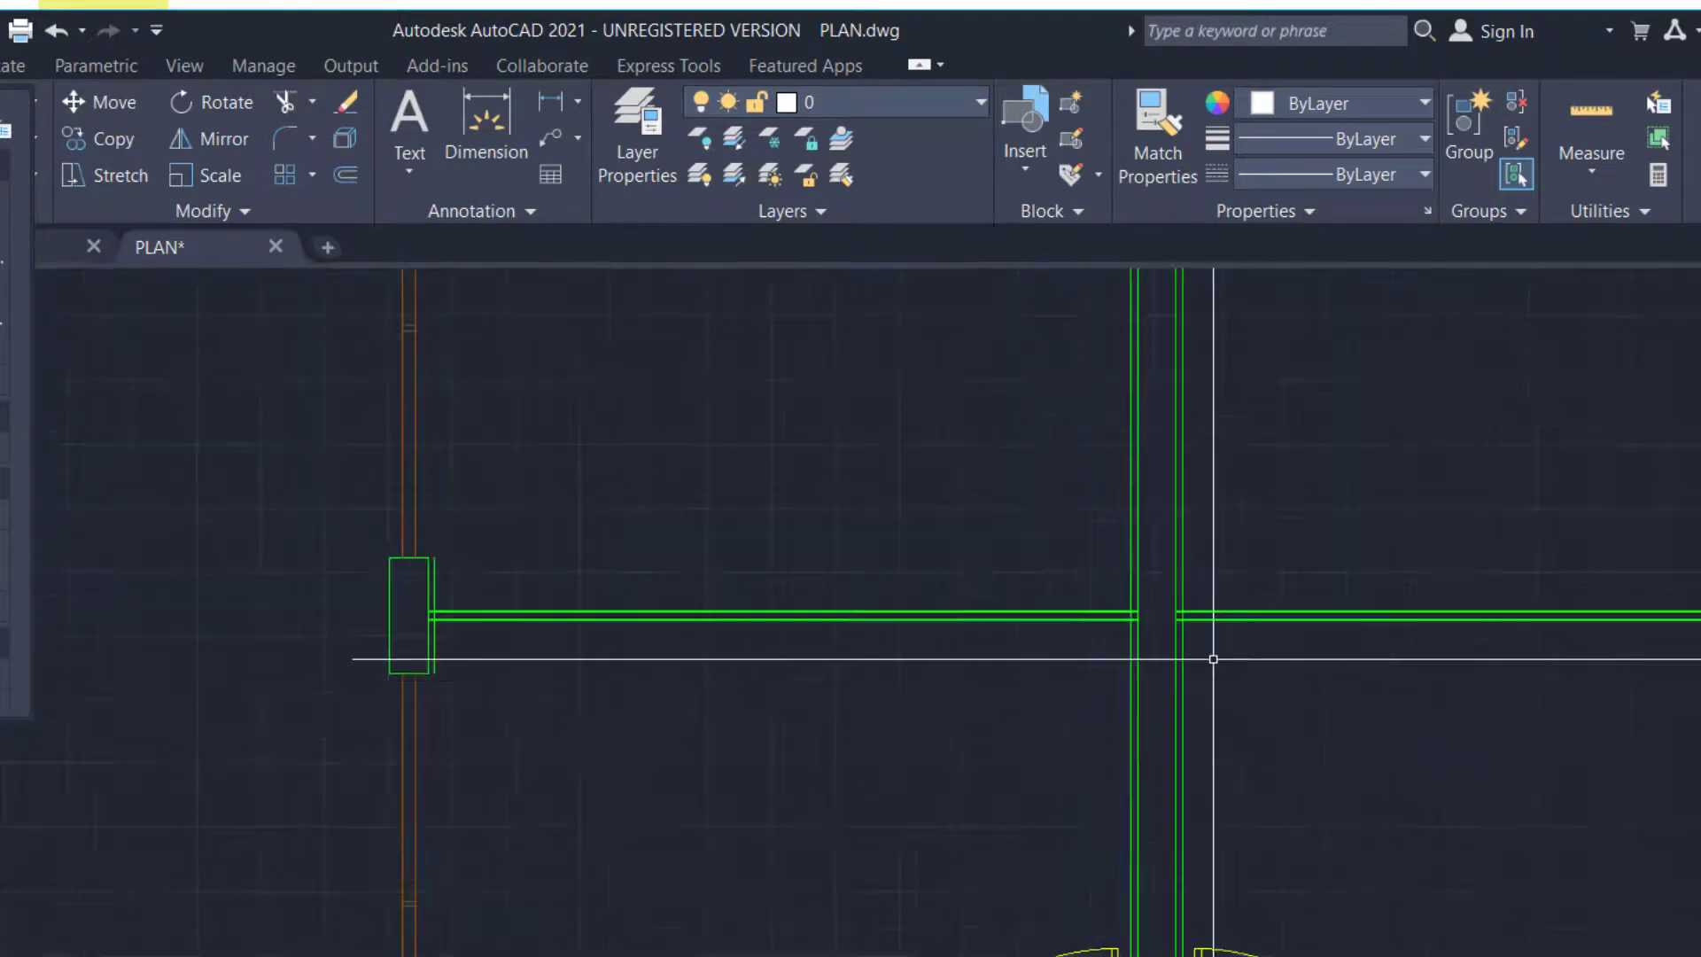
scroll(425, 600, "up", 6)
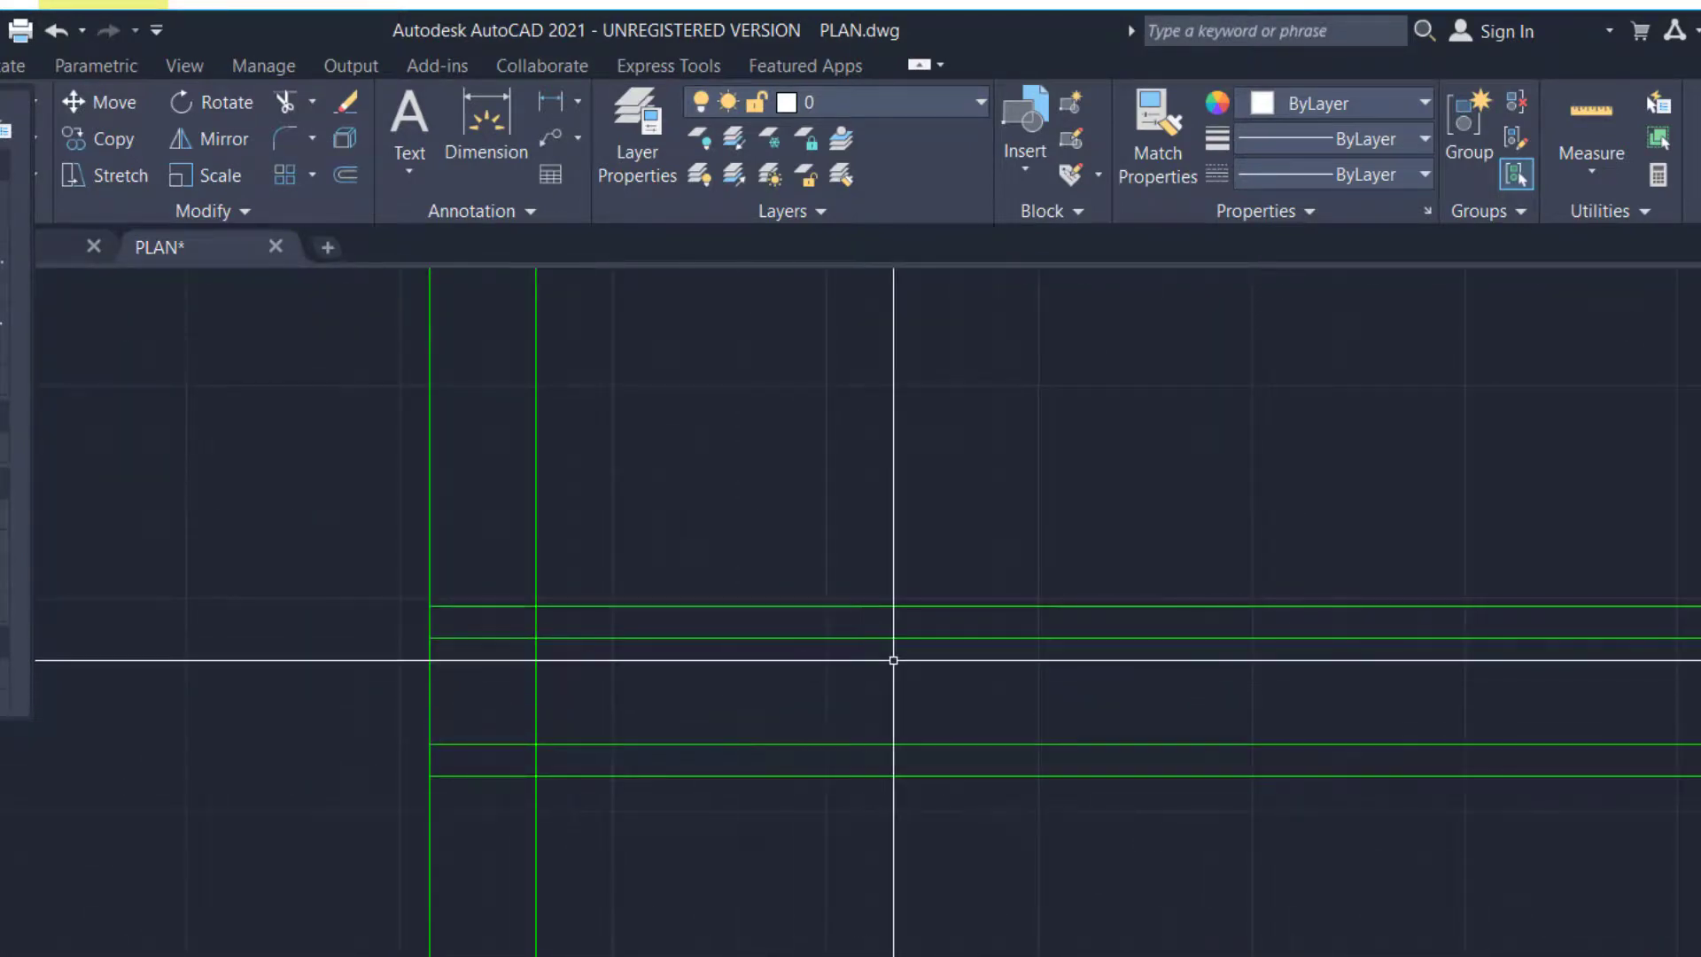
type("TR")
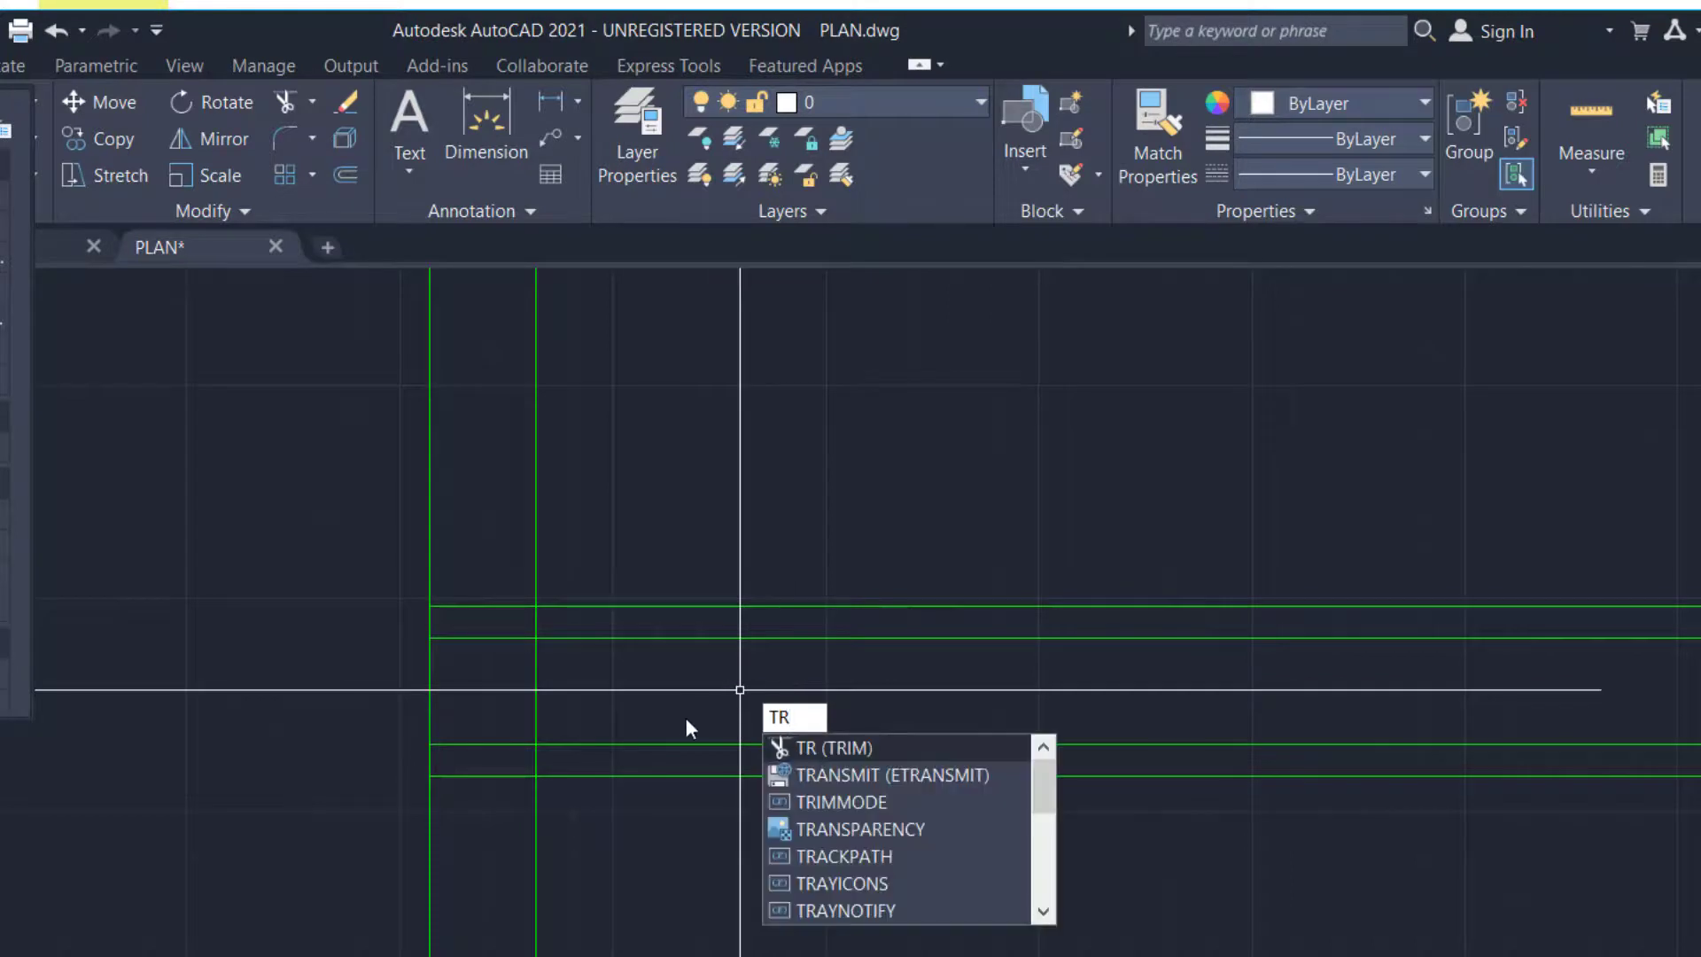
key("Return")
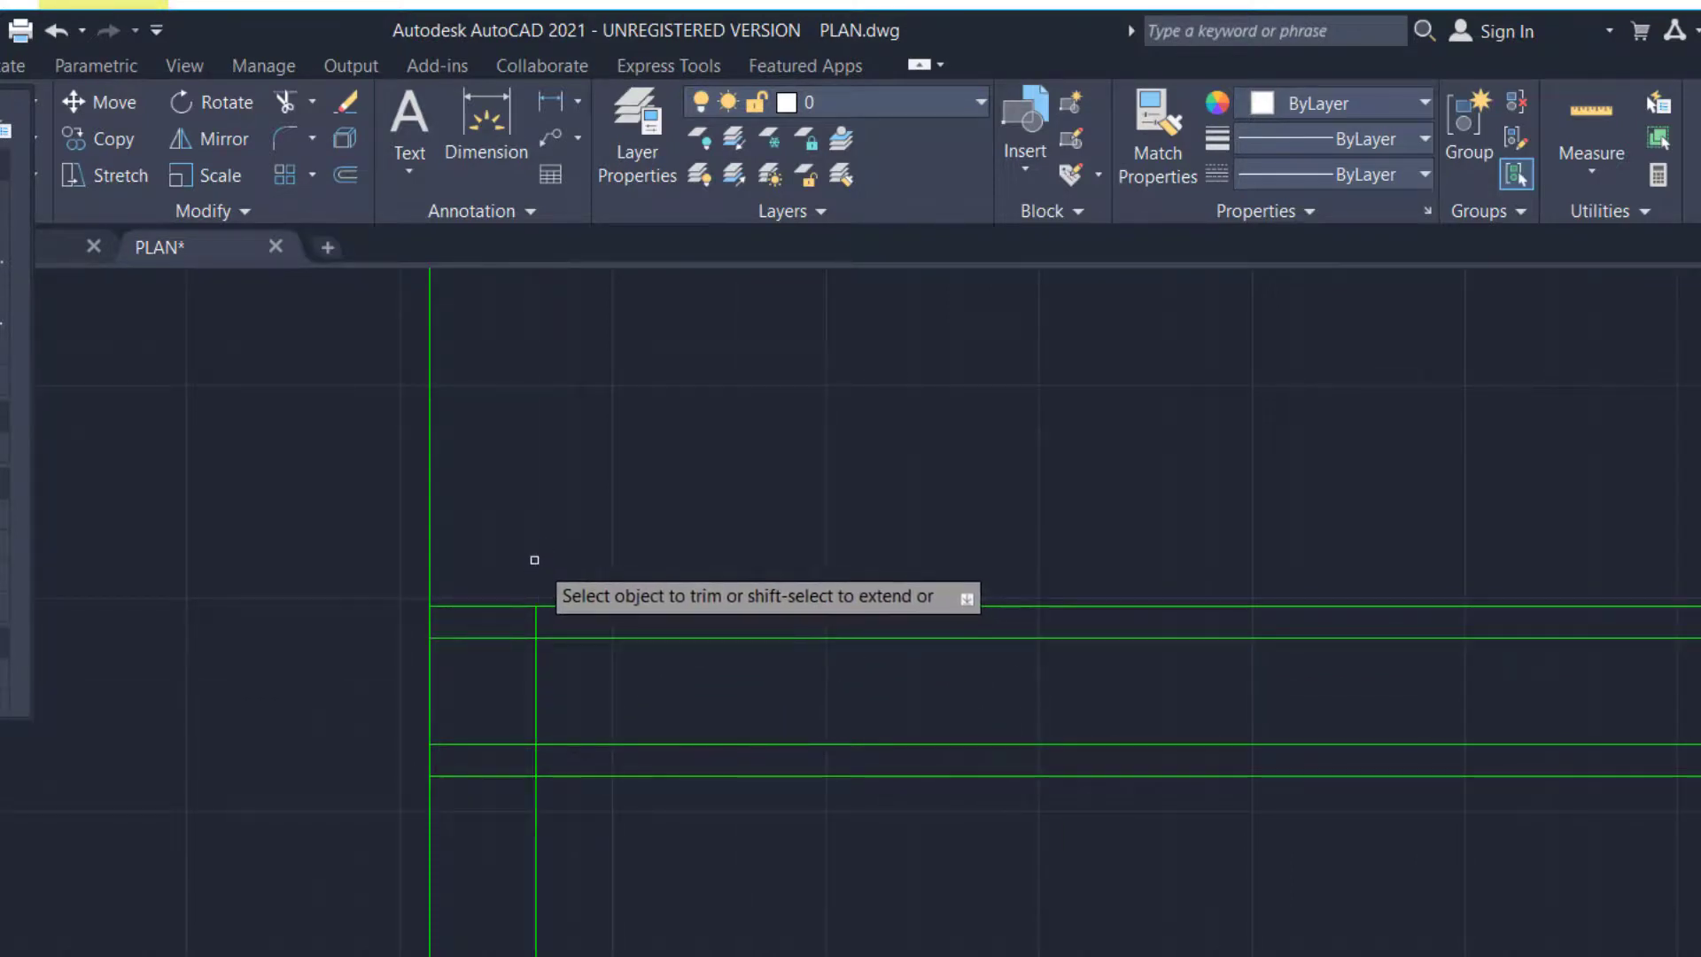
scroll(534, 559, "down", 5)
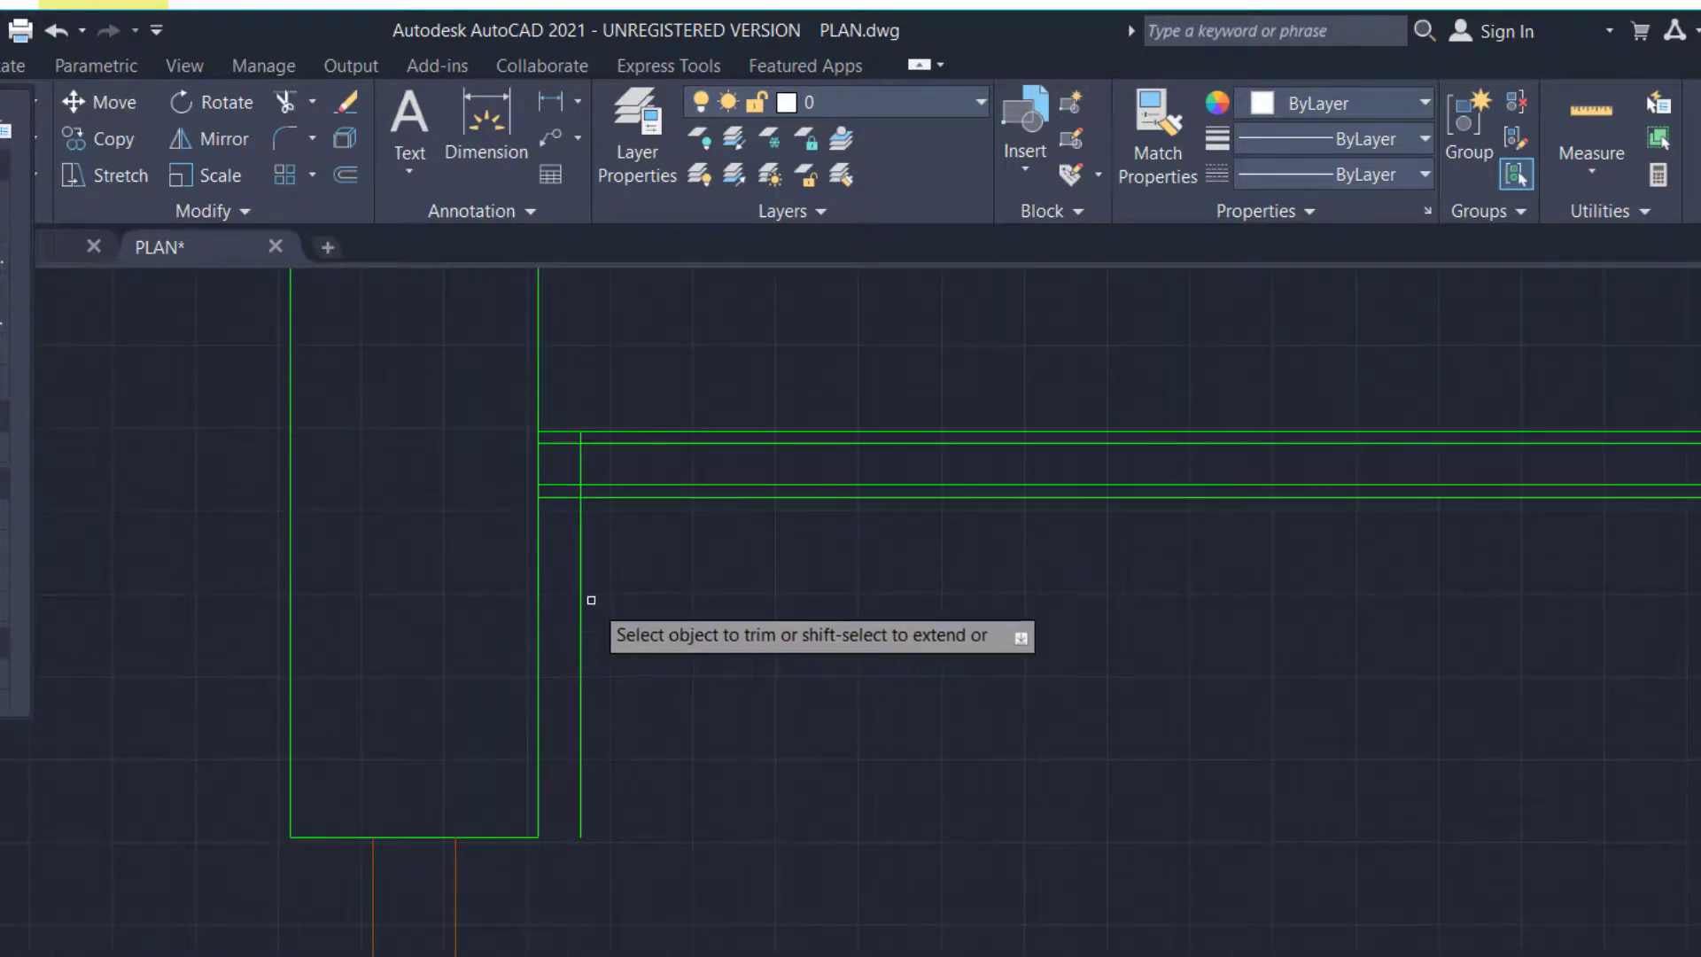
left_click(581, 602)
scroll(584, 478, "up", 3)
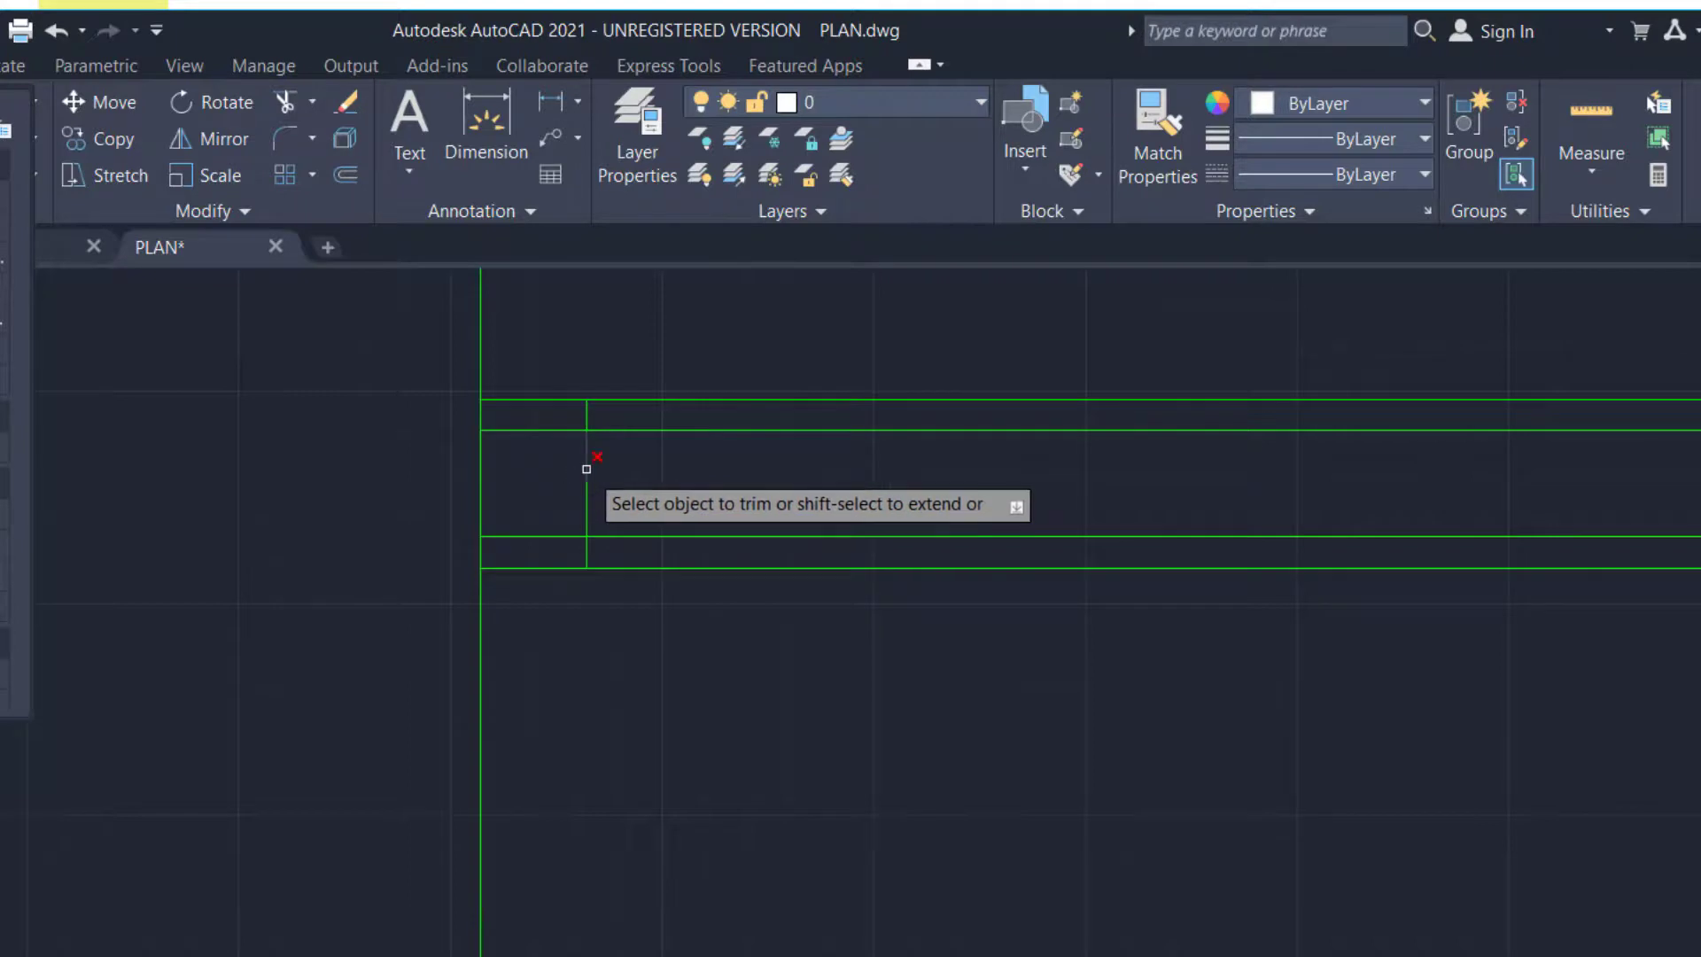
left_click(550, 401)
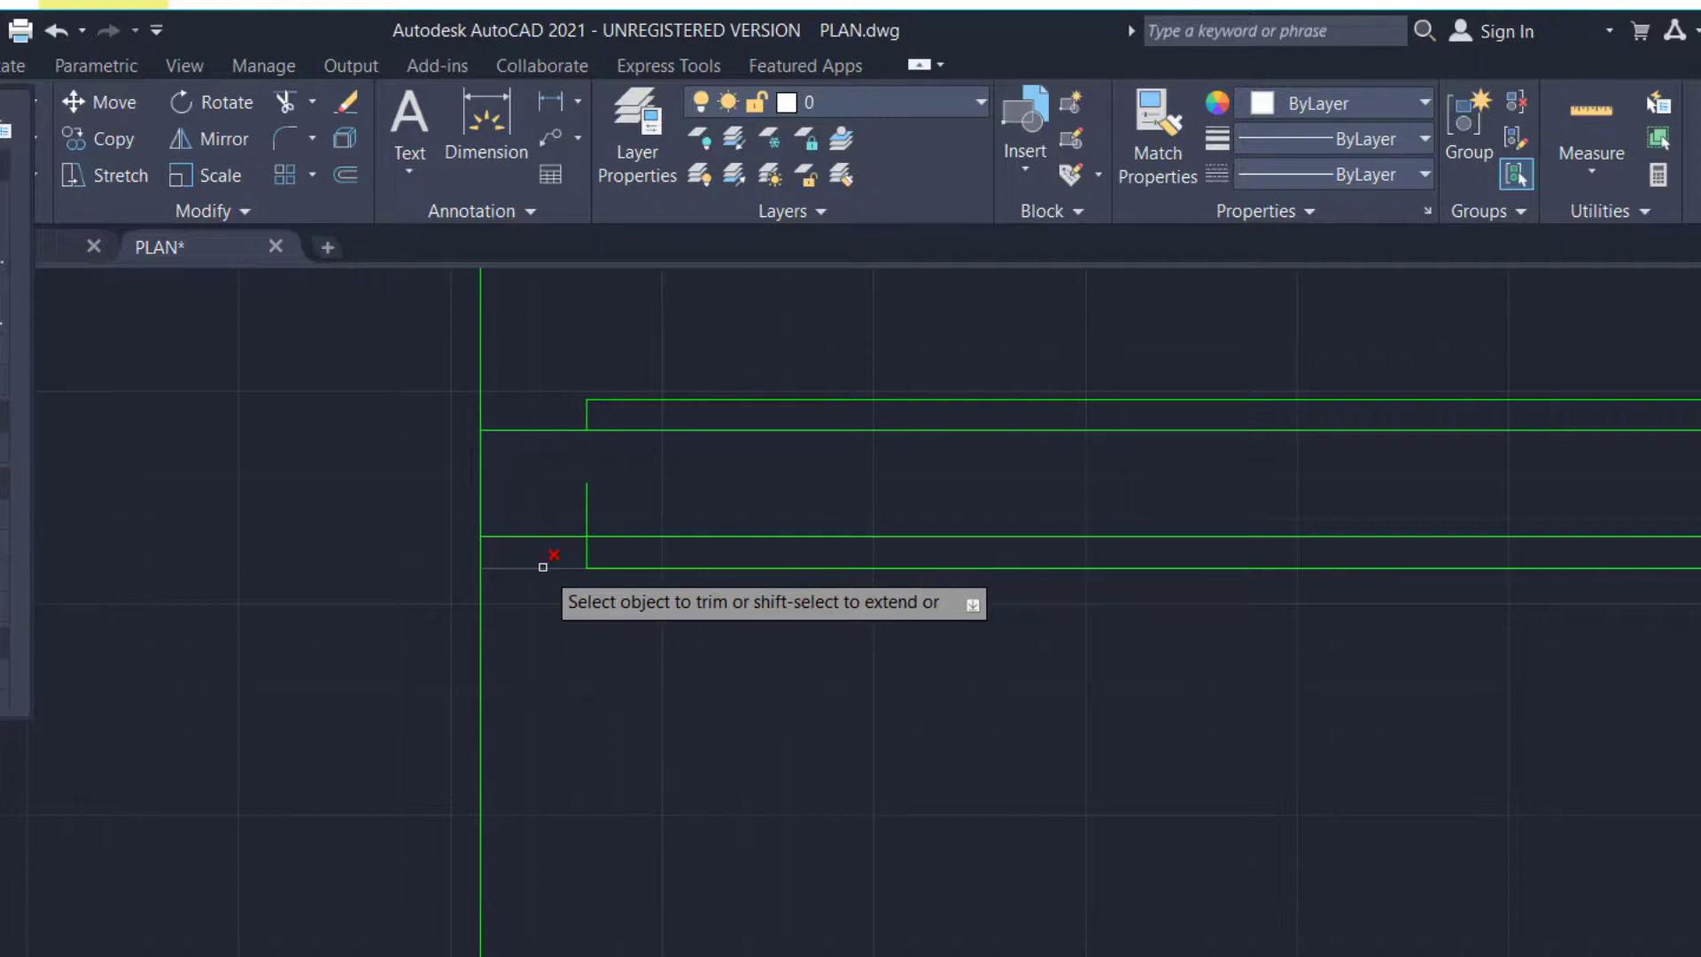
Undo the trims made at the left partition's column end
key("Escape")
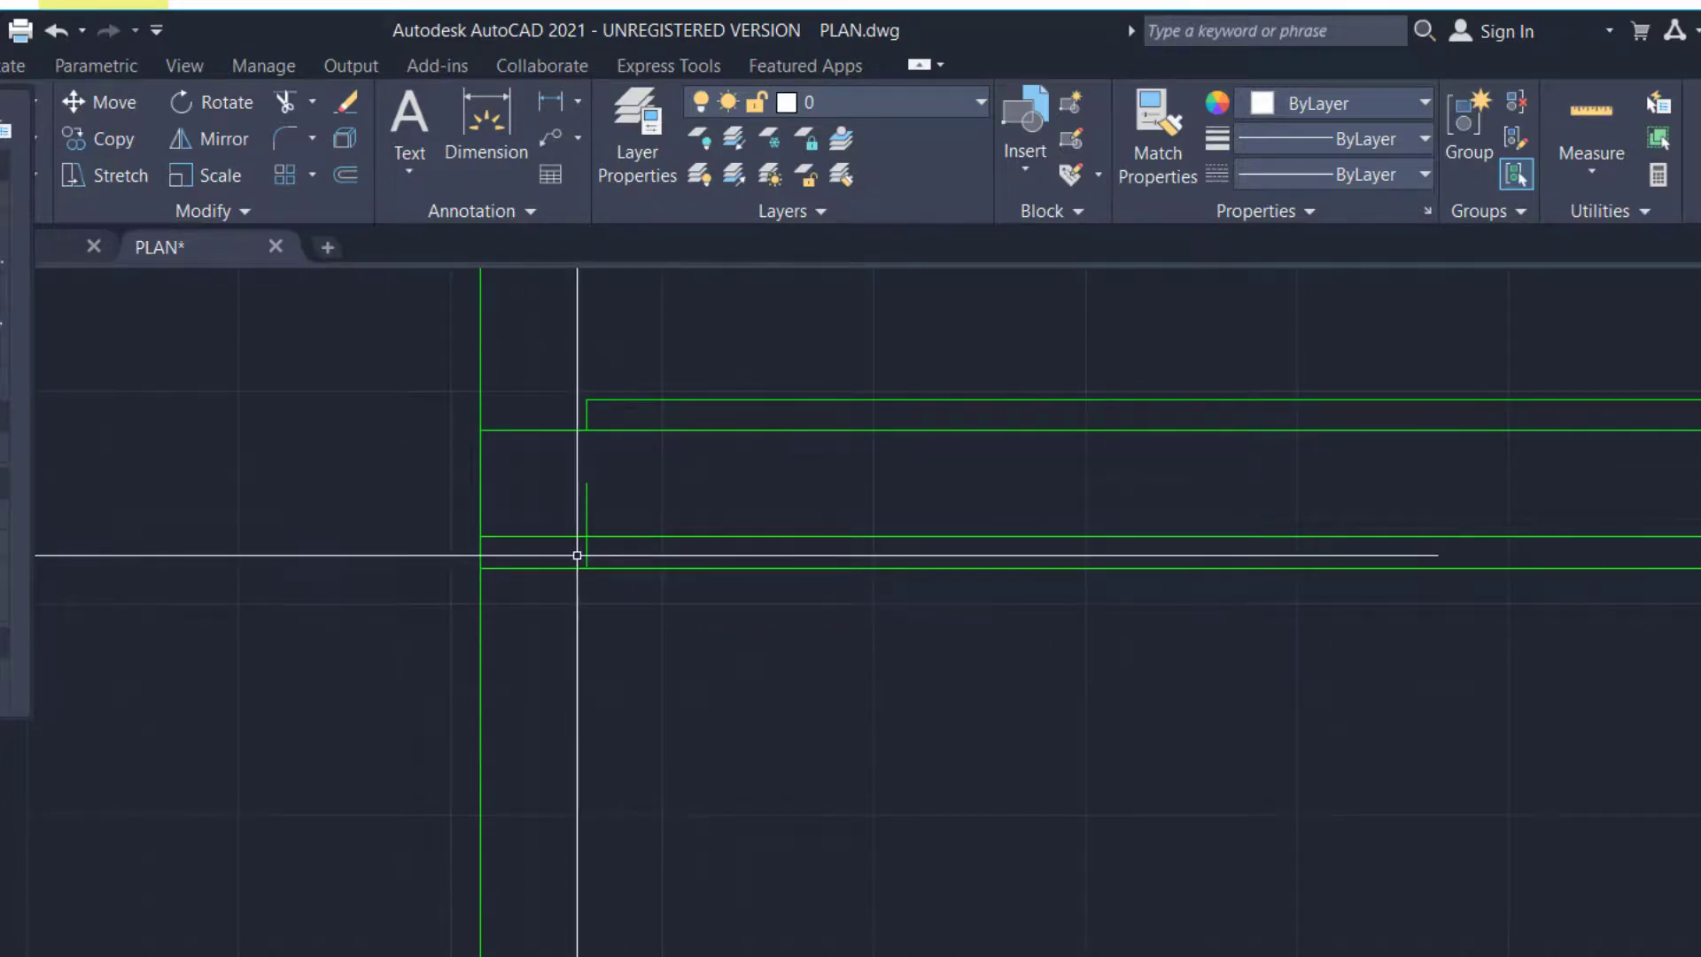
key("ctrl+z")
key("ctrl+z")
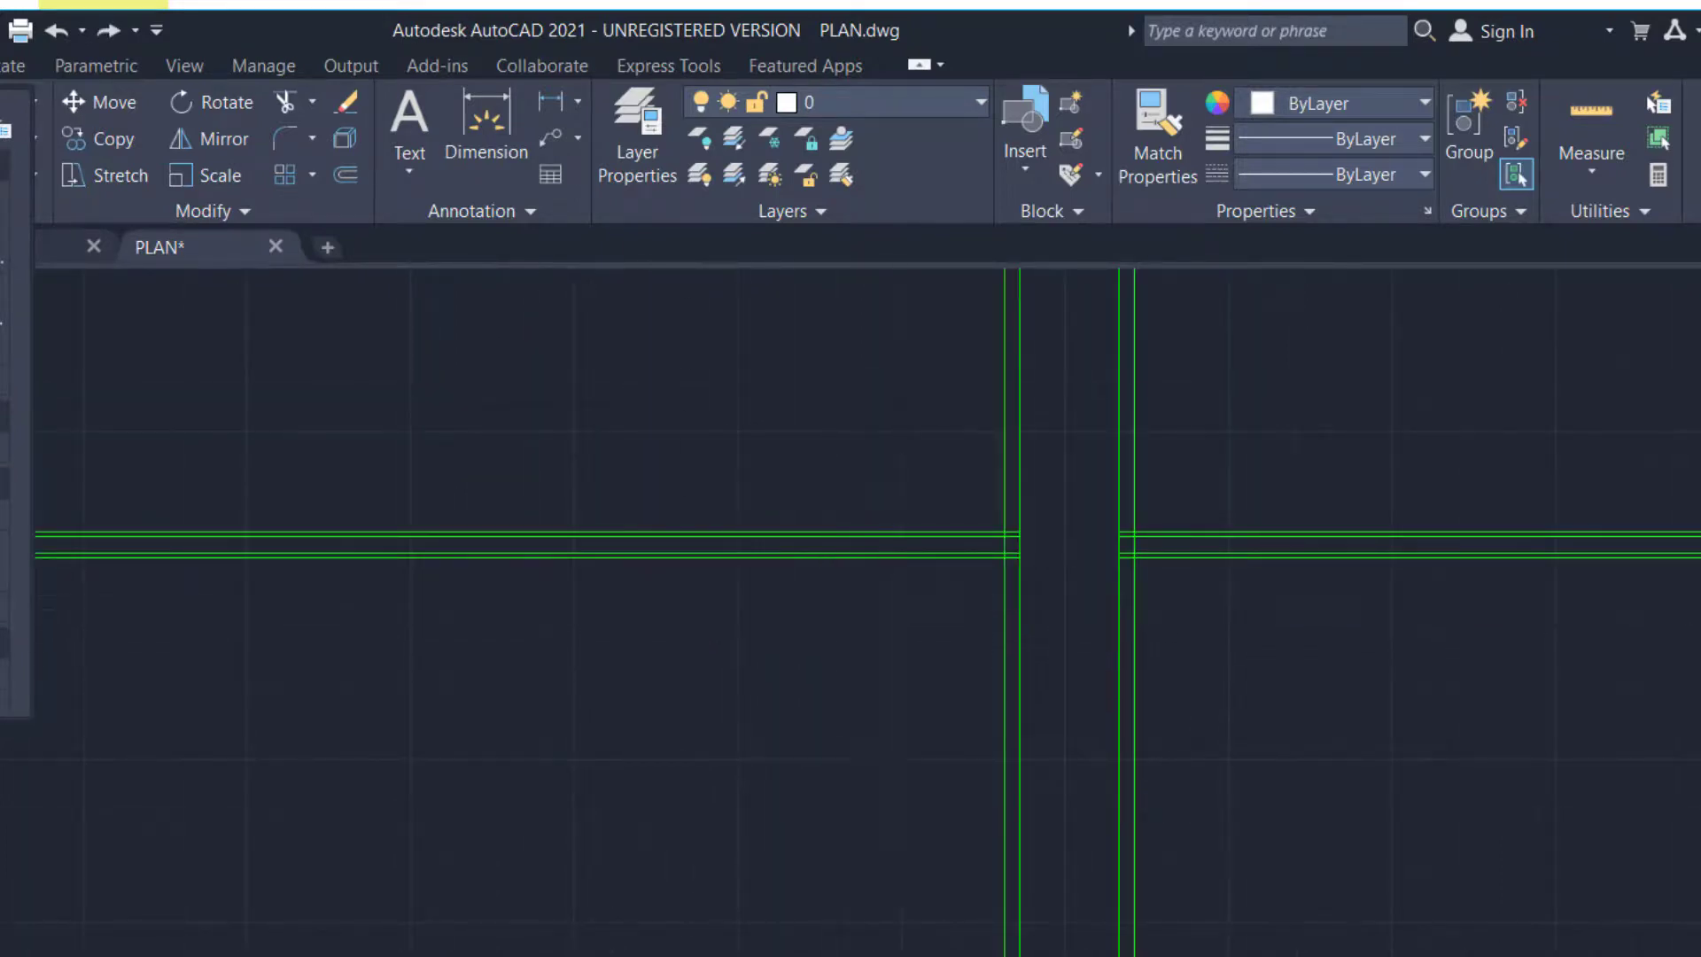
Trim the partition and offset lines at the left column, leaving a closed rectangular end piece against it
scroll(932, 620, "down", 2)
middle_click_drag(341, 611, 904, 620)
scroll(856, 606, "up", 5)
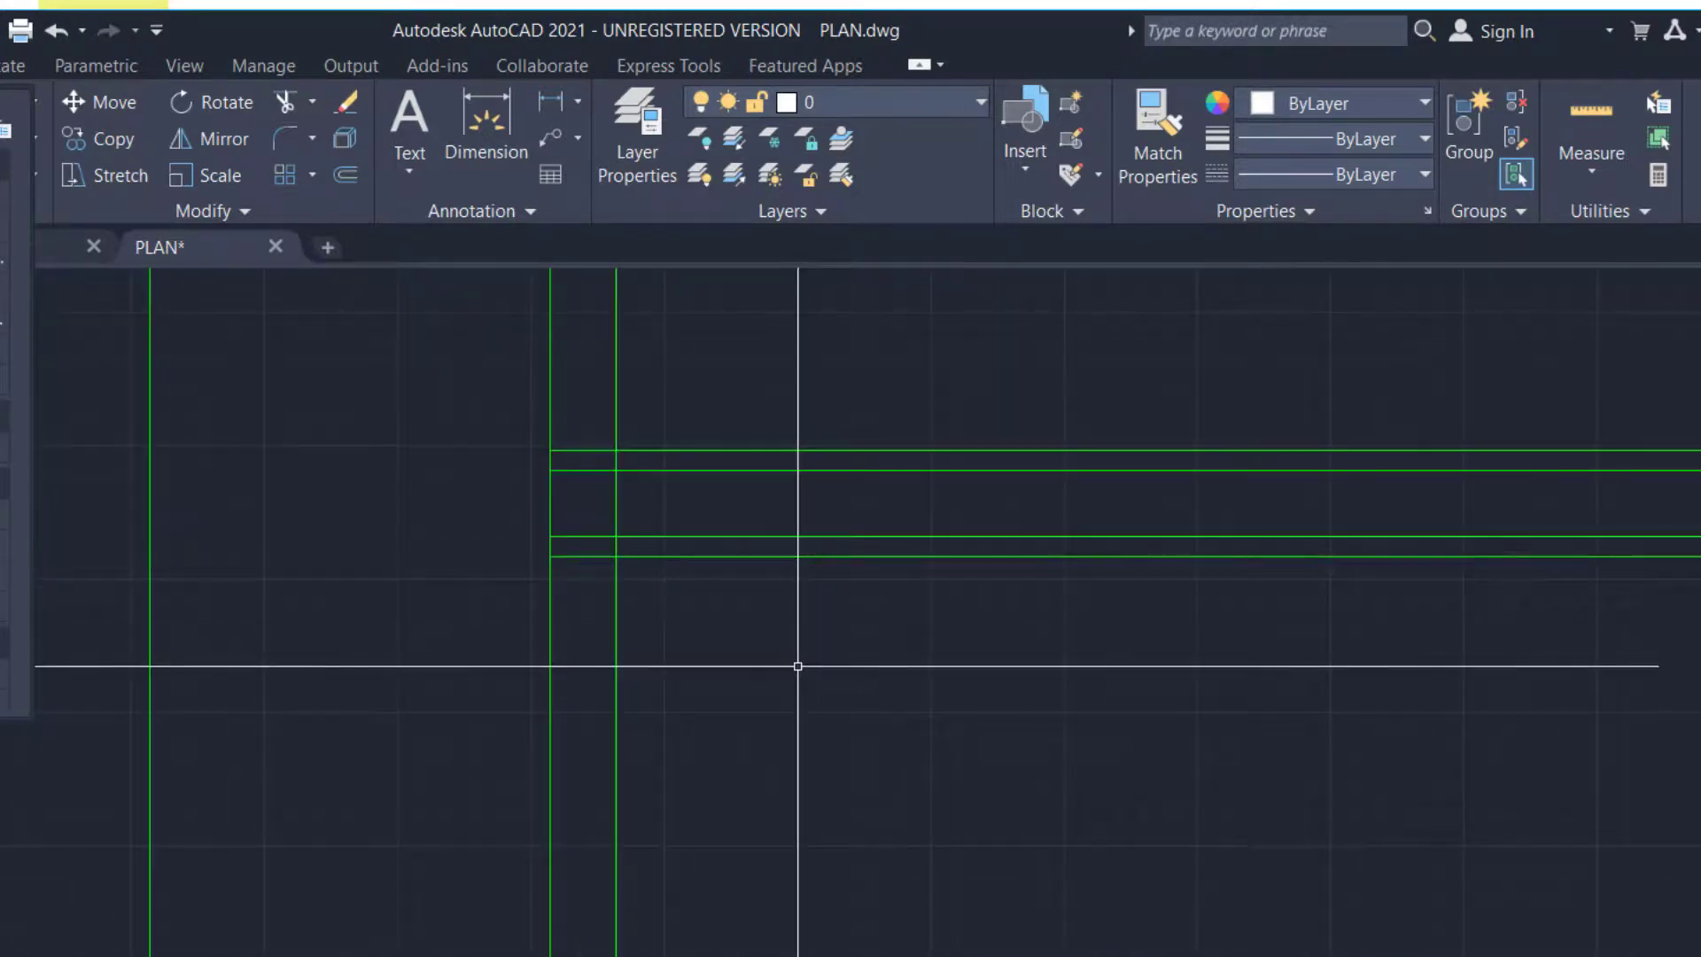
type("r")
key("Return")
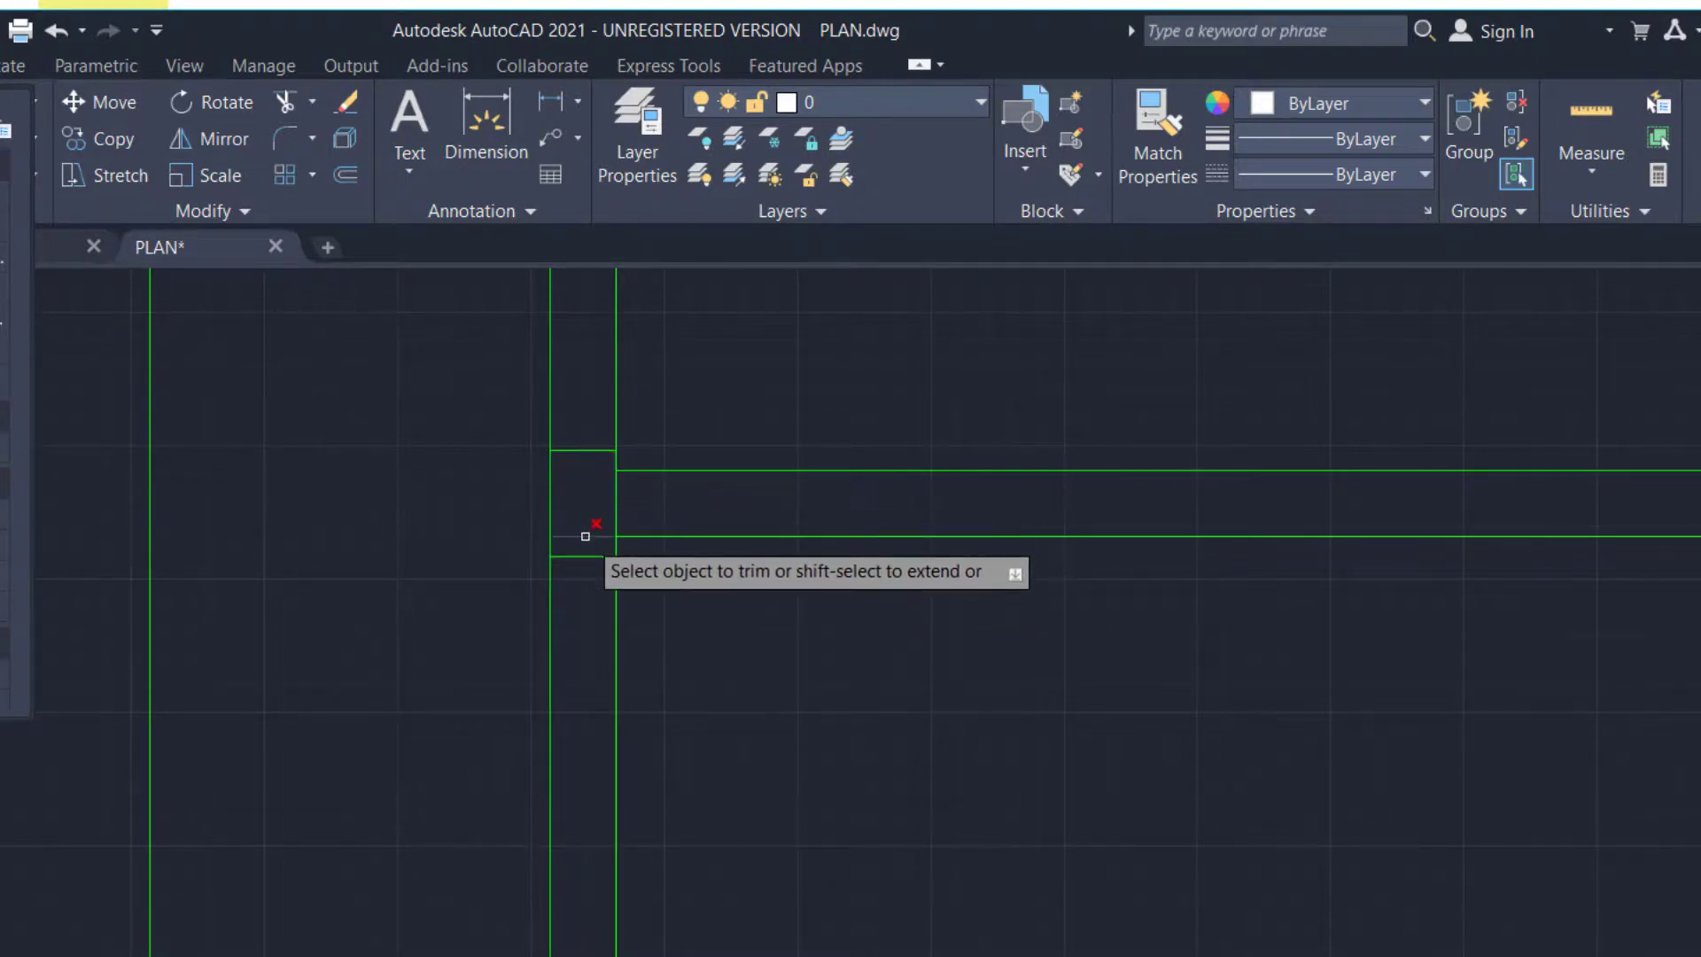
left_click(610, 575)
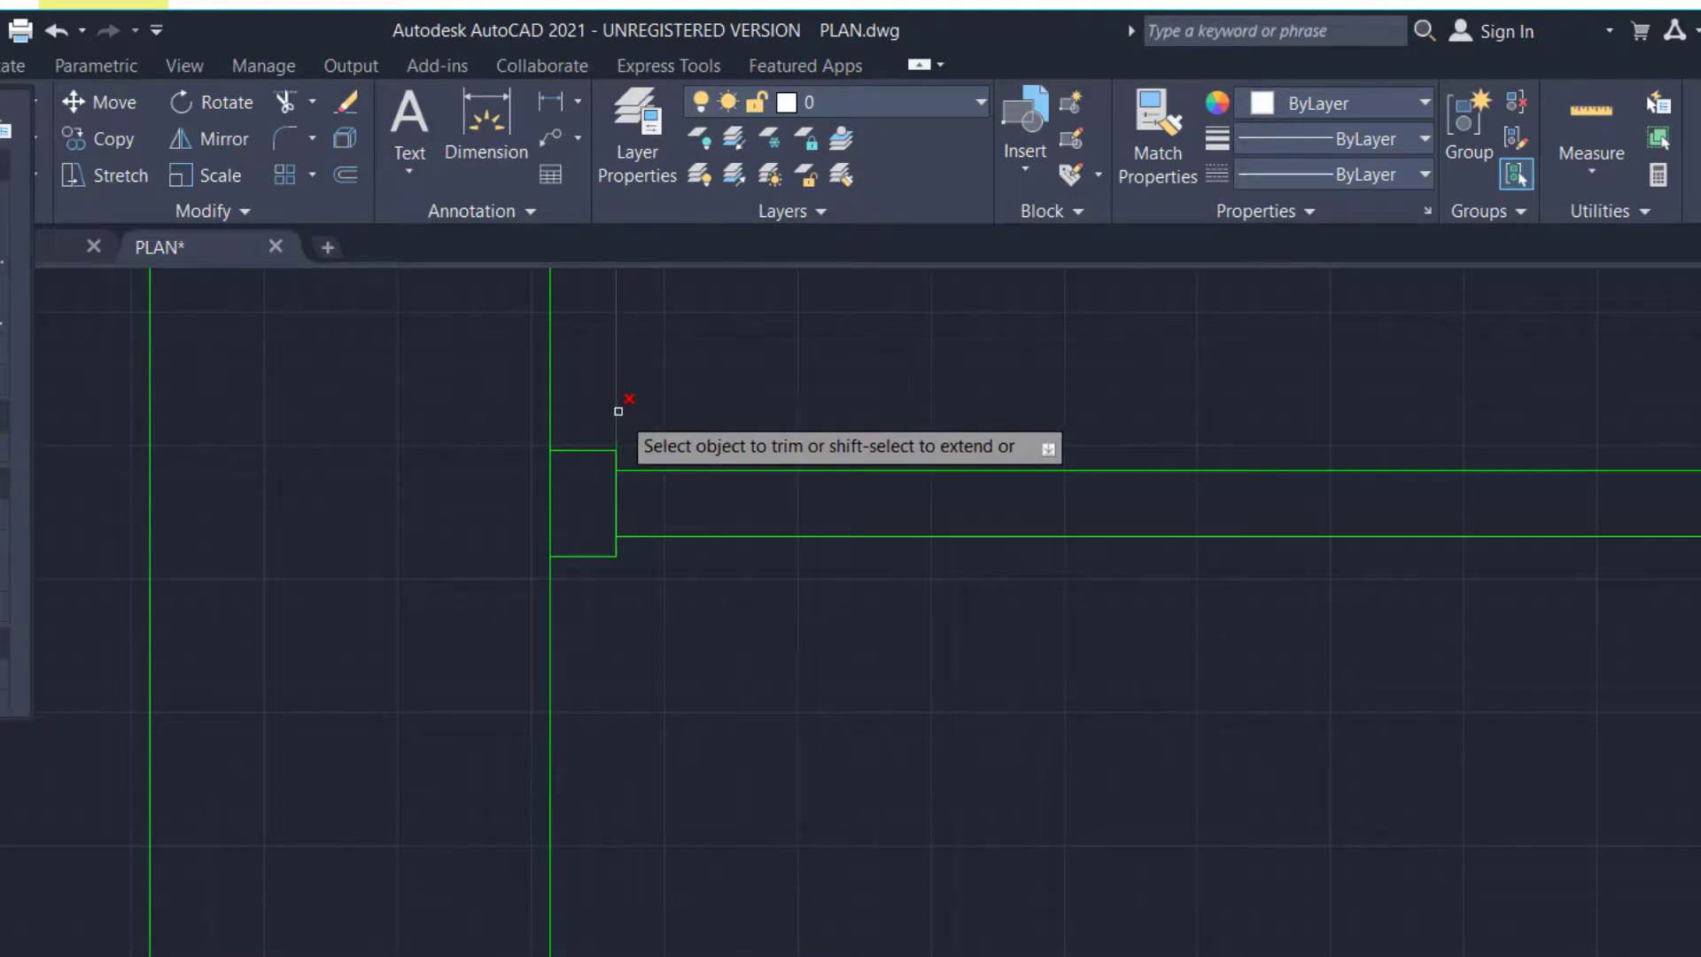
Trim the right partition and offset lines at the central wall, leaving a closed rectangular end piece against the wall's right face
scroll(618, 411, "down", 6)
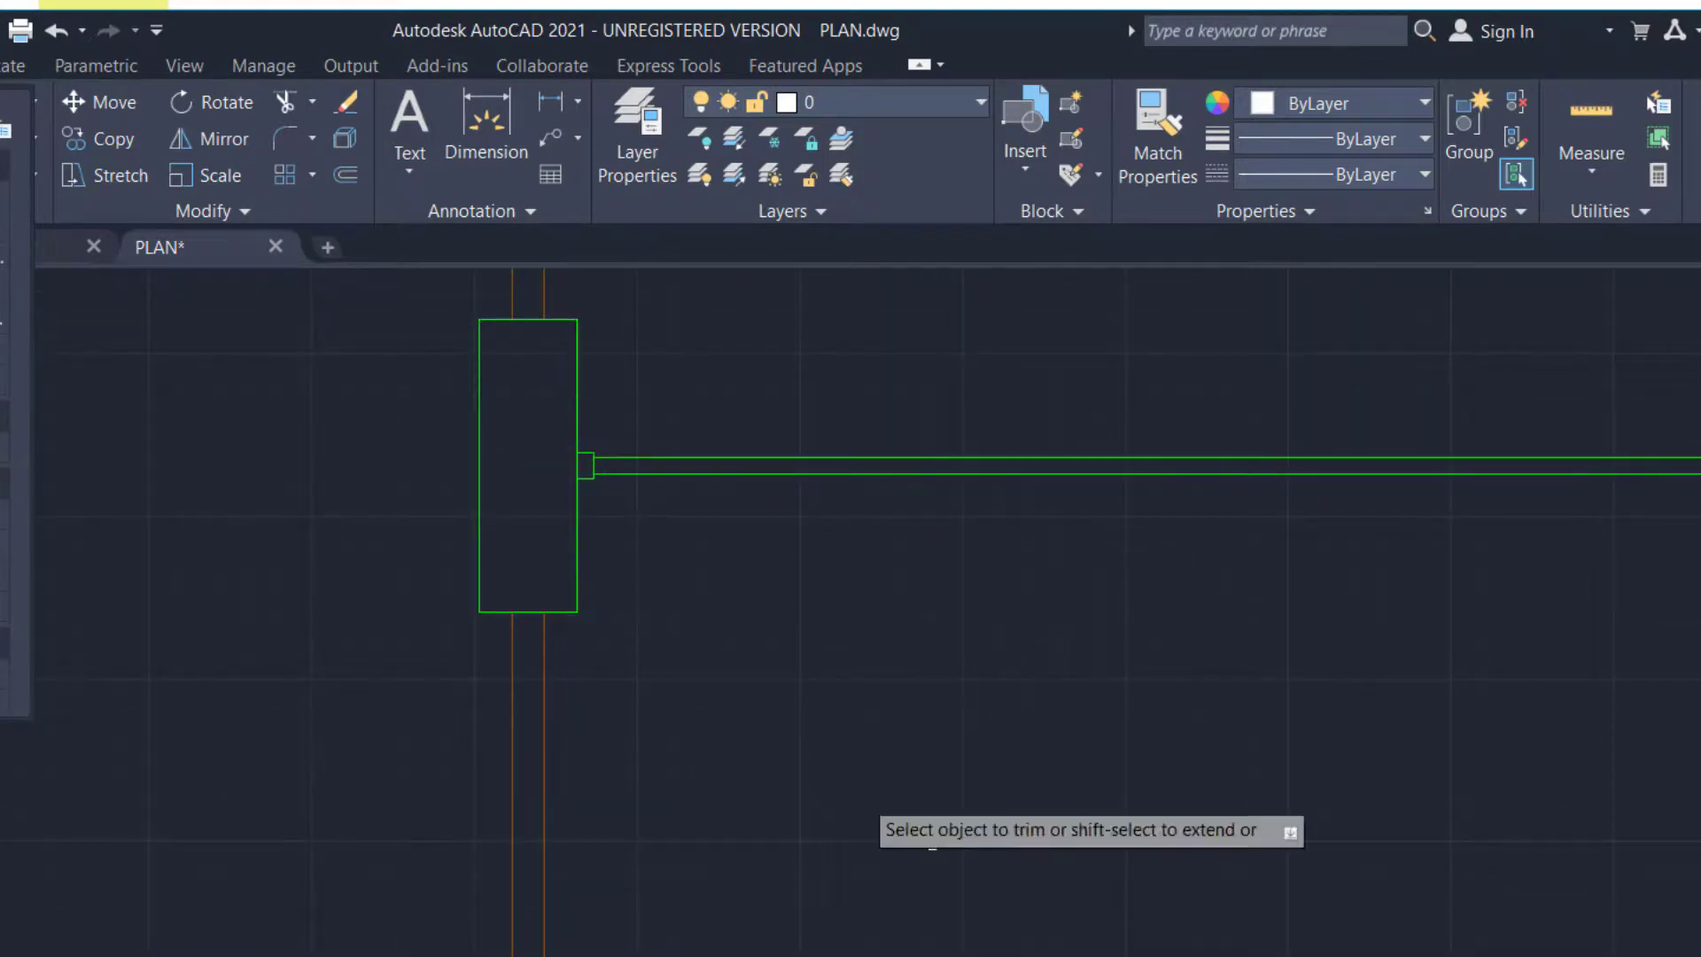
scroll(525, 532, "down", 6)
scroll(973, 557, "up", 10)
middle_click_drag(995, 502, 999, 877)
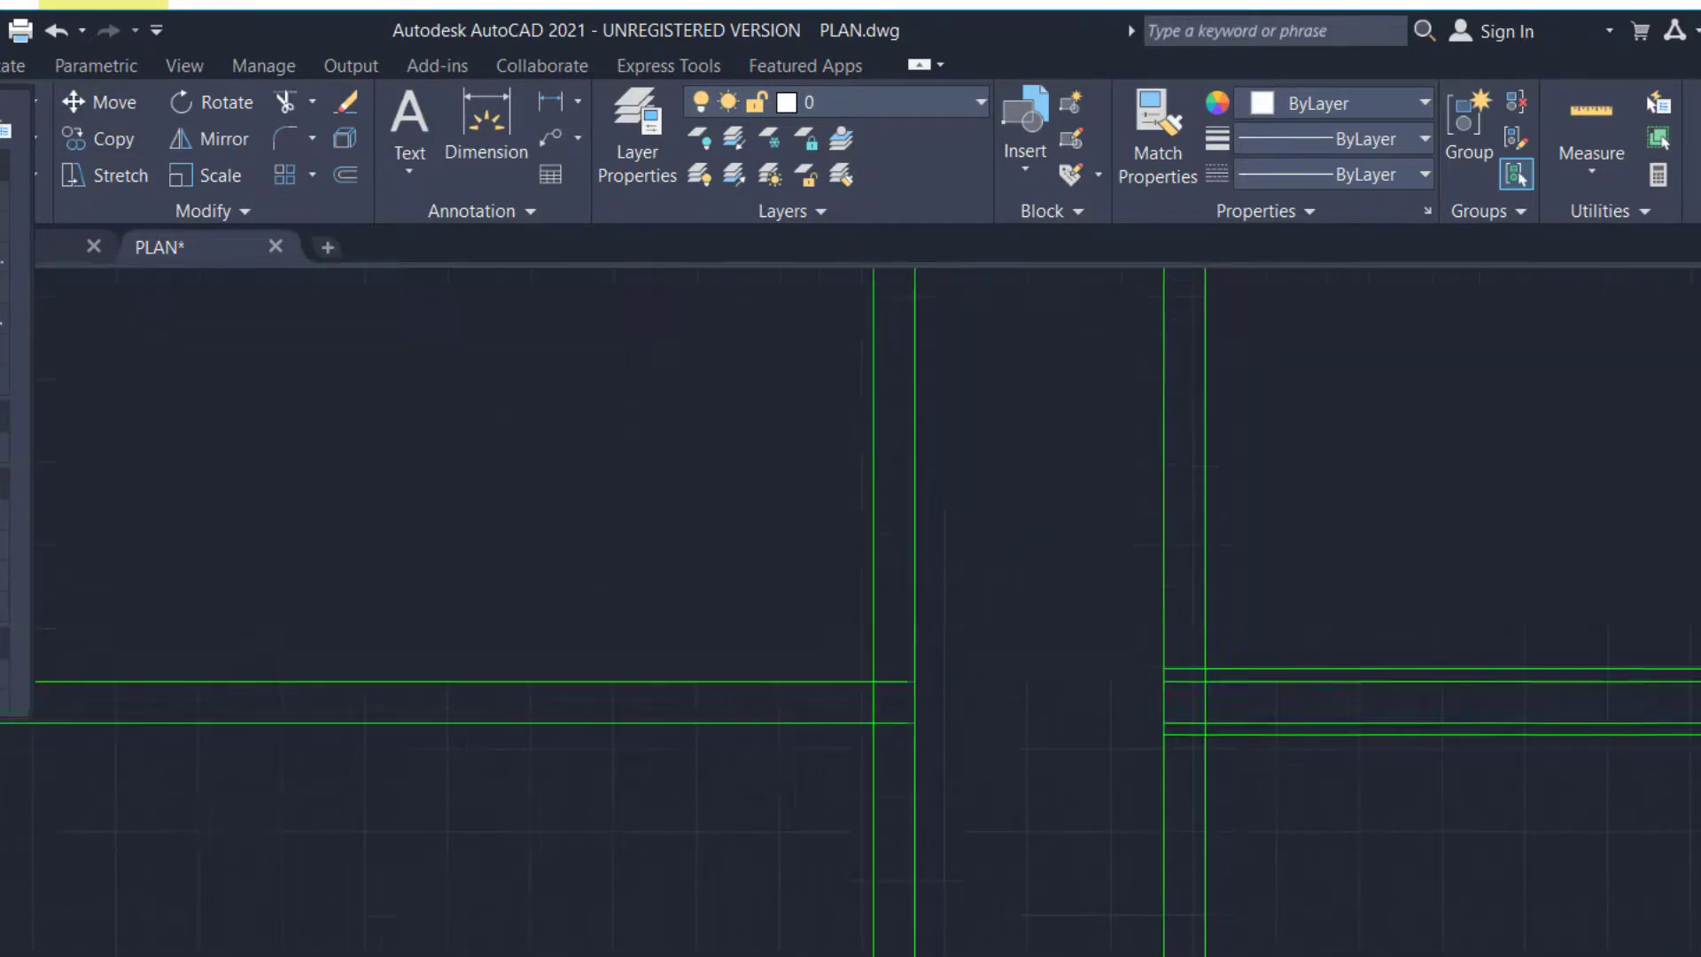
middle_click_drag(903, 821, 904, 866)
scroll(946, 781, "down", 3)
scroll(918, 794, "up", 2)
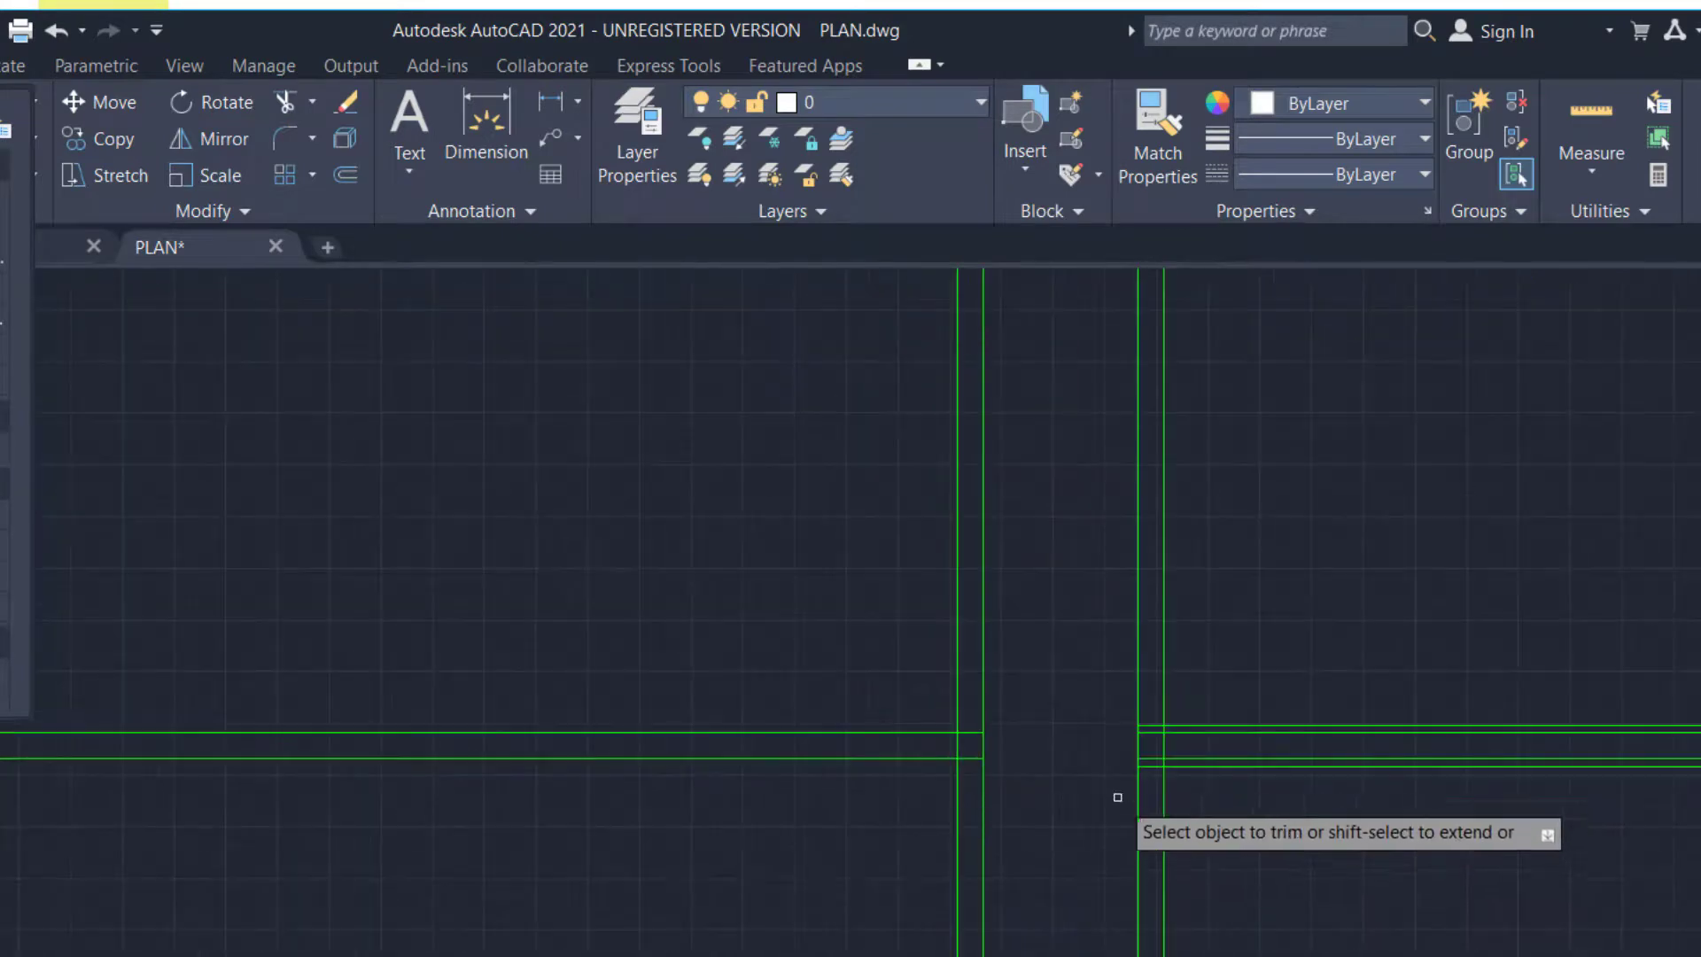
scroll(1218, 722, "up", 6)
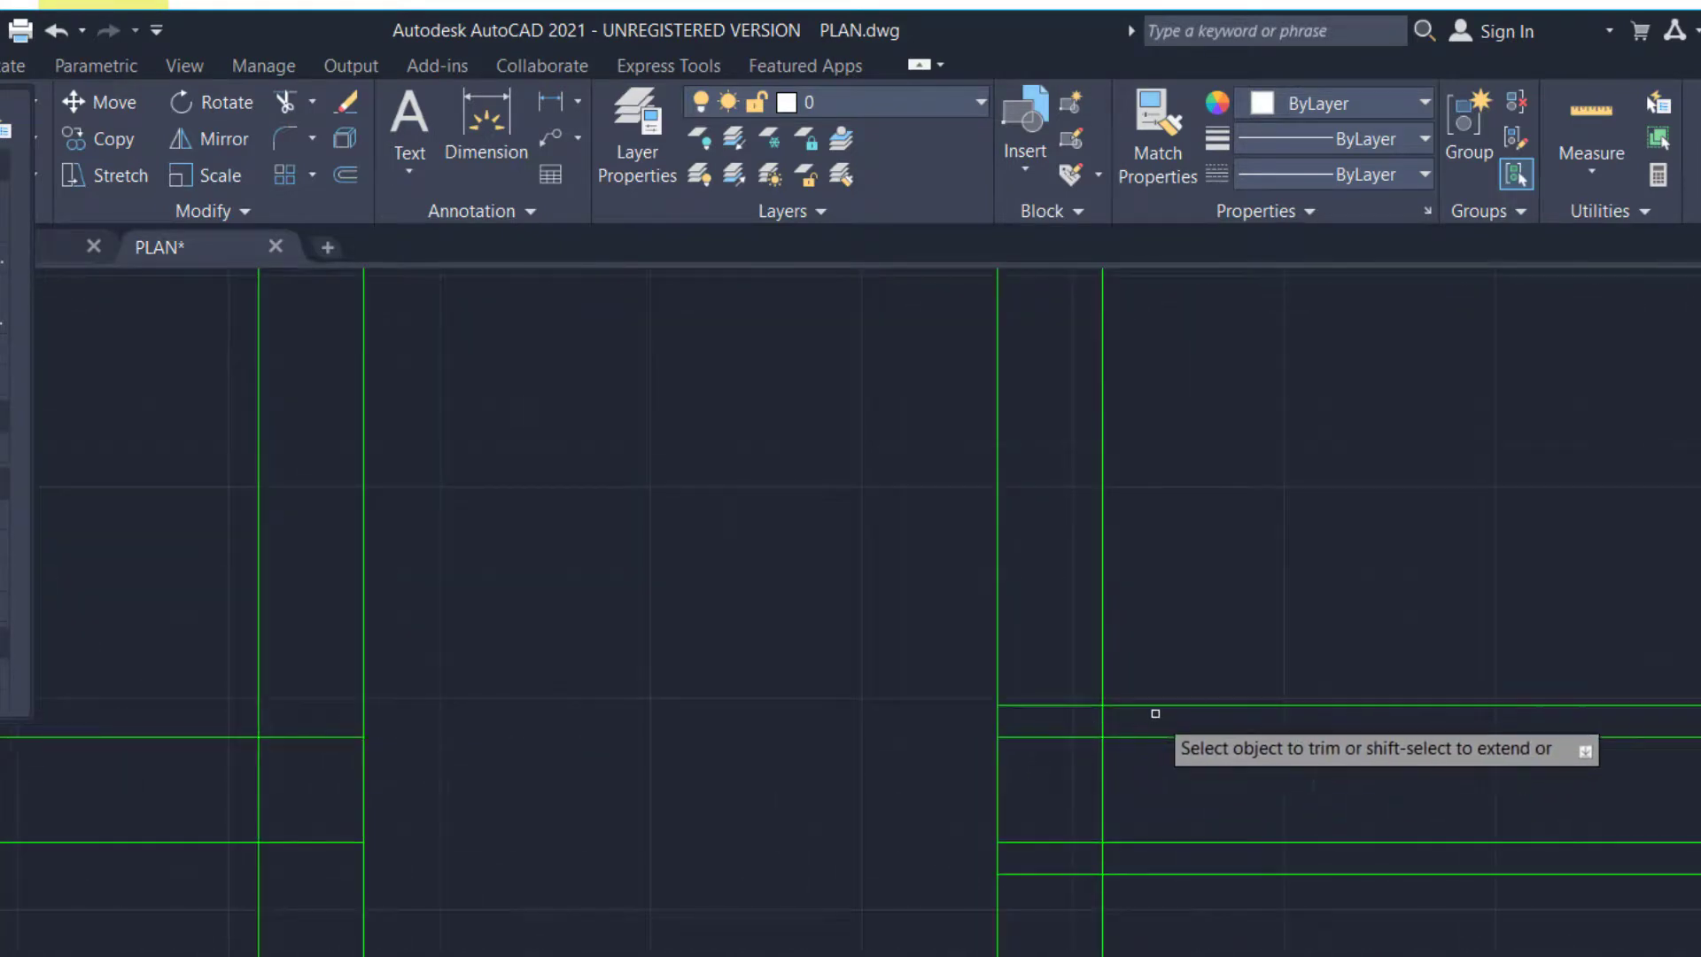
scroll(1019, 828, "down", 3)
scroll(1088, 826, "down", 3)
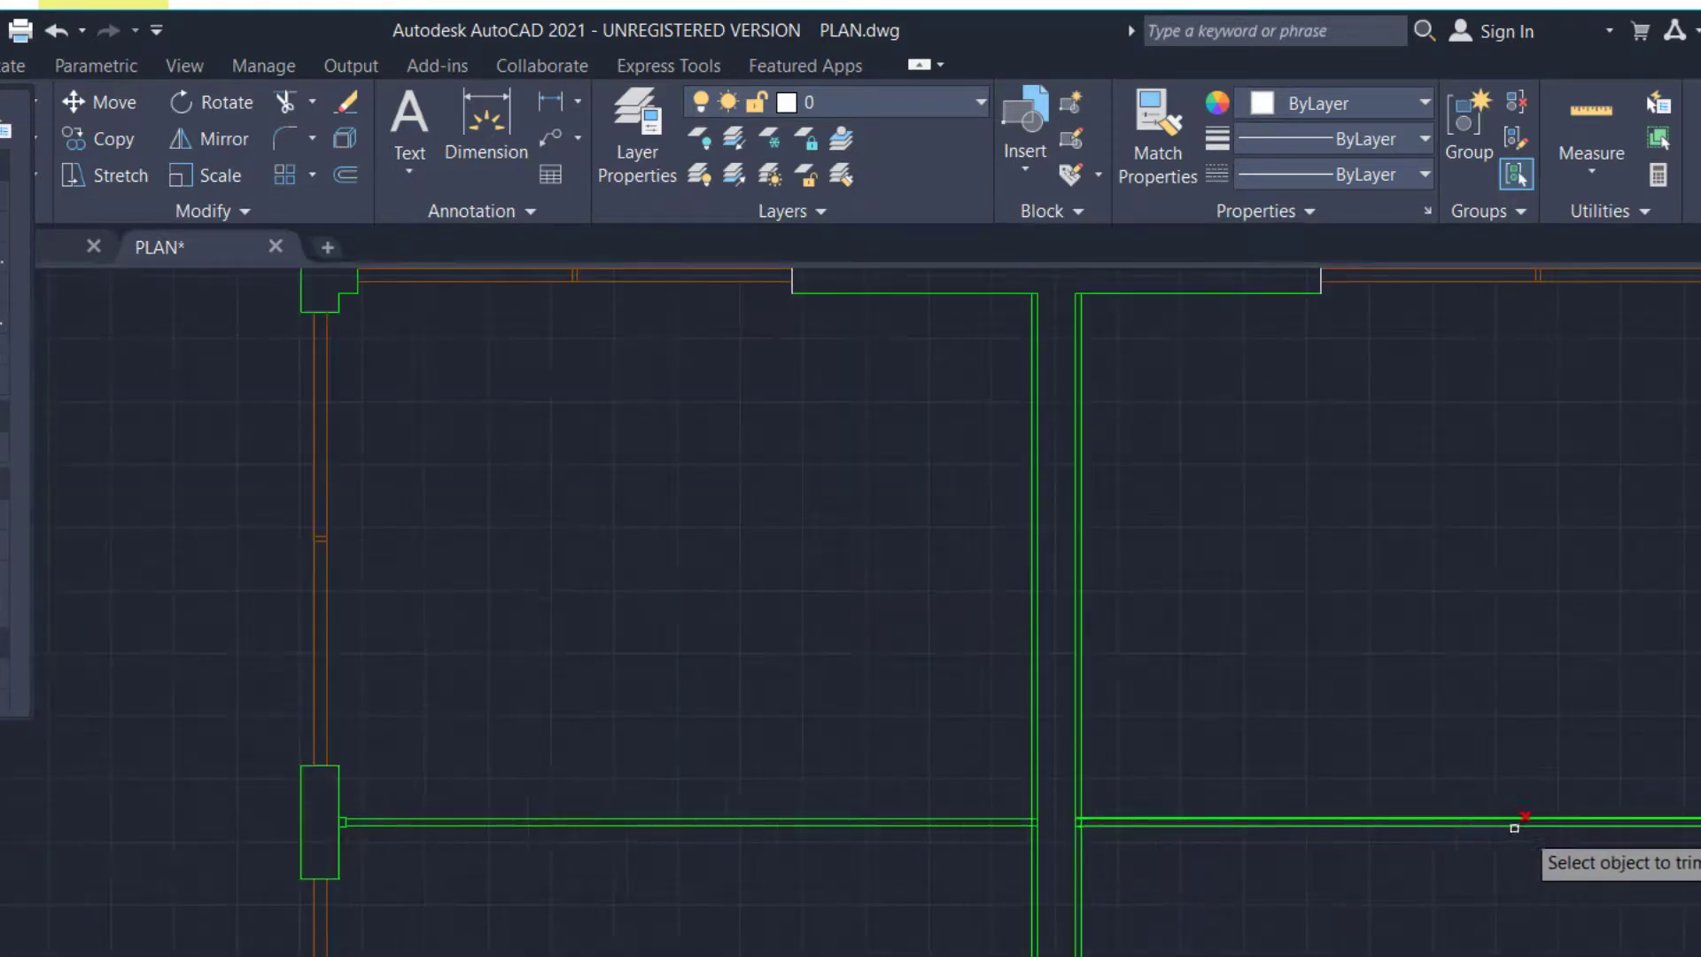
scroll(1542, 825, "up", 1)
scroll(793, 829, "up", 8)
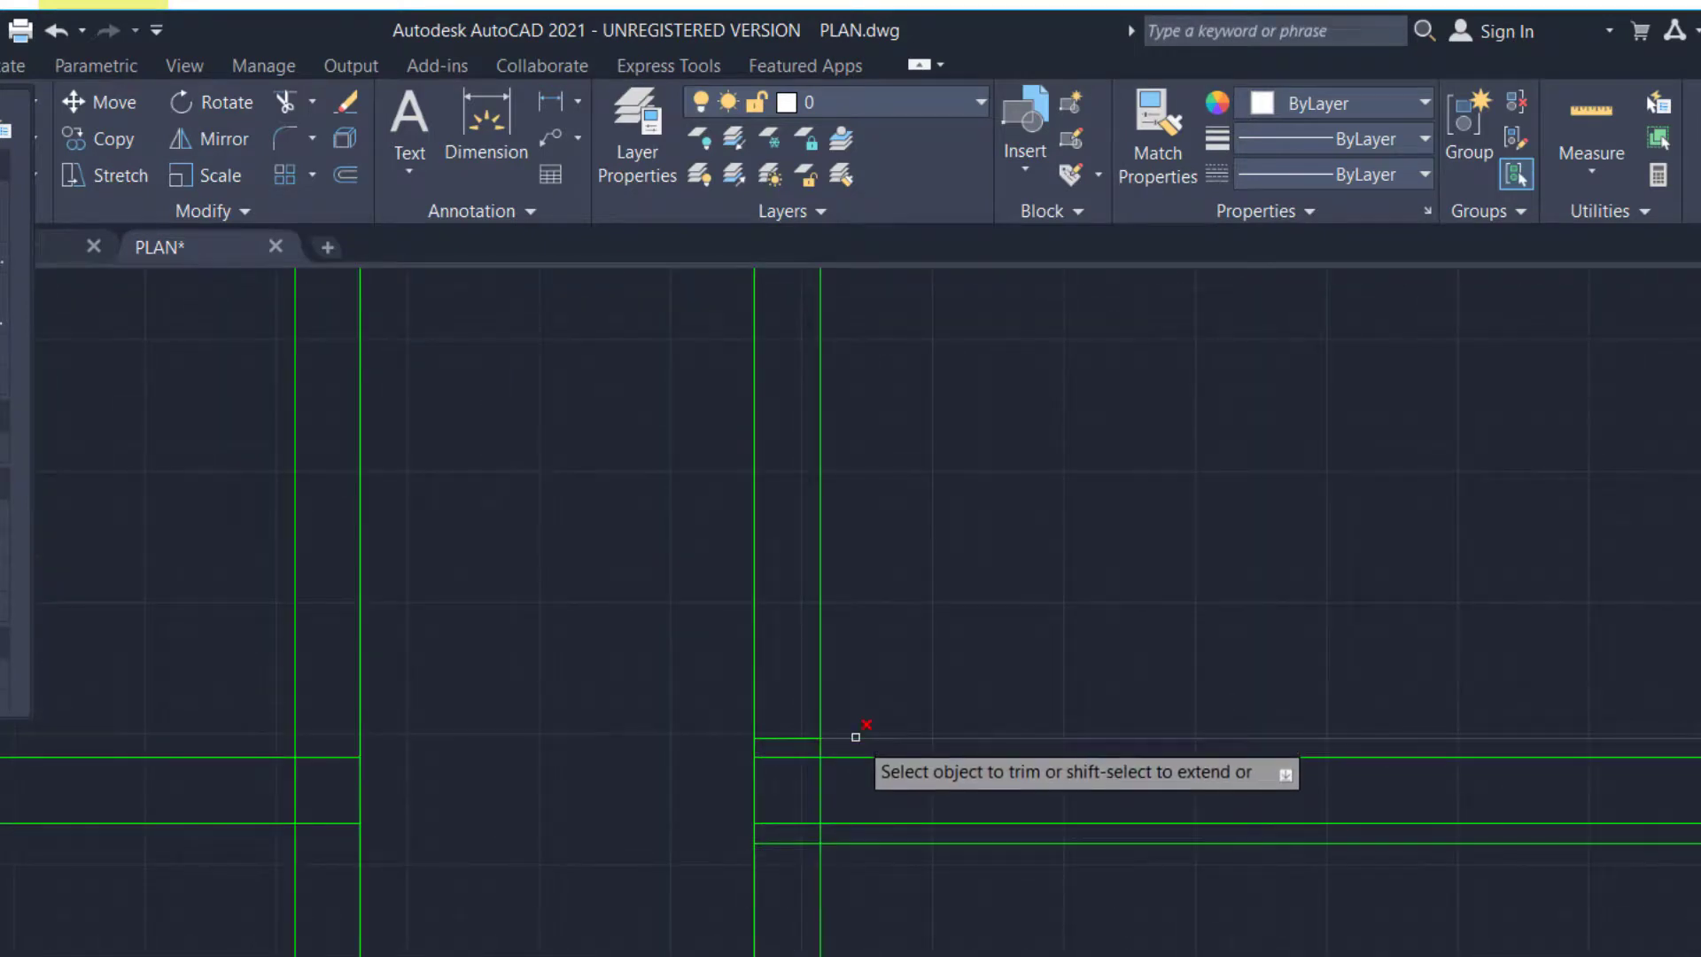
left_click(856, 738)
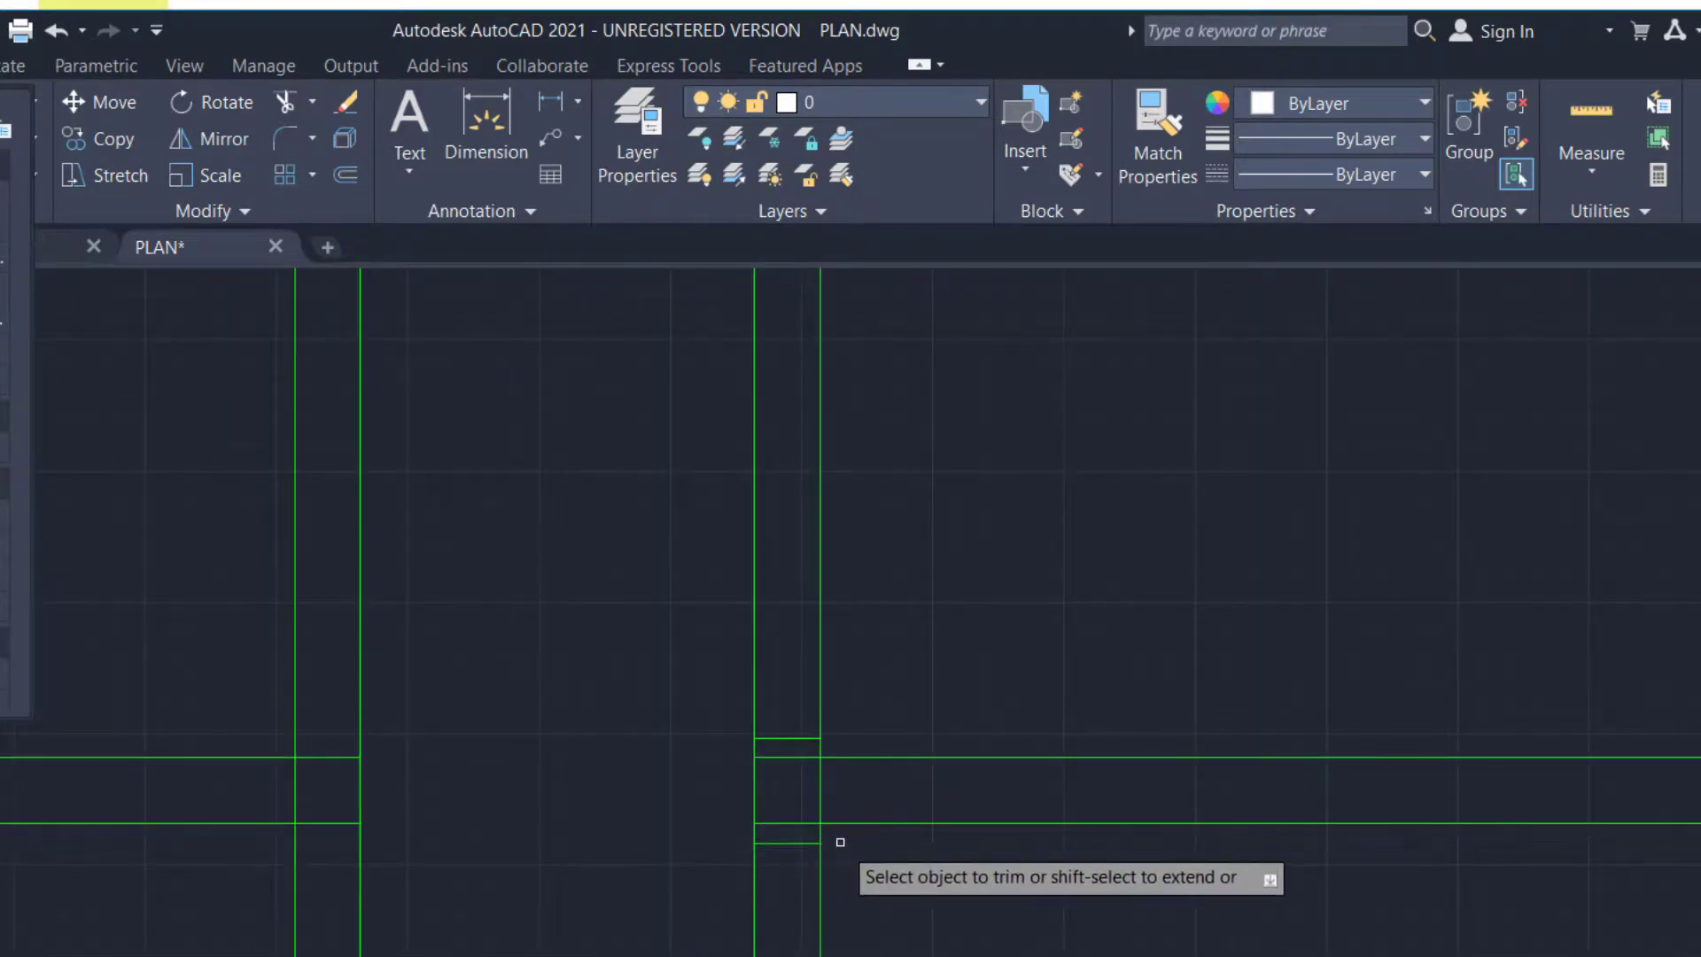
left_click(821, 866)
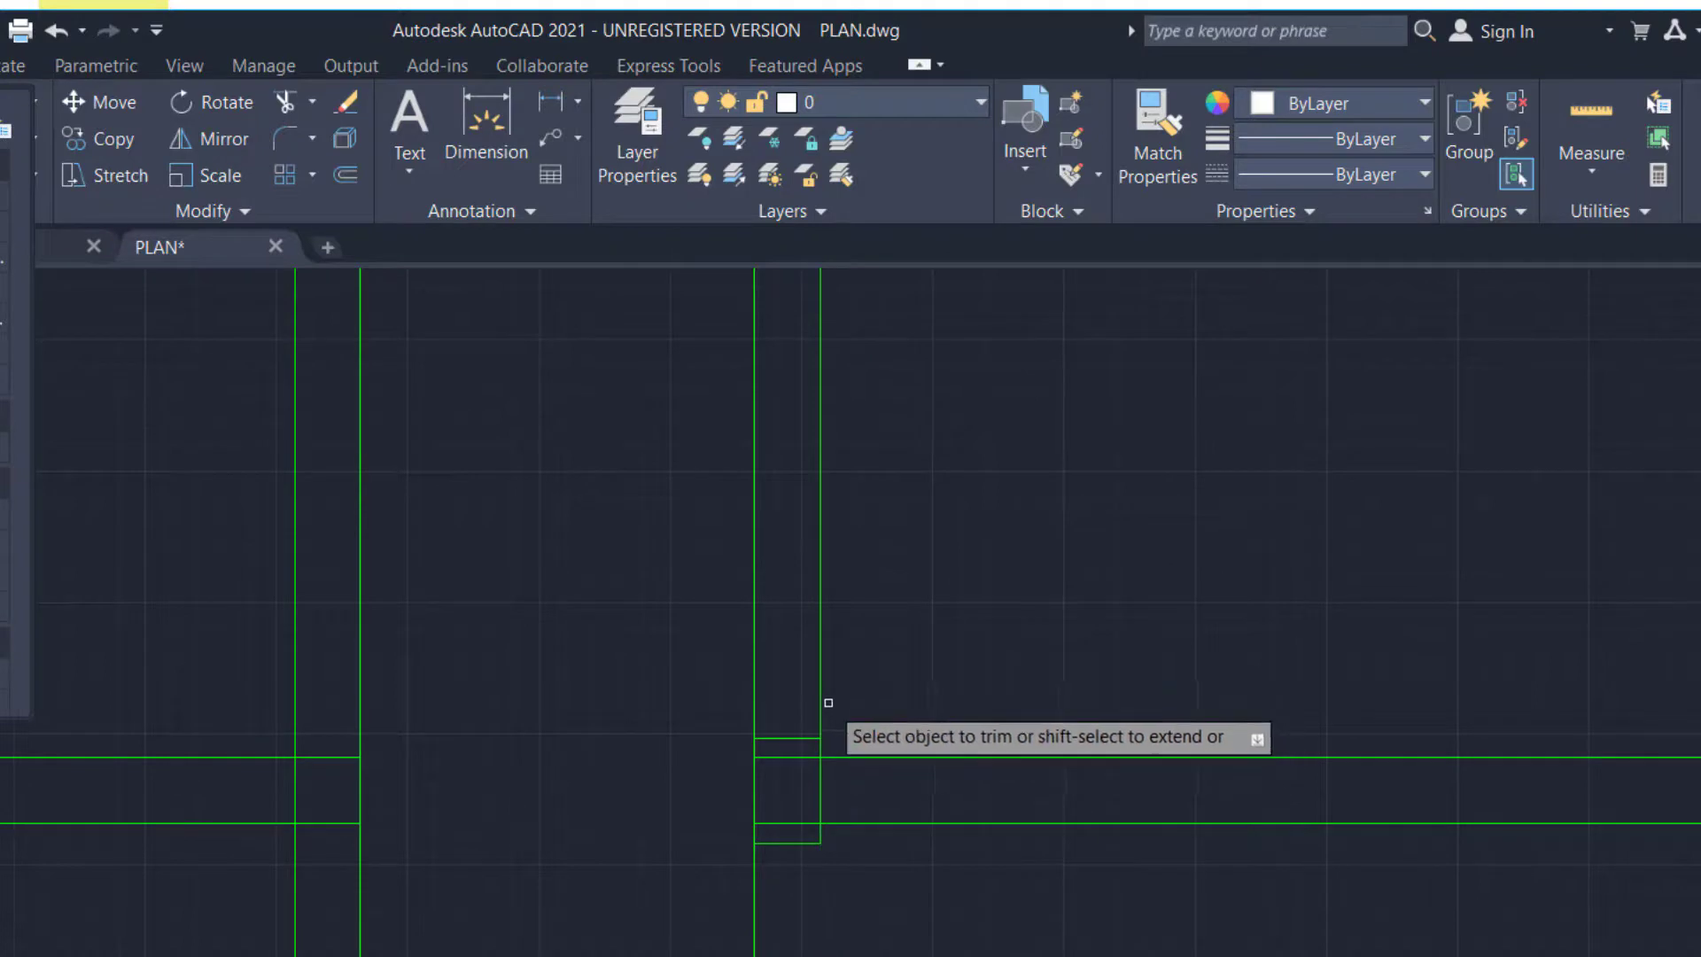
left_click(821, 699)
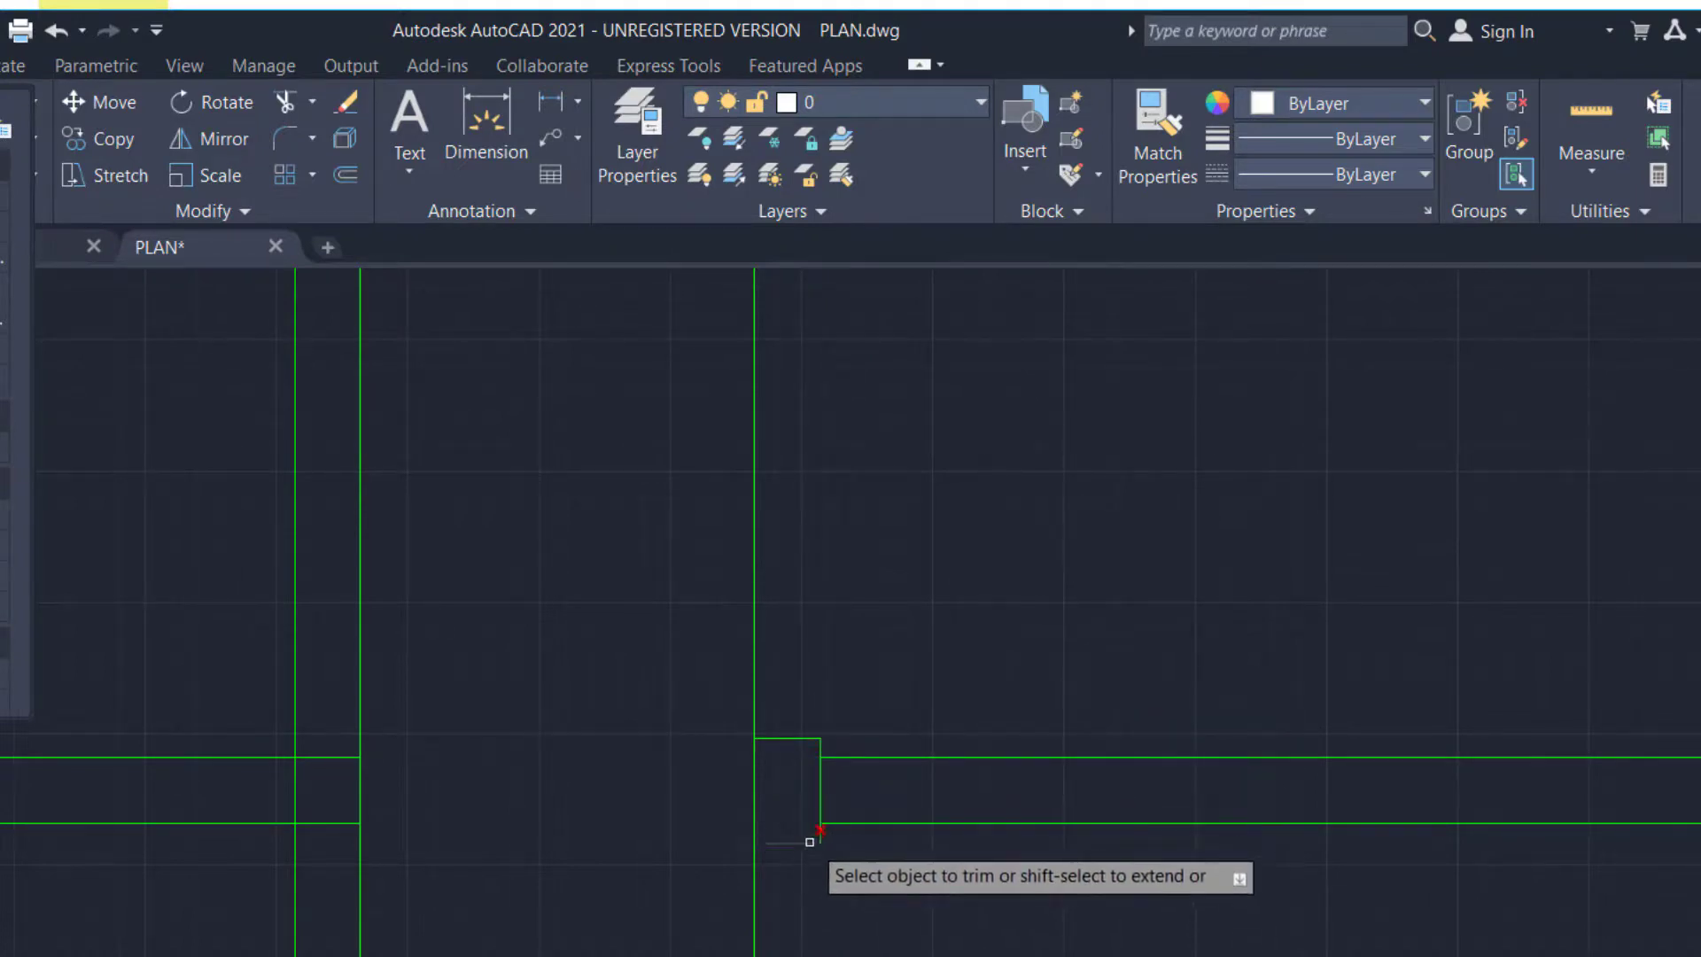
scroll(809, 841, "down", 1)
key("Escape")
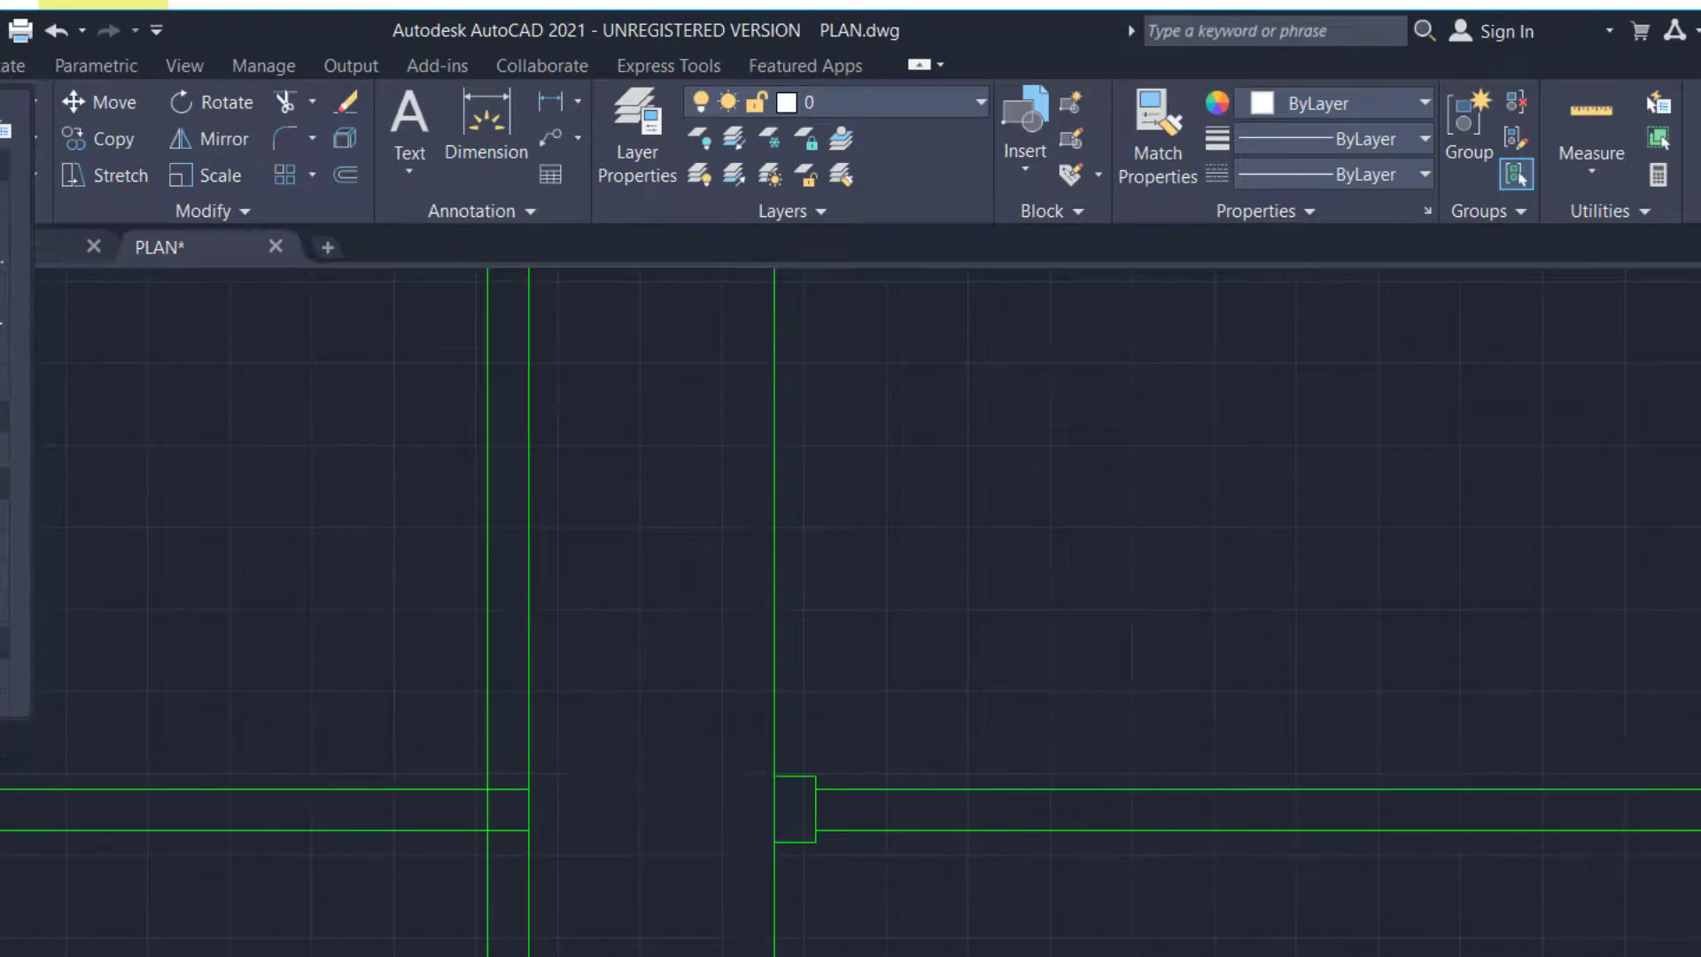
Copy the right partition's end piece by its corner across the central wall to the offset line at the left partition's inner end
left_click(748, 740)
left_click(866, 864)
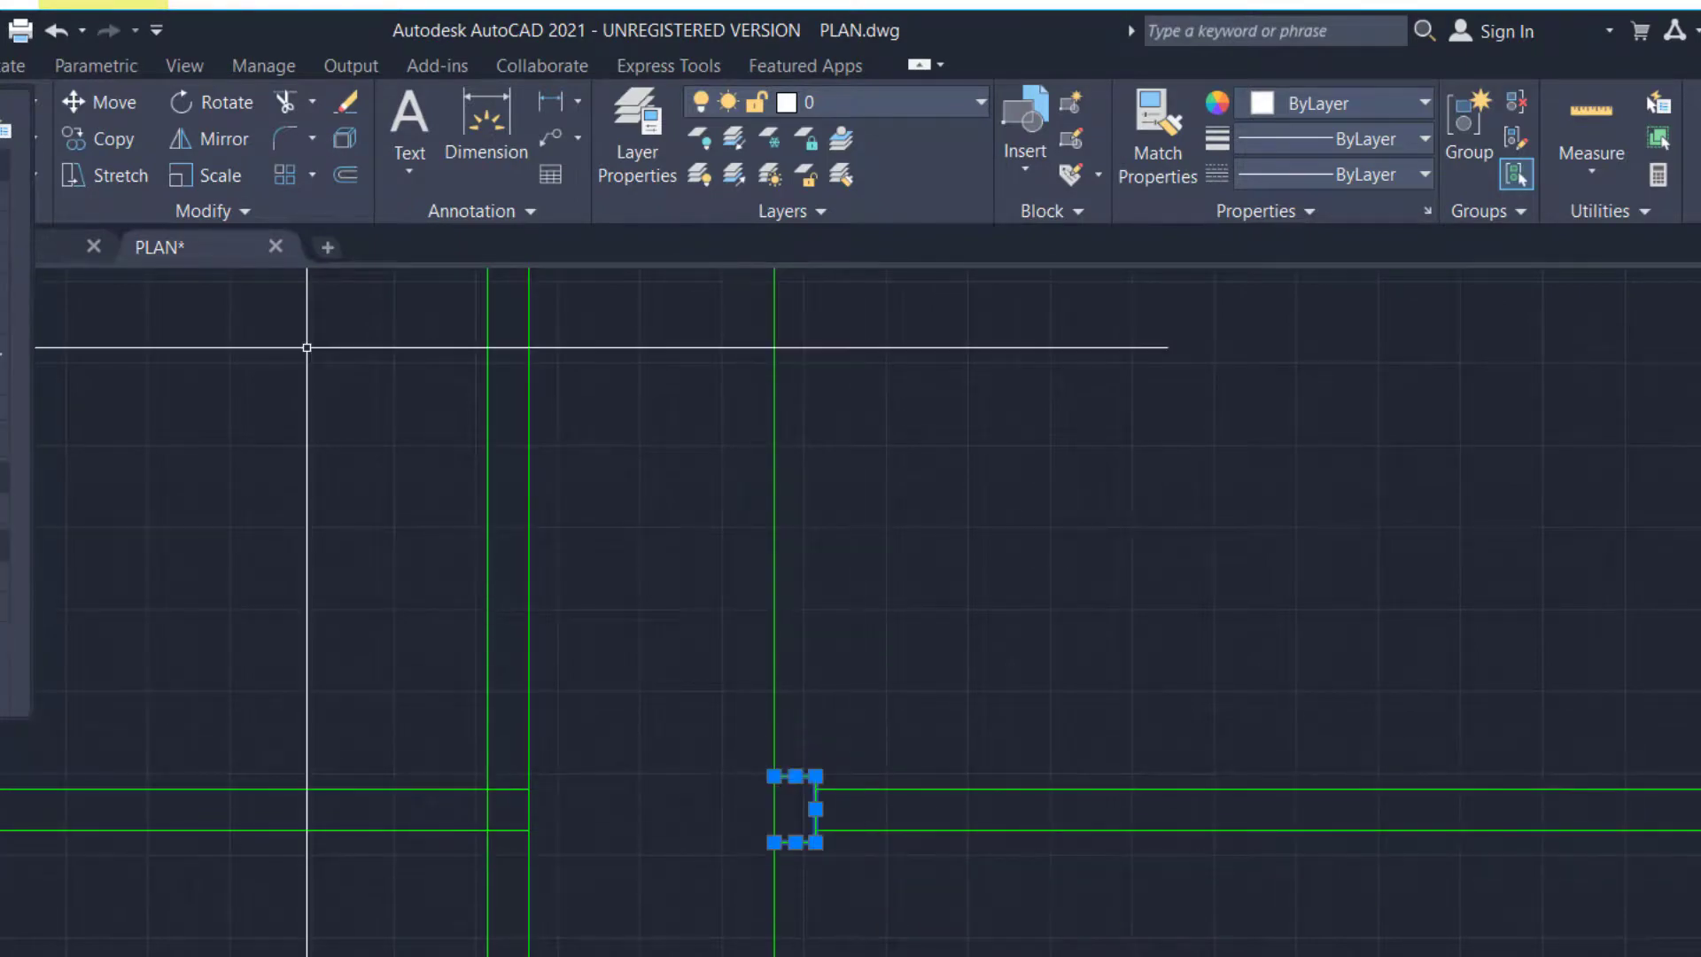
left_click(105, 140)
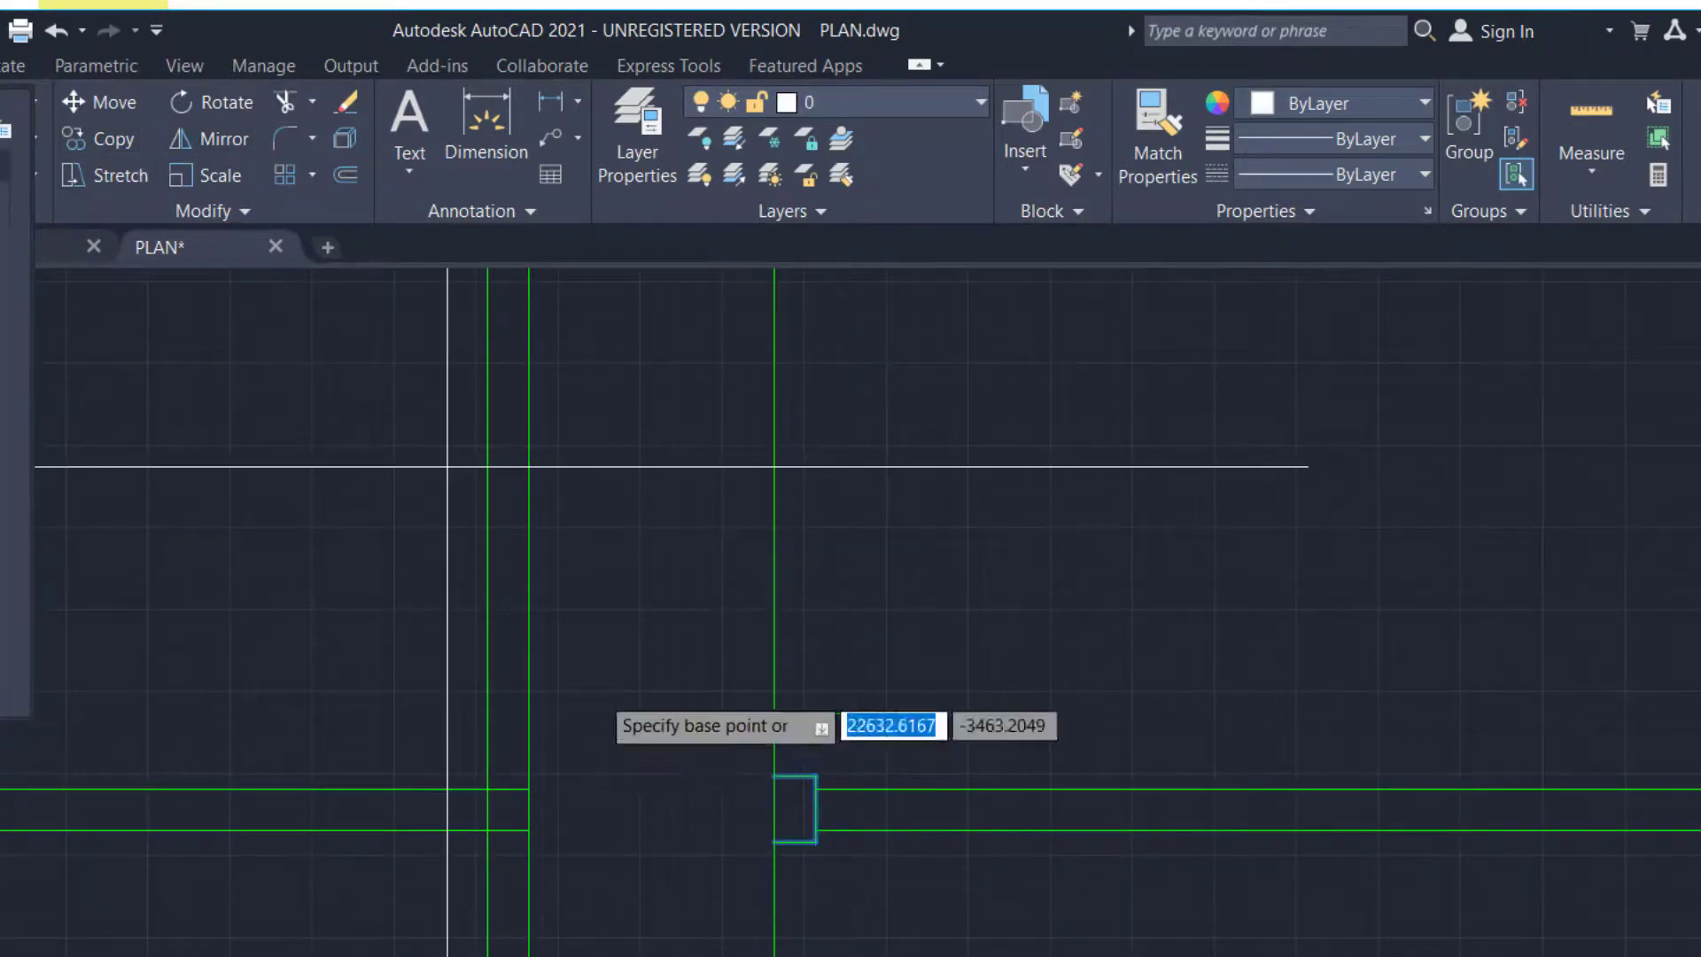
scroll(812, 850, "up", 1)
scroll(812, 851, "up", 2)
left_click(812, 817)
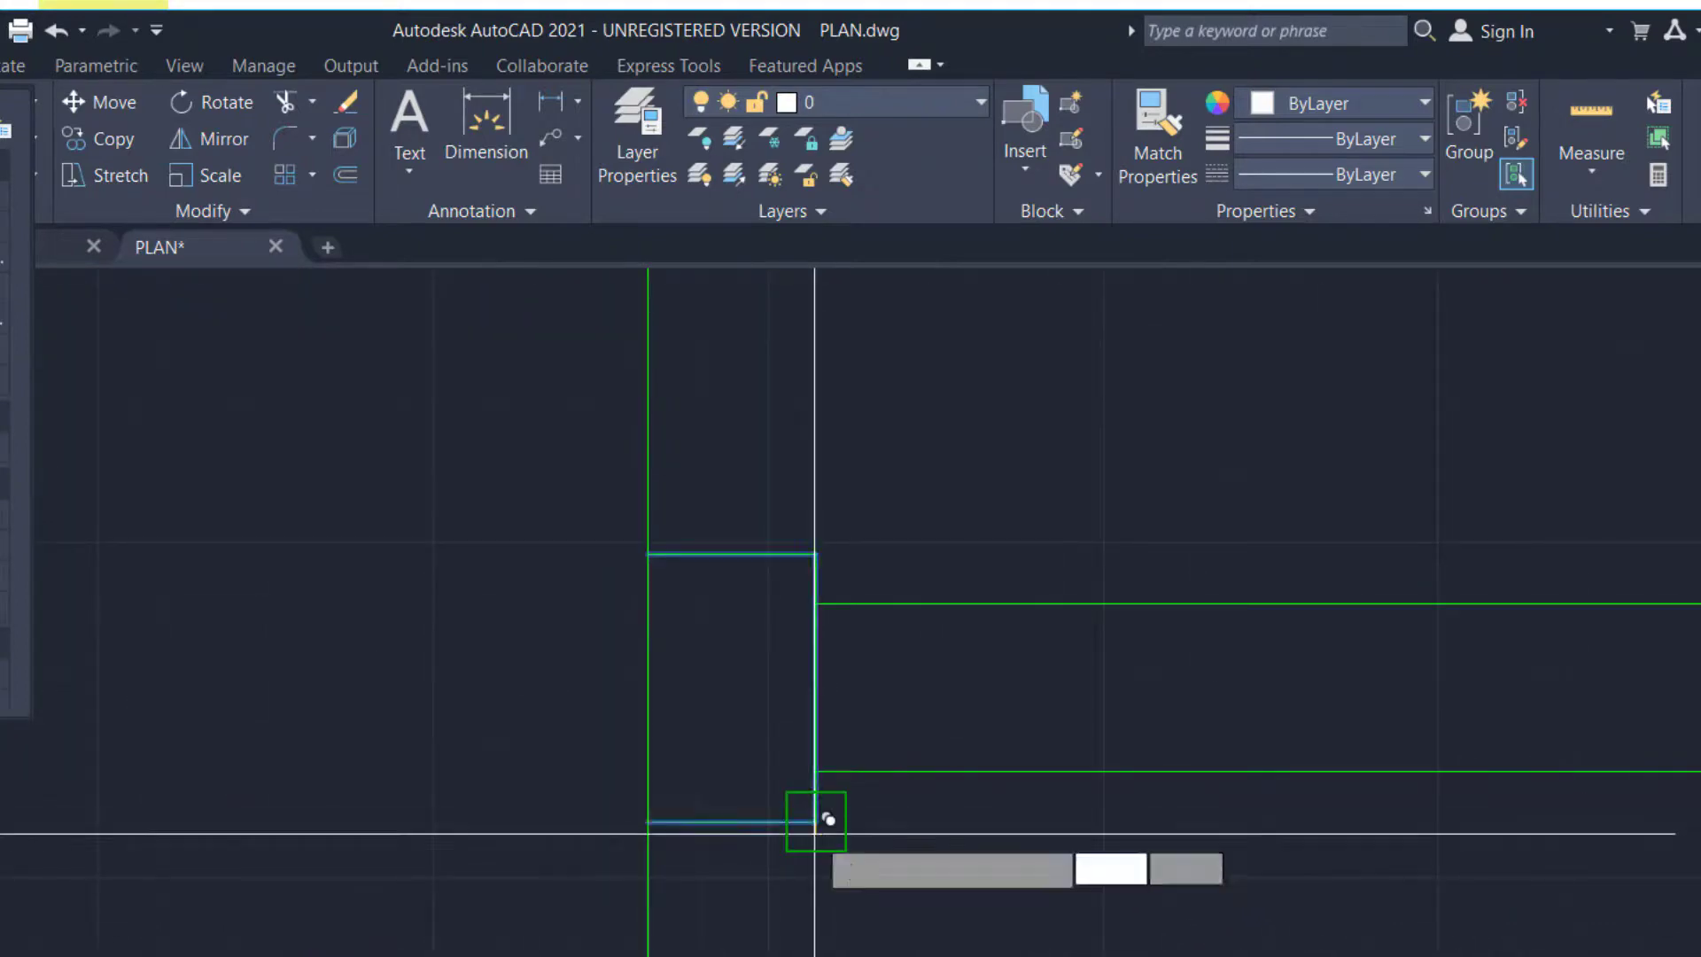
scroll(816, 833, "down", 4)
scroll(638, 847, "up", 4)
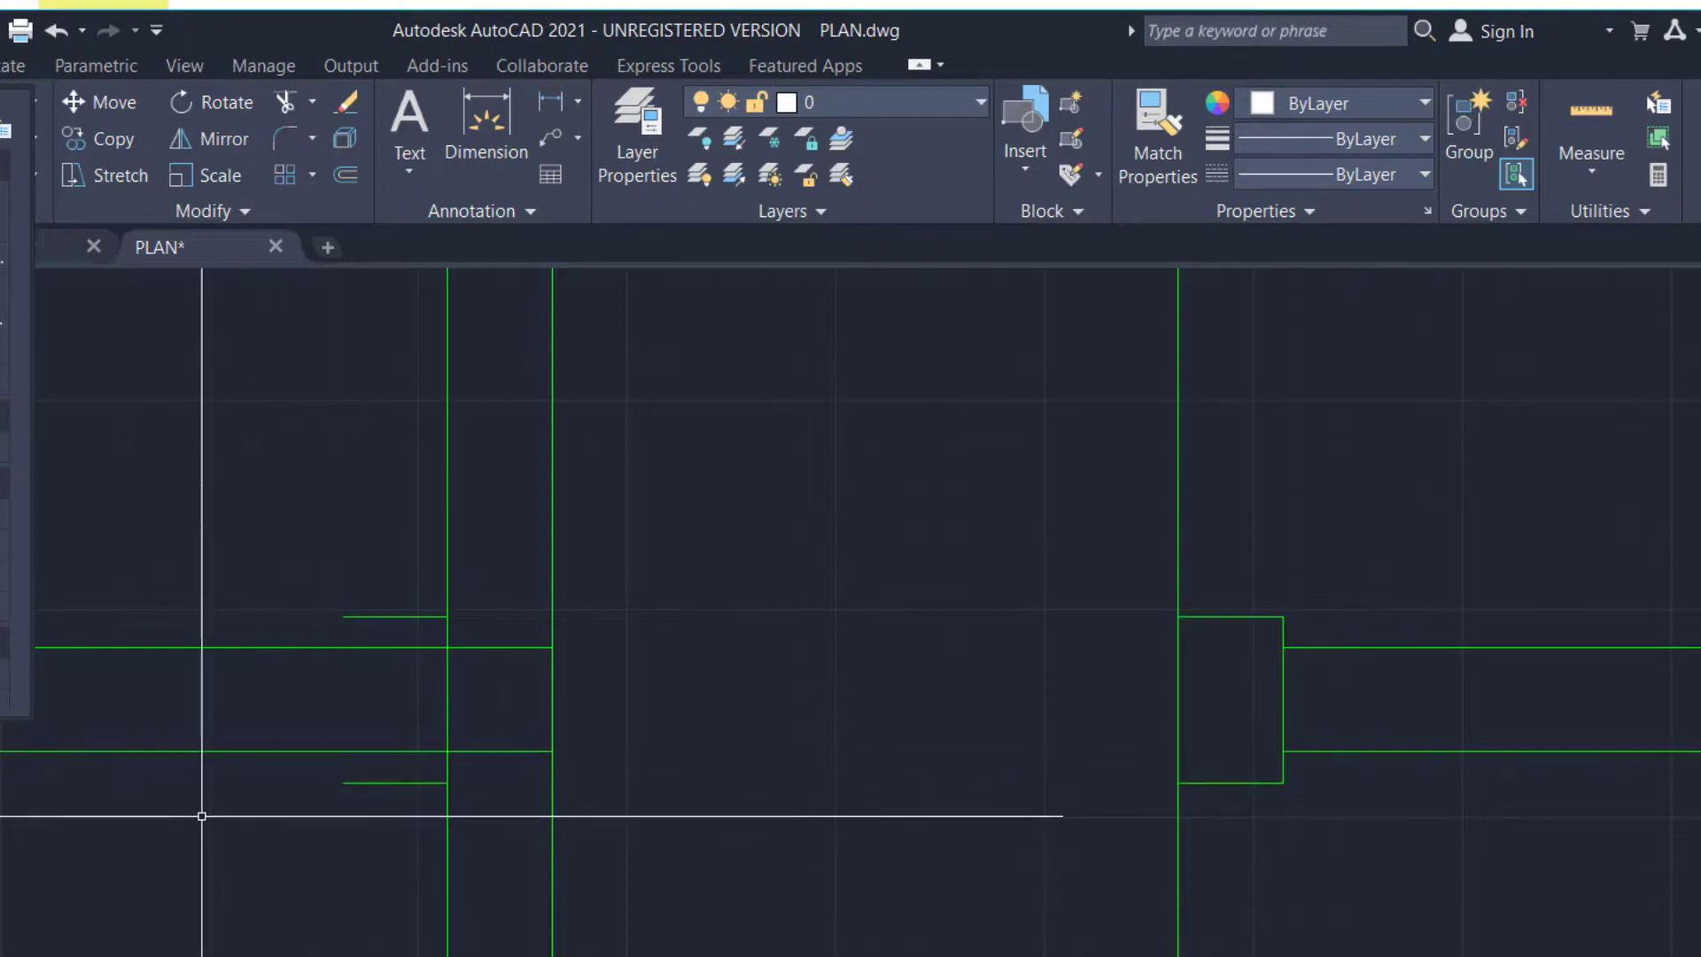
Draw a vertical line closing the open left side of the copied end piece
left_click(344, 616)
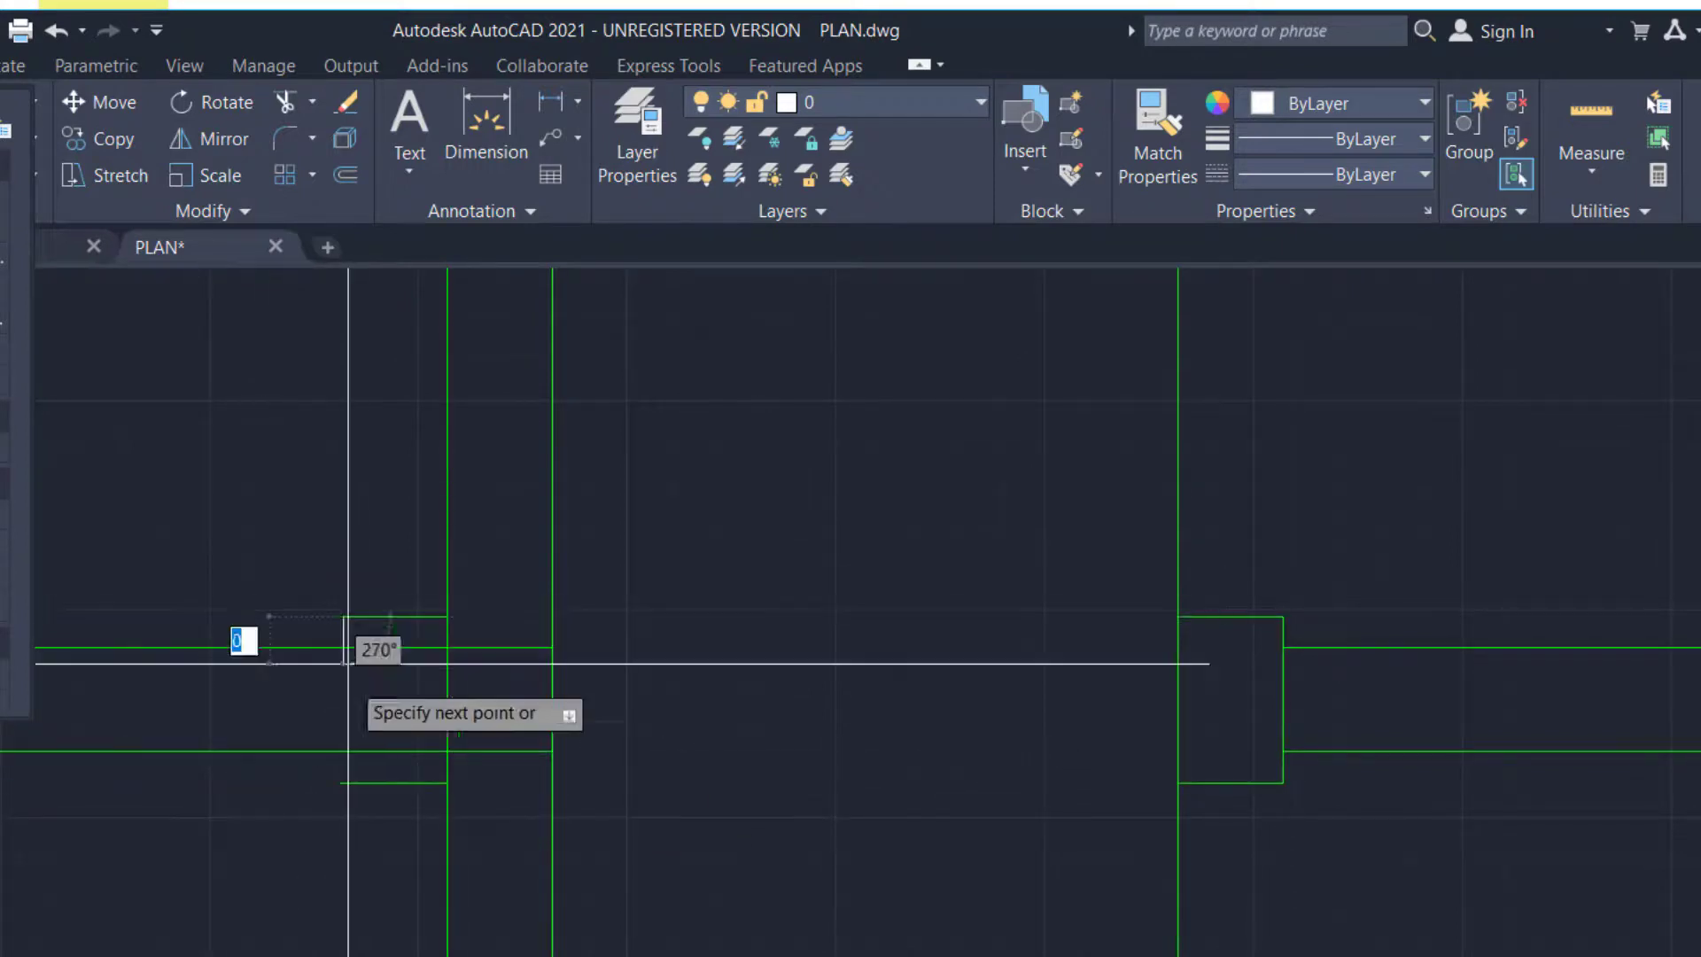
key("Escape")
scroll(434, 790, "down", 2)
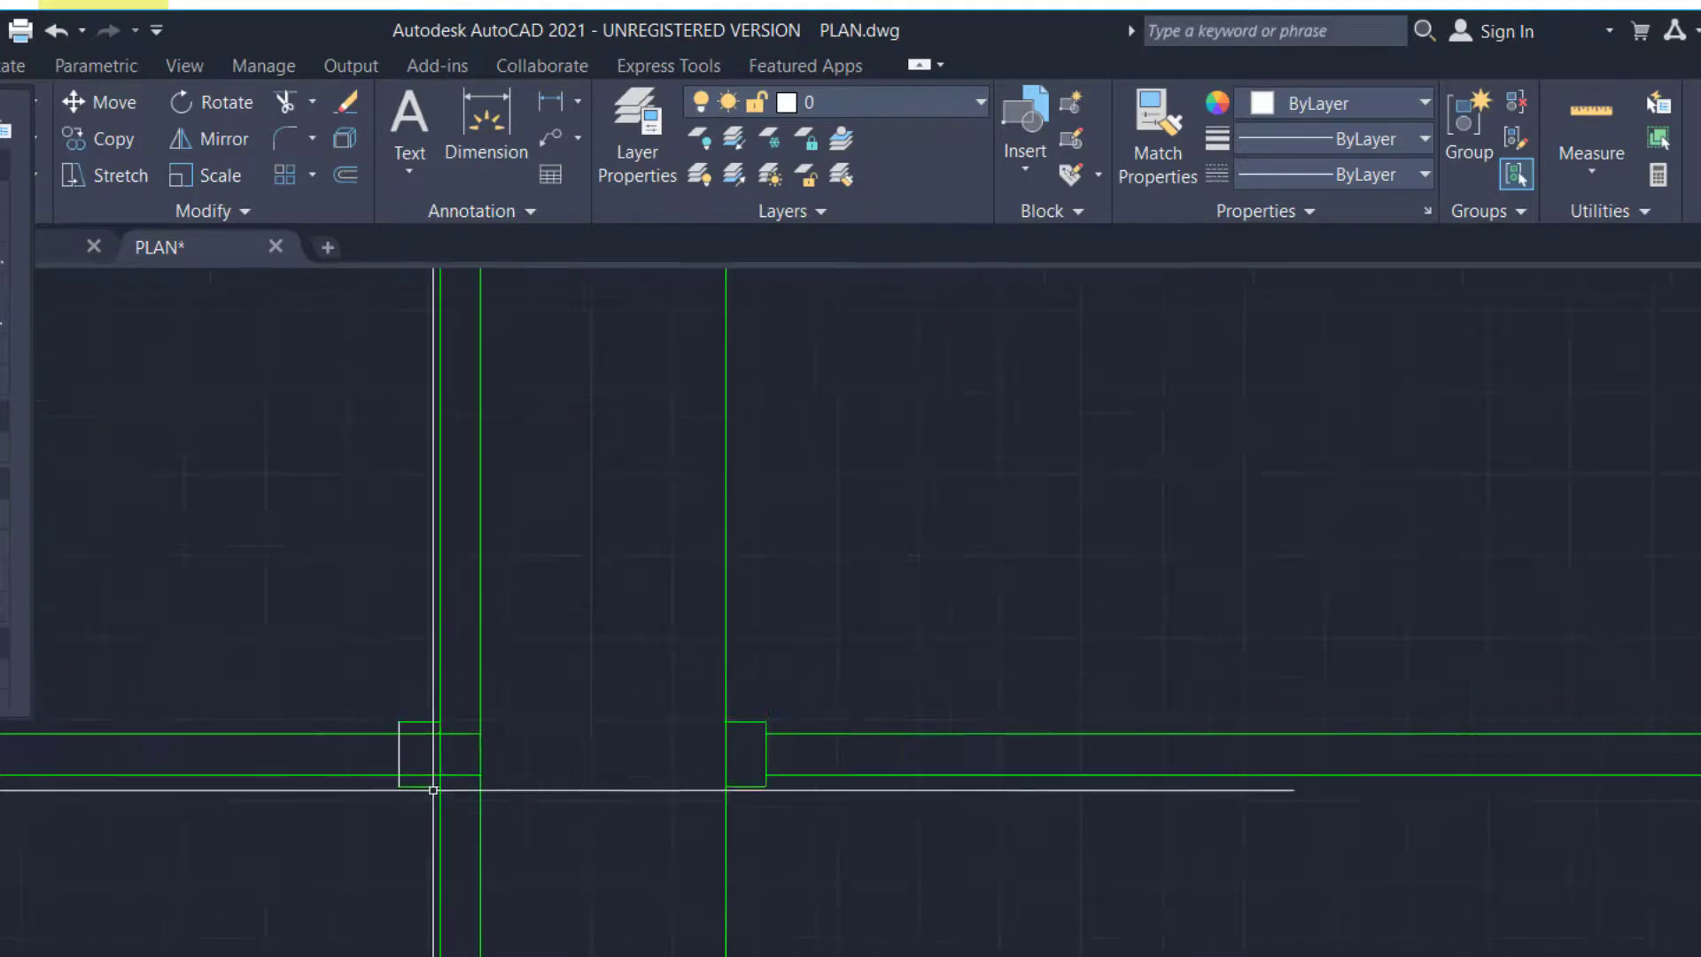
middle_click_drag(347, 837, 1382, 816)
scroll(1425, 780, "up", 2)
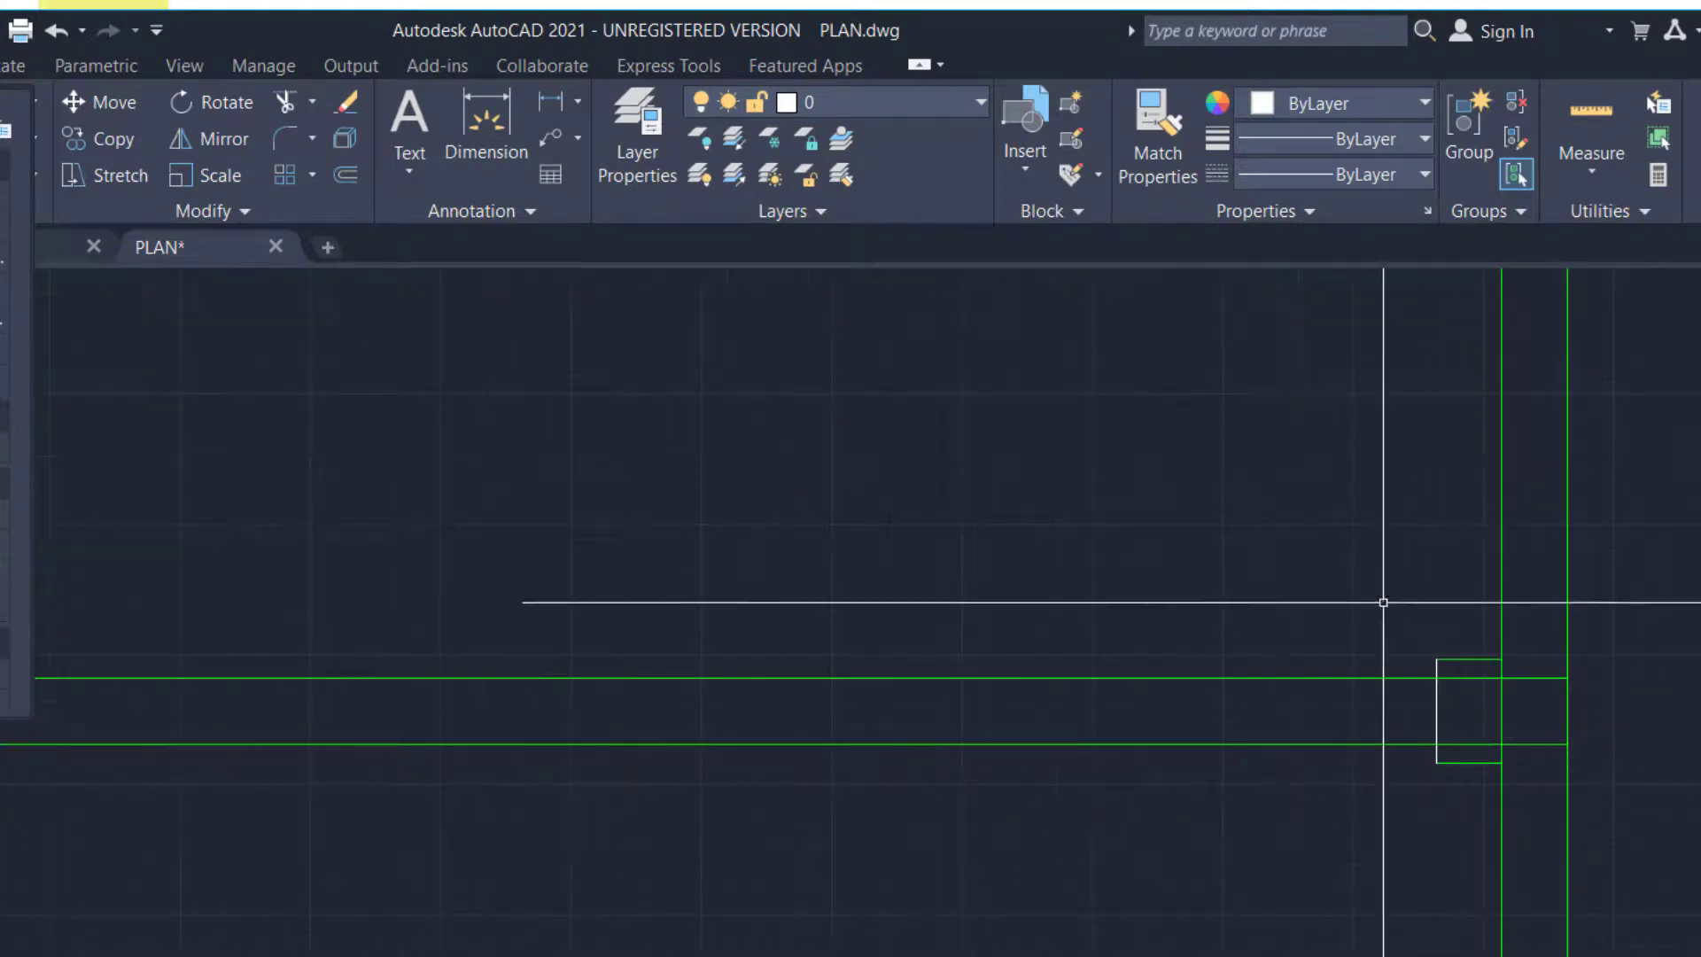
left_click(1383, 597)
left_click(1563, 842)
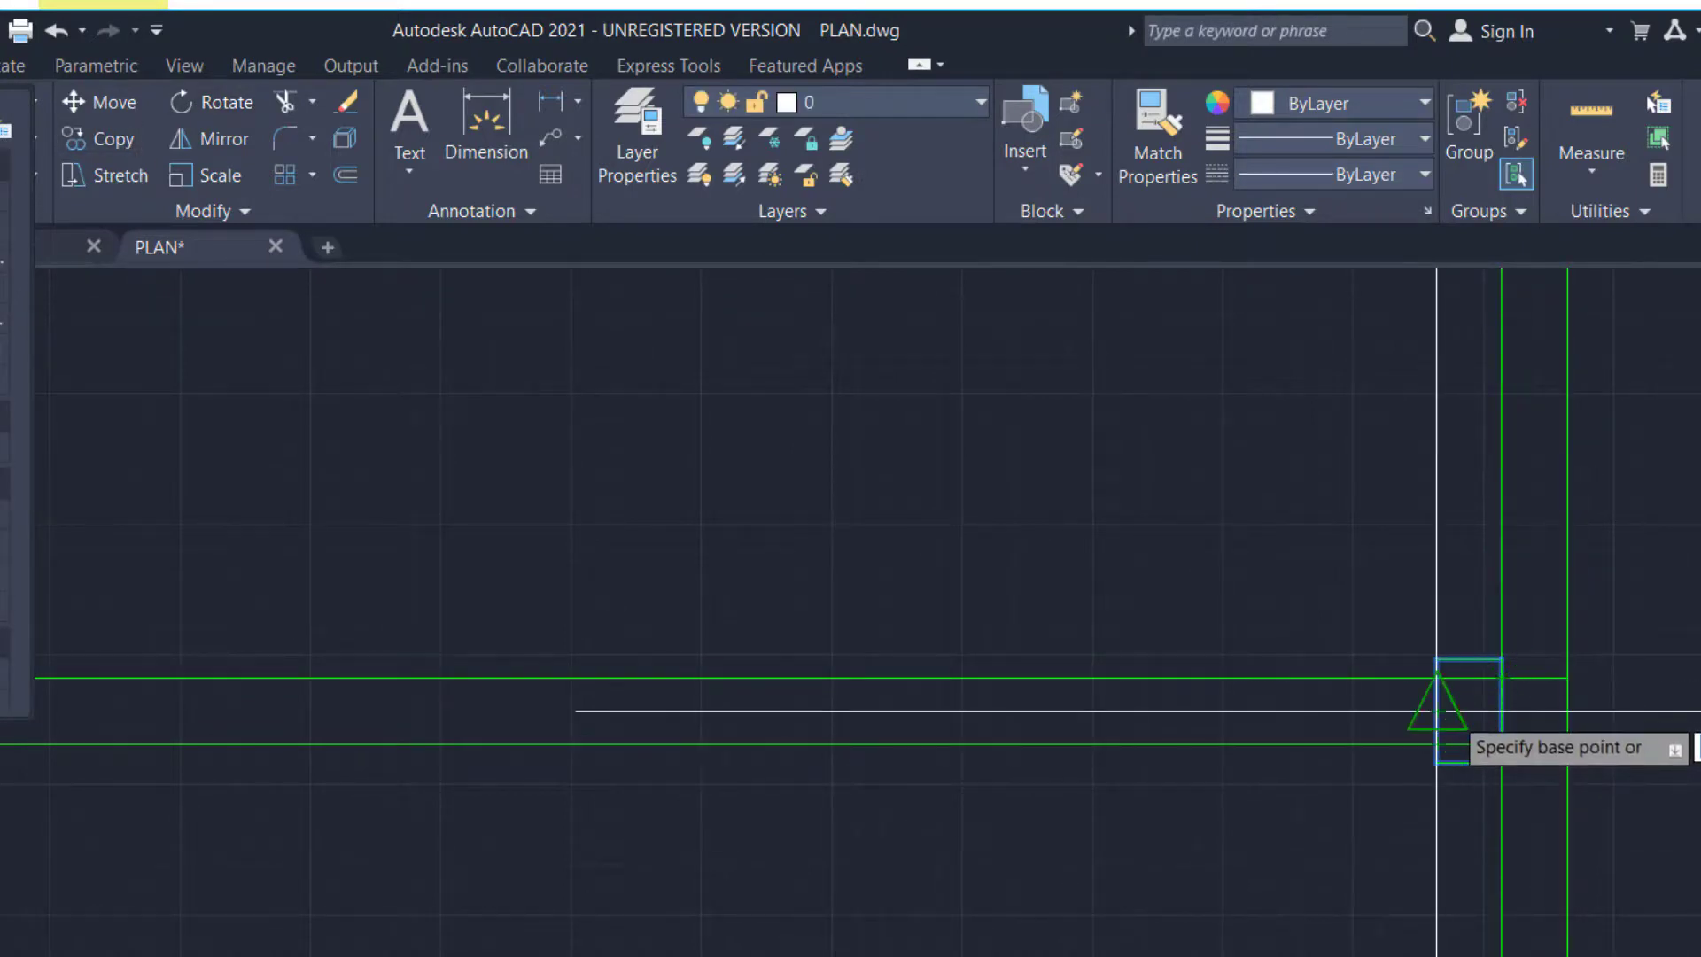
scroll(1437, 711, "down", 6)
middle_click_drag(957, 745, 1700, 717)
scroll(1174, 620, "up", 4)
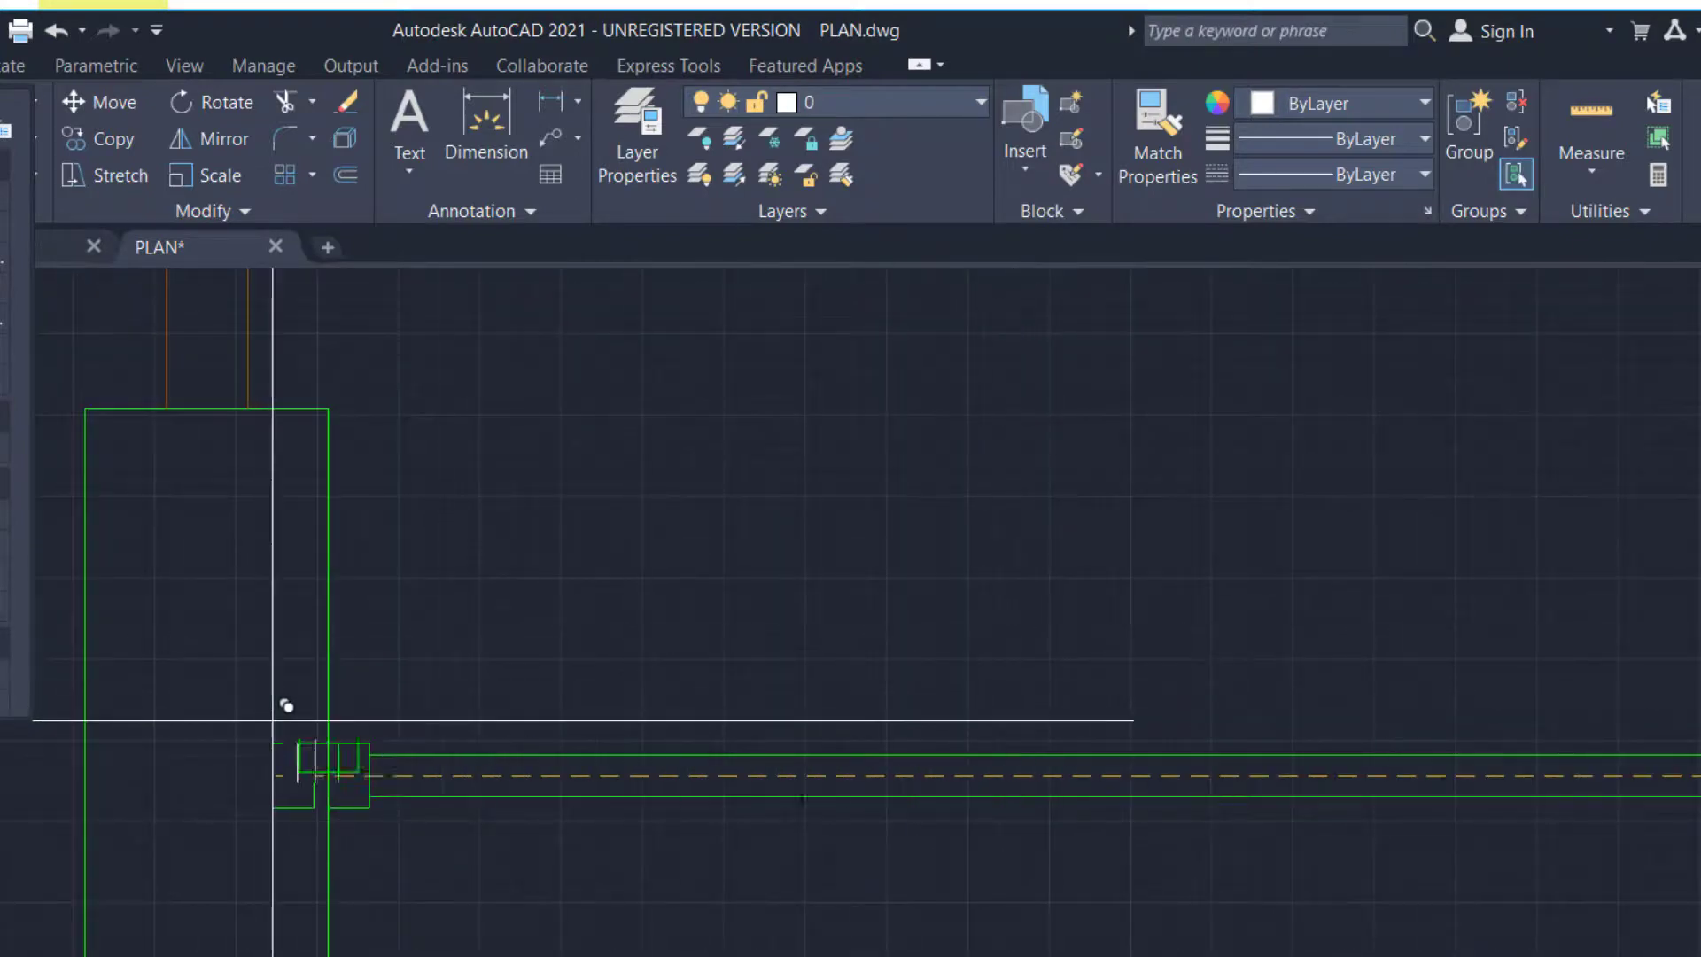
scroll(915, 808, "down", 5)
scroll(918, 808, "down", 2)
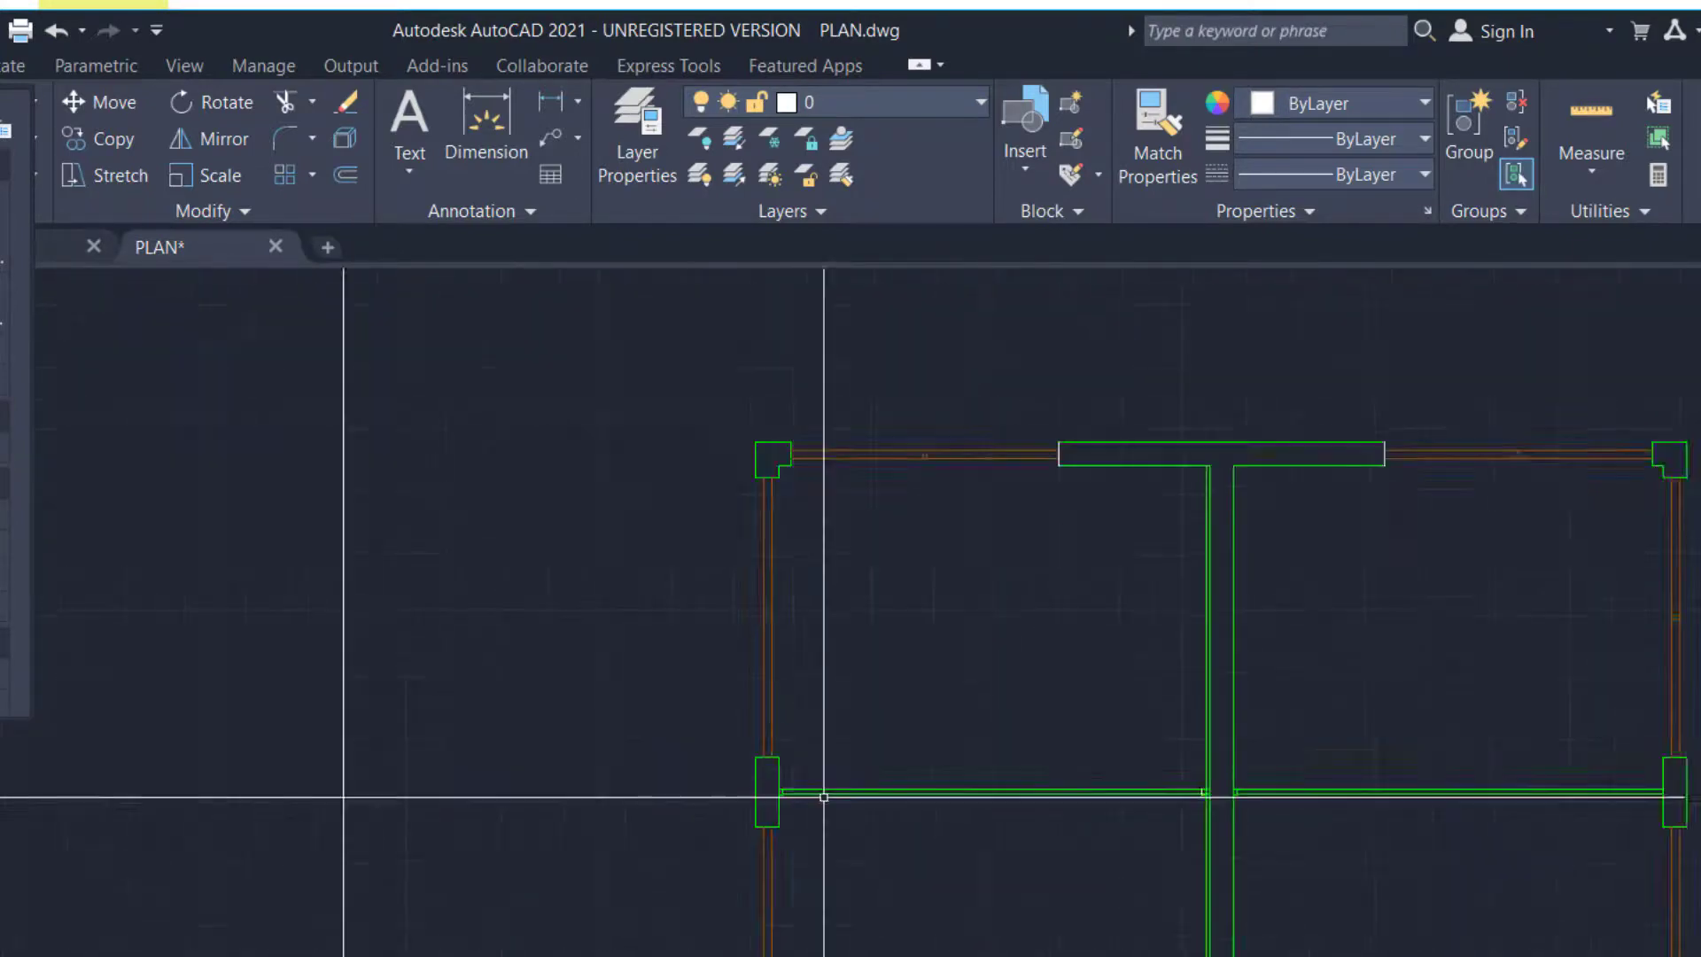
Move the closed end piece by its left side's midpoint onto the offset line, so that it sits against the central wall's left face
scroll(1277, 809, "up", 2)
scroll(1107, 812, "up", 2)
scroll(1426, 898, "down", 3)
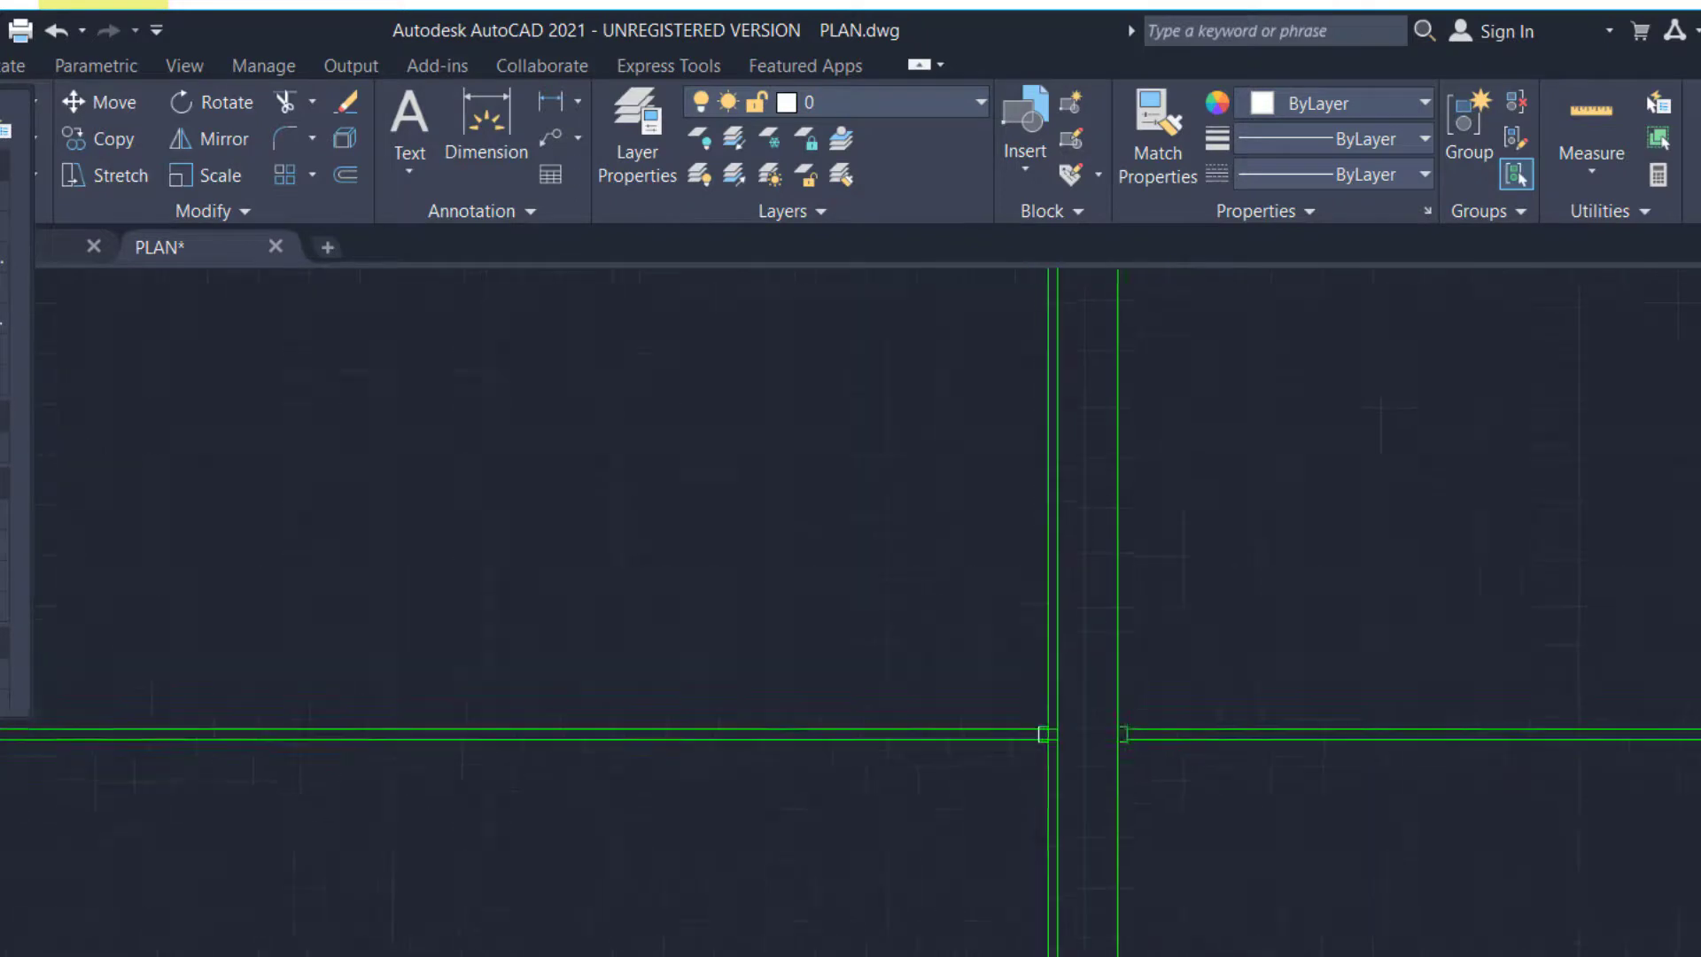
scroll(1039, 747, "up", 4)
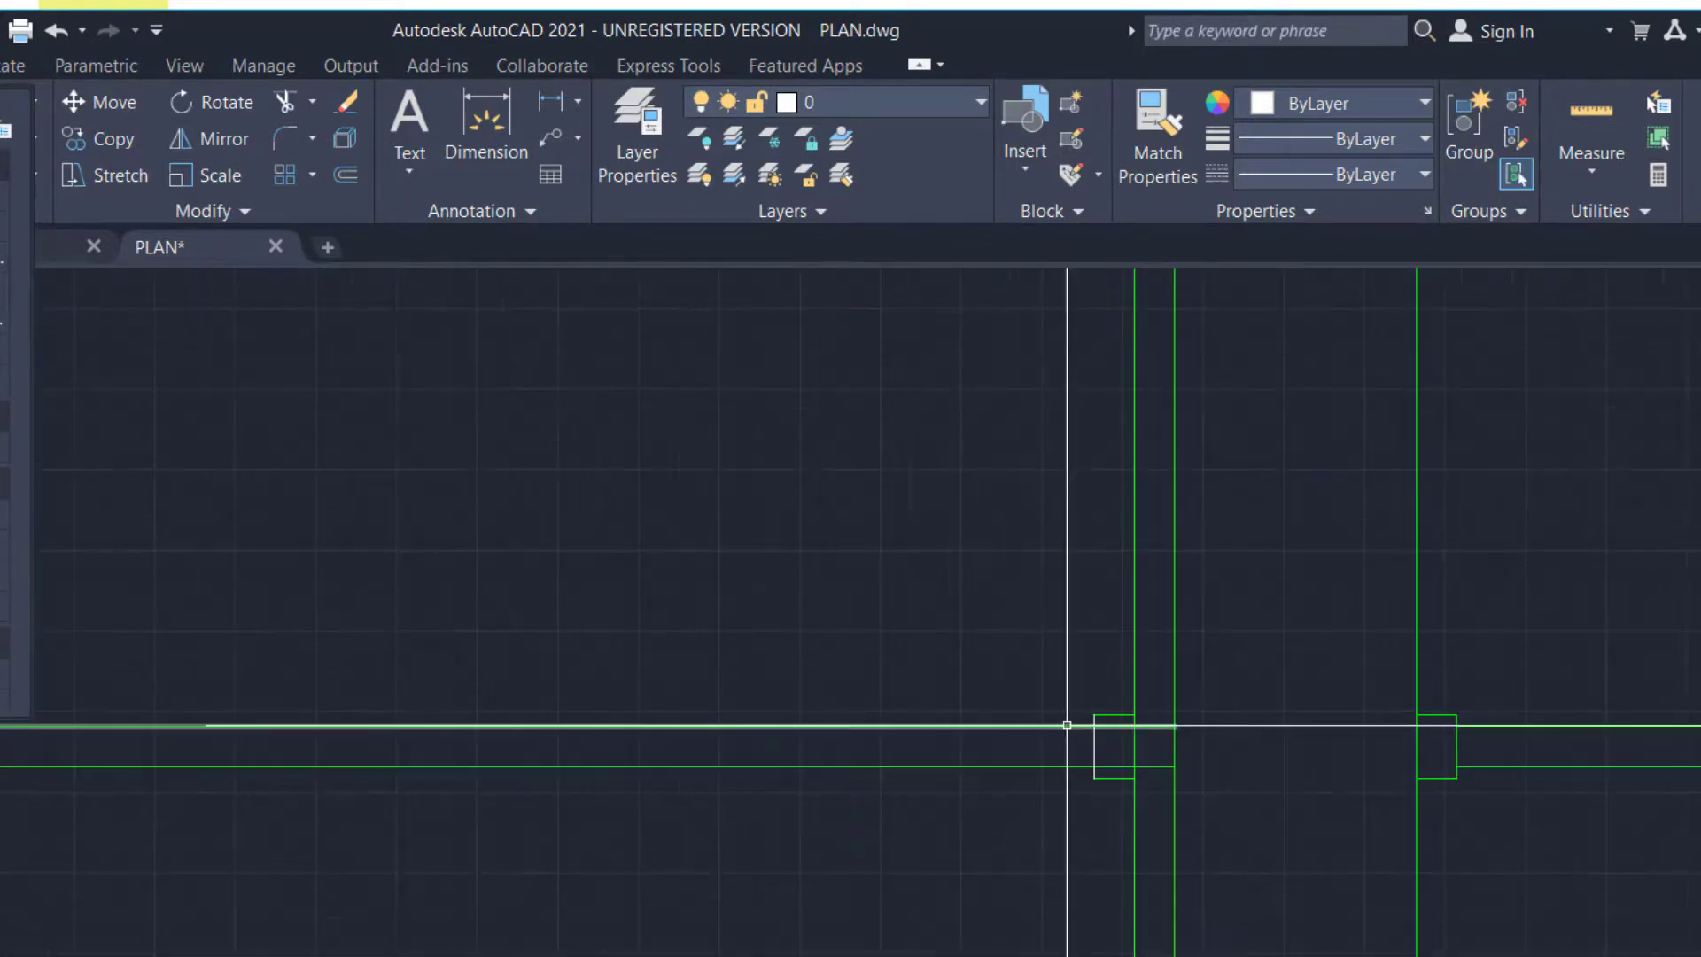
scroll(901, 683, "down", 3)
scroll(984, 723, "up", 3)
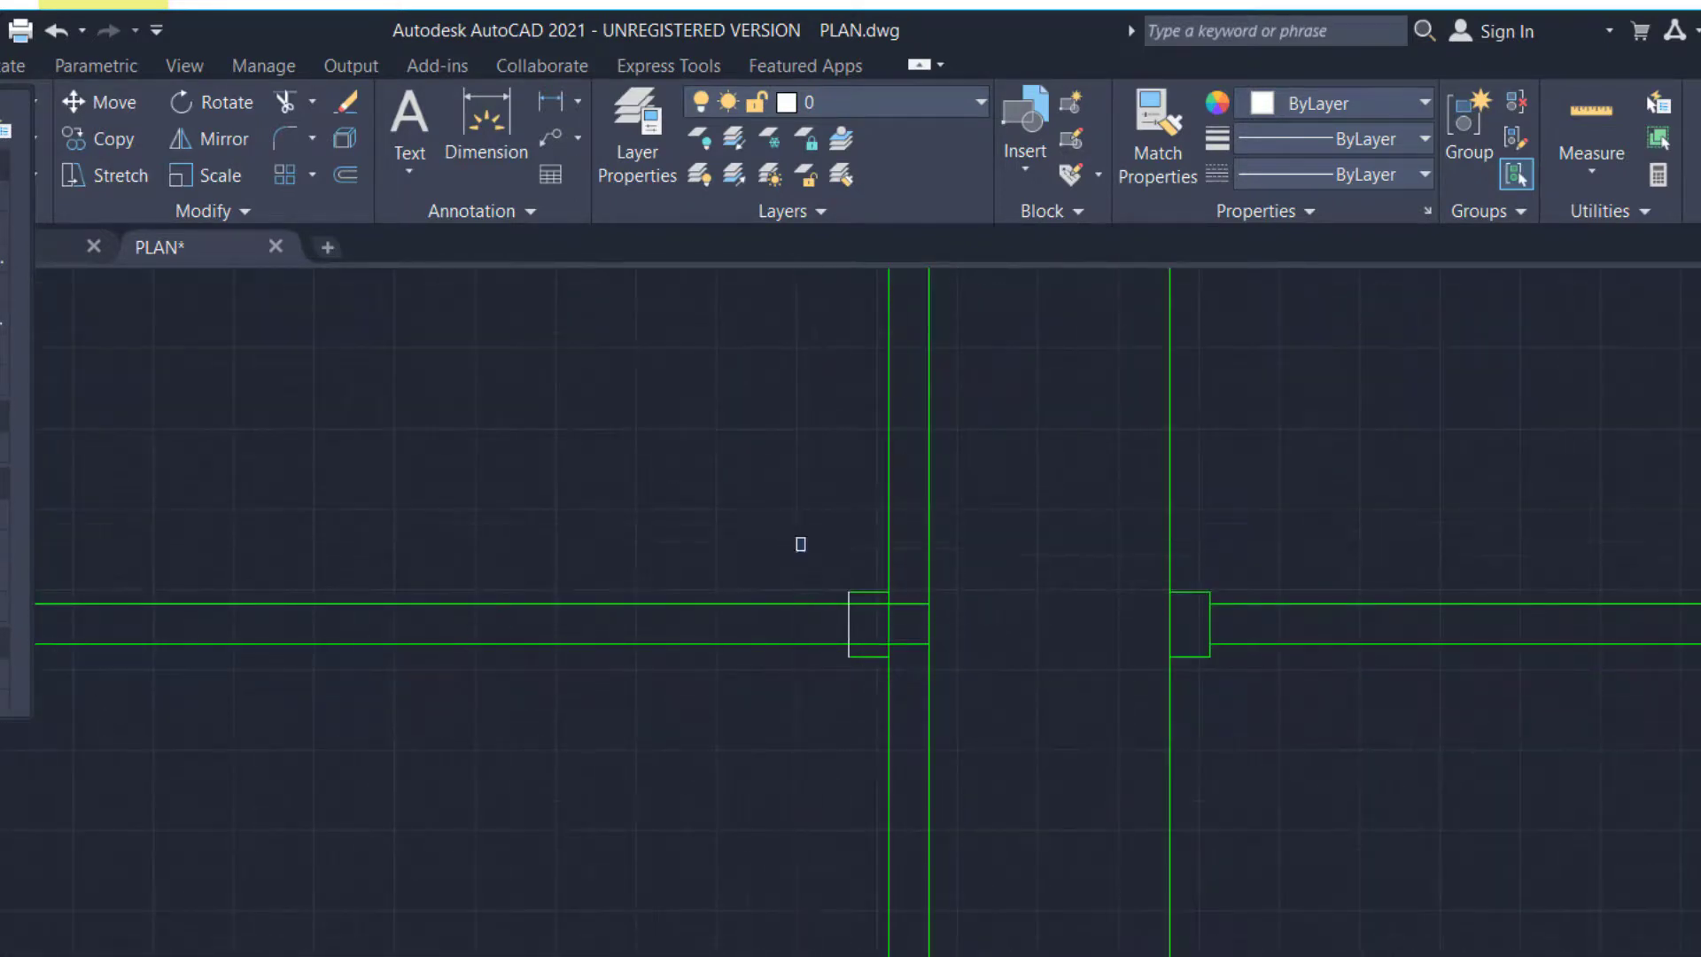
left_click(801, 544)
left_click(955, 740)
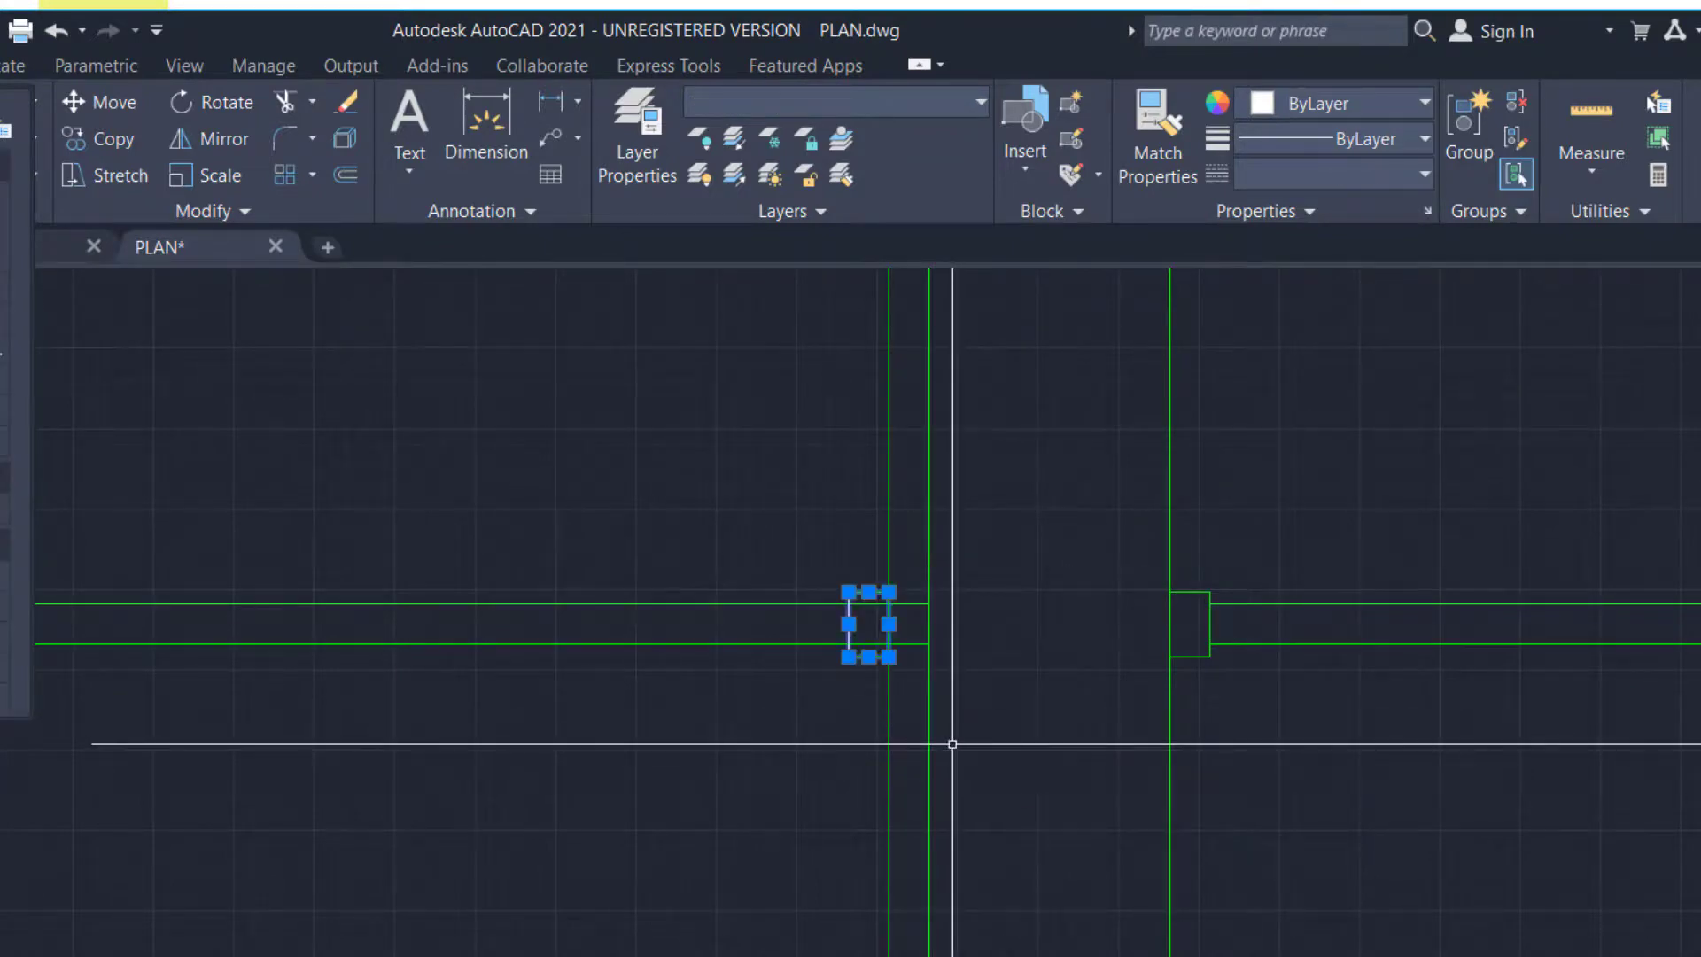
key("m")
key("Return")
scroll(813, 628, "up", 4)
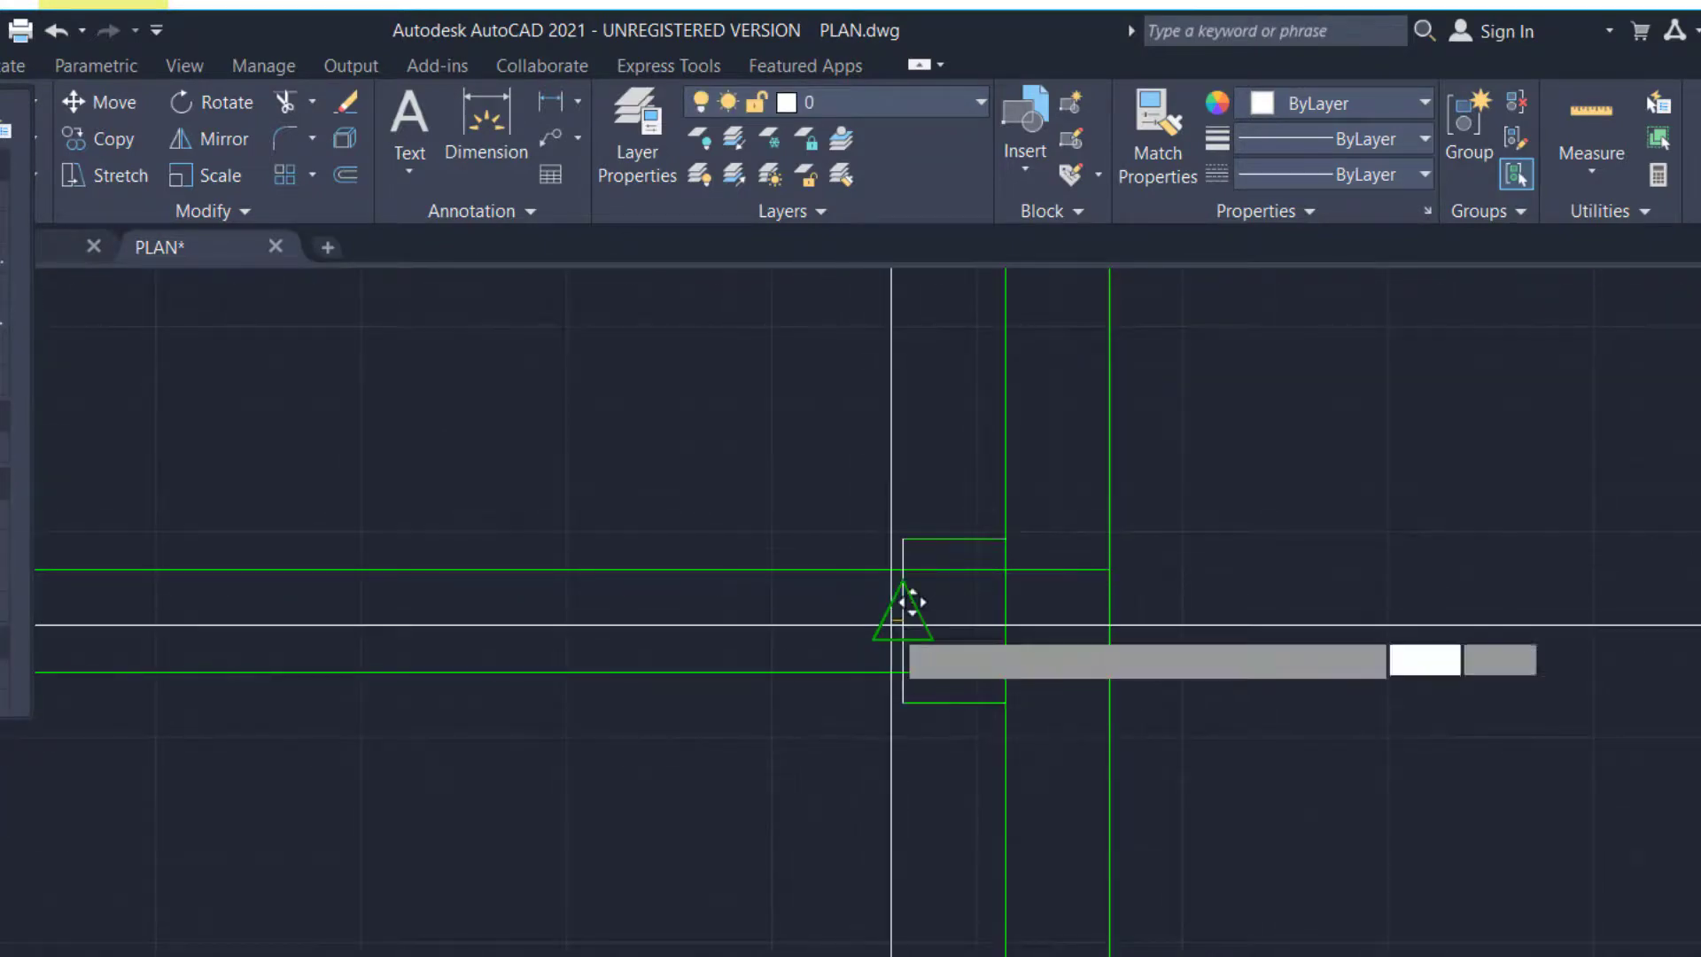
left_click(911, 602)
left_click(1007, 625)
scroll(898, 708, "down", 2)
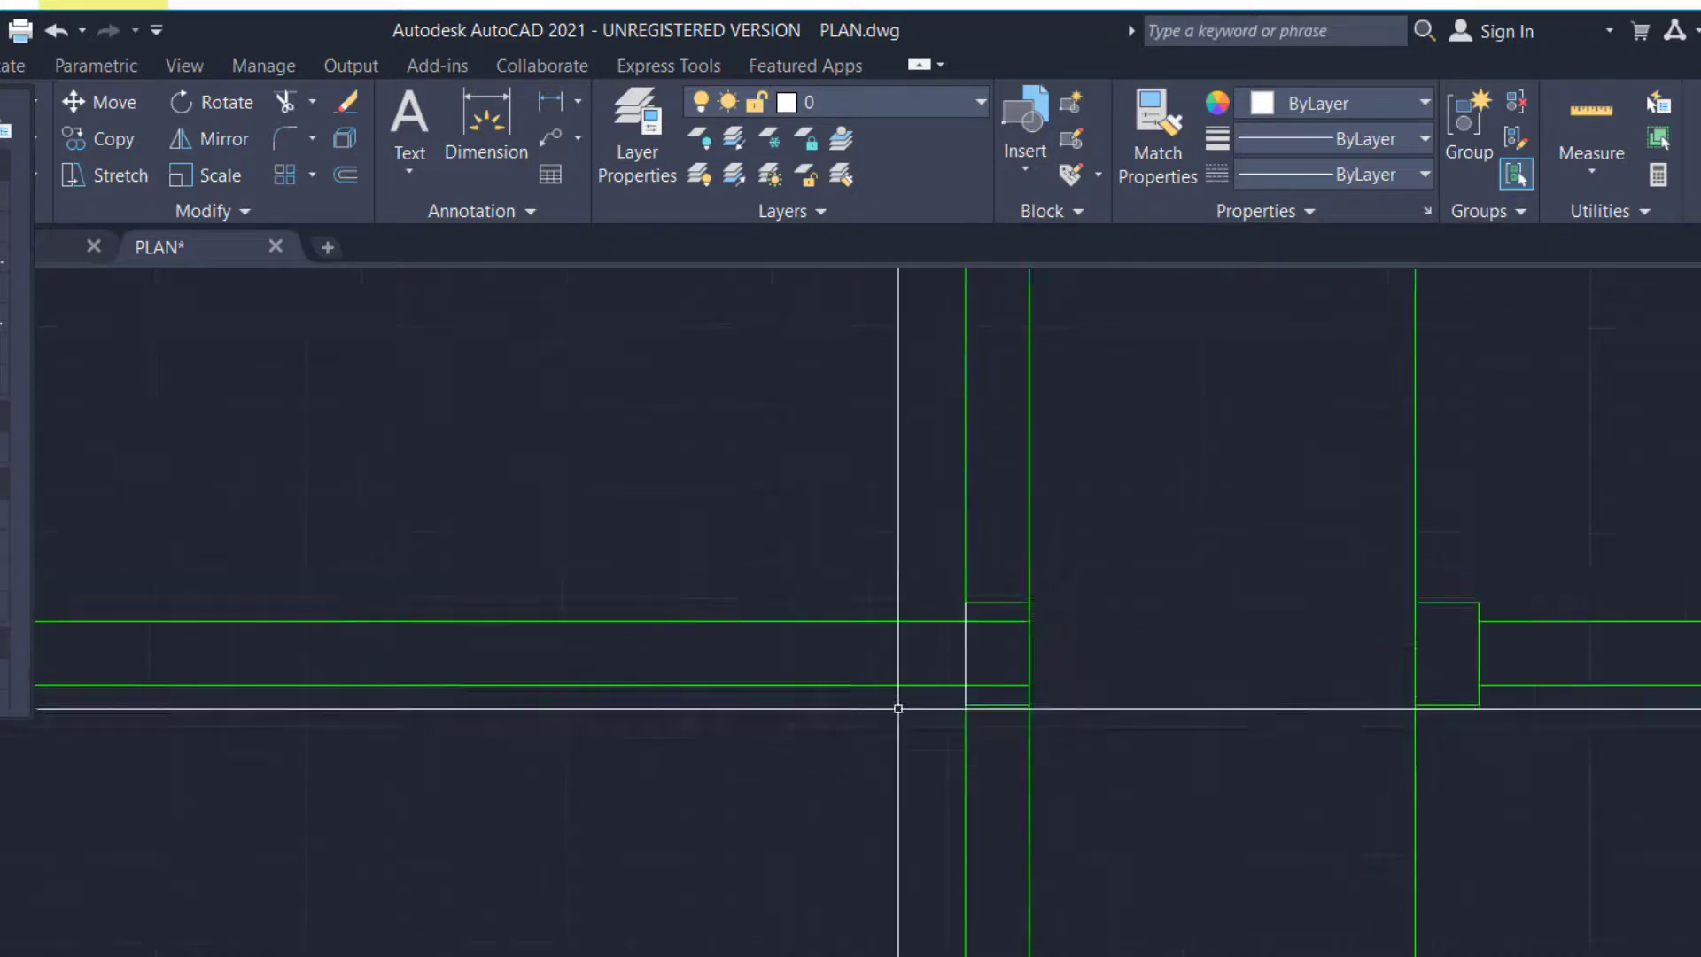
scroll(899, 709, "down", 2)
left_click(961, 747)
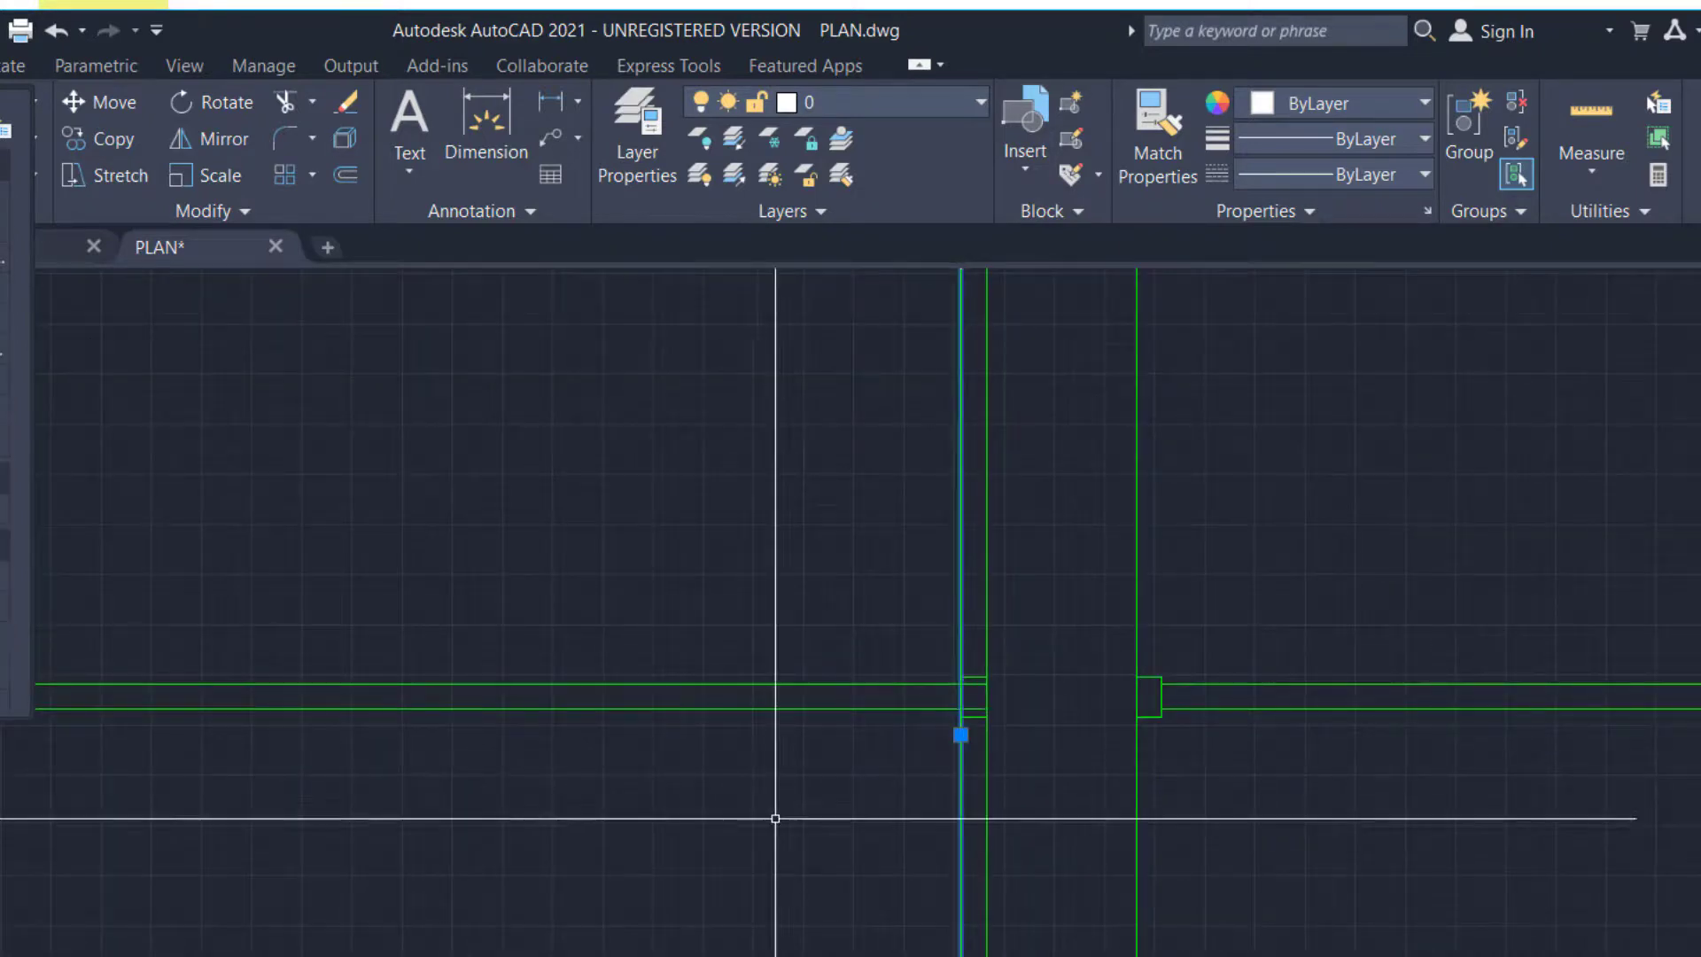
key("Escape")
Check the new partitions against the reference plan and inspect the end piece at the left outer wall
scroll(789, 771, "down", 4)
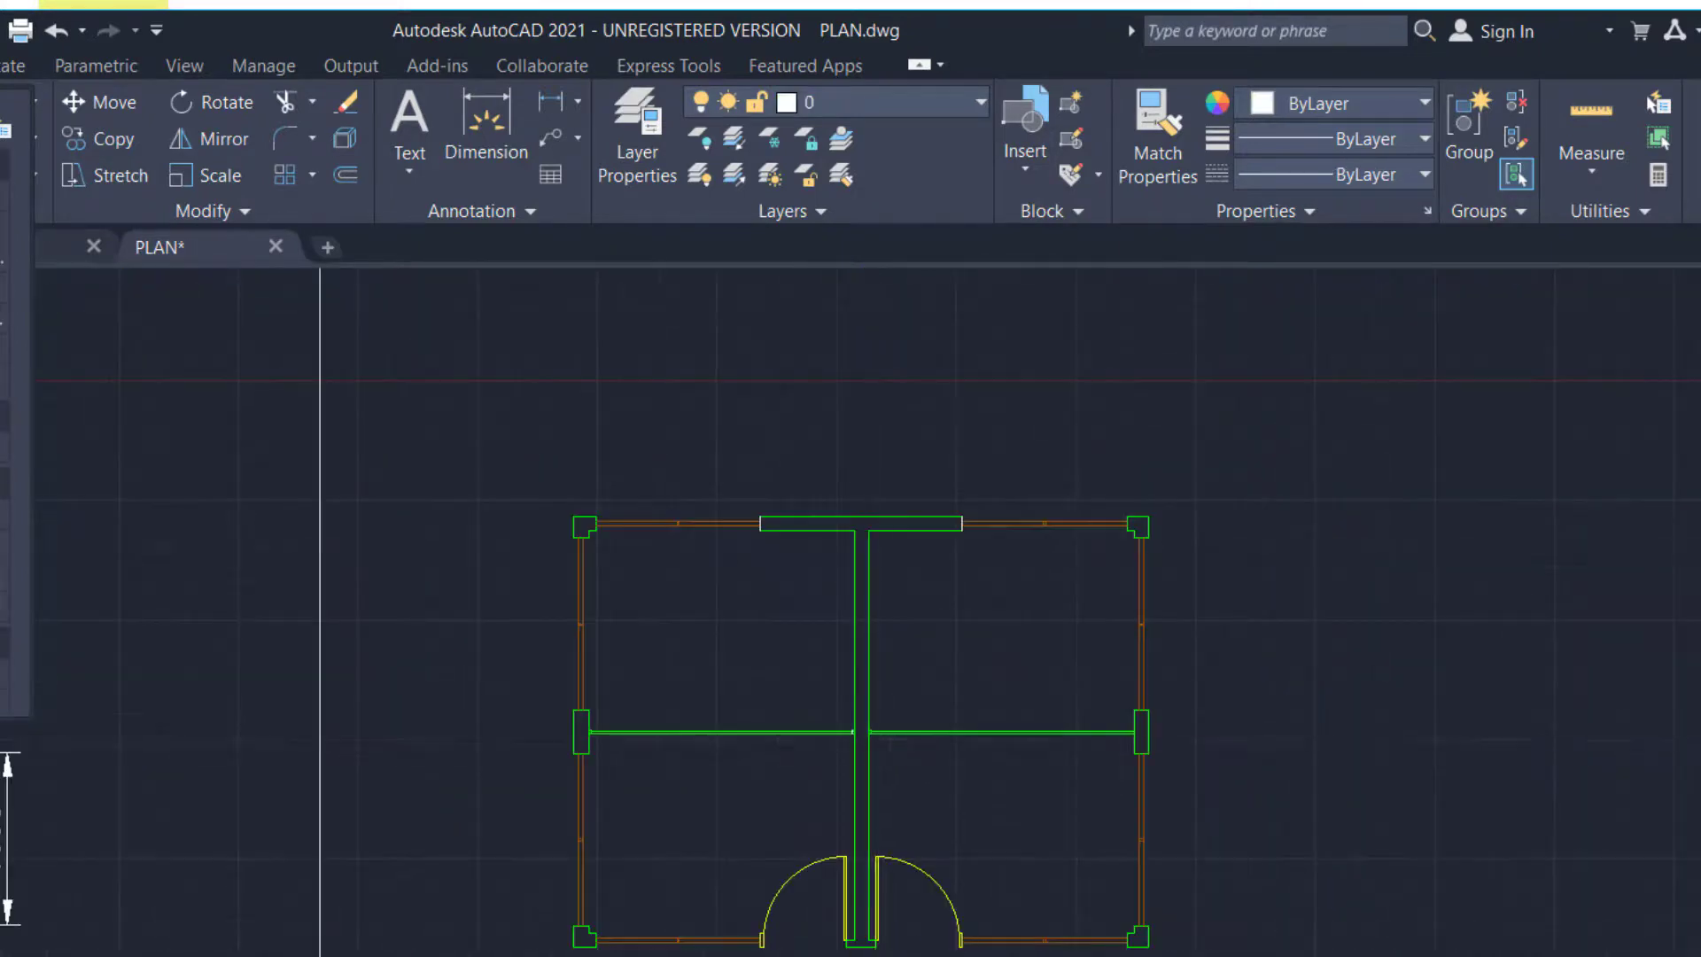
scroll(984, 762, "up", 4)
scroll(841, 793, "down", 3)
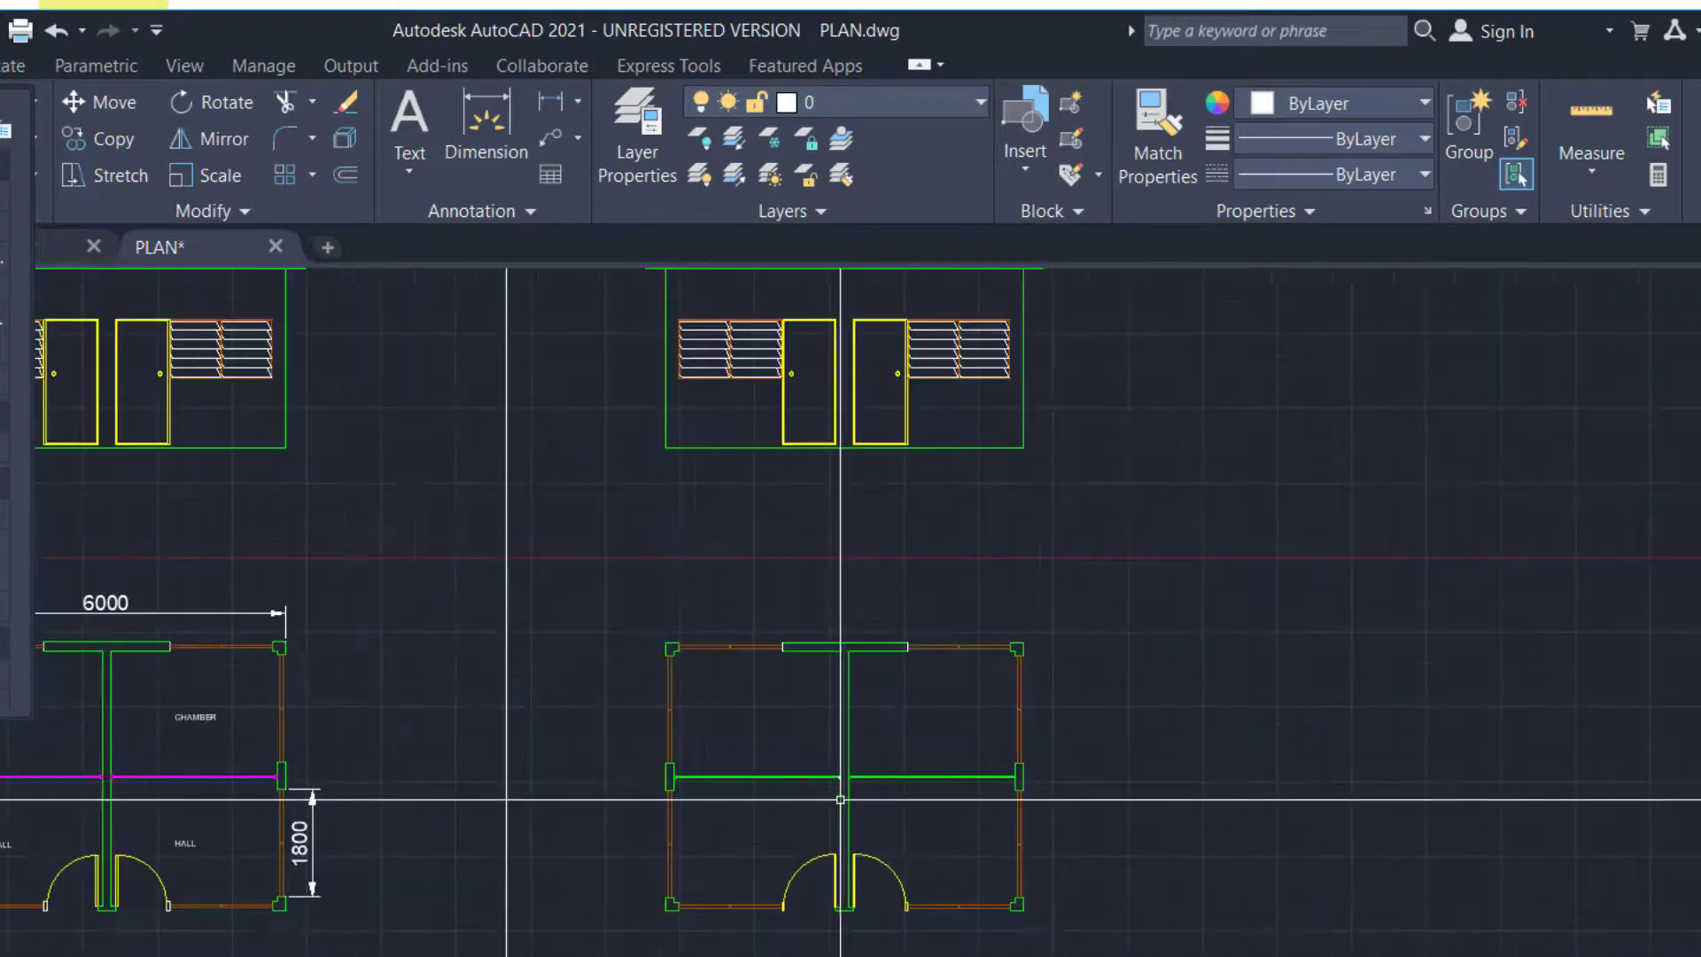
scroll(842, 797, "up", 6)
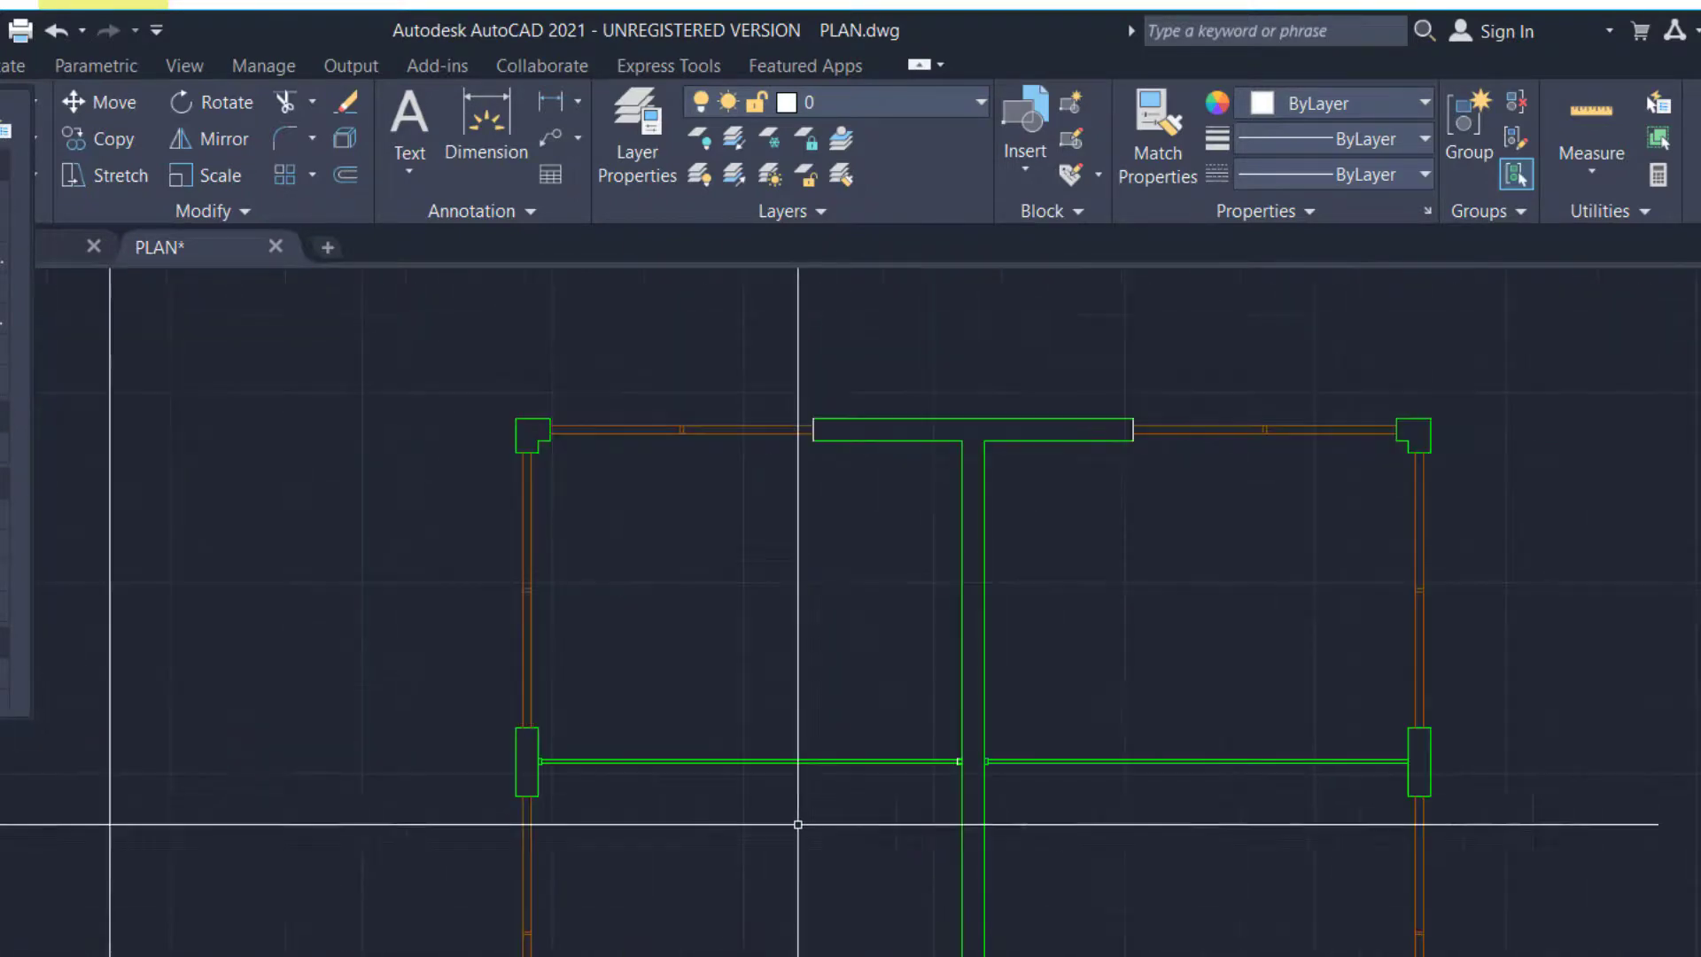
scroll(925, 800, "up", 2)
middle_click_drag(141, 753, 900, 741)
scroll(709, 691, "up", 4)
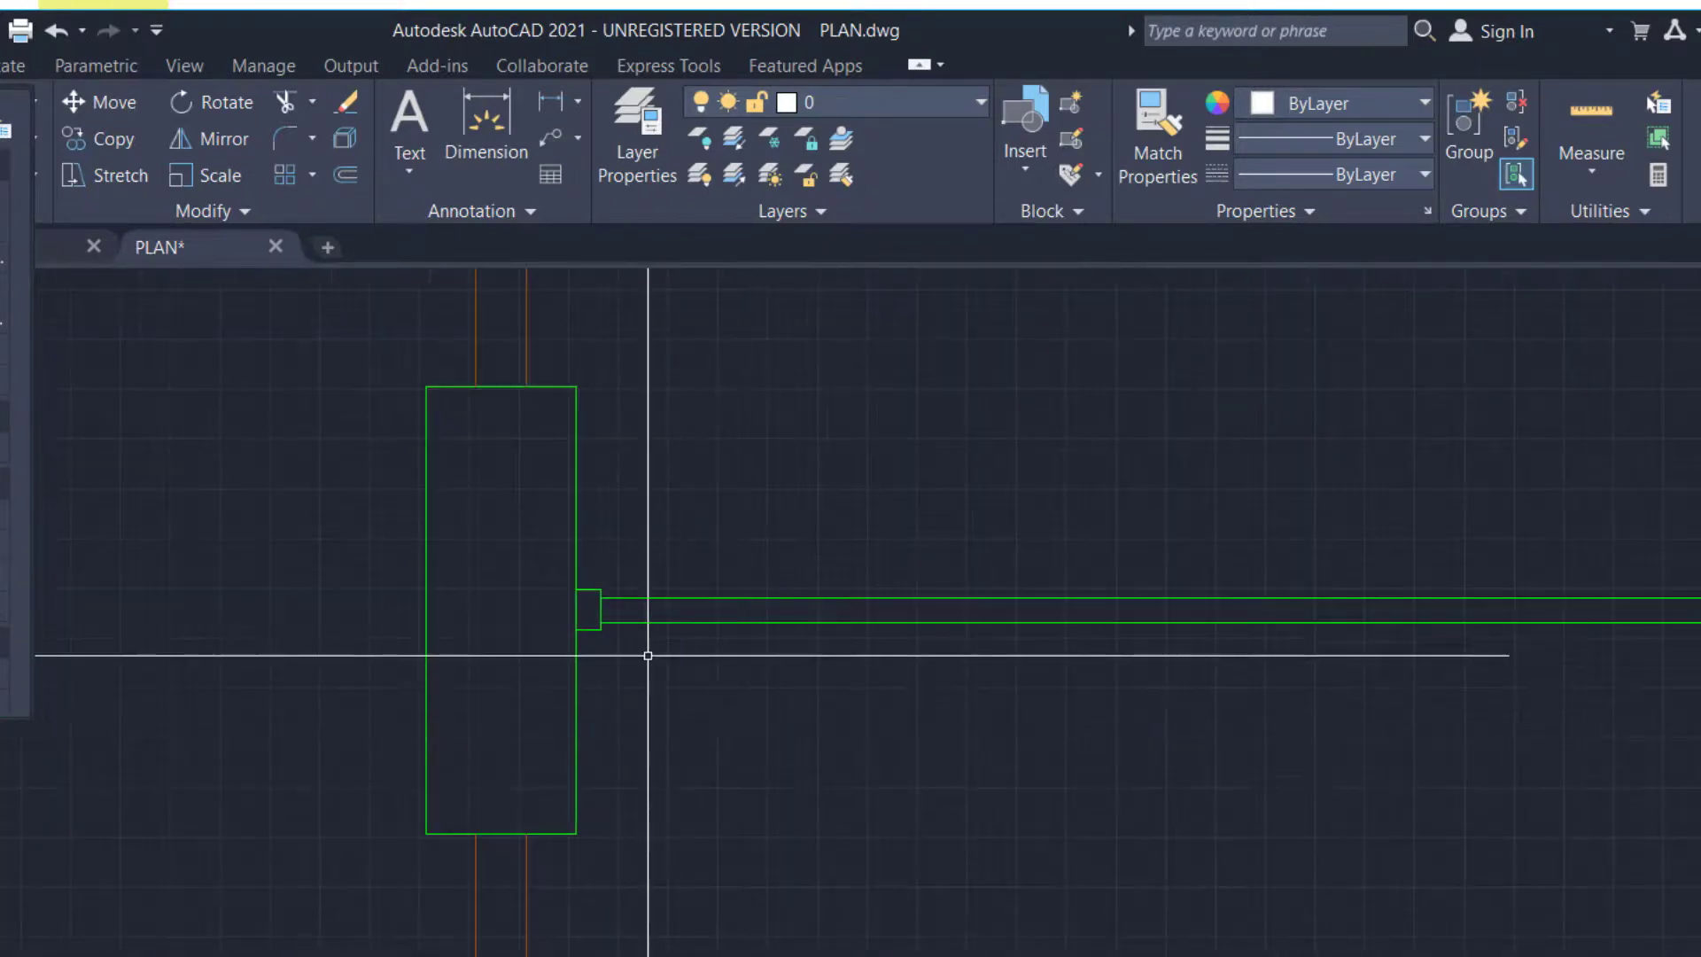
Assign both partitions and their end pieces to the A-PARTITION layer
scroll(562, 596, "down", 5)
left_click(562, 597)
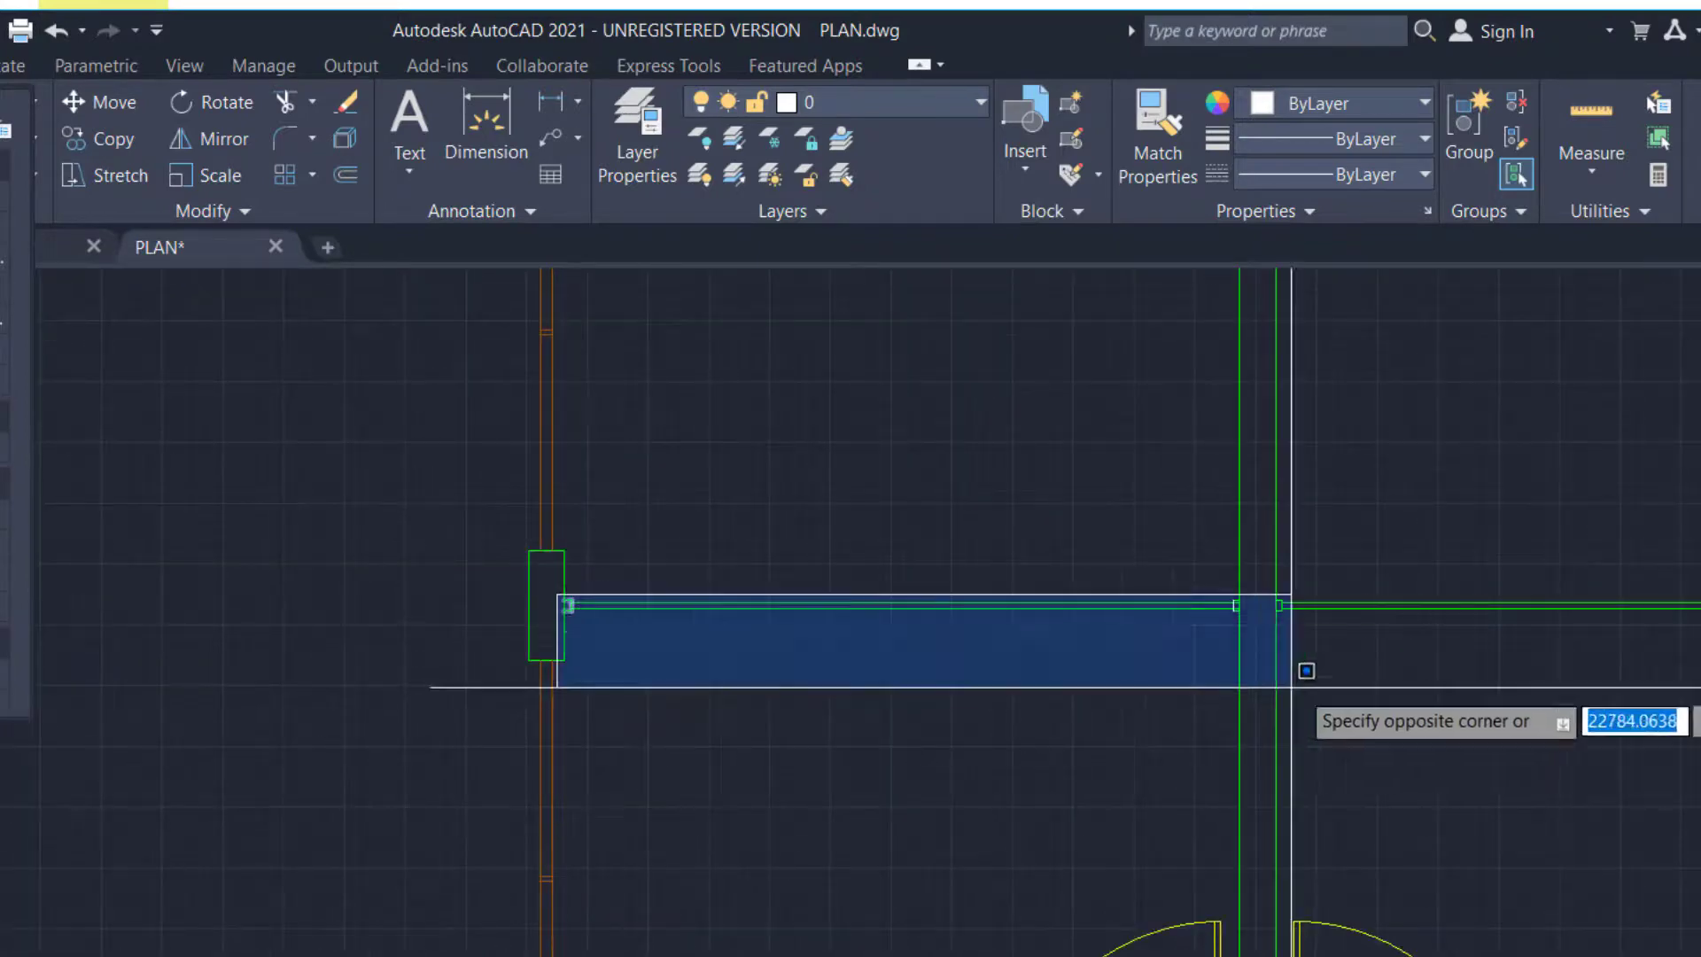
scroll(987, 669, "down", 2)
scroll(987, 669, "down", 2)
scroll(1270, 714, "up", 2)
scroll(1053, 637, "up", 1)
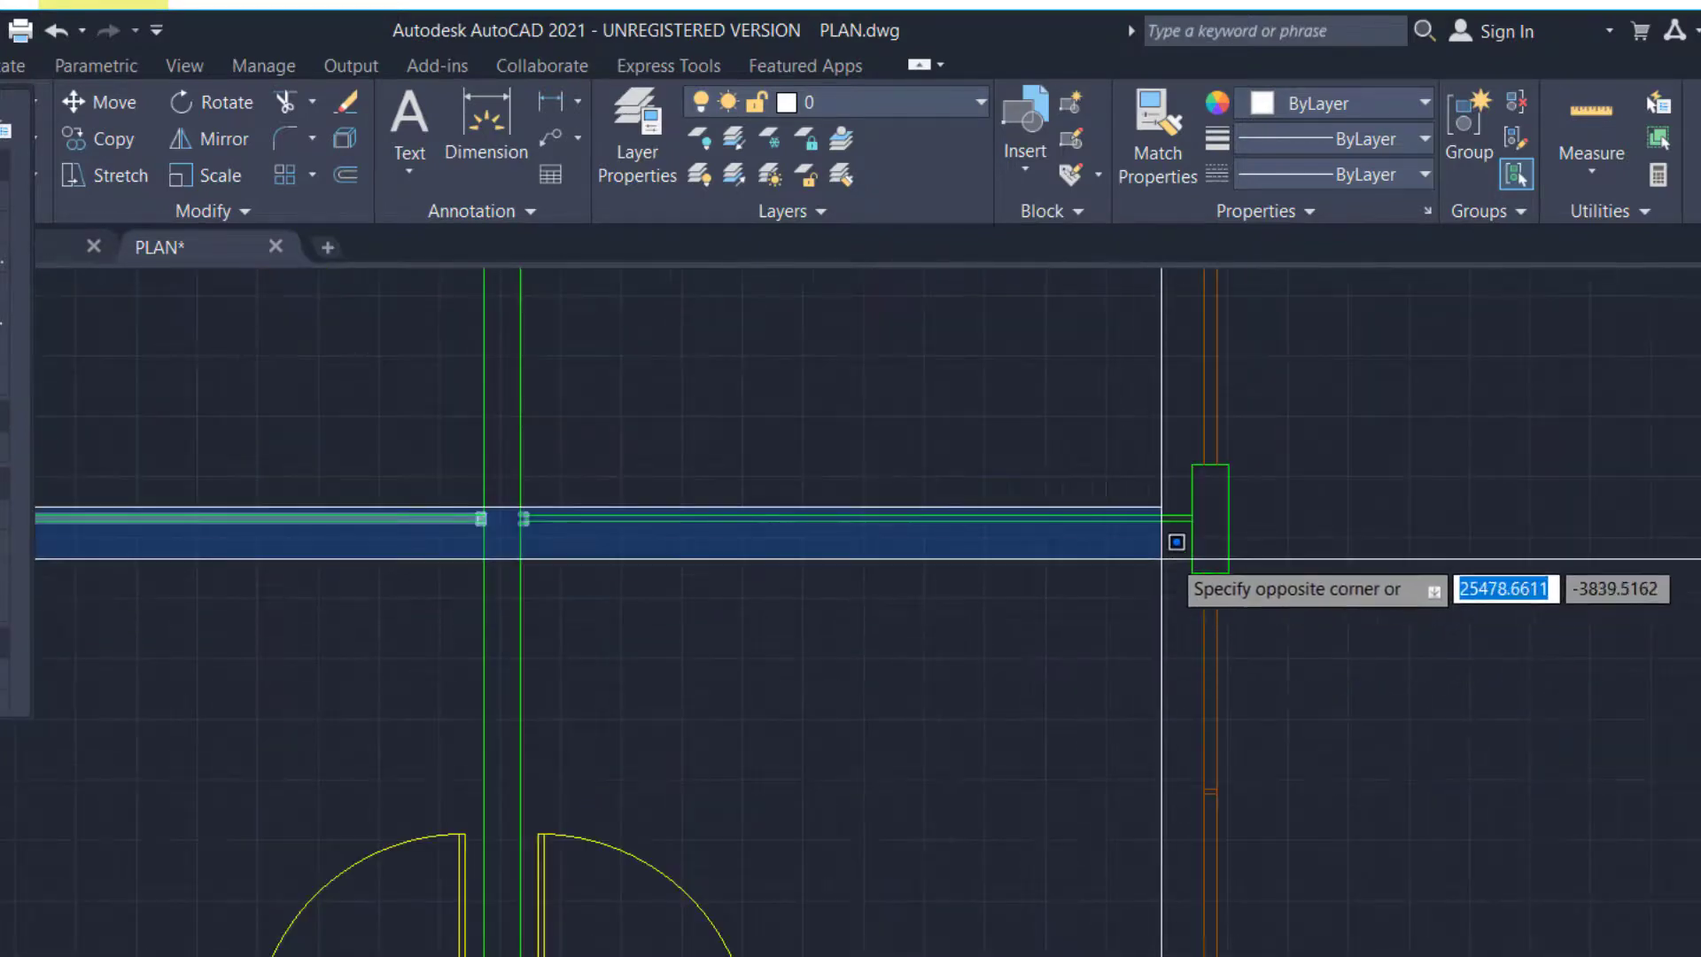
left_click(1210, 525)
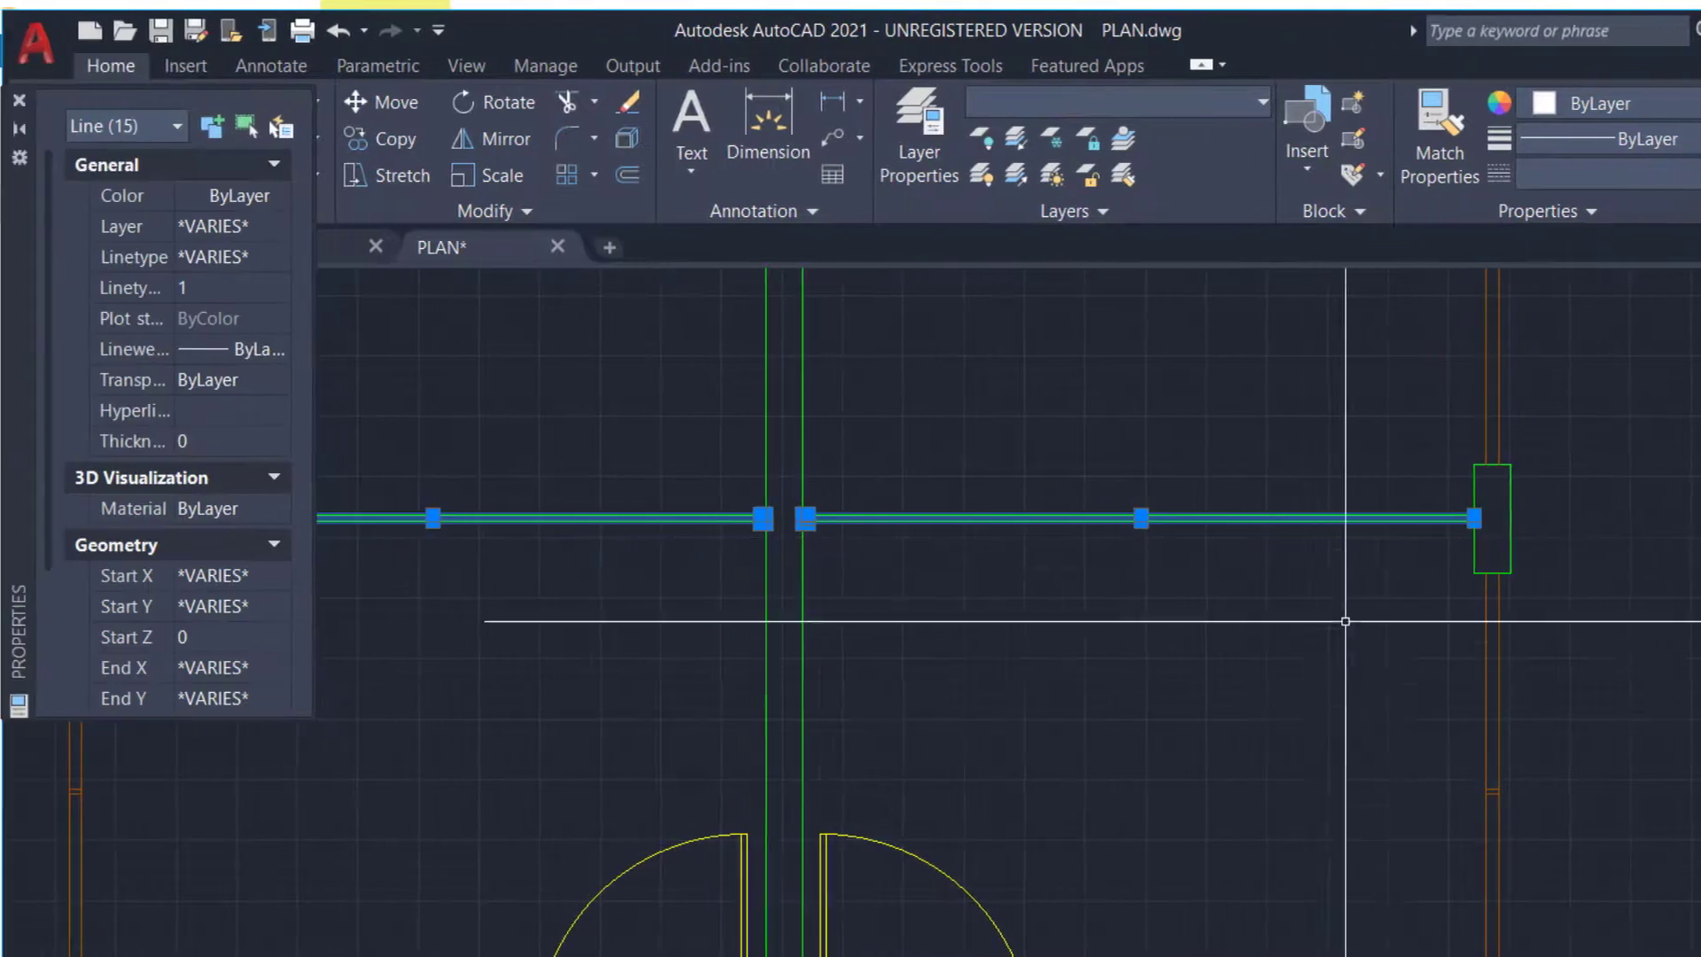
scroll(1073, 615, "down", 3)
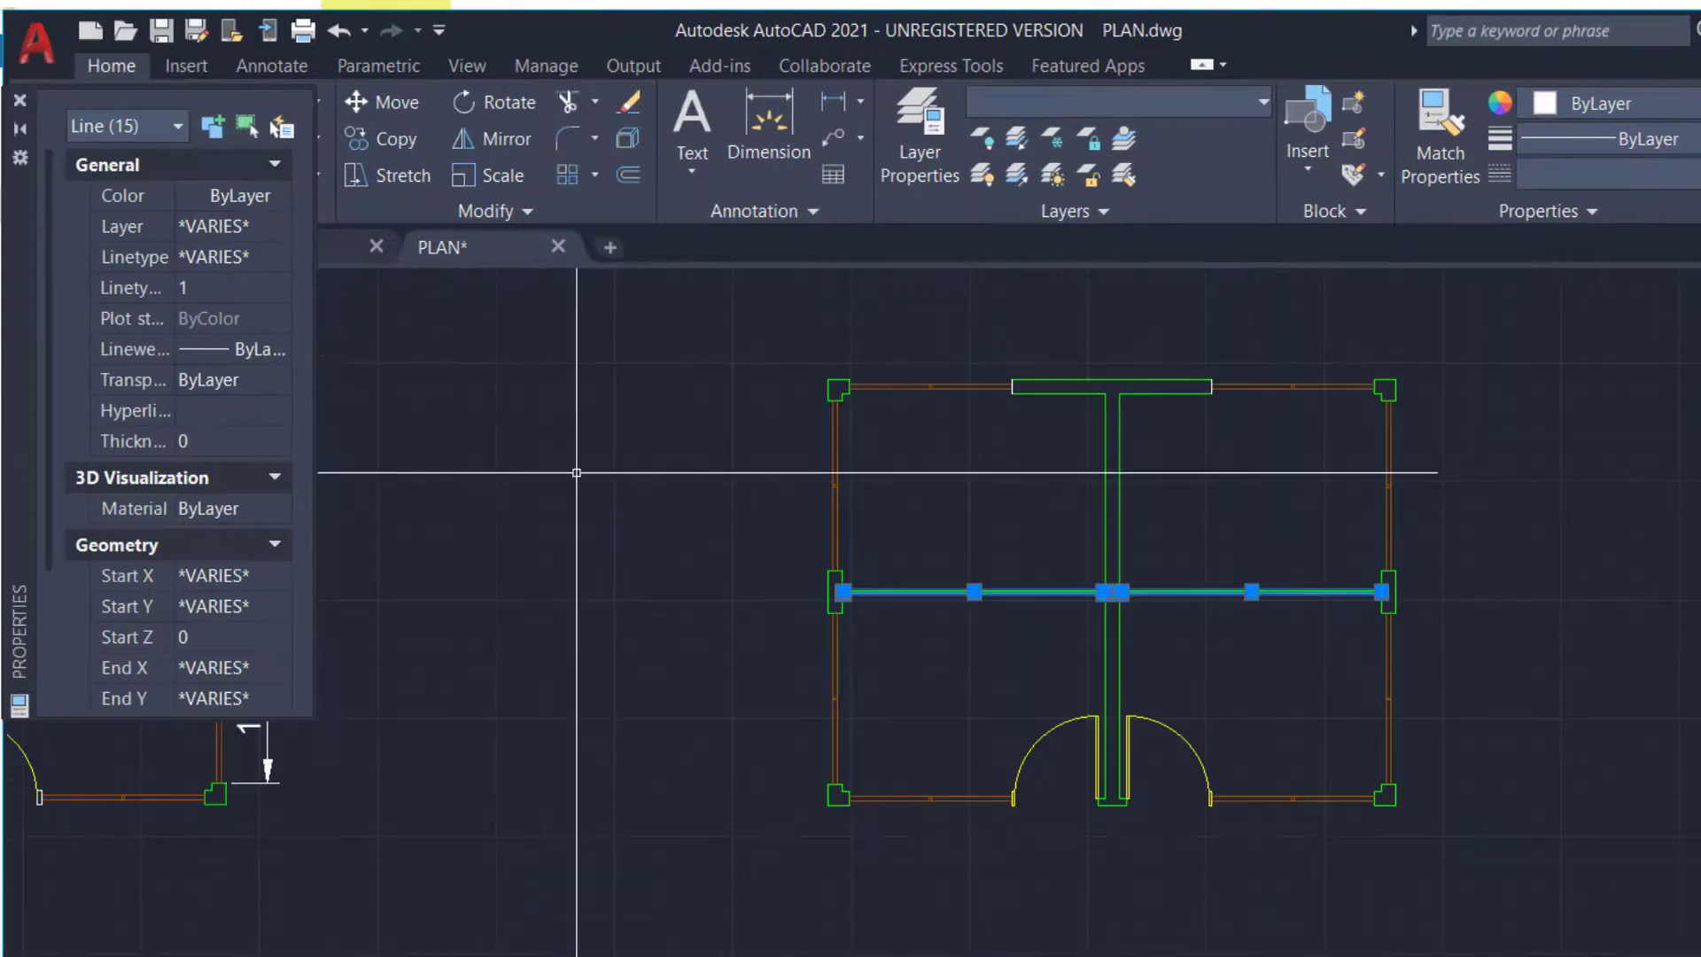
left_click(240, 203)
left_click(248, 226)
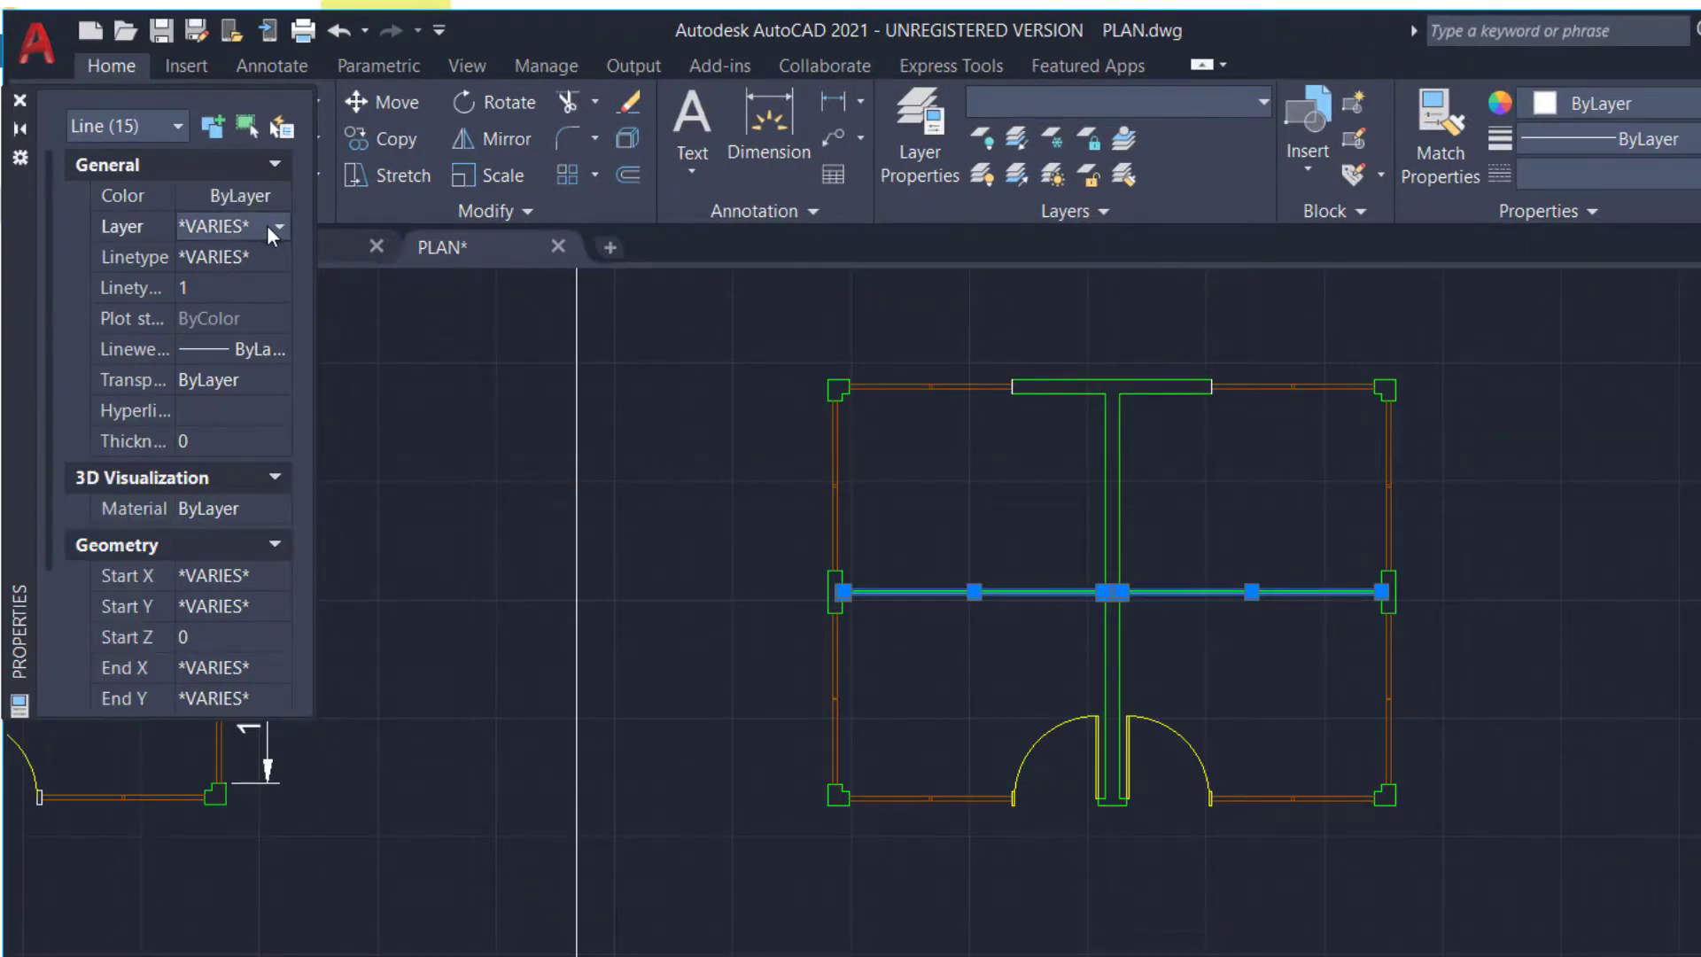
left_click(270, 226)
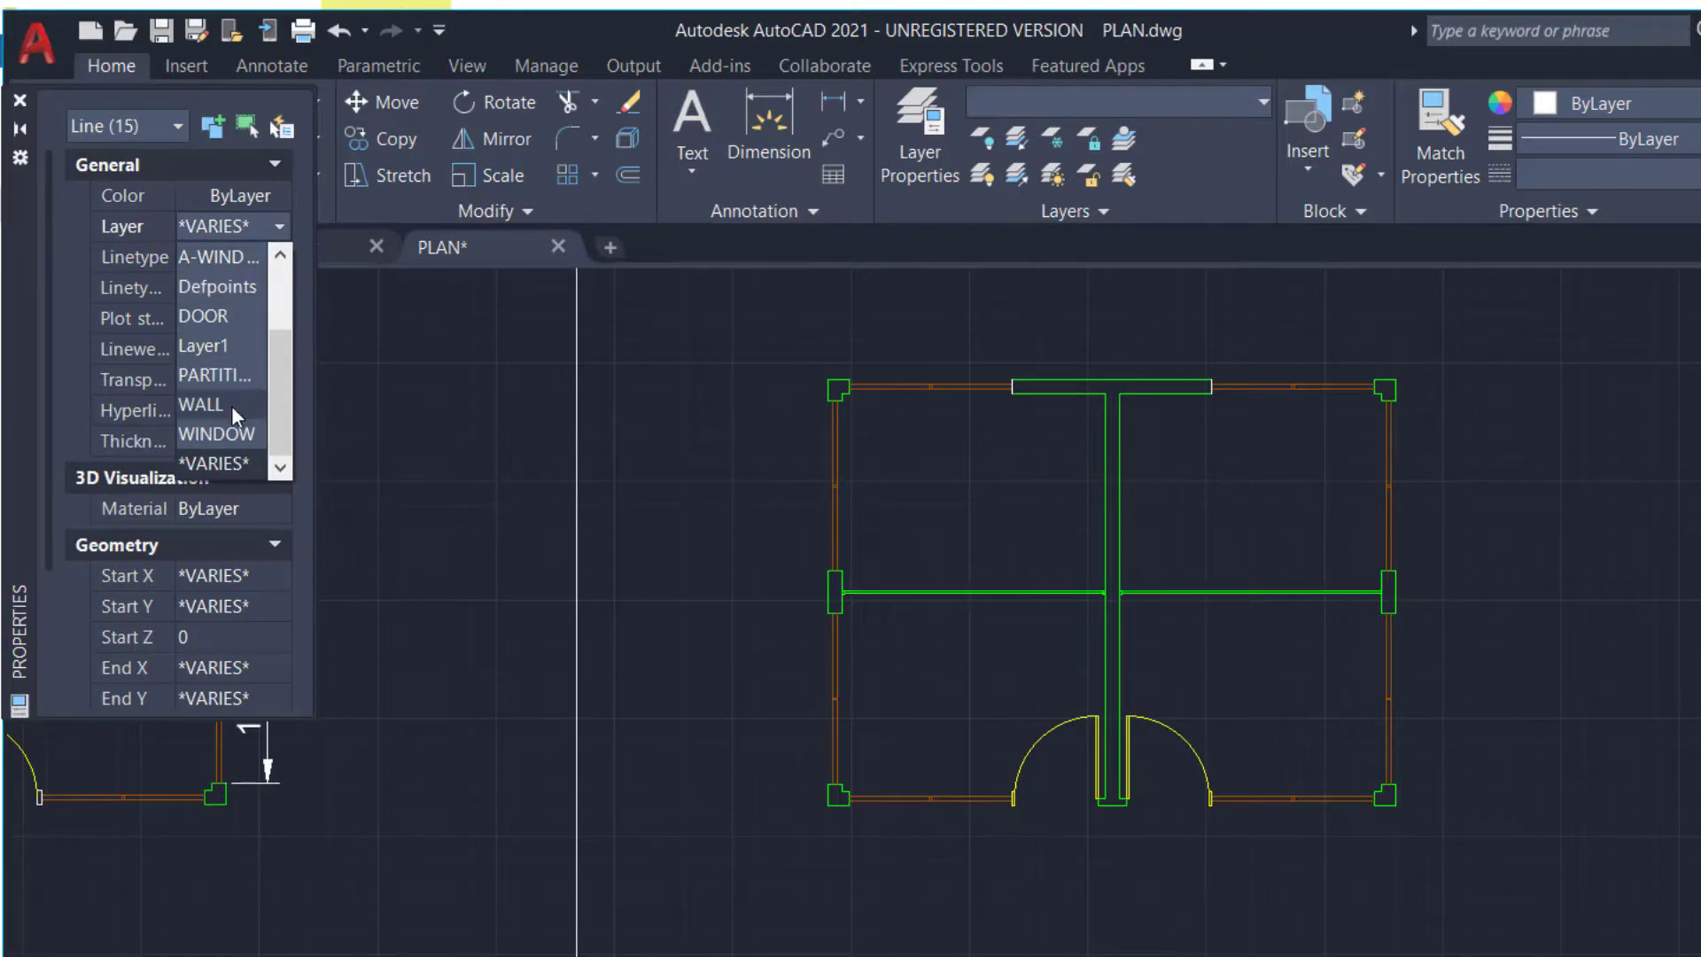
scroll(213, 381, "up", 1)
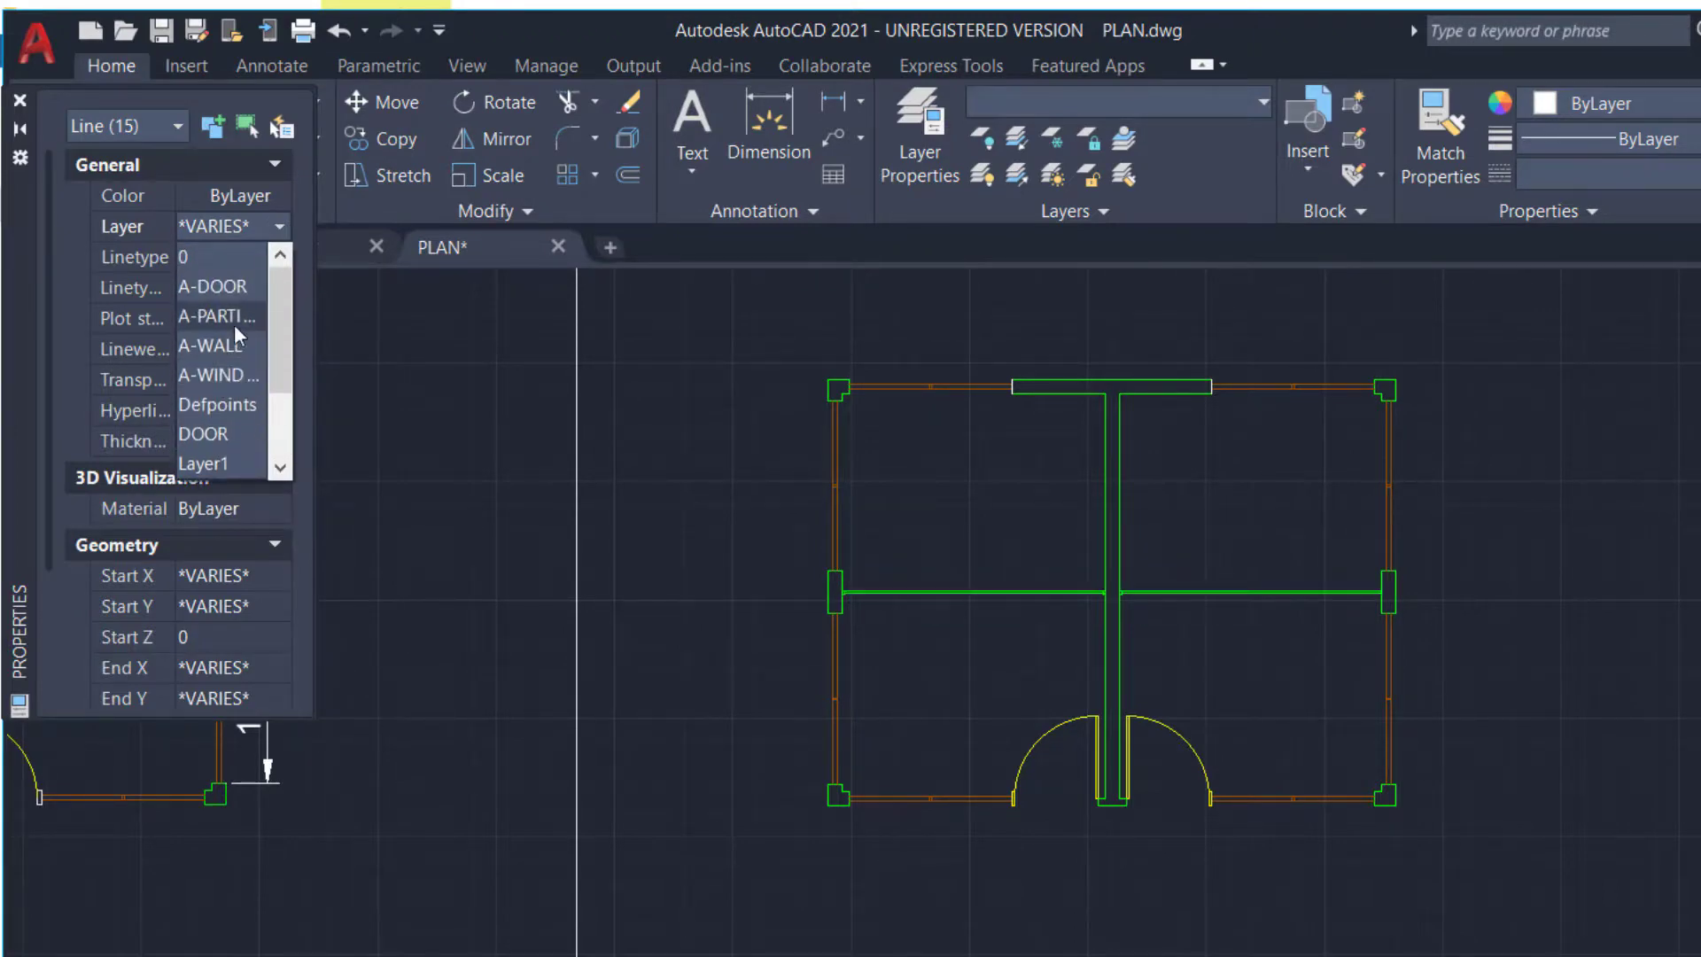
left_click(232, 312)
scroll(851, 583, "up", 6)
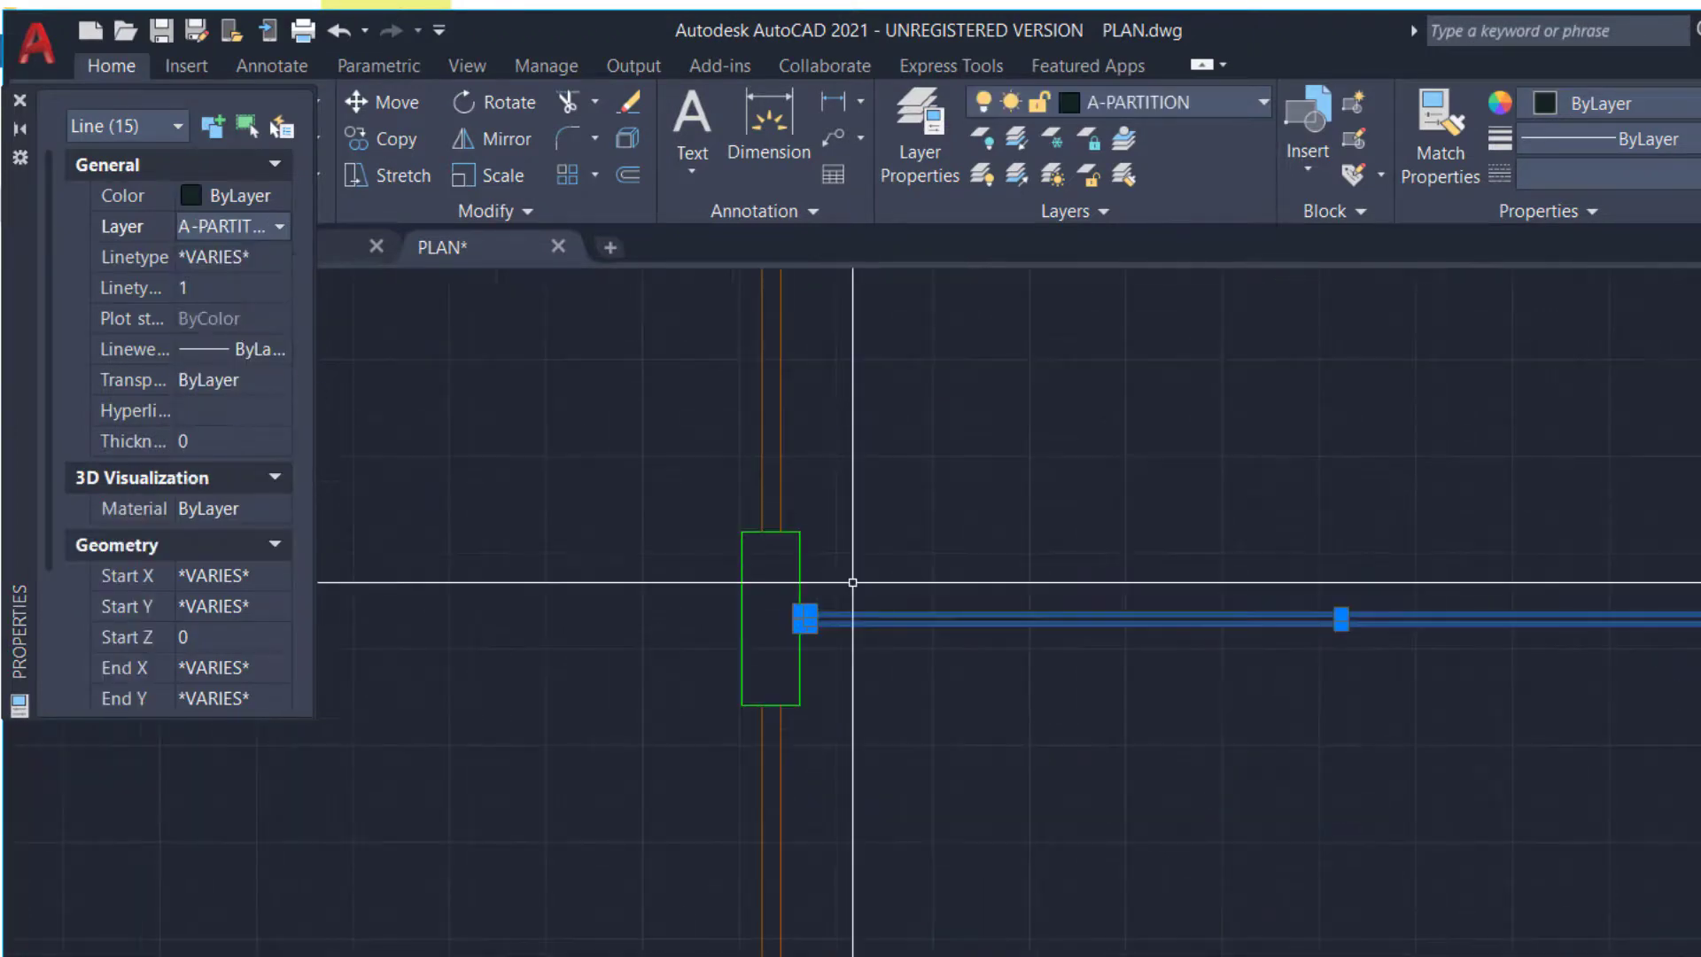
key("Escape")
Trim the left partition's two lines where they run inside the end piece at the central wall's left face
scroll(834, 688, "down", 2)
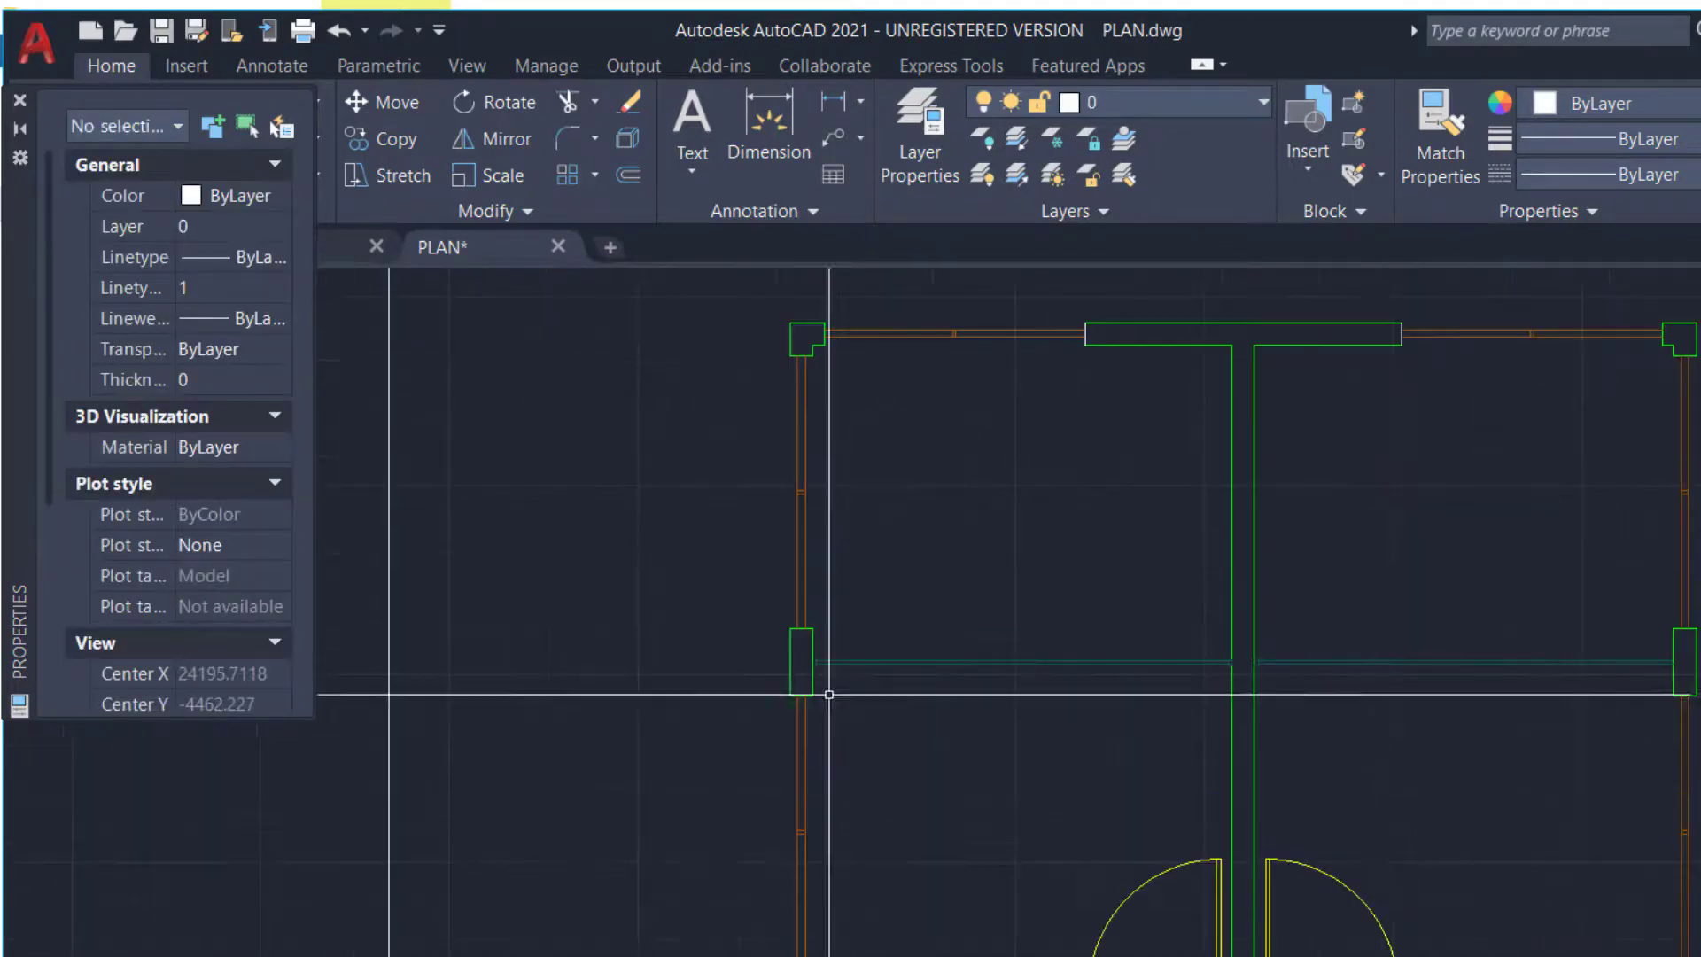
scroll(1506, 655, "up", 1)
scroll(1205, 666, "up", 6)
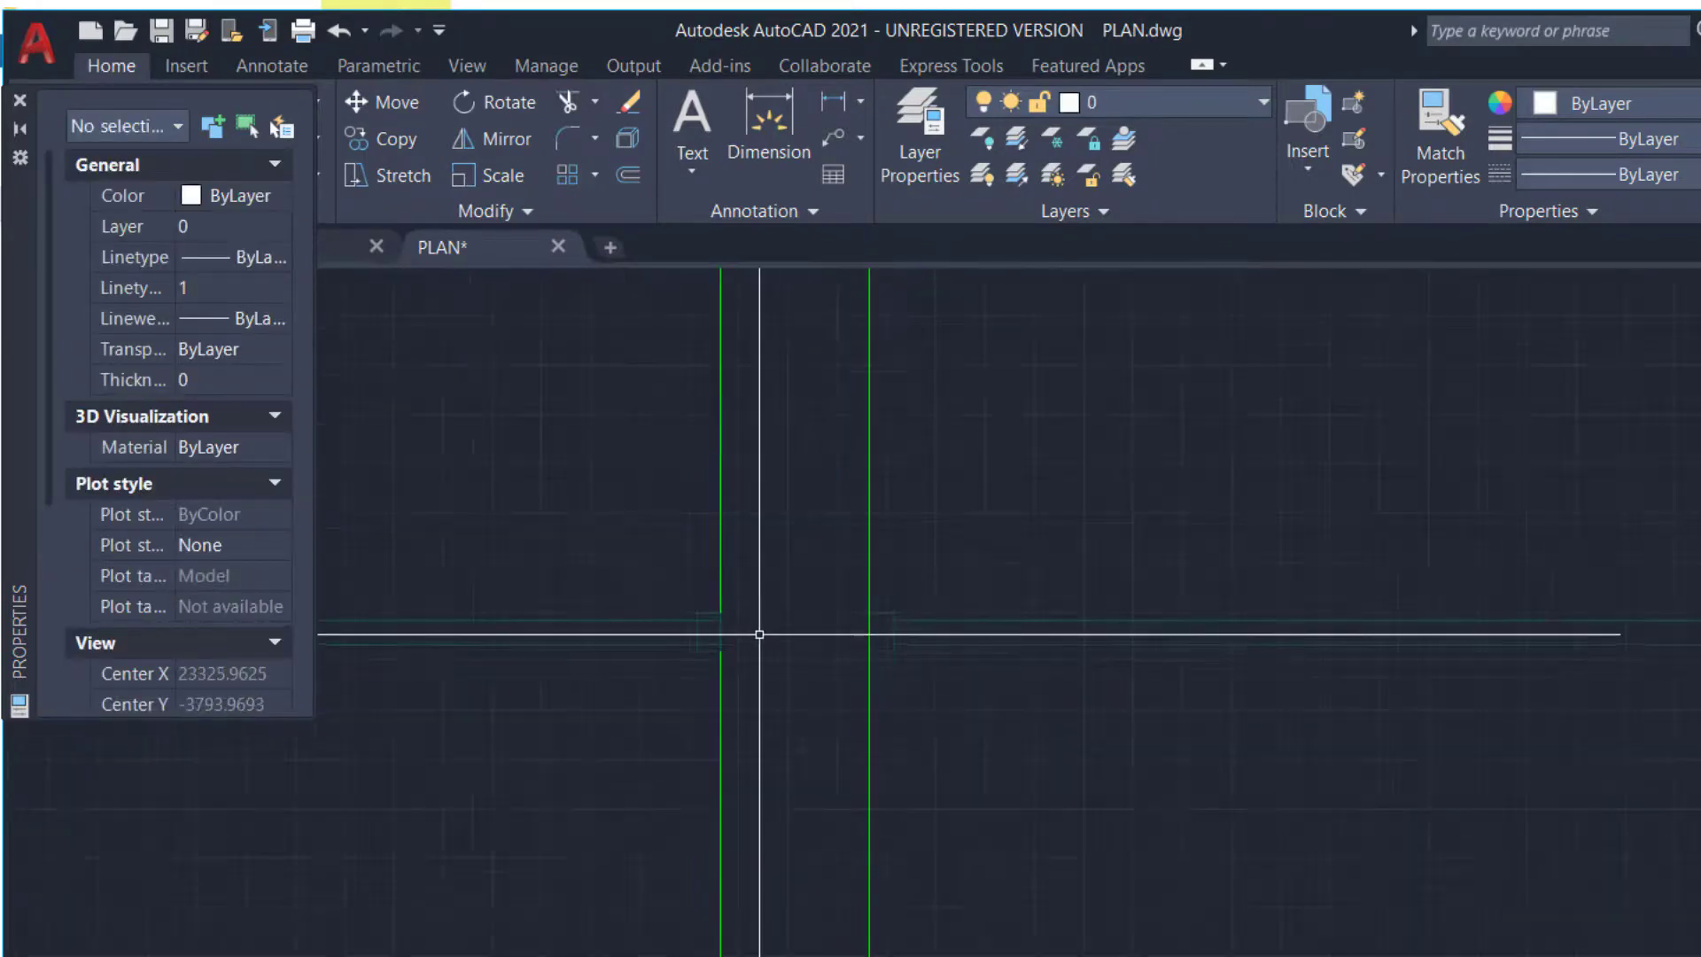
scroll(701, 599, "up", 6)
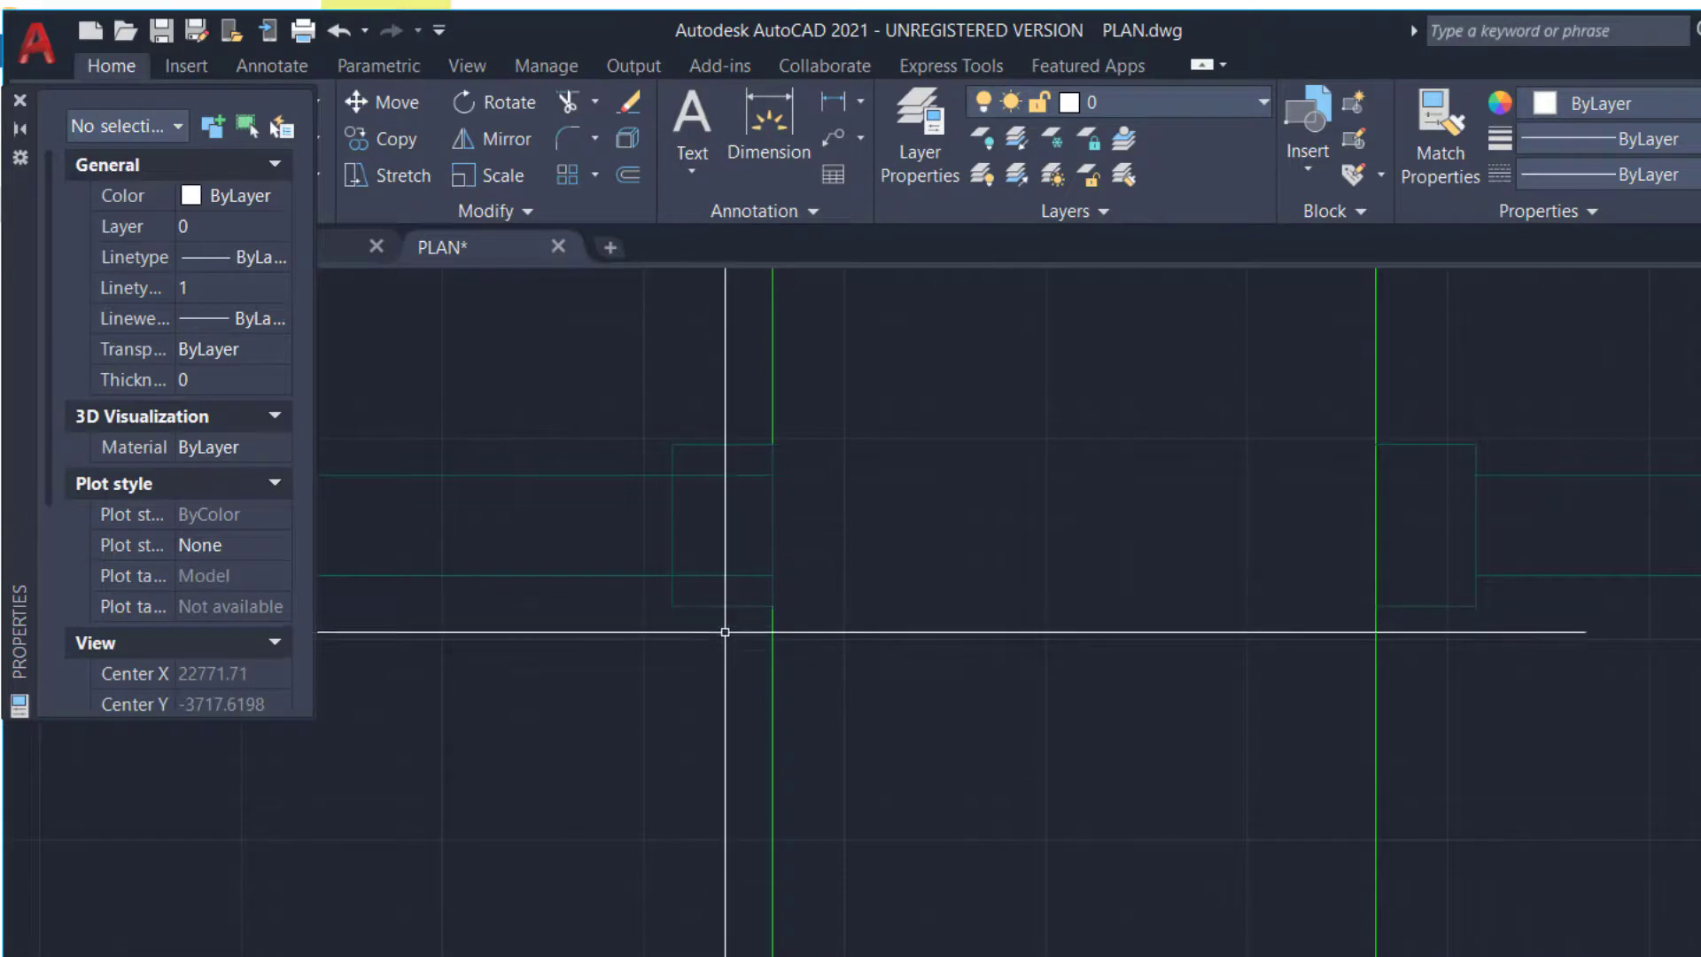
left_click(715, 474)
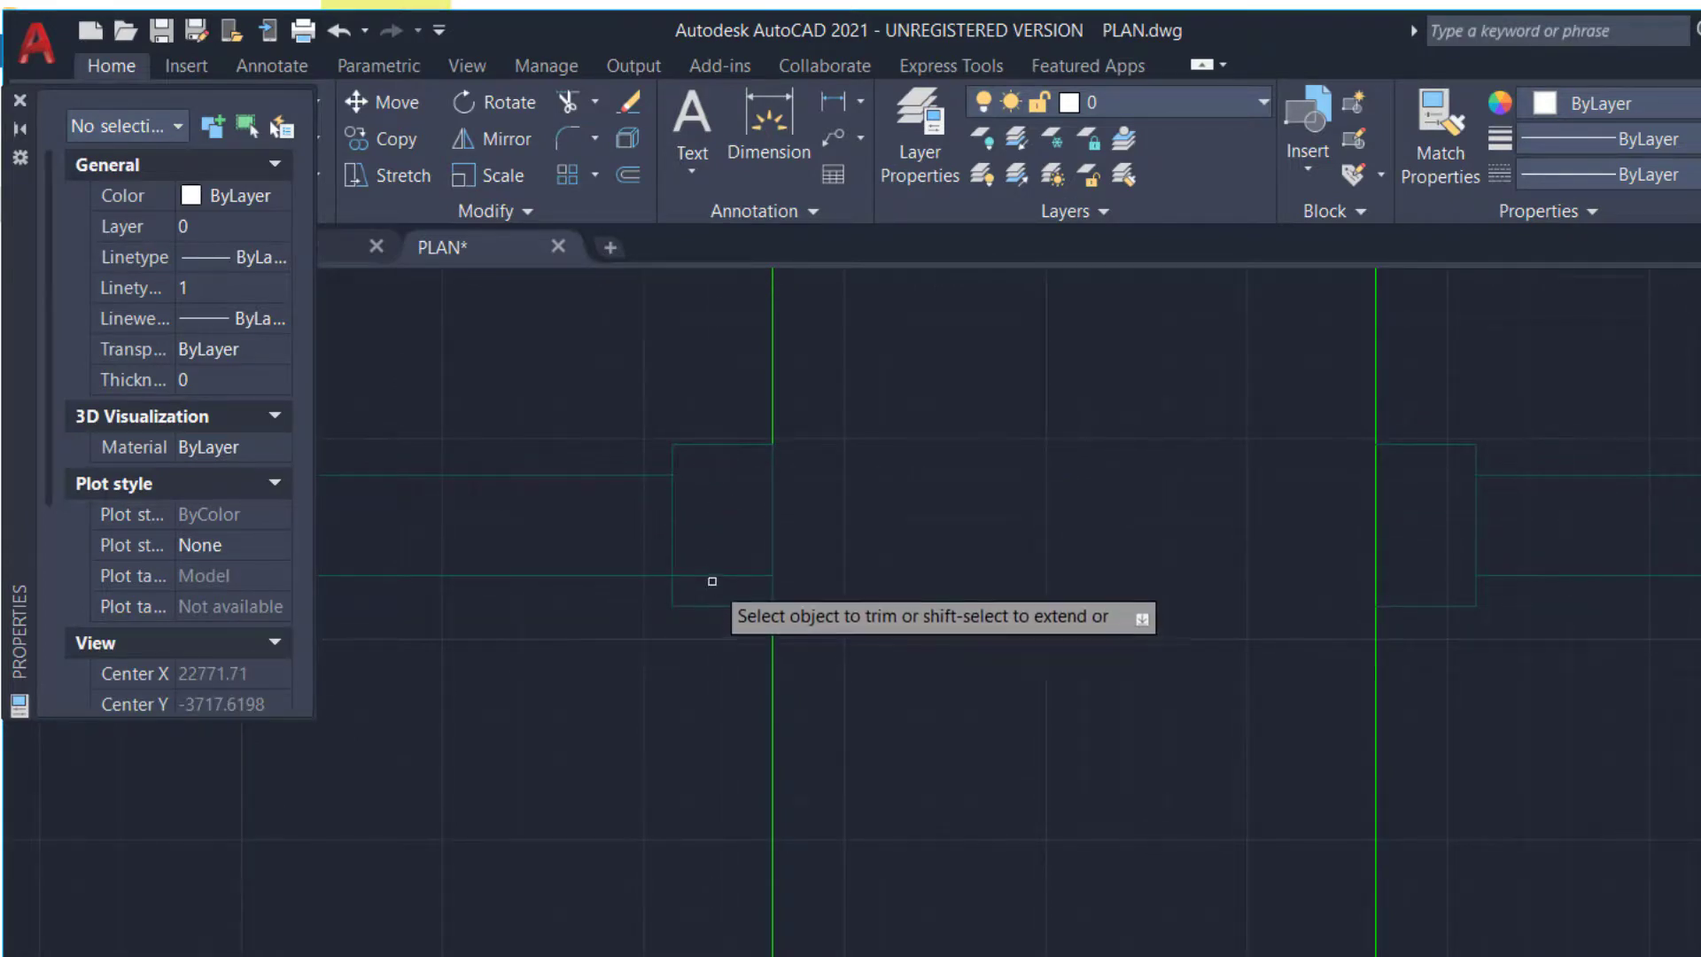
Copy the end piece at the central wall's right face by its right side's midpoint to the right outer wall pier, centred on the partition
left_click(1321, 407)
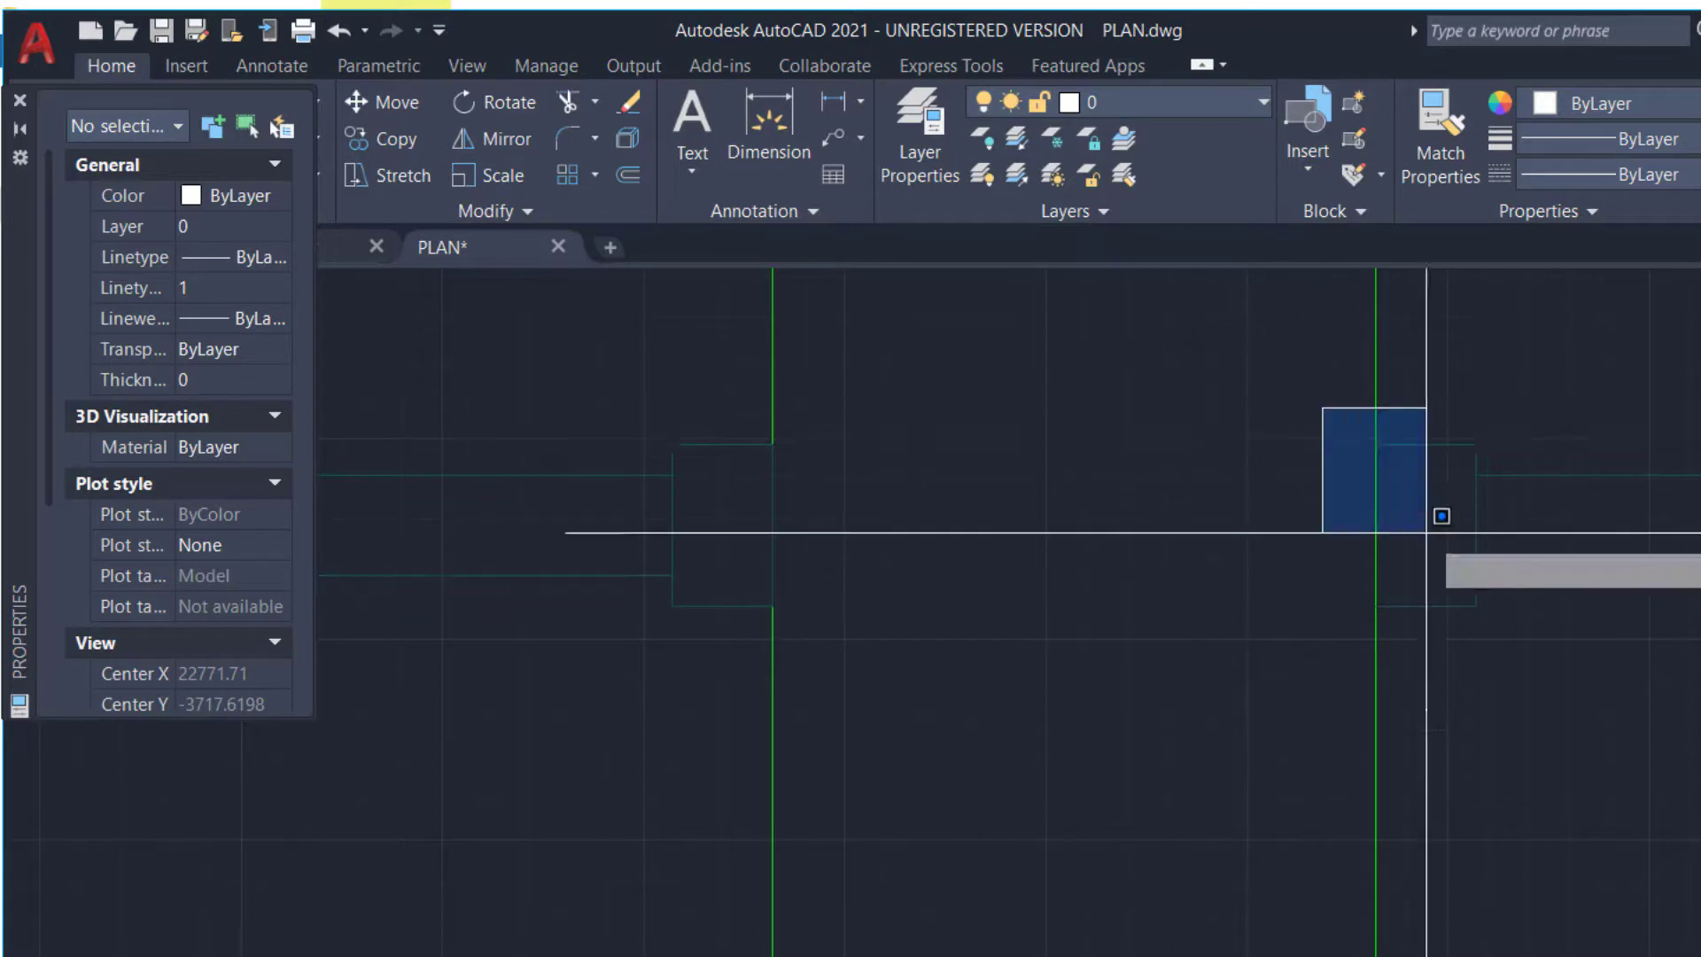
left_click(1528, 673)
left_click(416, 144)
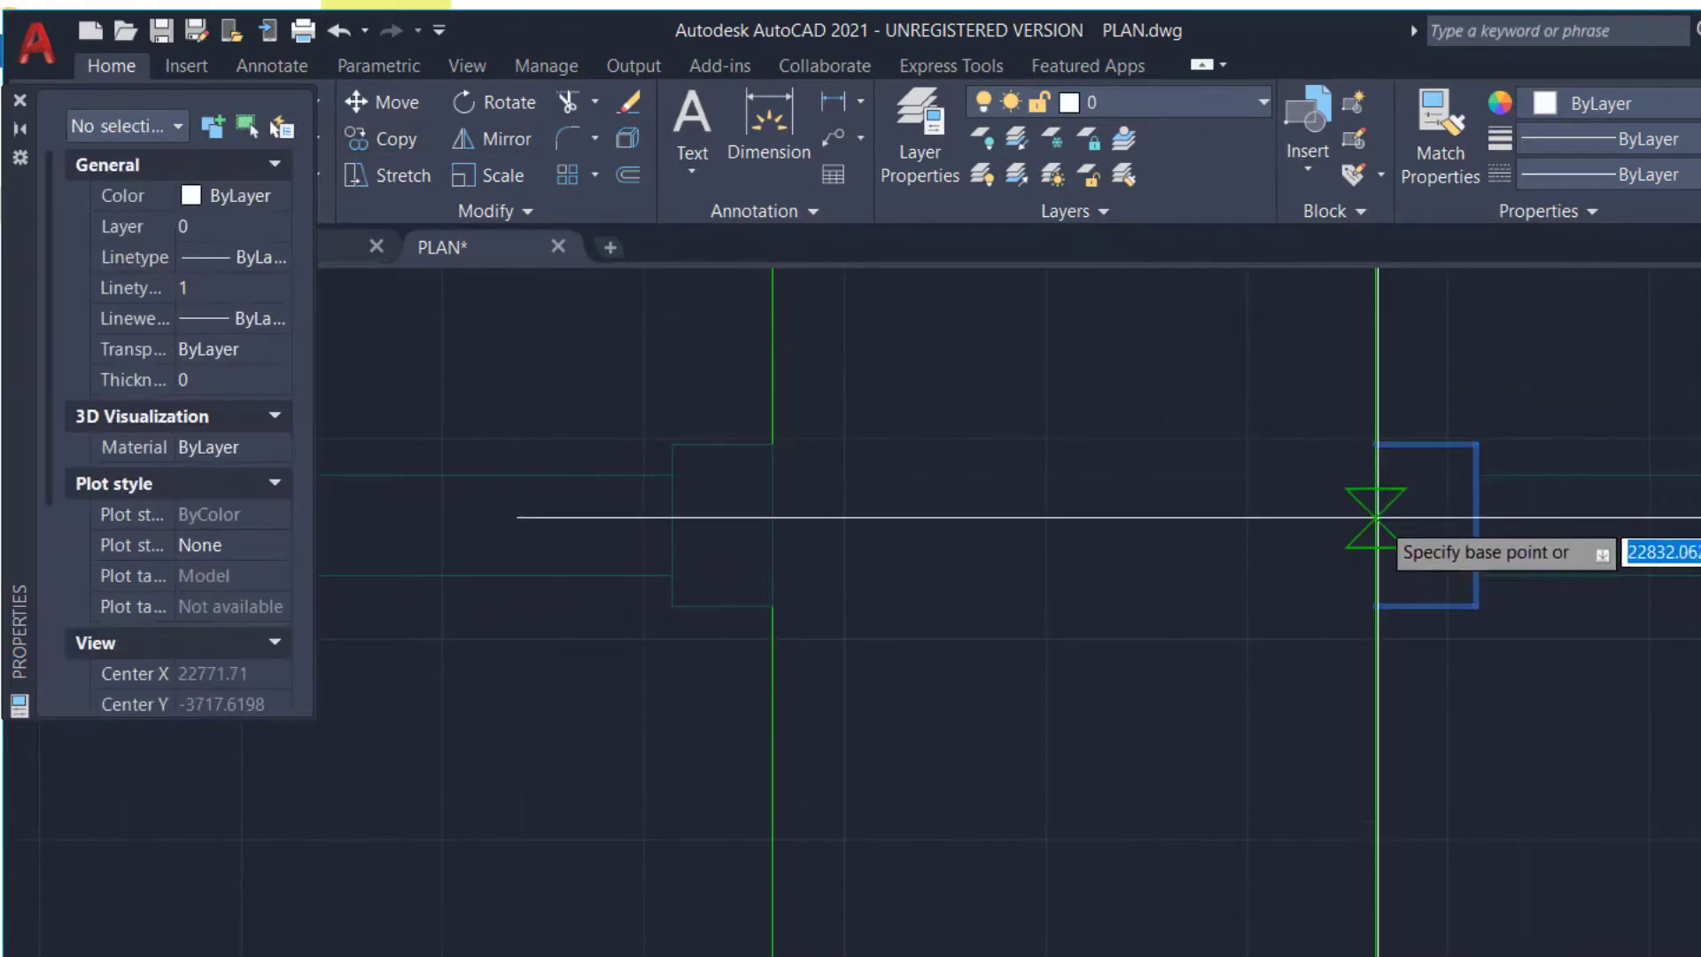
left_click(1468, 532)
scroll(1468, 533, "down", 6)
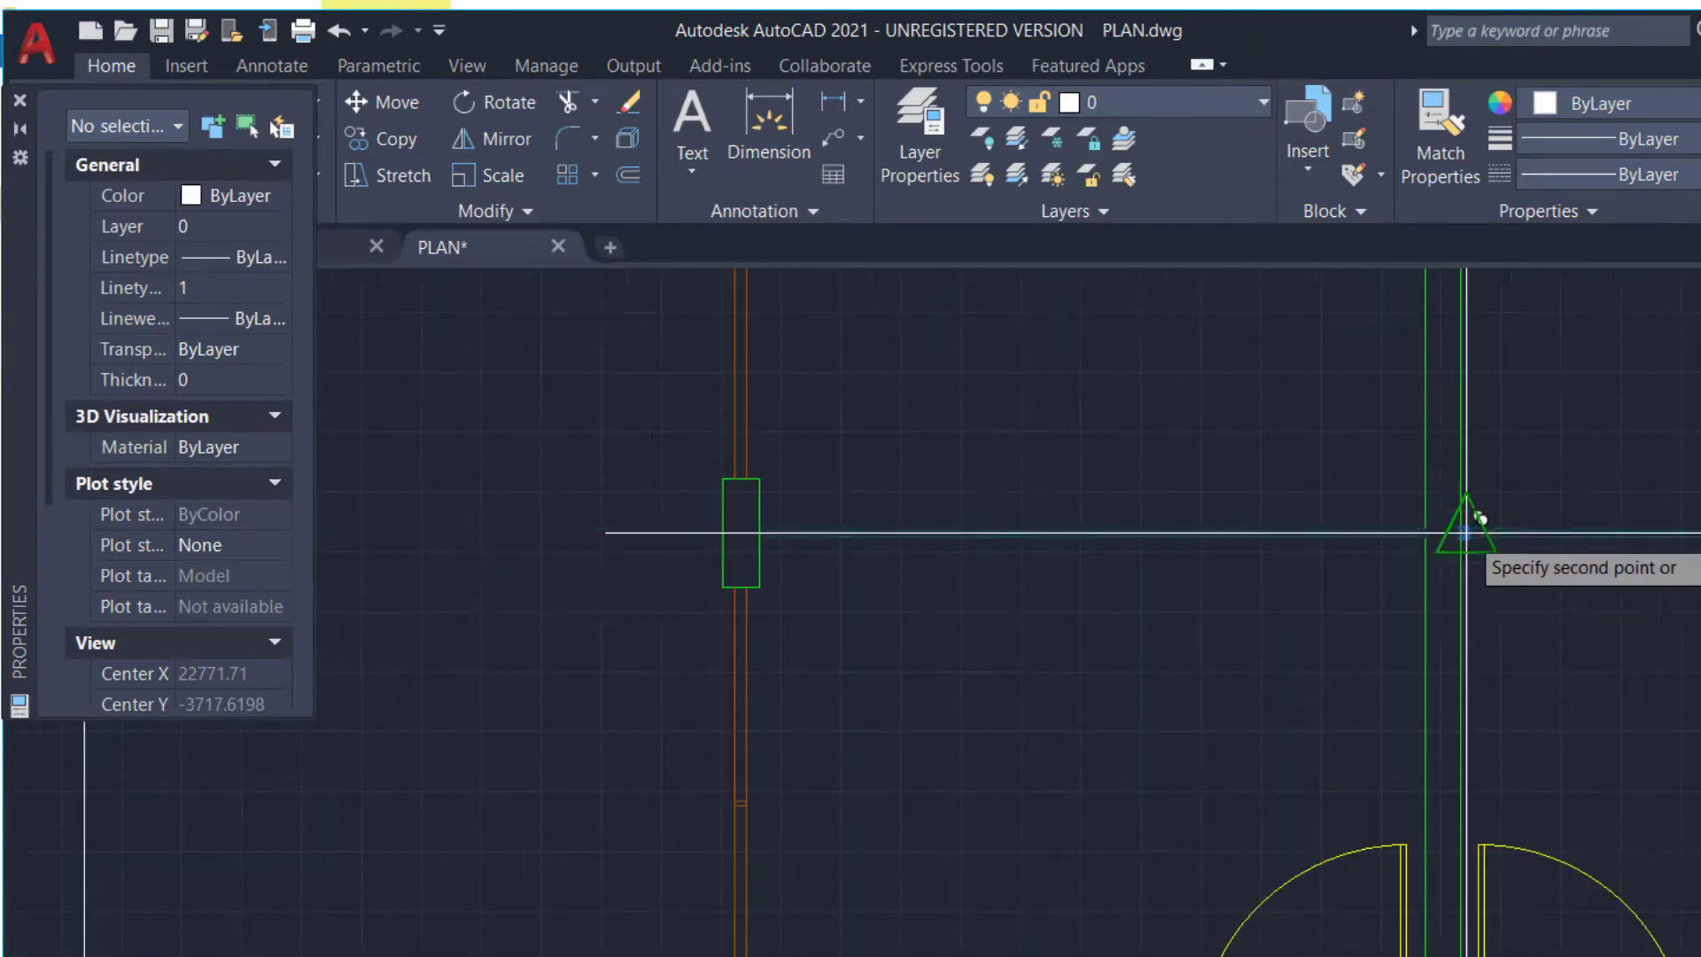
middle_click_drag(1469, 533, 769, 664)
scroll(1497, 669, "up", 5)
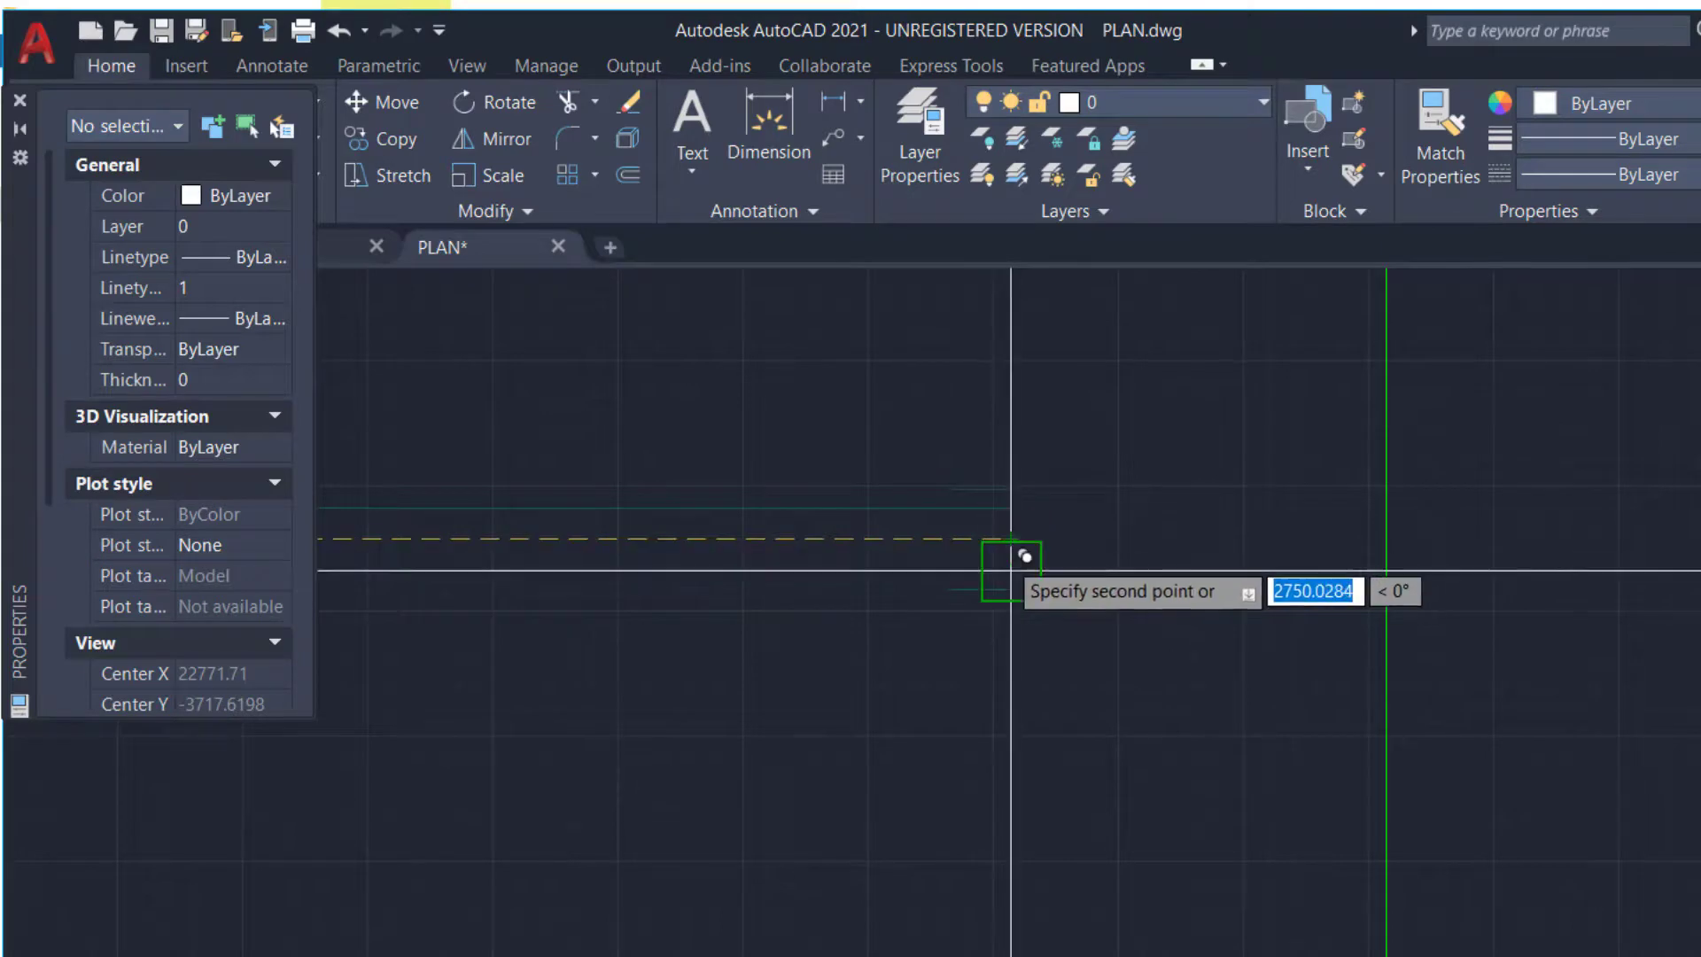
left_click(1010, 539)
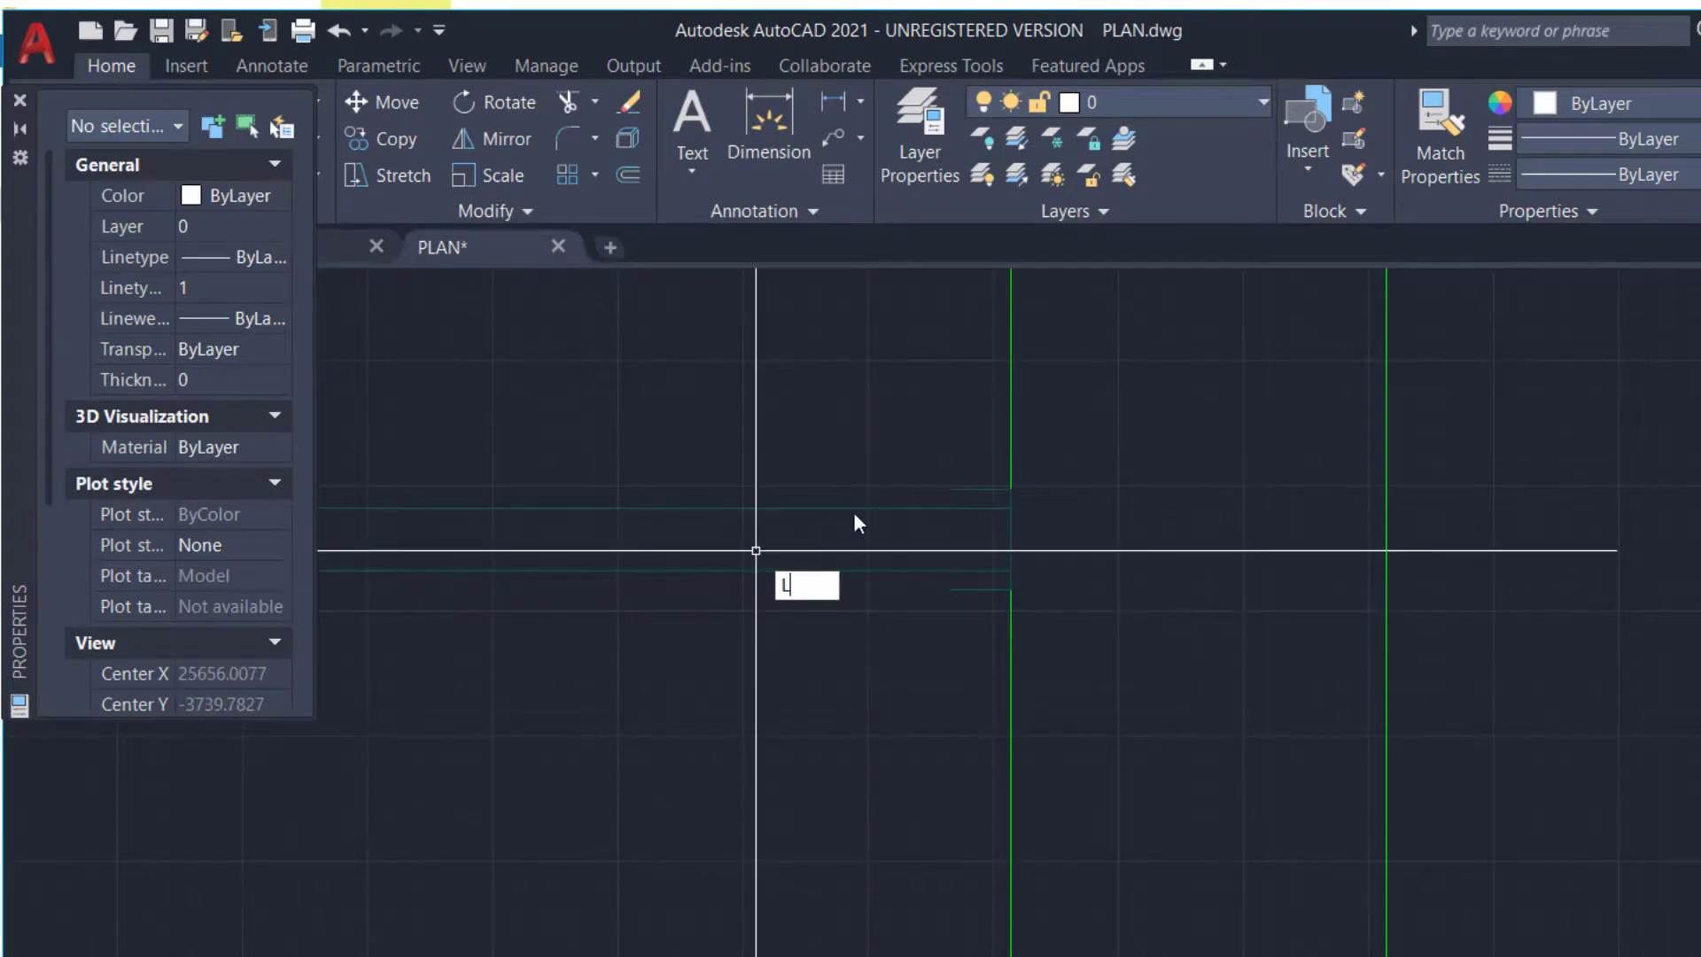
Close the open left side of the copied end piece with a vertical line and match its properties to the end piece's other lines
key("Return")
left_click(948, 488)
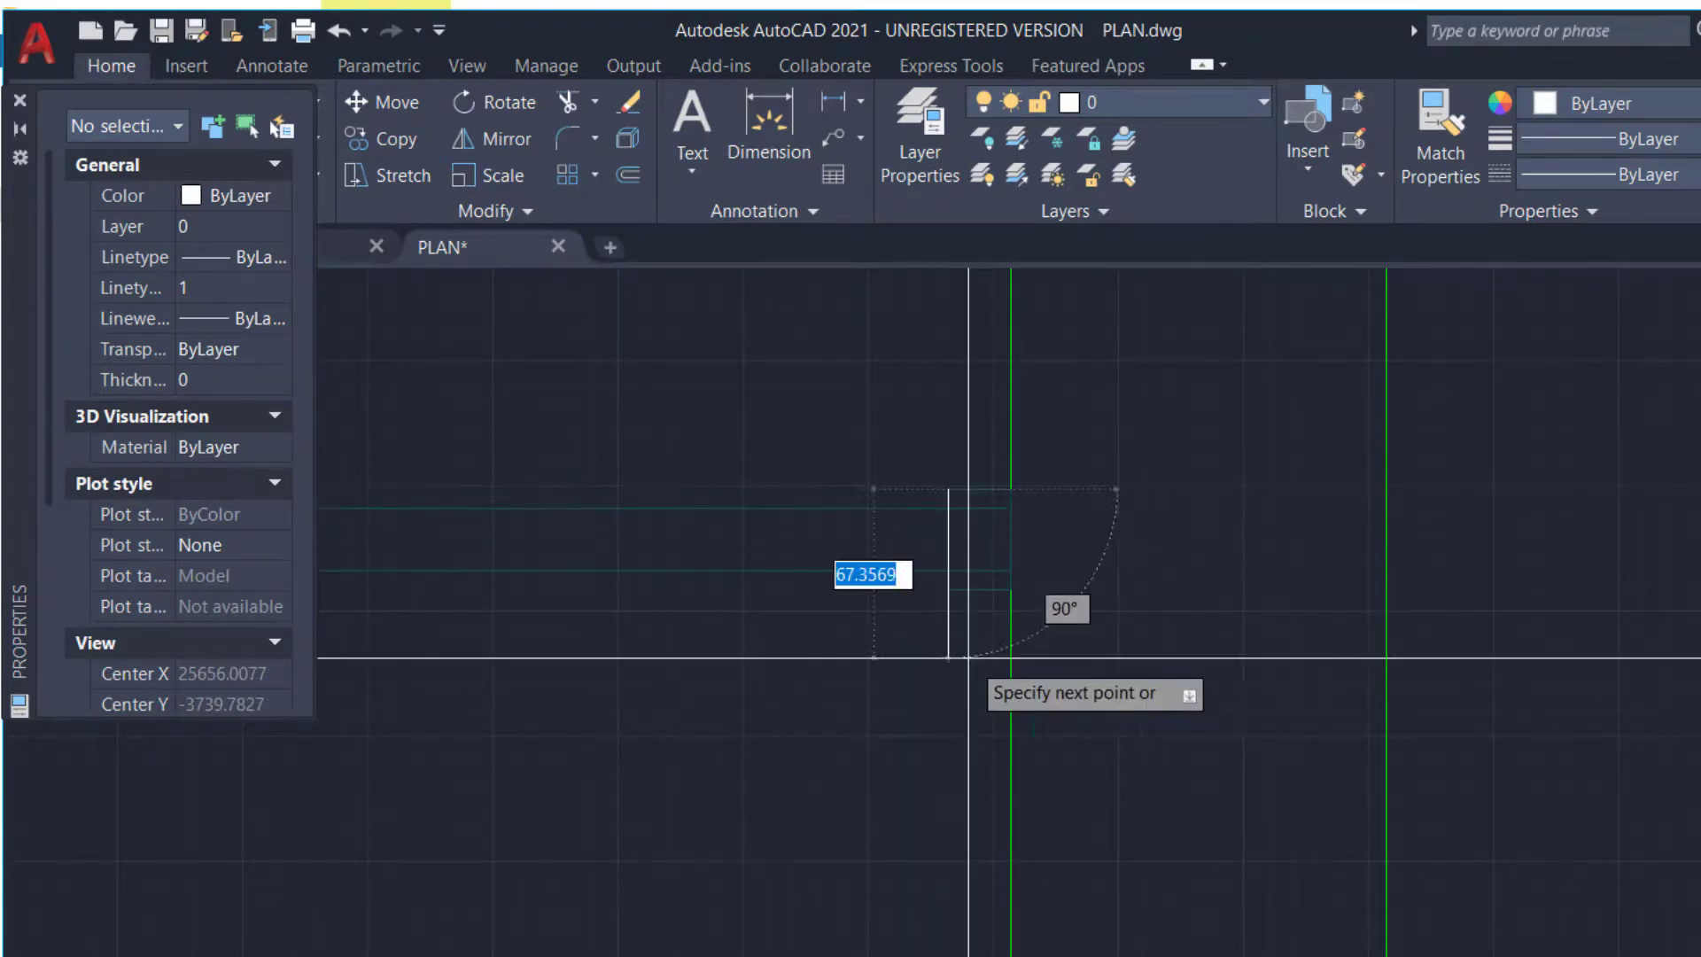
left_click(948, 589)
key("Escape")
scroll(952, 509, "up", 3)
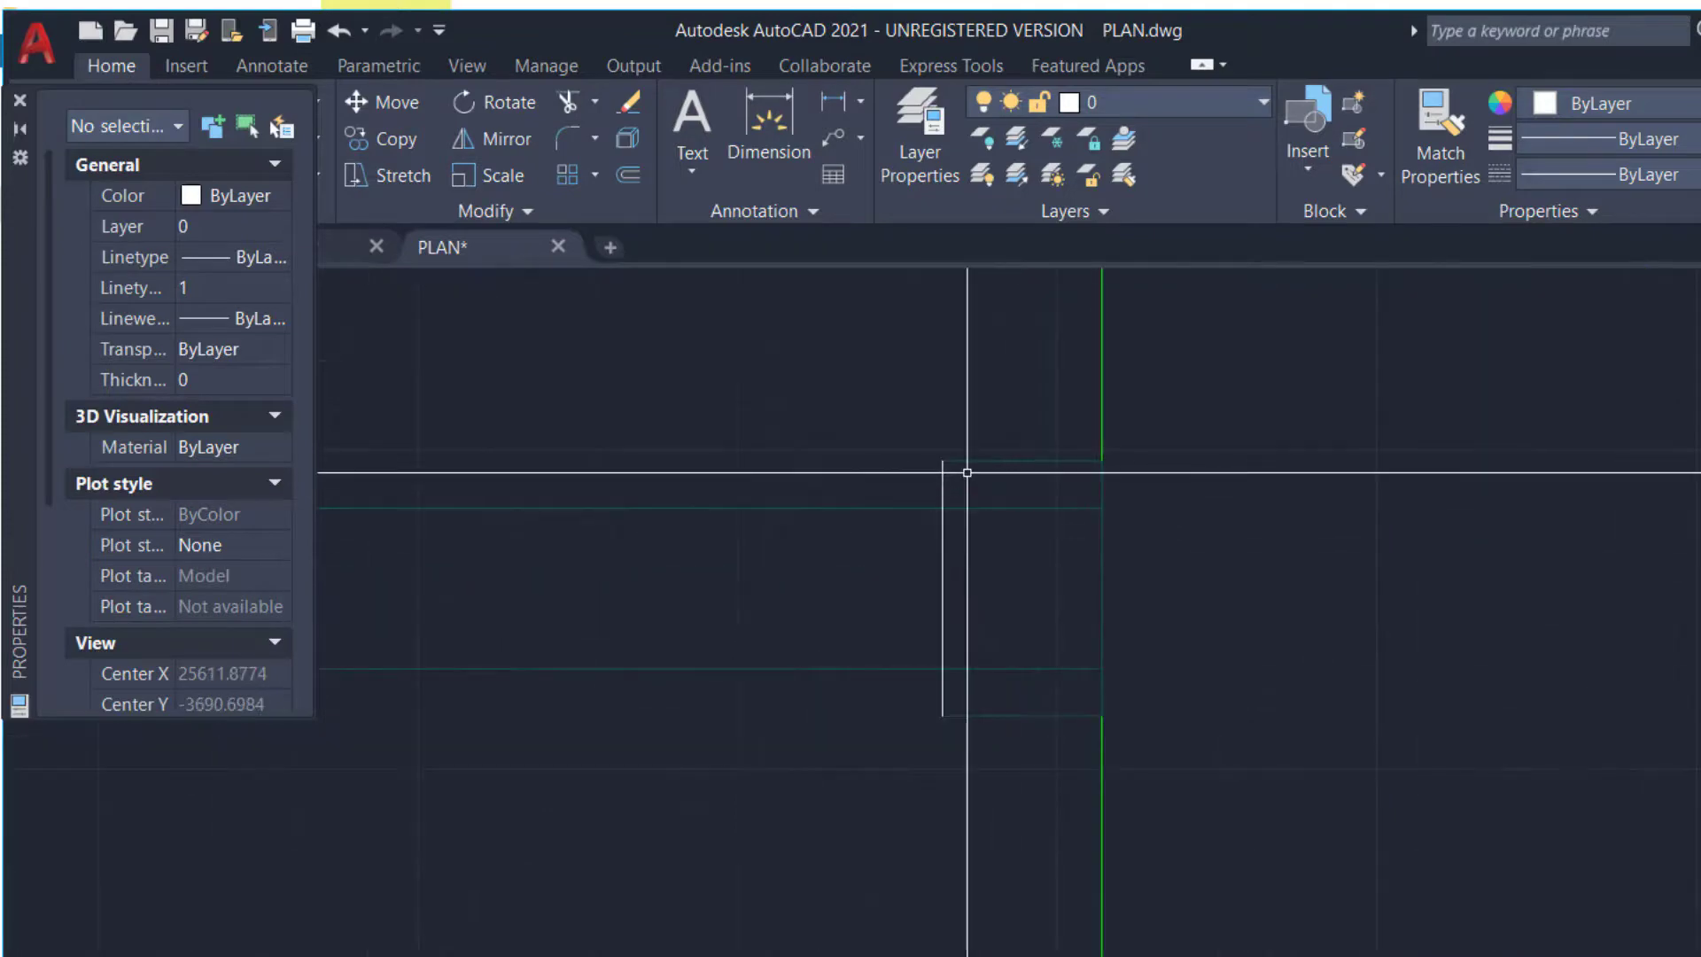
type("ma")
key("Return")
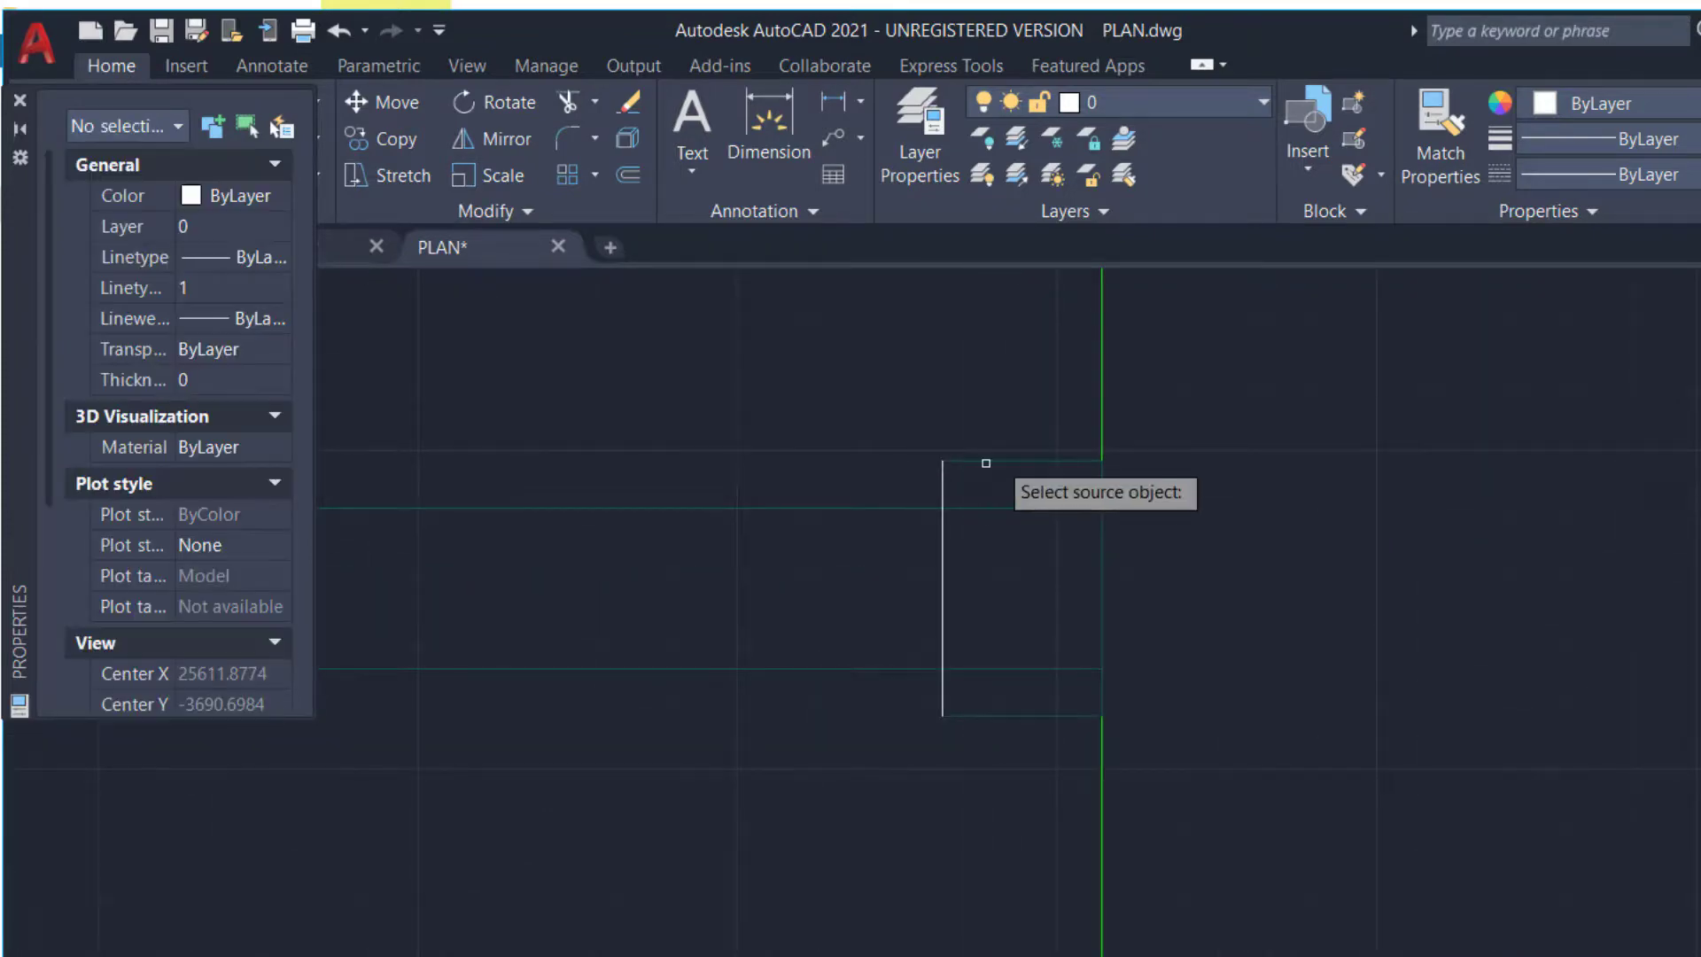
key("Escape")
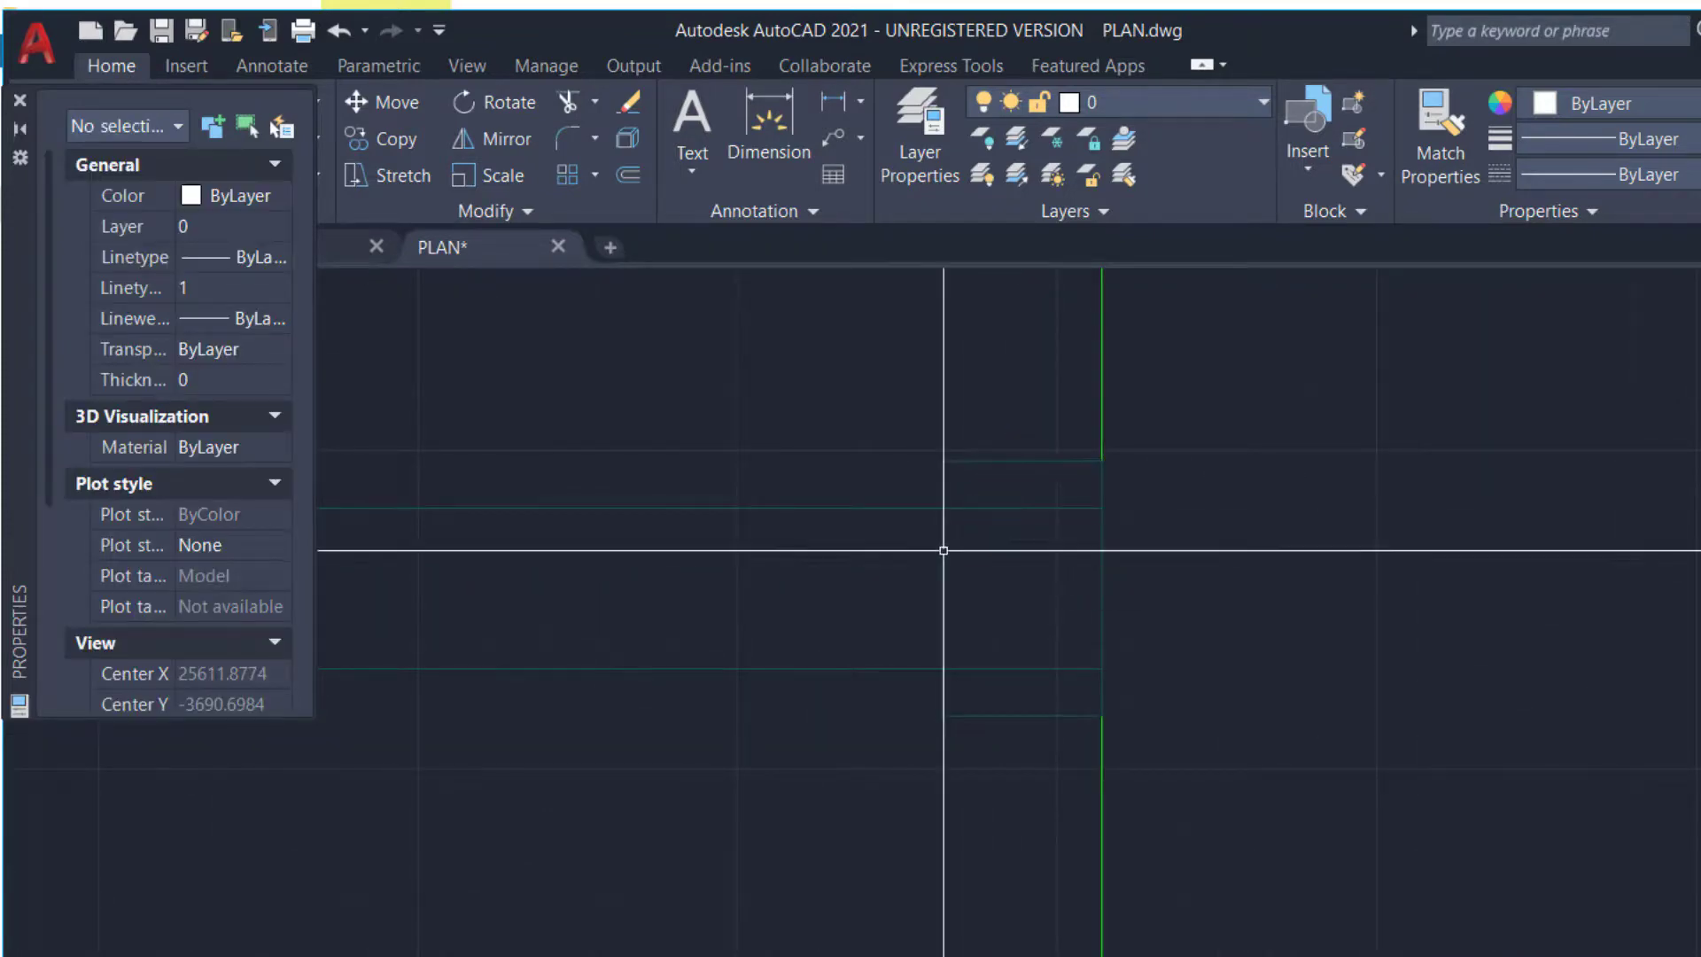
Trim the right partition's two lines where they run inside the end piece at the right outer wall
scroll(961, 581, "down", 7)
scroll(1110, 675, "up", 5)
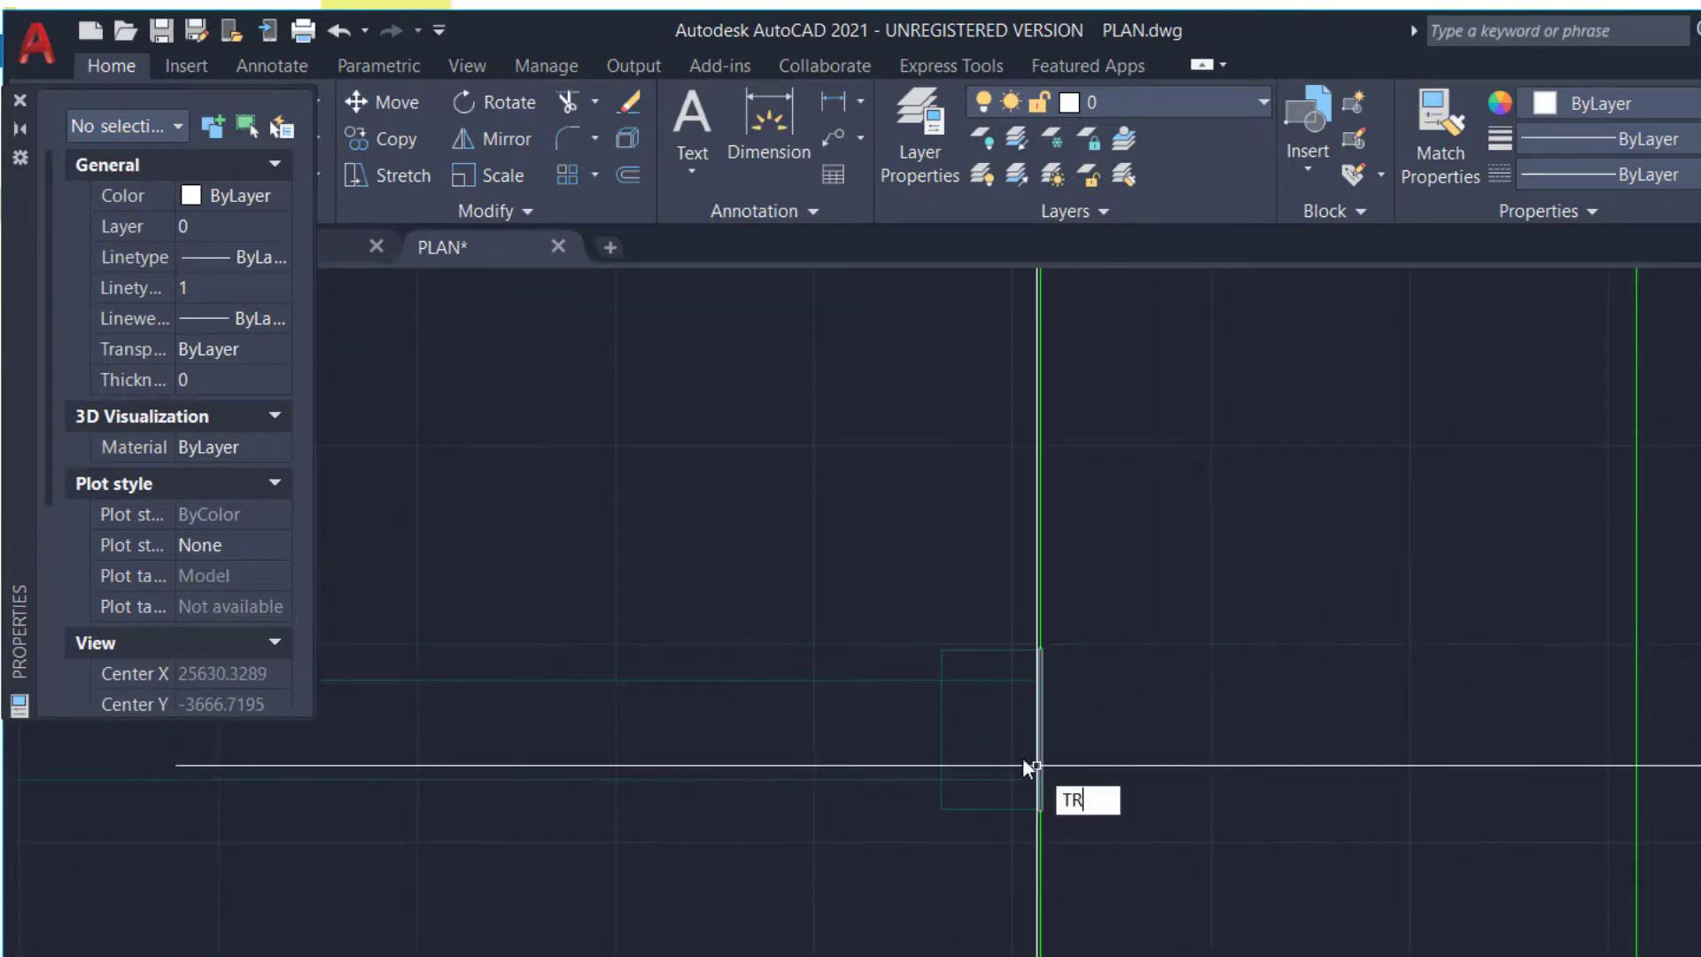
type("TR")
key("Return")
left_click(986, 682)
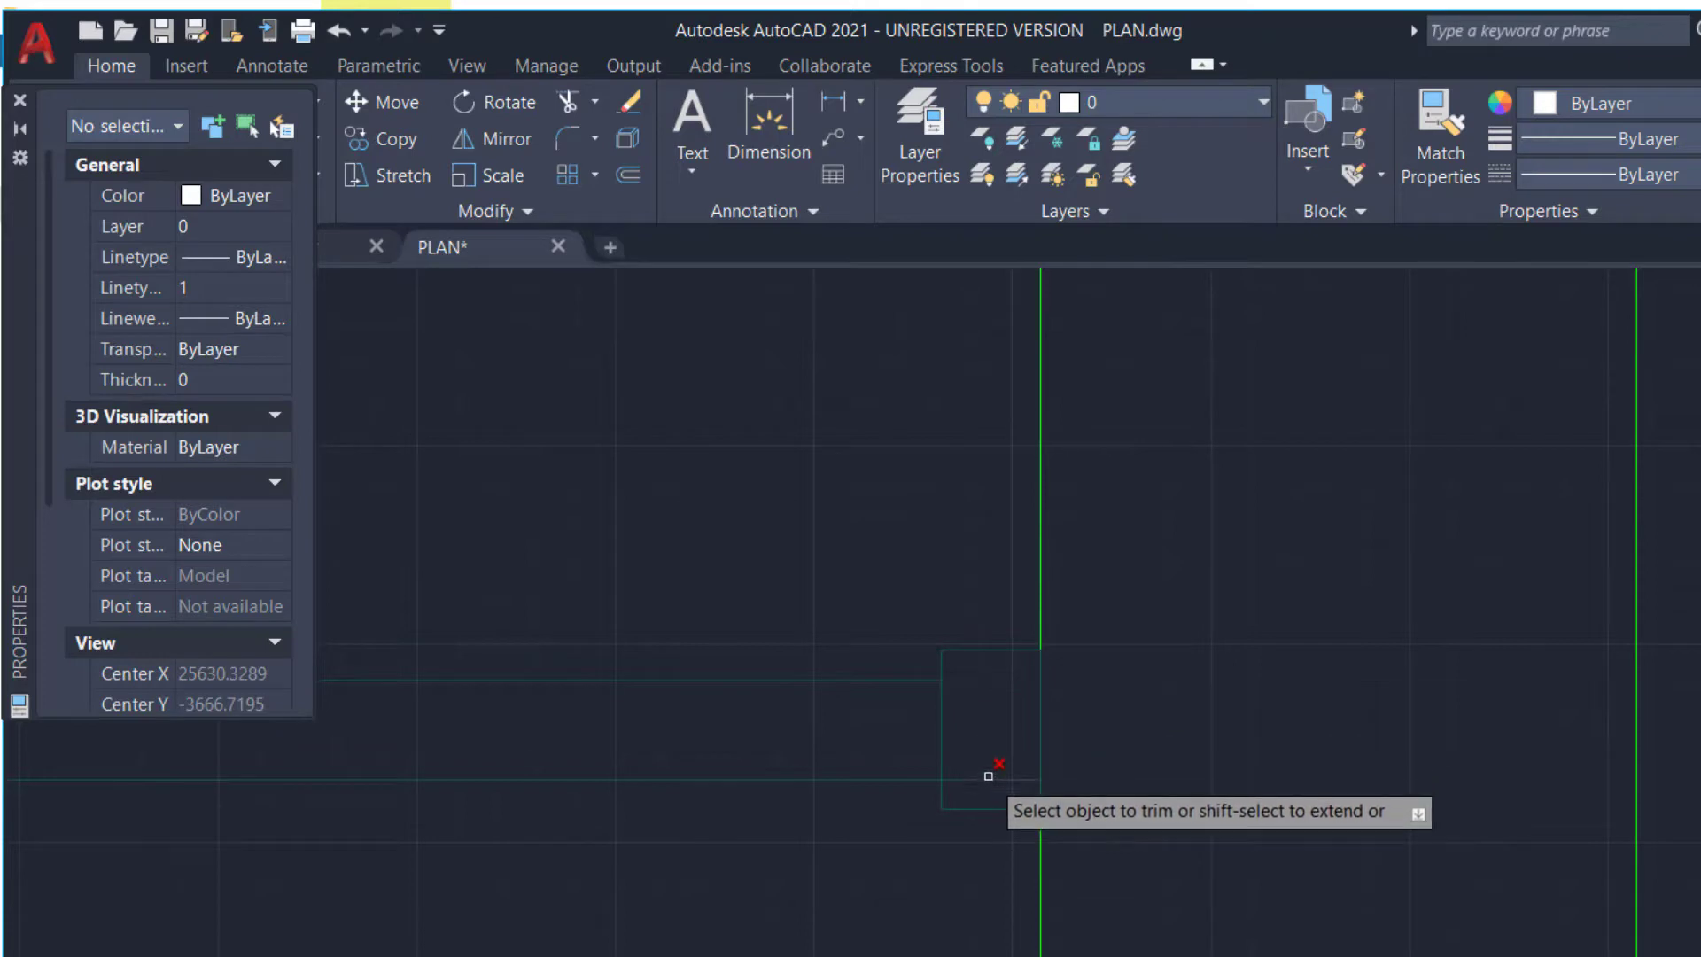
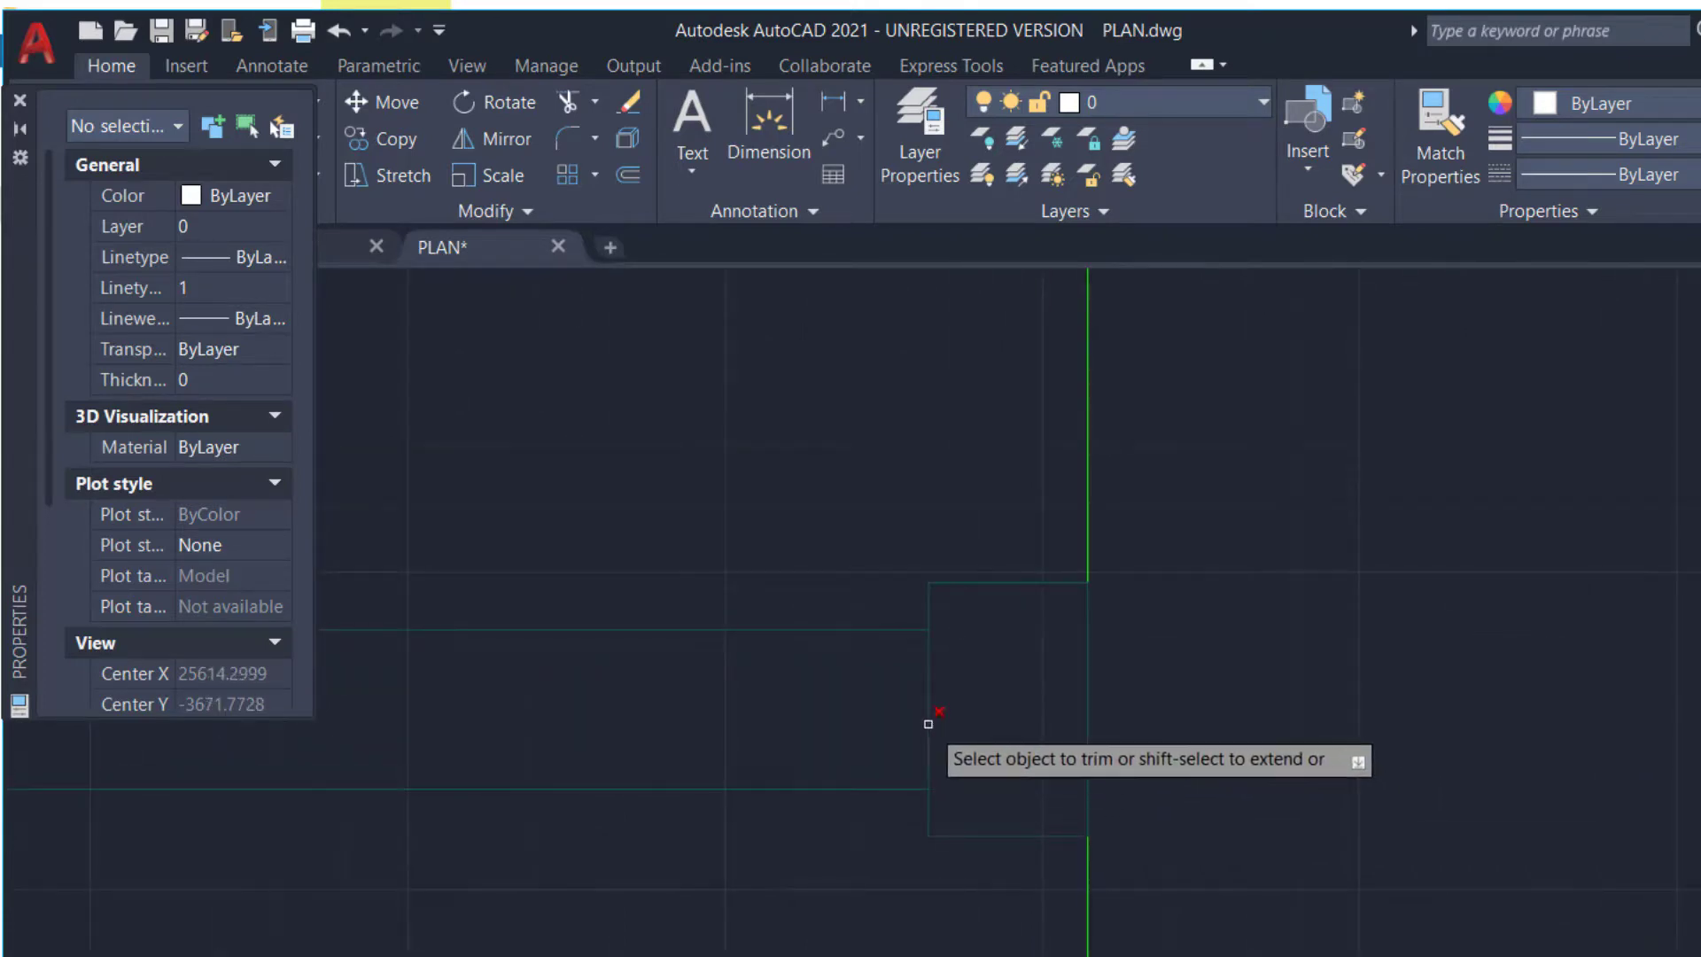
Trim the end piece sides between the partition lines at both faces of the central wall
scroll(1122, 722, "down", 1)
scroll(1561, 805, "down", 3)
middle_click_drag(892, 858, 1700, 849)
scroll(272, 793, "up", 6)
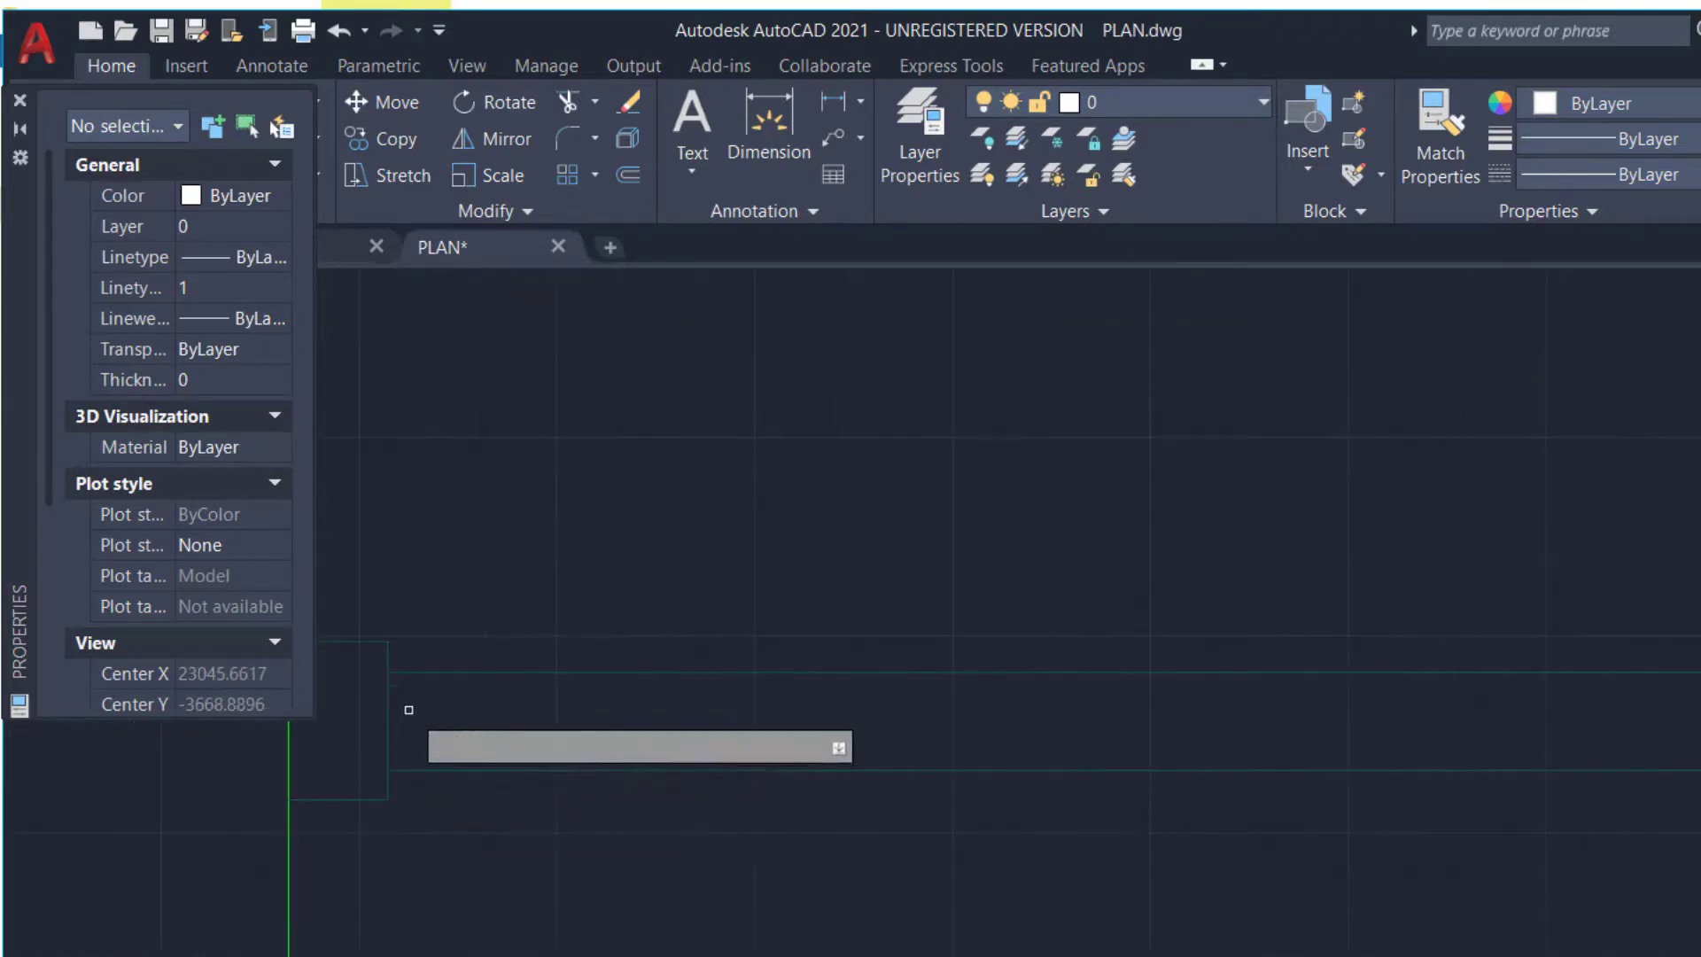
left_click(394, 719)
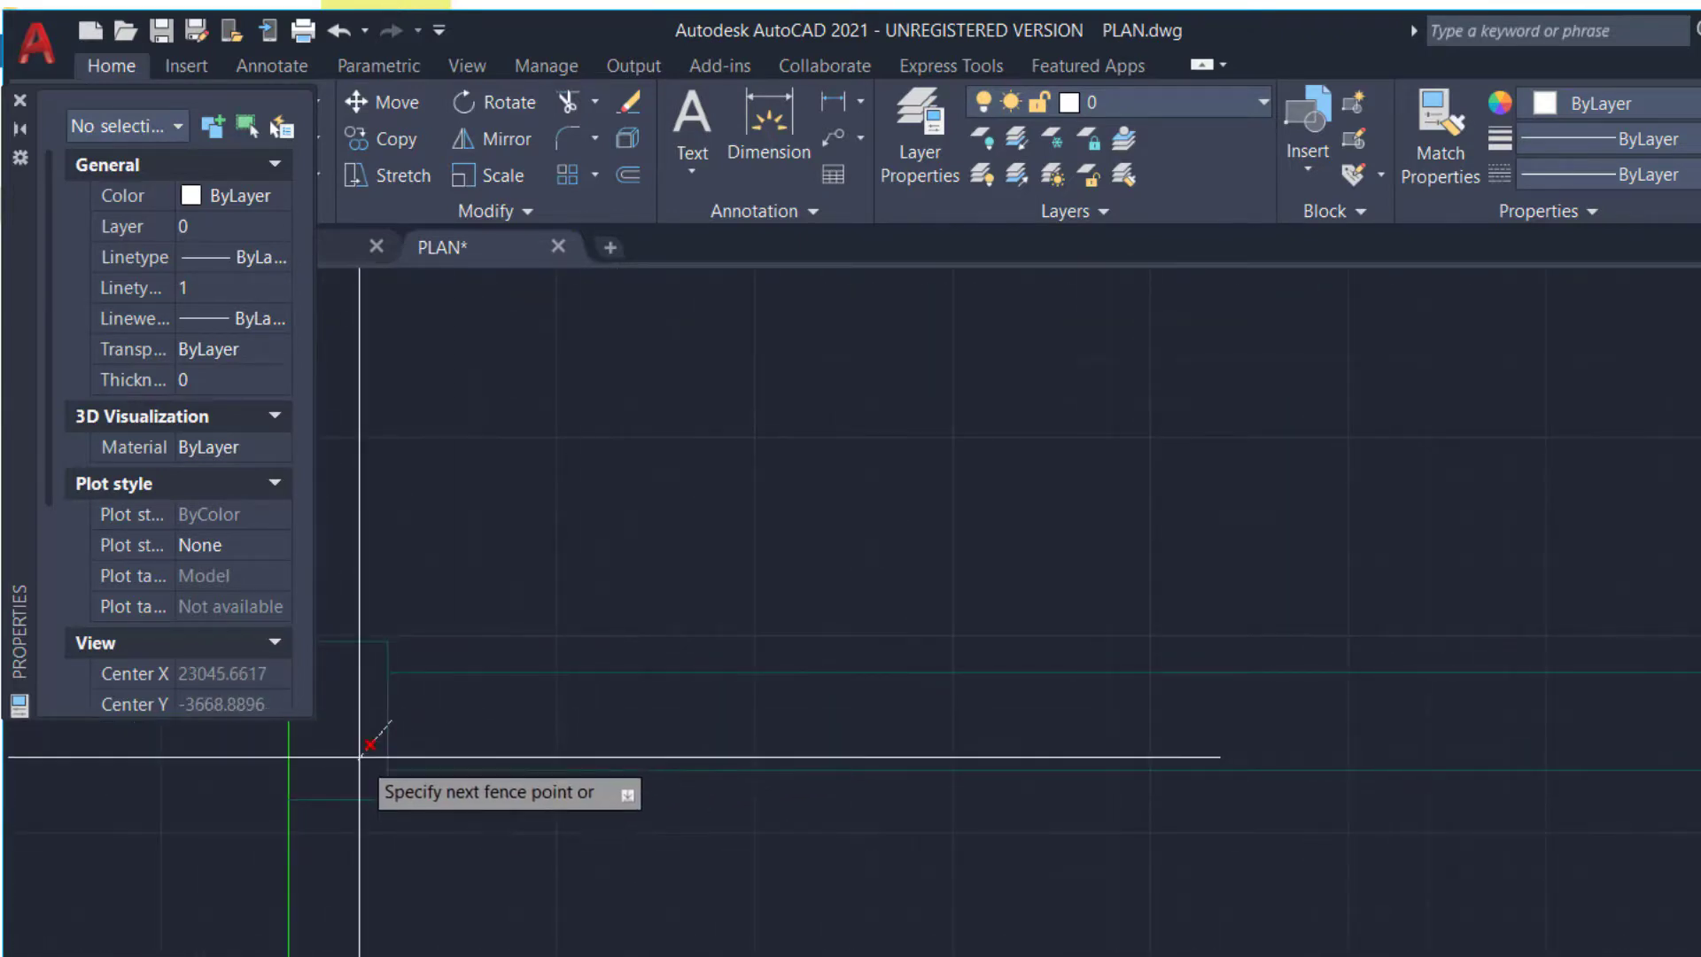
left_click(375, 741)
scroll(646, 719, "down", 8)
scroll(584, 708, "up", 6)
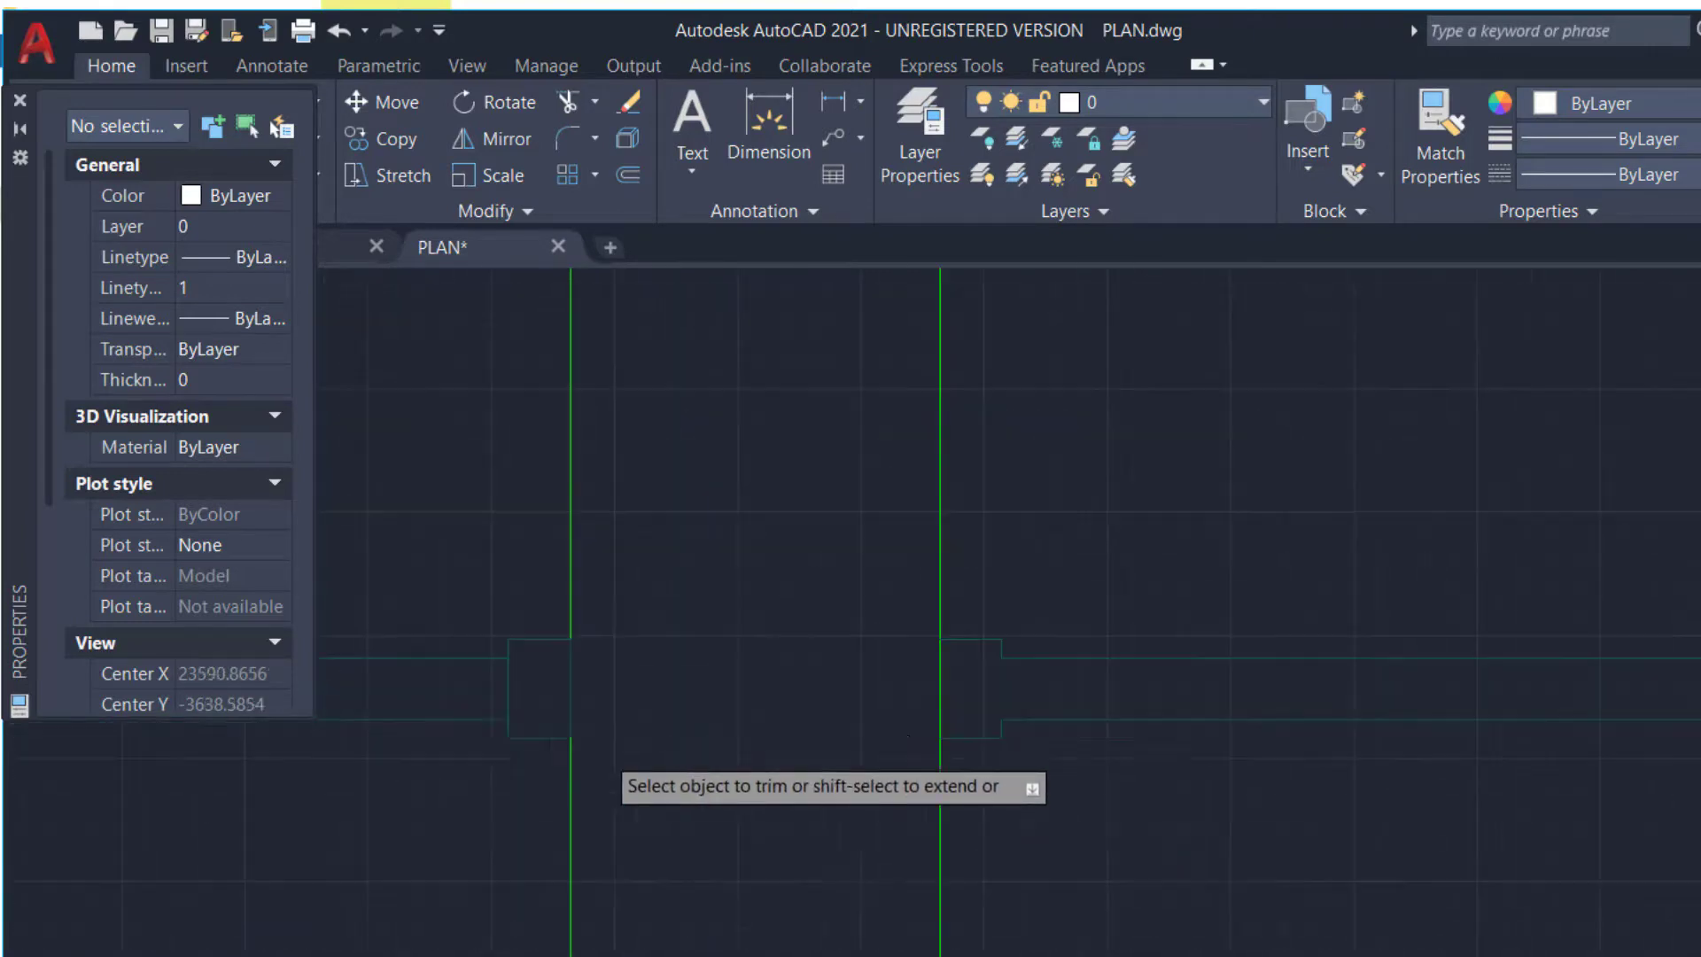
left_click(508, 687)
Trim the end piece's side between the partition lines at the left outer wall pier
scroll(880, 708, "down", 4)
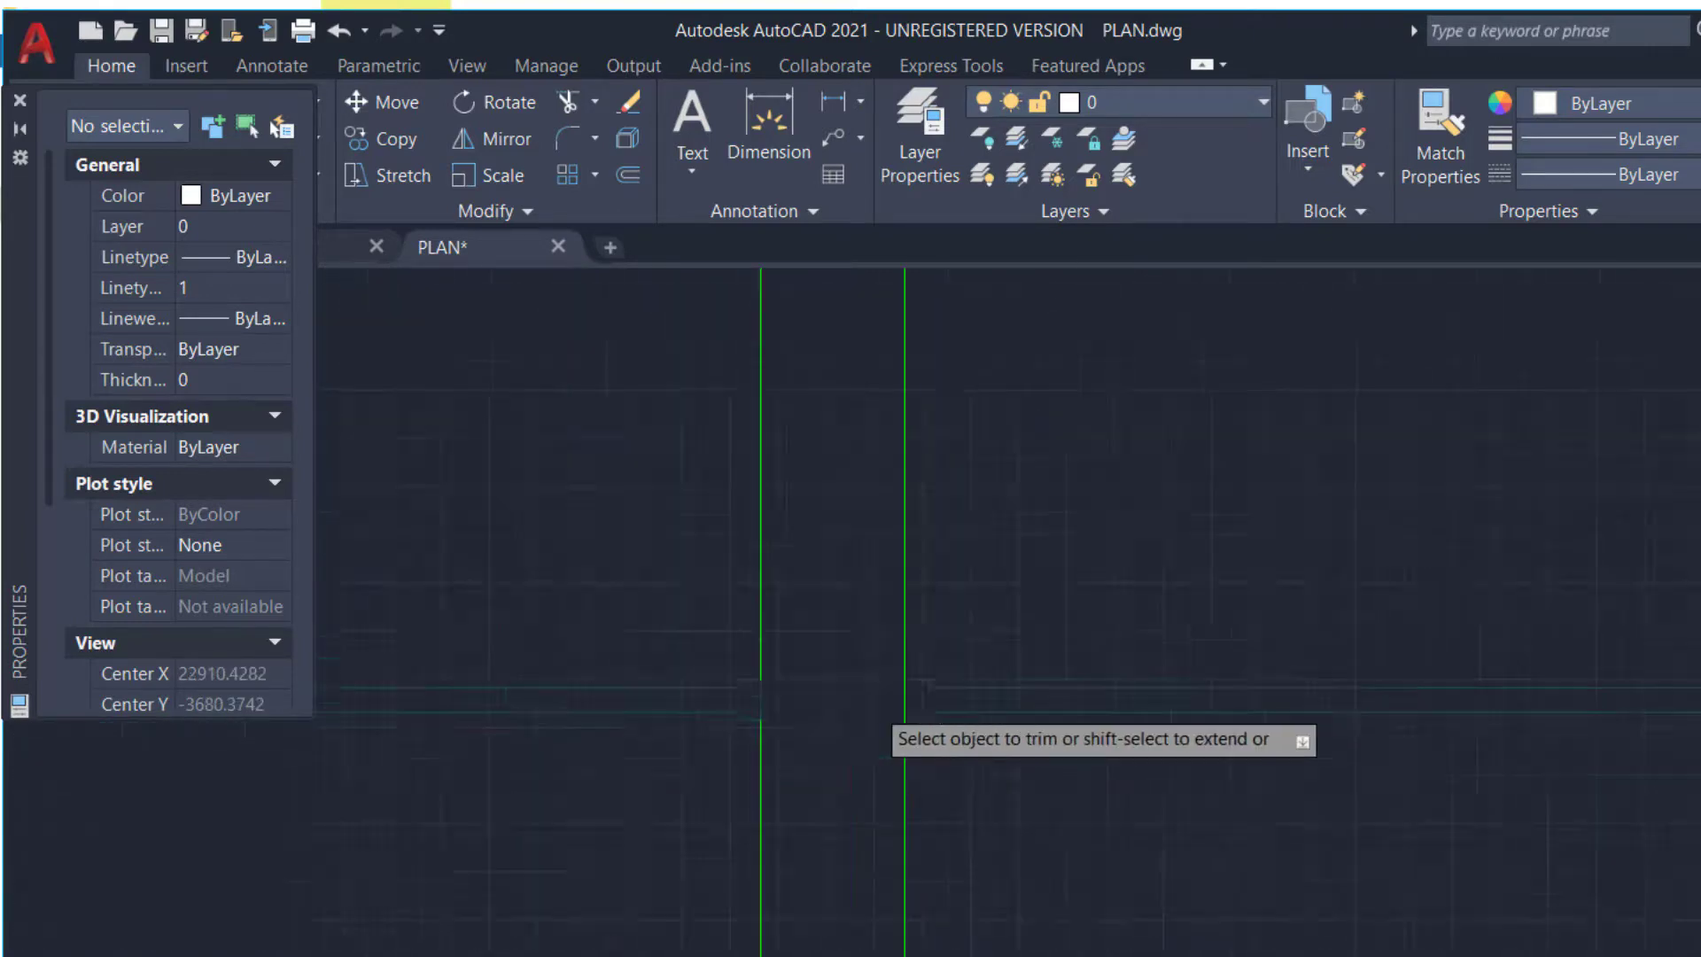
mouse_move(1181, 811)
middle_mouse_down()
mouse_move(1585, 798)
mouse_move(1636, 776)
middle_mouse_up()
scroll(987, 779, "down", 3)
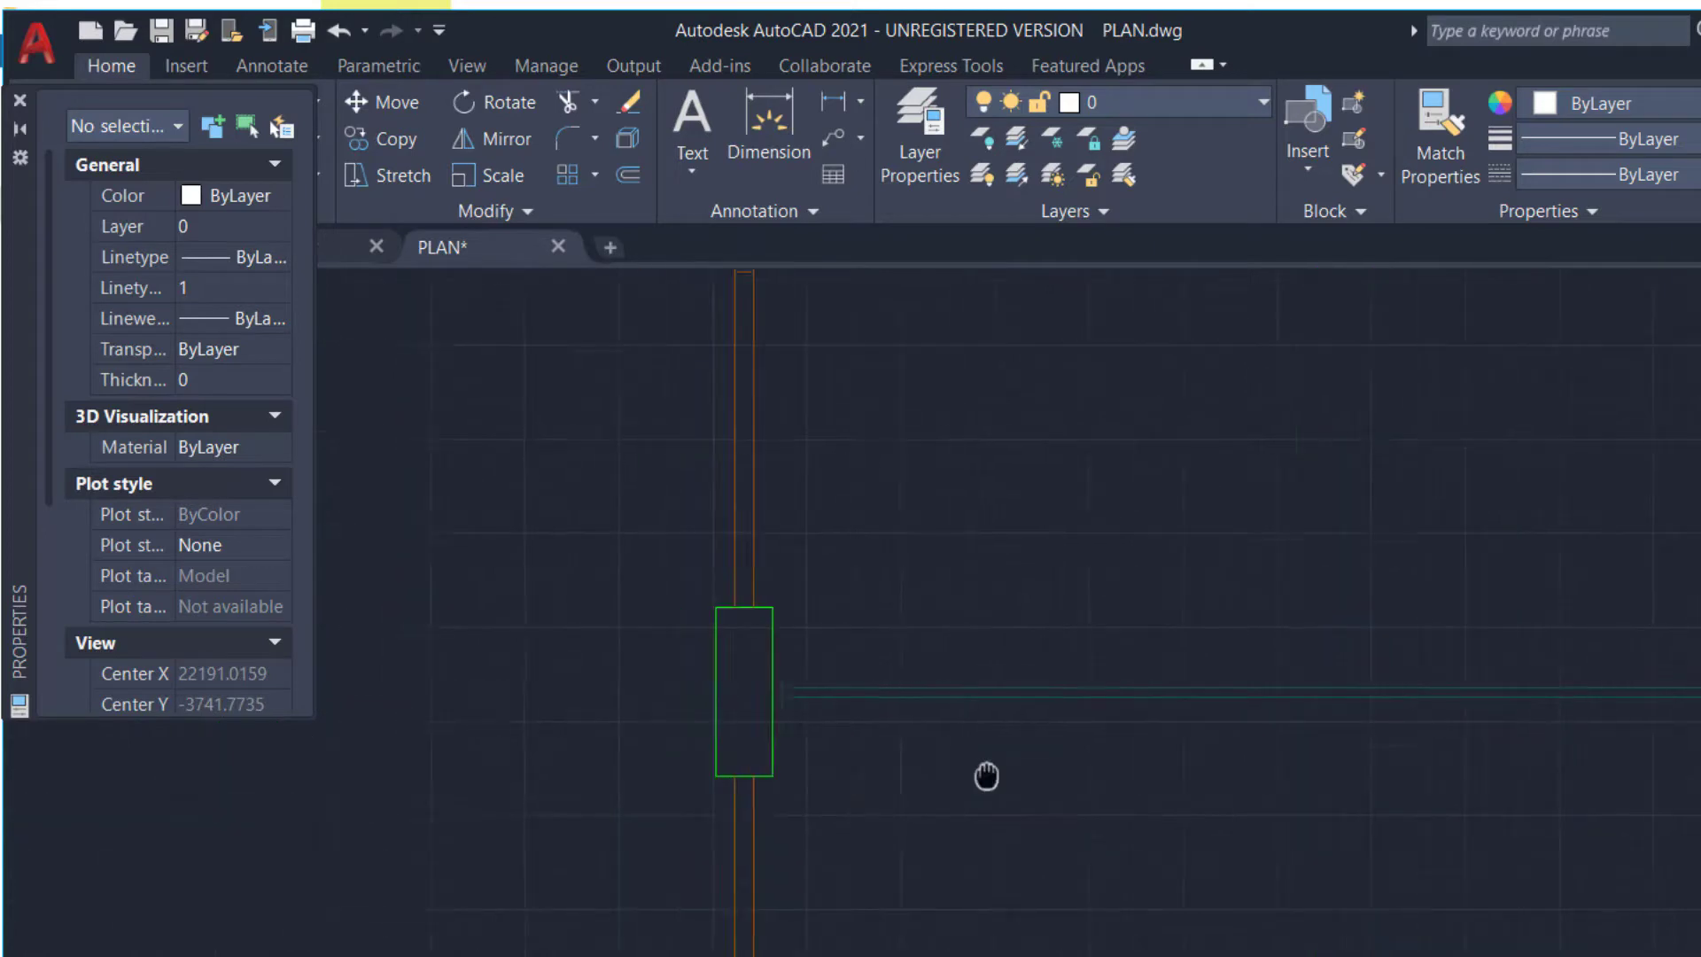
scroll(1101, 687, "up", 5)
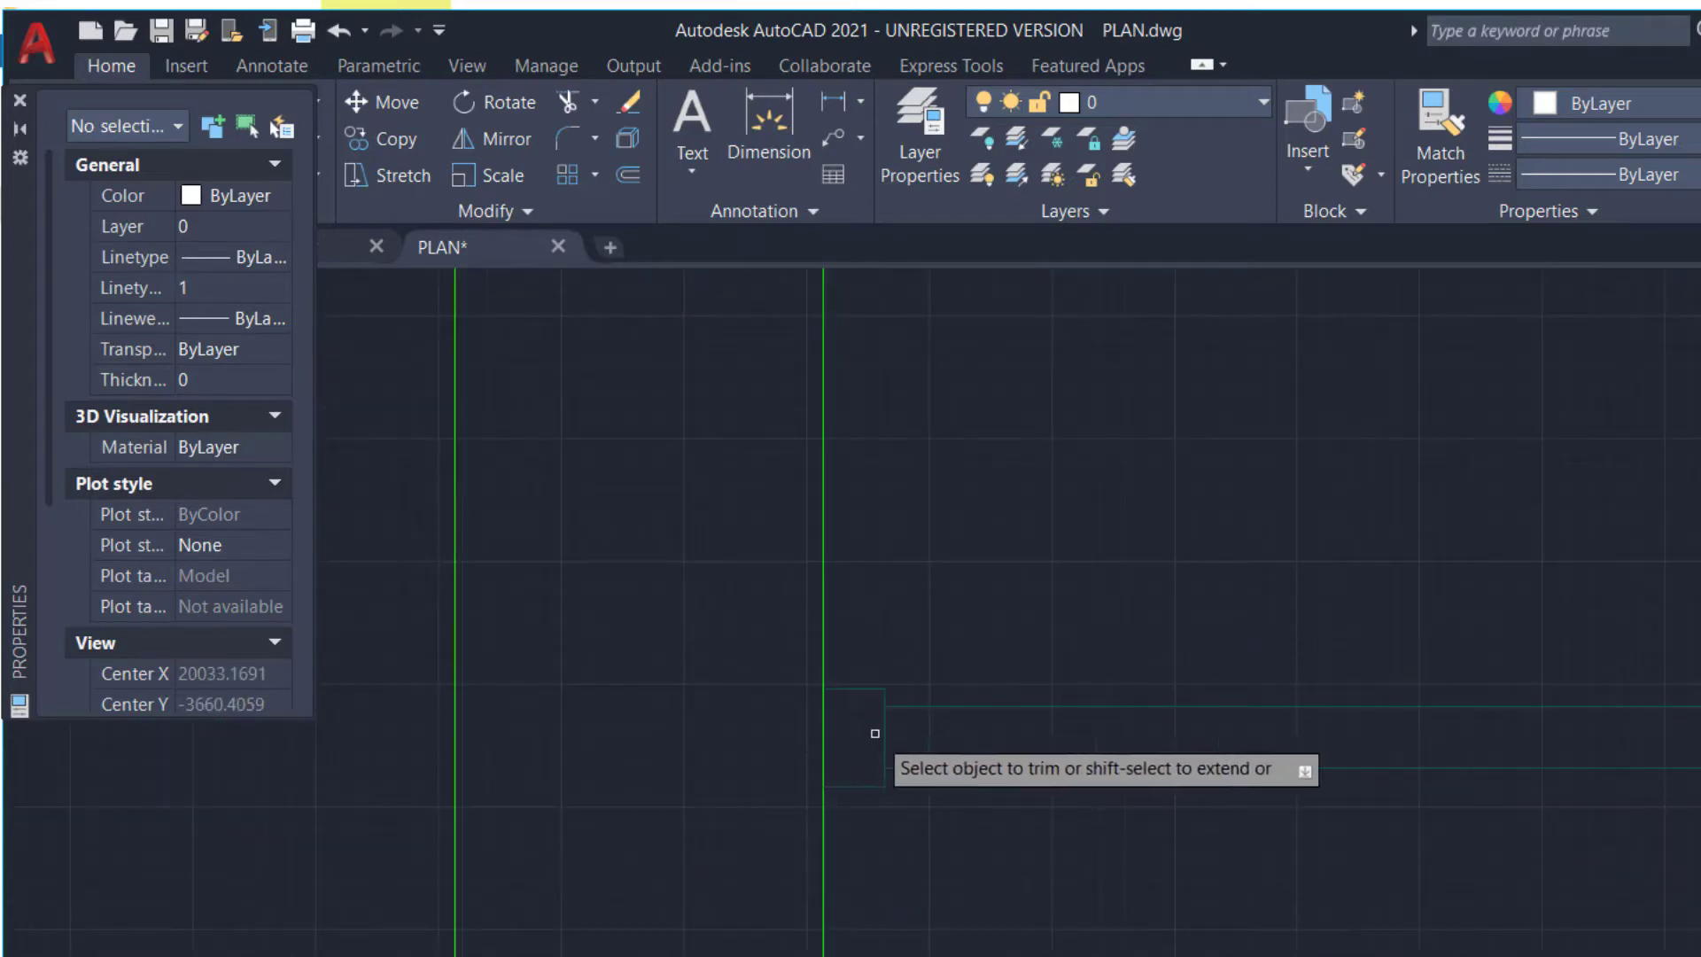
middle_click_drag(941, 847, 915, 707)
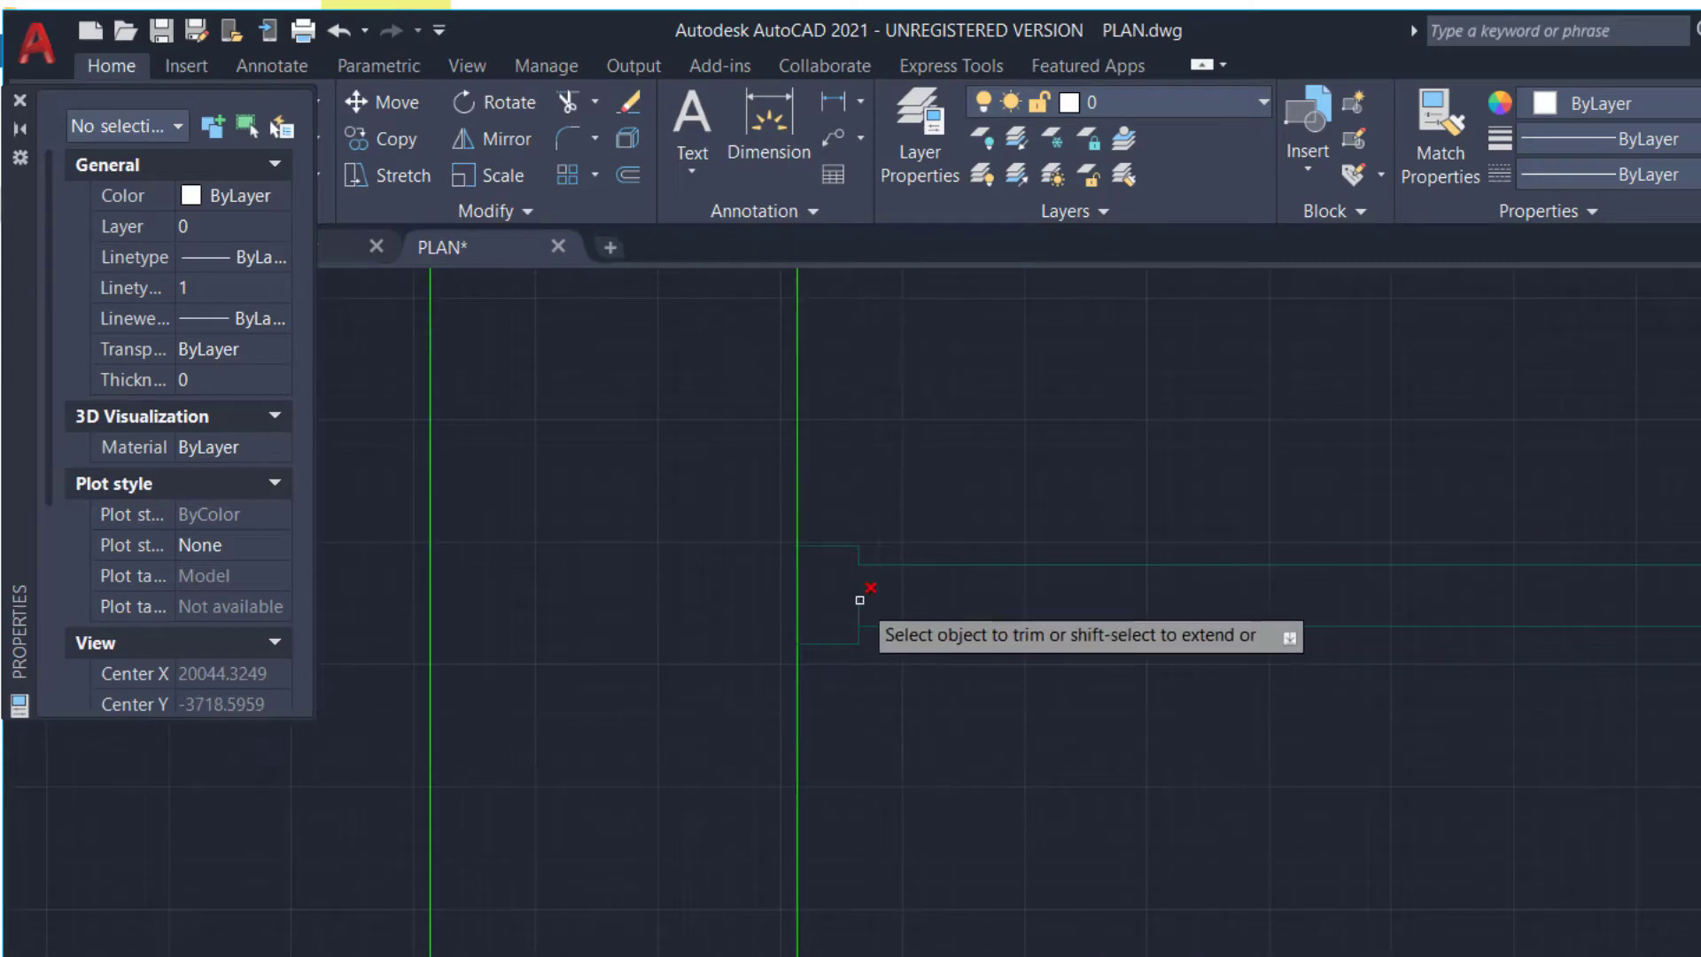
scroll(859, 603, "down", 6)
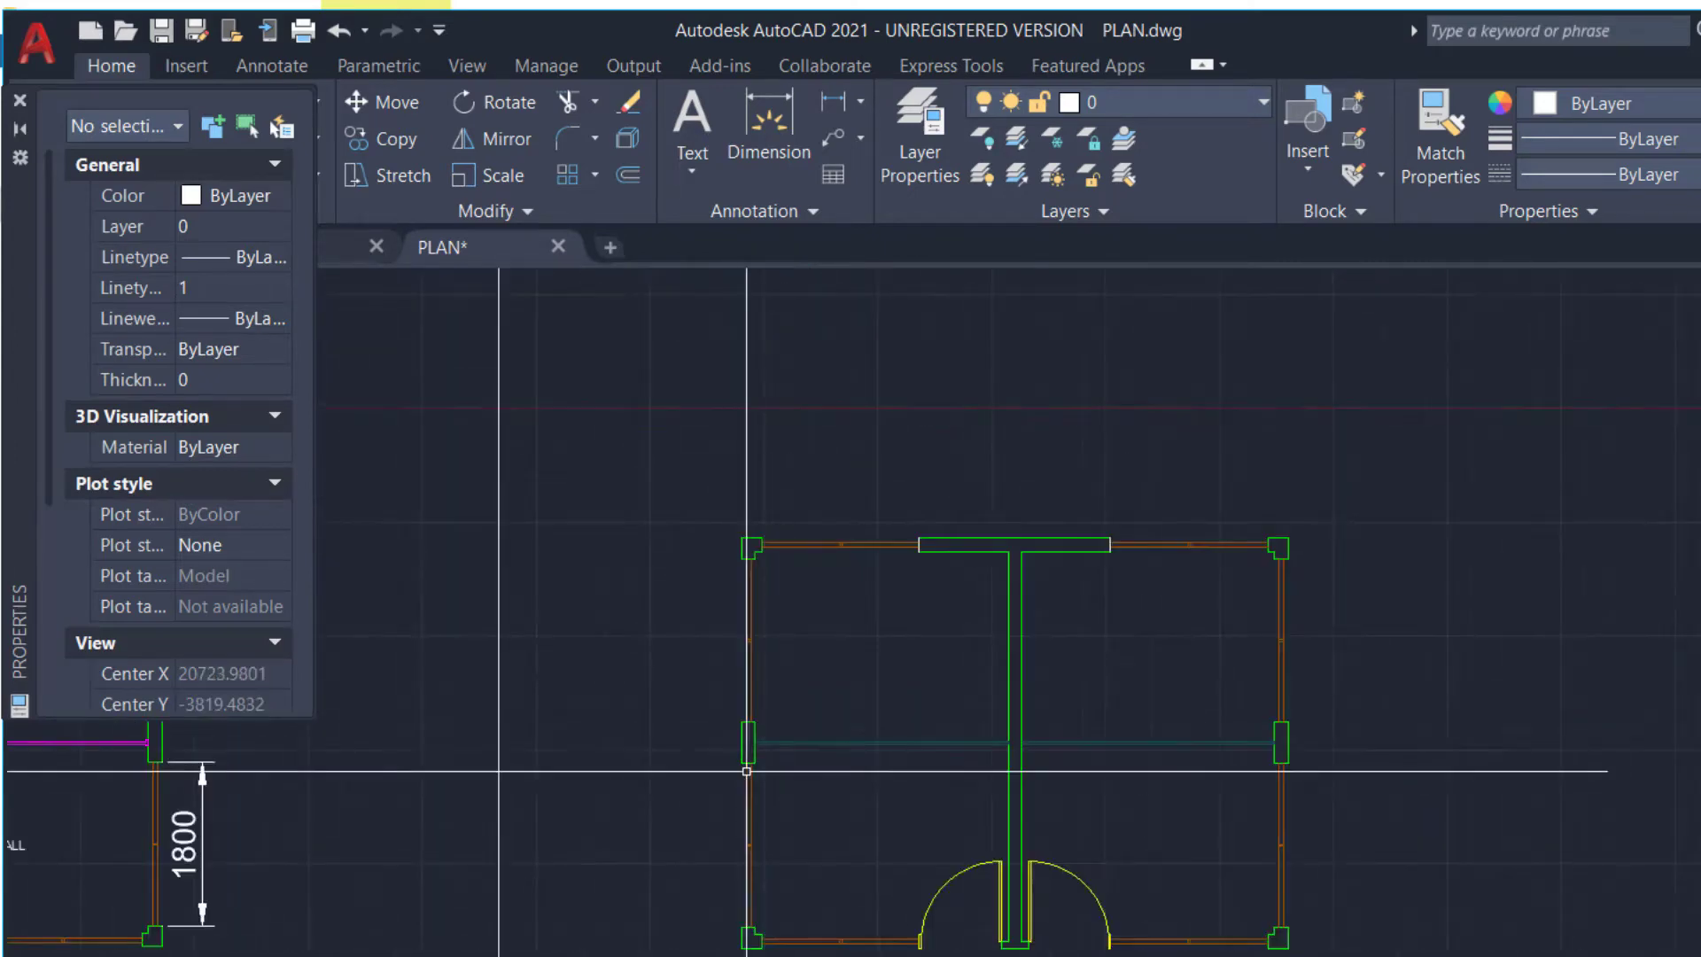
Match the properties of the white closing lines at both ends of the upper T-shaped wall to the wall's green lines
scroll(754, 769, "down", 5)
scroll(1002, 698, "up", 3)
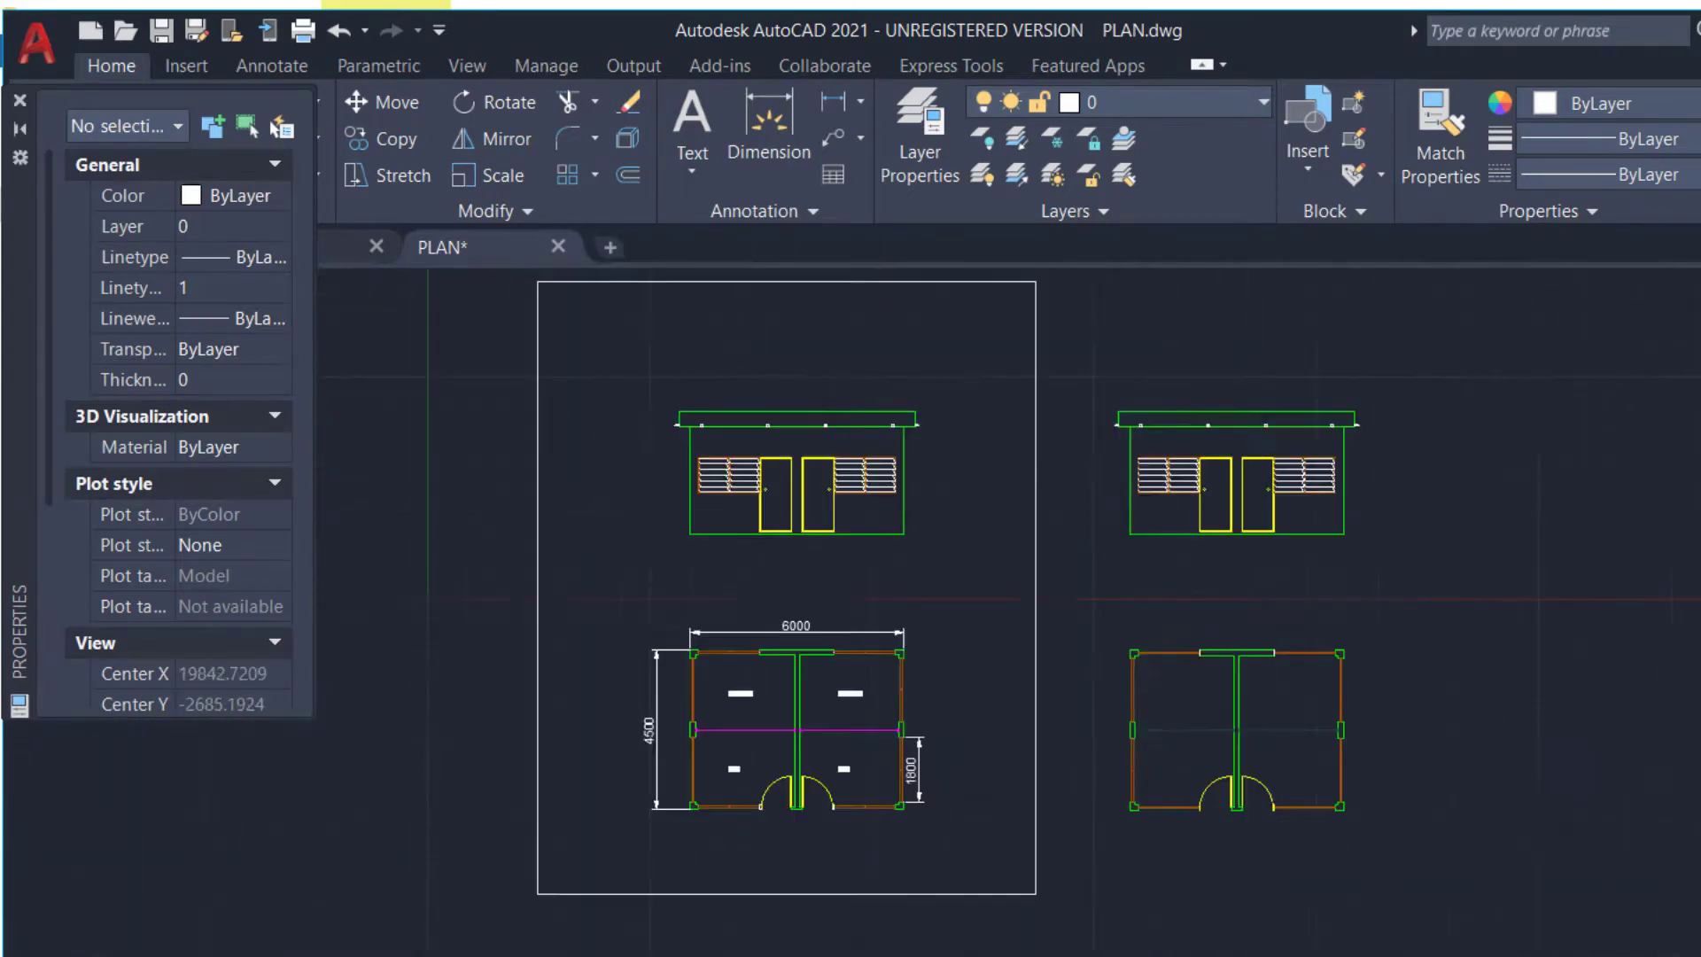
scroll(1207, 581, "up", 8)
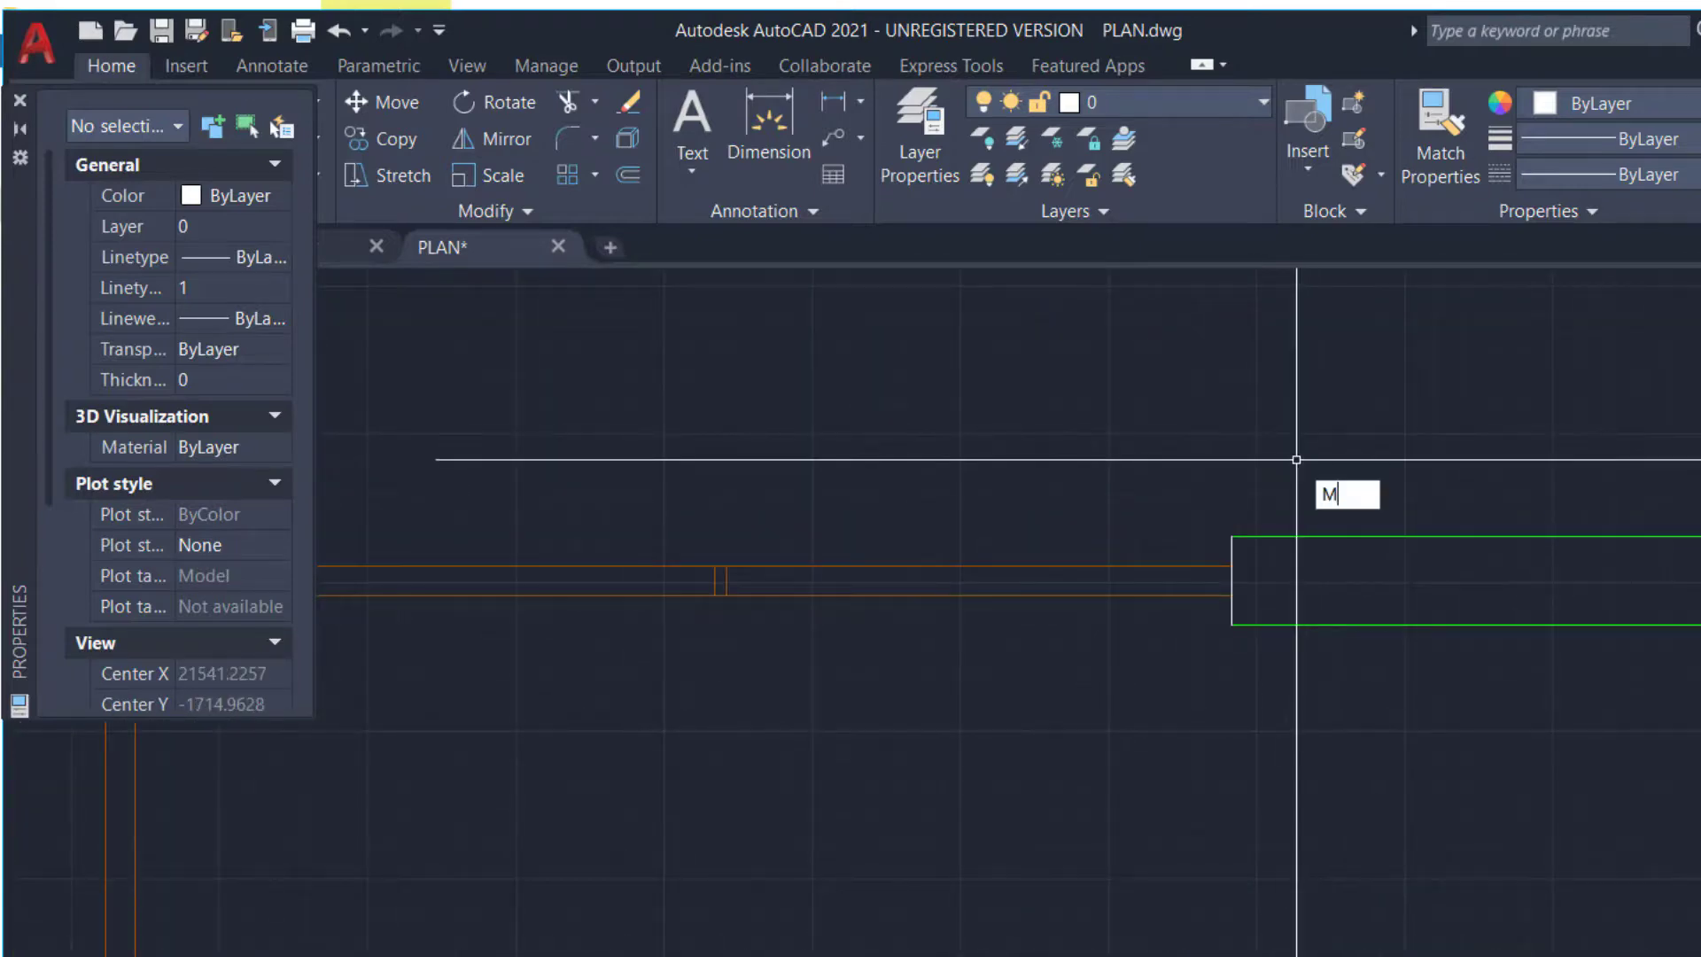
type("A")
key("Return")
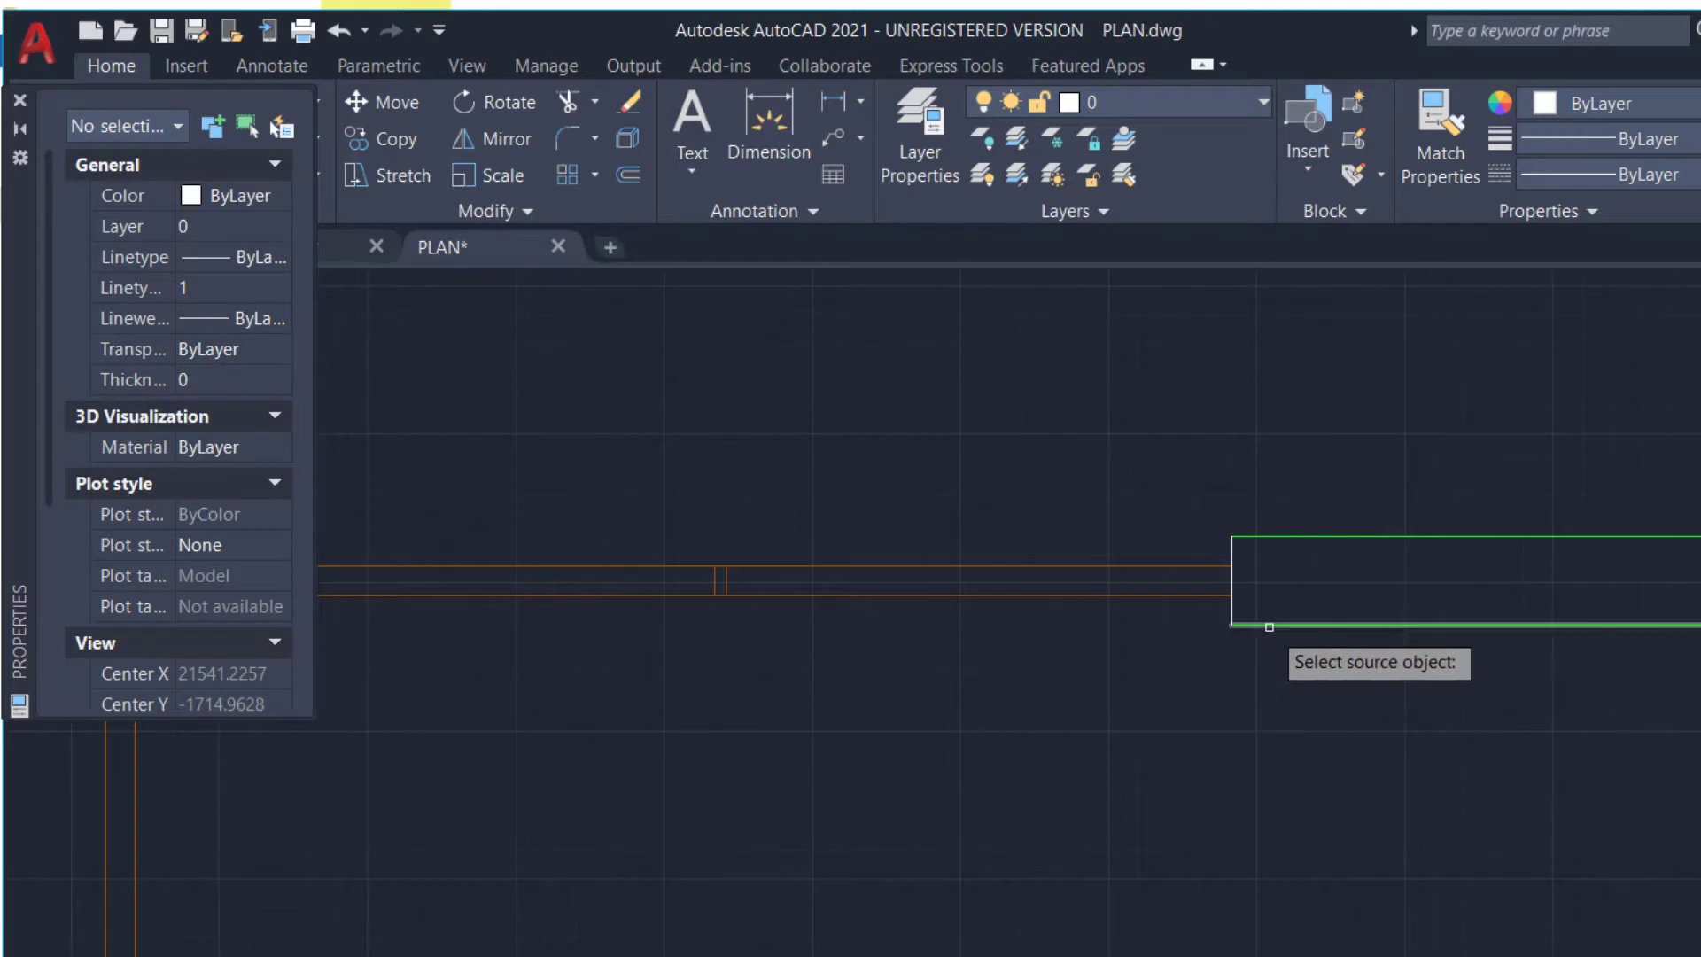
scroll(1115, 651, "down", 3)
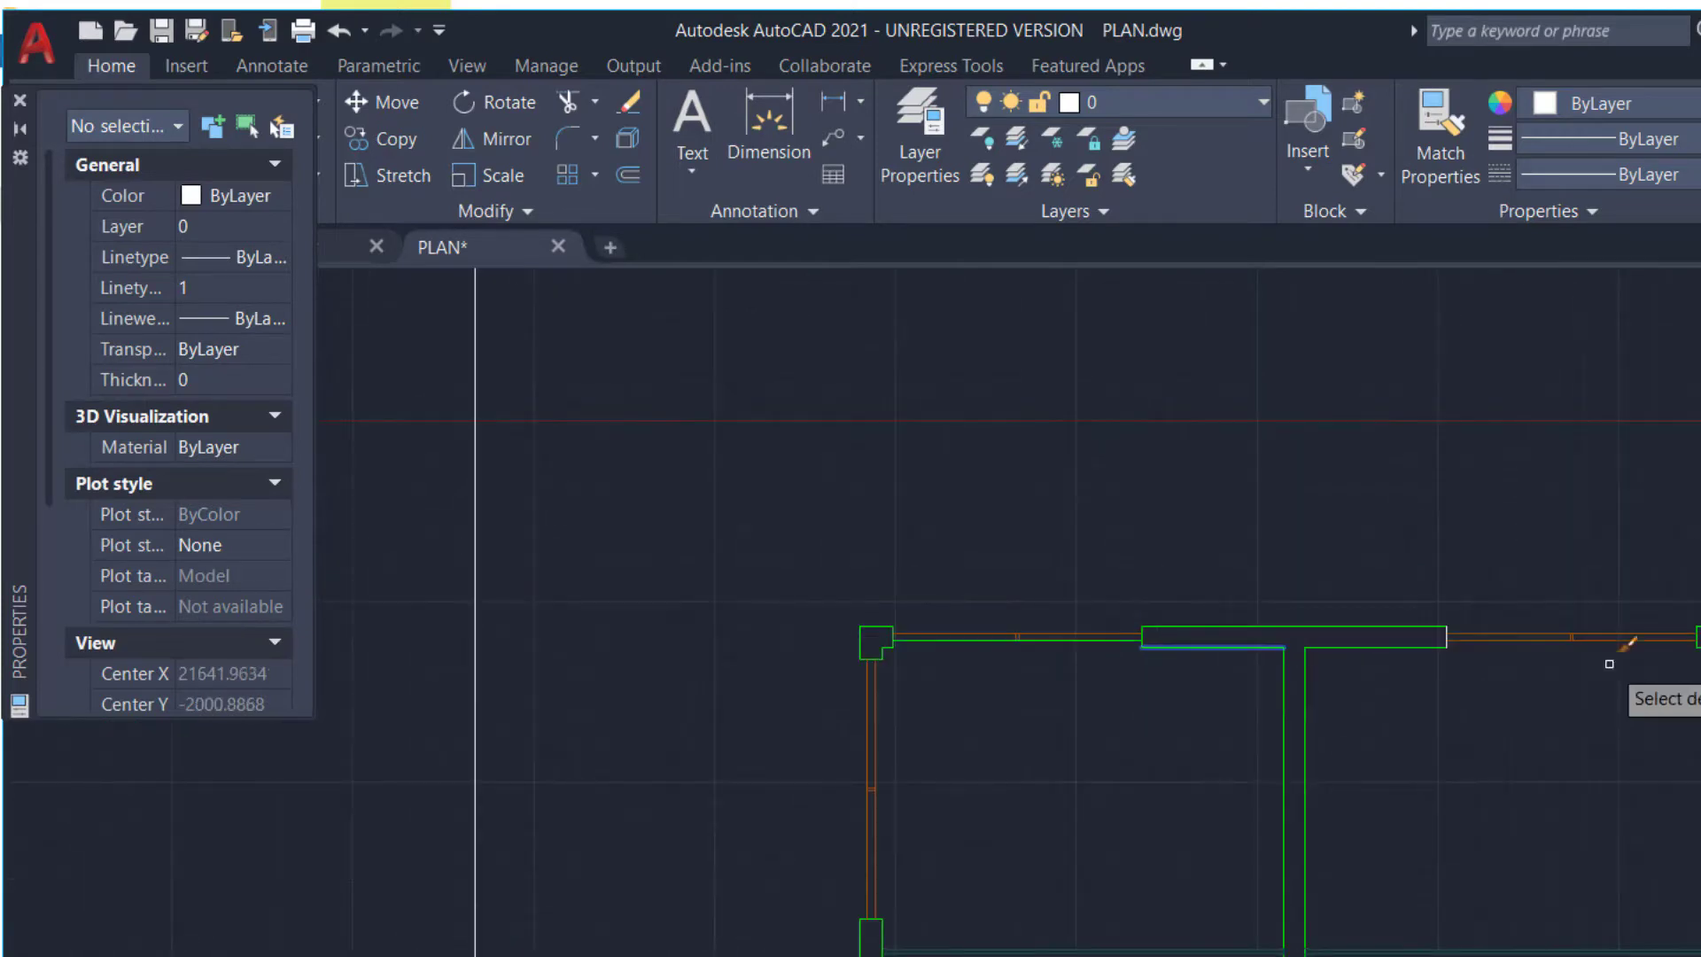
scroll(1466, 589, "up", 3)
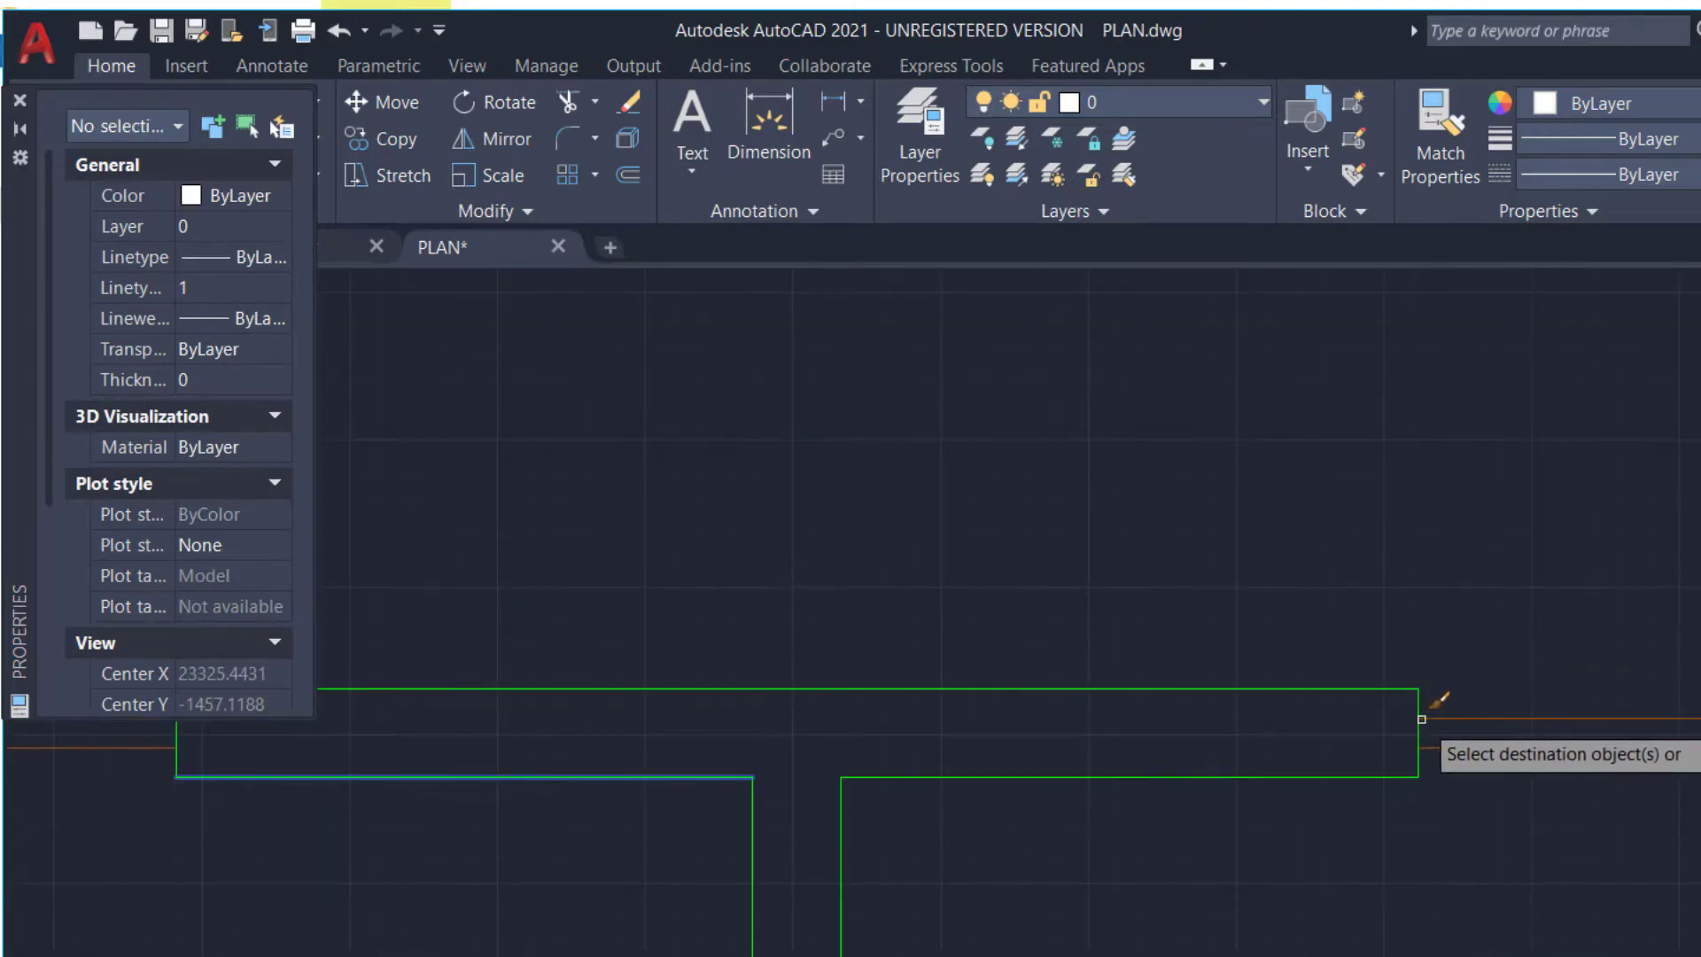
scroll(1422, 718, "down", 5)
scroll(1405, 615, "up", 6)
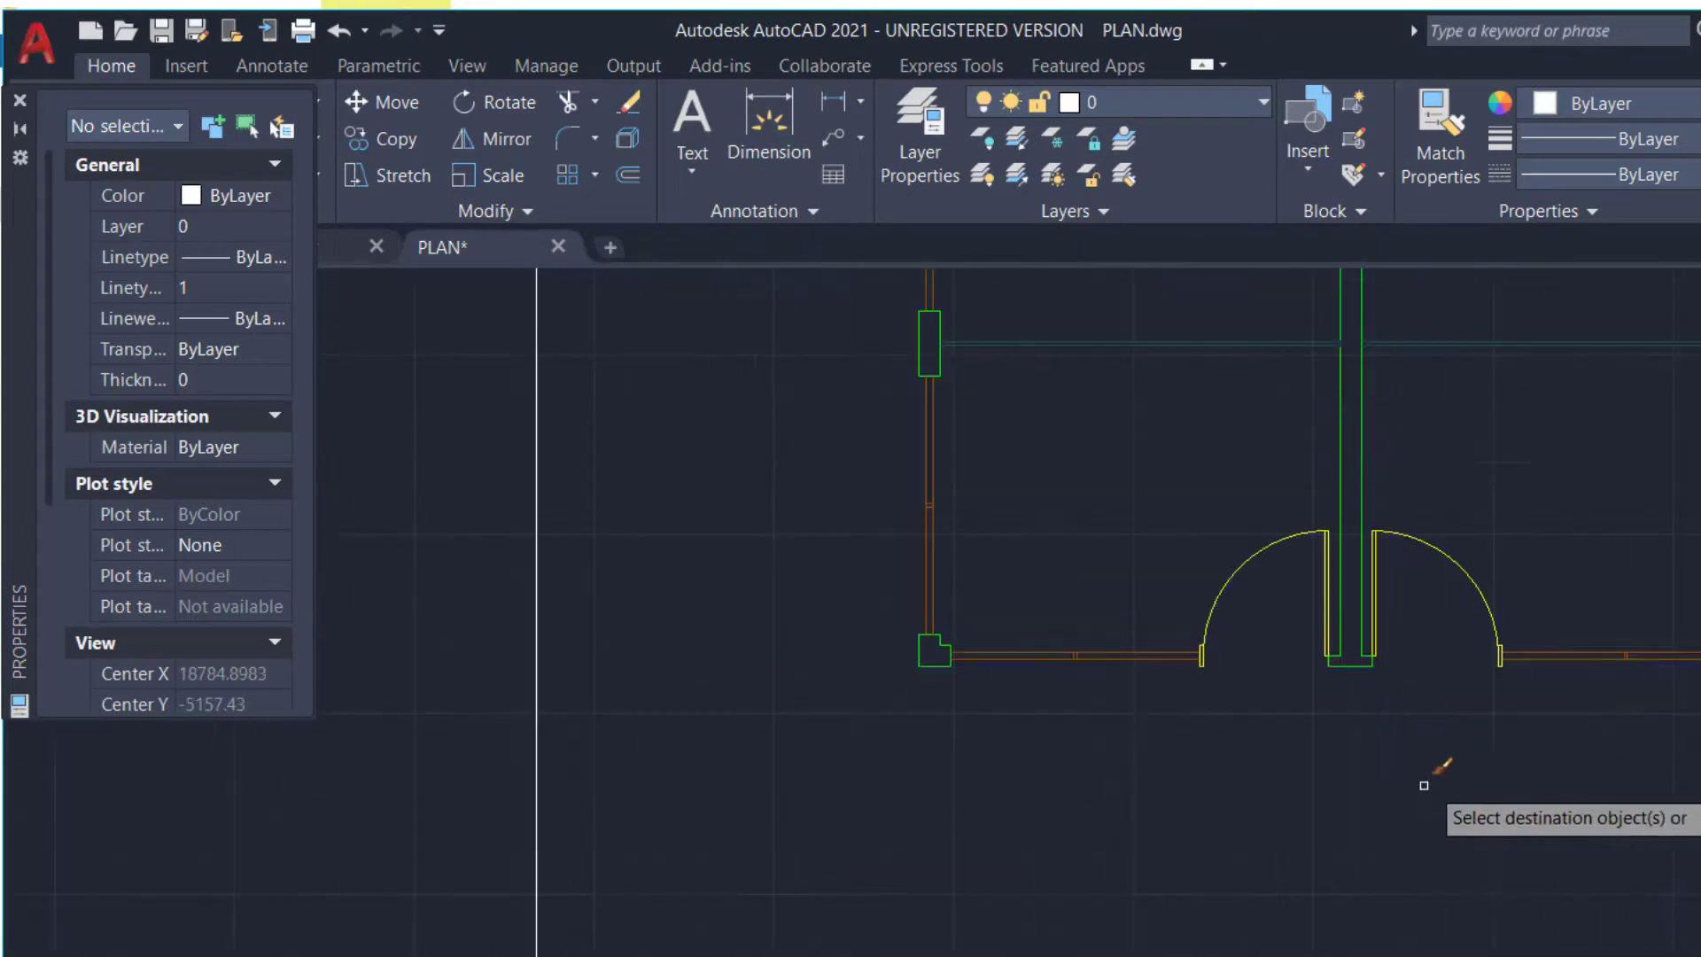
scroll(1431, 709, "up", 2)
key("Escape")
Check the reference plan's partitions and set the A-PARTITION layer's colour to magenta
scroll(1400, 699, "down", 6)
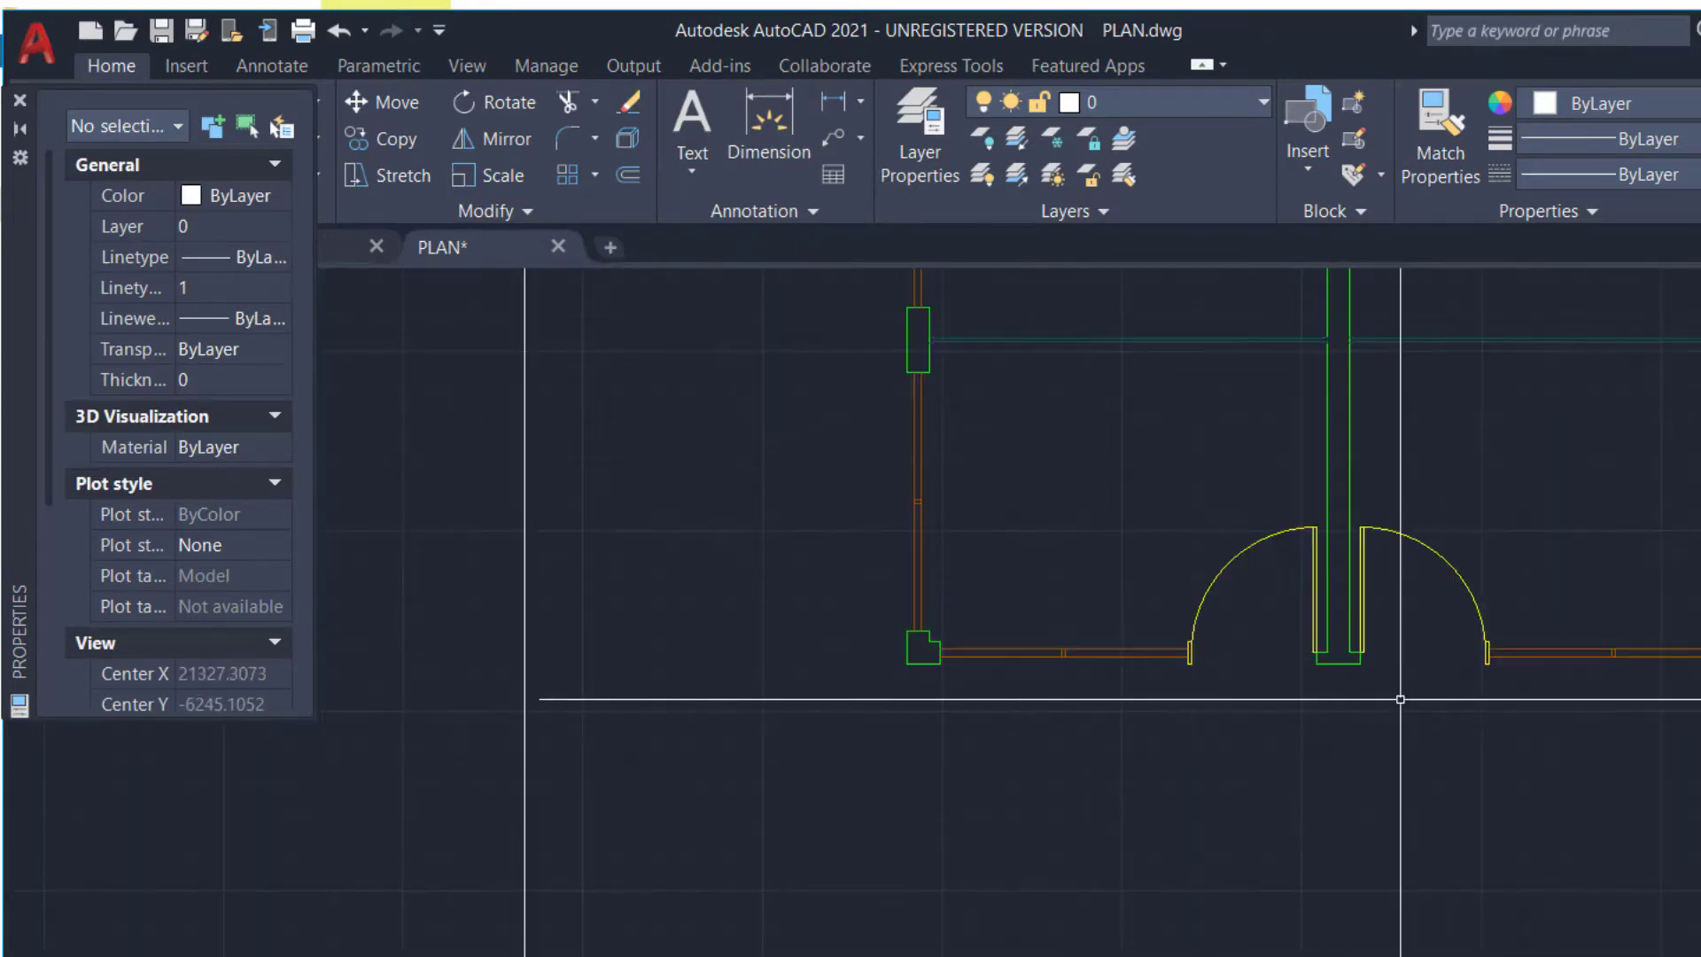
scroll(1383, 664, "up", 4)
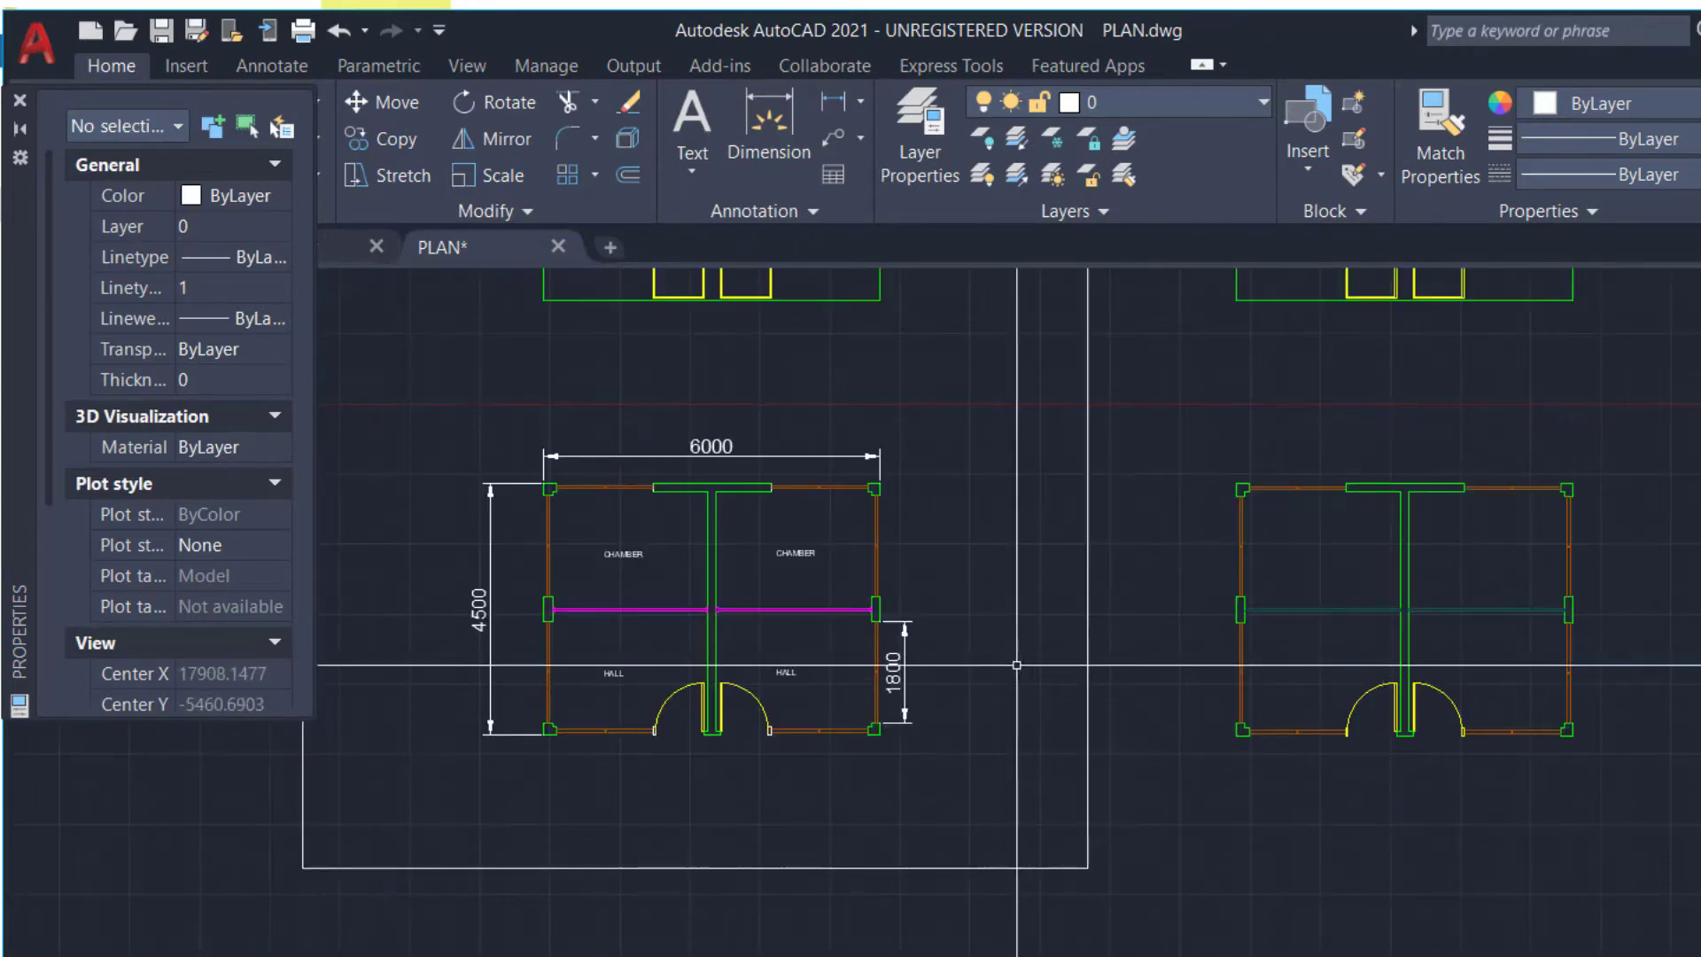
scroll(877, 611, "up", 8)
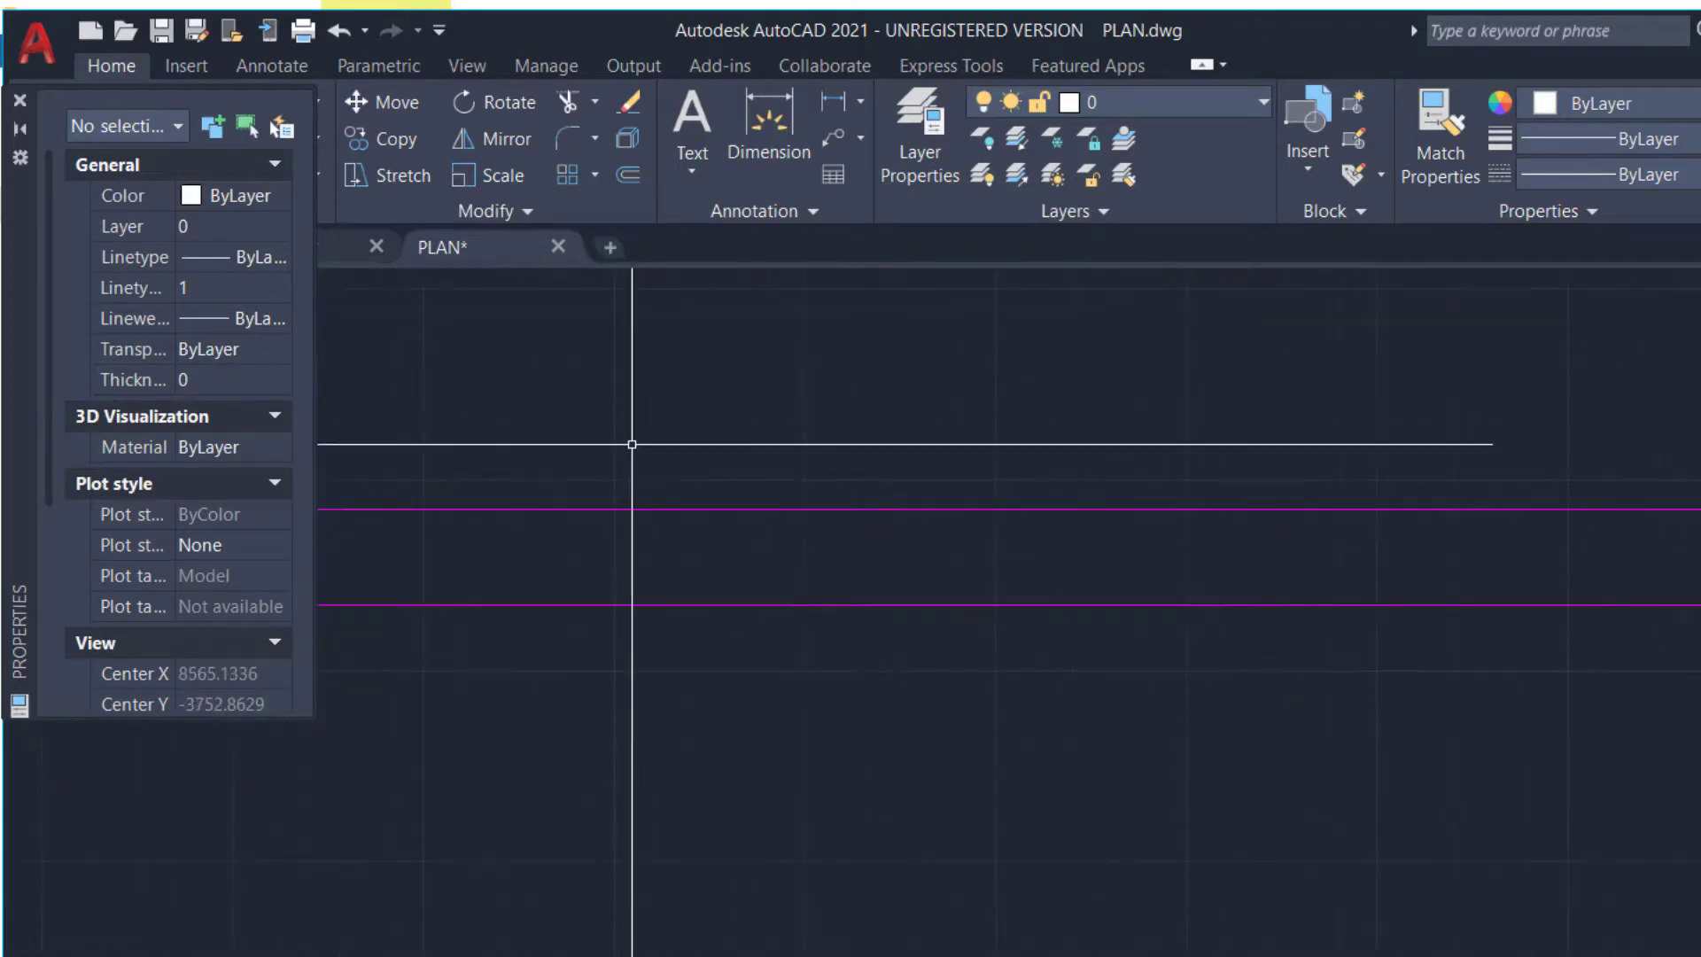
scroll(674, 650, "down", 10)
scroll(674, 650, "up", 3)
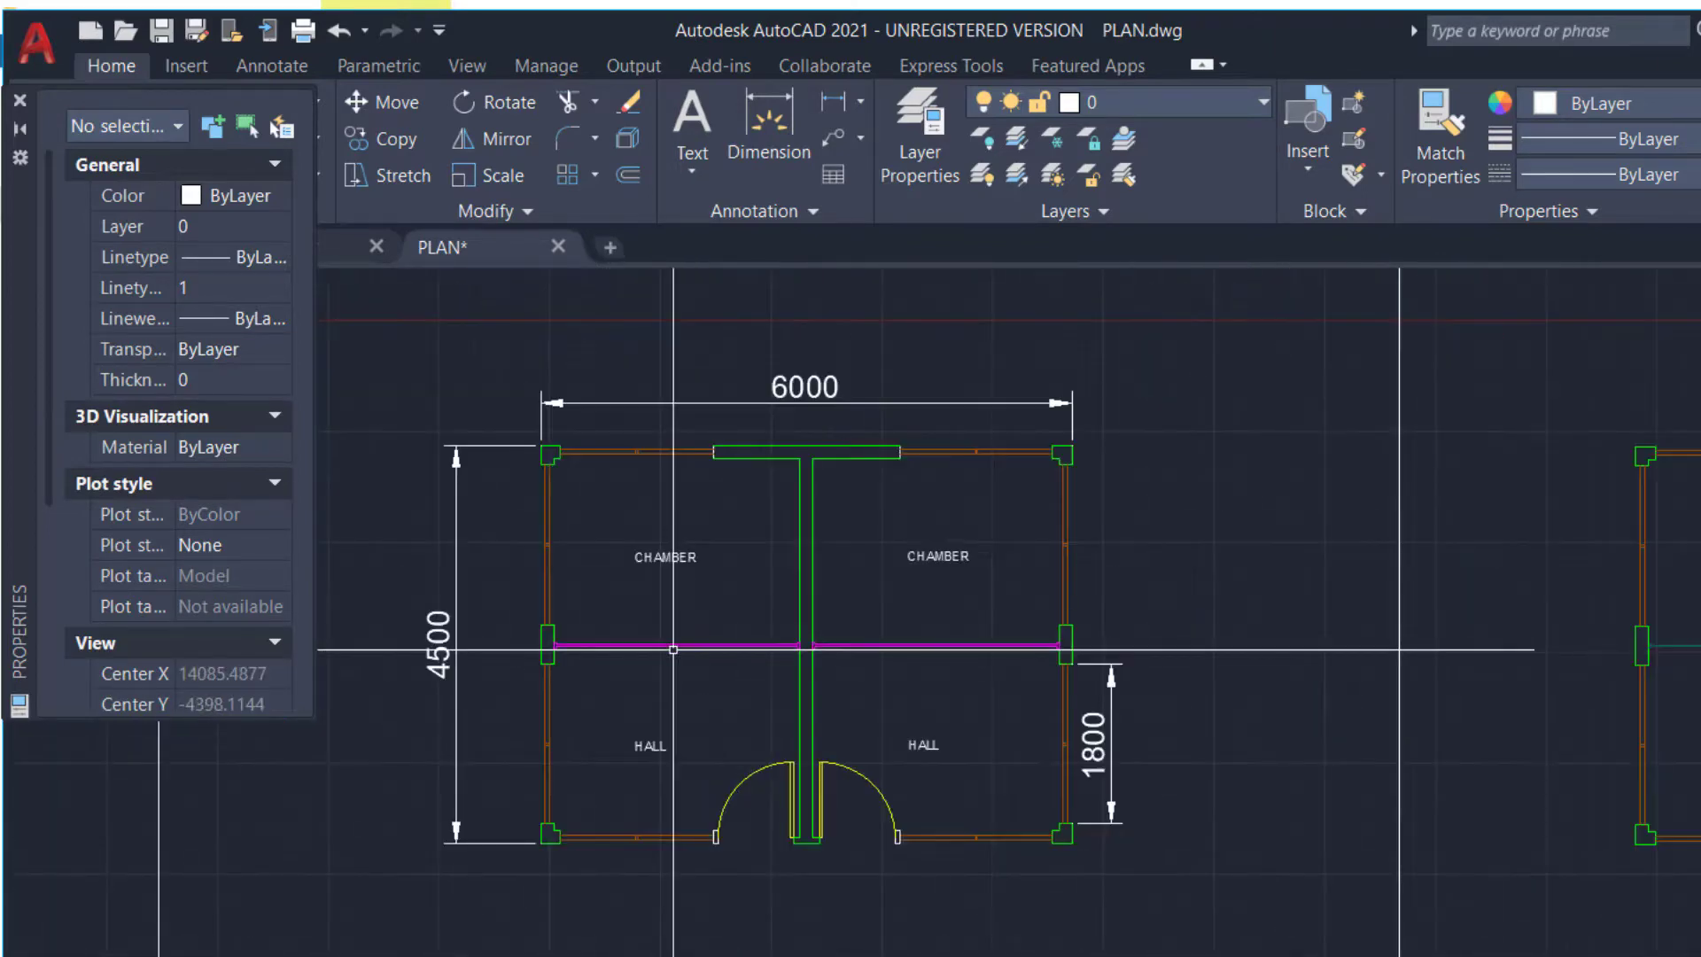
left_click(1225, 113)
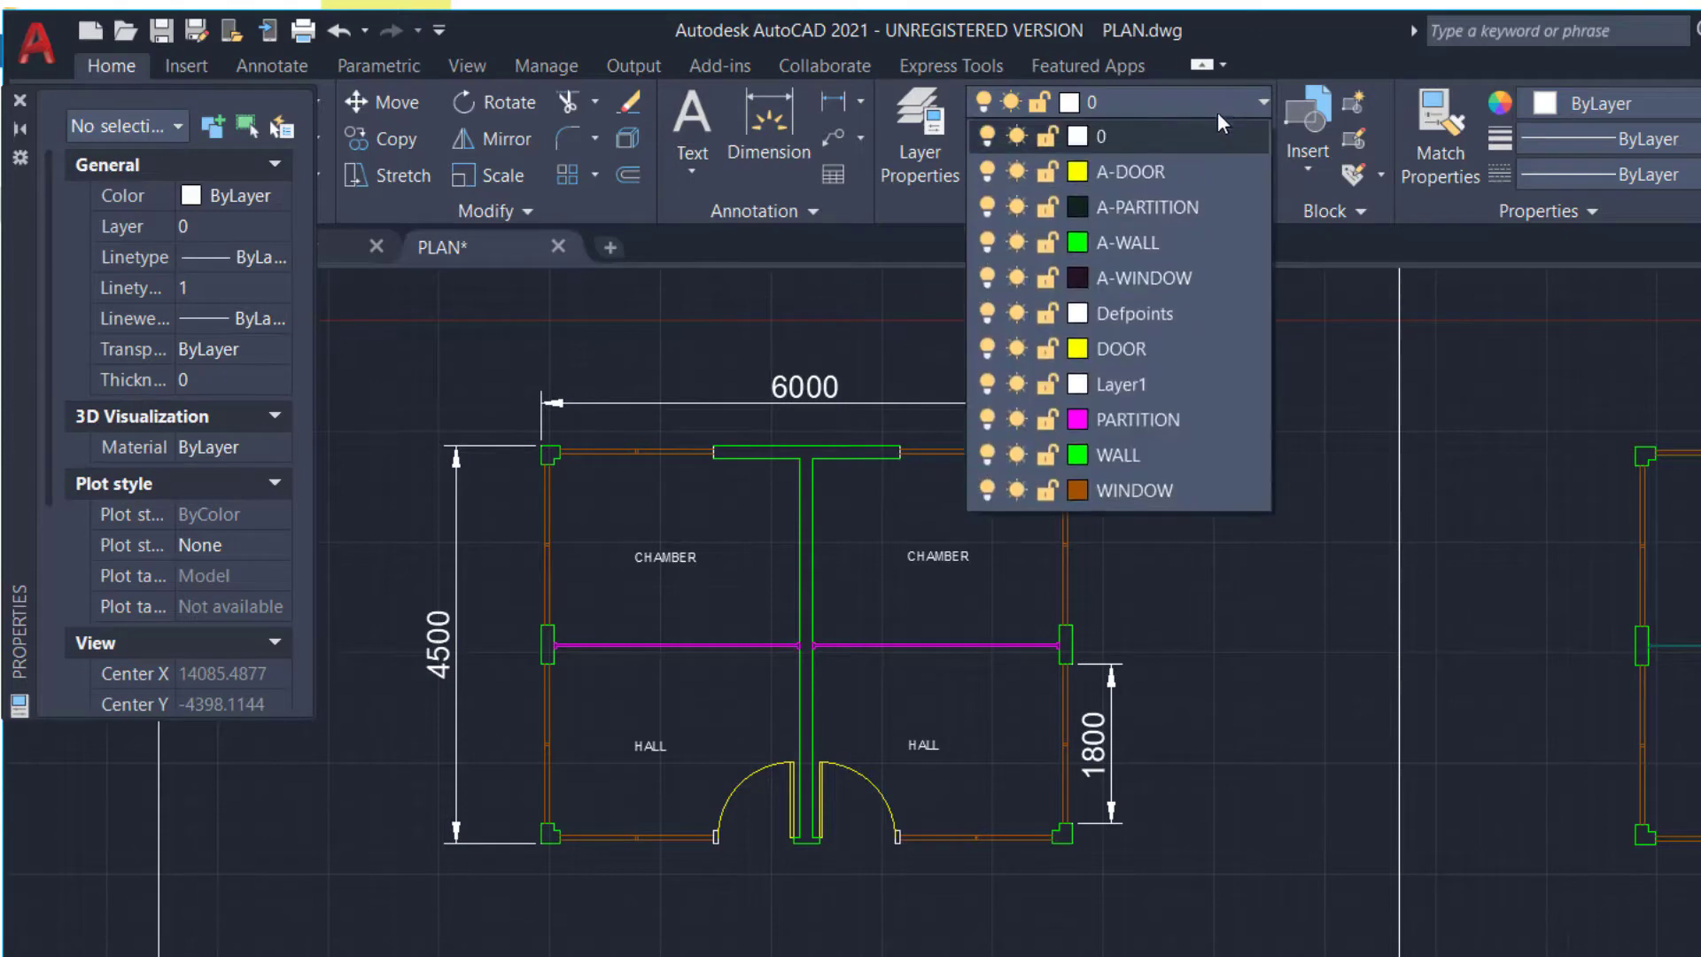
left_click(1076, 210)
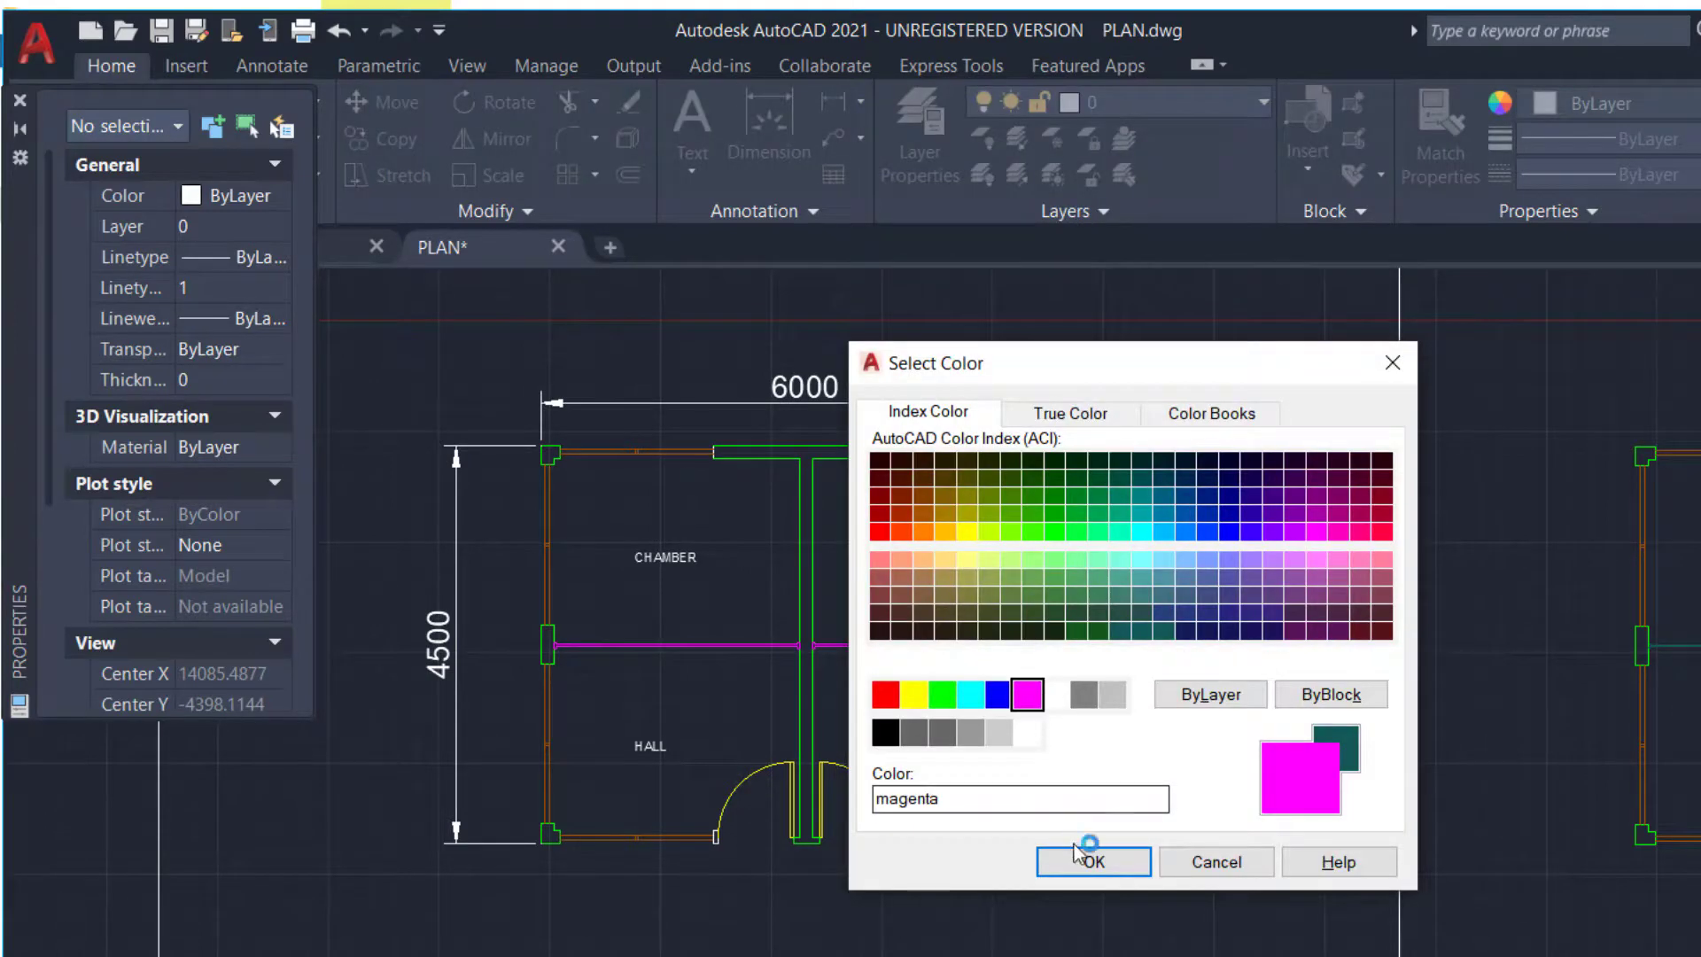
left_click(1098, 873)
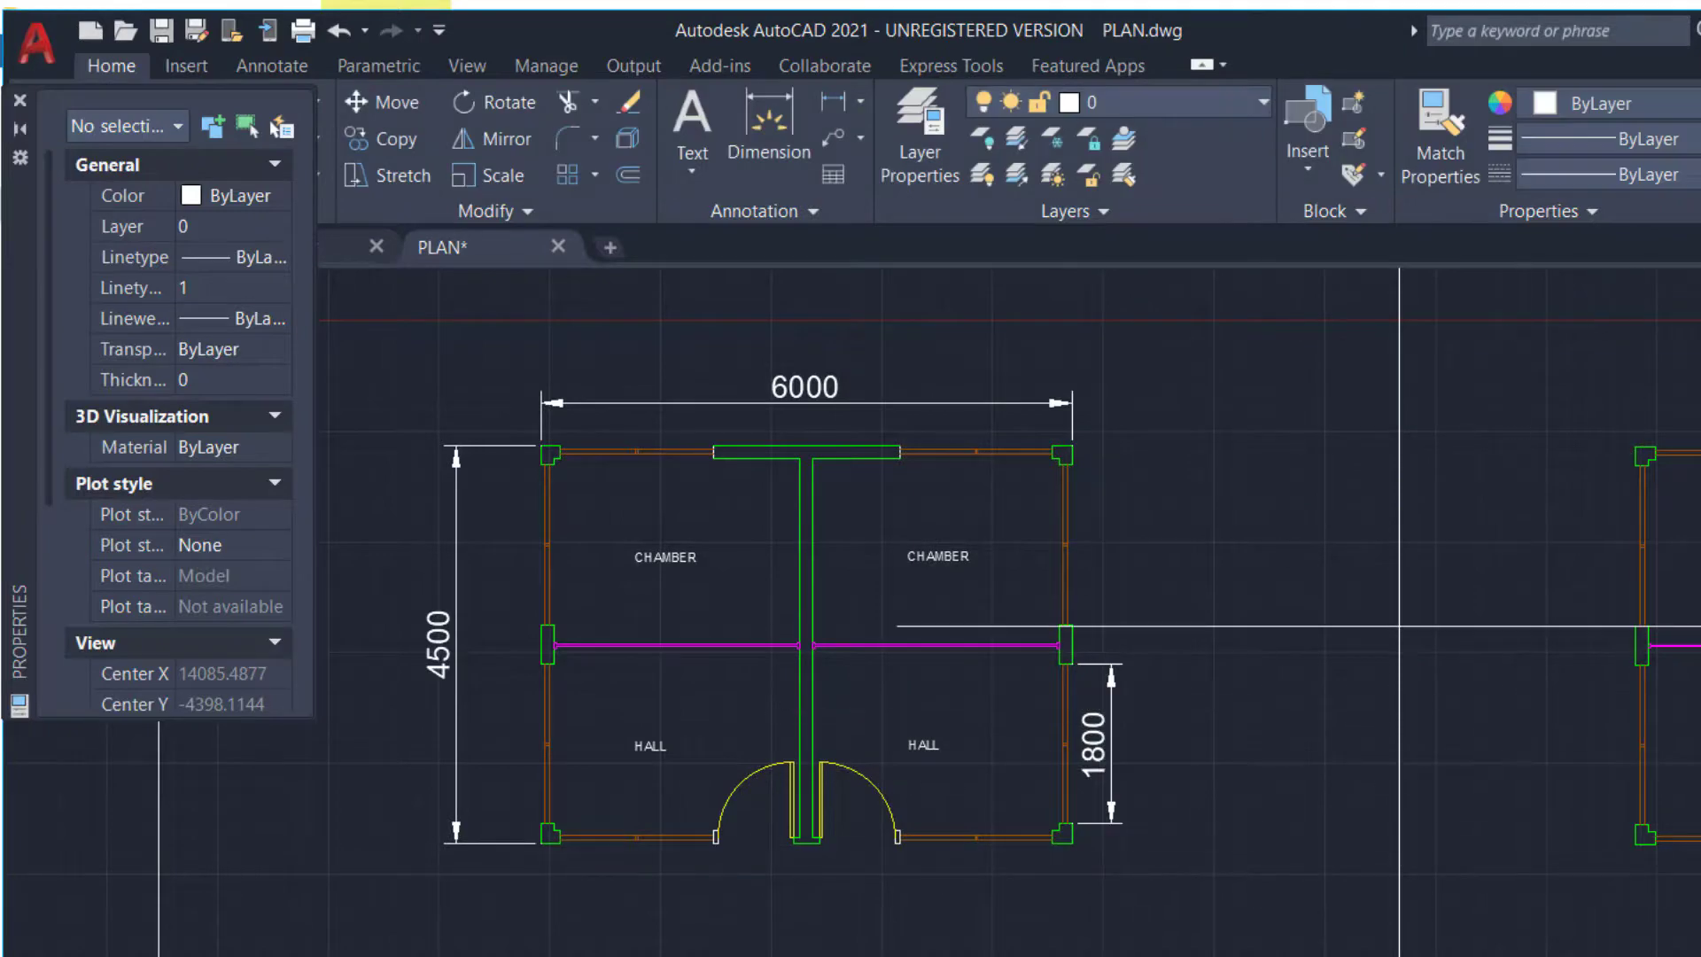
Set the A-PARTITION layer's linetype to ACAD_ISO02W100 (ISO dash)
scroll(1533, 649, "up", 3)
scroll(1405, 588, "up", 2)
scroll(930, 531, "down", 3)
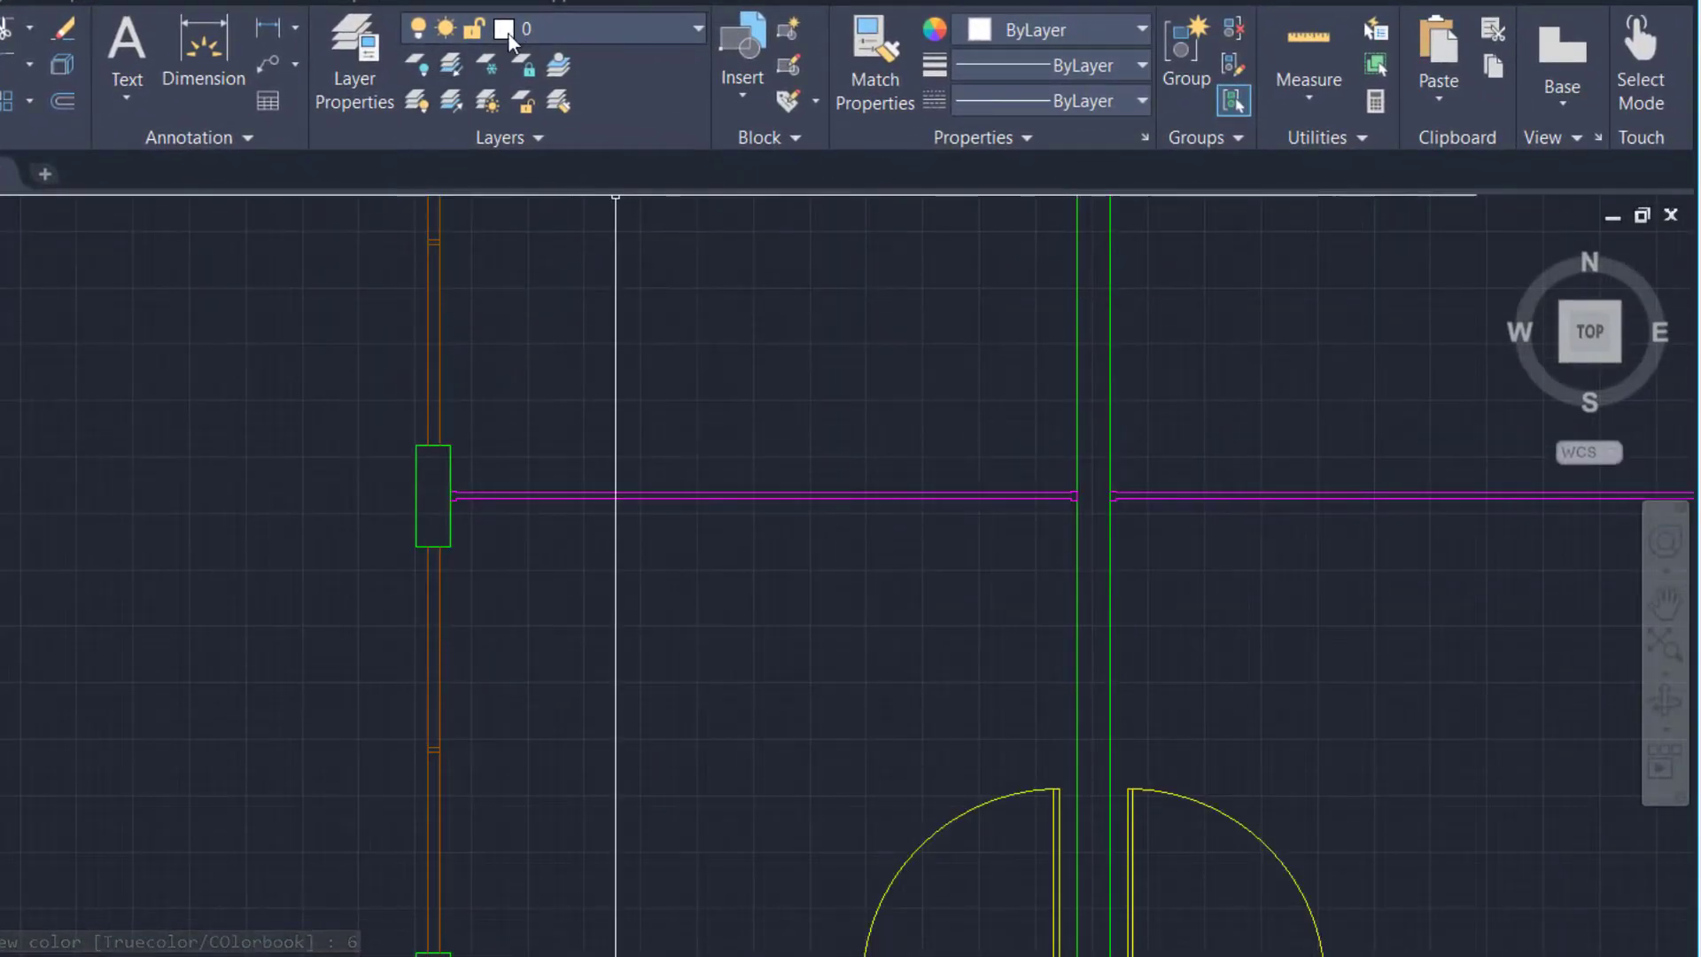
left_click(533, 30)
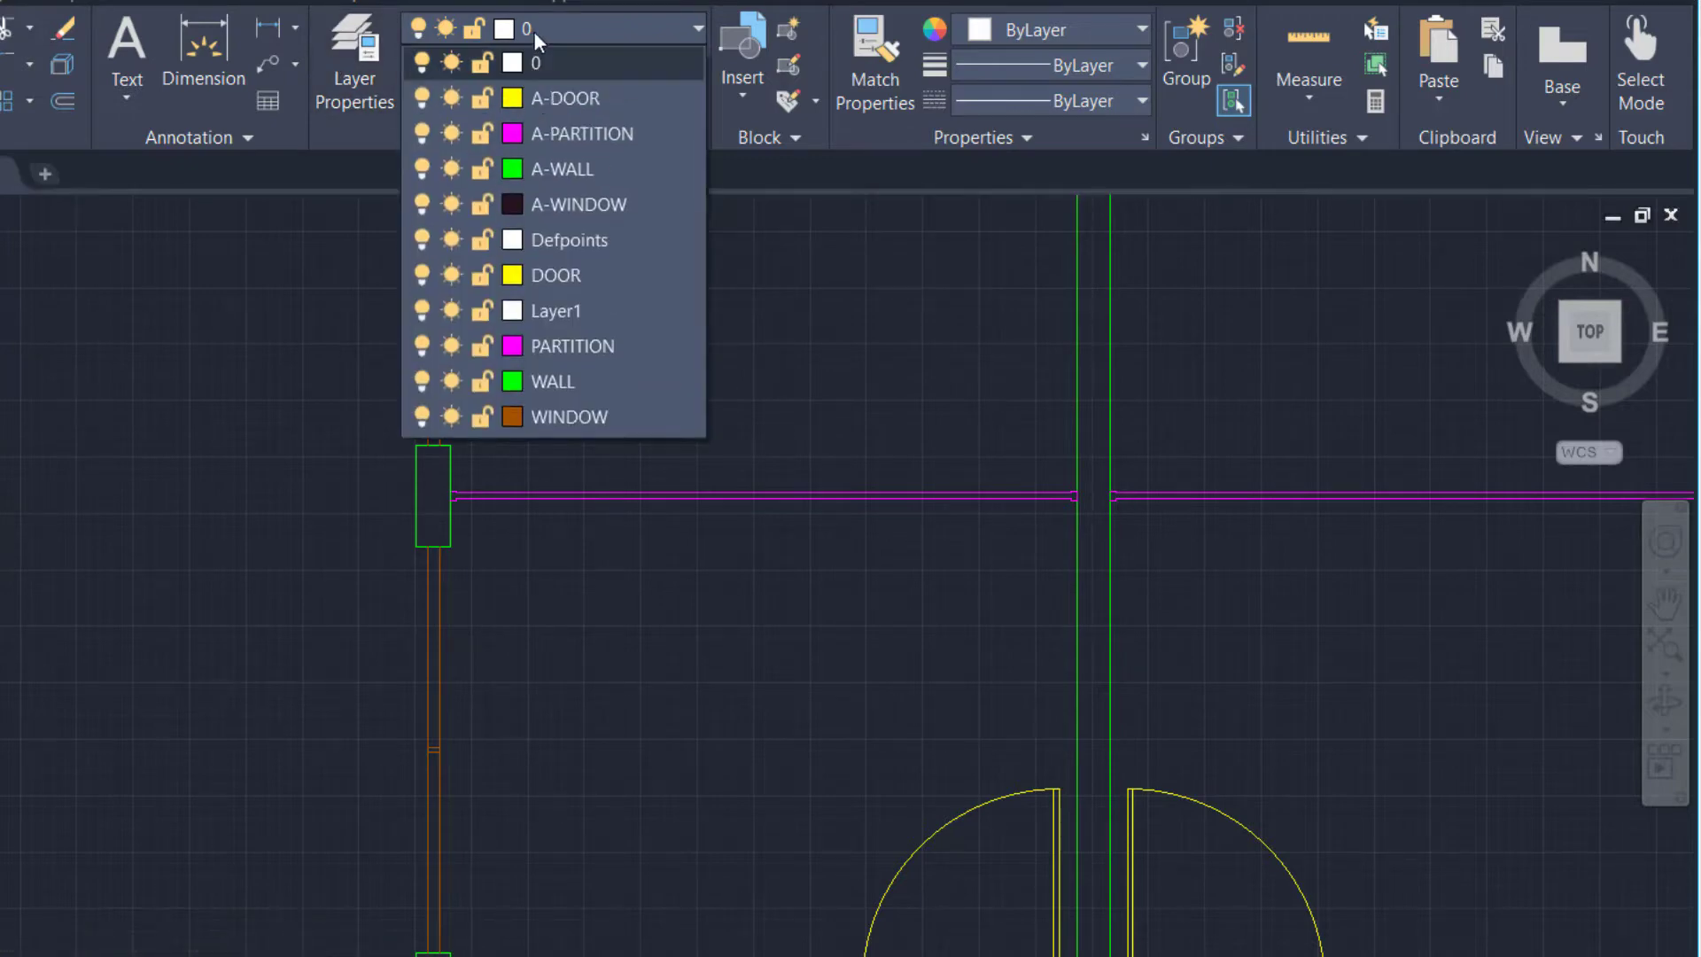
left_click(349, 51)
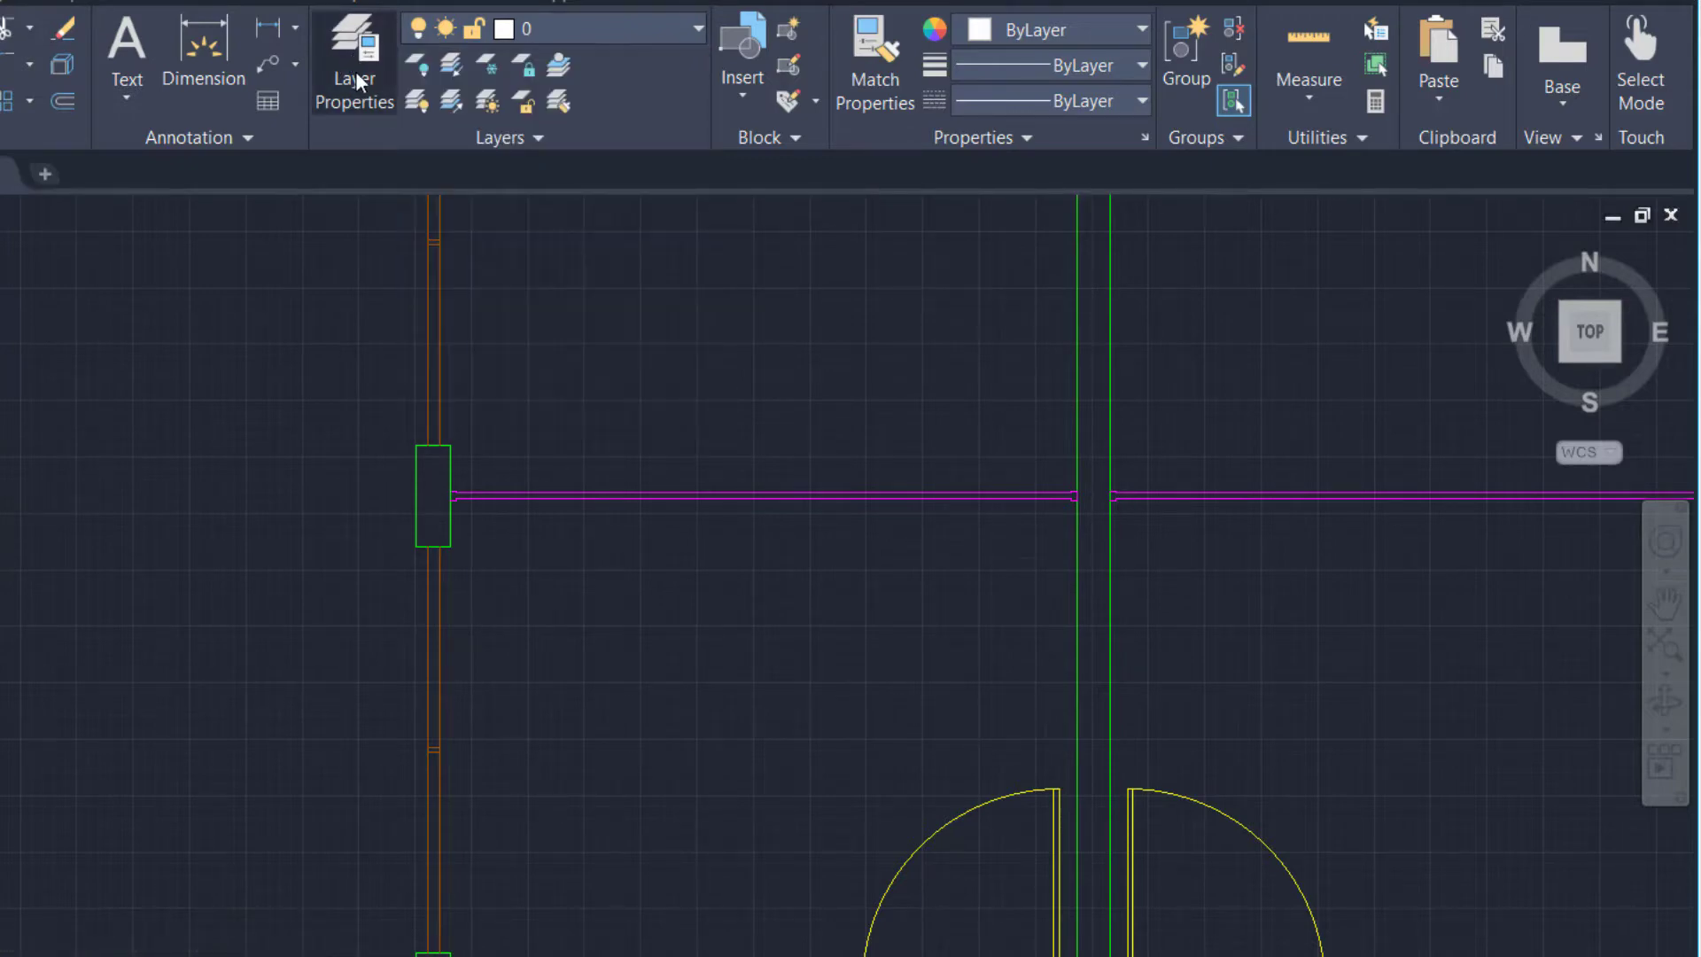
left_click(359, 71)
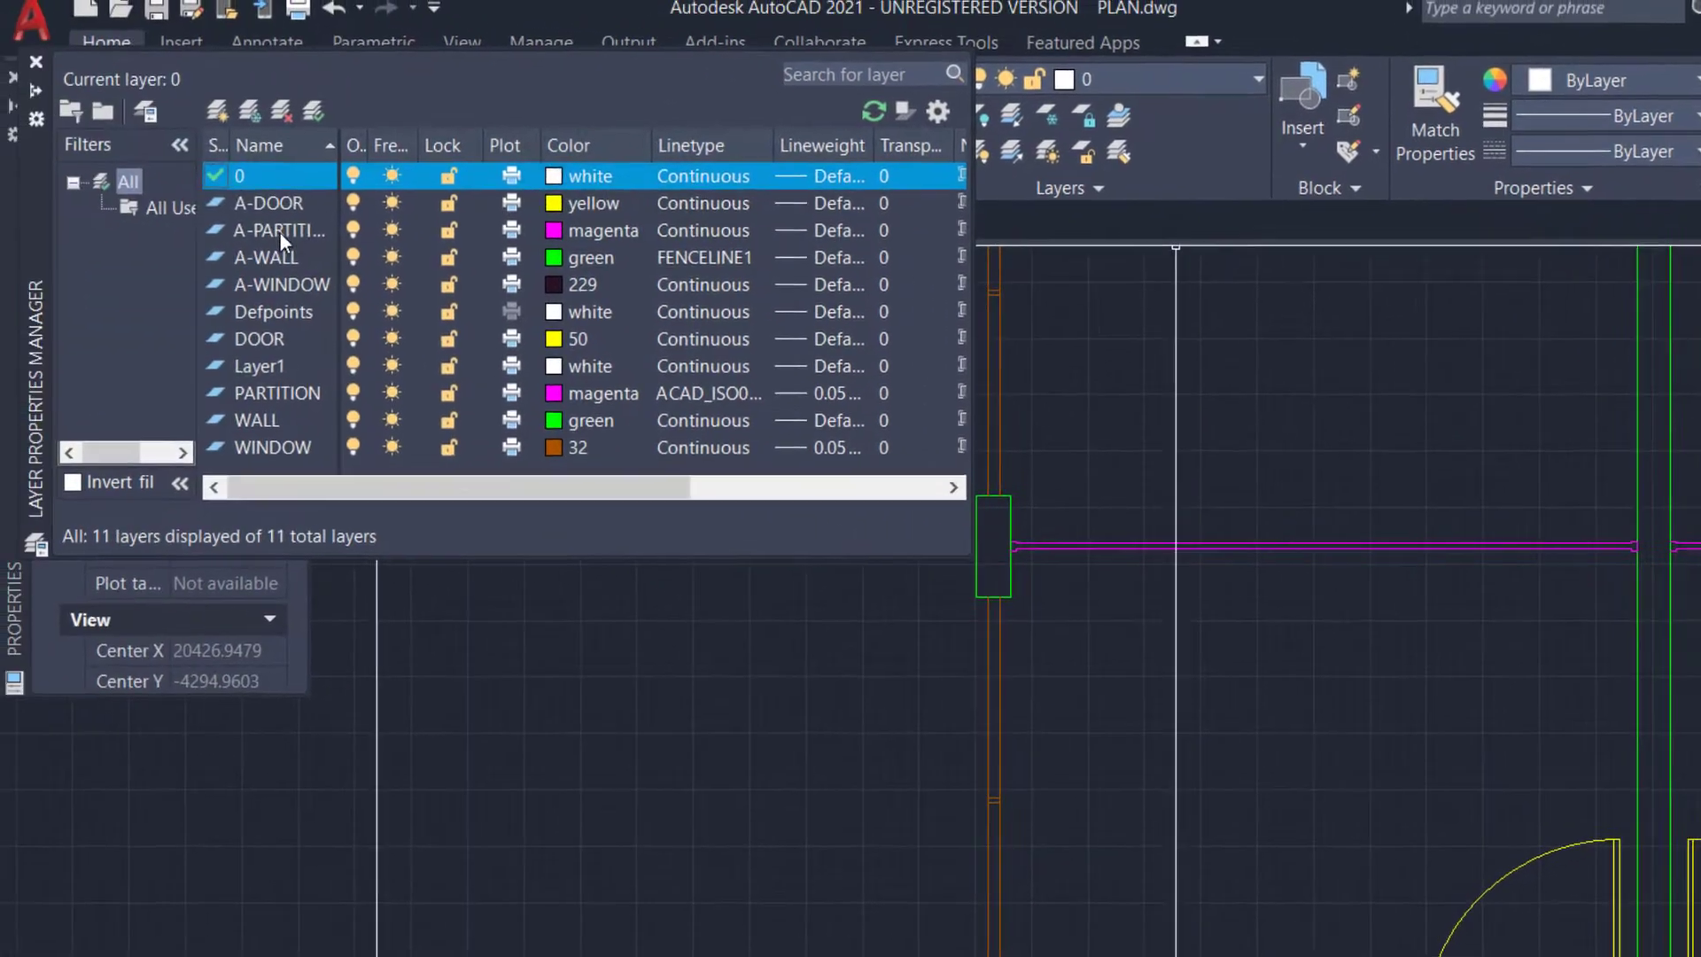
left_click(489, 201)
left_click(724, 228)
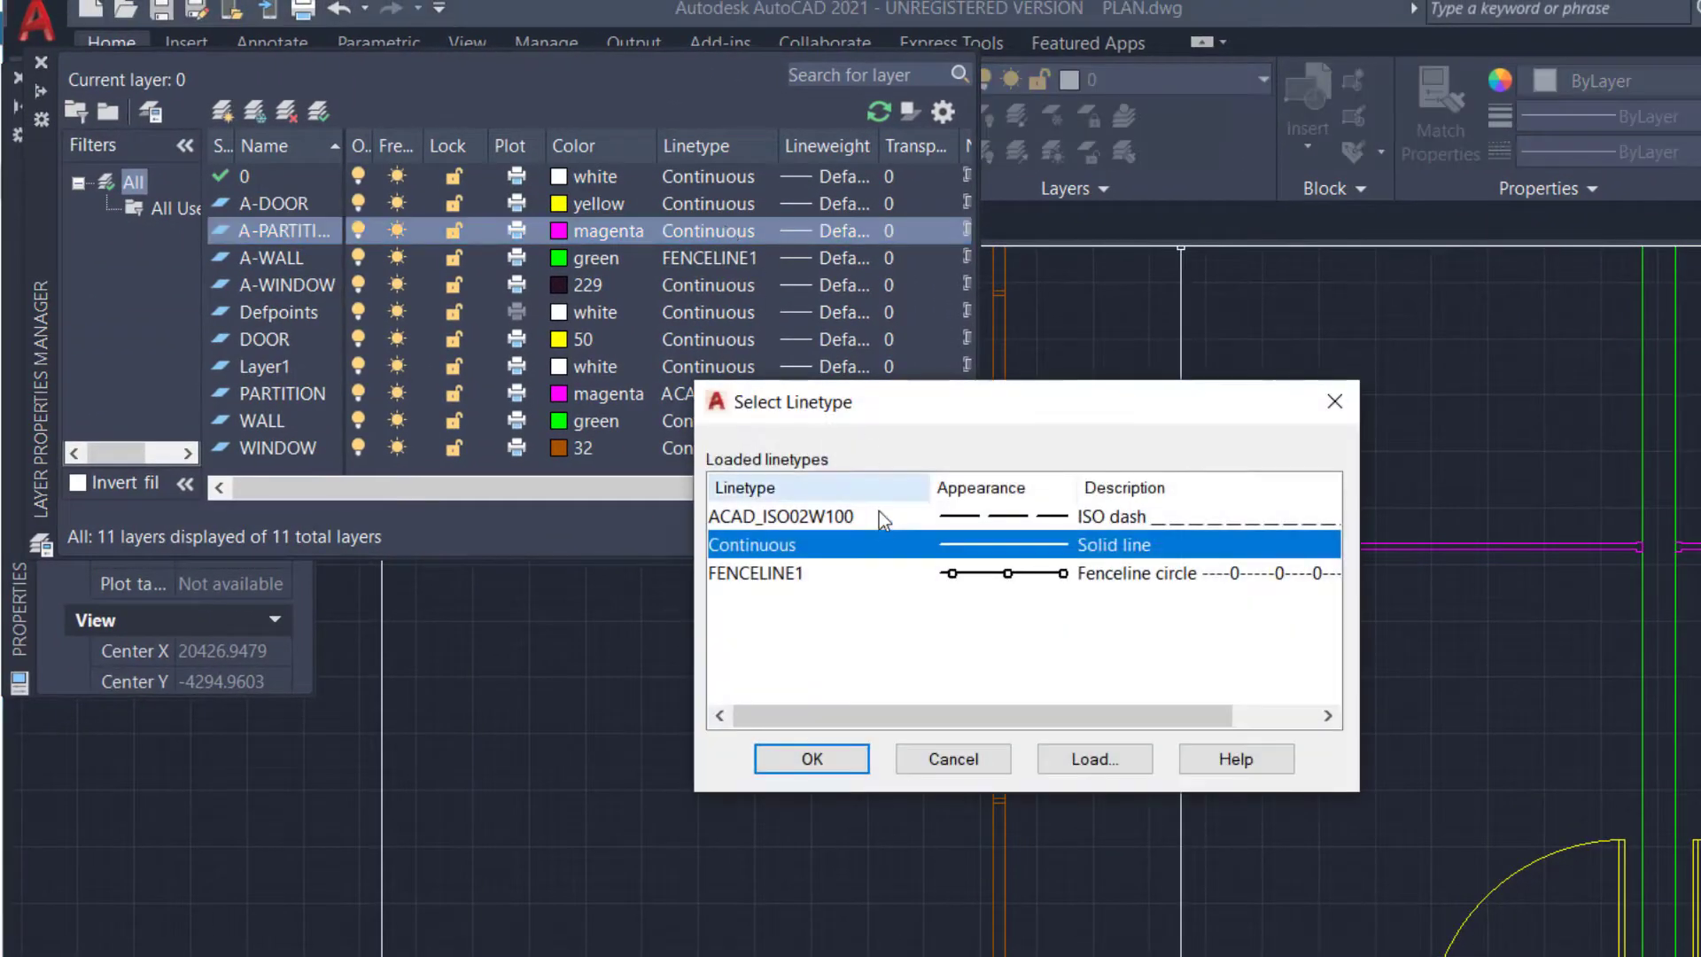
left_click(993, 523)
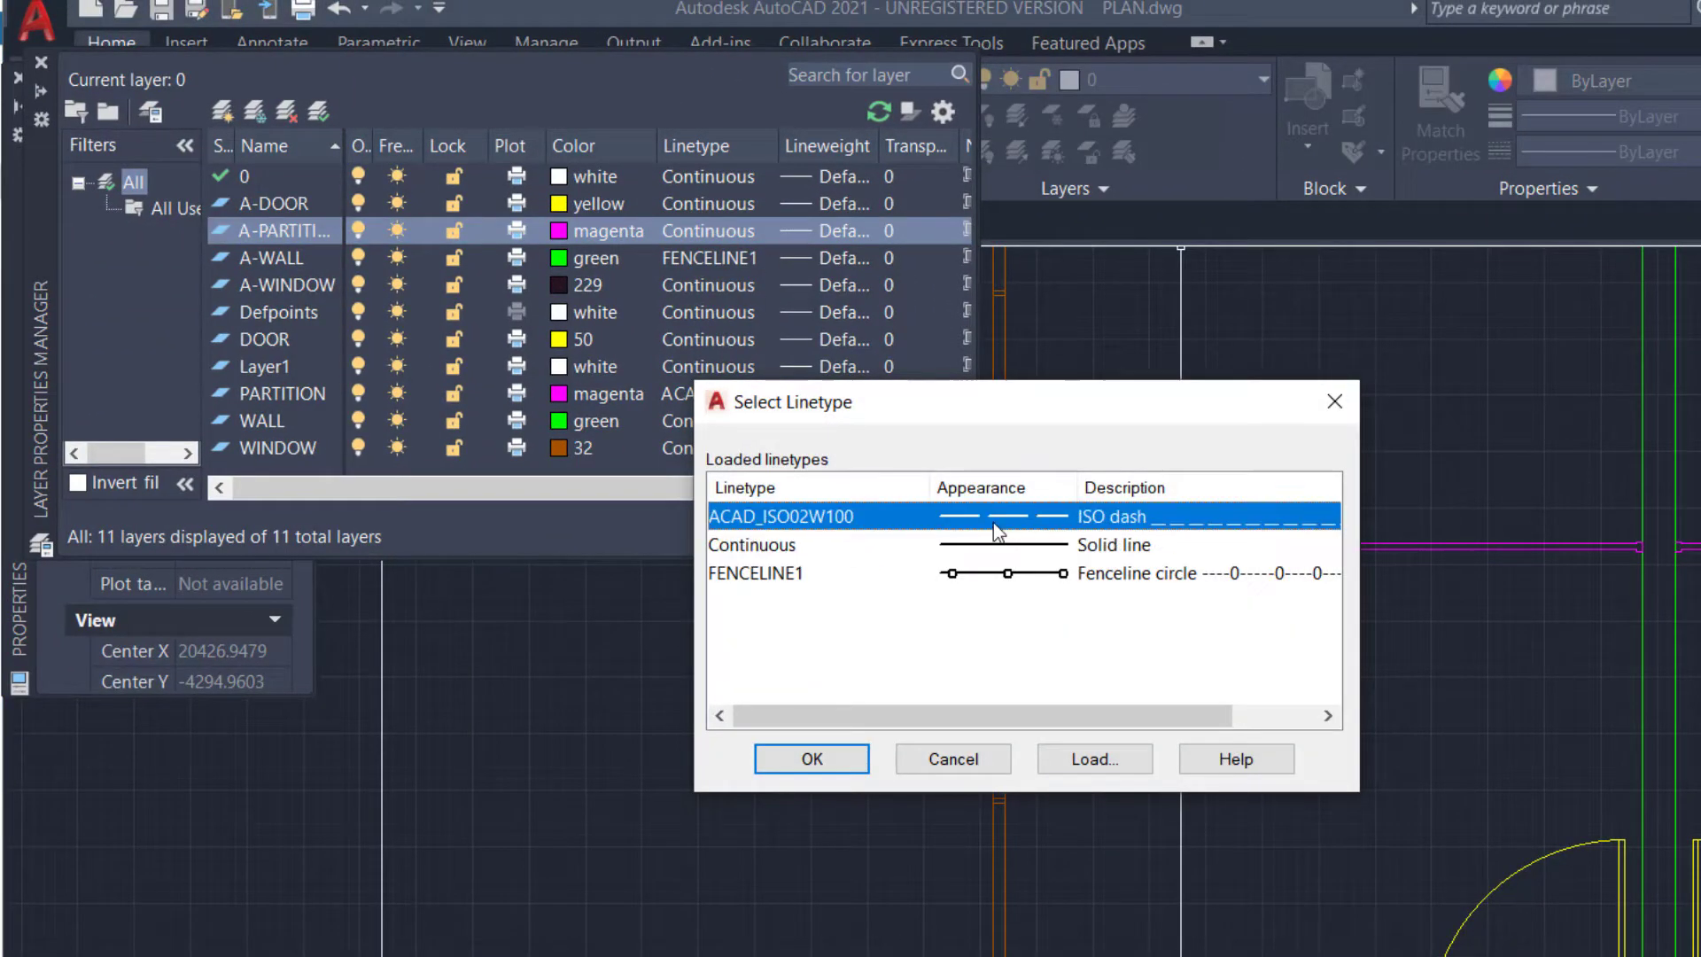
left_click(801, 760)
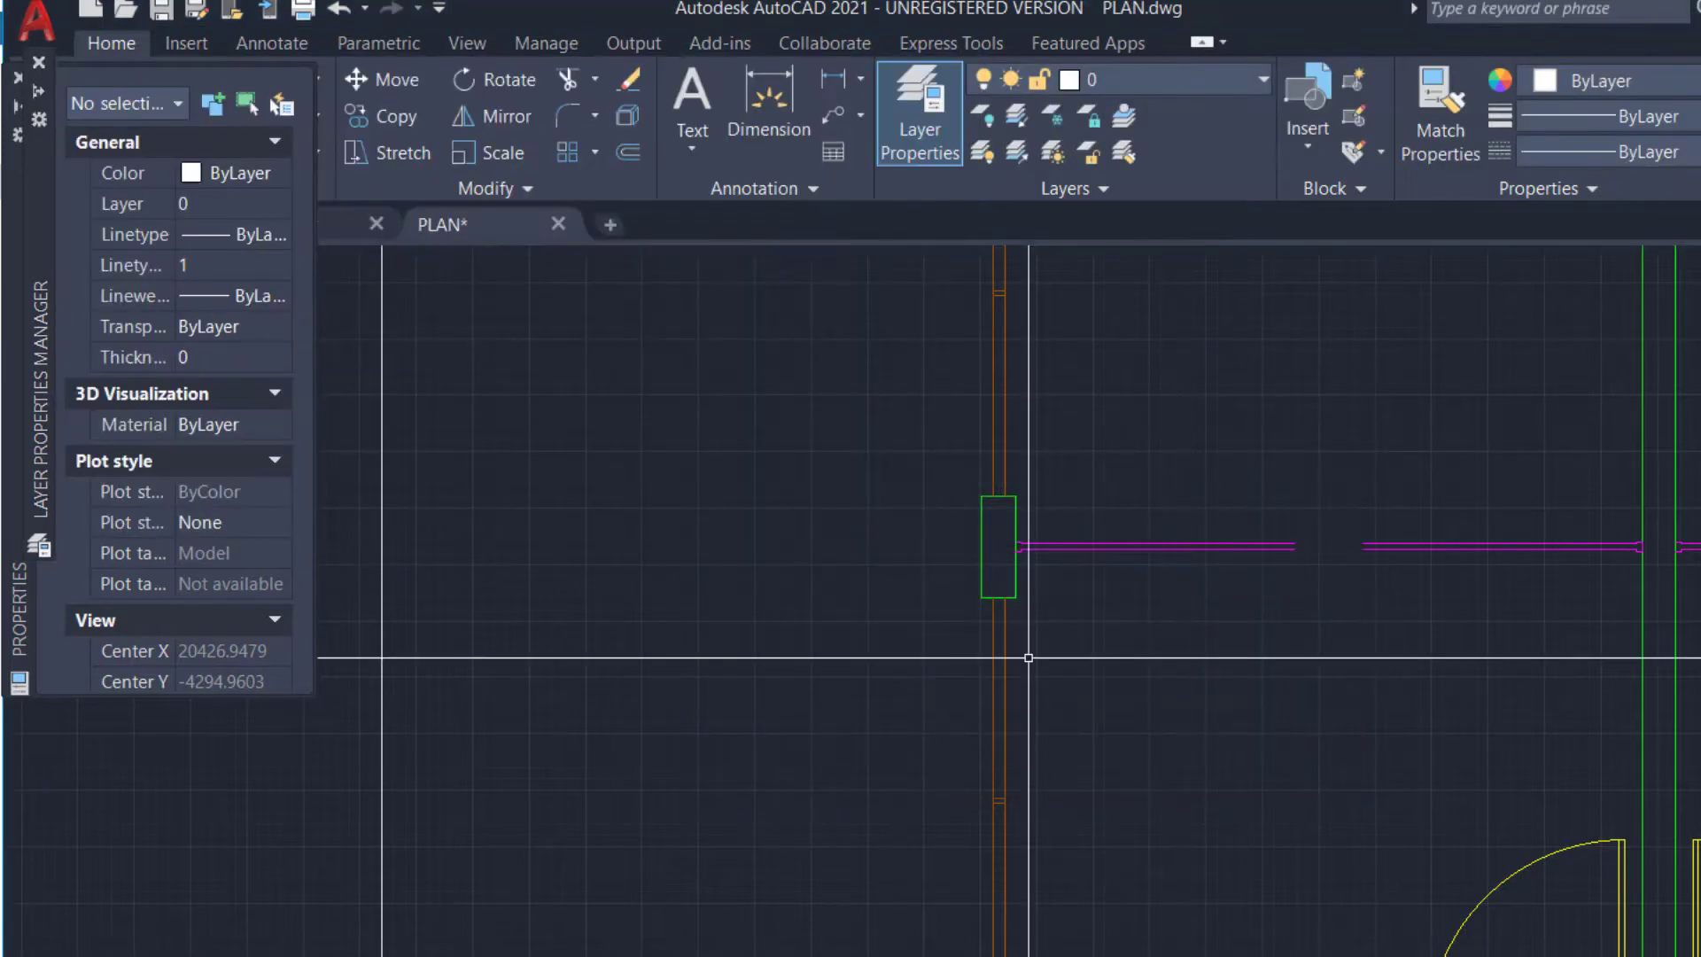
Regenerate the drawing to refresh the display of the partitions' dashed lines
scroll(1152, 584, "down", 5)
scroll(1041, 629, "up", 7)
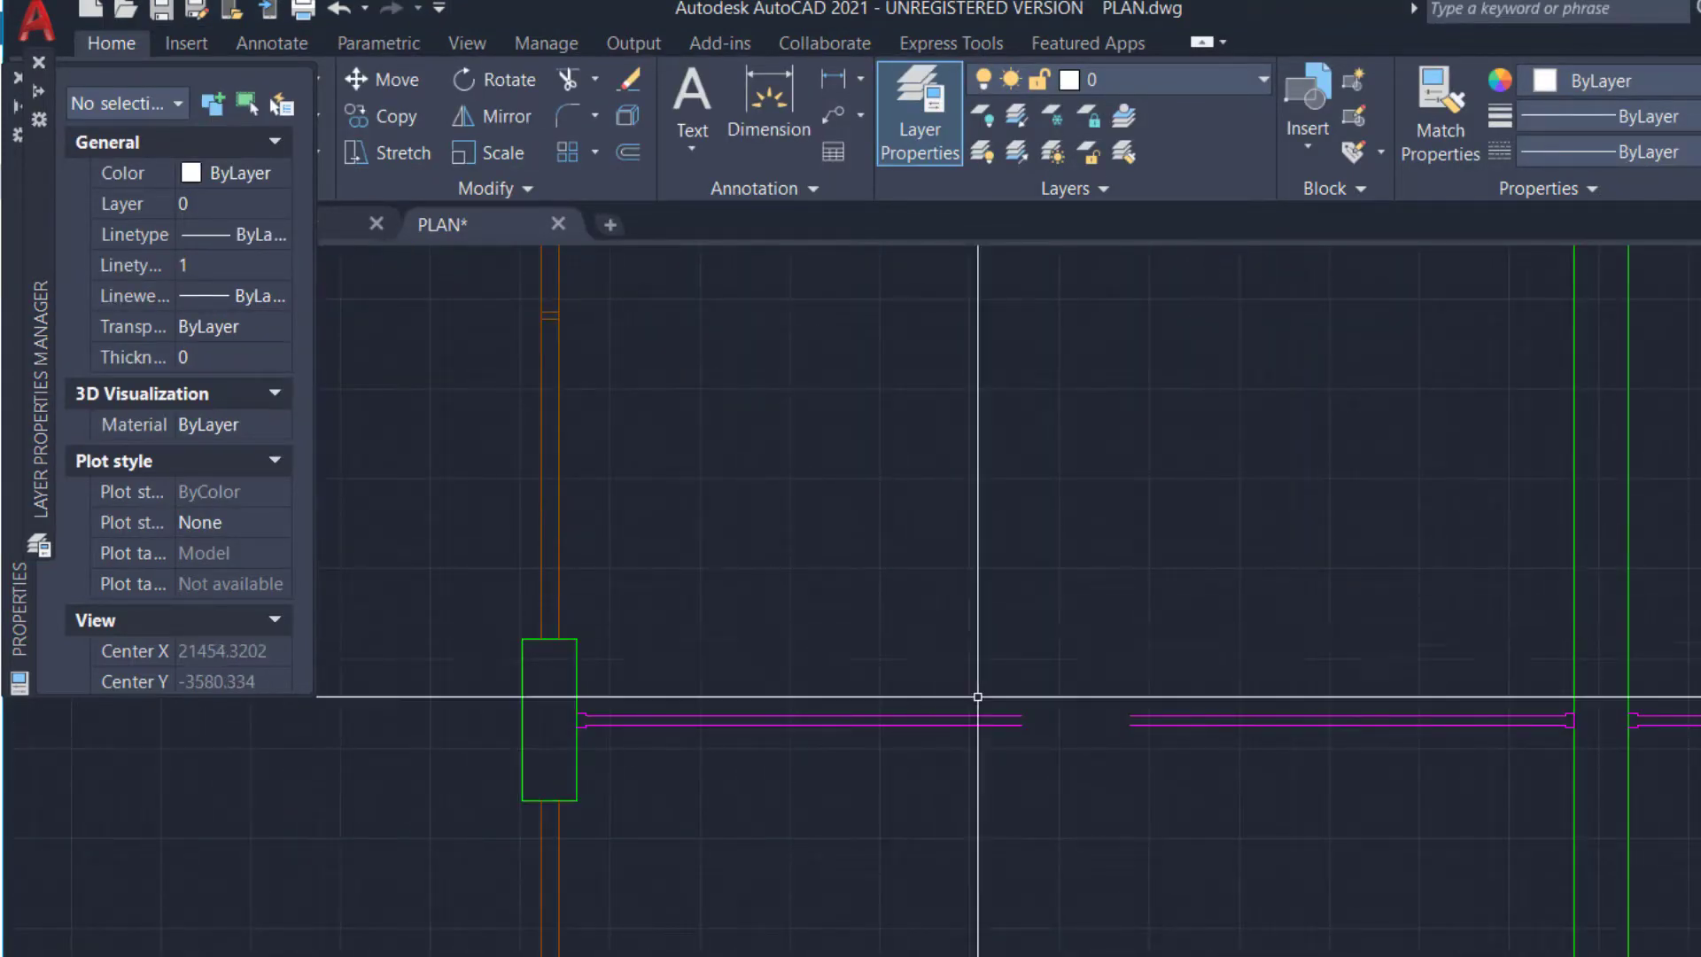
scroll(1025, 733, "up", 6)
type("E")
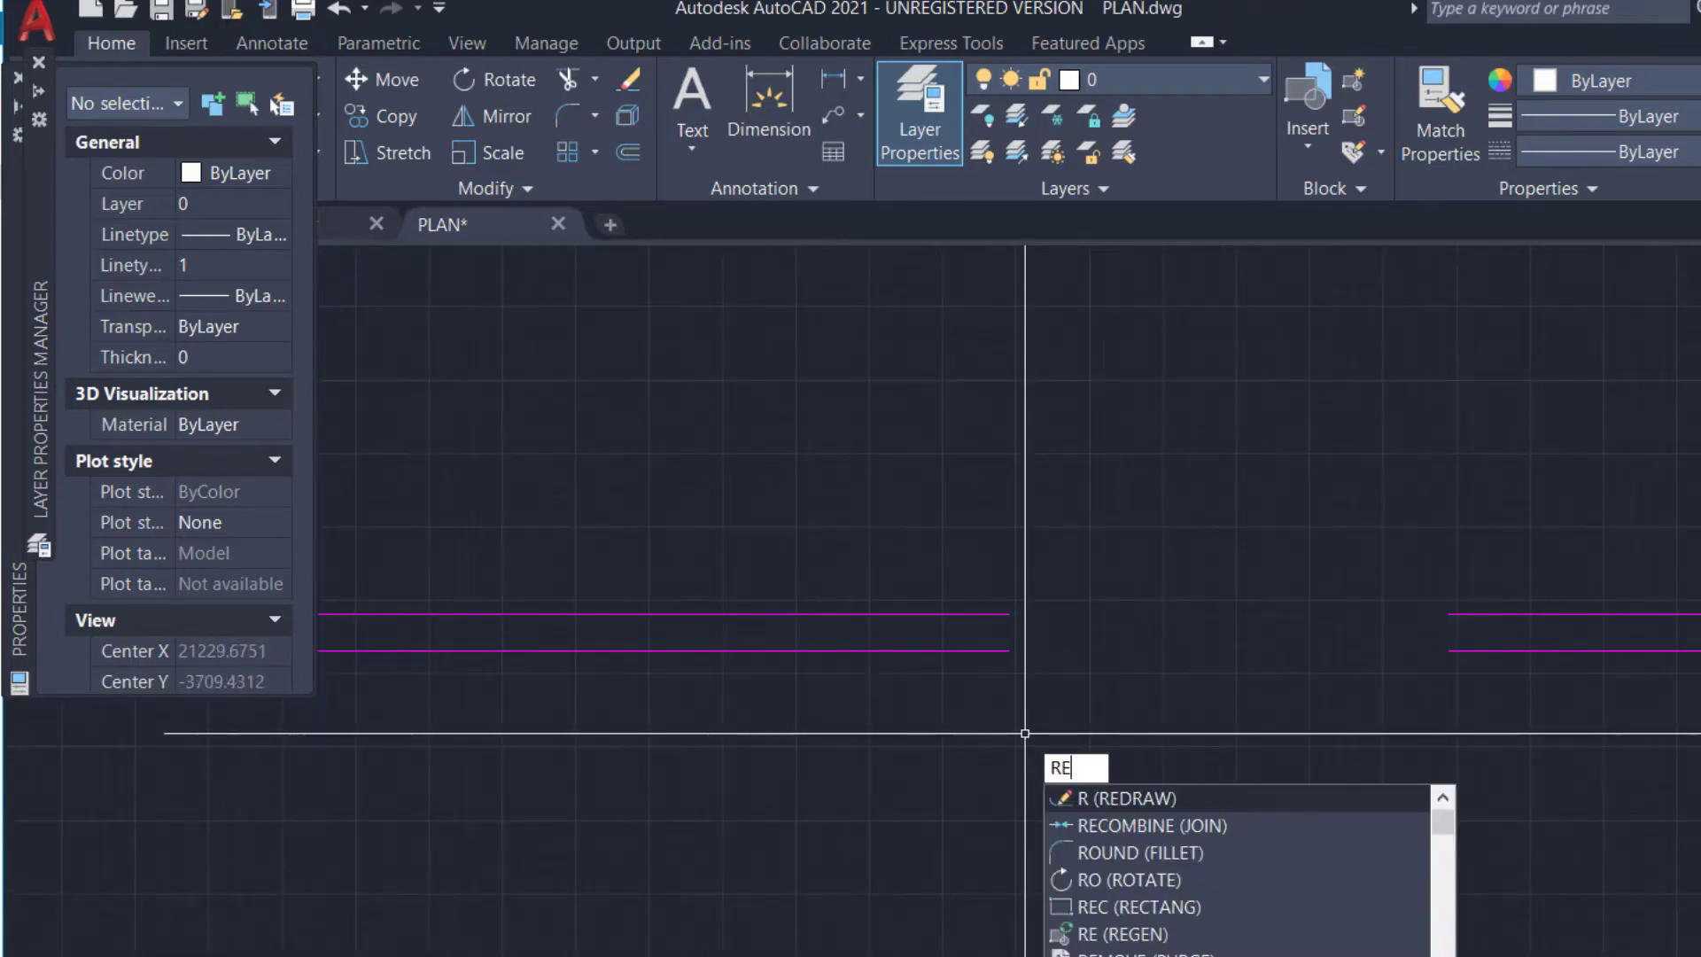
key("Return")
scroll(1025, 733, "down", 9)
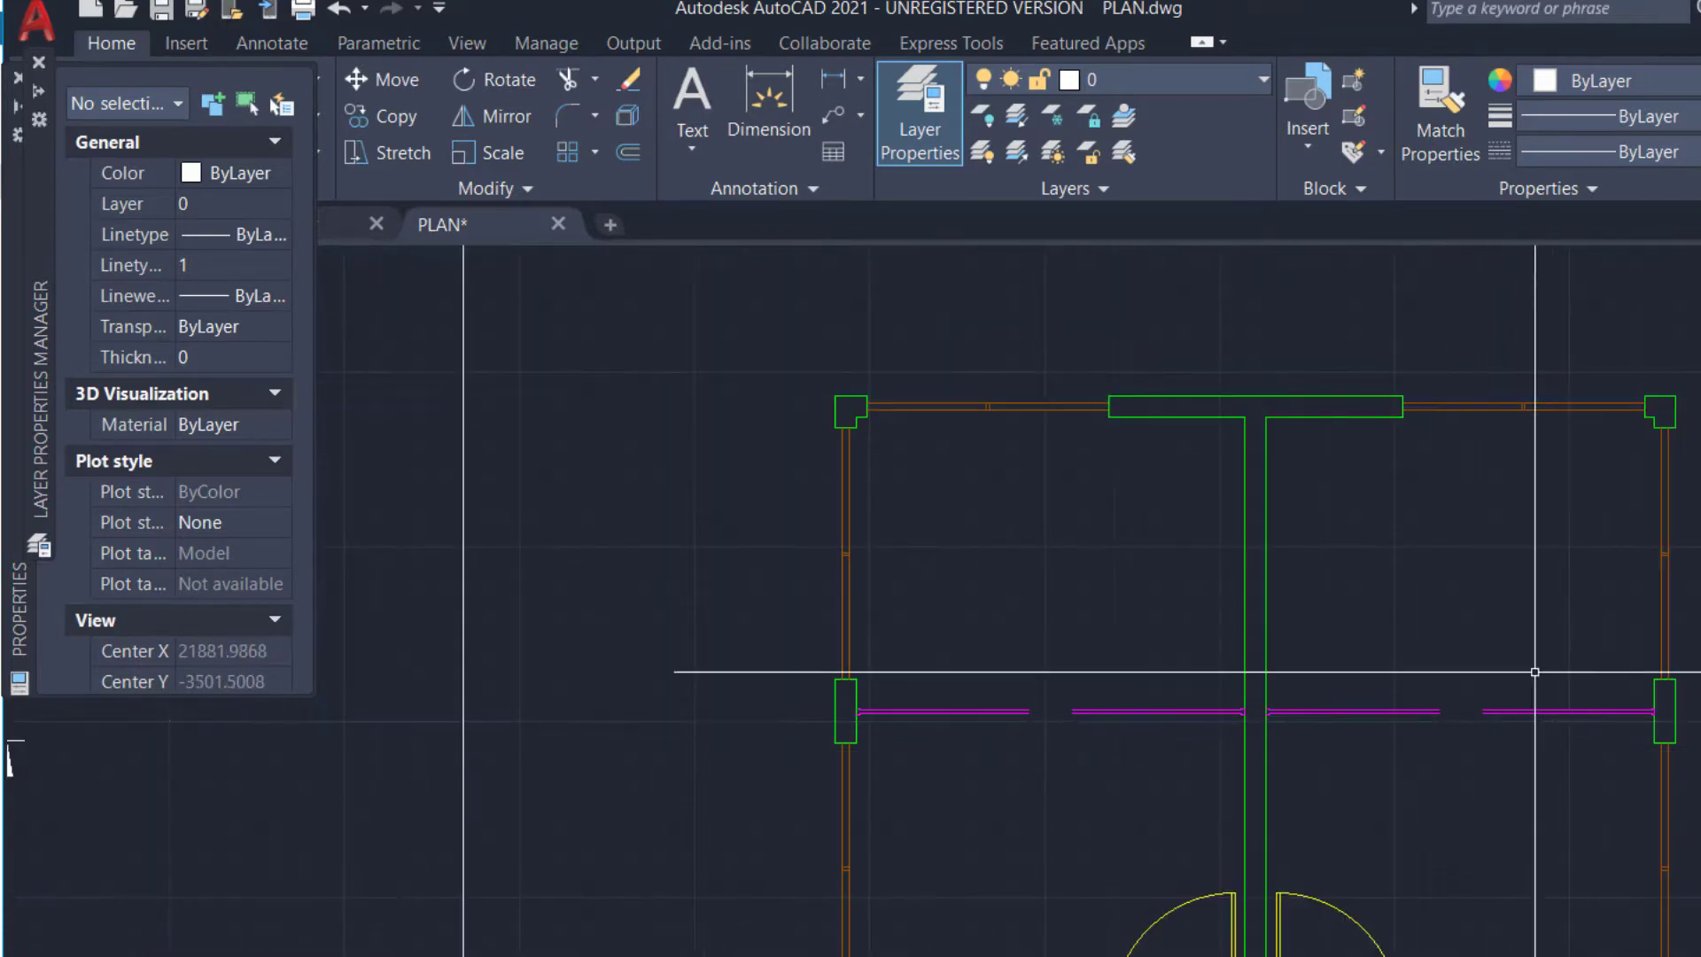
Compare the redrawn plan with the reference plan and inspect the colour and layer of a louvre line in the right elevation's window
scroll(1110, 305, "down", 2)
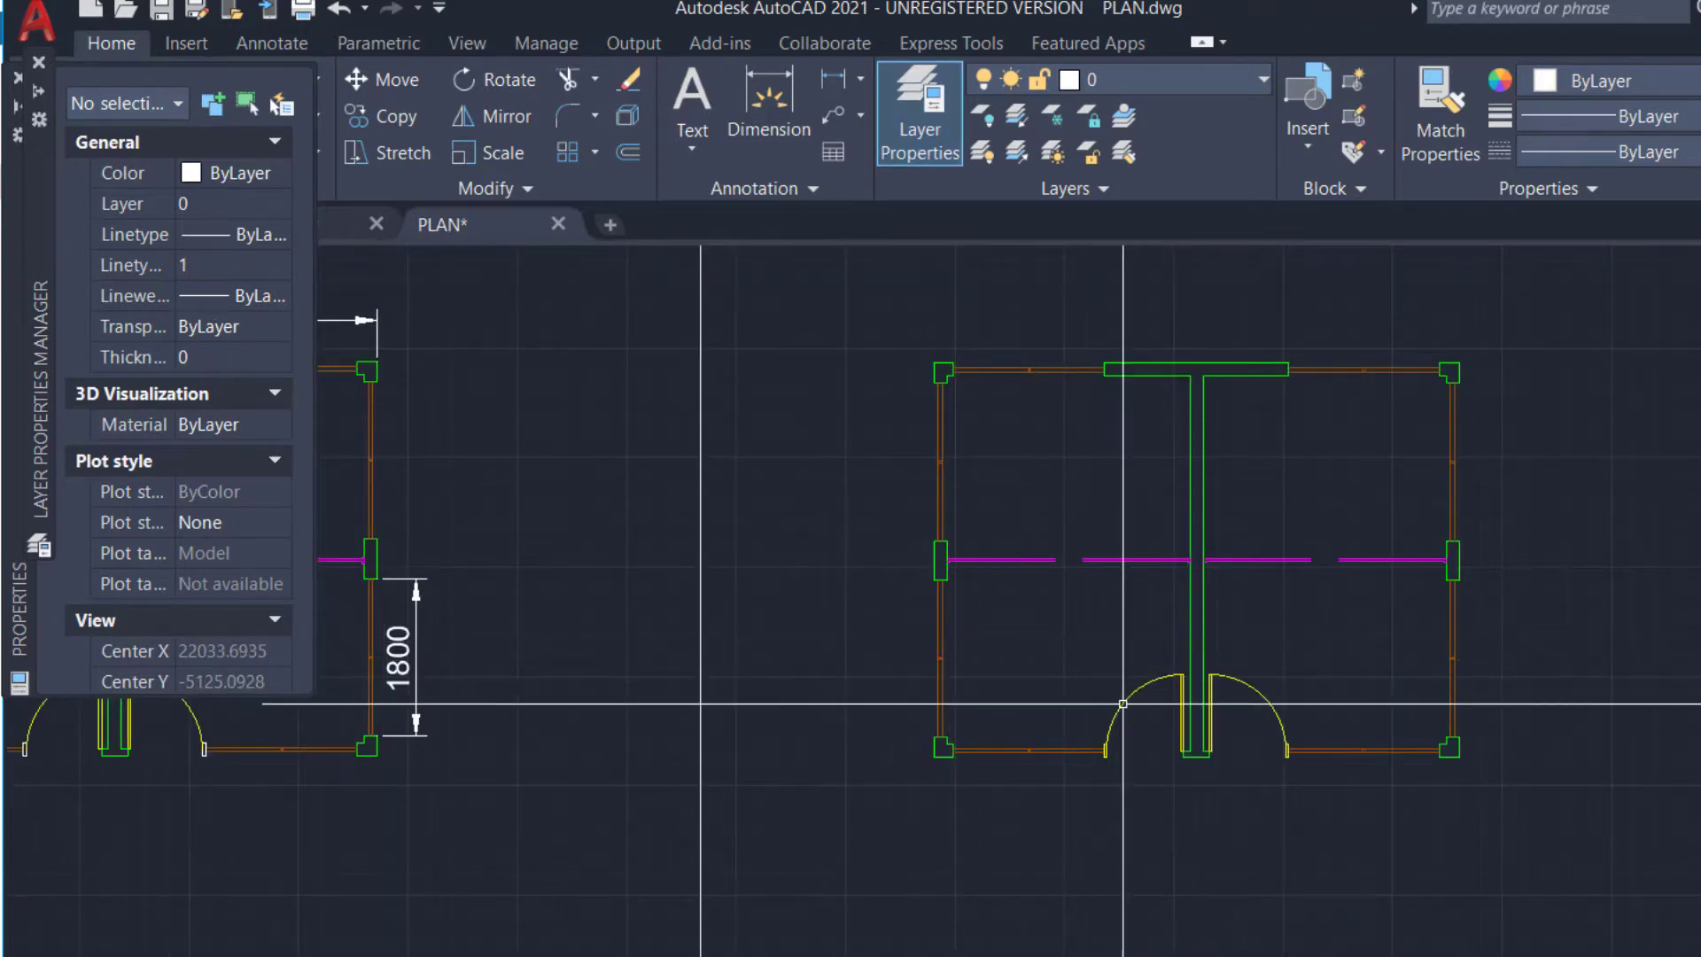
scroll(1121, 706, "down", 2)
scroll(816, 650, "up", 1)
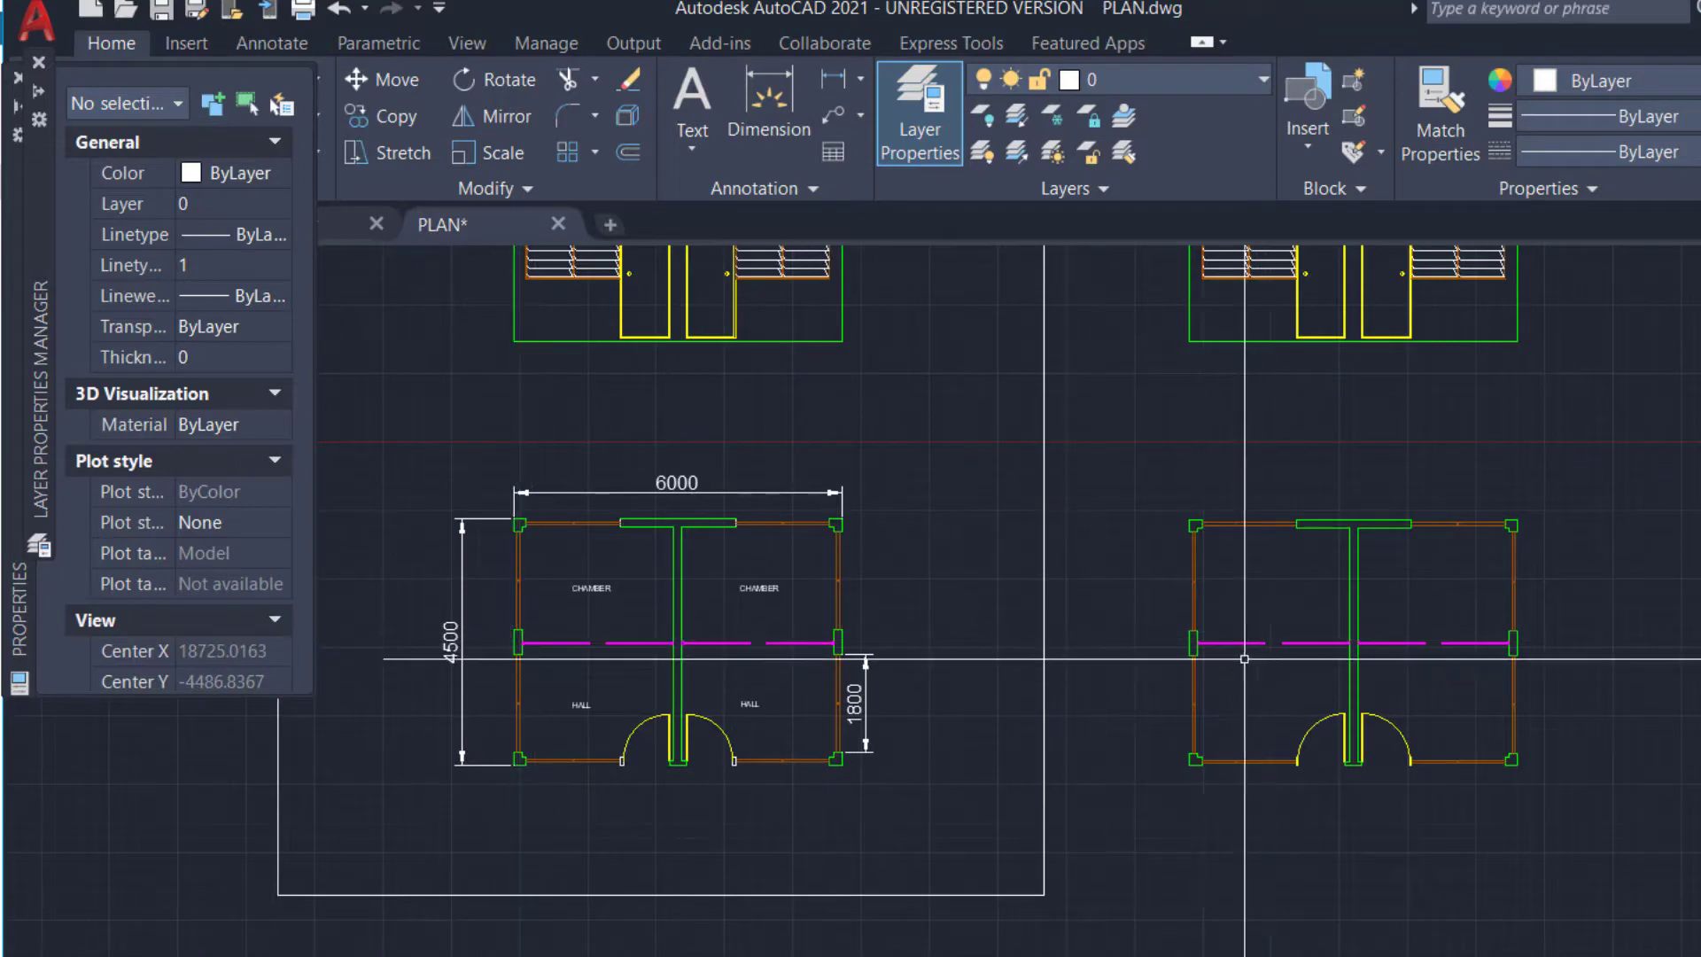
scroll(1279, 631, "up", 1)
scroll(1279, 631, "down", 2)
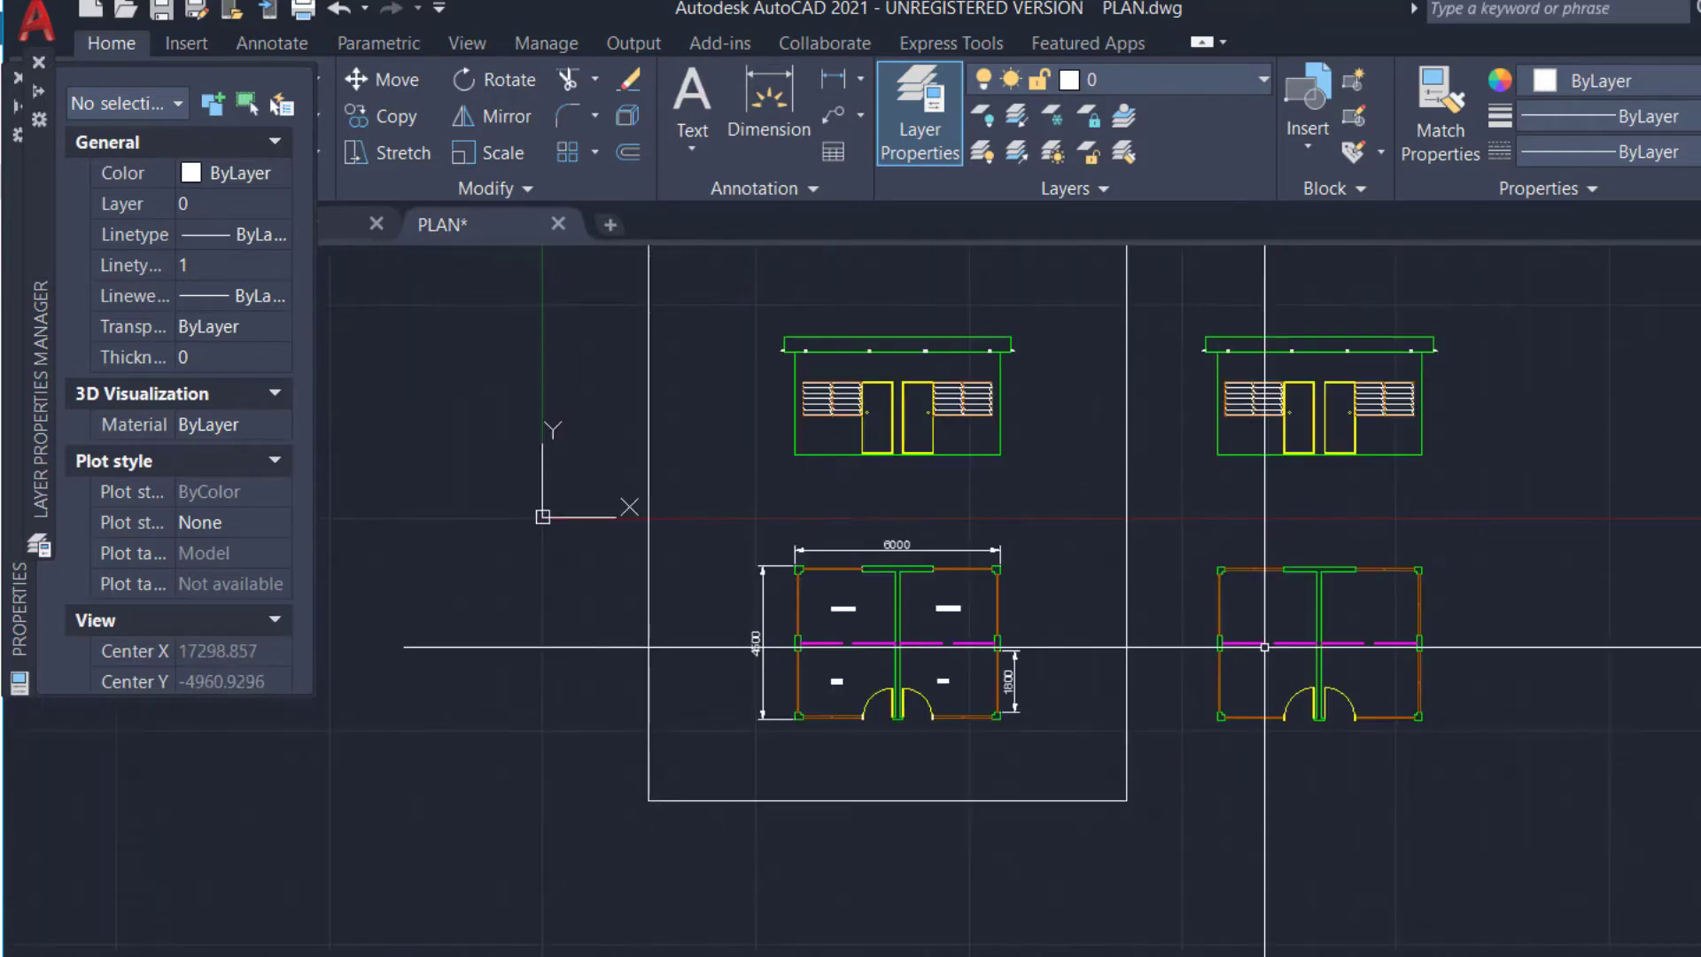
scroll(1238, 390, "up", 3)
left_click(1237, 404)
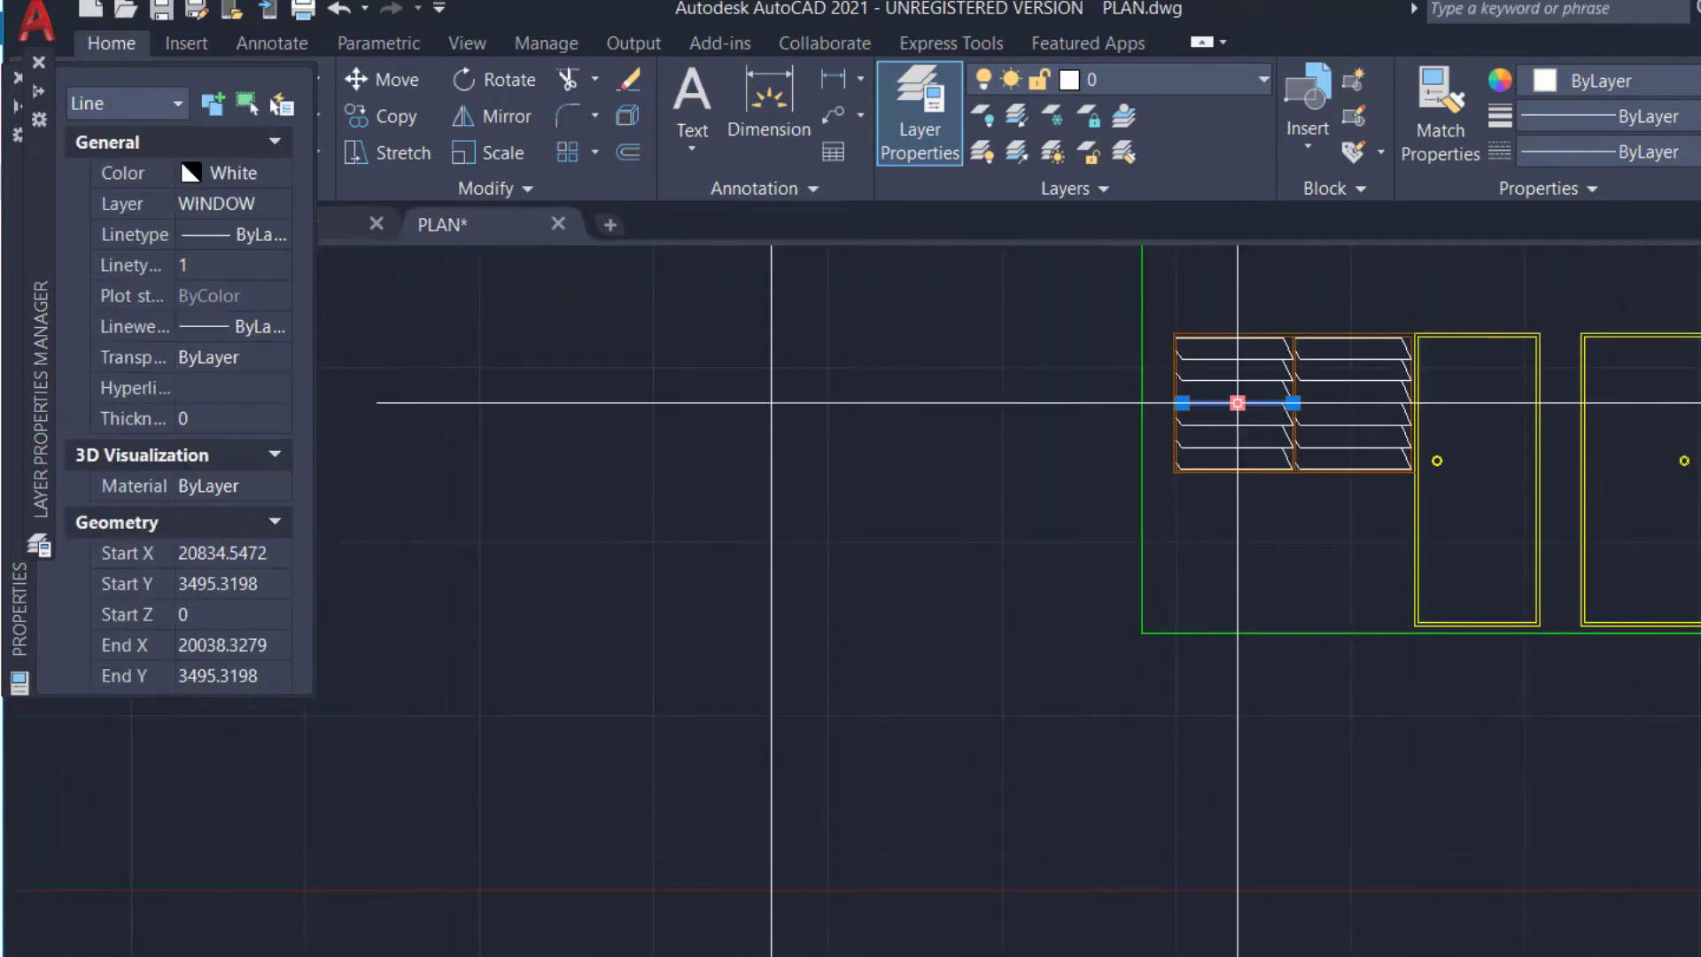
scroll(1241, 302, "up", 8)
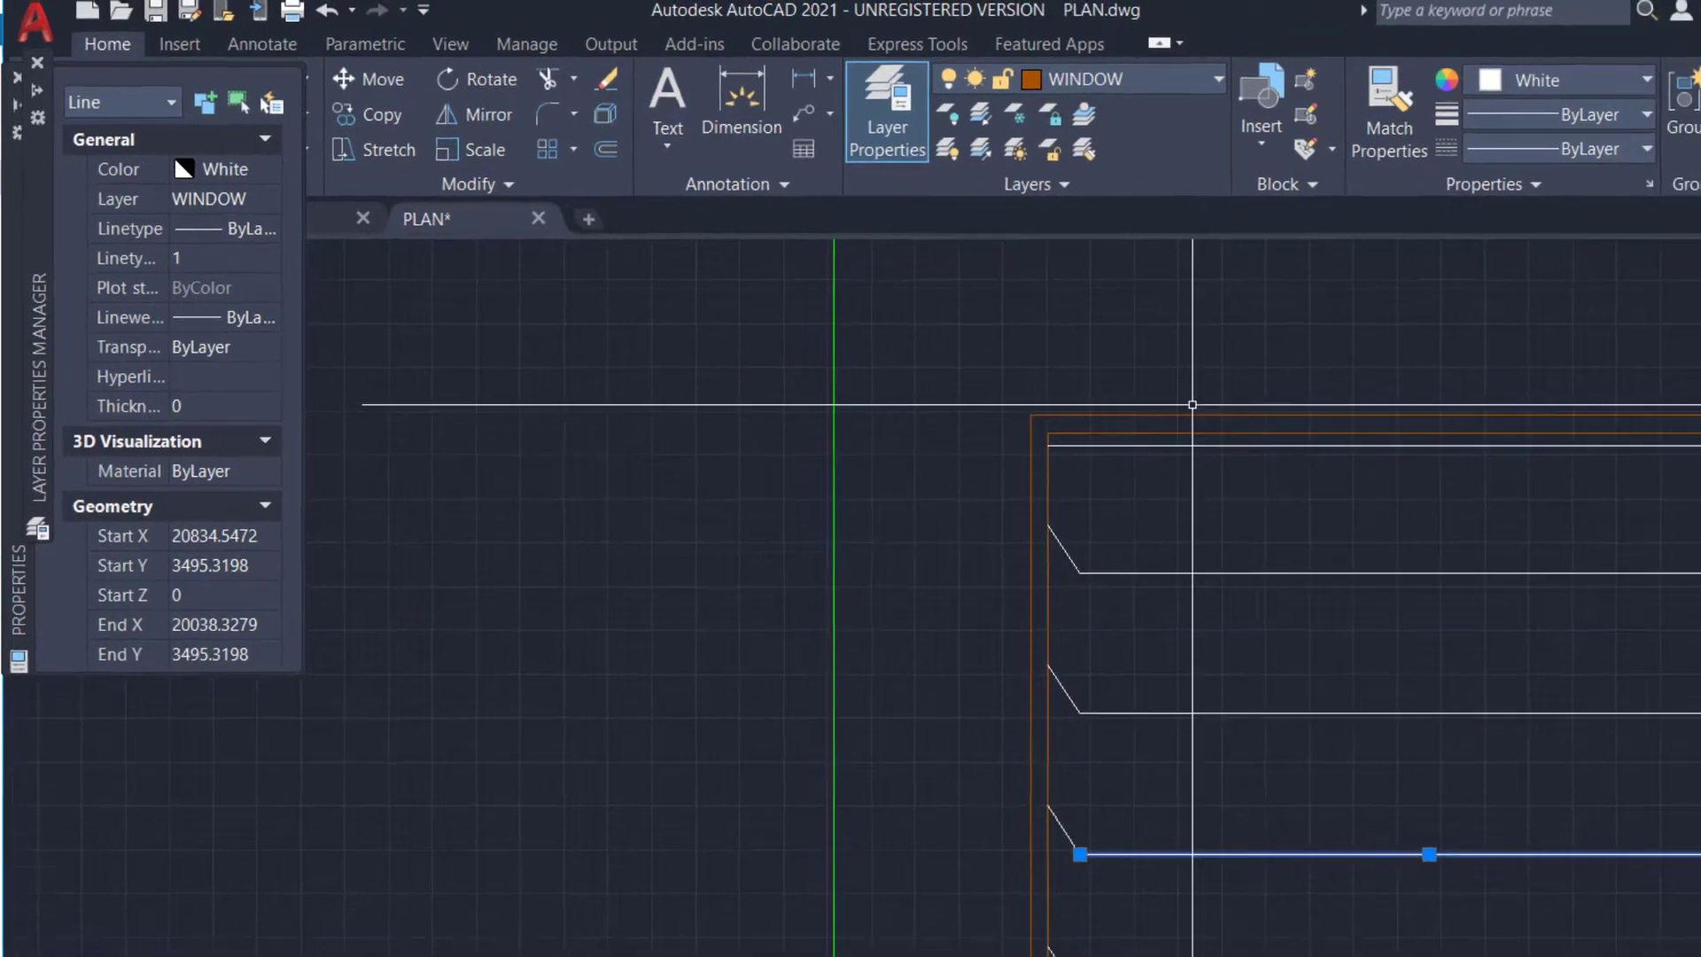
scroll(768, 490, "down", 2)
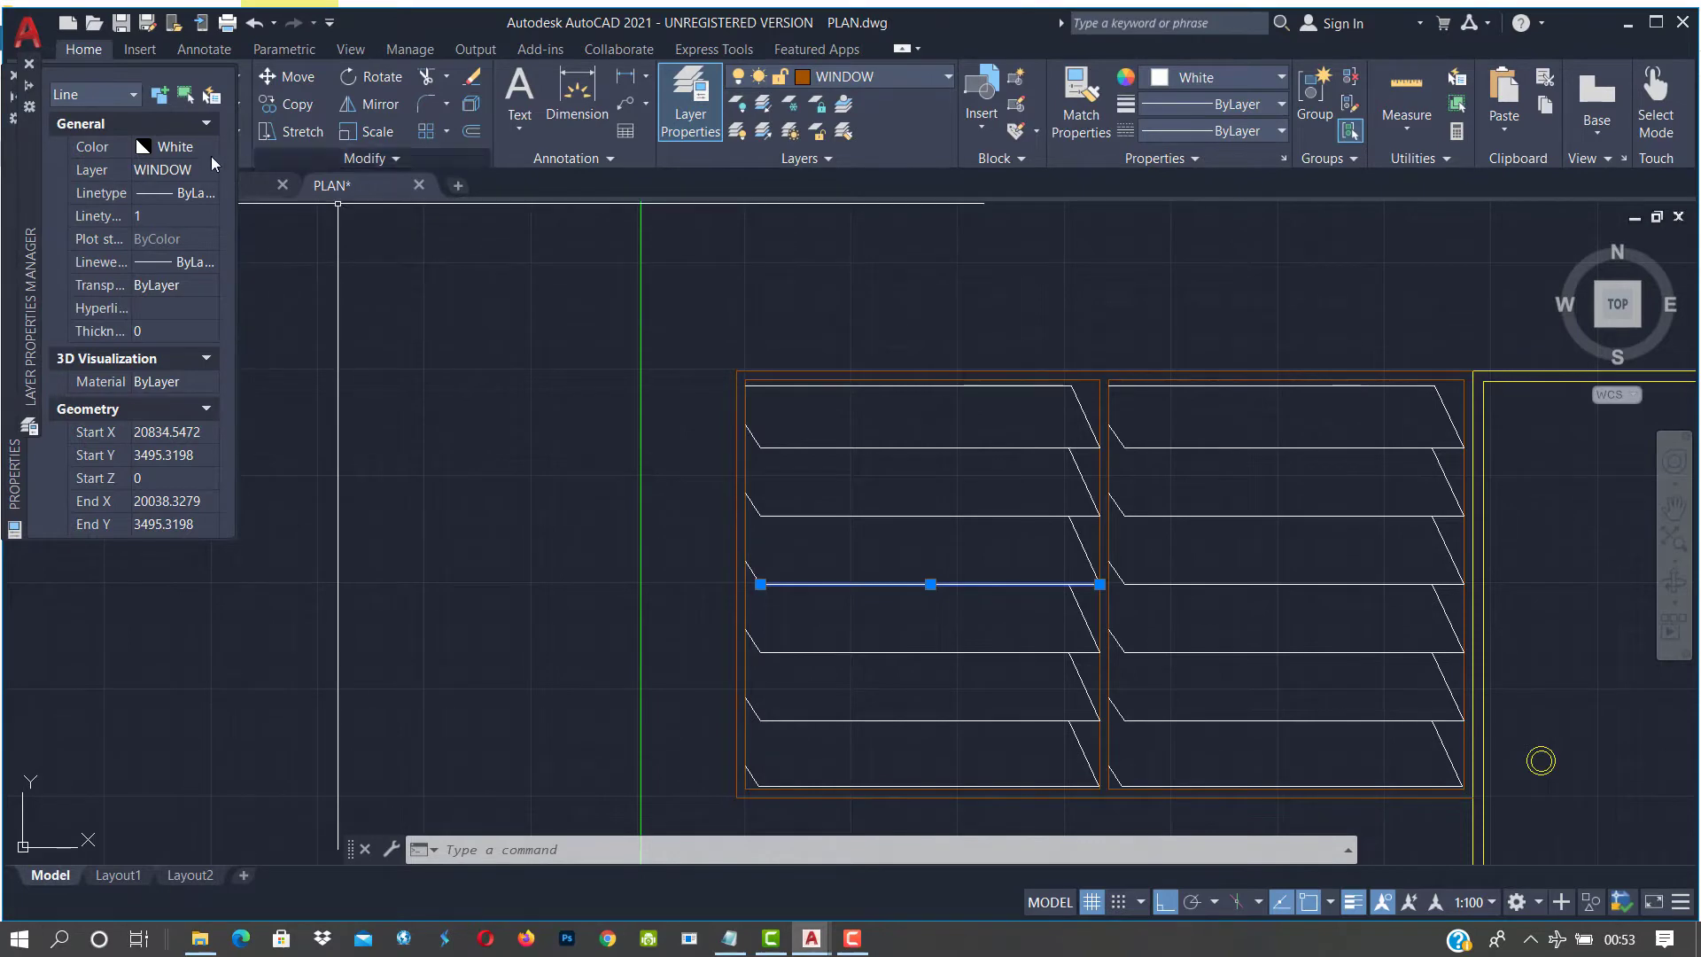
scroll(780, 315, "down", 5)
key("Escape")
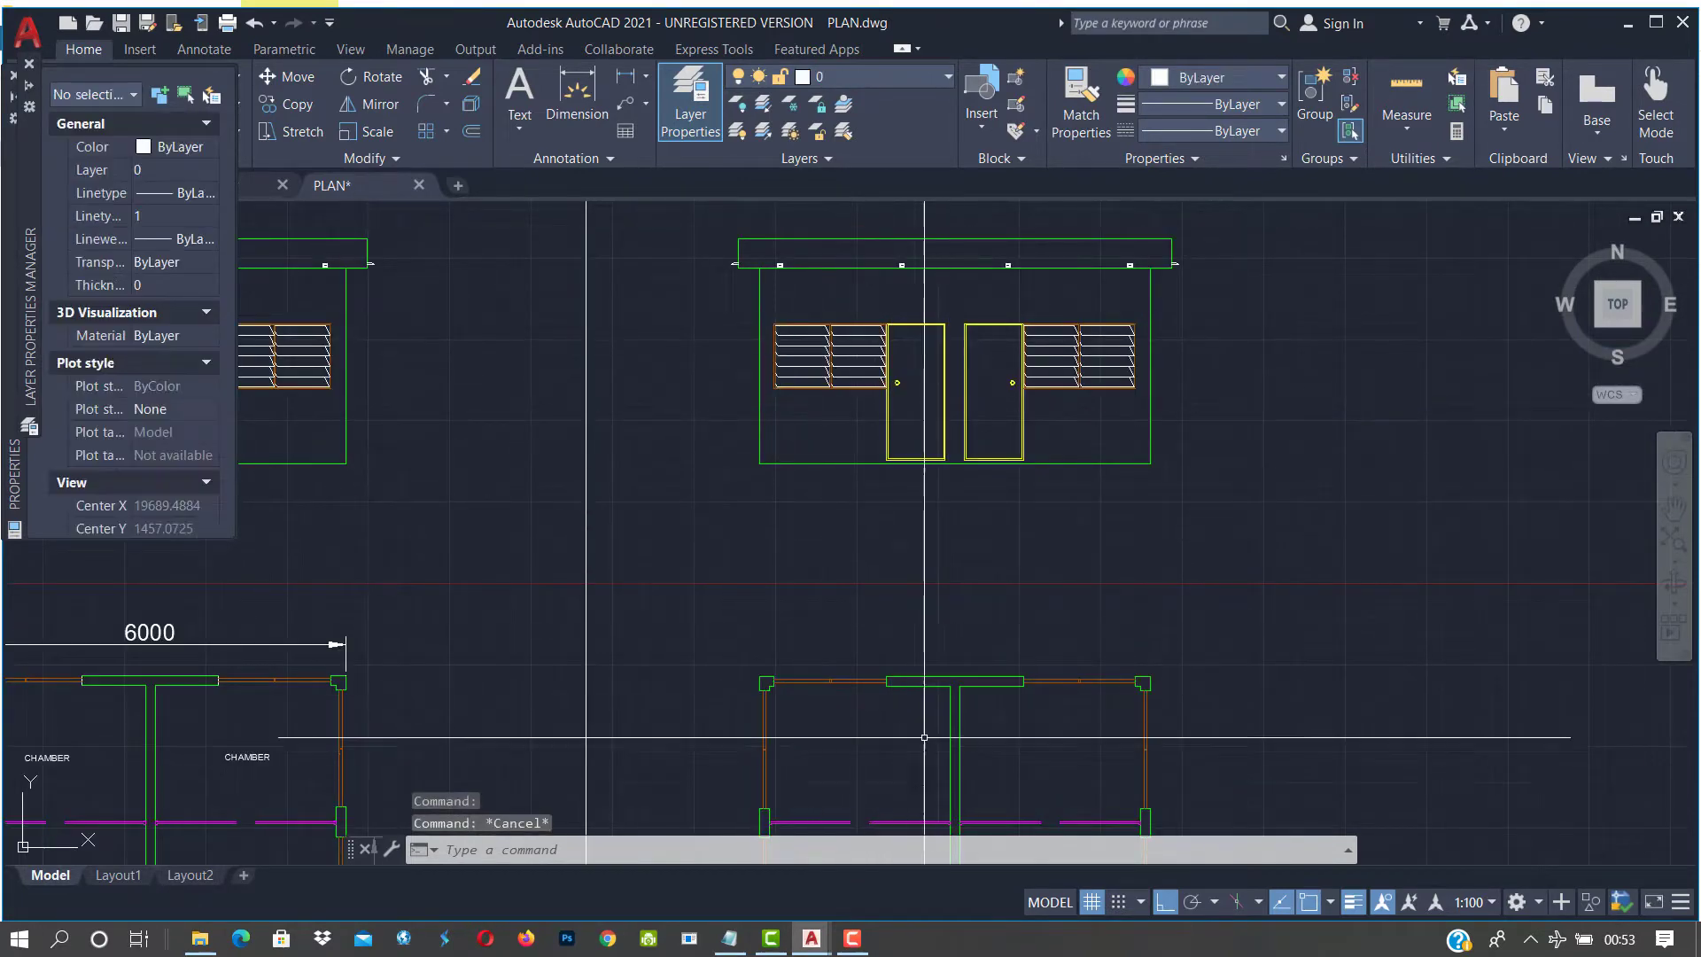
Set the colour of the redrawn plan's upper window lines on the left wall to Blue
key("Escape")
key("Escape")
scroll(925, 737, "down", 5)
scroll(801, 717, "up", 5)
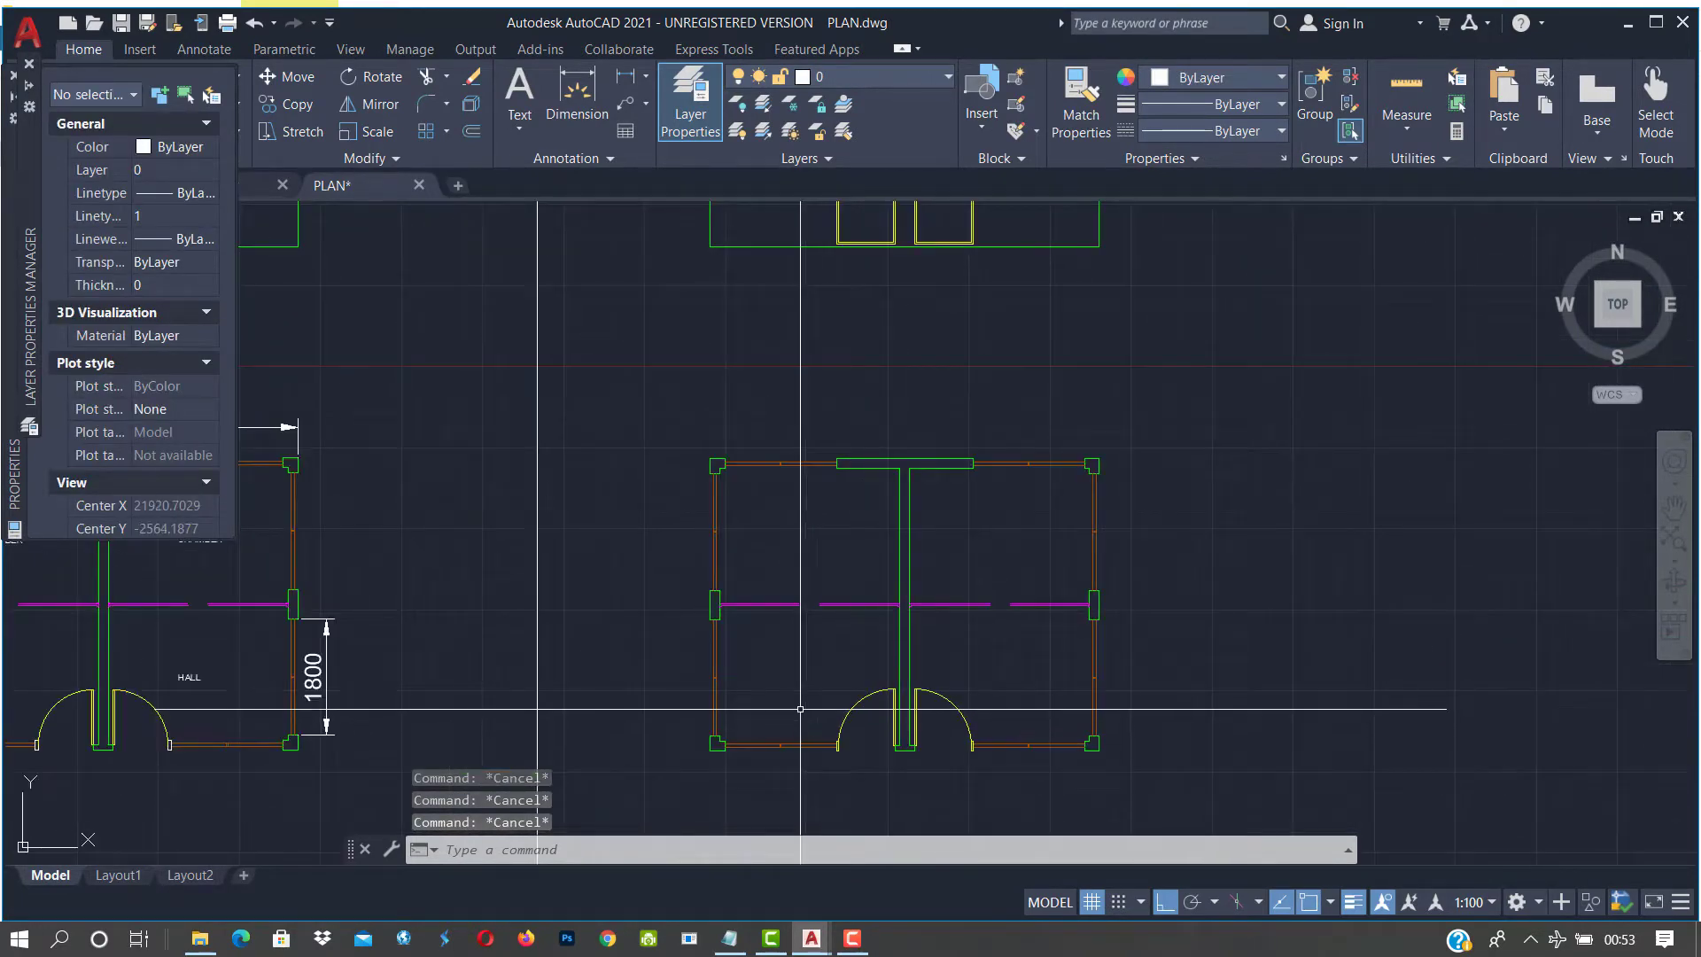
left_click(740, 517)
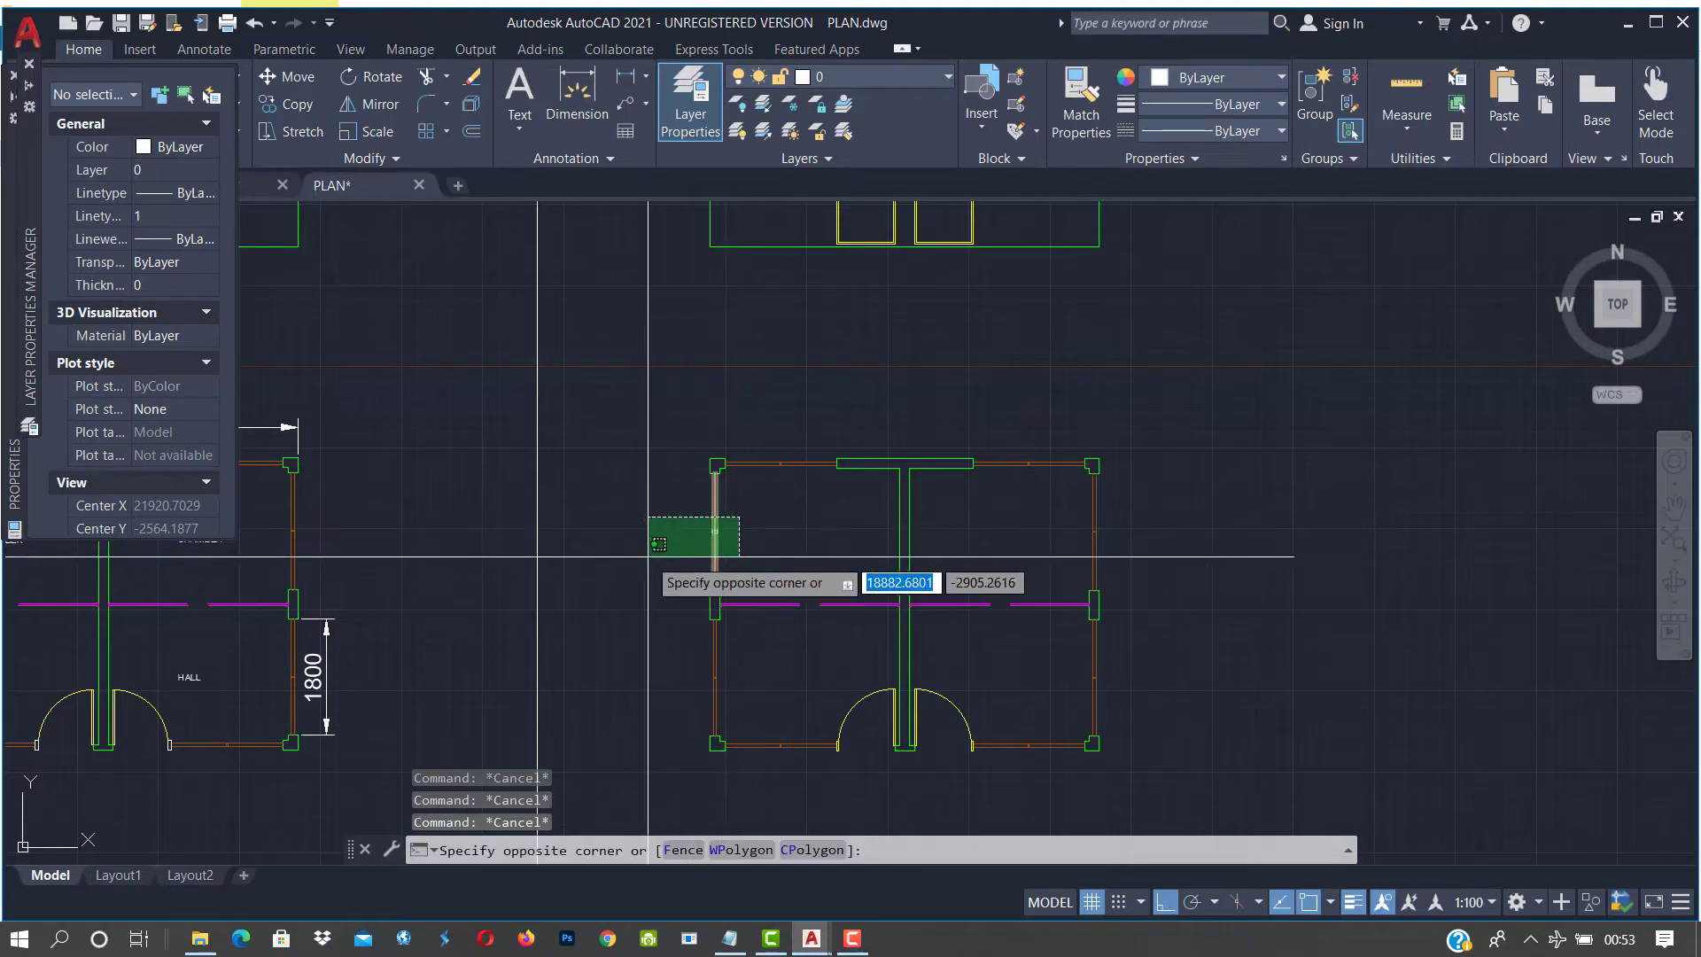
left_click(648, 557)
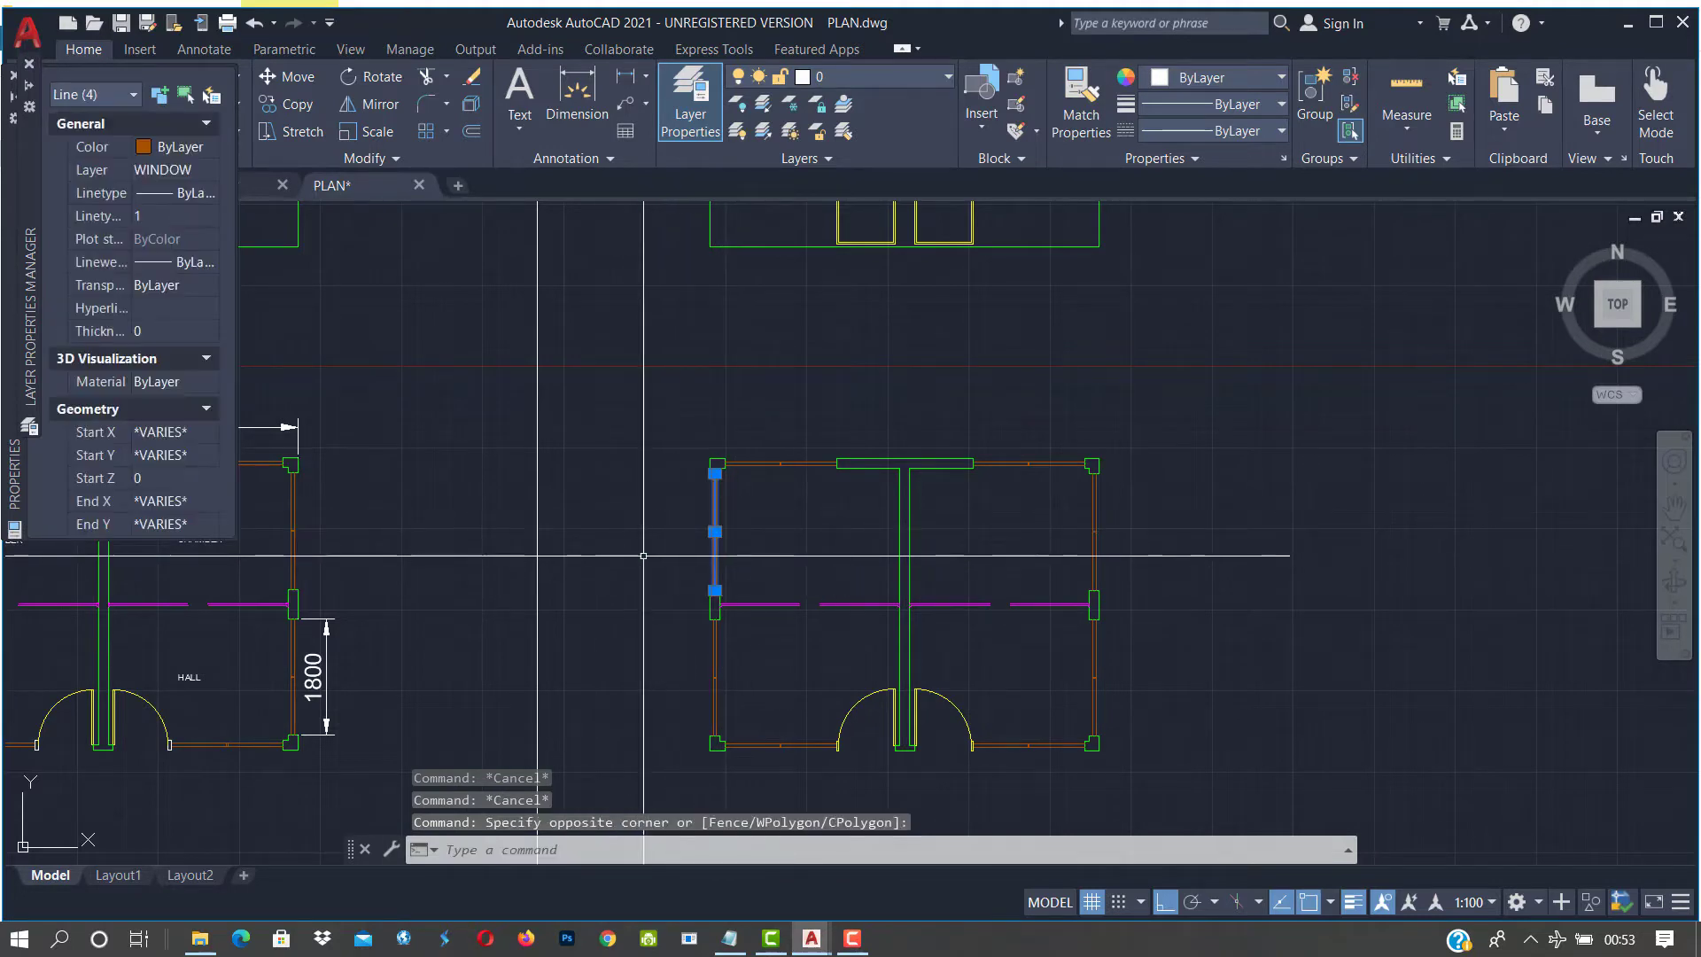
left_click(206, 147)
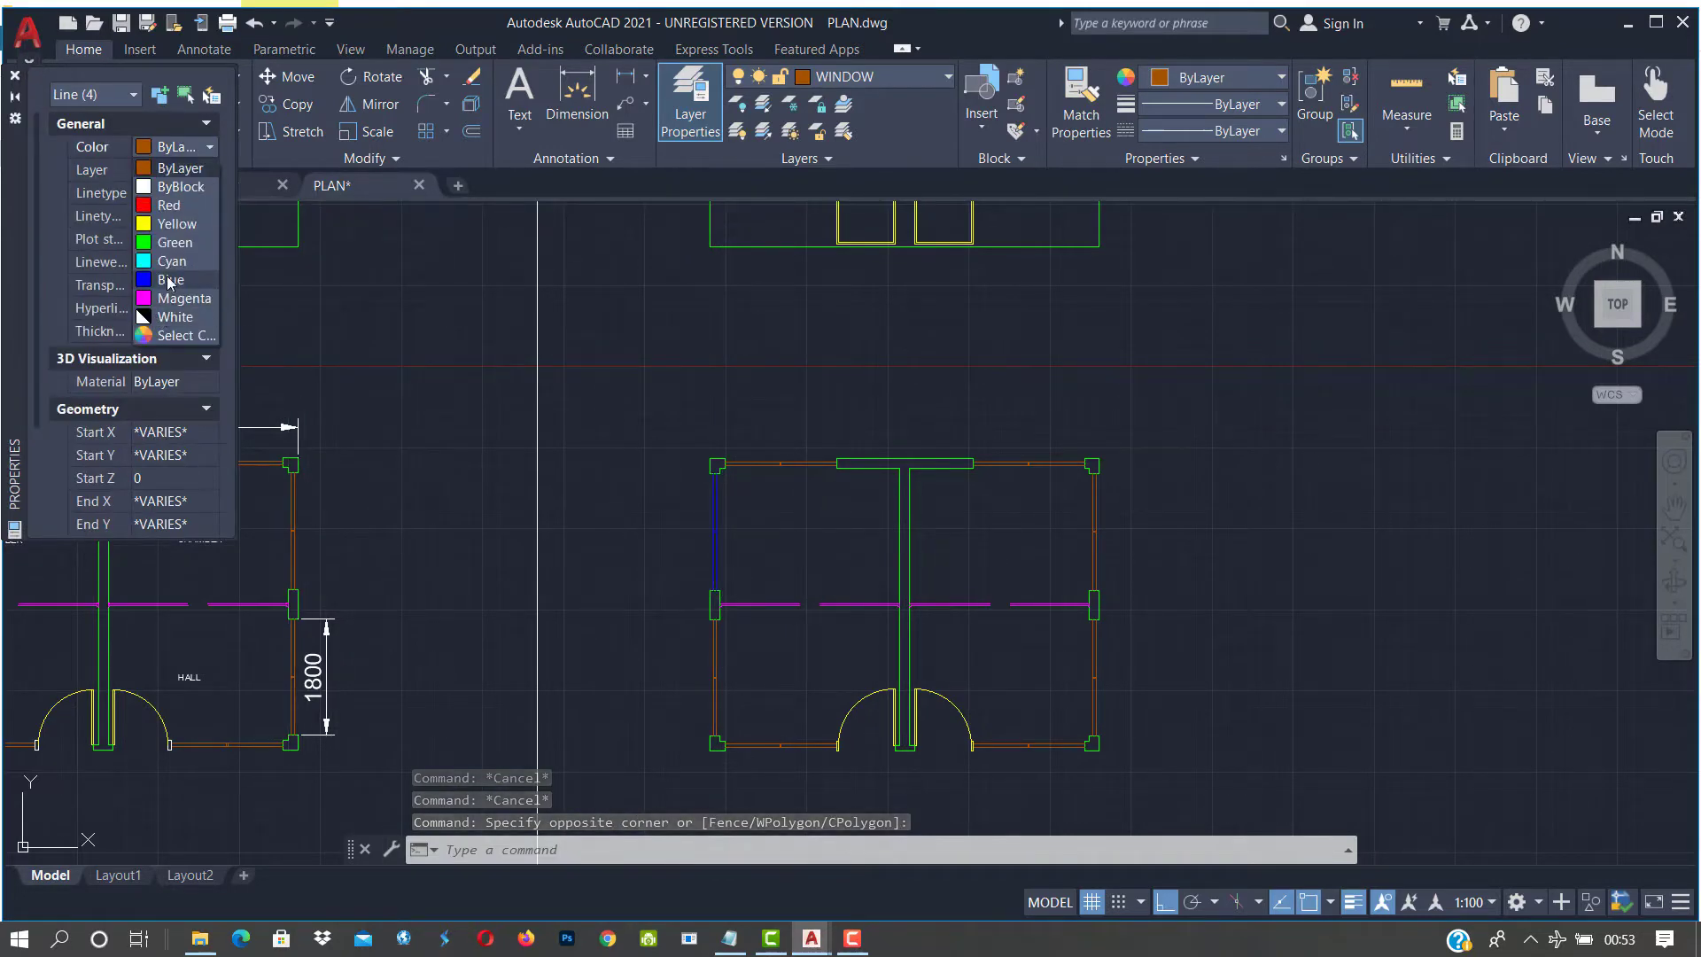
left_click(168, 280)
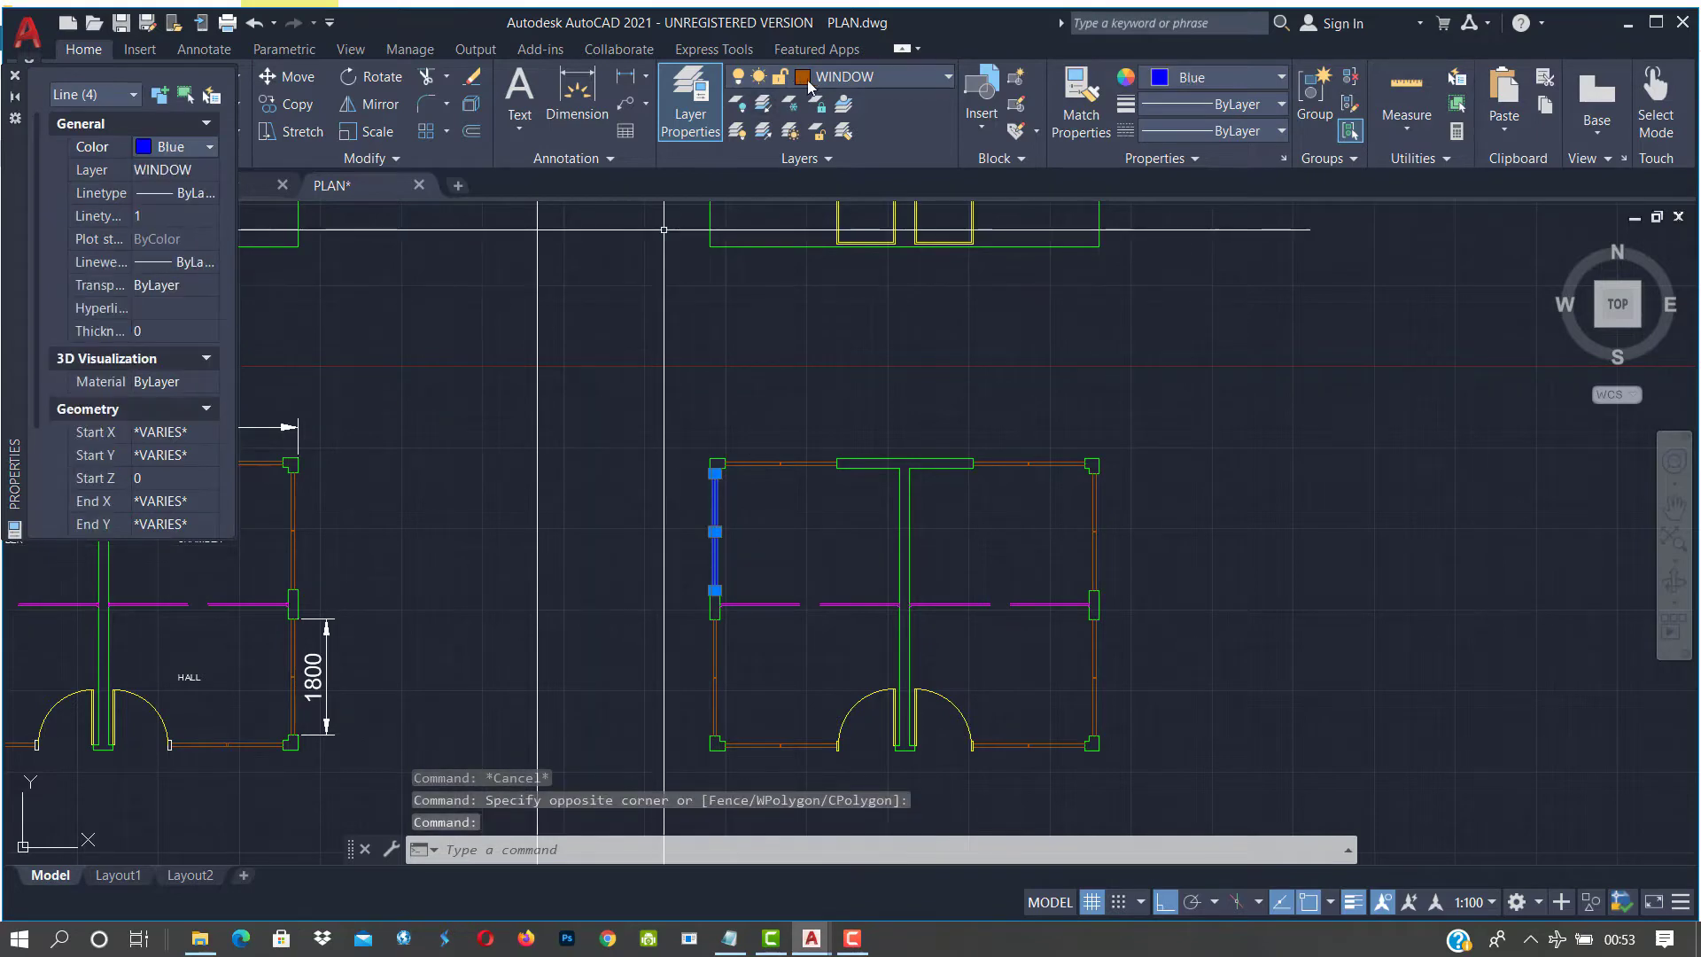
Freeze the A-WINDOW layer and thaw it again
left_click(819, 82)
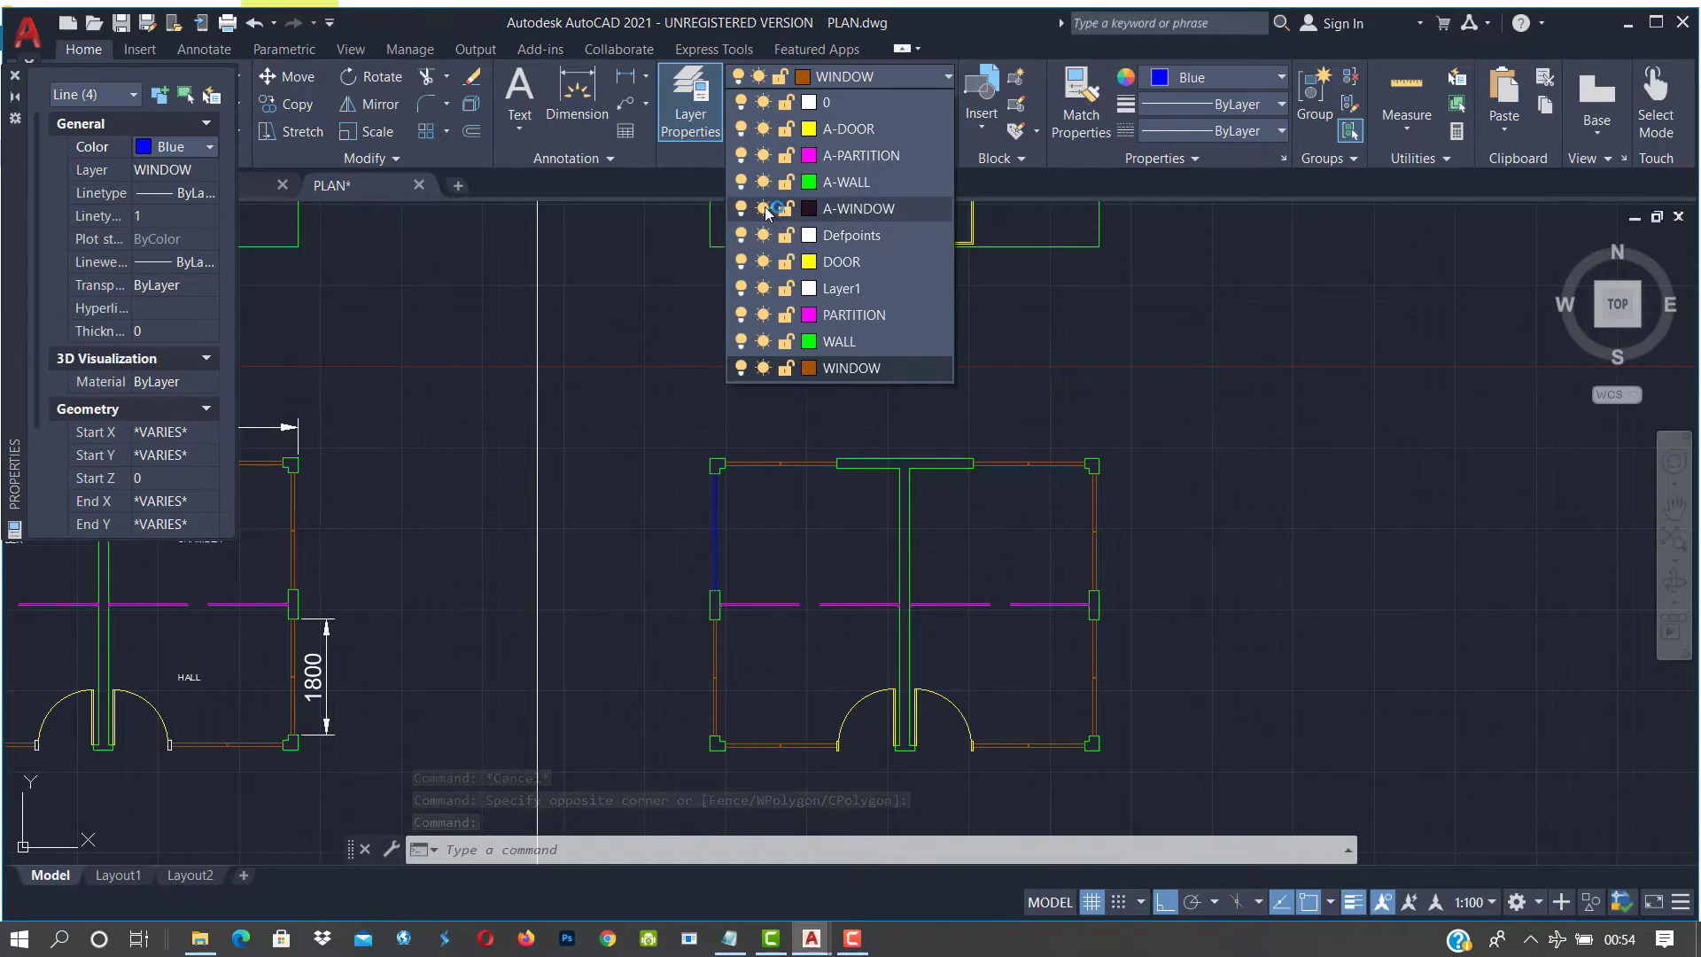
left_click(763, 209)
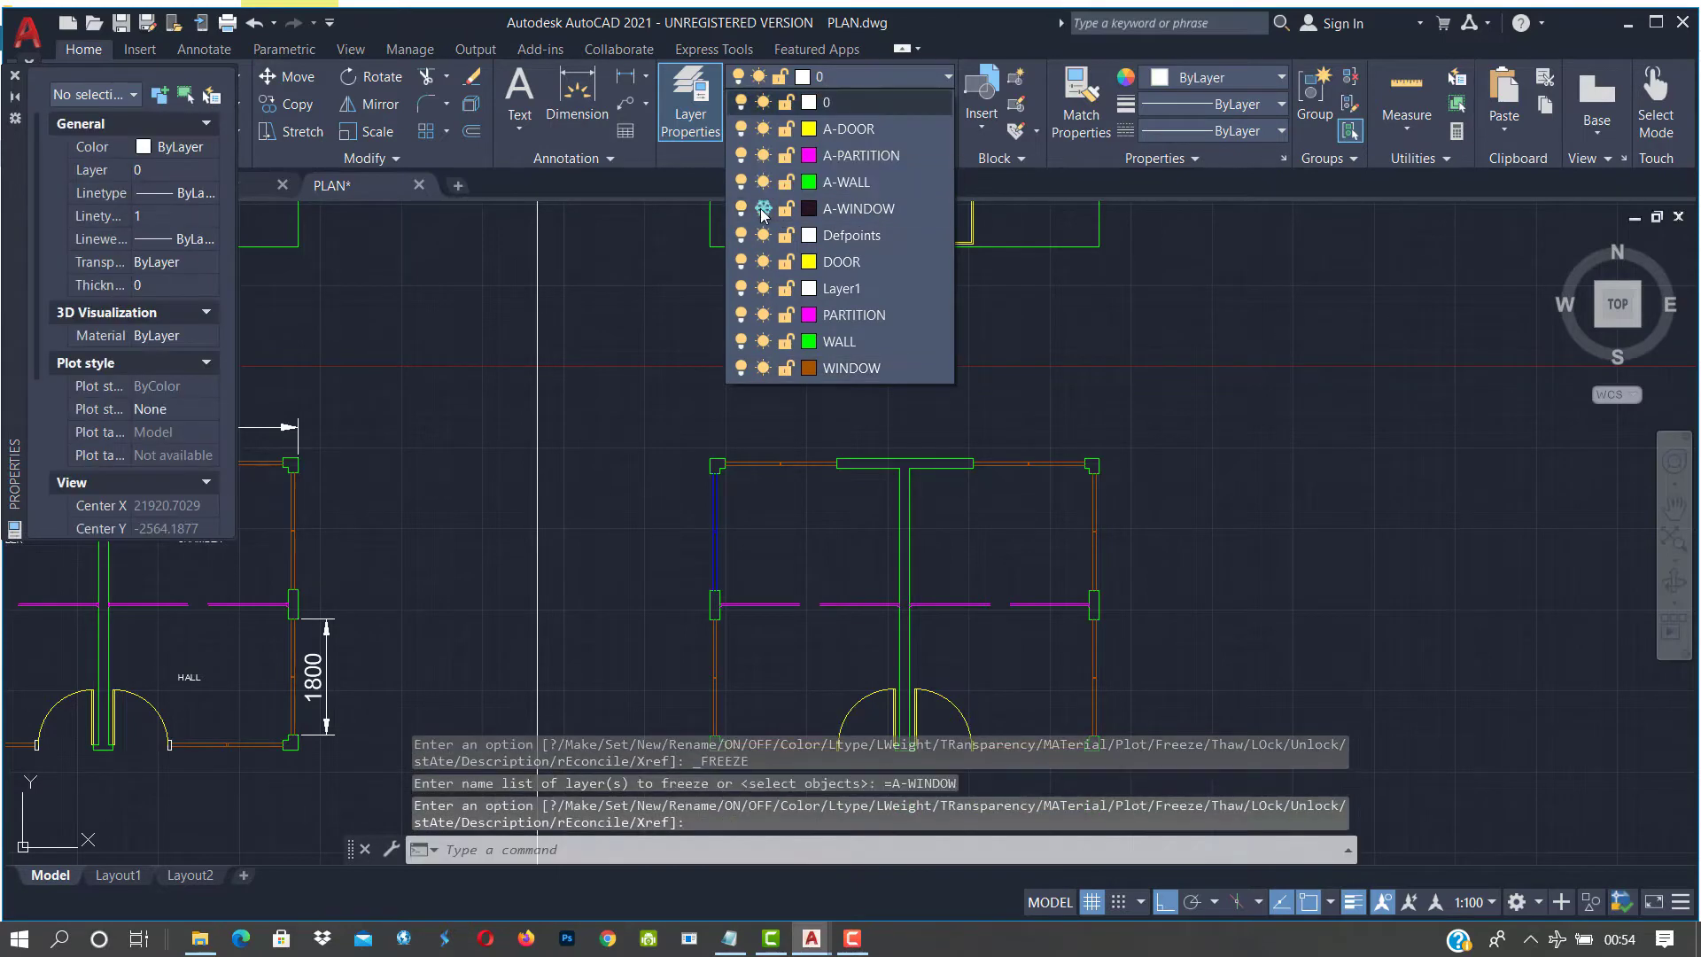
left_click(763, 210)
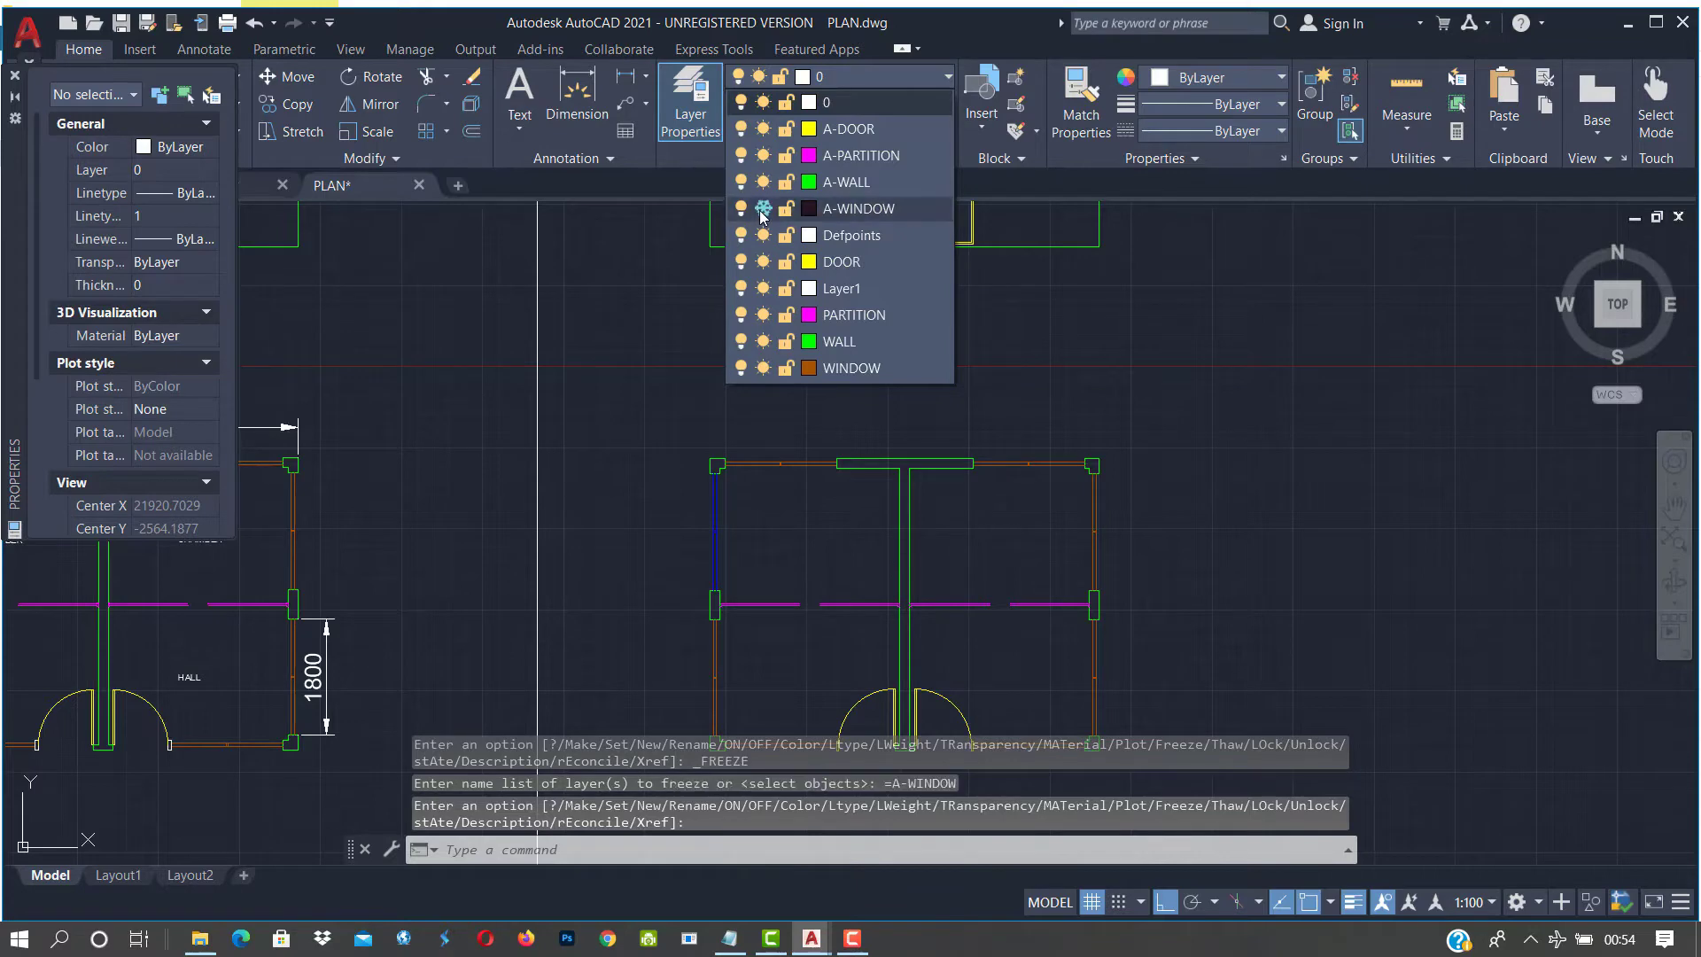
key("Escape")
key("Escape")
key("Escape")
scroll(759, 514, "down", 4)
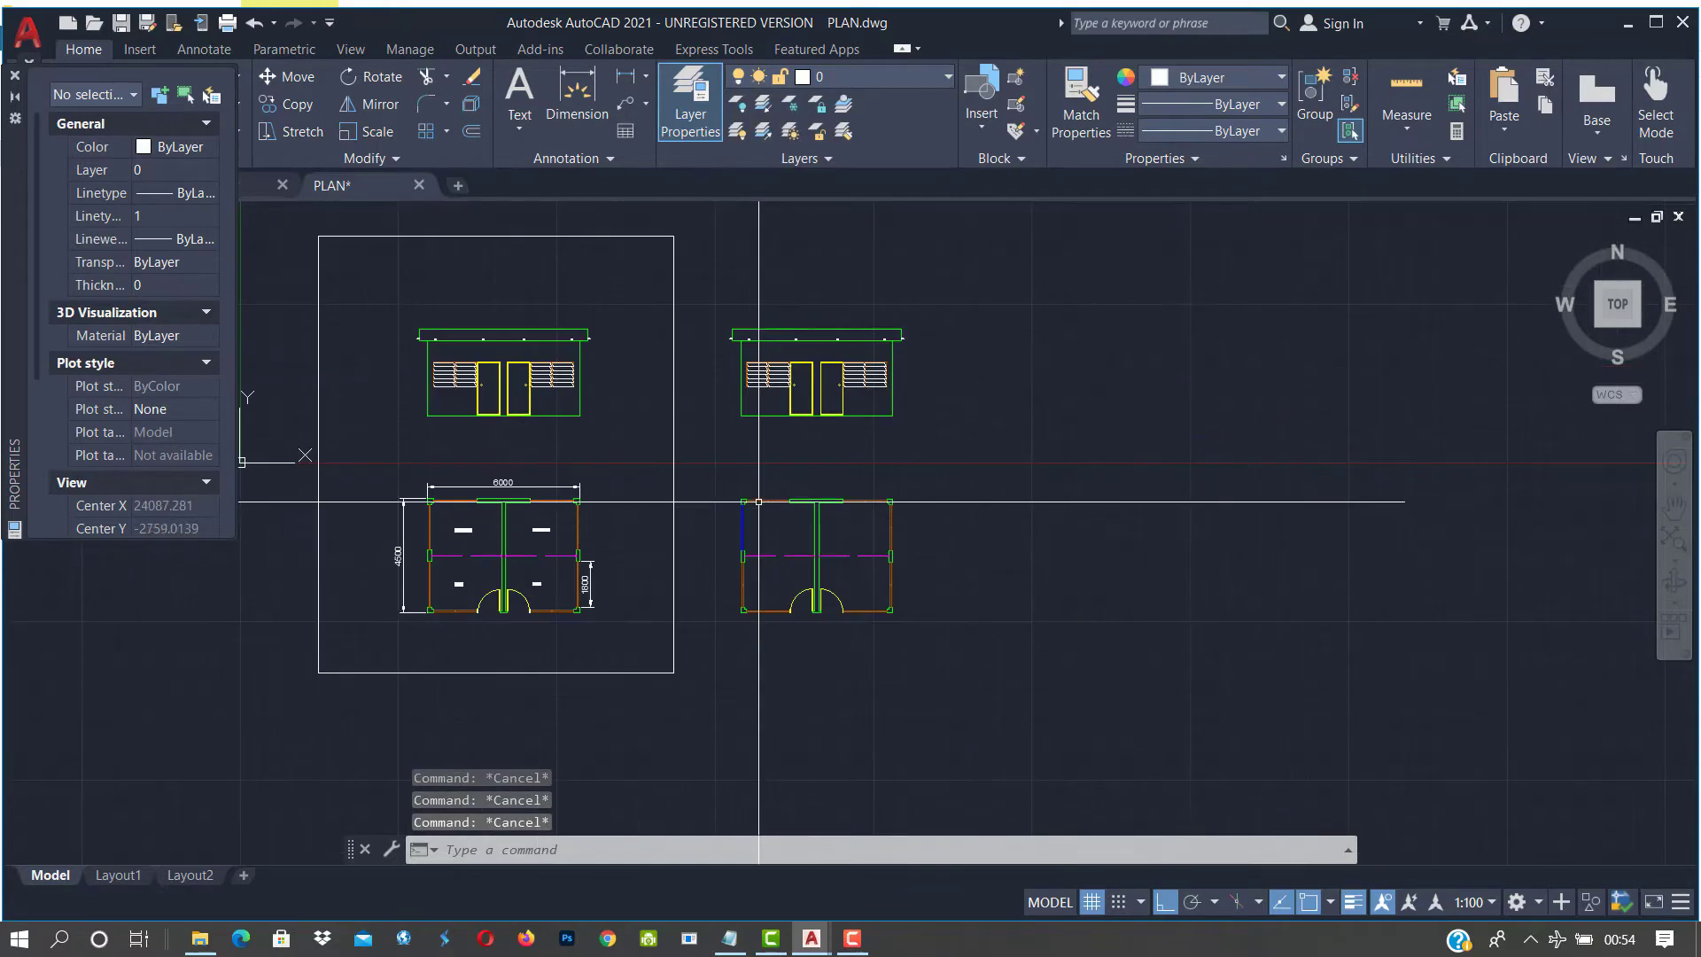
Select all lines similar to the redrawn plan's rear-left window lines and move them to the A-WINDOW layer
scroll(759, 501, "up", 4)
left_click(760, 499)
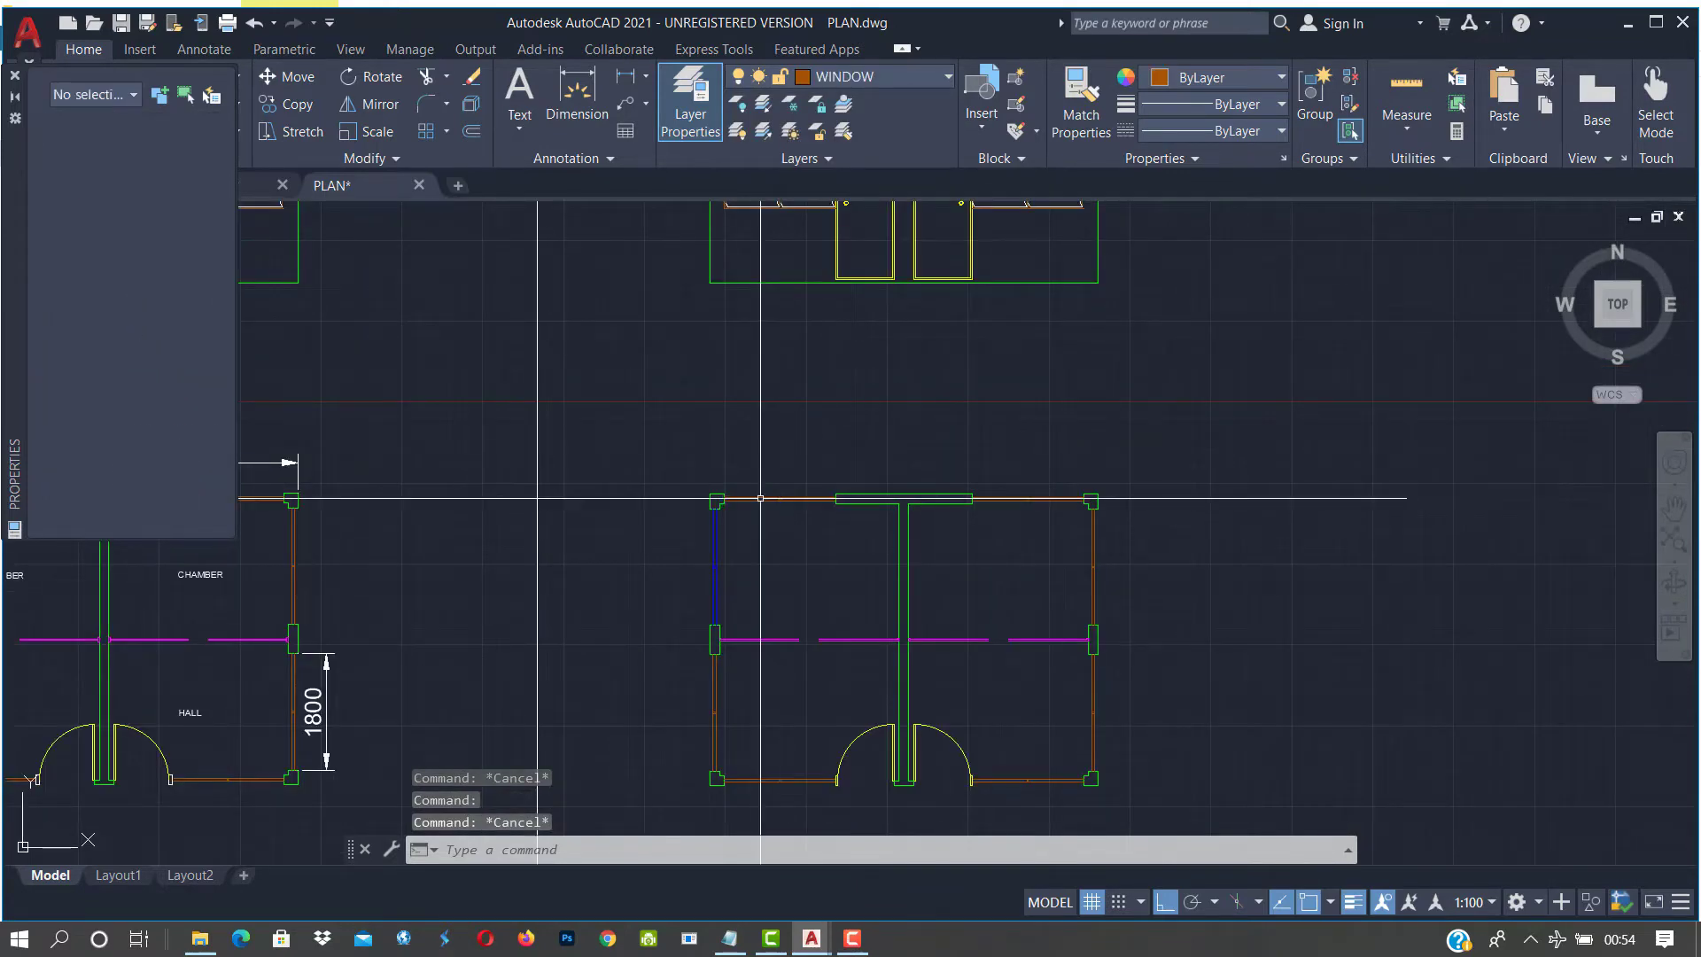
key("Escape")
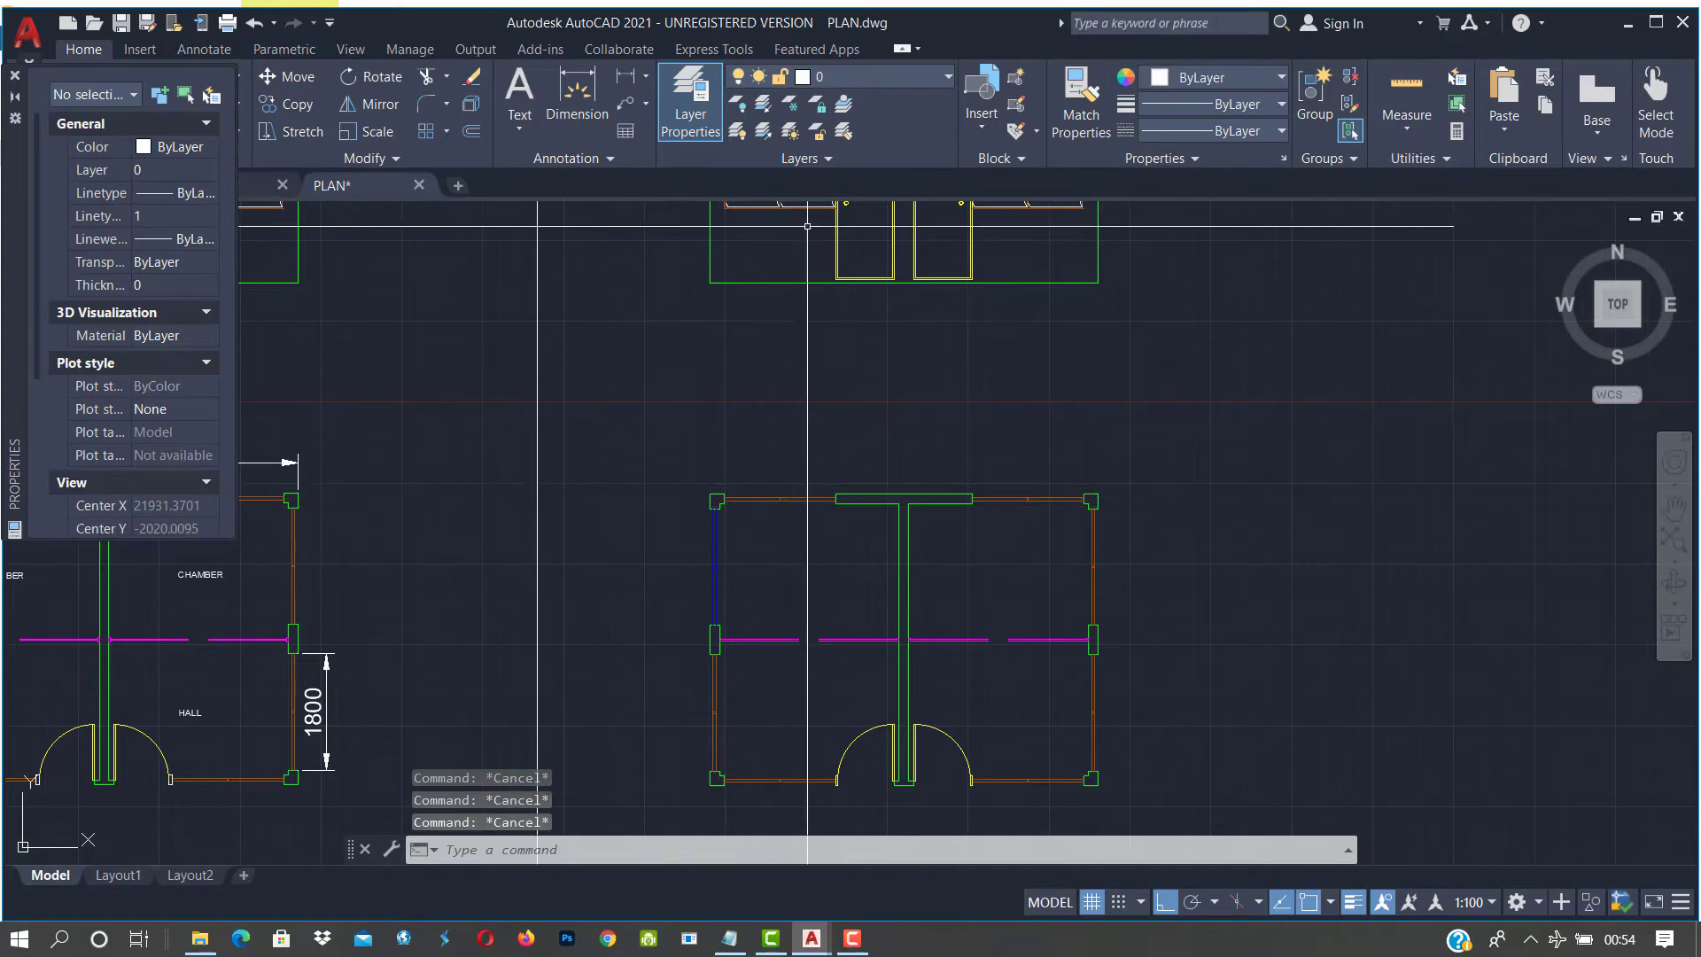
left_click(729, 545)
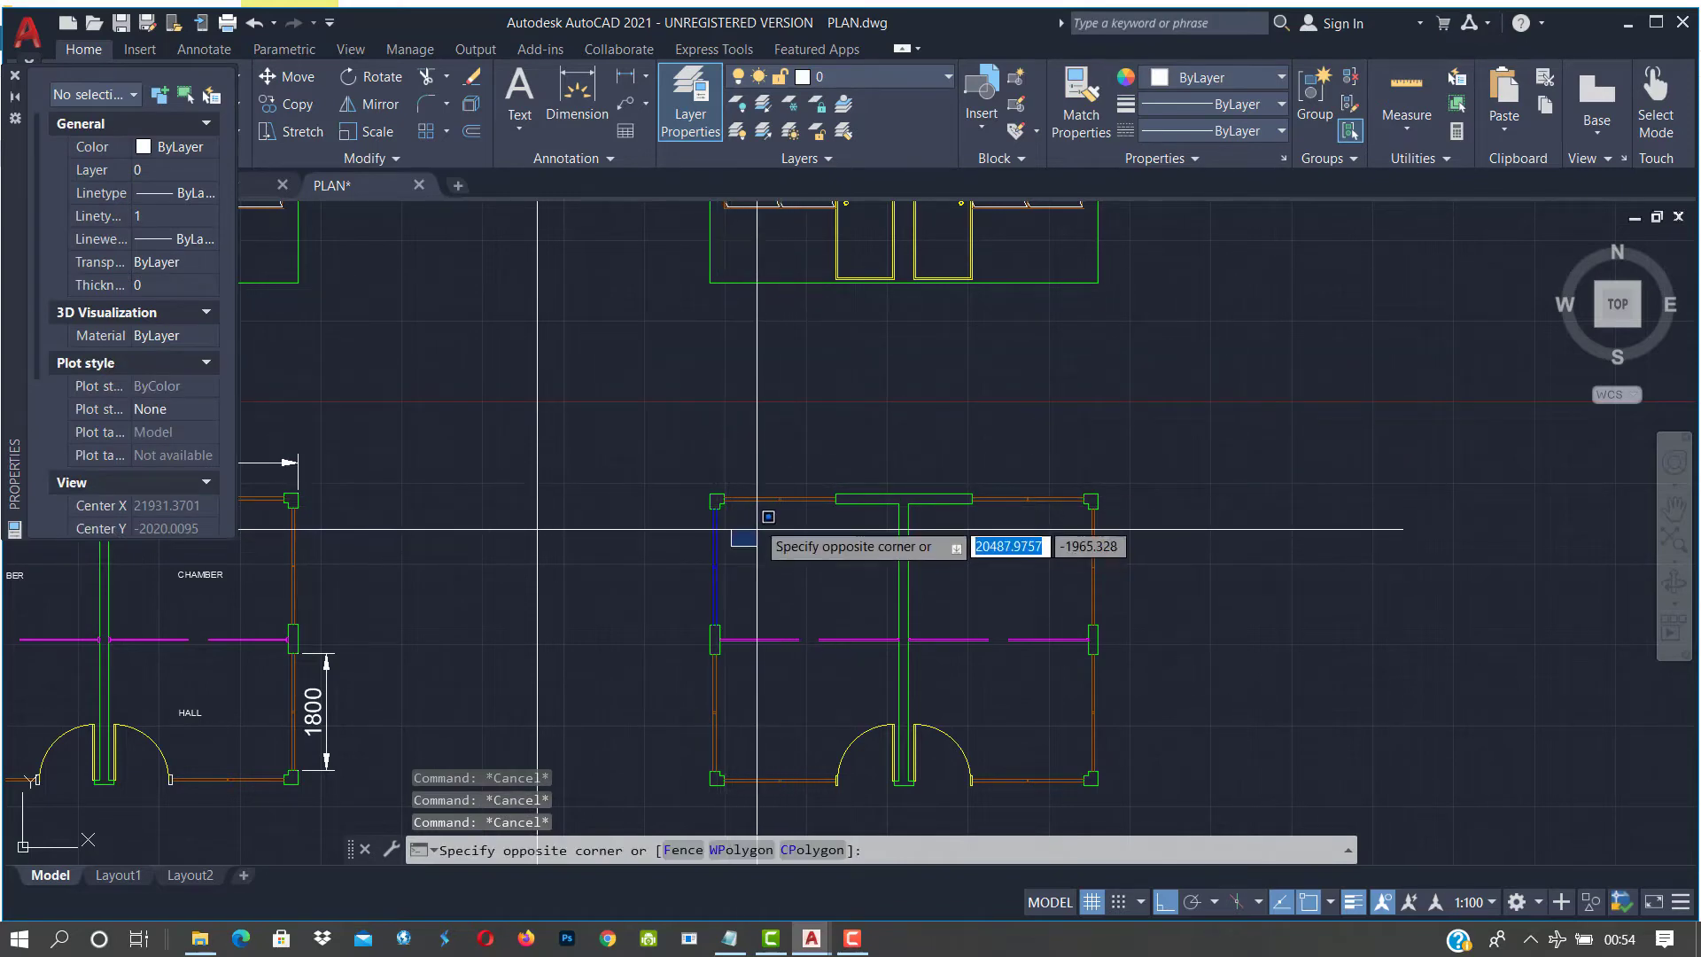
left_click(773, 512)
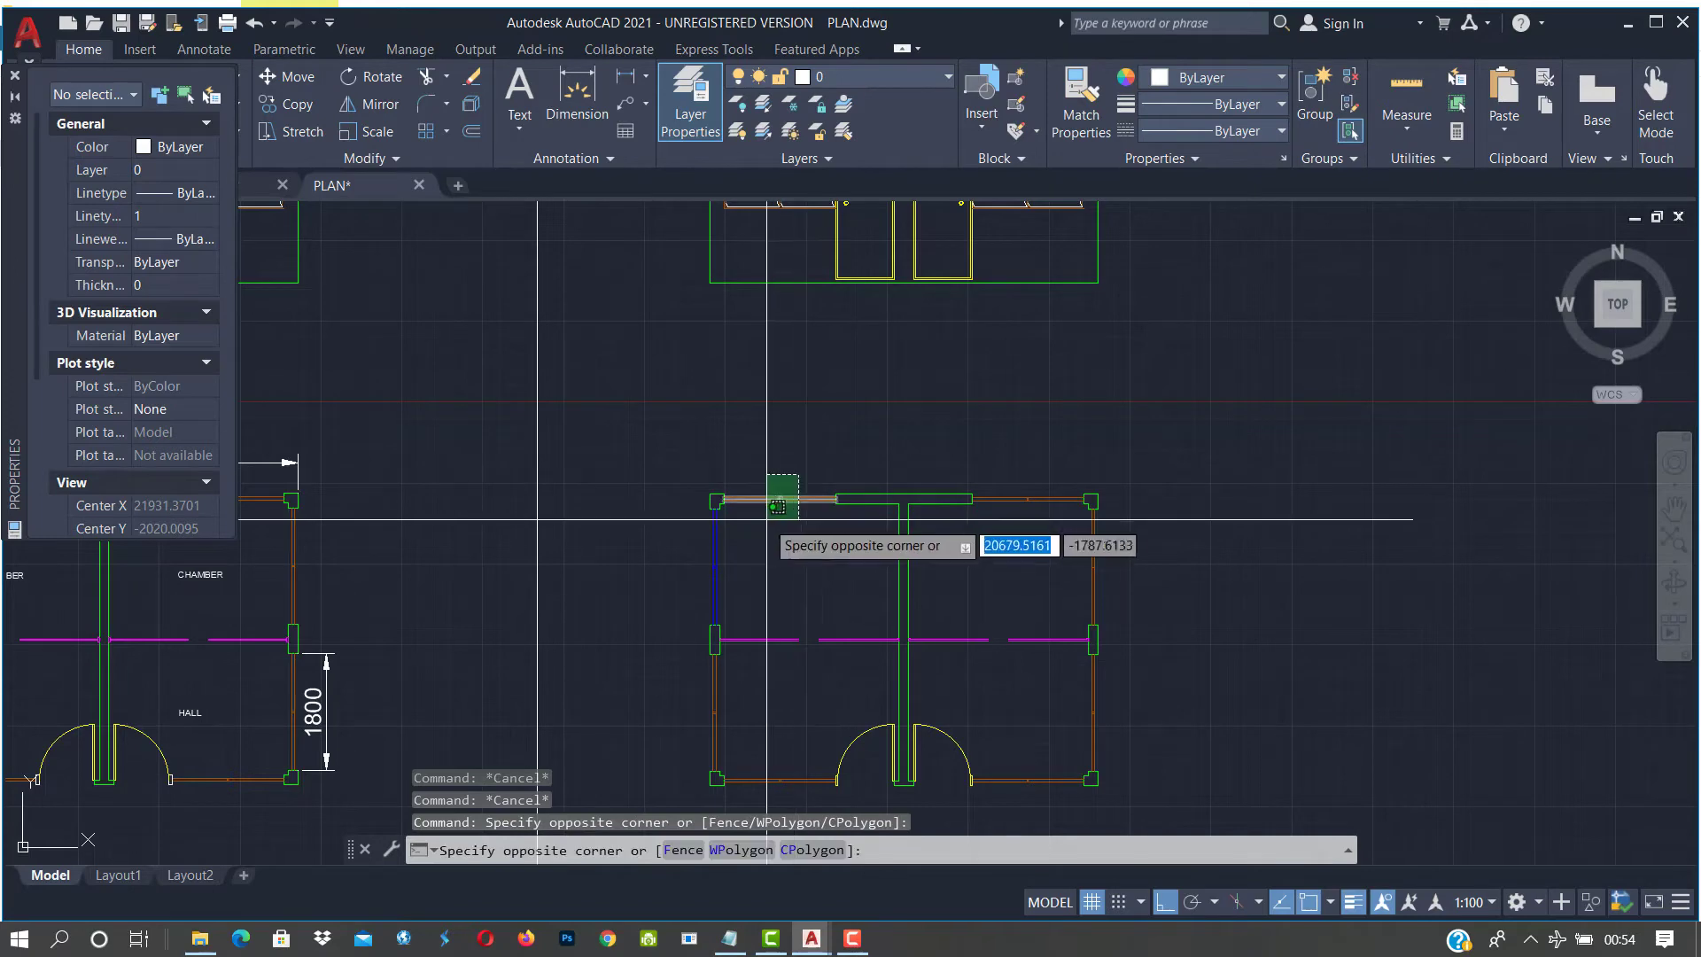
left_click(704, 532)
right_click(740, 409)
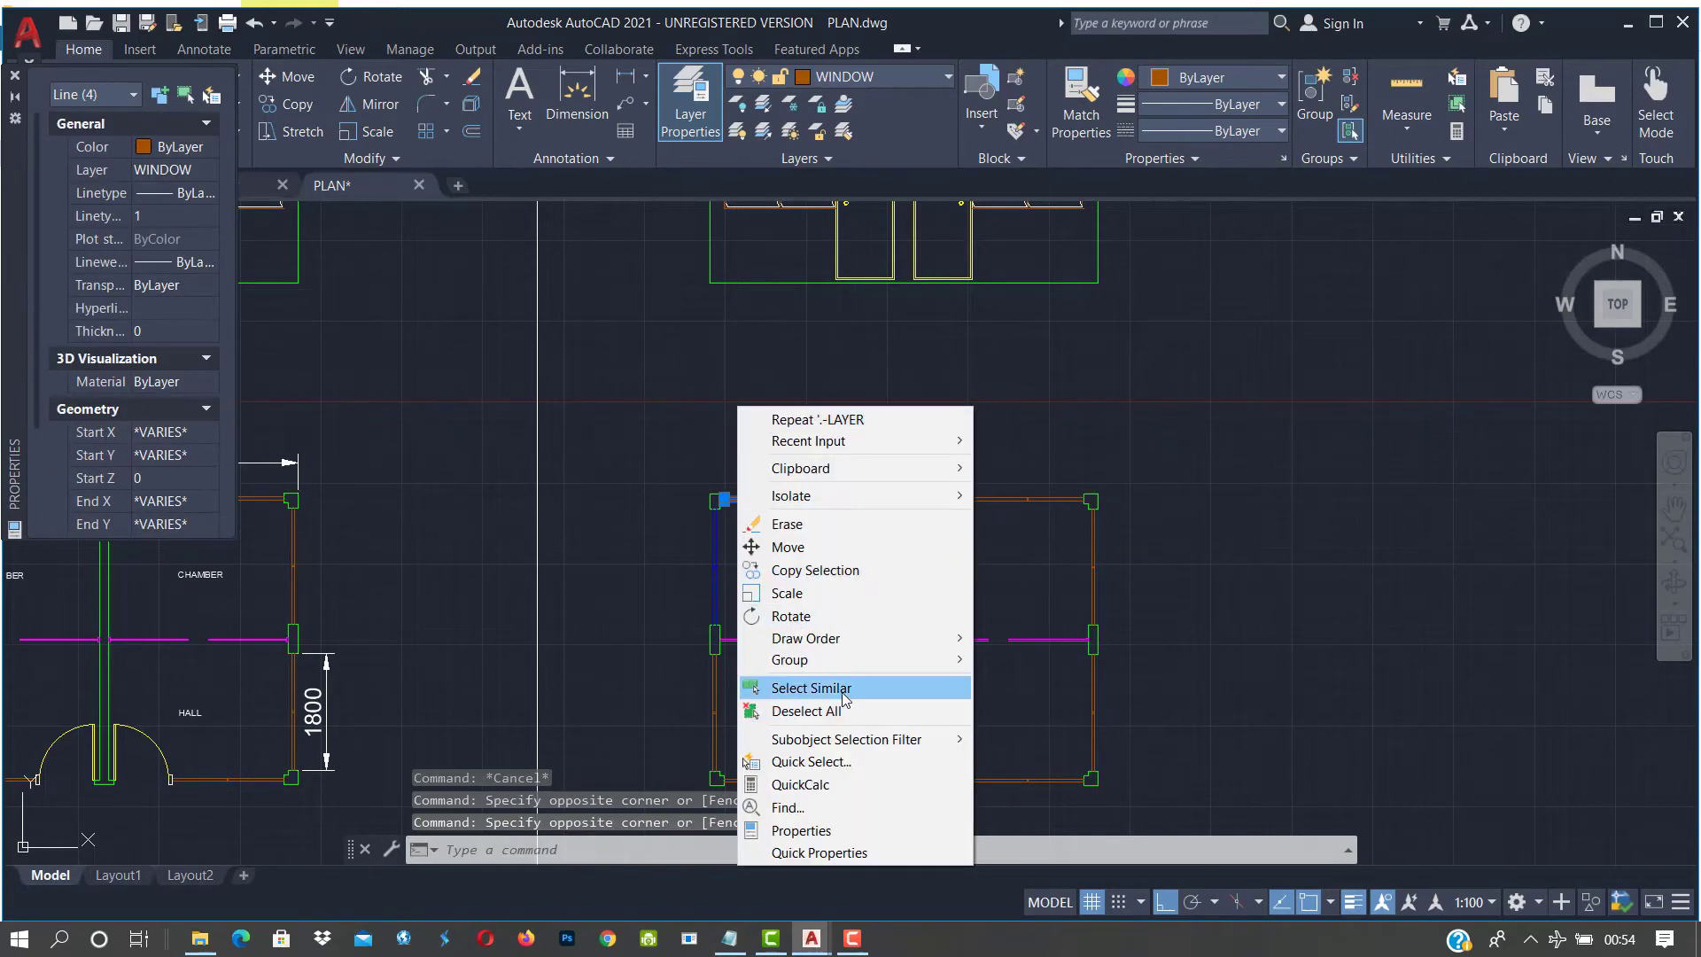
left_click(812, 688)
scroll(886, 524, "down", 5)
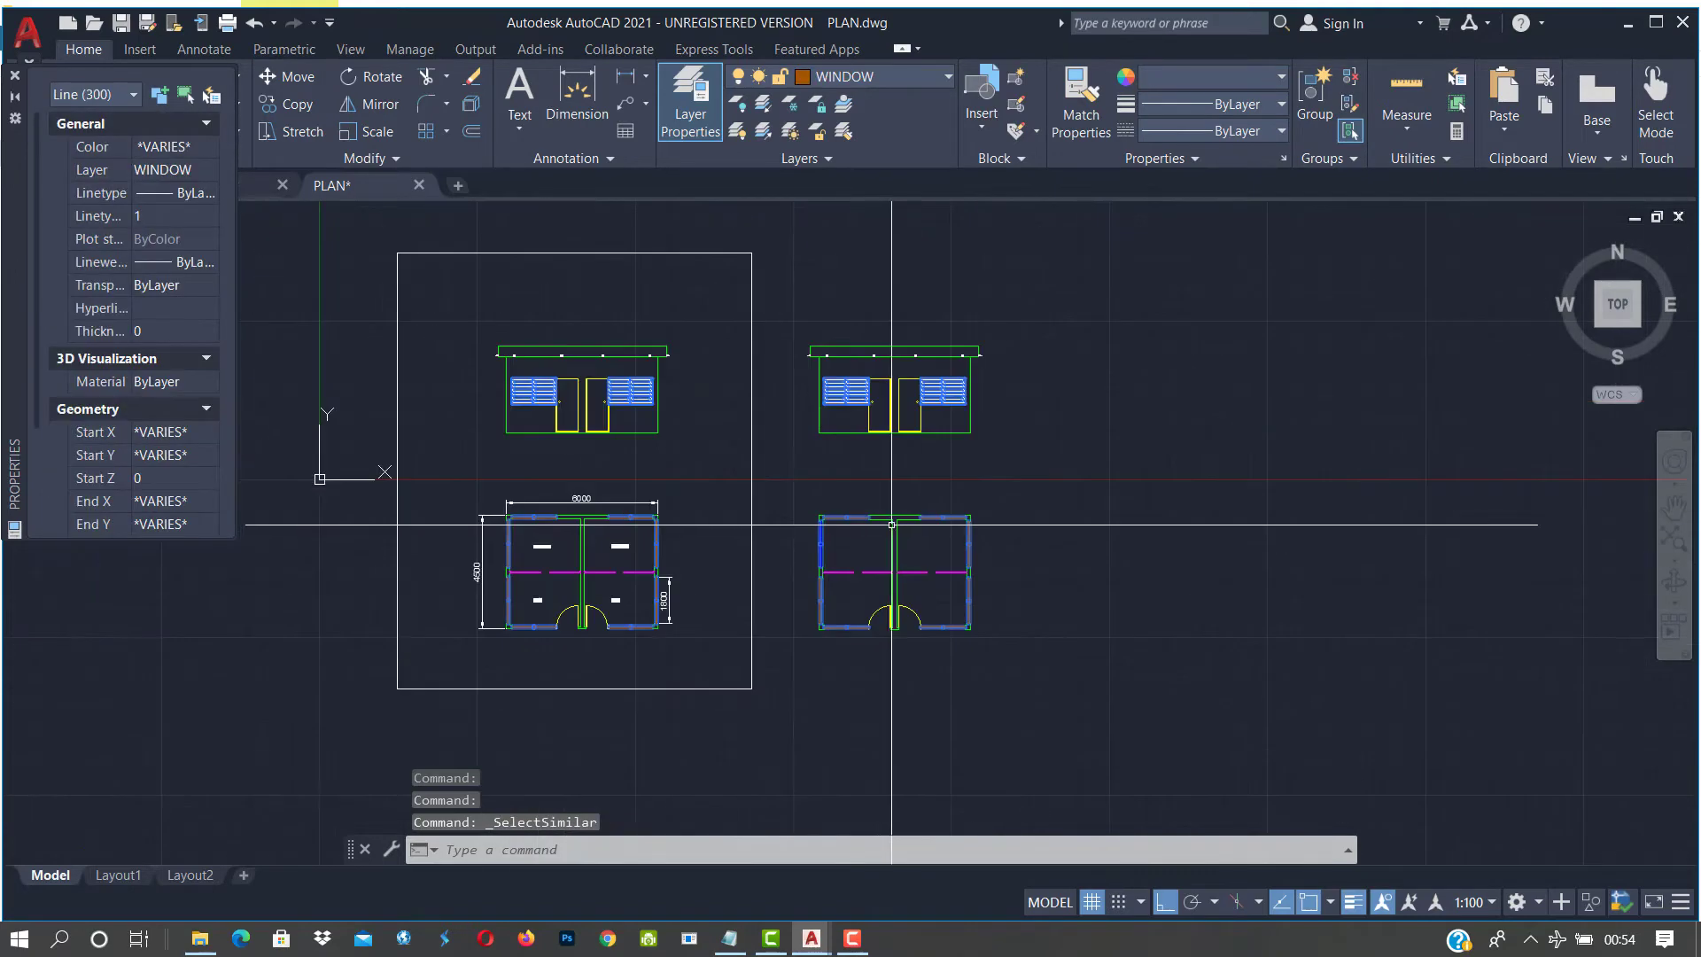
left_click(907, 82)
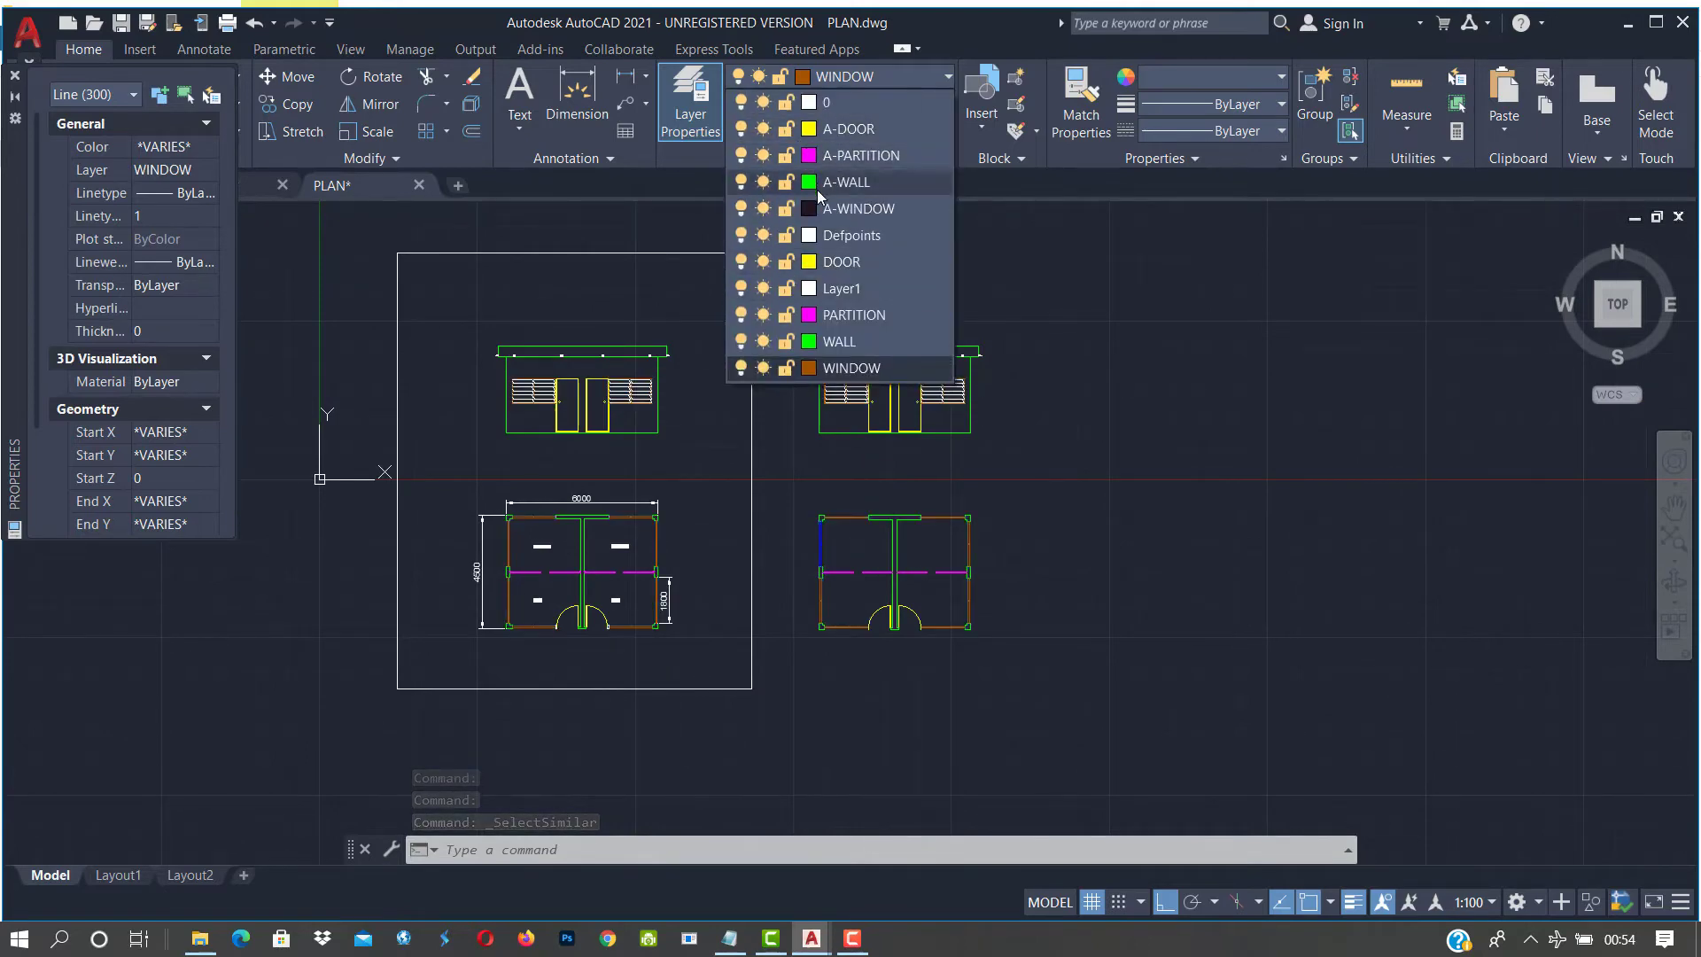
left_click(833, 209)
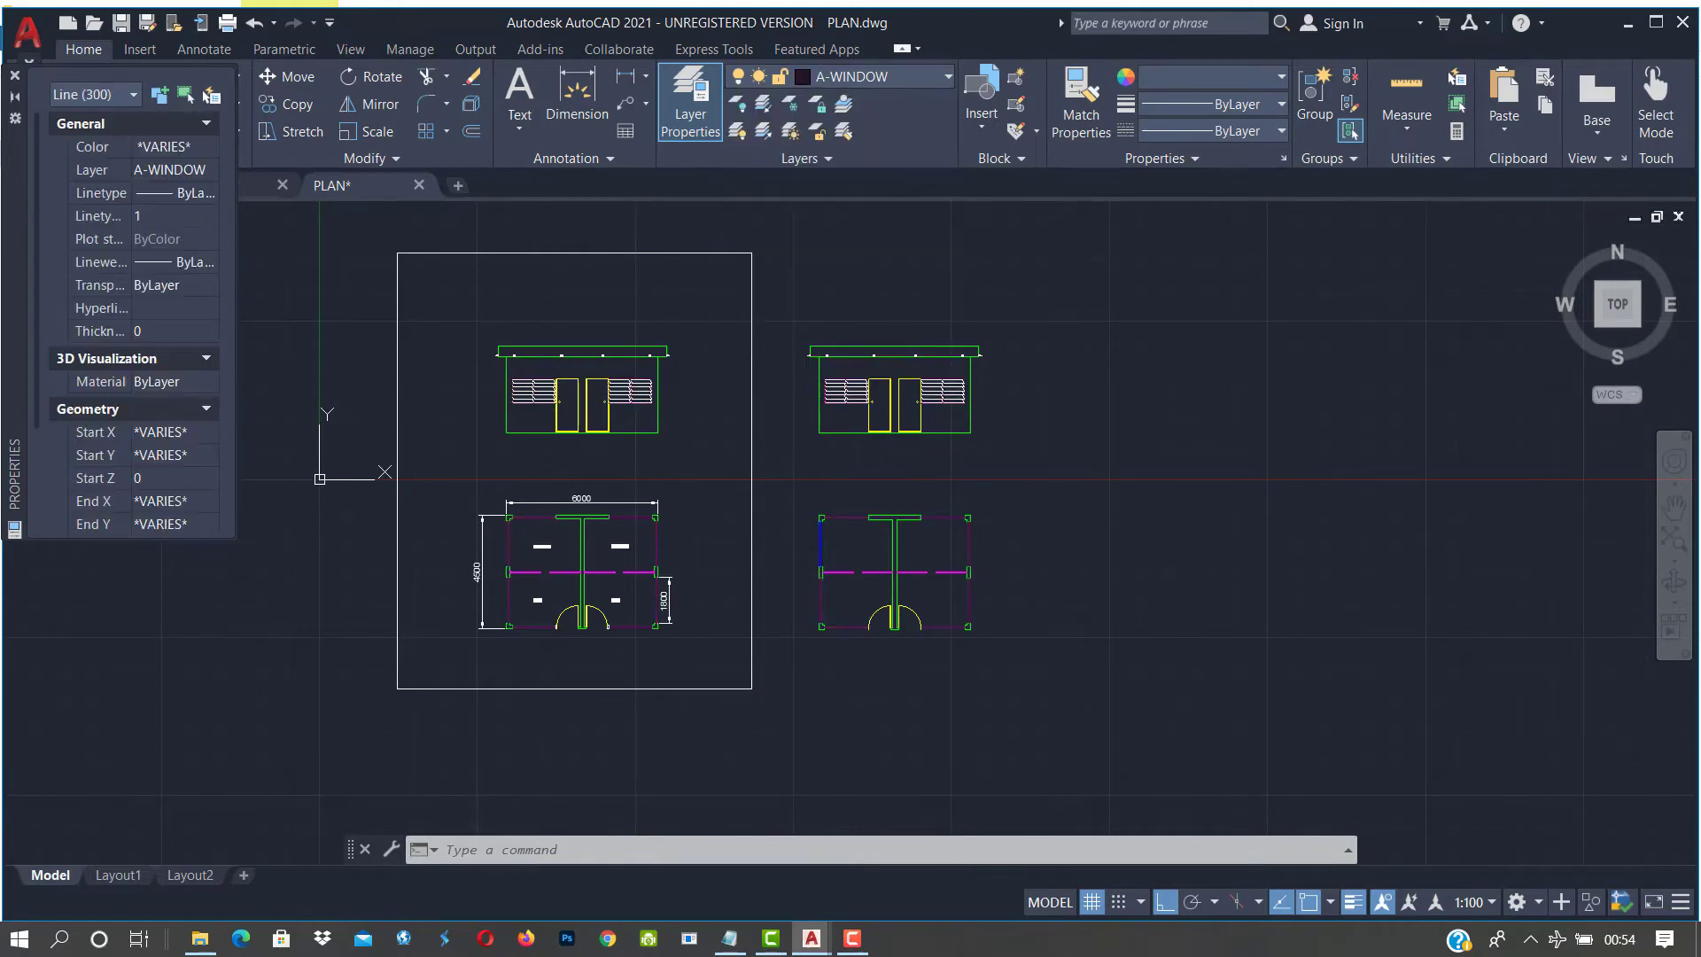
key("Escape")
key("Escape")
key("Escape")
Match the properties of the redrawn plan's rear-left window line onto the blue window lines in the left wall
scroll(877, 612, "up", 4)
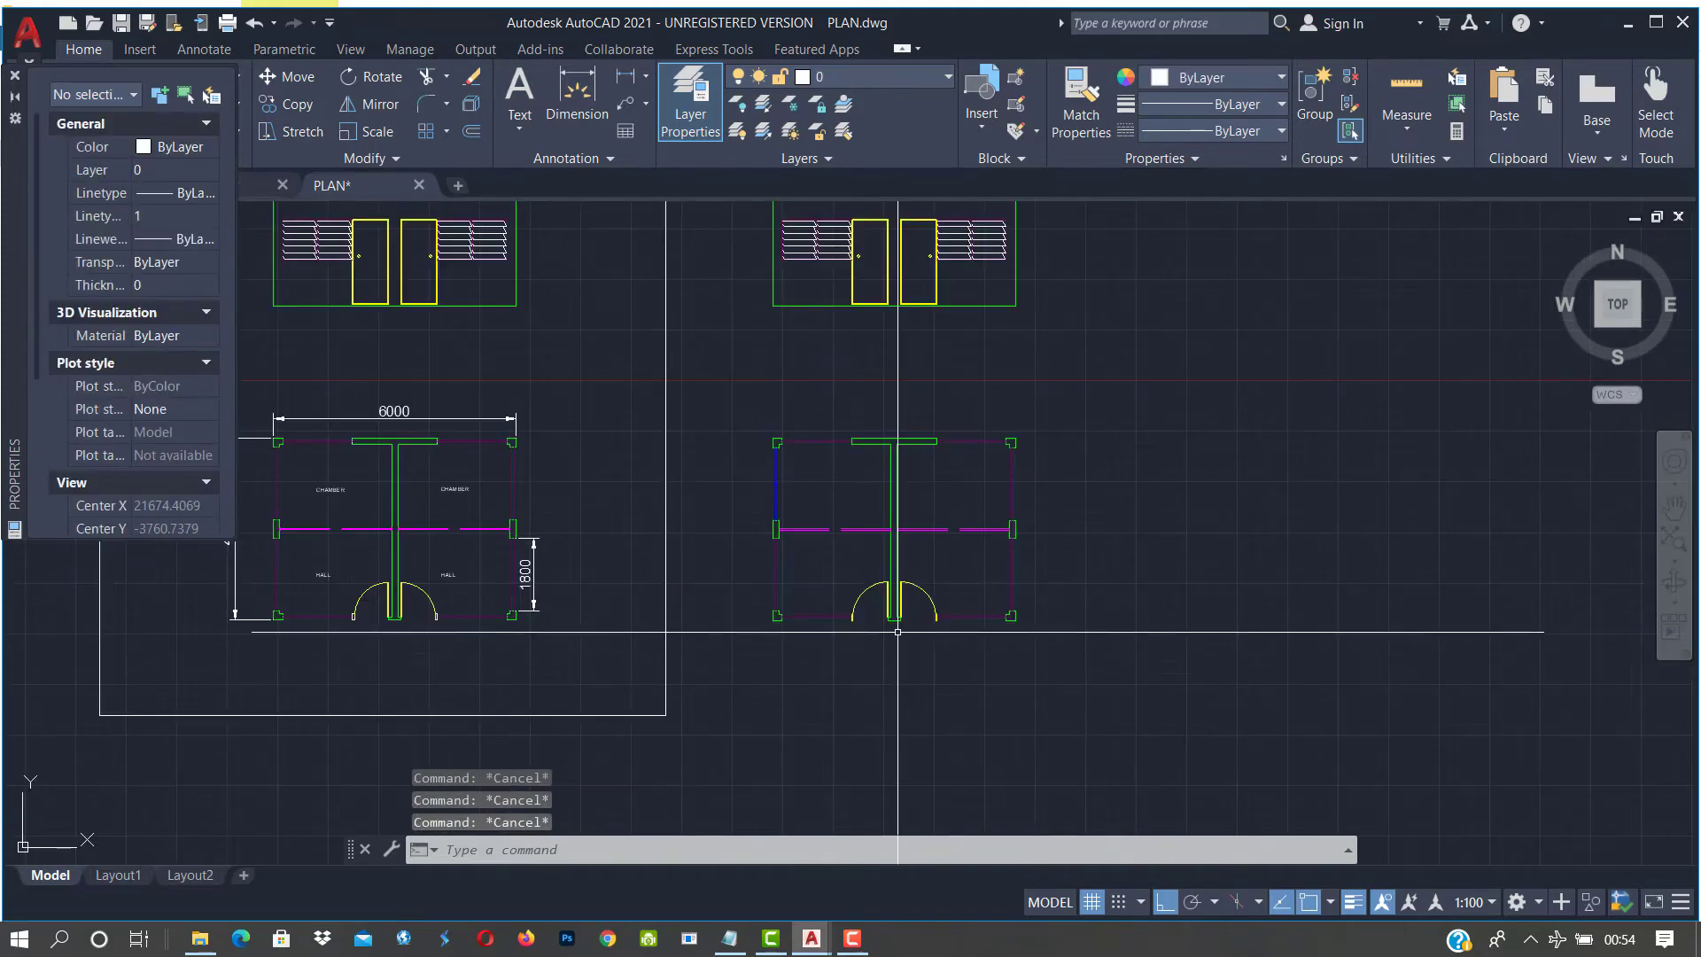
scroll(735, 449, "up", 3)
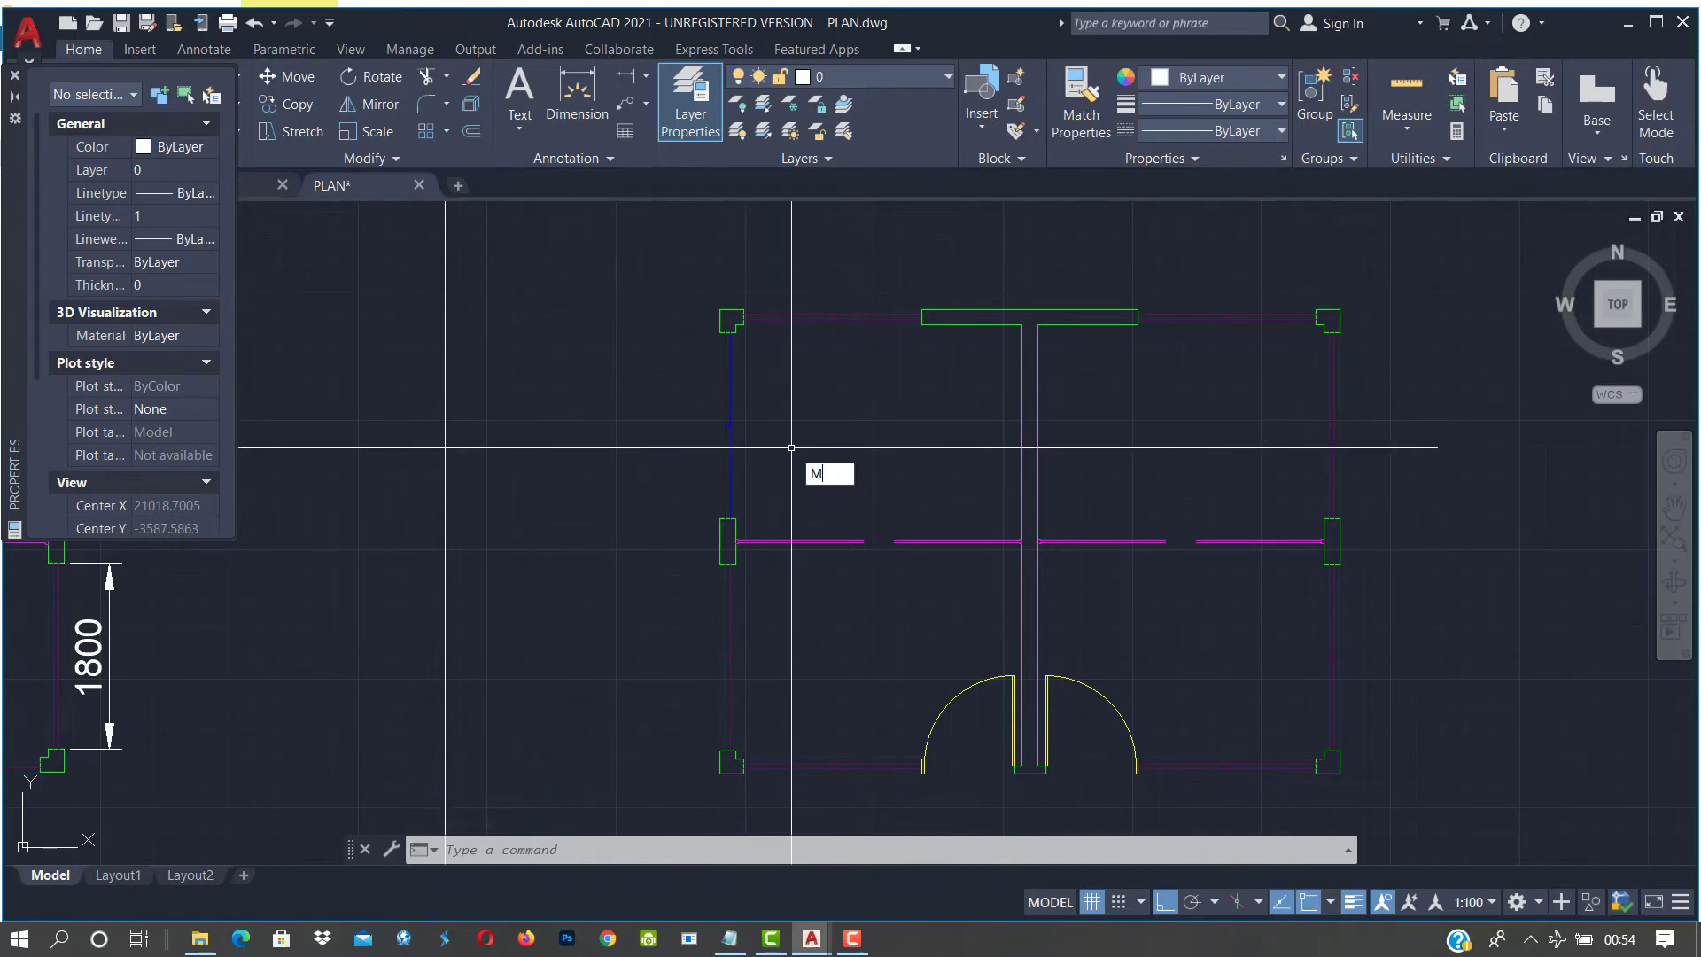
type("A")
key("Return")
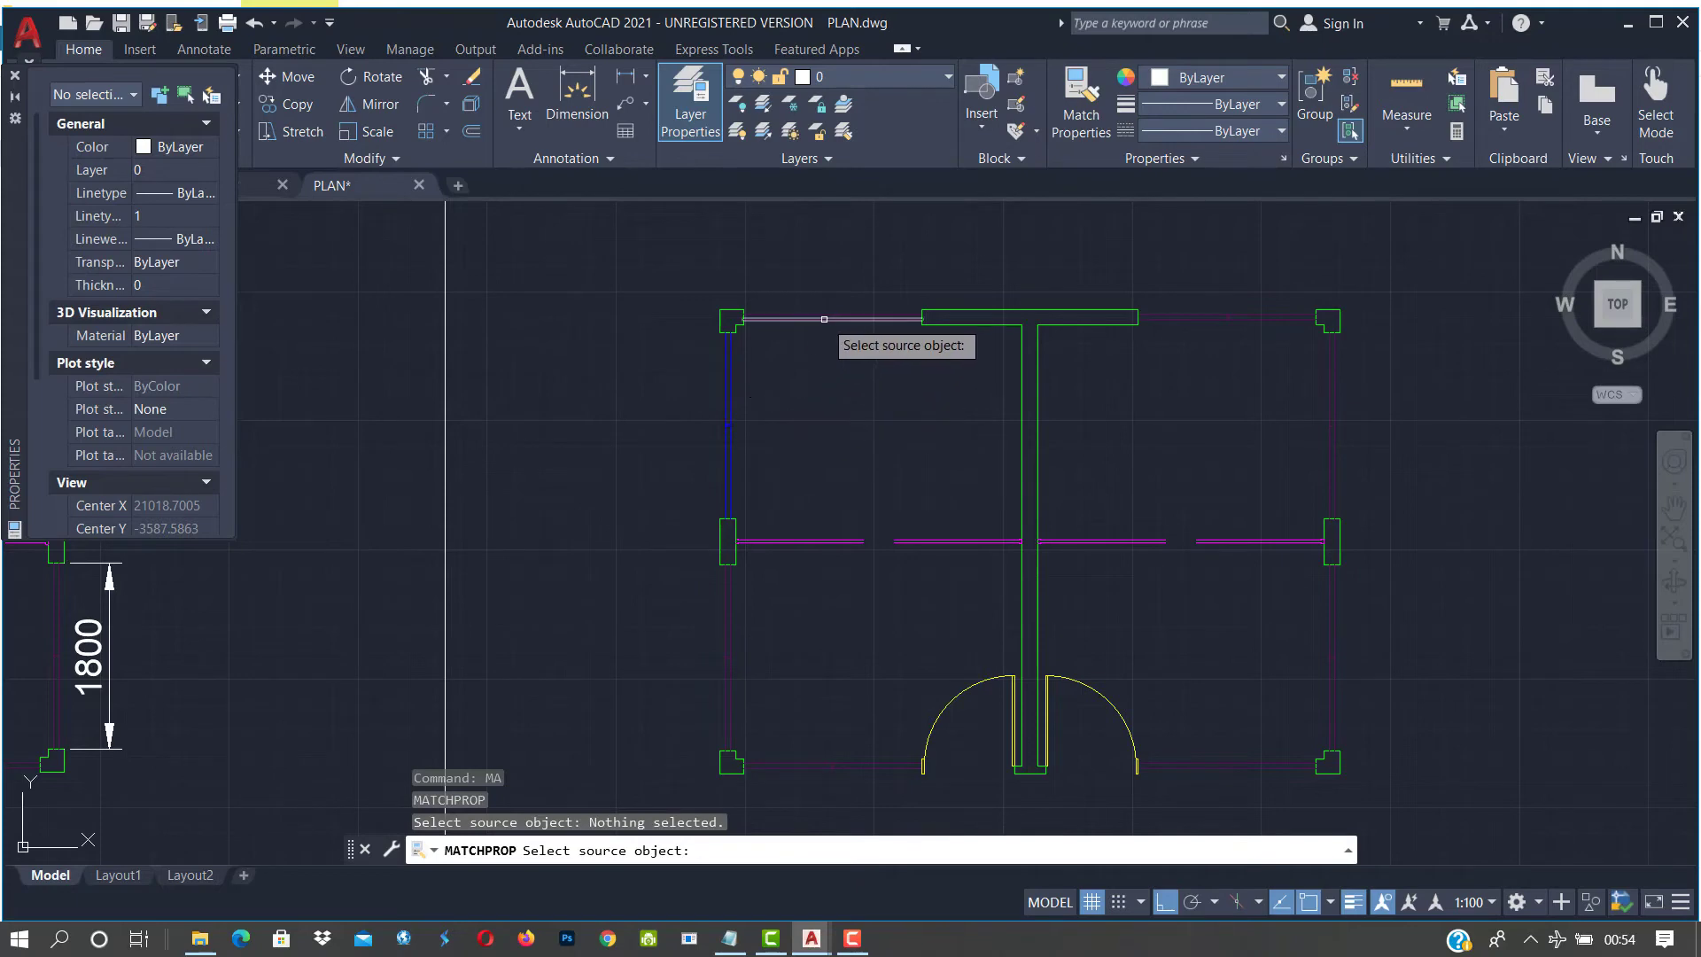
left_click(824, 319)
left_click(778, 391)
left_click(649, 475)
scroll(664, 470, "down", 2)
key("Escape")
key("Escape")
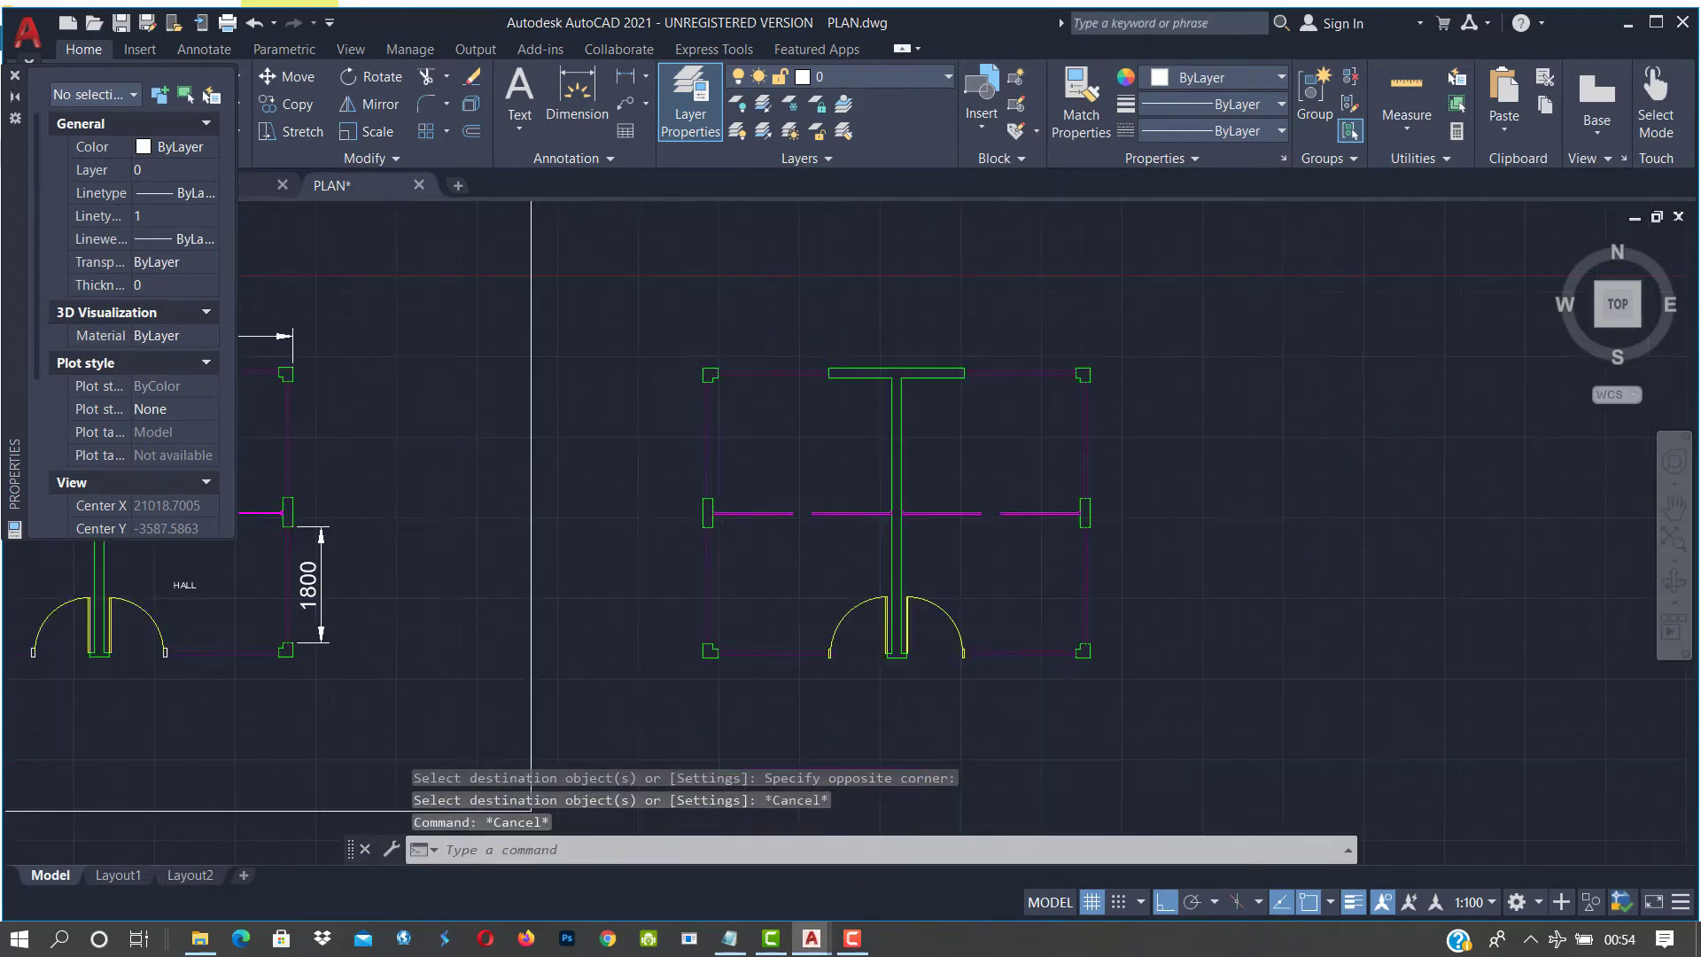
key("Escape")
key("Escape")
scroll(567, 469, "down", 3)
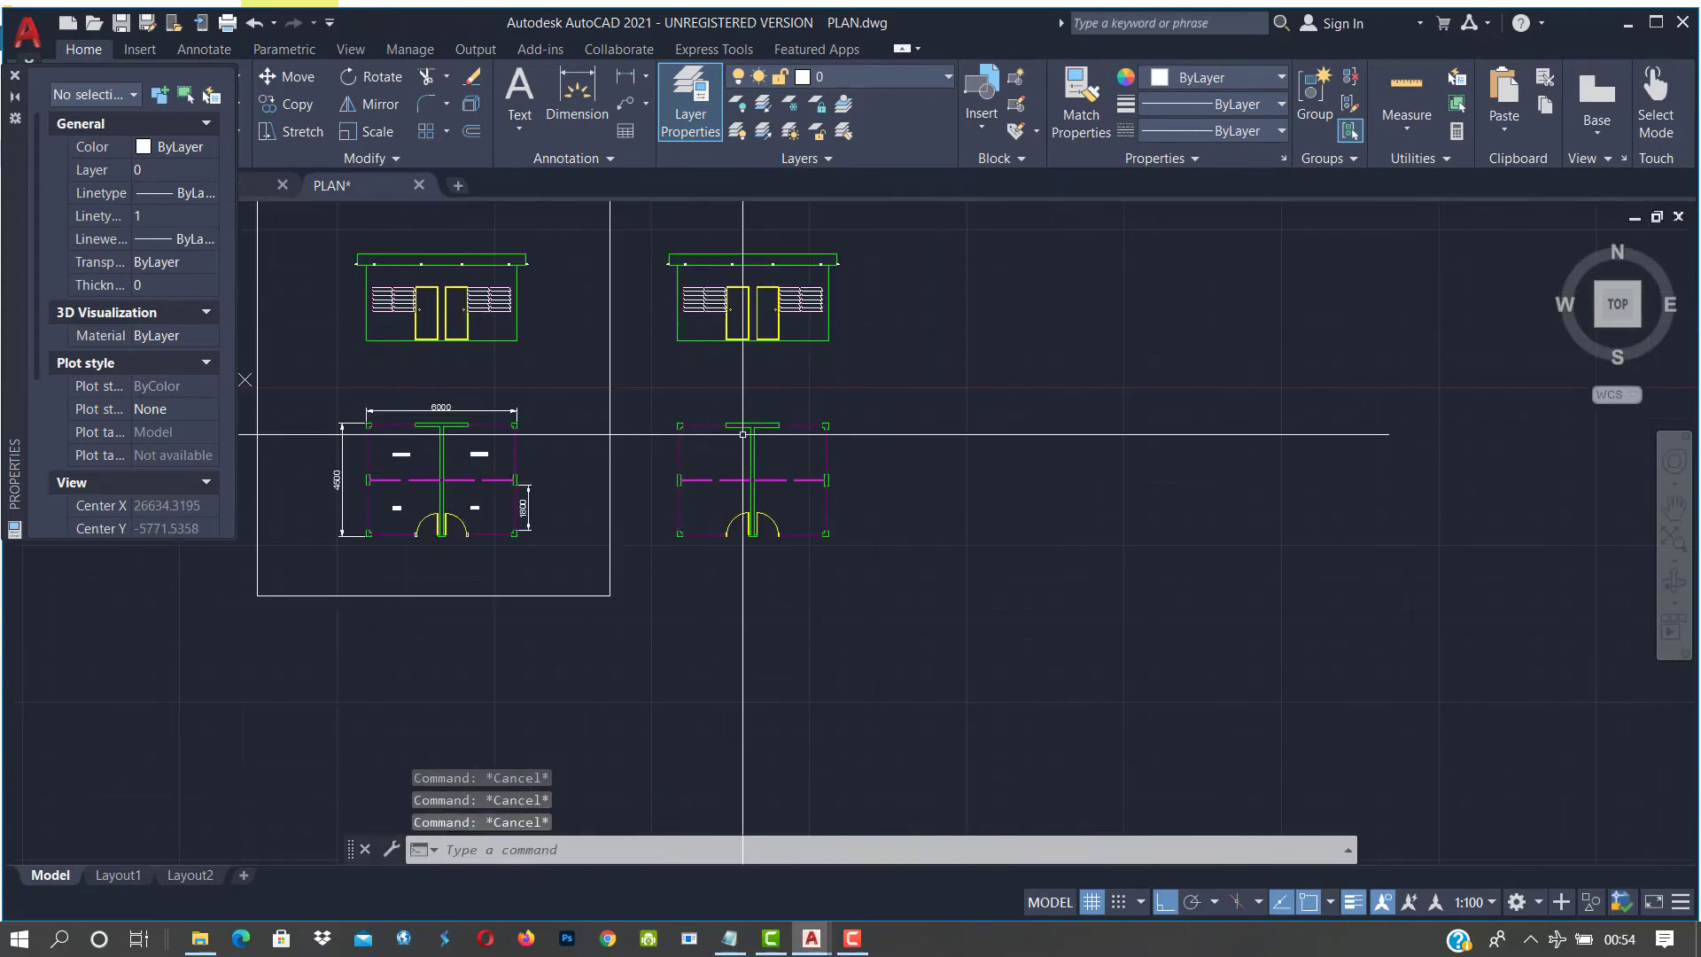
scroll(742, 434, "up", 3)
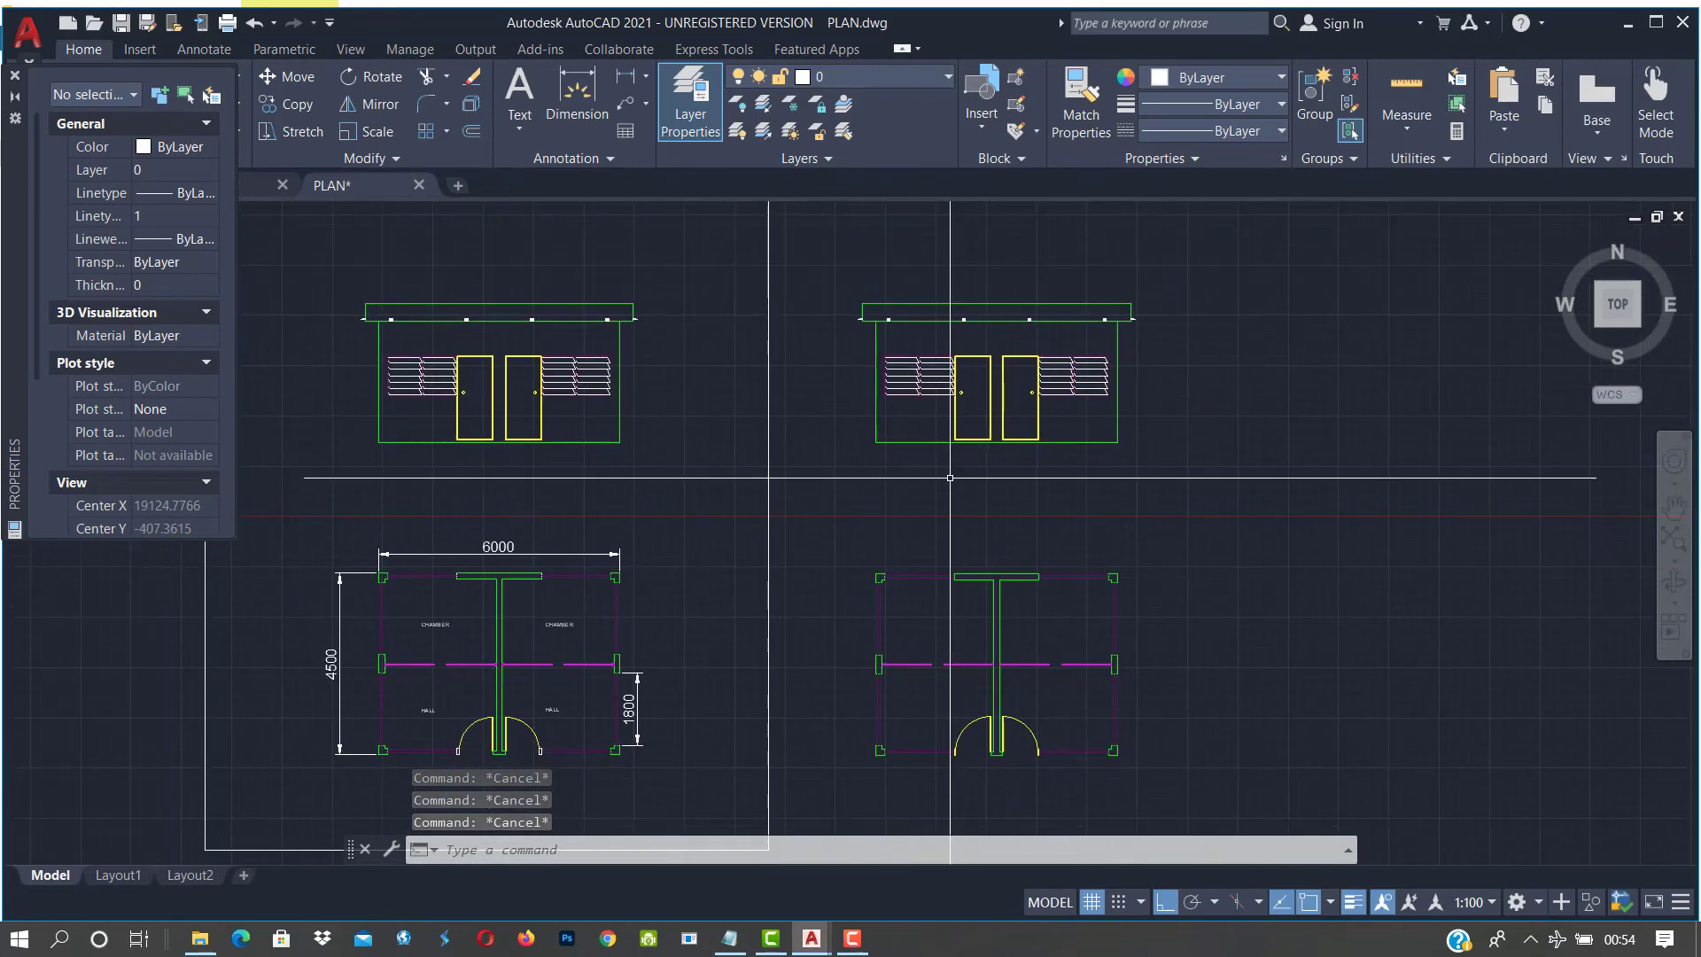
scroll(946, 492, "down", 4)
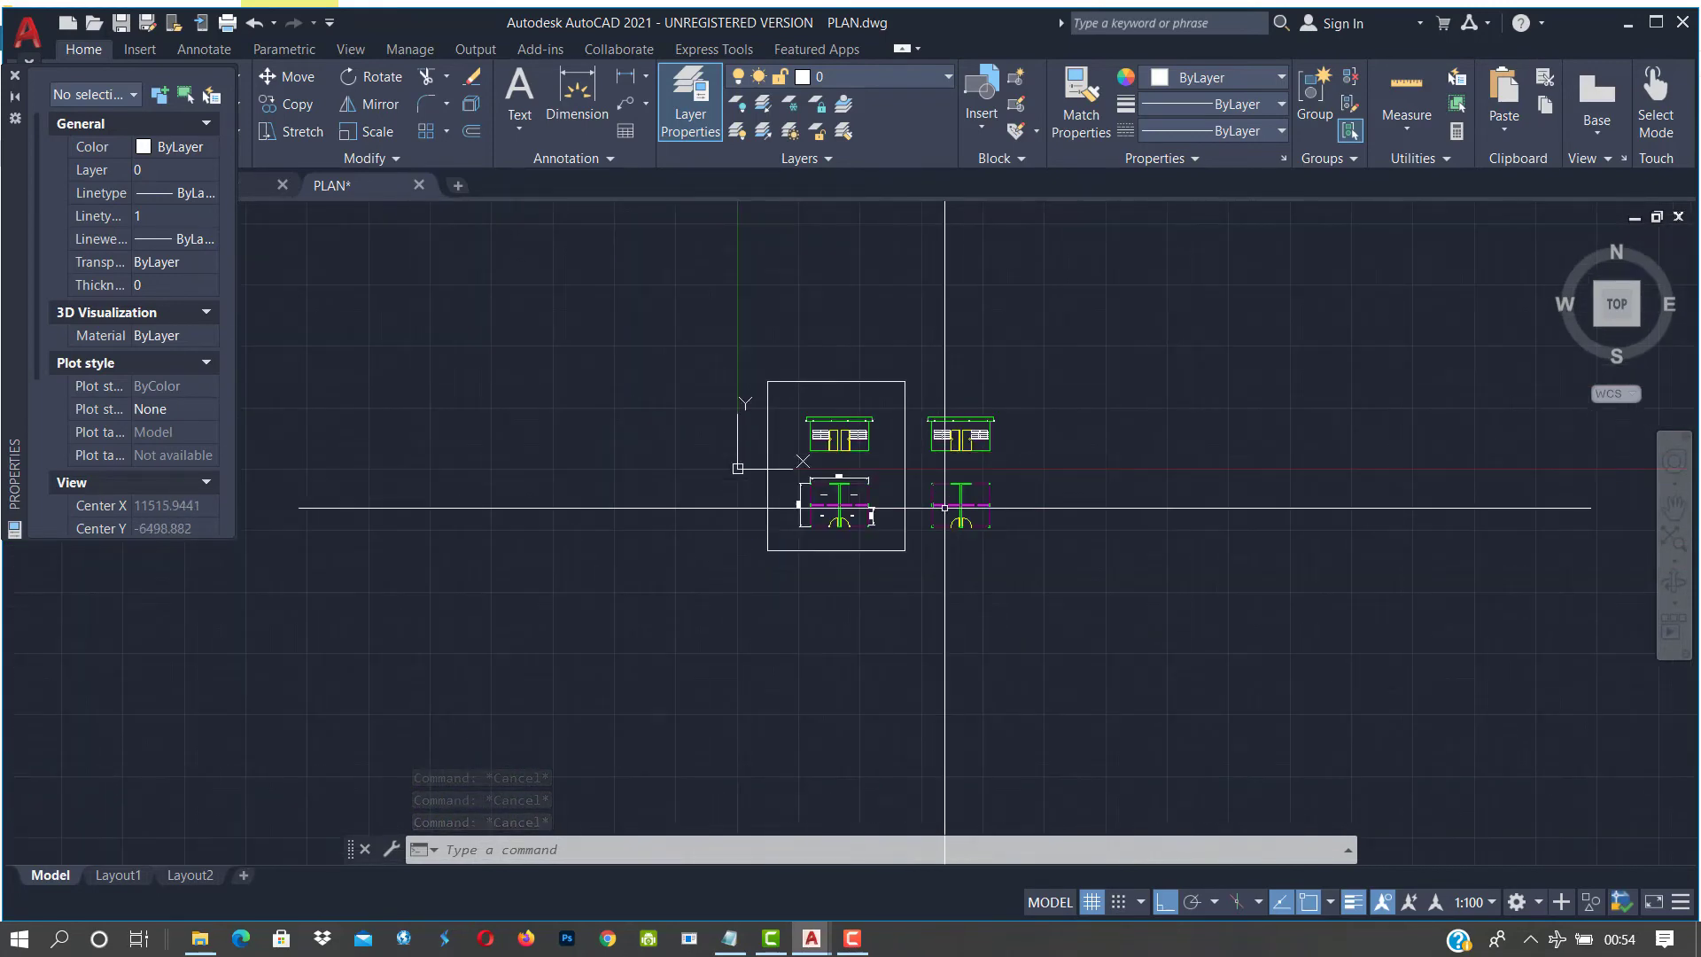
scroll(944, 508, "up", 7)
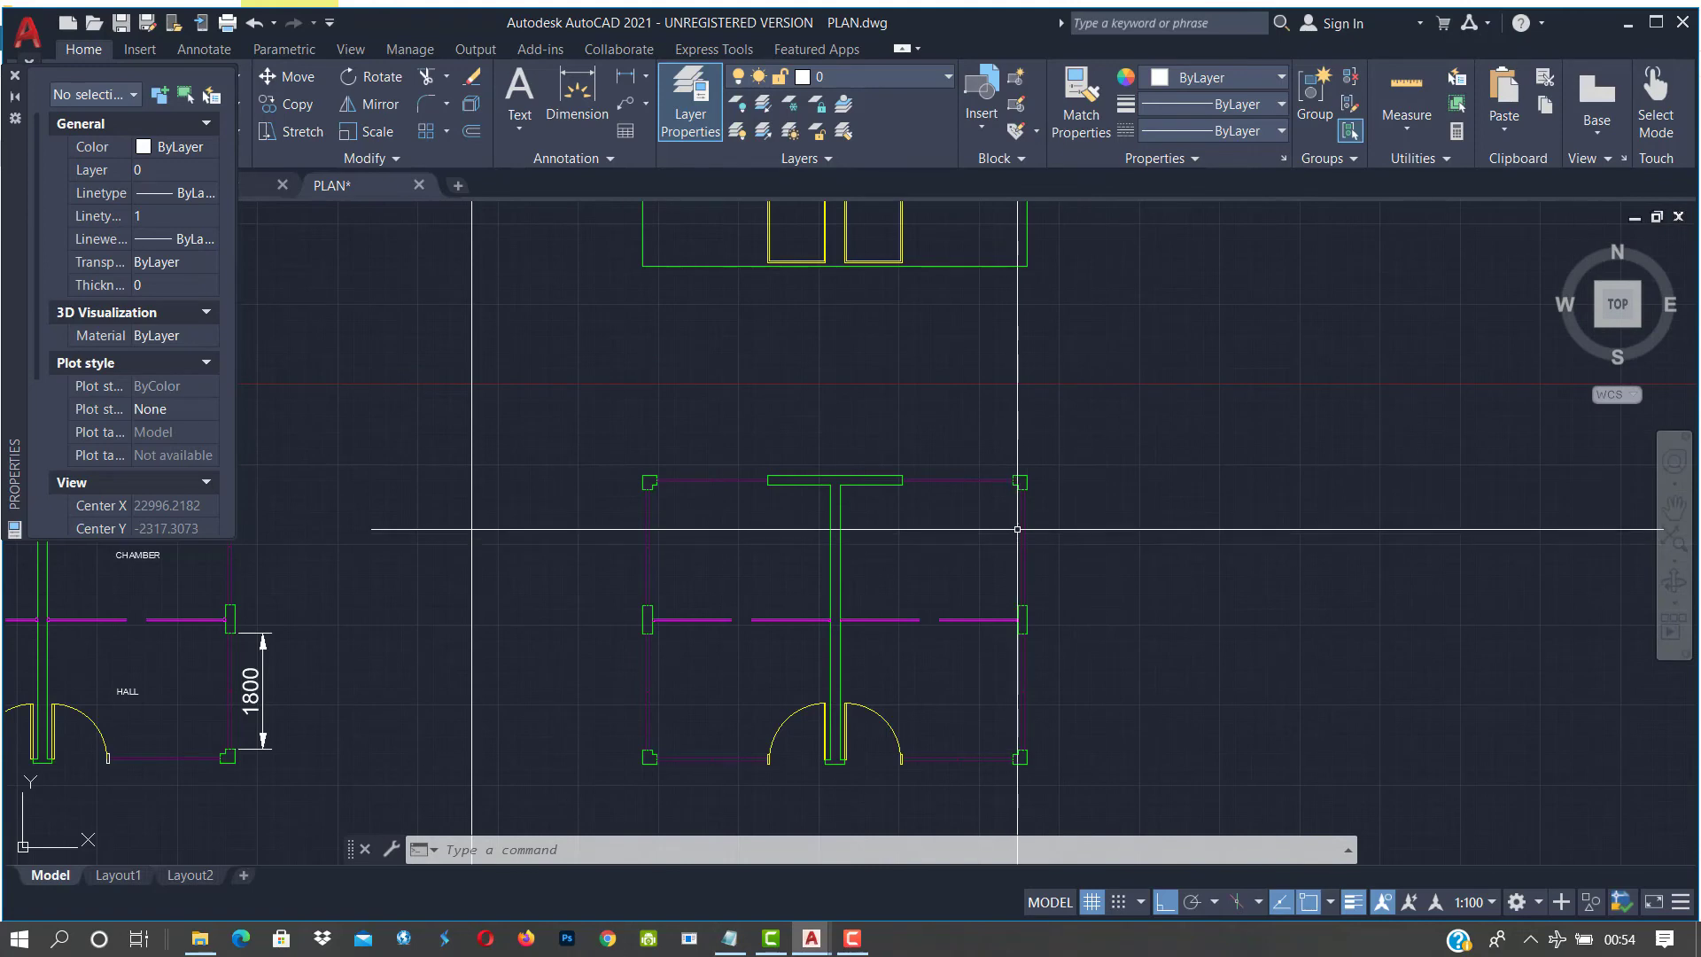